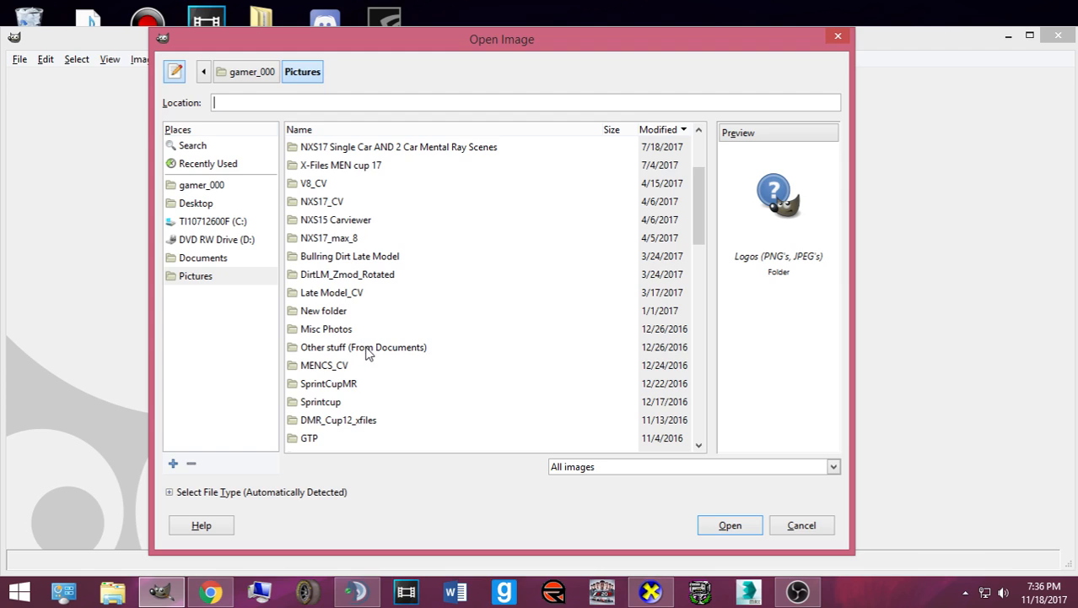
- Browse into the Numbers, Logos, Templates folder and sort the files by name
scroll(368, 348, "up", 3)
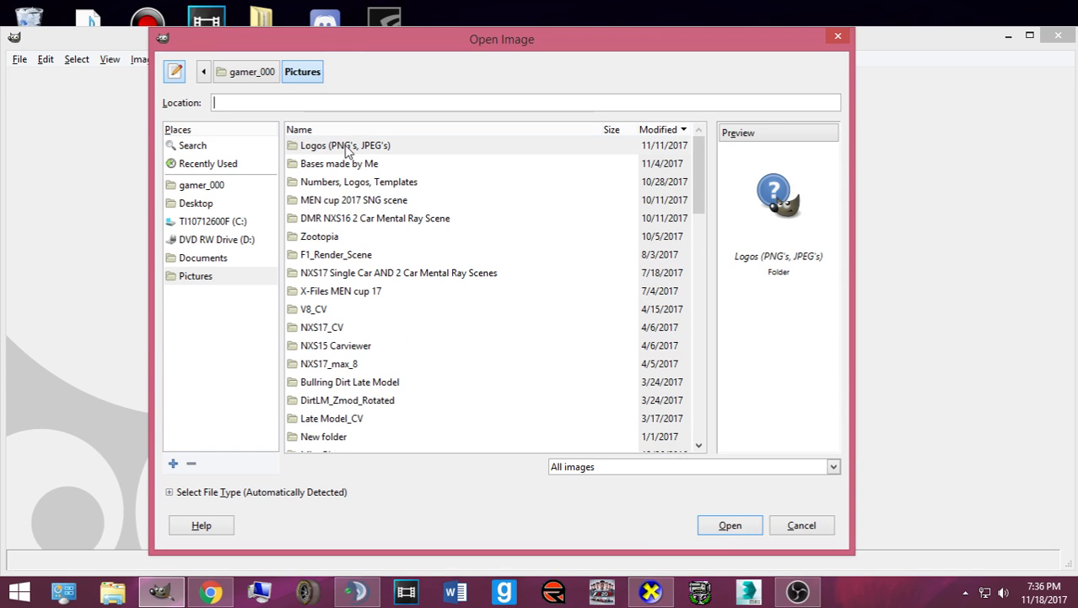
double_click(357, 183)
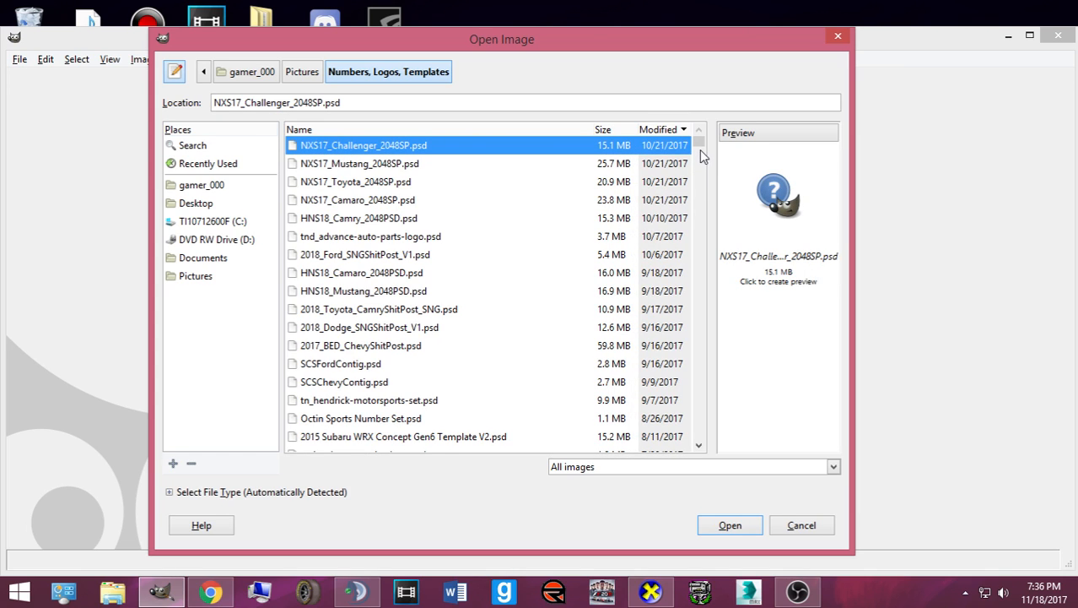
scroll(527, 282, "down", 6)
scroll(506, 283, "down", 5)
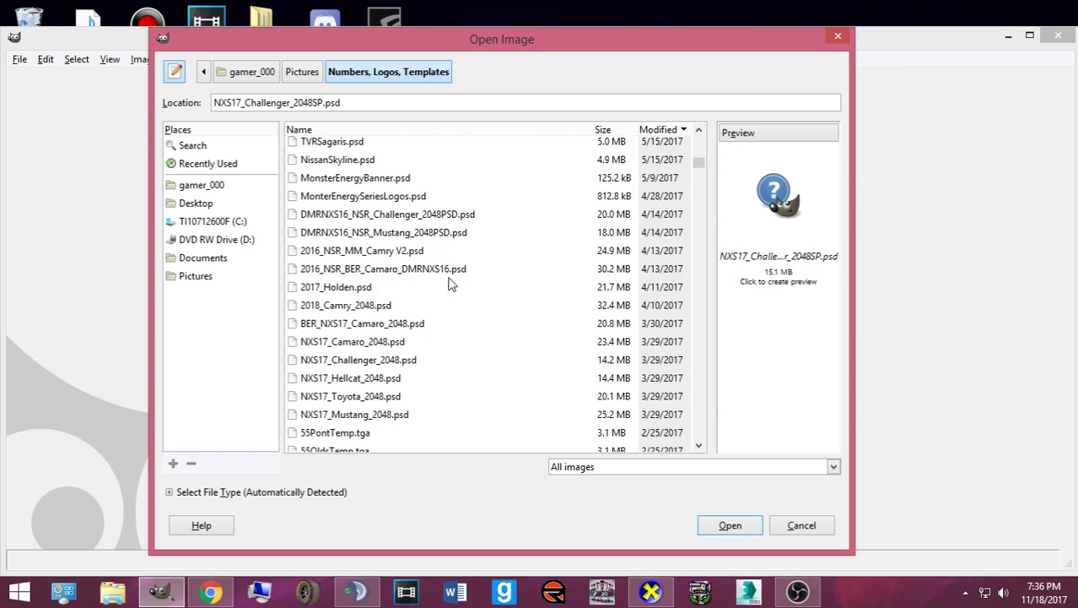
scroll(479, 194, "up", 5)
scroll(379, 177, "up", 1)
left_click(359, 130)
- Open the 2018_Ford_SNG_V1.psd template
scroll(464, 253, "down", 15)
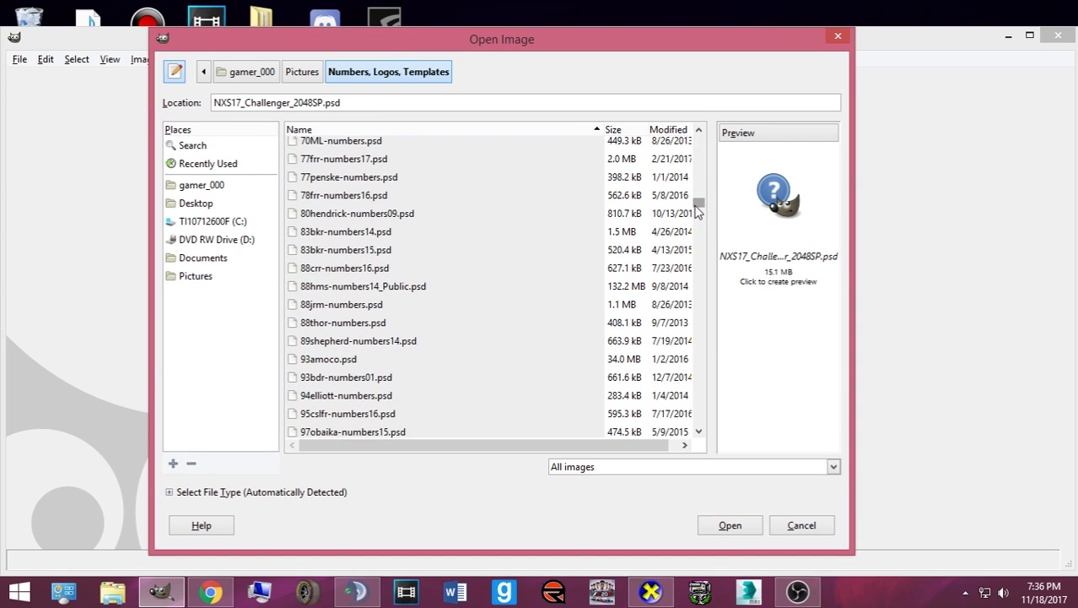
scroll(530, 316, "down", 6)
scroll(433, 302, "up", 10)
scroll(405, 316, "up", 5)
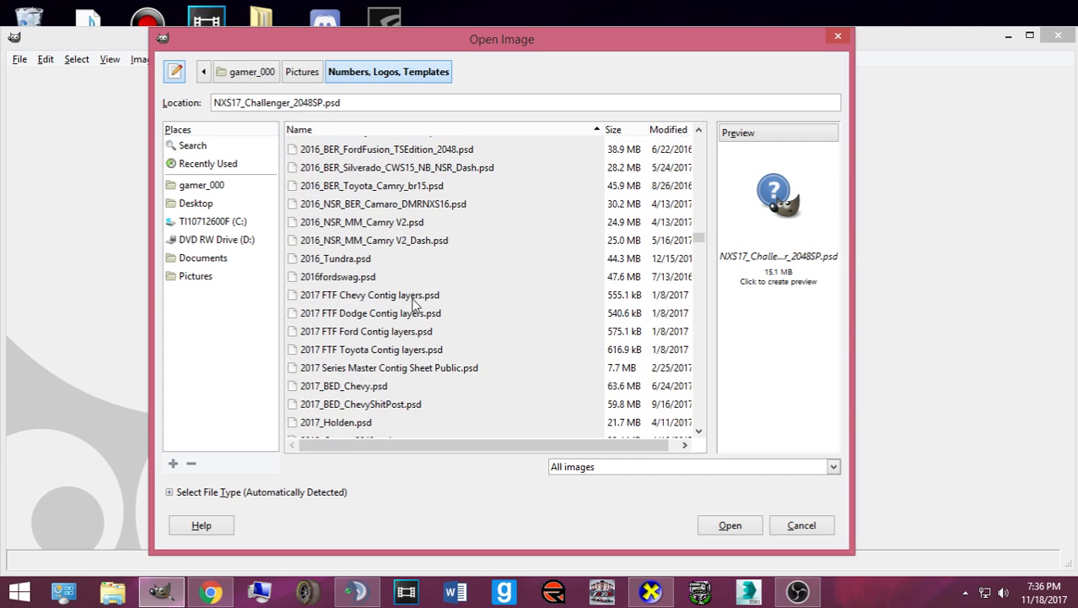
scroll(387, 336, "down", 3)
left_click(326, 307)
left_click(327, 289)
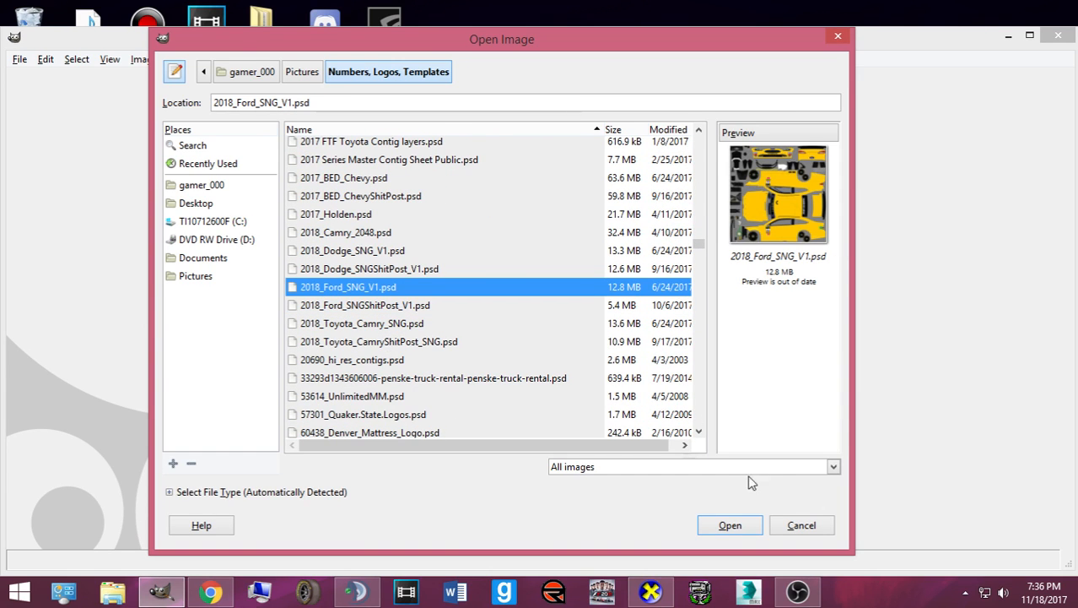
left_click(730, 524)
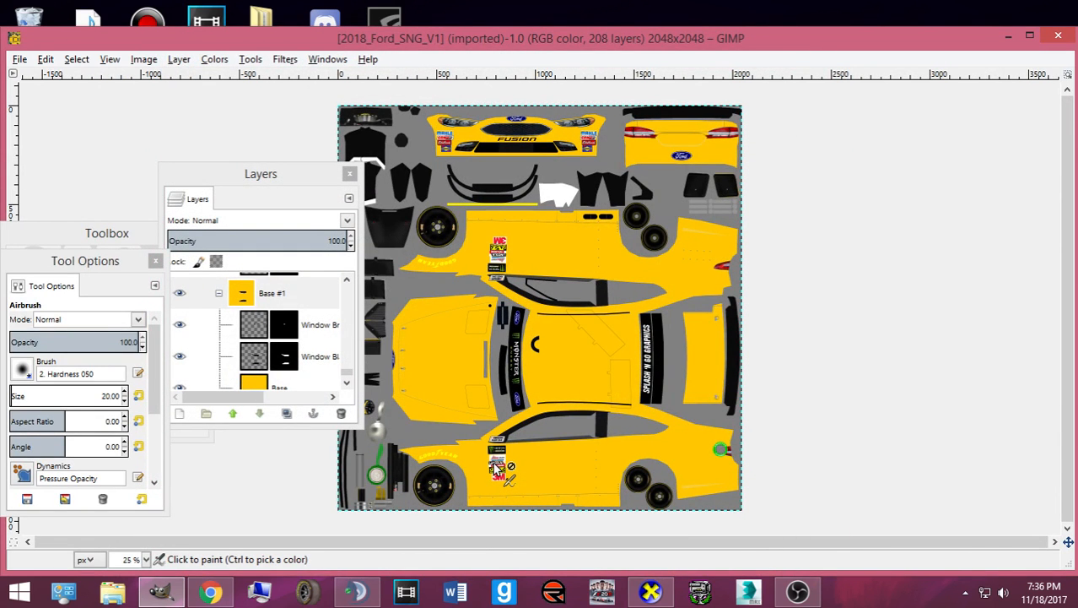
- Bucket-fill the Base layer's yellow car body with white
left_click(270, 386)
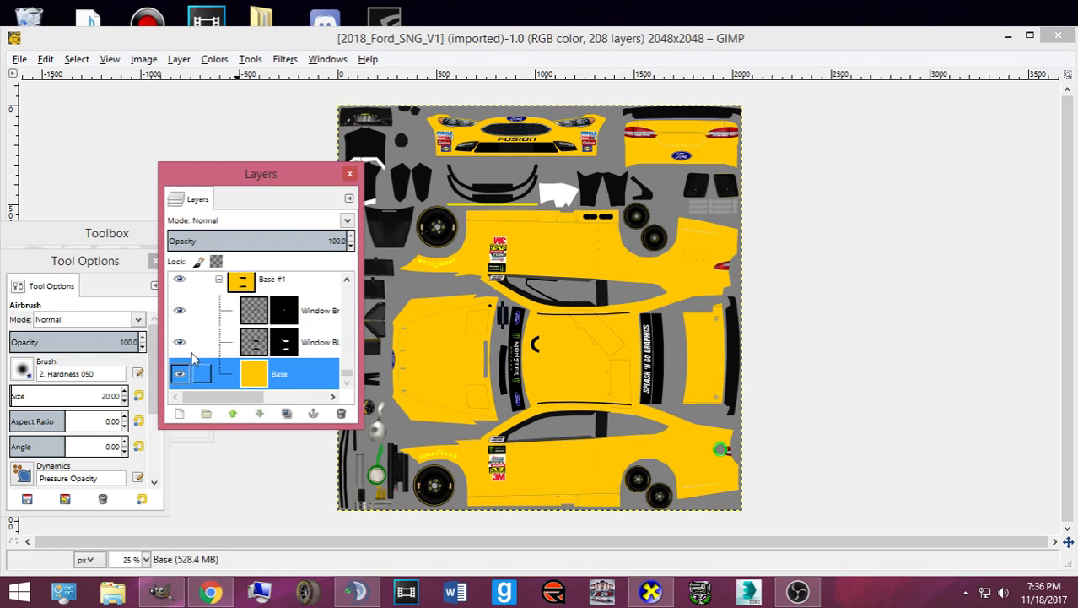
left_click(69, 241)
left_click(124, 403)
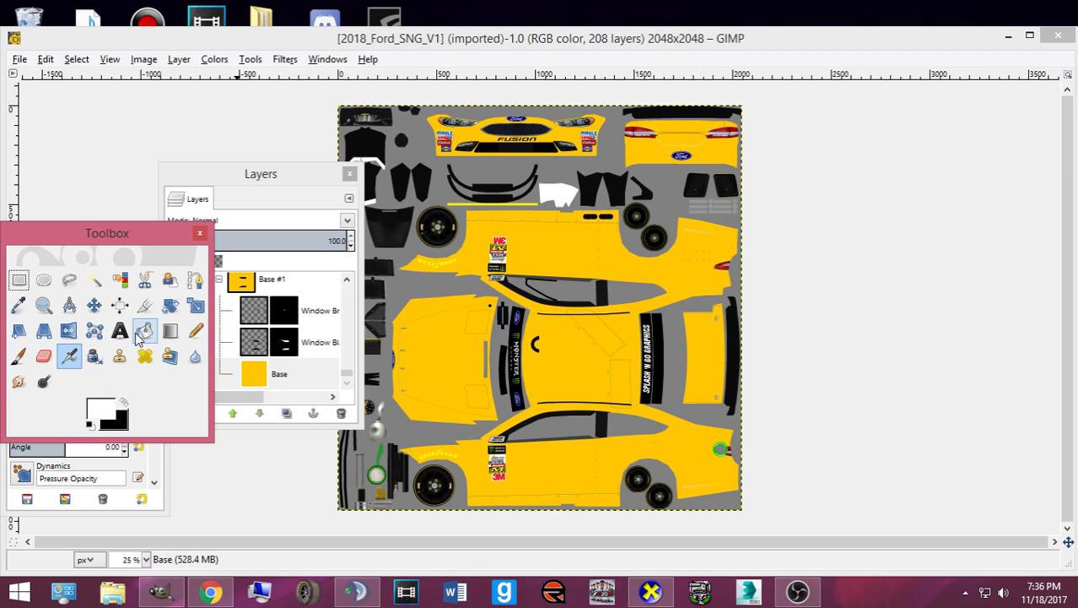
left_click(144, 330)
left_click(469, 392)
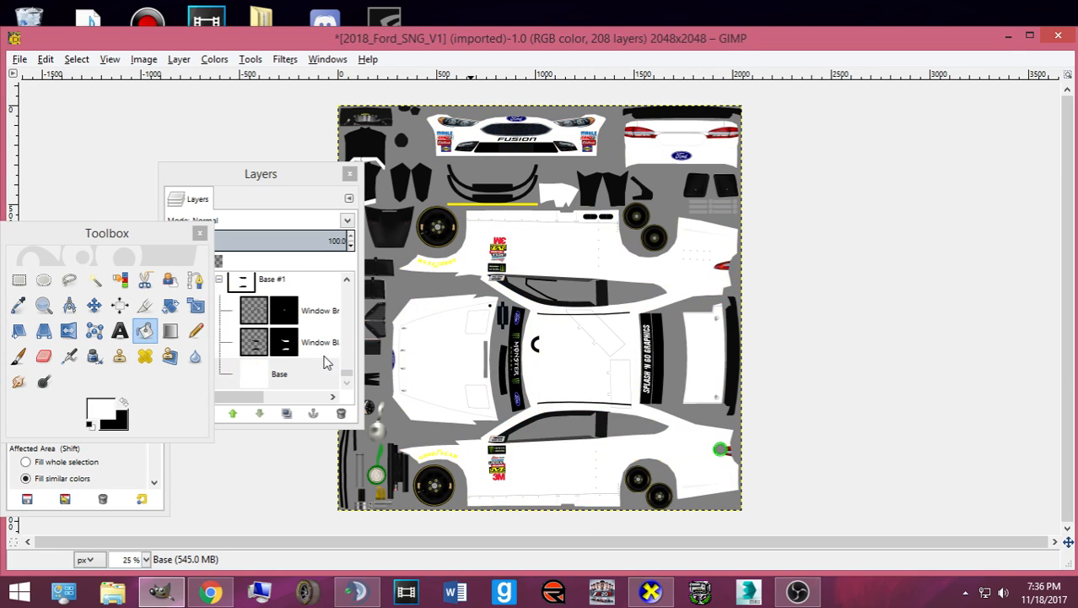
- Toggle the upper window and Window Blackout layers' visibility to check the white body
left_click(322, 355)
left_click(182, 313)
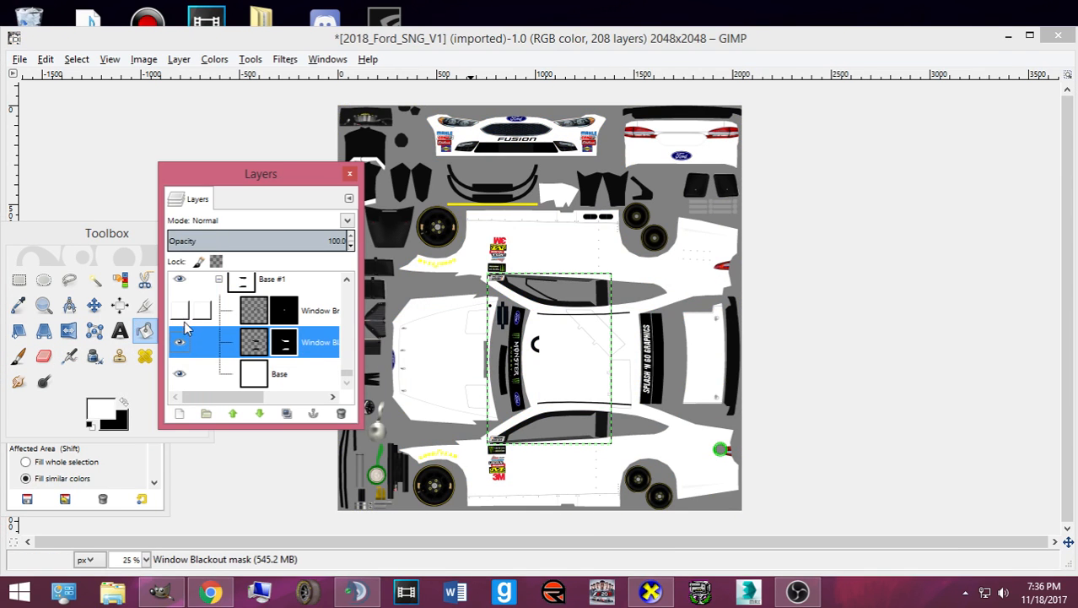
left_click(182, 348)
left_click(181, 348)
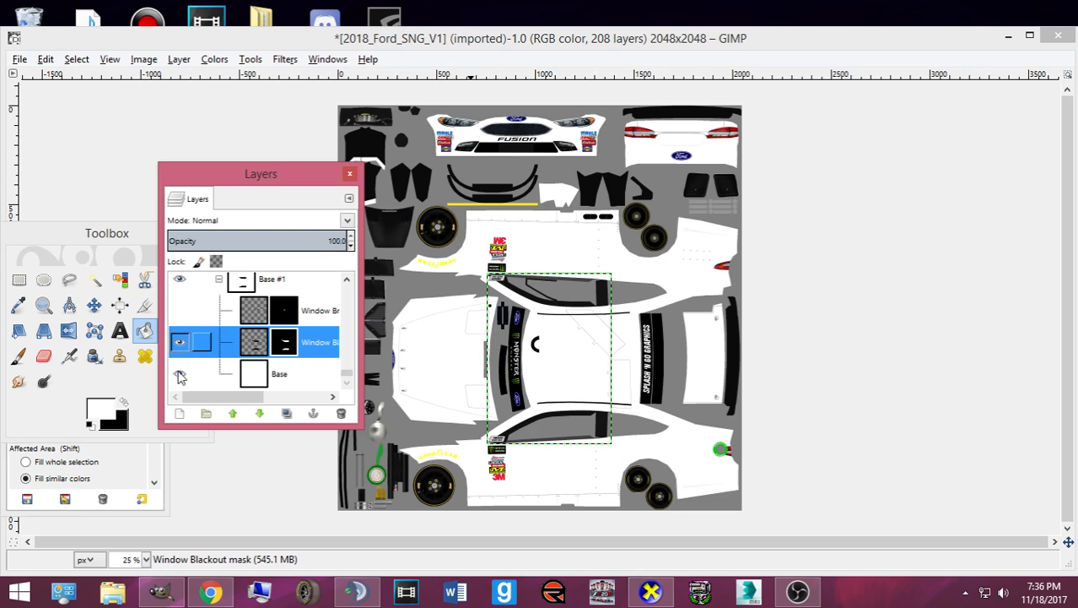
left_click(200, 597)
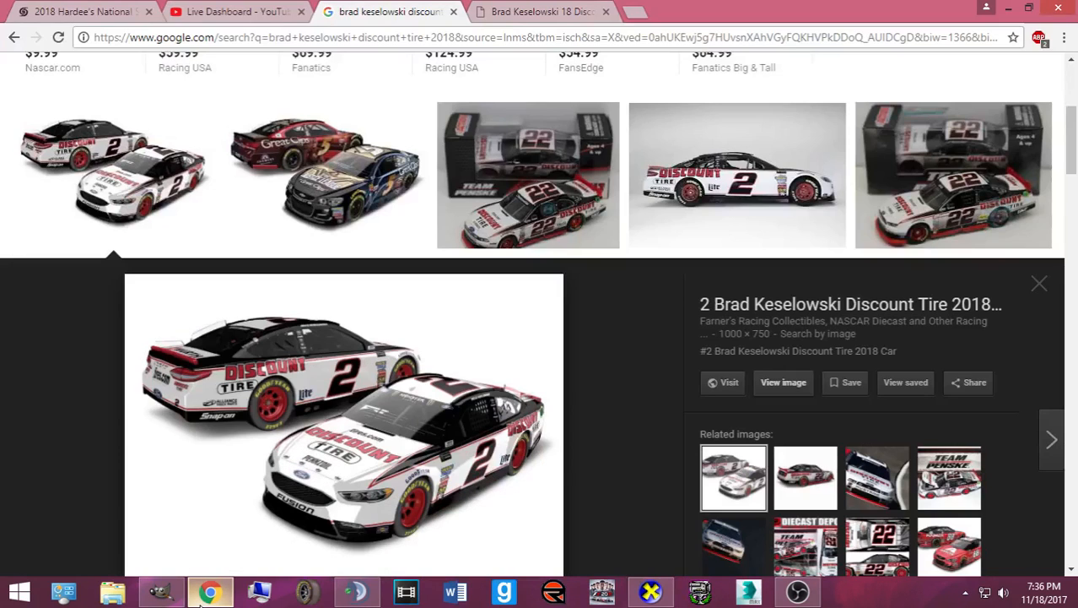
- Open the Discount Tire Fusion photo and its side-view photo full size in Chrome tabs
left_click(770, 380)
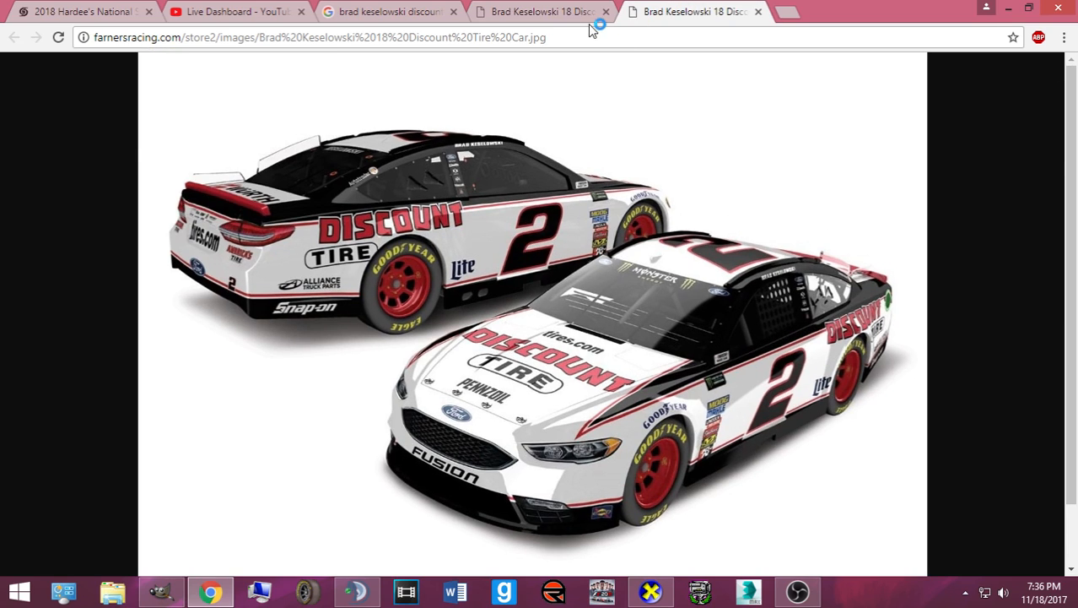
left_click(606, 10)
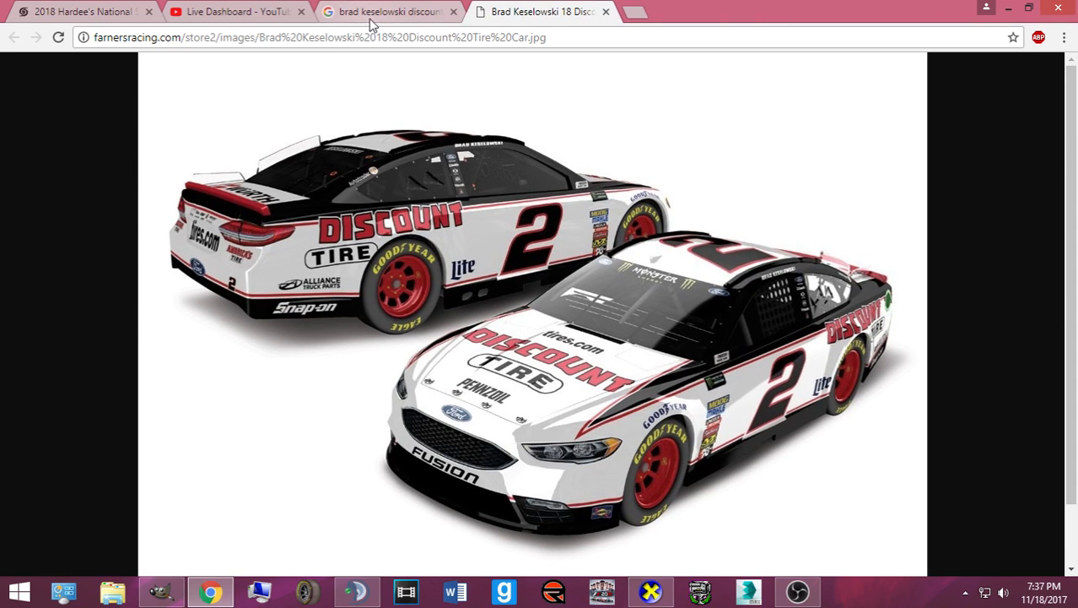
left_click(371, 15)
left_click(765, 215)
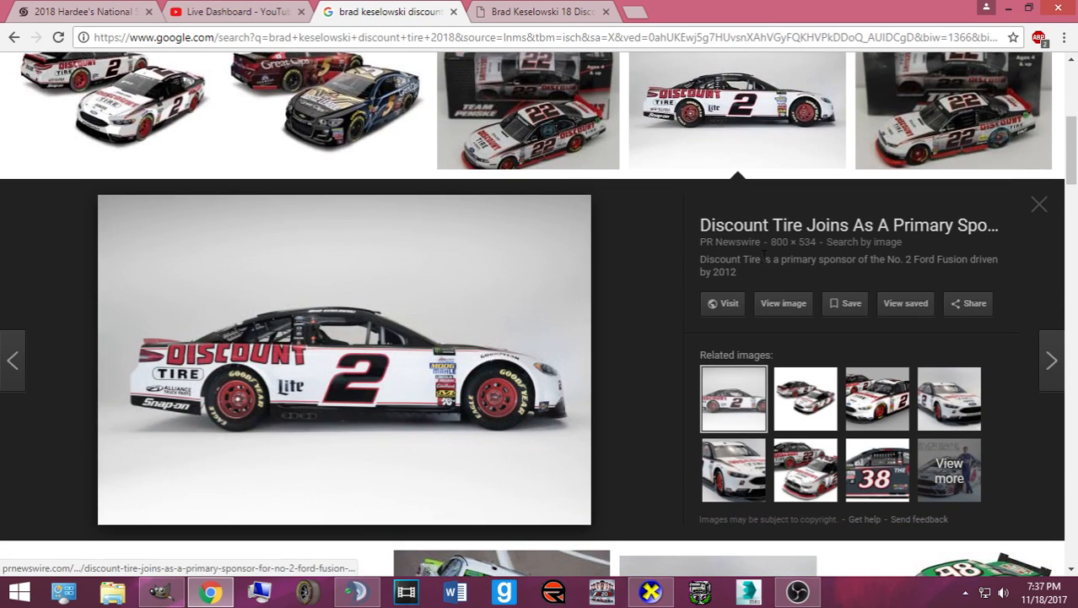
left_click(797, 305)
left_click(718, 11)
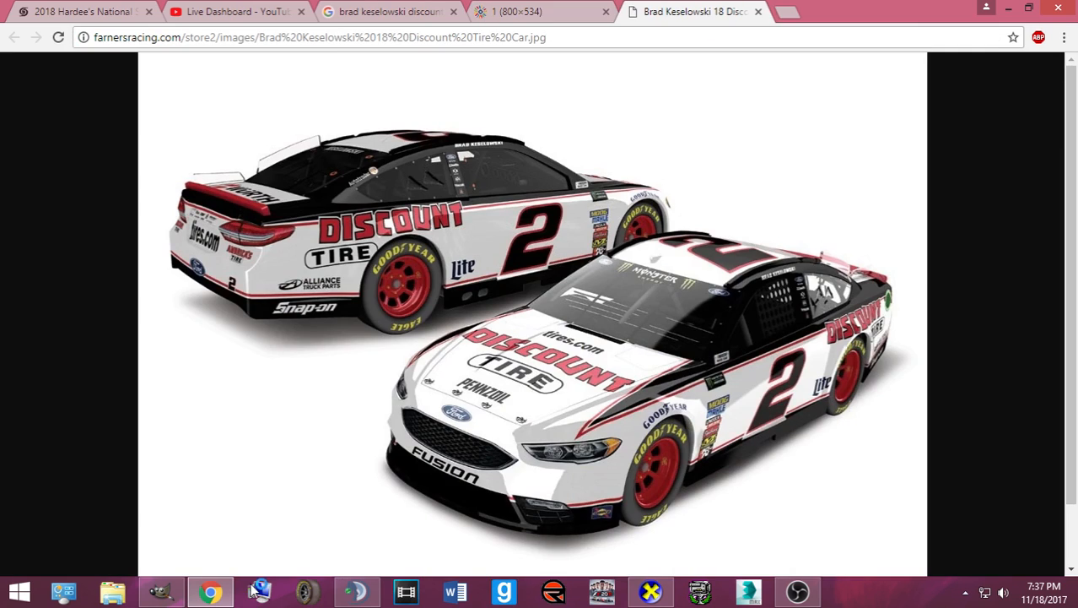
left_click(161, 591)
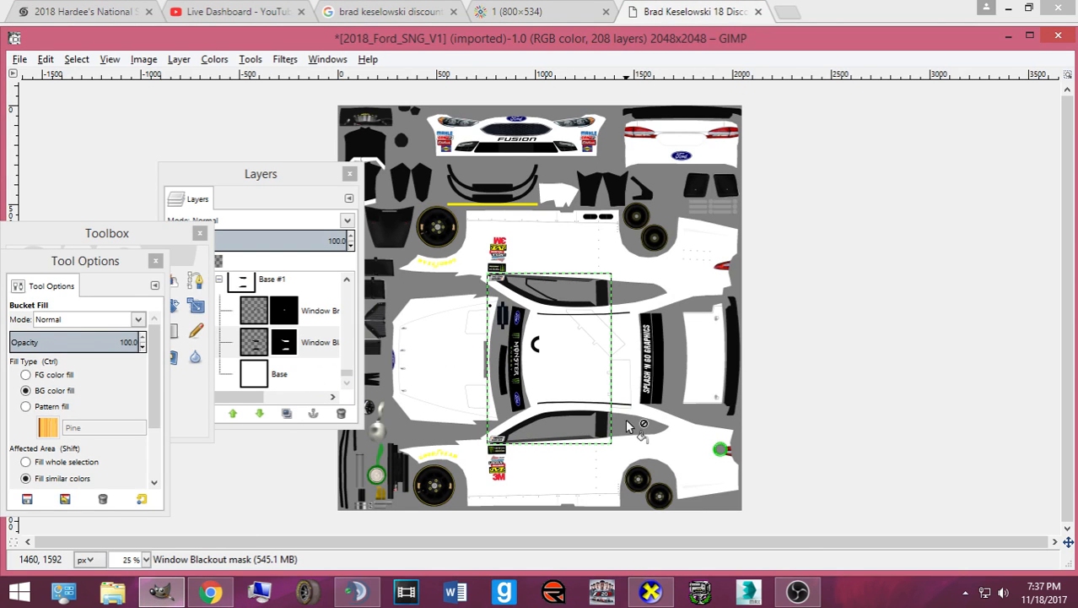
- Open Discount Tires.psd from the Numbers, Logos, Templates folder
key("ctrl+o")
left_click(195, 275)
scroll(355, 281, "down", 8)
scroll(378, 242, "down", 2)
double_click(391, 326)
left_click_drag(698, 148, 707, 302)
scroll(473, 355, "down", 2)
scroll(422, 359, "up", 2)
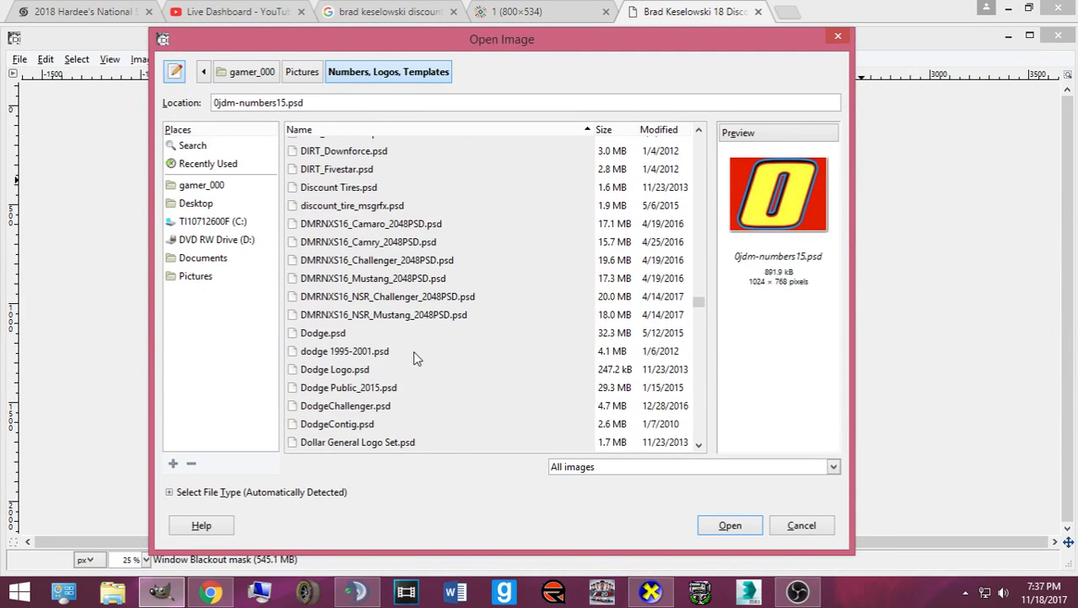
scroll(412, 351, "up", 1)
left_click(356, 230)
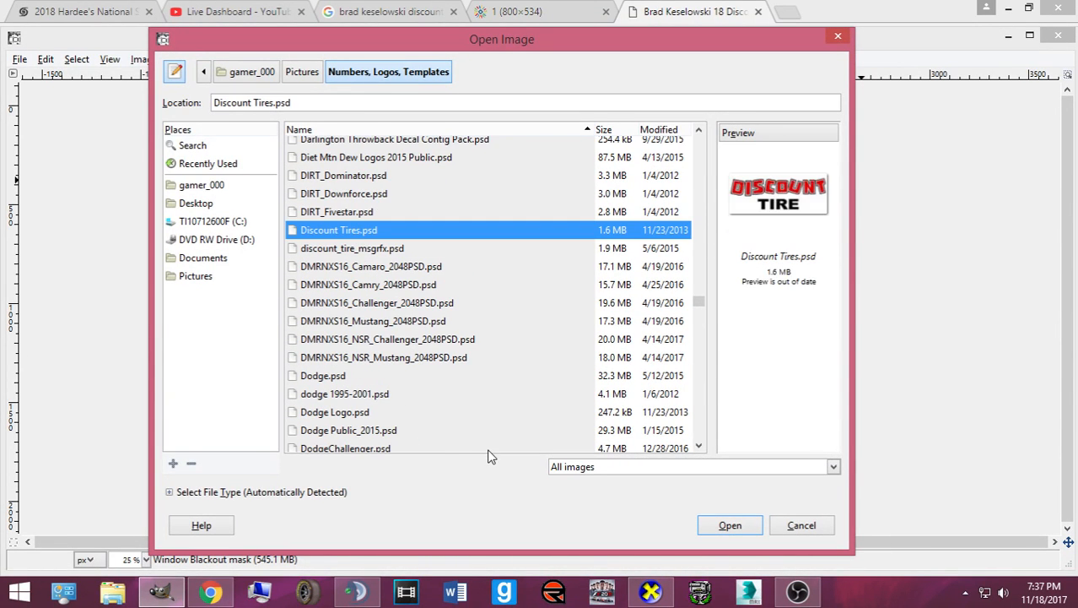
left_click(722, 528)
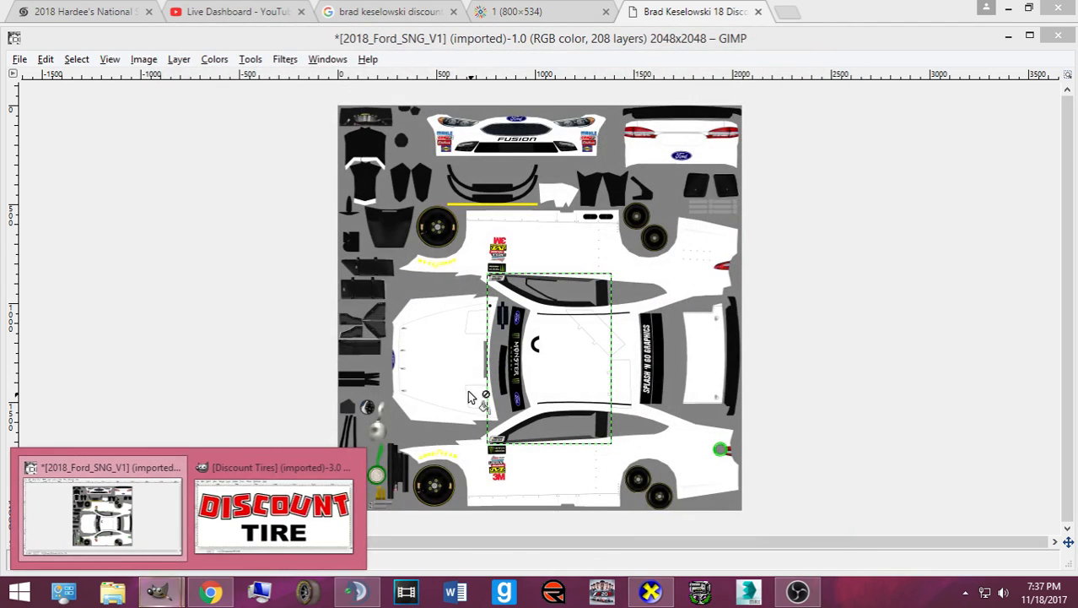
- Pick the red of the DISCOUNT lettering as the foreground colour, then minimise the logo
left_click(274, 515)
left_click(273, 291)
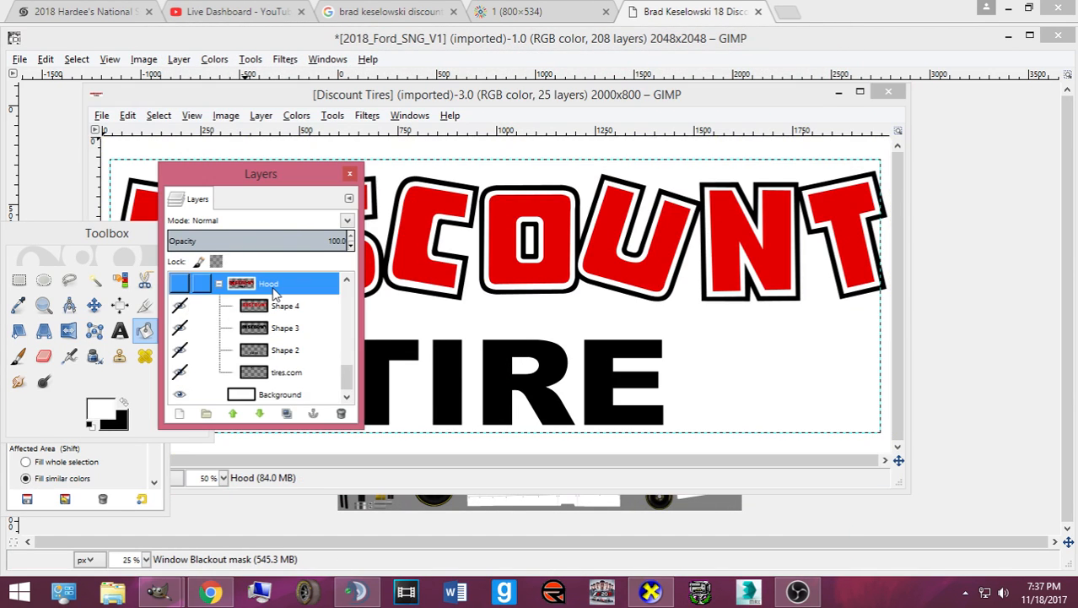
scroll(272, 291, "up", 8)
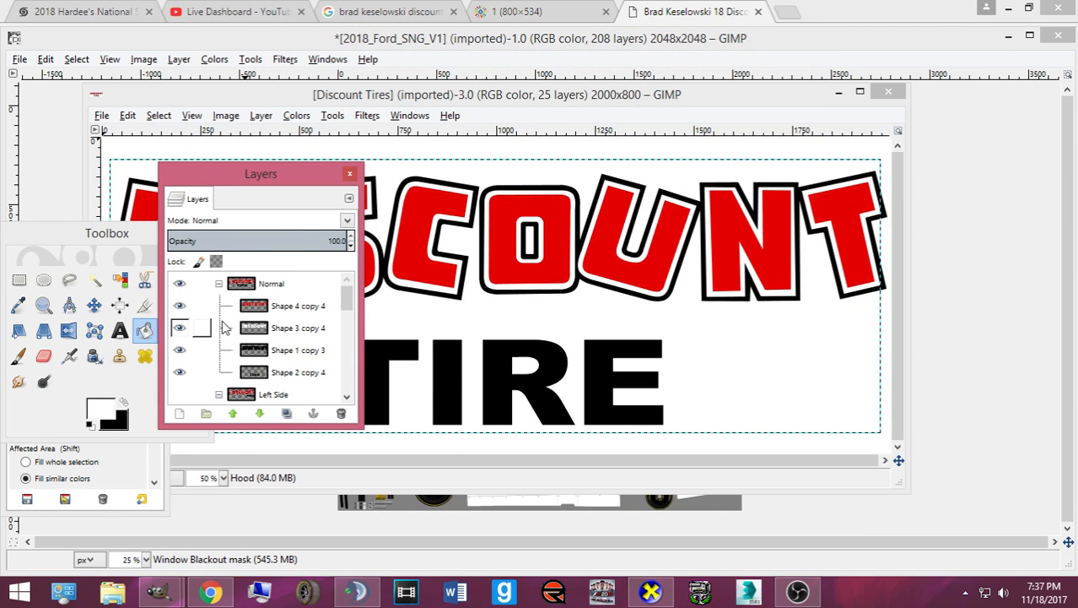
left_click(279, 305)
left_click(19, 305)
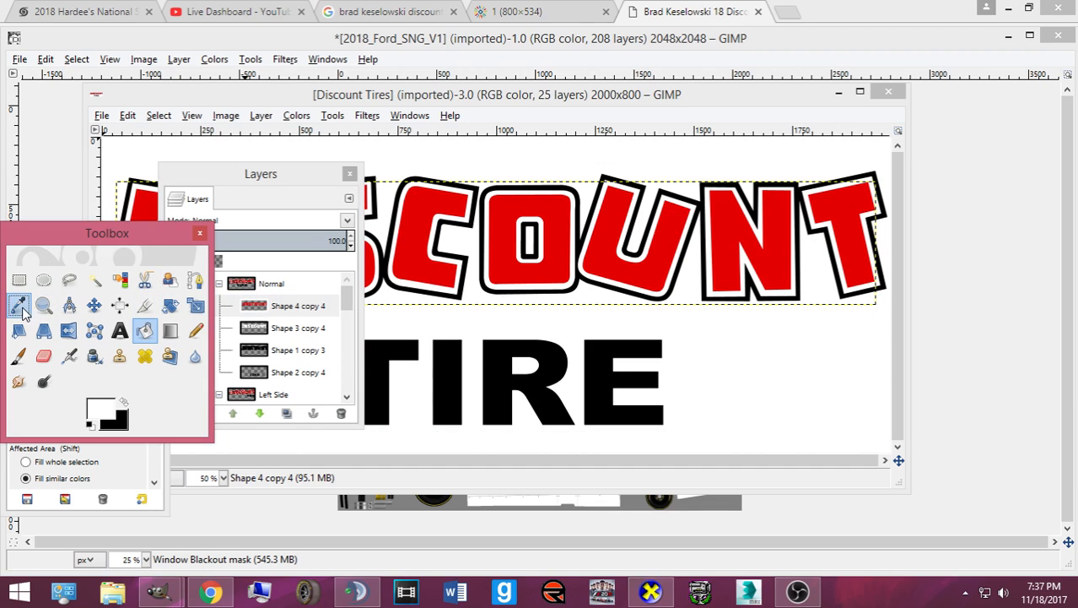
left_click(572, 271)
left_click(146, 330)
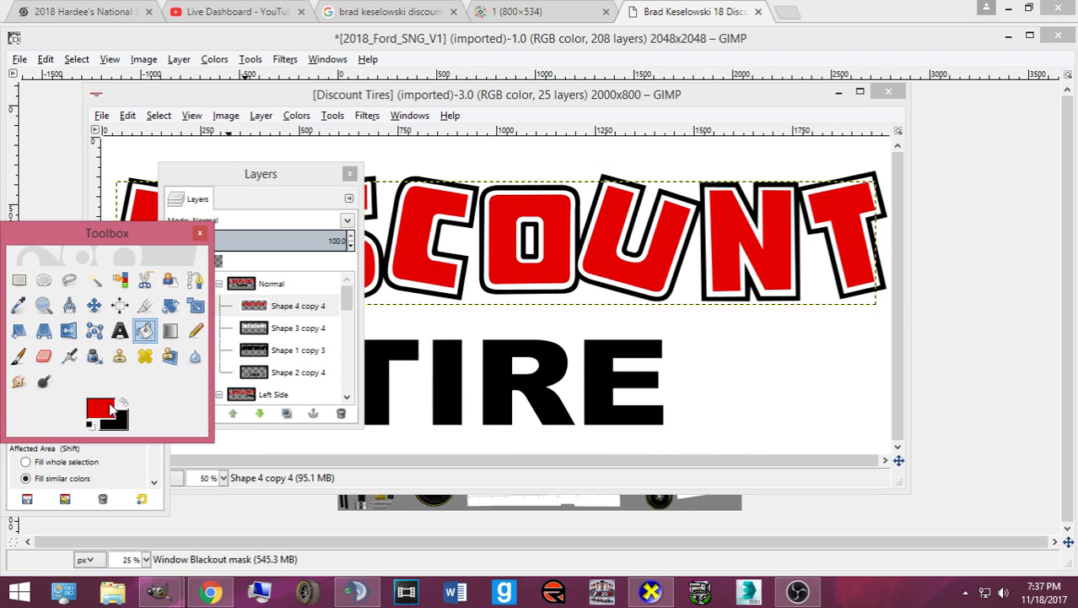
left_click(101, 409)
left_click(376, 386)
left_click(839, 92)
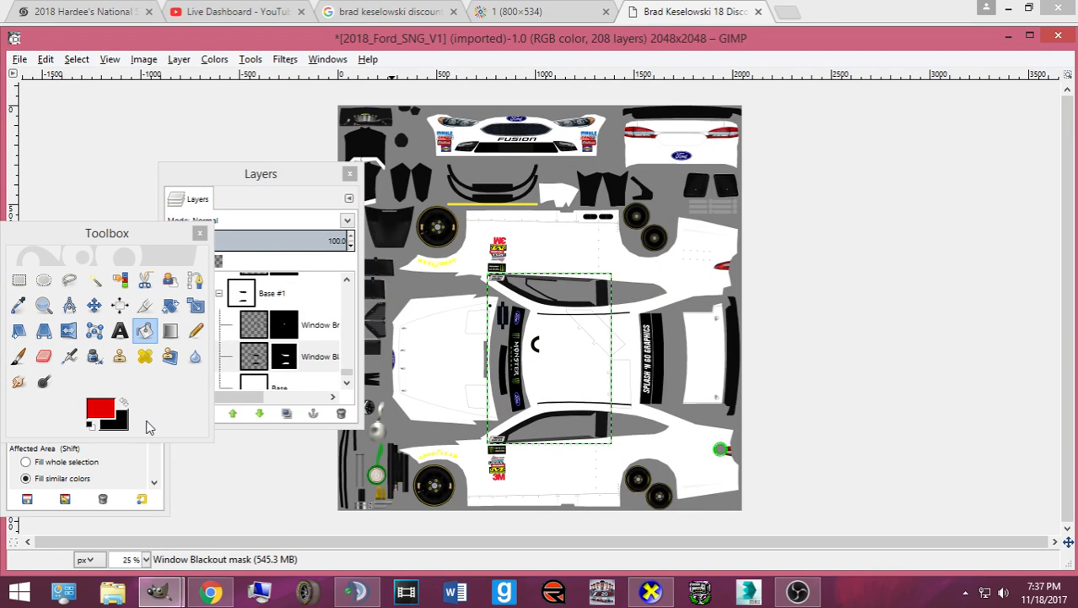
- Add a new layer inside a new layer group above Base and duplicate it twice
left_click(239, 373)
left_click(180, 413)
left_click(184, 537)
left_click(206, 414)
left_click_drag(259, 347, 262, 314)
key("ctrl+shift+d")
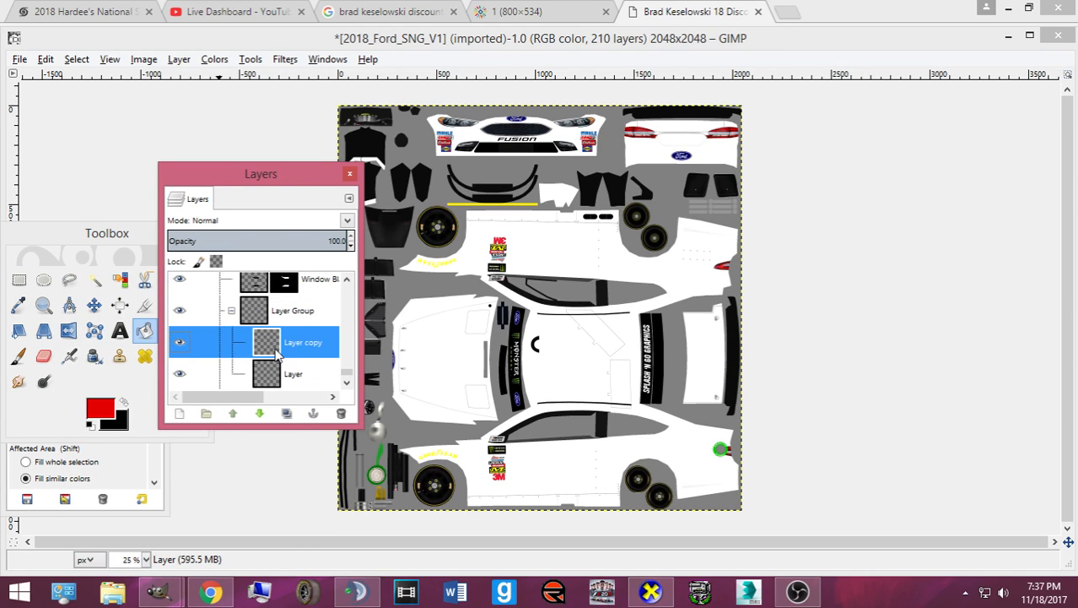
key("ctrl+shift+d")
- Rename the three layers Red, White and Black
double_click(291, 361)
key("Return")
double_click(293, 336)
type("Whi")
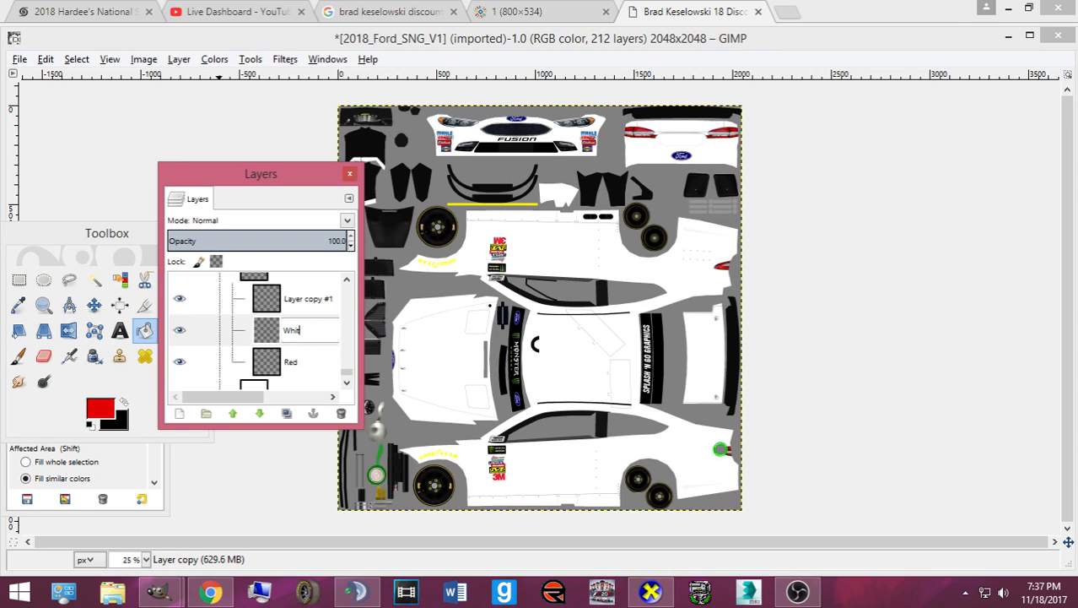
type("te")
key("Return")
double_click(304, 299)
type("Black")
key("Return")
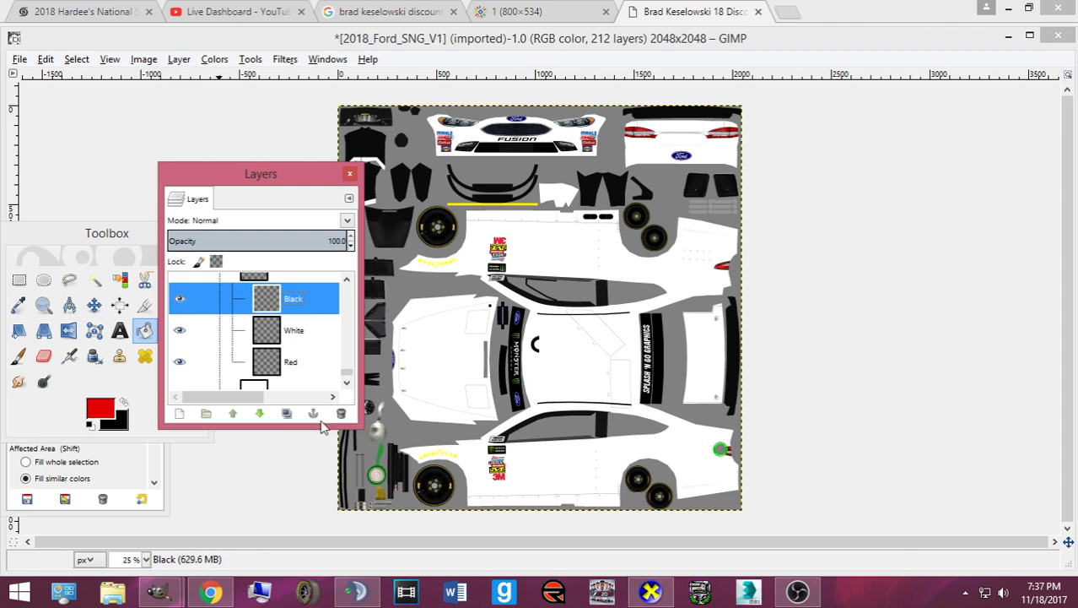
left_click(193, 594)
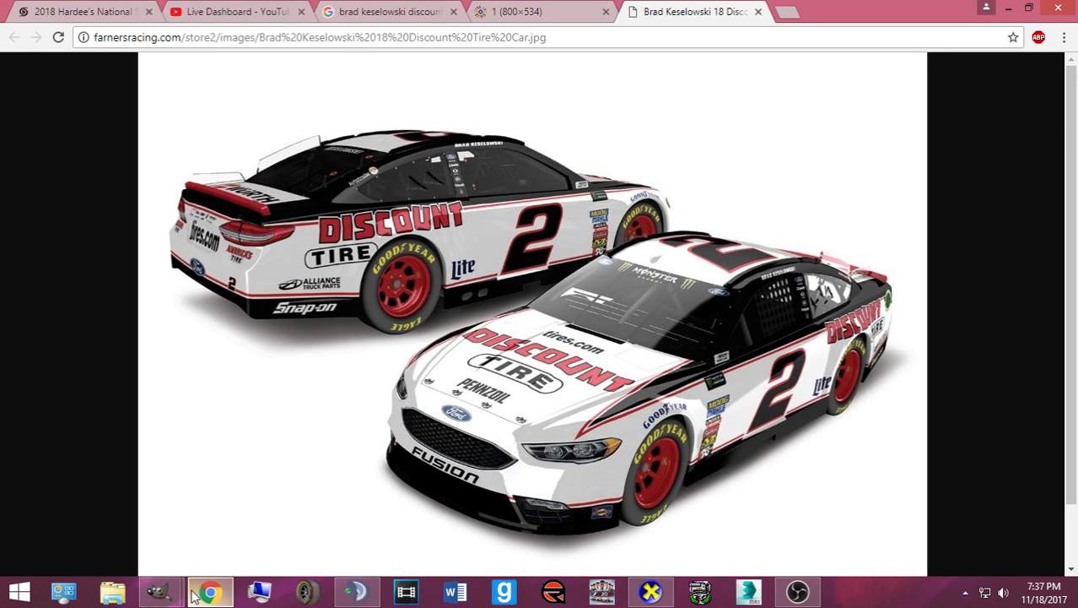
- Move GIMP's toolbox to the right and select the Paths tool
left_click(192, 594)
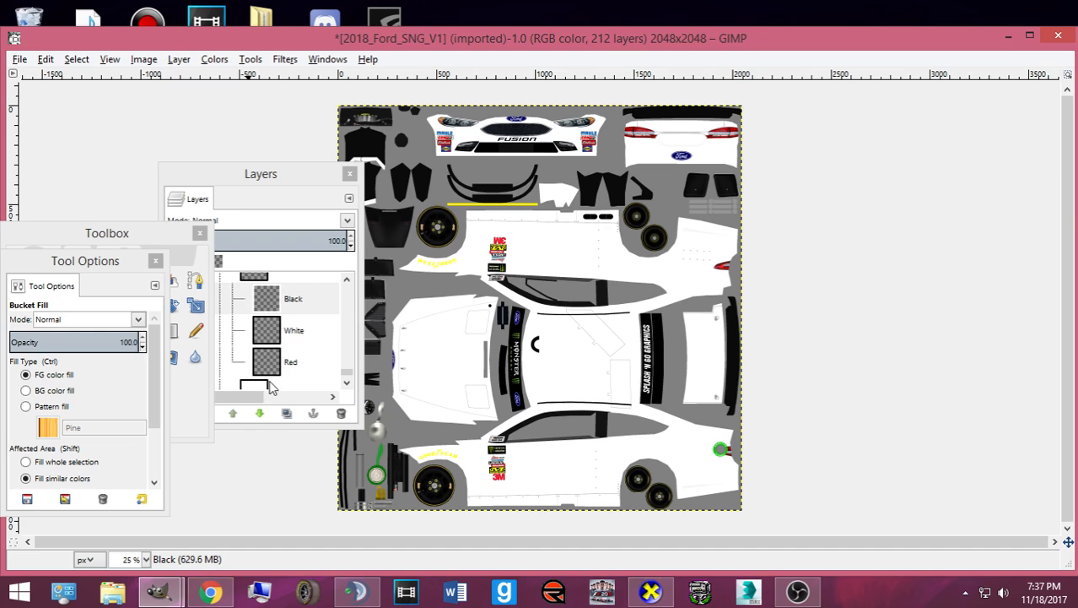
left_click_drag(106, 234, 998, 209)
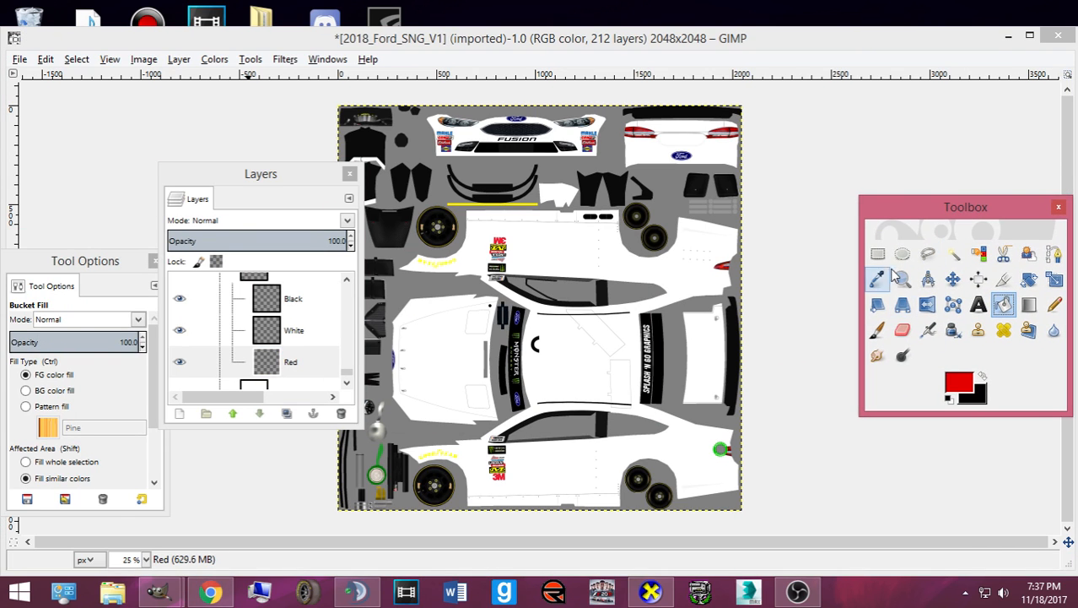
left_click(1054, 254)
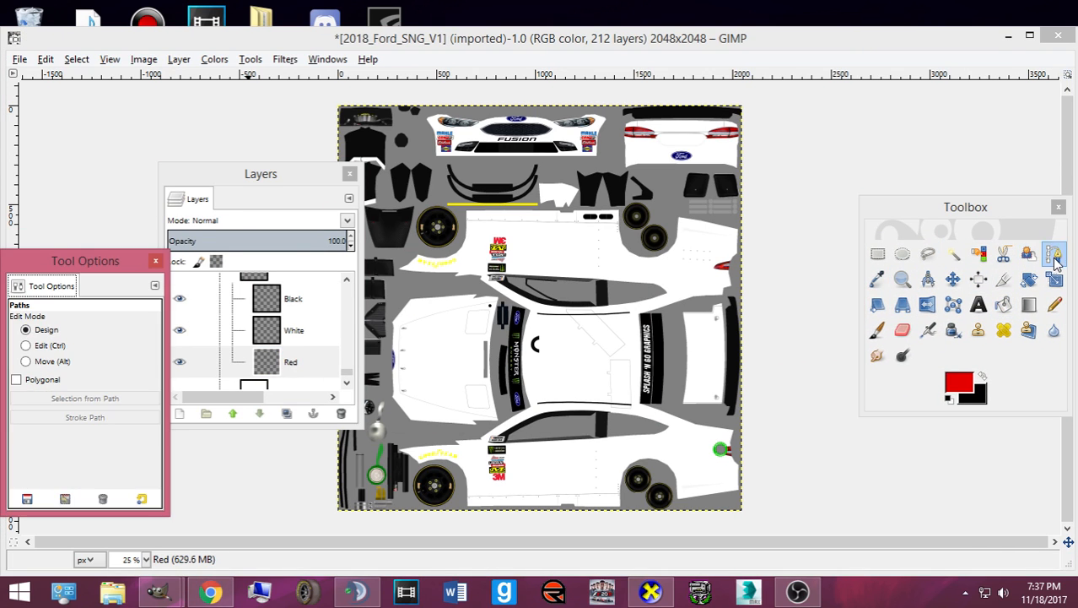
- Open the related front three-quarter Fusion photo full size in a new Chrome tab
left_click(197, 595)
left_click(561, 11)
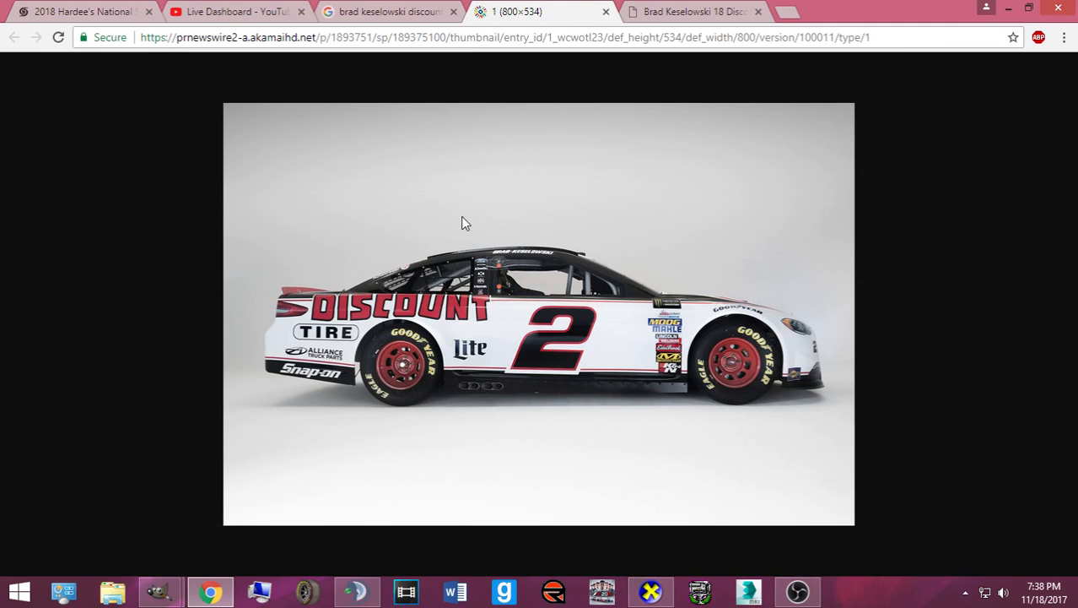
left_click(375, 11)
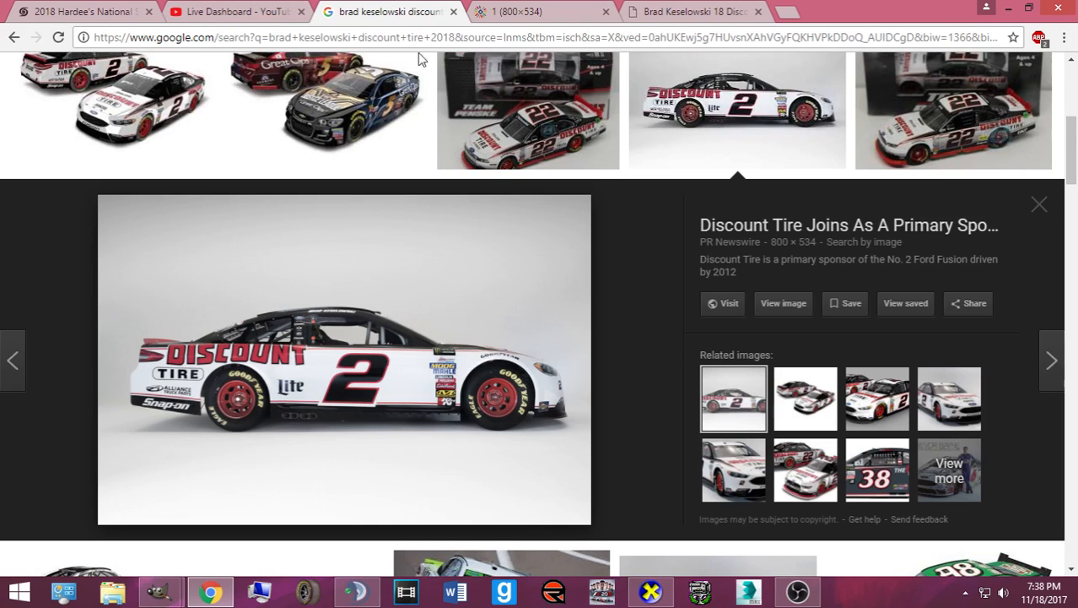
left_click(734, 455)
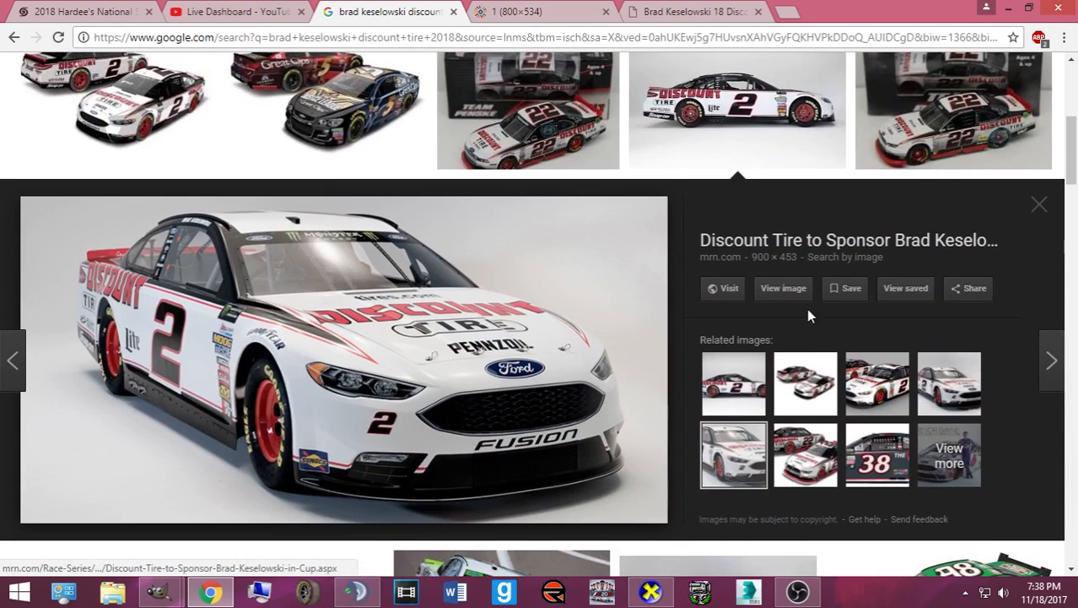
left_click(784, 289)
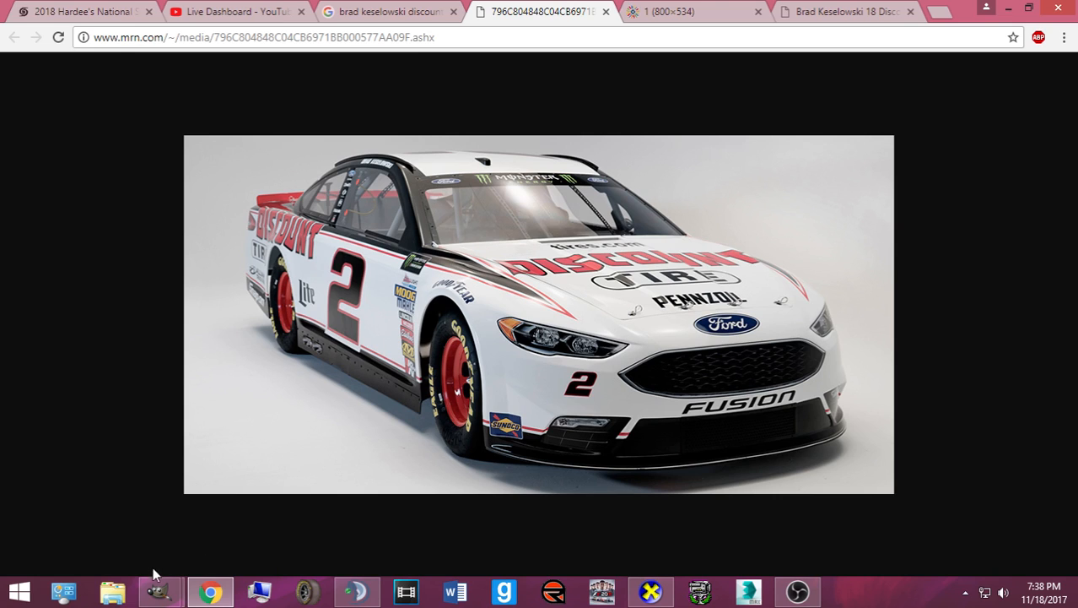
- Open CarView's Open Direct X Mesh File dialog at the Pictures folder
left_click(650, 590)
key("alt+f")
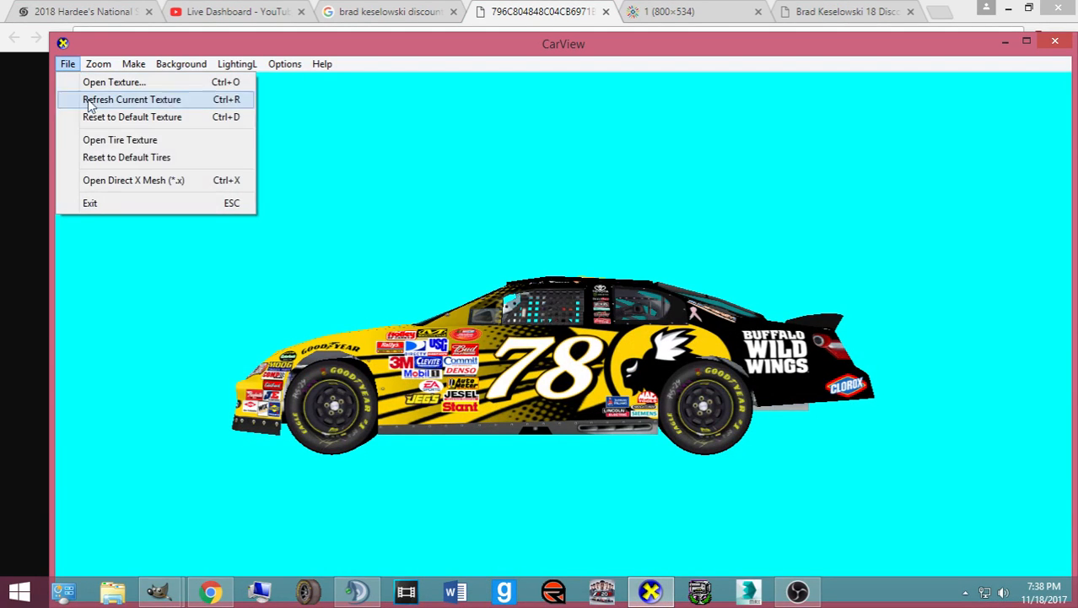
left_click(133, 180)
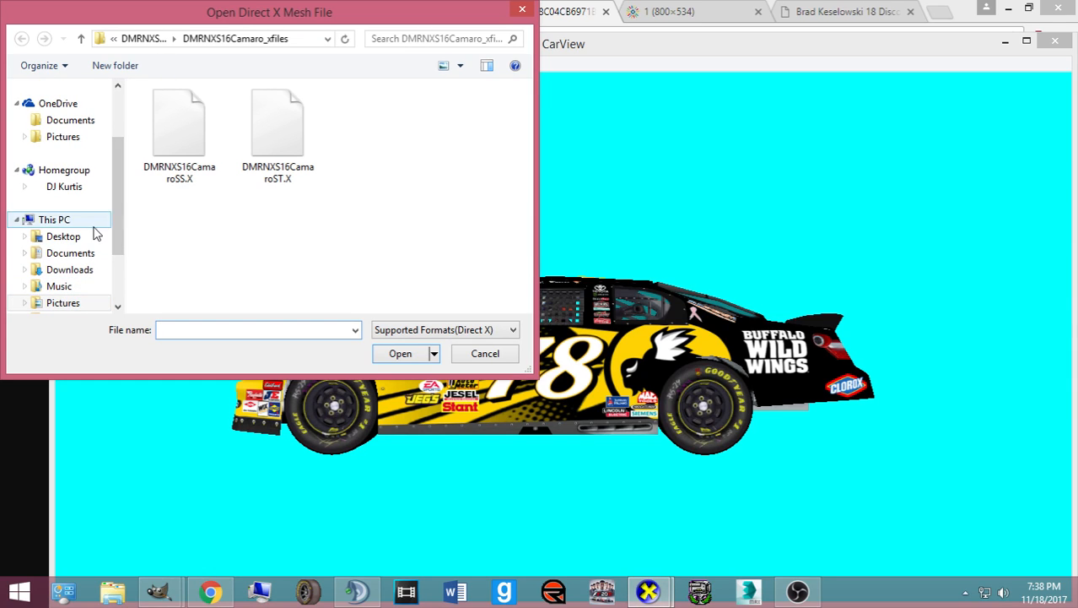
left_click_drag(118, 211, 118, 228)
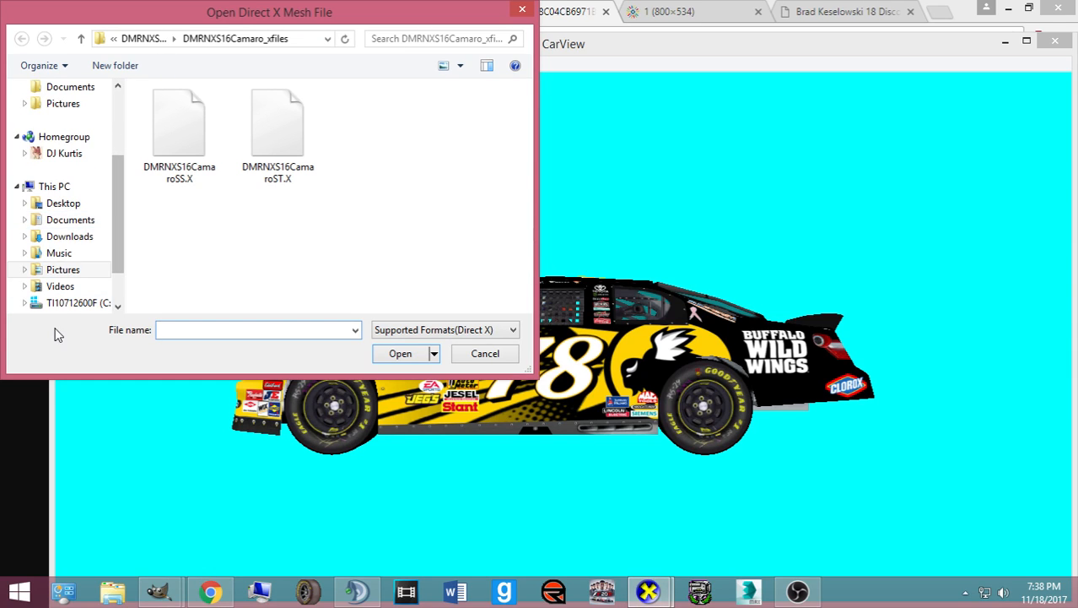
left_click(61, 272)
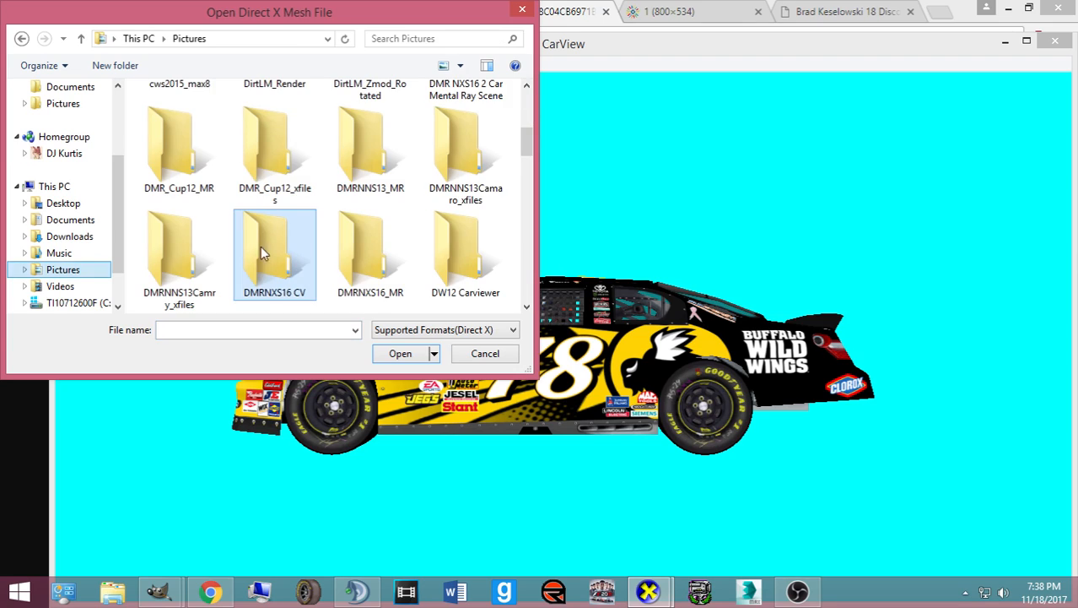
- Scroll through the Pictures folder to bring X-Files MEN cup 17 into view
scroll(258, 247, "down", 4)
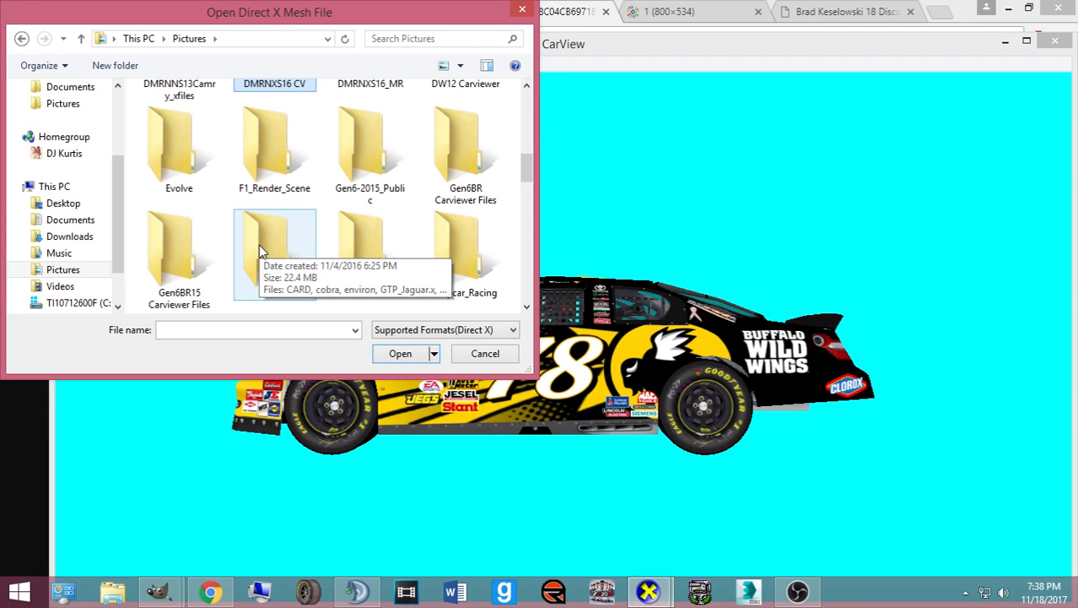
left_click(271, 257)
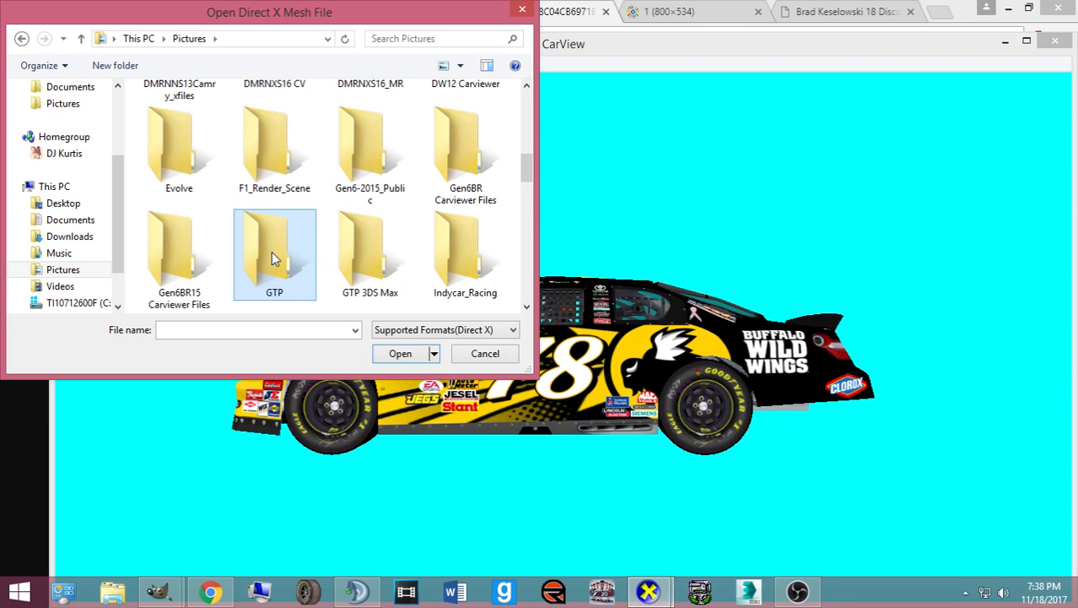
scroll(271, 258, "down", 2)
scroll(271, 257, "down", 5)
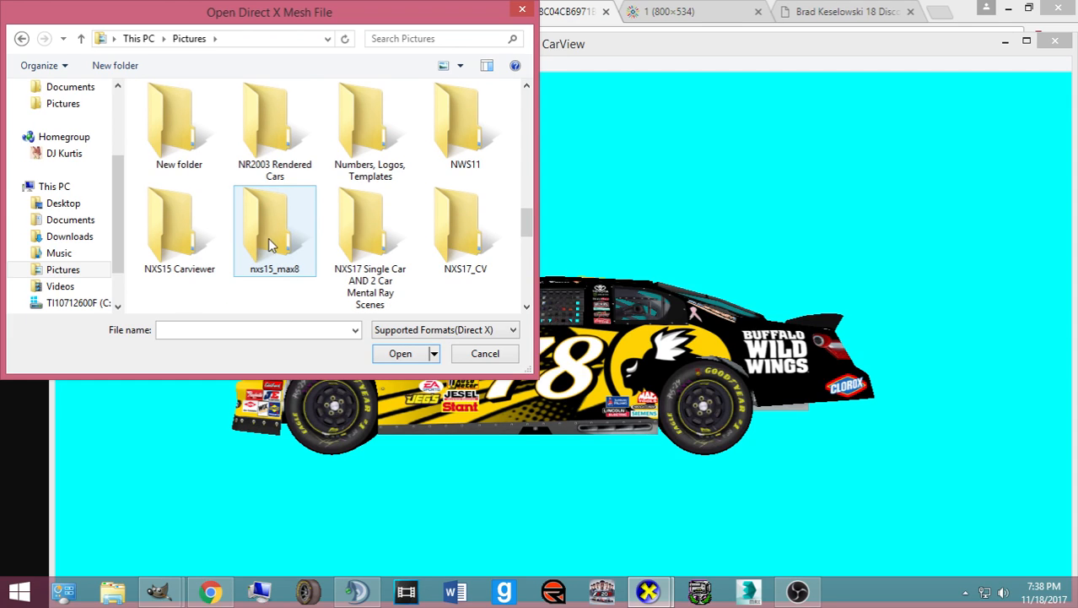
scroll(270, 244, "up", 1)
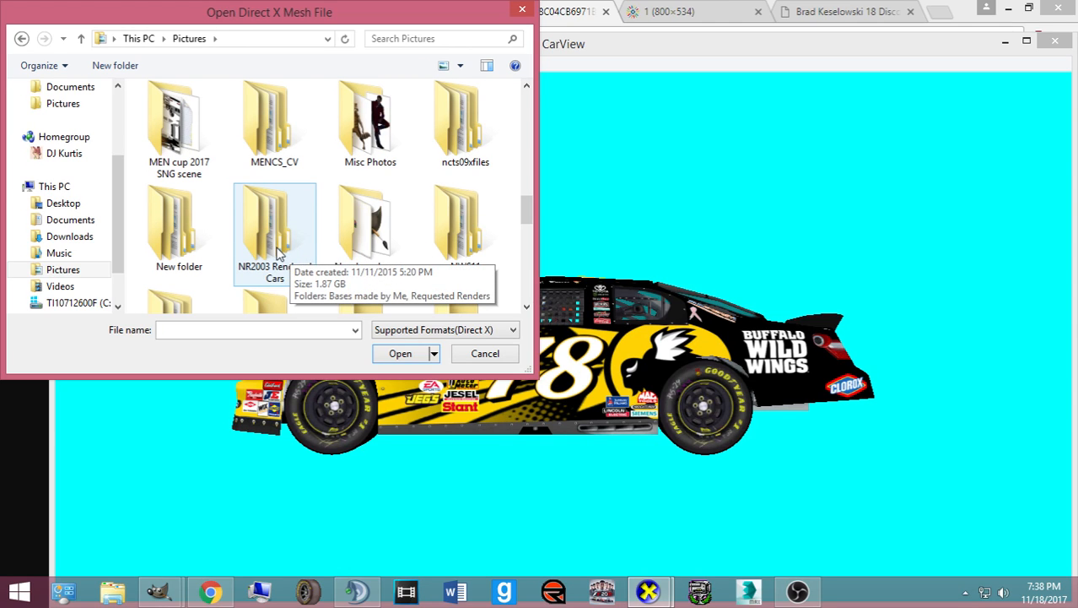
scroll(278, 253, "down", 1)
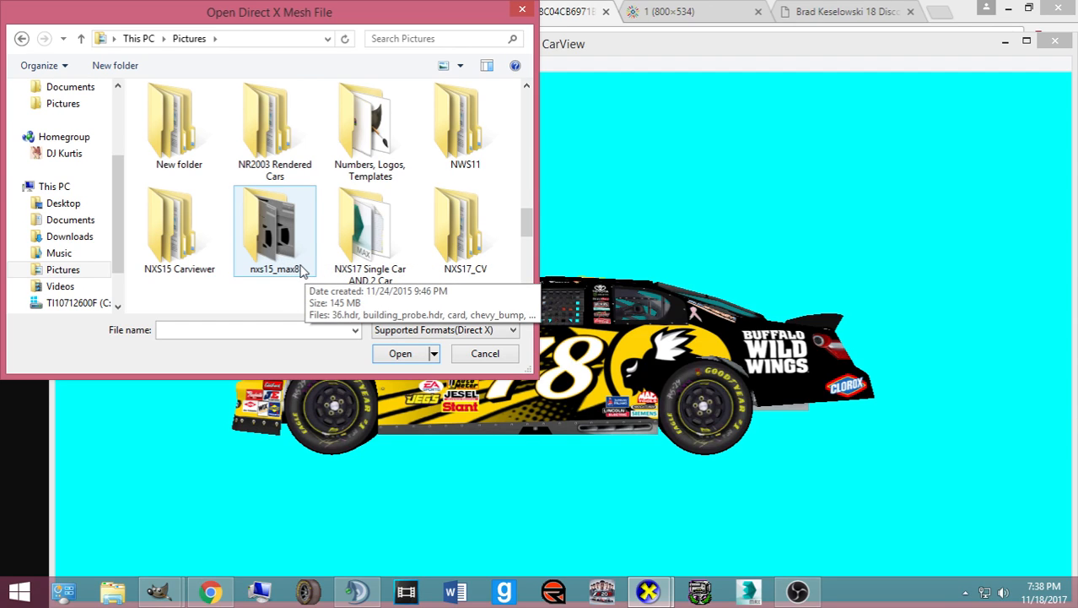
scroll(325, 262, "down", 1)
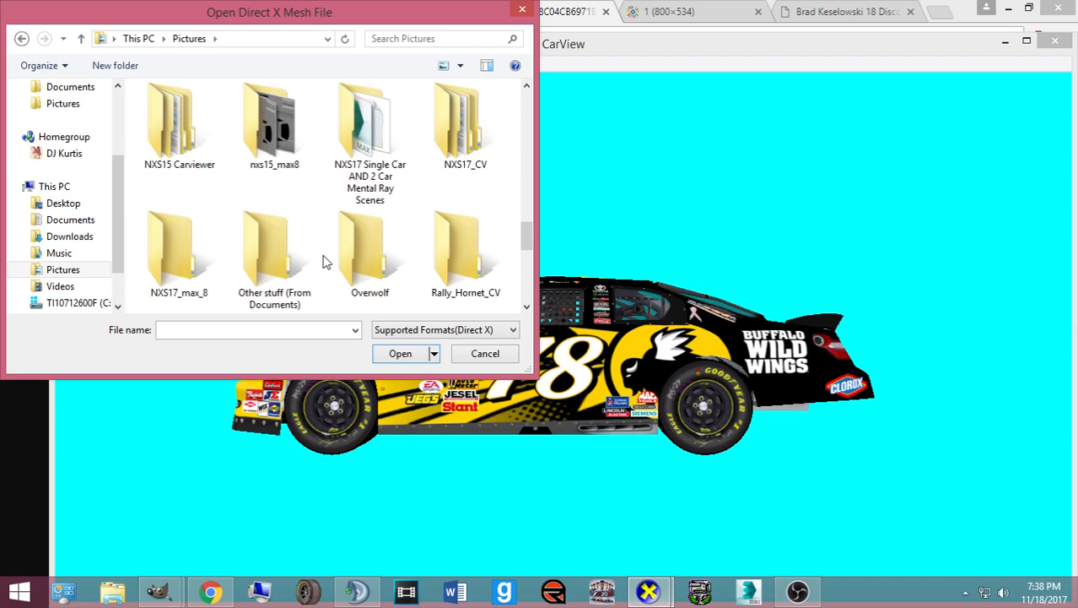
scroll(323, 259, "down", 2)
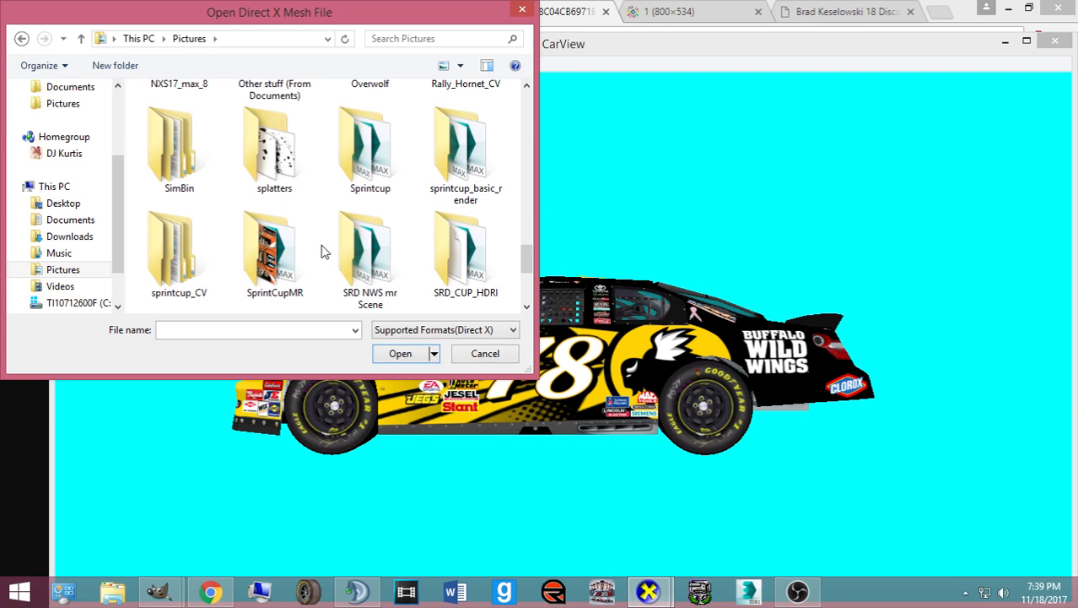
scroll(308, 246, "down", 1)
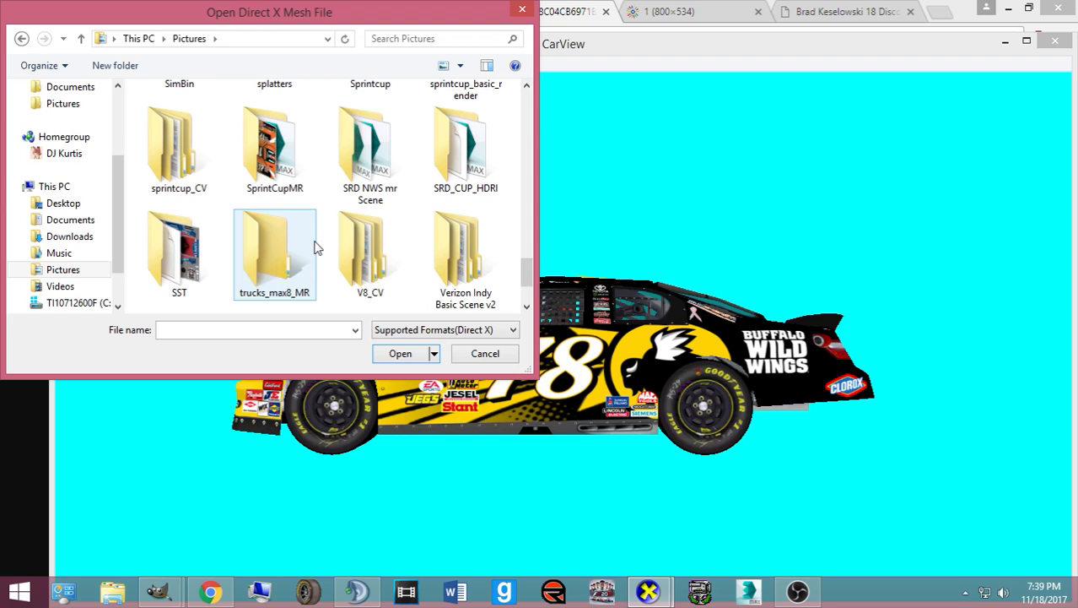
scroll(339, 243, "down", 1)
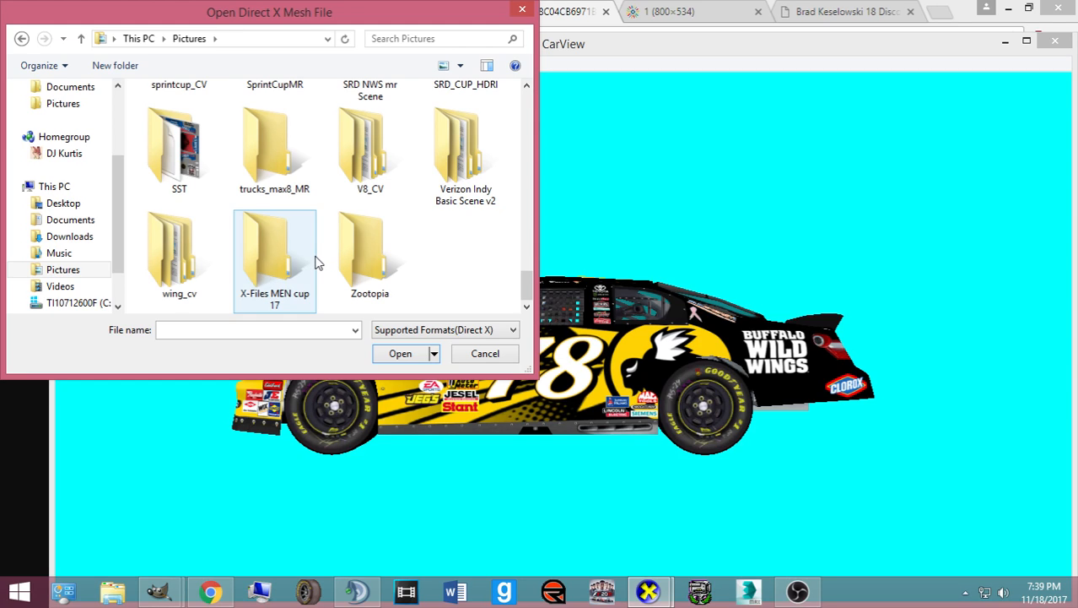
scroll(314, 263, "up", 3)
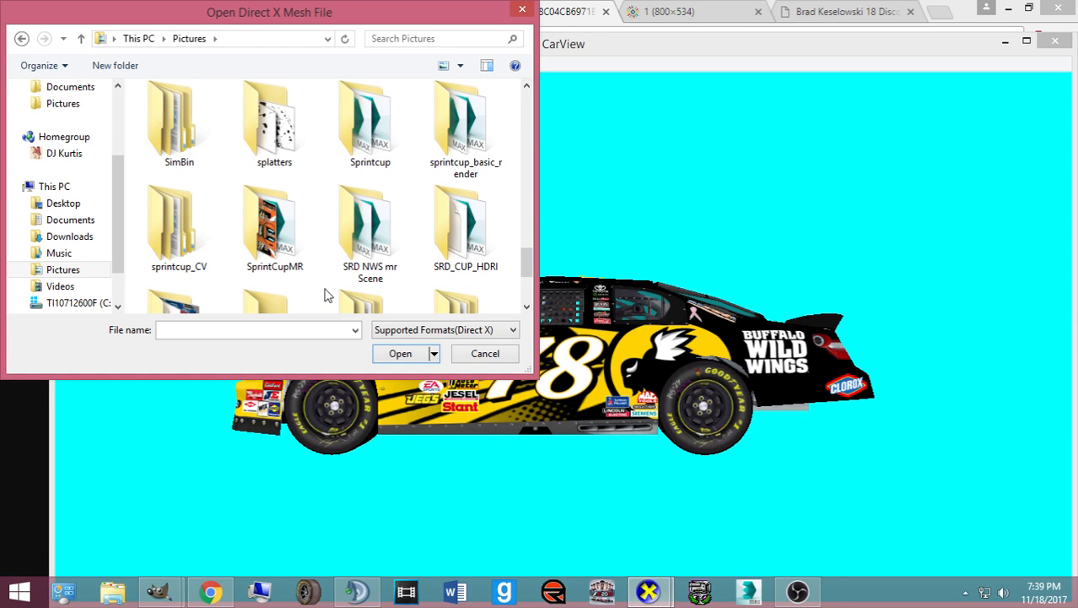
scroll(333, 277, "down", 3)
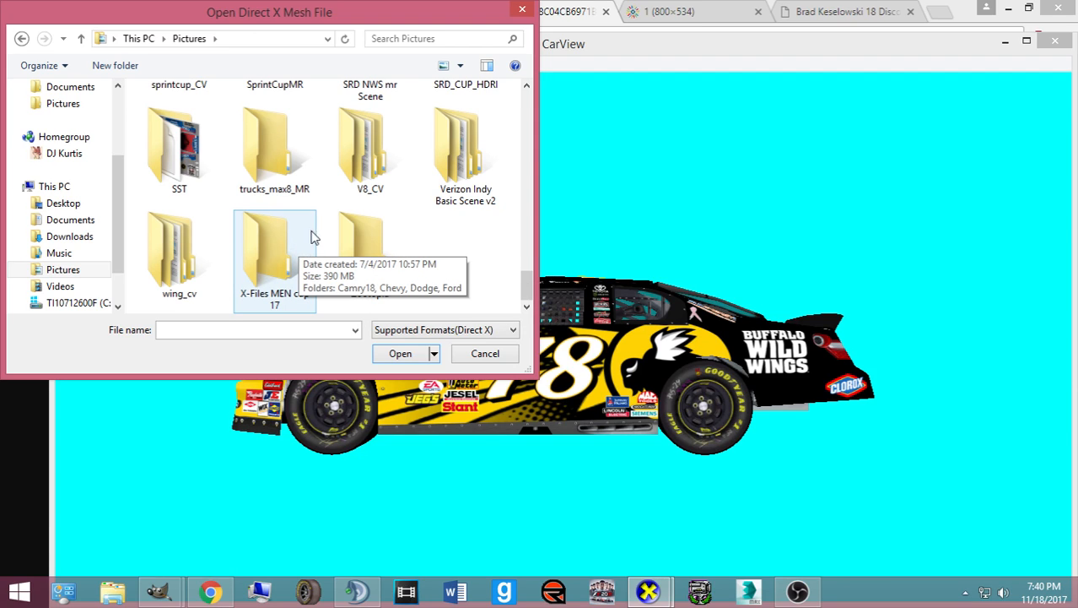
scroll(300, 246, "up", 2)
scroll(319, 235, "down", 2)
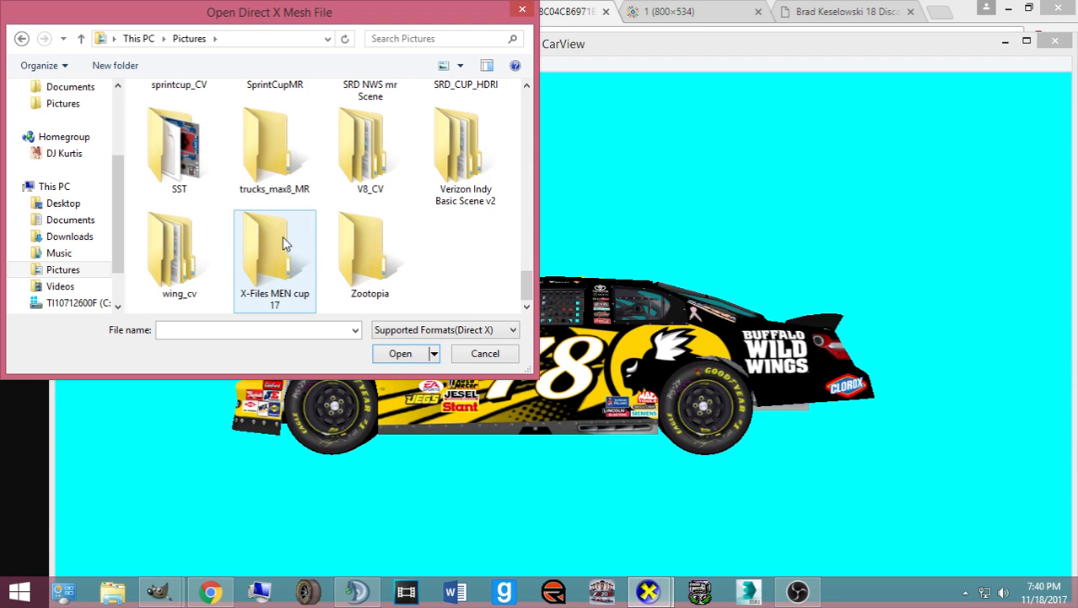
- Load ford.X from X-Files MEN cup 17\Ford and rotate the car to a front-left view
double_click(284, 244)
double_click(454, 151)
double_click(207, 131)
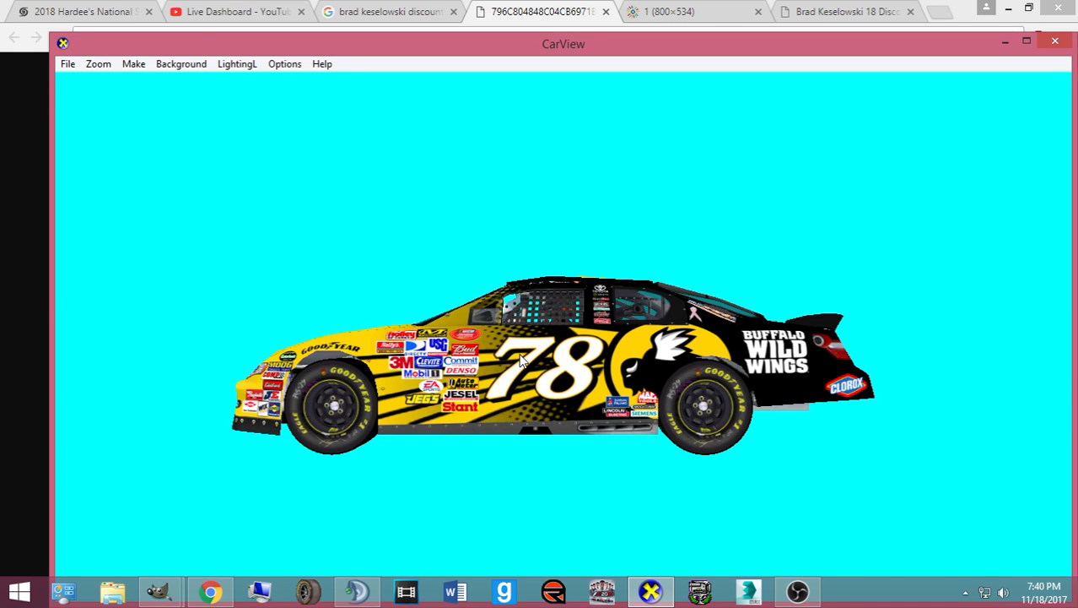
left_click_drag(521, 361, 333, 354)
left_click_drag(674, 321, 813, 396)
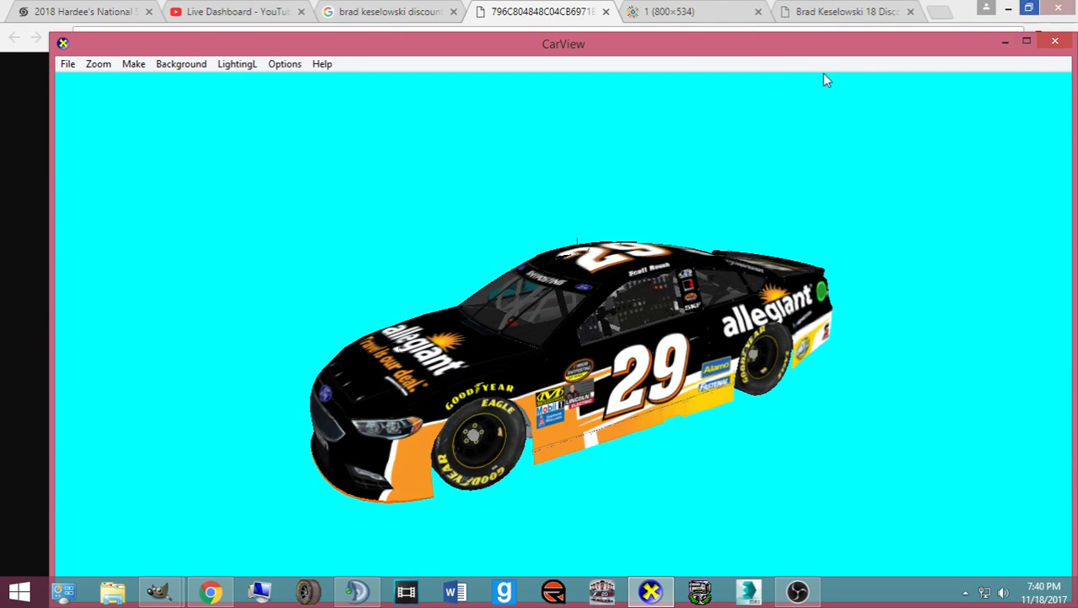
mouse_move(159, 591)
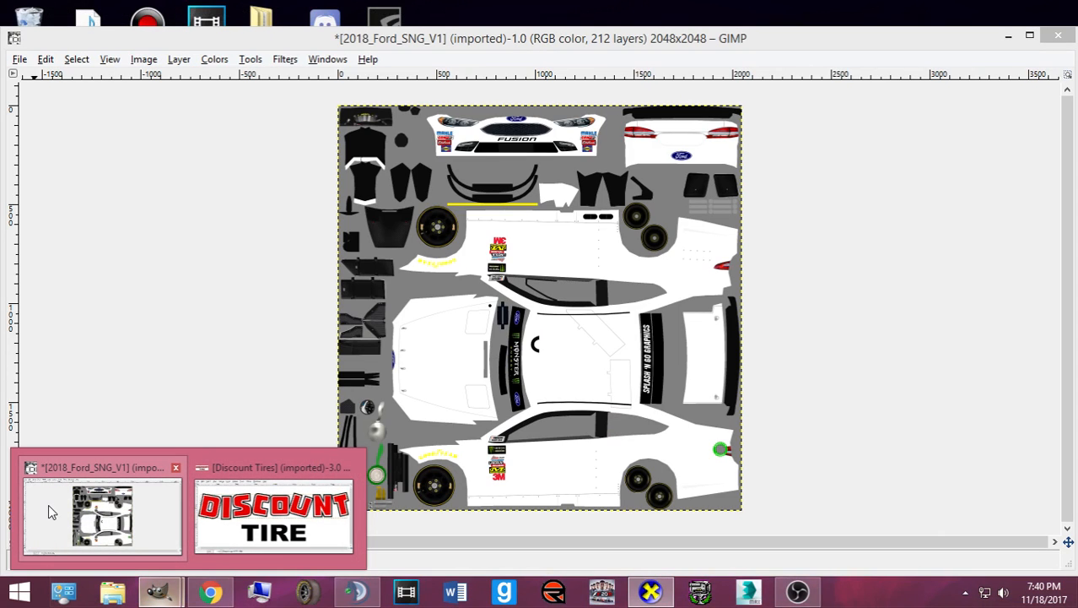
left_click(48, 504)
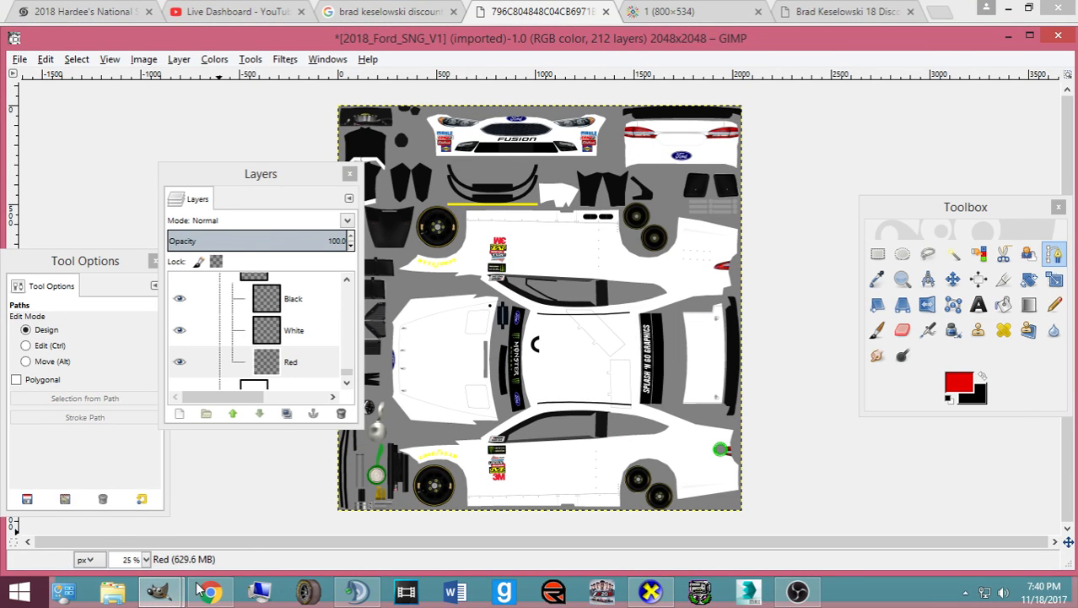
left_click(196, 595)
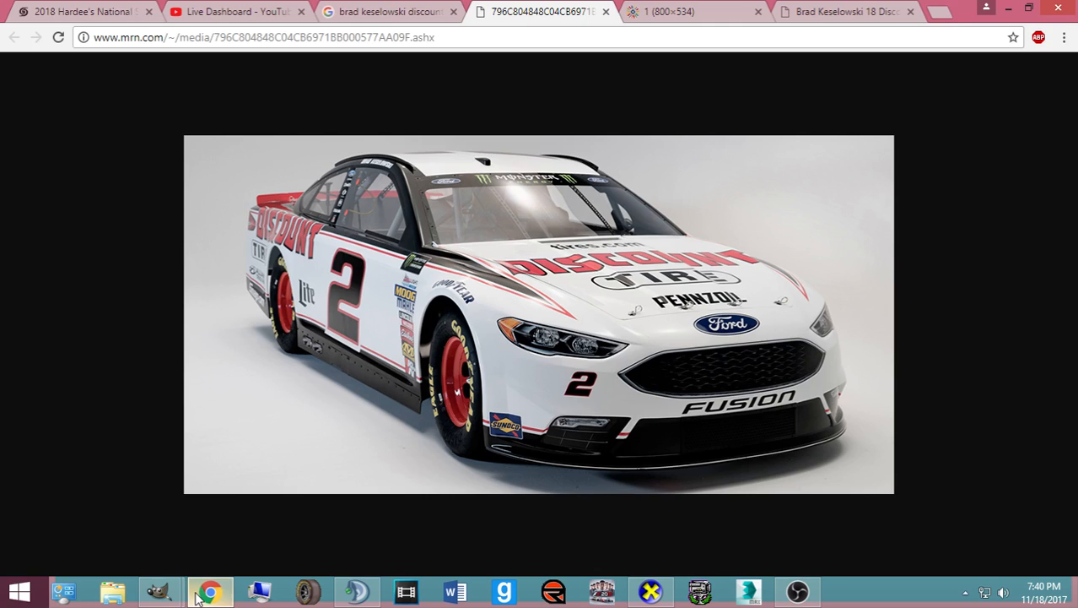
left_click(197, 594)
left_click(197, 594)
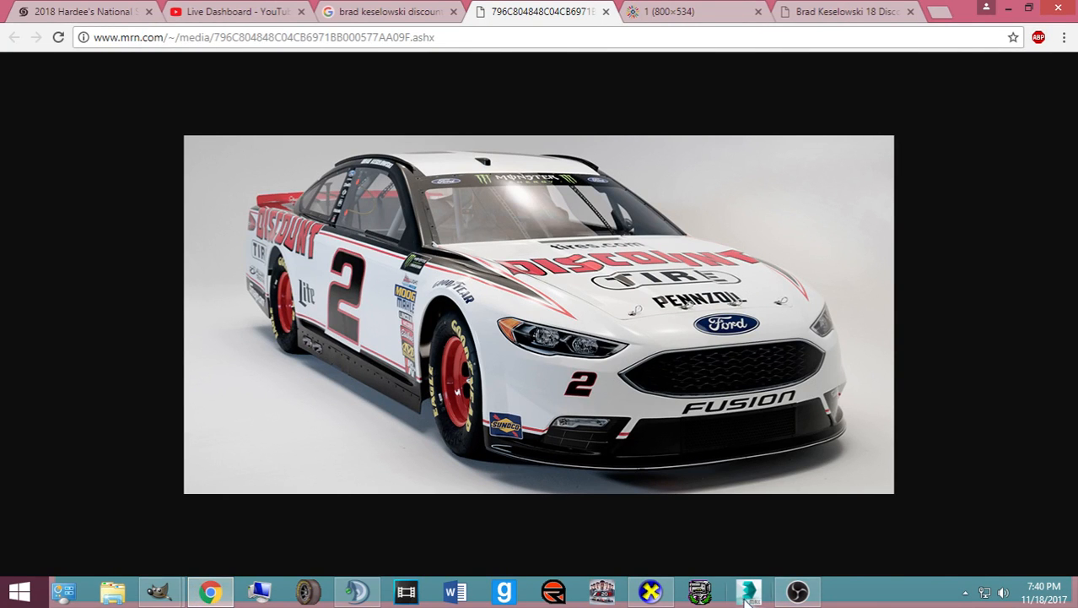
mouse_move(169, 588)
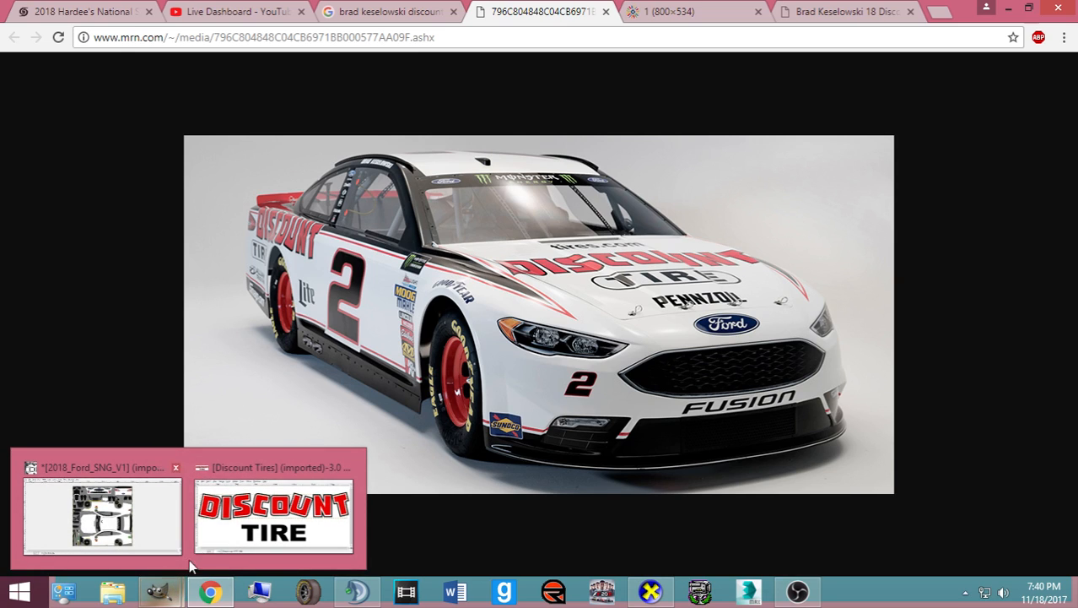
left_click(169, 540)
left_click(1003, 304)
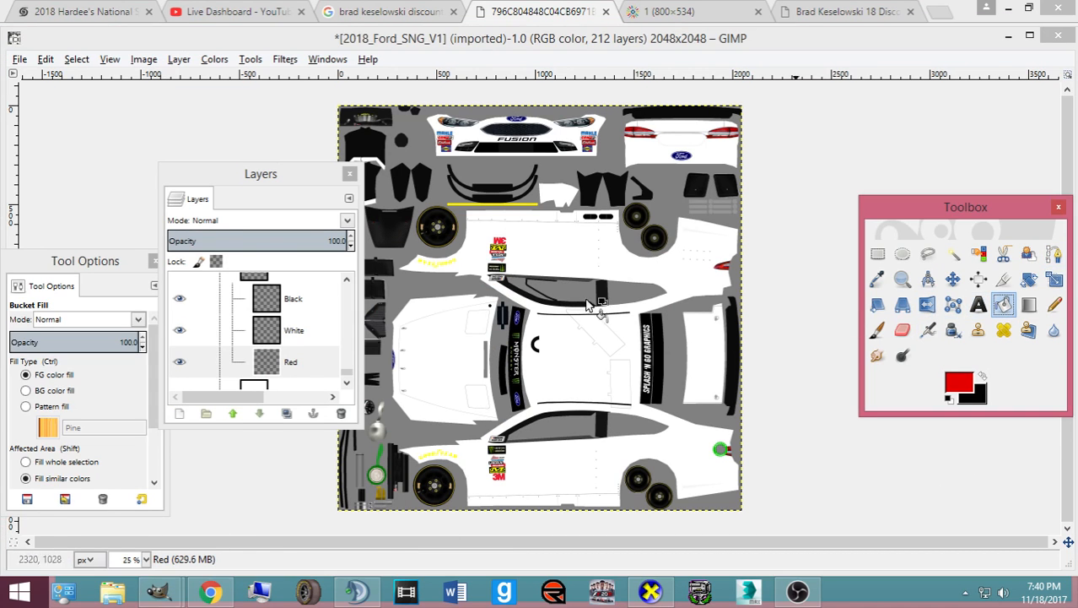
scroll(291, 362, "down", 10)
scroll(291, 361, "up", 8)
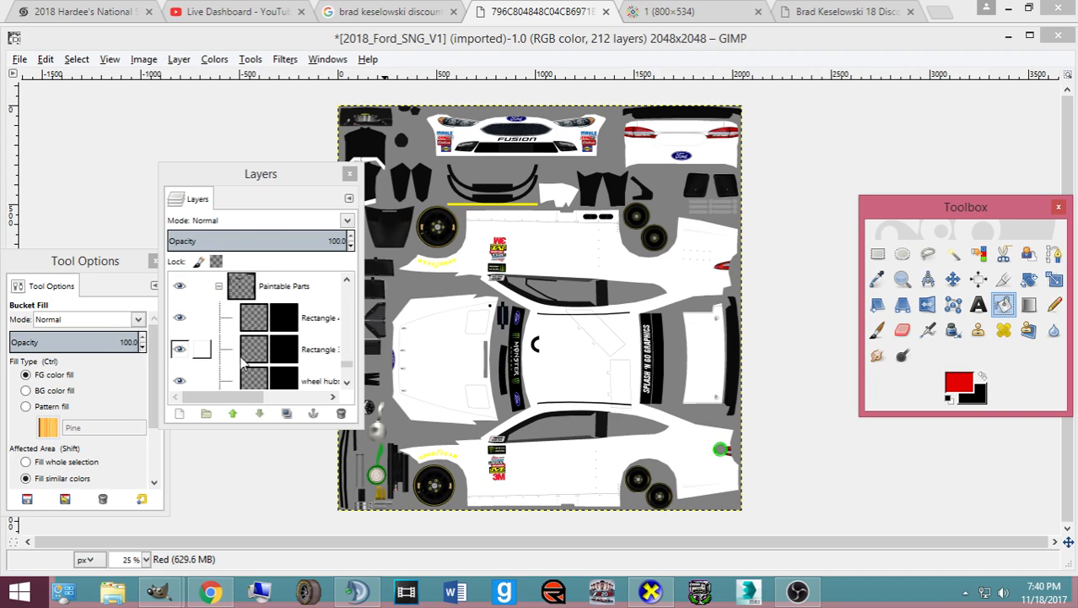
left_click_drag(365, 348, 417, 342)
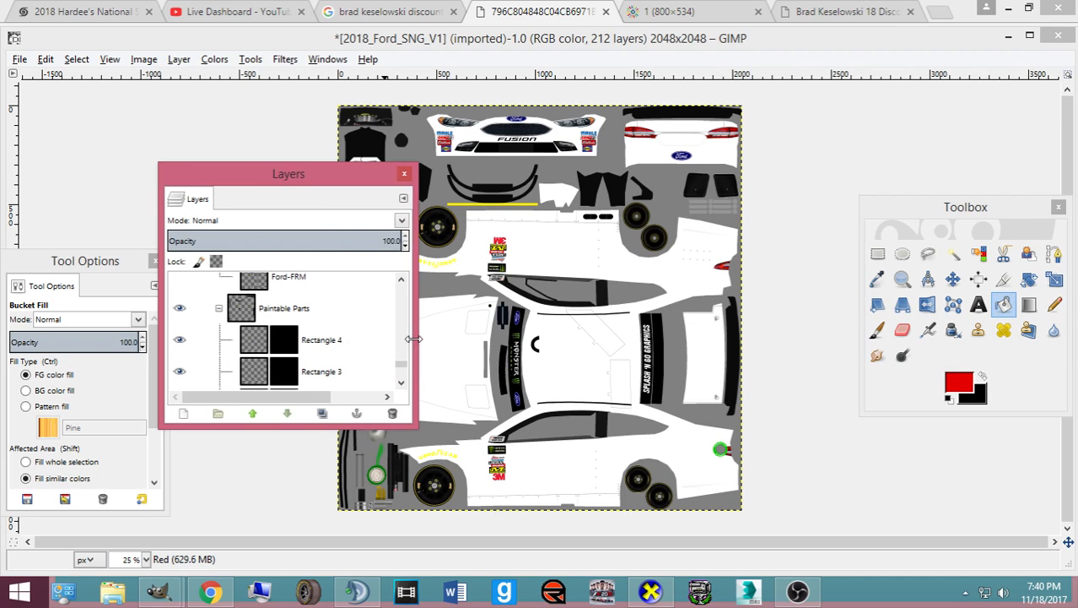
scroll(332, 320, "down", 4)
scroll(293, 318, "down", 5)
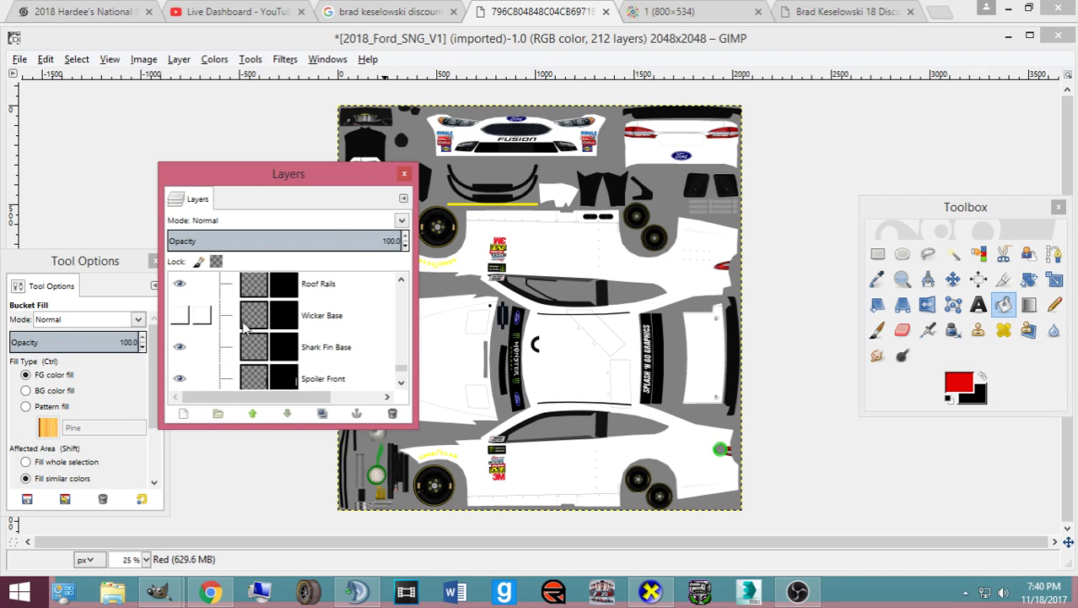
scroll(384, 337, "up", 15)
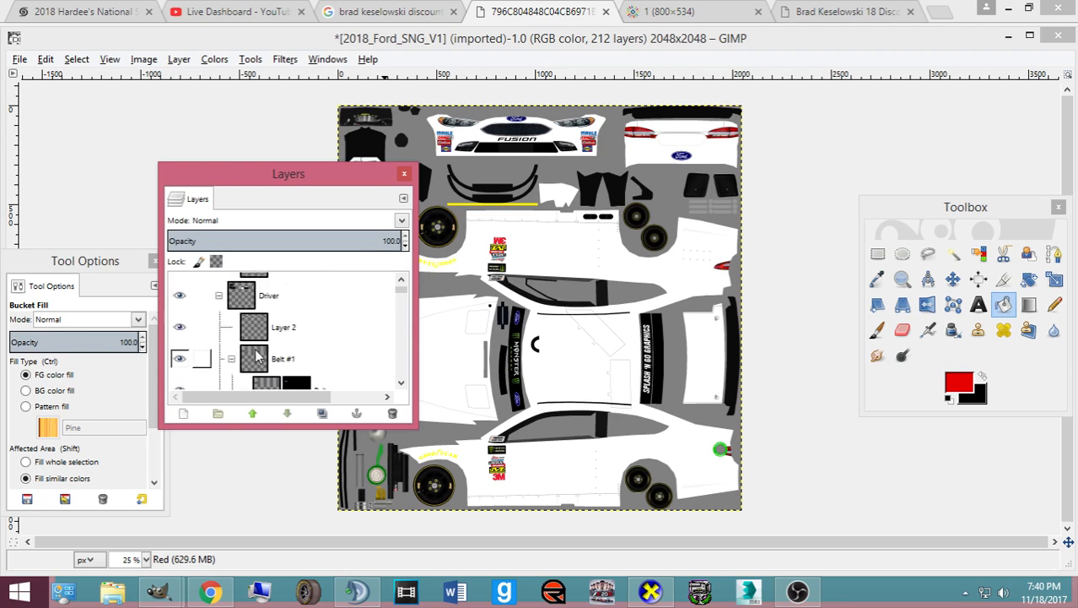
scroll(250, 337, "down", 5)
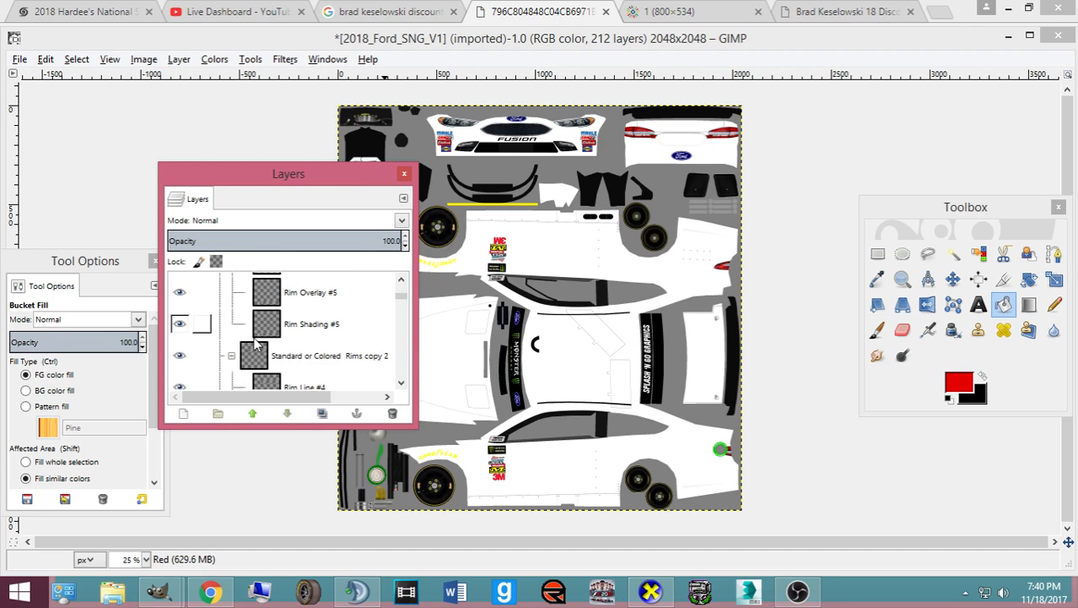
scroll(253, 341, "down", 3)
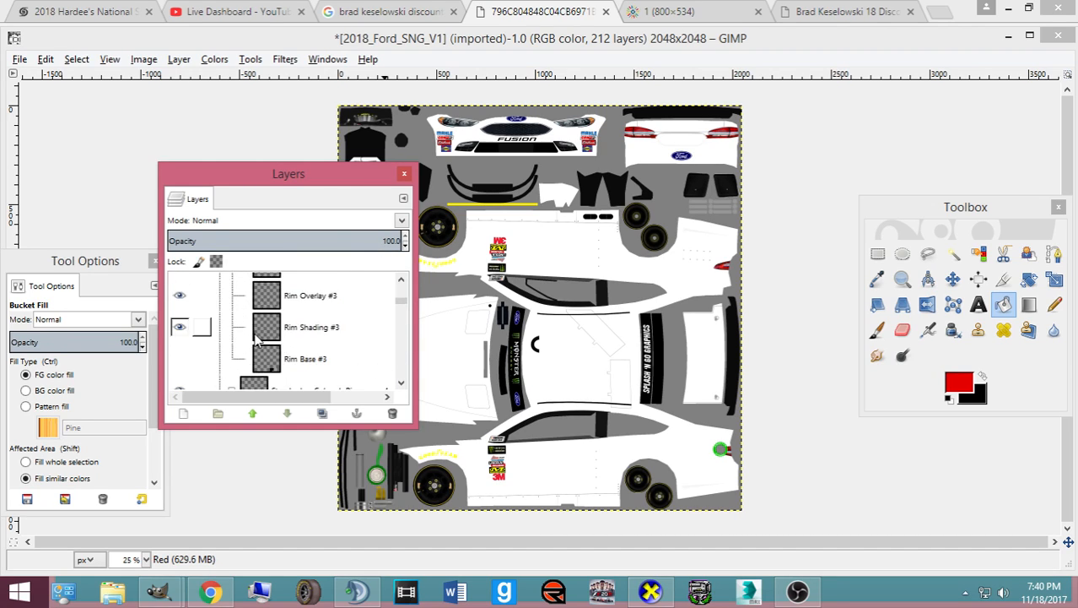
left_click(262, 359)
left_click(266, 334)
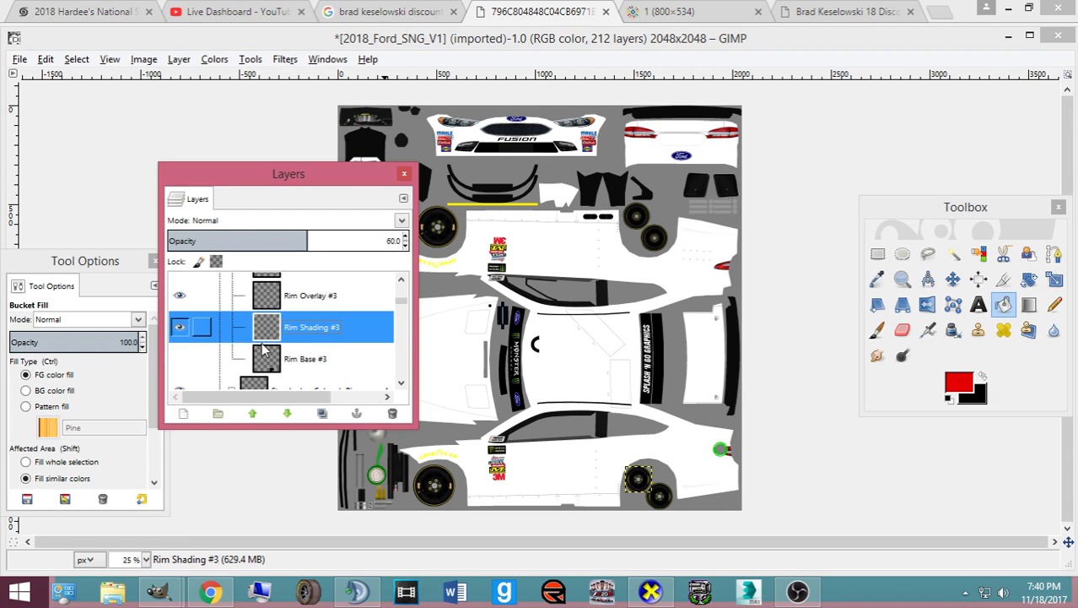
scroll(180, 358, "up", 5)
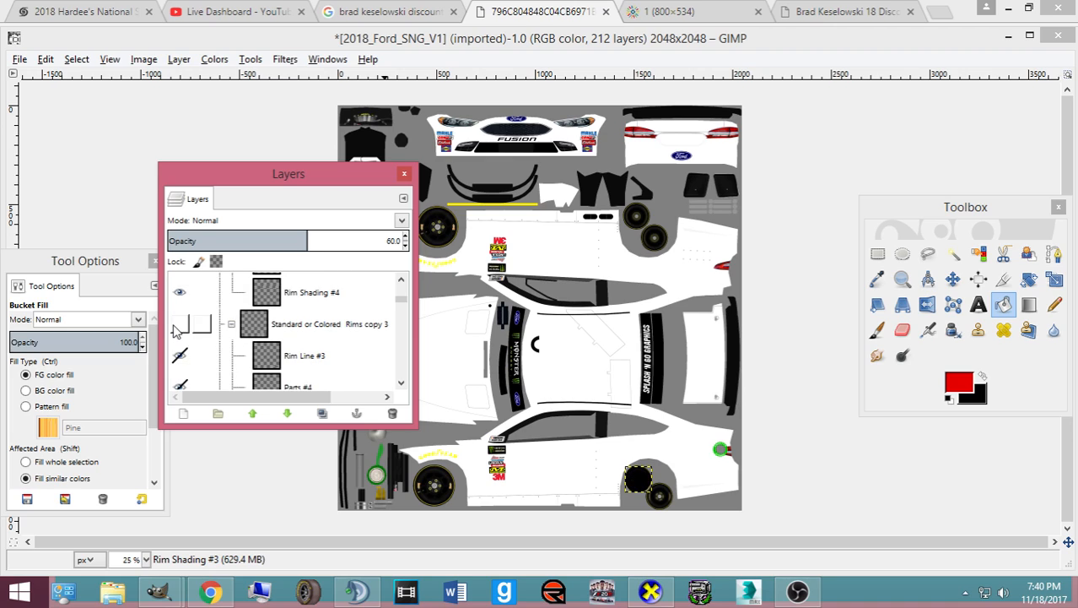
scroll(180, 333, "down", 6)
scroll(188, 338, "down", 5)
scroll(184, 304, "down", 6)
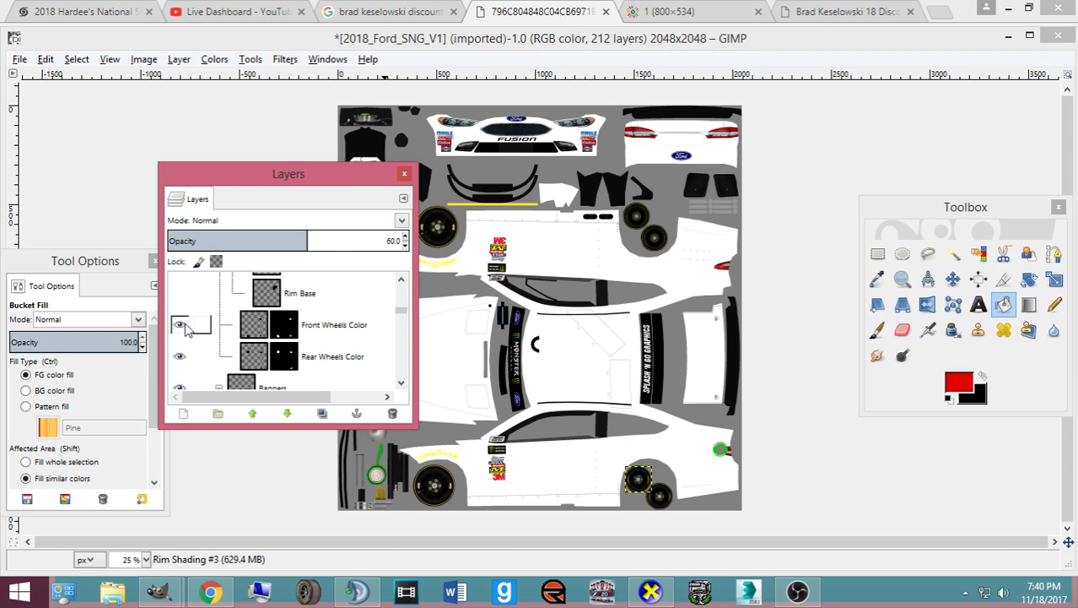
- Fill both front wheels red on the Front Wheels Color layer
left_click(230, 329)
left_click_drag(253, 176, 92, 152)
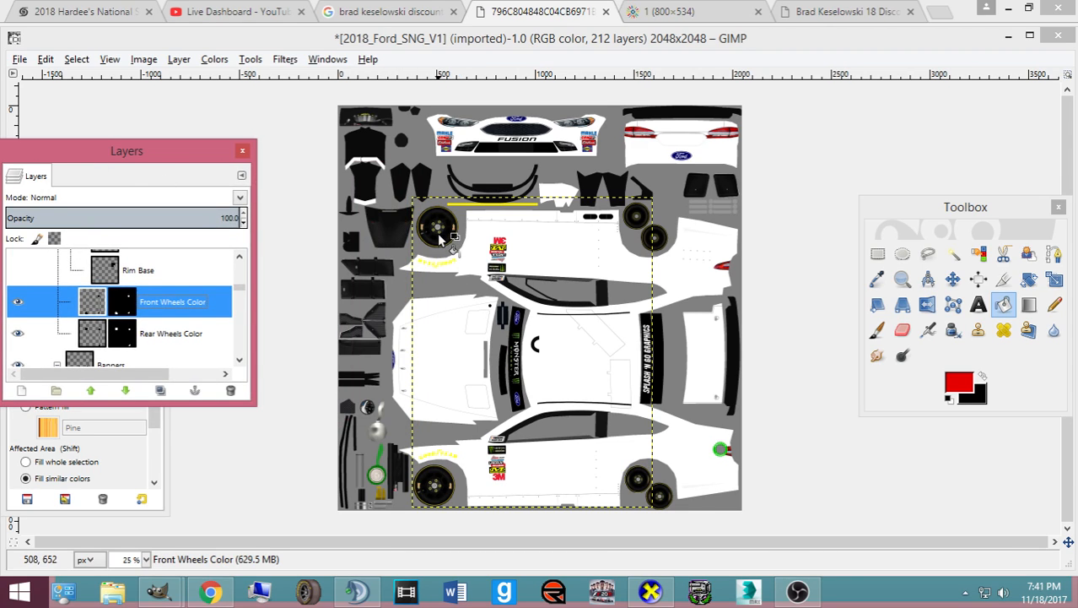
left_click(433, 304)
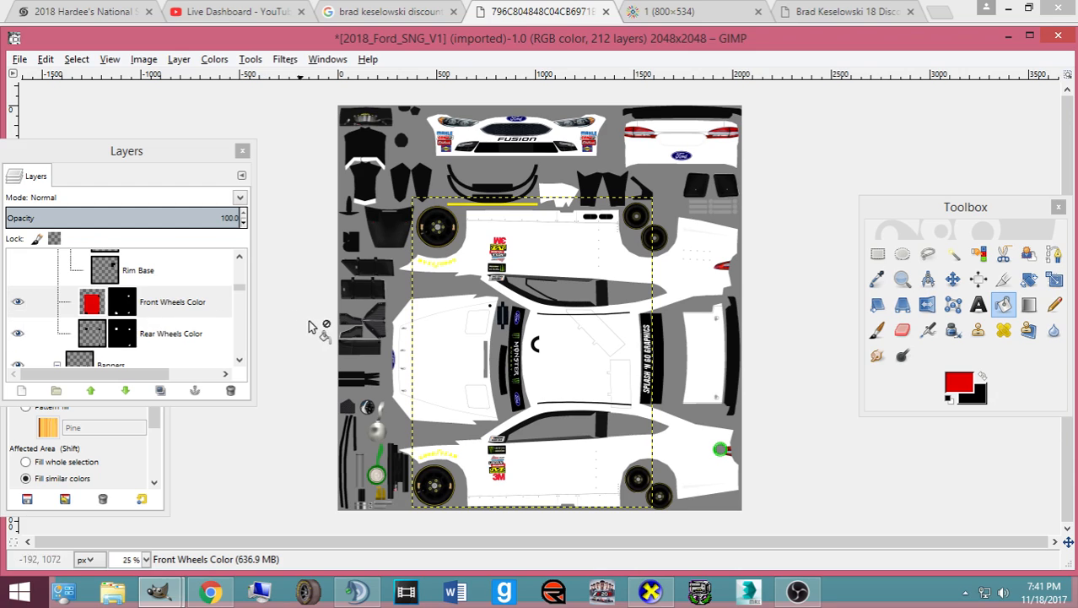
key("ctrl+z")
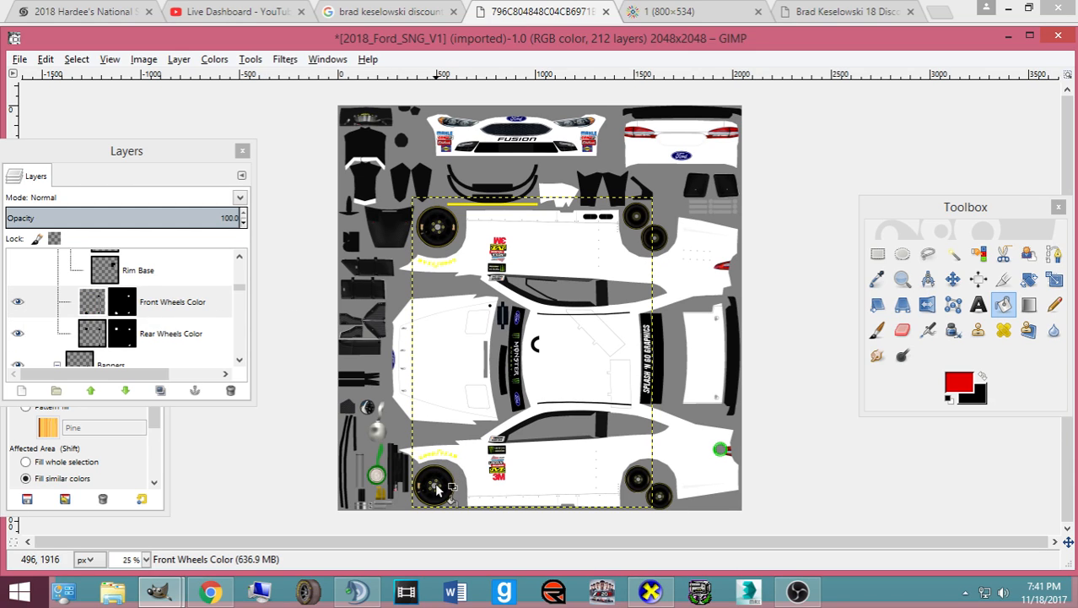
left_click(437, 488)
left_click(17, 304)
left_click(17, 304)
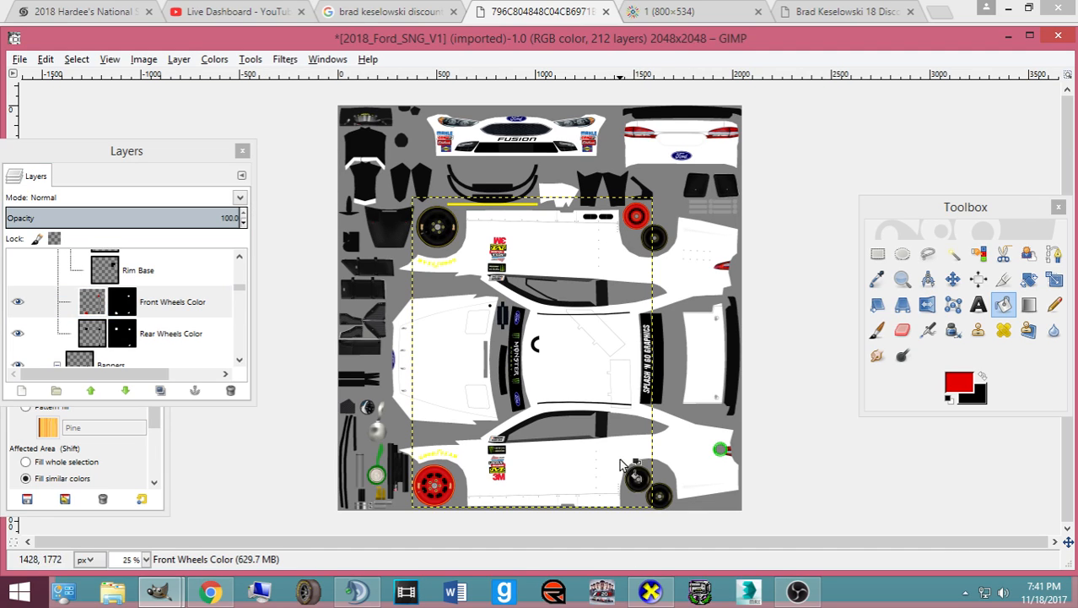
left_click(638, 478)
- Fill the three rear wheel areas red on the Rear Wheels Color layer
left_click(60, 336)
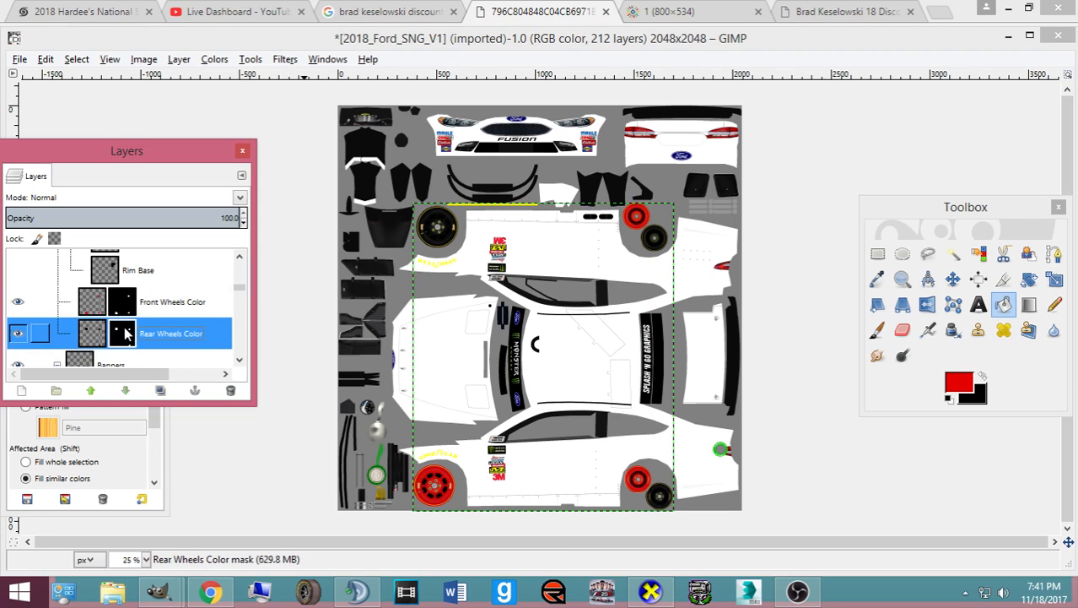
left_click(616, 459)
left_click(658, 495)
left_click(652, 244)
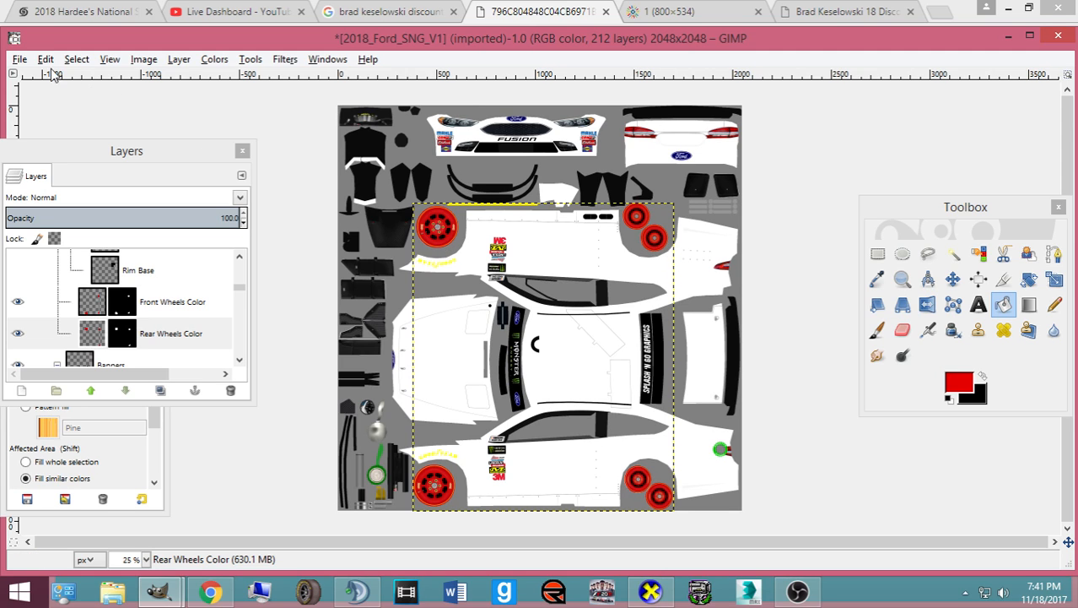
- Open File > Export As and show the recently used folders
left_click(19, 59)
left_click(49, 273)
left_click(437, 162)
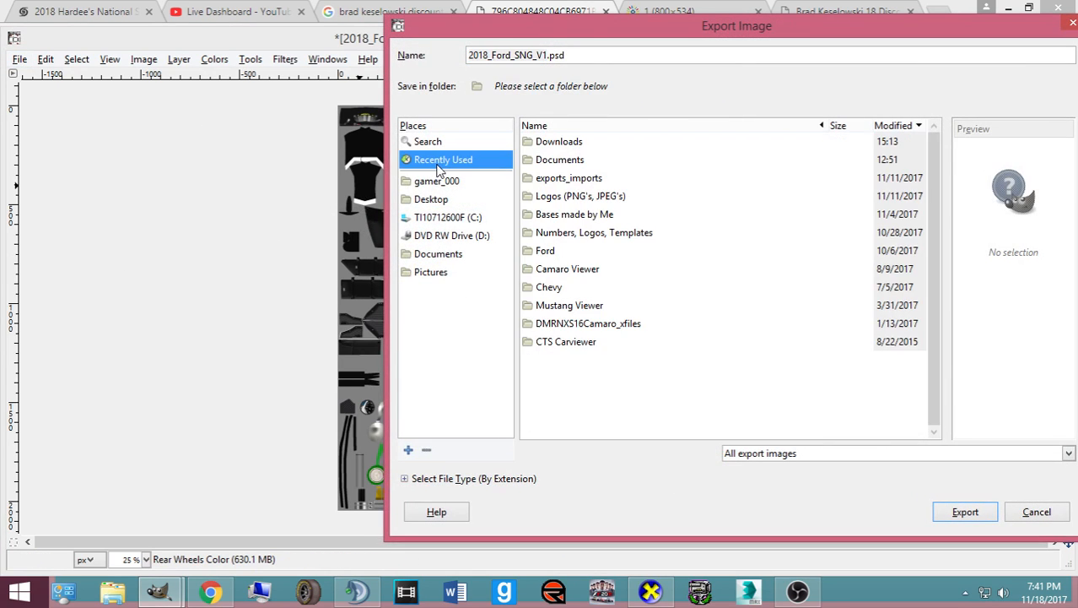
- Export the template as card.bmp in the X-Files MEN cup 17\Ford folder, replacing the old file
left_click(544, 289)
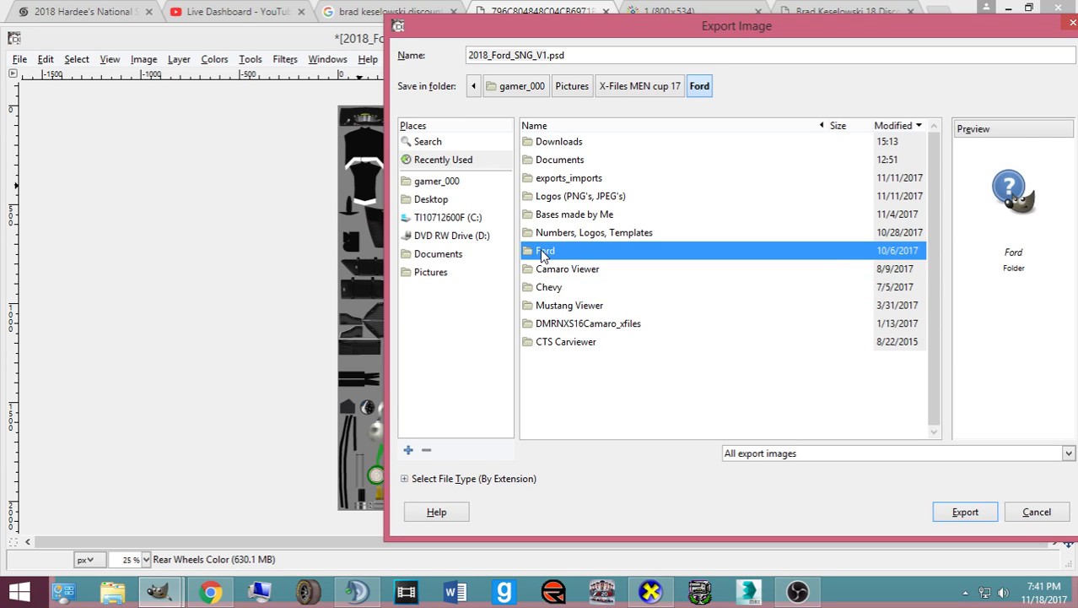
double_click(542, 253)
left_click(542, 256)
double_click(553, 142)
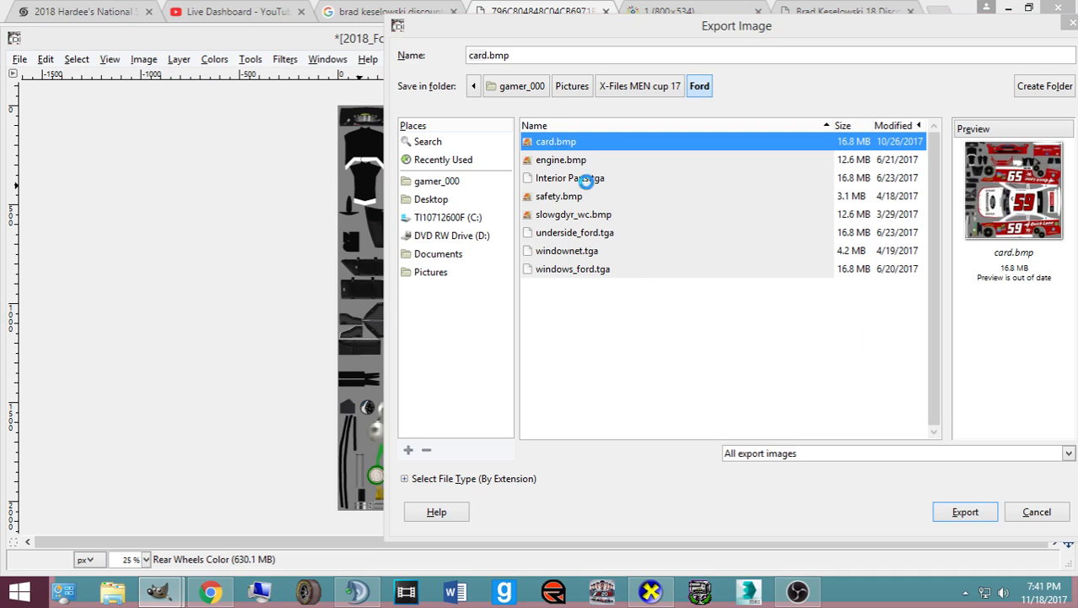
left_click(757, 348)
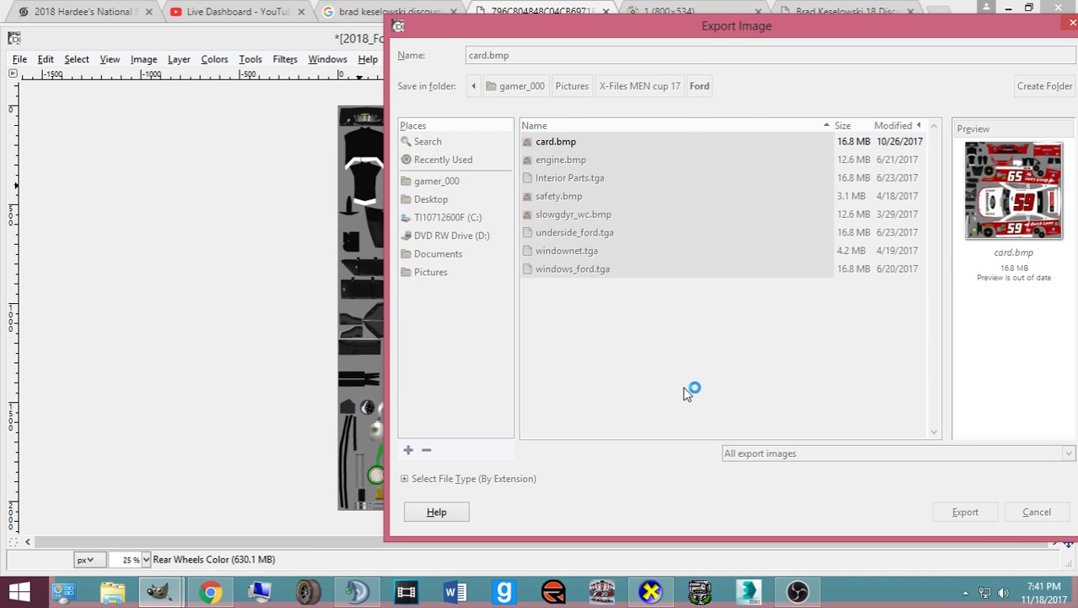
left_click(552, 369)
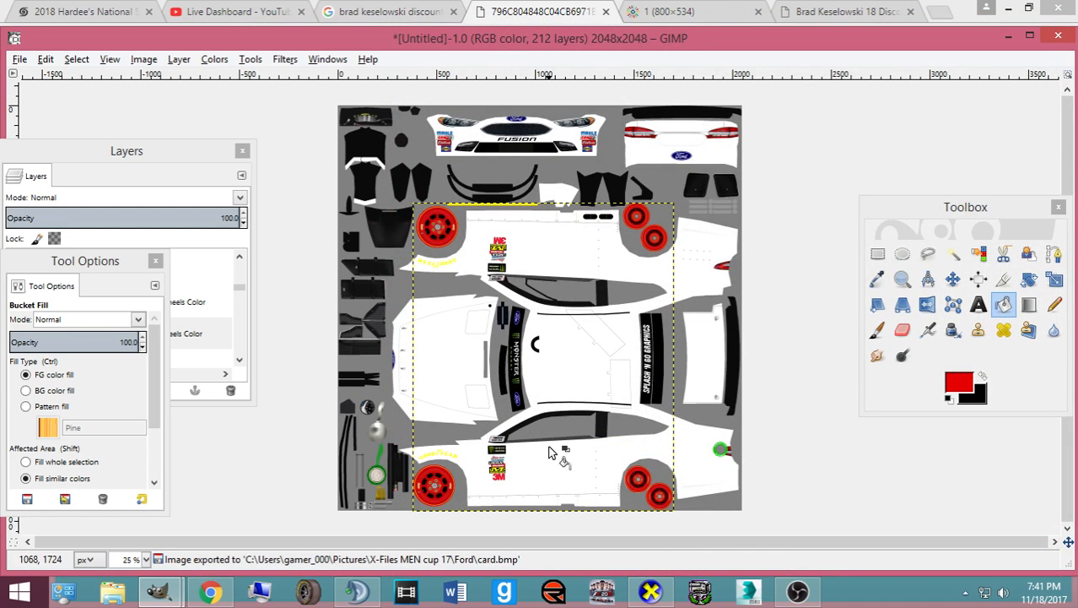
- Preview the white car with red wheels in CarView, then bring the Ford reference photo forward
left_click(651, 591)
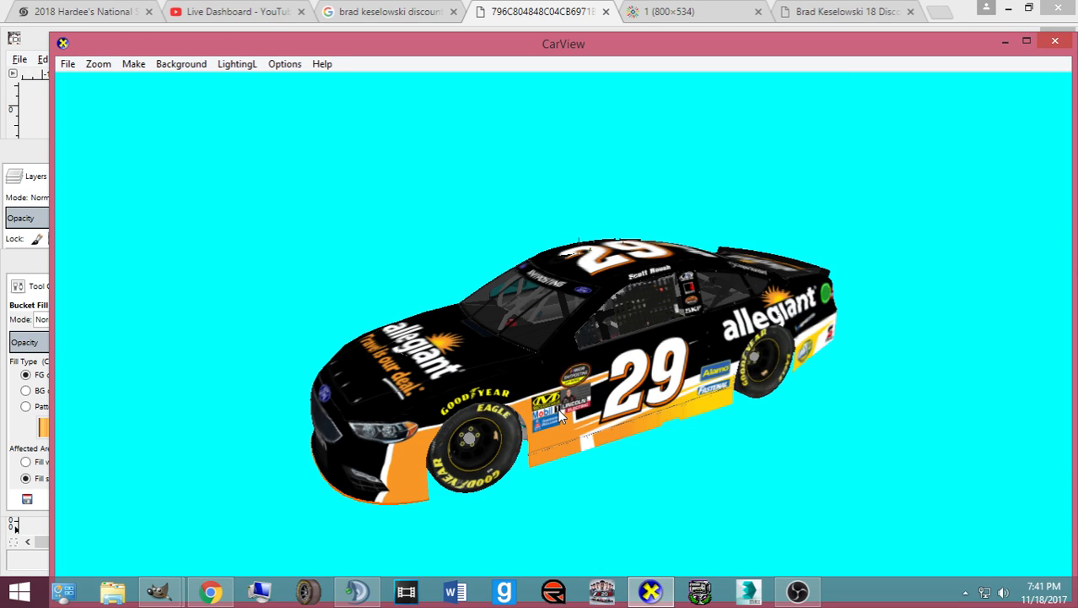
left_click(210, 591)
left_click(210, 591)
mouse_move(160, 590)
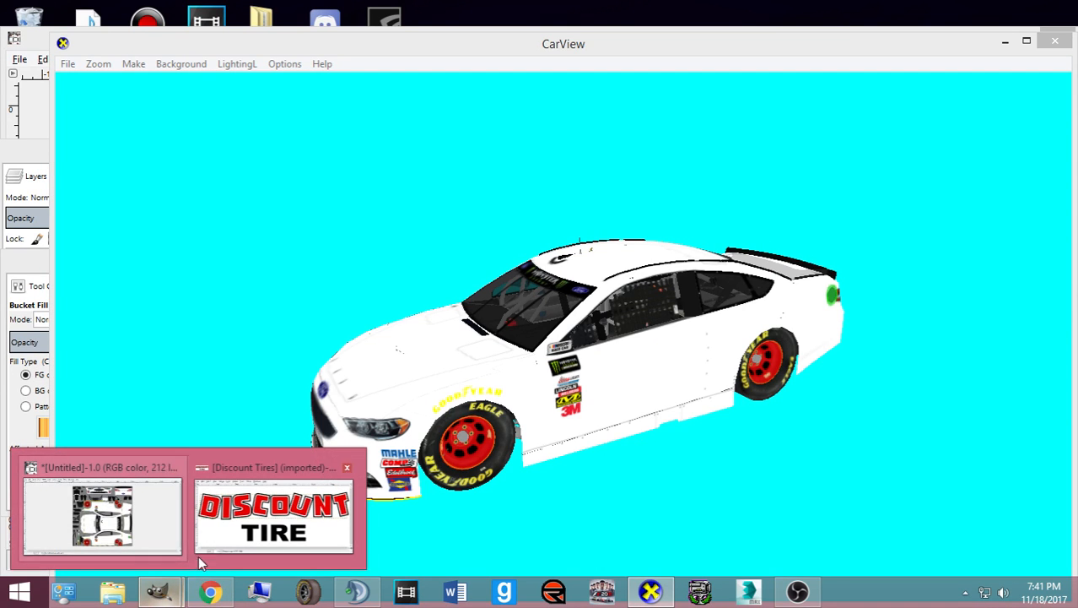
left_click(207, 591)
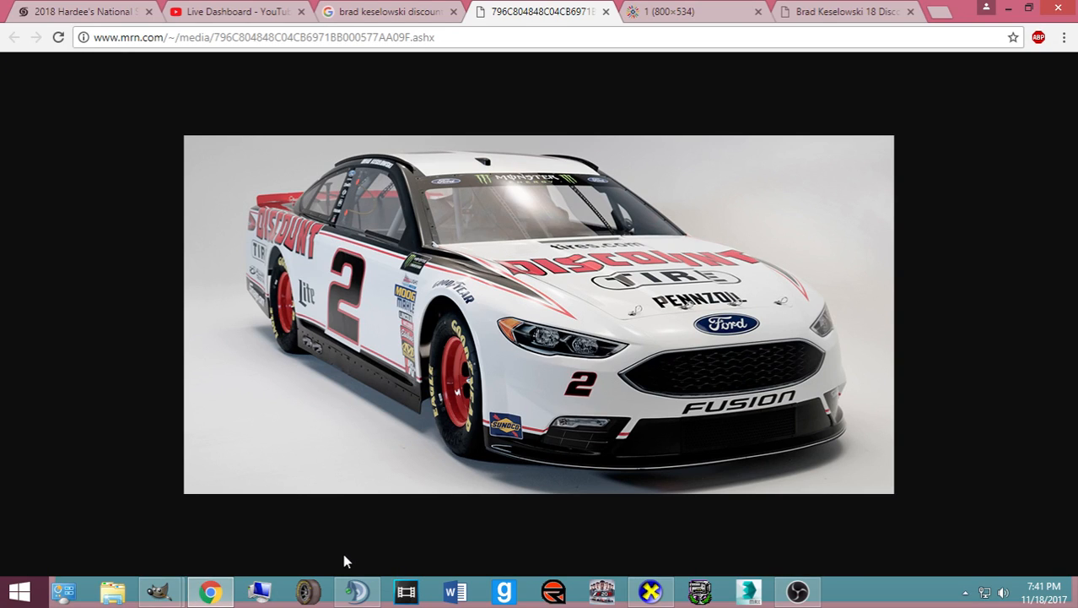
- Back in GIMP, rename the unnamed layer group to 'Design'
mouse_move(161, 591)
left_click(166, 540)
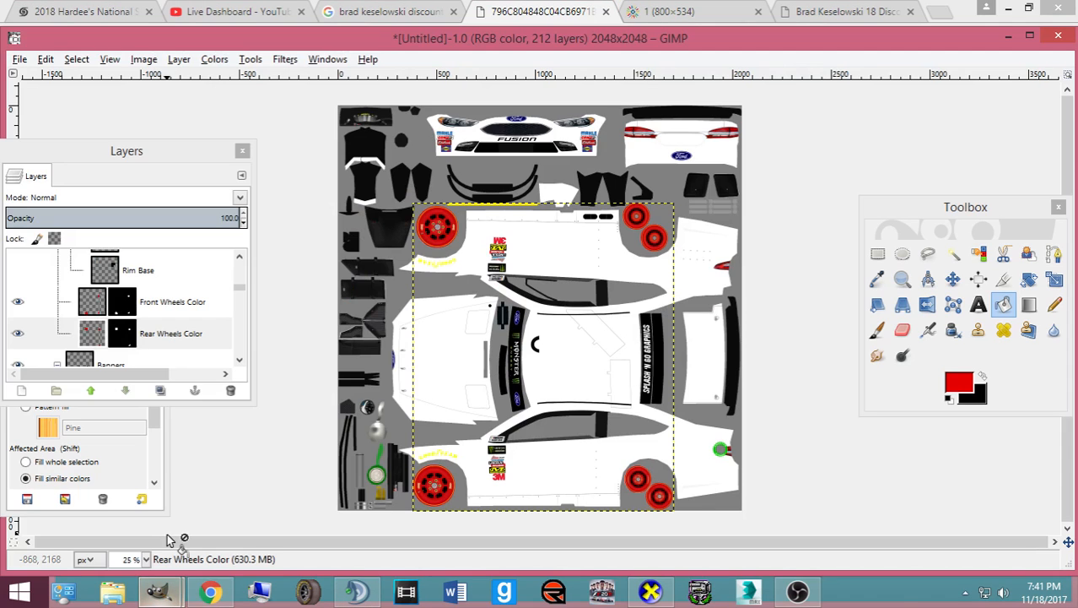
scroll(99, 353, "down", 5)
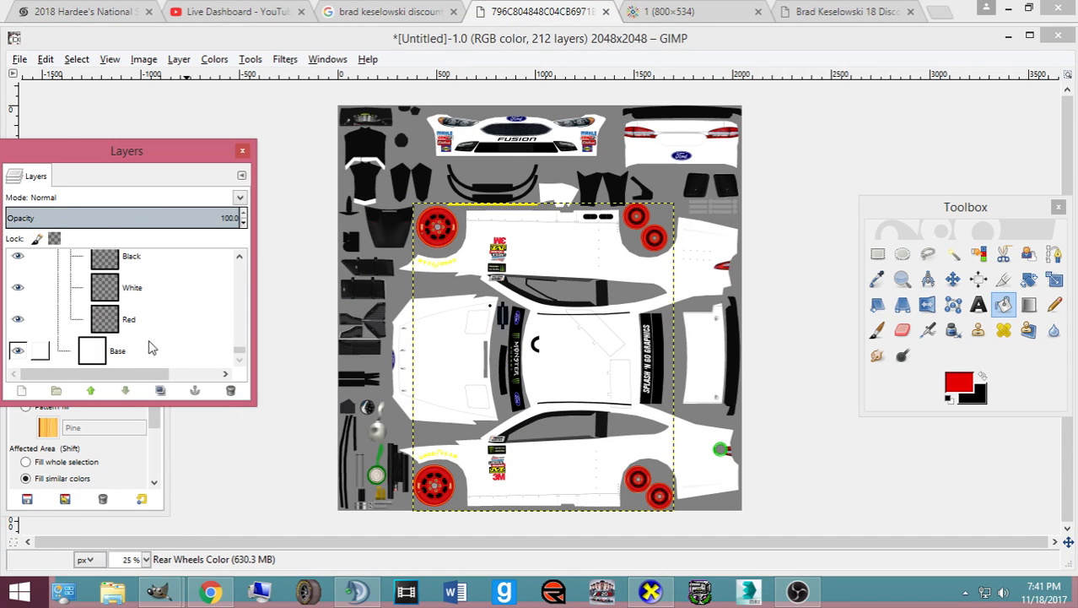
scroll(164, 355, "up", 2)
left_click(137, 295)
double_click(136, 293)
type("D")
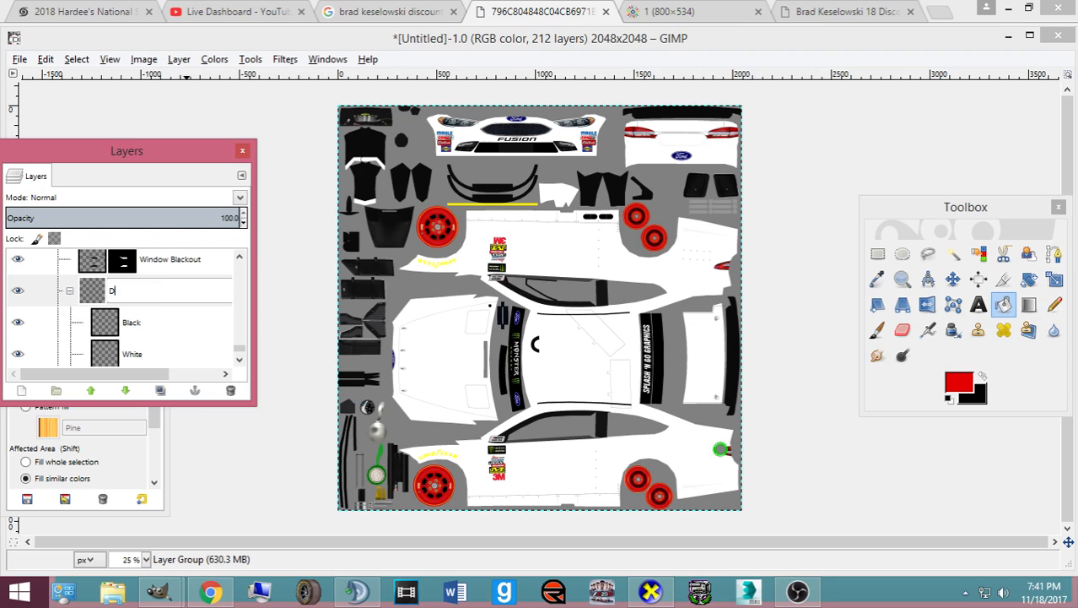
type("esign")
key("Return")
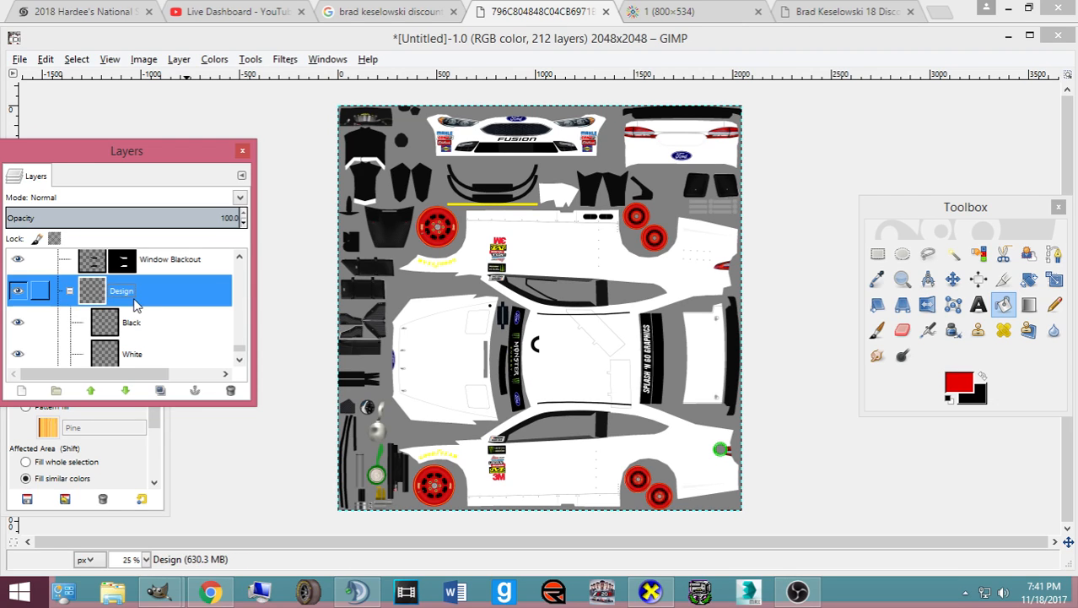
- Select the Red layer and switch to the Paths tool
scroll(85, 456, "down", 2)
scroll(114, 352, "down", 2)
left_click(114, 353)
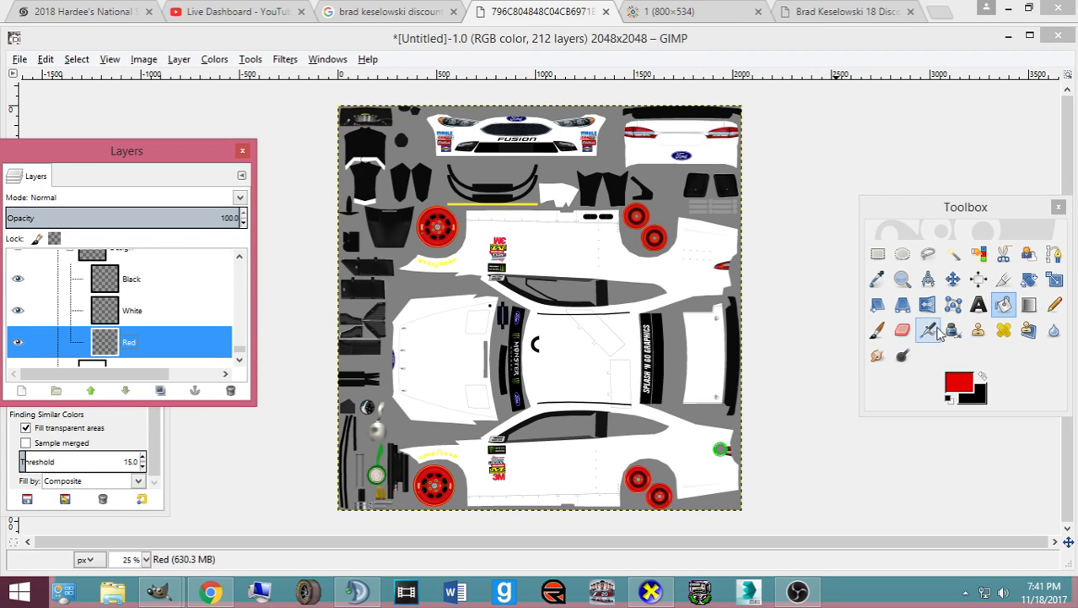
left_click(1054, 254)
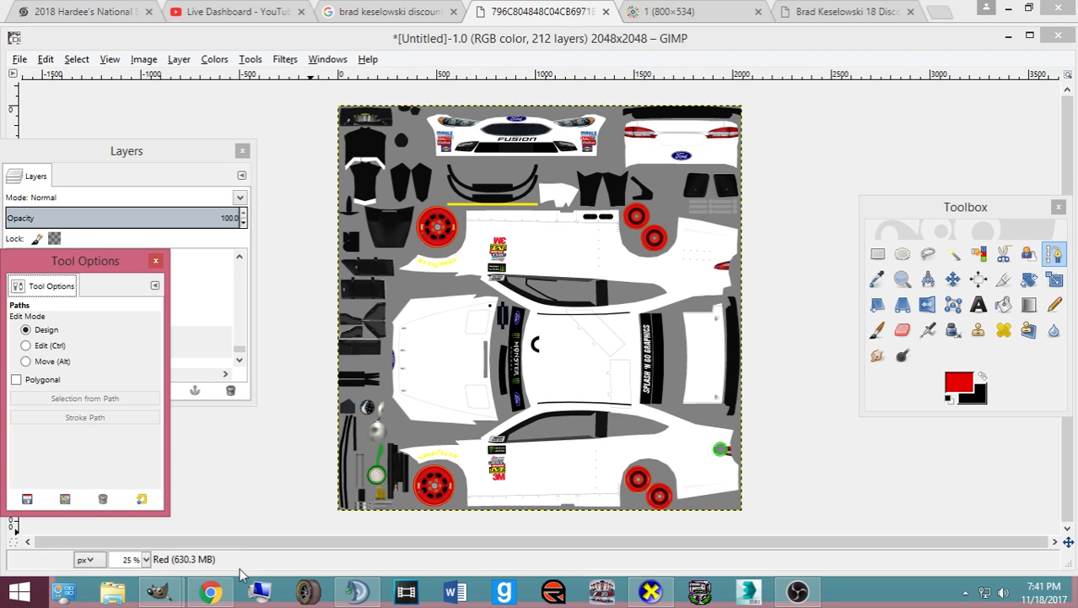
left_click(211, 591)
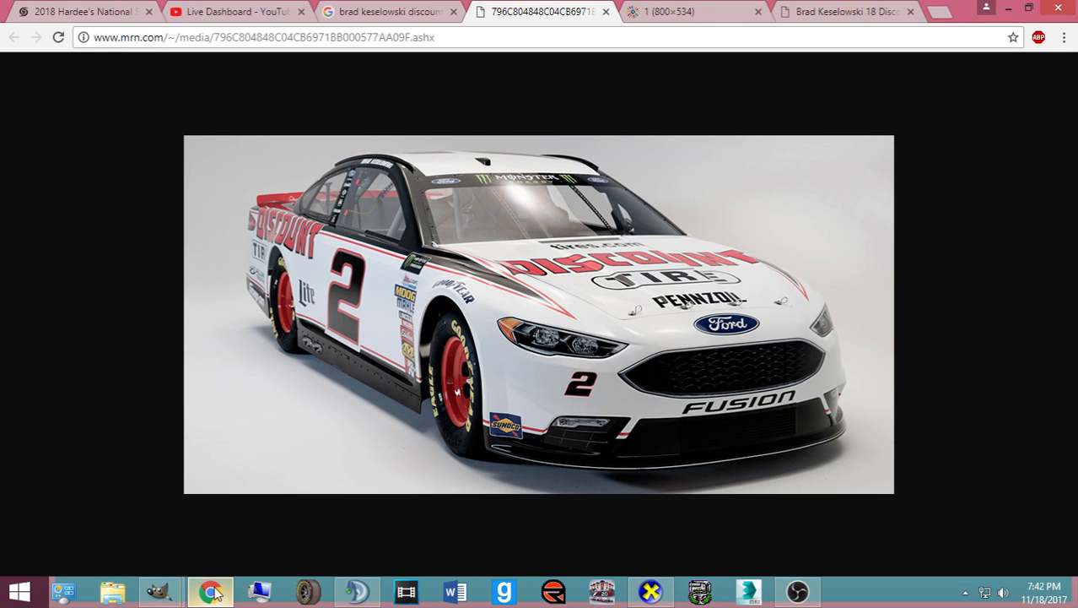
- Toggle the CarView 3D preview of the car on and off from the taskbar
left_click(212, 593)
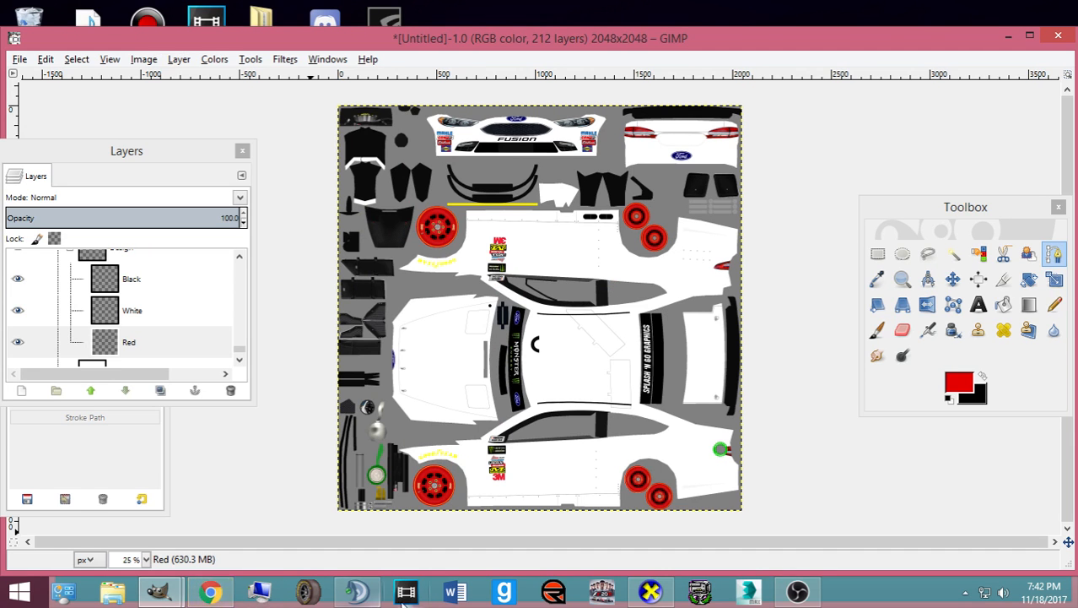
left_click(651, 592)
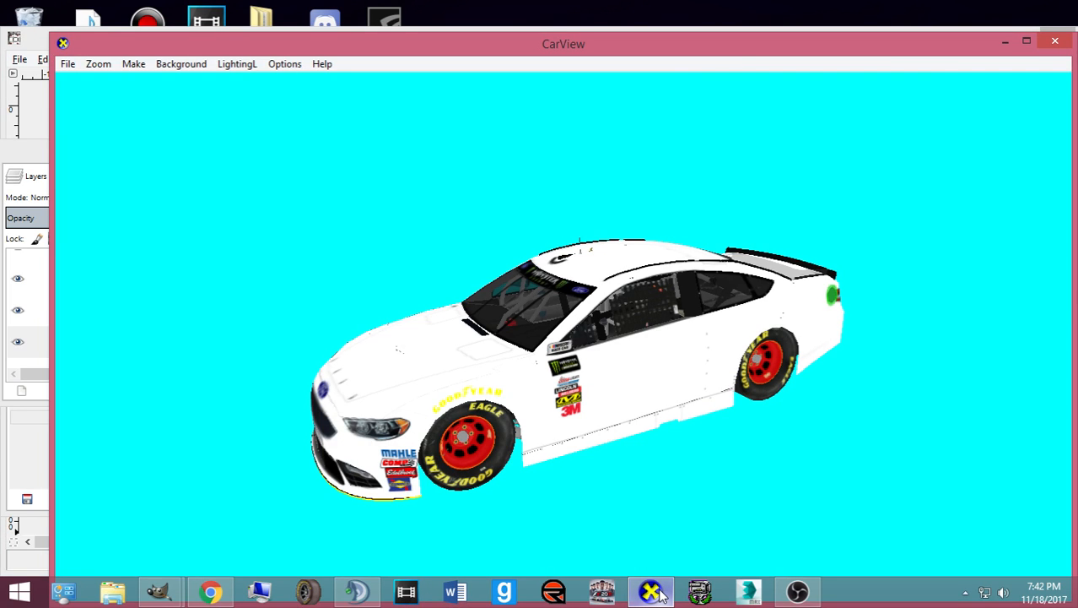
left_click(654, 593)
left_click(654, 592)
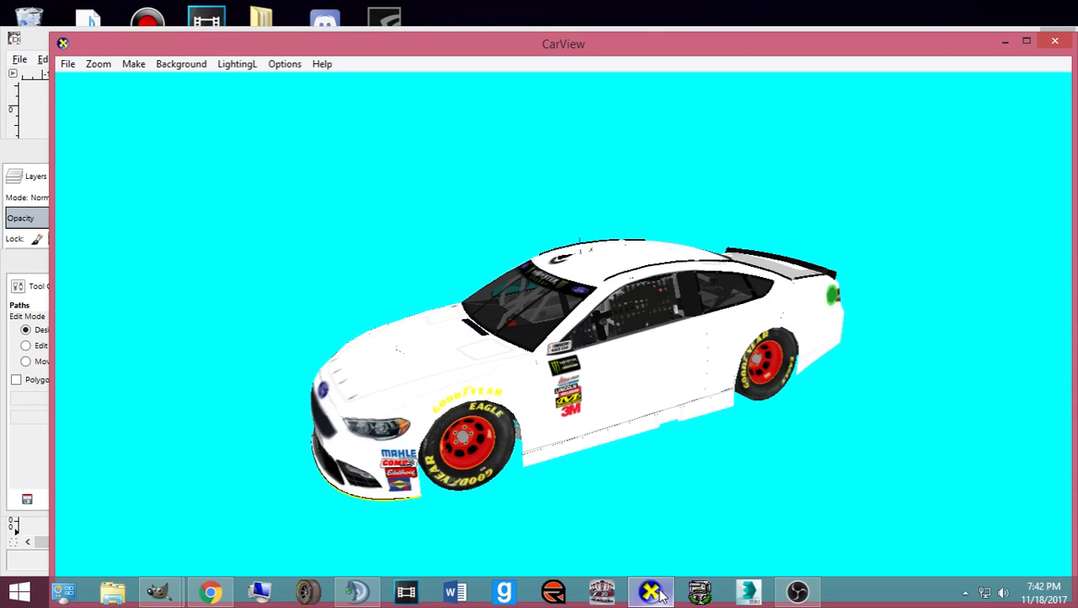
left_click(652, 593)
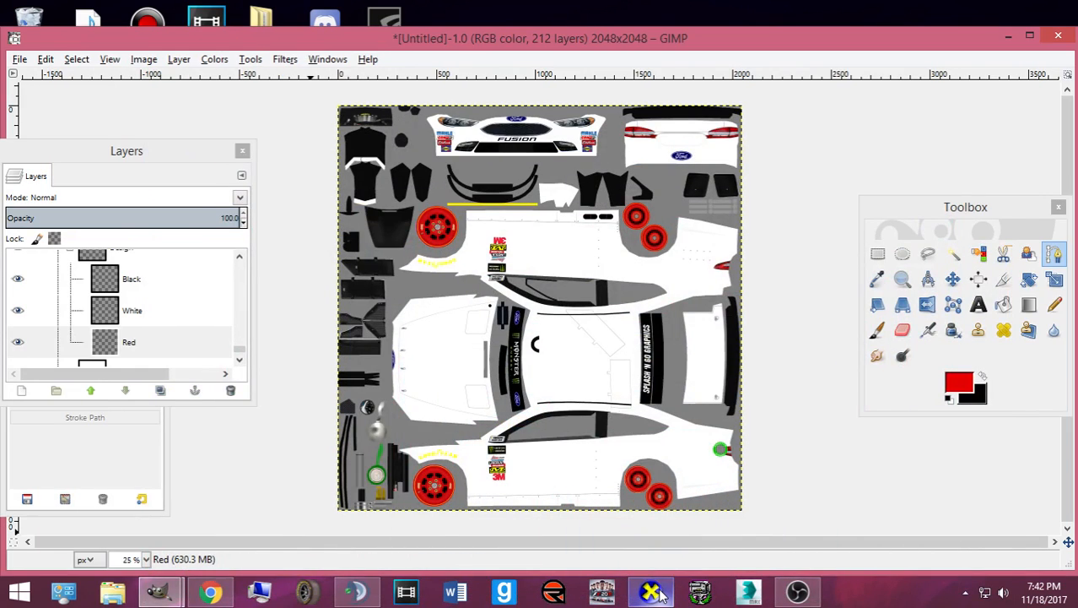
left_click(653, 593)
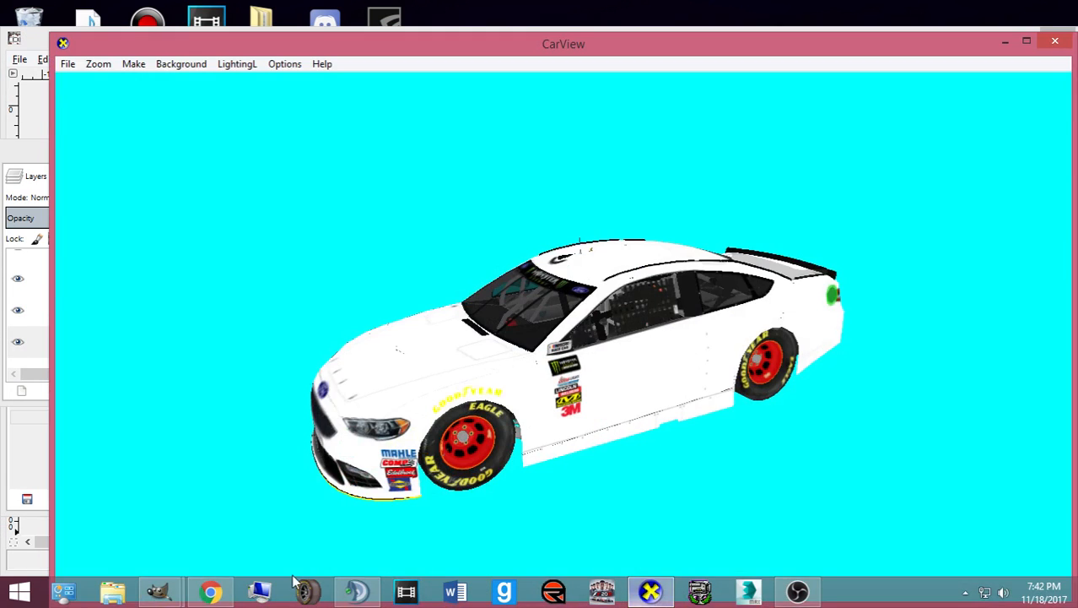
- In Chrome, look at the side-view photo, return to the front three-quarter photo, then go back to the texture
left_click(225, 596)
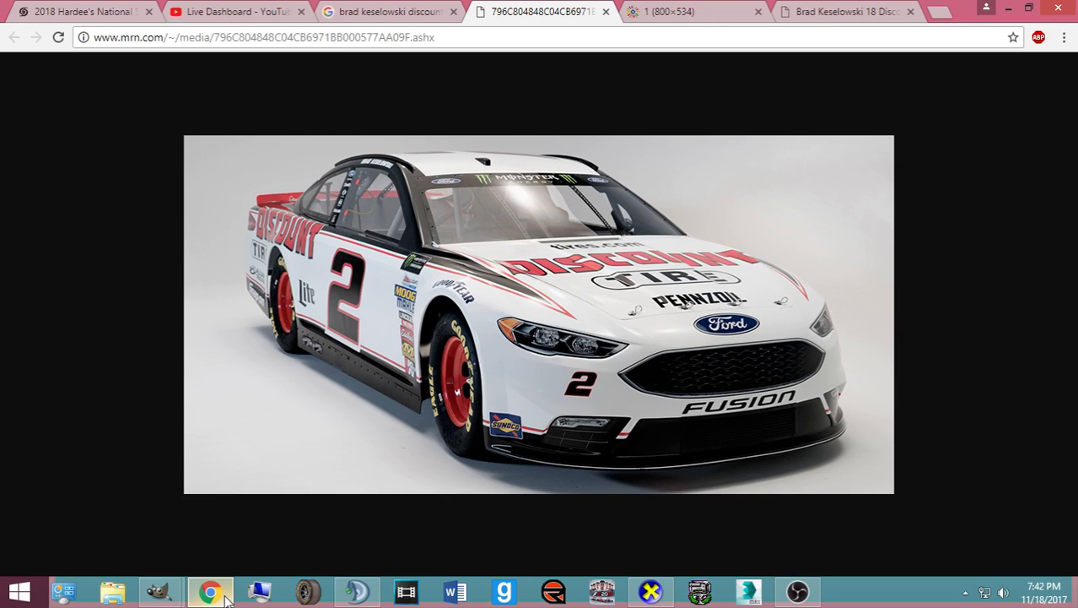
left_click(639, 13)
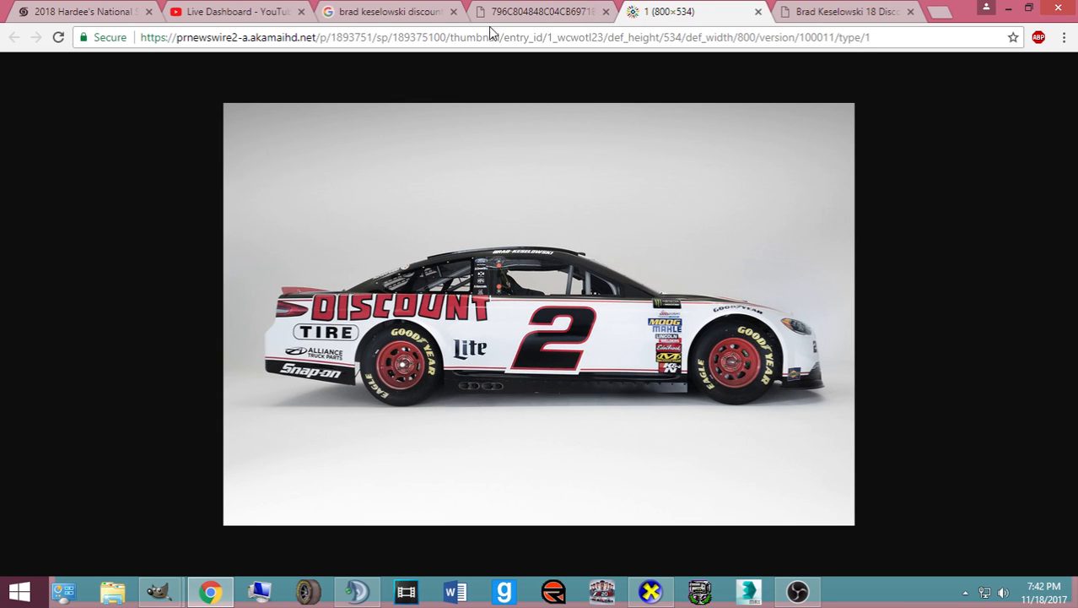
left_click(508, 13)
left_click(160, 591)
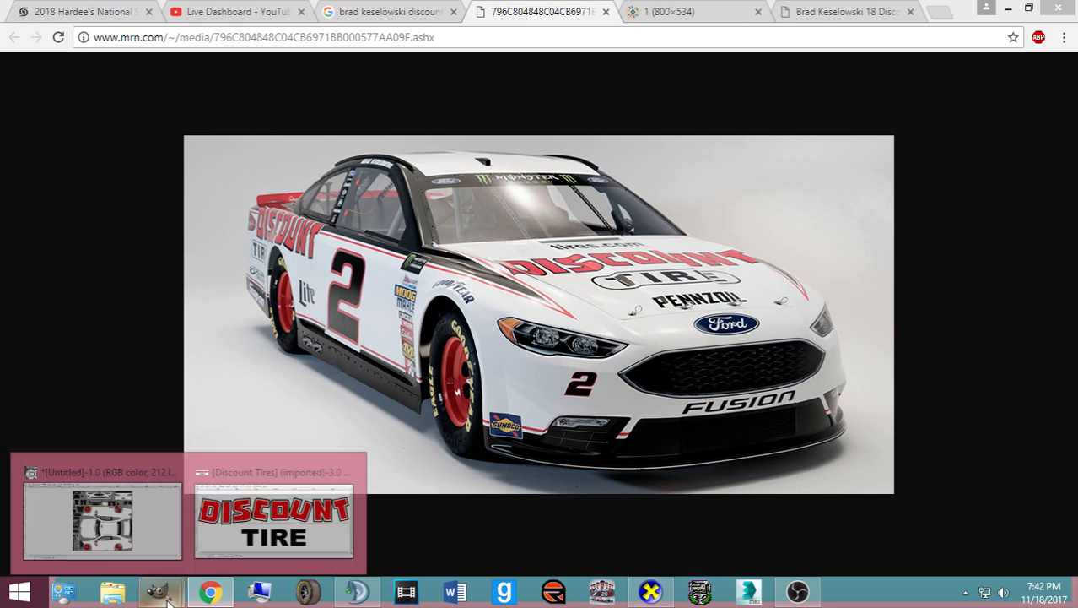
left_click(145, 545)
- Open the Paths tool options and move that panel aside
double_click(1053, 256)
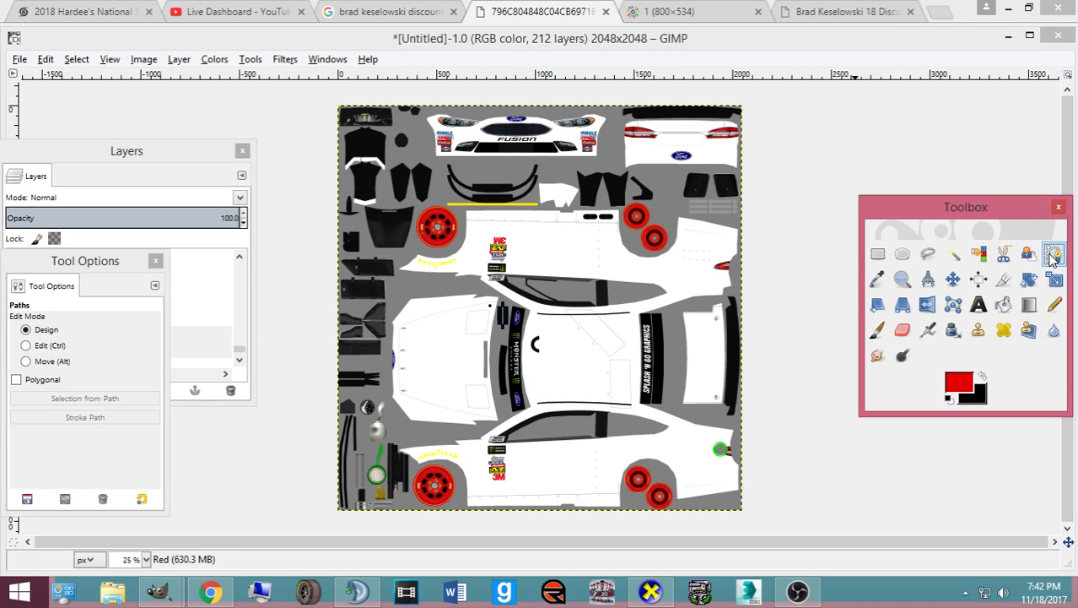
left_click_drag(65, 261, 923, 278)
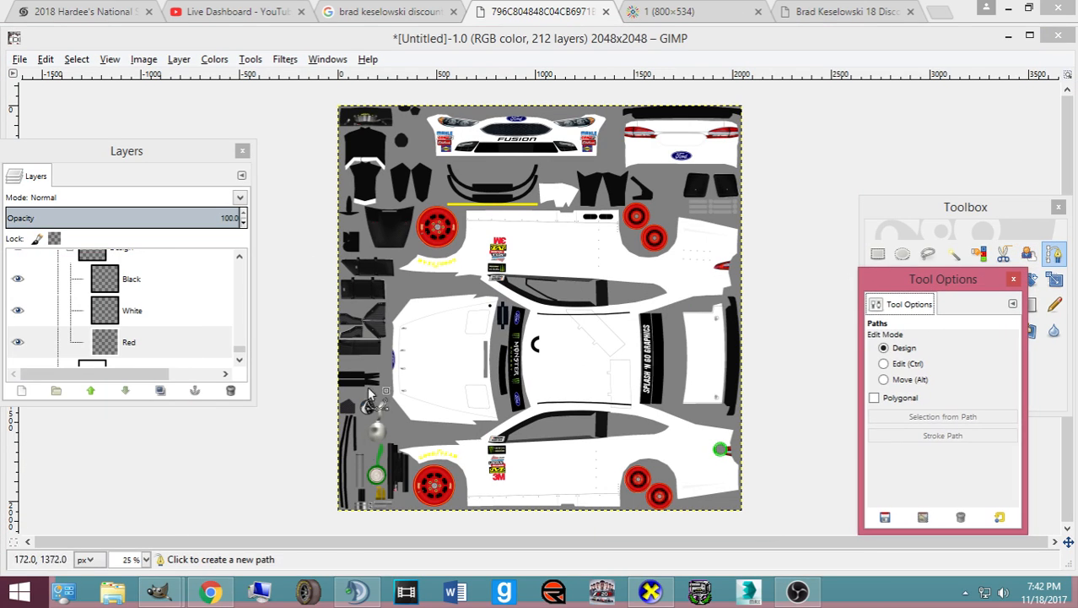
left_click(225, 591)
left_click(224, 591)
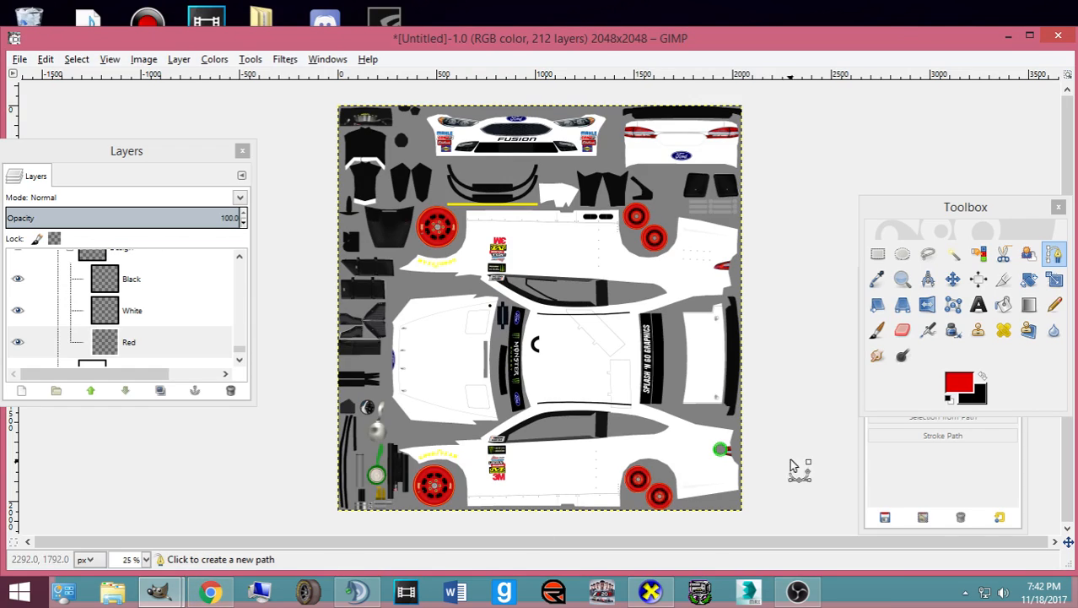
- Start the stripe path with an anchor at the lower rear body, fine-tuning it against the reference photo
left_click(375, 442)
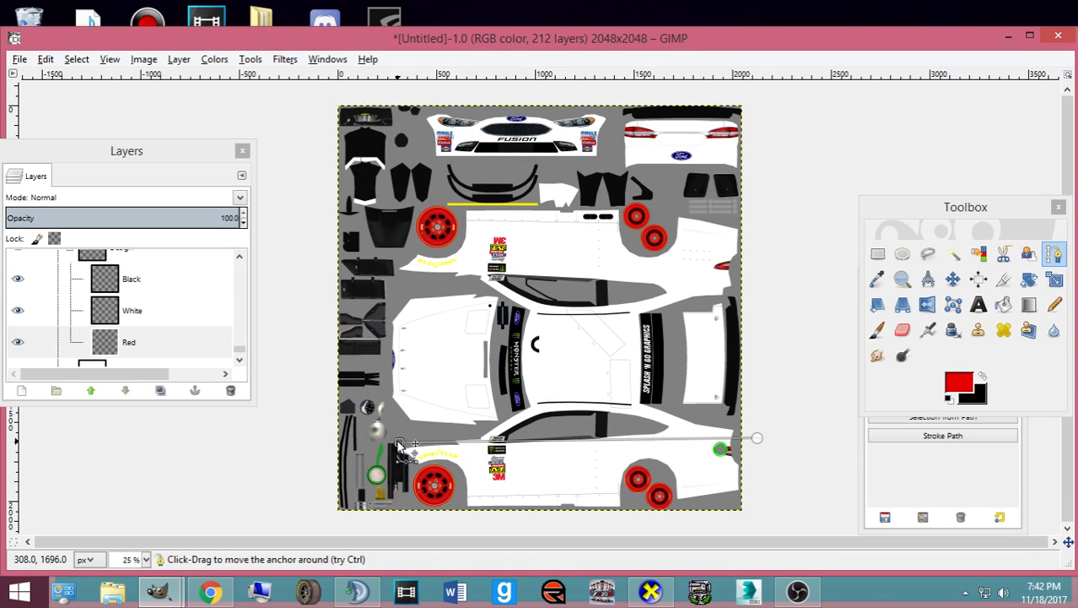
left_click_drag(377, 448, 374, 449)
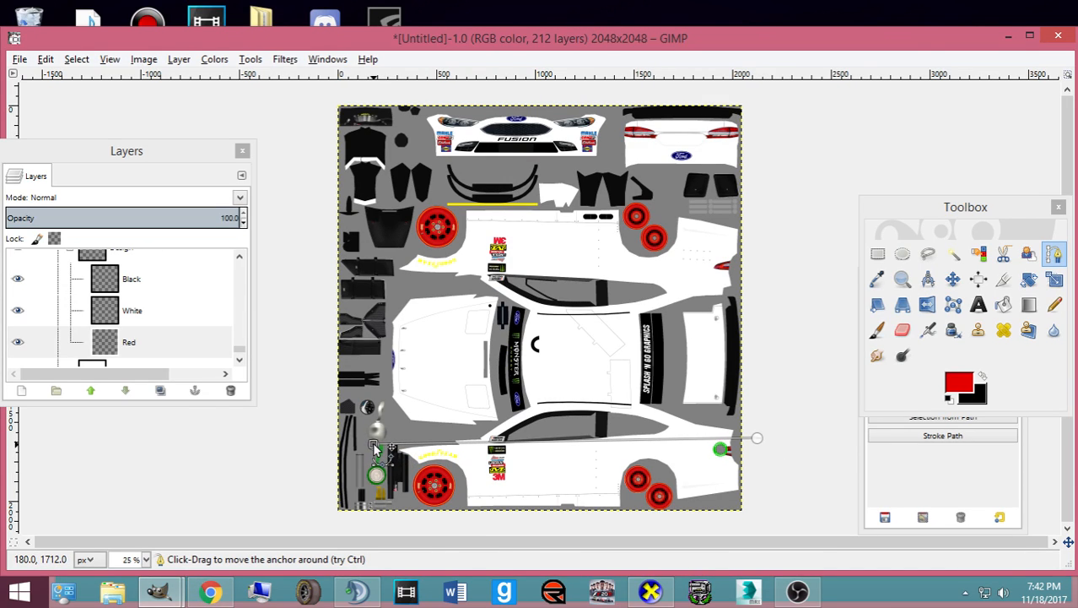
left_click(221, 593)
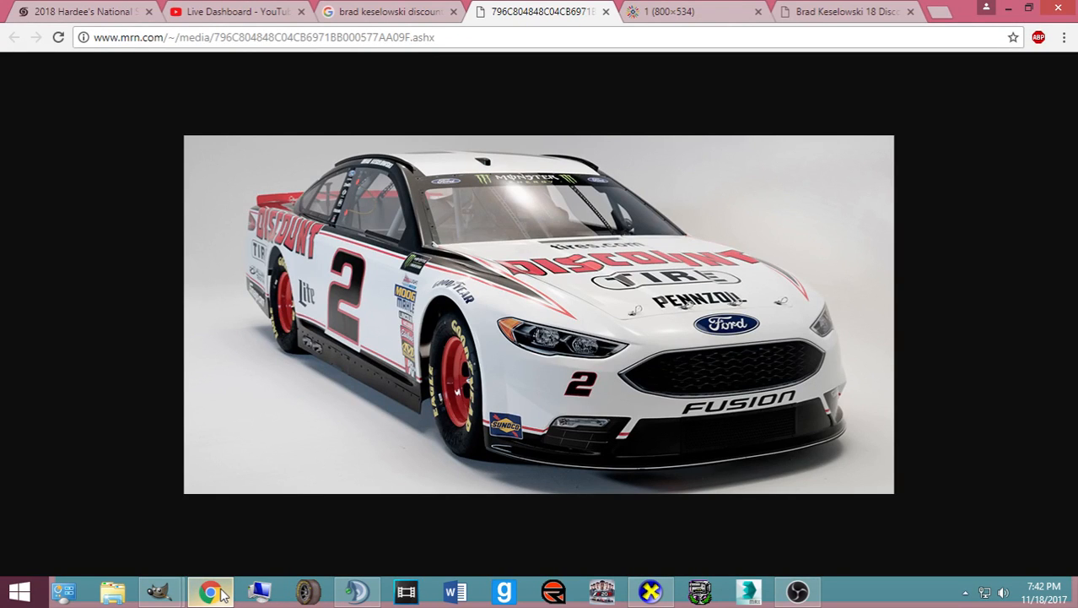
left_click(222, 592)
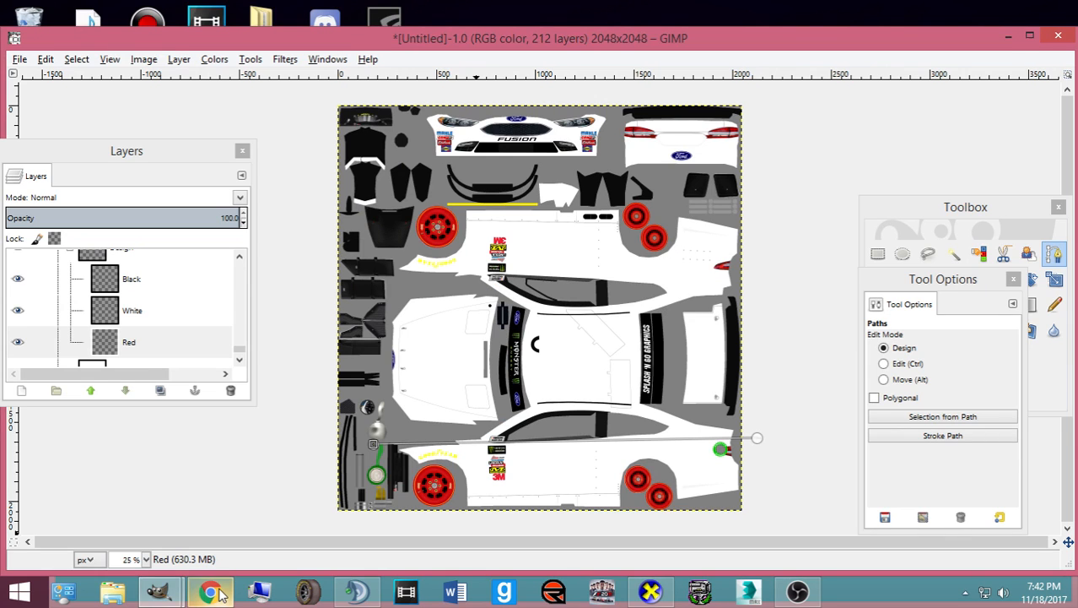
left_click(221, 592)
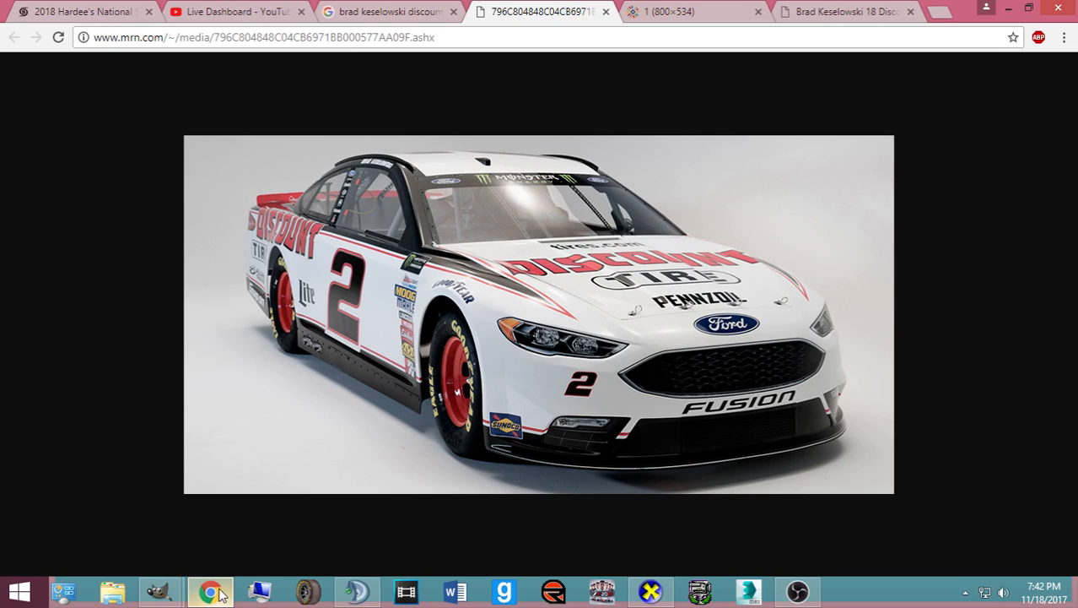
left_click(221, 593)
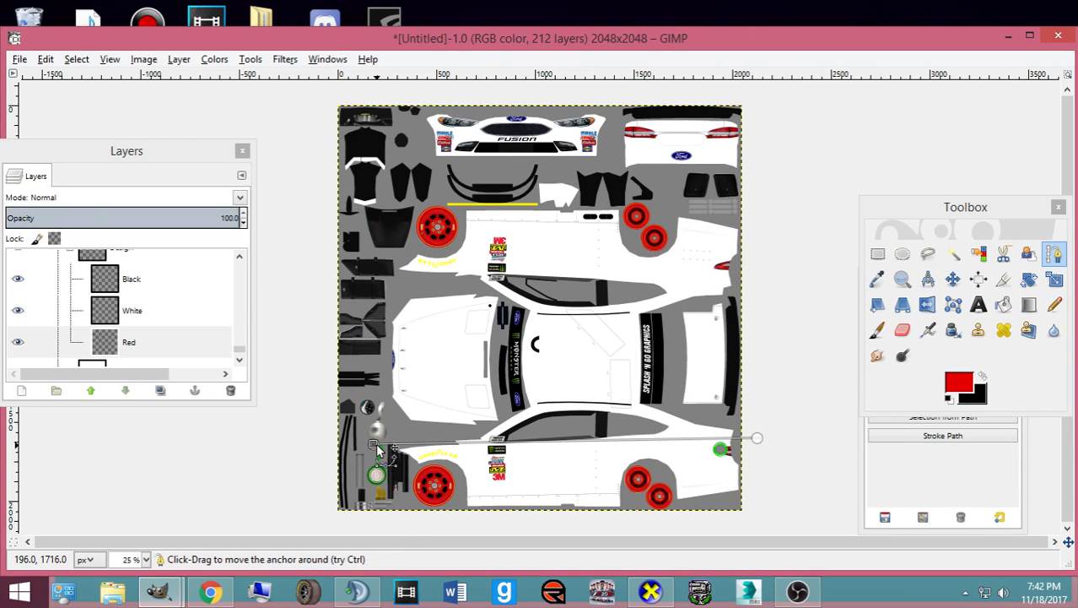
left_click_drag(371, 450, 366, 454)
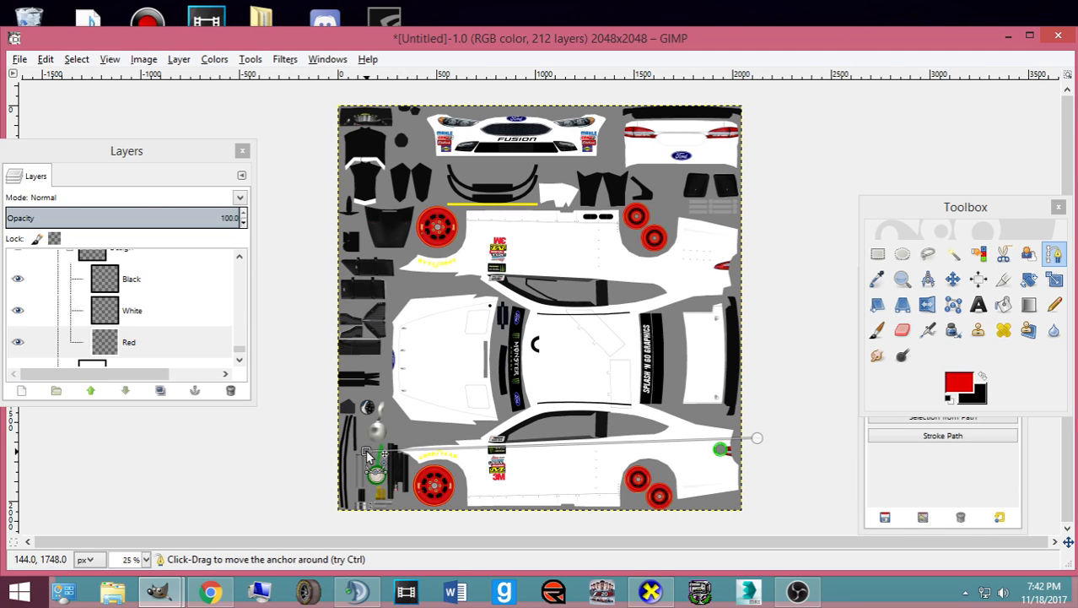
left_click(211, 594)
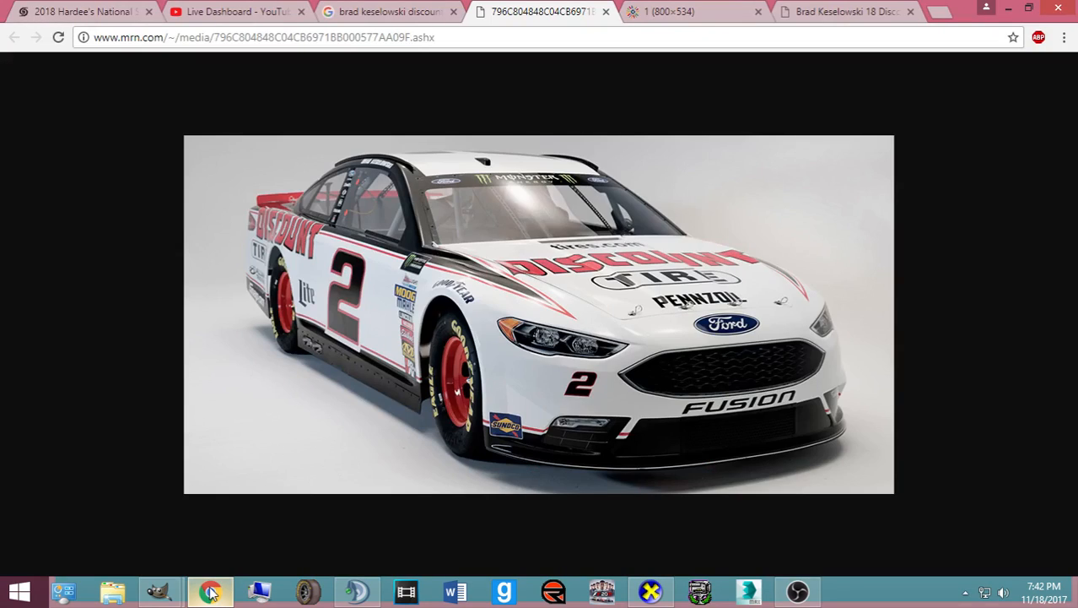
left_click(211, 593)
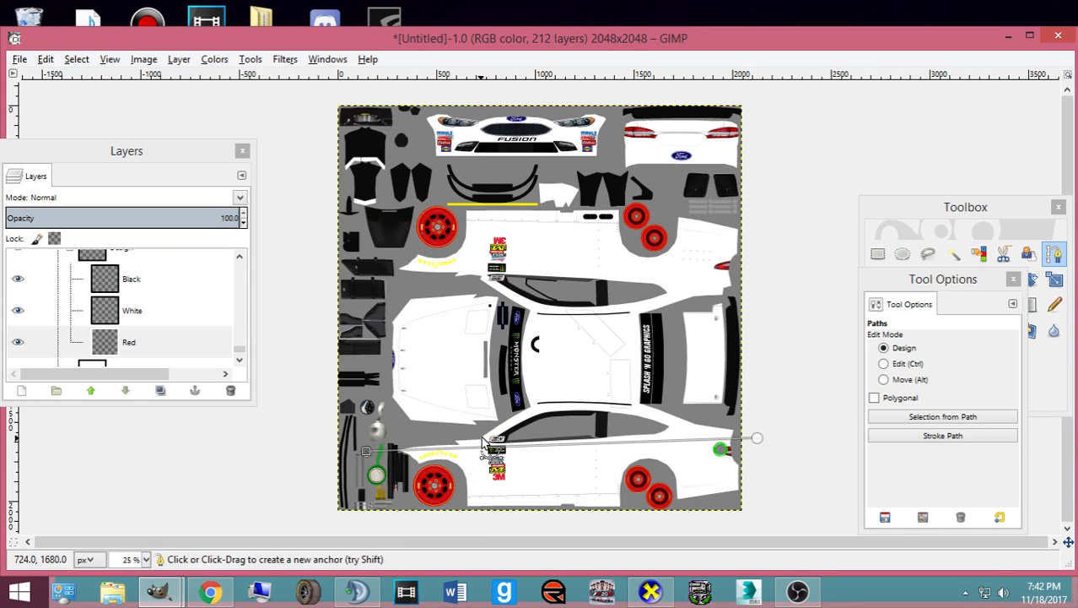
- Extend the path with anchors along the black roof stripe to its far end
scroll(488, 428, "up", 3)
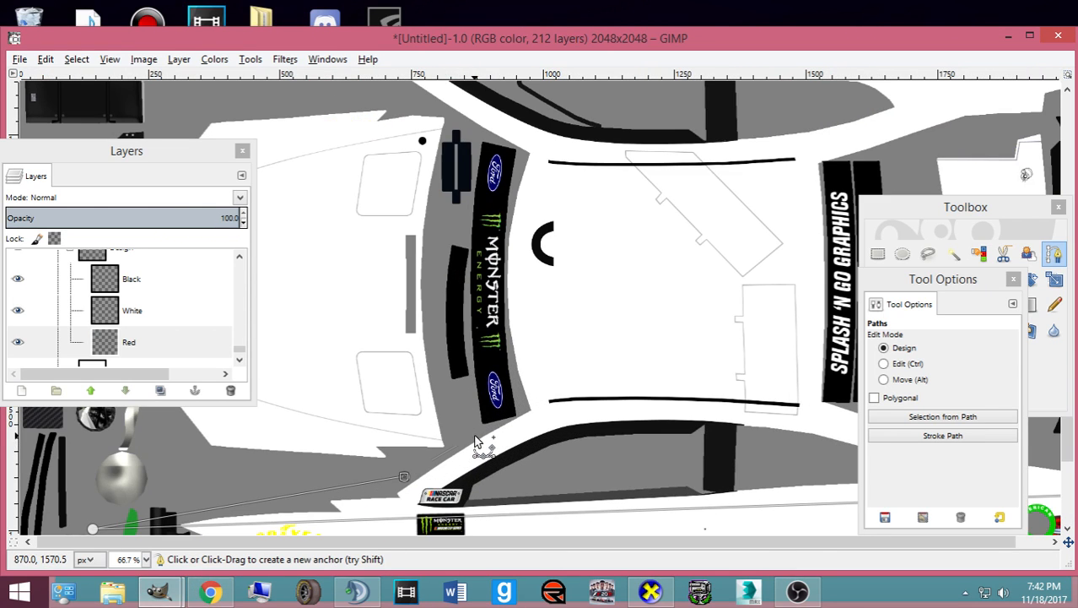
left_click(523, 406)
left_click(580, 400)
left_click(791, 394)
left_click_drag(792, 394, 650, 402)
left_click(841, 406)
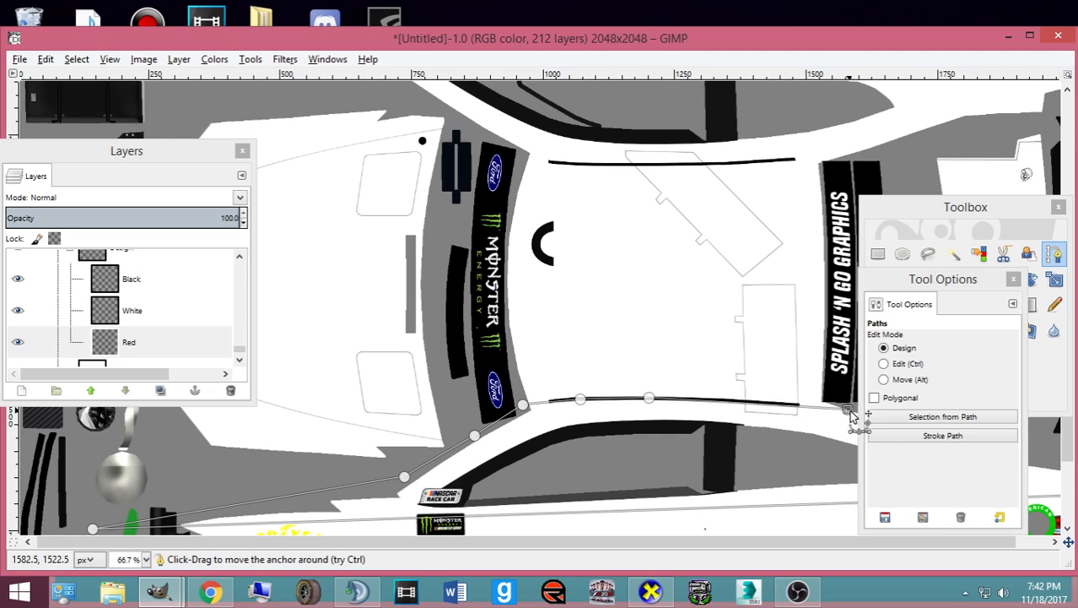
scroll(674, 538, "right", 1)
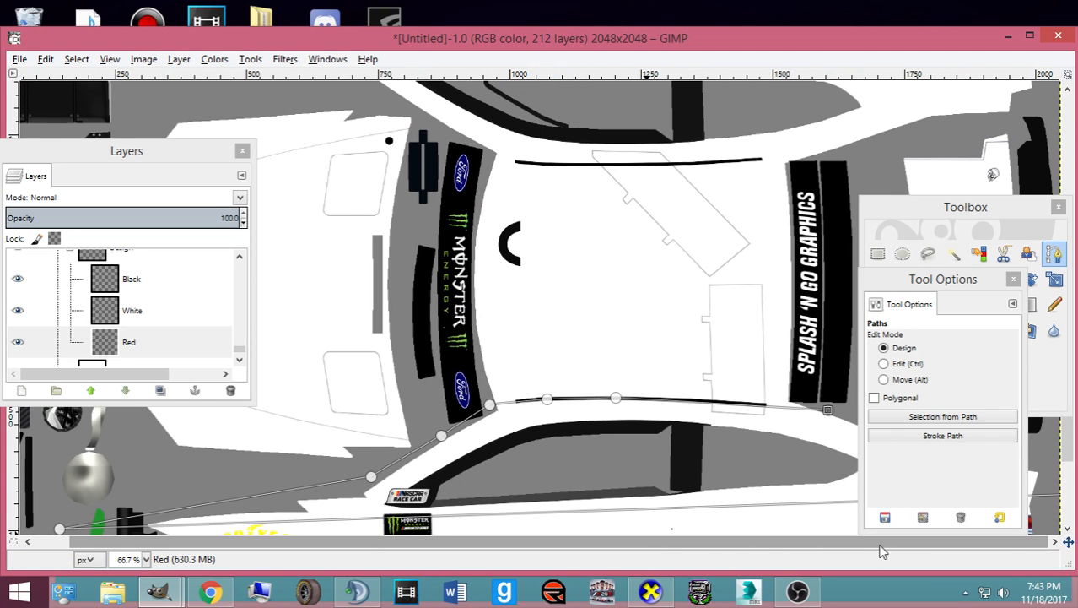
left_click_drag(909, 292, 343, 158)
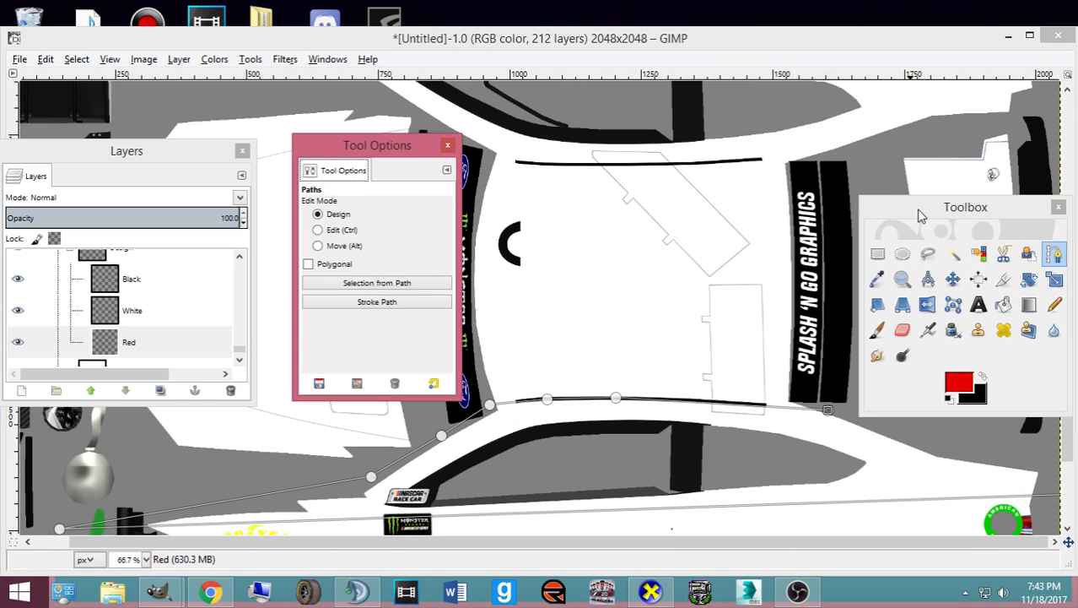
- Finish the side-stripe outline and fill it red with Bucket Fill
left_click_drag(965, 207, 326, 241)
scroll(964, 408, "down", 2)
left_click(1026, 341)
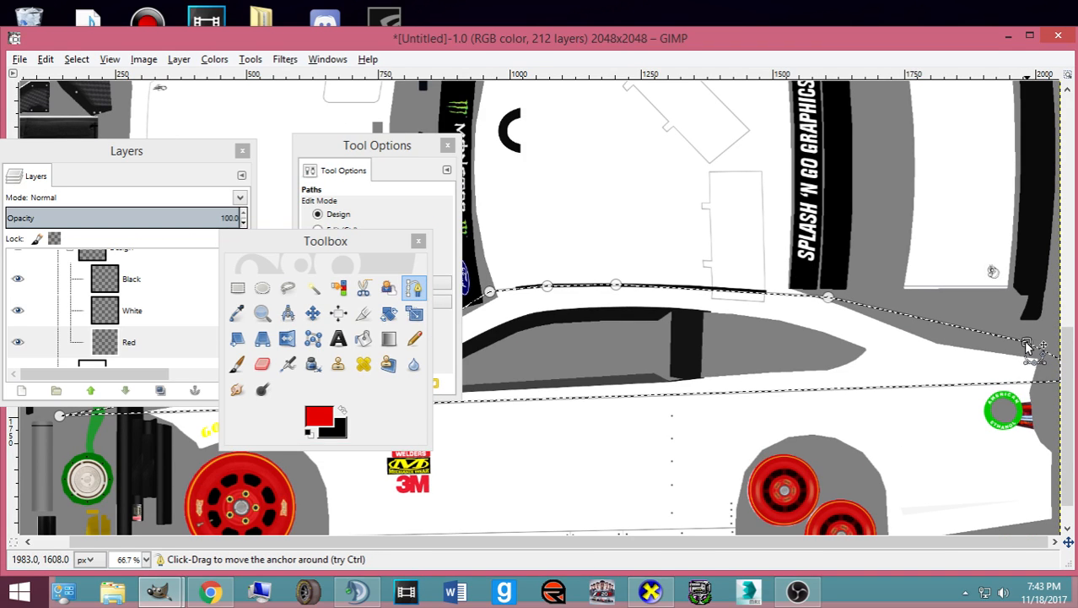
left_click(362, 339)
left_click(516, 342)
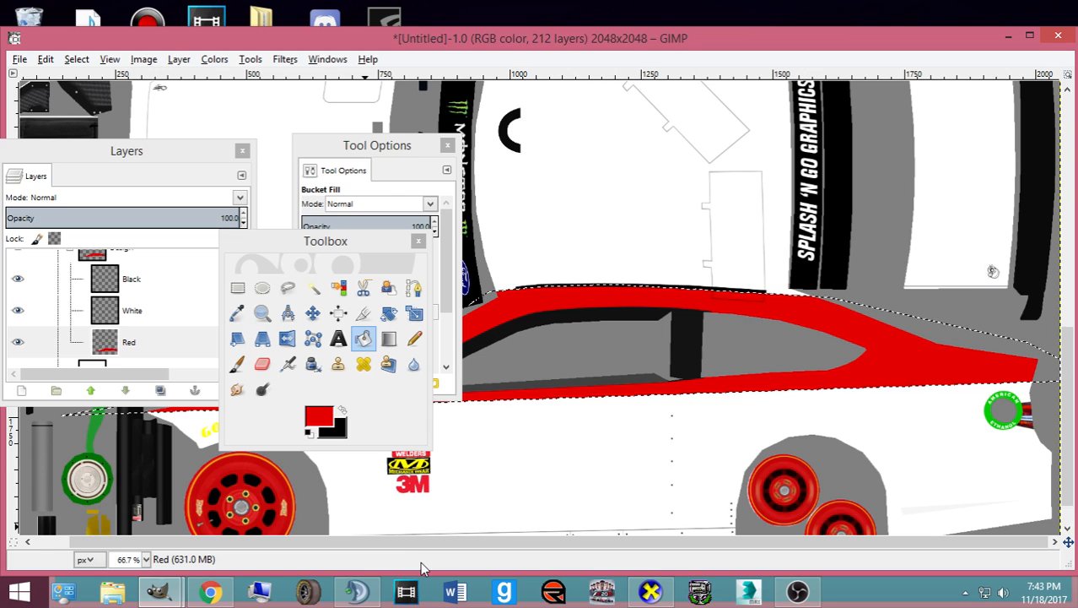
- Compare the red stripe with the reference photo, then bring up CarView
scroll(422, 548, "left", 1)
left_click(211, 592)
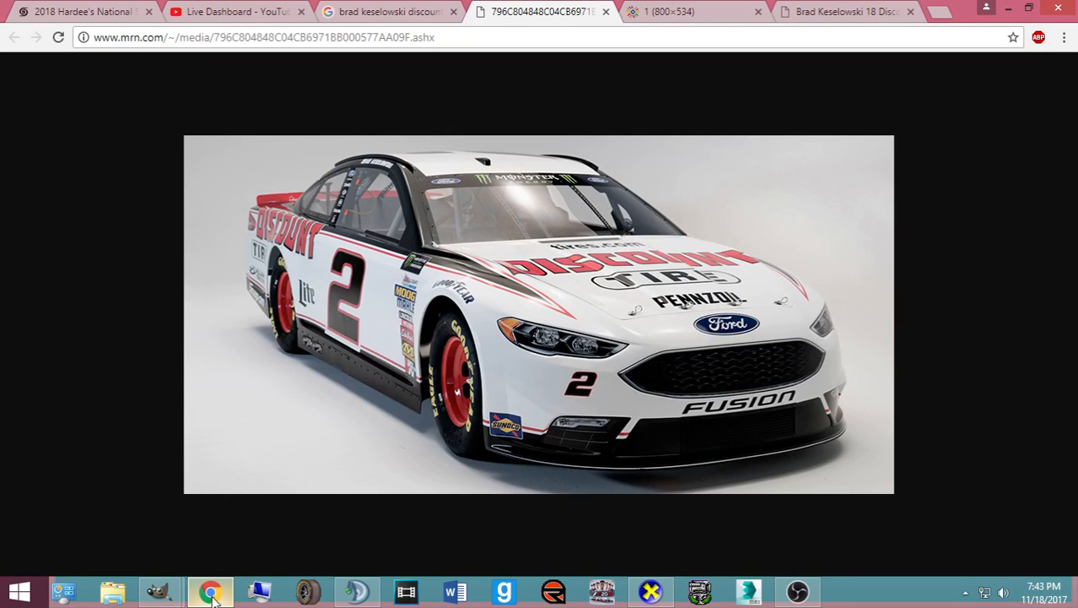
left_click(211, 591)
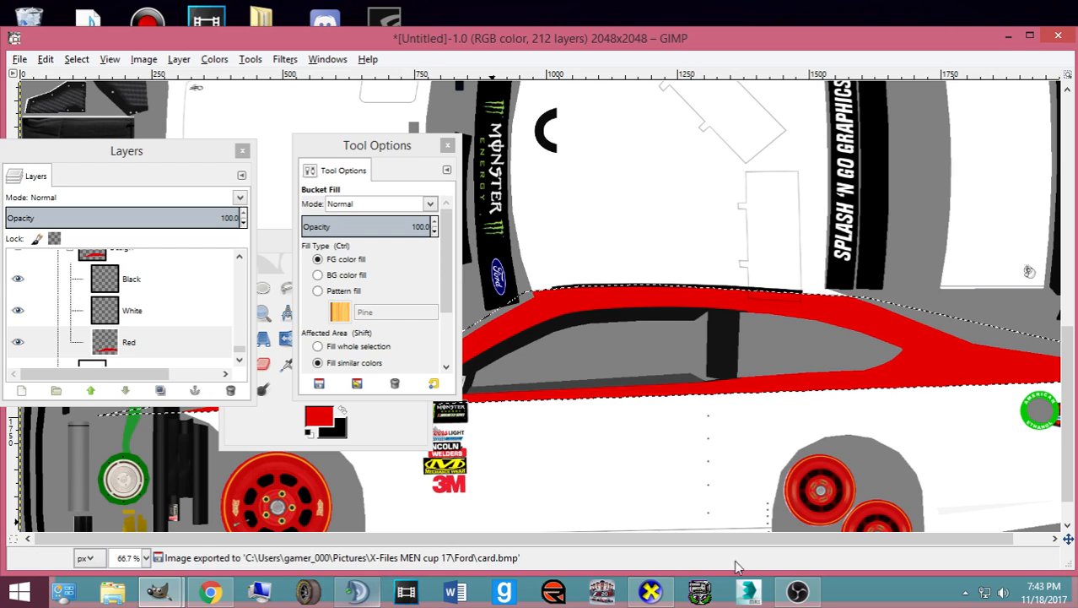
left_click(655, 593)
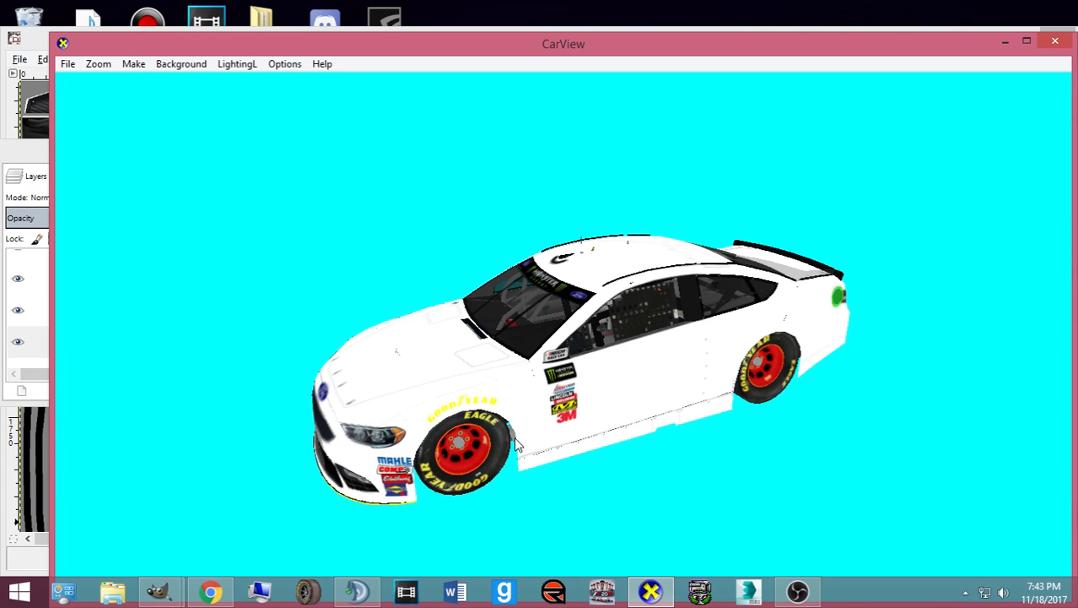
- Rotate the CarView model to show its front and stripe, comparing it with the reference photo
left_click_drag(536, 398, 633, 422)
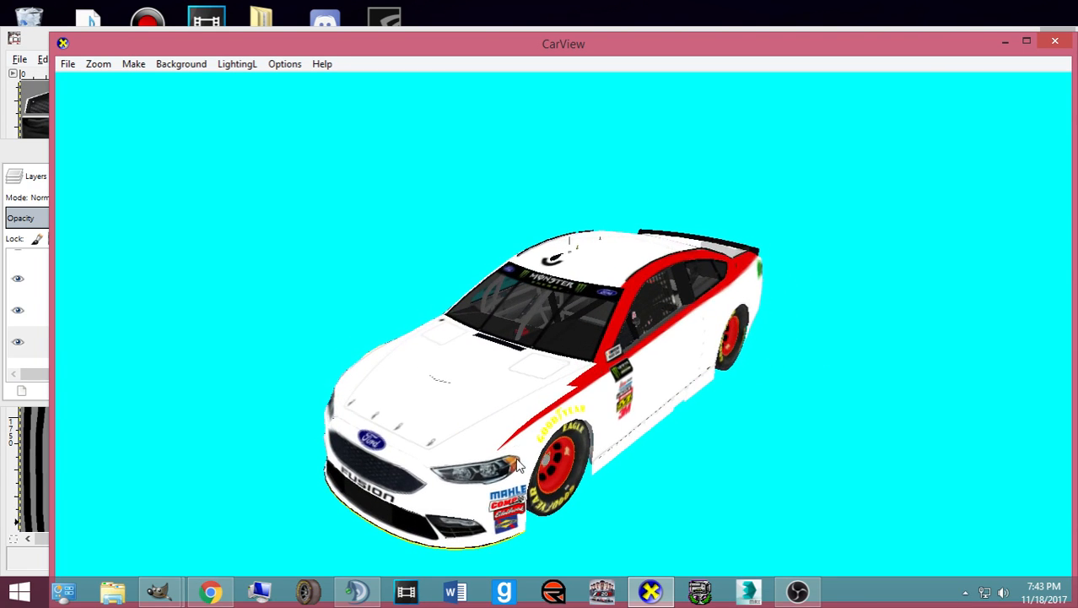
left_click(211, 591)
left_click(223, 588)
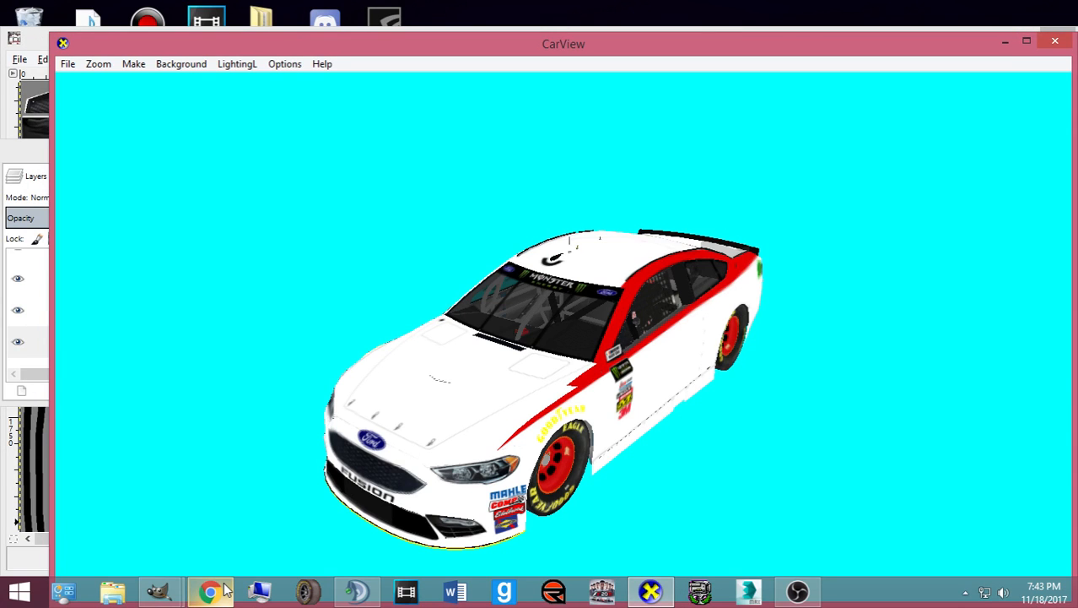
left_click(224, 589)
left_click(225, 589)
- In GIMP, clear the selection, rearrange the layers, toolbox and path options panels, and reselect Paths
mouse_move(159, 591)
left_click(153, 545)
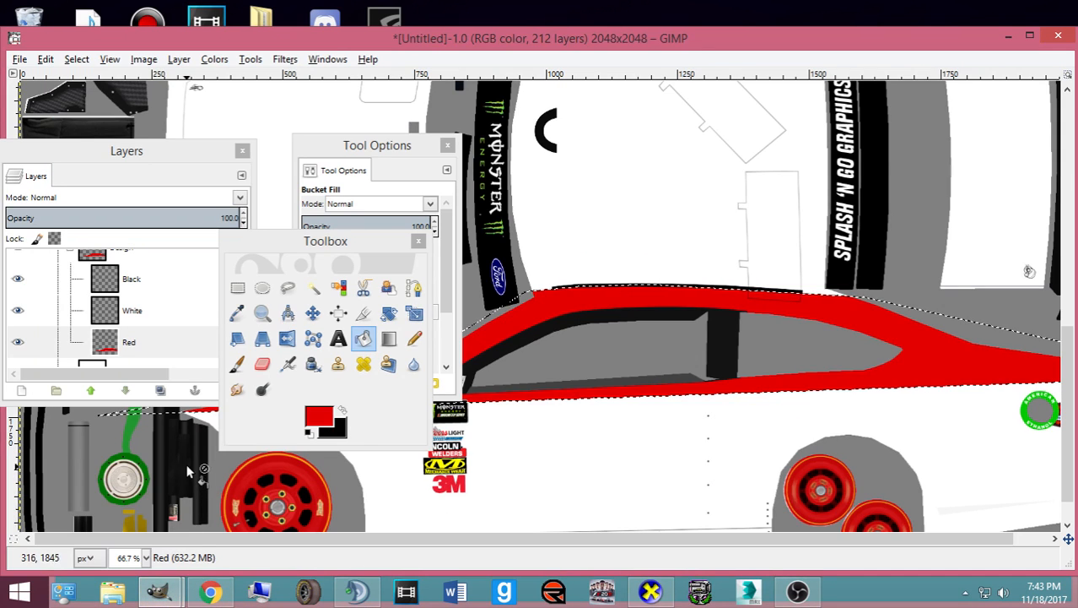
left_click(76, 59)
left_click(95, 96)
left_click_drag(113, 150, 1057, 206)
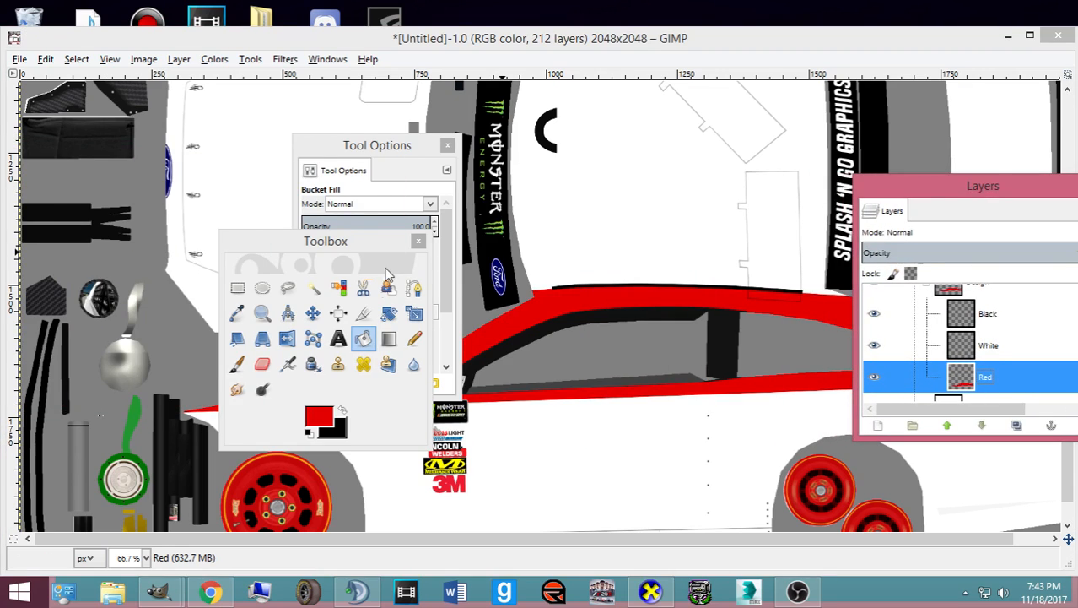
left_click(389, 287)
left_click_drag(325, 238, 922, 235)
left_click_drag(377, 146, 1022, 231)
- Switch between the reference photo, CarView preview and GIMP template to compare them
left_click(211, 591)
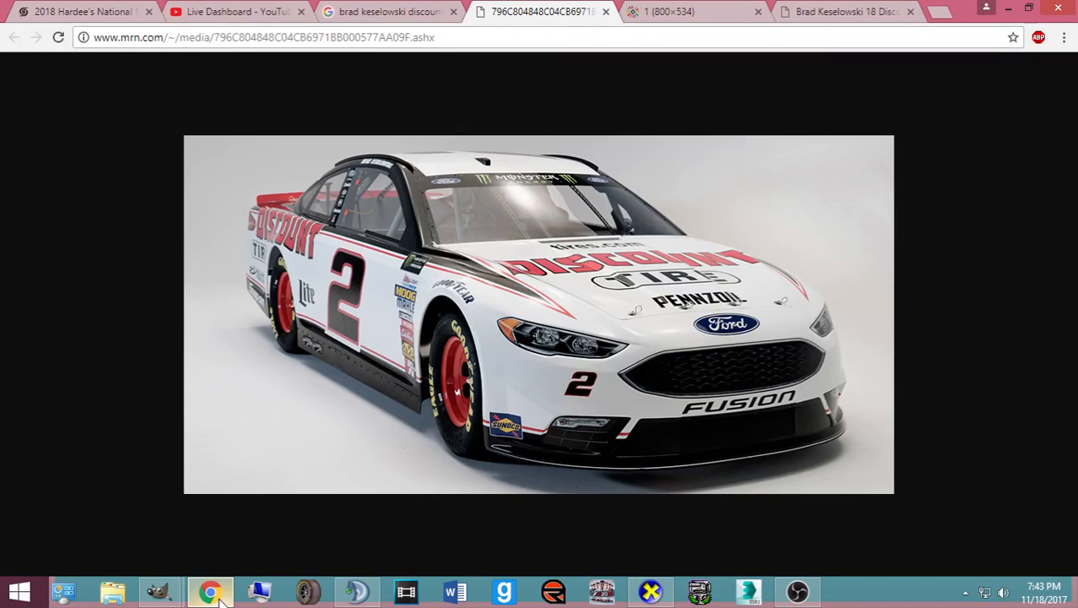
left_click(218, 596)
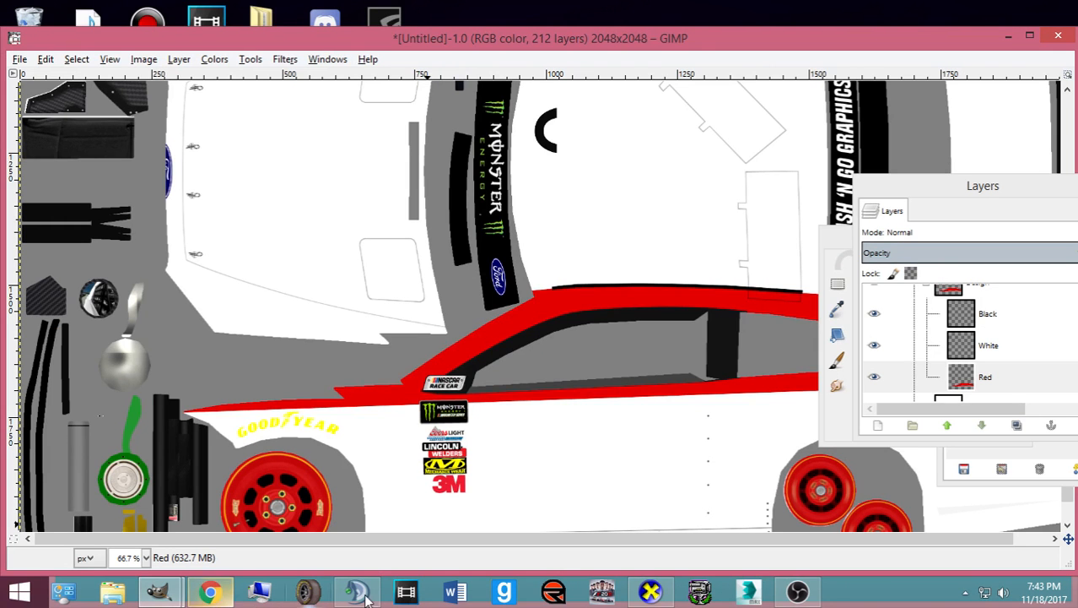
left_click(650, 591)
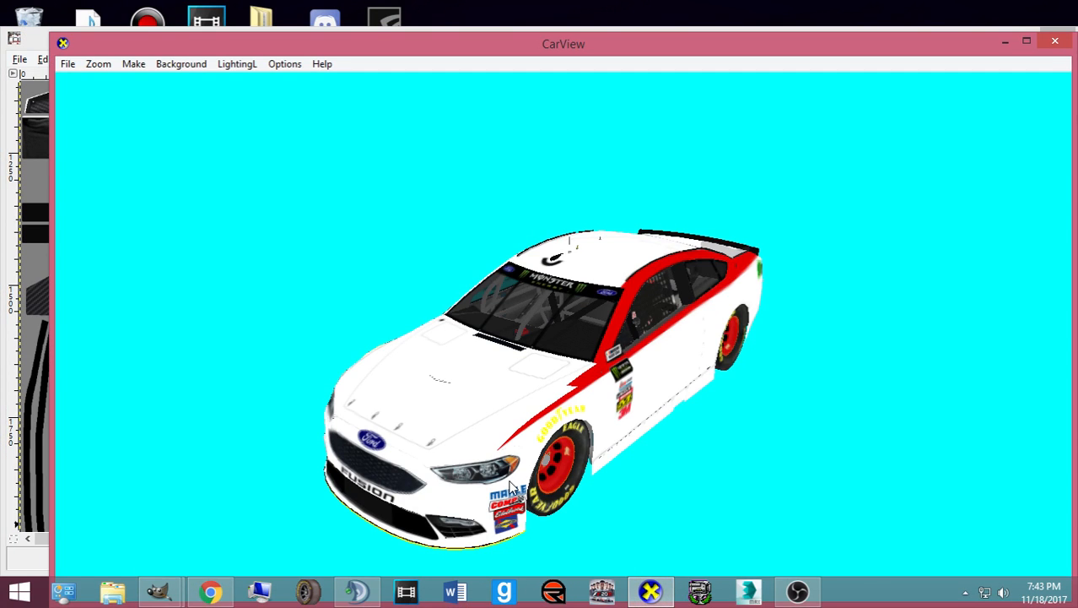
left_click(159, 592)
left_click(102, 506)
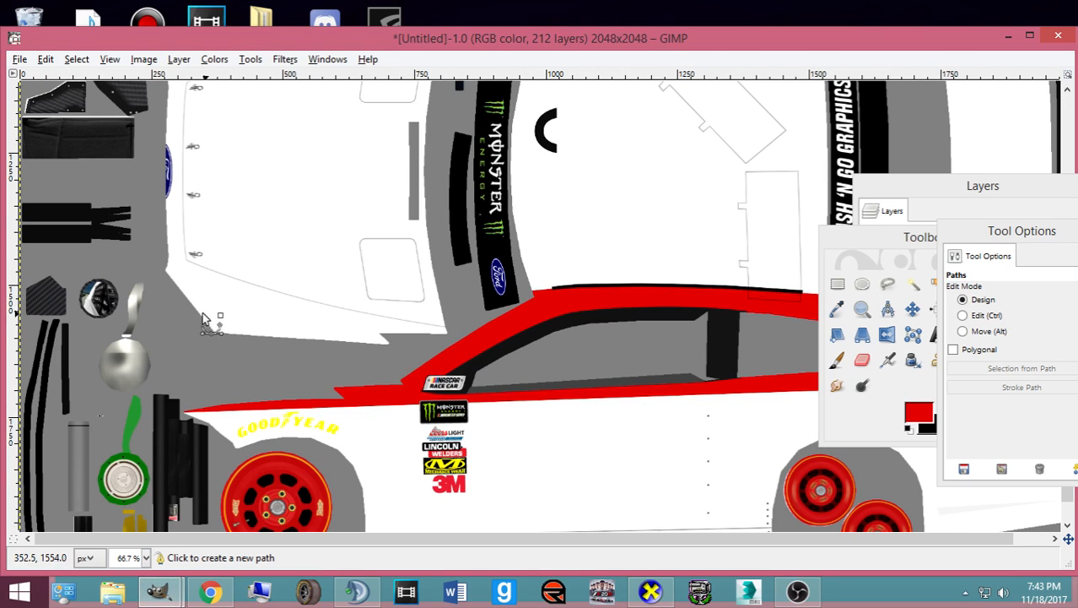
left_click(654, 593)
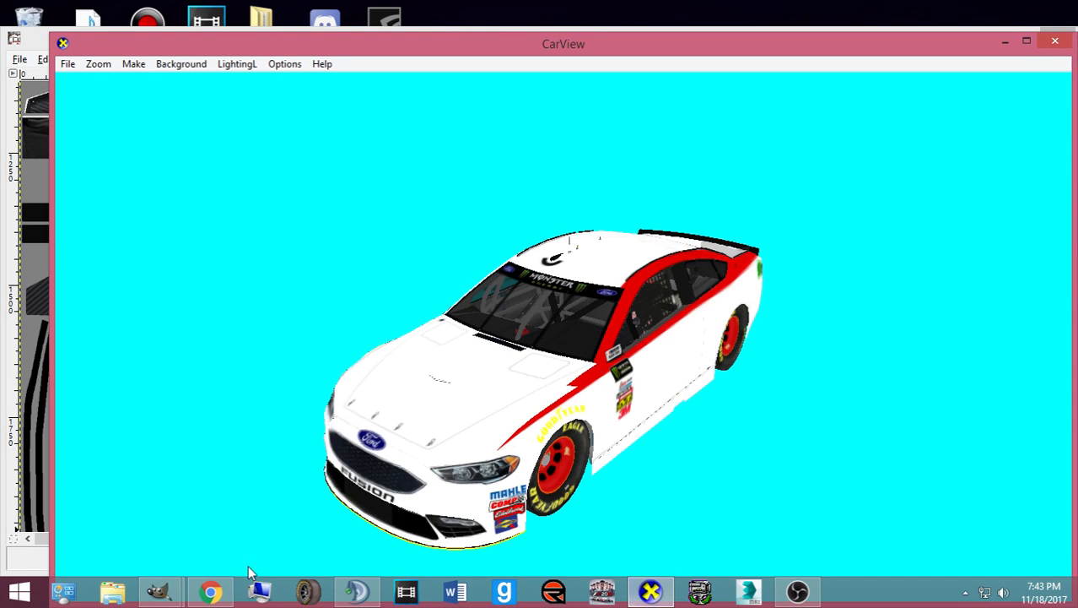
left_click(207, 591)
left_click(207, 591)
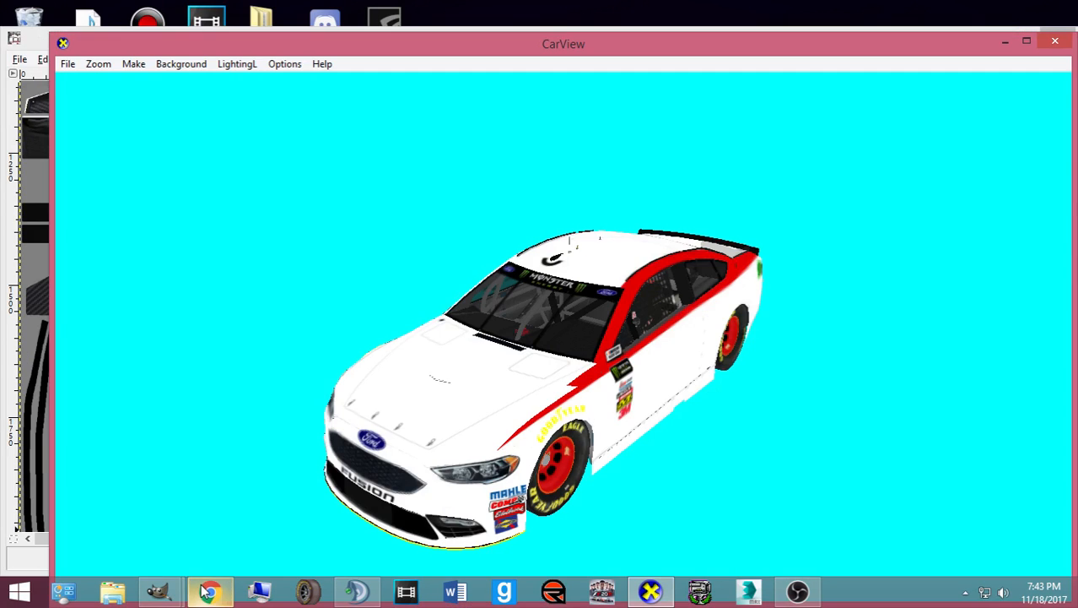
left_click(654, 594)
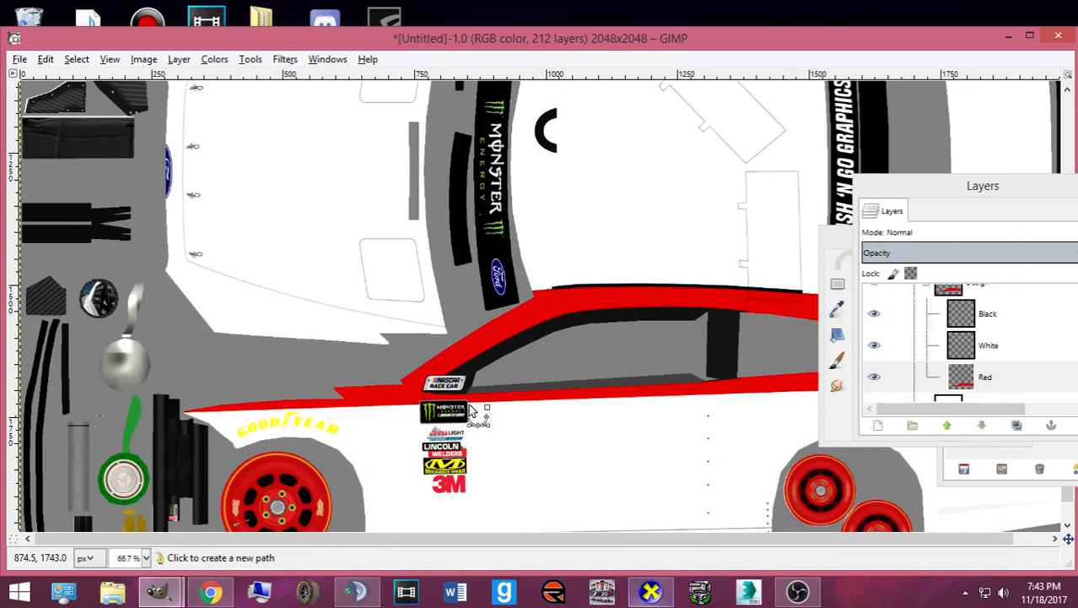
- Rotate, zoom and tilt the CarView car to view it from above, then return to the template
left_click(651, 593)
left_click_drag(674, 412, 584, 533)
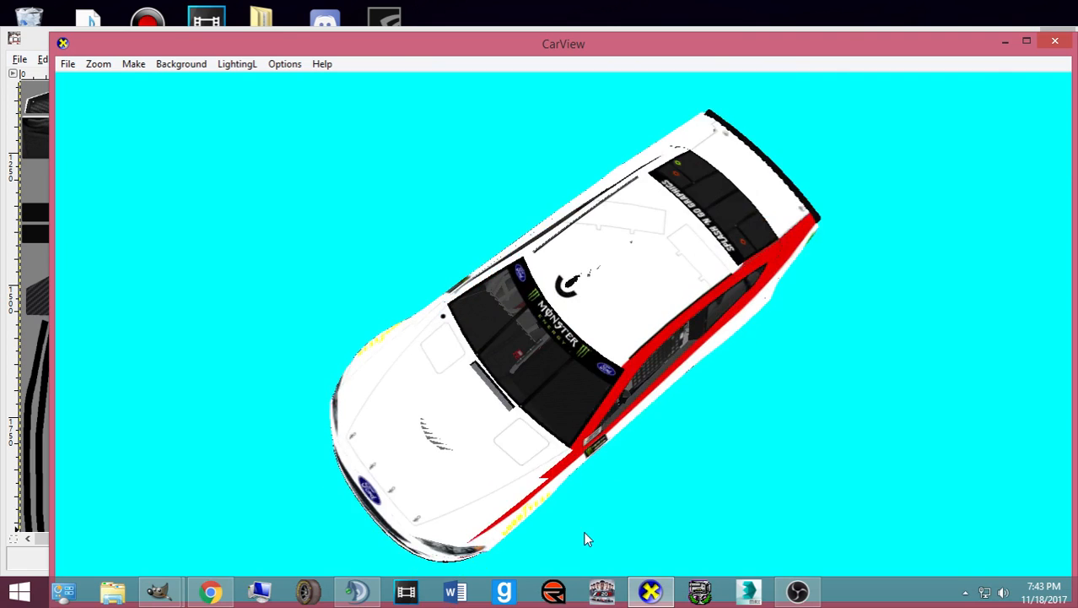
scroll(608, 507, "up", 5)
left_click_drag(636, 476, 650, 516)
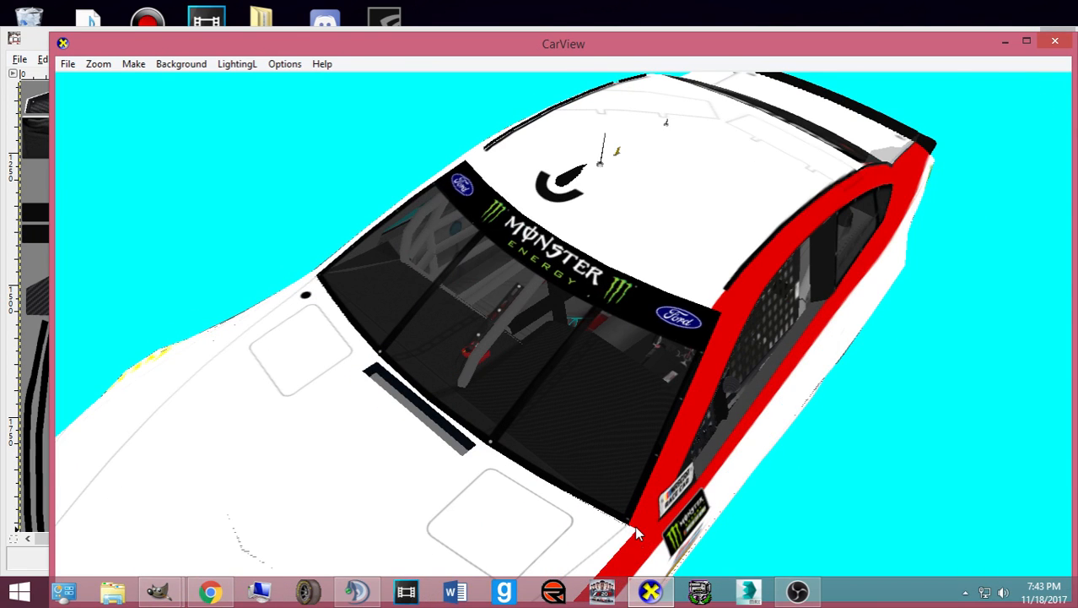
left_click(651, 593)
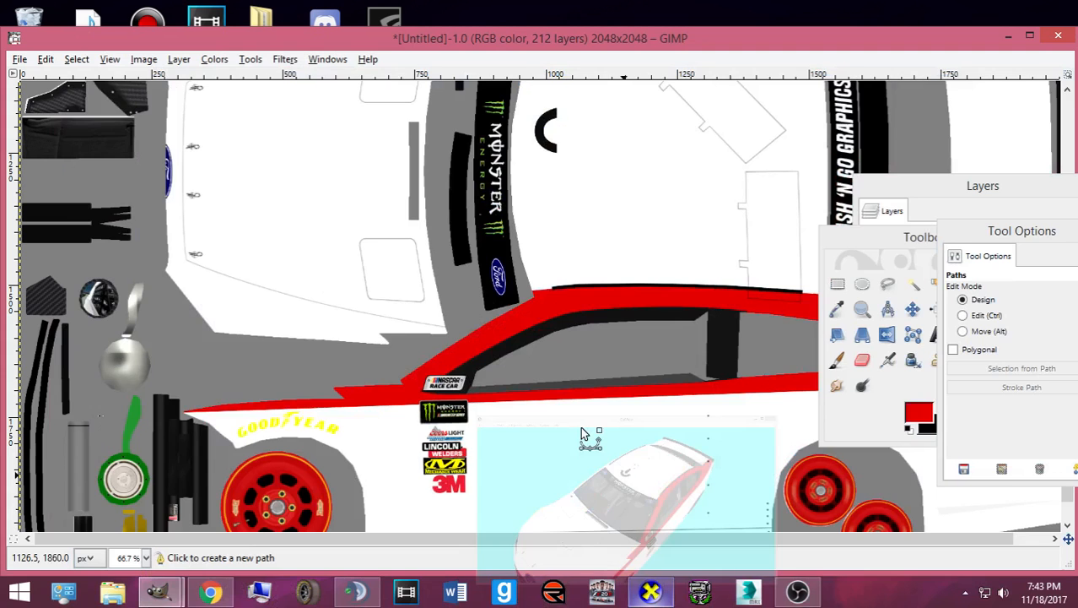
- Begin the new stripe outline with two top-edge points on the upper-left panel, adjusting their positions
left_click(172, 308)
left_click(470, 322)
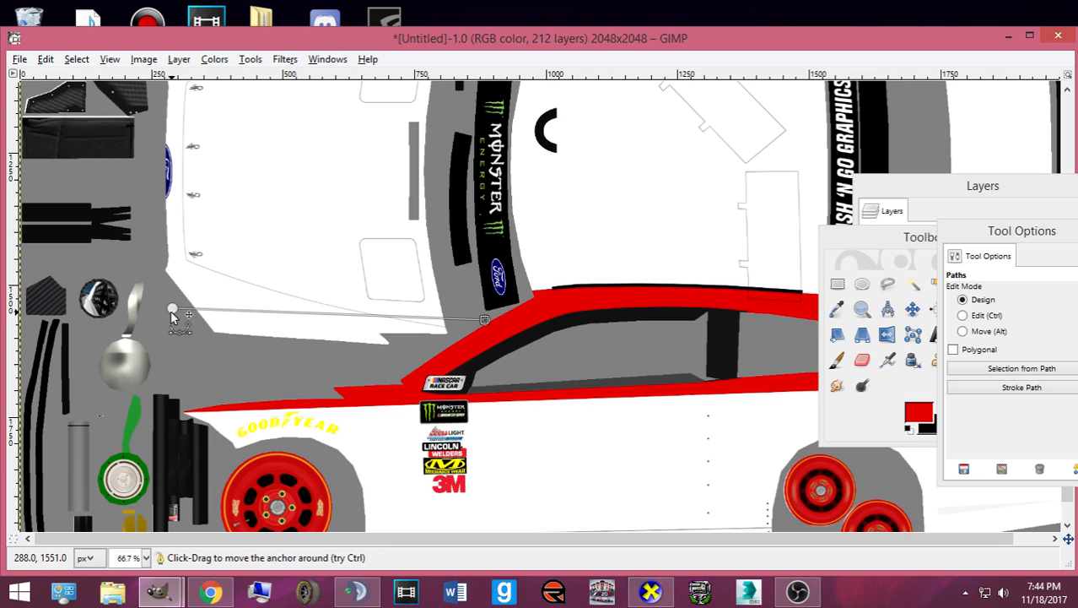
left_click_drag(172, 308, 171, 314)
left_click_drag(483, 325, 461, 324)
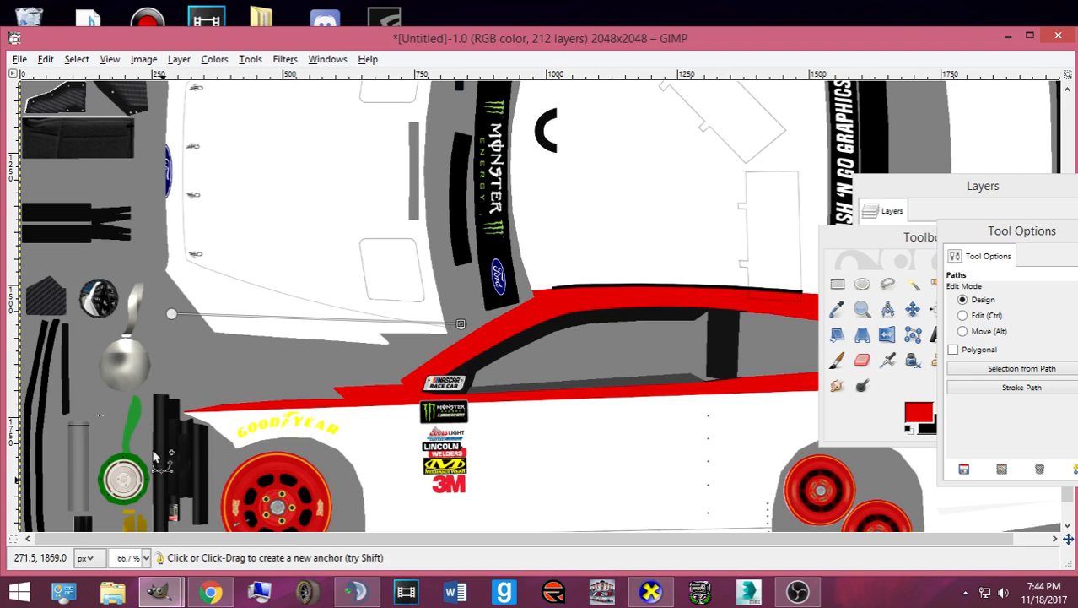
left_click_drag(171, 313, 214, 316)
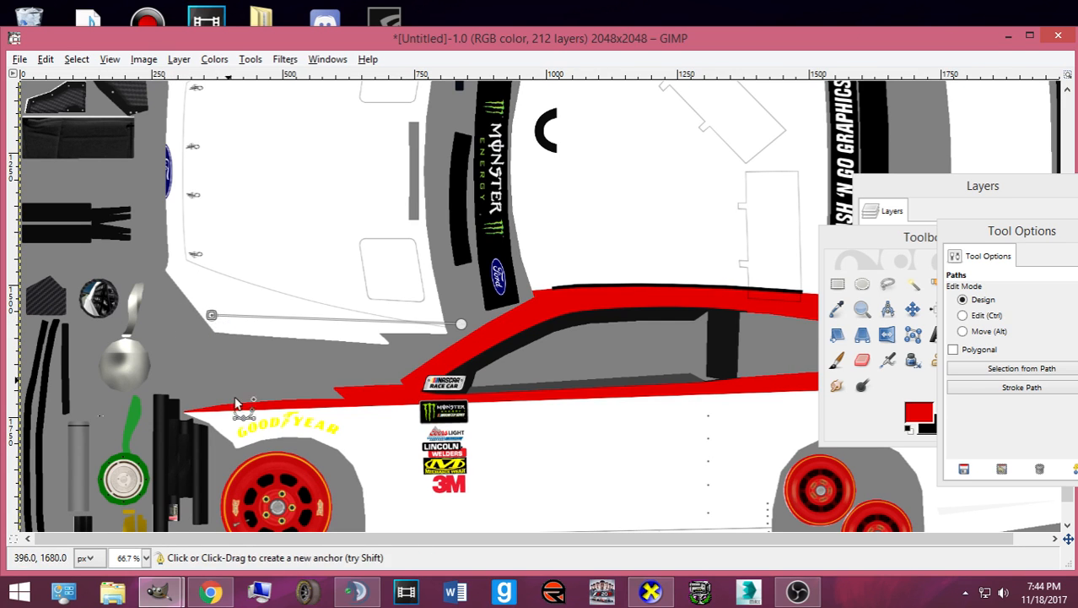
left_click(650, 590)
left_click(650, 590)
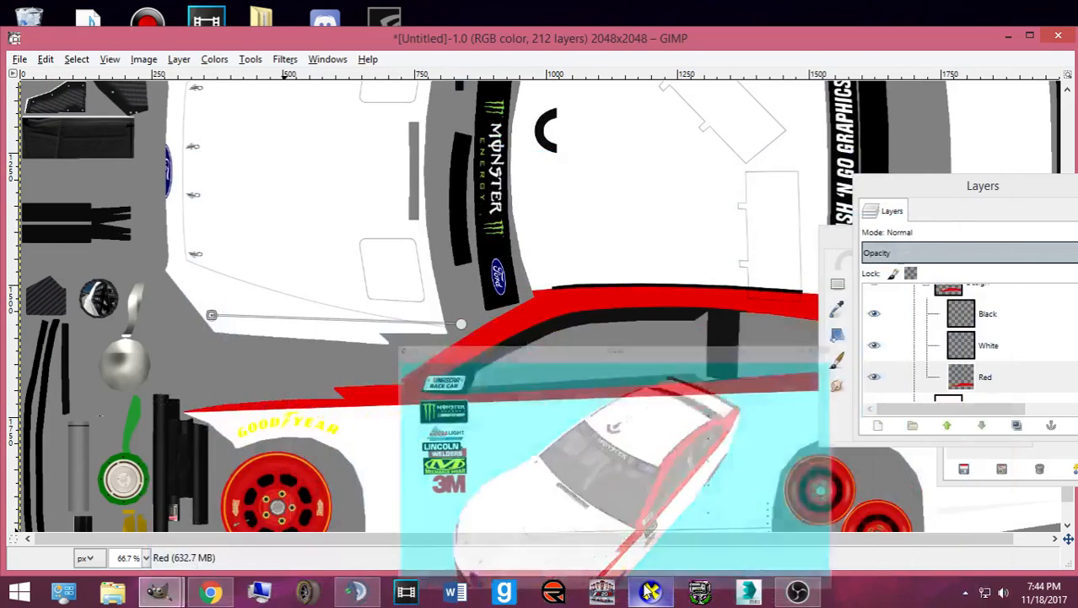
- Complete the outline with lower-left, lower-right and closing points, undoing one misplaced point
left_click(418, 342)
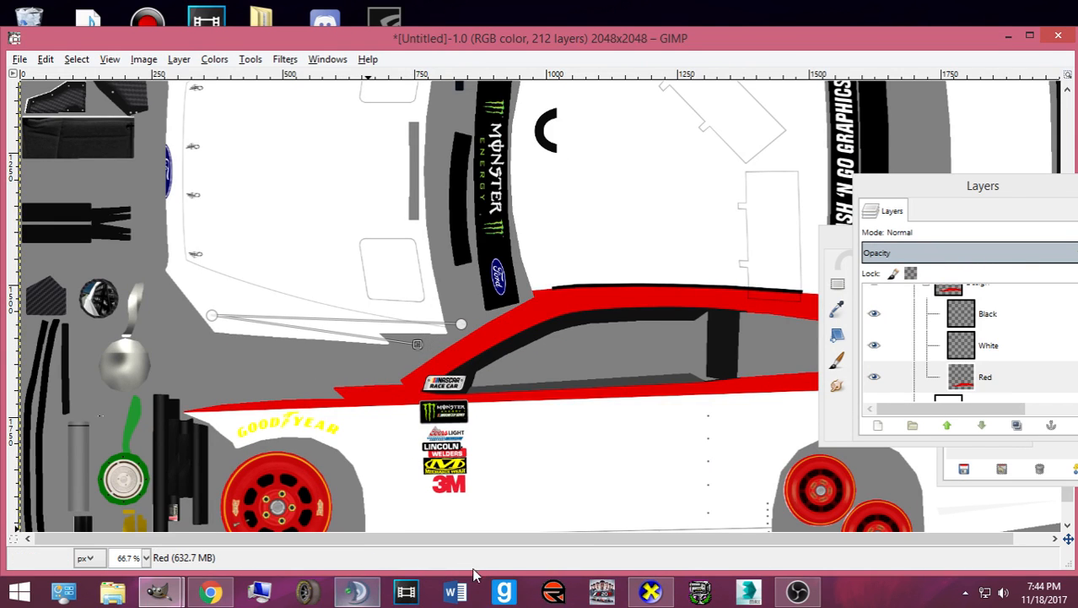
key("ctrl+z")
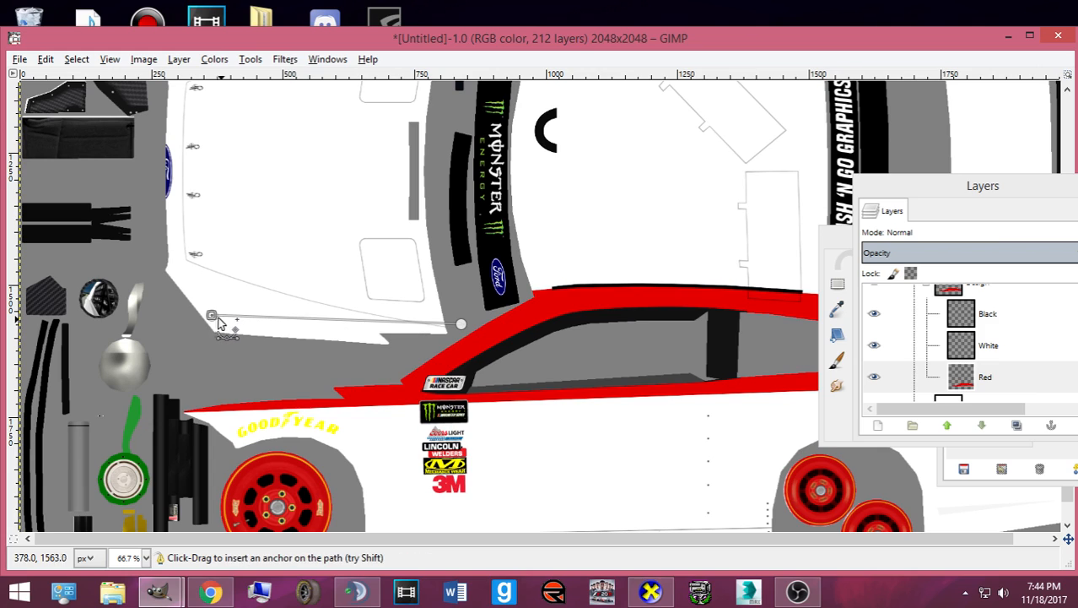
left_click_drag(212, 315, 188, 316)
left_click(216, 357)
left_click(414, 357)
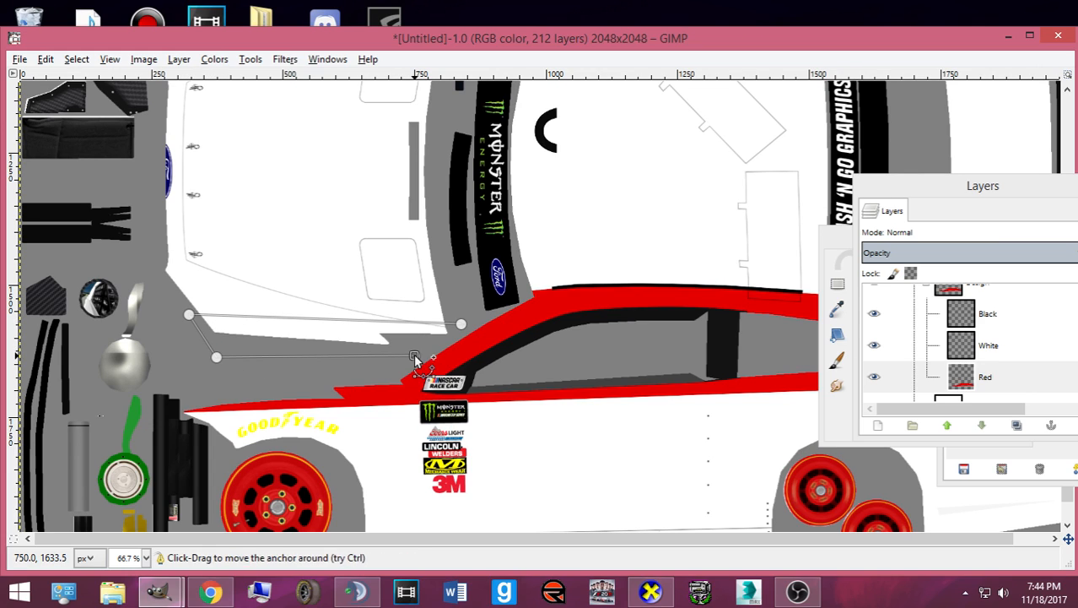
left_click(451, 341)
- Convert the outline to a selection, fill it red with Bucket Fill, and export to card.bmp
key("Return")
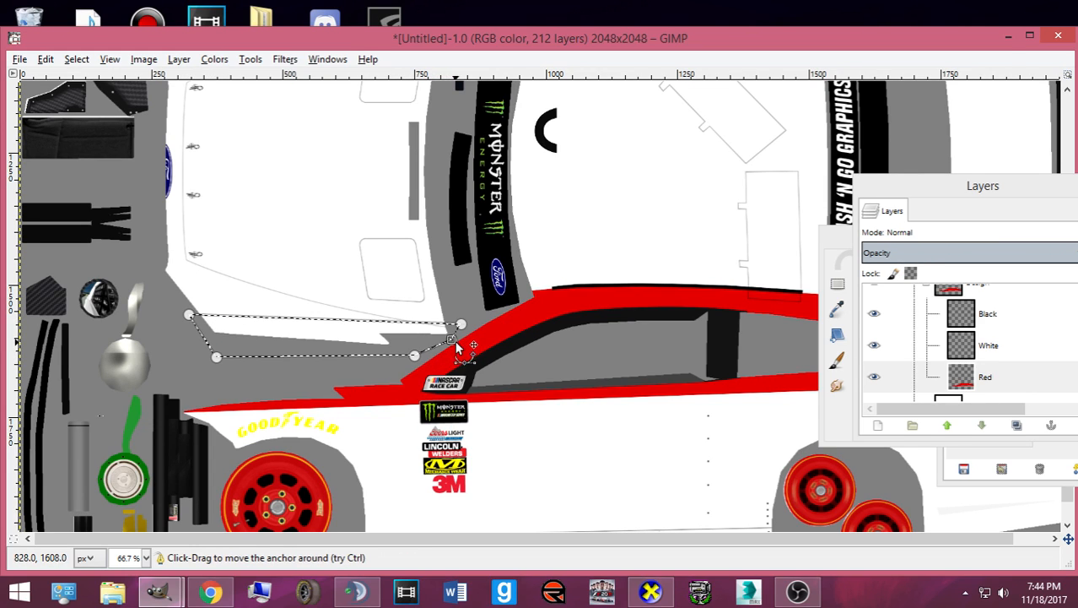
left_click(834, 362)
left_click(964, 337)
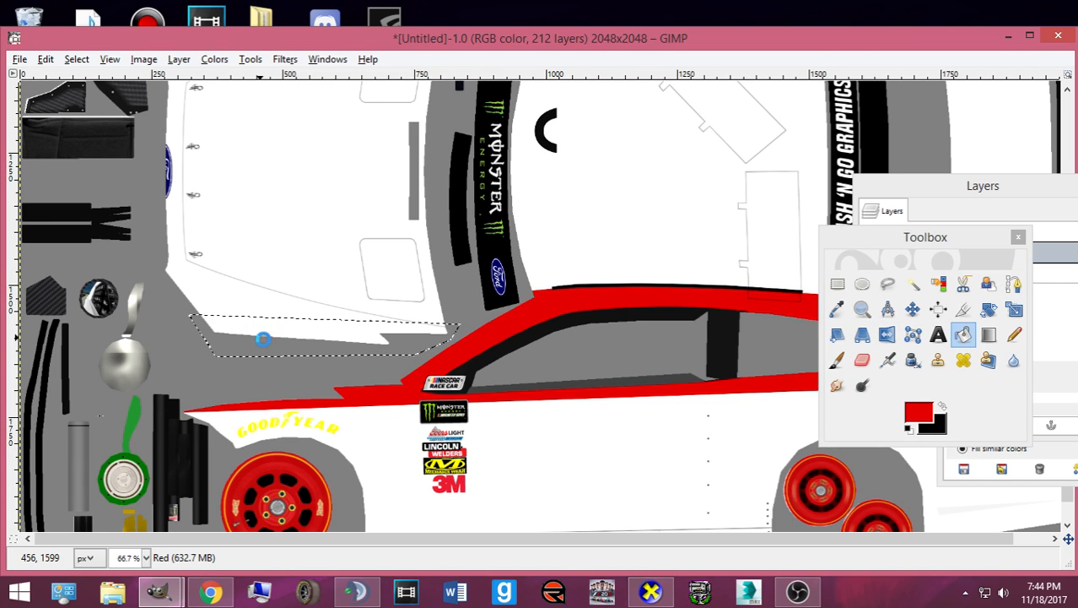
left_click(276, 344)
key("ctrl+e")
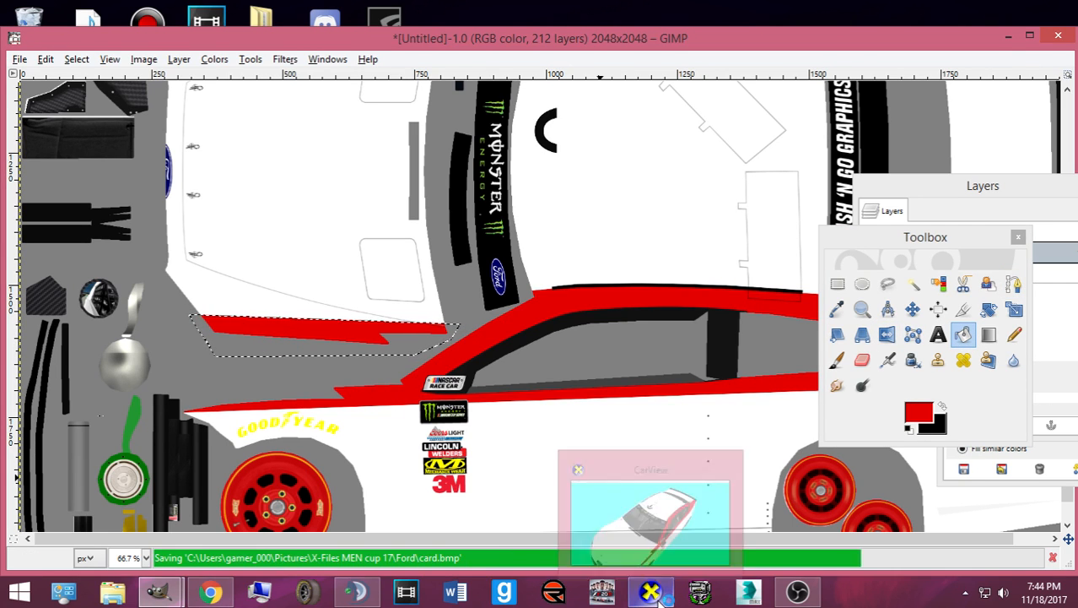
- Rotate the CarView model to check the new red stripe across the front fender toward the headlight
left_click(661, 594)
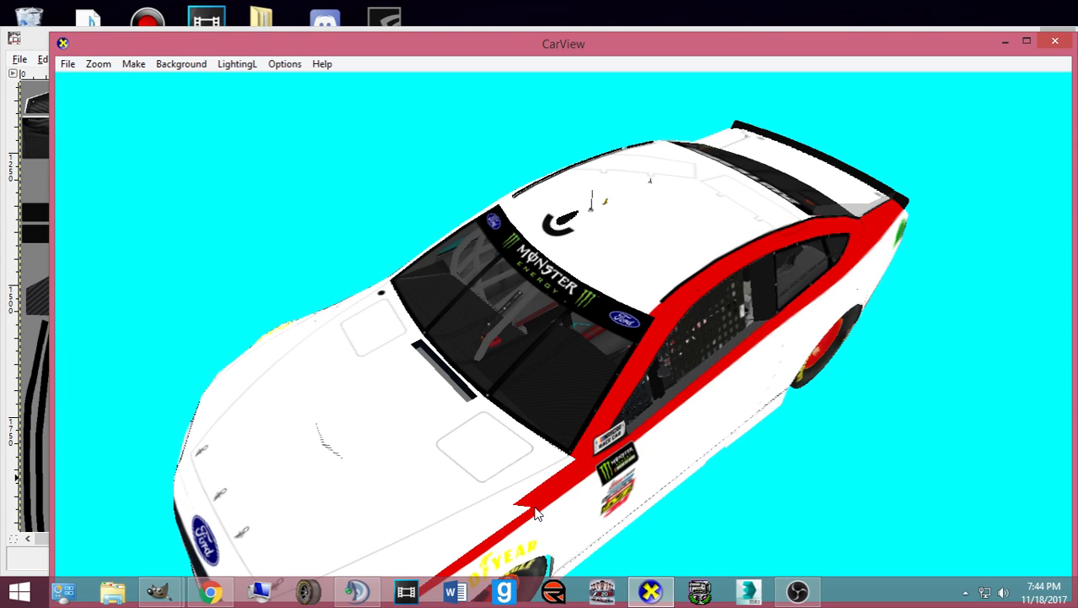
left_click_drag(633, 470, 613, 465)
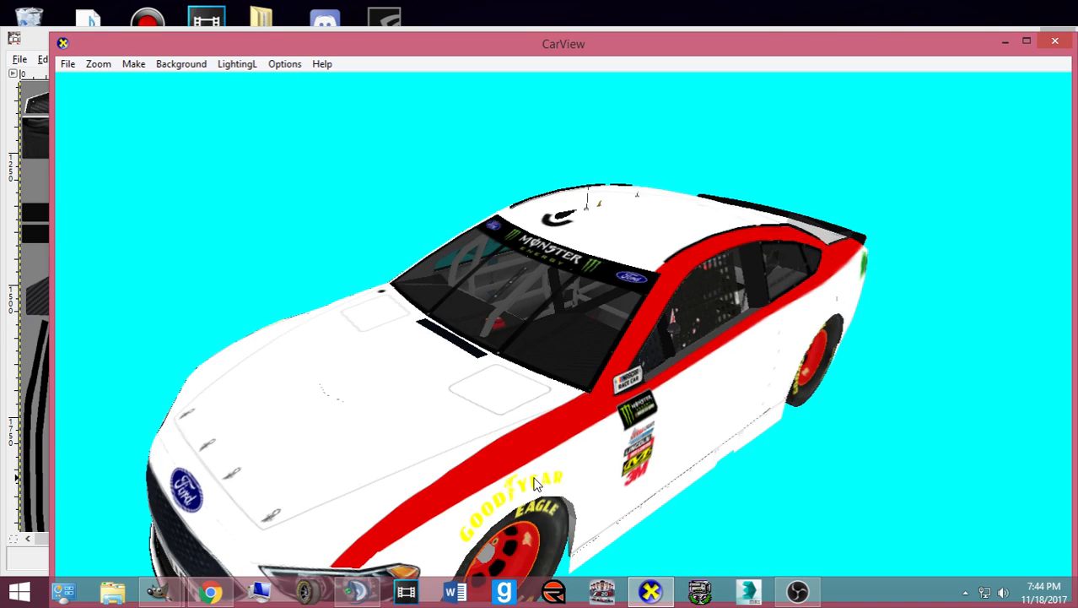
left_click_drag(534, 482, 620, 440)
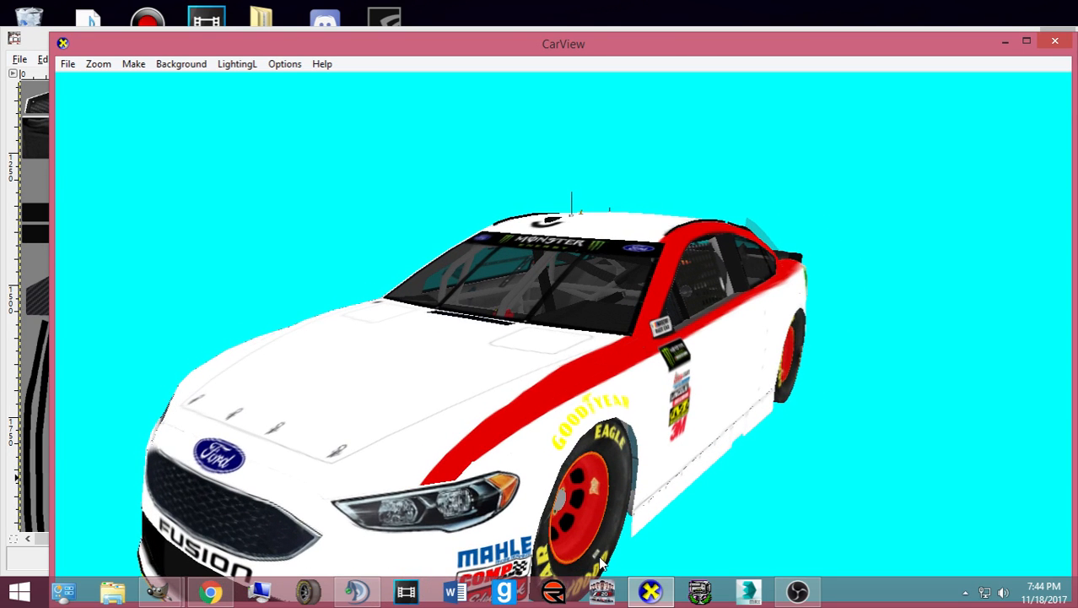
left_click(649, 591)
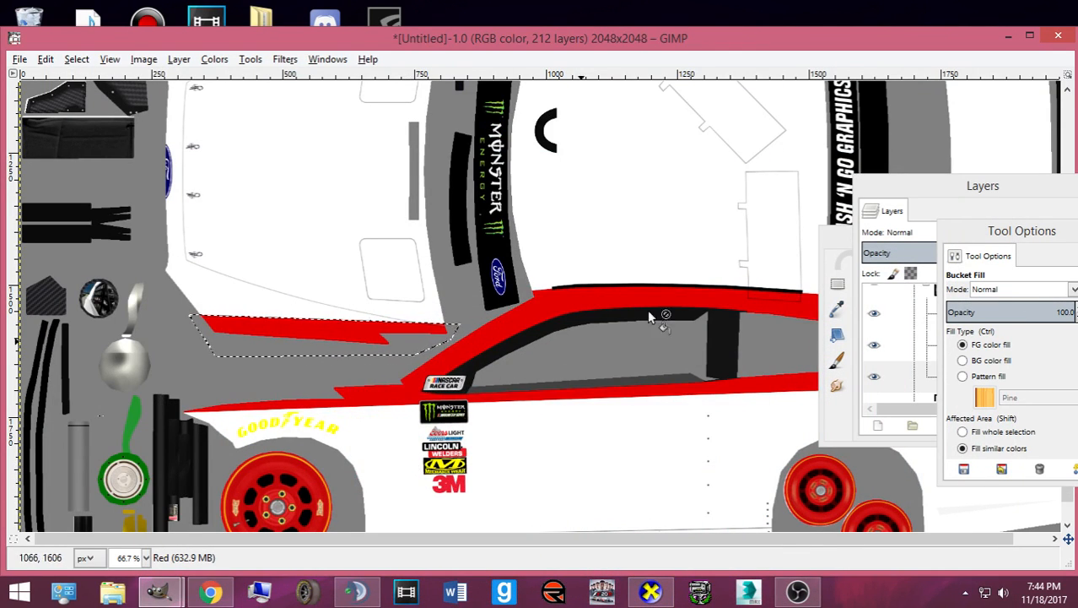
- Pick Rectangle Select, move the tool panel aside and zoom out to the whole template
left_click(838, 287)
left_click_drag(866, 244, 3, 114)
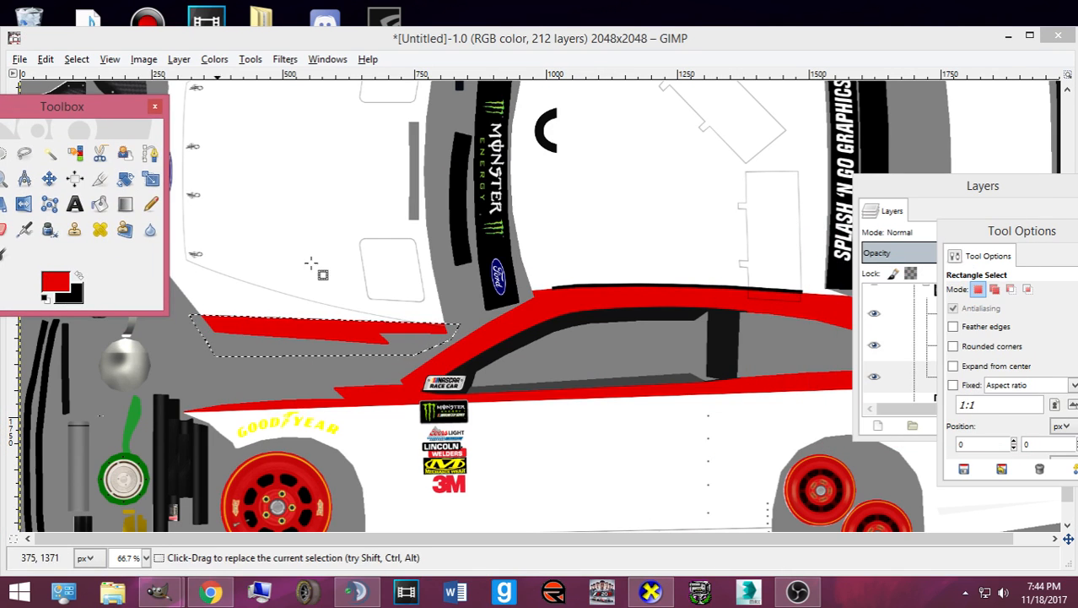
key("minus")
key("minus")
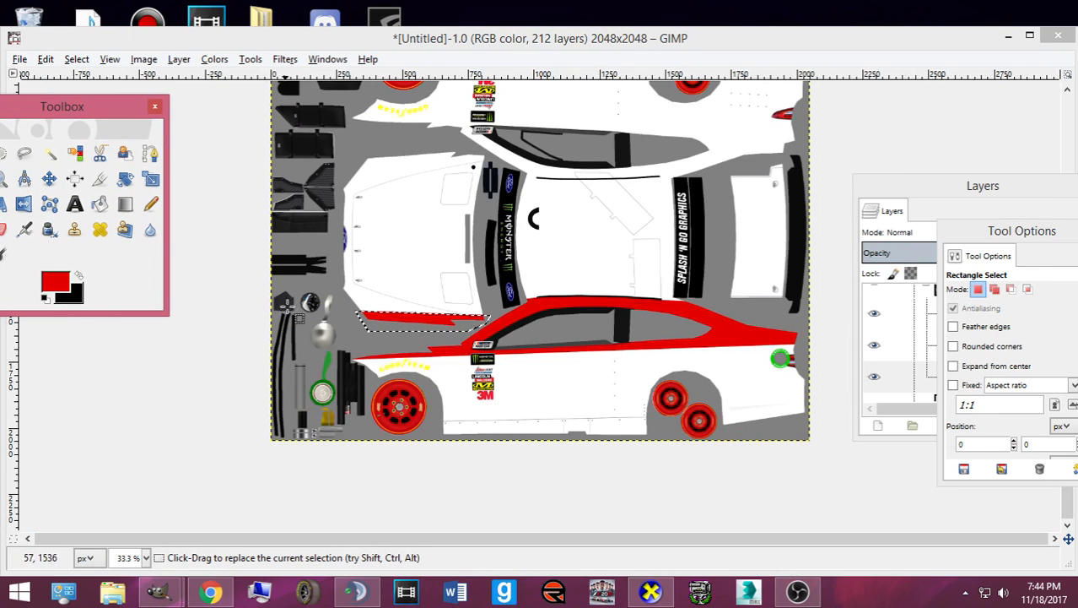
left_click(360, 338)
- Copy a rectangle across the car's side body and paste it as a floating selection
left_click_drag(342, 270, 825, 378)
key("ctrl+c")
key("ctrl+v")
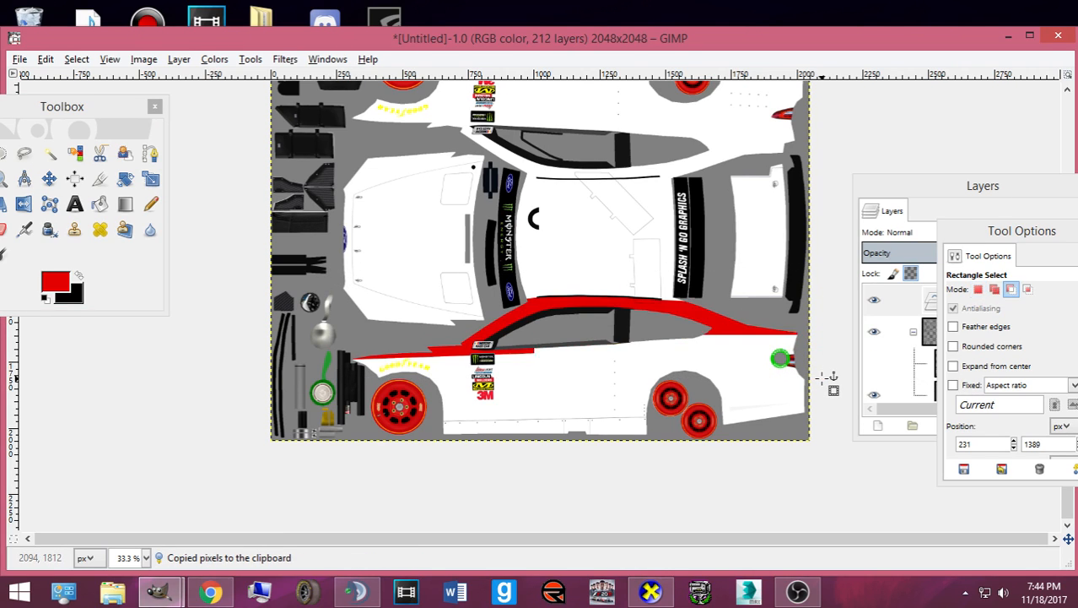
left_click(48, 179)
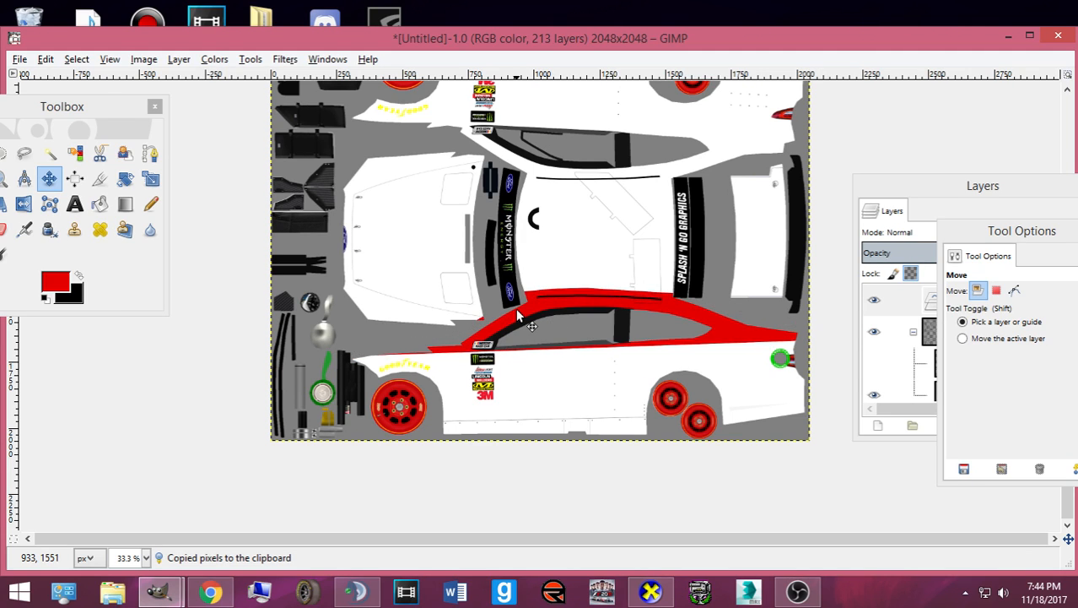
key("ctrl+v")
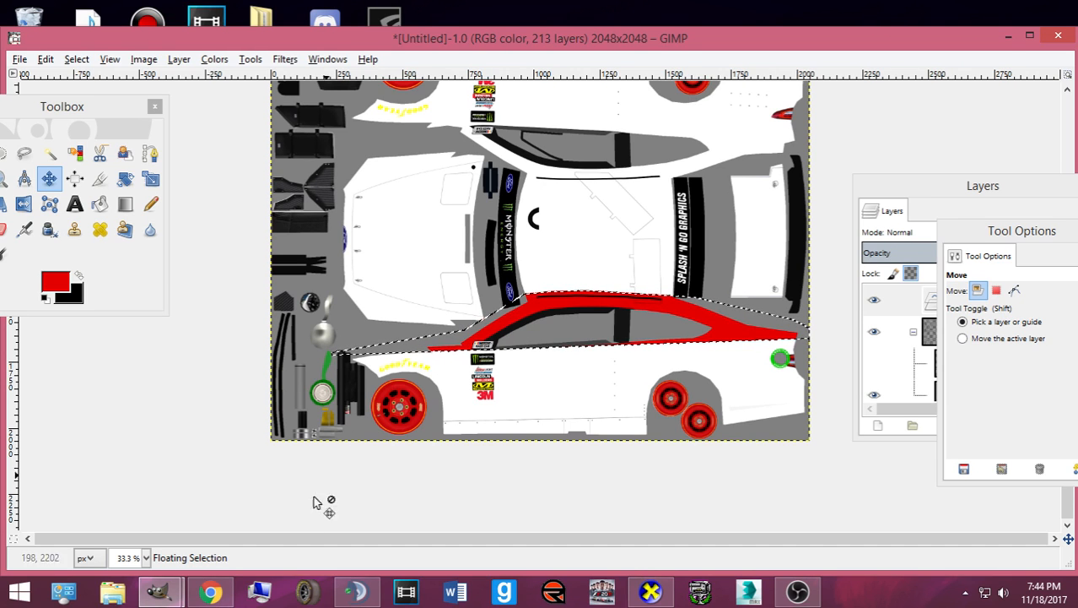
- Check the reference photo and export the template again to card.bmp
left_click(212, 593)
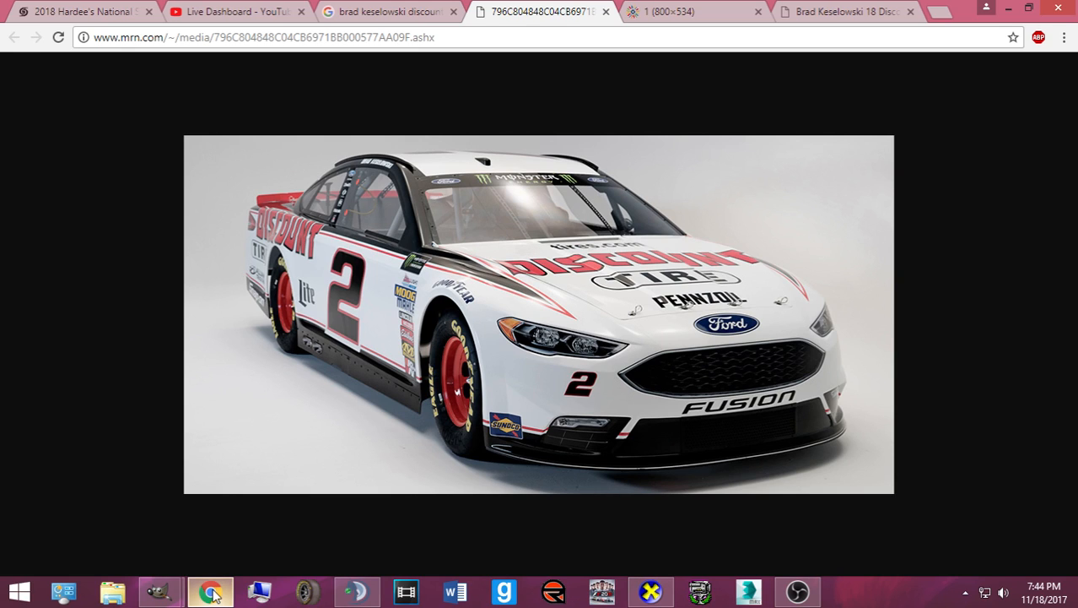
left_click(212, 592)
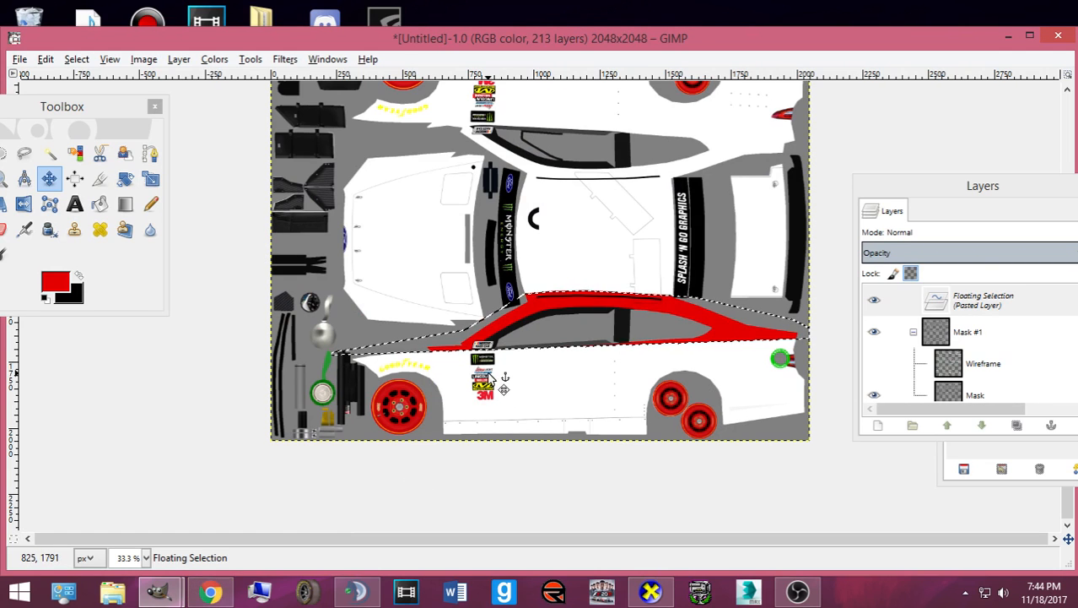
key("ctrl+e")
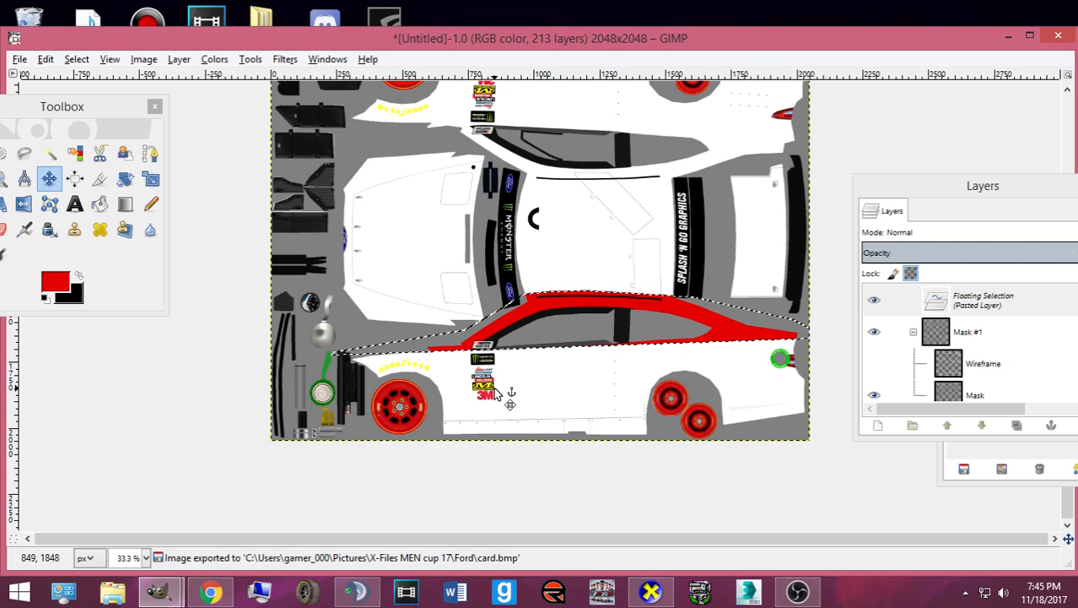
- Rotate the updated CarView car to a full right-side view
left_click(651, 592)
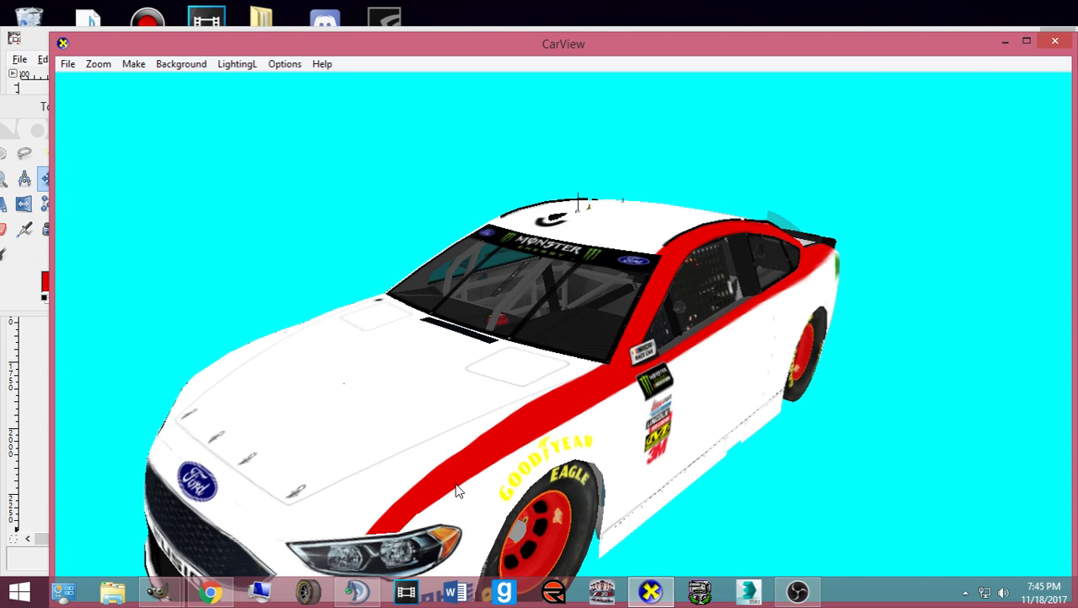
left_click_drag(493, 482, 394, 488)
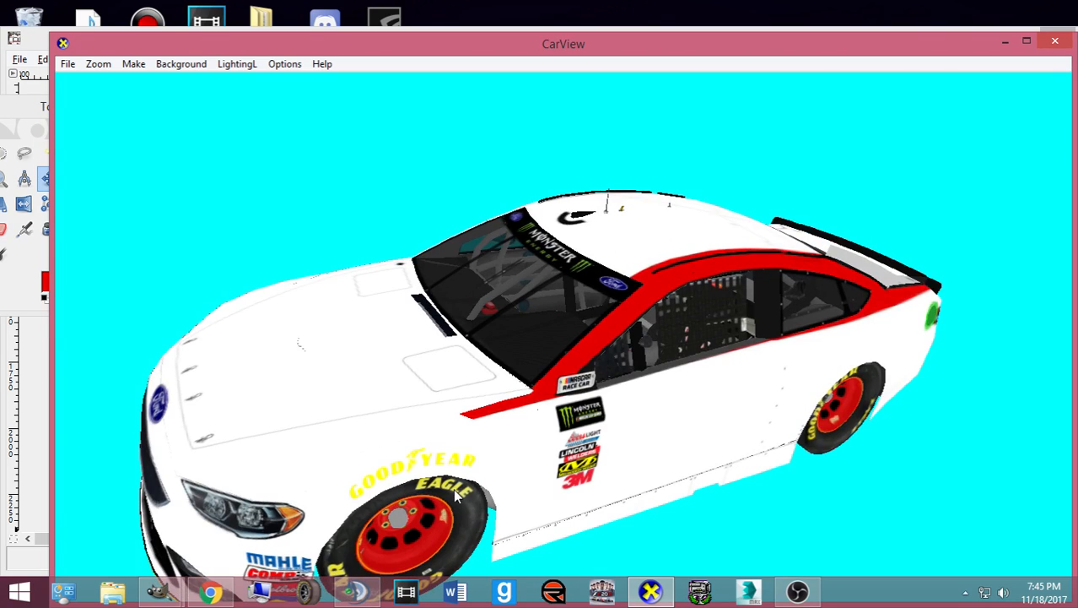
left_click_drag(646, 431, 599, 397)
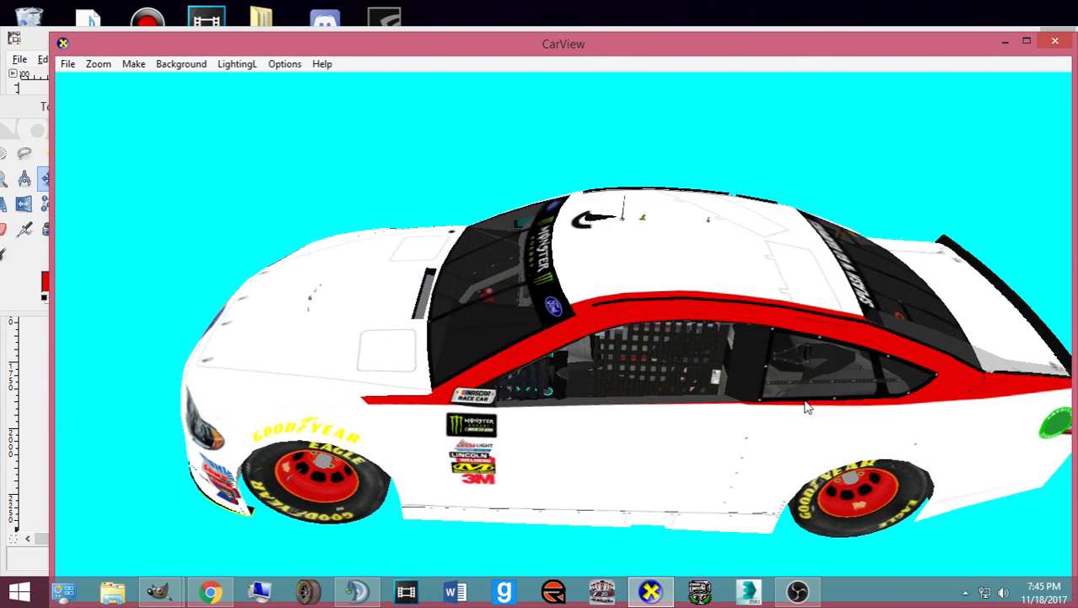
left_click(649, 591)
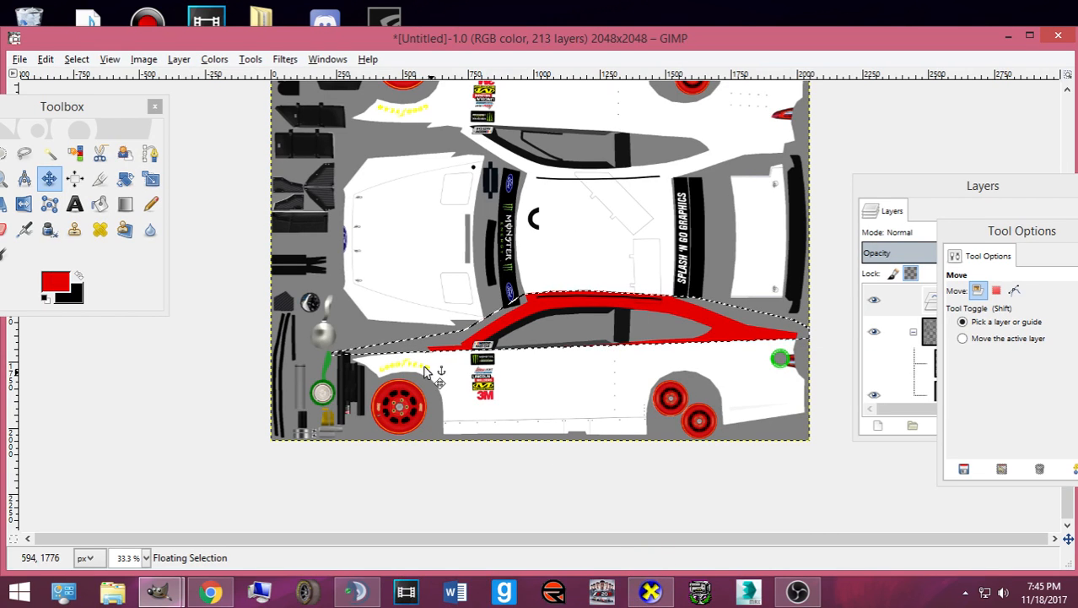
- Bring GIMP's layers list to the front and scroll it, briefly rechecking CarView
left_click(848, 293)
scroll(822, 337, "down", 15)
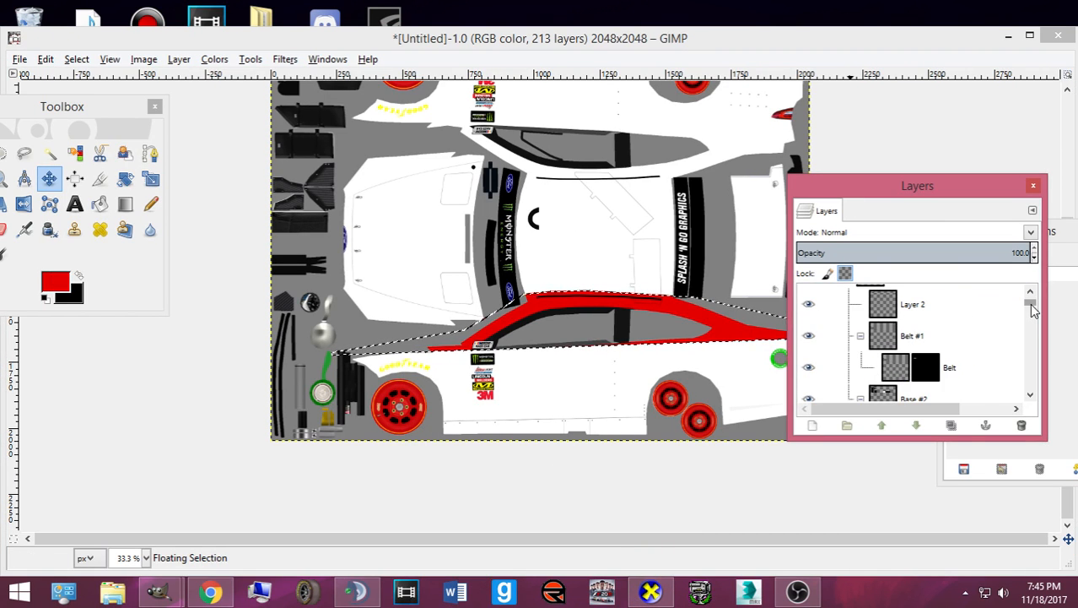
left_click(651, 592)
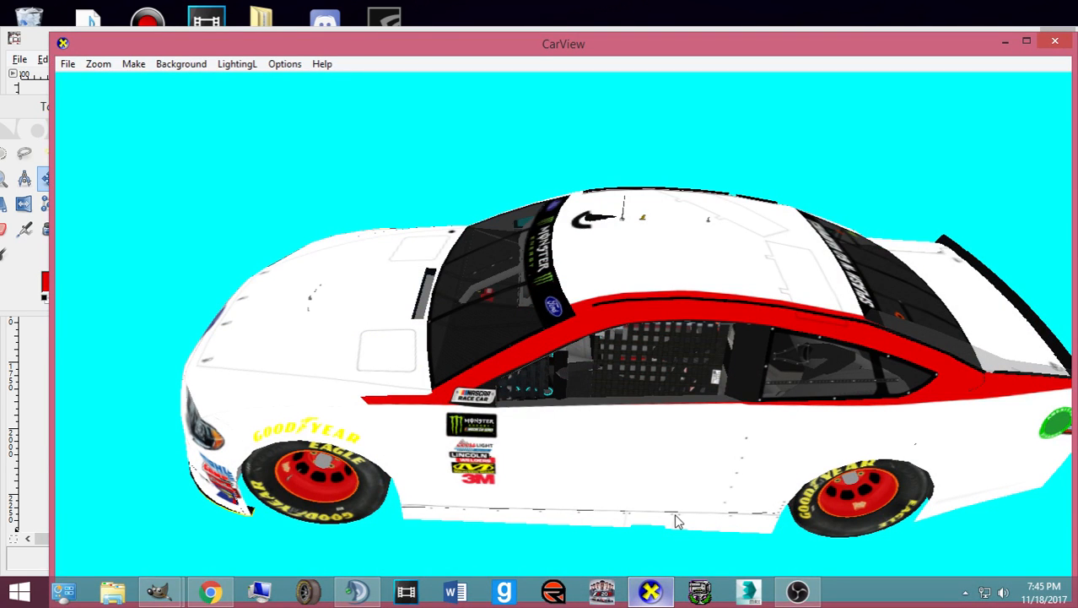
left_click(663, 597)
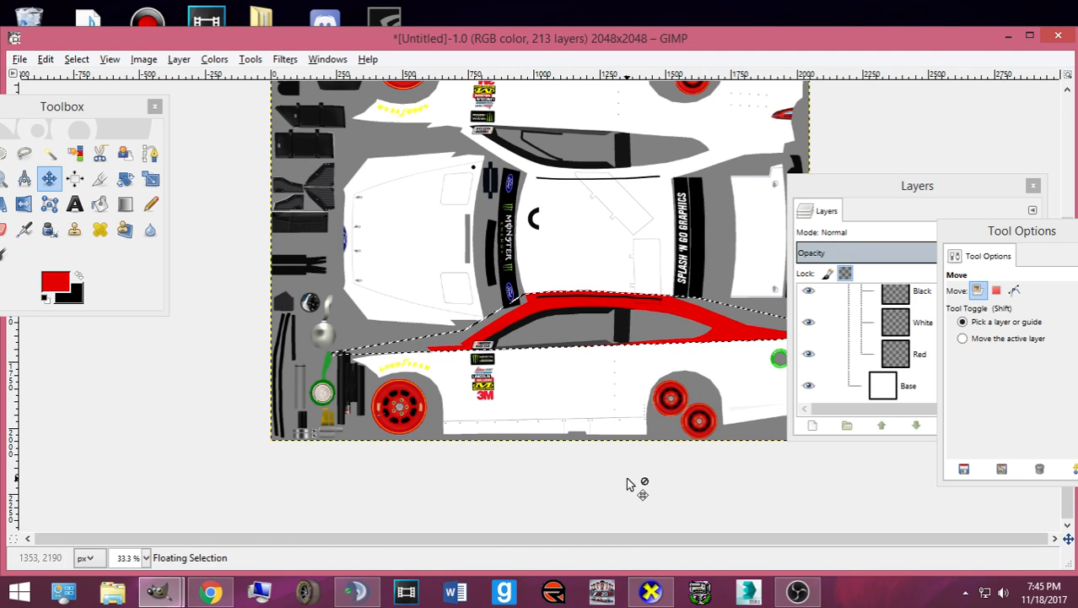
- Compare the CarView model at a front-quarter view against the reference photo, then return to GIMP
left_click(650, 595)
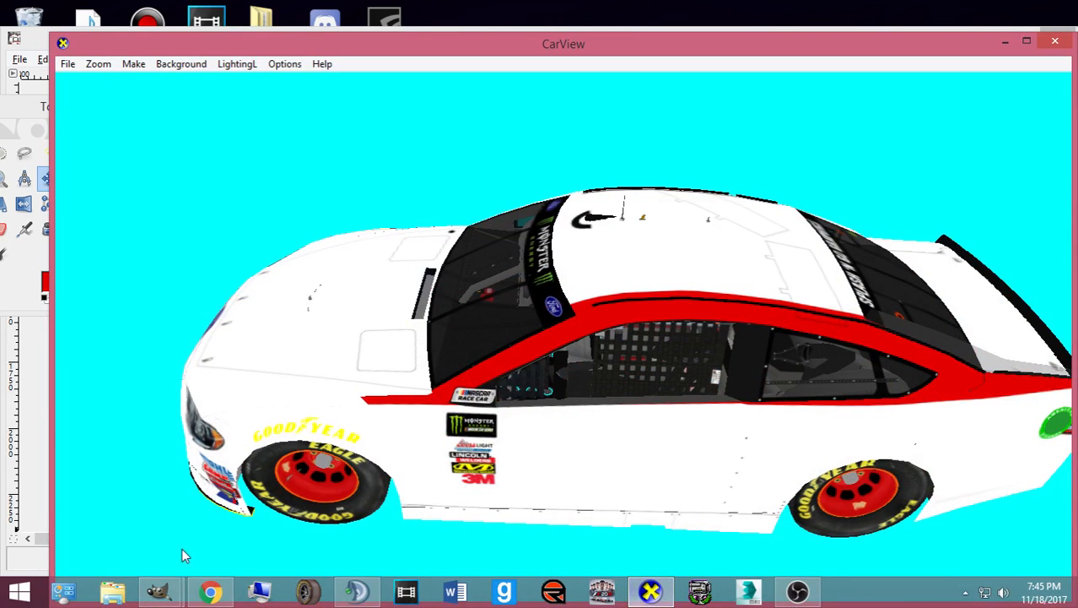
left_click(193, 592)
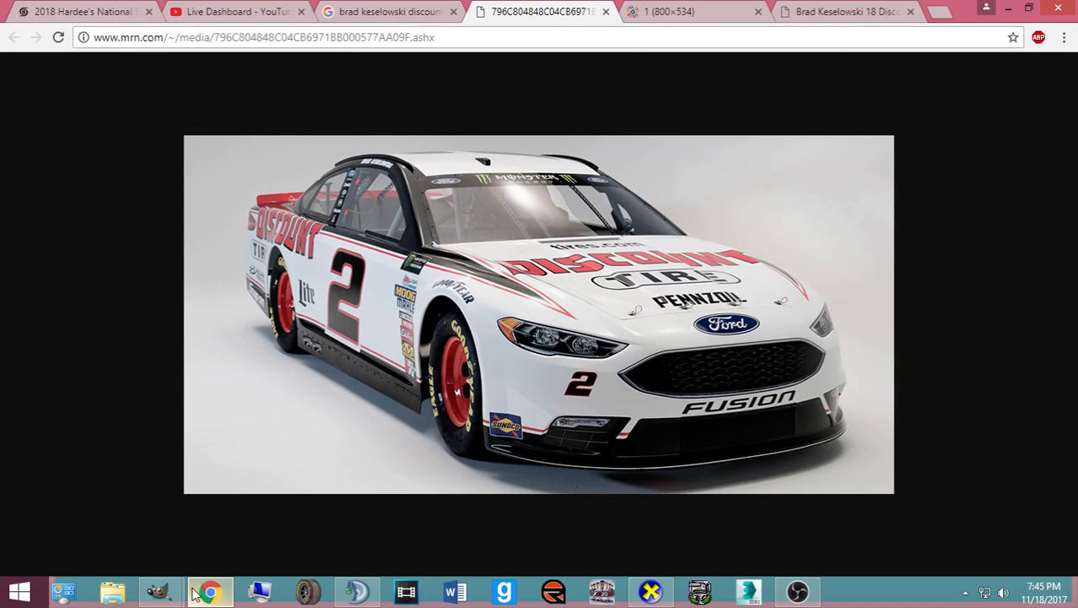
left_click(193, 592)
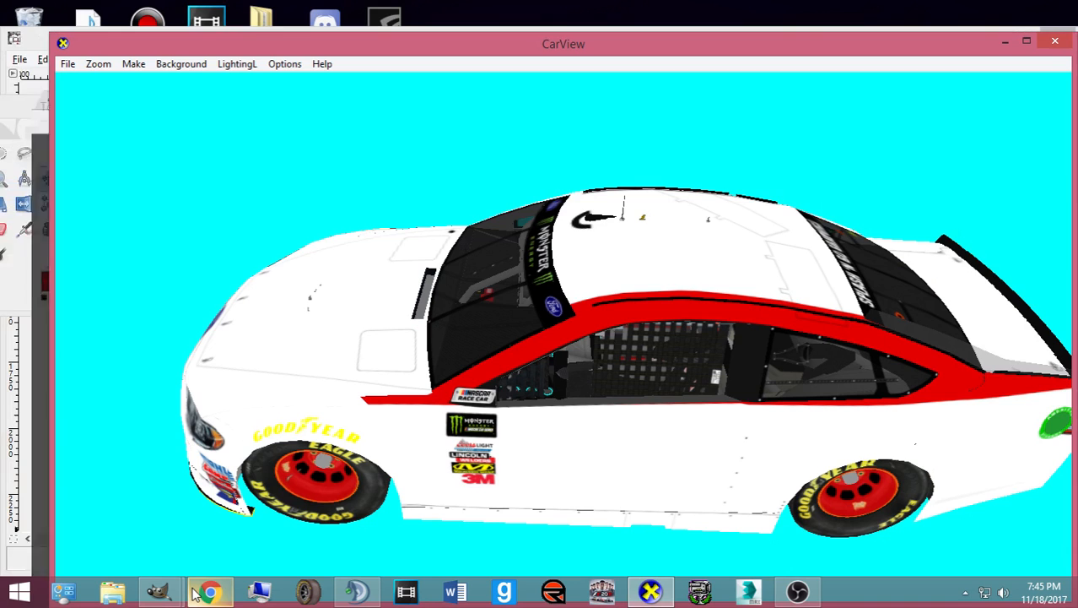
left_click_drag(392, 428, 438, 431)
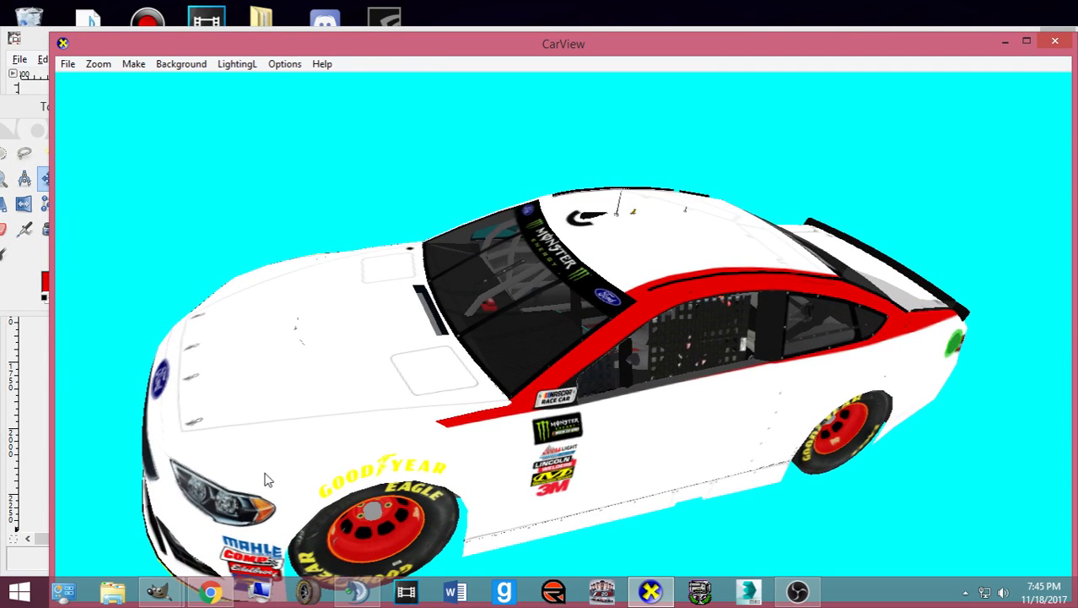
left_click(205, 594)
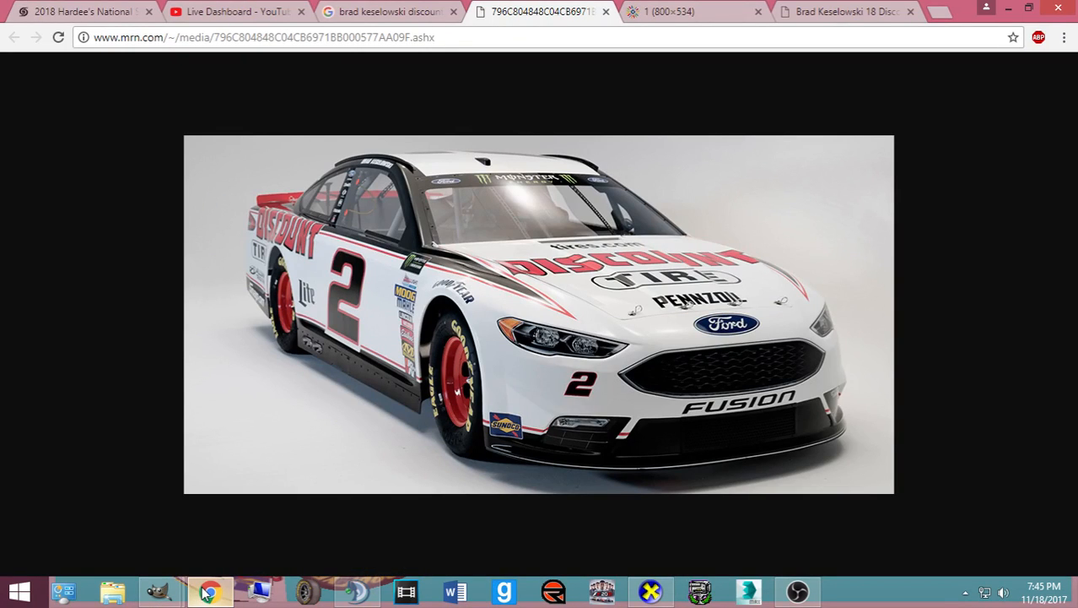
left_click(205, 593)
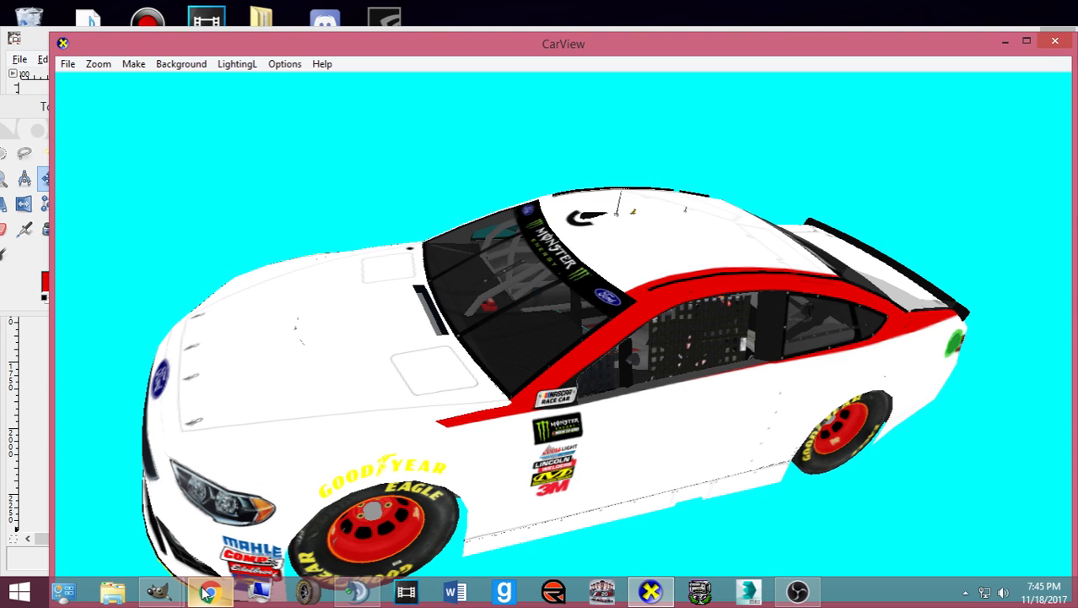
left_click(206, 594)
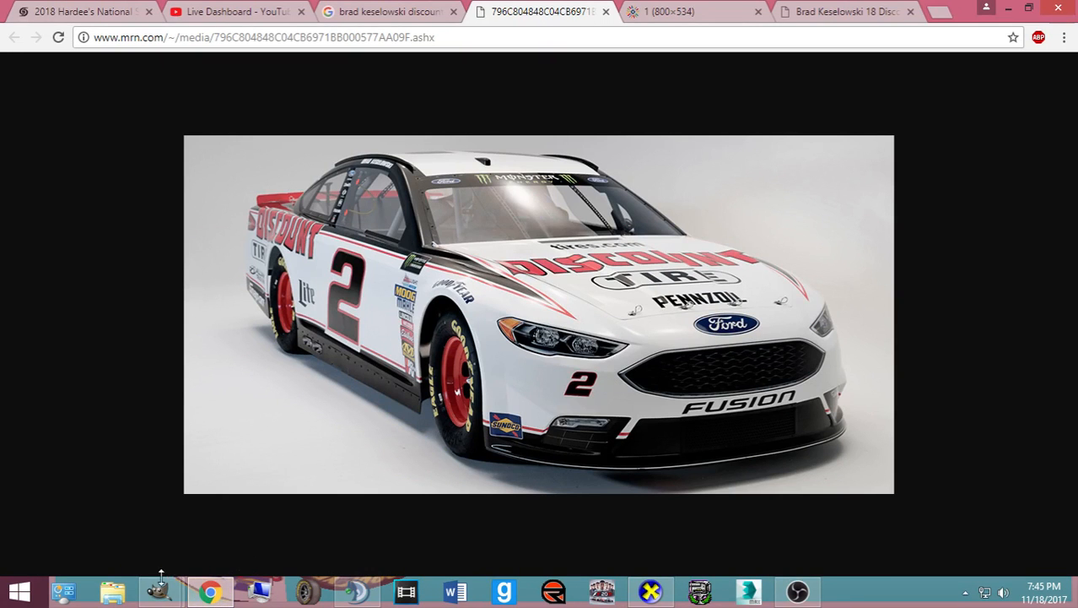
mouse_move(157, 591)
left_click(95, 506)
- Nudge the floating red side stripe into its final position and export to card.bmp
key("Down")
key("Down")
key("Down")
key("Down")
key("Down")
key("Down")
key("Down")
key("Down")
key("Down")
key("Down")
key("Down")
key("Down")
key("Down")
key("Down")
key("Down")
key("Down")
key("Down")
key("Down")
key("Down")
key("Down")
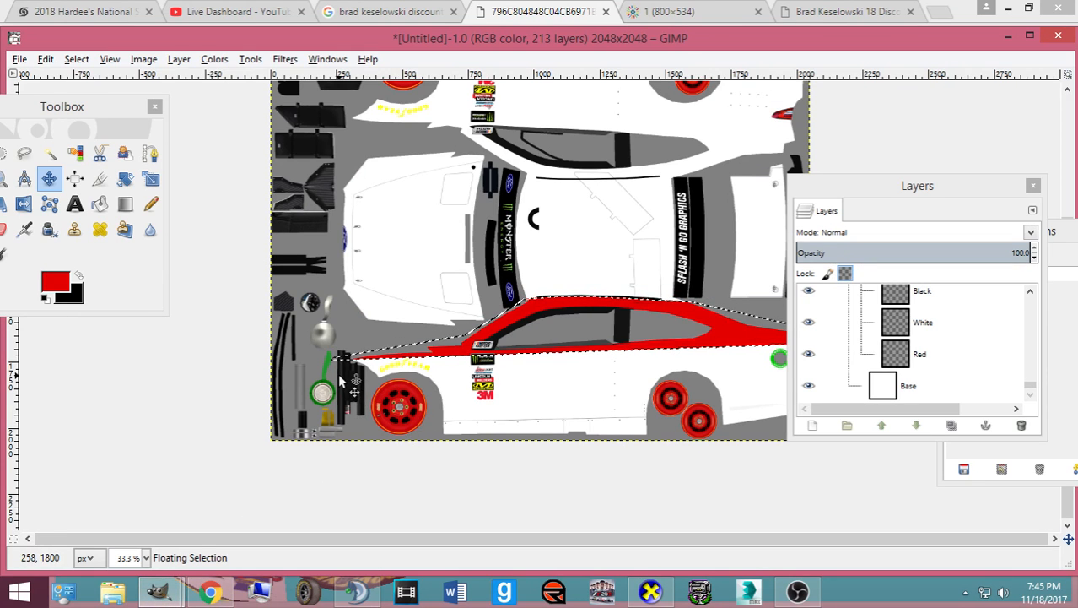
left_click(612, 330)
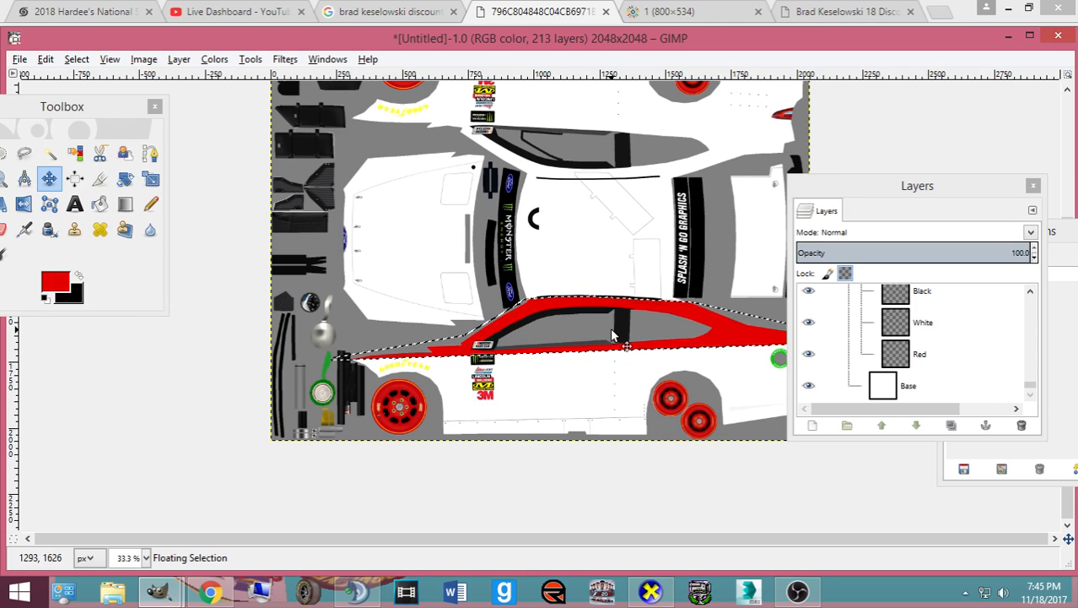
key("Up")
key("Up")
key("Up")
key("Up")
key("Up")
key("Up")
key("Up")
key("Up")
key("Up")
key("Up")
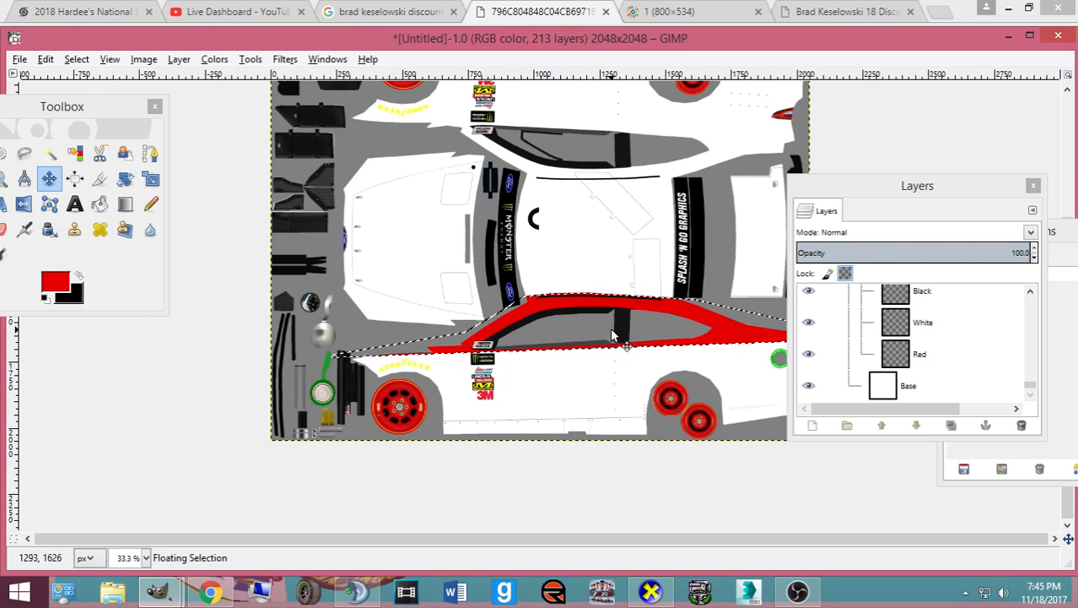
key("Up")
key("Up")
key("Up")
key("Up")
key("Up")
key("ctrl+e")
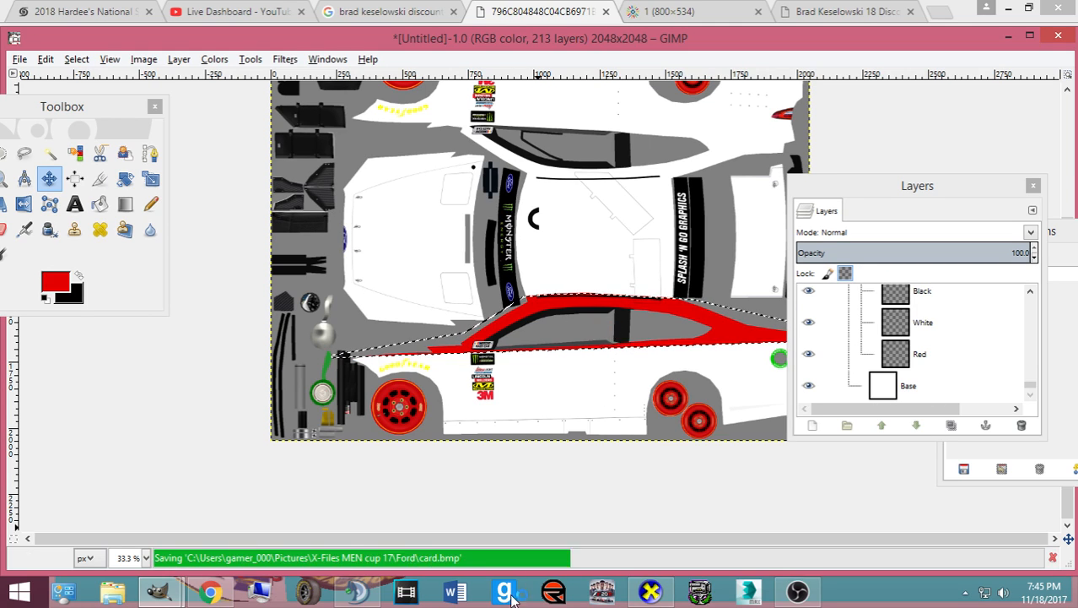
- Check the updated car in CarView, then bring GIMP back to the front
key("alt+Tab")
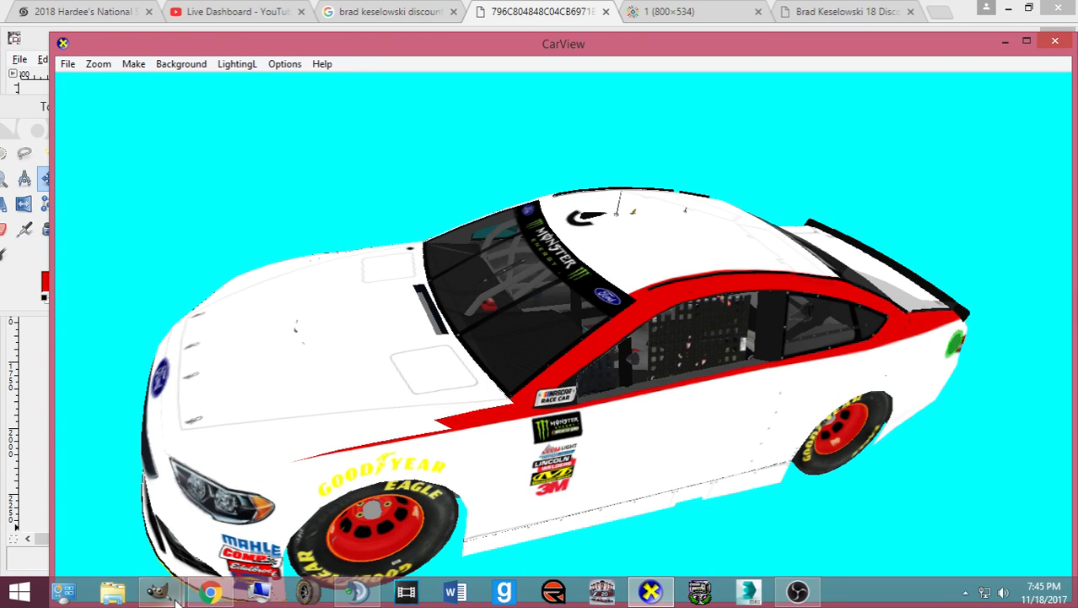
mouse_move(159, 591)
left_click(105, 511)
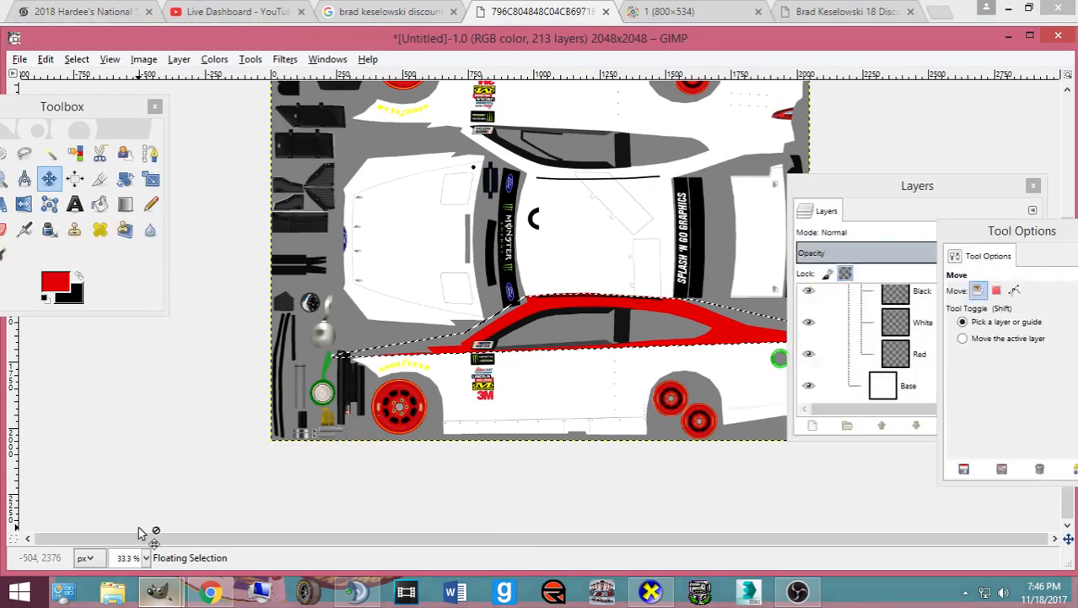
- Anchor the floating side stripe onto the Red layer and briefly check CarView
left_click(395, 432)
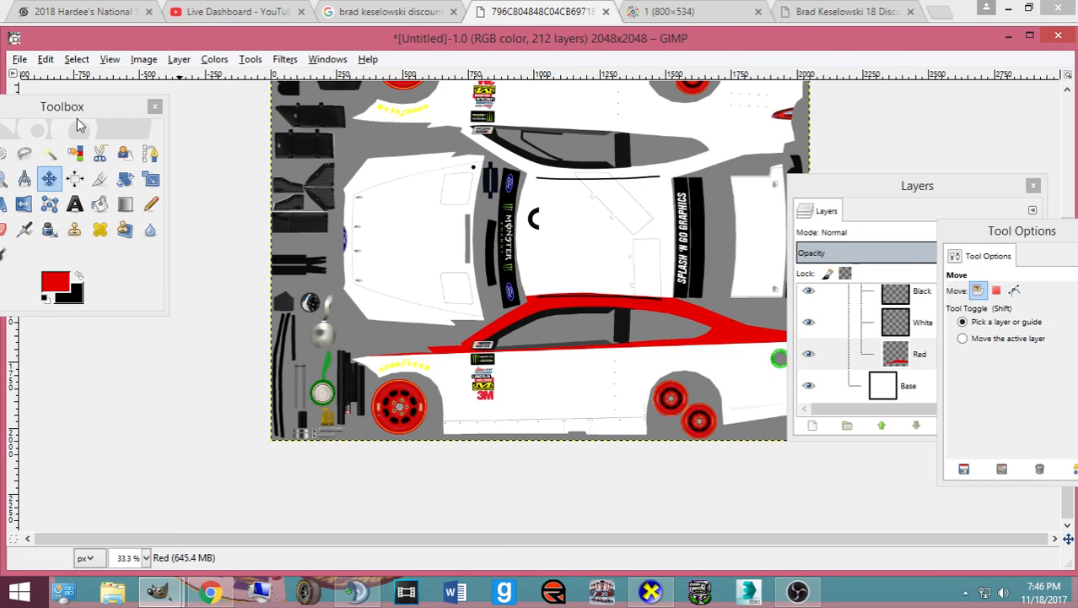
left_click(149, 153)
scroll(390, 392, "up", 1)
scroll(390, 393, "up", 2)
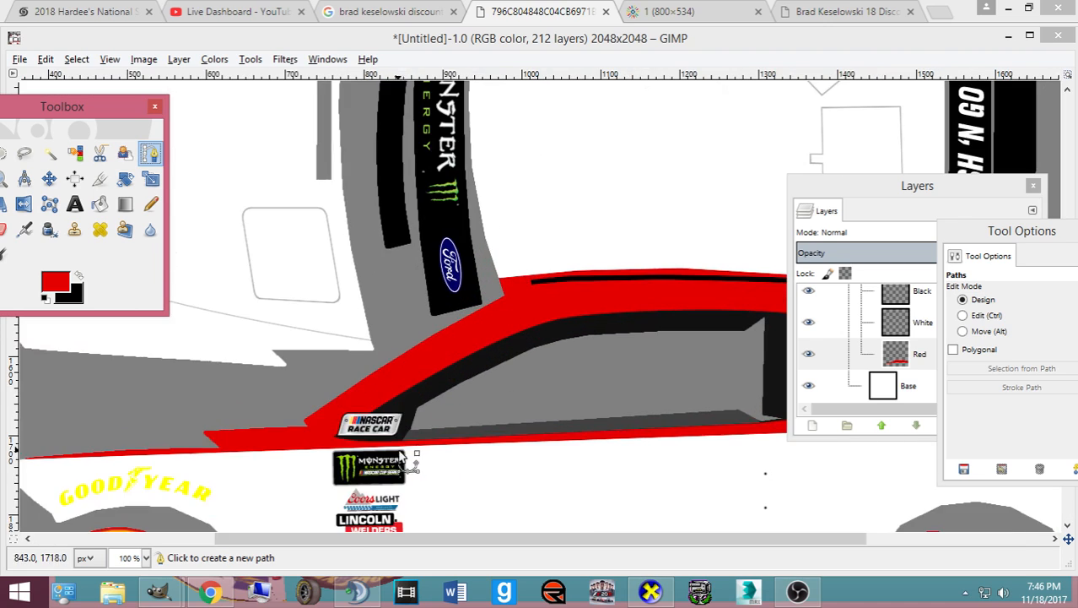
left_click_drag(475, 542, 390, 545)
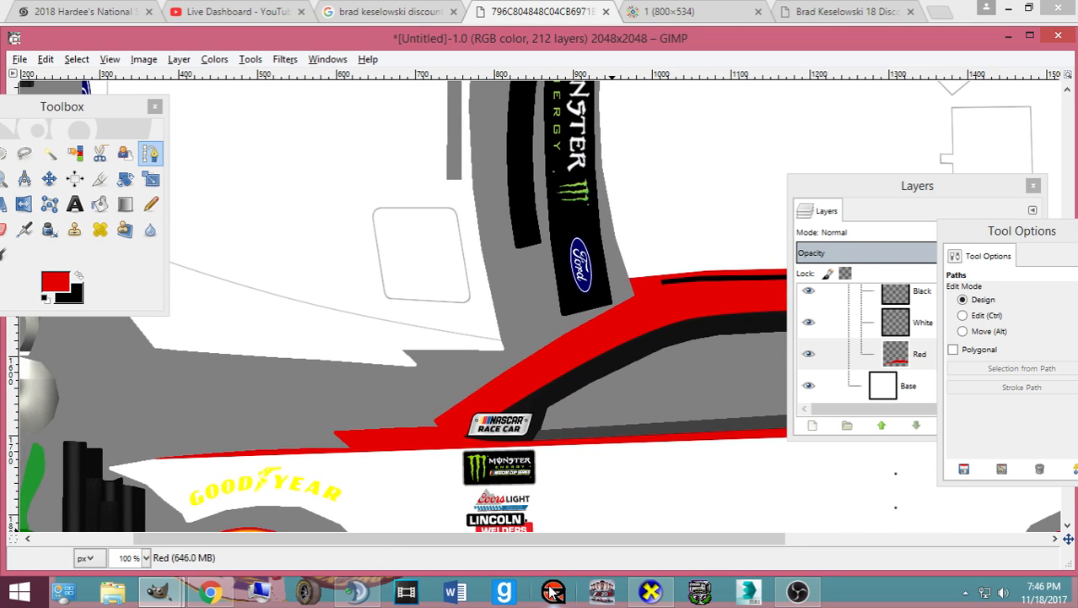
left_click(649, 594)
left_click(649, 595)
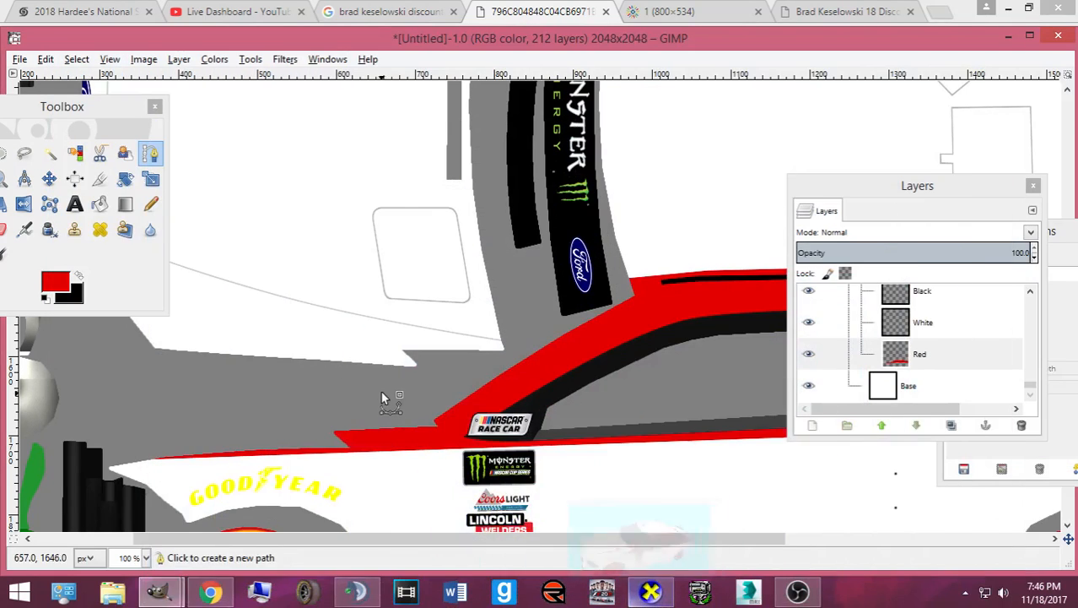
- Outline a spike shape near the front fender with the Paths tool
left_click(402, 373)
scroll(295, 363, "left", 2)
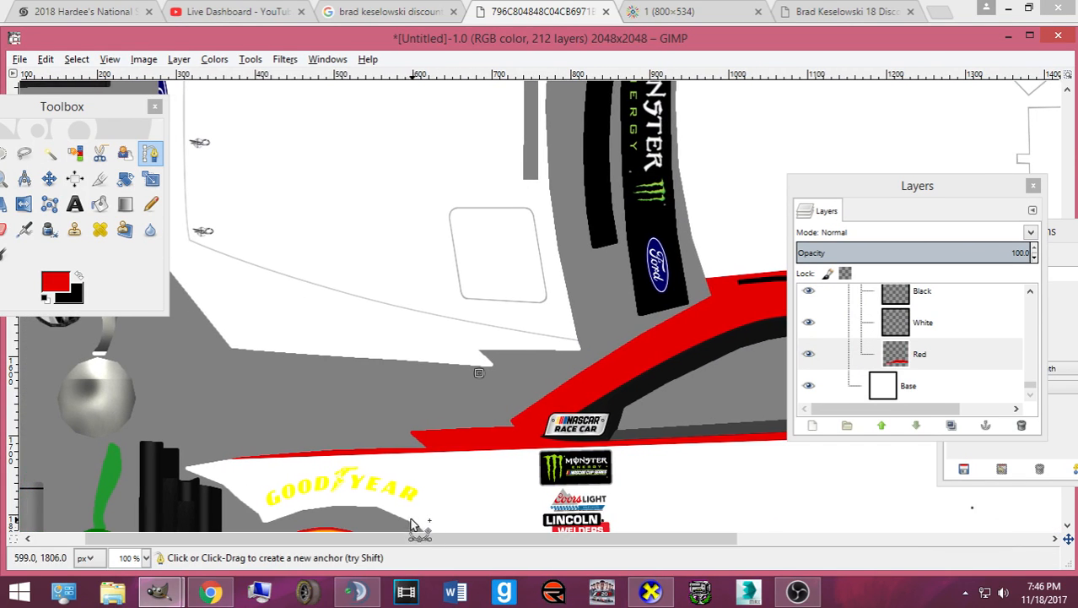
left_click(241, 335)
left_click_drag(240, 335, 213, 315)
left_click(585, 335)
left_click_drag(590, 335, 591, 333)
left_click(569, 377)
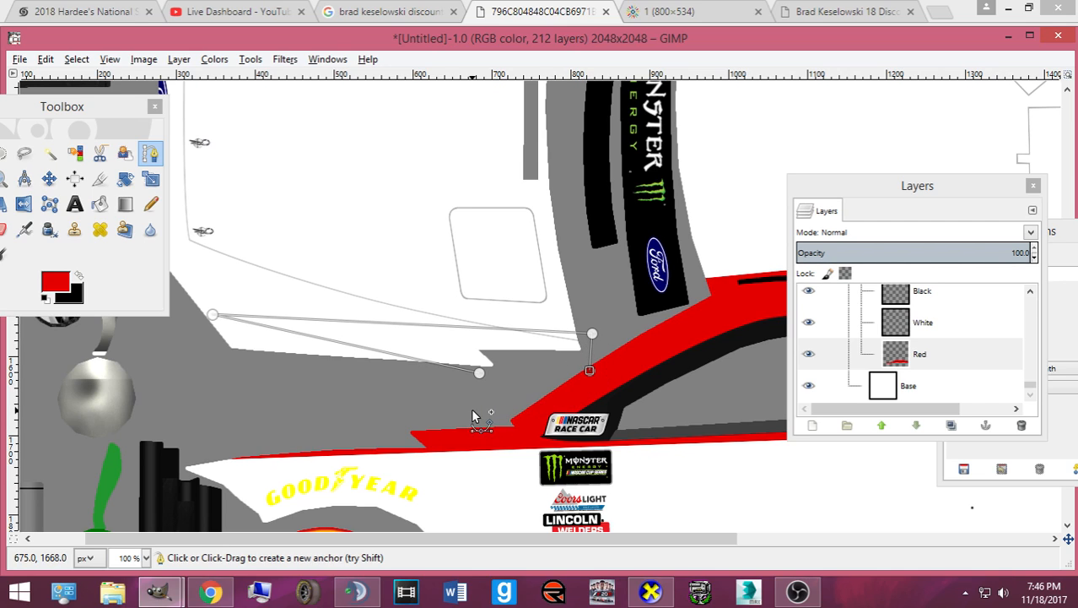
left_click_drag(479, 373, 527, 390)
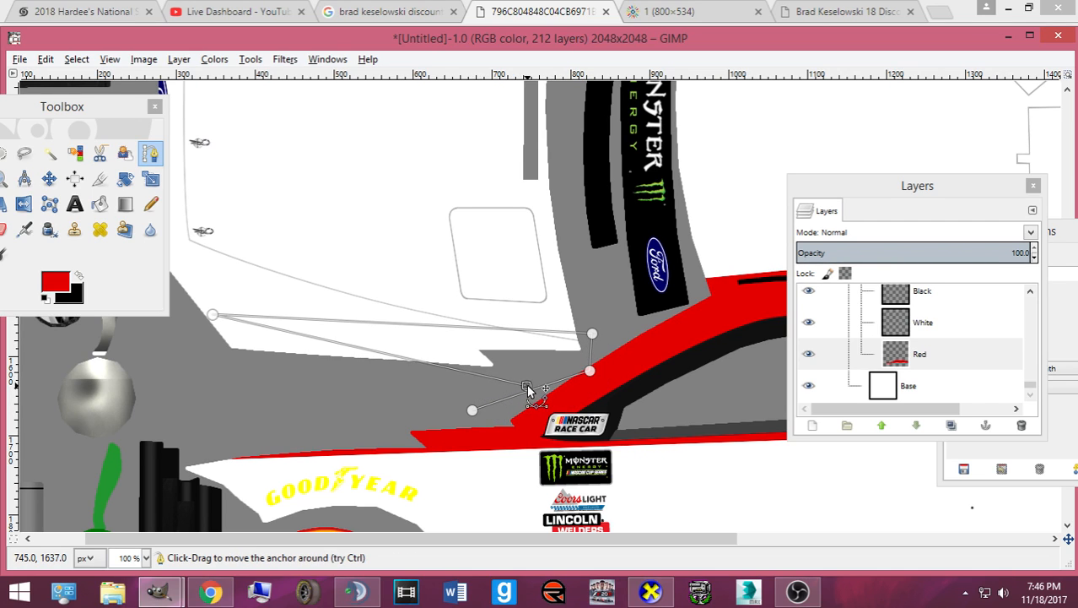
- Turn the spike path into a selection, bucket-fill it red, and export the texture
key("shift+v")
left_click(100, 203)
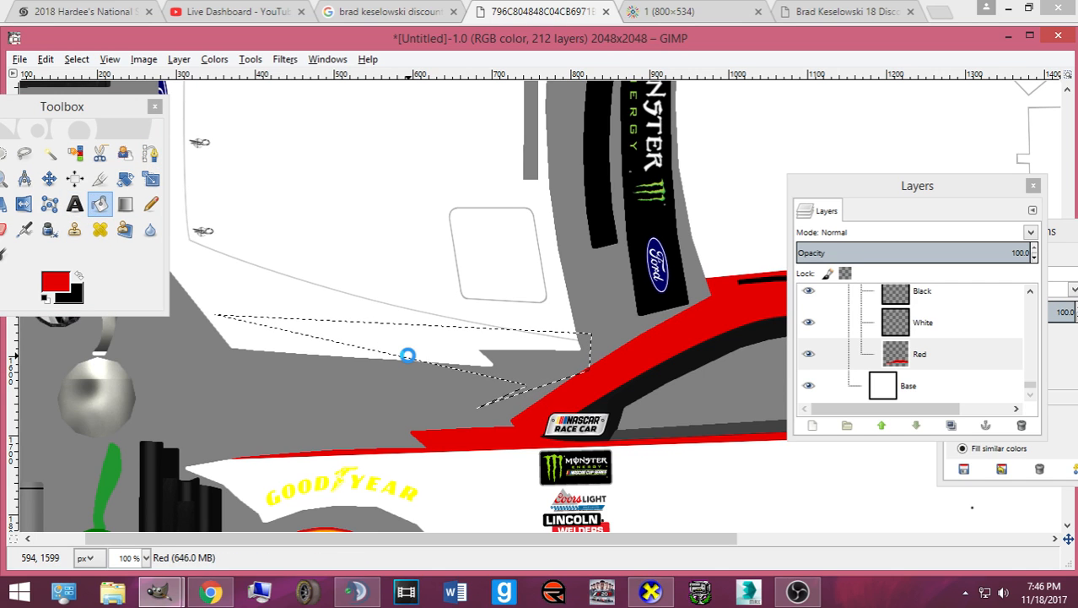
left_click(405, 359)
key("ctrl+e")
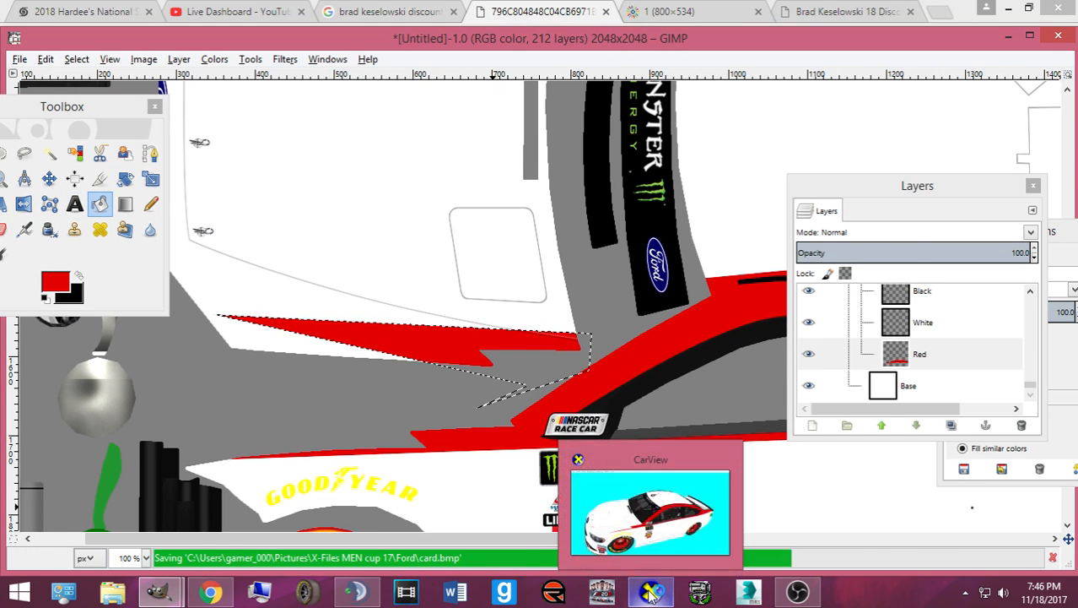
- Rotate the car in CarView to inspect the new spike on the front fender
left_click(651, 593)
left_click_drag(534, 421, 522, 427)
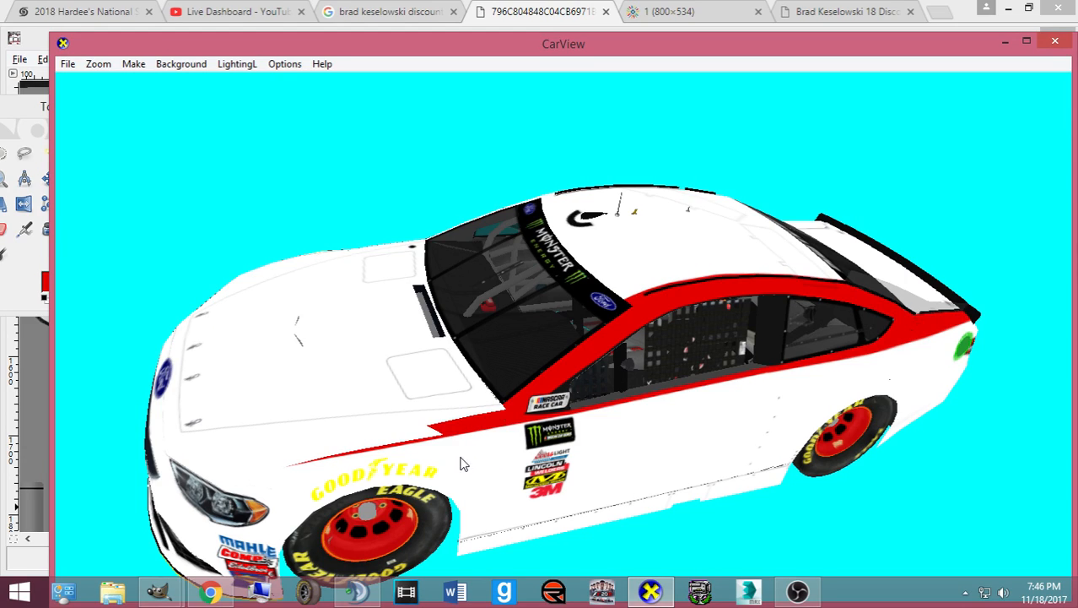
left_click_drag(448, 468, 603, 507)
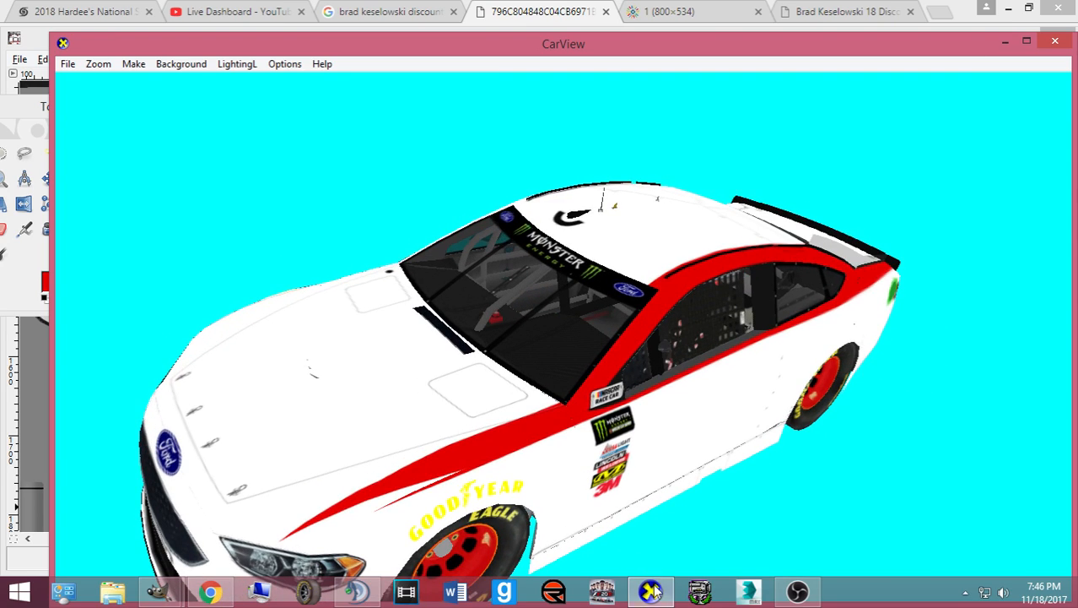
left_click_drag(548, 443, 582, 540)
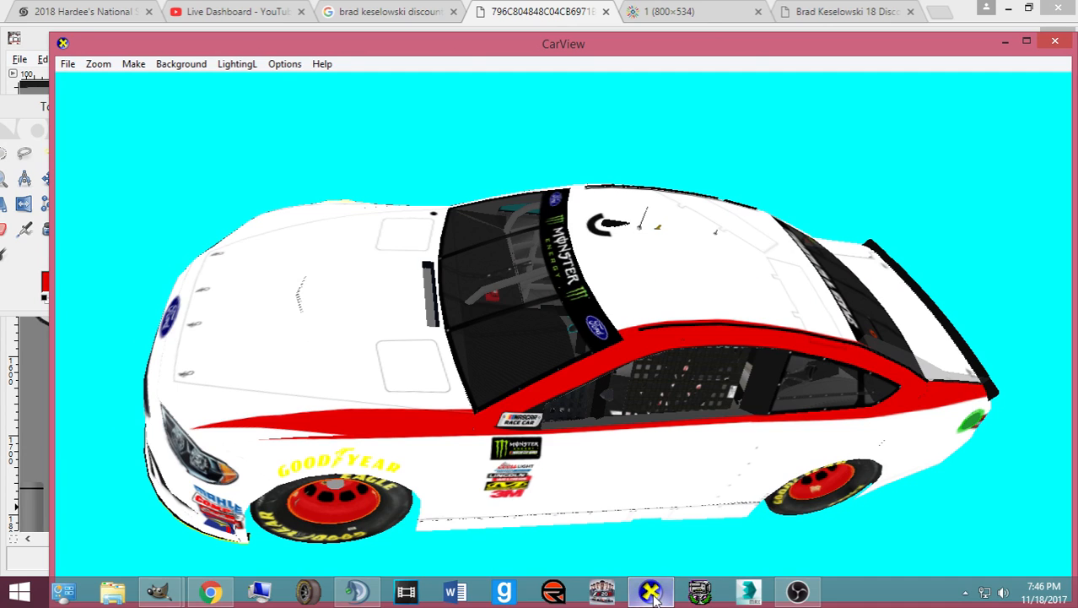
left_click(651, 594)
left_click(150, 153)
scroll(395, 274, "down", 10)
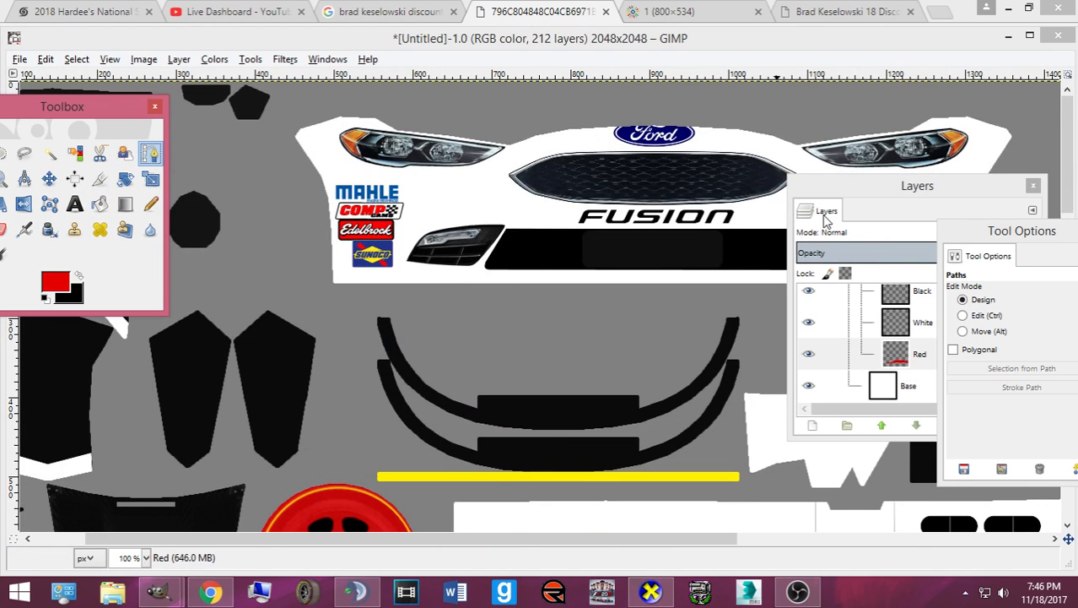
- Outline a jagged strip along the car's side and bucket-fill it red
scroll(435, 356, "up", 10)
left_click(592, 321)
left_click(203, 310)
left_click(505, 360)
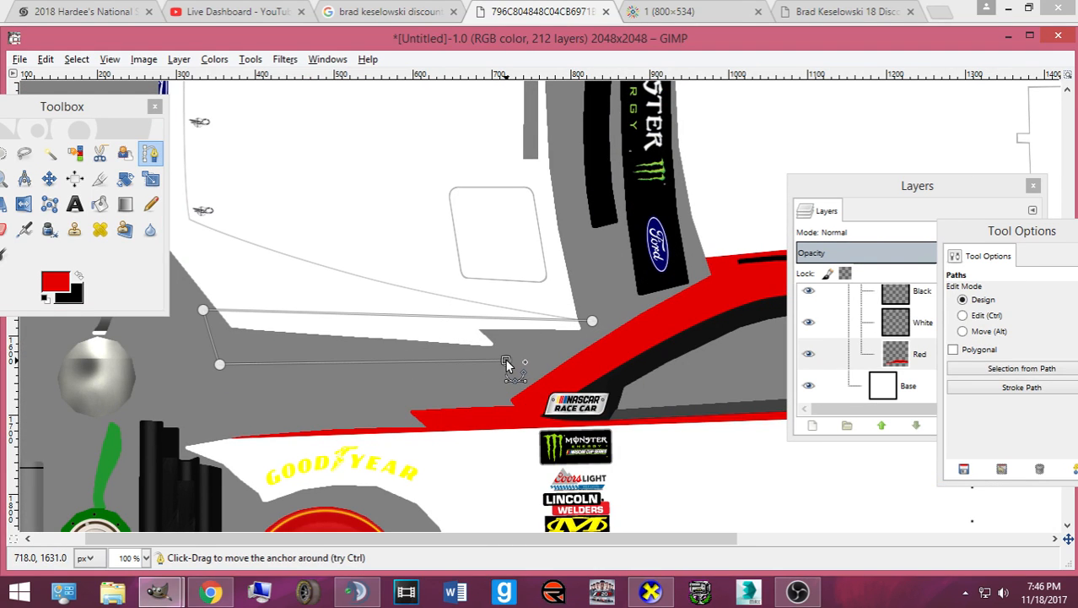
left_click(586, 336)
key("Return")
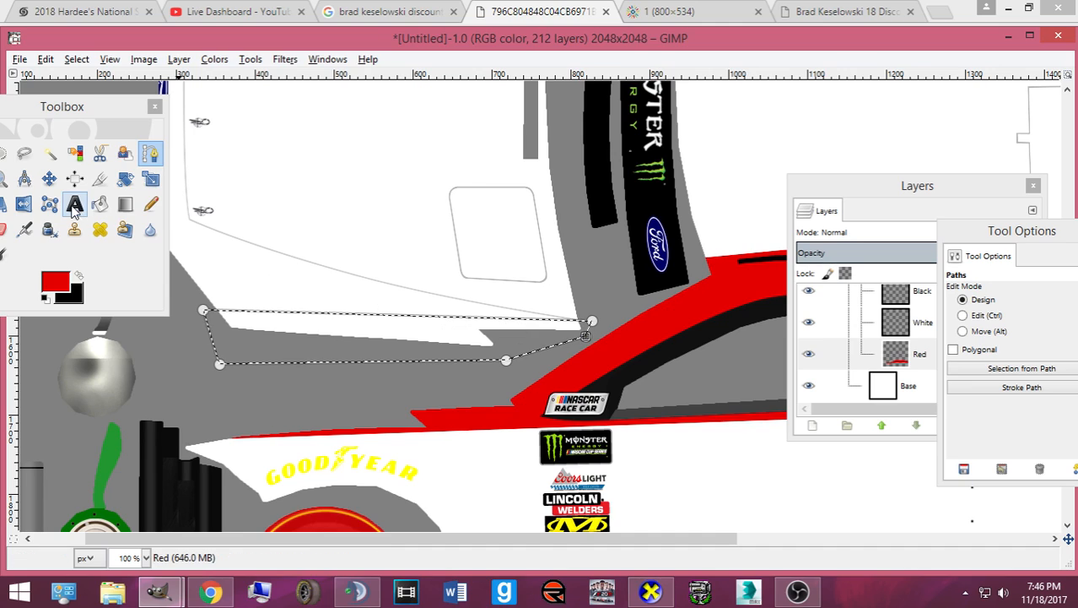
key("shift+b")
left_click(397, 356)
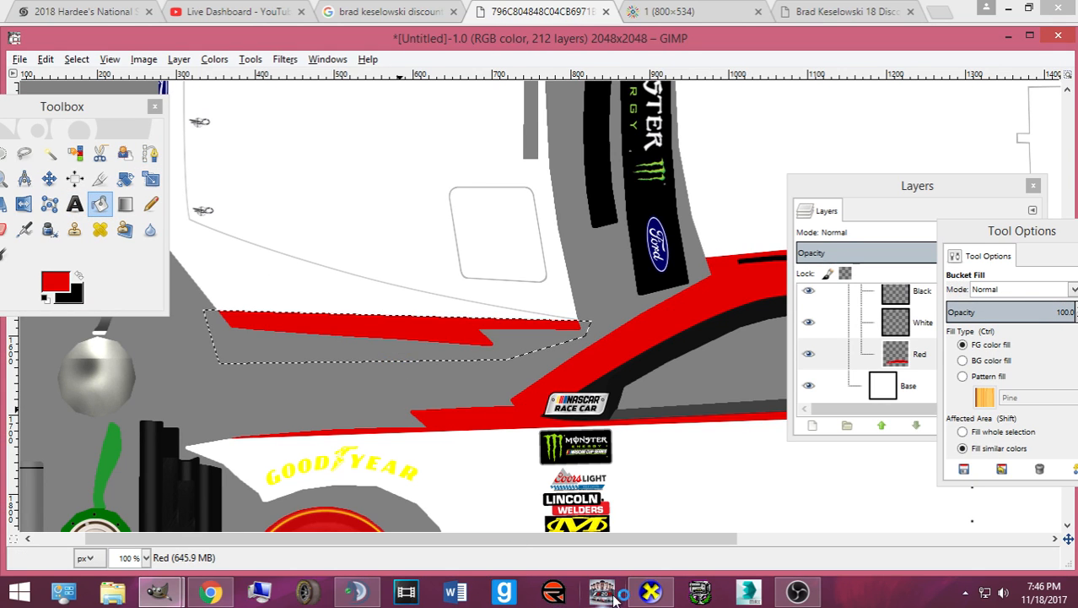
- Export the template and rotate the 3D car in CarView to inspect the stripe
key("ctrl+e")
left_click(651, 591)
left_click_drag(566, 483, 547, 484)
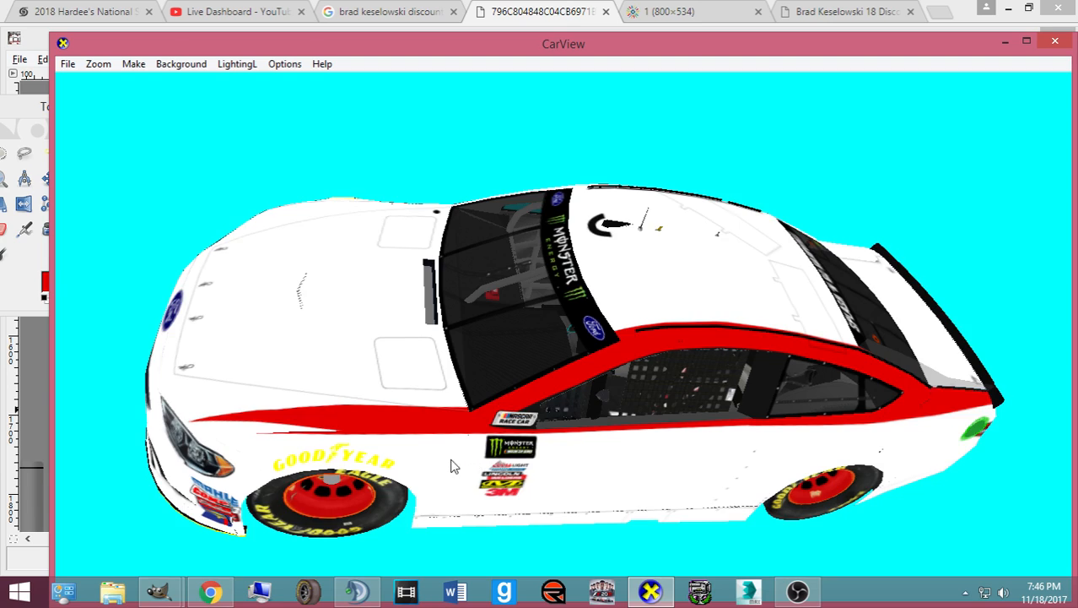
left_click_drag(453, 466, 320, 463)
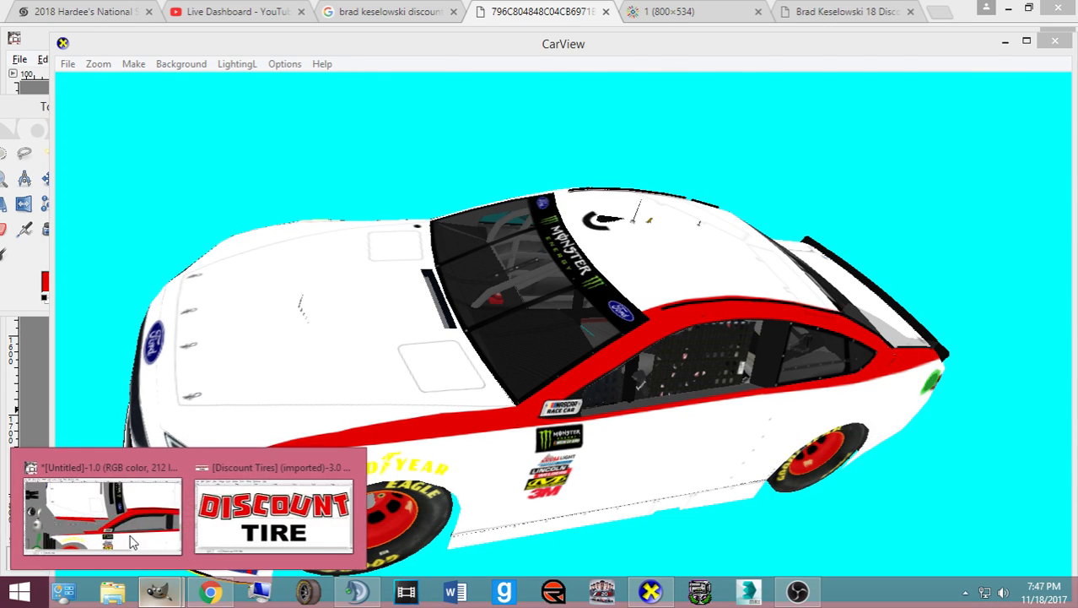
left_click(131, 541)
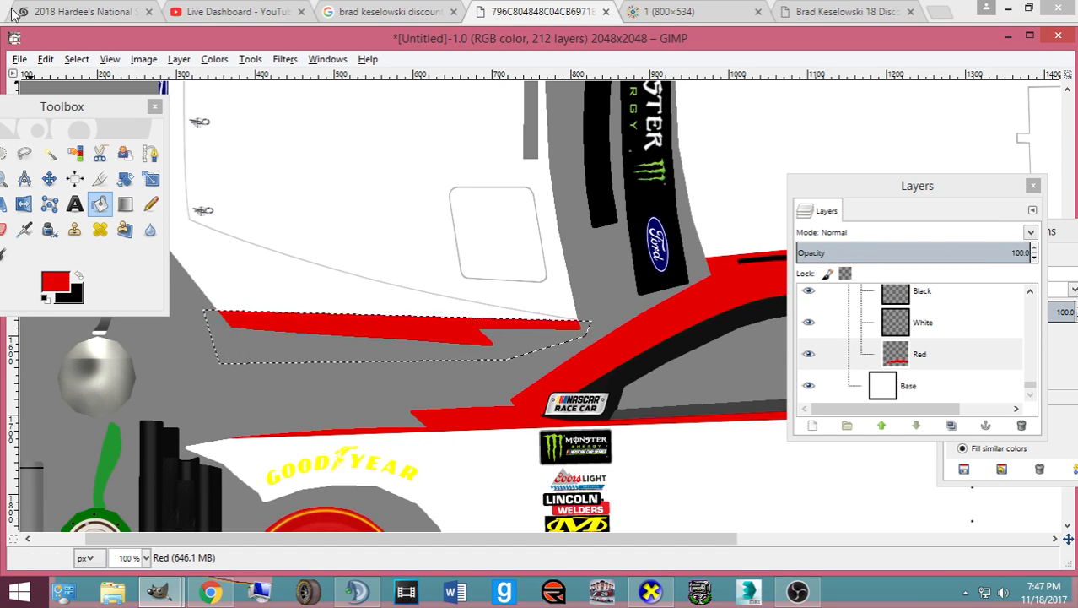
- Remove the current selection and take a quick look at the 3D preview
left_click(76, 59)
left_click(101, 97)
left_click(649, 591)
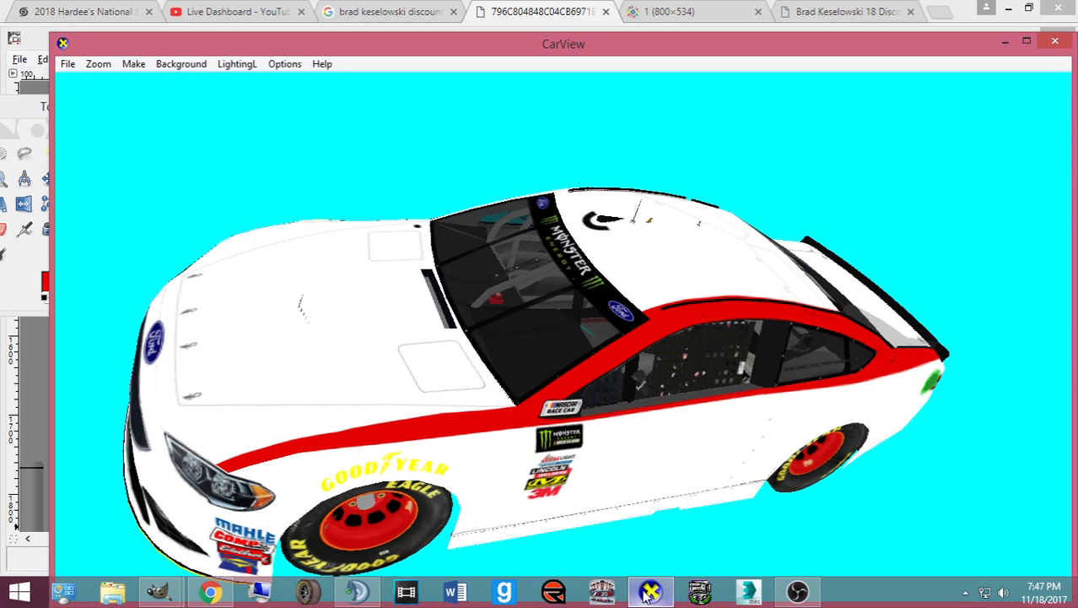
left_click(647, 592)
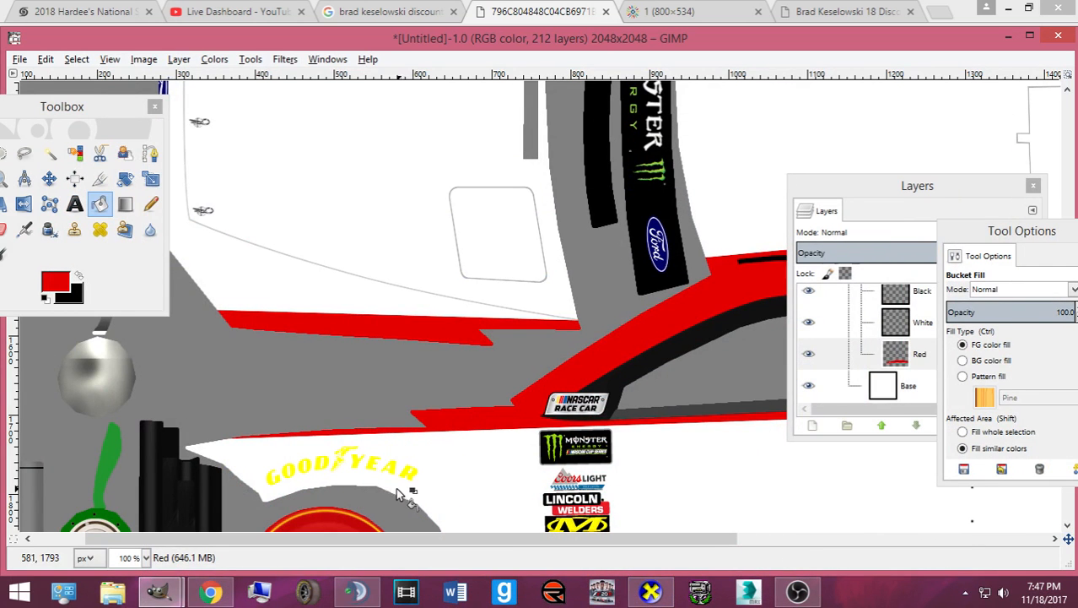
- Start a path along the thin red stripe's right and left ends
left_click(150, 152)
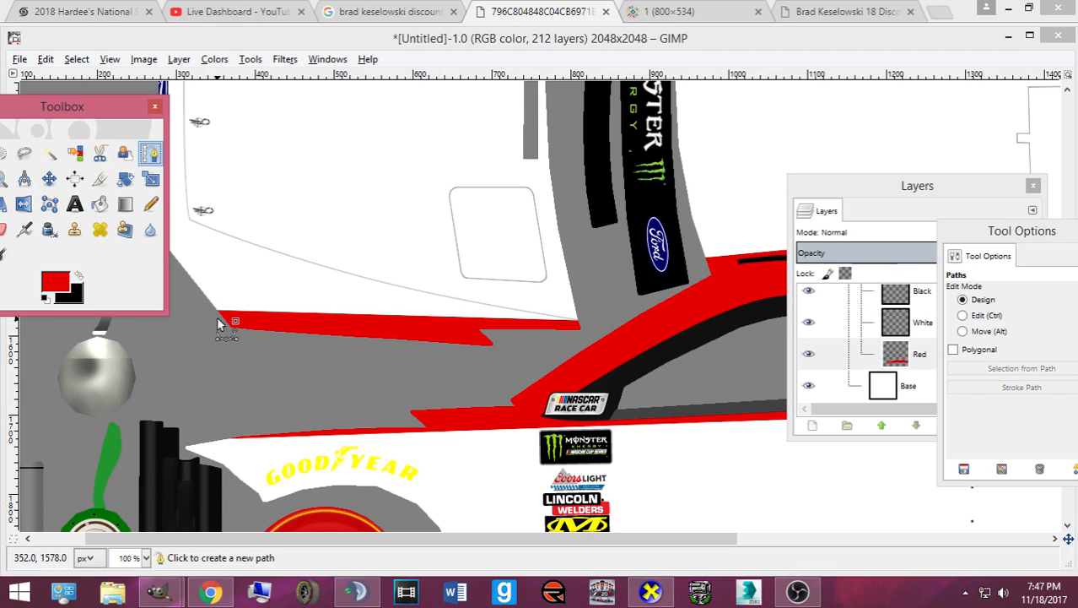
left_click(499, 350)
left_click(204, 314)
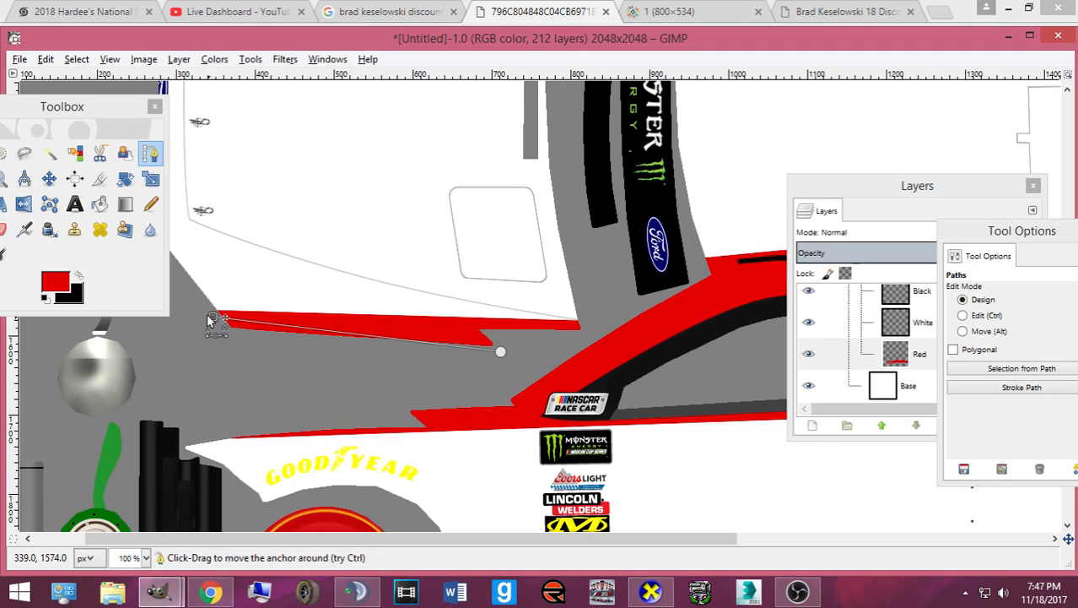
left_click(483, 316)
left_click_drag(483, 316, 504, 317)
left_click_drag(201, 314, 191, 310)
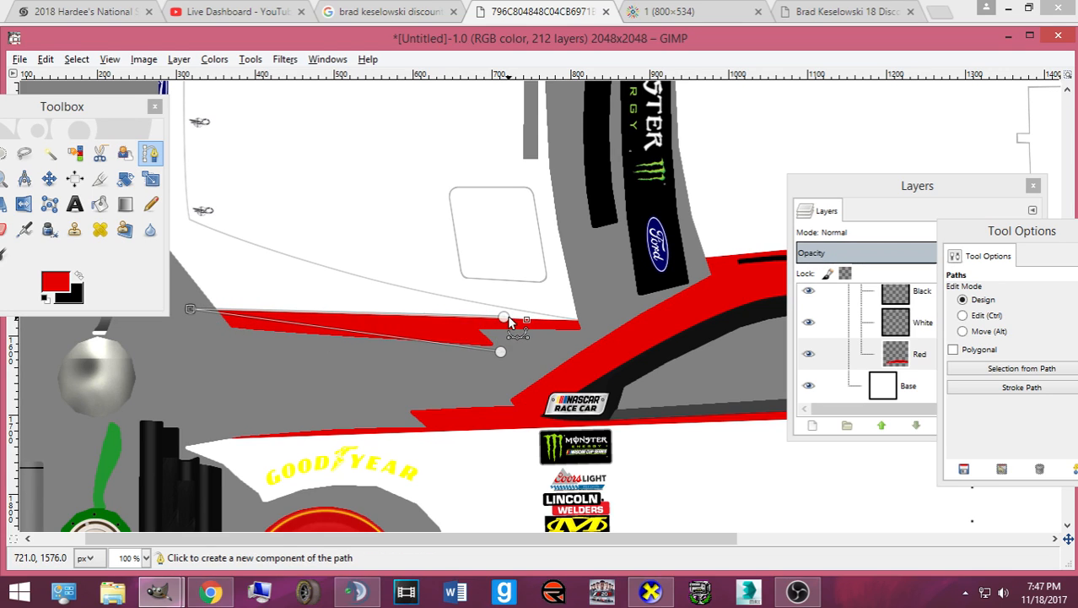
- Extend the path above and below the stripe and convert it to a selection
left_click(504, 318)
left_click(414, 271)
left_click(200, 273)
left_click_drag(190, 275, 172, 279)
left_click(208, 373)
left_click(435, 366)
left_click(494, 367)
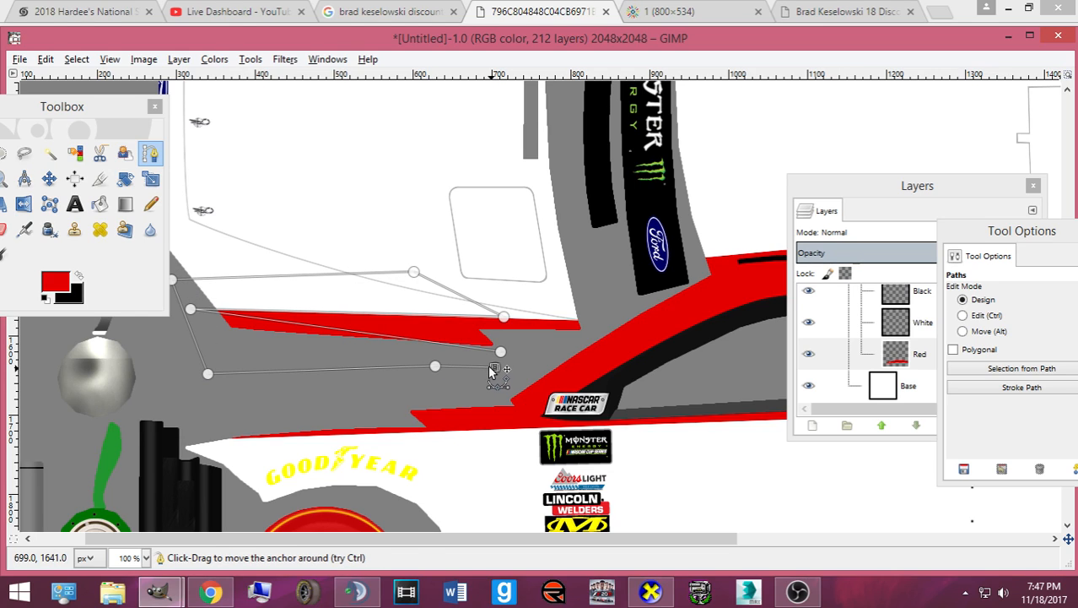
key("Return")
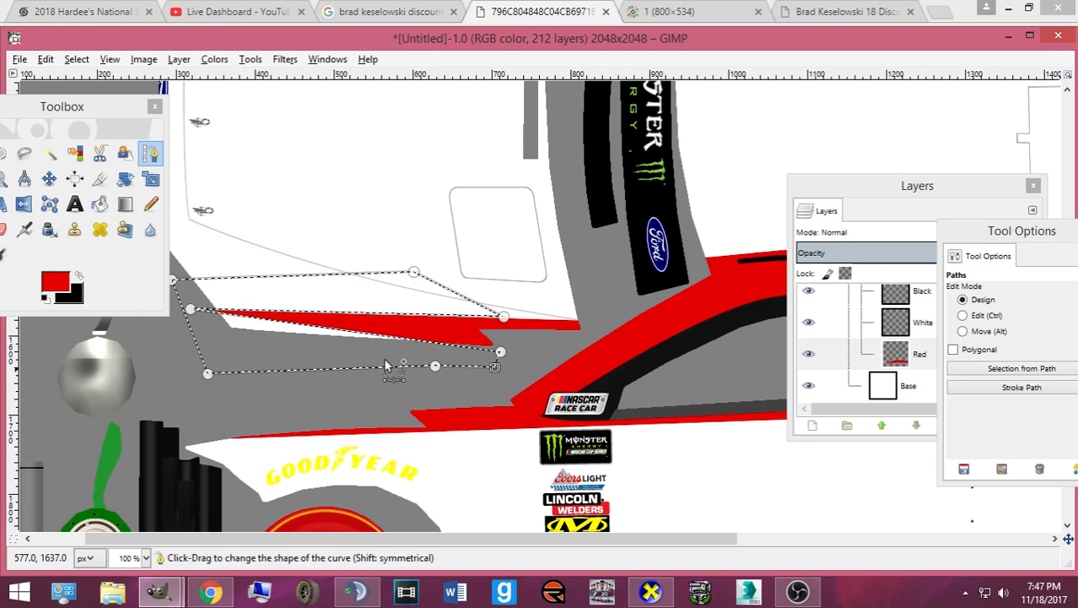
- Rectangle-select the thin red stripe, then cut and paste it as a floating piece
mouse_move(27, 111)
left_mouse_down()
mouse_move(99, 119)
mouse_move(152, 145)
mouse_move(65, 490)
left_mouse_up()
left_click(103, 186)
left_click_drag(165, 284, 596, 363)
key("ctrl+x")
key("ctrl+v")
- Shift the floating stripe about 31 px right, export card.bmp, and open CarView
left_click(99, 537)
left_click(380, 327)
key("Right")
key("Right")
key("Right")
key("Right")
key("Right")
key("Right")
key("Right")
key("Right")
key("Right")
key("Right")
key("Right")
key("Right")
key("Right")
key("Right")
key("Right")
key("Right")
key("Right")
key("Right")
key("Right")
key("Right")
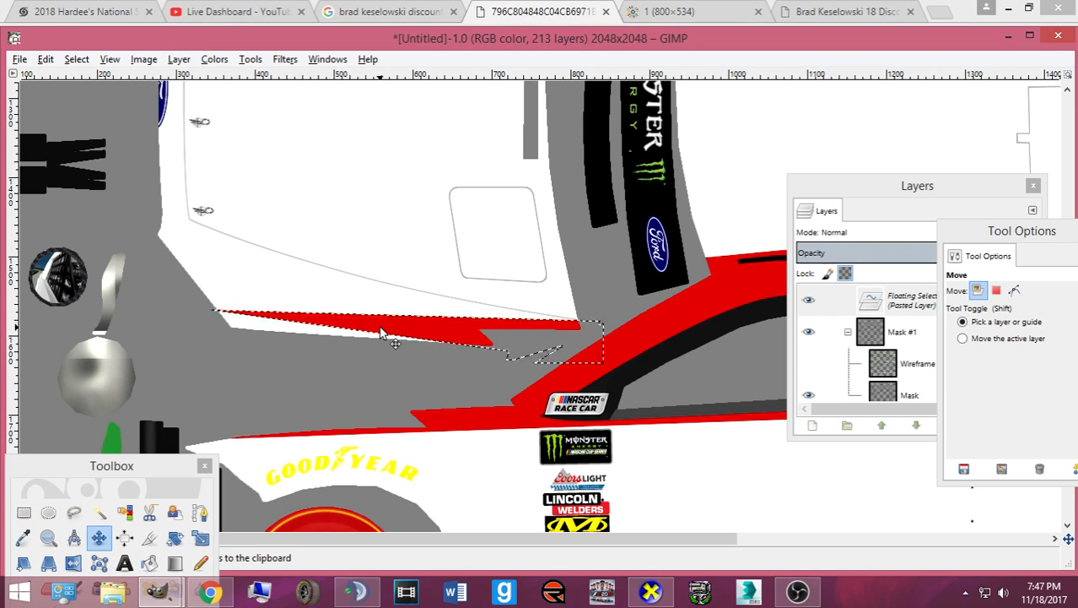
key("Left")
key("Left")
key("ctrl+e")
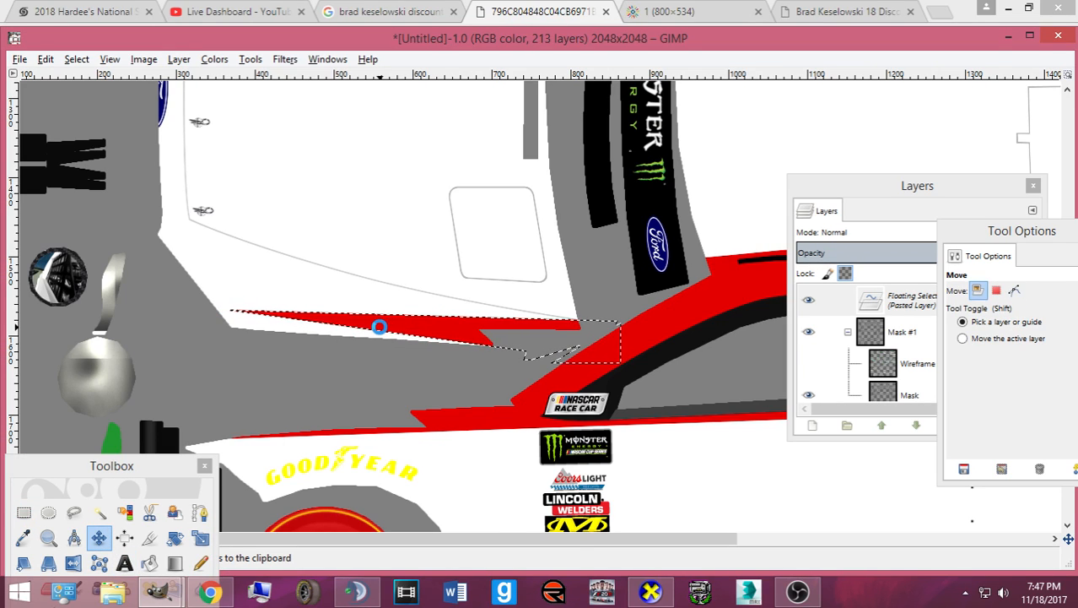
left_click(652, 592)
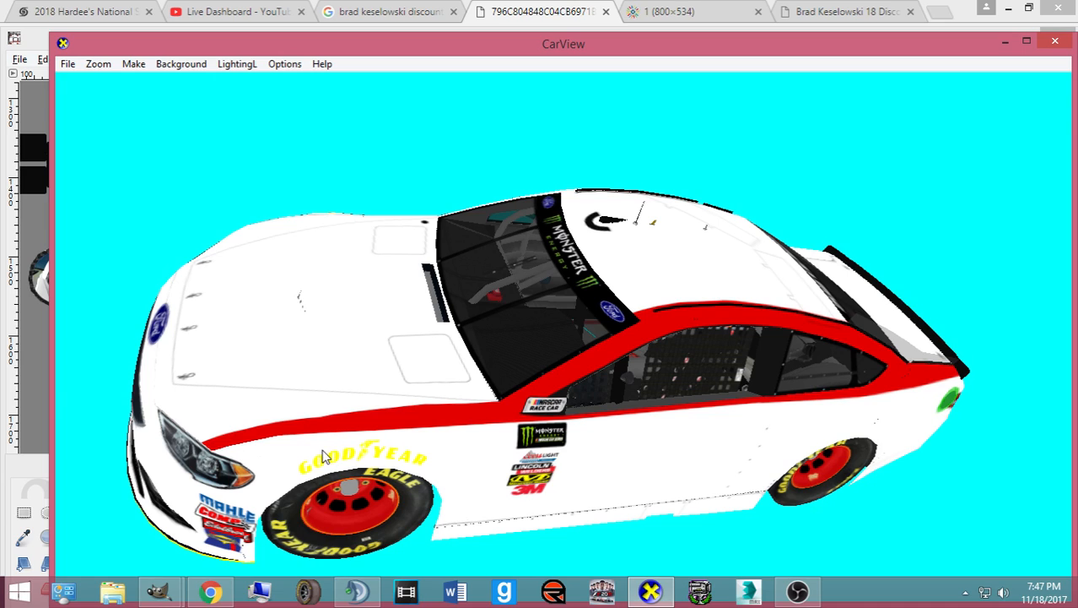
left_click_drag(312, 457, 378, 522)
left_click(211, 592)
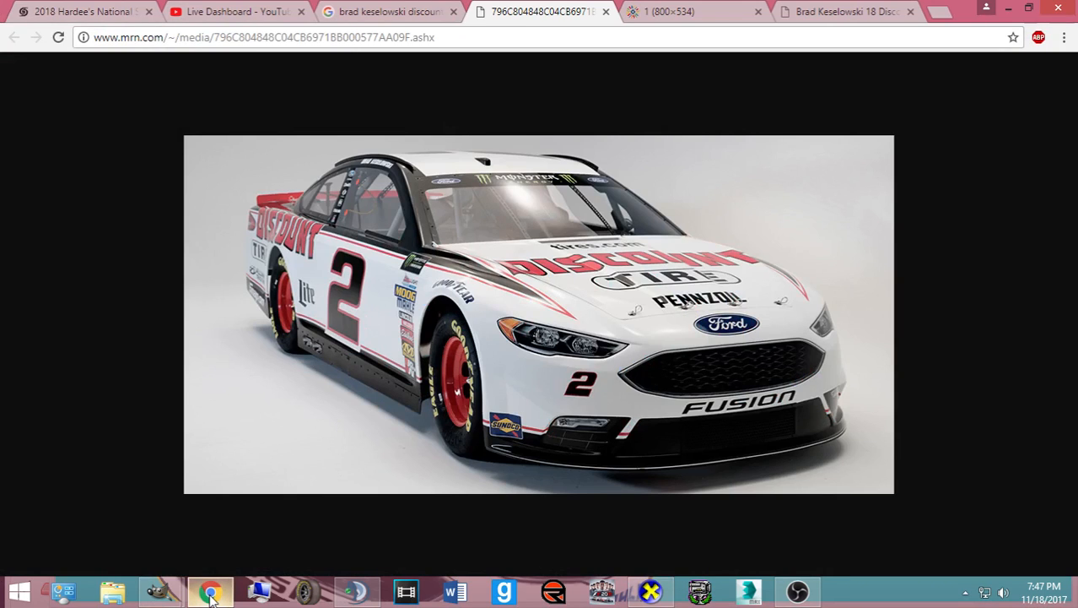
left_click(211, 592)
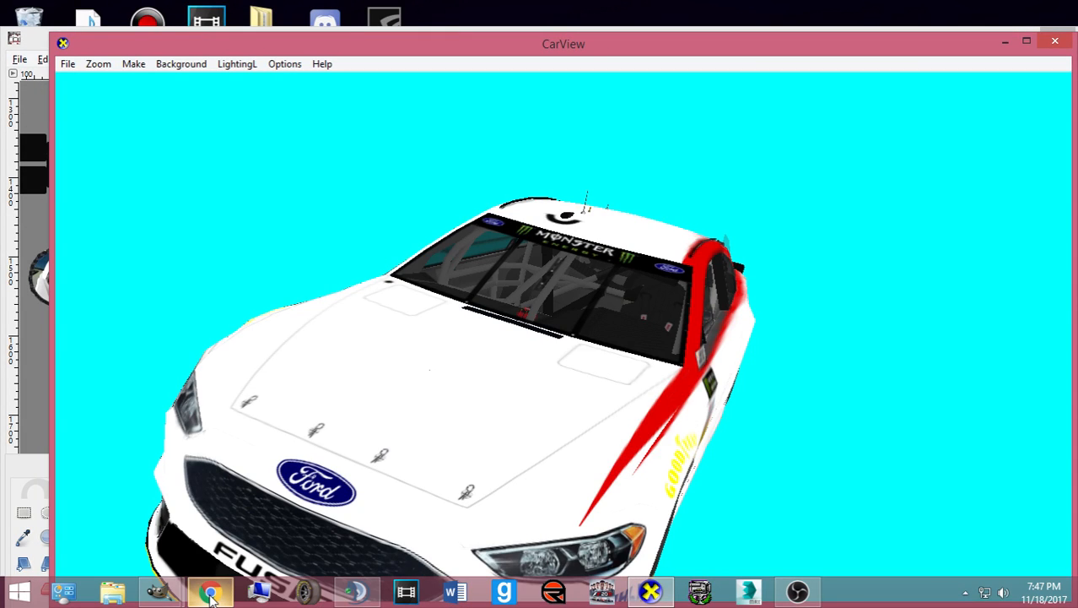
left_click(211, 593)
left_click(211, 592)
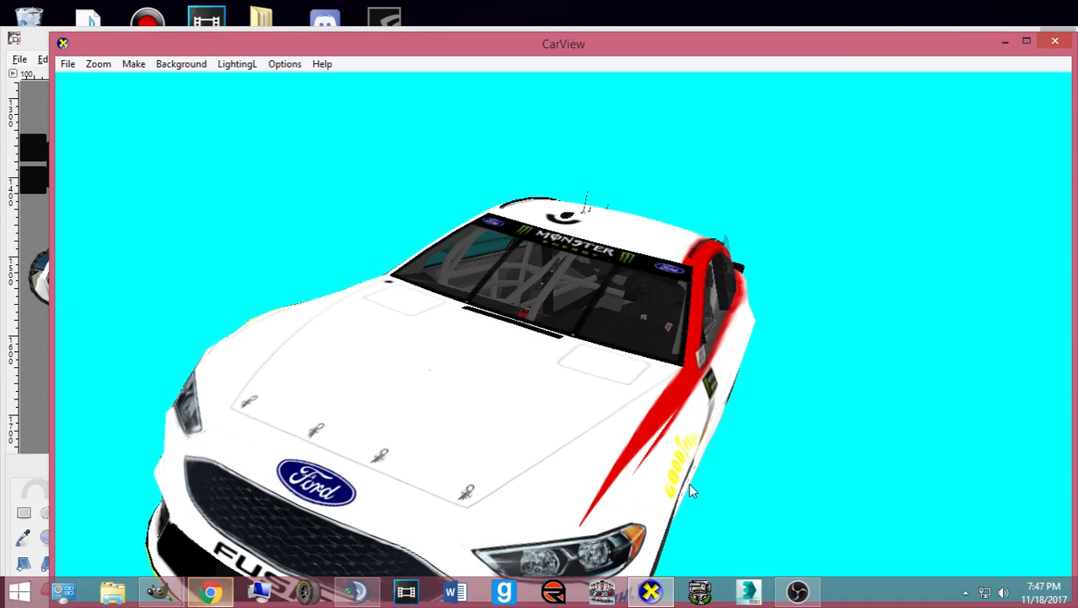
left_click_drag(707, 483, 438, 468)
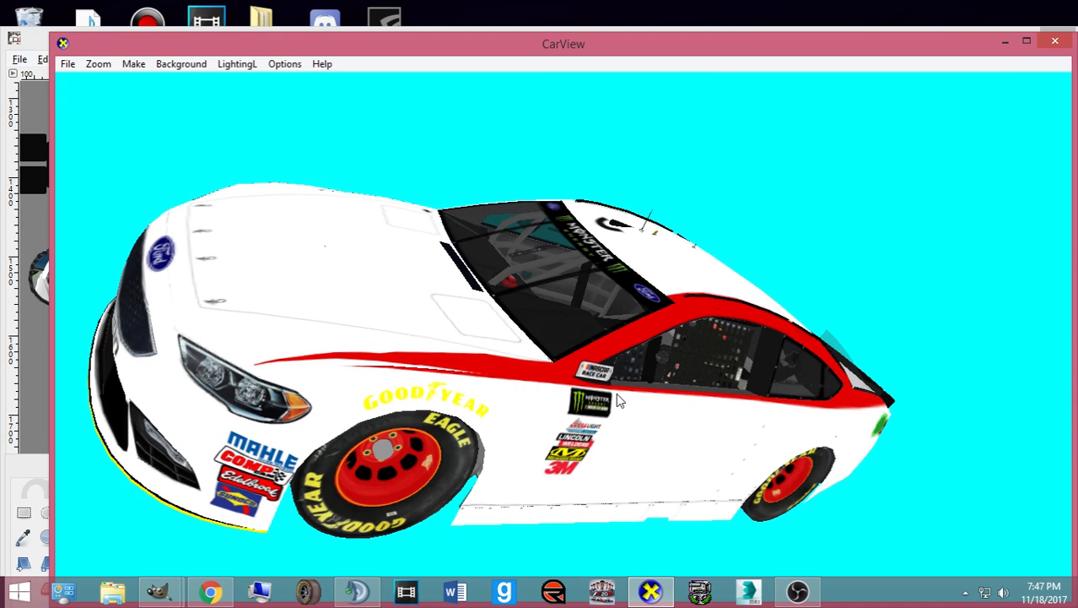
- Anchor the floating stripe into the Red layer and pick the Paths tool
mouse_move(157, 590)
left_click(143, 532)
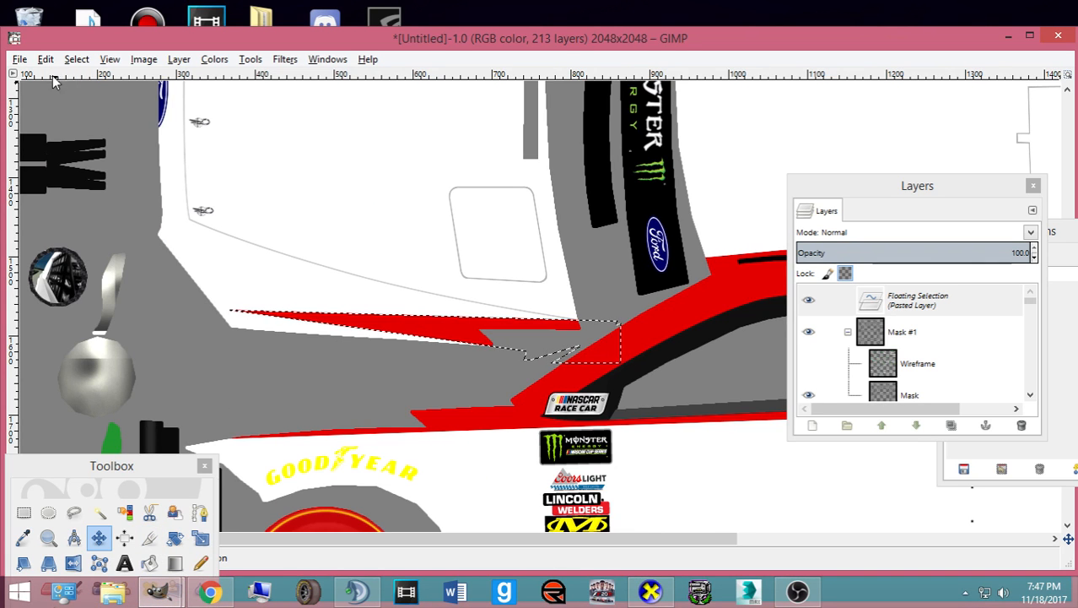
left_click(76, 59)
left_click(76, 59)
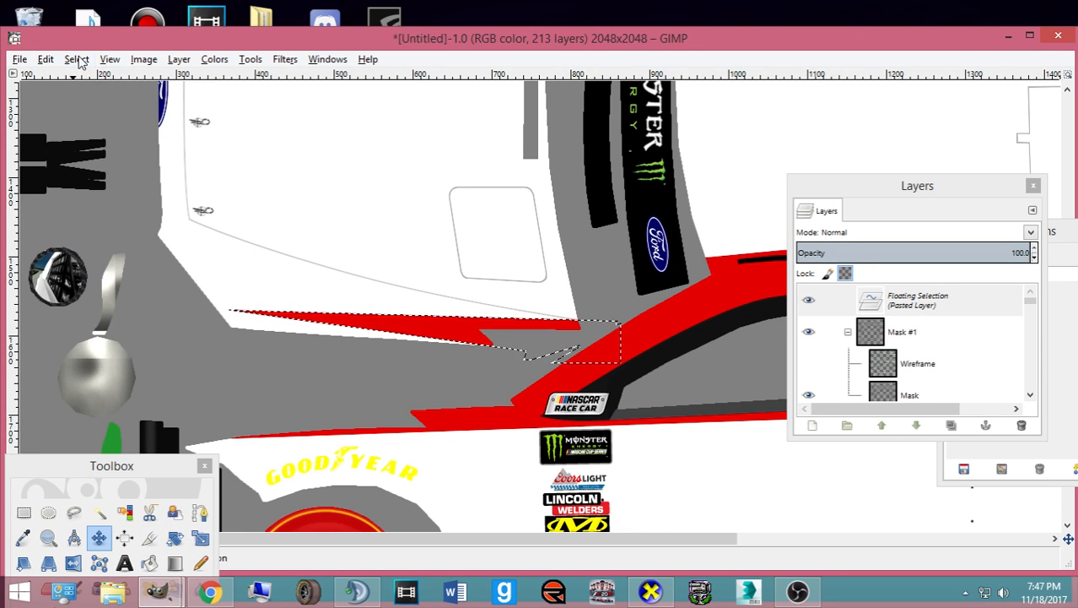
key("ctrl+h")
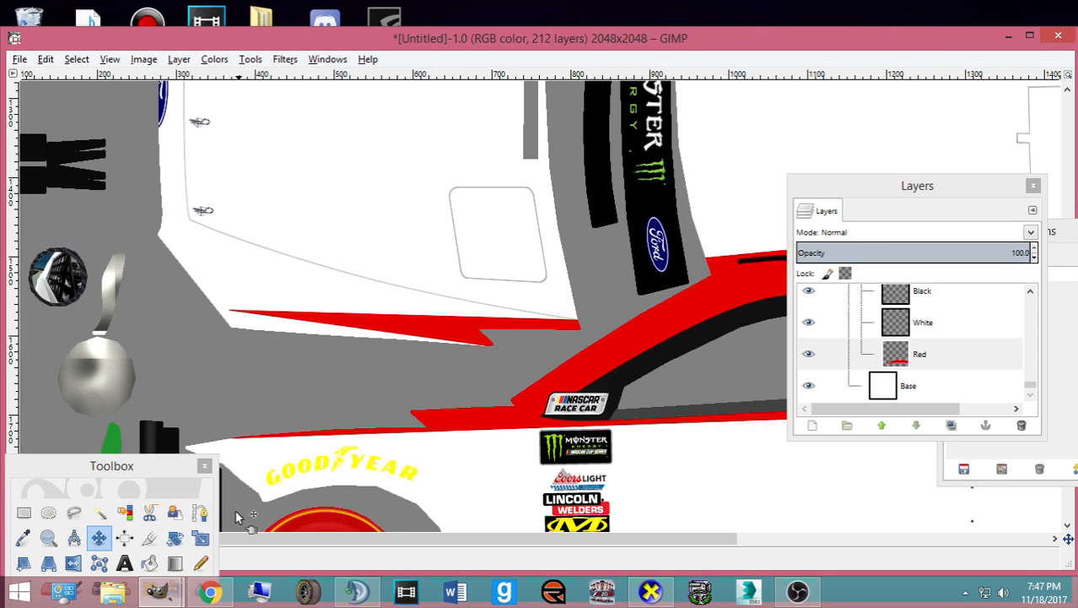
left_click(200, 512)
left_click(654, 593)
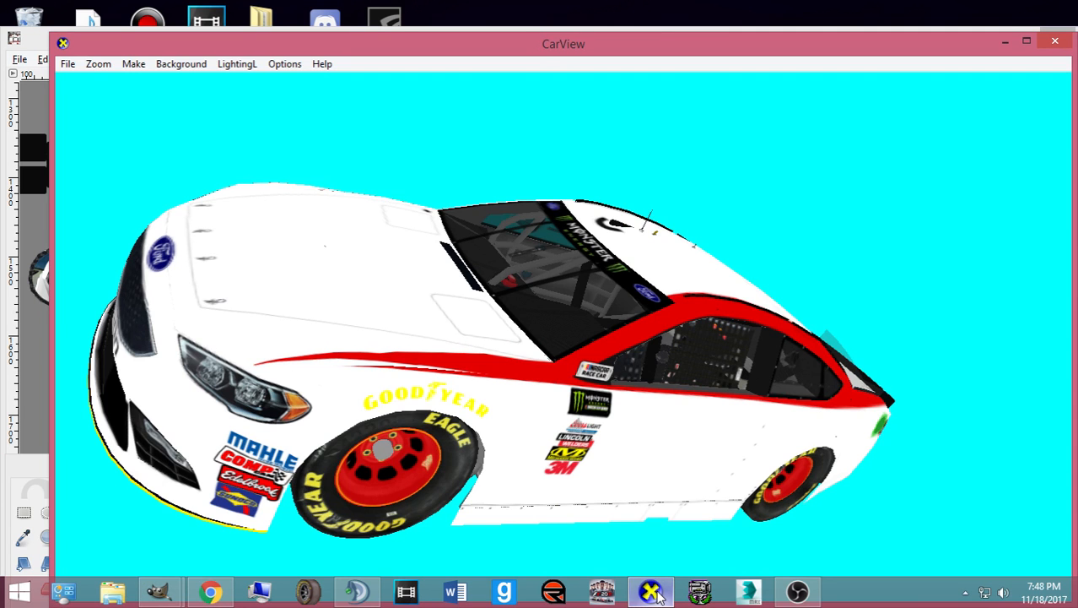
left_click(654, 594)
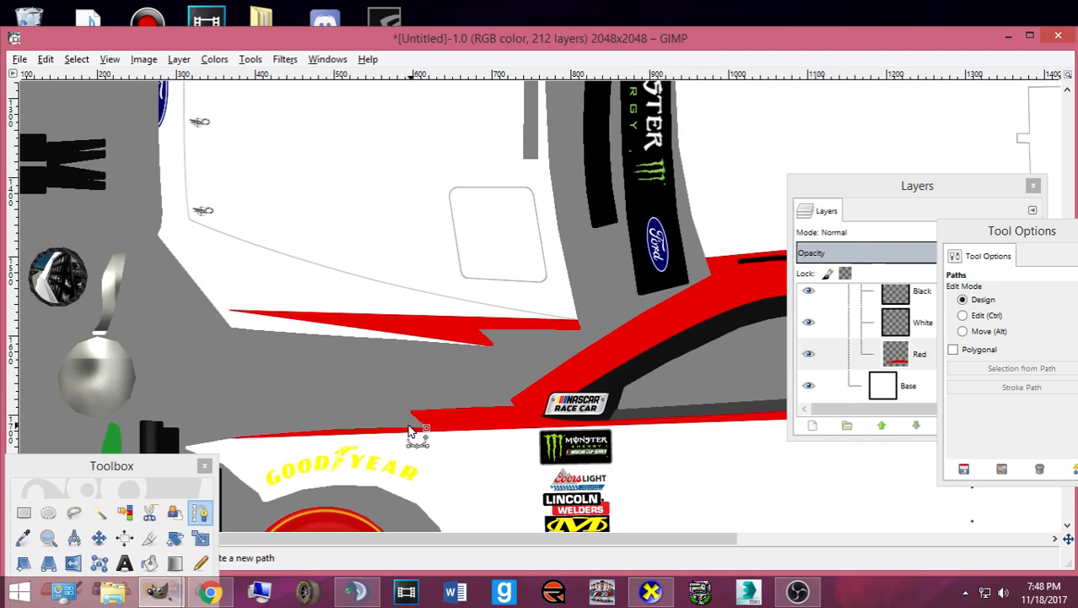
- Outline the top of the lower red stripe and convert the path to a selection
scroll(400, 419, "up", 2)
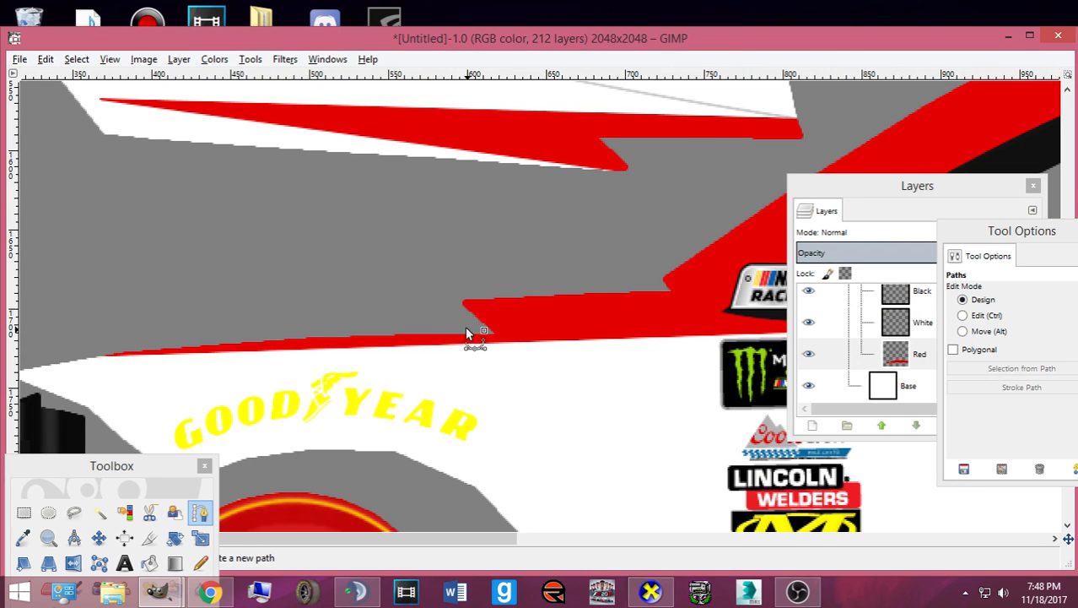
scroll(528, 338, "right", 5)
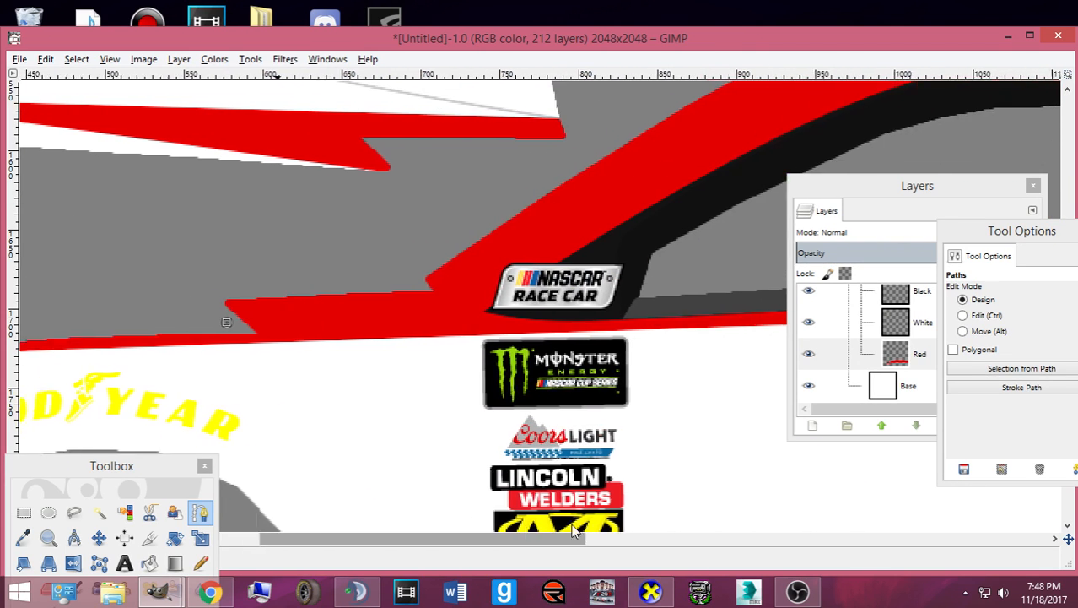
left_click(522, 328)
left_click(464, 371)
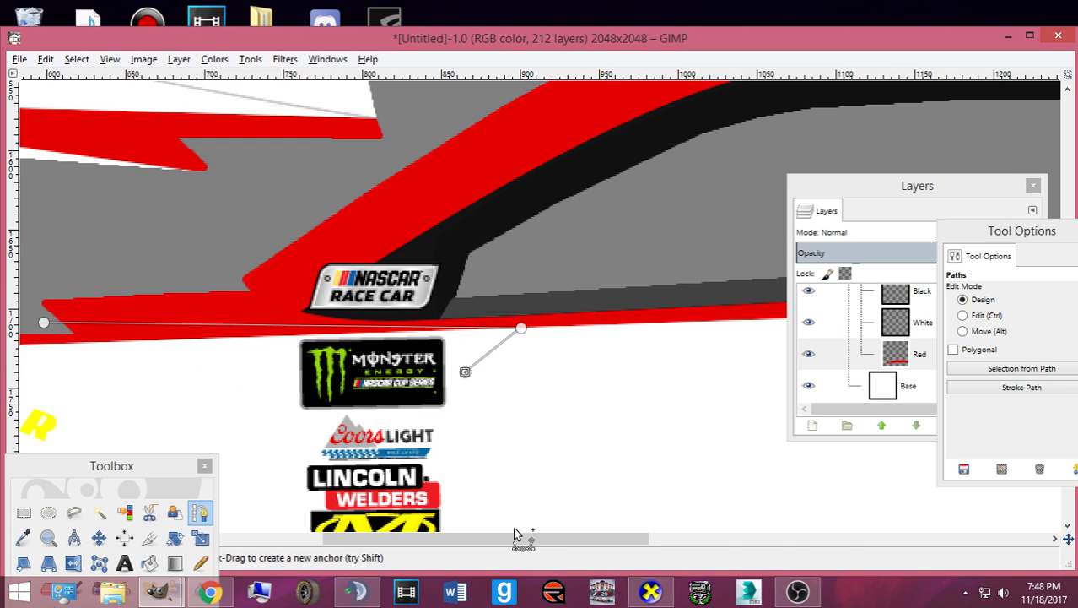
left_click_drag(541, 539, 395, 537)
left_click(119, 370)
left_click(112, 298)
left_click(273, 306)
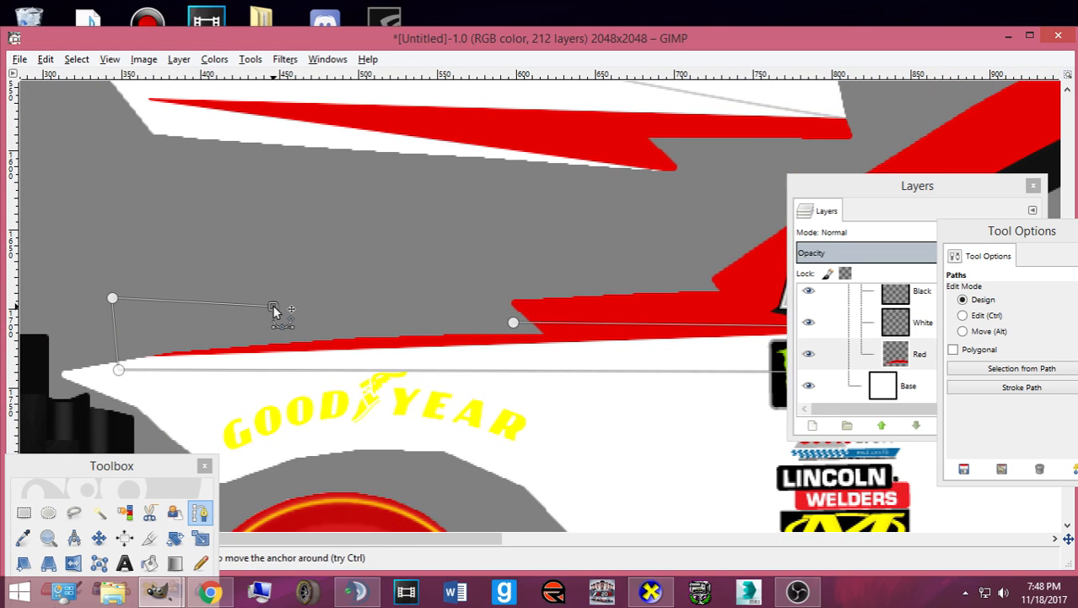
key("Return")
- Cut the red inside the selection, export, and rotate the car in CarView
key("ctrl+x")
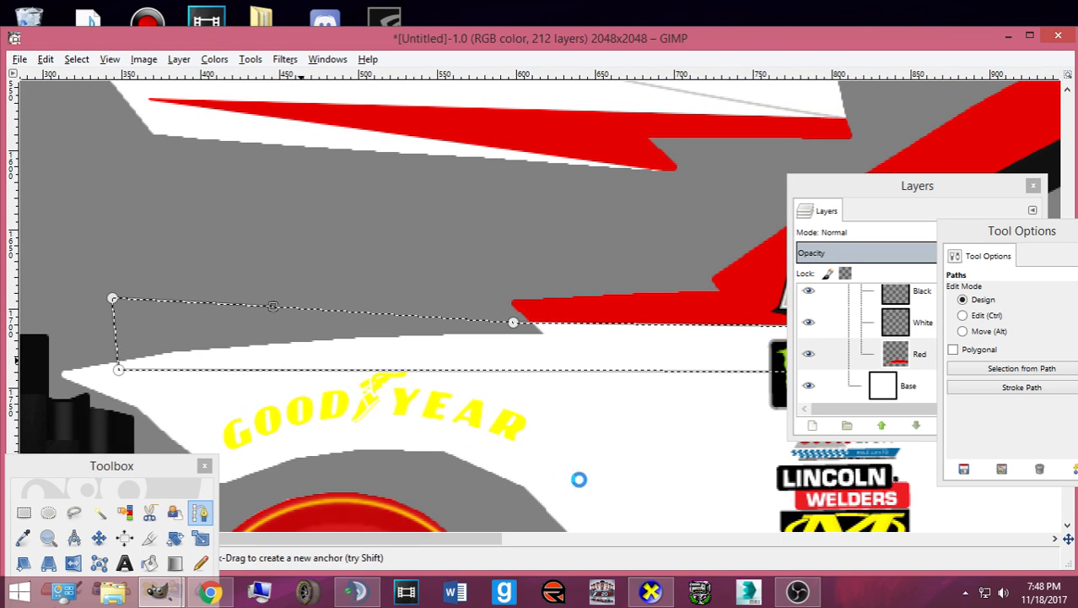
left_click(650, 592)
left_click_drag(518, 422, 509, 424)
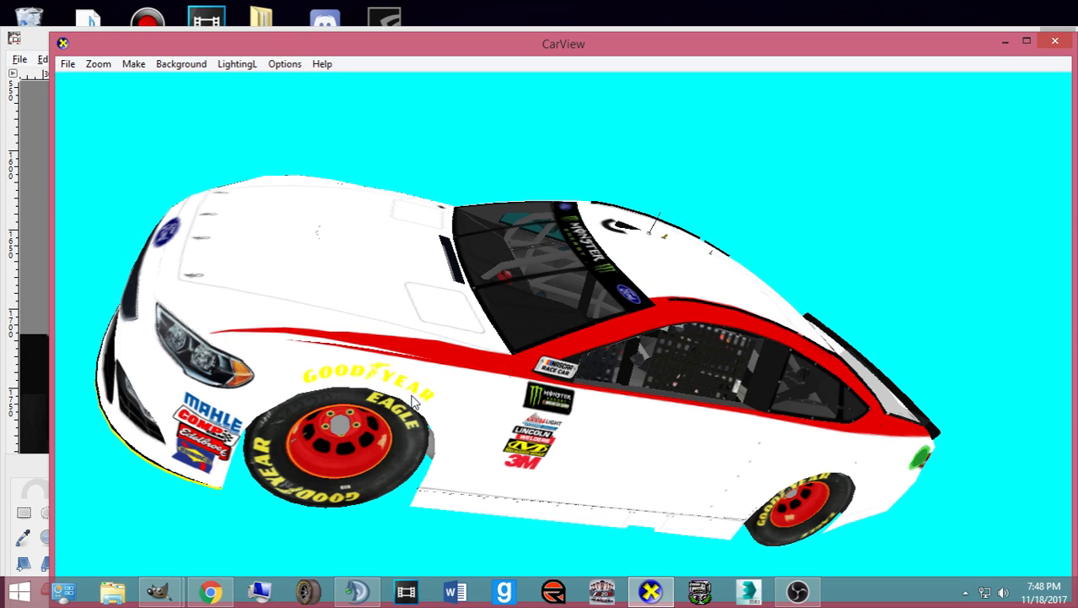
left_click_drag(395, 382, 635, 458)
left_click(357, 592)
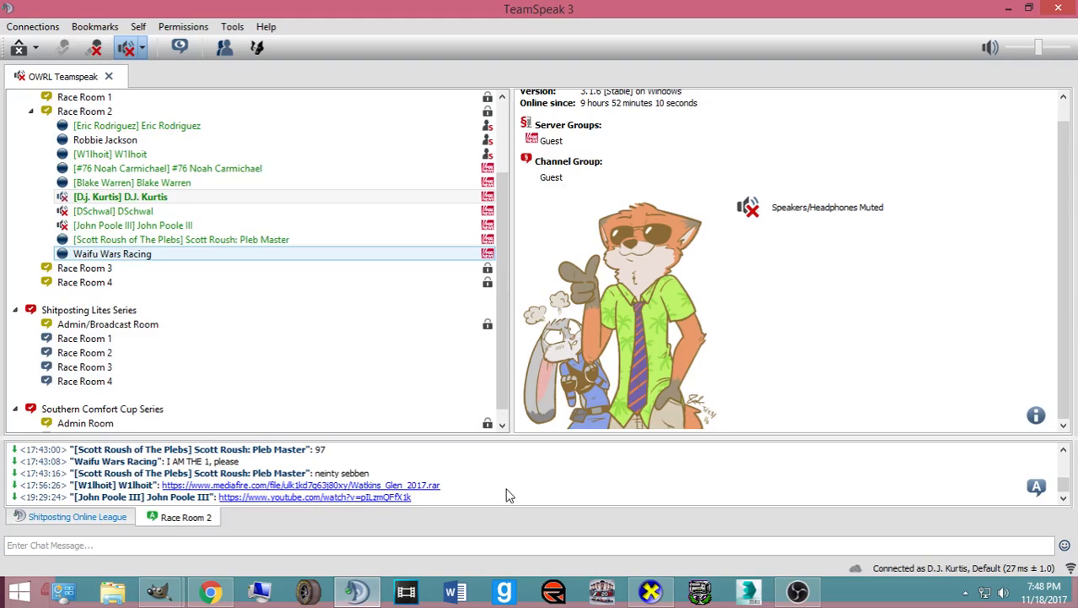
left_click(355, 593)
mouse_move(159, 592)
left_click(105, 517)
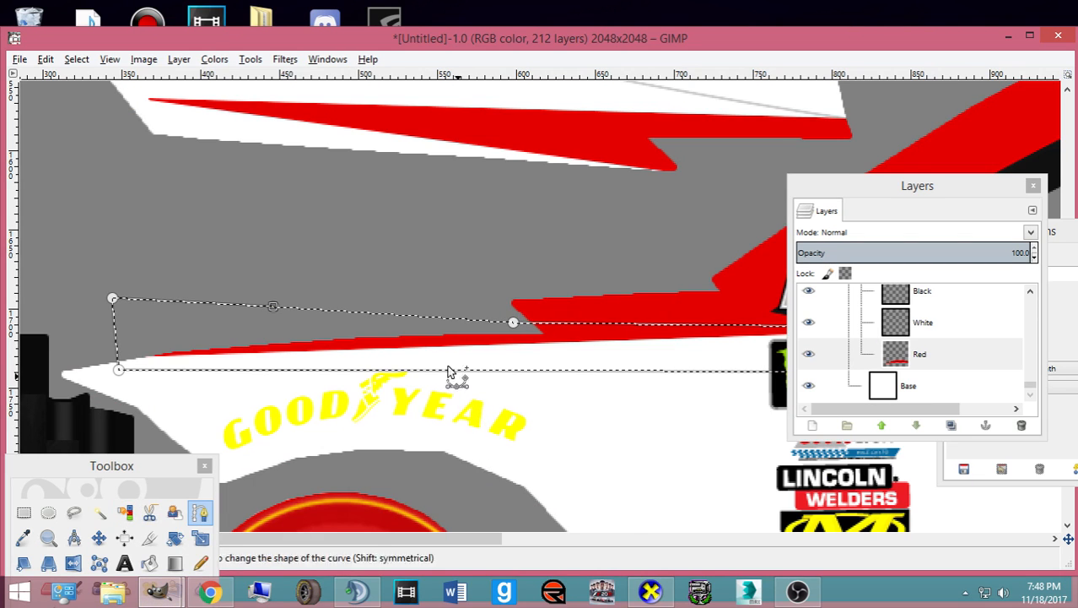
- Deselect, reshape the path near GOODYEAR, and clear its area back to white
left_click(76, 59)
left_click(97, 97)
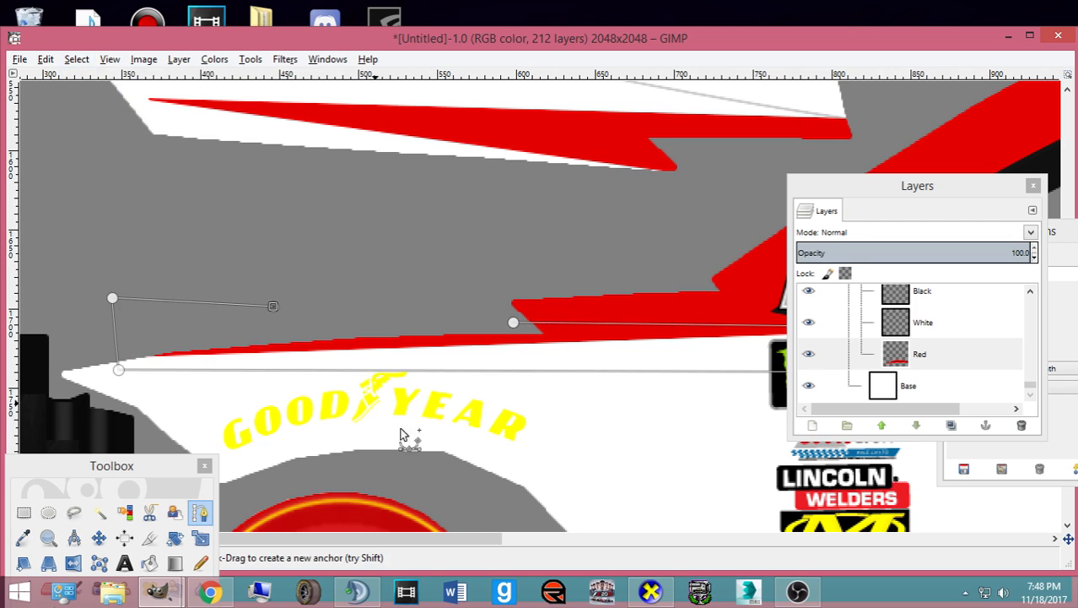
left_click_drag(477, 537, 566, 541)
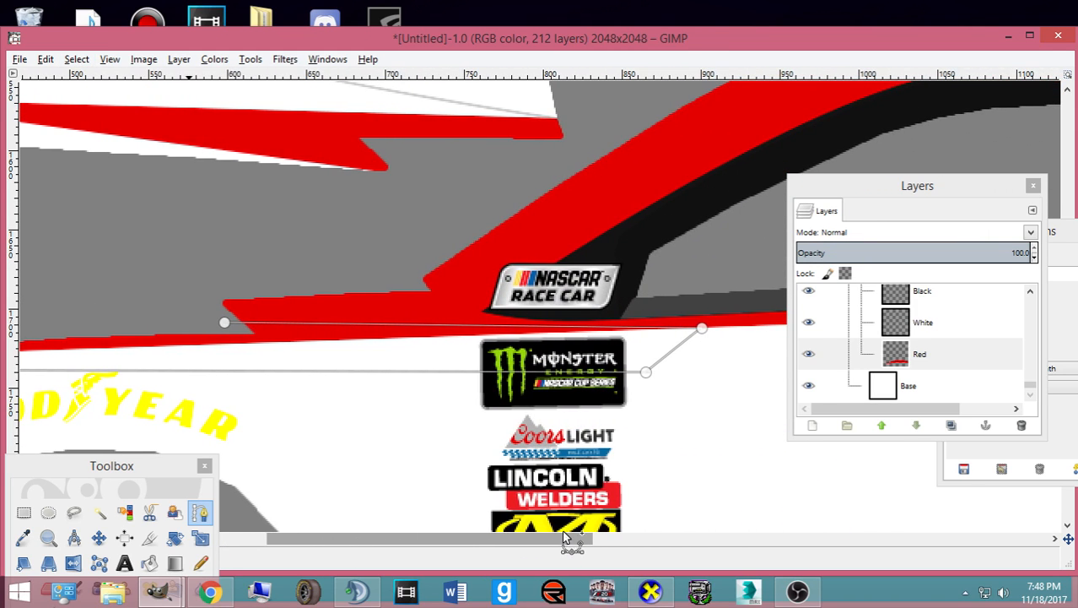
left_click_drag(224, 322, 252, 333)
left_click(138, 322)
left_click_drag(405, 541, 245, 540)
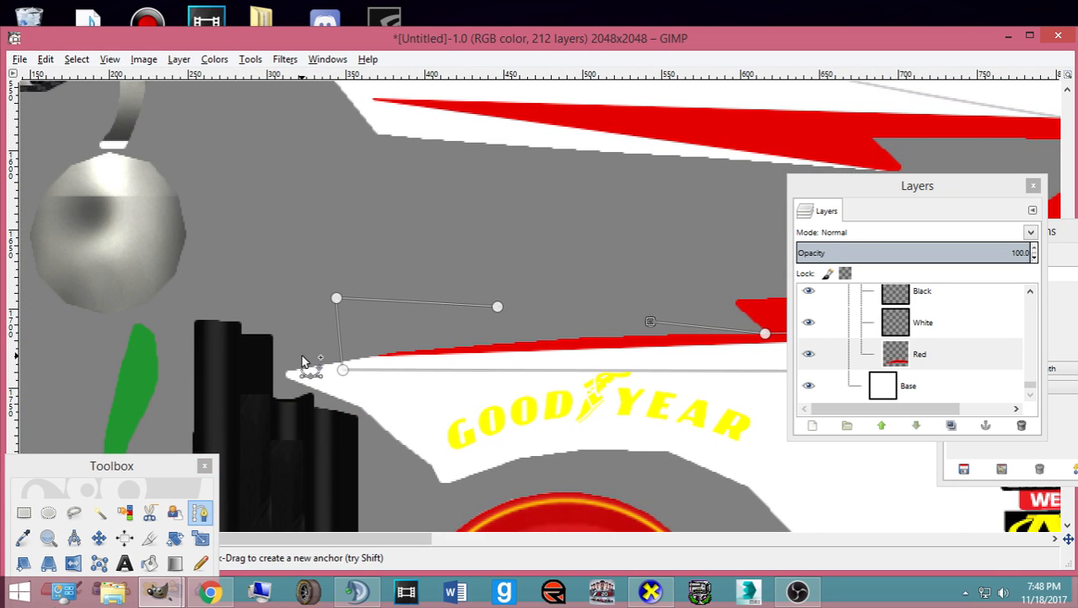
key("Return")
key("Delete")
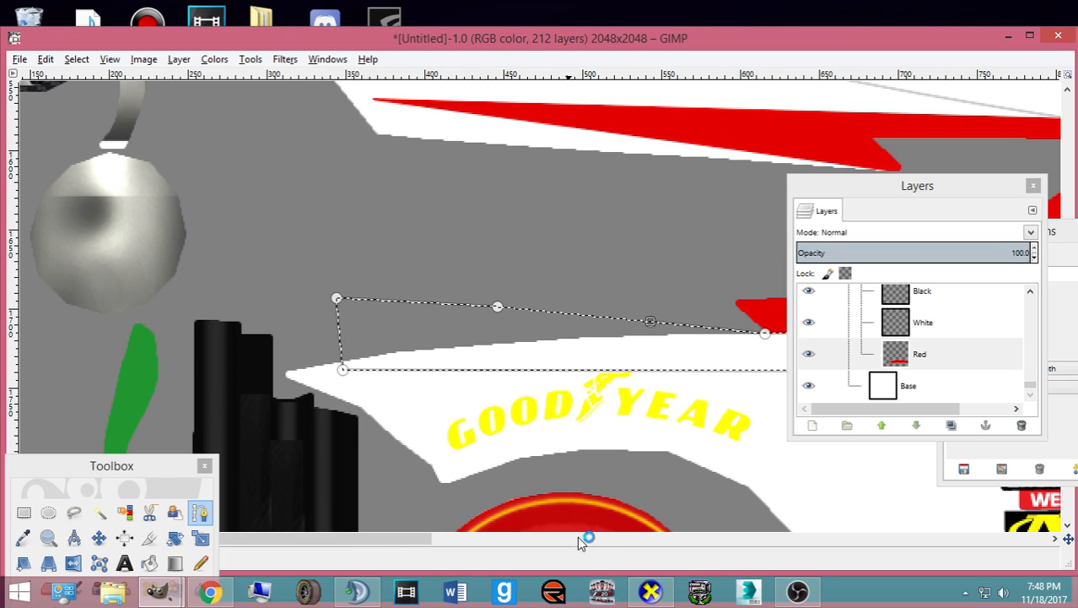
- Check the cleared stripe in CarView, then remove the selection and zoom out
left_click(648, 590)
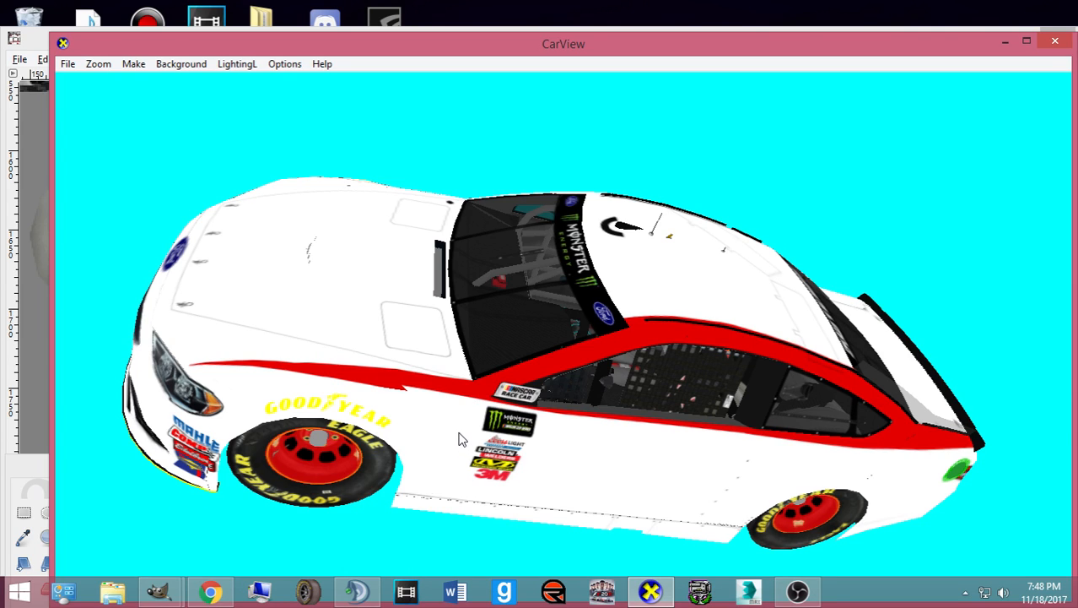
left_click_drag(459, 439, 457, 441)
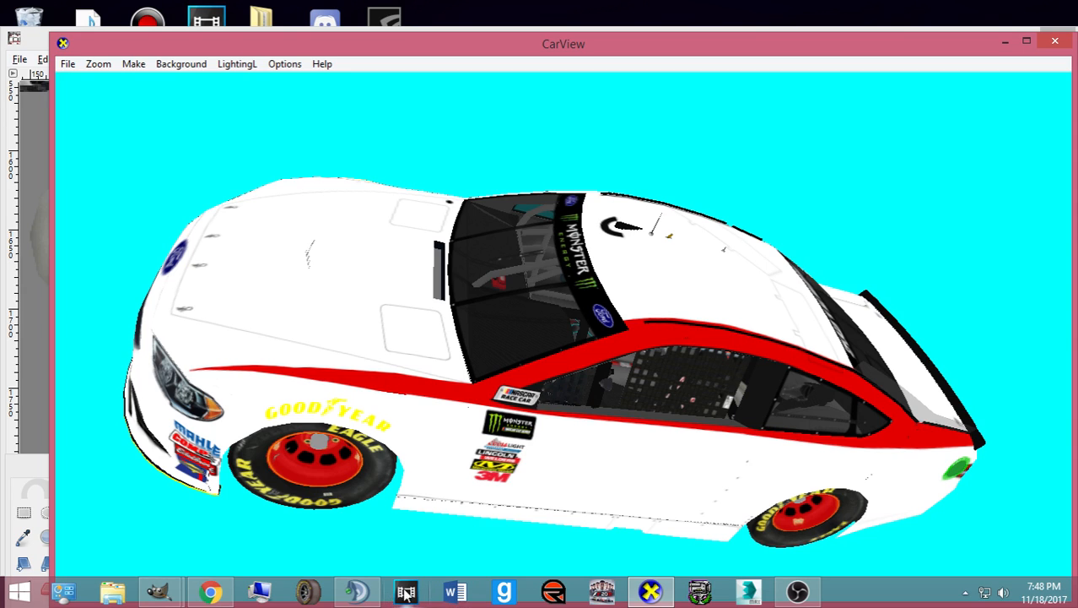
left_click(637, 598)
key("m")
left_click(76, 59)
left_click(95, 98)
scroll(548, 310, "down", 5)
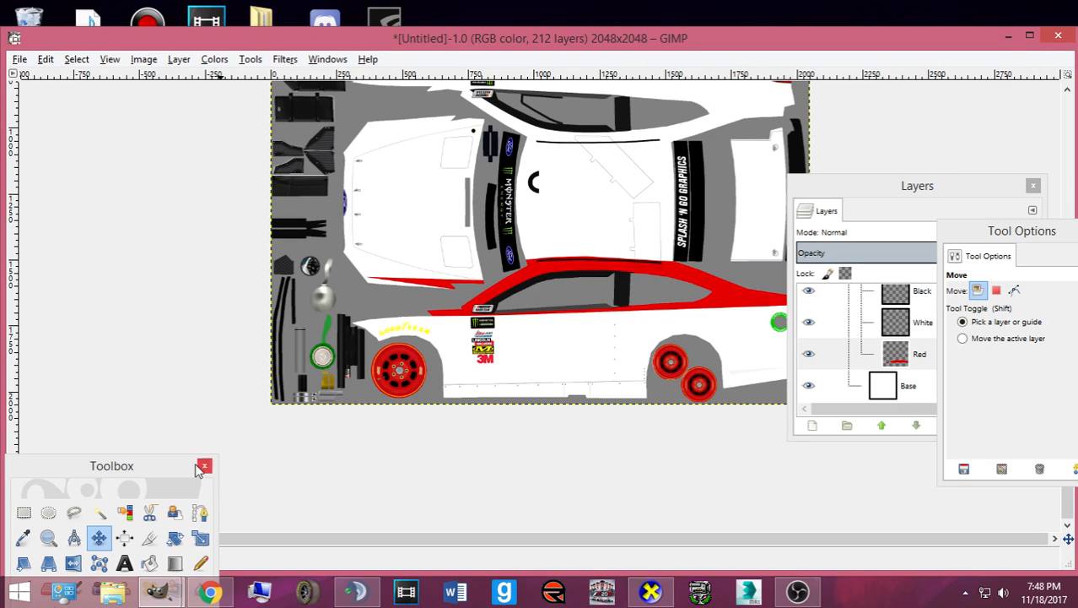
- Outline the red door stripe with a closed path from the front wheel to its rear
left_click(24, 511)
left_click(200, 513)
left_click(406, 304)
left_click(475, 293)
left_click(512, 266)
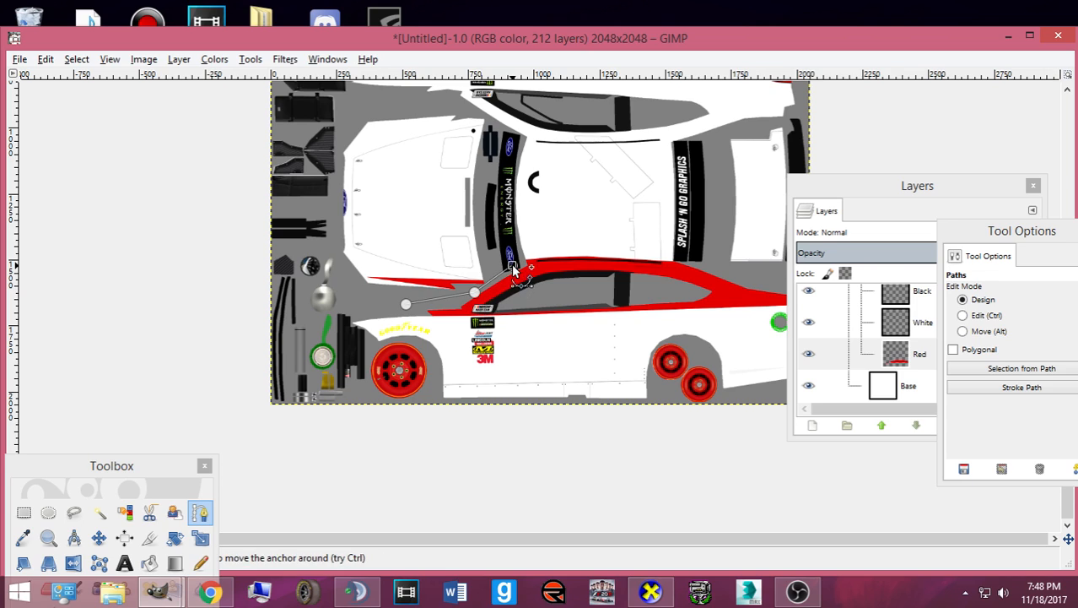
left_click(526, 235)
left_click_drag(848, 189, 1027, 240)
left_click(846, 268)
left_click(821, 355)
left_click(391, 361)
- Copy the outlined stripe into a floating pasted layer and re-export card.bmp
key("shift+v")
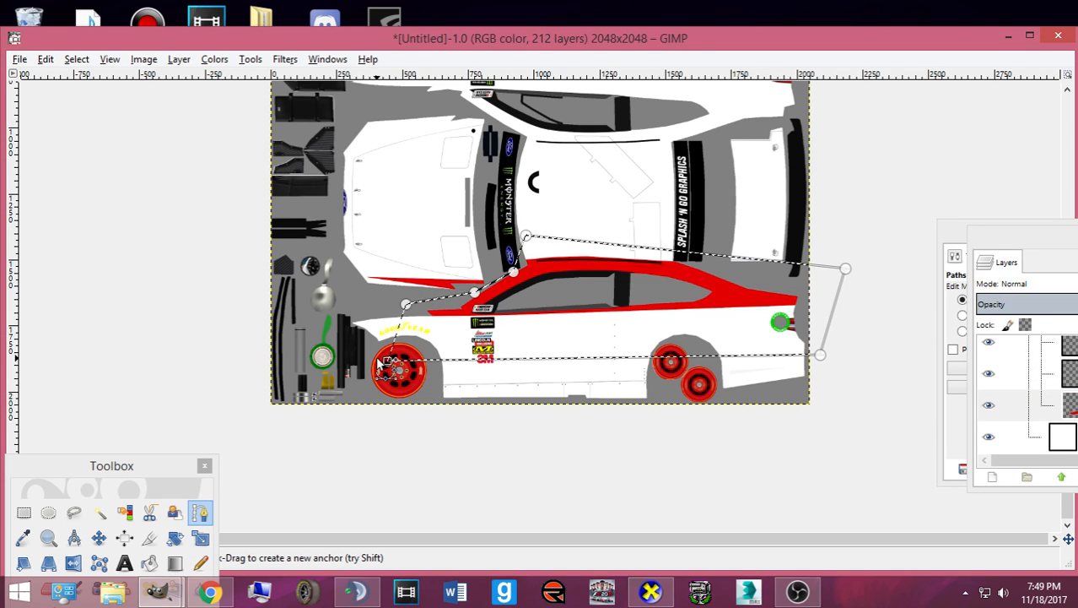
key("ctrl+x")
key("ctrl+v")
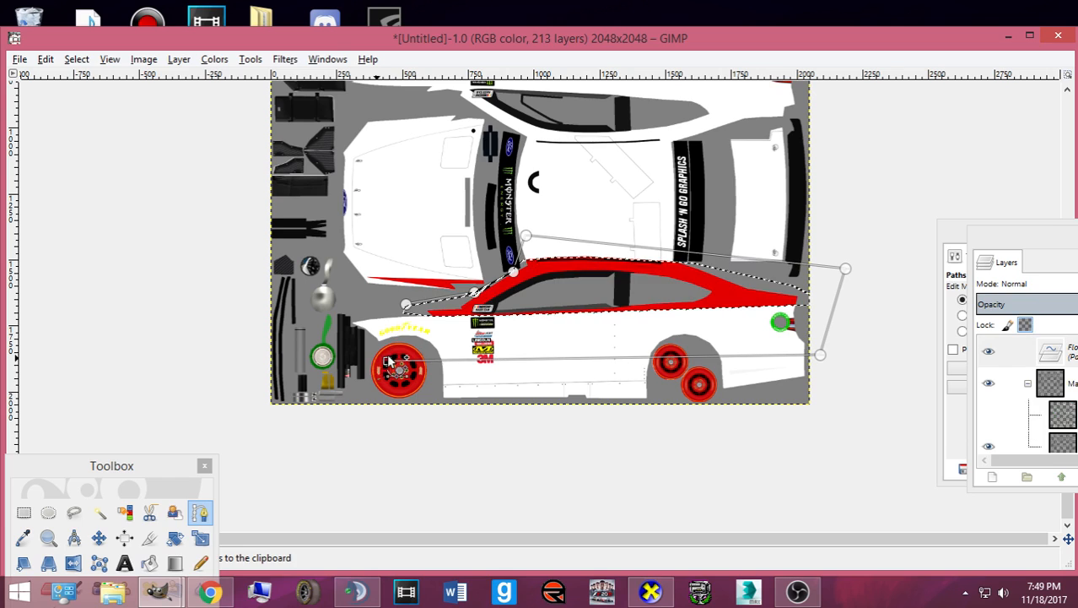
left_click(99, 538)
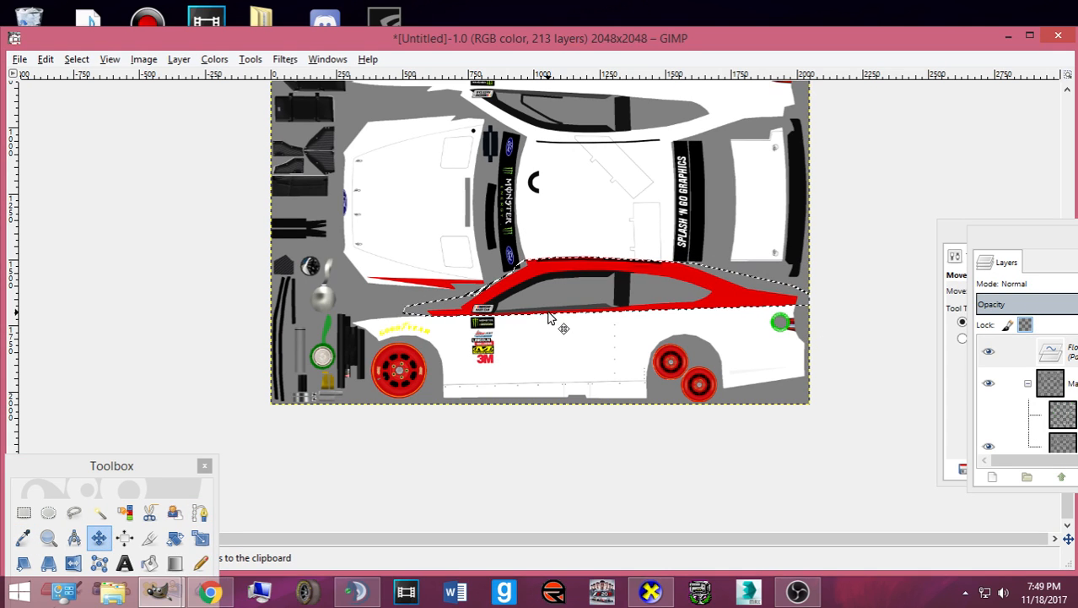
key("ctrl+e")
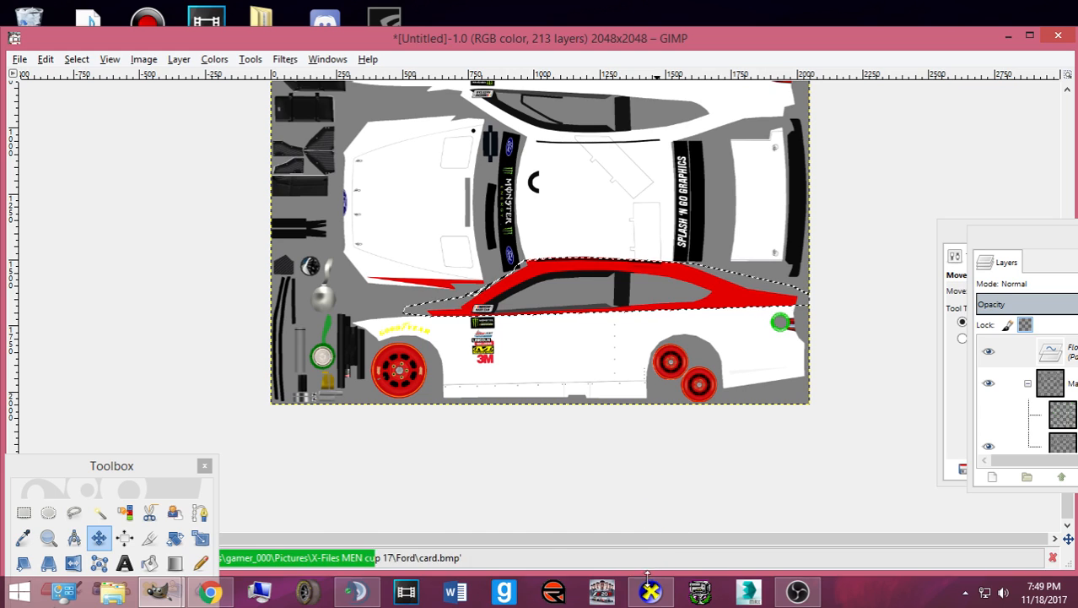
- Re-export and rotate the car in CarView to check the stripe below the windows
left_click(649, 588)
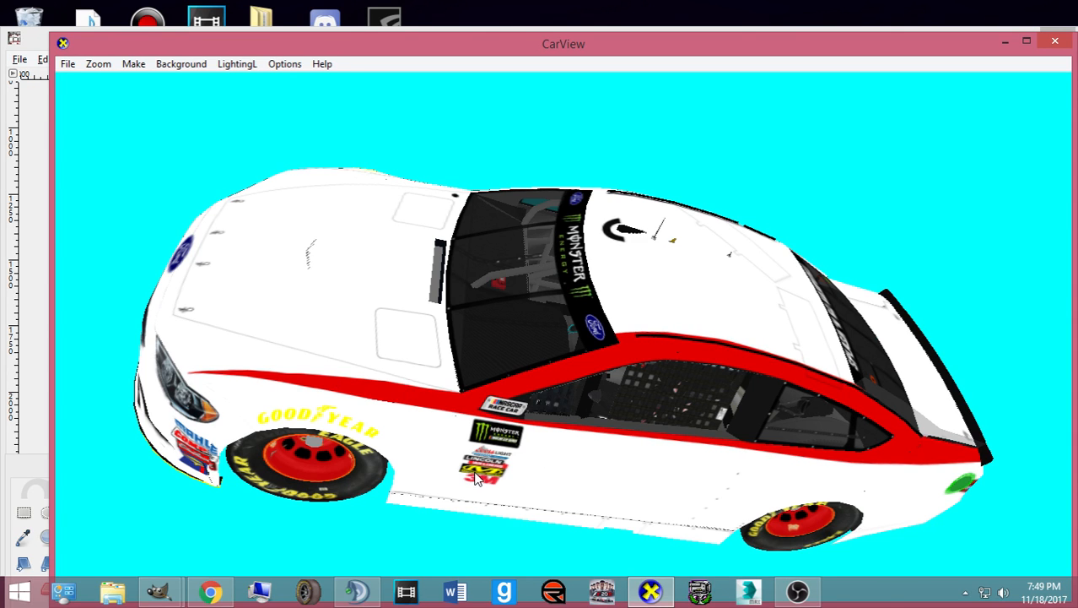
scroll(477, 479, "up", 5)
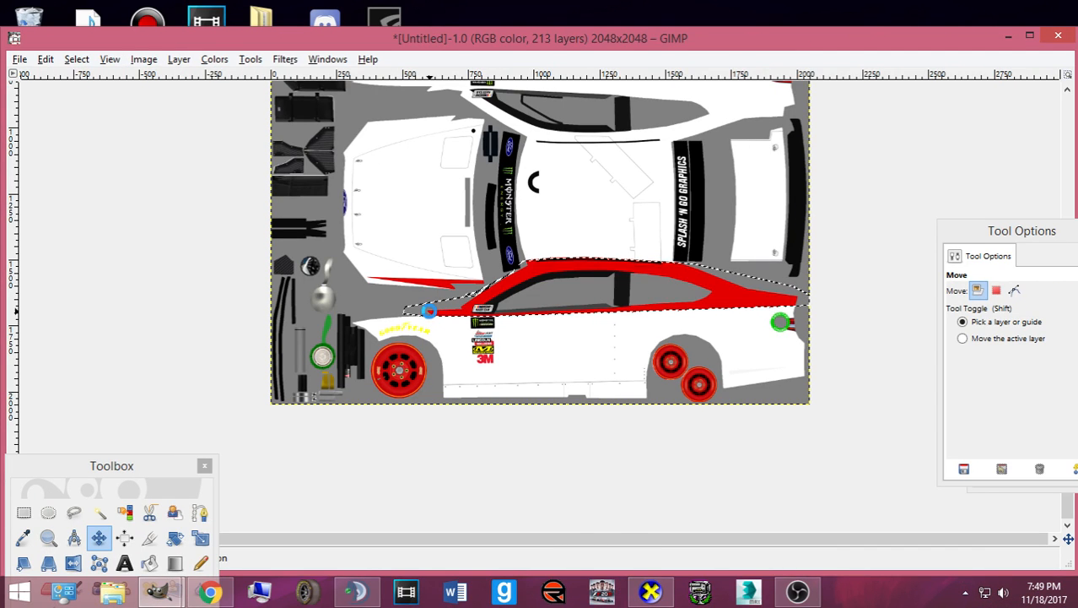
key("ctrl+e")
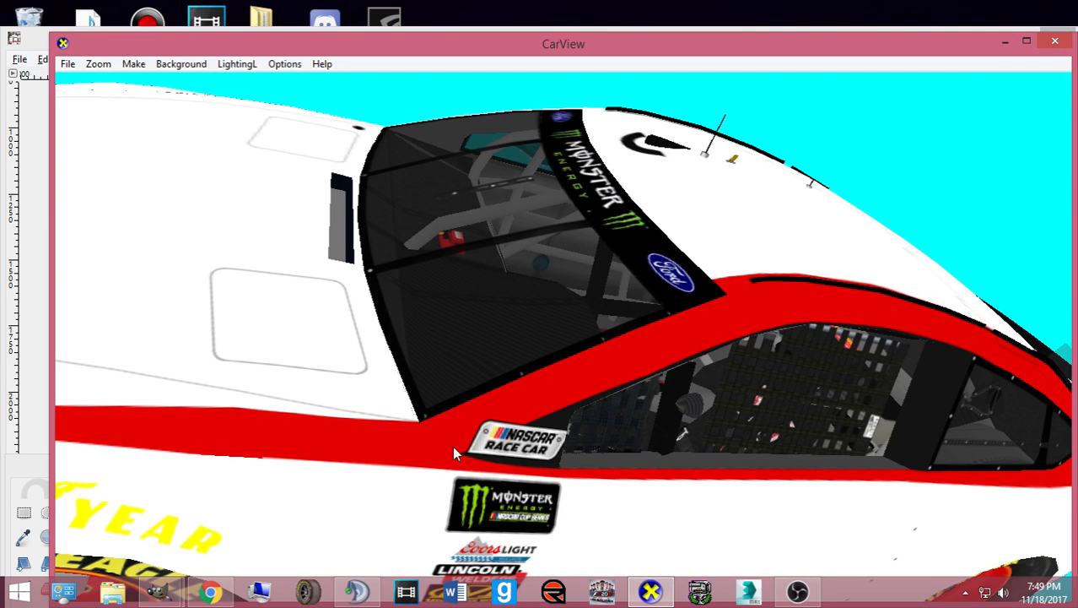
left_click_drag(455, 442, 643, 511)
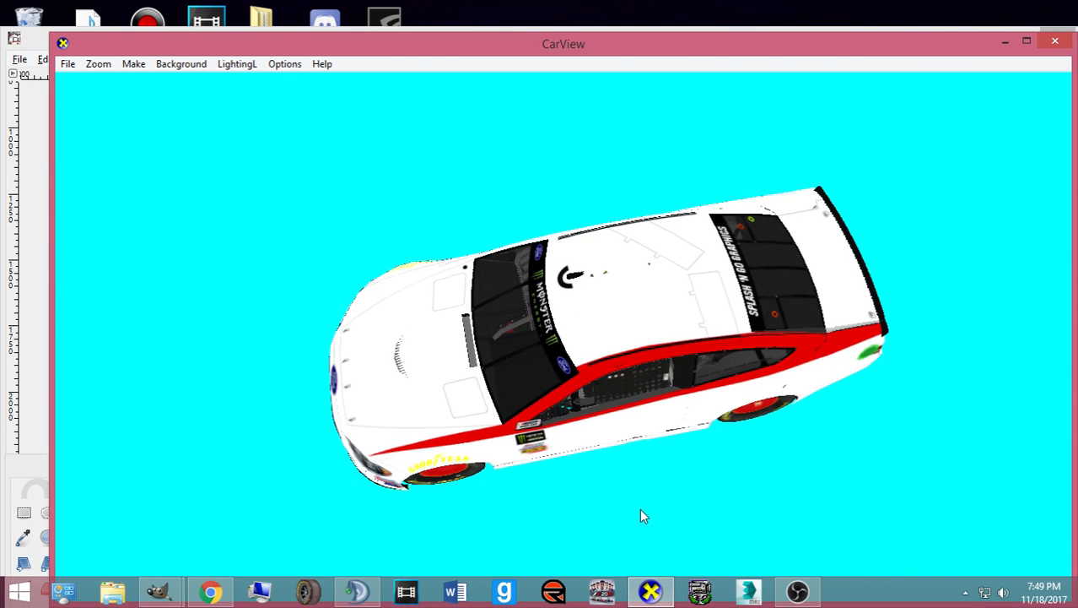
left_click(651, 591)
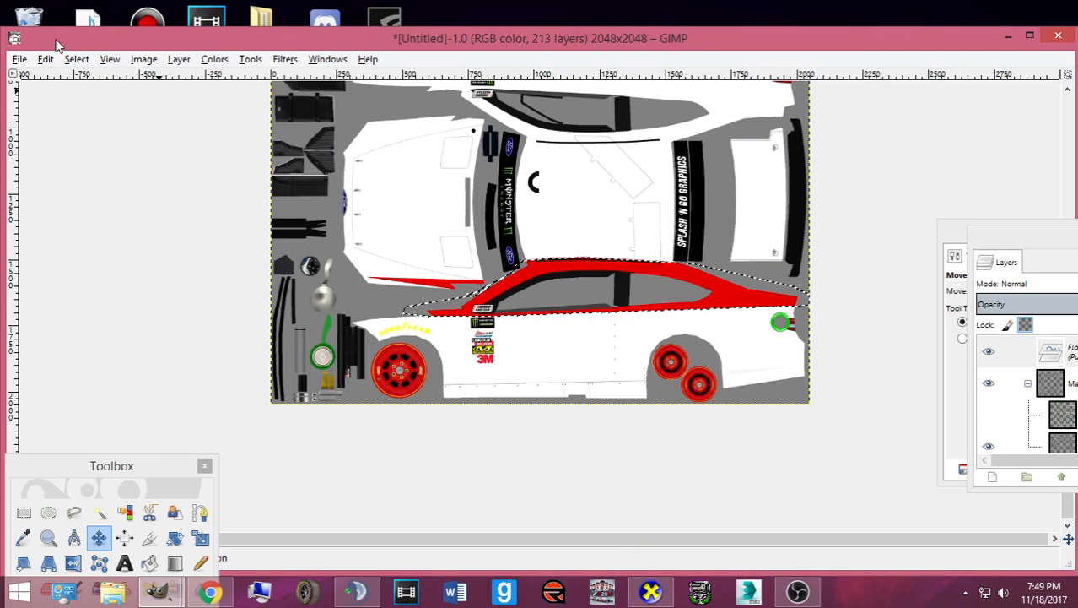
- Anchor the pasted stripe onto its layer
left_click(76, 59)
left_click(83, 63)
key("ctrl+h")
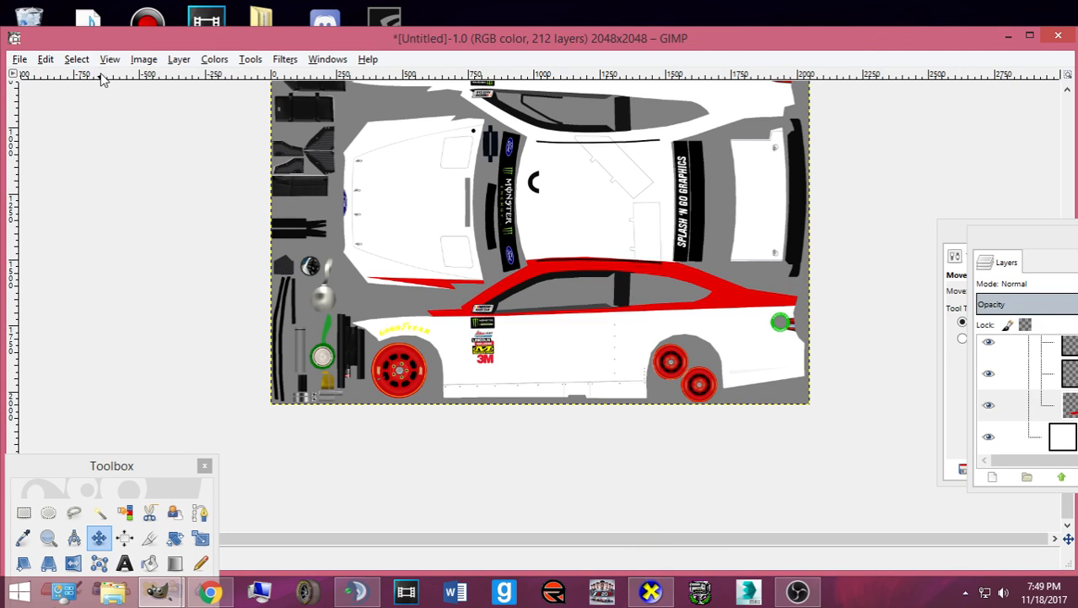
- Save the template as 2_DiscountTireMENCSMod.xcf in Pictures > Bases made by Me, returning to CarView
key("ctrl+s")
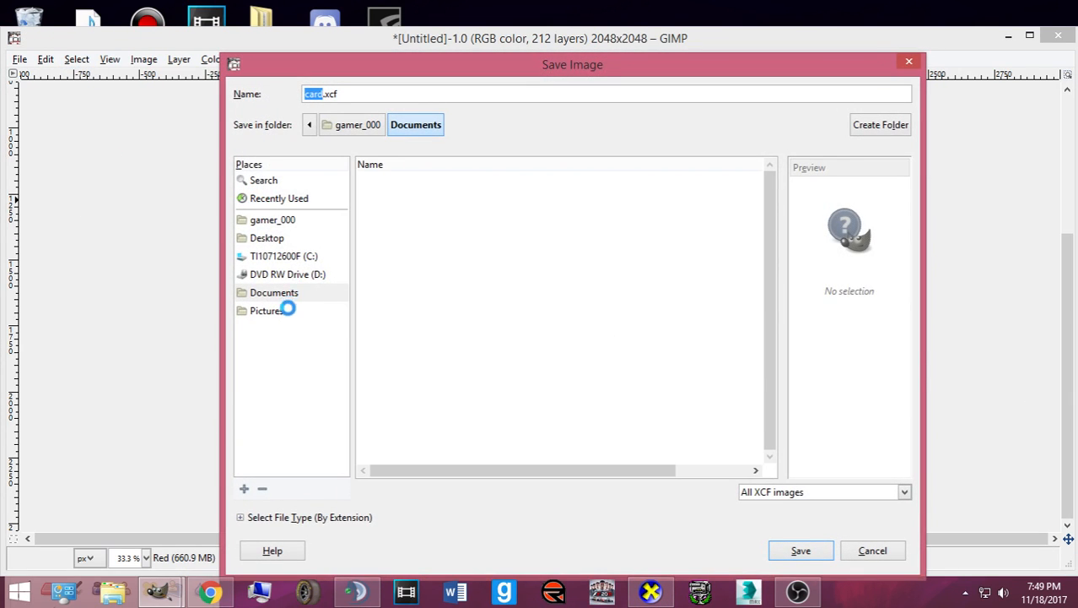
left_click(287, 310)
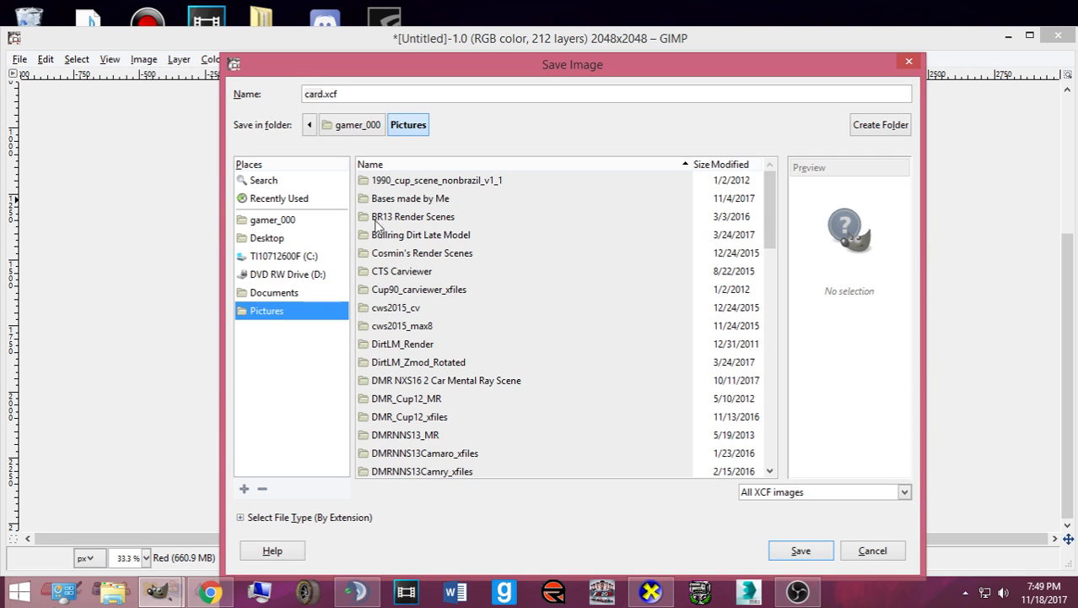
double_click(398, 200)
left_click(343, 94)
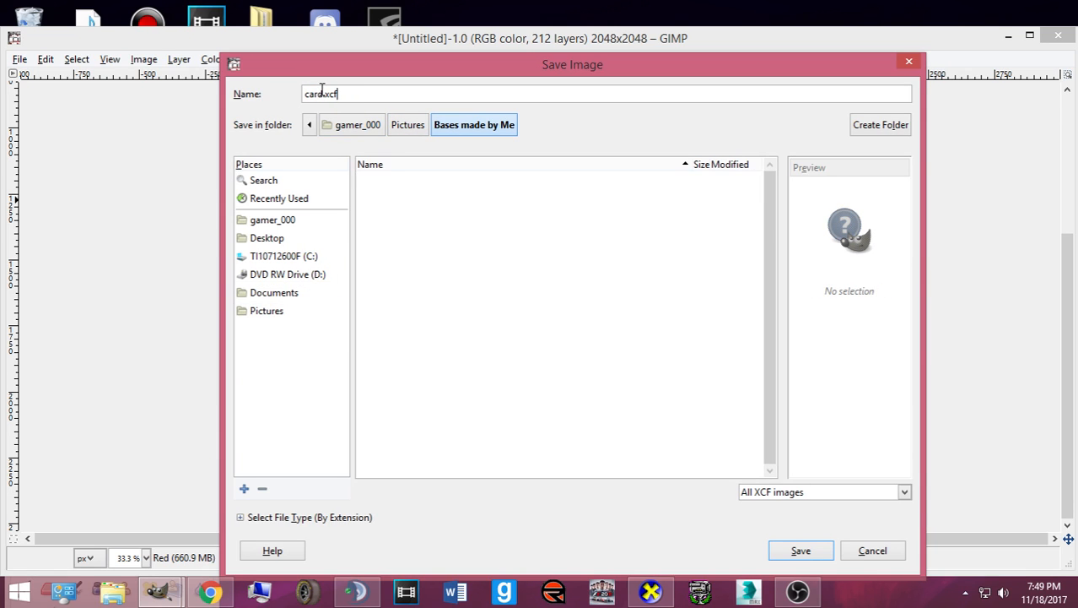
double_click(322, 92)
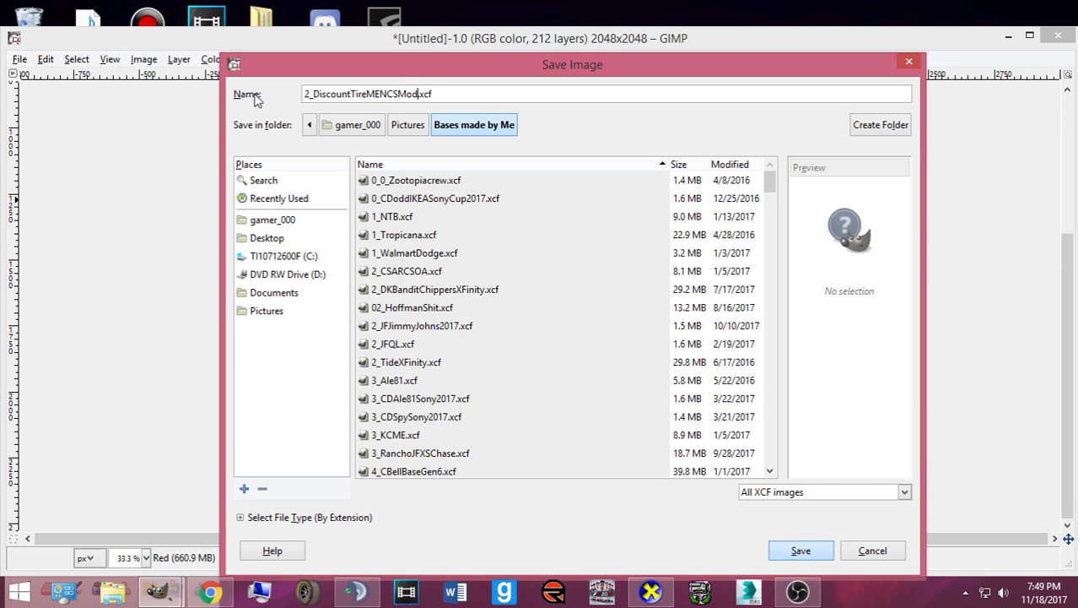
key("Return")
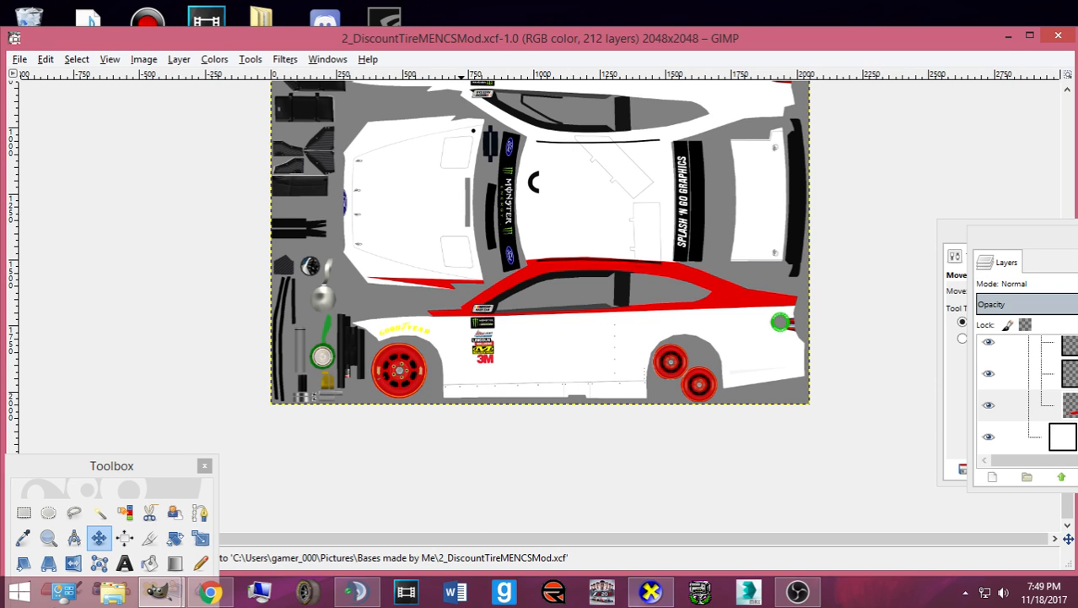
left_click(654, 596)
left_click_drag(561, 452, 654, 378)
left_click_drag(515, 72, 476, 51)
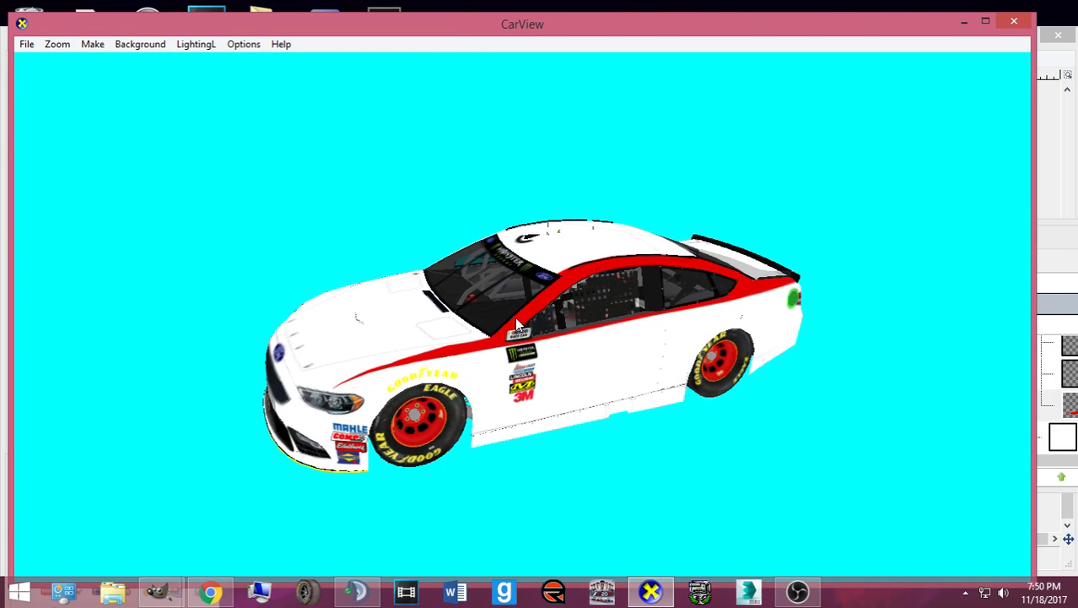
scroll(430, 437, "up", 2)
scroll(573, 475, "down", 2)
scroll(615, 429, "up", 1)
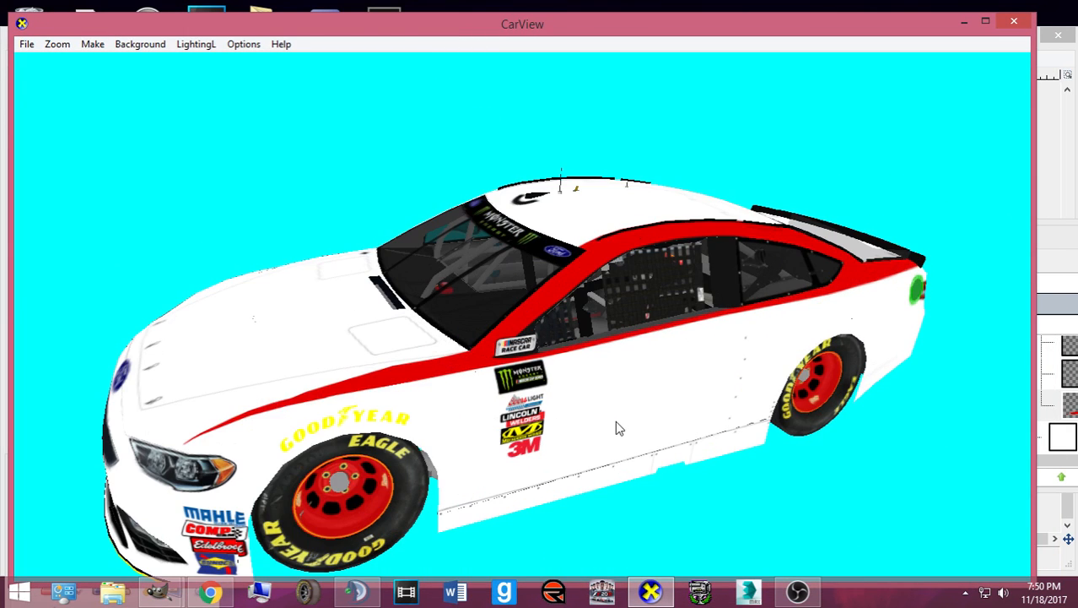
left_click_drag(452, 477, 437, 460)
left_click_drag(777, 438, 582, 400)
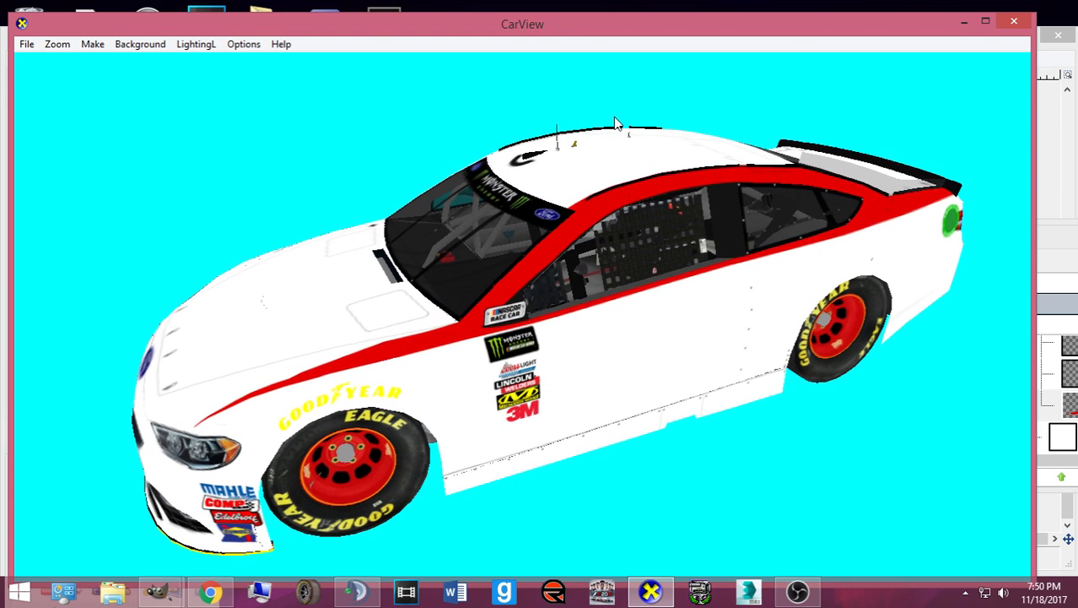
left_click(964, 21)
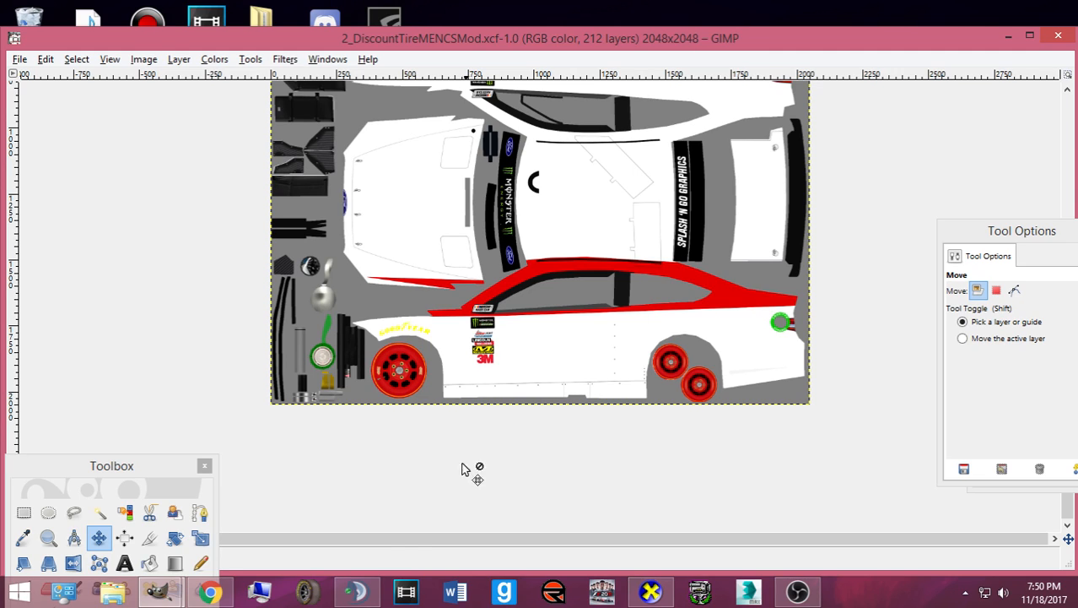
- Close the TeamSpeak window from the taskbar
mouse_move(361, 593)
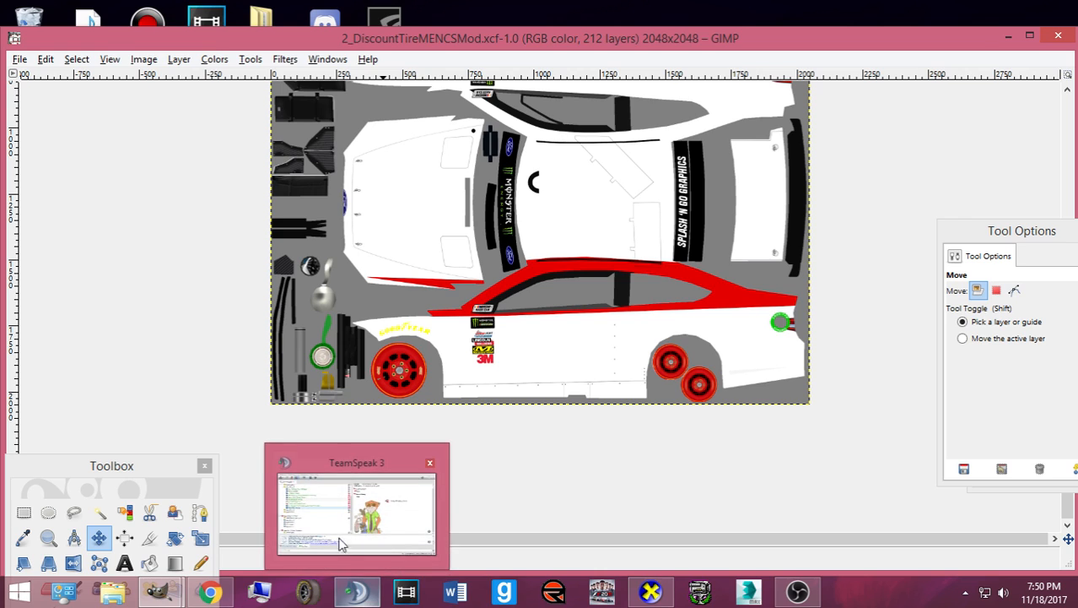
mouse_move(338, 537)
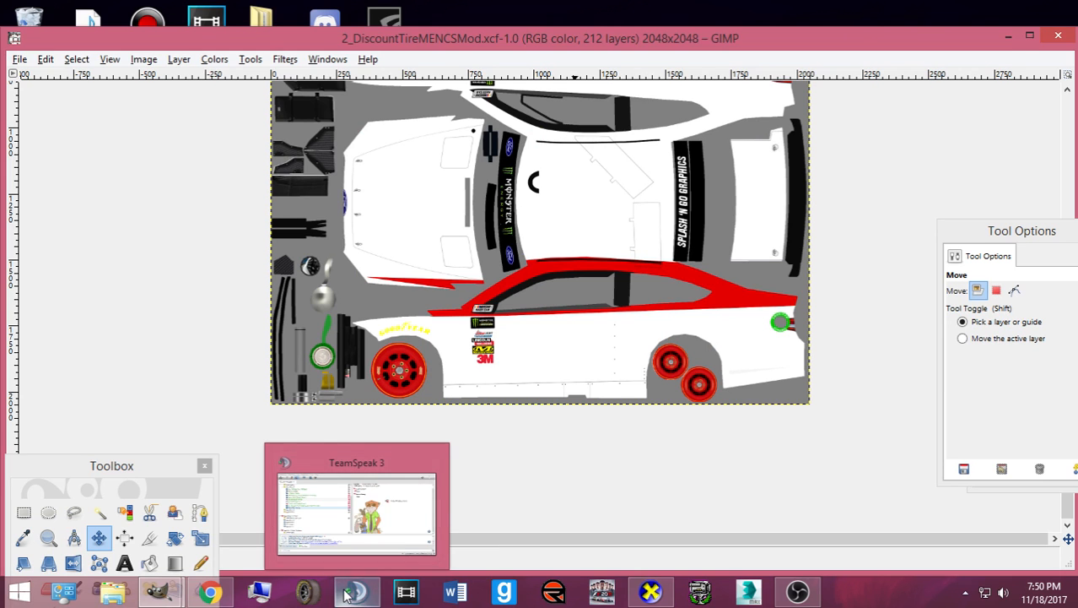
right_click(356, 590)
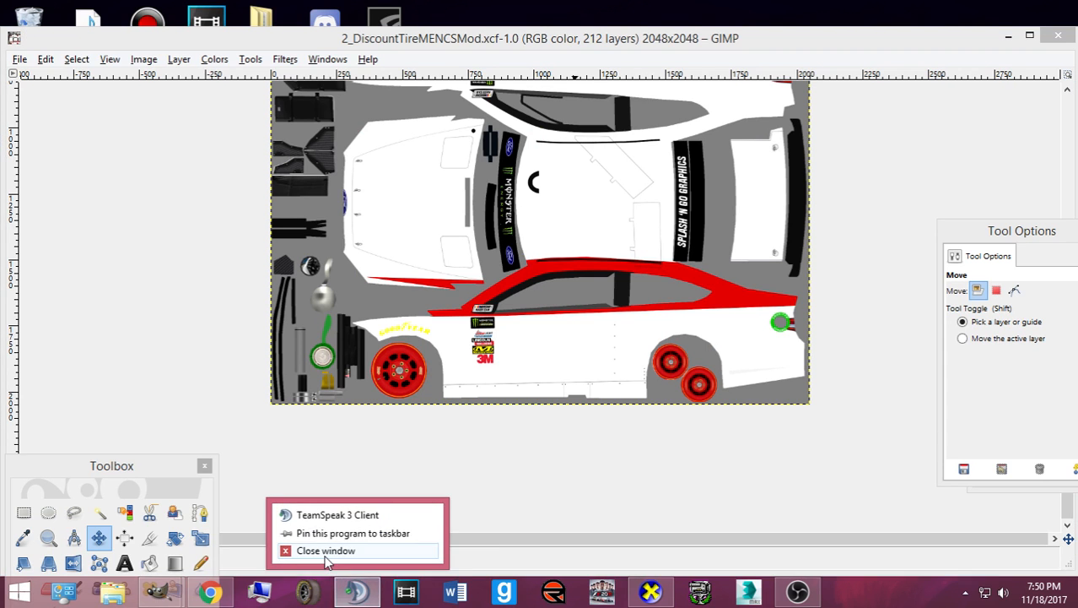
left_click(355, 578)
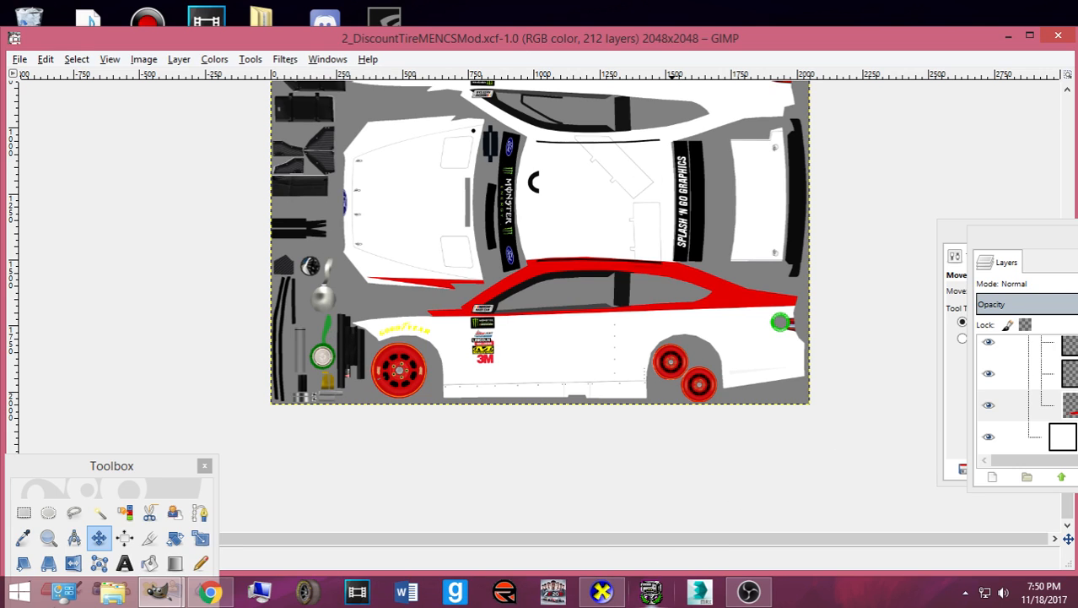
- Quit Discord from the system tray
mouse_move(211, 593)
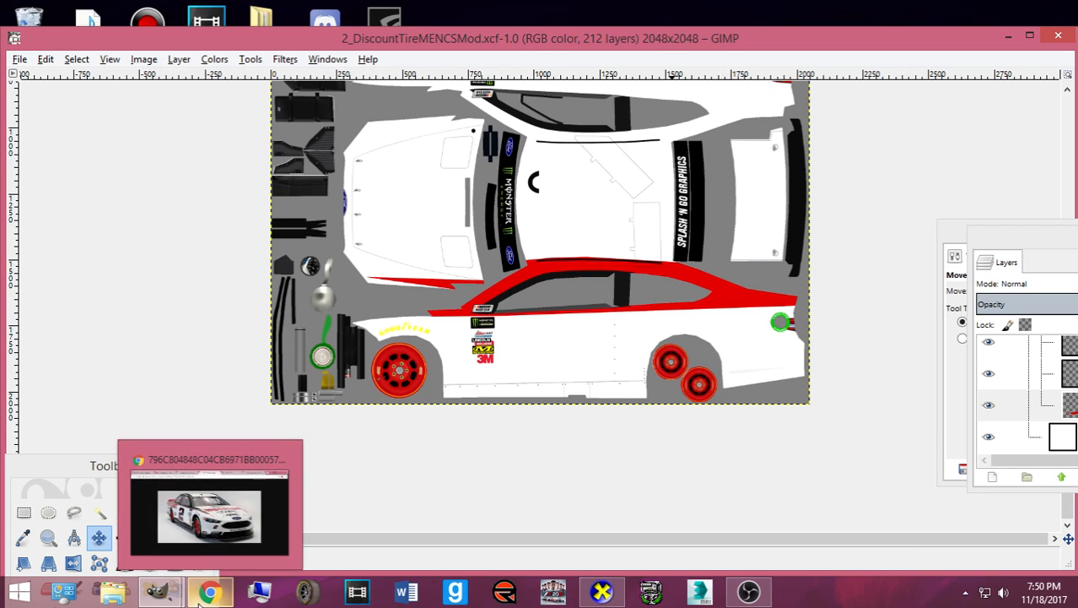
left_click(965, 593)
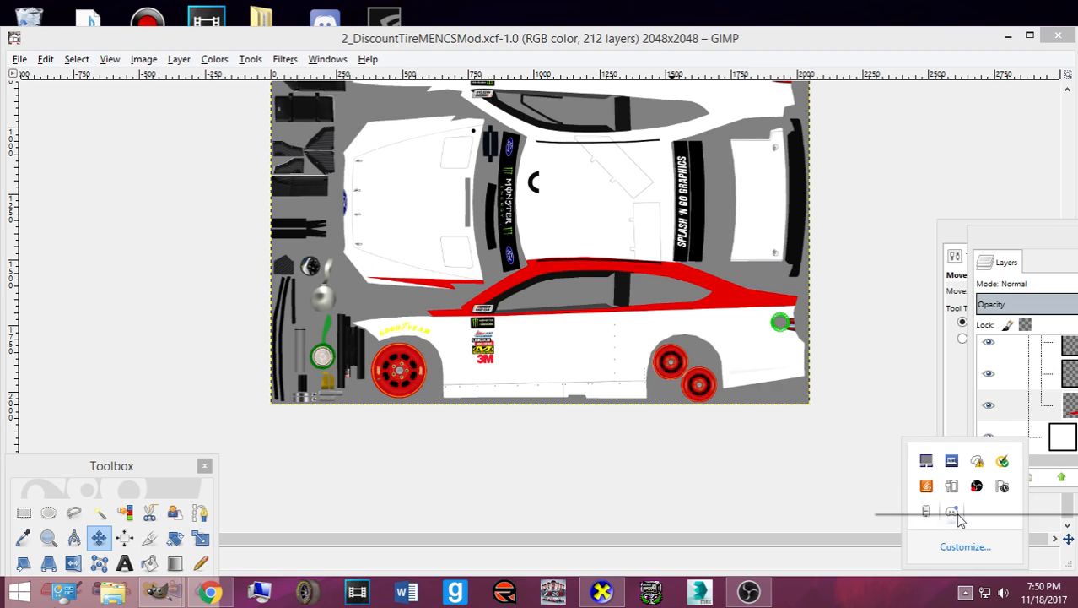
right_click(957, 514)
left_click(943, 504)
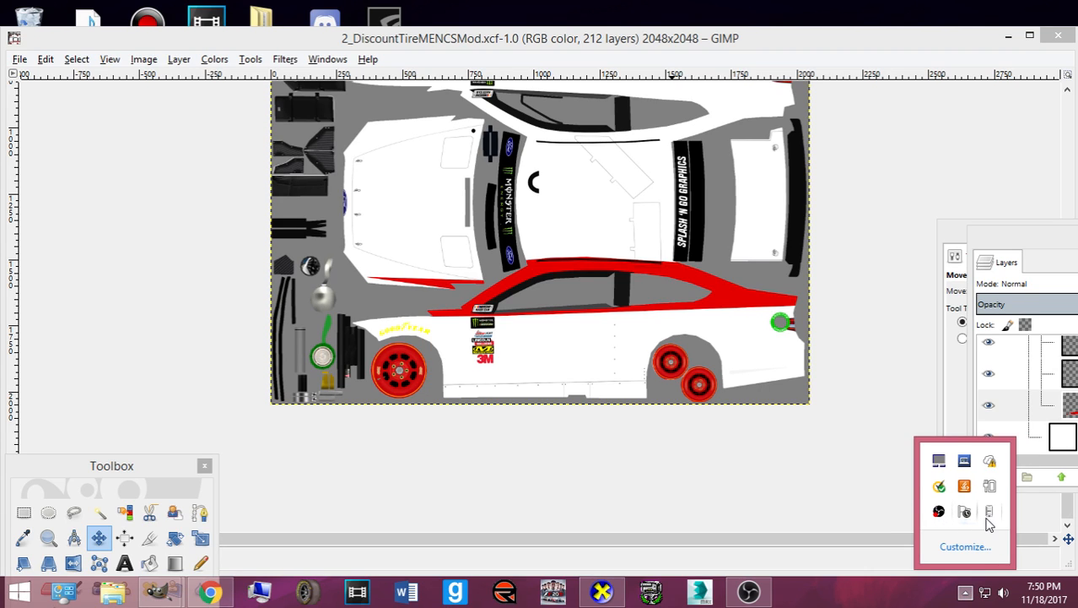
- Turn on Norton Security's Silent Mode for 6 hours
right_click(938, 488)
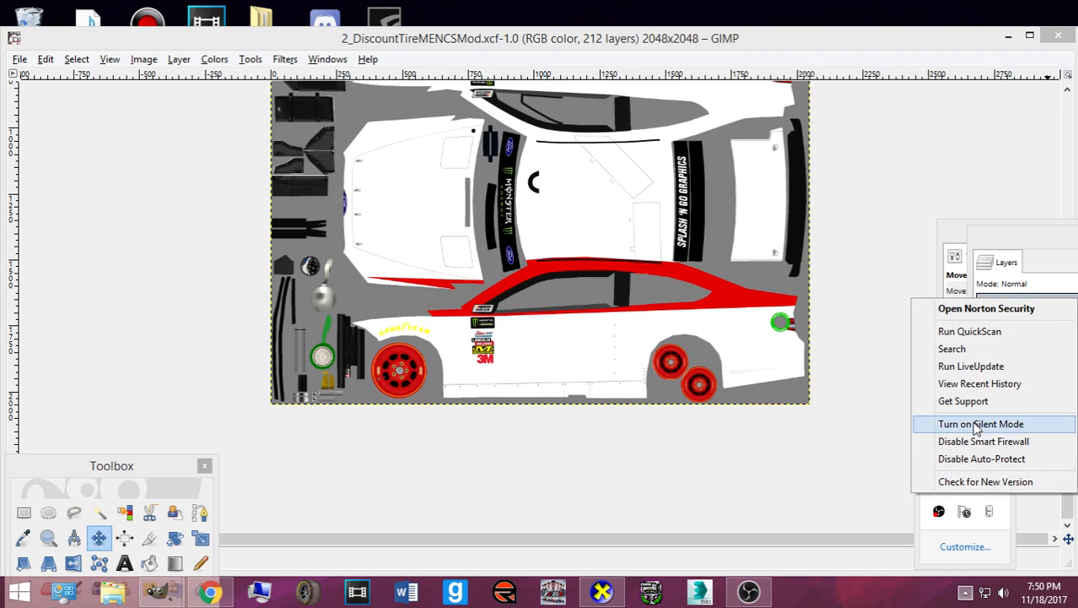
left_click(967, 422)
left_click(503, 329)
left_click(513, 404)
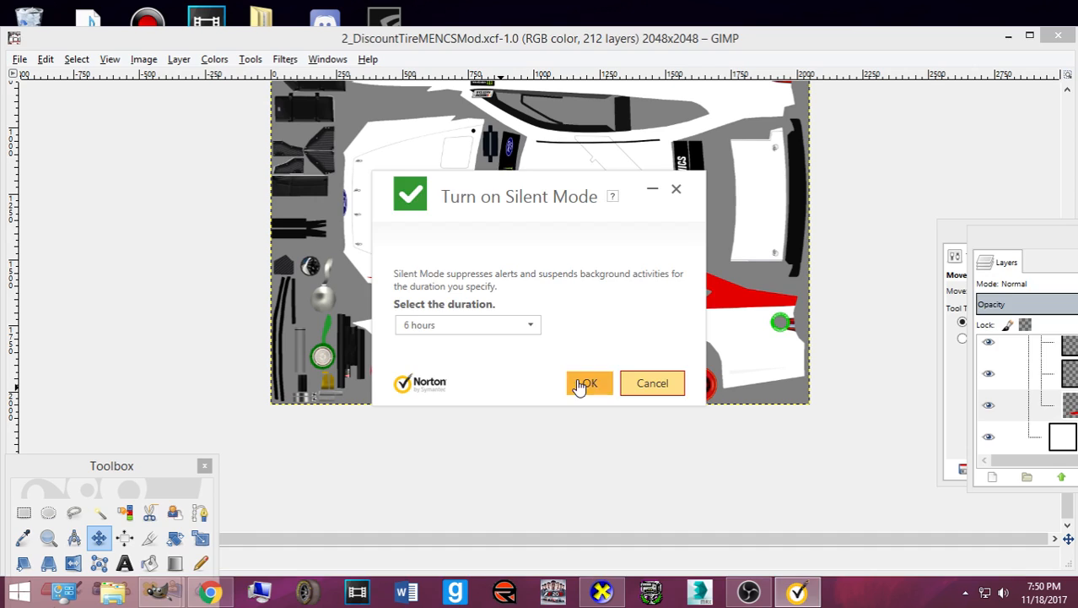
left_click(582, 384)
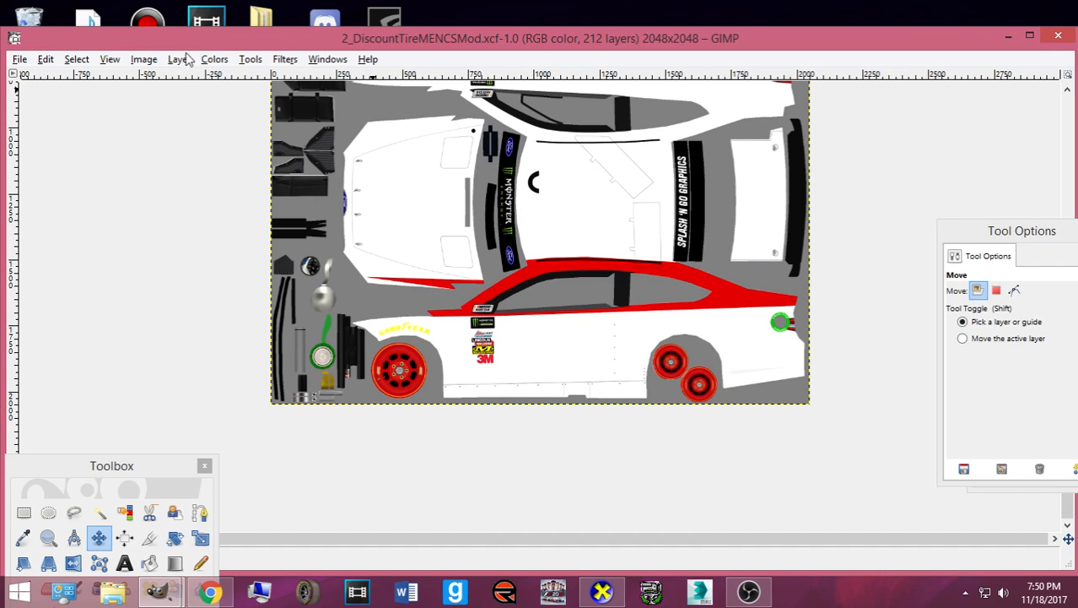
- Pick the Paths tool and hide the Window Blackout layer in the Layers dialog
left_click_drag(113, 466, 92, 285)
left_click(180, 333)
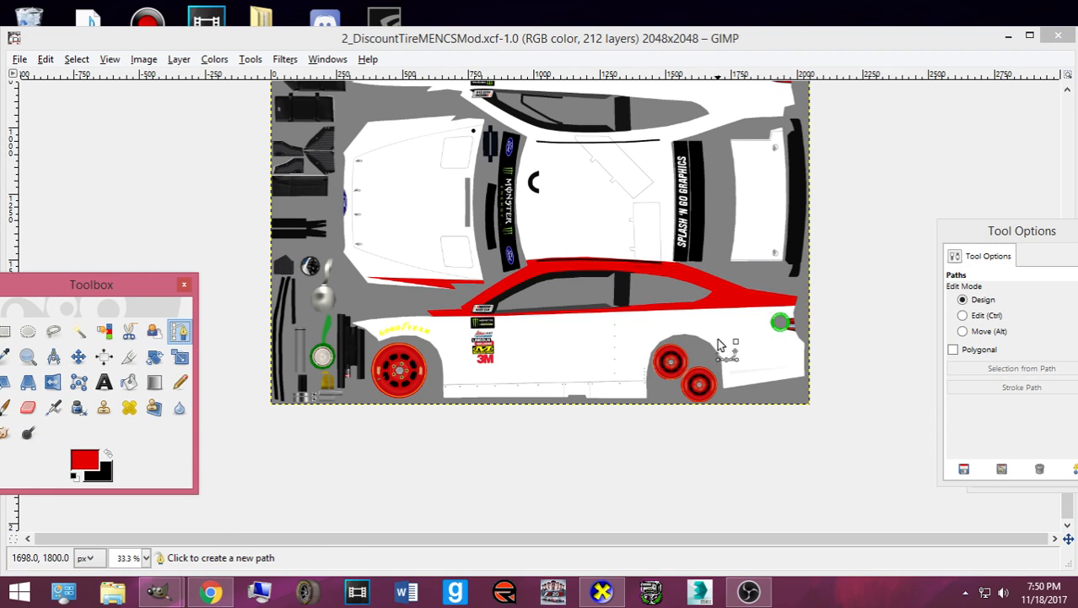
key("ctrl+l")
left_click_drag(1038, 244, 944, 219)
scroll(934, 367, "up", 10)
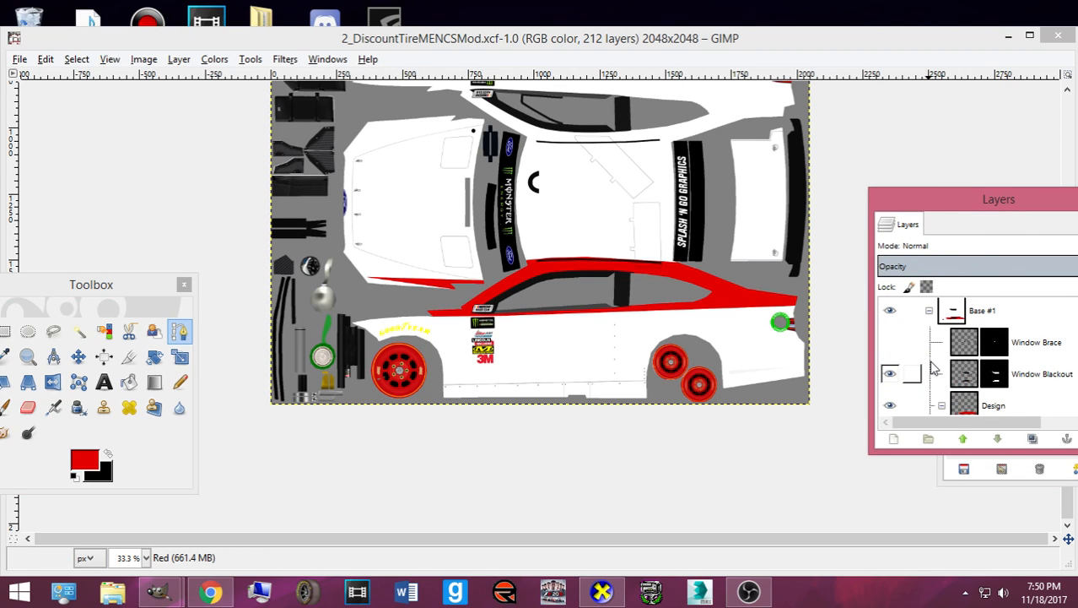
scroll(933, 367, "up", 5)
scroll(905, 361, "down", 6)
left_click(890, 330)
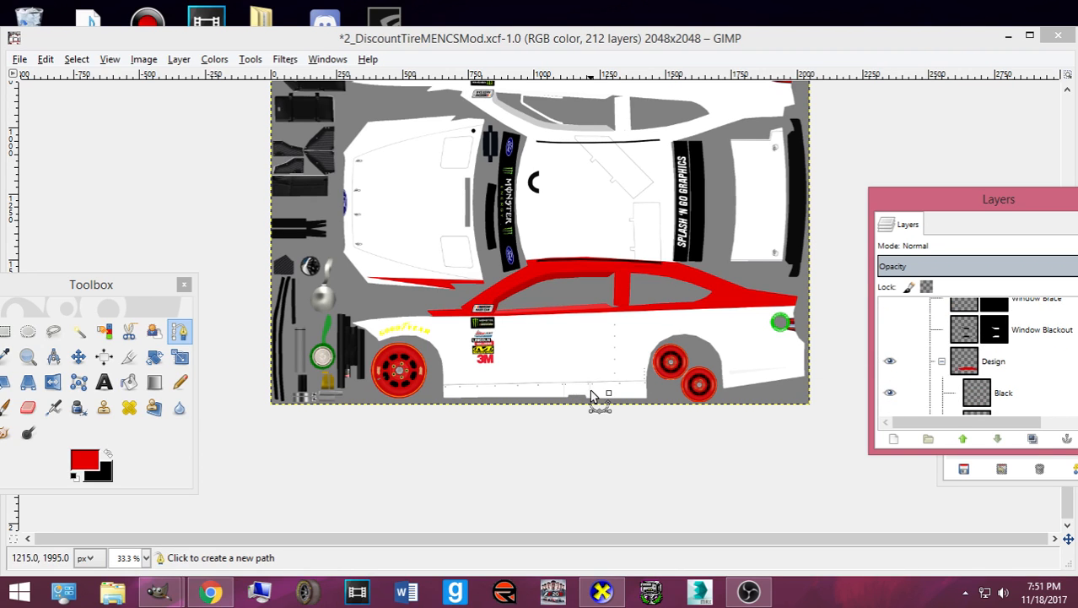
- Export the template to card.bmp and glance at the Ford Fusion reference photo
key("ctrl+e")
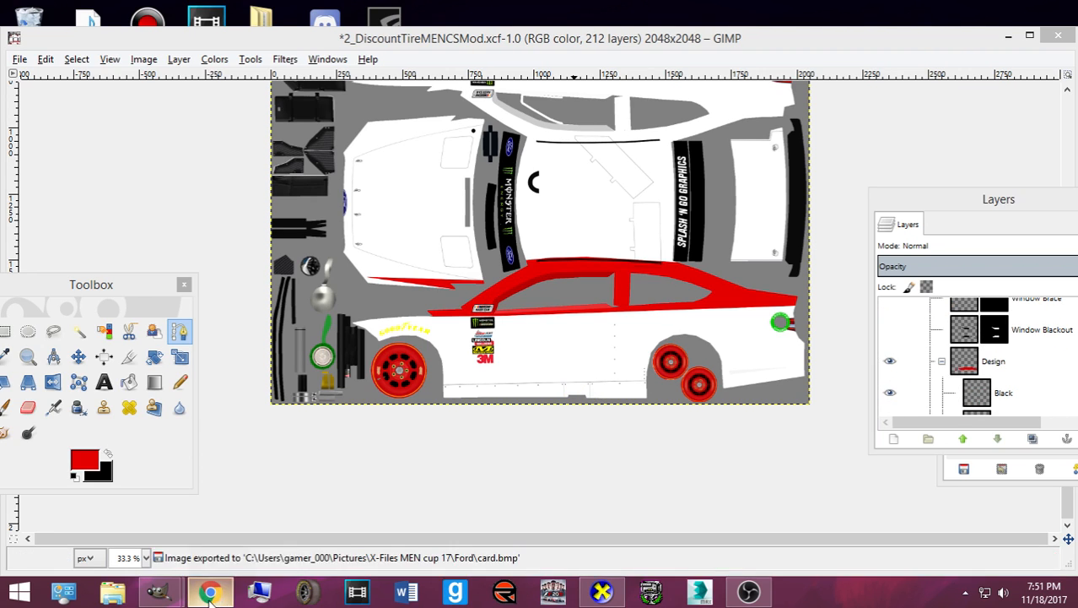
left_click(209, 591)
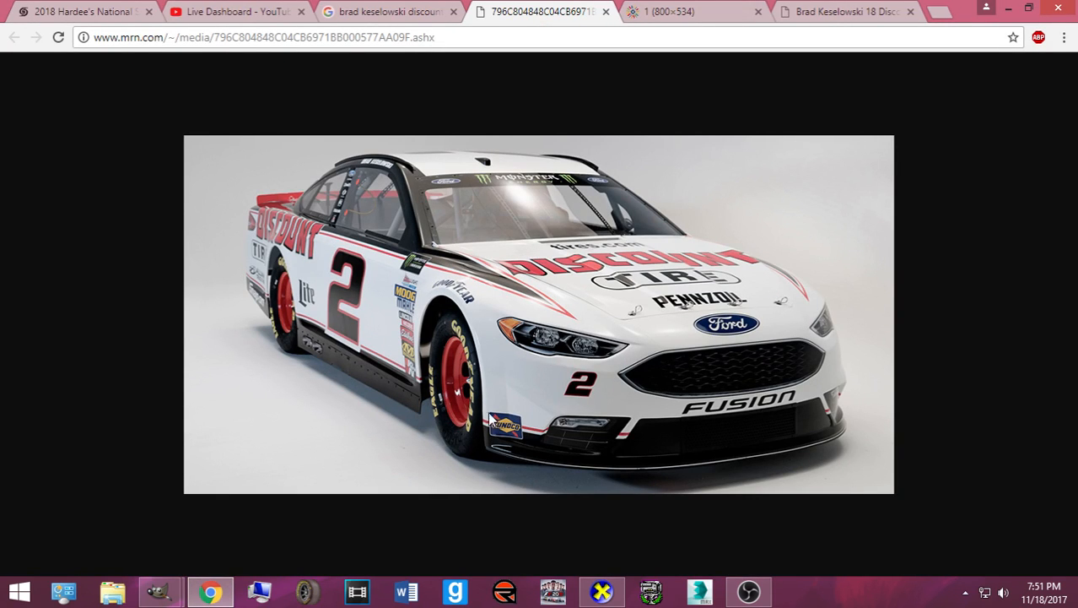
left_click(211, 591)
- Make the Red layer active and compare again with the reference photo
left_click_drag(923, 215, 814, 199)
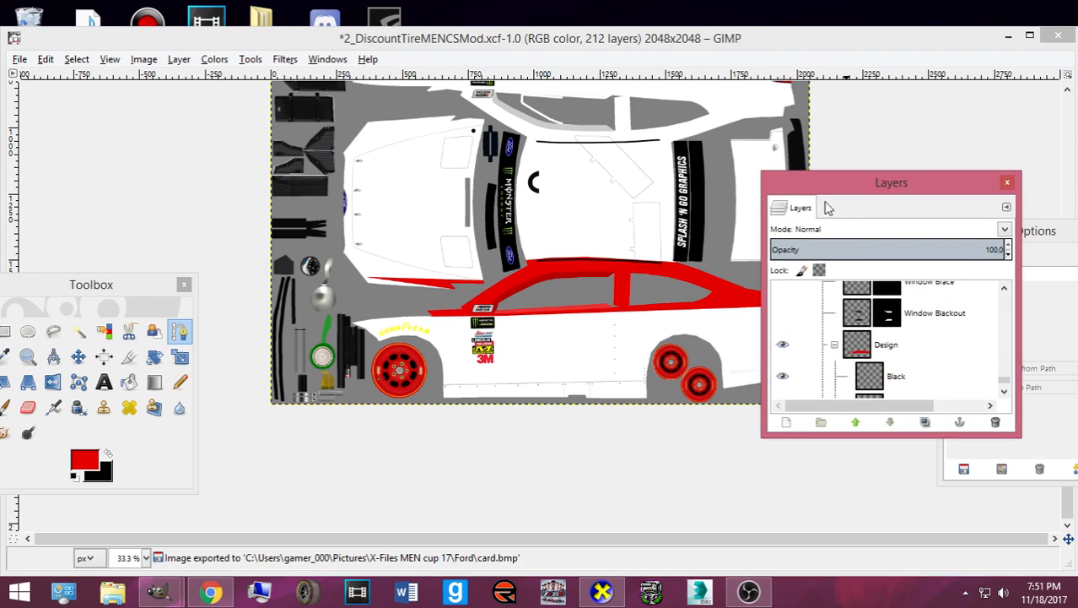
left_click(907, 361)
right_click(907, 361)
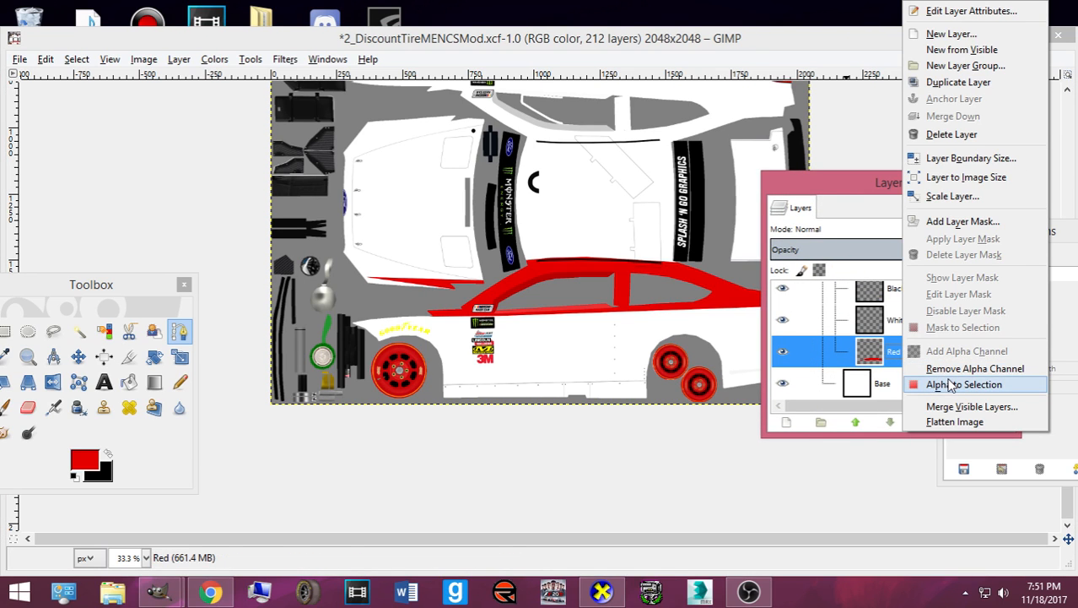
left_click(211, 593)
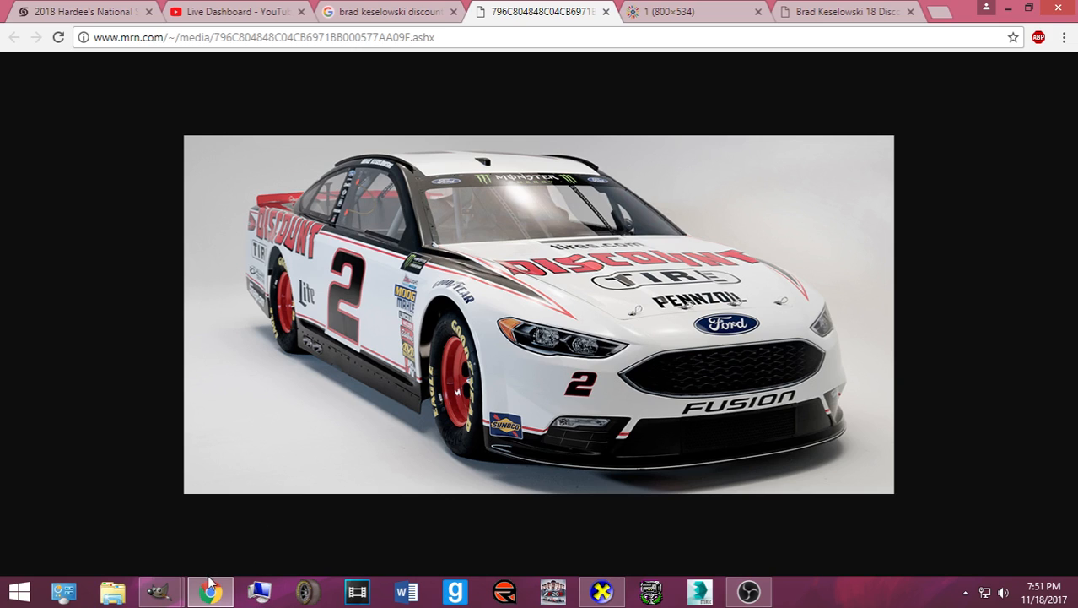
mouse_move(209, 592)
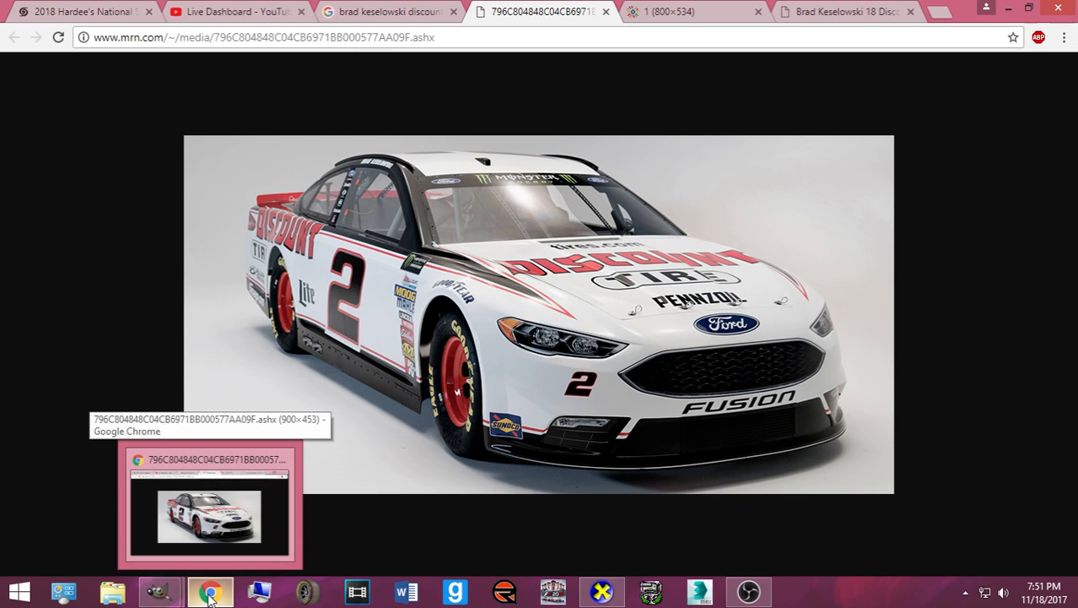
left_click(209, 593)
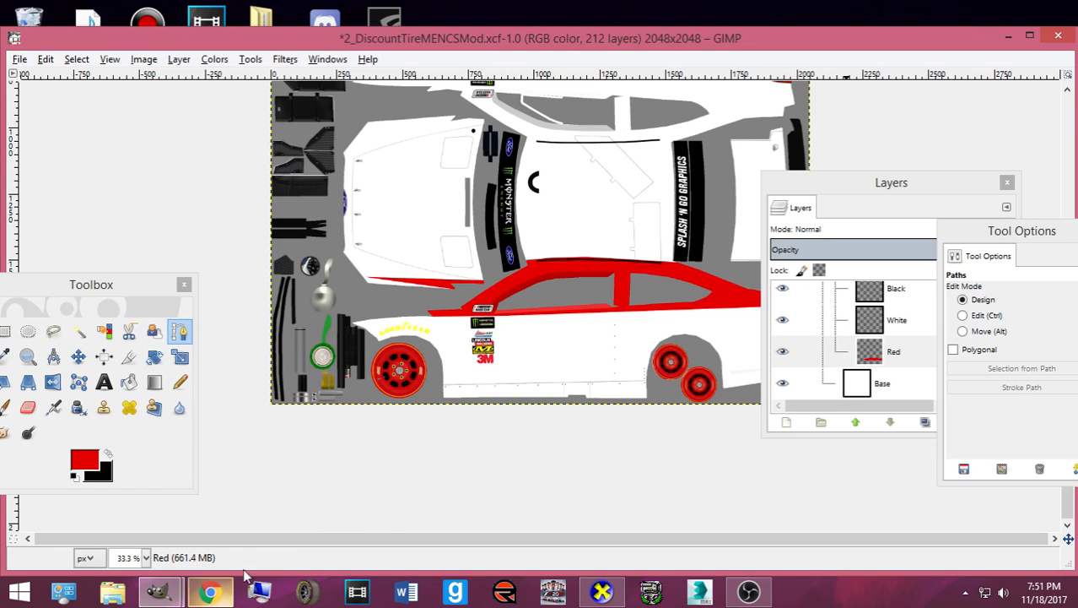
- Load the red stripe's outline as a selection and switch to the White layer
right_click(892, 359)
left_click(954, 384)
left_click(894, 320)
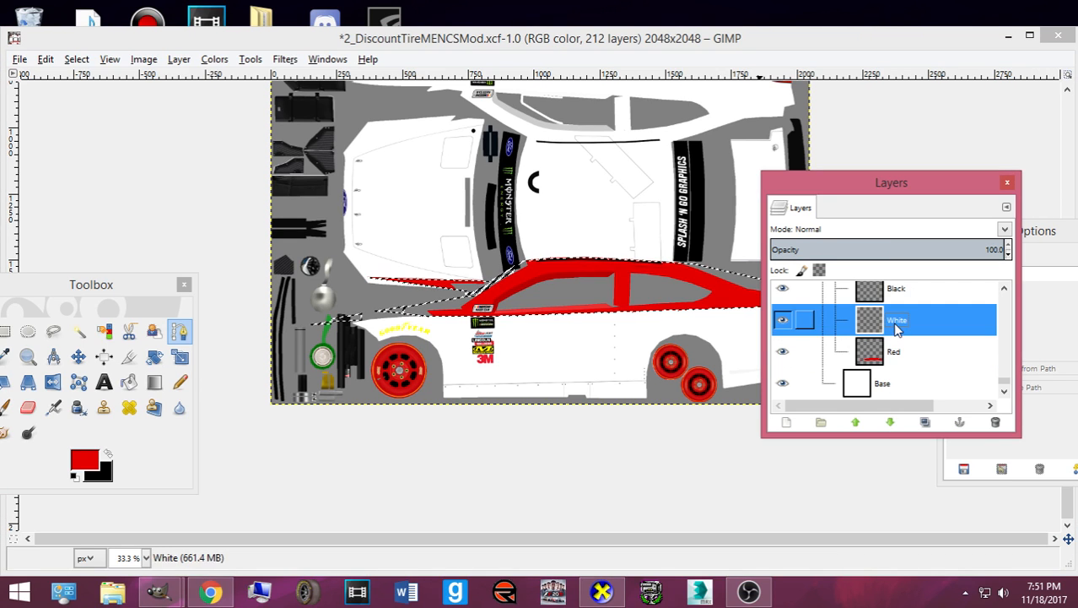
- Set the foreground colour to white and shrink the selection by 8 px
left_click(76, 59)
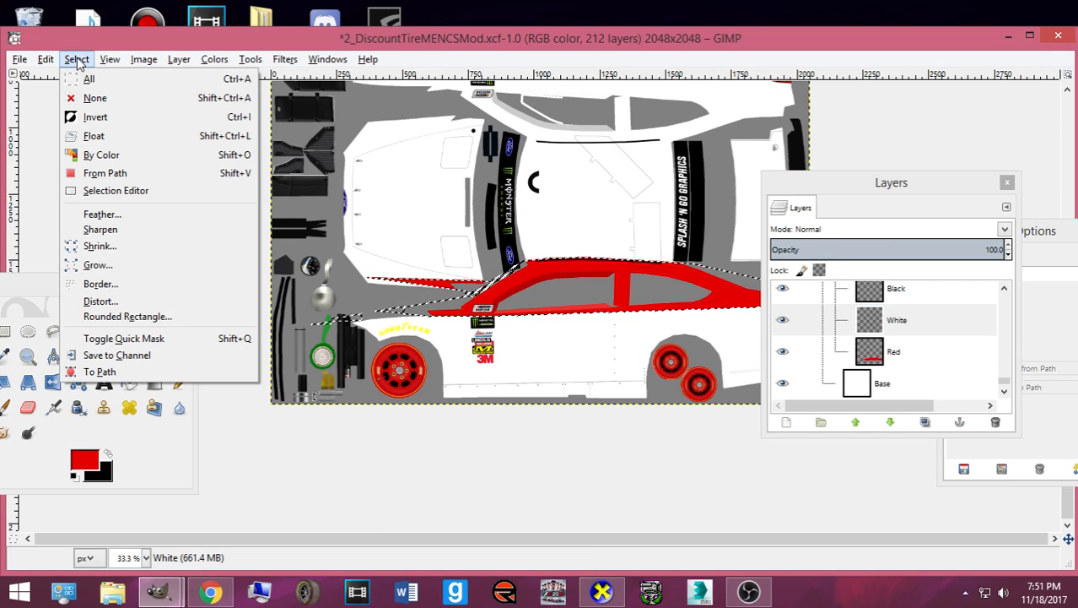
left_click(100, 246)
left_click(80, 460)
left_click(490, 325)
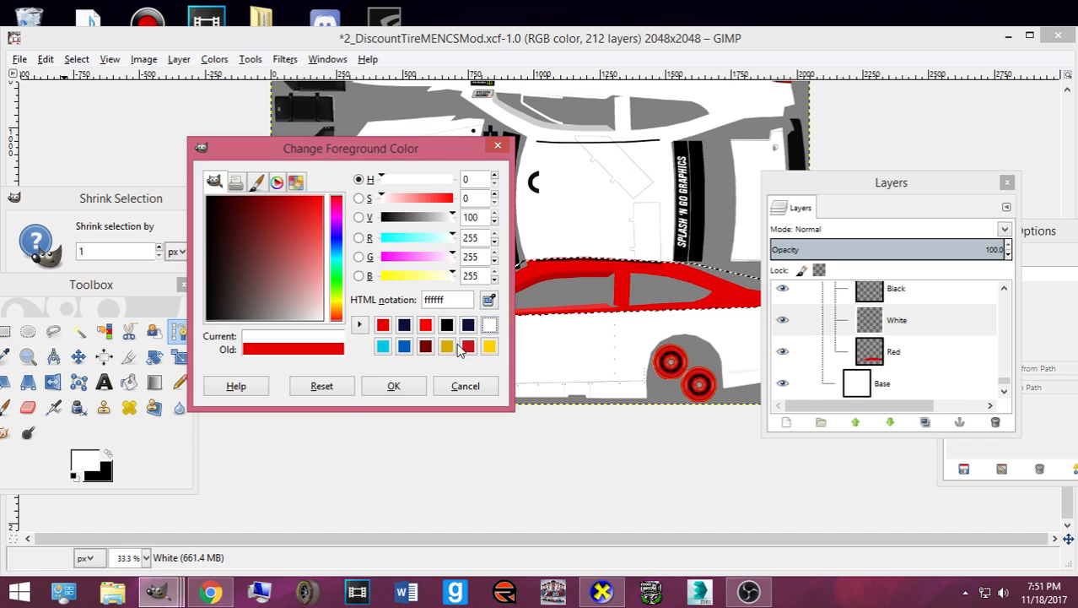
left_click(393, 386)
double_click(143, 251)
type("8")
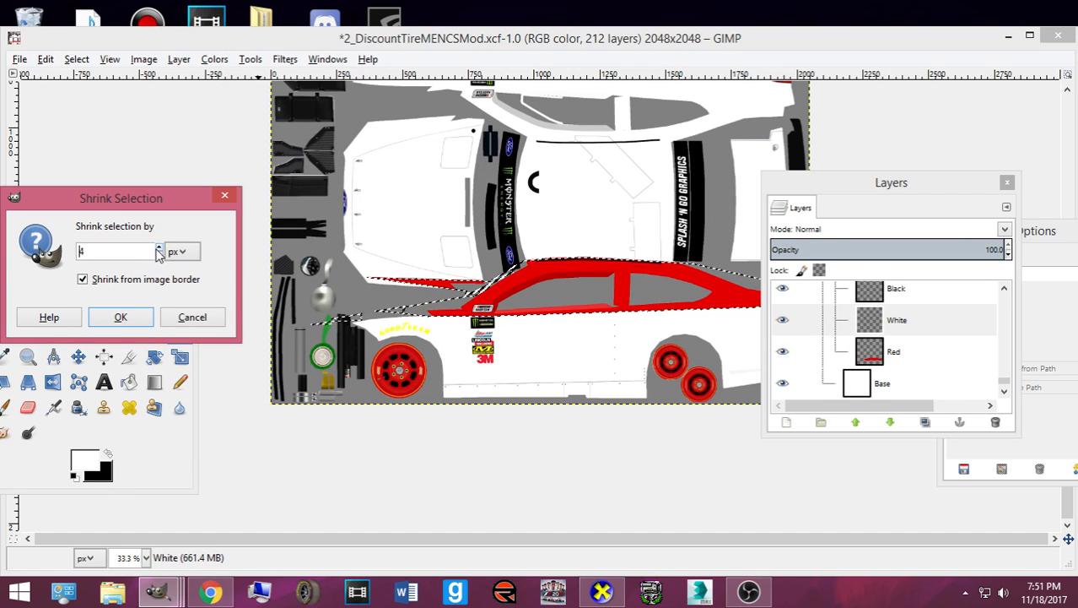
left_click(123, 316)
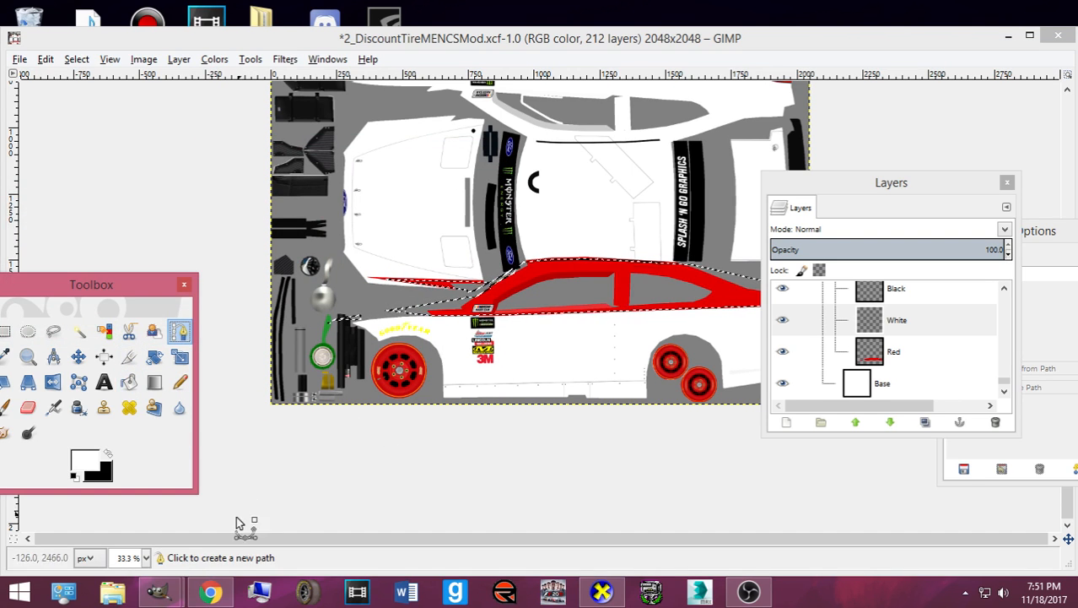
- Bucket-fill the shrunk stripe selection white and compare with the reference photo
left_click(226, 594)
left_click(226, 594)
scroll(452, 378, "up", 4)
scroll(381, 361, "up", 3)
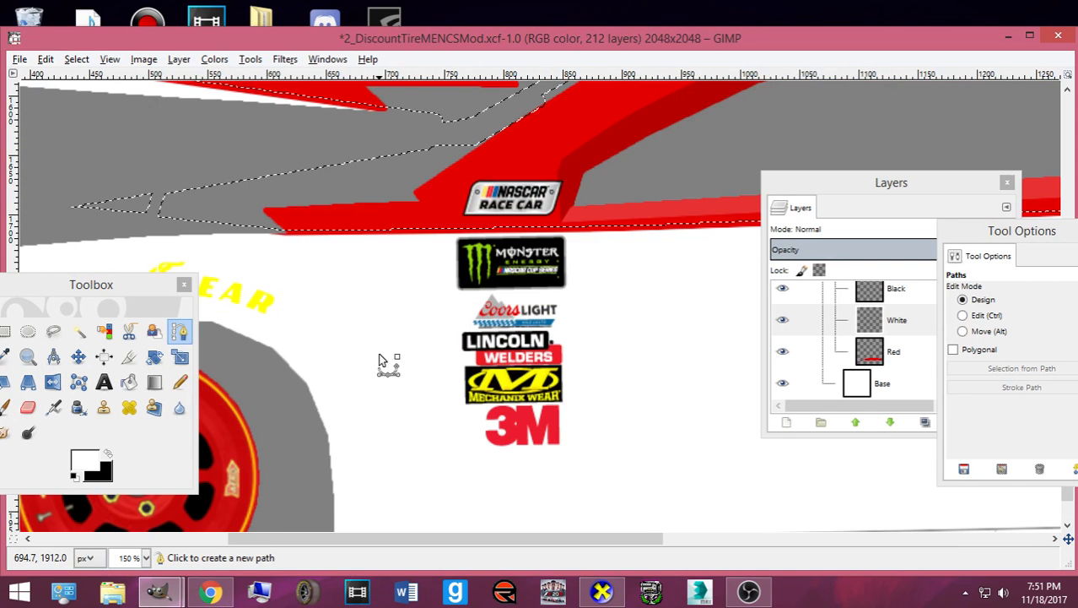
left_click(128, 382)
left_click(394, 210)
scroll(395, 211, "up", 3)
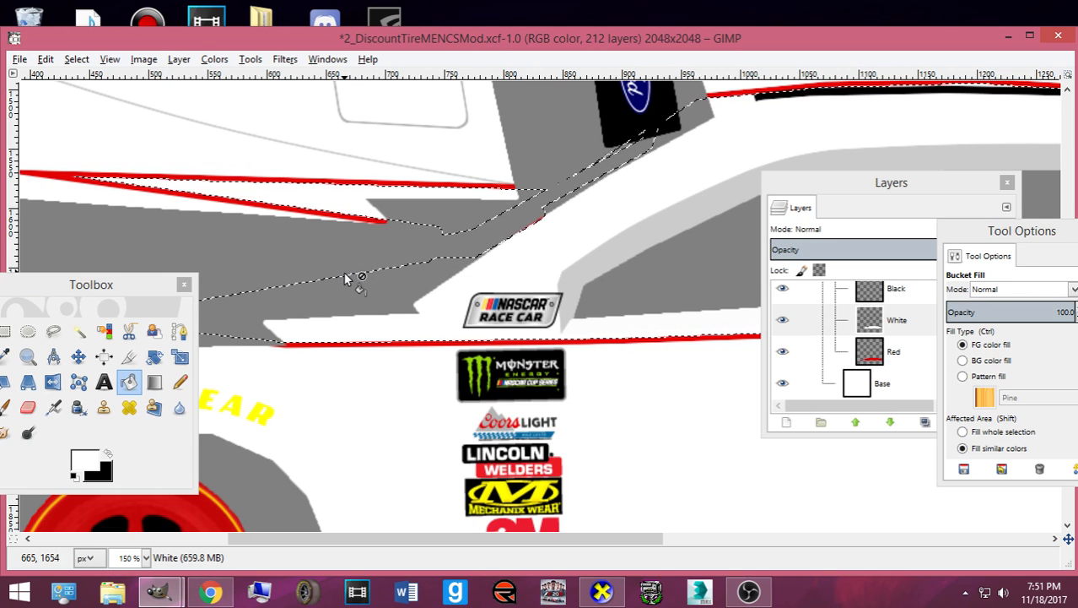
left_click(209, 593)
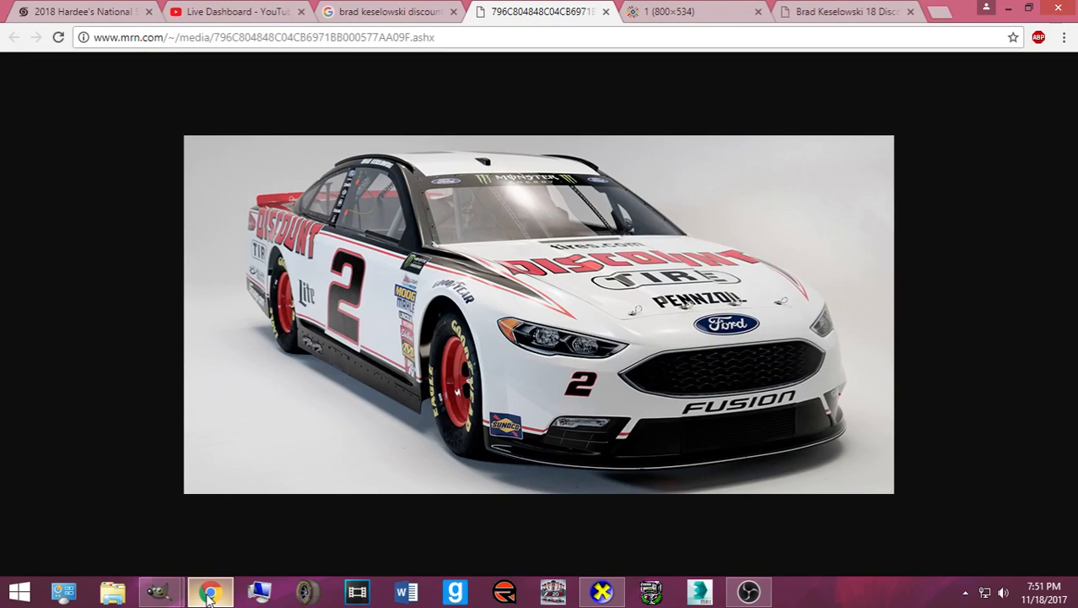
left_click(209, 594)
left_click(209, 593)
left_click(209, 593)
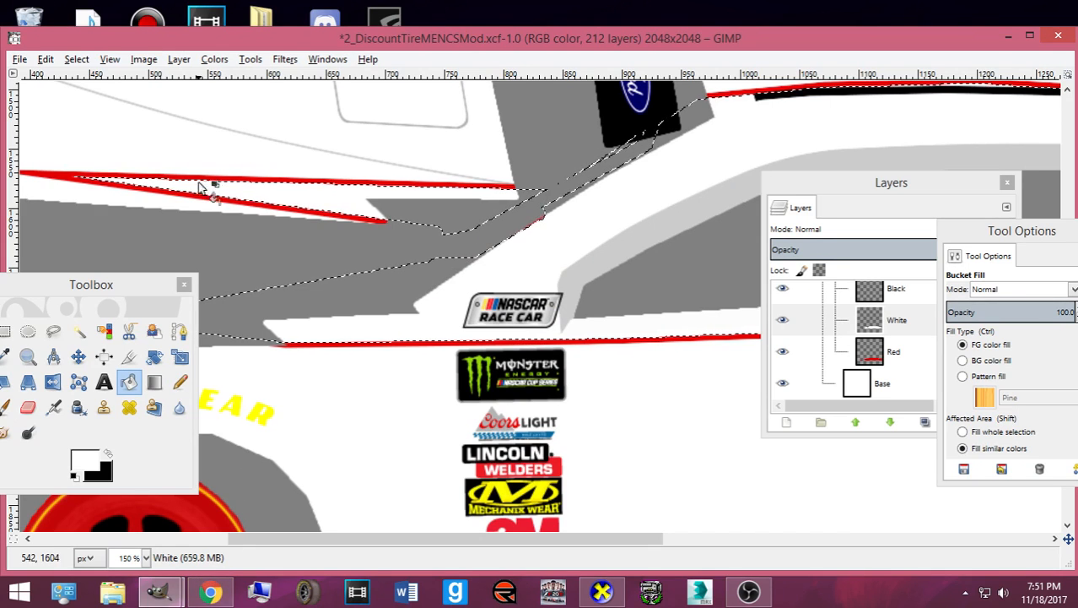
- Shrink the selection by 5 px, fill it white, check the photo, then undo the fill
left_click(77, 59)
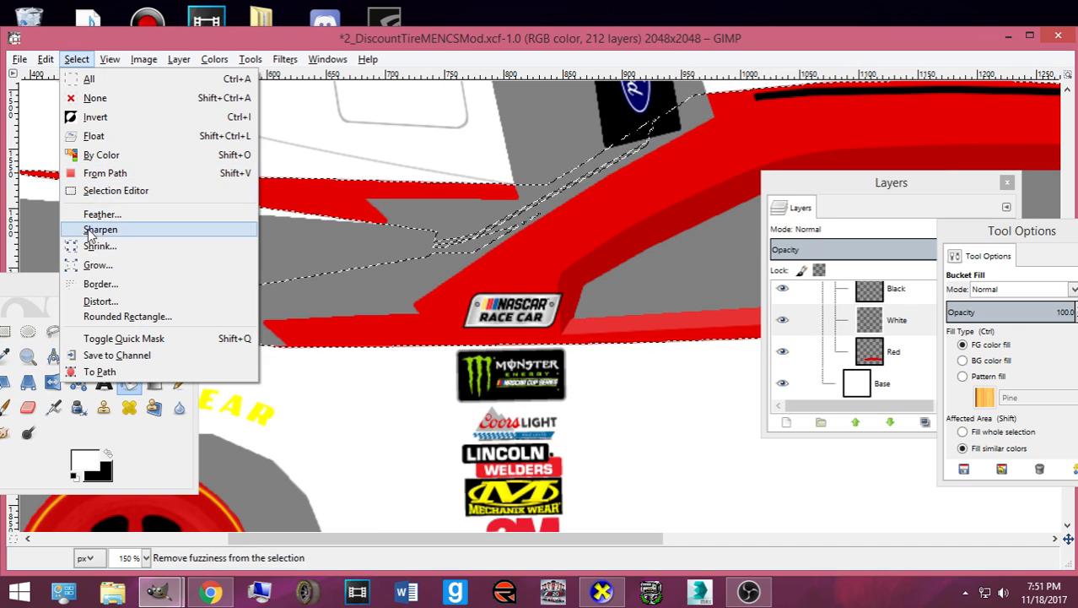
left_click(90, 247)
type("5")
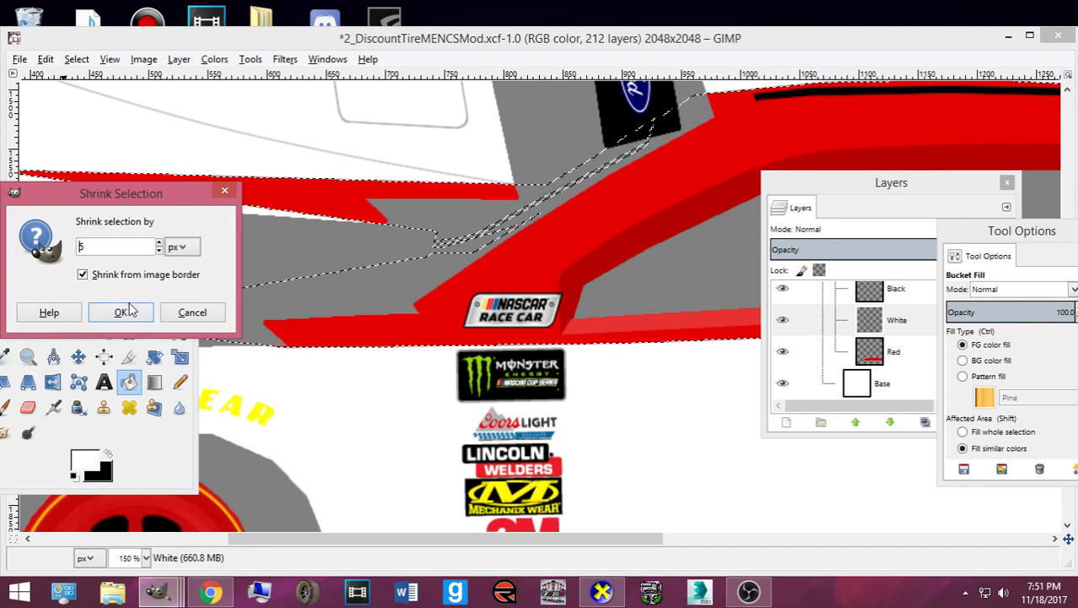
left_click(133, 311)
left_click(512, 291)
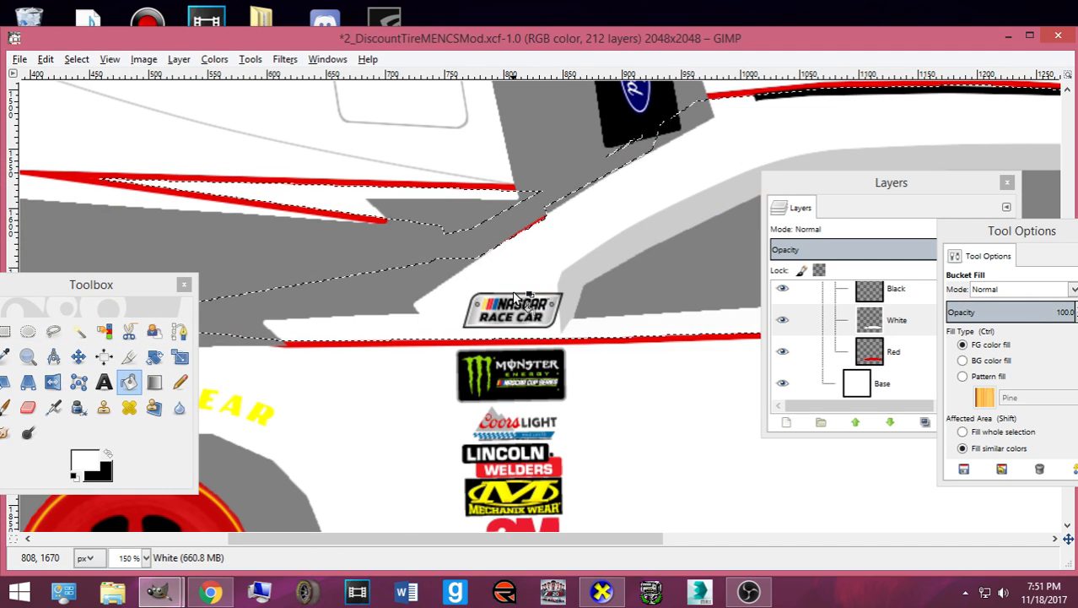
left_click(209, 593)
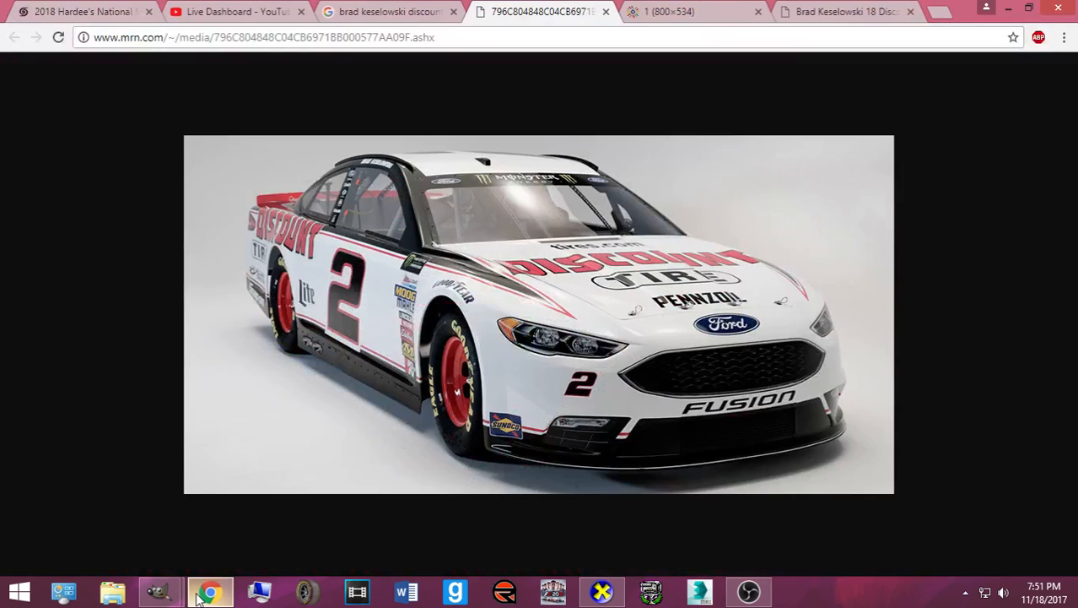
left_click(207, 594)
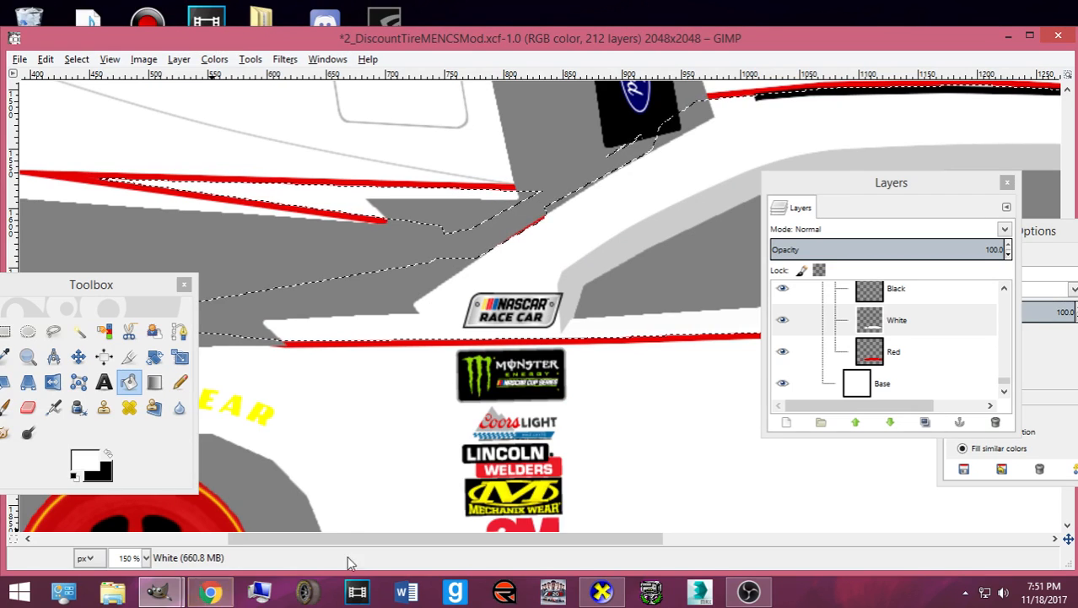
left_click(210, 593)
left_click(215, 595)
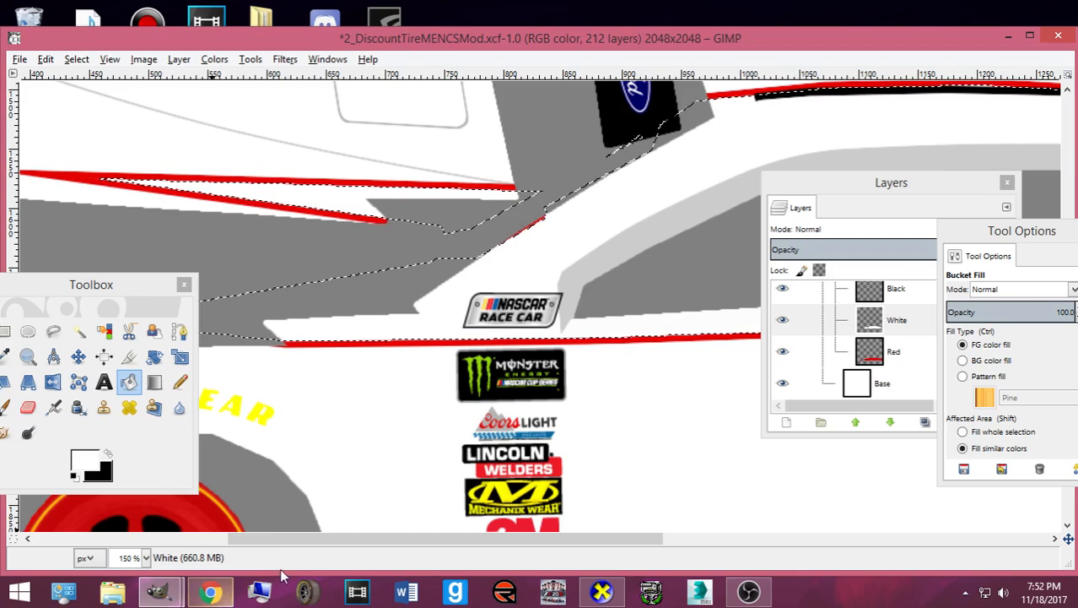
scroll(242, 523, "left", 3)
key("ctrl+z")
key("ctrl+z")
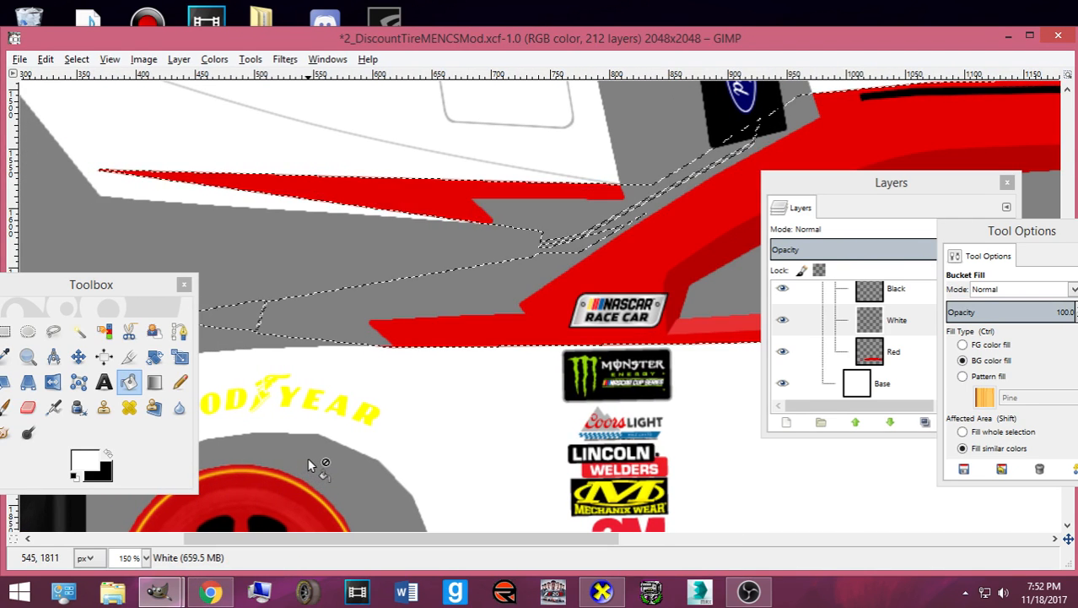
- Shrink the selection by 5 px again and fill the red inside it white
left_click(76, 59)
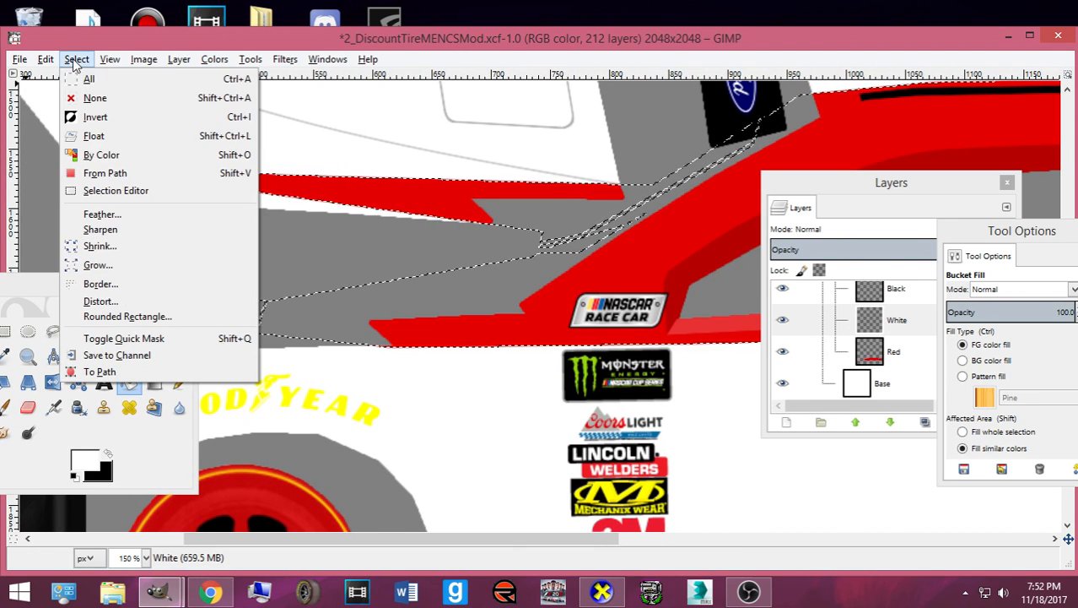
left_click(132, 248)
left_click(139, 317)
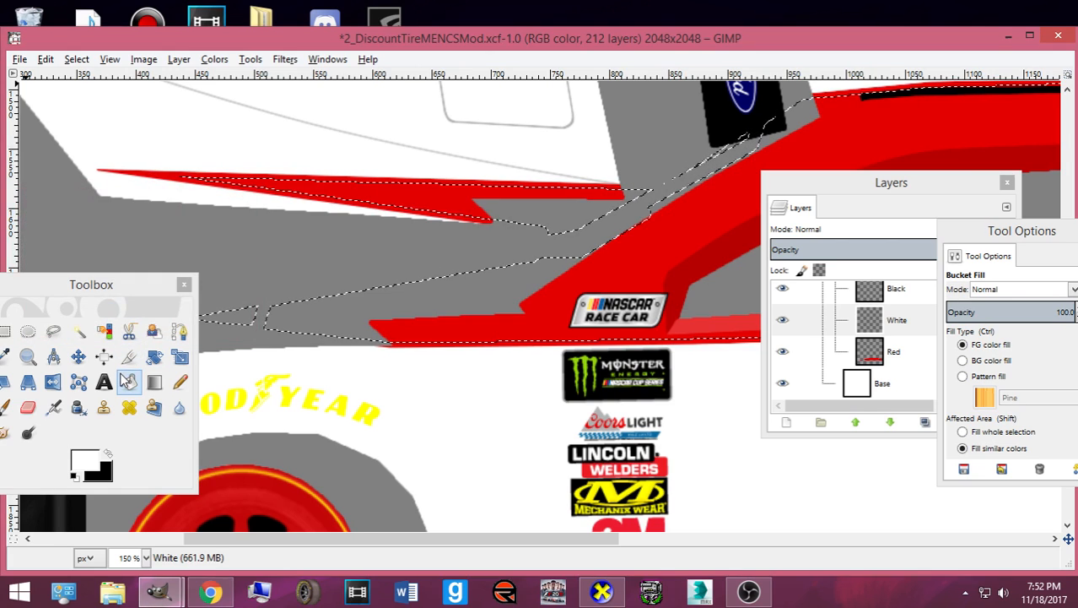
left_click(330, 189)
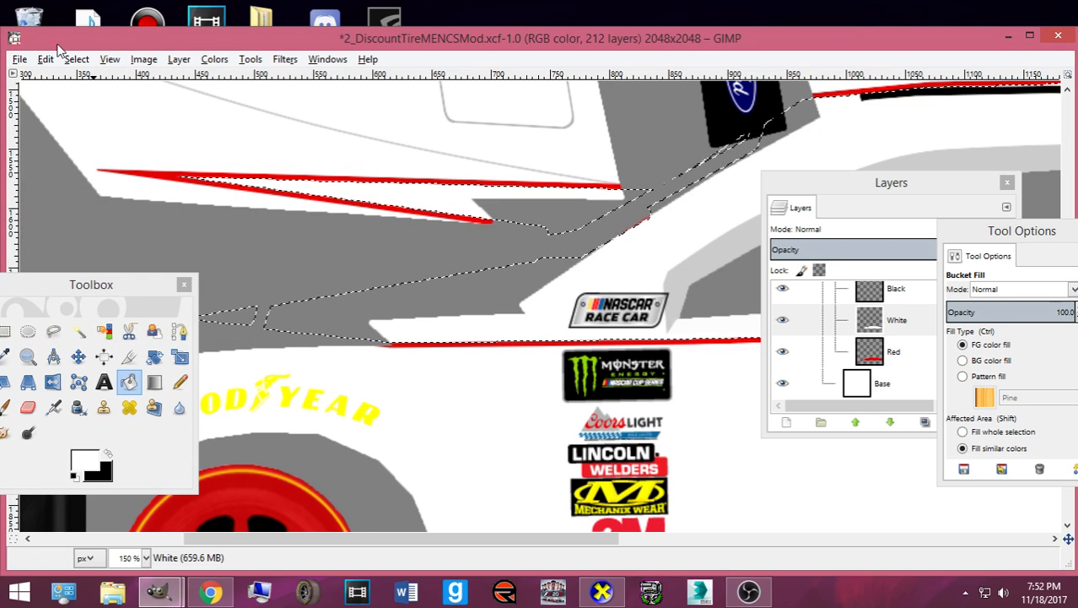
- On the Black layer, shrink the selection further and set black as the paint colour
left_click(870, 300)
left_click(76, 59)
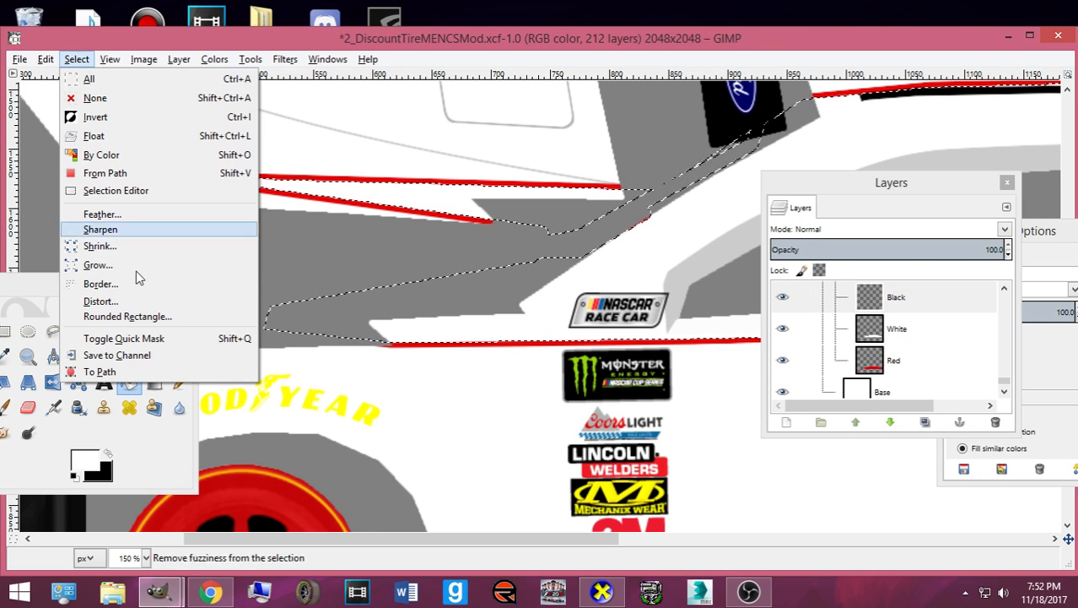
left_click(101, 246)
left_click(120, 314)
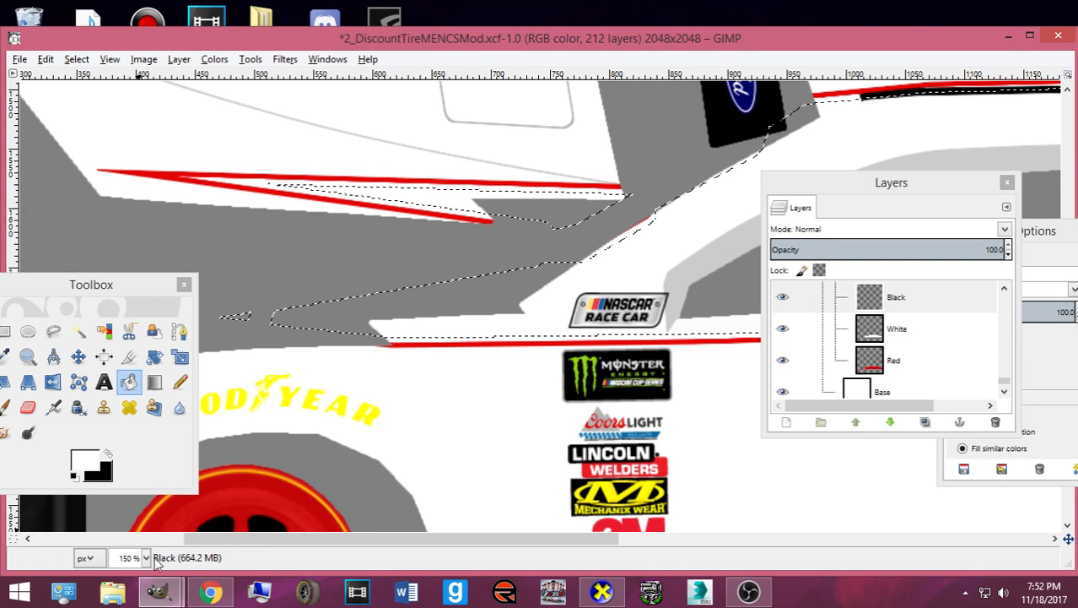
left_click(202, 592)
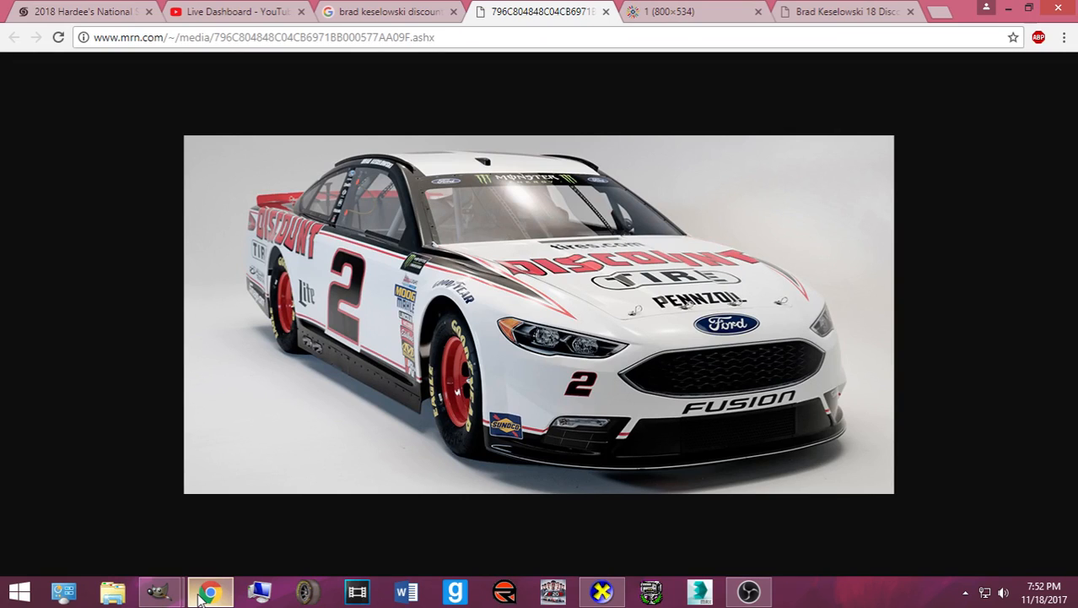
left_click(200, 595)
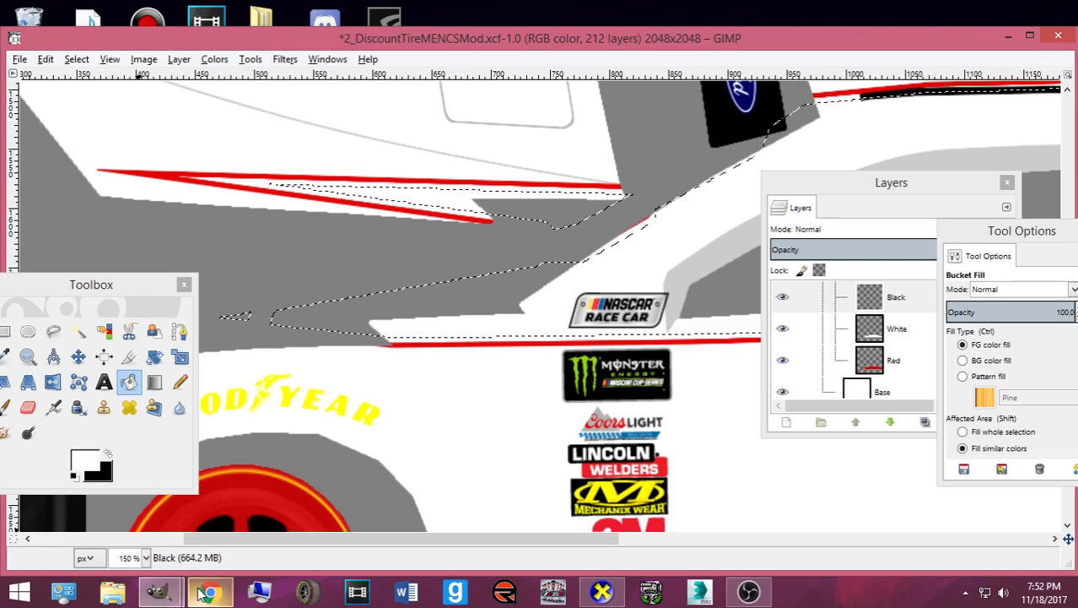
left_click(108, 454)
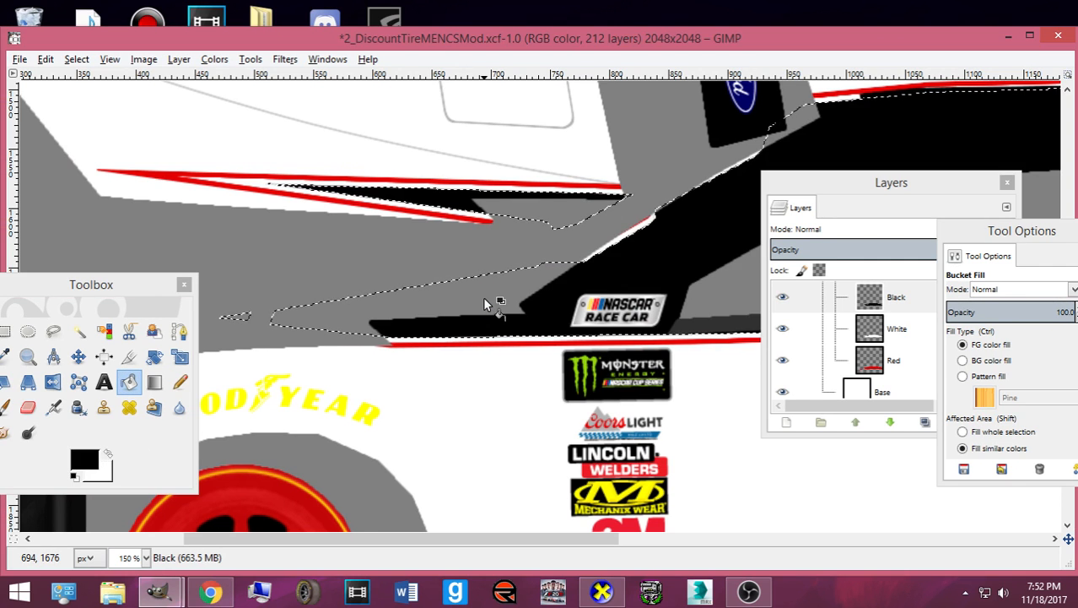
- Clear the selection, rectangle-select the roof-edge strip and paint it black with the Pencil
scroll(485, 304, "down", 4)
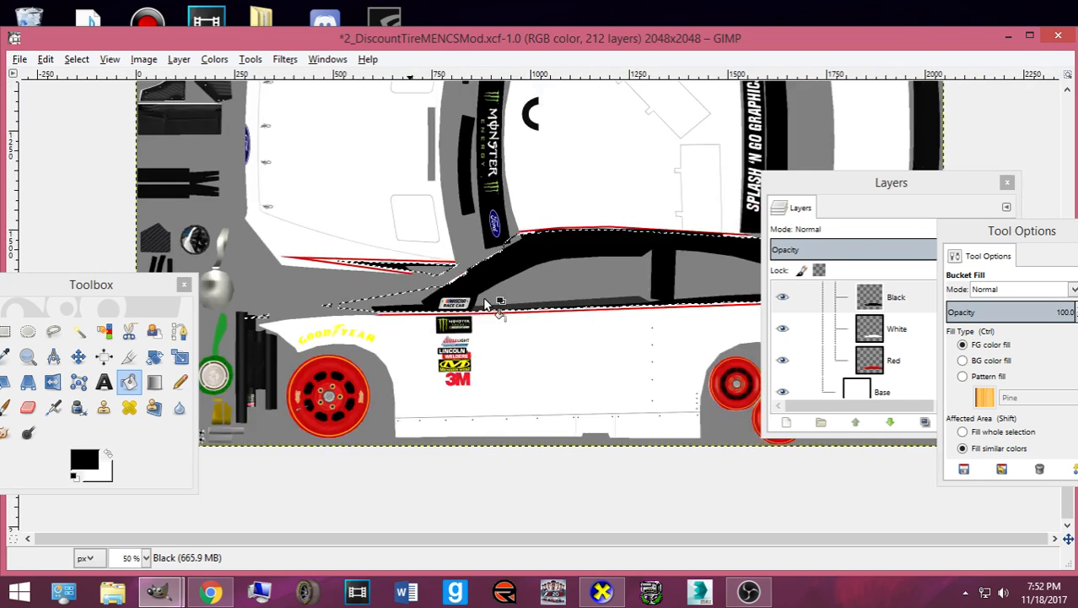
key("m")
left_click(76, 59)
left_click(91, 97)
key("r")
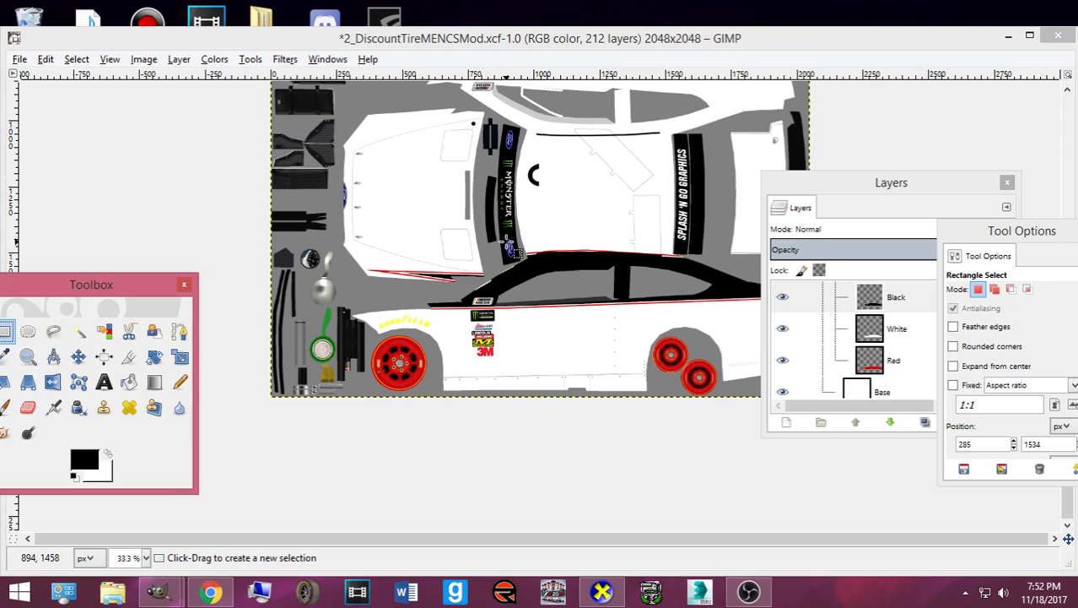
left_click_drag(512, 243, 708, 258)
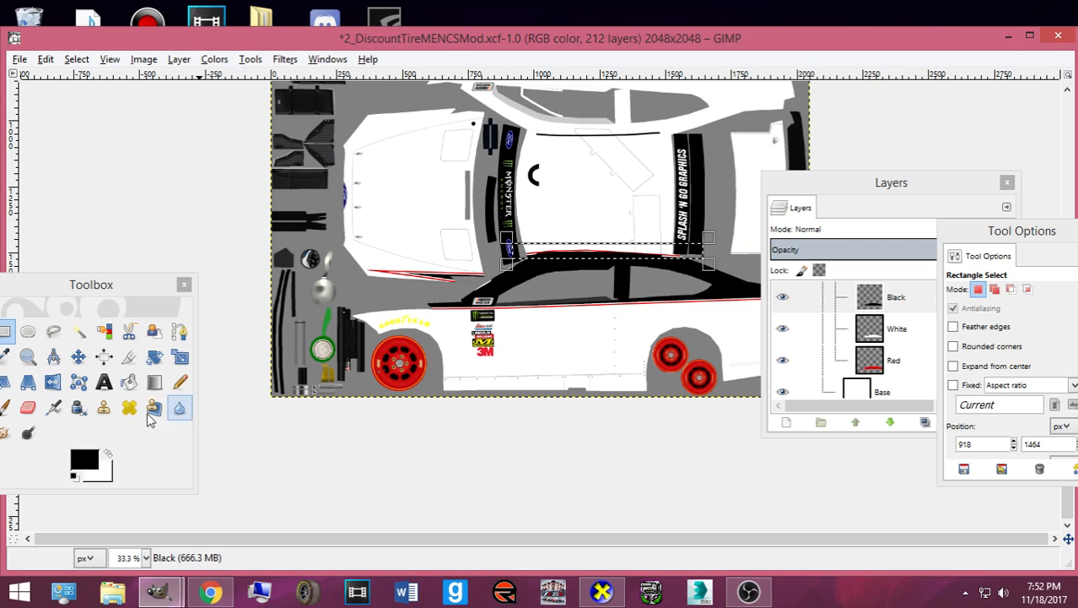
left_click(180, 382)
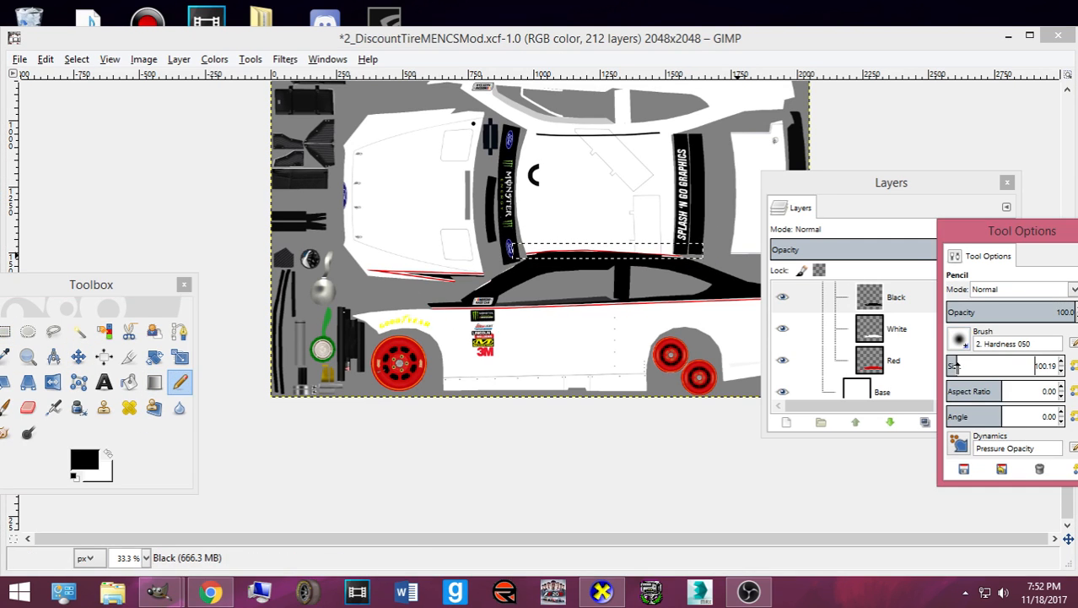
mouse_move(547, 264)
left_mouse_down()
mouse_move(515, 250)
mouse_move(711, 248)
left_mouse_up()
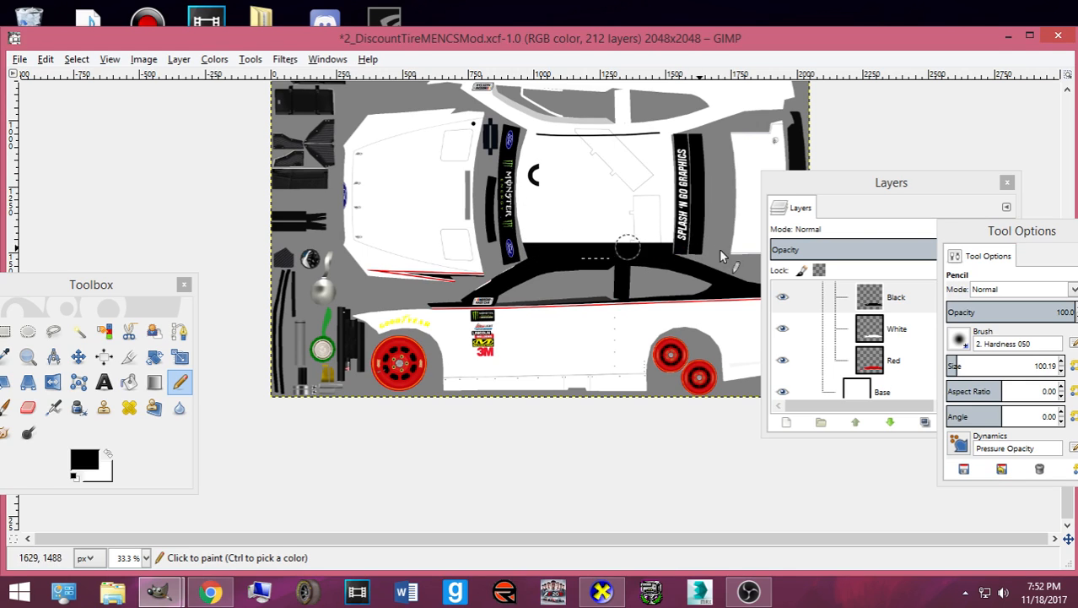
- Deselect, paint the light sliver along the black stripe black, and bring up CarView
left_click(77, 60)
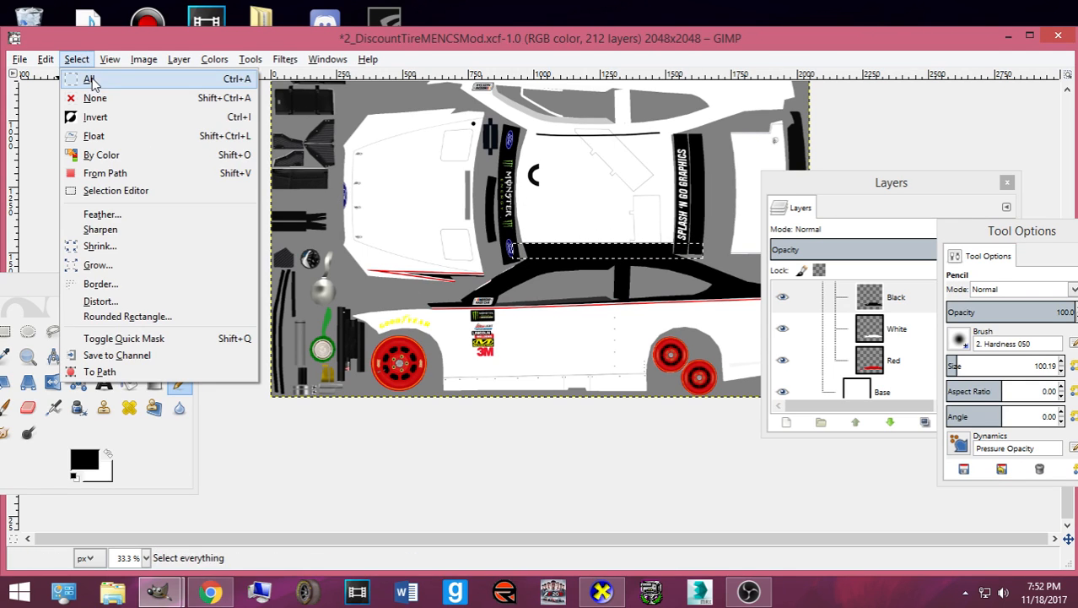
left_click(98, 99)
scroll(426, 308, "up", 4)
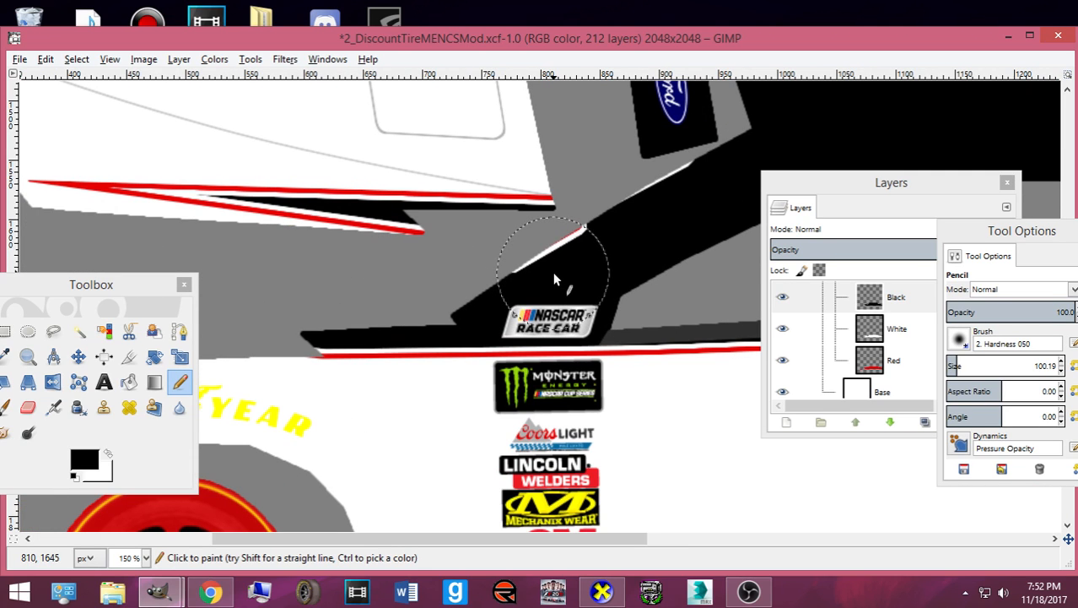
left_click(554, 272)
mouse_move(563, 268)
left_mouse_down()
mouse_move(611, 258)
mouse_move(730, 182)
mouse_move(643, 216)
left_mouse_up()
scroll(644, 224, "down", 4)
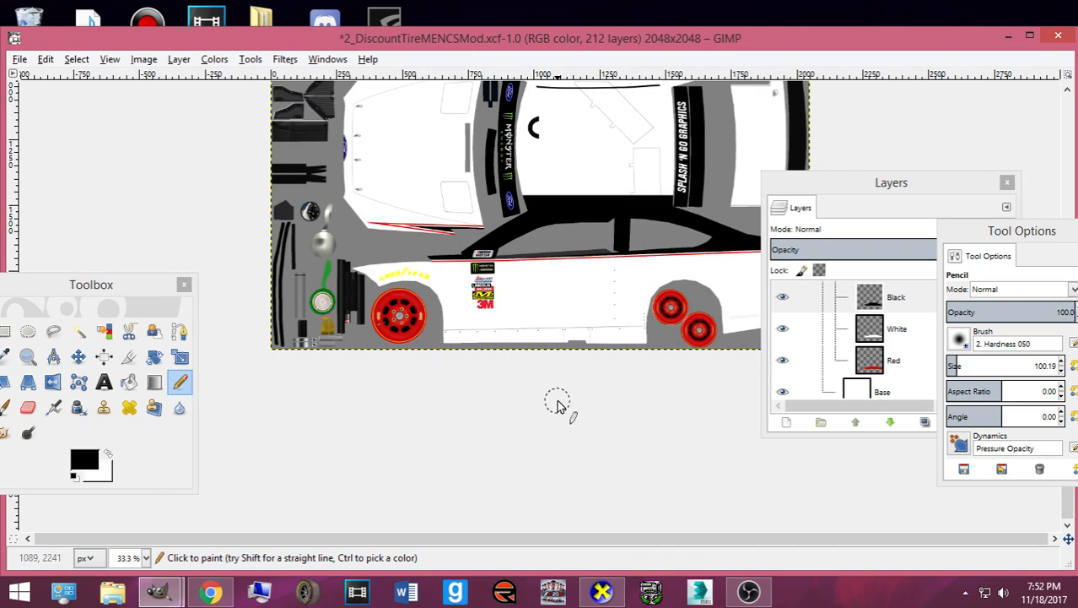
left_click(604, 592)
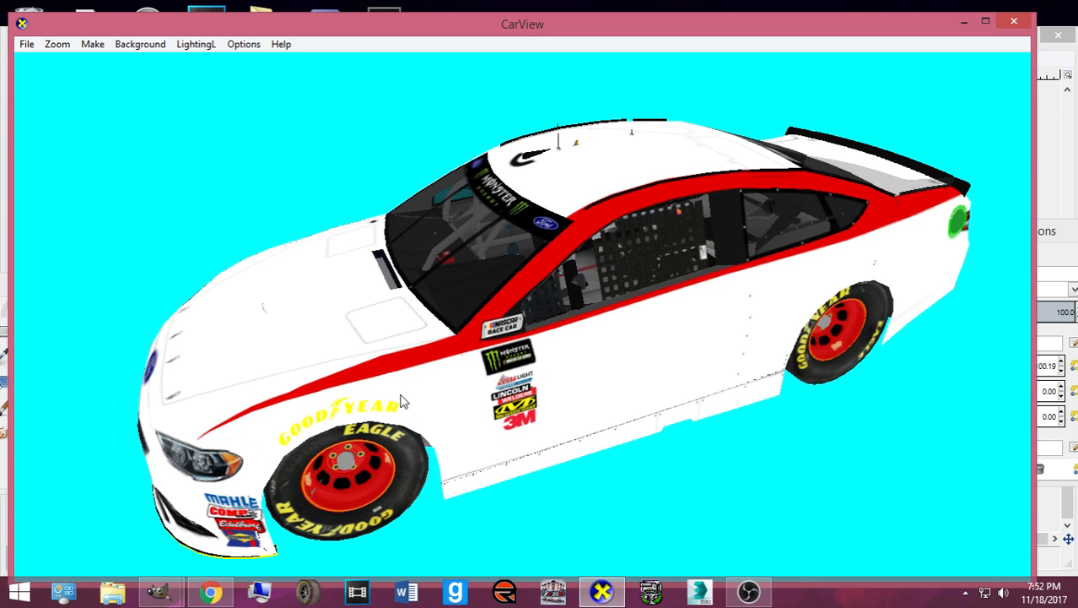
- Rotate and zoom the CarView car to inspect the black roof and band, then return to GIMP
left_click_drag(403, 398, 551, 403)
scroll(472, 402, "up", 4)
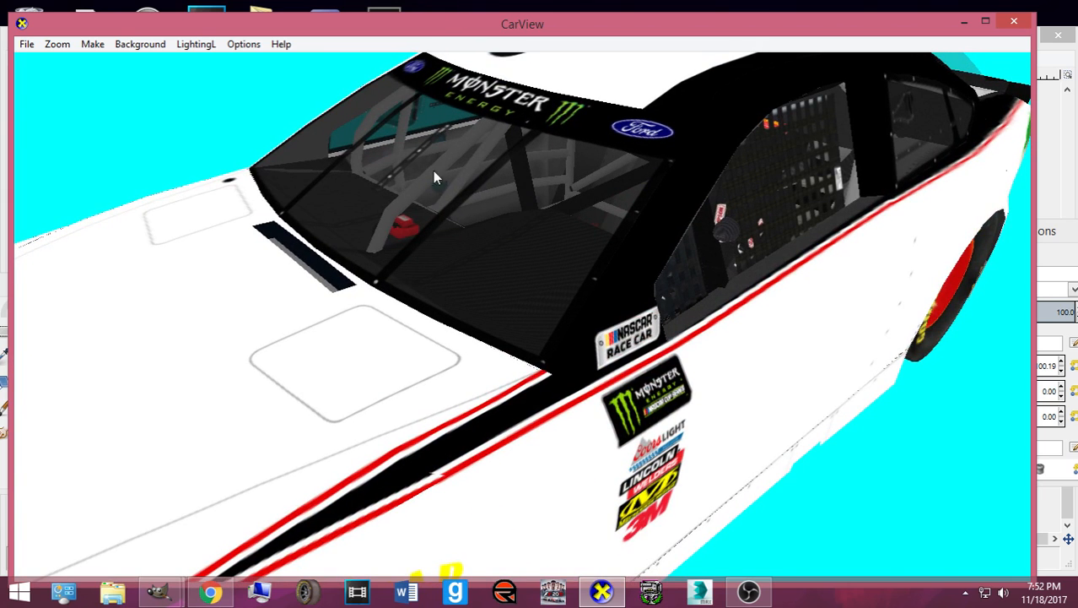
mouse_move(160, 591)
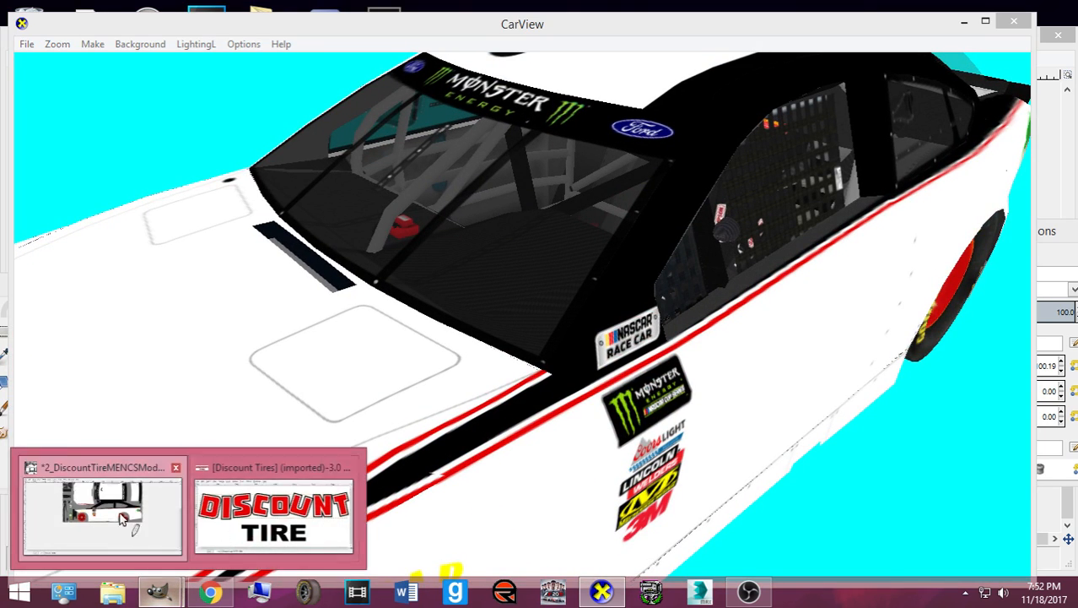
left_click(102, 506)
scroll(542, 320, "up", 3)
scroll(529, 313, "up", 3)
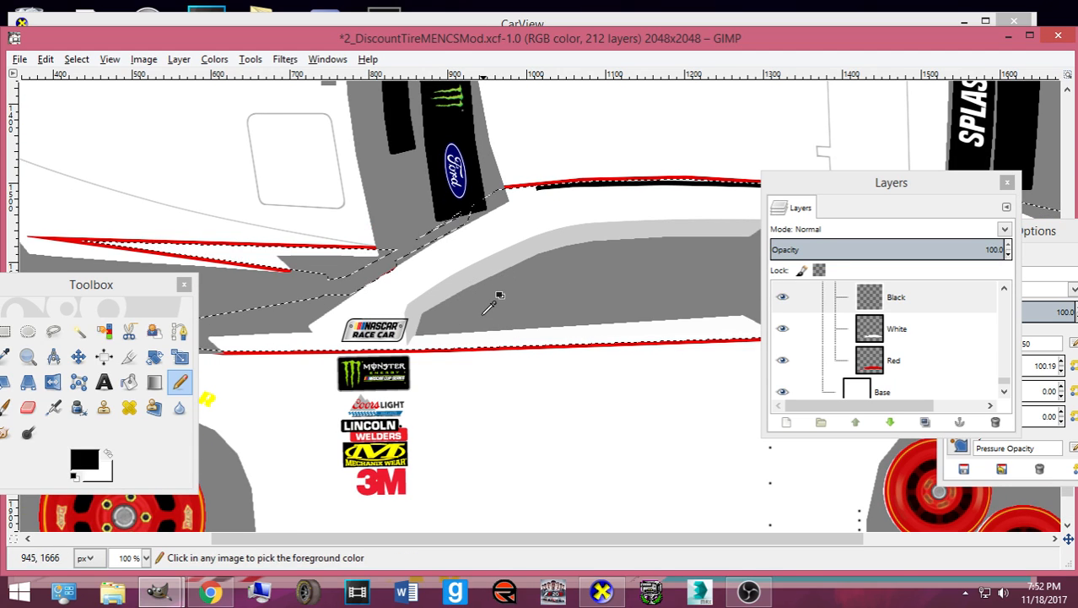
- Re-export card.bmp and check in CarView that only red pinstripes show on white
mouse_move(601, 594)
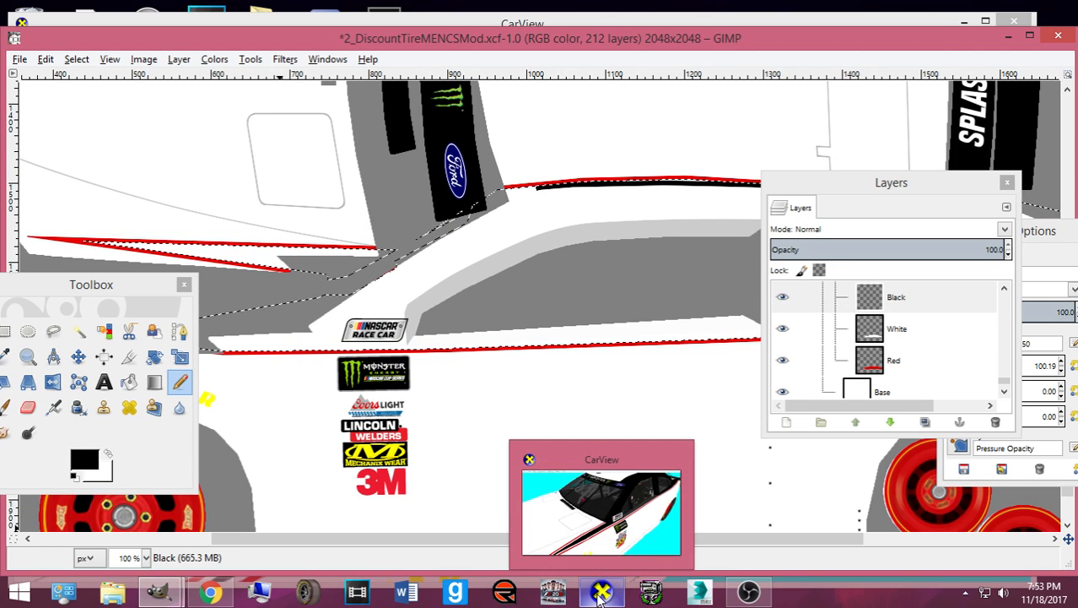
key("ctrl+e")
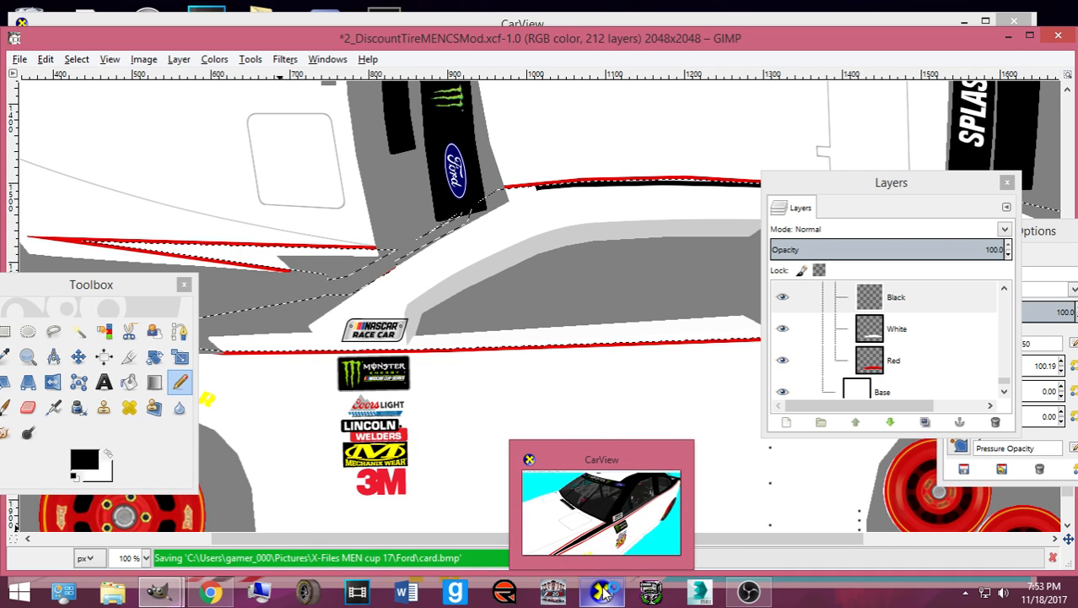
left_click(601, 593)
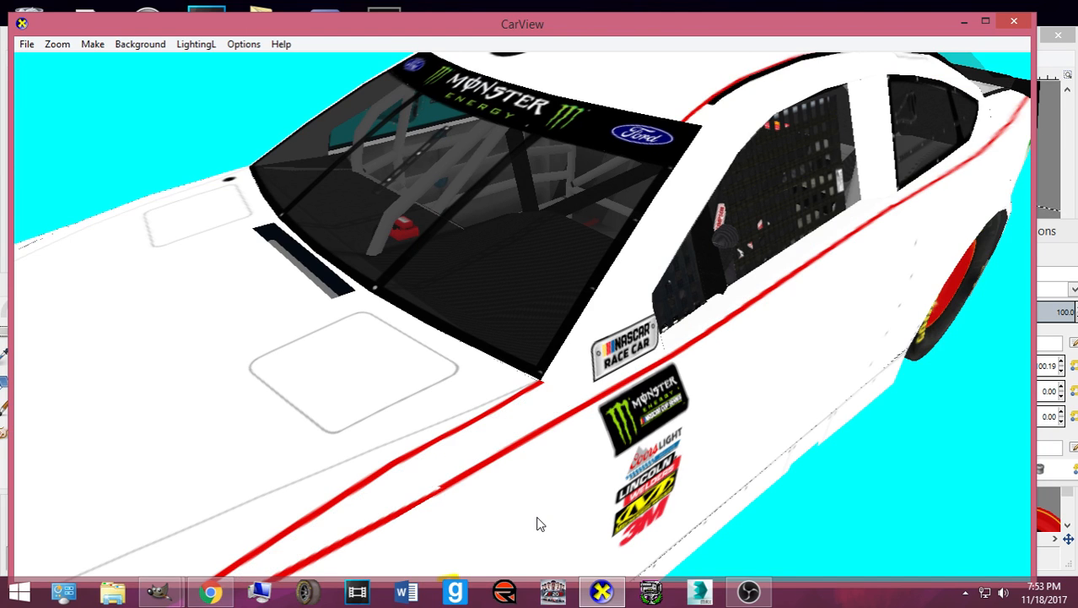
left_click(606, 591)
- Undo, switch to white on the White layer, and Pencil over the wide red band
left_click_drag(529, 537, 465, 537)
key("ctrl+z")
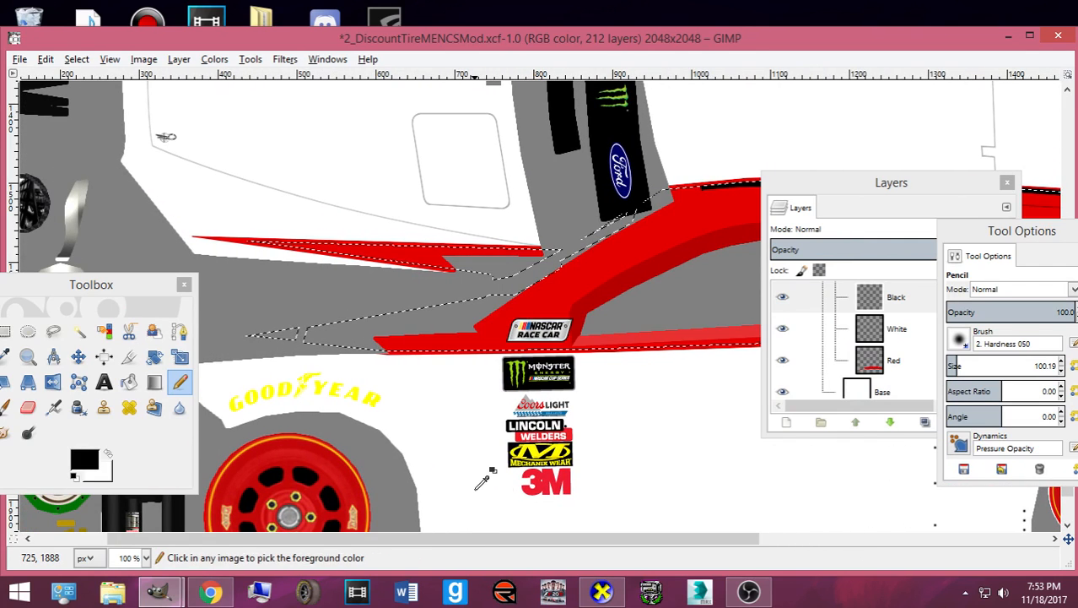
key("x")
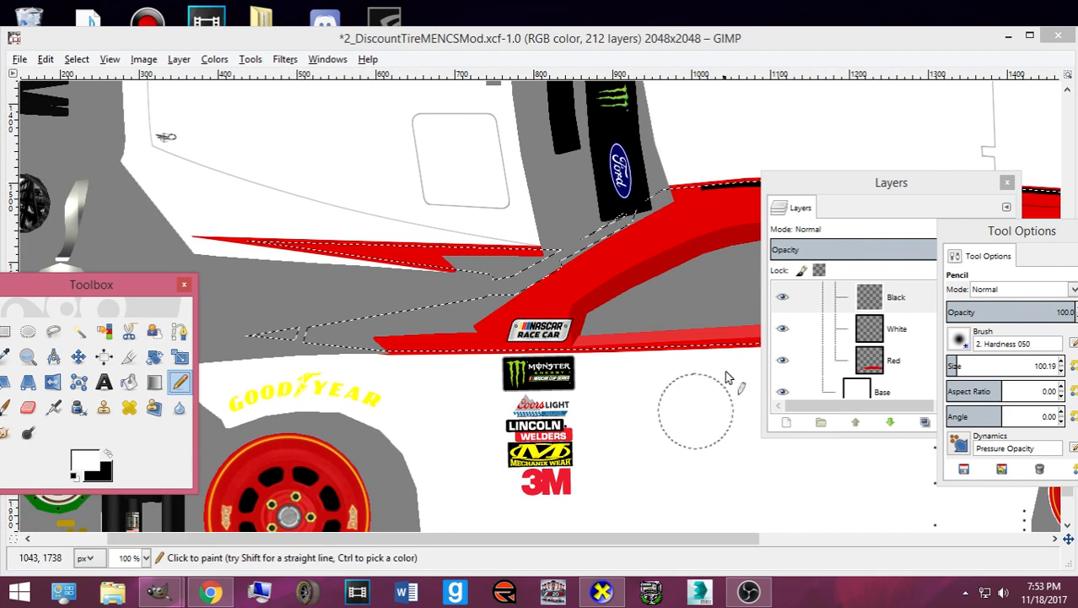
left_click(897, 328)
mouse_move(396, 359)
left_mouse_down()
mouse_move(385, 355)
mouse_move(494, 367)
mouse_move(489, 345)
mouse_move(552, 332)
mouse_move(568, 288)
left_mouse_up()
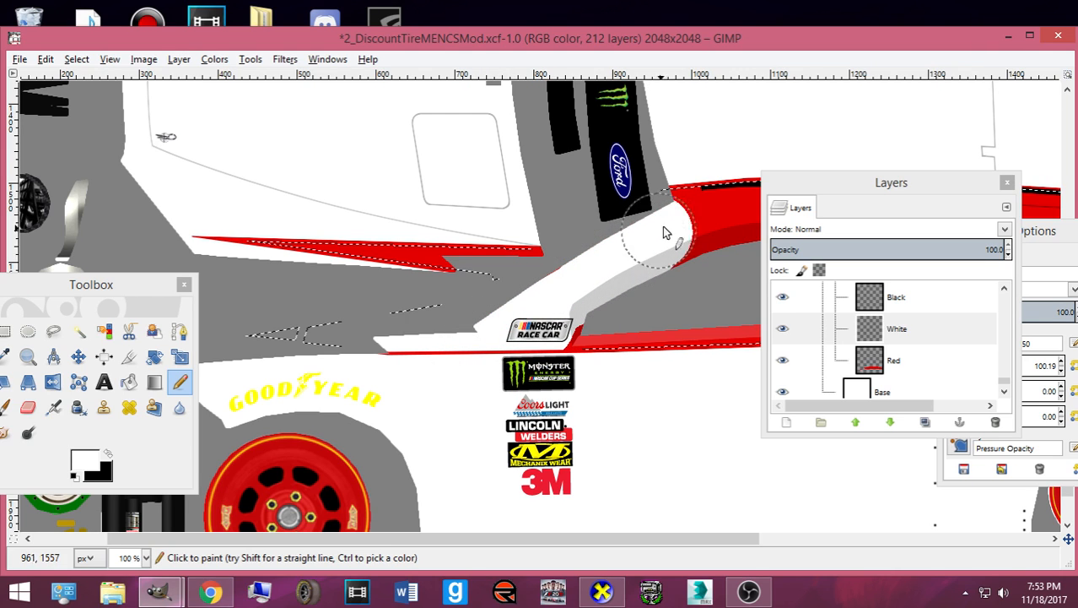
left_click_drag(659, 232, 716, 203)
left_click_drag(554, 540, 796, 511)
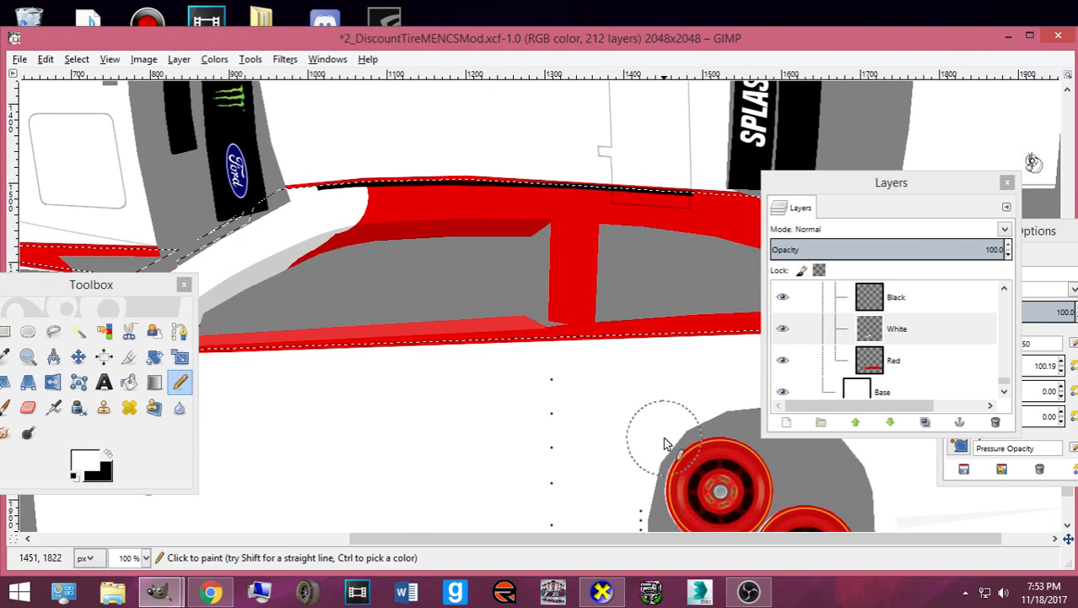
left_click_drag(891, 183, 843, 560)
key("minus")
mouse_move(802, 320)
left_mouse_down()
mouse_move(315, 333)
mouse_move(412, 271)
mouse_move(425, 248)
mouse_move(497, 249)
mouse_move(576, 281)
mouse_move(592, 300)
mouse_move(833, 281)
mouse_move(520, 265)
mouse_move(712, 257)
mouse_move(576, 232)
mouse_move(463, 232)
left_mouse_up()
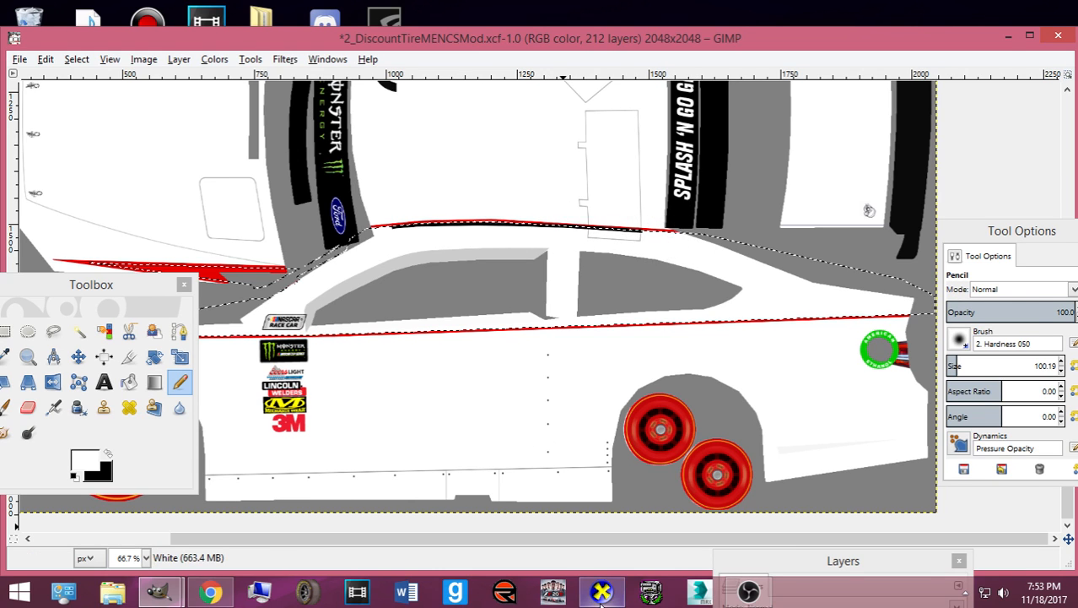
- Shrink the selection by 1 px and re-export card.bmp for the CarView preview
left_click(601, 591)
left_click(601, 593)
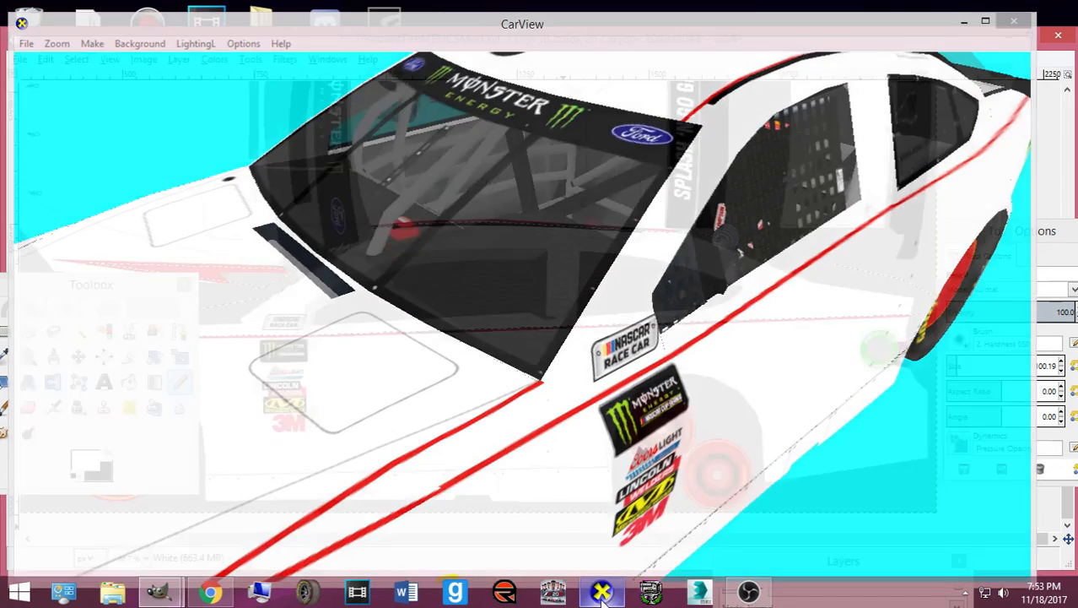
scroll(525, 536, "left", 3)
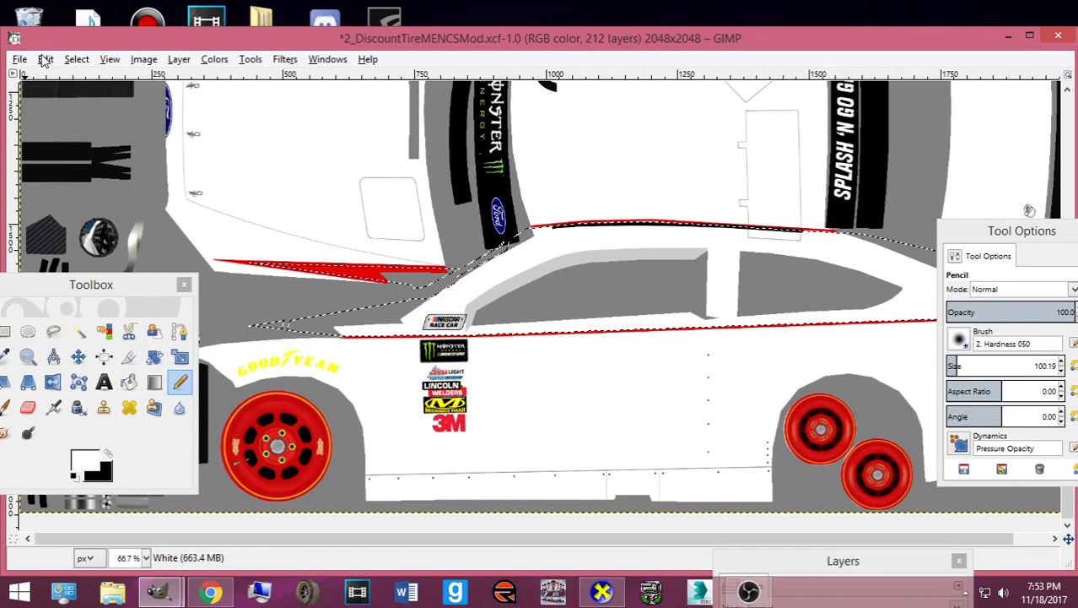
left_click(80, 59)
left_click(100, 245)
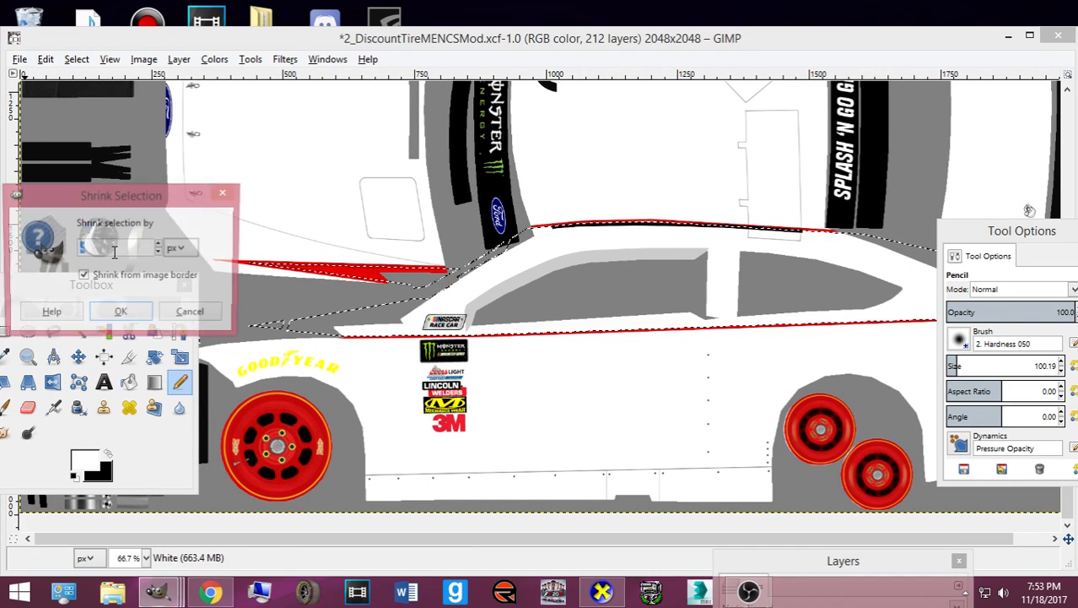
left_click(126, 313)
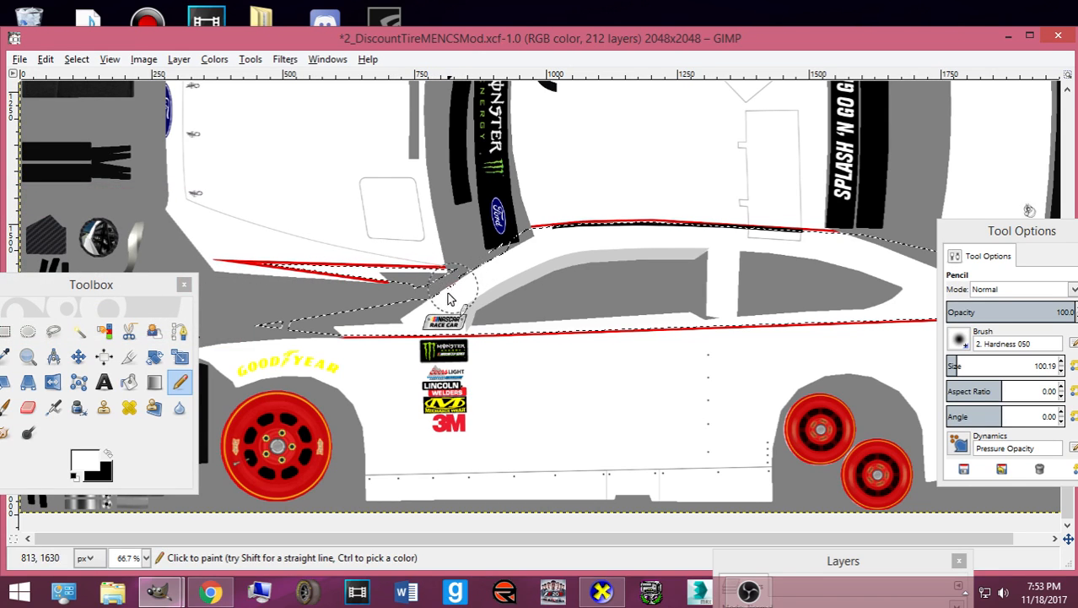
key("ctrl+e")
mouse_move(601, 593)
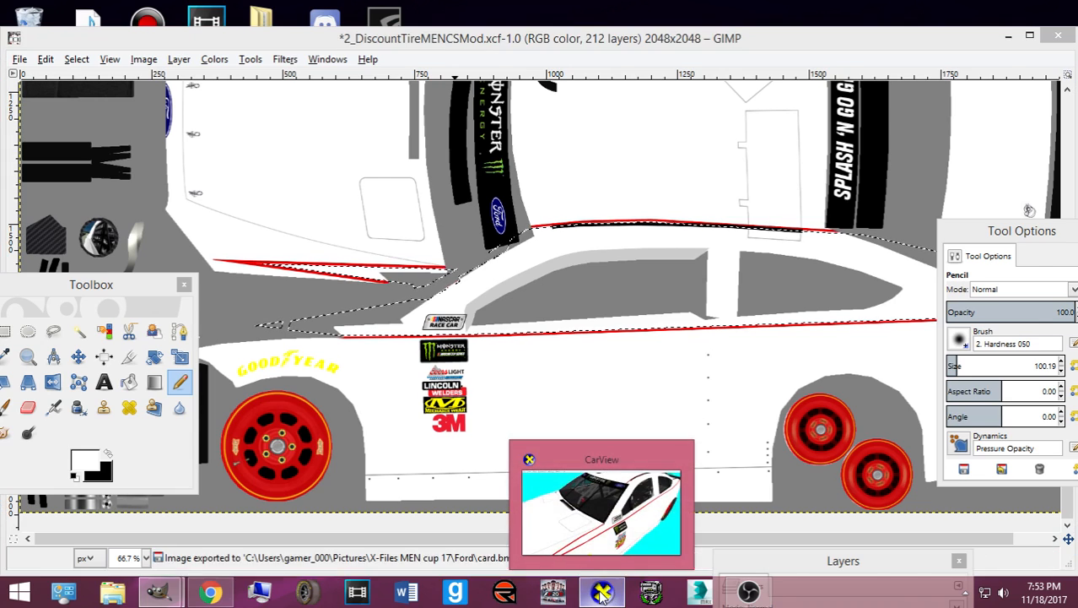
left_click(537, 507)
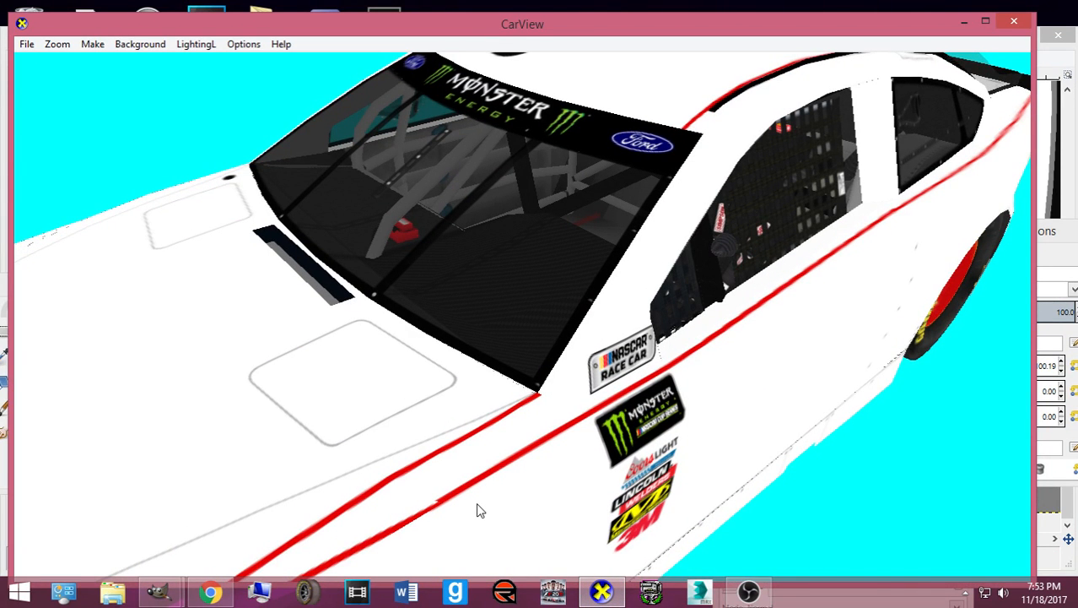
- Zoom out and rotate the CarView car to inspect the thin red pinstripes
scroll(477, 507, "down", 6)
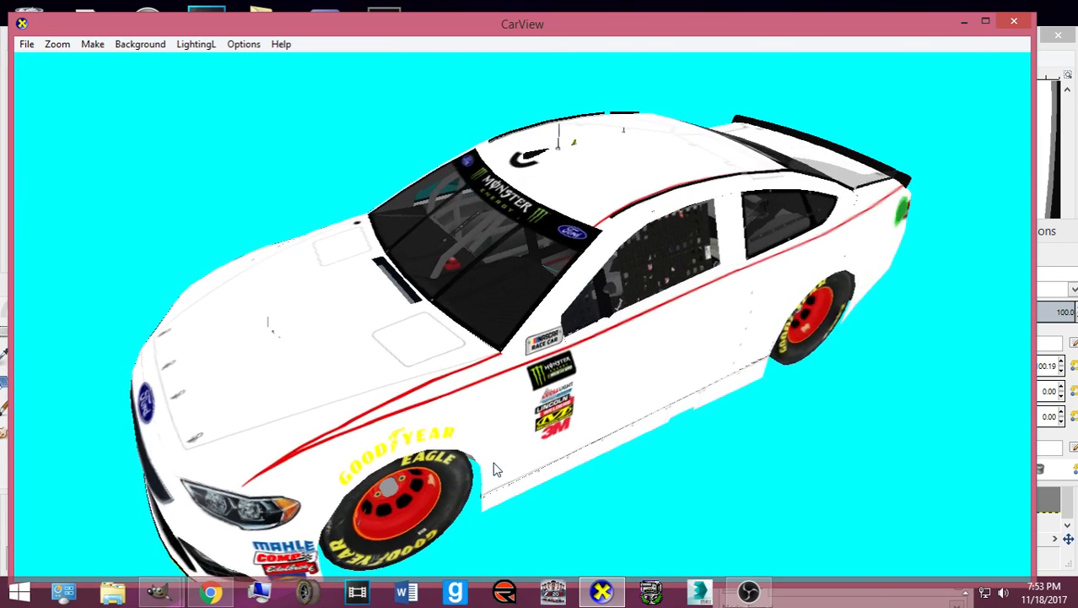
mouse_move(496, 469)
left_mouse_down()
mouse_move(586, 470)
mouse_move(498, 486)
left_mouse_up()
- Back in GIMP, rearrange the tool options, toolbox and Layers panel docks
left_click(598, 589)
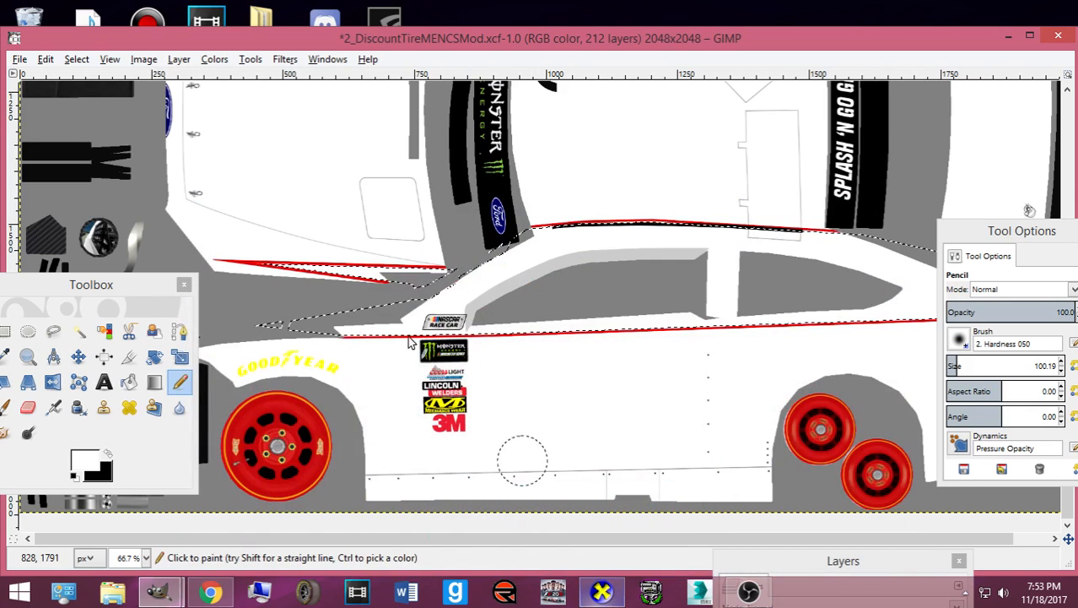
left_click_drag(971, 236, 316, 265)
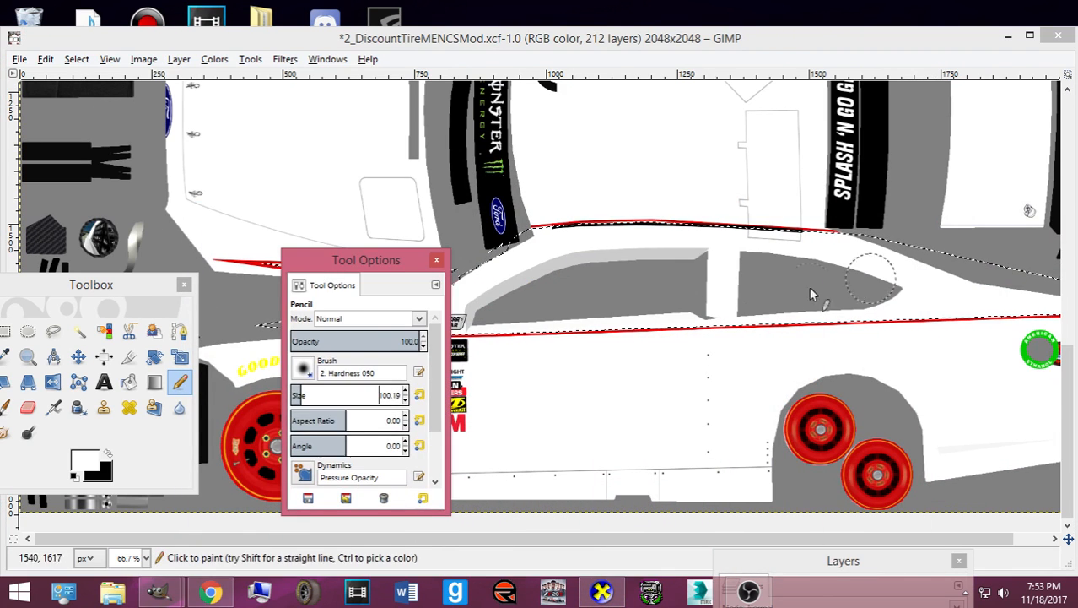
left_click_drag(67, 287, 402, 278)
left_click(785, 560)
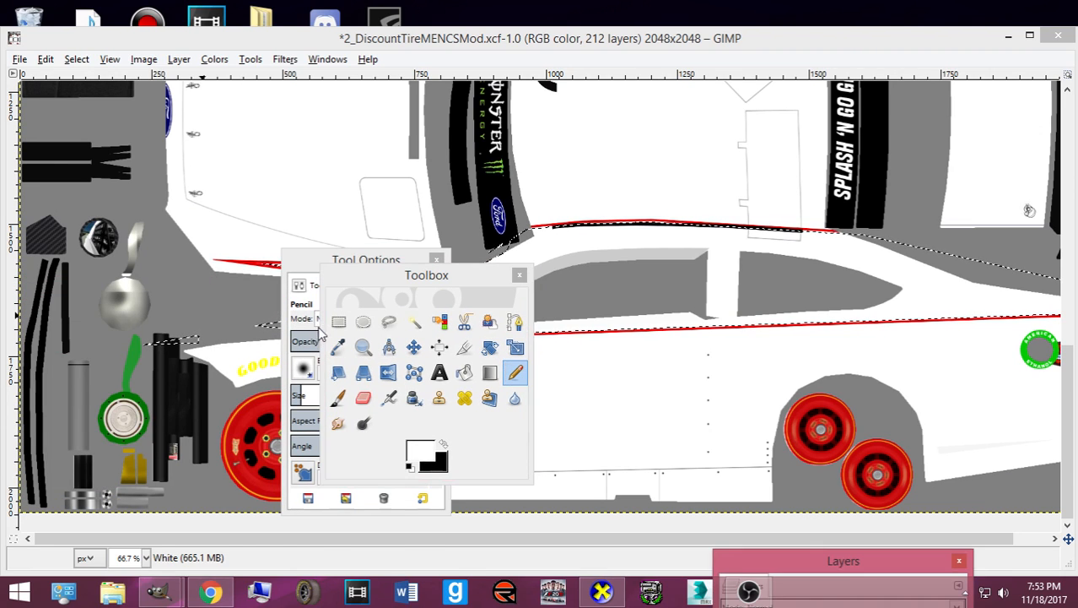
left_click_drag(783, 560, 760, 312)
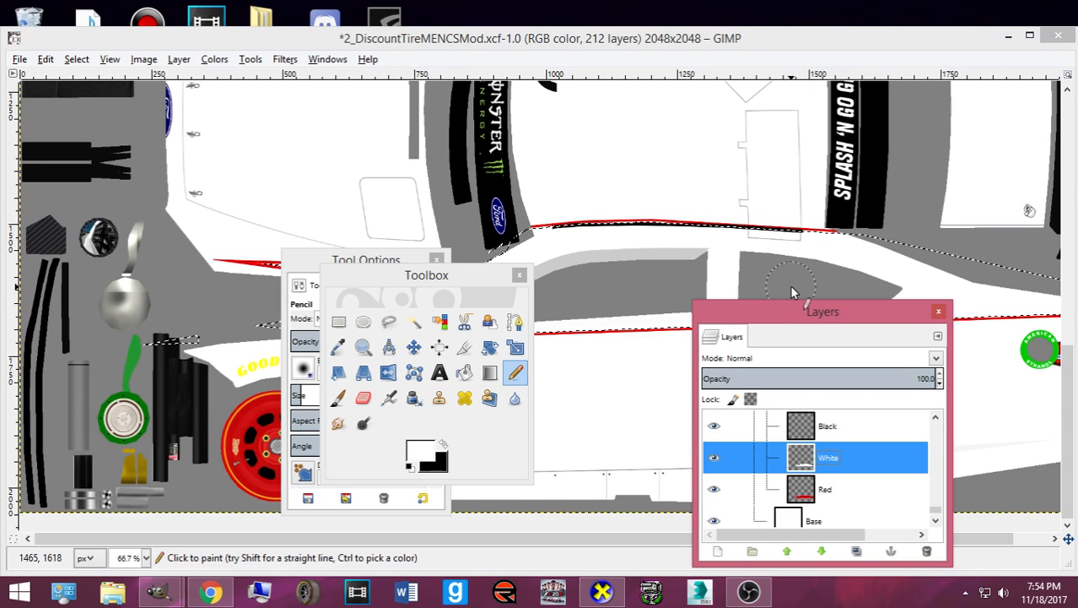
scroll(823, 456, "up", 1)
- Choose the Black layer and load the White layer's painted area as a selection
left_click(824, 454)
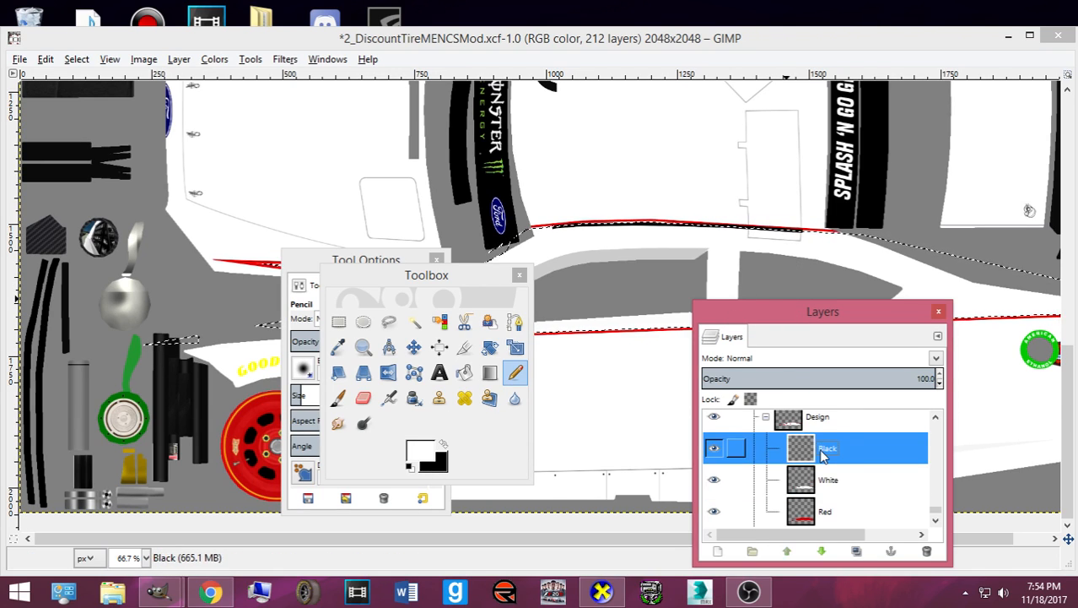
left_click(80, 60)
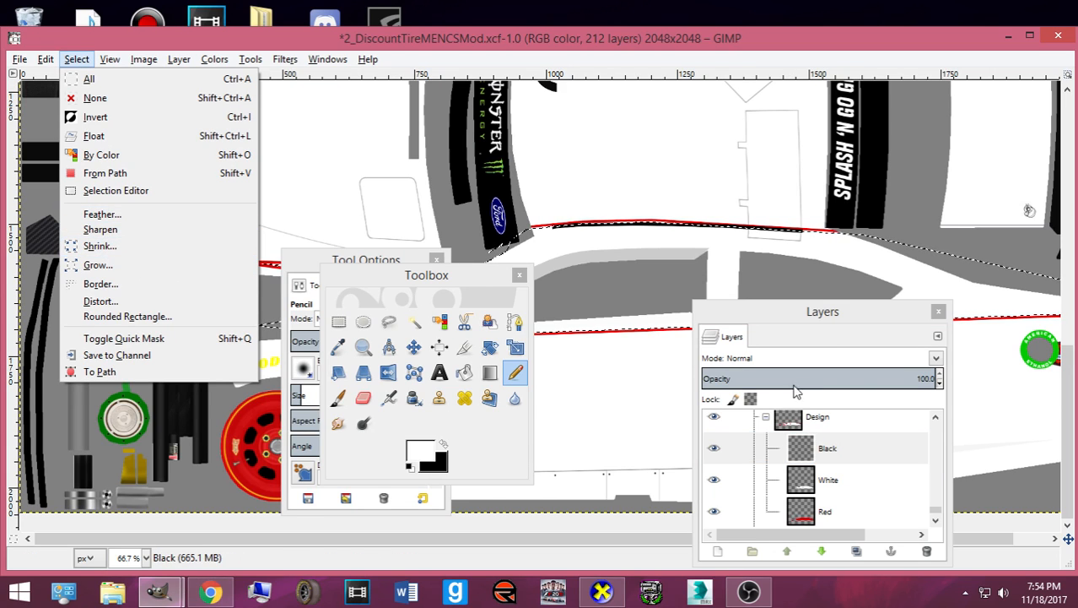
right_click(831, 488)
left_click(854, 422)
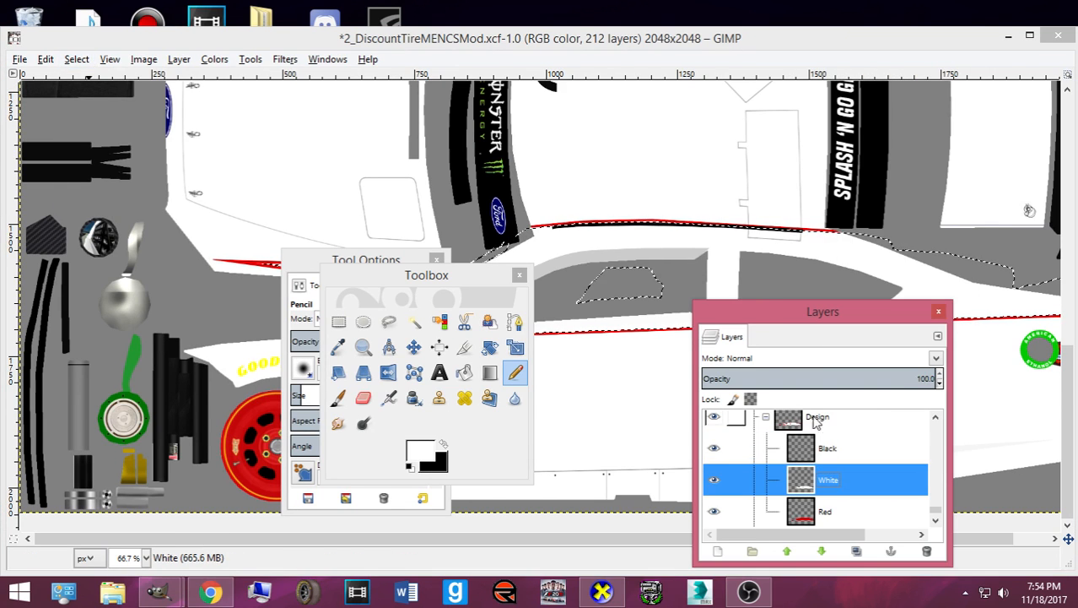
left_click_drag(446, 281, 2, 295)
left_click(318, 438)
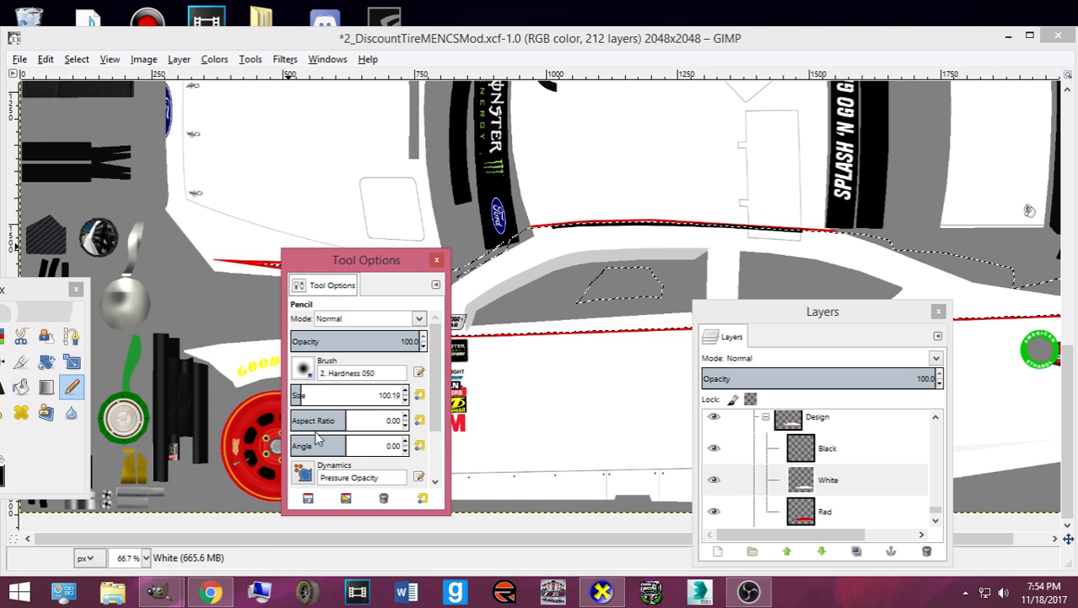
left_click_drag(362, 270, 819, 268)
left_click_drag(34, 289, 366, 275)
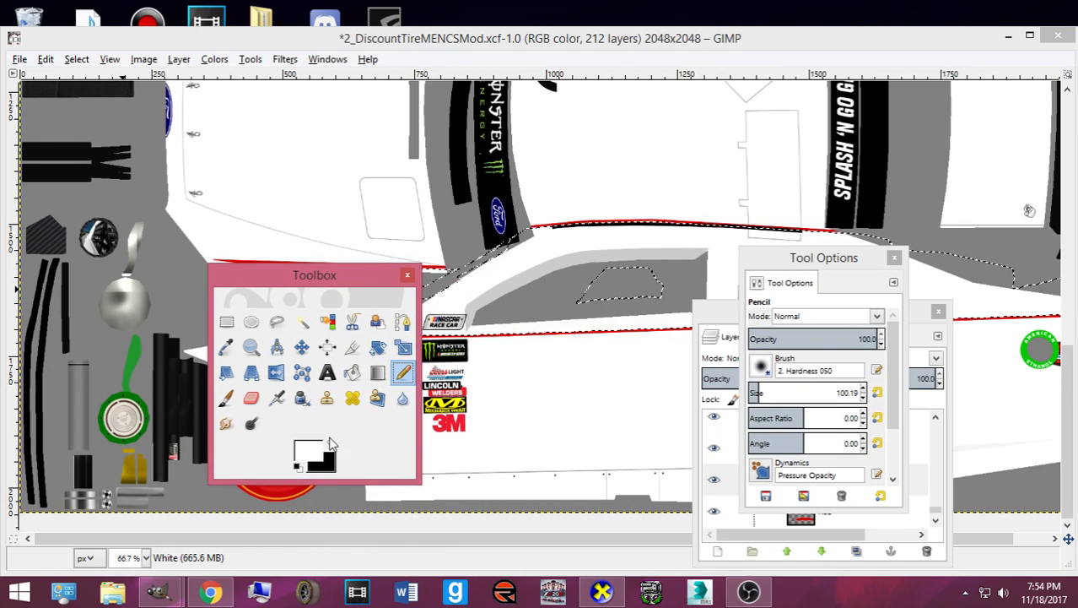
left_click_drag(278, 275, 5, 221)
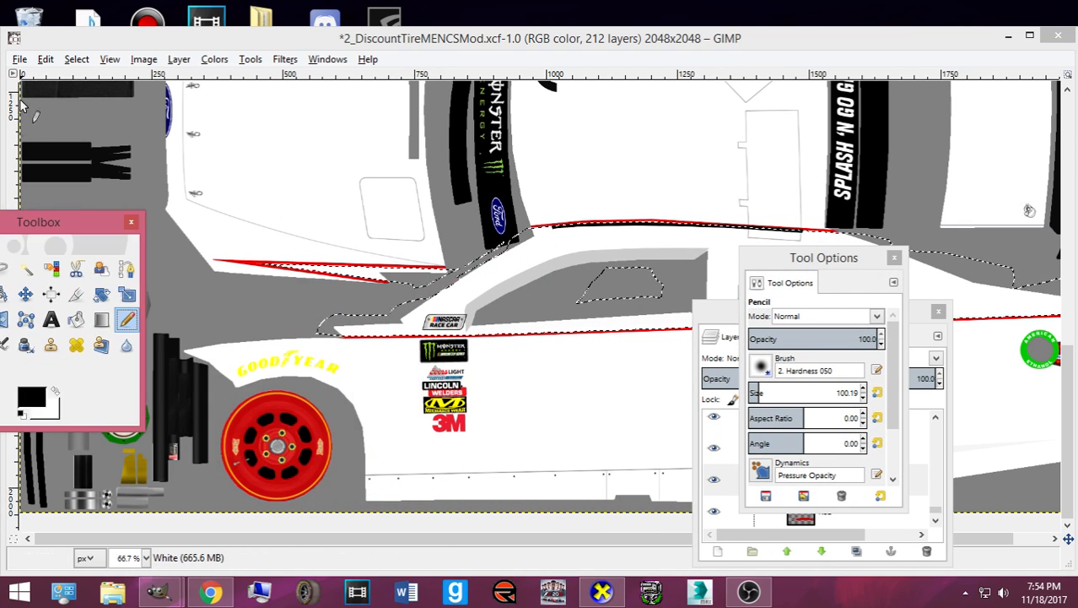
left_click(76, 59)
- Shrink the selection by 4 px and pencil black along the car's upper edge and roof
left_click(139, 251)
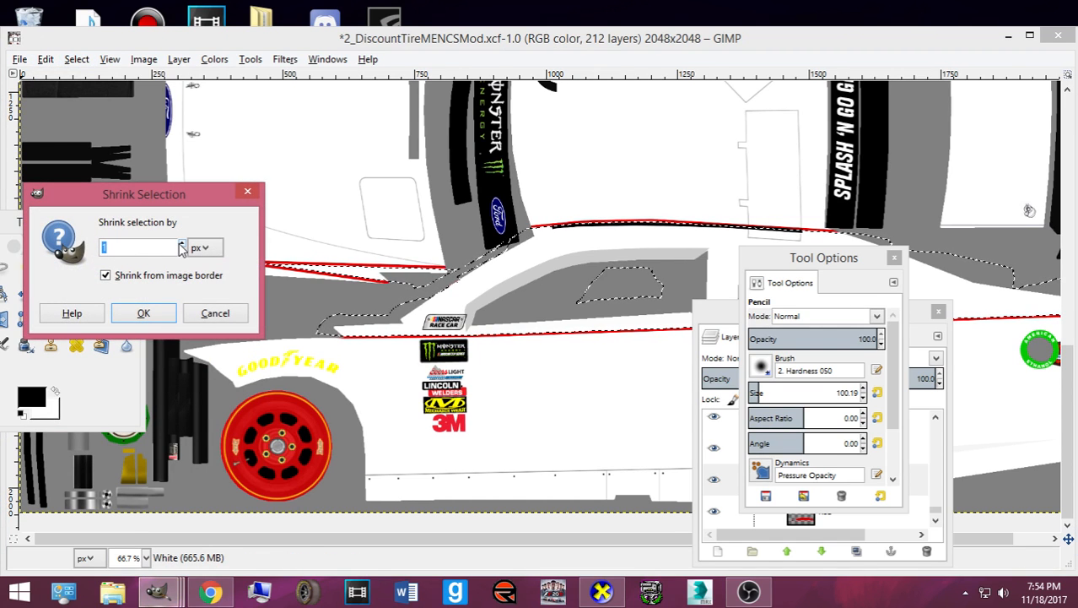
left_click(144, 313)
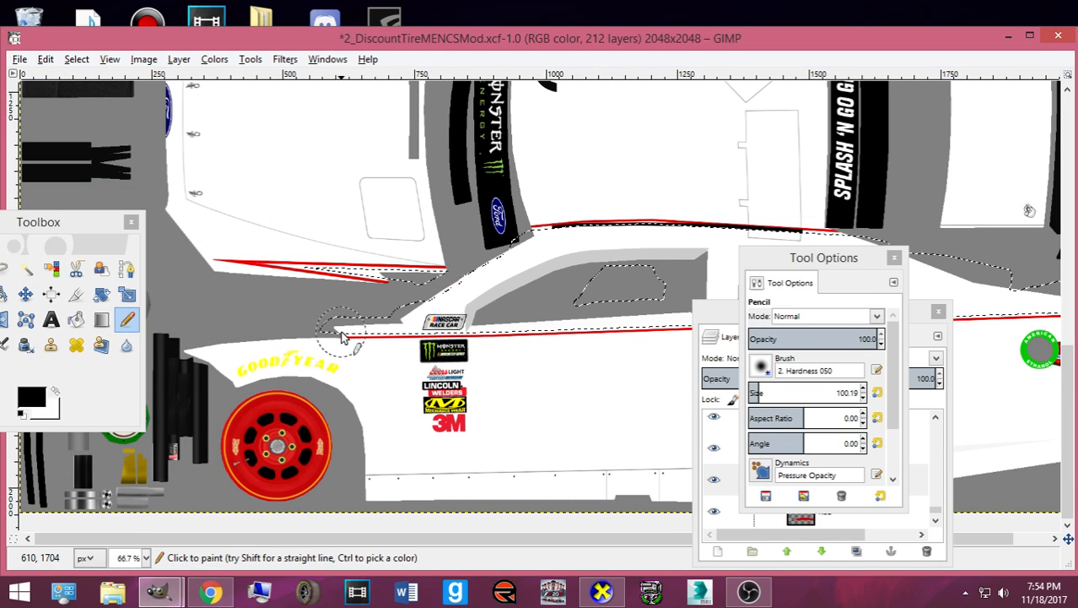
mouse_move(921, 298)
left_mouse_down()
mouse_move(1059, 306)
mouse_move(906, 265)
mouse_move(742, 241)
mouse_move(837, 242)
mouse_move(530, 254)
left_mouse_up()
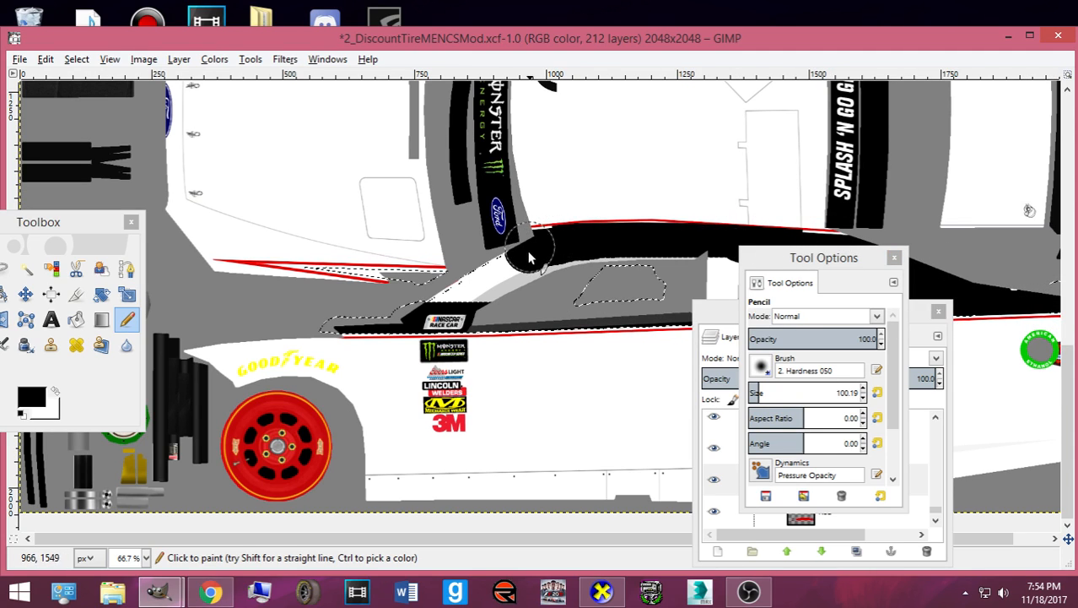
mouse_move(451, 311)
left_mouse_down()
mouse_move(582, 264)
mouse_move(790, 275)
left_mouse_up()
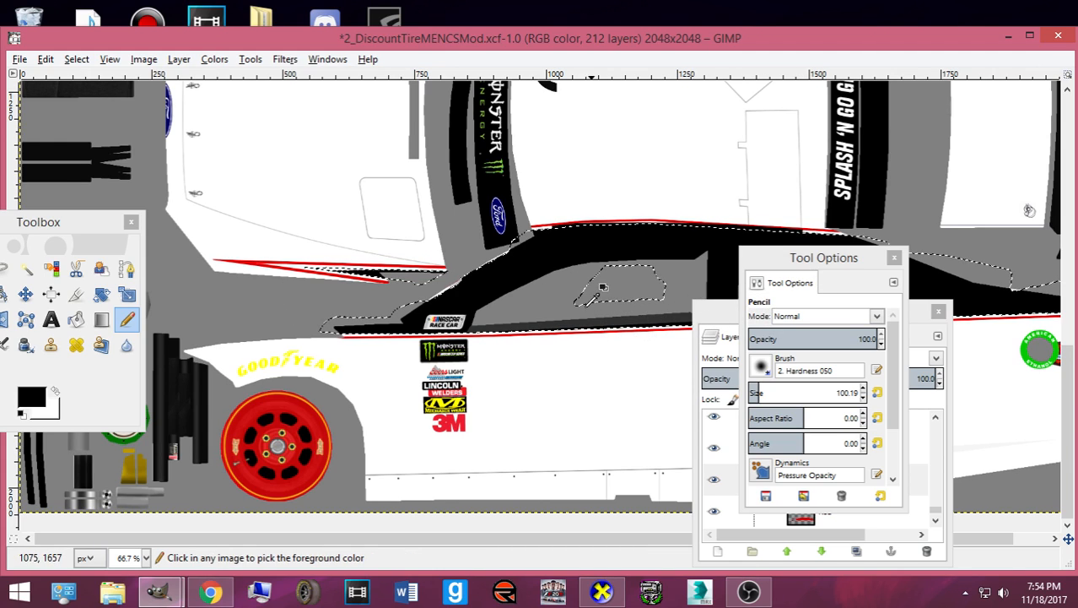
key("ctrl+z")
mouse_move(498, 289)
left_mouse_down()
mouse_move(449, 308)
mouse_move(554, 258)
mouse_move(853, 261)
mouse_move(804, 257)
mouse_move(380, 371)
left_mouse_up()
- Paint the white strips along the rear window and roof edge black
mouse_move(818, 323)
left_mouse_down()
mouse_move(554, 404)
mouse_move(476, 406)
left_mouse_up()
left_click(717, 298)
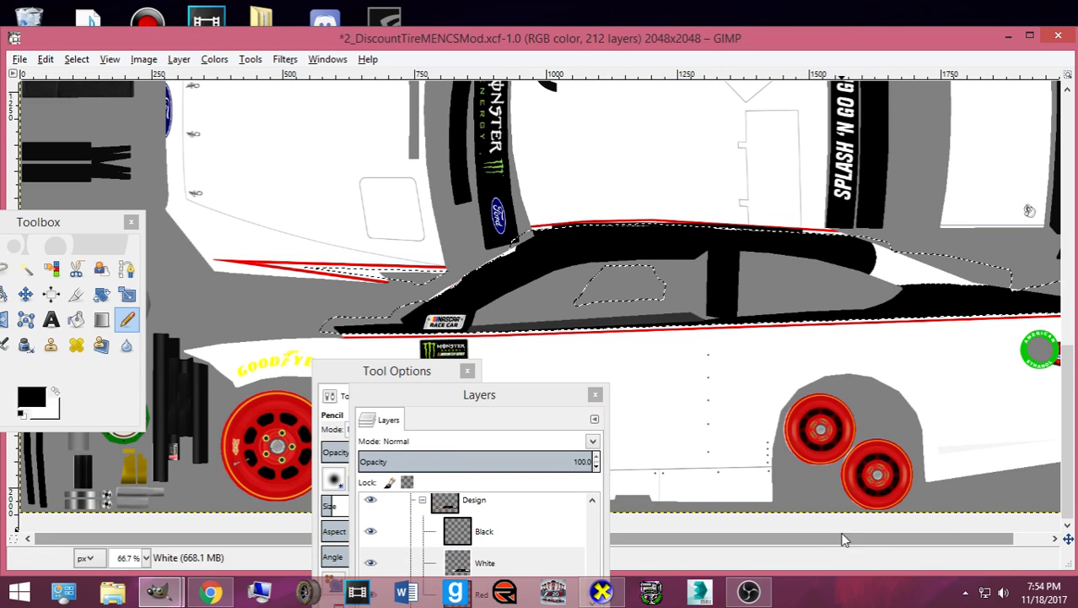
left_click_drag(846, 538, 988, 537)
mouse_move(983, 292)
left_mouse_down()
mouse_move(832, 269)
mouse_move(802, 255)
left_mouse_up()
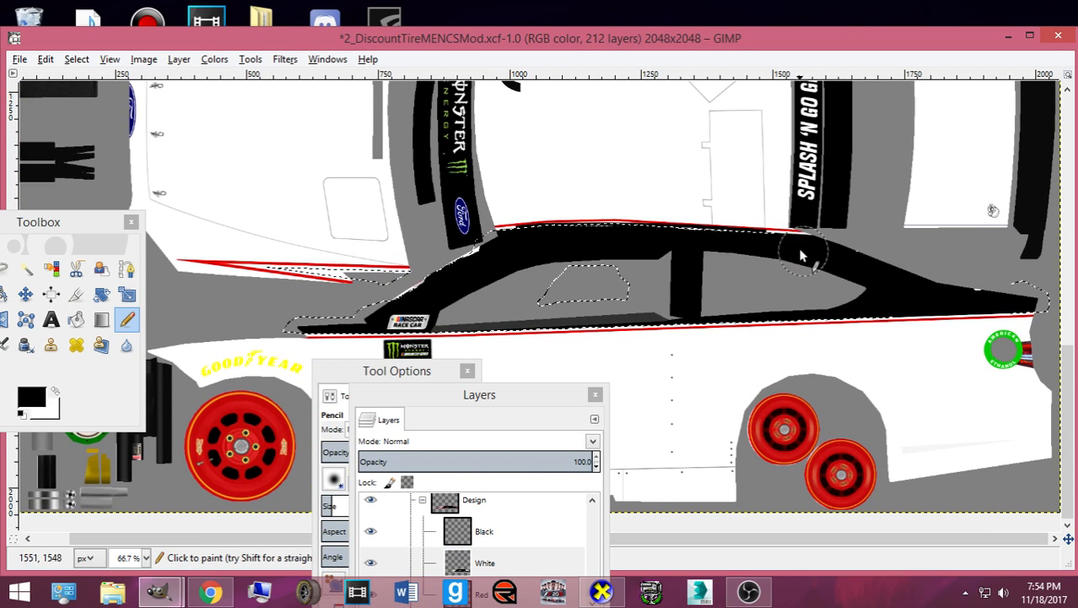
left_click_drag(732, 245, 593, 234)
left_click_drag(509, 230, 498, 230)
left_click_drag(794, 539, 609, 494)
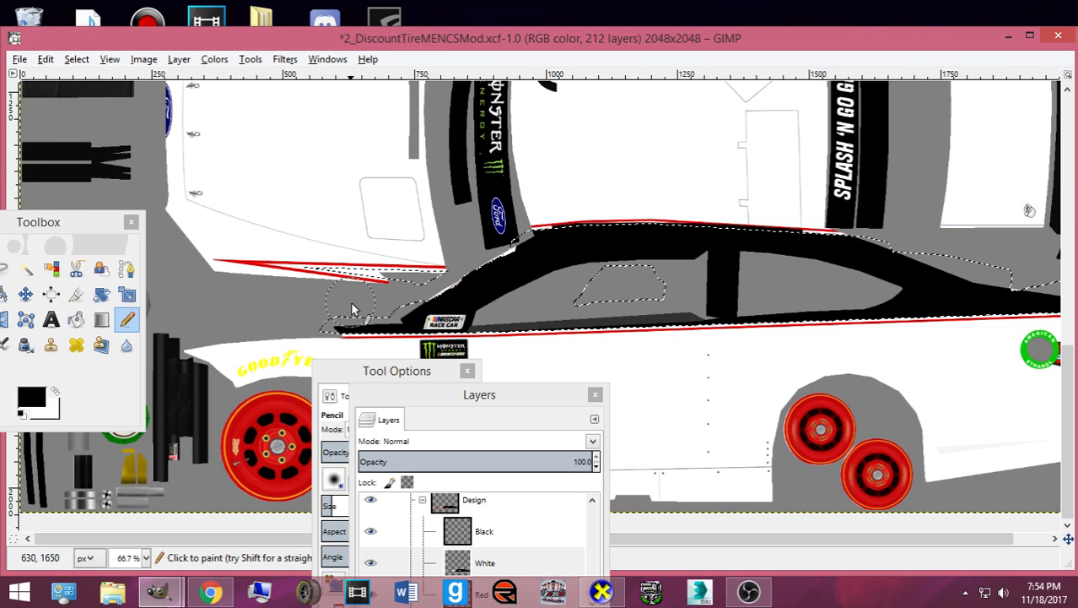
- Shrink the selection again, then undo the recent black pencil strokes
left_click(76, 59)
left_click(92, 243)
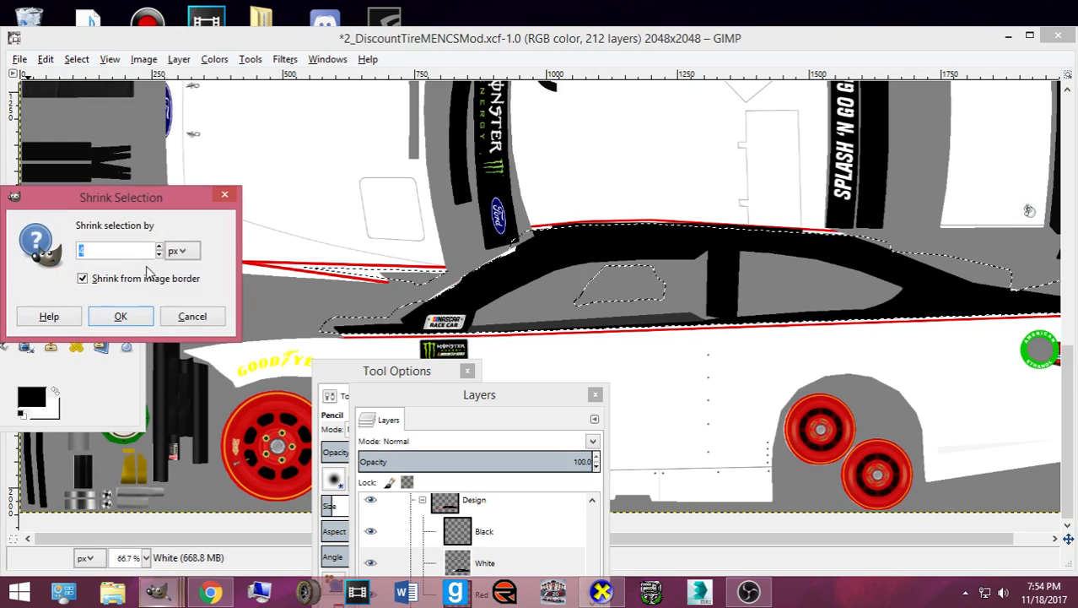
left_click(120, 316)
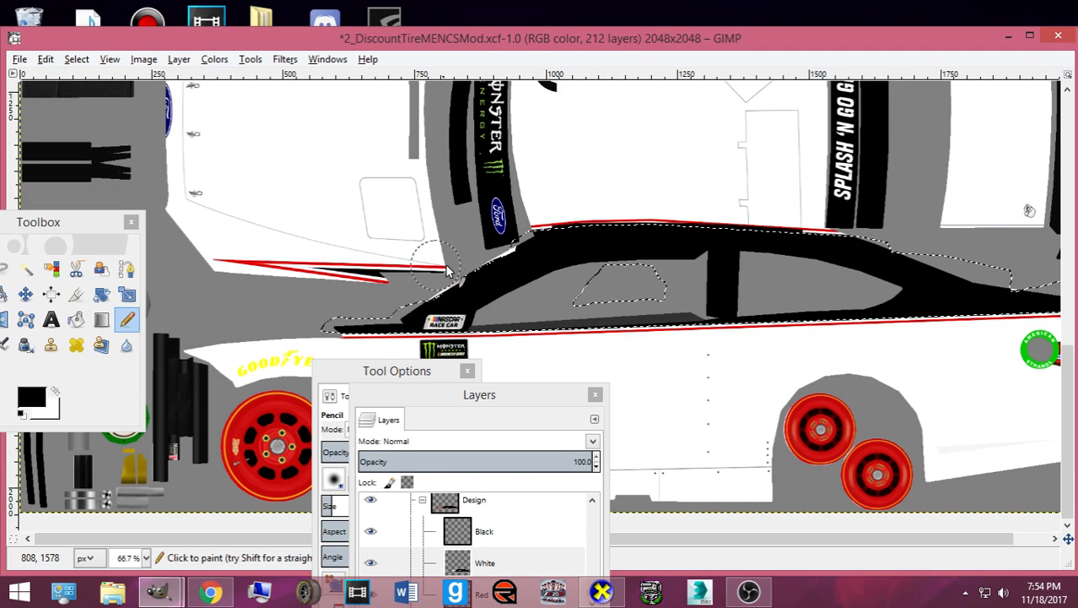
key("ctrl+z")
key("ctrl+z")
key("ctrl+z")
key("ctrl+z")
key("ctrl+z")
key("ctrl+z")
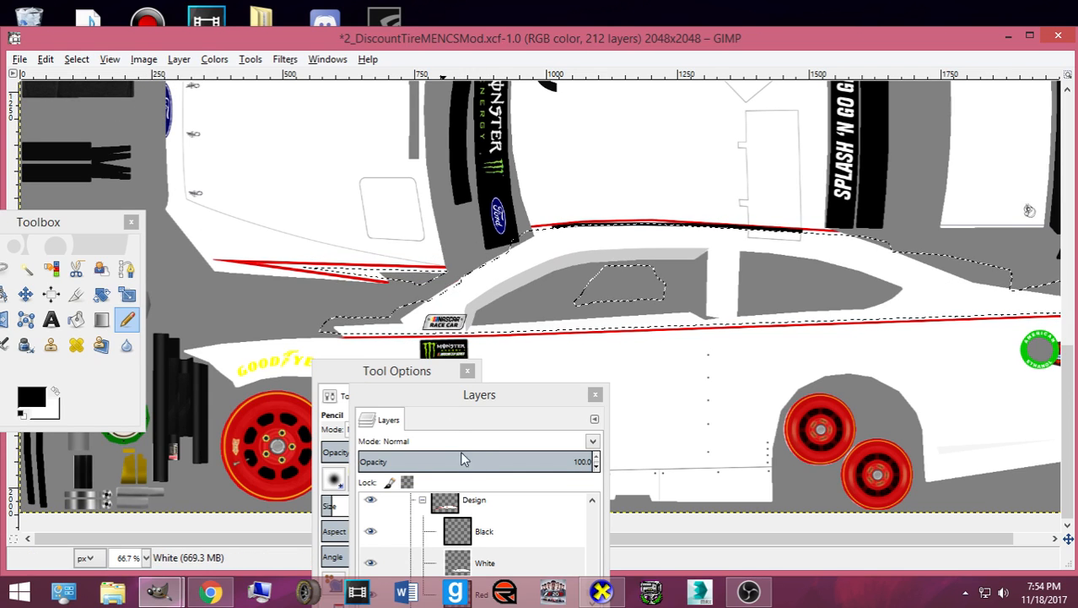
- Make the Black layer active and shrink the selection by 4 px
left_click(489, 532)
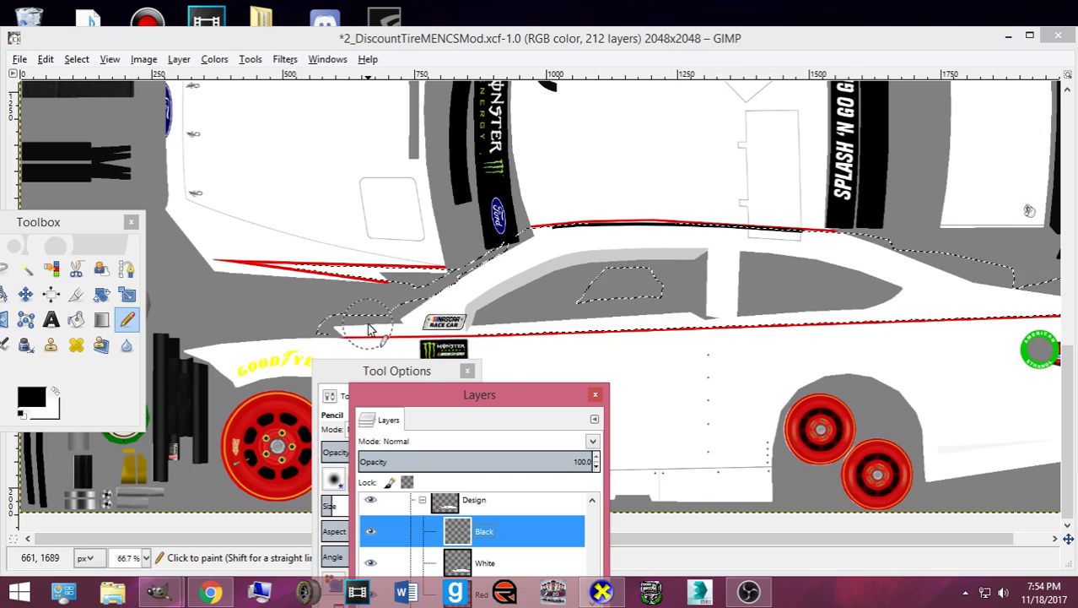
left_click(76, 59)
left_click(135, 244)
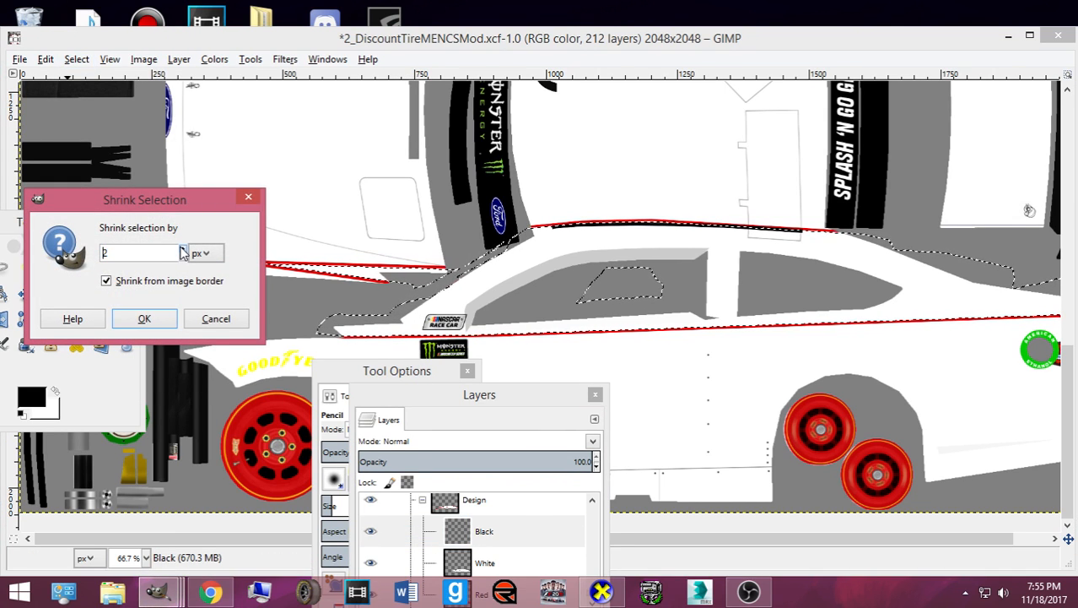
type("4")
key("Return")
- Pencil the upper body strip and roofline solid black inside the selection
mouse_move(332, 335)
left_mouse_down()
mouse_move(1042, 320)
mouse_move(998, 339)
left_mouse_up()
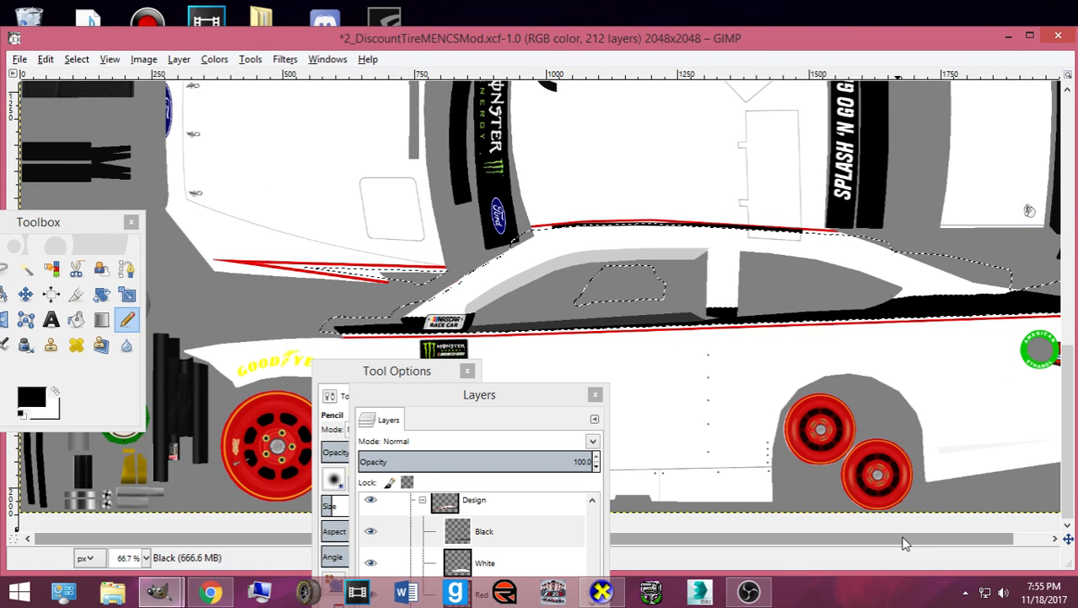
left_click_drag(901, 543, 933, 542)
mouse_move(928, 266)
left_mouse_down()
mouse_move(517, 250)
mouse_move(384, 337)
left_mouse_up()
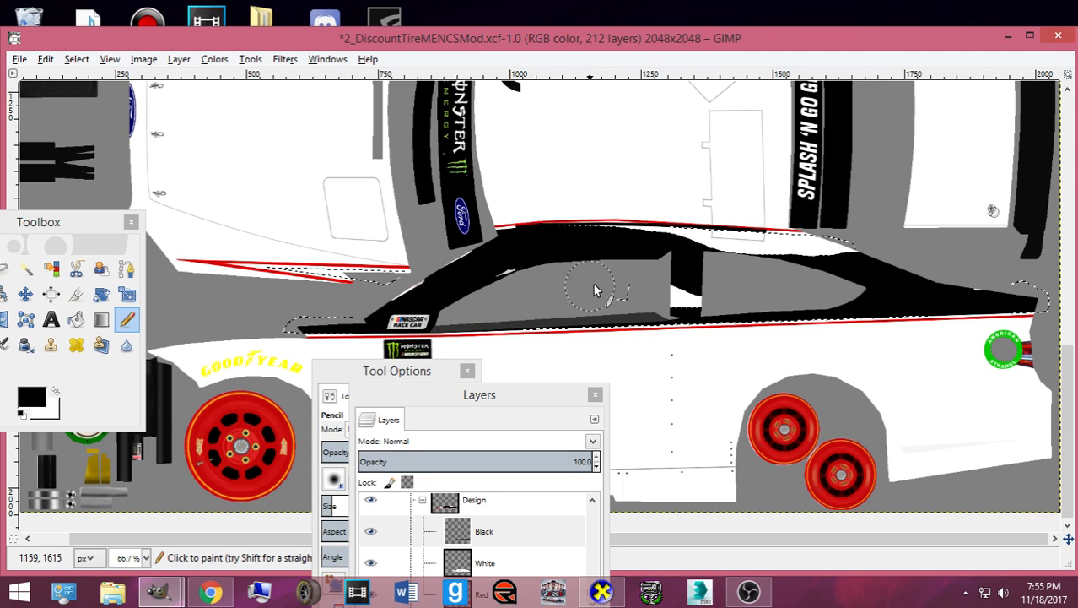
mouse_move(692, 300)
left_mouse_down()
mouse_move(756, 295)
mouse_move(863, 261)
mouse_move(744, 244)
mouse_move(772, 241)
left_mouse_up()
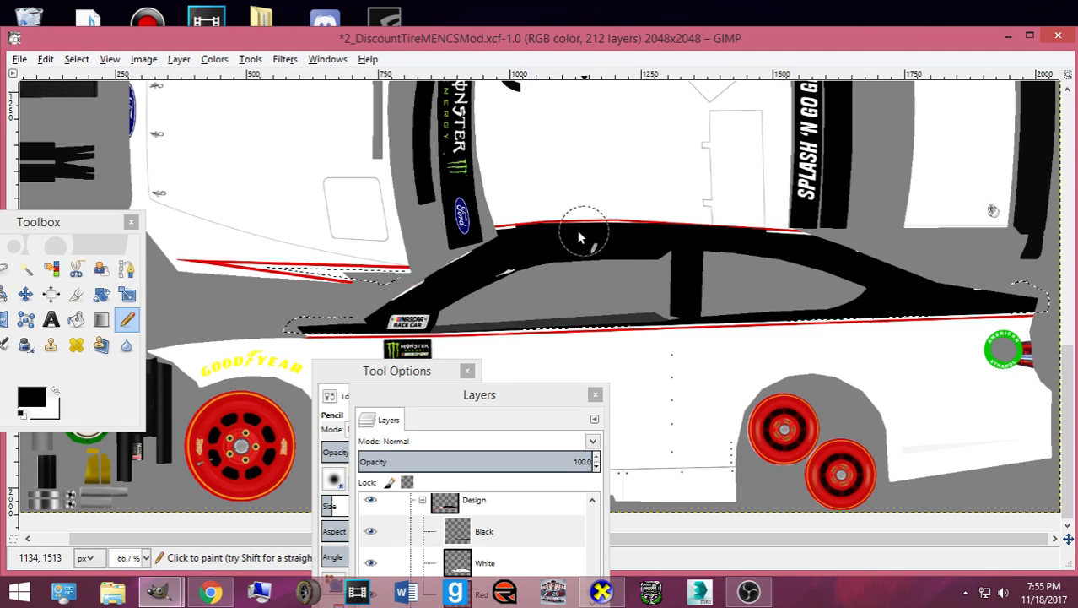
mouse_move(598, 231)
left_mouse_down()
mouse_move(822, 229)
mouse_move(1014, 287)
left_mouse_up()
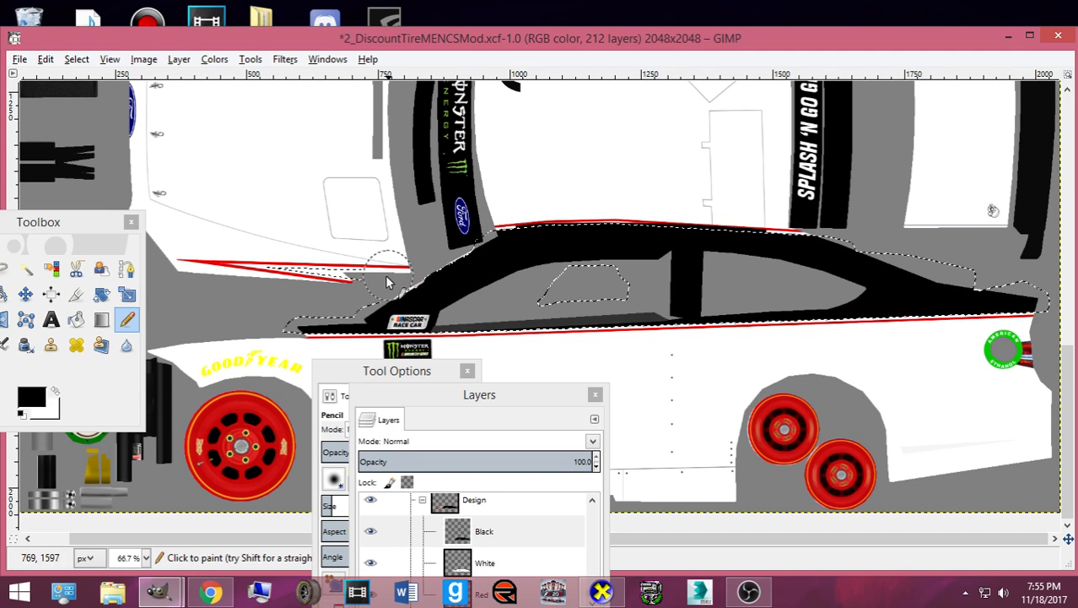
- Shrink the selection by 1 px and paint the stripe between the red lines black
left_click(76, 59)
left_click(116, 245)
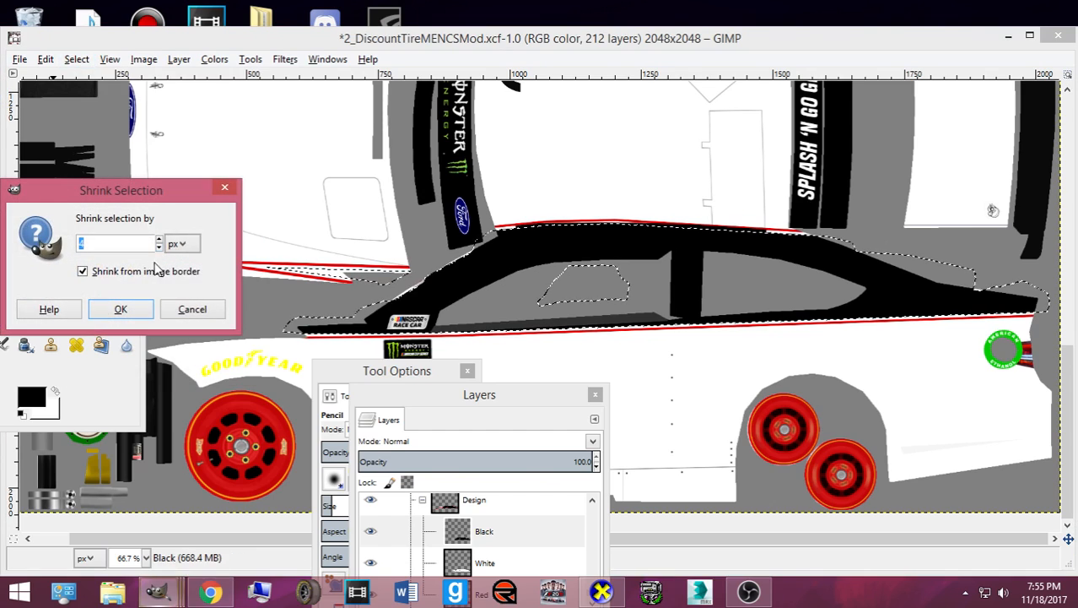
left_click(158, 247)
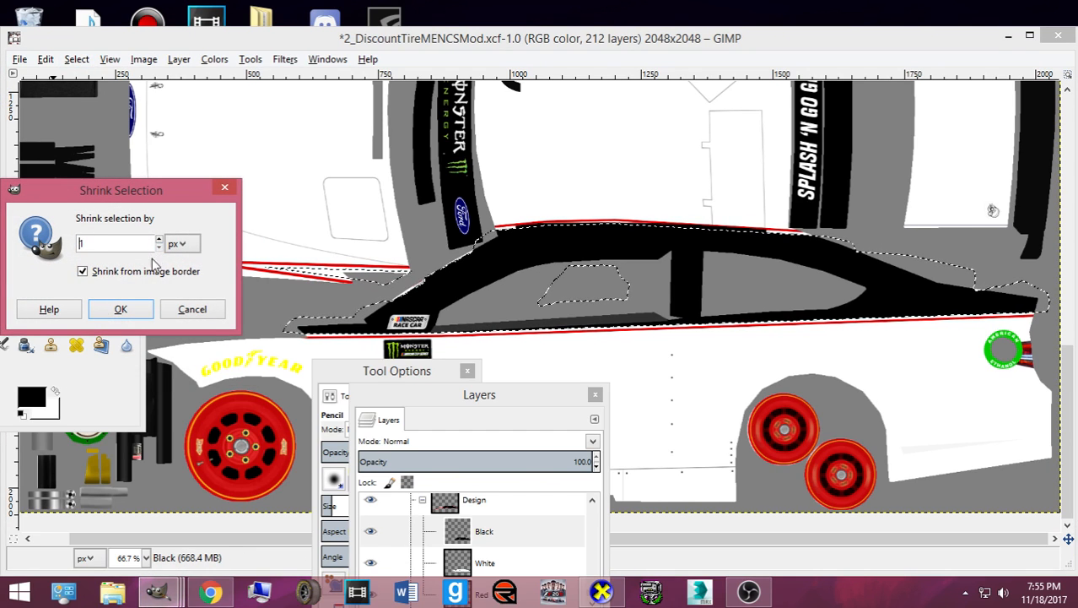
left_click(120, 310)
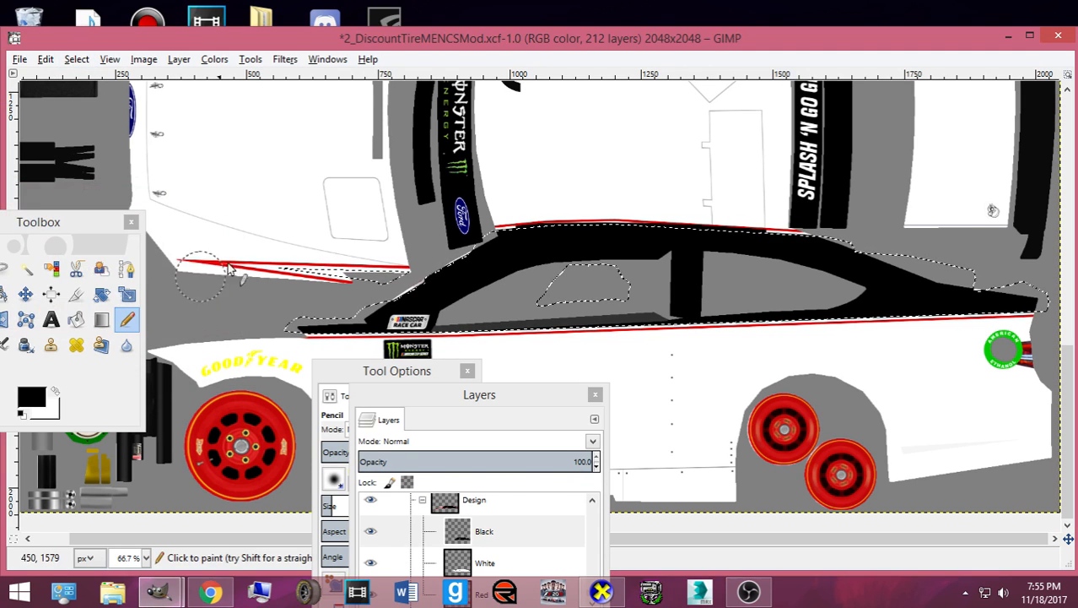
left_click_drag(294, 270, 377, 275)
- Clear the selection with Select > None
left_click(76, 59)
left_click(89, 96)
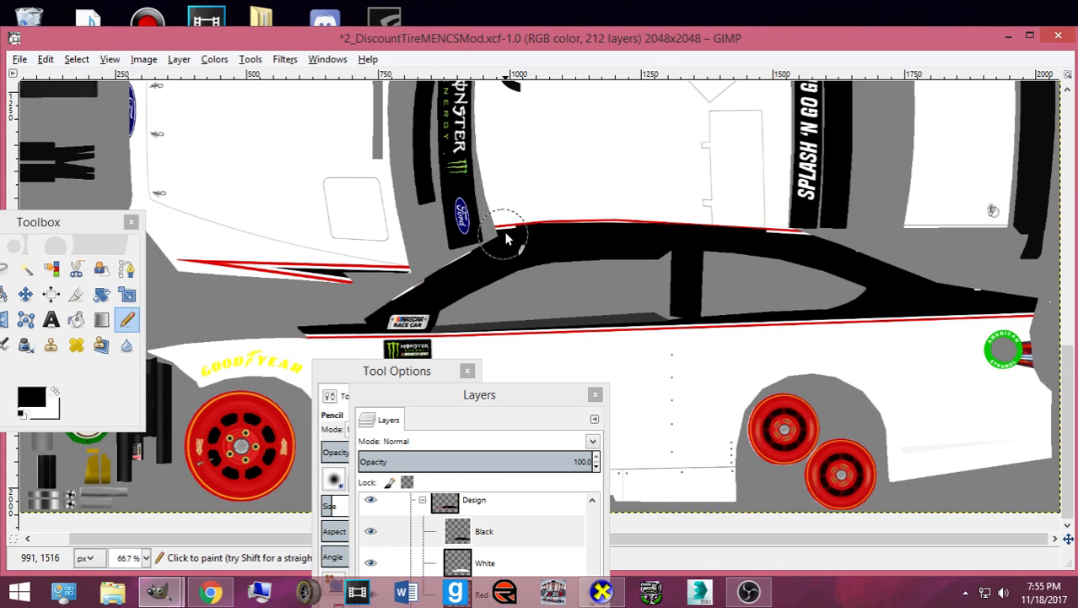
left_click_drag(85, 222, 186, 242)
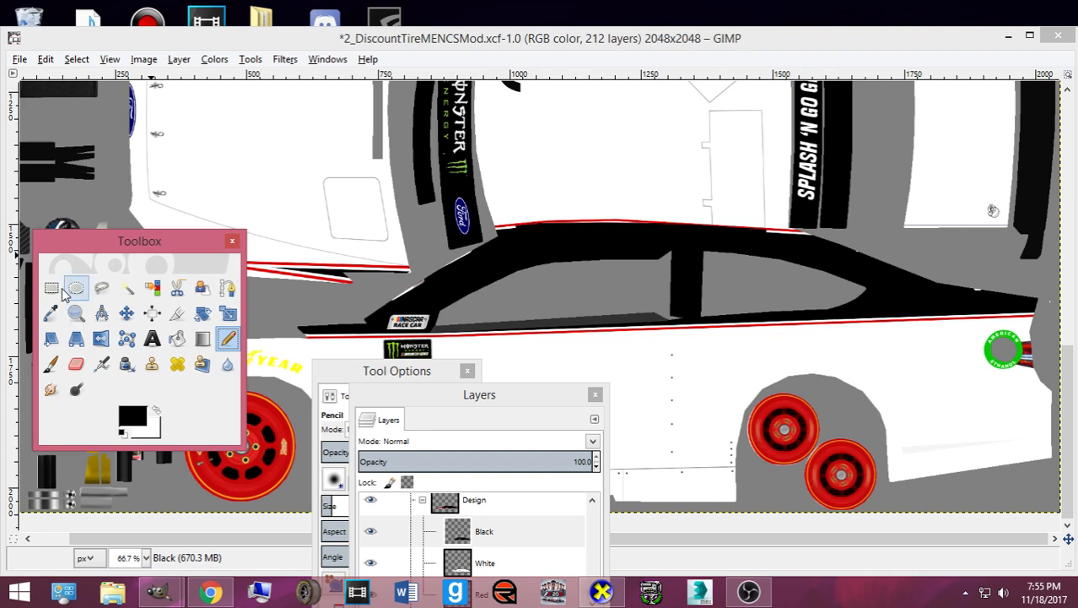
- Rectangle-select the band along the top of the roof, pencil it black, then deselect
left_click(50, 288)
left_click_drag(473, 216, 849, 244)
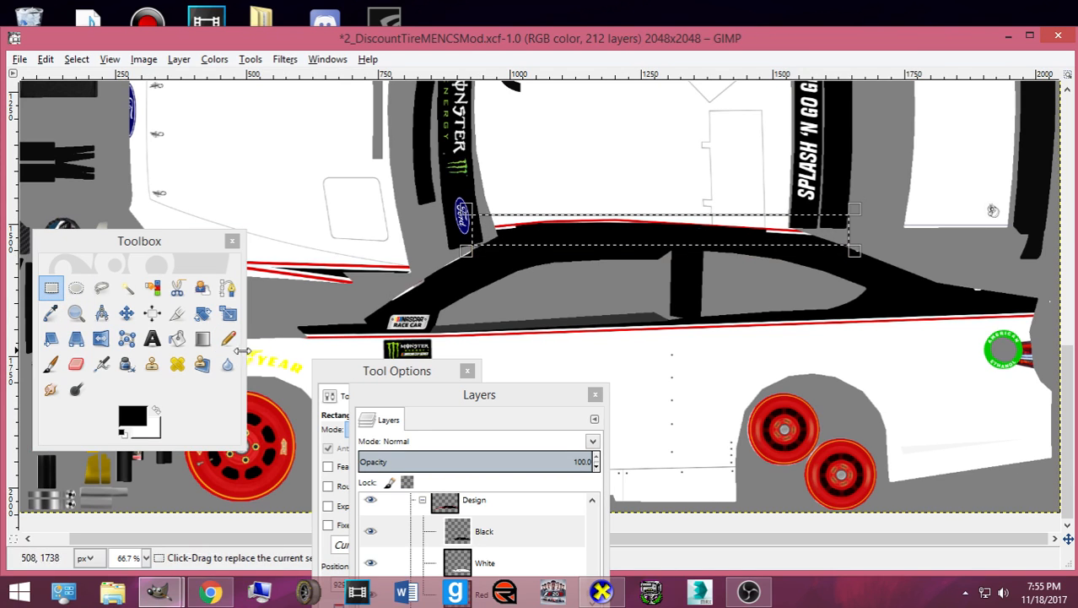
left_click(228, 339)
left_click_drag(488, 224, 880, 232)
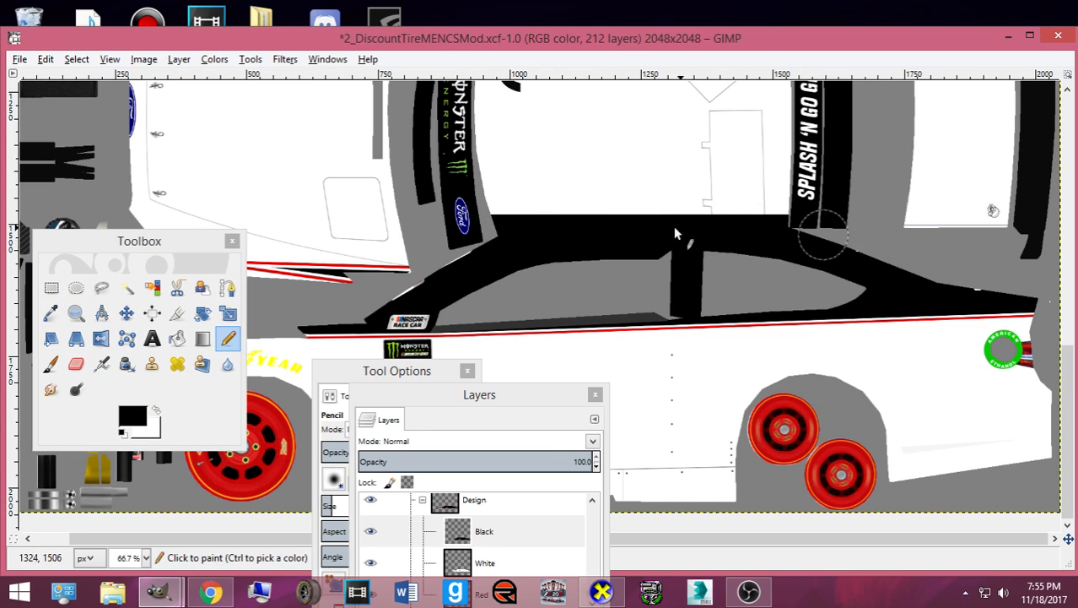
left_click(76, 59)
left_click(96, 95)
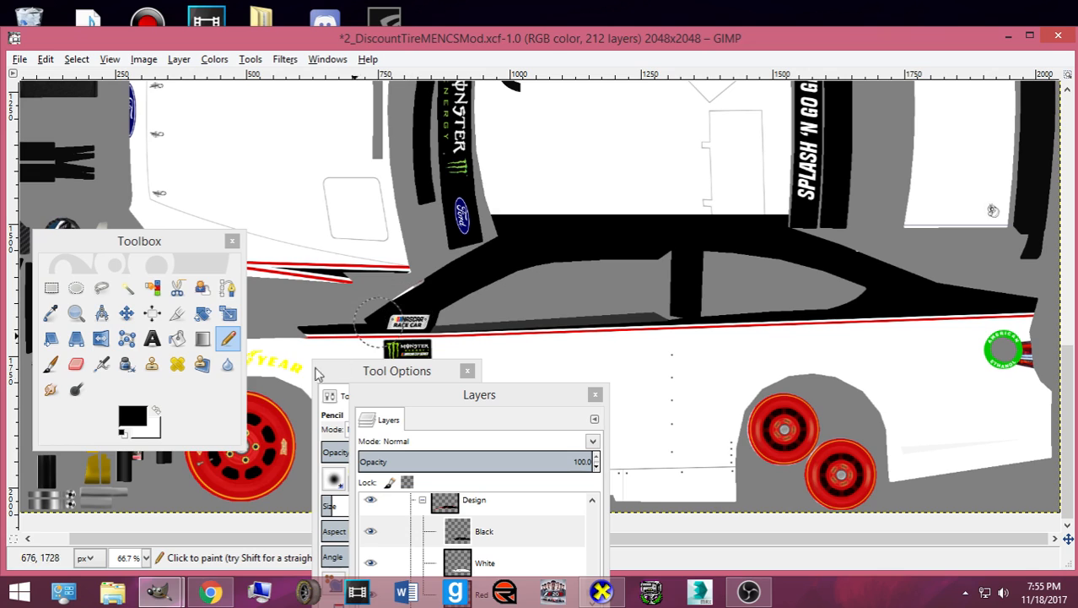
- Zoom in, trace a two-point path along the stripe tip into a selection, then deselect and zoom out
left_click(325, 504)
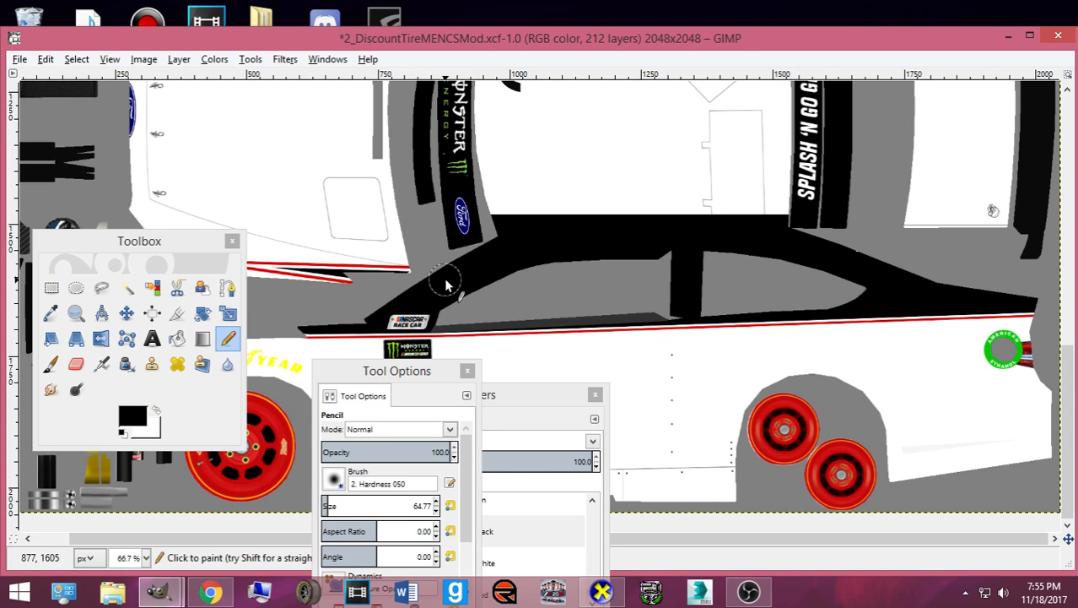
scroll(297, 336, "up", 4)
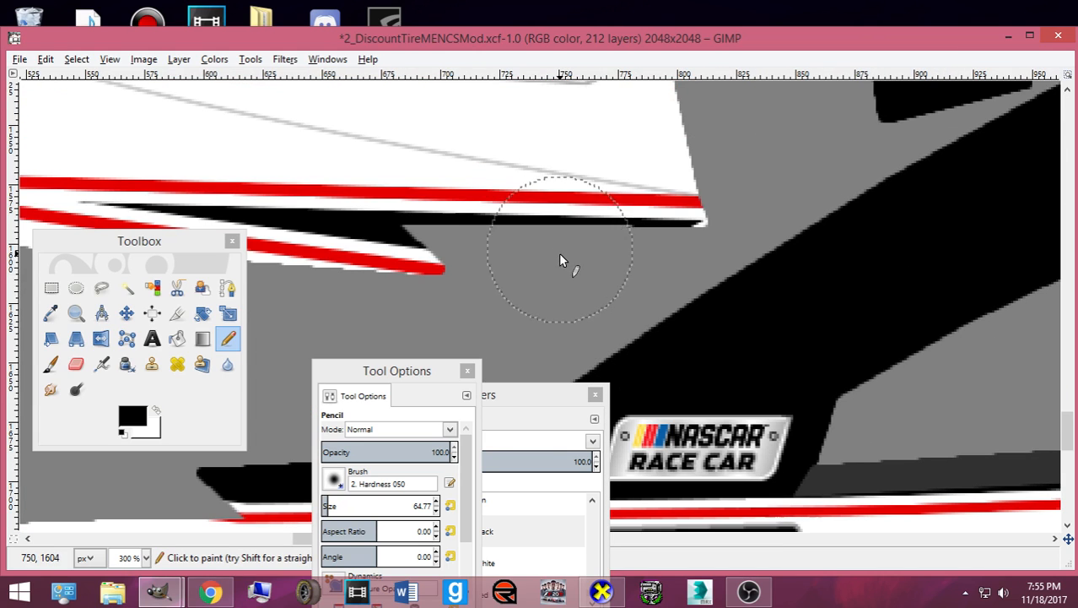
left_click(227, 288)
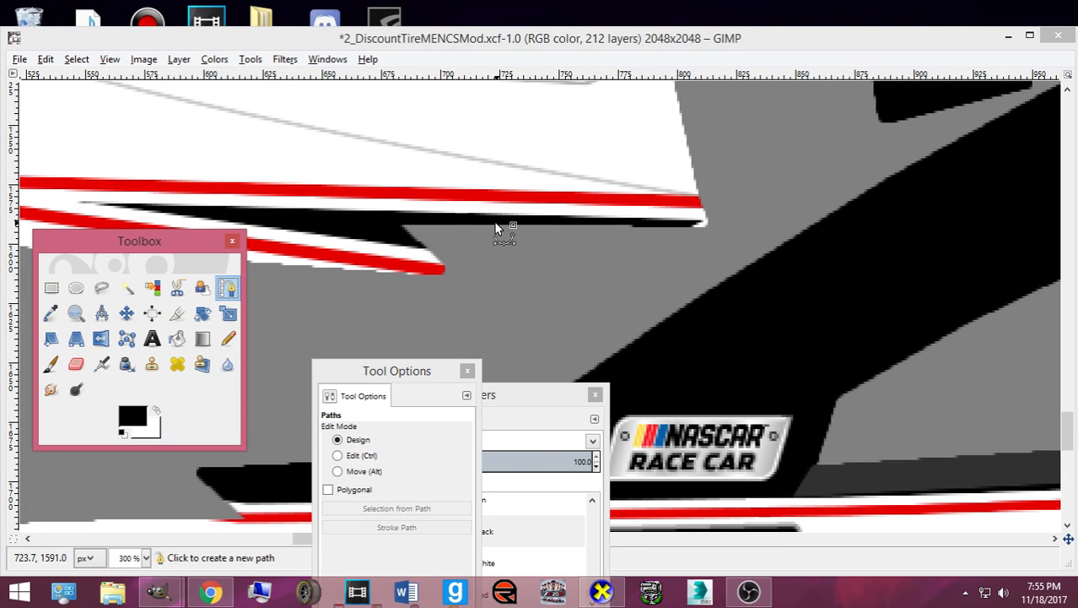
left_click(461, 213)
left_click(768, 222)
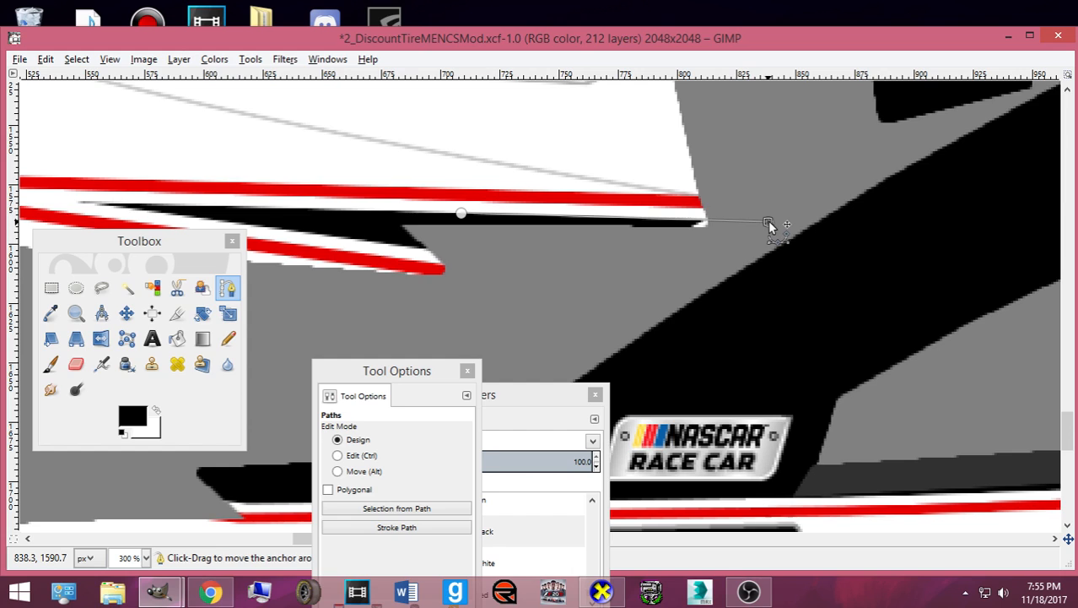
key("Return")
left_click(228, 339)
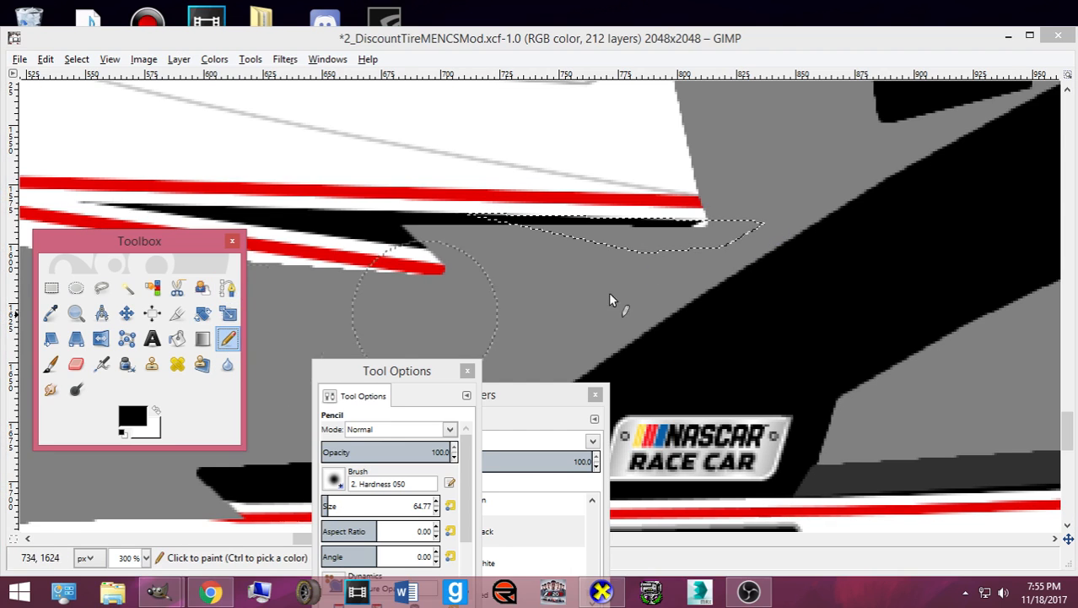
left_click(76, 59)
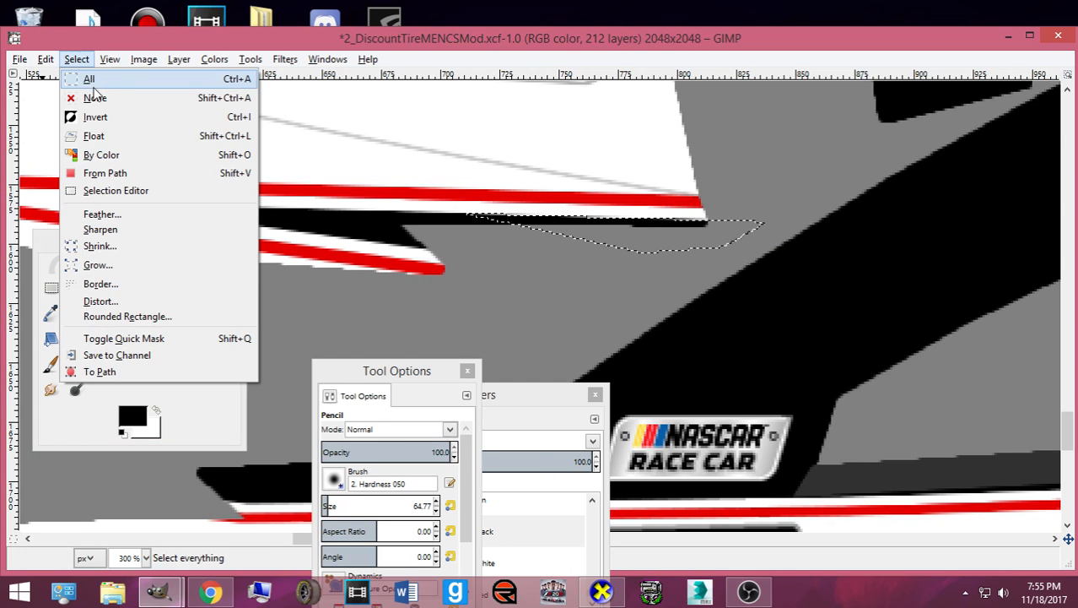
left_click(84, 96)
scroll(555, 240, "down", 6)
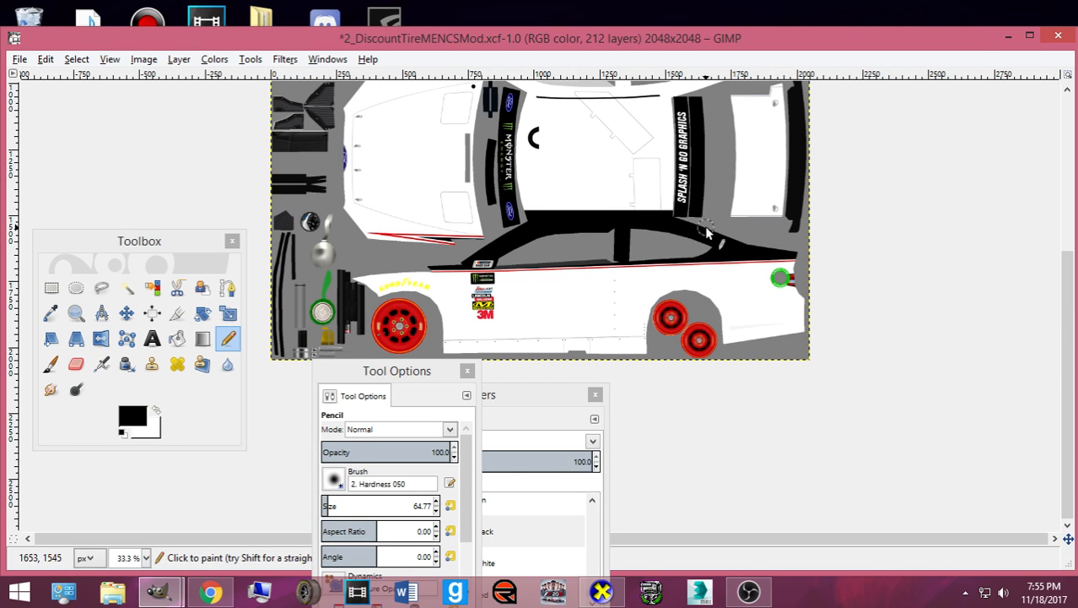
- Browse the Discount Tire #2 car reference photos in Chrome
left_click(210, 591)
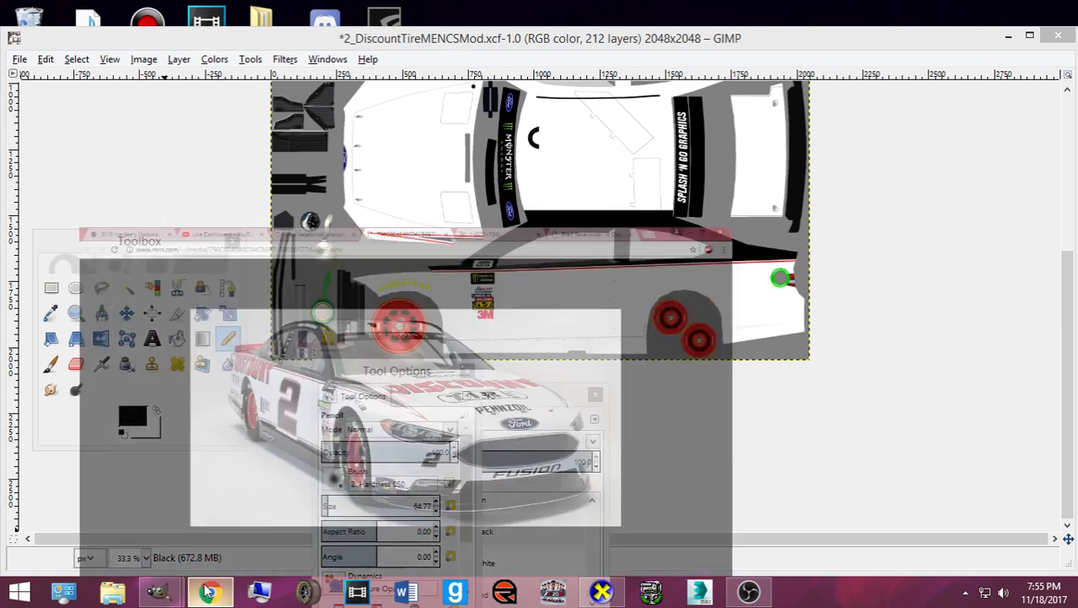
left_click(692, 12)
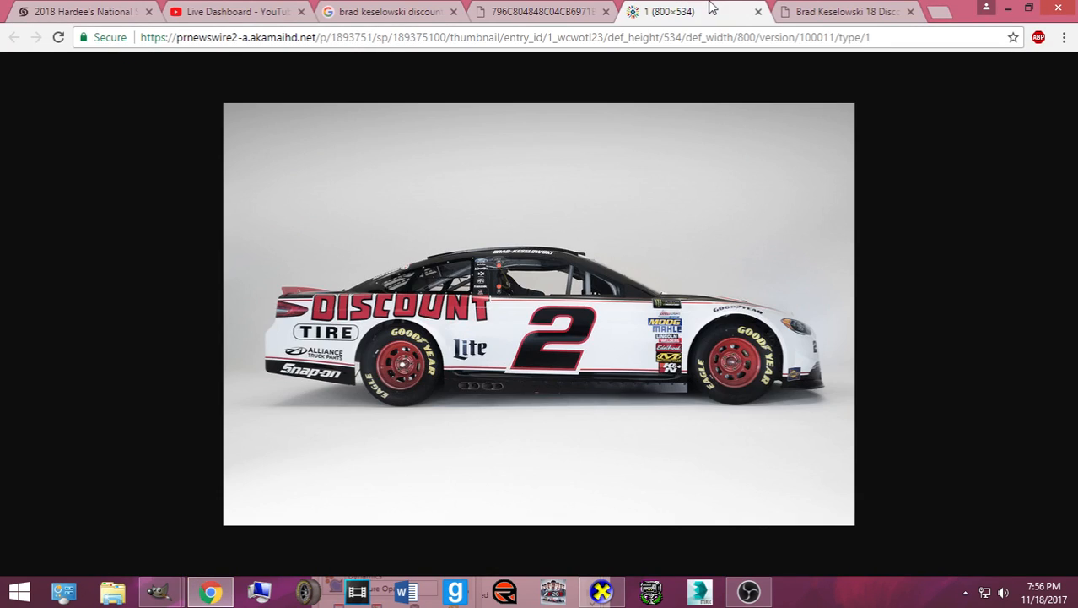
left_click(424, 12)
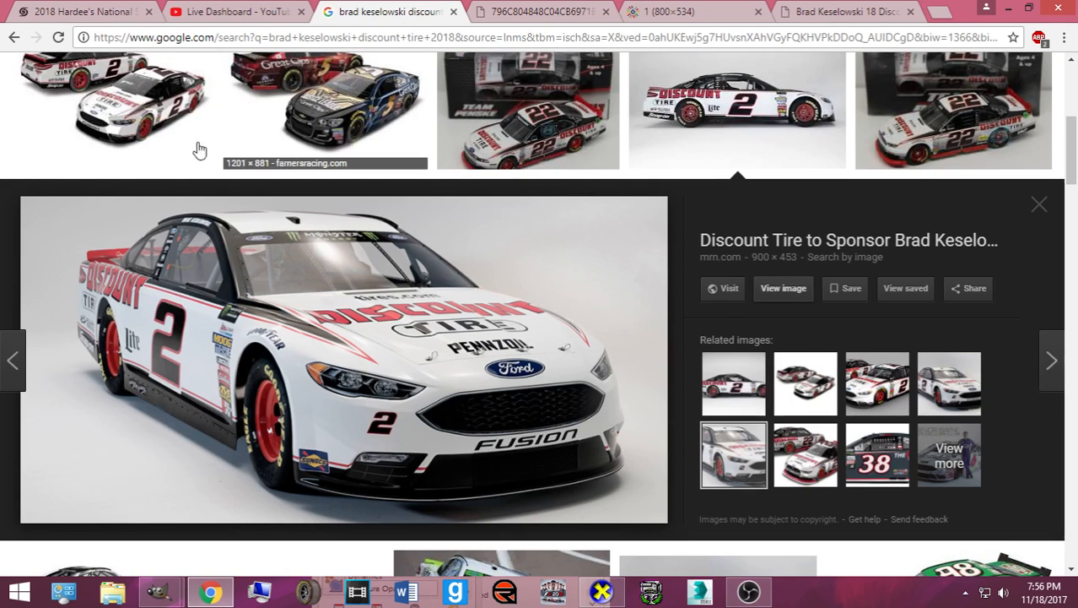
scroll(114, 191, "up", 1)
left_click(114, 192)
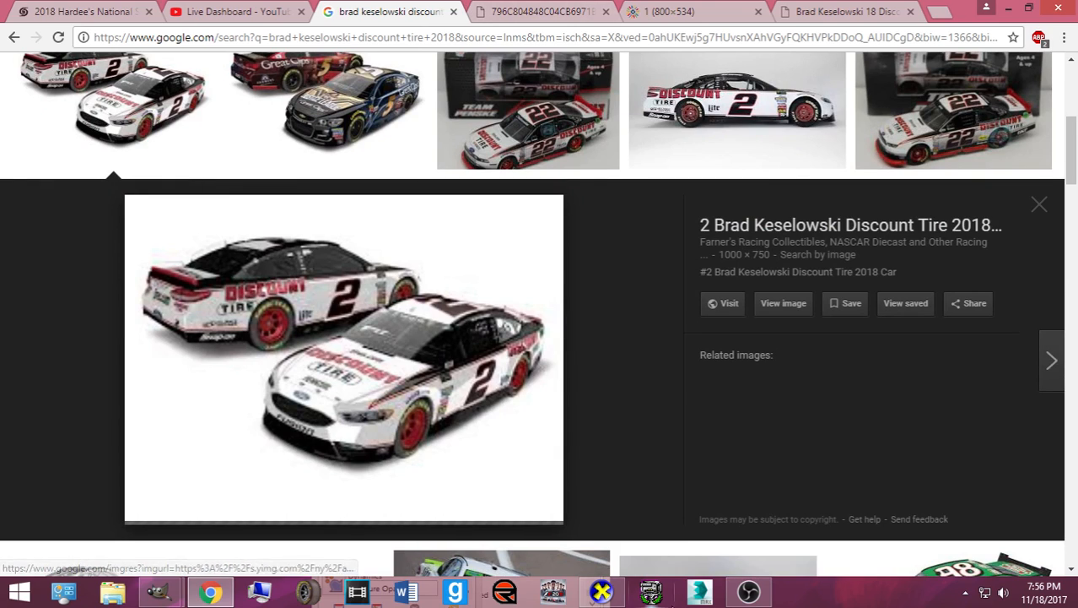
left_click(602, 592)
left_click(602, 592)
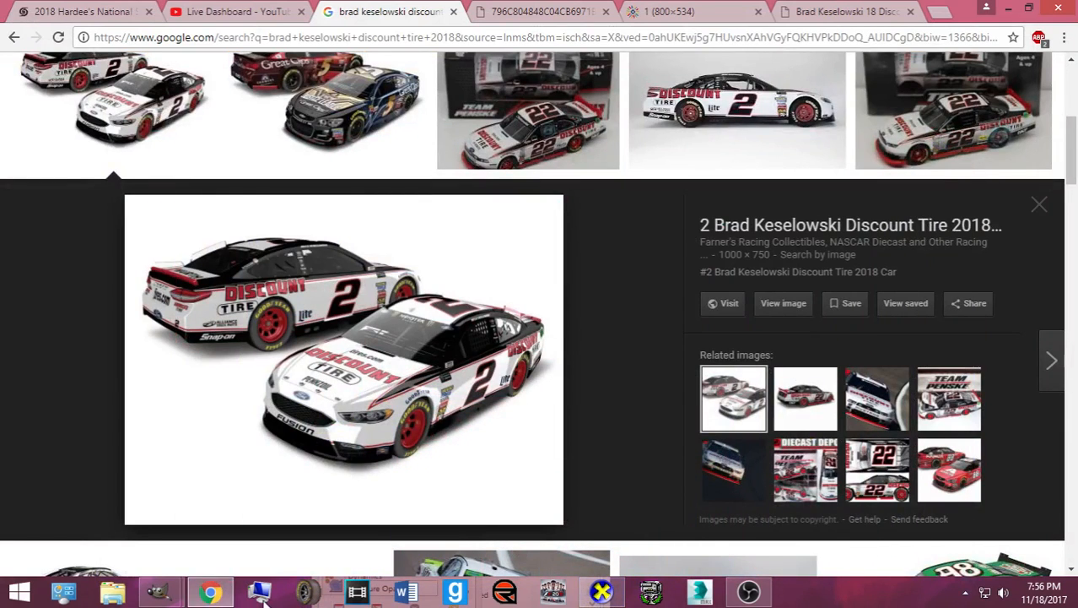
- Return to GIMP, save 2_DiscountTireMENCSMod.xcf with Ctrl+S and export with Ctrl+E
mouse_move(158, 591)
left_click(160, 552)
key("ctrl+s")
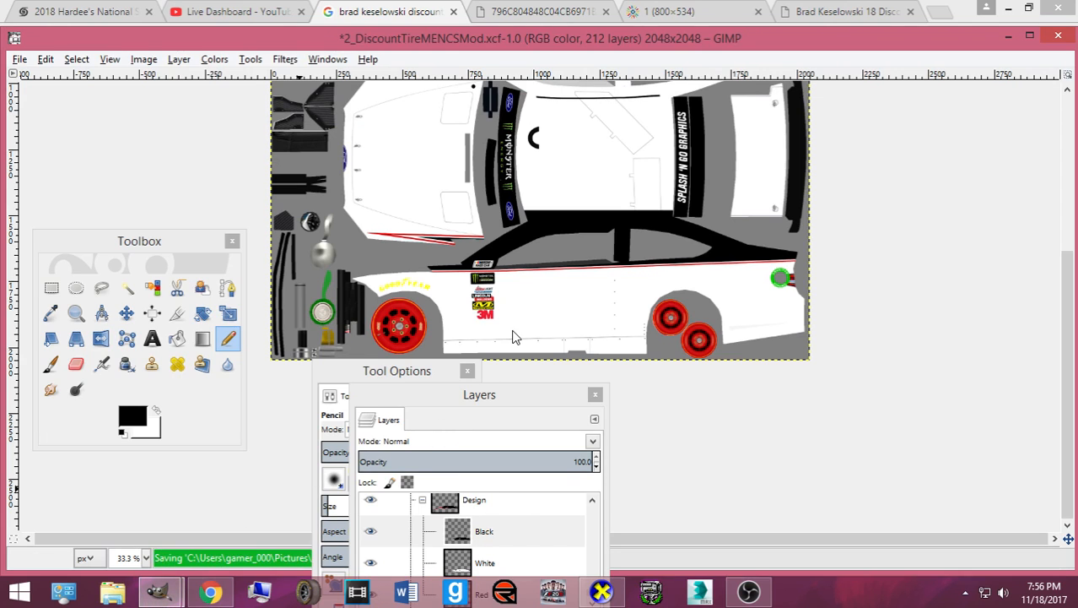
key("ctrl+e")
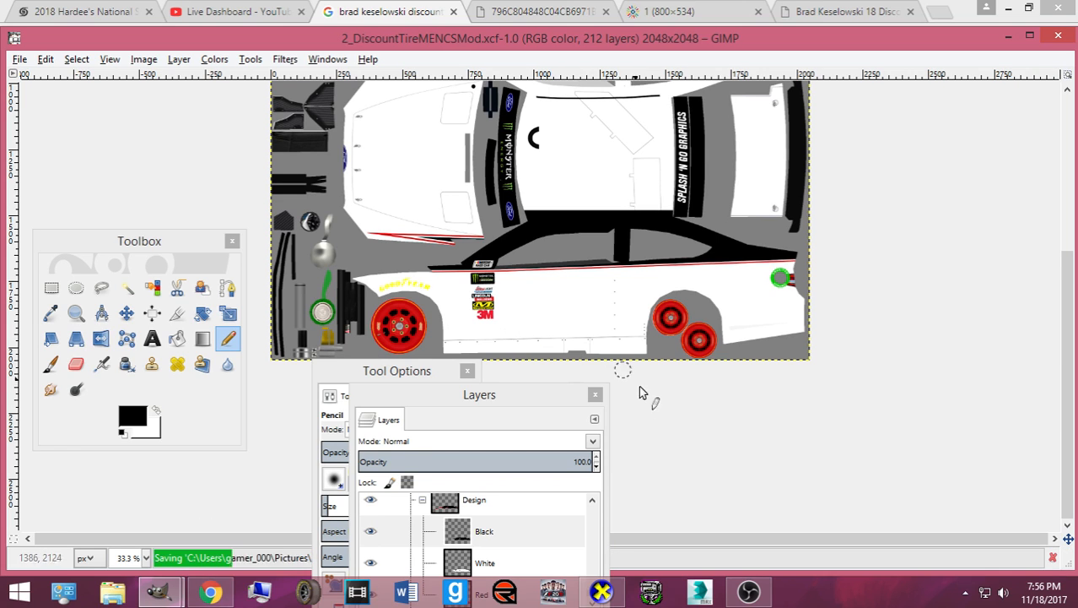
- Rotate the car in CarView to a front view and compare with the Chrome reference photo
left_click(601, 592)
left_click_drag(616, 434, 602, 448)
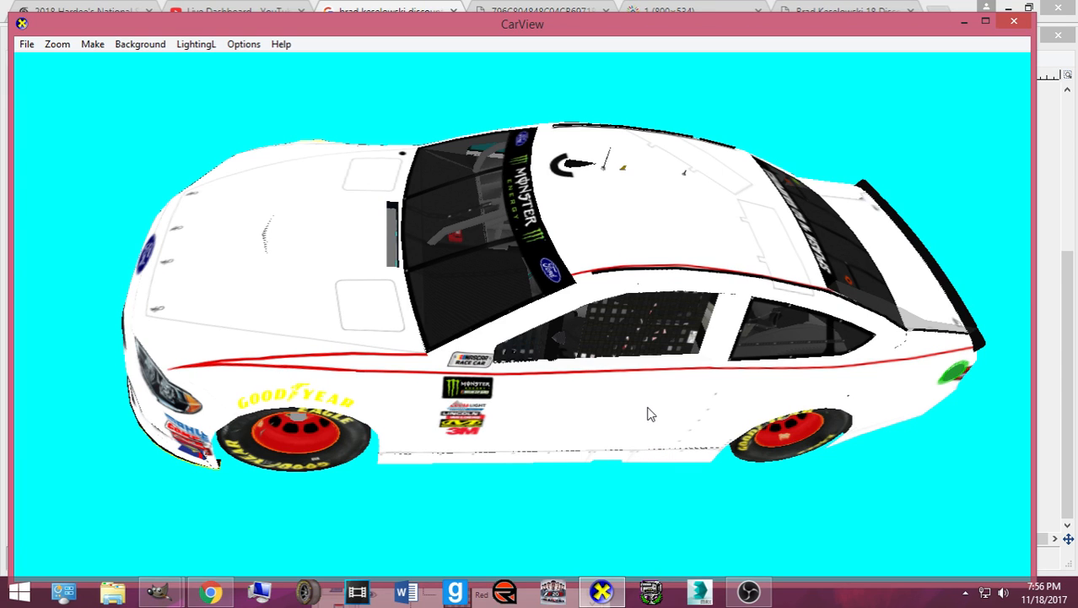
left_click_drag(753, 322, 553, 409)
left_click(209, 594)
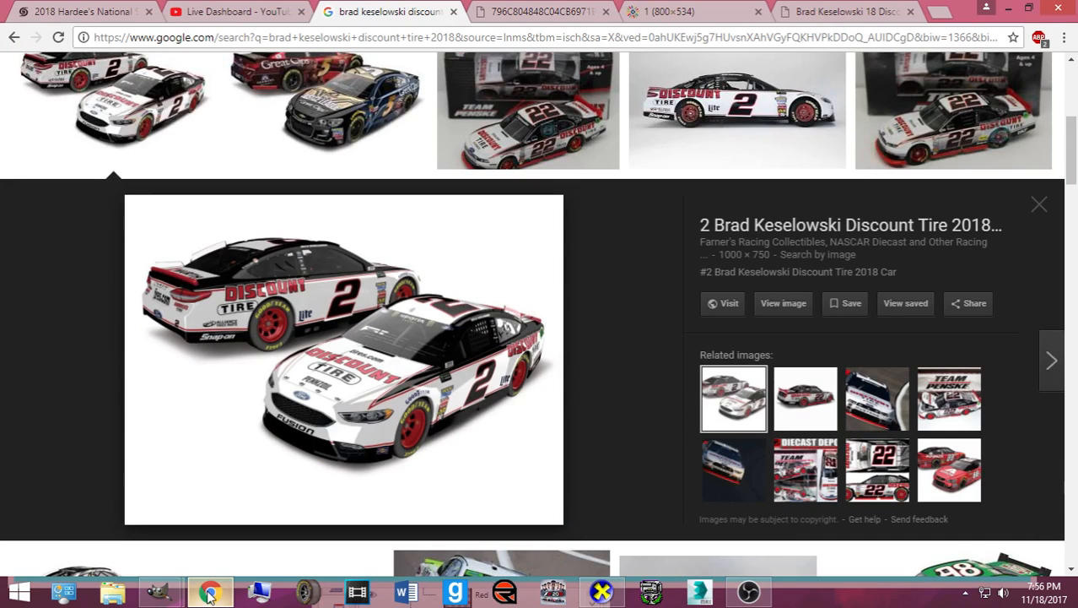
scroll(203, 270, "down", 4)
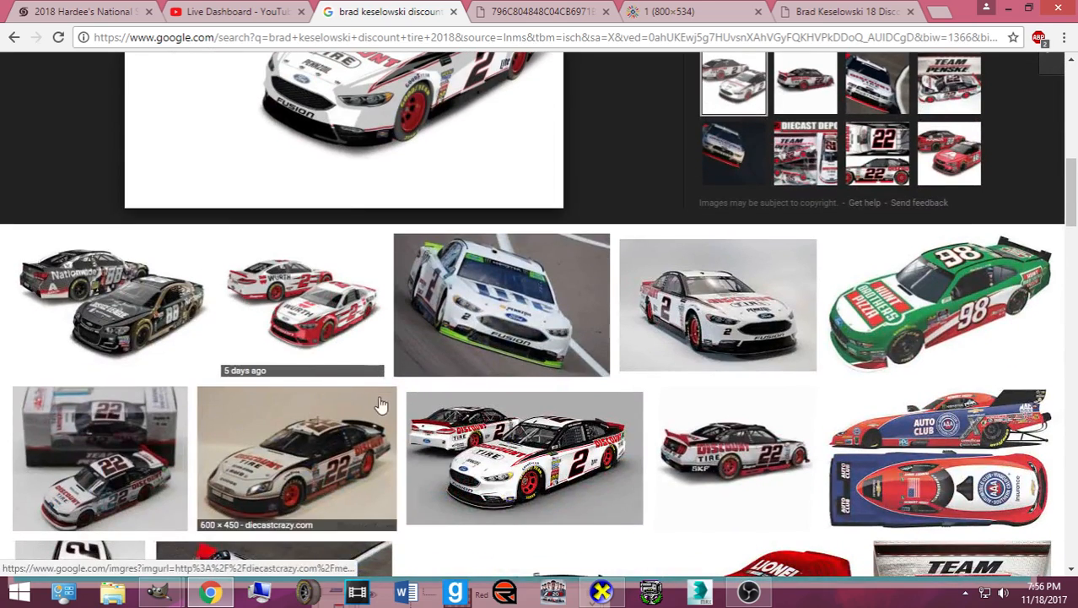
- Check the car in top-down three-quarter and side views, then return to the GIMP template
left_click(601, 592)
left_click_drag(561, 507, 475, 467)
scroll(475, 471, "up", 3)
scroll(495, 504, "down", 3)
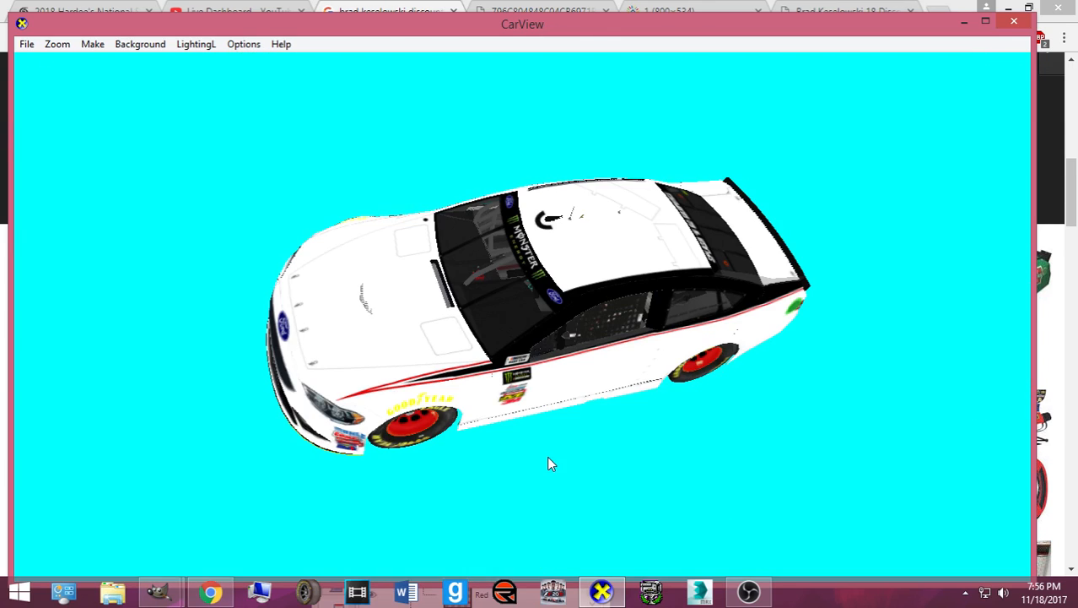
left_click_drag(602, 369, 598, 465)
scroll(479, 418, "up", 3)
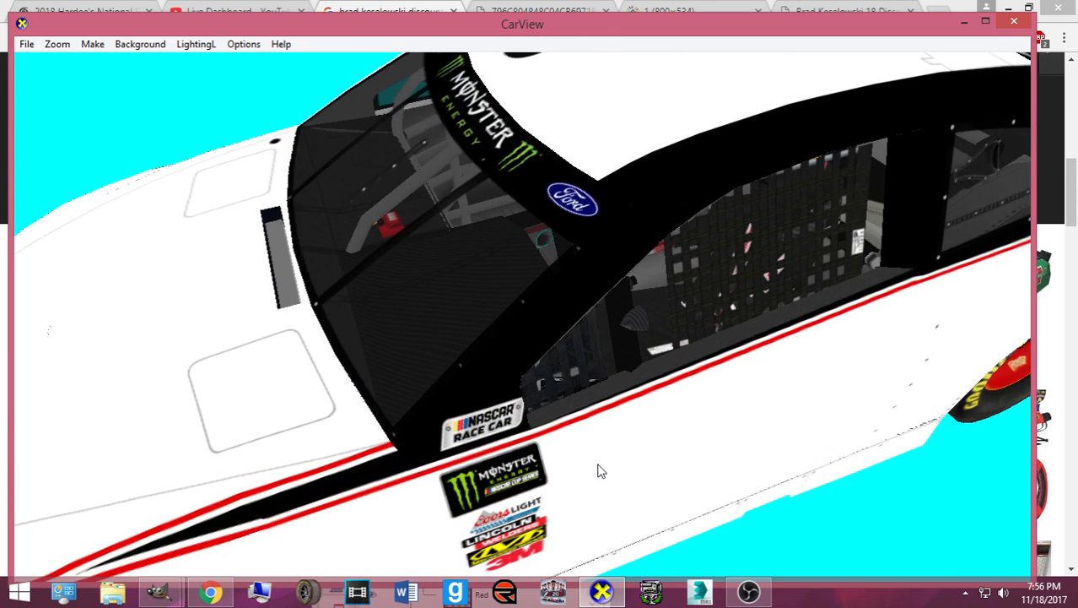
scroll(599, 533, "down", 5)
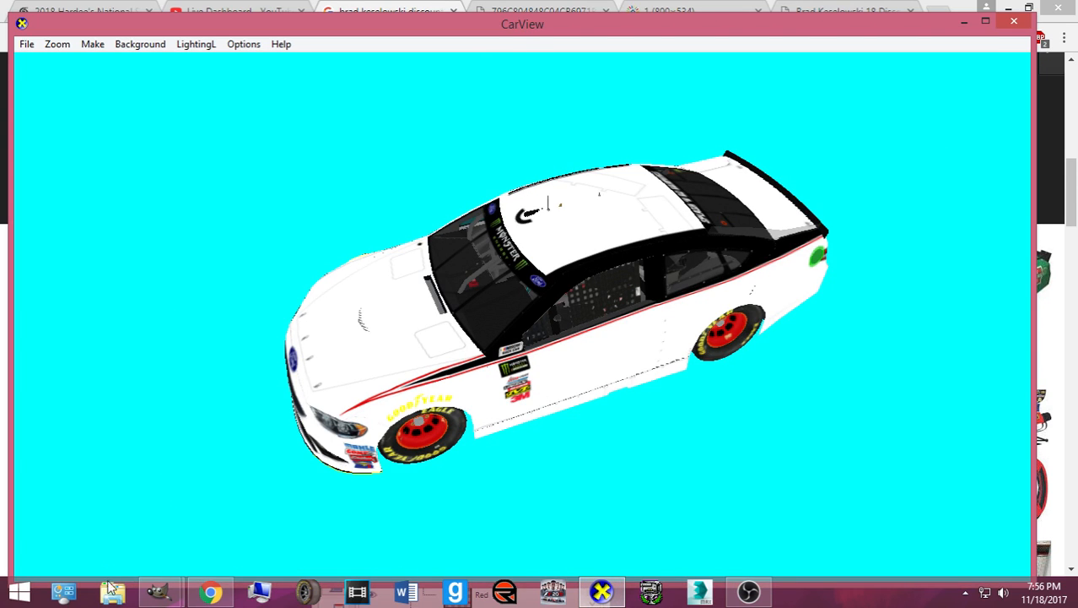
mouse_move(159, 591)
left_click(106, 506)
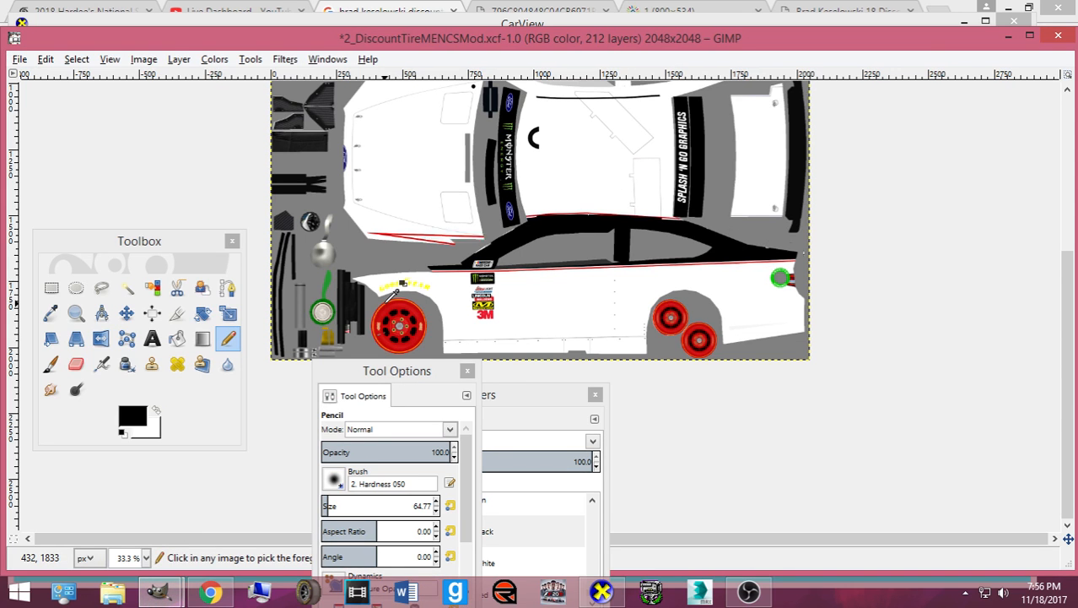
- Undo the black fill so the roof band shows red, deselect, and save the file
key("ctrl+z")
key("ctrl+z")
key("ctrl+z")
key("ctrl+z")
left_click(76, 59)
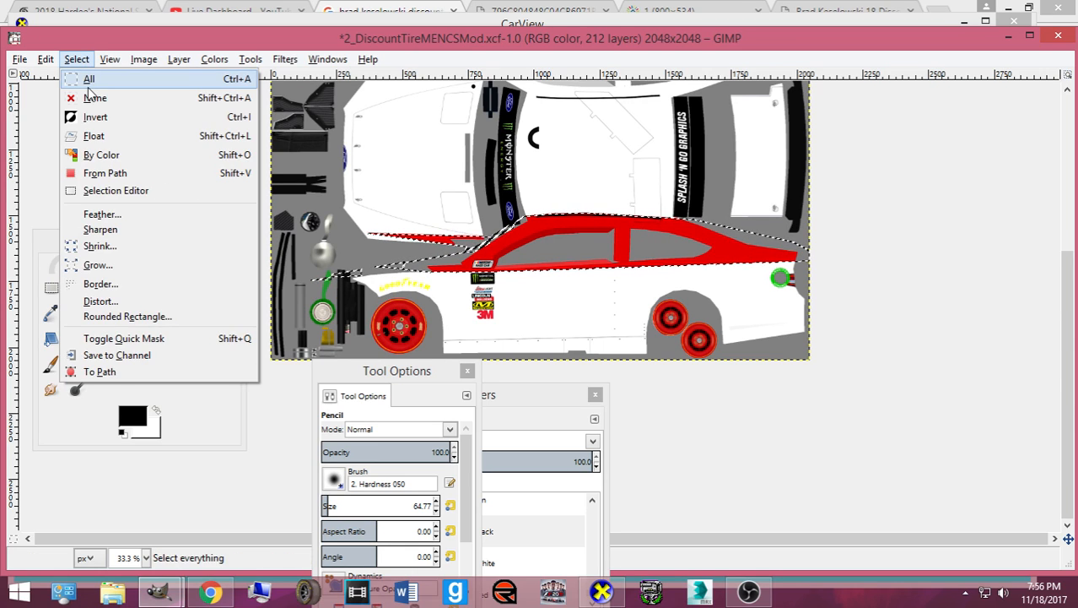
left_click(100, 96)
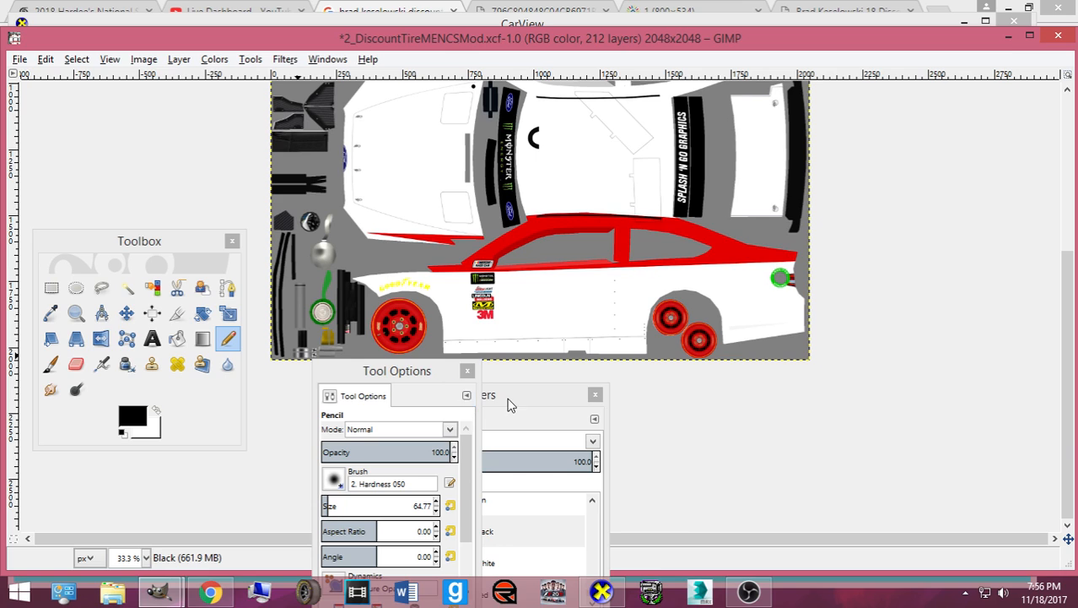
left_click_drag(508, 405, 881, 311)
key("ctrl+s")
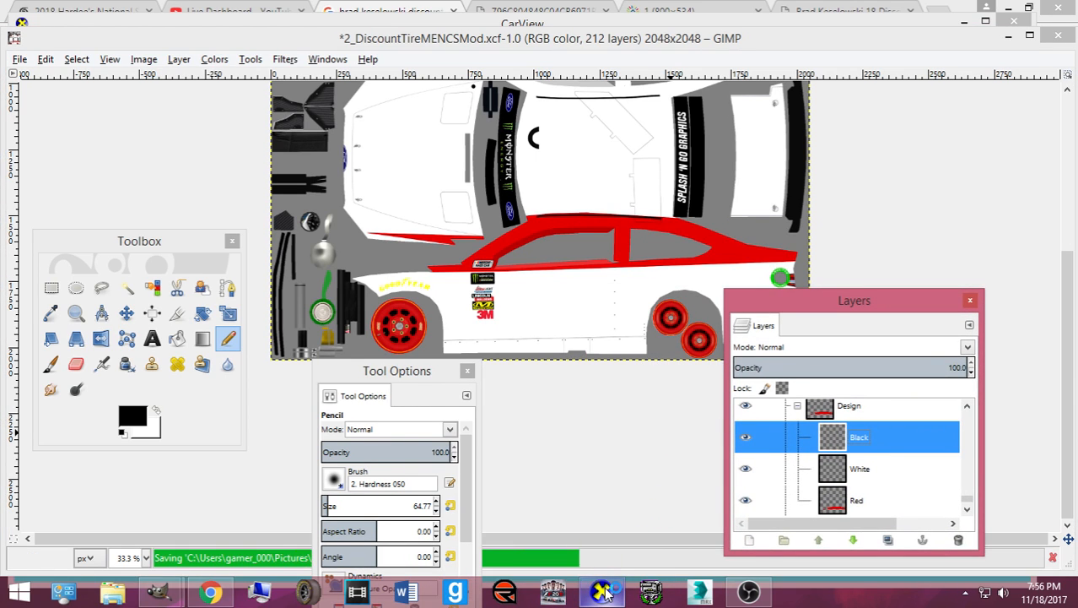
left_click(605, 592)
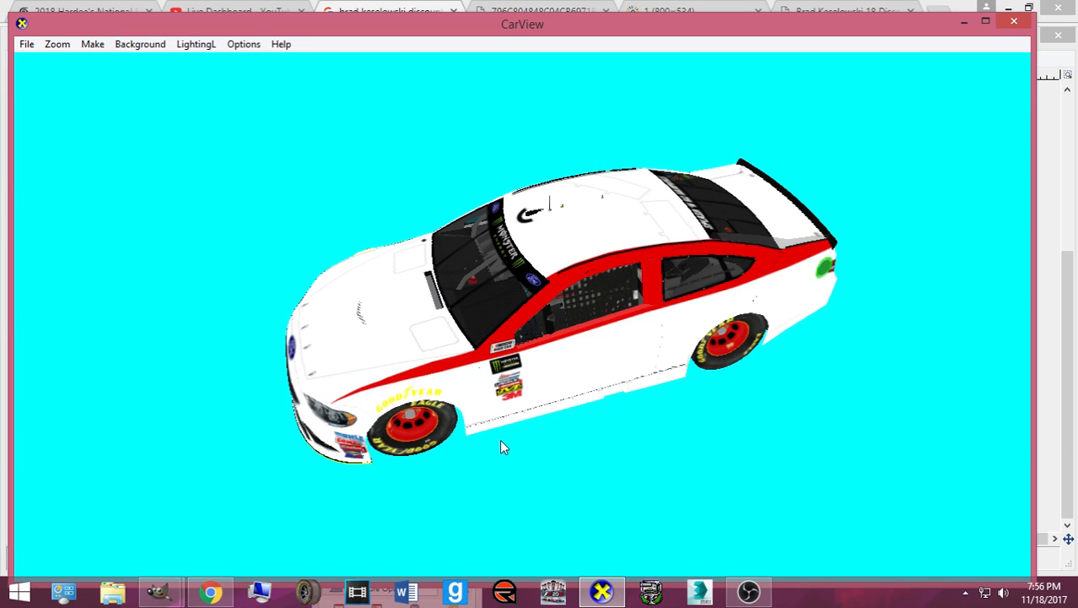
- Tilt the car in CarView, then zoom the GIMP texture in to 66.7%
left_click_drag(518, 393, 483, 423)
scroll(458, 427, "up", 3)
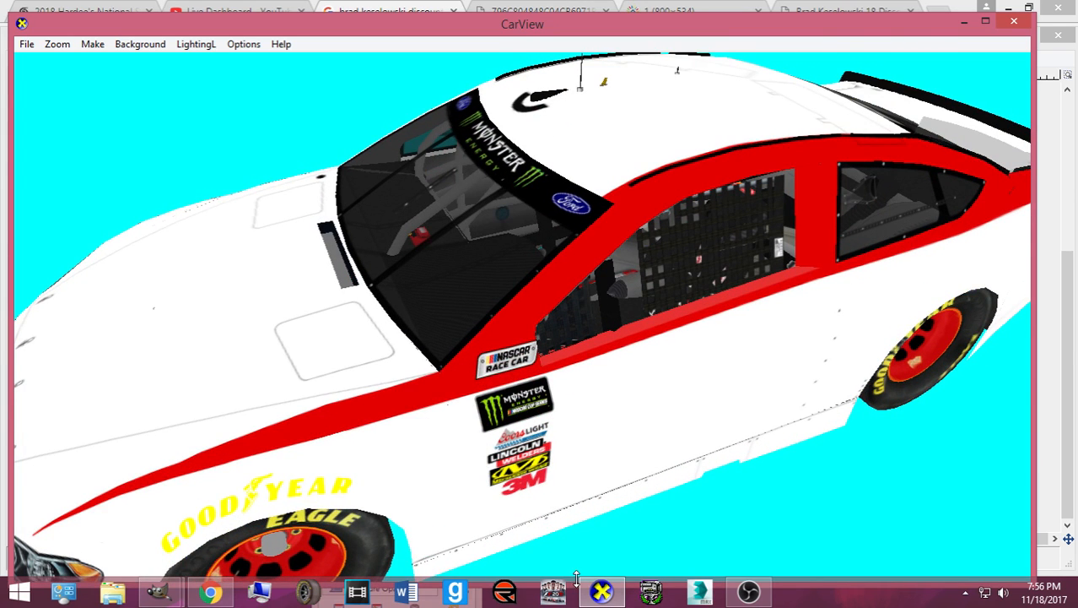
left_click(599, 590)
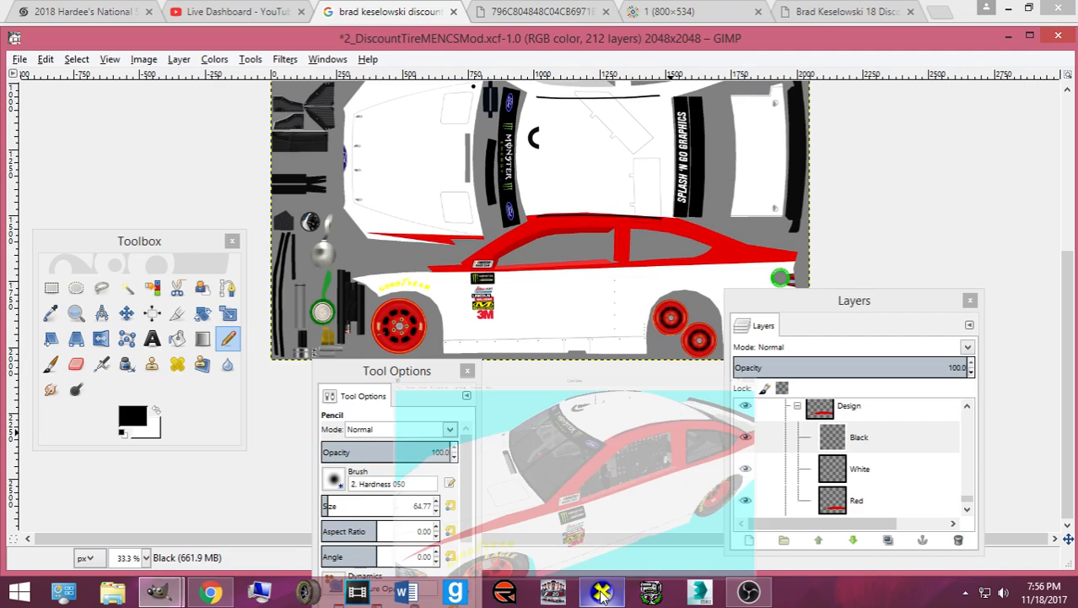
left_click(52, 287)
key("plus")
key("plus")
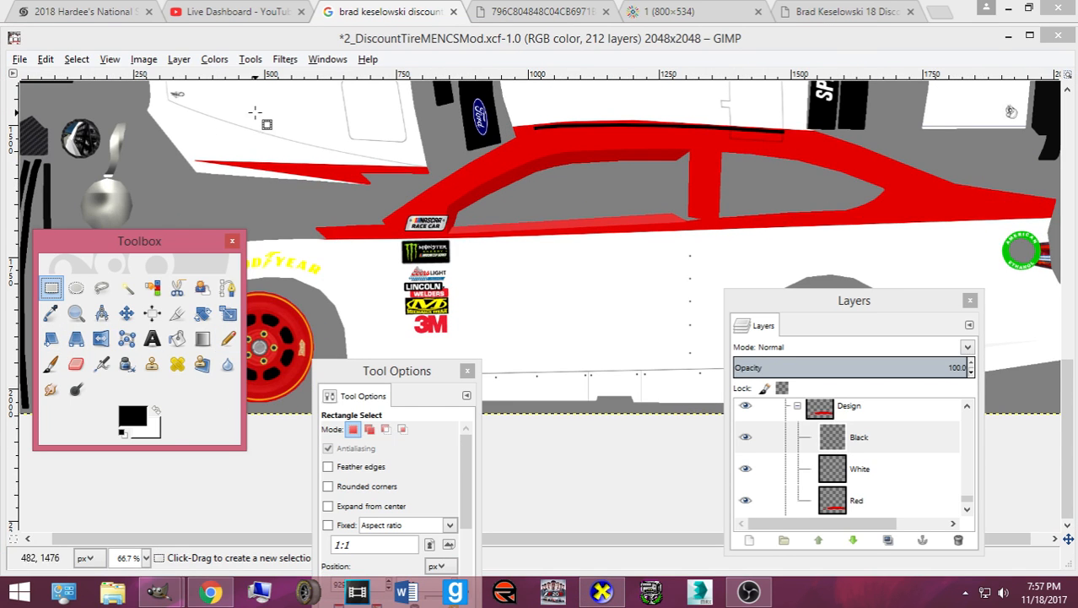
- Compare with the reference photos, rotate the car to show its front, and return to GIMP
left_click(601, 592)
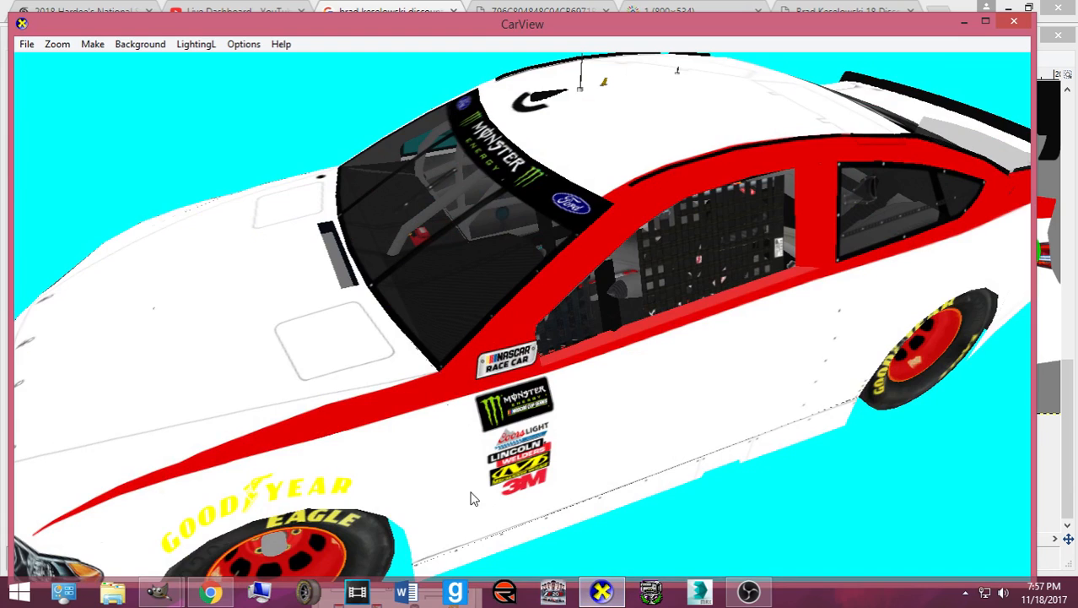
left_click(211, 592)
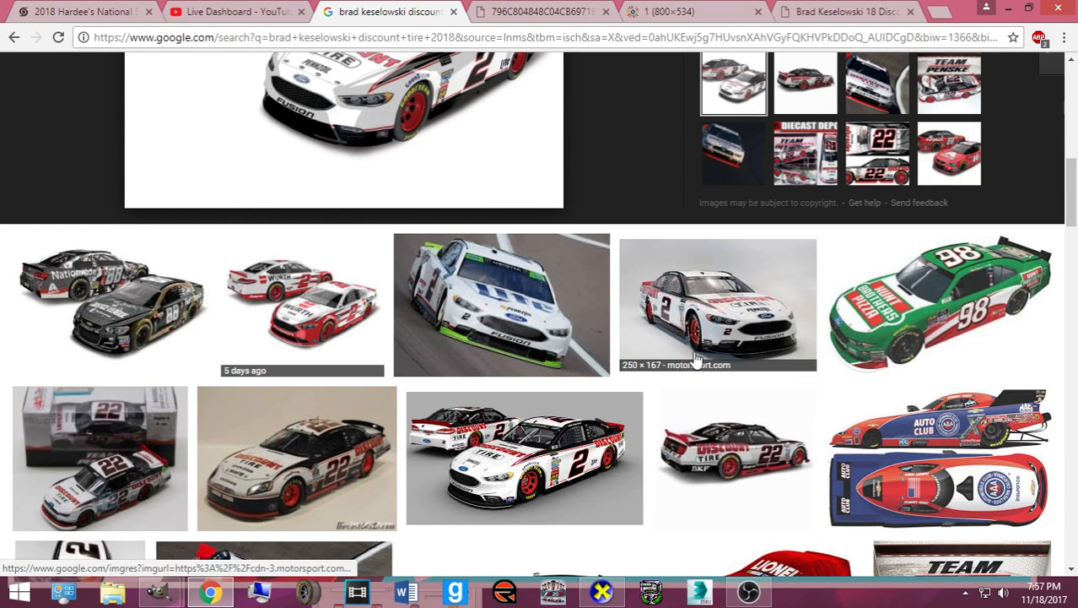
left_click(602, 593)
left_click_drag(400, 439, 582, 370)
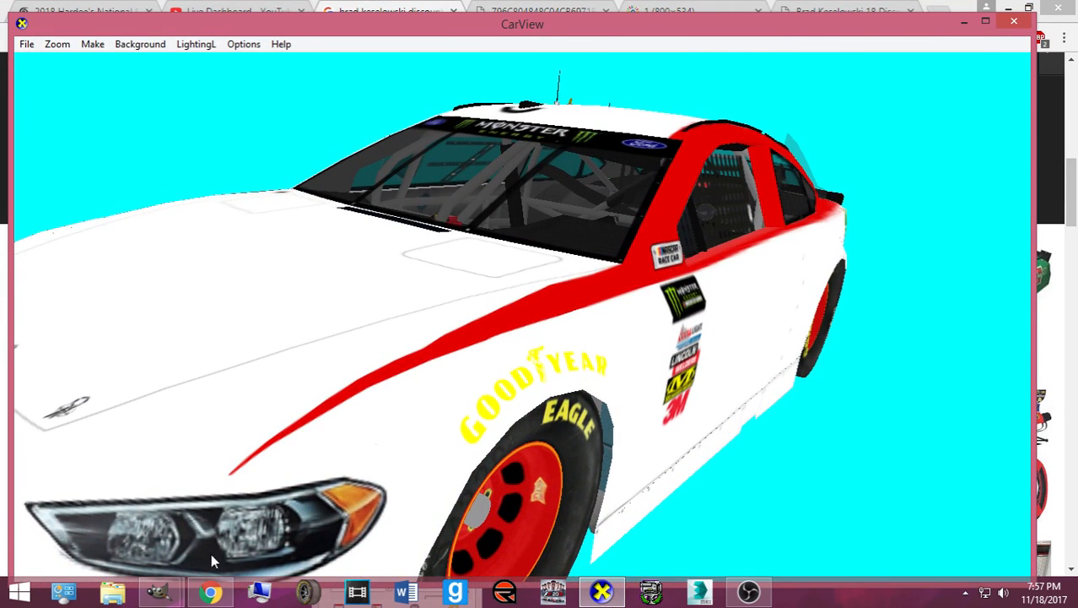
left_click(158, 592)
left_click(105, 502)
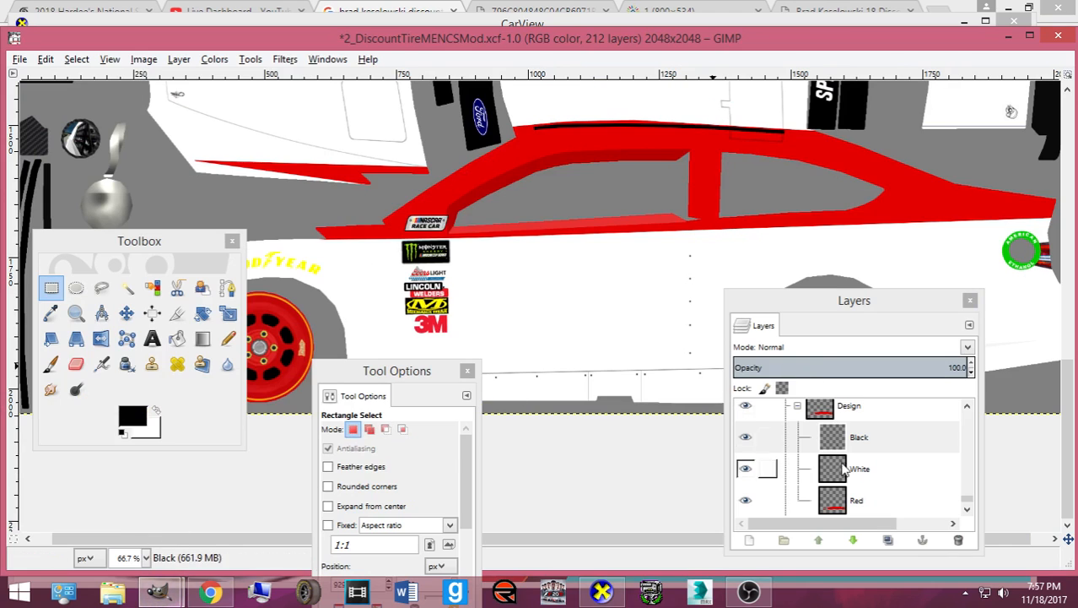
- Make the Red layer active and sample the stripe's red with the Color Picker
left_click(852, 500)
left_click(157, 410)
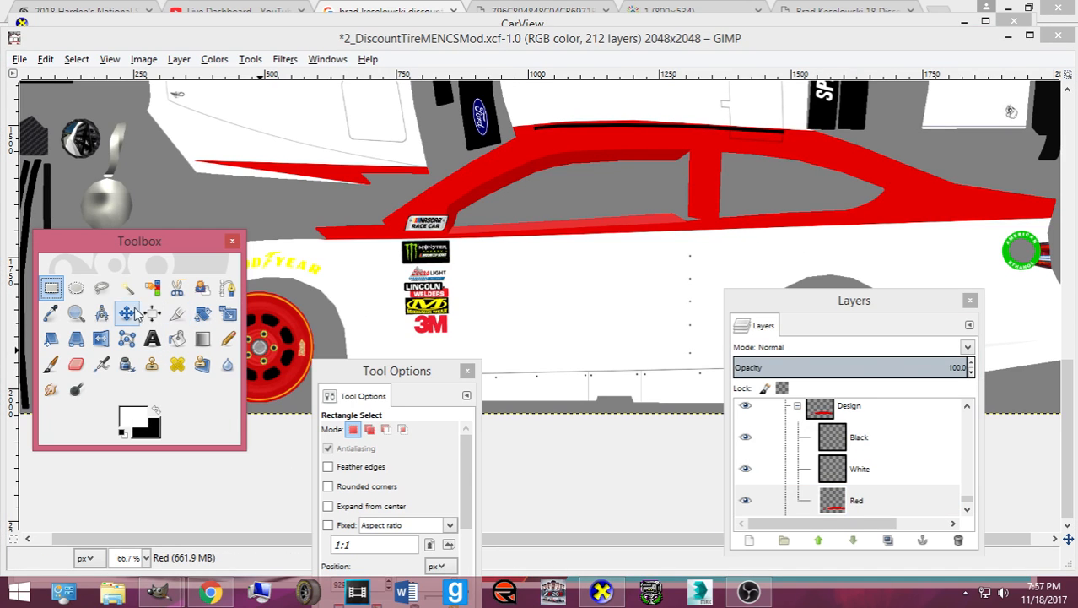
left_click(52, 314)
left_click(464, 185)
- Zoom in and start a path at the red stripe's tip above the front wheel
left_click(220, 291)
left_click_drag(152, 240, 280, 467)
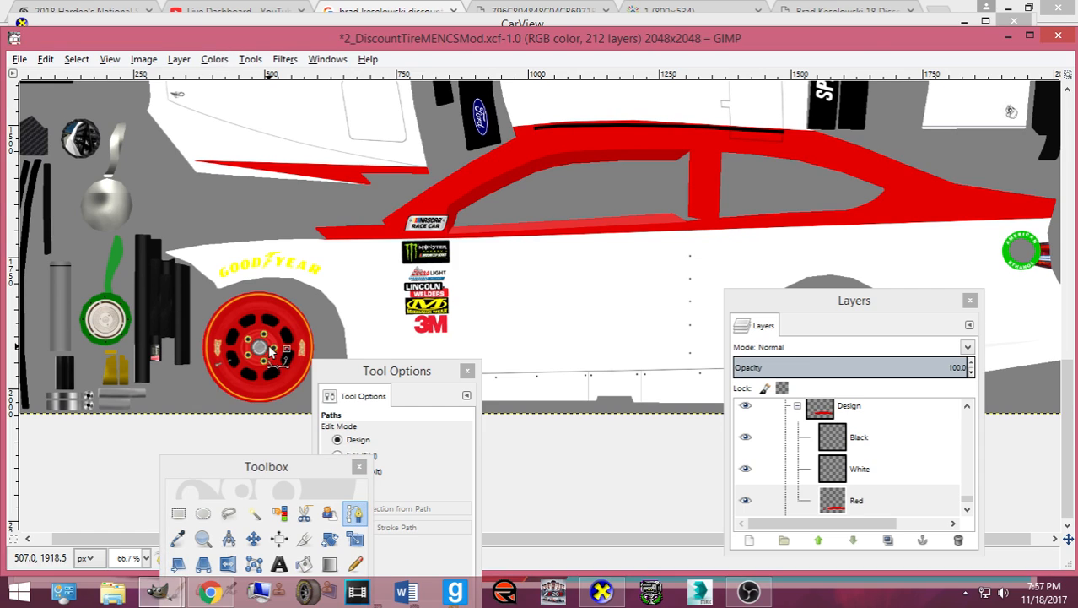
scroll(271, 352, "up", 4)
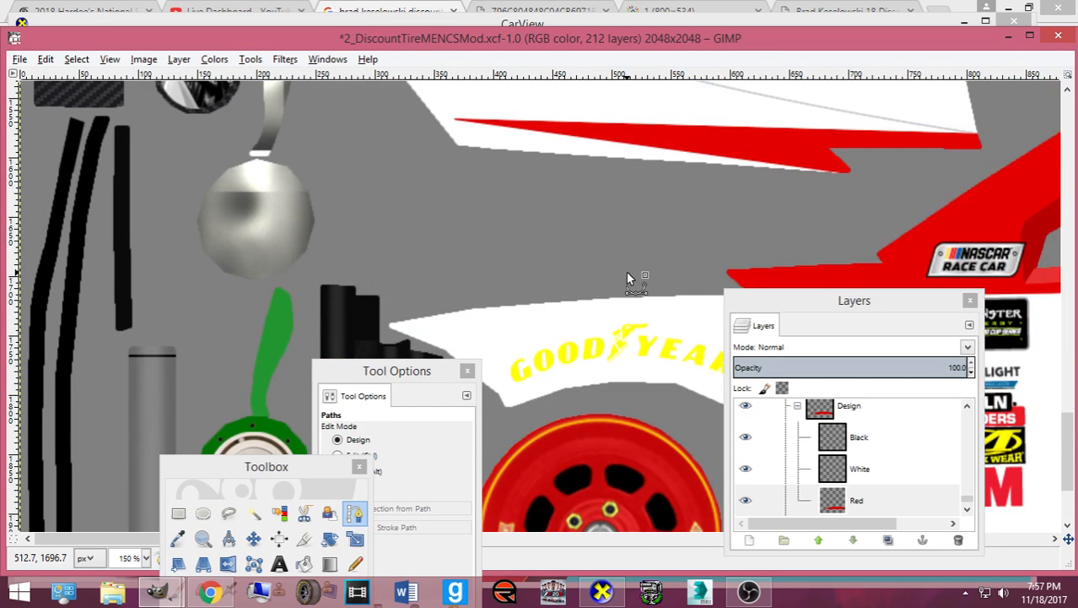
scroll(627, 279, "up", 3)
scroll(456, 238, "up", 3)
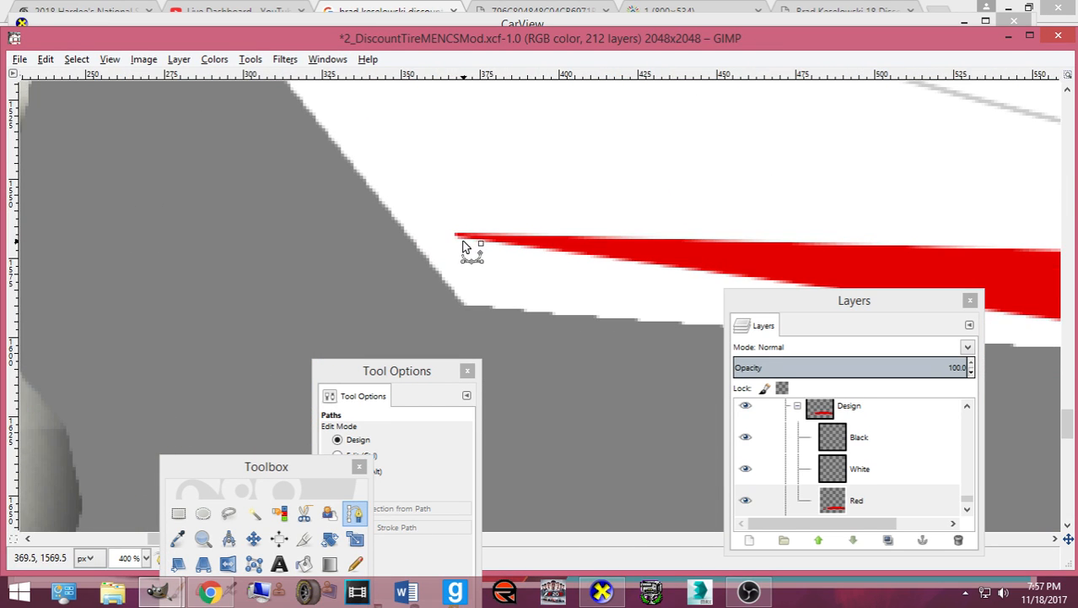
left_click(456, 237)
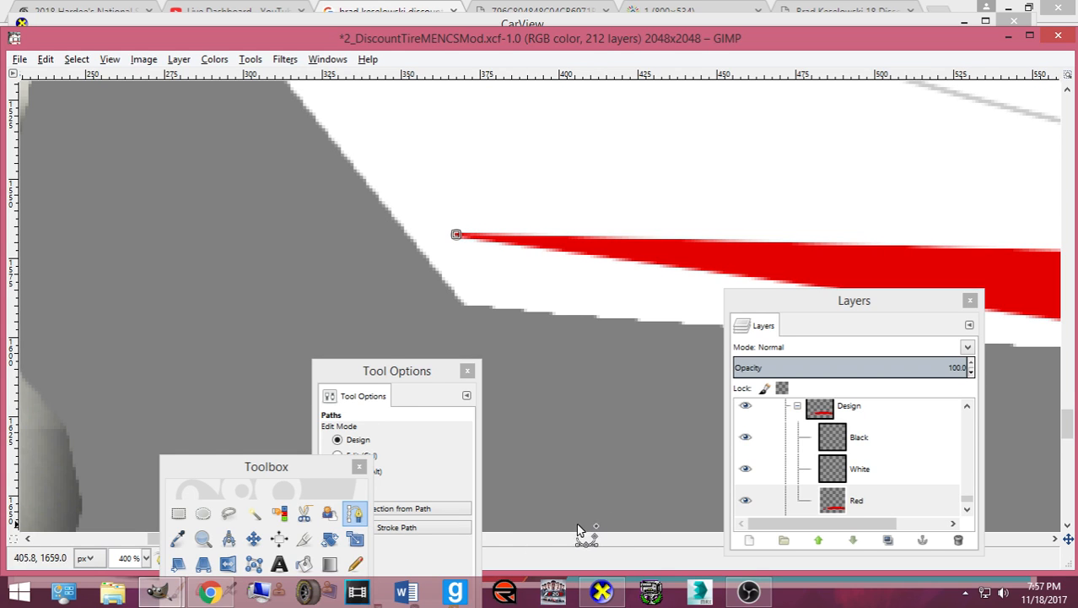
- Finish outlining the stripe wedge with path points and convert the path to a selection
key("minus")
key("minus")
key("minus")
left_click_drag(823, 309, 164, 305)
left_click_drag(404, 374, 177, 345)
left_click_drag(412, 540, 487, 545)
left_click_drag(890, 339, 928, 322)
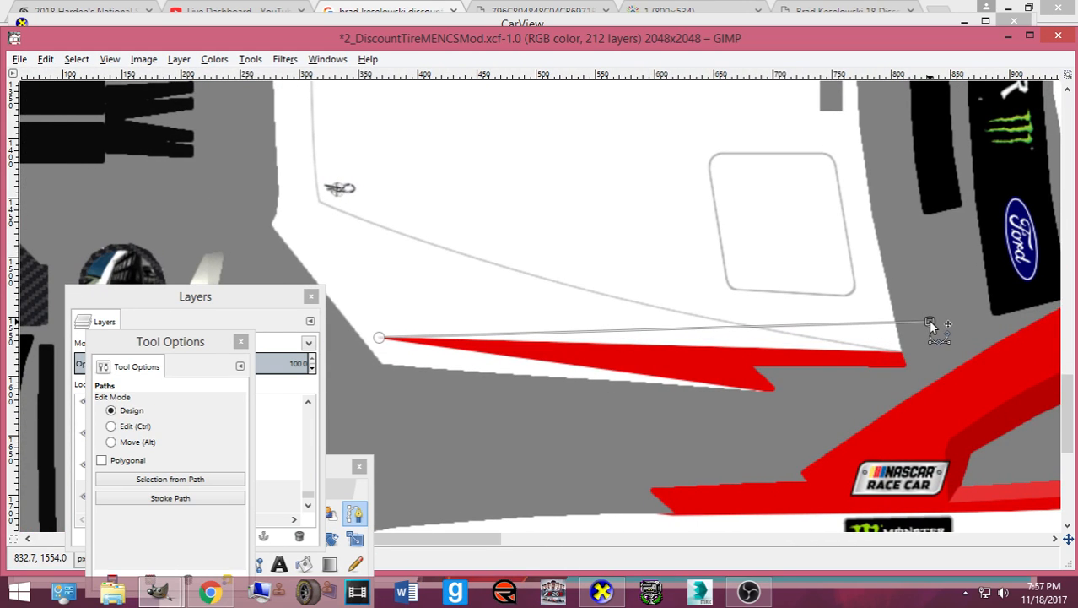
left_click(922, 376)
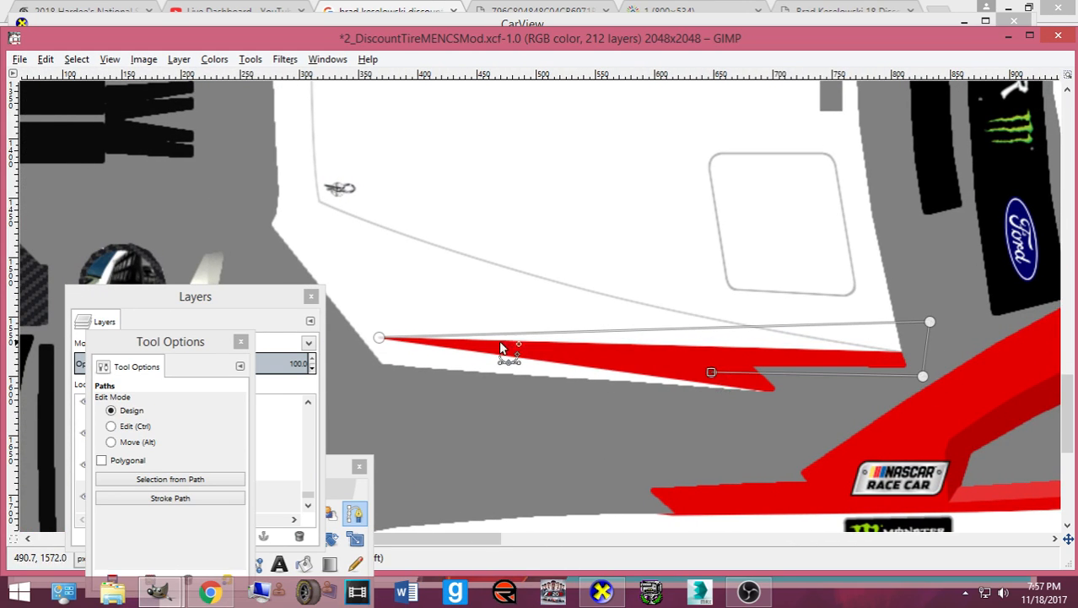
left_click_drag(931, 321, 935, 319)
key("Return")
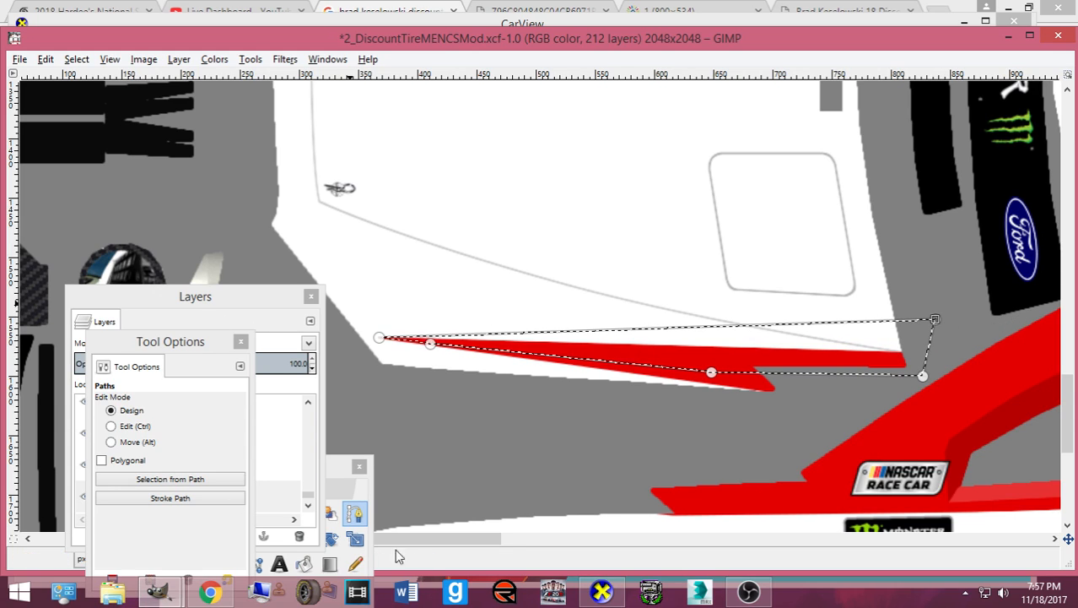
- Fill the selected wedge red with the Pencil at brush size about 107
left_click(354, 564)
left_click_drag(105, 476, 106, 475)
mouse_move(401, 323)
left_mouse_down()
mouse_move(922, 325)
mouse_move(669, 342)
mouse_move(800, 347)
mouse_move(732, 344)
left_mouse_up()
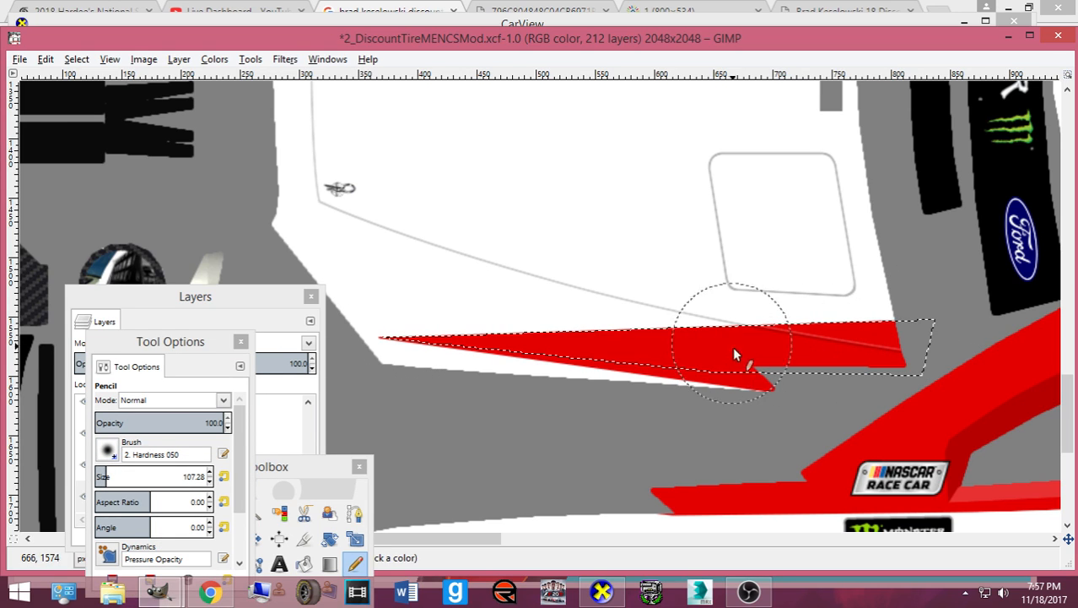
left_click(209, 592)
- View the Team Penske, full-size and mrn.com reference photos, then bring the GIMP template back
scroll(447, 135, "up", 1)
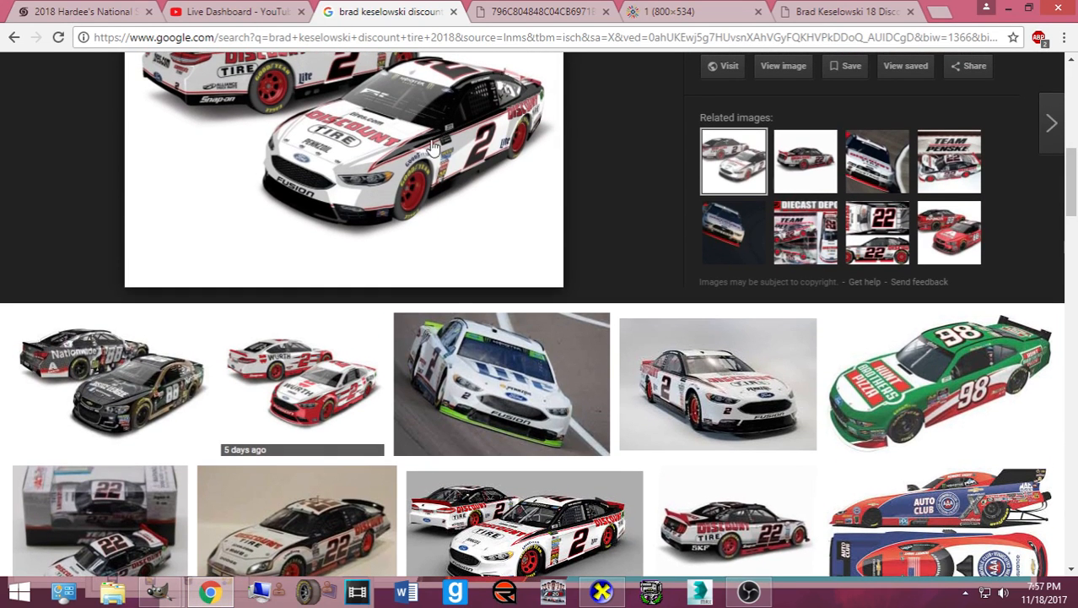
scroll(420, 201, "up", 3)
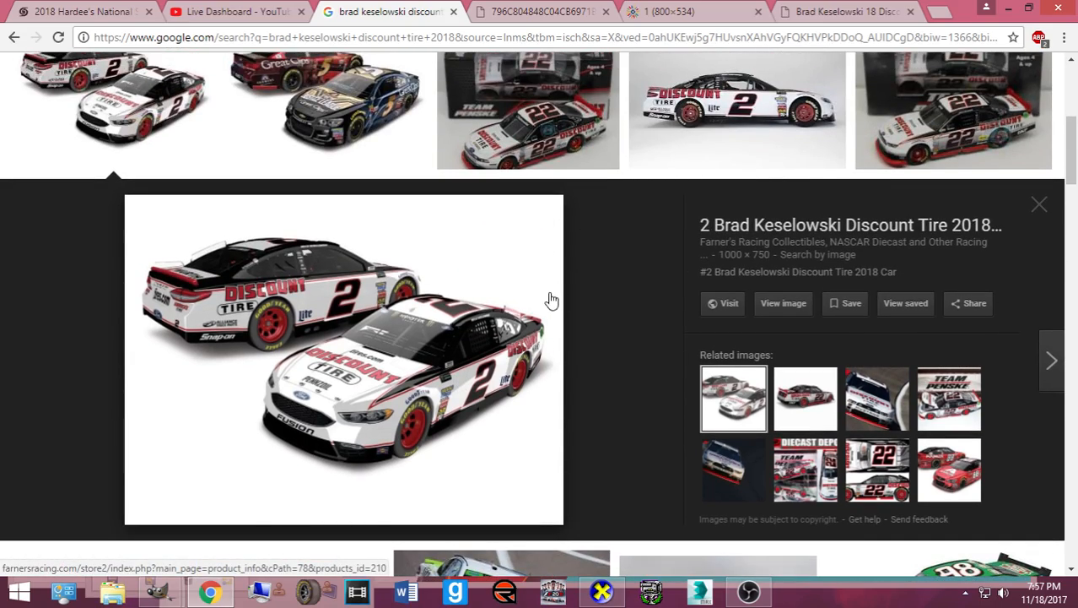
scroll(532, 320, "down", 5)
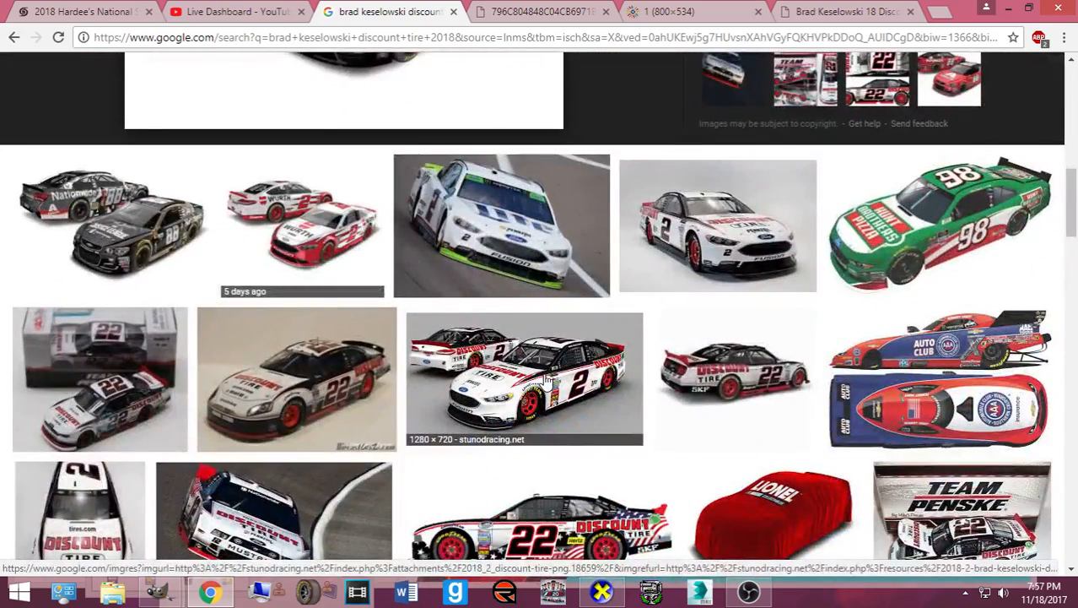
left_click(661, 253)
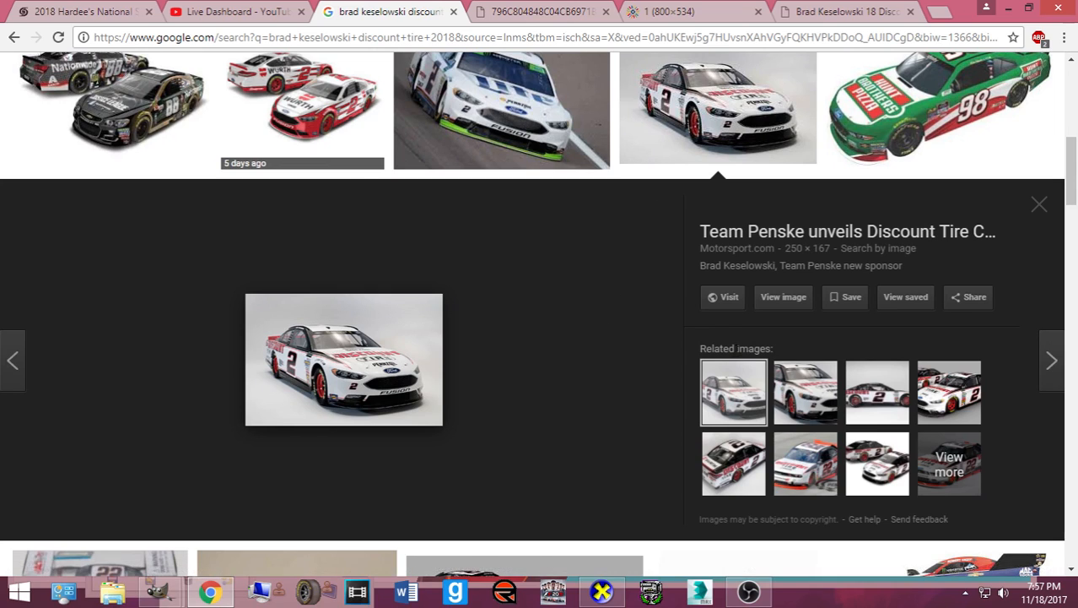
scroll(601, 78, "up", 1)
left_click(697, 8)
left_click(777, 15)
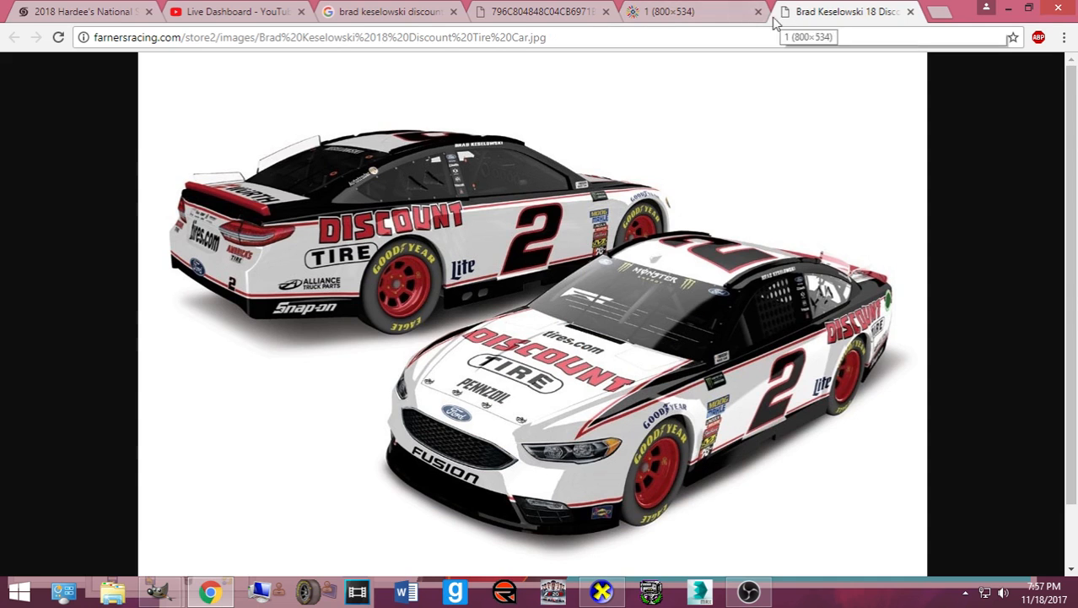
left_click(543, 19)
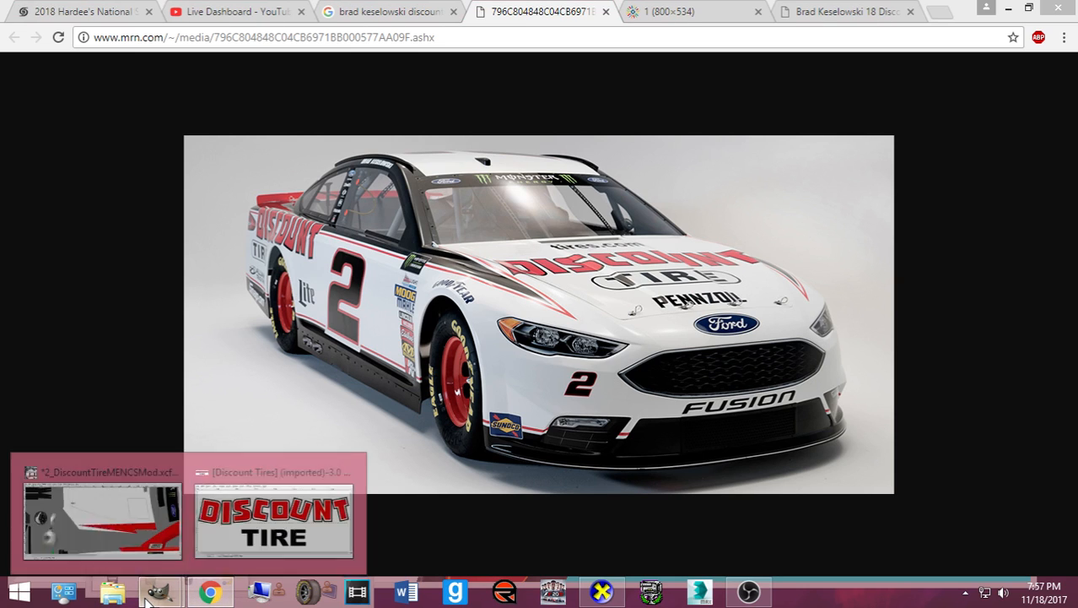
left_click(145, 553)
left_click(76, 59)
- Clear the selection, load the White layer's alpha as a selection, and set the foreground to white
left_click(93, 96)
right_click(205, 478)
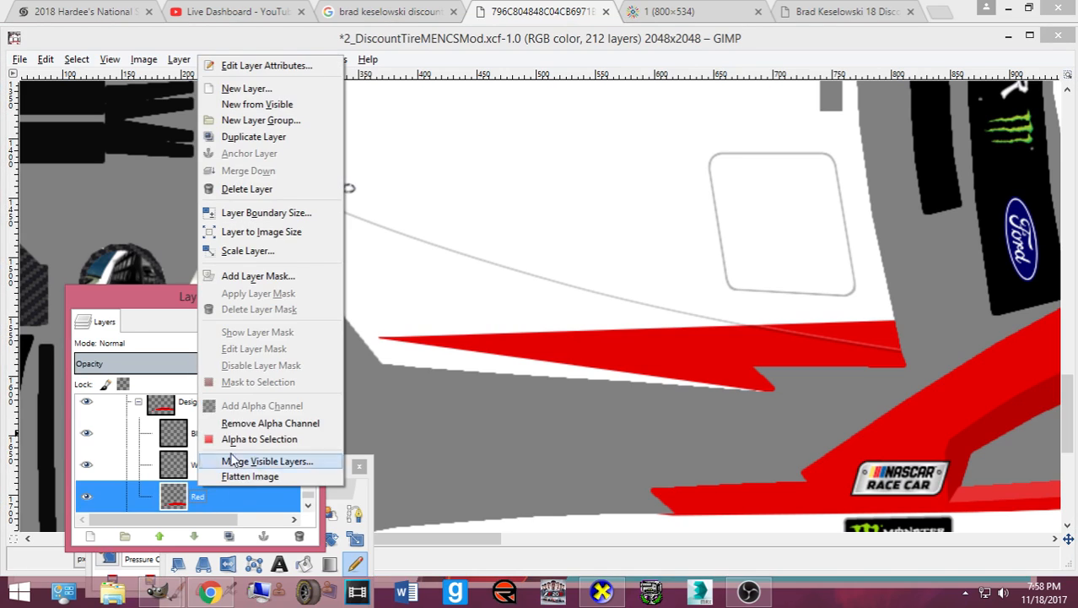
left_click(270, 439)
left_click_drag(338, 465, 295, 226)
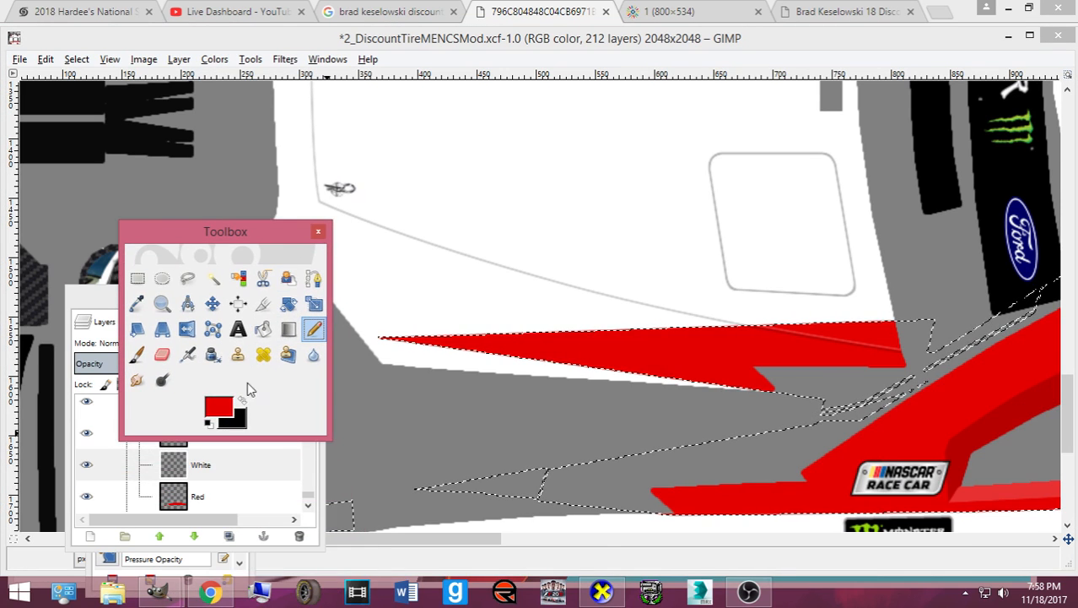
left_click(224, 403)
left_click(384, 332)
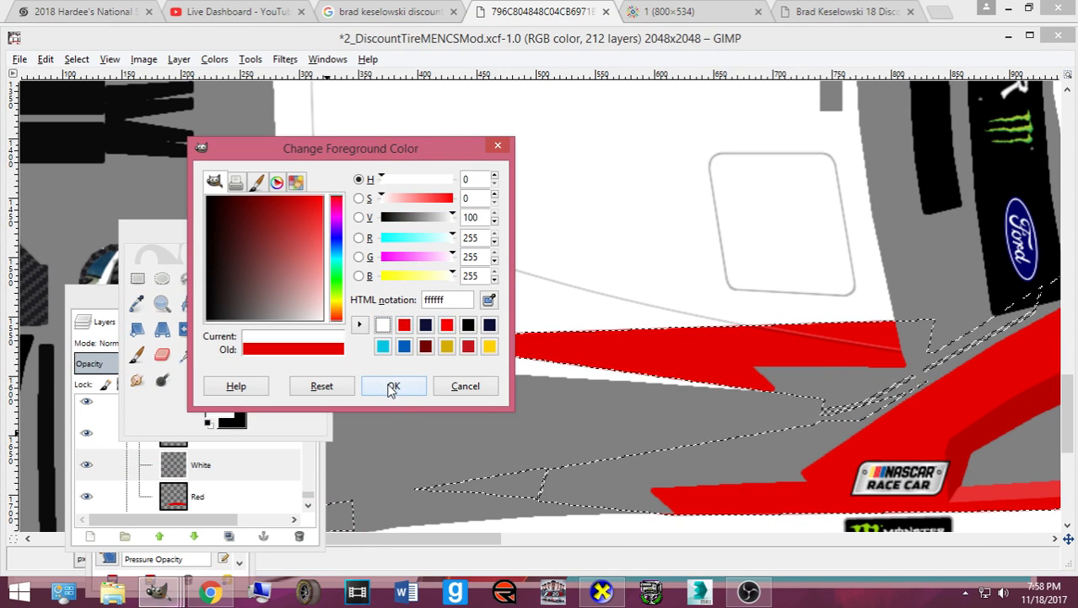
left_click(393, 386)
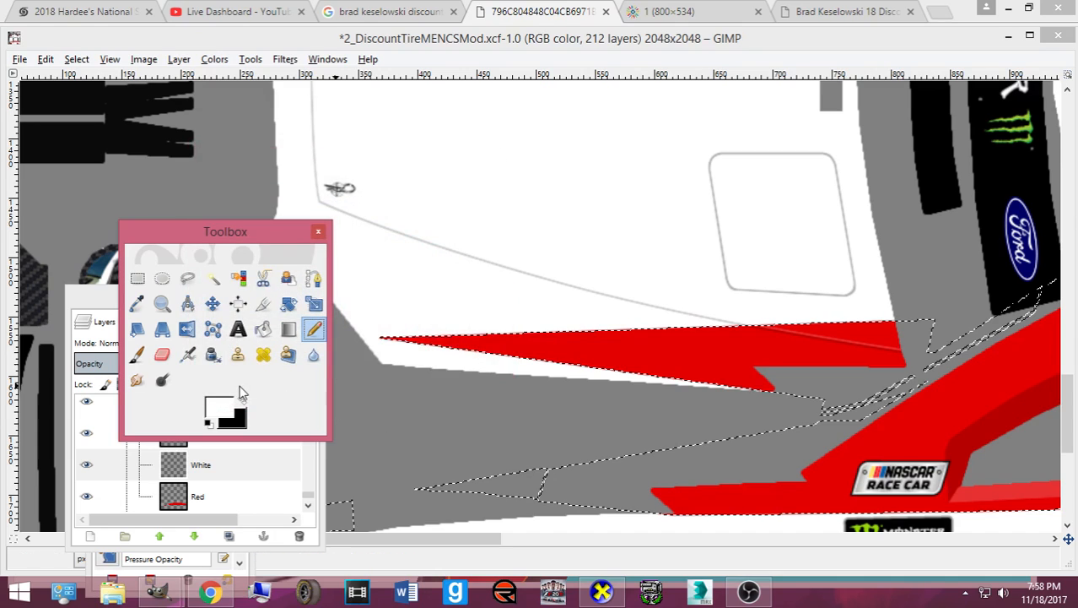
- Shrink the selection by 4 px
left_click(76, 59)
left_click(135, 232)
left_click(176, 246)
left_click(176, 246)
left_click(176, 245)
left_click(138, 316)
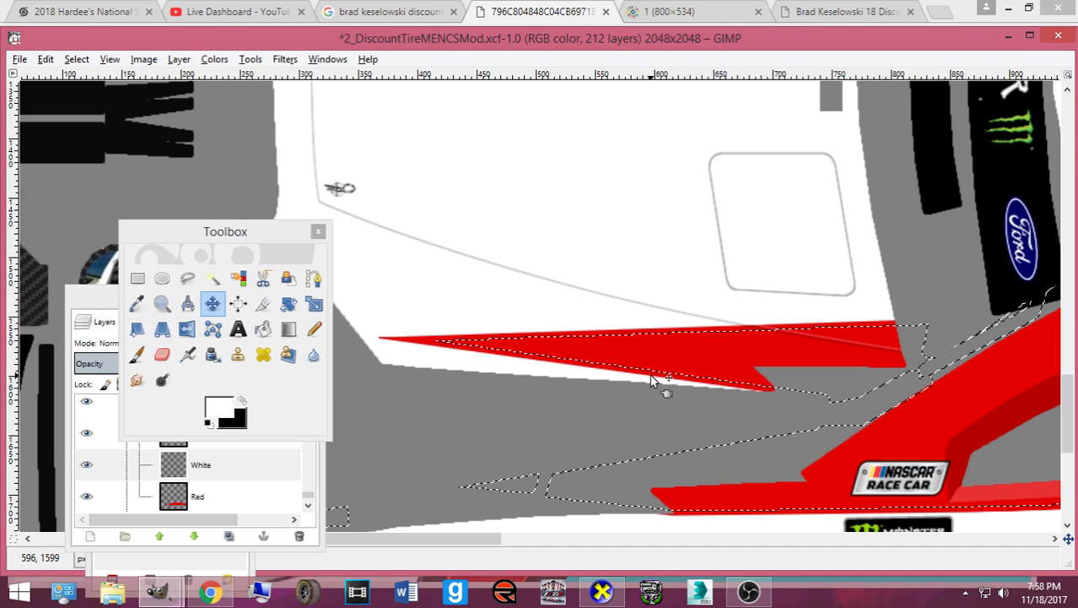
- Paint white with the Pencil over the red left tip and lower red area
scroll(694, 416, "down", 4, "ctrl")
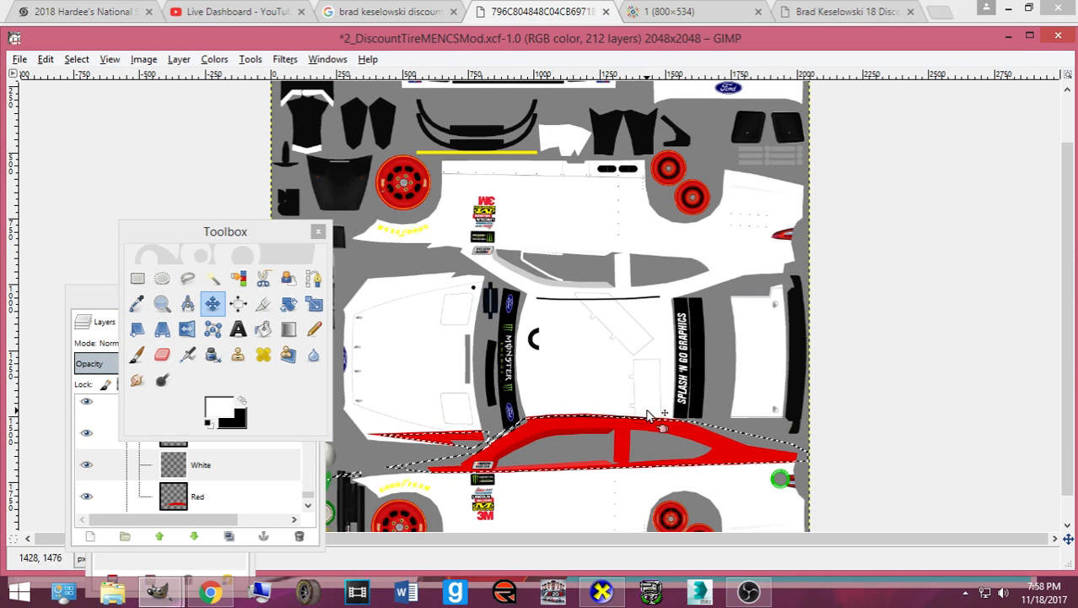
left_click(314, 329)
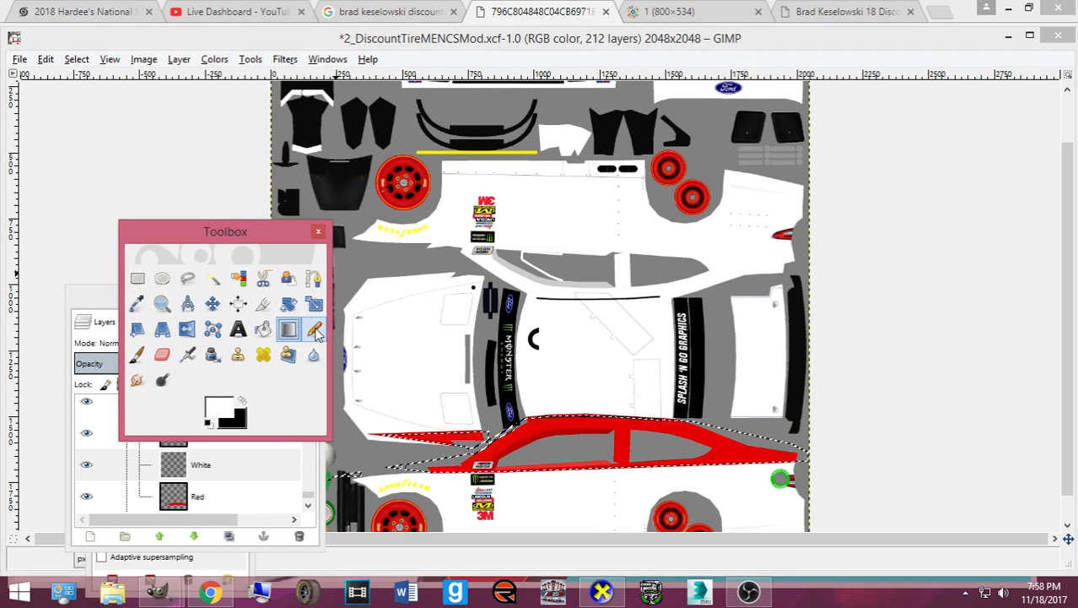
left_click_drag(255, 236, 3, 130)
left_click_drag(230, 299, 1, 217)
mouse_move(420, 474)
left_mouse_down()
mouse_move(810, 459)
mouse_move(665, 435)
mouse_move(685, 425)
mouse_move(549, 429)
left_mouse_up()
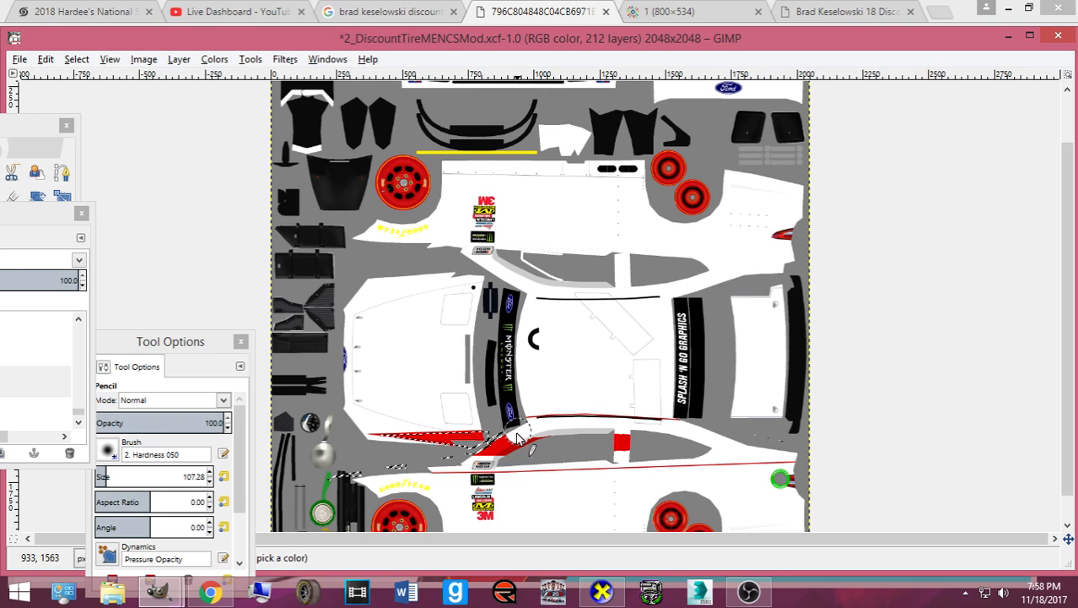
scroll(506, 447, "up", 3, "ctrl")
mouse_move(423, 464)
left_mouse_down()
mouse_move(325, 451)
mouse_move(397, 457)
mouse_move(421, 441)
mouse_move(387, 465)
mouse_move(372, 465)
mouse_move(631, 390)
mouse_move(982, 429)
mouse_move(984, 415)
left_mouse_up()
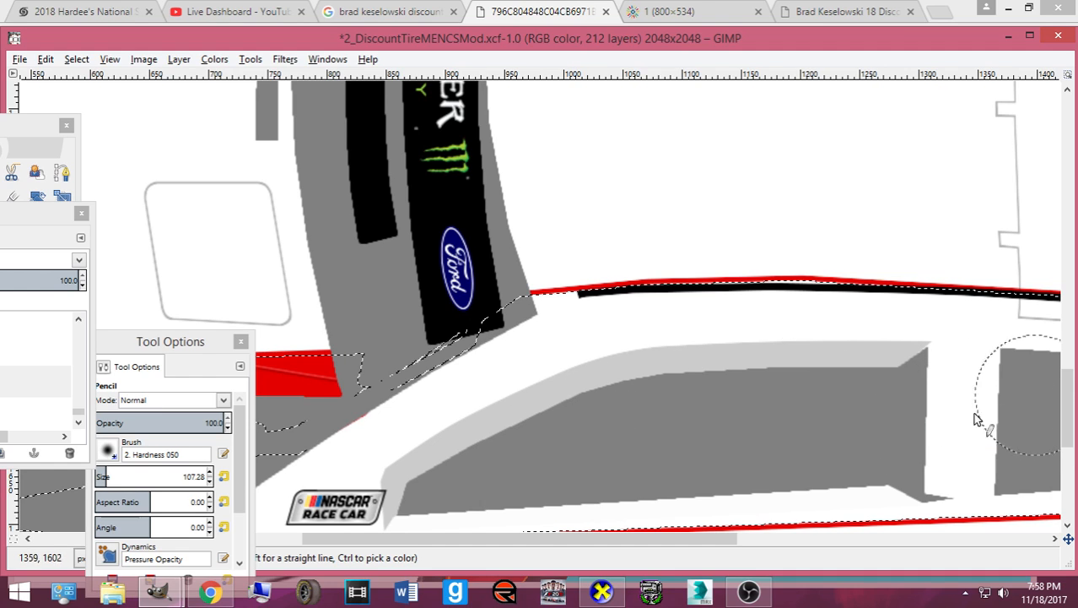
scroll(978, 418, "down", 3, "ctrl")
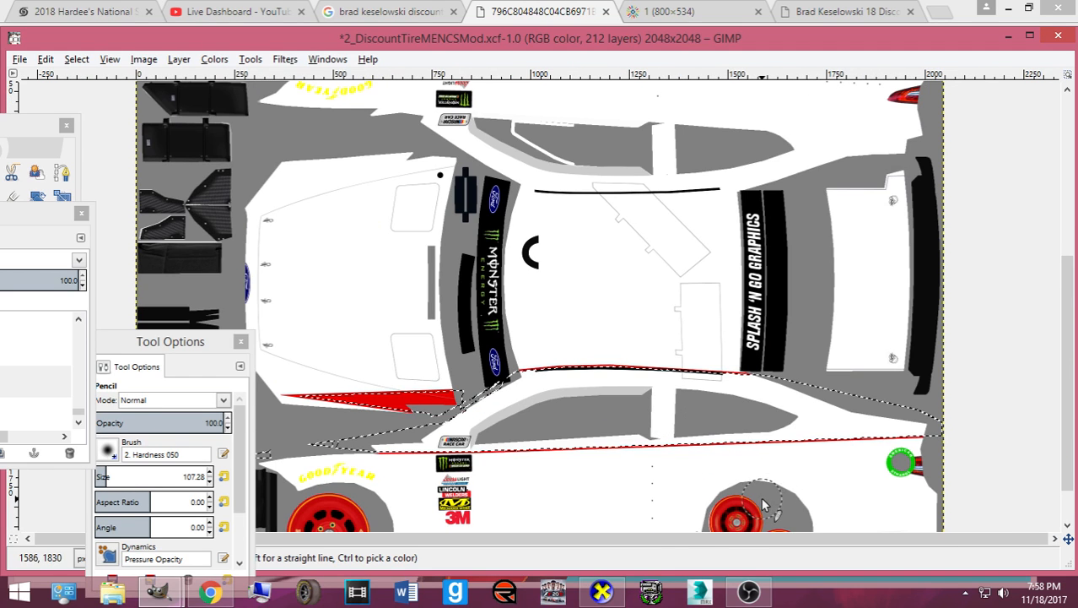
scroll(764, 505, "up", 1, "ctrl")
scroll(638, 545, "left", 2)
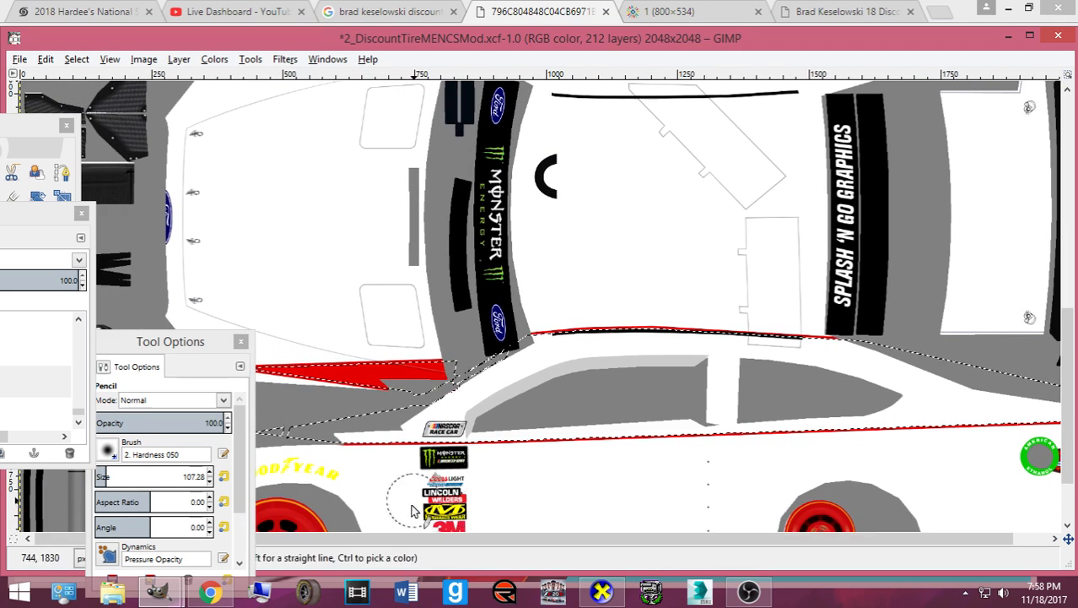
- Shrink the selection slightly again, paint the red wedge white, and export to card.bmp
left_click(76, 59)
left_click(123, 246)
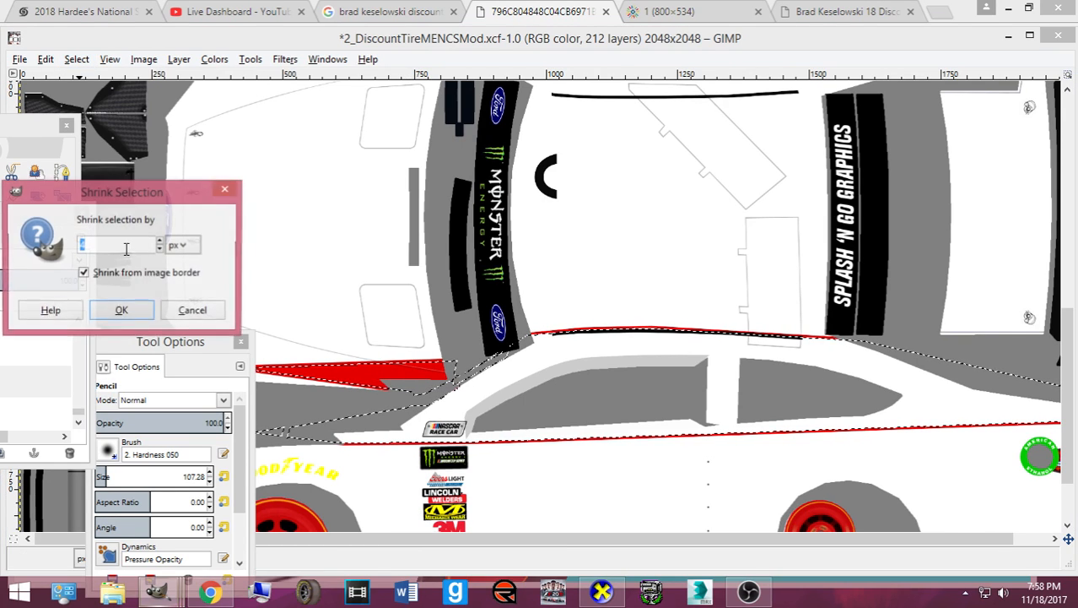
left_click(122, 310)
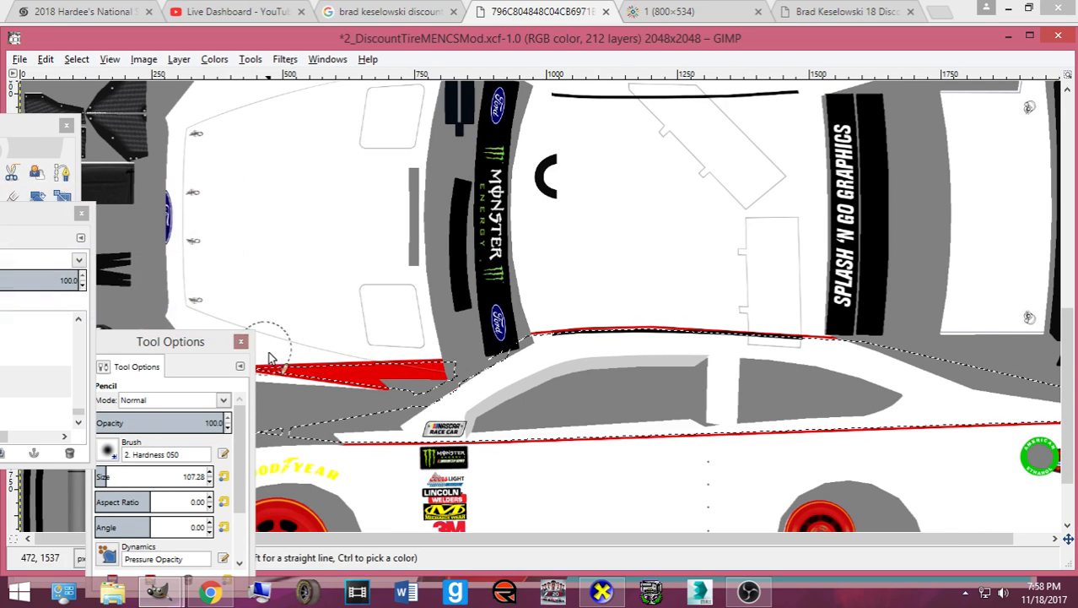
left_click_drag(200, 347, 22, 350)
left_click_drag(219, 363, 417, 374)
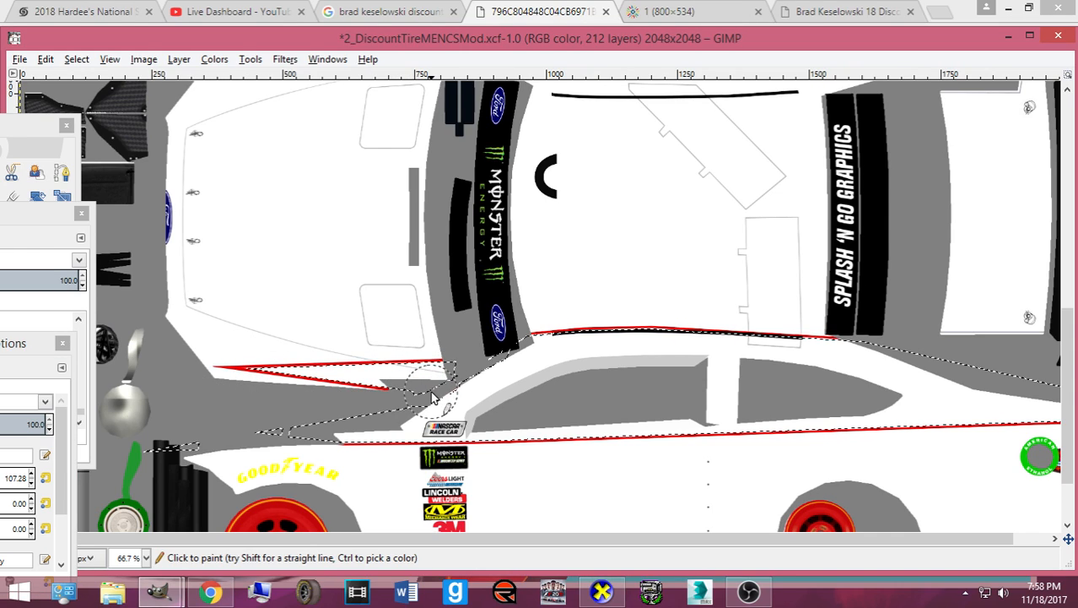
key("ctrl+e")
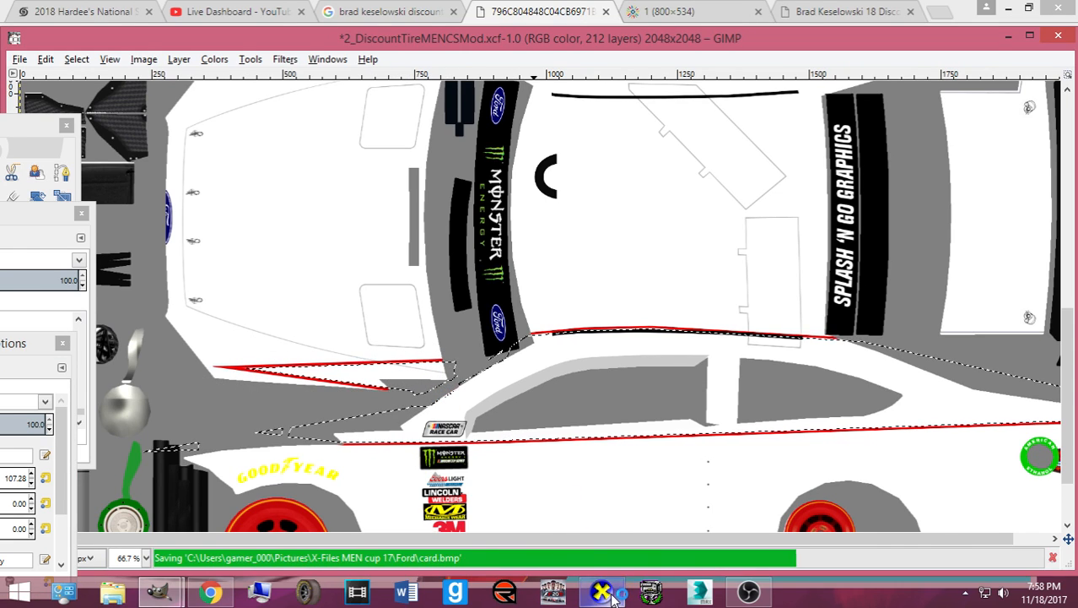
left_click(613, 598)
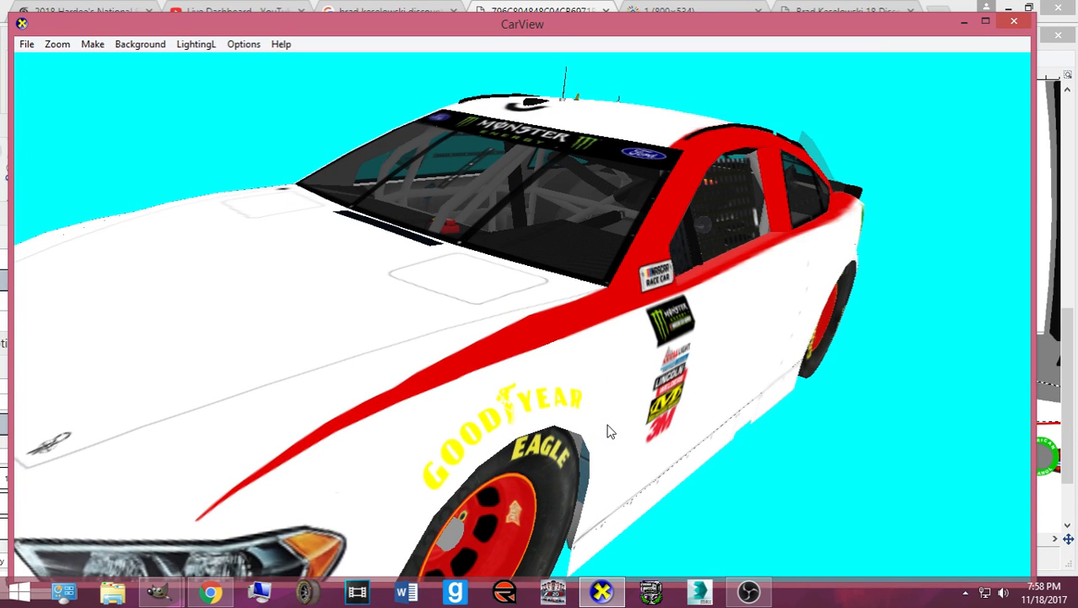
- Rotate and zoom the CarView model to inspect the thin red pinstripes, then return to GIMP
left_click_drag(498, 452, 541, 448)
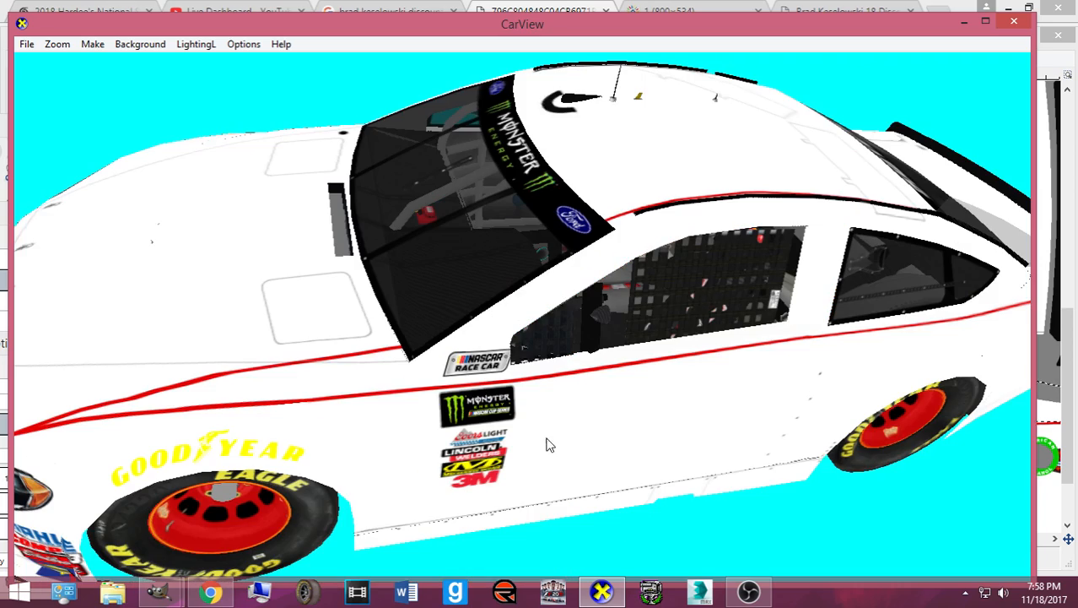
scroll(353, 417, "up", 3)
left_click_drag(353, 417, 478, 434)
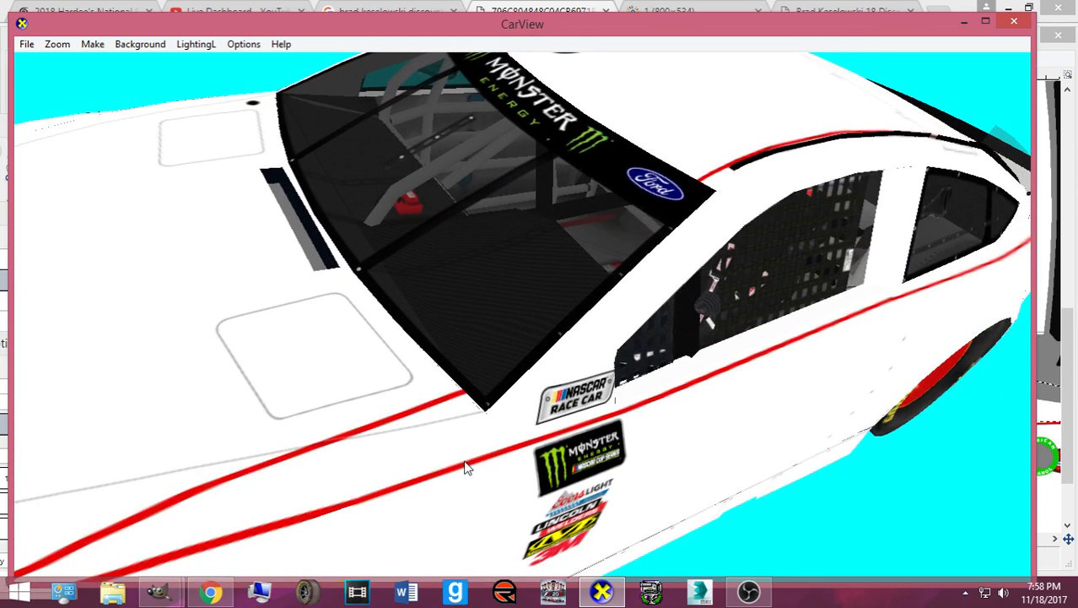
scroll(471, 460, "down", 3)
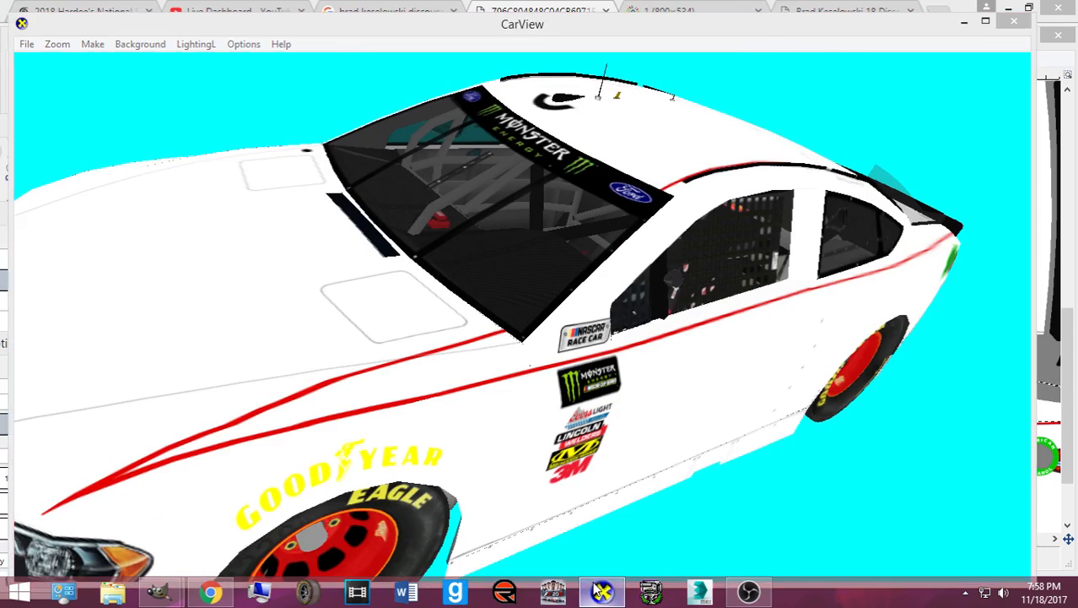
left_click(601, 591)
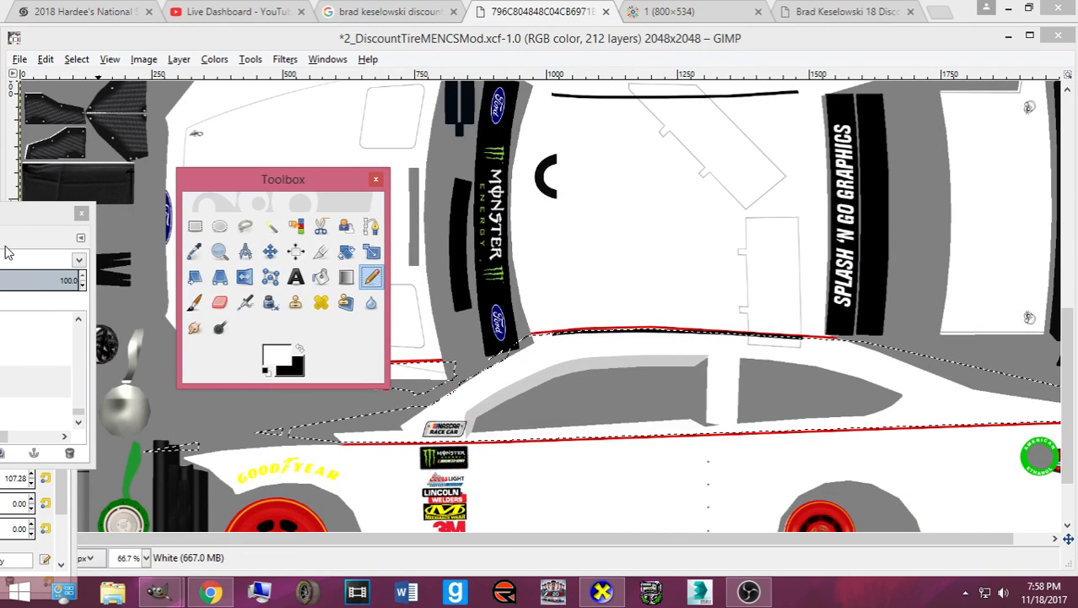
- Make the Black layer active and shrink the selection 4 px, briefly rechecking the car in CarView
left_click(329, 256)
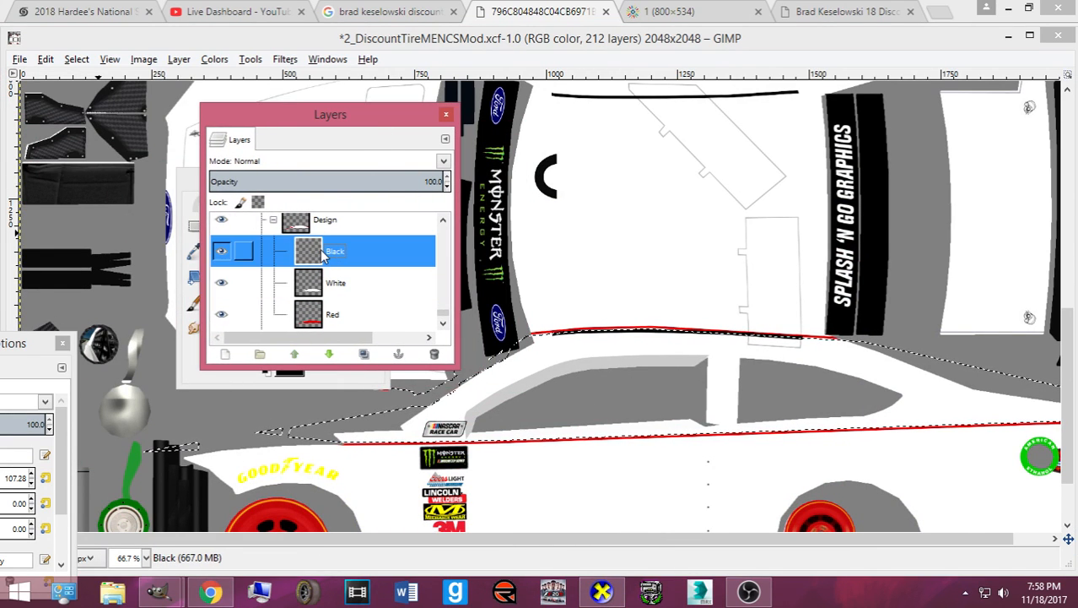
left_click(76, 59)
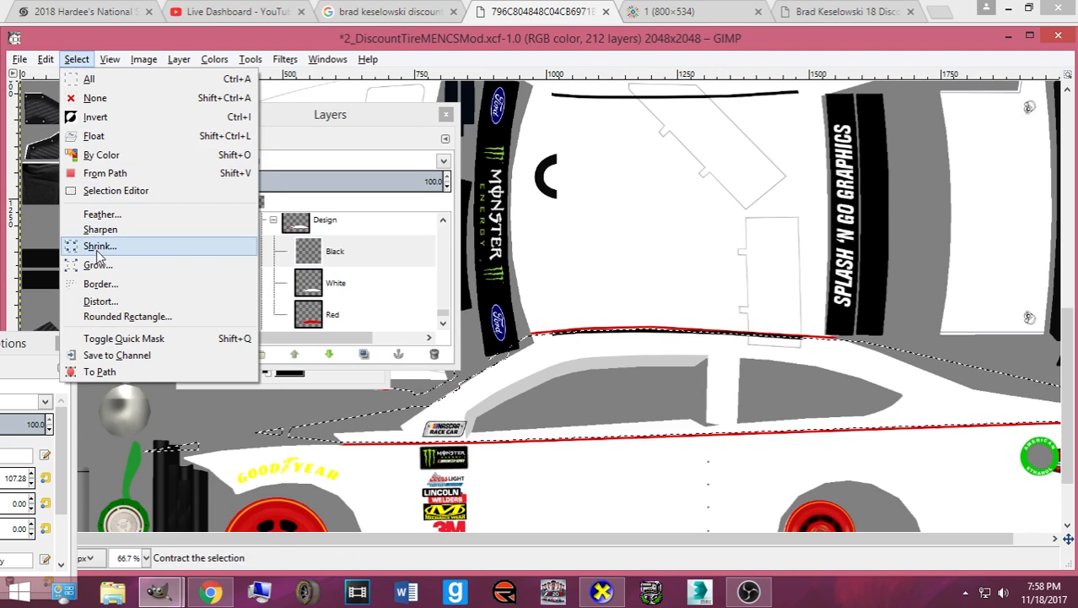
left_click(85, 244)
key("Return")
left_click(602, 593)
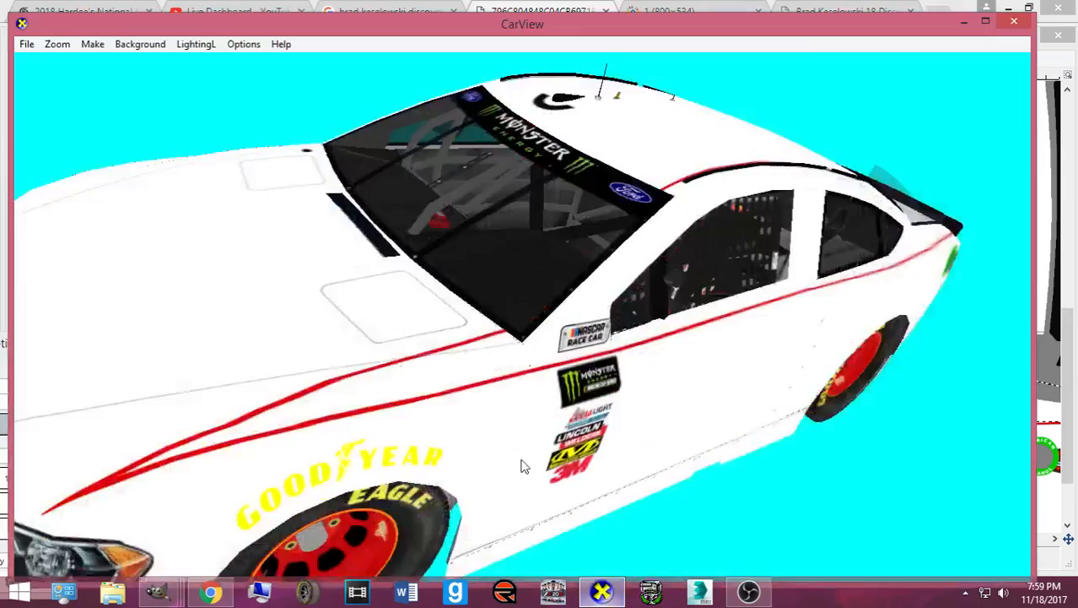
scroll(531, 472, "up", 5)
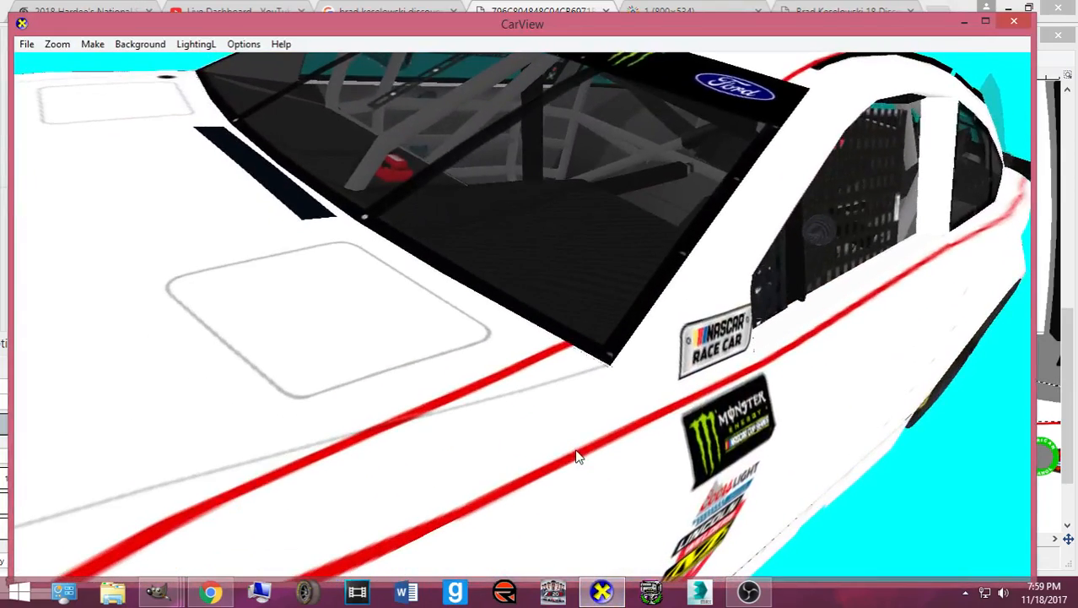
scroll(576, 452, "down", 5)
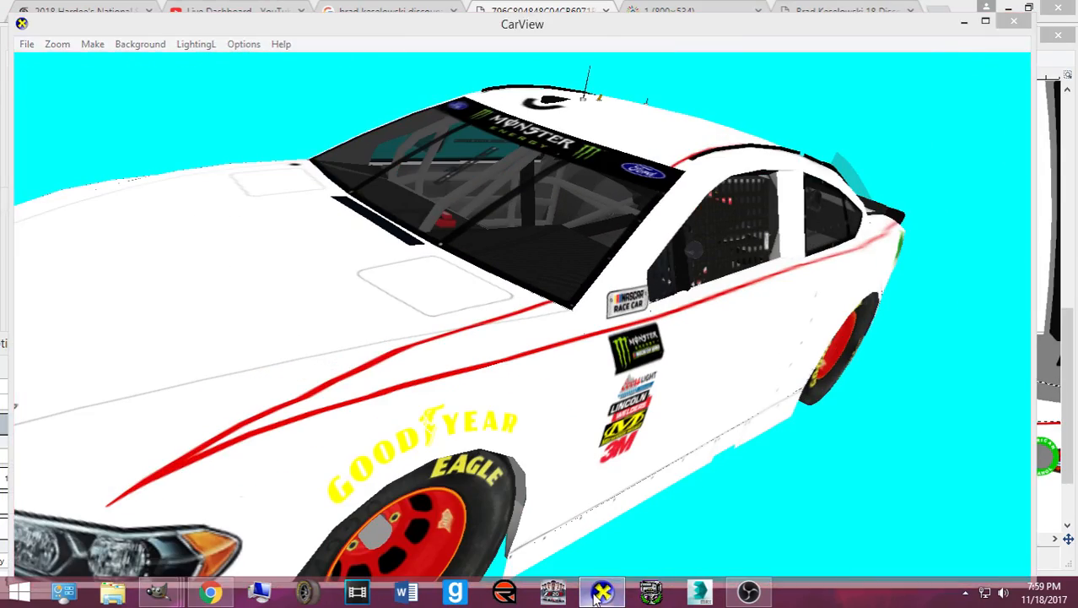
left_click(599, 593)
left_click_drag(312, 117, 571, 127)
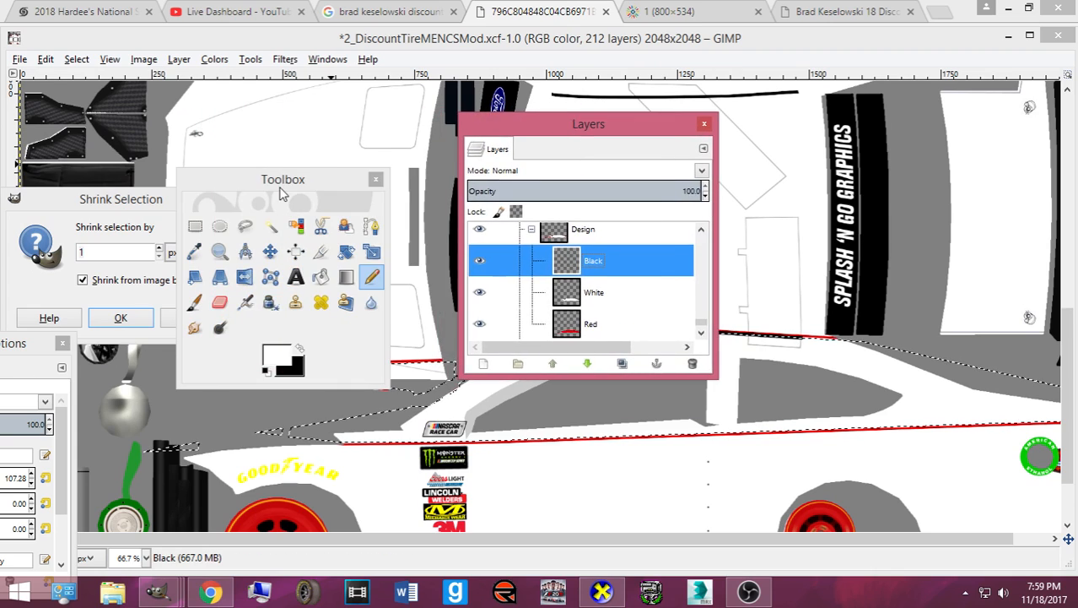
left_click_drag(285, 174, 792, 214)
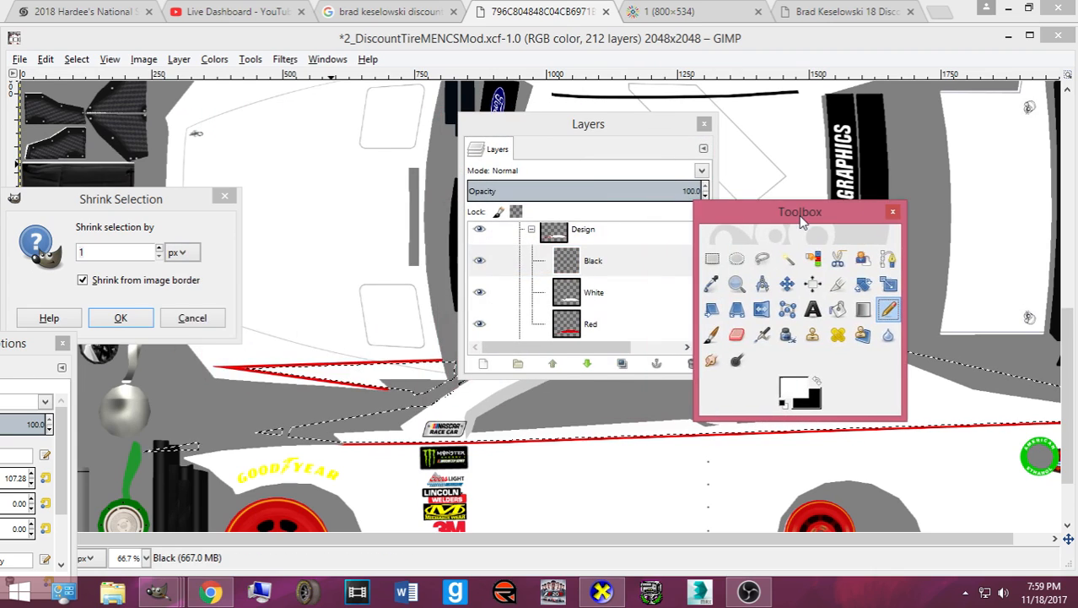
double_click(161, 247)
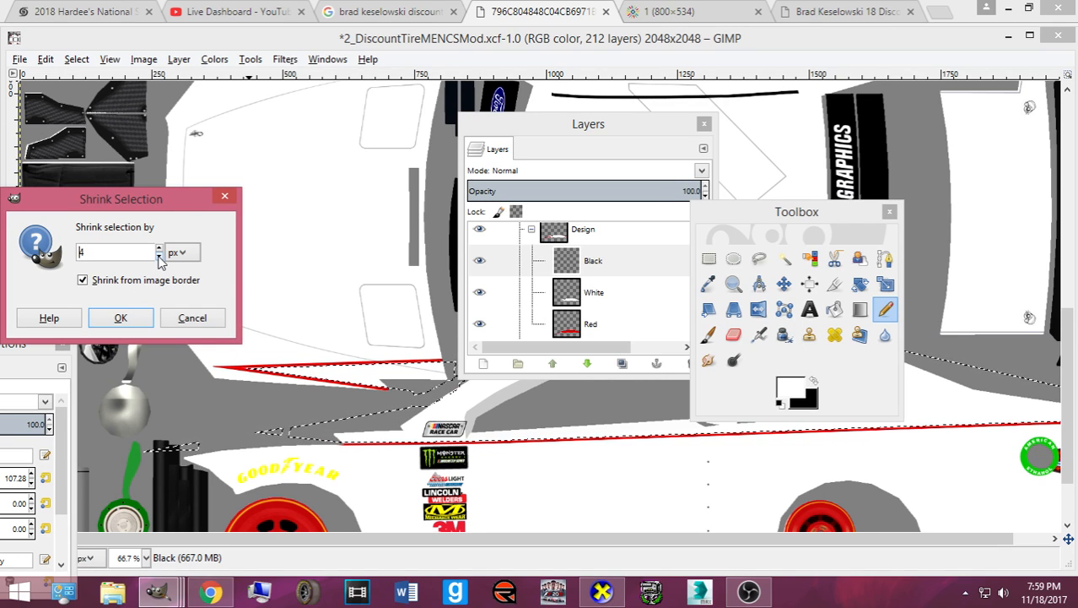
left_click(121, 319)
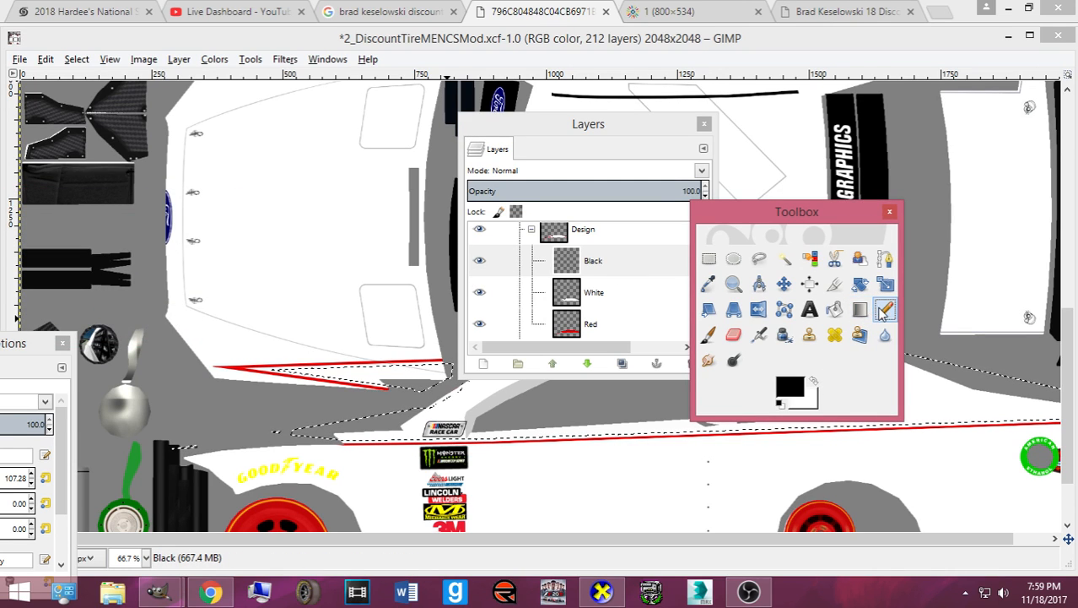
- Paint the lower edge, window block, roof band, rear wedge and front wedge stripe black with the Pencil
left_click_drag(794, 212, 179, 148)
left_click_drag(570, 125, 17, 258)
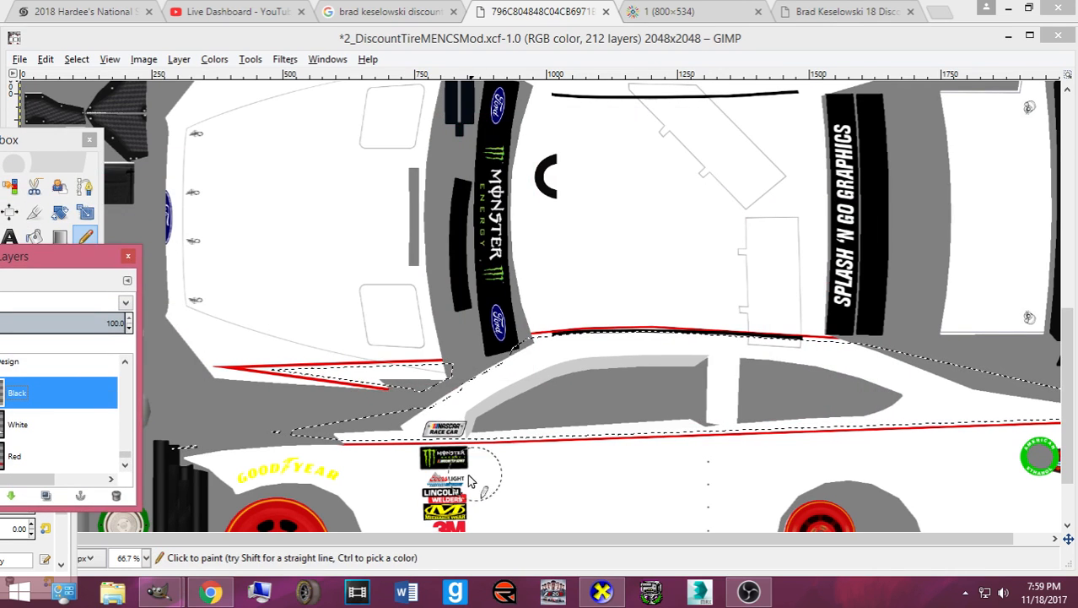
left_click_drag(319, 448, 604, 441)
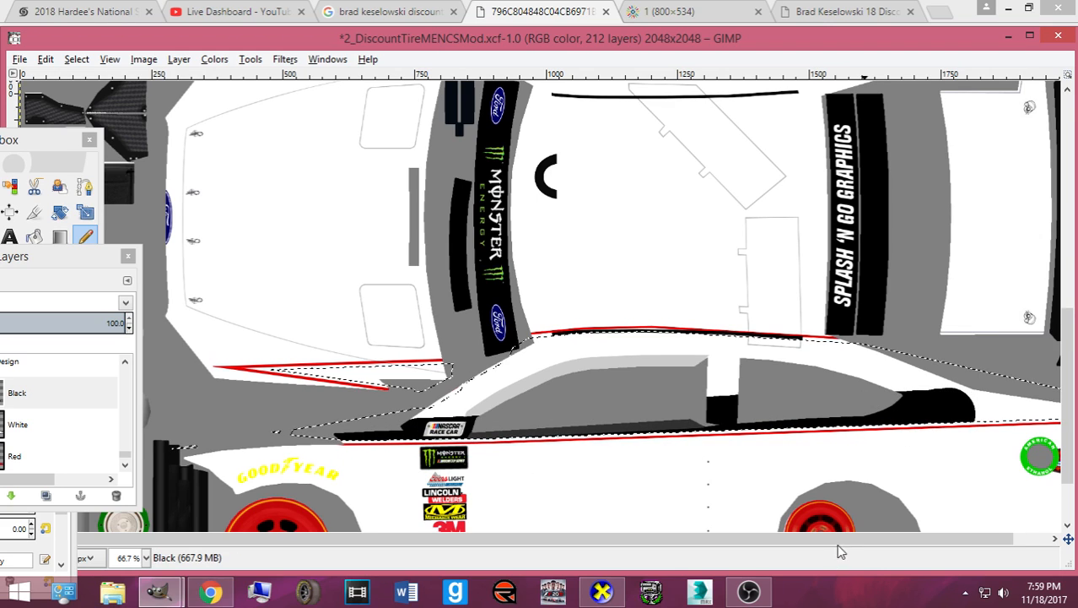
scroll(958, 493, "right", 2)
mouse_move(1044, 411)
left_mouse_down()
mouse_move(918, 409)
mouse_move(785, 361)
mouse_move(847, 353)
mouse_move(569, 340)
mouse_move(513, 344)
mouse_move(417, 431)
left_mouse_up()
mouse_move(687, 384)
left_mouse_down()
mouse_move(645, 361)
mouse_move(509, 384)
left_mouse_up()
left_click_drag(778, 361, 825, 354)
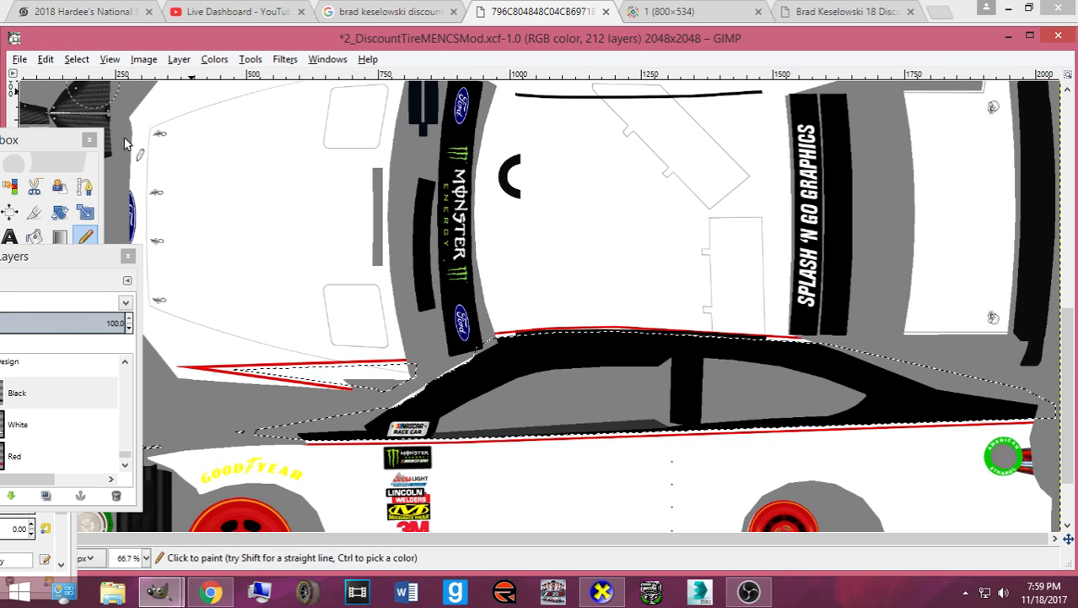
mouse_move(249, 377)
left_mouse_down()
mouse_move(436, 376)
mouse_move(287, 378)
mouse_move(371, 391)
mouse_move(405, 393)
left_mouse_up()
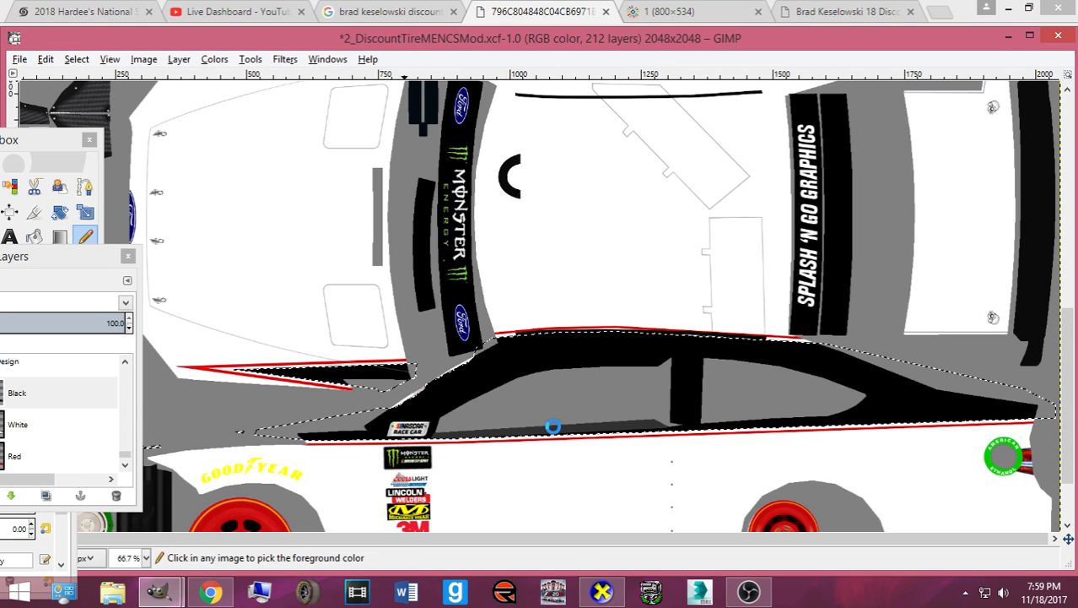
left_click(603, 593)
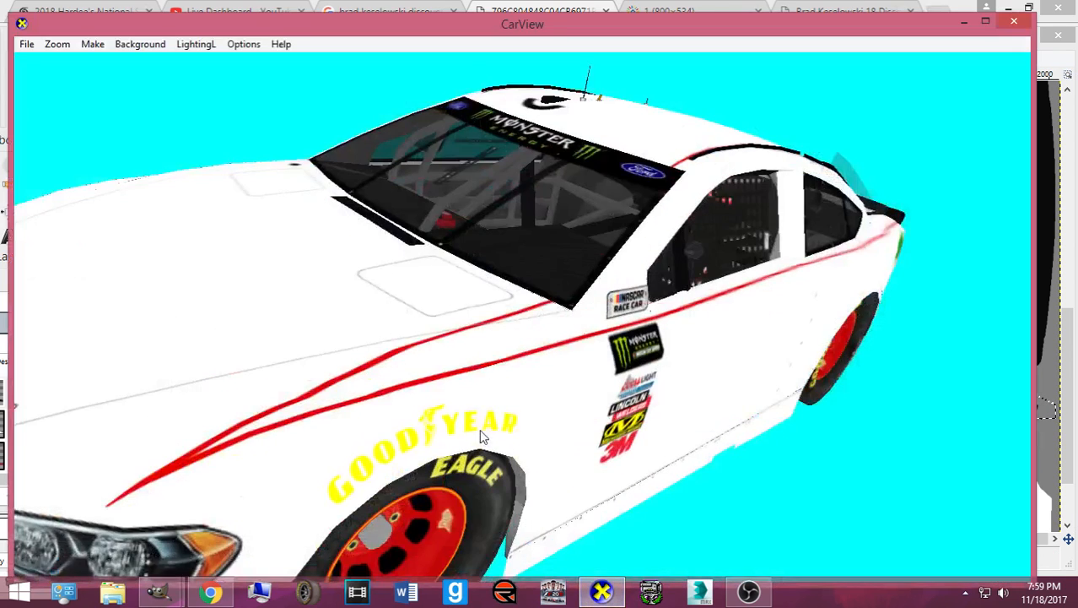
- Rotate and zoom in on the car's side to check the black band, then minimise CarView
left_click_drag(480, 429, 467, 439)
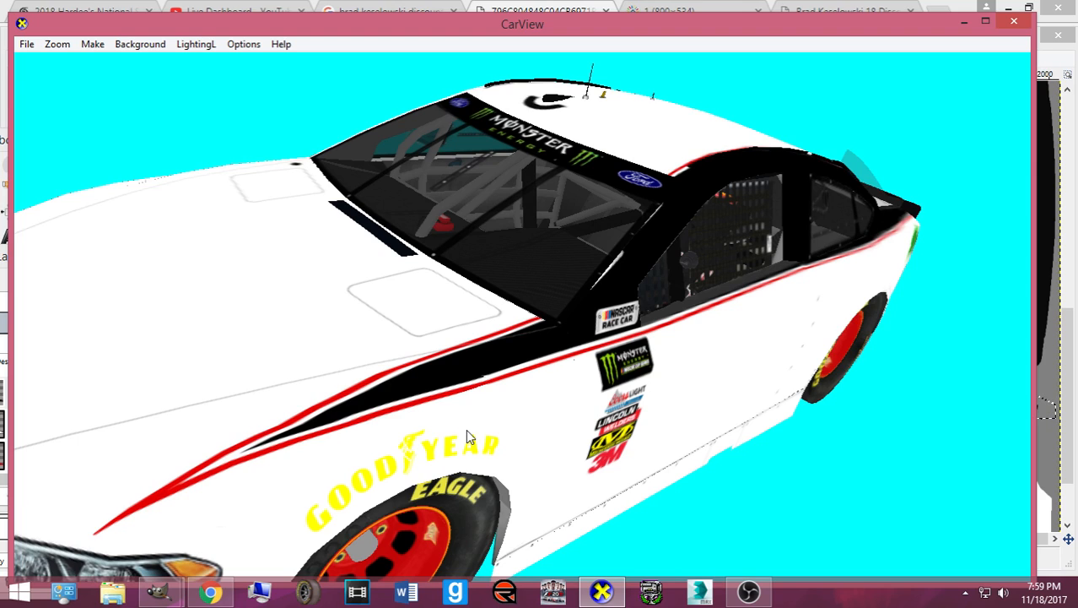
left_click_drag(502, 281, 525, 420)
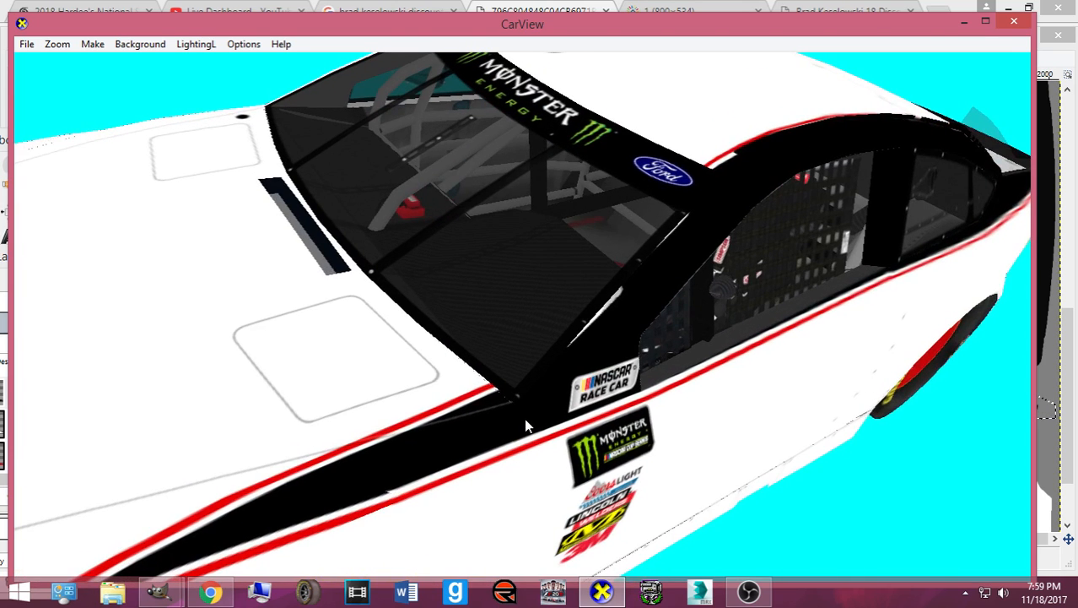
left_click(604, 590)
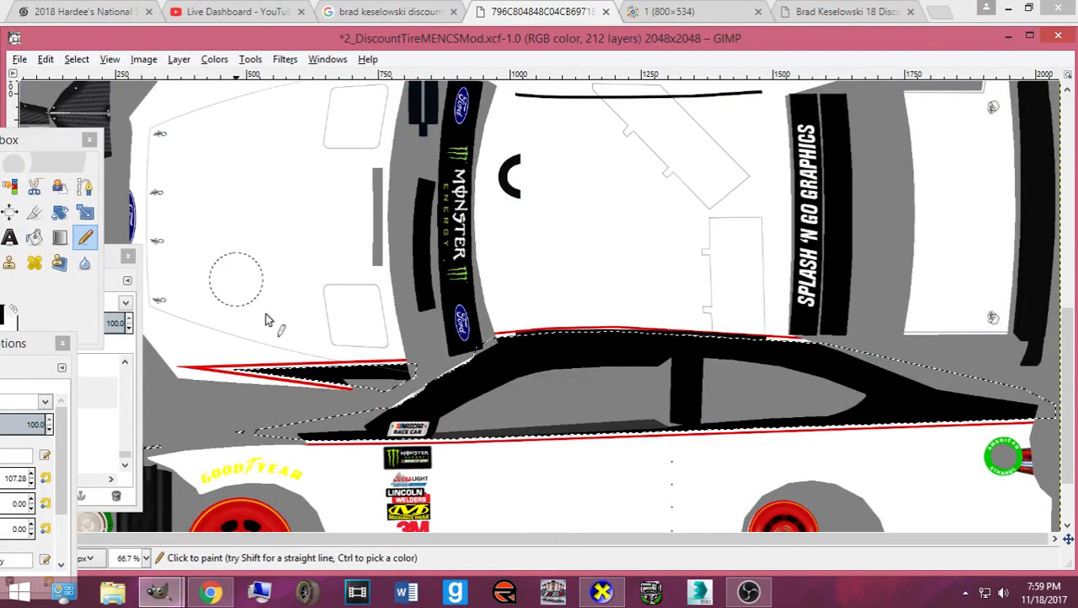
- Shrink the selection by 1 px and repaint the lower stripe black inside it
left_click(76, 59)
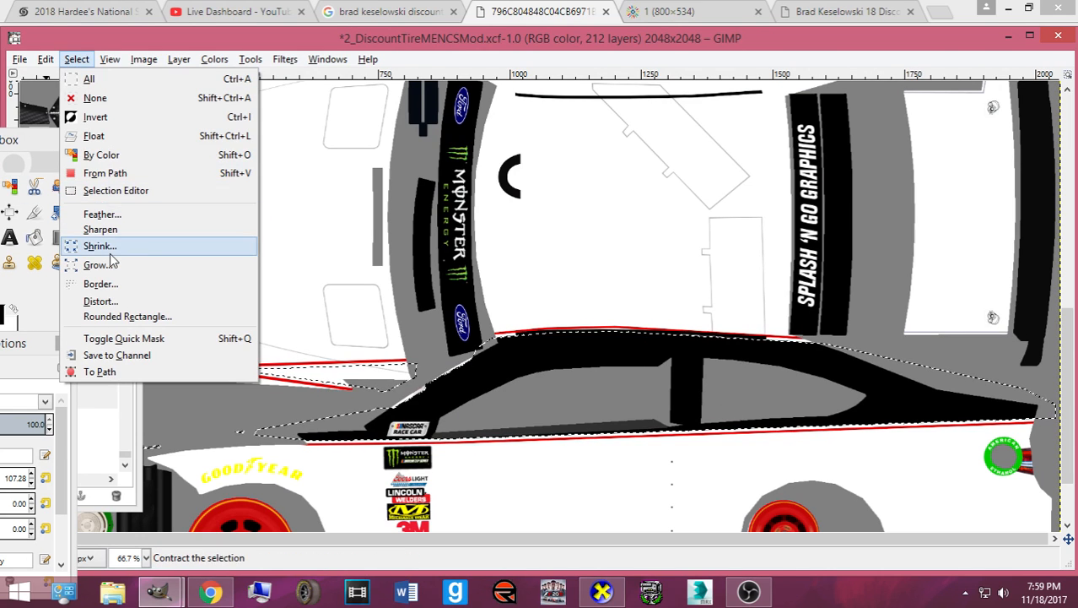
left_click(73, 245)
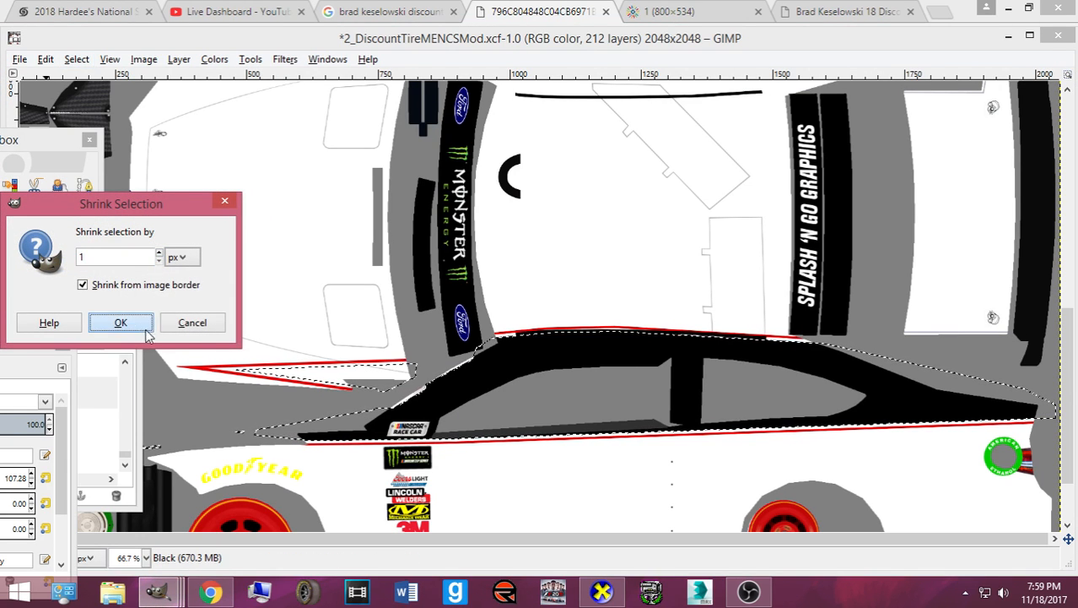
left_click(139, 326)
mouse_move(239, 372)
left_mouse_down()
mouse_move(395, 377)
mouse_move(405, 381)
mouse_move(393, 395)
left_mouse_up()
- Re-export card.bmp and check the black band on the car in CarView
key("ctrl+e")
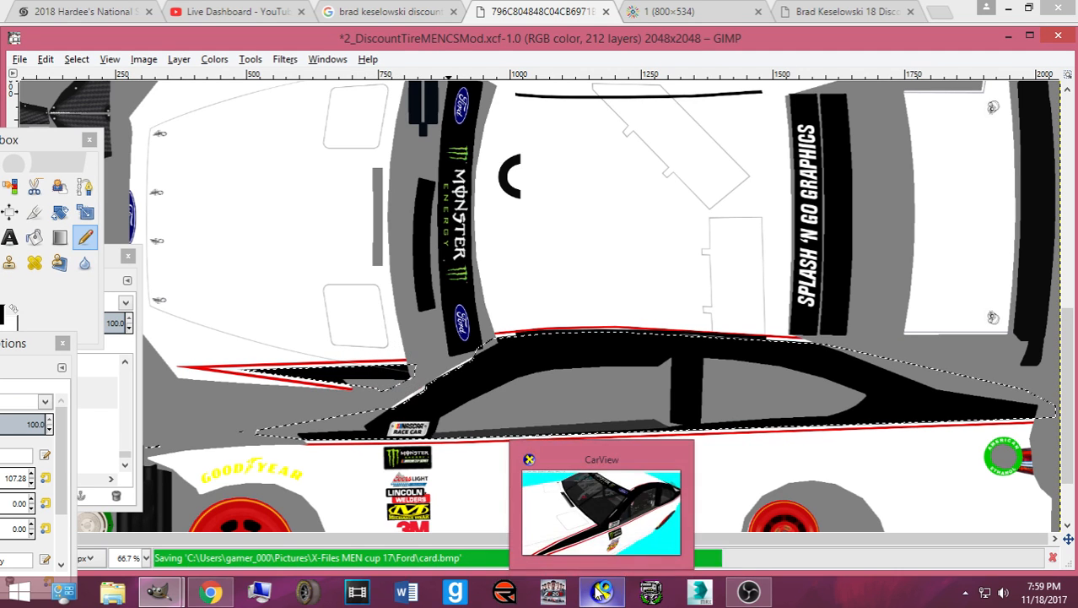
left_click(602, 592)
left_click_drag(501, 453, 478, 456)
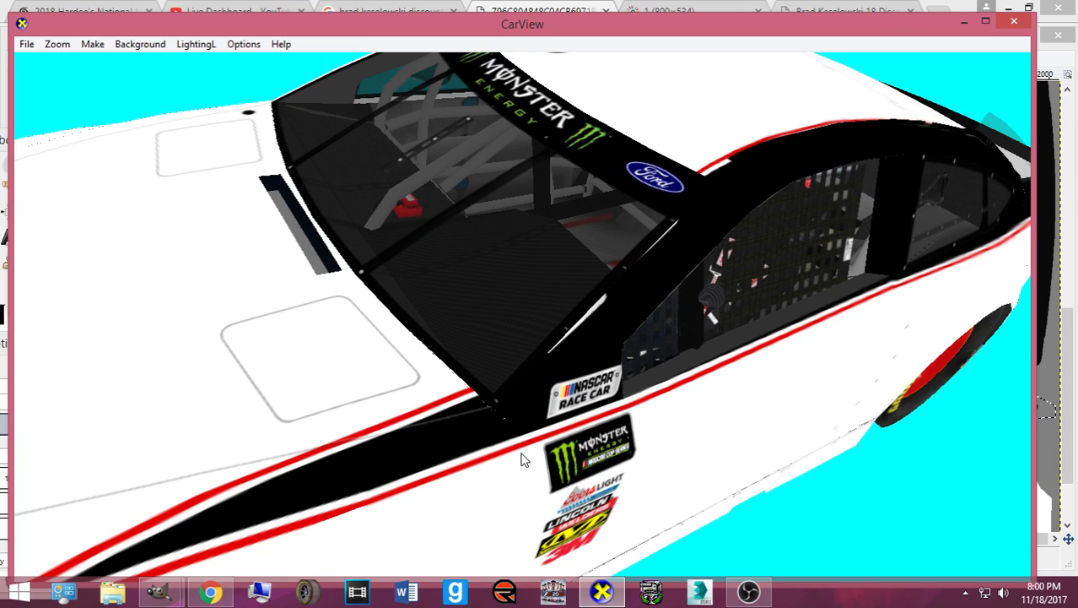
scroll(521, 459, "down", 5)
left_click(603, 590)
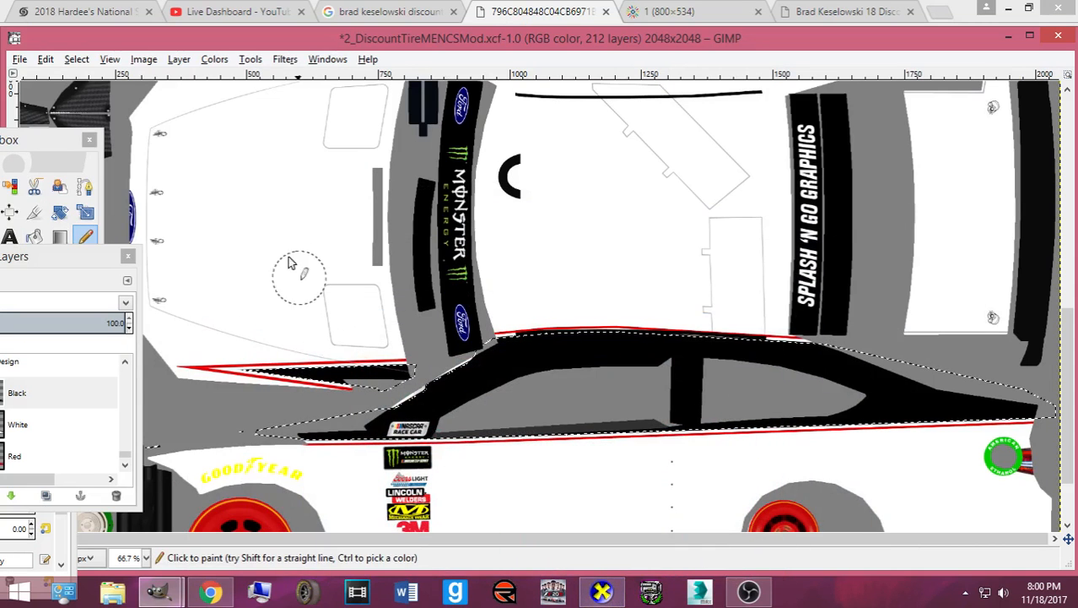
- Invert the selection and draw a rectangular selection over the roof's top stripe
left_click(77, 59)
left_click(106, 124)
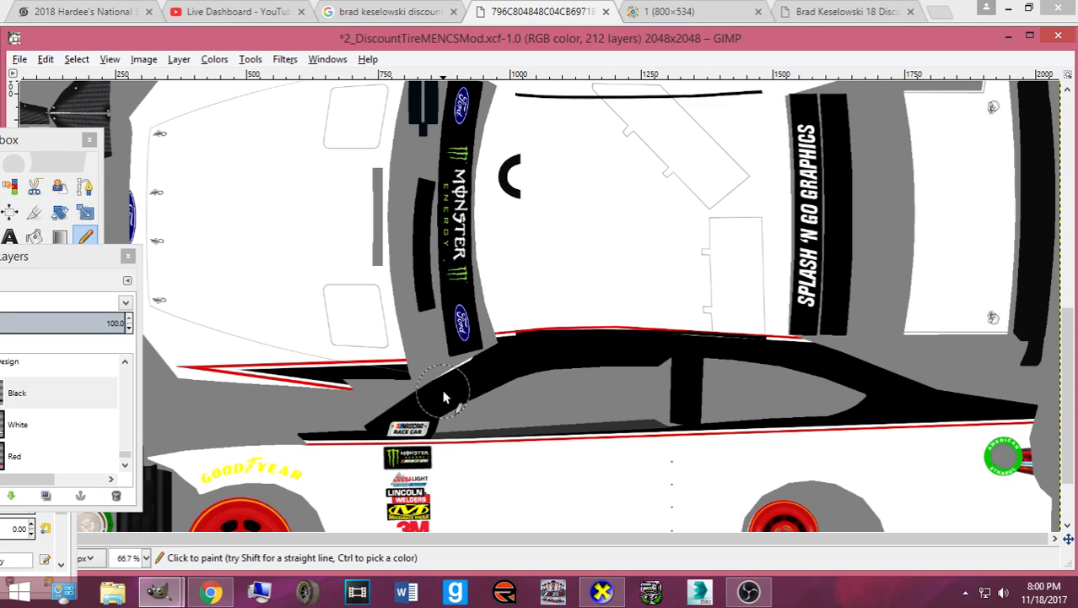
left_click_drag(24, 141, 166, 143)
left_click(52, 183)
left_click_drag(94, 141, 8, 152)
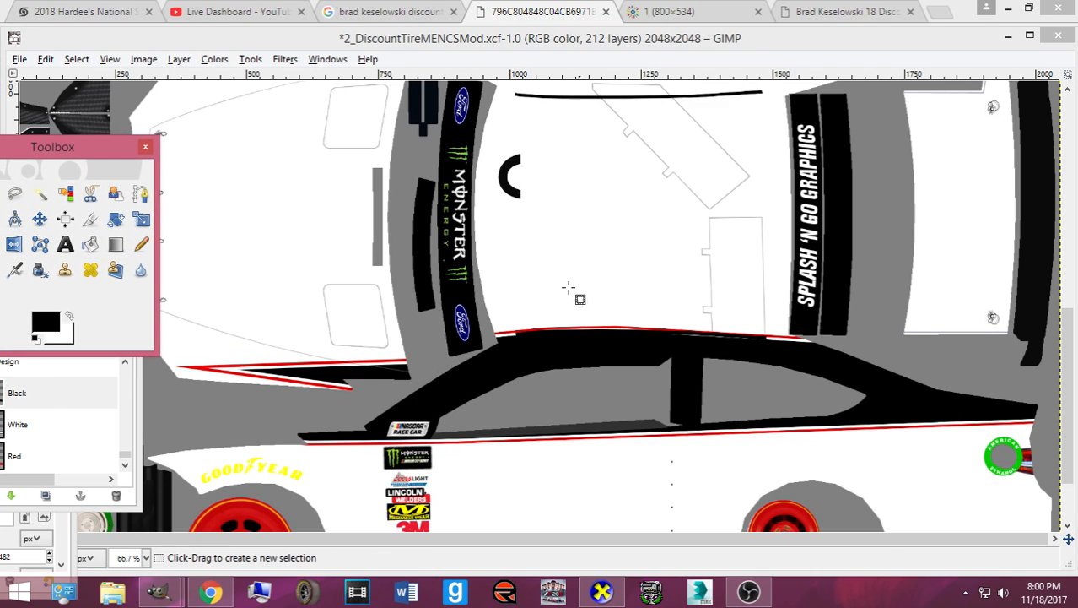
left_click_drag(471, 327, 852, 371)
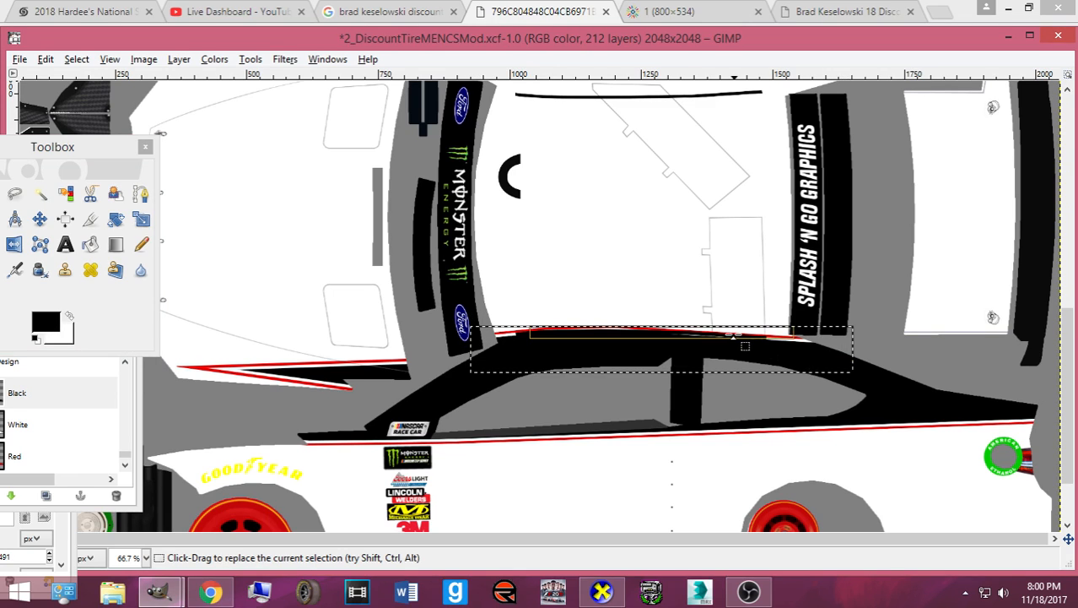
- Paint the roof-edge stripe black with the Pencil and re-export card.bmp
left_click(141, 244)
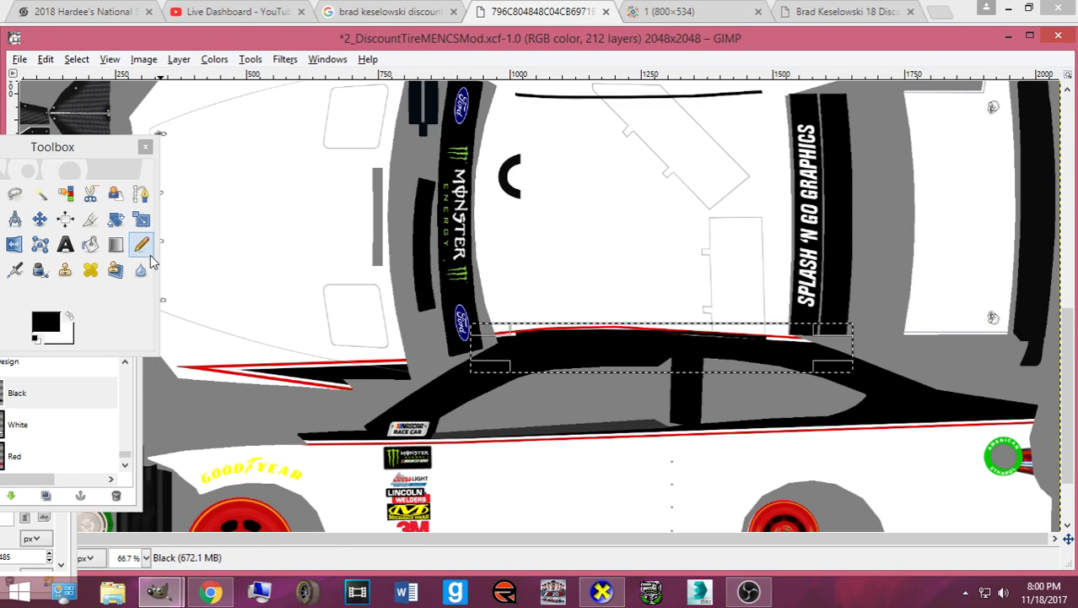
left_click_drag(436, 319, 814, 346)
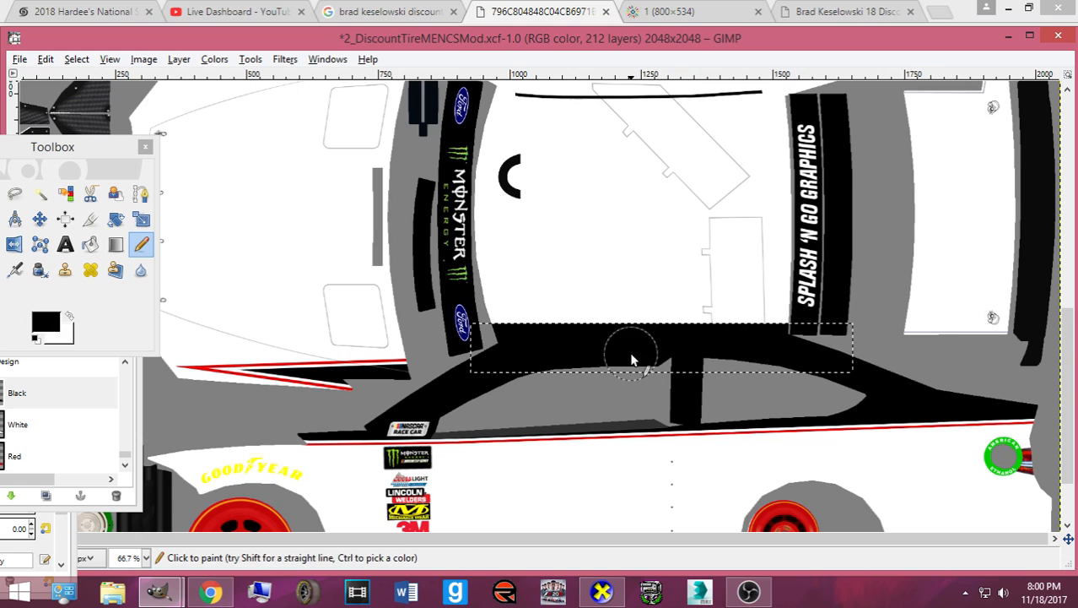
key("ctrl+e")
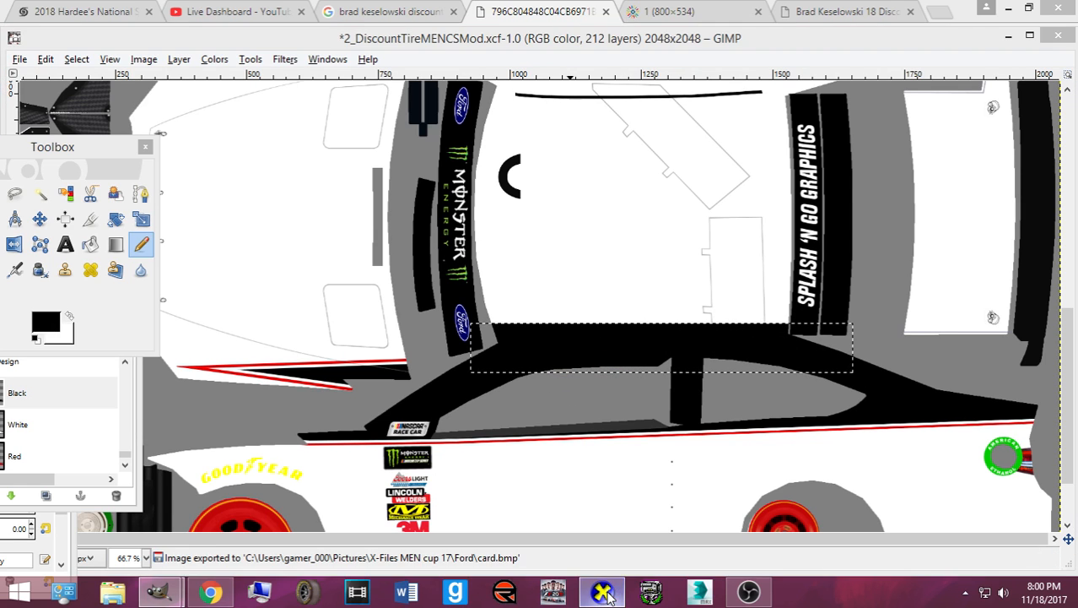
key("alt+Tab")
left_click_drag(533, 469, 515, 470)
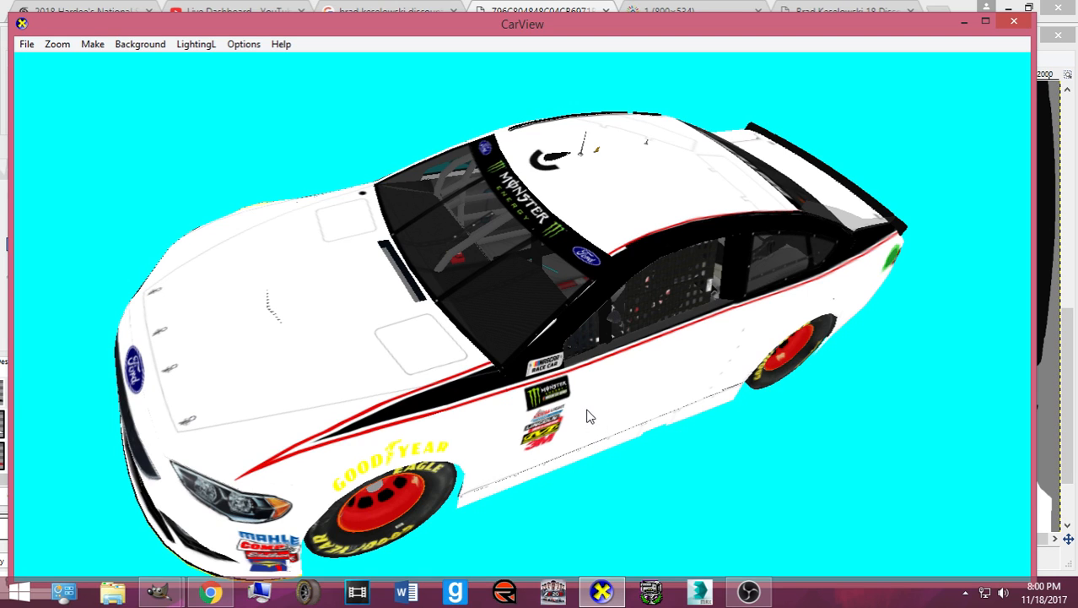
- Orbit the car to its other side and a higher view, then minimise CarView
left_click_drag(563, 407, 677, 390)
left_click_drag(740, 300, 679, 364)
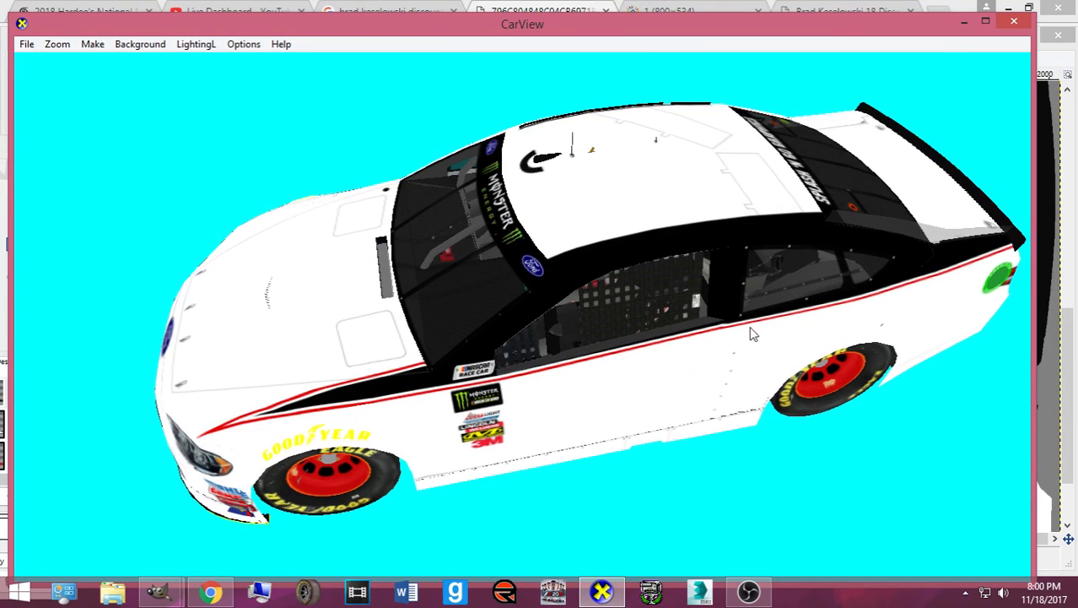
left_click(599, 594)
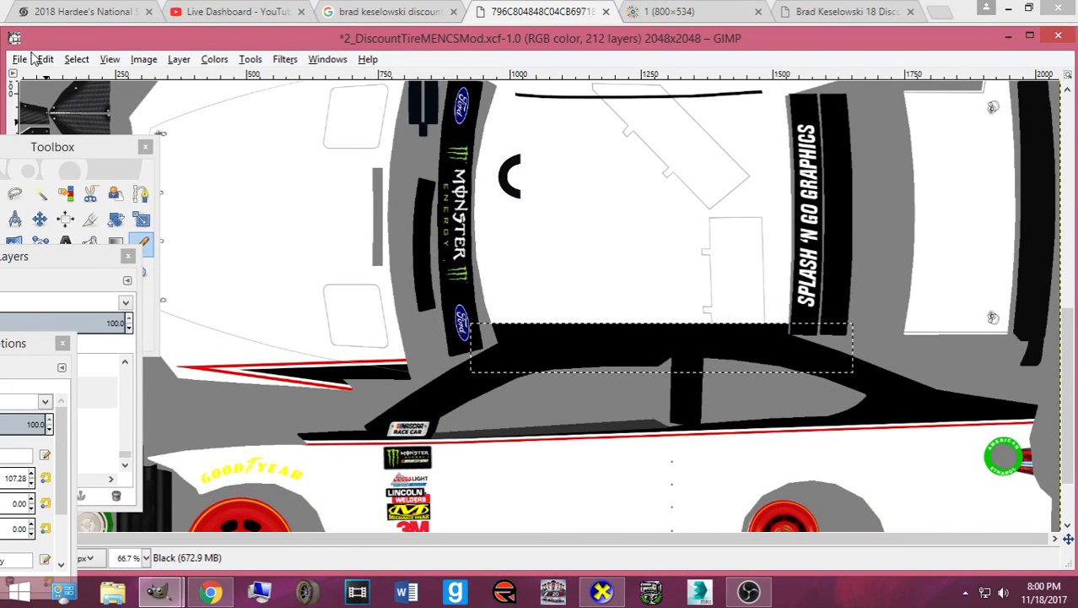
- Clear the selection and save 2_DiscountTireMENCSMod.xcf
left_click(76, 59)
left_click(84, 94)
key("ctrl+s")
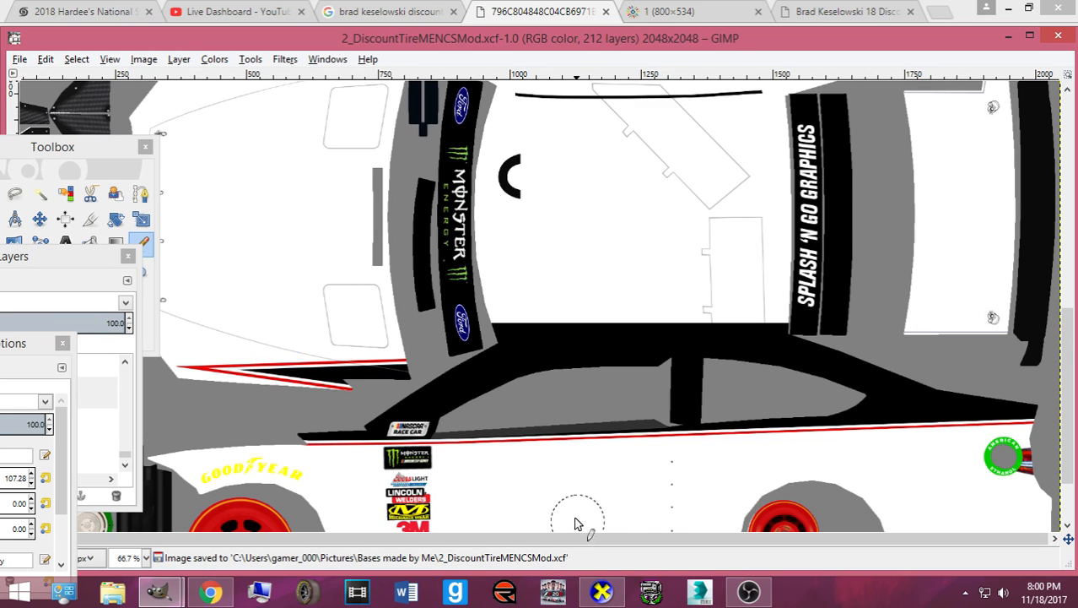
scroll(553, 498, "down", 2)
- Zoom and rotate the finished car in CarView toward a top-down view
left_click(612, 592)
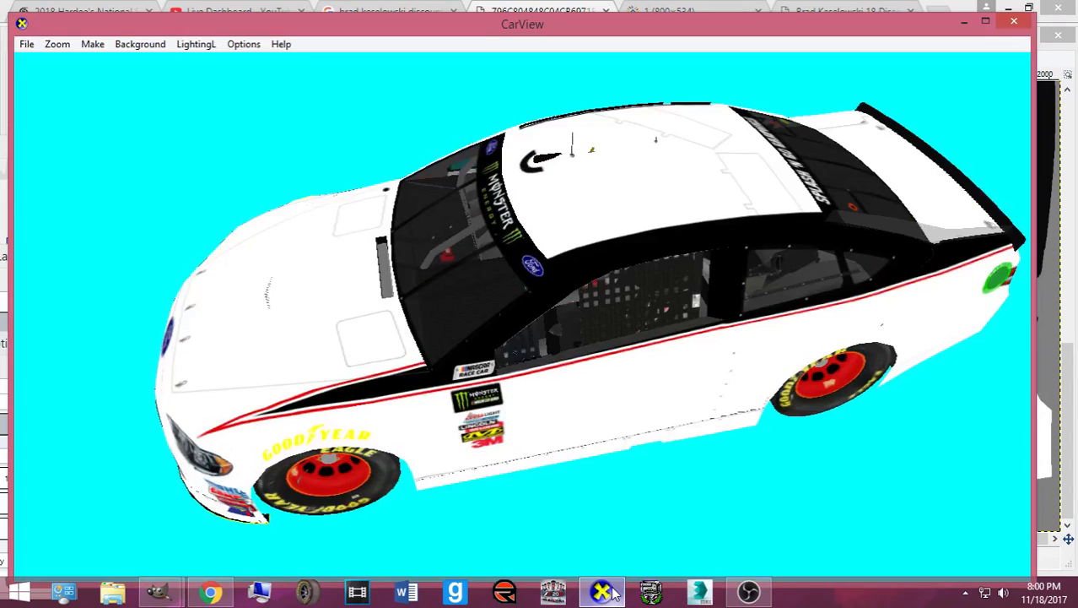
scroll(483, 408, "up", 5)
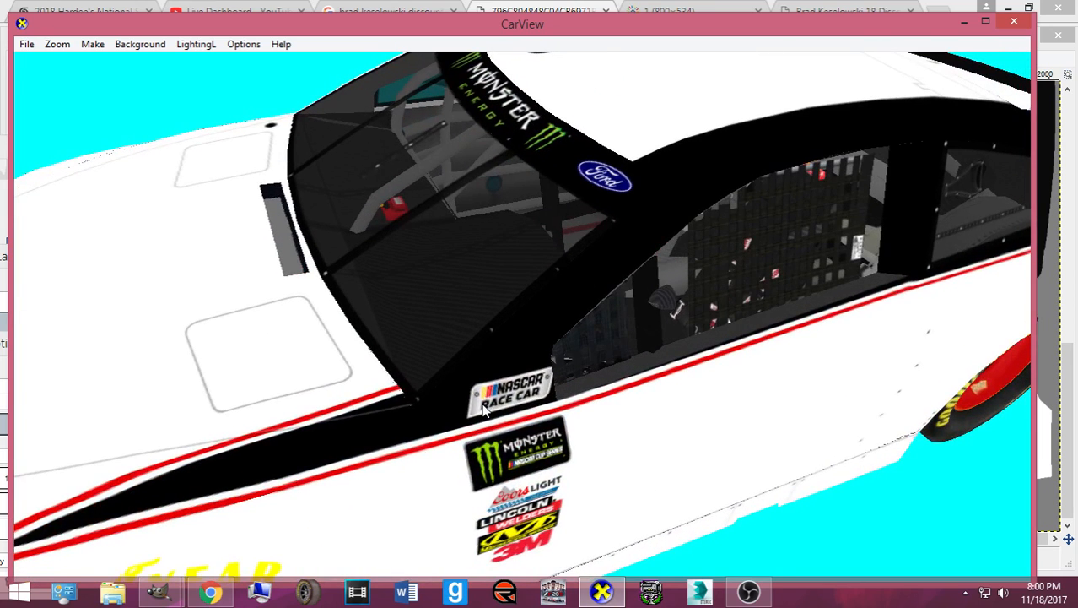
scroll(476, 414, "up", 3)
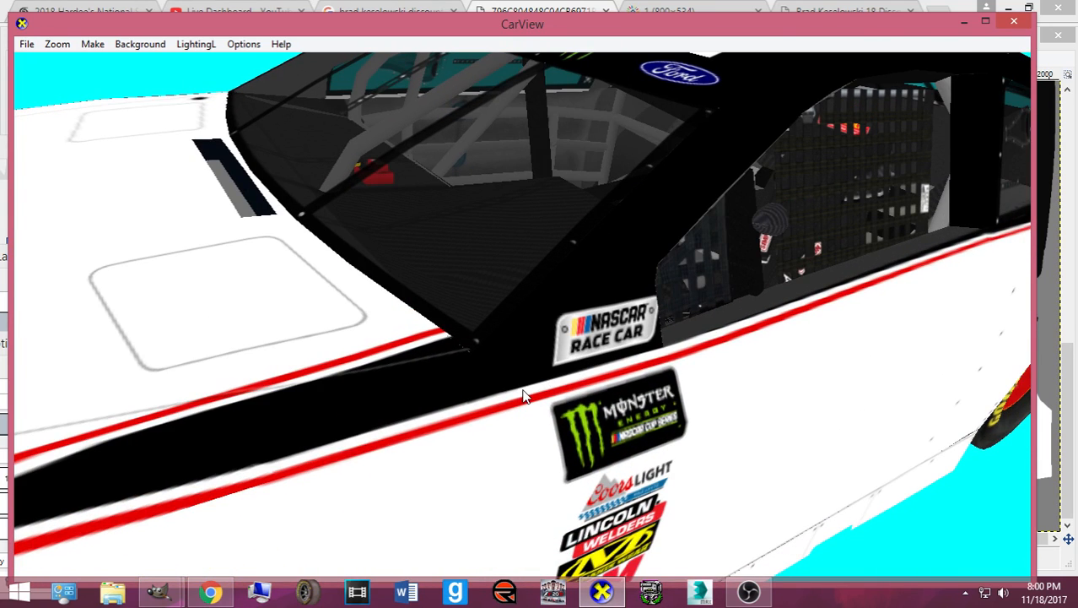
left_click_drag(524, 391, 560, 388)
scroll(568, 414, "down", 2)
scroll(642, 441, "down", 3)
left_click_drag(645, 445, 400, 504)
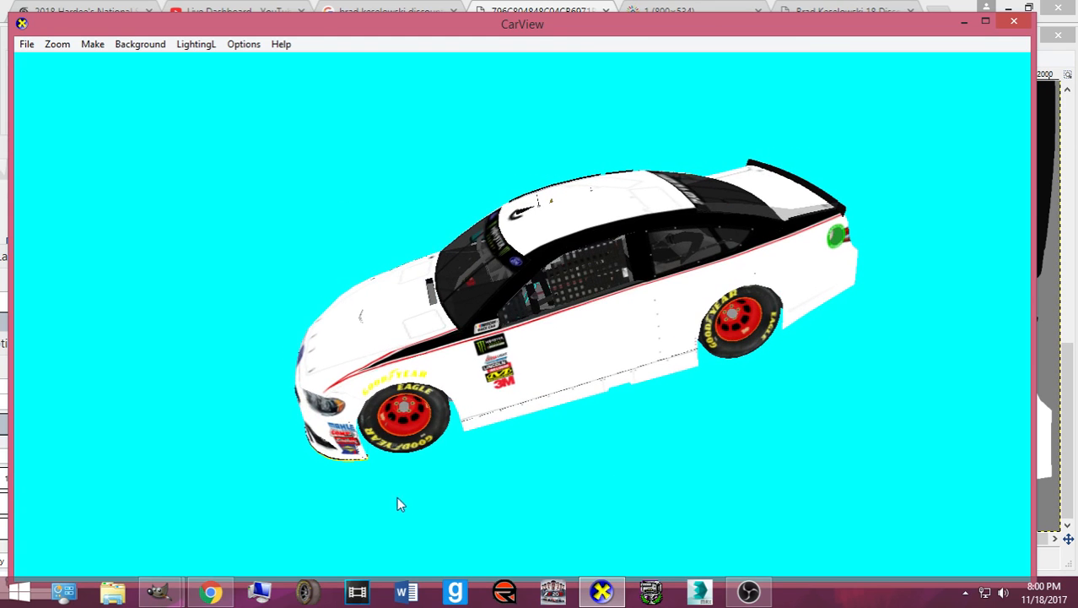
- Bring up Chrome and flip between the side-view and front three-quarter reference photos
right_click(205, 592)
left_click(205, 592)
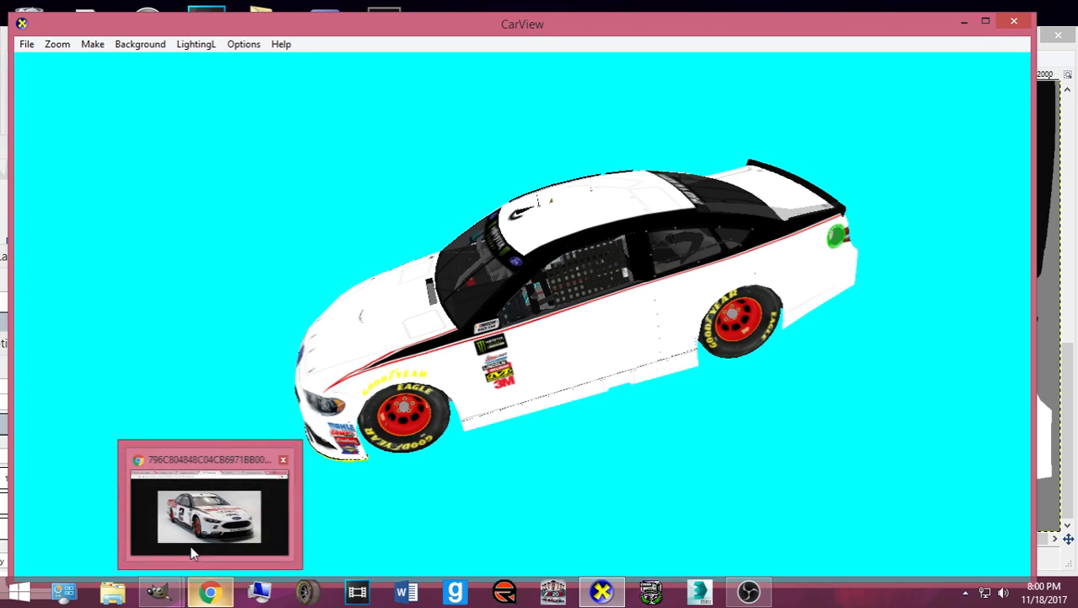
left_click(207, 591)
left_click(662, 12)
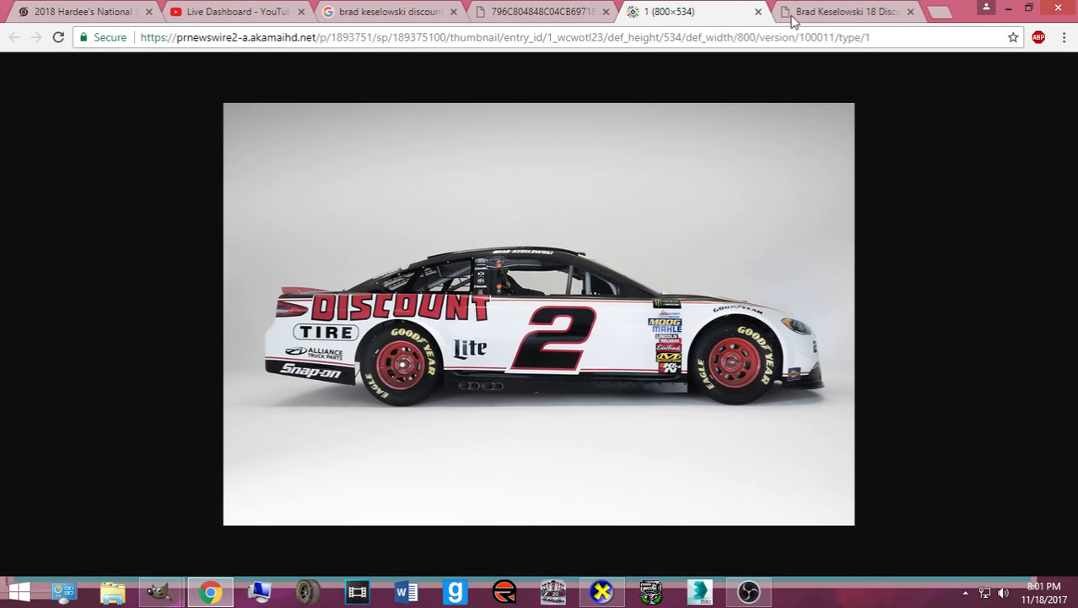
left_click(787, 21)
left_click(666, 17)
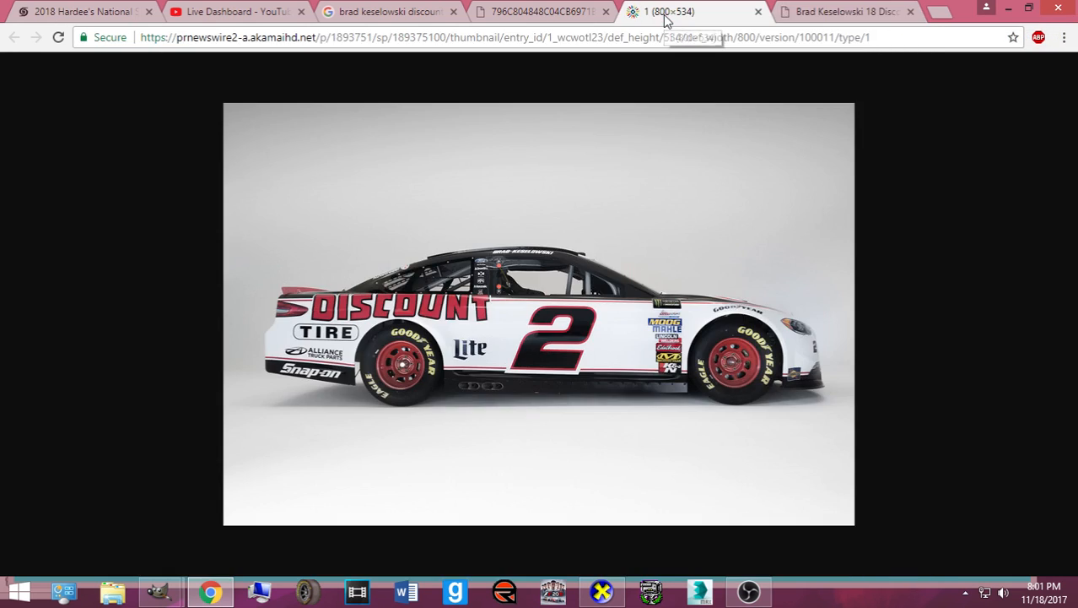
left_click(577, 15)
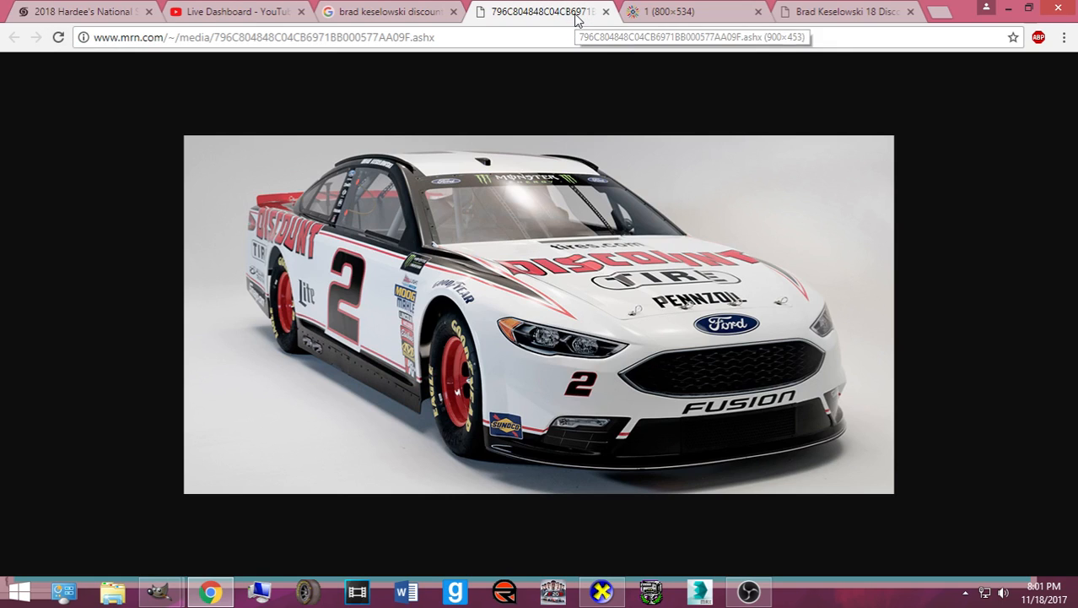
- Recheck the reference photos from the image results, then return to the GIMP template
left_click(414, 12)
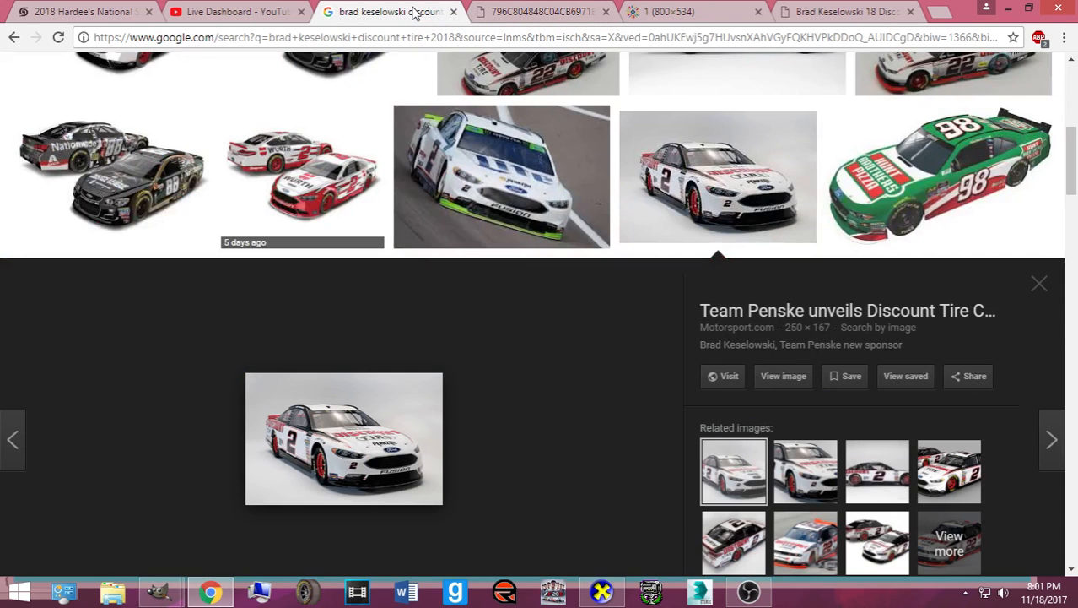
left_click(503, 17)
left_click(659, 15)
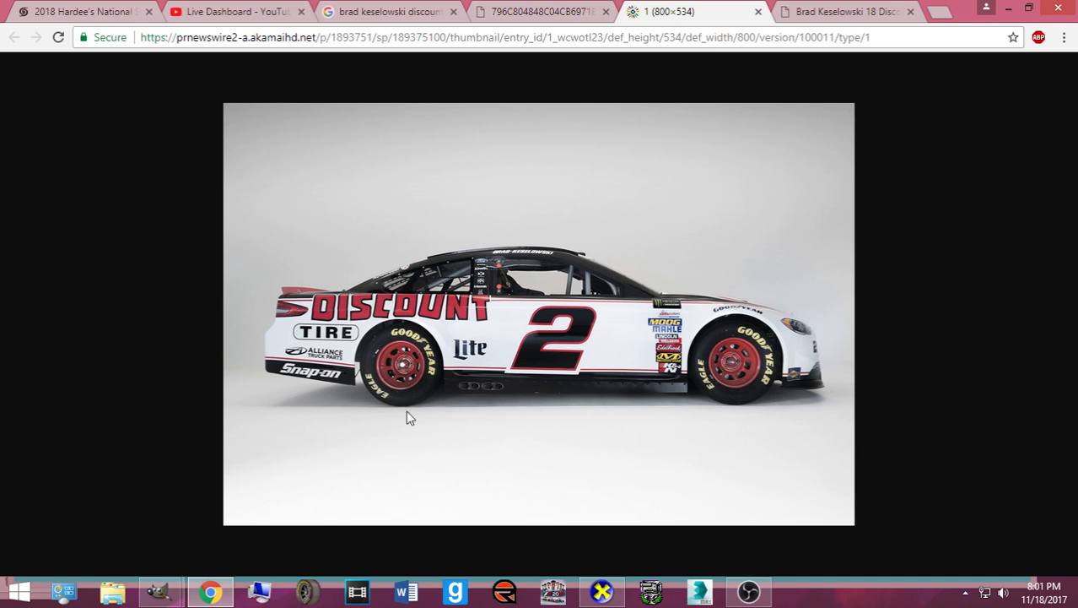
mouse_move(160, 590)
left_click(50, 502)
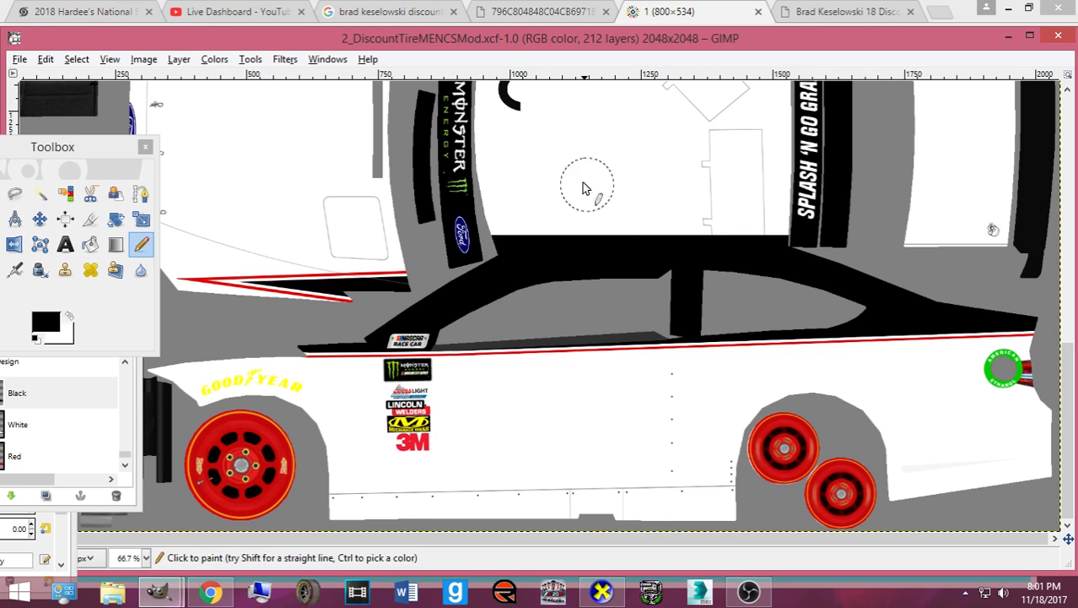
- On the Red layer, set red from the colour history as foreground and pick the Paths tool
left_click(53, 457)
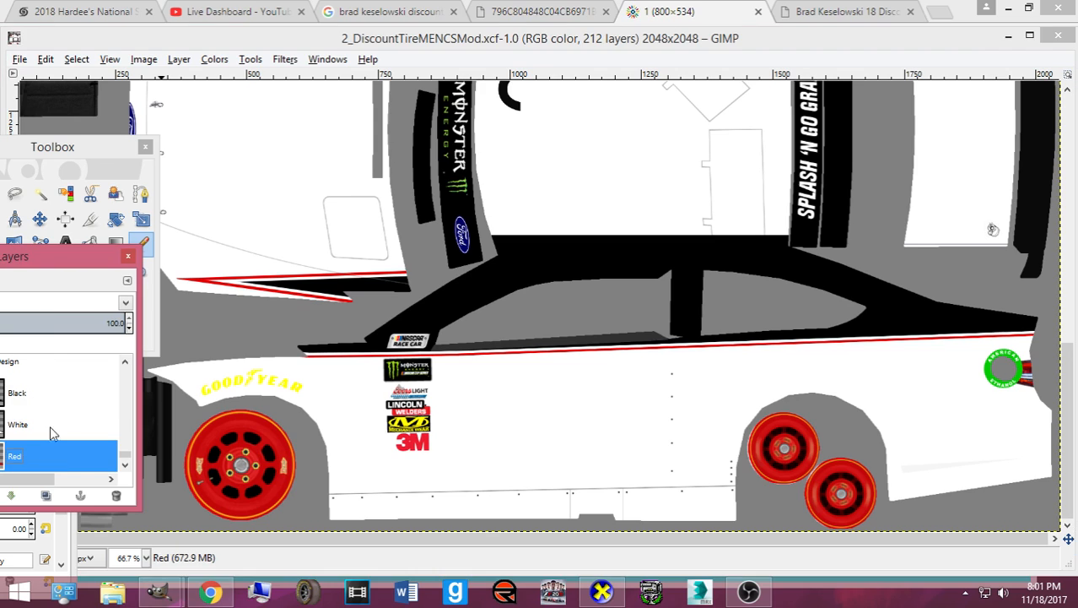
left_click_drag(65, 156, 189, 149)
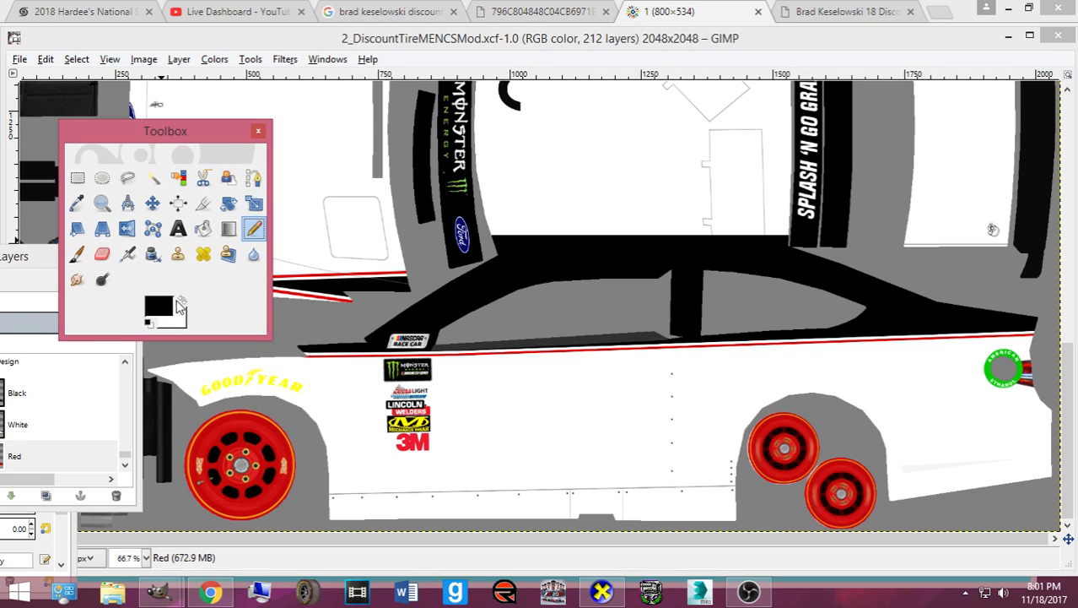
left_click(173, 306)
left_click(405, 327)
left_click(385, 387)
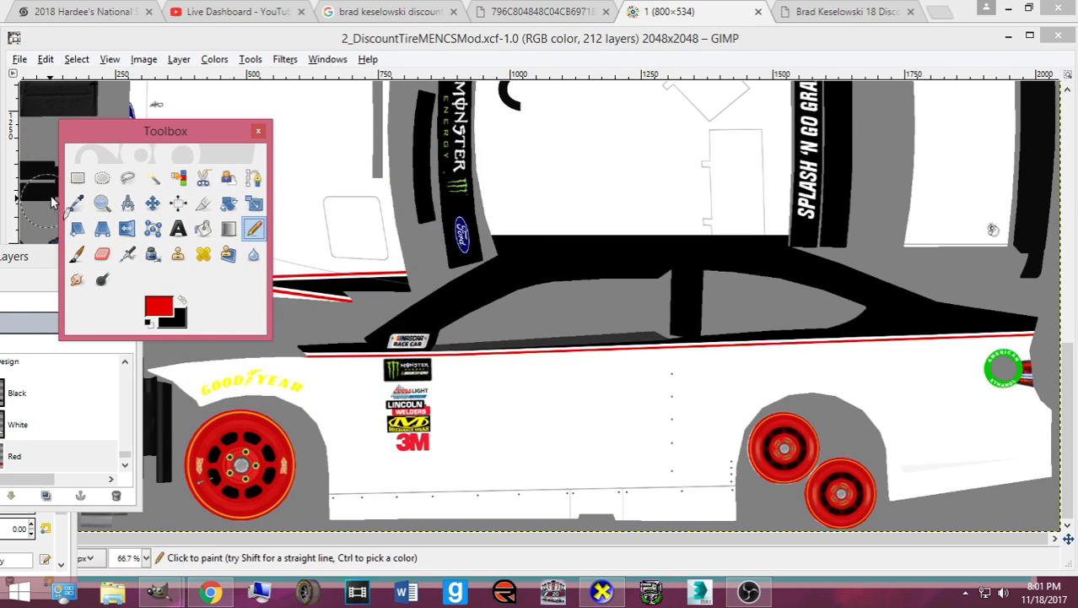
left_click(253, 177)
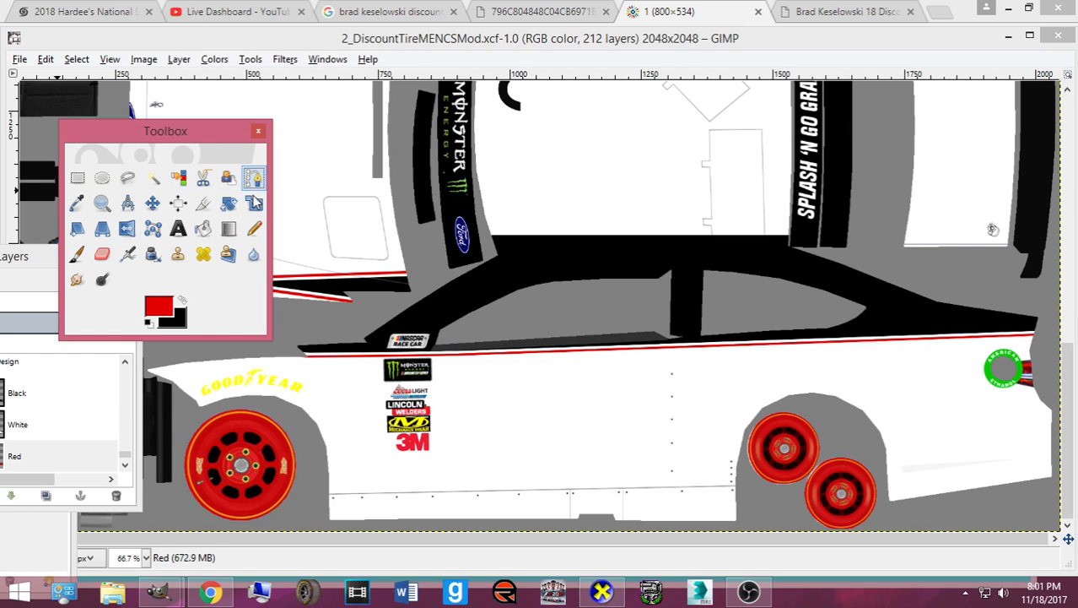
left_click(212, 592)
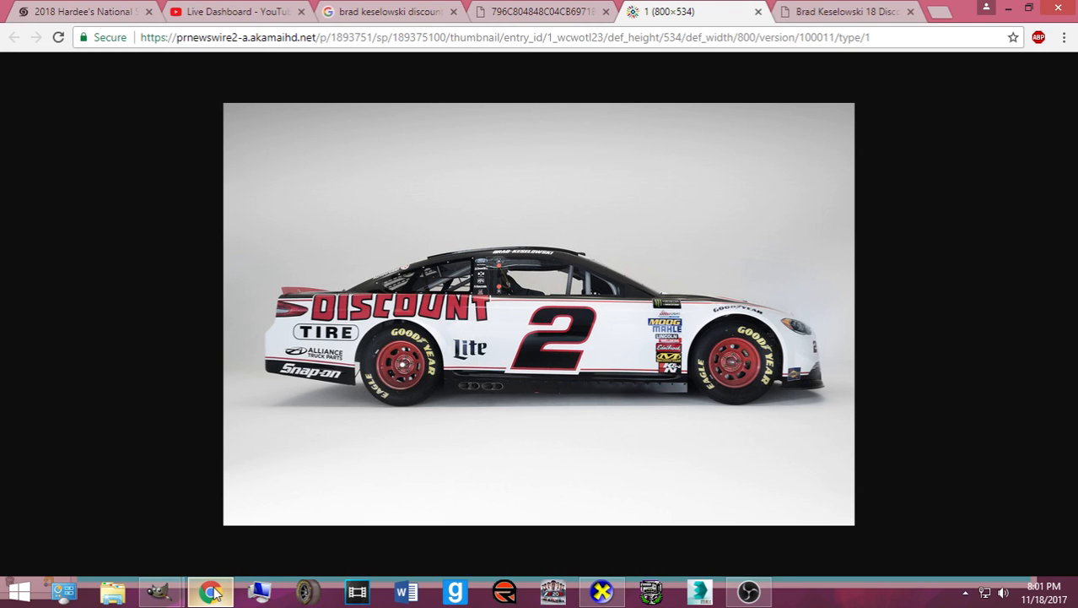
- Select the Black layer and compare the template against the reference photo
left_click(214, 592)
left_click_drag(49, 260, 122, 271)
left_click(88, 400)
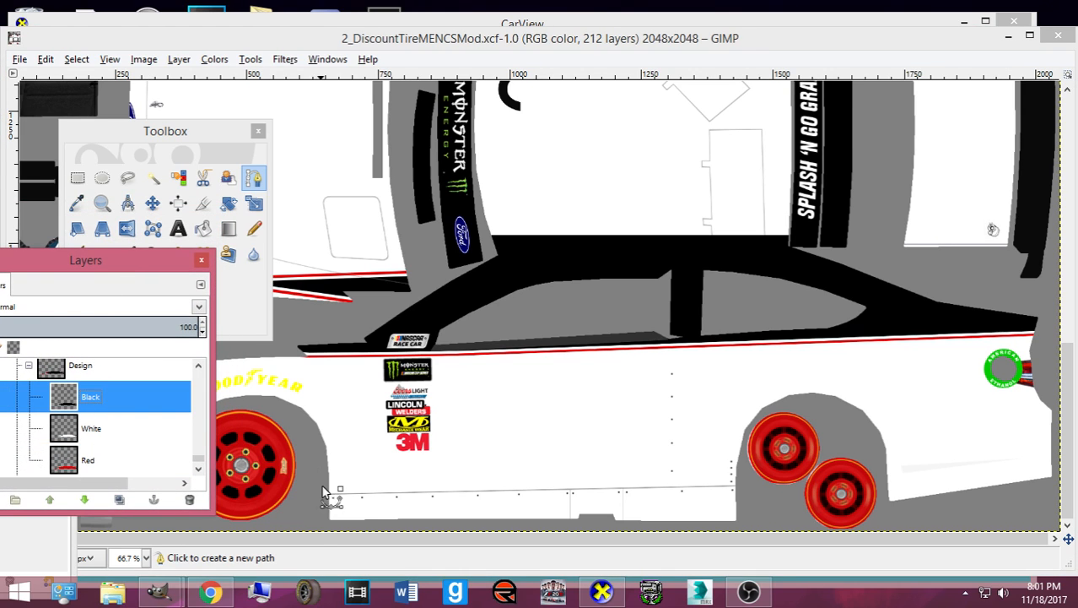
left_click(210, 591)
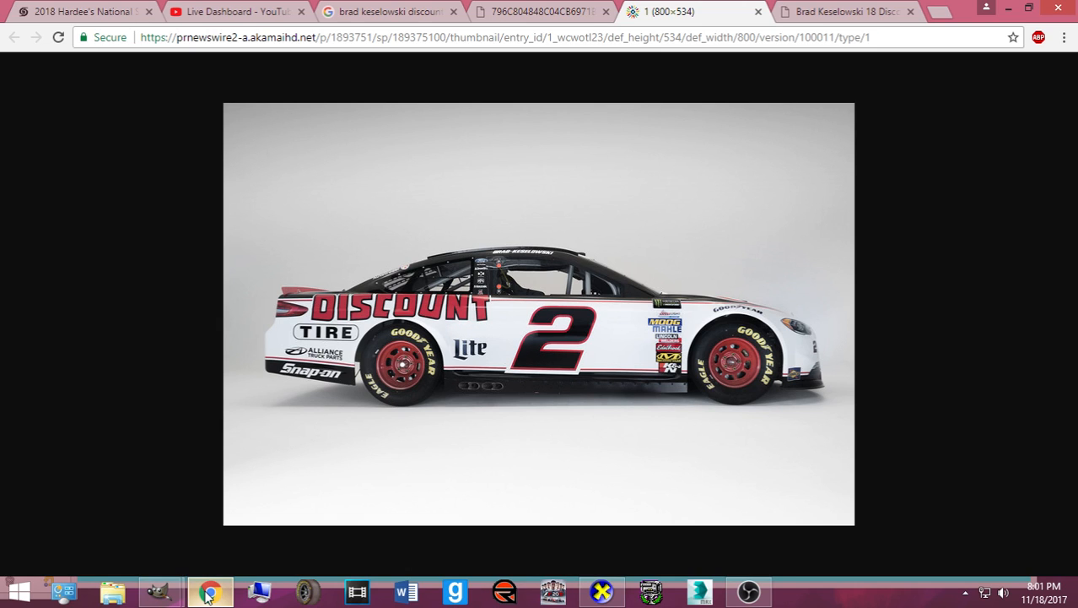
left_click(210, 592)
left_click(210, 592)
left_click(207, 593)
- Outline the lower rocker panel with a path and bucket-fill it black
left_click(745, 473)
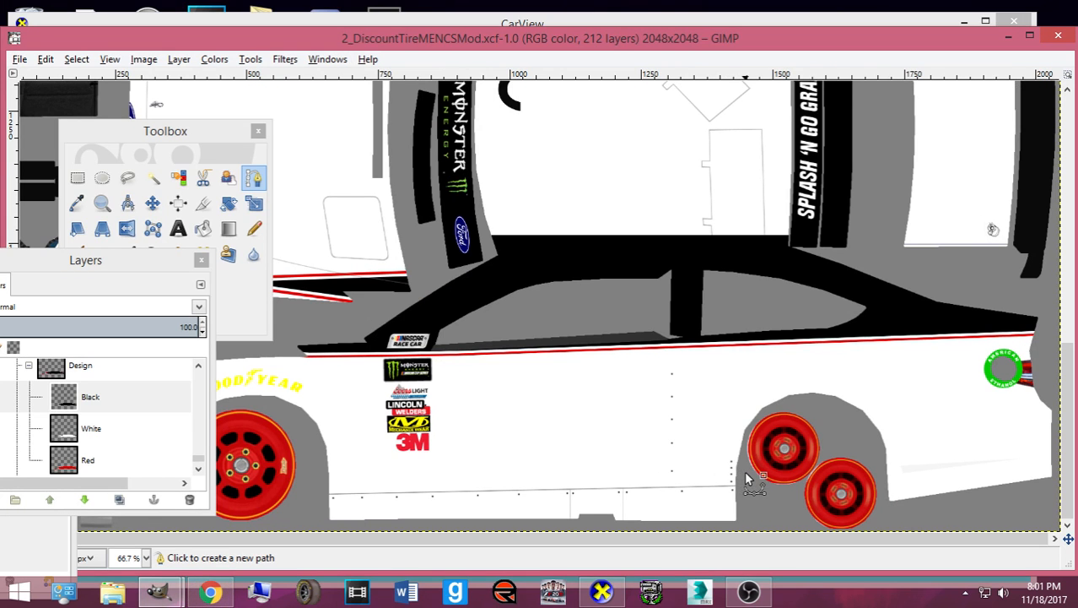
left_click(324, 486)
left_click_drag(324, 486, 309, 484)
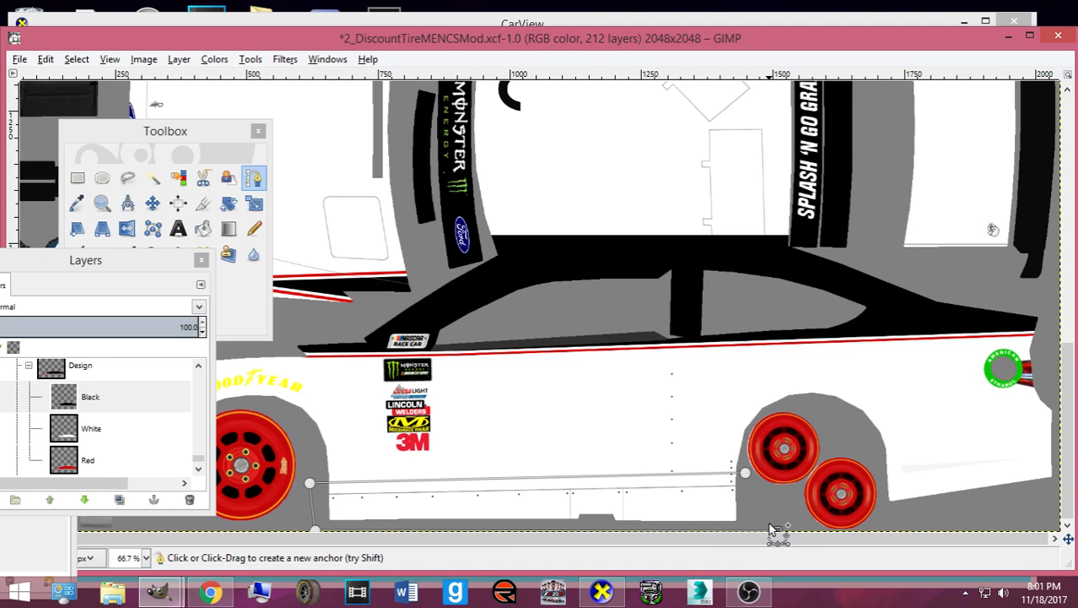
left_click(163, 159)
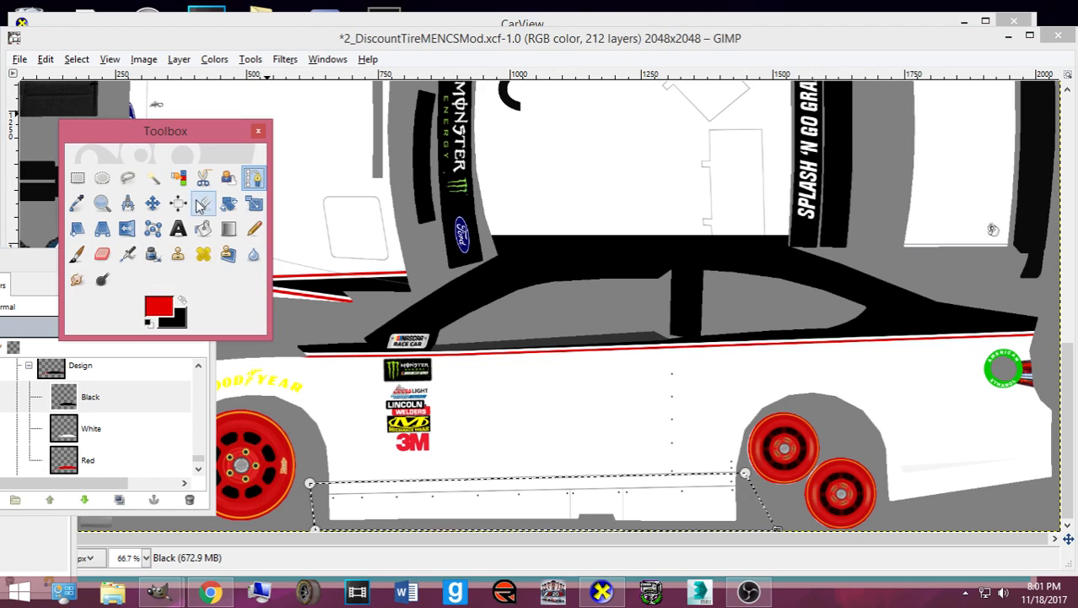
left_click(203, 228)
left_click(184, 300)
left_click(412, 500)
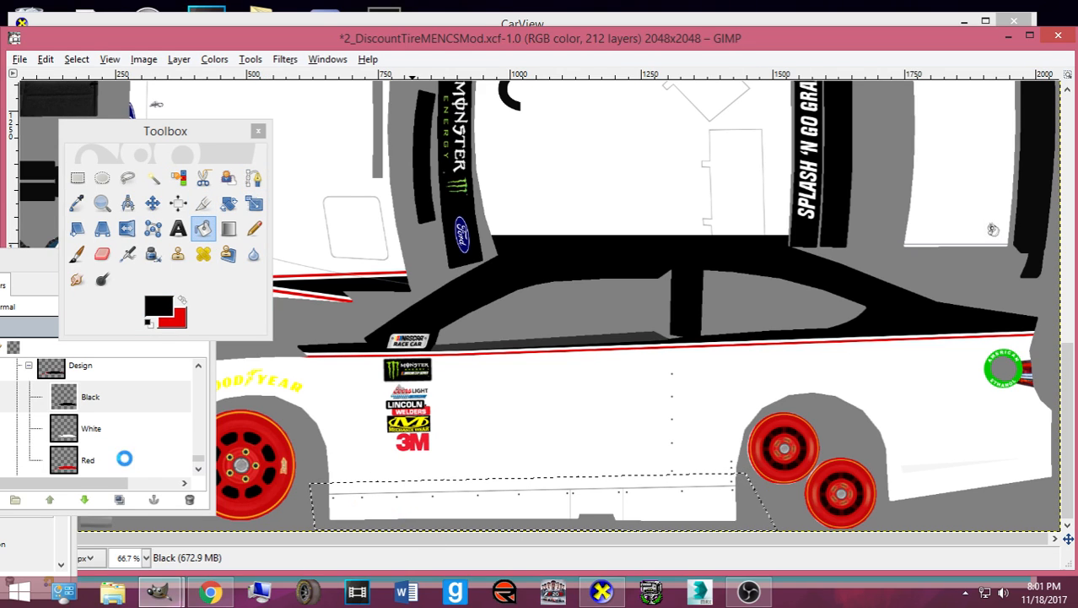
- On the White layer, grow the selection and check the colours, leaving them black over red
left_click(94, 428)
left_click(77, 61)
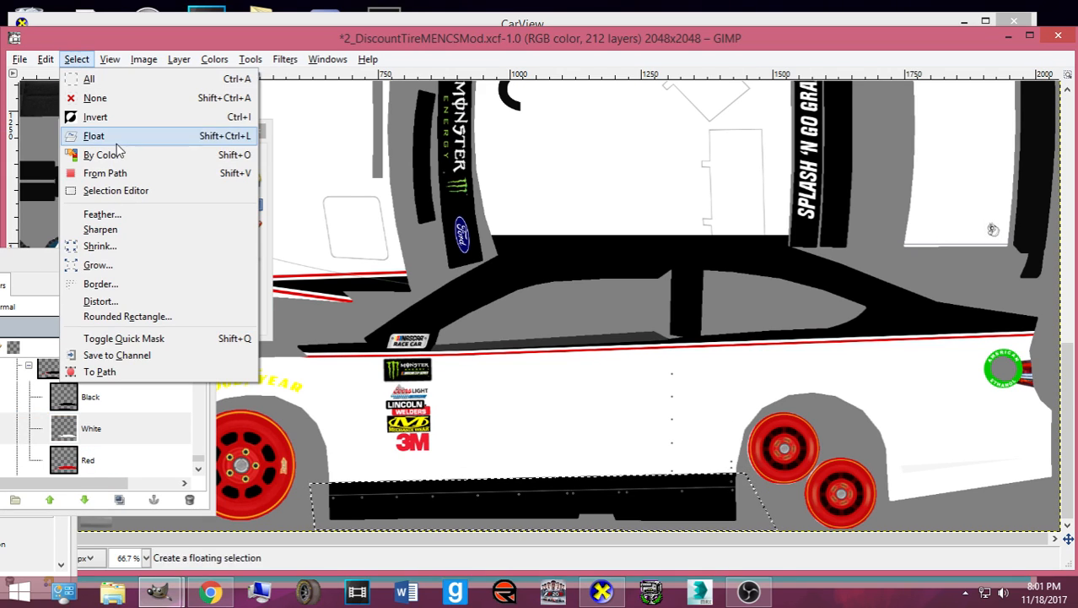
left_click(125, 263)
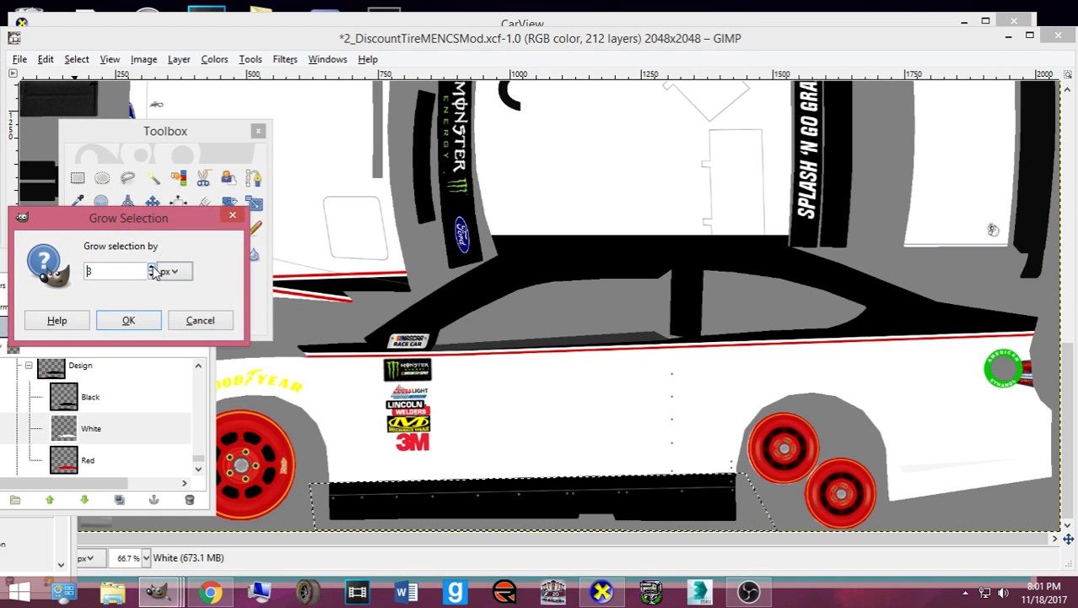
left_click(130, 319)
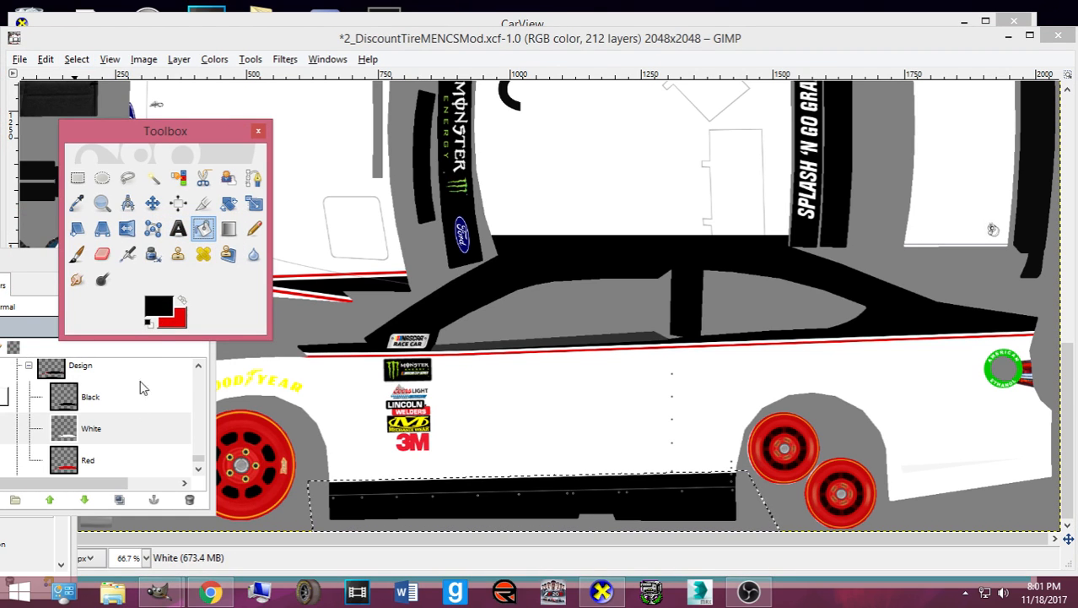
left_click(182, 299)
left_click(162, 306)
left_click(457, 385)
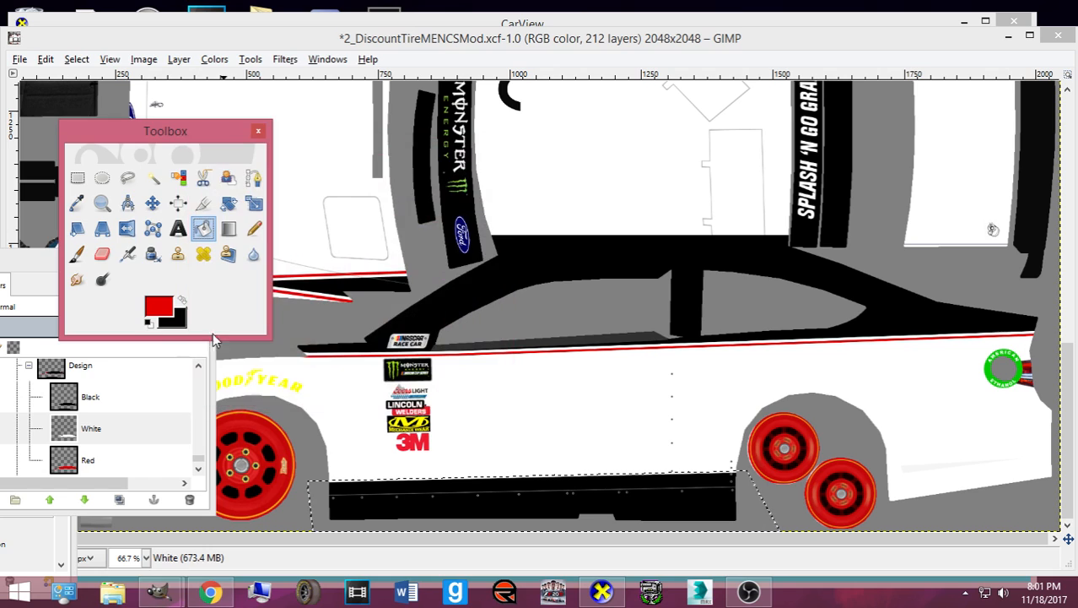
left_click(182, 300)
left_click(172, 304)
left_click(456, 385)
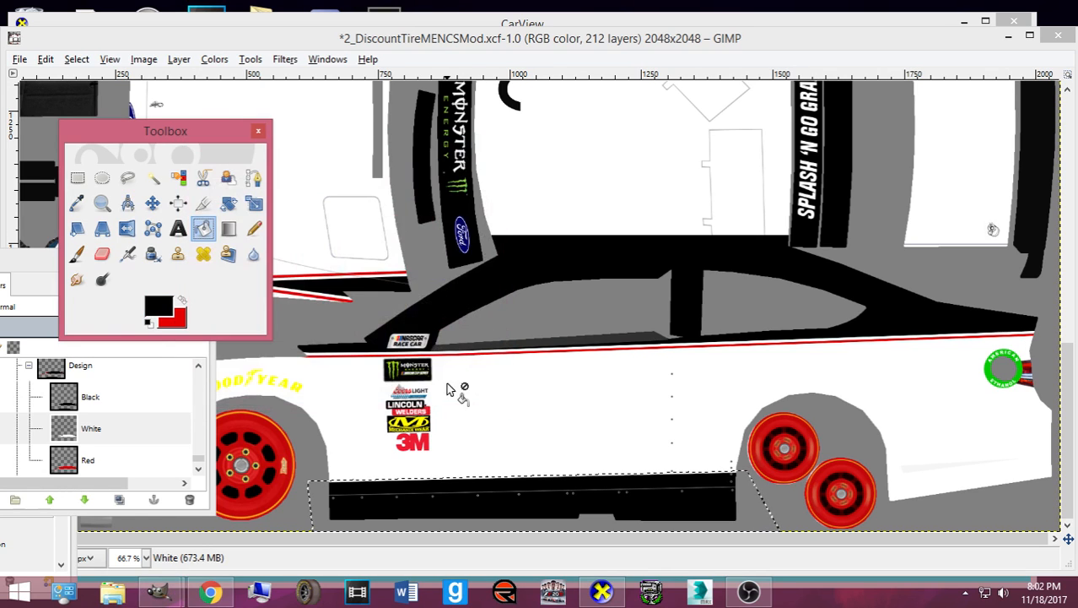
left_click(213, 60)
left_click(229, 258)
- On the Red layer, grow the selection by 4 px and fill it red for the trim
left_click(101, 449)
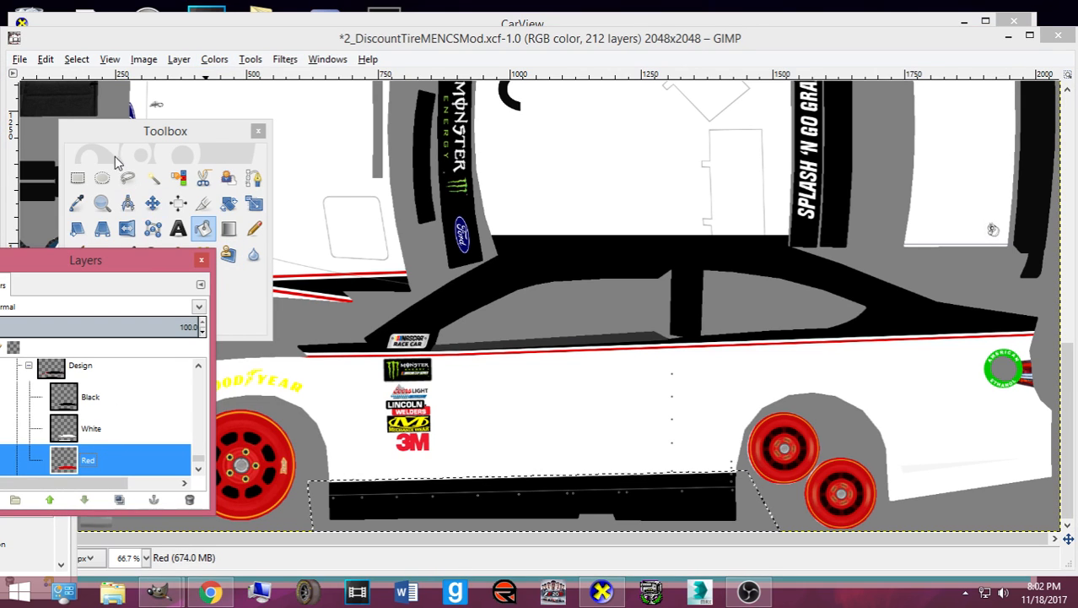
left_click(76, 59)
left_click(137, 267)
type("4")
key("Return")
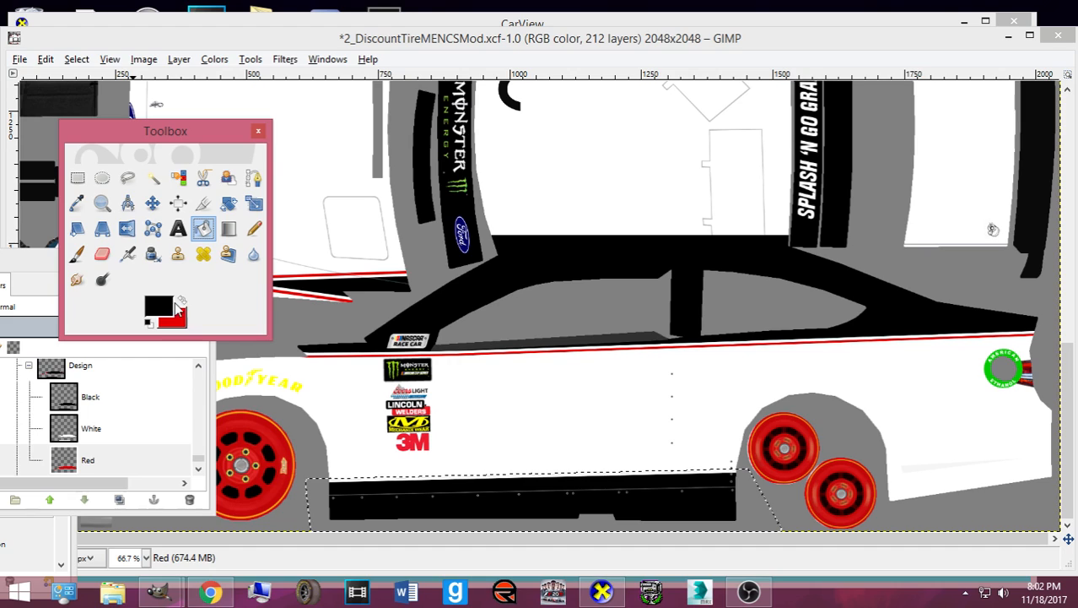
left_click(180, 302)
left_click(411, 496)
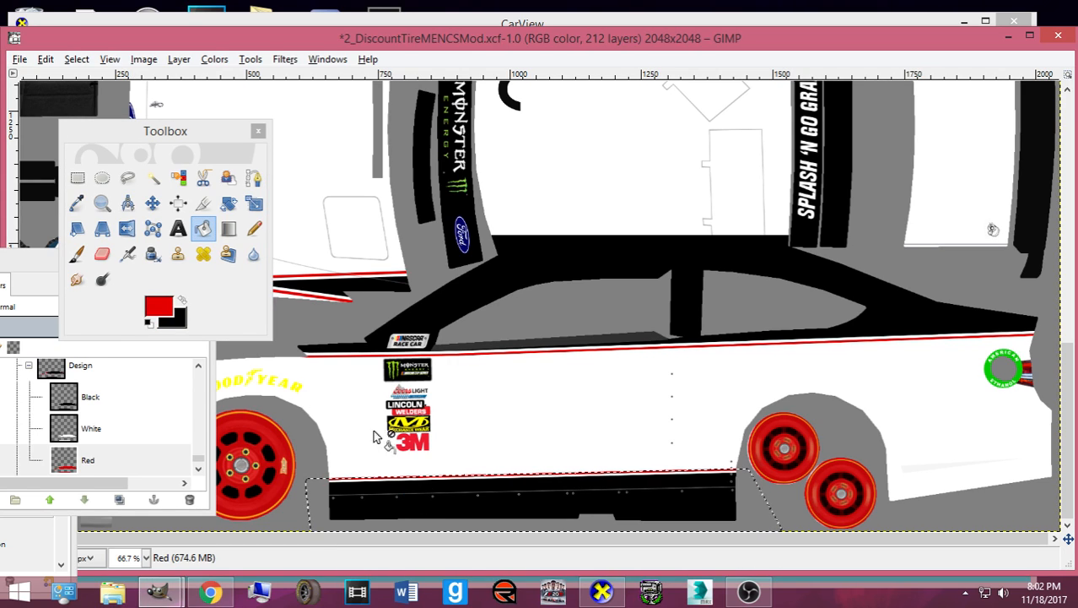
- Clear the selection and bring the reference photo back to the front
left_click(76, 59)
left_click(92, 96)
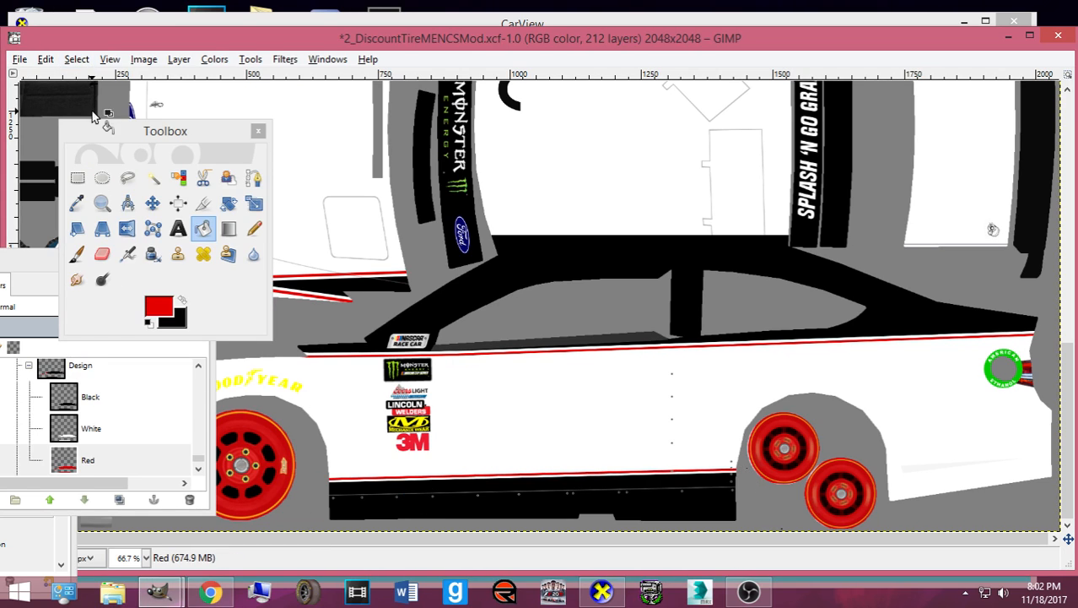
left_click(211, 591)
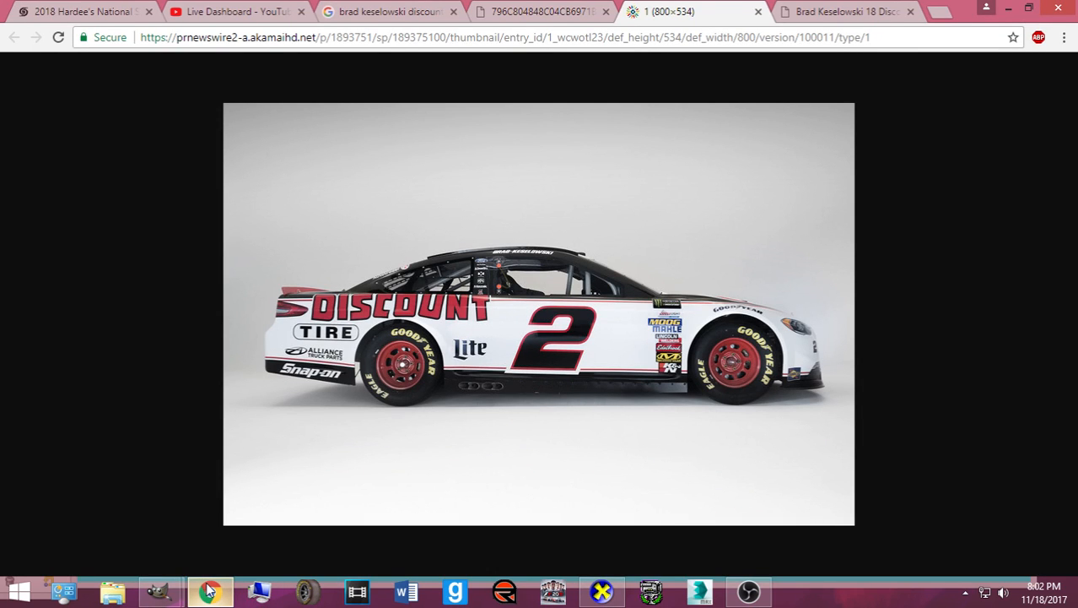
- On the Black layer, trace a path along the lower strip to the canvas's right edge
left_click(210, 590)
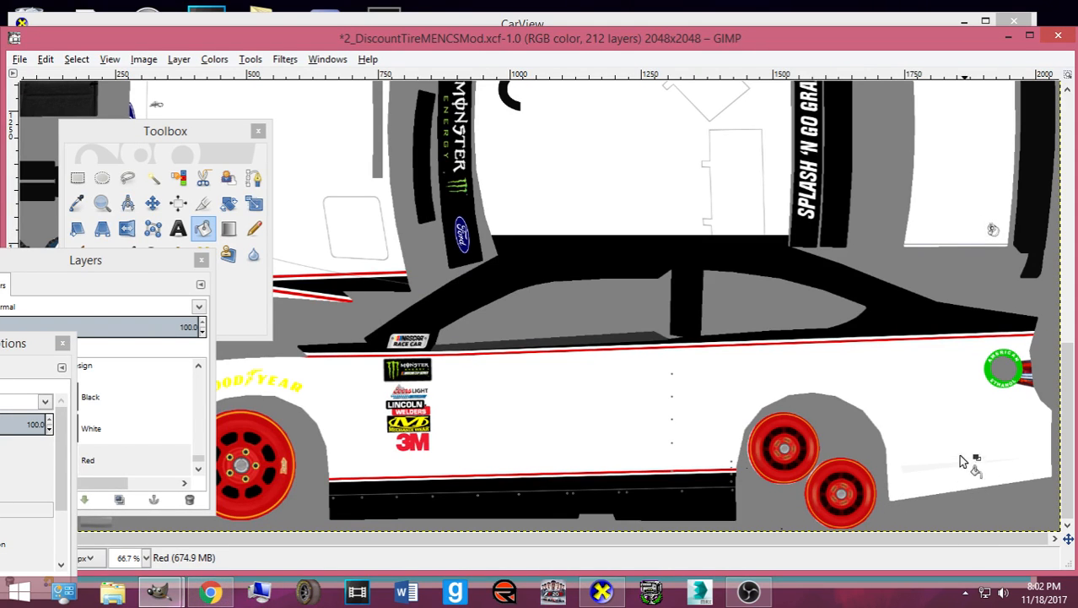
left_click(126, 408)
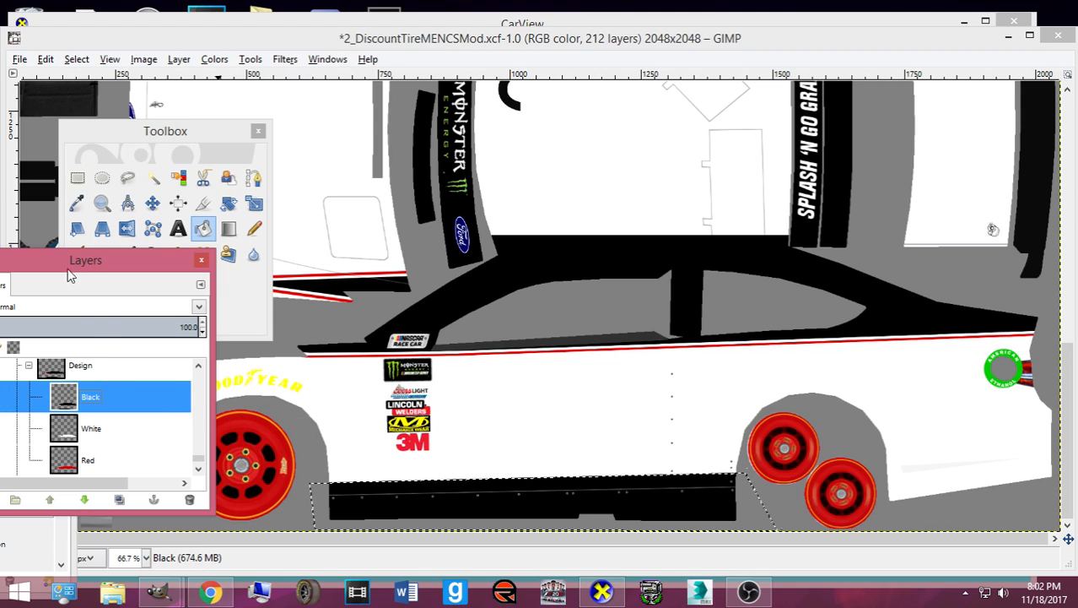
left_click(153, 179)
left_click(253, 178)
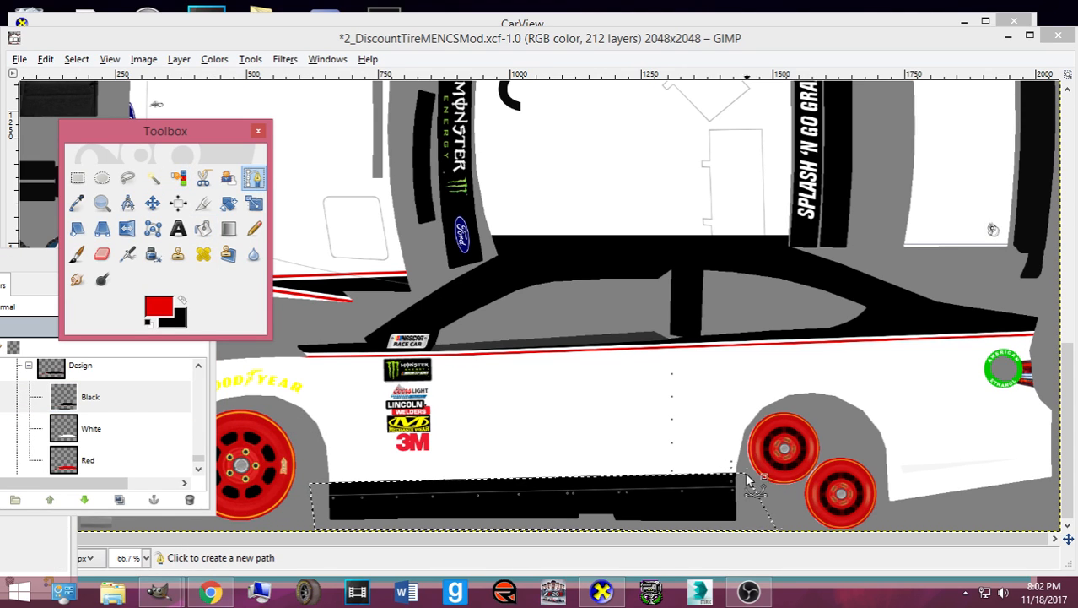
left_click(304, 483)
left_click(840, 470)
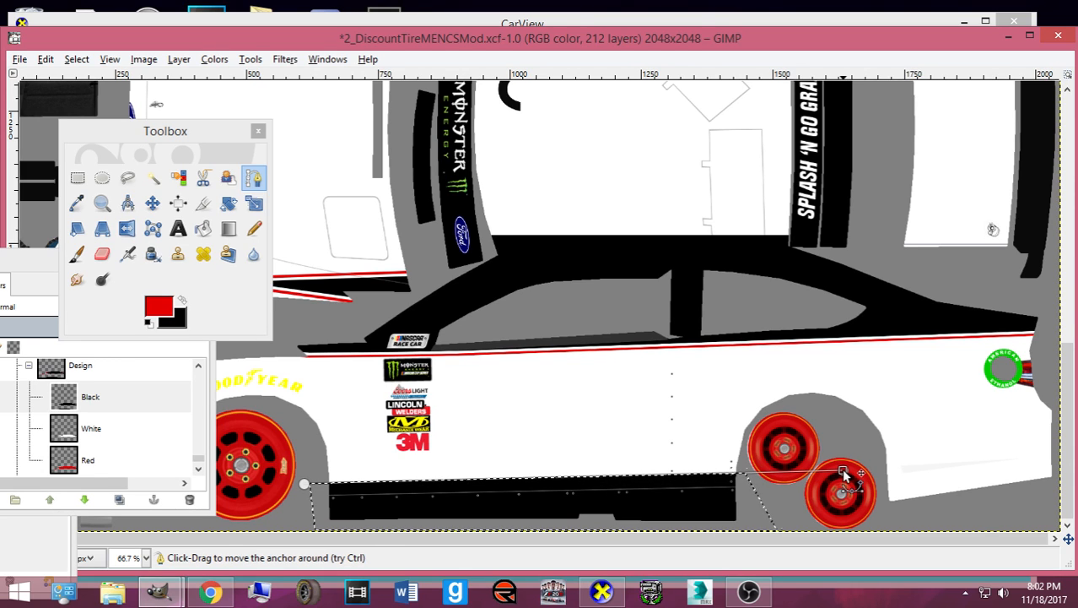
left_click(1057, 440)
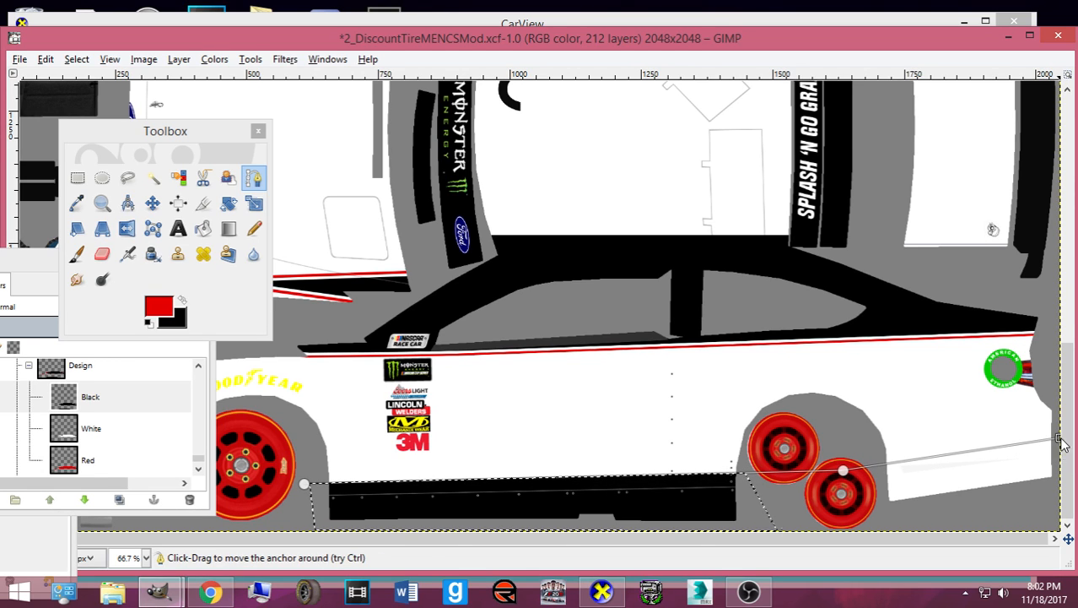
left_click(215, 593)
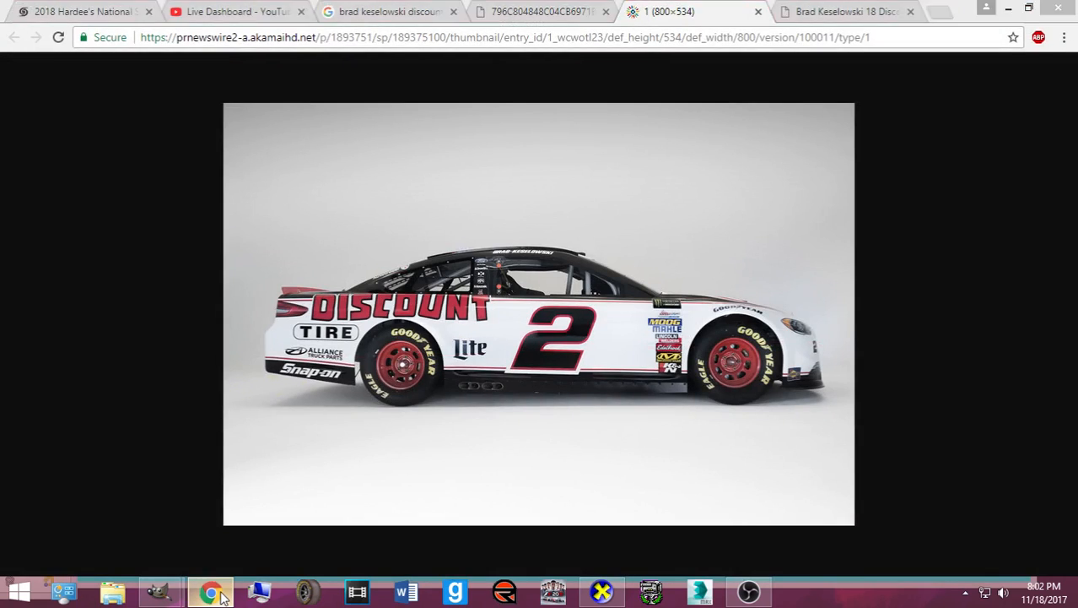
left_click(215, 592)
- Close the strip outline, convert it to a selection, and fill it black instead of red
left_click(842, 515)
key("Return")
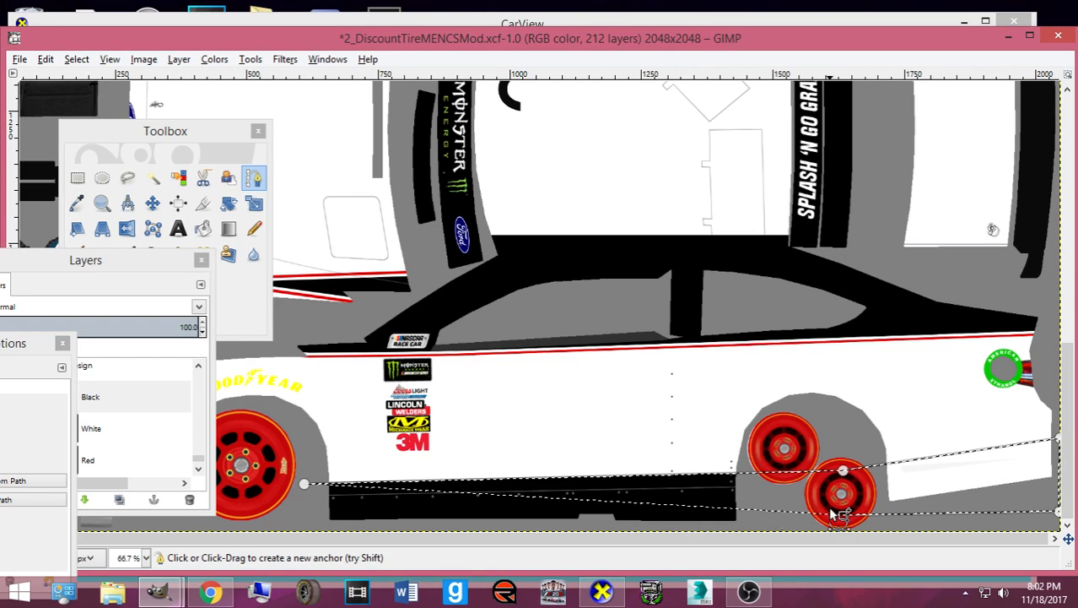
left_click(203, 227)
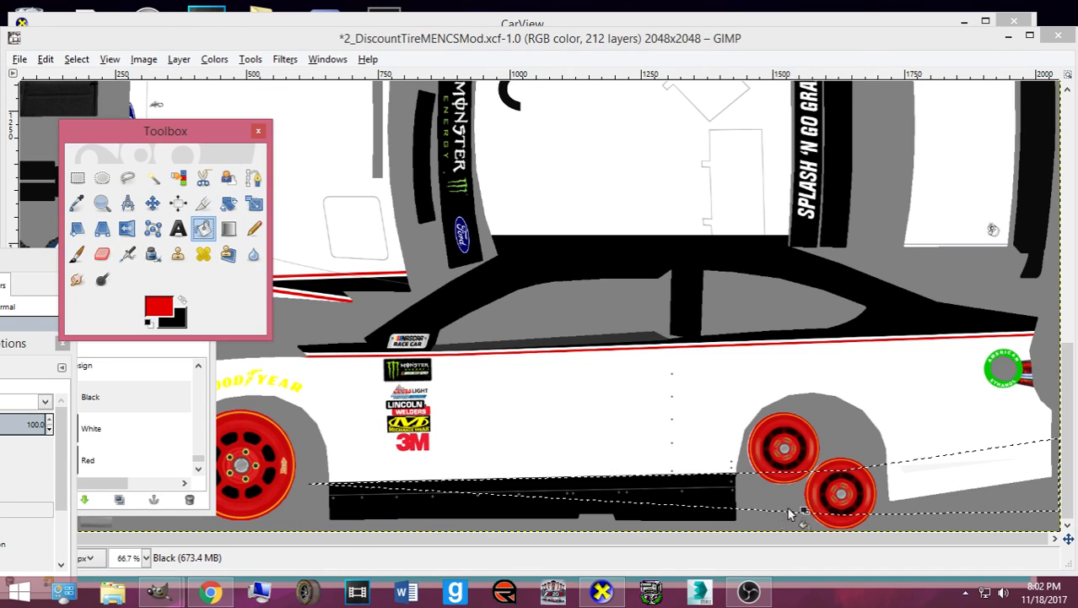
left_click(892, 483)
key("ctrl+z")
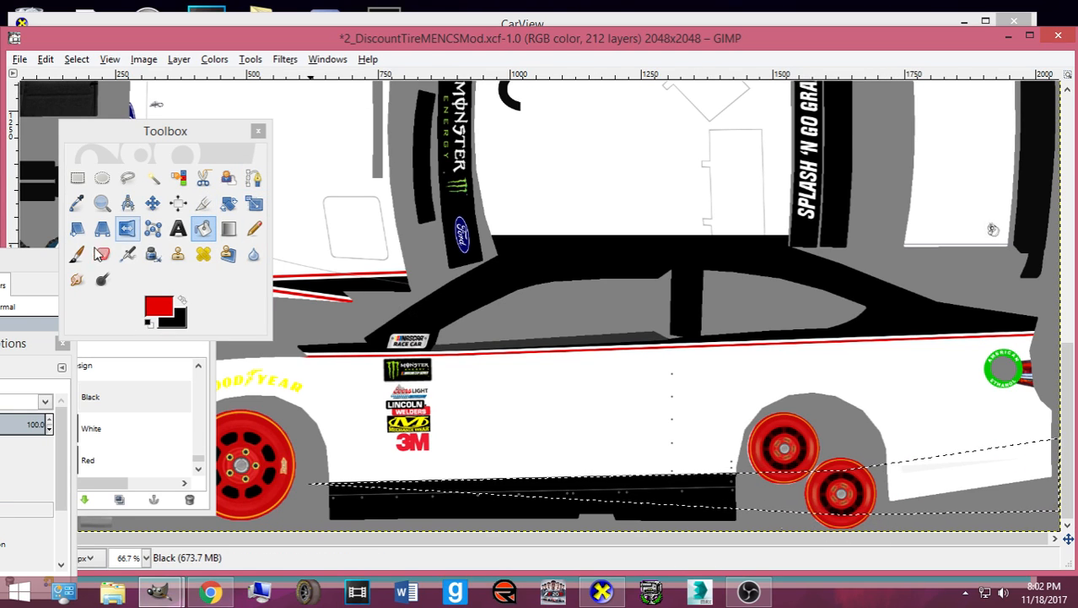
left_click(204, 309)
left_click(182, 301)
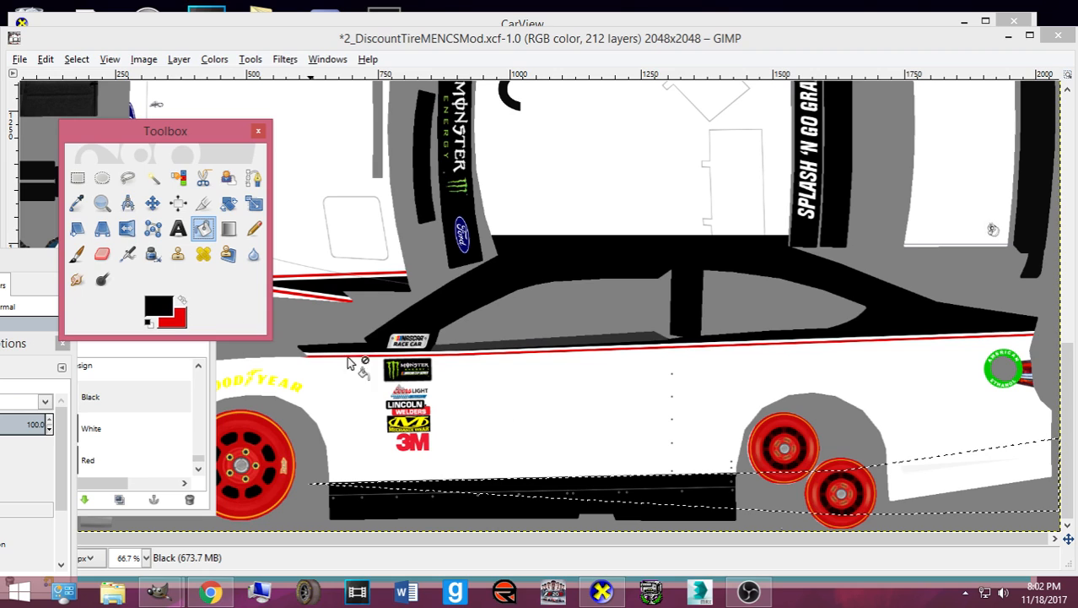
left_click(768, 491)
- Load the Black layer's alpha as a selection and grow it by 4 px
right_click(118, 405)
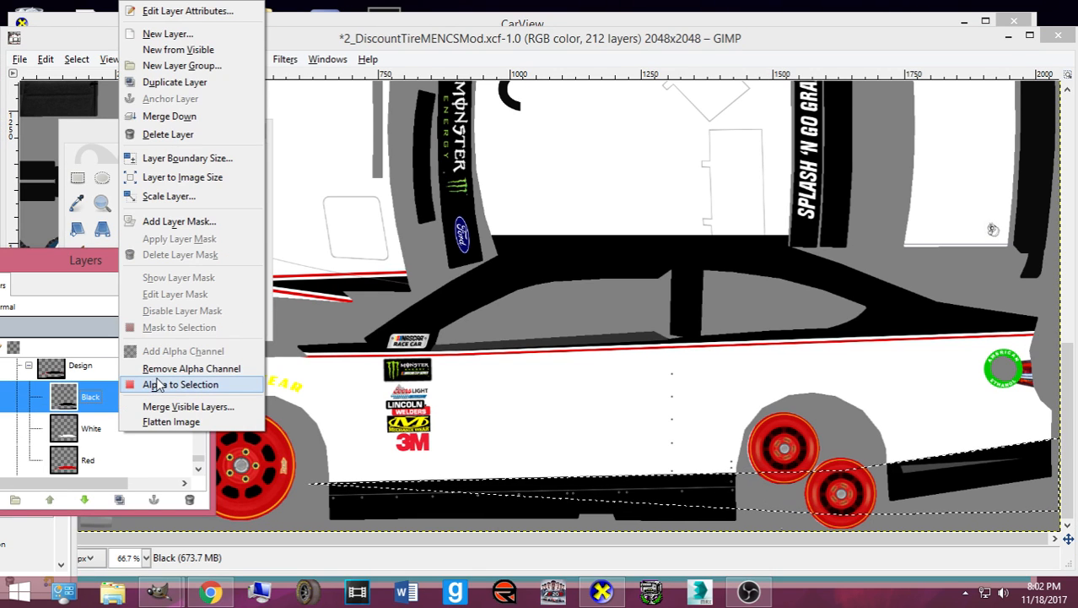
left_click(160, 388)
left_click(122, 437)
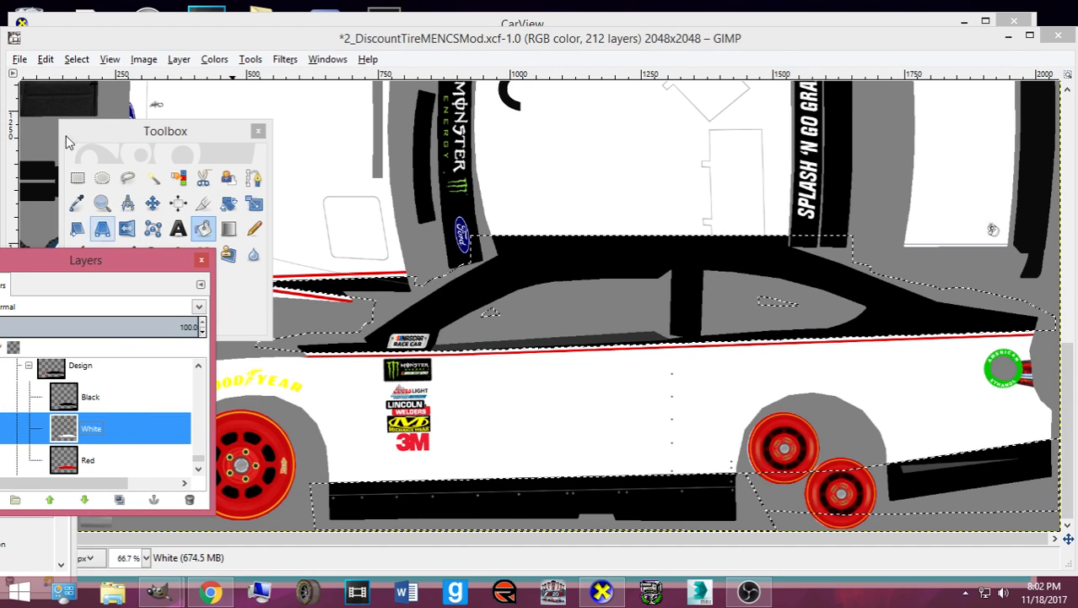
left_click(77, 59)
left_click(144, 260)
left_click(162, 328)
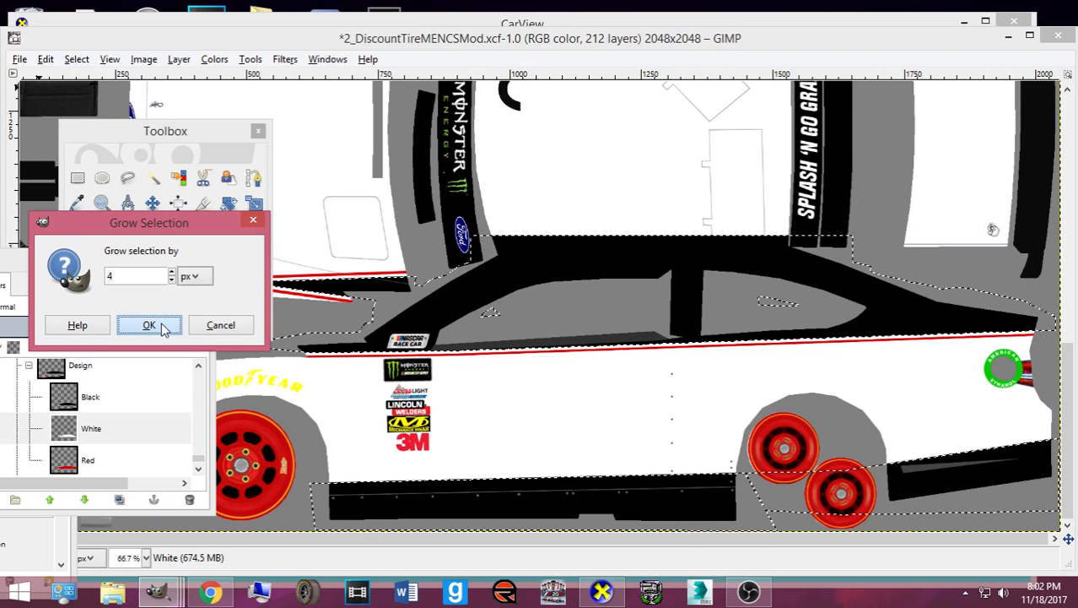
- Set up the Pencil with white as paint colour and size 220.64
left_click_drag(163, 260, 71, 322)
left_click(254, 230)
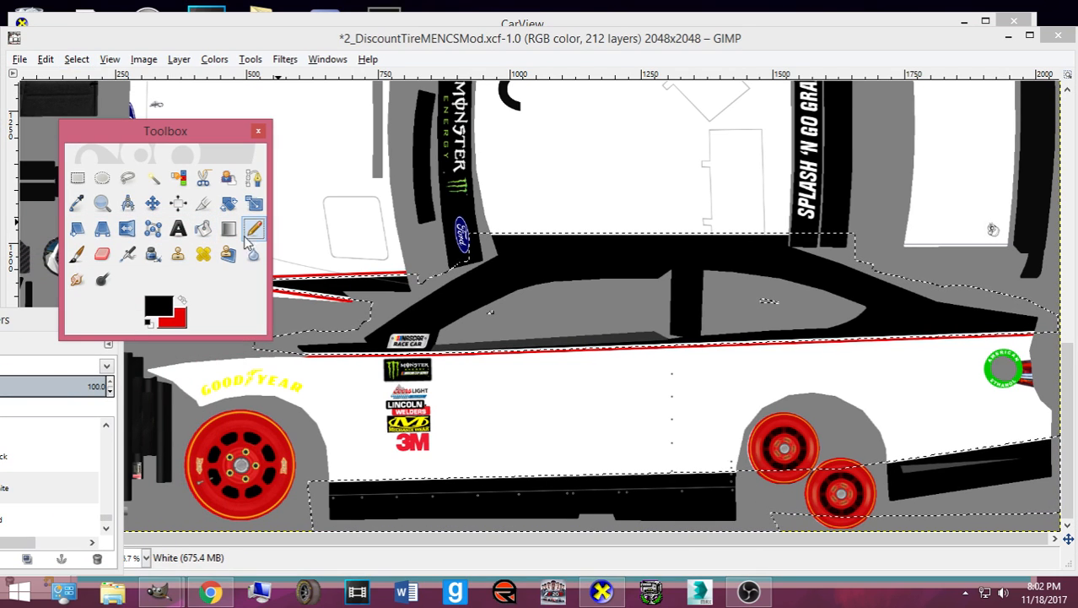
left_click(182, 300)
left_click(183, 301)
left_click(153, 310)
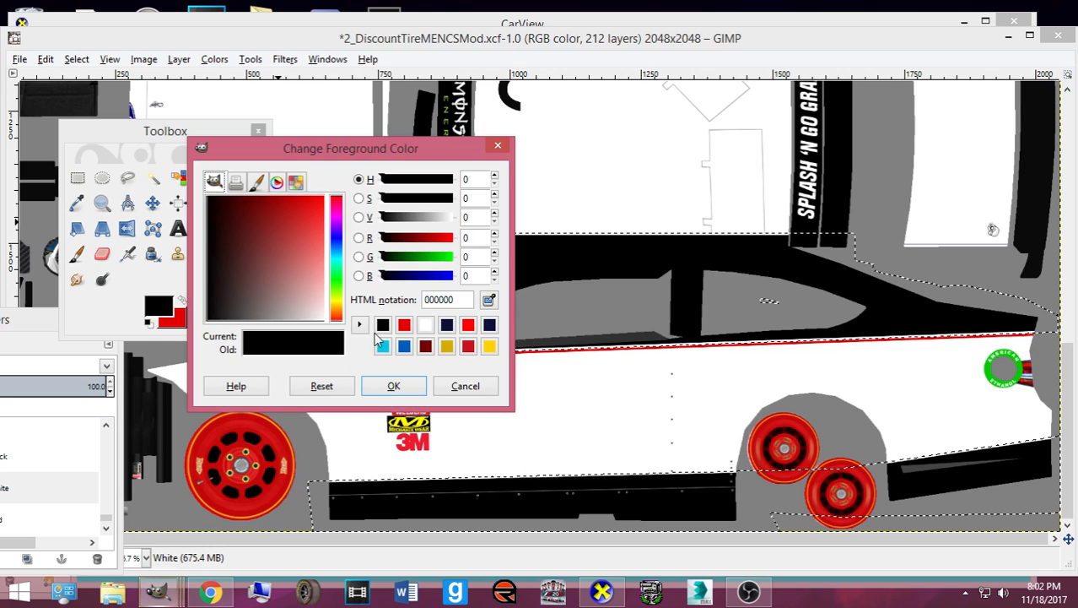
left_click(426, 324)
left_click(395, 385)
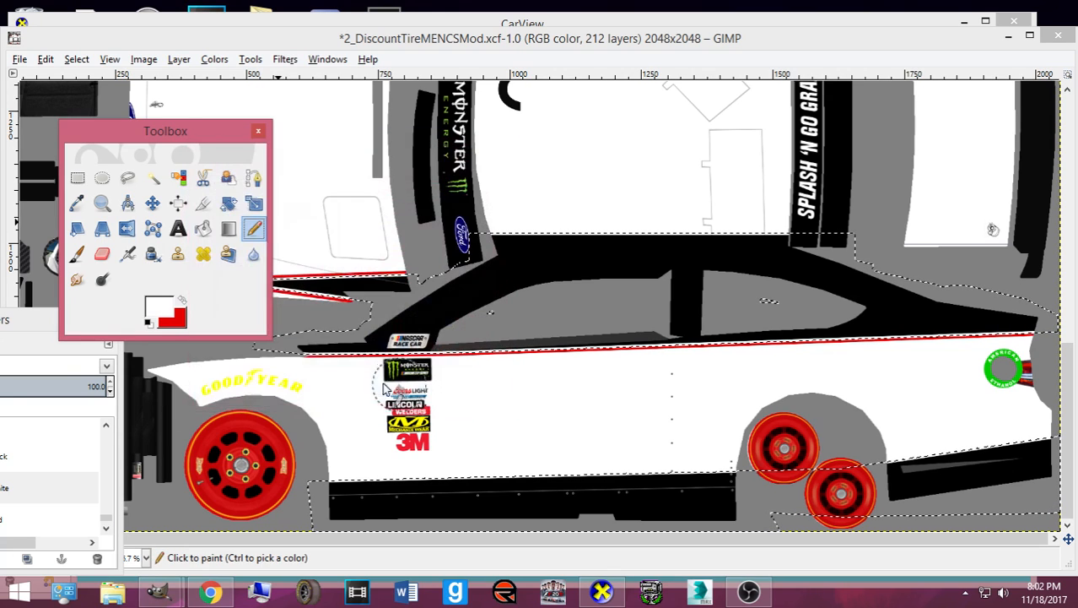
double_click(254, 230)
left_click_drag(65, 379, 80, 379)
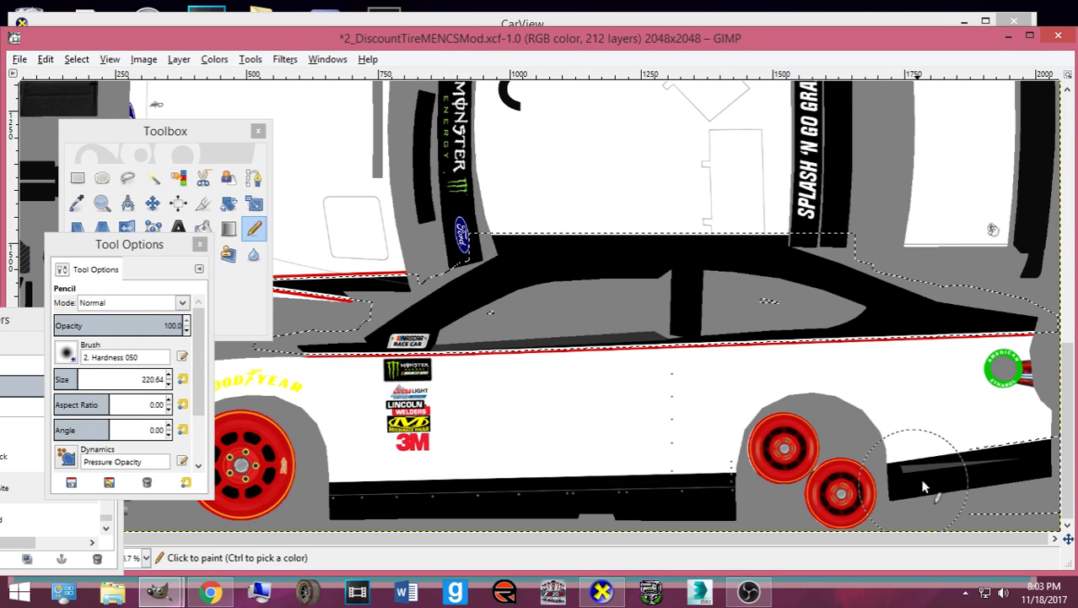
- On the Red layer, grow the selection again and paint a red line along the lower body edge
left_click_drag(27, 321, 167, 259)
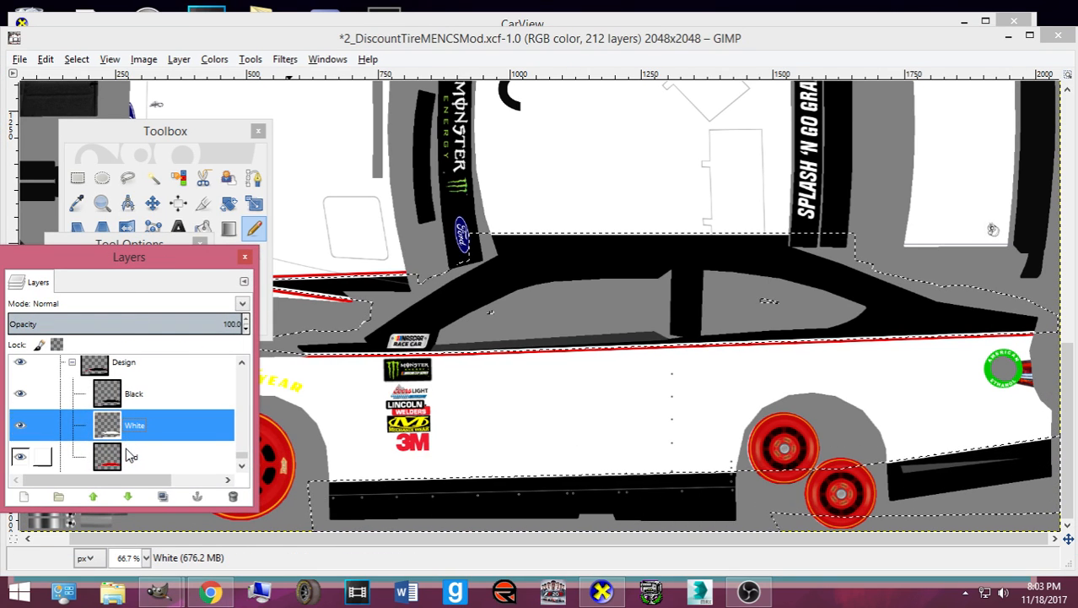
left_click(51, 457)
left_click(76, 59)
left_click(108, 270)
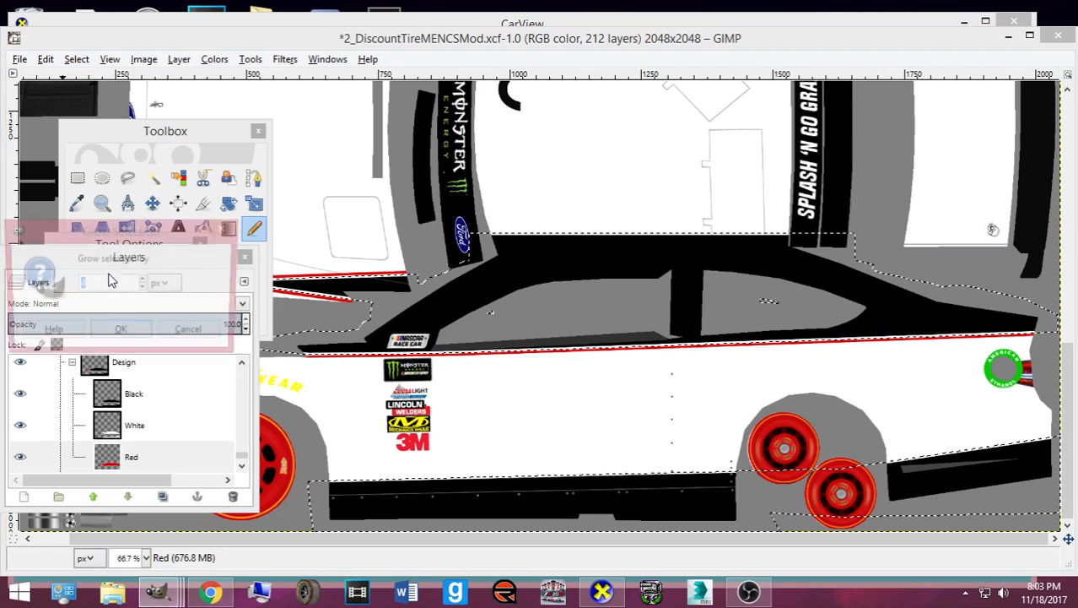
left_click(123, 332)
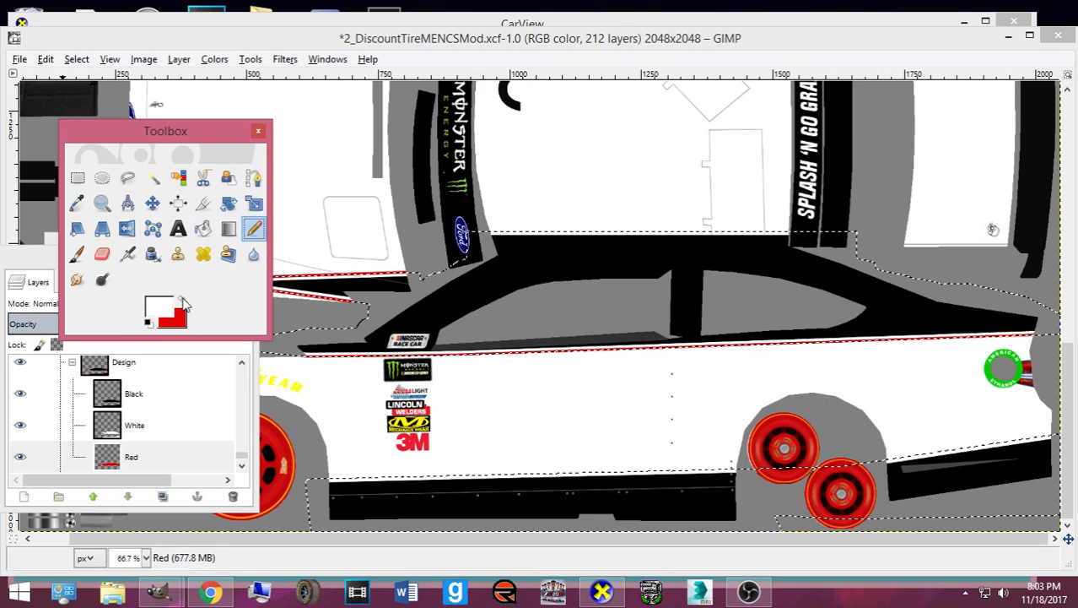
mouse_move(322, 521)
left_mouse_down()
mouse_move(613, 510)
mouse_move(894, 460)
mouse_move(1029, 452)
mouse_move(1009, 459)
left_mouse_up()
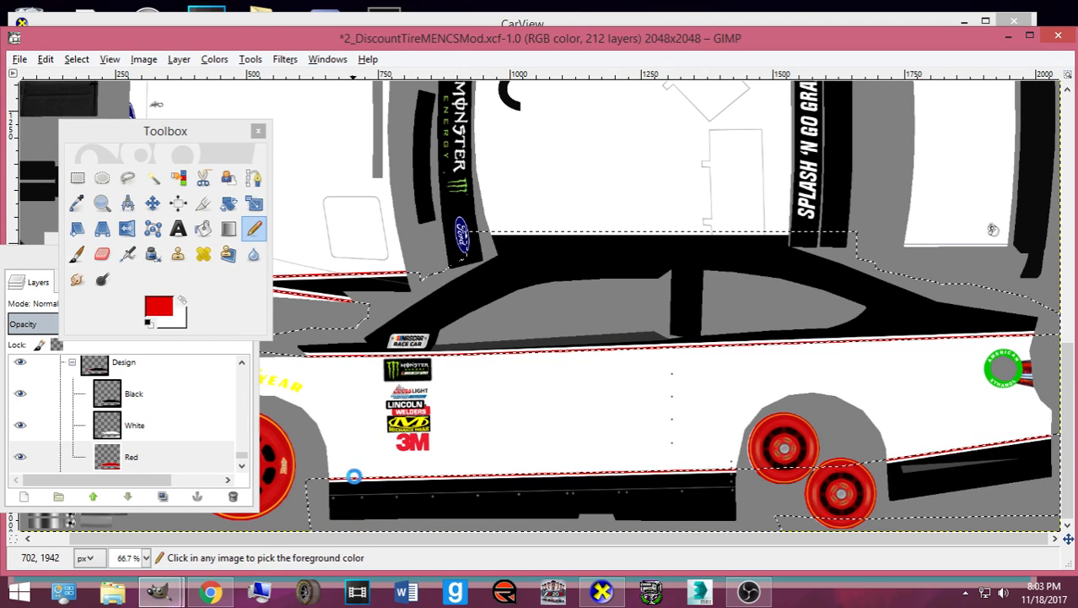
left_click(211, 590)
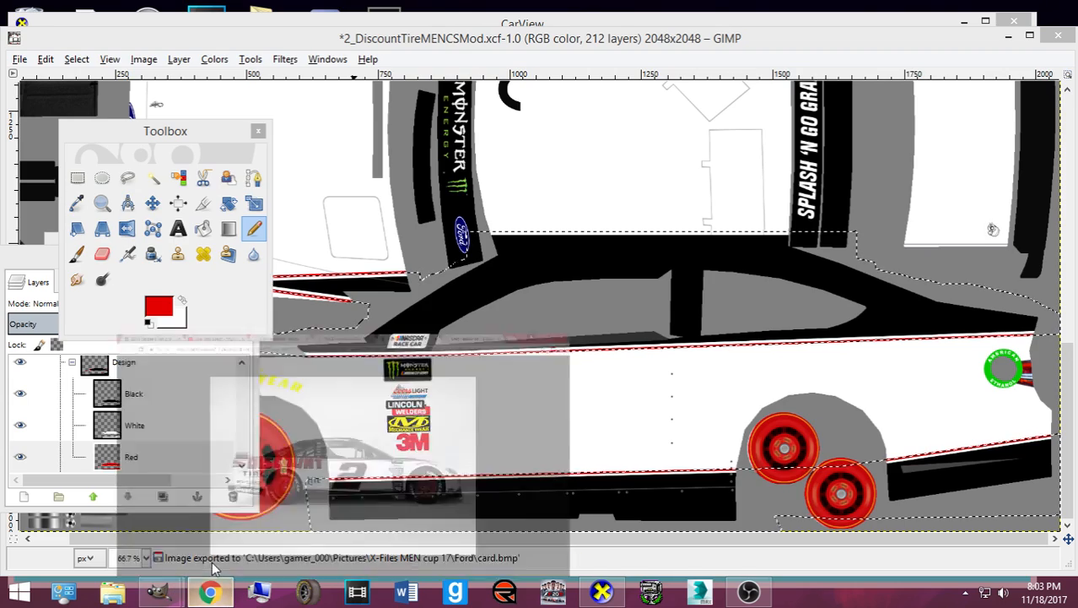
- After viewing the front three-quarter photo, re-export card.bmp and rotate the car in CarView
left_click(520, 18)
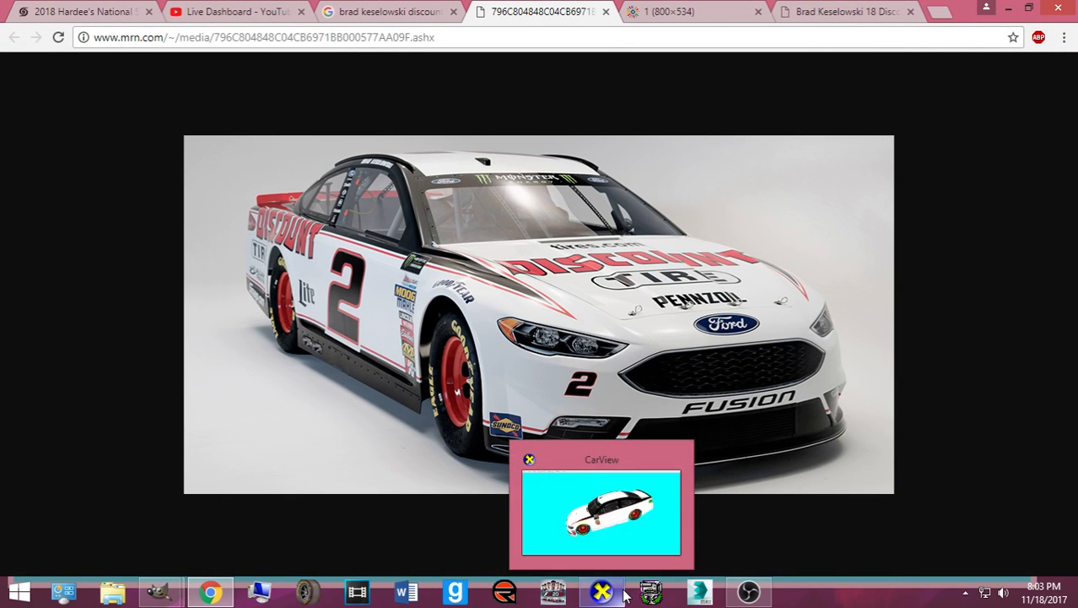
mouse_move(160, 590)
left_click(148, 540)
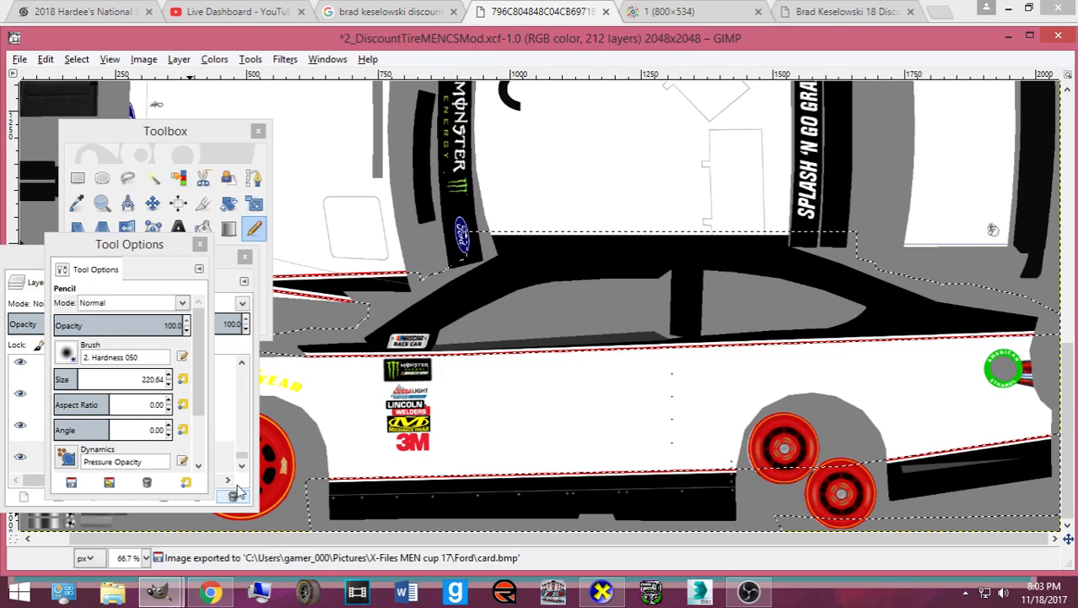
key("ctrl+e")
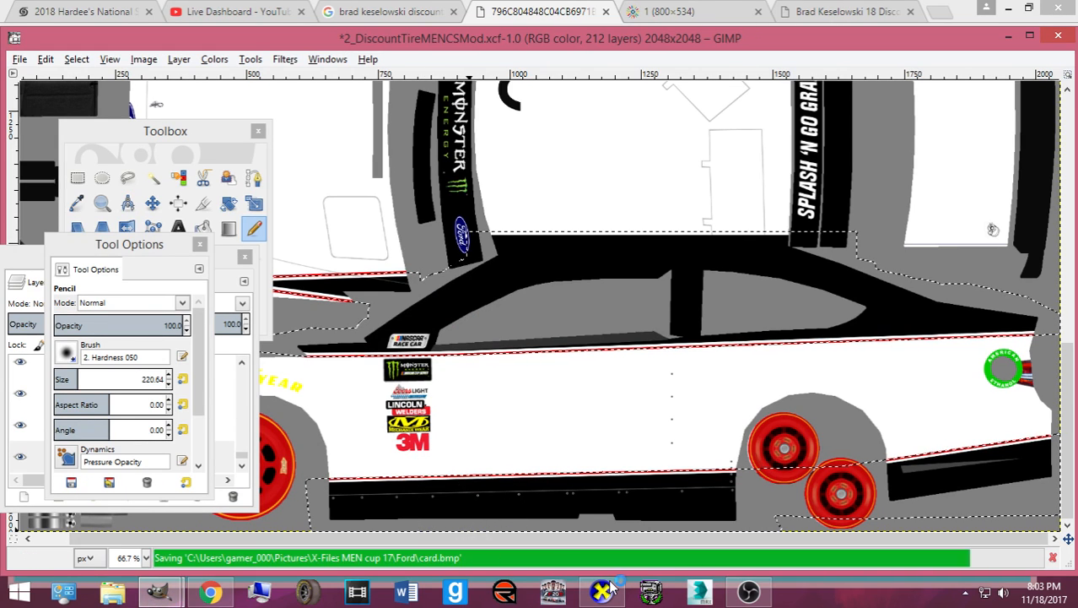
left_click(606, 589)
left_click_drag(532, 423, 518, 396)
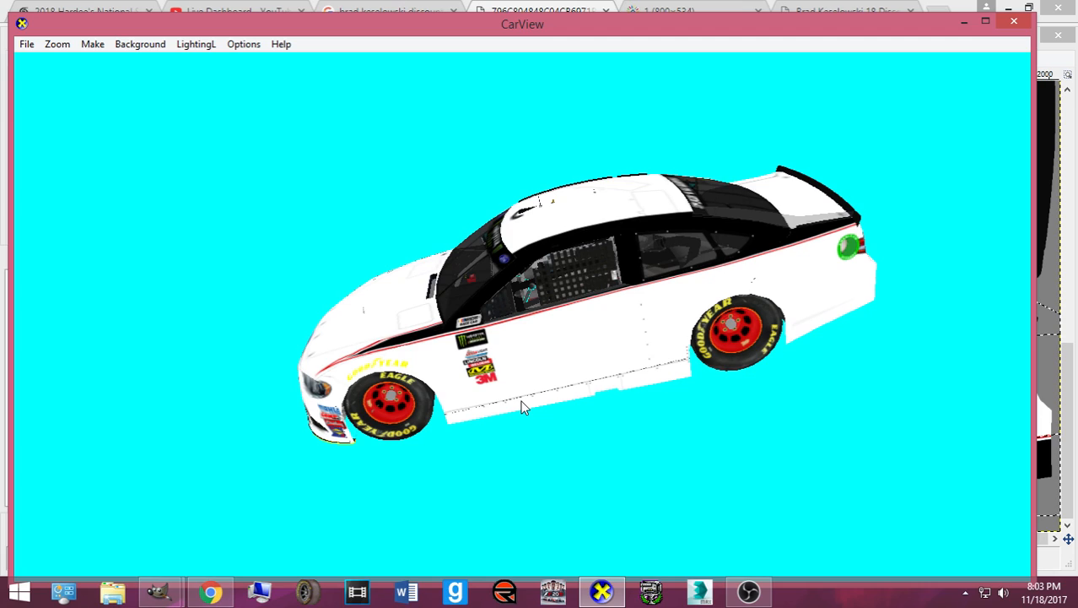
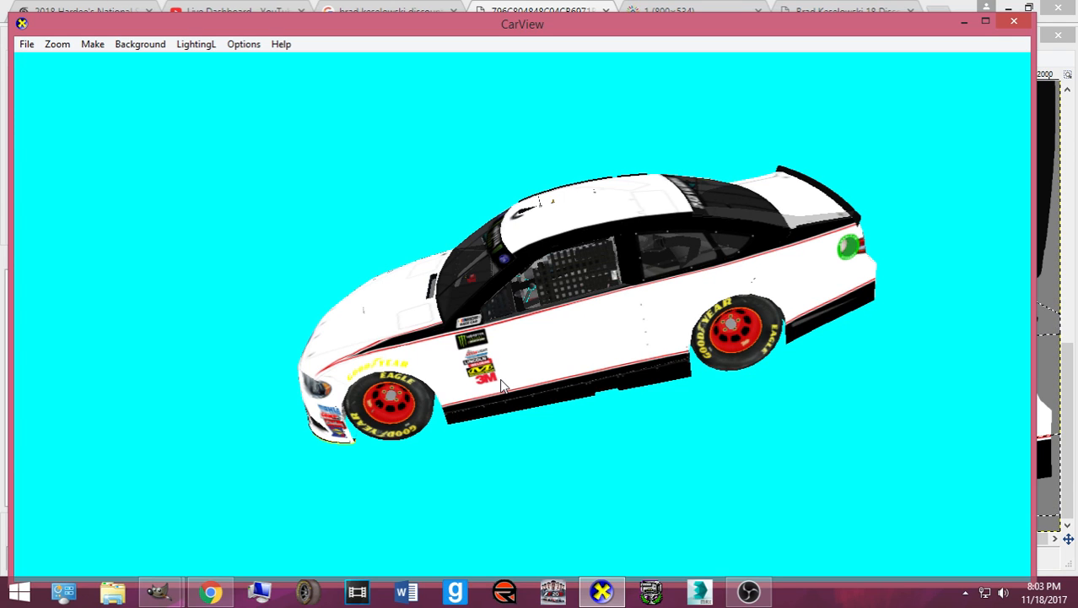
- Zoom and rotate the car to a low side view, compare it with the reference photo, then return to GIMP's layers
scroll(563, 366, "up", 3)
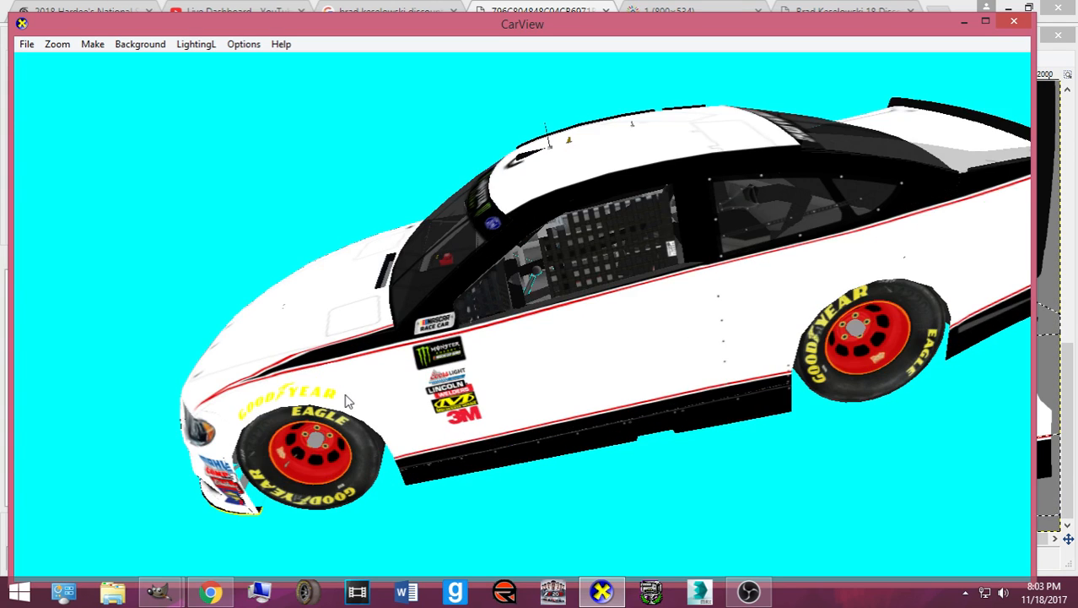
left_click_drag(347, 400, 542, 272)
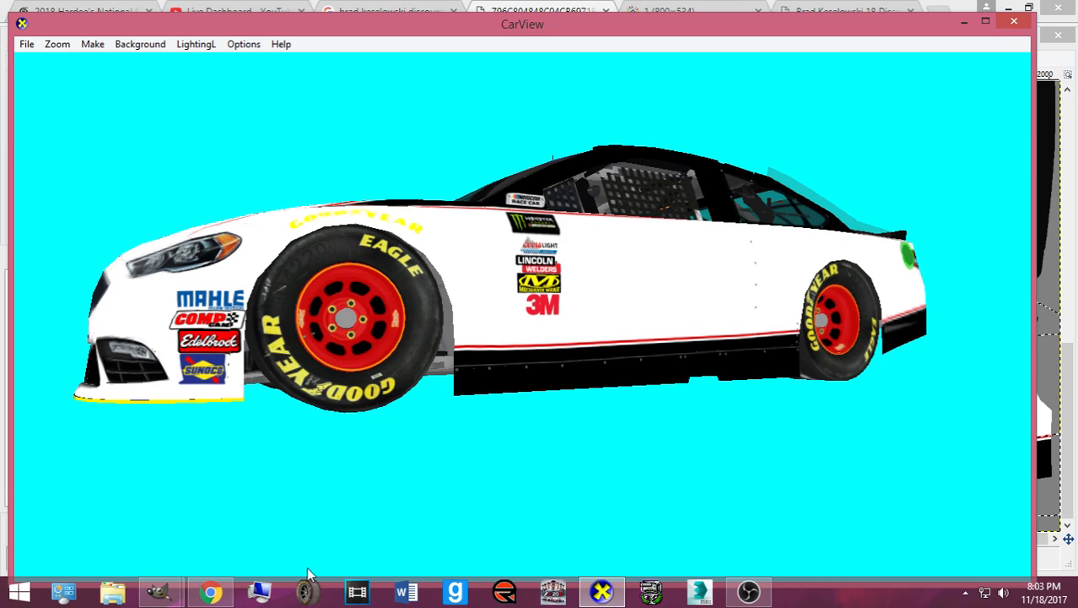
left_click(204, 594)
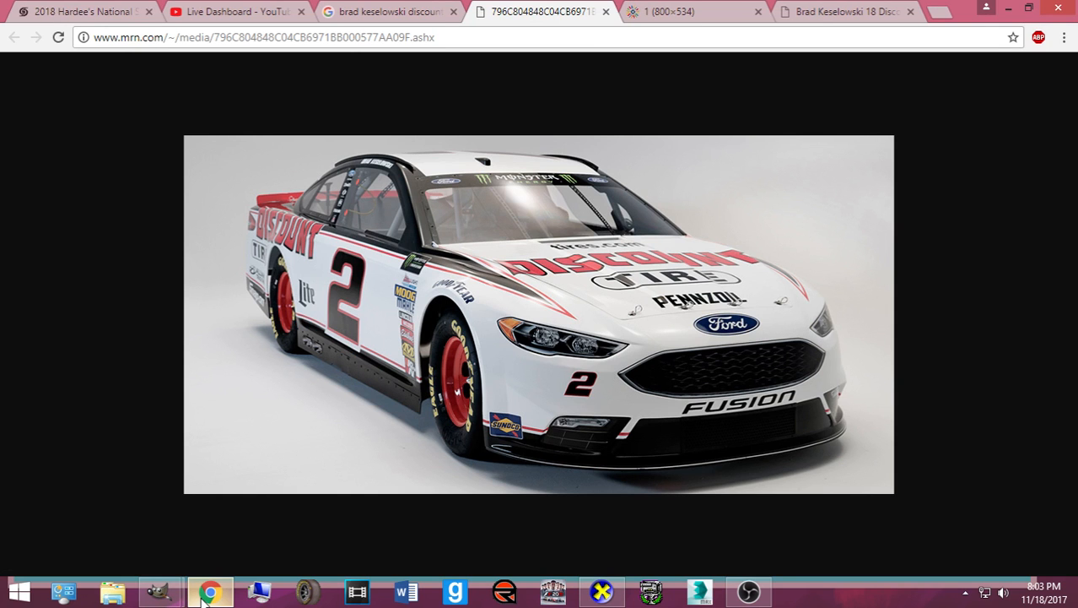
left_click(171, 595)
left_click(140, 532)
left_click(167, 406)
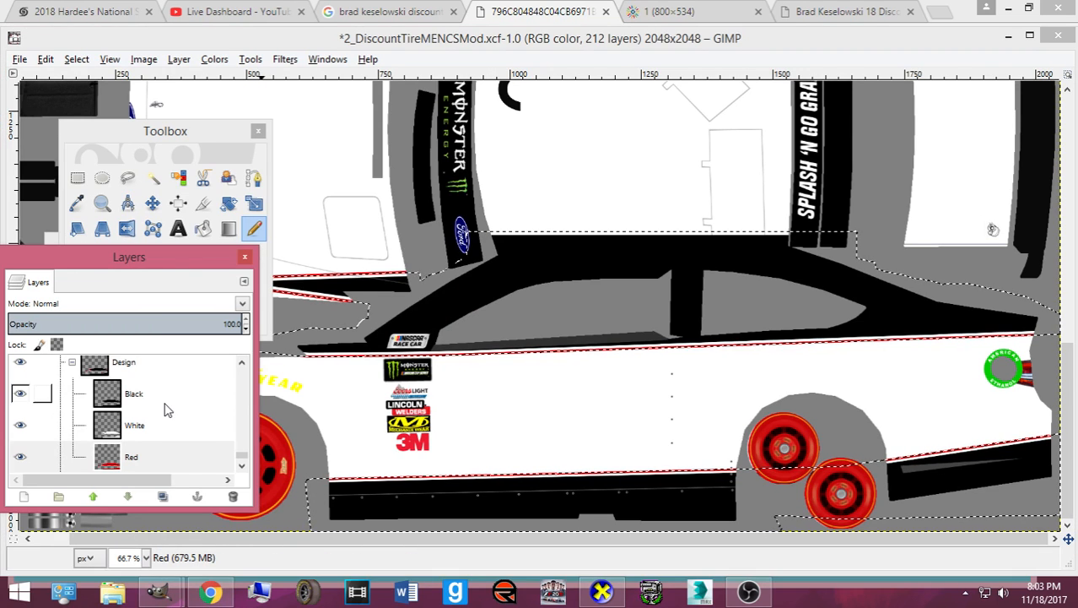
- Make the Black layer active with Rectangle Select and a black foreground colour
left_click(165, 395)
left_click(77, 177)
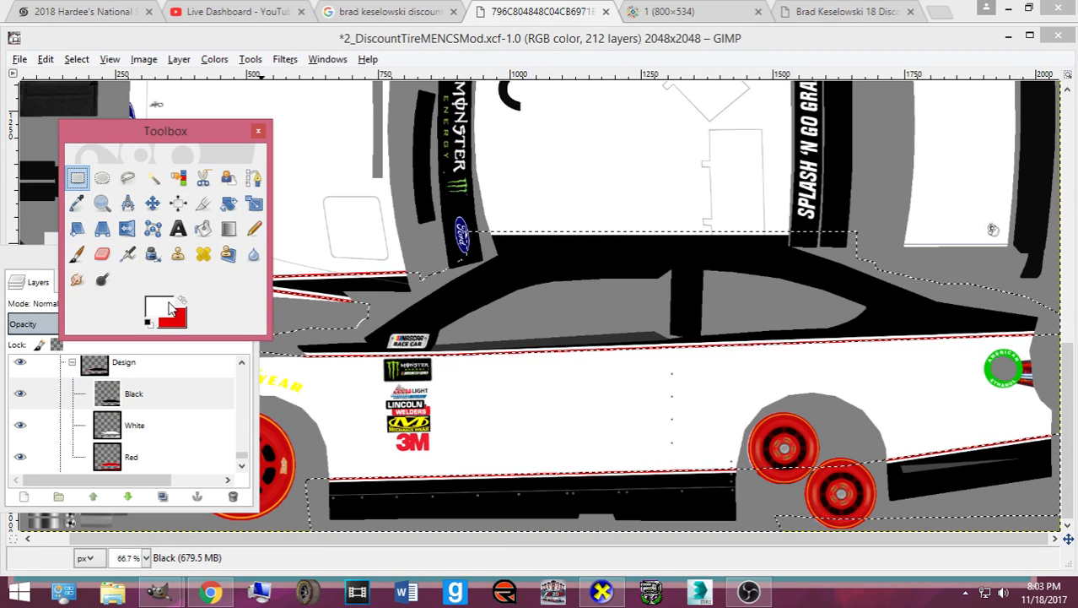
left_click(172, 306)
left_click(411, 325)
left_click(393, 386)
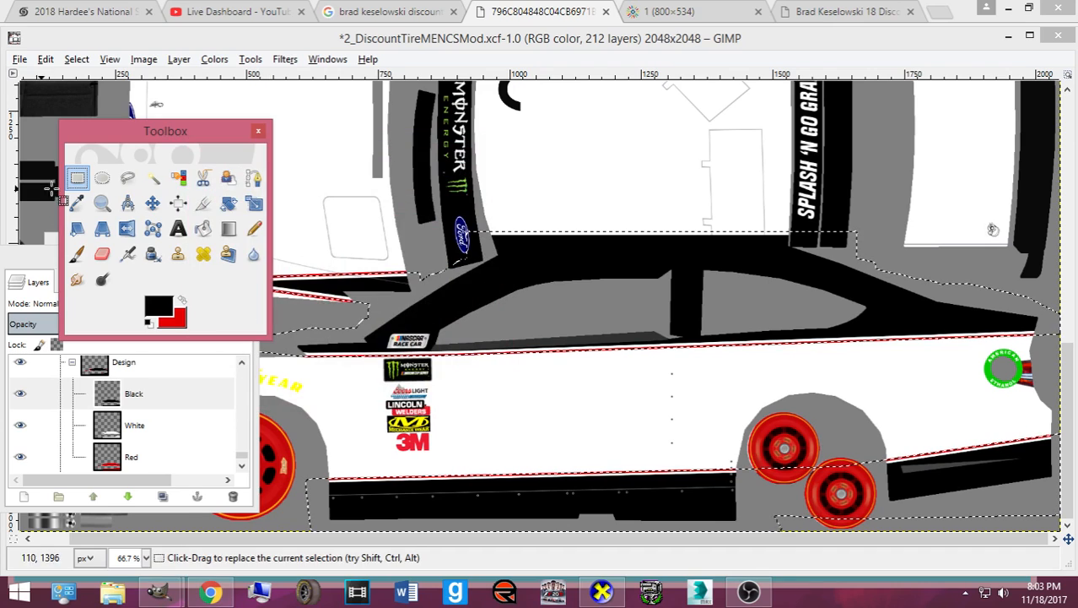
- Select the strip along the bottom of the front bumper, fill it black, and export
scroll(440, 216, "up", 10)
left_click_drag(684, 192, 278, 234)
left_click_drag(182, 132, 563, 302)
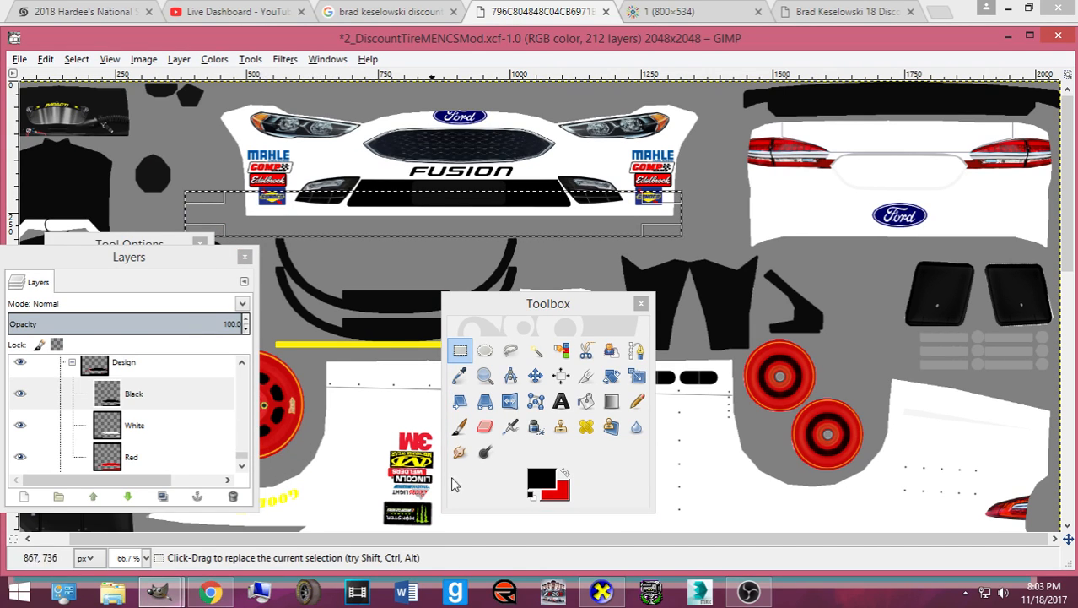
left_click(587, 401)
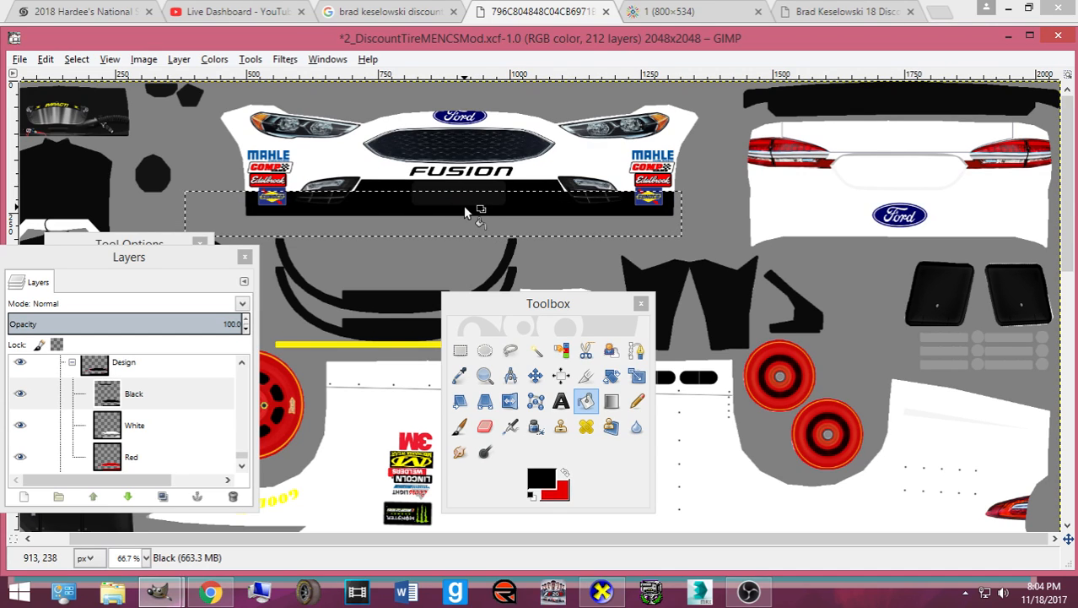
key("ctrl+e")
key("alt+Tab")
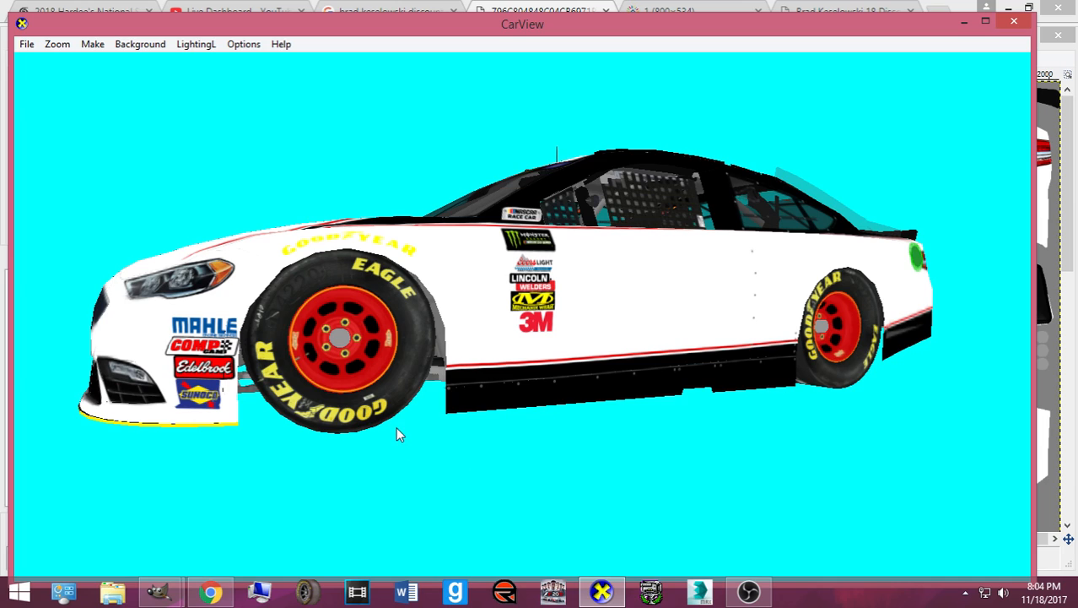
- Rotate the car to inspect the black front splitter against the front and side photos, then return to GIMP
left_click_drag(364, 373, 428, 359)
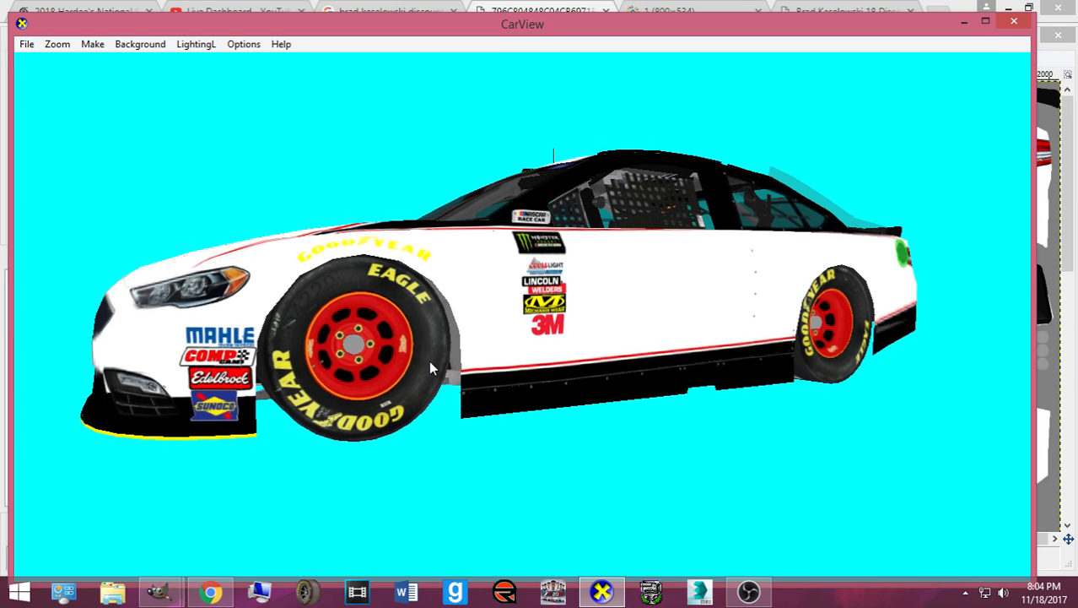
left_click(211, 592)
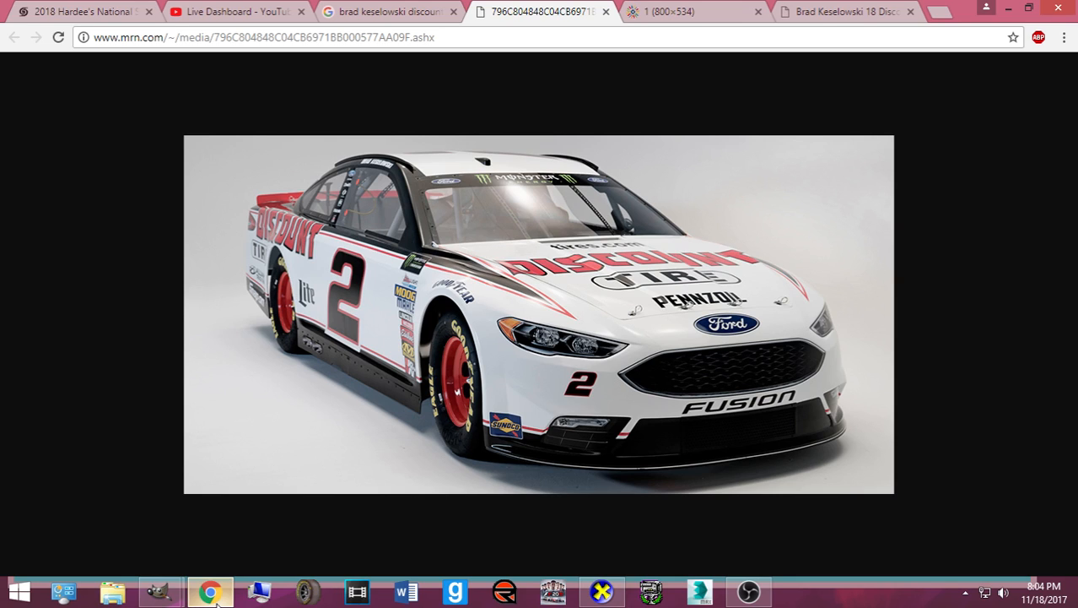
left_click(630, 8)
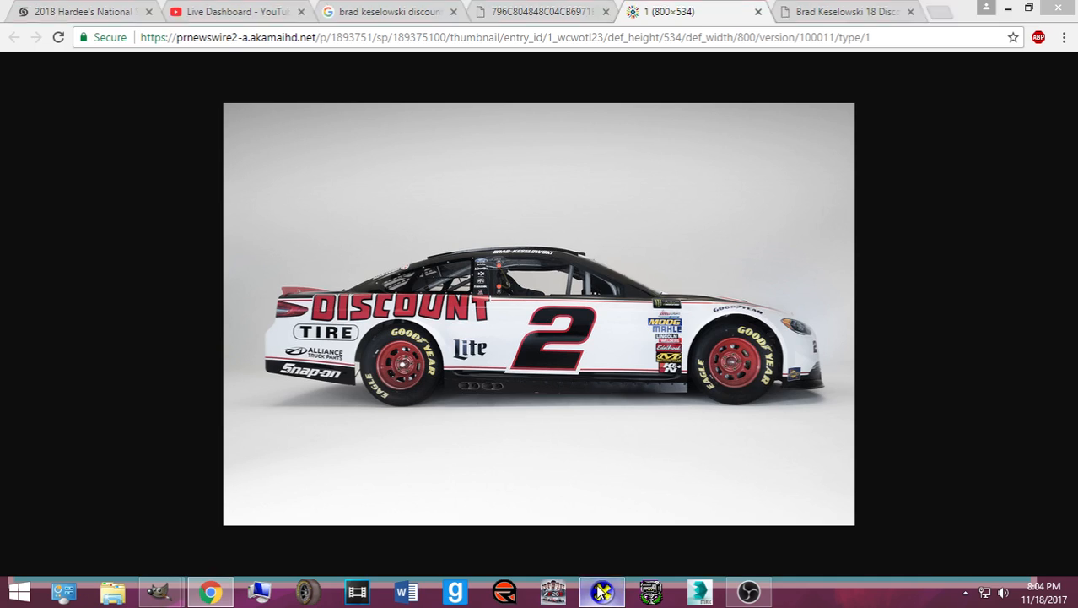
left_click(602, 592)
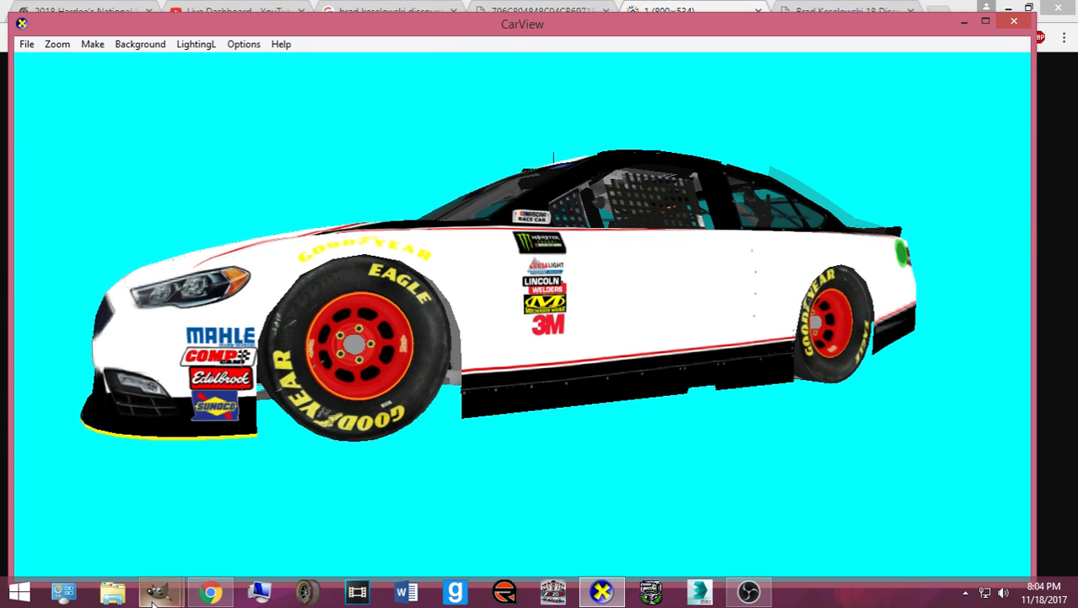
mouse_move(154, 601)
left_click(173, 511)
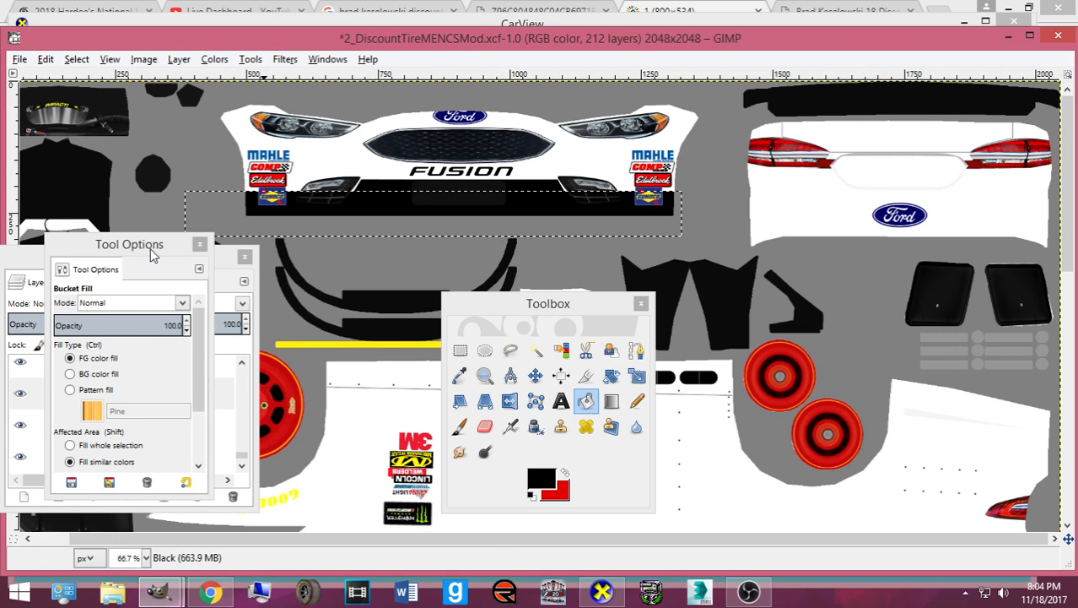
- On the White layer, grow the bumper-strip selection and invert its colours for a white edge
left_click_drag(153, 256, 445, 324)
left_click(145, 430)
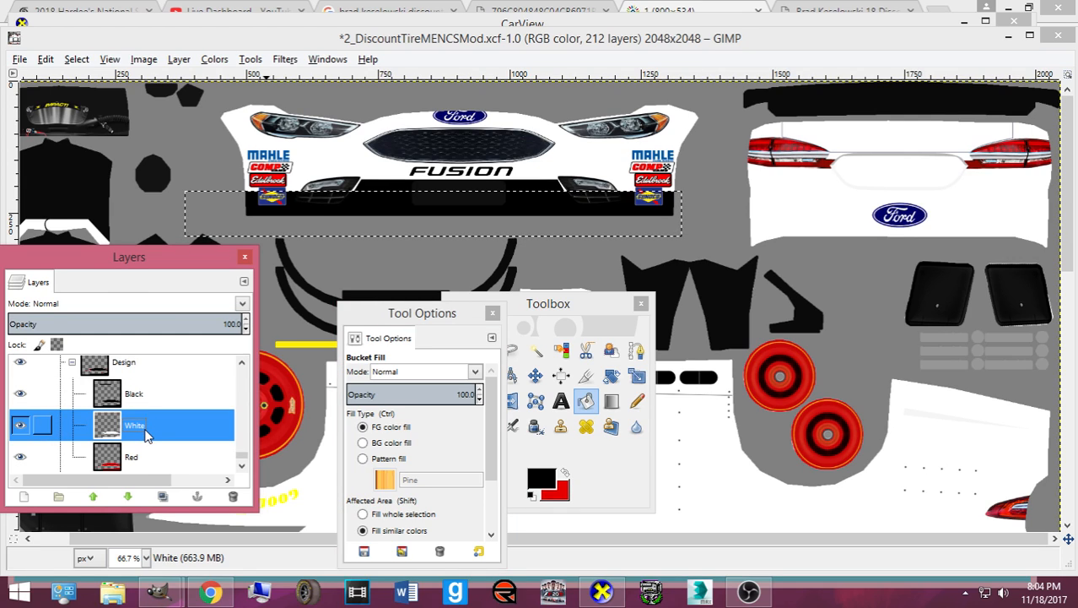
left_click(76, 59)
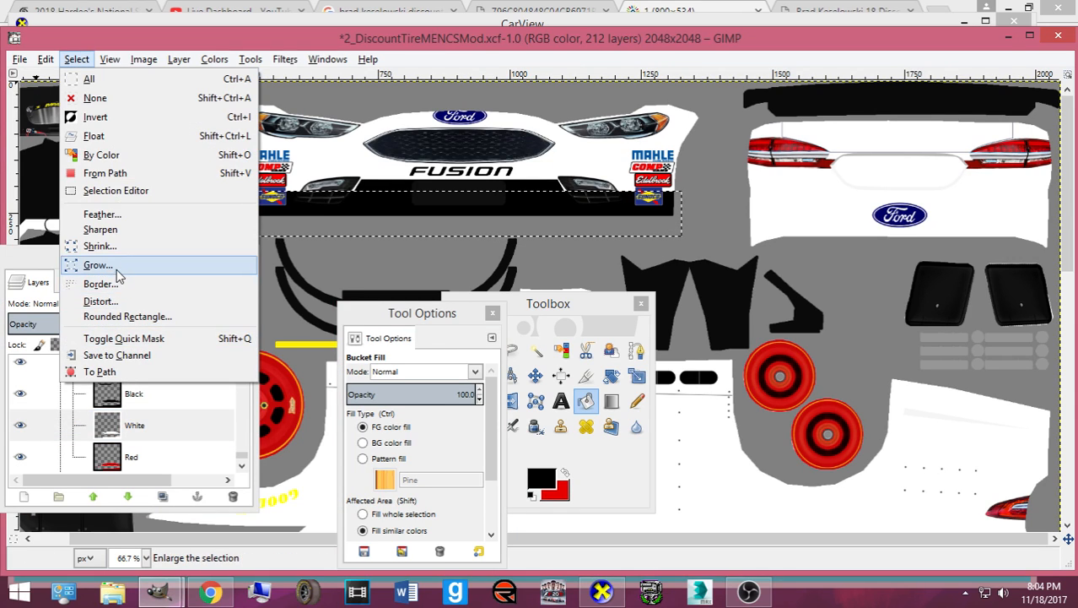
left_click(93, 212)
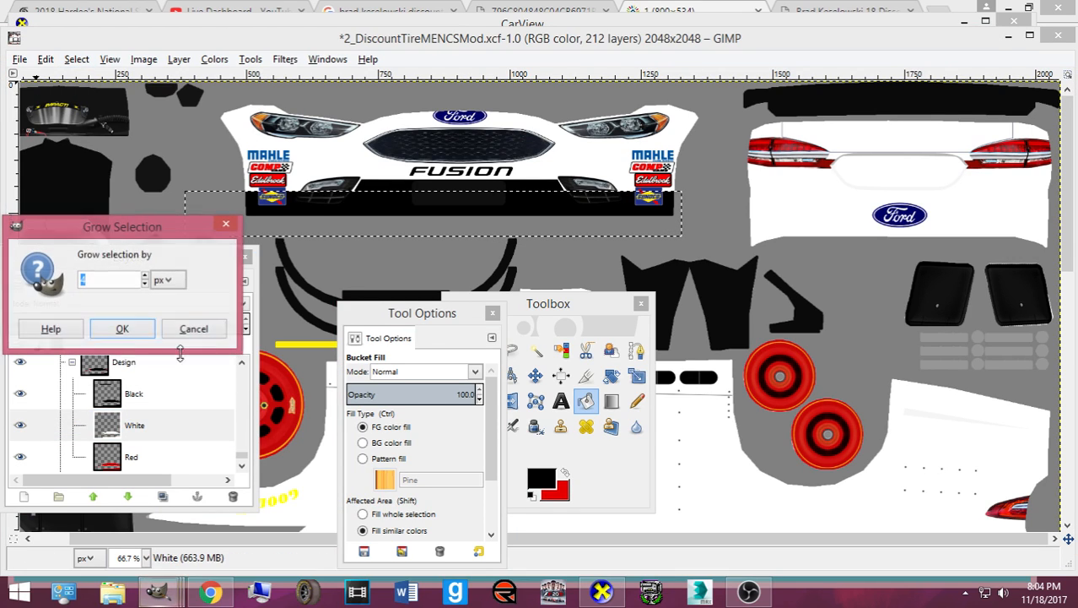
left_click(122, 329)
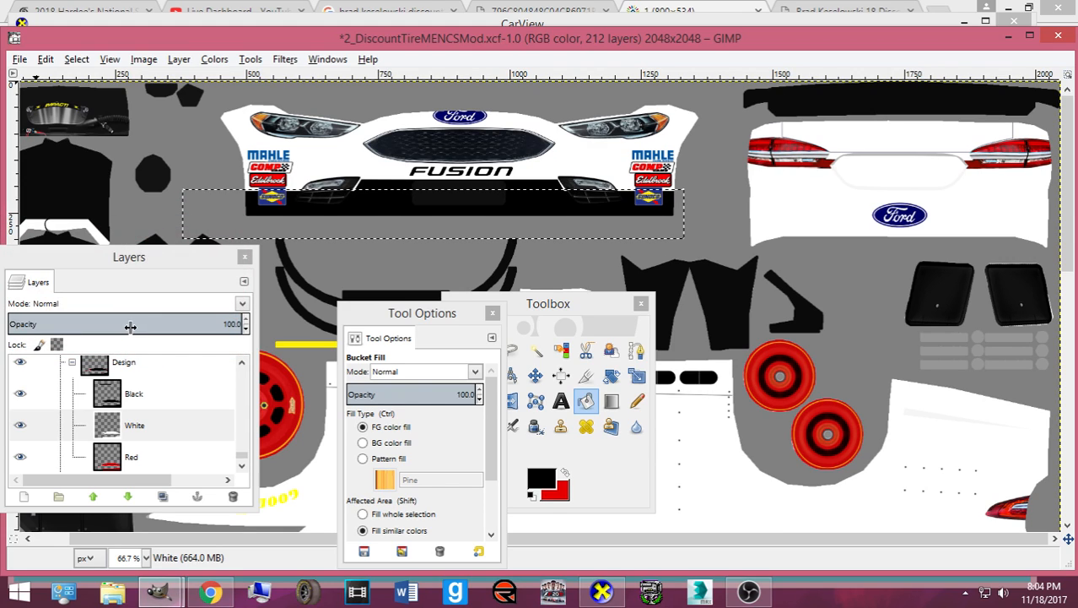
left_click(219, 64)
left_click(243, 254)
- On the Red layer, grow the selection again and fill it red
left_click(161, 457)
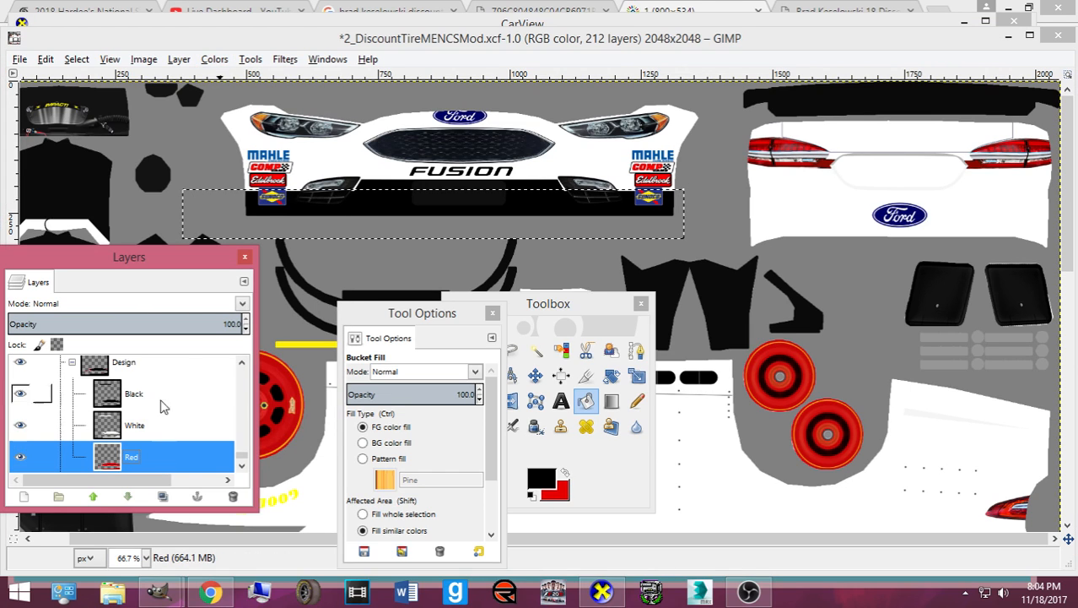
left_click(79, 59)
left_click(109, 261)
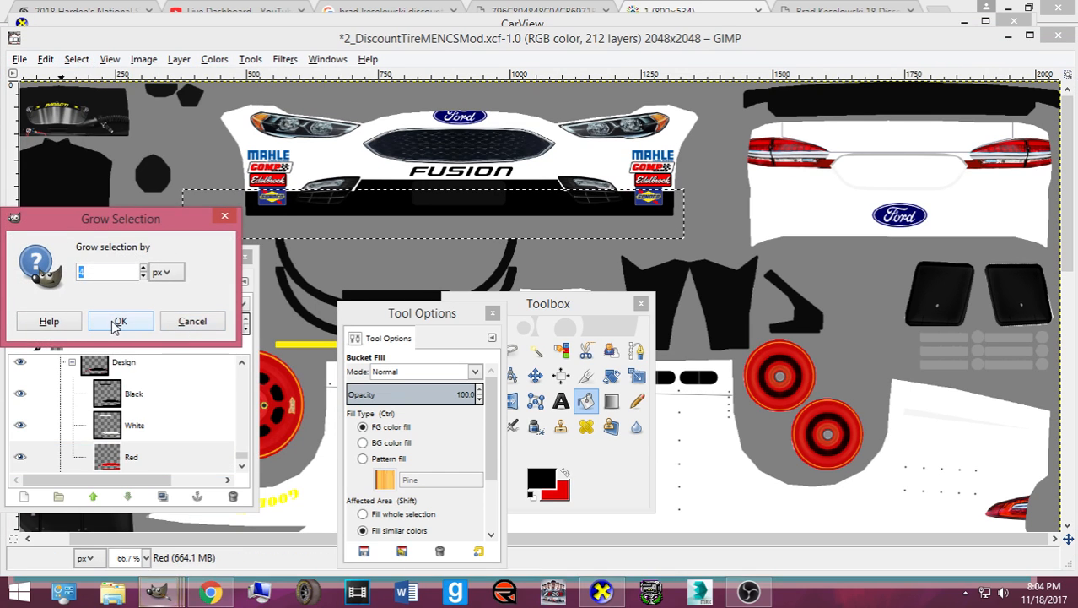
left_click(117, 321)
left_click(565, 473)
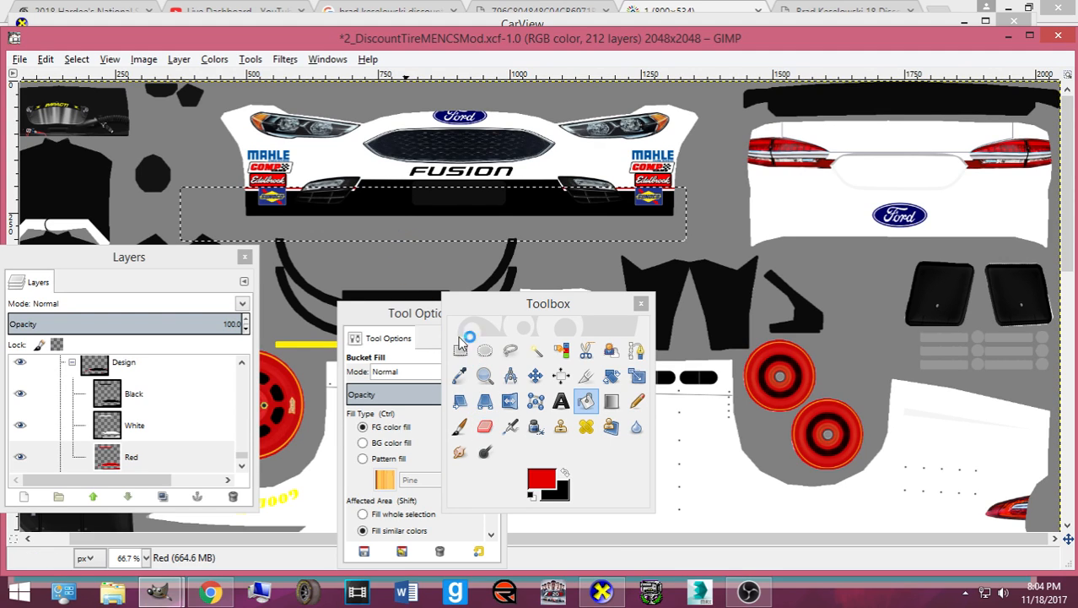
- Clear the selection, then save and export the template
key("ctrl+s")
left_click(77, 59)
left_click(93, 96)
key("ctrl+s")
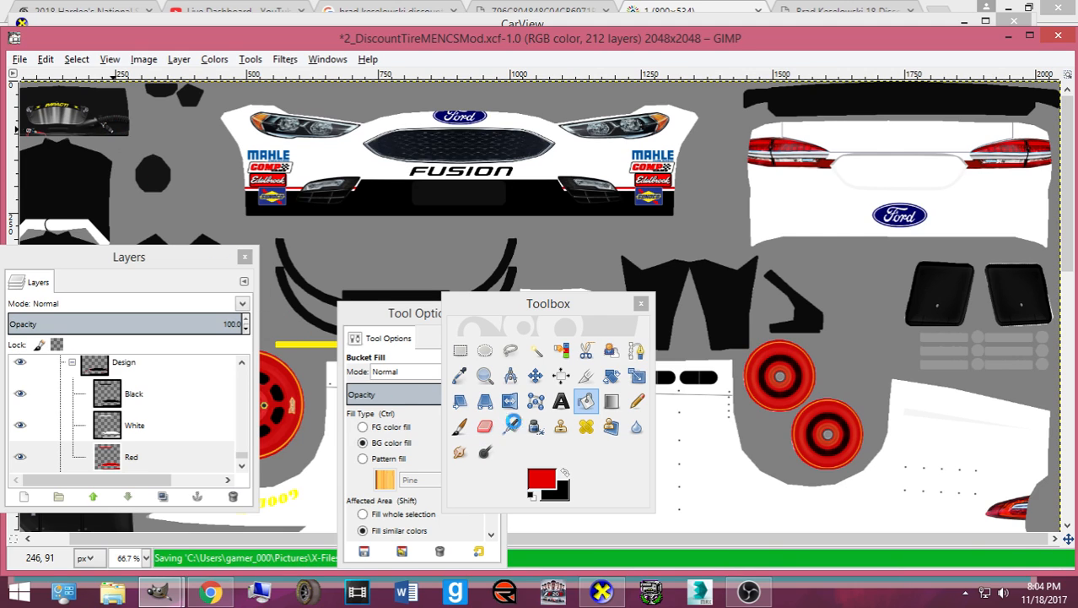
key("ctrl+s")
scroll(747, 413, "down", 10)
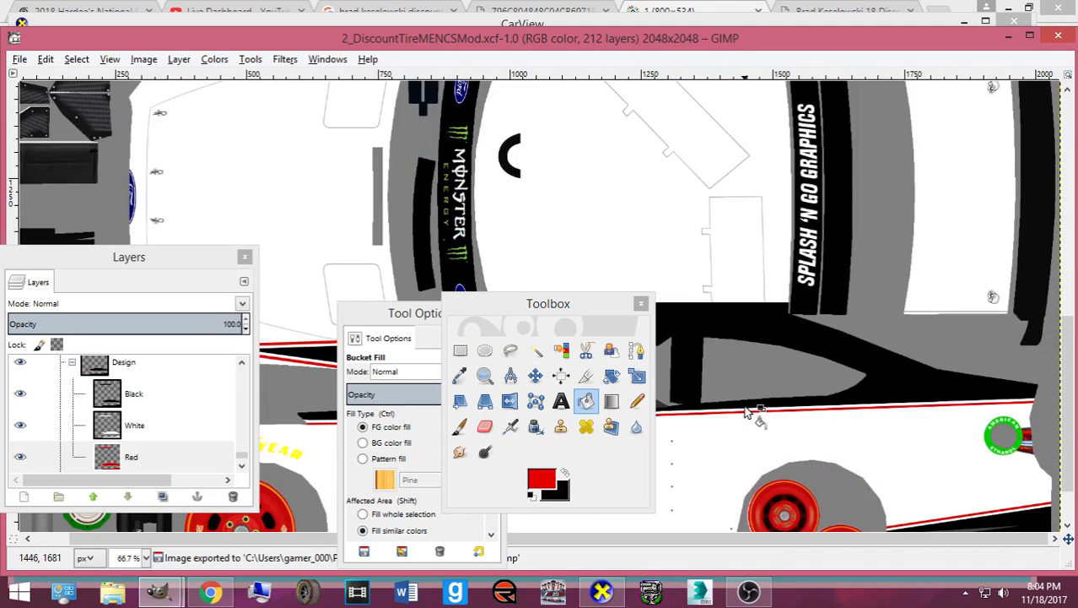
- On the Black layer with black colour, select the strip under the rear Ford logo
left_click(161, 394)
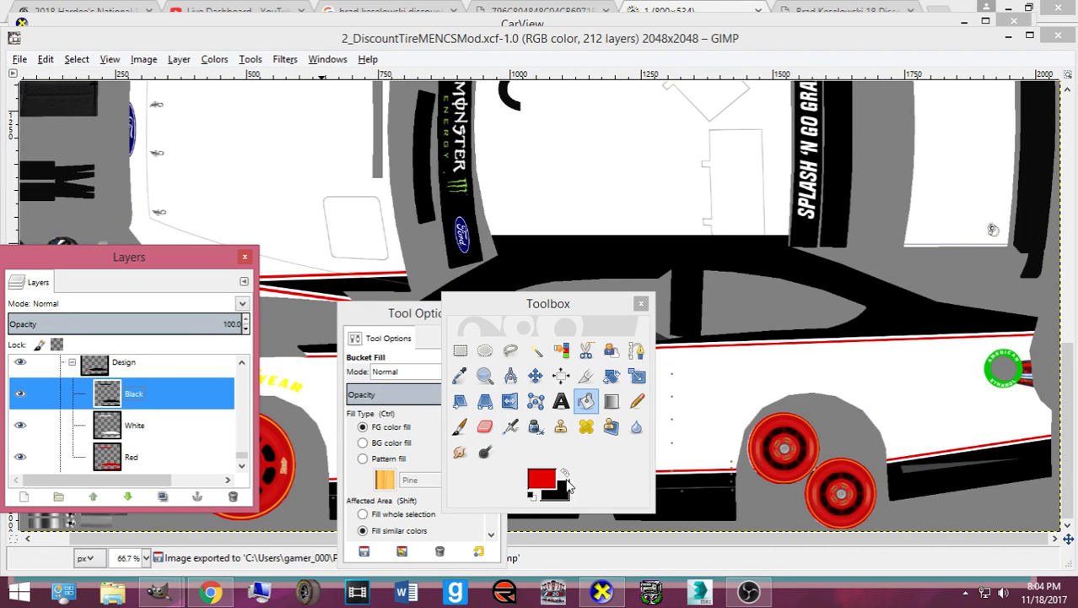
left_click(566, 474)
left_click(460, 349)
left_click_drag(481, 304, 328, 286)
scroll(733, 245, "up", 10)
left_click_drag(734, 220, 1071, 257)
left_click(408, 383)
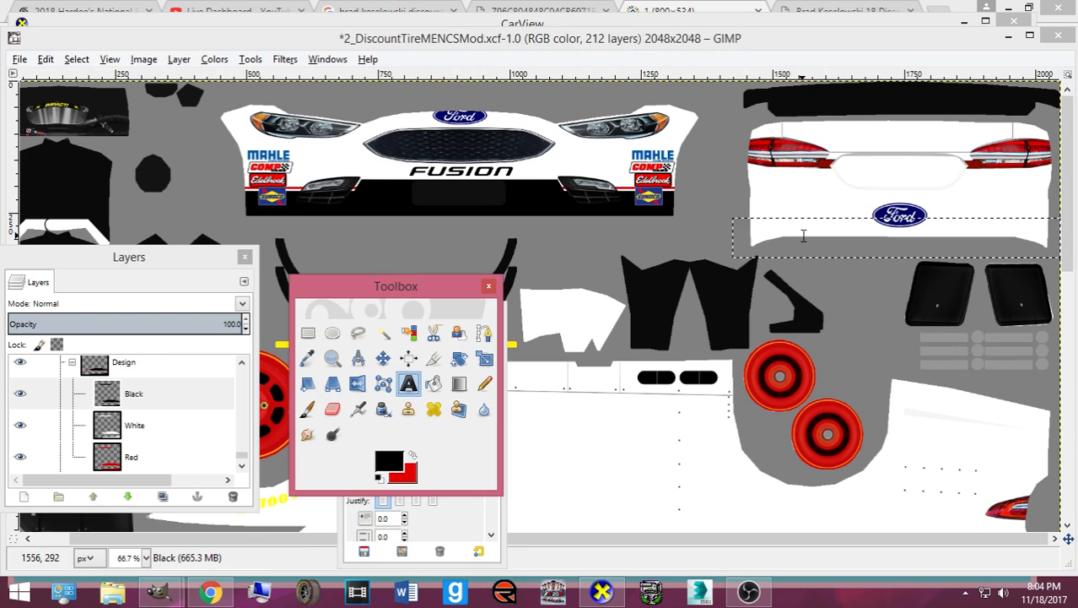
left_click(434, 383)
- Fill the rear strip black and check the car's rear three-quarter view in CarView
left_click(601, 591)
left_click_drag(262, 333, 581, 433)
left_click(602, 591)
left_click(817, 233)
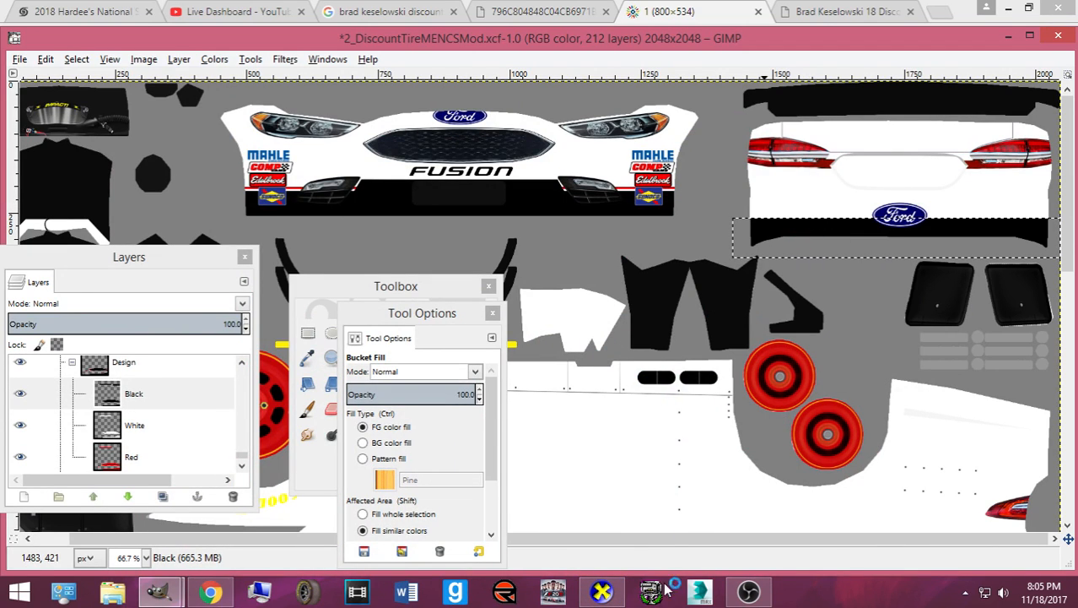
left_click(601, 591)
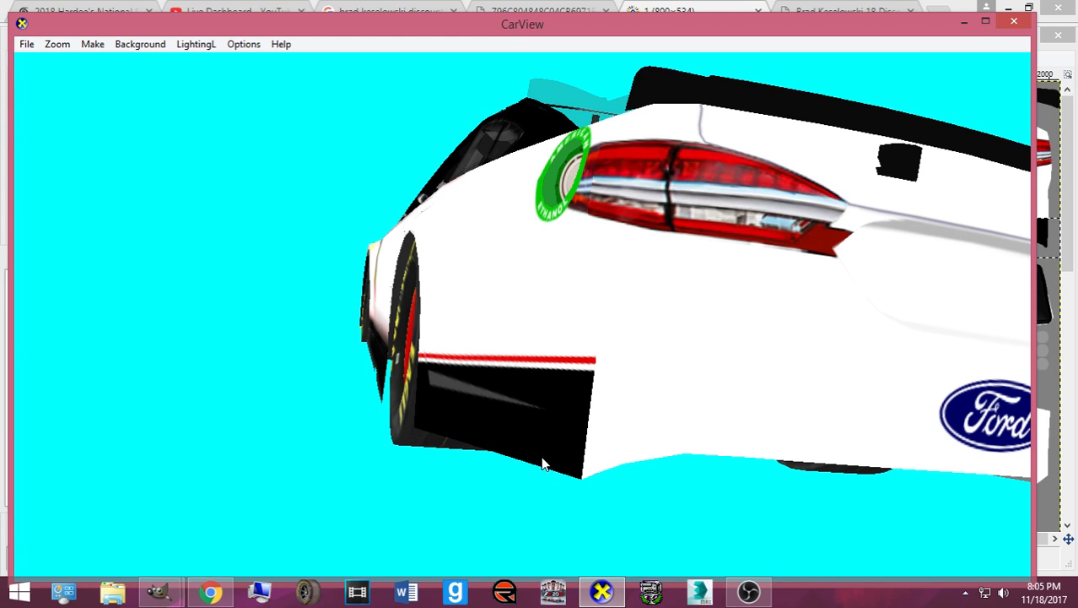
- Copy the black strip under the rear Ford logo, paste it as a floating selection, and save
left_click(601, 591)
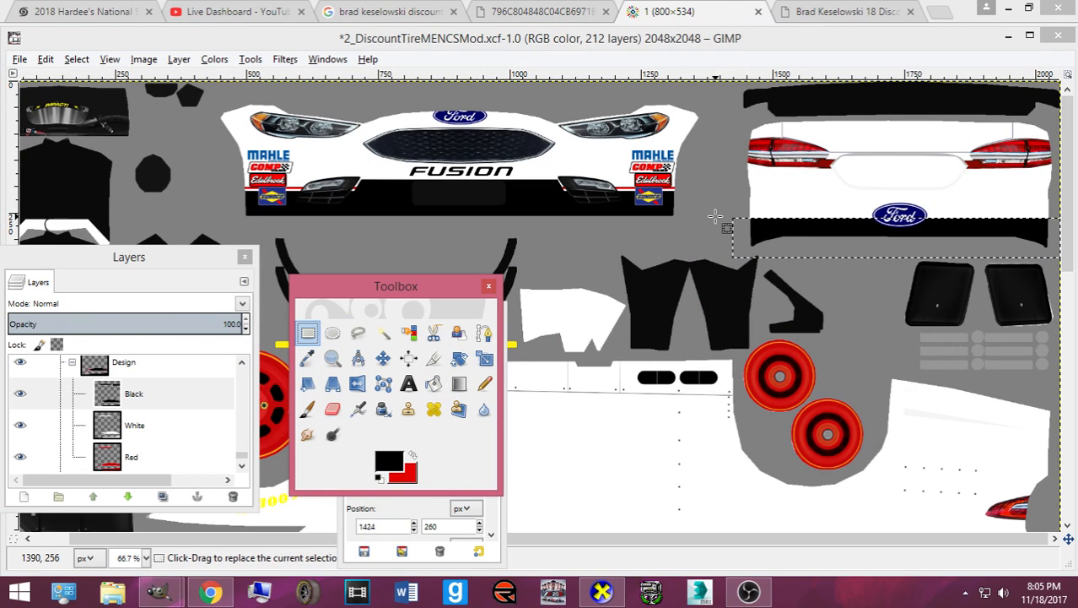
left_click_drag(715, 212, 1065, 266)
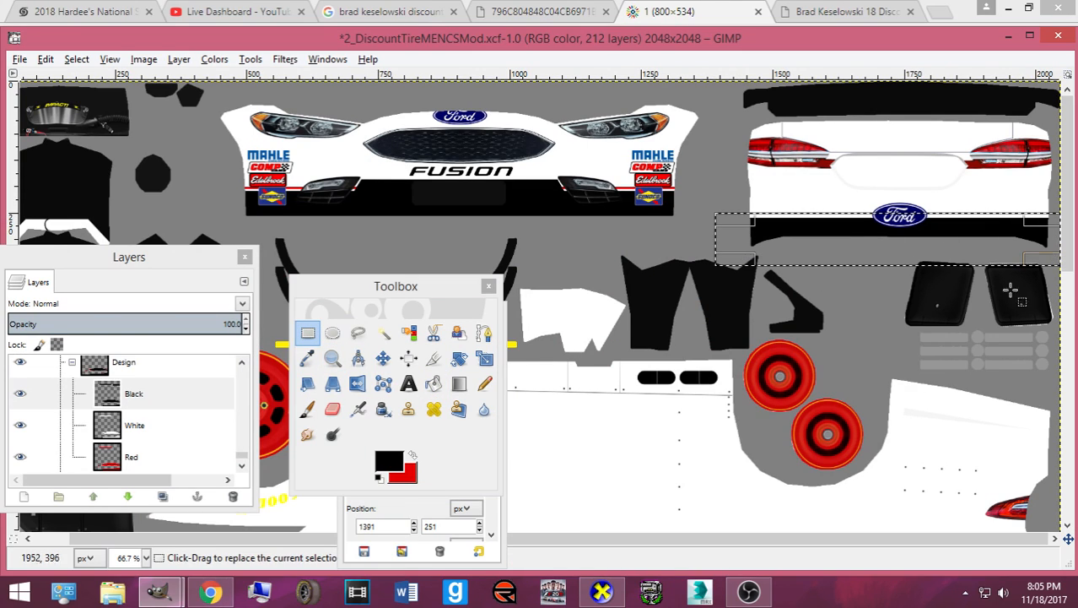
left_click(384, 359)
key("ctrl+c")
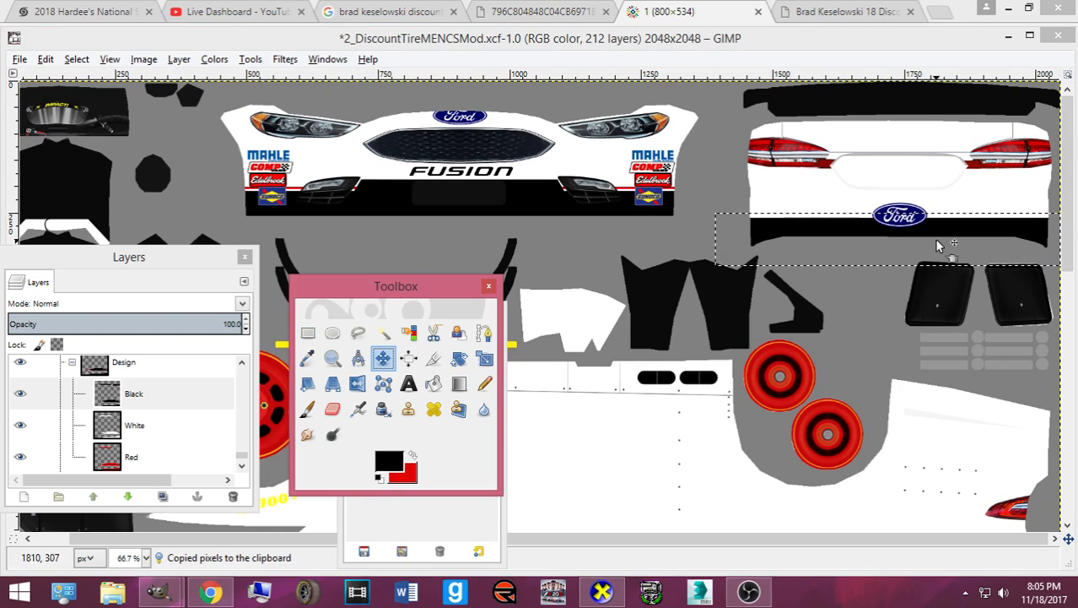
key("ctrl+v")
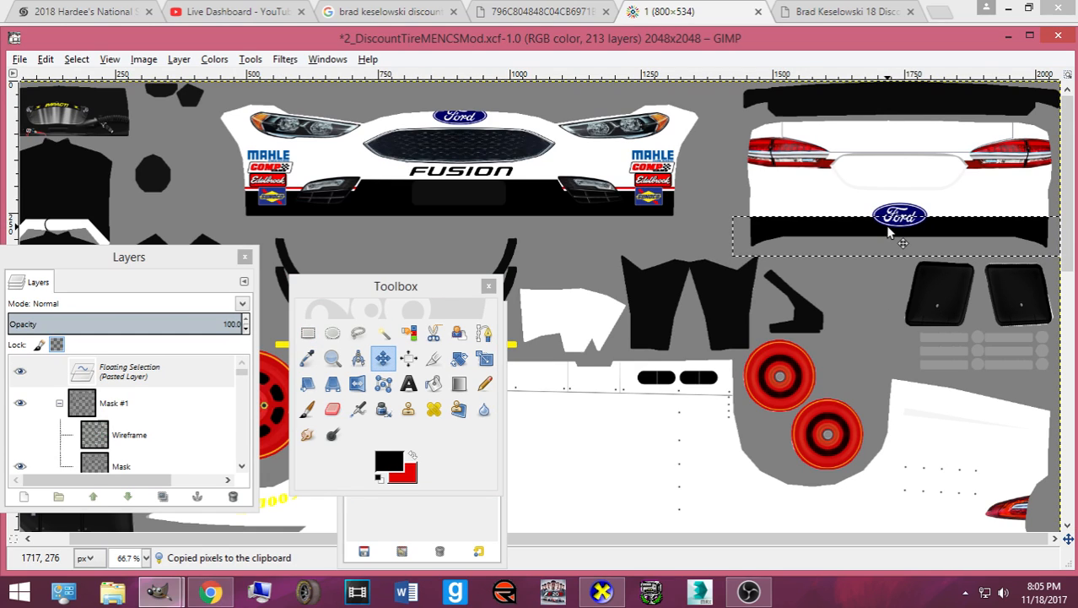
key("ctrl+s")
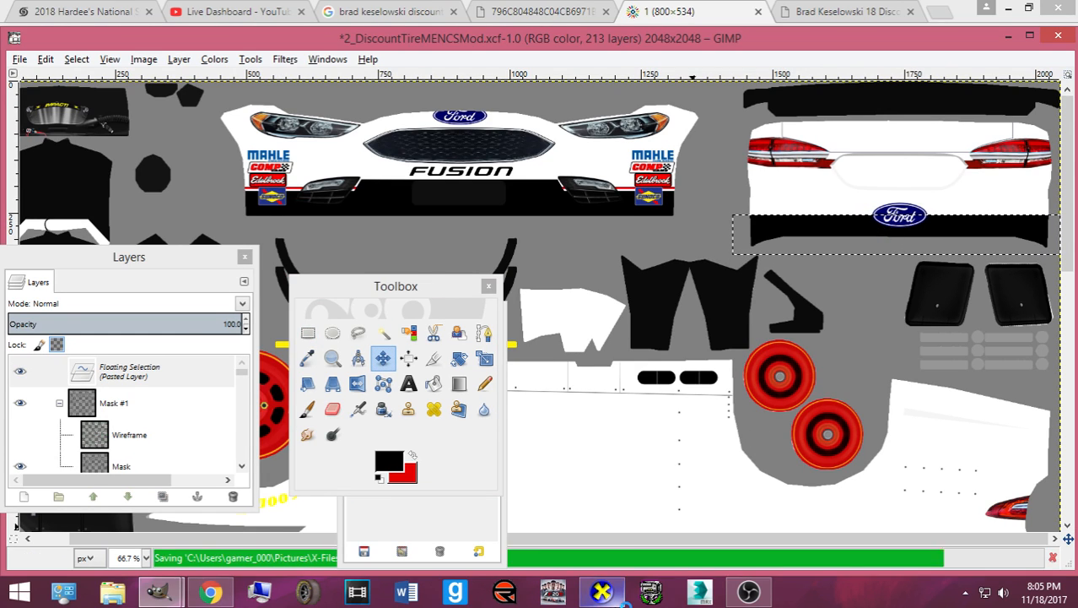
- Re-export, inspect the rear bumper in CarView, and anchor the pasted strip into the Black layer
left_click(608, 595)
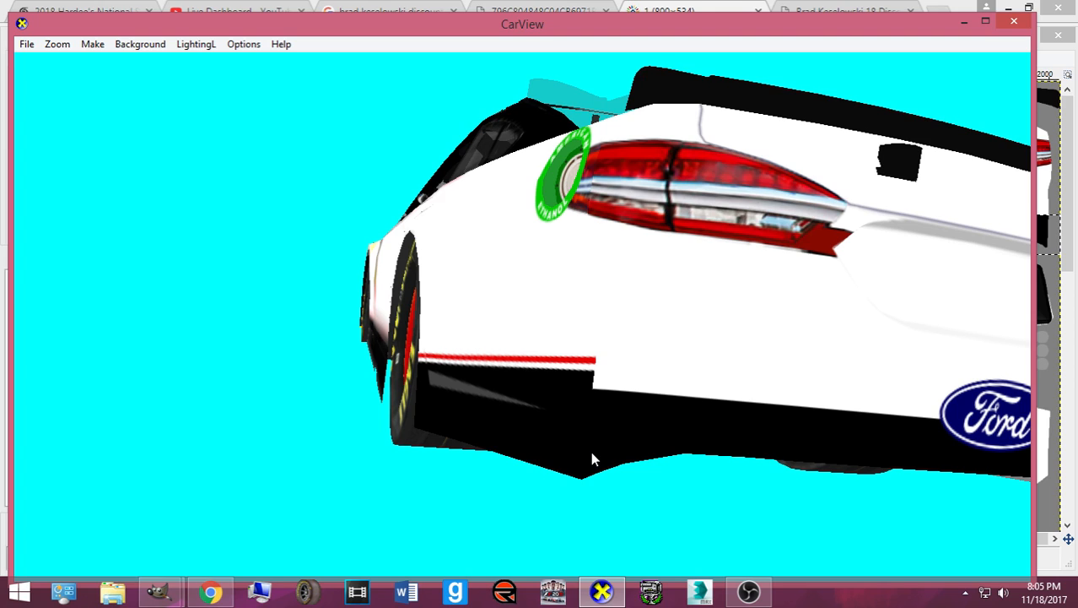
left_click(604, 595)
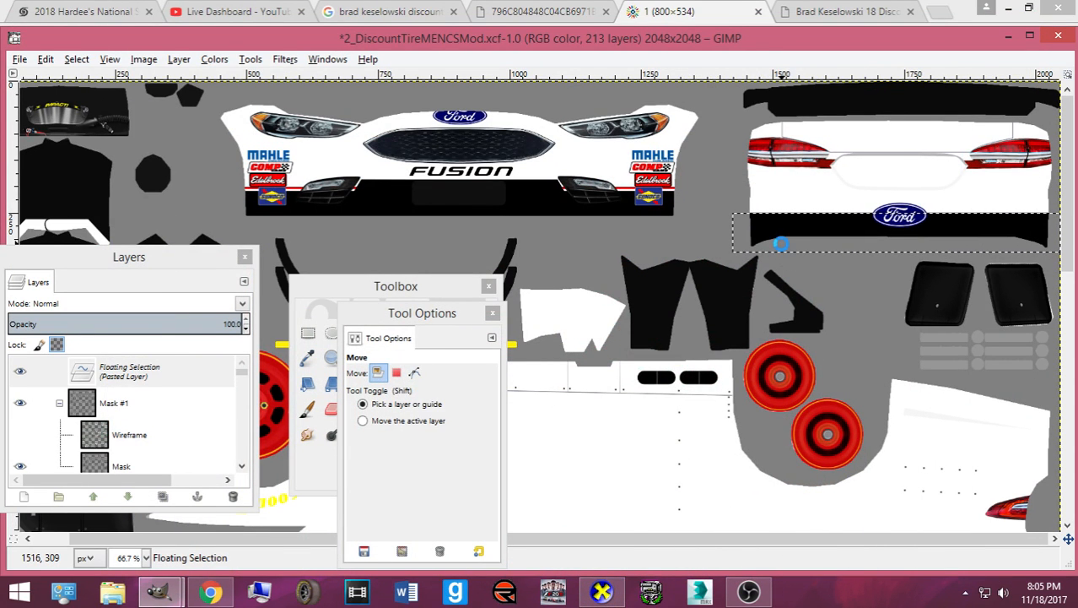
key("ctrl+e")
left_click(603, 596)
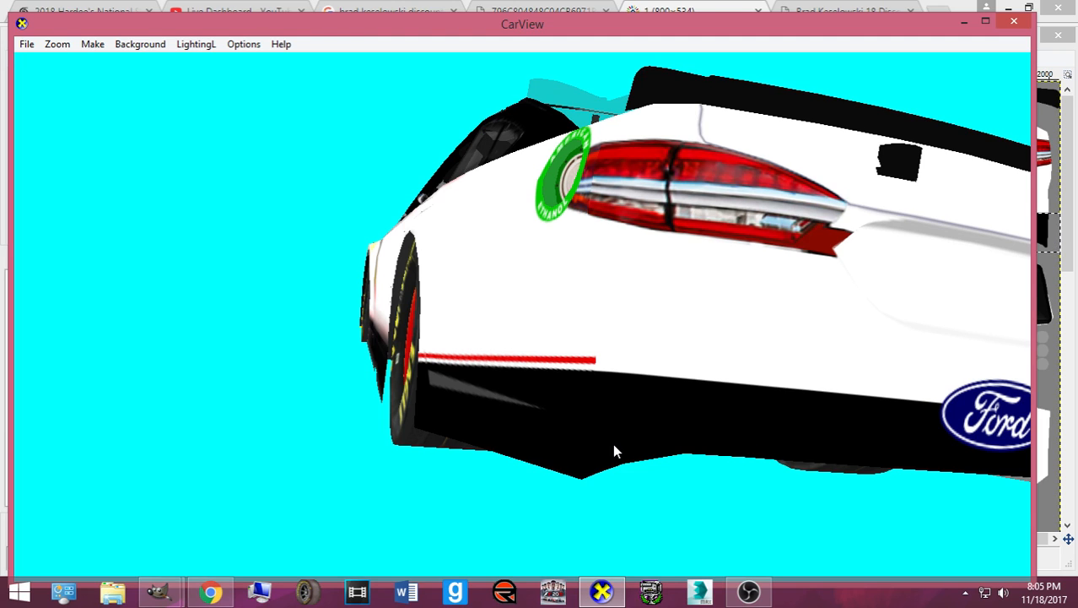
left_click_drag(613, 445, 639, 455)
scroll(639, 455, "down", 3)
left_click(600, 591)
key("ctrl+h")
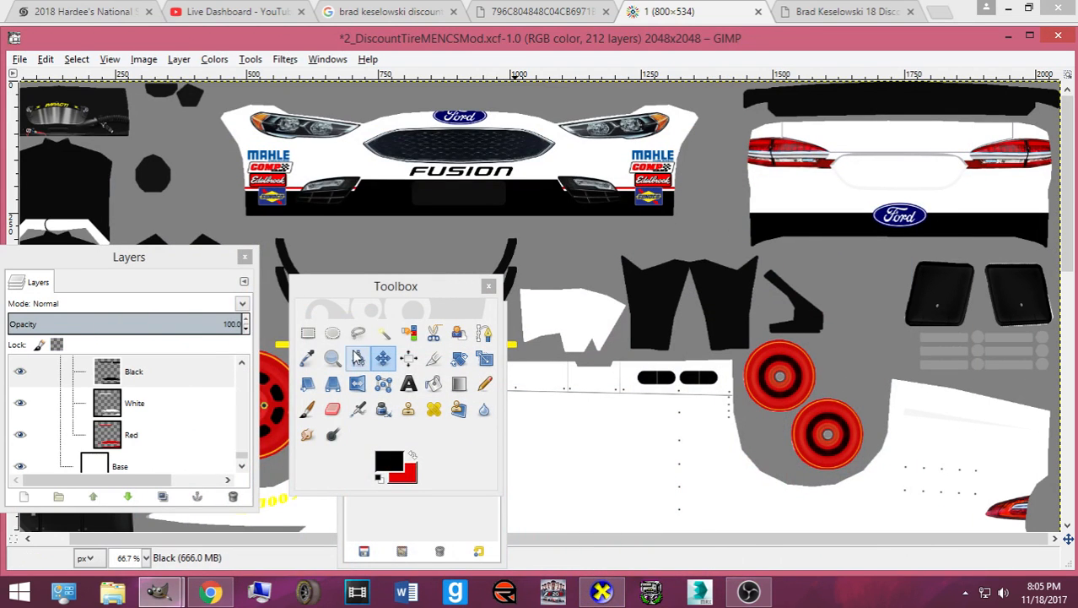
- Load the Black layer's alpha as a selection and Fuzzy Select the rear black bar
right_click(211, 378)
left_click(214, 384)
left_click(145, 405)
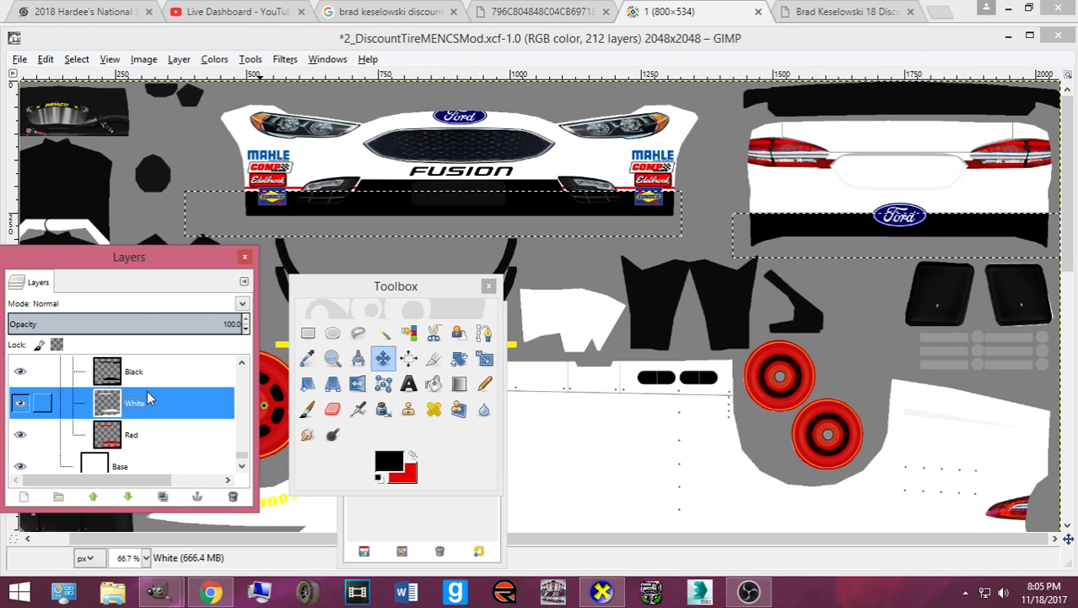
left_click(384, 333)
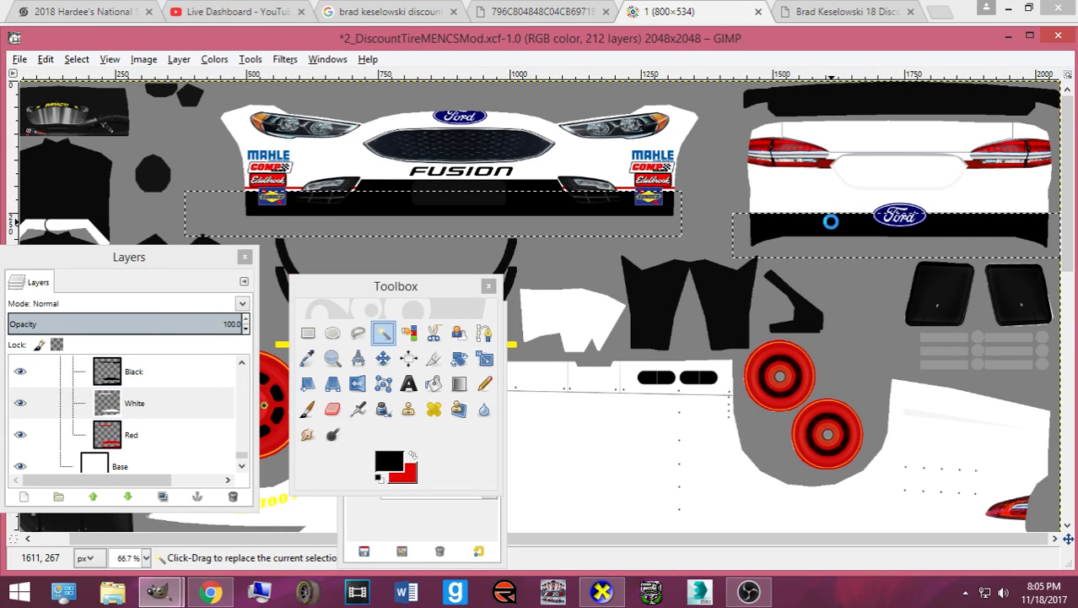
left_click(212, 370)
left_click(897, 212)
- On the White layer, grow the rear-bar selection and apply a Colours adjustment to it
left_click(124, 410)
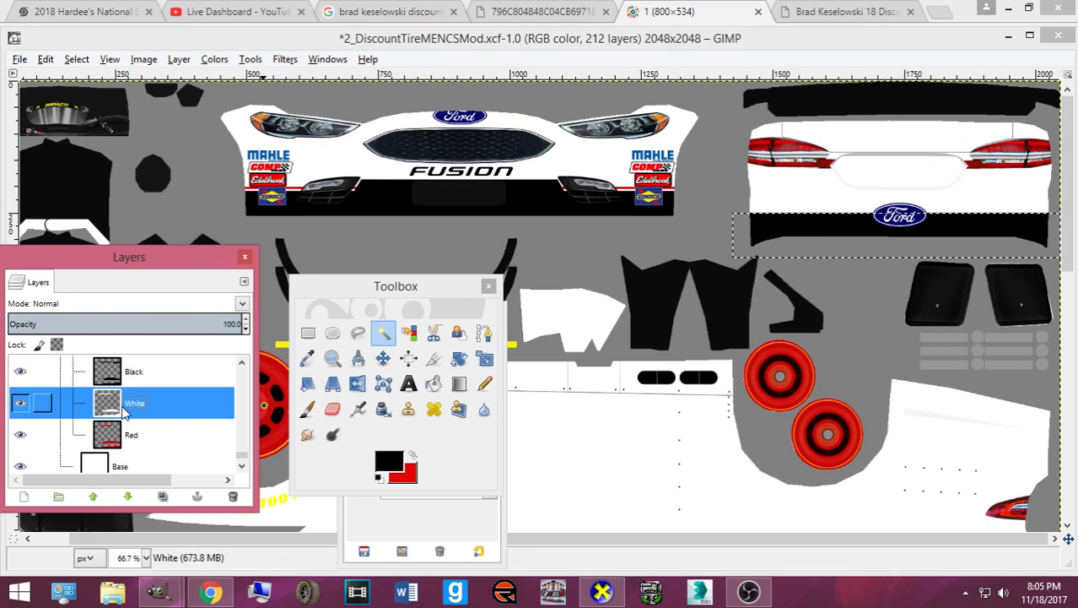
left_click(77, 59)
left_click(96, 190)
left_click(121, 316)
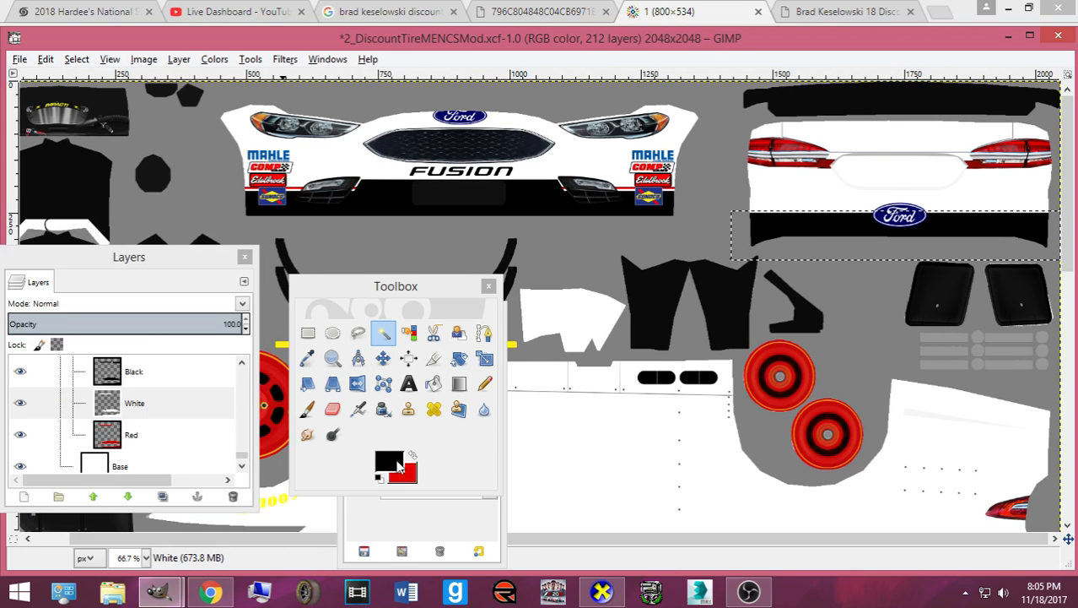
left_click(397, 462)
left_click(409, 386)
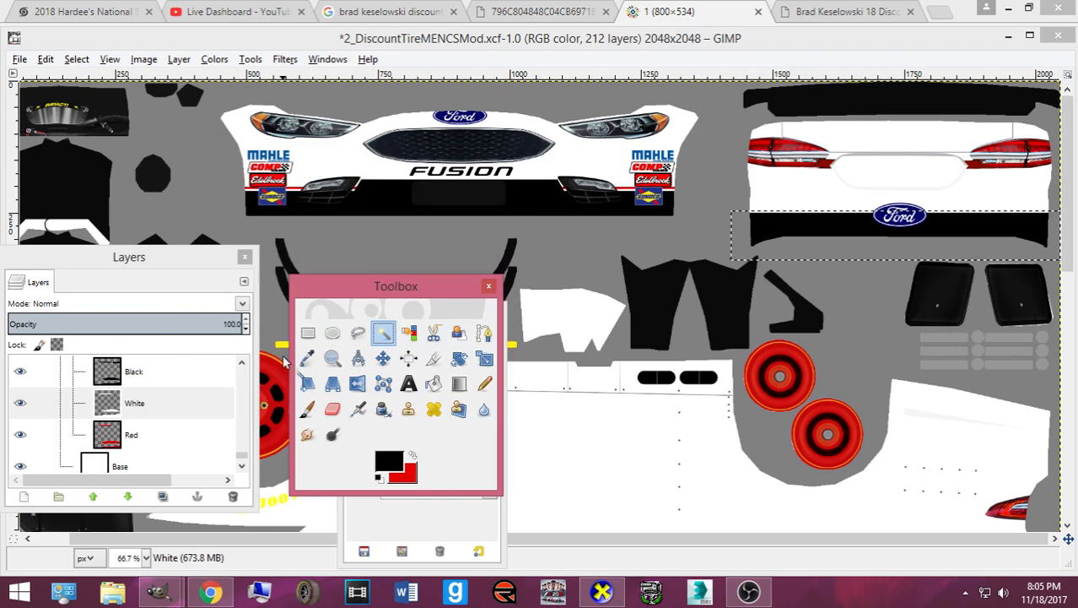
left_click(433, 384)
left_click(212, 59)
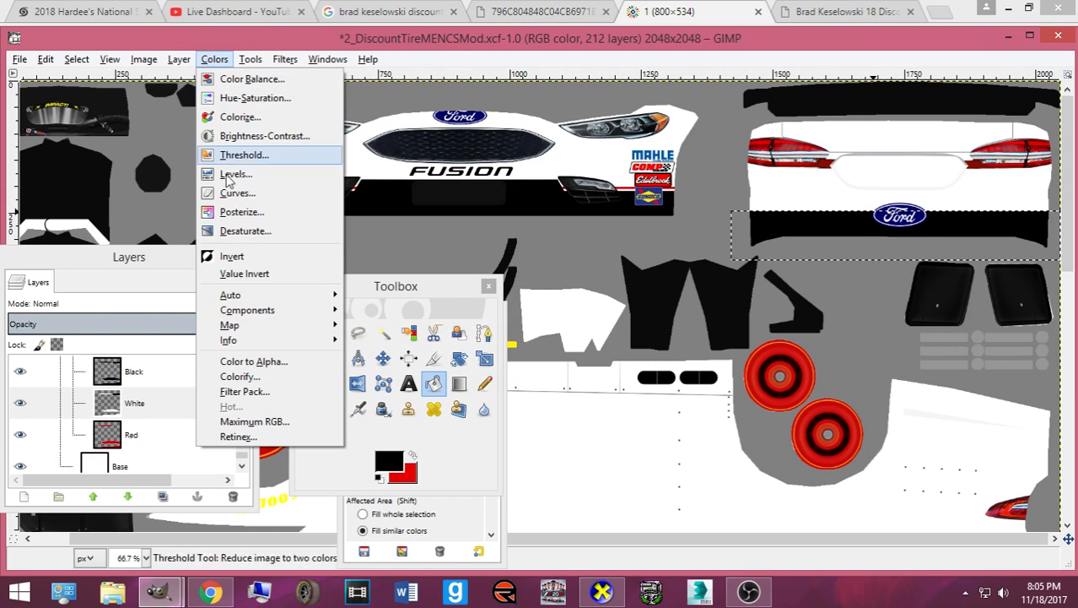
left_click(223, 255)
- On the Red layer with a red foreground, grow the selection again and export the texture
left_click(154, 446)
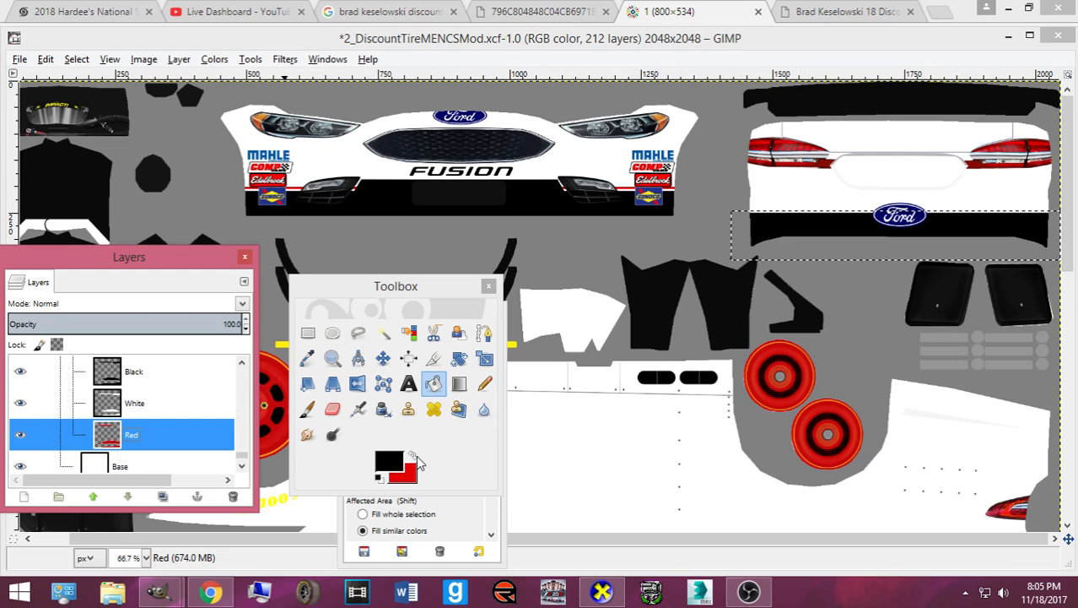
left_click(414, 457)
left_click(76, 59)
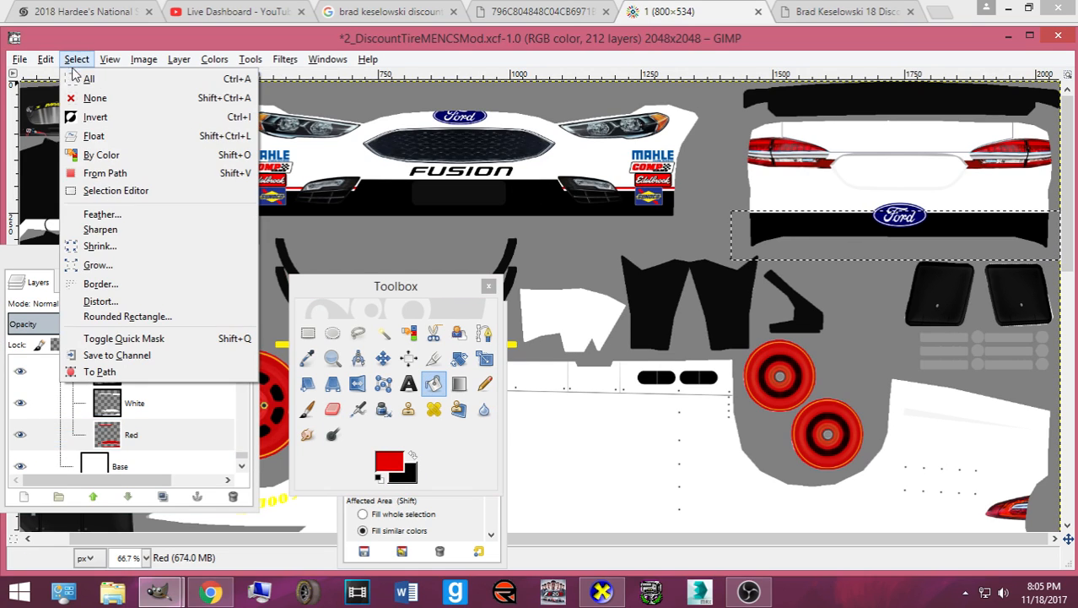
left_click(118, 257)
left_click(129, 322)
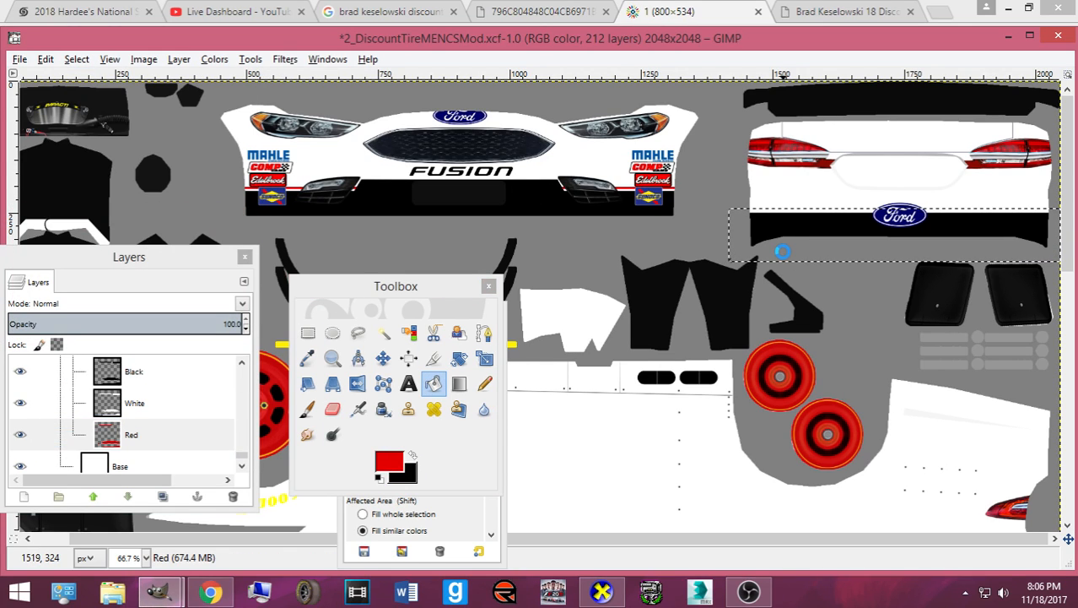
key("ctrl+e")
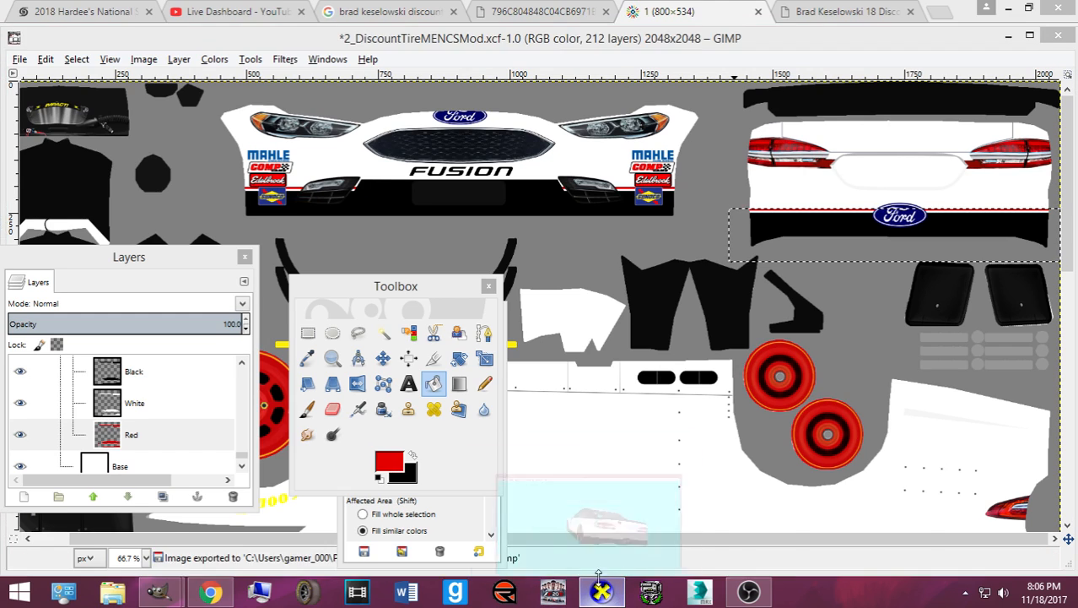
left_click(601, 590)
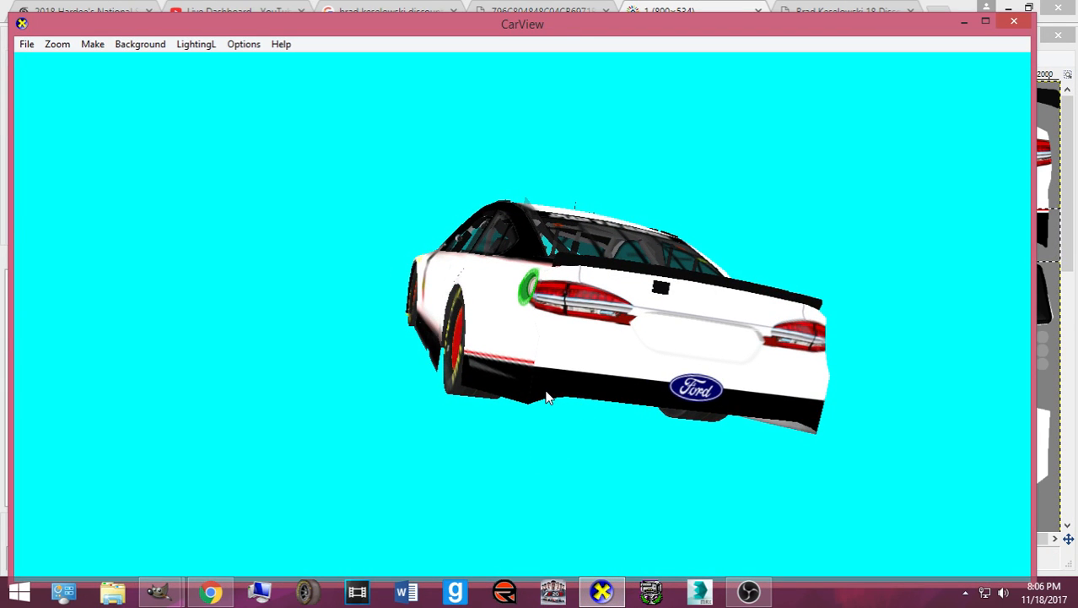
scroll(549, 397, "up", 10)
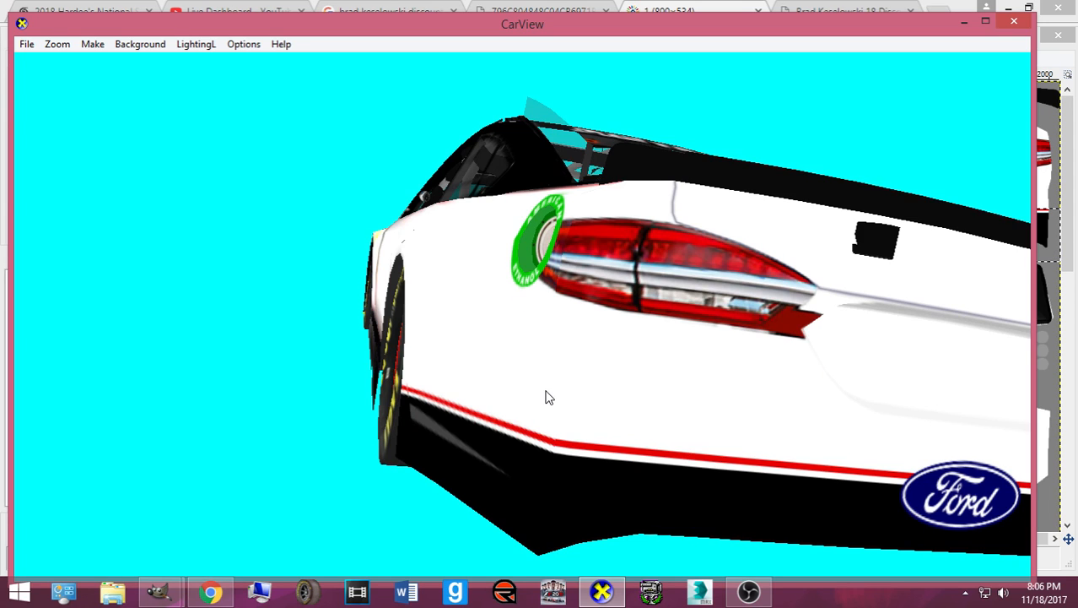
scroll(591, 388, "down", 6)
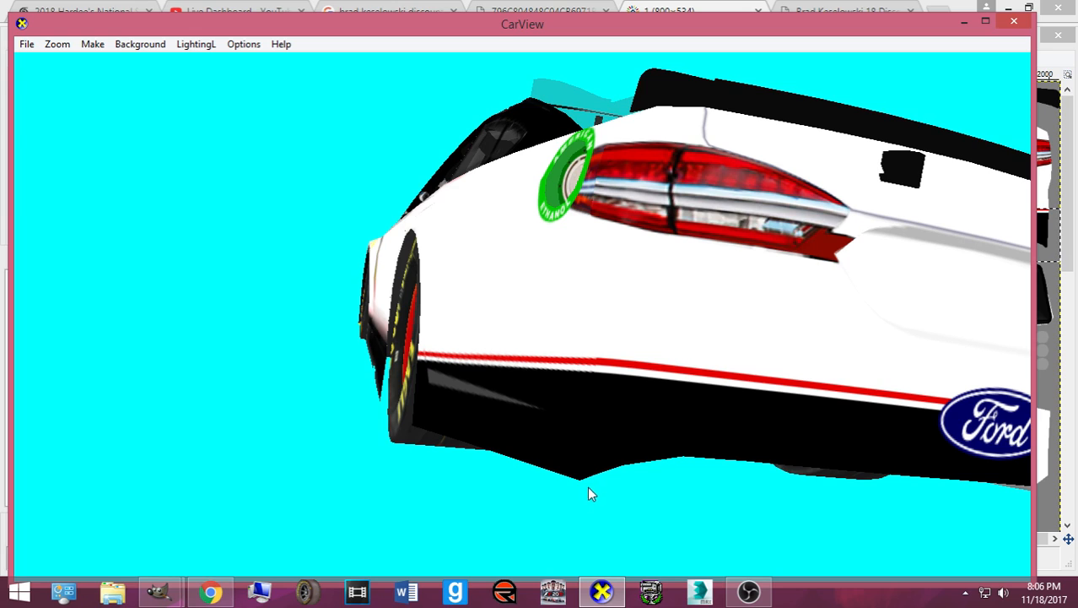
scroll(588, 486, "up", 8)
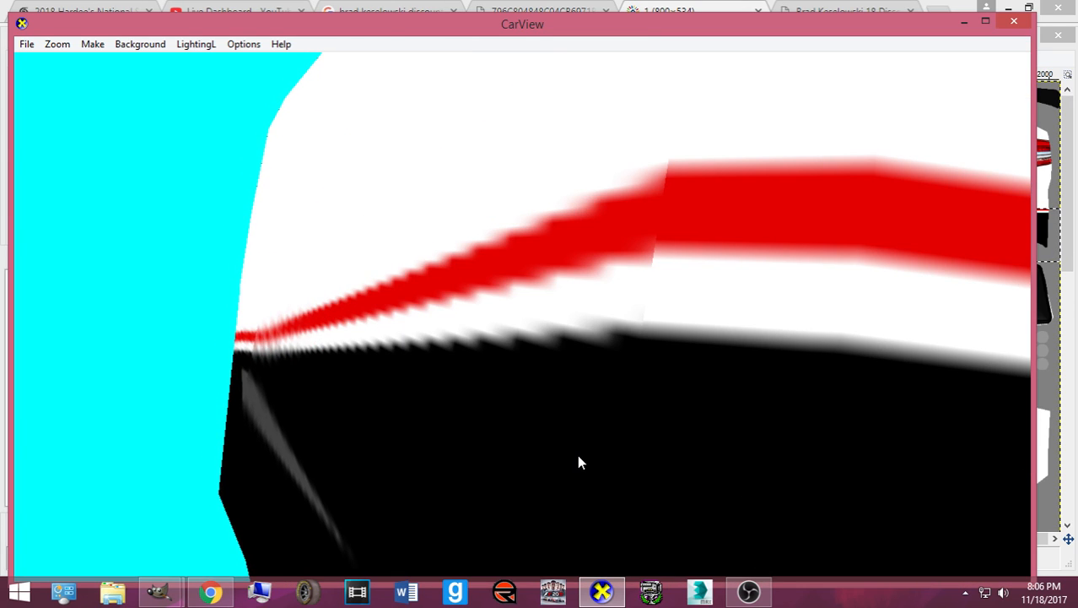
scroll(579, 461, "down", 6)
left_click_drag(582, 458, 657, 474)
key("ctrl")
- Grow the rear-band selection by 3 px, export the texture, and open CarView
left_click(76, 60)
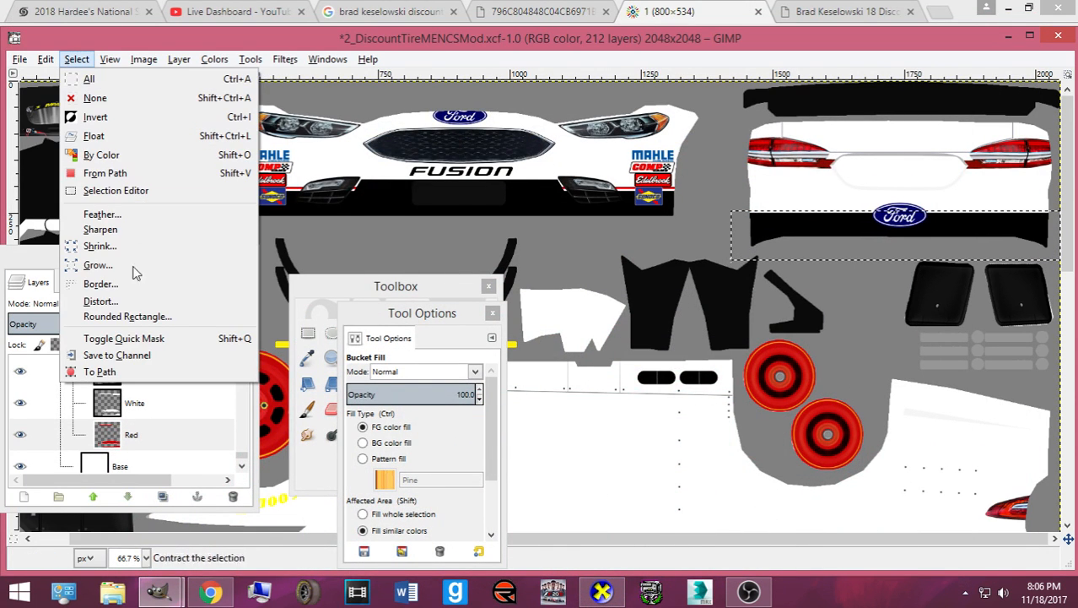
left_click(127, 267)
left_click(121, 325)
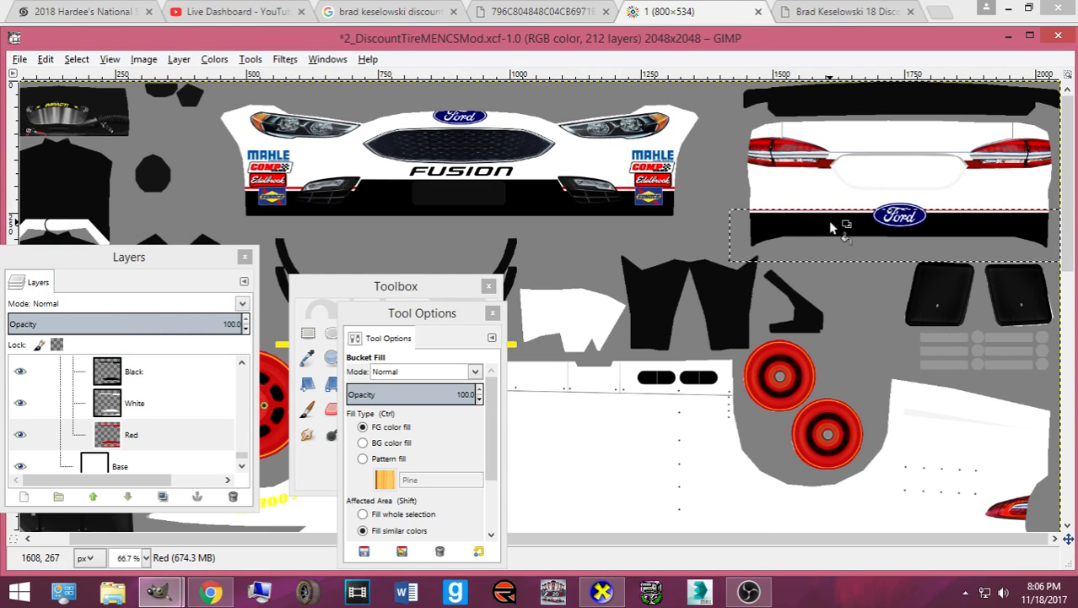
key("ctrl+e")
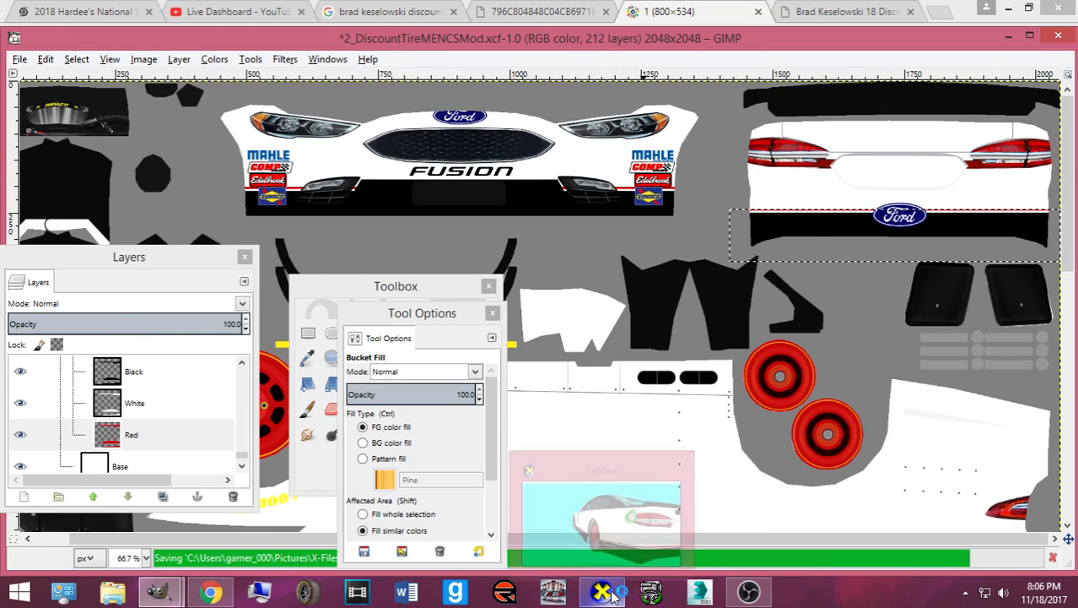
left_click(605, 592)
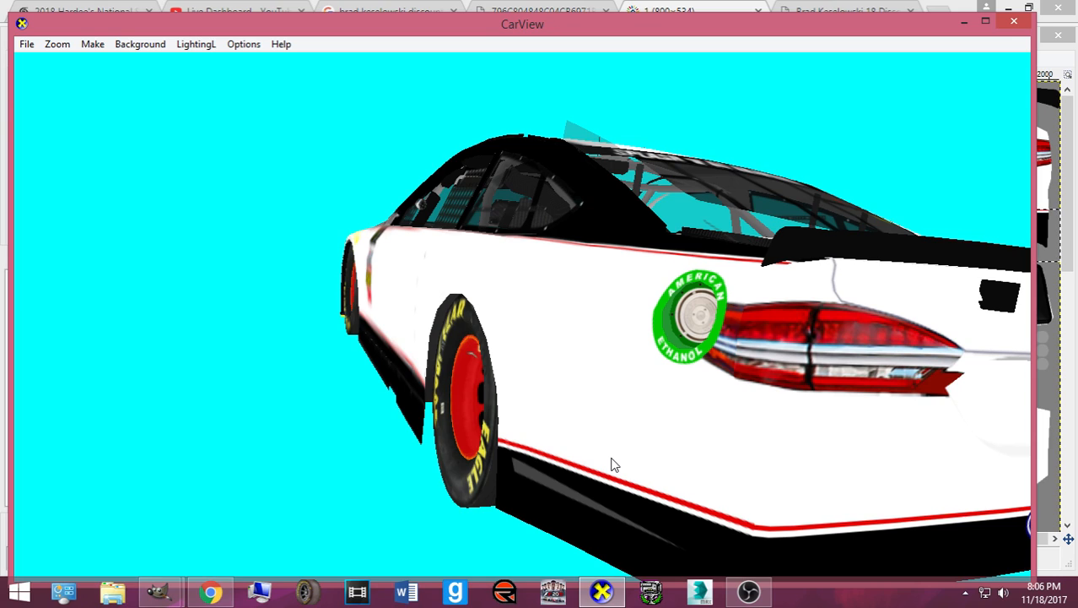
- Swing the CarView camera to the lower side stripe close-up, then minimize the preview
left_click_drag(741, 478, 693, 466)
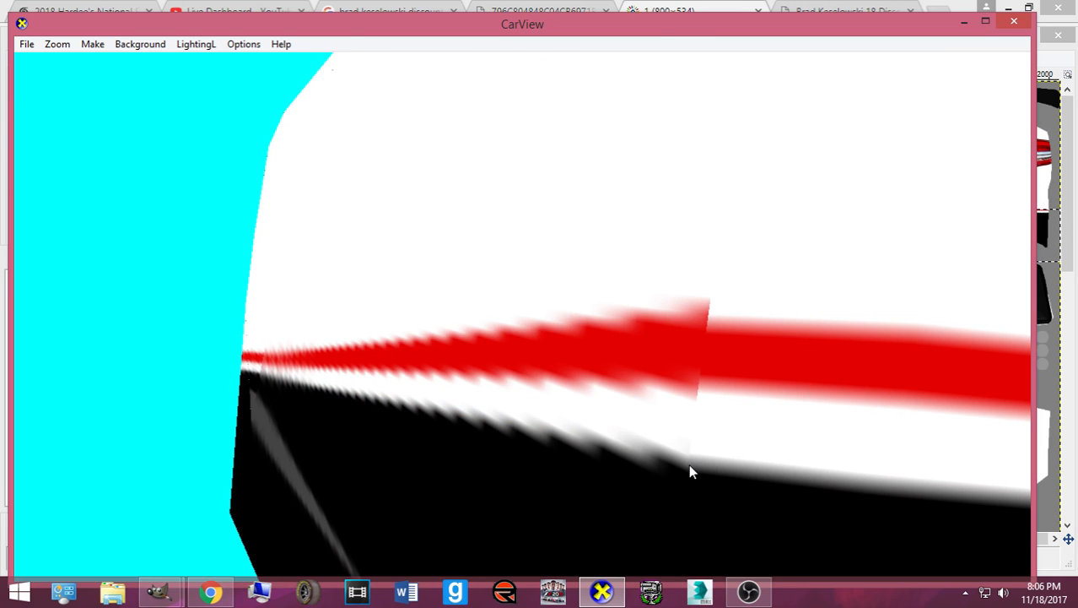
left_click(616, 584)
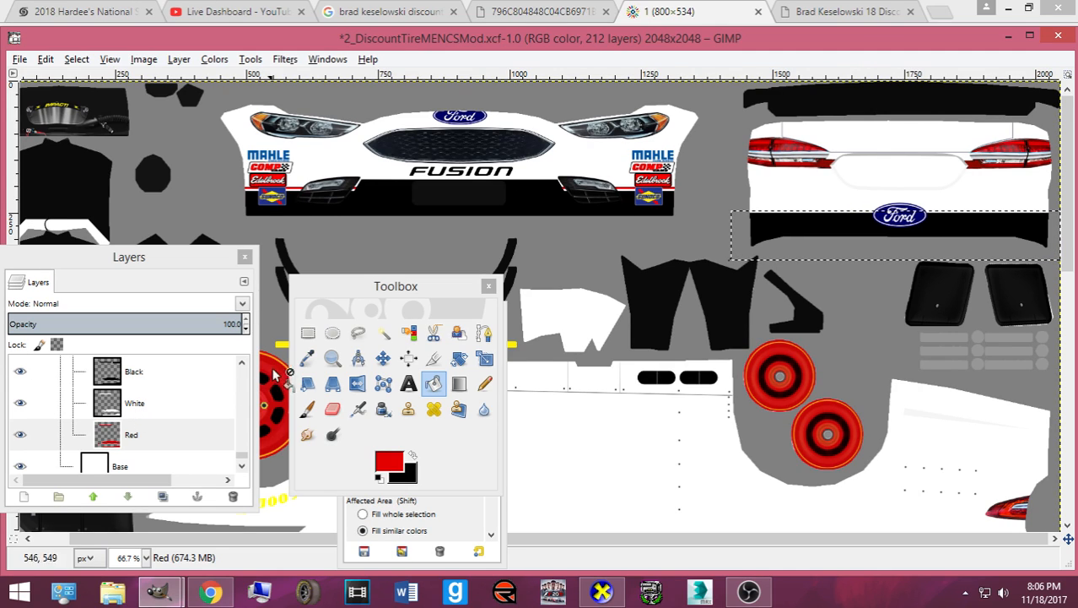
- Zoom in on the rear band and grow the selection by 3.5 px
left_click(307, 334)
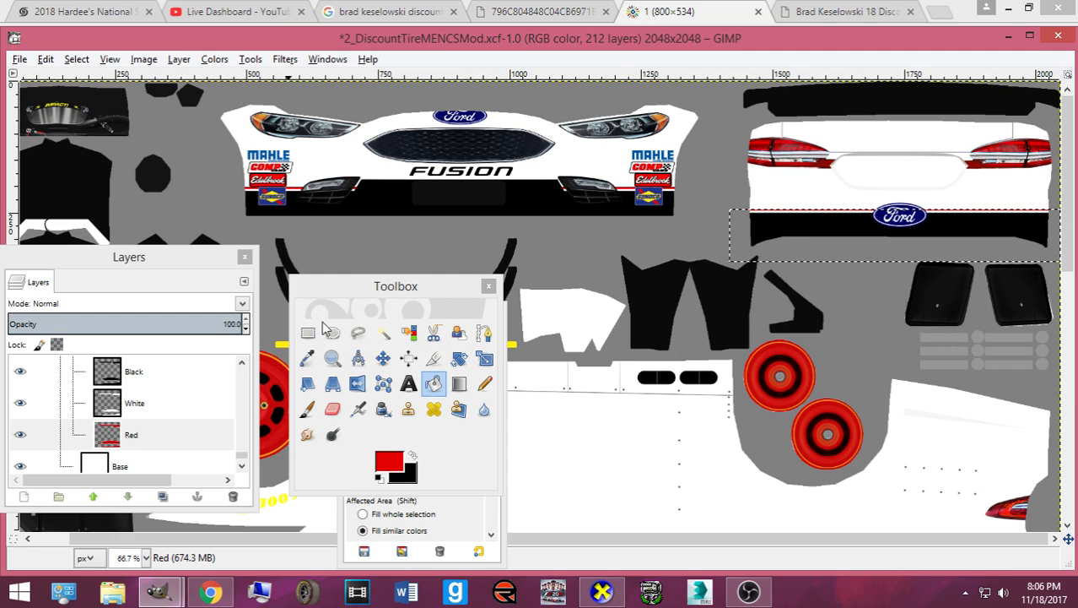
key("plus")
key("plus")
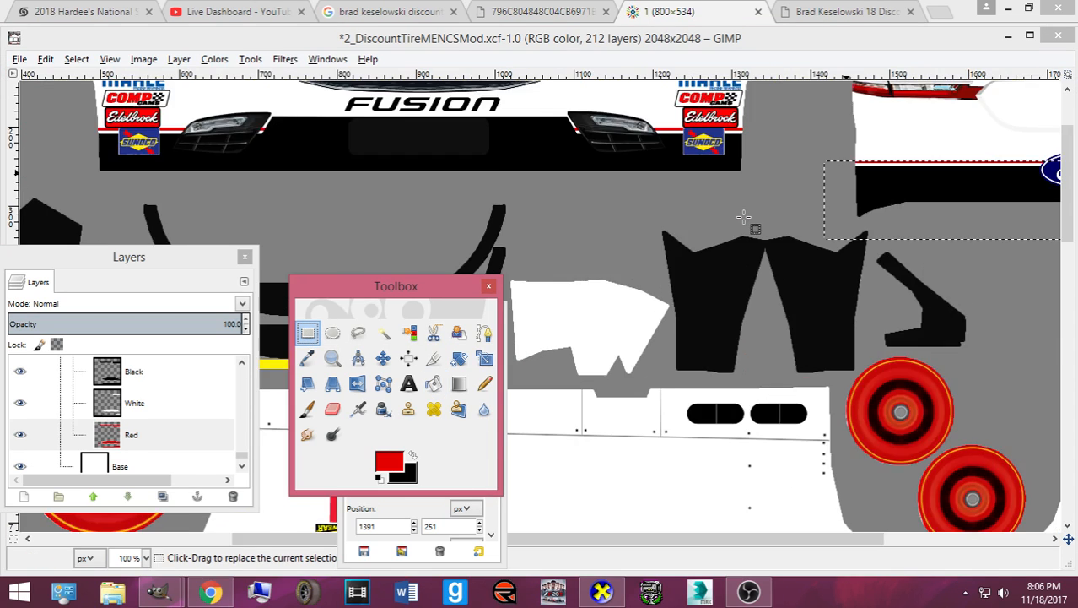
scroll(744, 218, "up", 4)
left_click_drag(709, 540, 910, 540)
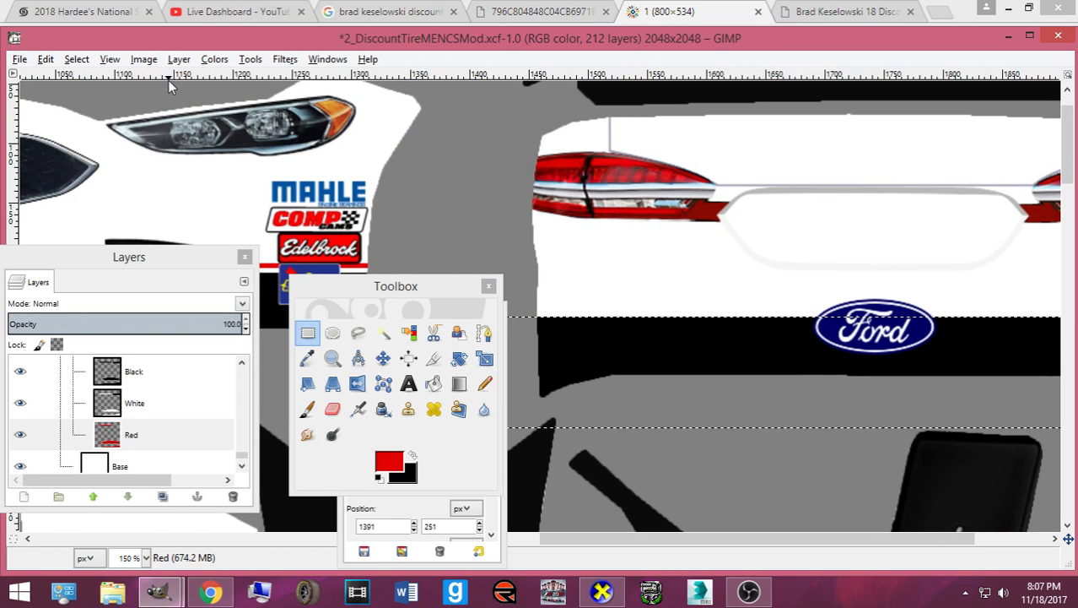
left_click(82, 63)
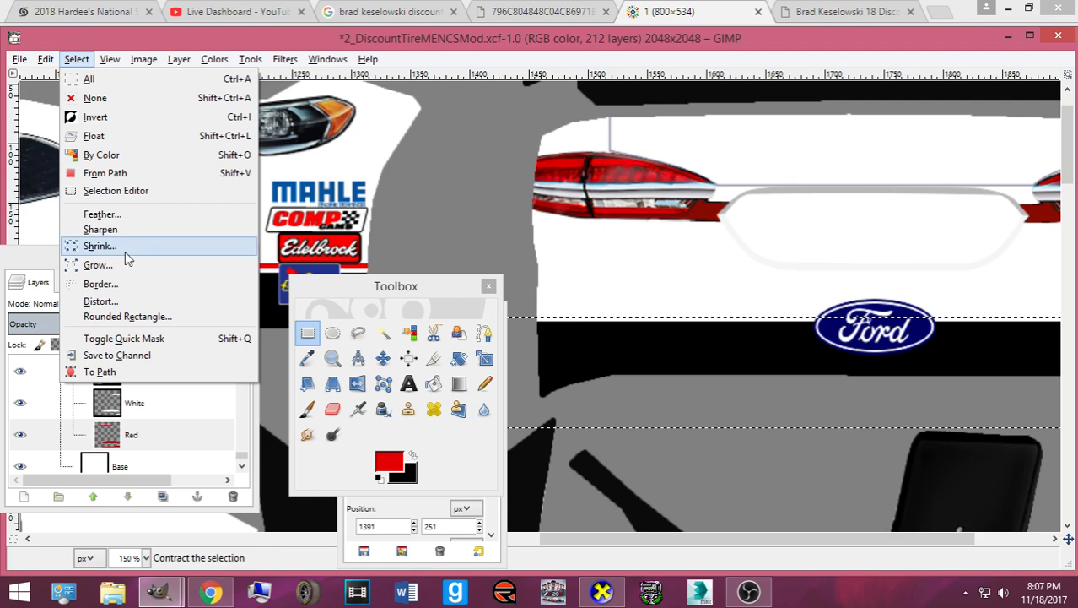
left_click(109, 258)
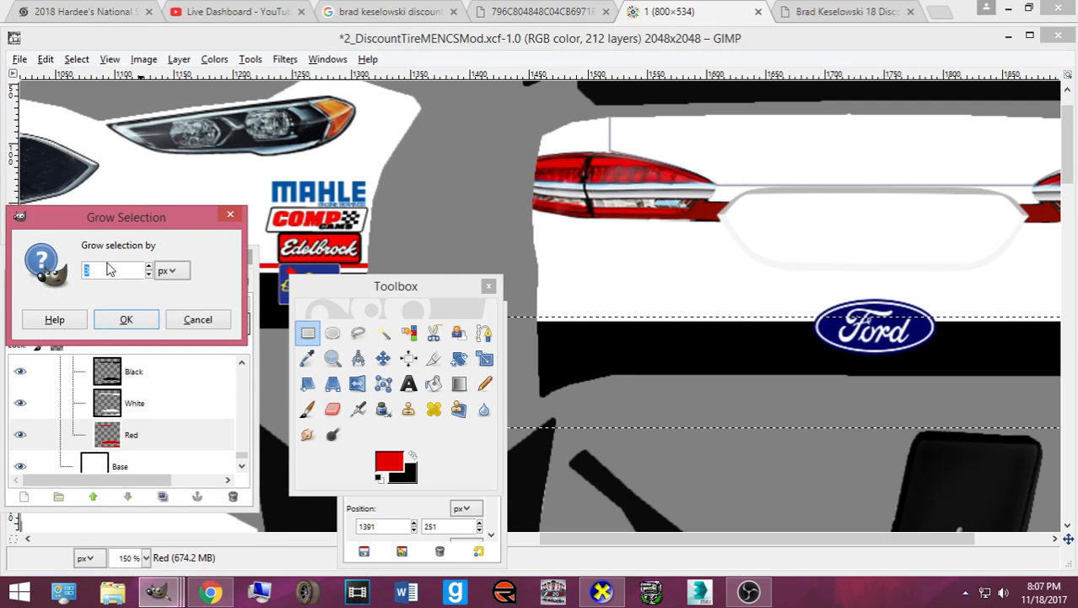
left_click(109, 274)
type(".5")
key("Return")
- Fill a red strip along the rear black band, export, and view it in CarView
left_click(434, 383)
left_click(587, 342)
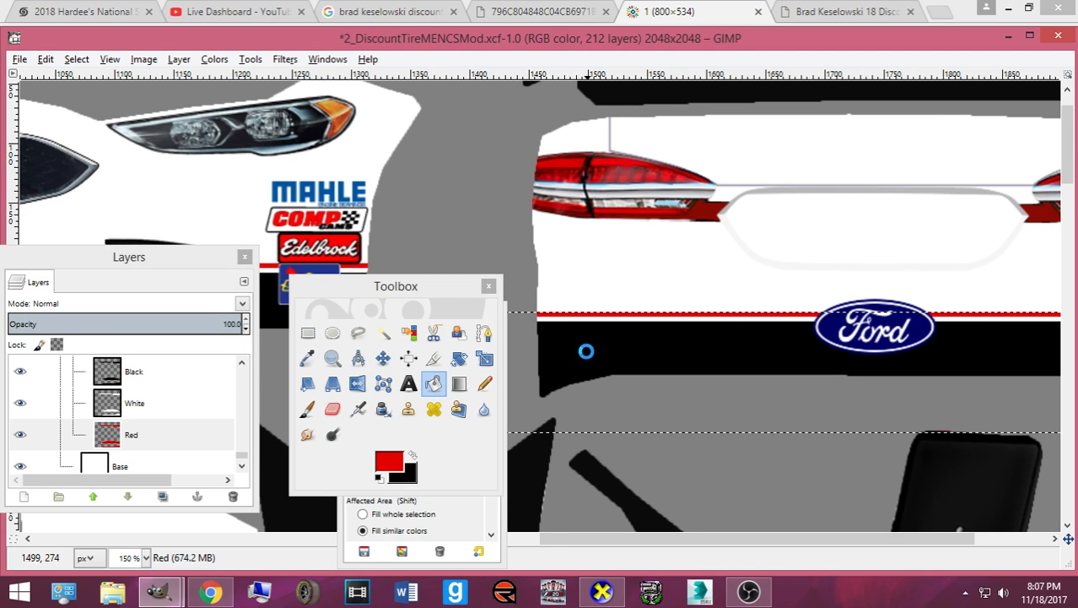
key("ctrl+e")
left_click(603, 590)
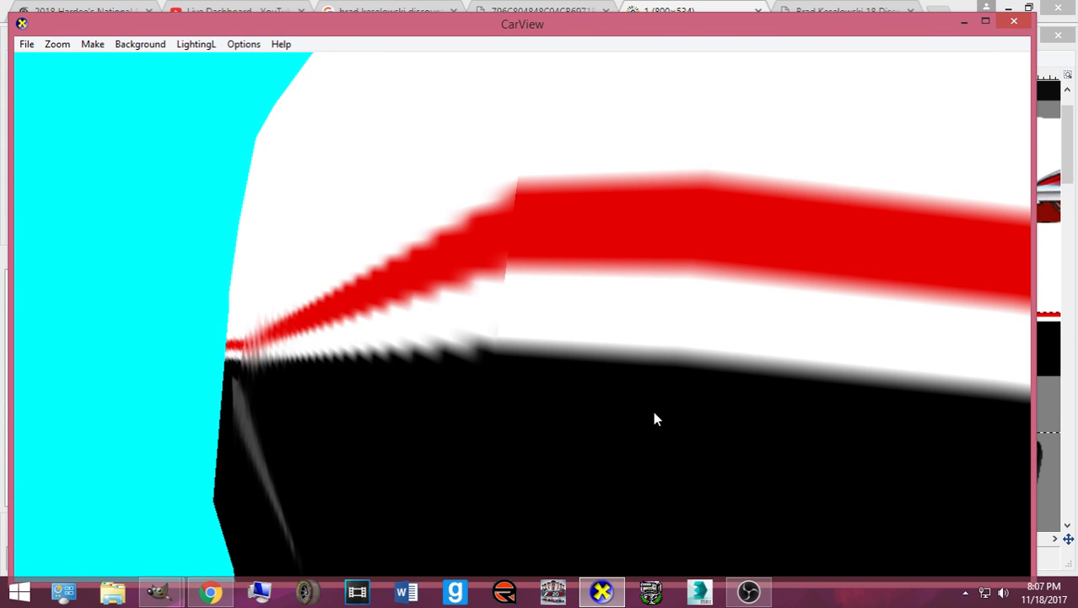
- Return to GIMP, make the White layer active and clear the selection
scroll(611, 410, "down", 5)
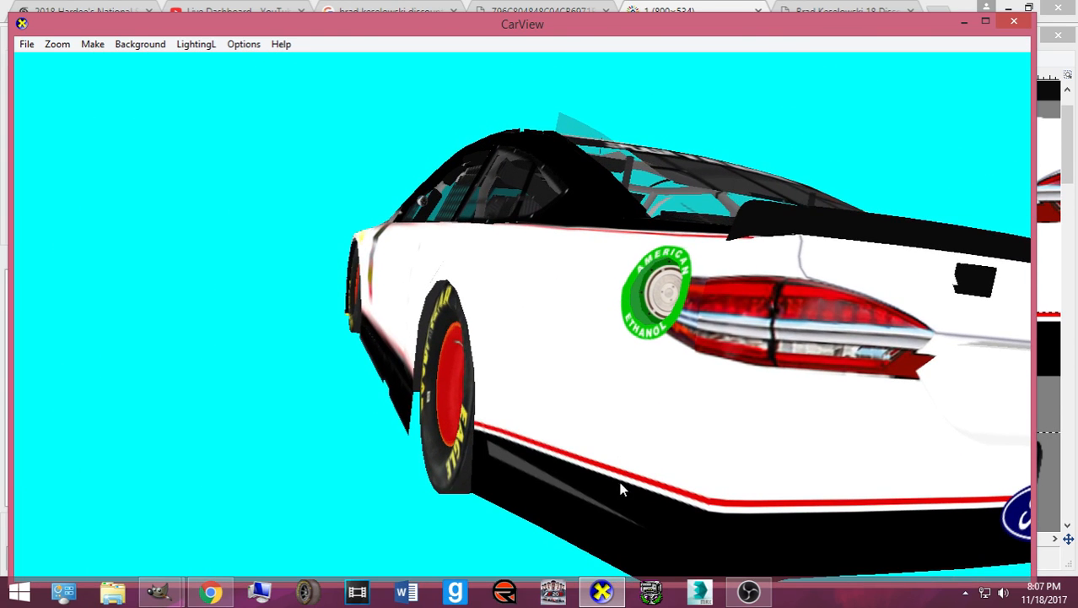
left_click(613, 586)
left_click(141, 407)
left_click(76, 59)
left_click(85, 97)
left_click(308, 332)
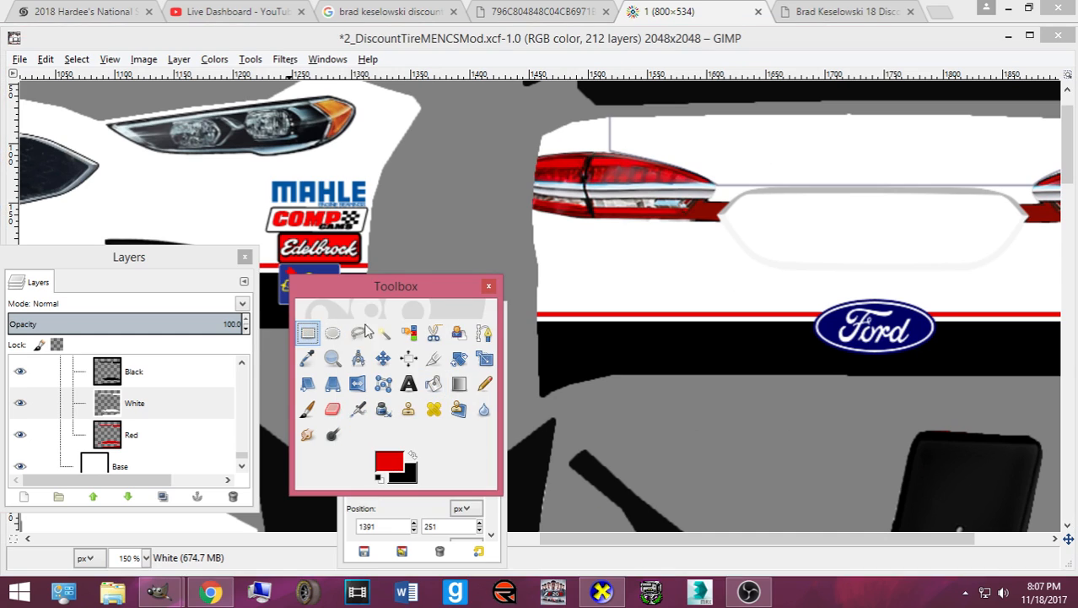
- Copy the rear bumper stripe area and paste it, anchored, onto the White layer
left_click(515, 301)
scroll(515, 301, "down", 1)
scroll(514, 301, "down", 1)
left_click_drag(511, 292, 854, 358)
key("ctrl+c")
key("ctrl+v")
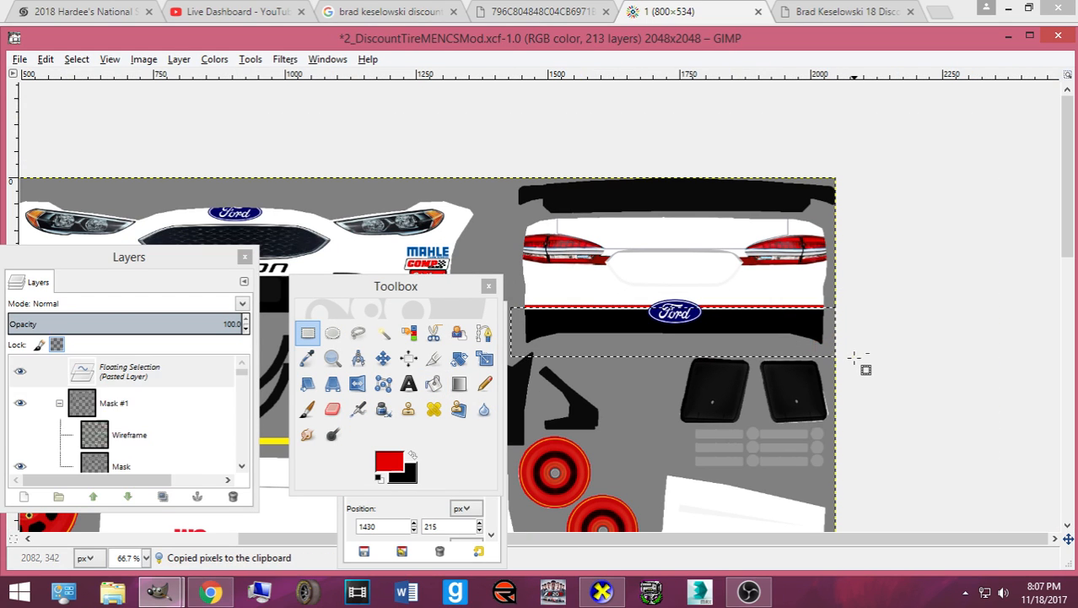
left_click(862, 361)
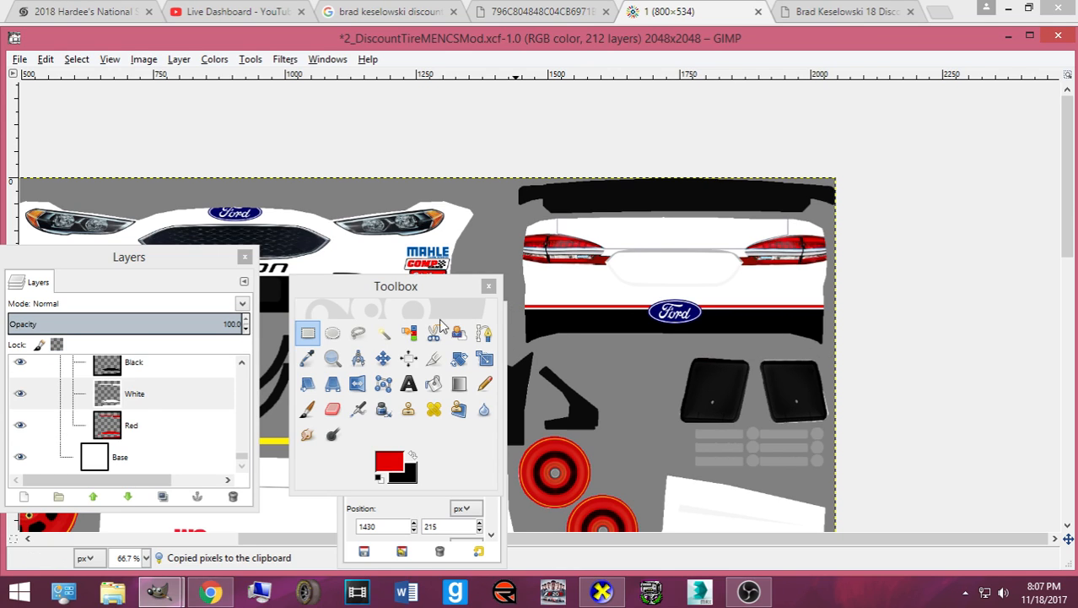
- Copy and paste the rear bumper area on the Red layer, then export to the CarView preview
left_click(42, 425)
left_click_drag(520, 299, 914, 361)
key("ctrl+c")
key("ctrl+v")
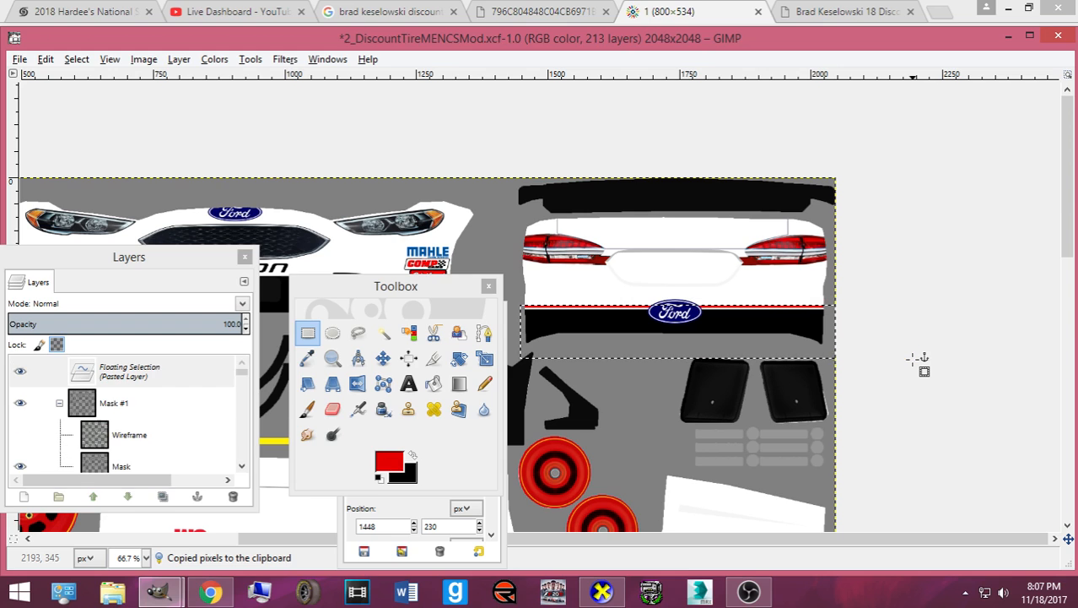
key("ctrl+e")
mouse_move(597, 595)
left_click(600, 511)
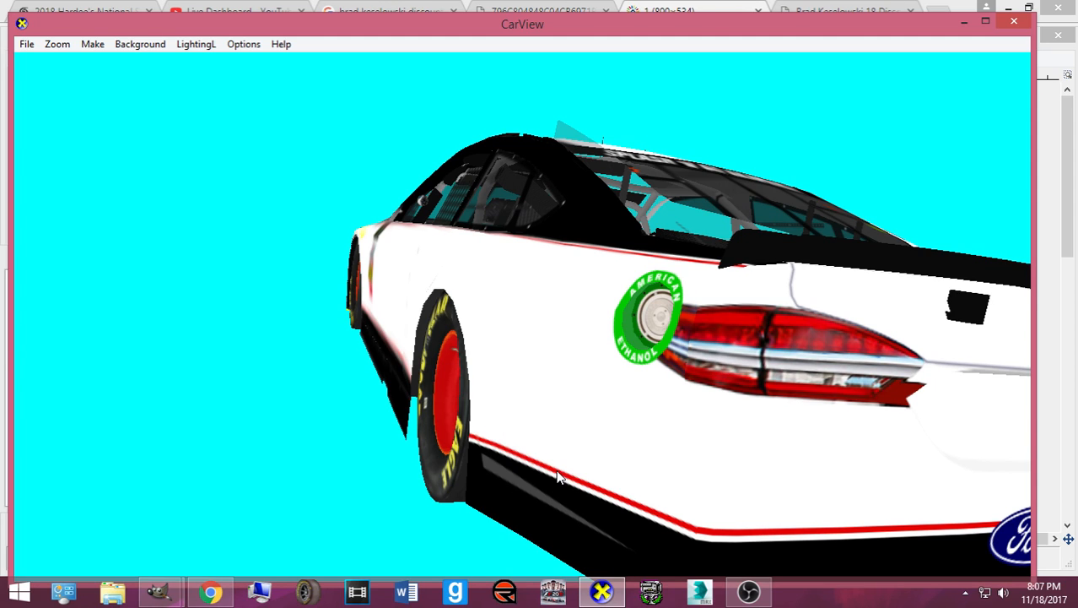
- Re-export the texture and check the red pinstripe on the car's rear quarter in CarView
scroll(667, 481, "up", 5)
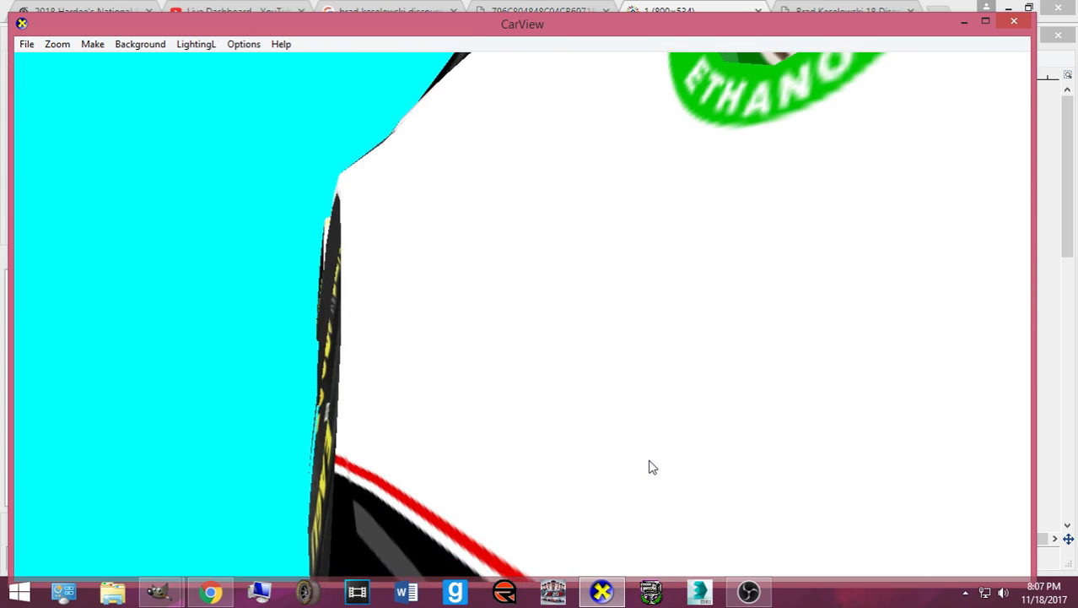
scroll(654, 470, "down", 5)
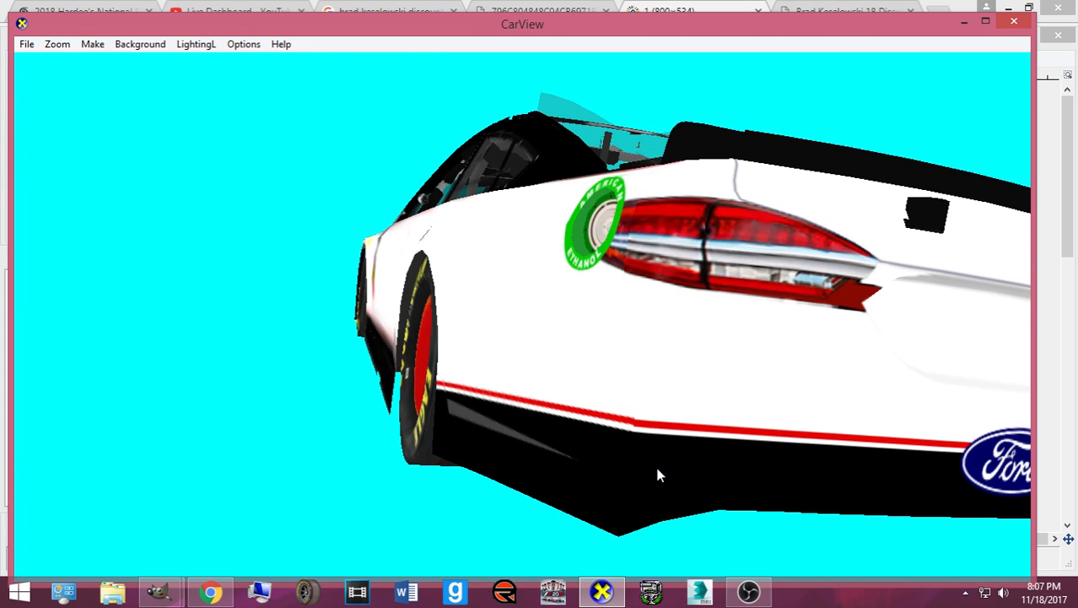
left_click(602, 591)
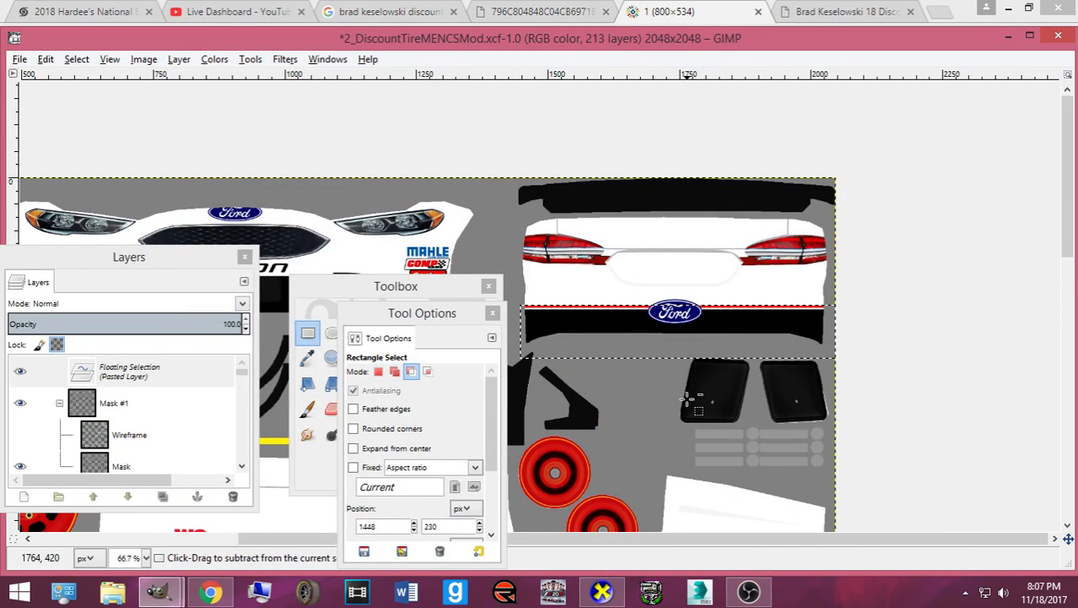
key("ctrl+e")
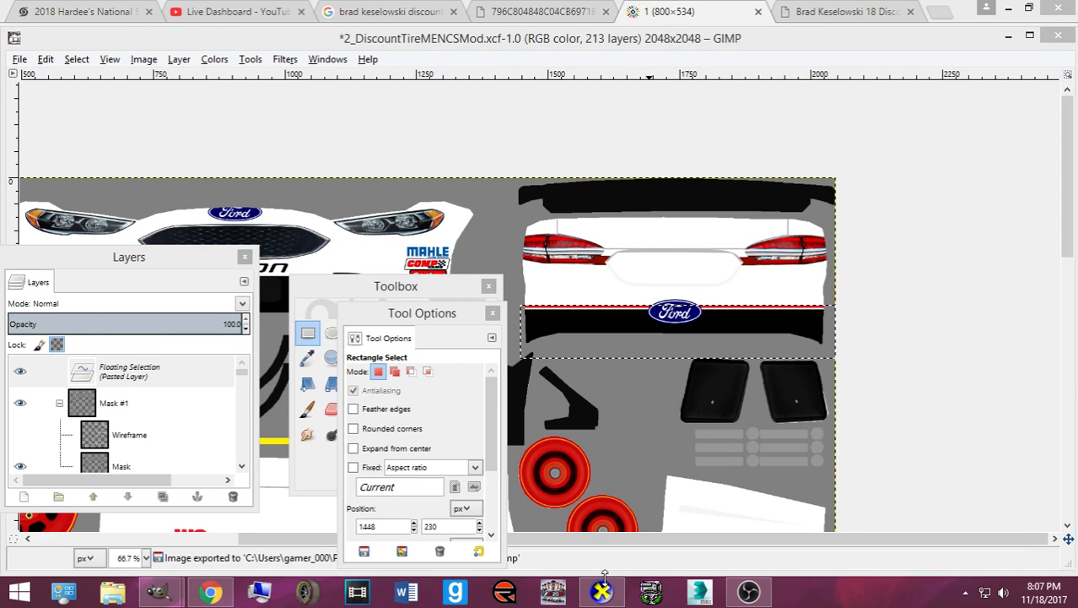
left_click(612, 592)
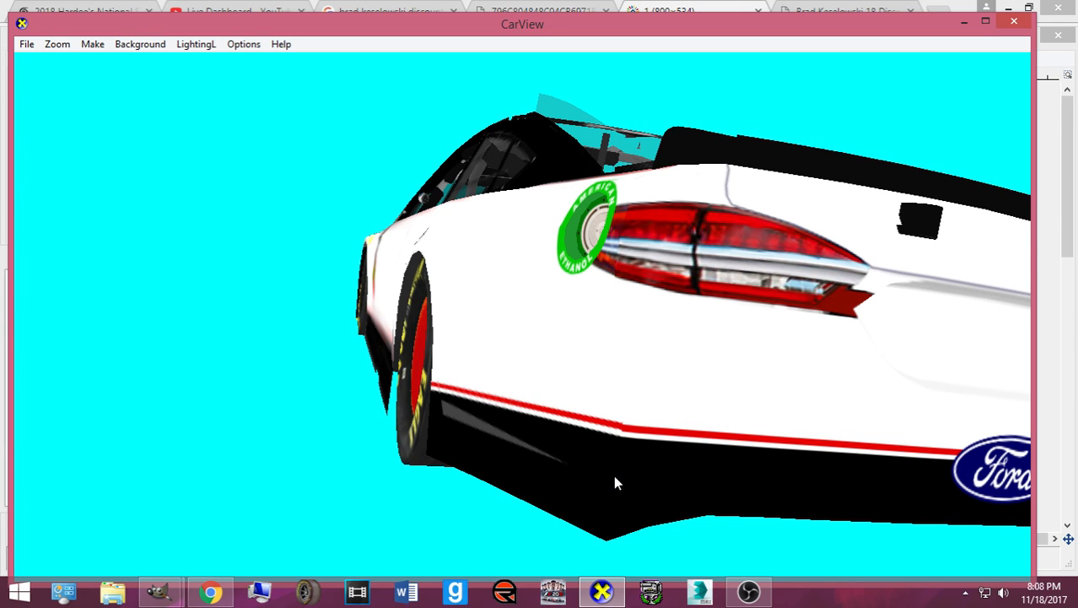
left_click_drag(615, 480, 660, 480)
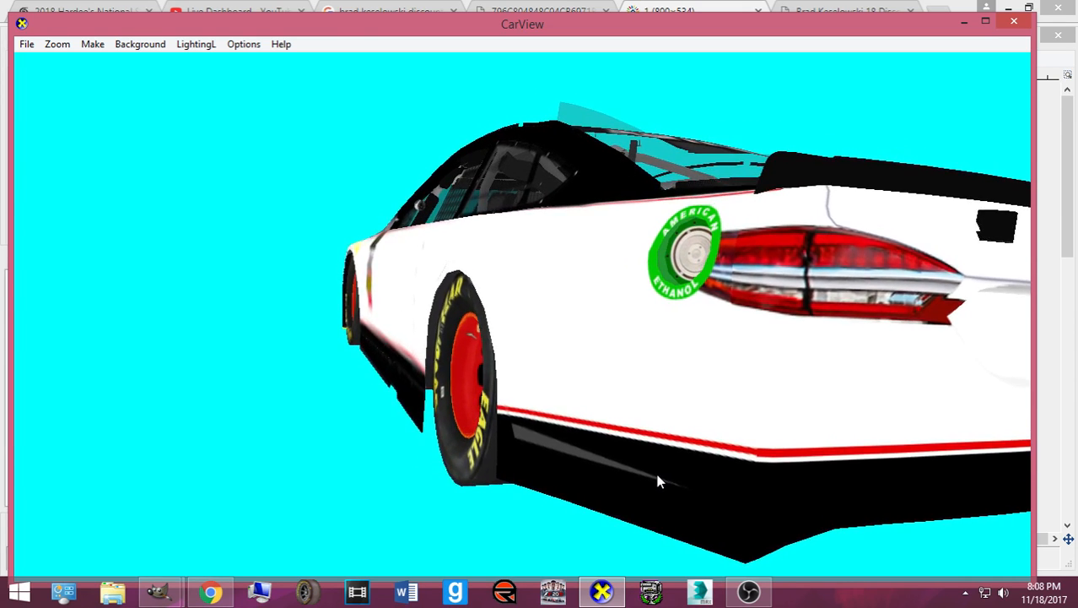
left_click(602, 591)
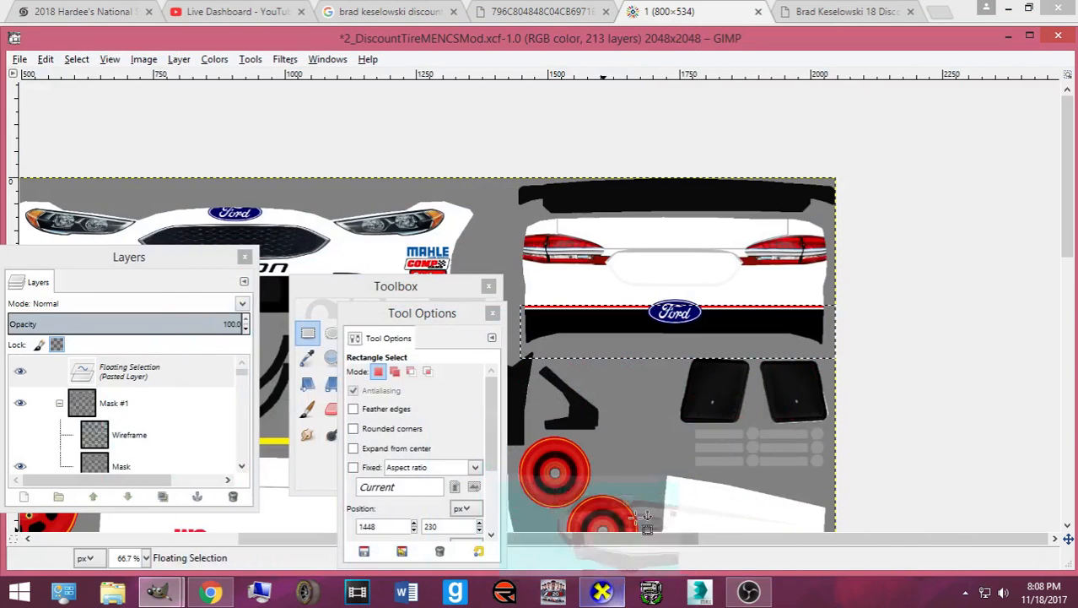
- Anchor the pasted stripe on the Red layer and zoom in on the rear bumper
key("ctrl+h")
left_click(307, 344)
key("plus")
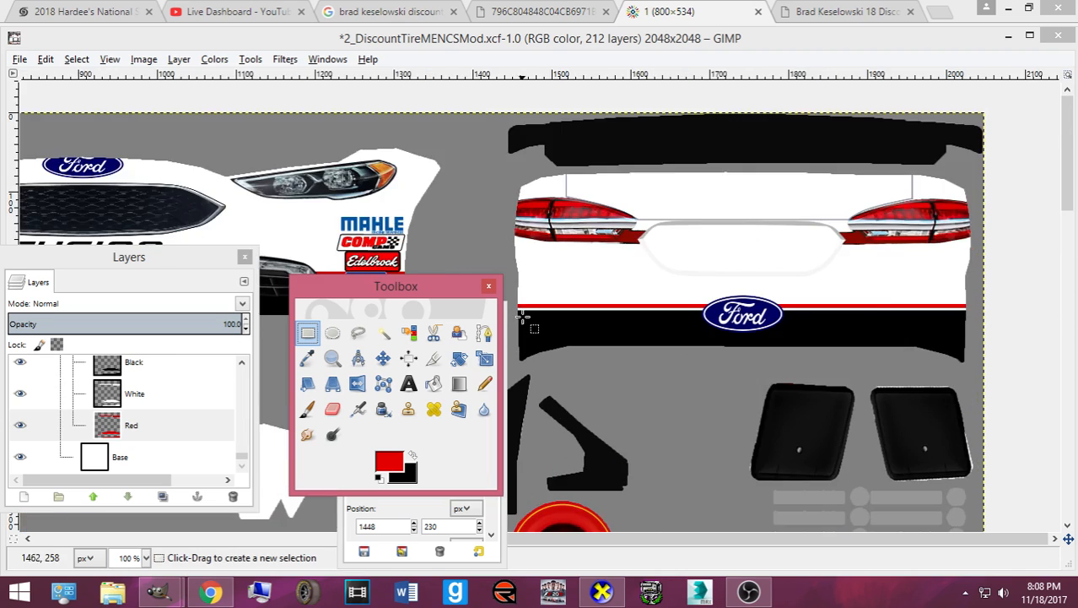
key("plus")
key("plus")
left_click_drag(447, 290, 257, 307)
left_click_drag(440, 310, 286, 312)
- Select the black strip below the Ford logo and export the texture to the preview
mouse_move(489, 307)
left_mouse_down()
mouse_move(1022, 357)
mouse_move(1069, 369)
mouse_move(1074, 388)
left_mouse_up()
left_click_drag(857, 538, 928, 545)
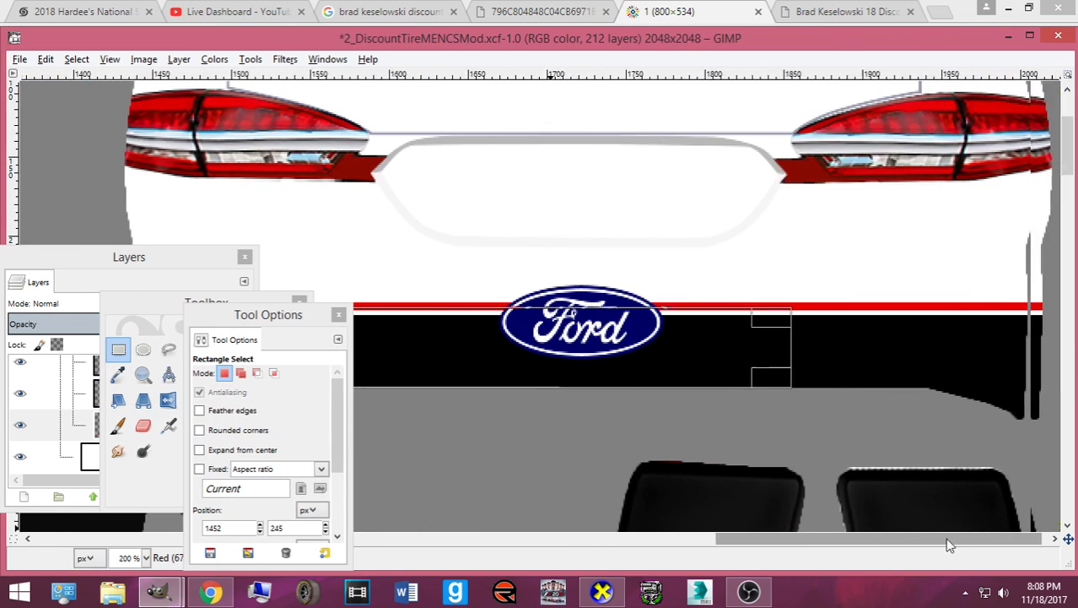
left_click_drag(770, 355, 1044, 354)
left_click_drag(850, 317, 849, 319)
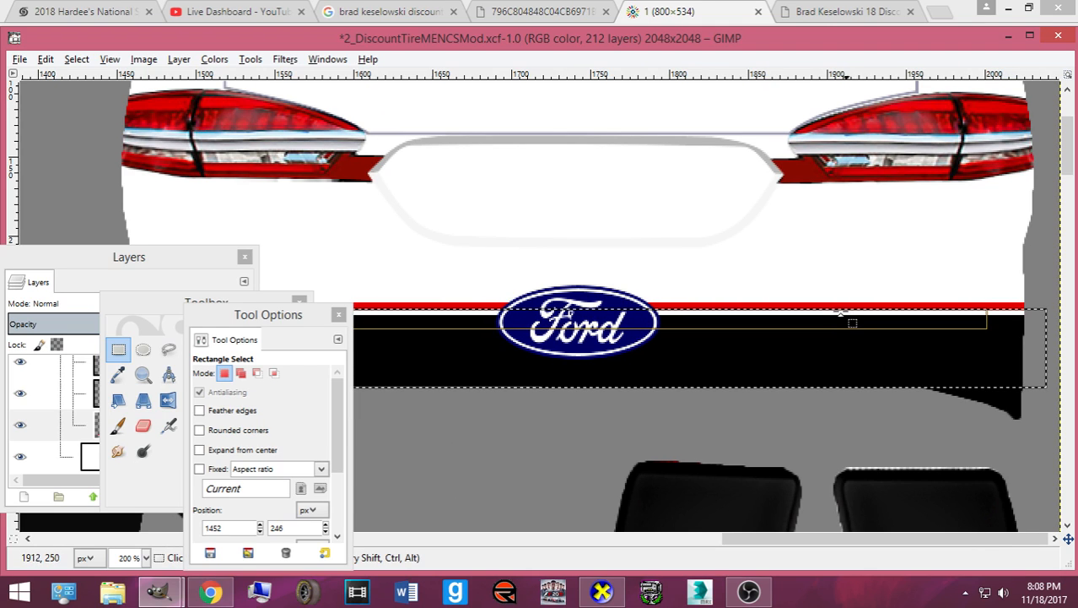
scroll(844, 318, "up", 3)
key("ctrl+e")
left_click(602, 591)
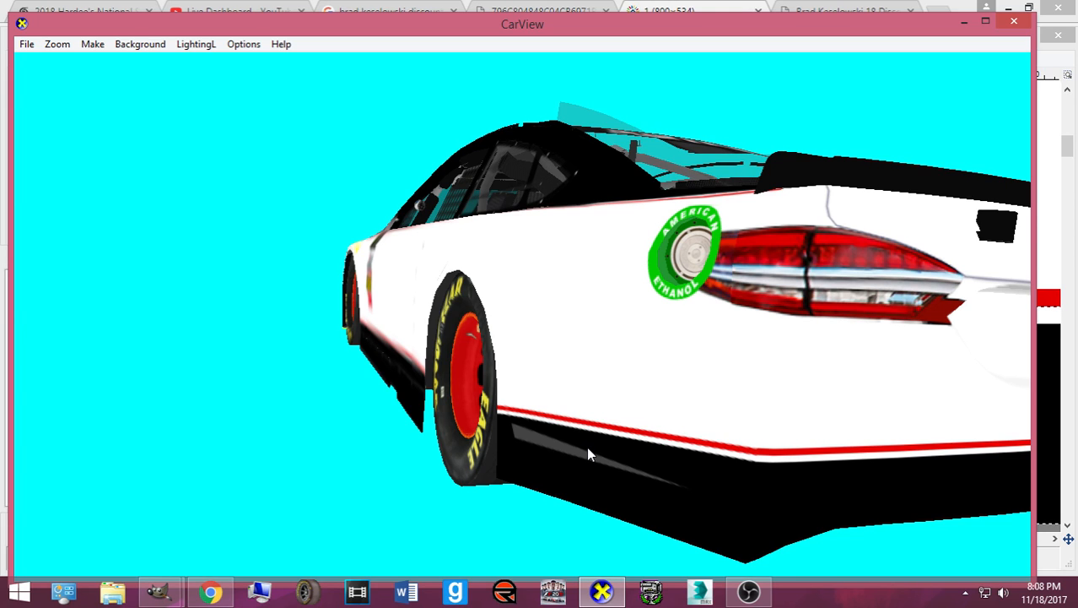
- View the car from above to check the white roof and rear window, then bring up the reference photo
scroll(588, 448, "down", 5)
left_click_drag(566, 427, 381, 467)
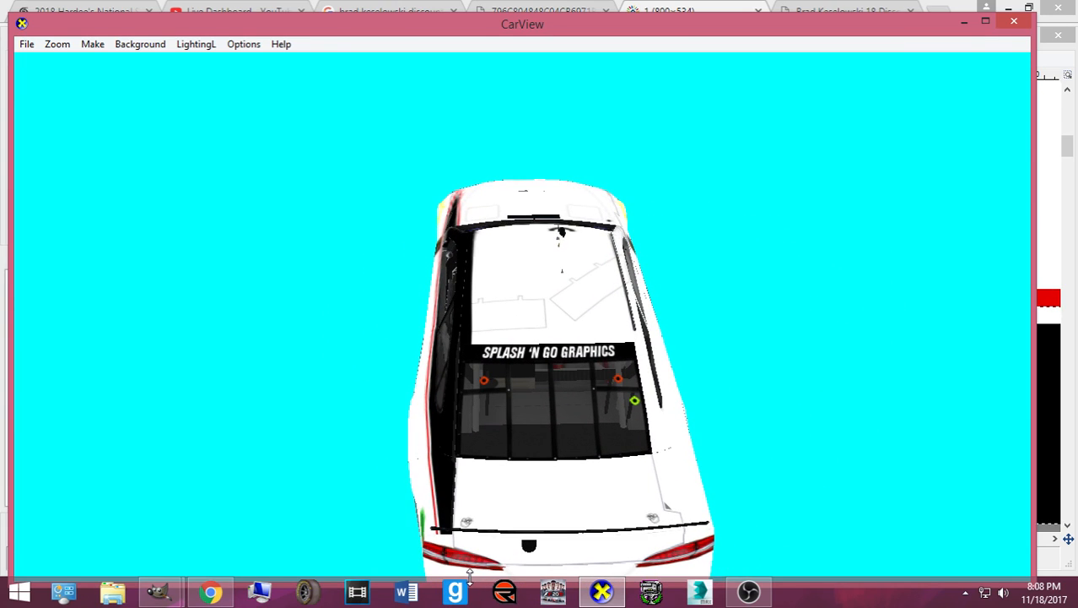
left_click(233, 592)
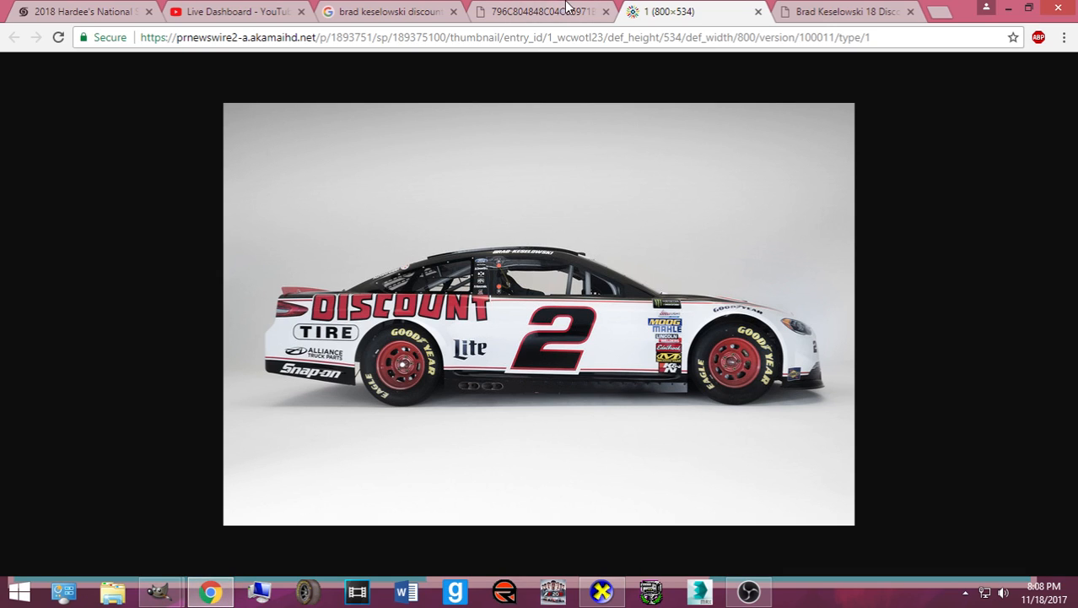
- Review the Discount Tire reference photos in Chrome, comparing them against the GIMP texture
left_click(496, 11)
left_click(802, 11)
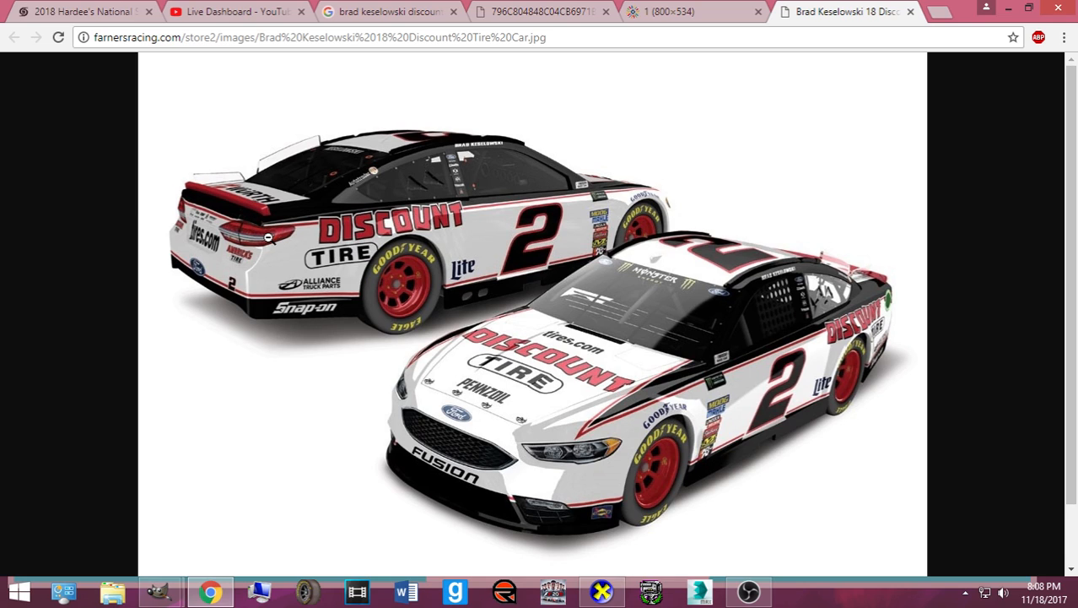
left_click(646, 10)
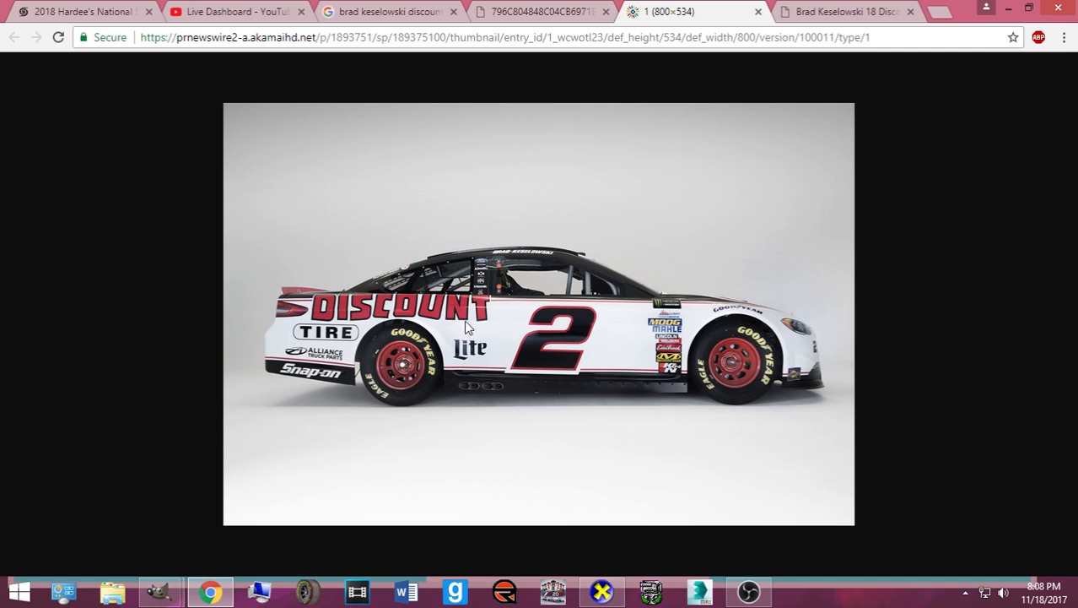
mouse_move(161, 591)
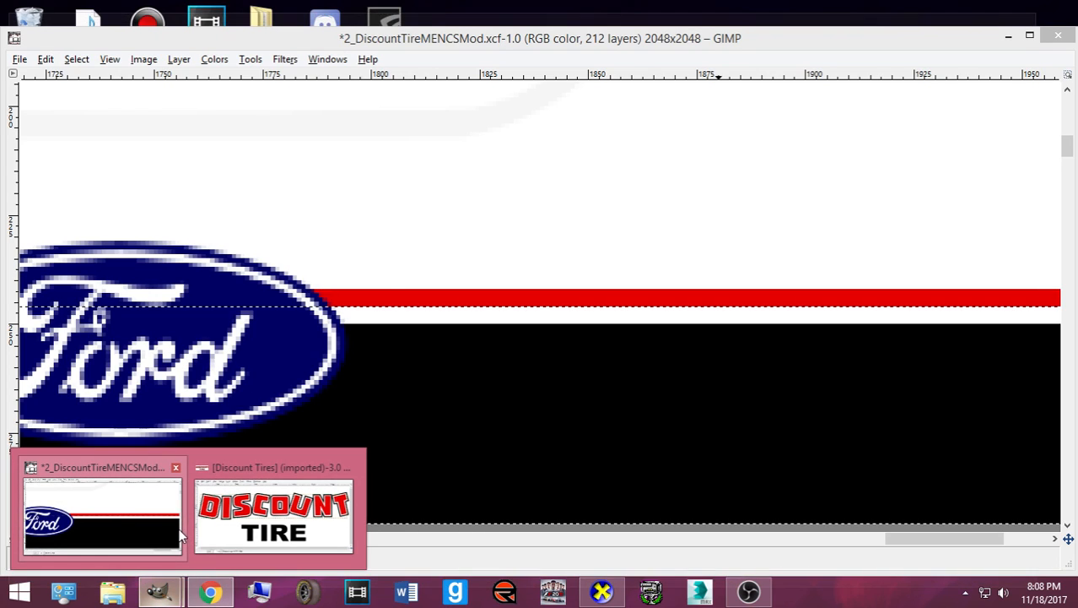
left_click(101, 507)
scroll(442, 392, "down", 9)
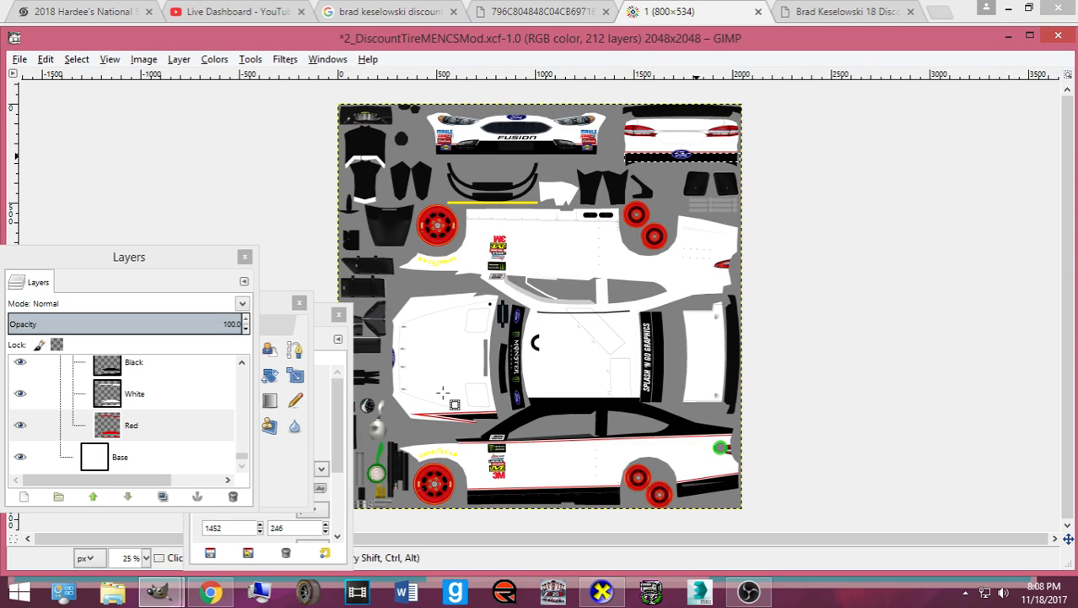
left_click(224, 597)
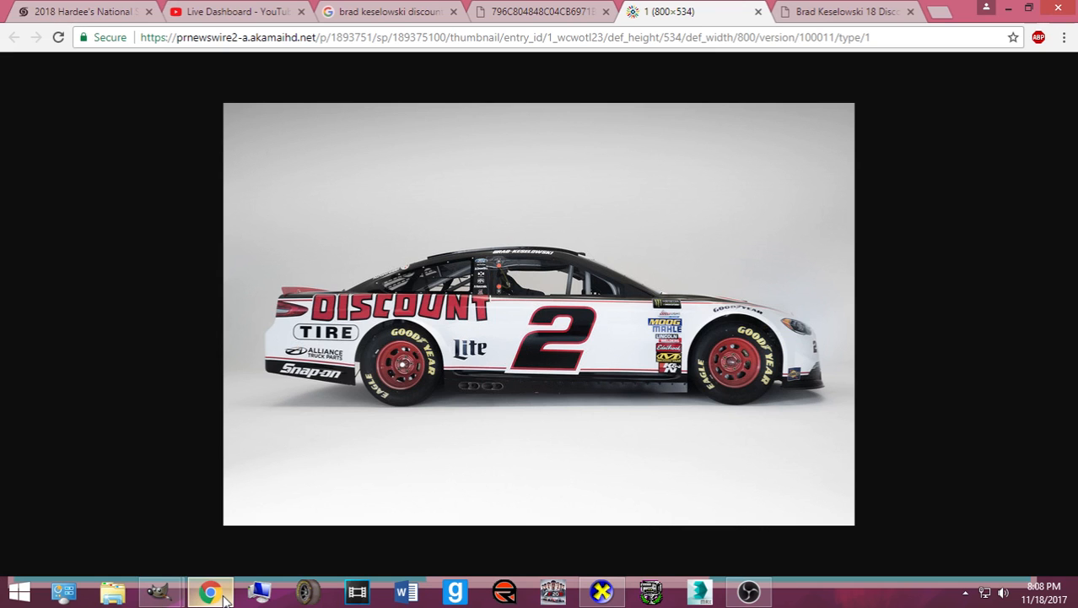
left_click(225, 600)
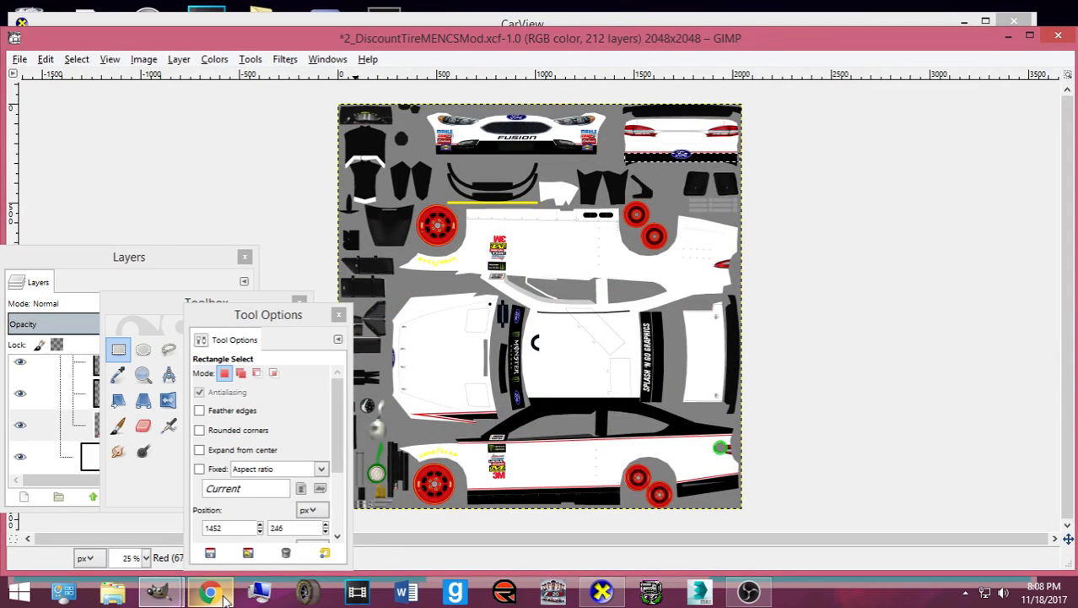
left_click(224, 599)
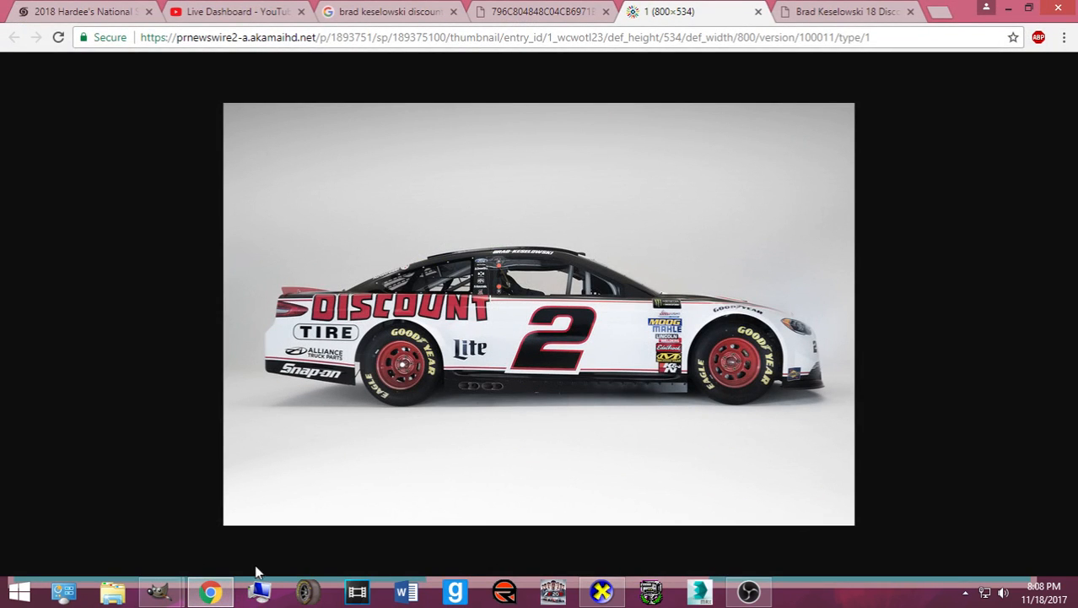
left_click(211, 593)
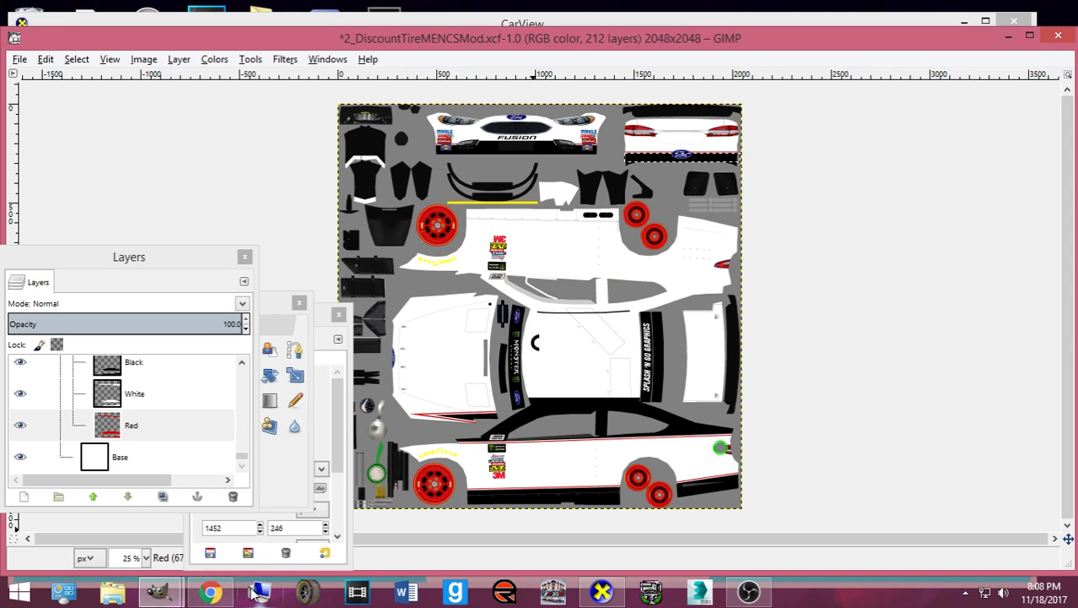
left_click(211, 593)
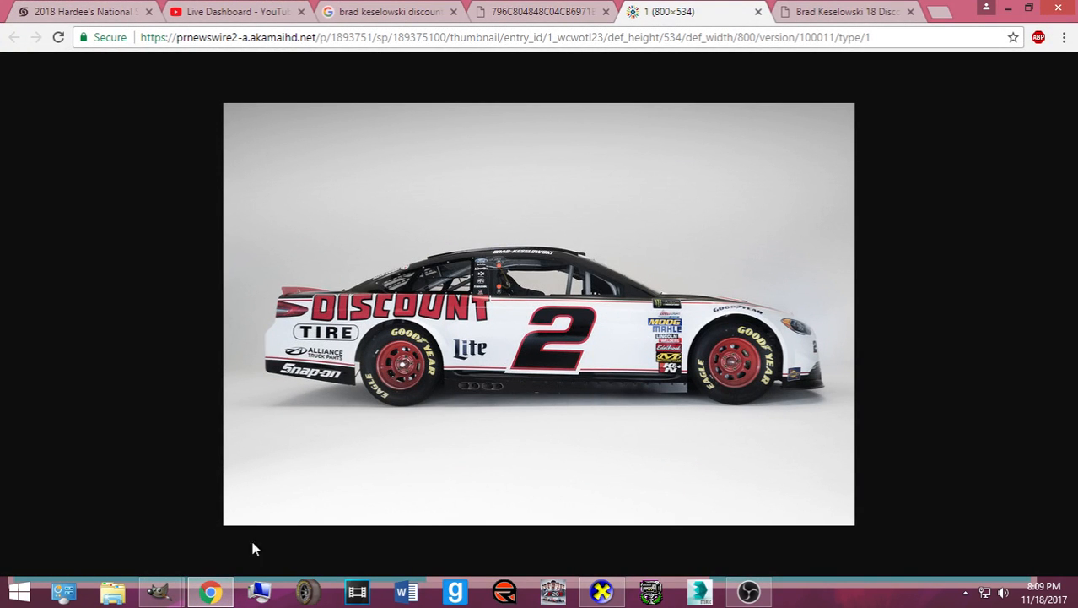
- In GIMP, clear the selection, choose Bucket Fill, and reposition the Layers panel
mouse_move(160, 590)
left_click(144, 524)
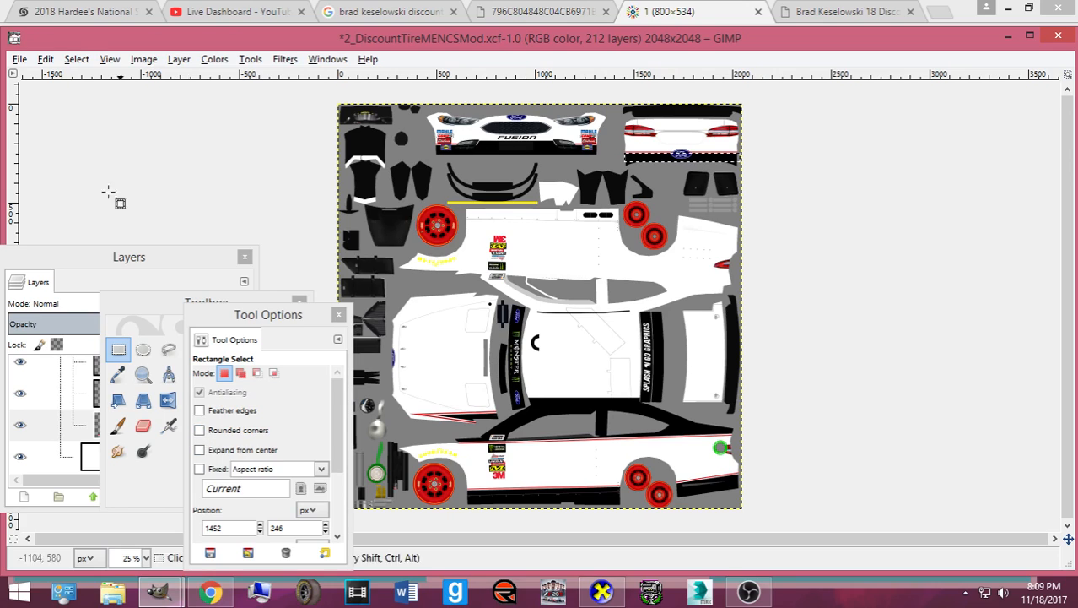
key("m")
left_click(77, 59)
left_click(85, 98)
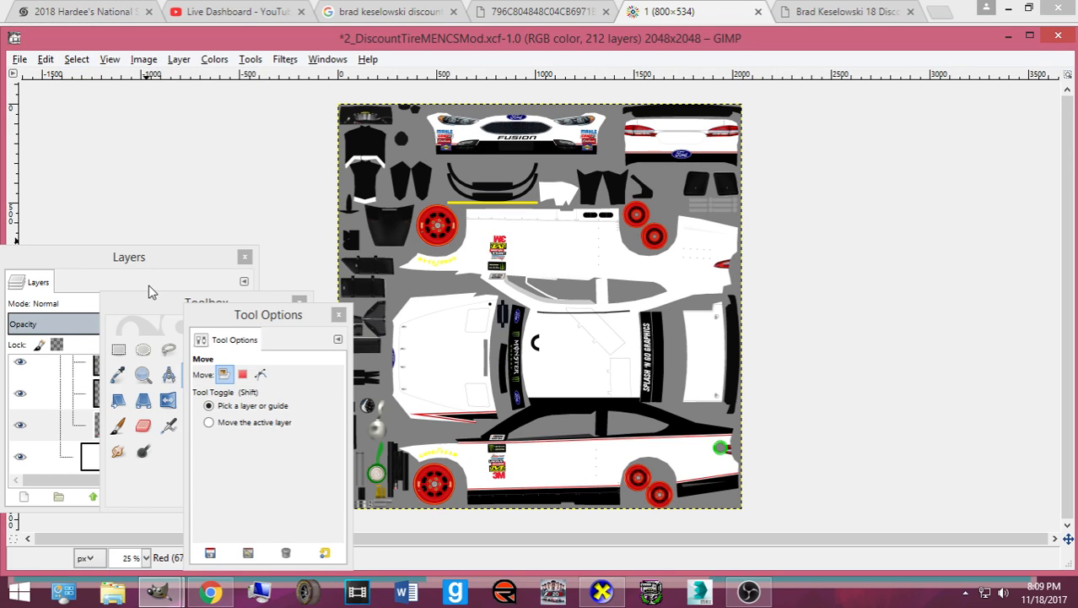
left_click(149, 291)
left_click(268, 301)
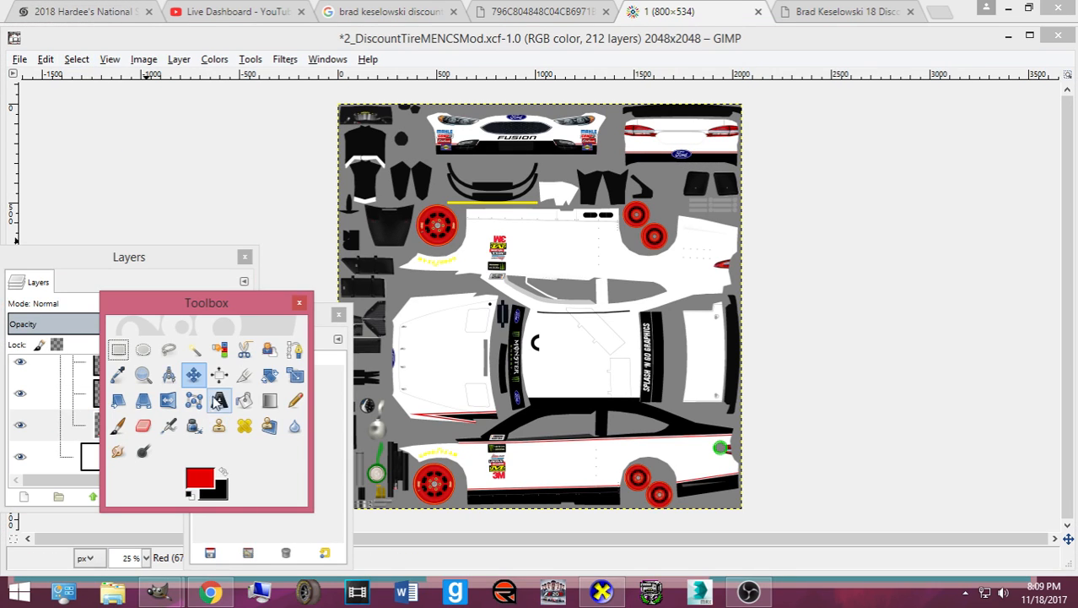
left_click(245, 401)
left_click_drag(88, 256, 129, 209)
scroll(150, 396, "up", 10)
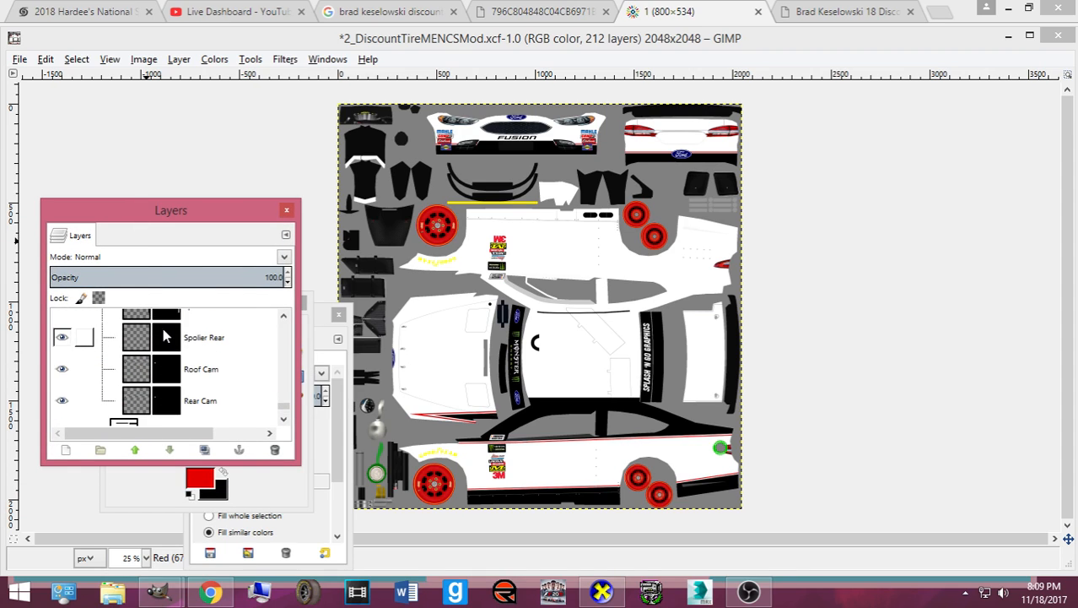
- Fill the strips on the Spoiler Rear and Spoiler Front layers red and export to card.bmp
scroll(143, 392, "up", 6)
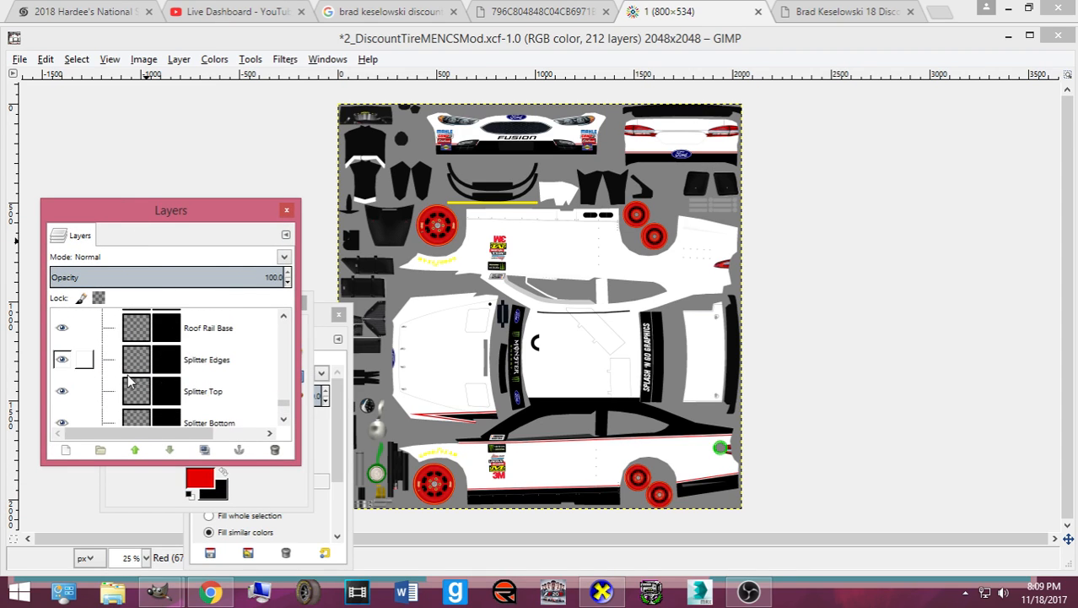
scroll(128, 383, "up", 1)
scroll(128, 382, "down", 6)
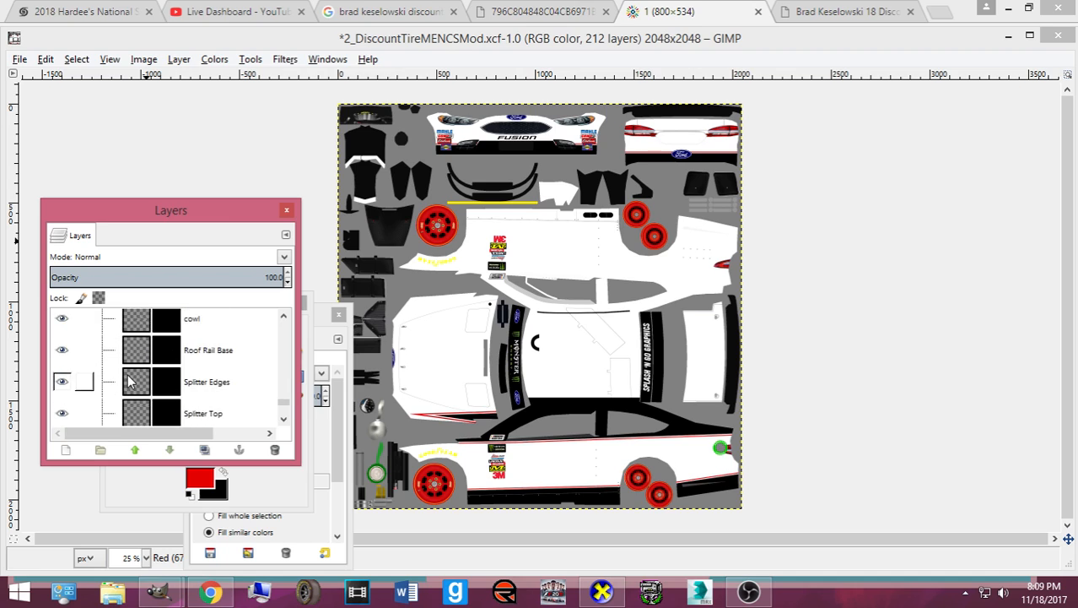
left_click(129, 358)
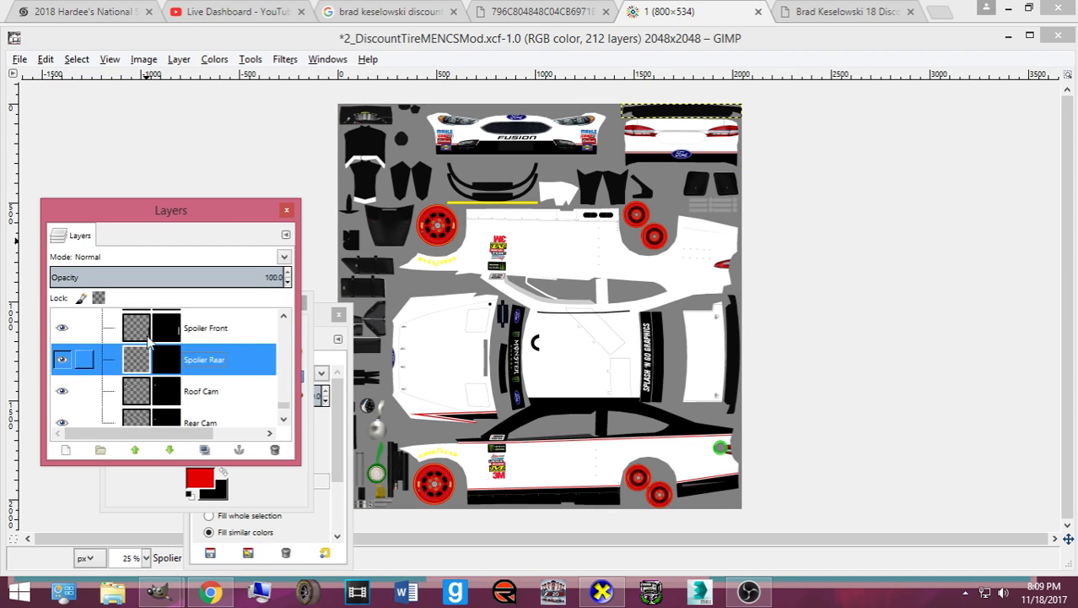
left_click(666, 117)
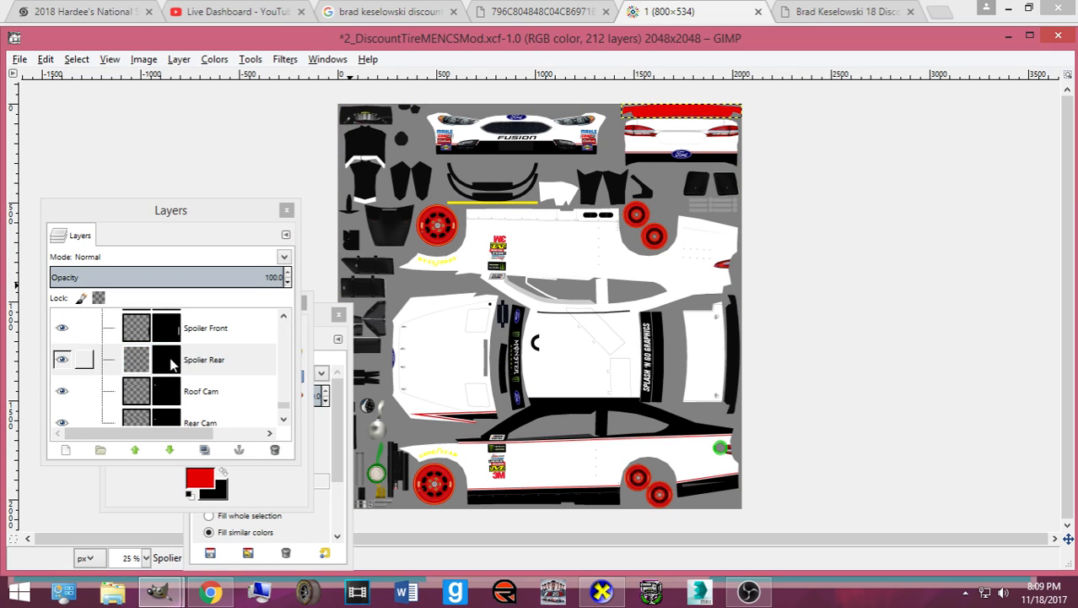
left_click(135, 327)
left_click(731, 382)
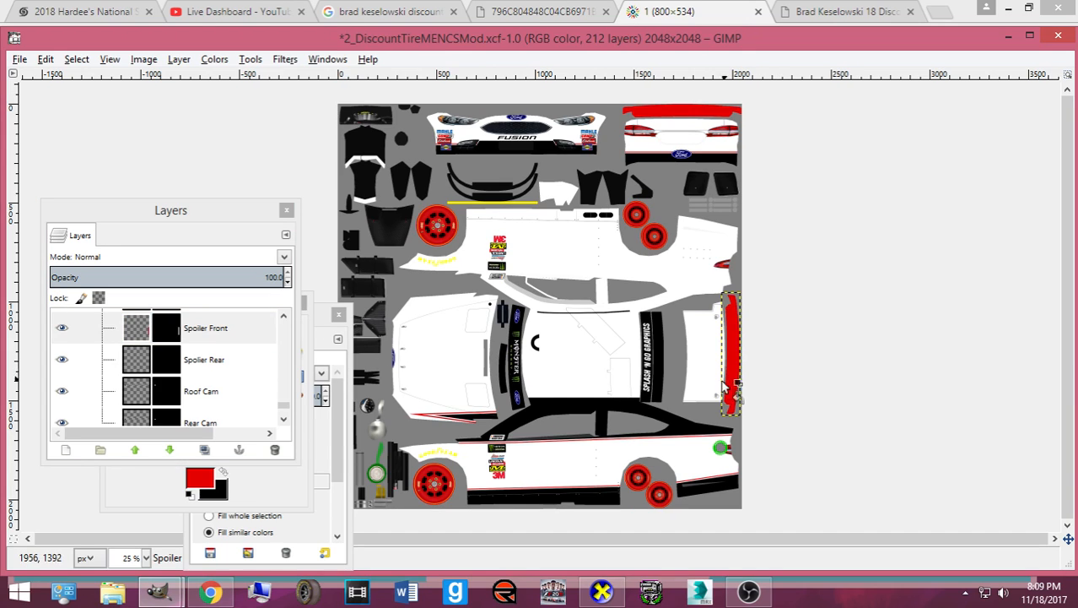
key("ctrl+e")
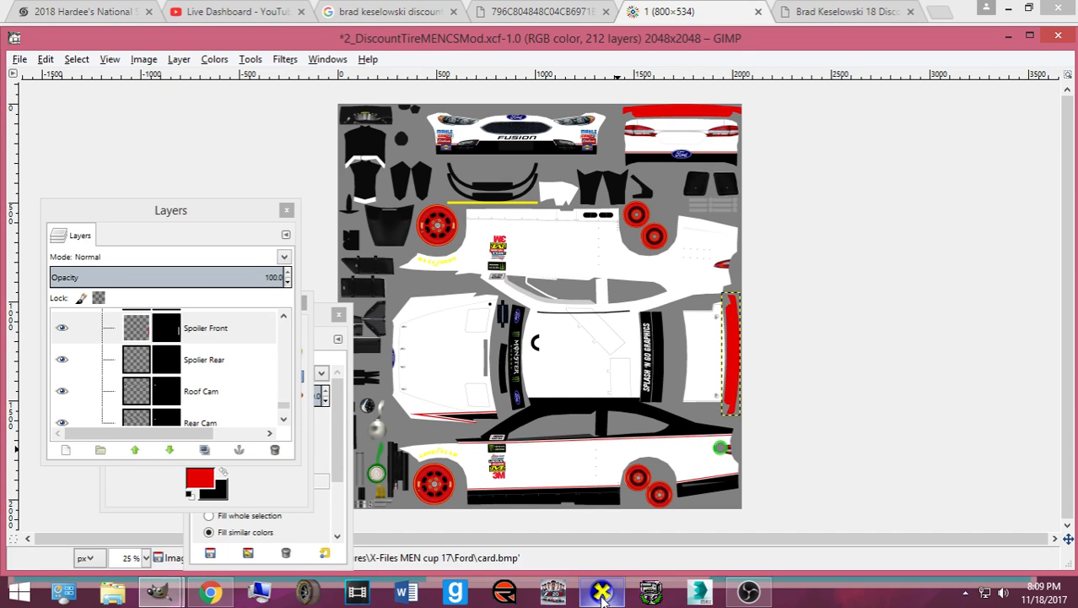
- Check the red rear spoiler from a rear three-quarter view, then view the front reference photo
left_click(595, 593)
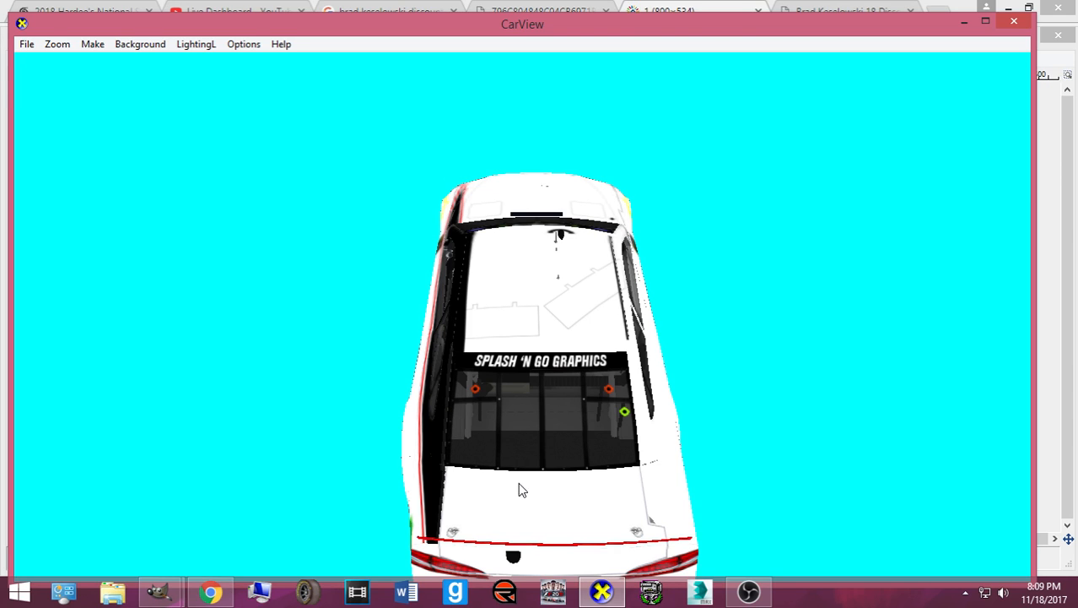
left_click_drag(520, 492, 541, 425)
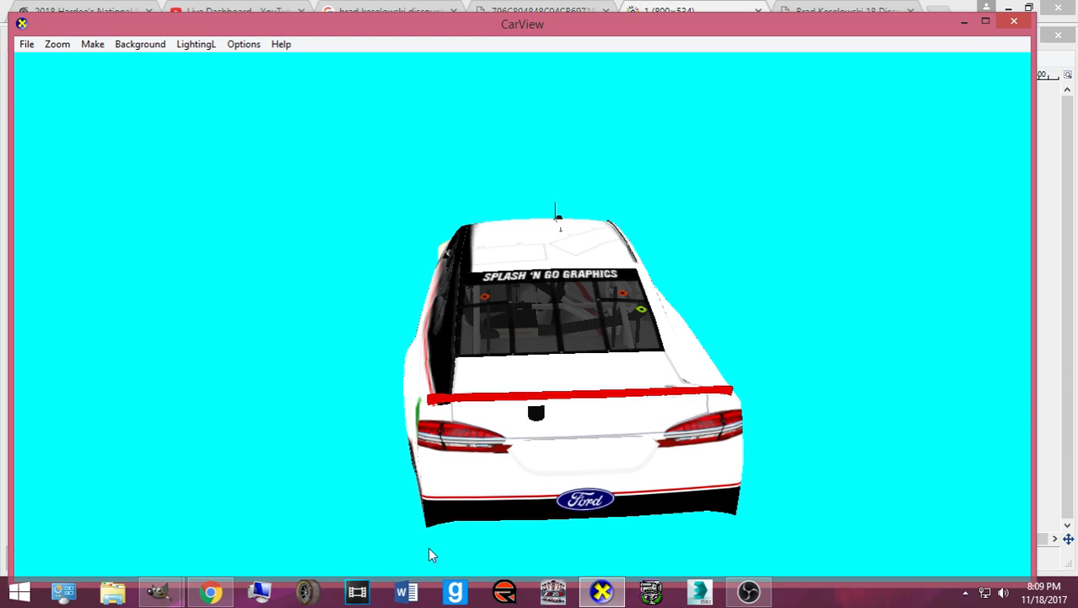
left_click(211, 592)
left_click(537, 11)
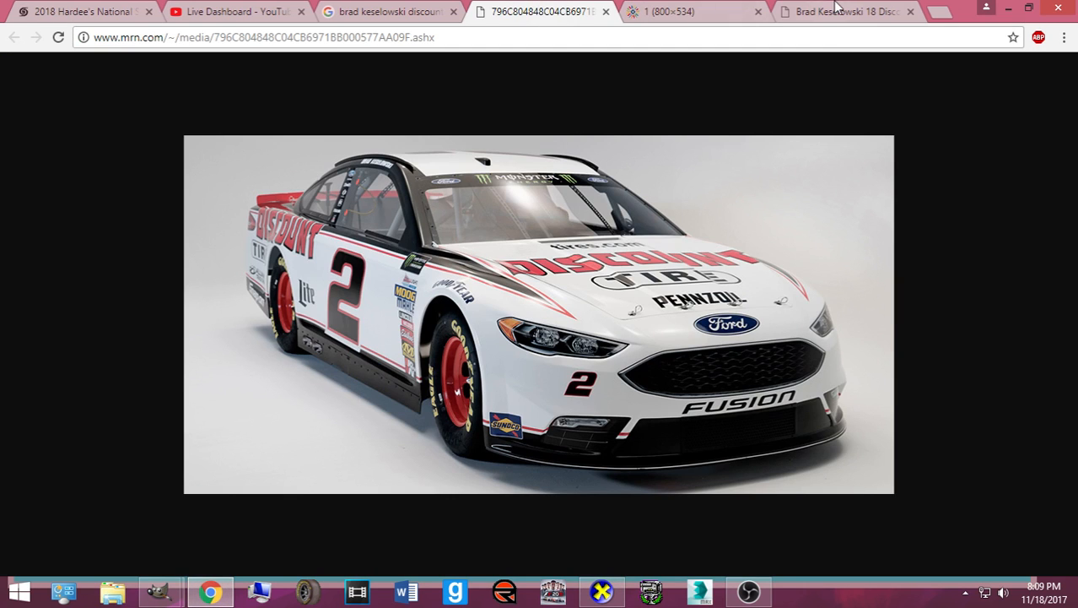
- View the two-car Discount Tire render, then tilt the CarView car to a higher angle
left_click(834, 9)
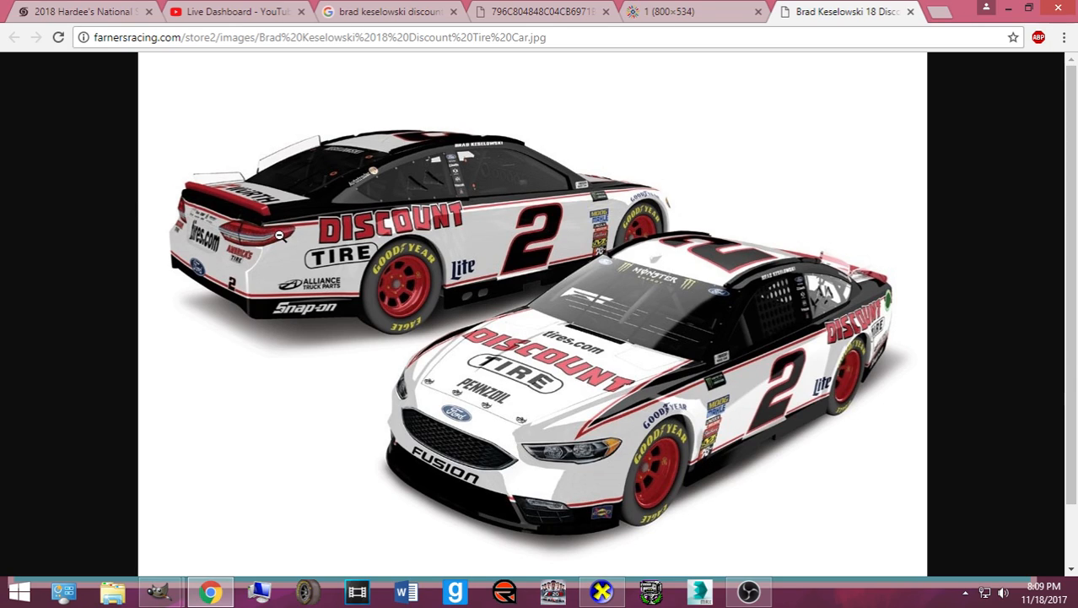
left_click(601, 591)
left_click_drag(506, 482, 502, 434)
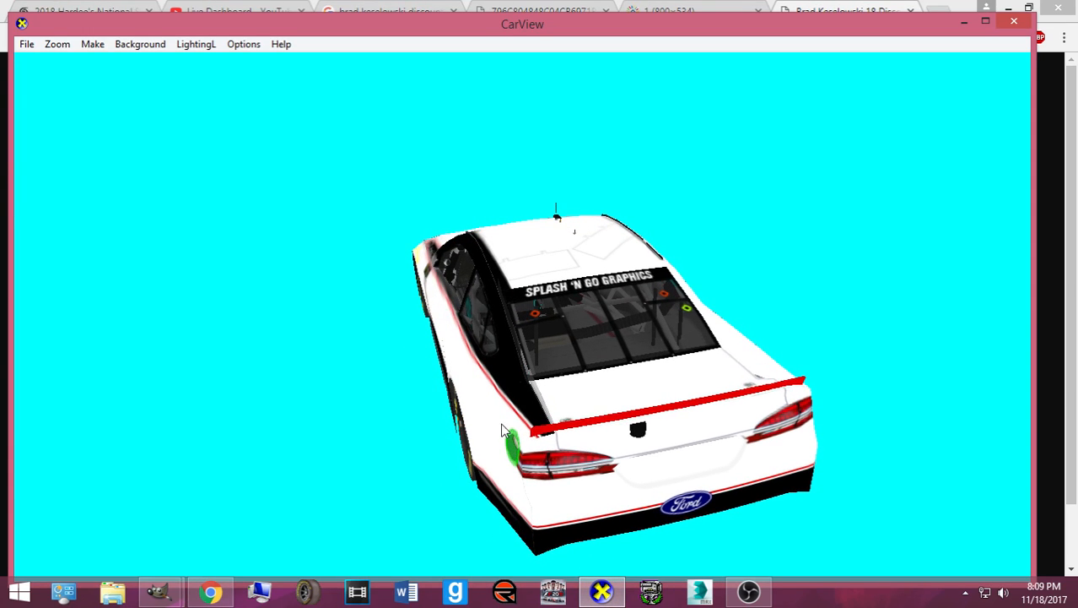
left_click(582, 593)
left_click(600, 592)
left_click_drag(618, 448, 467, 477)
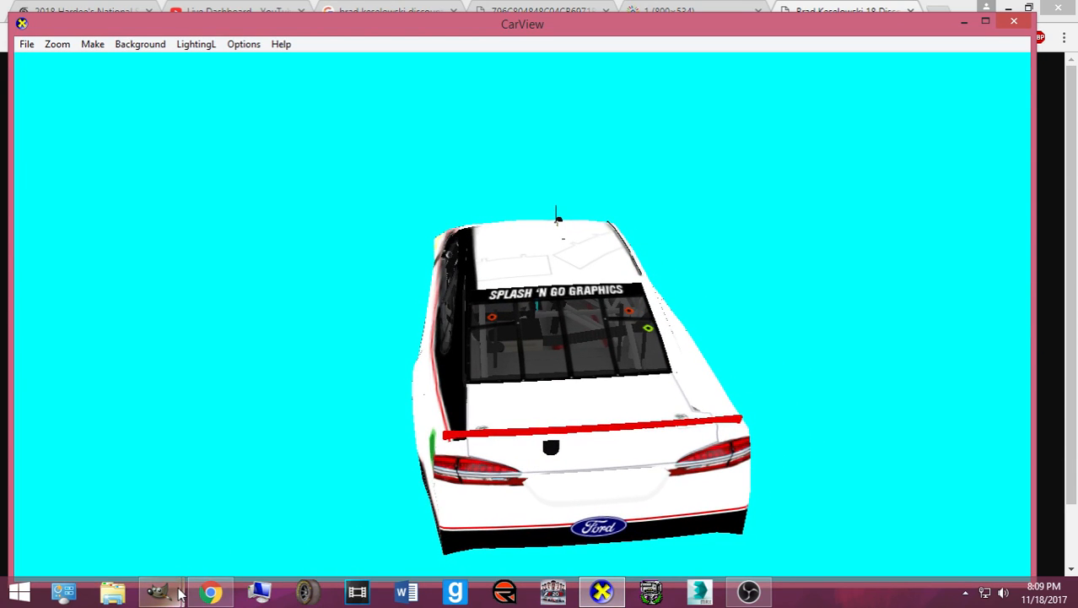
left_click_drag(581, 480, 477, 466)
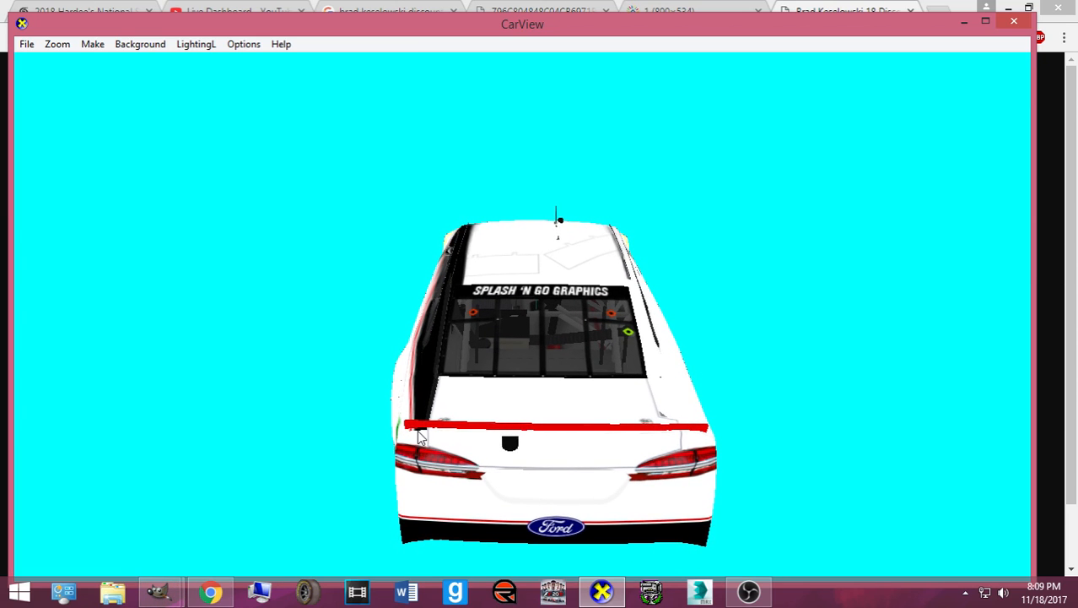
left_click_drag(432, 421, 455, 440)
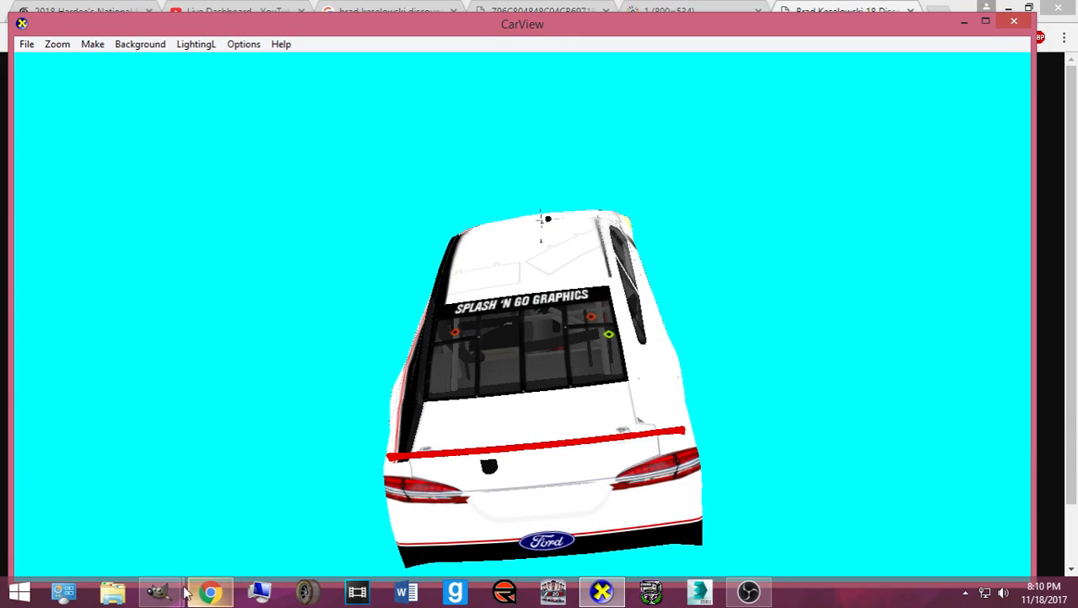
- Save the 2_DiscountTireMENCSMod.xcf project in GIMP
mouse_move(168, 593)
left_click(101, 513)
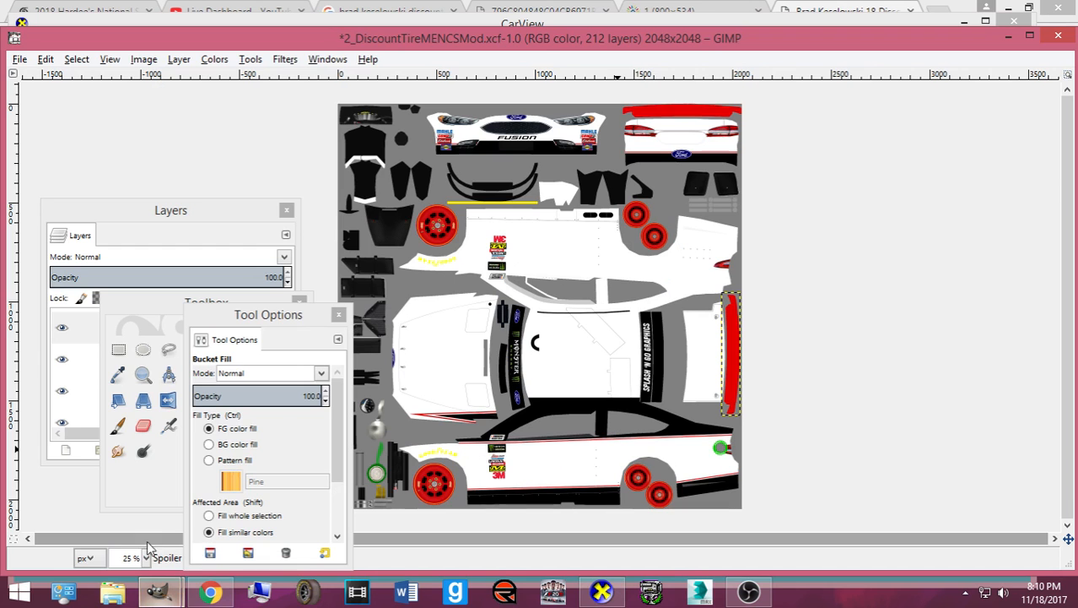
left_click(75, 59)
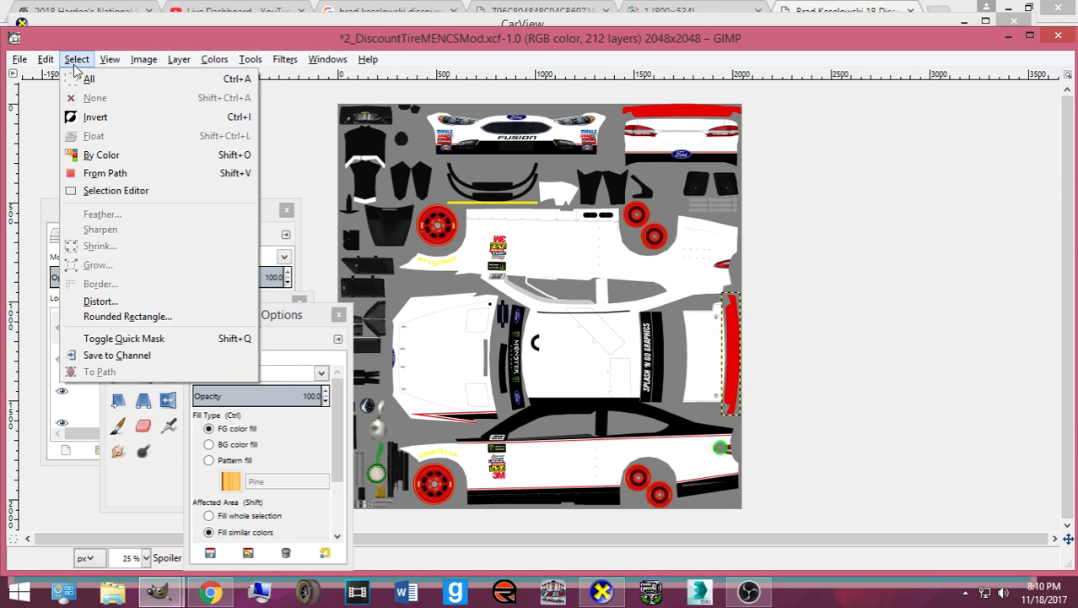
key("Escape")
key("ctrl+s")
- Make the Design group's Black layer active, pick Rectangle Select, and zoom in to 66.7% on the rear
left_click(141, 224)
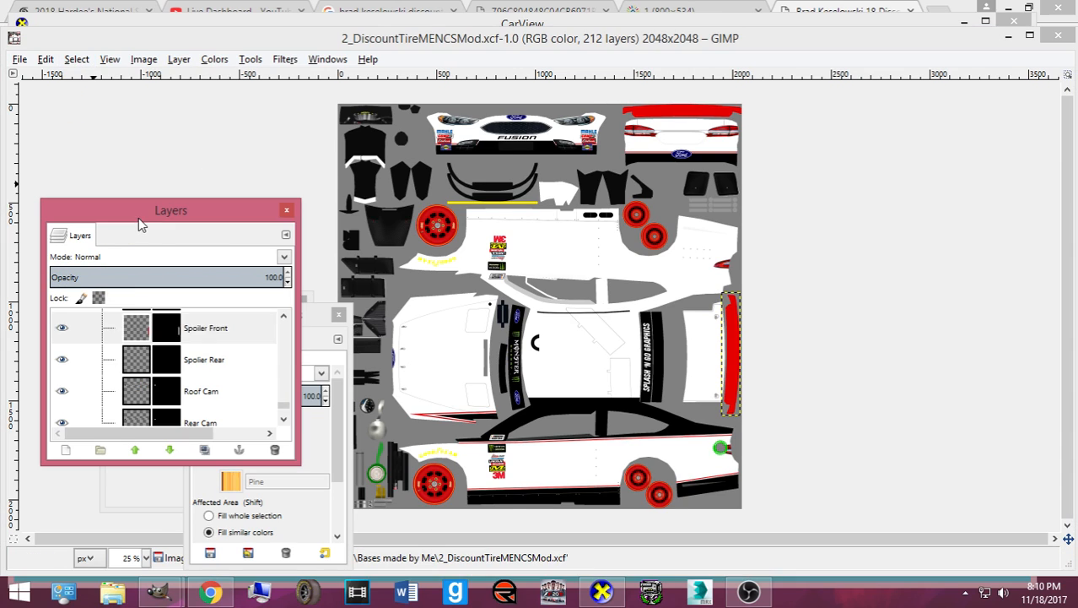
scroll(143, 363, "down", 5)
left_click(143, 359)
left_click(127, 482)
left_click(119, 349)
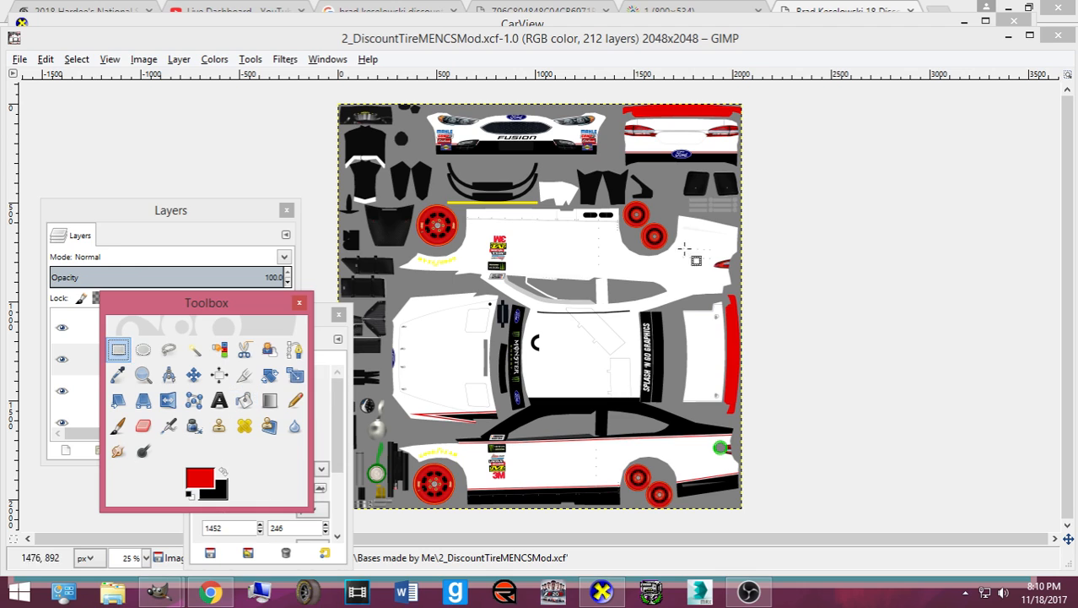
key("plus")
key("plus")
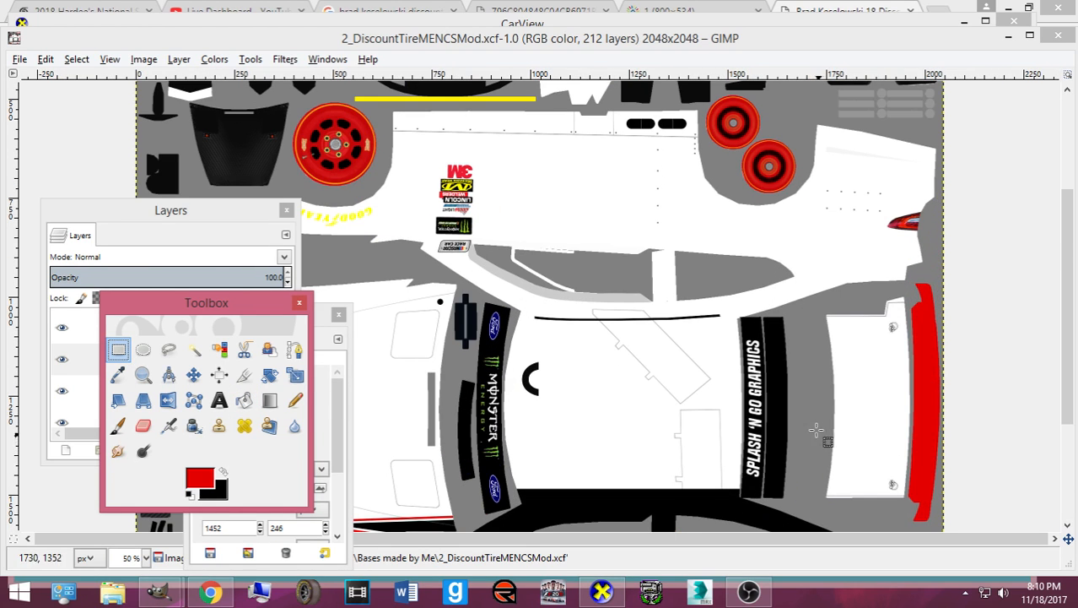
key("plus")
scroll(884, 314, "up", 6)
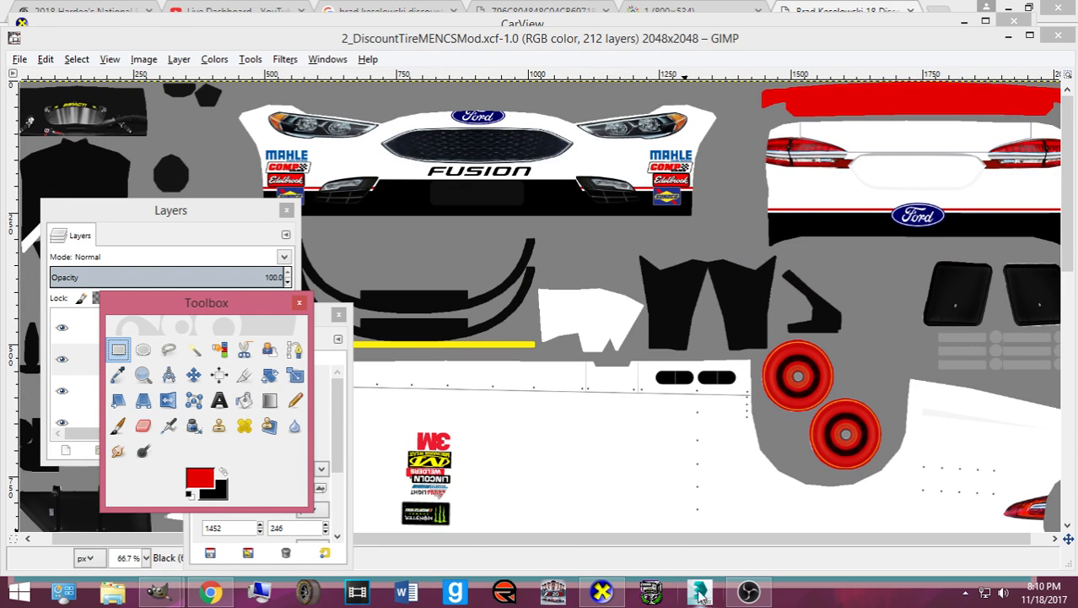
left_click(601, 591)
left_click(601, 592)
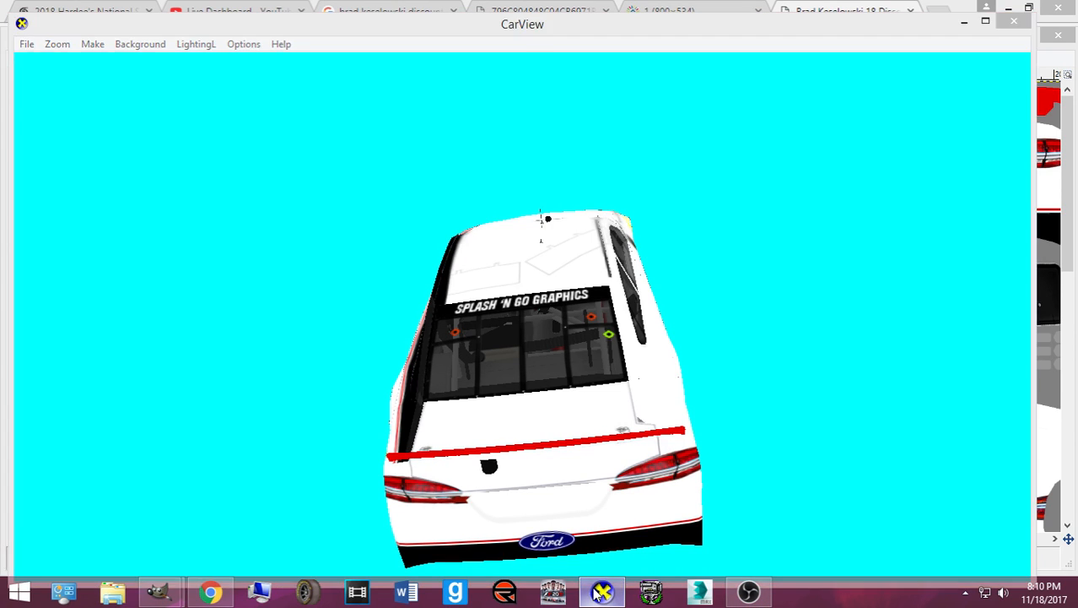
scroll(800, 147, "up", 2)
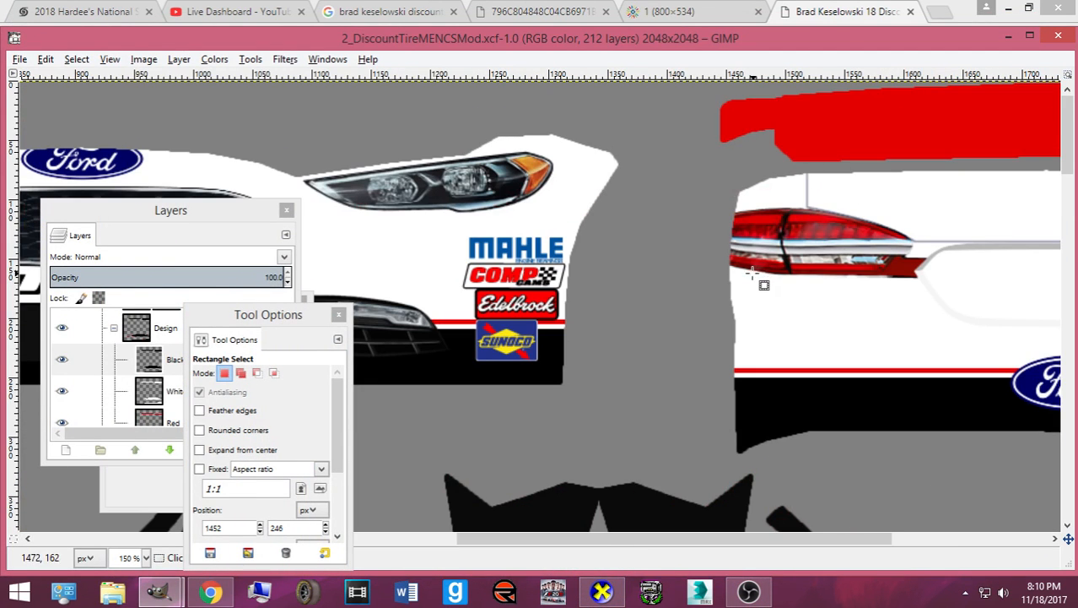
- Rectangle-select the white area above the left taillight, comparing against the 3D car preview
left_click_drag(612, 539, 689, 538)
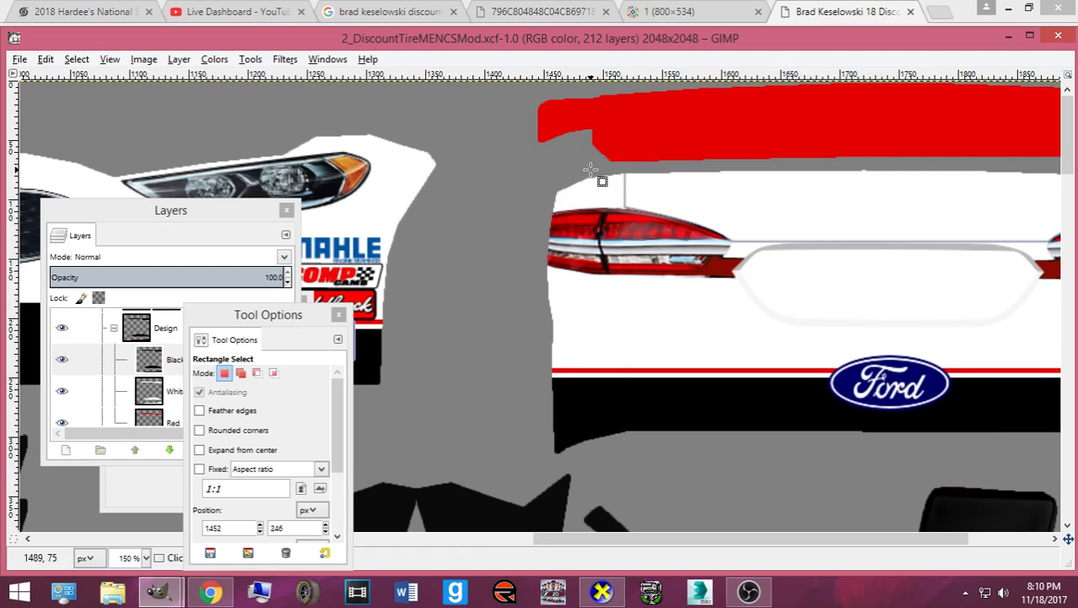
left_click(595, 592)
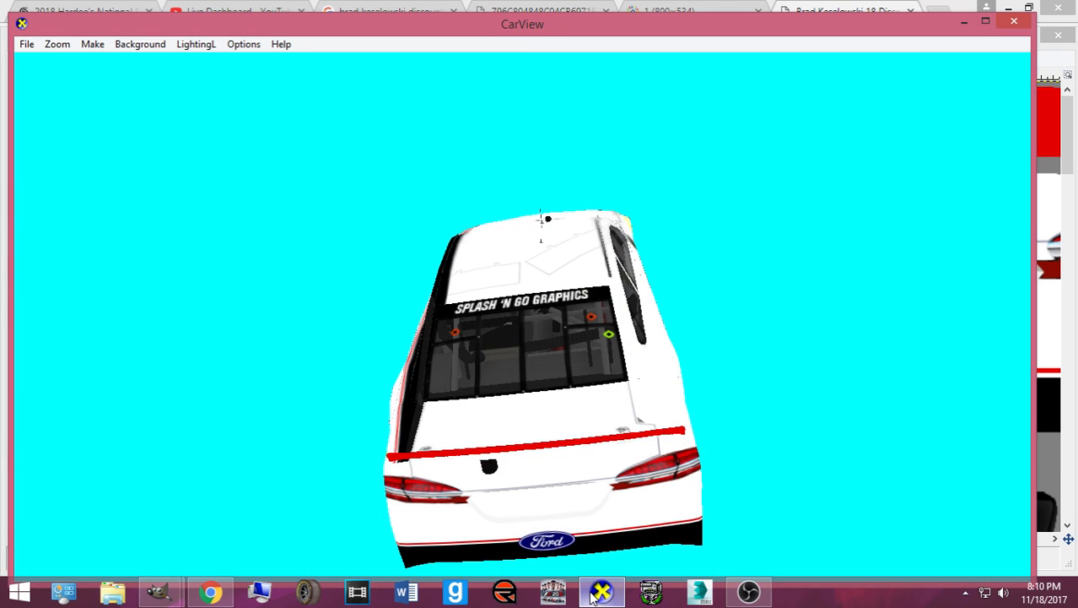
left_click(594, 594)
left_click_drag(621, 169, 588, 229)
left_click(603, 592)
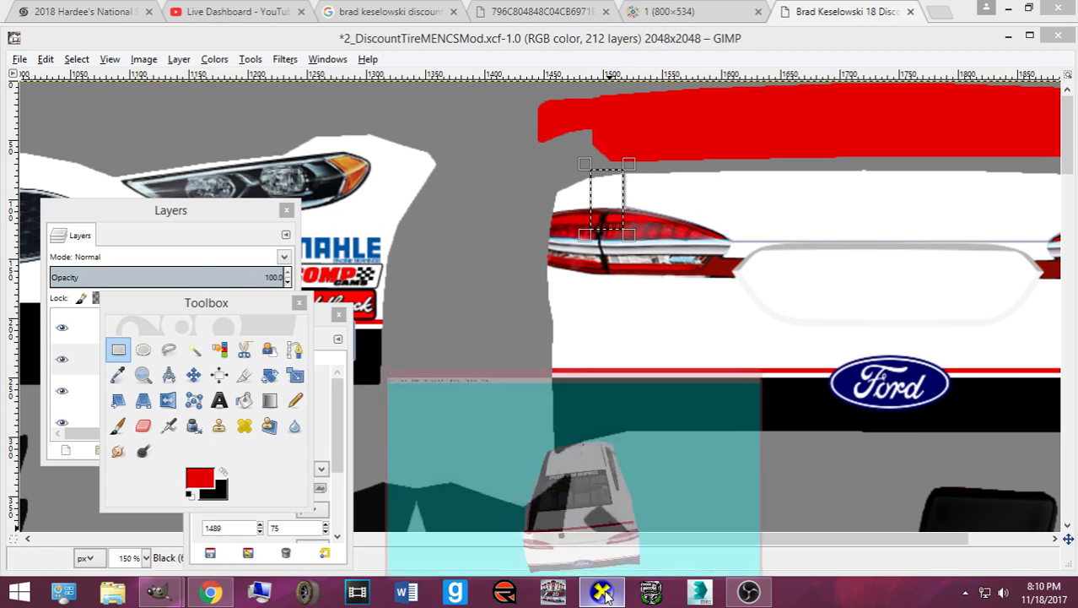
left_click(603, 592)
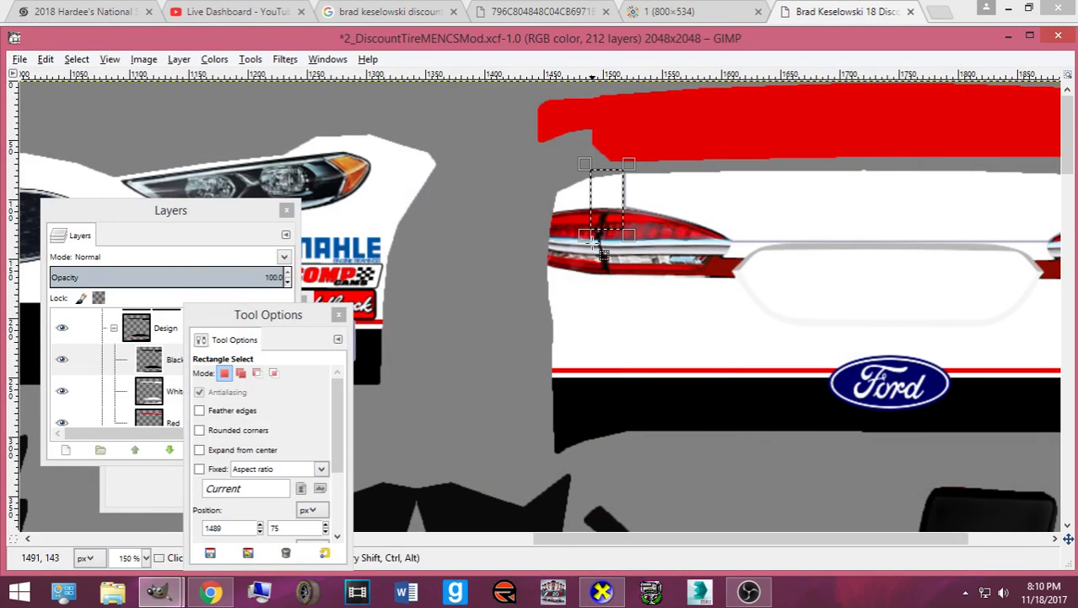
left_click_drag(587, 198, 583, 198)
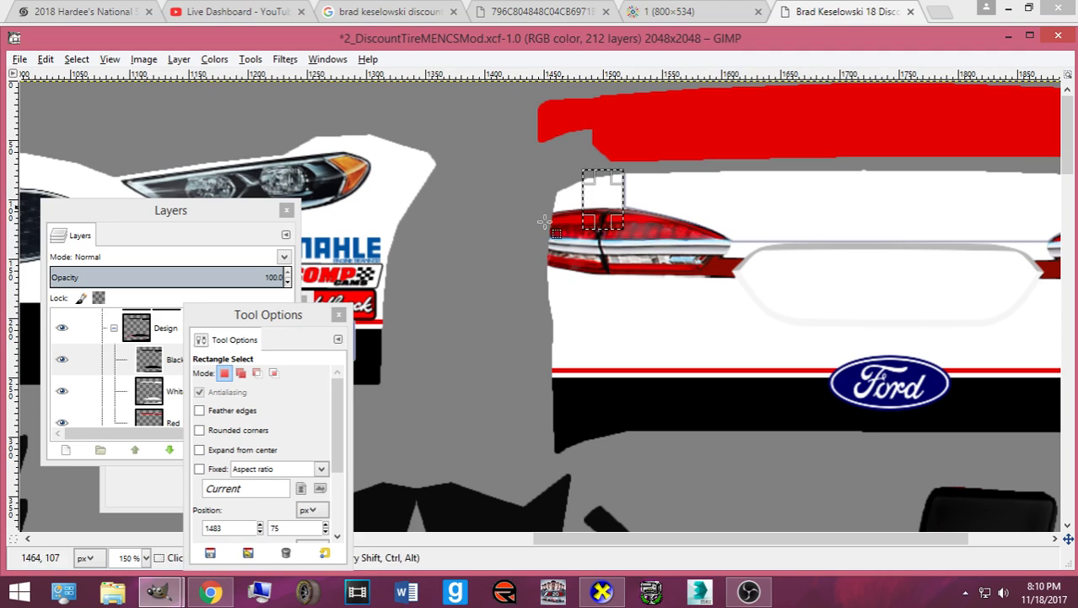
- Bucket-fill the selection with black and re-export the texture to card.bmp
key("ctrl+b")
left_click(244, 400)
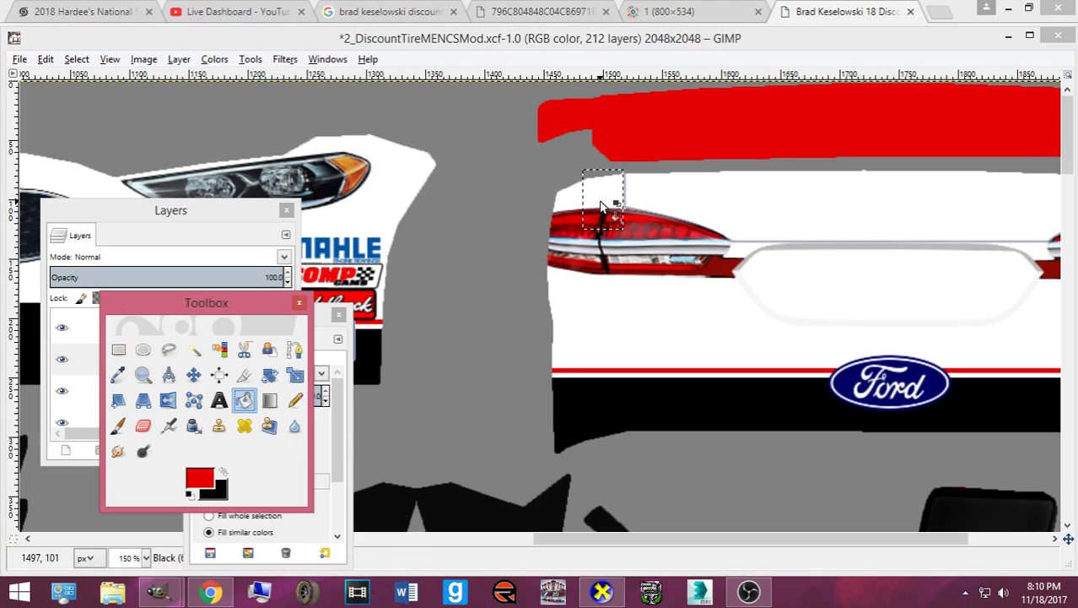
left_click(223, 473)
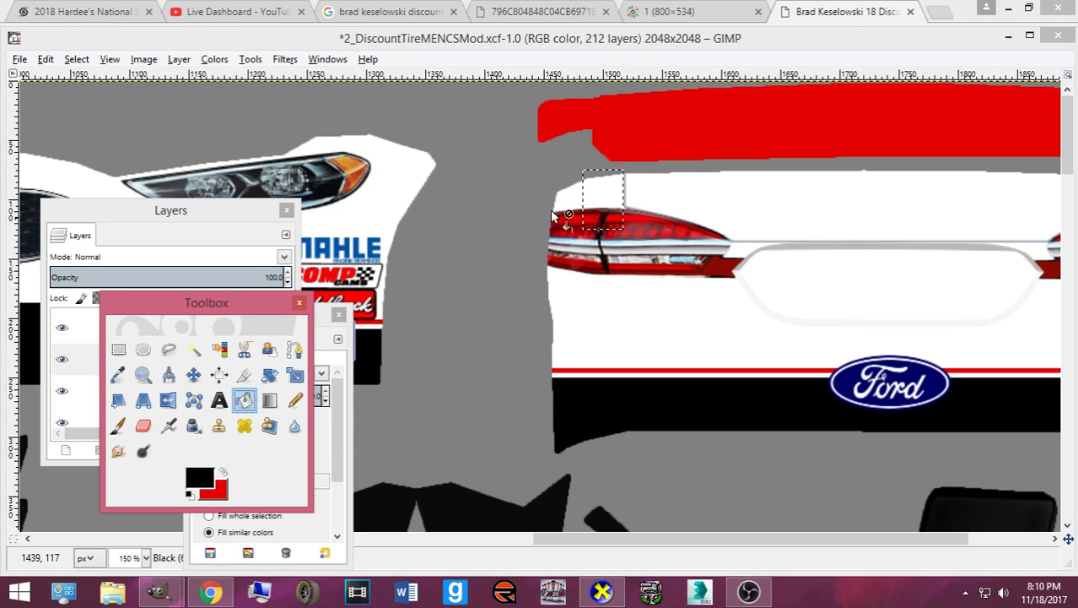
left_click(574, 200)
key("ctrl+e")
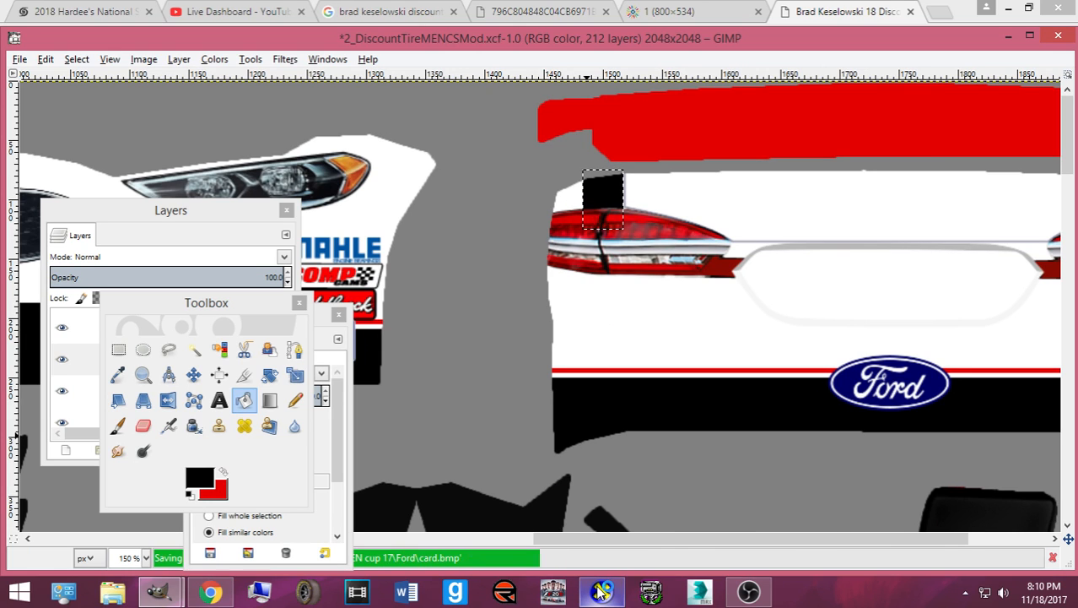
left_click(601, 591)
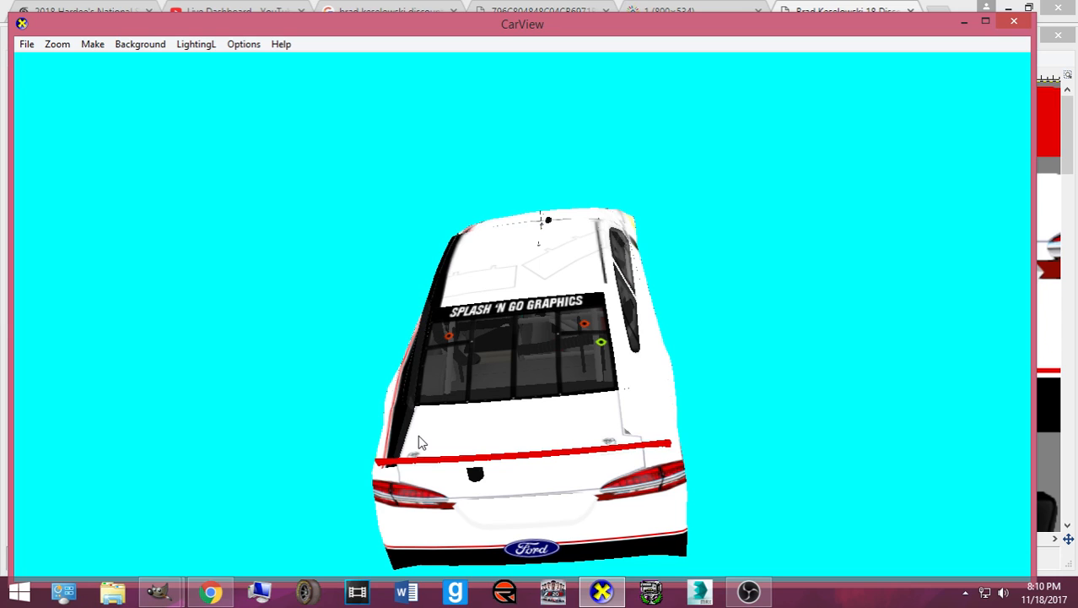
- Orbit and zoom the CarView car to inspect the rear deck, then return to GIMP
left_click_drag(429, 430, 481, 400)
scroll(481, 400, "up", 3)
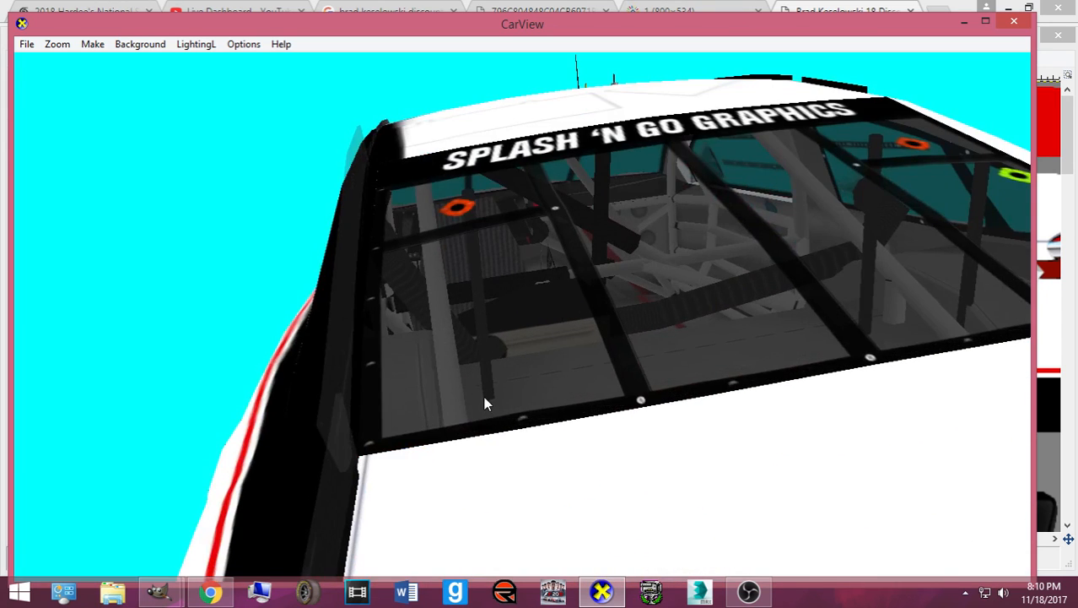
scroll(485, 403, "down", 3)
scroll(477, 410, "up", 1)
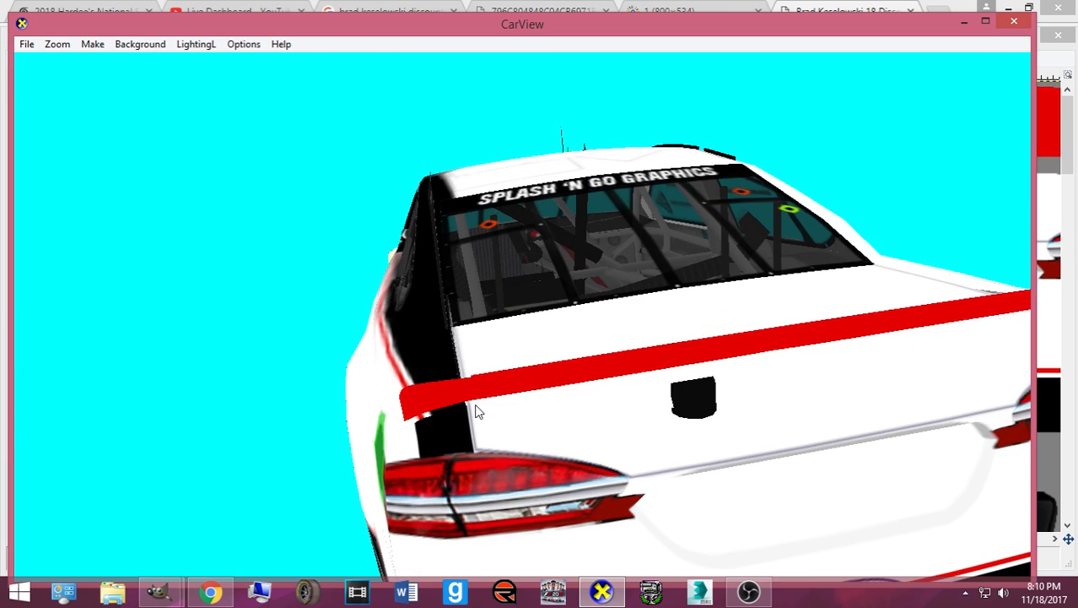
left_click(605, 594)
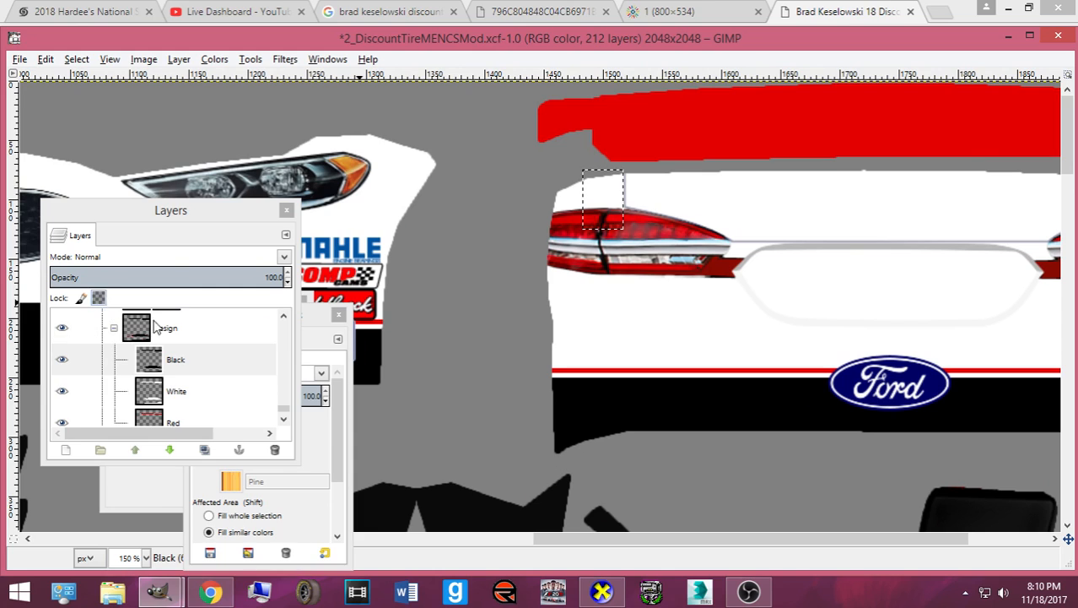
- Zoom in and bucket-fill a rectangle over the white panel above the tail light with black
left_click(153, 491)
left_click(119, 350)
key("plus")
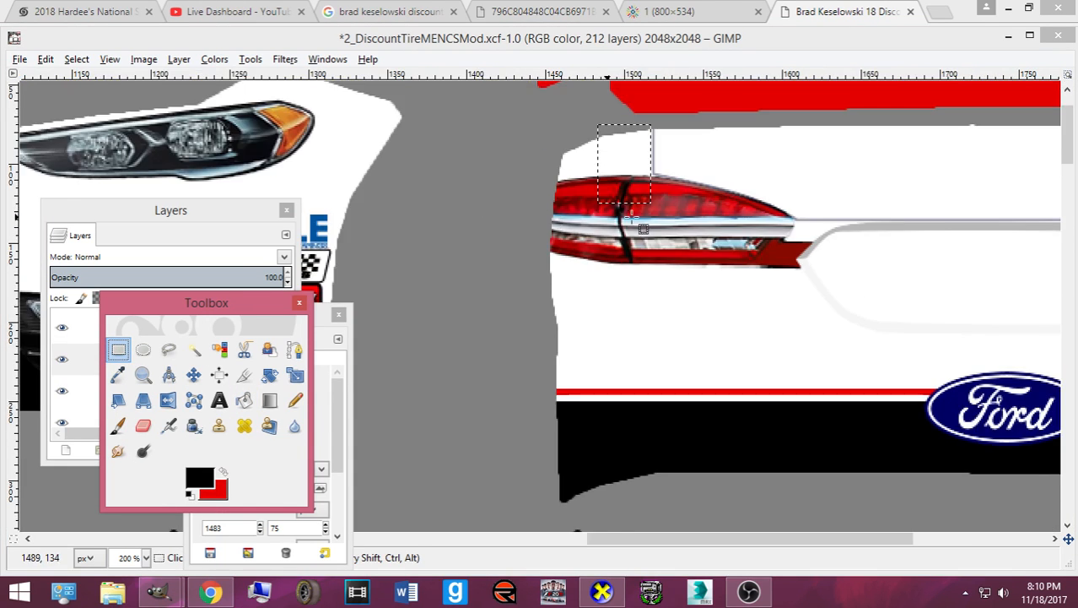
key("plus")
key("plus")
key("plus")
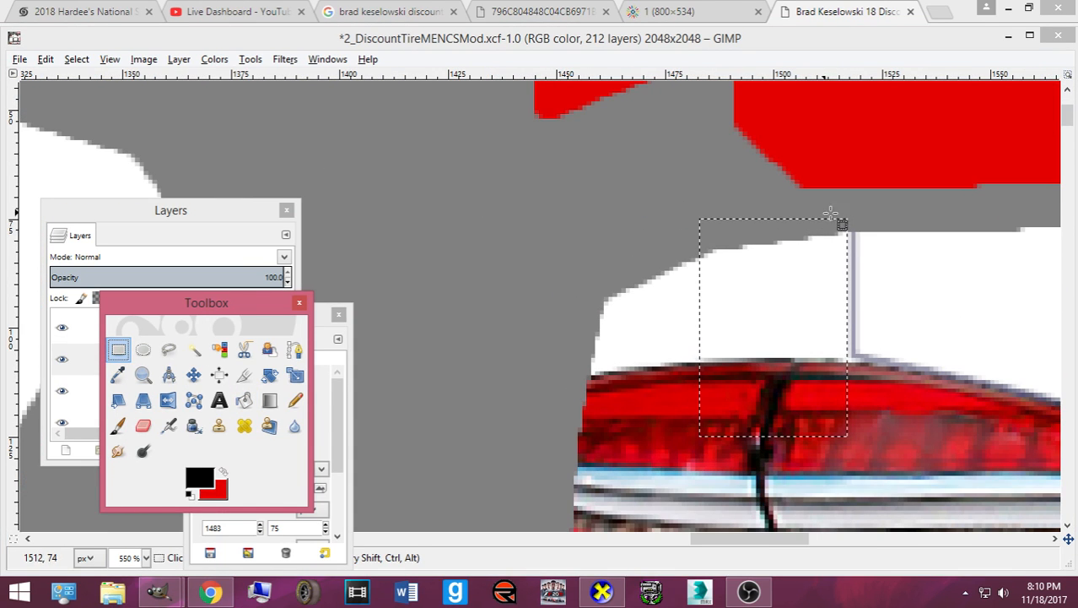
left_click_drag(846, 217, 739, 437)
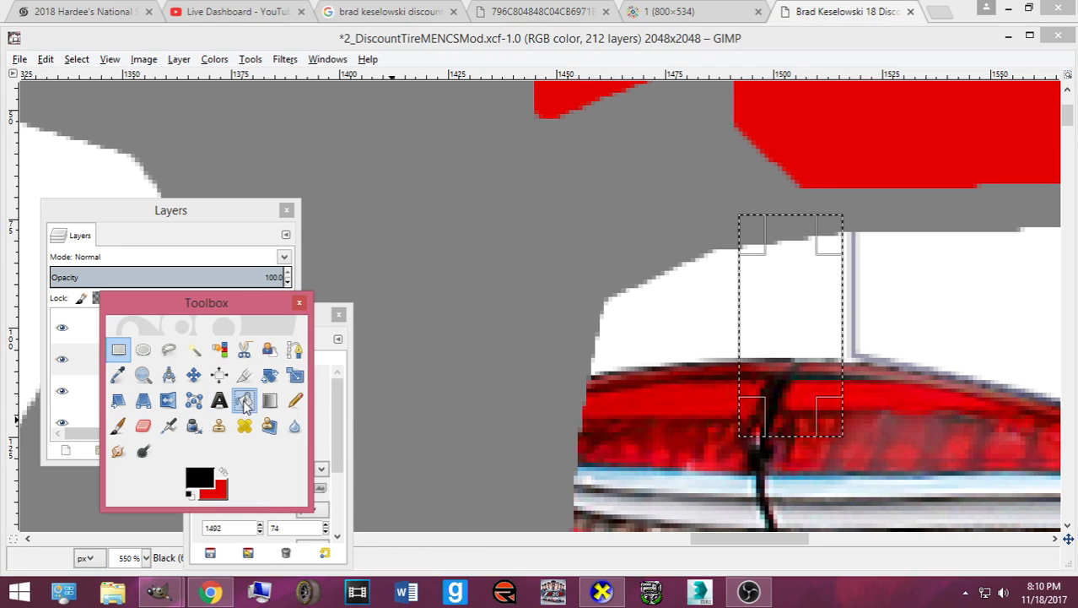
left_click(243, 402)
left_click(768, 346)
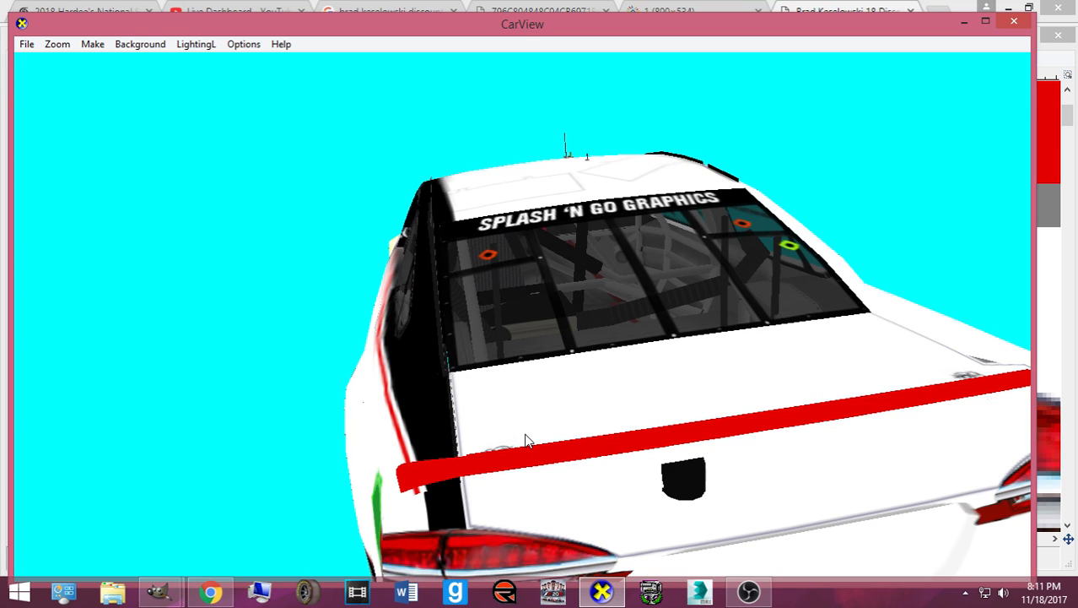
- Rectangle-select a strip left of the black block and export the template to card.bmp
left_click(603, 603)
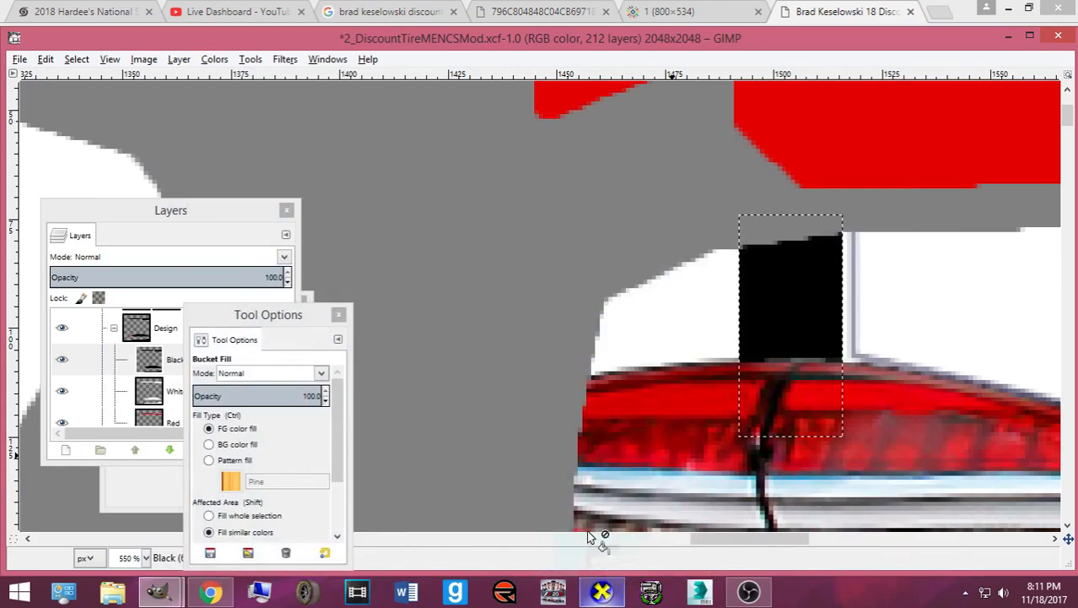
left_click(119, 498)
left_click(119, 350)
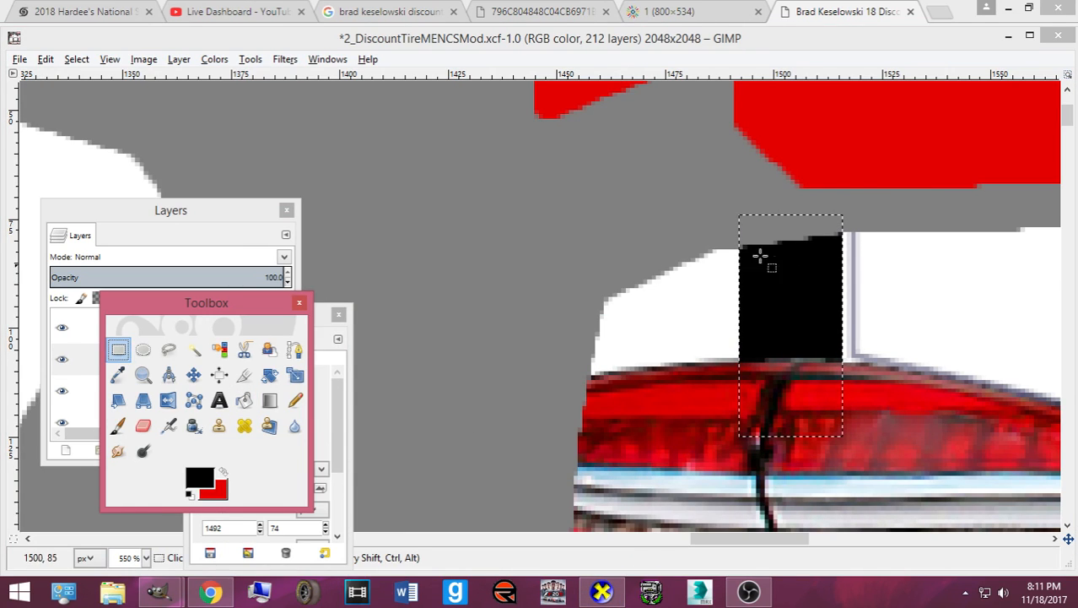
left_click_drag(688, 219, 743, 414)
key("ctrl+e")
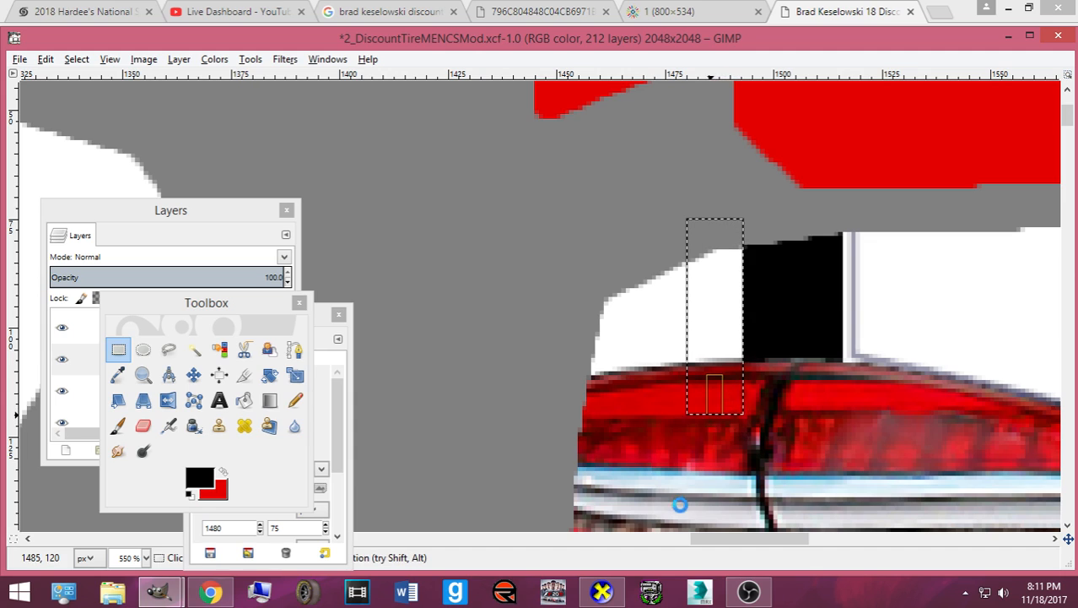
left_click(609, 591)
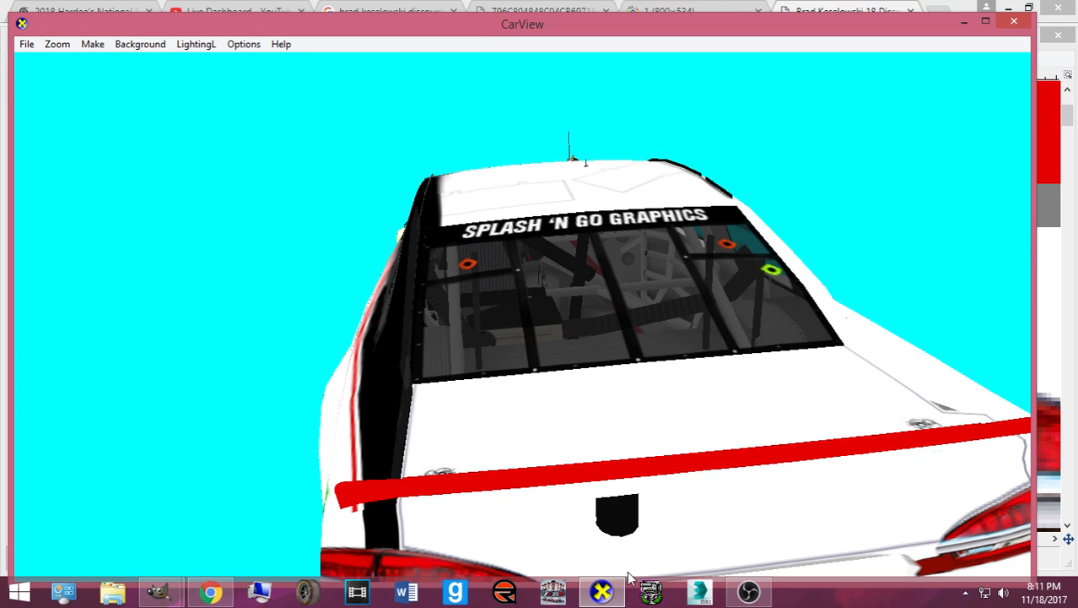
- Narrow the selection to a thin strip, re-export card.bmp and check the rear deck in CarView
left_click(605, 590)
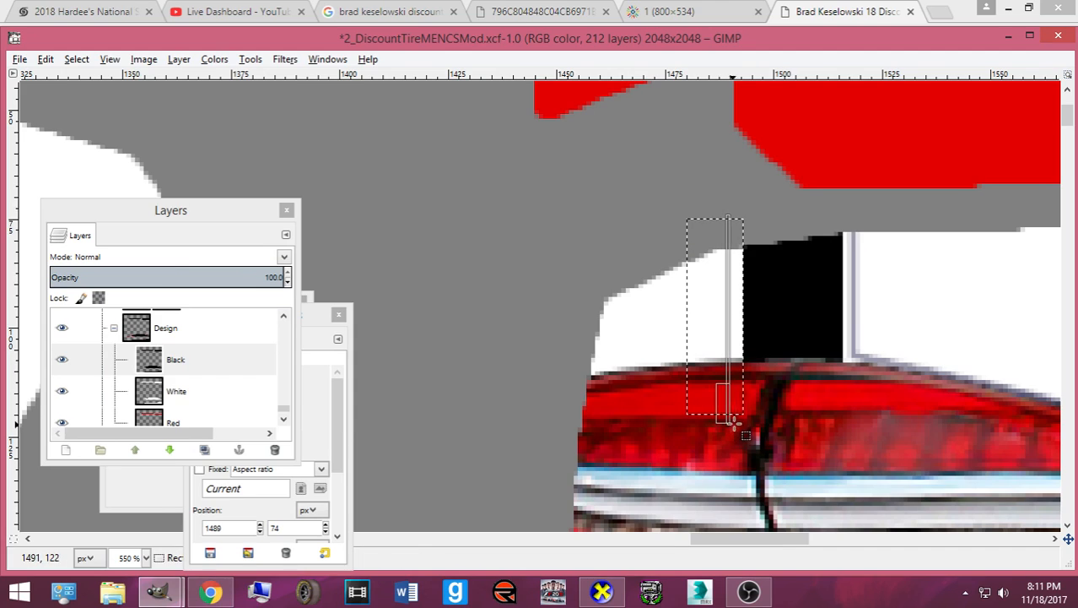
left_click_drag(746, 410, 746, 412)
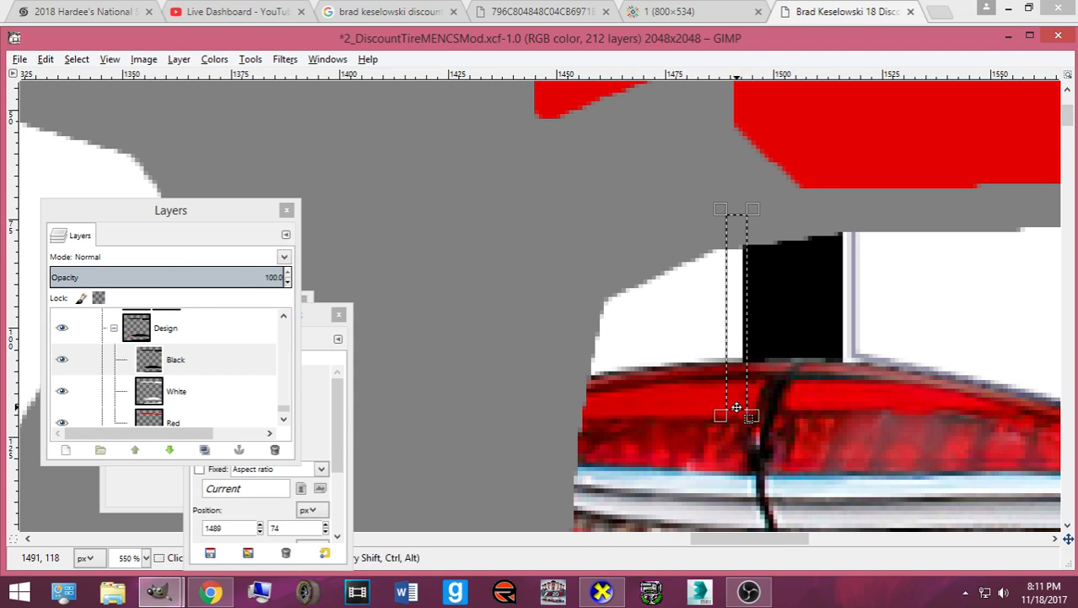
key("ctrl+e")
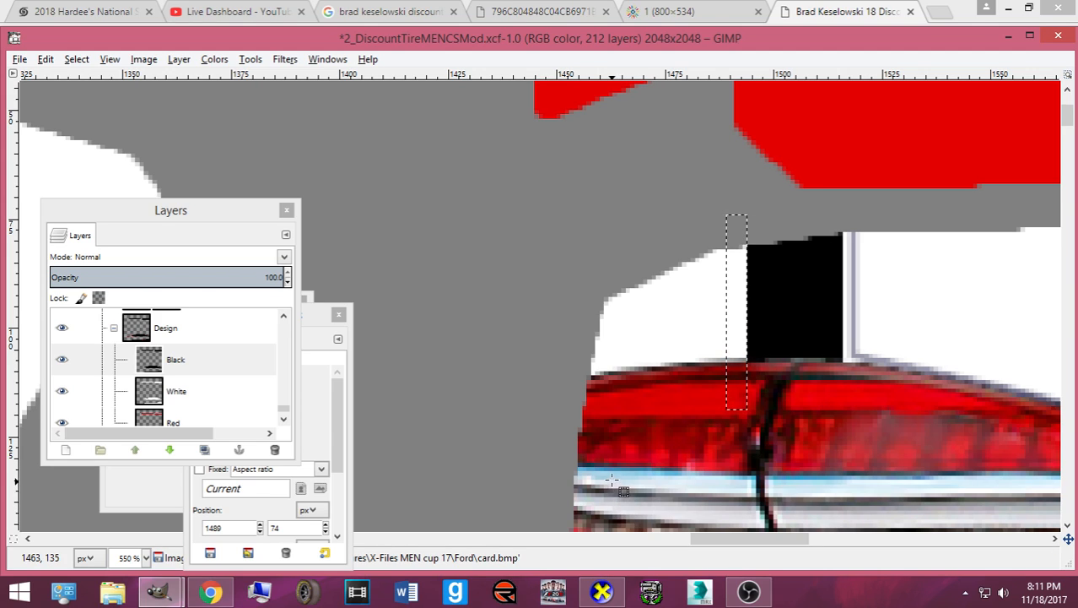
left_click(602, 591)
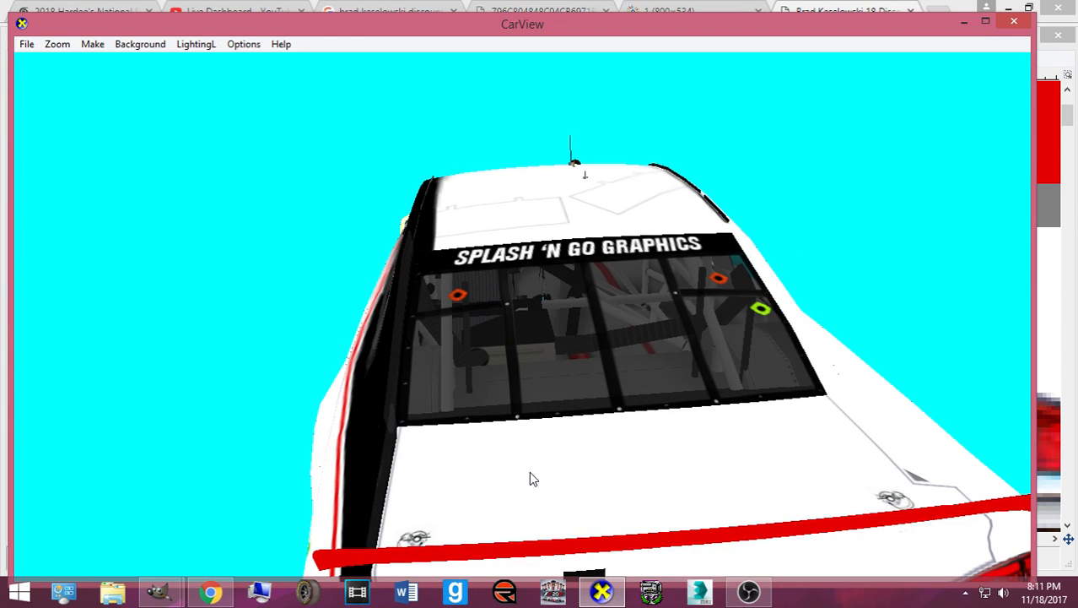
mouse_move(530, 471)
left_mouse_down()
mouse_move(591, 448)
mouse_move(541, 478)
left_mouse_up()
scroll(591, 447, "down", 3)
left_click(601, 591)
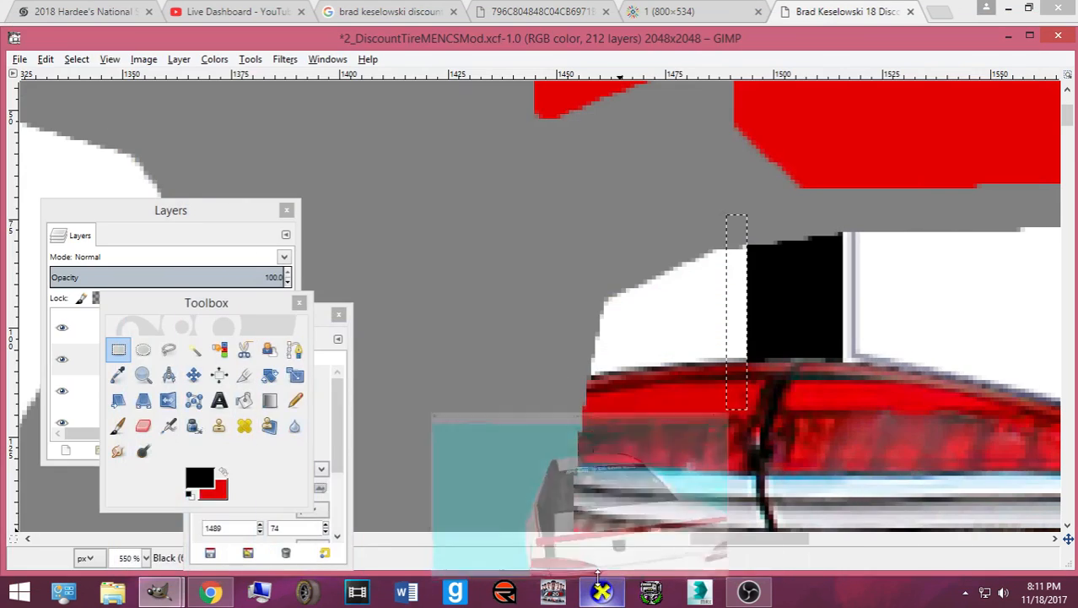
- Make red the painting colour, target the Red layer, and select a thin strip left of the black block
left_click(223, 473)
left_click(244, 221)
left_click(174, 408)
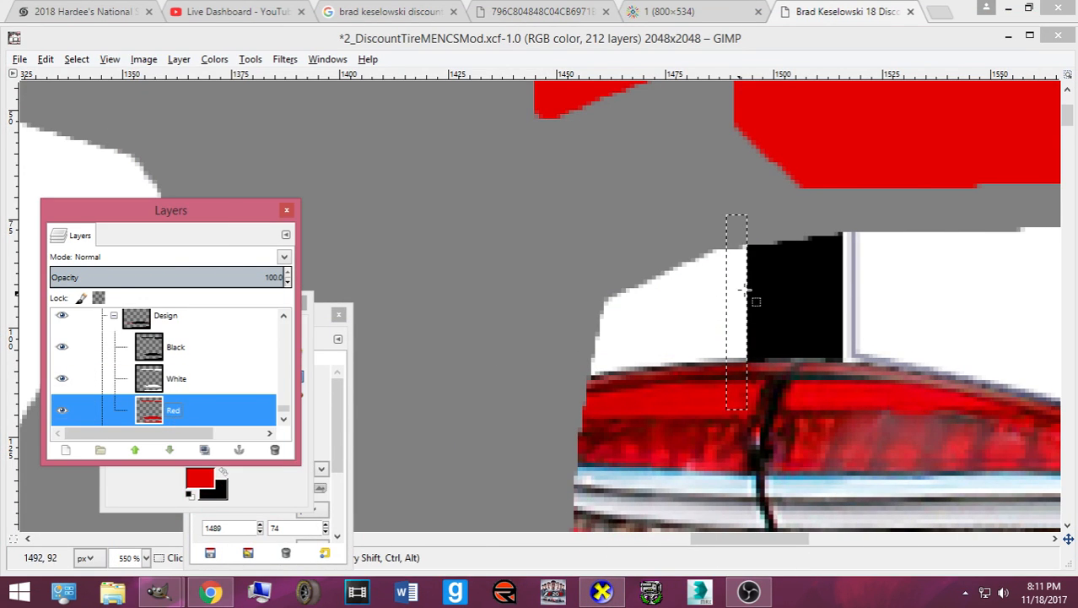
left_click_drag(713, 242, 721, 375)
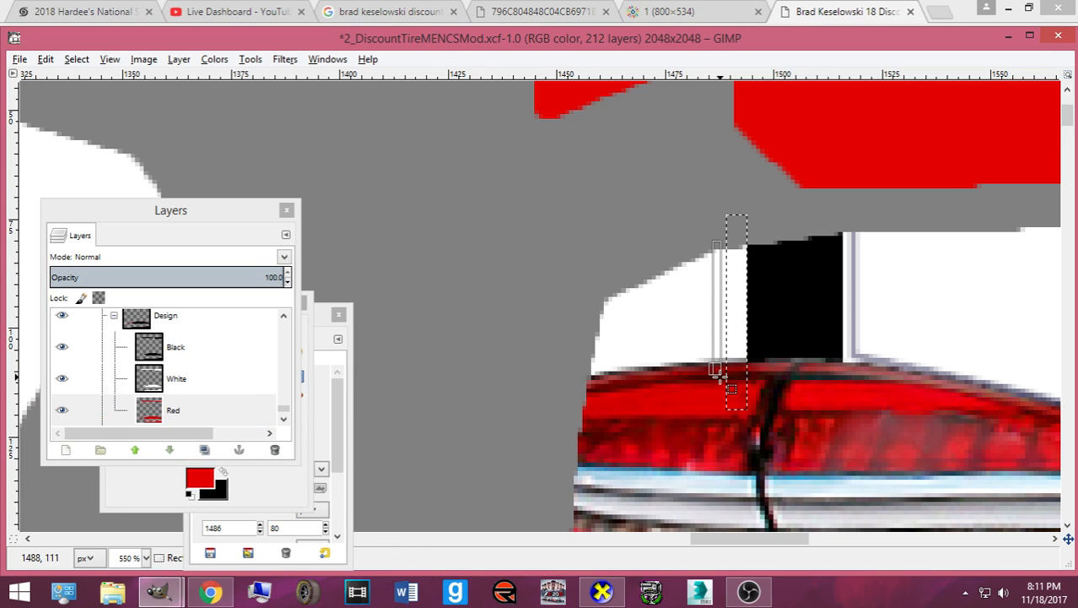
- Fill the thin strip with red and inspect the new pinstripe below the spoiler on the 3D car
left_click(251, 494)
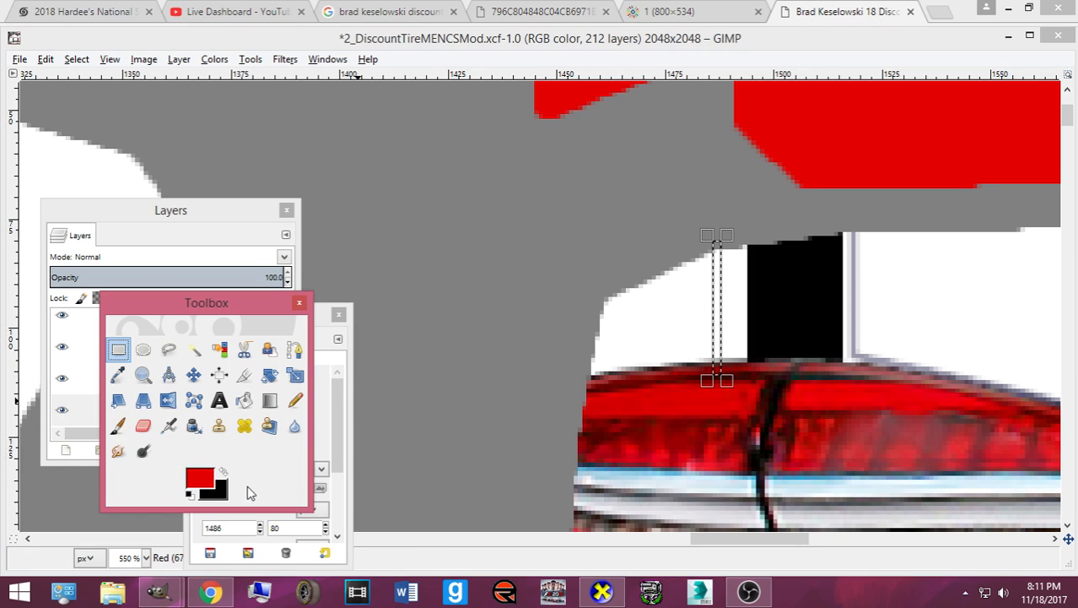
left_click(244, 401)
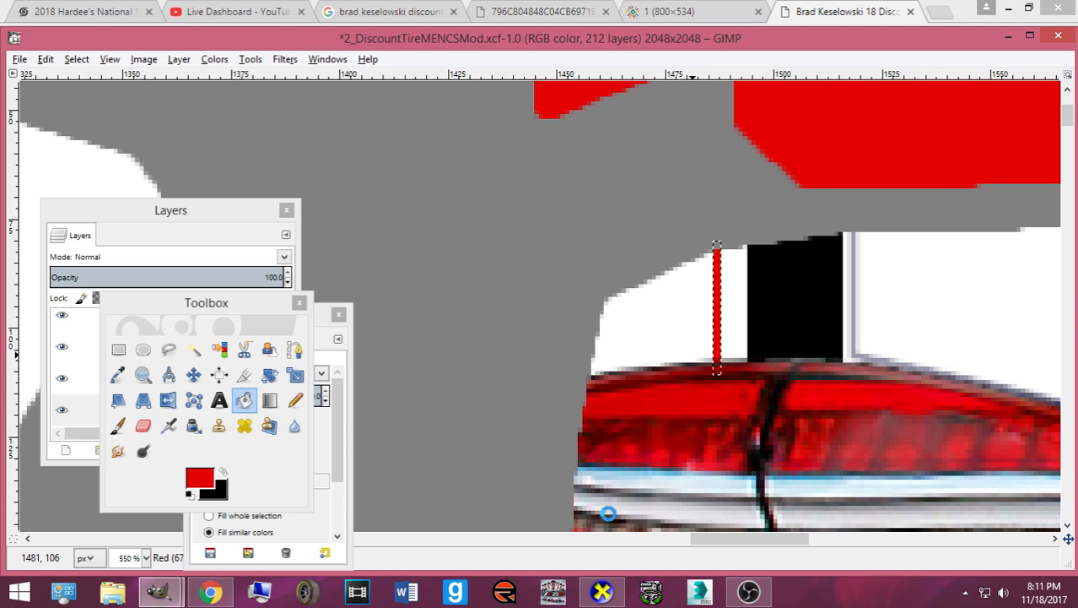
mouse_move(602, 590)
left_click(536, 468)
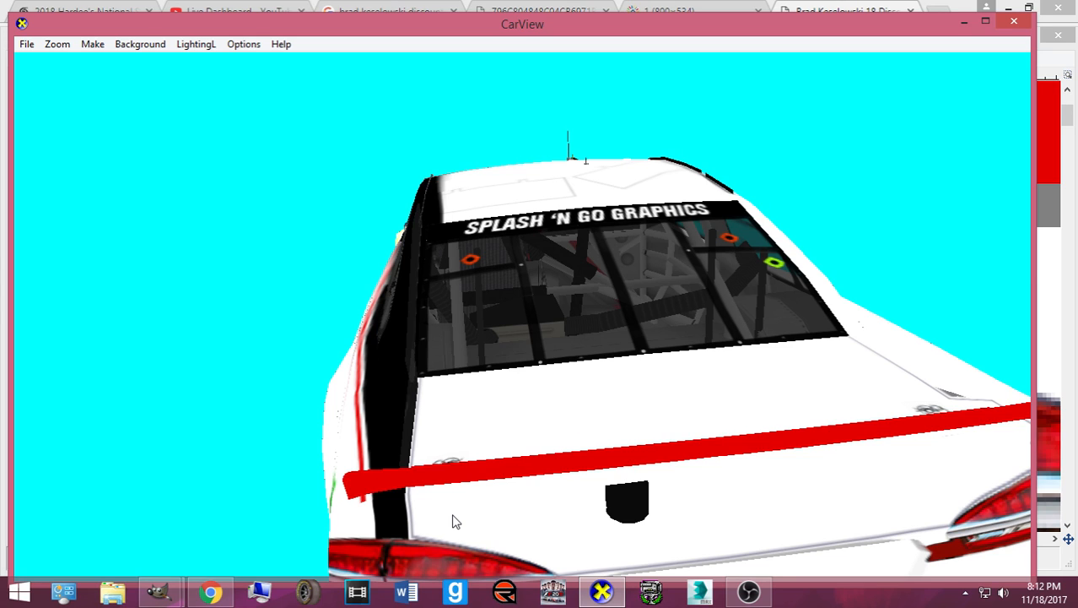
left_click_drag(580, 560, 511, 474)
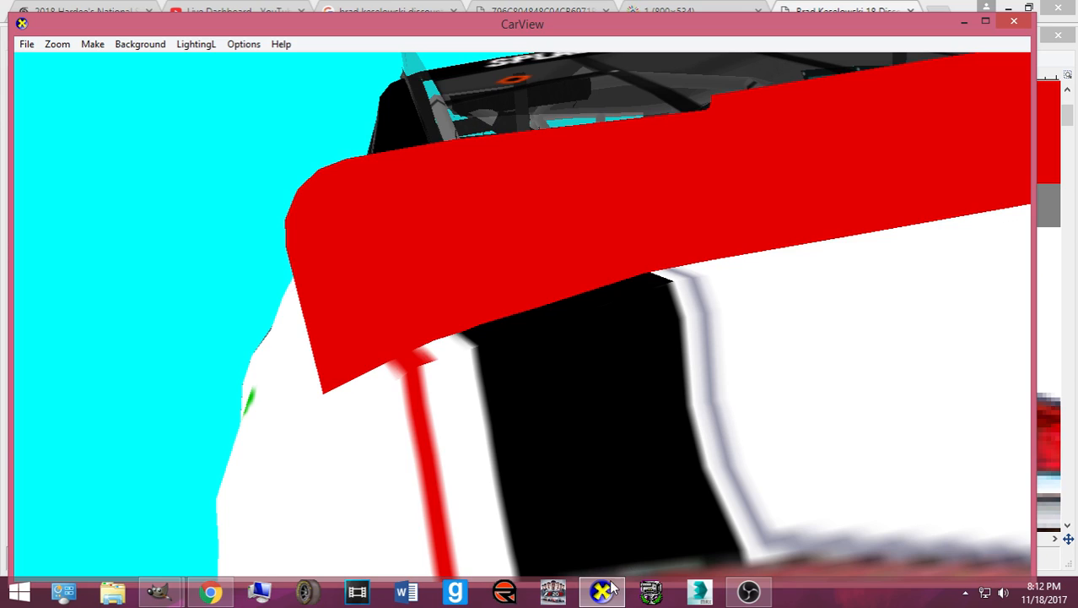
left_click(612, 580)
left_click(165, 488)
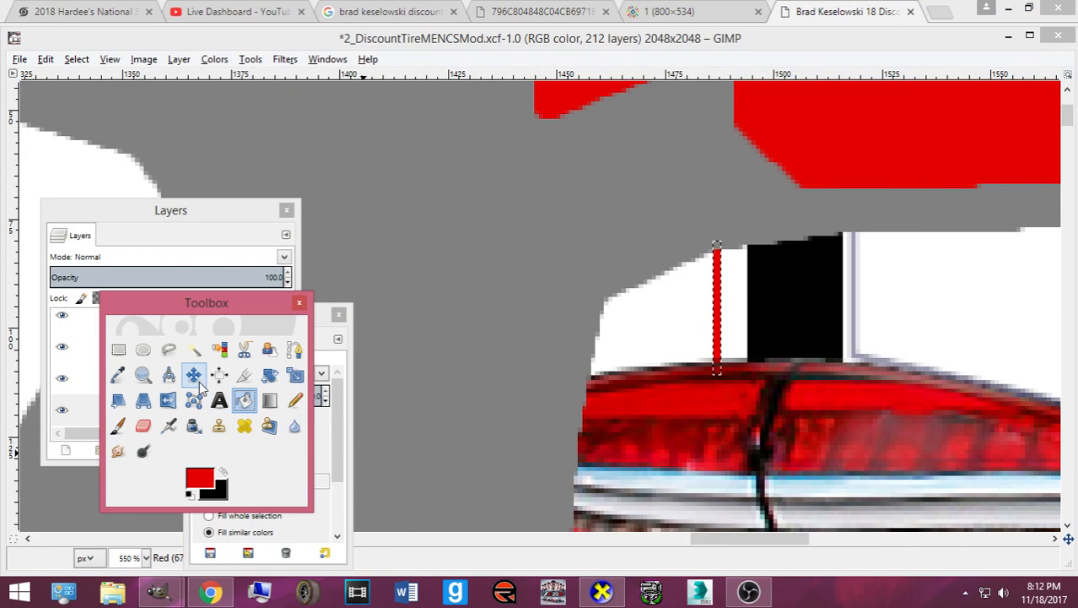
- Paste a copy of the red stripe, nudge it with the arrow keys, and save the template
left_click(195, 378)
key("plus")
key("plus")
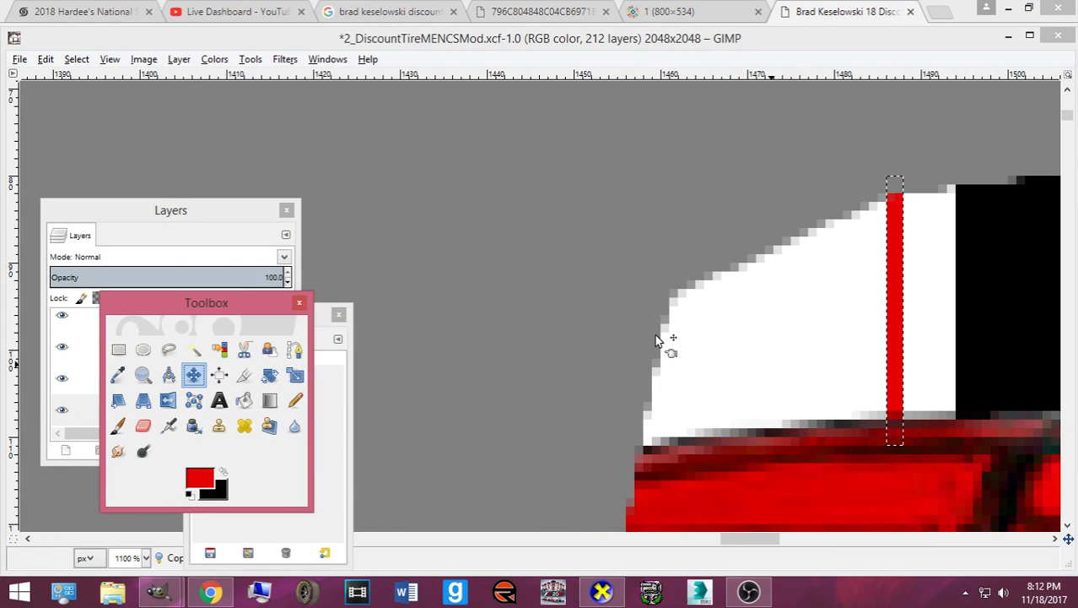
key("ctrl+v")
left_click(240, 530)
left_click(161, 494)
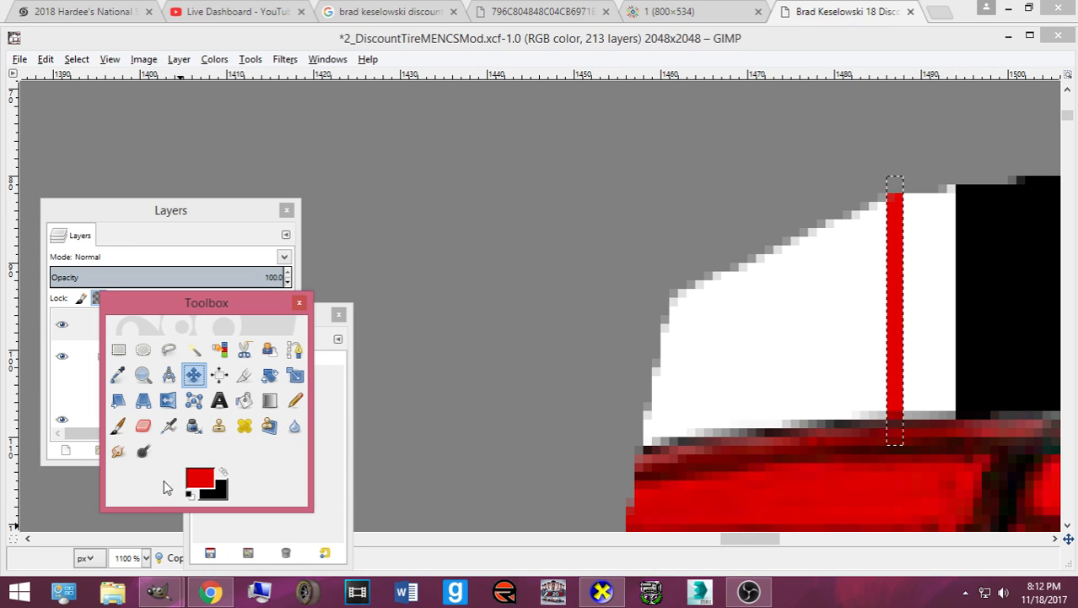
left_click(897, 399)
key("Right")
key("Right")
key("Right")
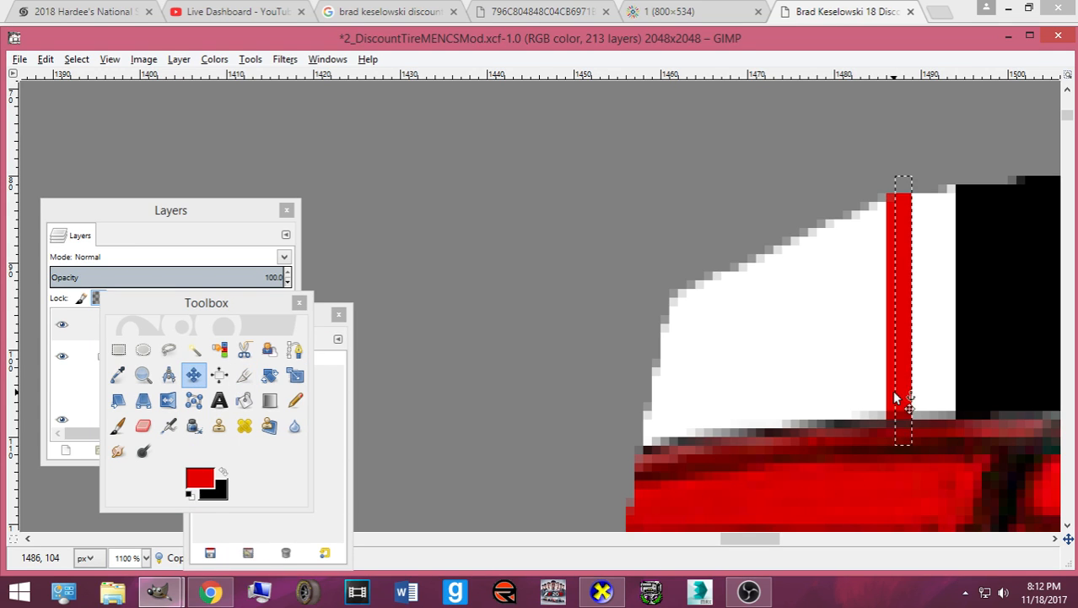
key("Left")
key("Left")
key("Right")
key("Right")
key("Right")
key("Left")
key("ctrl+s")
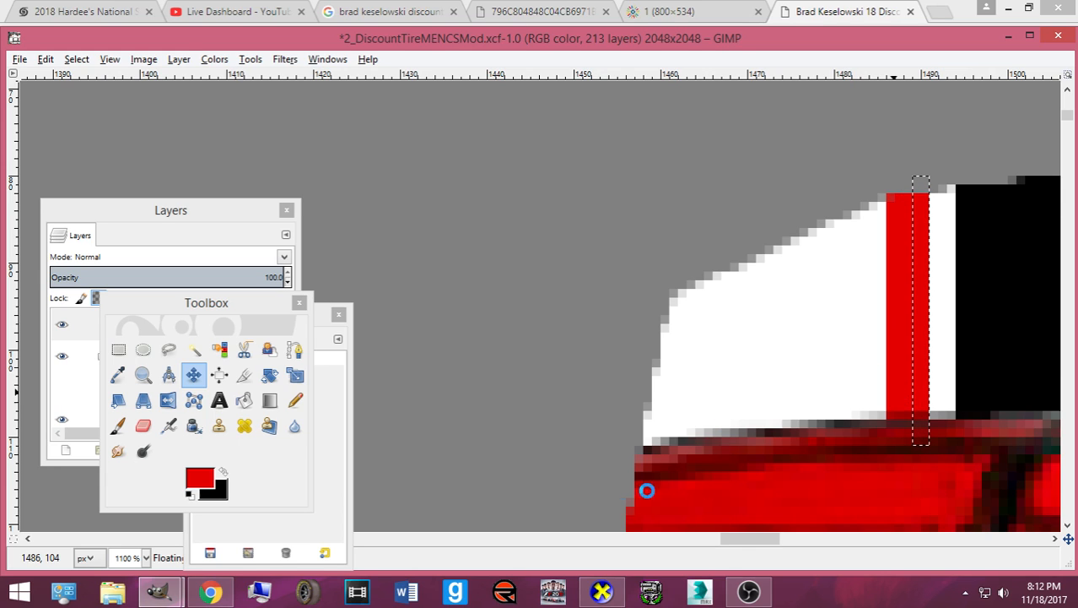
- After checking in CarView, undo the last nudge, anchor the stripe on the Red layer, and save
left_click(602, 591)
left_click_drag(547, 482, 552, 480)
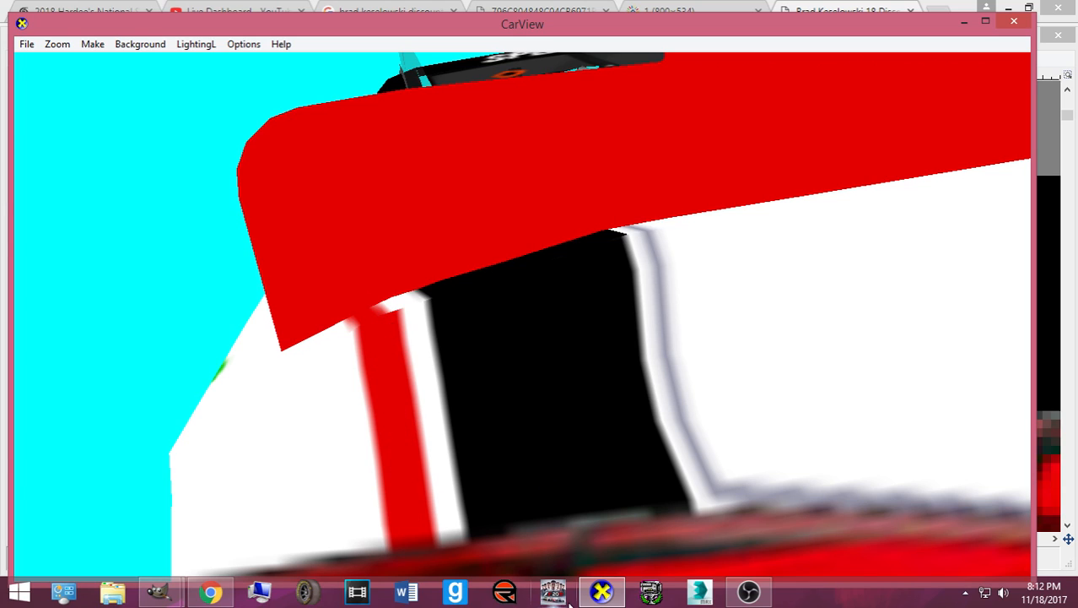
left_click(599, 593)
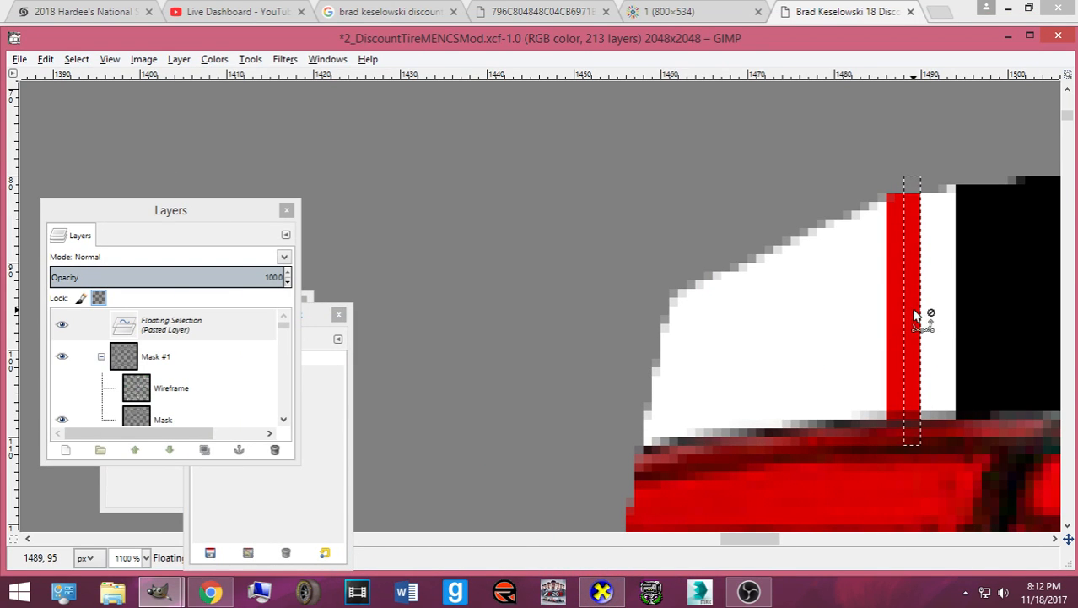
left_click(602, 592)
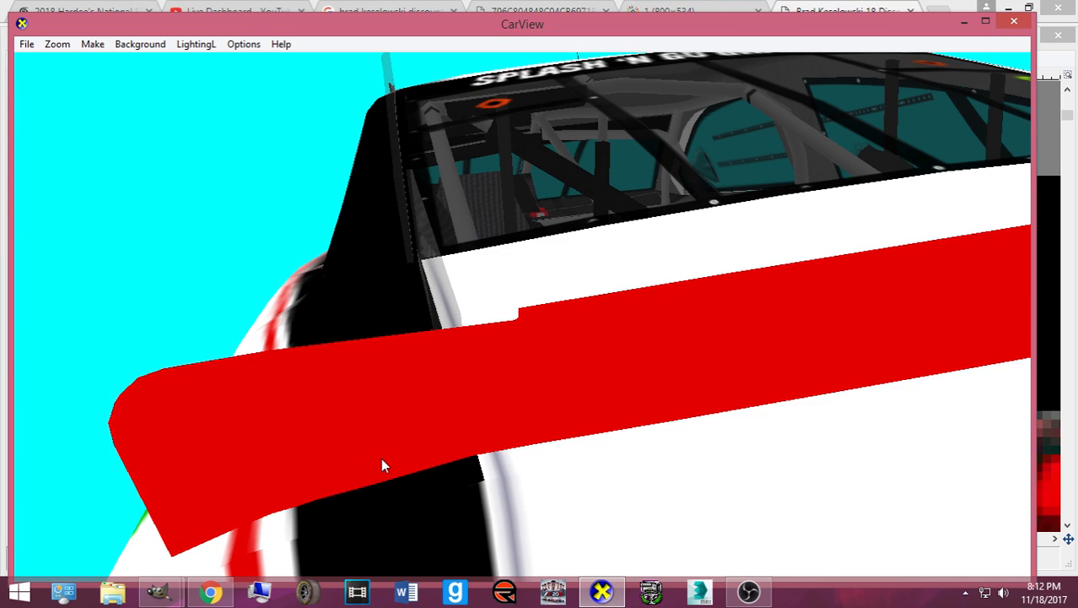
left_click(596, 586)
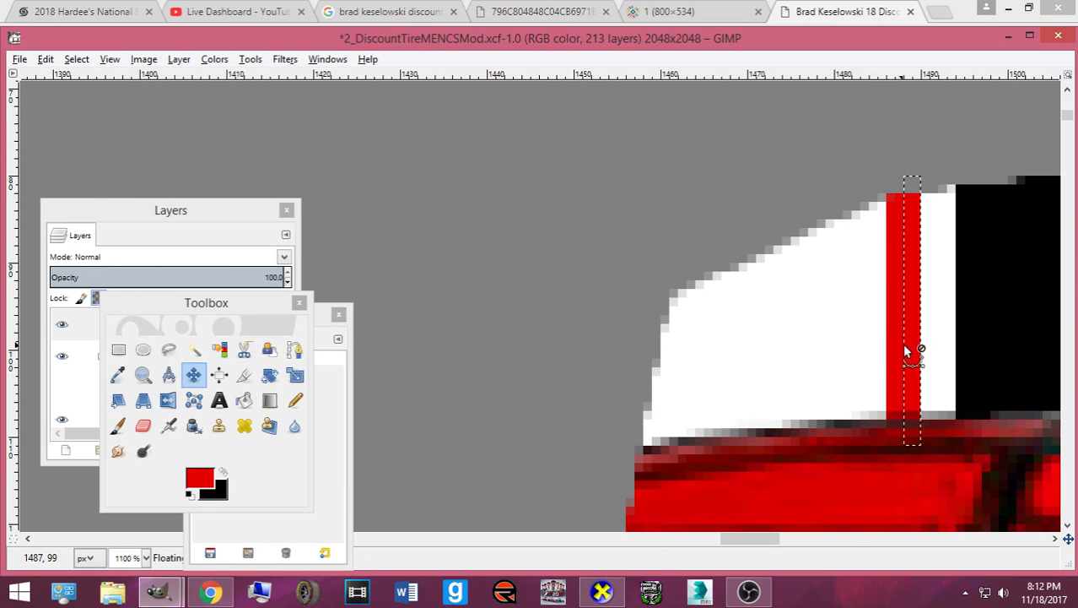
key("ctrl+z")
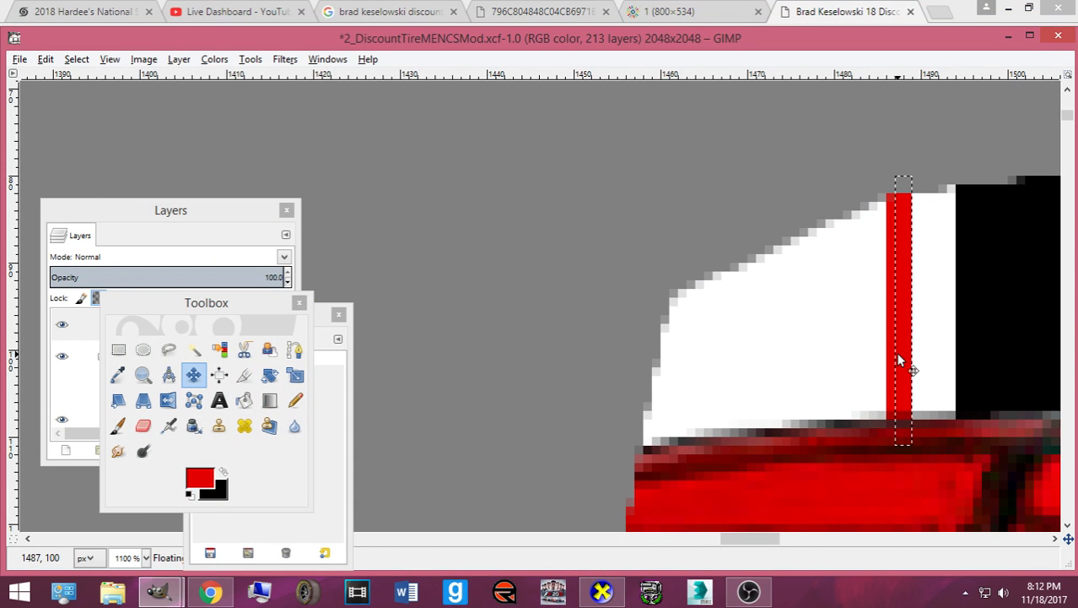
left_click(899, 359)
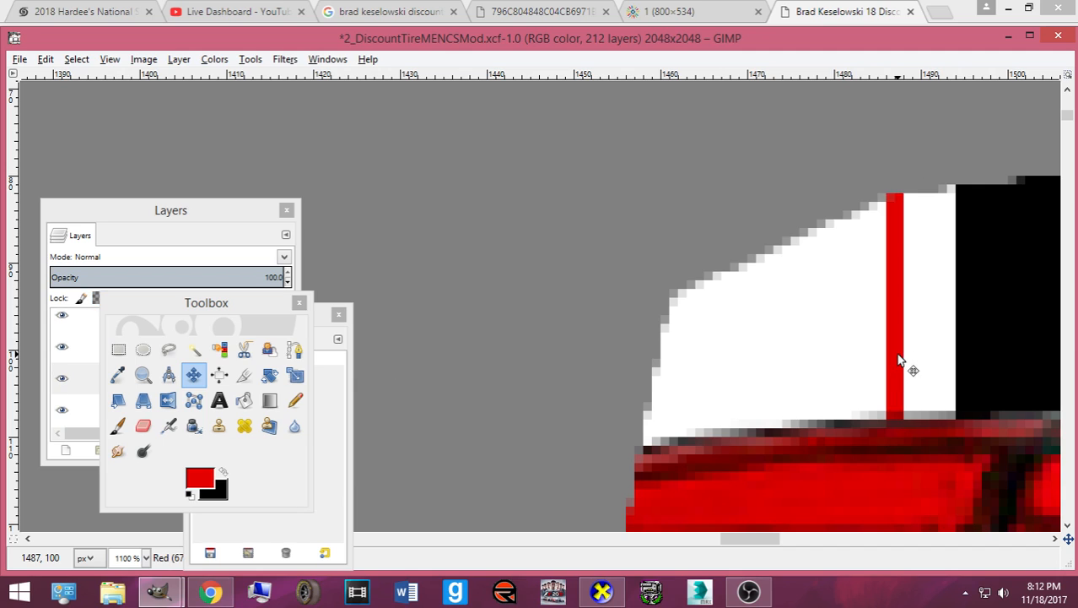
key("ctrl+s")
left_click(602, 591)
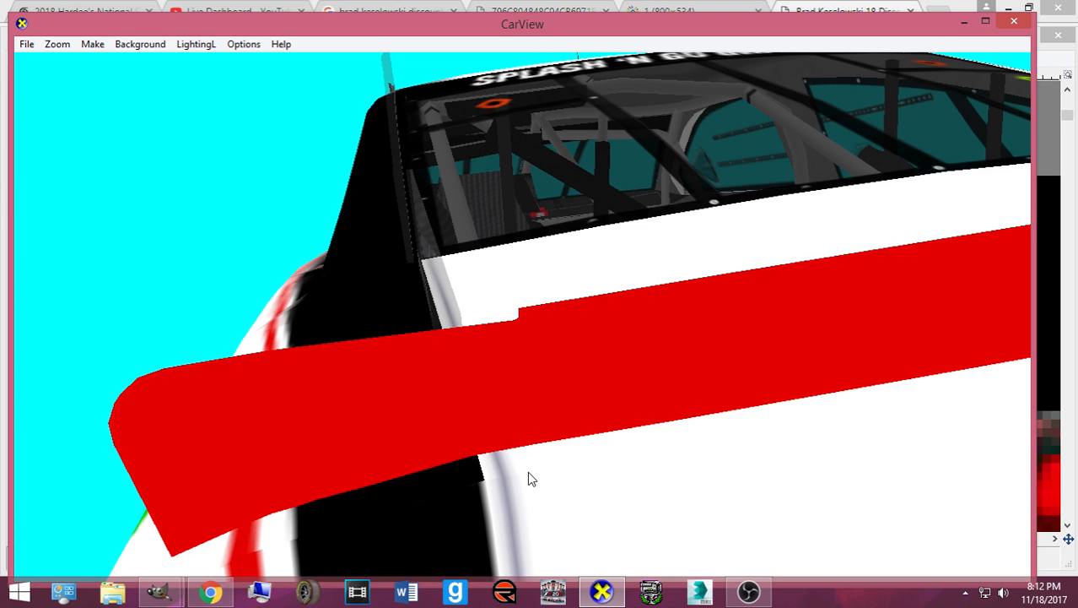
left_click_drag(529, 464, 531, 471)
left_click(611, 589)
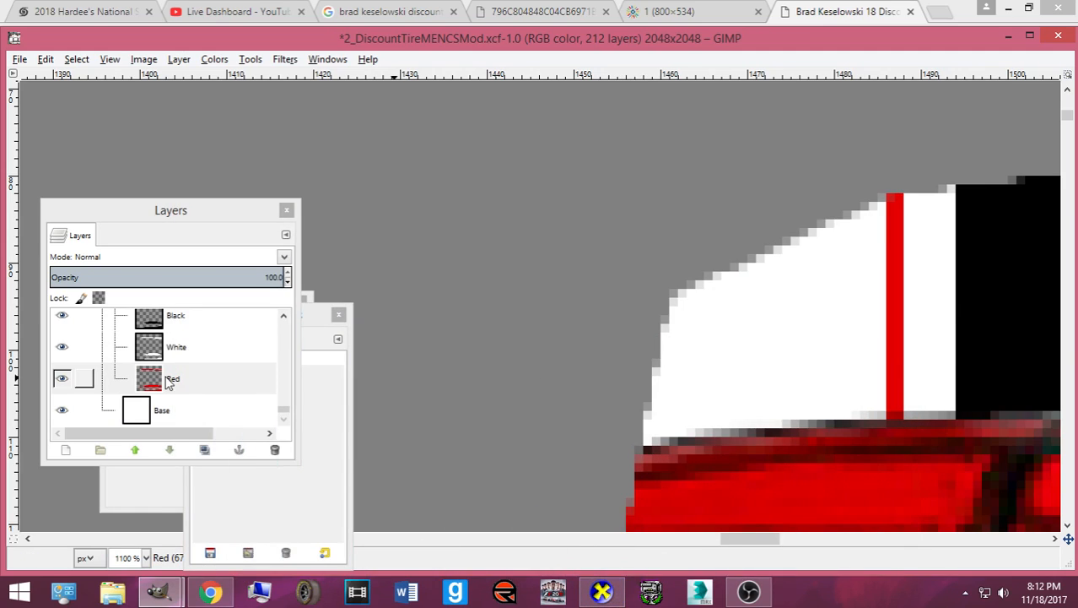
- Fuzzy-select the red pinstripe, paste a copy nudged one pixel right, and check it in CarView
left_click(153, 467)
left_click(193, 348)
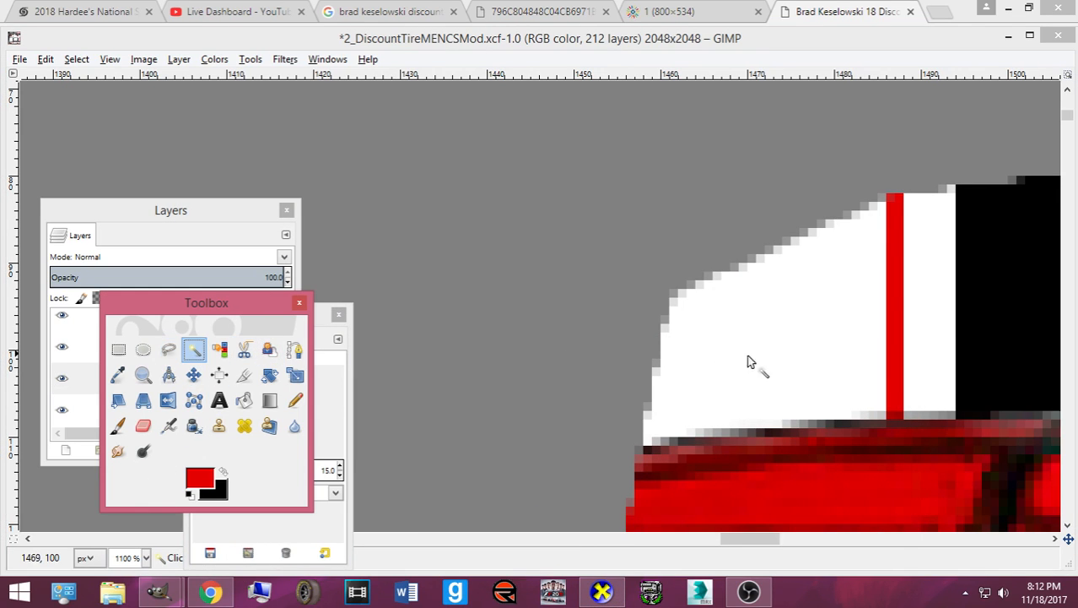
left_click(897, 365)
left_click(193, 374)
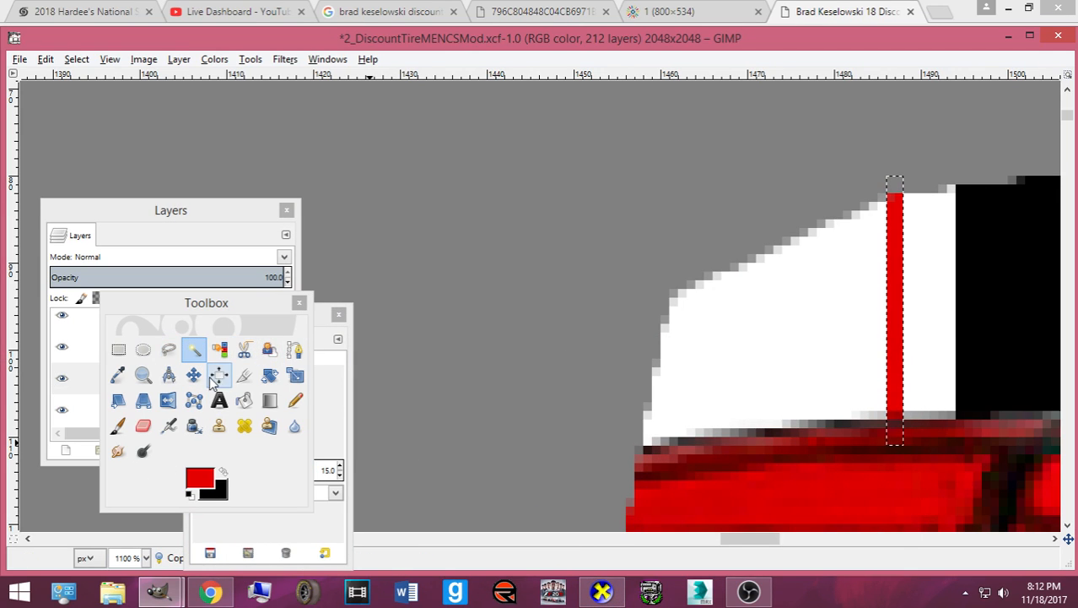
key("ctrl+v")
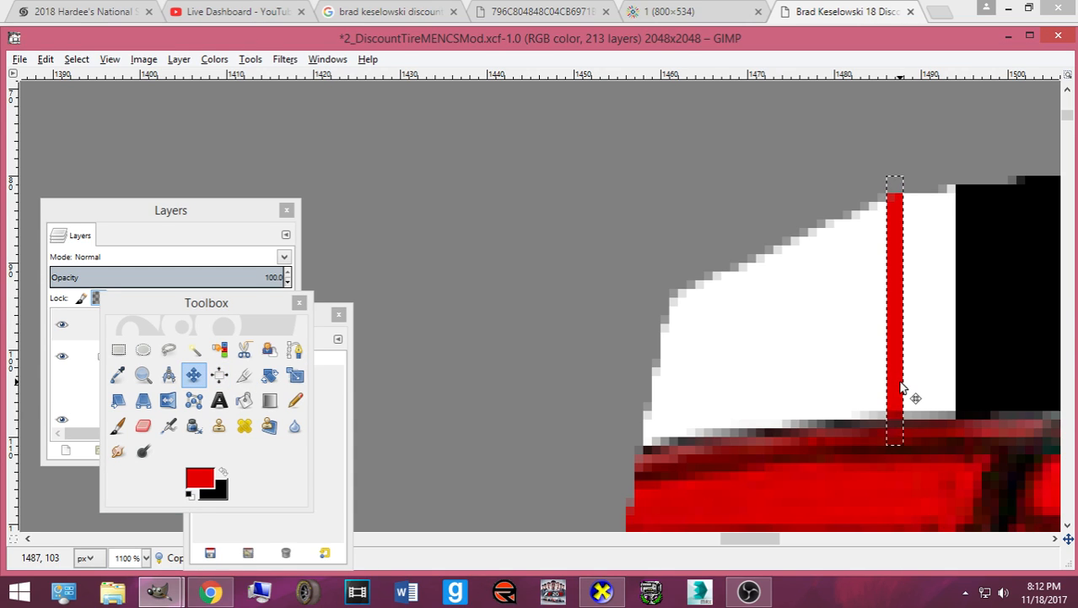
key("Right")
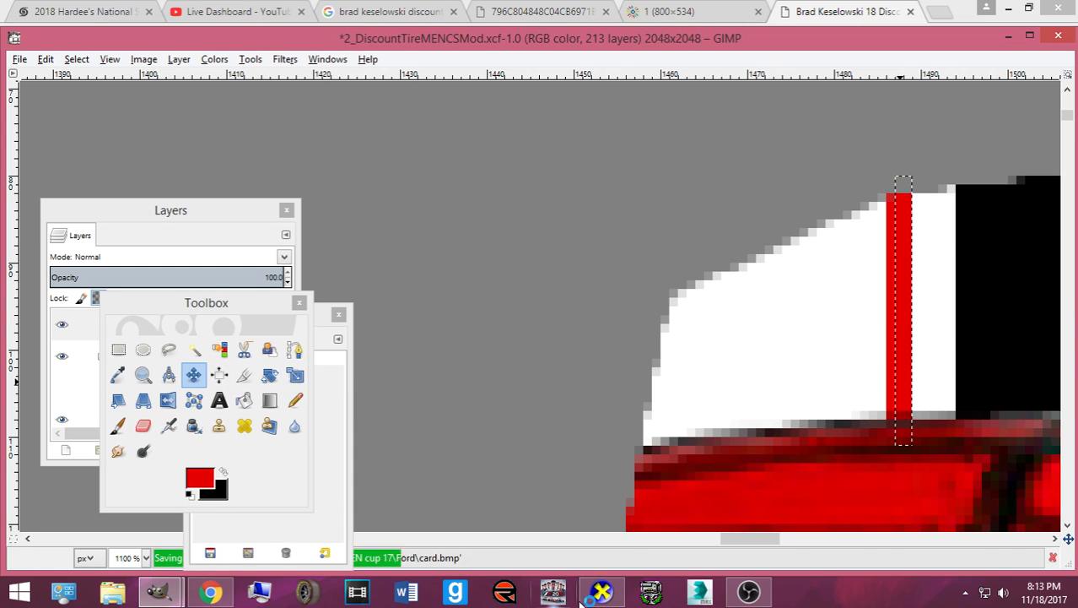
left_click(602, 593)
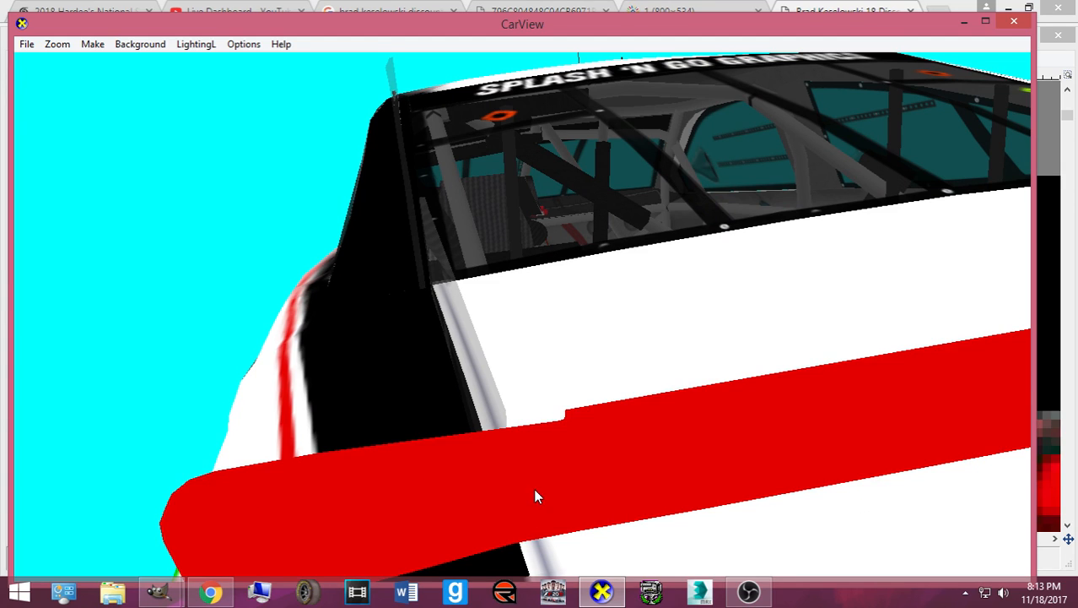
scroll(535, 490, "up", 3)
scroll(535, 490, "down", 5)
left_click_drag(630, 455, 602, 542)
scroll(600, 469, "up", 3)
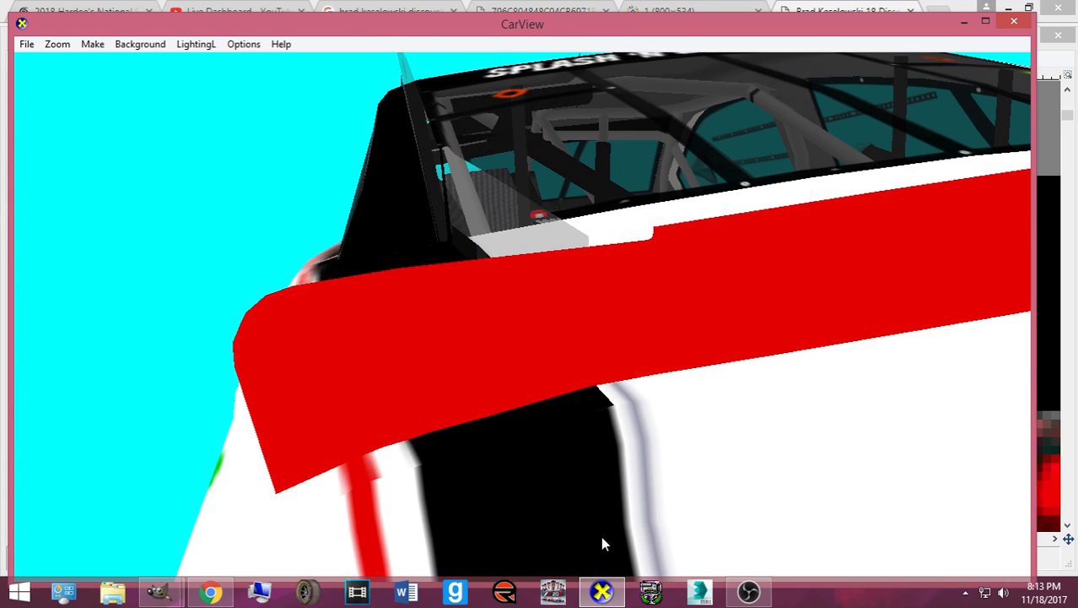
left_click(602, 590)
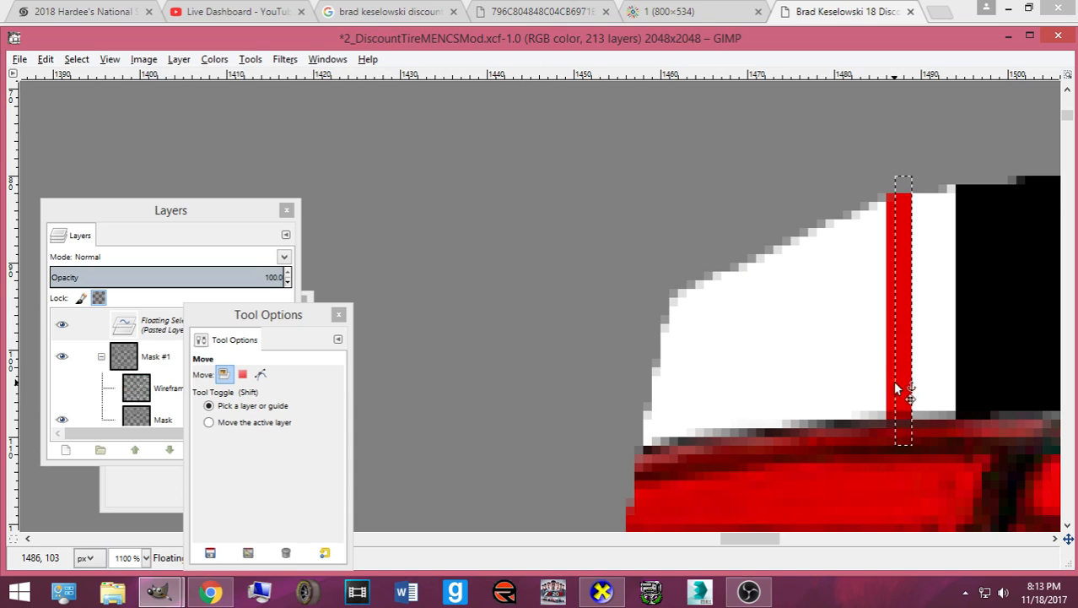
- Nudge the pinstripe copy another pixel right and view the car squarely from behind
key("Right")
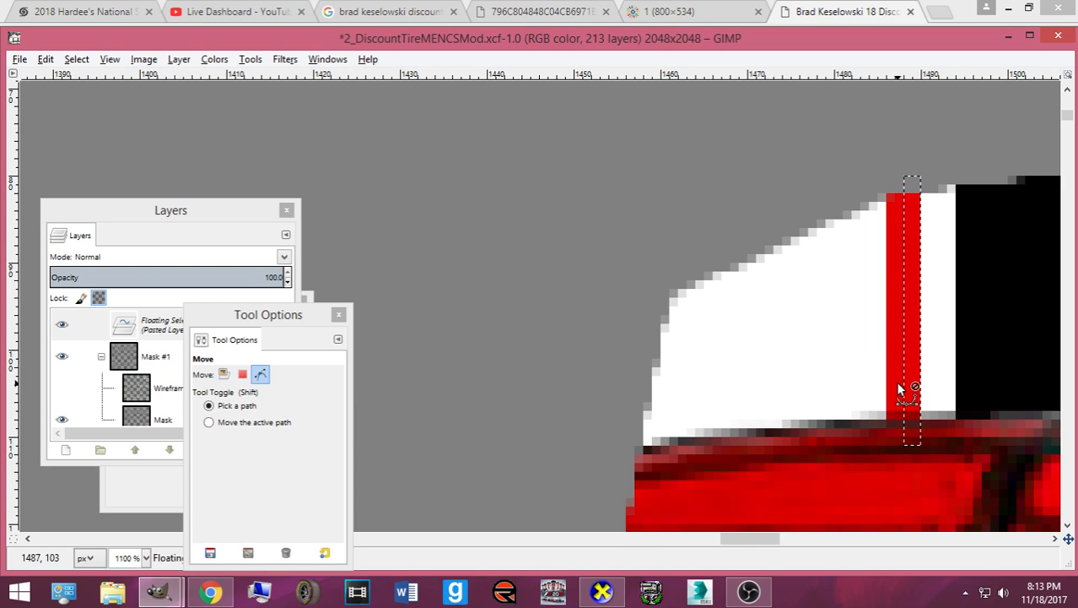
left_click(602, 591)
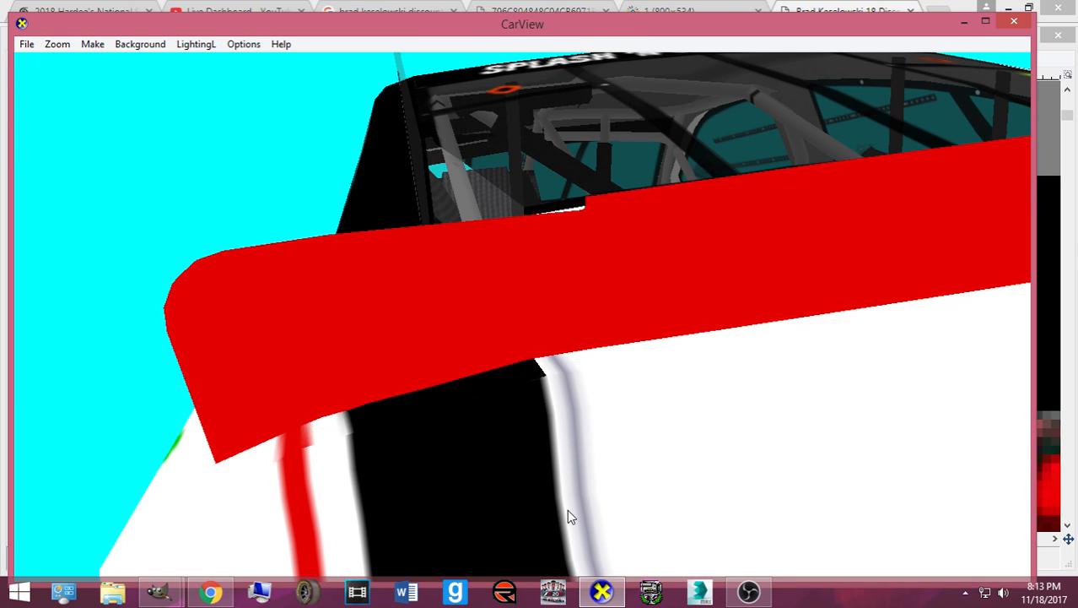
scroll(568, 511, "down", 10)
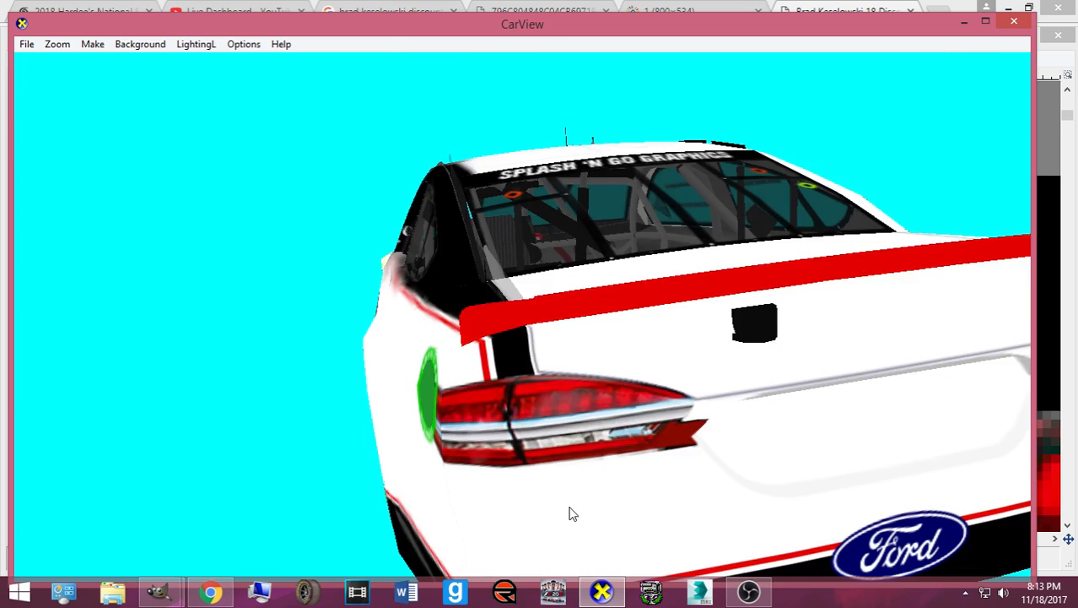
left_click_drag(743, 479, 456, 434)
scroll(491, 421, "up", 5)
scroll(532, 417, "down", 5)
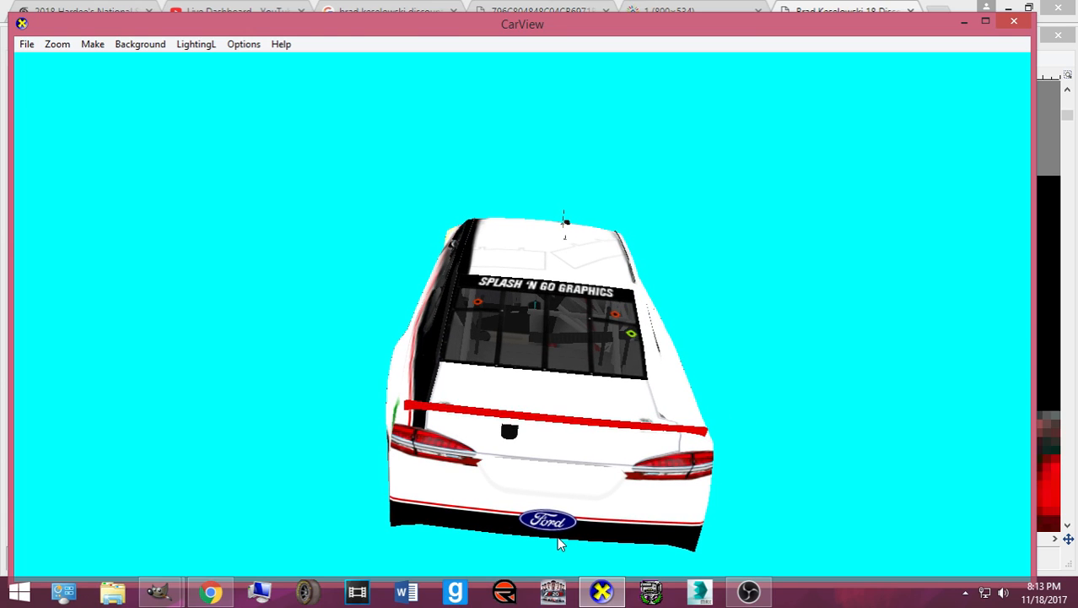
left_click_drag(498, 333, 538, 451)
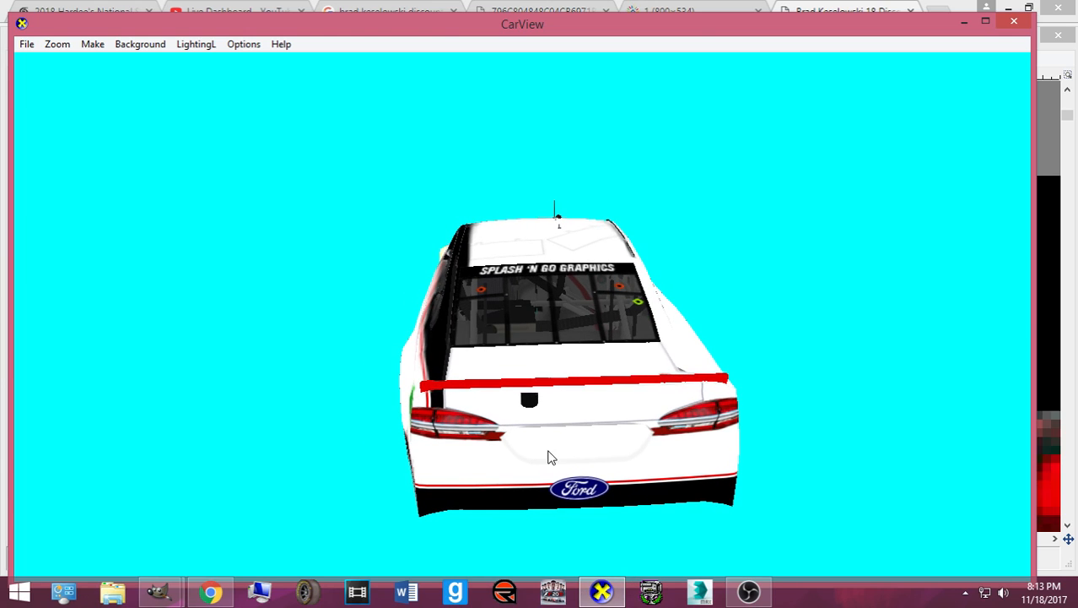
left_click(602, 591)
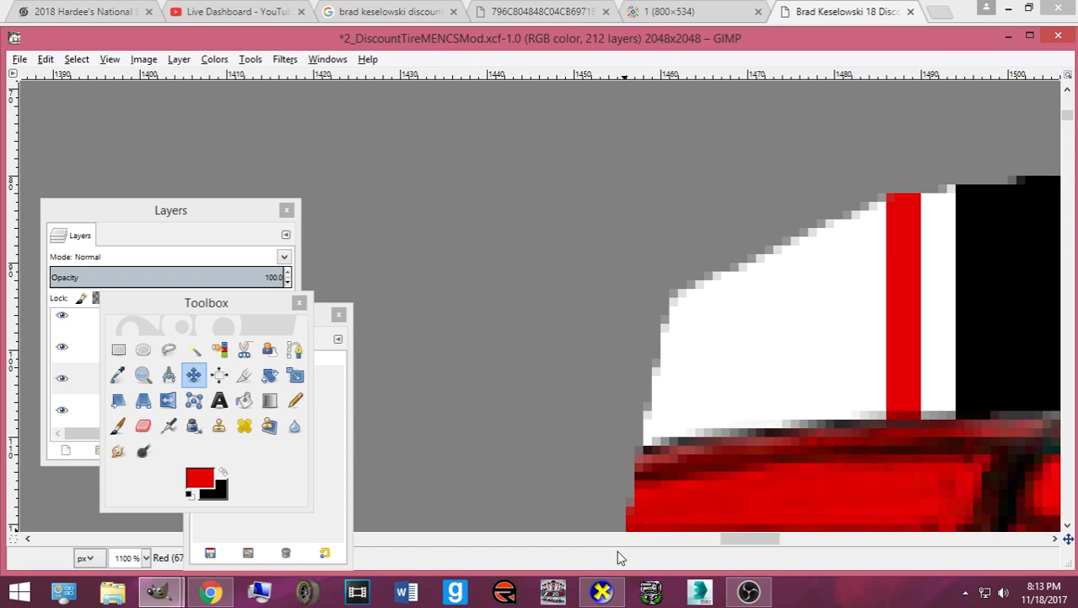
- On the Black layer, copy a strip along the black panel's right edge and nudge the copy one pixel right
left_click_drag(749, 539, 787, 539)
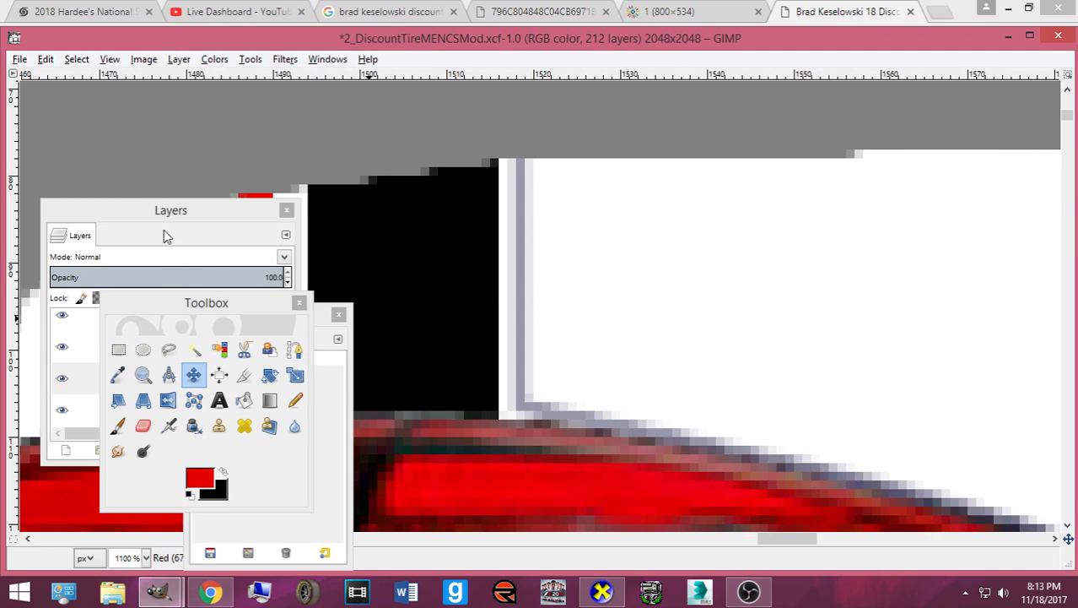
left_click(194, 379)
left_click(192, 319)
left_click_drag(166, 219, 96, 206)
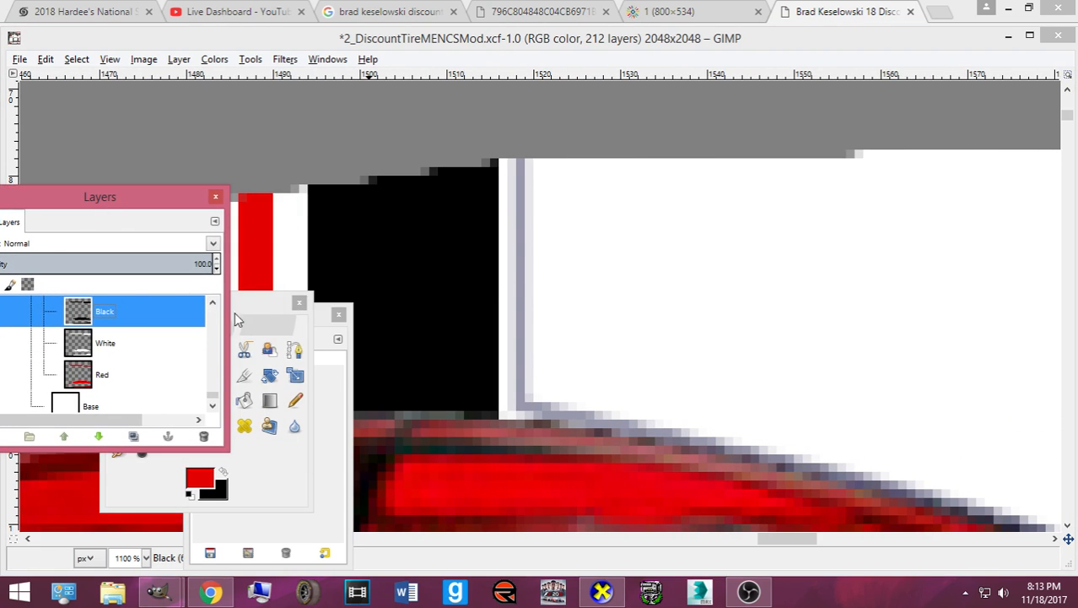
left_click(226, 303)
left_click(120, 351)
left_click(220, 474)
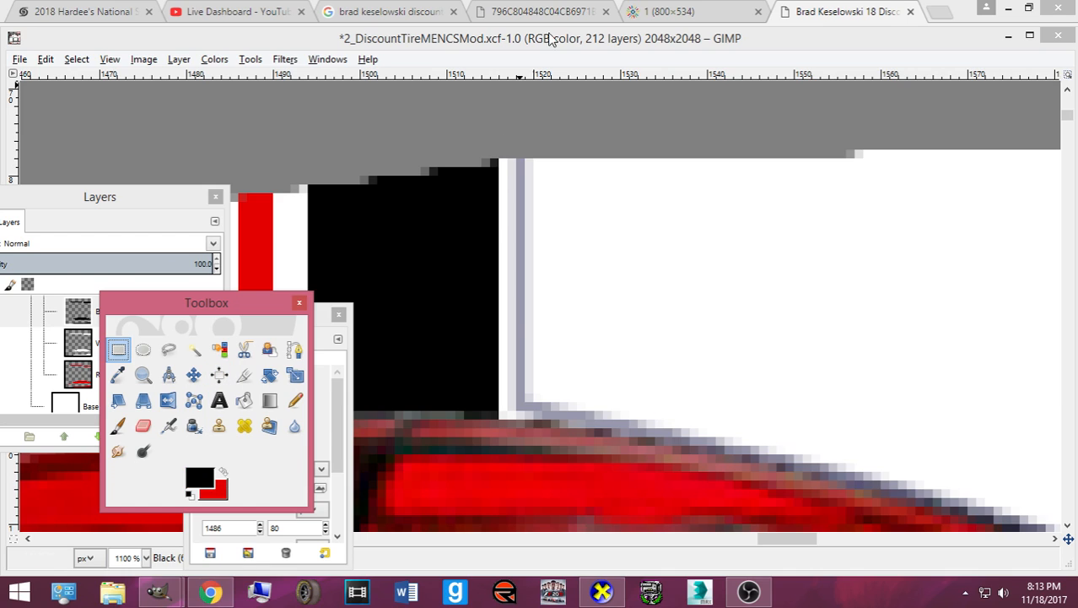
left_click_drag(470, 149, 499, 445)
key("ctrl+c")
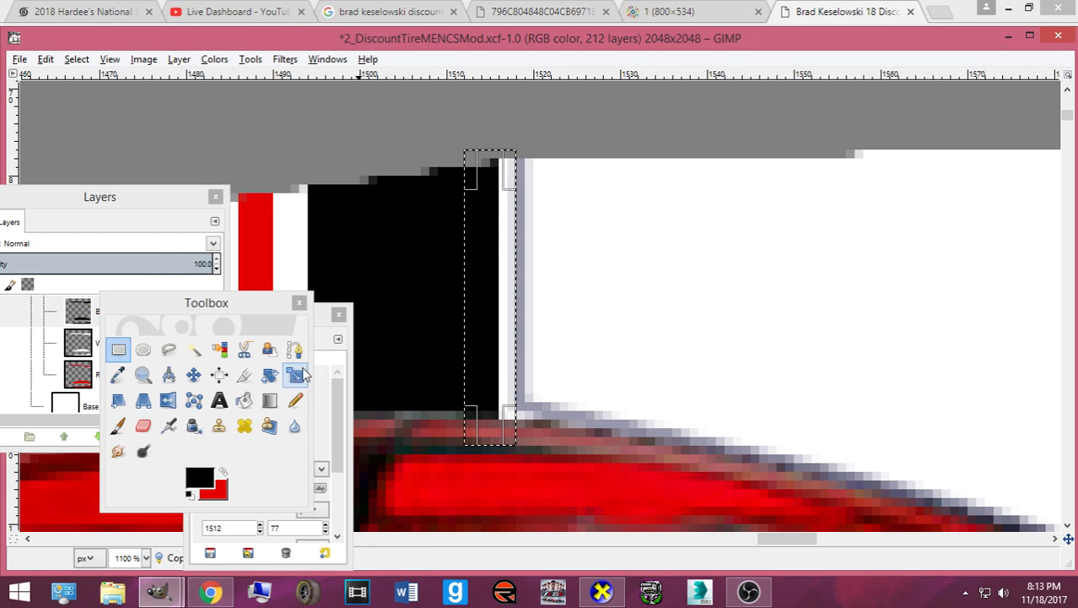
key("ctrl+v")
left_click(193, 374)
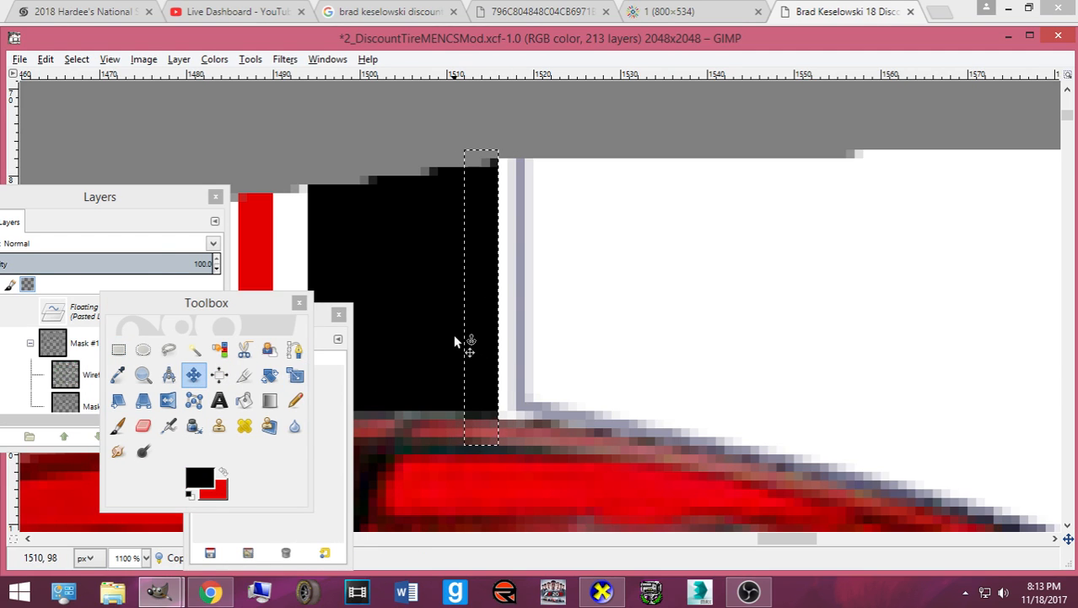
key("Right")
- Export card.bmp and check the widened black panel from a straight rear view in CarView
key("ctrl+e")
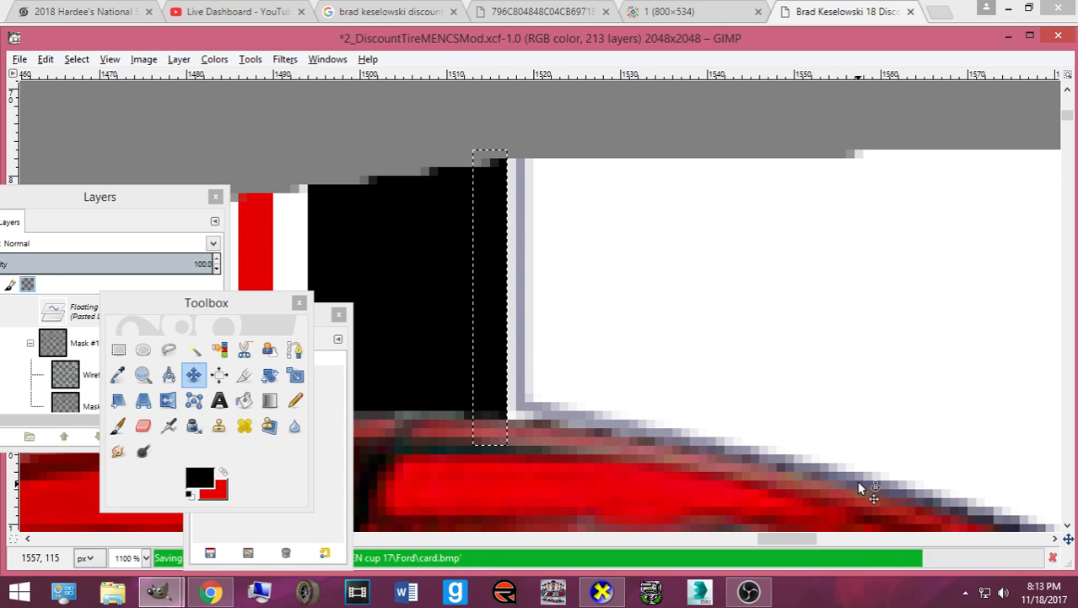
mouse_move(611, 593)
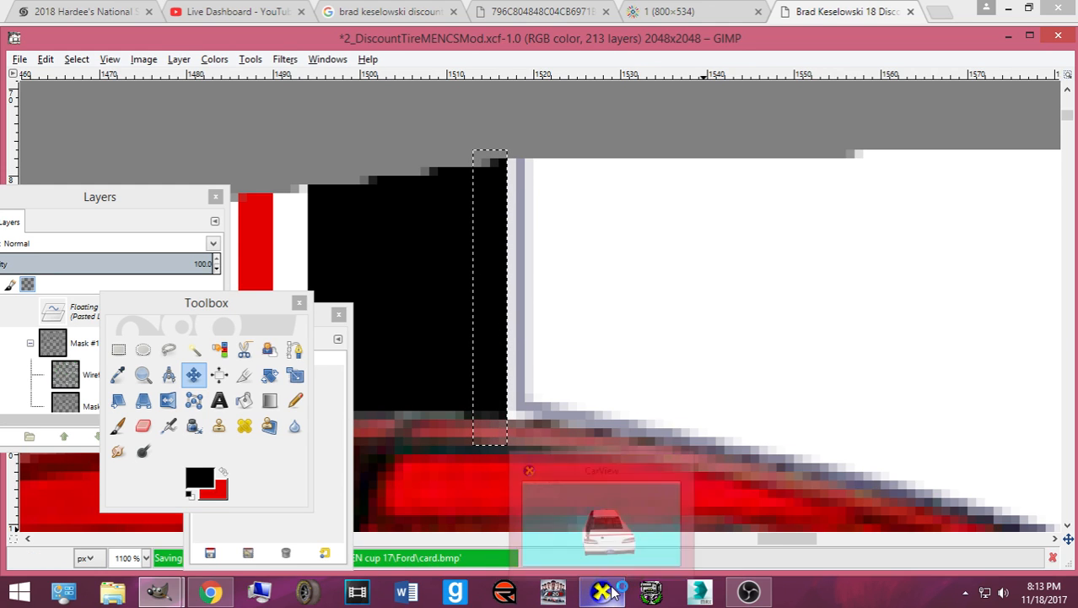
left_click(584, 544)
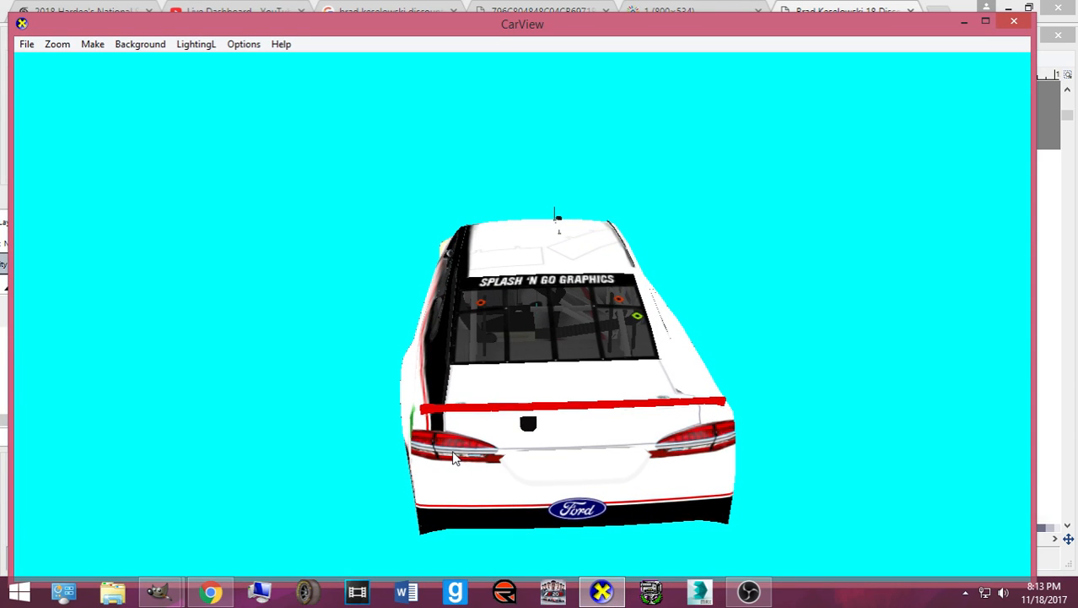
scroll(445, 454, "up", 6)
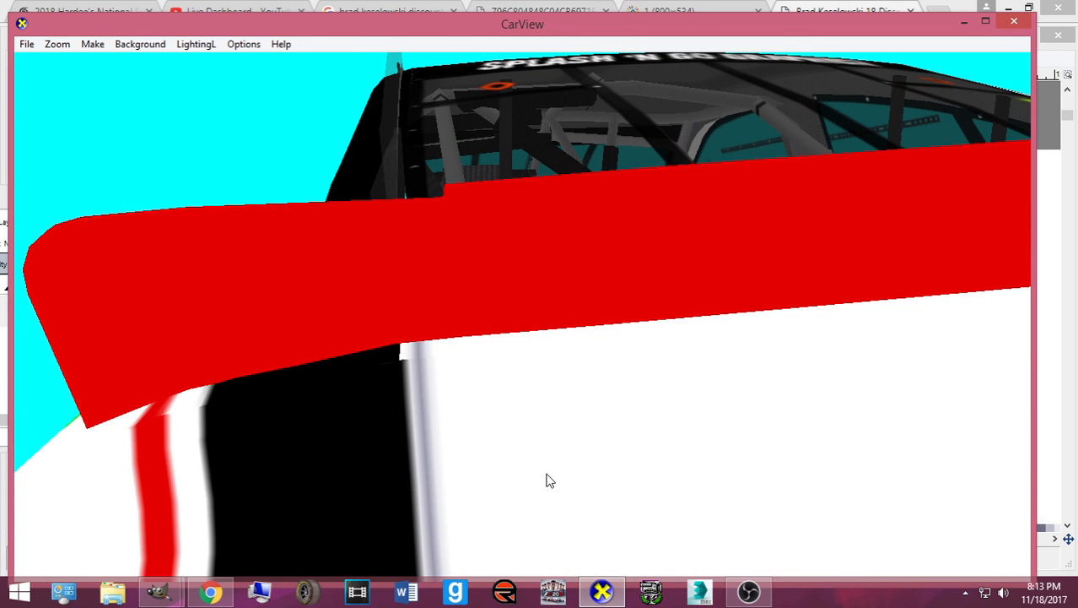
left_click(602, 590)
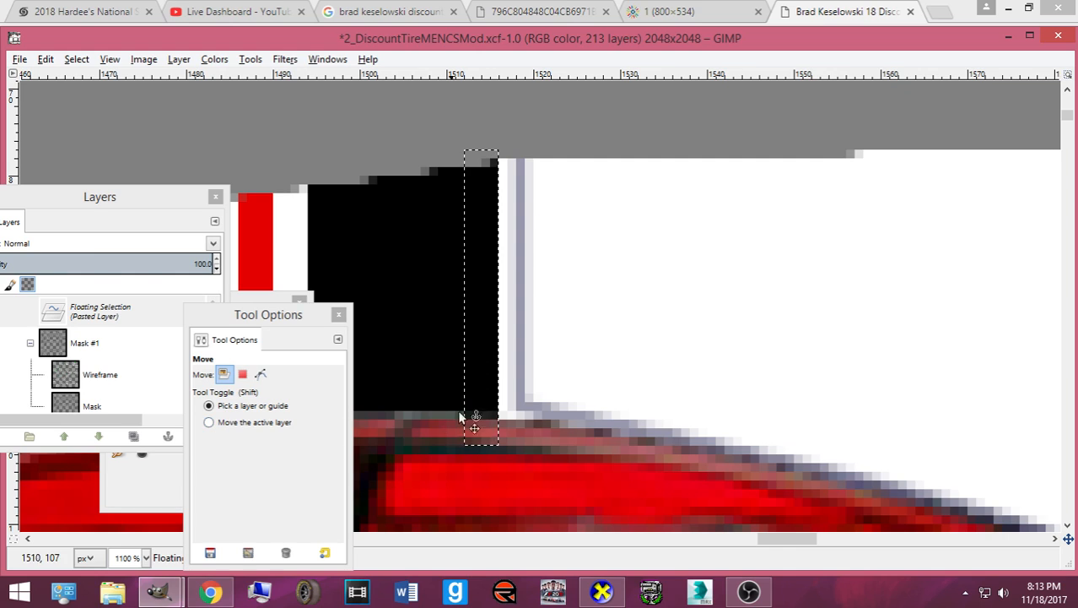
left_click(602, 590)
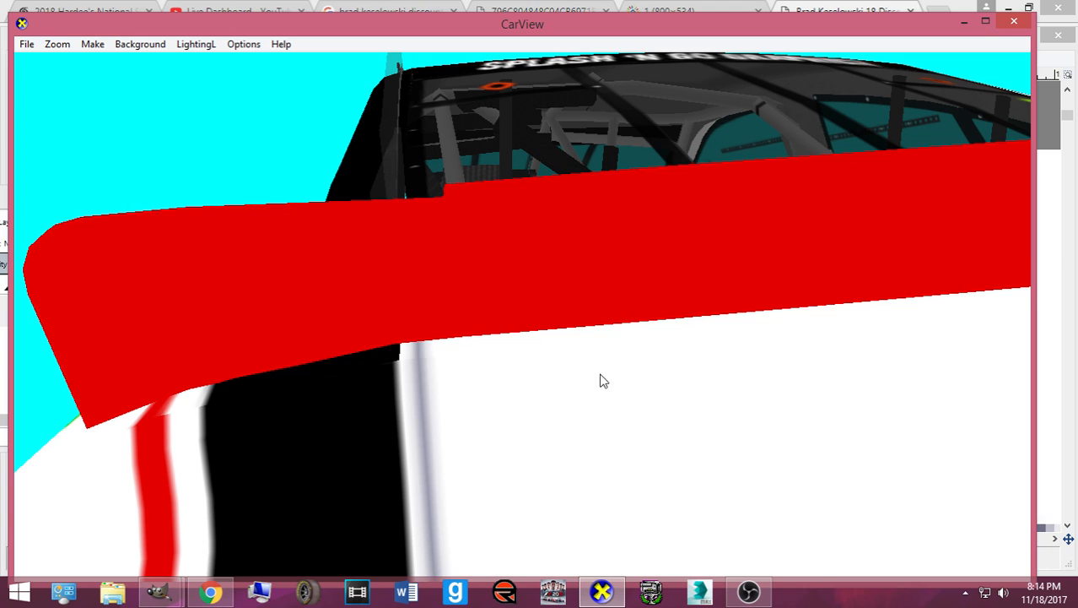
scroll(596, 381, "down", 5)
left_click_drag(633, 424, 489, 388)
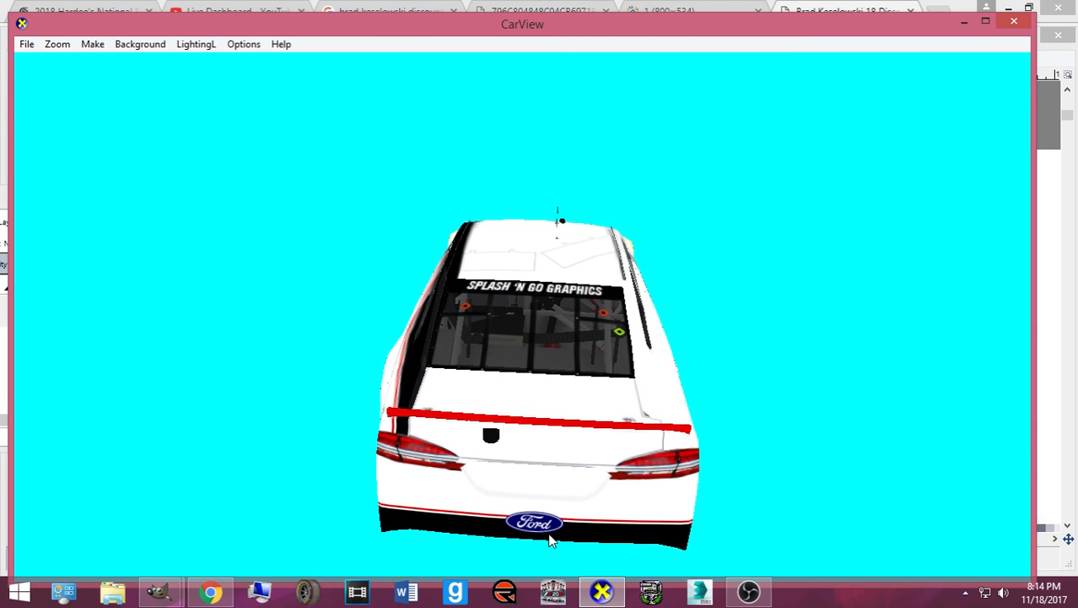
left_click(600, 590)
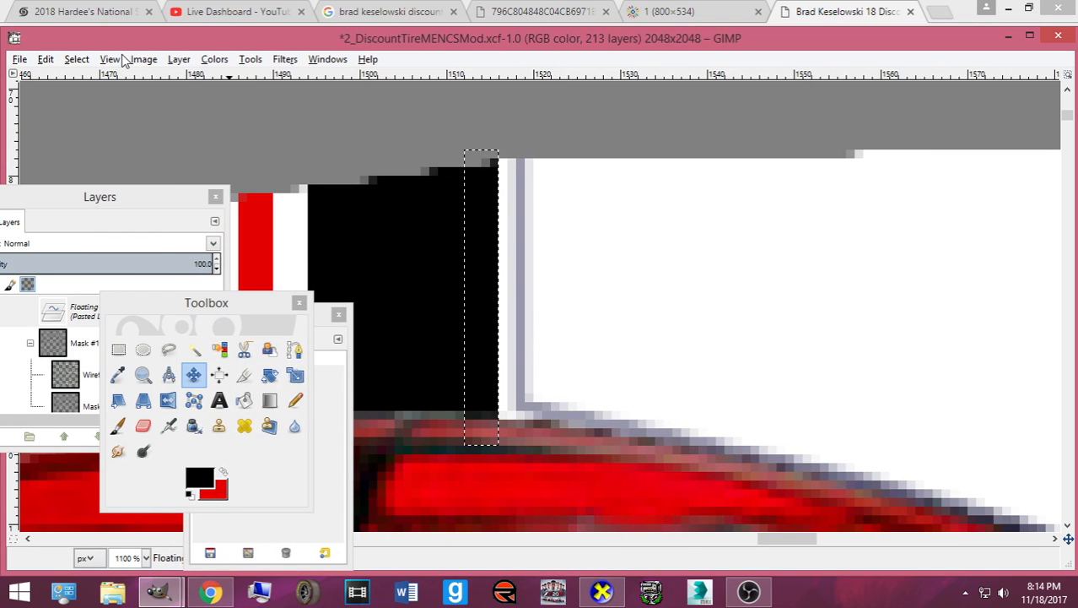
- Anchor the floating black strip and zoom out two steps with Rectangle Select active
key("ctrl+h")
left_click(71, 64)
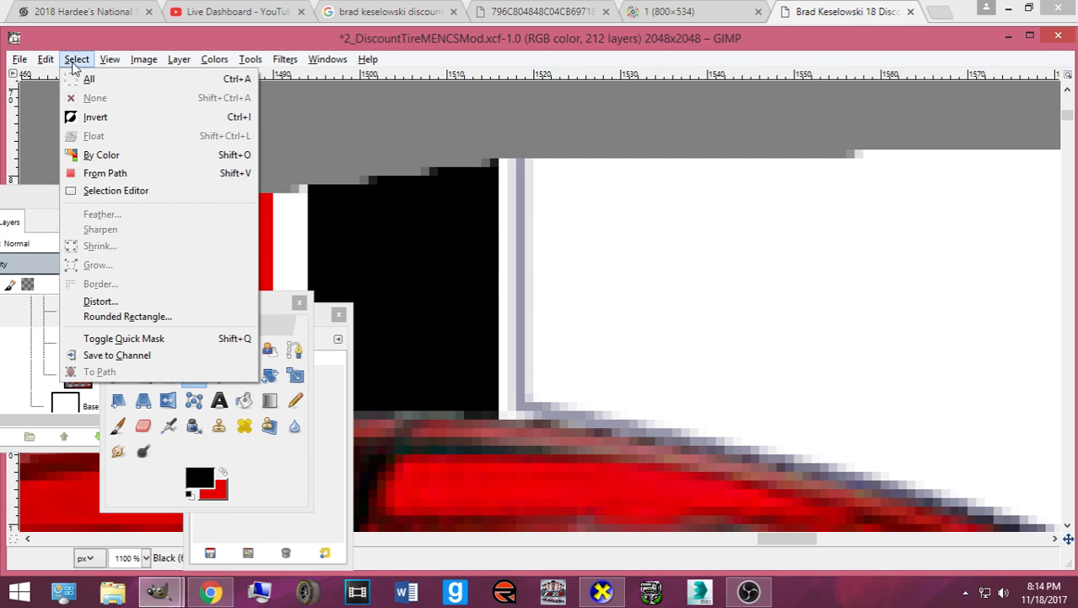
left_click(72, 65)
left_click(119, 348)
key("minus")
key("minus")
key("minus")
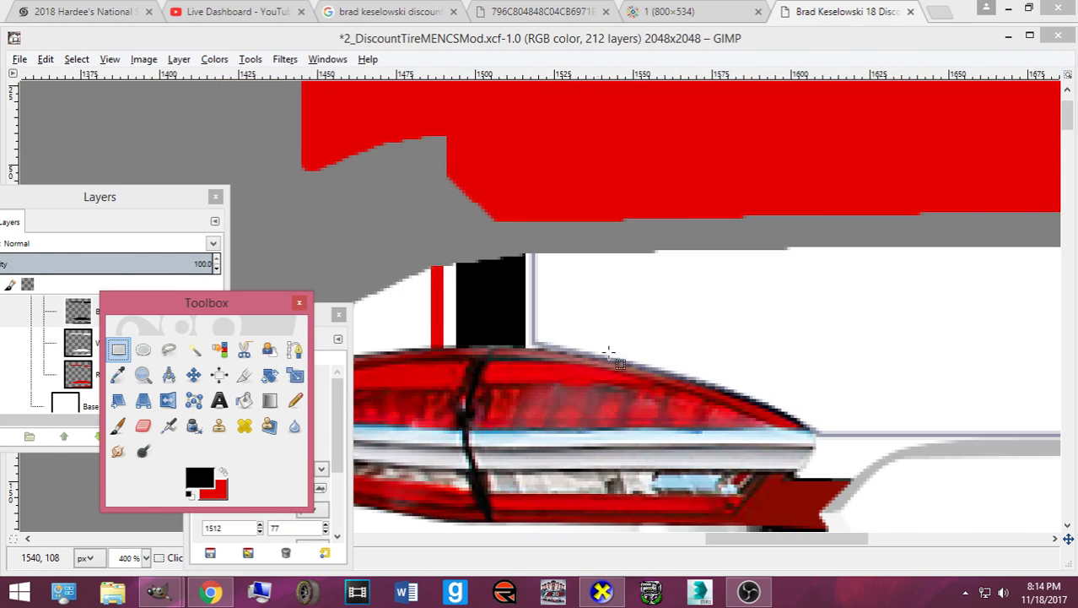
key("minus")
left_click(600, 590)
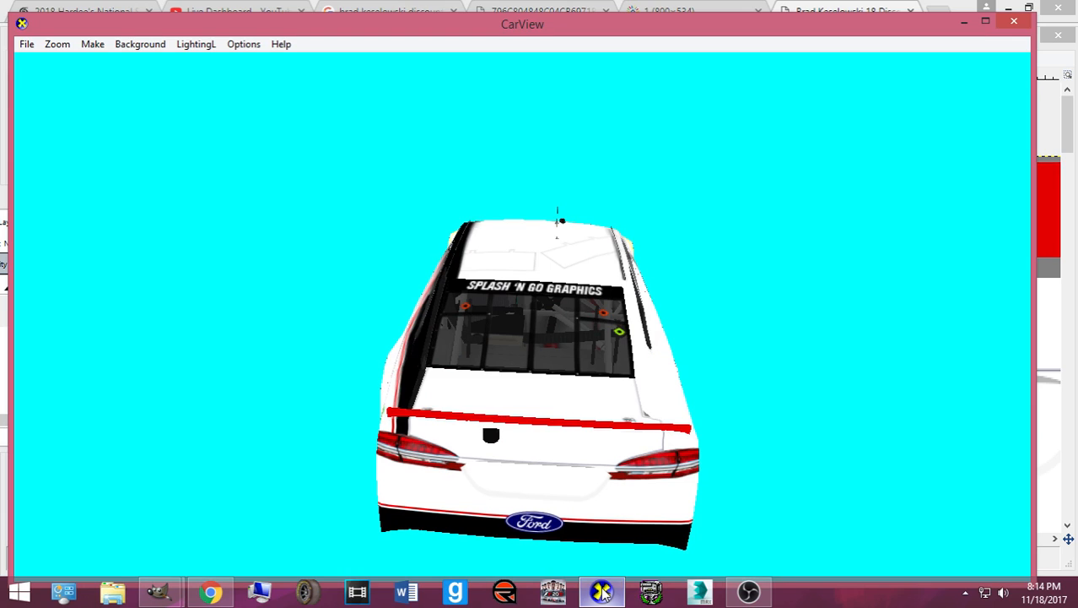
left_click(600, 590)
- Select the white band below the red spoiler, raising its bottom edge and stretching it right
left_click_drag(639, 549, 683, 549)
left_click_drag(404, 267, 1024, 364)
left_click_drag(854, 538, 923, 537)
left_click_drag(666, 347, 681, 333)
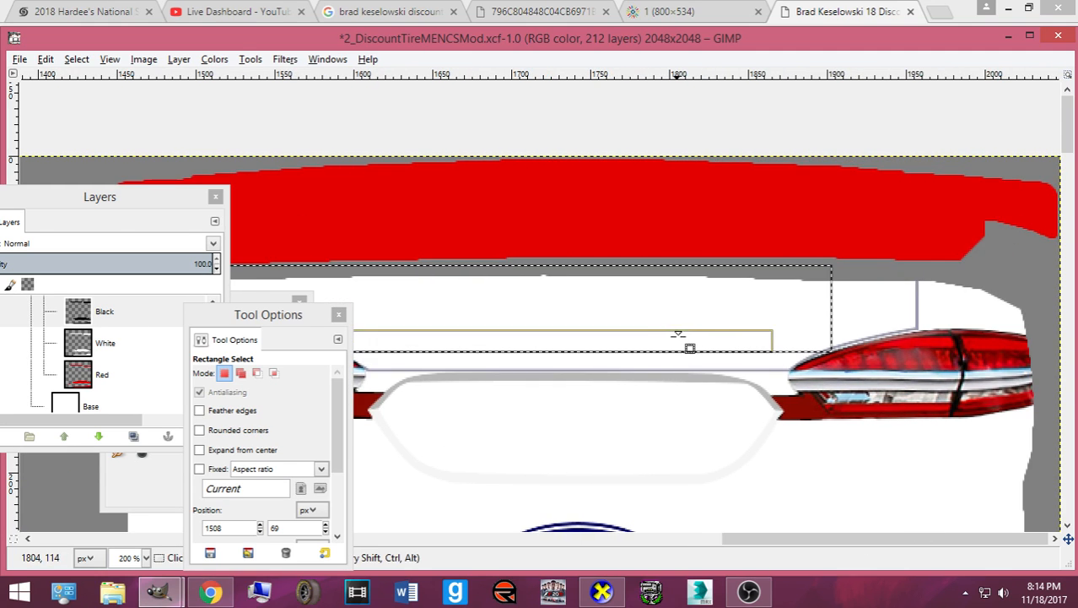
left_click_drag(809, 309, 882, 322)
- Widen the selection slightly and pencil the rear deck band solid black between the tail lights
scroll(865, 323, "down", 2)
scroll(842, 329, "down", 1)
scroll(877, 320, "up", 2)
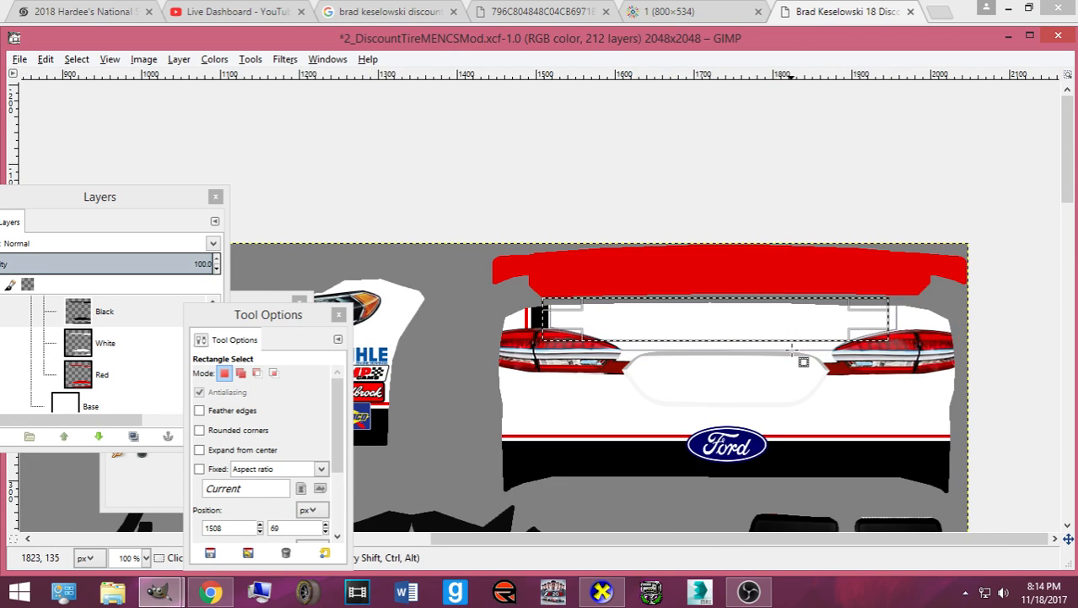
left_click_drag(920, 302, 925, 308)
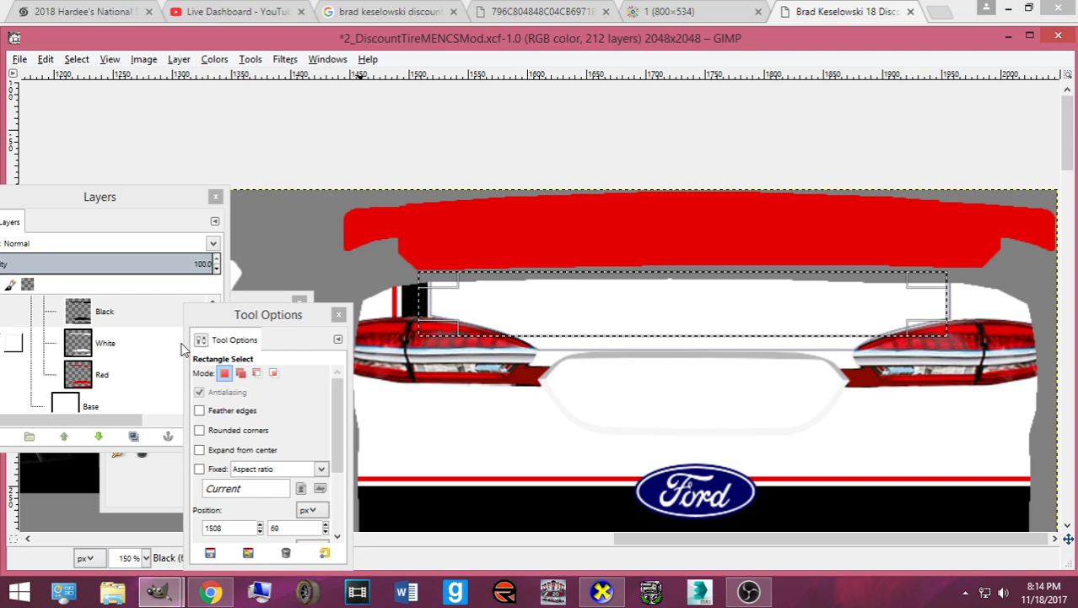
left_click(130, 472)
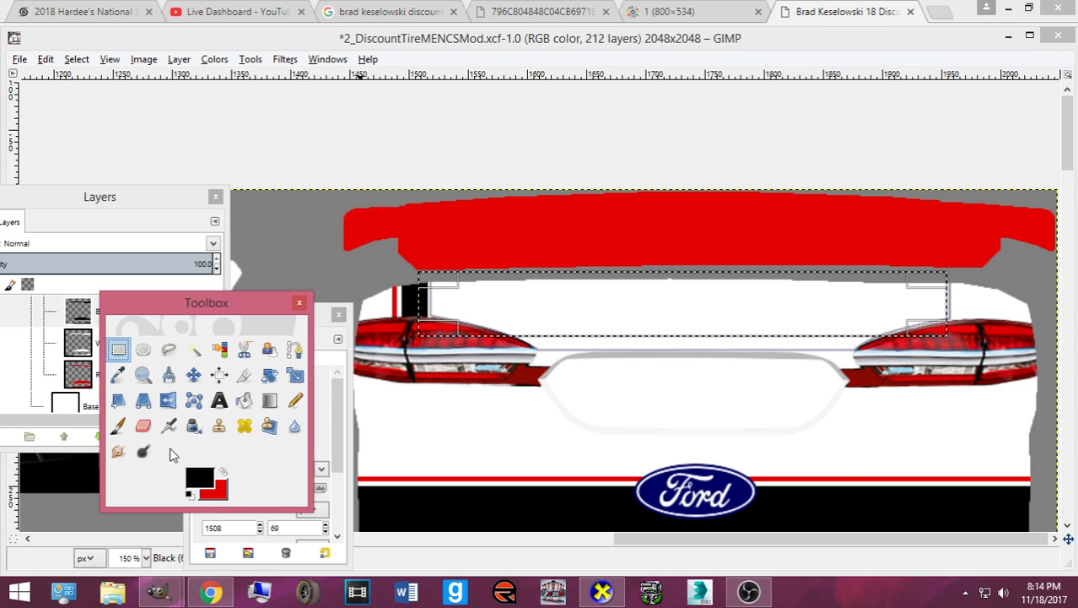
left_click(295, 400)
left_click_drag(462, 294, 898, 305)
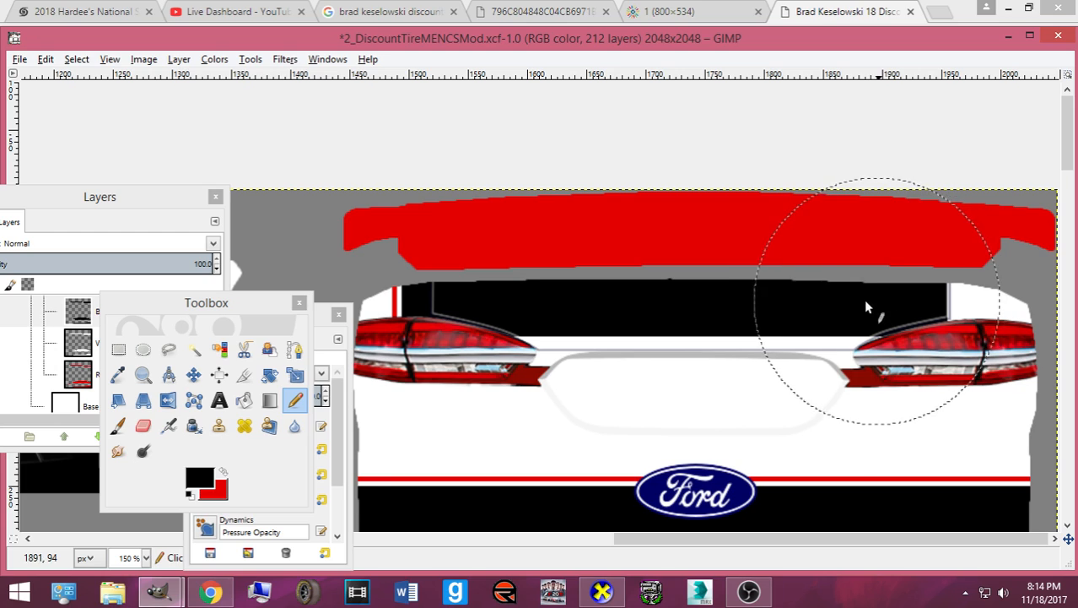
left_click(223, 474)
- Rectangle-select the red pinstripe above the Ford logo
left_click(119, 348)
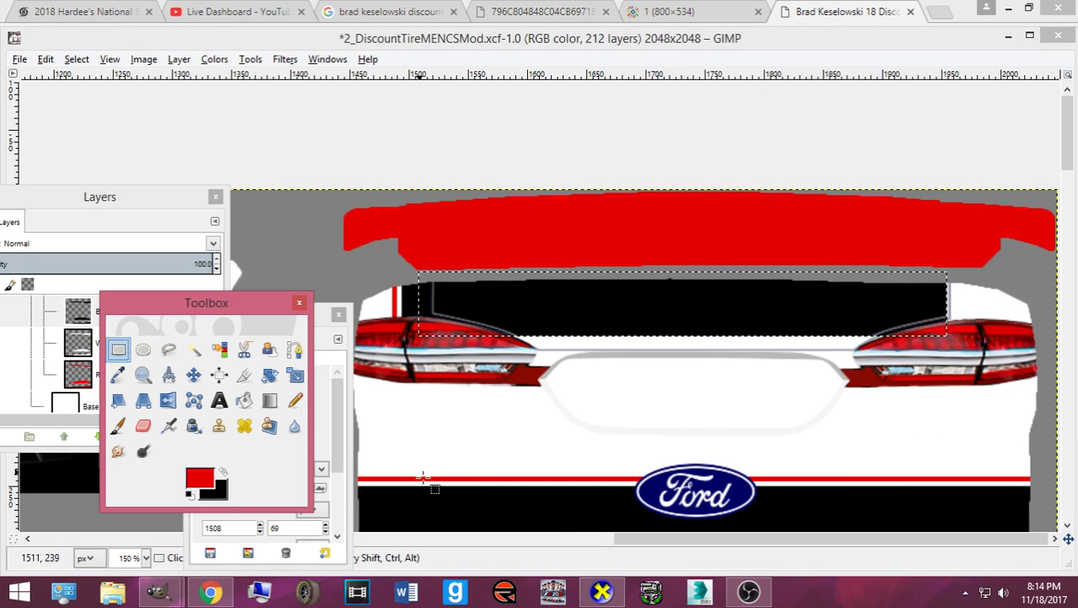
left_click_drag(420, 477, 914, 482)
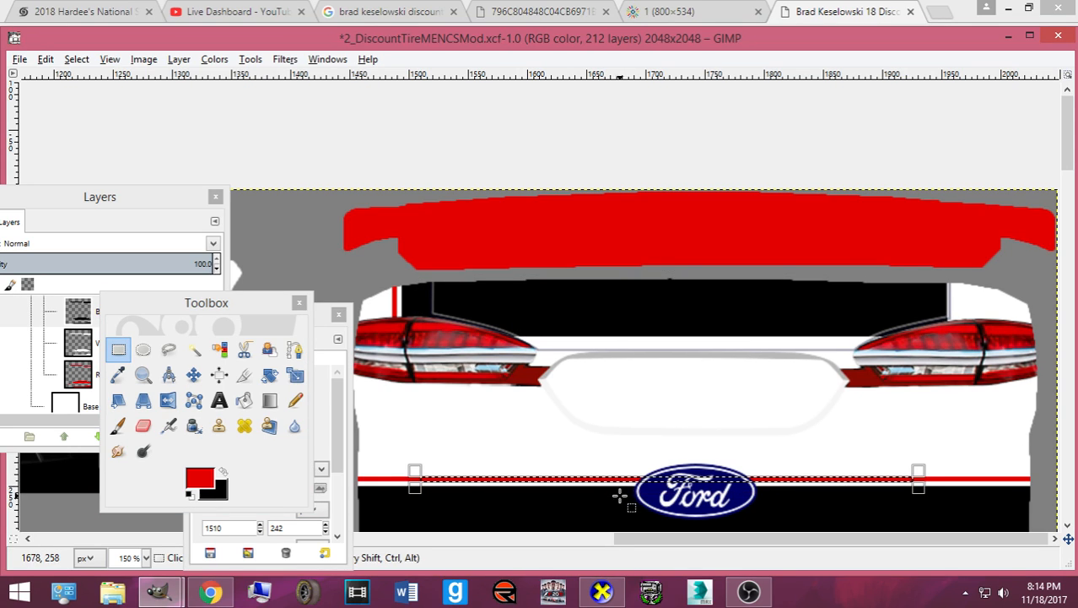
left_click_drag(644, 487, 646, 486)
scroll(657, 498, "up", 3)
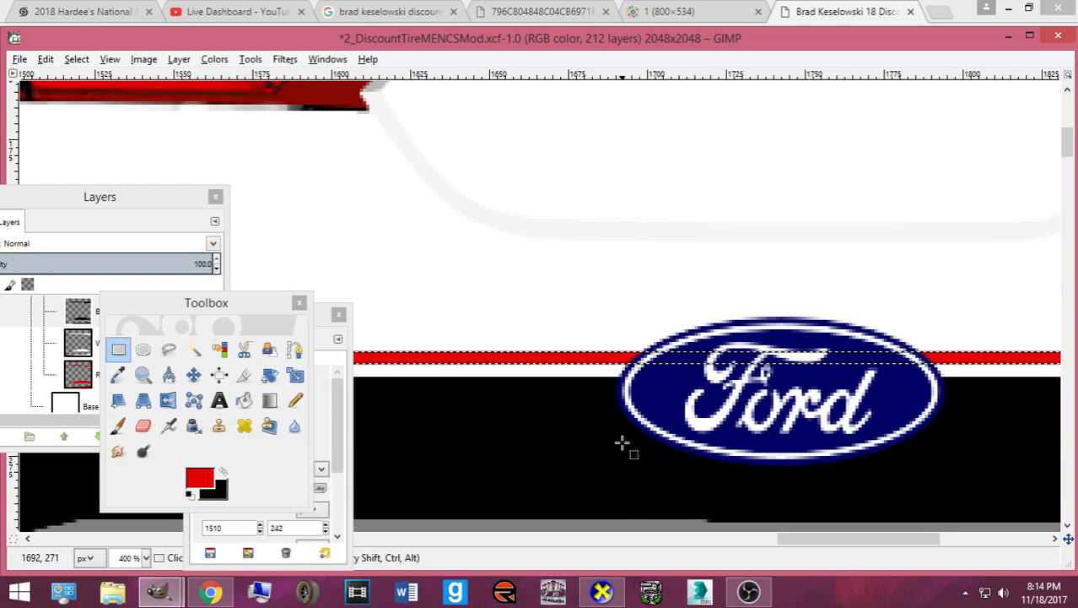
- Paste a copy of the red stripe on the Red layer and nudge it up toward the tail lights
left_click(13, 374)
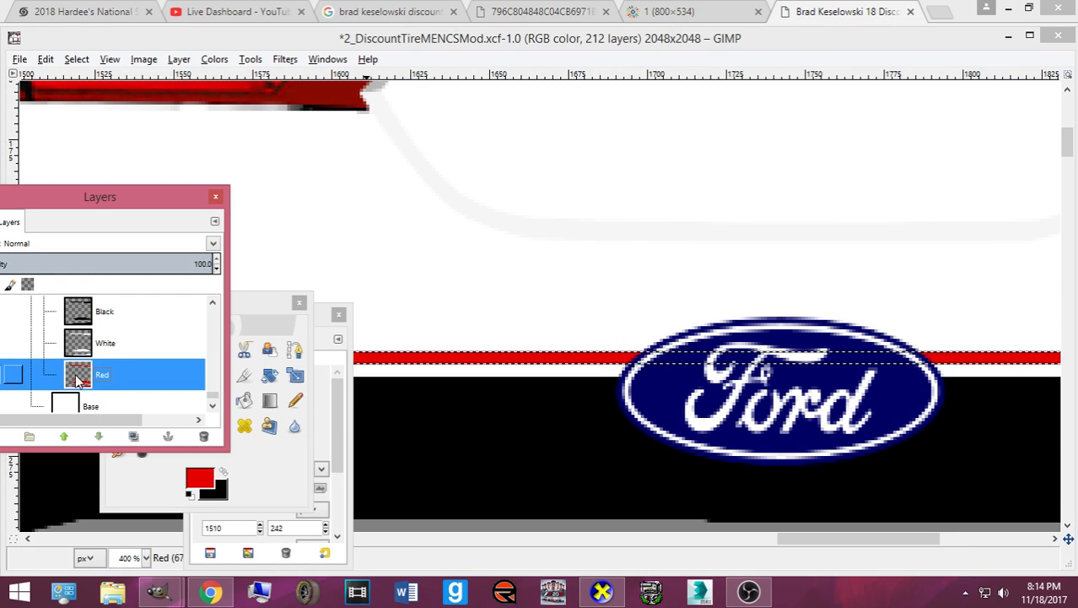
left_click(269, 355)
left_click(194, 374)
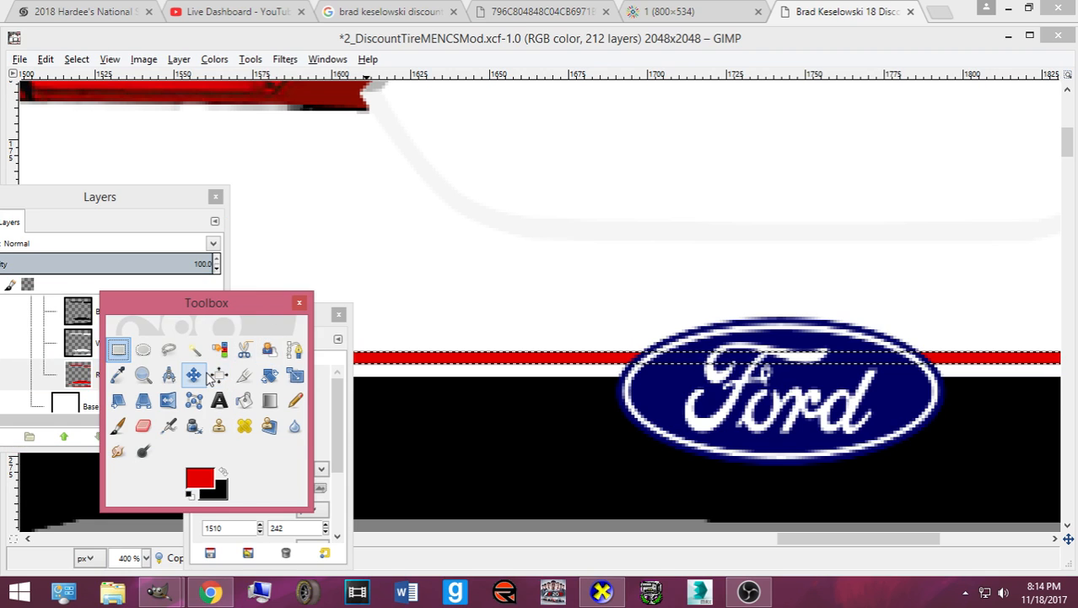
key("ctrl+v")
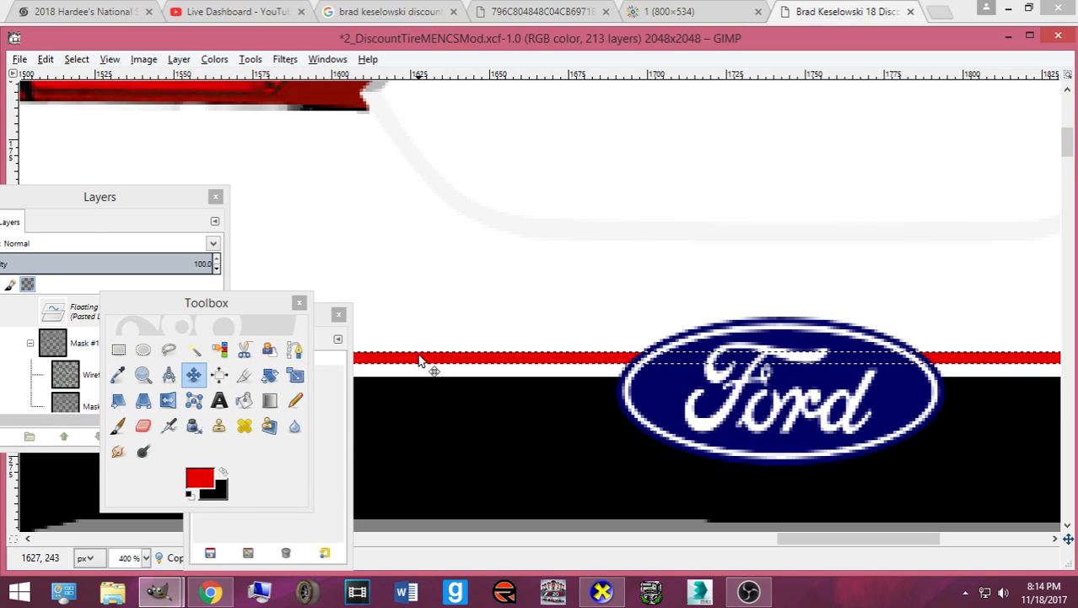
scroll(413, 360, "down", 3)
key("Up")
key("Up")
key("Up")
key("Up")
key("Up")
key("Up")
key("Up")
key("Up")
key("Up")
key("Up")
key("Up")
key("Up")
key("Up")
key("Up")
key("Up")
key("Up")
key("Up")
key("Up")
key("Up")
key("Up")
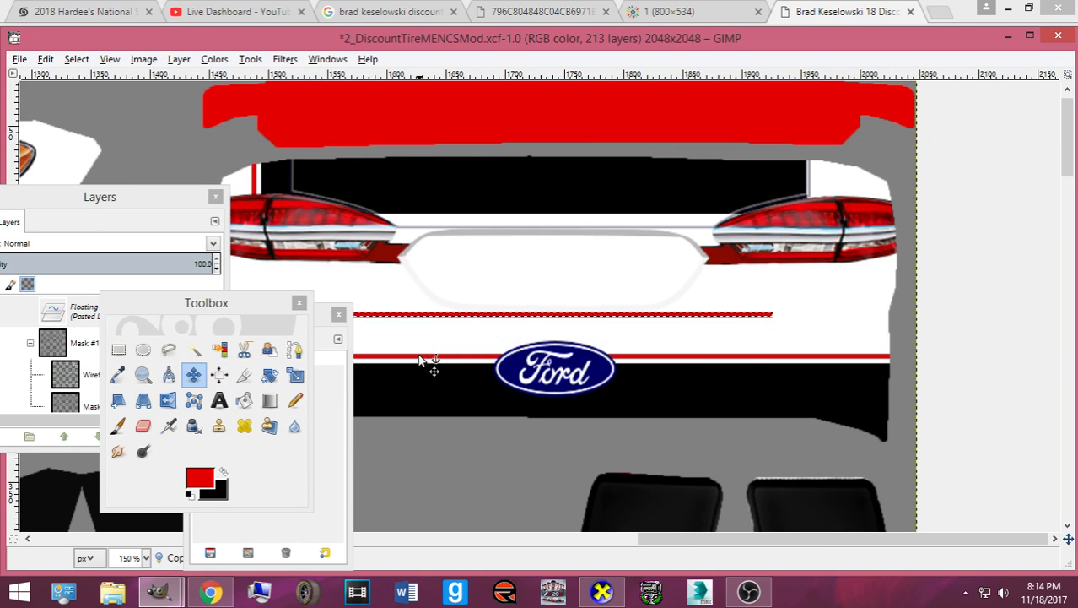
key("Up")
key("Up")
key("Up")
key("Up")
key("Up")
key("Up")
key("Up")
key("Up")
key("Up")
key("Up")
key("Up")
key("Up")
key("Up")
key("Up")
key("Up")
key("Up")
key("Up")
key("Up")
key("Up")
key("Up")
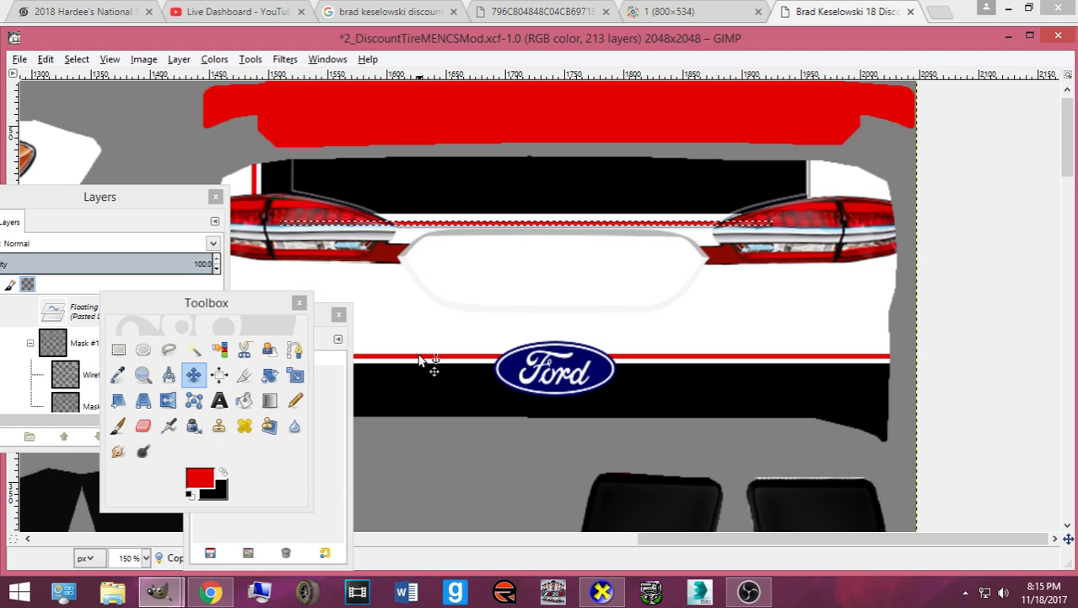
key("Up")
key("Up")
key("Up")
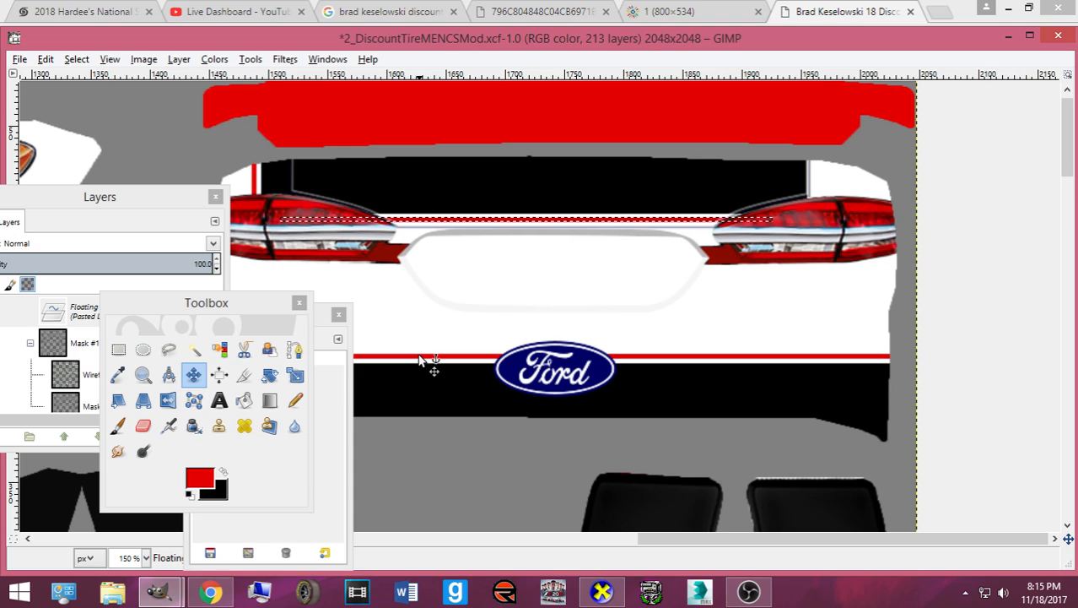
- Anchor the stripe one pixel lower, just below the tail lights, and save the image
key("ctrl+h")
key("ctrl+z")
key("Down")
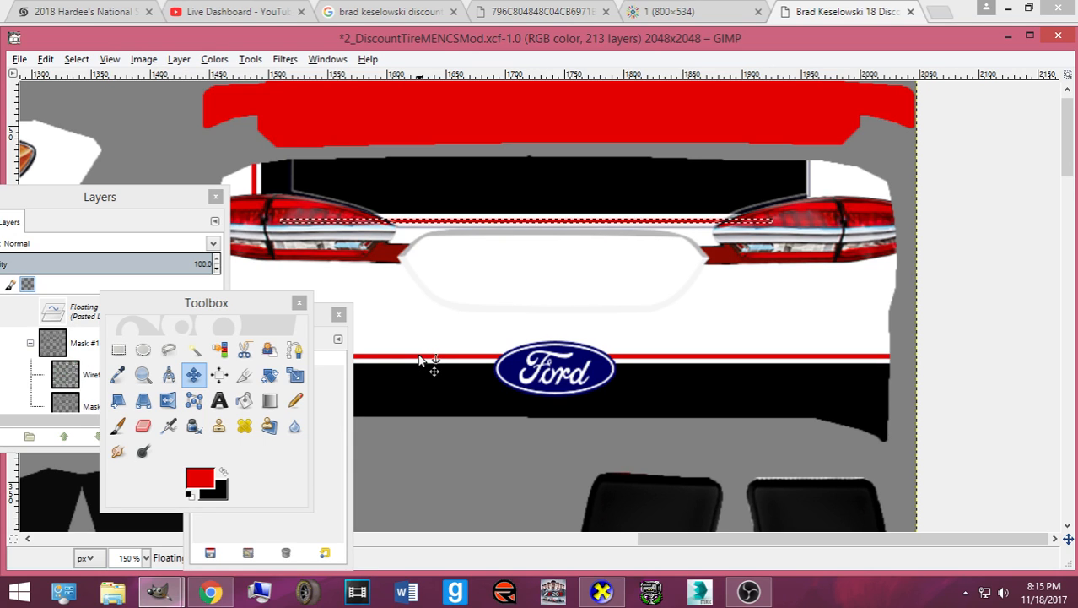
key("ctrl+h")
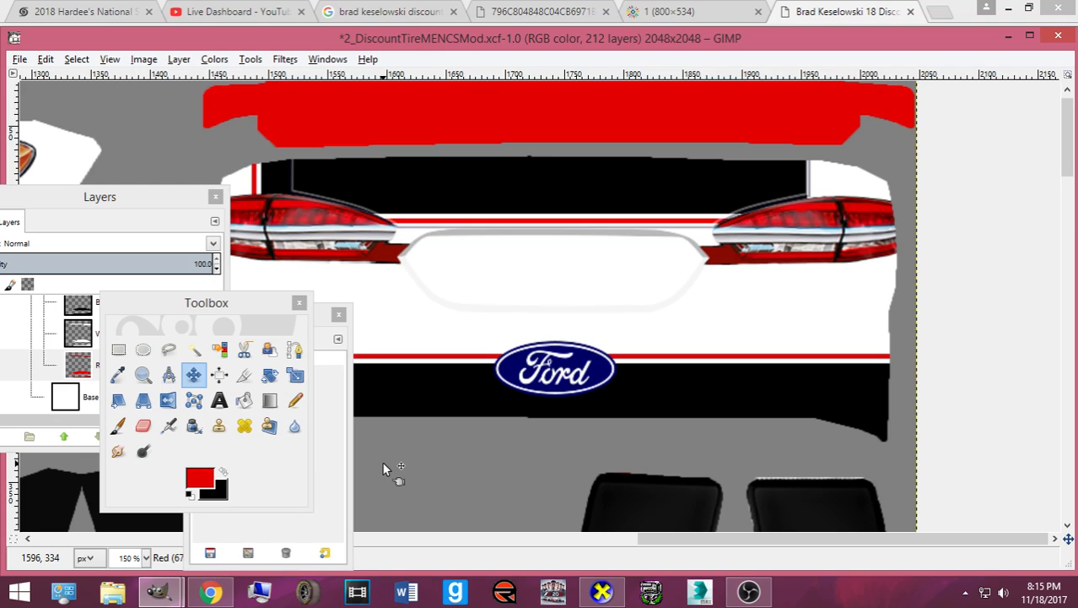
key("ctrl+s")
scroll(518, 402, "down", 3)
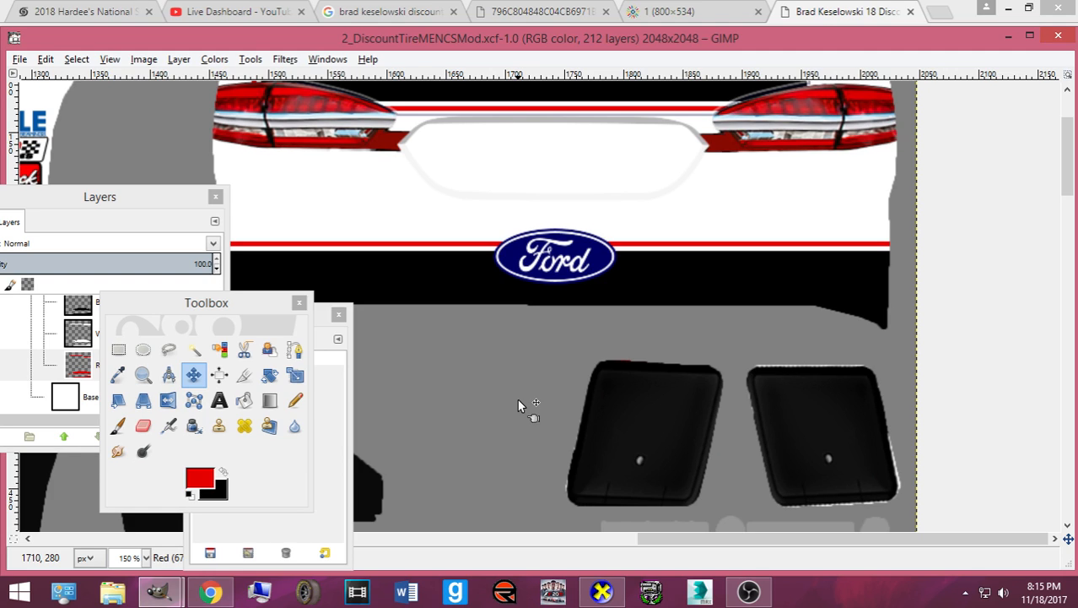
scroll(517, 399, "up", 3)
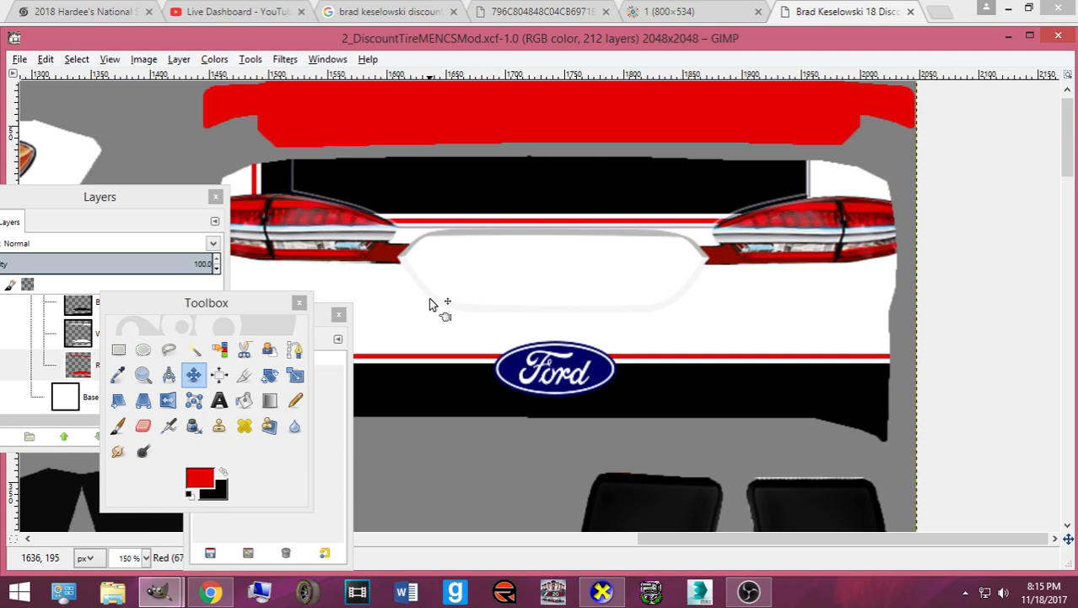
scroll(430, 300, "down", 5)
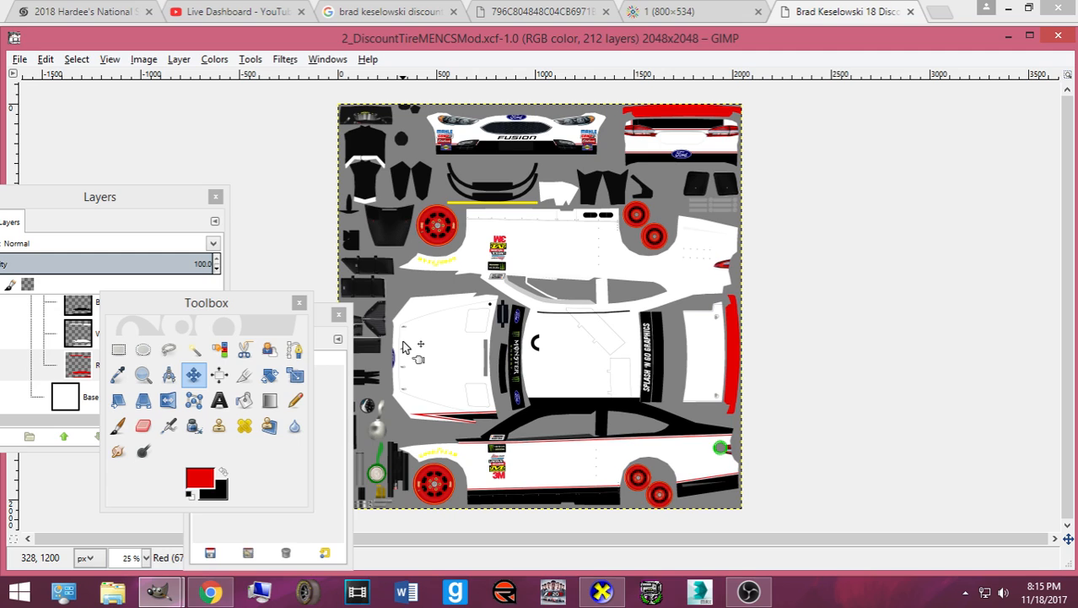
left_click(77, 364)
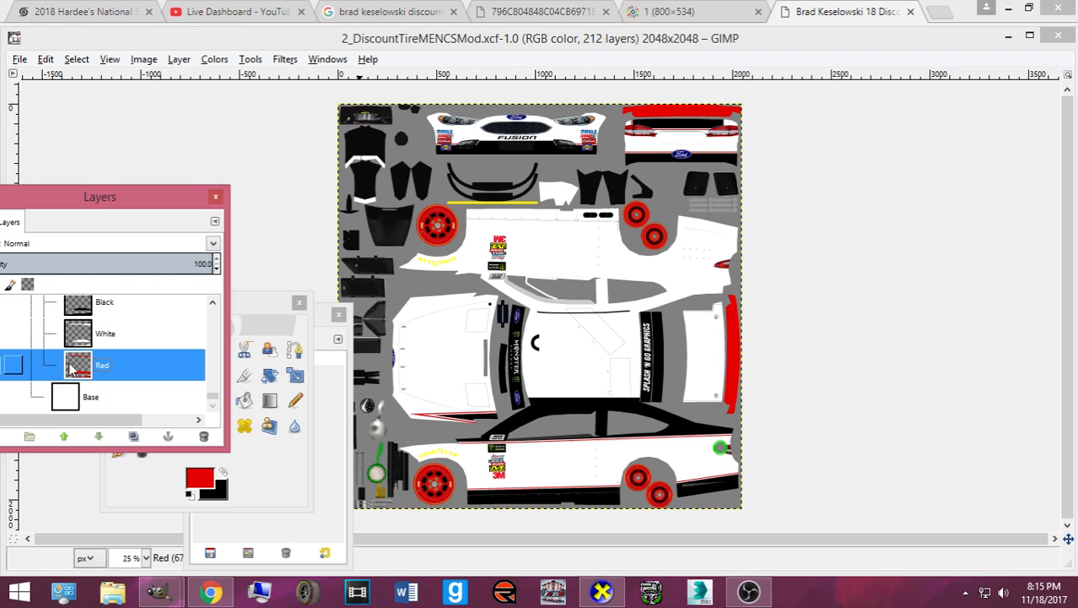
scroll(76, 363, "up", 2)
left_click(64, 316)
left_click(75, 346)
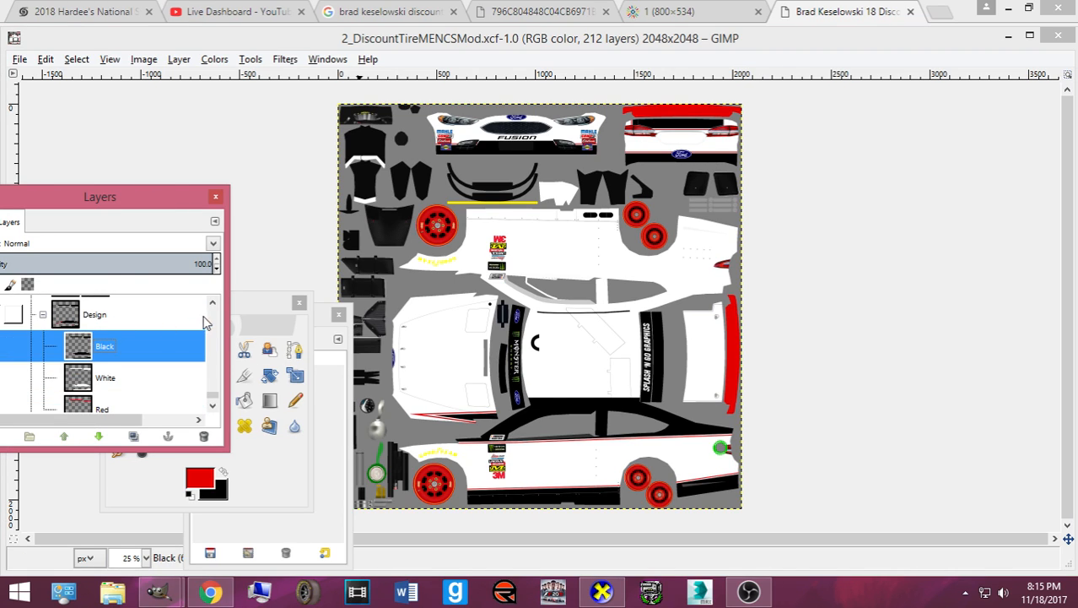
left_click(256, 302)
left_click(118, 349)
left_click_drag(179, 313, 210, 145)
left_click(118, 325)
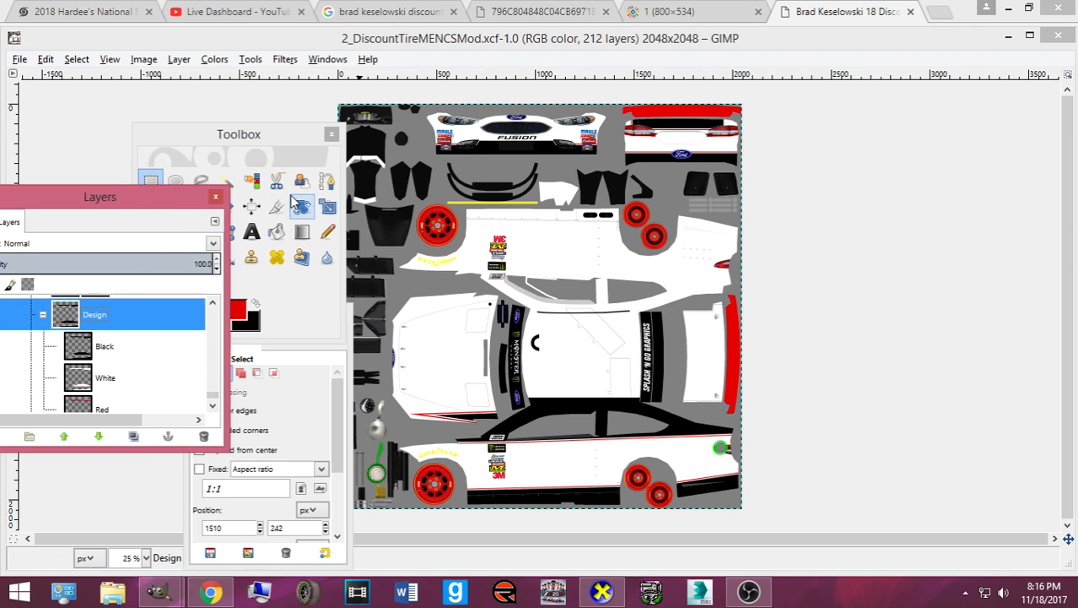
- Outline the lower side stripe with a four-point path, convert it to a selection and copy it
left_click(327, 184)
left_click(452, 482)
left_click(753, 462)
left_click(756, 498)
left_click(469, 525)
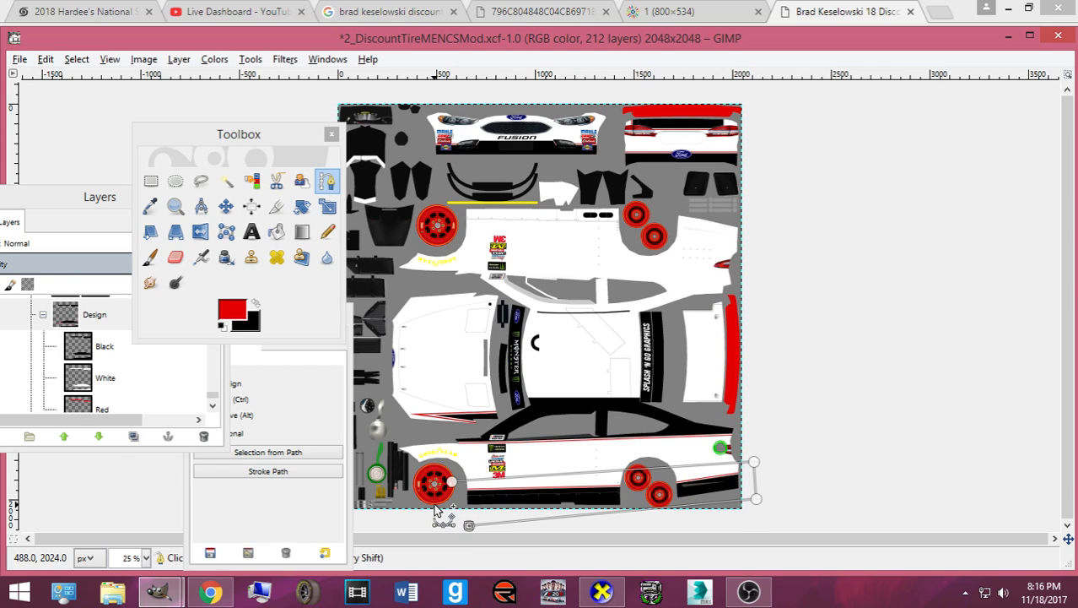
key("Return")
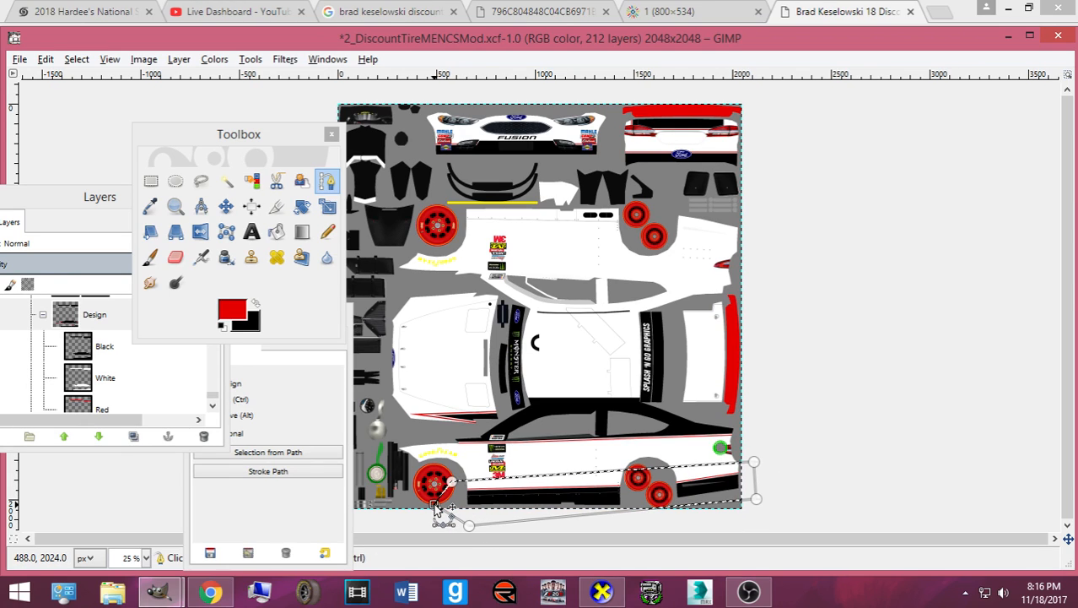
key("ctrl+c")
- Add a new layer above the Black layer
left_click(66, 351)
left_click_drag(84, 197, 144, 198)
left_click(53, 435)
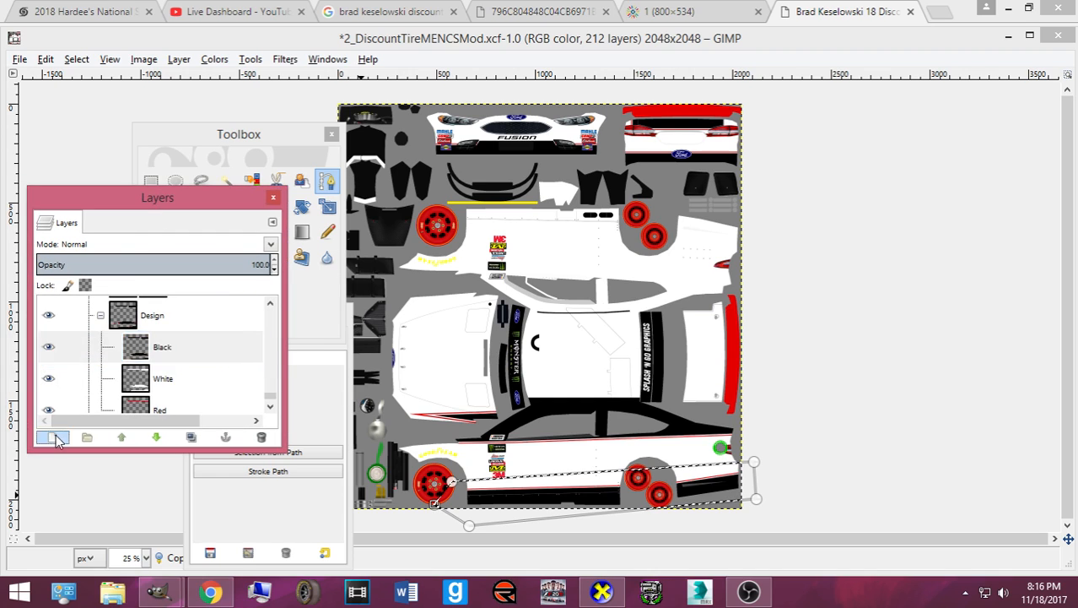
key("Return")
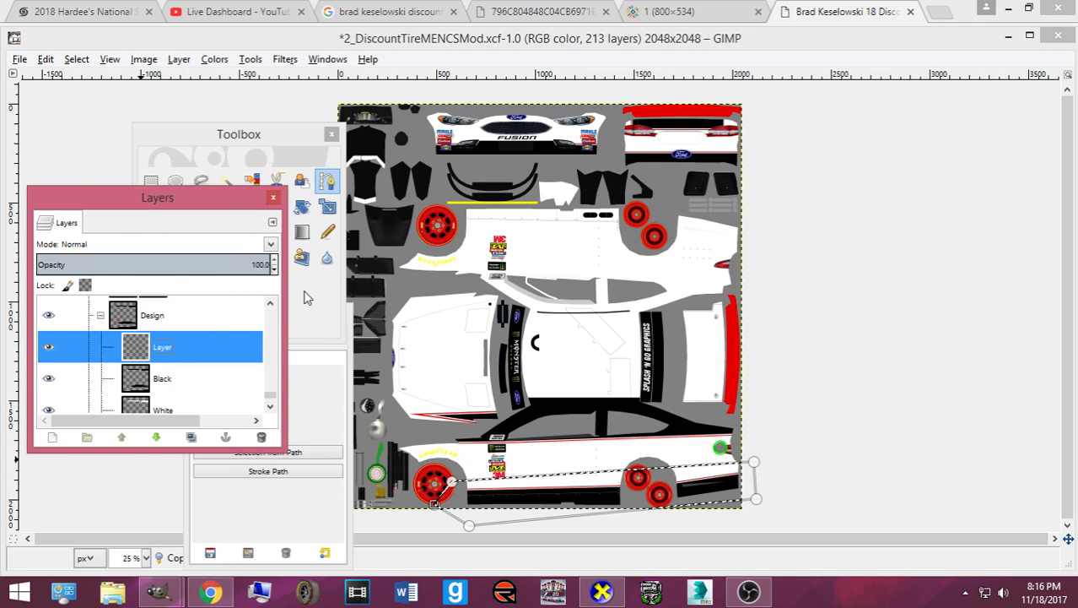
- Paste the copied black stripe and flip it vertically
key("m")
left_click(599, 501)
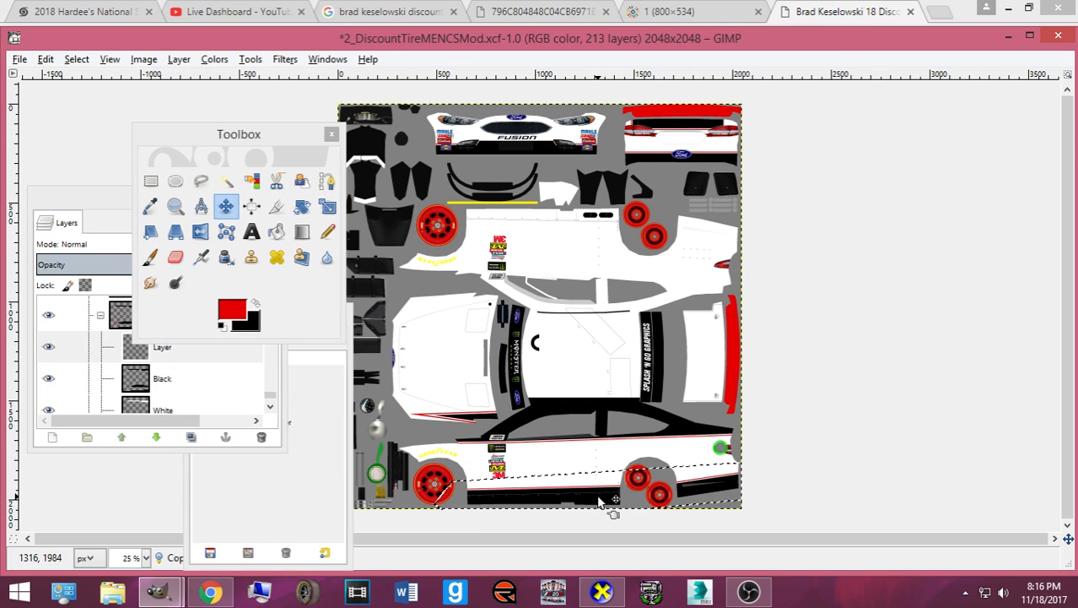
key("ctrl+v")
right_click(598, 501)
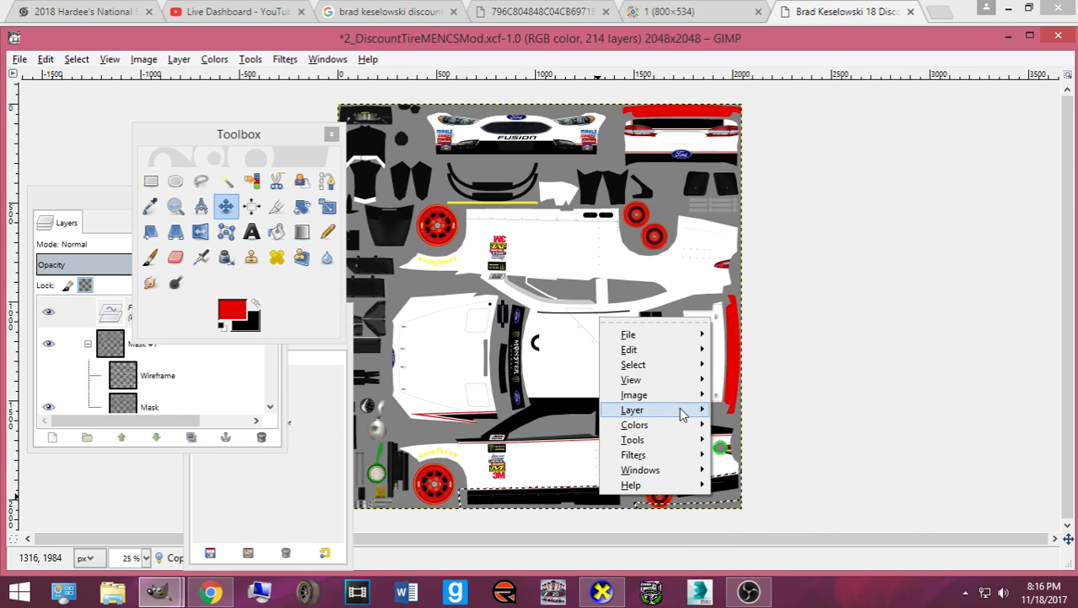
mouse_move(684, 410)
left_click(689, 499)
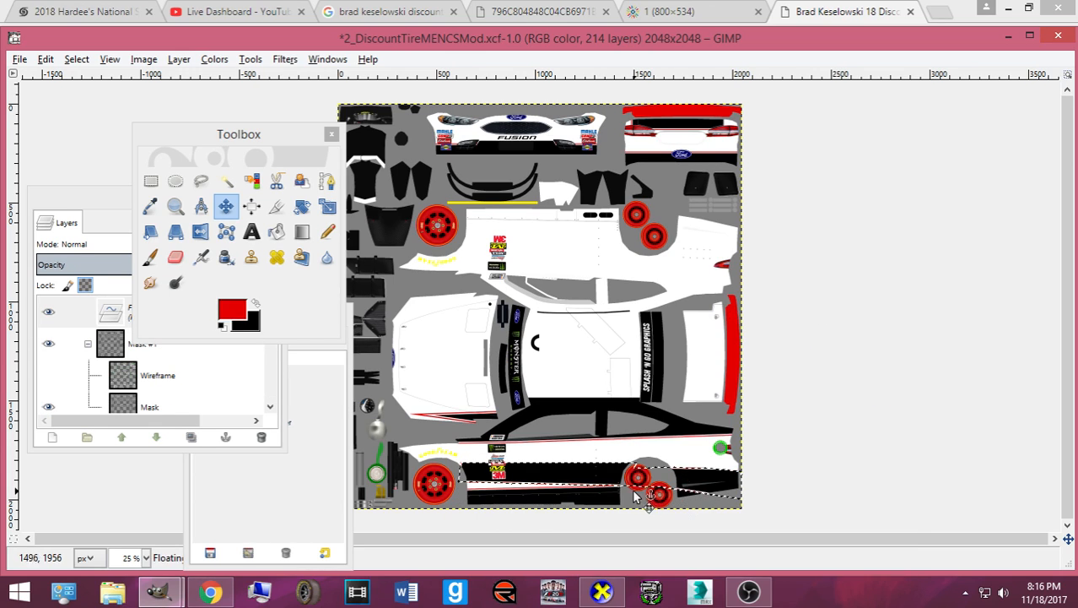
- Nudge the flipped black stripe up 16 steps to the upper side panel's top edge
key("Up")
key("Up")
key("Up")
key("Up")
key("Up")
key("Up")
key("Up")
key("Up")
key("Up")
key("Up")
key("Up")
key("Up")
key("Up")
key("Up")
key("Up")
key("Up")
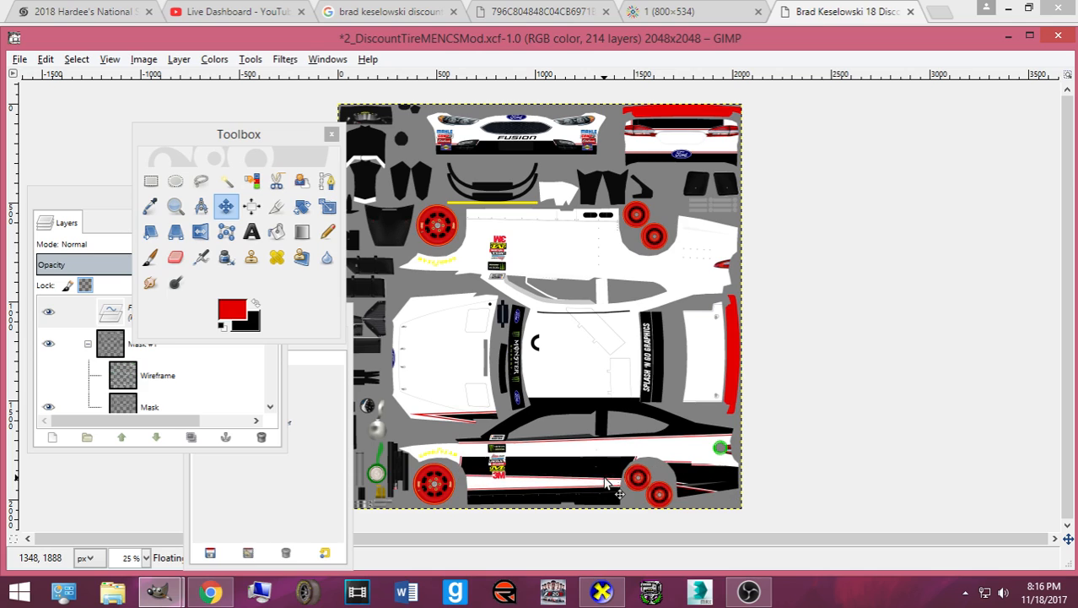
key("Up")
key("Up")
key("Up")
key("Up")
key("Up")
key("Up")
key("Up")
key("Up")
key("Up")
key("Up")
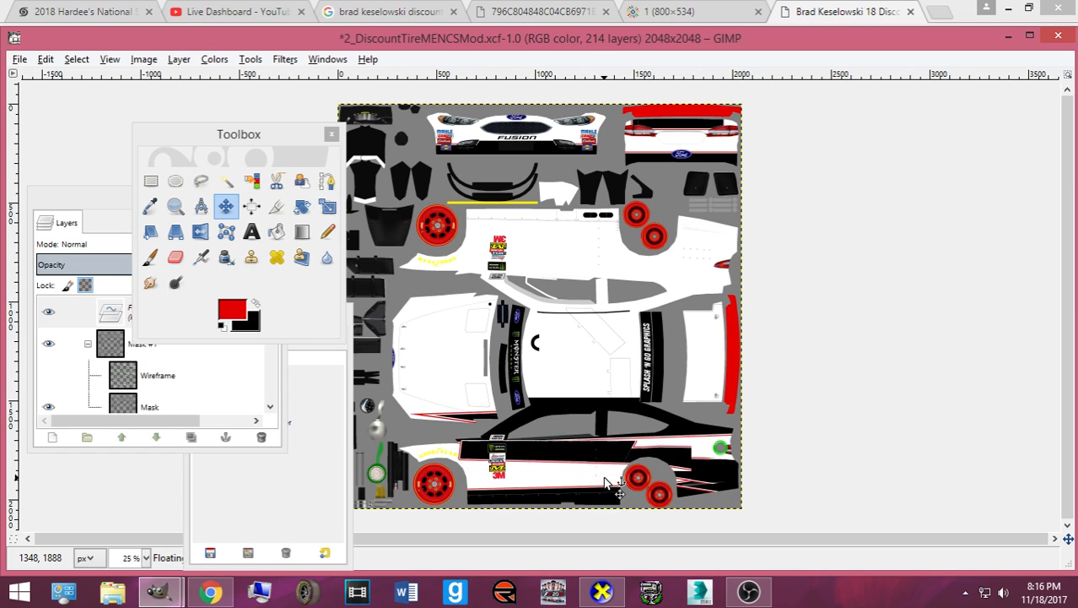
key("Up")
key("Up")
key("Up")
key("Up")
key("Up")
key("Up")
key("Up")
key("Up")
key("Up")
key("Up")
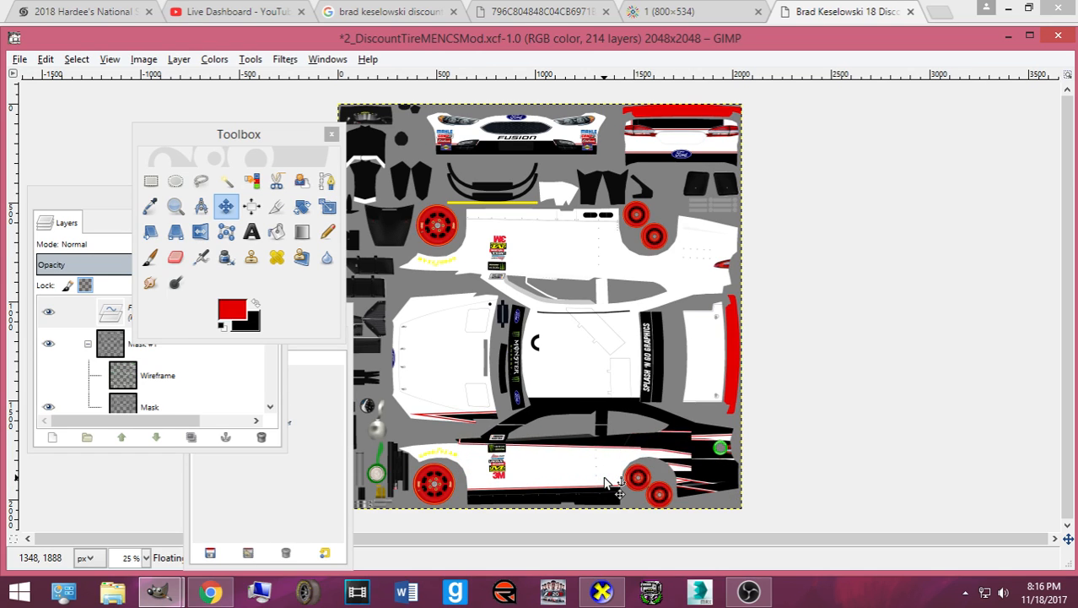
key("Up")
key("Up")
key("Up")
key("Up")
key("Up")
key("Up")
key("Up")
key("Up")
key("Up")
key("Up")
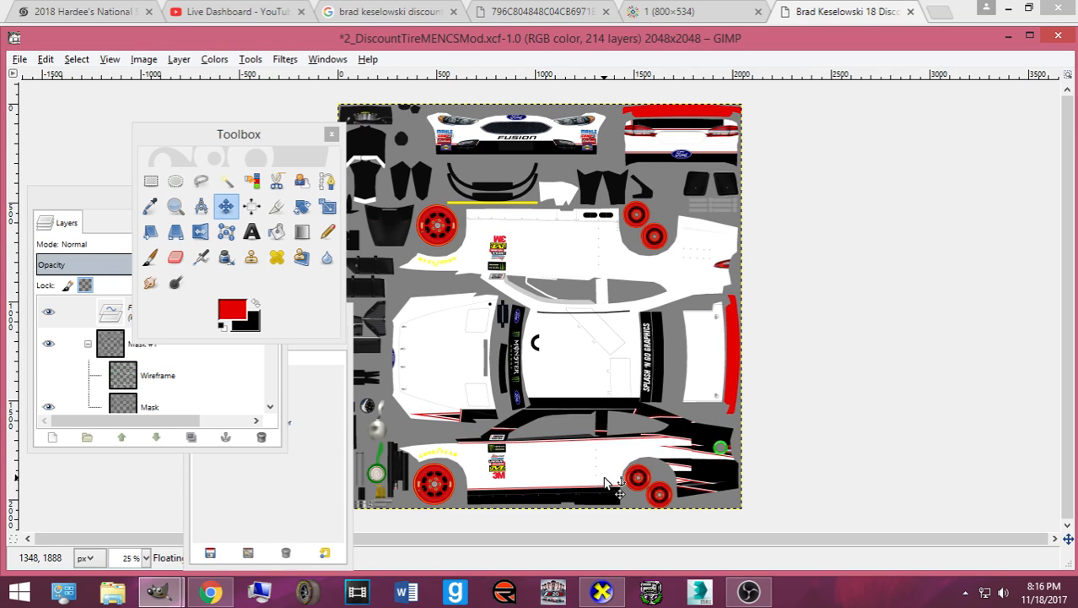
key("Up")
key("Up")
key("Up")
key("Up")
key("Up")
key("Up")
key("Up")
key("Up")
key("Up")
key("Up")
key("Up")
key("Up")
key("Up")
key("Up")
key("Up")
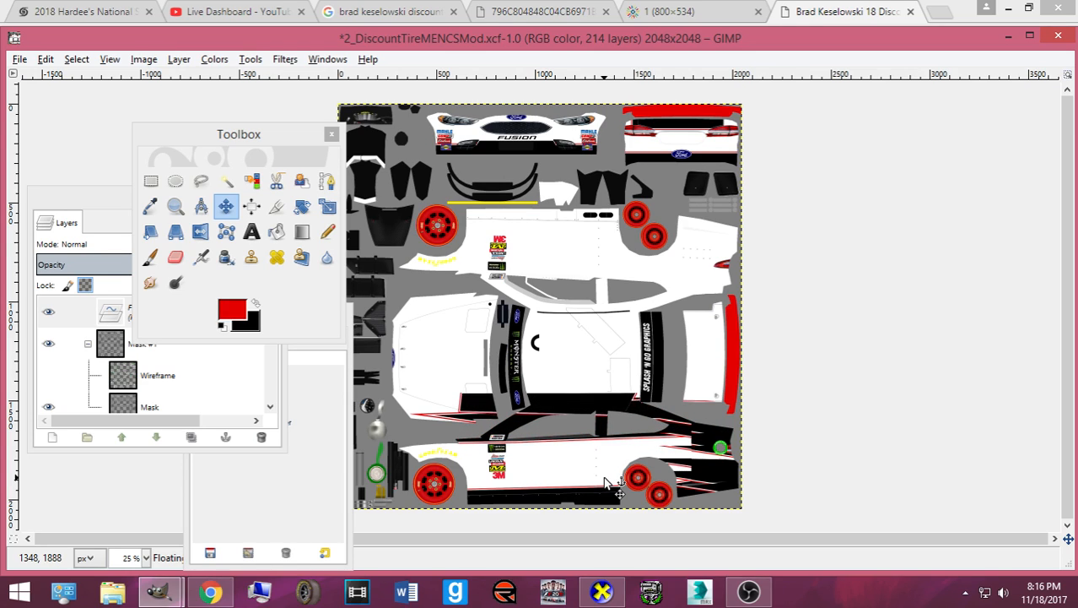
key("Up")
key("Up")
key("Up")
key("Up")
key("Up")
key("Up")
key("Up")
key("Up")
key("Up")
key("Up")
key("Up")
key("Up")
key("Up")
key("Up")
key("Up")
key("Up")
key("Up")
key("Up")
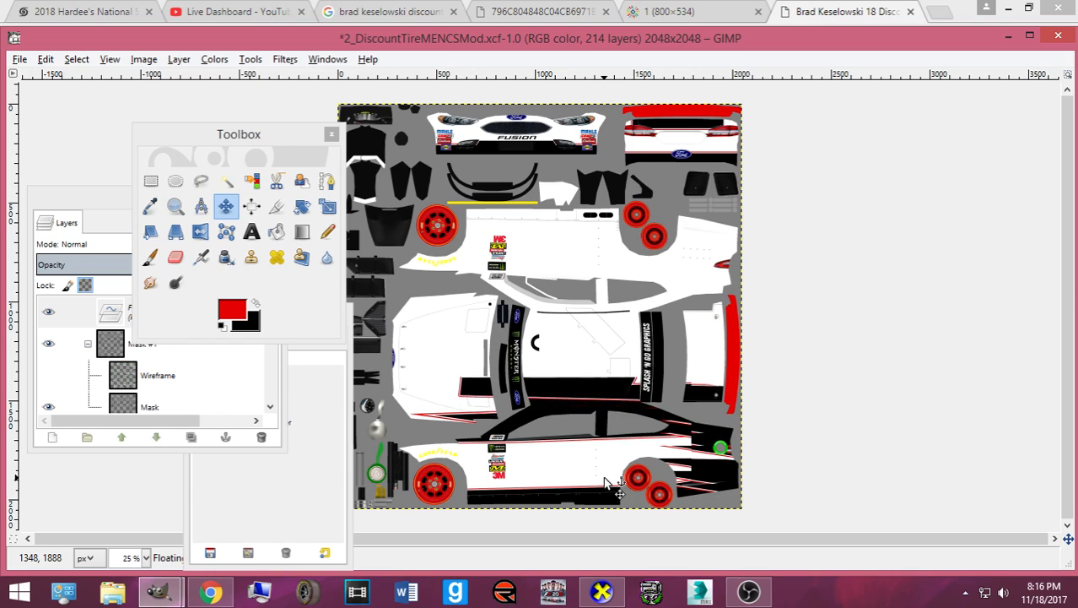
key("Up")
key("Up")
key("Up")
key("Up")
key("Up")
key("Up")
key("Up")
key("Up")
key("Up")
key("Up")
key("Up")
key("Up")
key("Up")
key("Up")
key("Up")
key("Up")
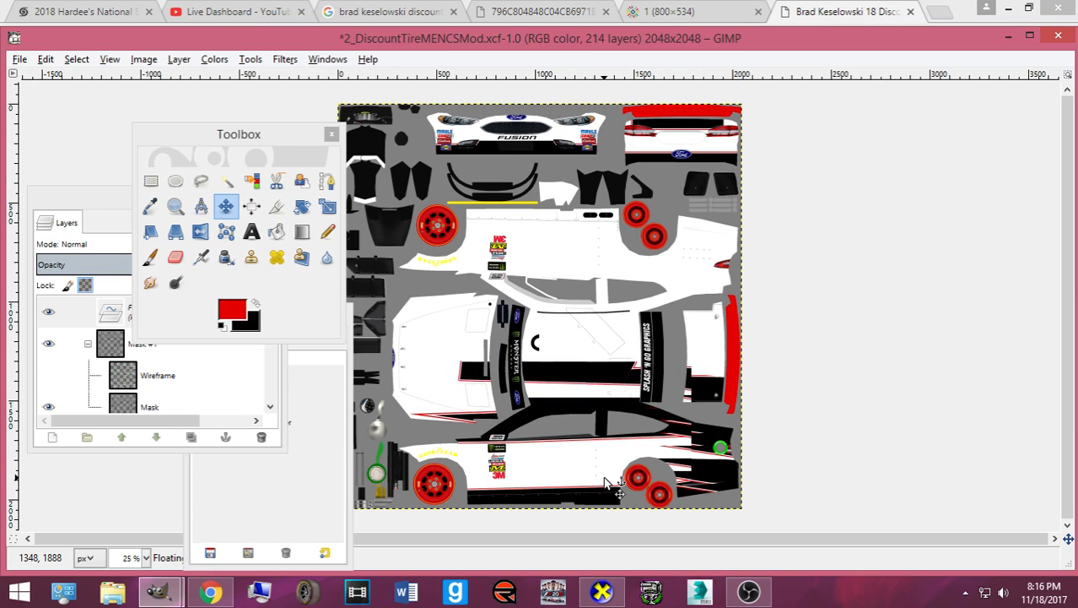
key("Up")
key("Up")
key("Up")
key("Up")
key("Up")
key("Up")
key("Up")
key("Up")
key("Up")
key("Up")
key("Up")
key("Up")
key("Up")
key("Up")
key("Up")
key("Up")
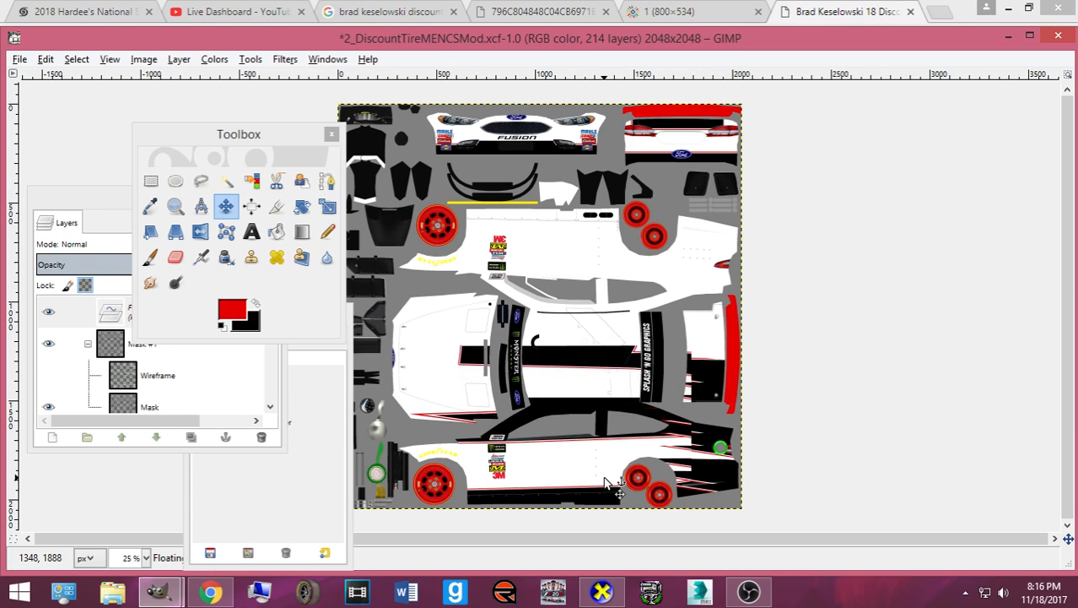
key("Up")
key("Up")
key("Up")
key("Up")
key("Up")
key("Up")
key("Up")
key("Up")
key("Up")
key("Up")
key("Up")
key("Up")
key("Up")
key("Up")
key("Up")
key("Up")
key("Up")
key("Up")
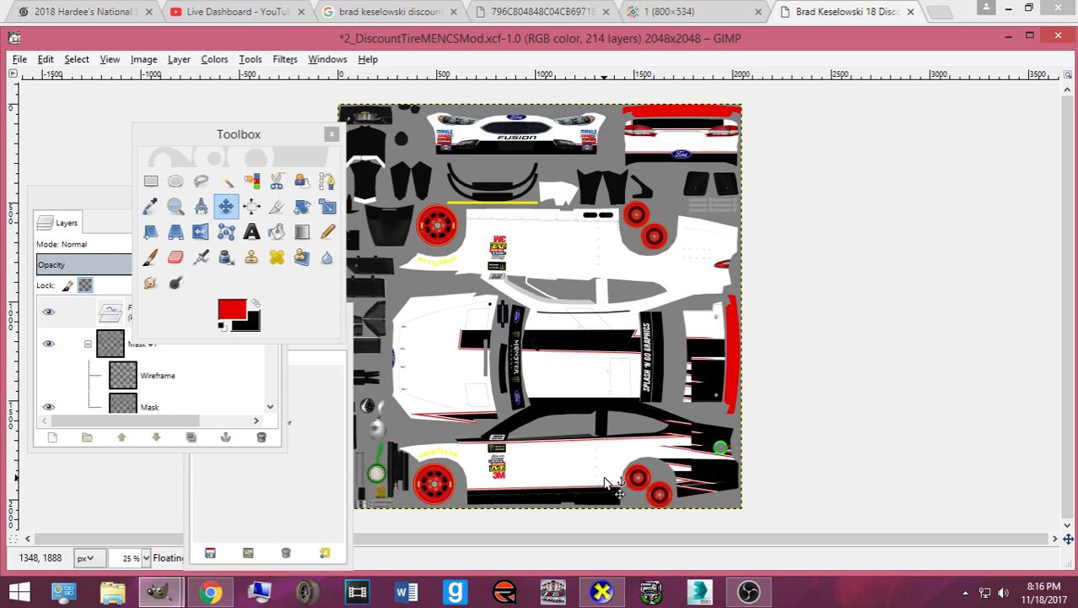
key("Up")
key("Up")
key("Up")
key("Up")
key("Up")
key("Up")
key("Up")
key("Up")
key("Up")
key("Up")
key("Up")
key("Up")
key("Up")
key("Up")
key("Up")
key("Up")
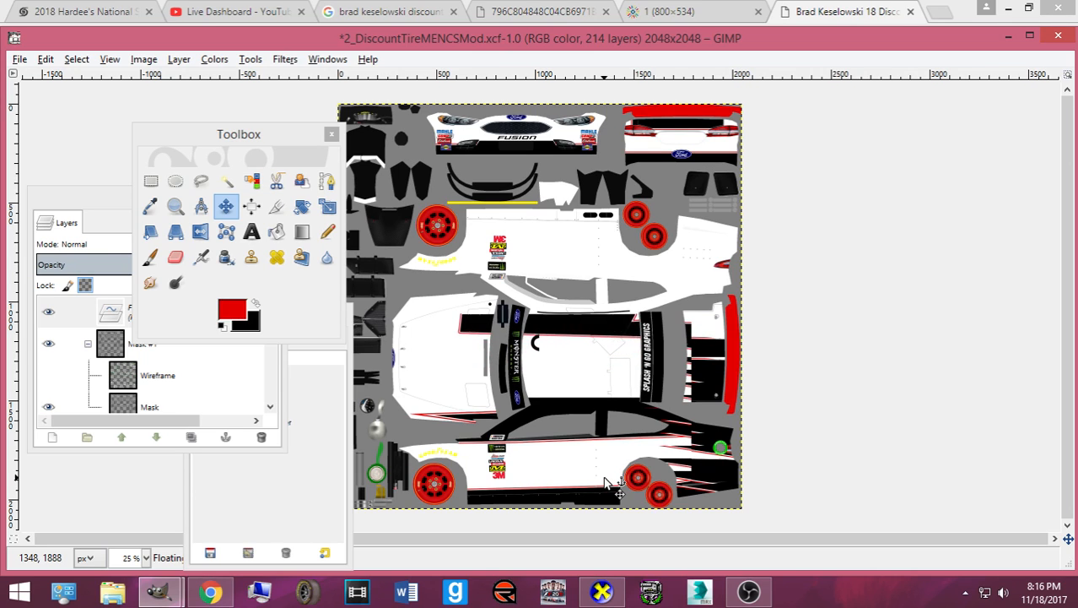
key("Up")
key("Up")
key("Up")
key("Up")
key("Up")
key("Up")
key("Up")
key("Up")
key("Up")
key("Up")
key("Up")
key("Up")
key("Up")
key("Up")
key("Up")
key("Up")
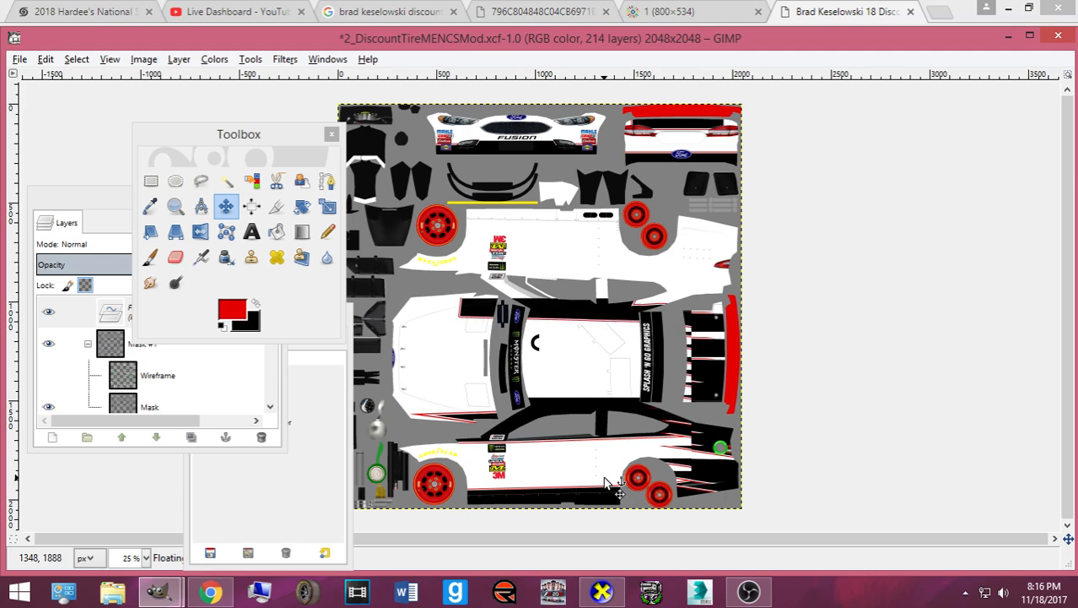
key("Up")
key("Up")
key("Up")
key("Up")
key("Up")
key("Up")
key("Up")
key("Up")
key("Up")
key("Up")
key("Up")
key("Up")
key("Up")
key("Up")
key("Up")
key("Up")
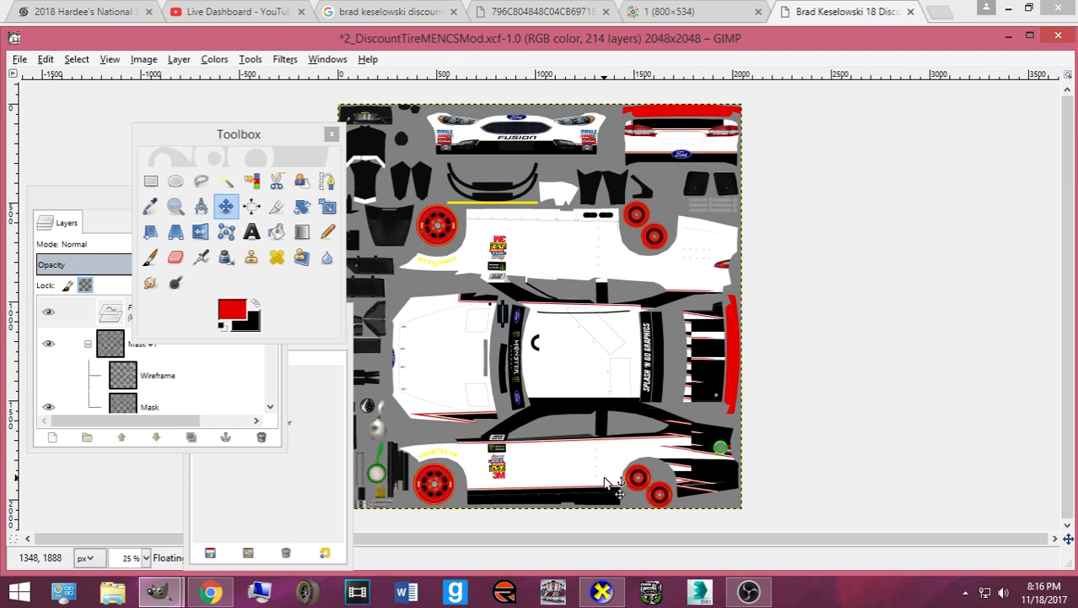
key("Up")
key("Up")
key("Up")
key("Up")
key("Up")
key("Up")
key("Up")
key("Up")
key("Up")
key("Up")
key("Up")
key("Up")
key("Up")
key("Up")
key("Up")
key("Up")
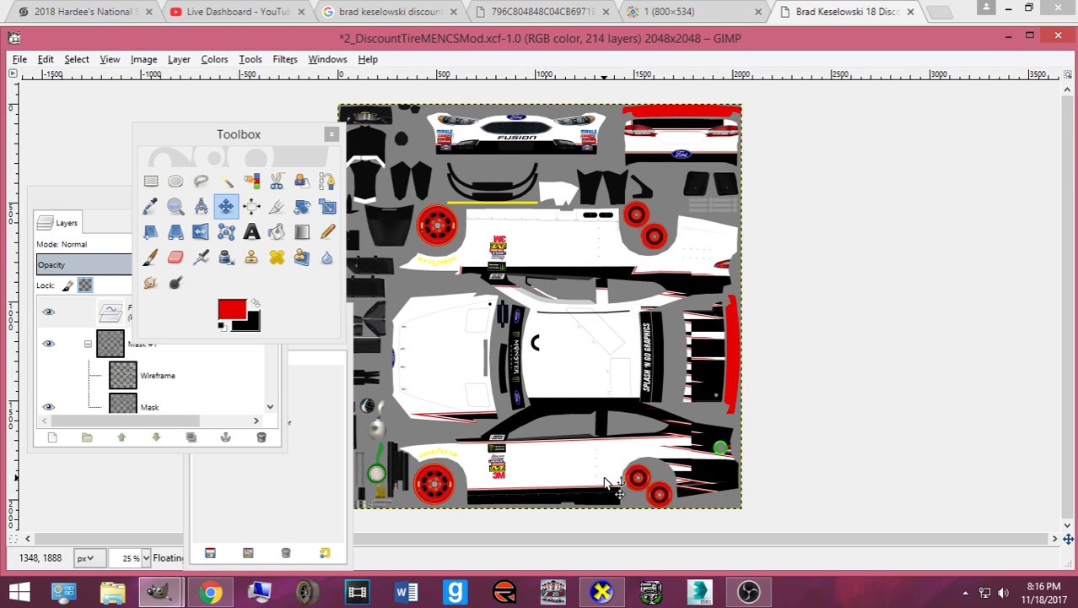
key("Up")
key("Up")
key("Up")
key("Up")
key("Up")
key("Up")
key("Up")
key("Up")
key("Up")
key("Up")
key("Up")
key("Up")
key("Up")
key("Up")
key("Up")
key("Up")
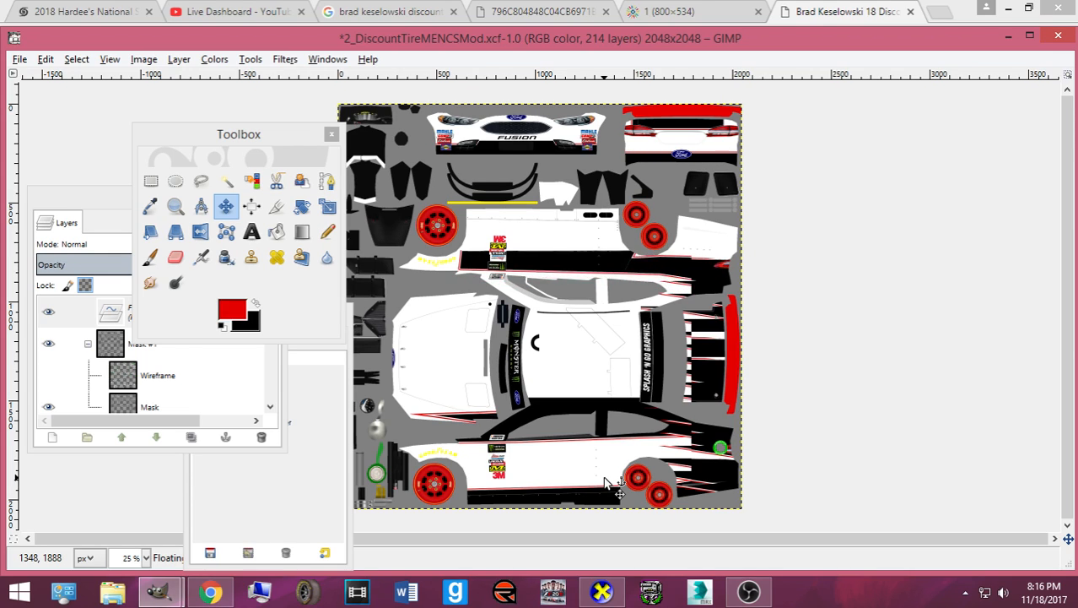
key("Up")
key("Up")
key("Up")
key("Up")
key("Up")
key("Up")
key("Up")
key("Up")
key("Up")
key("Up")
key("Up")
key("Up")
key("Up")
key("Up")
key("Up")
key("Up")
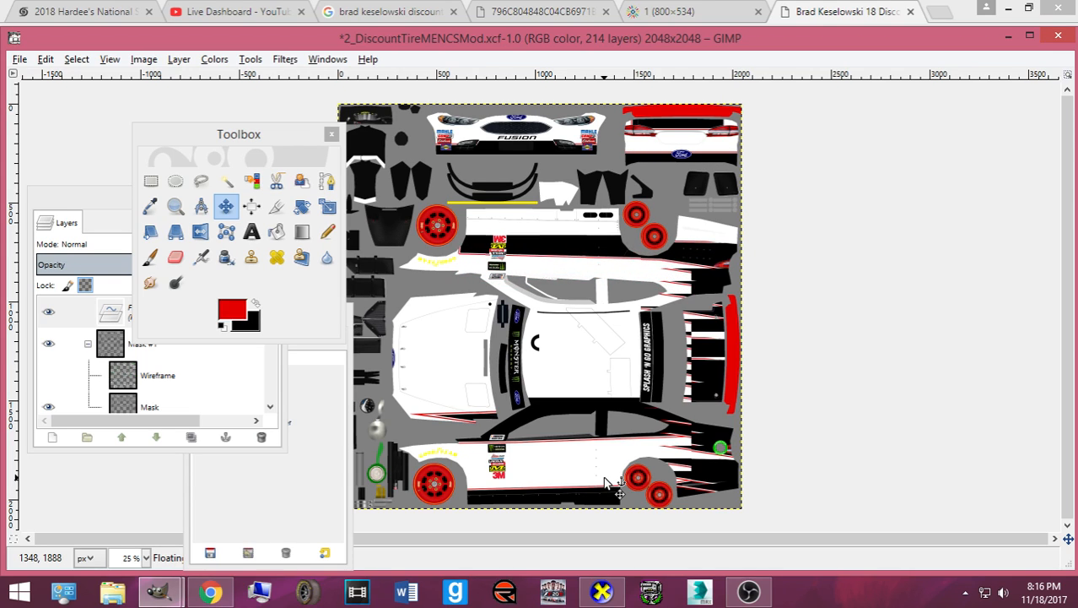
key("Up")
key("Up")
key("Up")
key("Up")
key("Up")
key("Up")
key("Up")
key("Up")
key("Up")
key("Up")
key("Up")
key("Up")
key("Up")
key("Up")
key("Up")
key("Up")
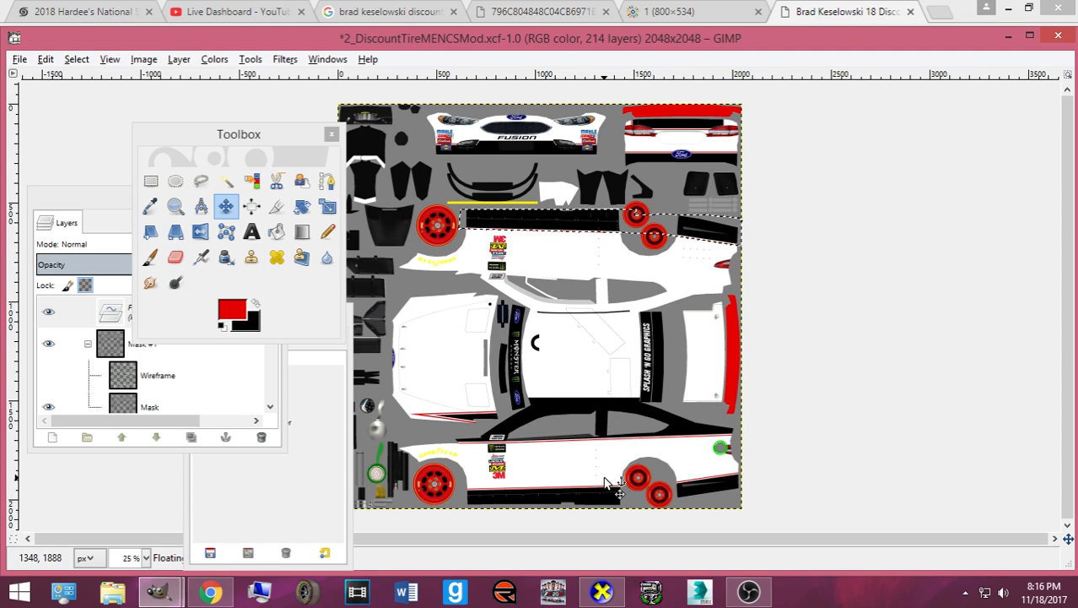
key("plus")
- Zoom to 50%, export the texture over card.bmp and bring up the CarView preview
scroll(604, 483, "up", 3)
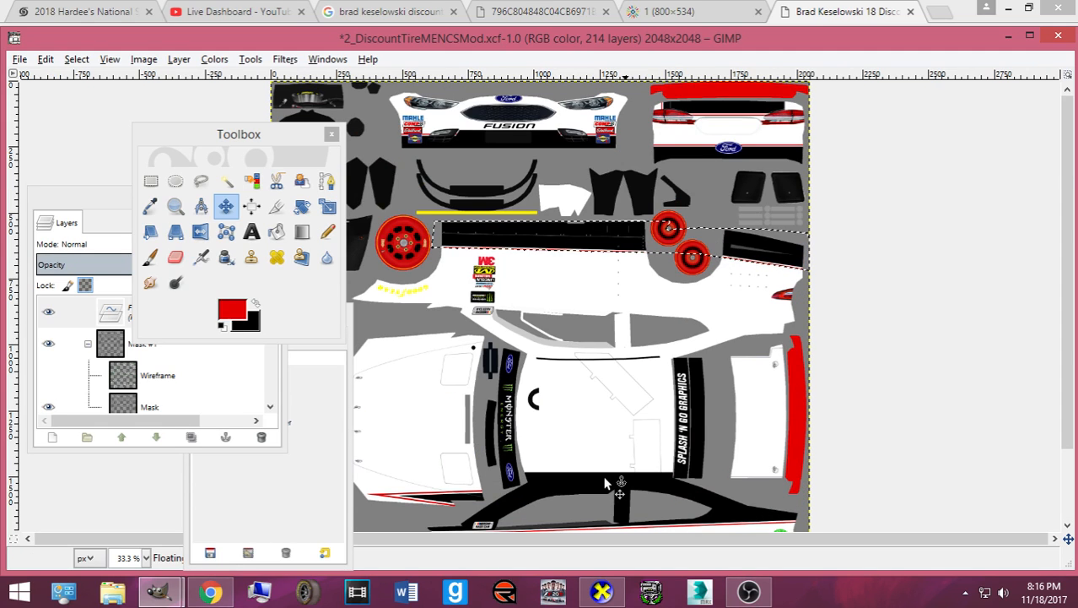
key("plus")
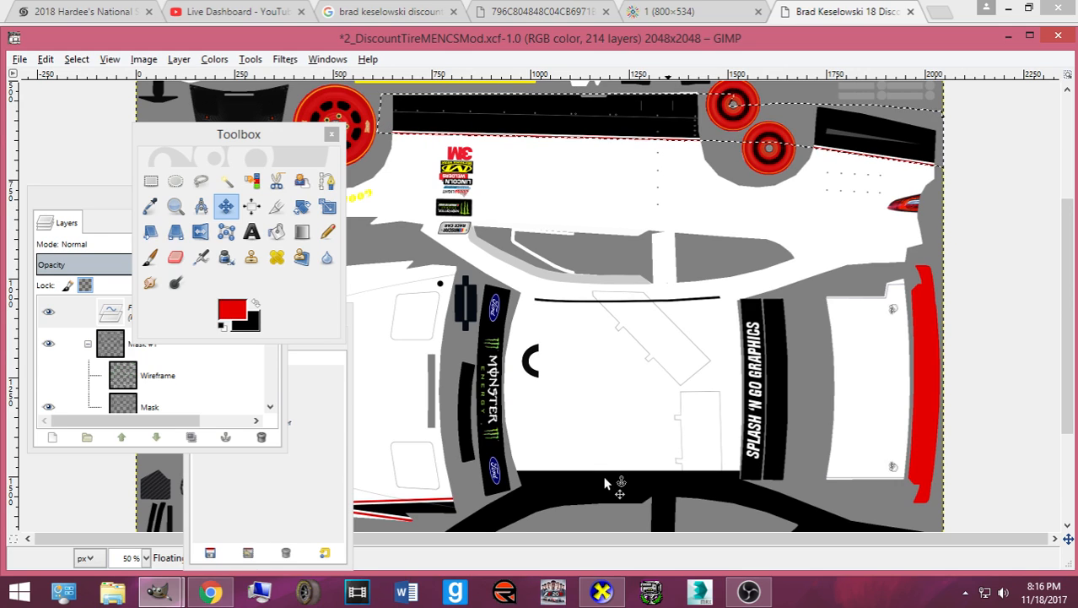
scroll(604, 483, "up", 3)
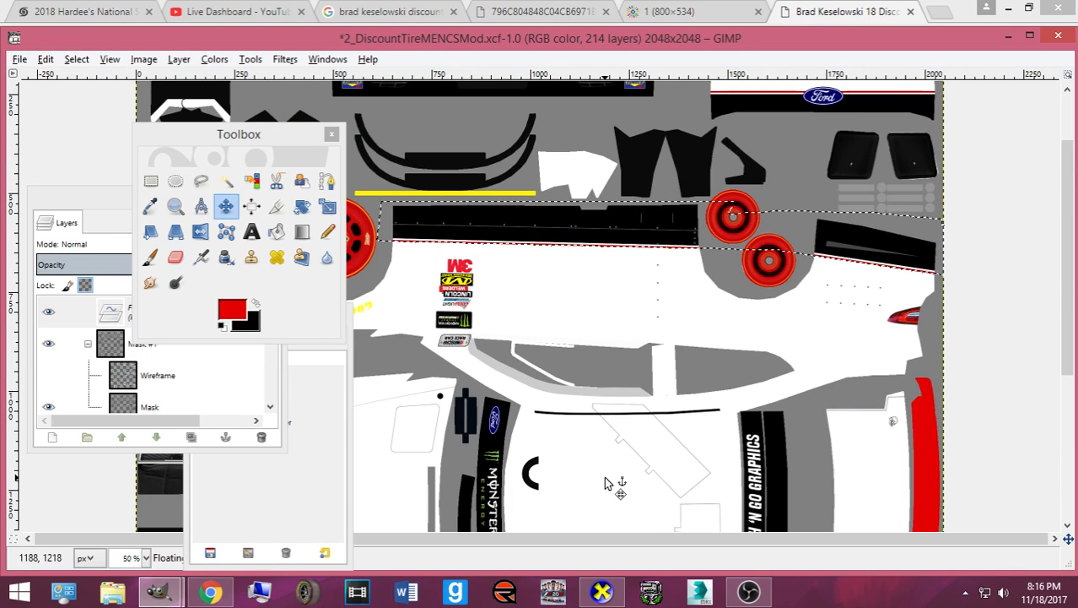
key("ctrl+e")
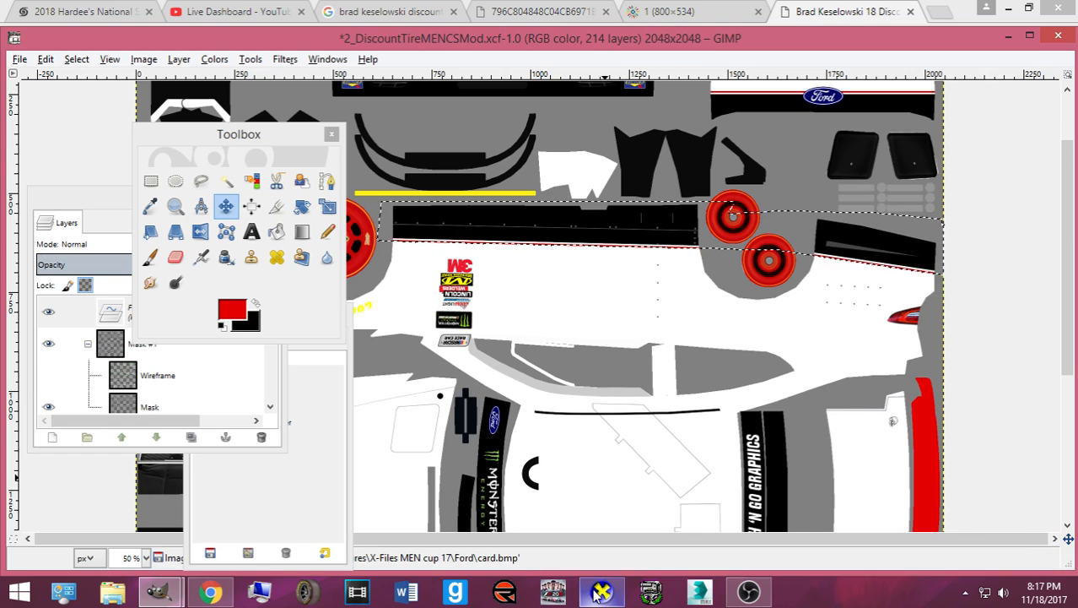
left_click(600, 591)
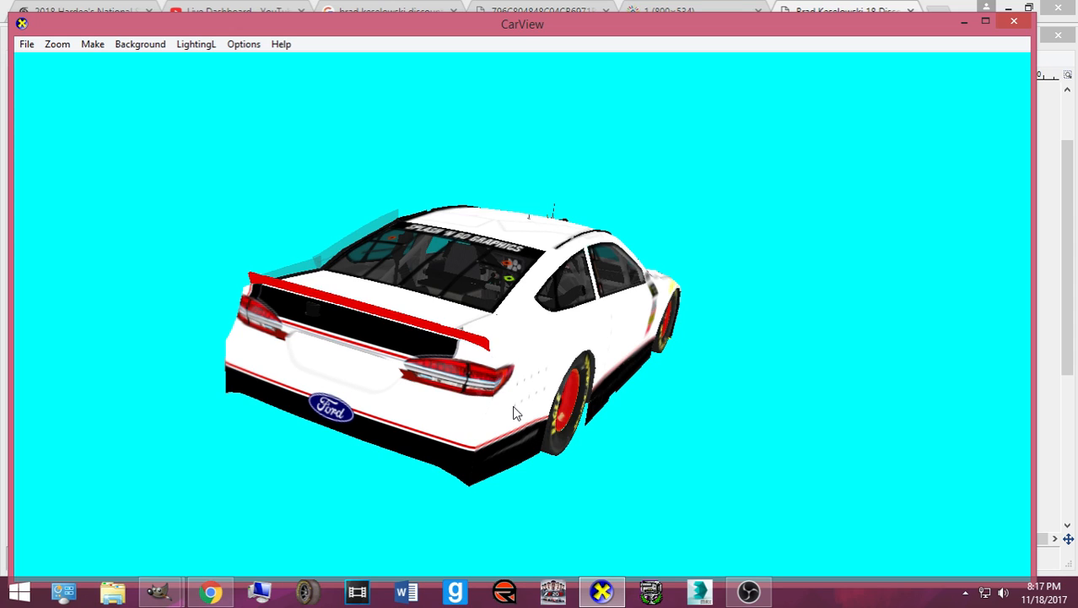
- Inspect the car's side in CarView, re-export card.bmp from GIMP, recheck, and return to GIMP
left_click_drag(553, 431, 508, 360)
scroll(466, 366, "up", 3)
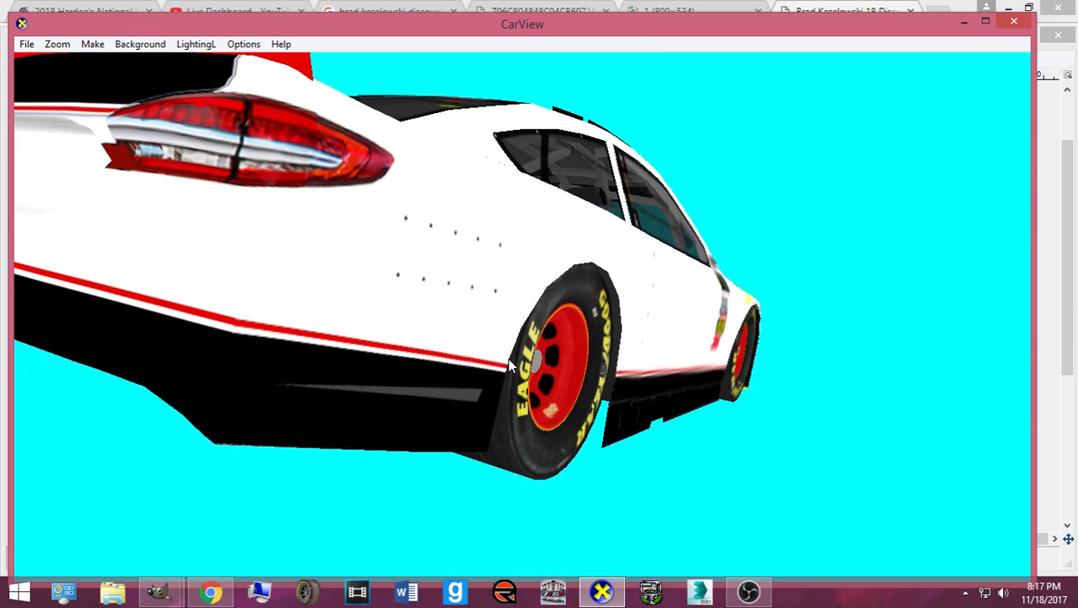
left_click(591, 594)
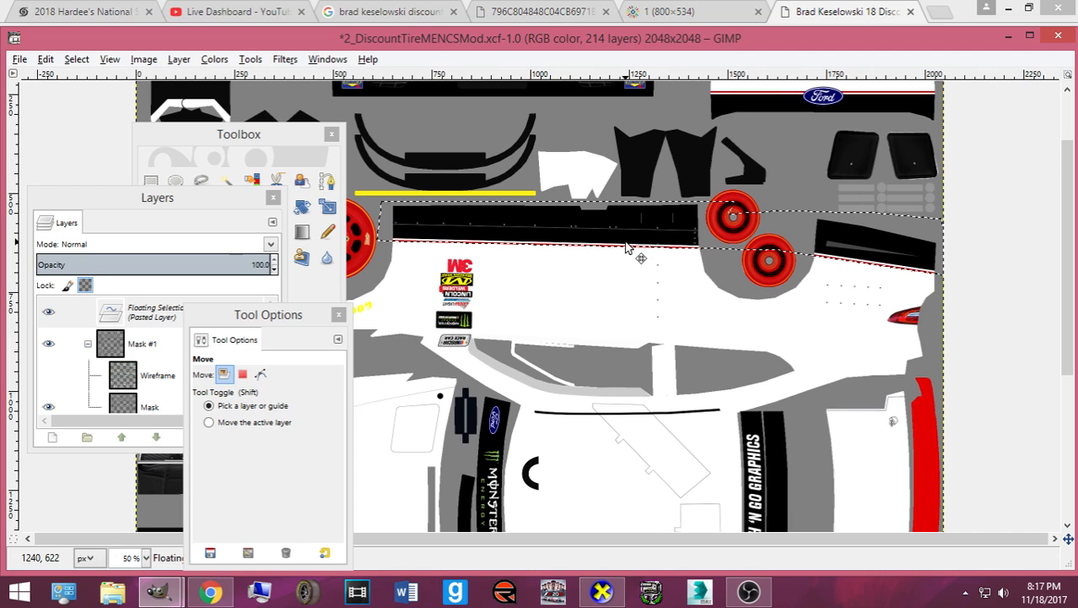
key("ctrl+e")
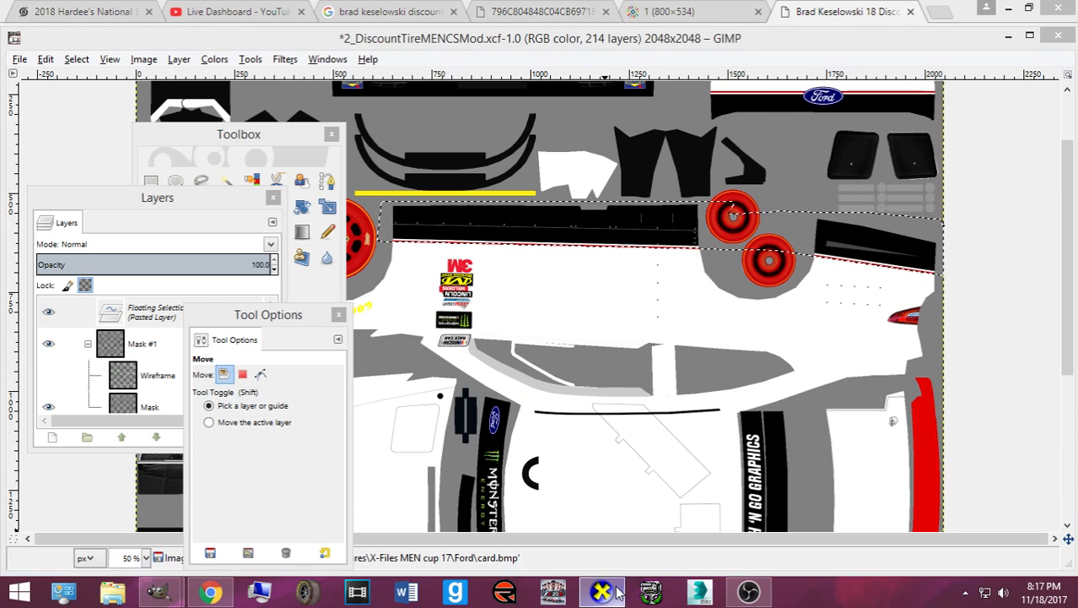
left_click(616, 592)
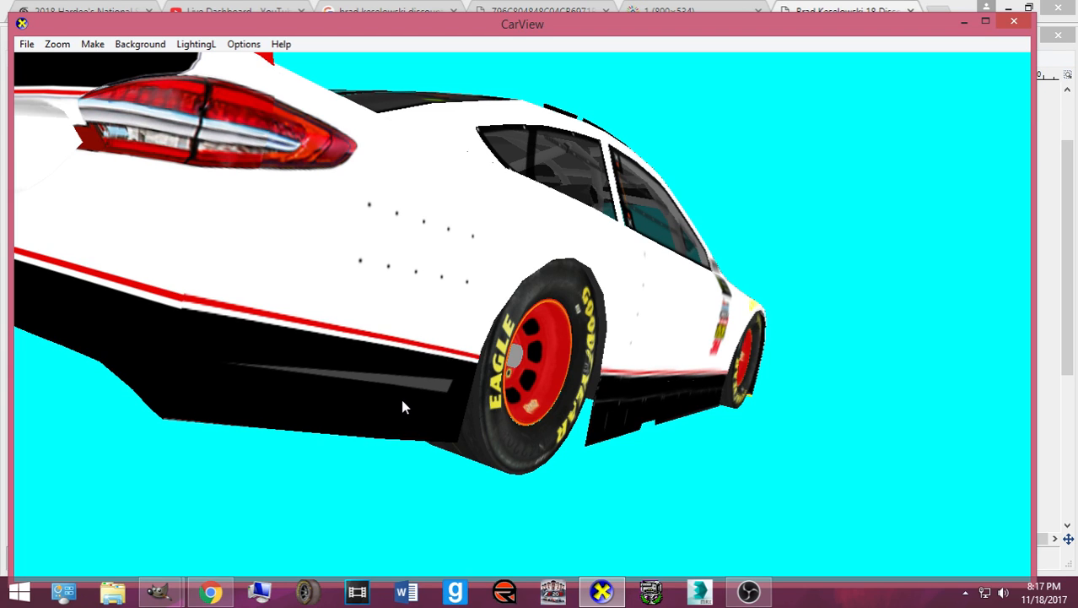
left_click(602, 592)
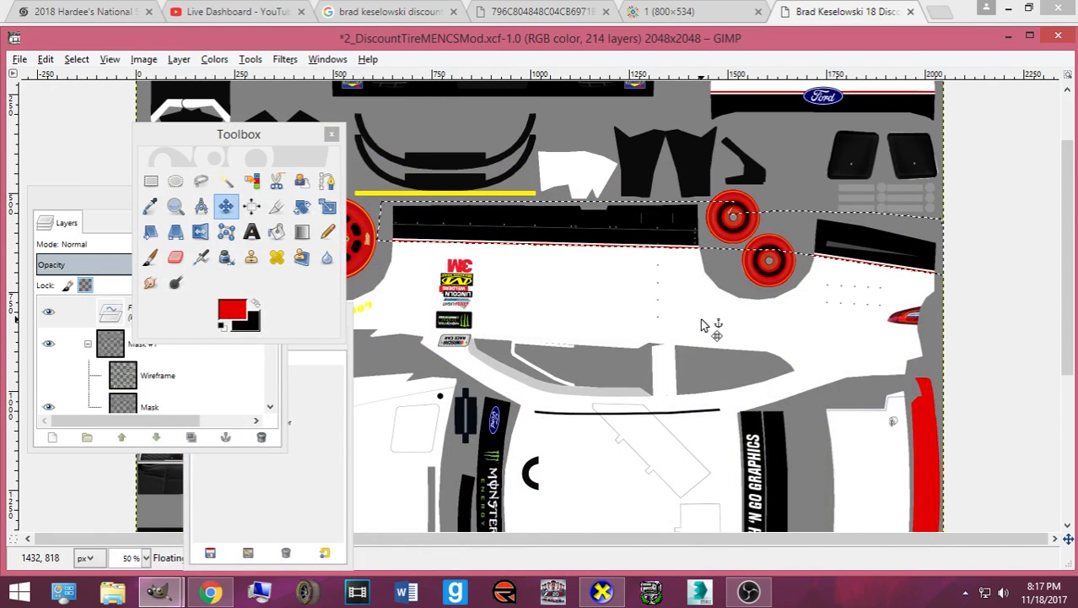
- Anchor the floating black stripe and make the layer named 'Layer' active
left_click(663, 332)
left_click(205, 377)
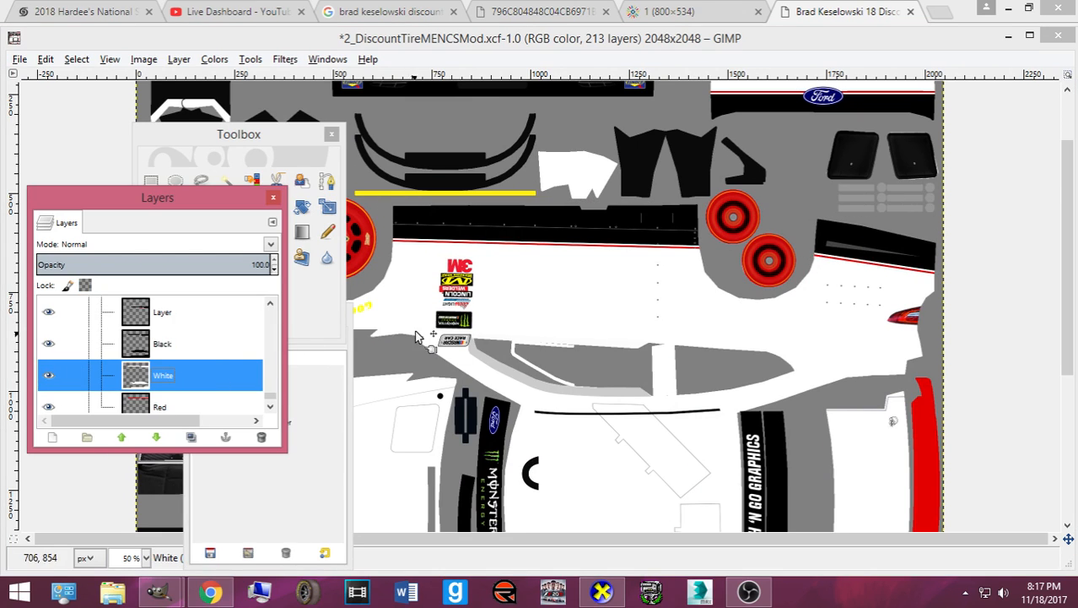
scroll(420, 340, "down", 5)
left_click(152, 327)
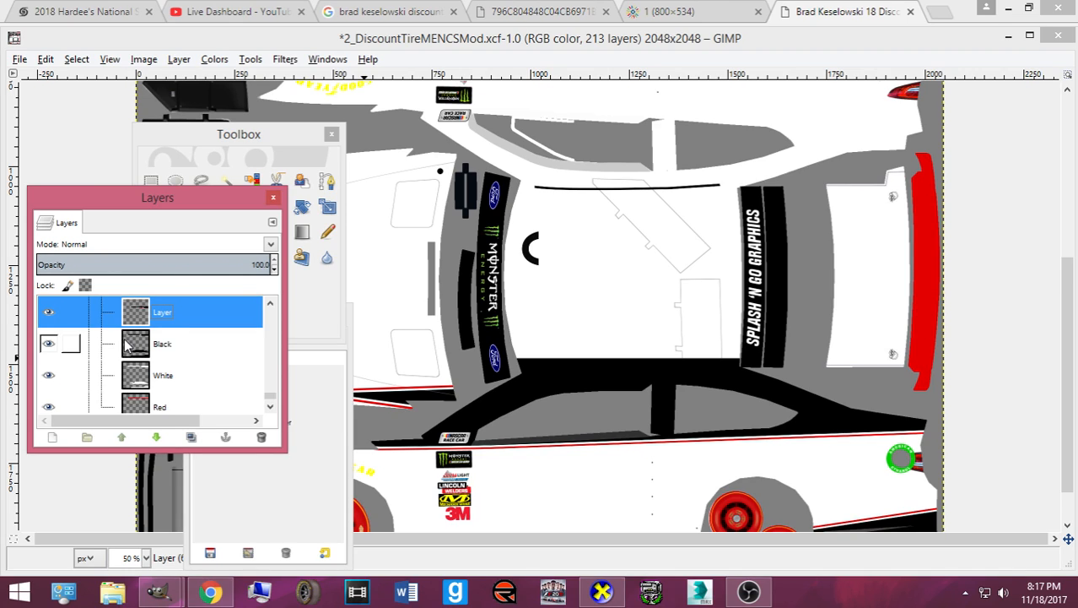
- Move the Toolbox and Tool Options windows to the right side of the screen
scroll(93, 350, "up", 2)
scroll(471, 248, "up", 5)
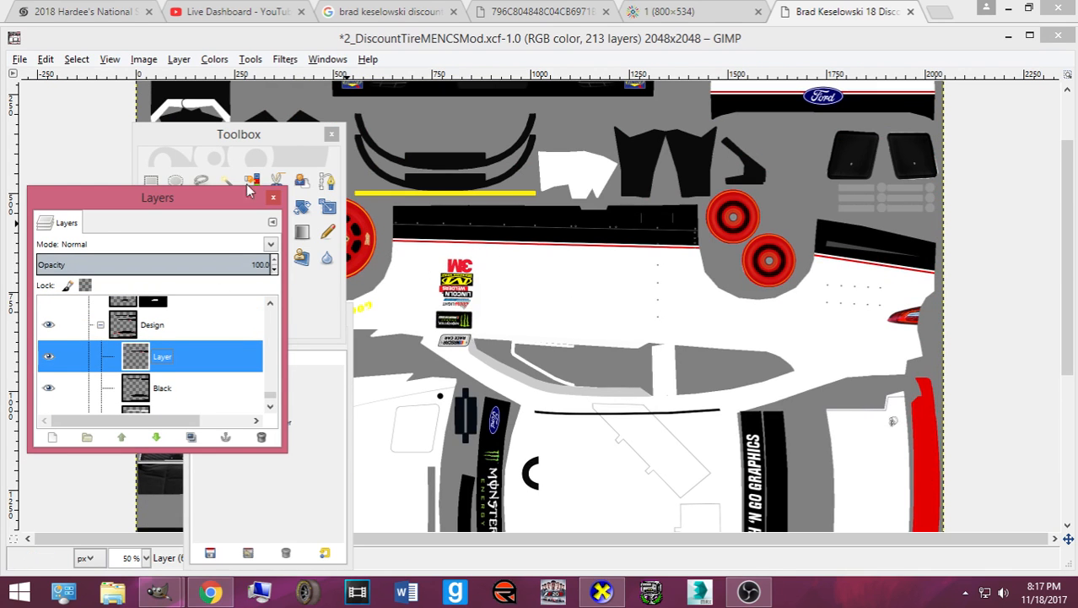
left_click_drag(222, 137, 859, 212)
left_click_drag(321, 323, 1072, 297)
left_click(787, 256)
scroll(662, 315, "down", 5)
scroll(420, 341, "down", 1)
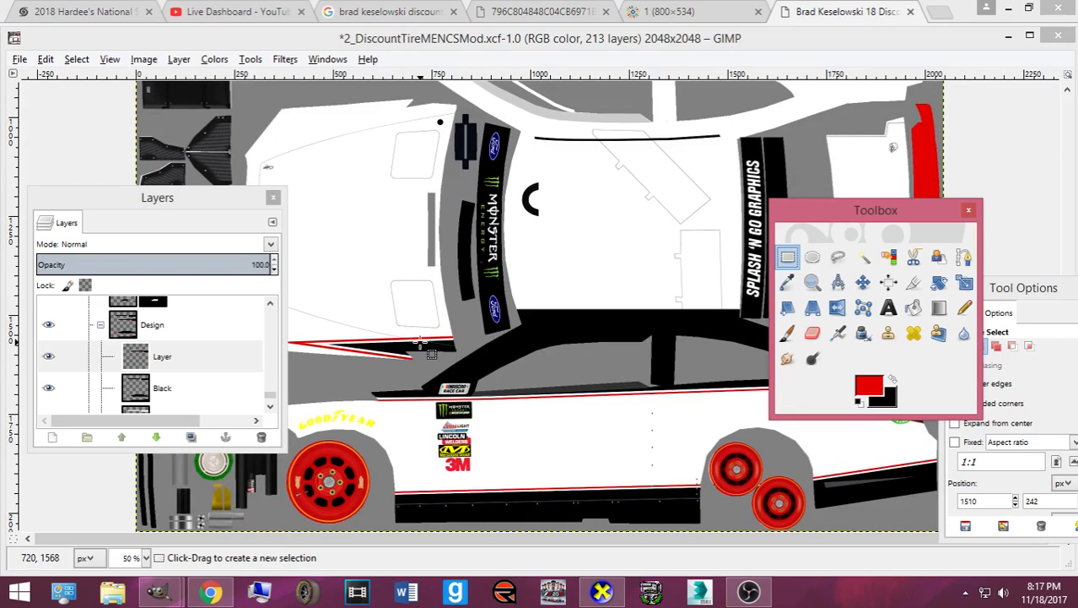
left_click(964, 257)
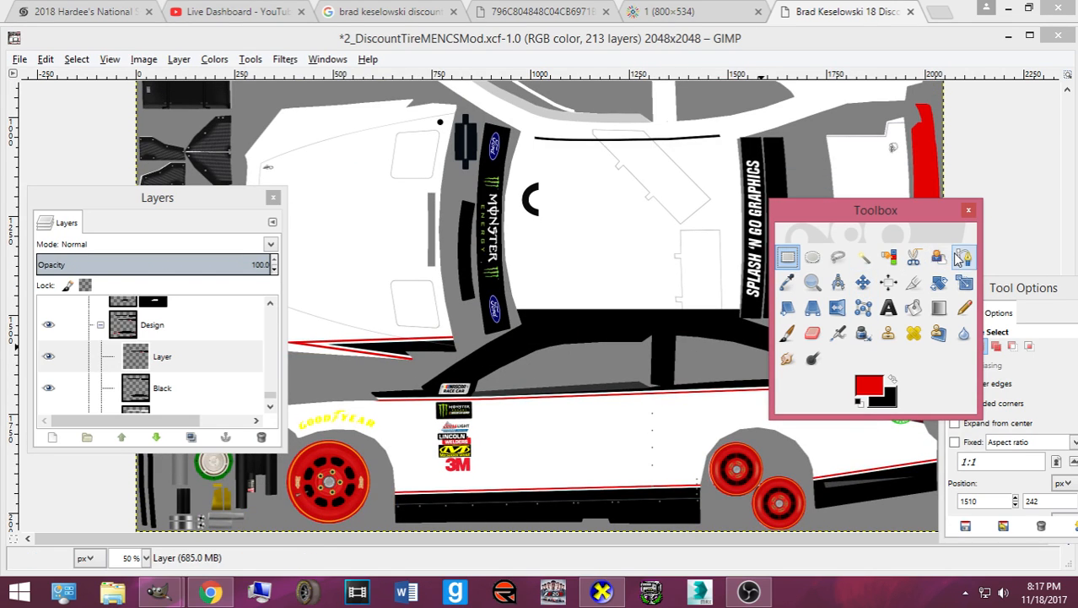
left_click_drag(819, 202, 728, 442)
scroll(640, 432, "up", 6)
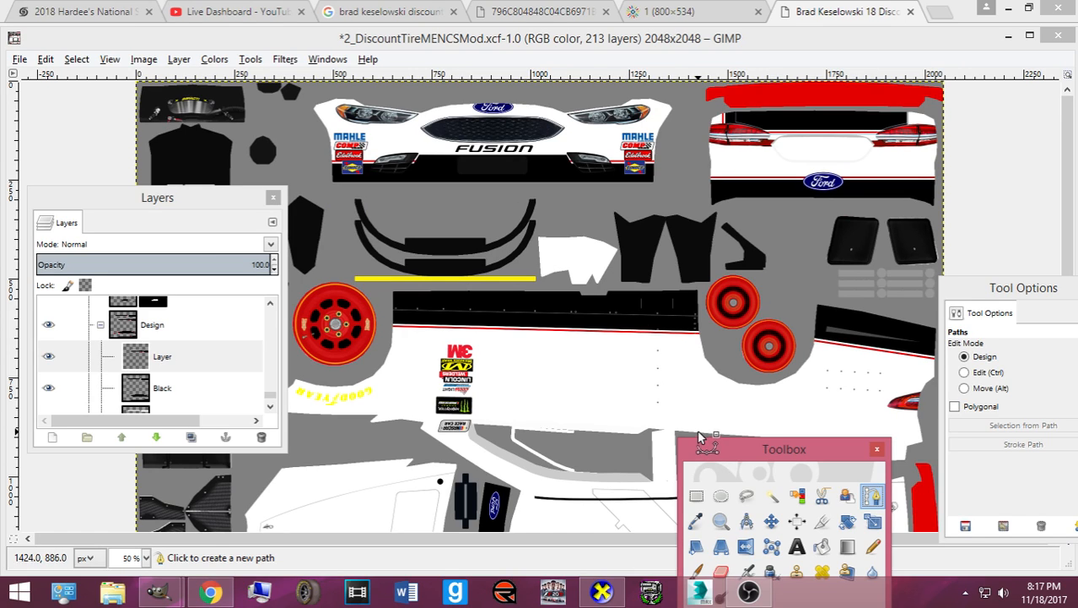
- Zoom in on the rear deck and copy the red accent patch above the left tail light
left_click(696, 495)
left_click(173, 325)
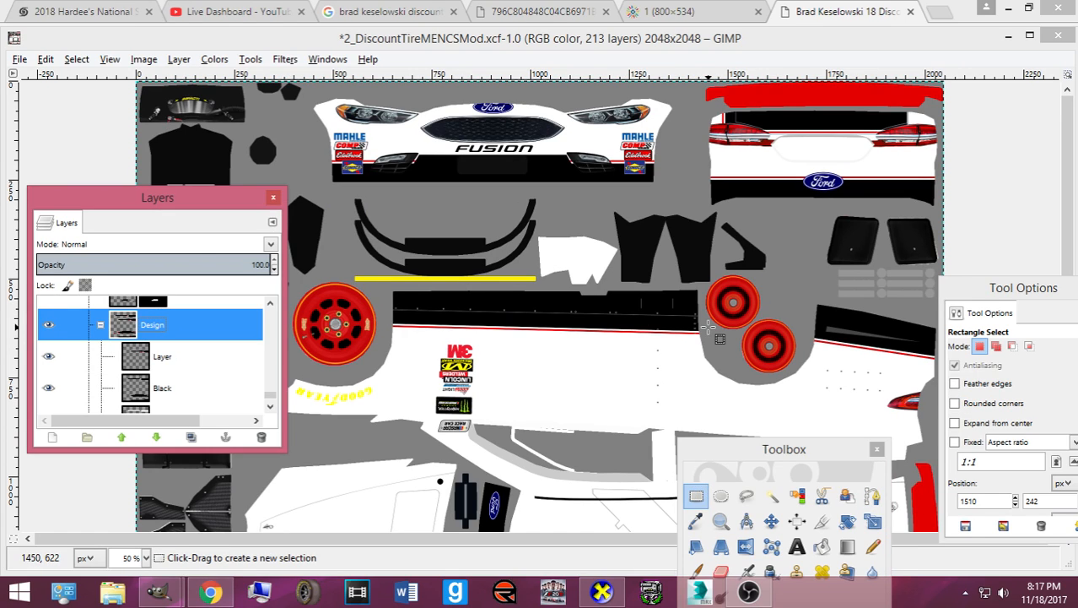
left_click(623, 37)
scroll(848, 182, "up", 5)
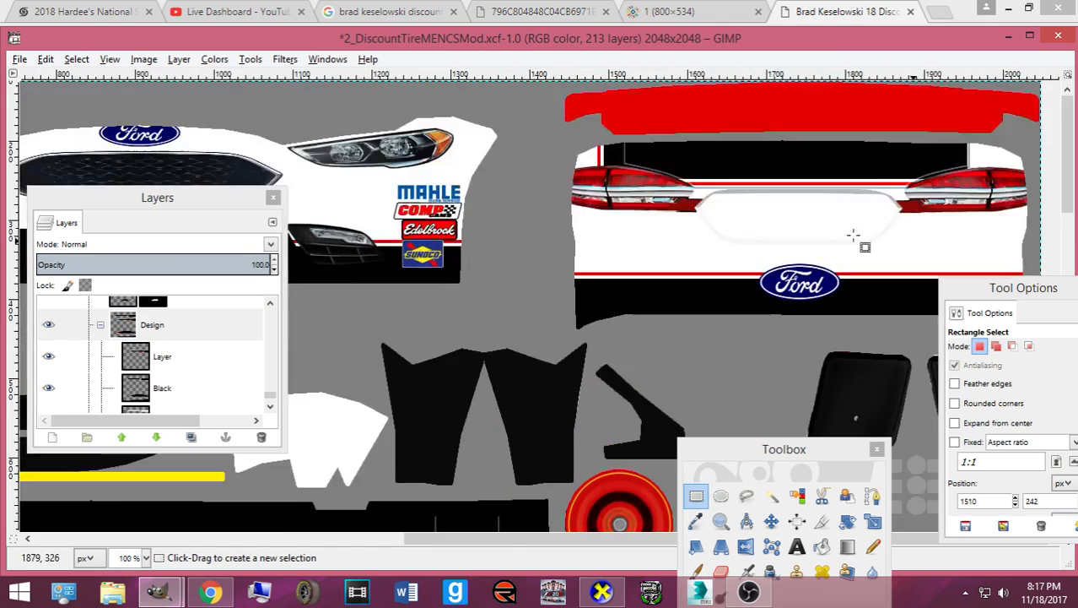
left_click_drag(419, 161, 428, 178)
left_click_drag(486, 228, 486, 229)
key("ctrl+c")
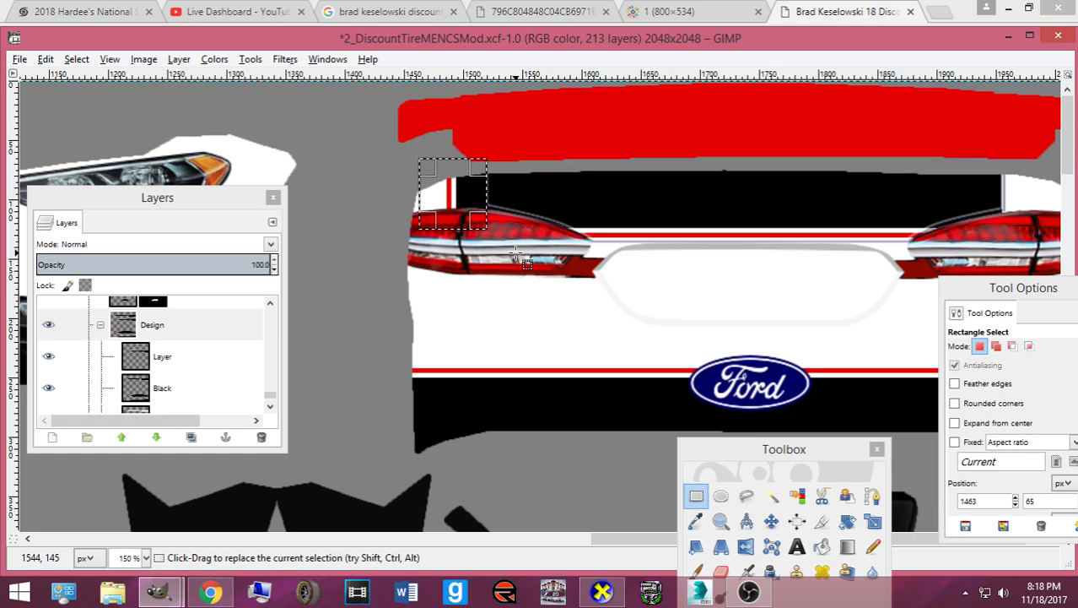
- Paste the accent on 'Layer', flip it horizontally and shift it right
left_click(188, 356)
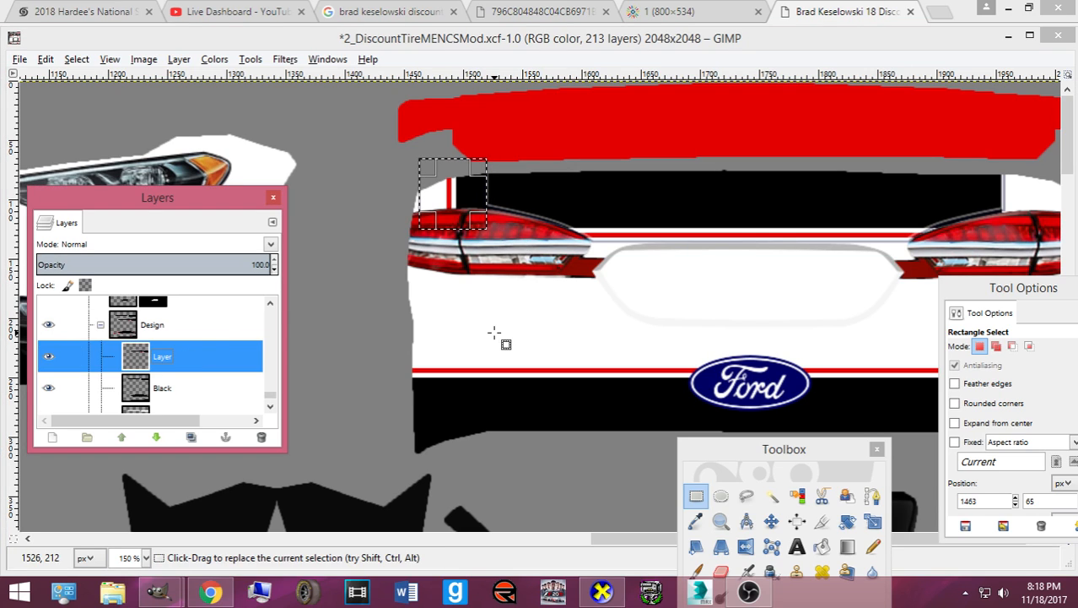
key("ctrl+v")
left_click(771, 521)
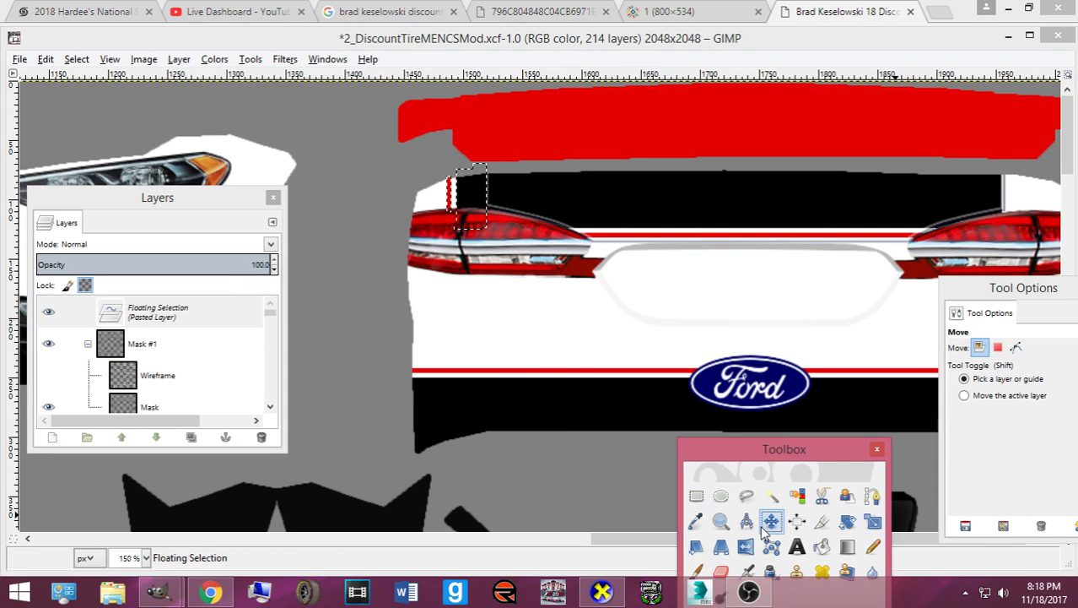
right_click(429, 212)
mouse_move(494, 302)
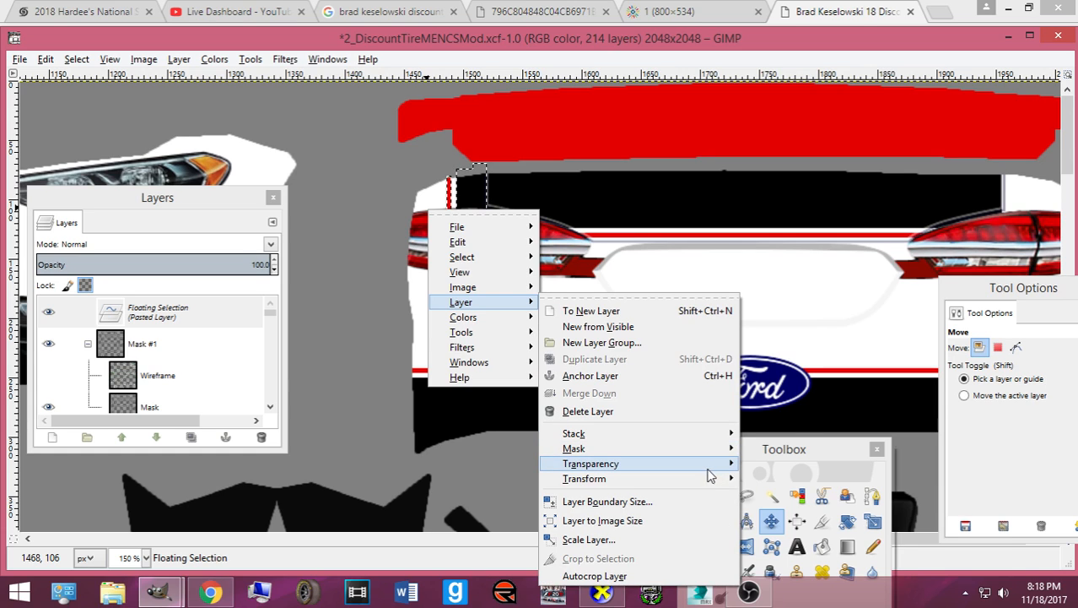
mouse_move(707, 480)
left_click(916, 472)
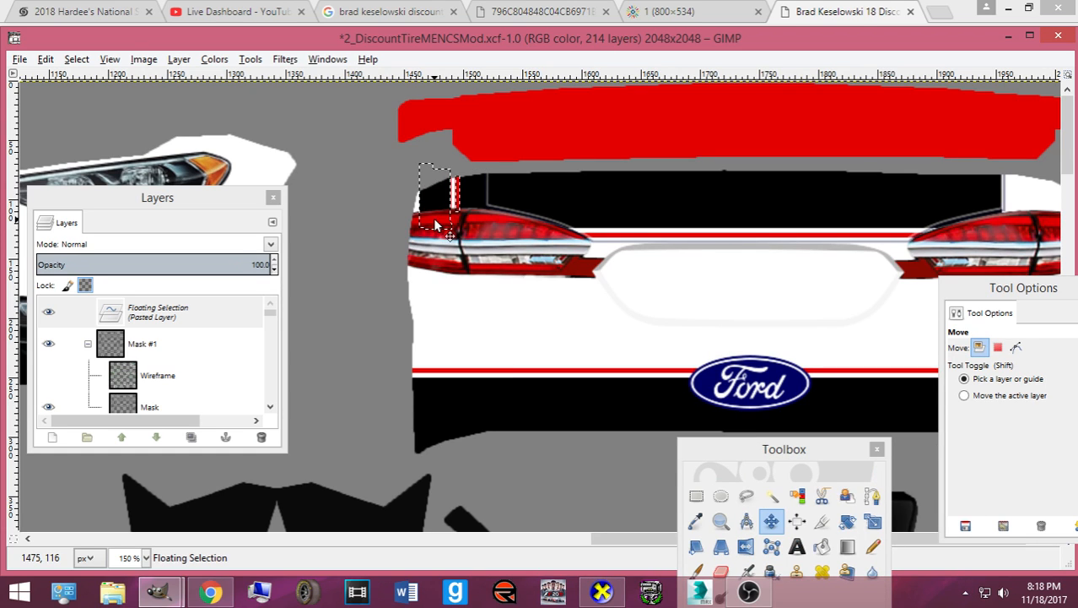
key("Right")
key("Right")
key("Right")
key("Right")
key("Right")
key("Right")
key("Right")
key("Right")
key("Right")
key("Right")
key("Right")
key("Right")
key("Right")
key("Right")
key("Right")
key("Right")
key("Right")
key("Right")
key("Right")
key("Right")
scroll(435, 225, "down", 3)
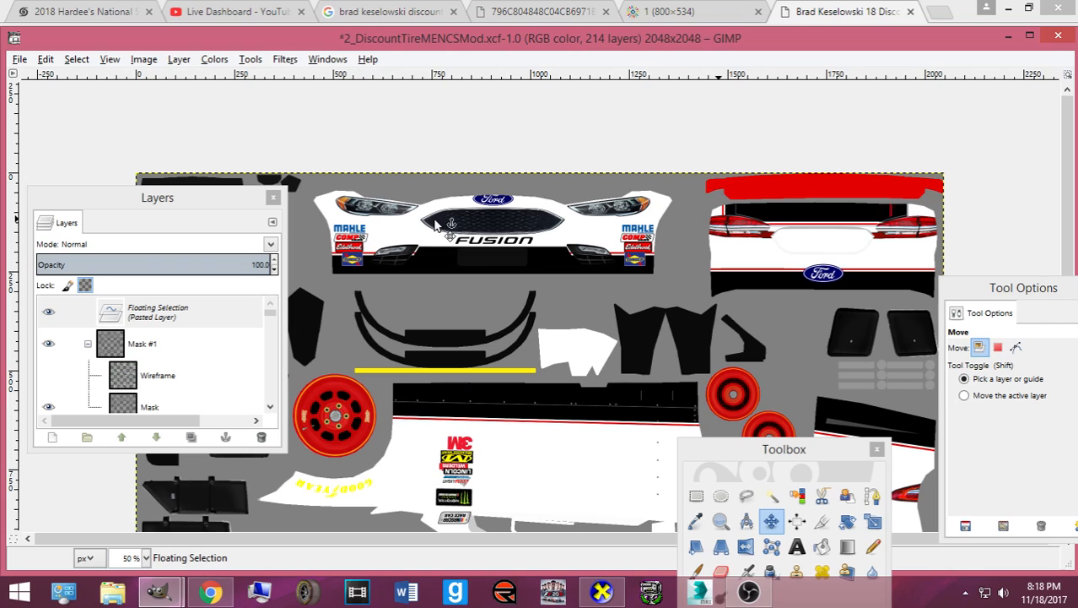
- Move the tool settings panel off the rear view of the car
scroll(435, 225, "up", 2)
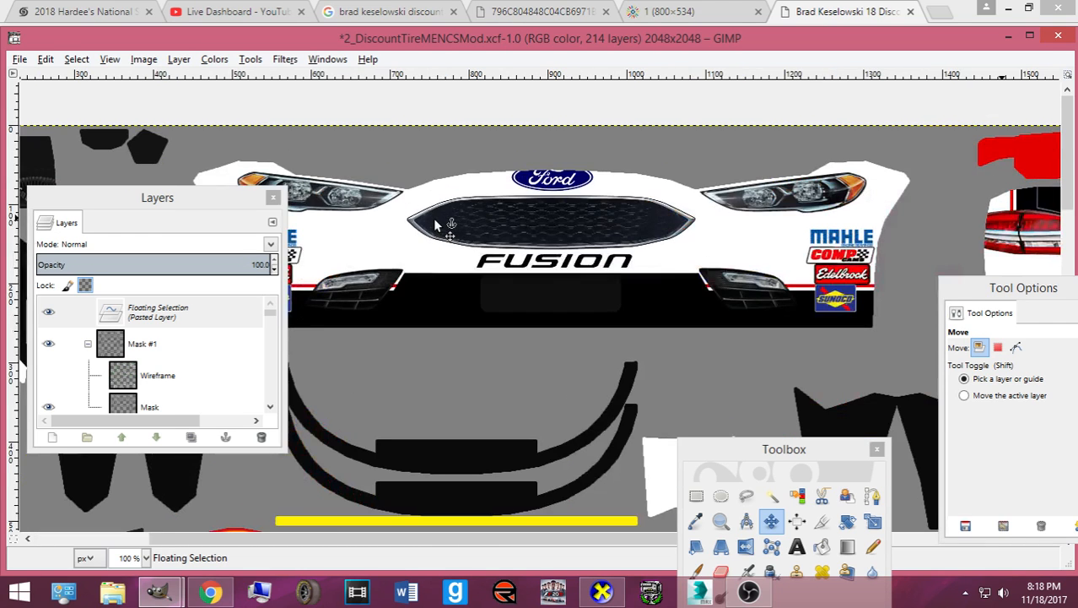
left_click_drag(645, 538, 844, 540)
left_click_drag(1017, 287, 644, 279)
left_click(974, 203)
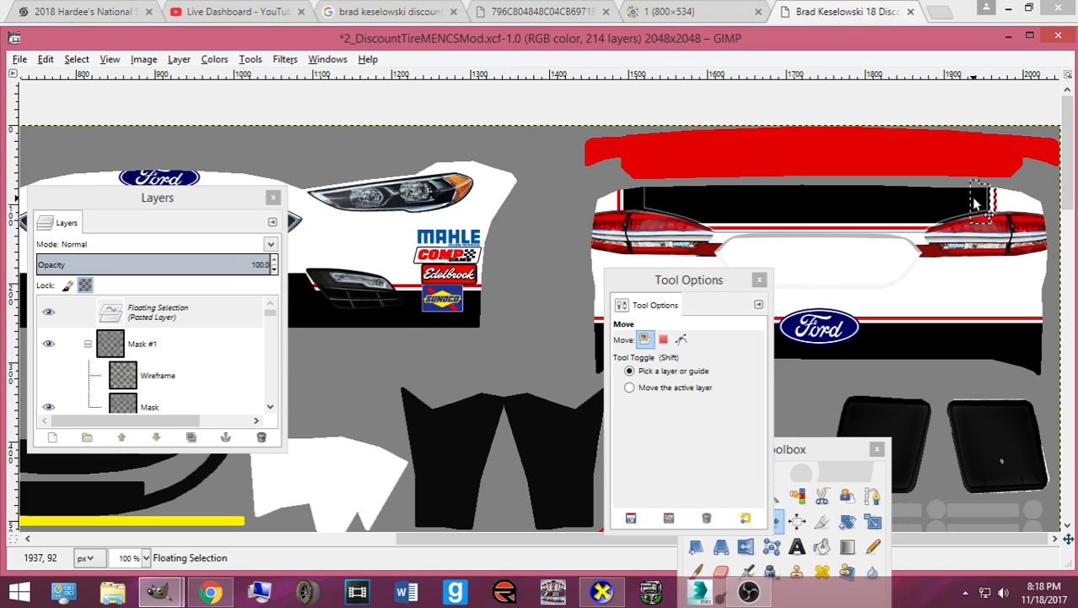
scroll(975, 203, "up", 2)
- Nudge the mirrored accent right twice, then undo the paste and its moves
key("Right")
key("Right")
key("Right")
key("Right")
key("Right")
key("Right")
key("Right")
scroll(869, 255, "down", 1)
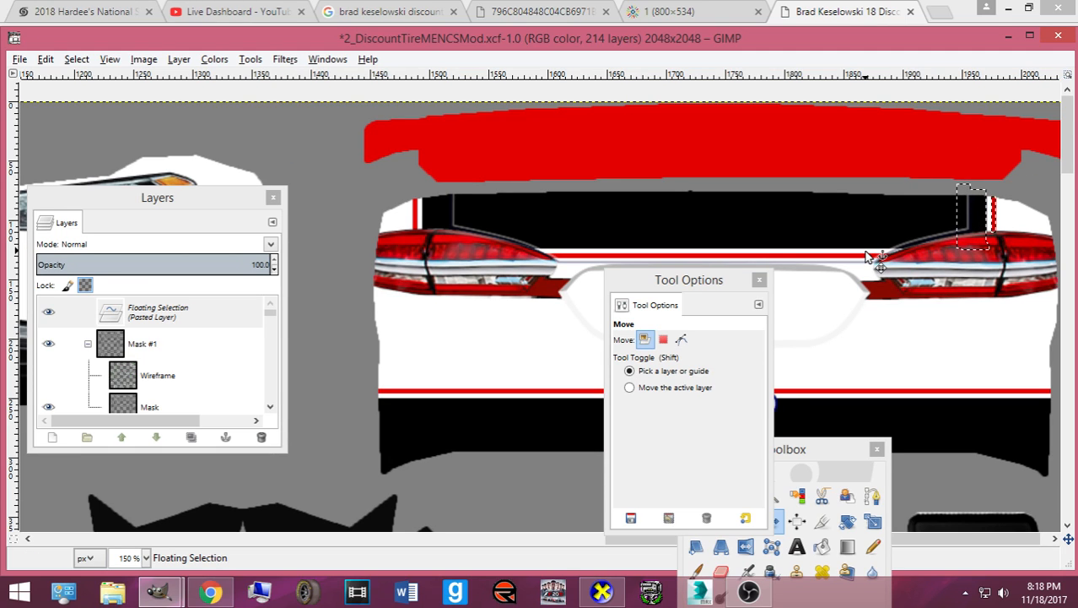
key("Right")
key("Right")
key("Right")
key("Right")
key("Right")
key("Right")
key("Right")
key("Right")
key("Right")
key("Right")
key("Right")
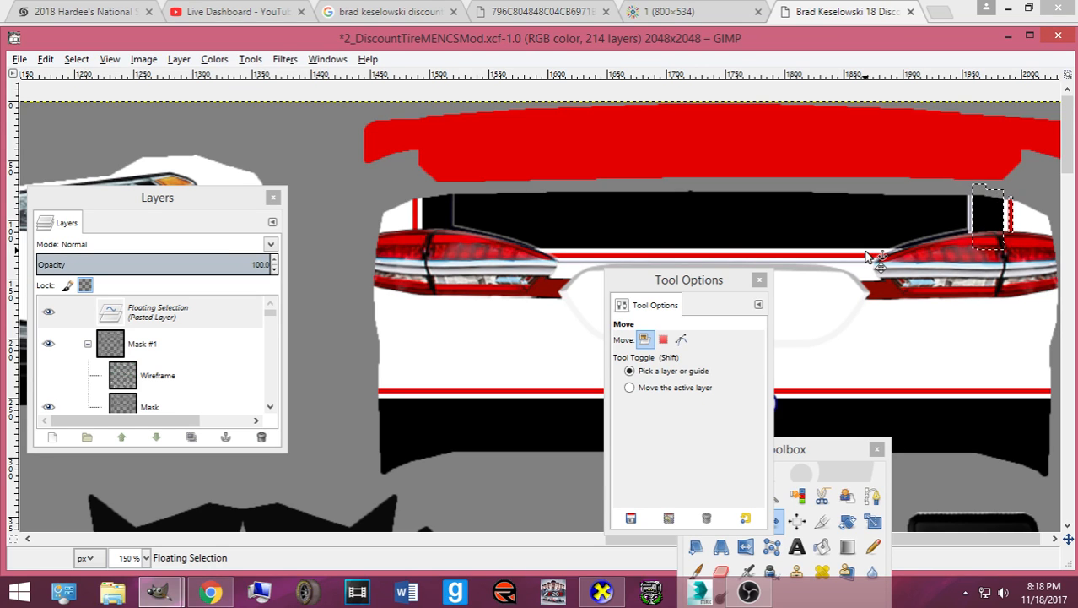
key("ctrl+z")
key("ctrl+z")
key("ctrl+z")
key("ctrl+z")
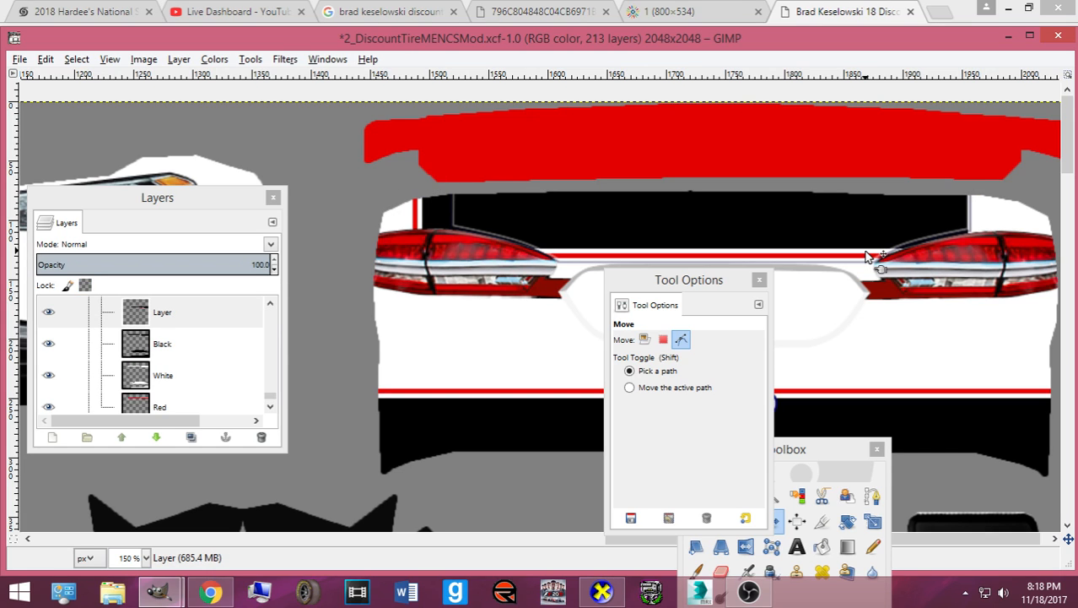
scroll(479, 308, "down", 1)
scroll(480, 307, "down", 3)
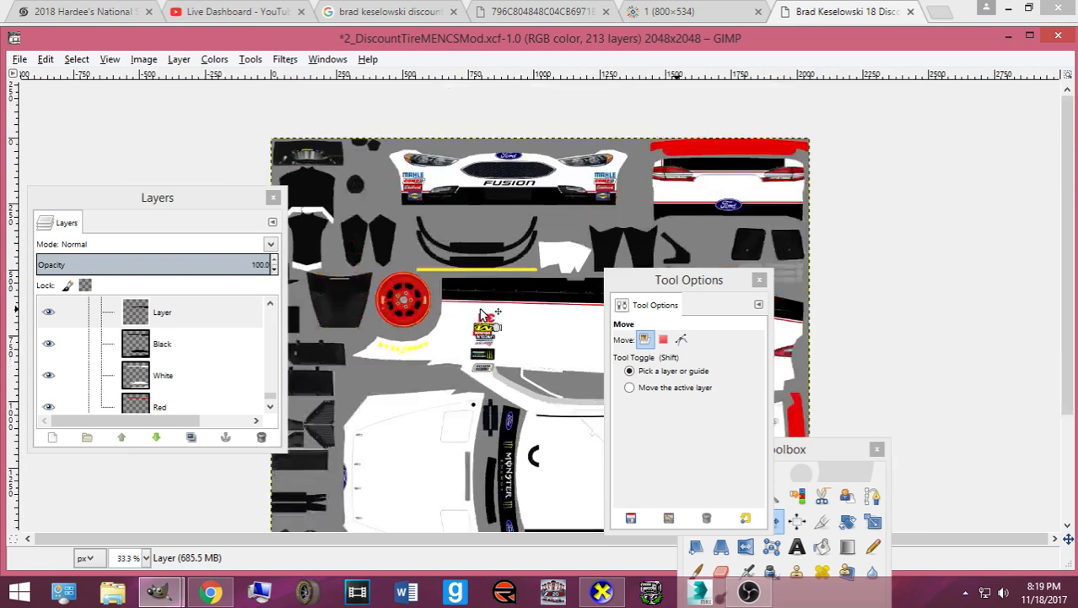
- Trace an eight-point path outline around the black side graphic on the lower side
scroll(480, 307, "down", 1)
left_click_drag(675, 284, 66, 228)
left_click(872, 497)
left_click_drag(767, 465, 1, 431)
left_click_drag(442, 436, 488, 431)
left_click(512, 413)
left_click(528, 381)
left_click(653, 384)
left_click(752, 419)
left_click(762, 445)
left_click(621, 446)
left_click(424, 448)
scroll(425, 452, "up", 3)
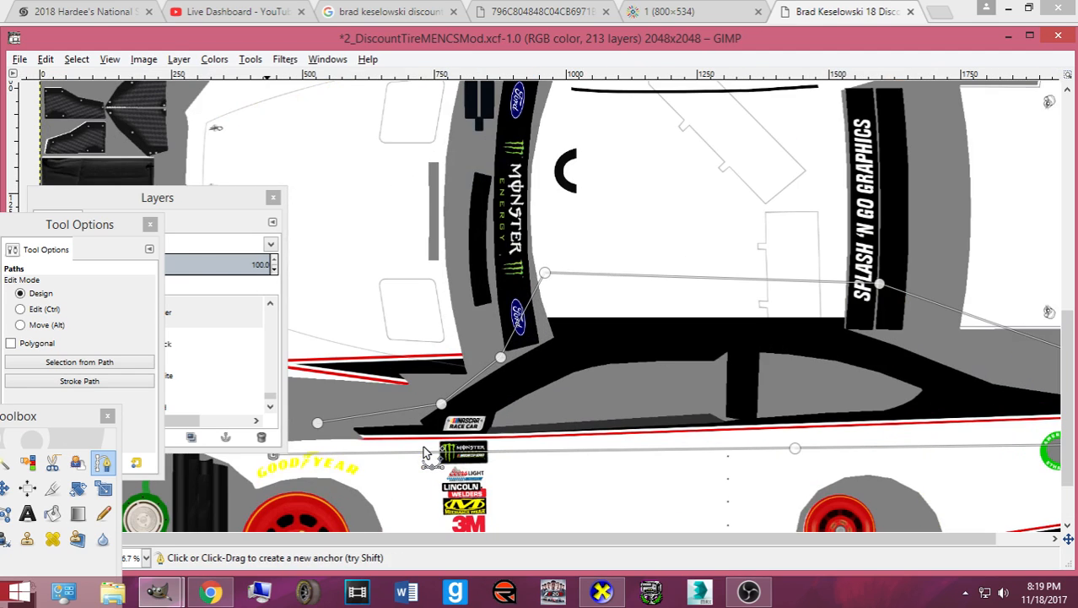
left_click_drag(440, 405, 432, 398)
key("ctrl+z")
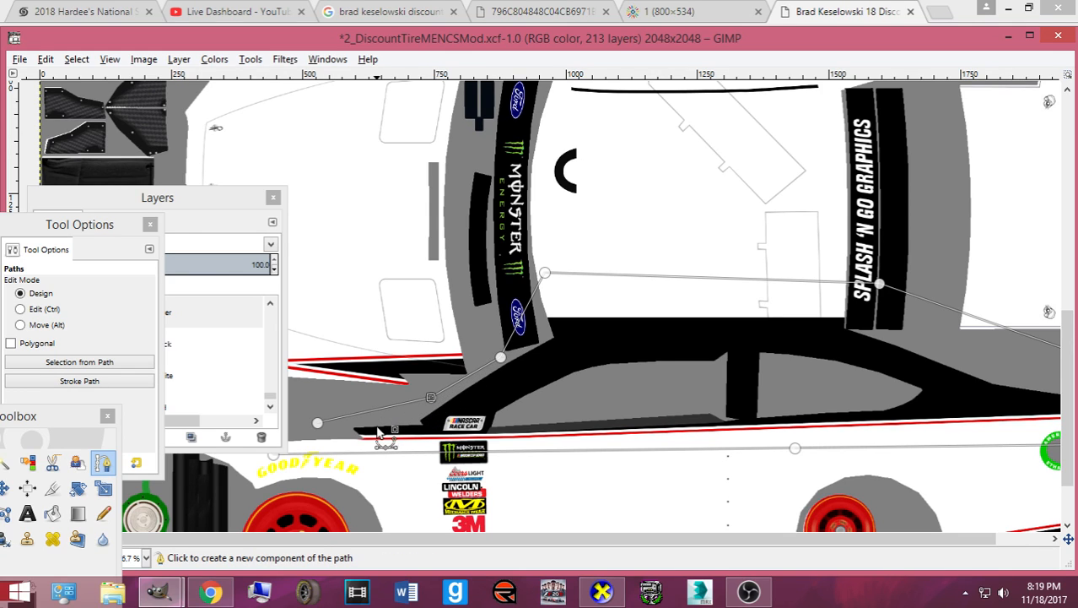
- Convert the outline to a selection and copy it from the side graphics layer
key("Return")
left_click(208, 202)
left_click(200, 316)
scroll(197, 331, "up", 3)
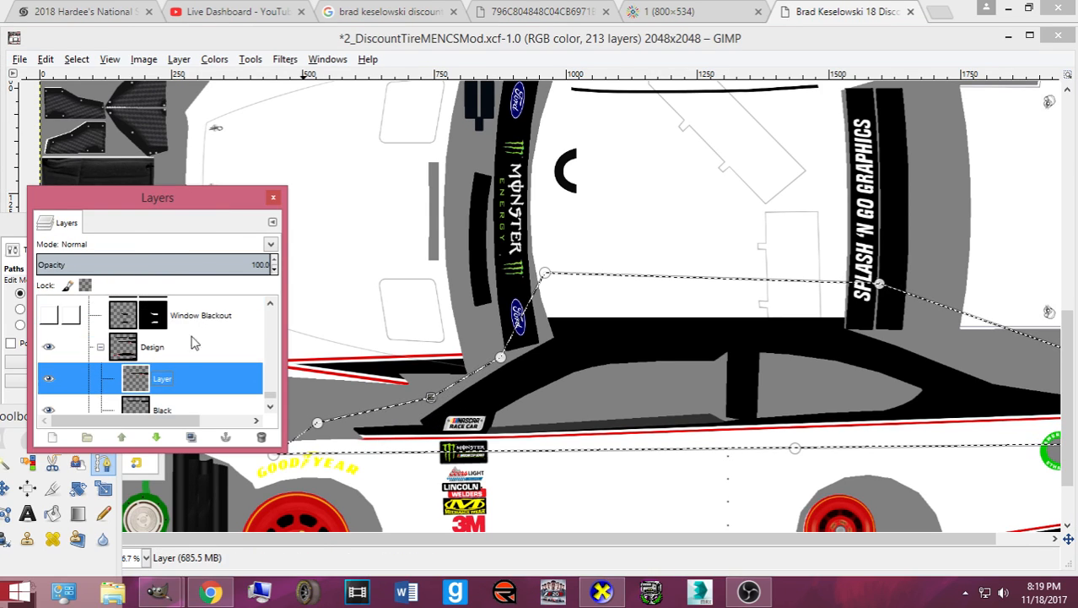
left_click(162, 356)
key("ctrl+c")
- Paste the side graphic and flip it vertically
left_click(162, 378)
key("ctrl+v")
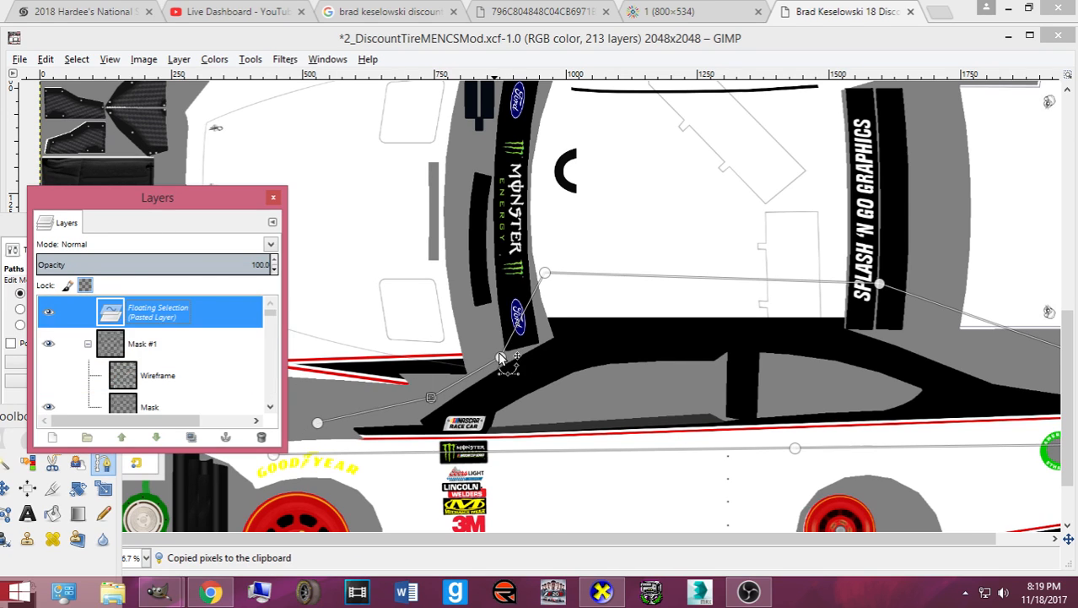
right_click(505, 357)
mouse_move(557, 447)
mouse_move(701, 501)
left_click(864, 492)
- Raise the flipped copy six steps toward the car's opposite side panel
key("m")
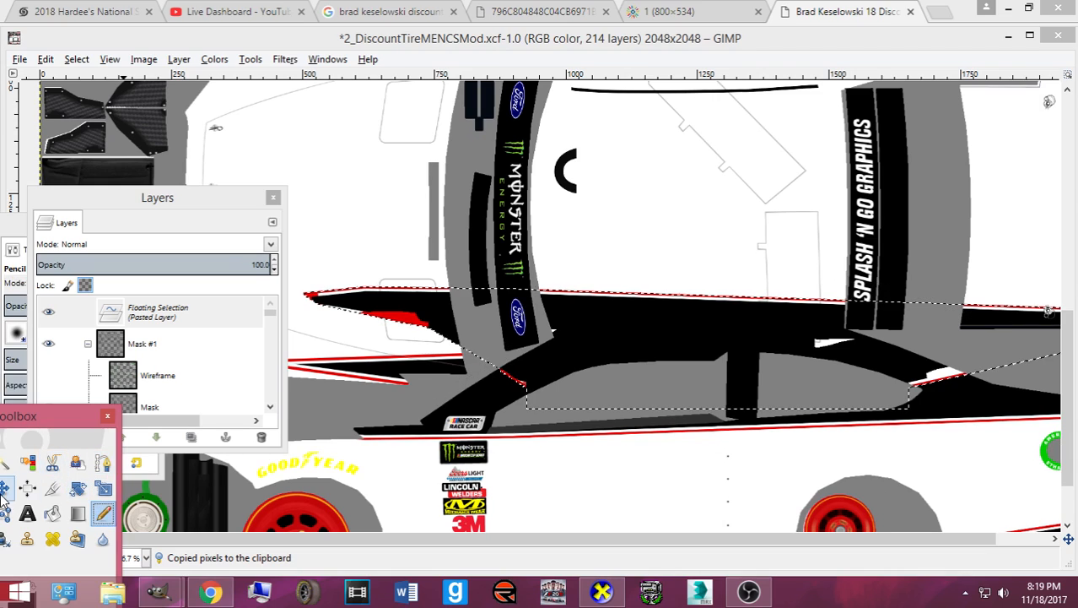
left_click(625, 331)
key("Up")
key("Up")
key("Up")
key("Up")
key("Up")
key("Up")
key("Up")
key("Up")
key("Up")
key("Up")
key("Up")
key("Up")
key("Up")
key("Up")
key("Up")
key("Up")
key("Up")
key("Up")
key("Up")
key("Up")
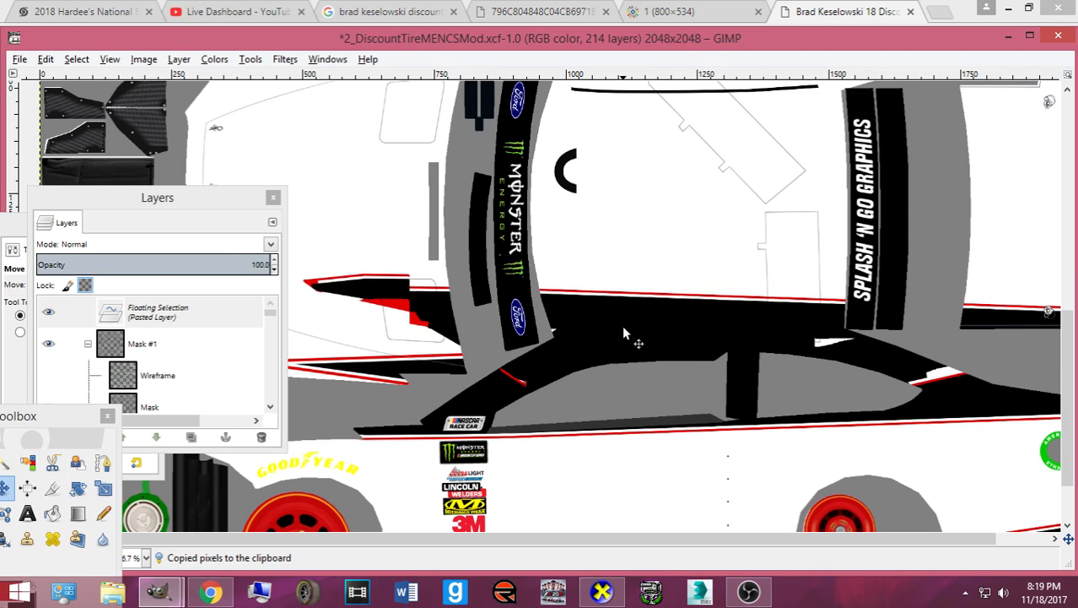
key("Up")
key("Up")
key("Up")
key("Up")
key("Up")
key("Up")
key("Up")
key("Up")
key("Up")
key("Up")
key("Up")
key("Up")
key("Up")
key("Up")
key("Up")
key("Up")
key("Up")
key("Up")
key("Up")
key("Up")
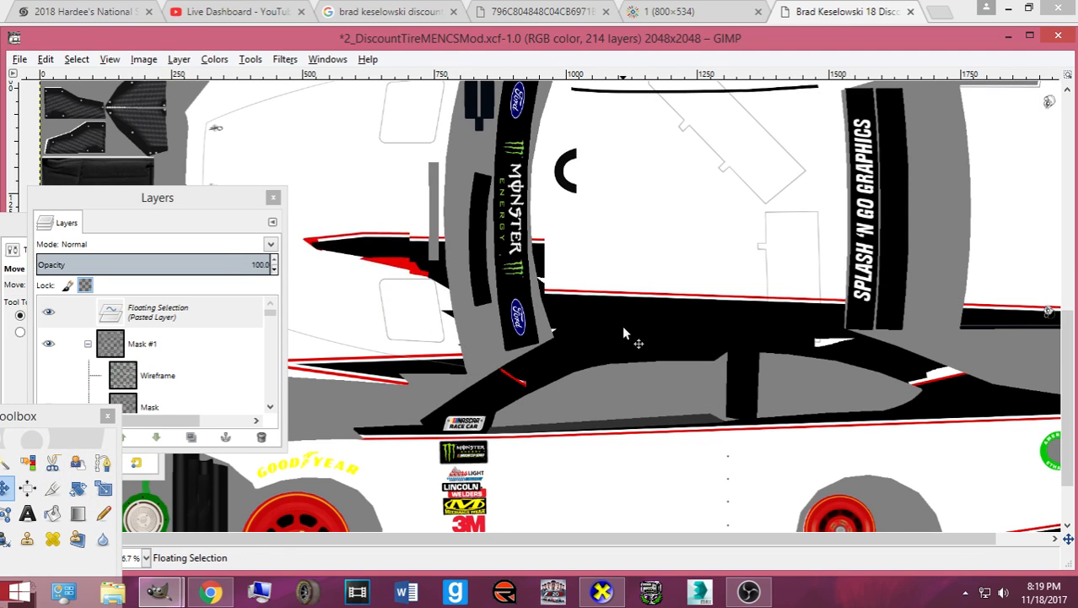
key("Up")
key("Up")
key("Up")
key("Up")
key("Up")
key("Up")
key("Up")
key("Up")
key("Up")
key("Up")
key("Up")
key("Up")
key("Up")
key("Up")
key("Up")
key("Up")
key("Up")
key("Up")
key("Up")
key("Up")
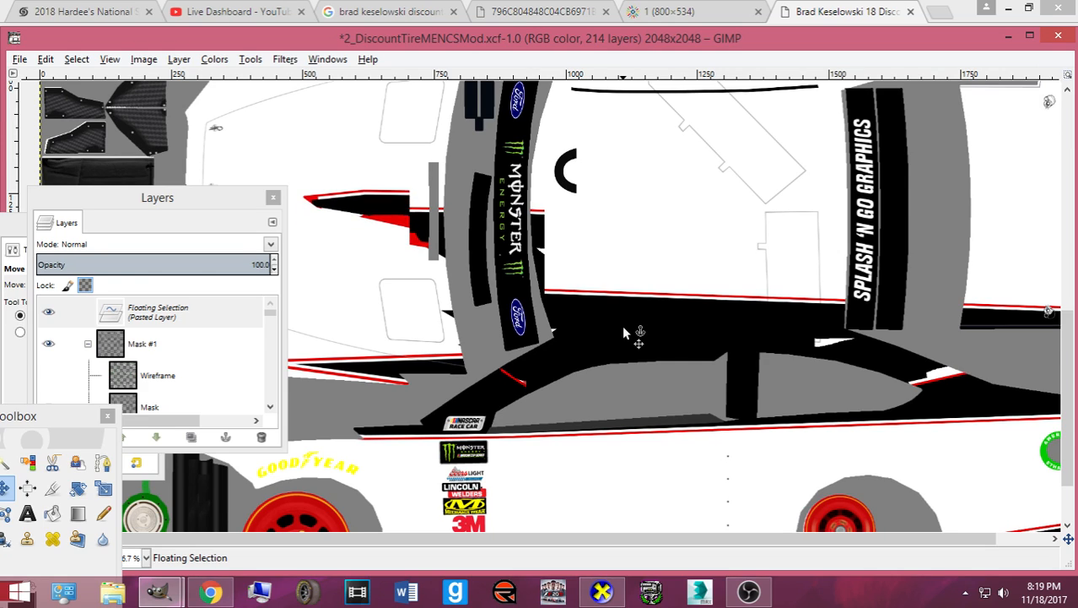
key("Up")
key("Up")
key("Up")
key("Up")
key("Up")
key("Up")
key("Up")
key("Up")
key("Up")
key("Up")
key("Up")
key("Up")
key("Up")
key("Up")
key("Up")
key("Up")
key("Up")
key("Up")
key("Up")
key("Up")
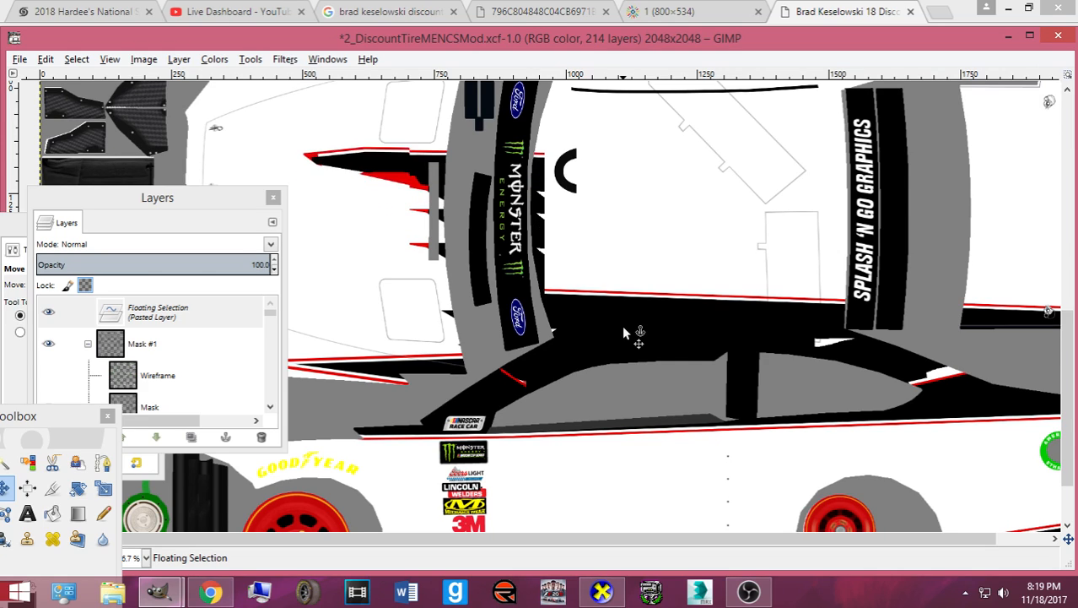
key("Up")
key("Up")
key("Up")
key("Up")
key("Up")
key("Up")
key("Up")
key("Up")
key("Up")
key("Up")
key("Up")
key("Up")
key("Up")
key("Up")
key("Up")
key("Up")
key("Up")
key("Up")
key("Up")
key("Up")
scroll(641, 313, "up", 3)
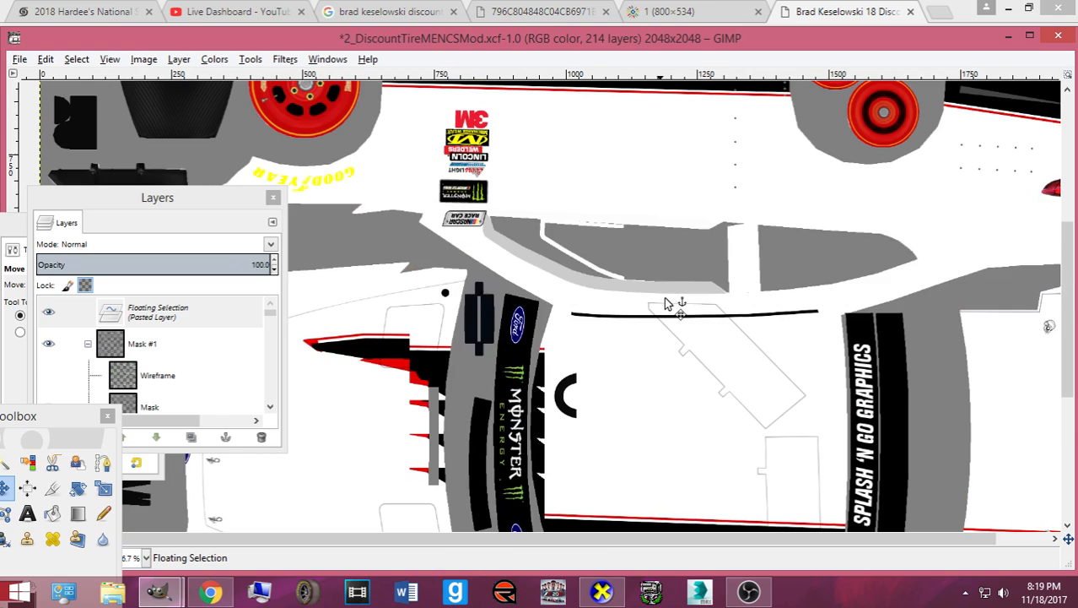
key("Up")
key("Up")
key("Up")
key("Up")
key("Up")
key("Up")
key("Up")
key("Up")
key("Up")
key("Up")
key("Up")
key("Up")
key("Up")
key("Up")
key("Up")
key("Up")
key("Up")
key("Up")
key("Up")
key("Up")
scroll(665, 301, "up", 2)
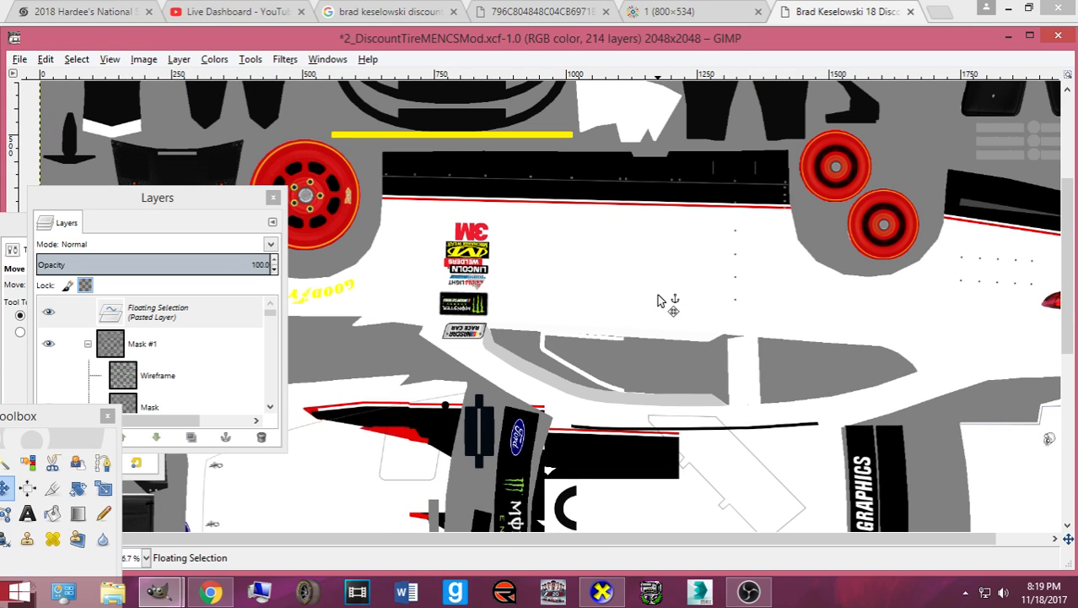
- Raise the flipped black side graphic until it sits just beneath the red pinstripe, zooming in to verify
key("Up")
key("Up")
key("Up")
key("Up")
key("Up")
key("Up")
key("Up")
key("Up")
key("Up")
key("Up")
key("Up")
key("Up")
key("Up")
key("Up")
key("Up")
key("Up")
key("Up")
key("Up")
key("Up")
key("Up")
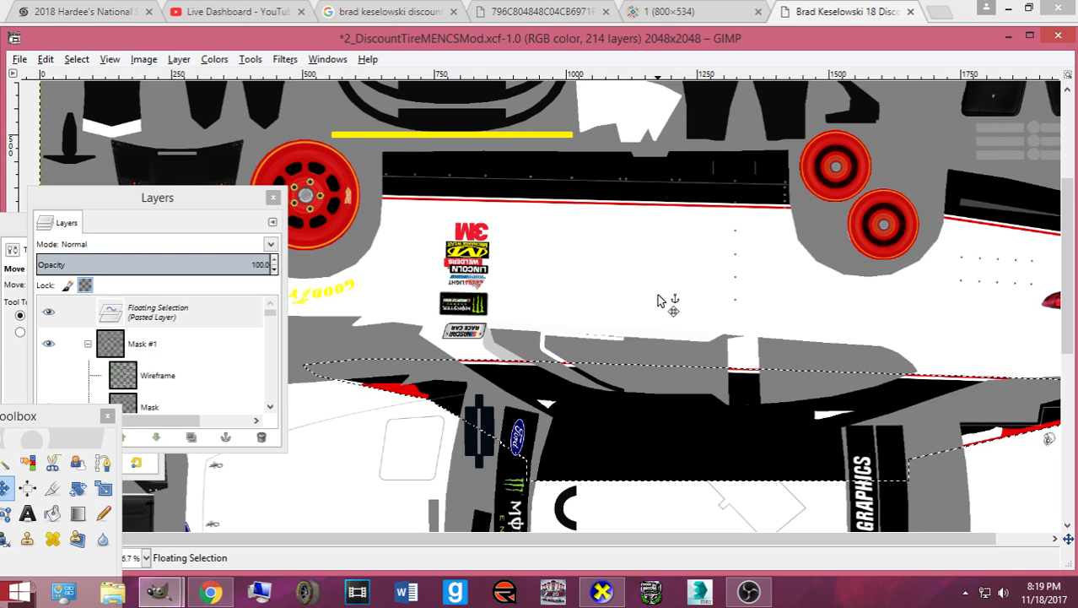
key("ctrl+z")
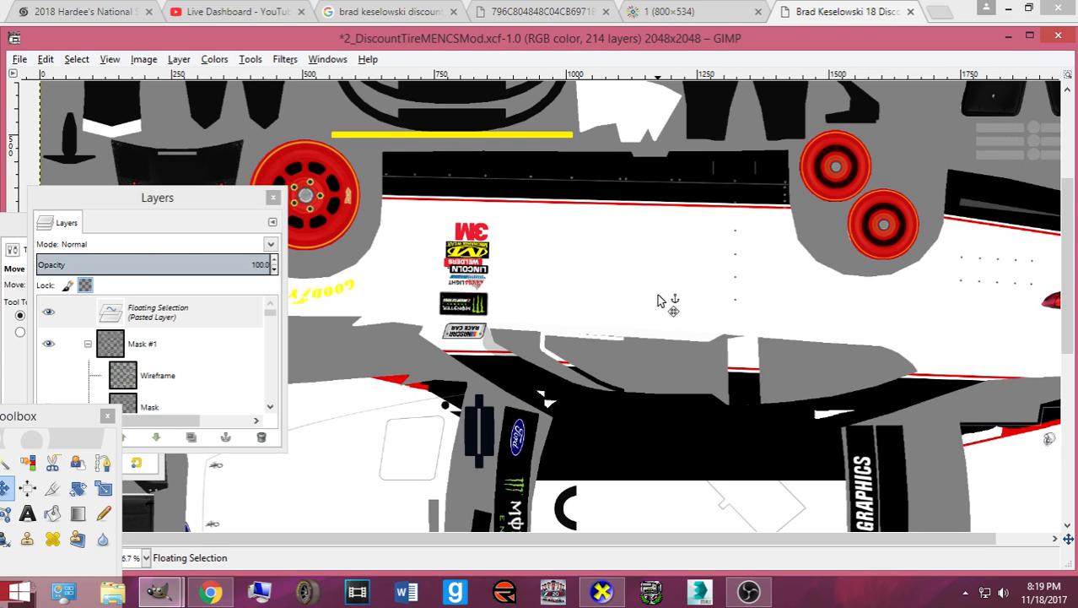
key("Up")
key("Up")
key("Up")
key("Up")
key("Up")
key("Up")
key("Up")
key("Up")
key("Up")
key("Up")
key("Up")
key("Up")
key("Up")
key("Up")
key("Up")
key("Up")
key("Up")
key("Up")
key("Up")
key("Up")
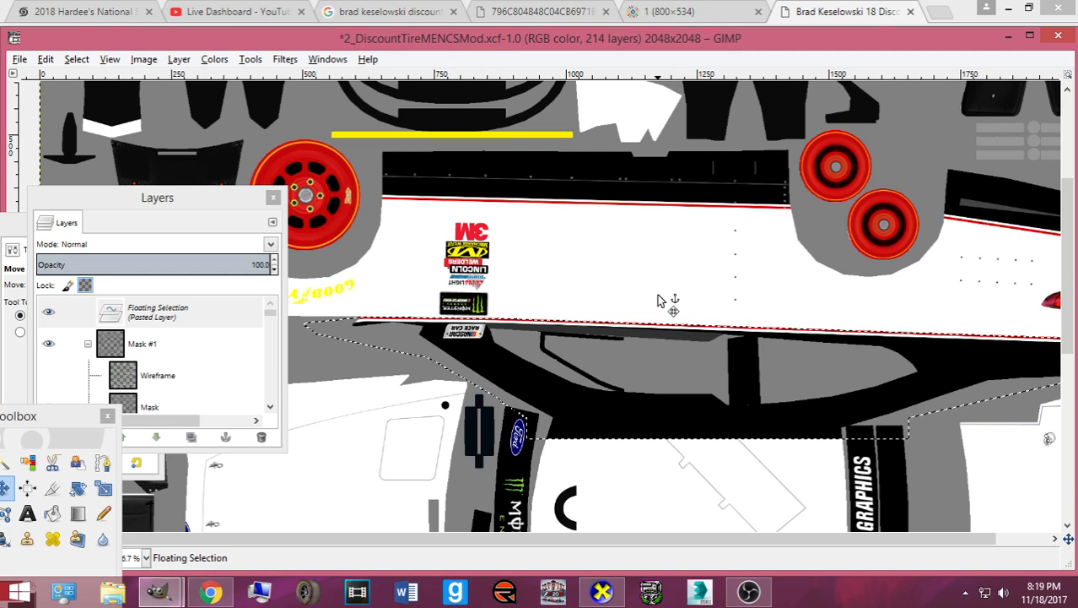
scroll(659, 297, "down", 5)
scroll(621, 291, "up", 4)
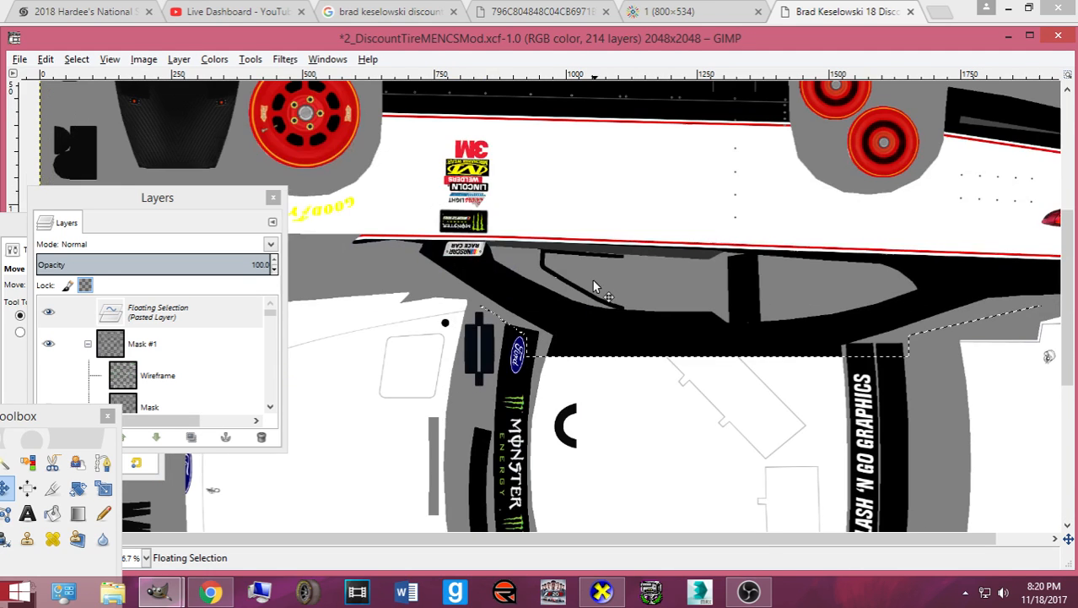
scroll(594, 310, "down", 3)
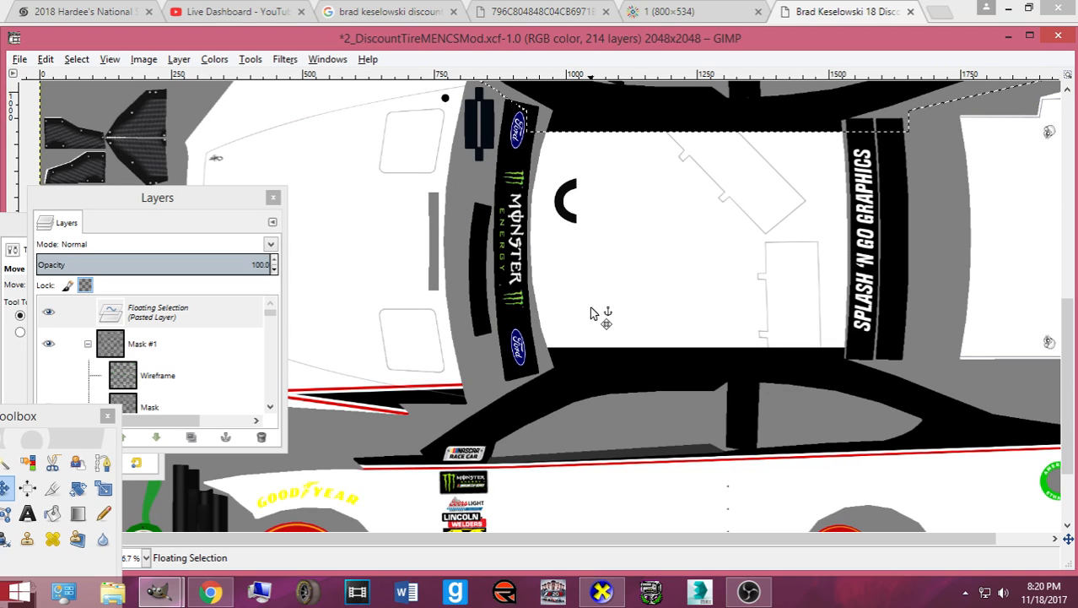
scroll(594, 313, "up", 3)
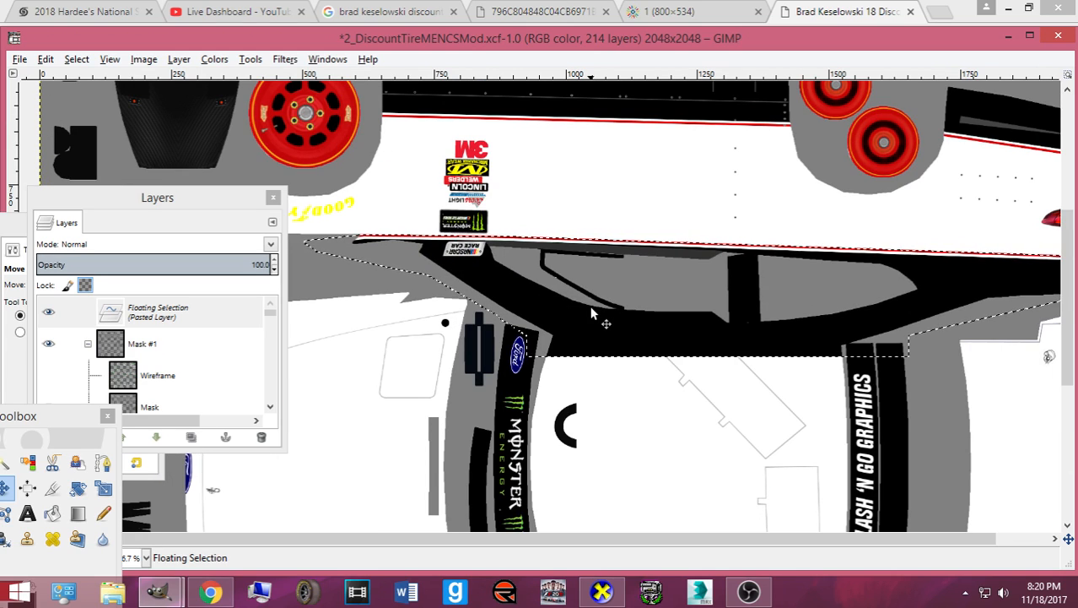
scroll(596, 314, "up", 1)
scroll(545, 434, "up", 1)
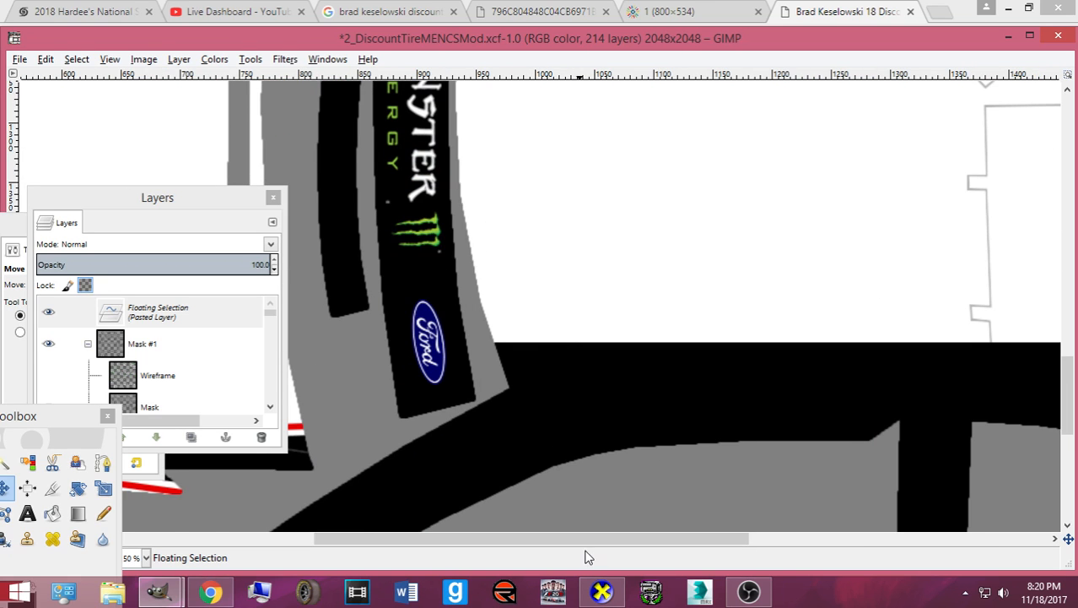
left_click_drag(584, 539, 513, 539)
scroll(466, 473, "down", 4)
left_click_drag(138, 202, 624, 268)
scroll(369, 312, "down", 15)
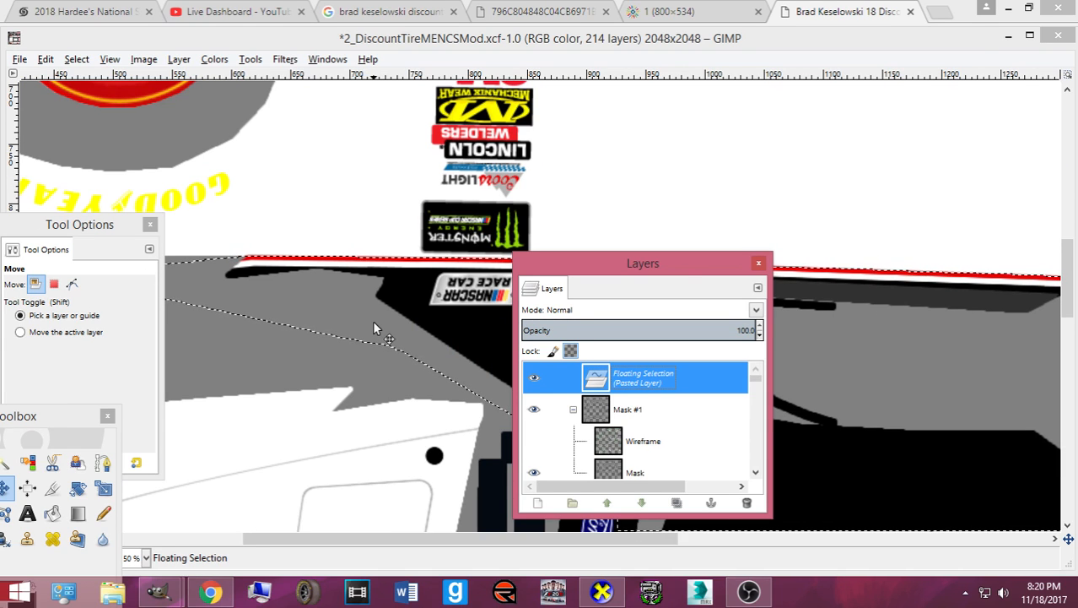
- Nudge the side graphic up one pixel, anchor it, and save as 2_DiscountTireMENCSMod.xcf
left_click(374, 324)
key("Up")
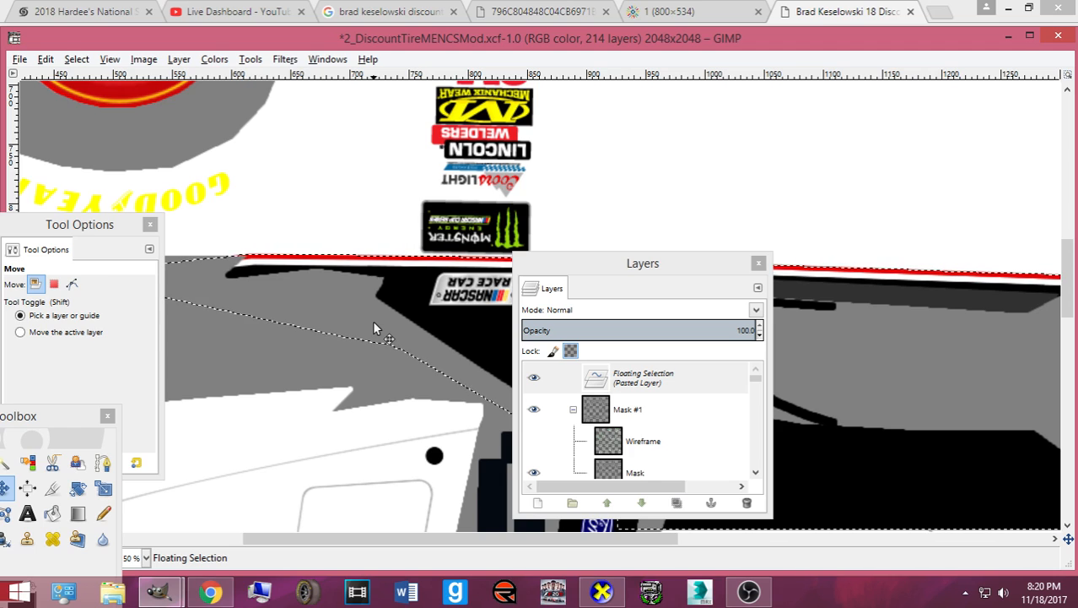
key("ctrl+h")
key("minus")
key("minus")
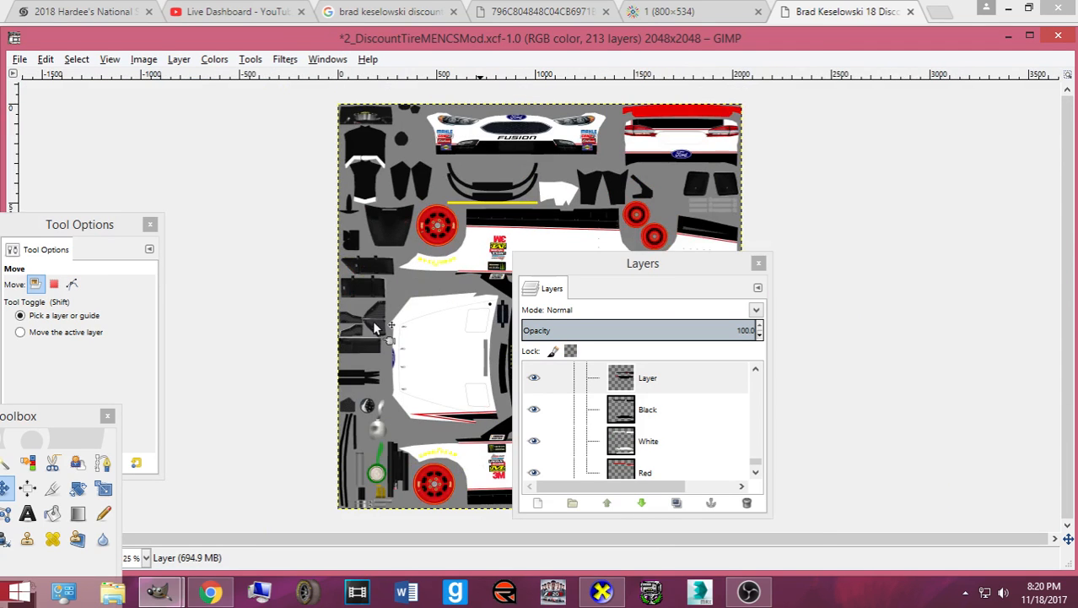
key("ctrl+s")
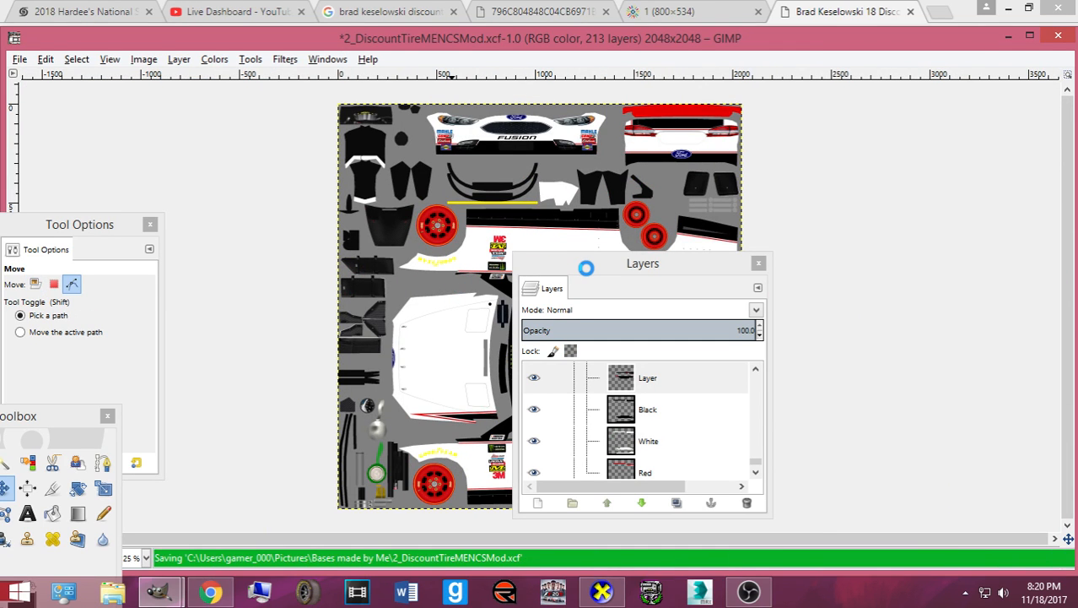
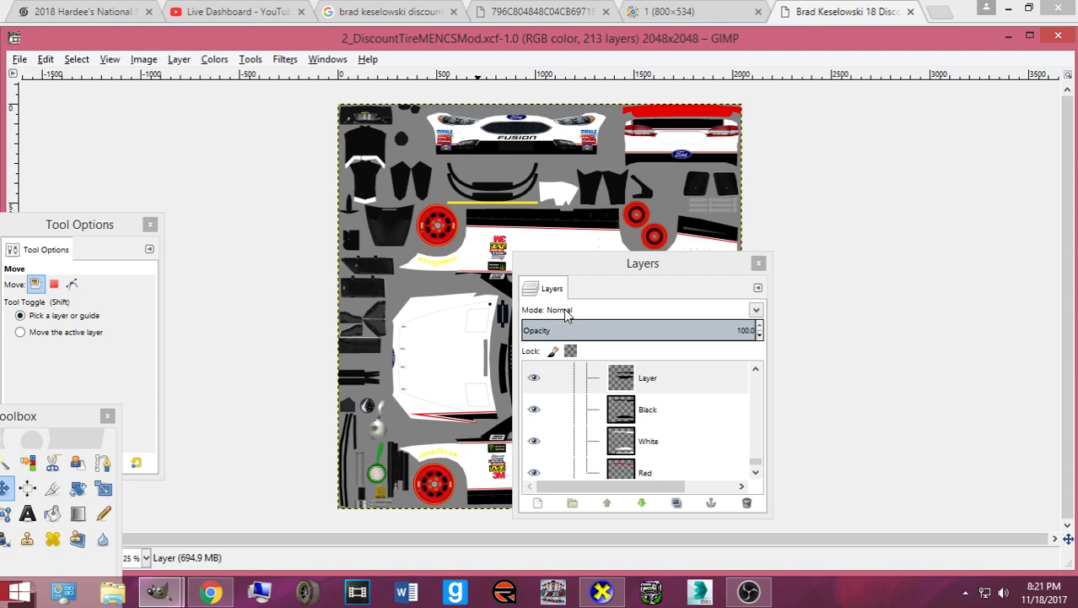
- Drag the Layers panel to the screen's left edge, uncovering the car template
left_click_drag(581, 271, 4, 215)
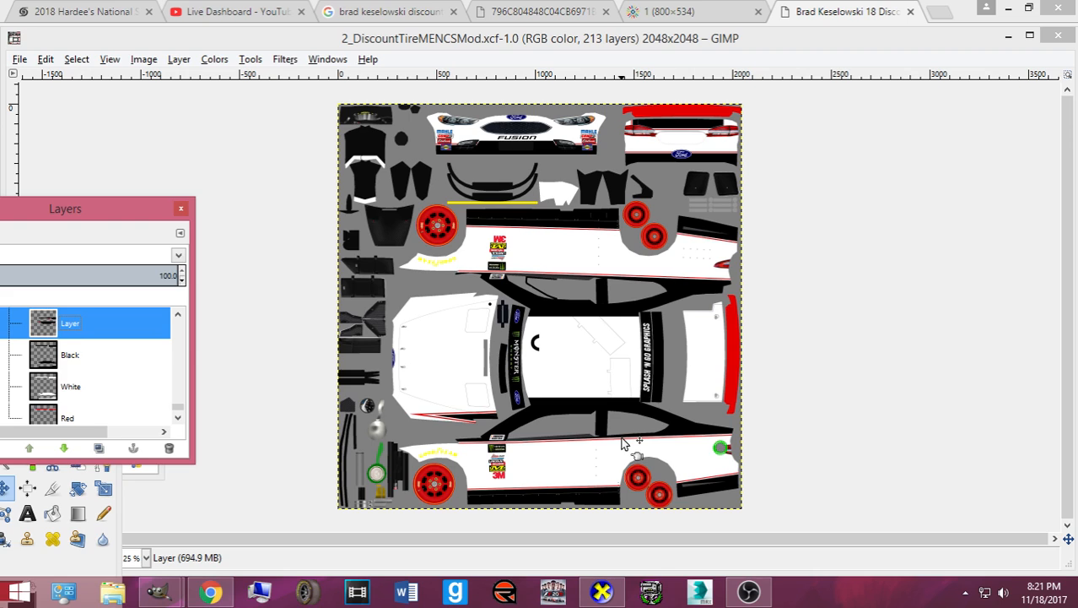
- Zoom in, maximize the image window, select the Design group, and move the tool panels near the canvas
key("plus")
key("plus")
key("plus")
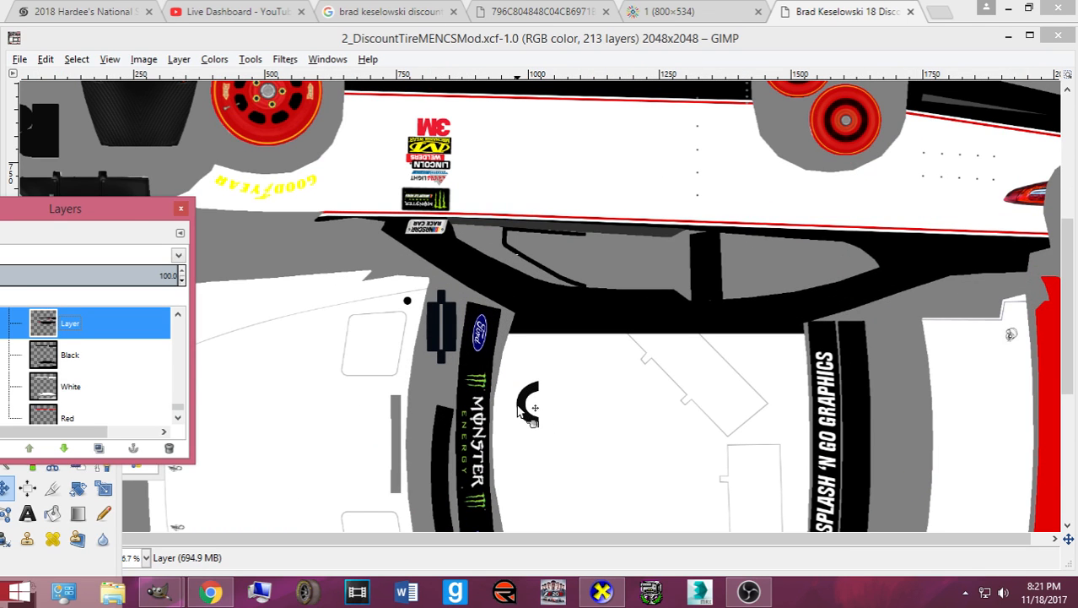
left_click(629, 38)
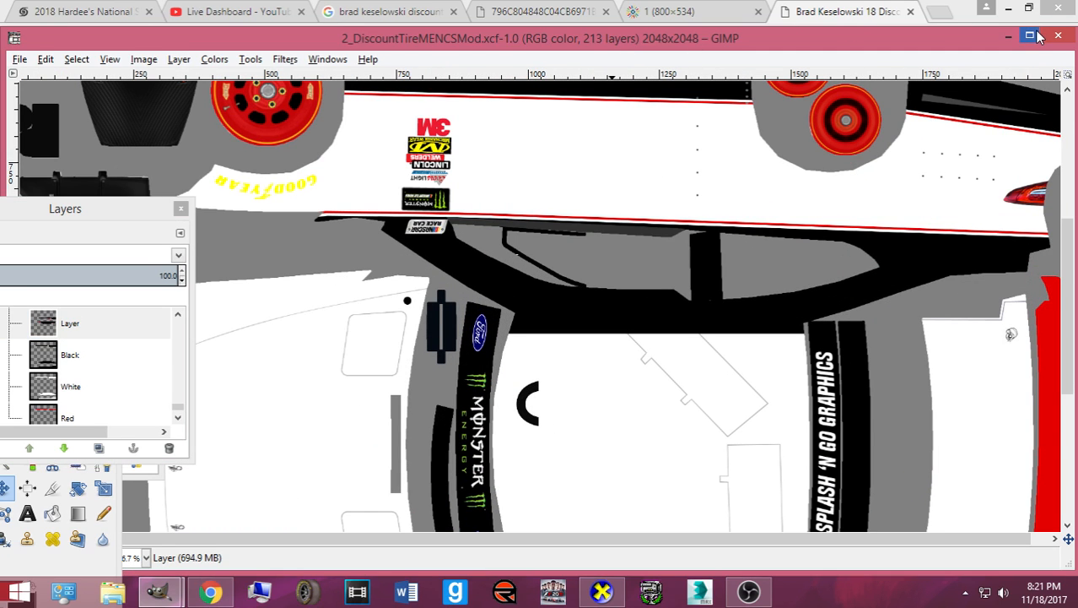
left_click(1029, 36)
scroll(470, 285, "down", 5)
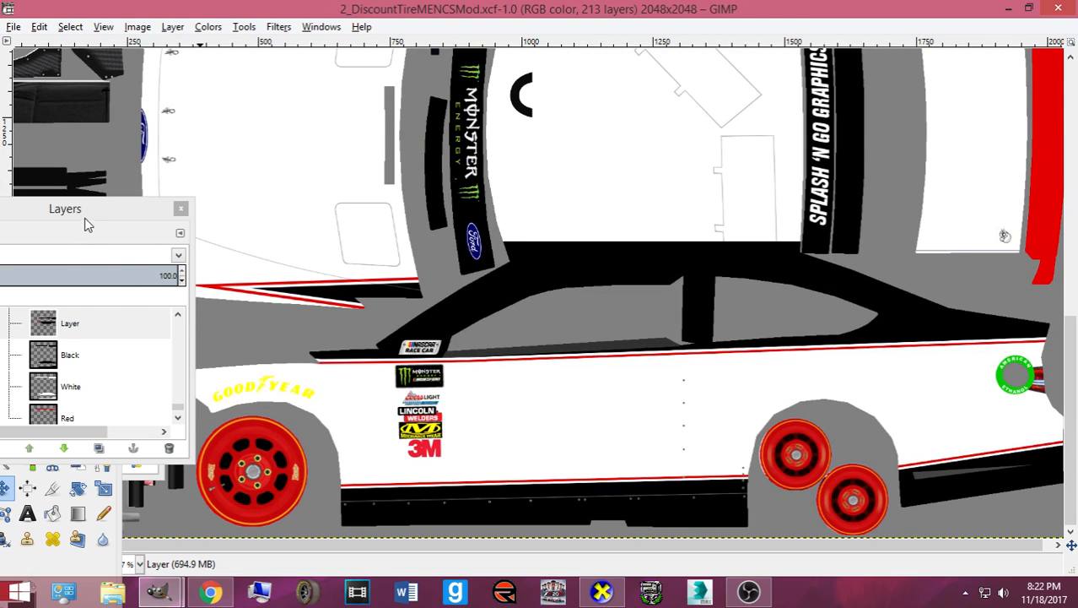
left_click_drag(84, 211, 755, 206)
scroll(736, 306, "up", 1)
left_click(731, 330)
left_click(25, 246)
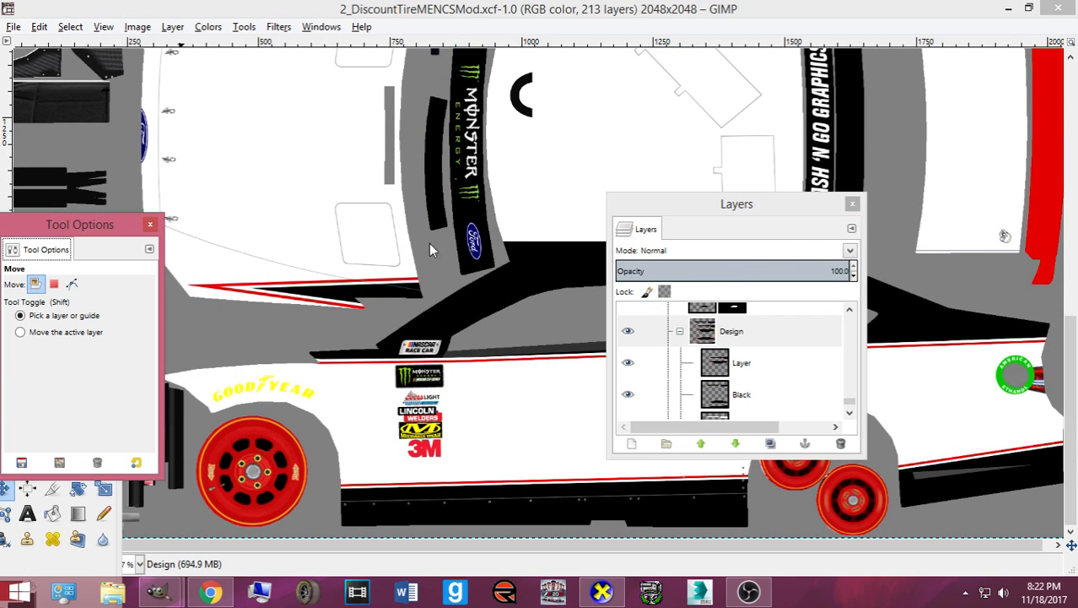
left_click_drag(35, 236, 531, 246)
left_click_drag(50, 446, 705, 379)
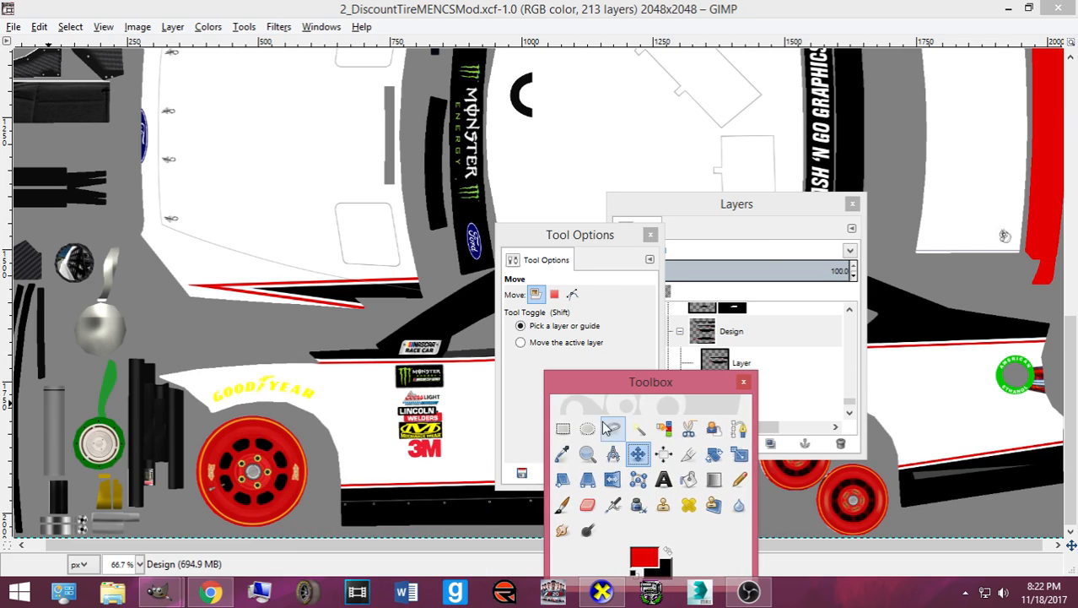
- Copy the red-and-black hood stripe and paste it onto Layer with the Move tool
left_click(563, 430)
left_click_drag(158, 258, 425, 319)
key("ctrl+c")
left_click(741, 363)
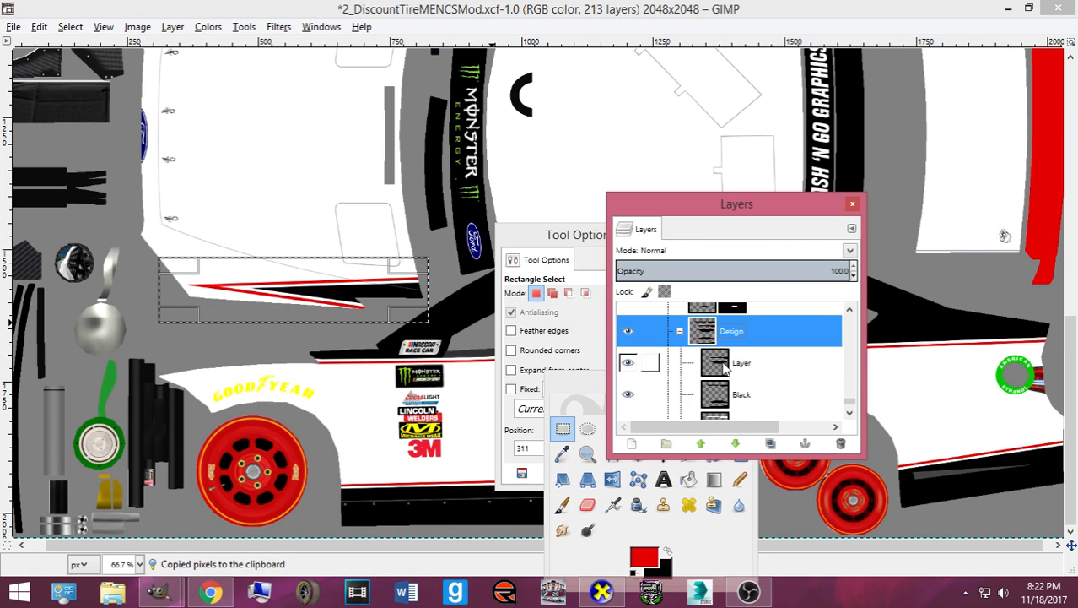
left_click(612, 479)
left_click(638, 454)
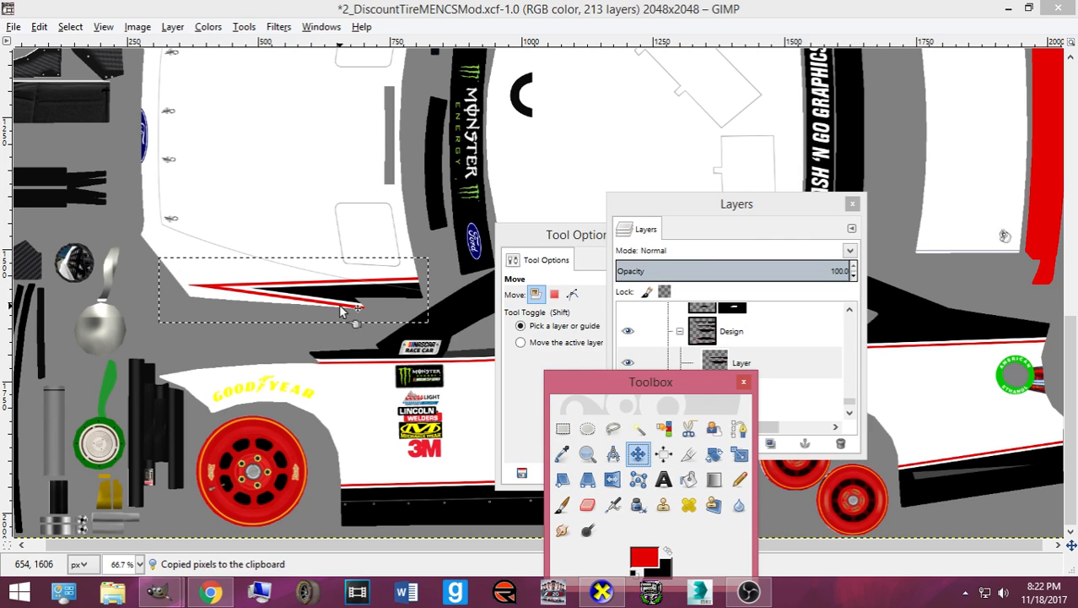
key("ctrl+v")
- Flip the pasted stripe vertically
right_click(310, 301)
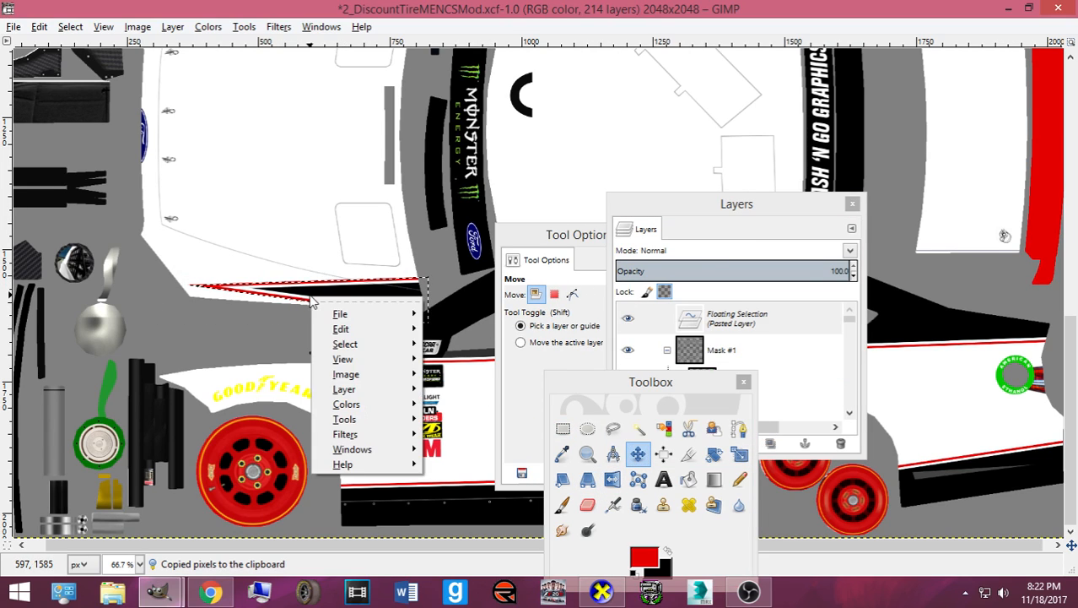
mouse_move(373, 390)
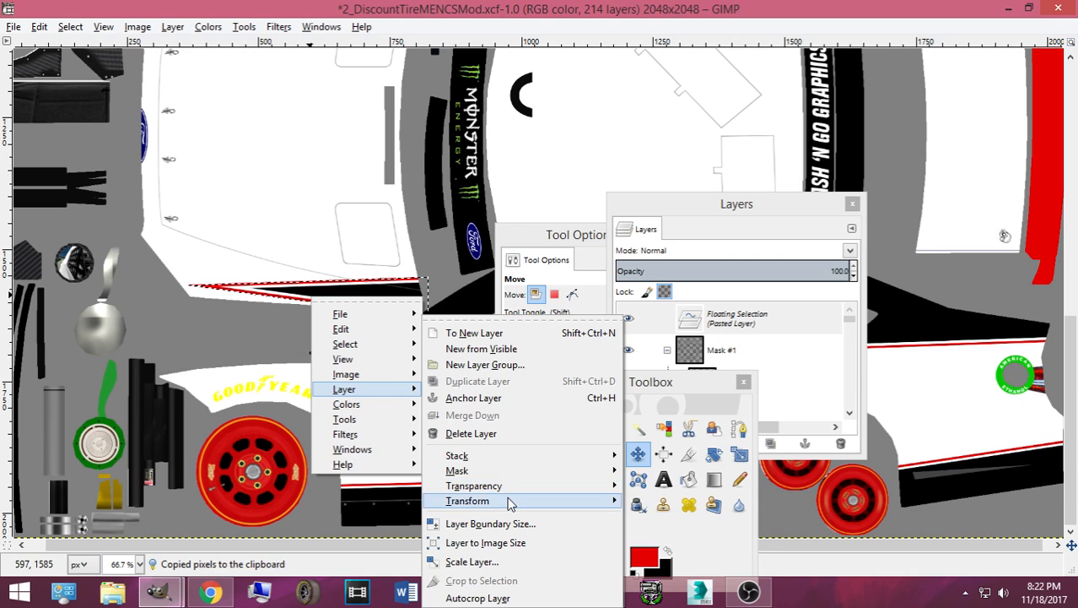
mouse_move(574, 504)
left_click(673, 492)
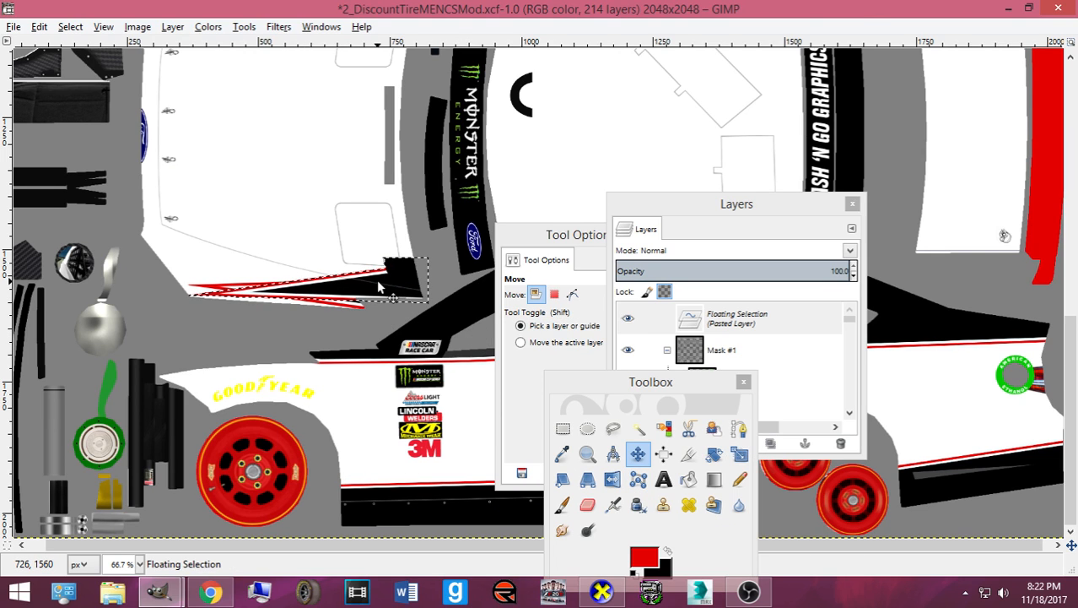
- Nudge the flipped stripe eight pixels up to the hood's opposite edge and export to card.bmp
key("Up")
key("Up")
key("Up")
key("Up")
key("Up")
key("Up")
key("Up")
key("Up")
key("Up")
key("Up")
key("Up")
key("Up")
key("Up")
key("Up")
key("Up")
key("Up")
key("Up")
key("Up")
key("Up")
key("Up")
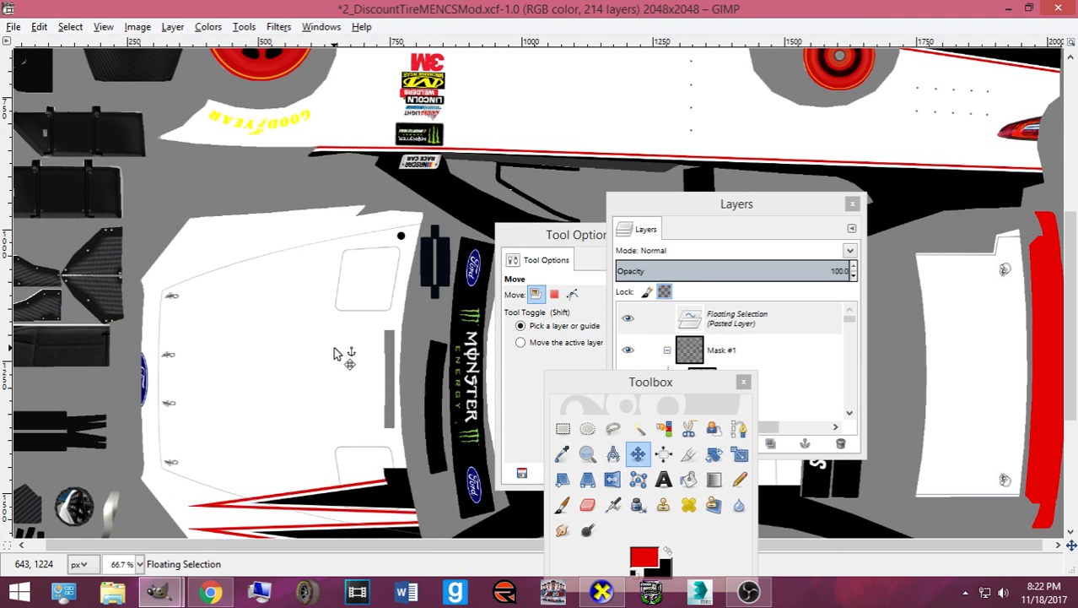
key("Up")
key("Up")
key("Up")
key("Up")
key("Up")
key("Up")
key("Up")
key("Up")
key("Up")
key("Up")
key("Up")
key("Up")
key("Up")
key("Up")
key("Up")
key("Up")
key("Up")
key("Up")
key("Up")
key("Up")
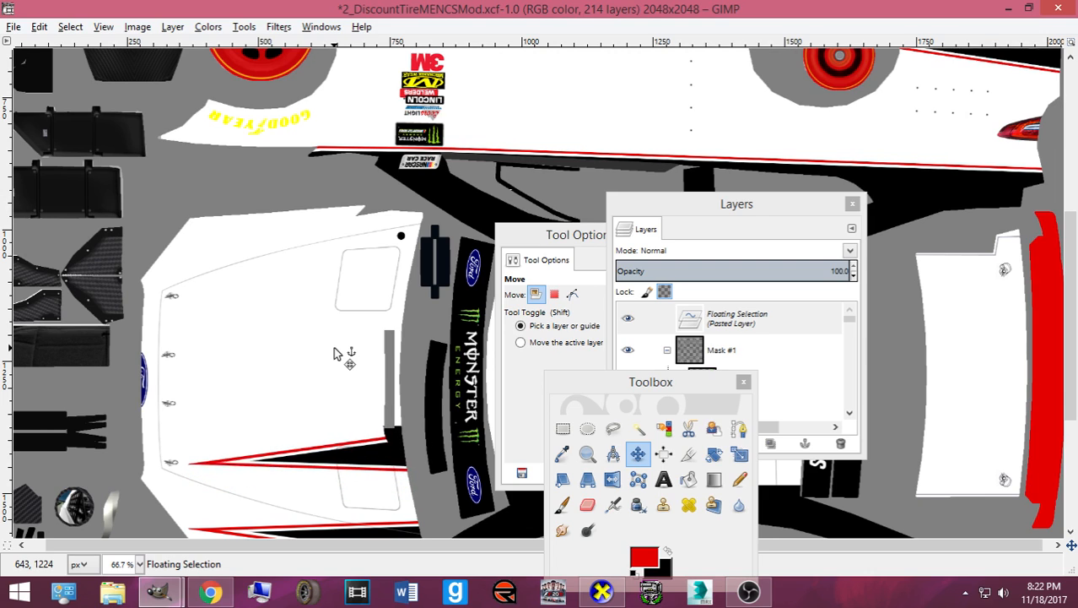
key("Up")
key("Up")
key("Up")
key("Up")
key("Up")
key("Up")
key("Up")
key("Up")
key("Up")
key("Up")
key("Up")
key("Up")
key("Up")
key("Up")
key("Up")
key("Up")
key("Up")
key("Up")
key("Up")
key("Up")
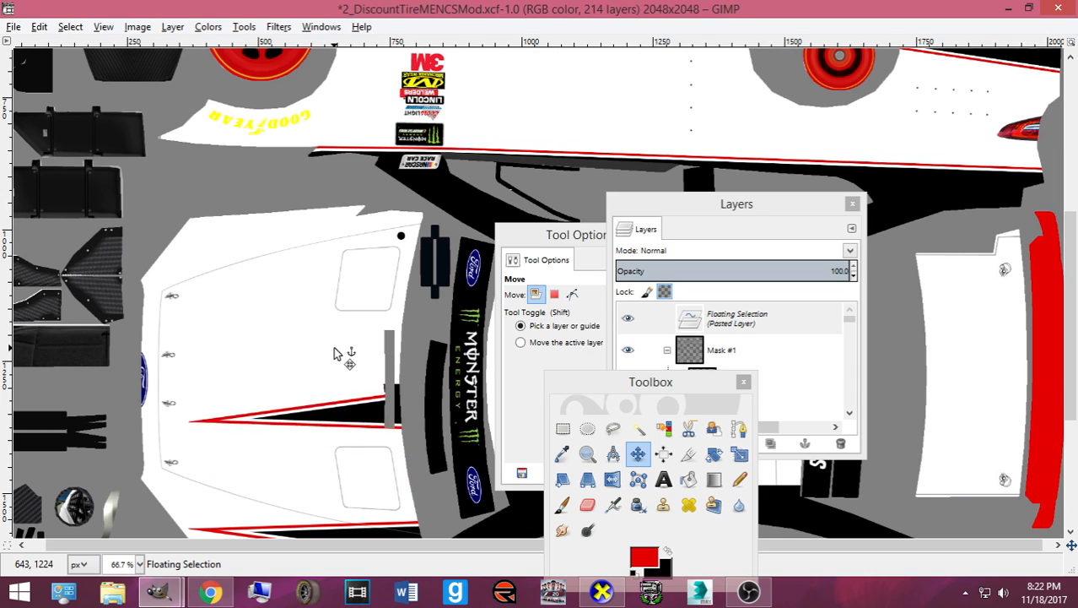
key("Up")
key("Up")
key("Up")
key("Up")
key("Up")
key("Up")
key("Up")
key("Up")
key("Up")
key("Up")
key("Up")
key("Up")
key("Up")
key("Up")
key("Up")
key("Up")
key("Up")
key("Up")
key("Up")
key("Up")
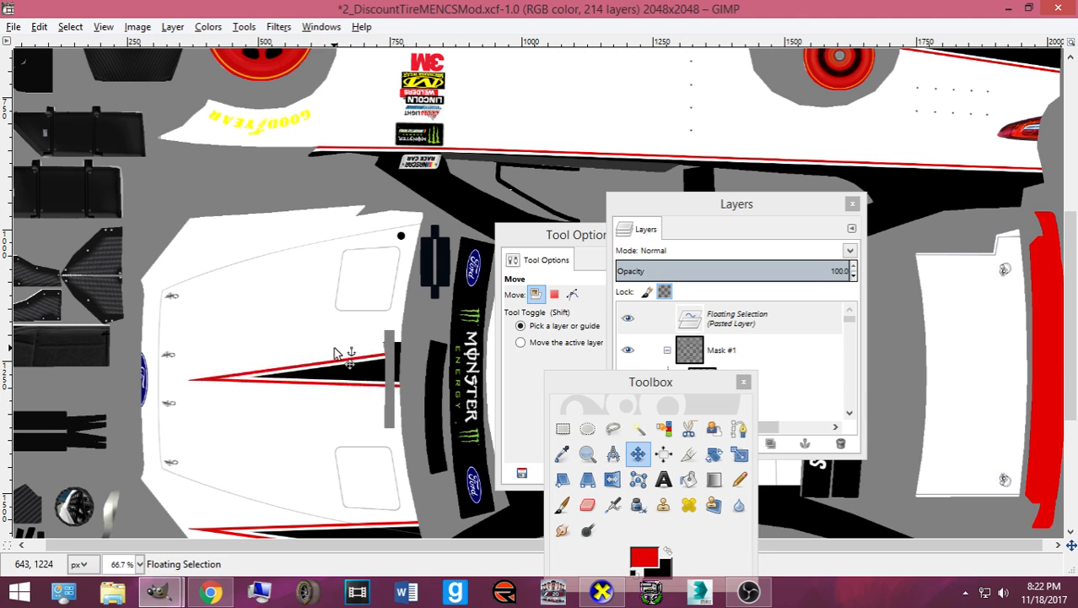
key("Up")
key("Up")
key("Up")
key("Up")
key("Up")
key("Up")
key("Up")
key("Up")
key("Up")
key("Up")
key("Up")
key("Up")
key("Up")
key("Up")
key("Up")
key("Up")
key("Up")
key("Up")
key("Up")
key("Up")
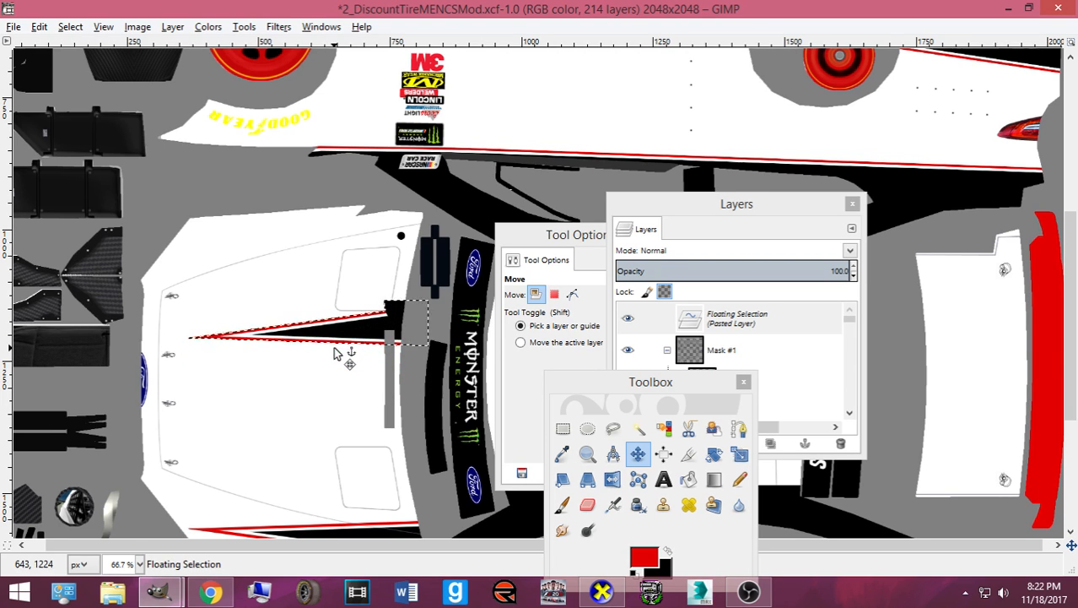
key("Up")
key("Up")
key("Up")
key("Up")
key("Up")
key("Up")
key("Up")
key("Up")
key("Up")
key("Up")
key("Up")
key("Up")
key("Up")
key("Up")
key("Up")
key("Up")
key("Up")
key("Up")
key("Up")
key("Up")
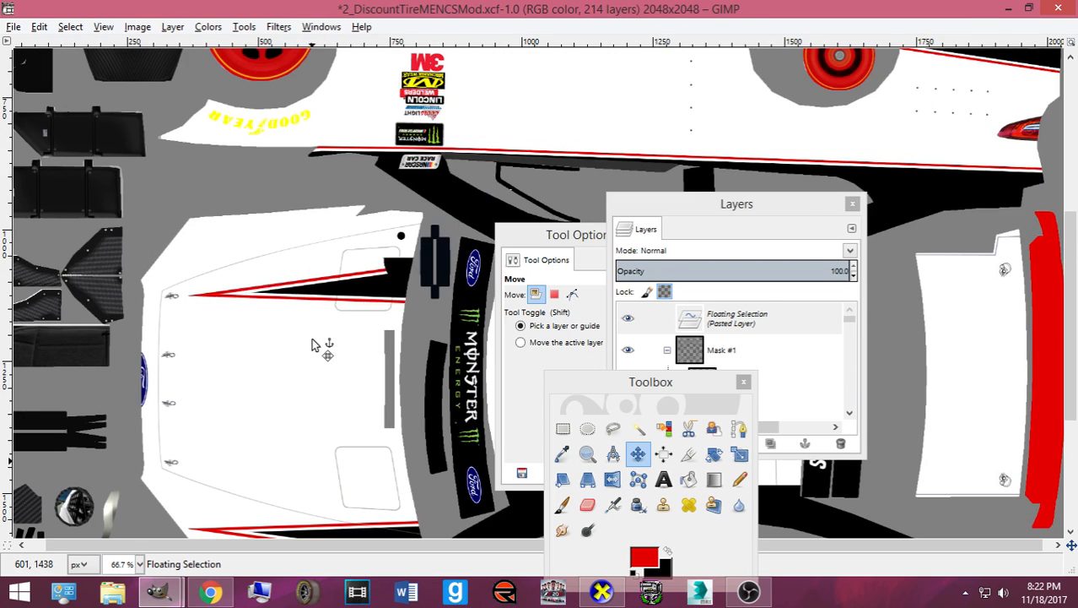
key("Up")
key("Up")
key("Up")
key("Up")
key("Up")
key("Up")
key("Up")
key("Up")
key("Up")
key("Up")
key("Up")
key("Up")
key("Up")
key("Up")
key("Up")
key("Up")
key("Up")
key("Up")
key("Up")
key("Up")
scroll(277, 359, "up", 6)
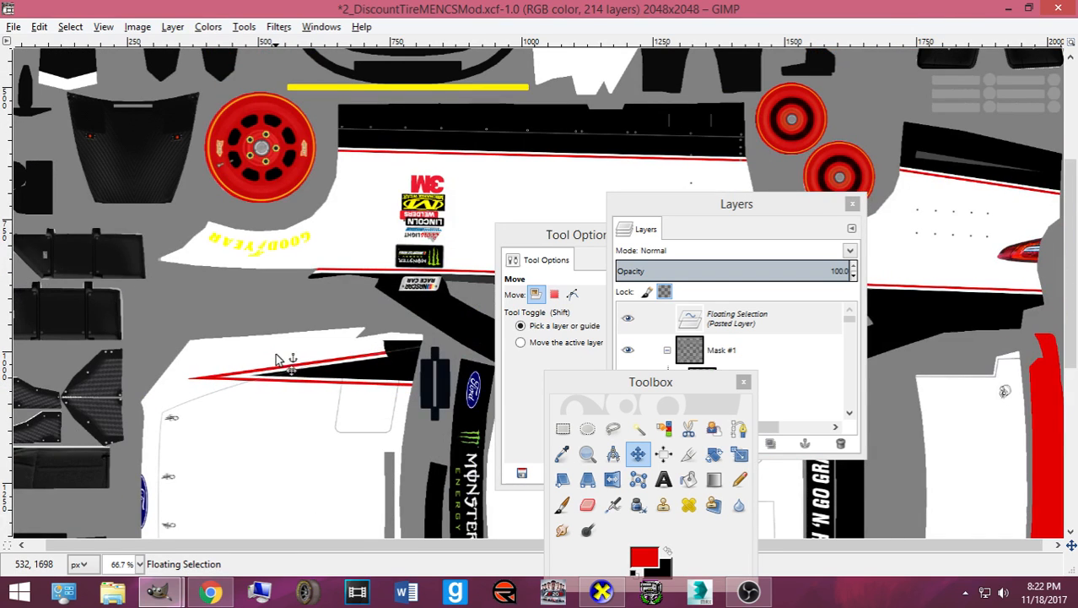
key("Up")
key("Up")
key("Up")
key("Up")
key("Up")
key("Up")
key("Up")
key("Up")
key("Up")
key("Up")
key("Up")
key("Up")
key("Up")
key("Up")
key("Up")
key("Up")
key("Up")
key("Up")
key("Up")
key("Up")
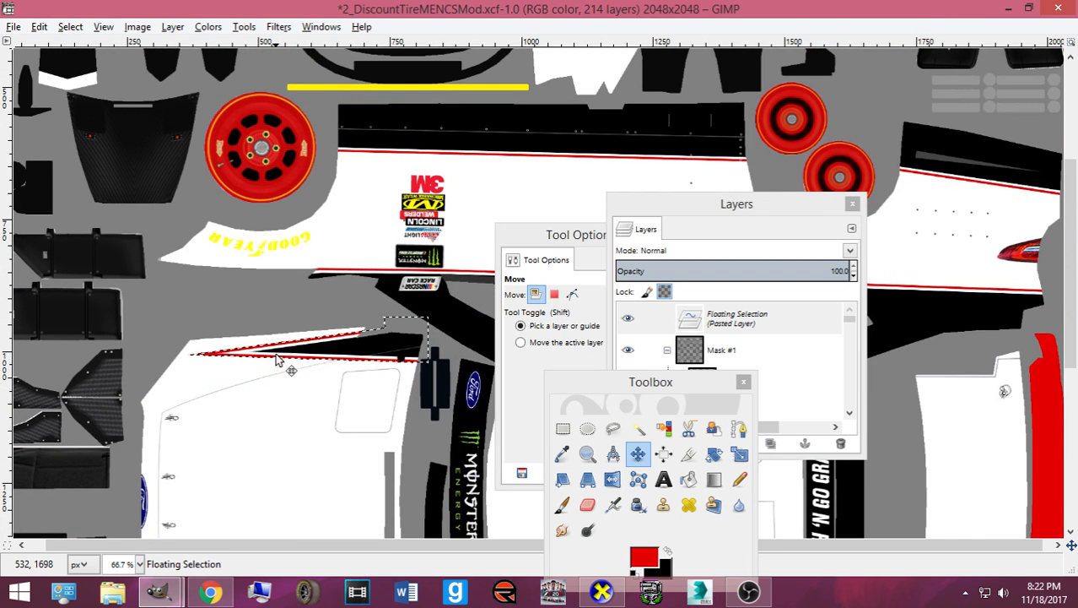
scroll(277, 359, "up", 2)
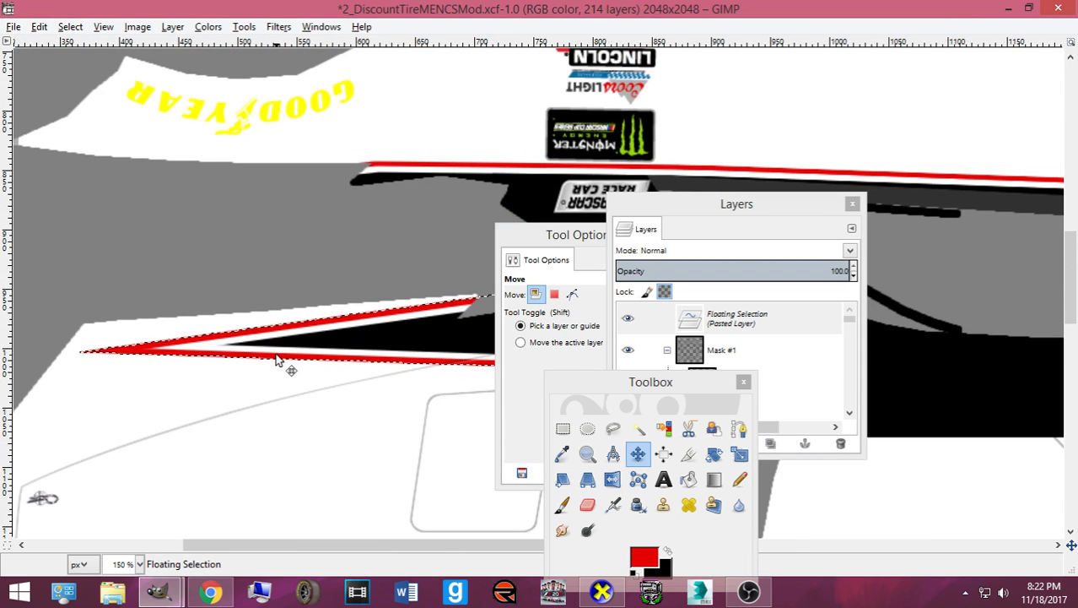
key("ctrl+e")
- Rotate and zoom the car in CarView to check the stripes along both hood edges
left_click(602, 591)
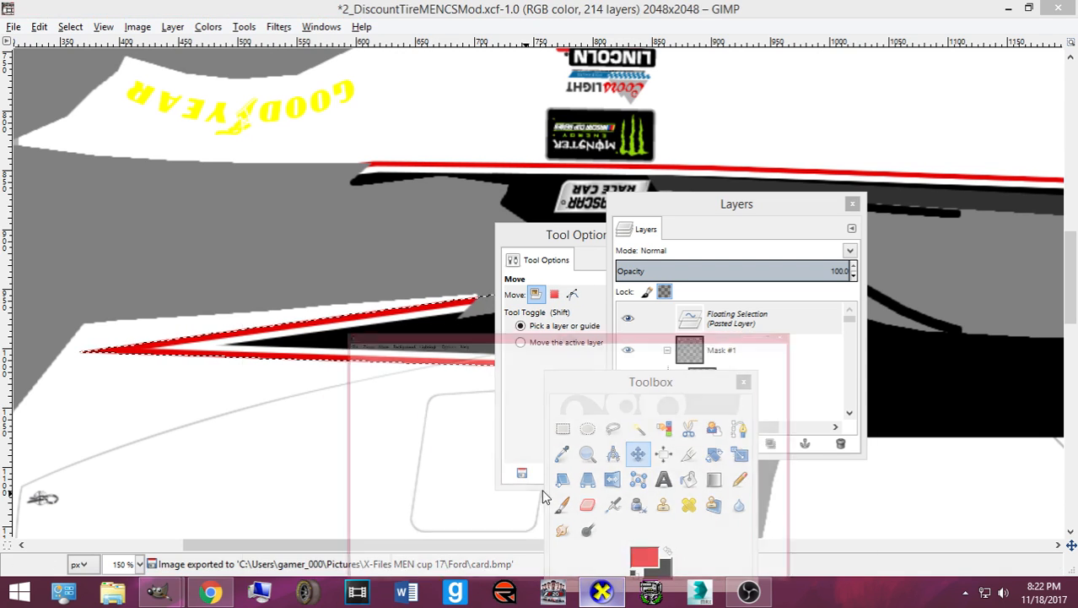
left_click_drag(245, 415, 583, 448)
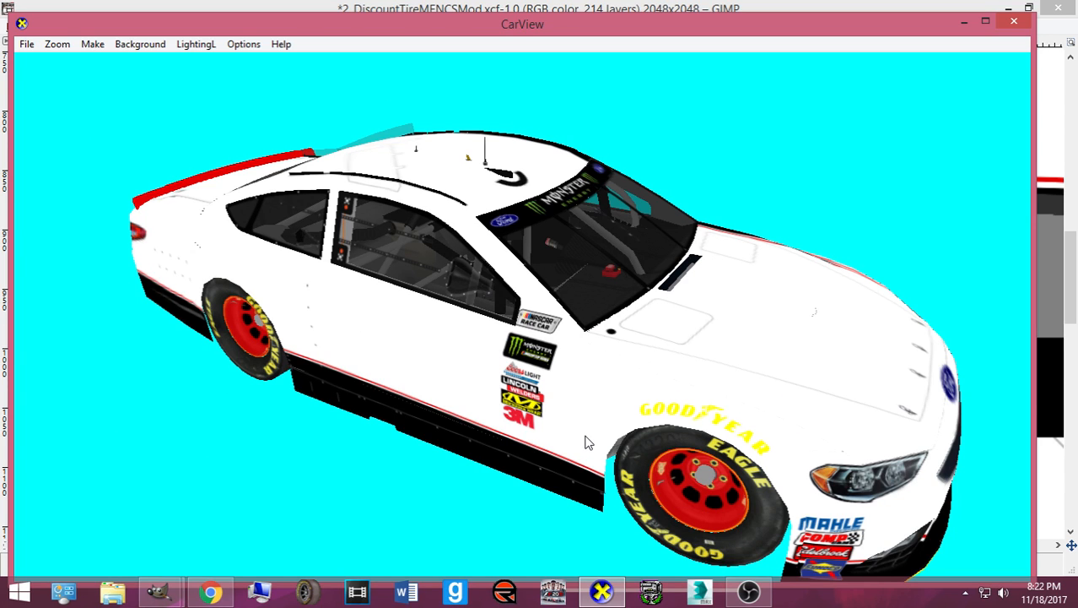
left_click_drag(588, 439, 451, 446)
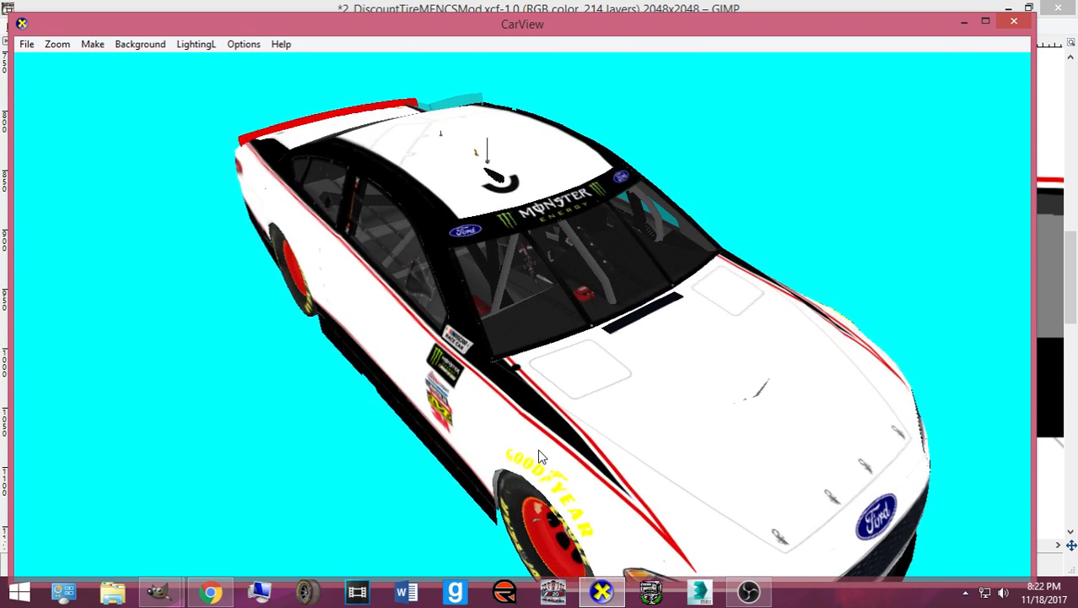
scroll(554, 452, "up", 4)
scroll(556, 431, "up", 2)
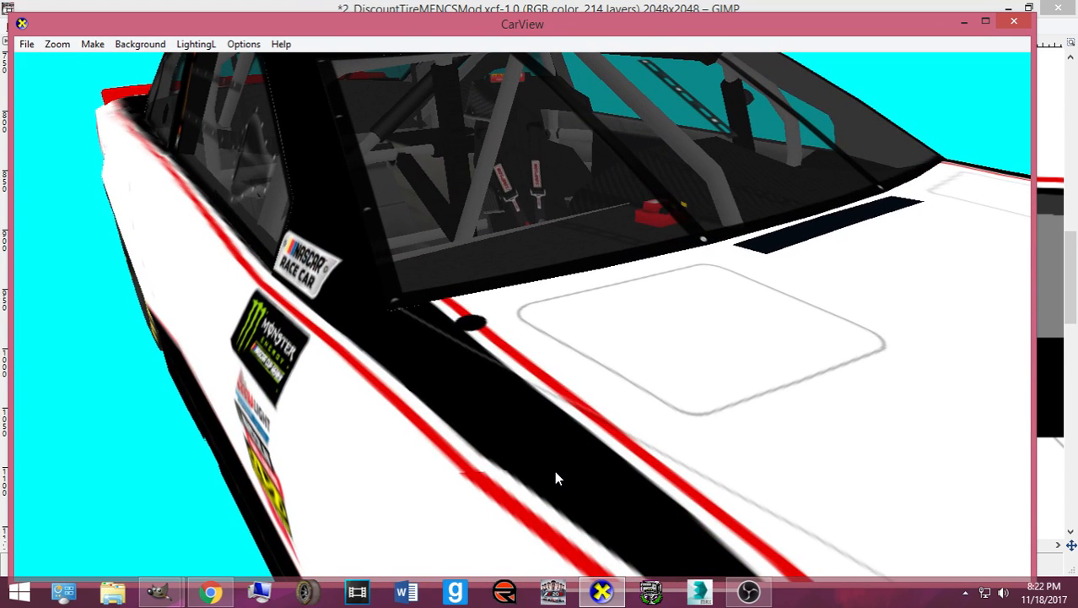
left_click_drag(555, 484, 454, 485)
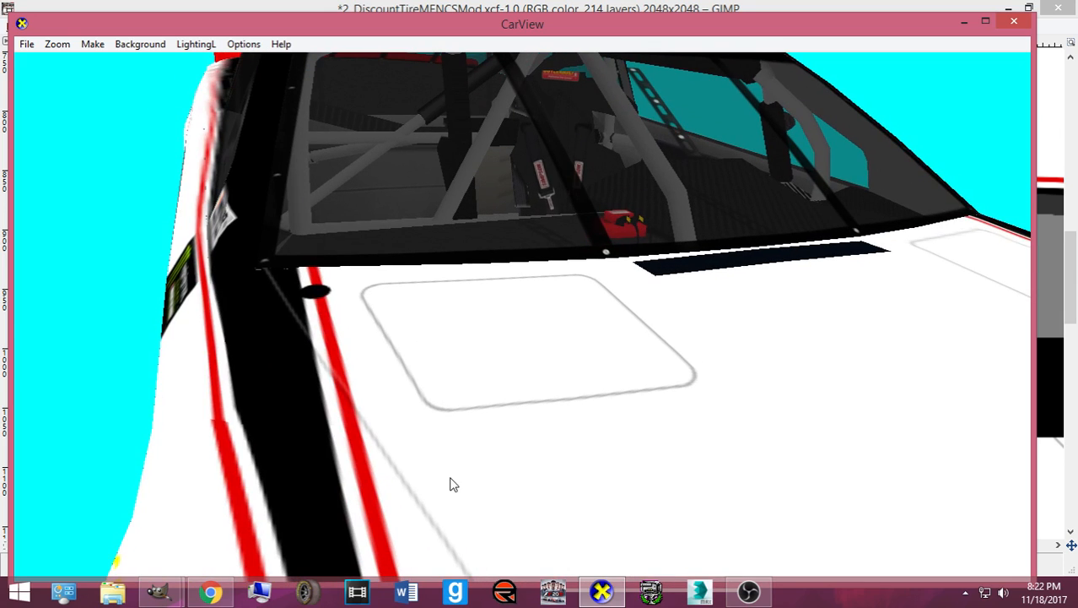
left_click_drag(238, 446, 446, 440)
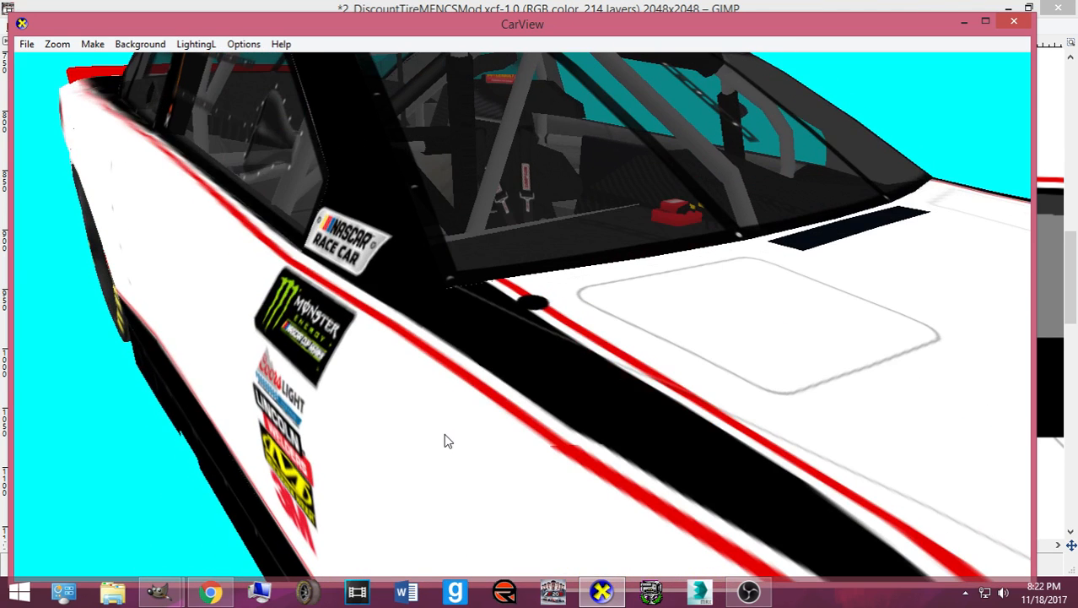
left_click_drag(516, 447, 438, 378)
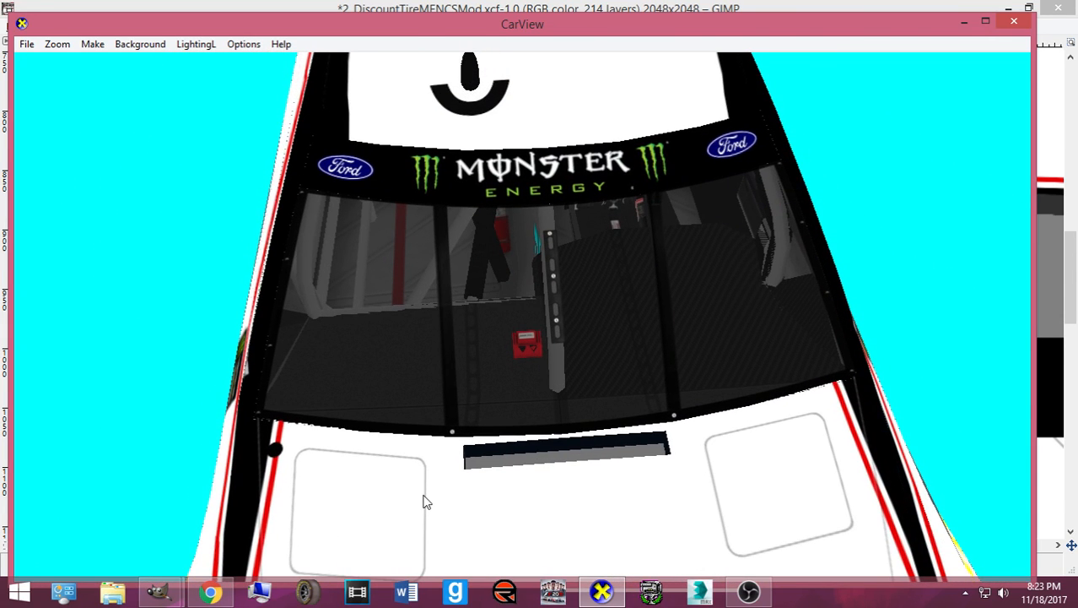
left_click_drag(423, 494, 622, 393)
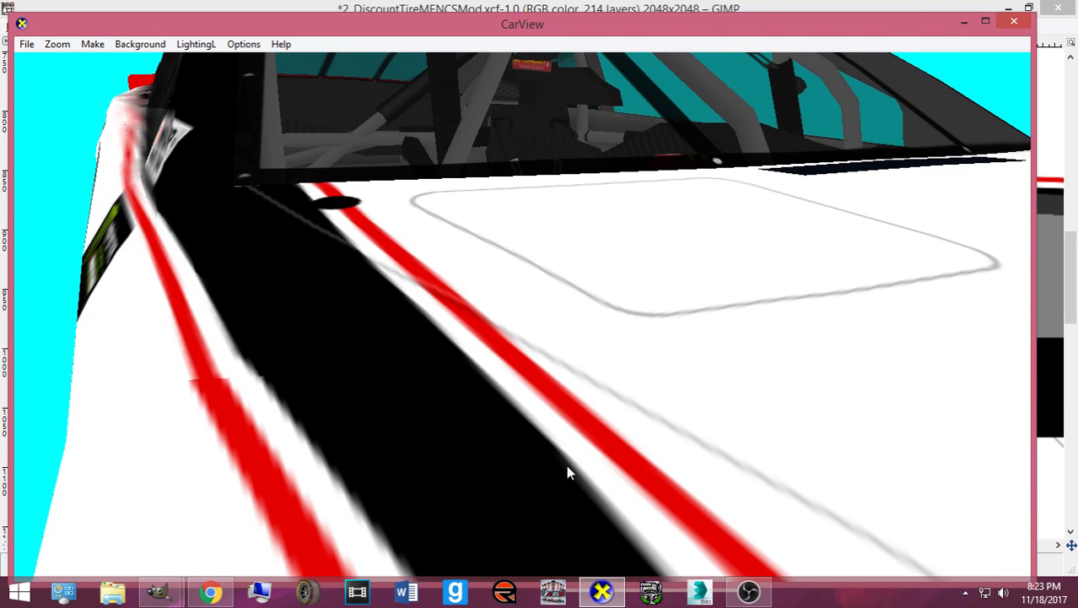
- Re-export the texture to card.bmp and rotate the car in CarView to inspect the stripes
left_click(620, 595)
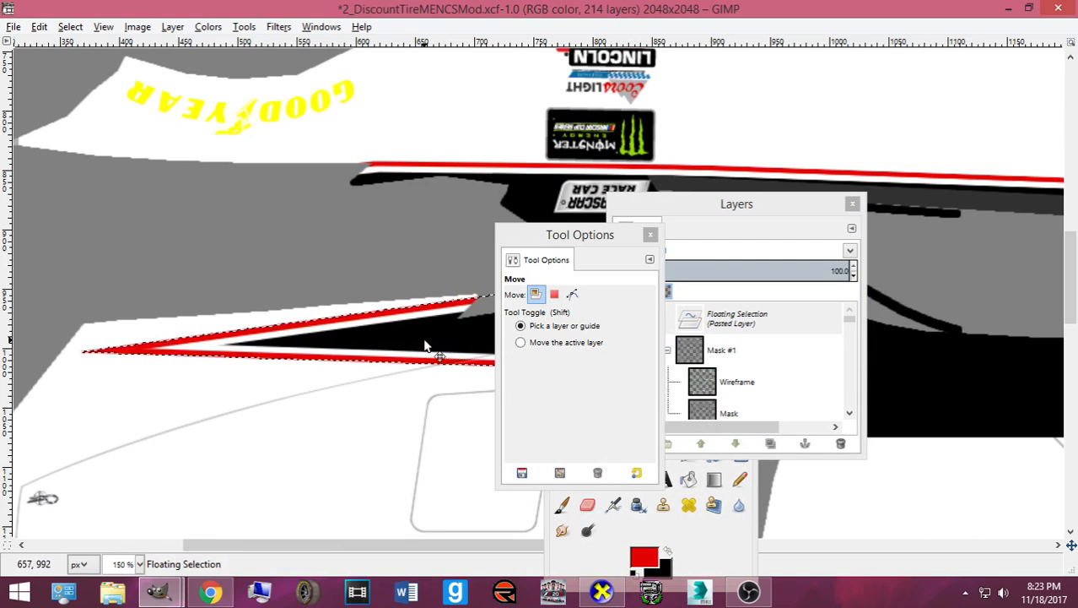
left_click(602, 593)
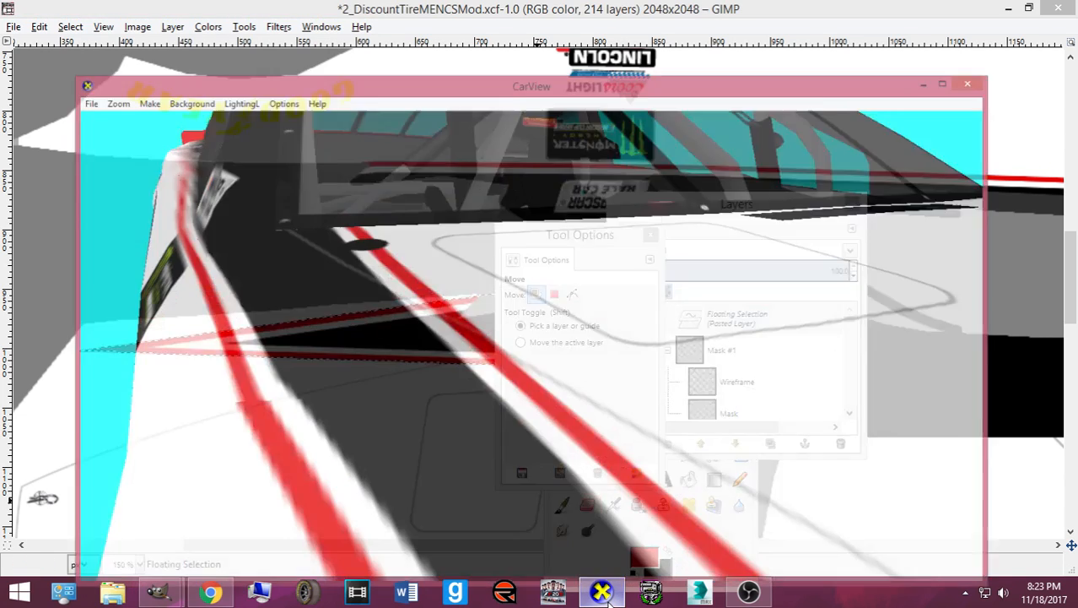
scroll(274, 366, "down", 5)
scroll(281, 364, "up", 5)
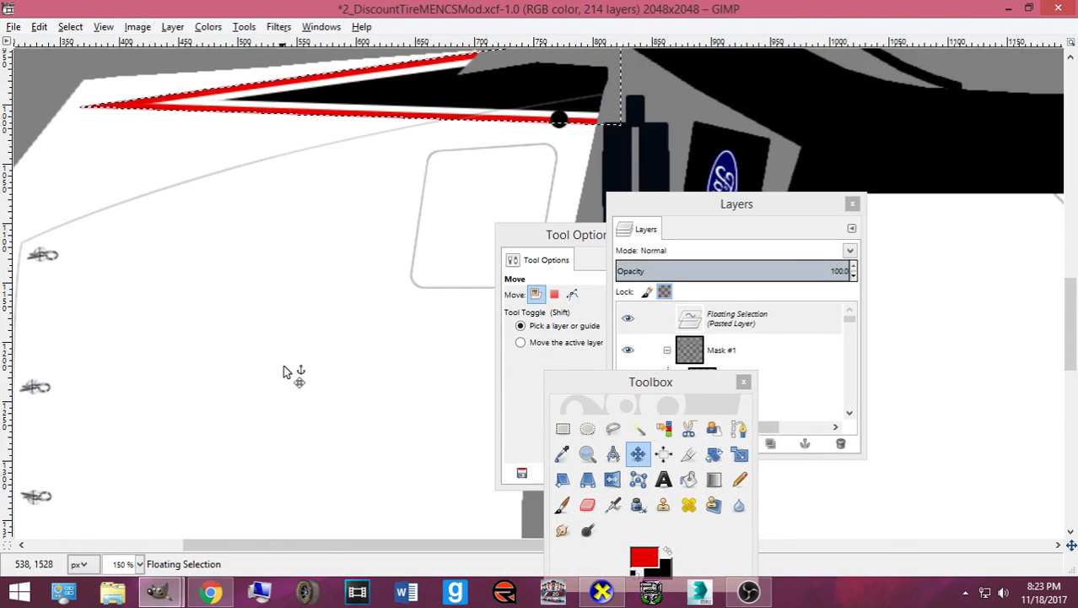
key("ctrl+e")
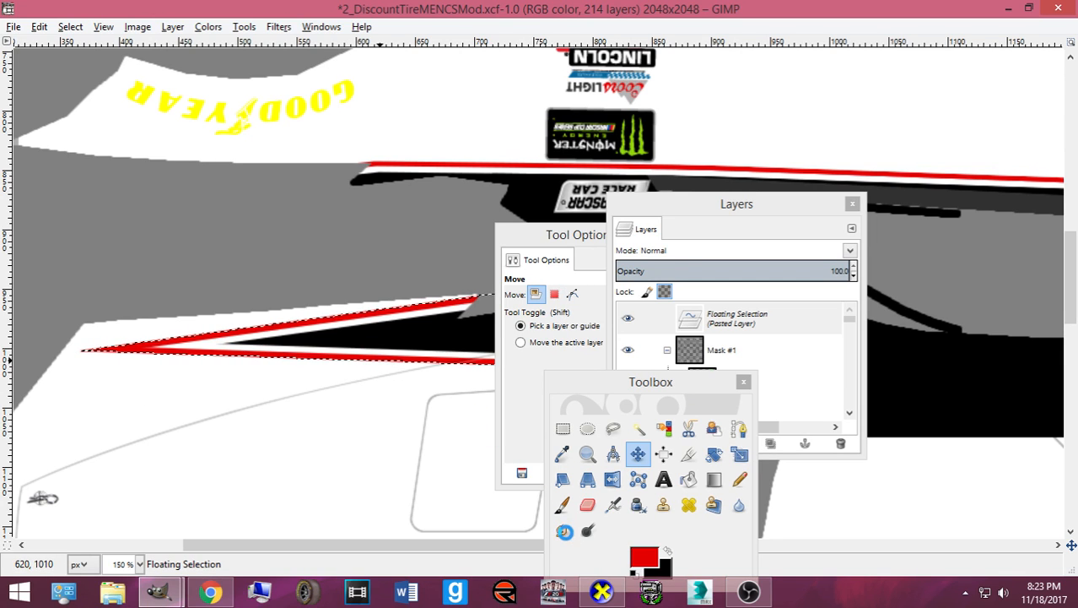
left_click(601, 593)
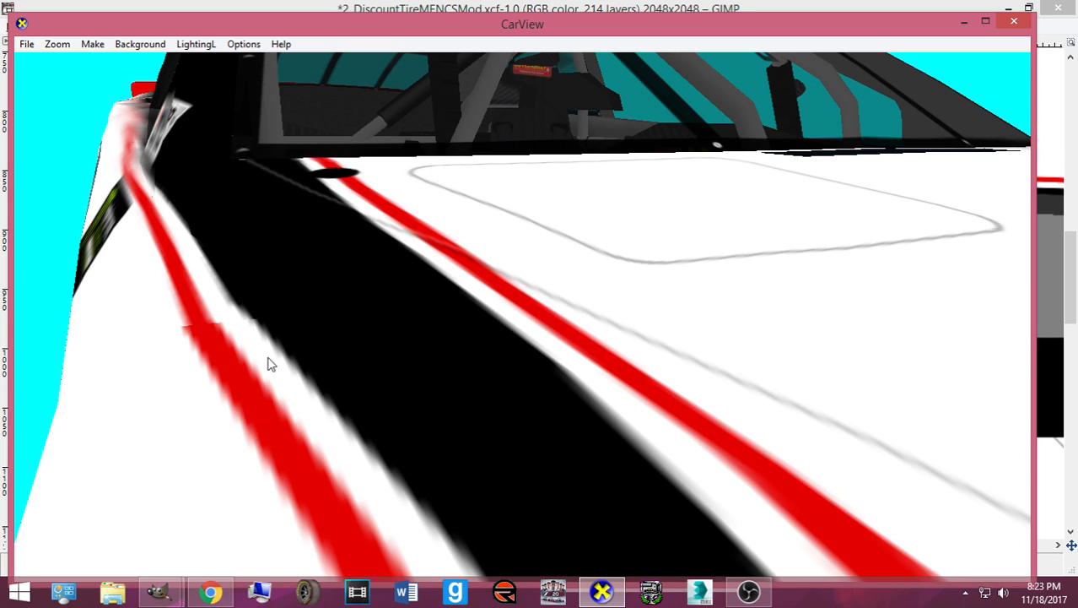
left_click_drag(267, 357, 267, 358)
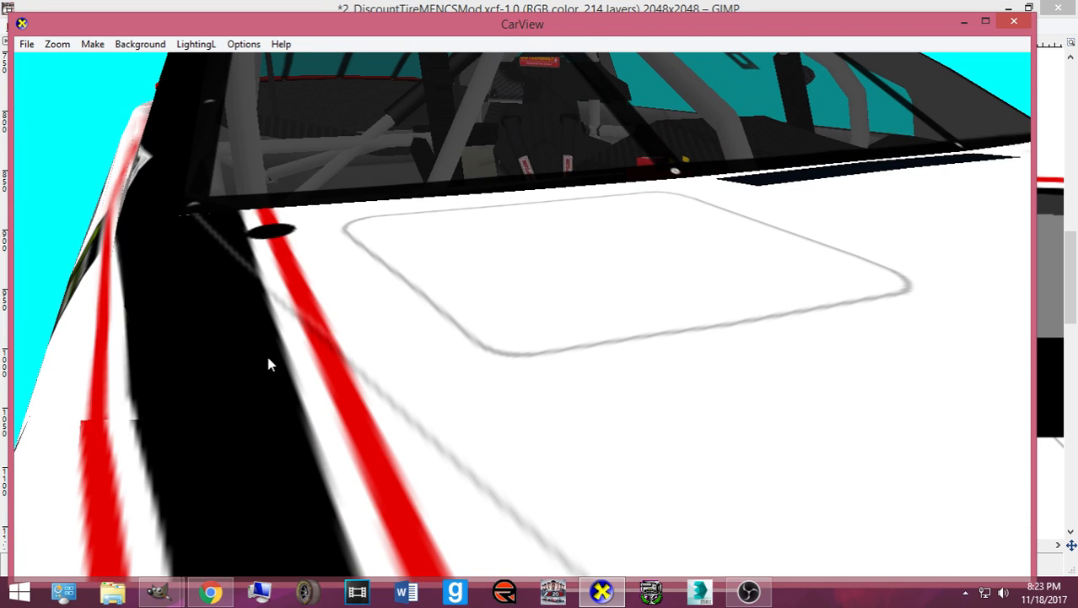
left_click_drag(429, 507, 269, 429)
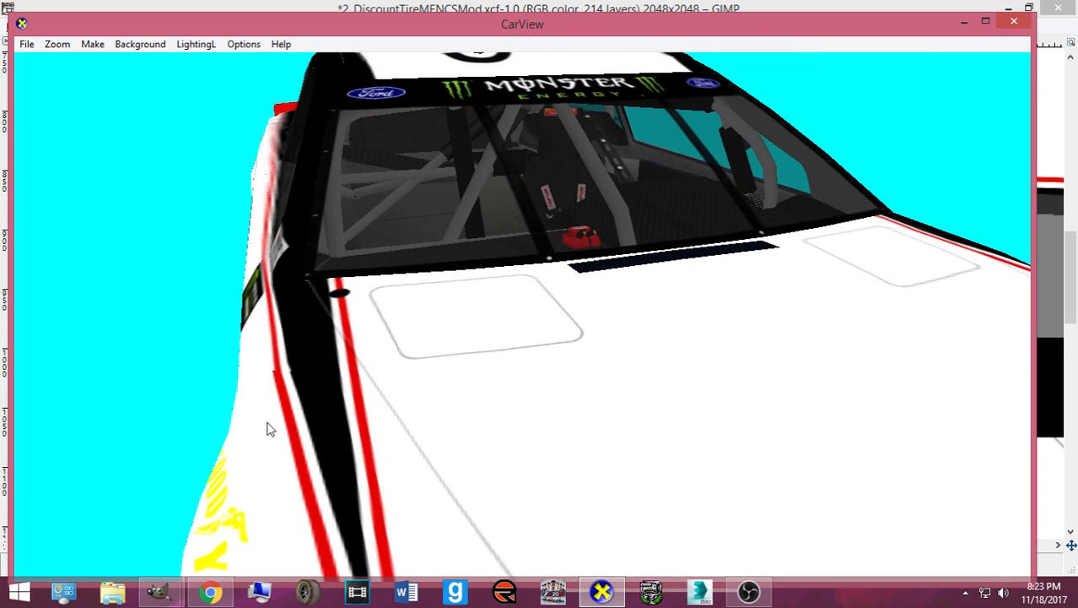
- Export card.bmp again, reload the texture in CarView with R, and return to GIMP
left_click(594, 595)
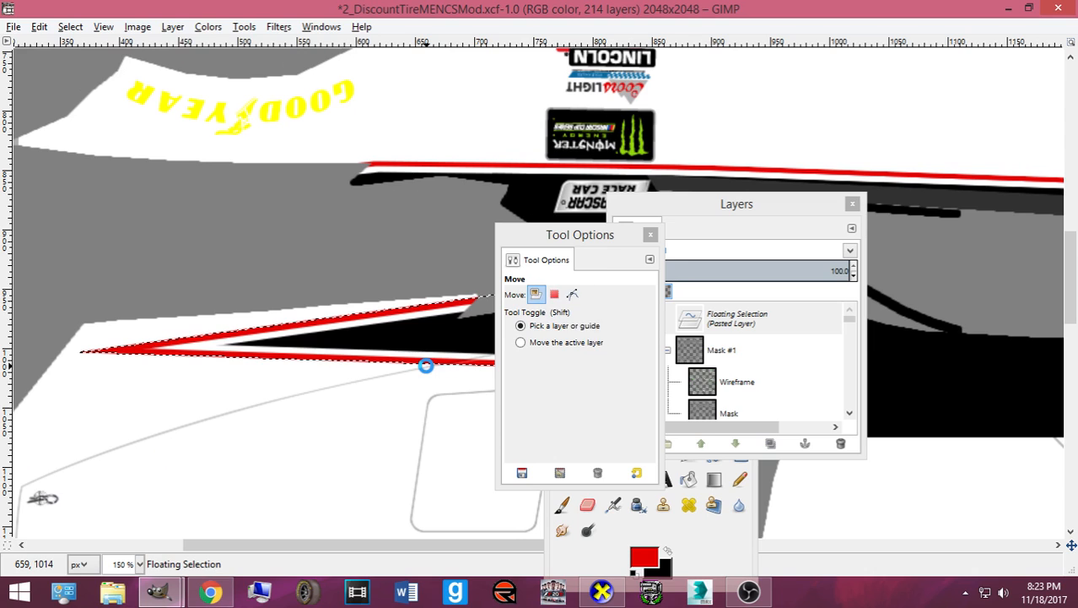
key("ctrl+e")
left_click(610, 595)
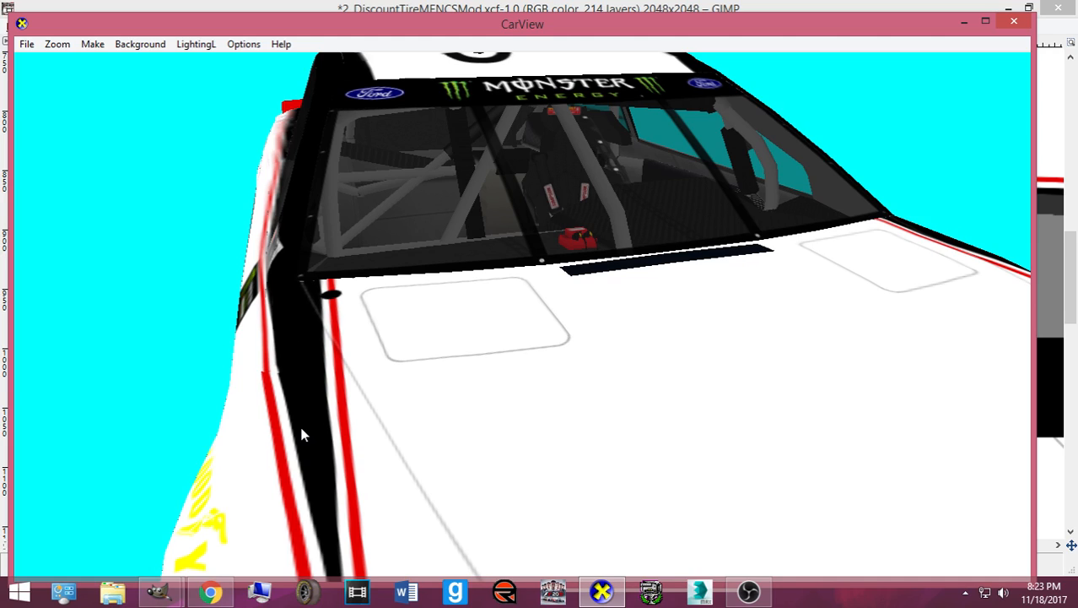
key("r")
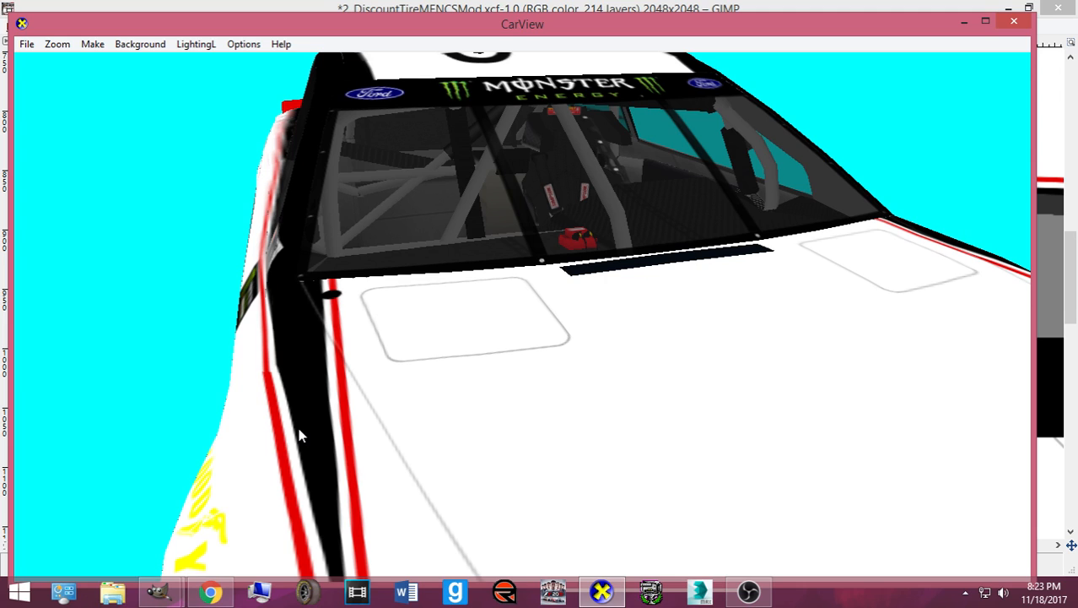
left_click(602, 595)
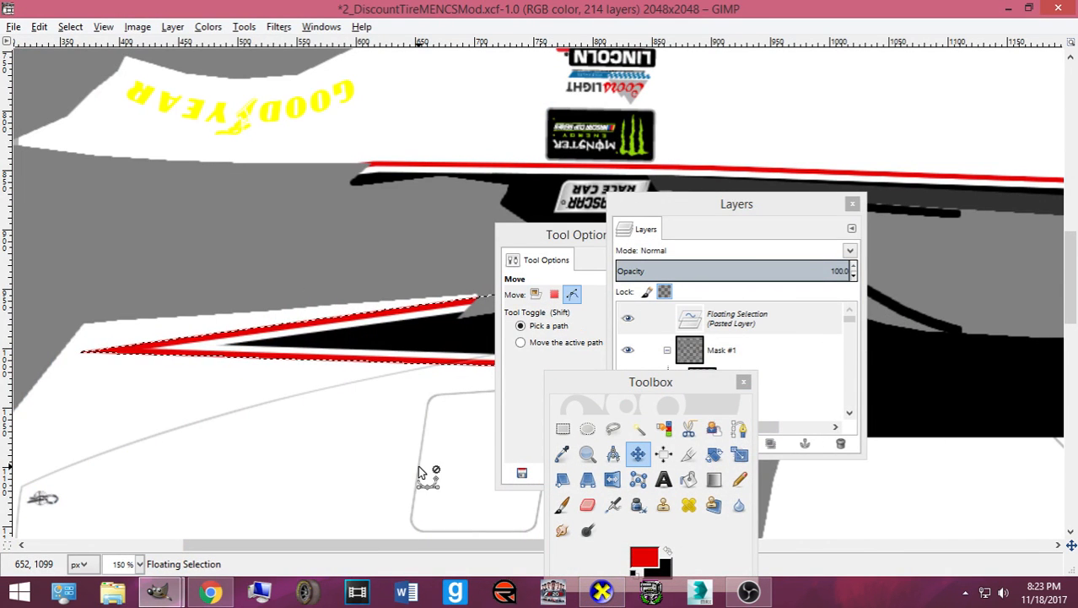
key("ctrl+z")
key("ctrl+z")
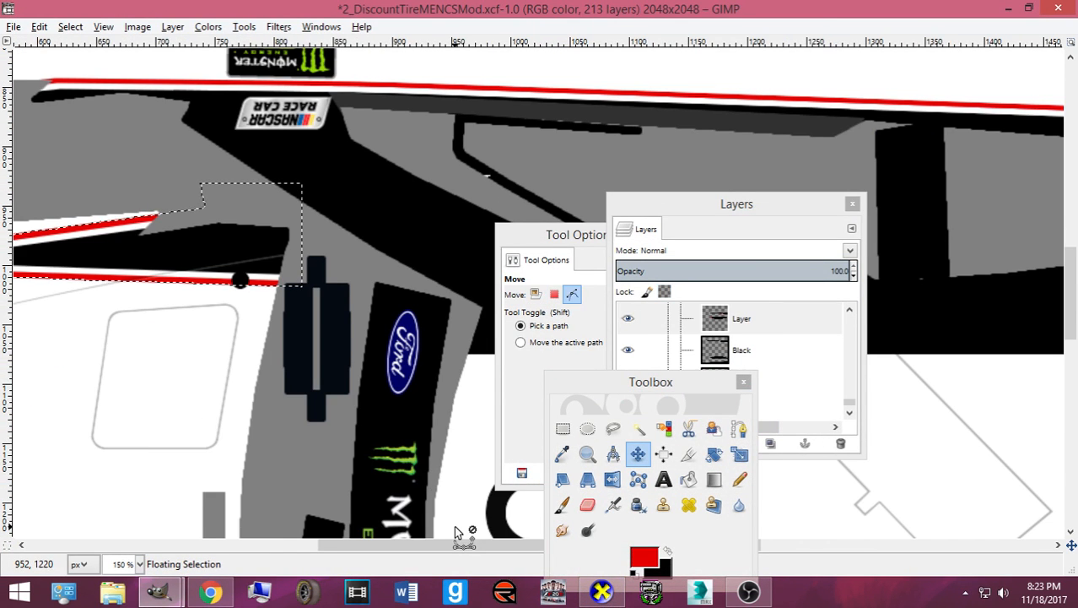
- Switch to the Paths tool and zoom in on the stripe's tapered tip
left_click_drag(447, 547, 410, 524)
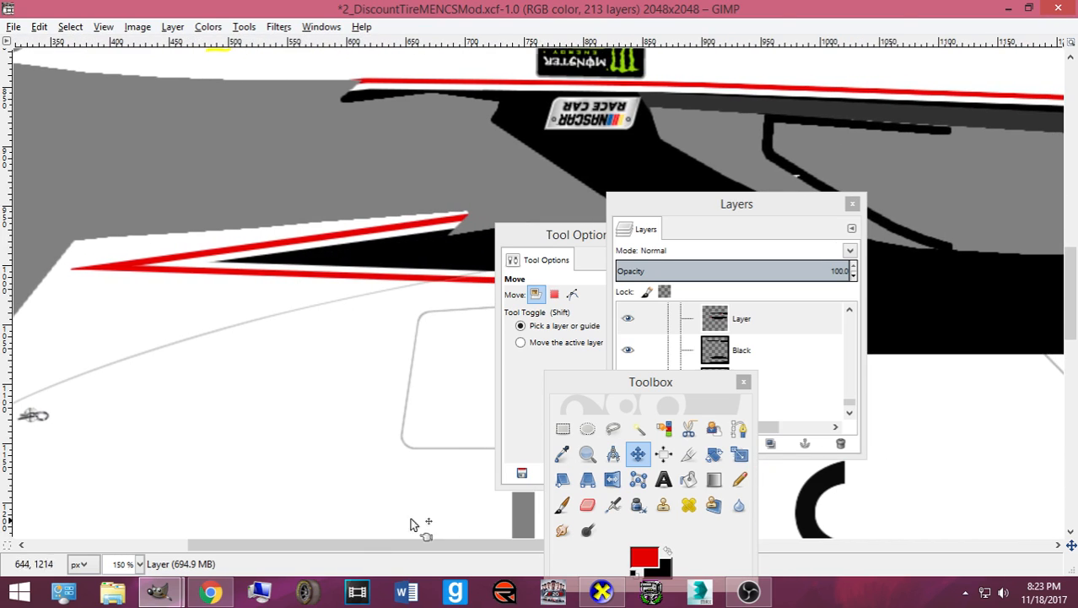
left_click(740, 429)
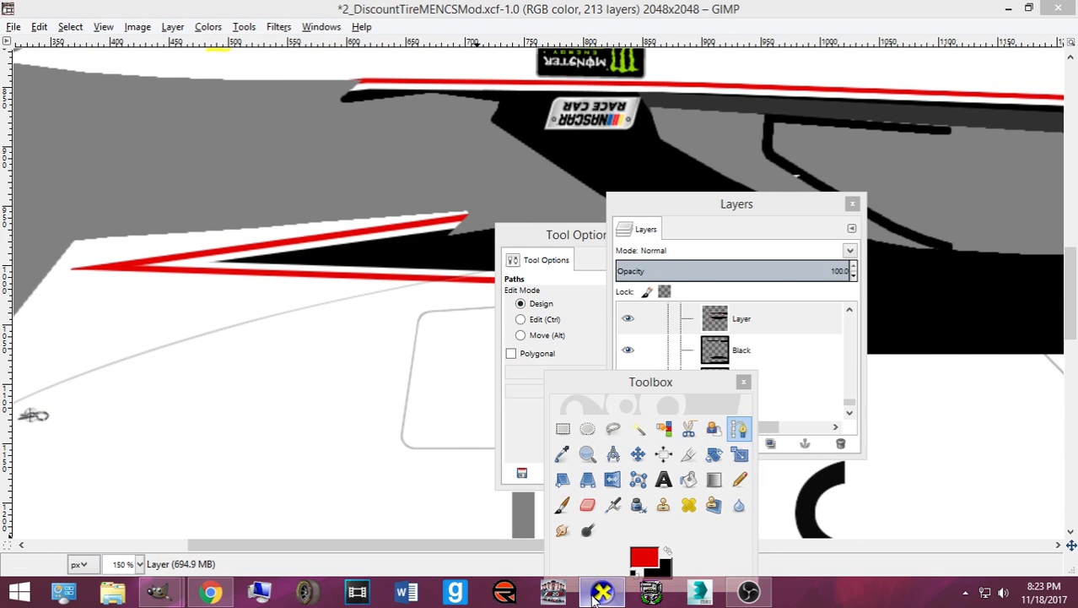
left_click(600, 593)
left_click(595, 598)
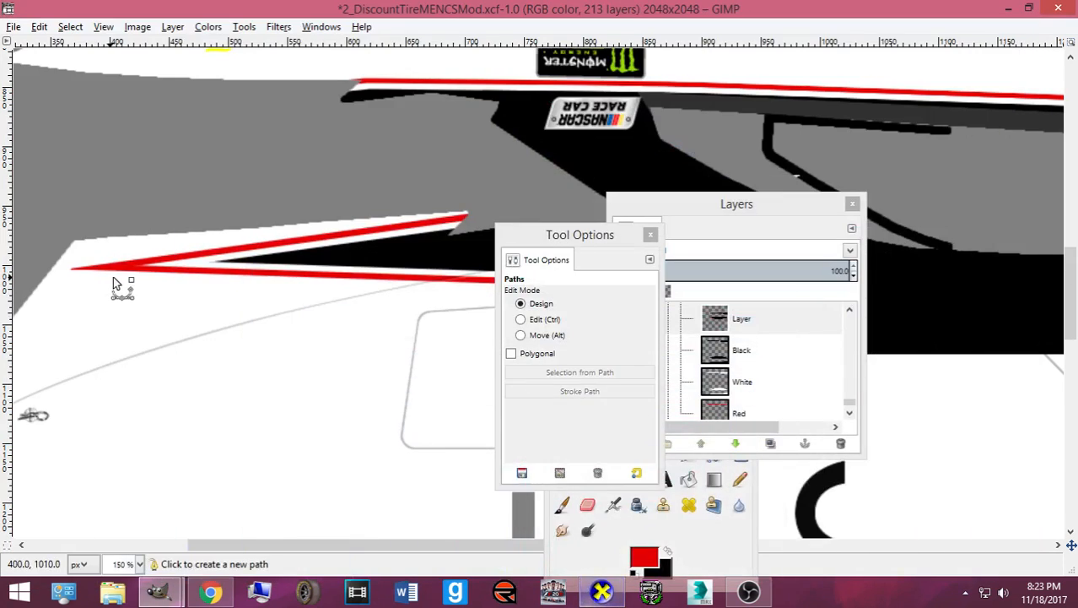
scroll(142, 287, "up", 1)
scroll(216, 358, "up", 1)
left_click_drag(319, 545, 293, 544)
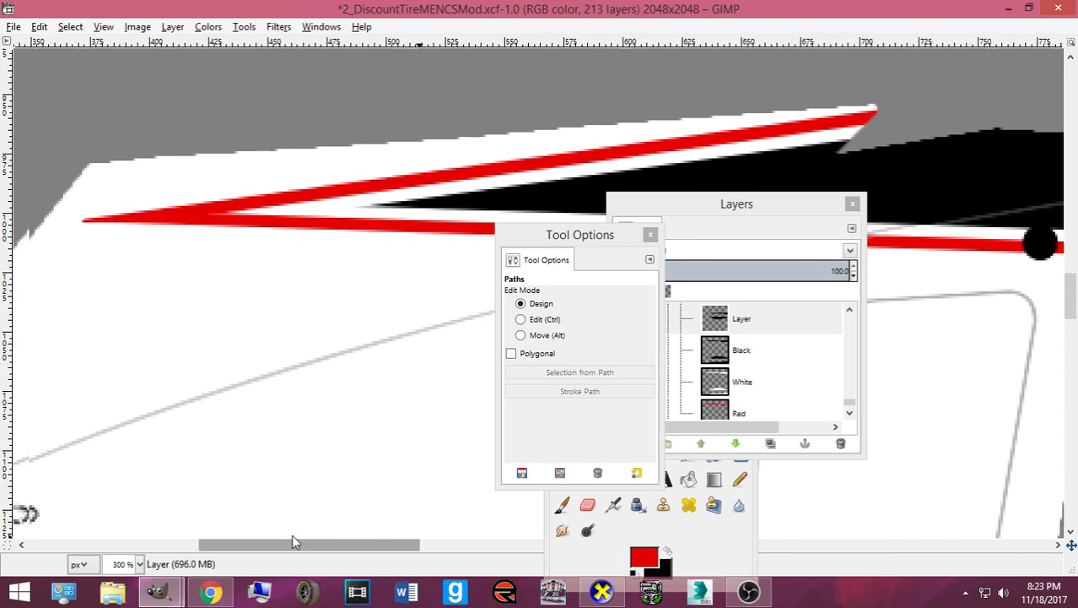
- Trace a path over the stripe tip, delete the pixels inside it, and check the re-export in CarView
left_click(85, 222)
left_click_drag(916, 143, 925, 109)
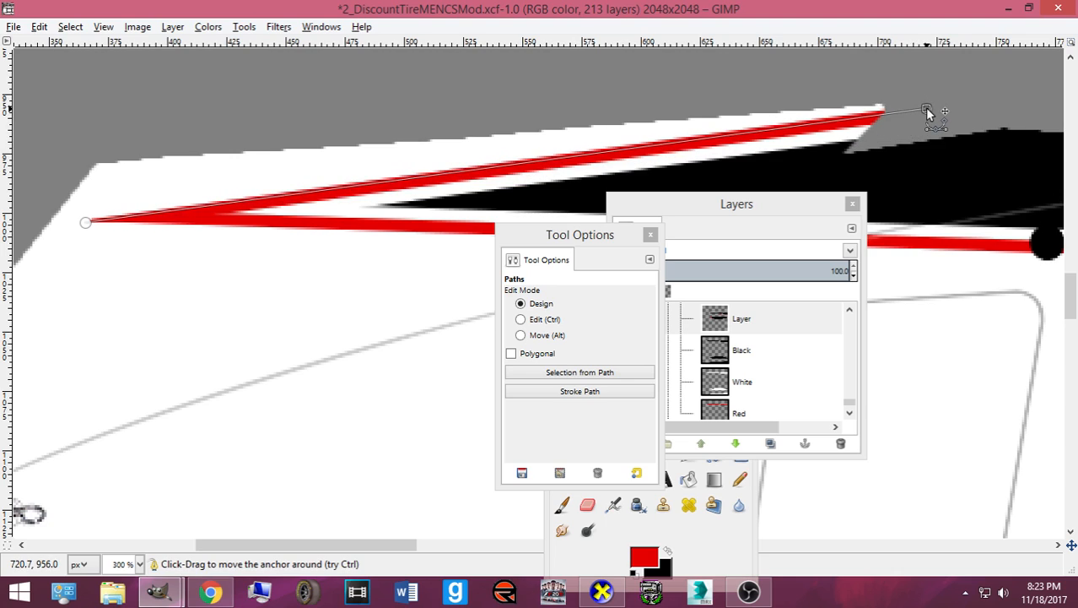
left_click(86, 203)
key("Return")
key("Delete")
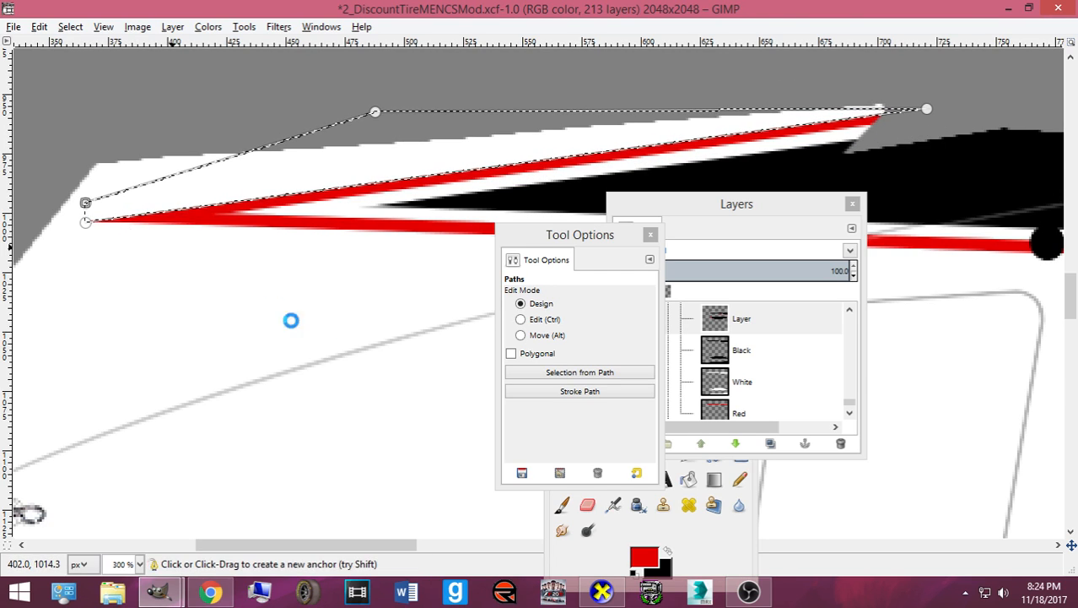
key("ctrl+e")
left_click(601, 592)
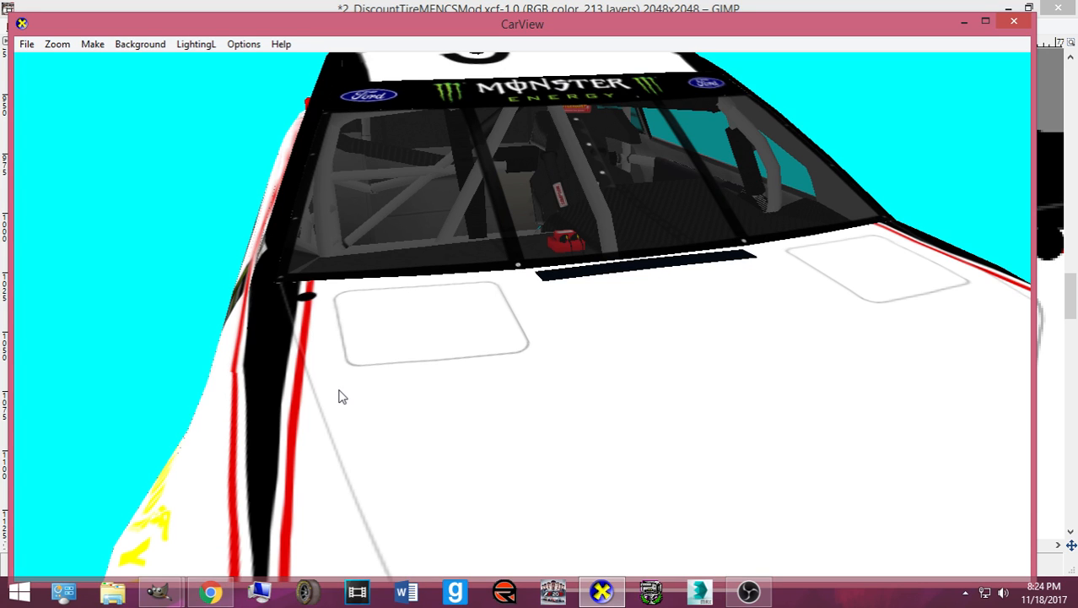
left_click(602, 592)
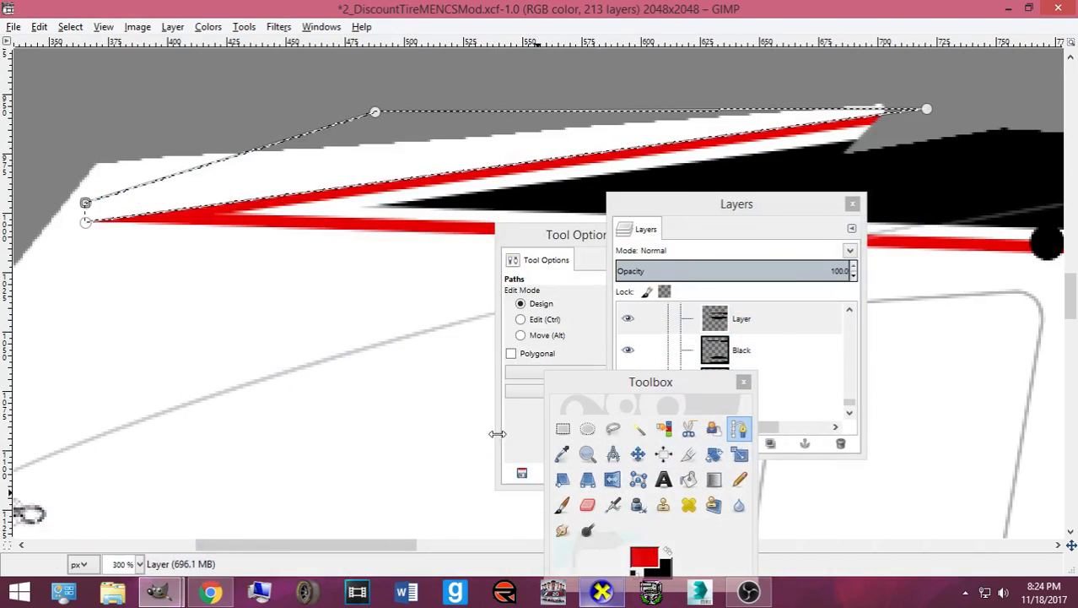
- Shift the path up slightly, reselect and re-export card.bmp, then inspect the hood in CarView
left_click(533, 338)
left_click_drag(923, 113, 923, 111)
key("Return")
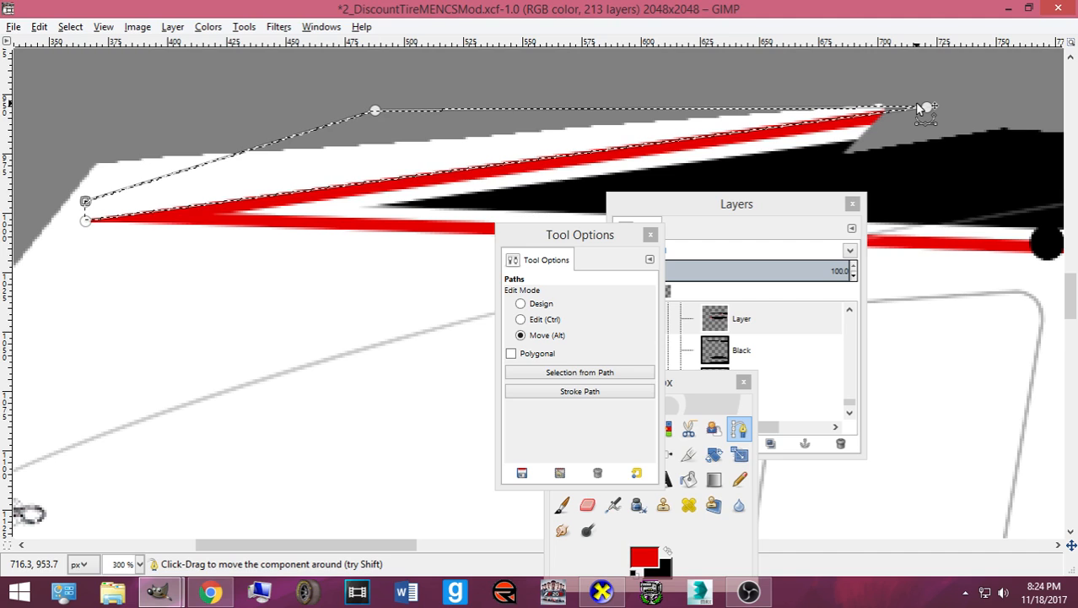
key("ctrl+e")
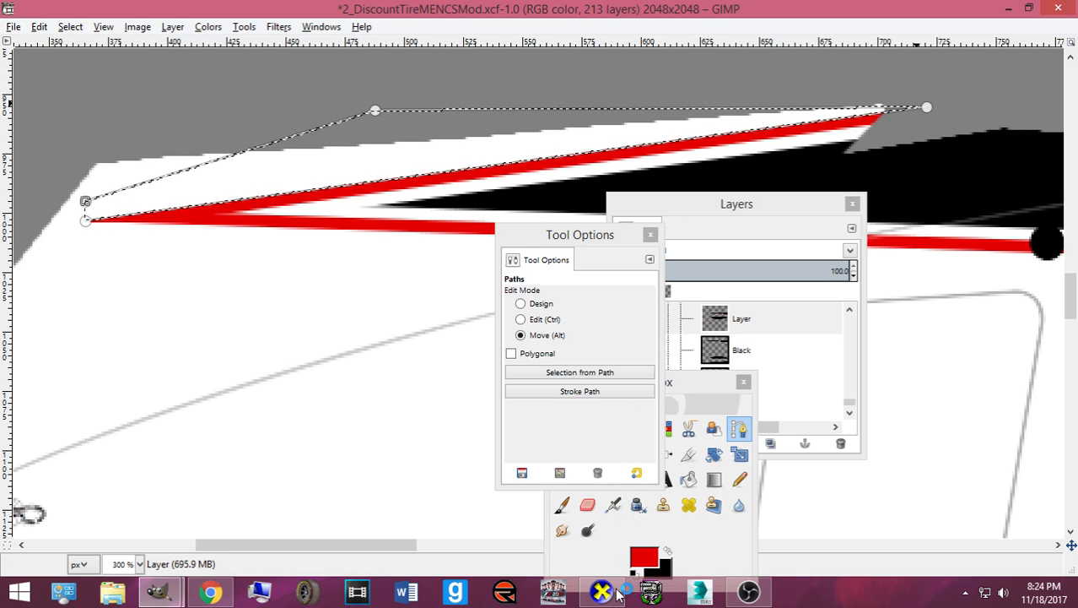
left_click(602, 593)
left_click_drag(520, 481, 531, 468)
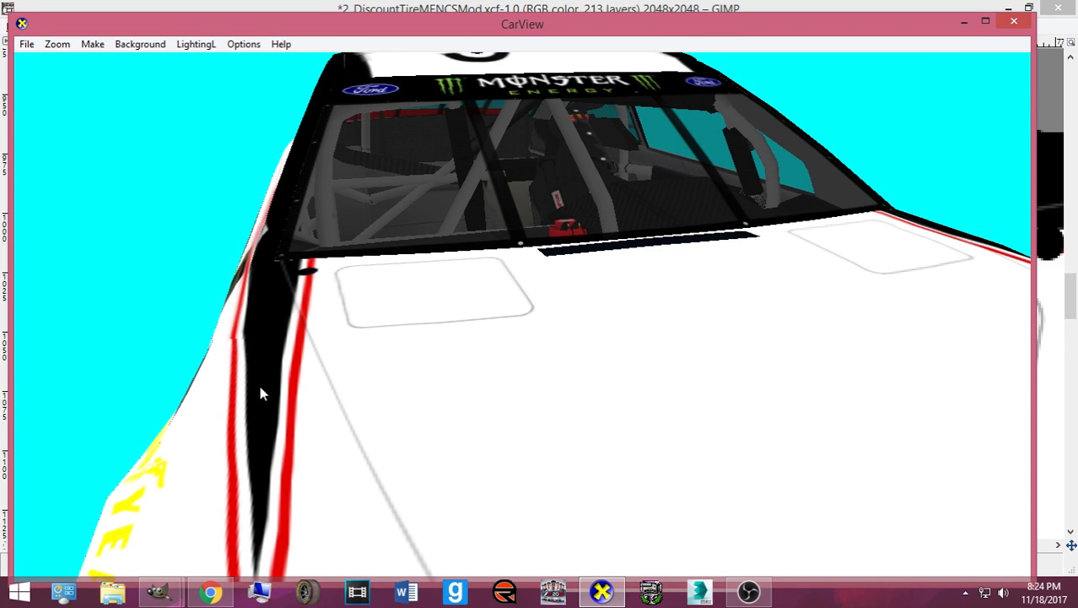
left_click_drag(261, 393, 377, 402)
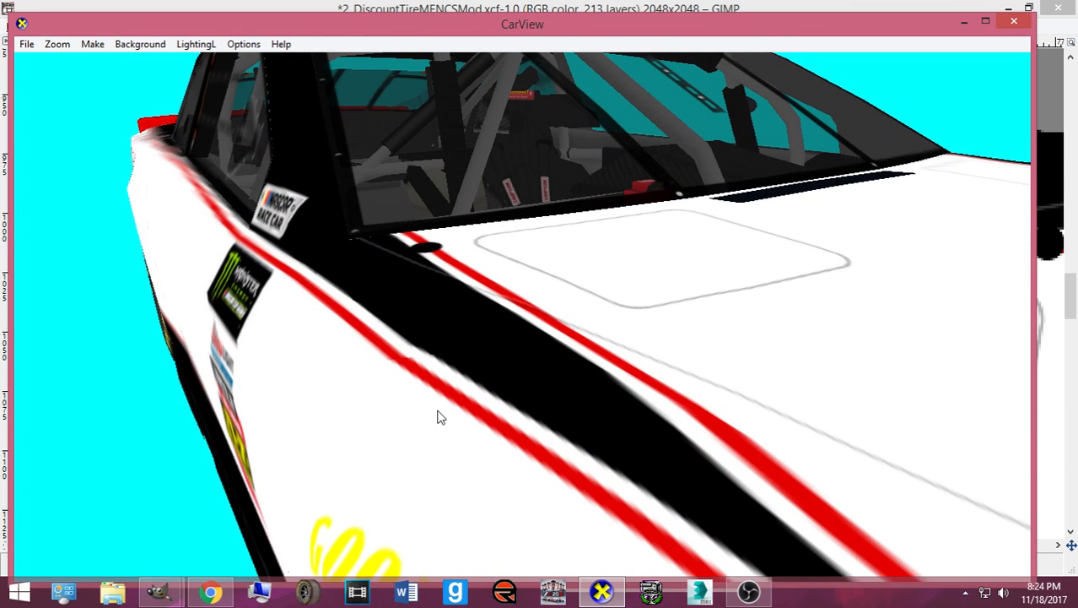
left_click_drag(440, 416, 388, 432)
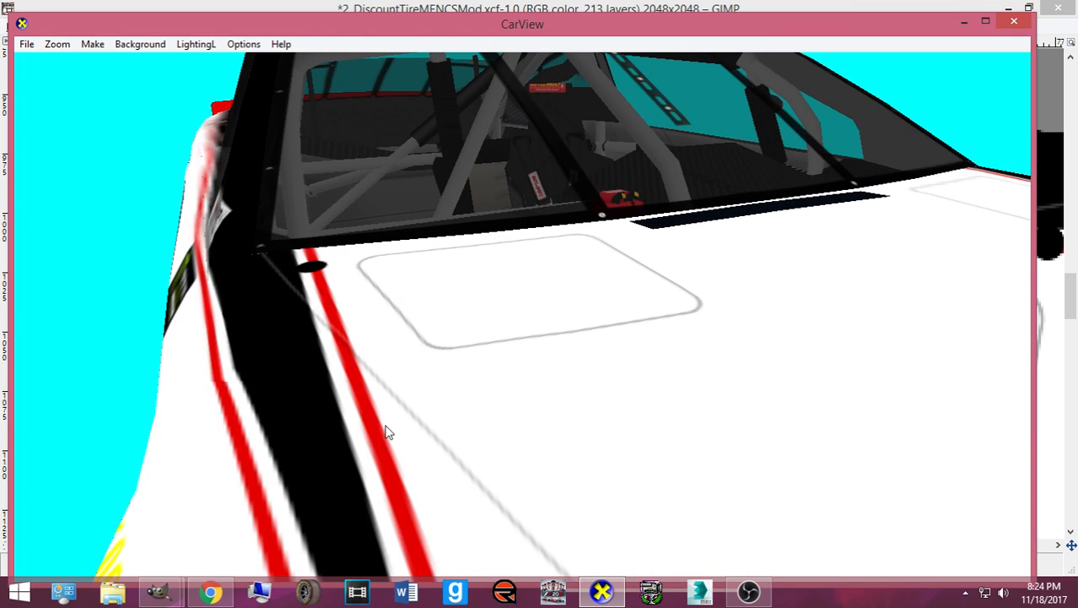
left_click(581, 595)
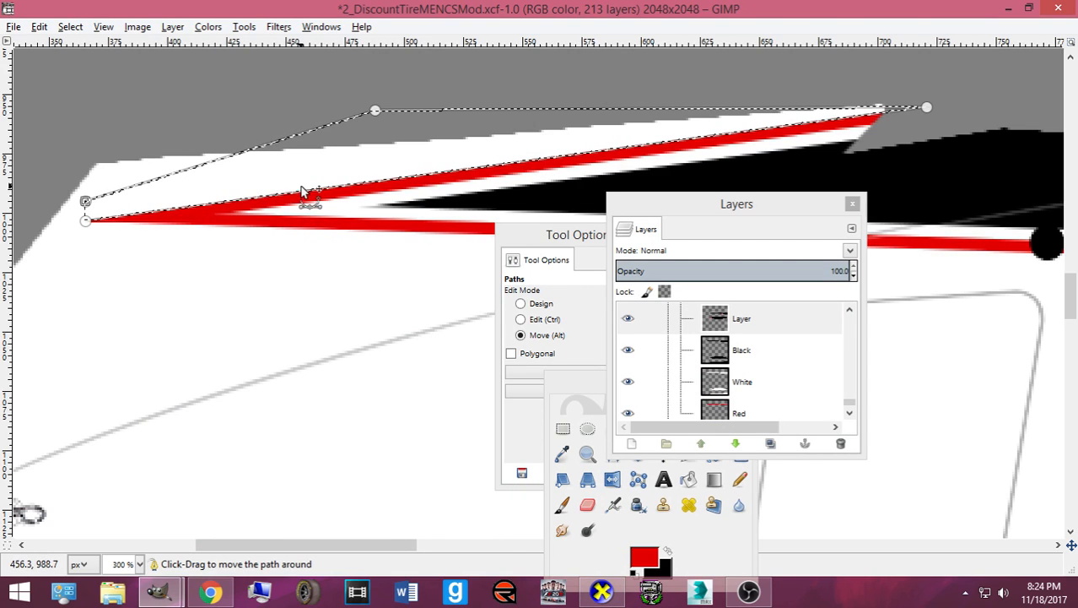
- Add path anchors along the red stripe, undo a stray anchor, and clear the selection
left_click(518, 304)
left_click(217, 216)
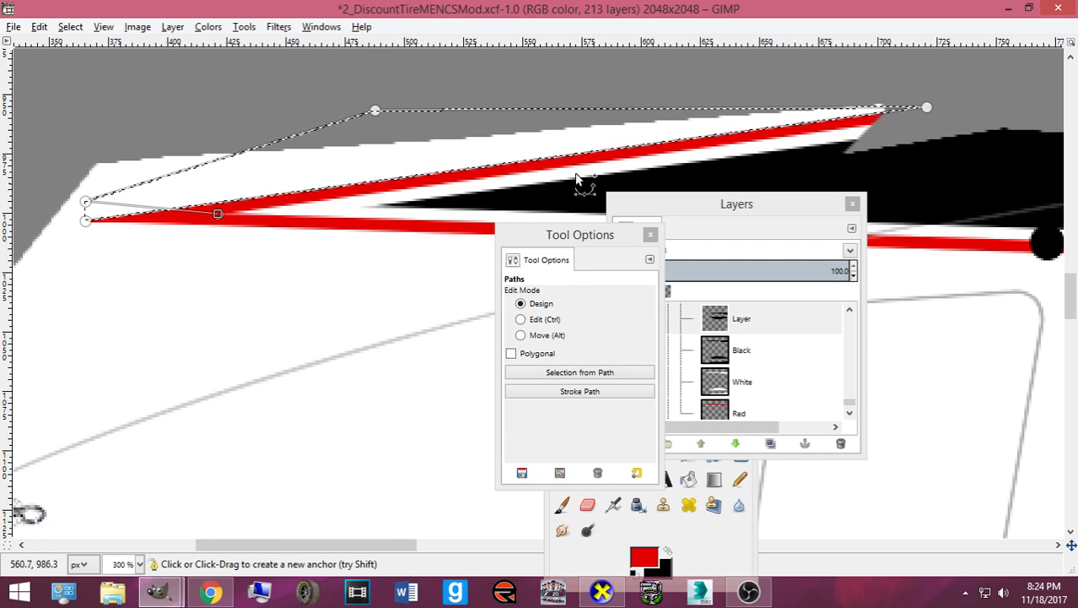
left_click(896, 129)
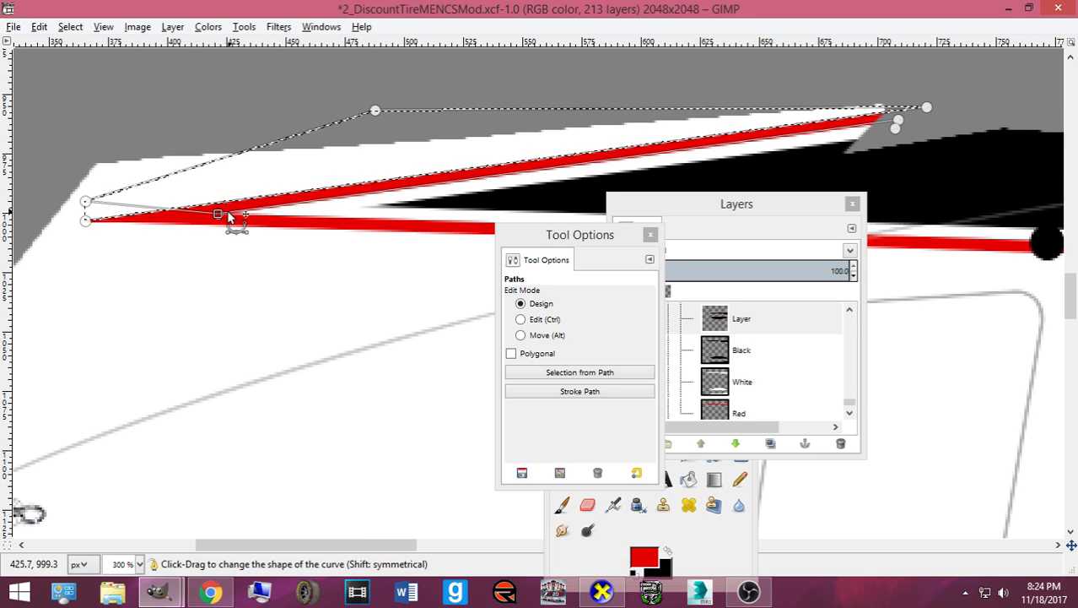
scroll(279, 222, "up", 2)
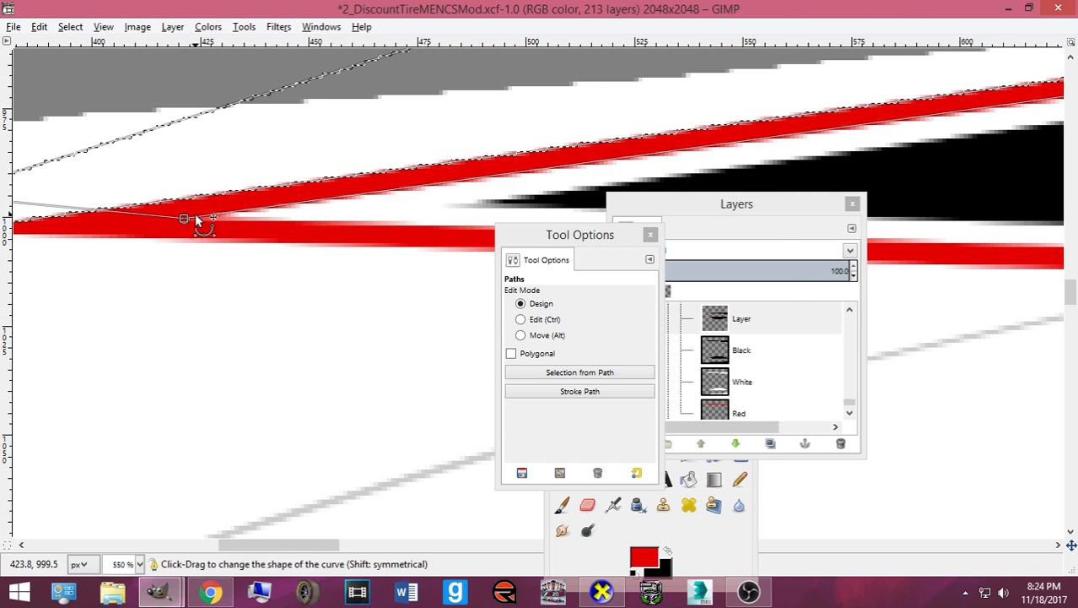
left_click(190, 221)
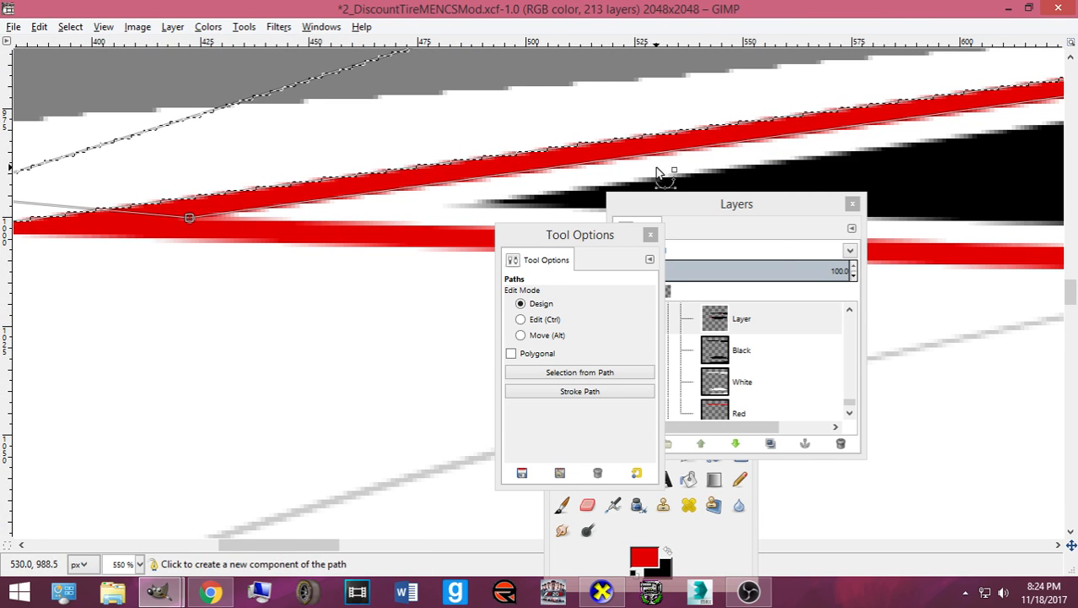
key("ctrl+z")
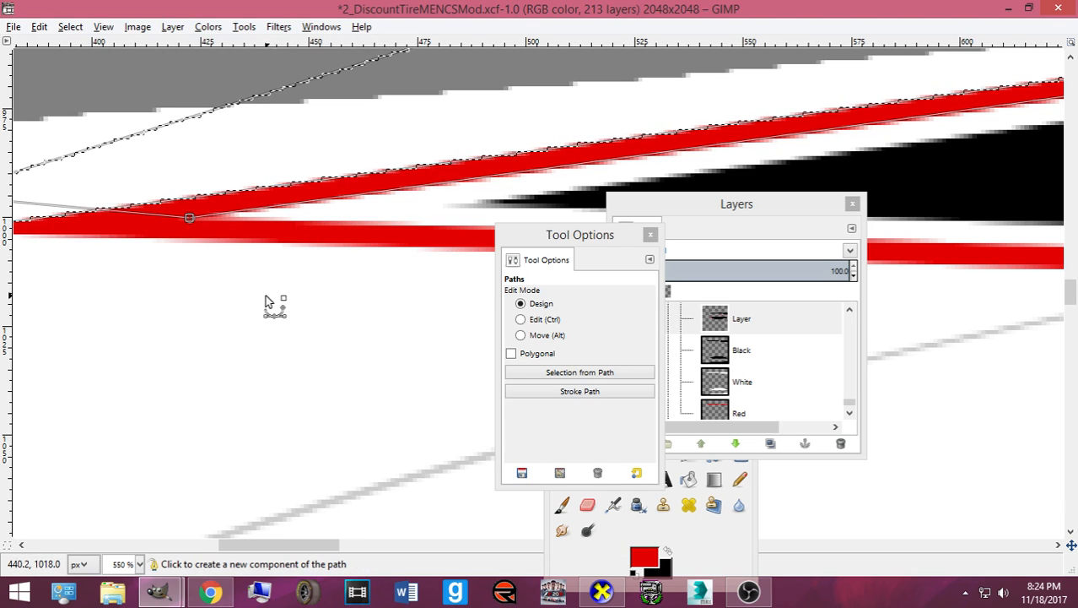
scroll(267, 300, "up", 2)
left_click(313, 341)
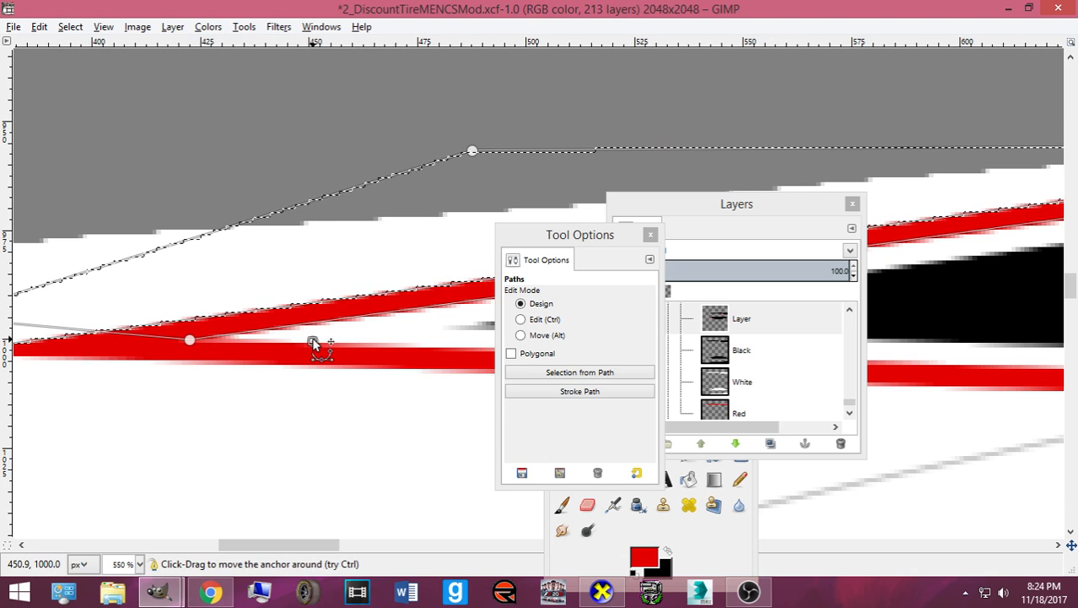
left_click(70, 26)
left_click(101, 68)
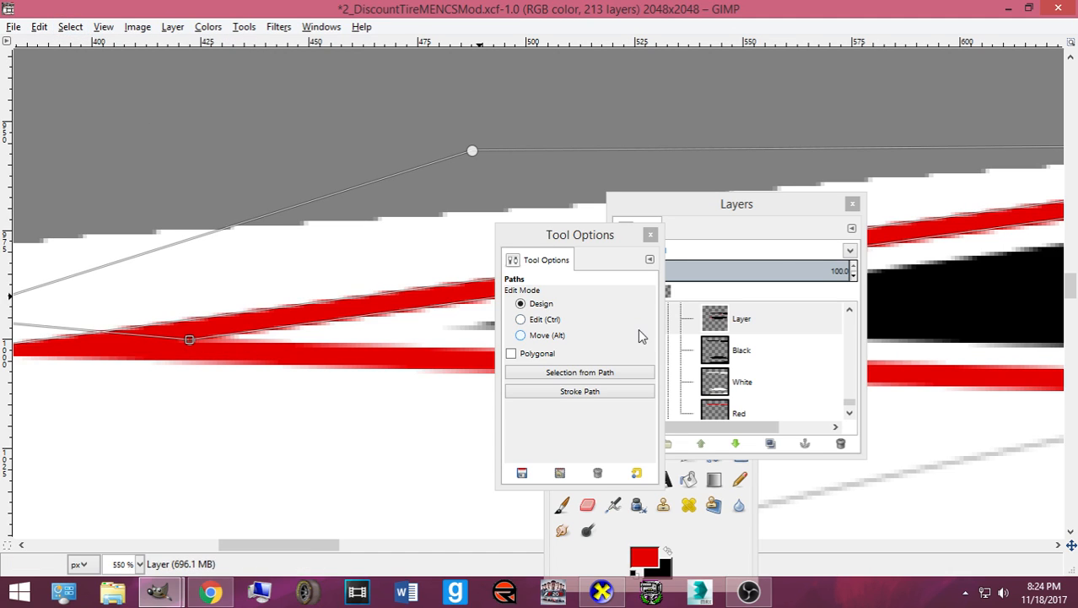
key("ctrl")
key("ctrl")
key("ctrl+z")
key("ctrl+z")
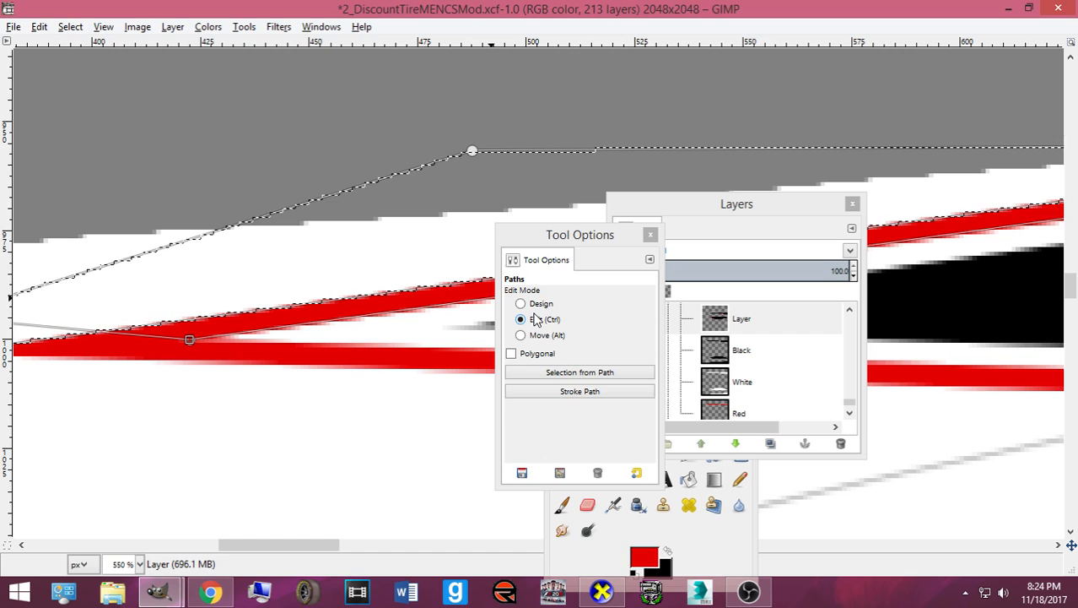
- Rearrange the tool palette, tool settings and Layers windows away from the stripe
left_click(691, 481)
left_click(637, 454)
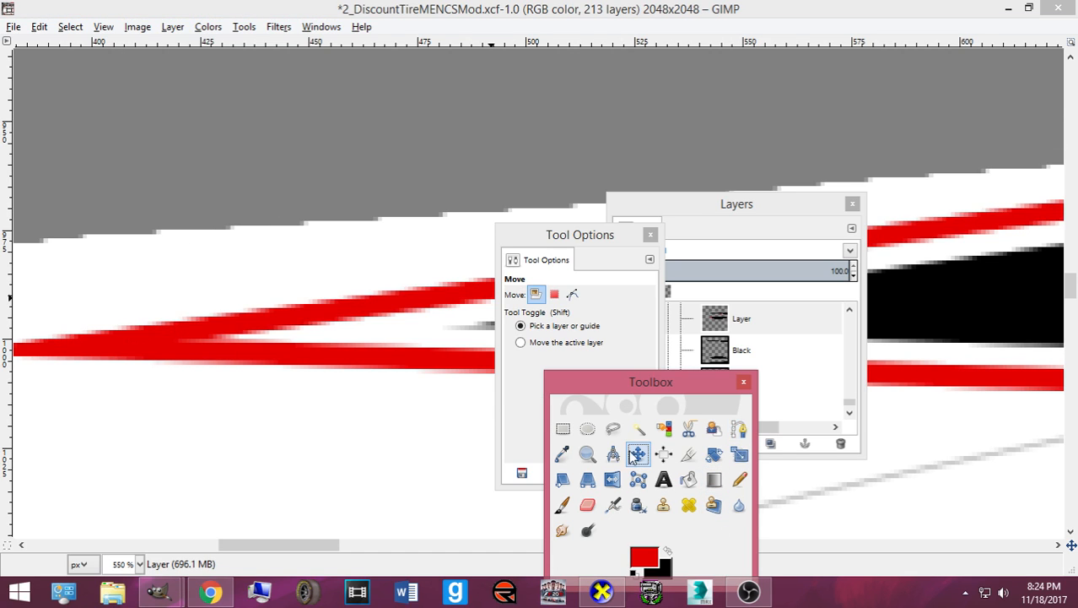
left_click(739, 429)
left_click_drag(658, 377, 4, 318)
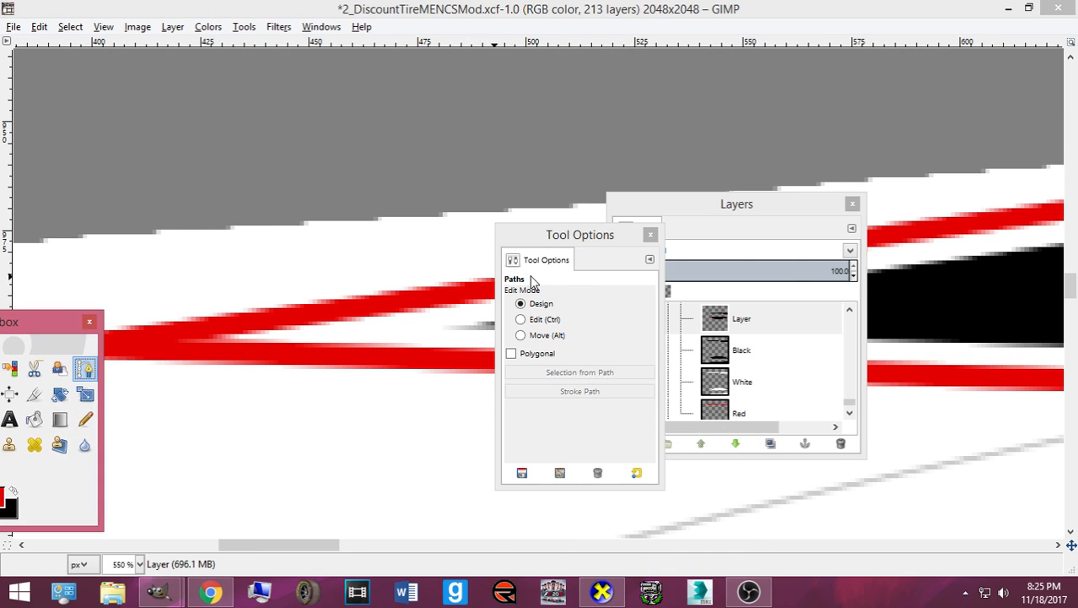
left_click(540, 247)
left_click_drag(586, 241, 1025, 247)
left_click(775, 211)
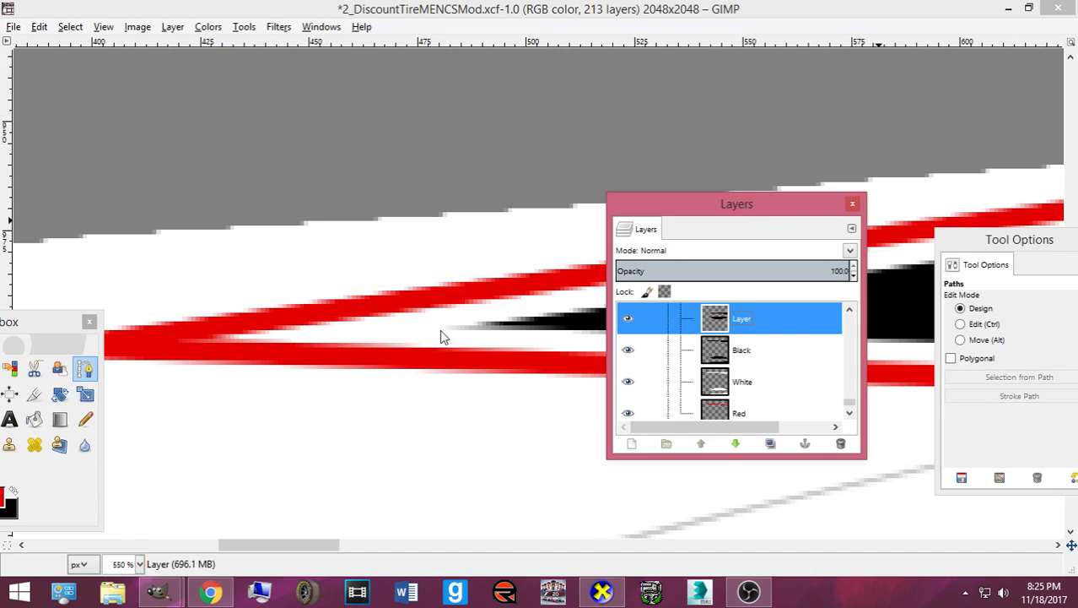
left_click_drag(768, 216, 186, 364)
- Trace a closed path along the red stripe's lower edge, make it a selection, and export card.bmp
left_click(200, 343)
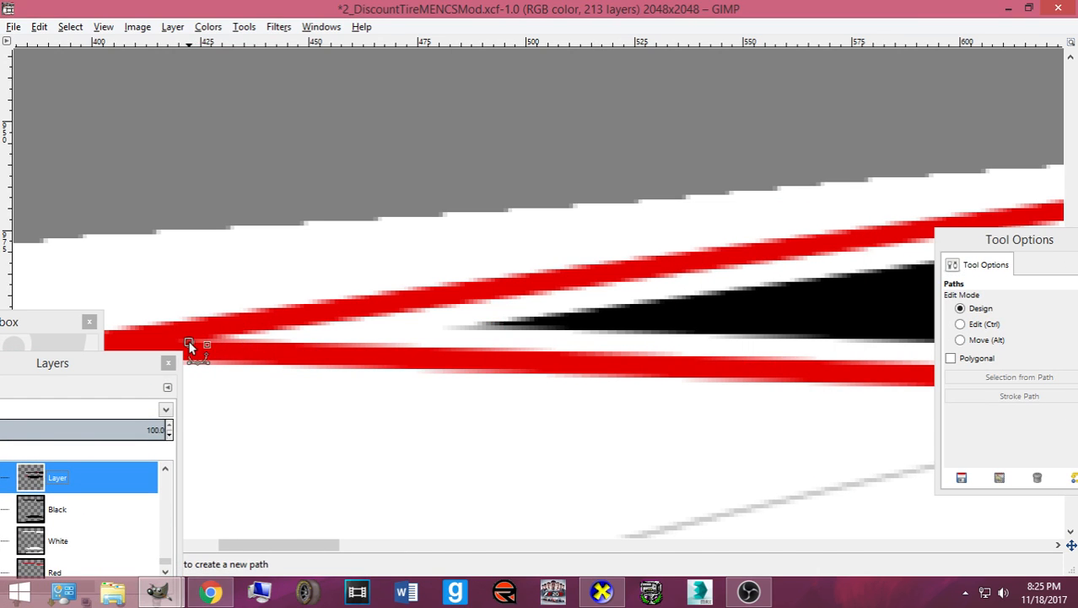
mouse_move(312, 544)
left_mouse_down()
mouse_move(395, 538)
mouse_move(349, 540)
left_mouse_up()
left_click(909, 169)
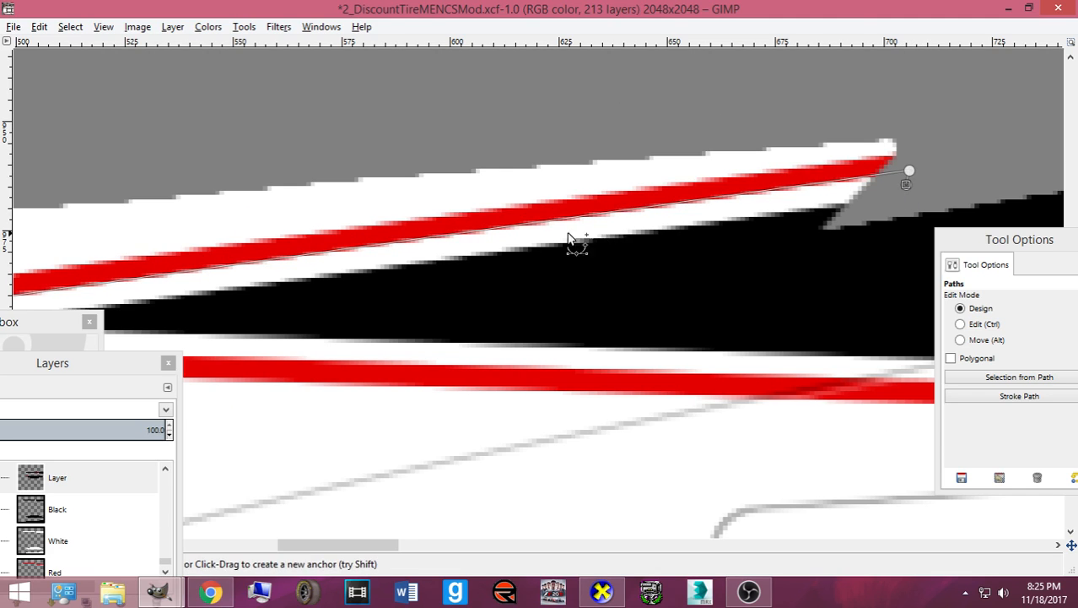
left_click(190, 279)
left_click_drag(384, 542, 324, 545)
left_click(167, 341)
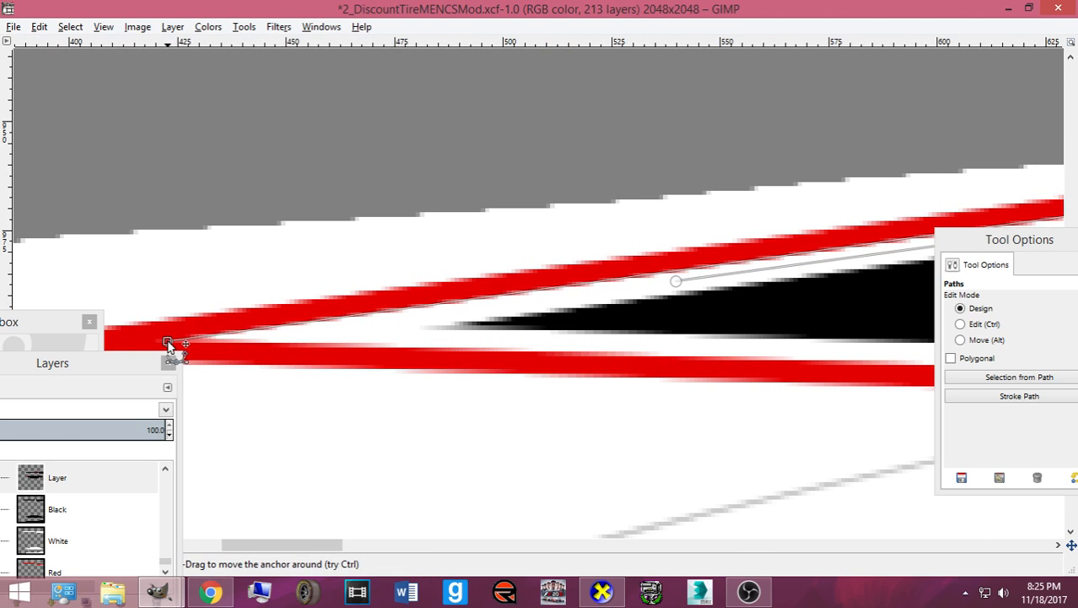
left_click(676, 282)
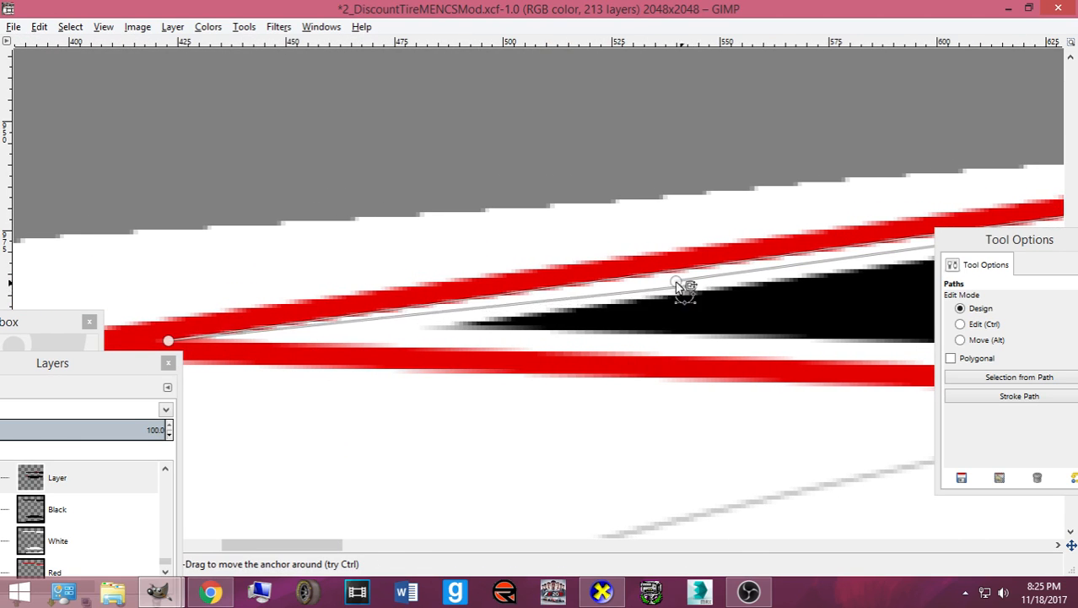
key("shift+v")
left_click_drag(23, 339, 282, 200)
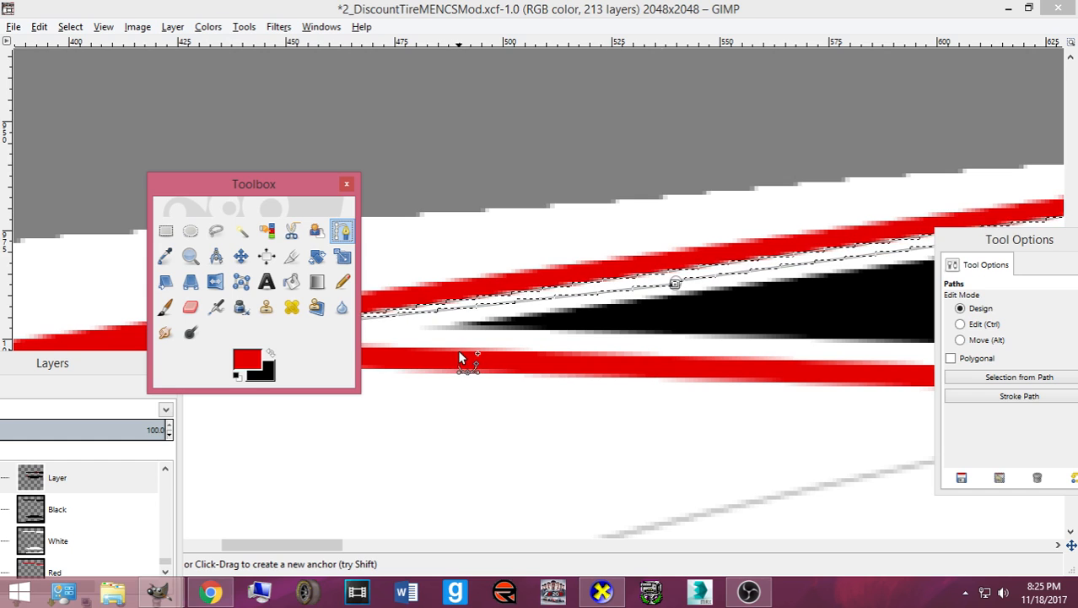
key("ctrl+e")
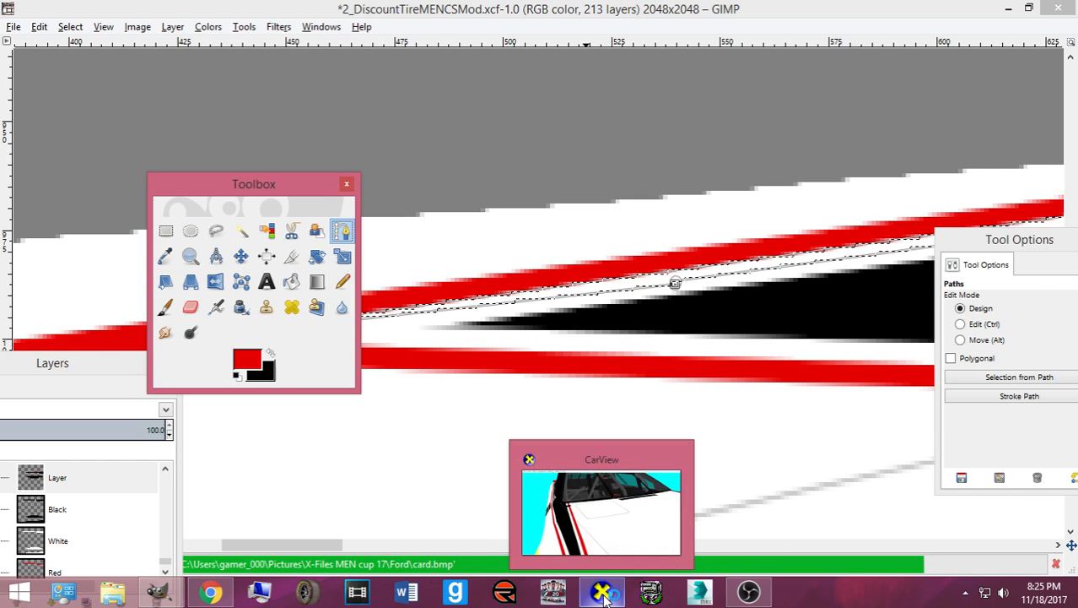
- Rotate and zoom the 3-D car to view the new stripe work from above and the front quarter
left_click(602, 594)
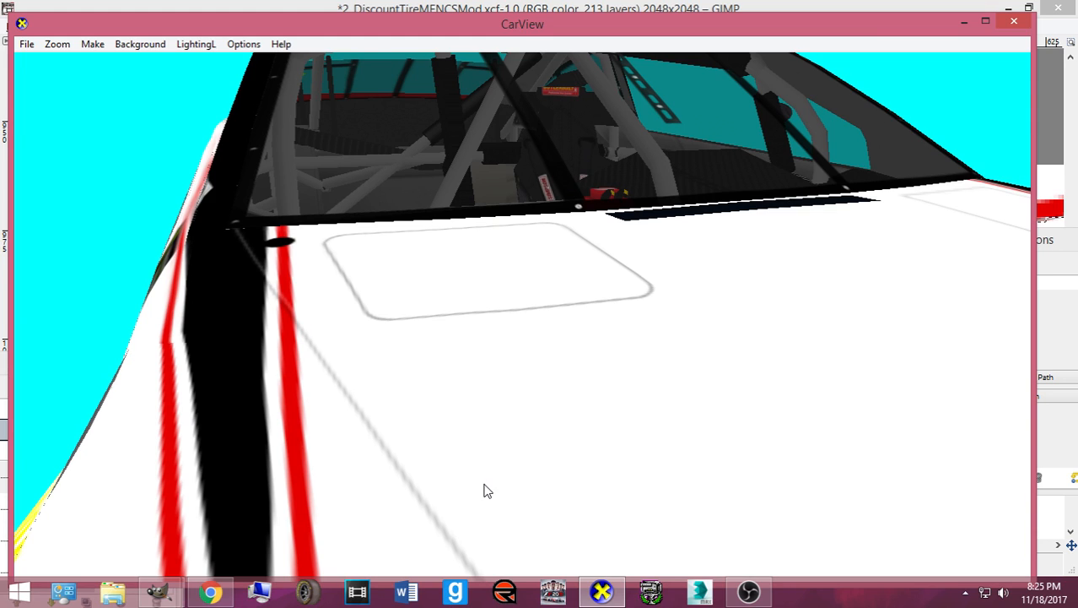
left_click_drag(405, 412, 274, 427)
scroll(412, 407, "down", 5)
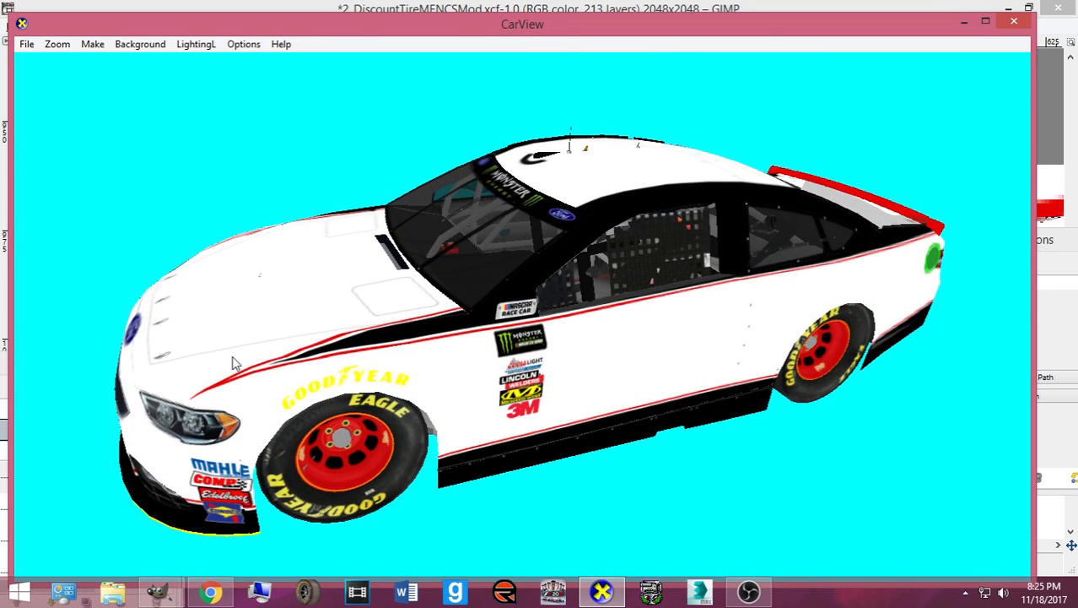
left_click_drag(391, 335, 642, 418)
scroll(603, 448, "down", 3)
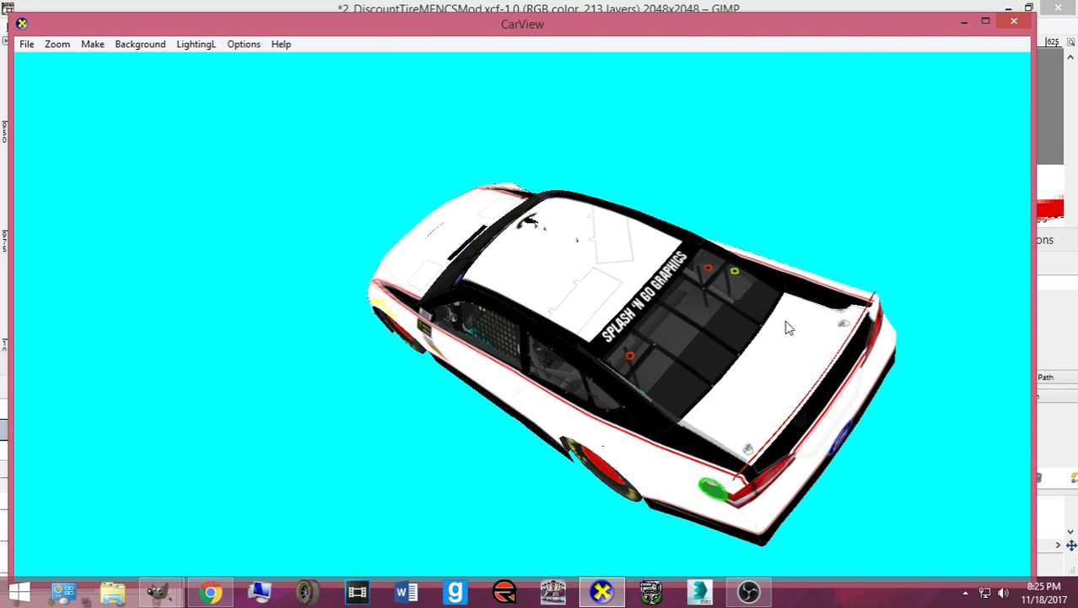
left_click_drag(388, 433, 438, 468)
- Back in GIMP, clear the selection, pick Rectangle Select, and zoom out on the texture
mouse_move(161, 595)
left_click(138, 543)
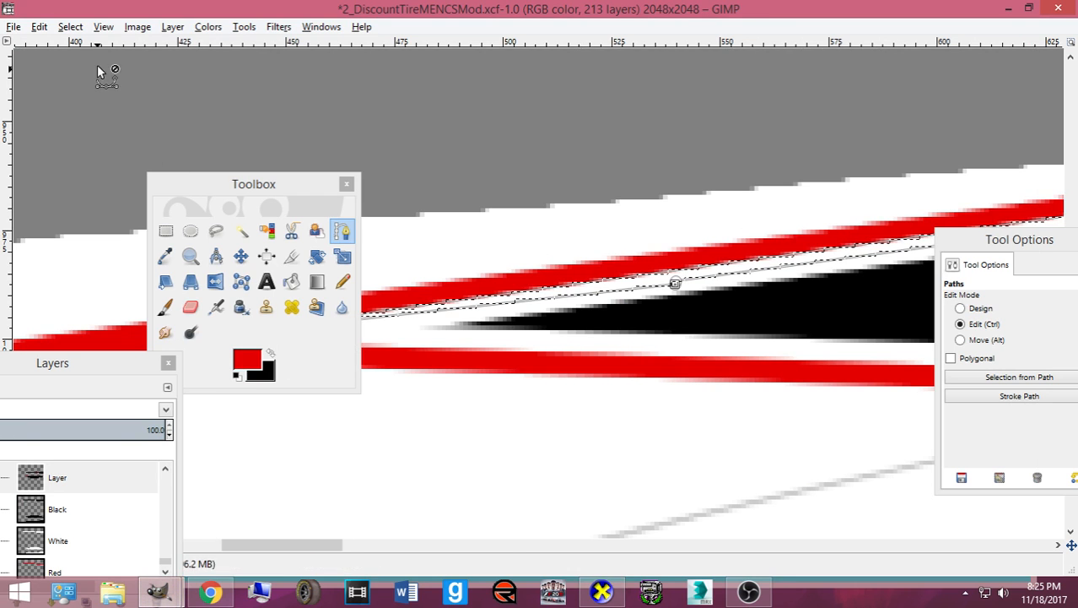
left_click(71, 27)
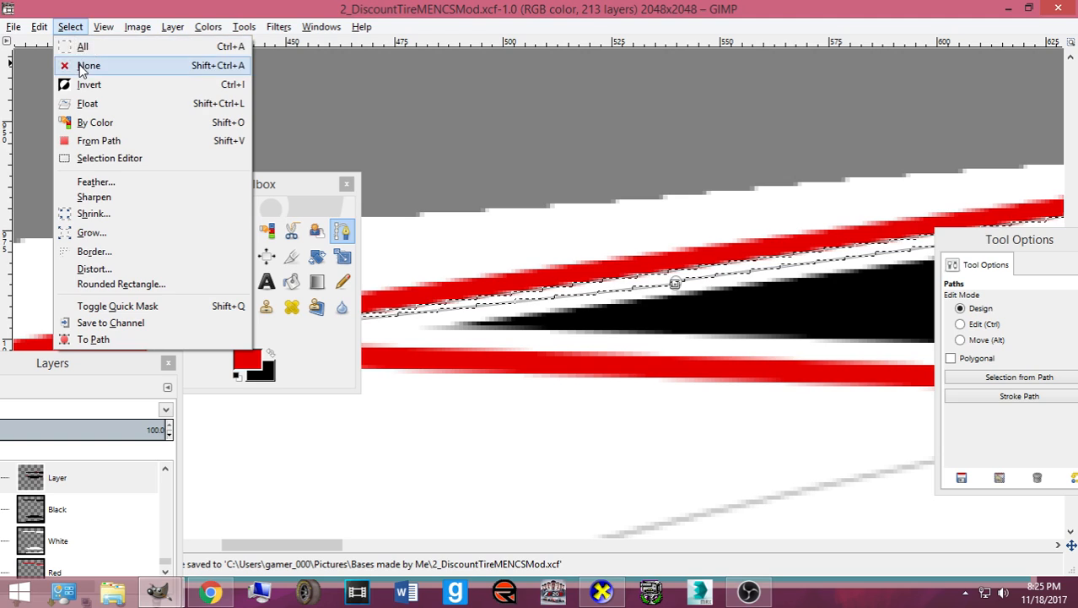
left_click(91, 68)
left_click(167, 231)
key("minus")
key("minus")
key("minus")
key("minus")
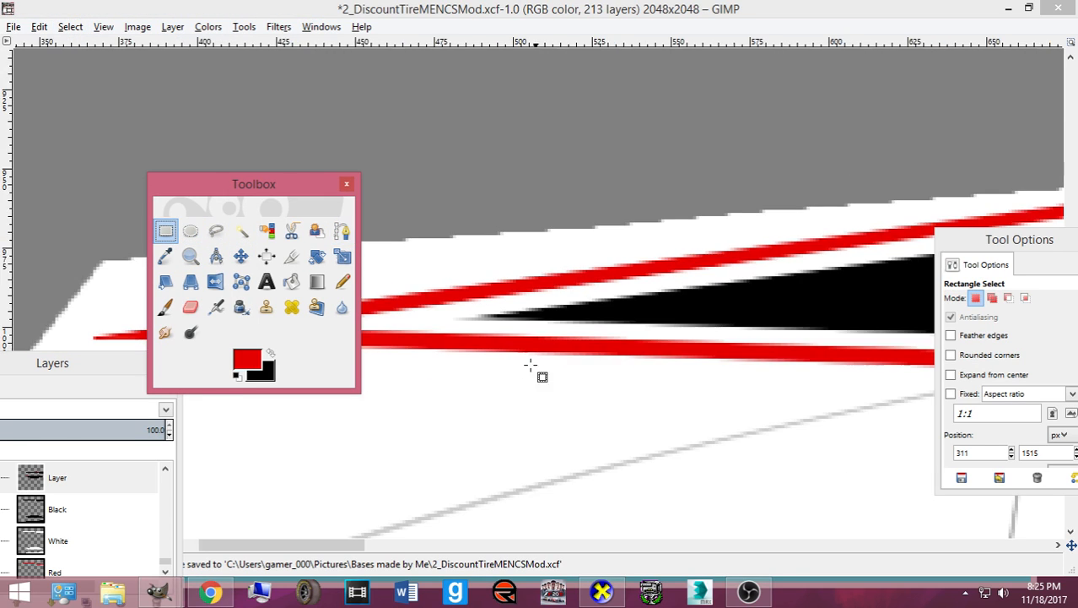
left_click_drag(373, 546, 812, 545)
left_click_drag(989, 238, 445, 473)
- Fill the grey notch above the white rear panel with black and re-export card.bmp
left_click_drag(711, 295, 977, 362)
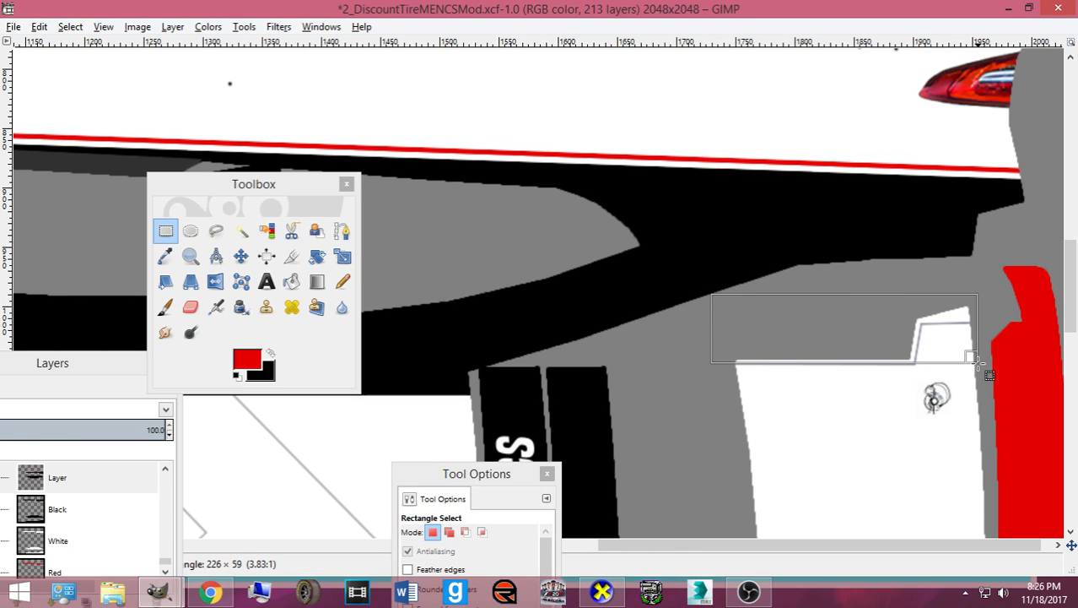
left_click(292, 283)
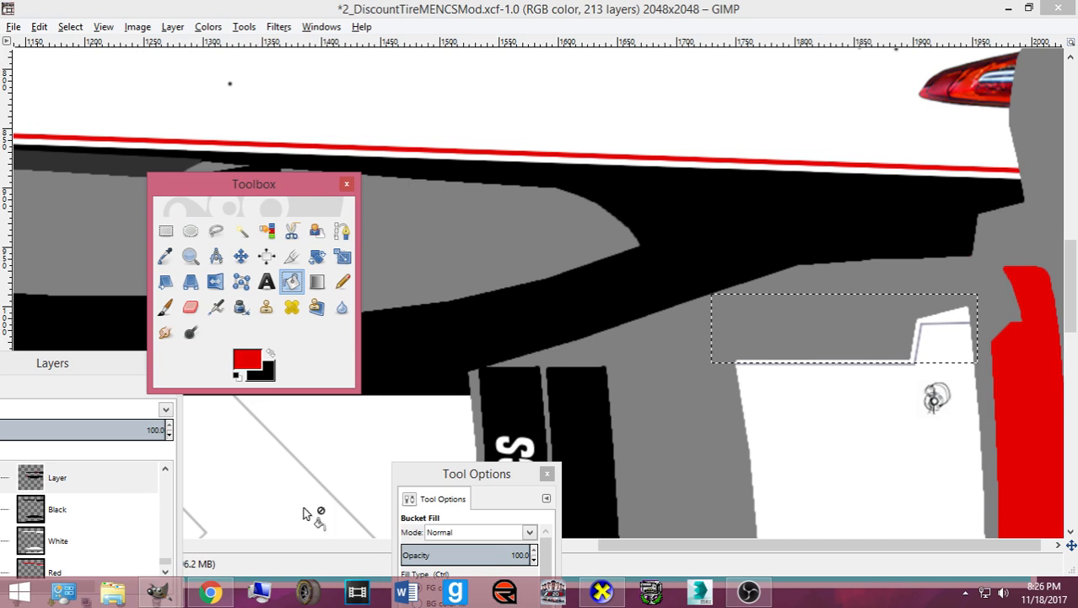
left_click(270, 353)
left_click(854, 344)
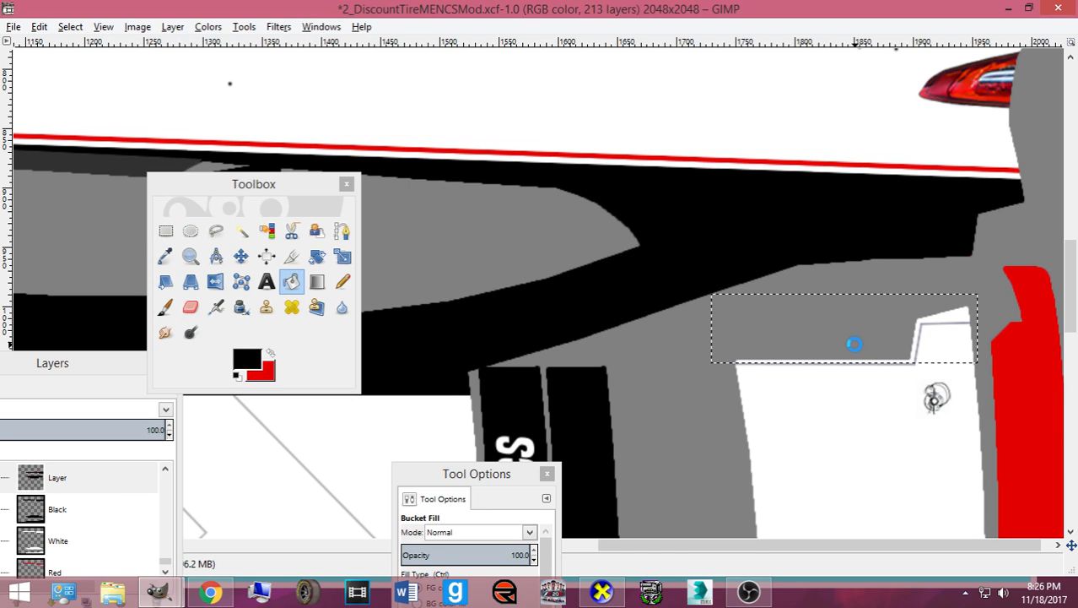
key("ctrl+e")
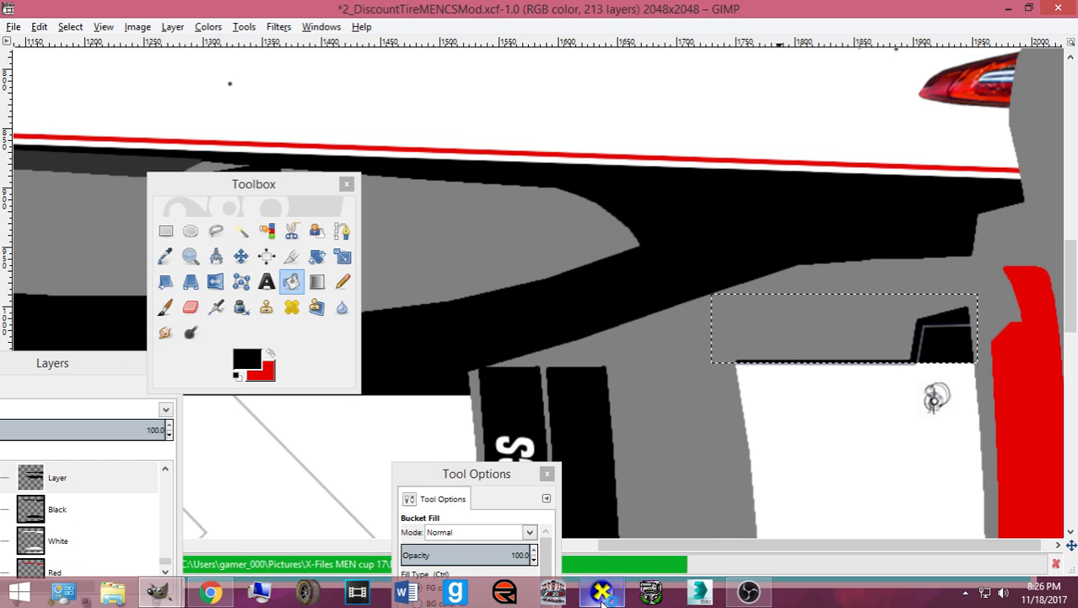
- Check the car's rear in CarView, then return to GIMP and clear the selection
left_click(601, 593)
left_click_drag(422, 445, 605, 413)
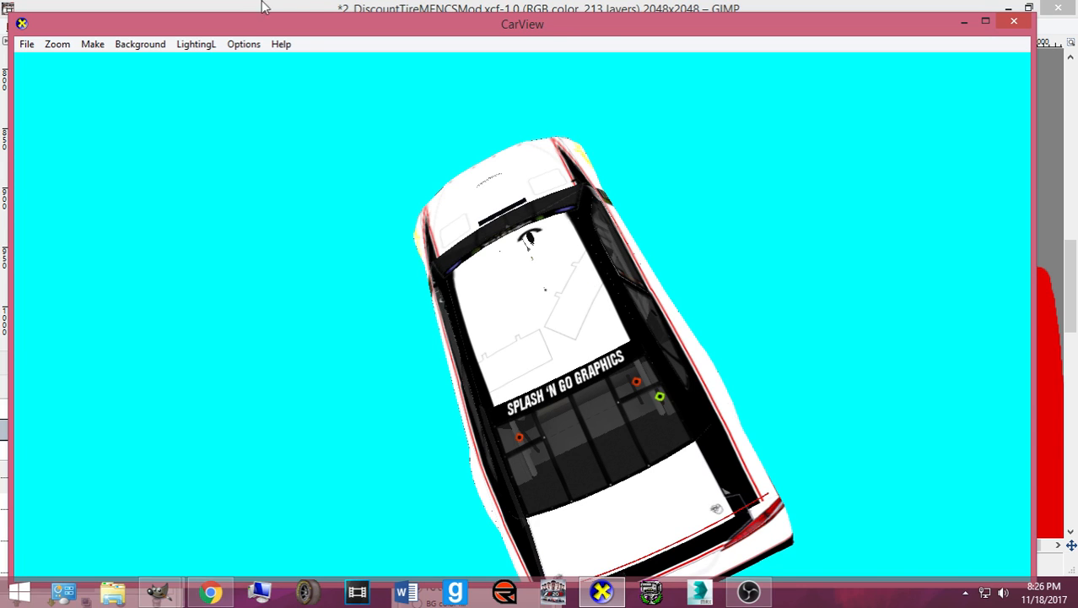
left_click_drag(659, 496, 611, 529)
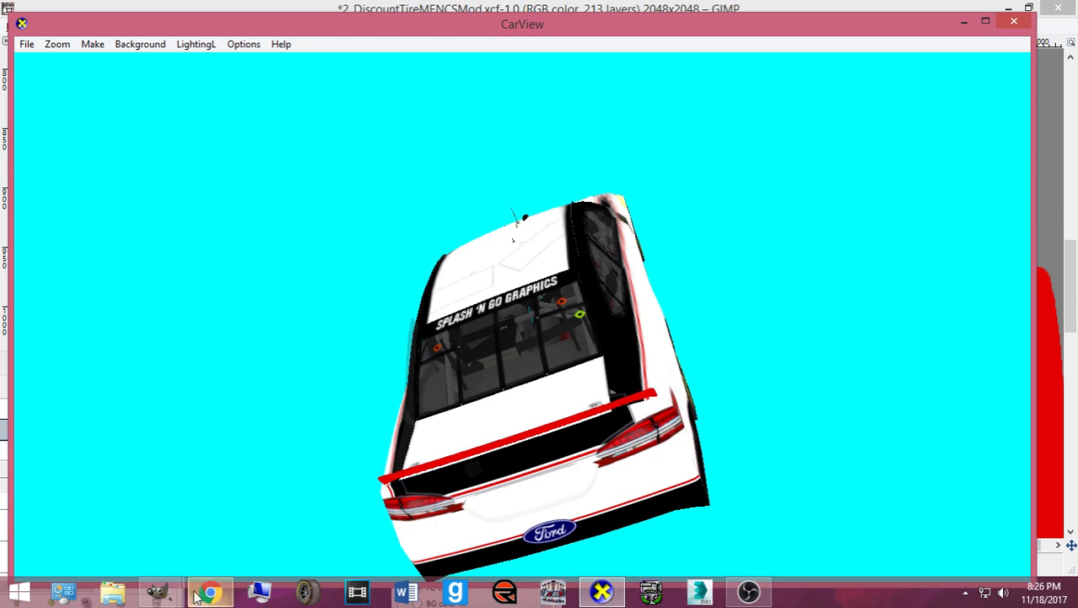
mouse_move(157, 591)
left_click(146, 544)
left_click(70, 26)
left_click(78, 64)
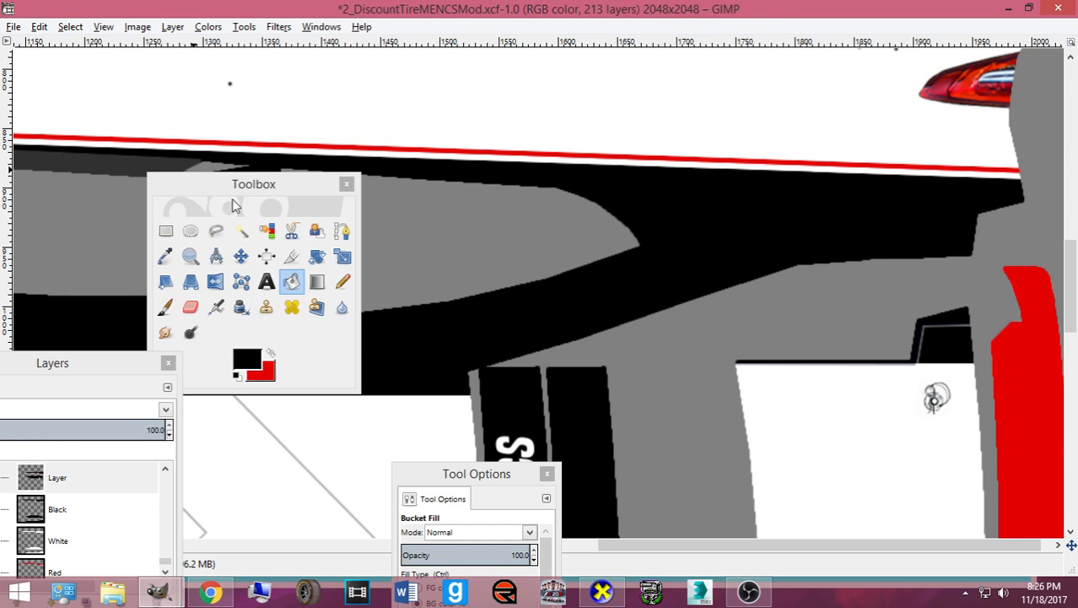
- Select the red stripe at the left end of the black rear band and copy it
left_click(166, 231)
scroll(686, 293, "up", 10)
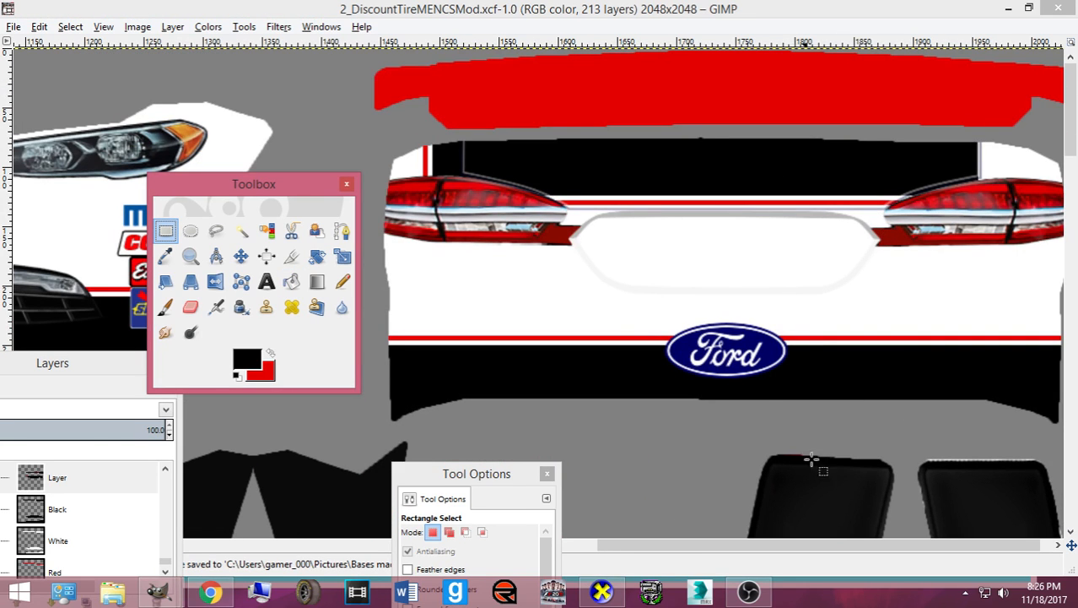
left_click_drag(821, 546, 841, 546)
left_click_drag(929, 141, 964, 193)
left_click_drag(946, 146, 946, 139)
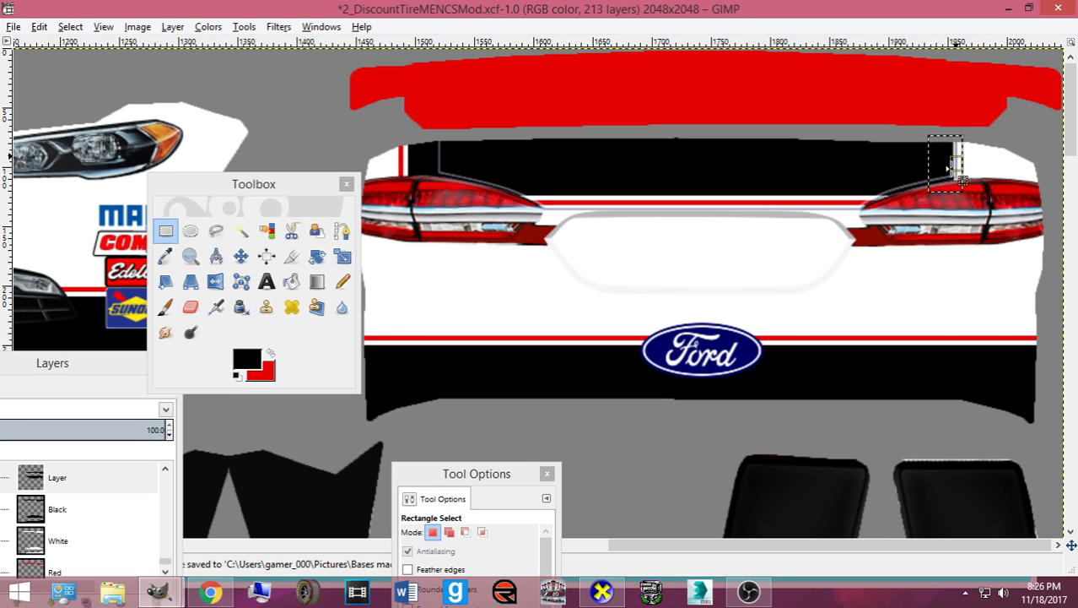
left_click(166, 232)
left_click_drag(68, 355, 168, 285)
scroll(144, 414, "up", 3)
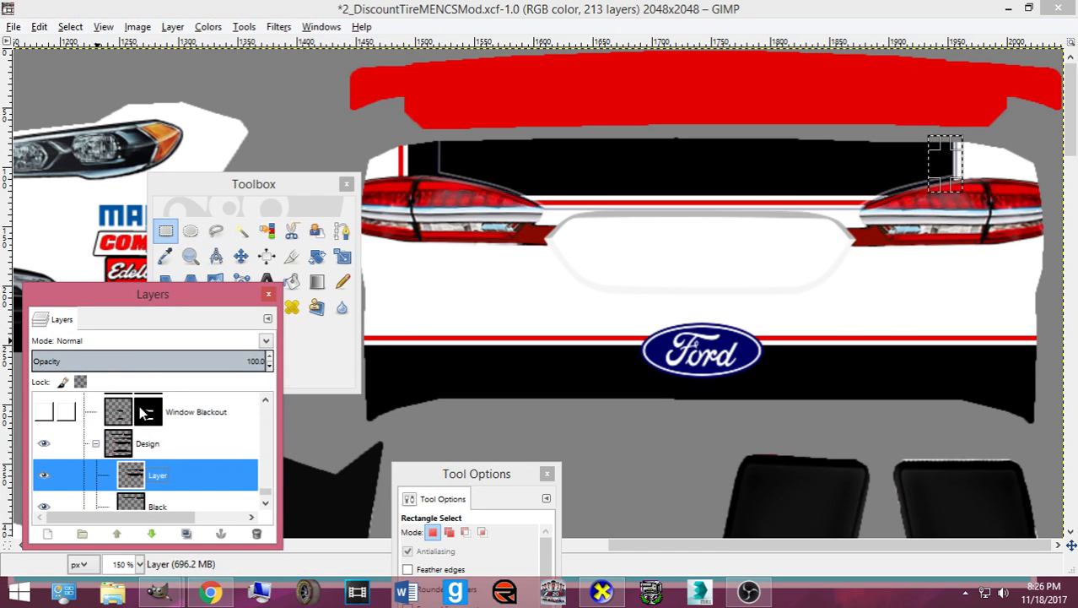
left_click(142, 443)
left_click_drag(224, 184, 1, 182)
left_click_drag(372, 137, 450, 181)
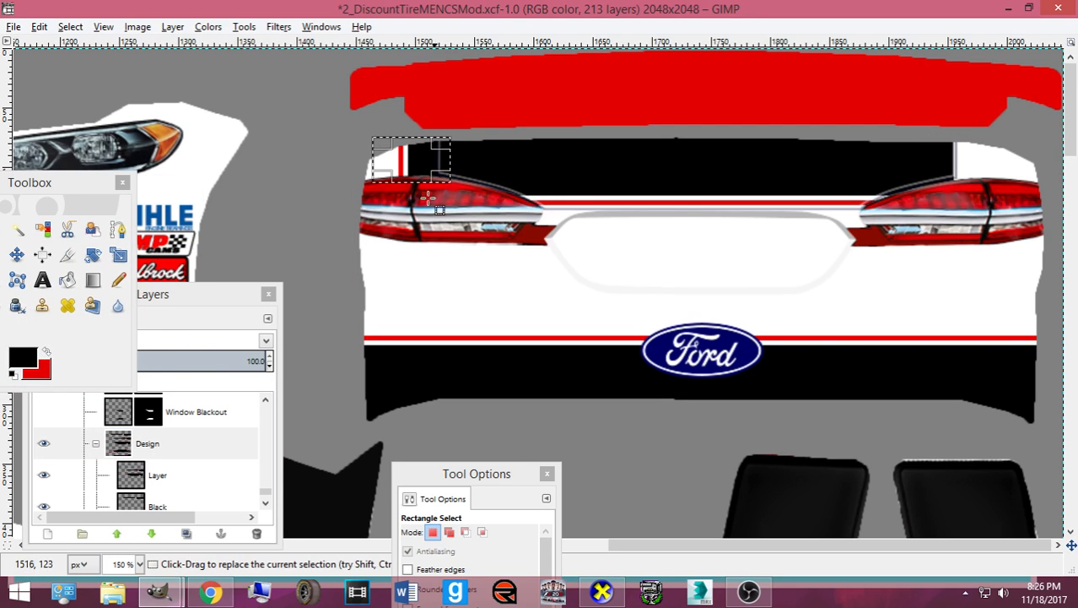
left_click(200, 475)
key("ctrl+c")
- Paste the copied stripe and flip it horizontally
left_click(16, 254)
key("ctrl+v")
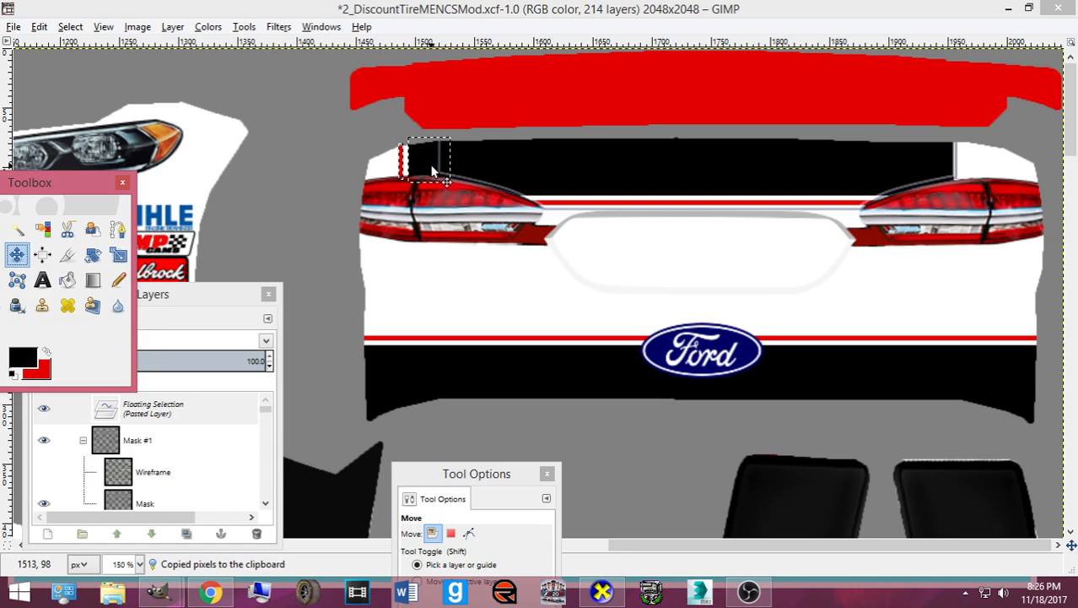
right_click(434, 169)
mouse_move(502, 262)
mouse_move(662, 439)
left_click(832, 445)
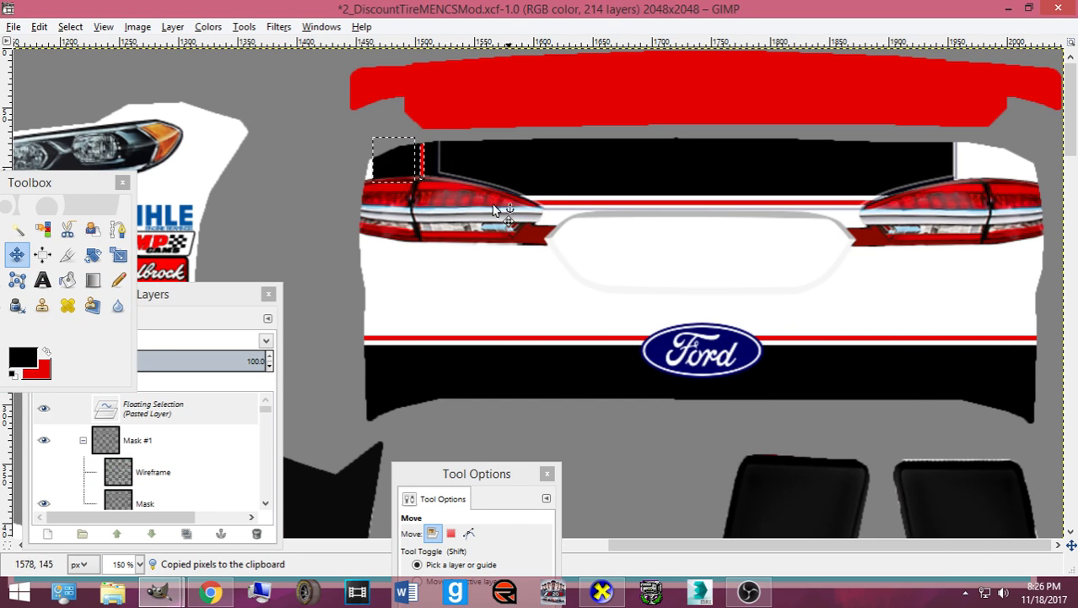
- Slide the flipped stripe right to the right taillight and export the template for preview
key("Right")
key("Right")
key("Right")
key("Right")
key("Right")
key("Right")
key("Right")
key("Right")
key("Right")
key("Right")
key("Right")
key("Right")
key("Right")
key("Right")
key("Right")
key("Right")
key("Right")
key("Right")
key("Right")
key("Right")
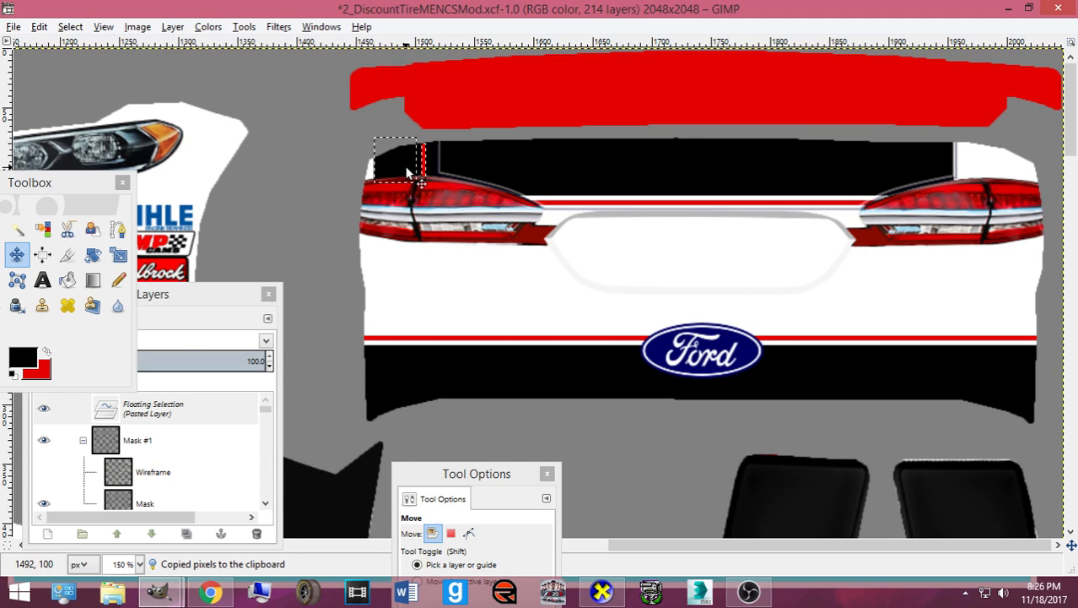
key("Right")
key("Right")
key("Right")
key("Right")
key("Right")
key("Right")
key("Right")
key("Right")
key("Right")
key("Right")
key("Right")
key("Right")
key("Right")
key("Right")
key("Right")
key("Right")
key("Right")
key("Right")
key("Right")
key("Right")
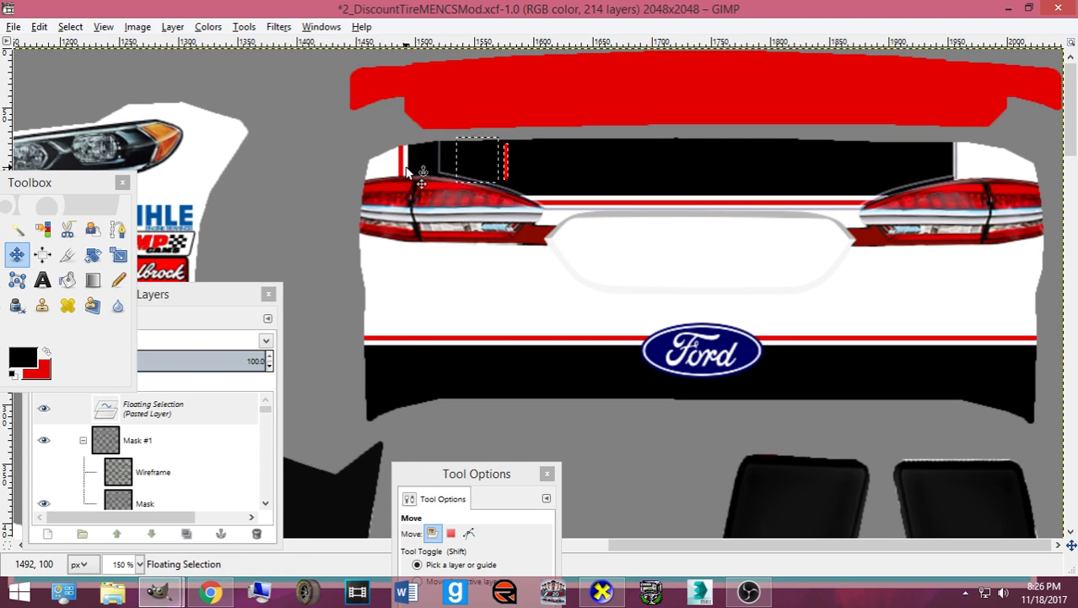
key("Right")
key("Right")
key("Right")
key("Right")
key("Right")
key("Right")
key("Right")
key("Right")
key("Right")
key("Right")
key("Right")
key("Right")
key("Right")
key("Right")
key("Right")
key("Right")
key("Right")
key("Right")
key("Right")
key("Right")
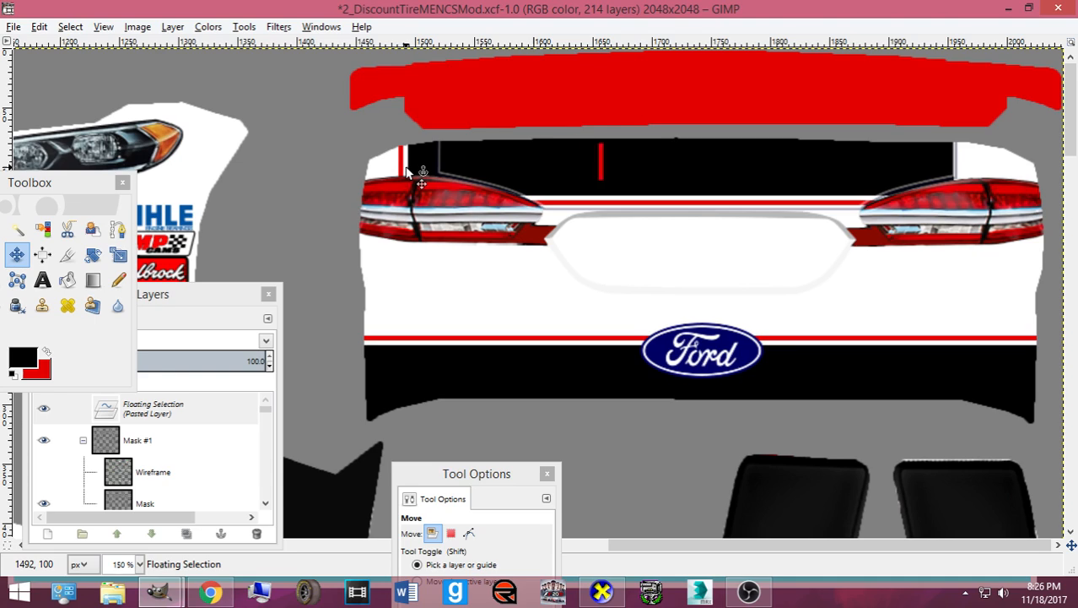
key("Right")
key("Right")
key("Right")
key("Right")
key("Right")
key("Right")
key("Right")
key("Right")
key("Right")
key("Right")
key("Right")
key("Right")
key("Right")
key("Right")
key("Right")
key("Right")
key("Right")
key("Right")
key("Right")
key("Right")
key("Right")
key("Right")
key("Right")
key("Right")
key("Right")
key("Right")
key("Right")
key("Right")
key("Right")
key("Right")
key("Right")
key("Right")
key("Right")
key("Right")
key("Right")
key("Right")
key("Right")
key("Right")
key("Right")
key("Right")
key("Right")
key("Right")
key("Right")
key("Right")
key("Right")
key("Right")
key("Right")
key("Right")
key("Right")
key("Right")
key("Right")
key("Right")
key("Right")
key("Right")
key("Right")
key("Right")
key("Right")
key("Right")
key("Right")
key("Right")
key("Right")
key("Right")
key("Right")
key("Right")
key("Right")
key("Right")
key("Right")
key("Right")
key("Right")
key("Right")
key("Right")
key("Right")
key("Right")
key("Right")
key("Right")
key("Right")
key("Right")
key("Right")
key("Right")
key("Right")
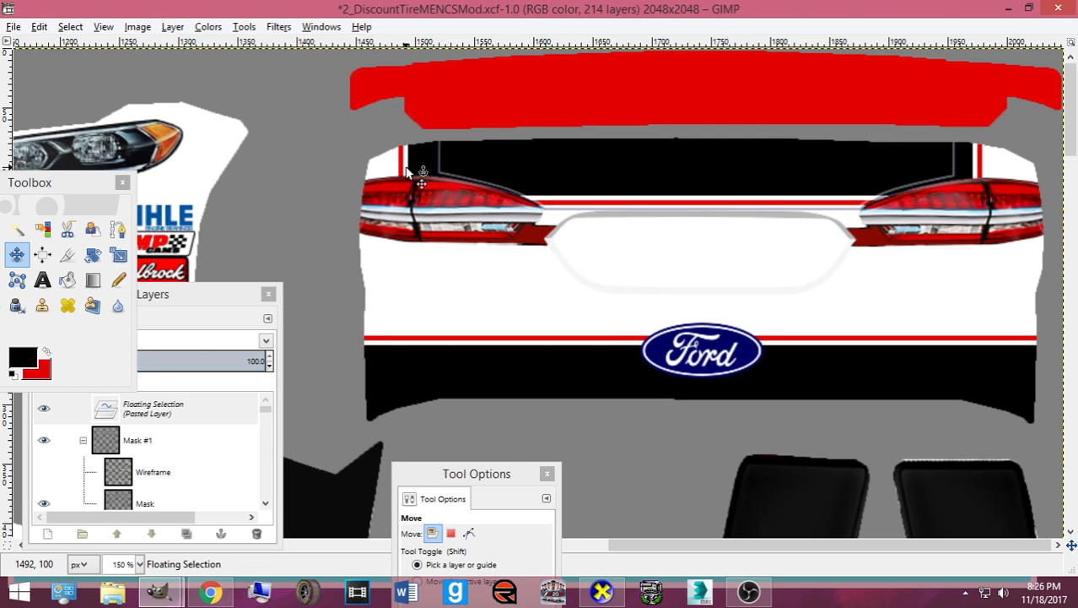
key("Right")
key("Right")
key("Right")
key("Right")
key("Right")
key("Right")
key("Right")
key("Right")
key("Right")
key("Right")
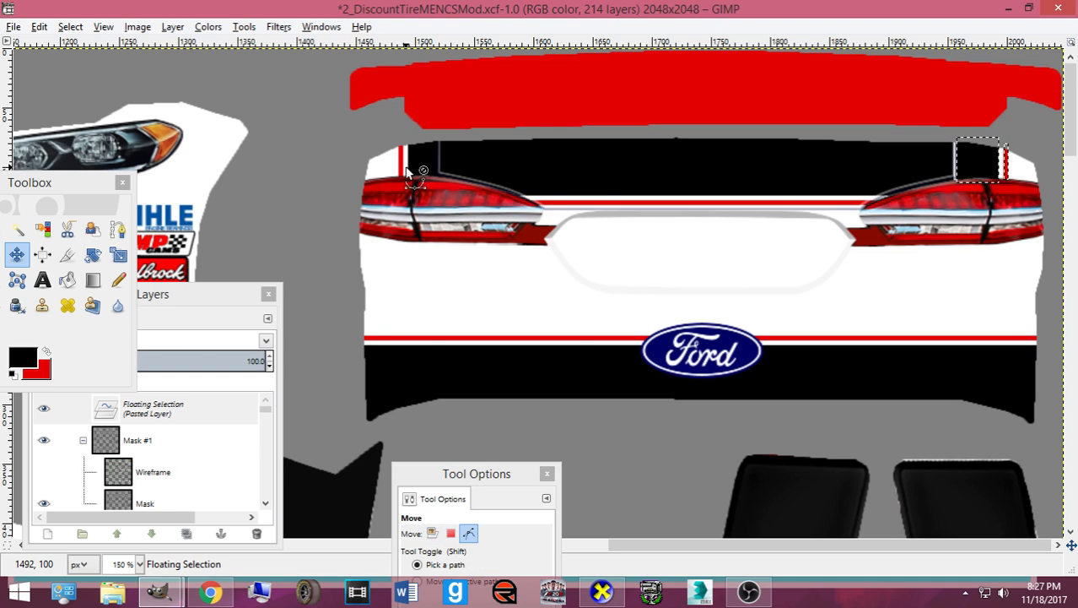
key("ctrl+s")
left_click(603, 592)
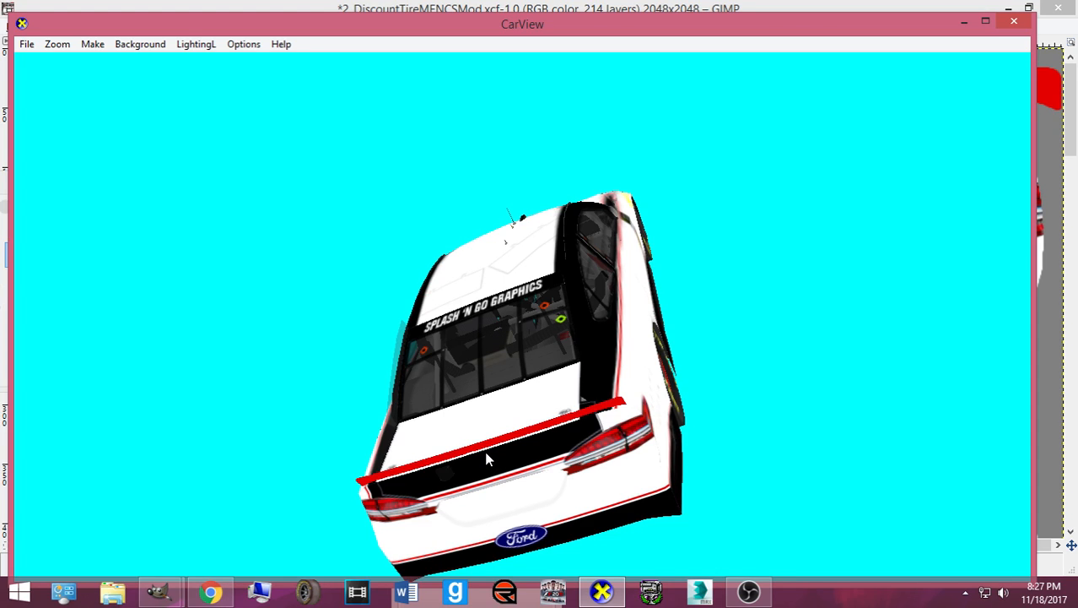
- Rotate the CarView model to inspect the rear window and roof
left_click_drag(486, 457, 517, 413)
scroll(625, 462, "up", 5)
scroll(625, 462, "down", 3)
left_click_drag(756, 428, 751, 470)
left_click(601, 594)
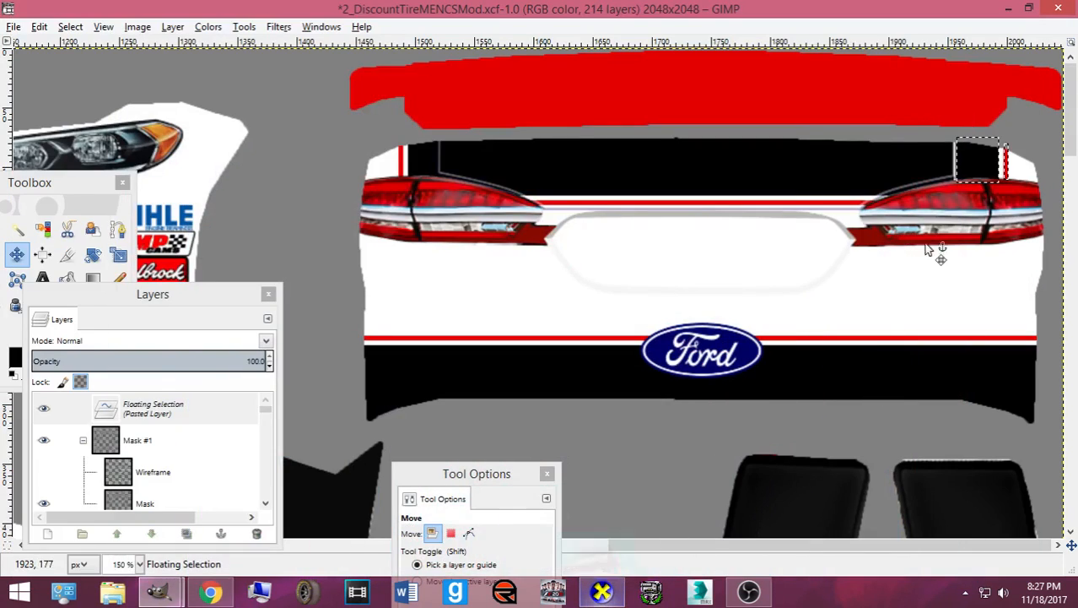
- Nudge the pasted stripe down and left, re-exporting and checking it in CarView
left_click_drag(972, 170, 972, 173)
key("Left")
key("Left")
key("Left")
key("Left")
key("Left")
key("Left")
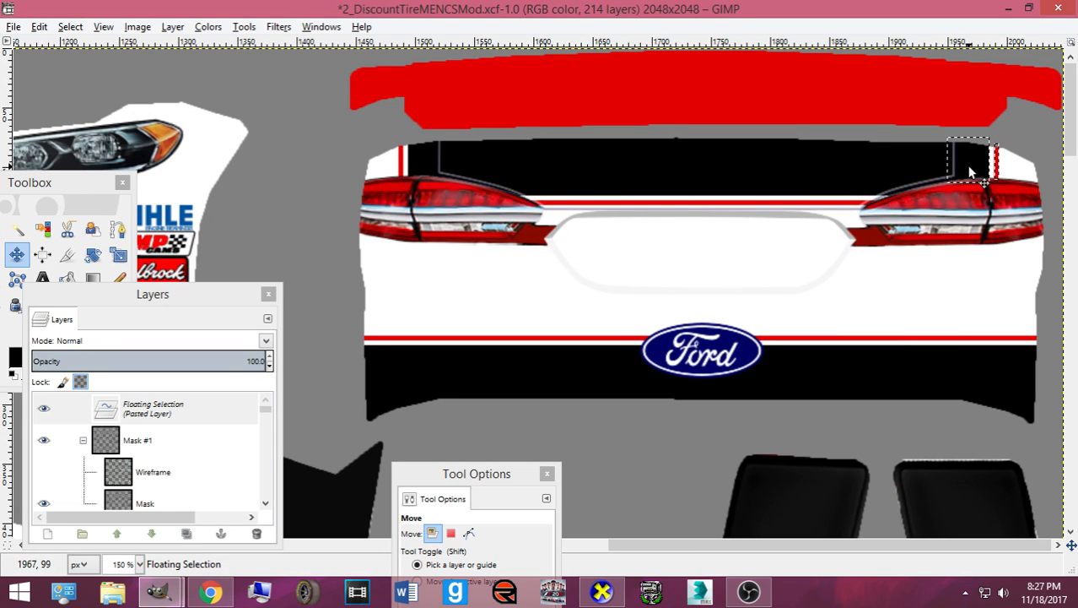
key("ctrl+e")
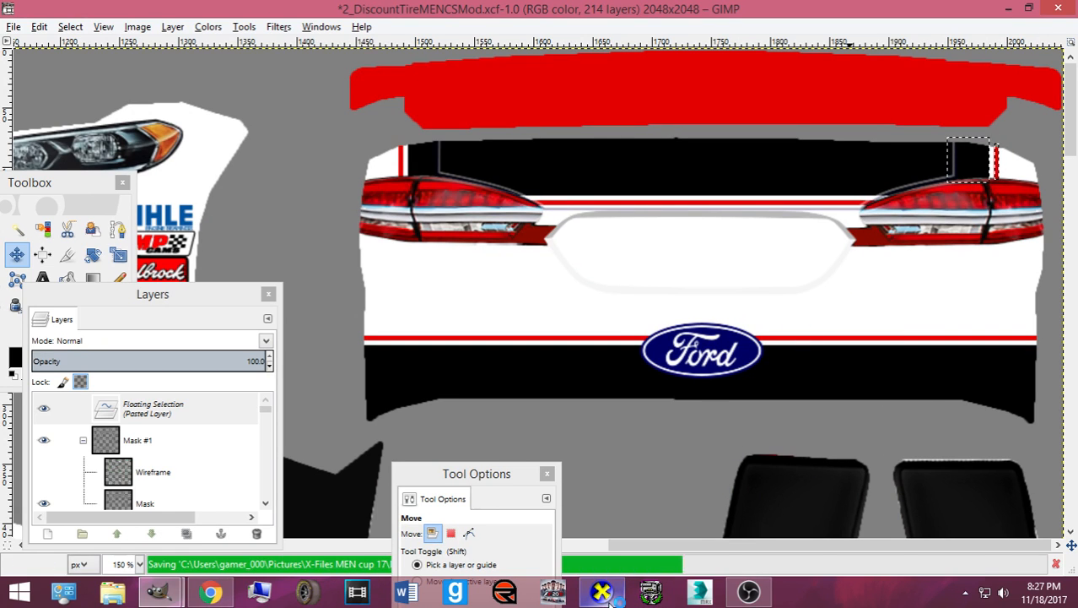
left_click(601, 593)
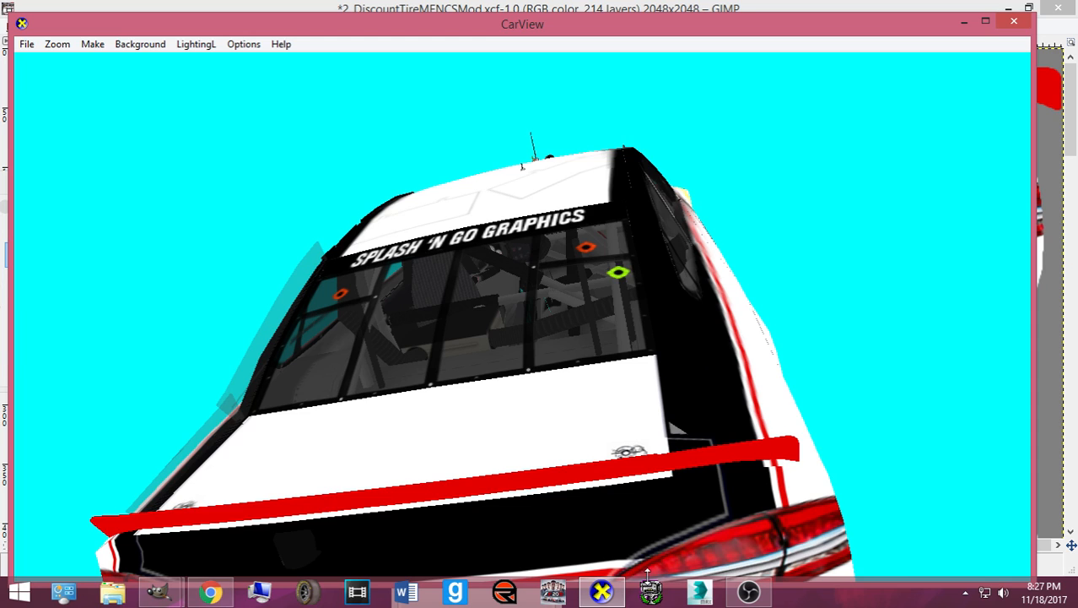
left_click(603, 593)
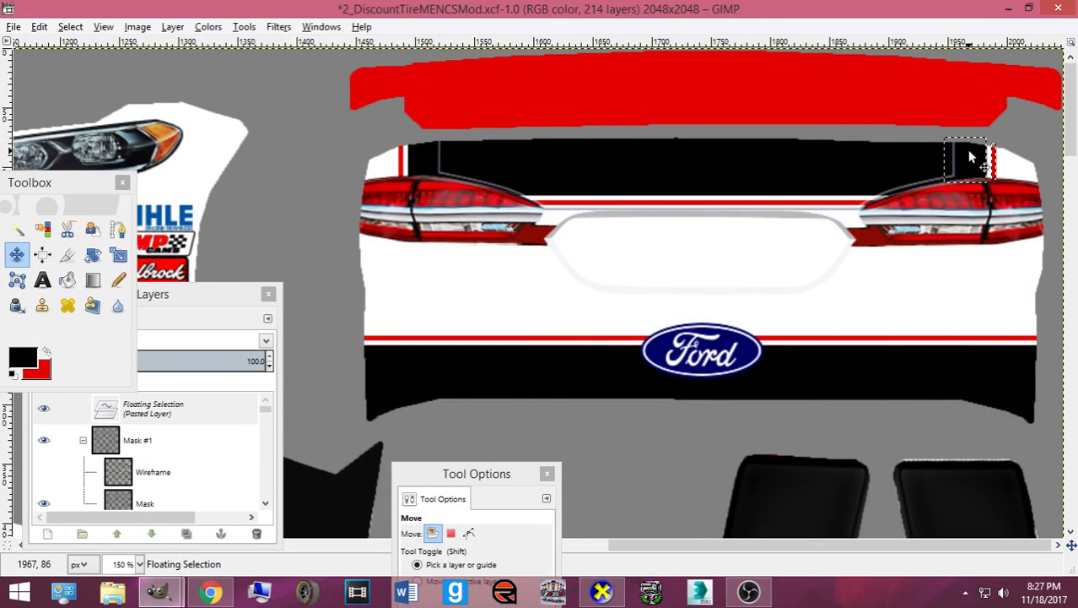
key("ctrl+e")
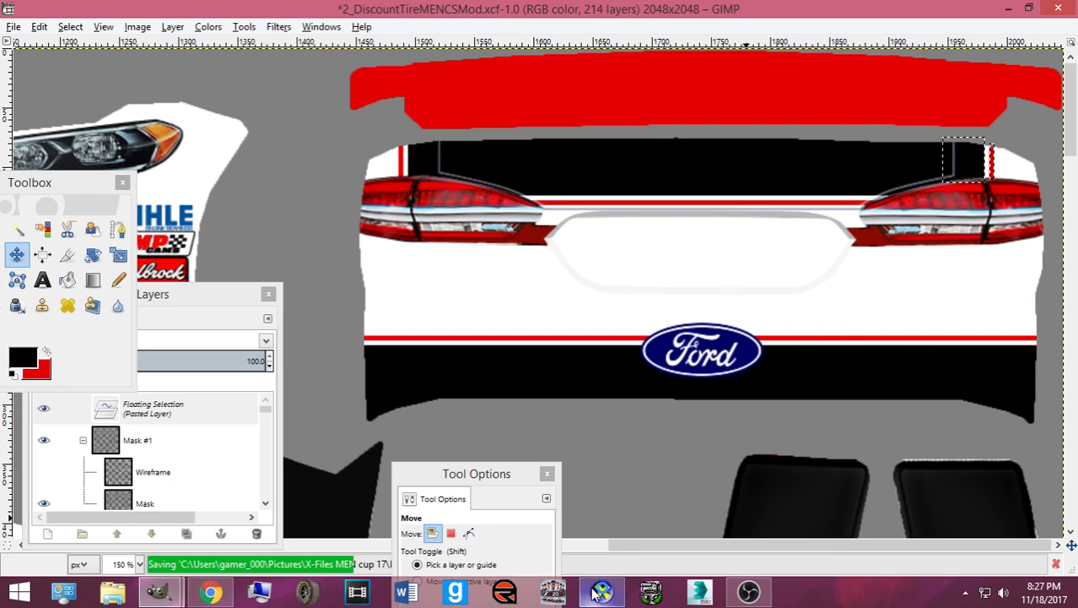
left_click(601, 593)
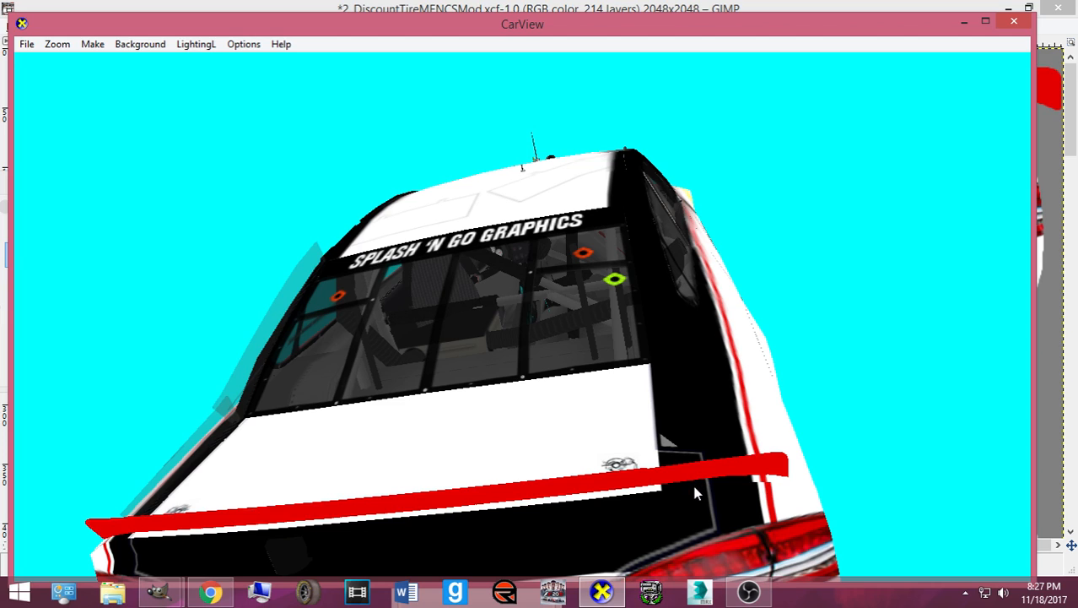
left_click(620, 596)
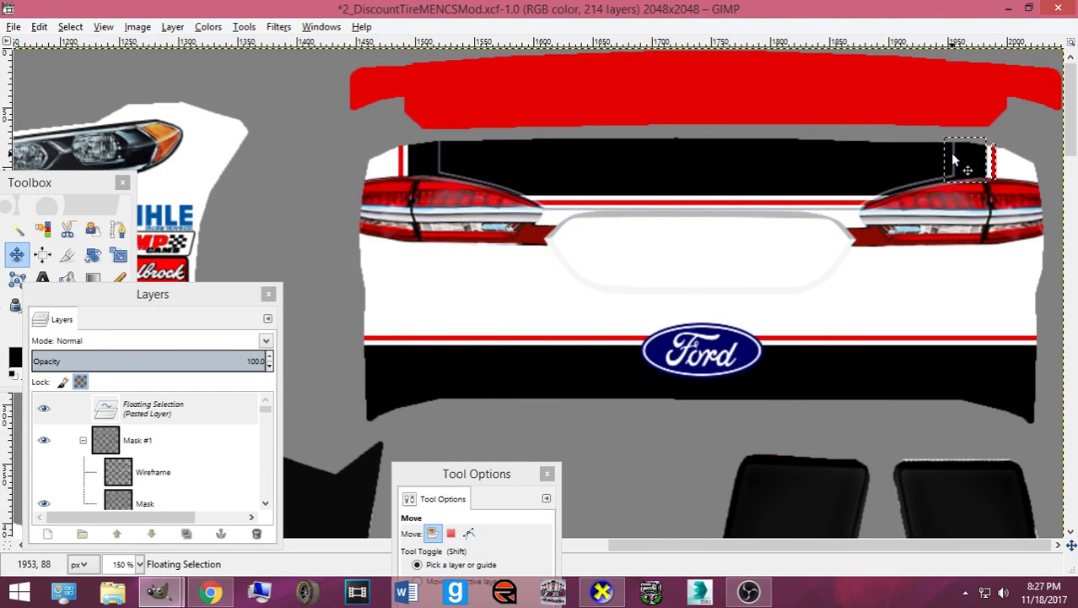
key("ctrl+e")
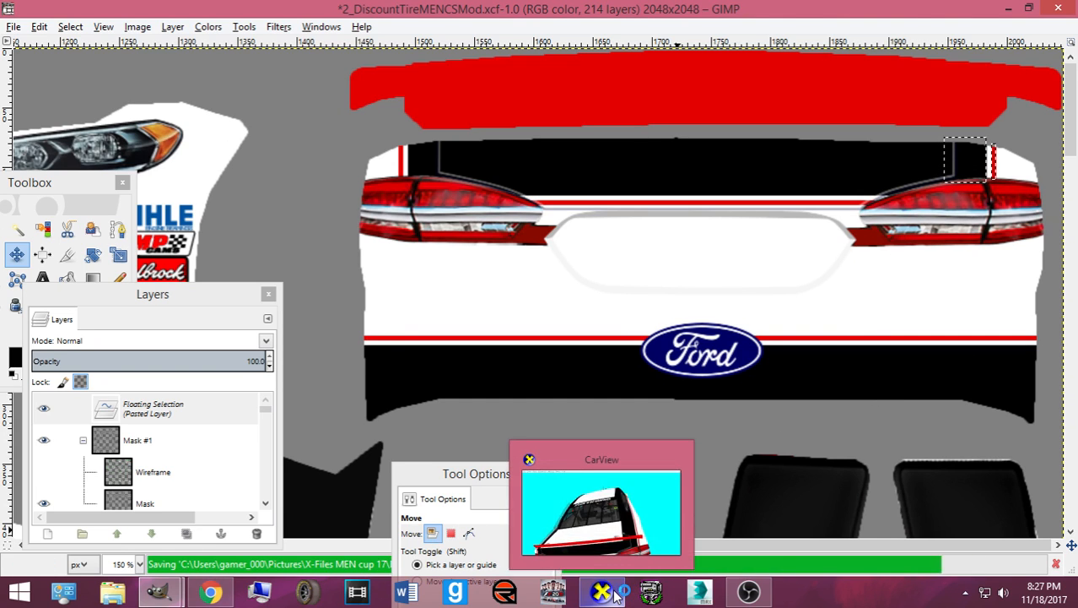
left_click(616, 595)
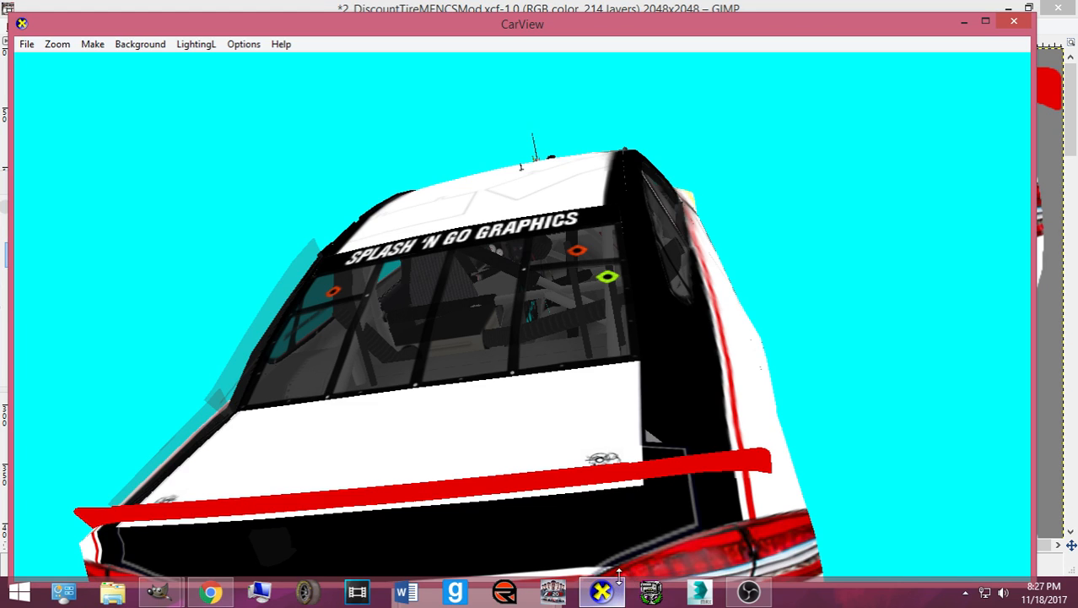
- Rotate close in on the rear spoiler, then level out the rear view
mouse_move(604, 595)
scroll(717, 371, "up", 5)
left_click_drag(791, 412, 683, 369)
scroll(681, 375, "down", 3)
scroll(689, 429, "down", 1)
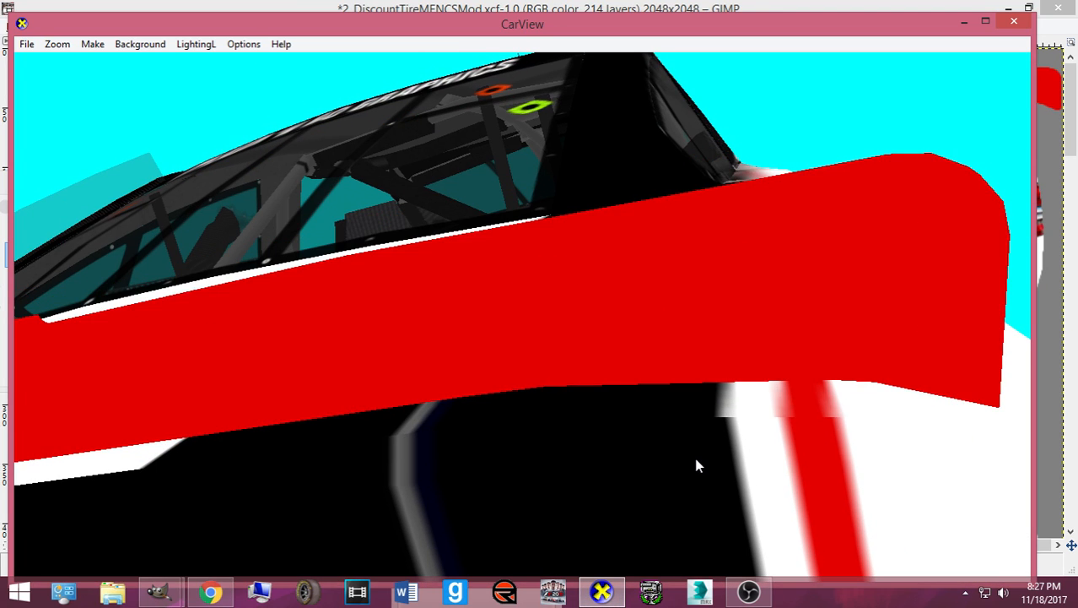
scroll(696, 456, "down", 5)
left_click_drag(681, 451, 743, 444)
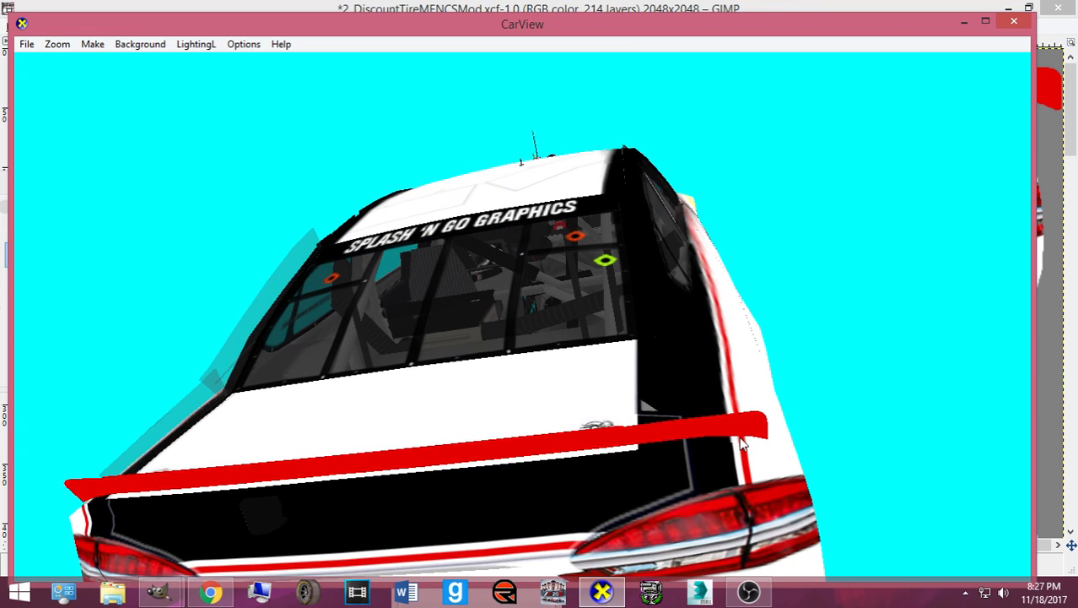
- Return to the GIMP template and anchor the pasted stripe with Ctrl+H
left_click(159, 592)
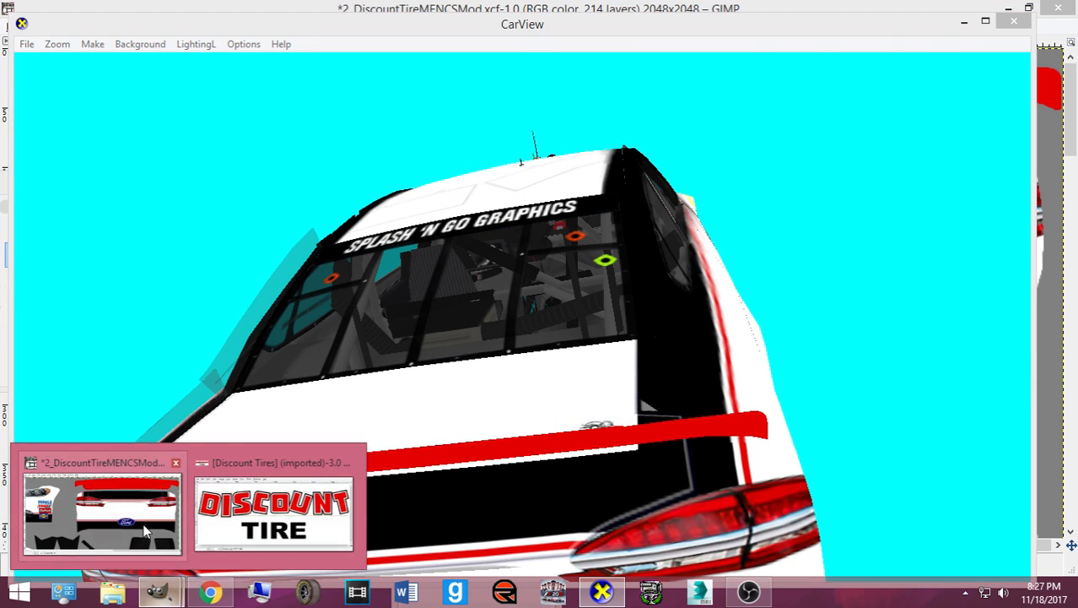
left_click(144, 529)
key("ctrl+h")
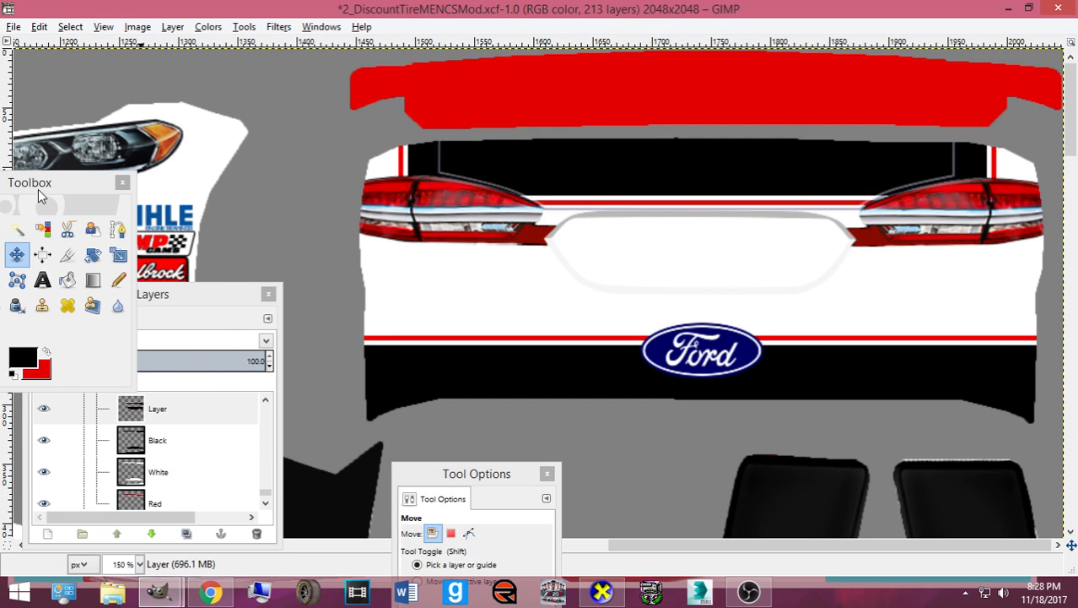
- Zoom in to 800% and select a thin strip along the right red stripe
left_click_drag(39, 188, 130, 201)
left_click(32, 243)
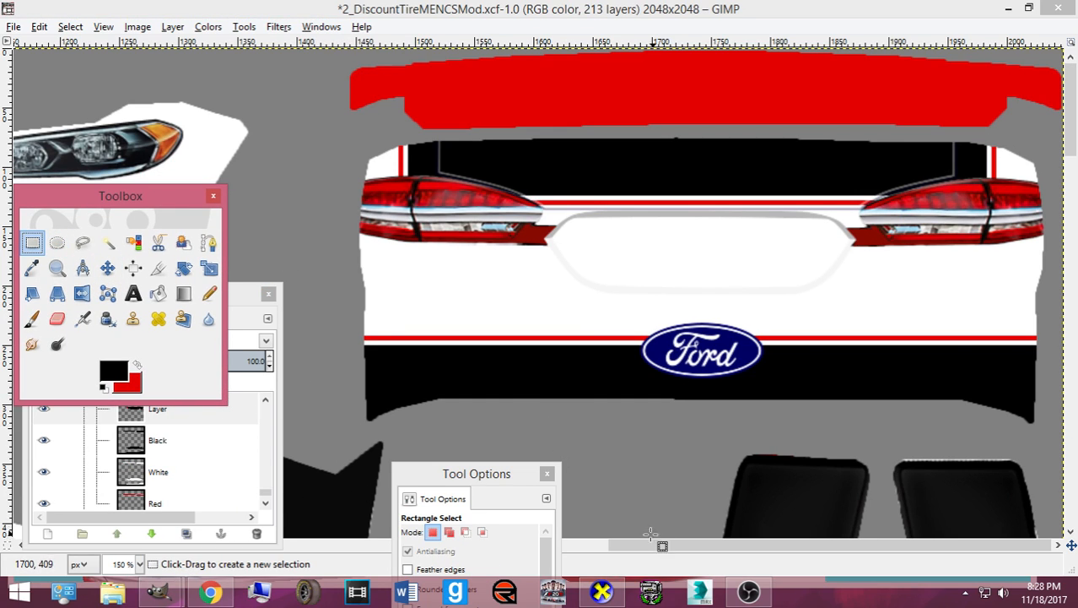
key("2")
key("plus")
left_click_drag(740, 545, 845, 546)
scroll(860, 355, "up", 2)
key("plus")
key("plus")
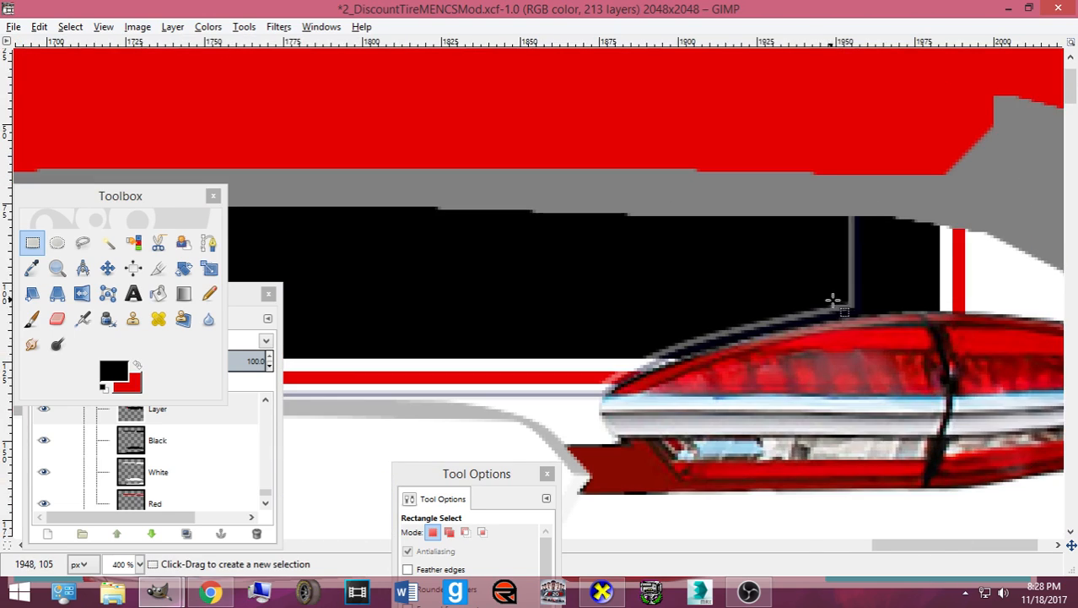
key("plus")
left_click_drag(935, 217, 922, 422)
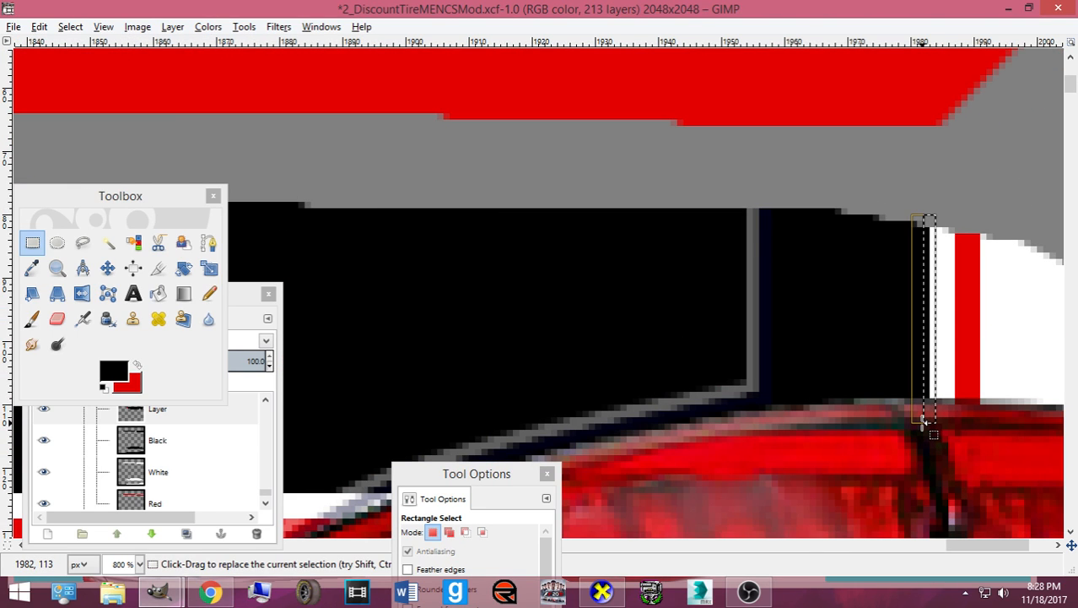
- Export the template and orbit the car from its right side round to front-left
key("ctrl+e")
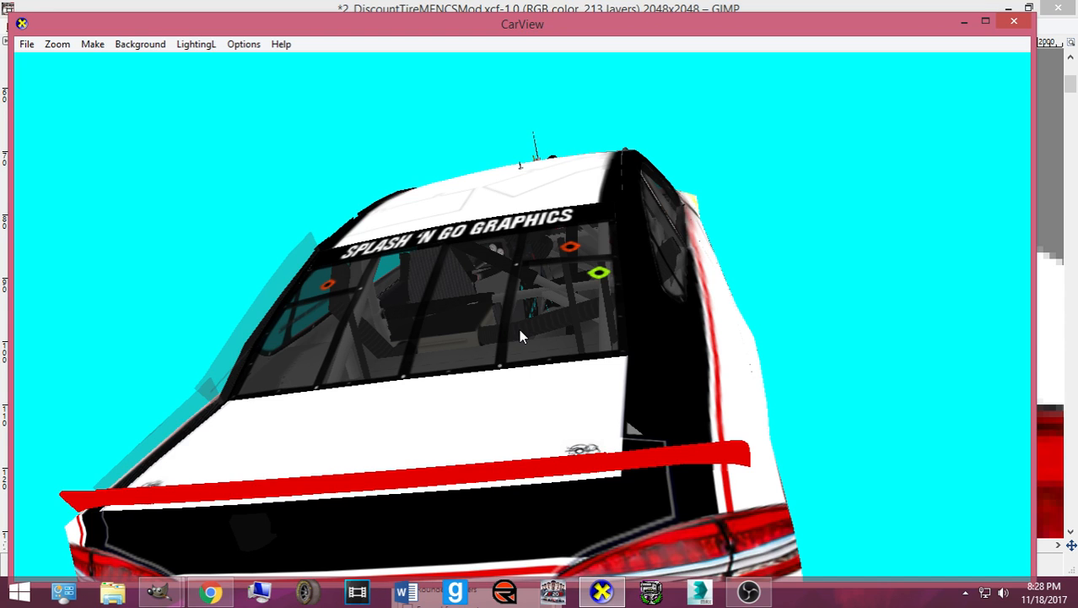
left_click_drag(682, 450, 309, 440)
left_click_drag(657, 370, 313, 371)
left_click_drag(600, 400, 436, 410)
left_click_drag(571, 372, 410, 512)
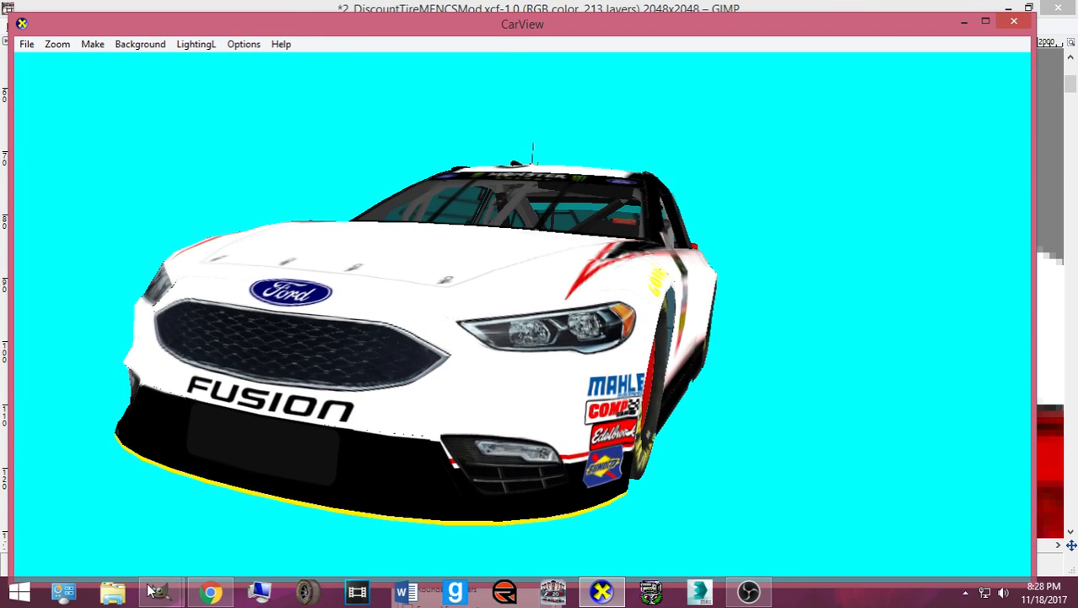
- Save the template as XCF, set Select > None, and save again
mouse_move(152, 590)
left_click(101, 506)
key("ctrl+s")
left_click(70, 26)
left_click(84, 65)
key("ctrl+s")
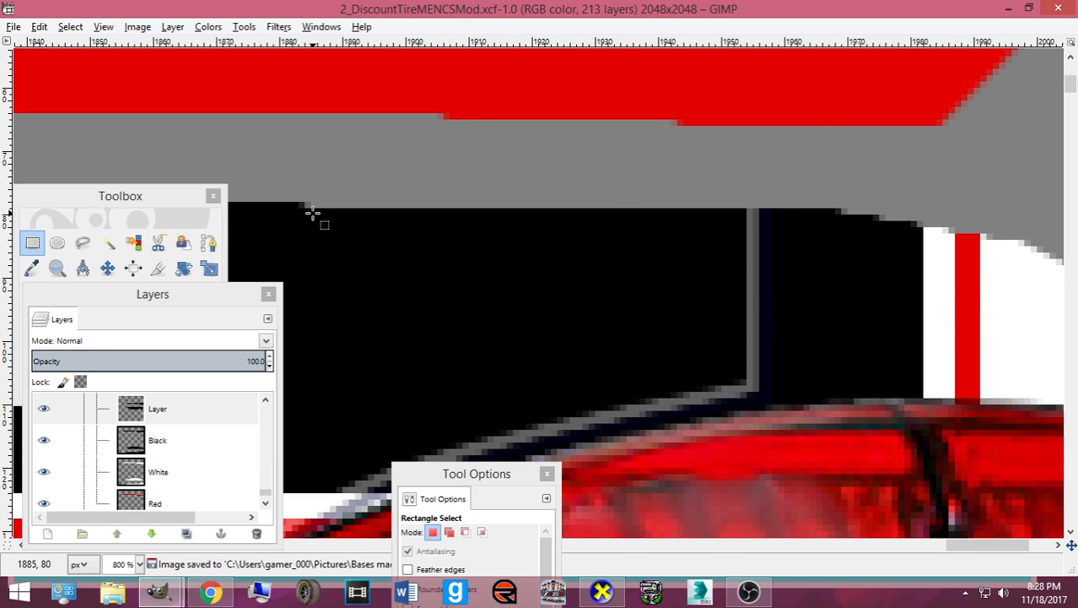
- Zoom out from 800% to 25%, pan the sheet, and dock Tool Options right of the canvas
scroll(312, 214, "down", 5)
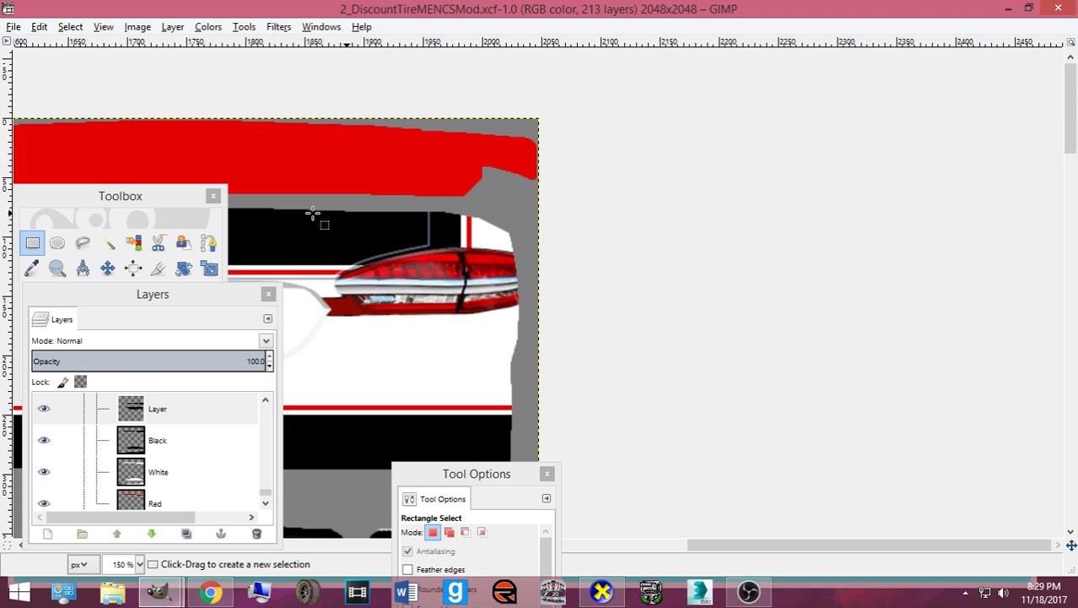
left_click_drag(766, 544, 637, 545)
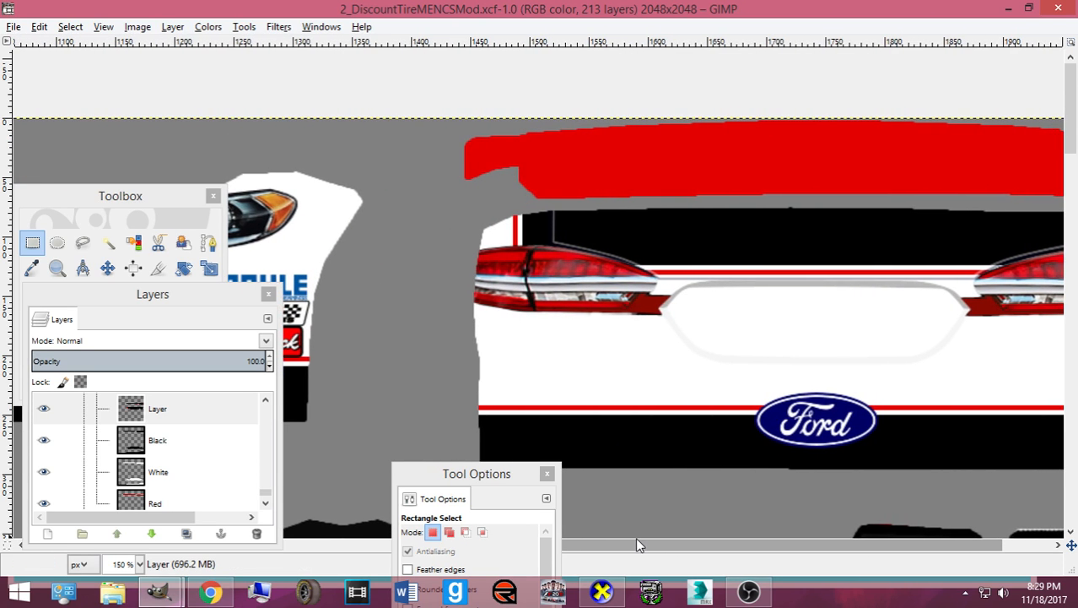
scroll(599, 499, "down", 5)
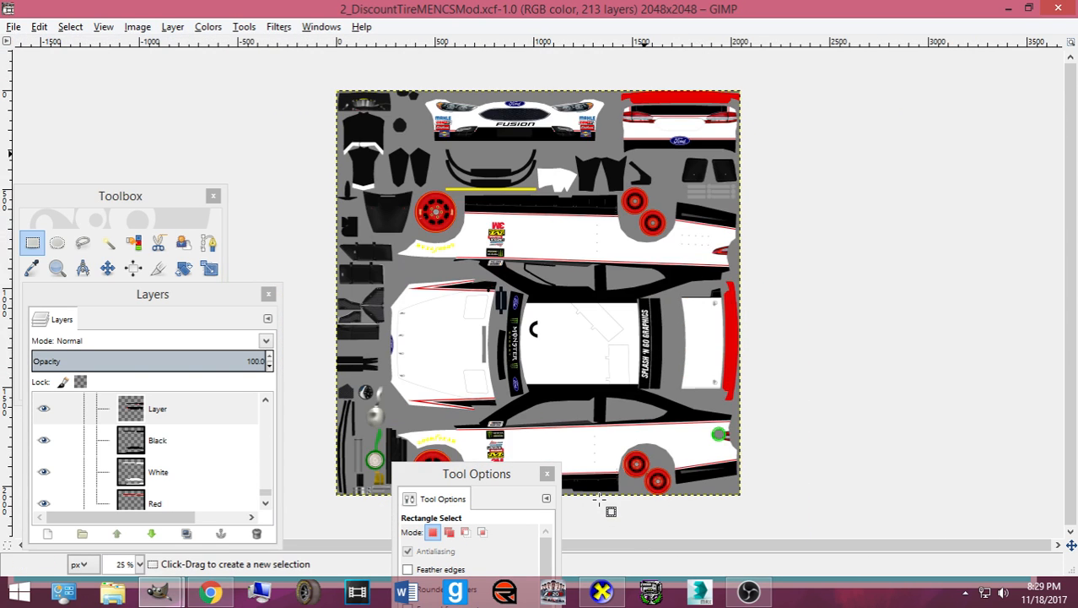
left_click_drag(447, 474, 872, 240)
- View the imported Discount Tire logo image, then bring up the Chrome car reference photo
mouse_move(162, 590)
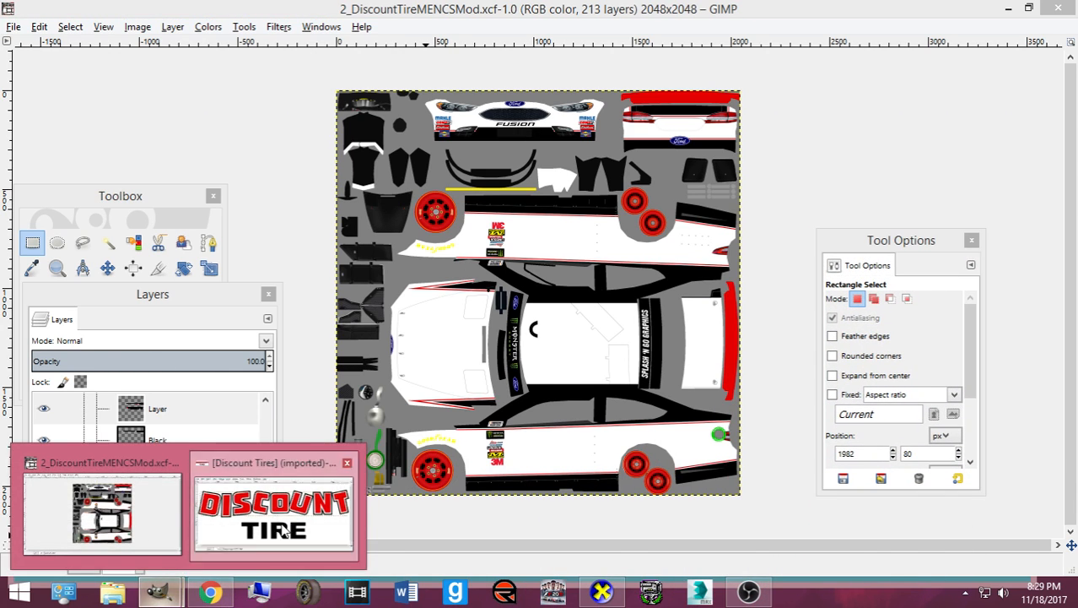
left_click(283, 507)
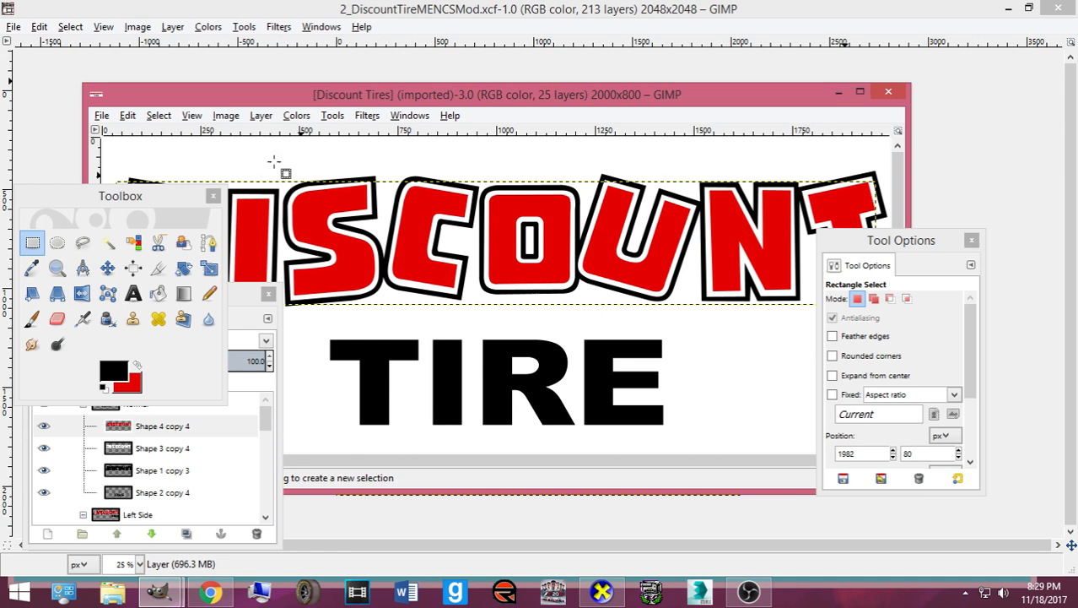
left_click(162, 591)
left_click(211, 591)
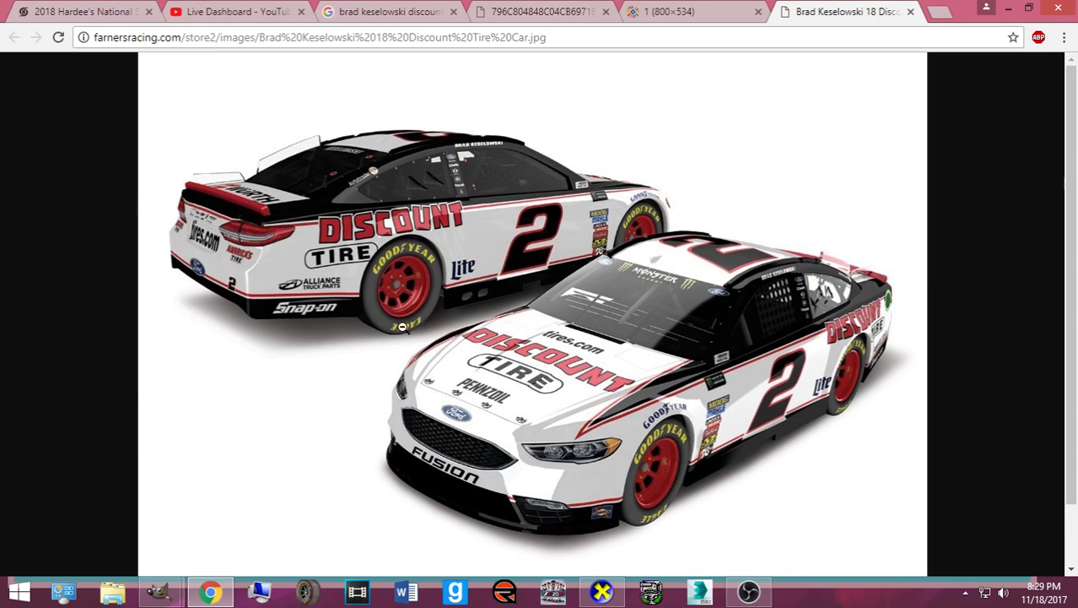
- Compare the side-view and front-angle reference photos, then return to the GIMP texture
left_click(702, 11)
left_click(549, 11)
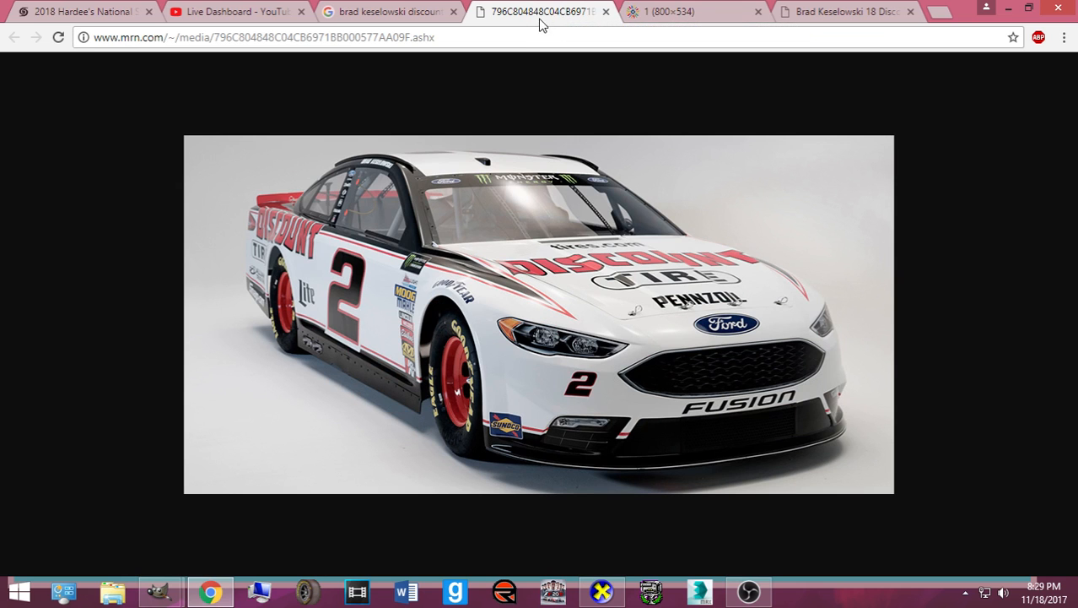
left_click(679, 13)
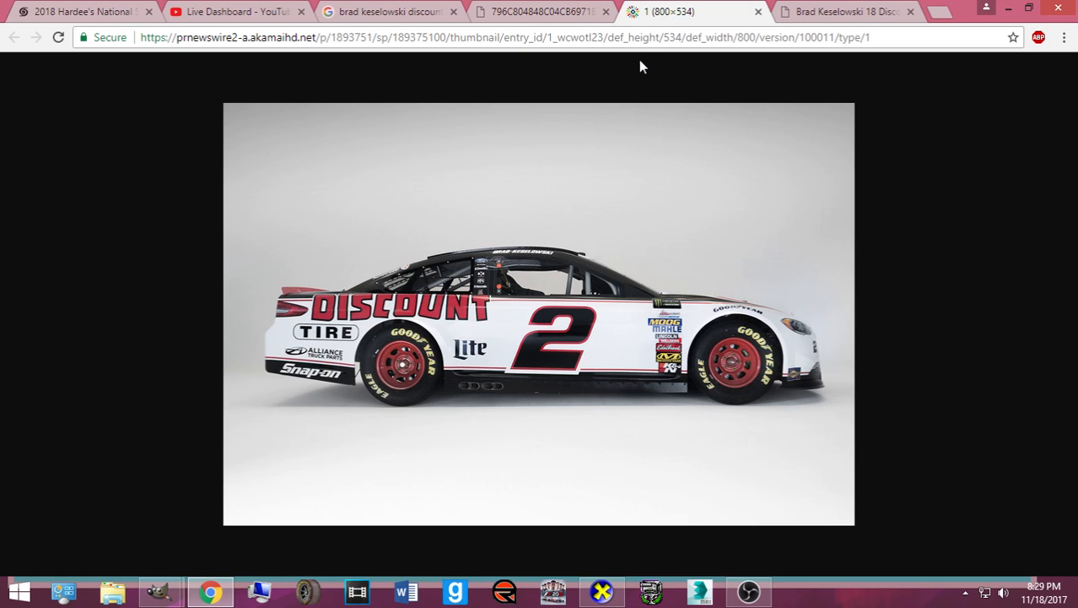
left_click(557, 13)
mouse_move(160, 591)
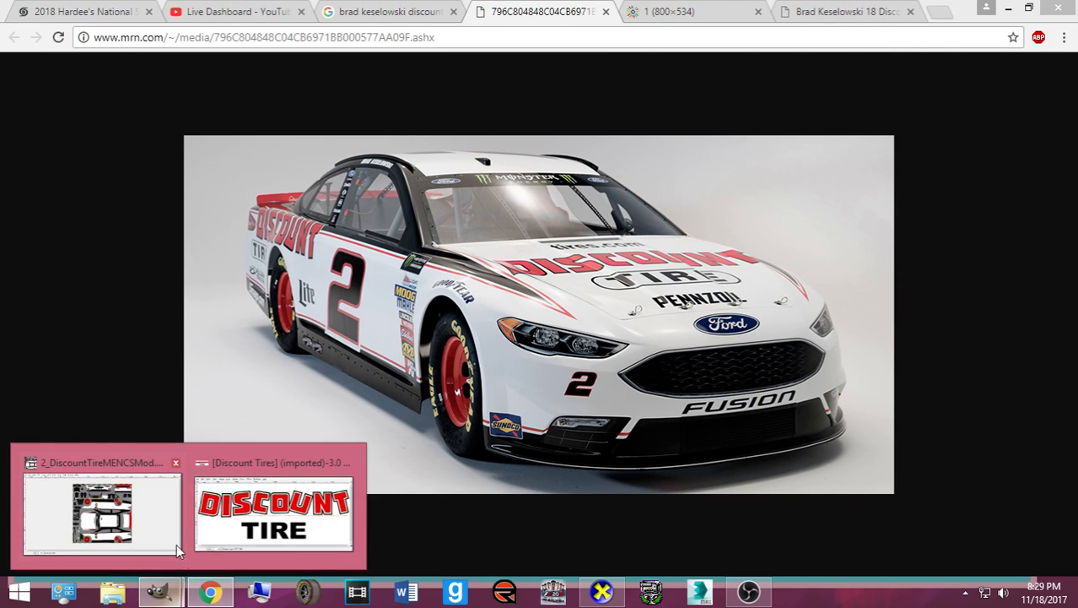
left_click(93, 506)
- Bucket-fill the Splitter Bottom layer red, removing the yellow line under the splitter
left_click(132, 212)
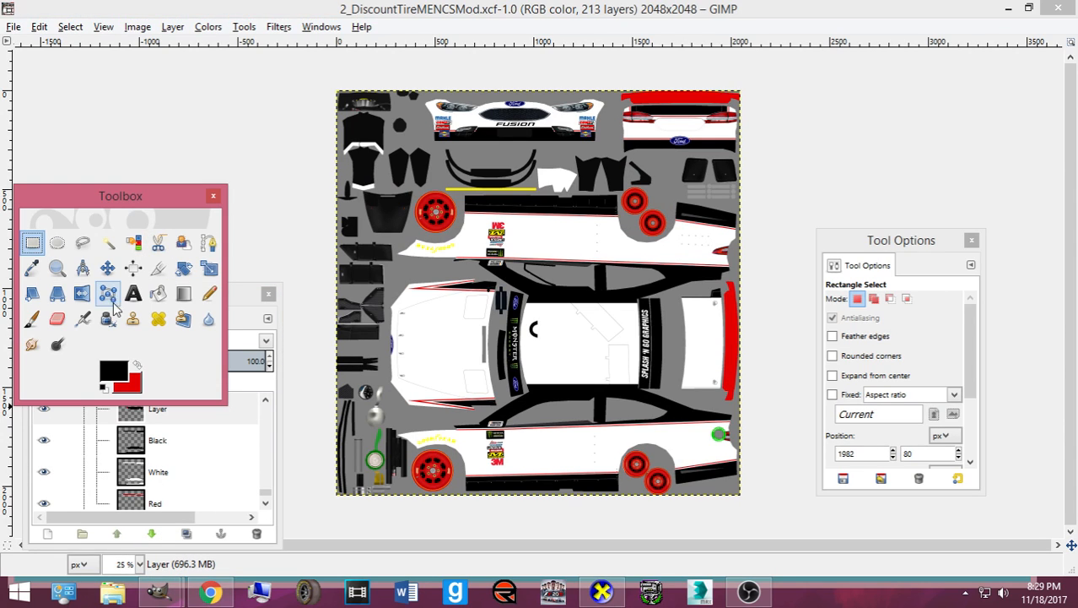
left_click(158, 293)
left_click(202, 472)
scroll(165, 469, "up", 5)
scroll(135, 467, "up", 8)
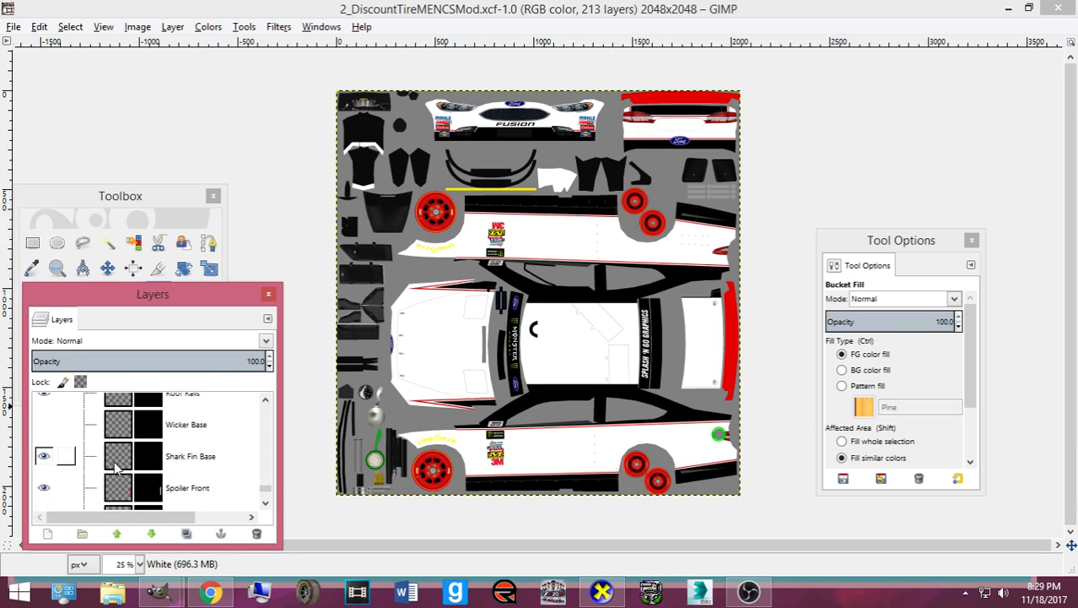
left_click(116, 467)
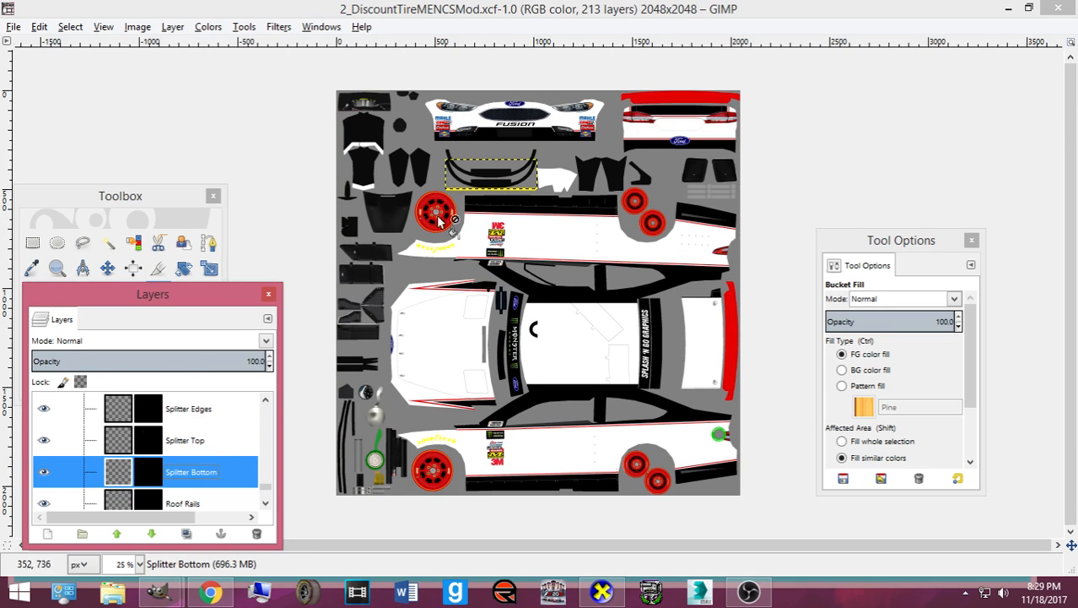
left_click(474, 184)
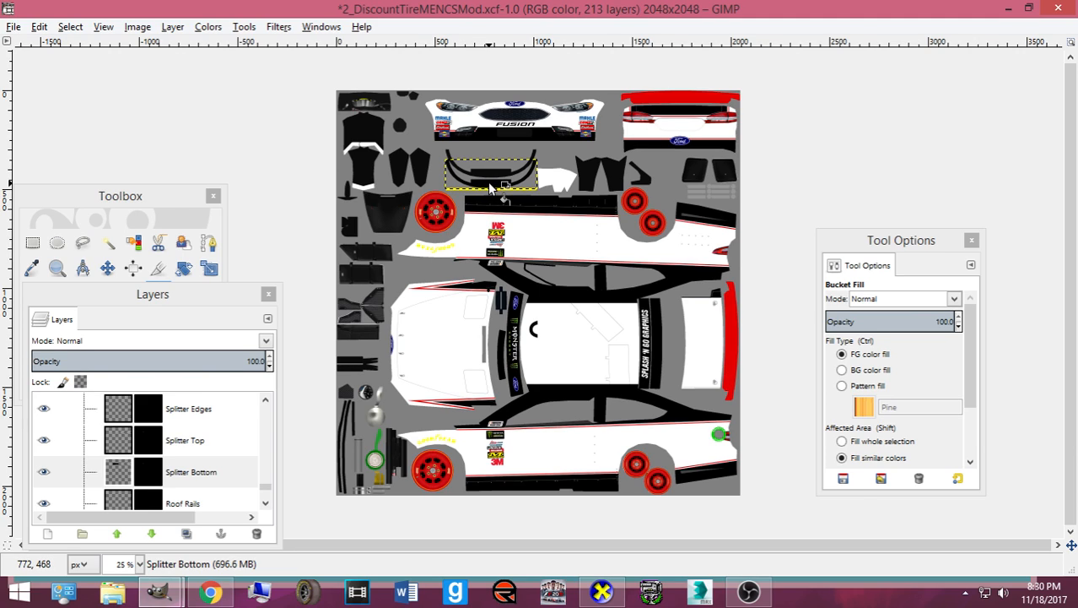
left_click(189, 207)
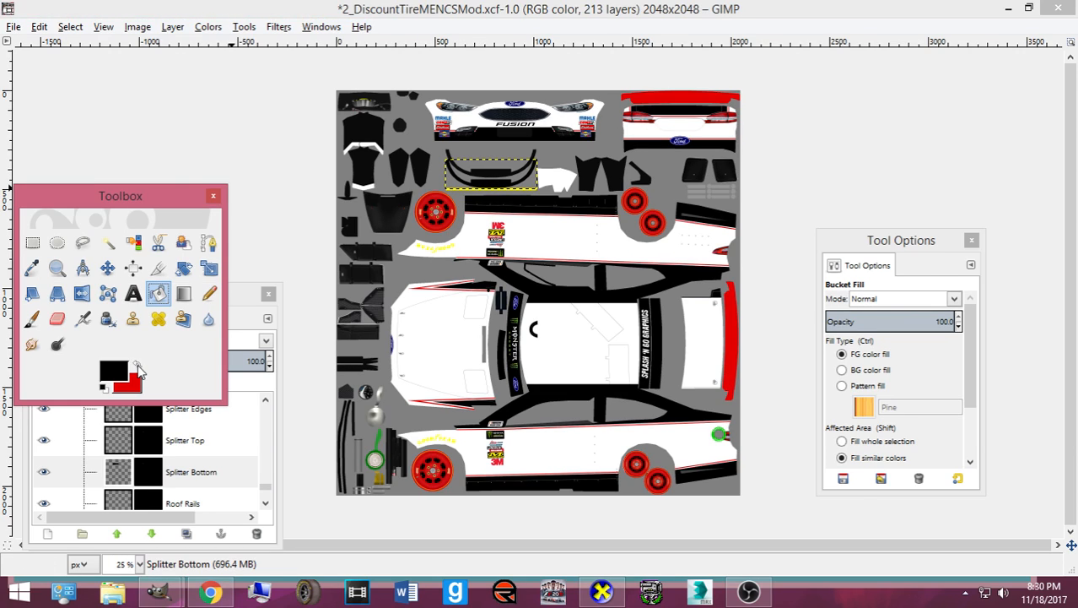
left_click(498, 181)
- Hide the Splitter Edges layer and export the texture to card.bmp
left_click(114, 441)
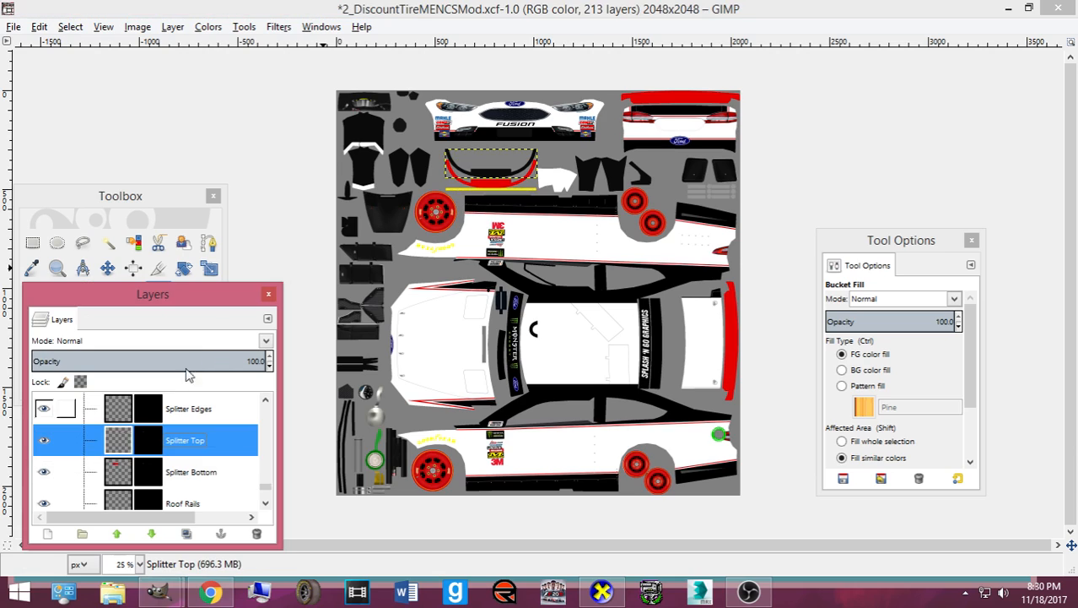
scroll(127, 468, "up", 1)
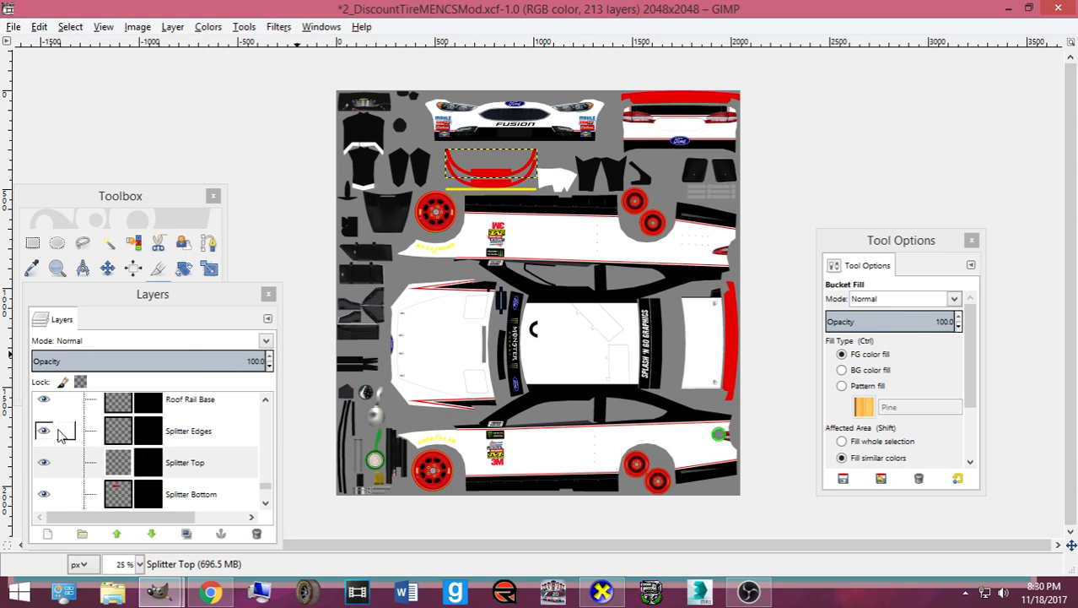
left_click(45, 430)
left_click(114, 439)
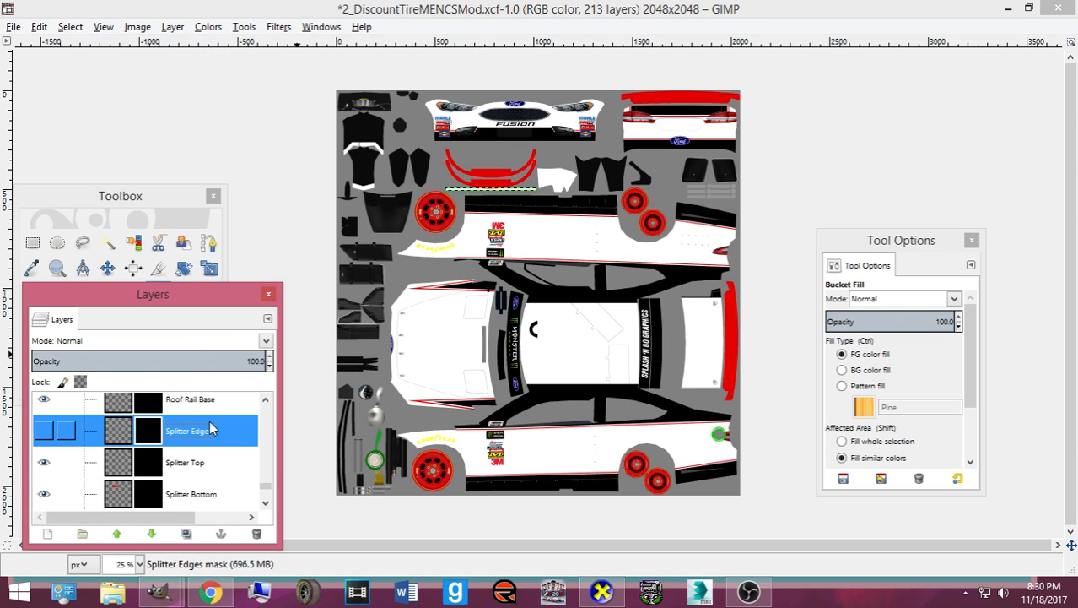
scroll(210, 429, "up", 1)
key("ctrl+e")
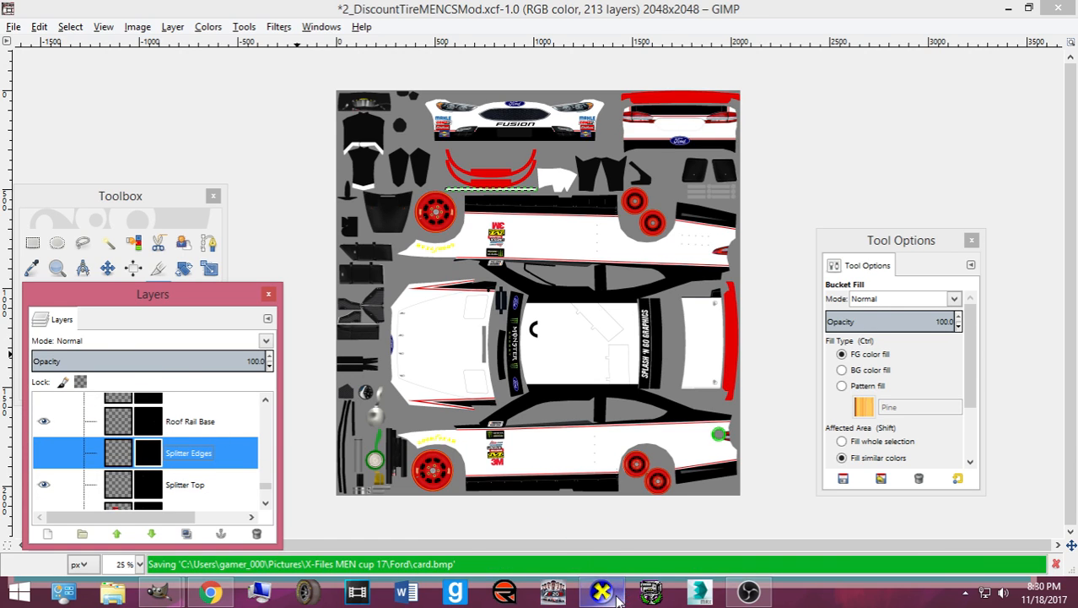
left_click(617, 595)
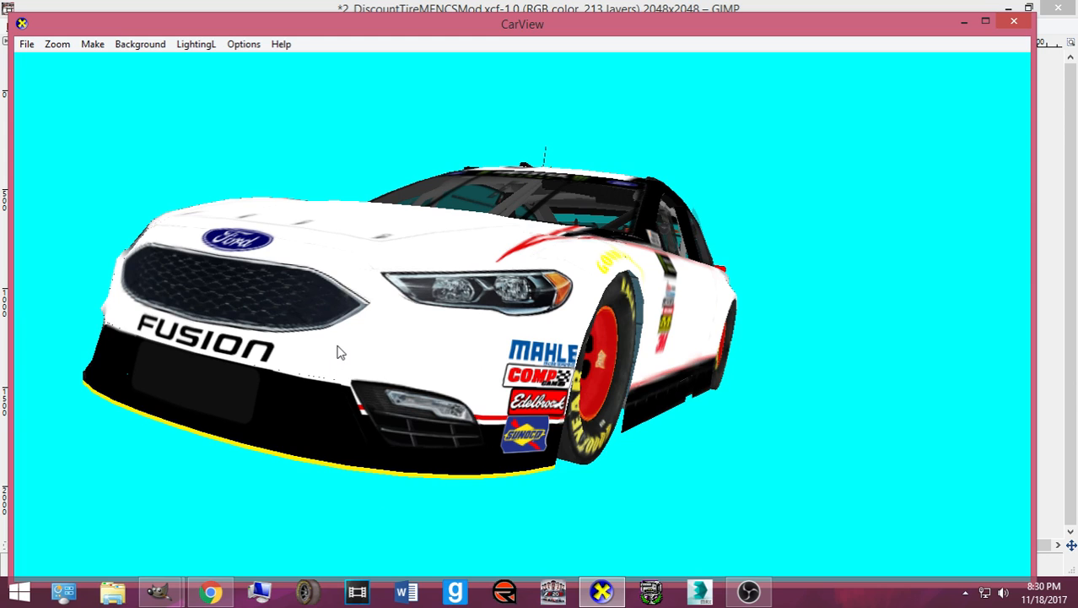
- Orbit the car to inspect the new red splitter, then return to GIMP
left_click_drag(336, 359, 337, 397)
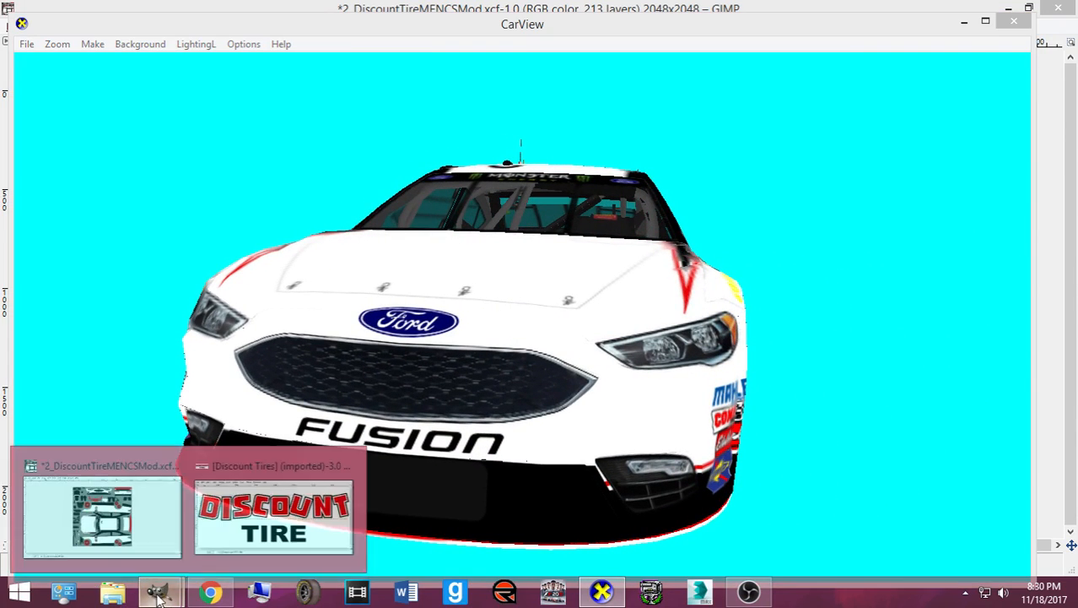
left_click(61, 506)
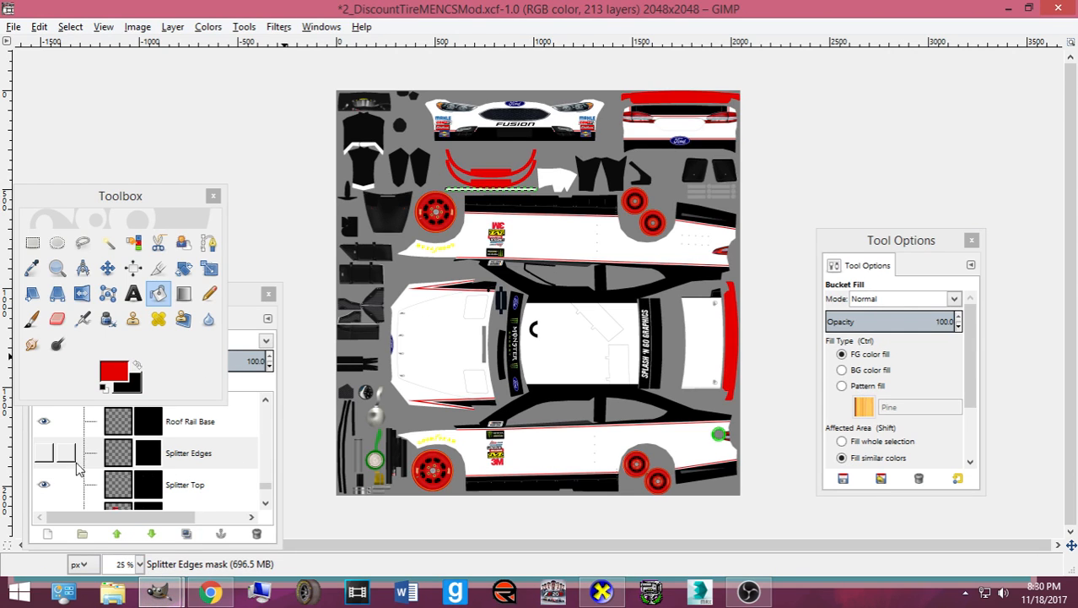
- Unhide Splitter Edges, bucket-fill its strip, and re-export the texture to card.bmp
left_click(44, 455)
left_click(118, 454)
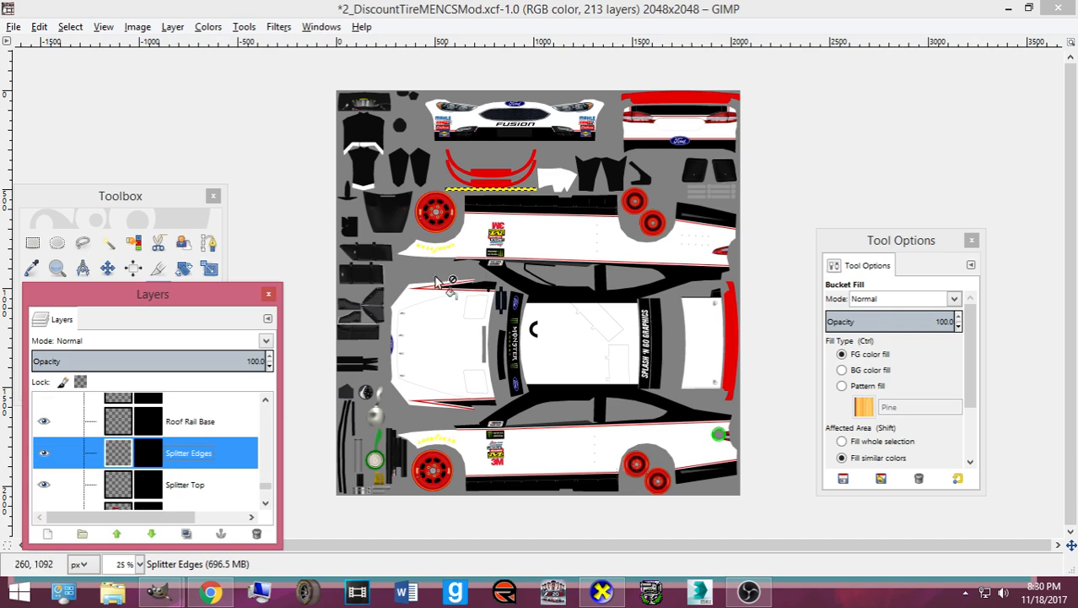
left_click(492, 190)
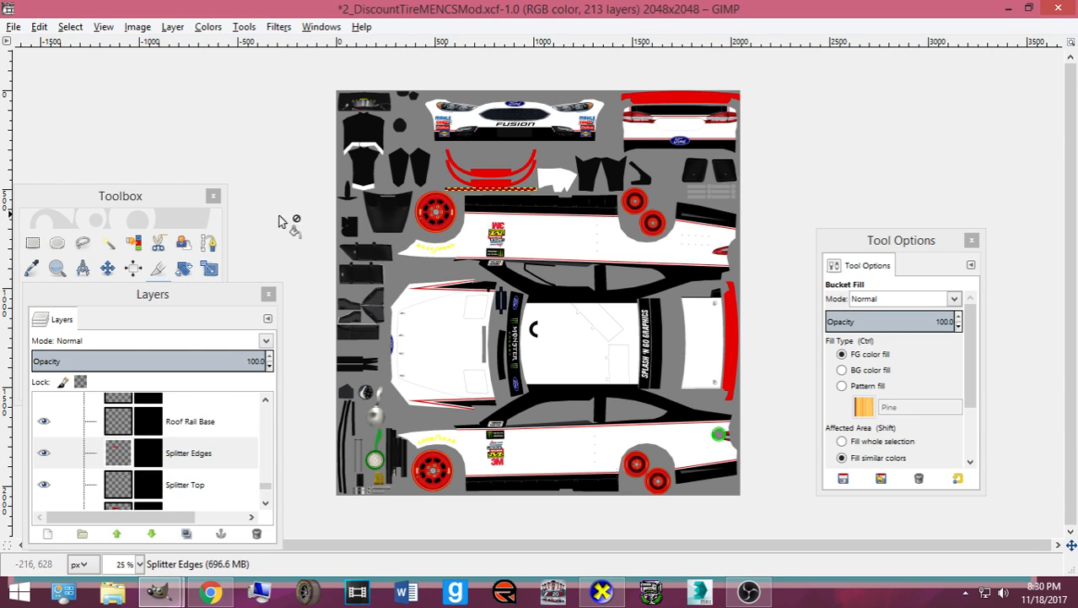
left_click(133, 207)
key("ctrl+e")
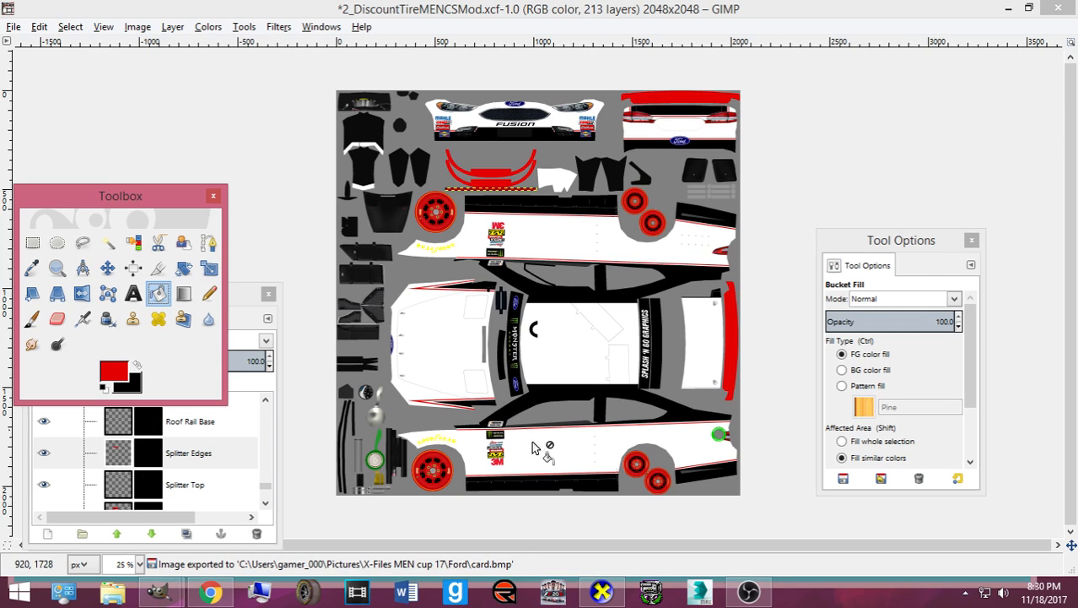
left_click(601, 591)
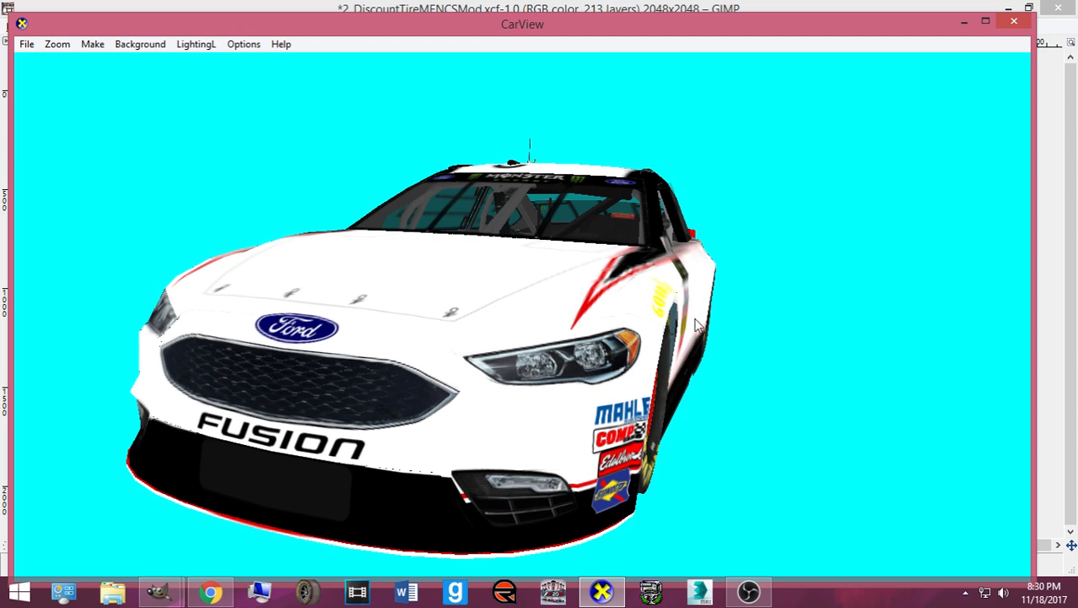
- Orbit the Fusion over the roof, rear and both sides to review the paint scheme
left_click_drag(602, 317, 356, 316)
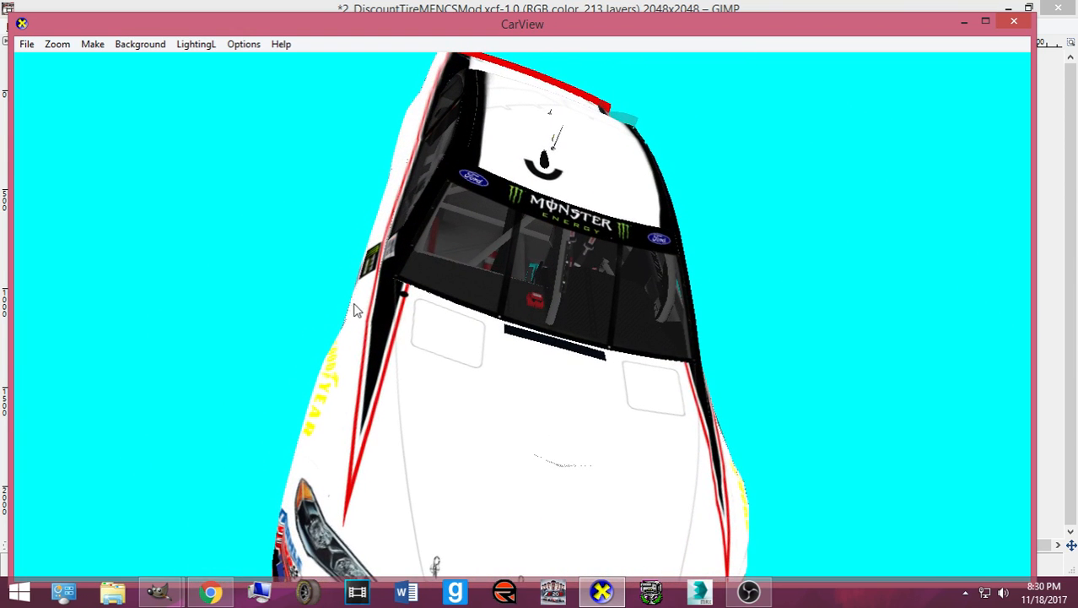
left_click_drag(446, 287, 462, 313)
scroll(591, 434, "up", 3)
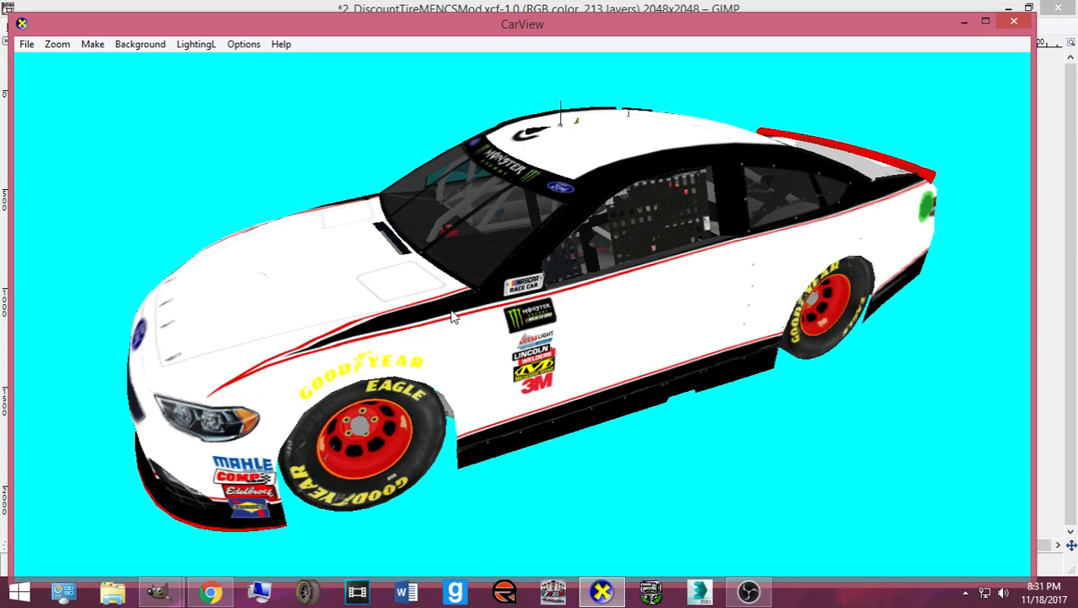
left_click_drag(335, 284, 613, 400)
left_click_drag(352, 309, 521, 349)
left_click_drag(392, 327, 639, 432)
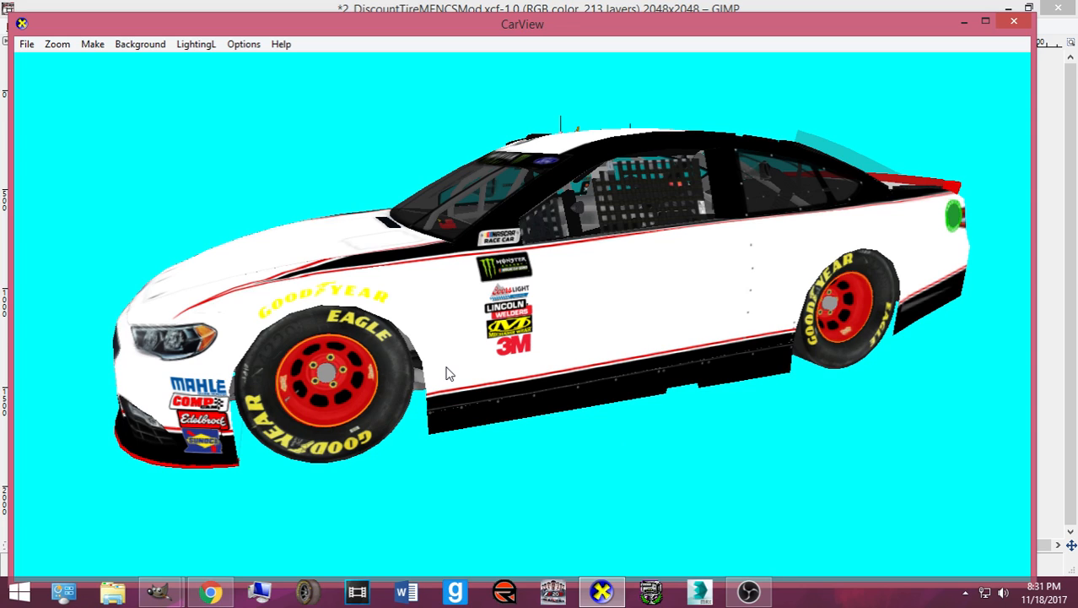
left_click_drag(449, 374, 550, 446)
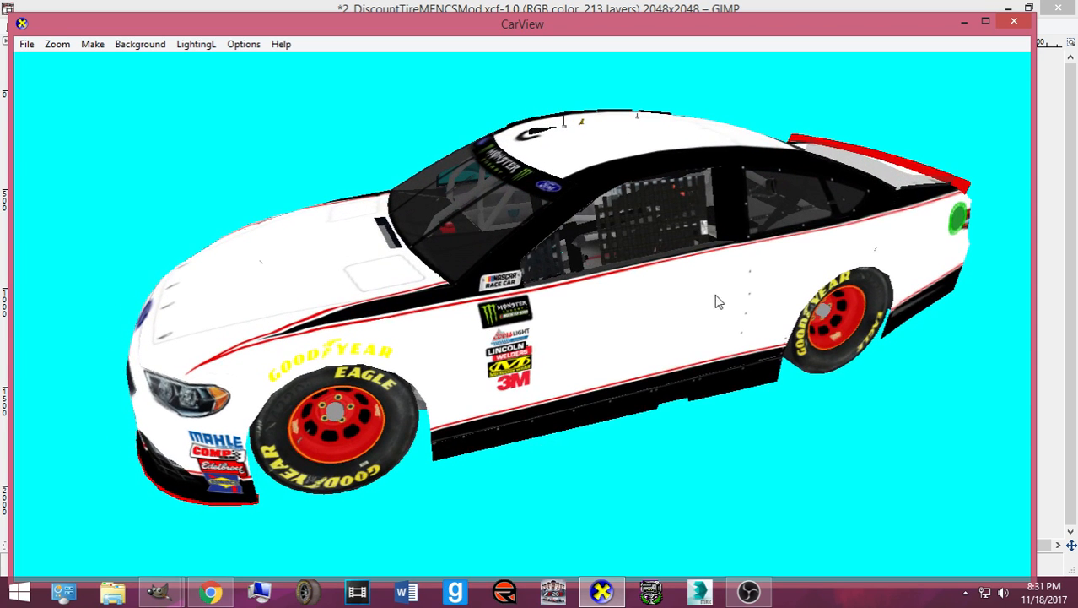
- Save the texture image, then move the Red, White and Black layers below Base
left_click(158, 590)
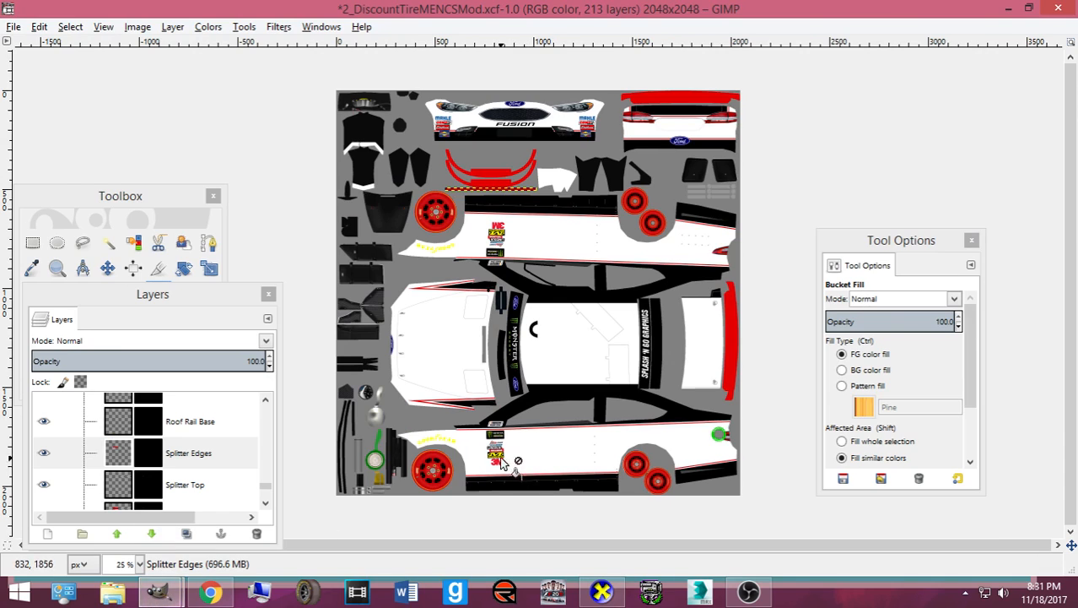
key("ctrl+s")
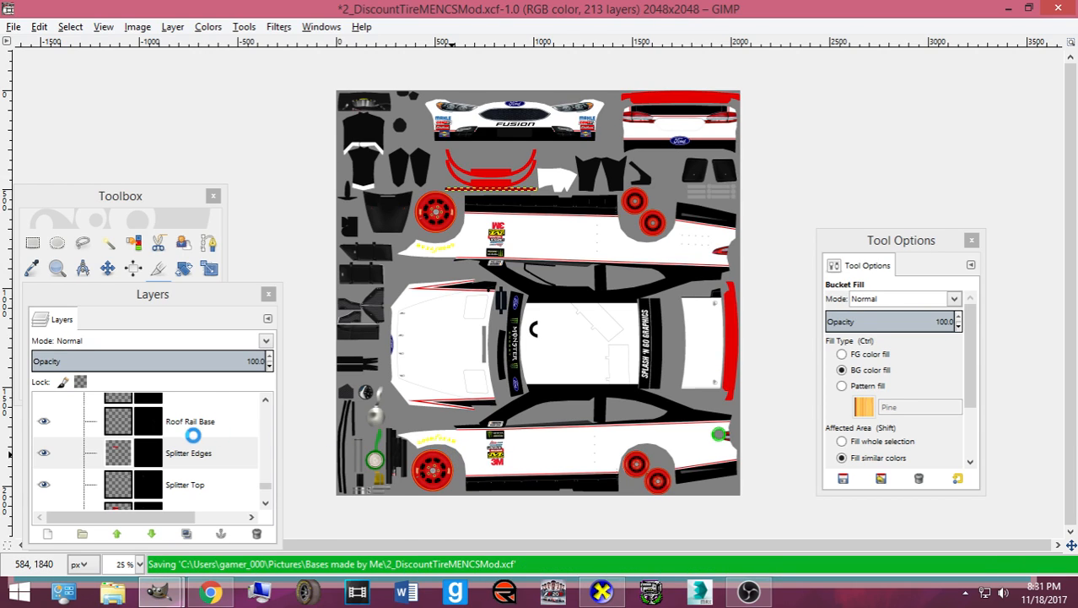
scroll(193, 439, "down", 1)
scroll(192, 445, "down", 10)
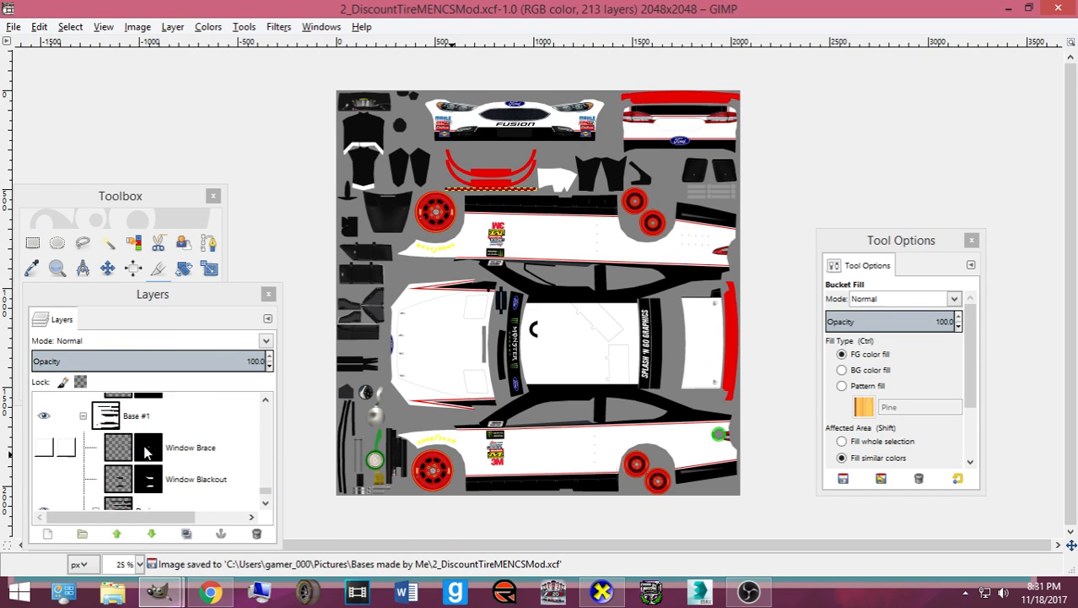
scroll(144, 456, "down", 6)
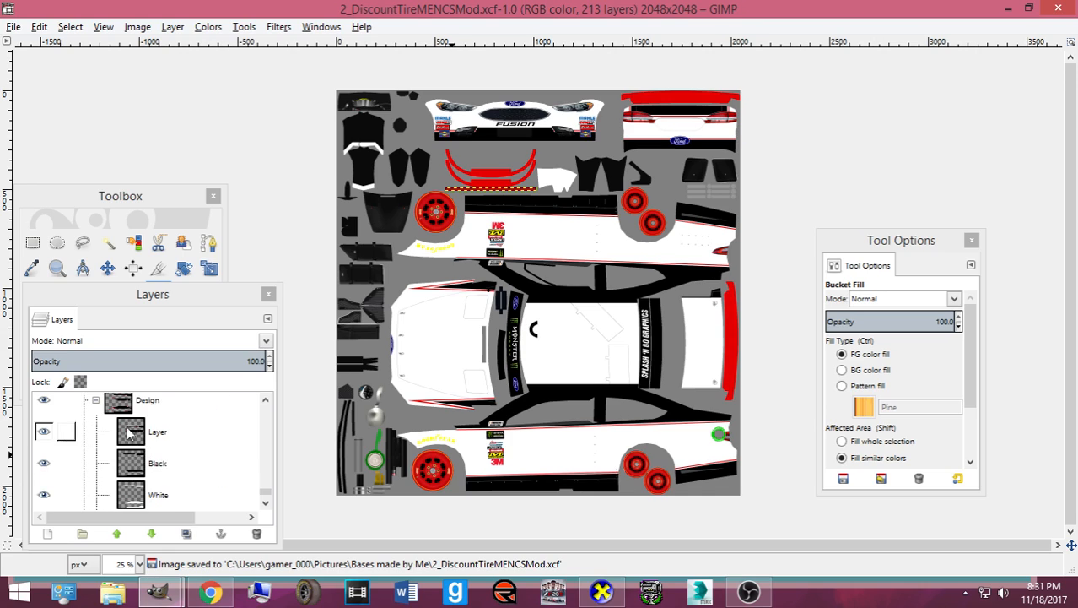
scroll(127, 422, "up", 2)
scroll(139, 447, "down", 2)
scroll(152, 473, "up", 1)
scroll(155, 469, "down", 3)
left_click_drag(148, 470, 148, 497)
left_click_drag(151, 441, 145, 478)
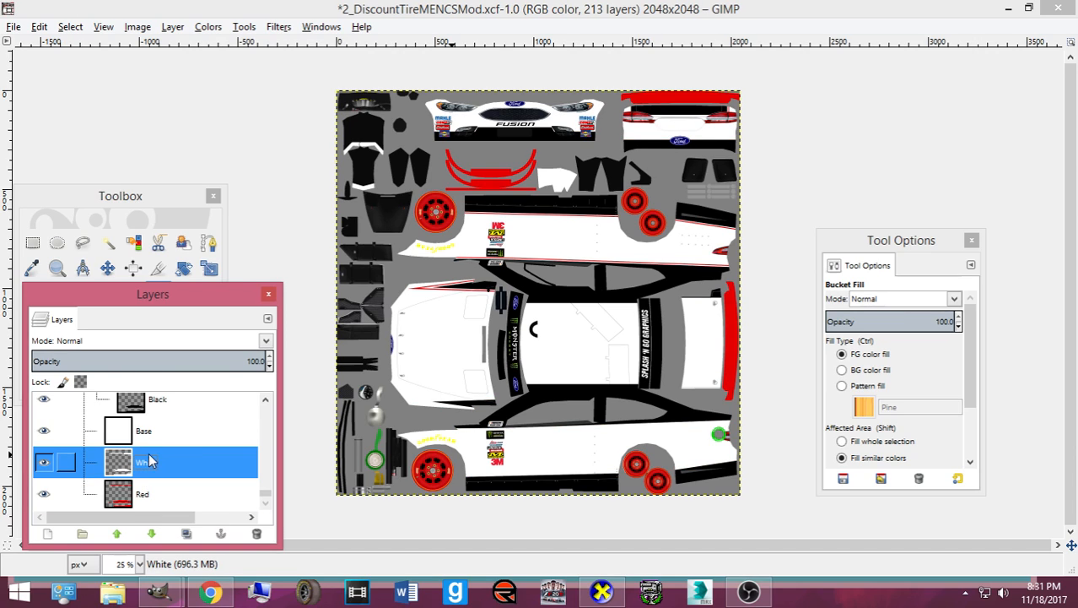
left_click_drag(151, 413, 150, 471)
- Move Base to the bottom of the Design group and save the XCF
scroll(147, 464, "down", 1)
left_click_drag(147, 412, 171, 501)
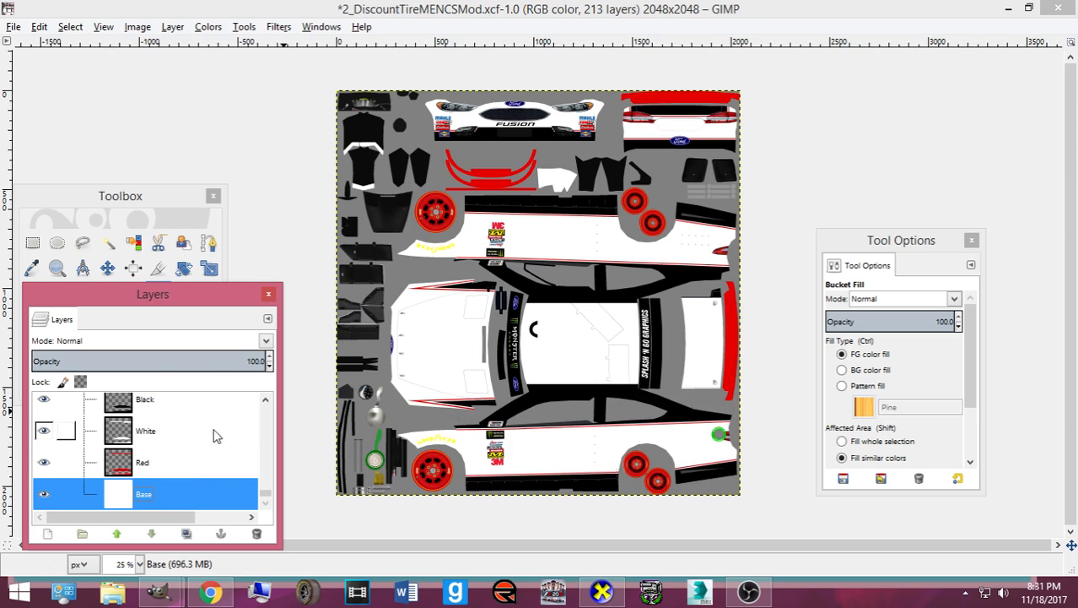
scroll(170, 456, "up", 3)
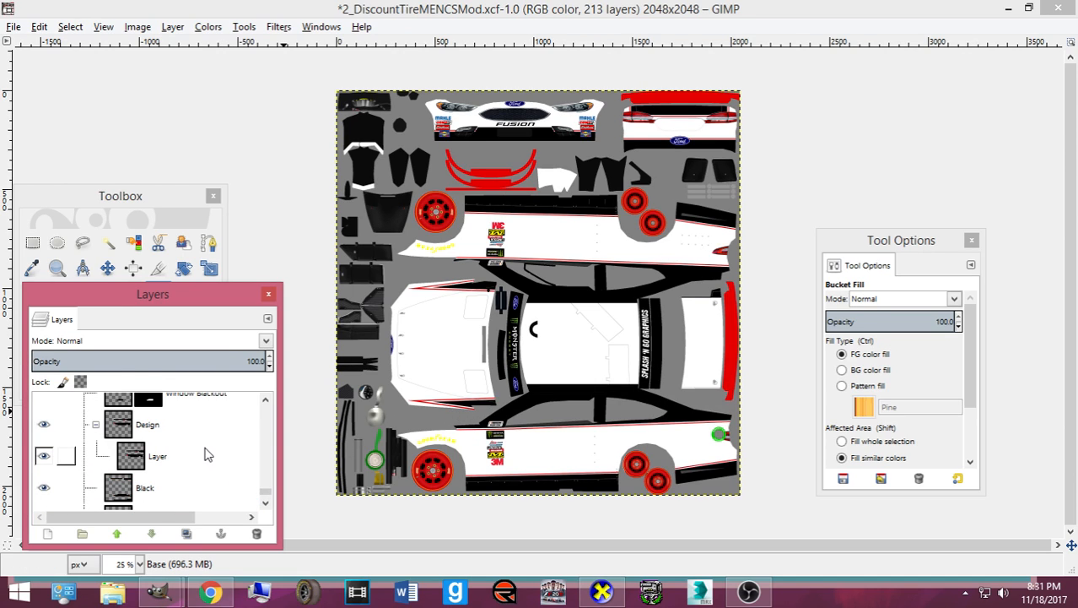
scroll(204, 455, "up", 5)
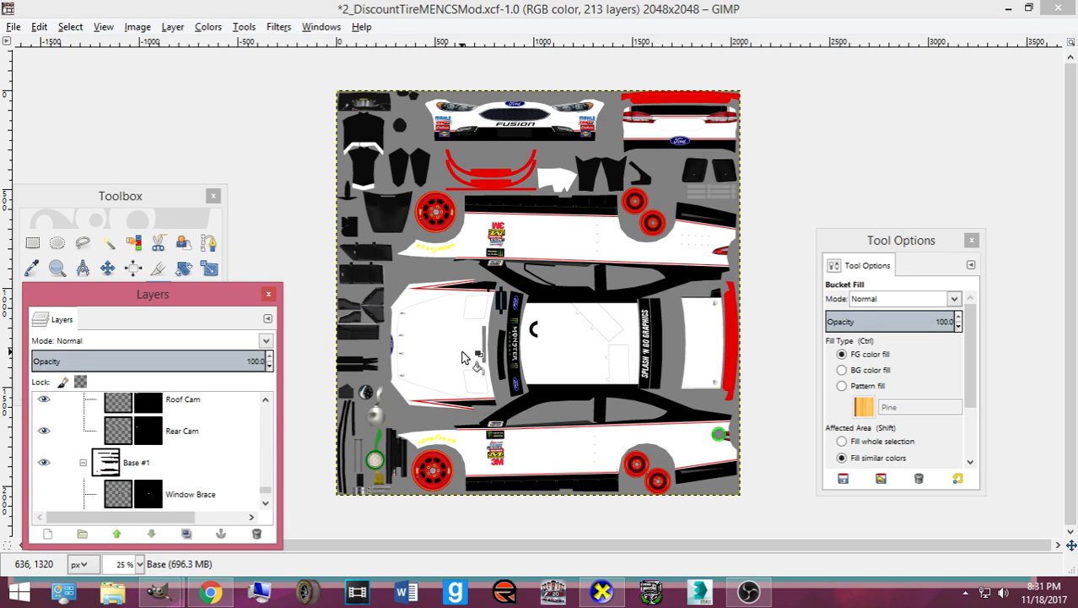
left_click(76, 9)
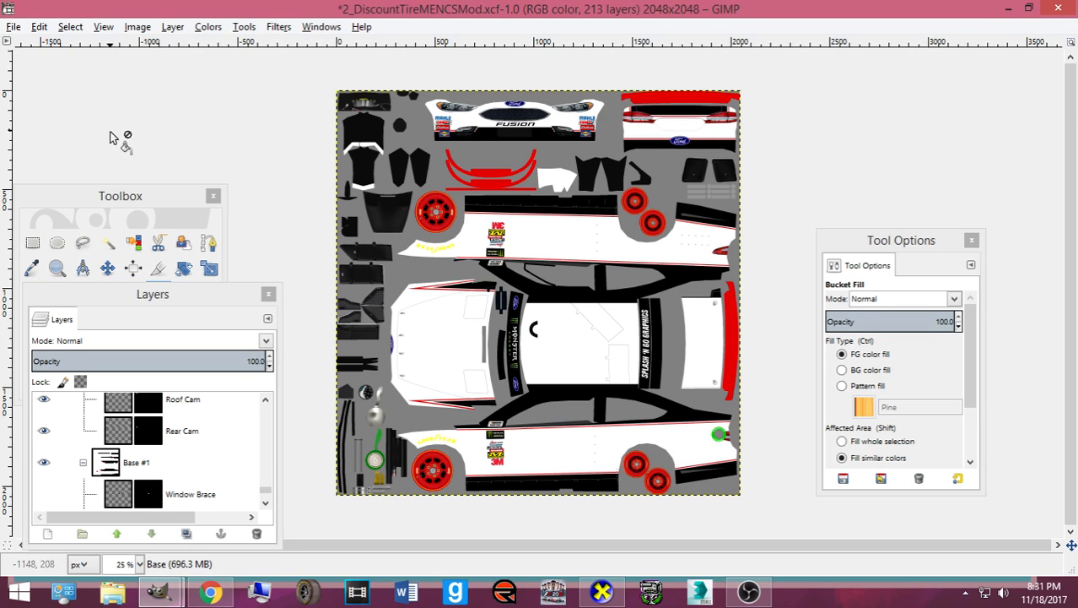
key("ctrl+s")
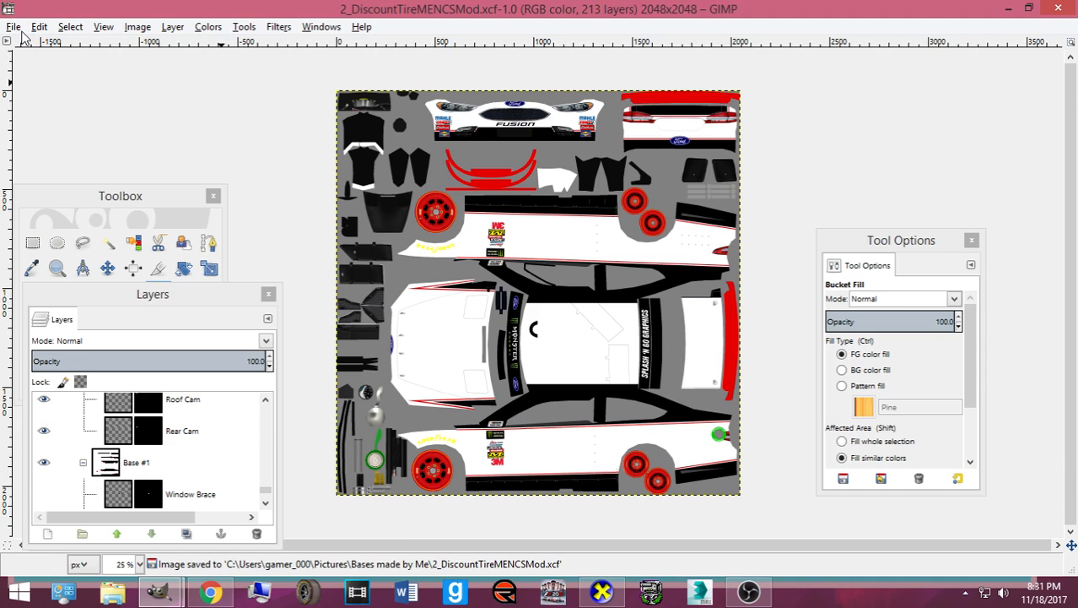
left_click(19, 29)
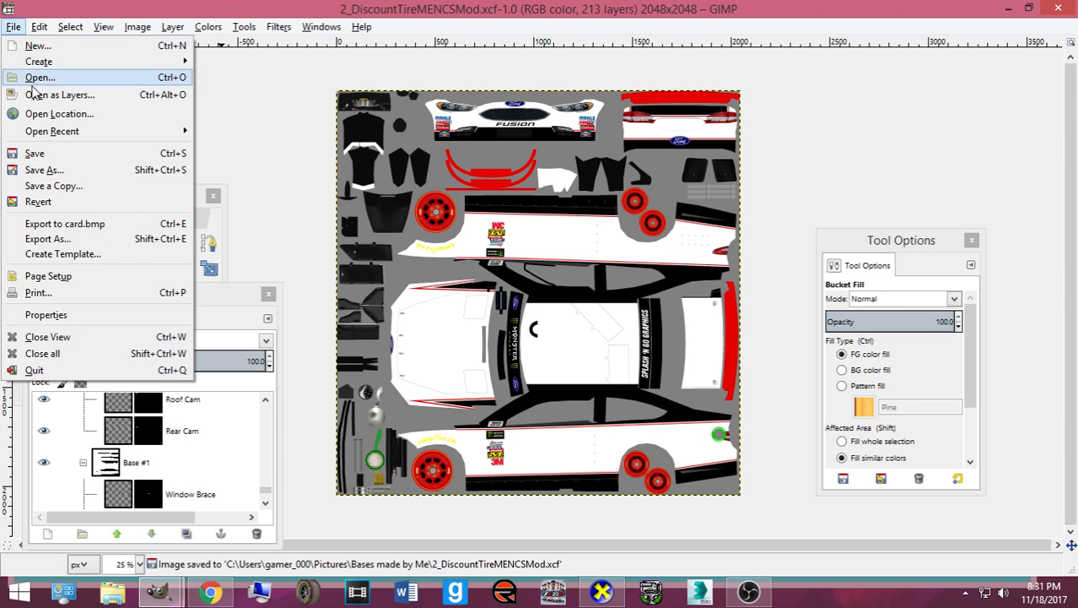
- Export to the Documents folder with the Photoshop image (*.psd) file type
left_click(51, 239)
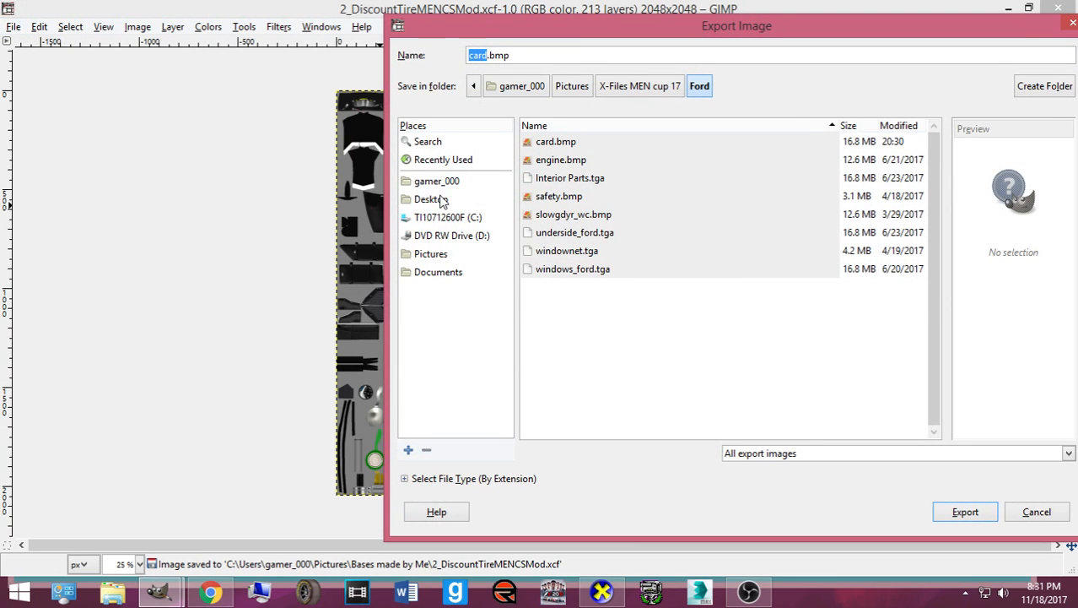
left_click(439, 253)
left_click(439, 180)
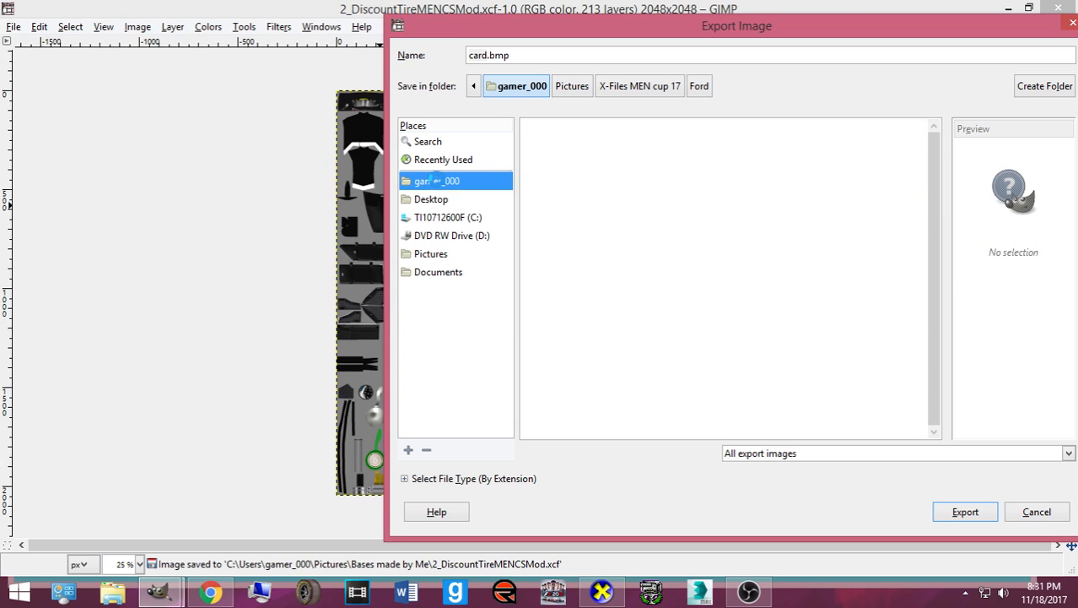
left_click(439, 270)
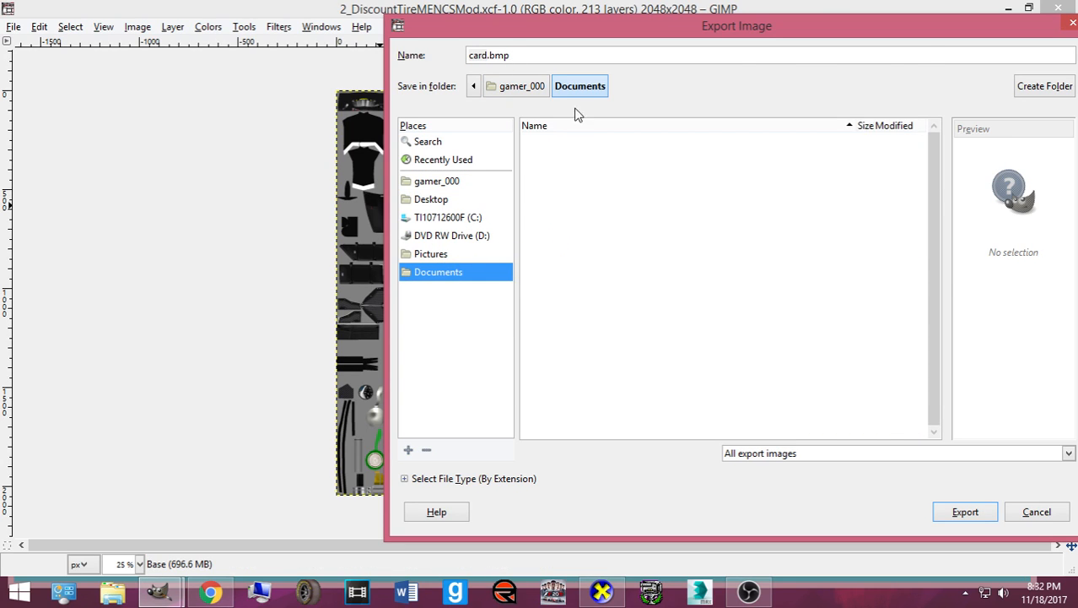
left_click(732, 456)
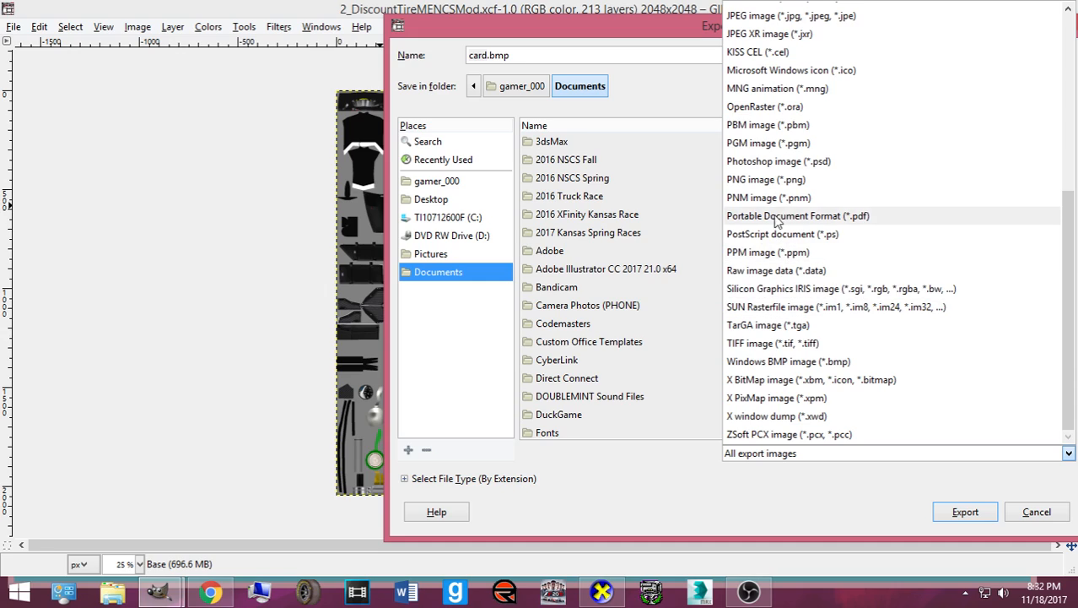
left_click(778, 161)
- Name the export bkesDISCOUNT_Bass.psd and confirm the export
left_click_drag(516, 55, 380, 61)
type("g0")
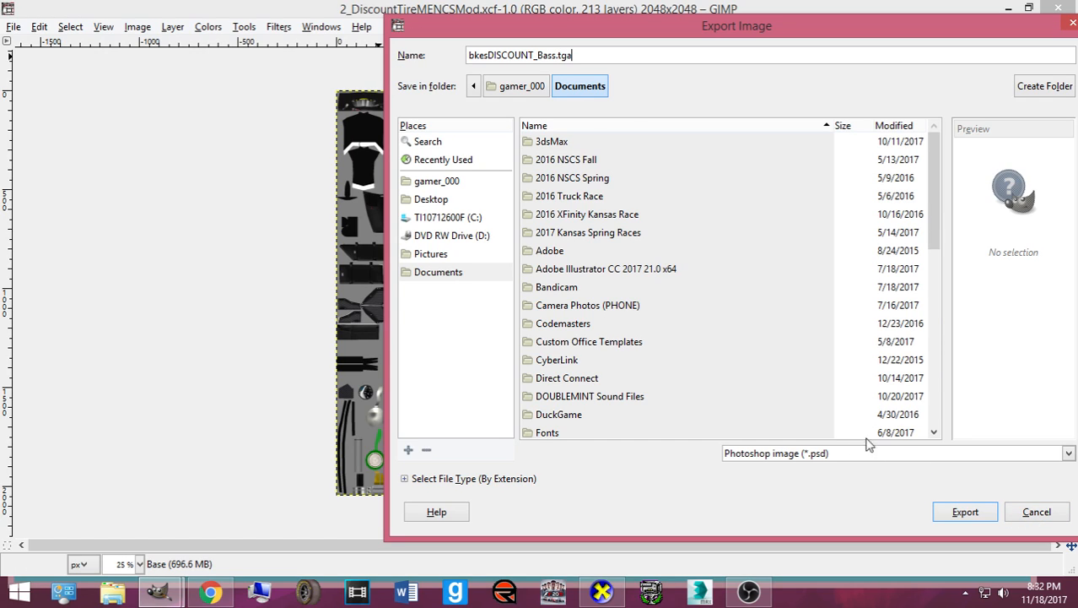
key("BackSpace")
key("BackSpace")
key("BackSpace")
type("psd")
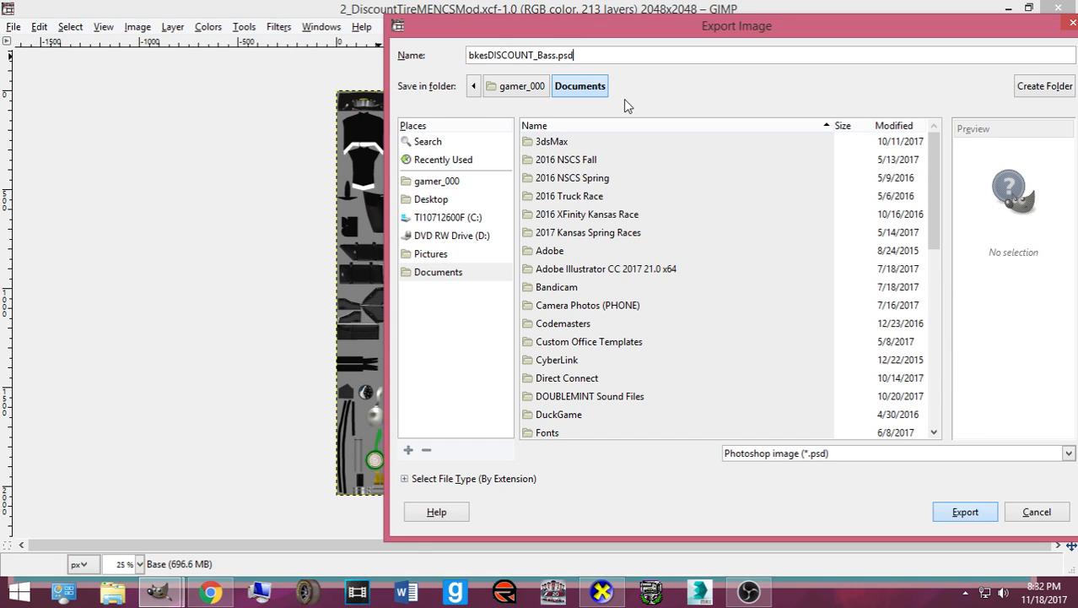
key("Return")
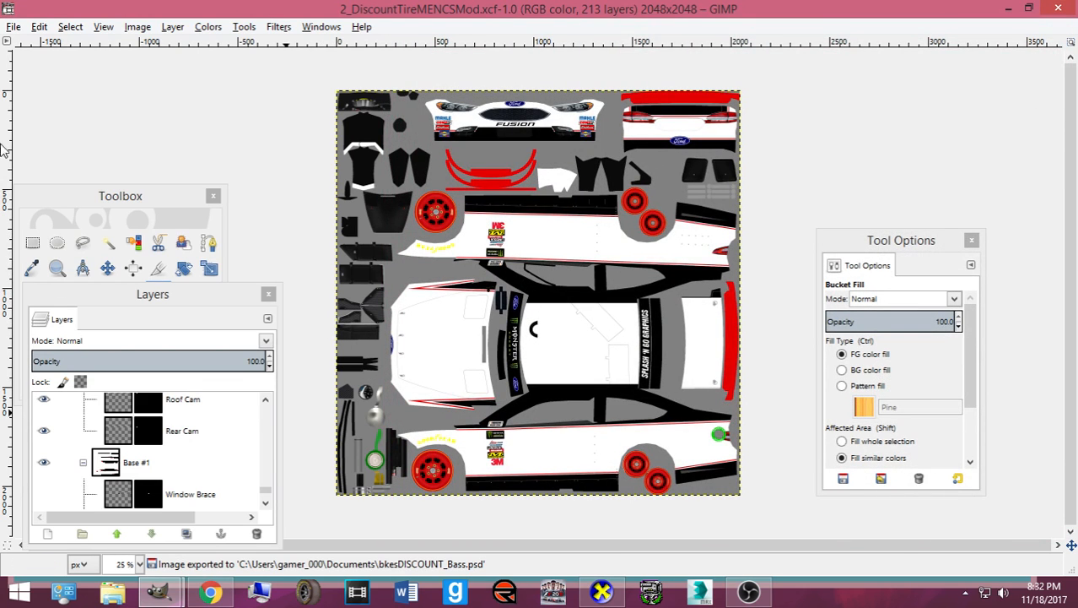
left_click(13, 26)
- Open the recent bkesDISCOUNT_Bass.psd and place the Layers dock beside it
mouse_move(203, 132)
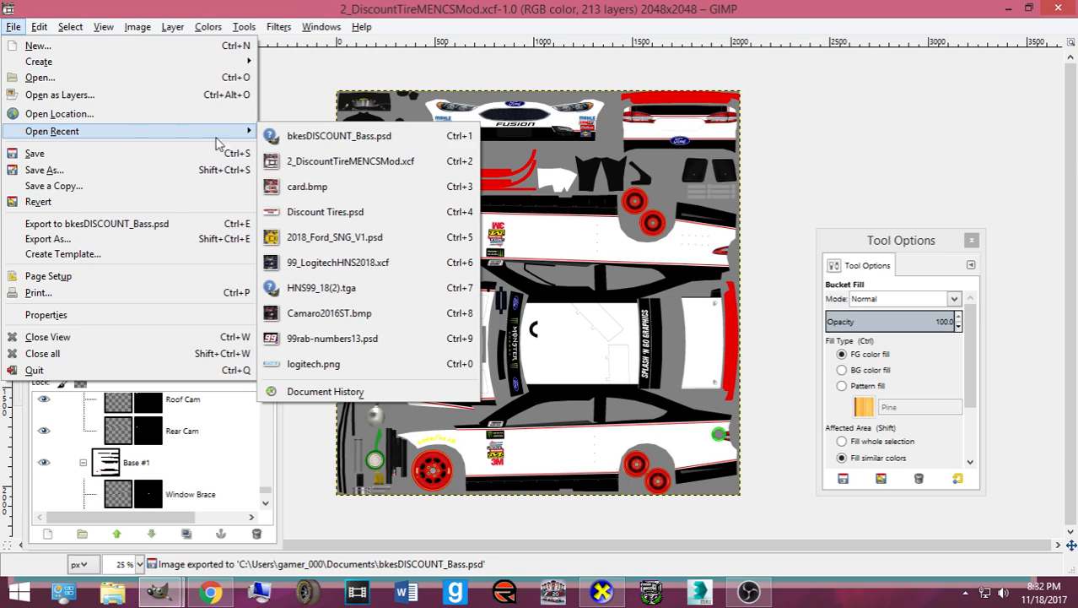
left_click(338, 136)
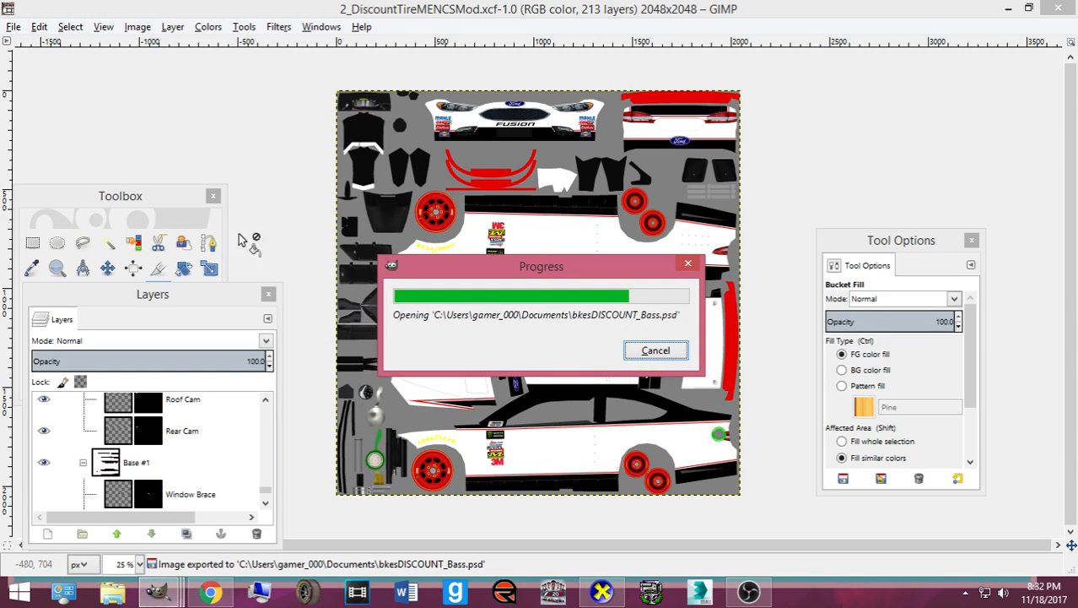
left_click_drag(173, 302, 558, 183)
- Toggle visibility of Base #1 and Paintable Parts to check the exported layers
left_click(428, 385)
left_click(429, 385)
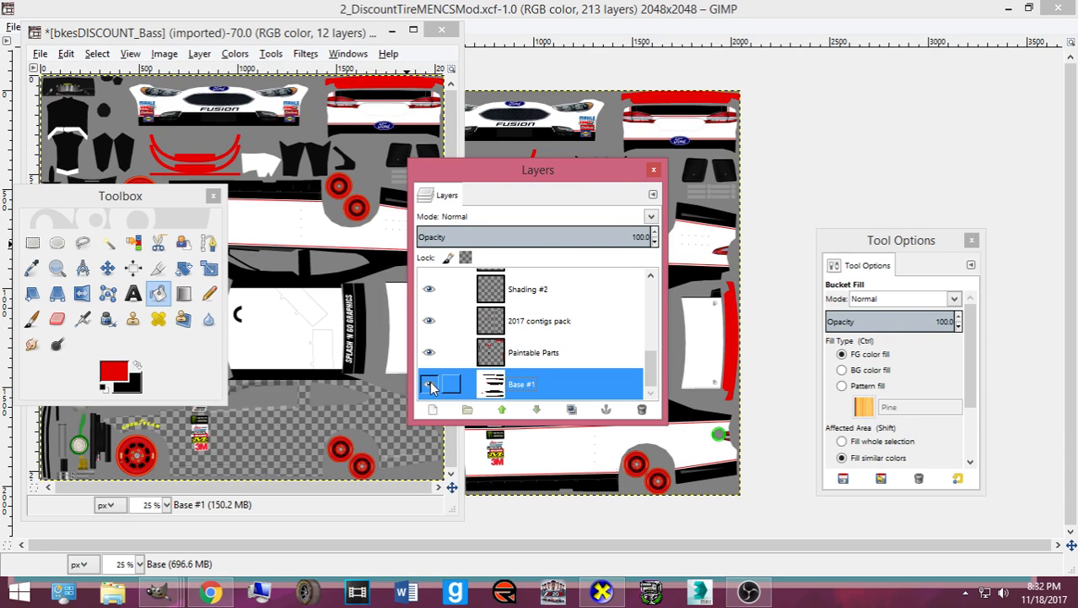
left_click(428, 385)
left_click(429, 384)
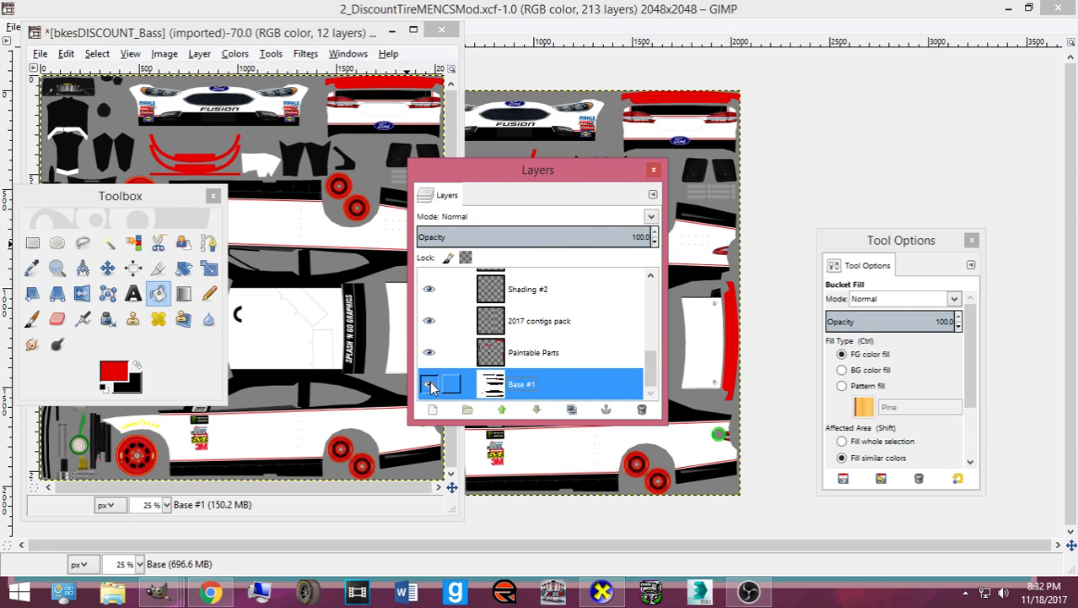
left_click(429, 385)
left_click(429, 385)
left_click(429, 384)
left_click(429, 385)
left_click(426, 353)
left_click(426, 353)
left_click(427, 384)
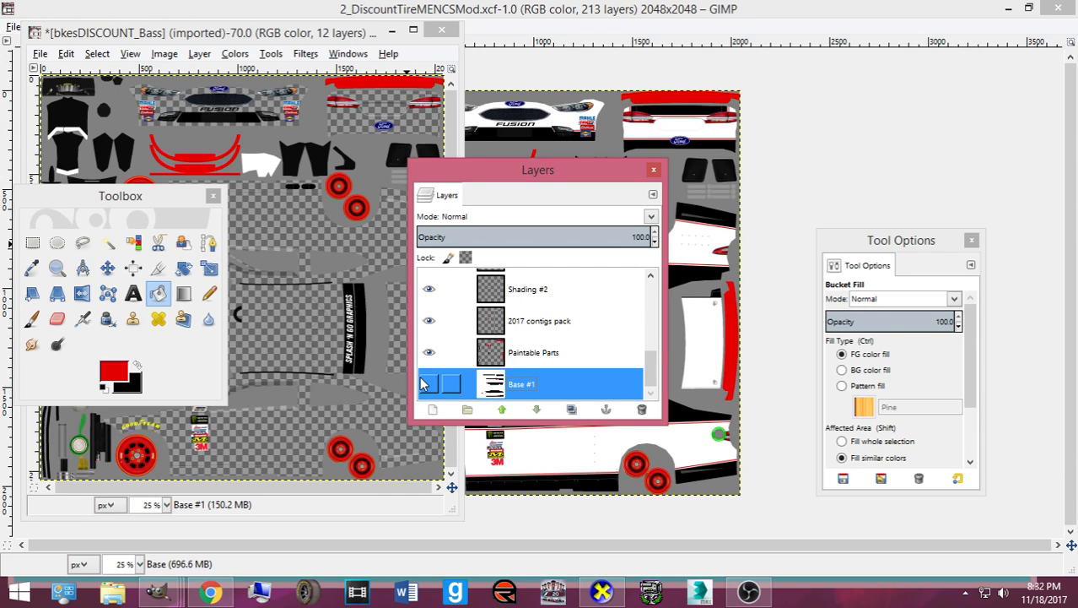
left_click(427, 384)
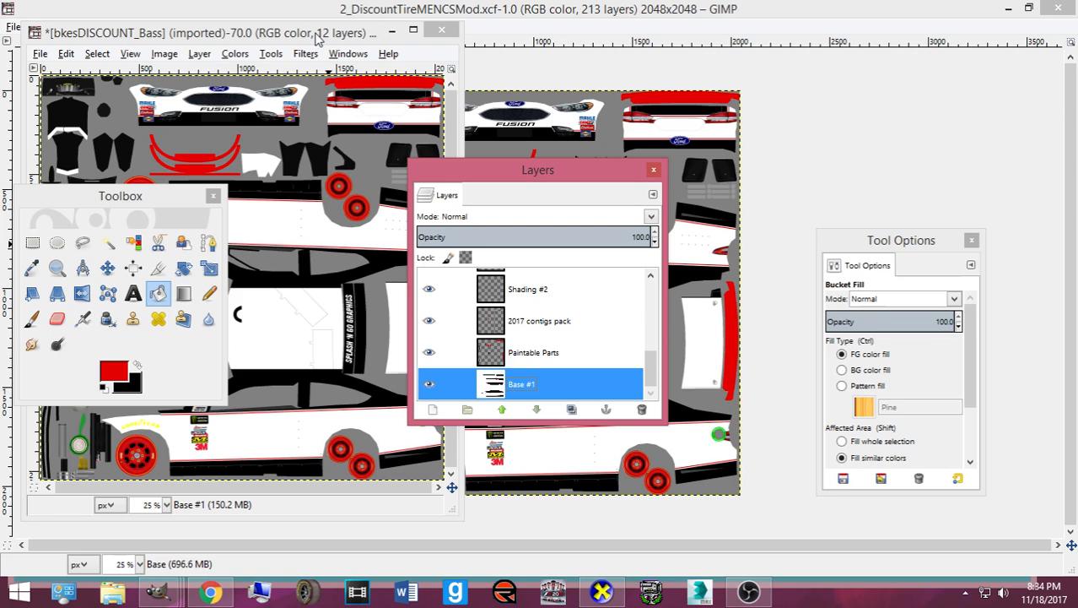
- Close the PSD without saving, then view and cancel the Save As file types
left_click(441, 30)
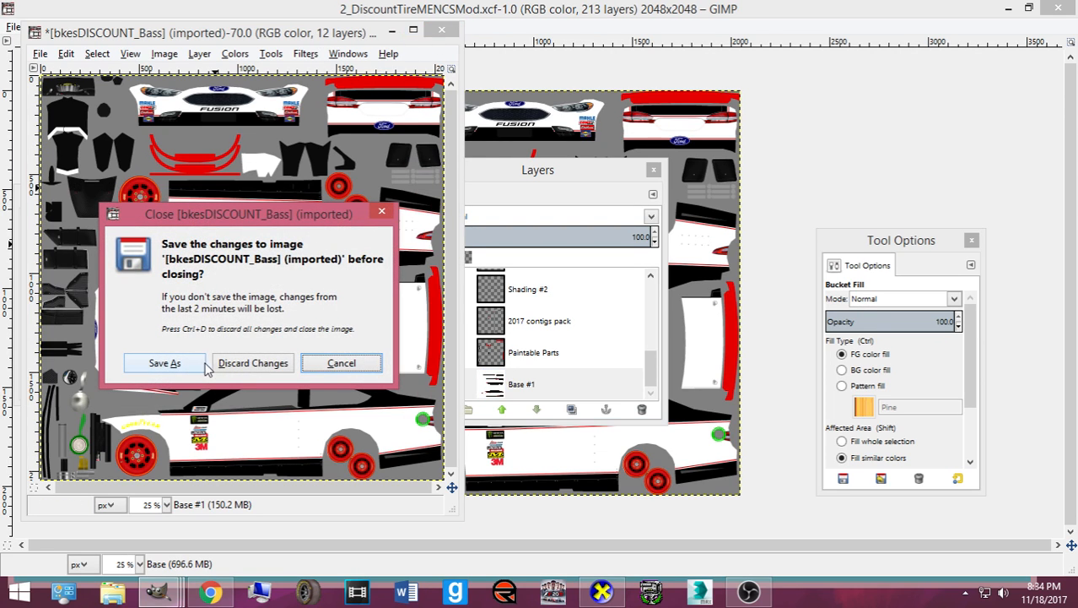
left_click(221, 363)
left_click(13, 26)
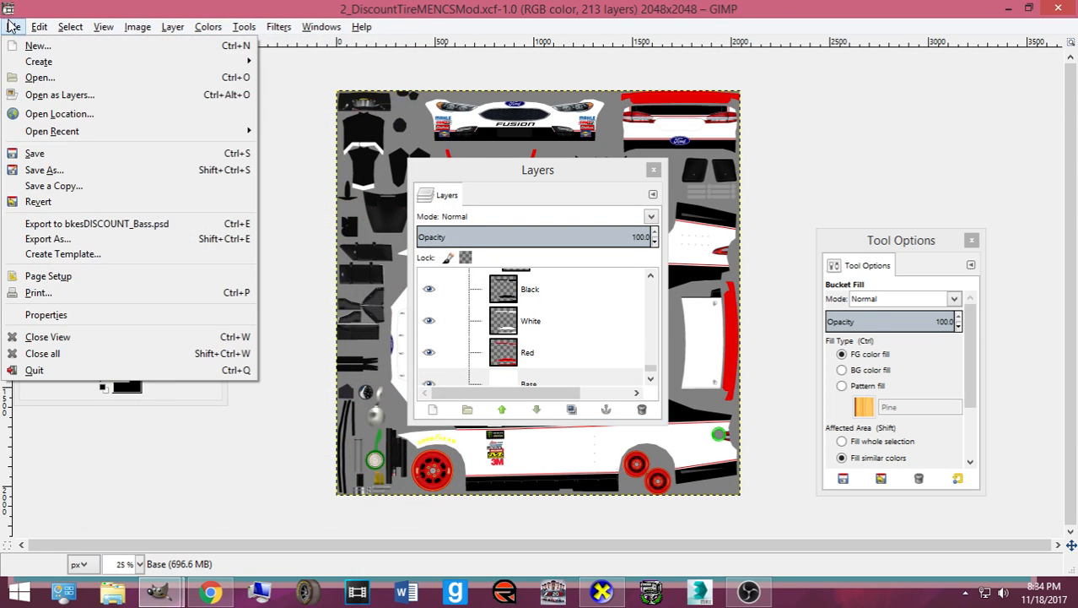
left_click(88, 176)
left_click(810, 491)
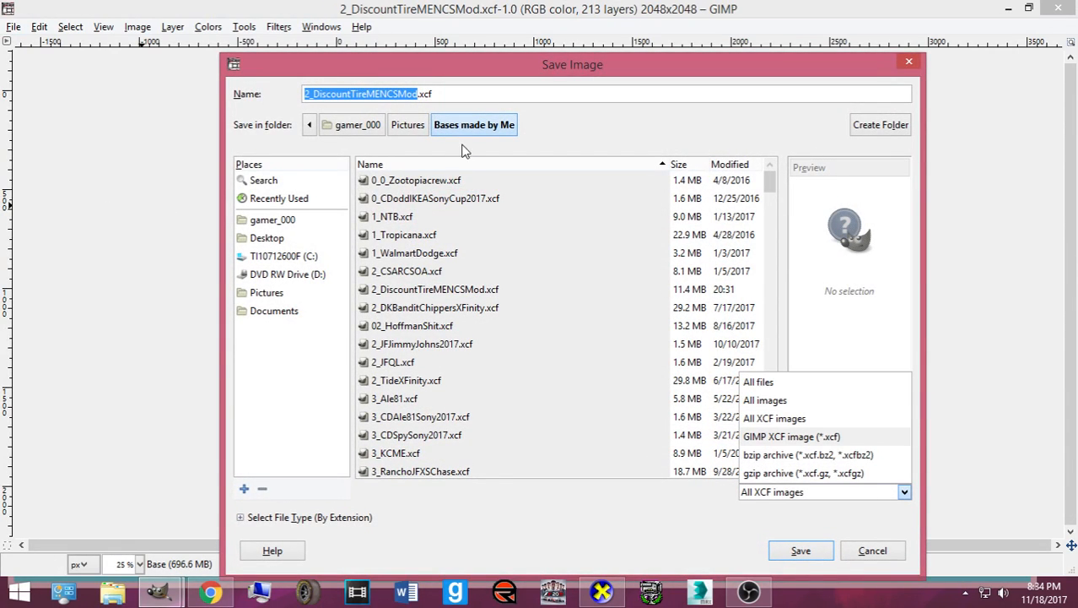
left_click(909, 61)
left_click(909, 62)
- Check Save a Copy and Save As file types by extension, then cancel
left_click(13, 27)
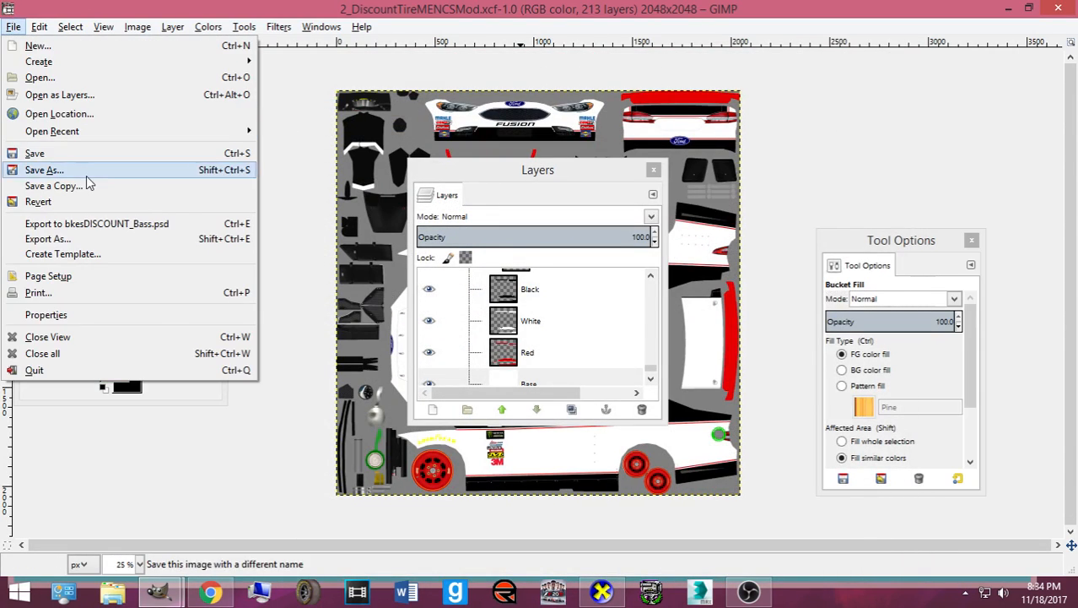
left_click(89, 184)
left_click(899, 69)
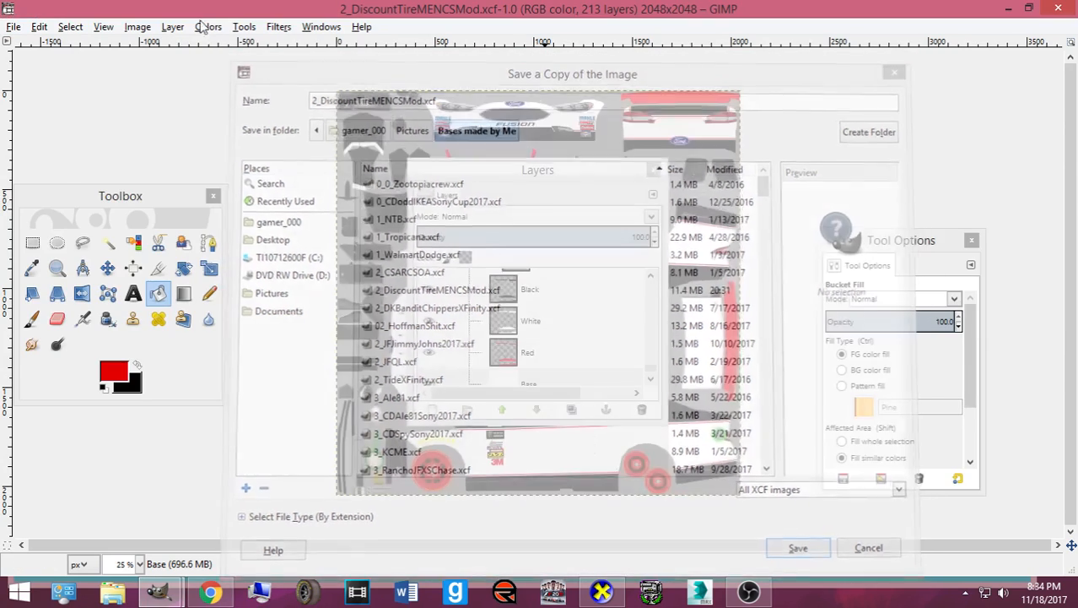
left_click(13, 26)
left_click(42, 170)
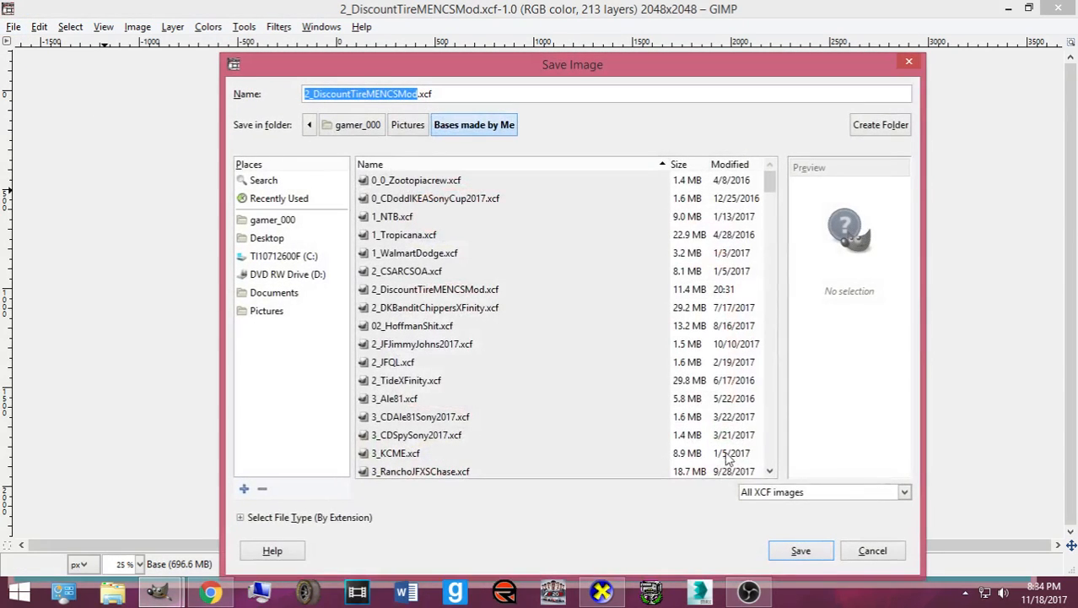
left_click(791, 494)
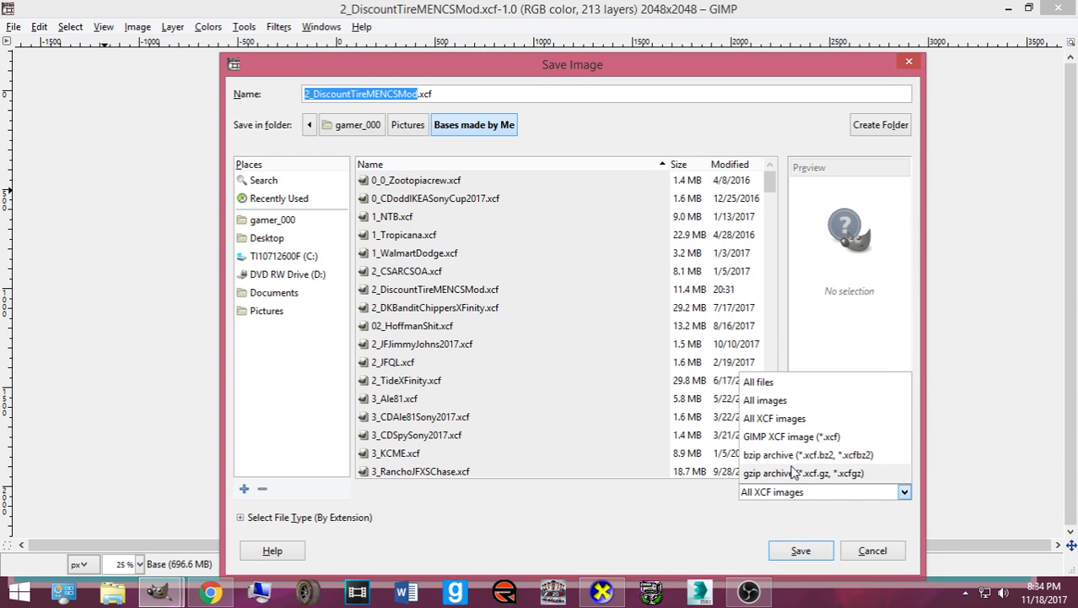
left_click(249, 518)
left_click(245, 517)
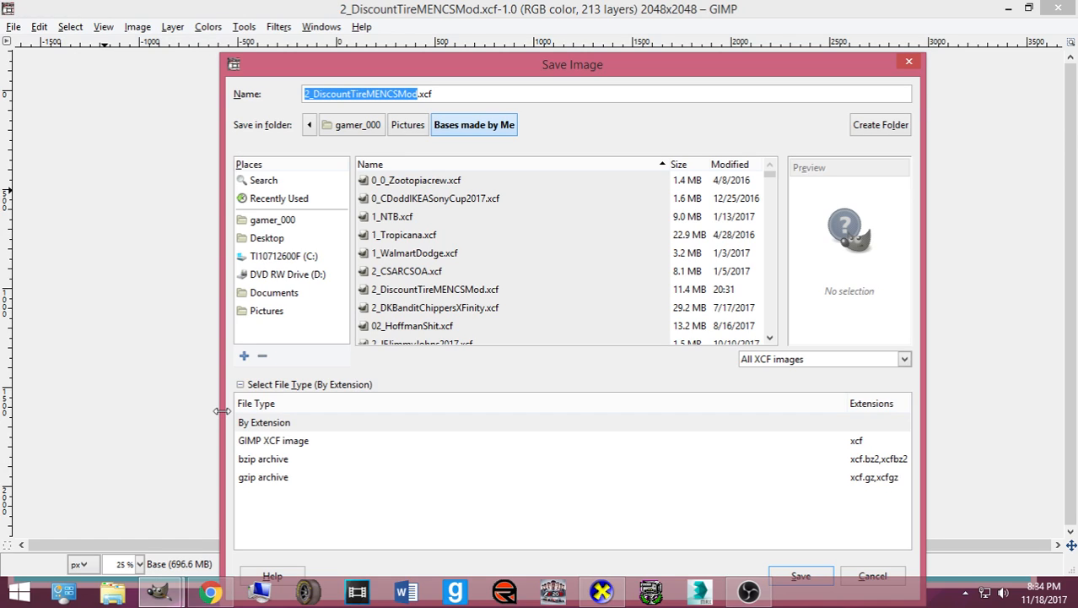
left_click(911, 64)
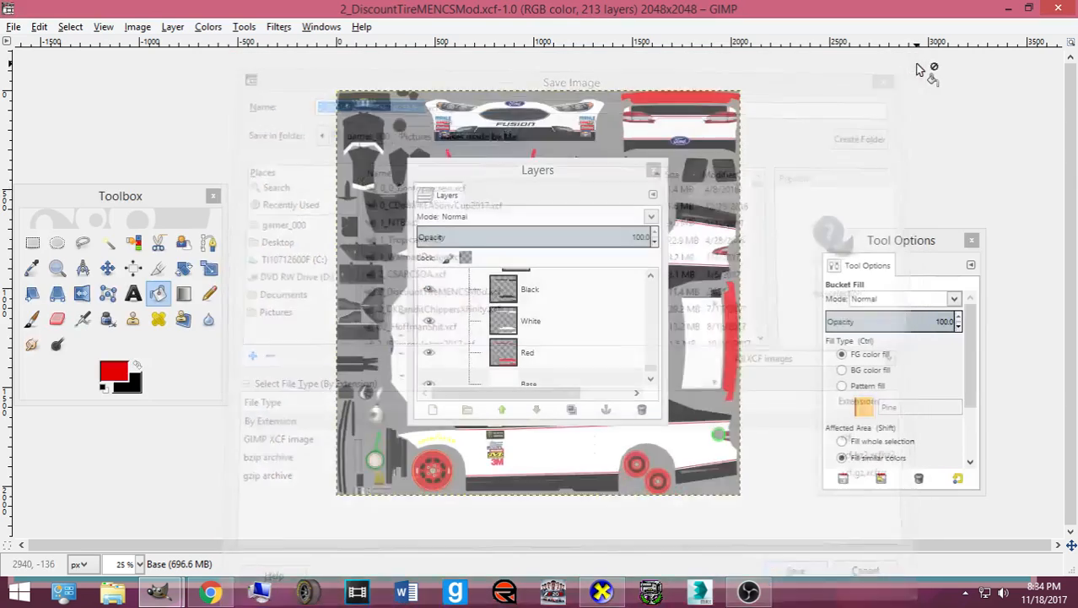
- Save the template over 2_DiscountTireMENCSMod.xcf with Ctrl+S
key("ctrl")
key("s")
key("ctrl+s")
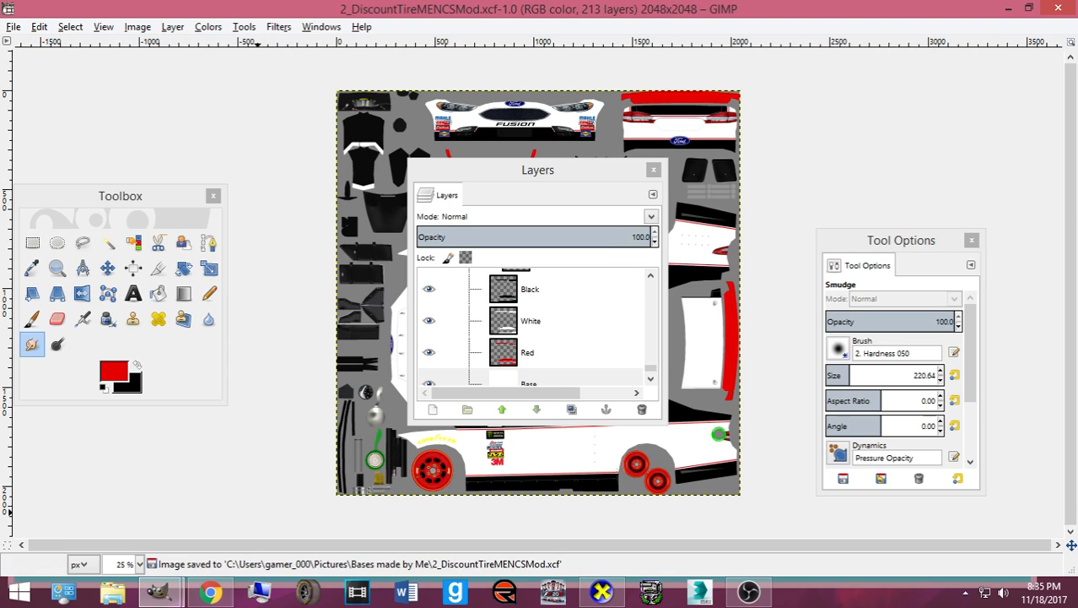
- In Chrome, close the car image tab and open facebook.com in a new tab
left_click(211, 590)
left_click(607, 12)
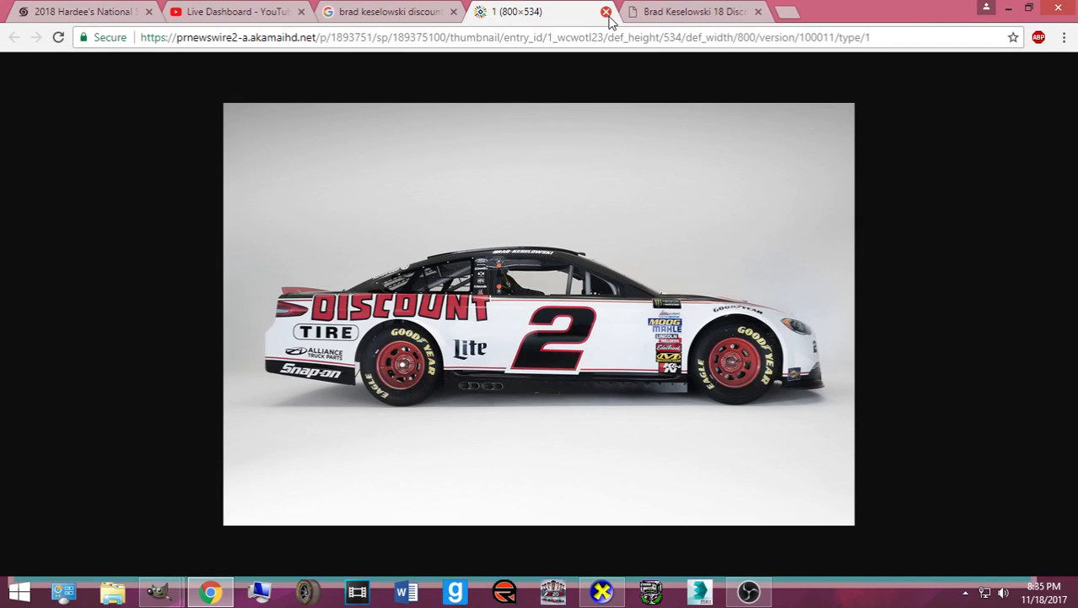
left_click(606, 12)
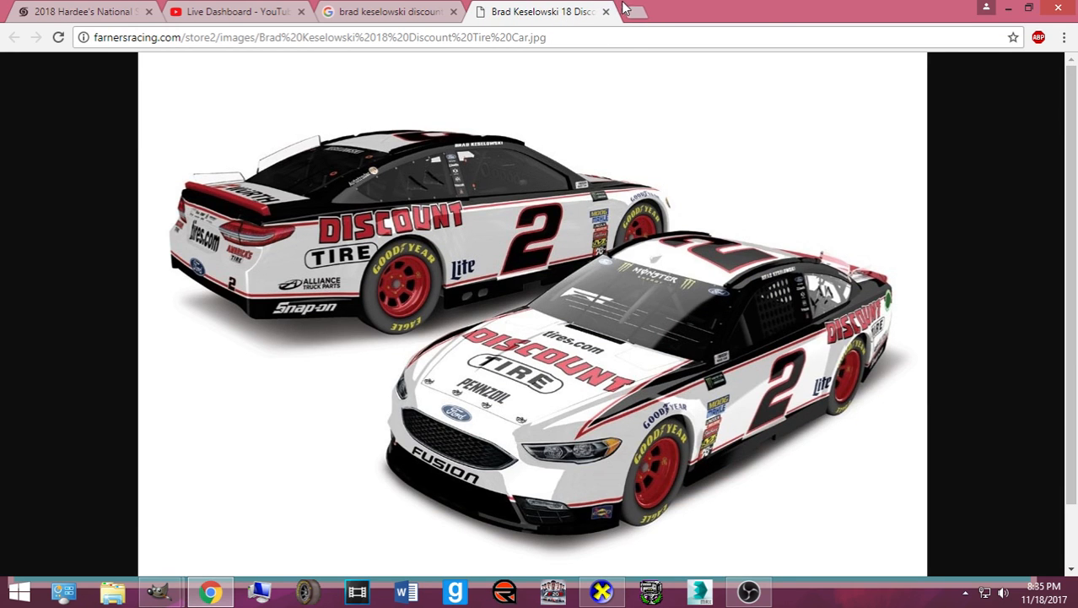
left_click(632, 11)
type("f")
key("Return")
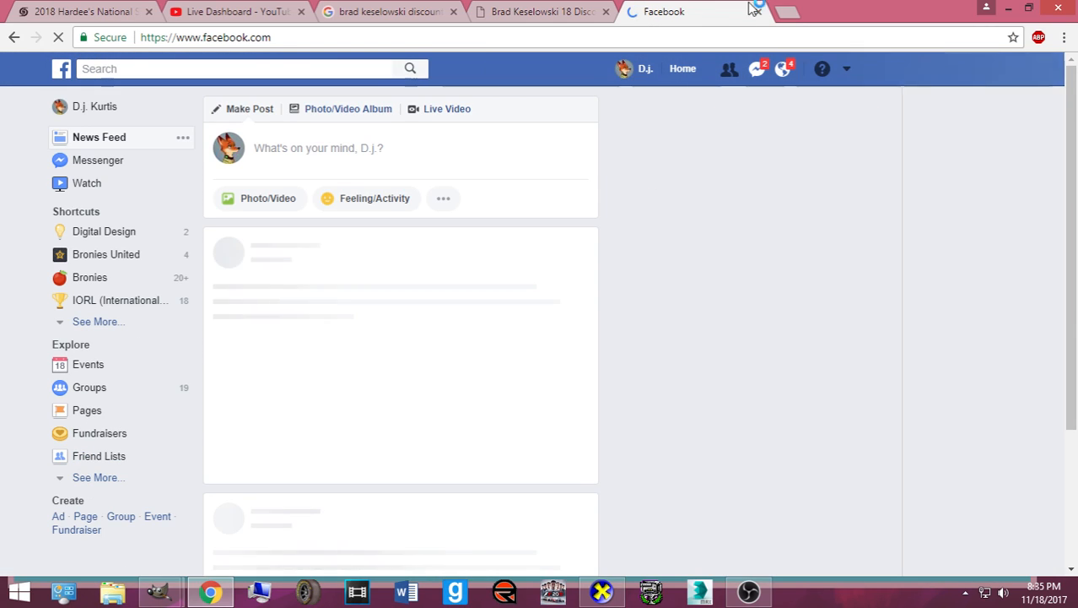
- Open another maximized tab and go to mediafire.com
double_click(778, 12)
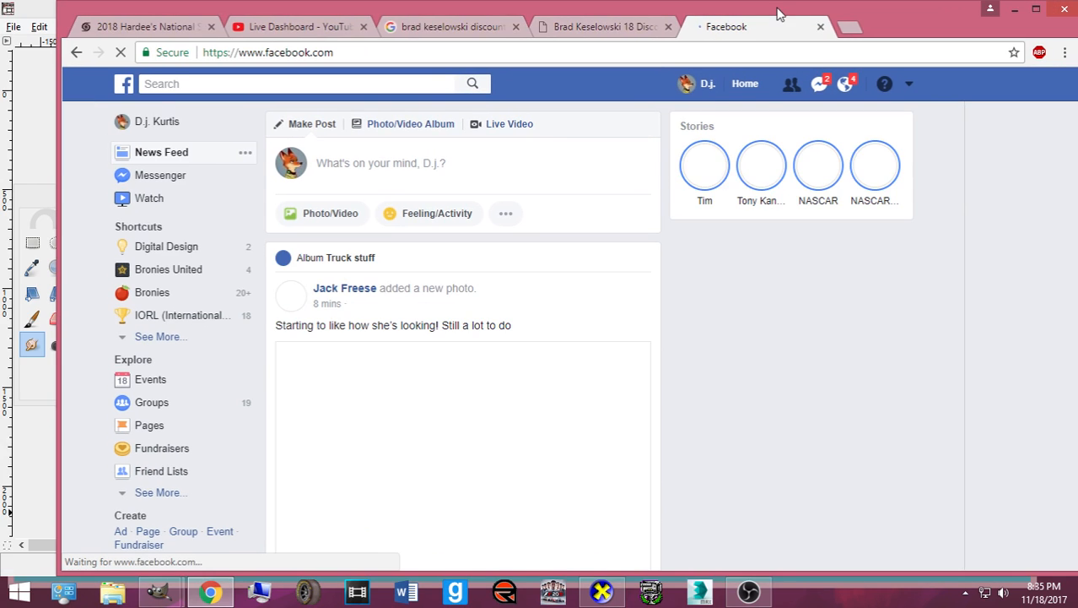
left_click(851, 24)
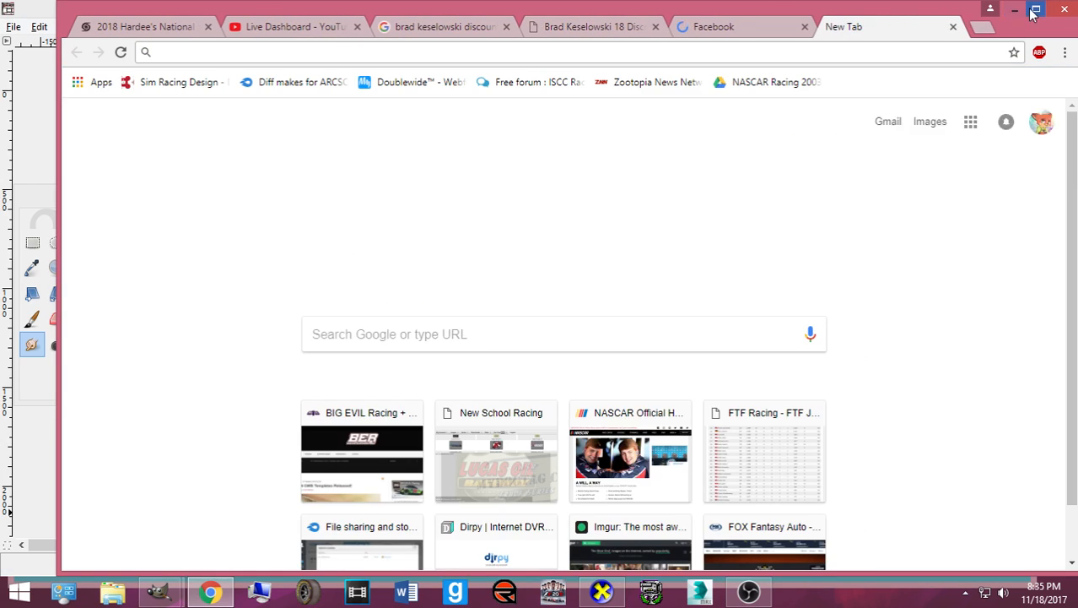
left_click(1035, 10)
type("mediafi")
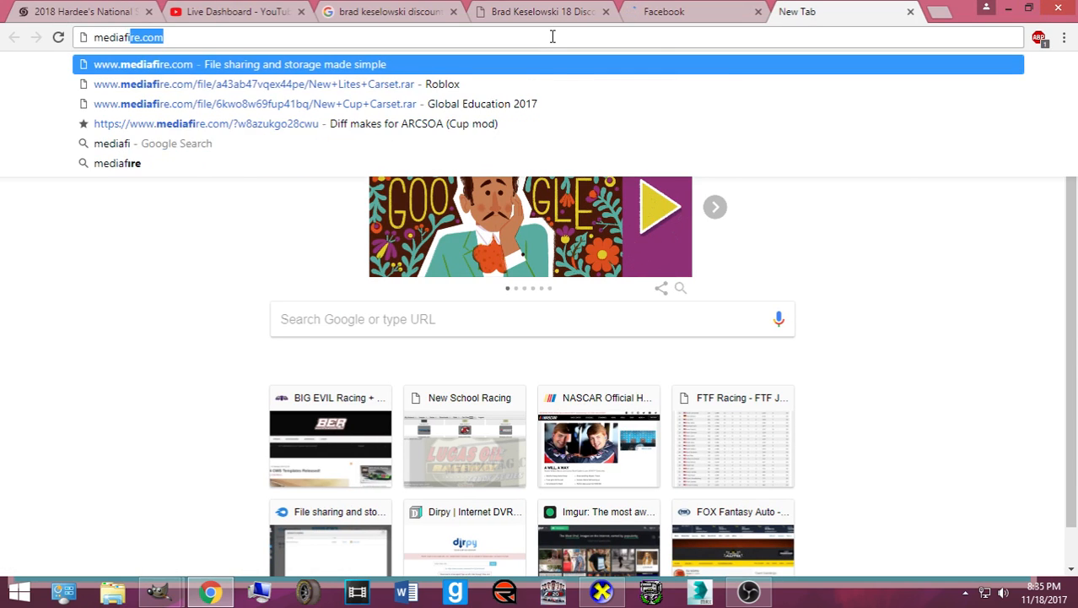
key("Return")
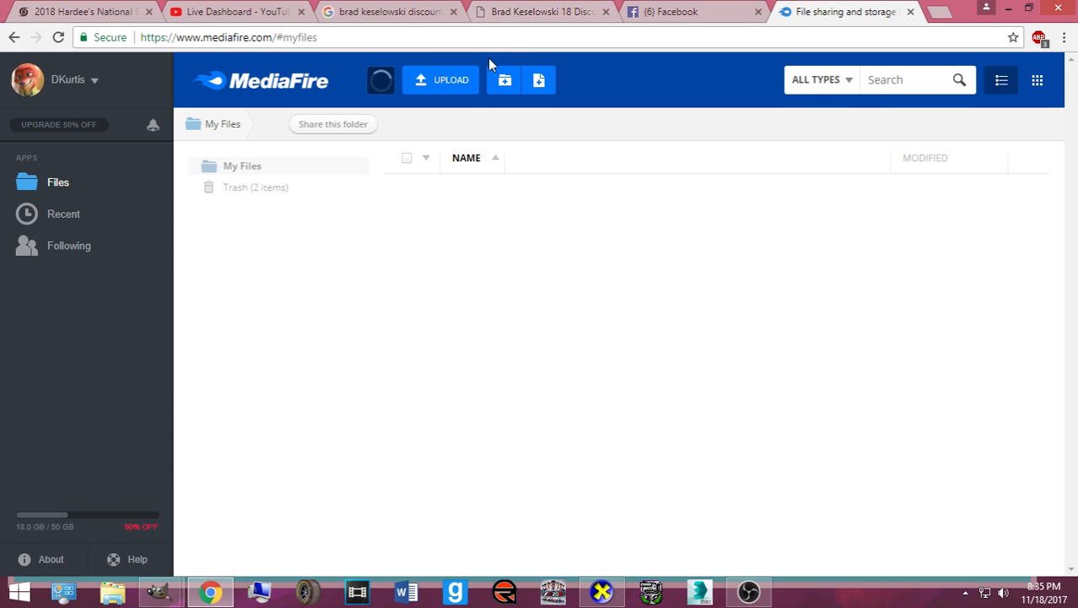
- Start a MediaFire upload from computer and zip bkesDISCOUNT_Bass in Documents
left_click(456, 81)
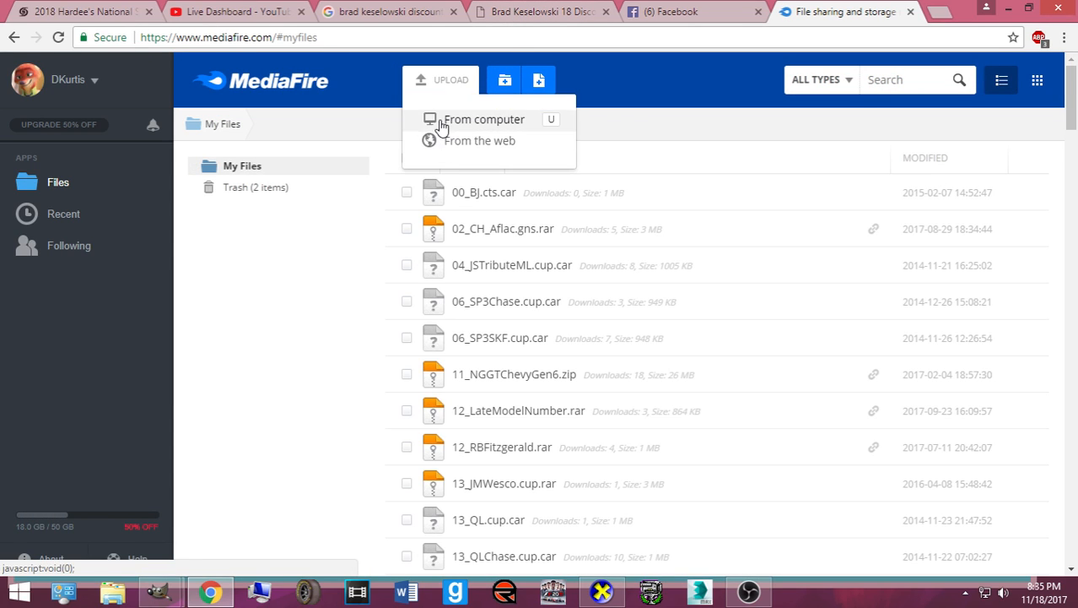
left_click(440, 123)
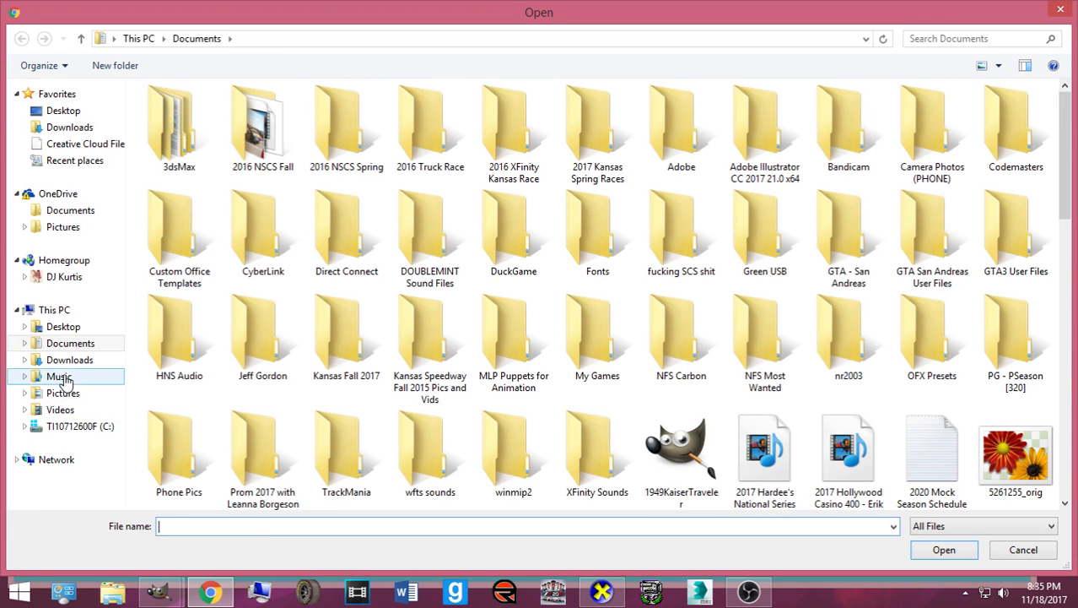
left_click(71, 342)
left_click_drag(1070, 211, 1051, 243)
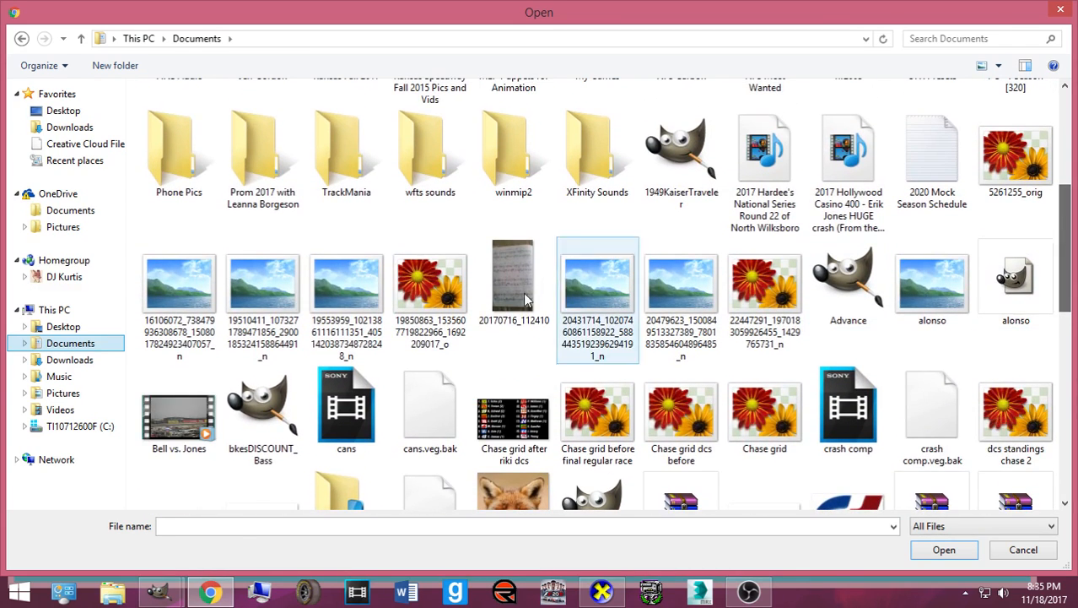
left_click(263, 410)
right_click(272, 378)
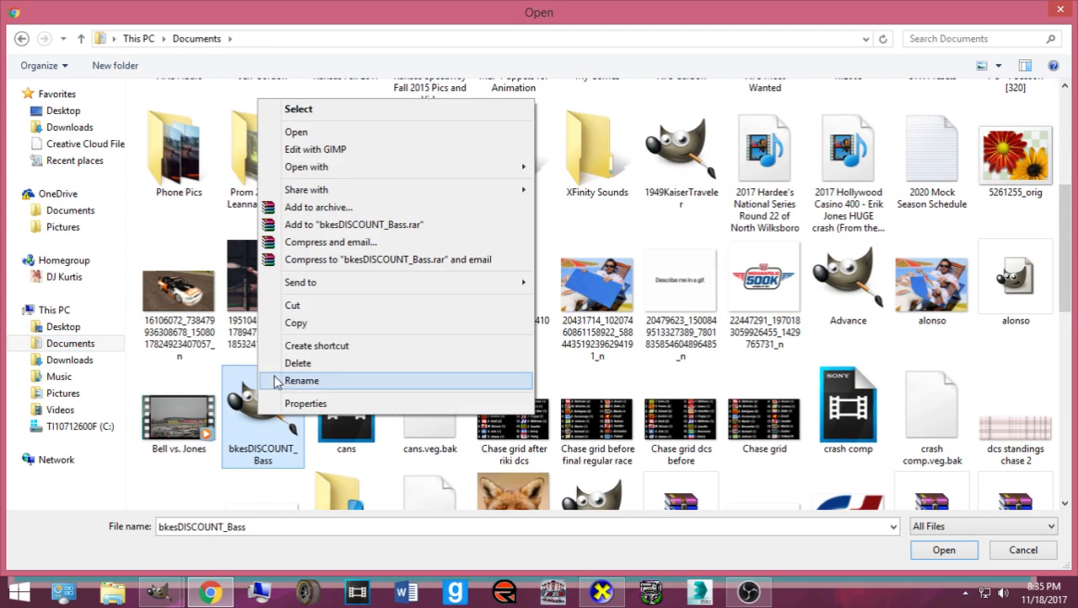
left_click(346, 206)
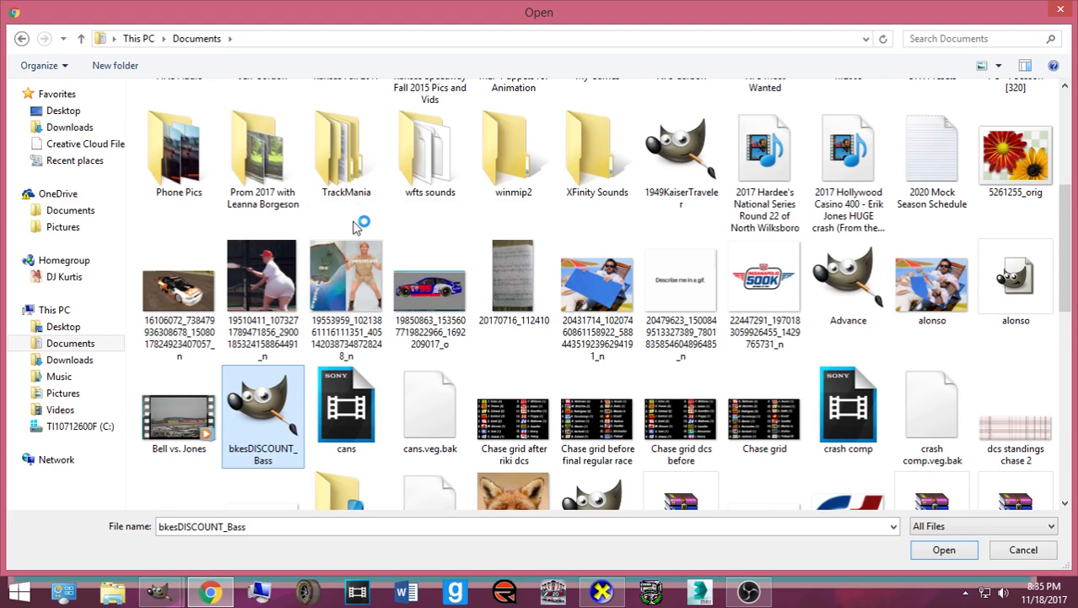
left_click(478, 276)
left_click(556, 438)
- Upload bkesDISCOUNT_Bass.zip and copy its download link
scroll(348, 433, "down", 3)
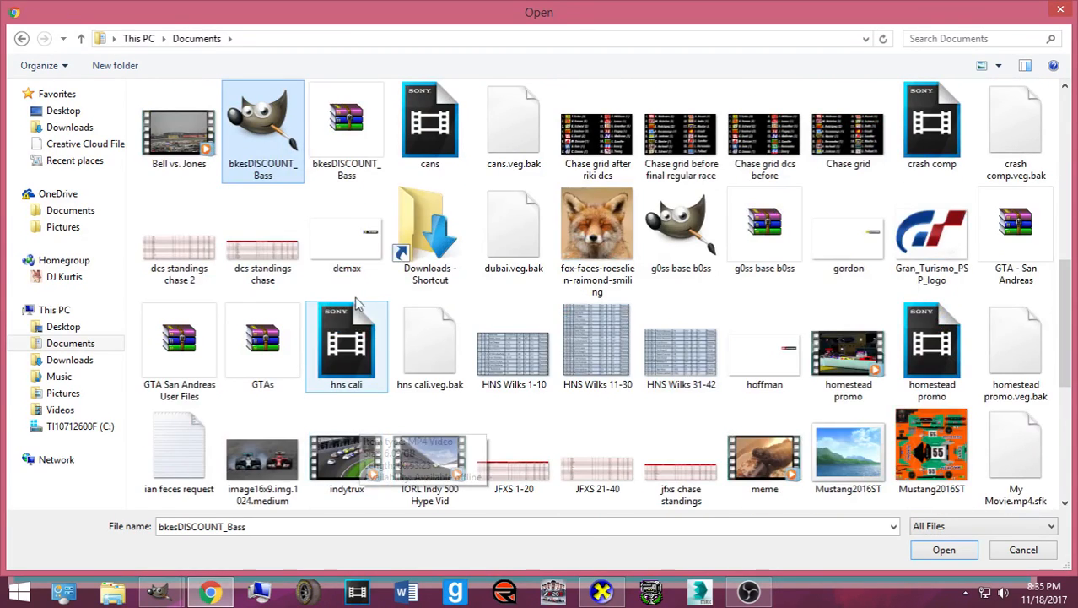
double_click(346, 167)
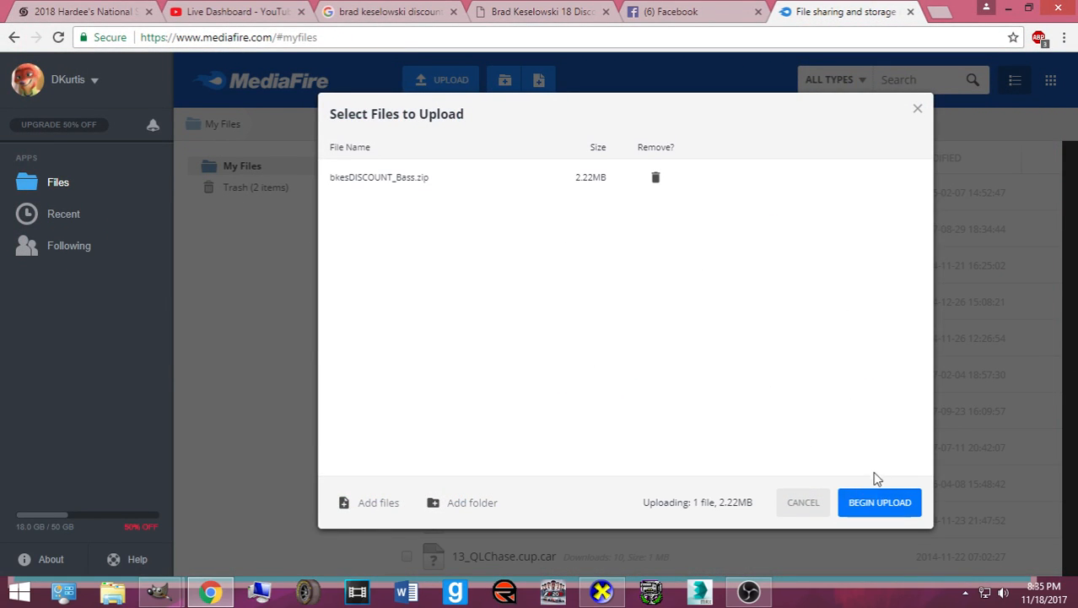
left_click(880, 501)
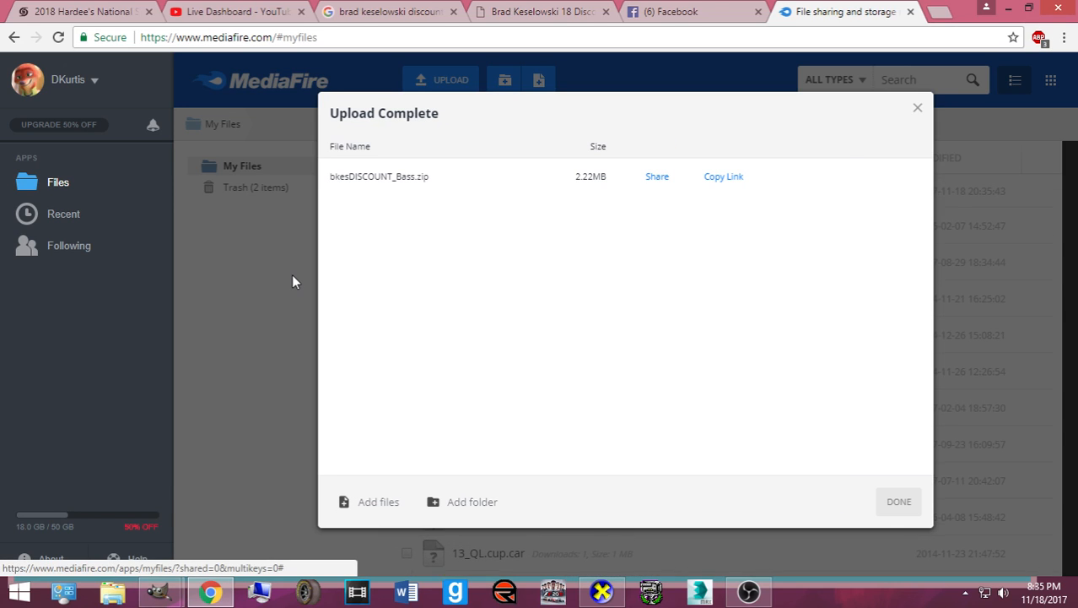
left_click(731, 179)
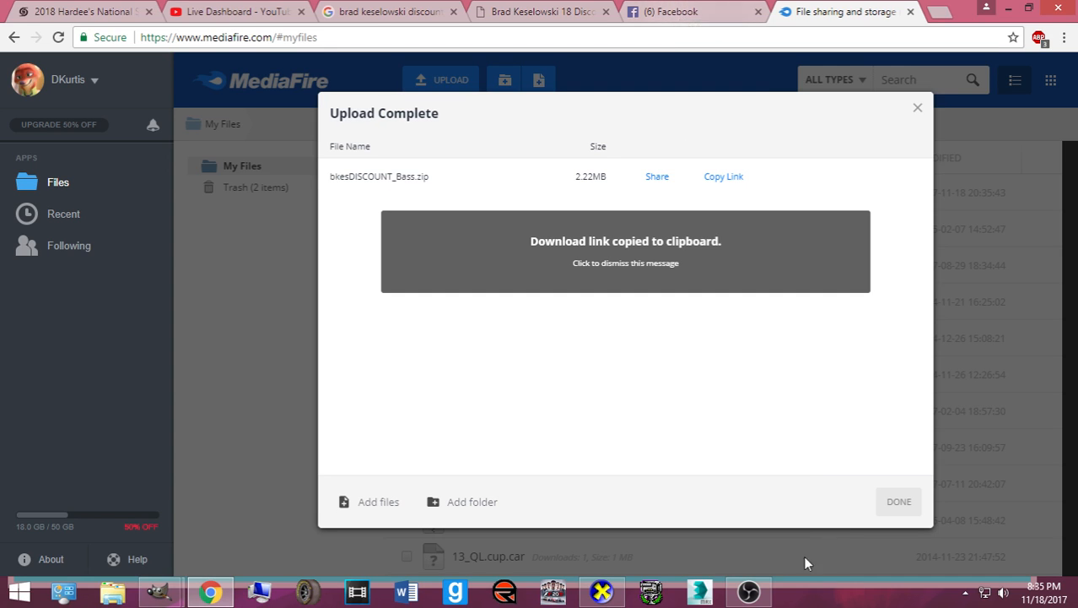
left_click(633, 553)
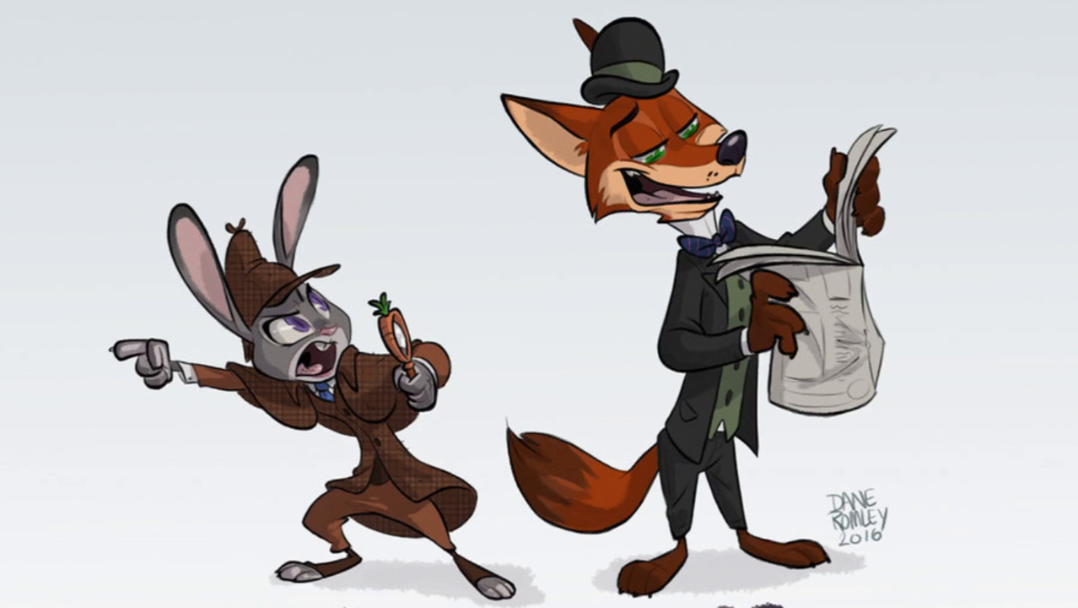
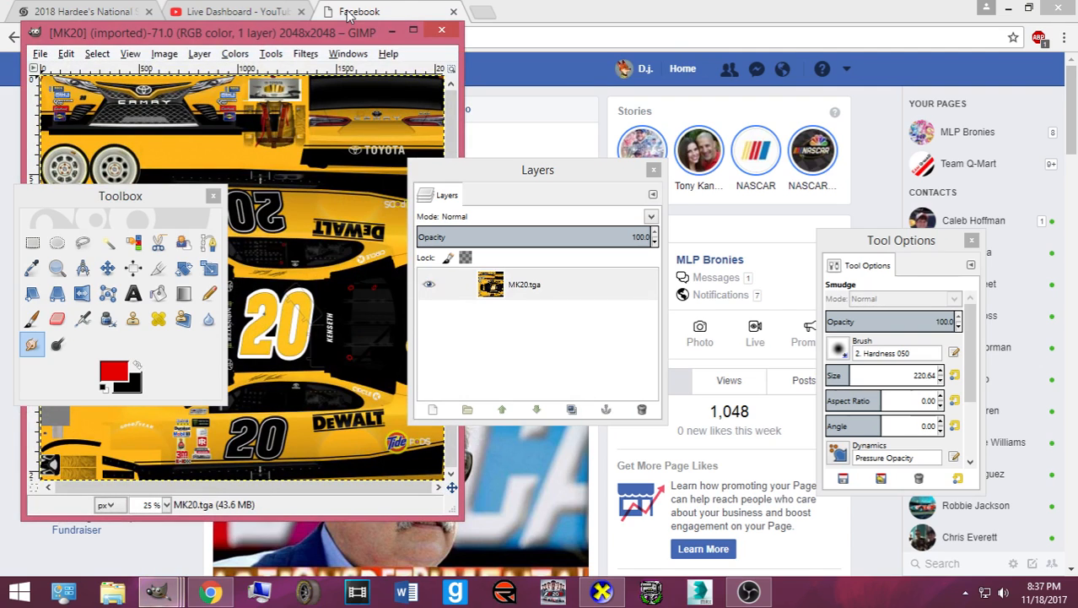
- Move the GIMP windows aside and close the MK20 image window
left_click_drag(317, 41, 750, 52)
left_click_drag(553, 181, 360, 184)
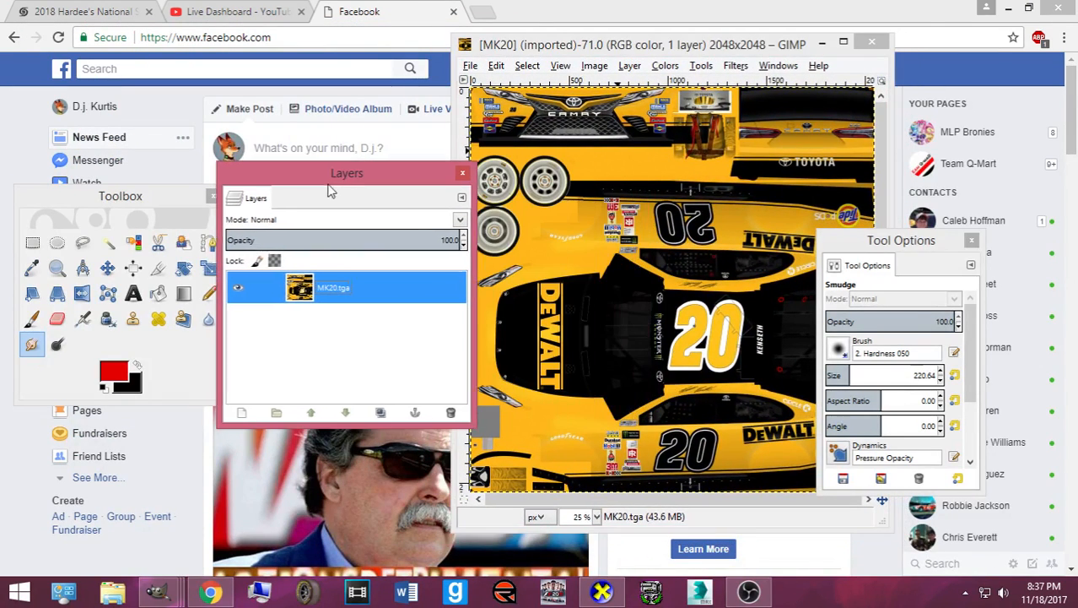
left_click(861, 44)
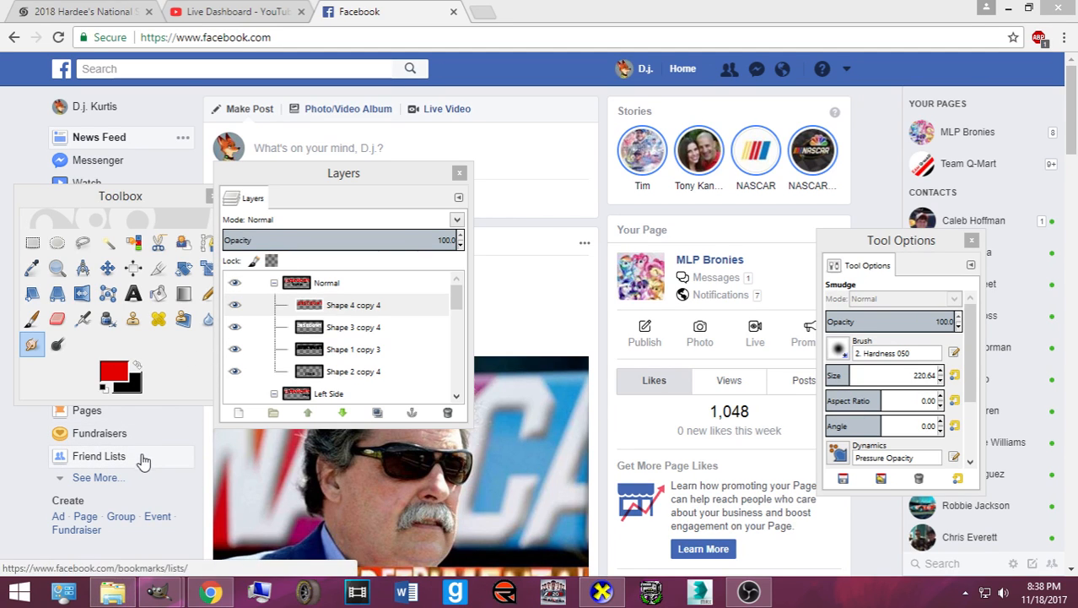
- Launch 3ds Max from the taskbar and open a File Explorer window at This PC
left_click(699, 592)
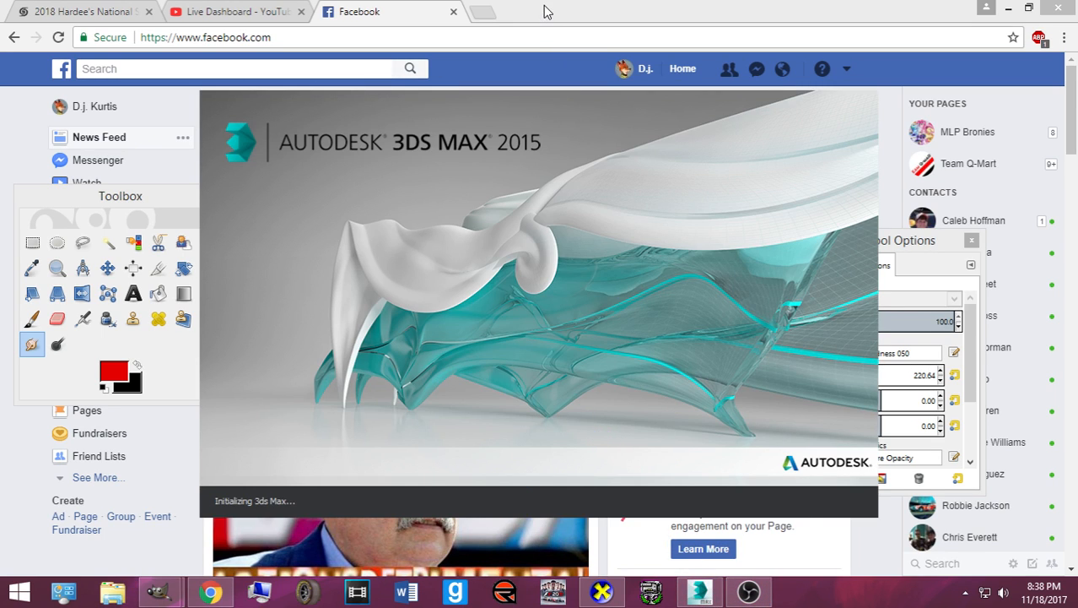
left_click(545, 12)
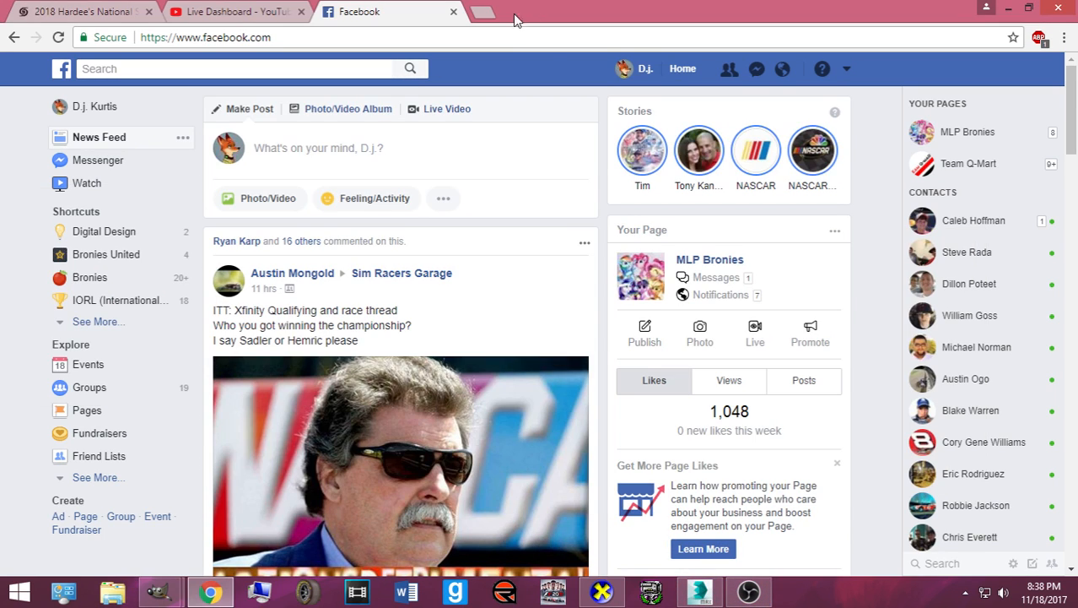
left_click(649, 71)
key("super+e")
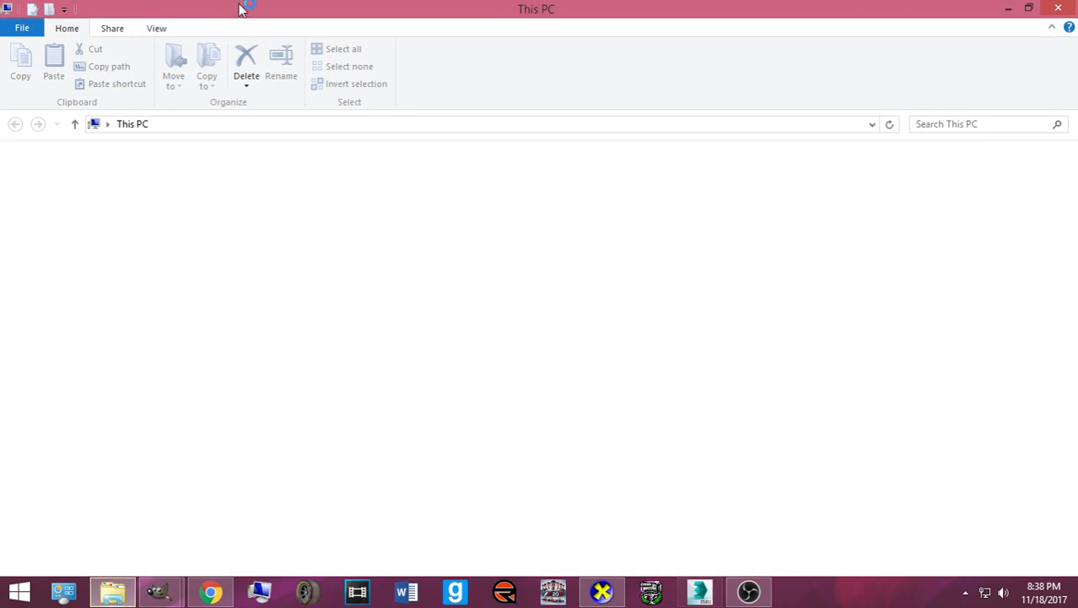
- Locate the MK20 TGA file (4,605 KB, saved 8:36 PM) in Downloads, then minimize Explorer
left_click(47, 425)
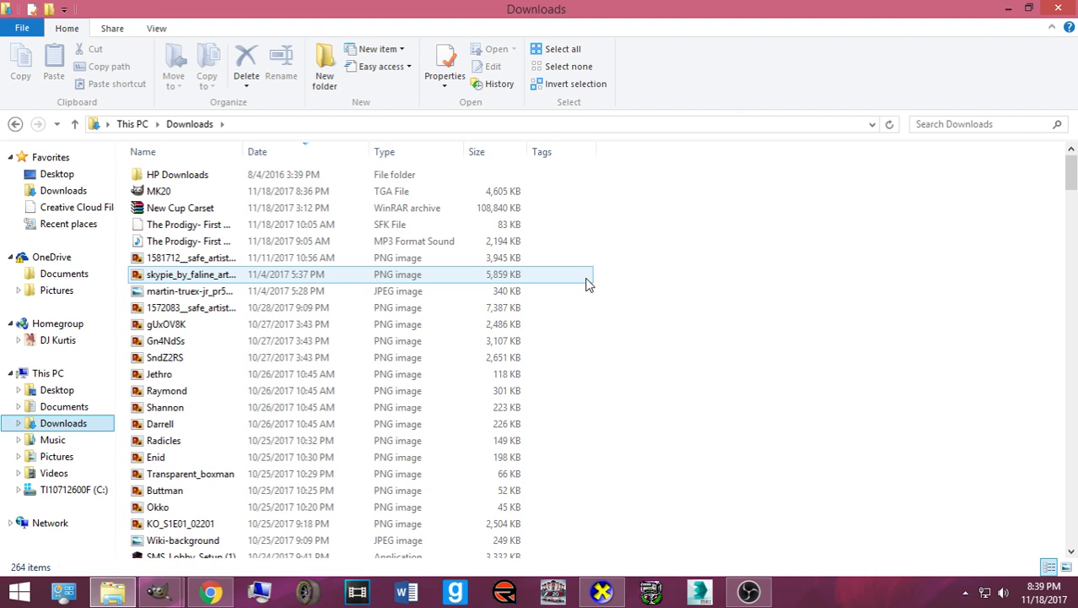
left_click(173, 193)
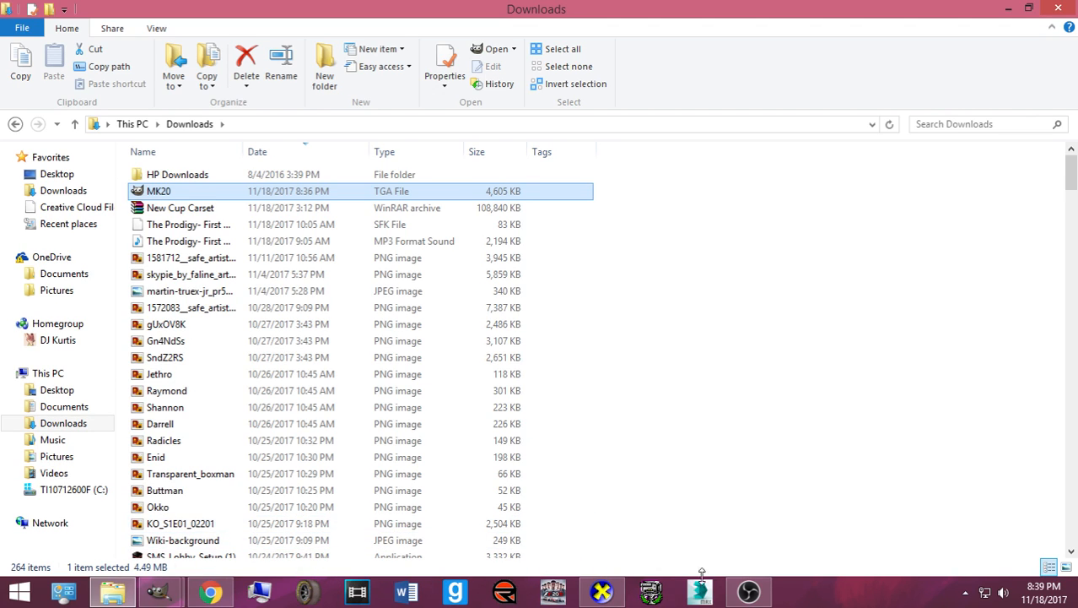
mouse_move(748, 592)
left_click(1007, 9)
- Minimize the browser and template window, and close the Discount Tires image in GIMP
left_click(1005, 8)
left_click(1005, 9)
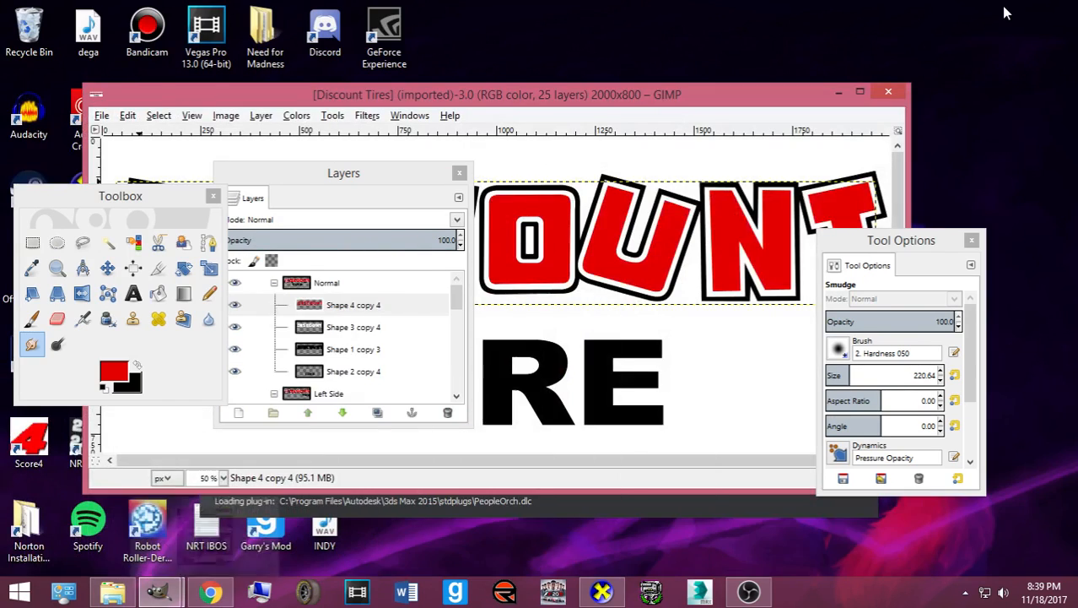
left_click(838, 93)
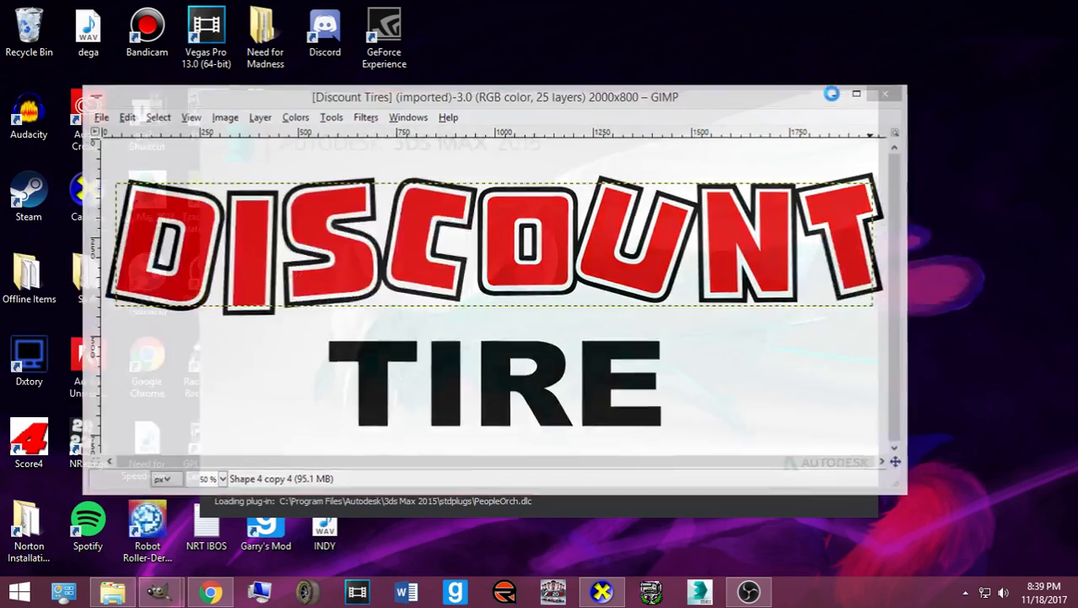
mouse_move(160, 591)
left_click(347, 462)
- Restore the 2_DiscountTireMENCSMod template, select the Move tool, and switch to 3ds Max
left_click(173, 499)
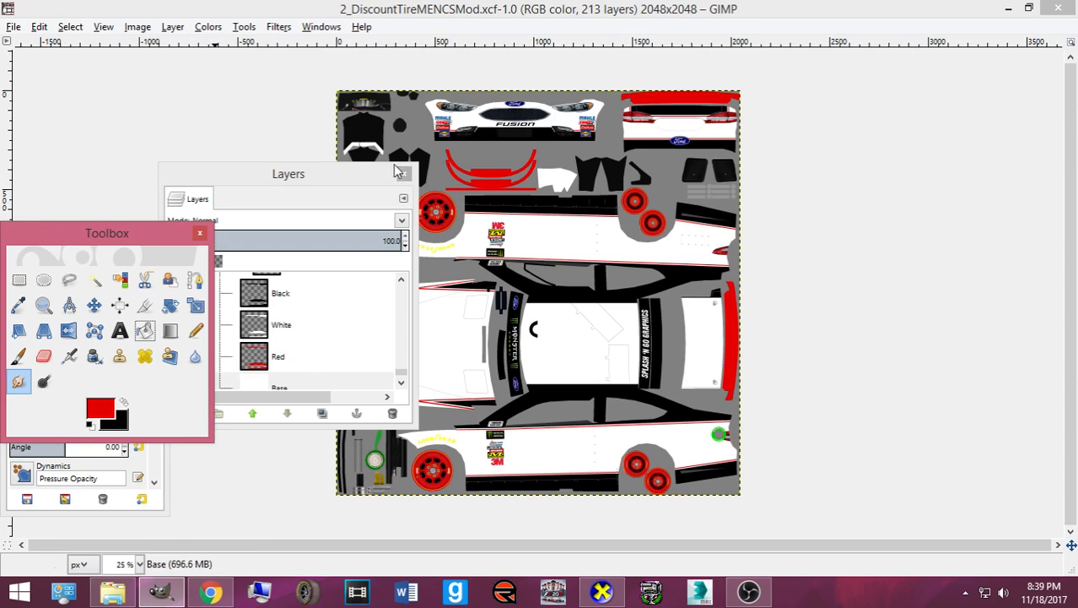
left_click_drag(303, 175, 891, 193)
left_click(94, 304)
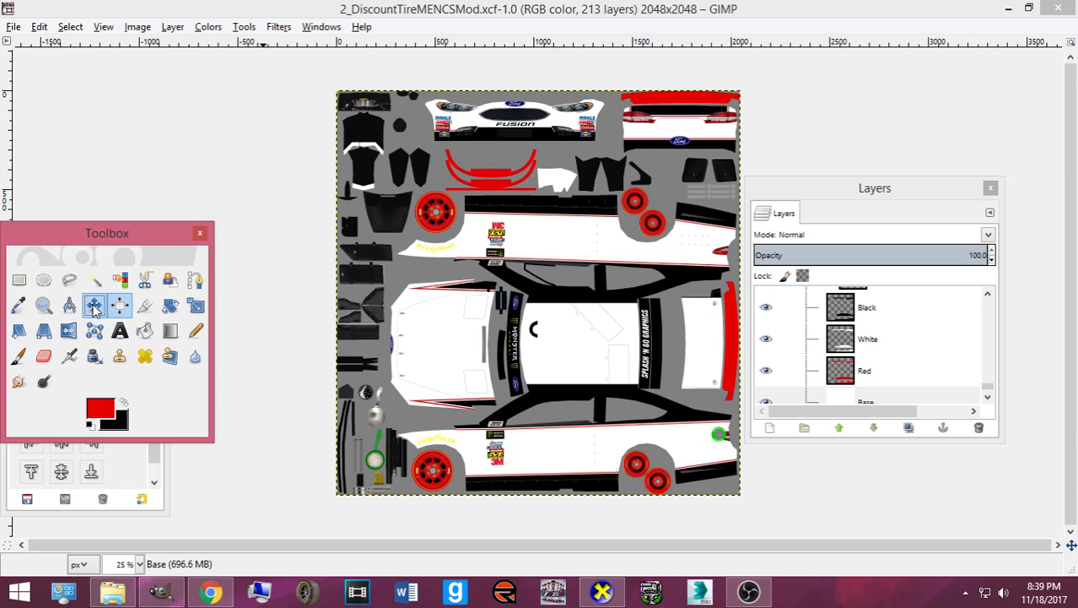
left_click_drag(105, 239, 103, 350)
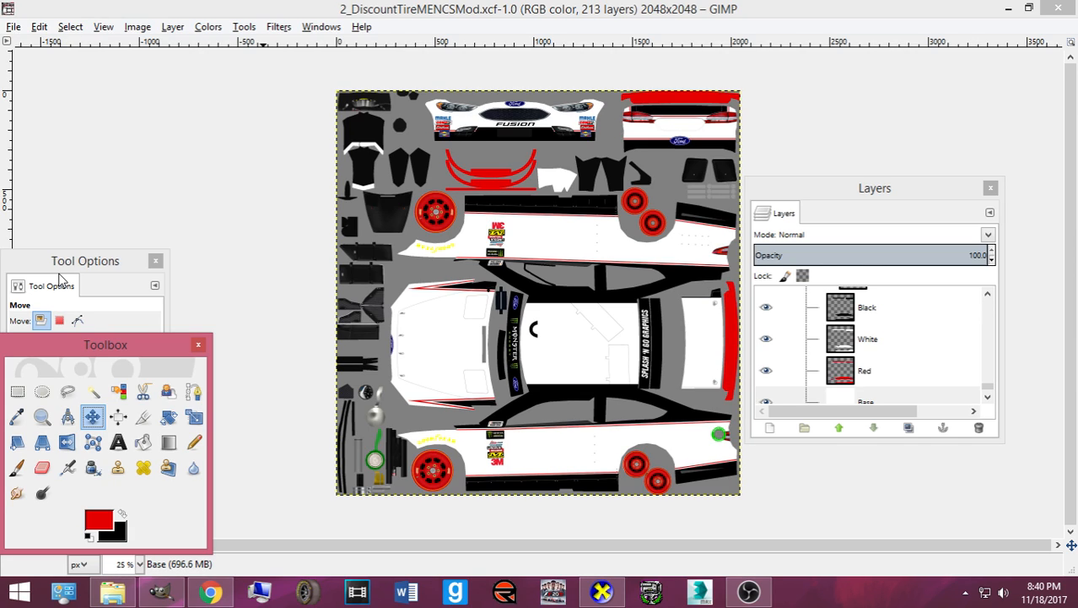
key("alt+Tab")
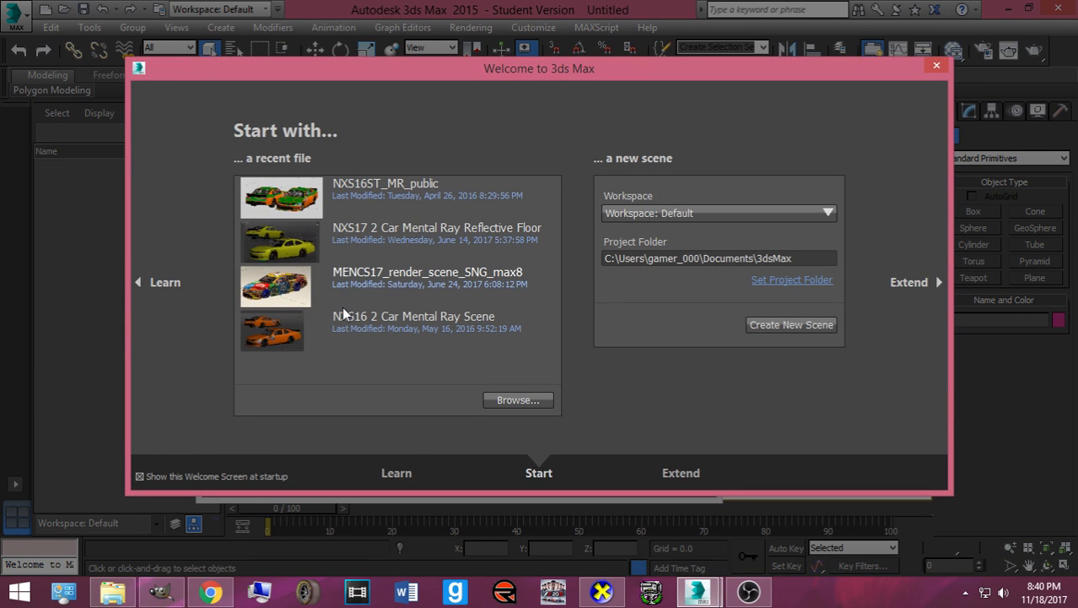
- Browse to Pictures > Cosmin's Render Scenes > Gen6br in 3ds Max's Open dialog
left_click(493, 402)
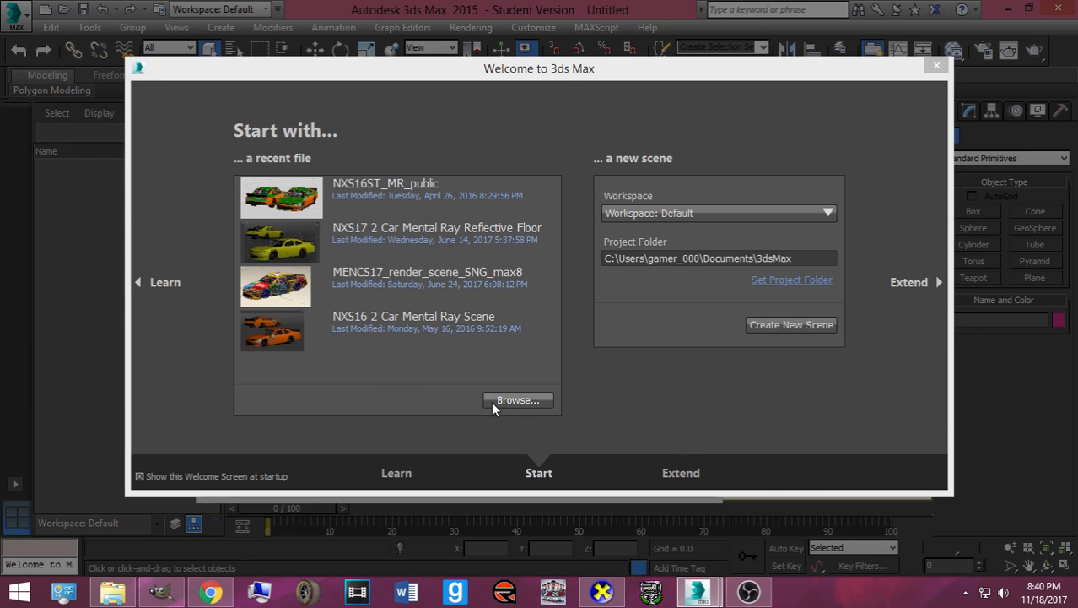
left_click(180, 283)
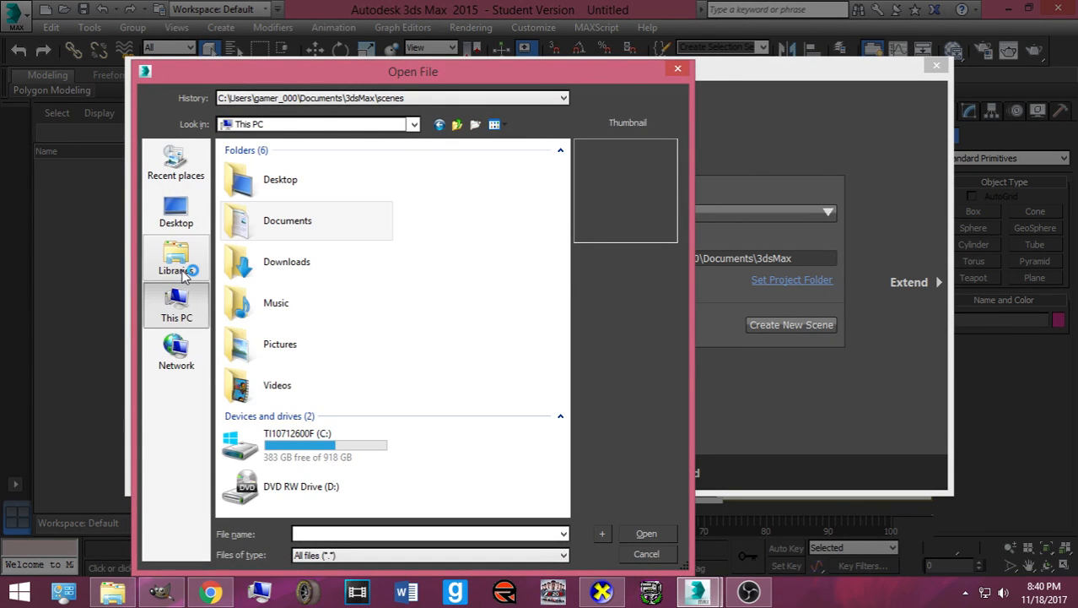
double_click(316, 356)
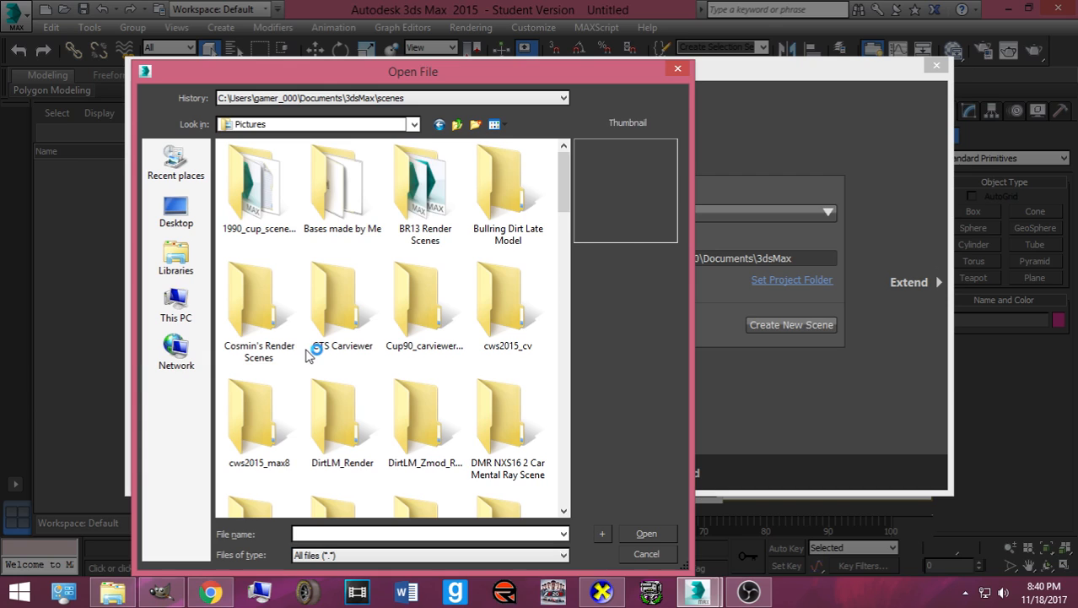
double_click(268, 297)
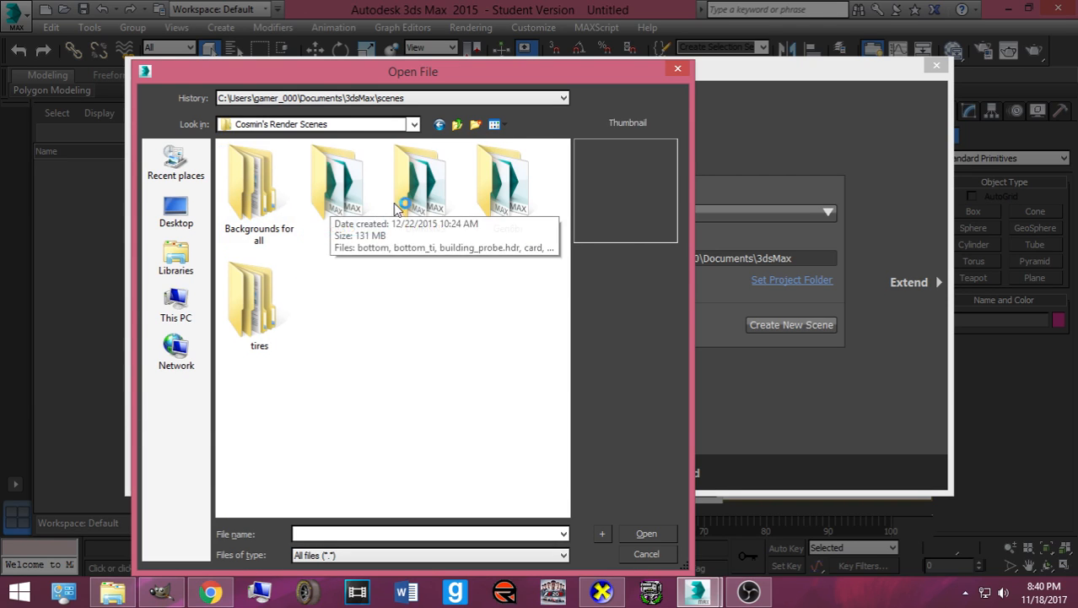
double_click(489, 202)
- Preview the BR15 track scenes and open BR15_darlington
left_click(402, 319)
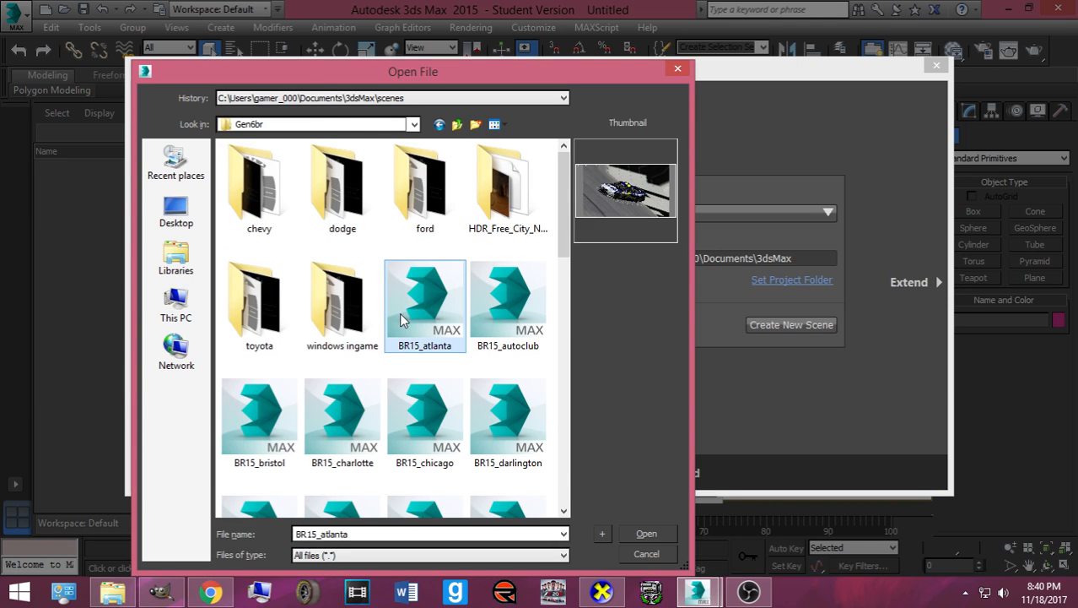
left_click(496, 314)
scroll(473, 337, "down", 1)
left_click(272, 306)
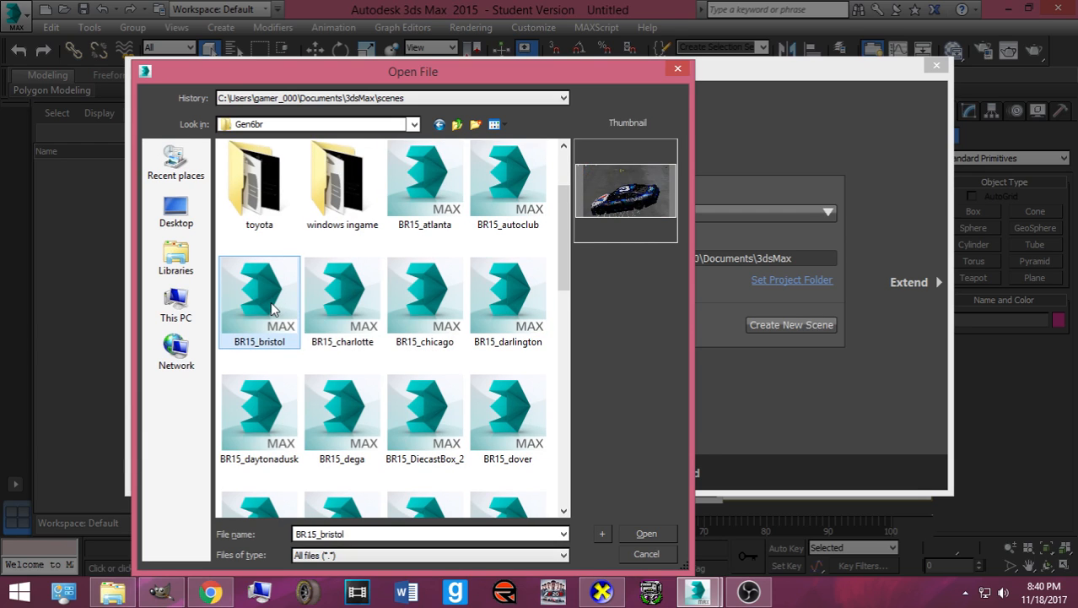
left_click(338, 308)
left_click(401, 311)
left_click(483, 305)
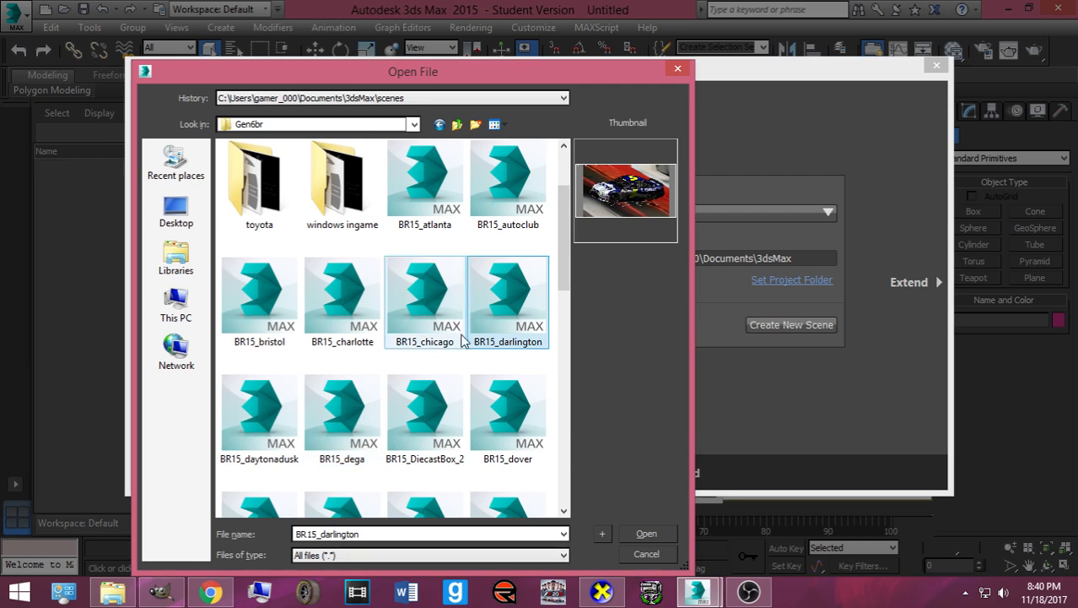
scroll(385, 367, "down", 2)
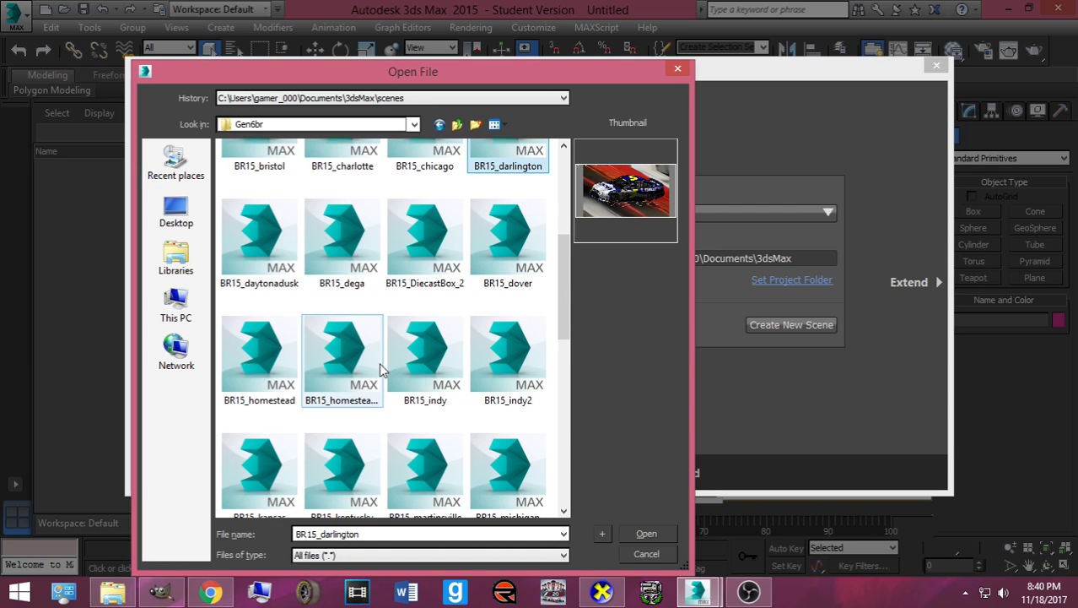
left_click(364, 365)
left_click(235, 356)
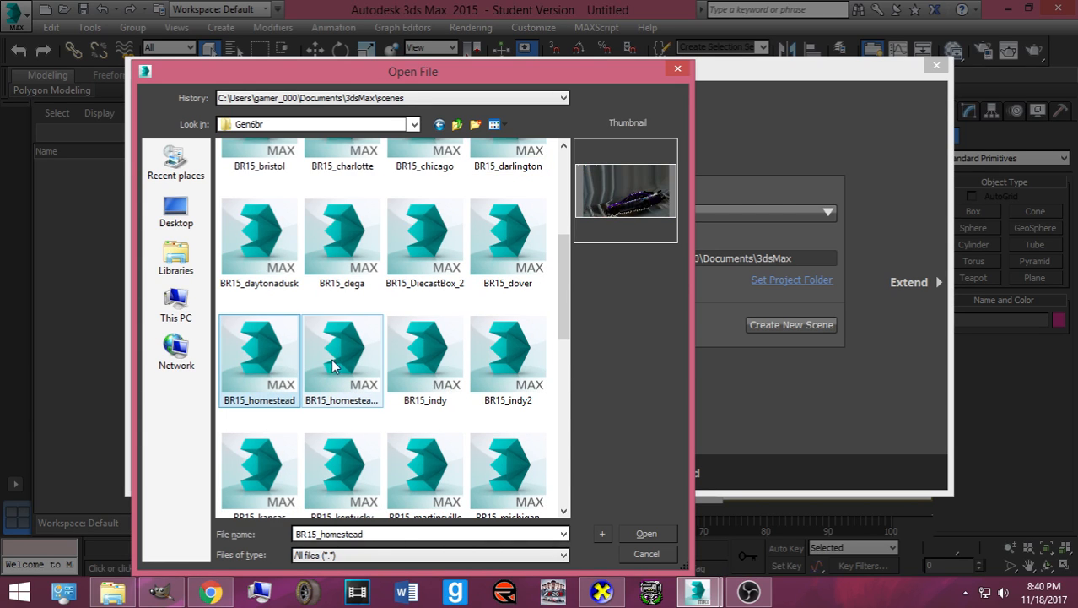
left_click(431, 363)
left_click(498, 261)
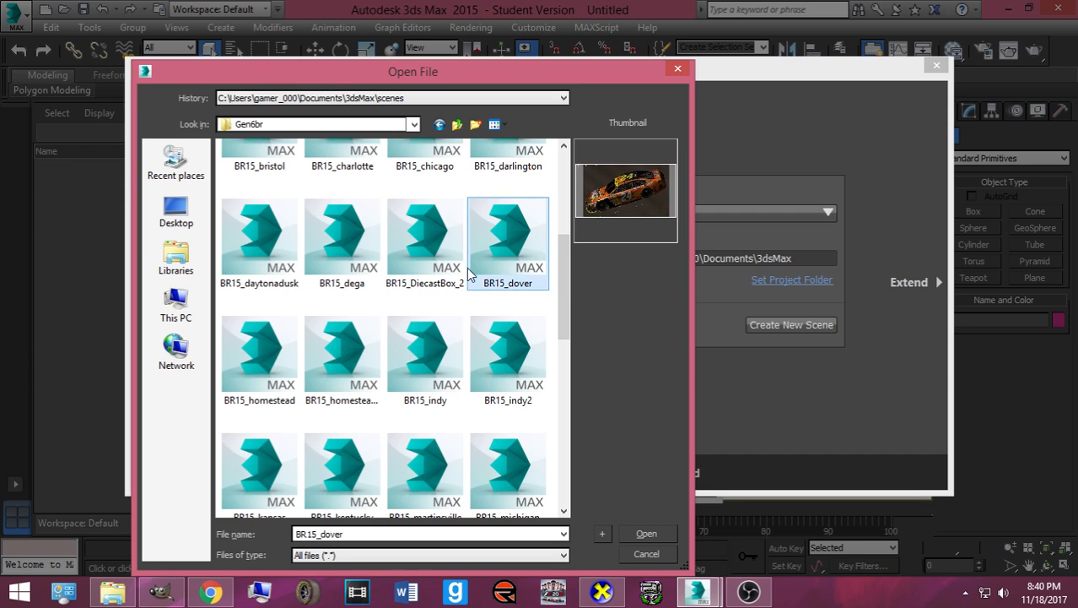
left_click(448, 276)
left_click(342, 245)
scroll(341, 253, "up", 2)
left_click(494, 203)
left_click(275, 314)
scroll(277, 317, "down", 1)
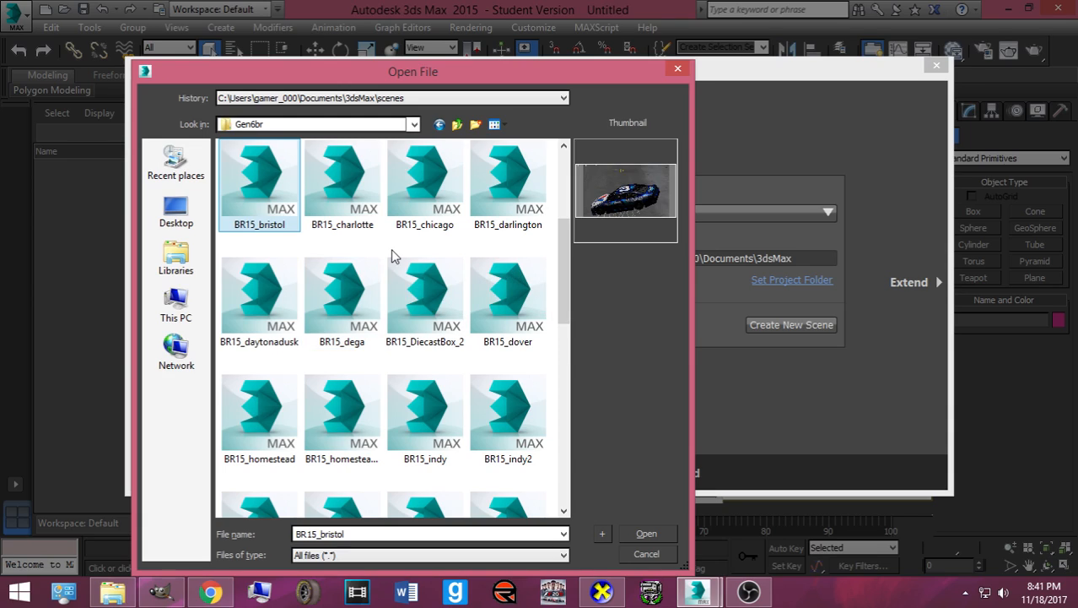
left_click(529, 197)
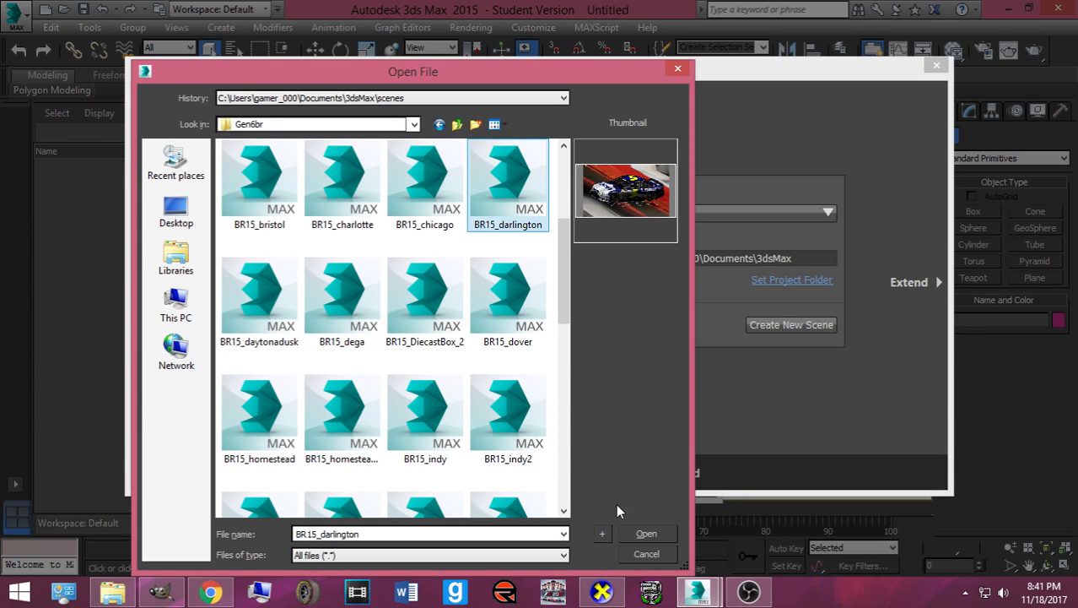
left_click(646, 534)
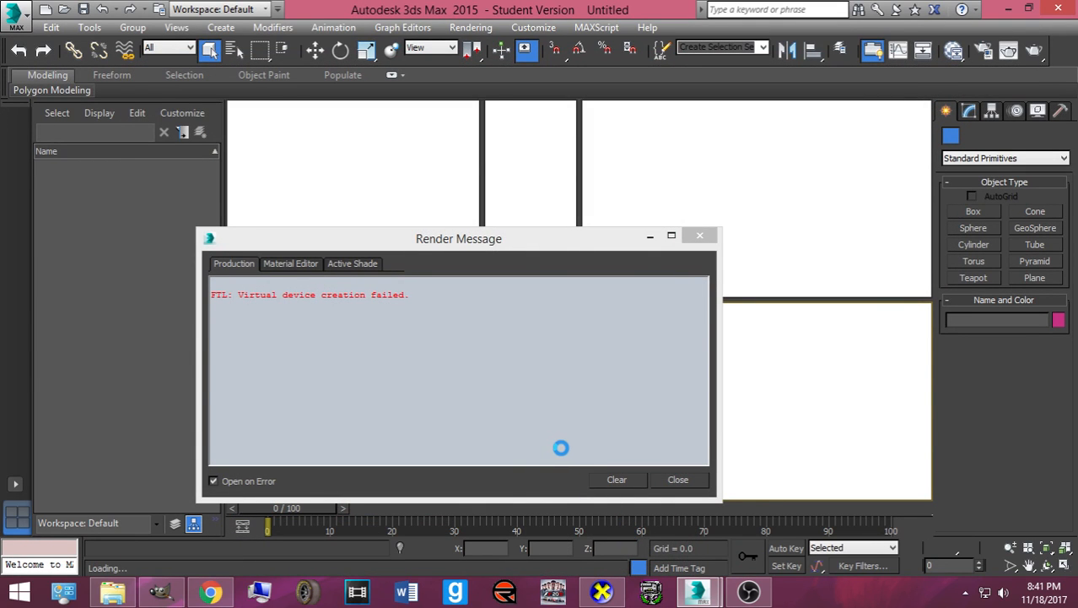
- Dismiss the missing-plugins, gamma and unit-scale prompts while the scene loads
left_click(653, 425)
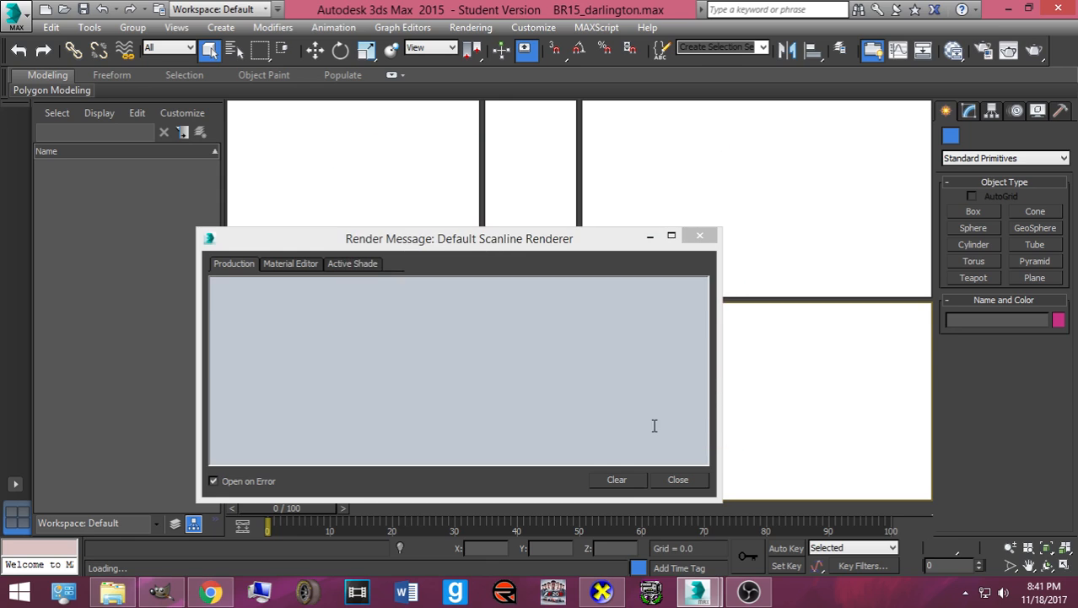
left_click(538, 421)
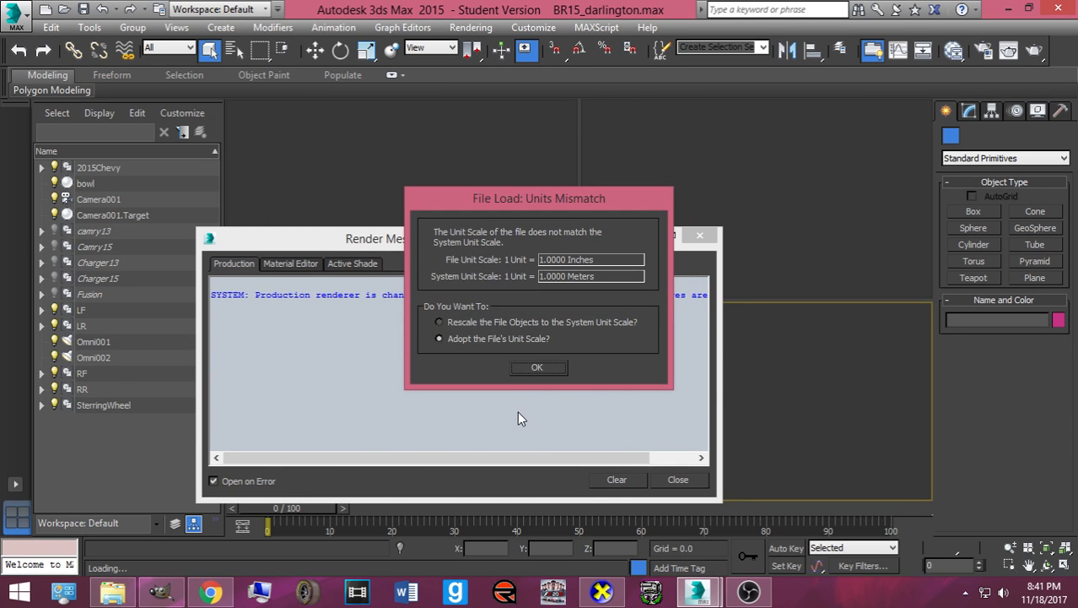
left_click(540, 367)
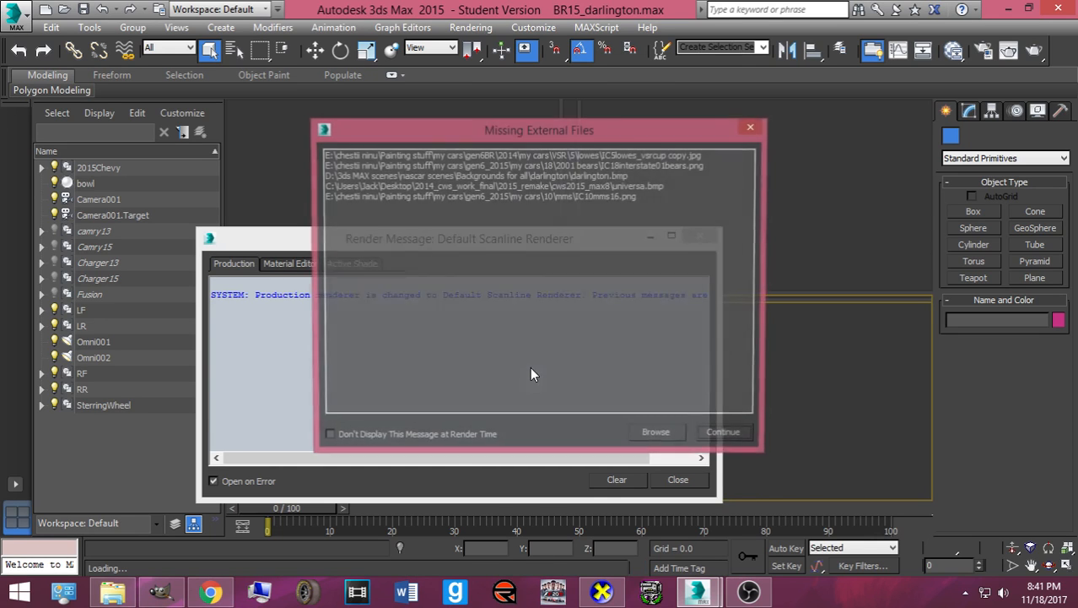
- Add Pictures > Cosmin's Render Scenes > Backgrounds for all > darlington as an external file path, then continue
left_click(657, 435)
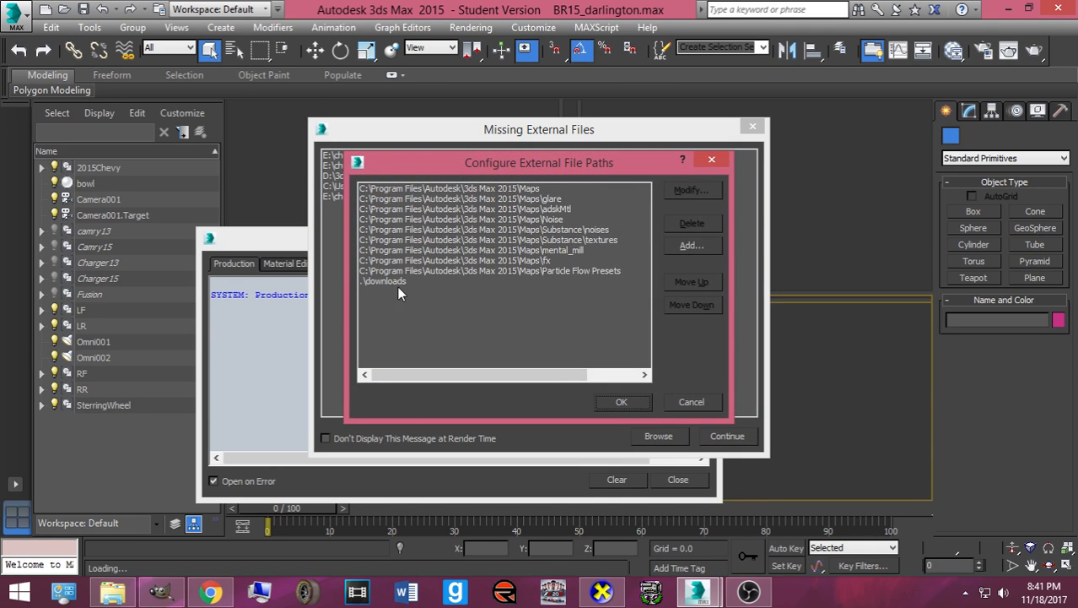
left_click(388, 280)
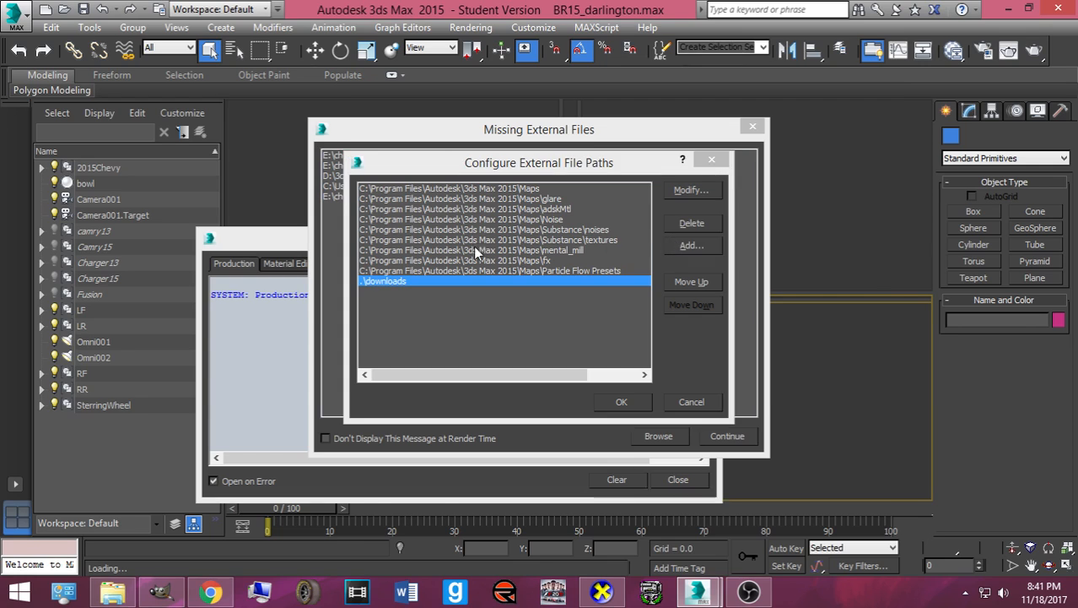
left_click(673, 241)
left_click(402, 239)
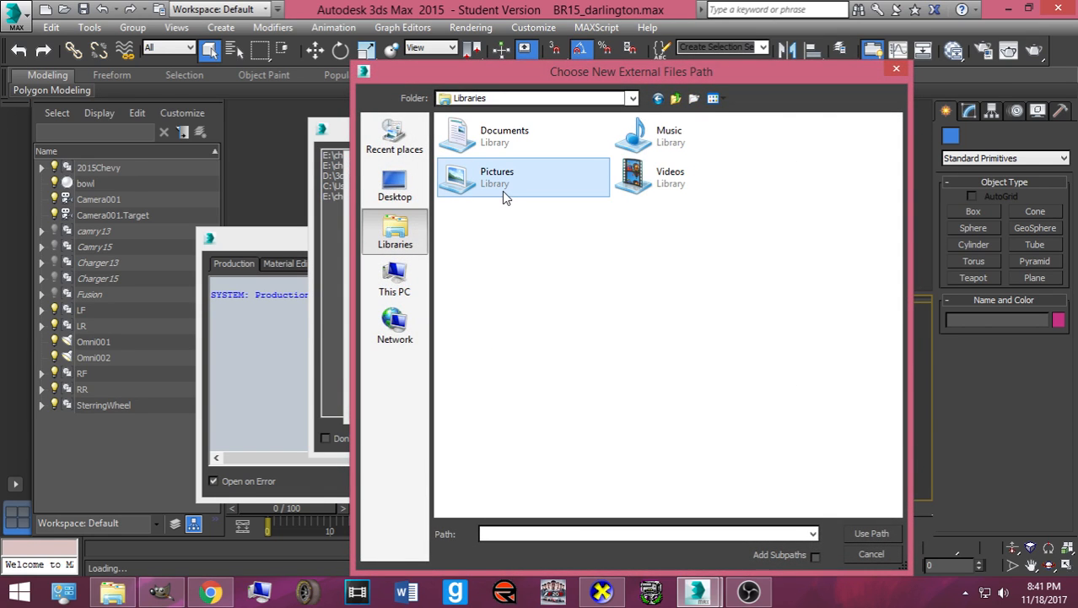
double_click(468, 189)
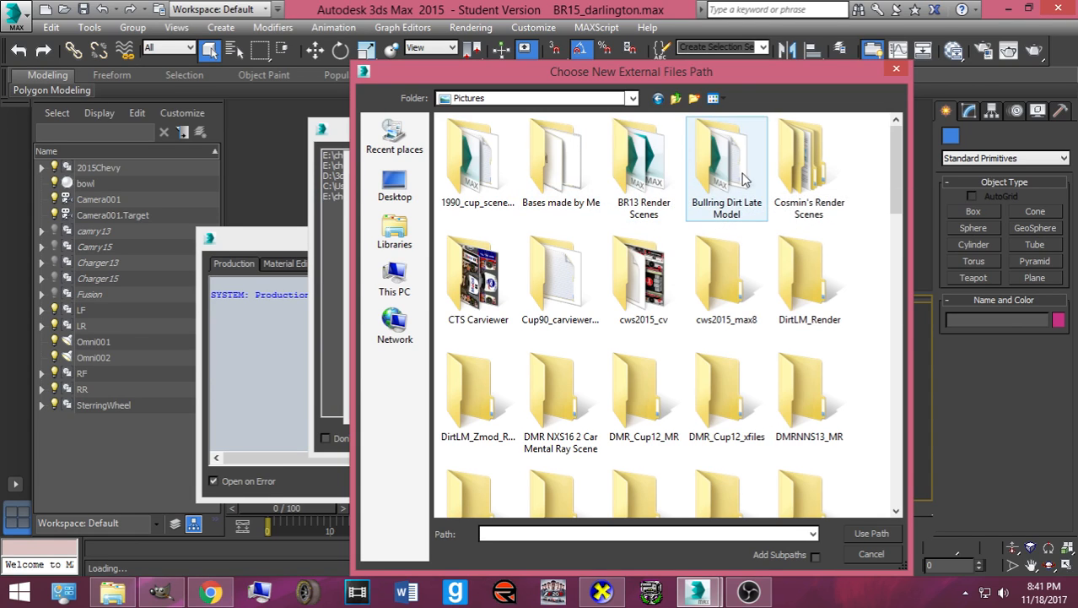
double_click(805, 169)
double_click(481, 173)
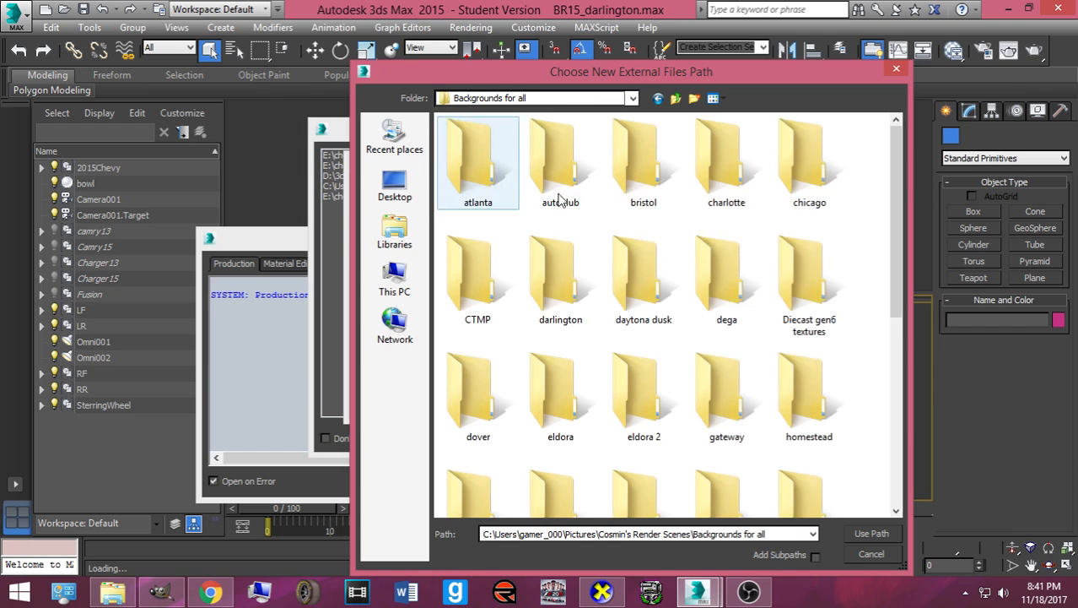
double_click(560, 270)
left_click(479, 184)
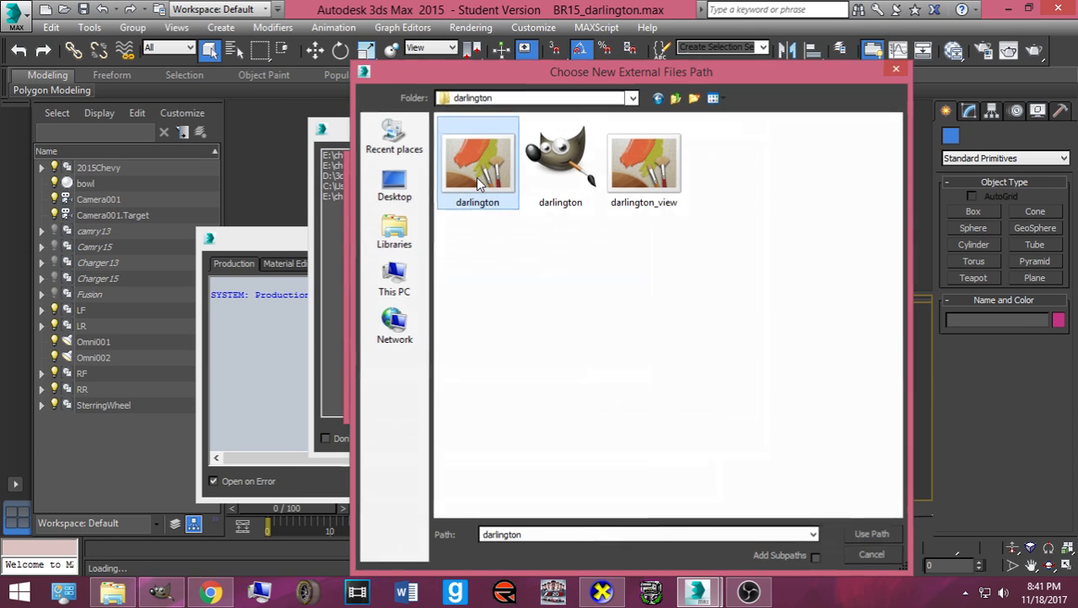
double_click(479, 184)
left_click(636, 401)
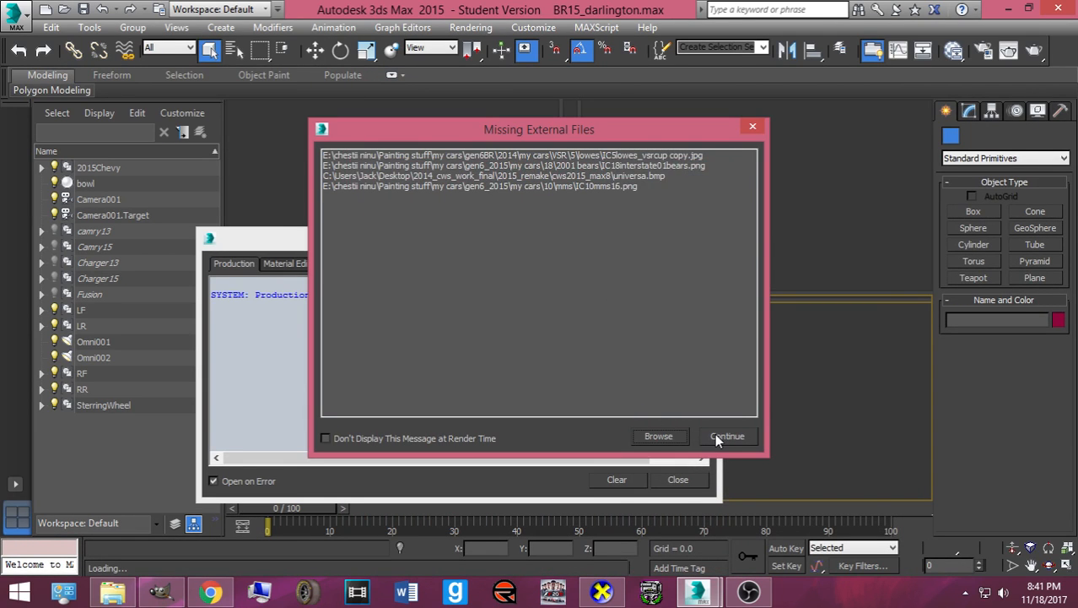
left_click(726, 436)
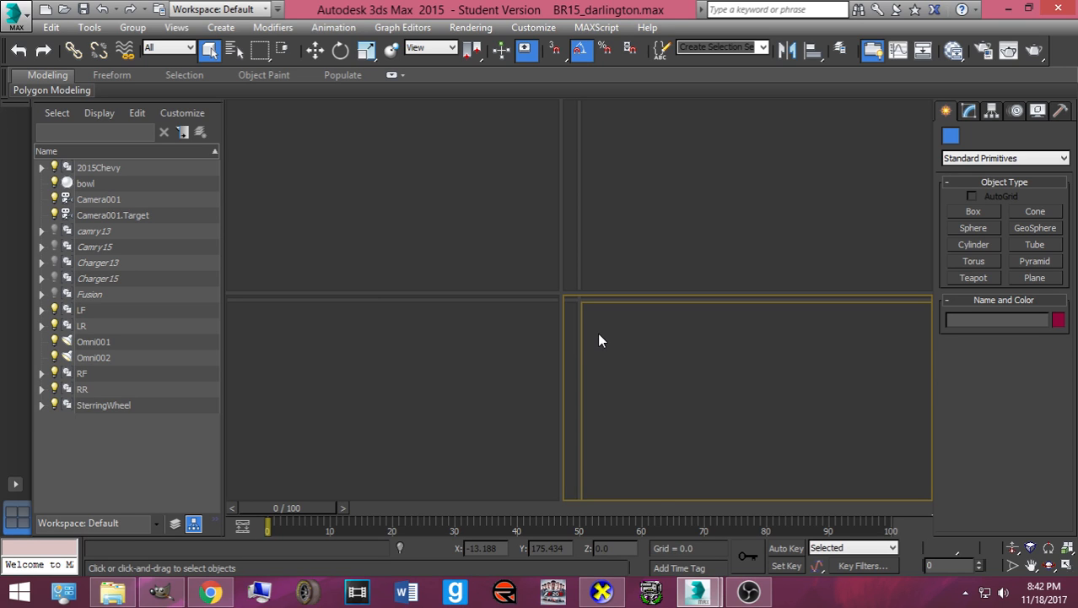
- Close Camera Control Master and return to the BR15_darlington.max window
left_click(651, 593)
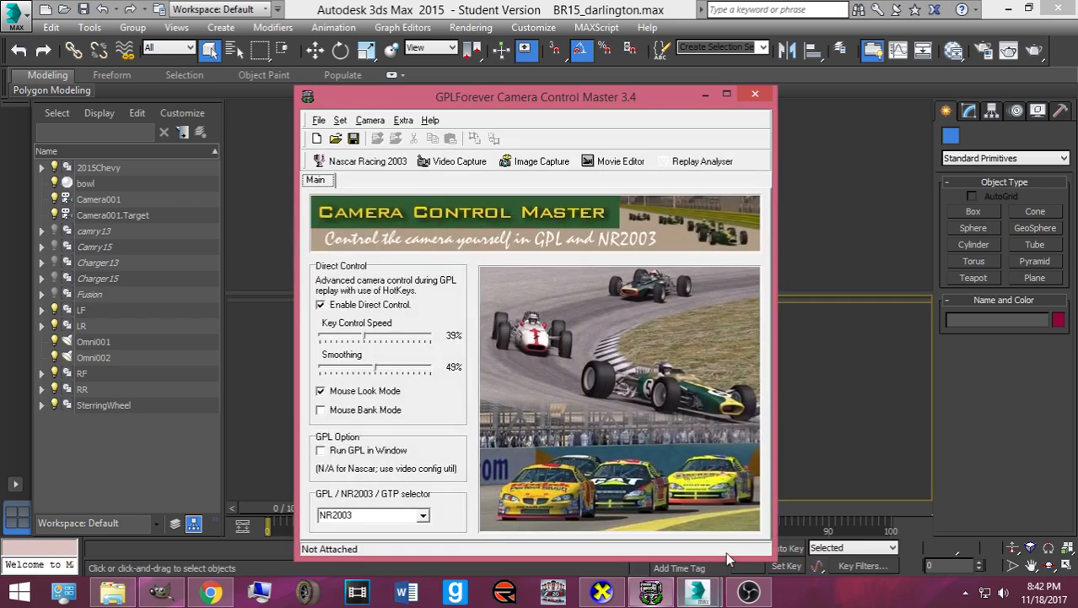
right_click(651, 593)
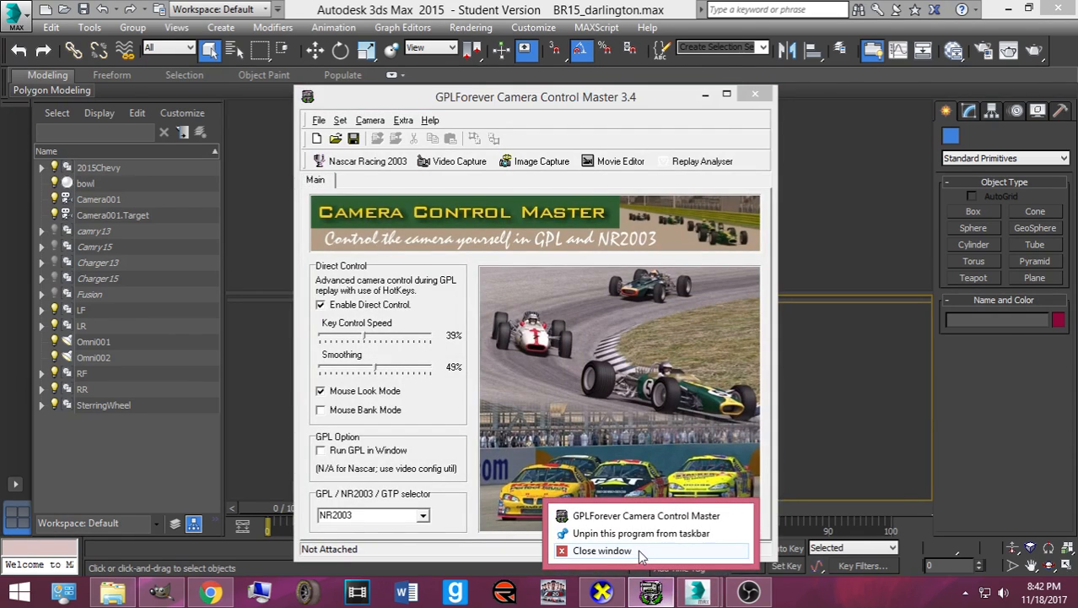
left_click(607, 551)
mouse_move(697, 591)
left_click(755, 540)
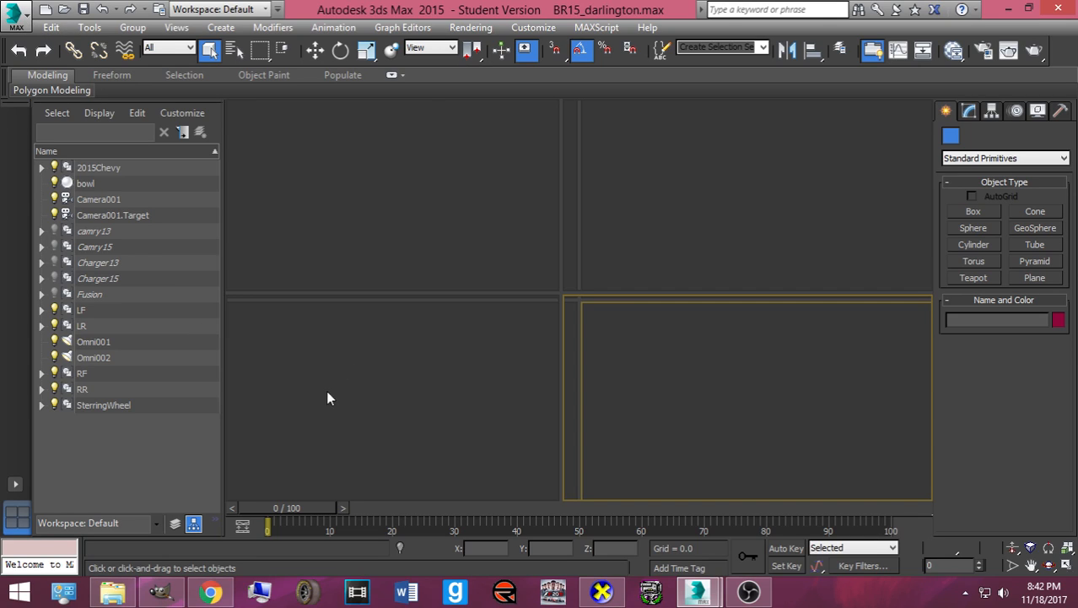
- Reopen BR15_darlington.max from Recent Documents, proceeding past the missing plug-ins
key("alt+f")
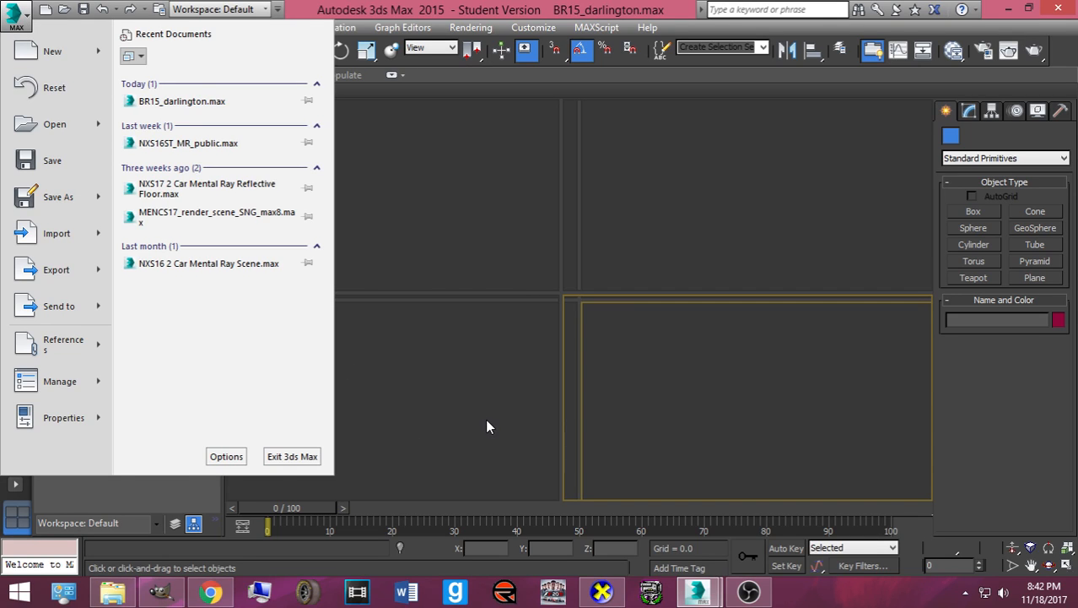
key("Escape")
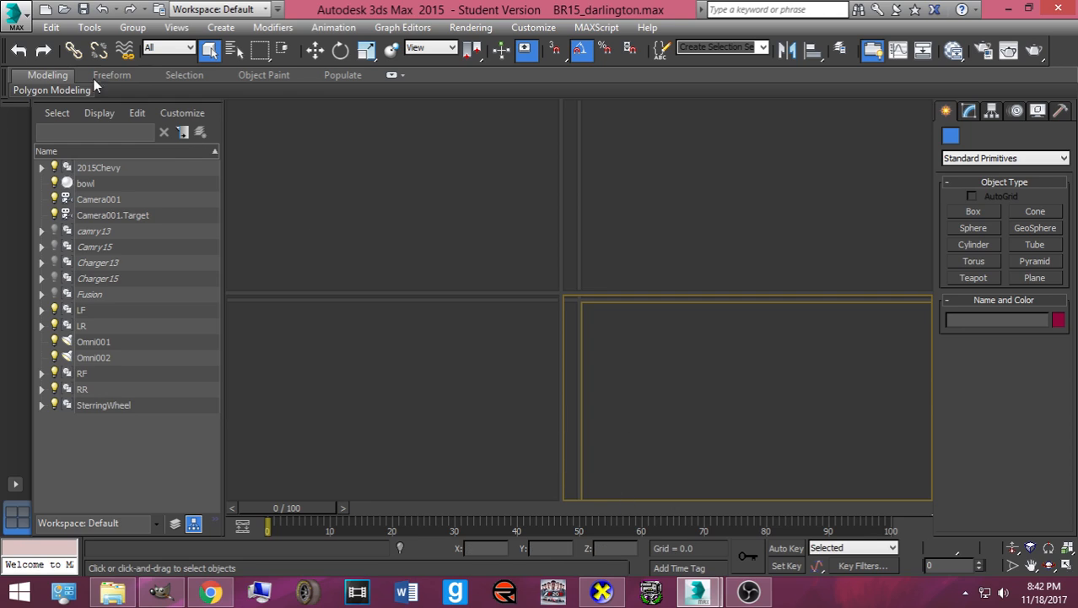
left_click(17, 17)
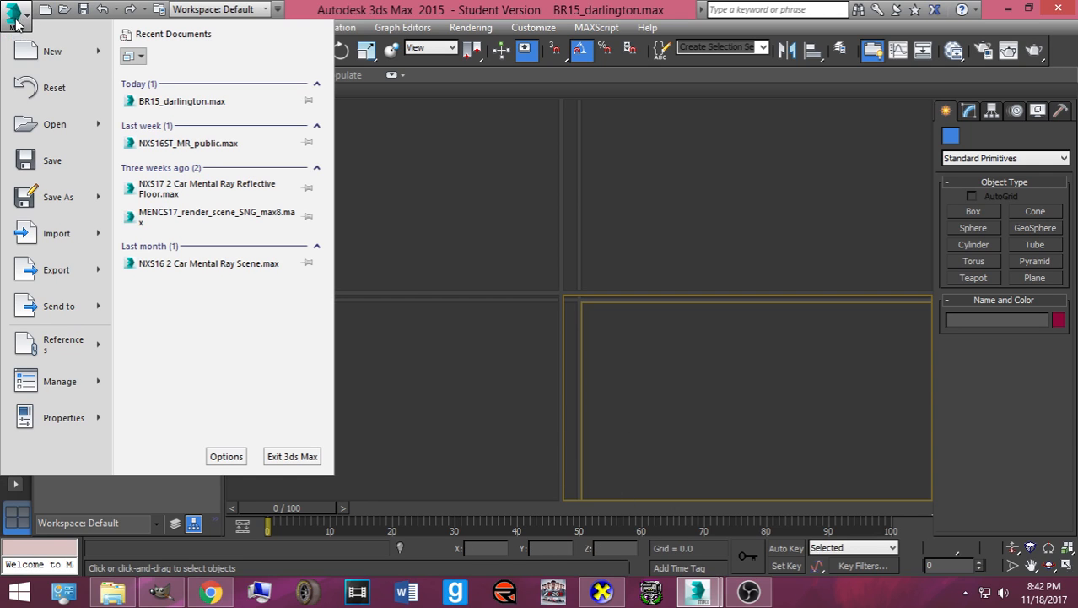
left_click(142, 105)
left_click(630, 354)
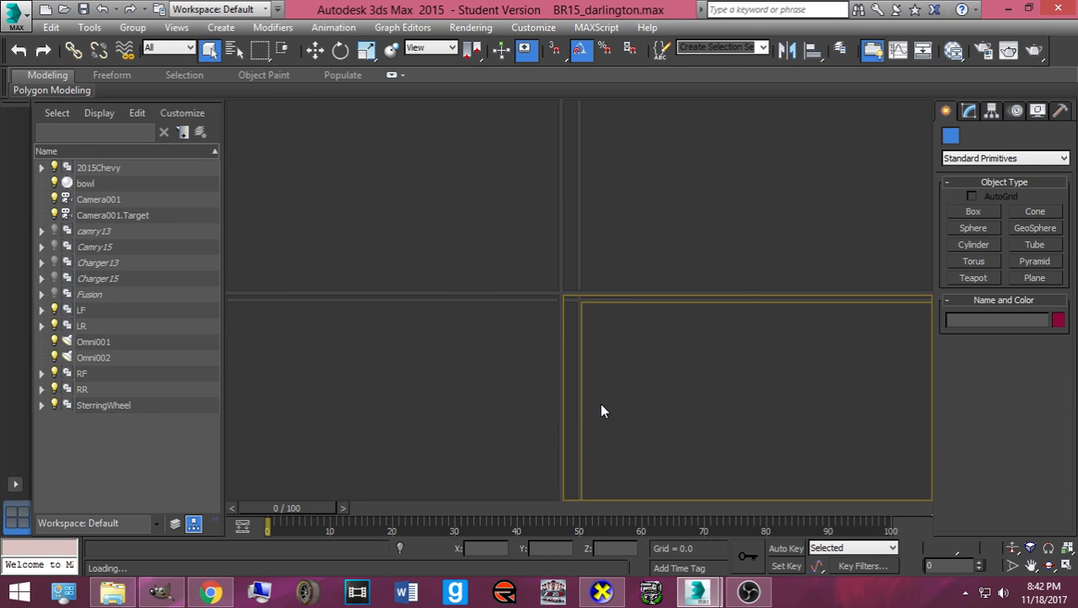
- Delete the .\downloads entry from the external file paths and continue loading
left_click(641, 435)
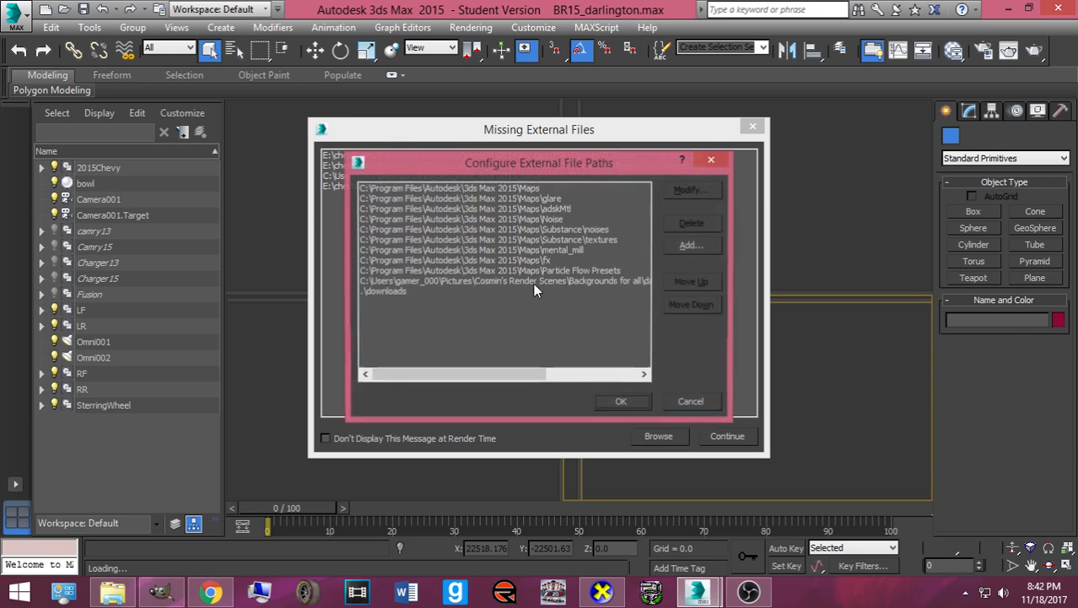
left_click(532, 281)
left_click_drag(461, 373, 353, 314)
left_click(384, 292)
left_click(670, 224)
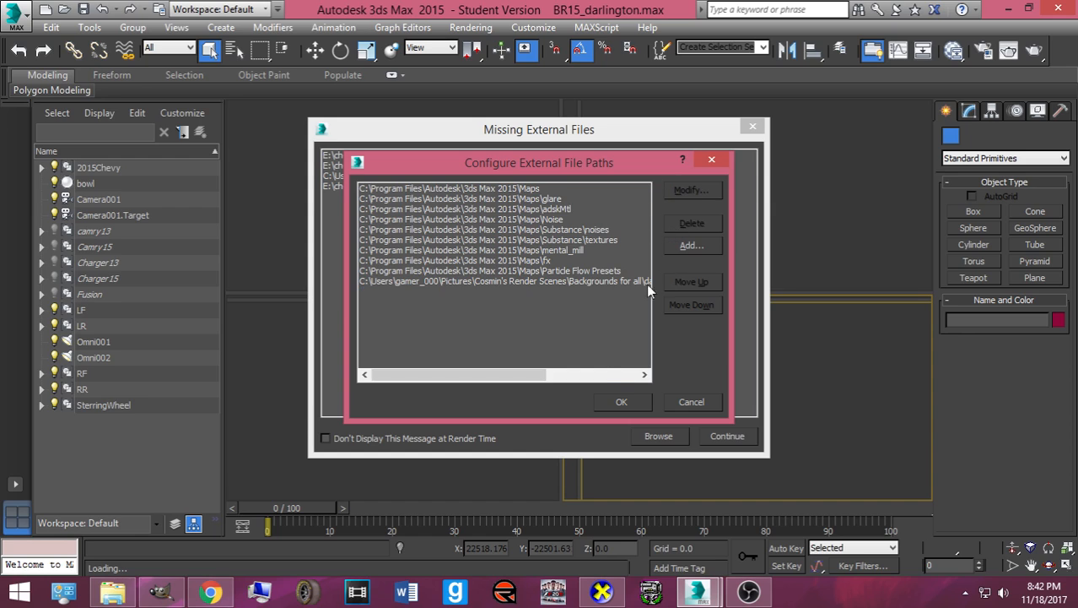
left_click(609, 398)
left_click(711, 439)
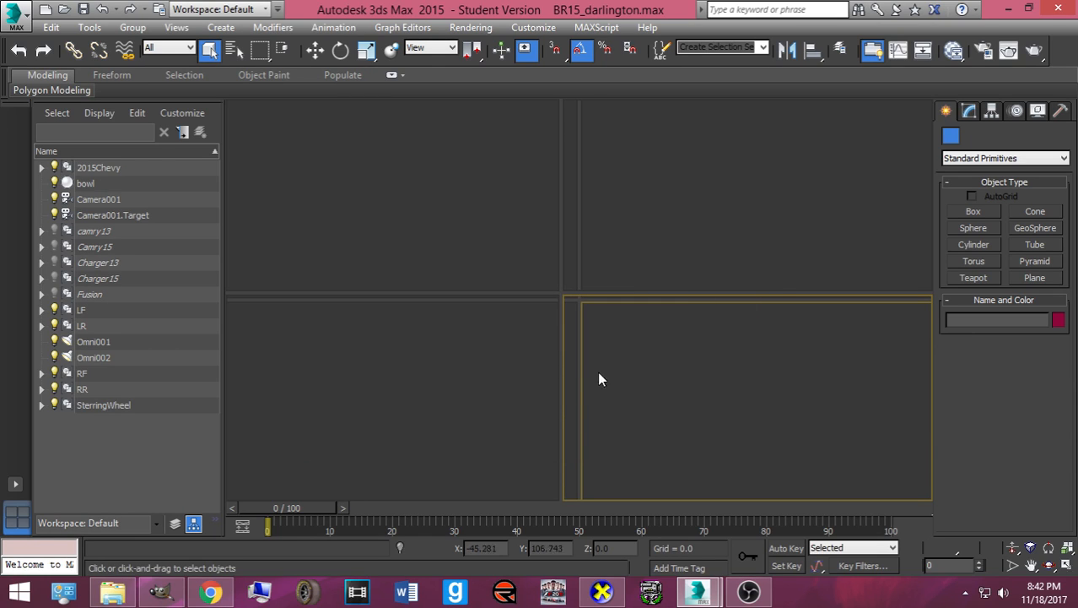
- Close the welcome screen and render message in the Untitled 3ds Max window
mouse_move(697, 586)
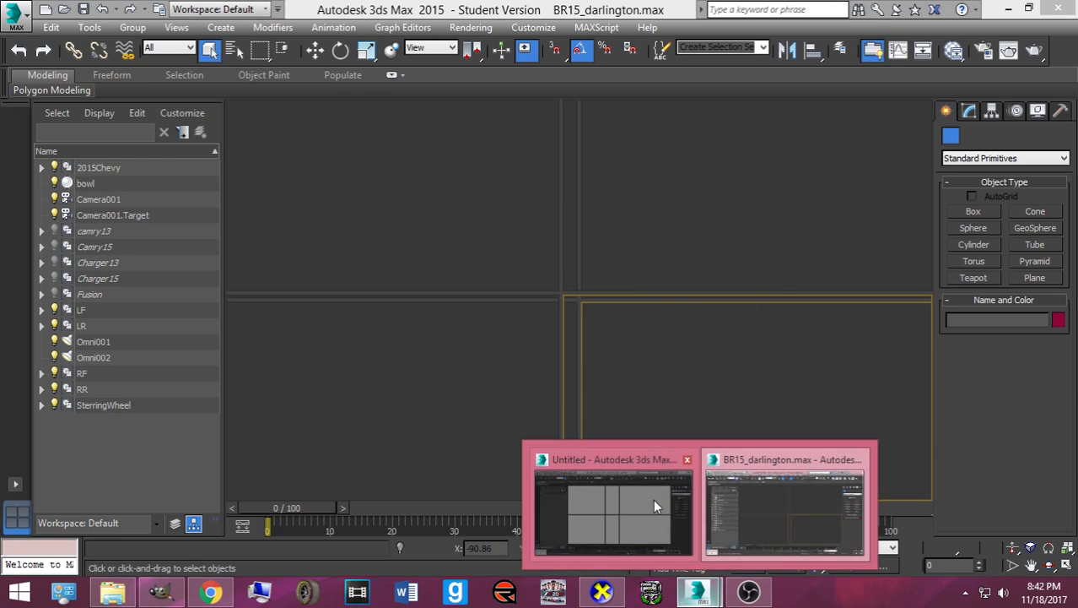
left_click(685, 457)
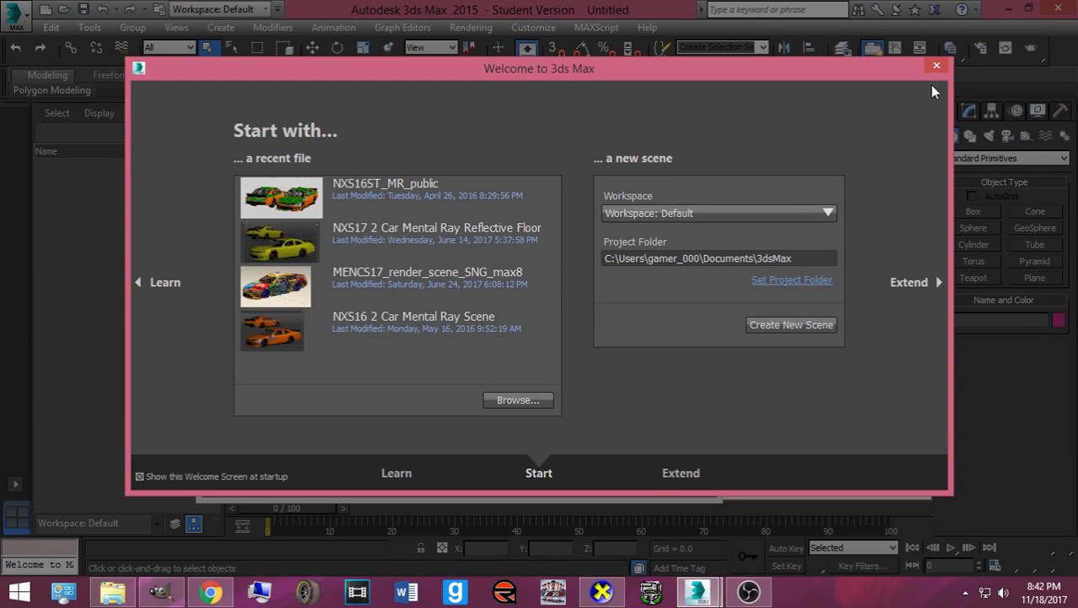
left_click(933, 68)
left_click(703, 237)
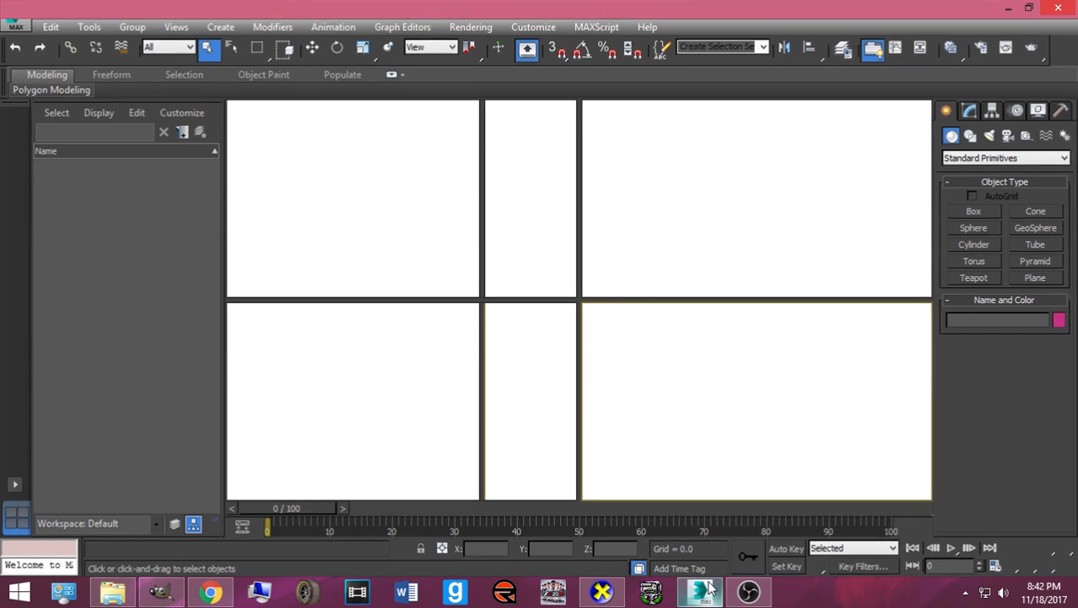
mouse_move(712, 585)
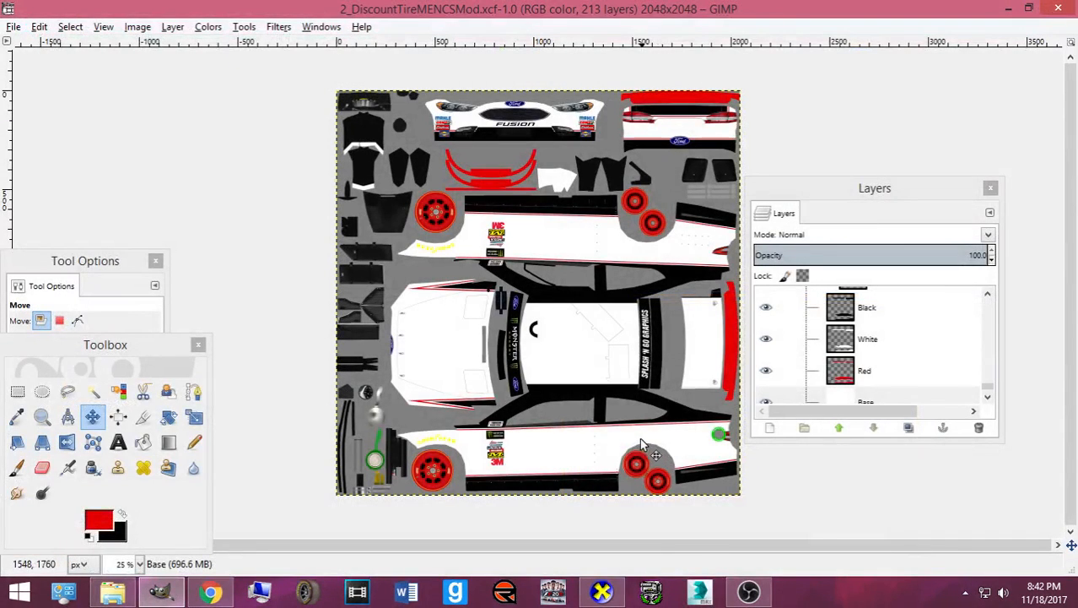
- Minimize 3ds Max, close the 2_DiscountTireMENCSMod image in GIMP, and minimize GIMP
left_click(696, 592)
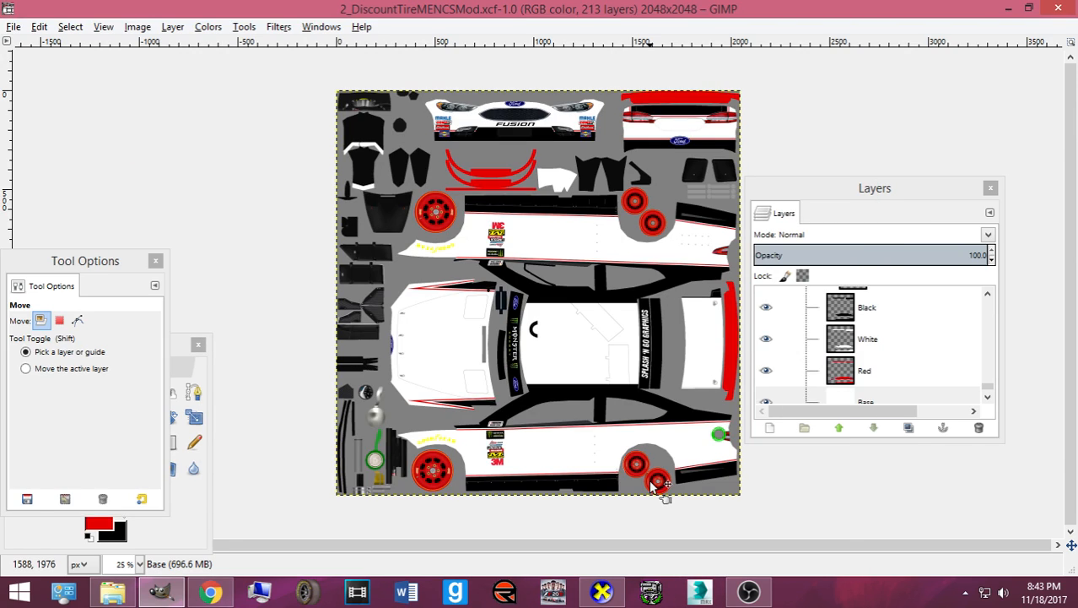
left_click(1059, 13)
left_click(1008, 38)
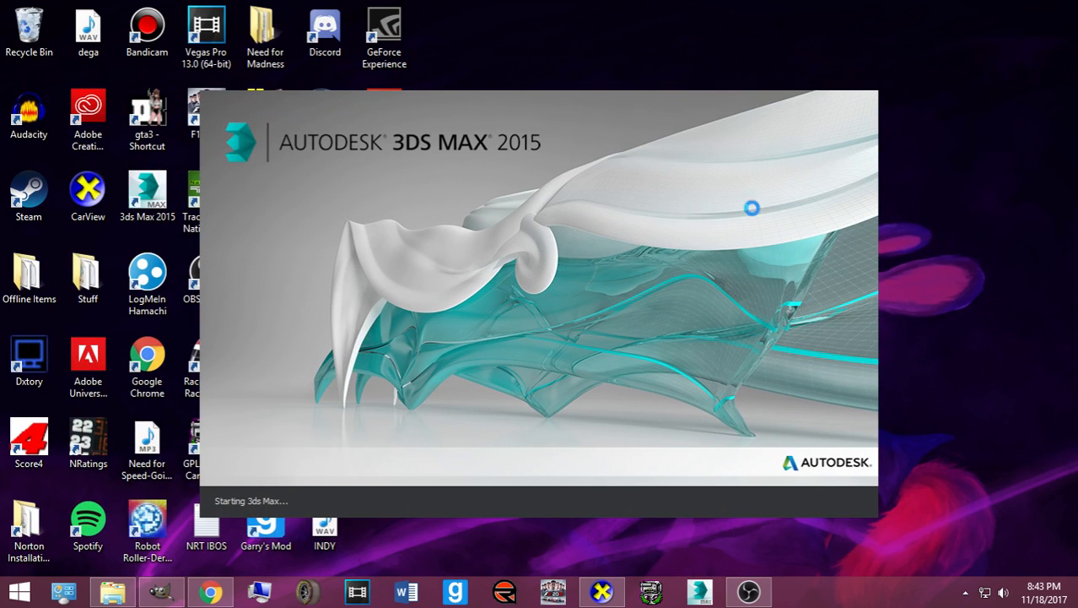
- Quit GIMP, then open BR15_darlington from Pictures > Cosmin's Render Scenes > Gen6br in 3ds Max
right_click(173, 594)
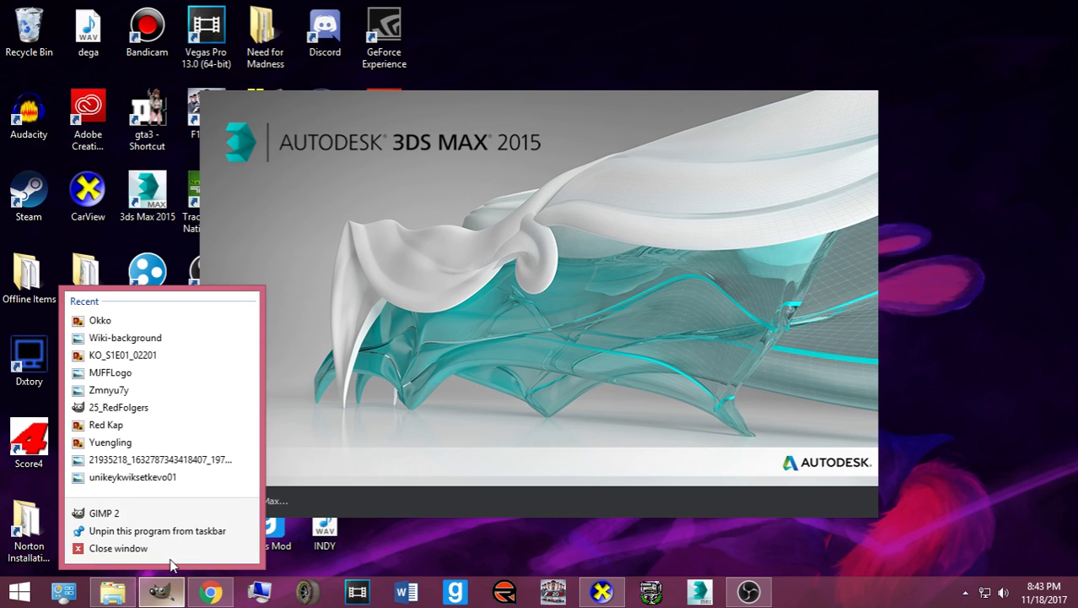
left_click(169, 550)
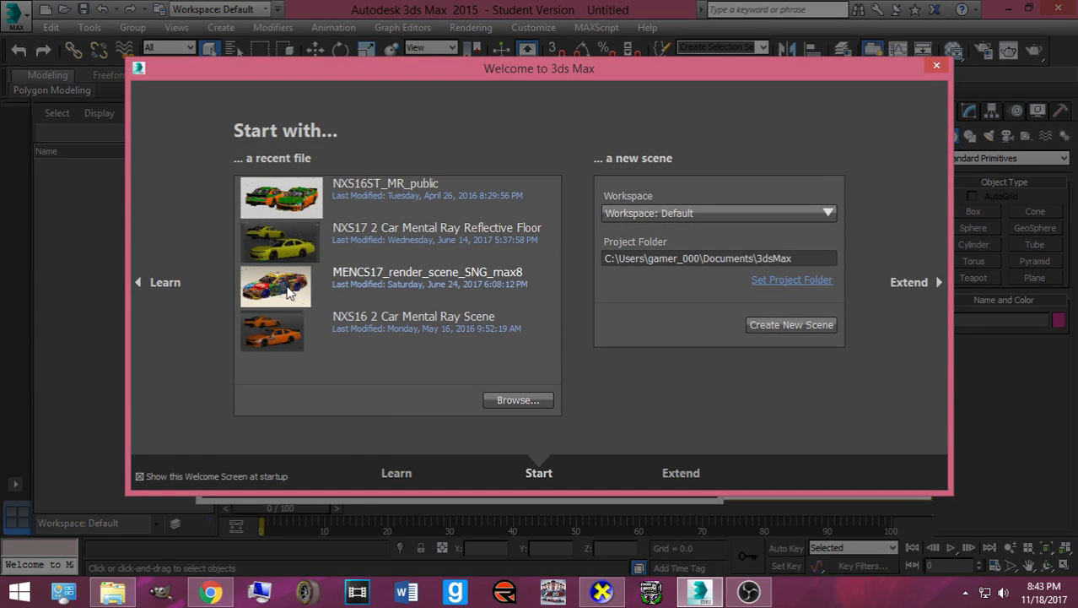
left_click(498, 400)
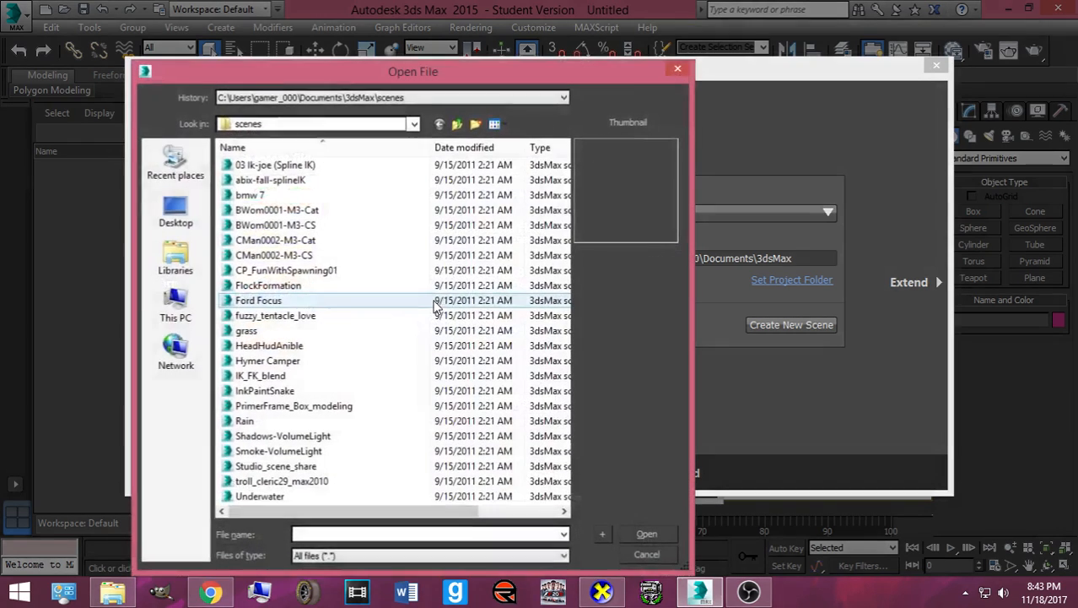
left_click(176, 257)
double_click(261, 206)
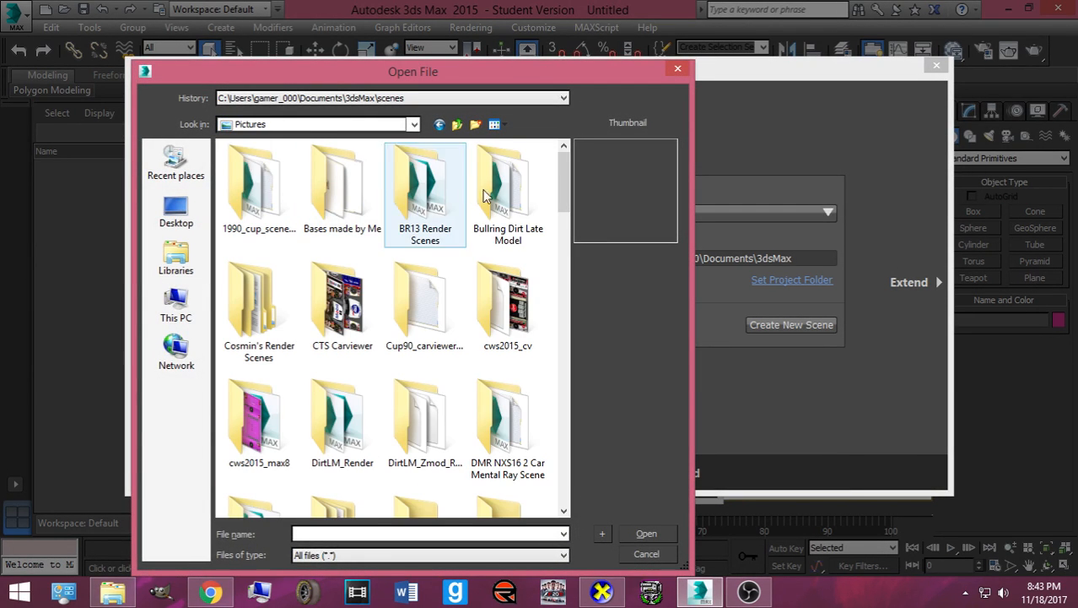
double_click(225, 329)
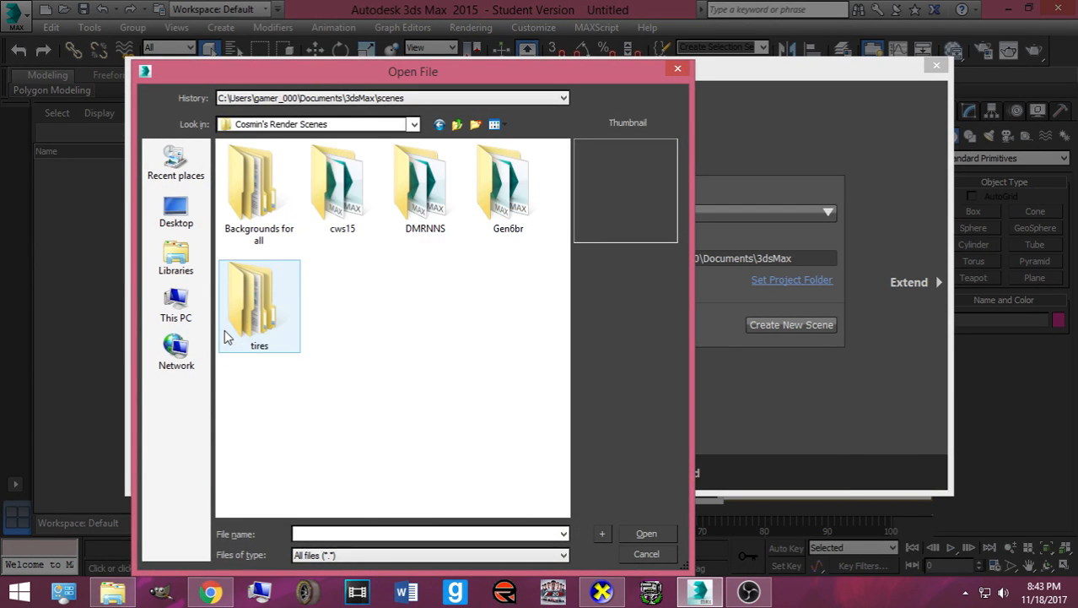
double_click(480, 207)
scroll(409, 337, "down", 2)
left_click(478, 276)
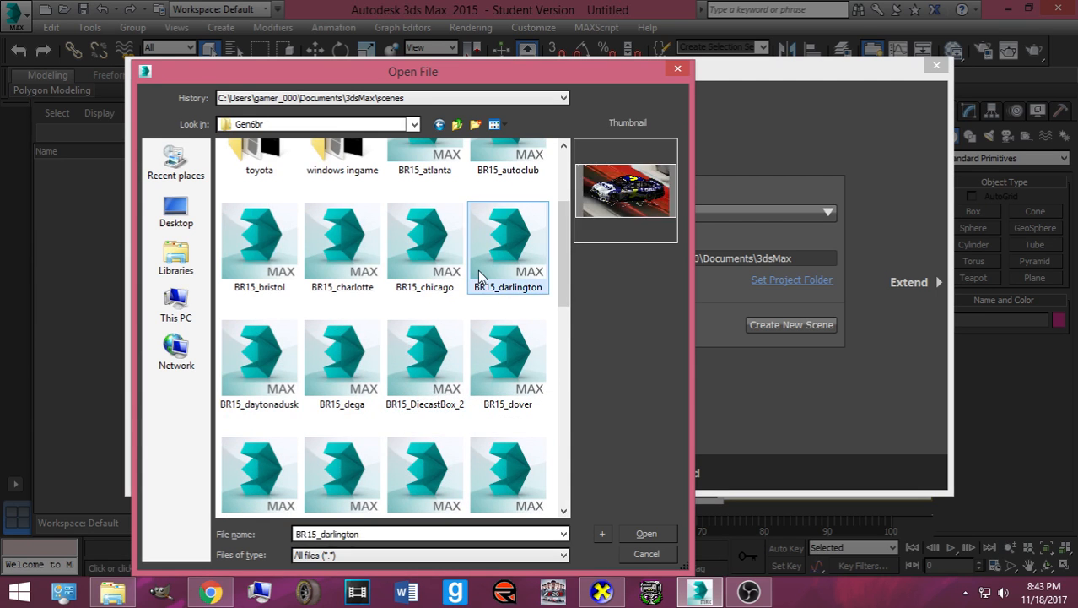
double_click(478, 276)
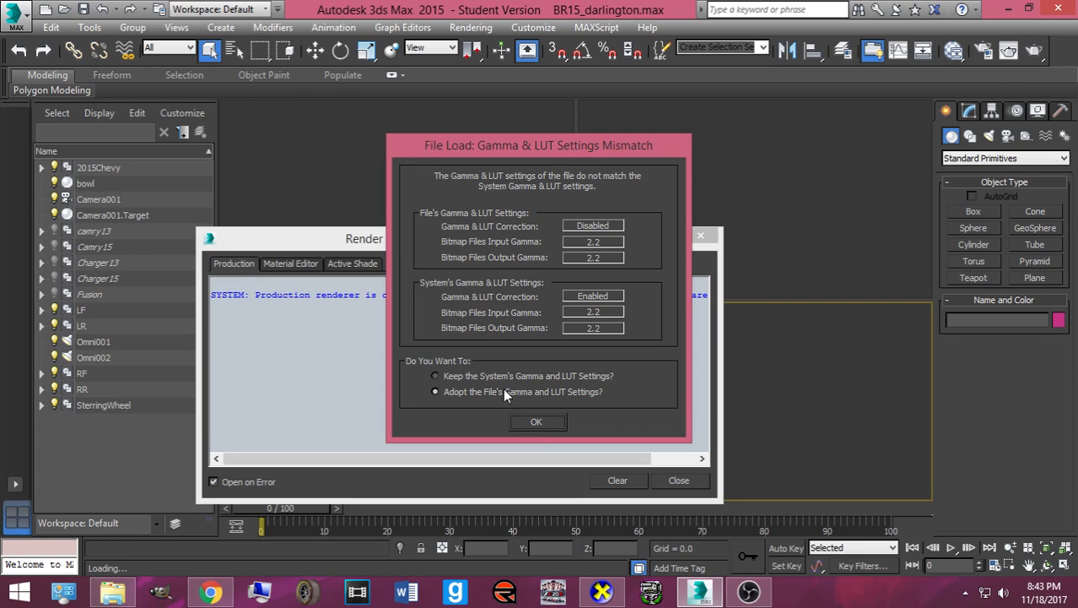
- Accept the gamma prompts, skip the missing textures, and readjust the lower-right viewport divider
left_click(498, 375)
left_click(527, 422)
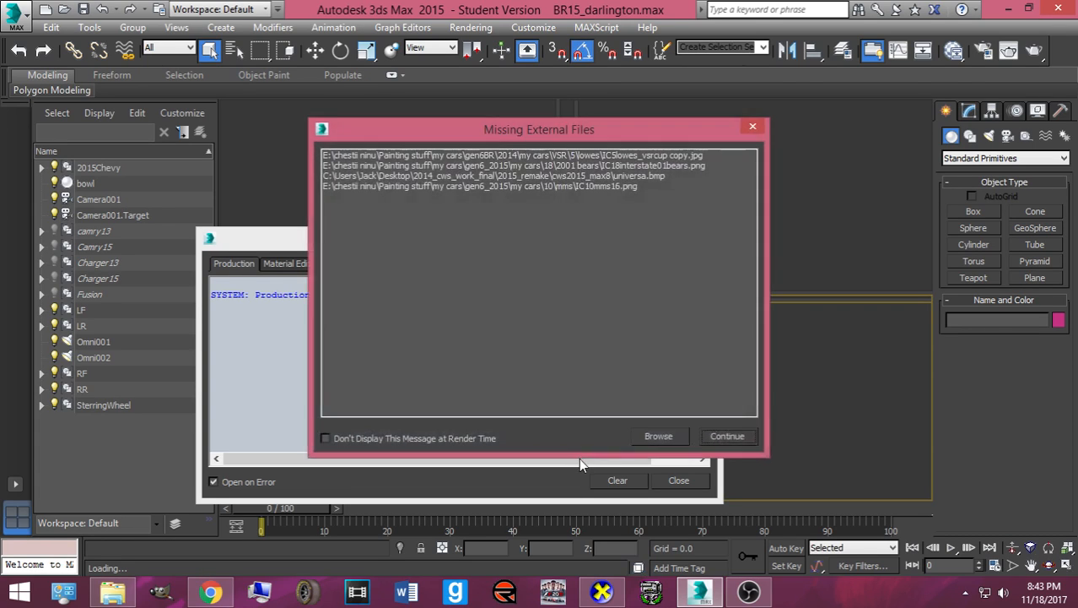
left_click(713, 438)
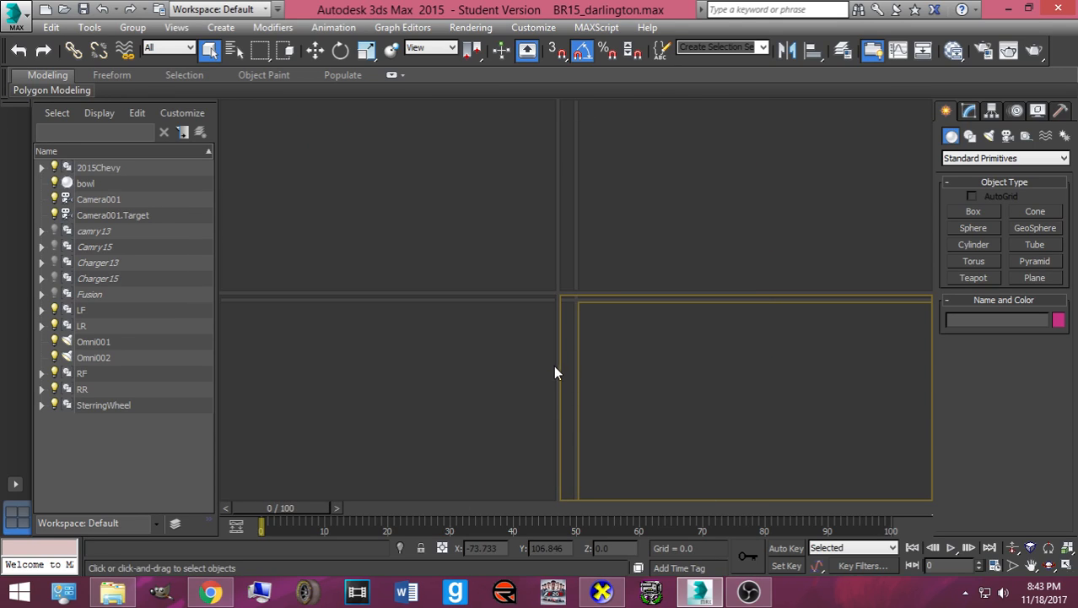
left_click_drag(558, 370, 486, 366)
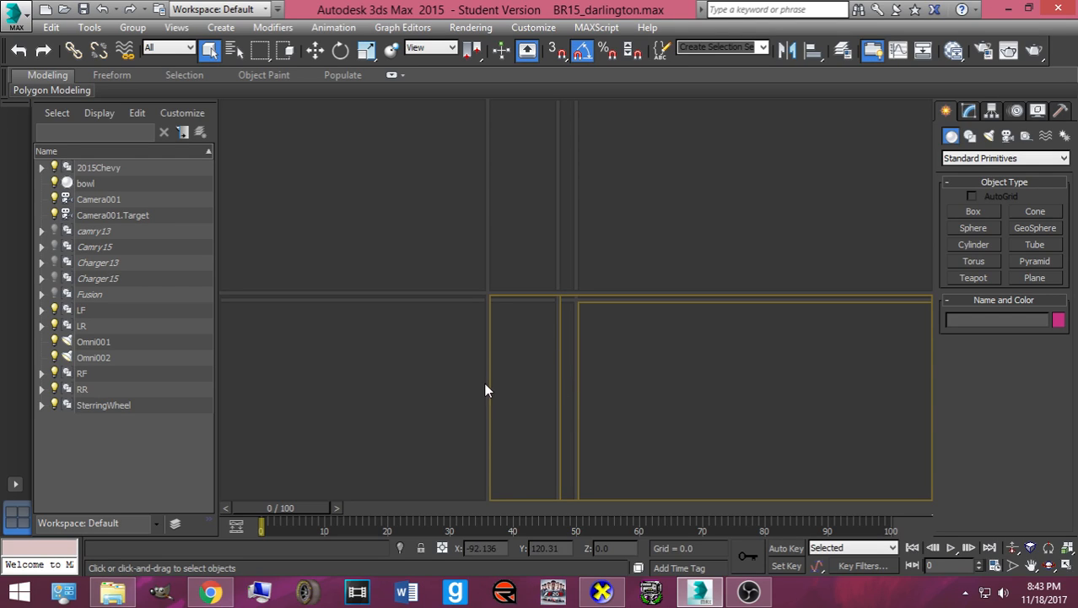
left_click_drag(488, 381, 555, 388)
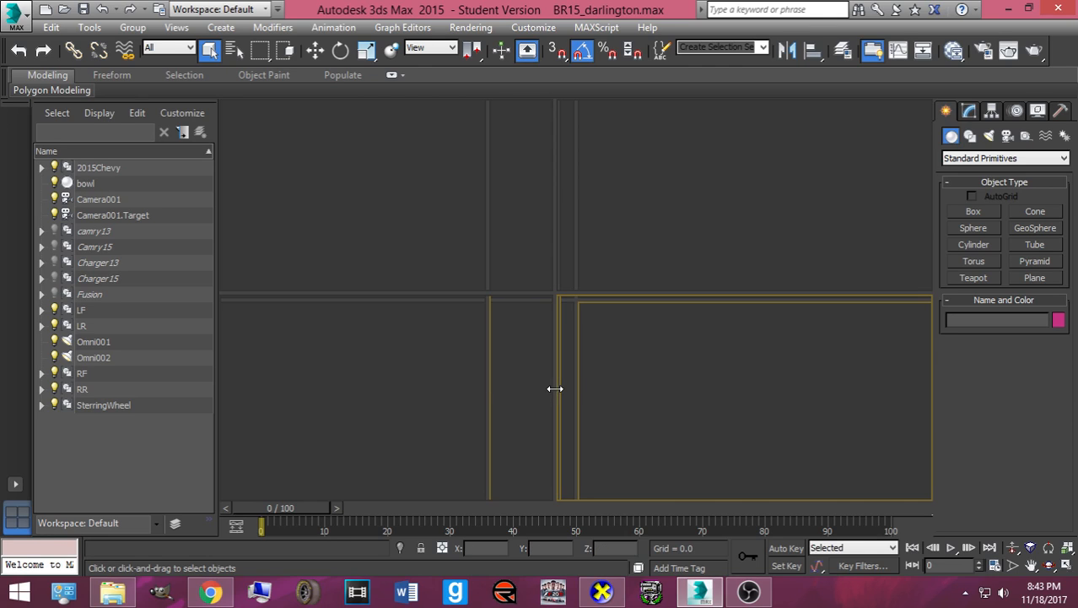
left_click(15, 15)
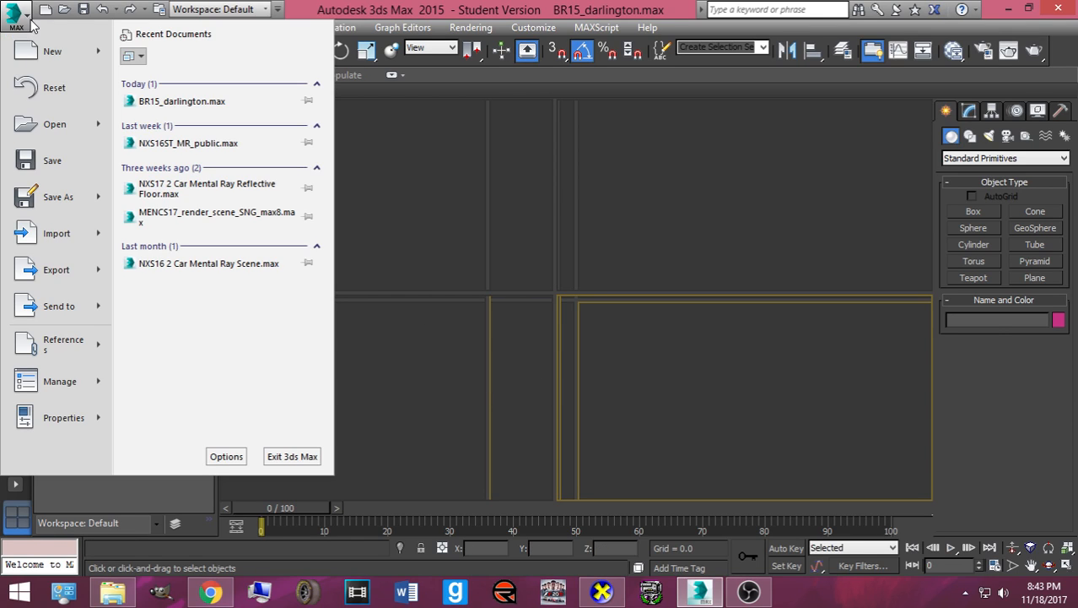
- Open NXS16ST_MR_public.max, accepting the gamma, unit-scale and obsolete-file prompts
left_click(158, 142)
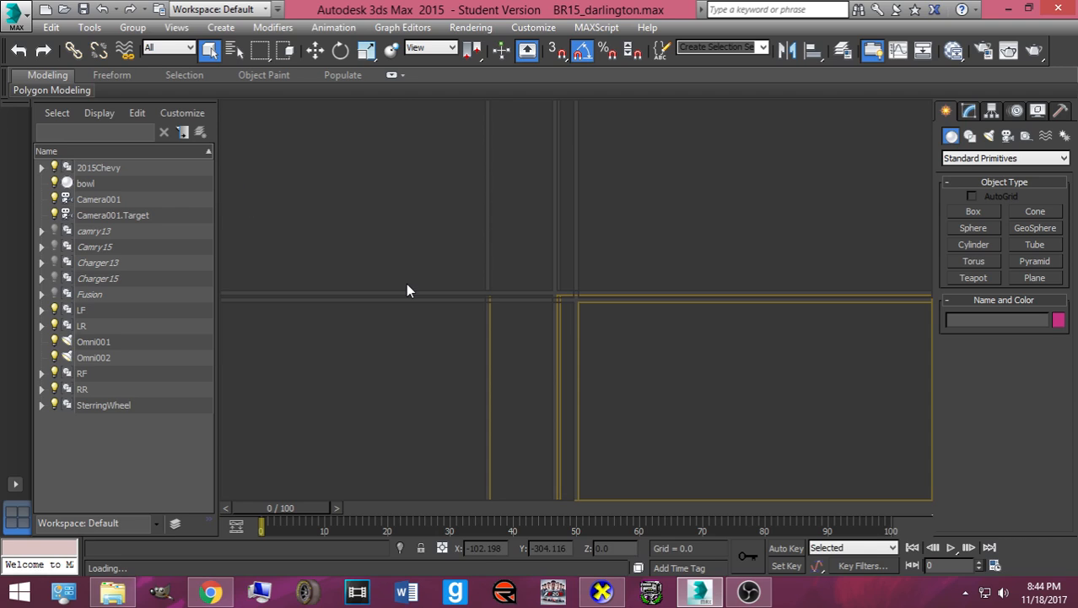
left_click(574, 353)
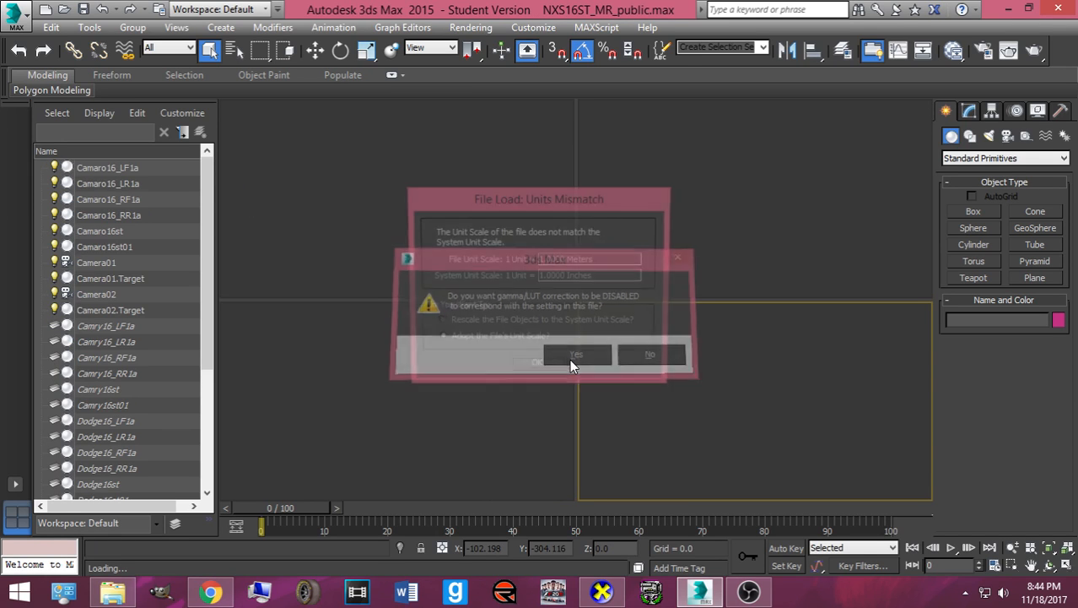
left_click(537, 367)
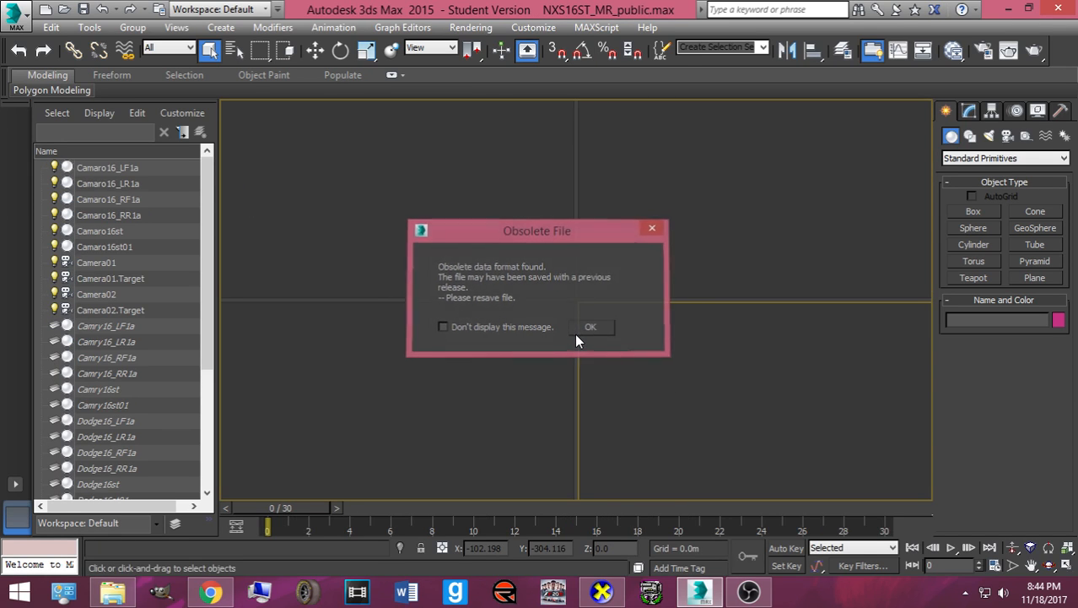
left_click(576, 333)
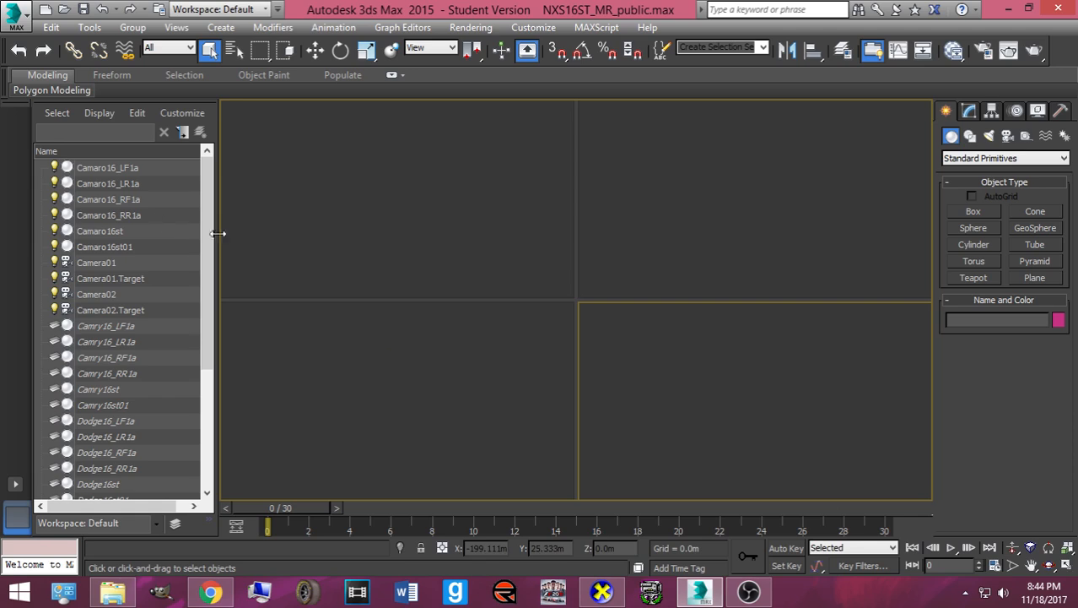
left_click_drag(217, 235, 190, 237)
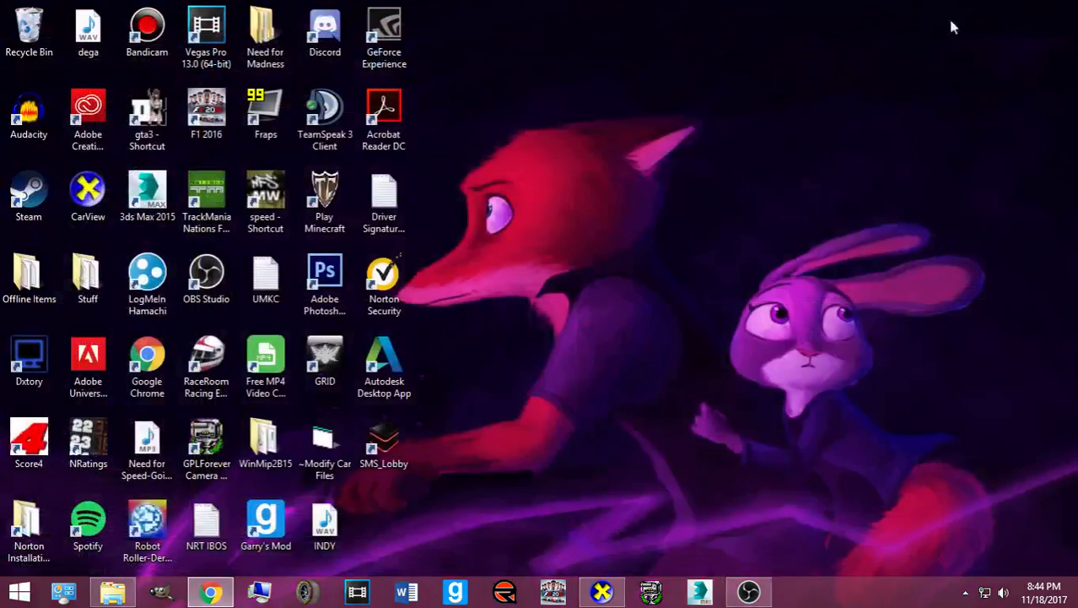
- Check the car in CarView, minimize it, and bring Chrome's Facebook page forward
left_click(595, 593)
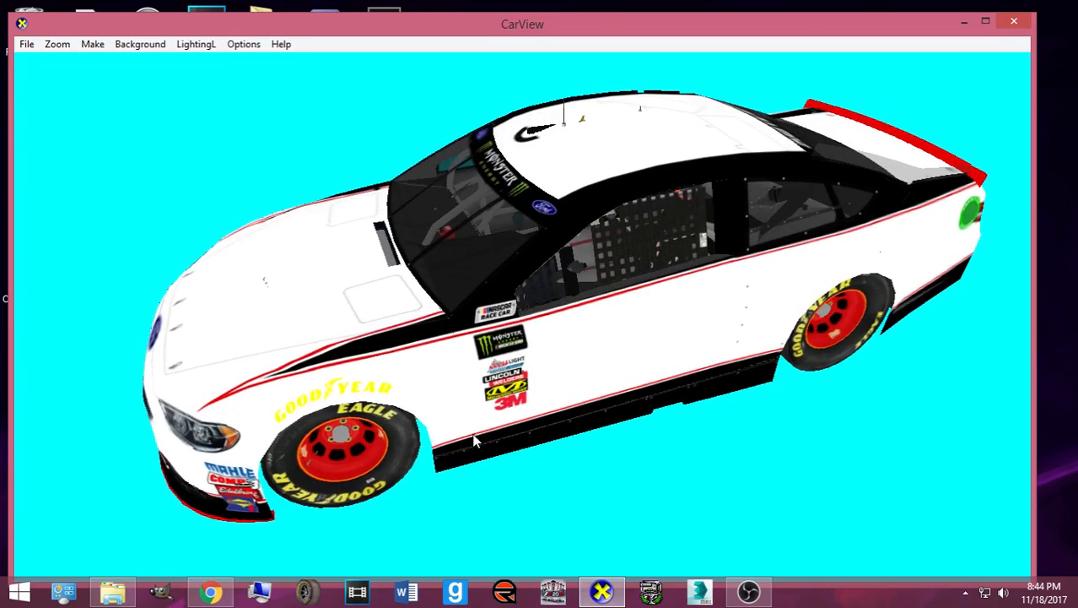
left_click(966, 22)
left_click(210, 592)
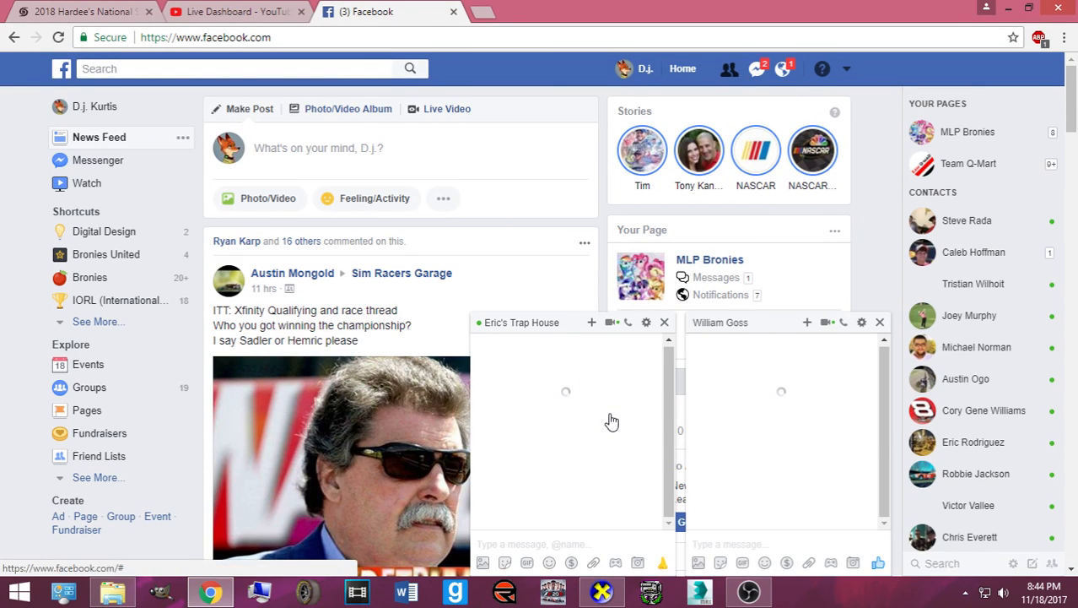
- Close the stale chat windows and open a single contact's conversation
left_click(882, 325)
left_click(985, 250)
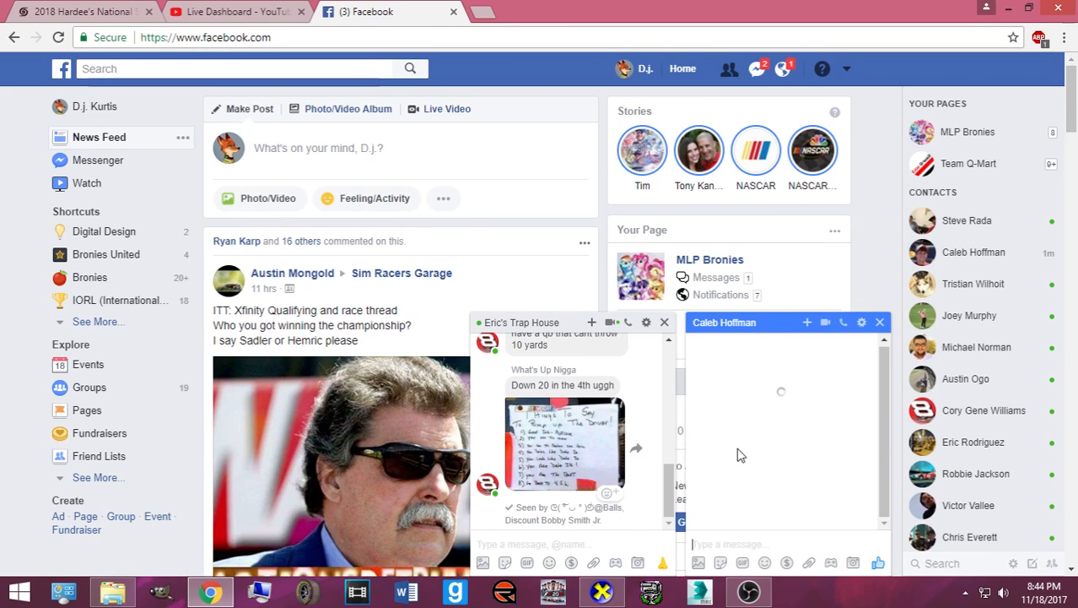
left_click(665, 322)
- Clear the pending notification count, then open a new tab and return to Facebook
left_click(784, 68)
left_click(783, 68)
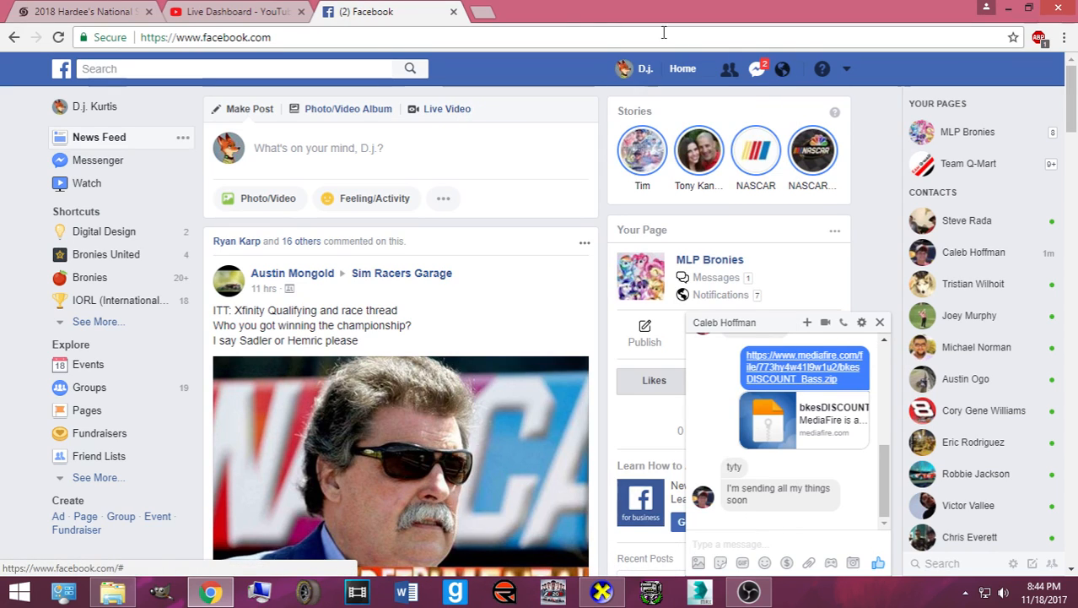
left_click(480, 12)
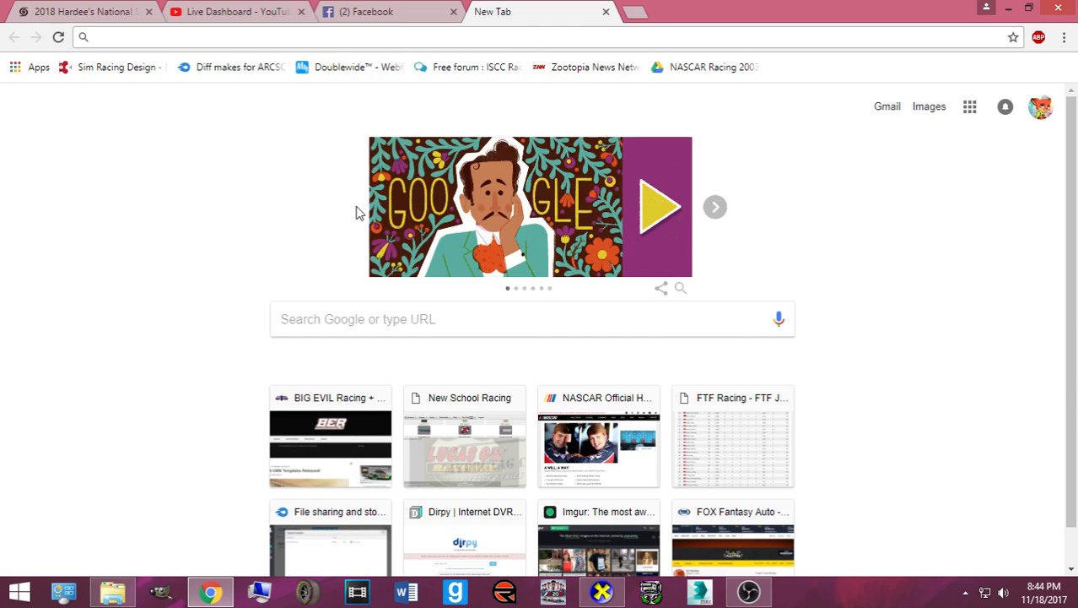
left_click(337, 8)
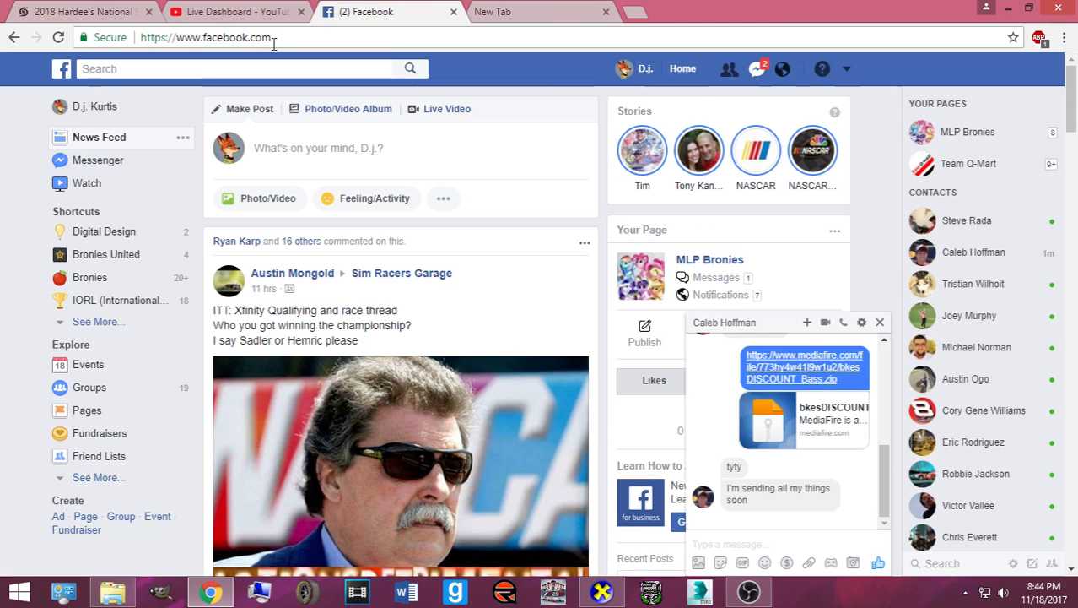
- Search 'shitposting cup series' and open the ShitPosting Online League group
left_click(250, 68)
type("shitposting")
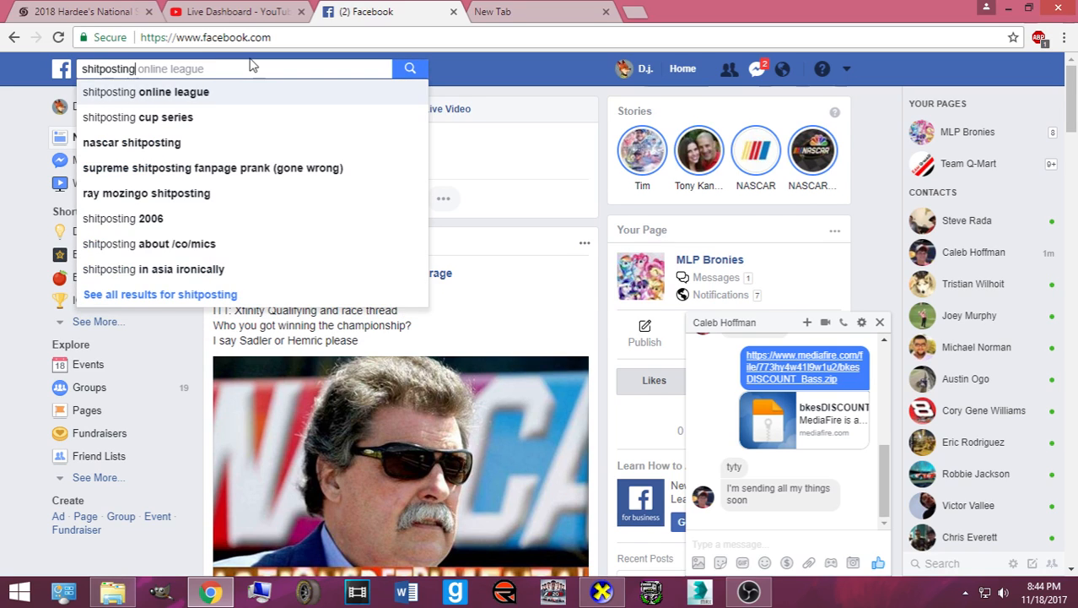
key("Down")
key("Return")
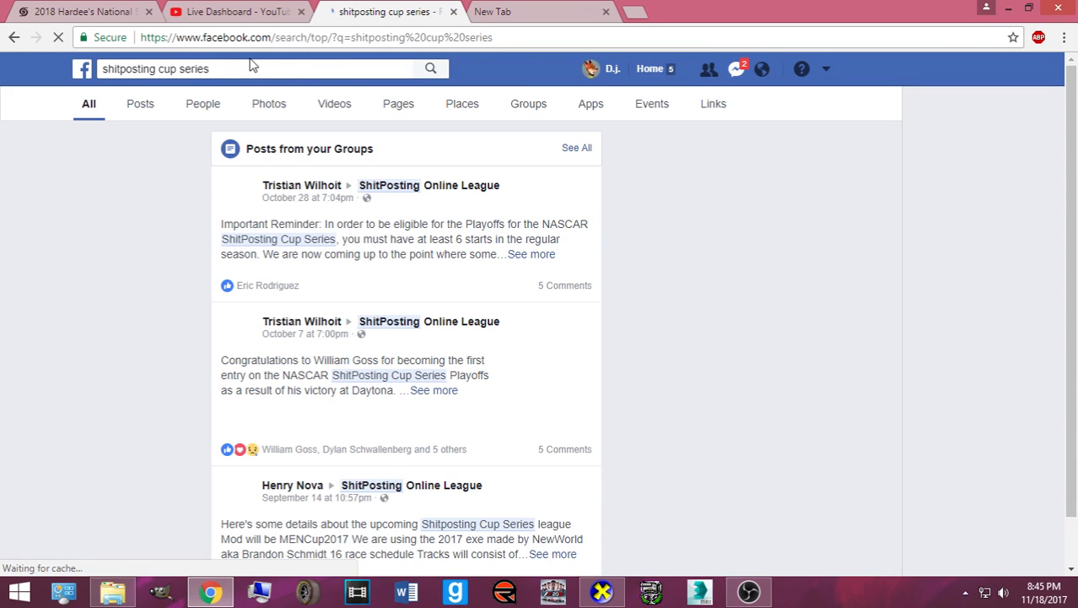
left_click(398, 189)
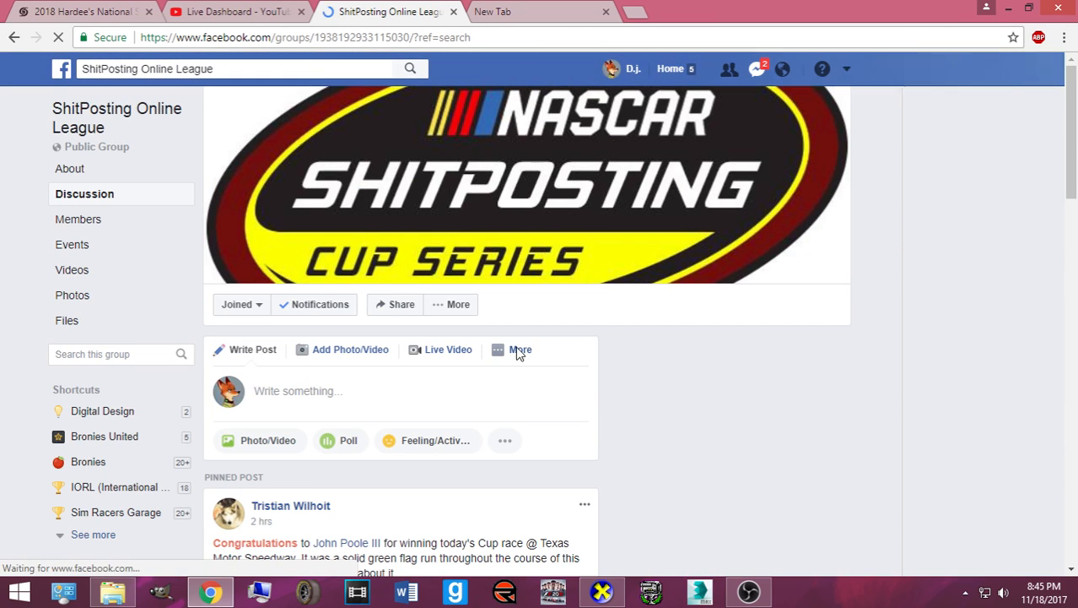
- Scroll the group down to the sign-up thread, closing the open chat window
scroll(492, 373, "down", 1)
scroll(492, 374, "down", 4)
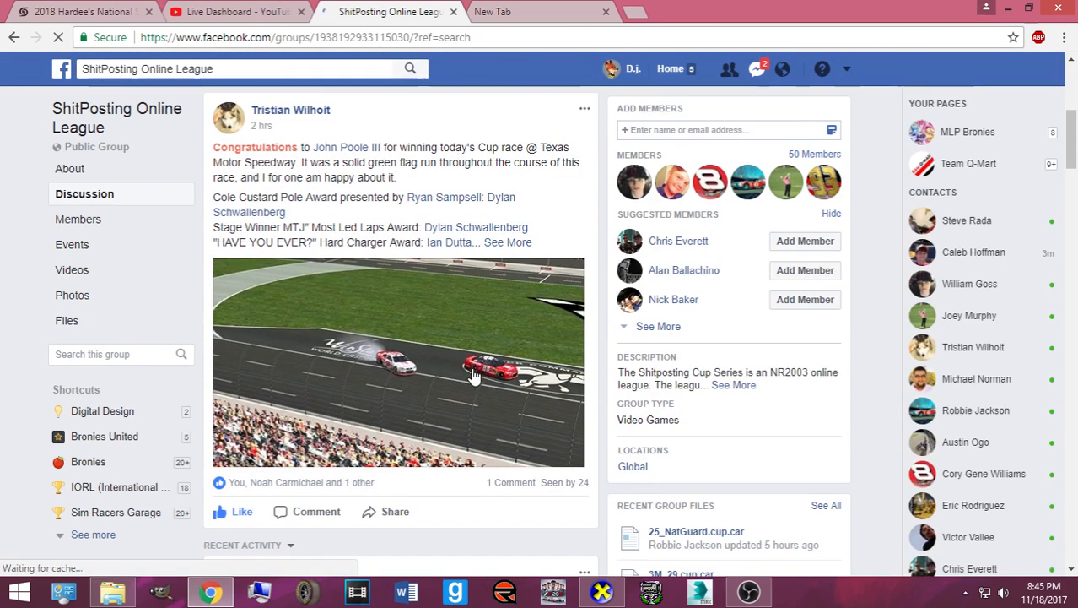
scroll(472, 382, "down", 2)
scroll(469, 375, "down", 3)
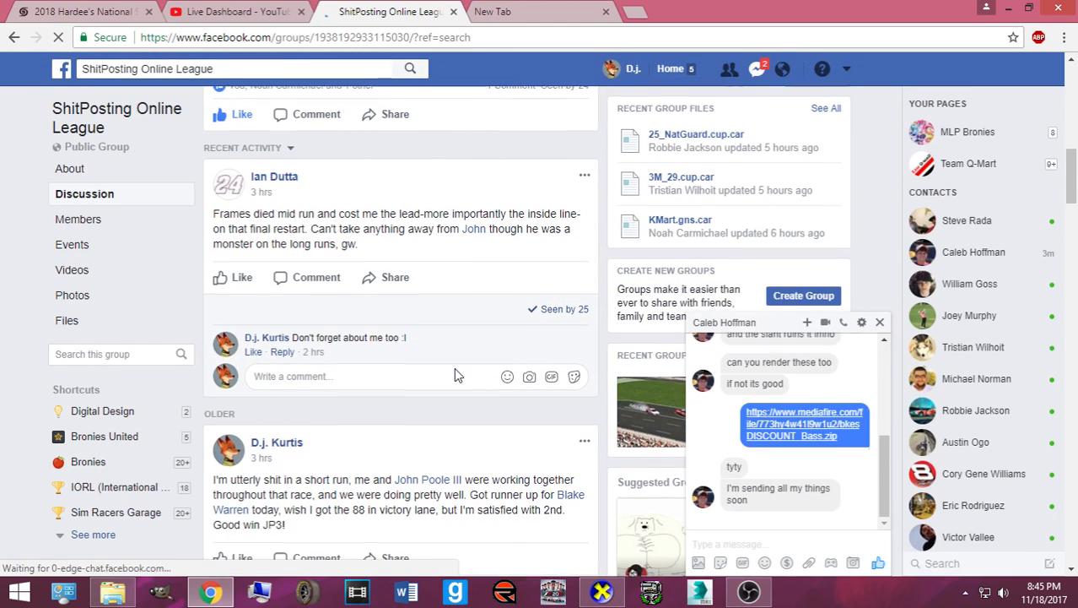
scroll(455, 368, "down", 1)
scroll(454, 369, "up", 1)
scroll(454, 374, "down", 12)
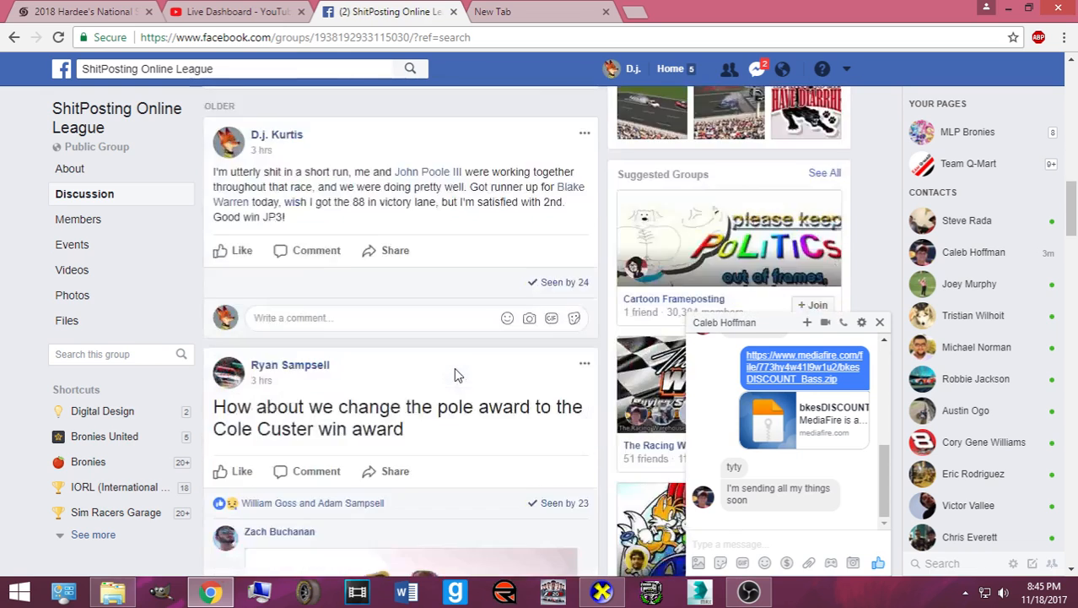
scroll(454, 374, "down", 15)
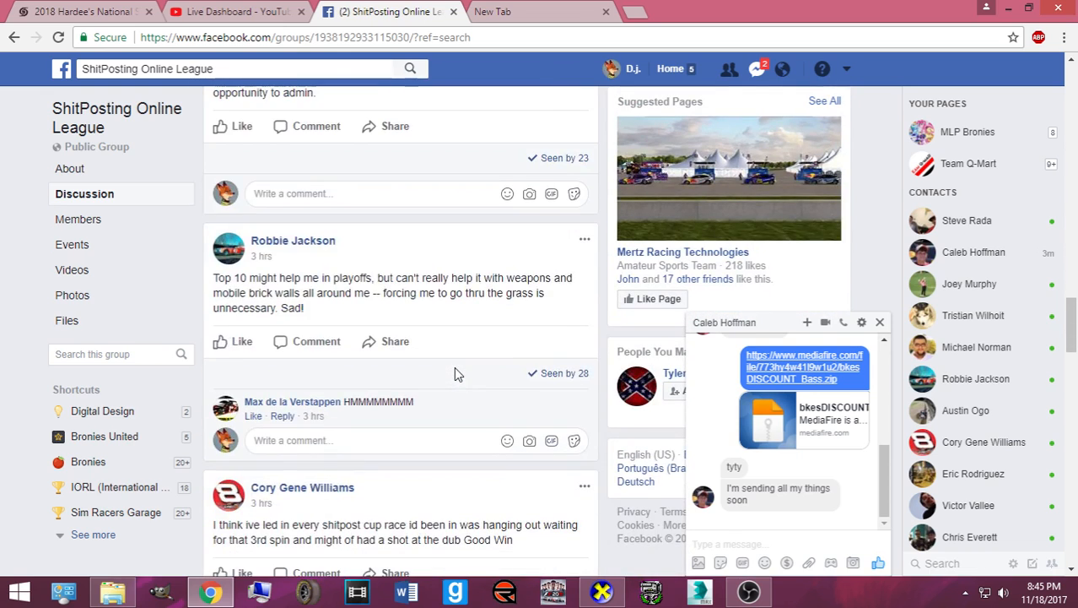
scroll(454, 366, "down", 1)
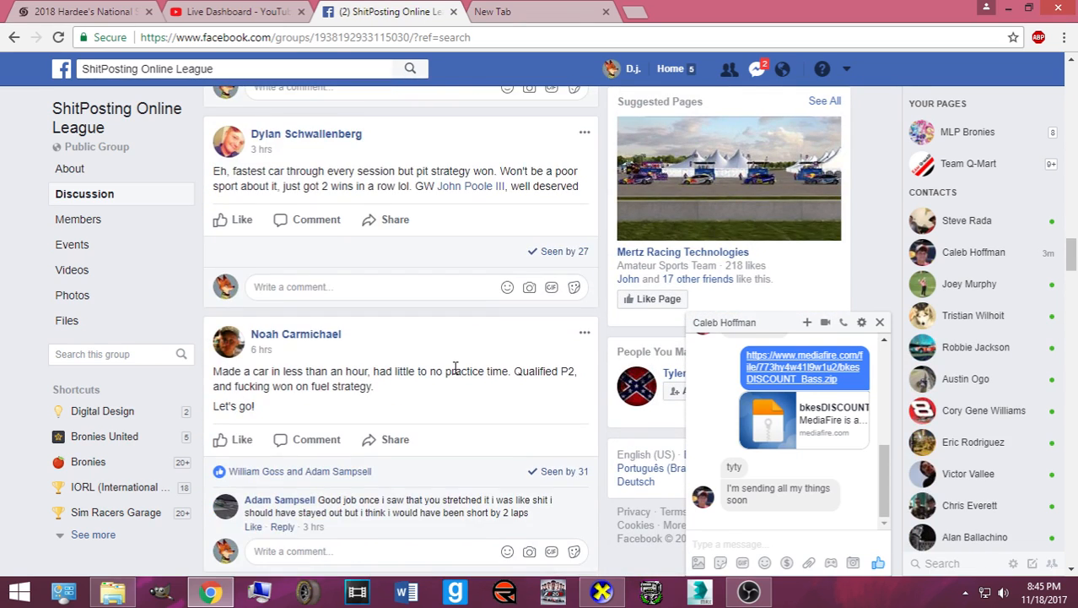
left_click(880, 321)
scroll(341, 308, "up", 4)
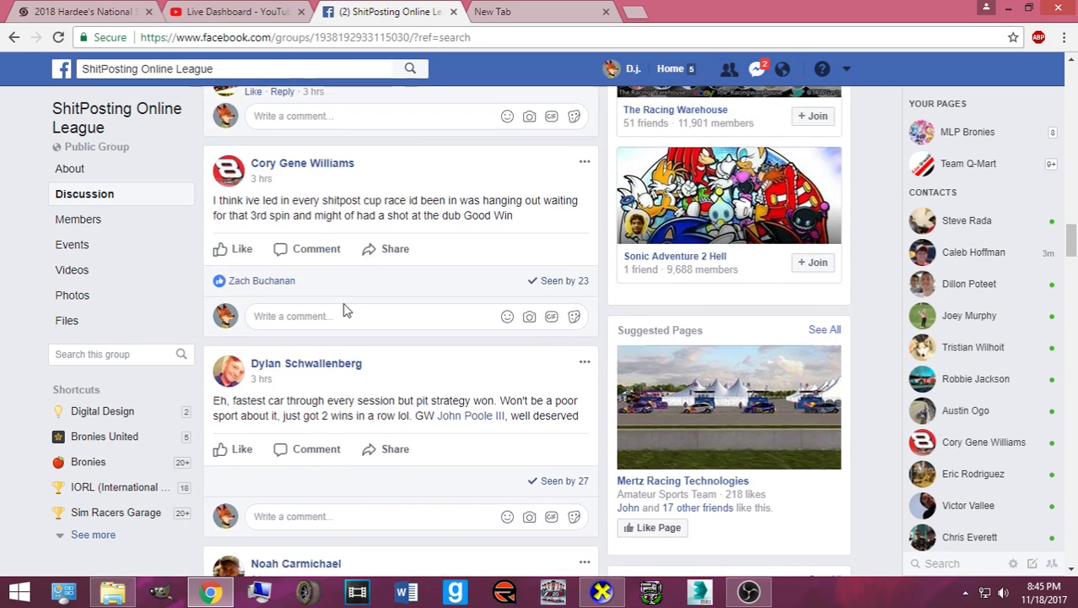
scroll(344, 309, "down", 4)
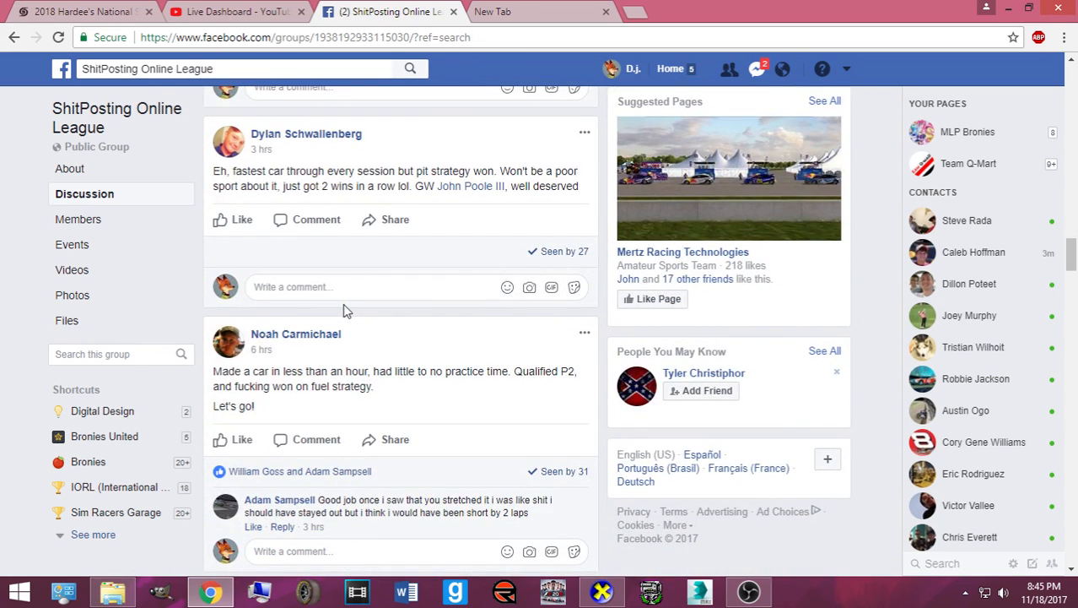
scroll(346, 325, "down", 7)
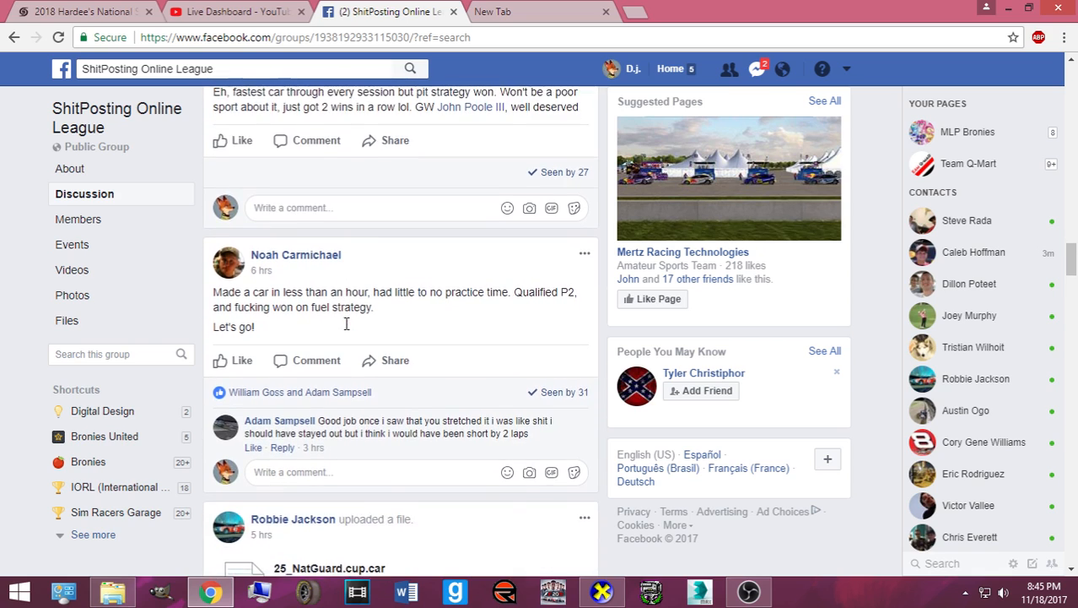
scroll(354, 334, "down", 5)
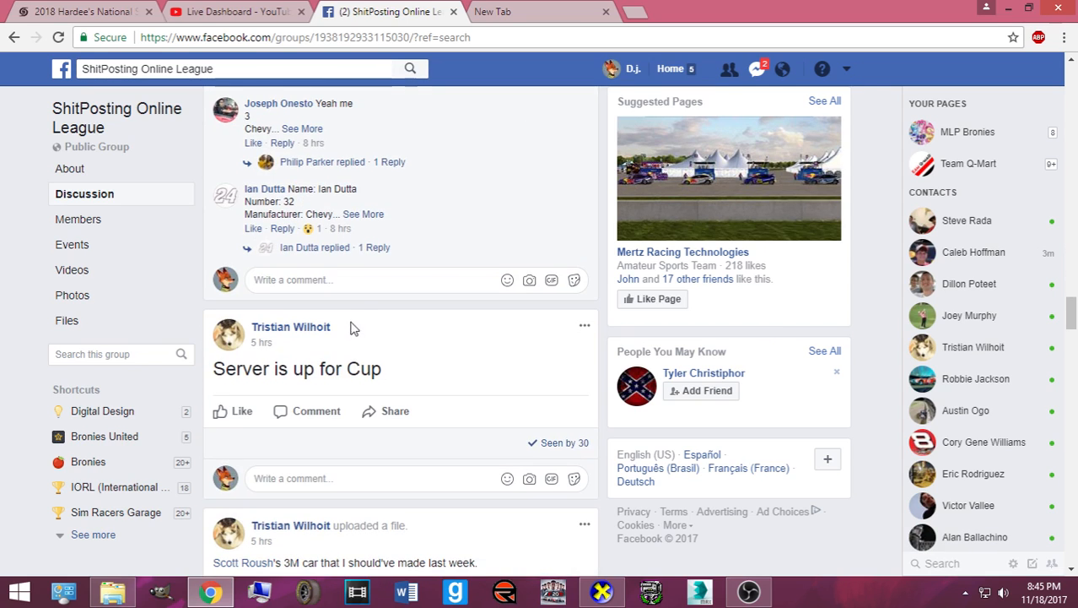
- Expand the #32 Pennzoil Chevy entry and its reply, clear Messenger, and launch GIMP
left_click(364, 216)
left_click(369, 273)
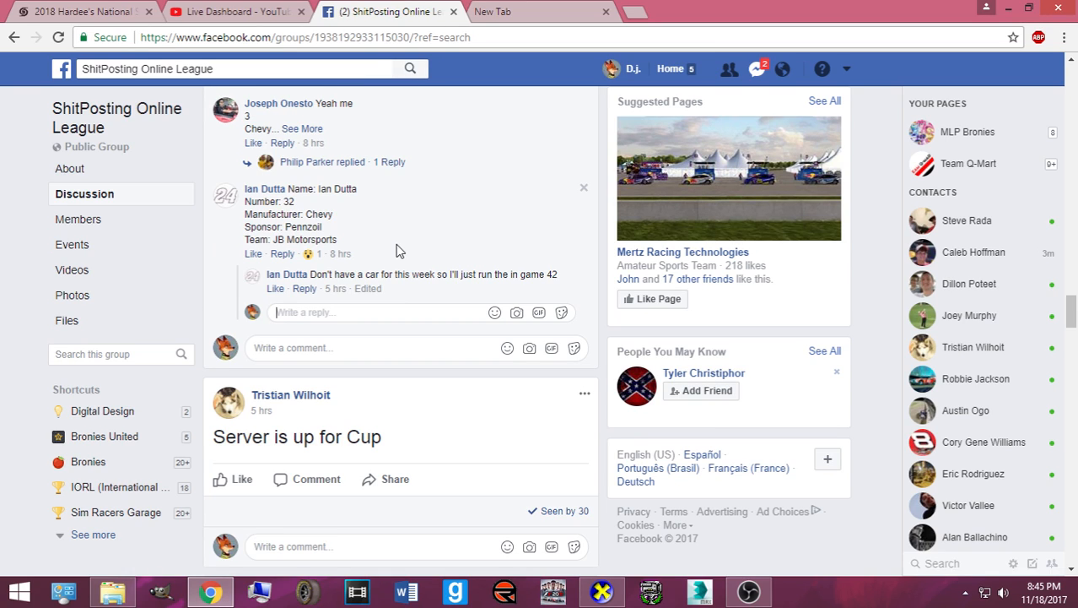
left_click(757, 69)
left_click(757, 69)
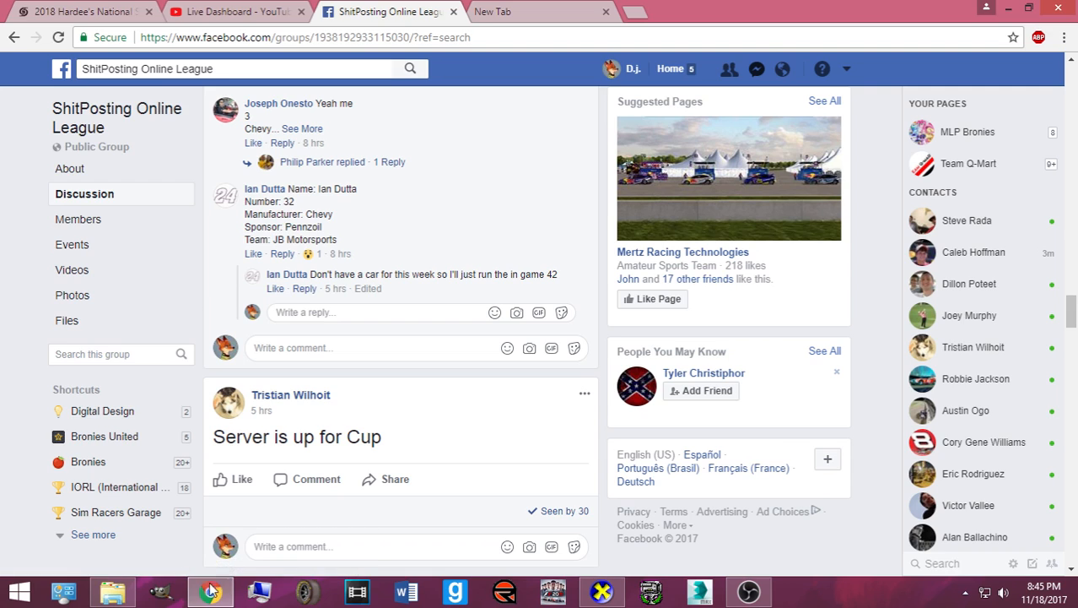
left_click(161, 599)
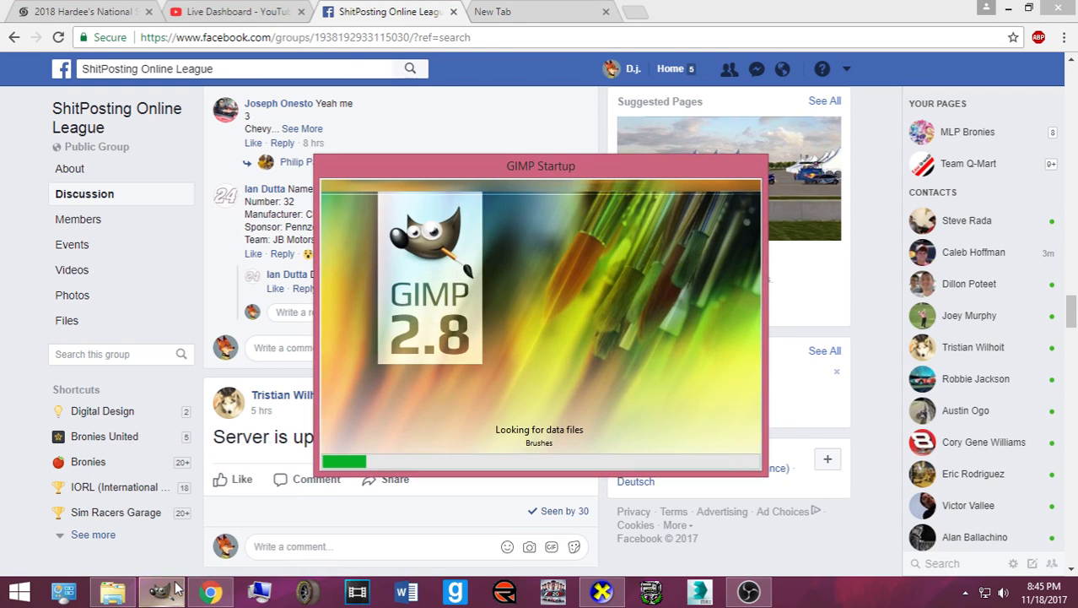
- Bring the GIMP image editor window to the front from the taskbar
right_click(169, 582)
left_click(207, 593)
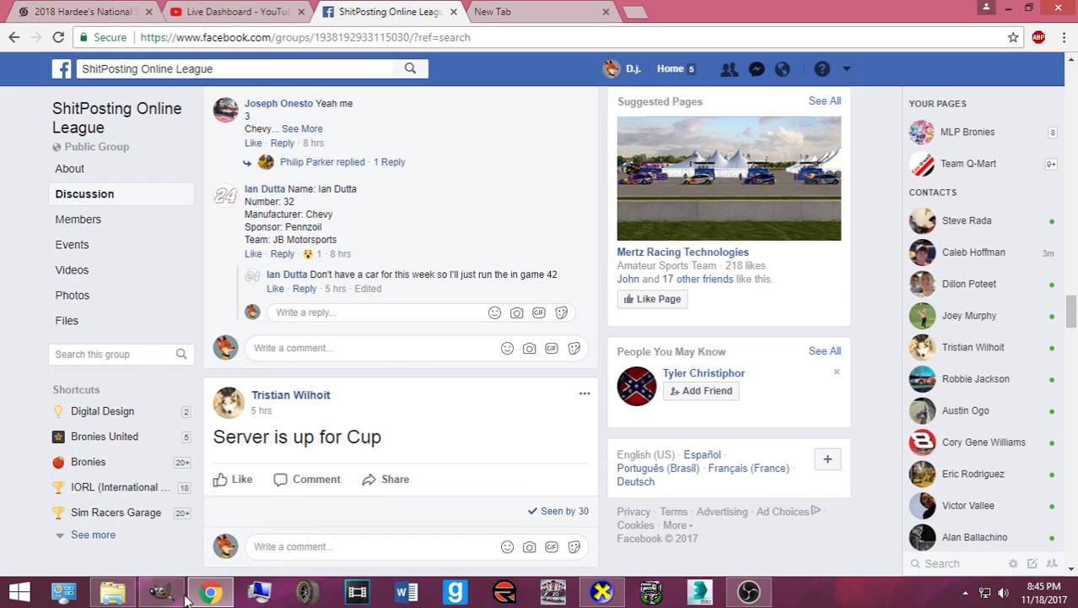
mouse_move(160, 591)
mouse_move(190, 535)
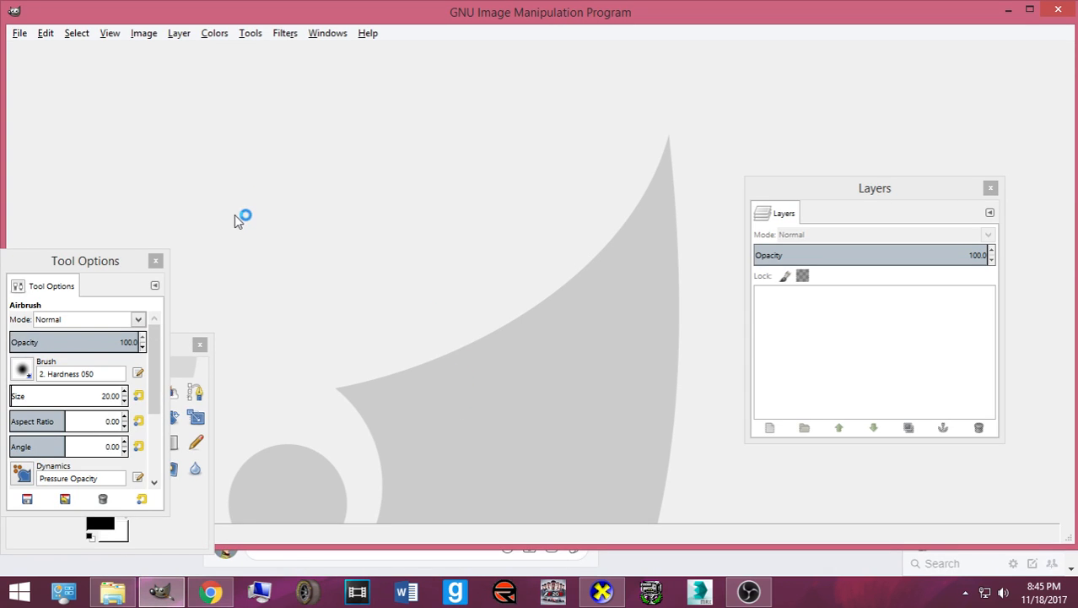
- Select the Move tool from the Toolbox and bring up File > Open
left_click_drag(180, 340, 853, 206)
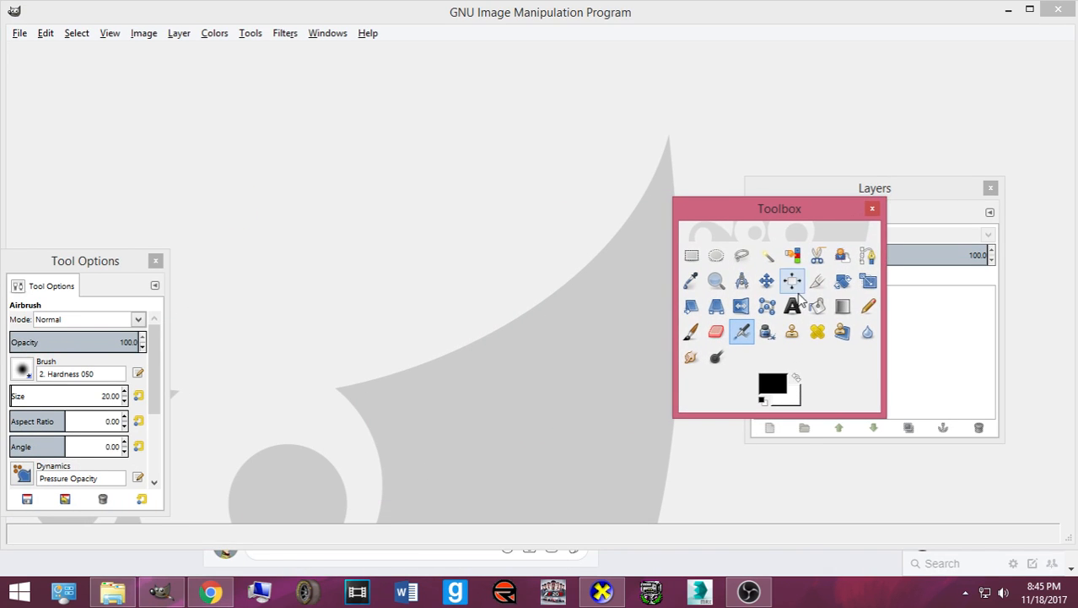
left_click(766, 281)
left_click_drag(699, 202, 895, 205)
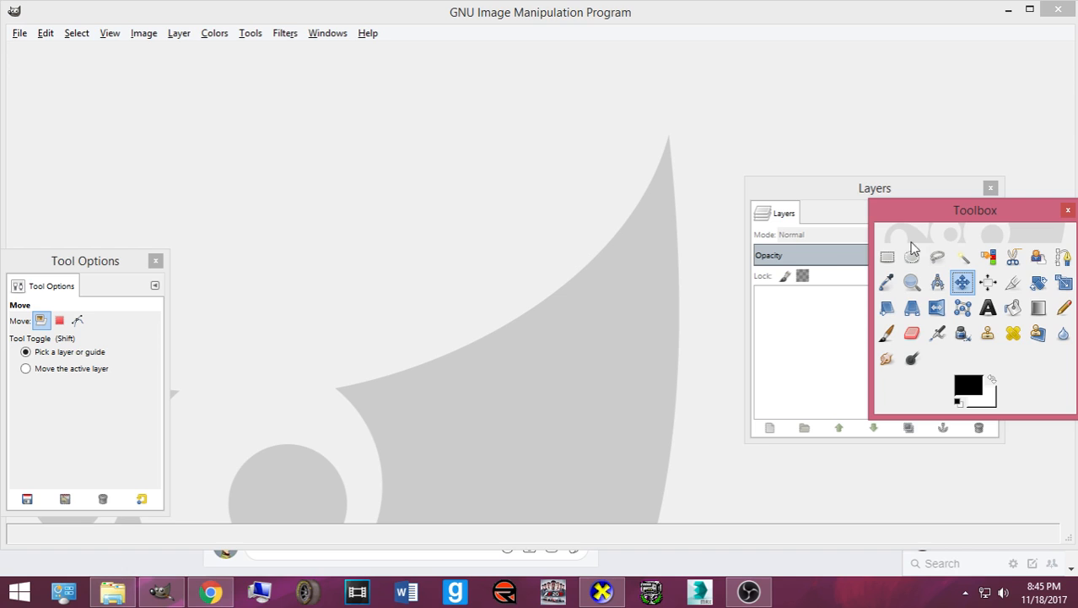
left_click(12, 34)
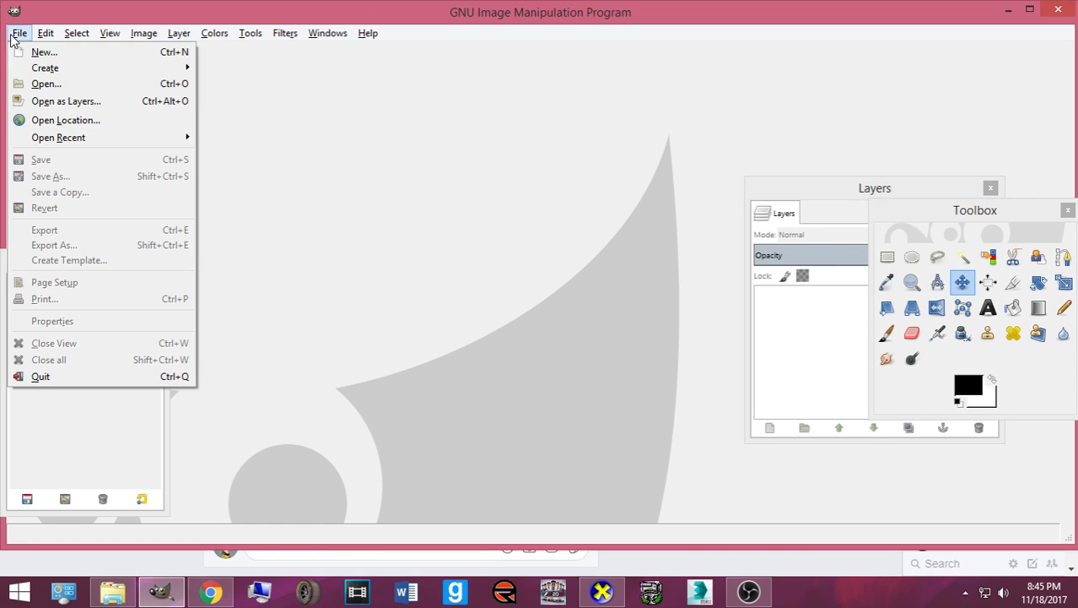
left_click(30, 85)
- Go to Pictures and enter the Numbers, Logos, Templates folder
left_click(196, 230)
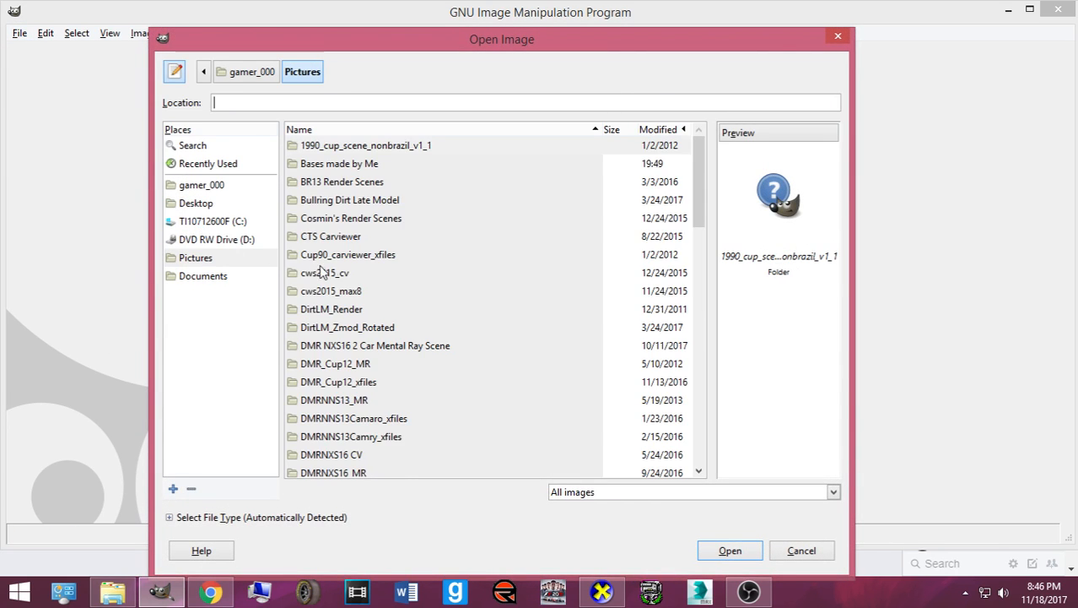
scroll(404, 278, "down", 8)
scroll(403, 267, "down", 1)
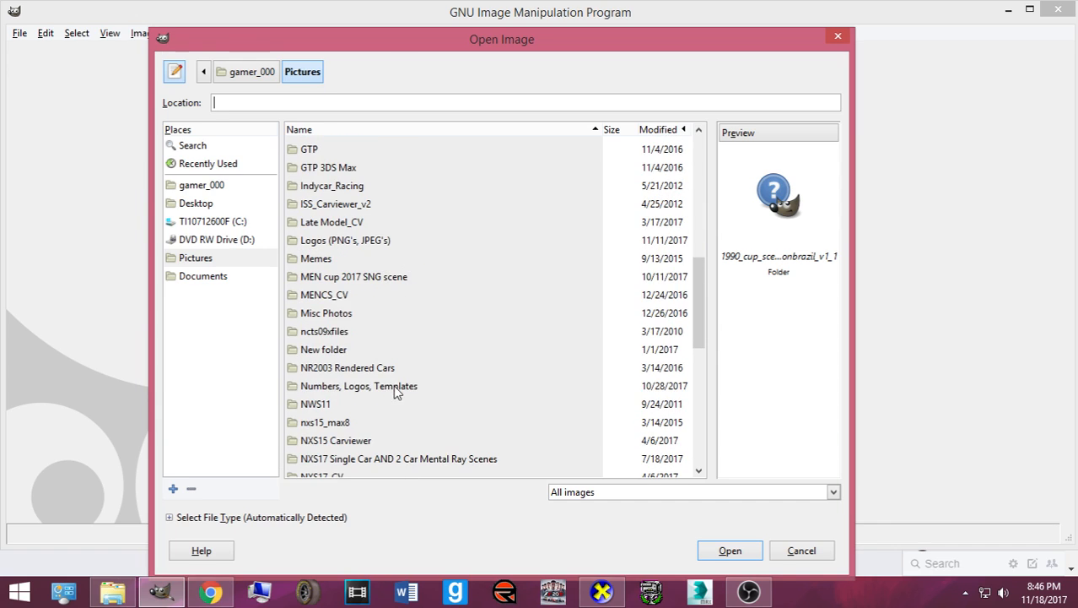
double_click(393, 388)
scroll(403, 277, "down", 10)
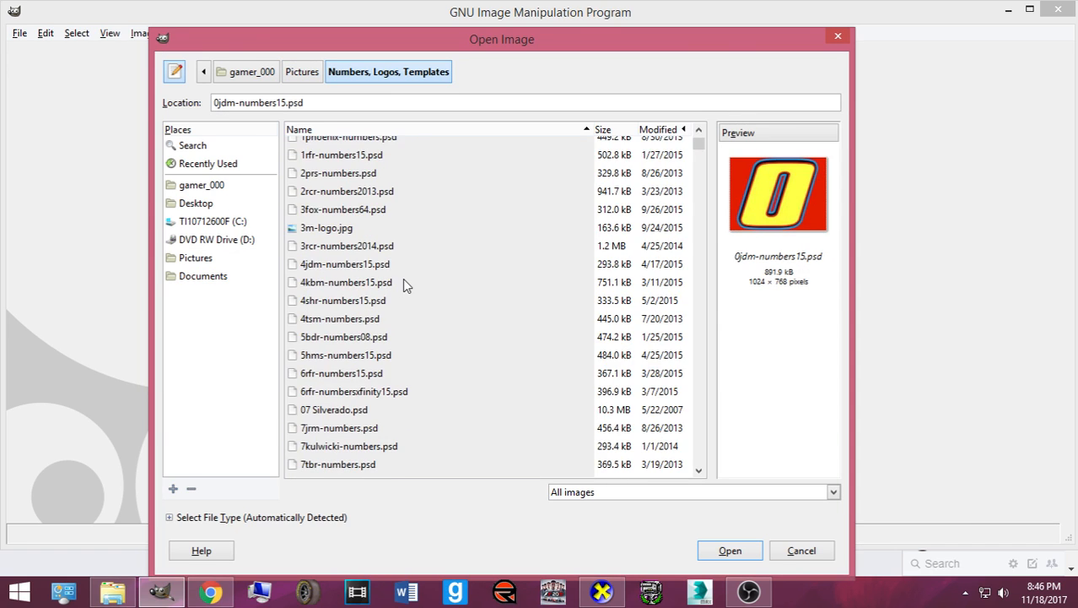
scroll(368, 300, "down", 2)
scroll(351, 285, "up", 4)
scroll(305, 173, "up", 1)
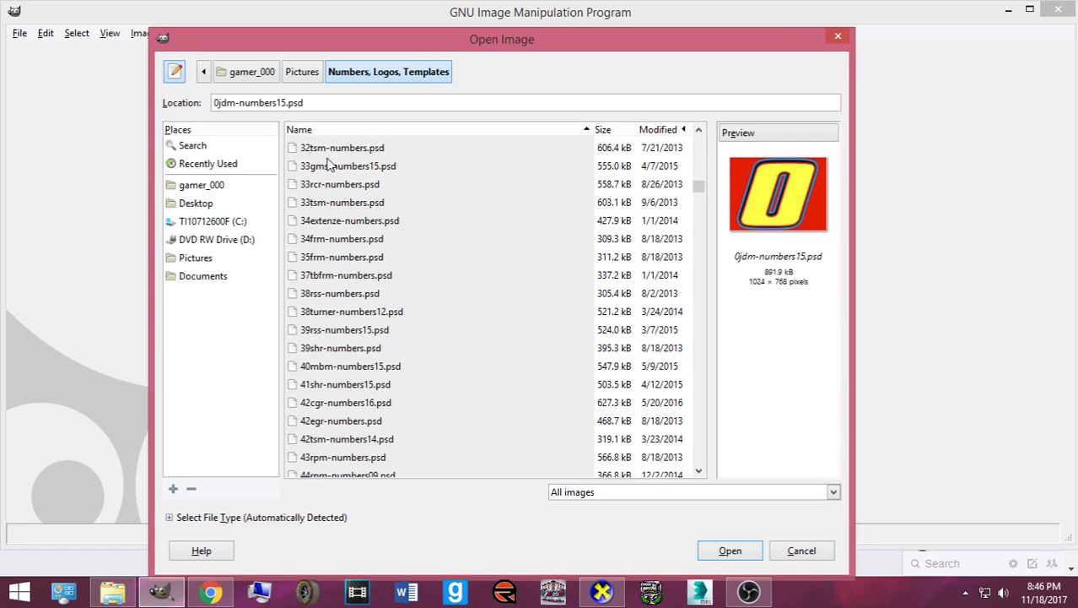
- Select 32tsm-numbers.psd as the file to open and browse the file list
left_click(331, 149)
scroll(462, 358, "down", 14)
scroll(382, 369, "down", 20)
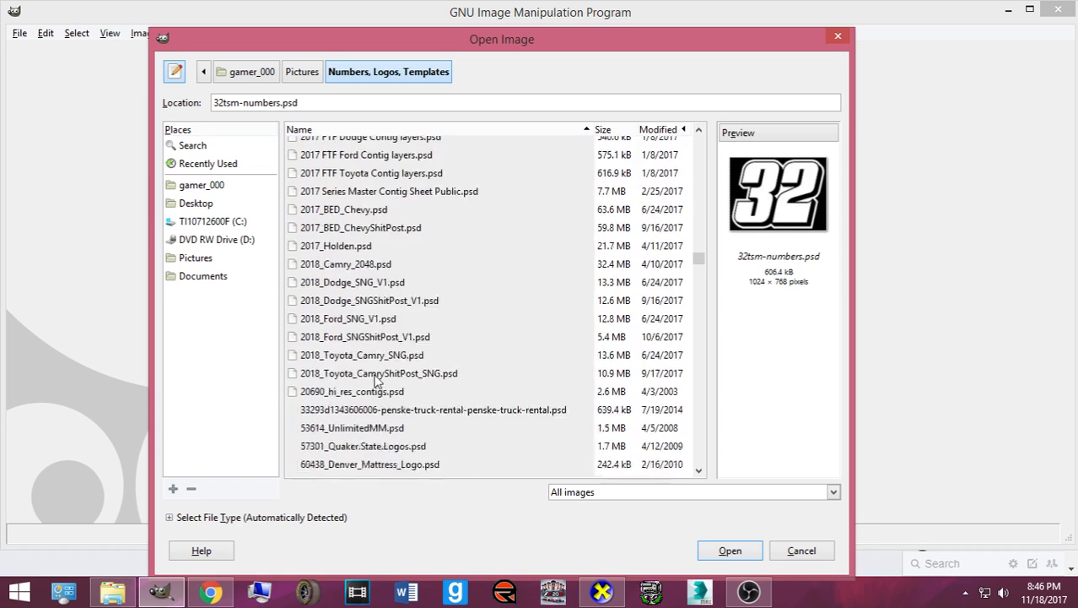
scroll(376, 380, "down", 3)
scroll(364, 384, "up", 4)
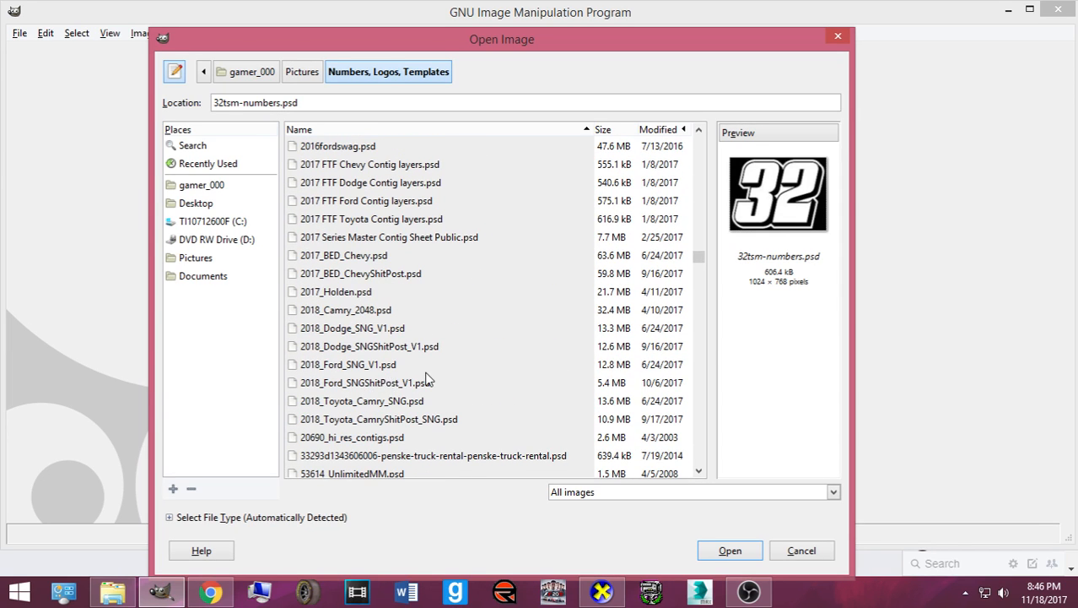
scroll(426, 380, "down", 6)
scroll(426, 379, "up", 6)
scroll(393, 370, "up", 1)
scroll(390, 368, "up", 5)
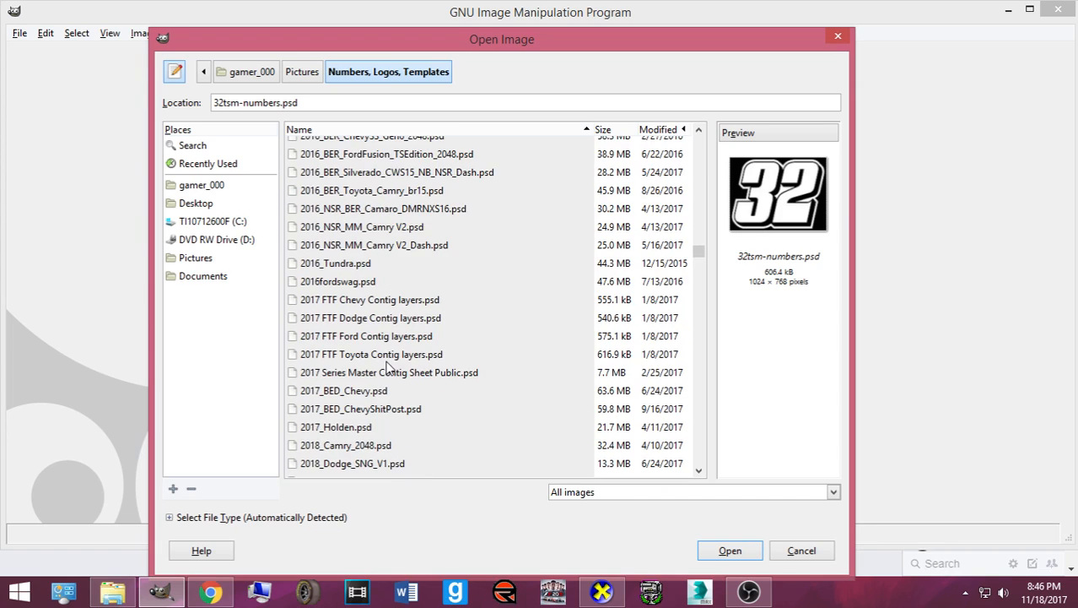
scroll(384, 363, "up", 5)
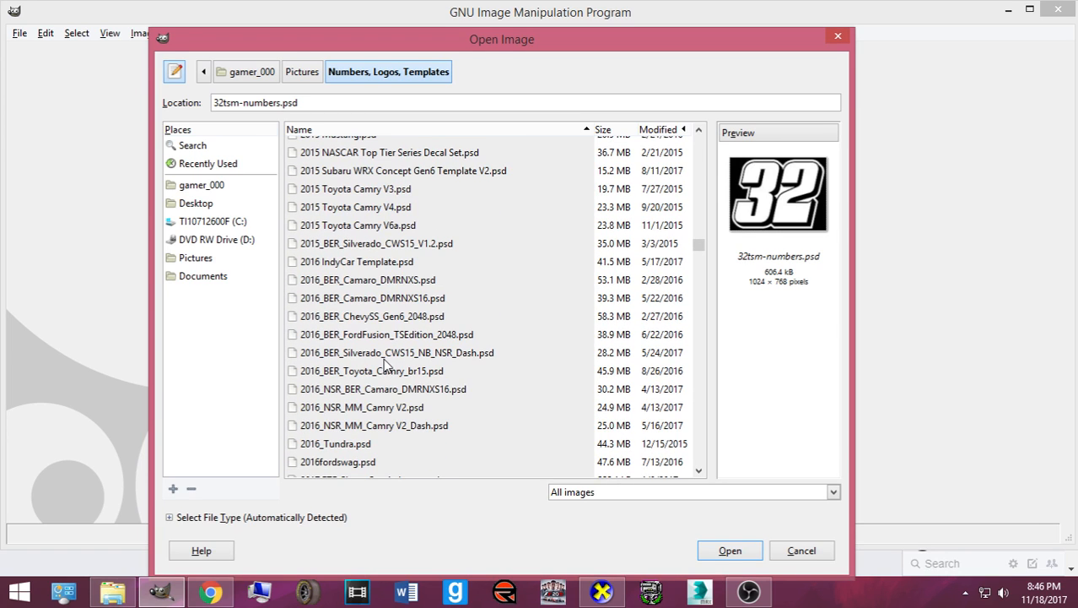
scroll(384, 364, "up", 5)
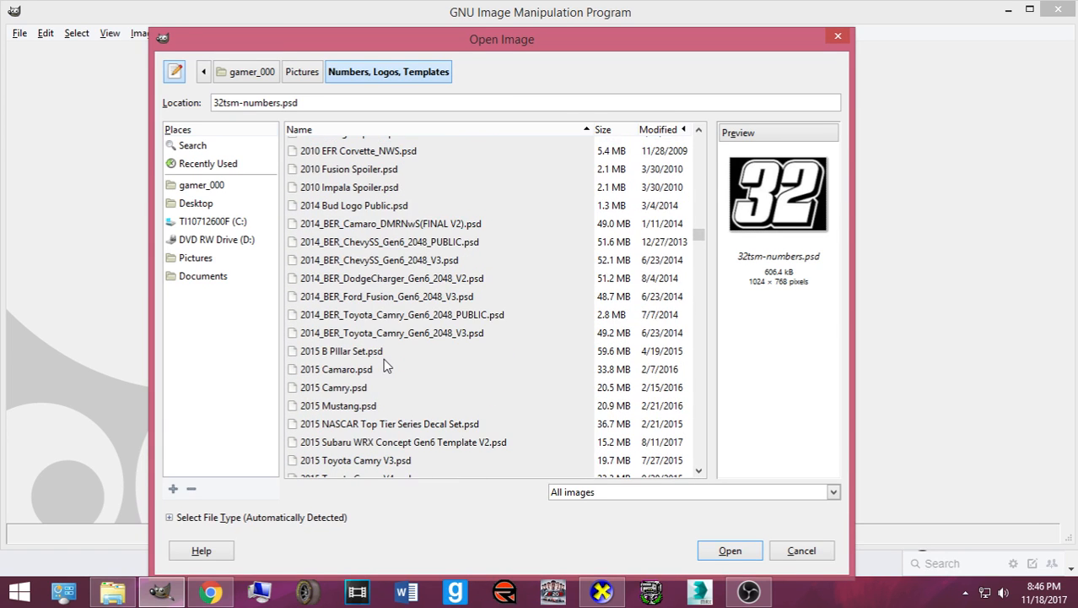
scroll(380, 357, "up", 15)
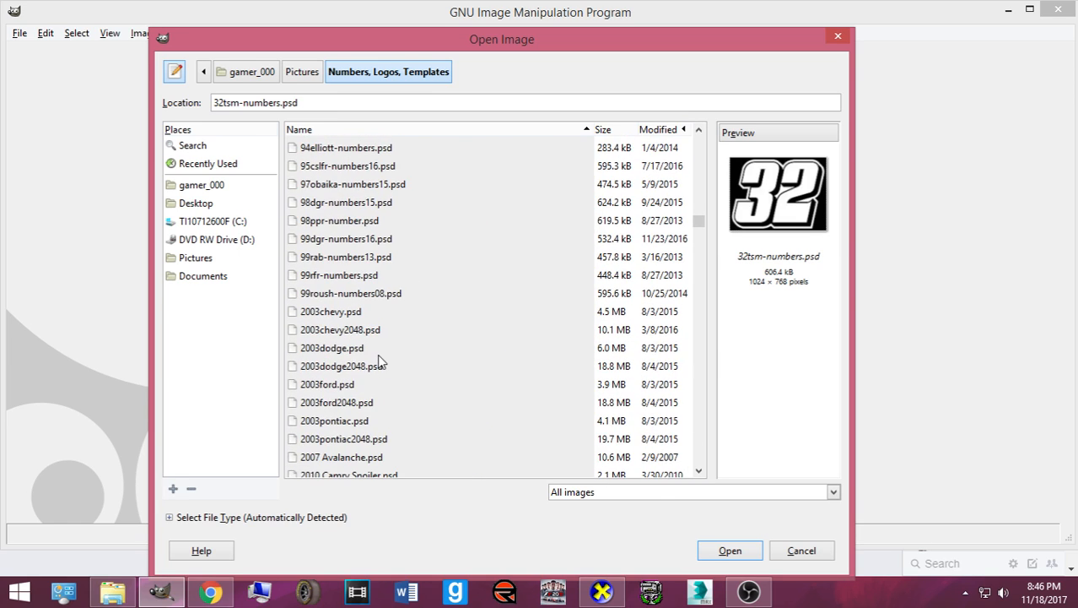
scroll(371, 357, "down", 12)
scroll(357, 363, "down", 7)
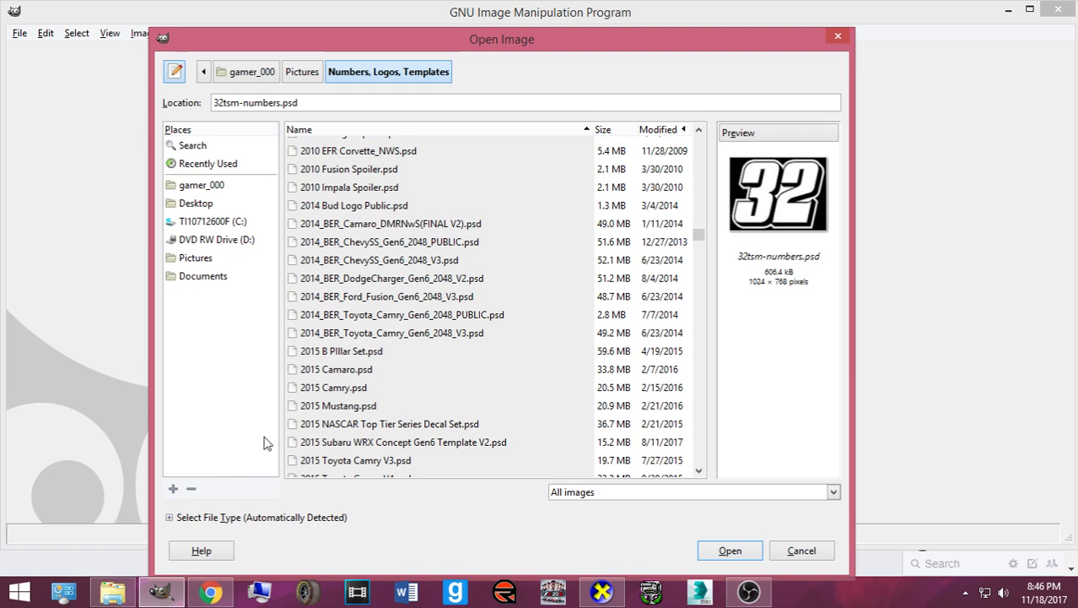
scroll(358, 305, "down", 4)
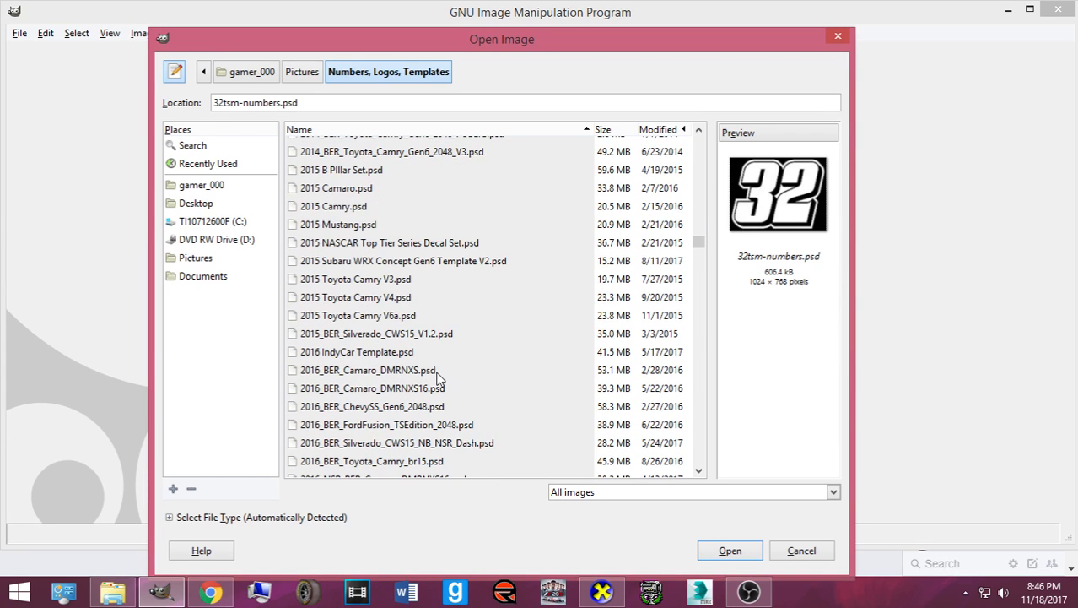
scroll(480, 410, "down", 3)
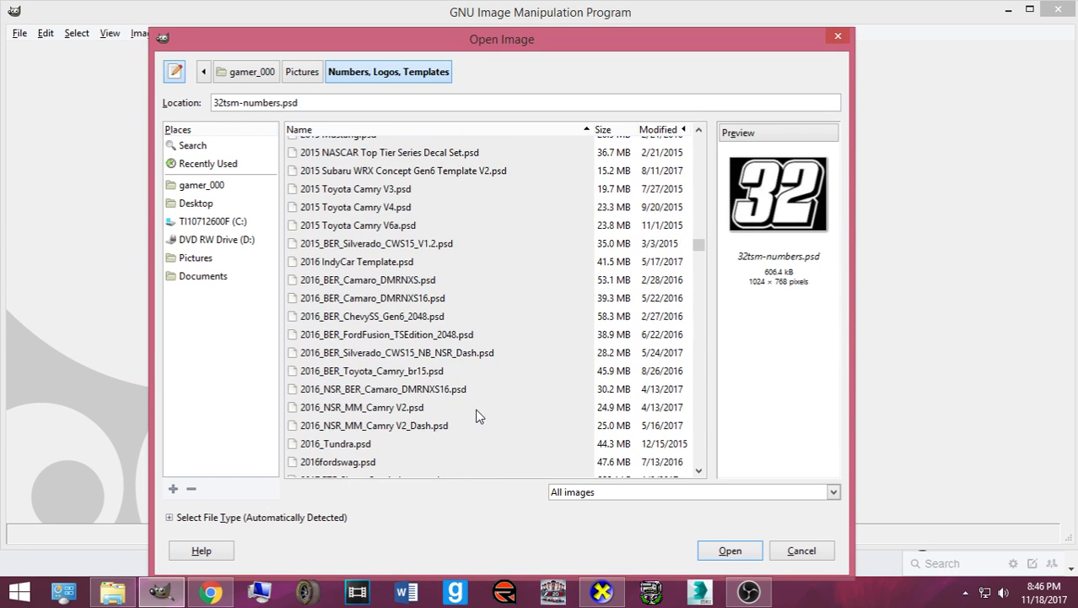
scroll(476, 416, "down", 3)
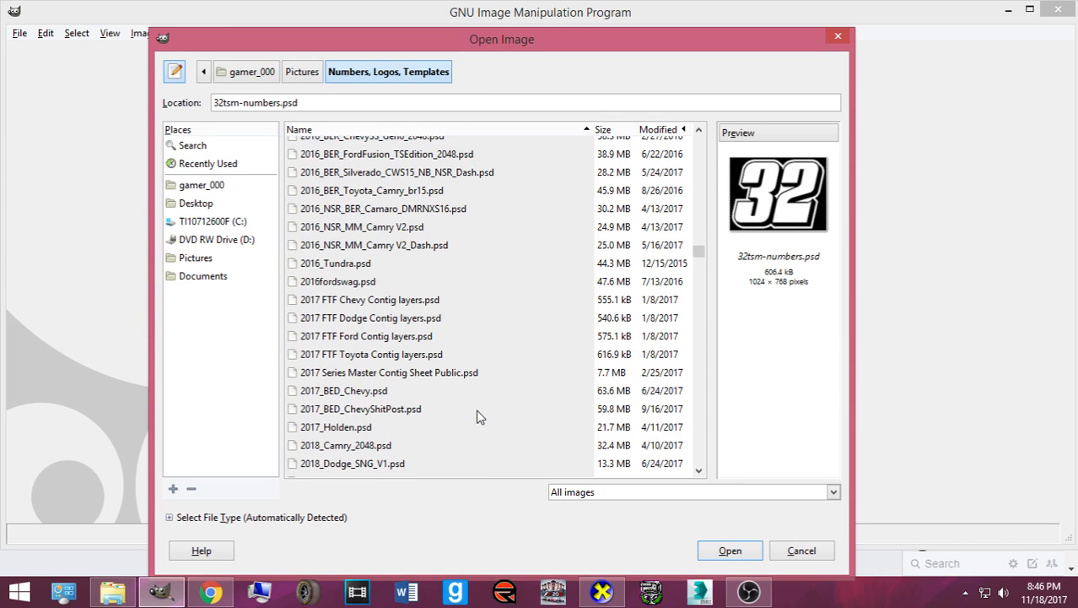
scroll(476, 416, "down", 3)
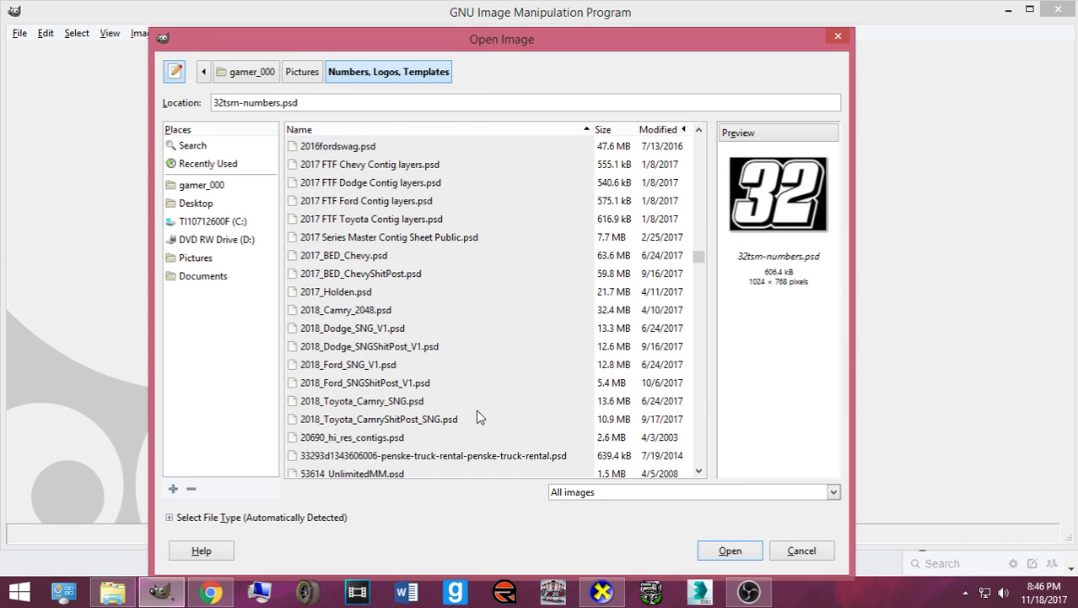
scroll(461, 410, "down", 5)
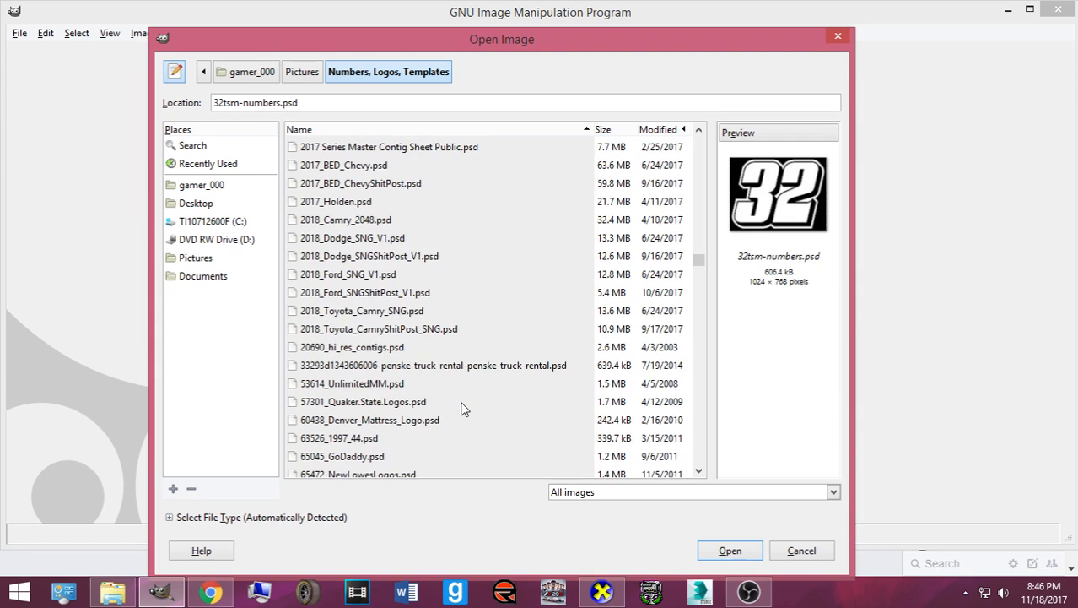
scroll(461, 411, "down", 10)
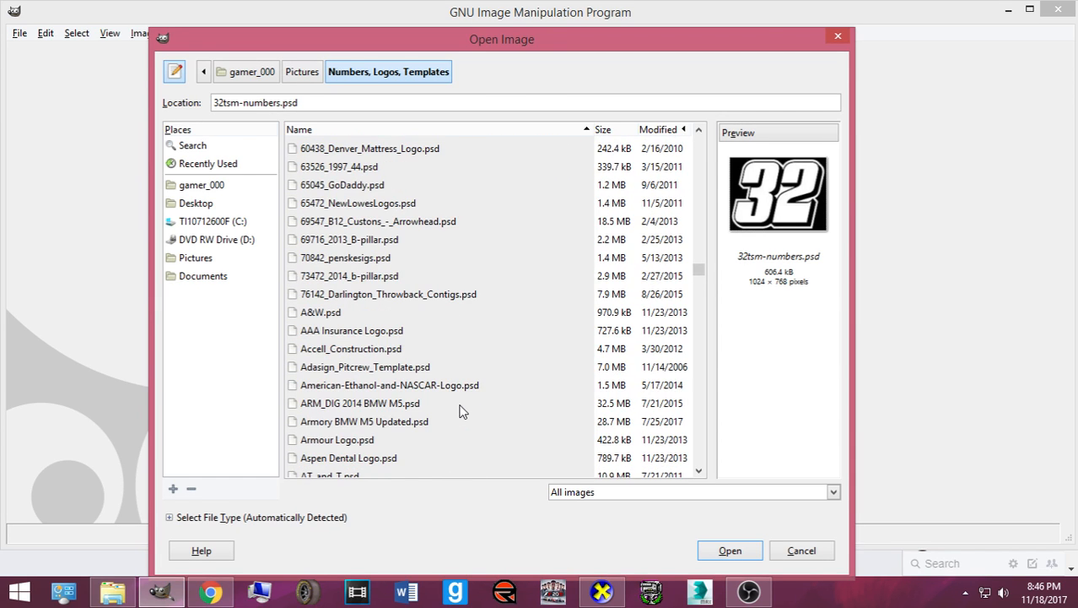
scroll(461, 411, "down", 5)
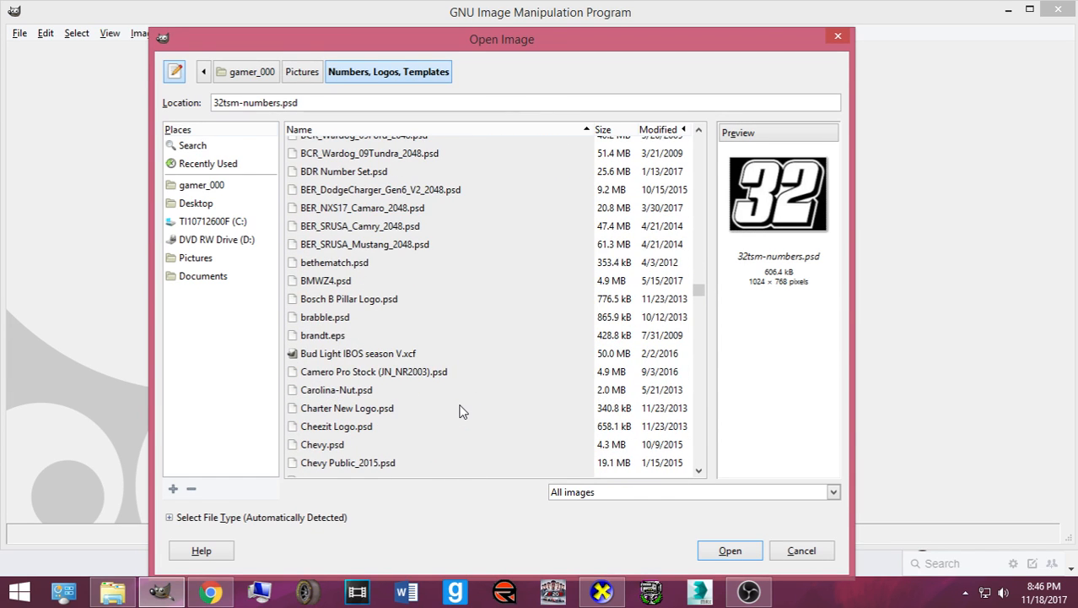
scroll(460, 411, "down", 3)
scroll(461, 411, "down", 6)
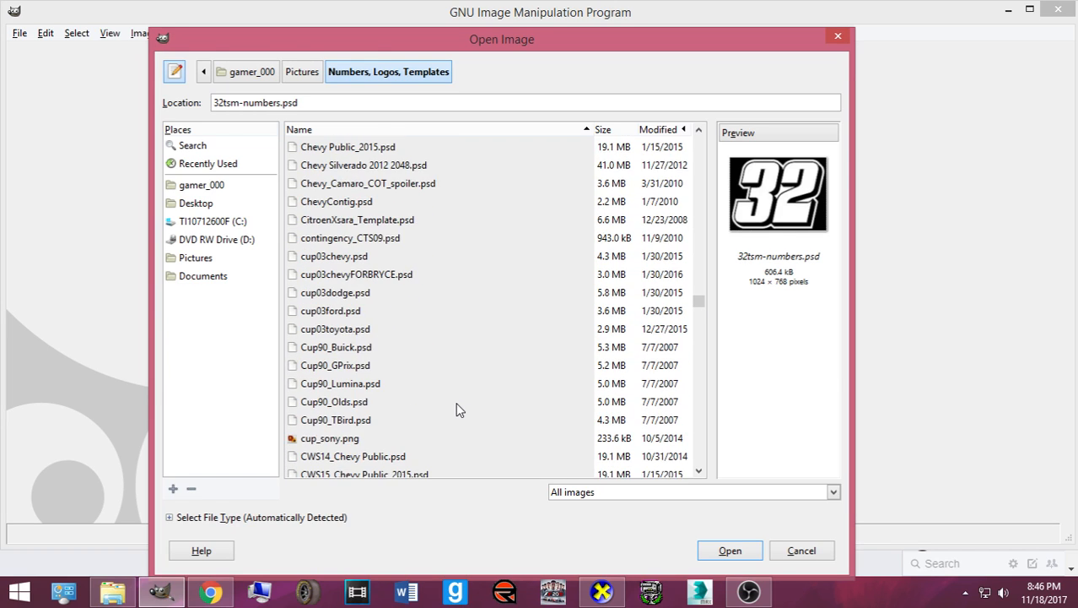
scroll(457, 408, "down", 9)
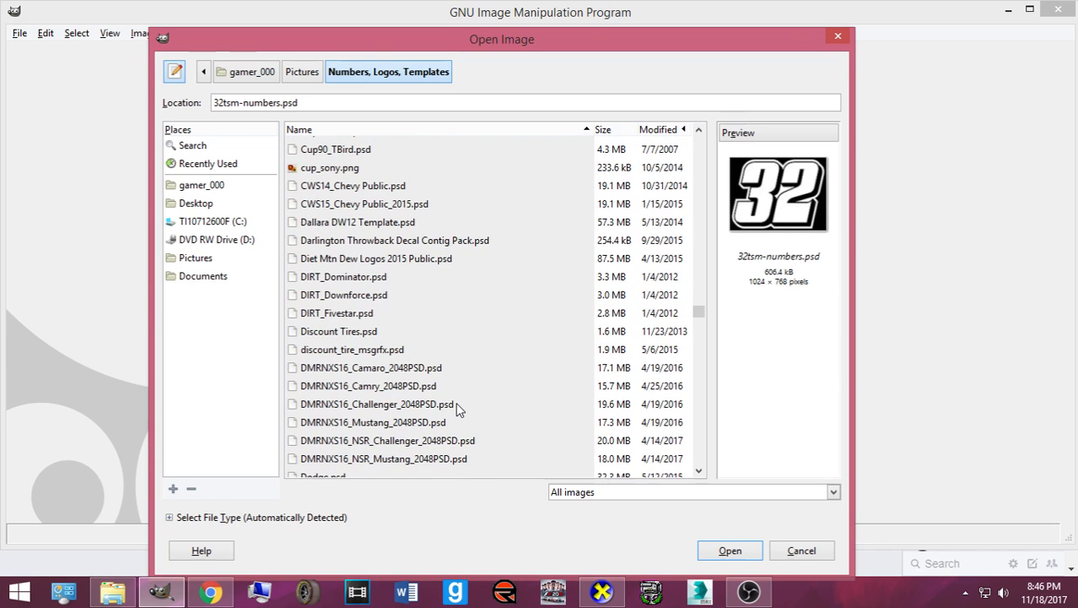
scroll(457, 410, "down", 12)
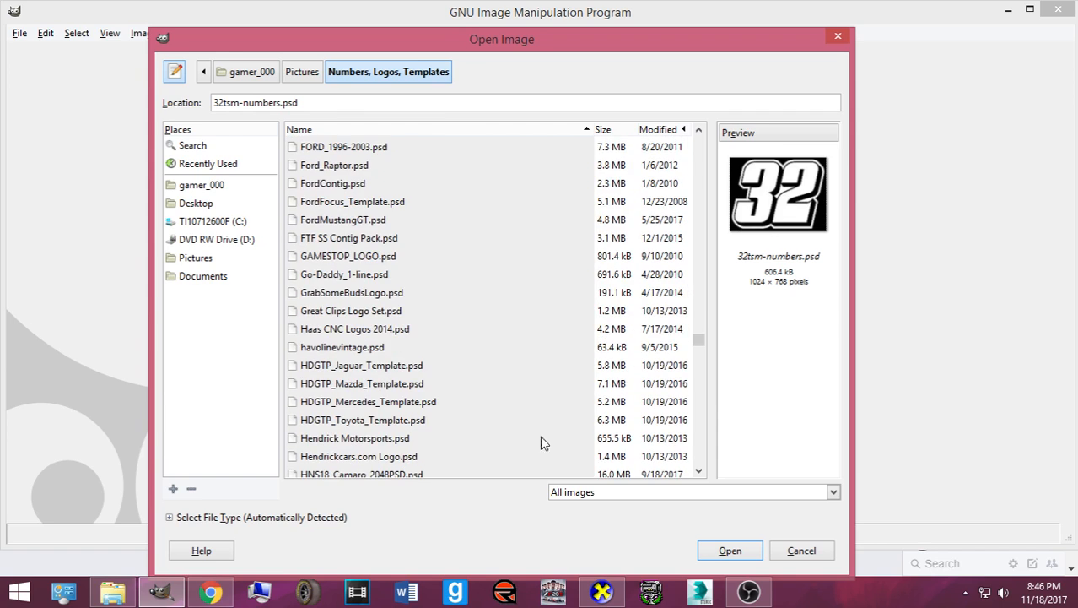
- Open 32tsm-numbers.psd, then start opening another image, selecting 32.psd
left_click(708, 552)
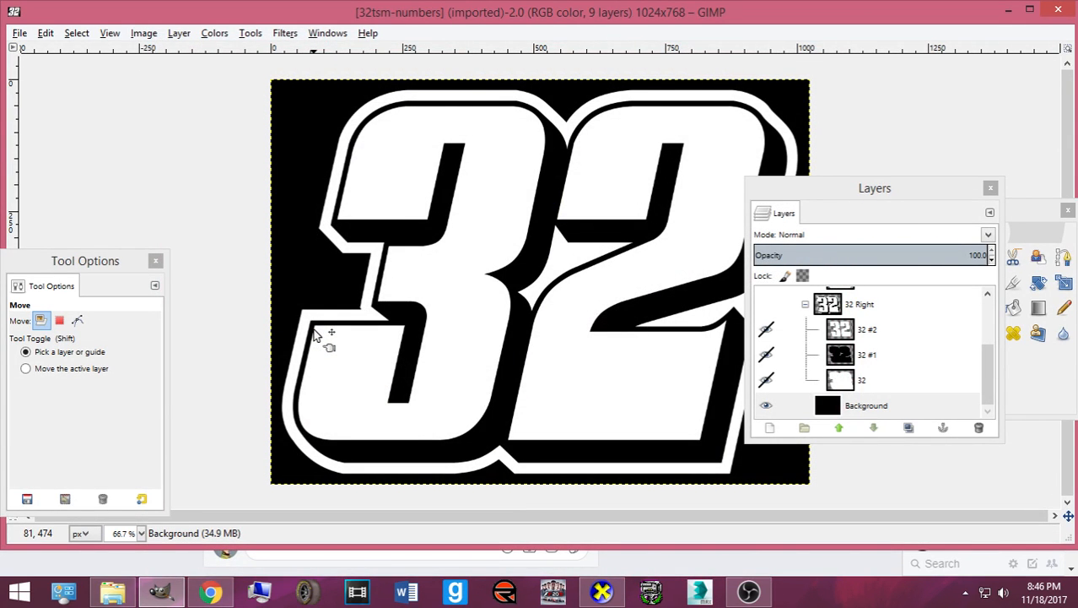
left_click(20, 34)
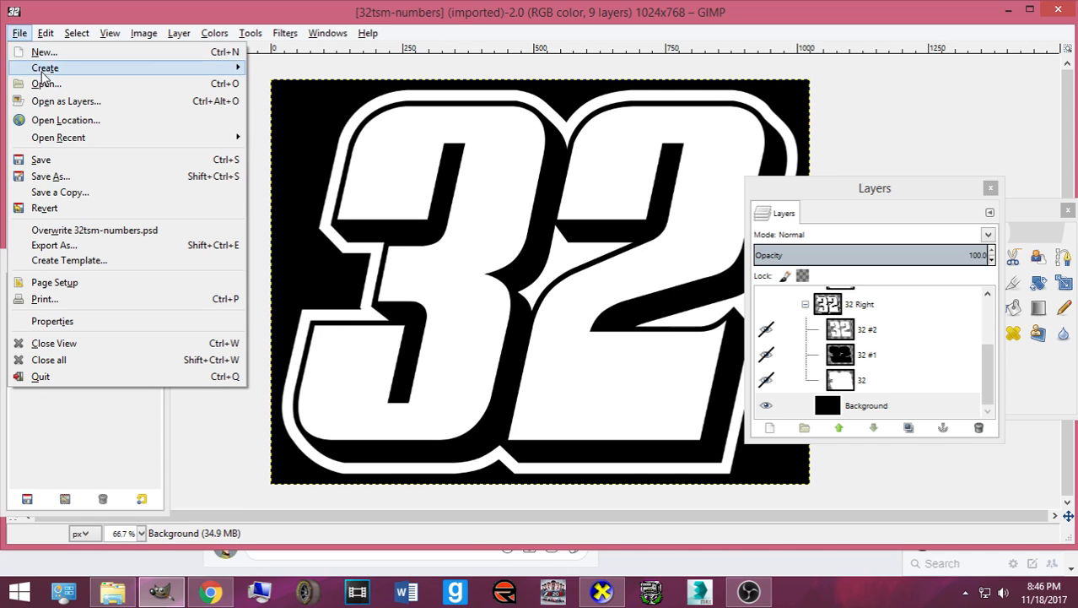
left_click(34, 82)
scroll(382, 287, "down", 5)
scroll(450, 291, "up", 4)
left_click(337, 186)
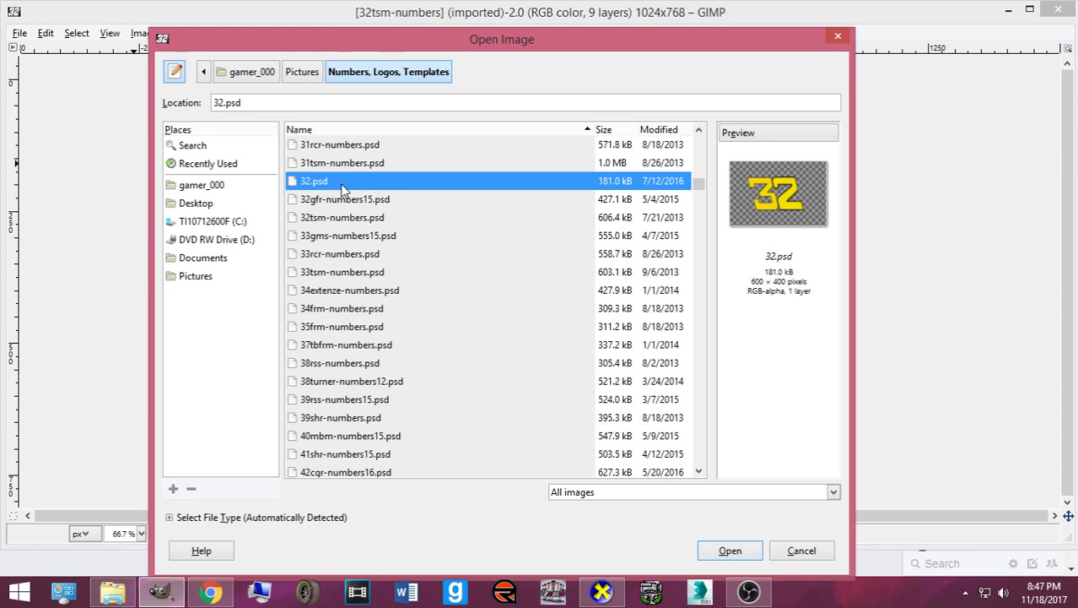
- Preview the template files and open 2017_BED_ChevyShitPost.psd
key("Down")
key("Down")
key("Down")
key("Down")
key("Down")
key("Down")
key("Down")
key("Down")
key("Down")
key("Down")
key("Down")
key("Down")
key("Down")
key("Down")
key("Down")
key("Down")
key("Down")
key("Down")
key("Down")
key("Down")
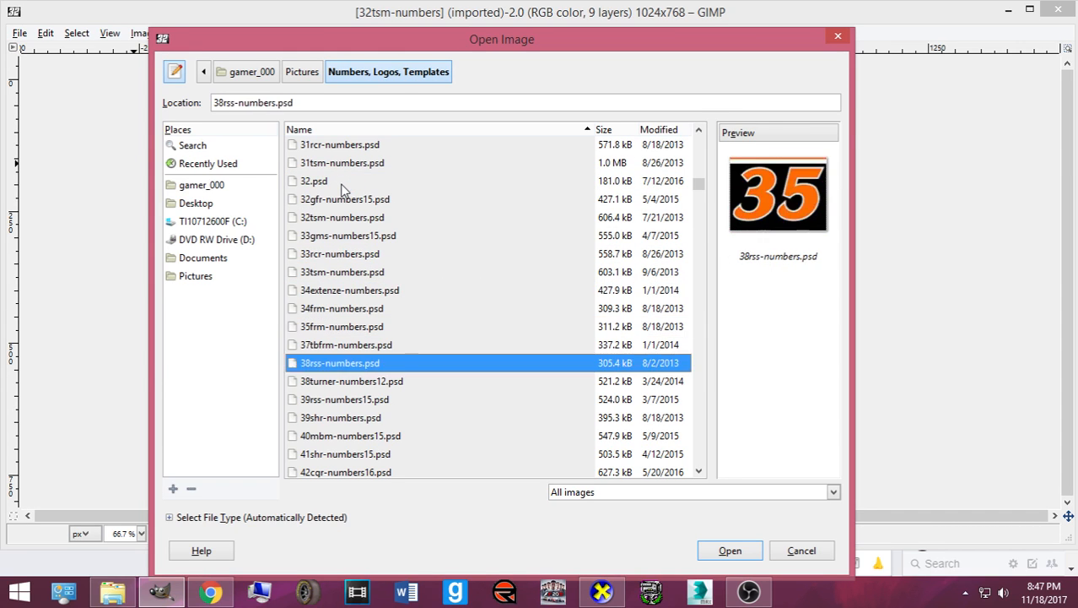
key("Down")
key("Down")
key("Down")
key("Down")
key("Down")
key("Down")
key("Down")
key("Down")
key("Down")
key("Down")
key("Down")
key("Down")
key("Down")
key("Down")
key("Down")
key("Down")
key("Down")
key("Down")
key("Down")
key("Down")
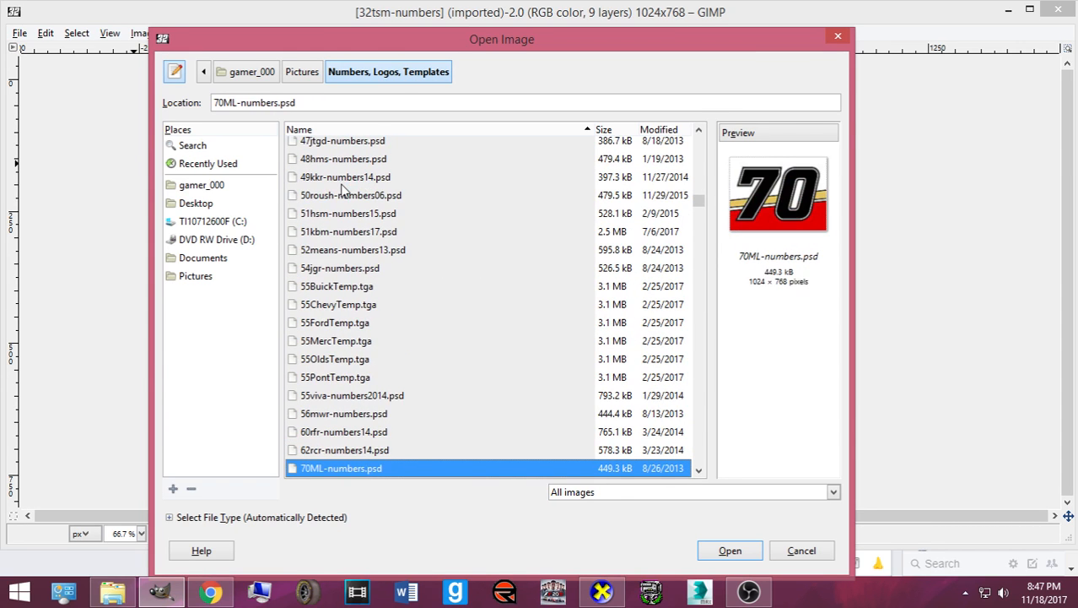
key("Down")
key("Down")
key("Down")
key("Down")
key("Down")
key("Down")
key("Down")
key("Down")
key("Down")
key("Down")
key("Down")
key("Down")
key("Down")
key("Down")
key("Down")
key("Down")
key("Down")
key("Down")
key("Down")
key("Down")
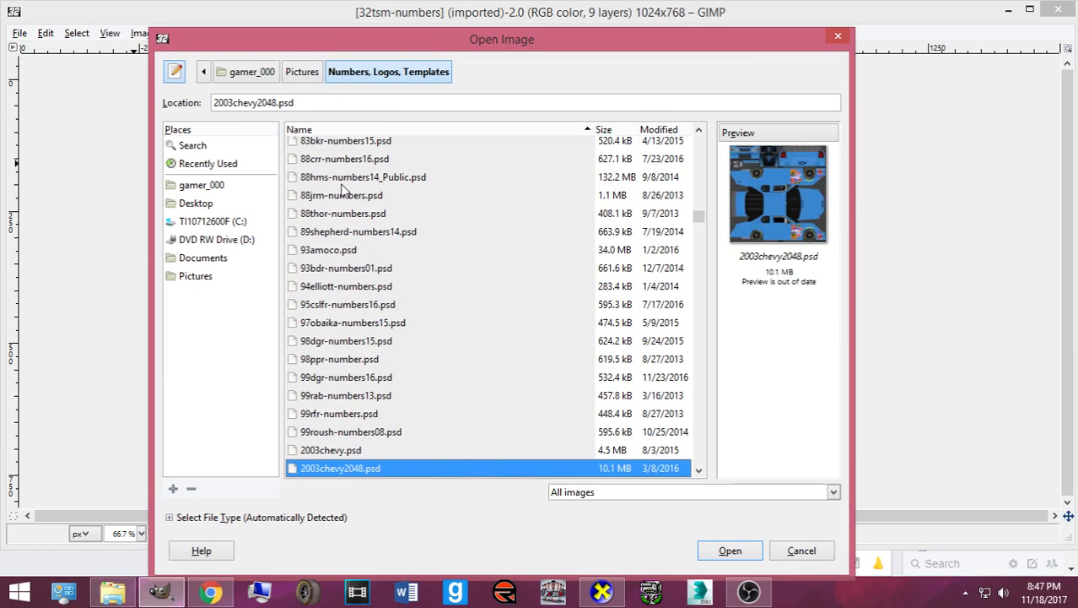
key("Down")
key("Down")
key("Down")
key("Down")
key("Down")
key("Down")
key("Down")
key("Down")
key("Down")
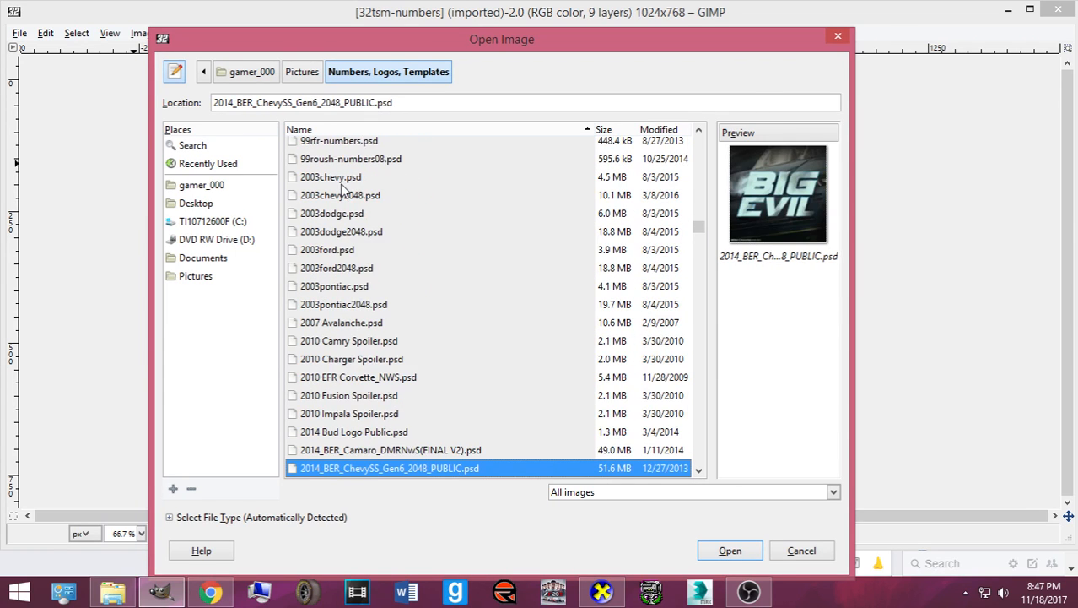
key("Down")
key("Down")
key("Down")
key("Down")
key("Down")
key("Down")
key("Down")
key("Down")
key("Down")
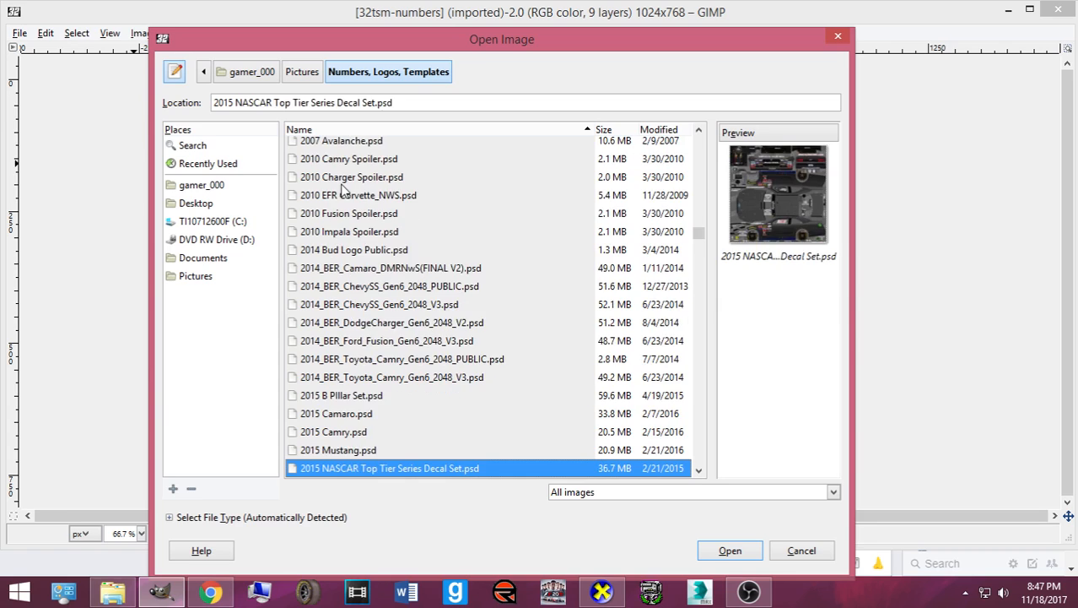
key("Down")
key("Down")
key("Down")
key("Down")
key("Down")
key("Down")
key("Down")
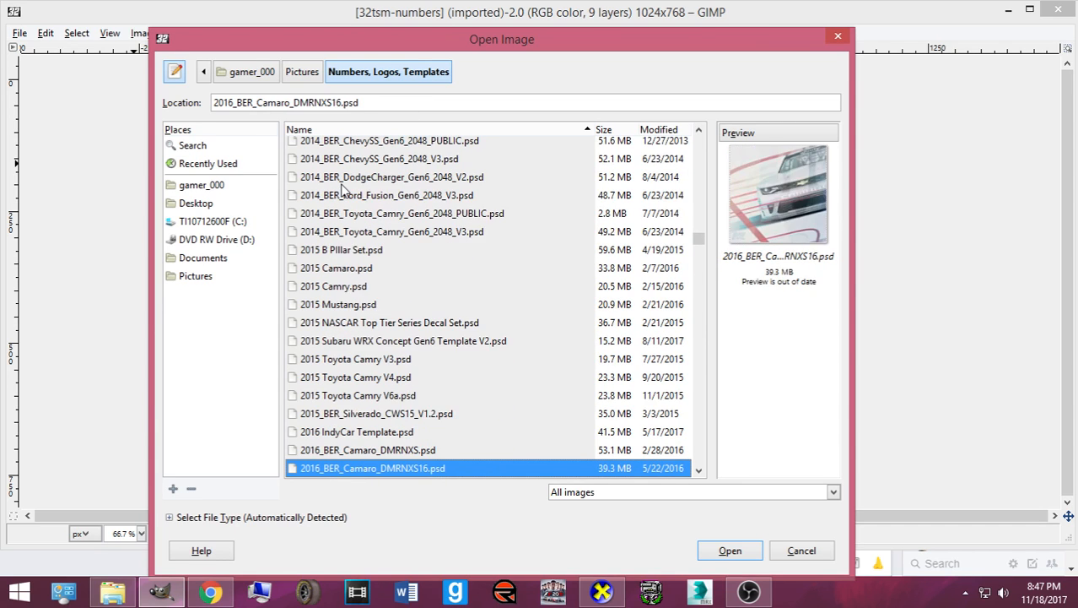
key("Down")
key("Up")
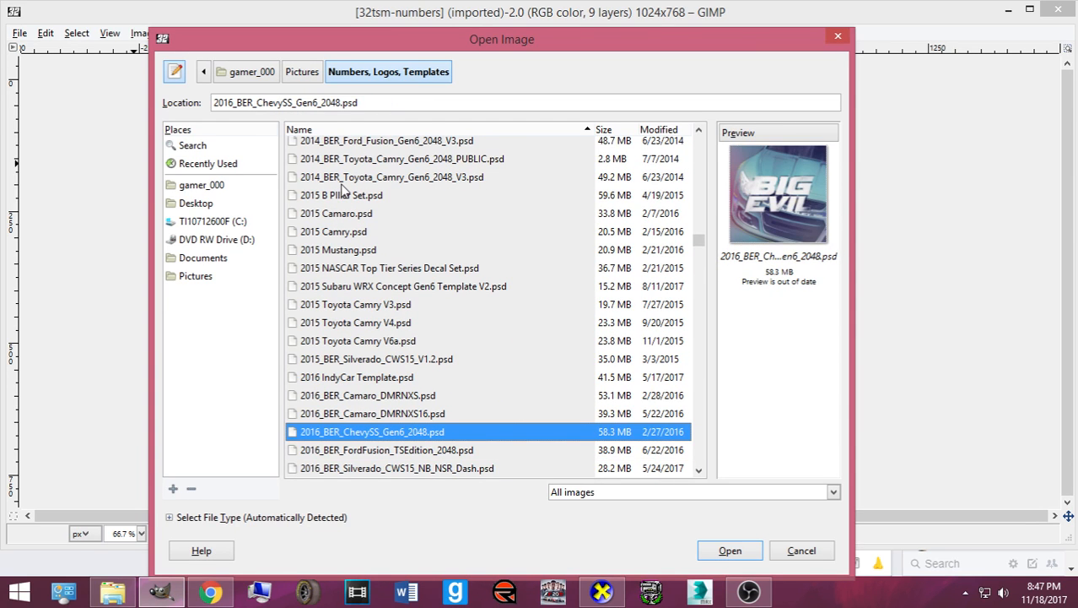
key("Down")
key("Down")
key("Down")
key("Down")
key("Down")
key("Down")
key("Down")
key("Down")
key("Down")
key("Down")
key("Down")
key("Down")
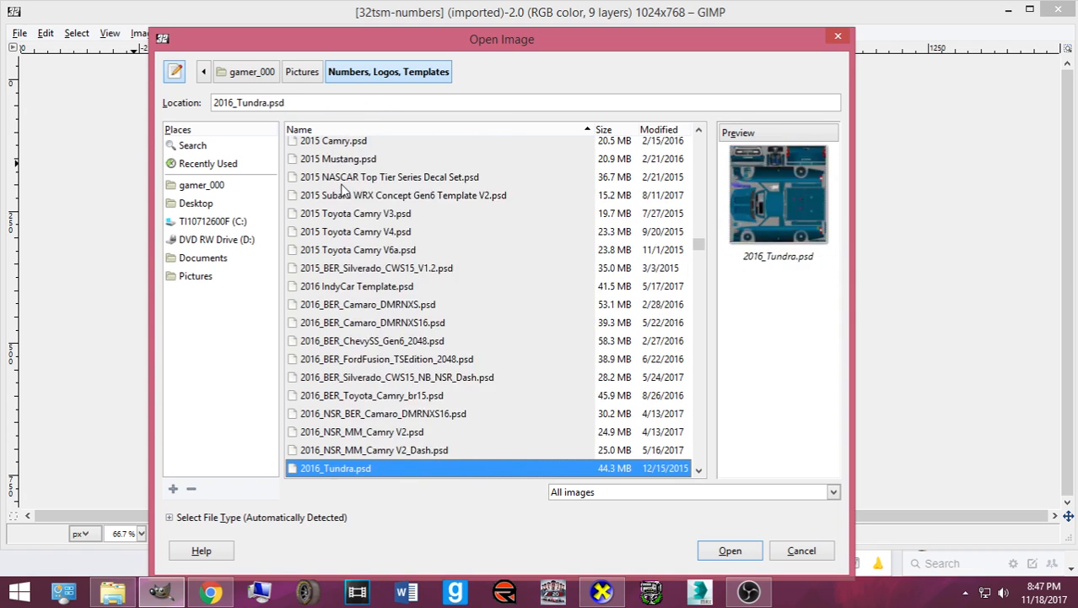
key("Down")
key("Down")
key("Down")
key("Down")
key("Down")
key("Down")
key("Down")
key("Down")
key("Down")
key("Down")
key("Down")
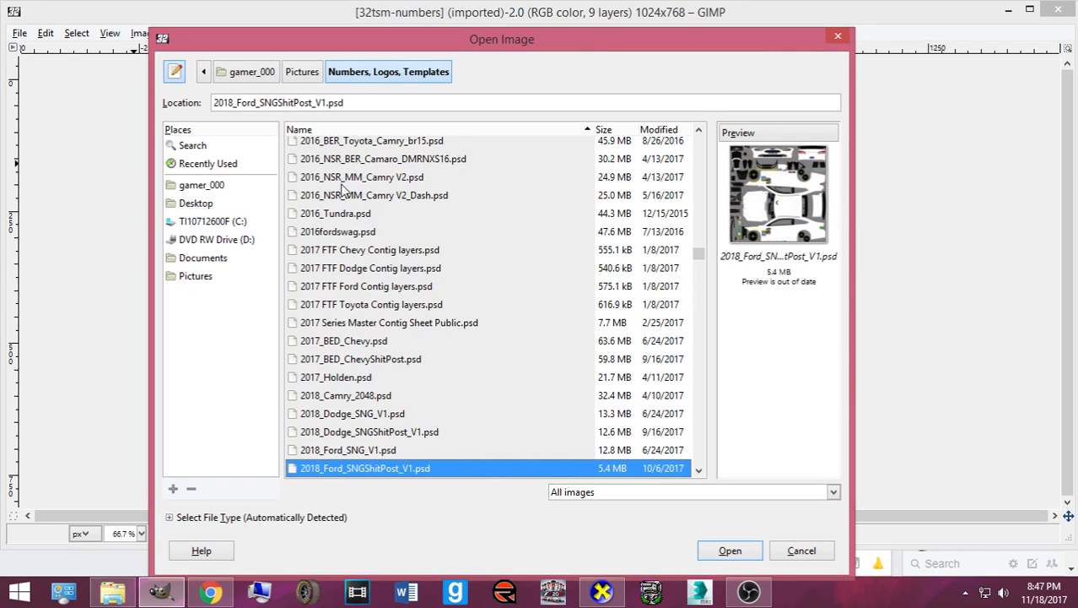
key("Down")
key("Down")
key("Down")
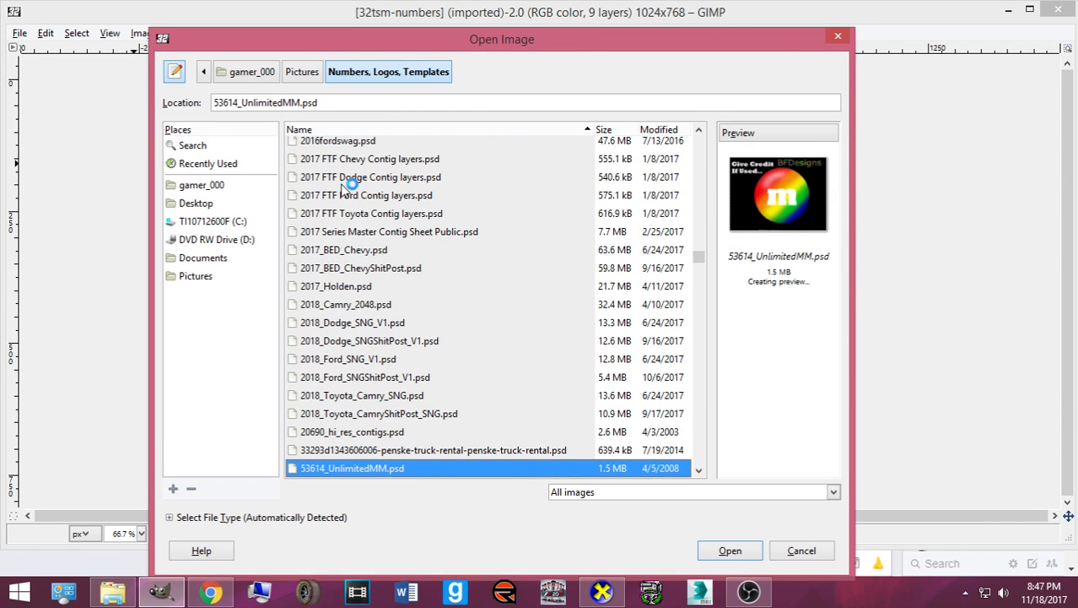
left_click(353, 268)
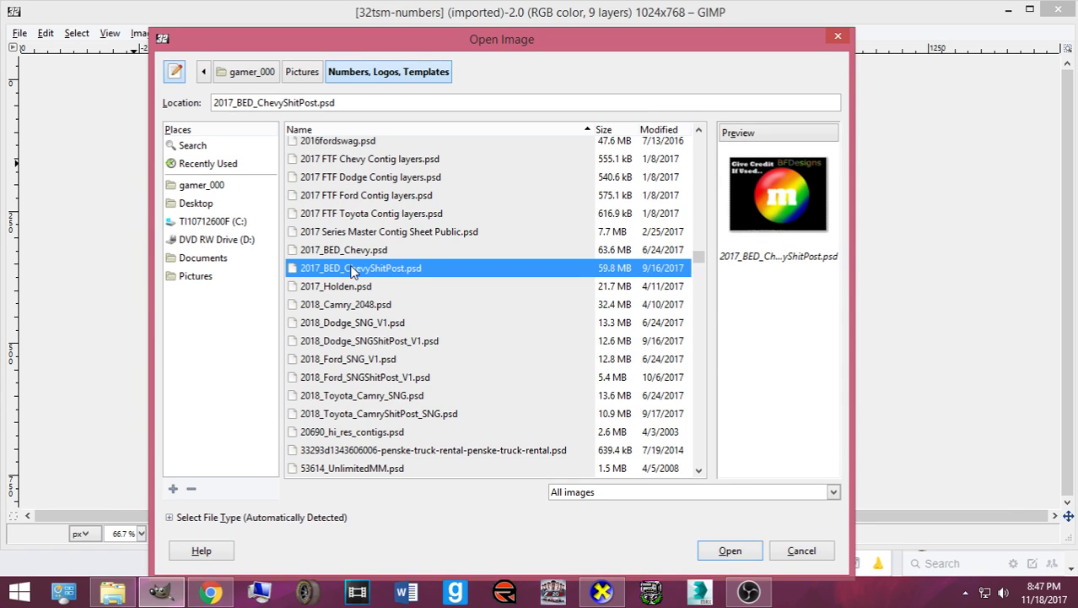
double_click(650, 269)
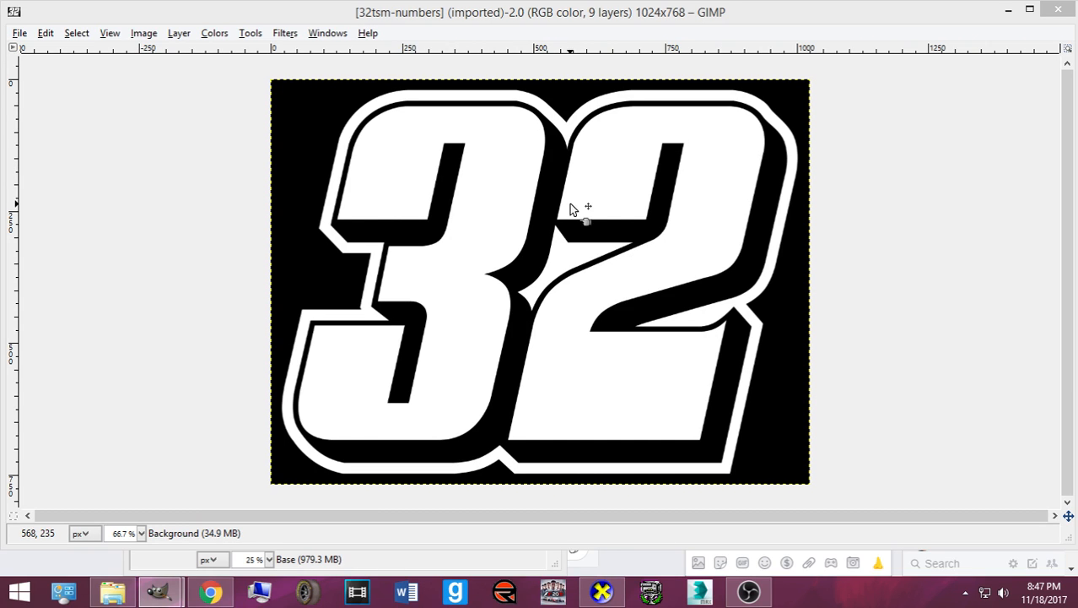
- Minimize the 32 number image and move the Chevy template window right
left_click(211, 592)
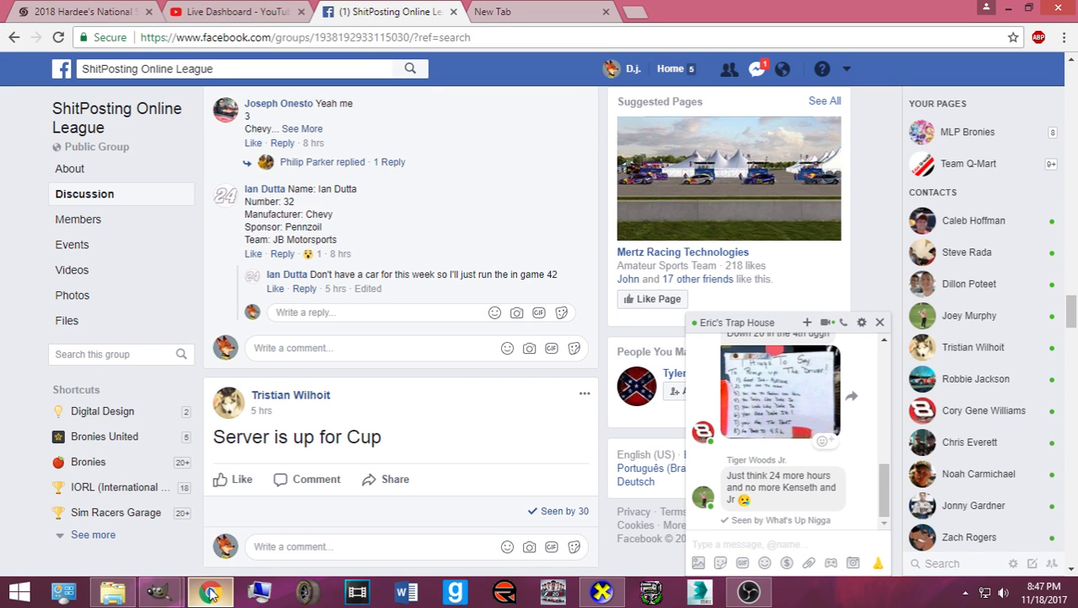
left_click(211, 591)
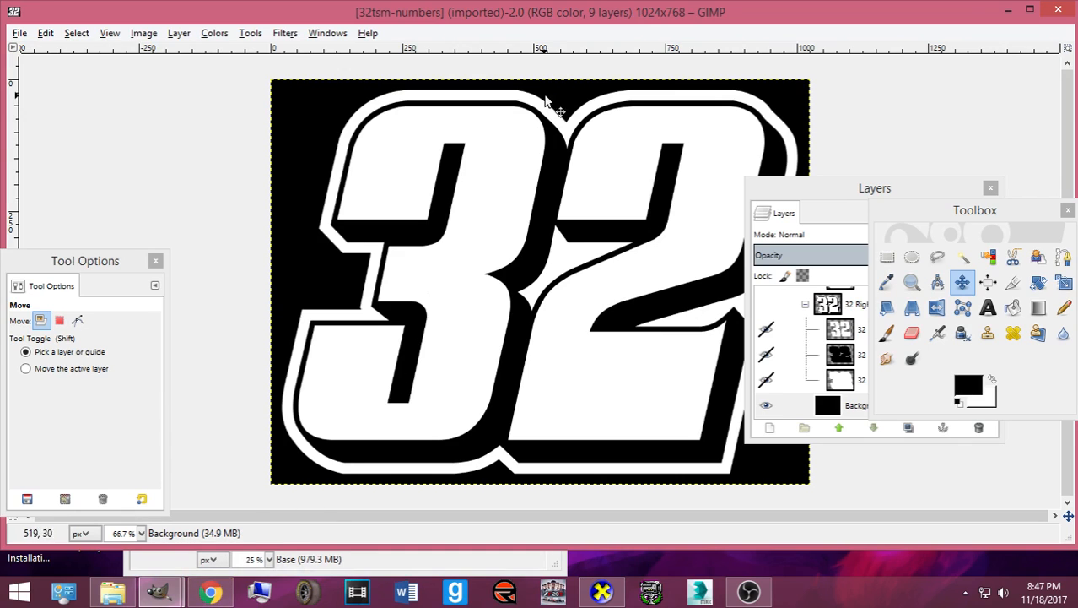
left_click(1009, 10)
left_click_drag(288, 80, 496, 66)
- Start opening another image, showing the Pictures folder contents
left_click(350, 94)
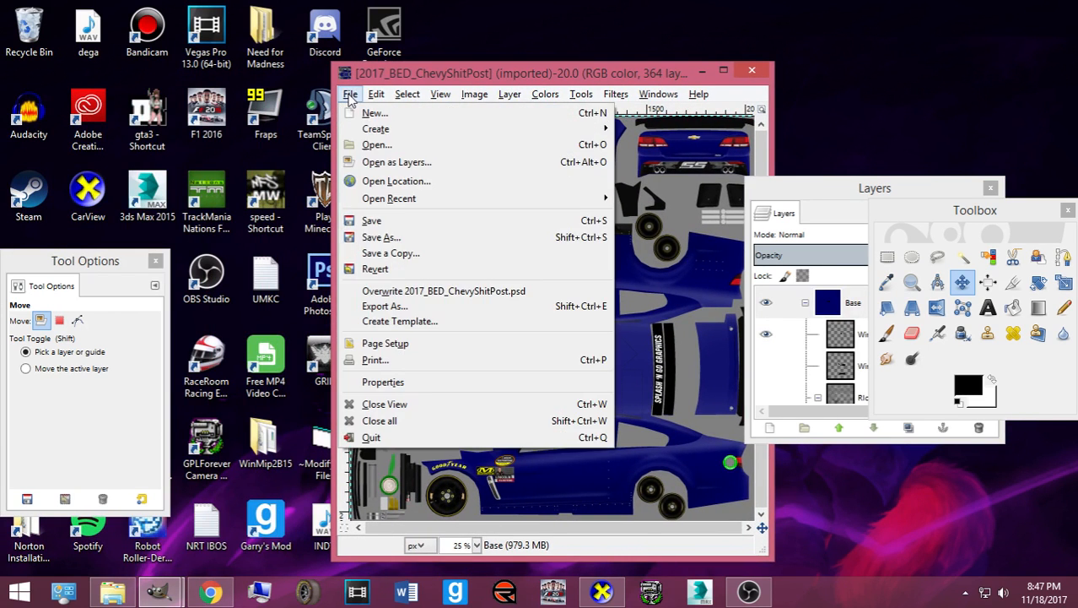
left_click(365, 145)
left_click(201, 257)
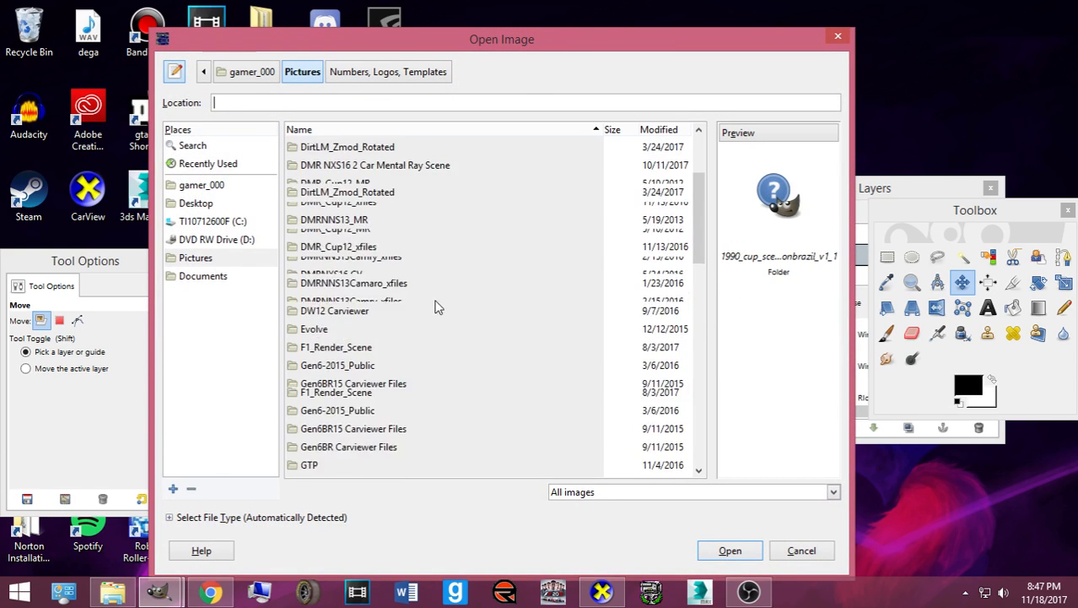
scroll(434, 300, "down", 3)
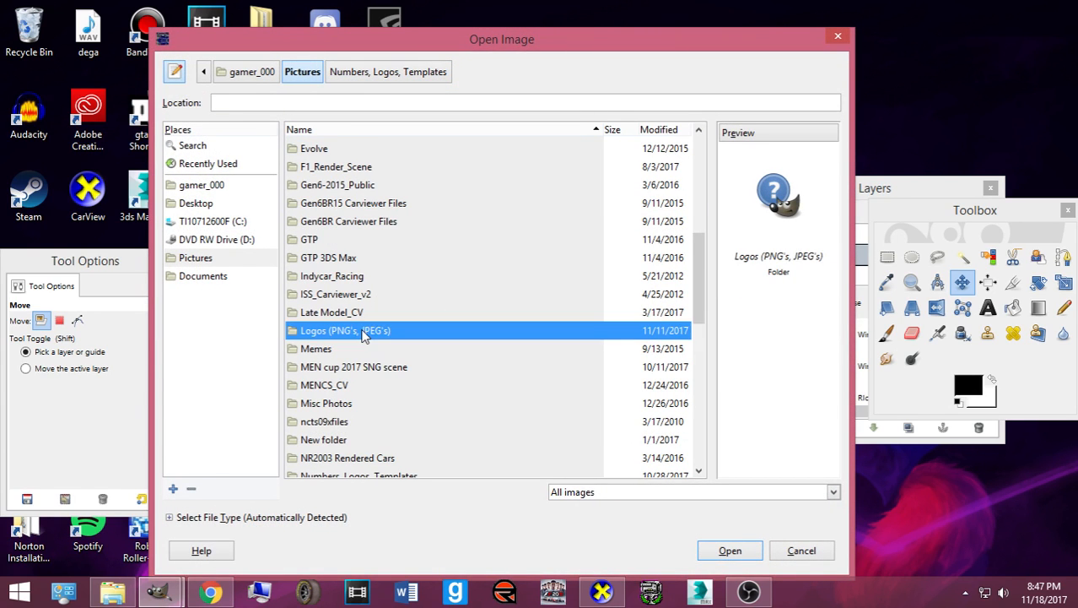
- Enter the Logos (PNG's, JPEG's) folder and scroll to the Pennzoil files
double_click(363, 330)
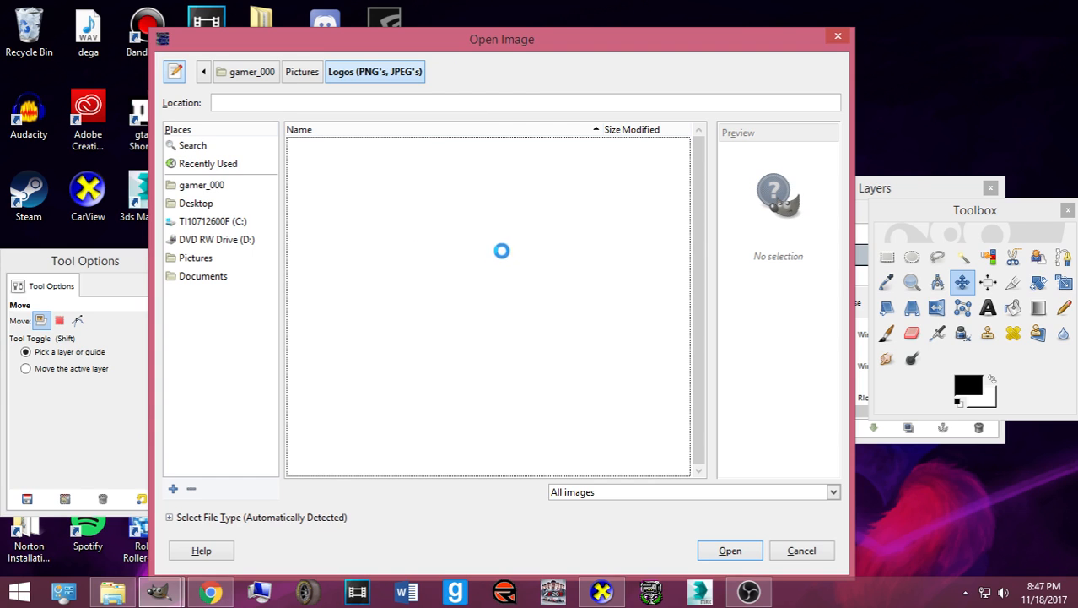
scroll(474, 266, "down", 1)
scroll(470, 273, "down", 5)
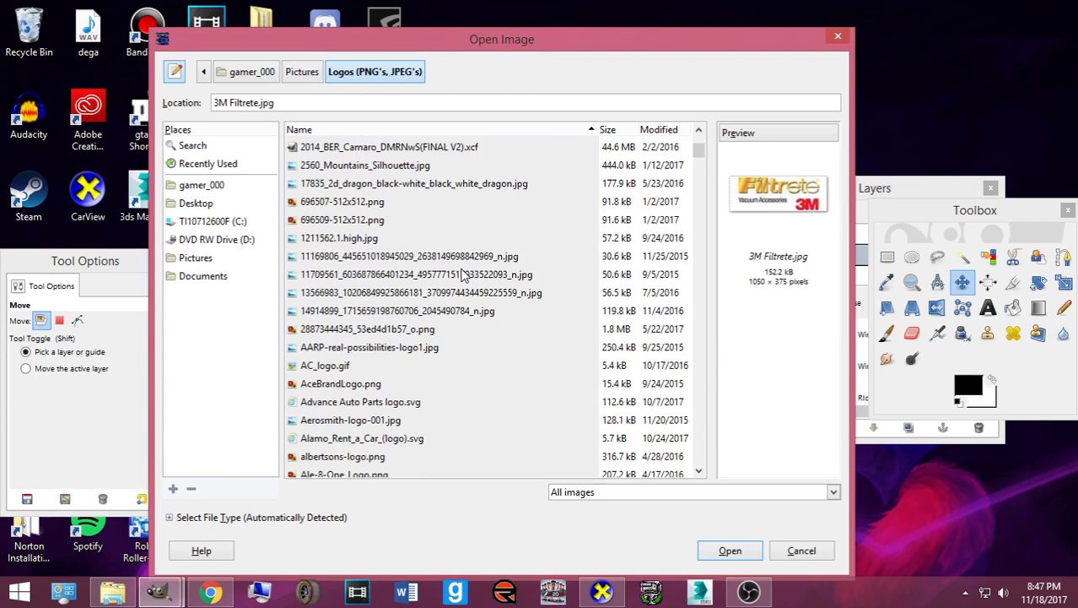
left_click_drag(707, 160, 699, 358)
- Open pennzoil.png, Pennzoil Logo.png and pennzoils.jpg together, applying the PNG offset
left_click(355, 306)
left_click(349, 289)
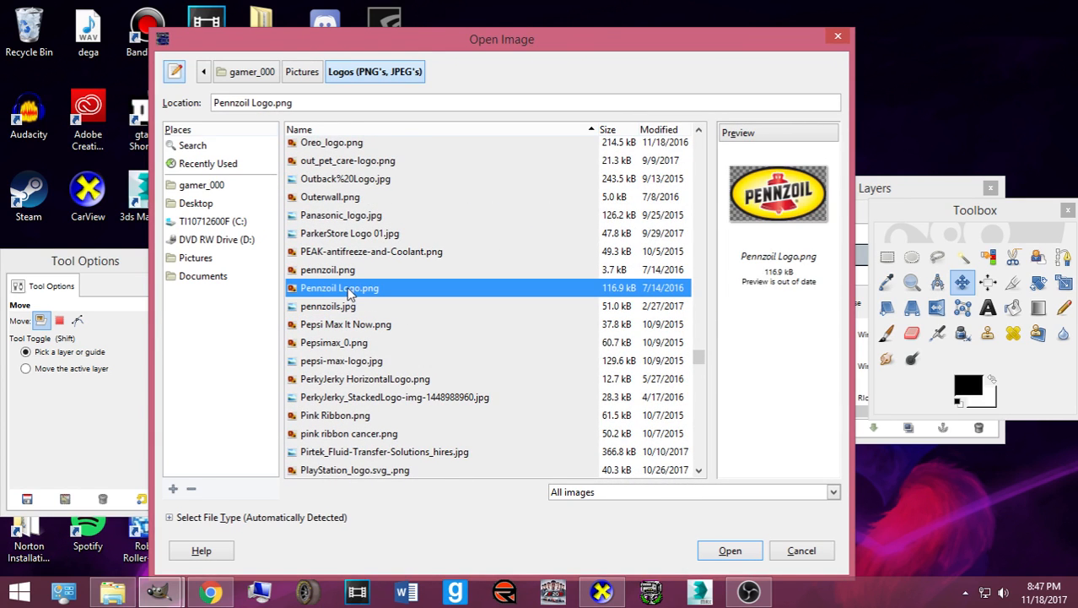
left_click(338, 271)
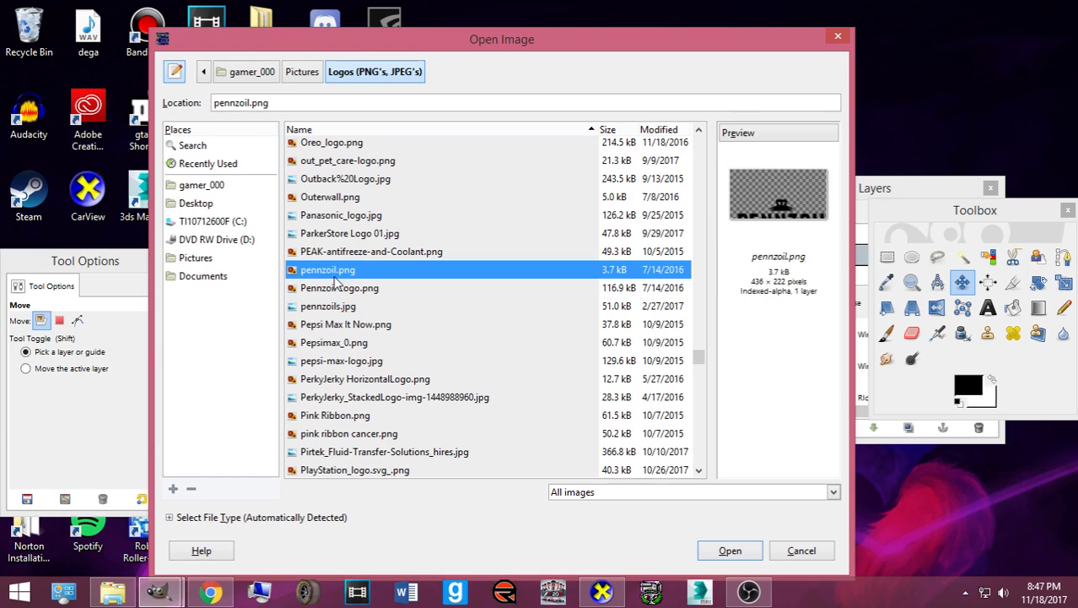
left_click(367, 290)
left_click(346, 271)
left_click(345, 290, "shift")
left_click(341, 305, "shift")
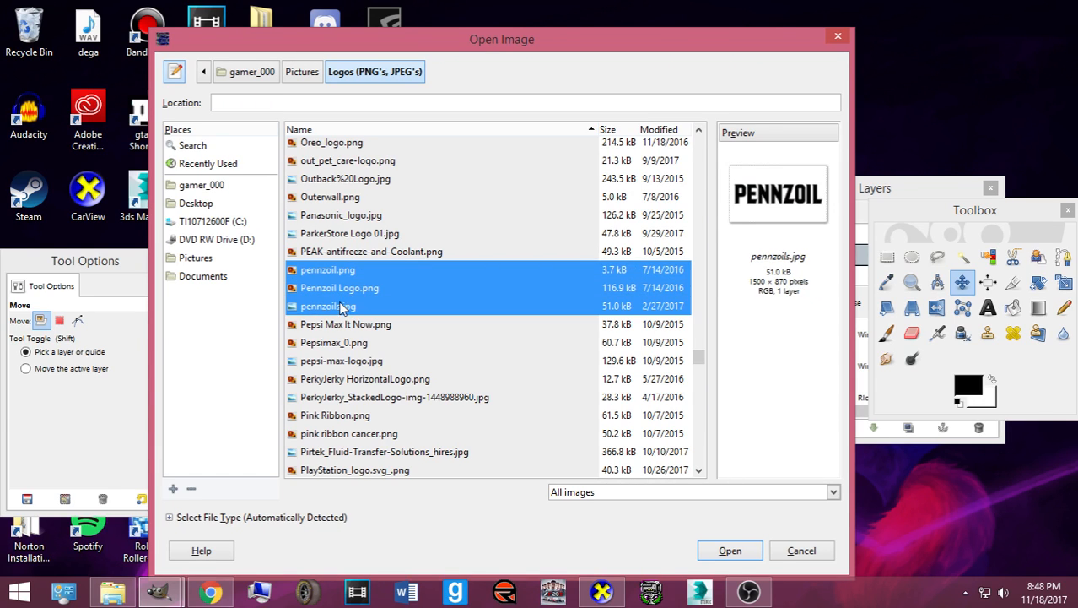
left_click(730, 550)
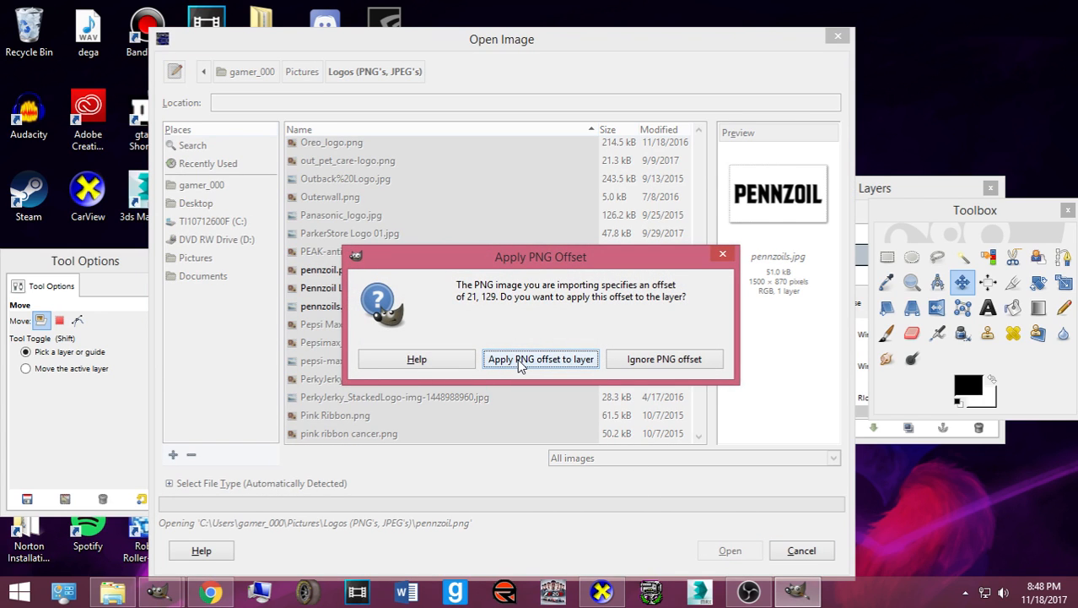
left_click(541, 359)
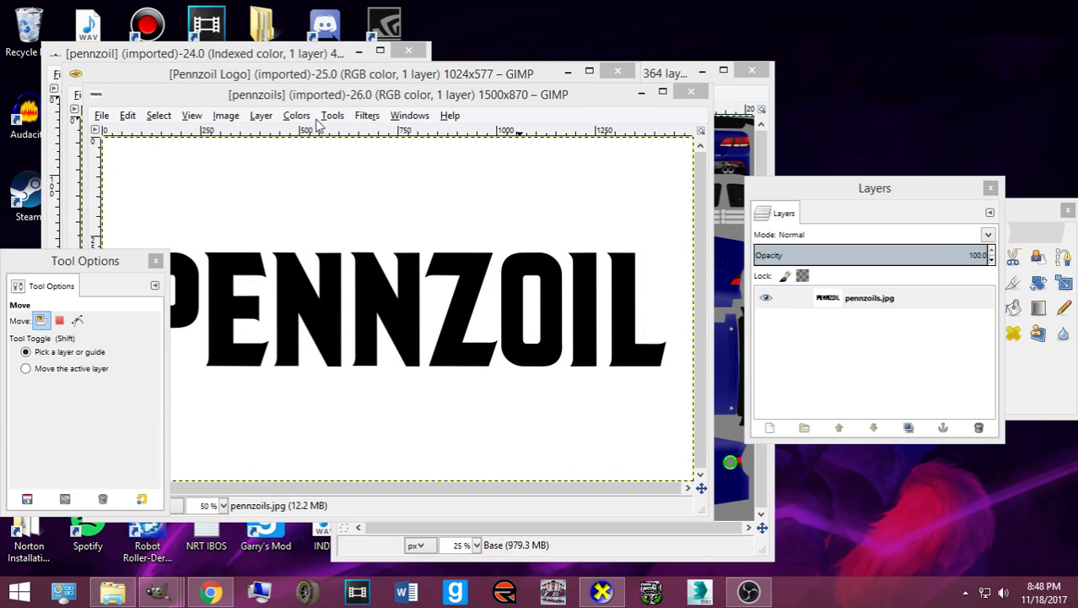
- Apply Color to Alpha with white to pennzoils.jpg to remove its background
left_click(297, 115)
left_click(400, 415)
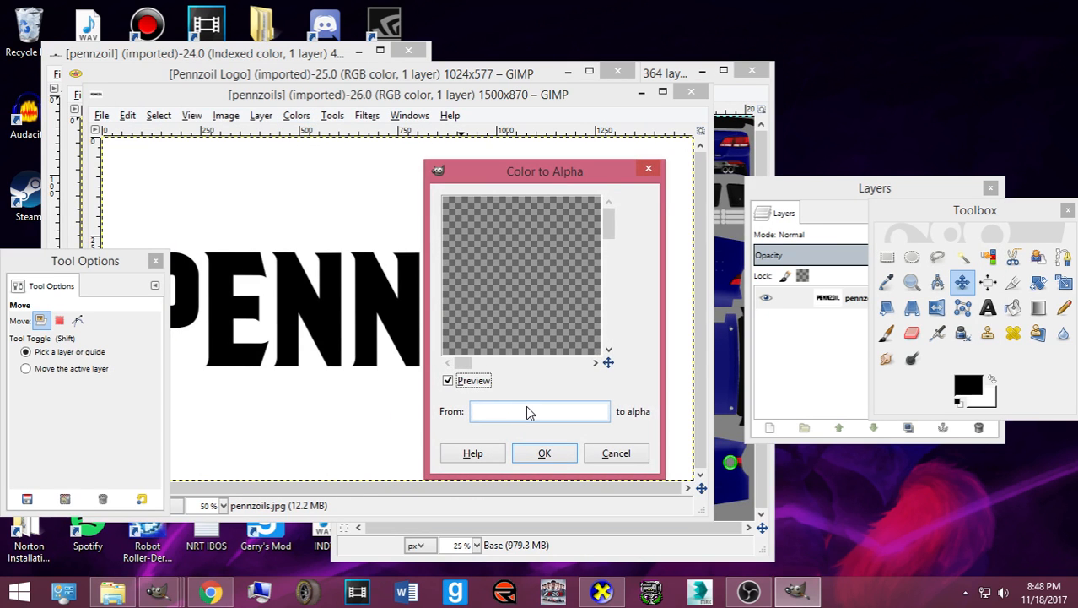
left_click(527, 411)
left_click(585, 447)
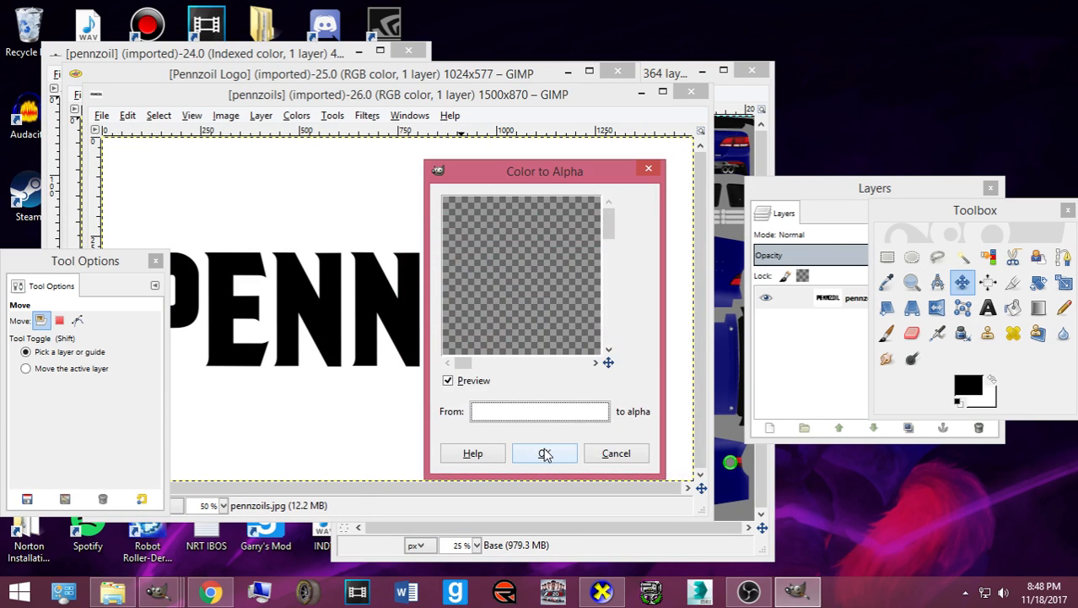
left_click(545, 454)
- Minimize the pennzoils and Pennzoil Logo windows and move the pennzoil.png logo up
left_click(641, 92)
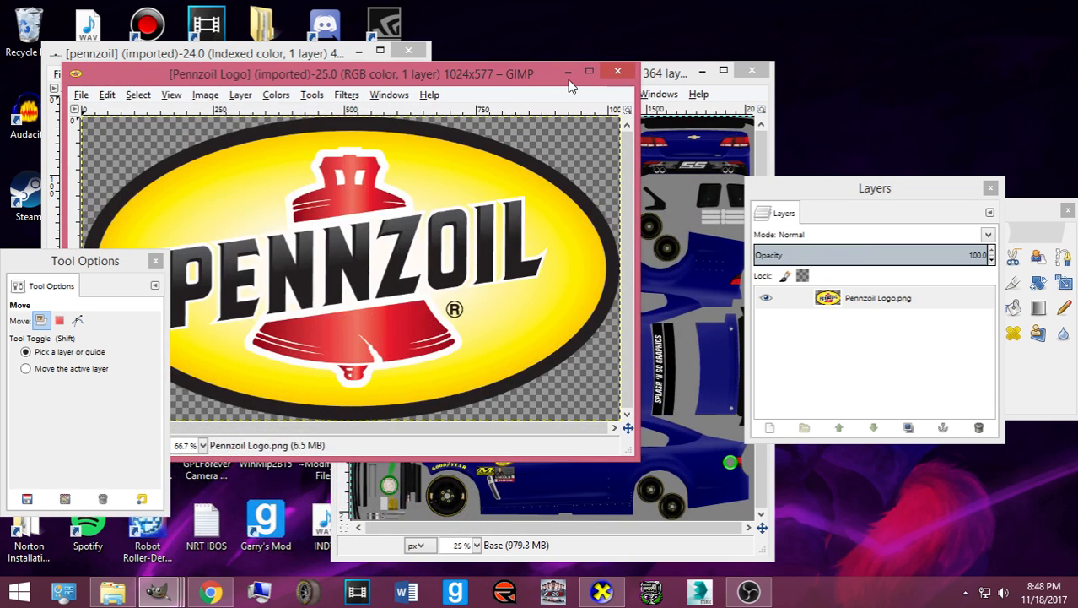
left_click(568, 71)
left_click_drag(257, 239, 247, 138)
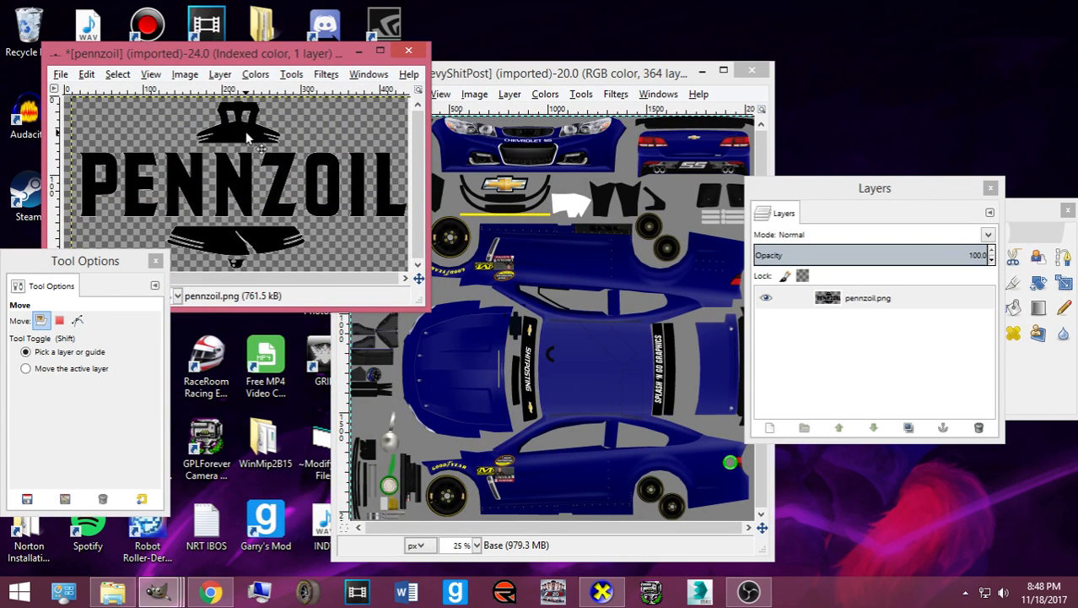
left_click(253, 74)
left_click(171, 61)
- Copy the pennzoil logo pixels, paste them and anchor them onto the layer
key("ctrl+c")
key("ctrl+v")
left_click(255, 74)
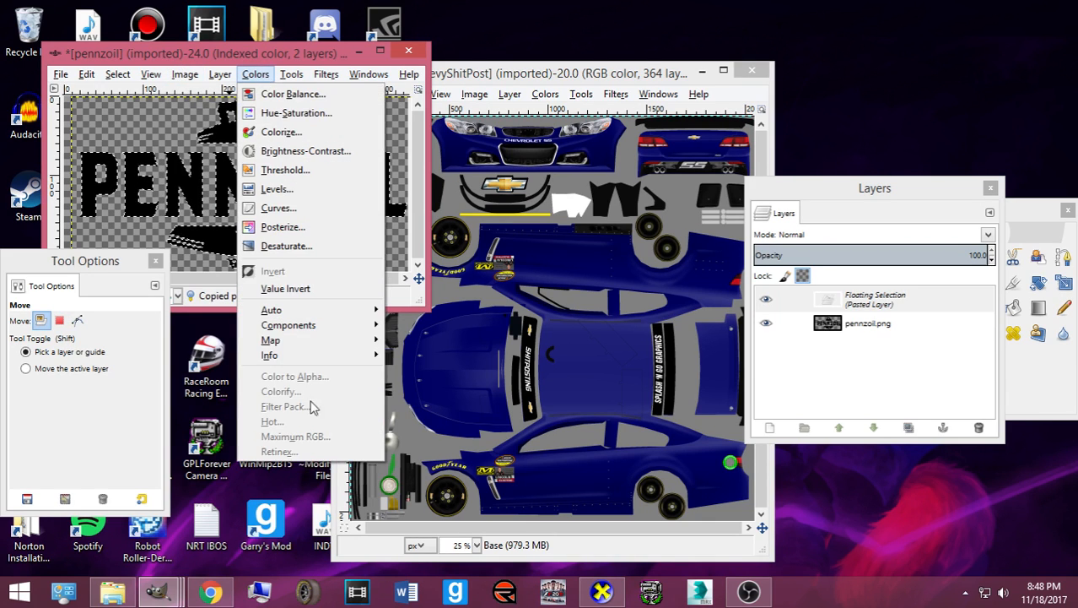
left_click(265, 74)
key("ctrl+h")
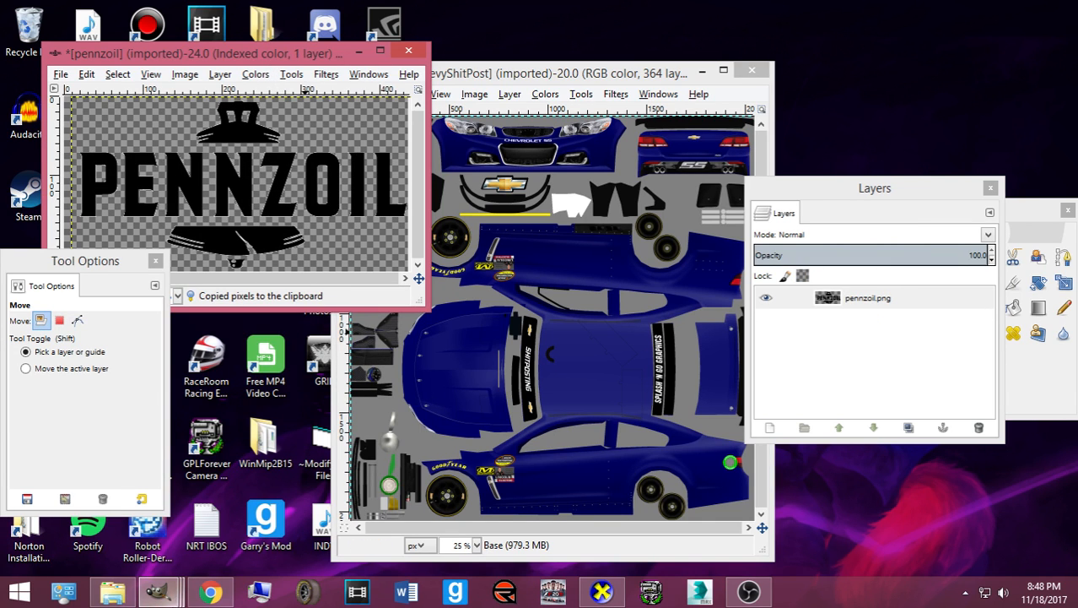
mouse_move(162, 593)
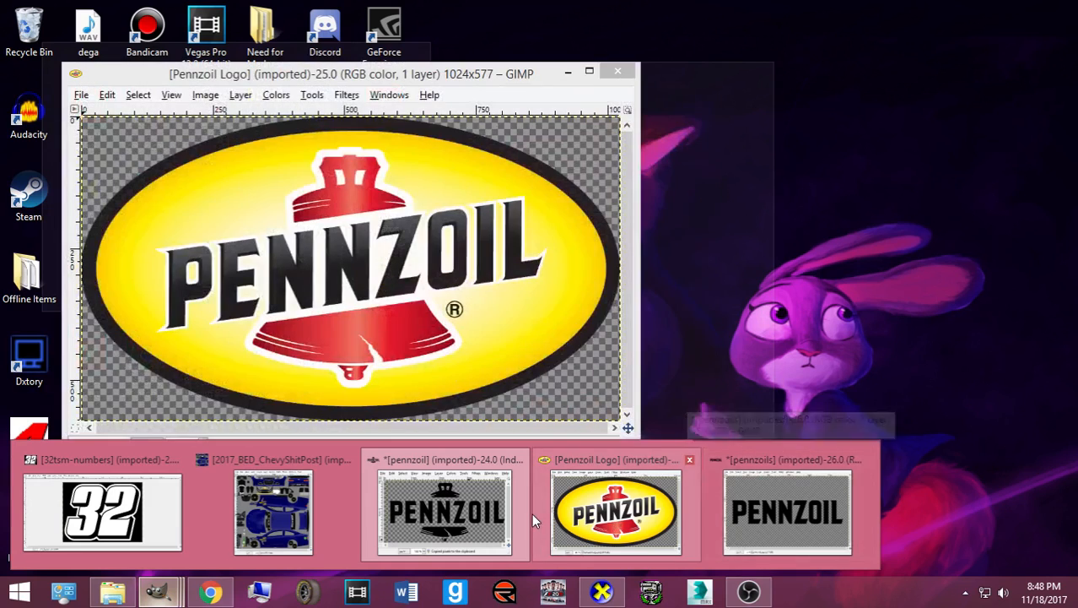
- Sample the Pennzoil yellow ffd600 from the logo image as the foreground colour
left_click(641, 516)
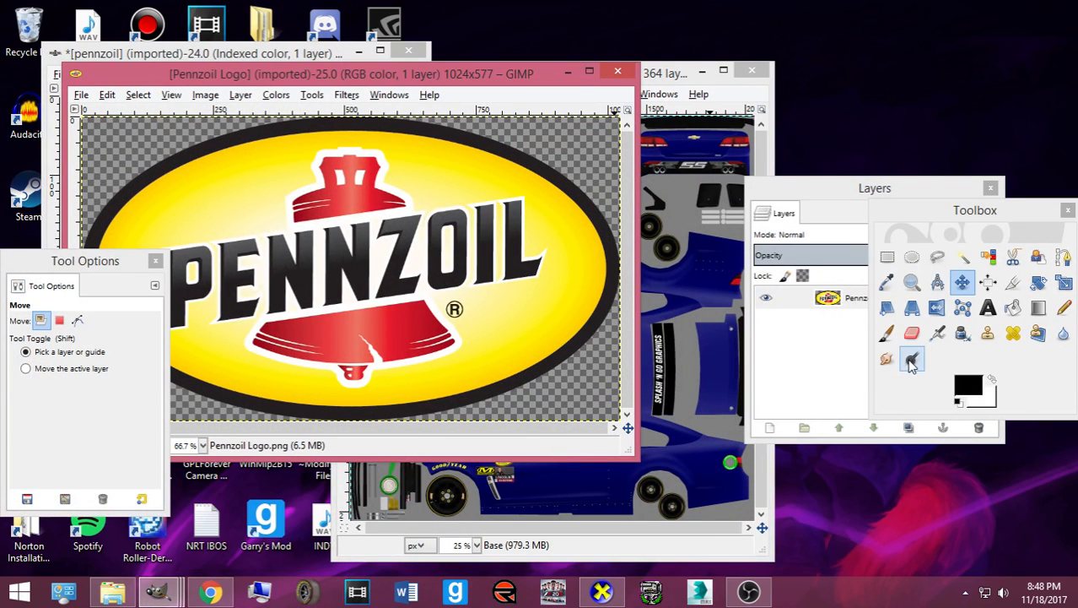
left_click(886, 282)
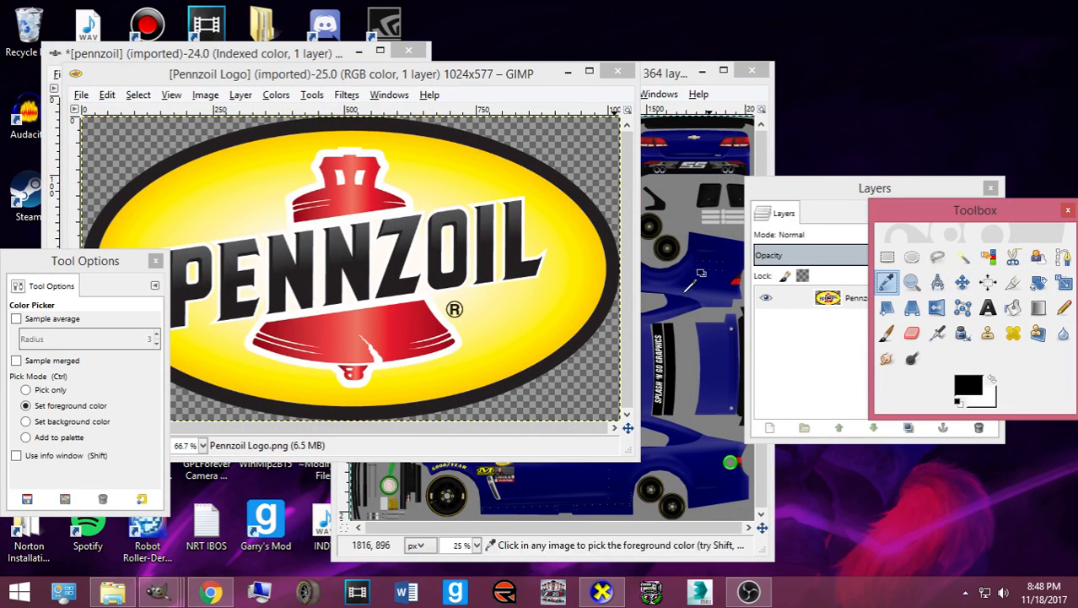
left_click(590, 278)
left_click(969, 386)
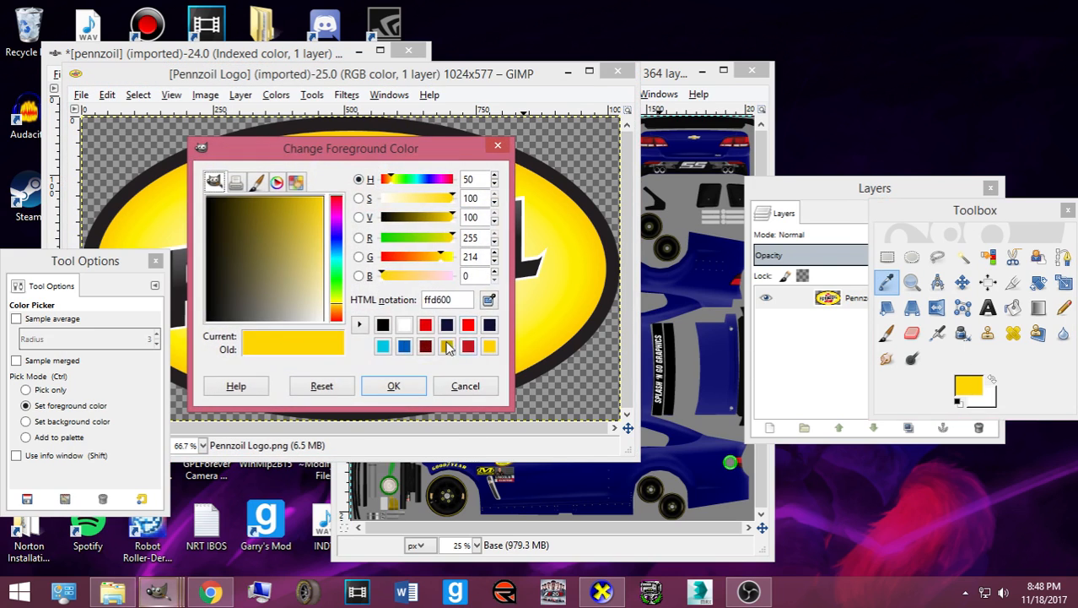
left_click(393, 385)
- Bucket-fill the Chevy template's blue car body on Layer 3 with the yellow
left_click(659, 72)
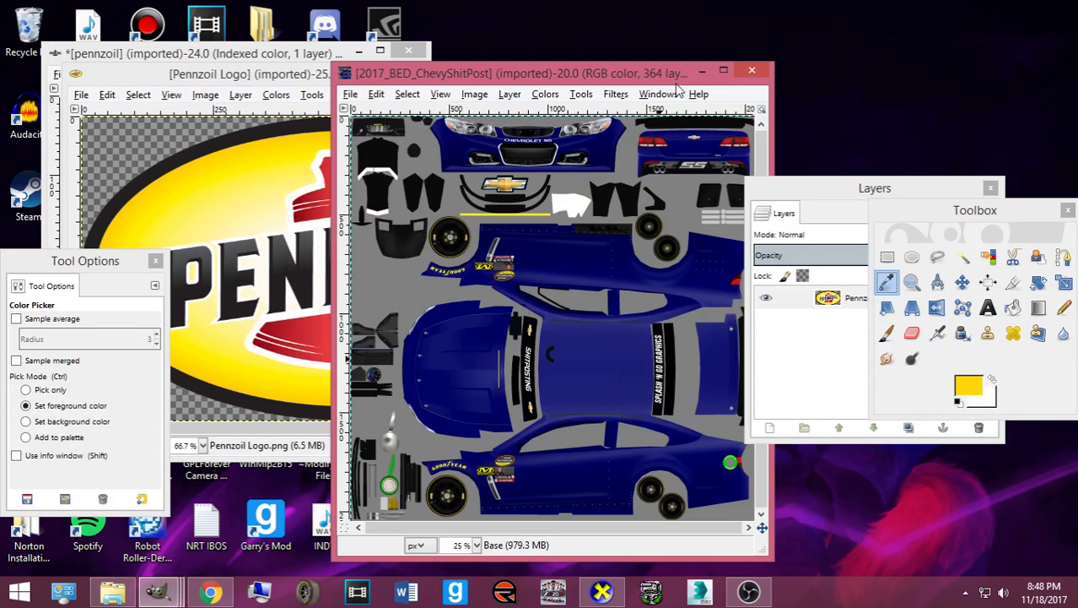
left_click(812, 339)
scroll(878, 372, "down", 10)
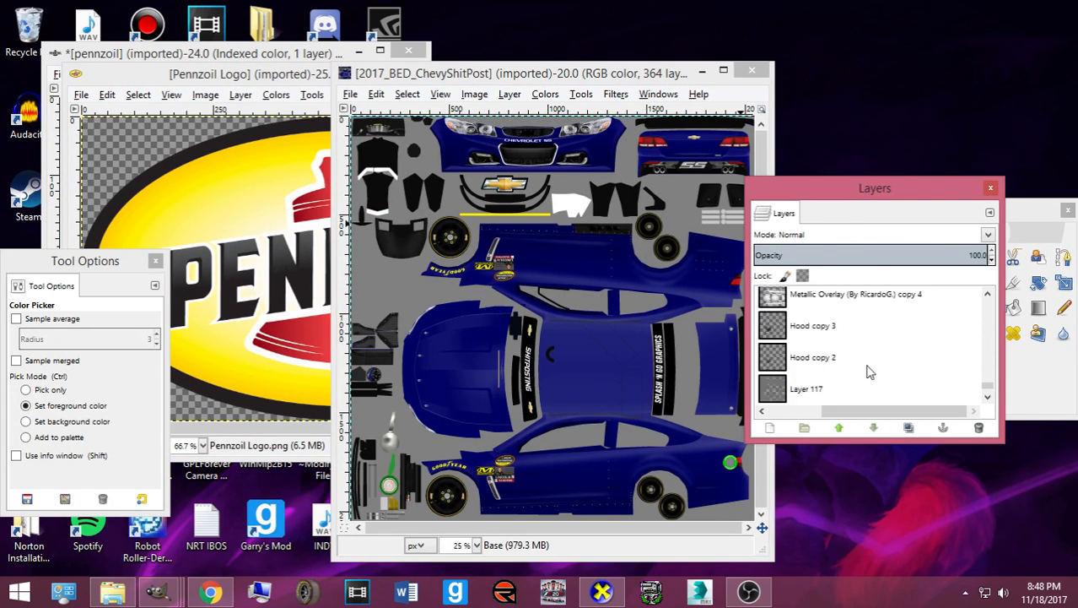
left_click(840, 390)
left_click_drag(880, 411, 815, 408)
left_click(1045, 387)
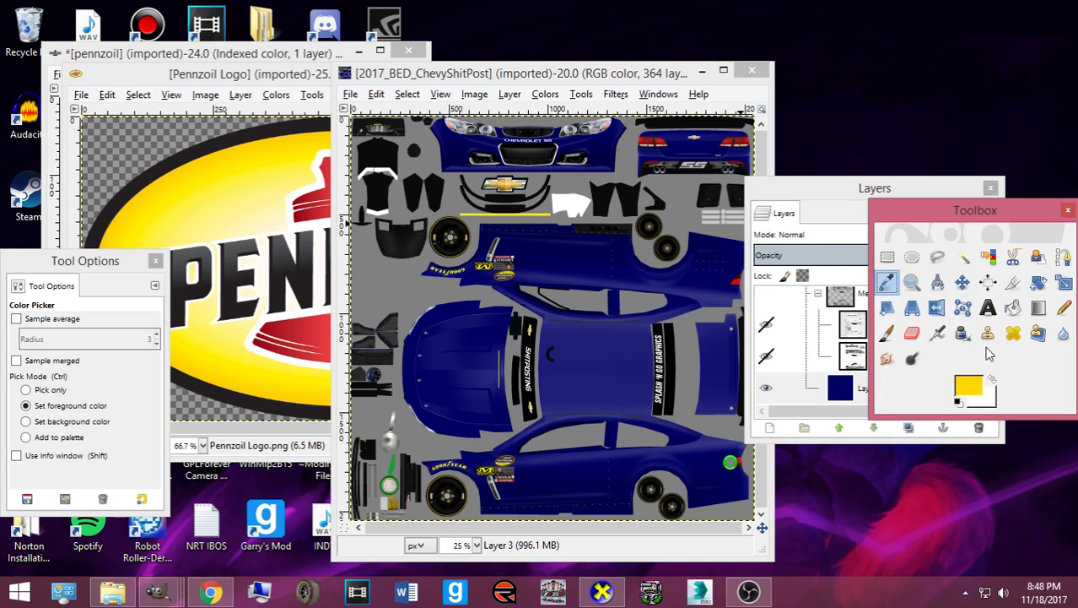
left_click(1014, 309)
left_click(613, 395)
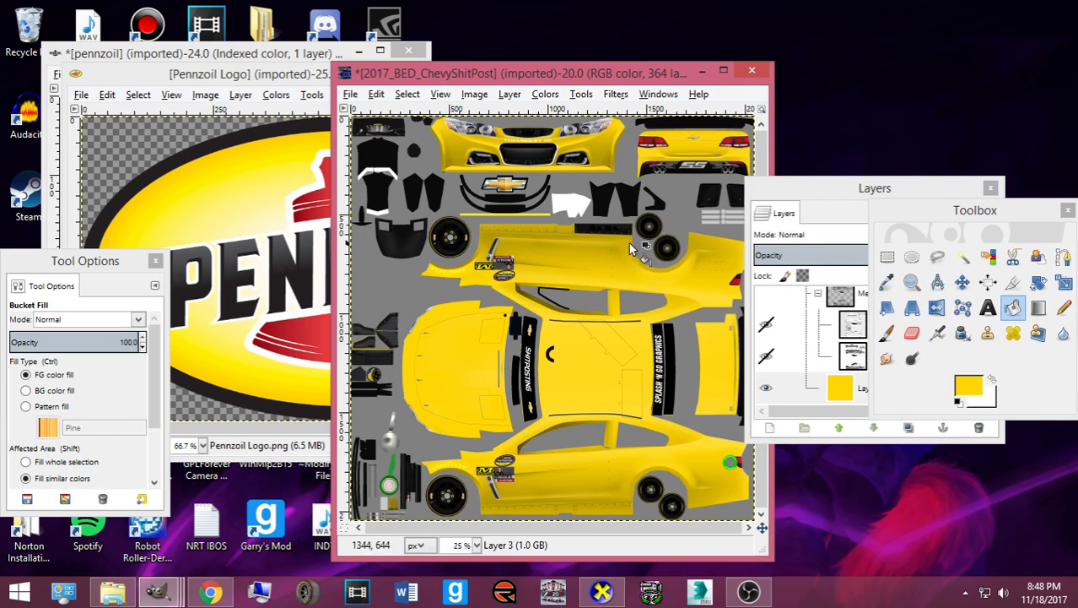
left_click(776, 431)
- Add a new transparent layer and a layer group named 'Design'
left_click(776, 430)
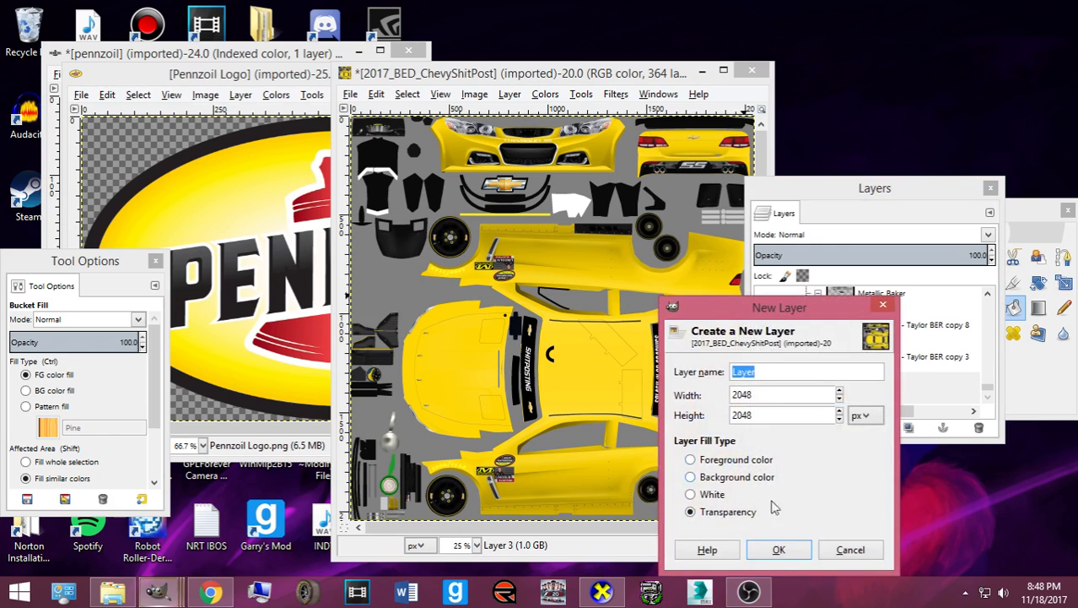
left_click(778, 550)
left_click(804, 429)
double_click(841, 367)
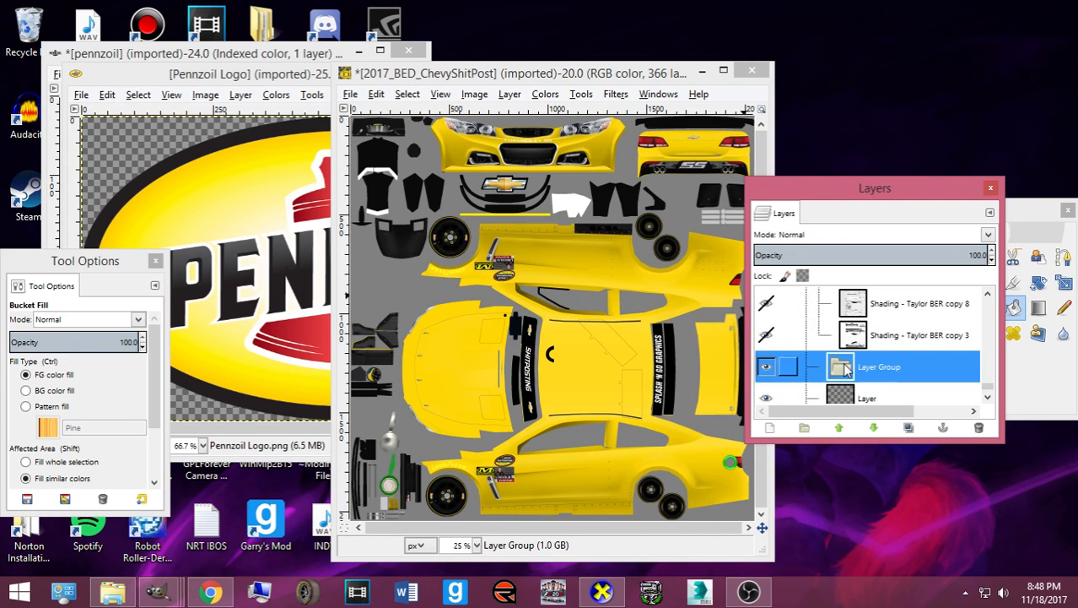
left_click(921, 423)
double_click(880, 367)
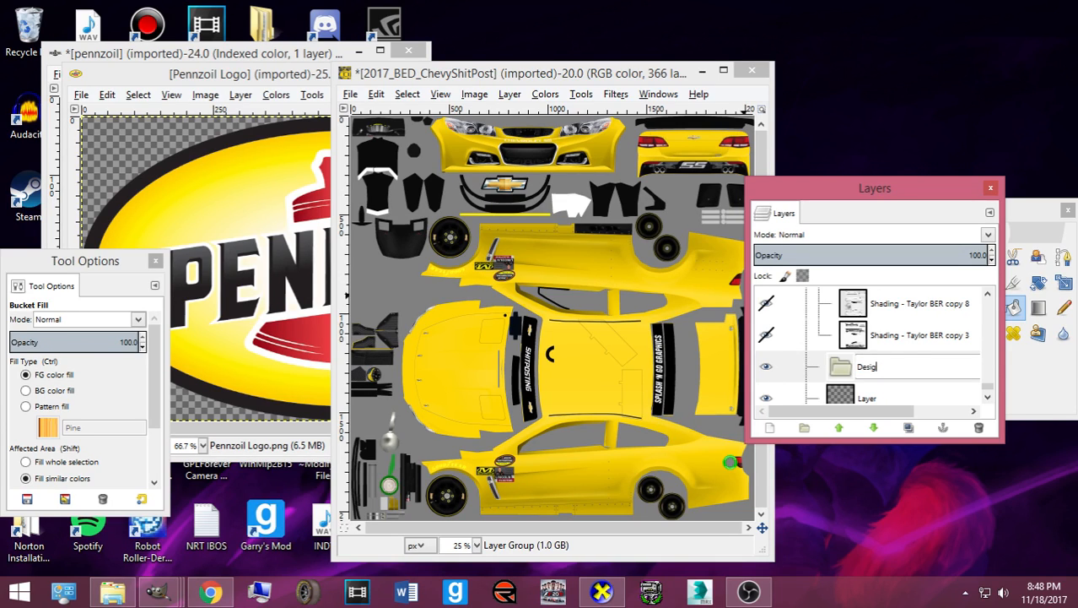
type("Design")
left_click(869, 377)
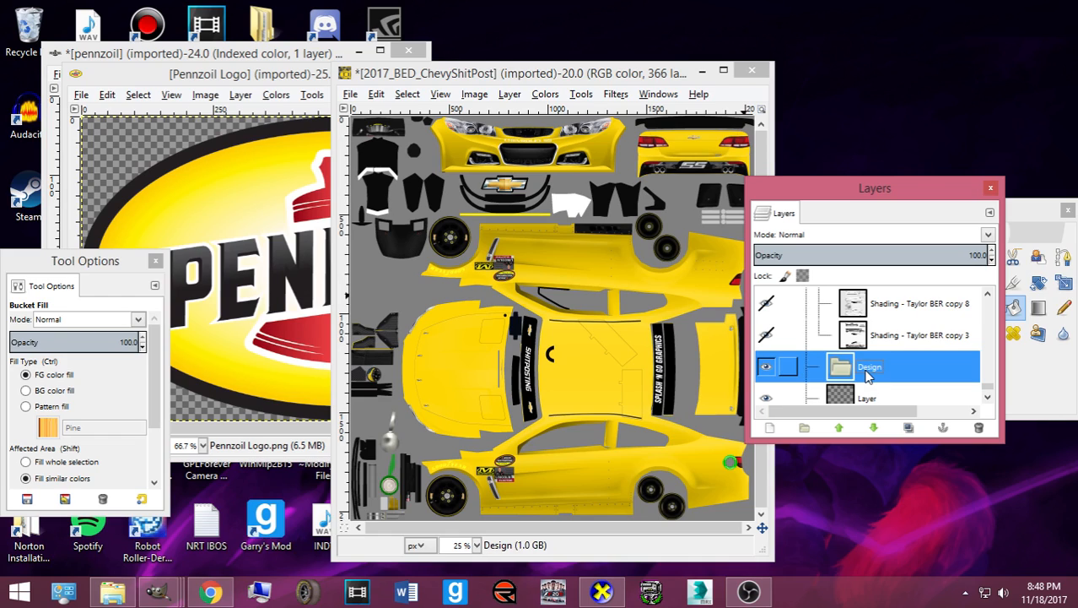
- Move the new layer into Design, duplicate it, and delete the original
scroll(860, 383, "down", 1)
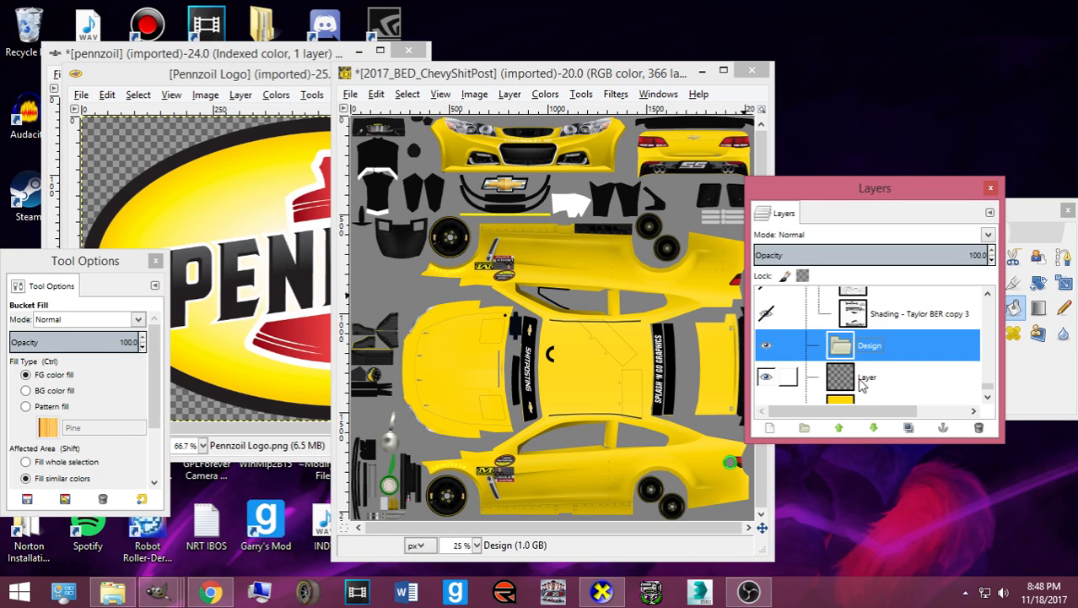
left_click_drag(837, 381, 861, 348)
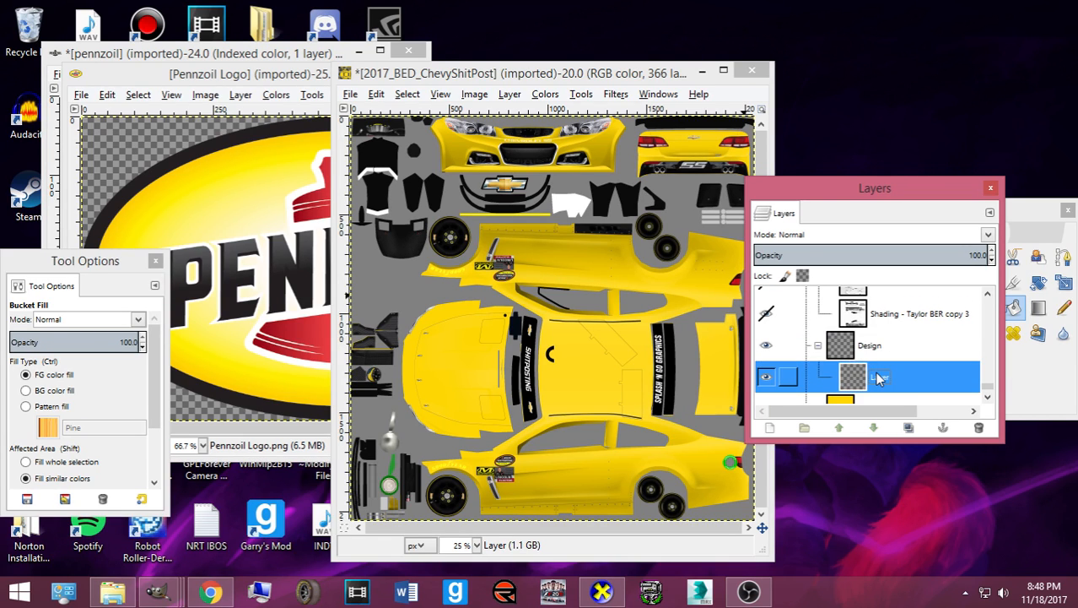
key("ctrl+shift+d")
key("ctrl+shift+d")
scroll(880, 375, "down", 3)
left_click(882, 372)
left_click(978, 427)
left_click(903, 356)
- Set the foreground colour to black and choose the Paths tool
left_click(1030, 389)
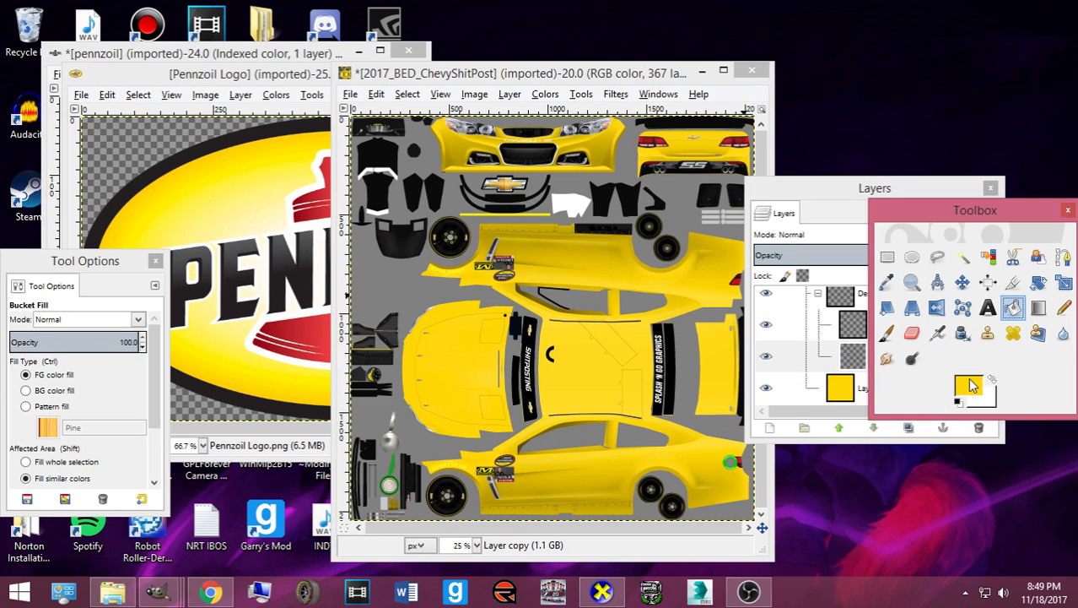
left_click(969, 385)
left_click(404, 325)
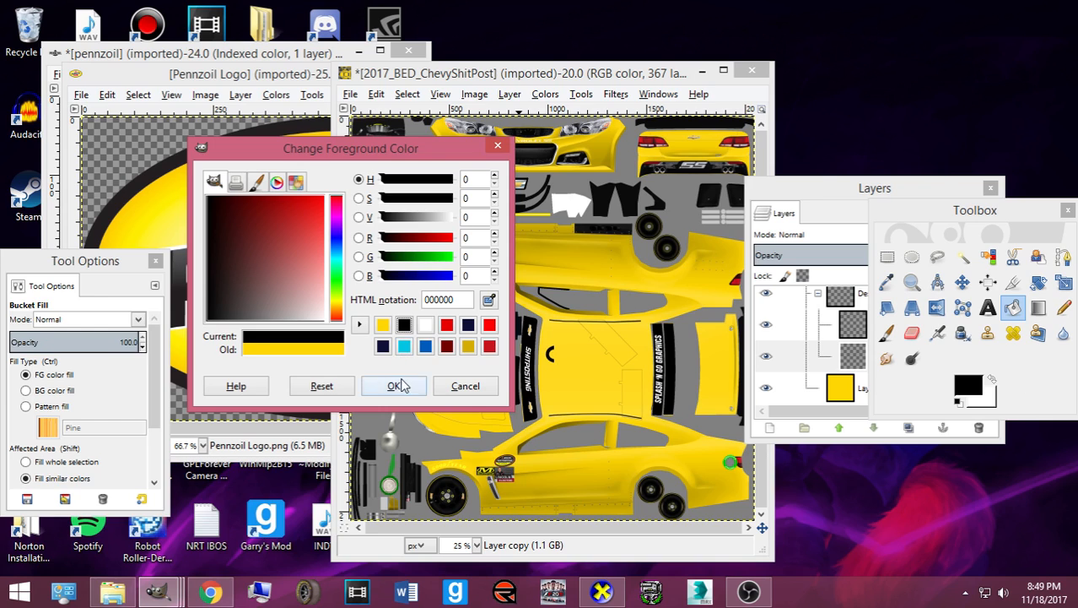
left_click(395, 386)
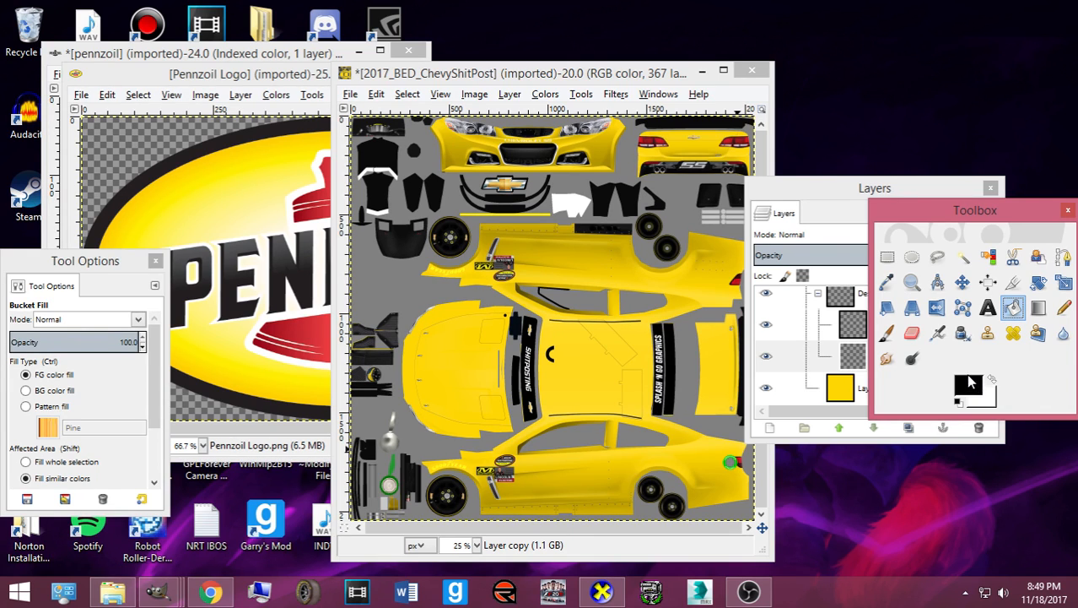
left_click(1012, 281)
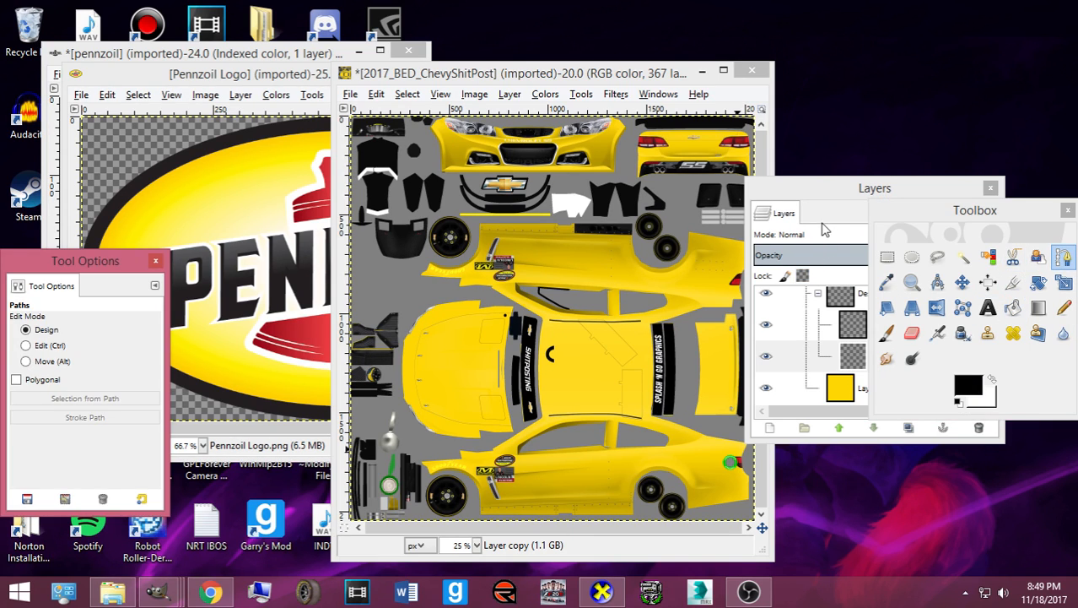
- Maximize the template window, zoom in, and trace a path along the car's lower side
left_click_drag(822, 197, 897, 201)
left_click(724, 70)
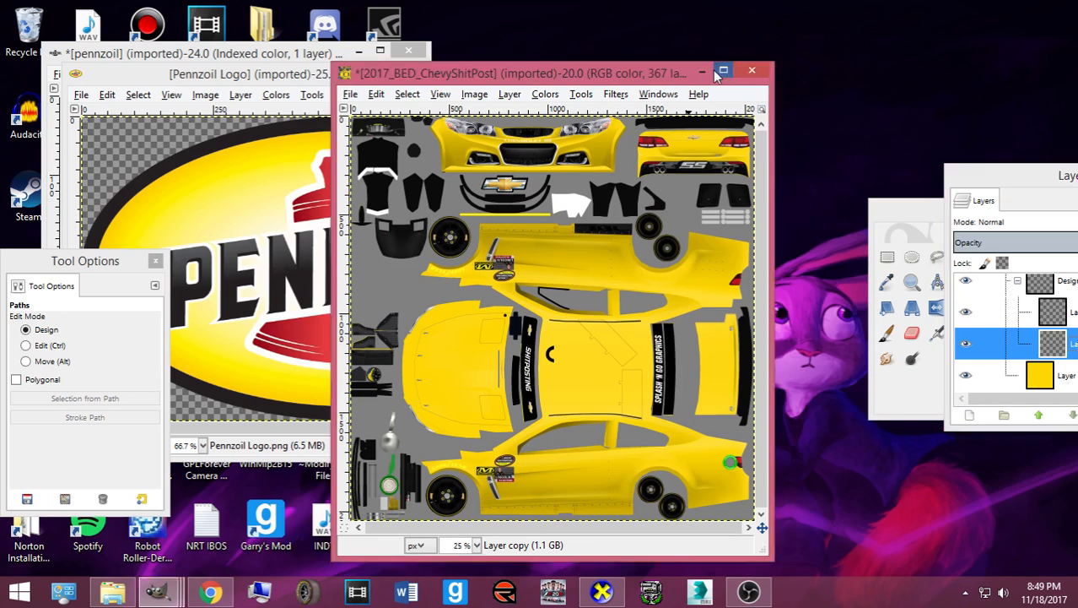
scroll(482, 386, "up", 3)
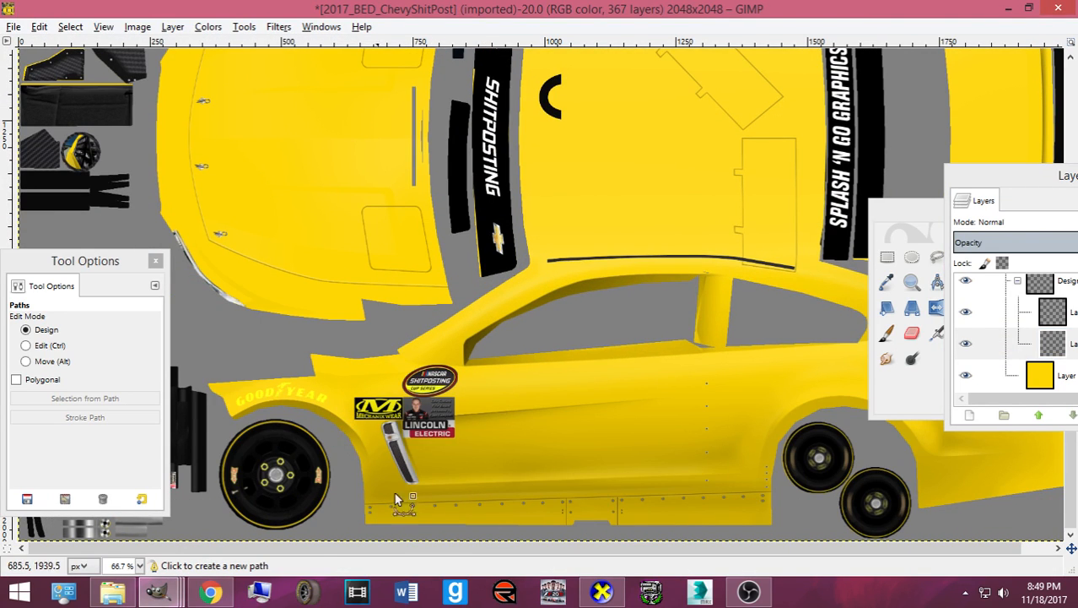
left_click_drag(447, 548, 671, 533)
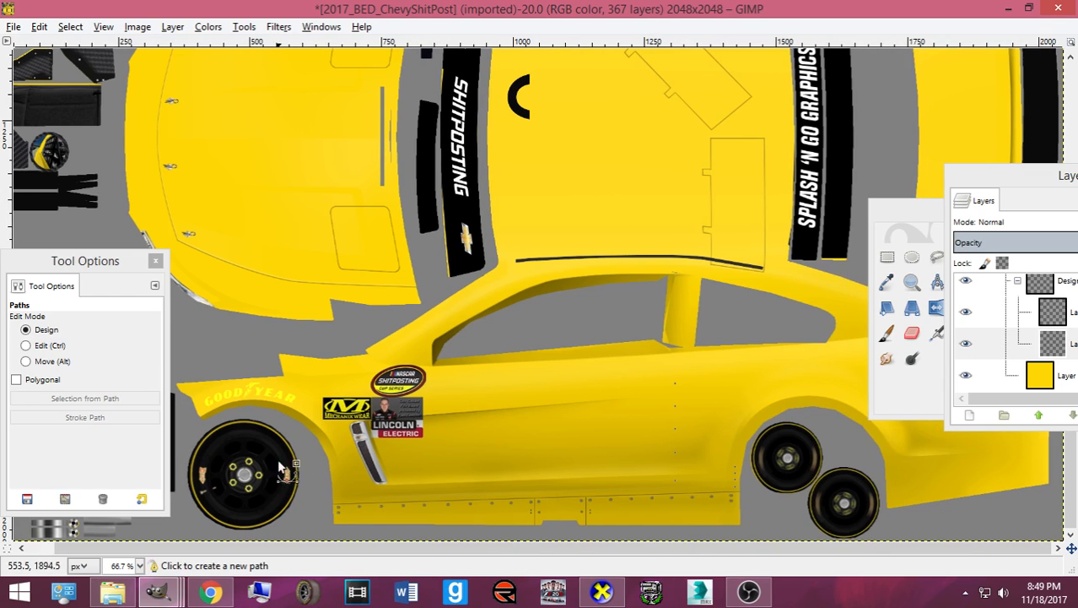
left_click(318, 503)
left_click(644, 482)
left_click_drag(645, 482, 1074, 452)
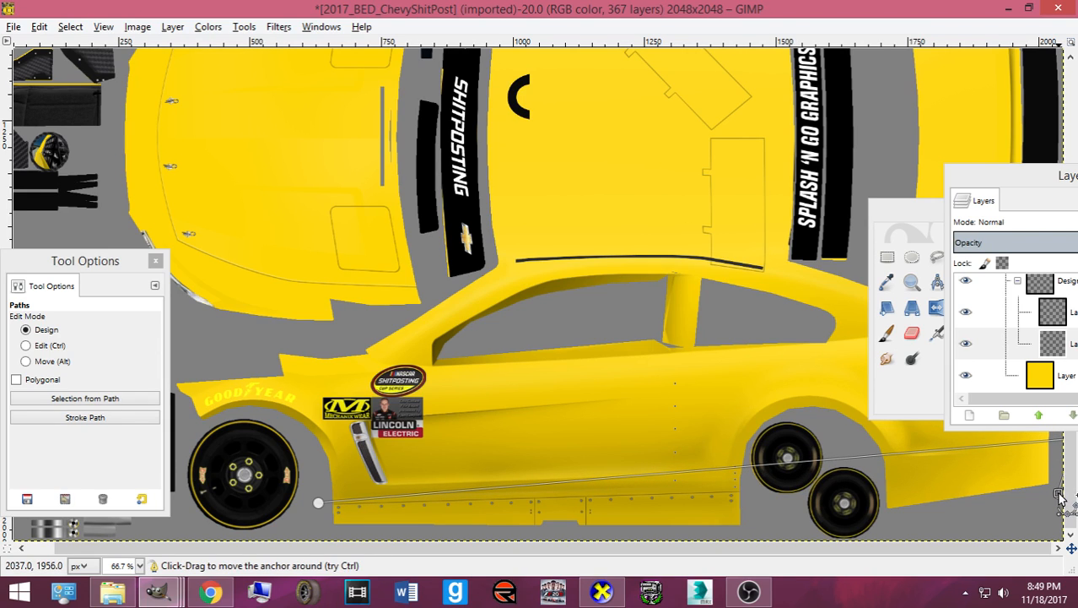
left_click_drag(591, 510, 613, 551)
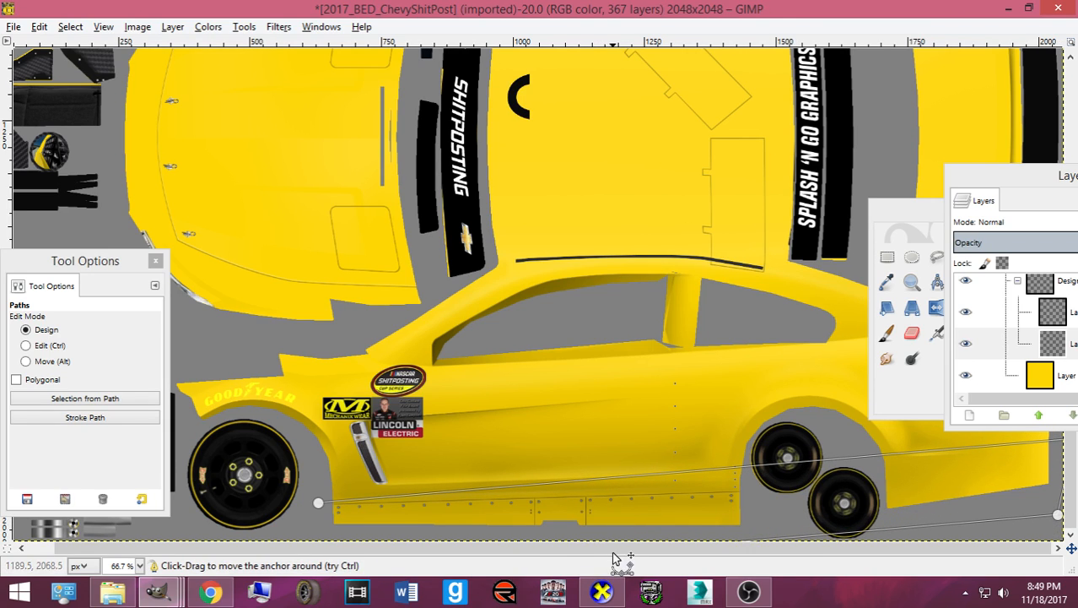
left_click(318, 503)
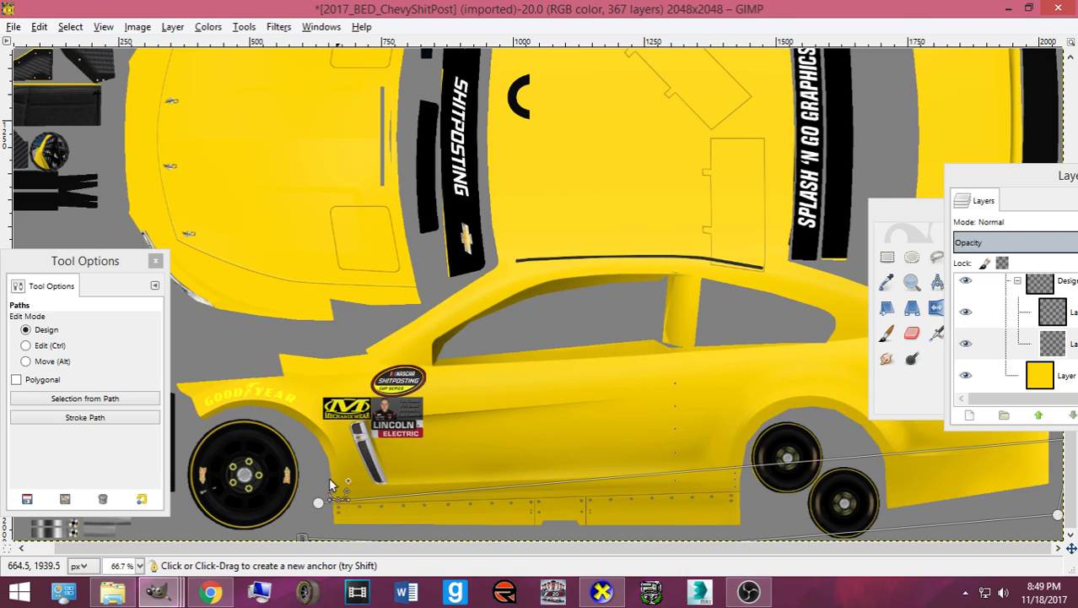
left_click_drag(318, 502, 417, 498)
left_click(395, 381)
- Adjust the path's points around the decals, front end and left wheel
left_click_drag(409, 384, 386, 394)
left_click_drag(757, 354, 762, 367)
left_click_drag(392, 393, 395, 401)
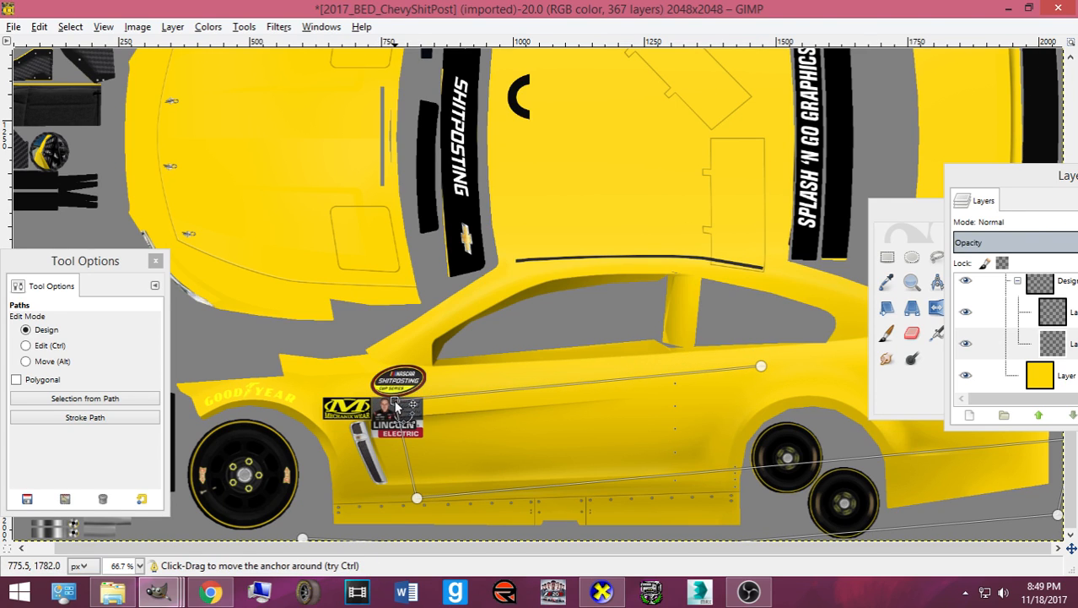
left_click_drag(761, 366, 684, 370)
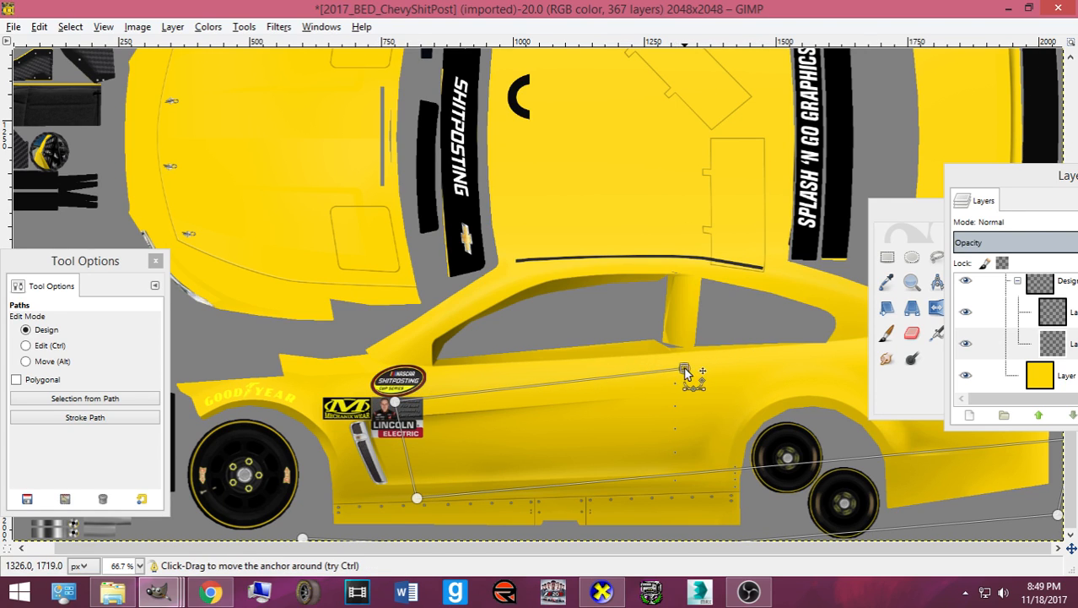
left_click(326, 392)
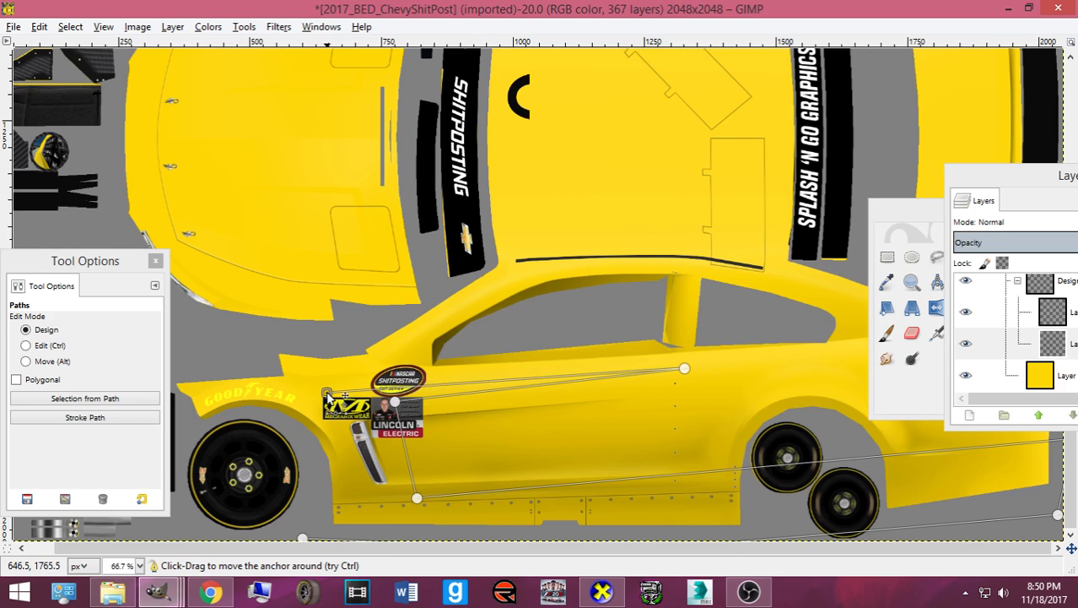
left_click(493, 370)
left_click_drag(426, 377, 303, 374)
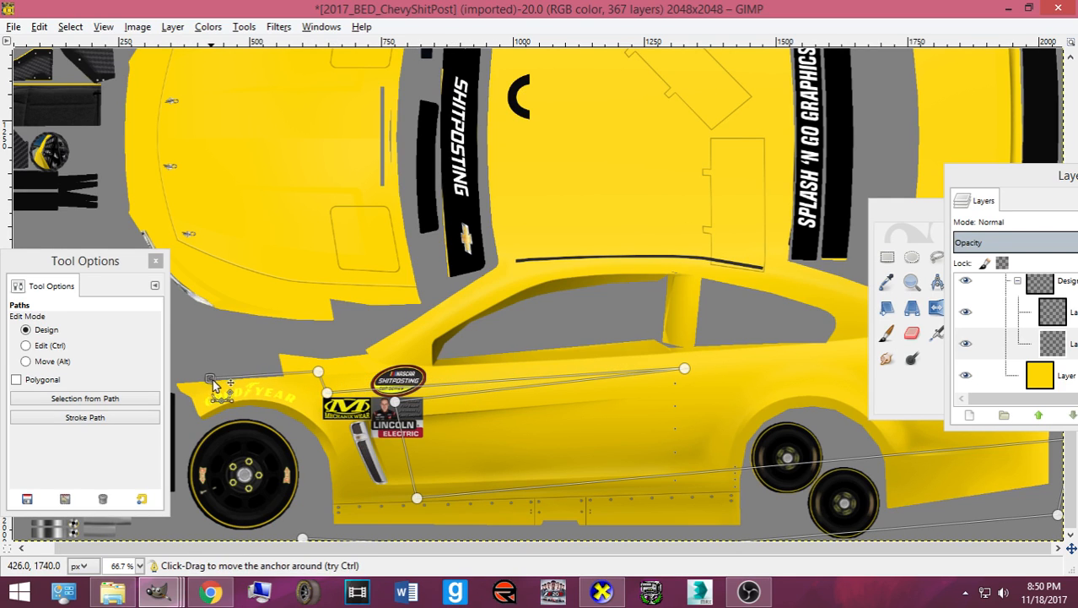
key("ctrl+z")
left_click_drag(328, 394, 180, 387)
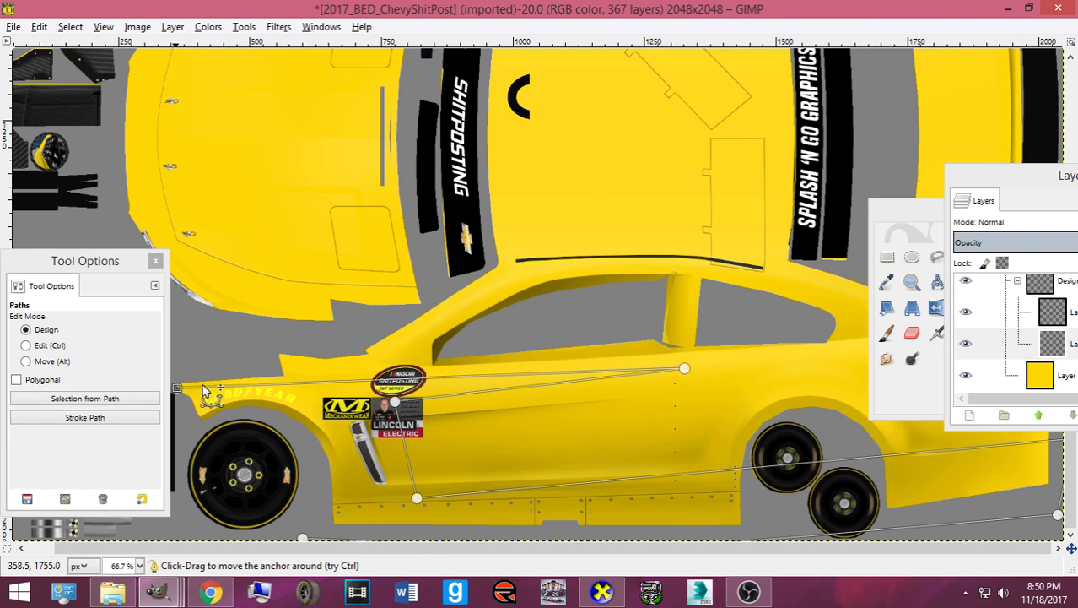
left_click_drag(686, 368, 663, 364)
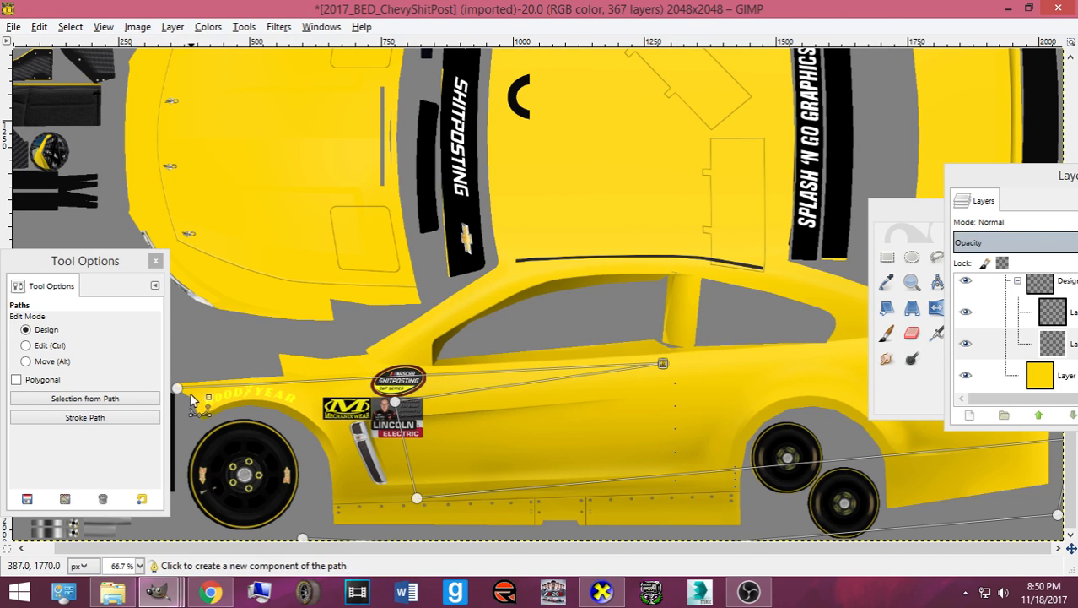
left_click_drag(206, 468, 254, 528)
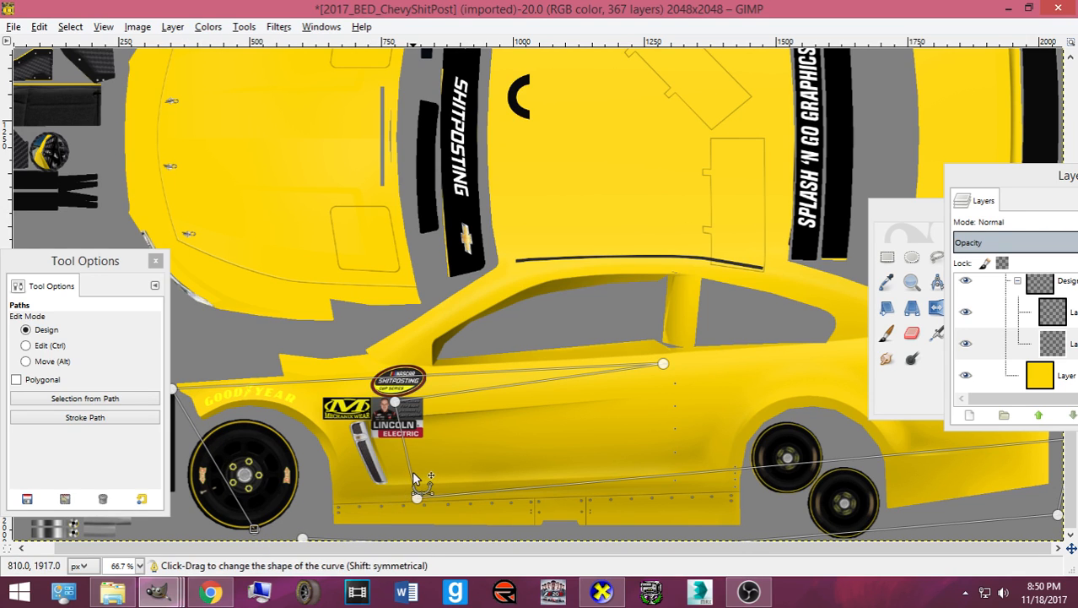
- Convert the path into a selection and dismiss the accidental new image
key("Return")
key("ctrl+n")
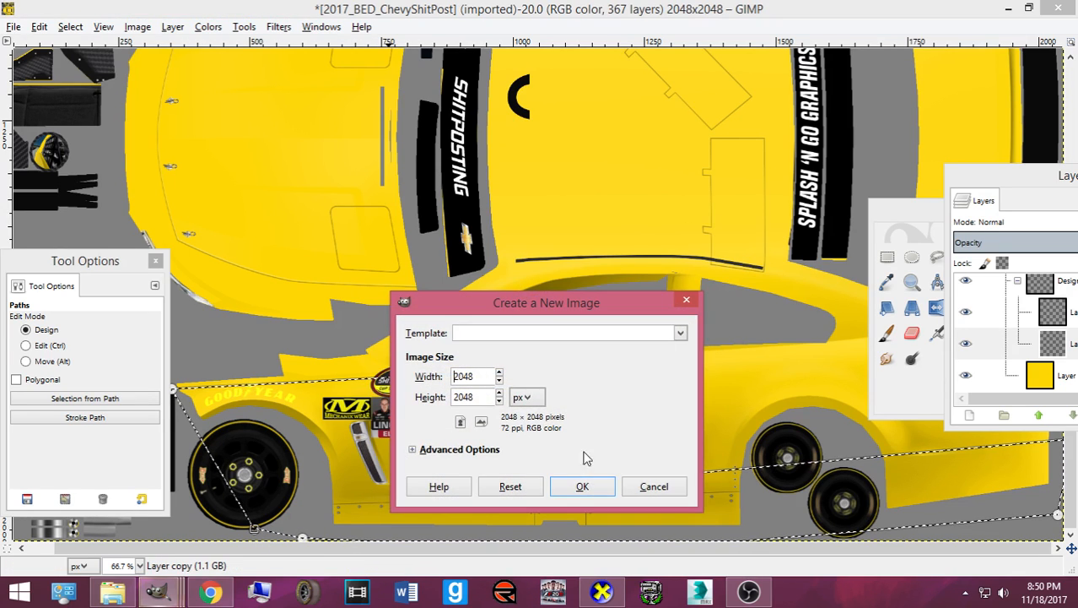
left_click(643, 487)
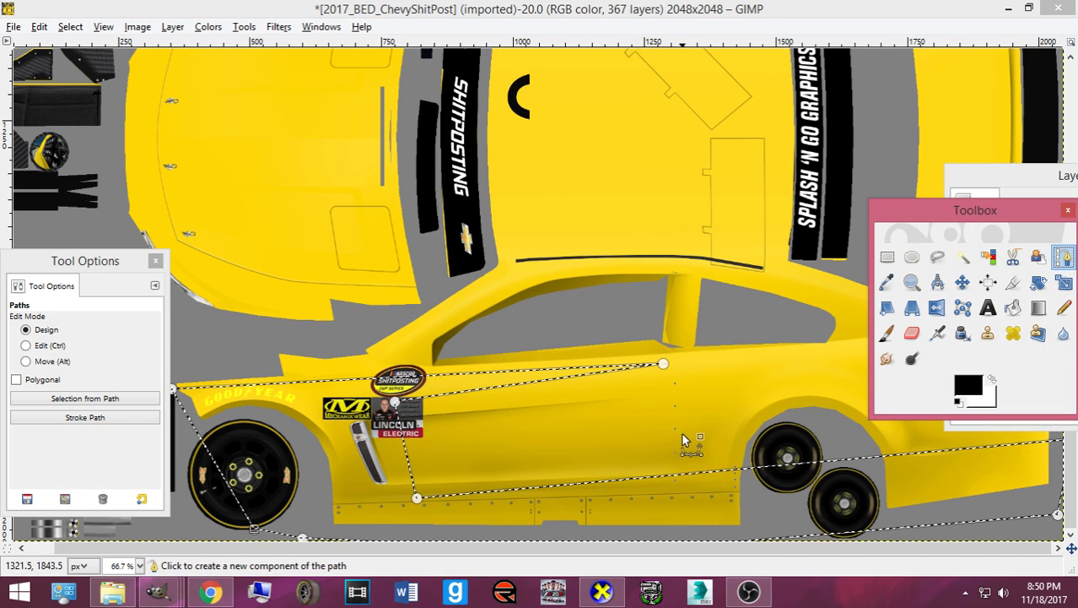
- Add a new layer and bucket-fill the selected lower side black
key("shift+ctrl+n")
left_click(959, 449)
left_click_drag(977, 210, 627, 152)
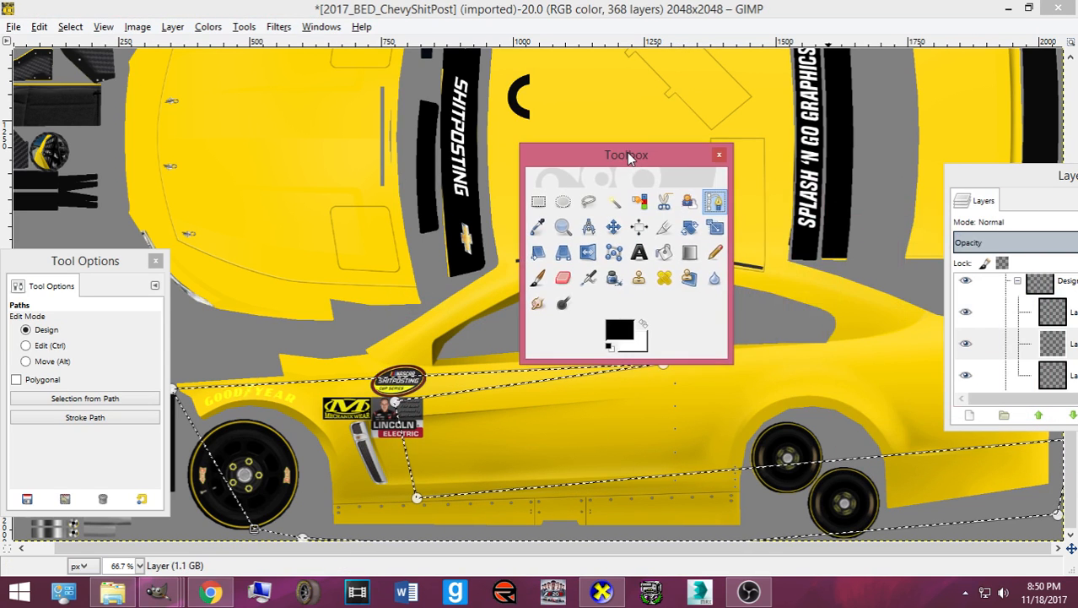
left_click(664, 252)
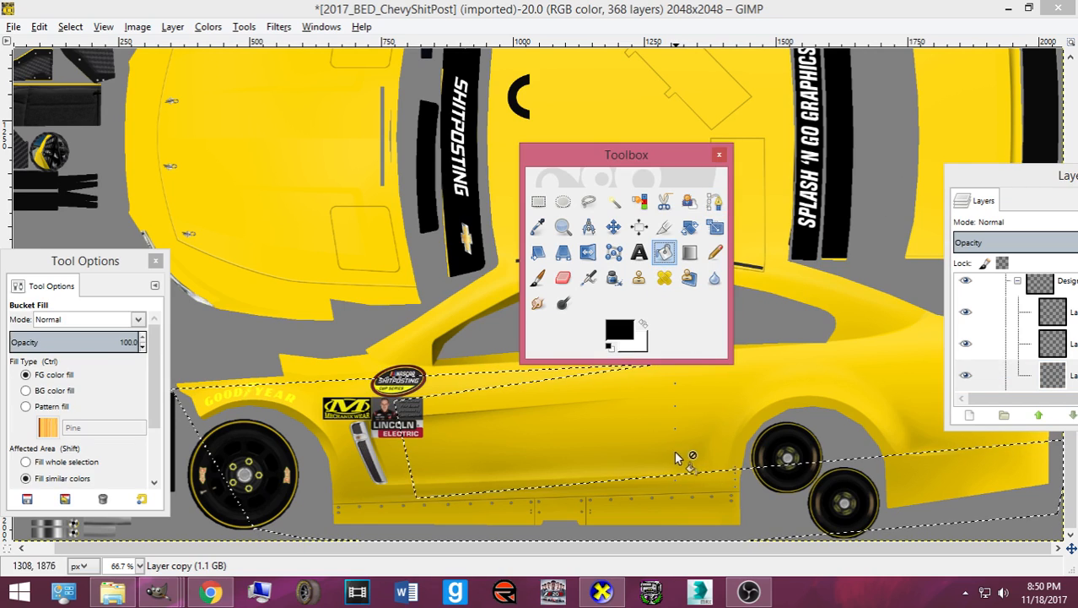
left_click(653, 492)
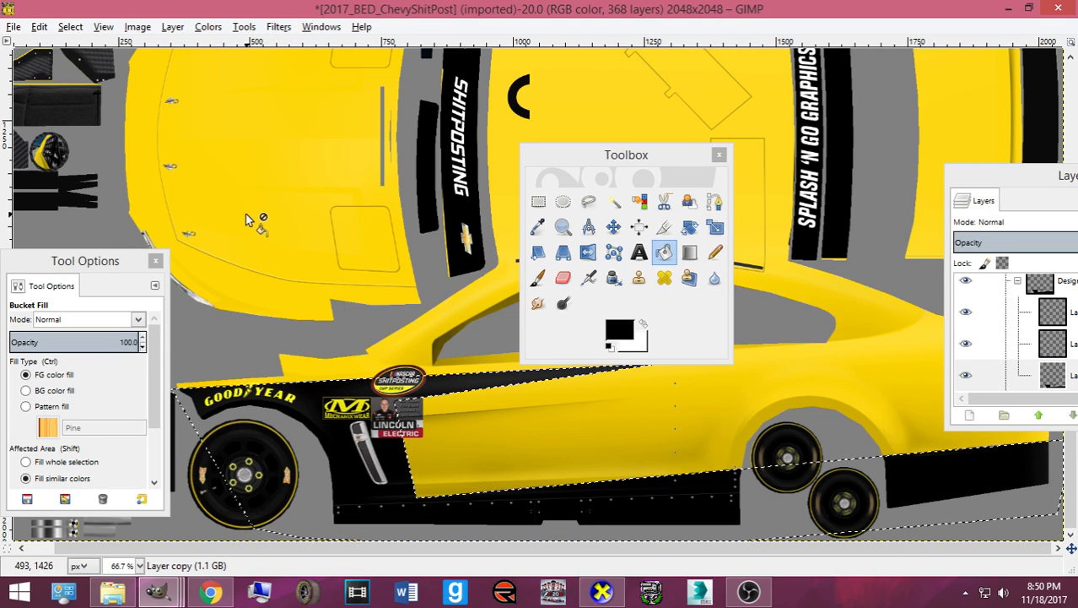
- Shrink the selection and fill it yellow, sampled from the car body
left_click(101, 27)
mouse_move(71, 27)
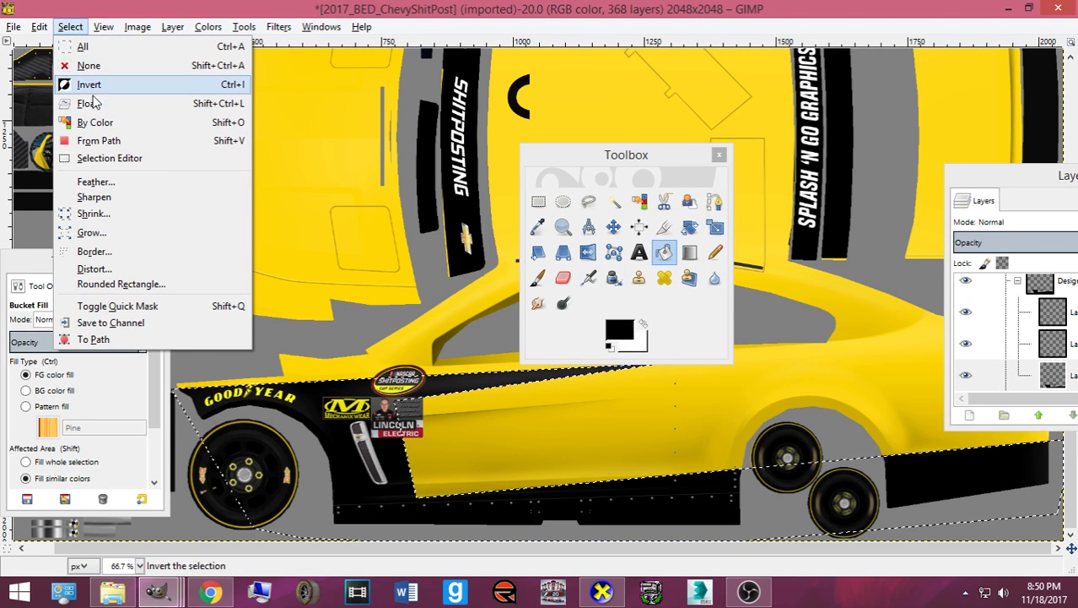
left_click(101, 209)
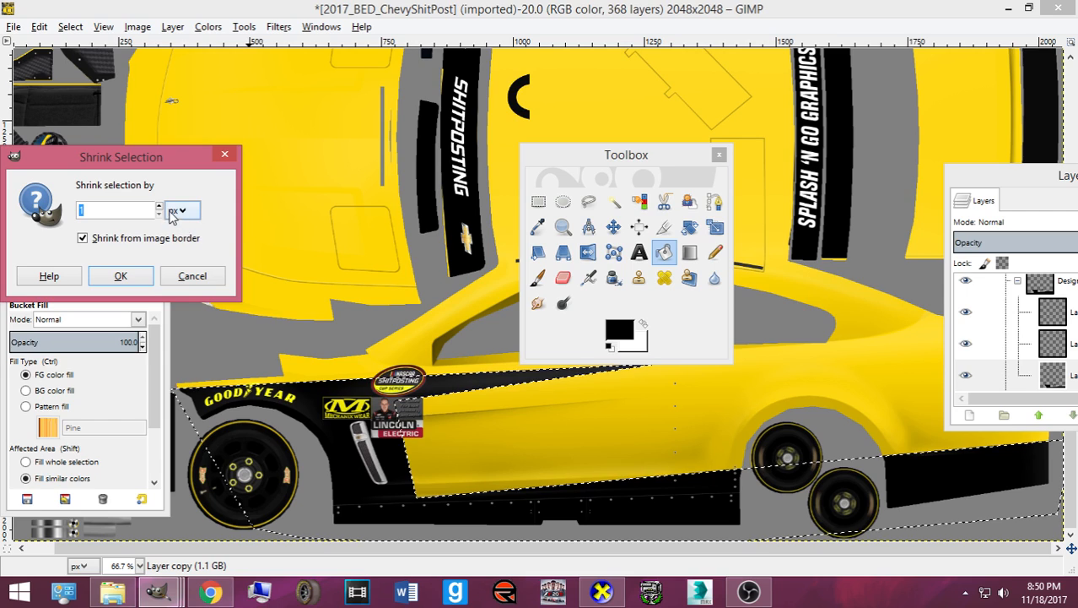
left_click(120, 279)
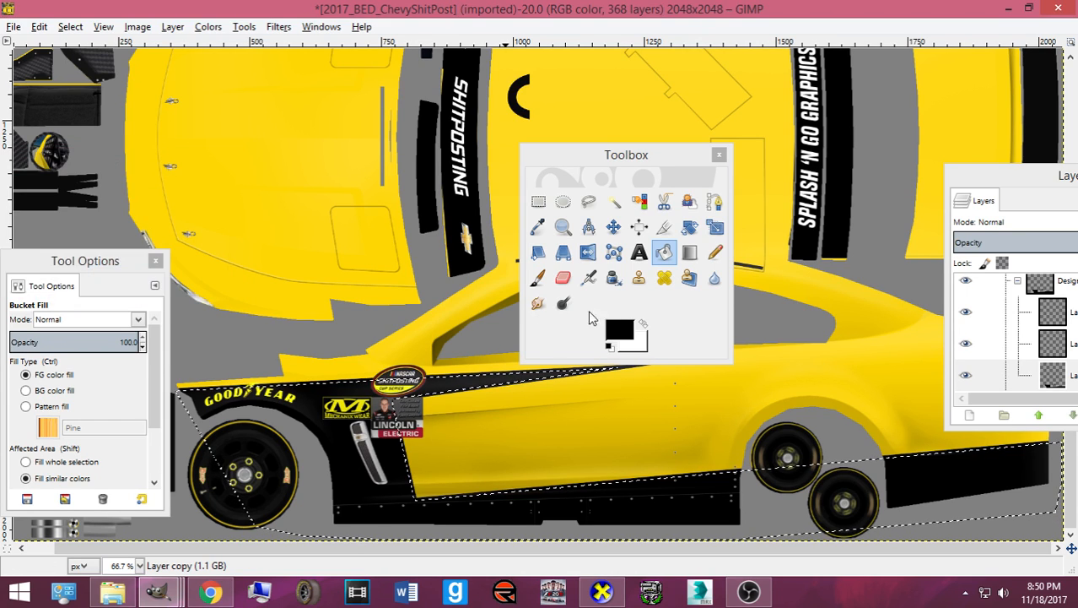
scroll(1061, 362, "down", 1)
left_click(1050, 374)
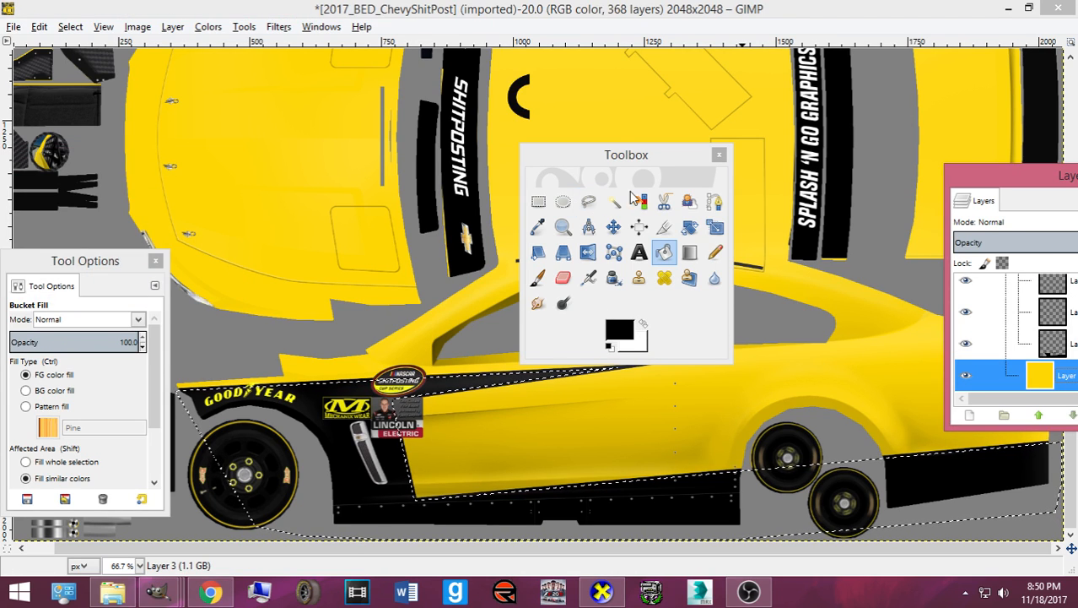
left_click(538, 227)
left_click(559, 366)
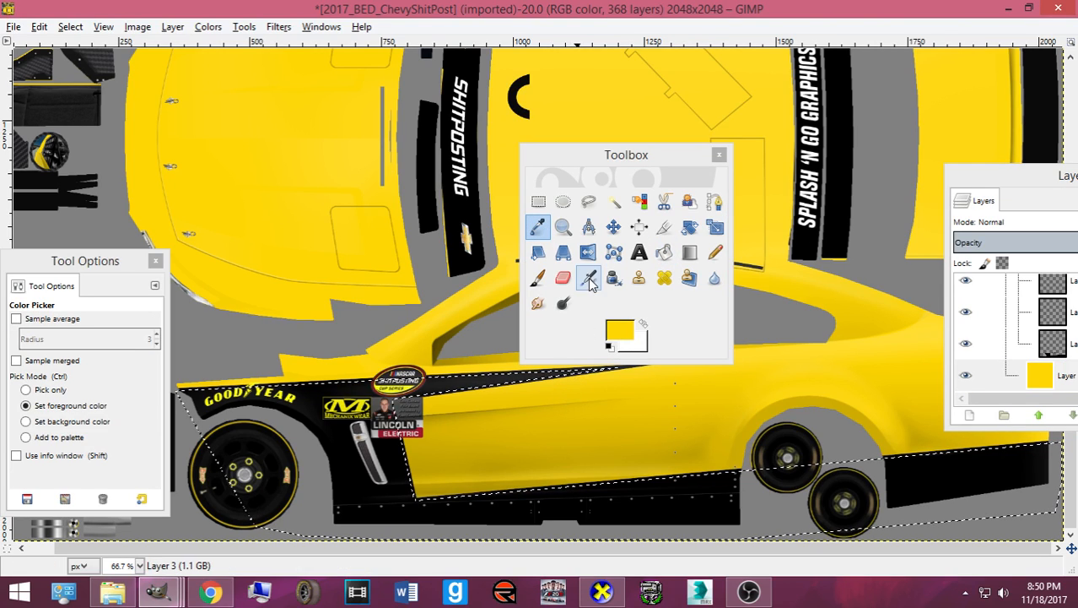
left_click(664, 251)
left_click(1070, 319)
left_click(367, 400)
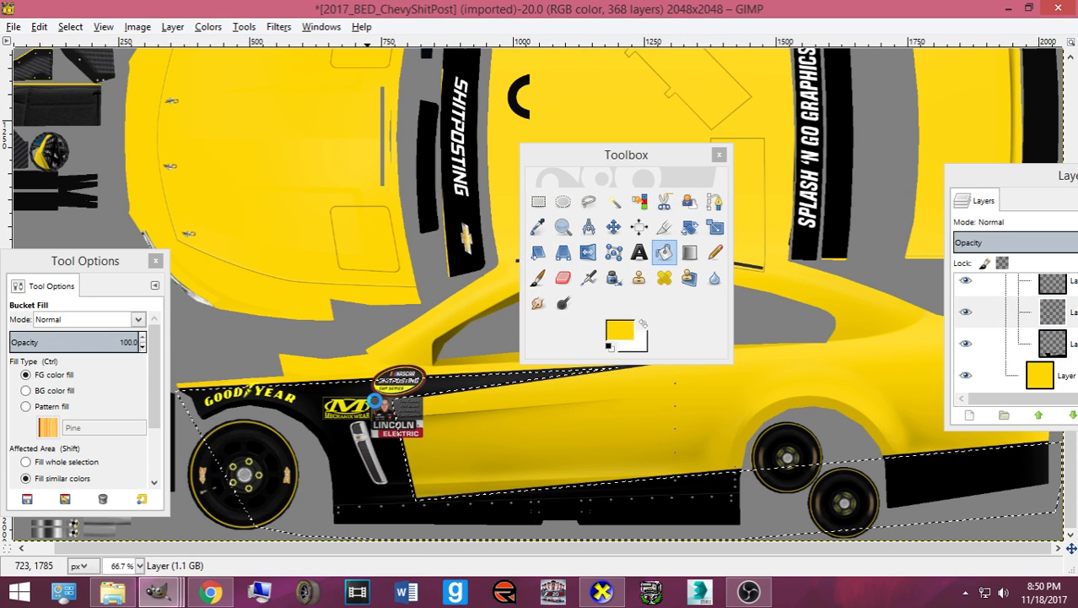
- Shrink the selection again and activate Layer copy #1 to set a new foreground colour
left_click(70, 27)
left_click(93, 211)
left_click(122, 278)
left_click(1005, 290)
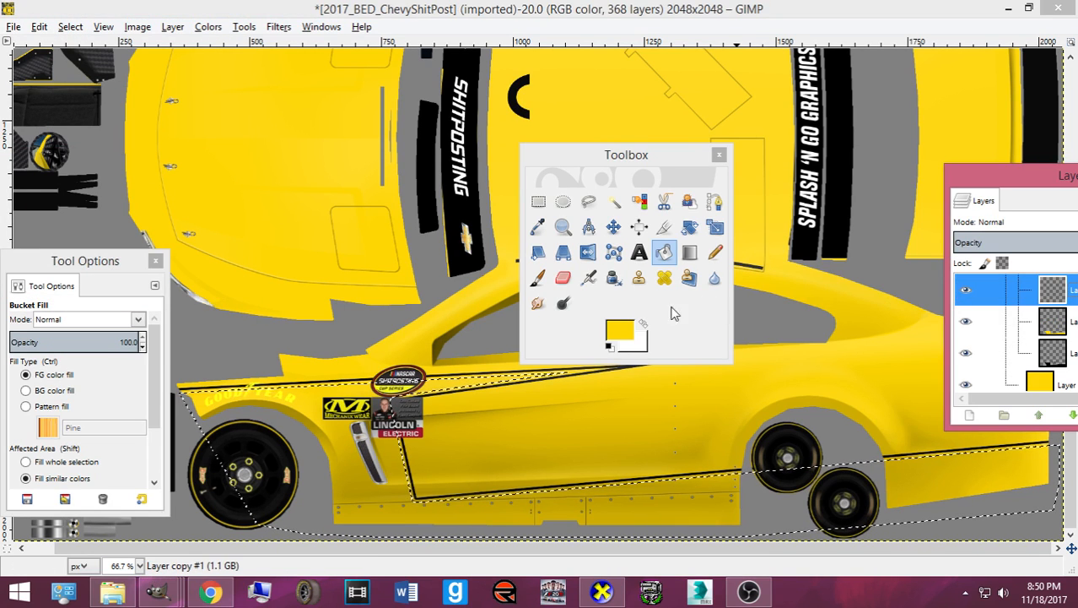
left_click(643, 323)
left_click(620, 330)
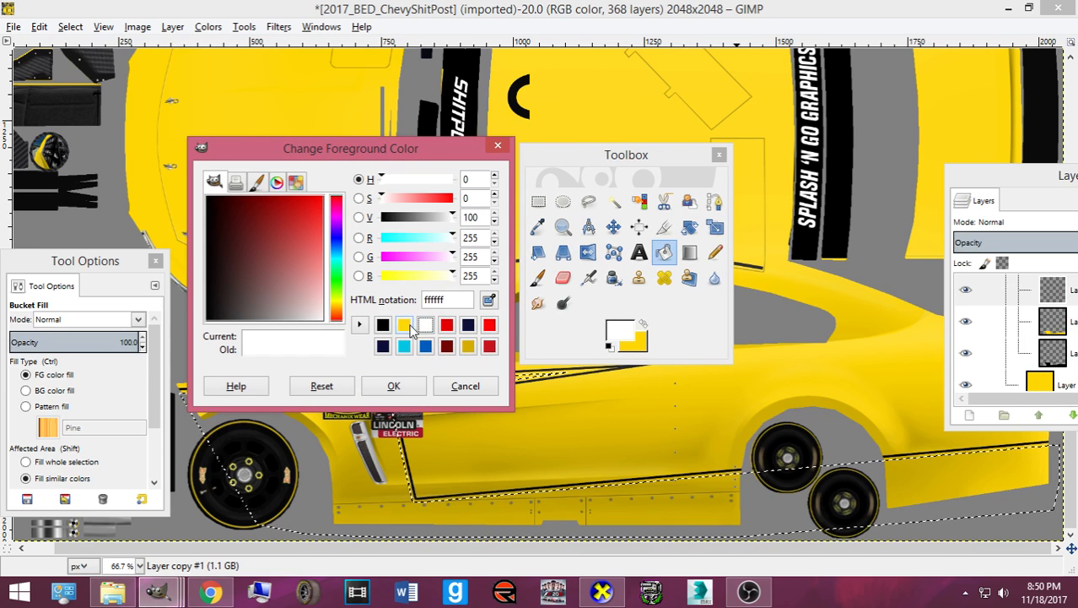
- Fill the inner lower side black, then clear the selection
left_click(382, 325)
left_click(390, 385)
left_click(352, 406)
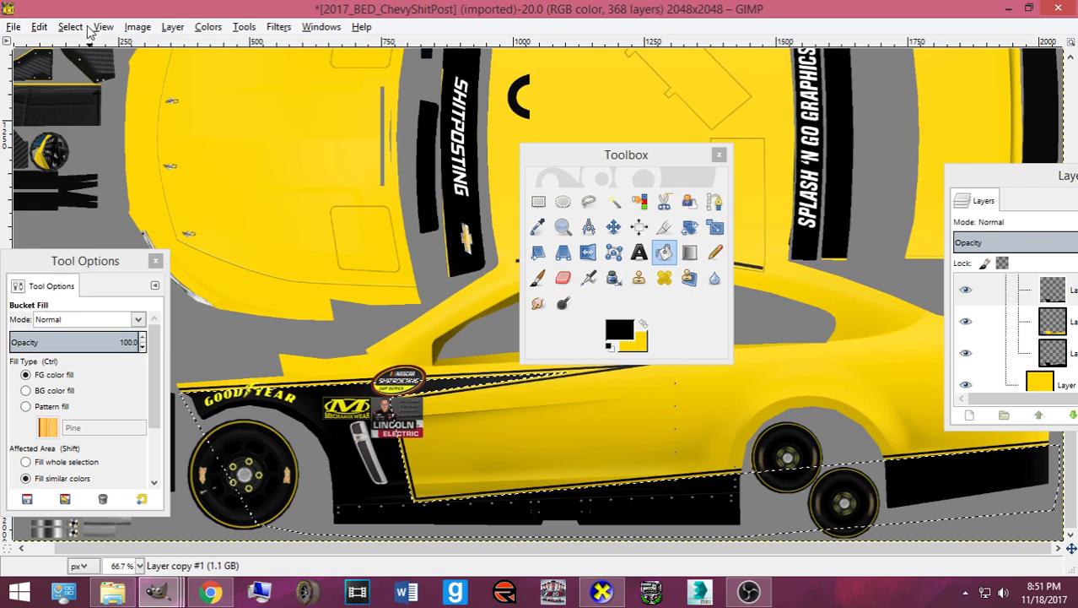
left_click(86, 28)
left_click(84, 65)
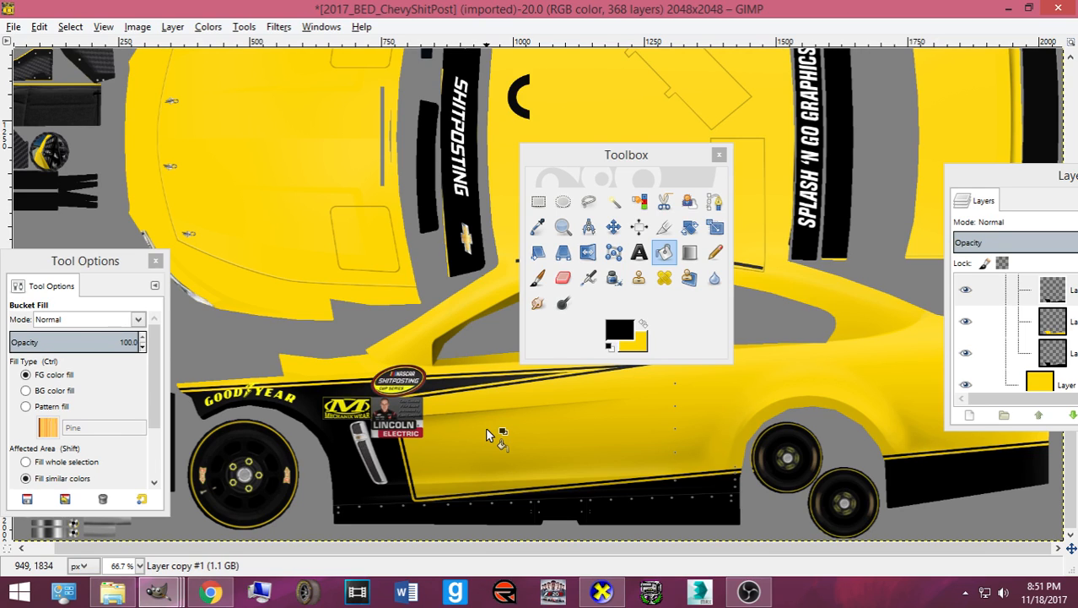
- Select the car layer's contents with Alpha to Selection and set the foreground to white
left_click(1038, 331)
right_click(1038, 333)
left_click(970, 387)
left_click(643, 322)
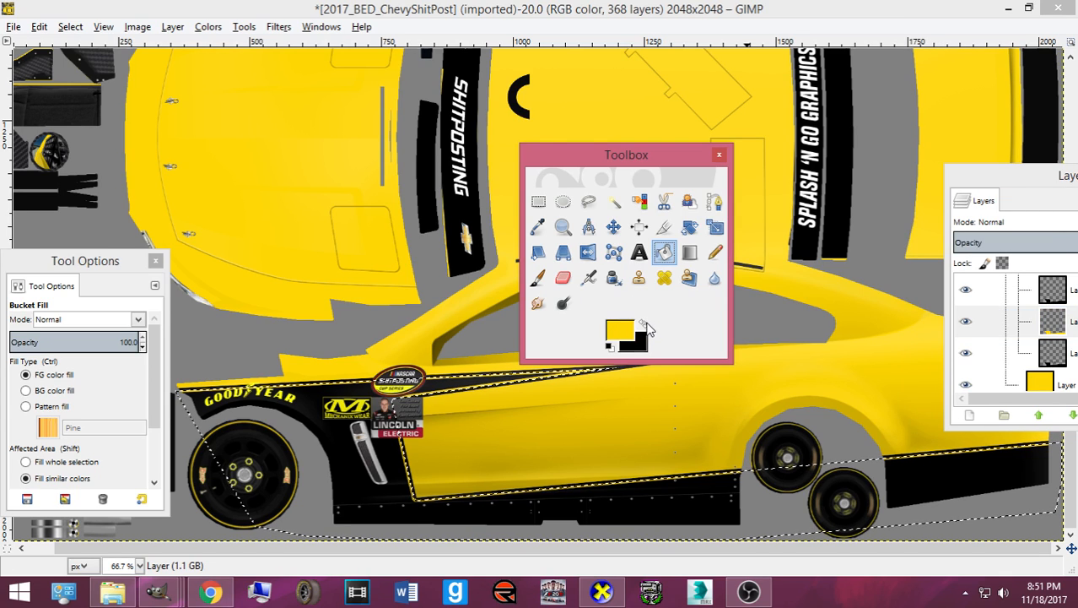
left_click(620, 329)
left_click(425, 324)
left_click(414, 385)
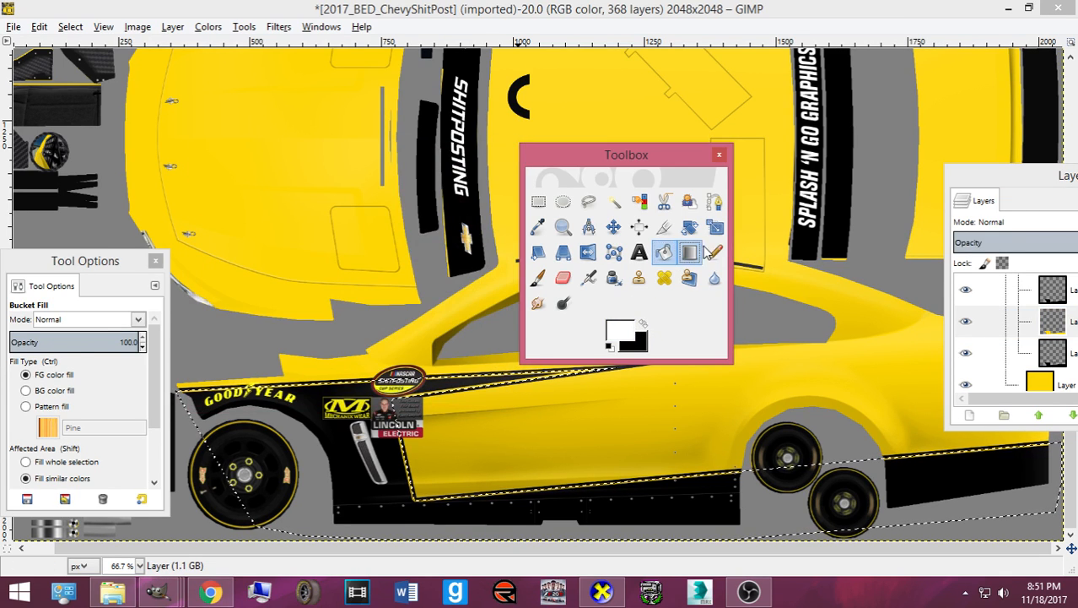
- Paint white trim along the black panel's top edge with a size 355 pencil
key("n")
left_click(48, 400)
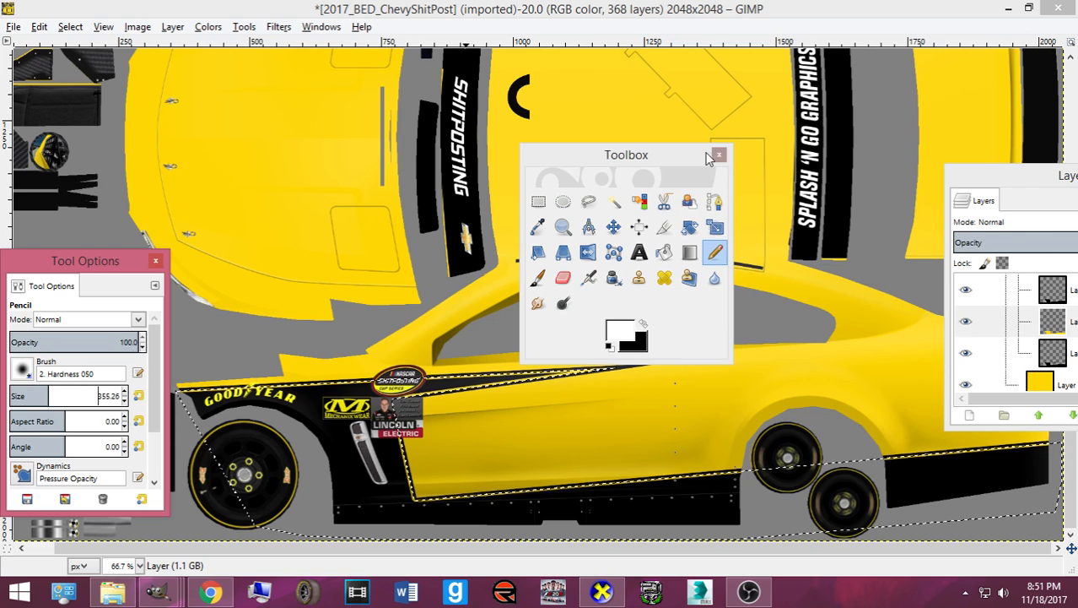
left_click_drag(683, 154, 1009, 165)
mouse_move(200, 409)
left_mouse_down()
mouse_move(744, 474)
mouse_move(1046, 483)
mouse_move(774, 483)
left_mouse_up()
key("ctrl+z")
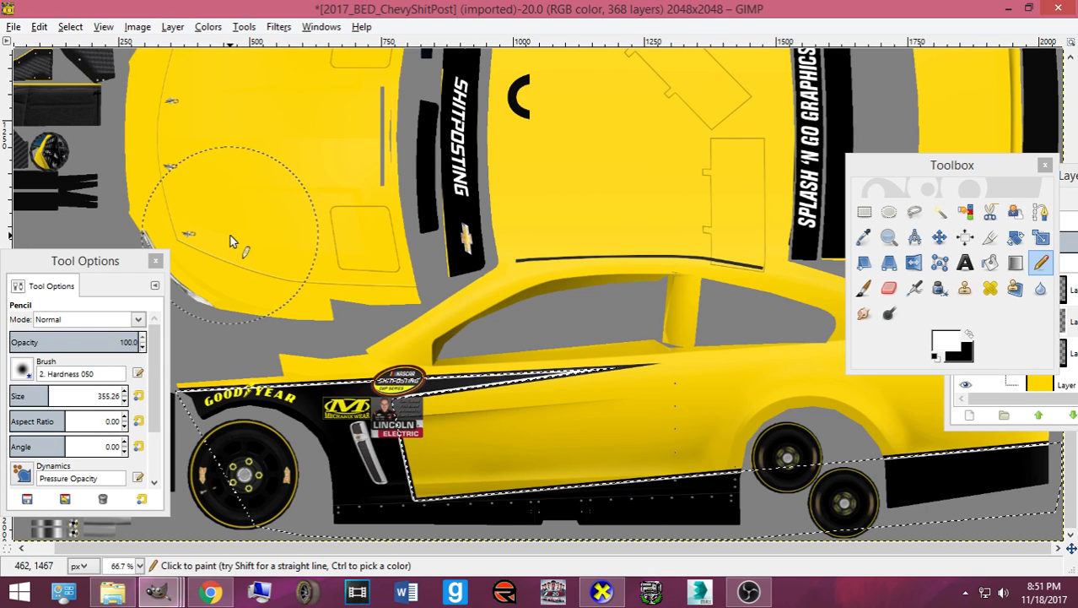
mouse_move(852, 440)
left_mouse_down()
mouse_move(1036, 434)
mouse_move(295, 416)
mouse_move(346, 372)
mouse_move(389, 377)
left_mouse_up()
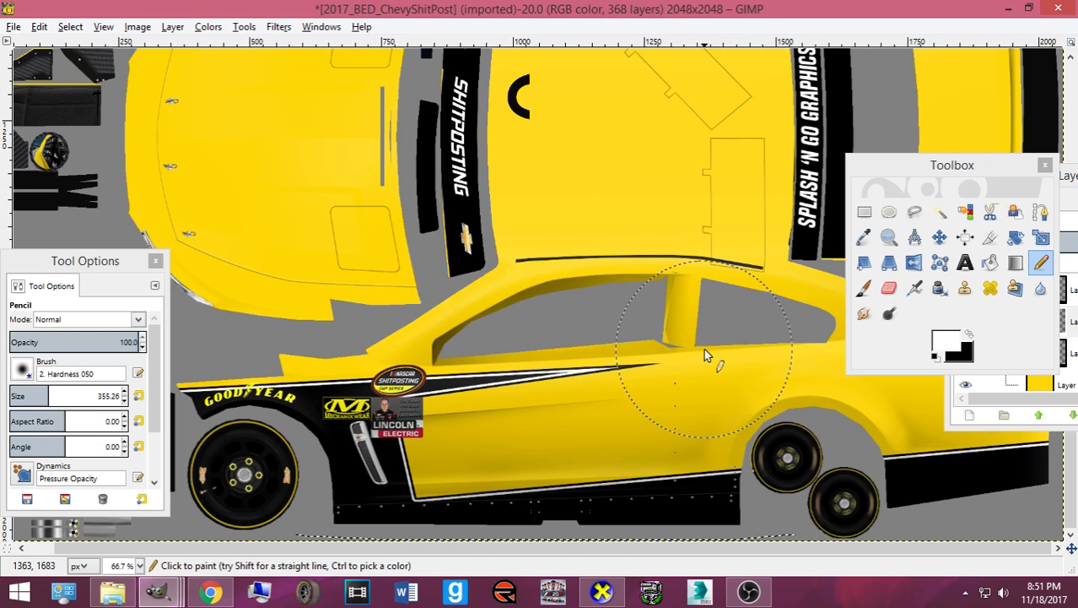
left_click(211, 592)
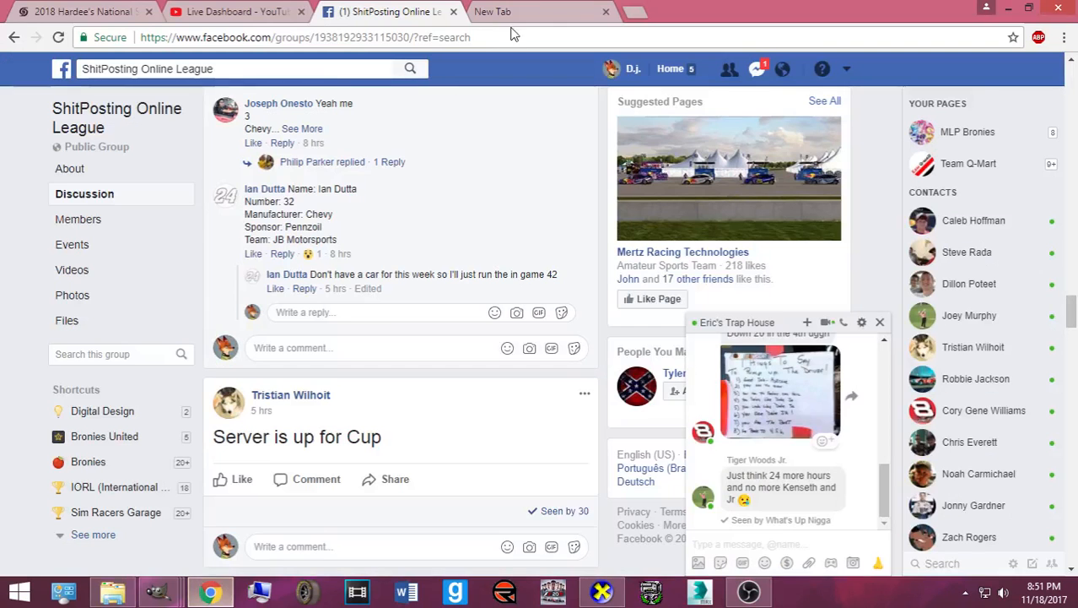
left_click(591, 12)
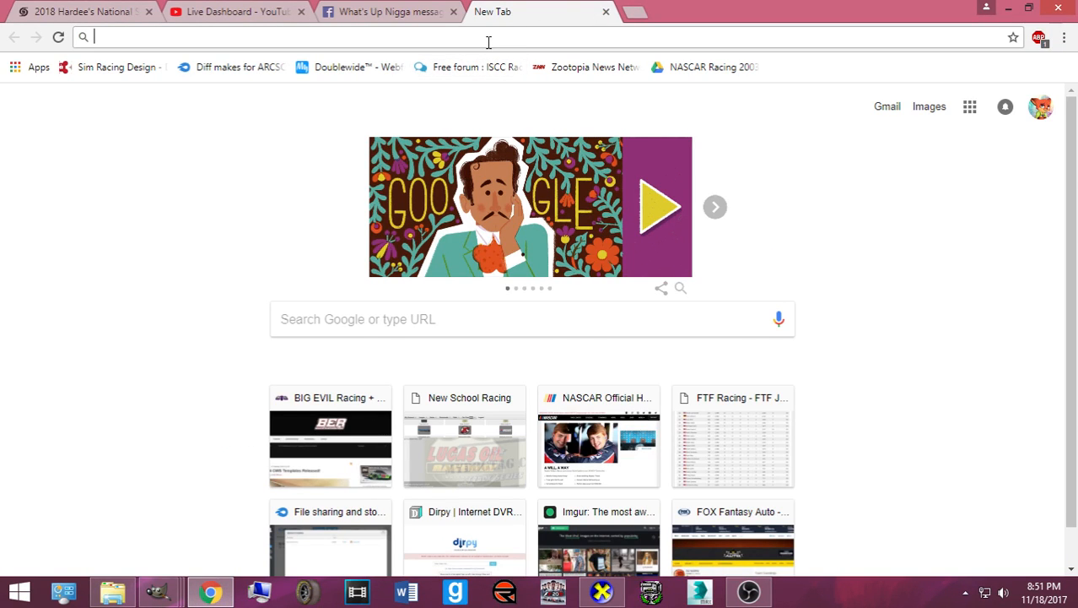
type("pennzoil")
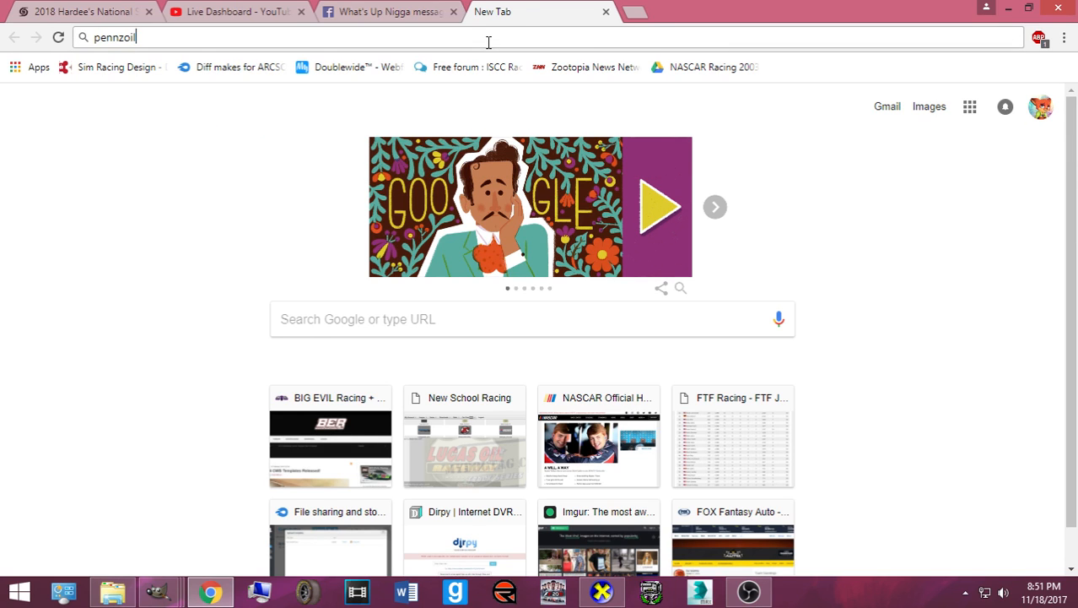
key("Return")
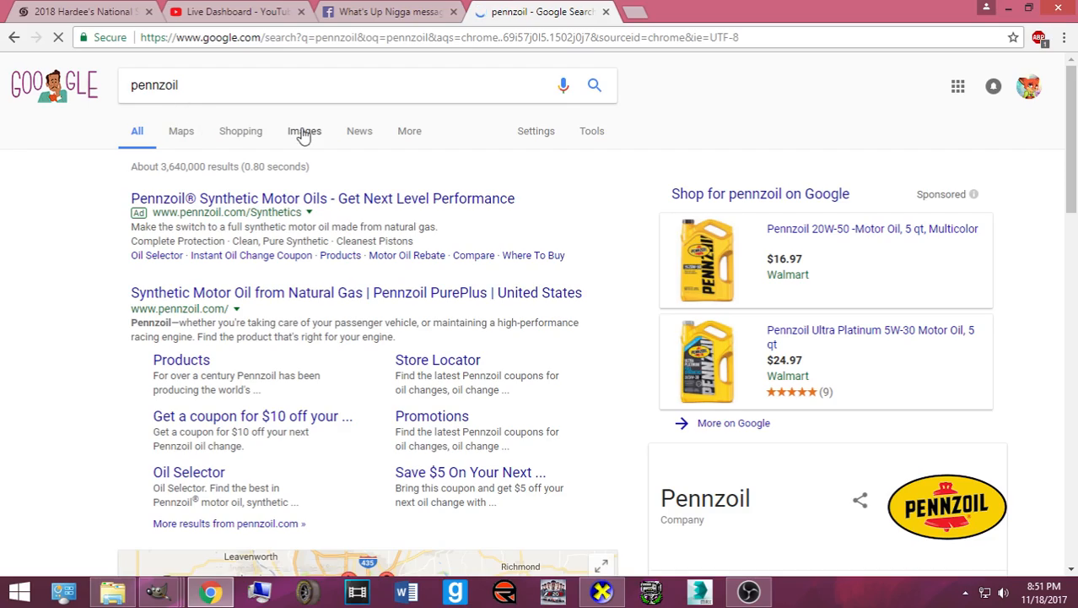
left_click(303, 135)
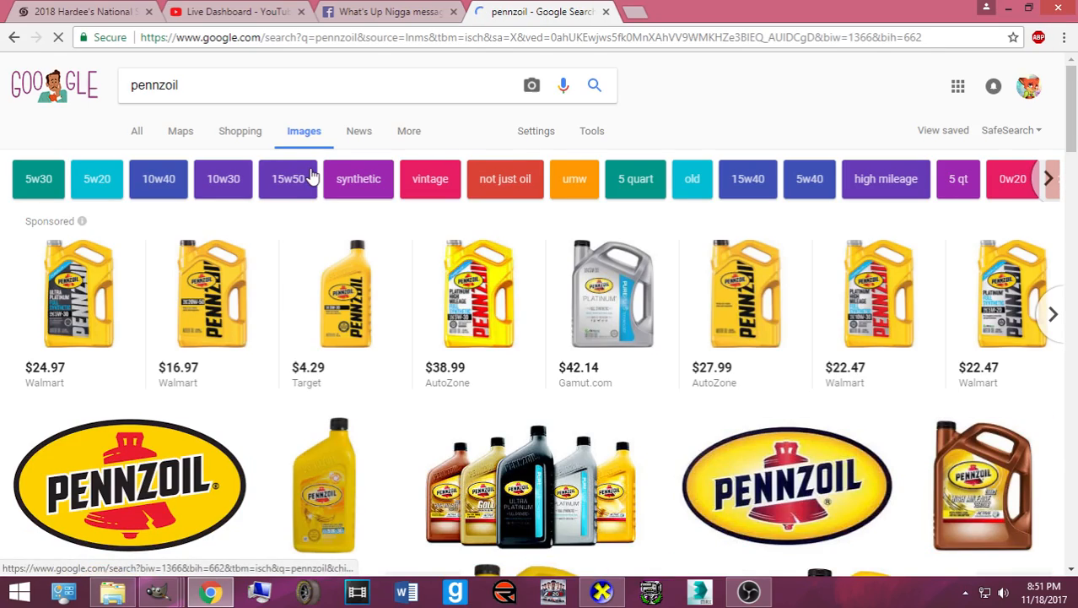
scroll(308, 171, "down", 10)
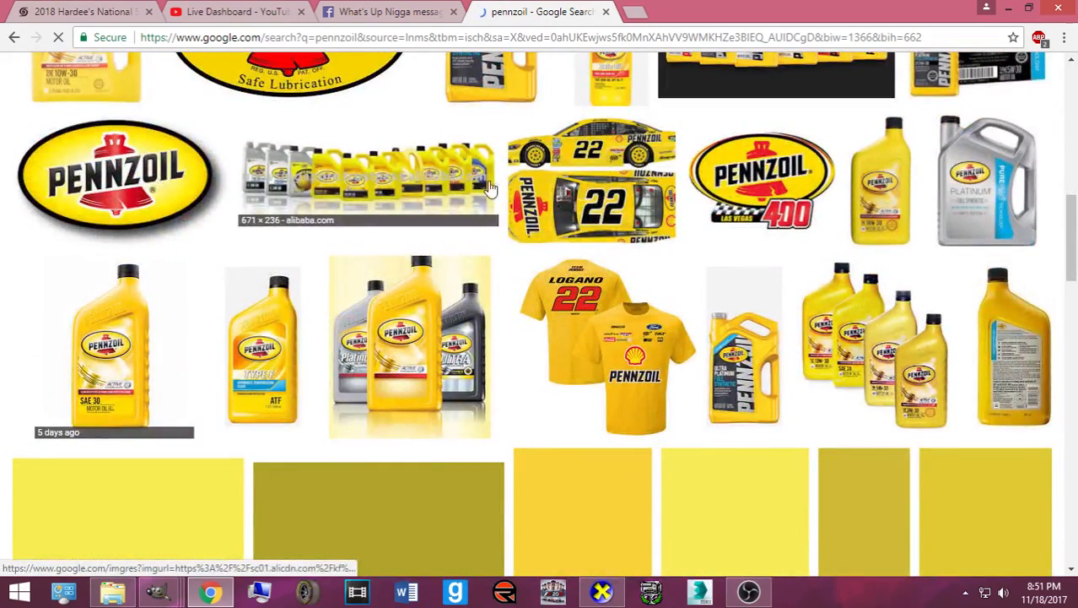
left_click(516, 230)
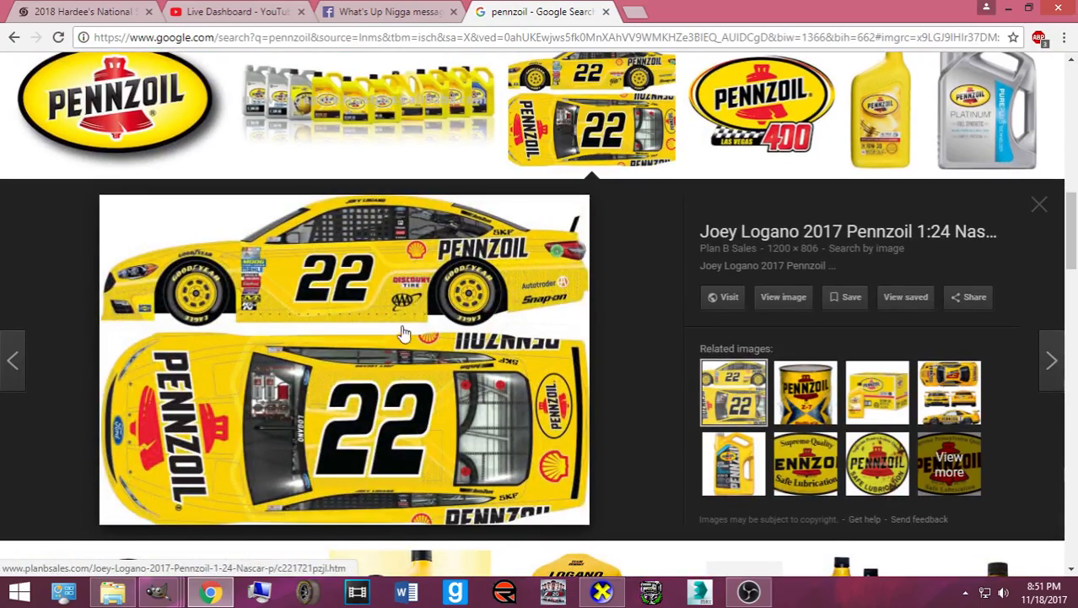
scroll(414, 330, "down", 8)
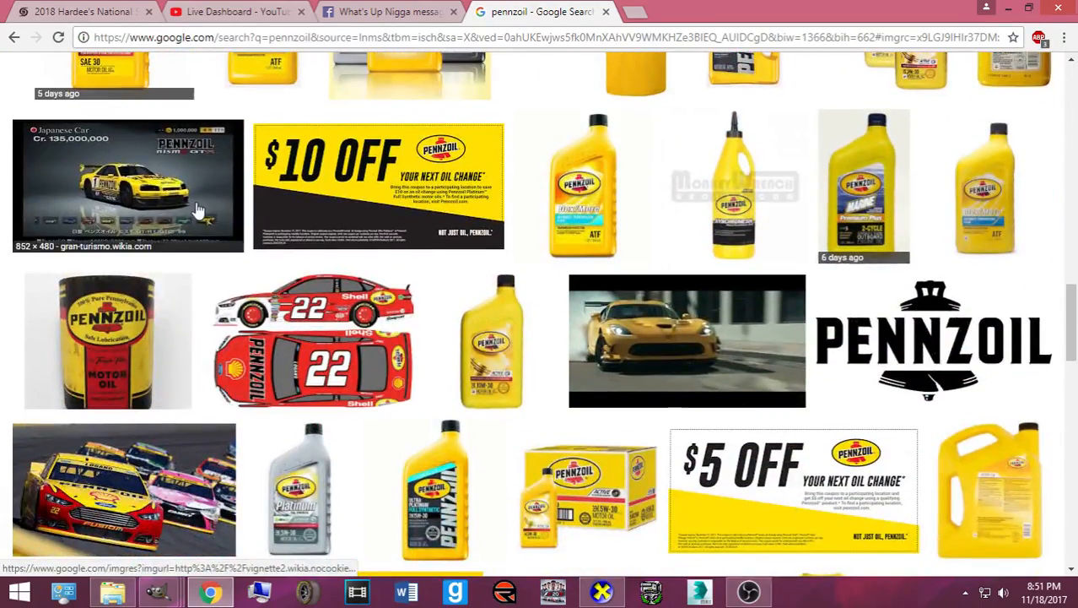
scroll(199, 211, "up", 2)
left_click(169, 338)
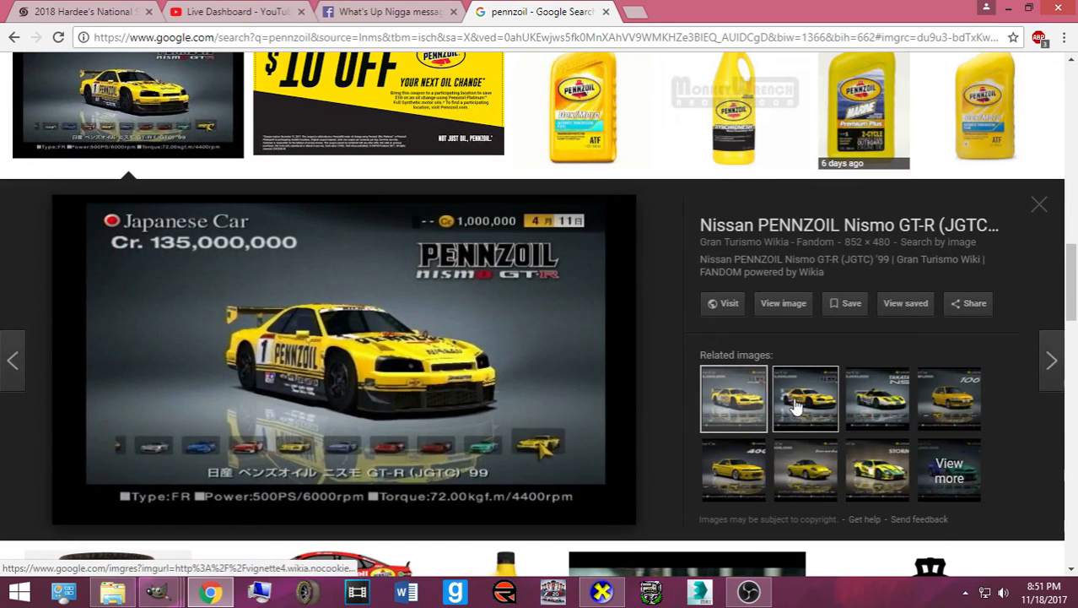
left_click(798, 403)
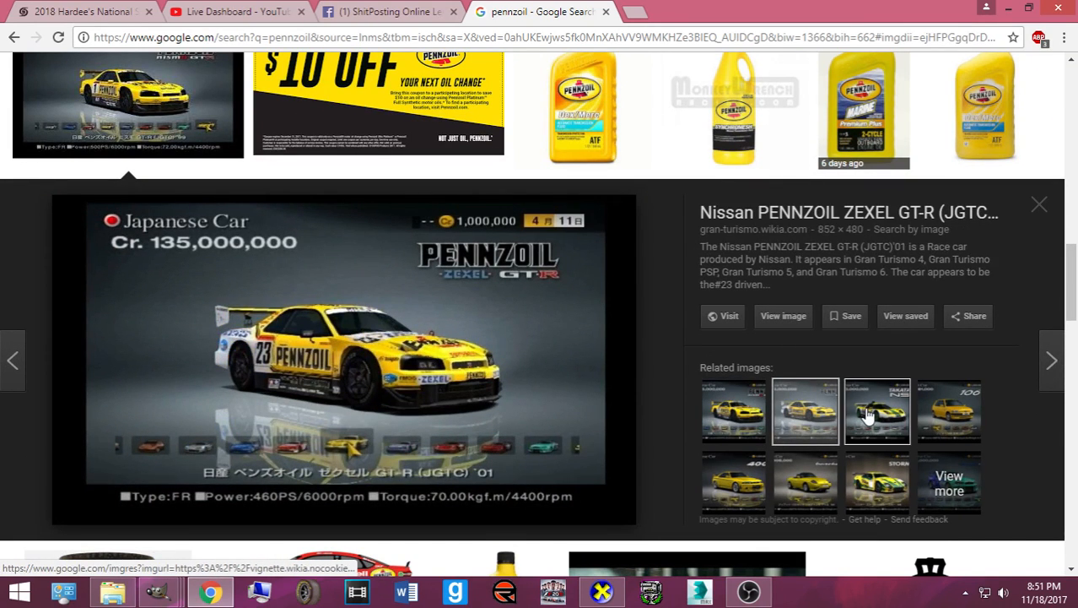
left_click(751, 407)
left_click(804, 417)
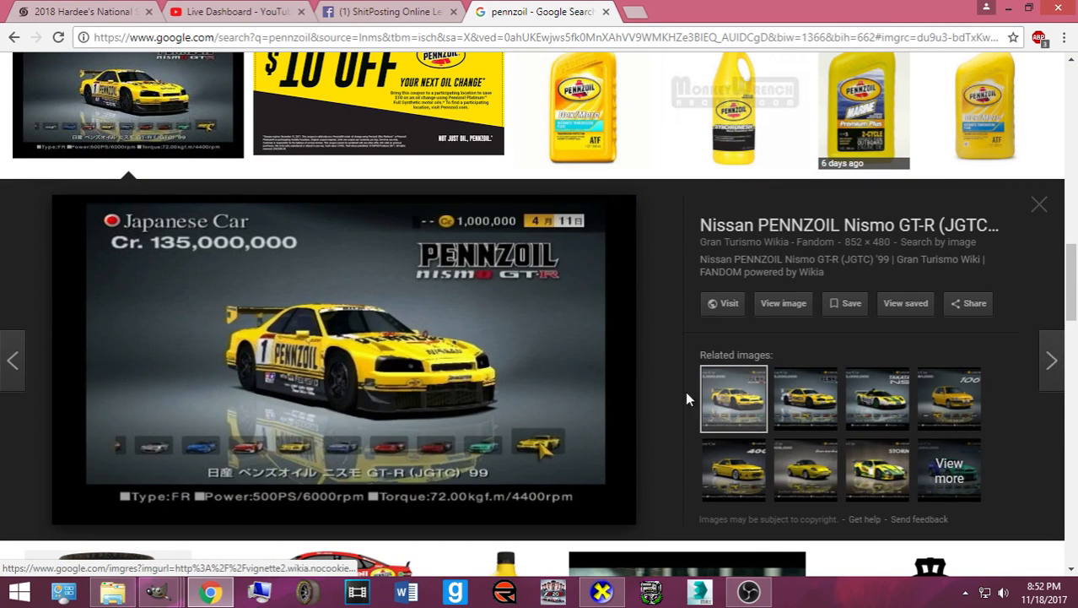
left_click(606, 12)
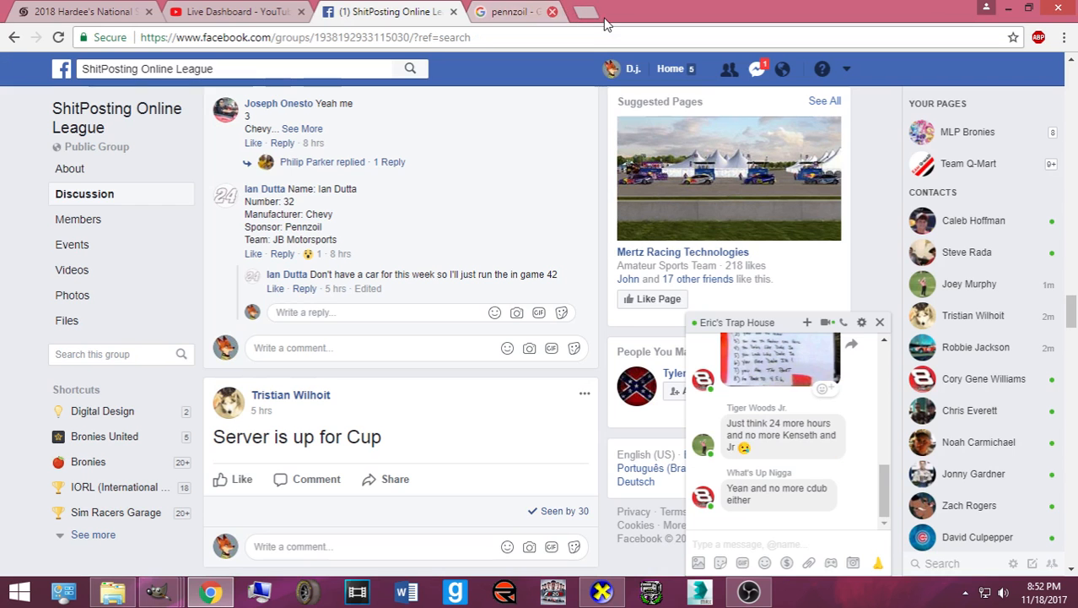
left_click(1009, 8)
left_click(71, 26)
- Remove the selection around the lower black stripe
left_click(84, 60)
scroll(530, 442, "down", 3)
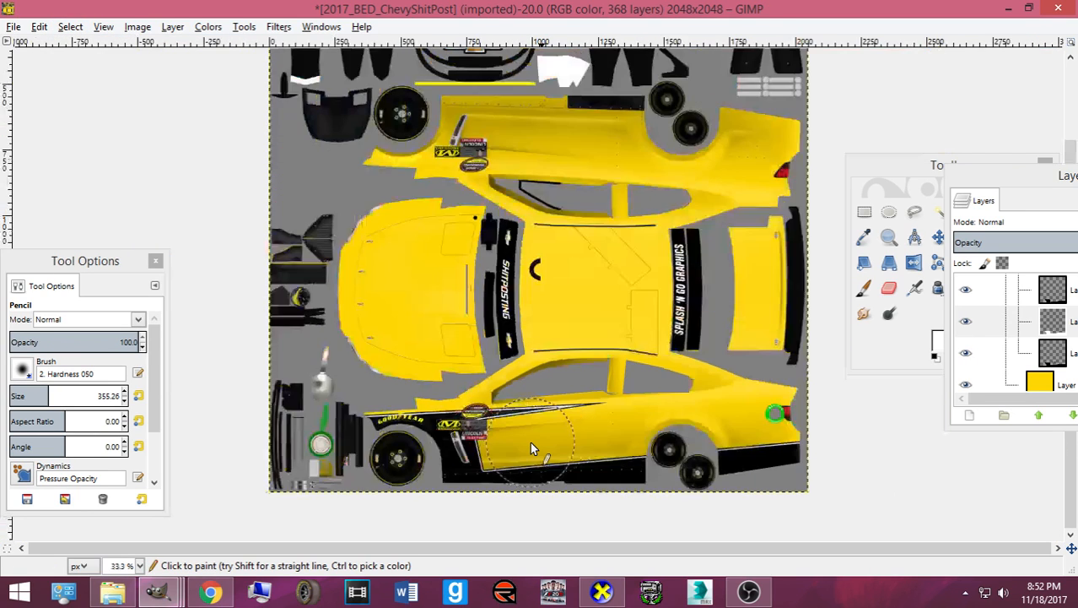
scroll(530, 442, "up", 3)
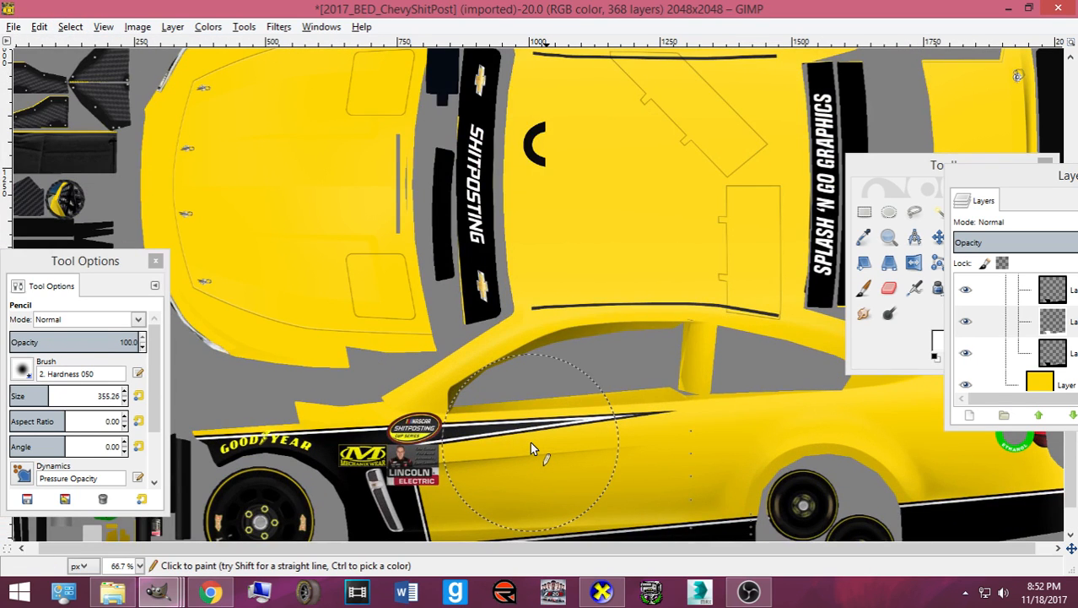
scroll(530, 441, "down", 2)
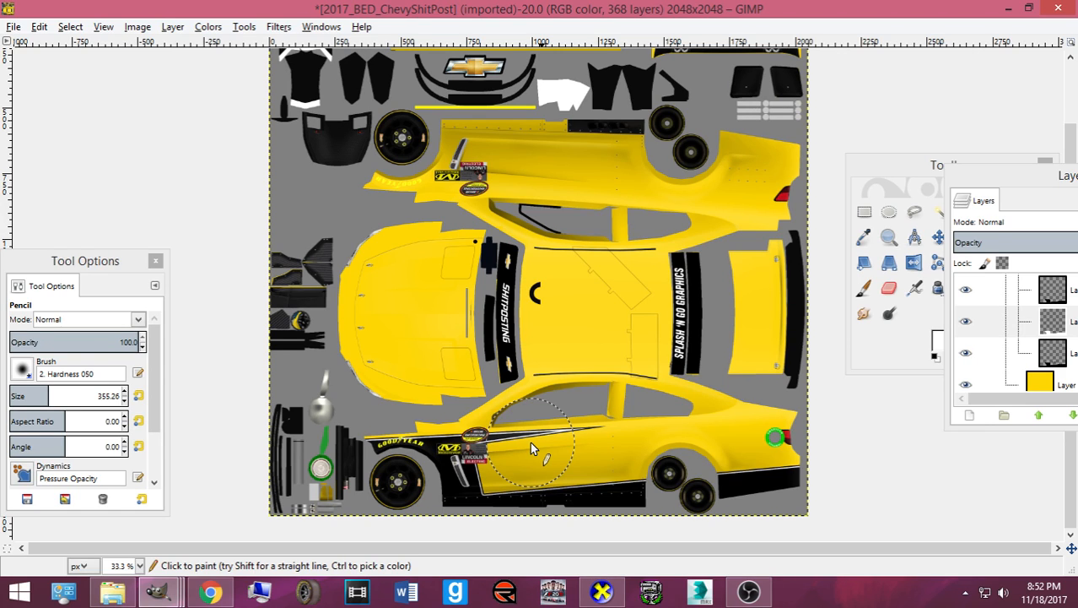
key("ctrl+z")
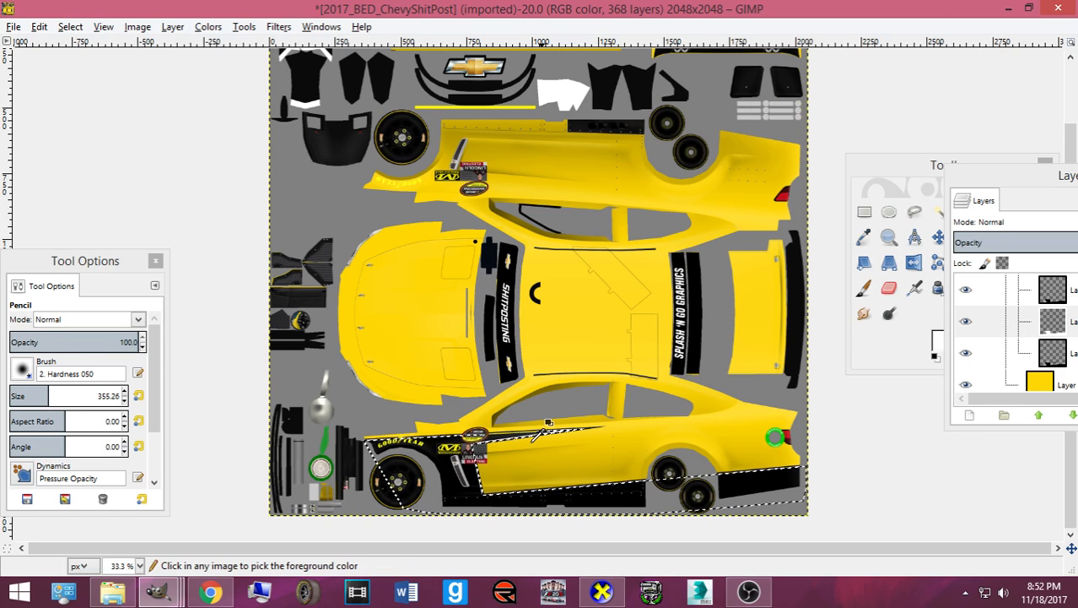
key("ctrl+shift+a")
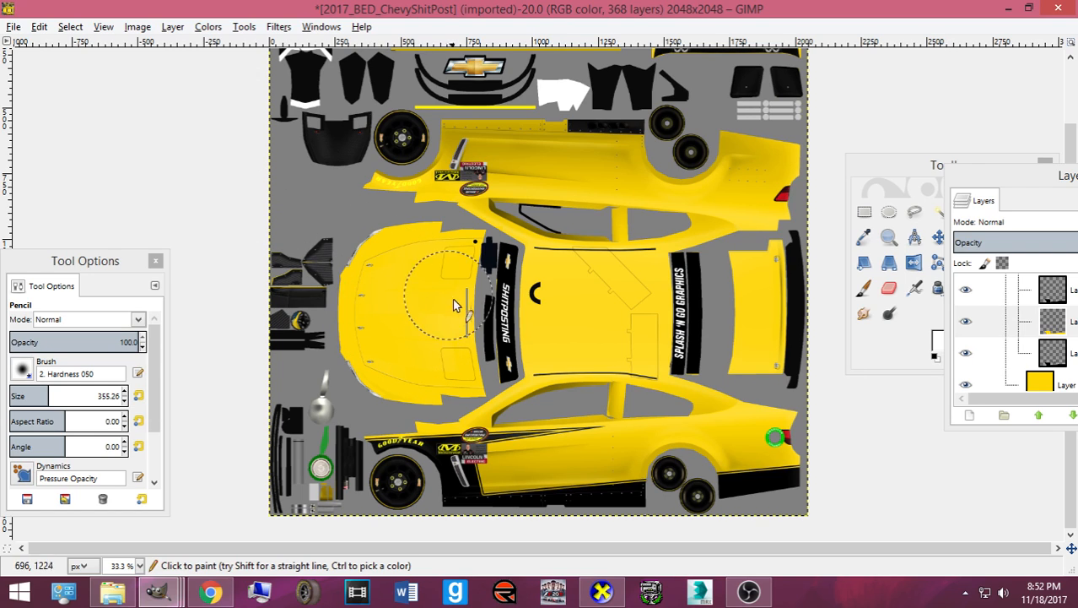
left_click(68, 29)
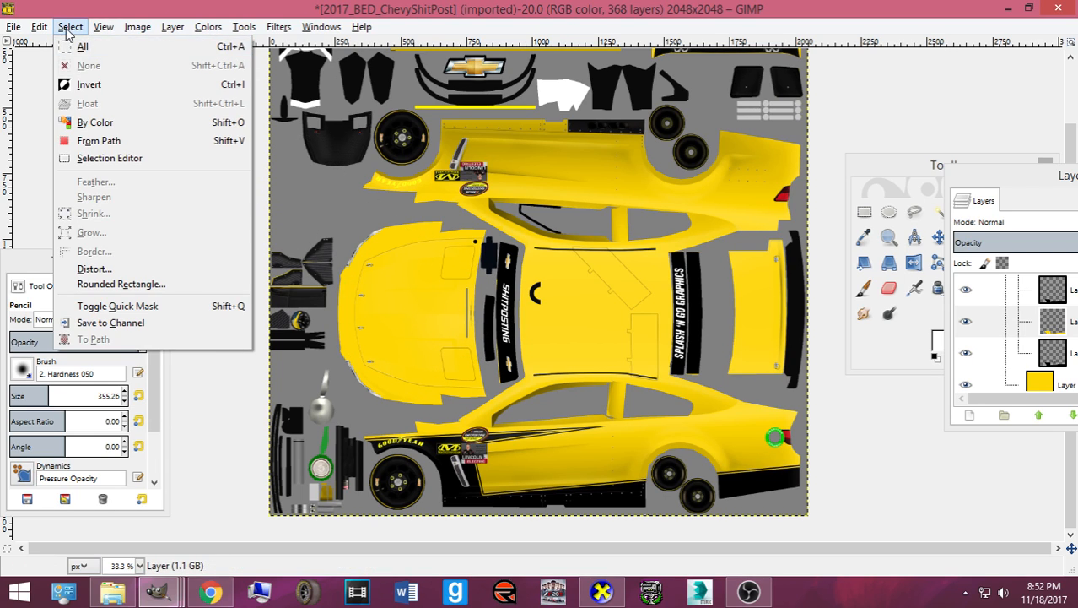
left_click(987, 211)
- Rearrange the Layers and Toolbox docks, activate Layer copy #1, and choose the Paths tool
left_click_drag(1028, 189, 324, 144)
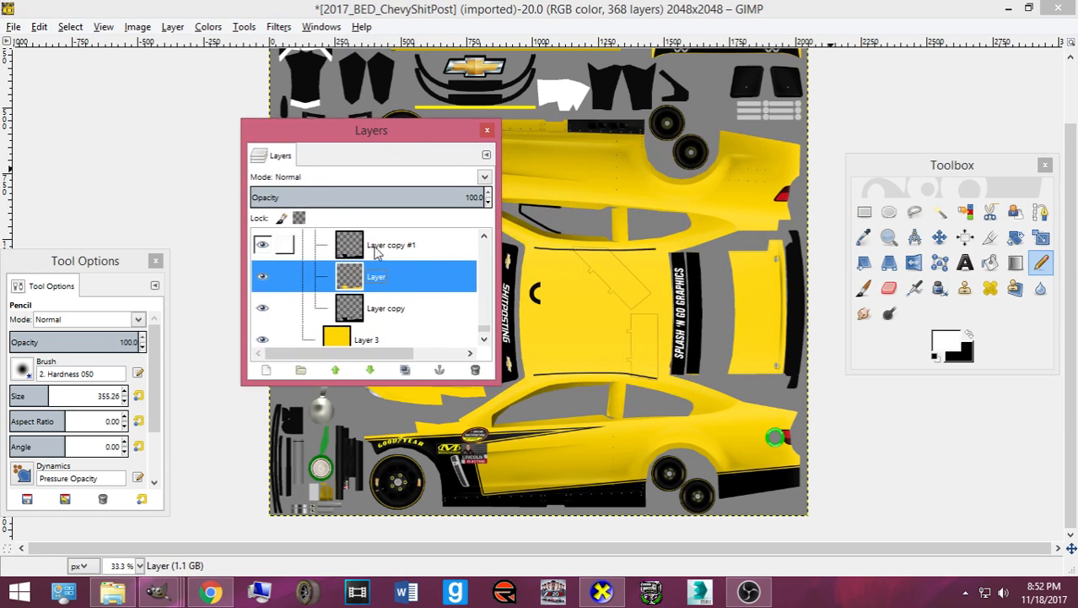
left_click(392, 308)
left_click(394, 244)
left_click(1041, 212)
left_click_drag(952, 165, 6, 78)
left_click_drag(350, 130, 1053, 127)
- Create the empty Layer #1 and move it to the top of the Design group
scroll(820, 481, "up", 2)
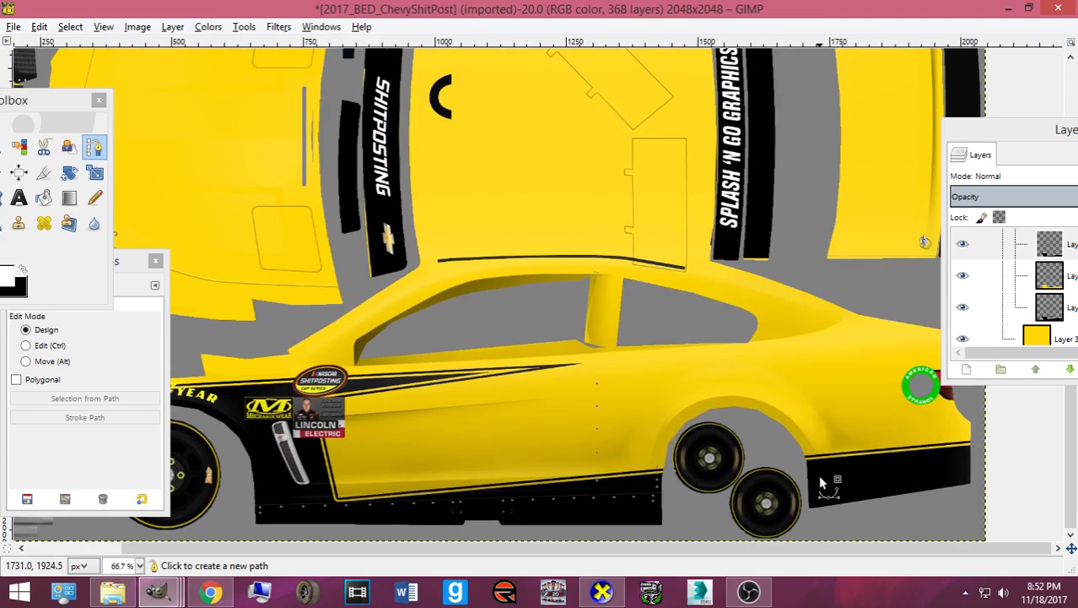
left_click(980, 433)
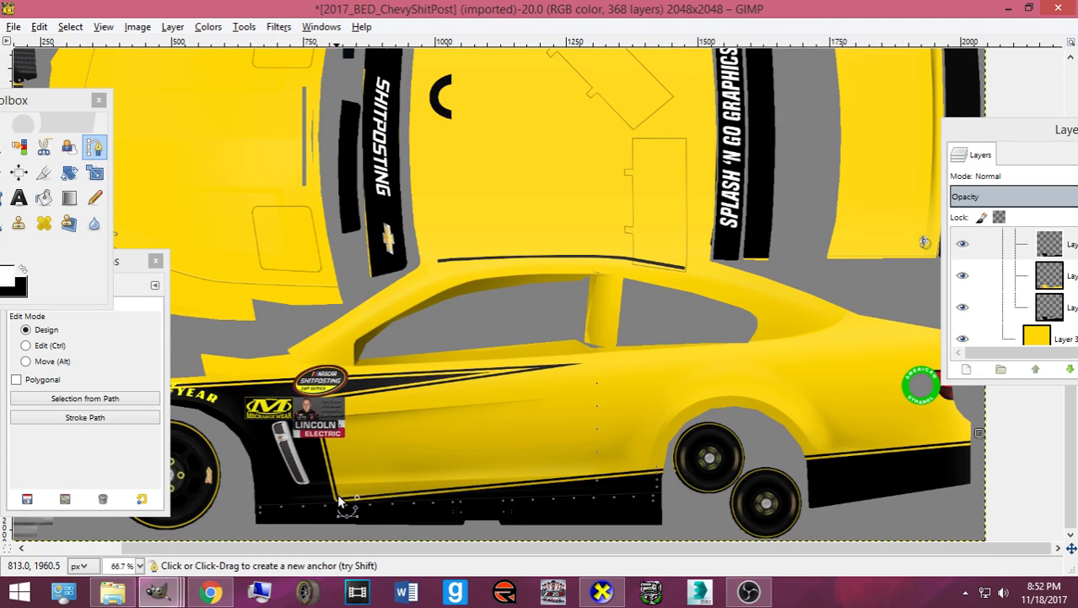
left_click(1062, 308)
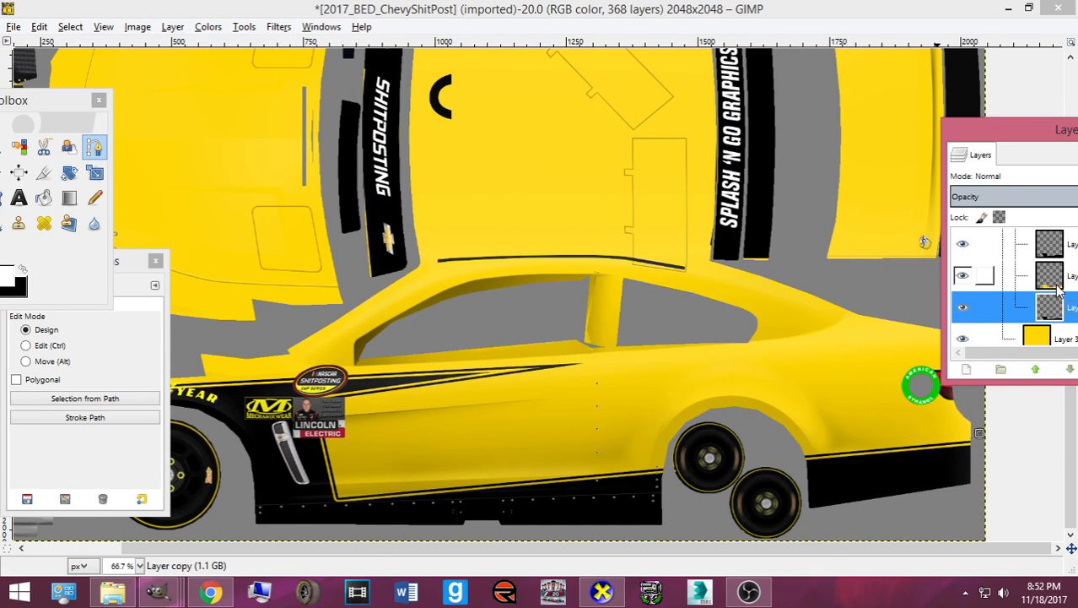
left_click(966, 369)
key("Return")
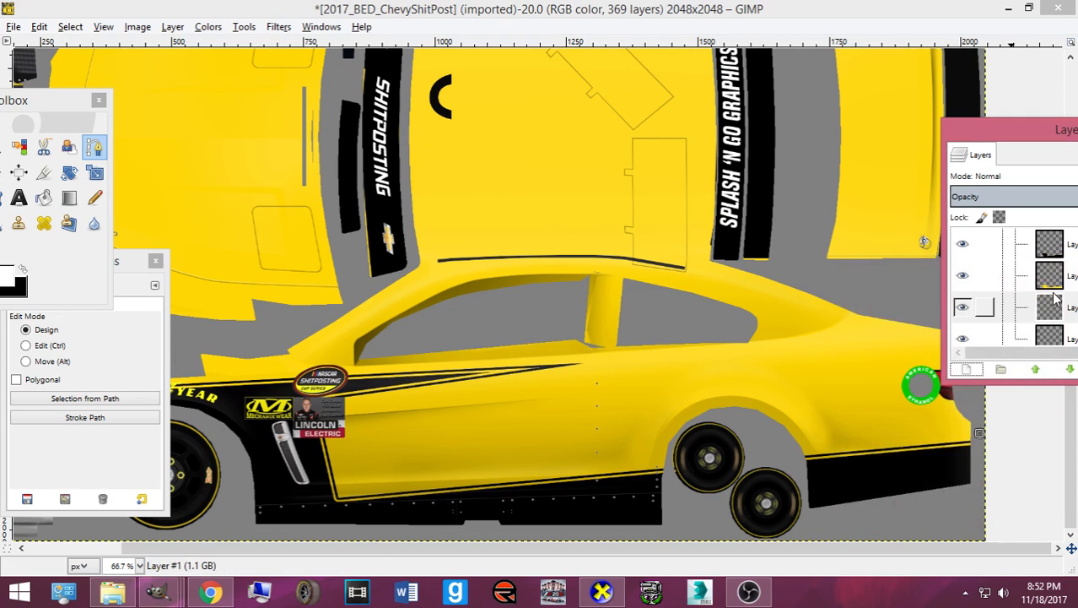
left_click(1053, 268)
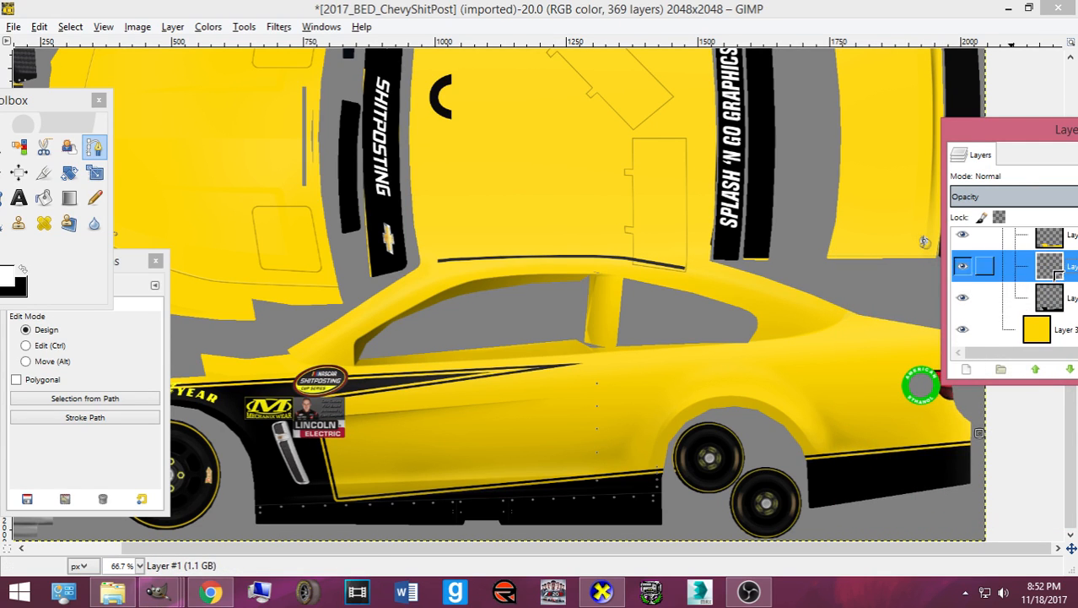
left_click_drag(1067, 311, 1067, 309)
left_click_drag(1040, 127, 837, 62)
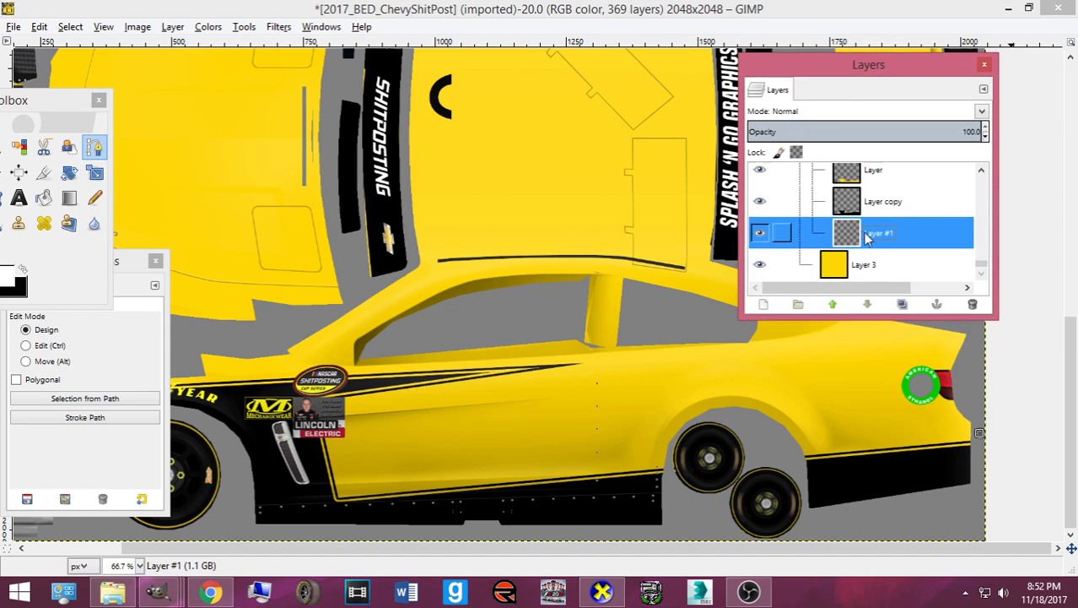
scroll(871, 240, "up", 1)
scroll(870, 243, "up", 1)
left_click_drag(877, 270, 862, 245)
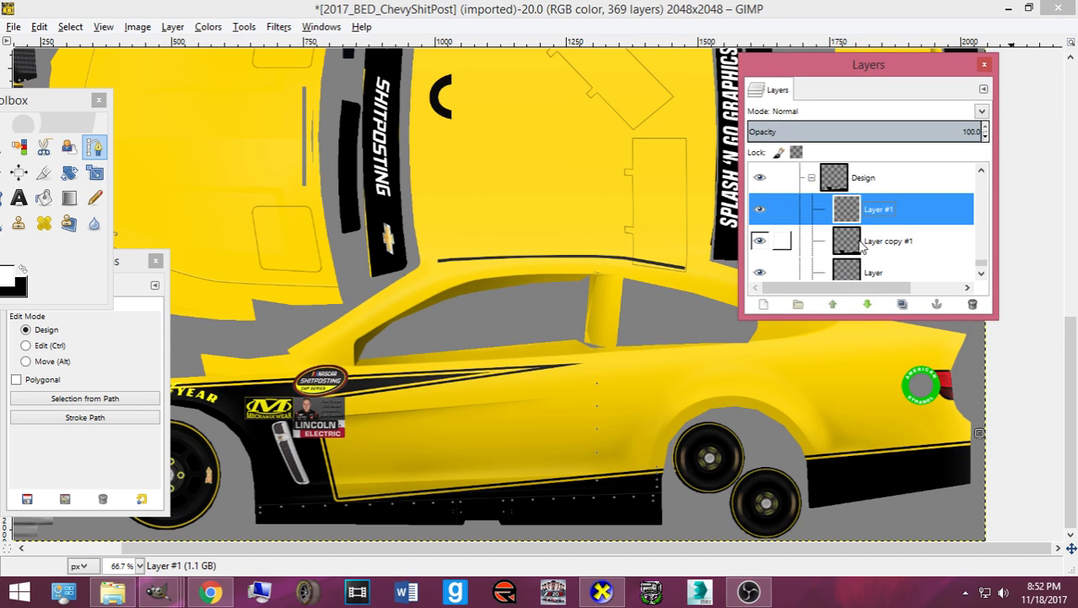
- Add Layer #2, run Alpha to Selection on Layer copy #1, and activate Layer #1
left_click(778, 307)
key("Return")
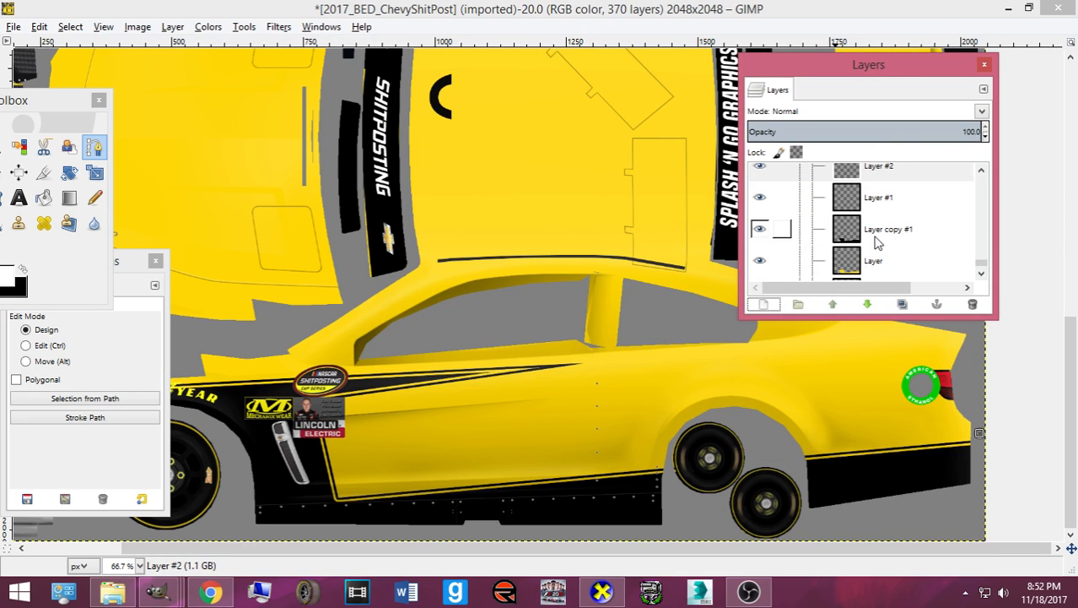
right_click(878, 242)
left_click(929, 385)
left_click(878, 197)
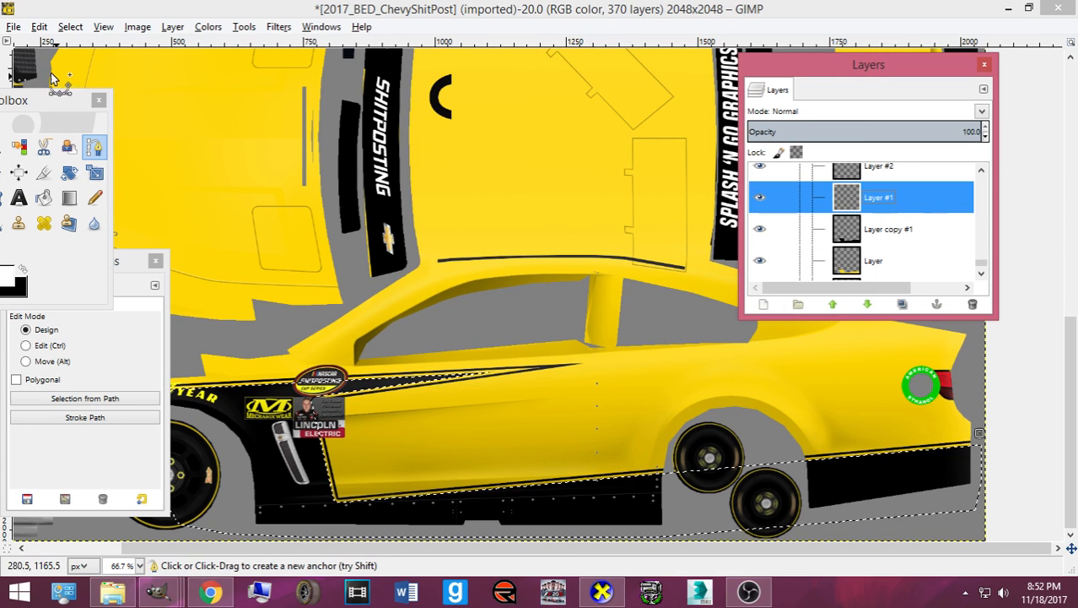
- Shrink the lower-side selection by 4 px and bucket fill it yellow on Layer #1
left_click(80, 27)
left_click(85, 209)
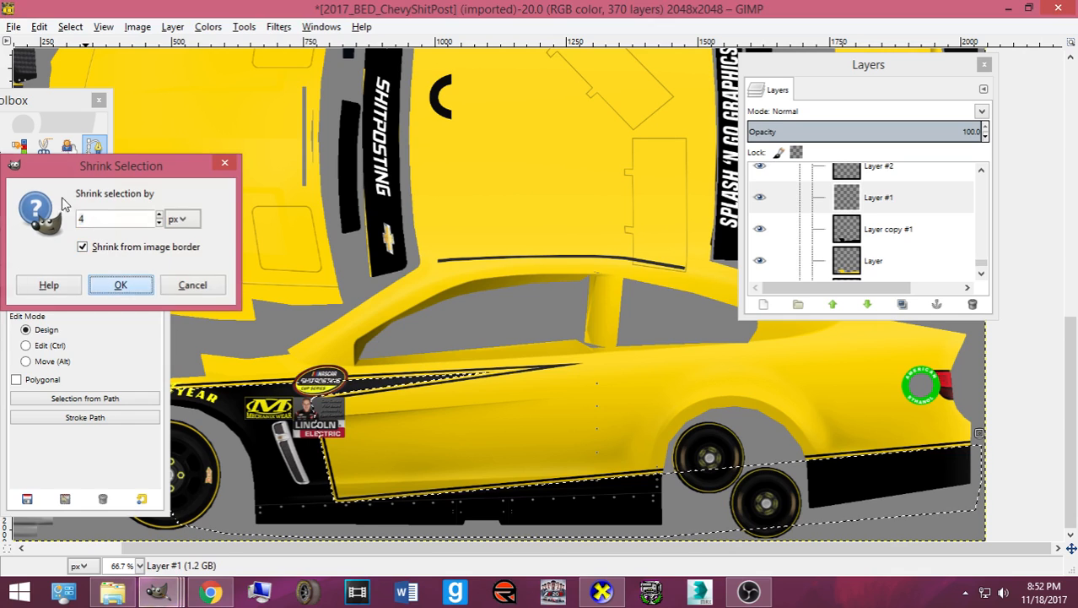
key("Return")
left_click_drag(40, 104, 128, 89)
left_click(96, 266)
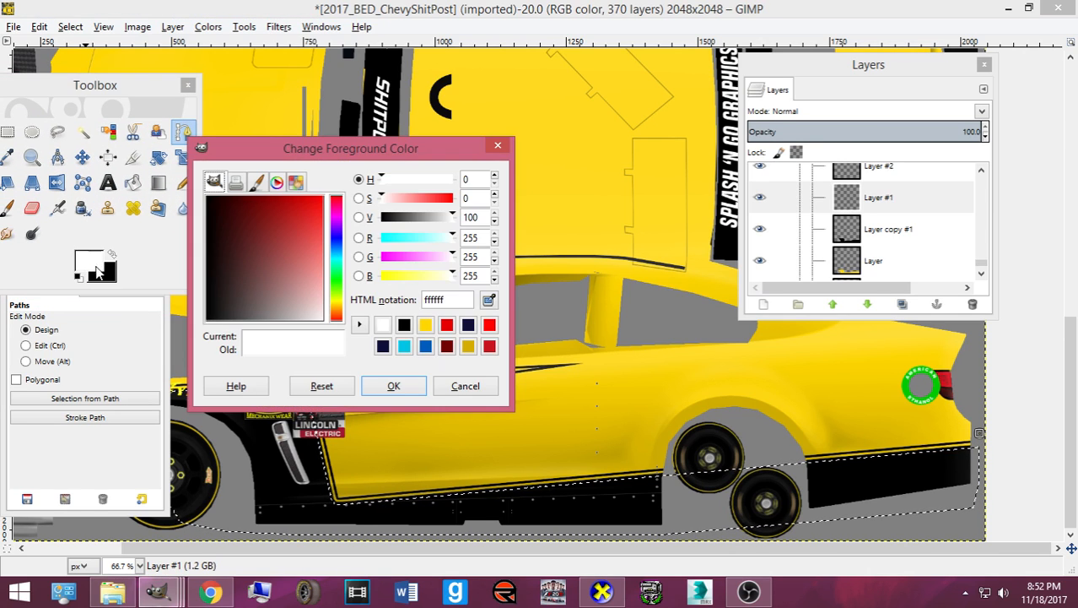
left_click(426, 327)
left_click(393, 386)
left_click(133, 182)
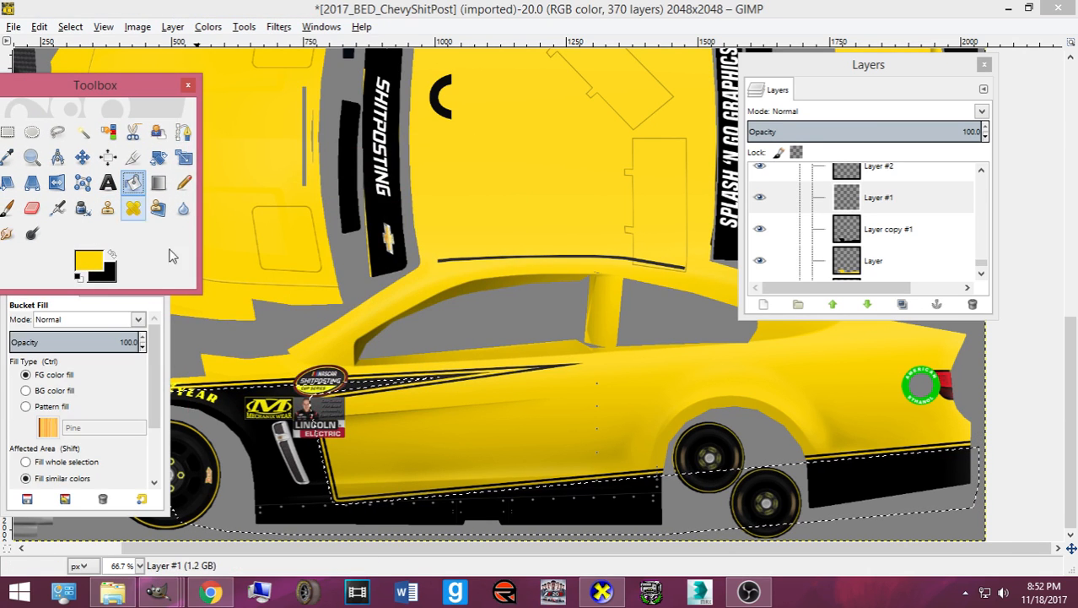
left_click(379, 405)
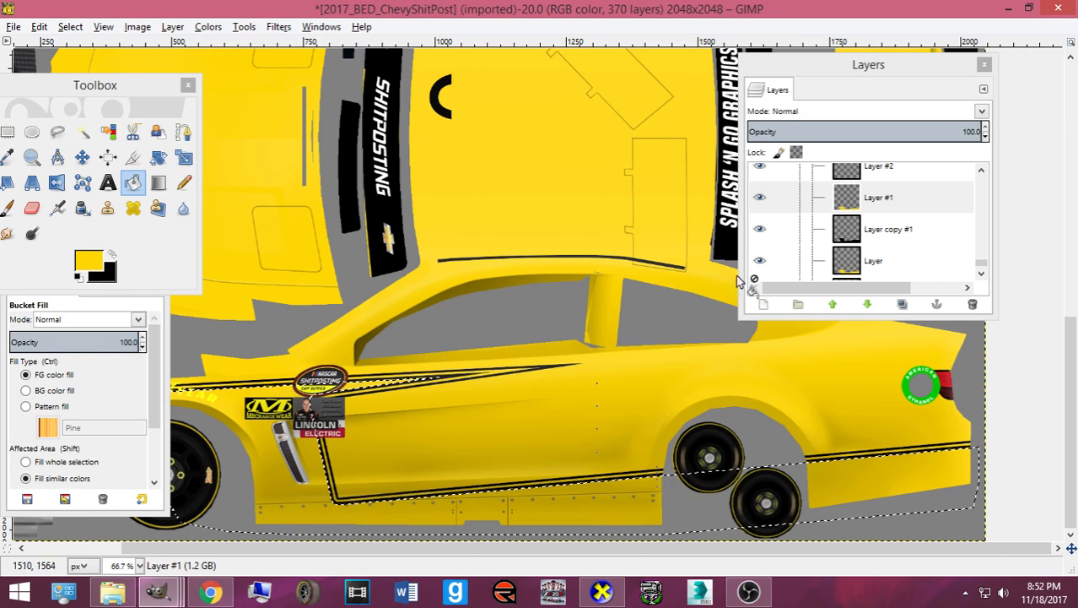
- On Layer #2, shrink the selection again and fill the inset lower area black
left_click(873, 168)
left_click(70, 27)
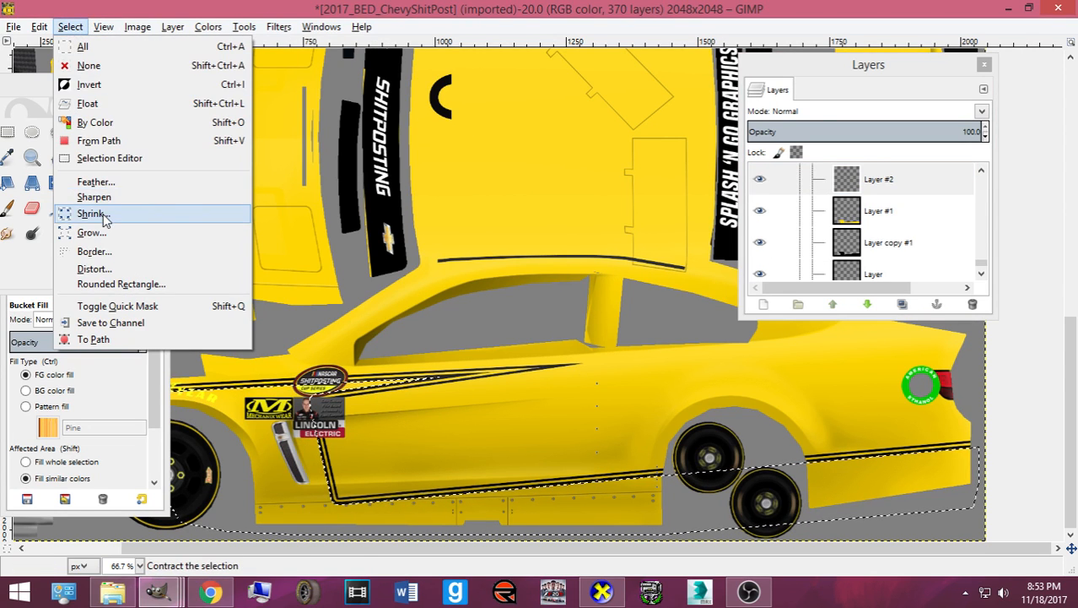
left_click(103, 212)
left_click(122, 281)
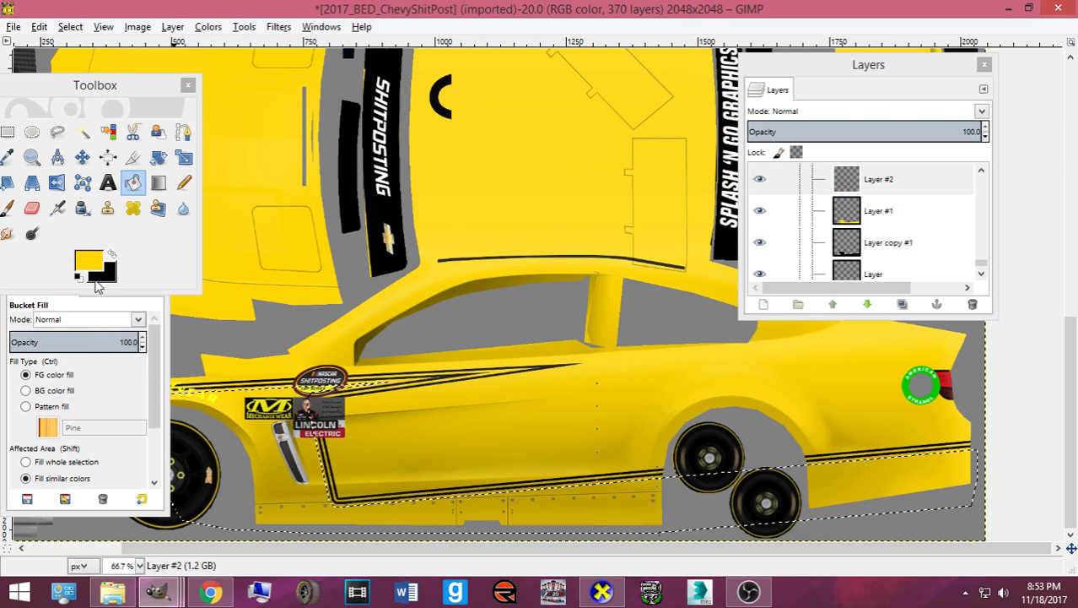
left_click(112, 253)
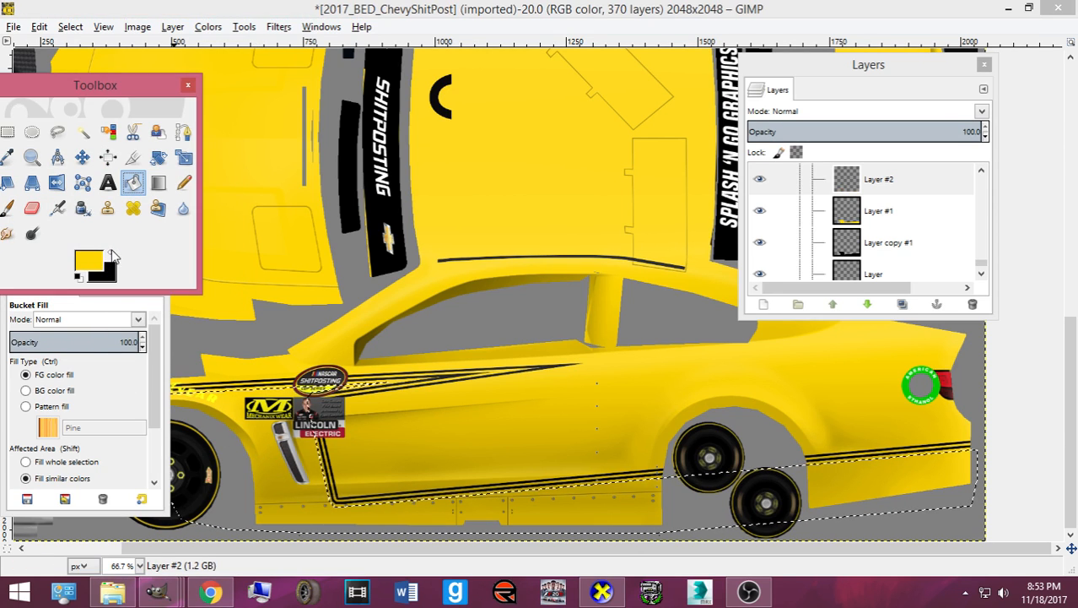
left_click(276, 497)
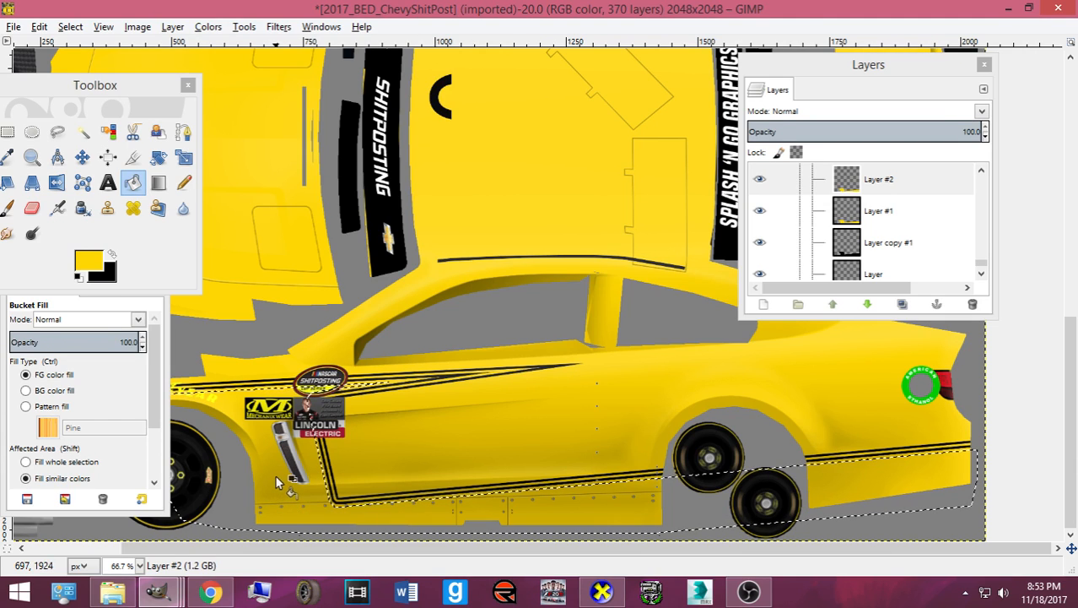
left_click(112, 255)
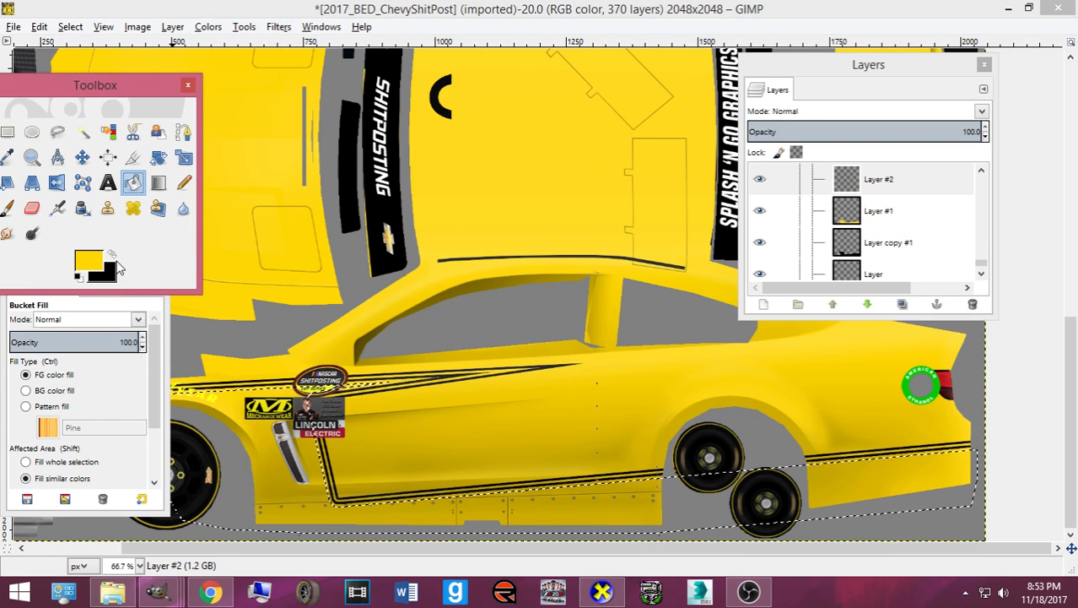
left_click(112, 255)
left_click(246, 413)
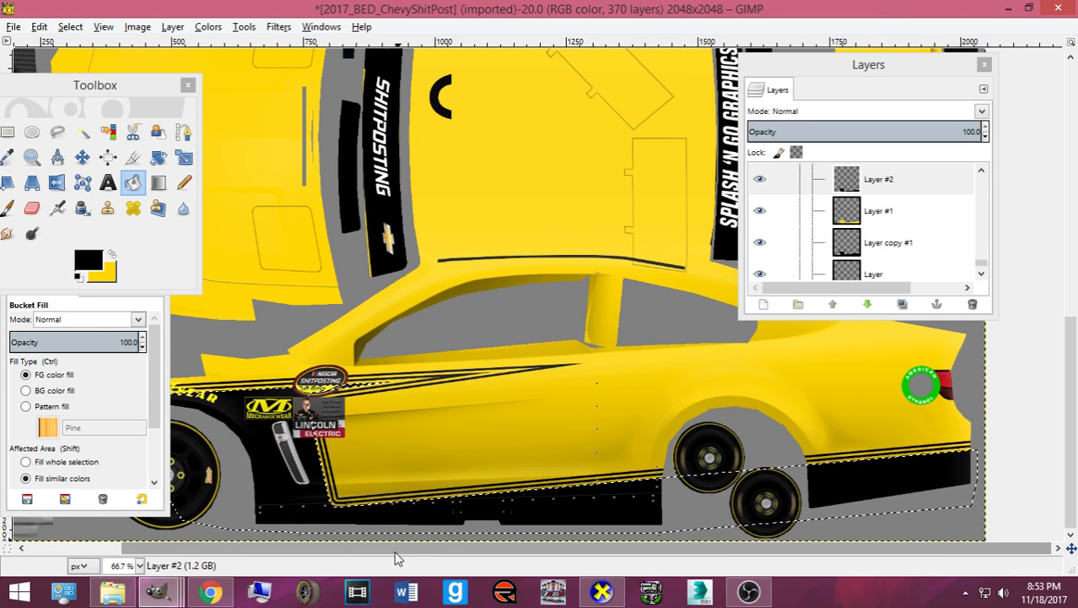
scroll(395, 549, "left", 3)
- Clear the selection, then select the shape of Layer's contents (Alpha to Selection)
left_click(70, 26)
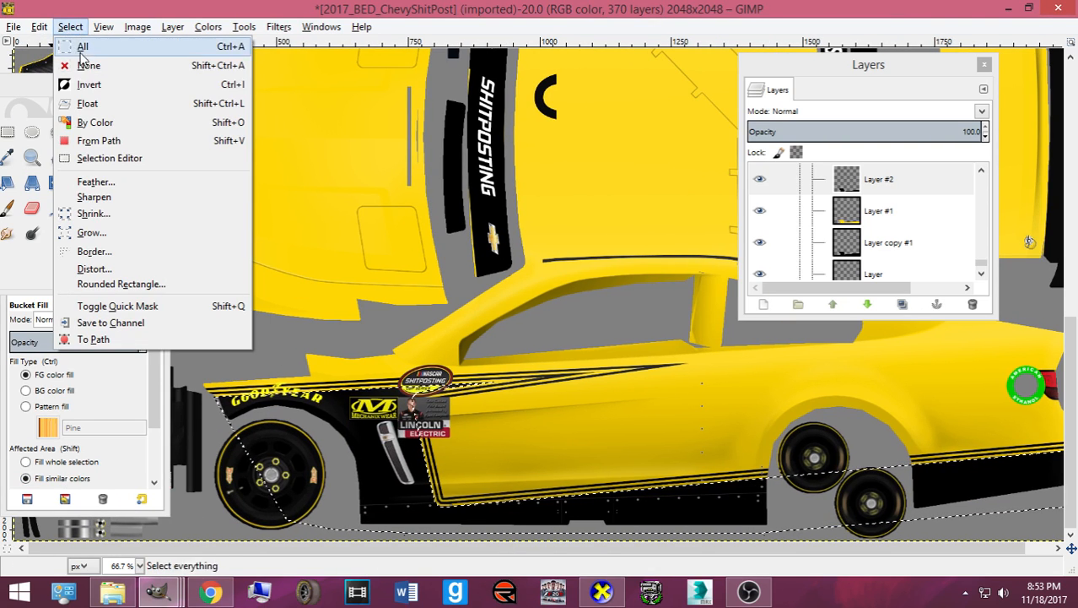
left_click(89, 84)
scroll(564, 452, "down", 1)
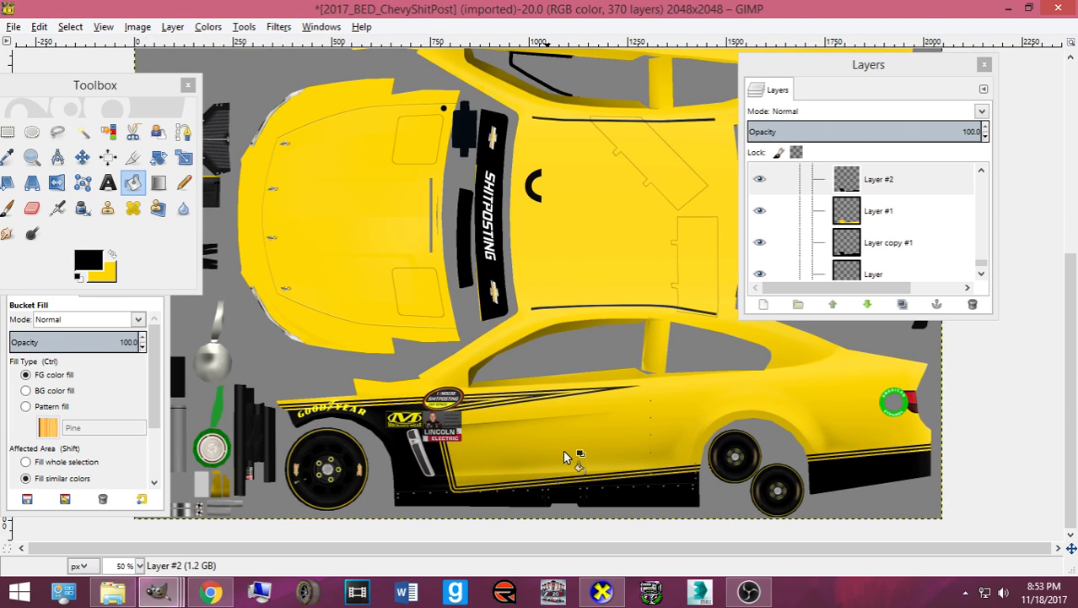
scroll(562, 449, "up", 2)
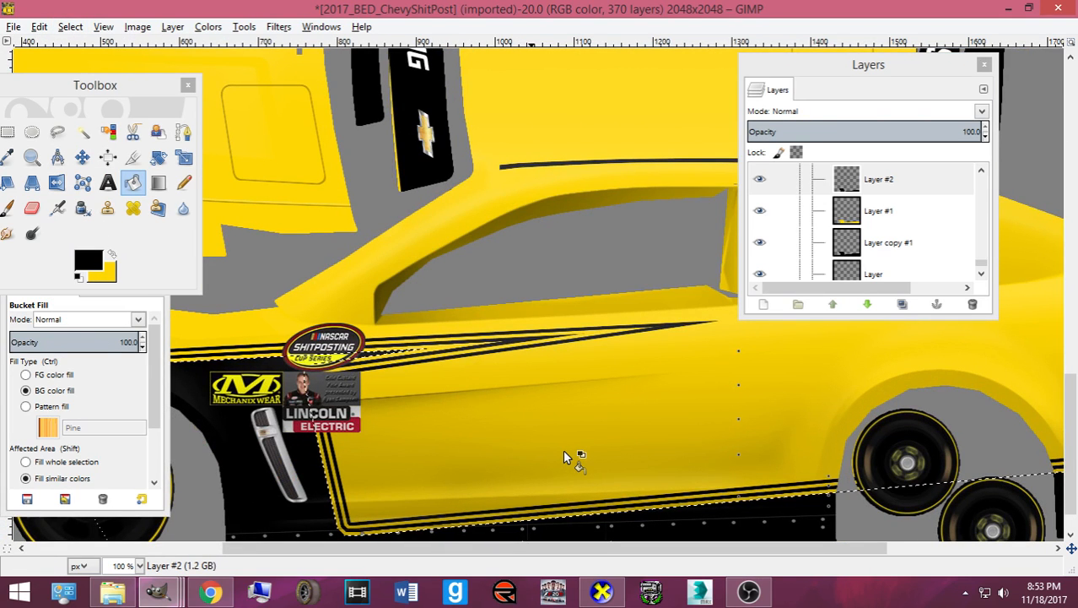
scroll(515, 457, "down", 1)
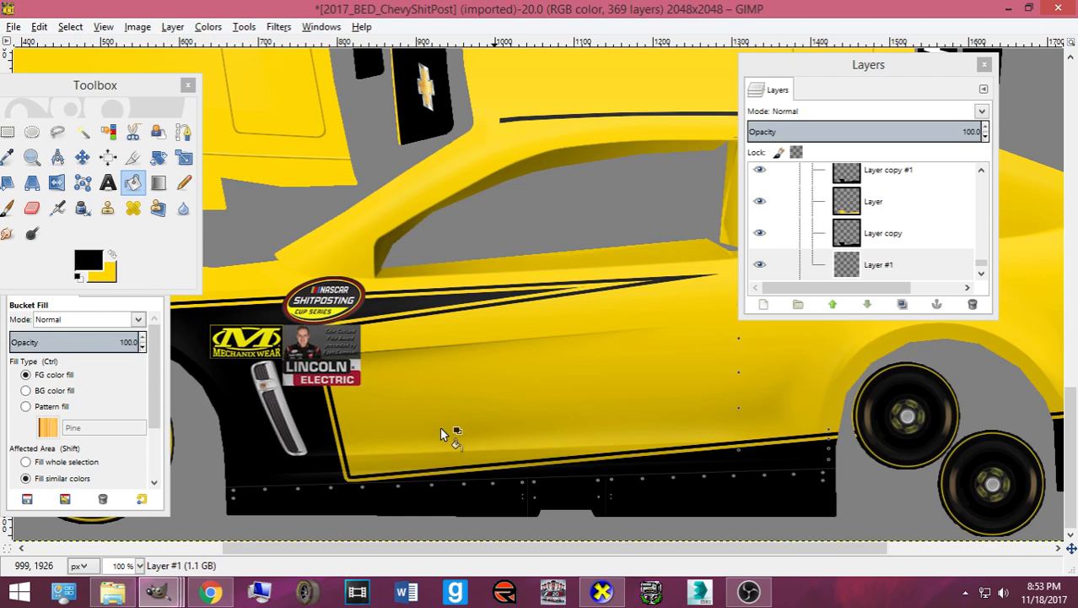
scroll(439, 426, "down", 2)
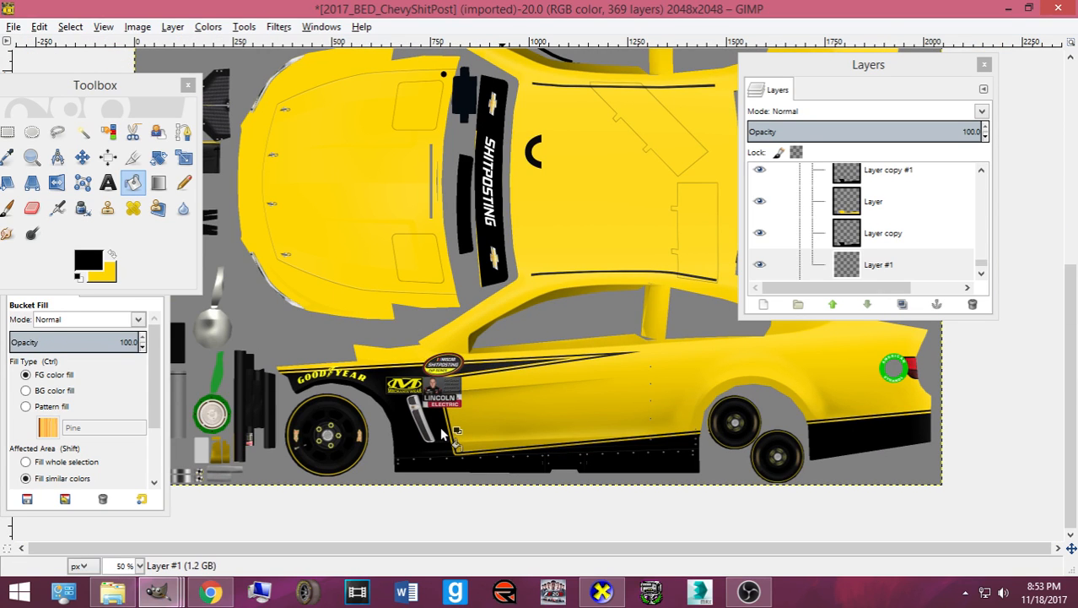
right_click(865, 215)
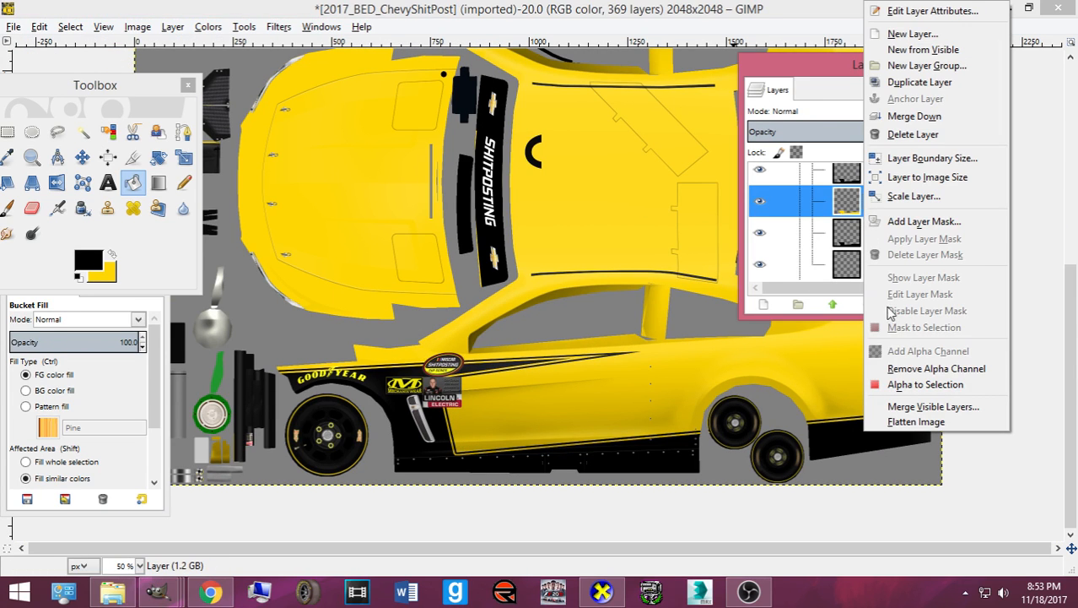
left_click(908, 388)
- Set the foreground colour to white (ffffff) and paint it over the selection with the Pencil
left_click(111, 253)
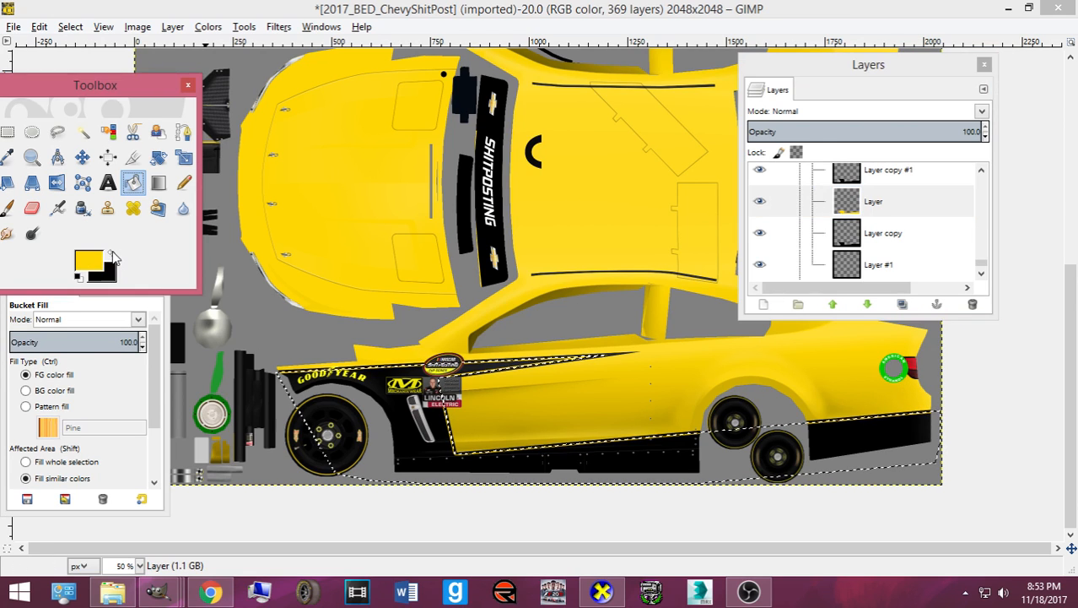
left_click(87, 260)
left_click(404, 324)
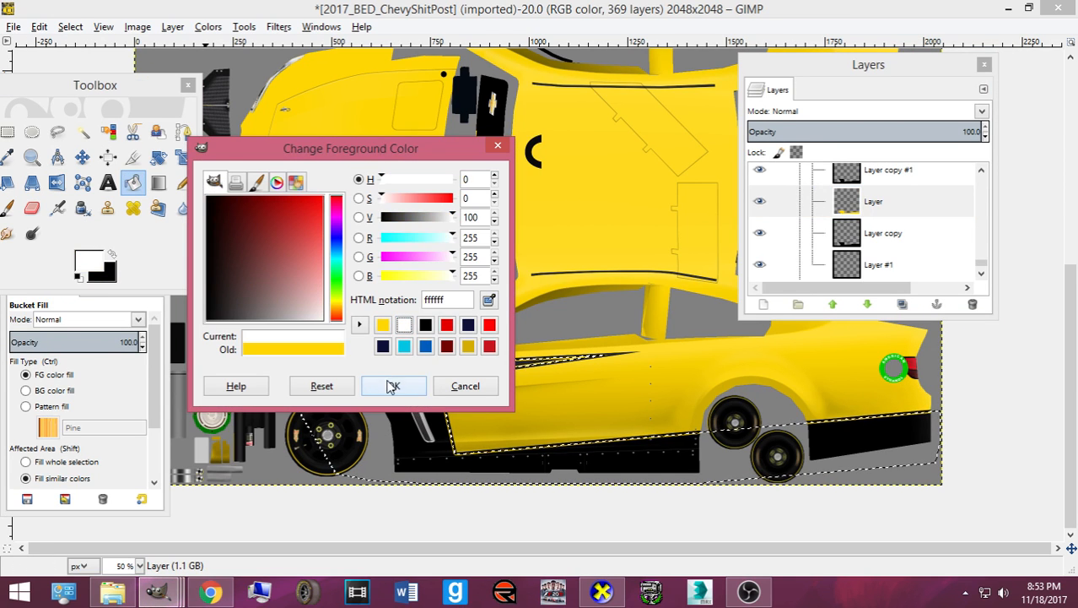
left_click(393, 385)
left_click(184, 182)
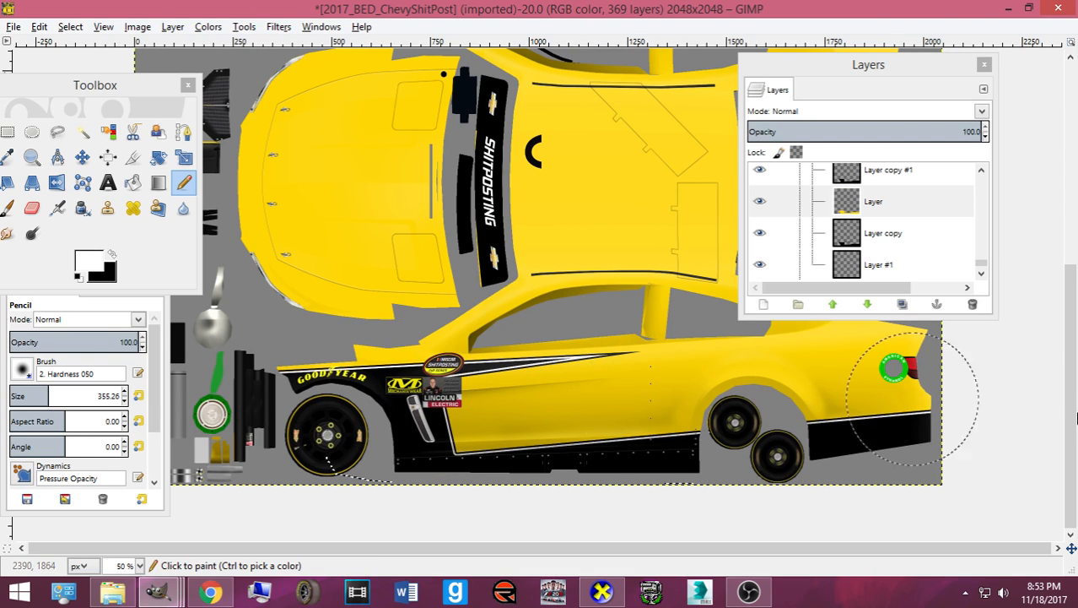
left_click_drag(913, 418, 886, 418)
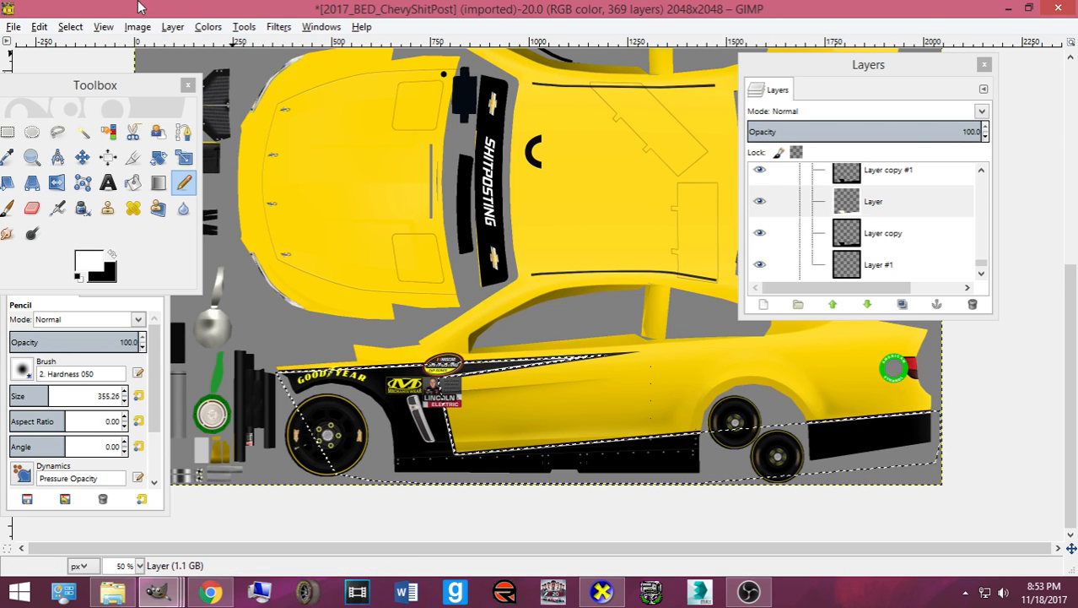
- Invert the current selection
left_click(70, 26)
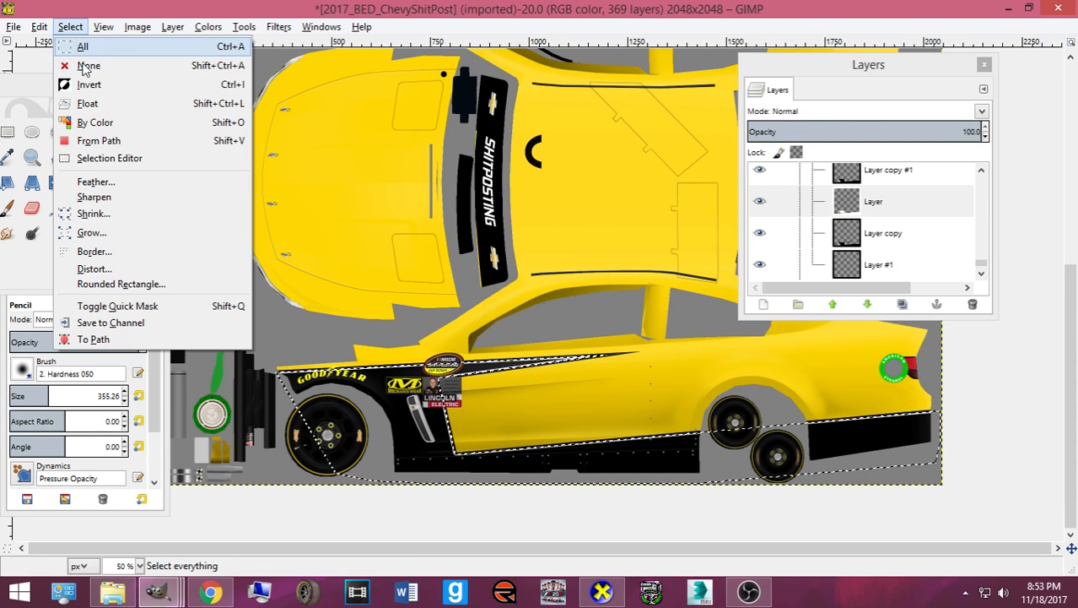
left_click(342, 358)
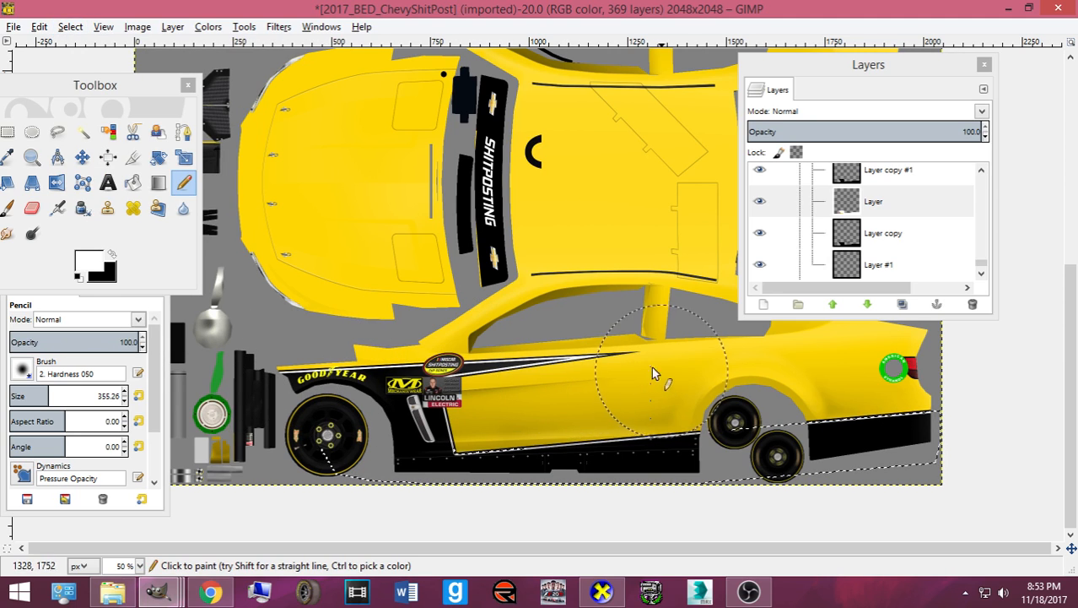
left_click(70, 26)
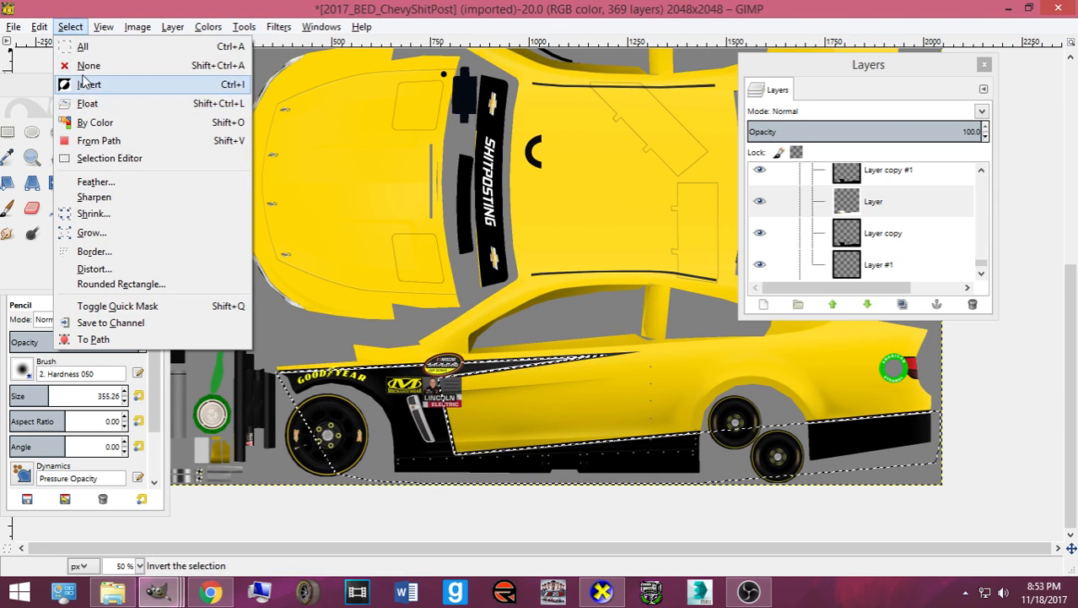
left_click(76, 65)
left_click(211, 591)
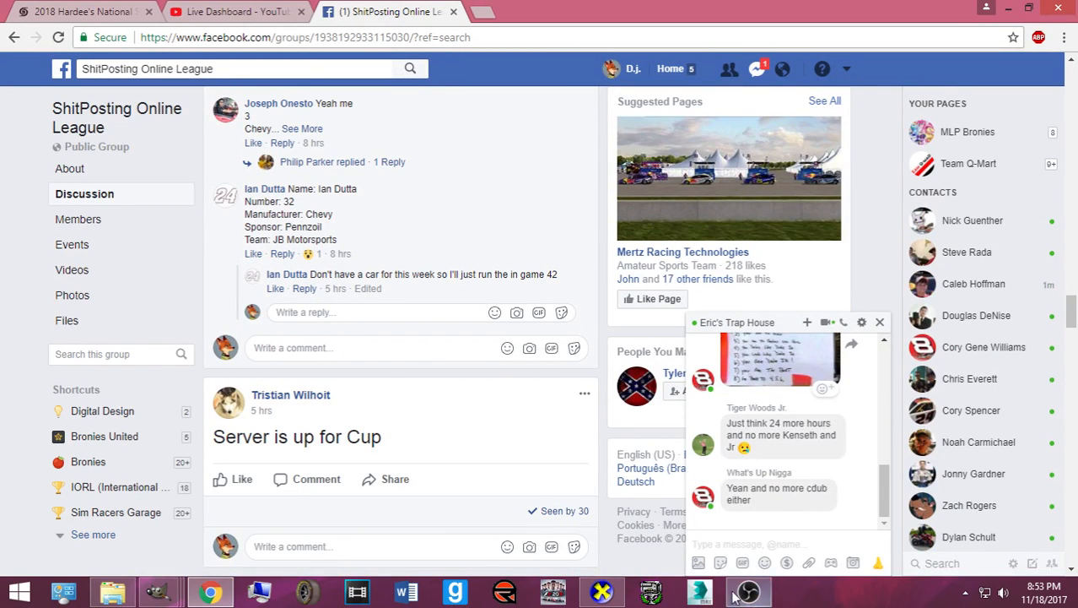
left_click(603, 589)
left_click(603, 589)
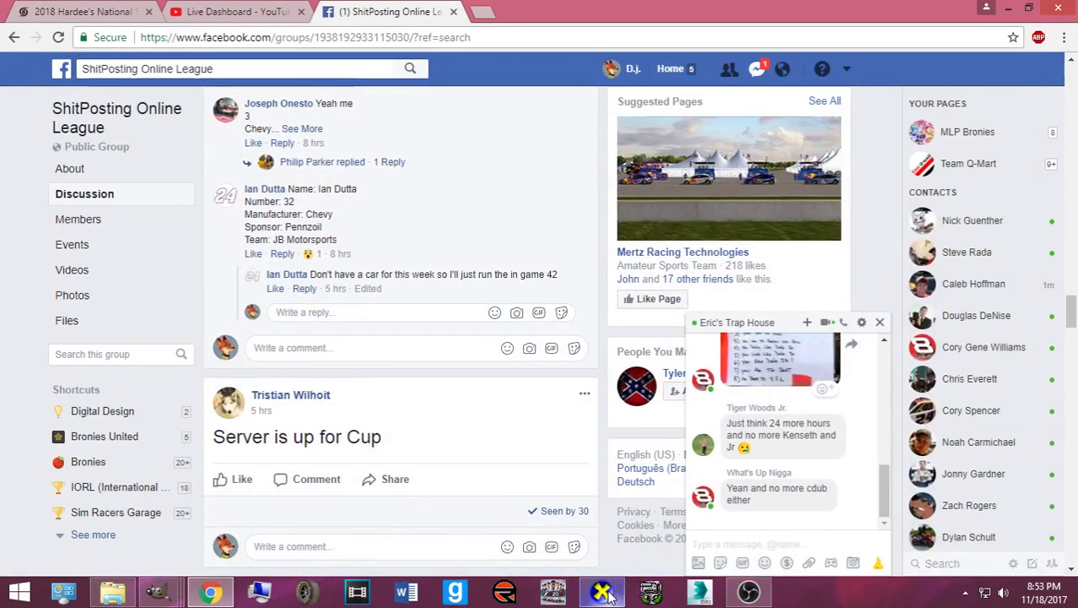
left_click(607, 594)
left_click_drag(504, 407, 469, 348)
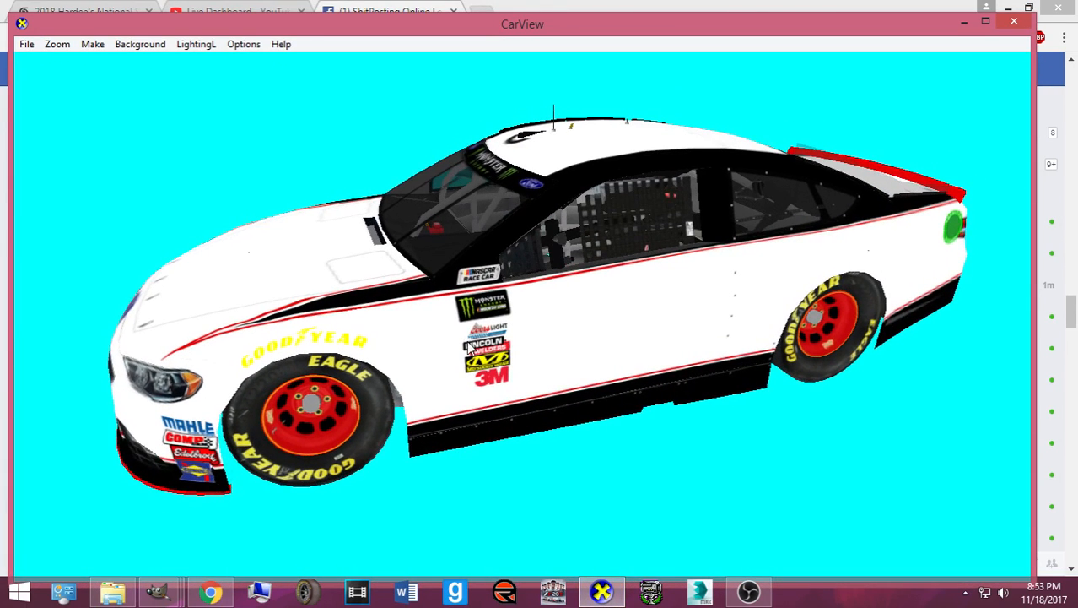
mouse_move(160, 593)
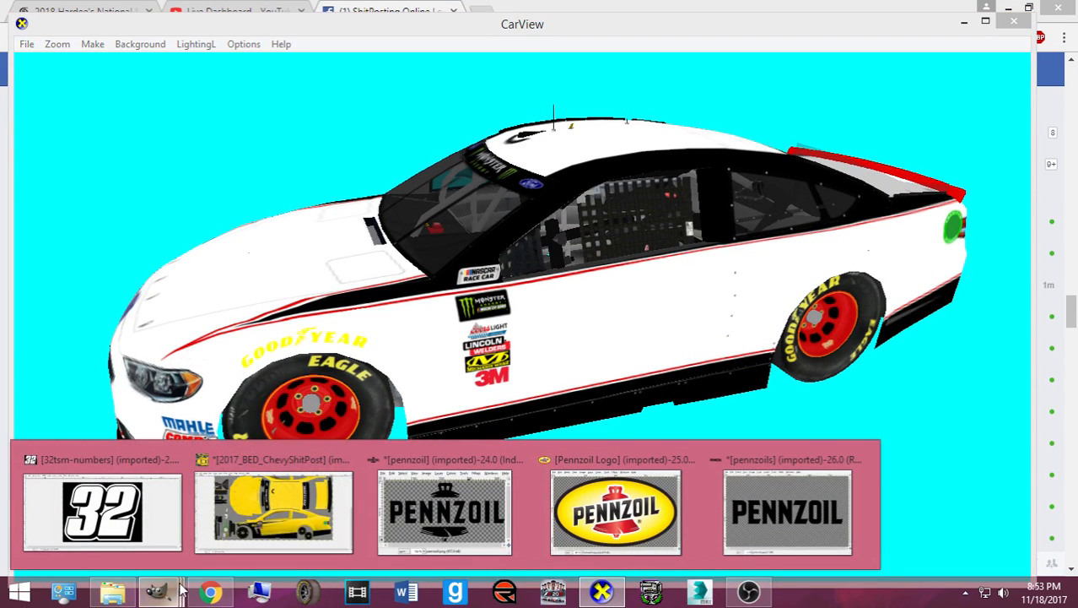
left_click(258, 544)
left_click(57, 157)
left_click(82, 156)
- Export the template as card.bmp in the Chevy folder, replacing the existing file with default BMP options
left_click(183, 131)
scroll(353, 264, "up", 5)
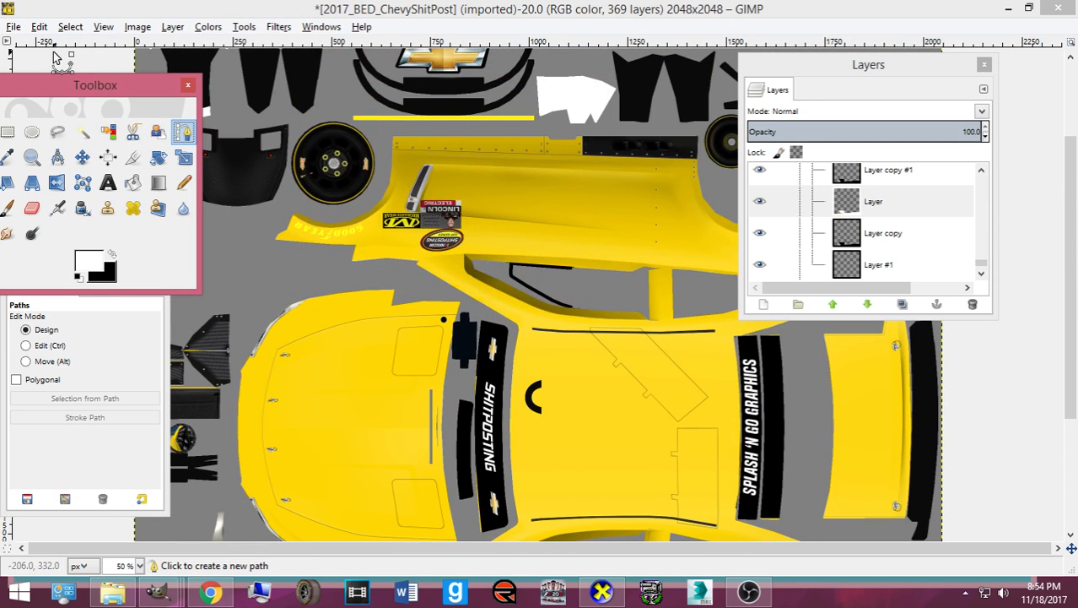
left_click(14, 26)
left_click(70, 237)
left_click(443, 161)
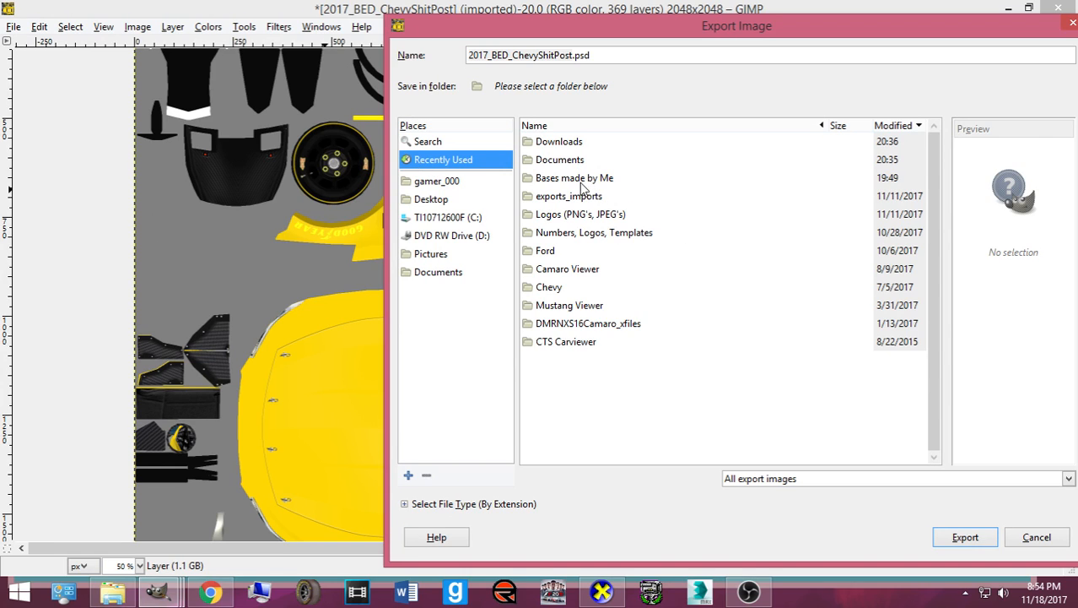
double_click(549, 287)
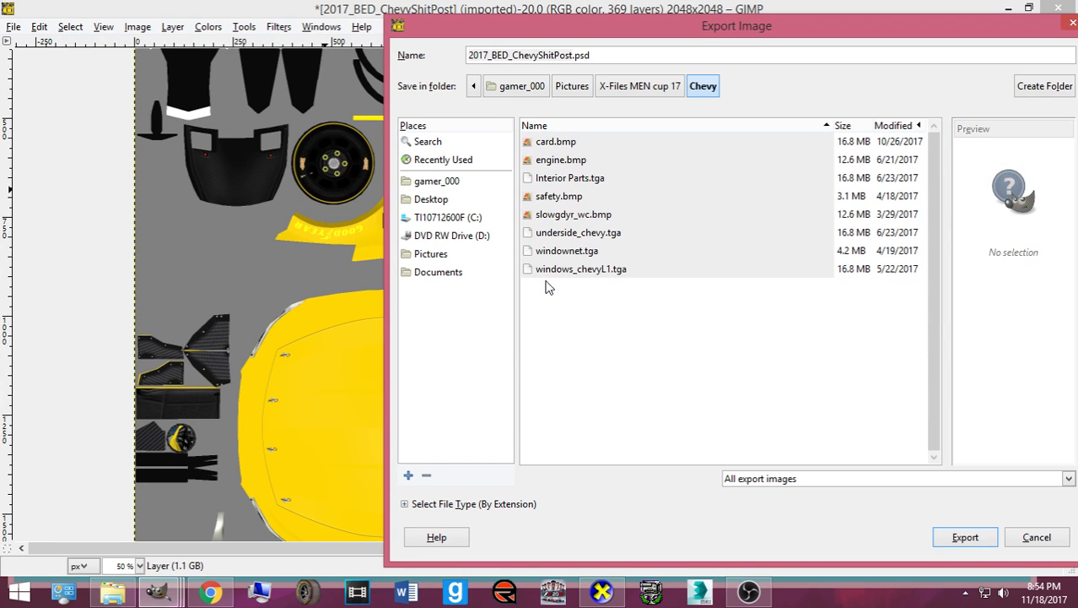
left_click(580, 142)
key("Return")
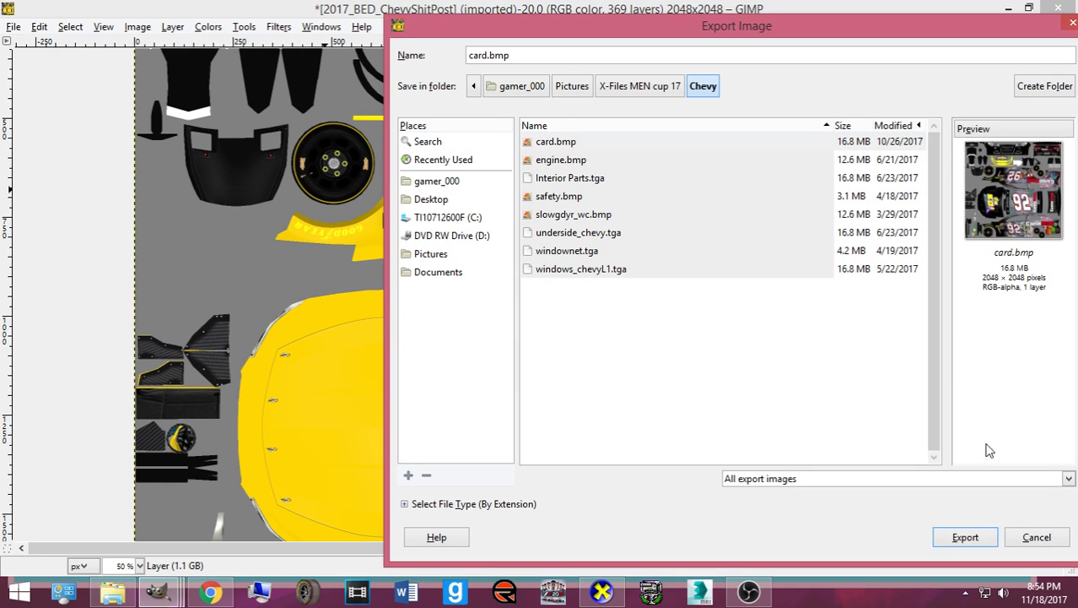
left_click(589, 145)
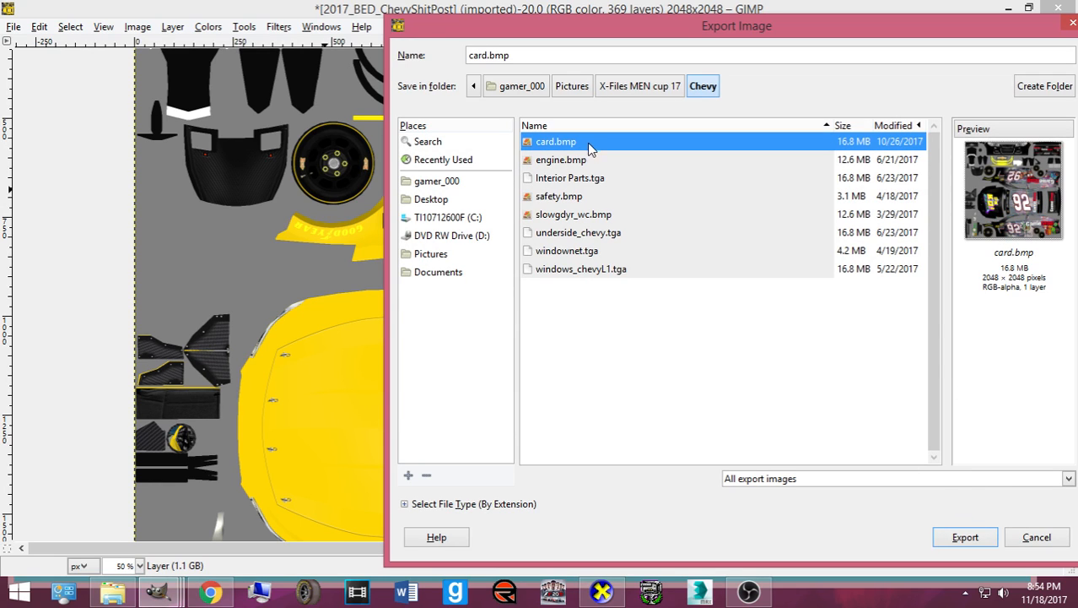
left_click(967, 535)
left_click(755, 363)
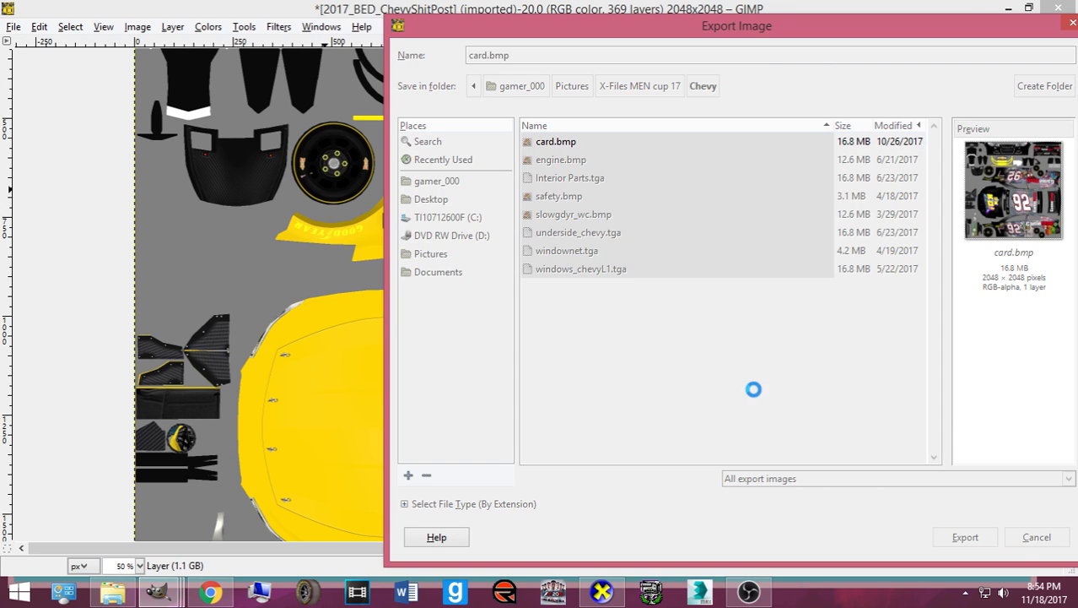
left_click(541, 366)
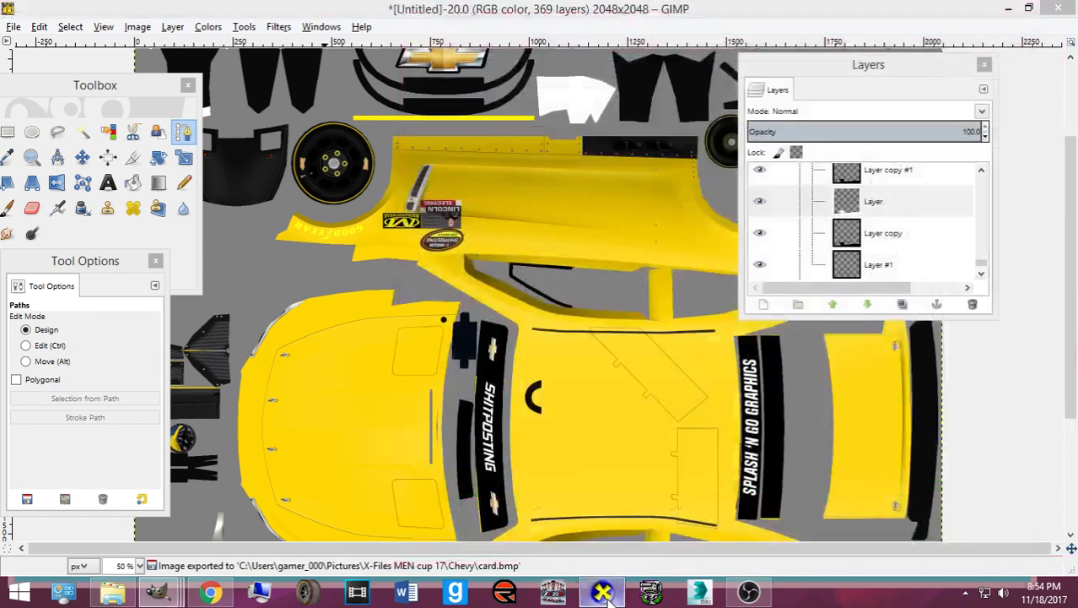
- Bring CarView forward and start opening a DirectX car mesh
left_click(606, 593)
left_click(27, 44)
left_click(81, 161)
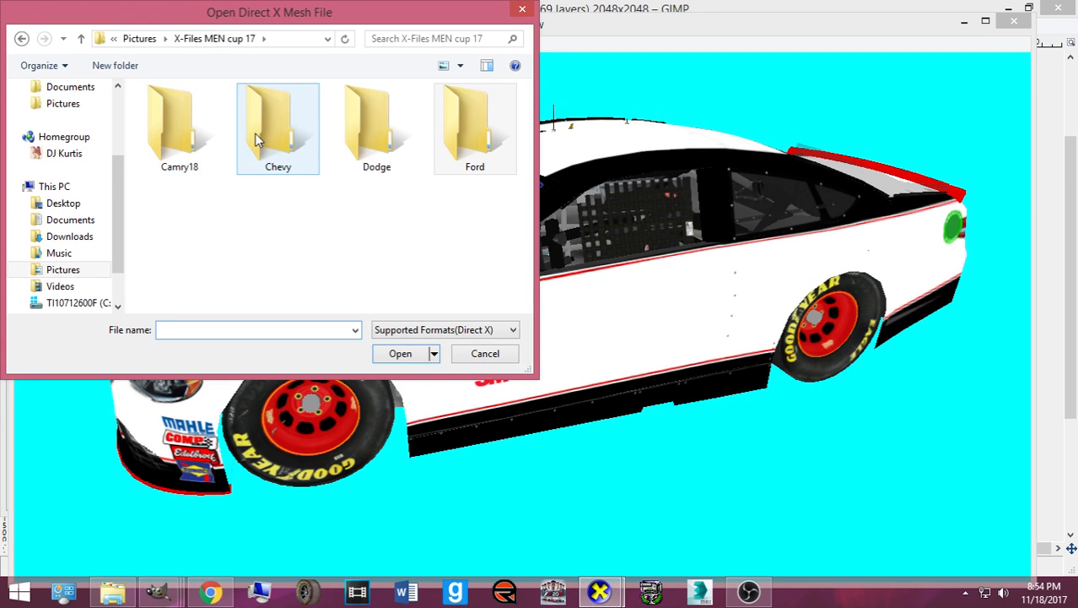
- Load chevy.x from the Chevy folder in CarView
double_click(258, 144)
double_click(173, 142)
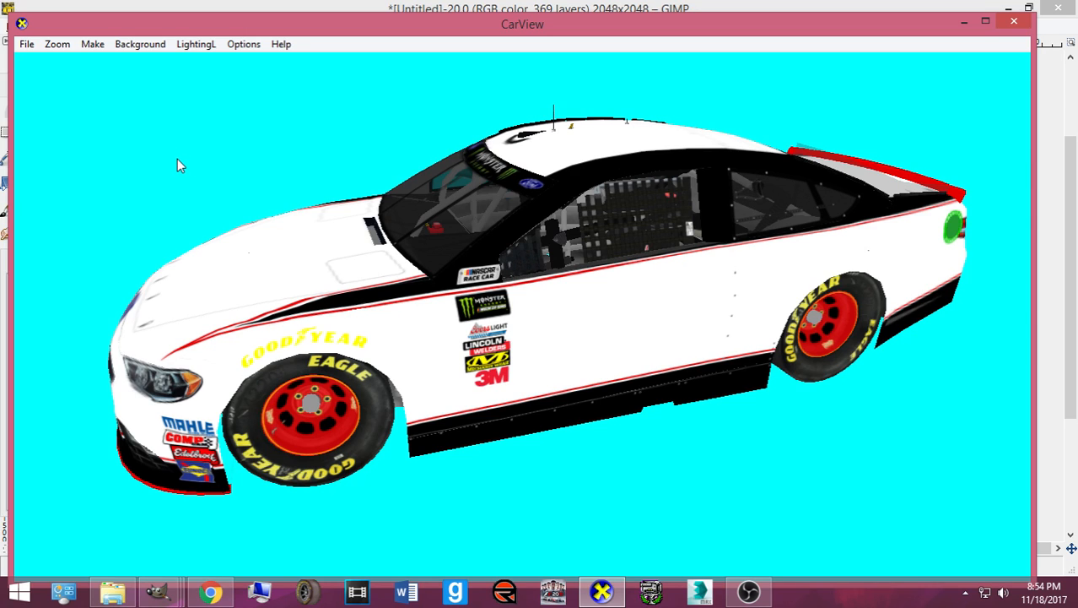
key("Page_Down")
- Rotate the car to inspect the yellow livery, black lower side and pinstripes from several angles
left_click_drag(629, 340, 654, 317)
left_click_drag(501, 334, 378, 397)
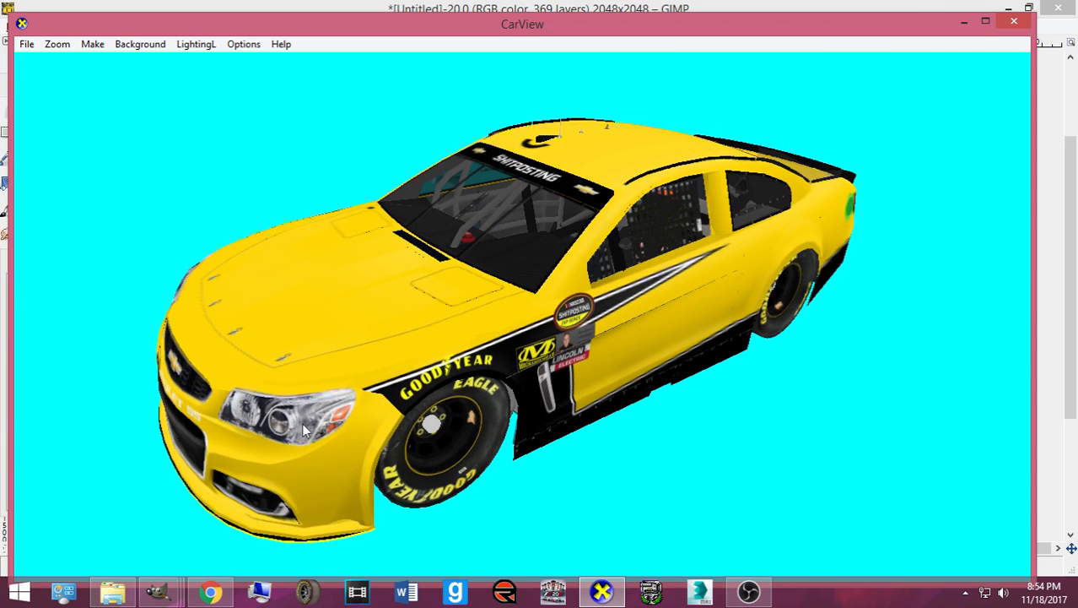
left_click_drag(537, 361, 774, 341)
left_click_drag(607, 347, 518, 346)
left_click_drag(671, 338, 503, 345)
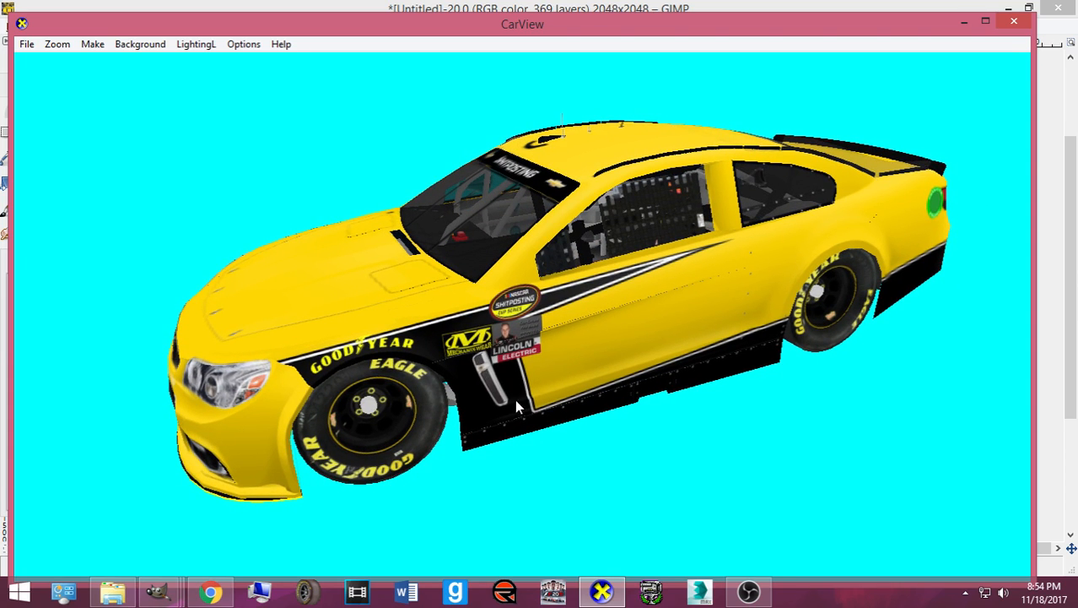
left_click_drag(270, 367, 447, 299)
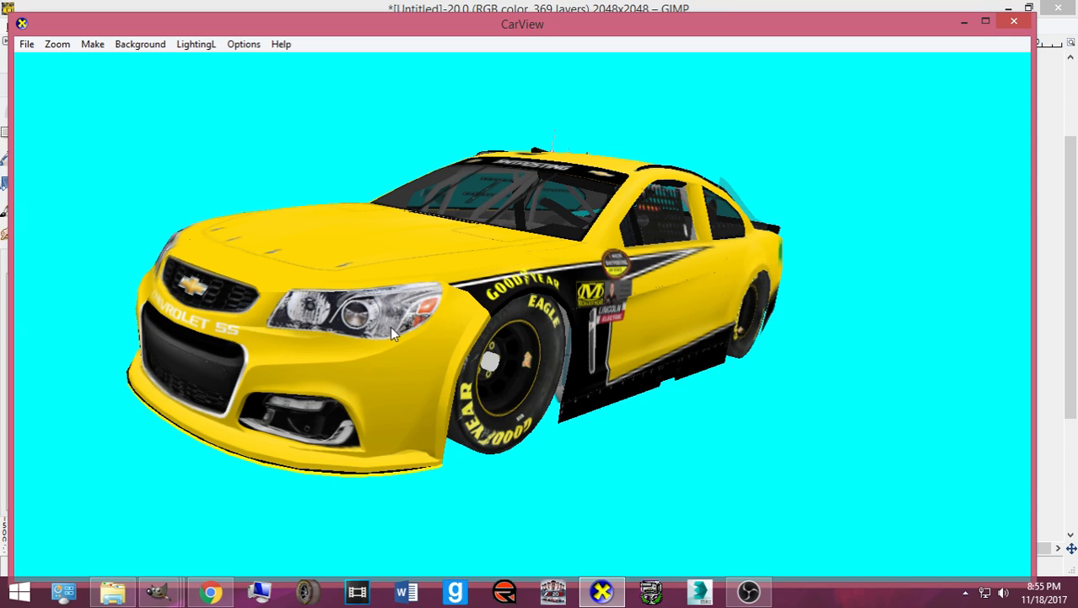
left_click_drag(454, 289, 414, 336)
left_click_drag(226, 375, 431, 392)
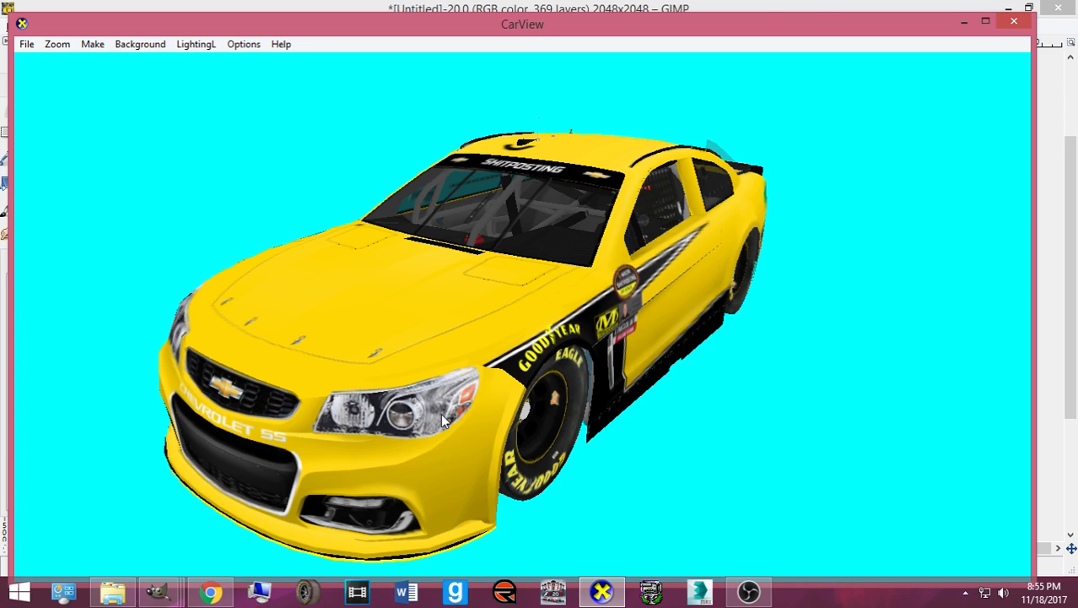
- Rotate the car in CarView to near-front and side views, then return to the texture
left_click_drag(442, 414, 586, 365)
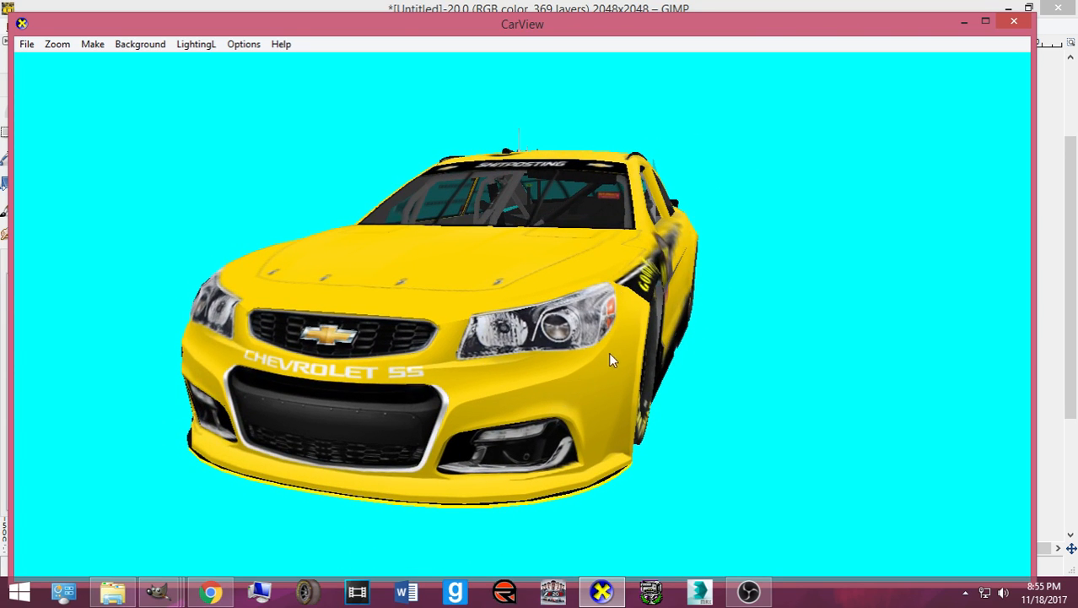
left_click_drag(519, 504, 296, 535)
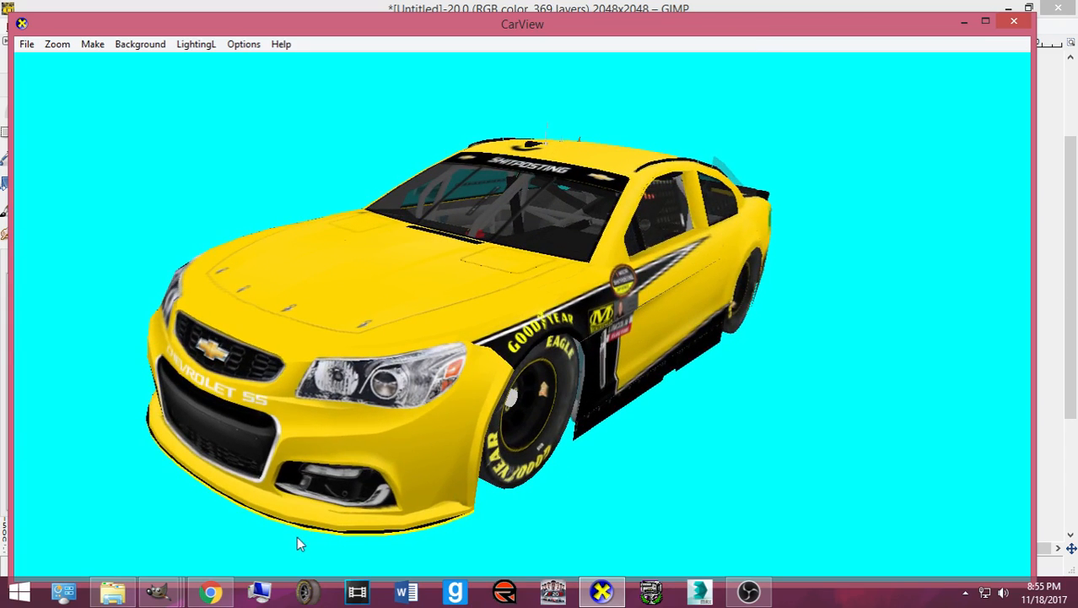
mouse_move(157, 591)
left_click(296, 536)
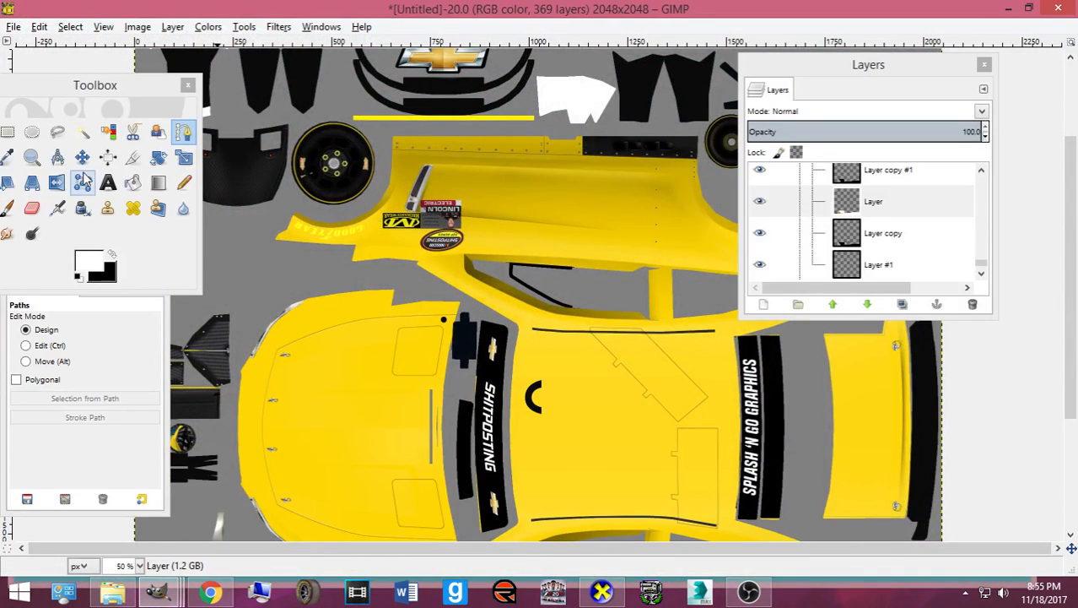
- Pick Rectangle Select and make Layer copy #1 the active layer
left_click(7, 131)
scroll(912, 262, "up", 2)
left_click(845, 219)
scroll(559, 278, "down", 4)
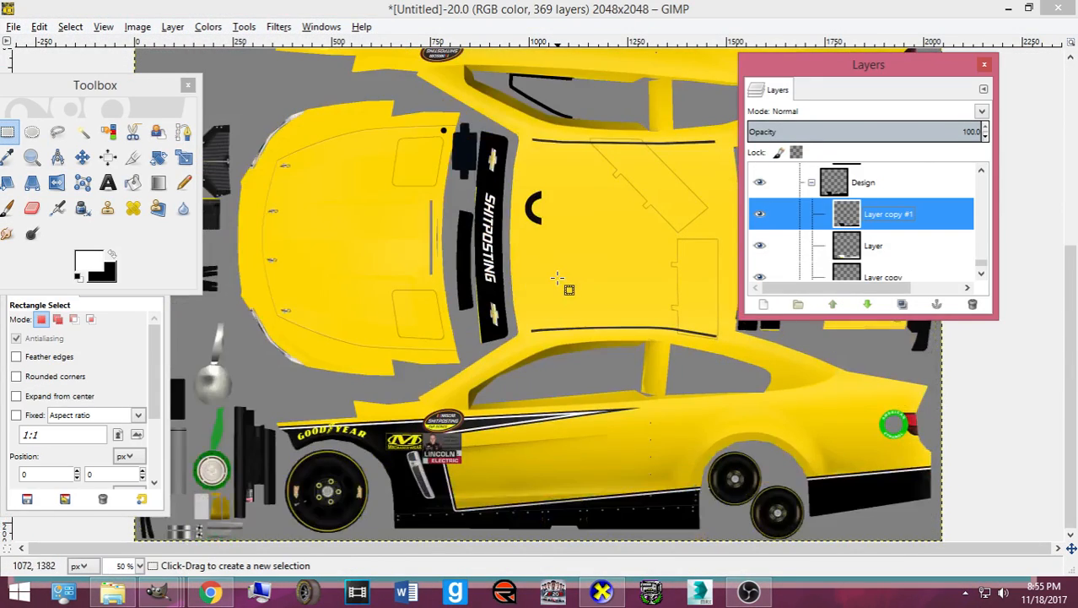
scroll(598, 177, "up", 5)
scroll(582, 253, "down", 5)
left_click(602, 591)
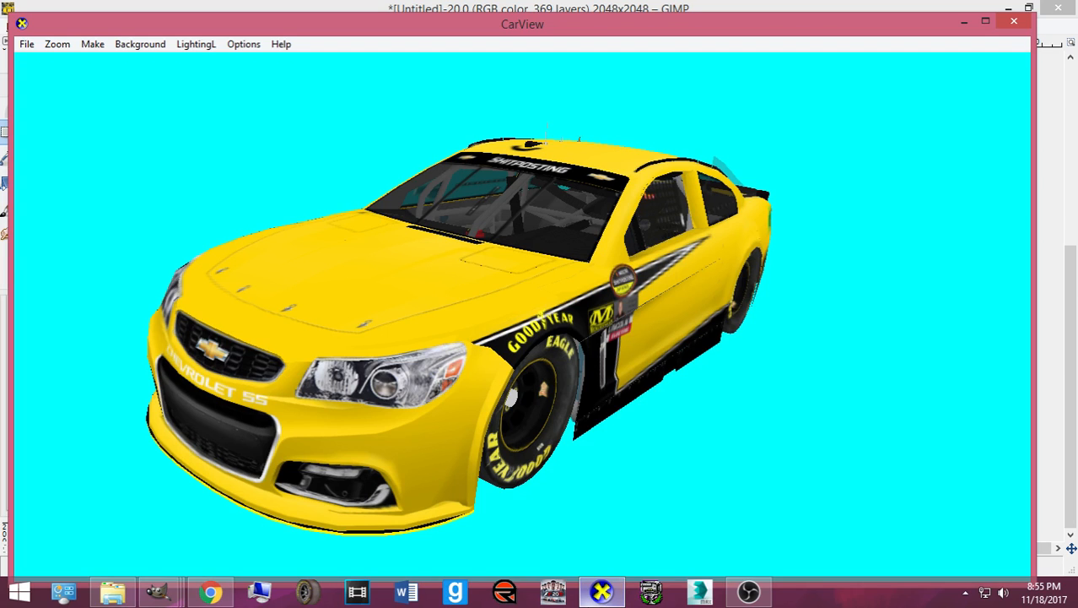
left_click(602, 591)
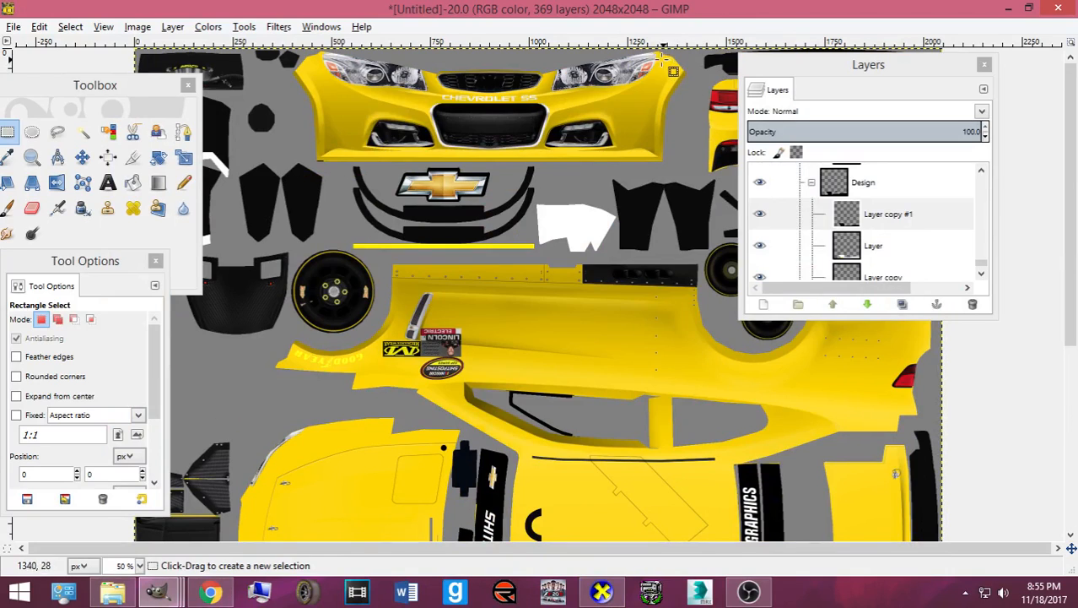
- Select the tall strip at the bumper's right end and bucket-fill it black on Layer copy
left_click_drag(642, 51, 694, 169)
left_click_drag(671, 75, 654, 99)
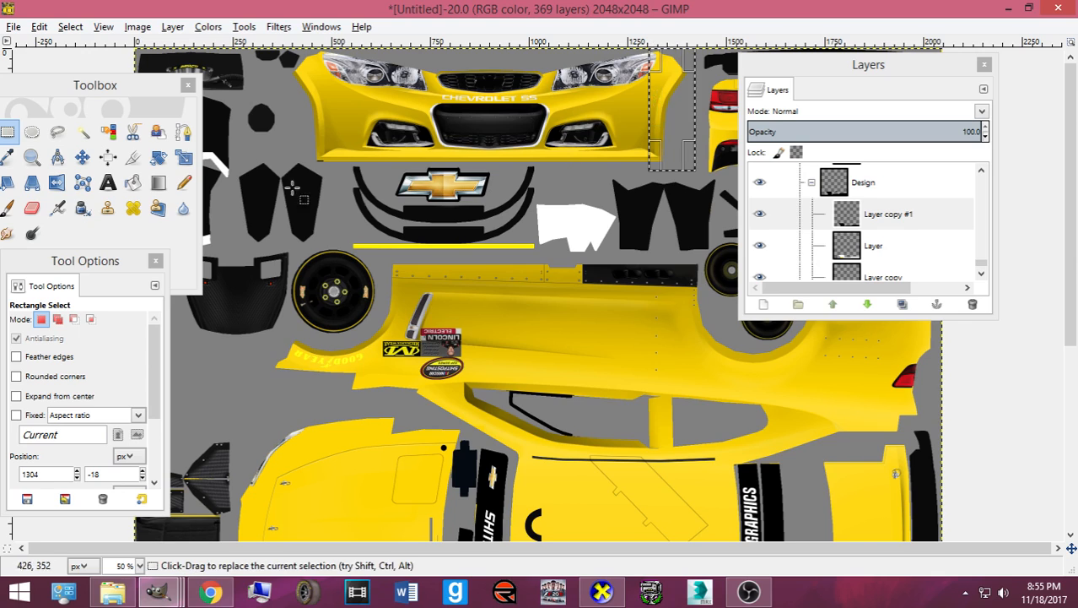
left_click(133, 182)
scroll(912, 237, "down", 2)
left_click(880, 212)
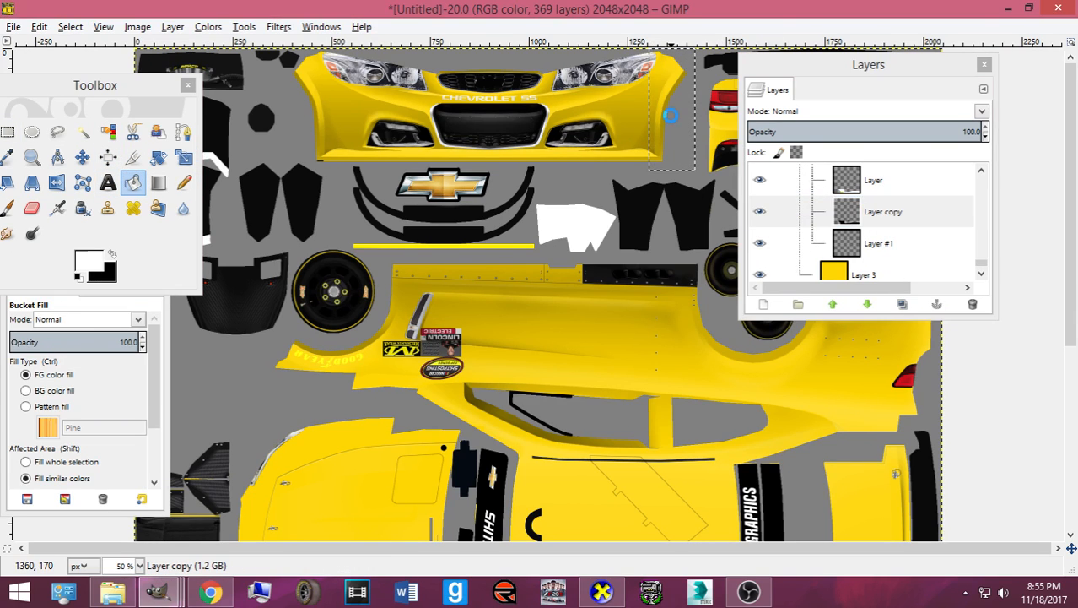
key("ctrl+z")
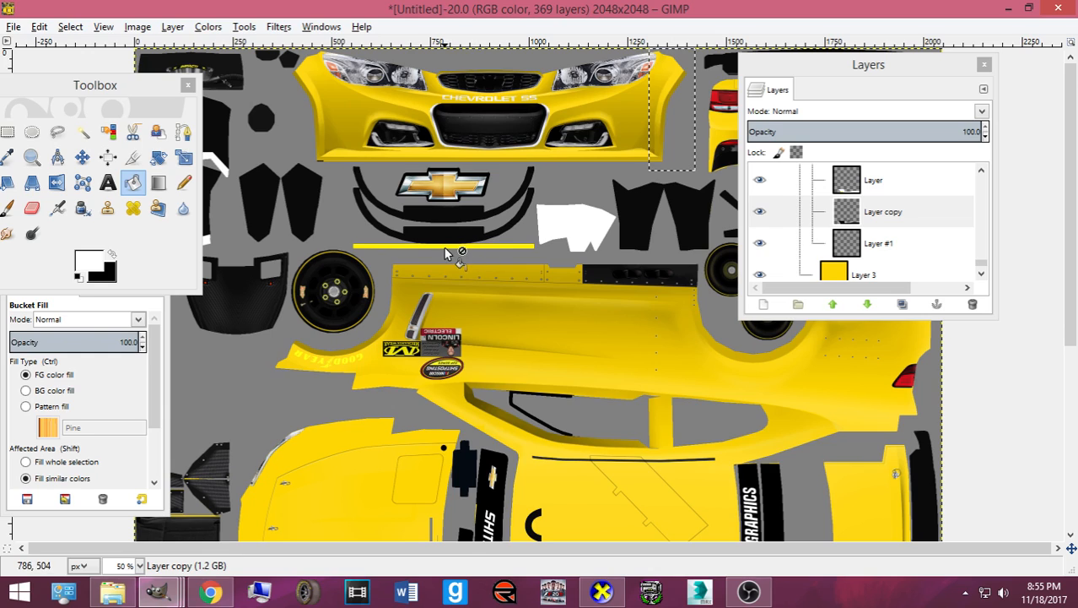
left_click(113, 253)
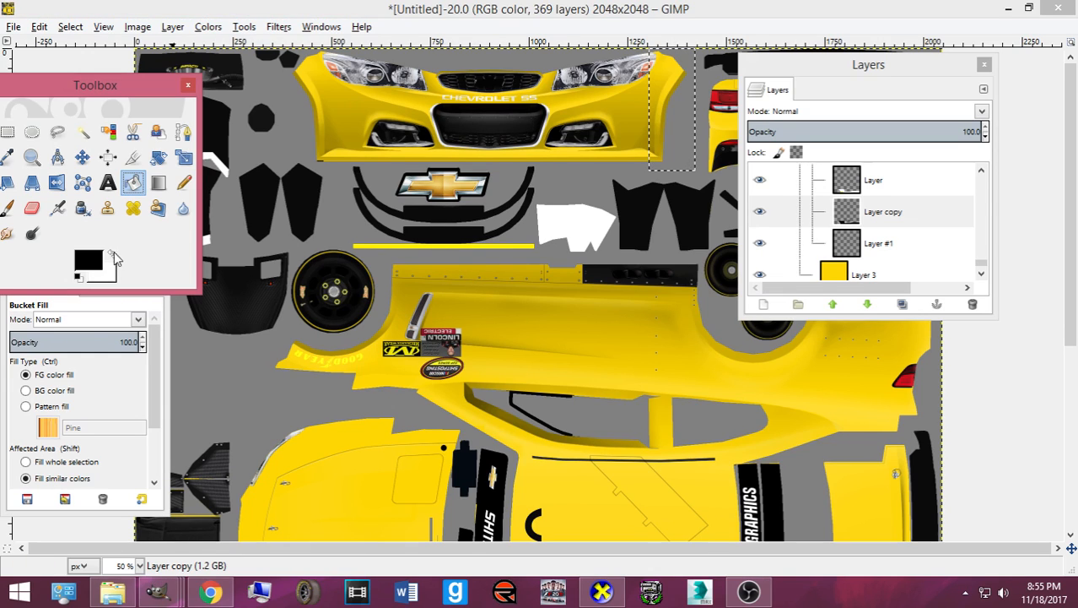
left_click(658, 114)
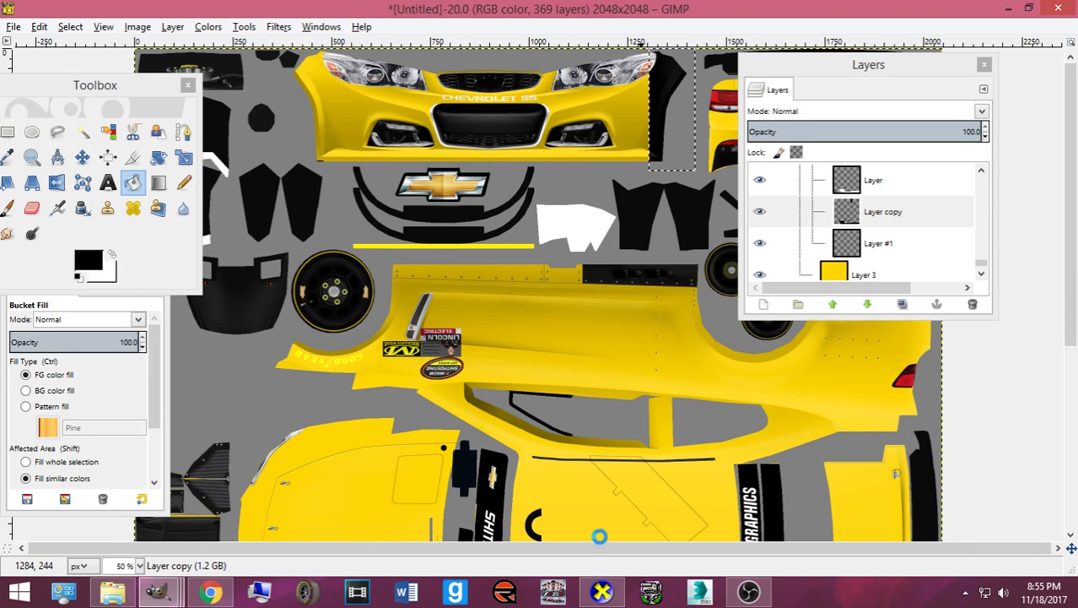
- Re-export card.bmp and check the bumper from a higher frontal view in CarView
key("ctrl+e")
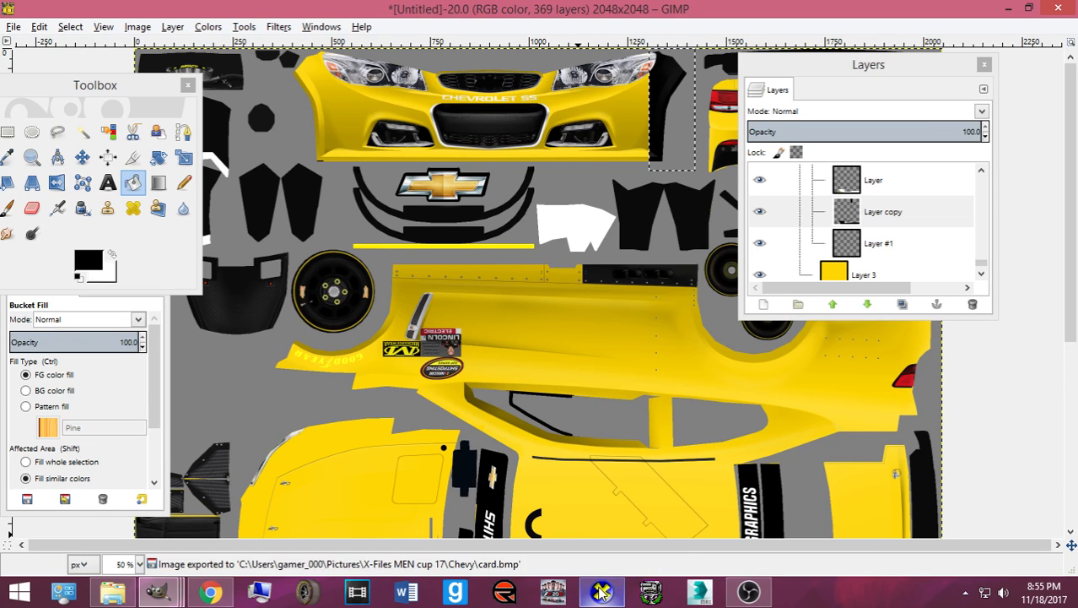
left_click(603, 593)
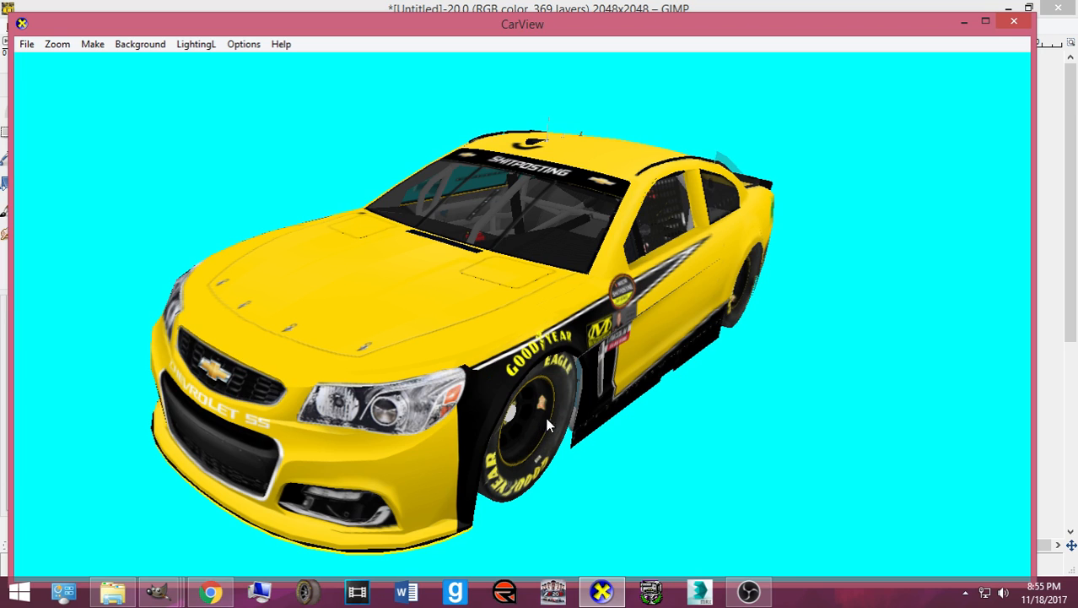
left_click_drag(552, 385, 642, 525)
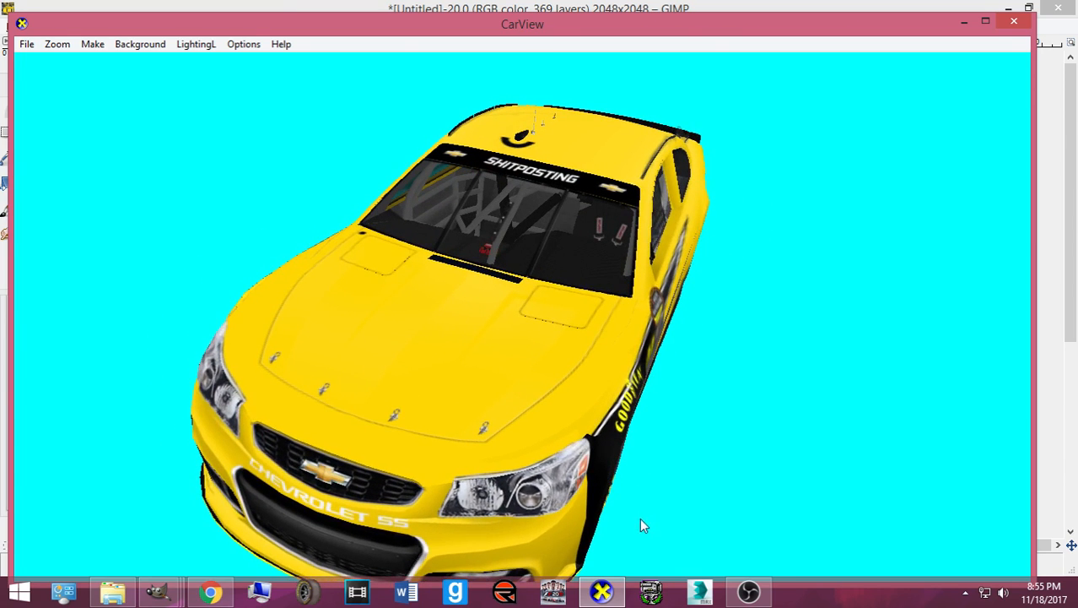
left_click(602, 593)
- Rectangle-select the black panel piece beside the bumper and paste a floating copy
key("r")
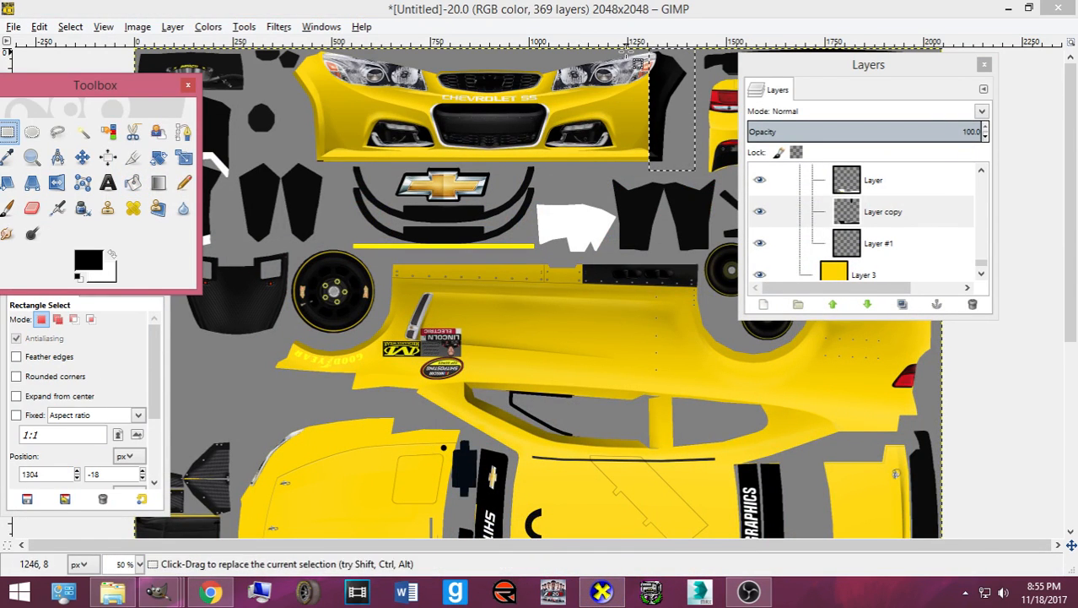
left_click_drag(627, 51, 697, 179)
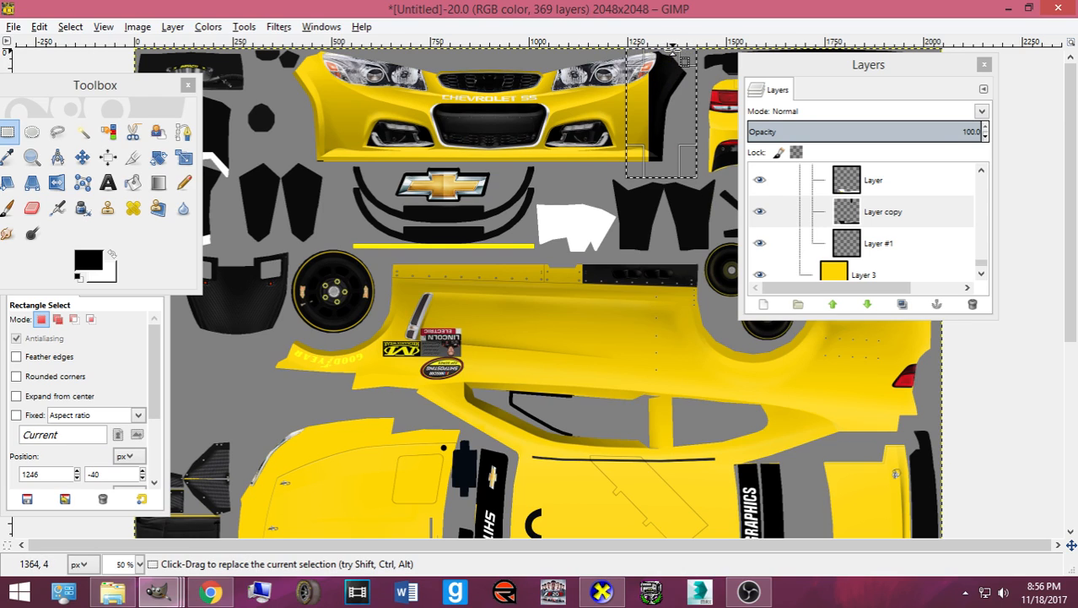
key("ctrl+c")
key("ctrl+v")
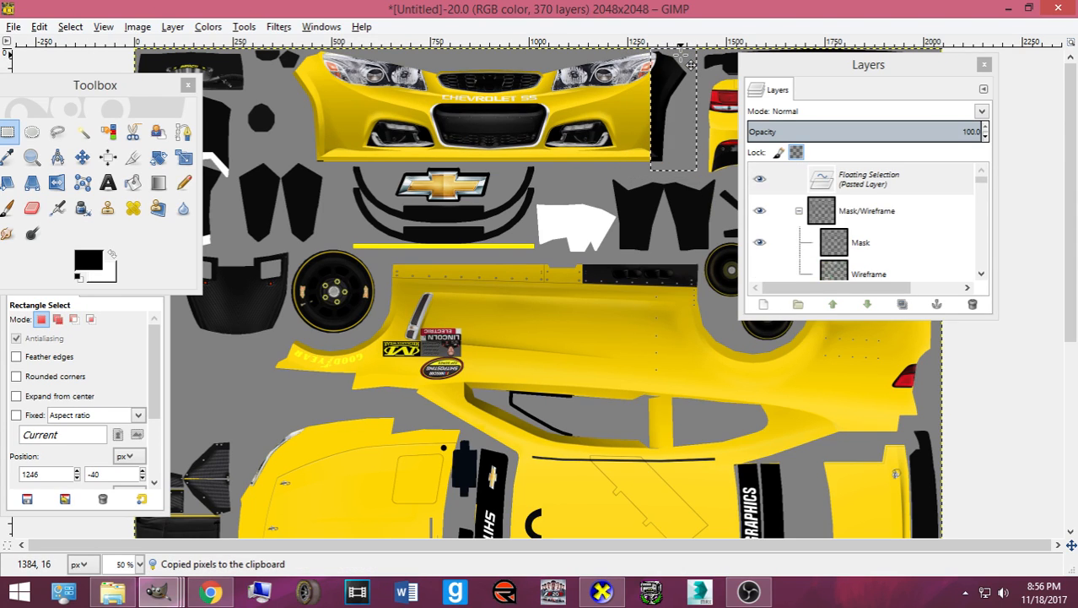
- Inspect the car's front corner in the CarView preview
left_click(602, 592)
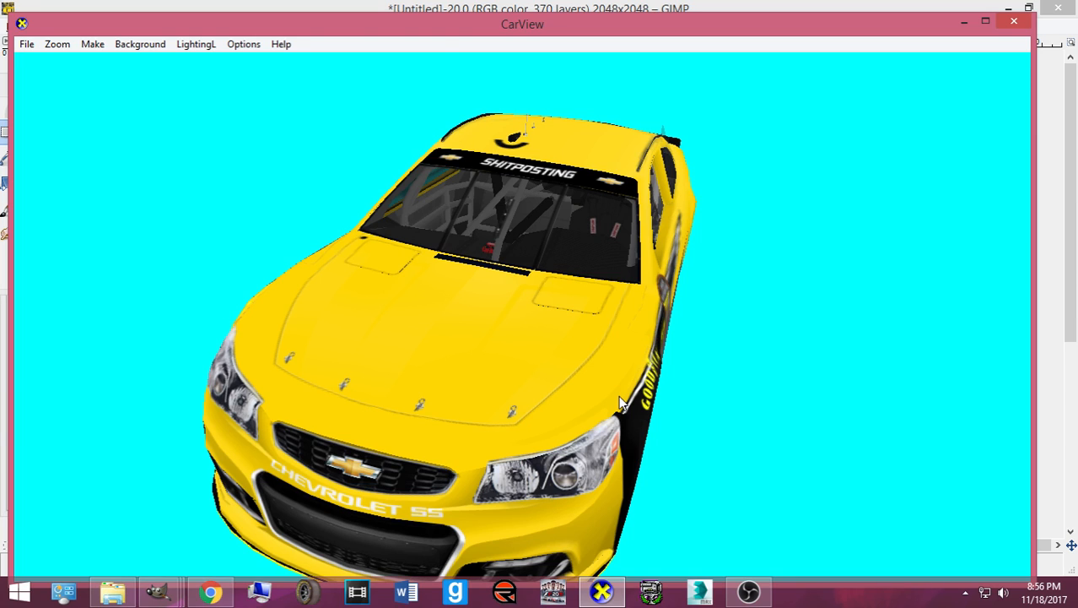
left_click_drag(661, 495, 533, 440)
left_click(595, 591)
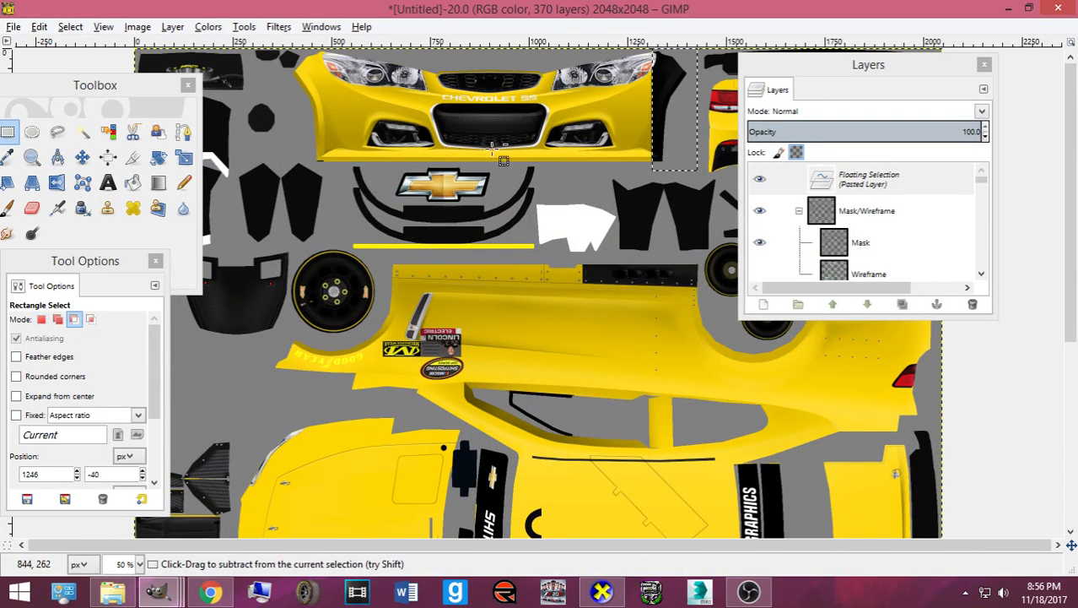
left_click(601, 592)
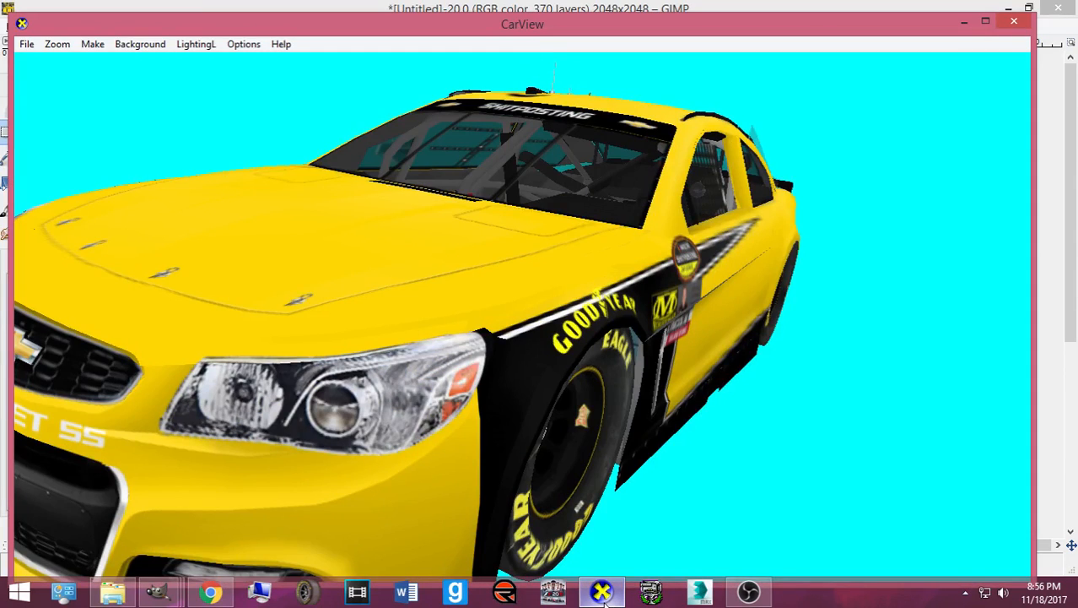
left_click(602, 592)
scroll(655, 306, "up", 3)
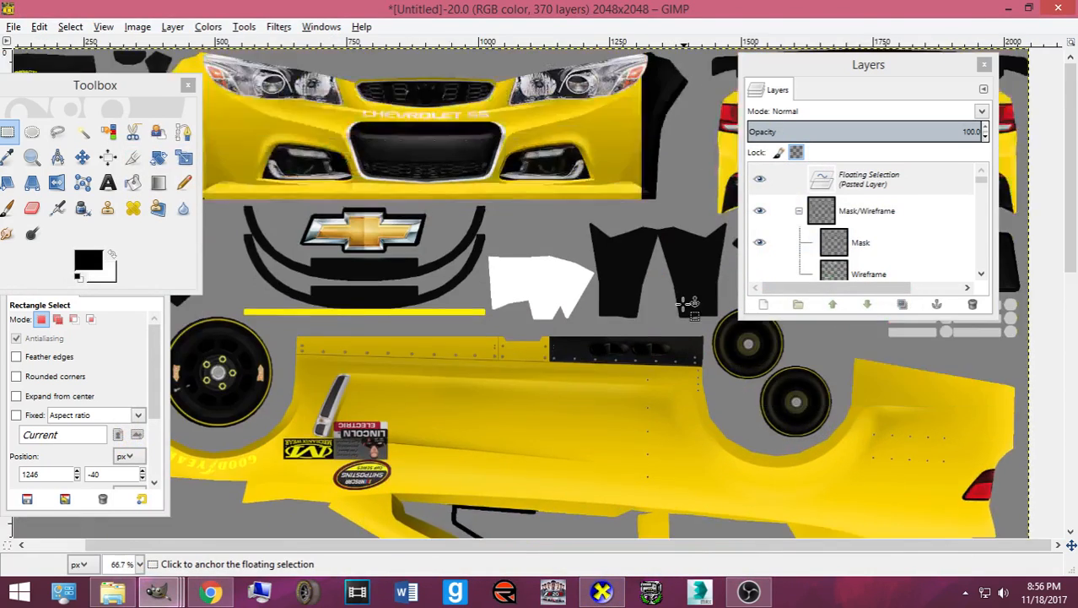
scroll(655, 305, "up", 2)
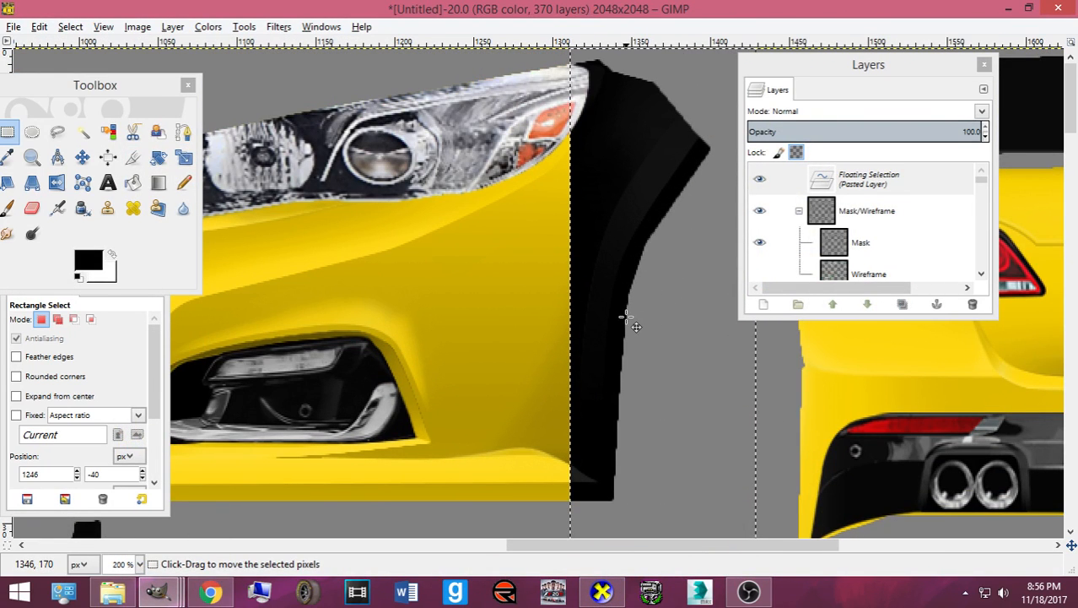
- Anchor the pasted piece with Select > None and pick the Paths tool
left_click(71, 27)
left_click(82, 68)
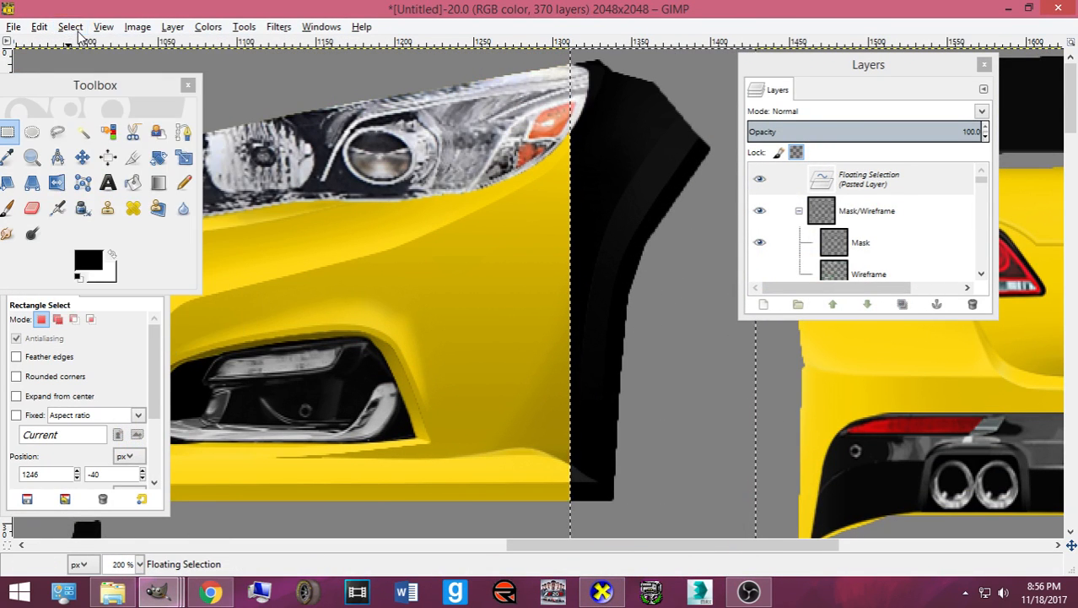
left_click(184, 132)
left_click(599, 592)
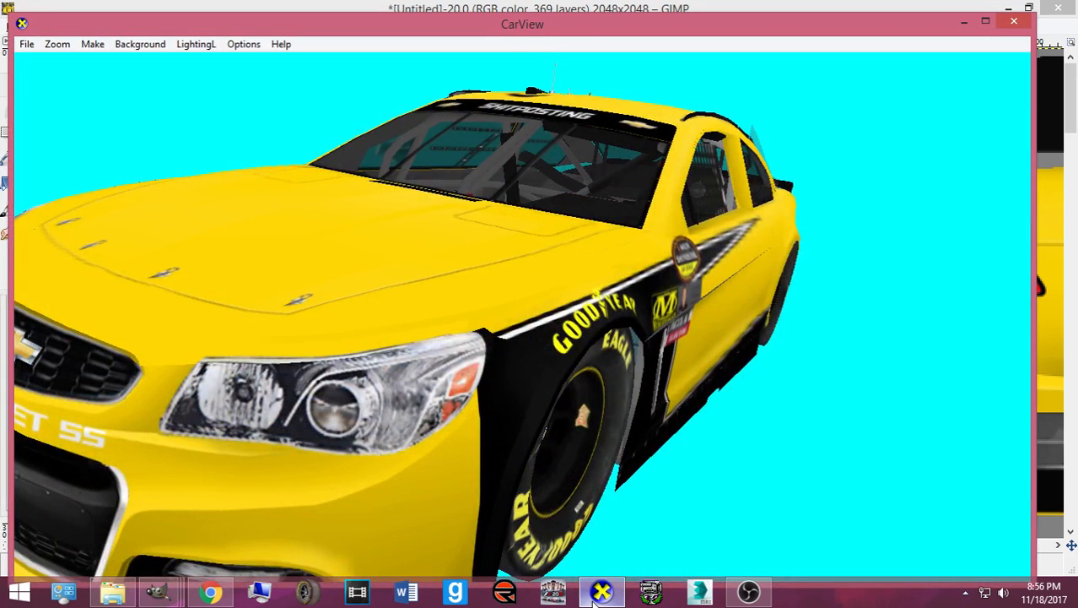
- Place three path points along the headlight's upper edge
left_click(599, 592)
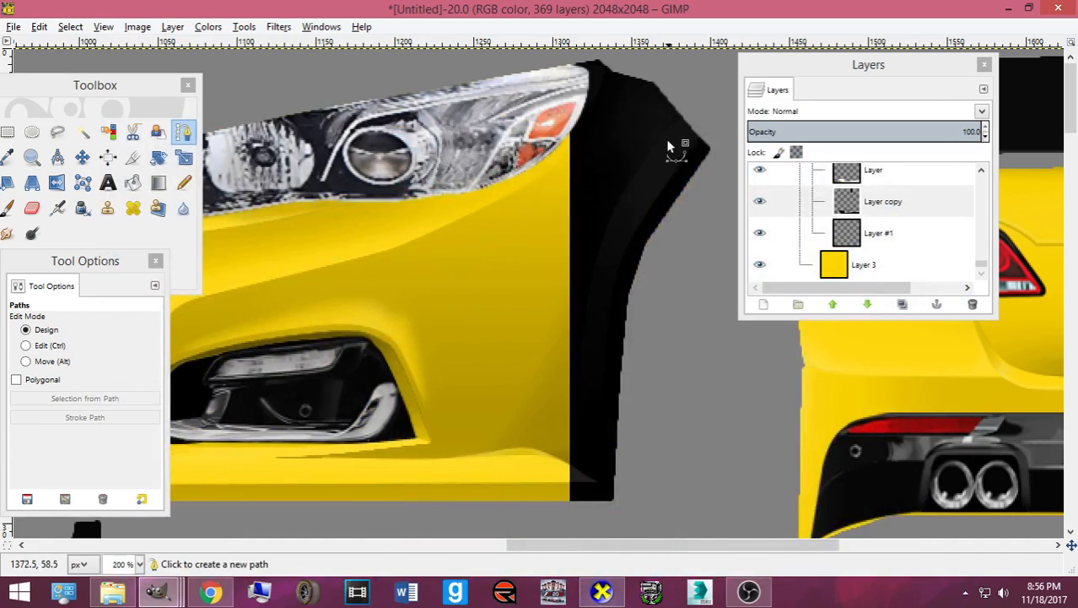
left_click(575, 75)
left_click(650, 58)
left_click(578, 55)
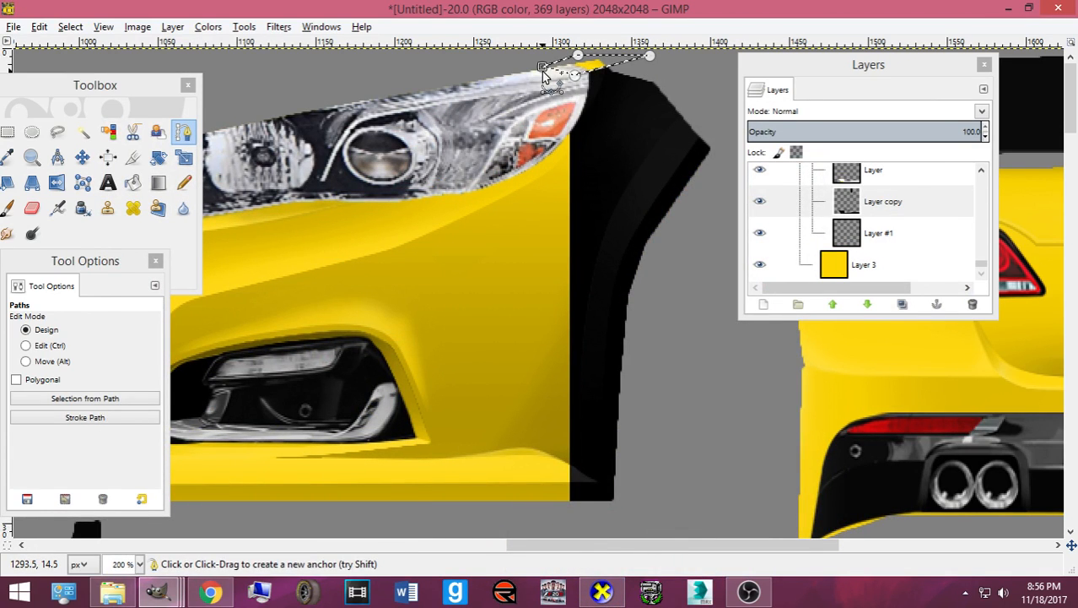
left_click(602, 593)
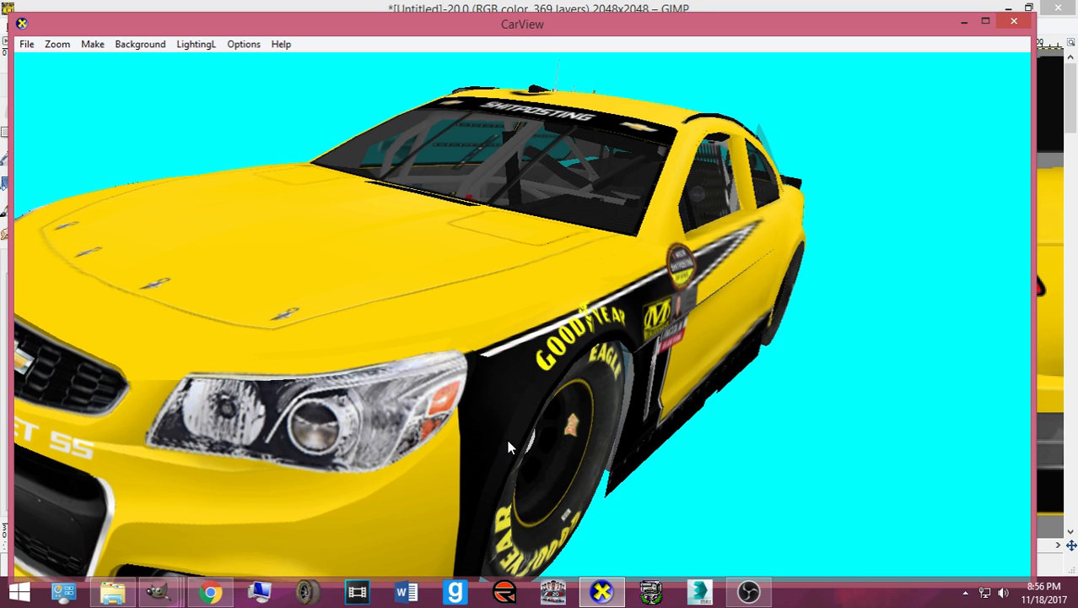
left_click(595, 591)
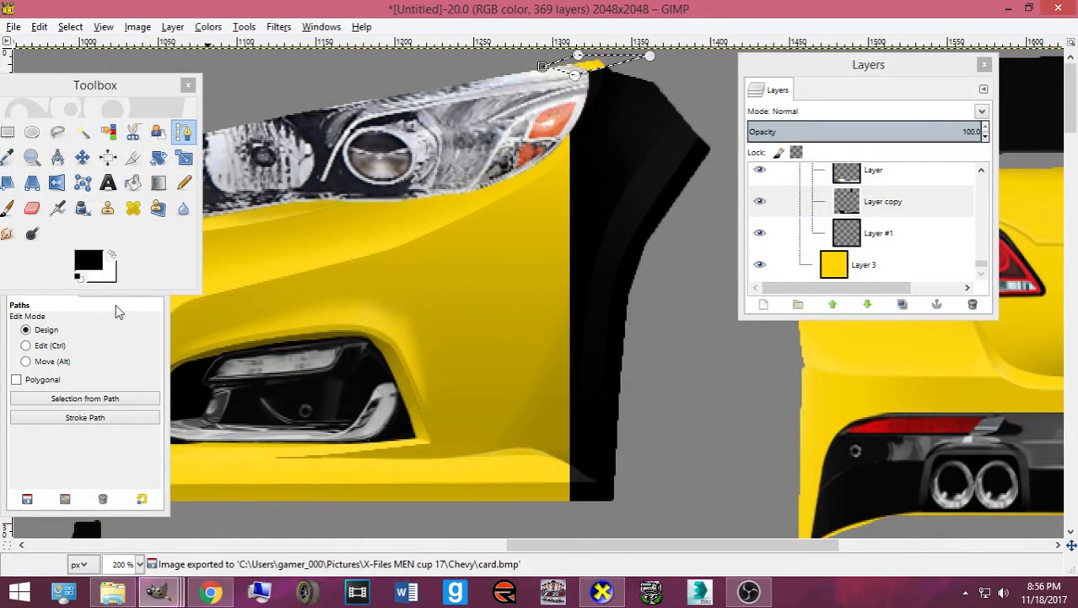
- Shift the path about 3 px, convert it to a selection and re-export card.bmp
left_click(56, 362)
left_click_drag(577, 72, 577, 74)
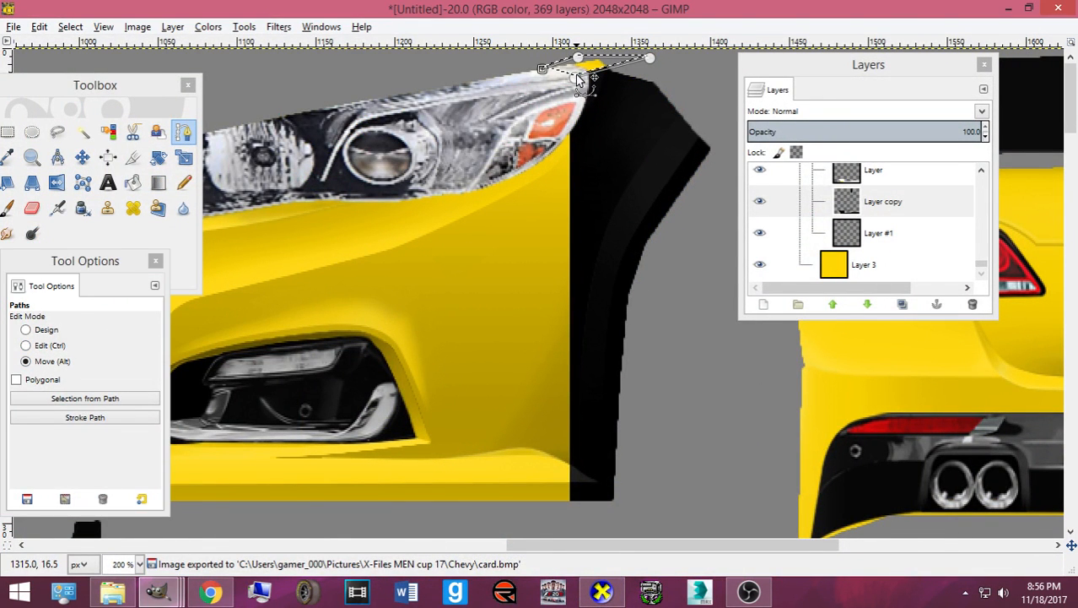
scroll(638, 127, "up", 2)
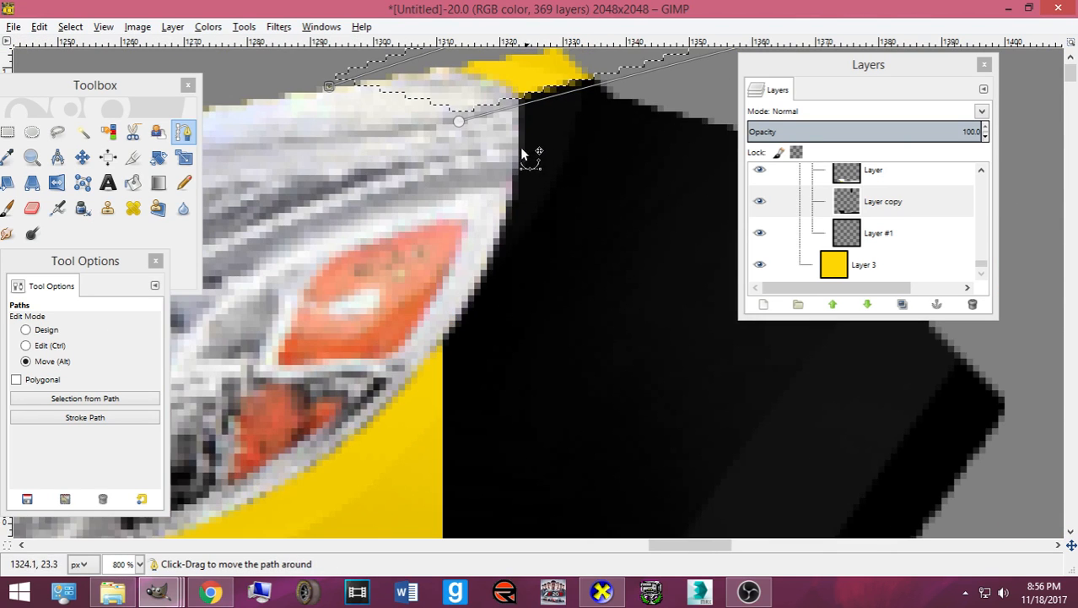
left_click_drag(461, 123, 461, 120)
key("Return")
key("alt")
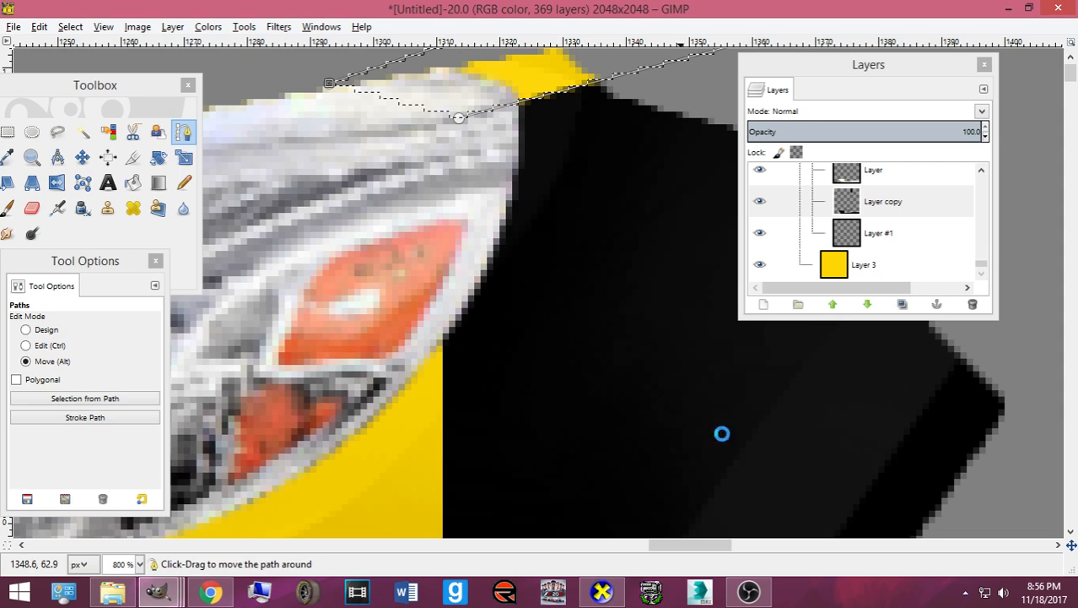
key("ctrl+e")
- Orbit the car in CarView to check it from lower and side angles
left_click(606, 589)
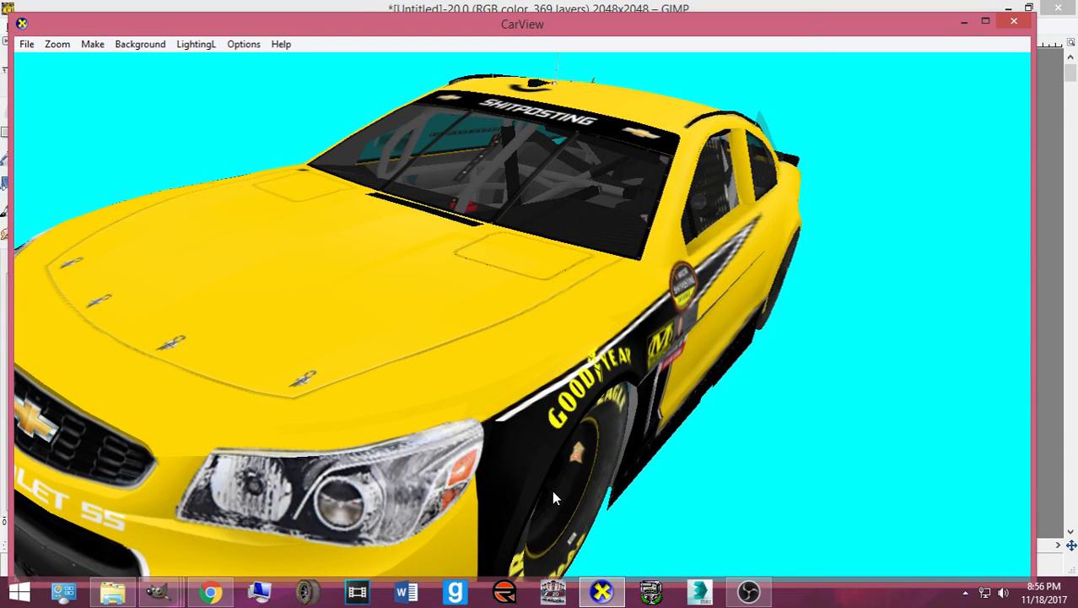
scroll(553, 491, "up", 1)
left_click_drag(553, 492, 608, 463)
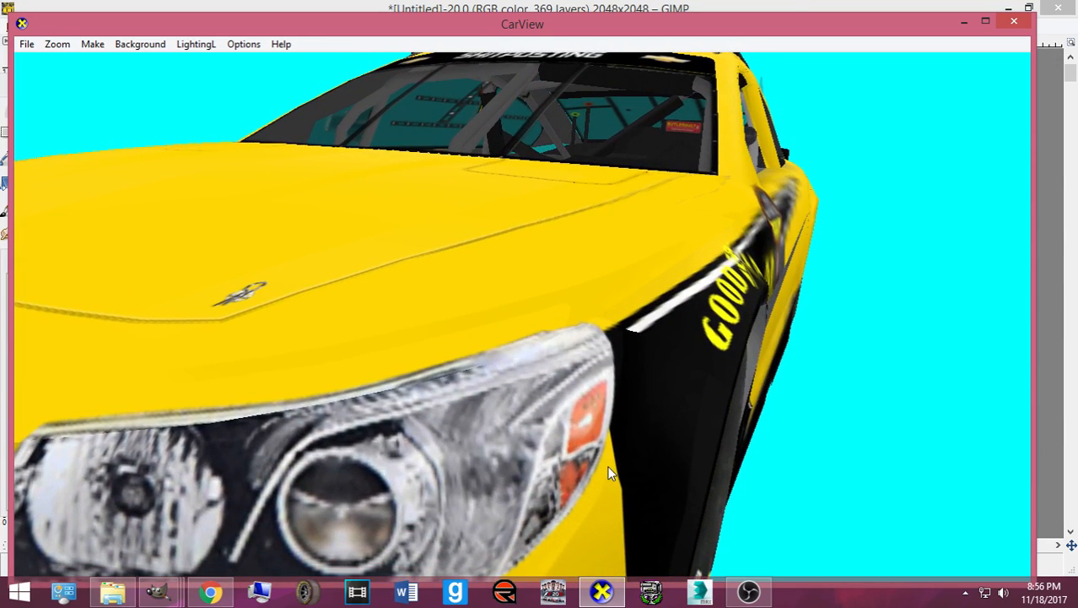
scroll(657, 401, "down", 1)
left_click_drag(659, 408, 532, 445)
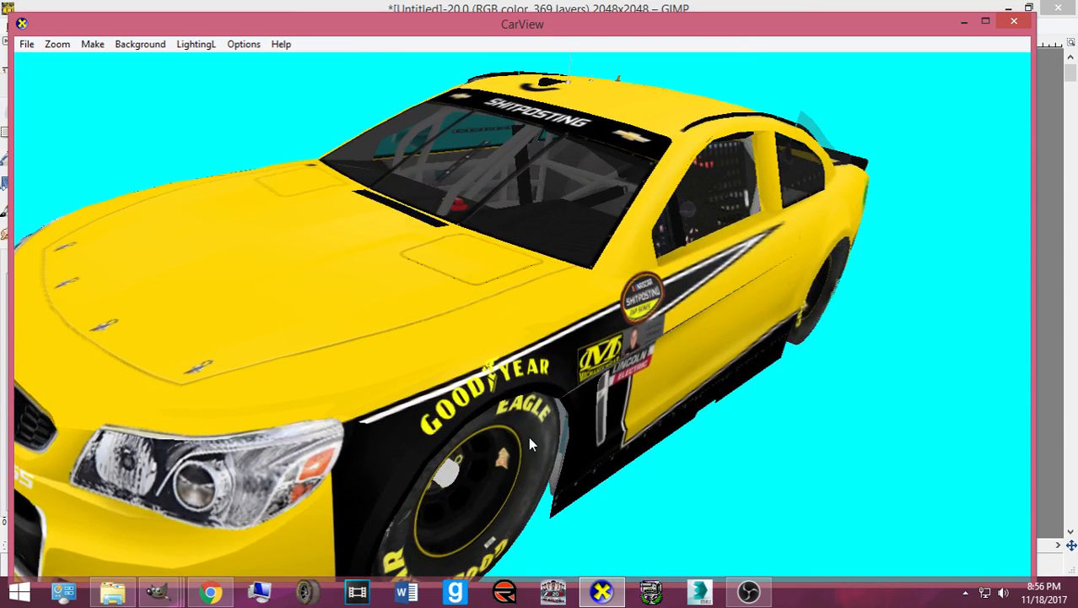
left_click(603, 592)
- Clear the selection with Select > None, keeping the path
left_click(70, 26)
left_click(93, 65)
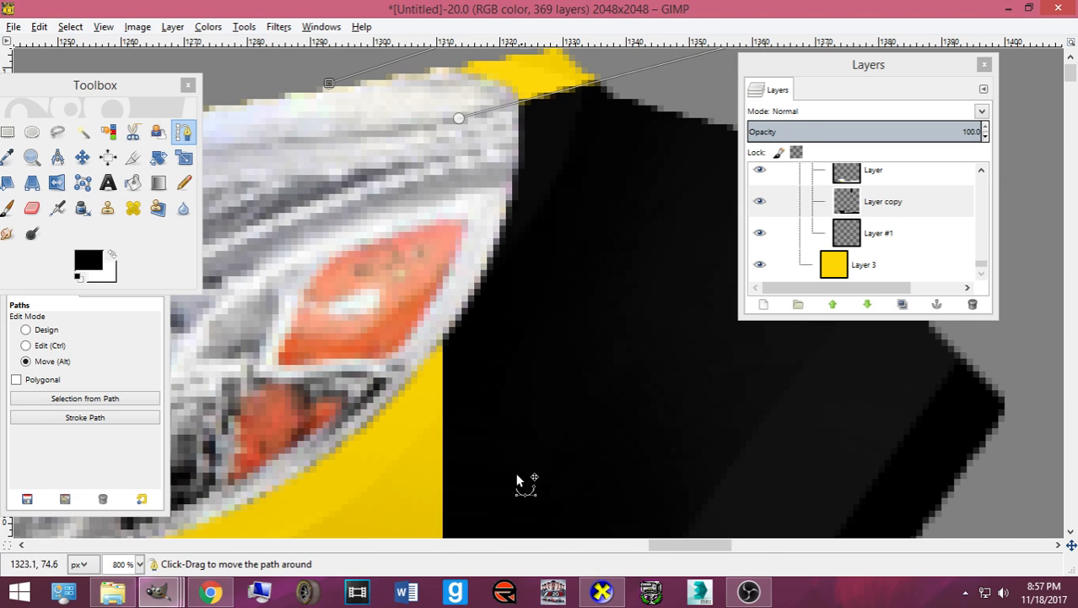
scroll(519, 482, "down", 9)
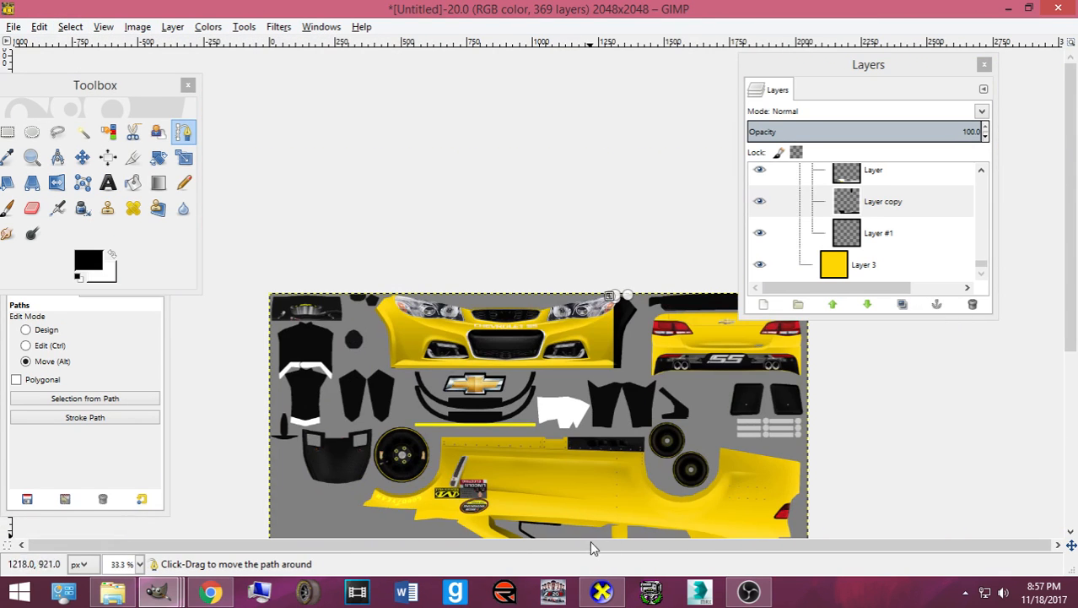
- Rotate the car in CarView to a head-on front view
left_click(602, 592)
scroll(634, 346, "up", 3)
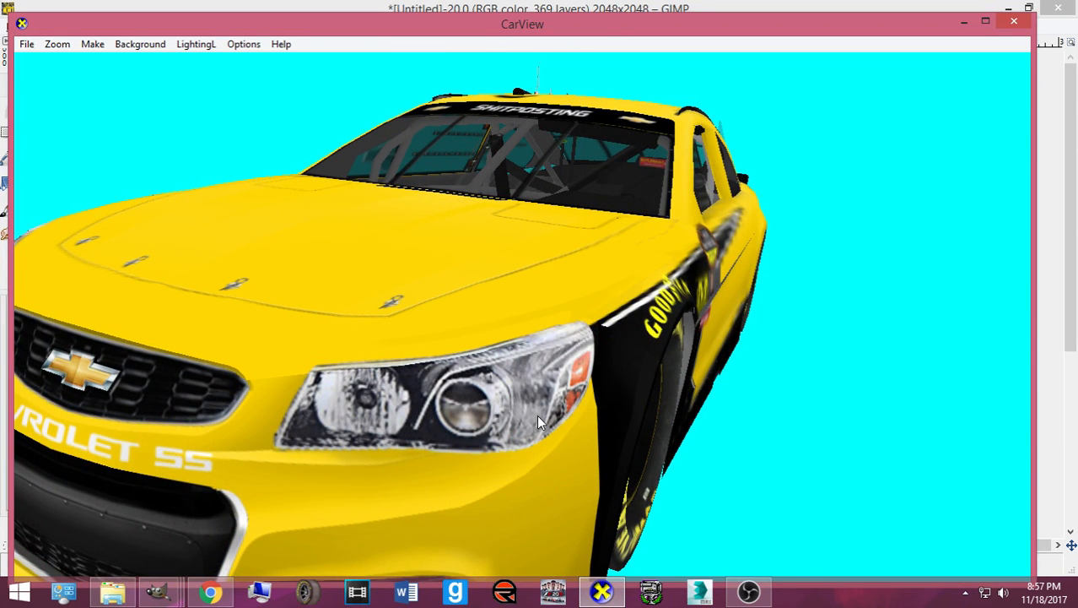
left_click_drag(569, 350, 617, 370)
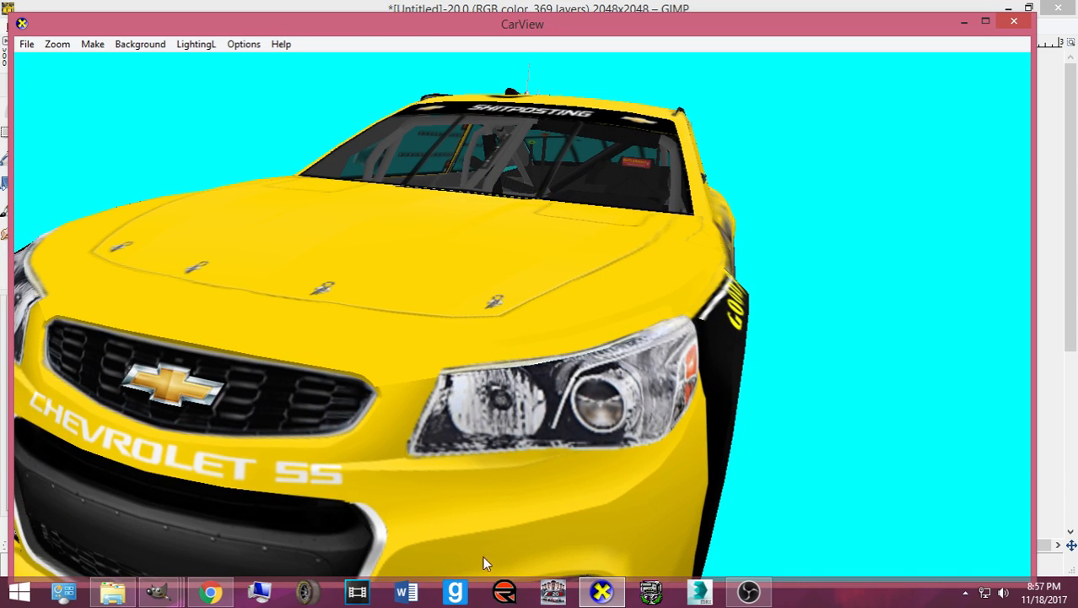
left_click(599, 593)
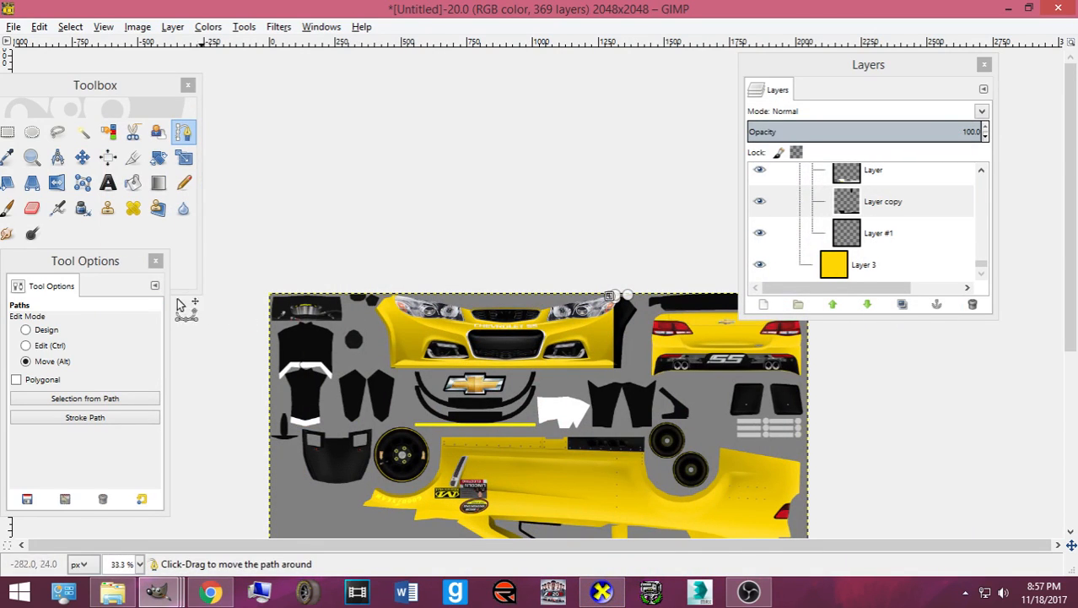
- Pick the Paths tool in Design mode and move the layers panel further right
left_click(82, 157)
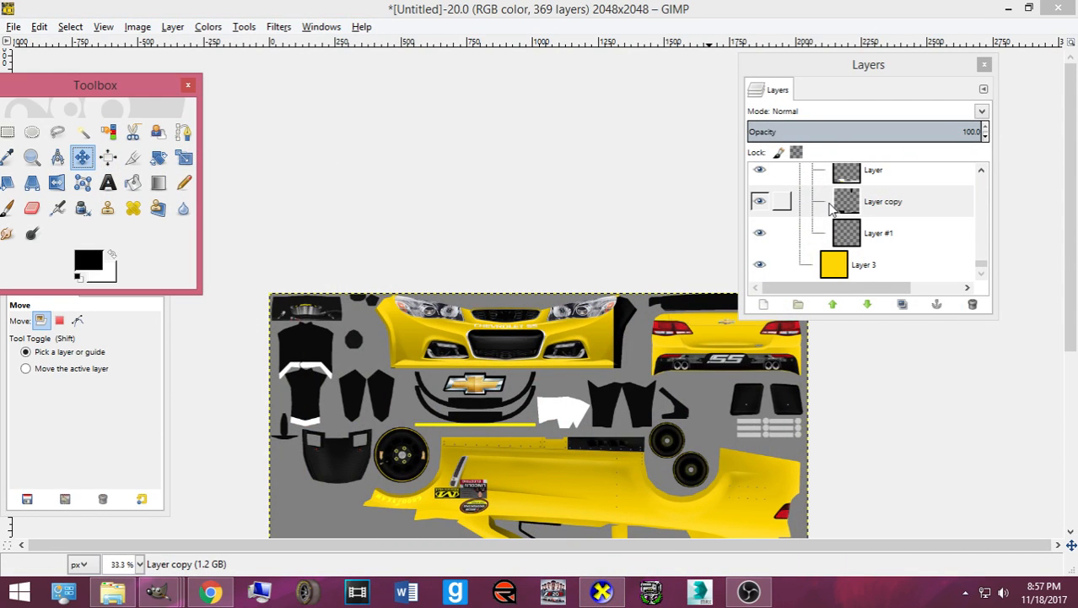
right_click(836, 206)
left_click(812, 213)
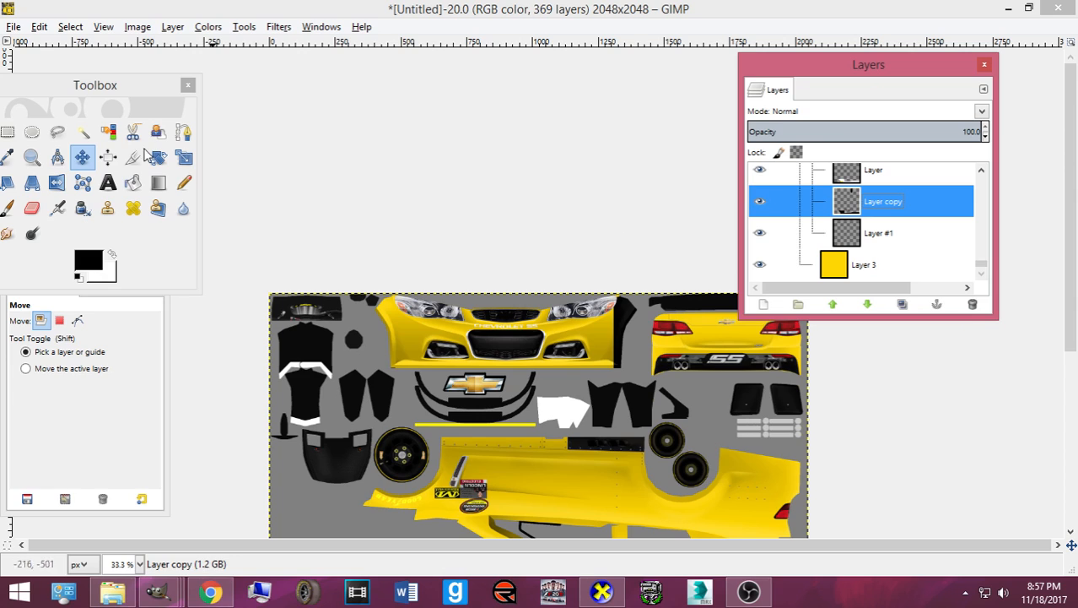
left_click(183, 133)
scroll(540, 350, "up", 1)
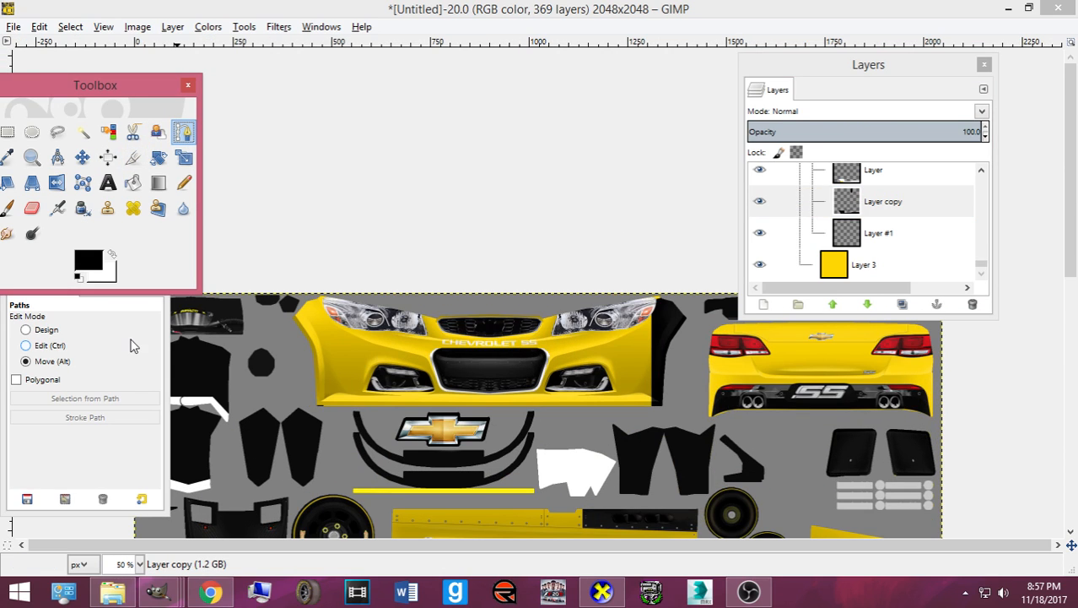
left_click(108, 338)
scroll(607, 354, "up", 2)
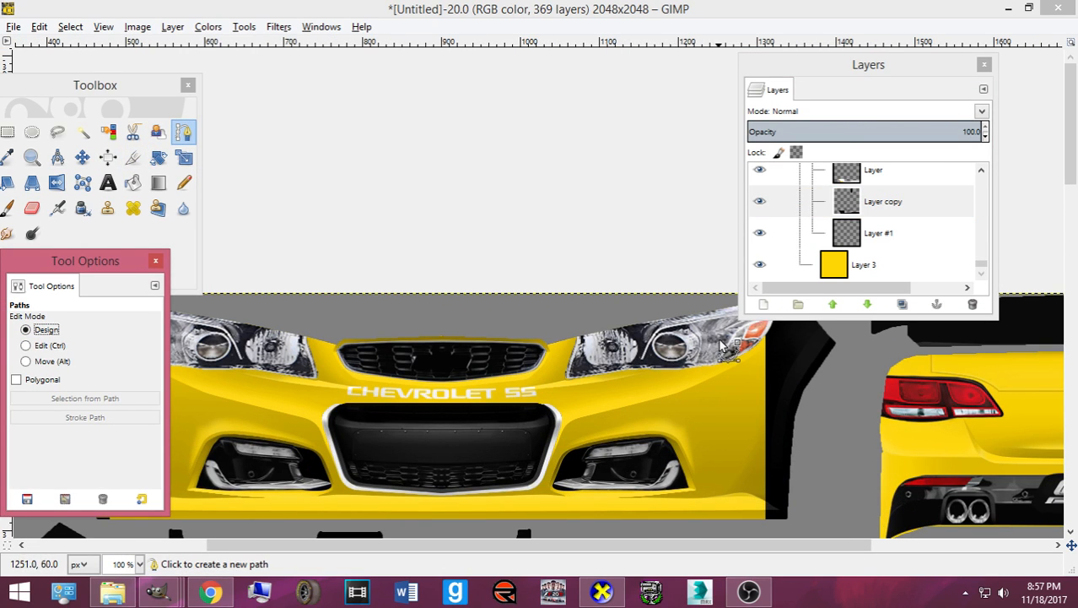
left_click_drag(824, 75, 969, 123)
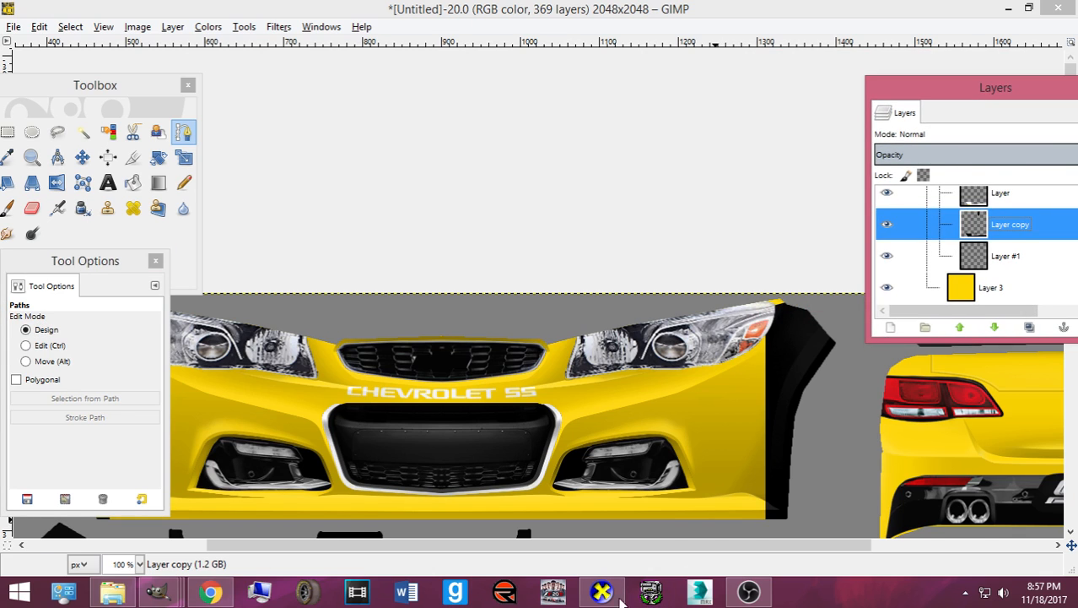
- Check the car's right side, then place the first path anchor by the right headlight
left_click(621, 601)
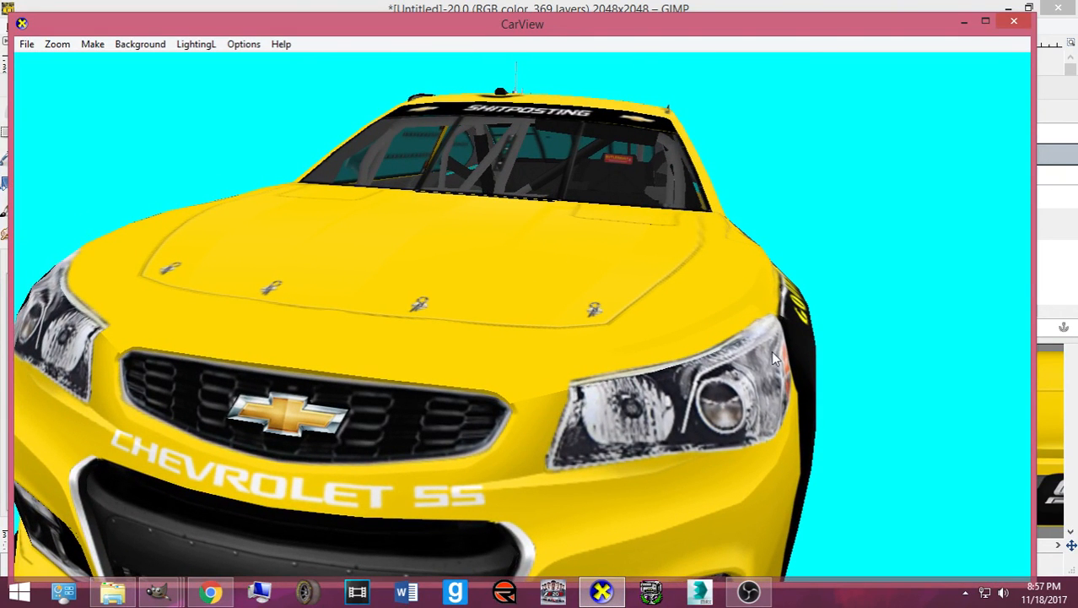
left_click_drag(702, 370, 672, 368)
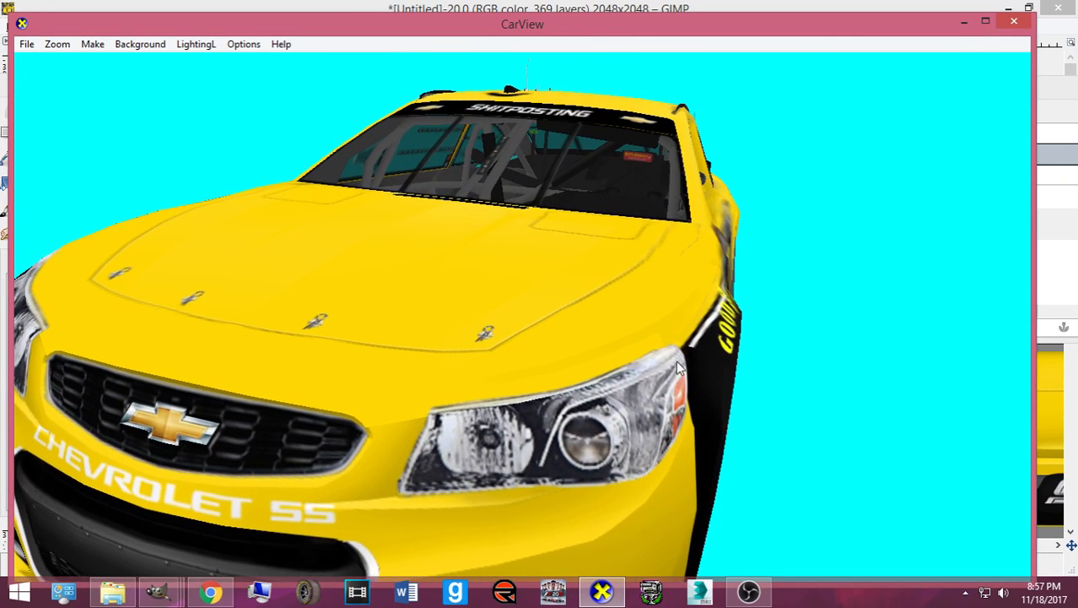
left_click(602, 590)
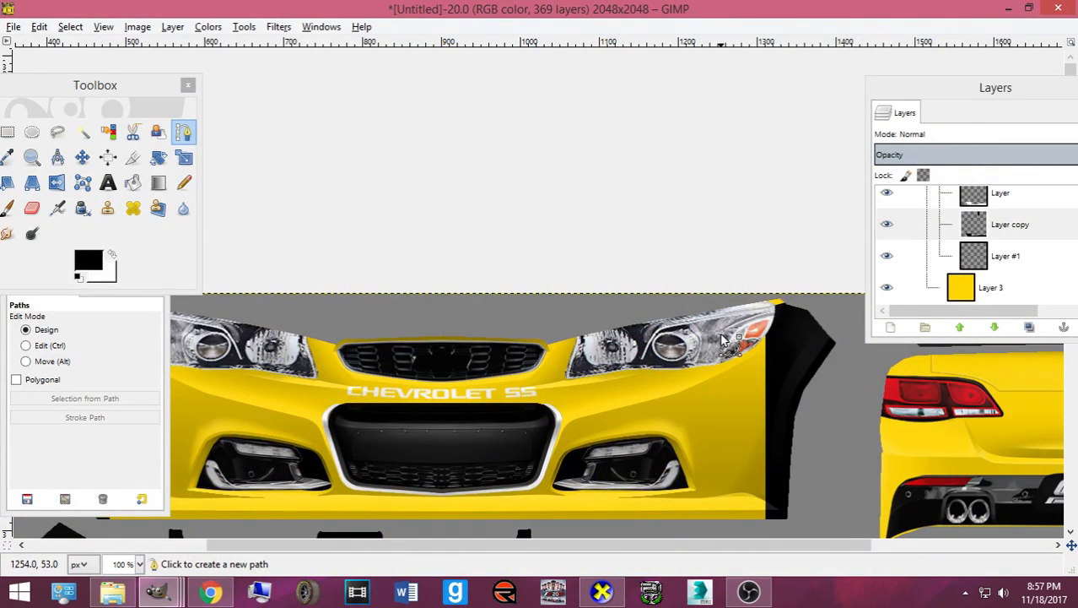
left_click(535, 410)
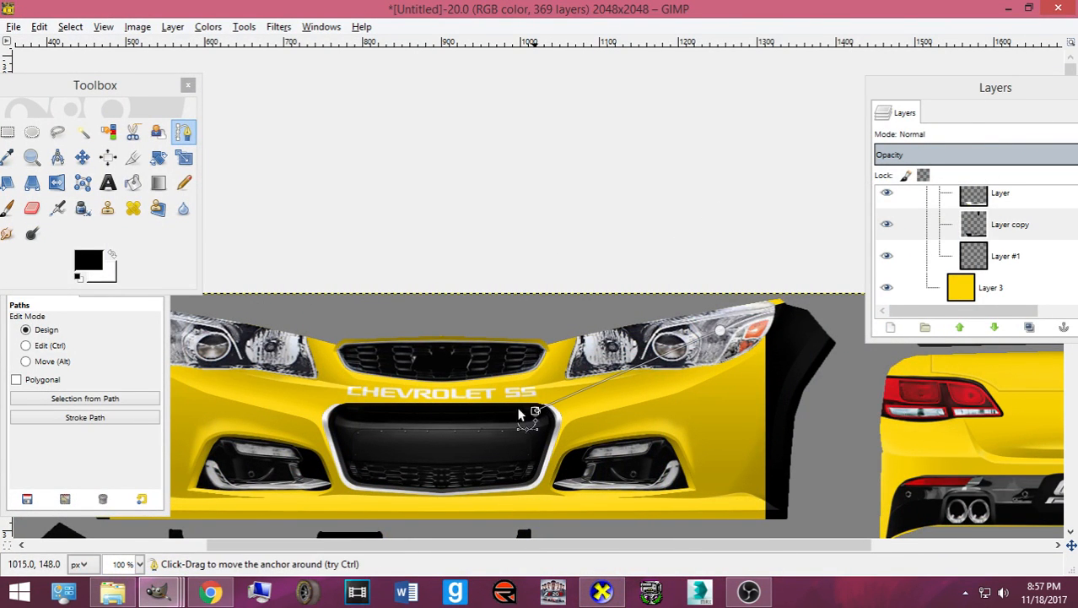
- Outline the lower right bumper with a curved closed path and convert it to a selection
left_click(82, 346)
left_click_drag(638, 373, 639, 394)
left_click(25, 329)
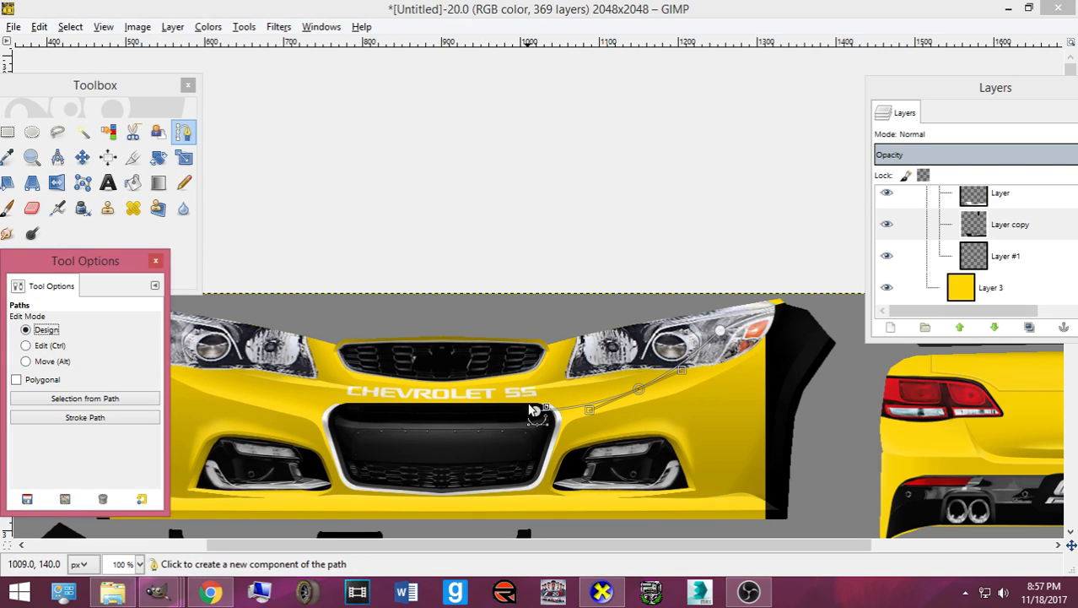
left_click_drag(535, 414, 439, 414)
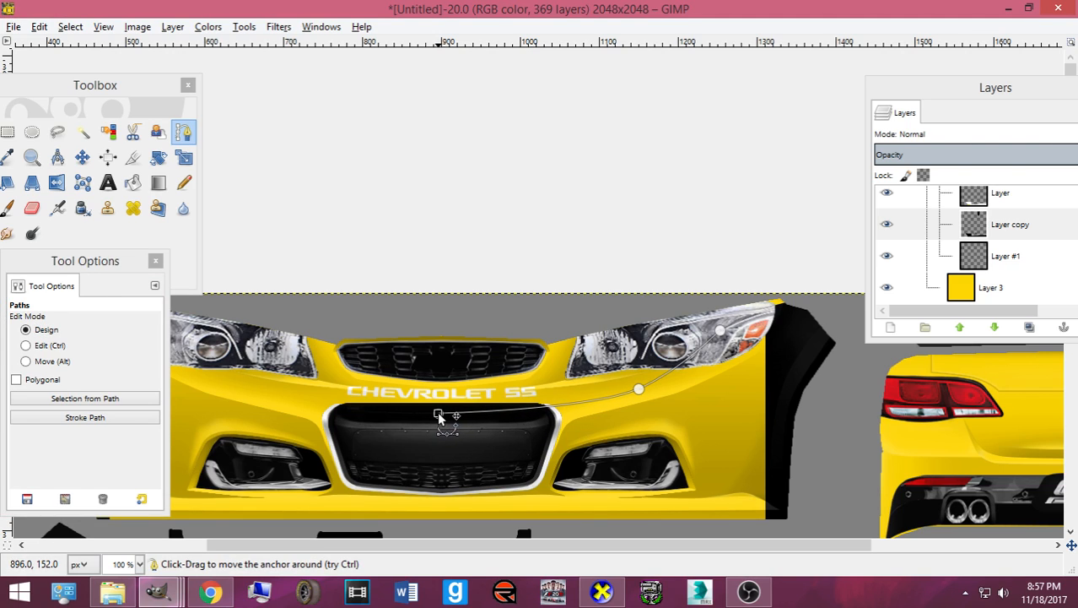
left_click(437, 523)
left_click(804, 528)
left_click(829, 326)
key("Return")
- Paint the selection black with the Pencil, export card.bmp and view the front in CarView
key("n")
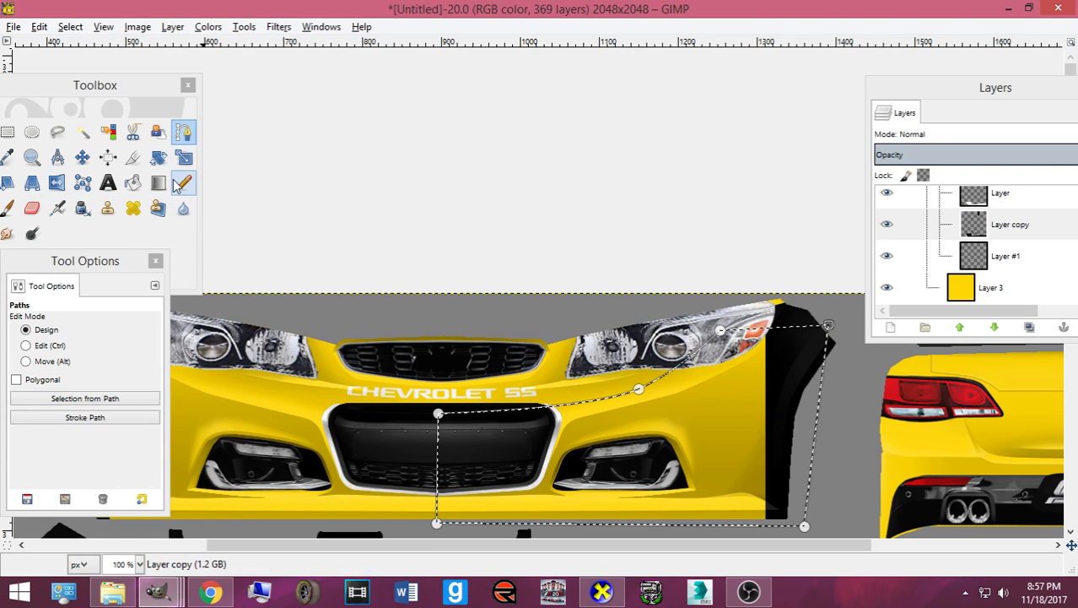
mouse_move(692, 367)
left_mouse_down()
mouse_move(526, 465)
mouse_move(489, 460)
left_mouse_up()
key("ctrl+z")
key("ctrl+e")
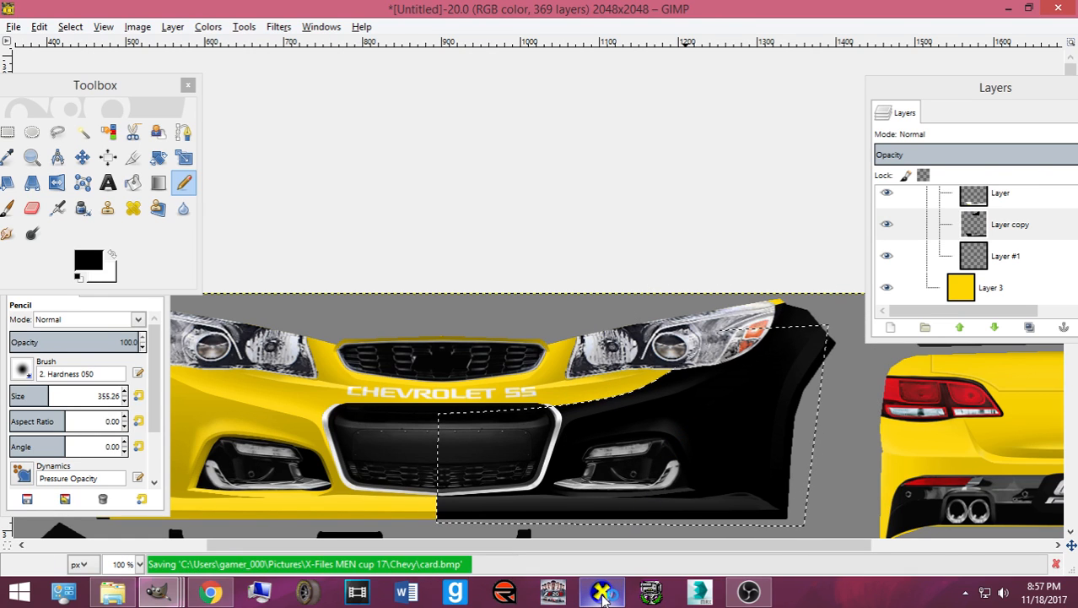
left_click(601, 591)
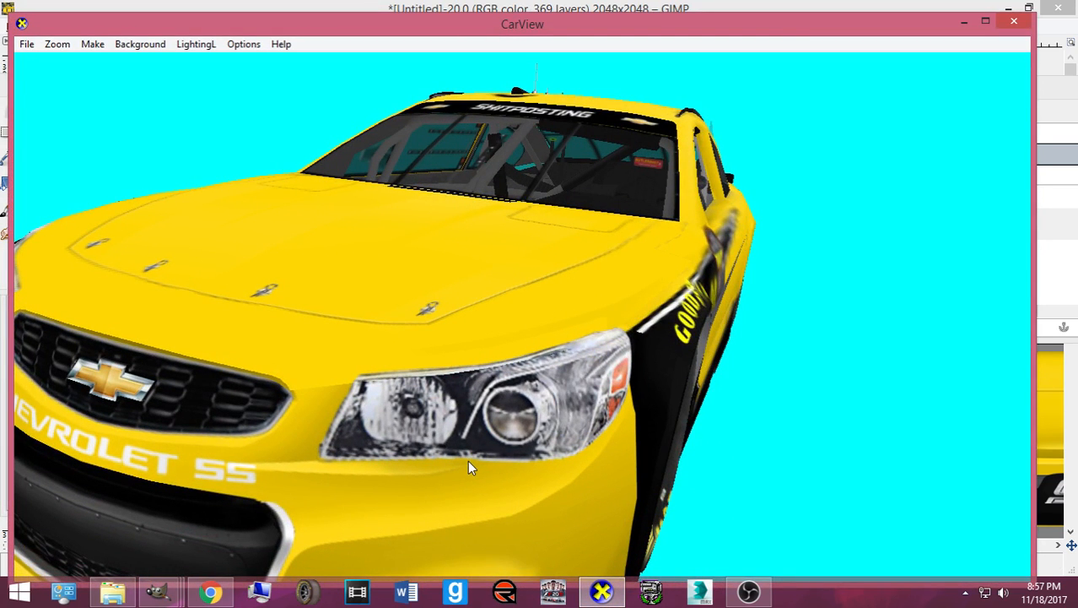
left_click_drag(439, 469, 642, 433)
scroll(688, 425, "down", 3)
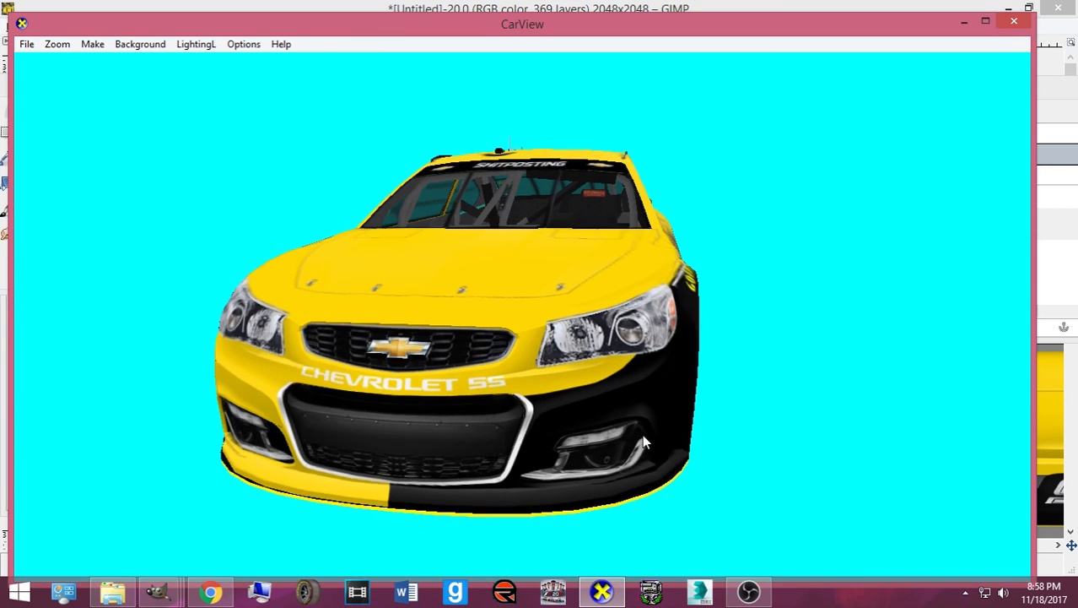
left_click(585, 591)
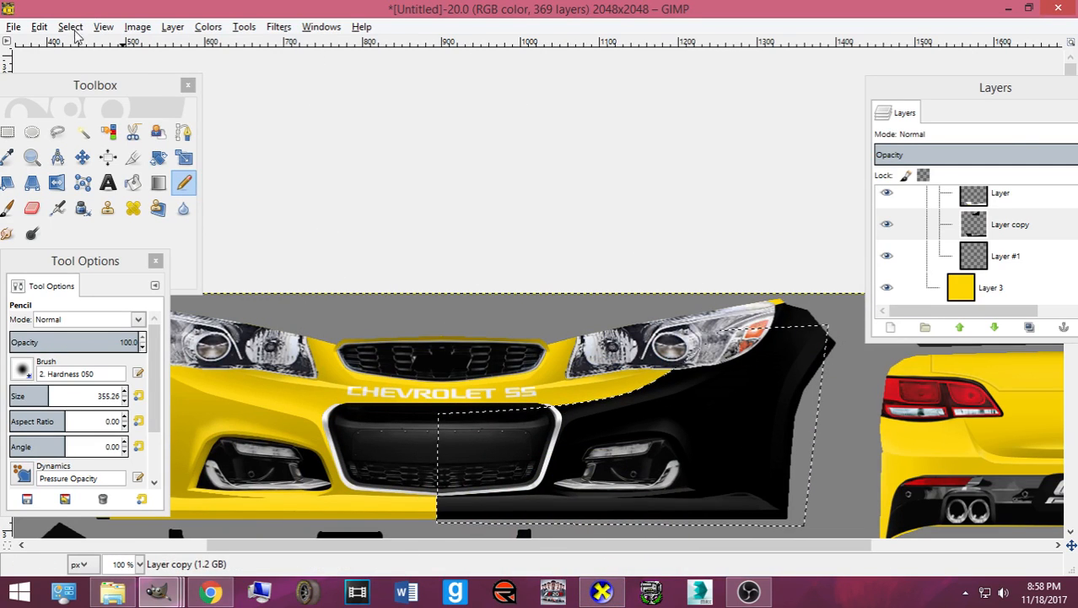
- Load Layer copy's outline as a selection and make Layer the active layer
left_click(979, 203)
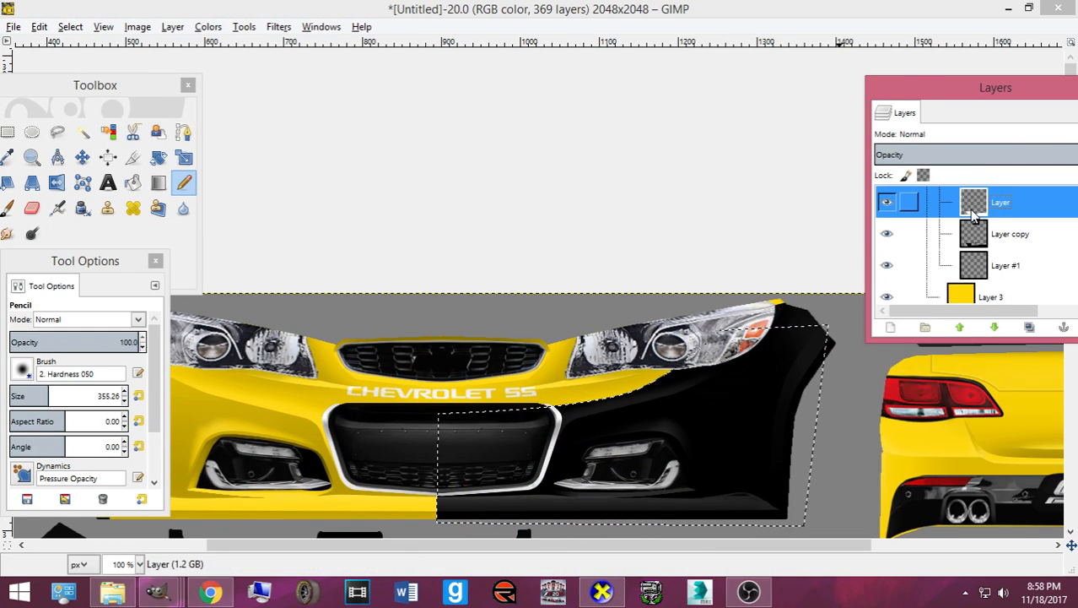
right_click(992, 237)
left_click(935, 385)
left_click(1004, 215)
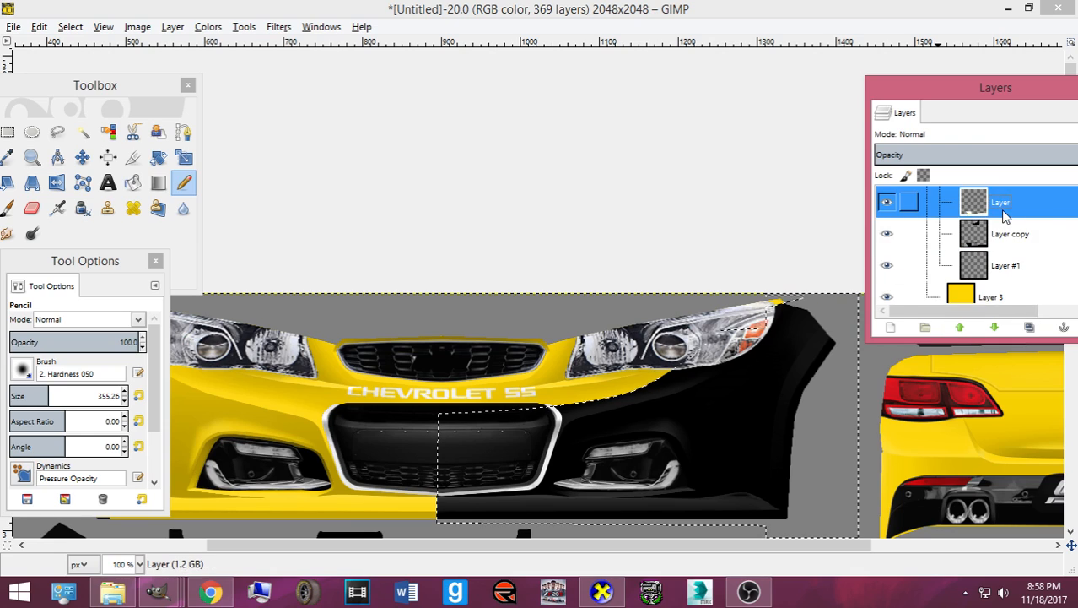
scroll(989, 250, "up", 2)
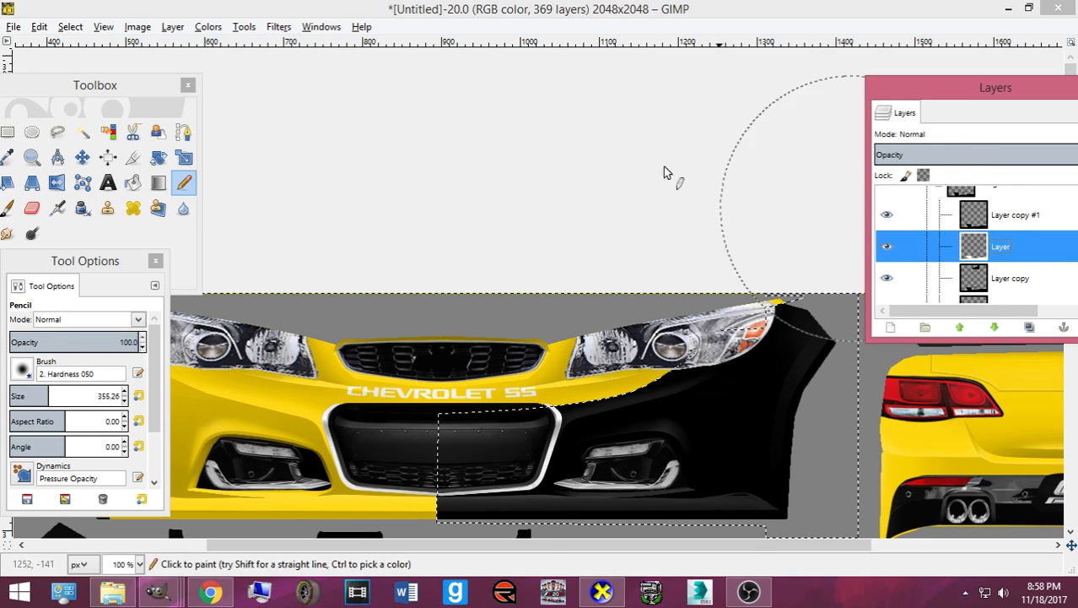
- Shrink the selection by 4 px and bucket-fill the black lower bumper area white
left_click(71, 27)
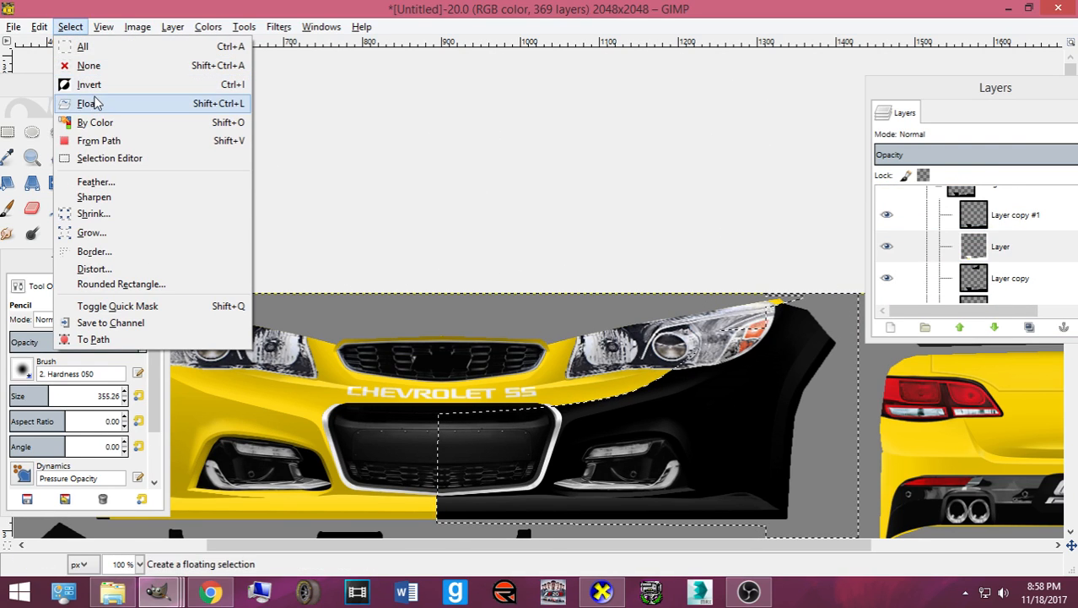
left_click(103, 214)
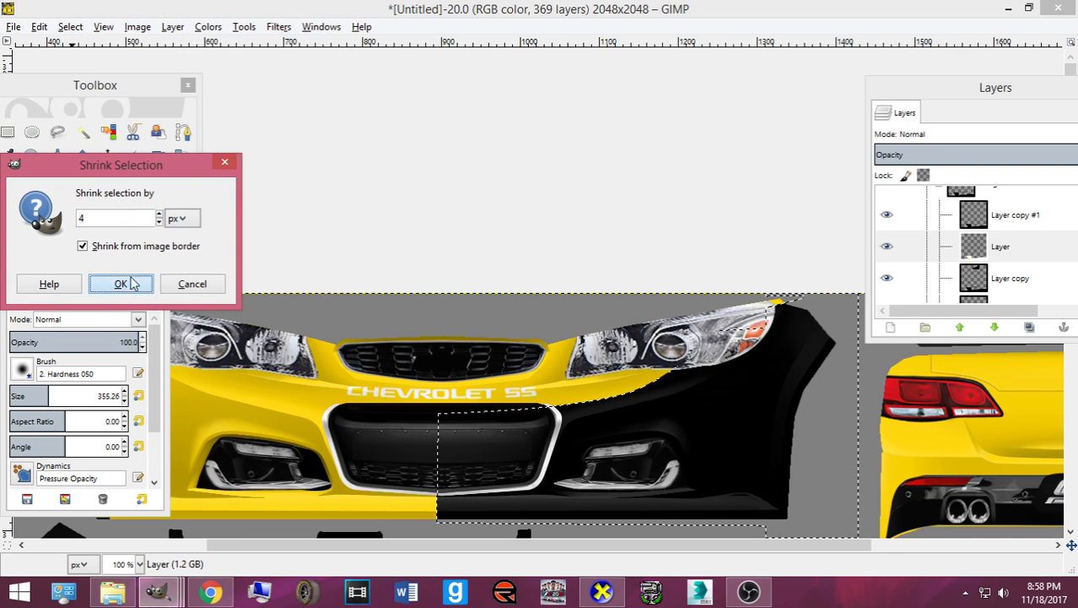
left_click(135, 286)
left_click(129, 237)
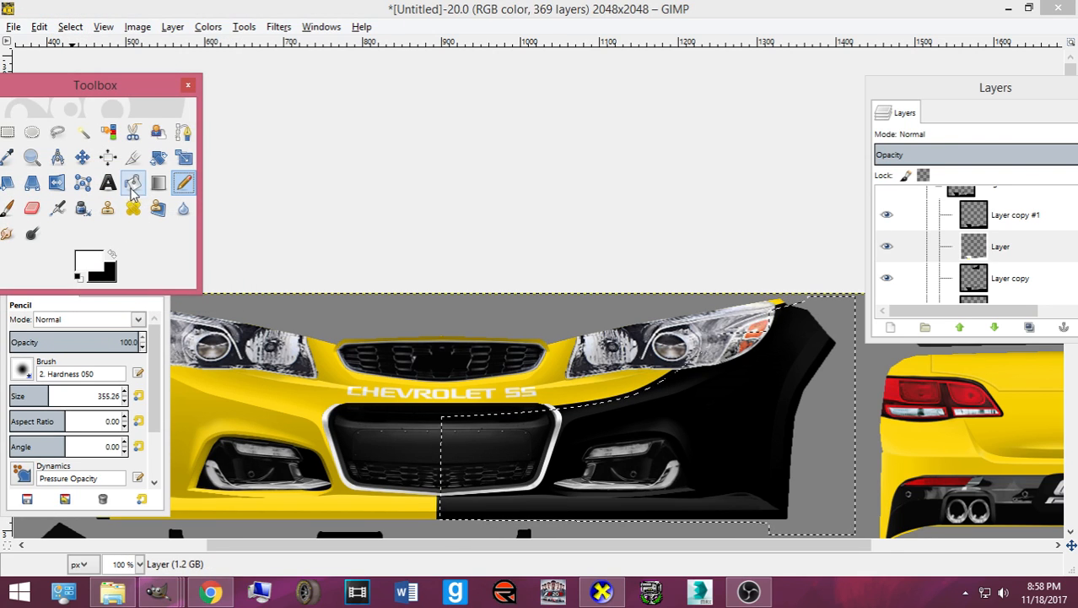
left_click(131, 191)
left_click(664, 423)
left_click(667, 432)
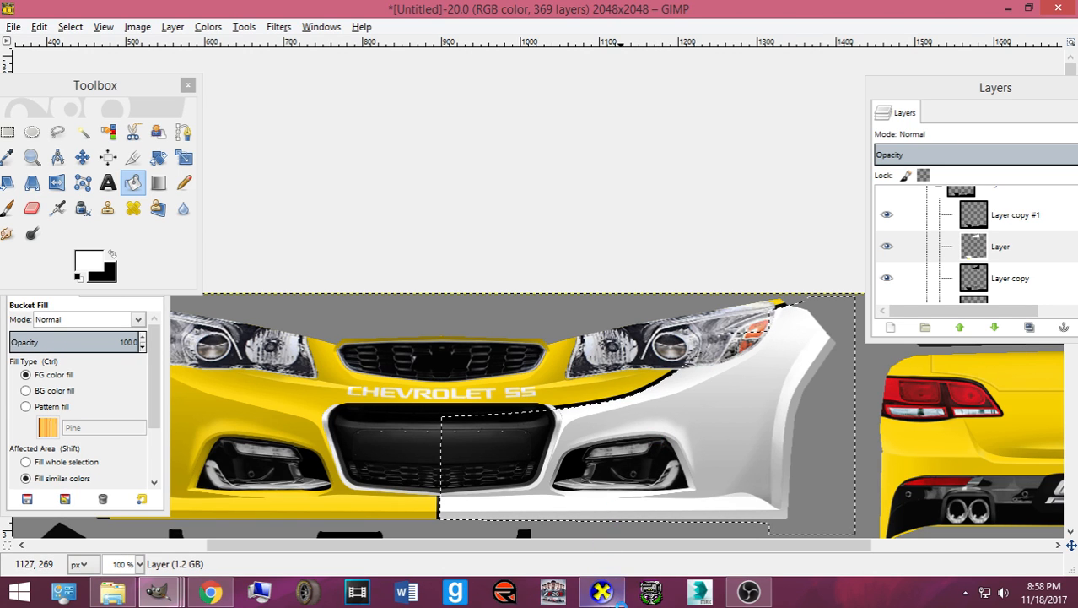
- Inspect the white front corner in CarView
mouse_move(614, 599)
left_click(571, 550)
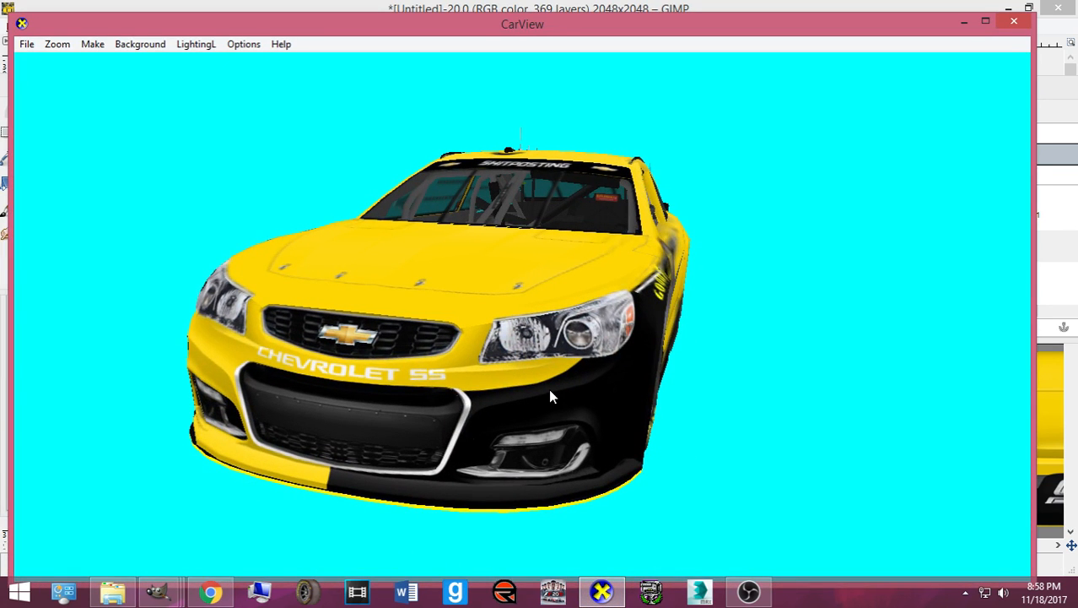
left_click_drag(634, 395, 496, 416)
scroll(496, 419, "up", 2)
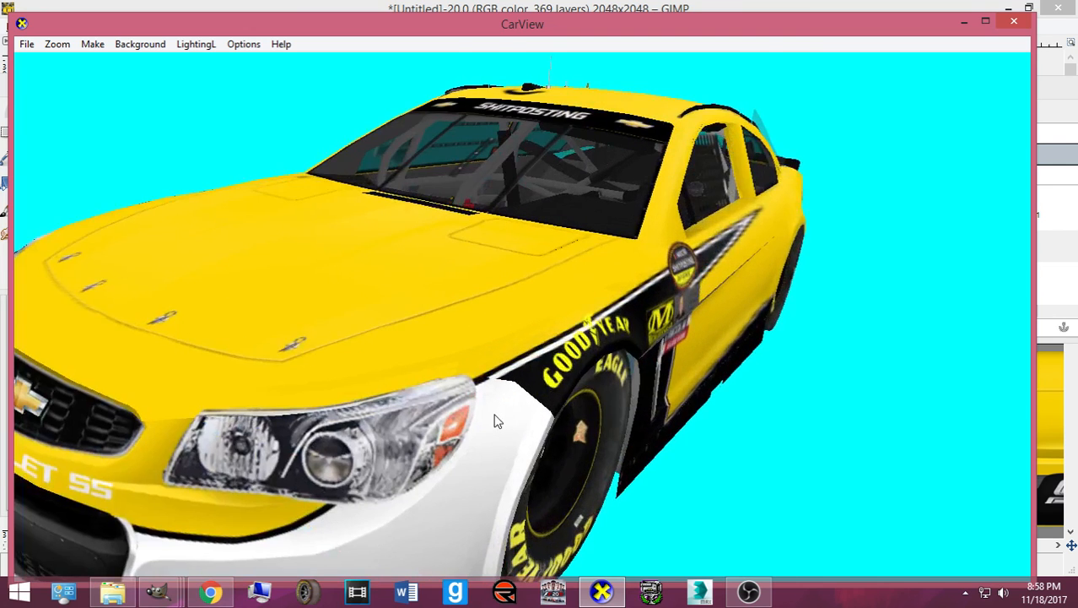
left_click(601, 591)
- Undo the fill, shrink the selection again, fill the fascia white and export card.bmp
key("ctrl+z")
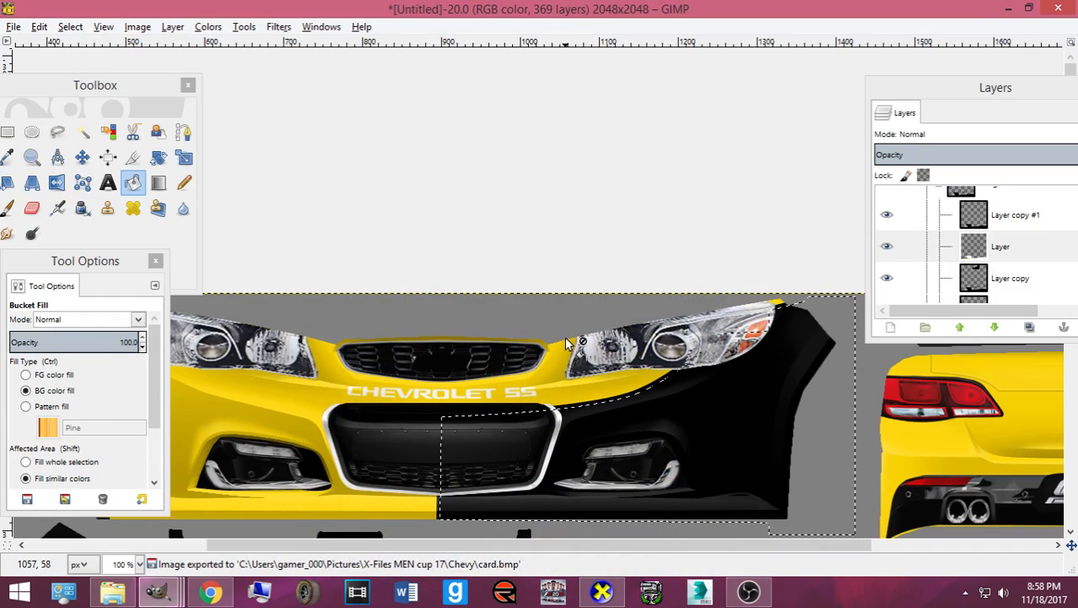
left_click(70, 26)
left_click(93, 216)
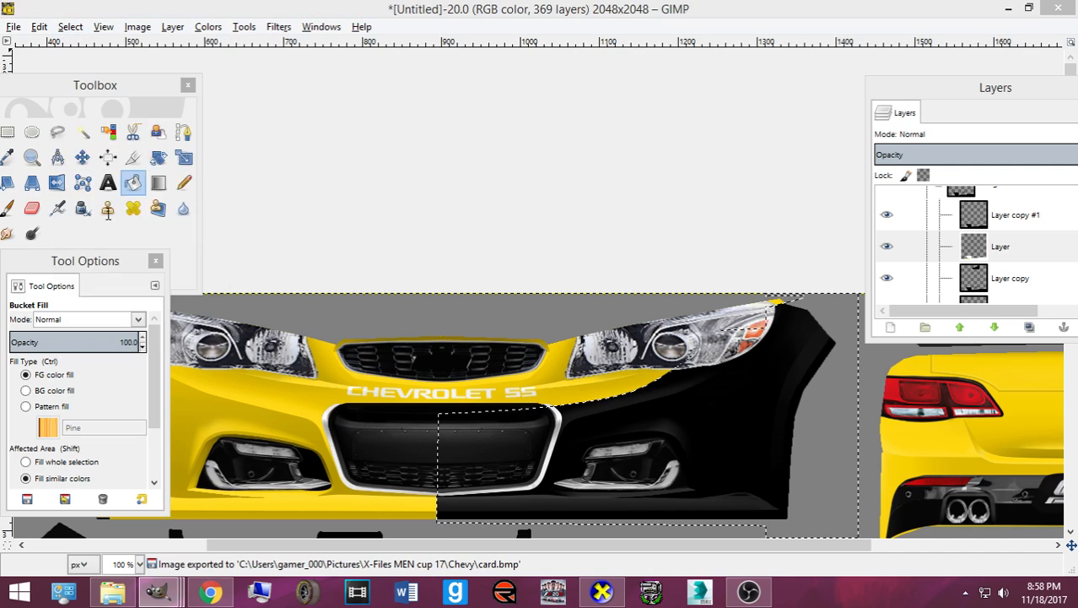
left_click(121, 281)
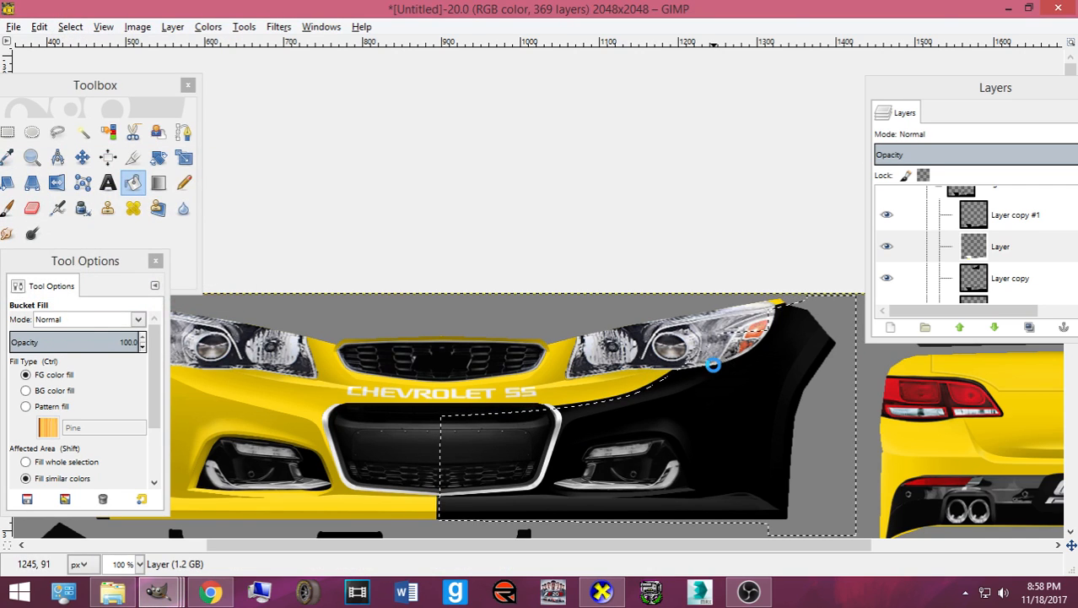
left_click(706, 373)
key("ctrl+e")
- Paint the right fascia white inside the selection with the Pencil
left_click(606, 593)
left_click(606, 594)
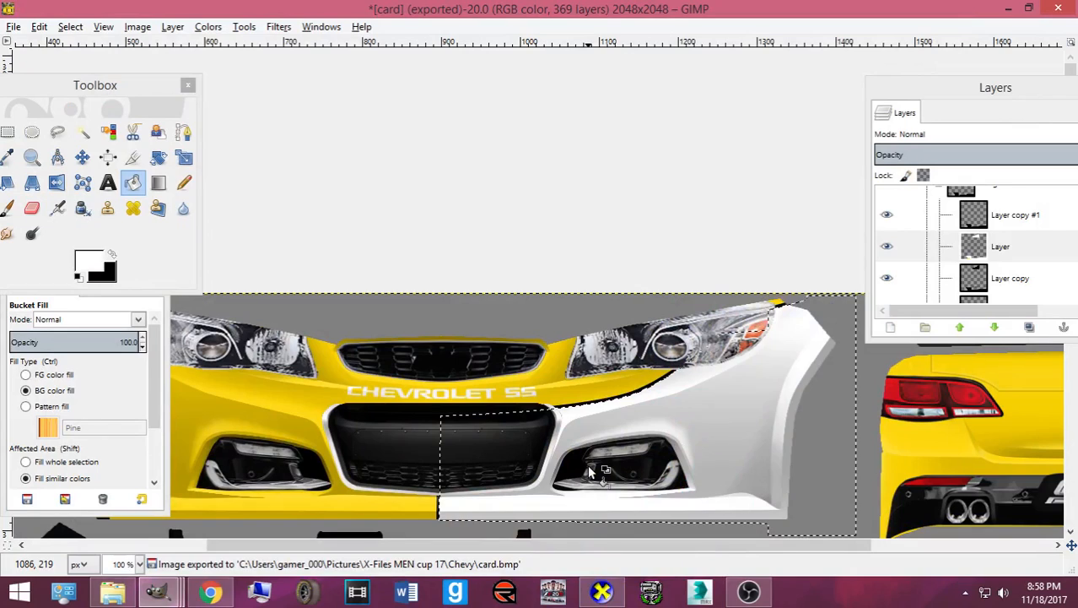
left_click(612, 451)
left_click(601, 429)
key("ctrl")
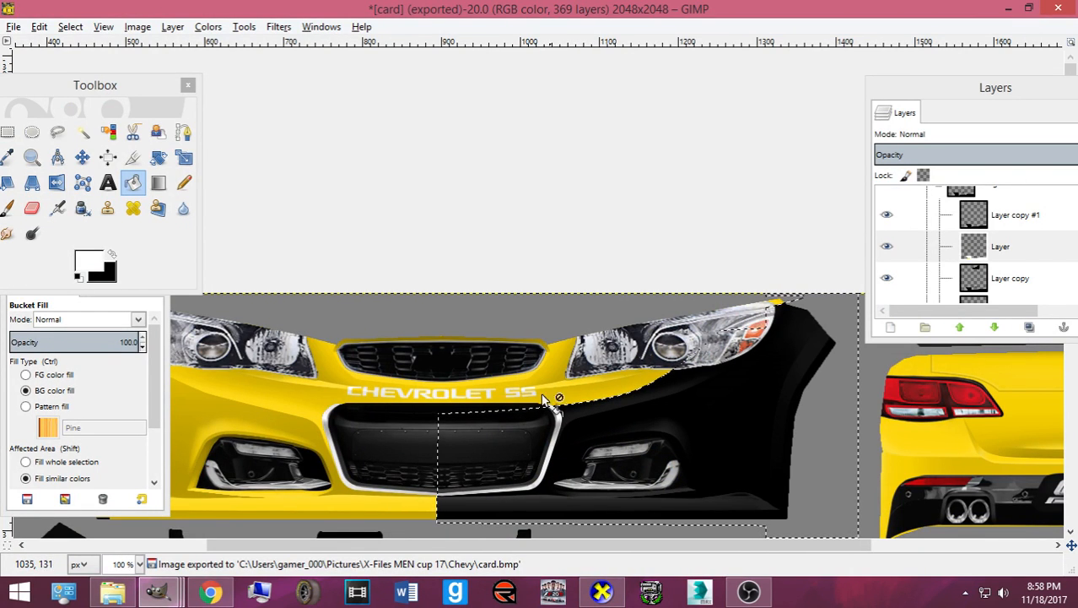
left_click(184, 183)
mouse_move(726, 338)
left_mouse_down()
mouse_move(677, 352)
mouse_move(675, 479)
mouse_move(448, 448)
left_mouse_up()
scroll(489, 427, "down", 5)
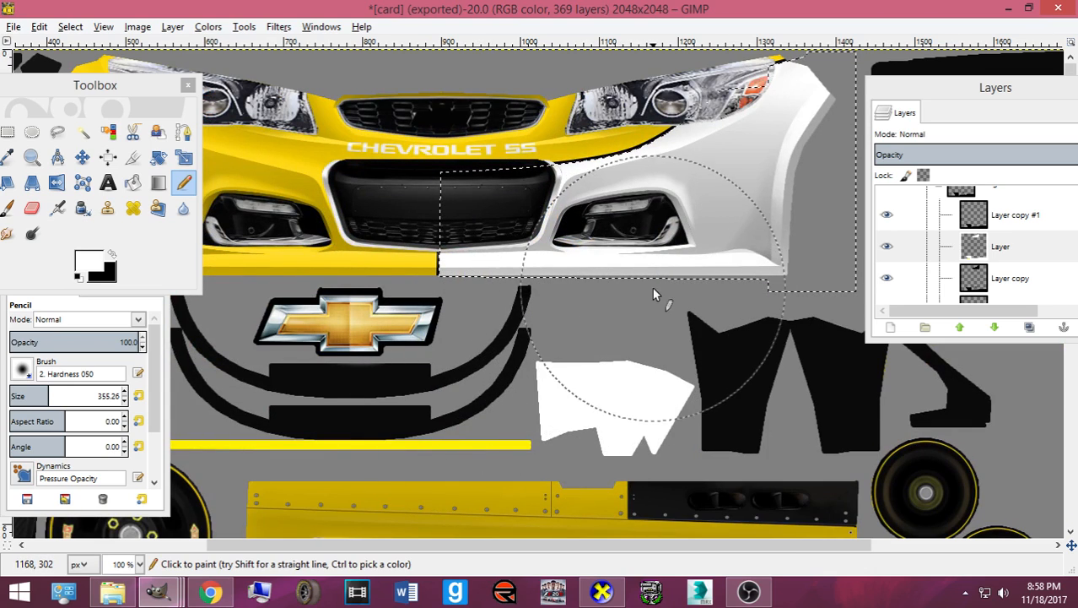
- Re-export card.bmp and rotate the car in CarView to view the front corner
key("ctrl")
key("ctrl+e")
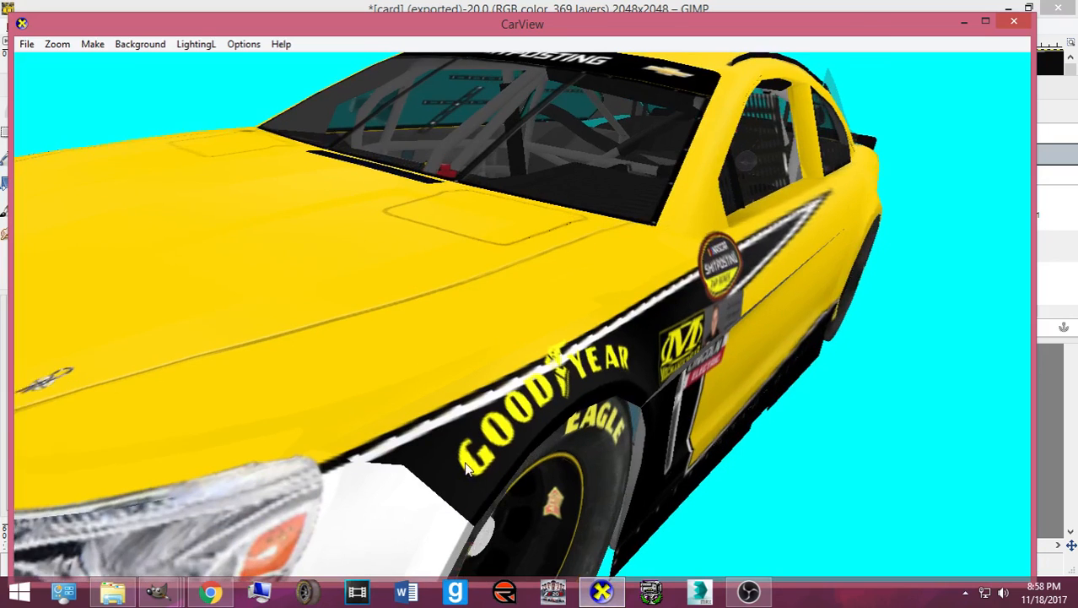
left_click_drag(467, 470, 453, 461)
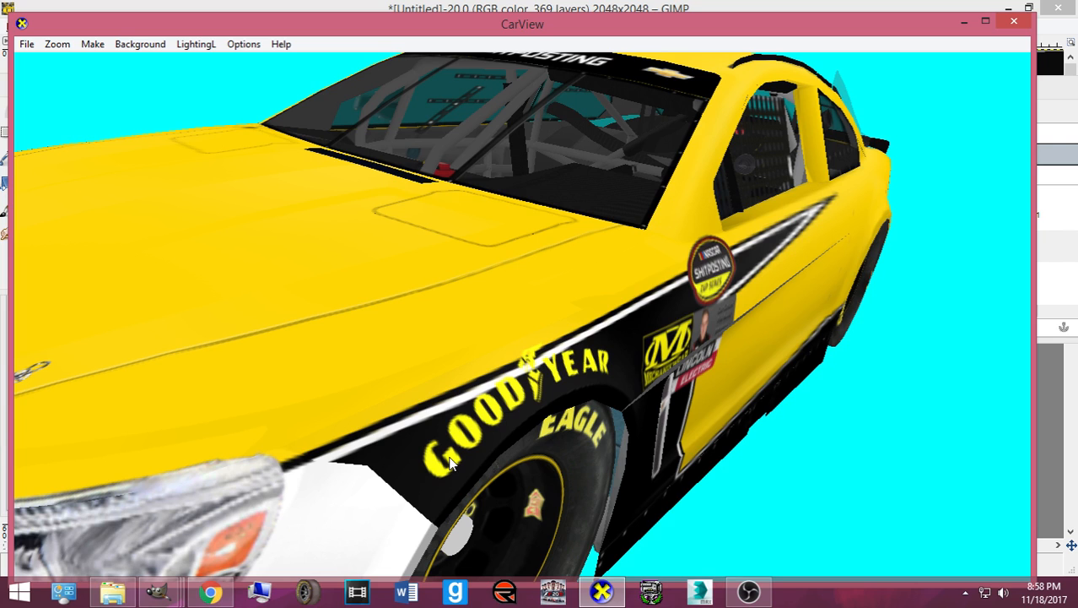
left_click_drag(469, 445, 548, 448)
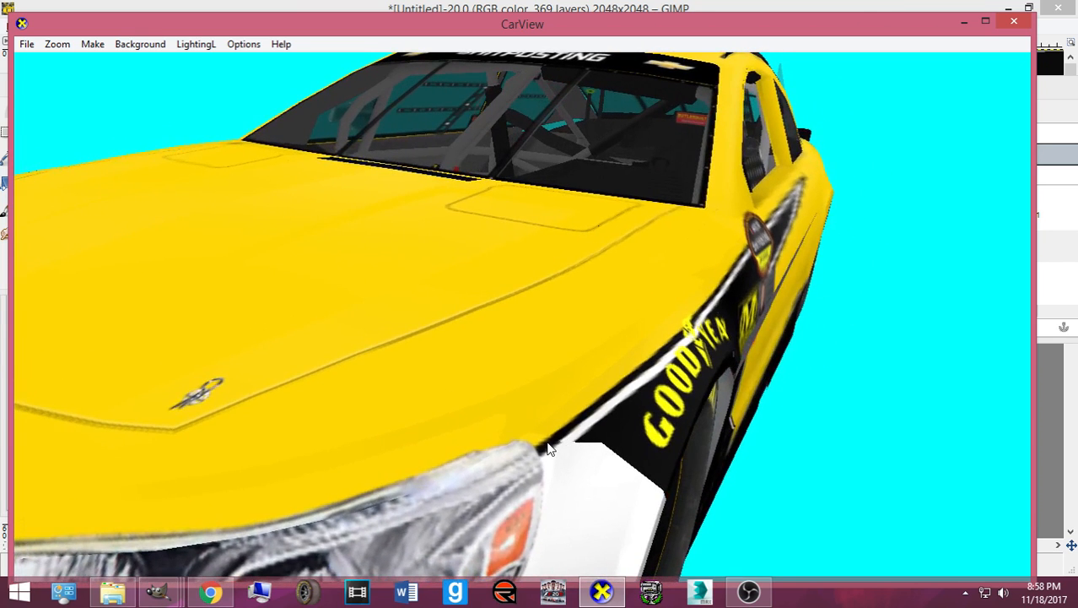
left_click(600, 592)
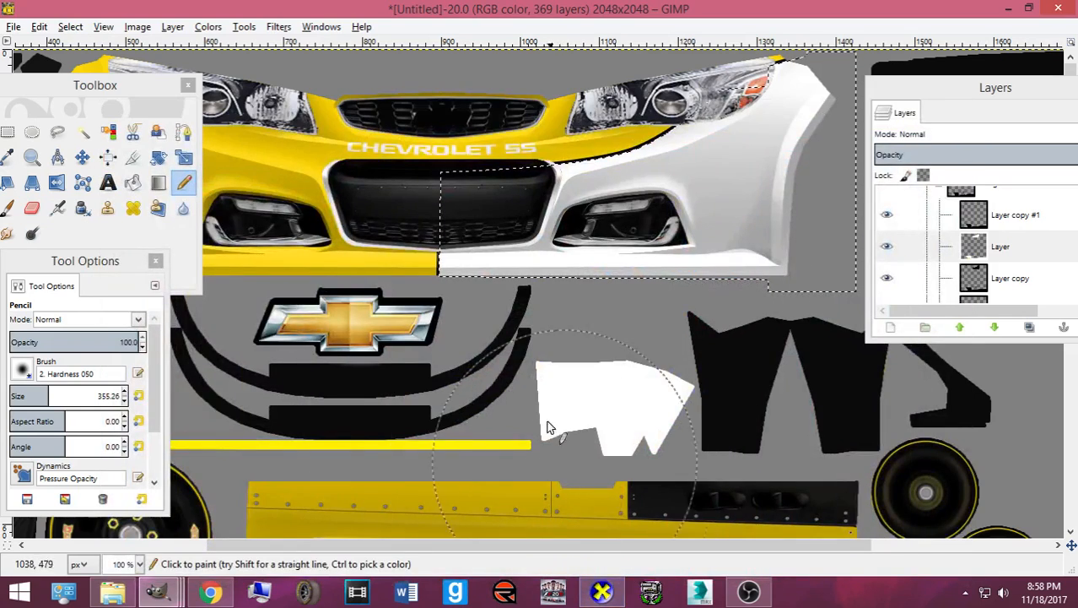
- Clear the selection and view the car from a three-quarter angle in CarView
left_click(70, 27)
left_click(102, 65)
left_click(598, 592)
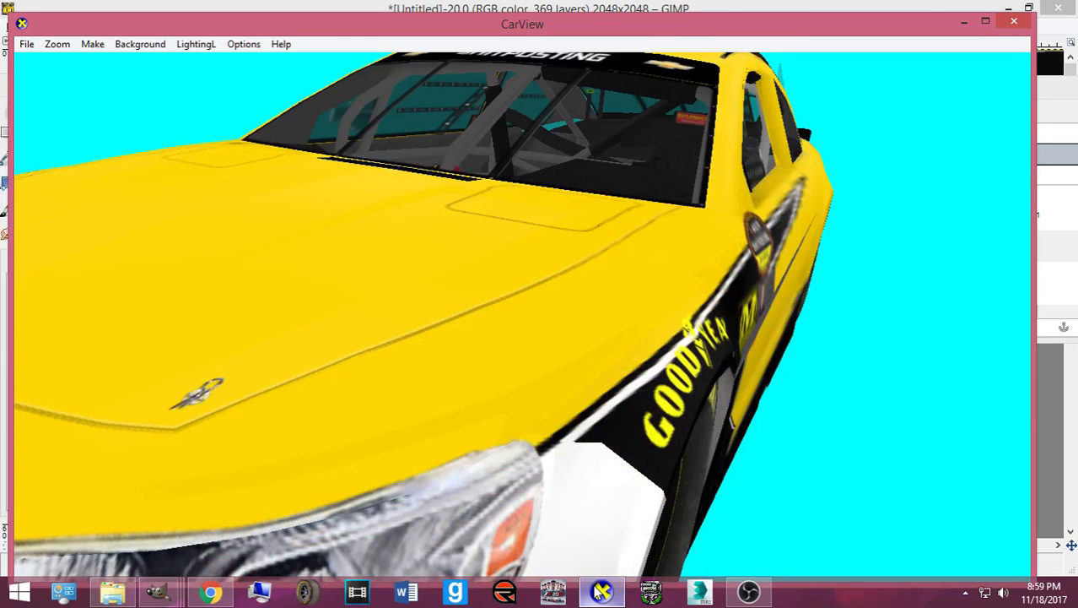
left_click_drag(593, 554, 488, 515)
left_click(602, 592)
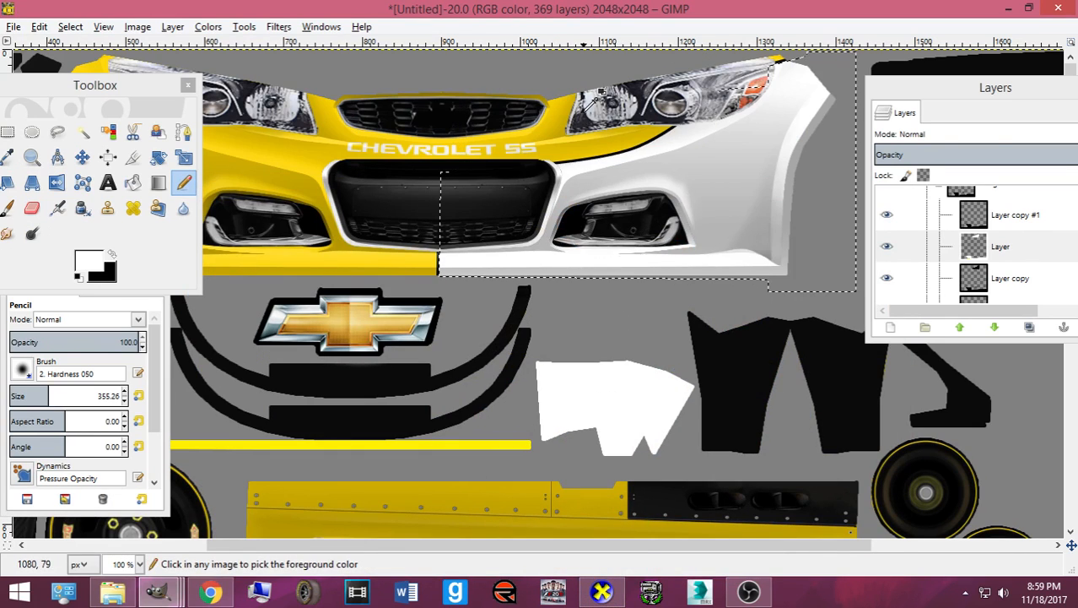
- Shrink the selection by 2 px, paint the bumper and fender white, and preview in CarView
left_click(70, 26)
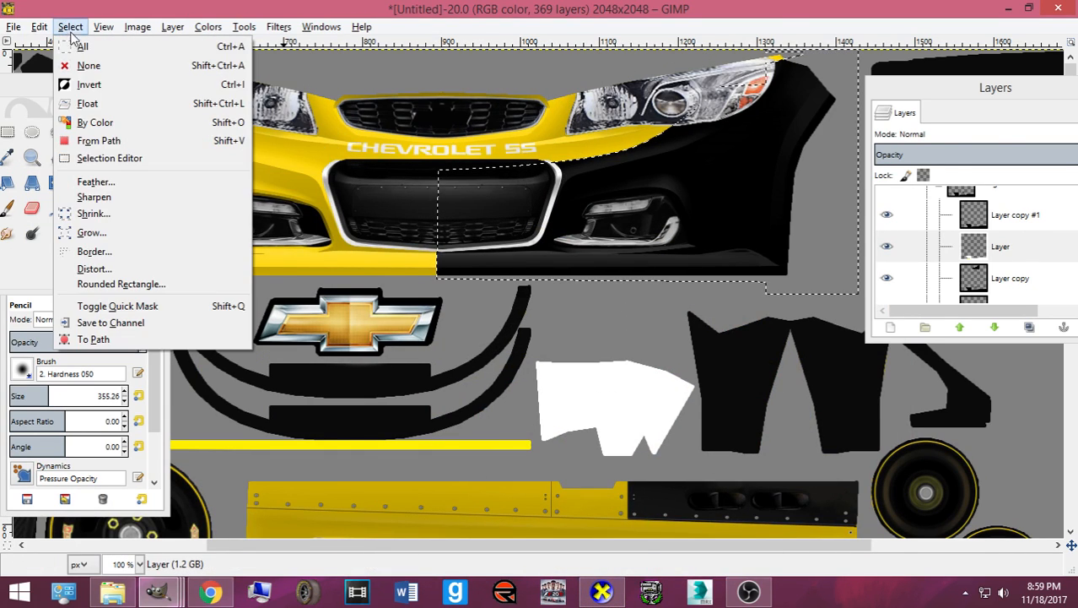
left_click(131, 218)
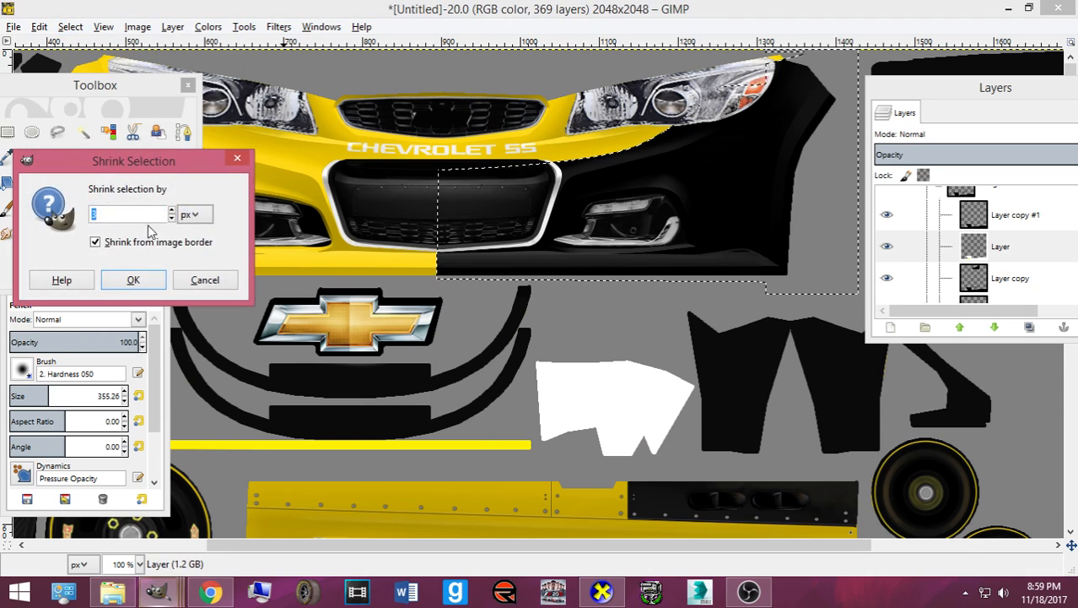
left_click(148, 279)
mouse_move(423, 264)
left_mouse_down()
mouse_move(734, 192)
mouse_move(737, 132)
left_mouse_up()
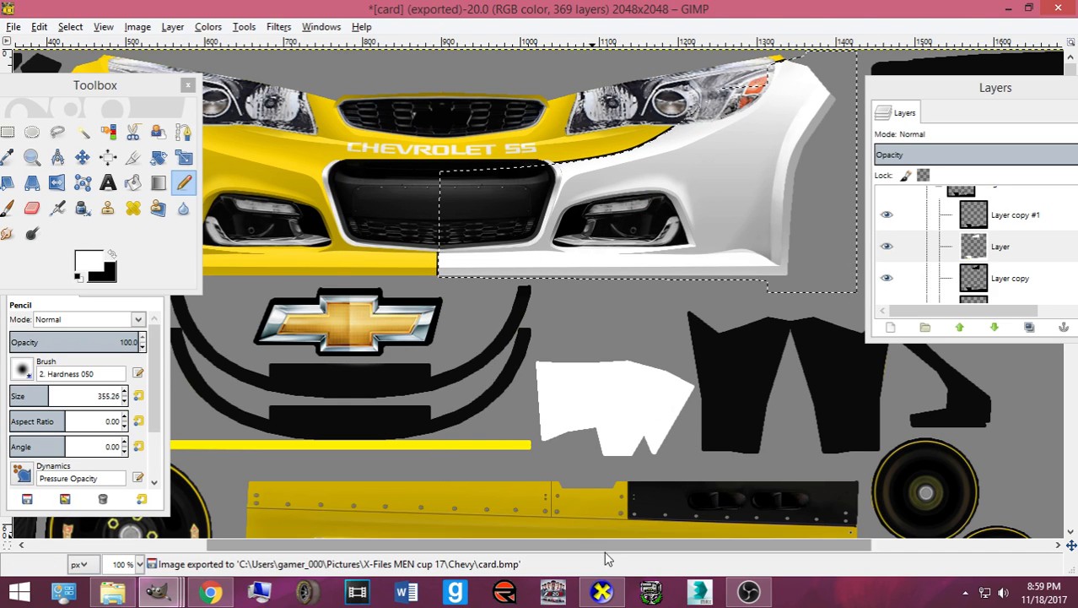
left_click(602, 594)
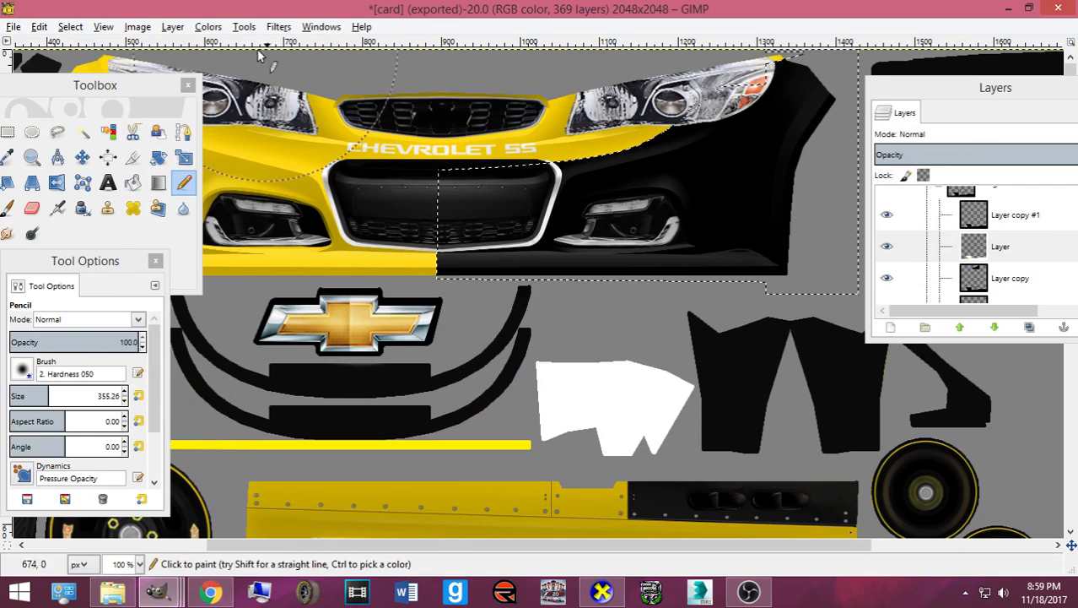
- Shrink the selection by 2.5 px, paint the front area white, and check the headlight in CarView
left_click(70, 26)
left_click(152, 212)
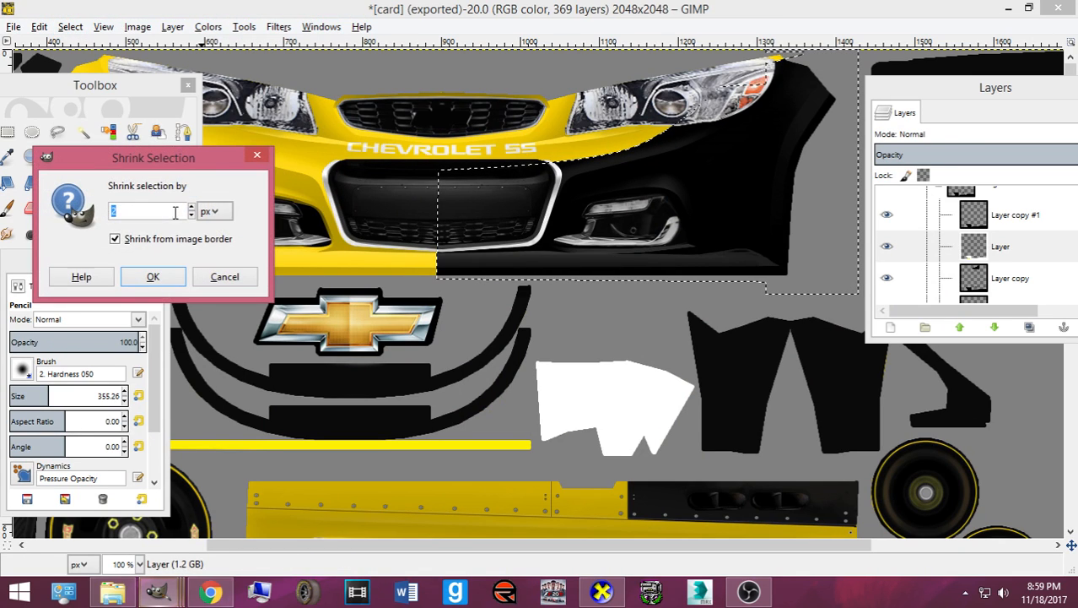
type("2.5")
key("Return")
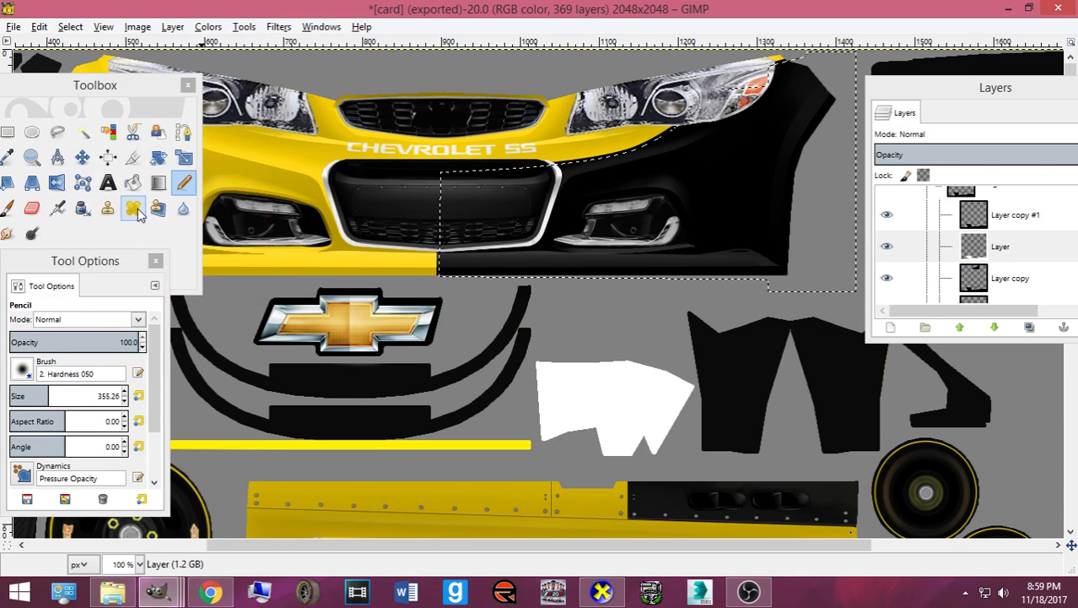
mouse_move(450, 190)
left_mouse_down()
mouse_move(697, 180)
mouse_move(768, 143)
left_mouse_up()
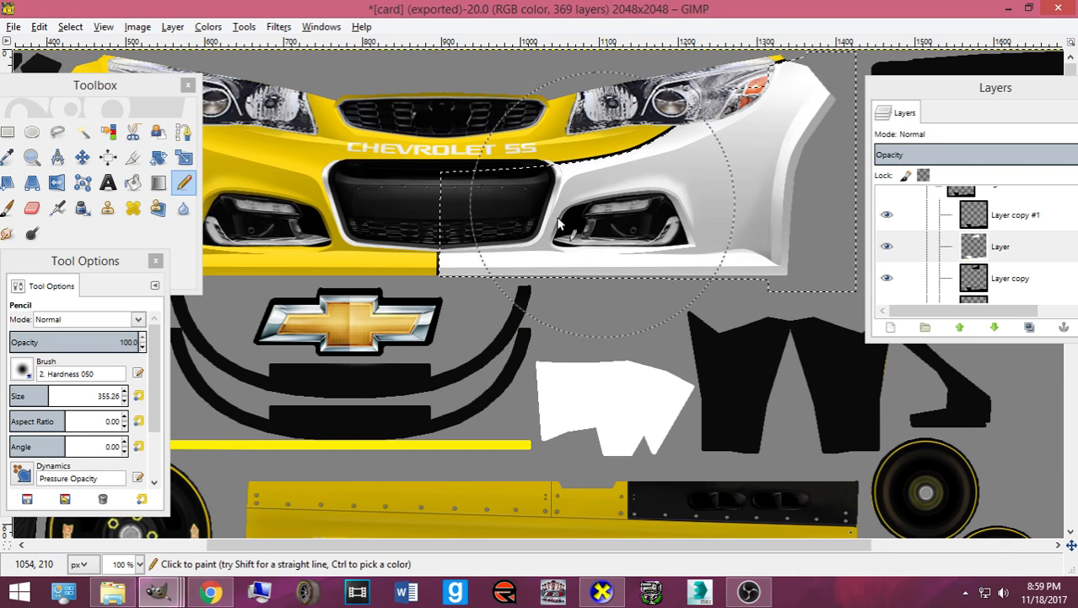
left_click(602, 593)
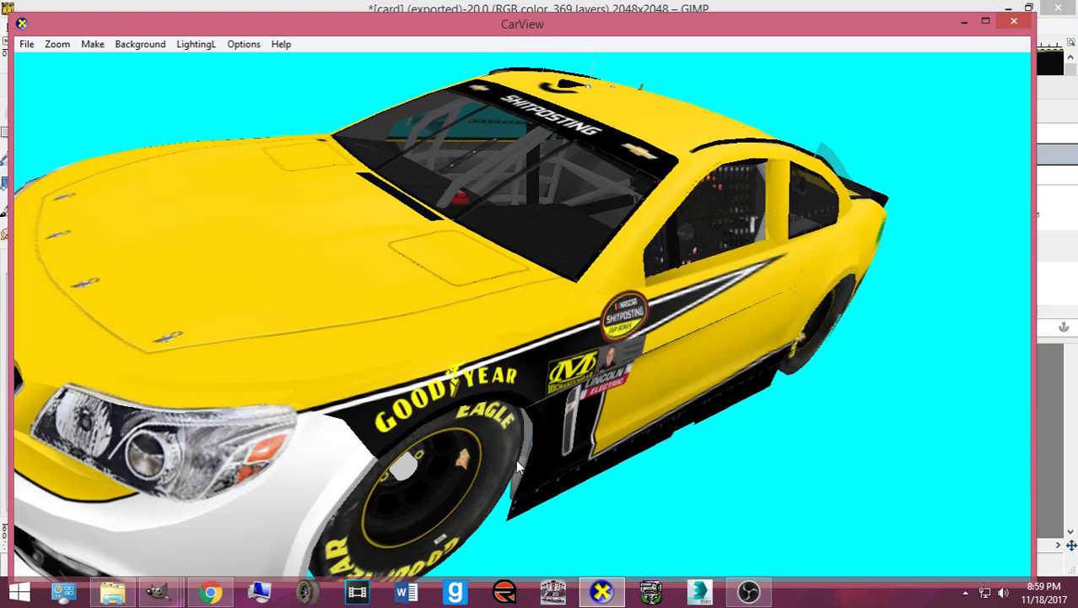
left_click_drag(495, 474, 434, 401)
scroll(639, 420, "down", 3)
left_click(603, 593)
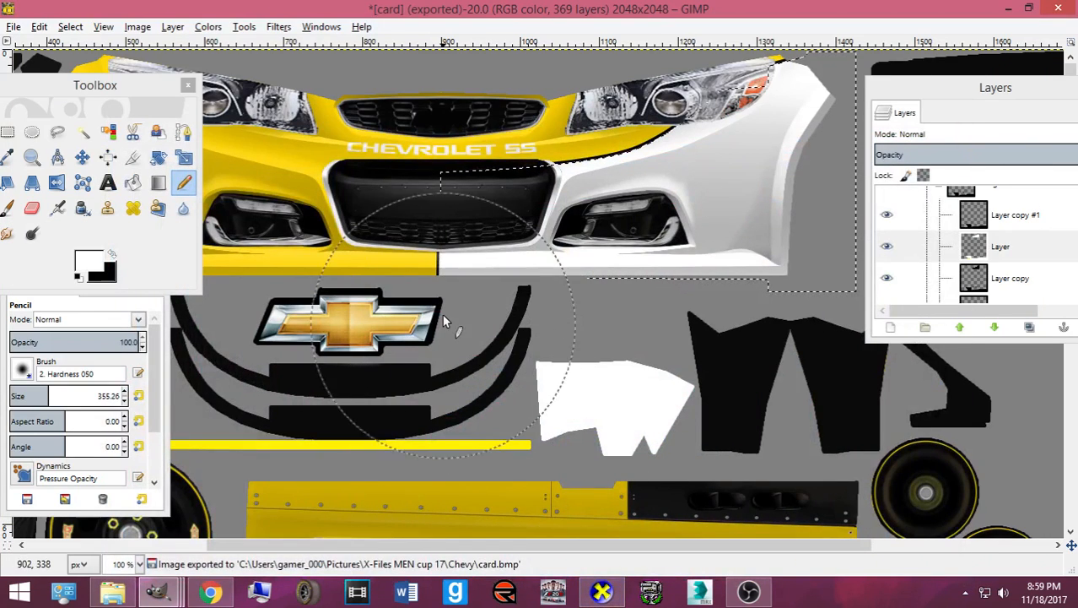
- Select the outline of Layer copy #1's contents and shrink it by 4 px
right_click(984, 226)
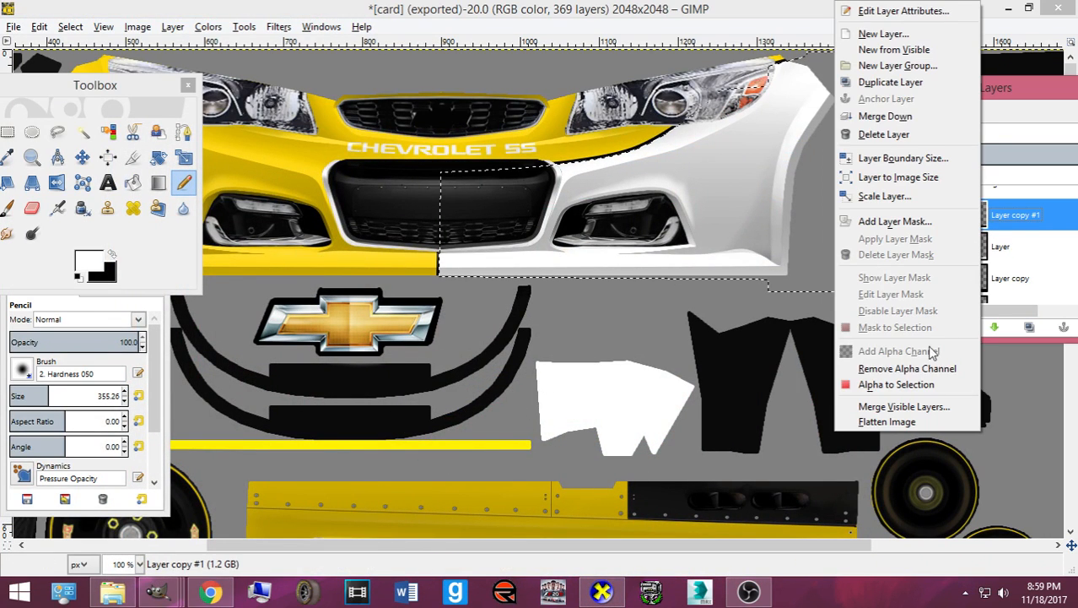
left_click(881, 383)
left_click(70, 27)
left_click(135, 216)
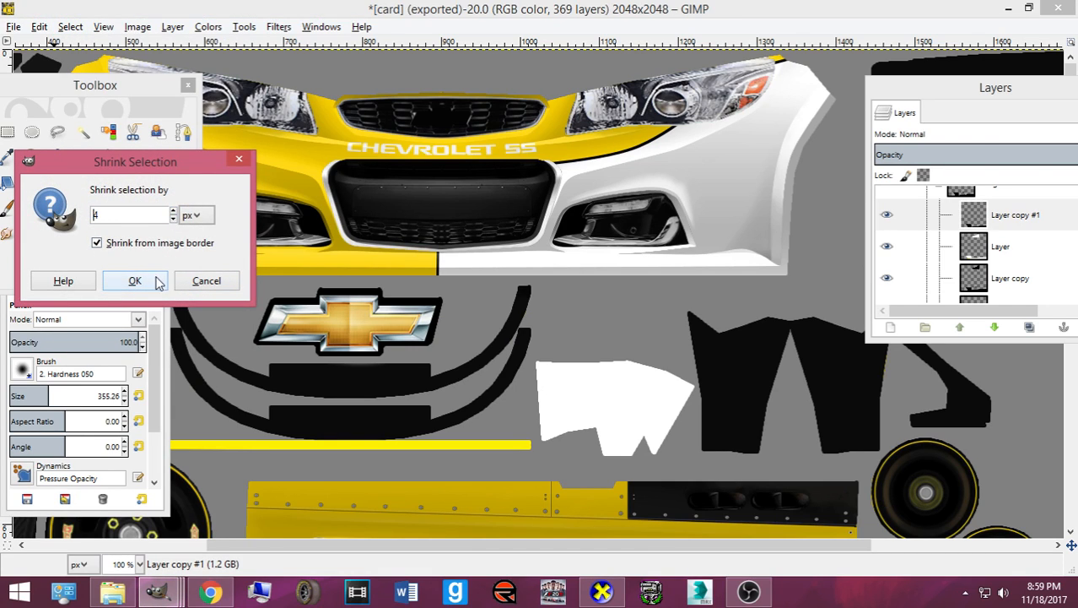
left_click(164, 280)
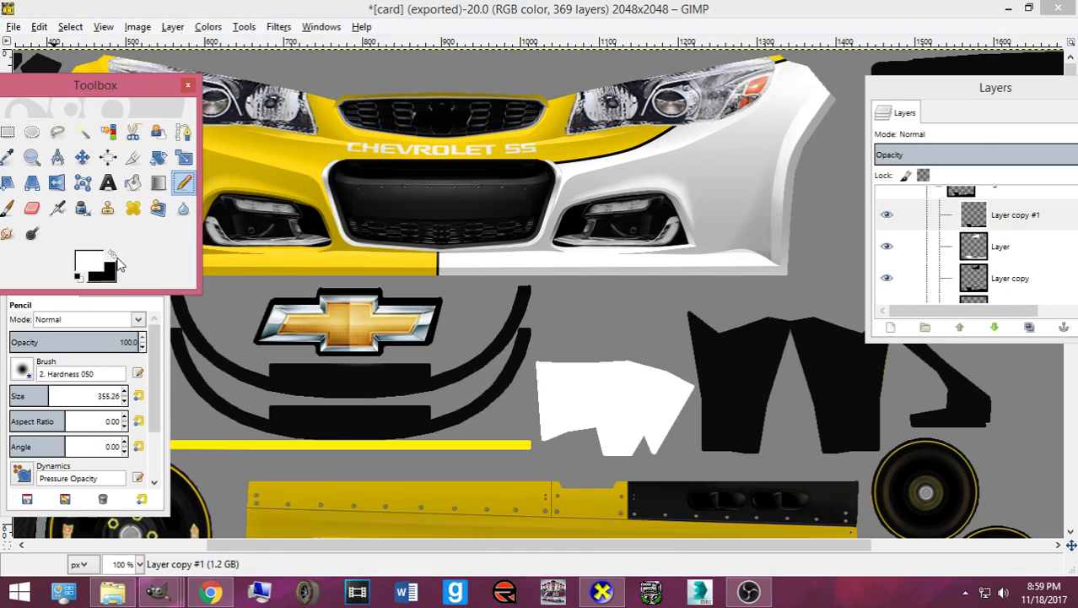
- Select Layer's white fascia area, shrink it, and paint it black on Layer copy #1
left_click(112, 254)
left_click(977, 264)
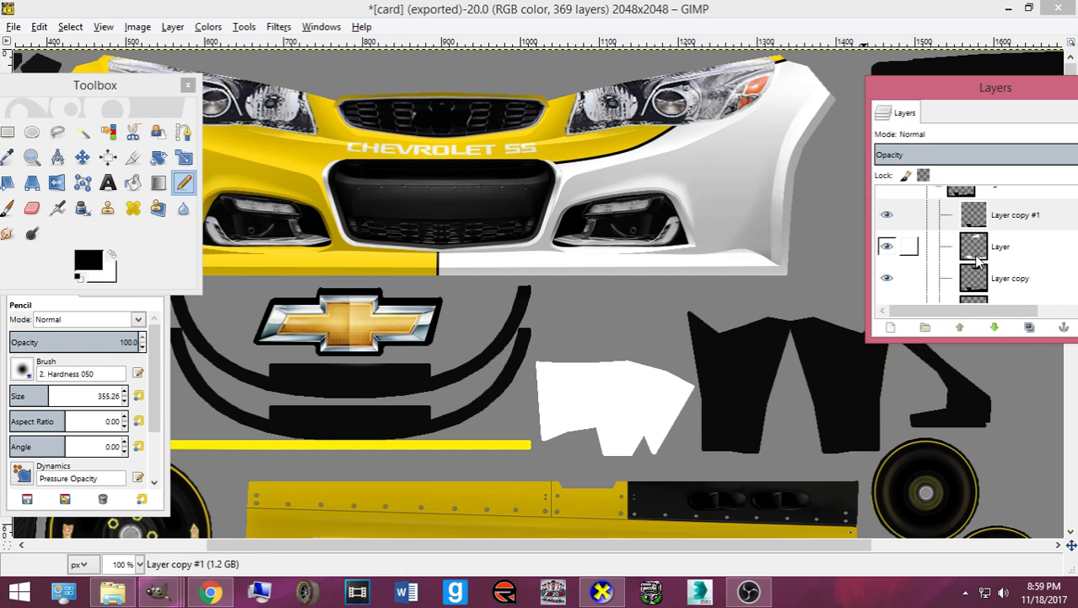
left_click(975, 258, "alt")
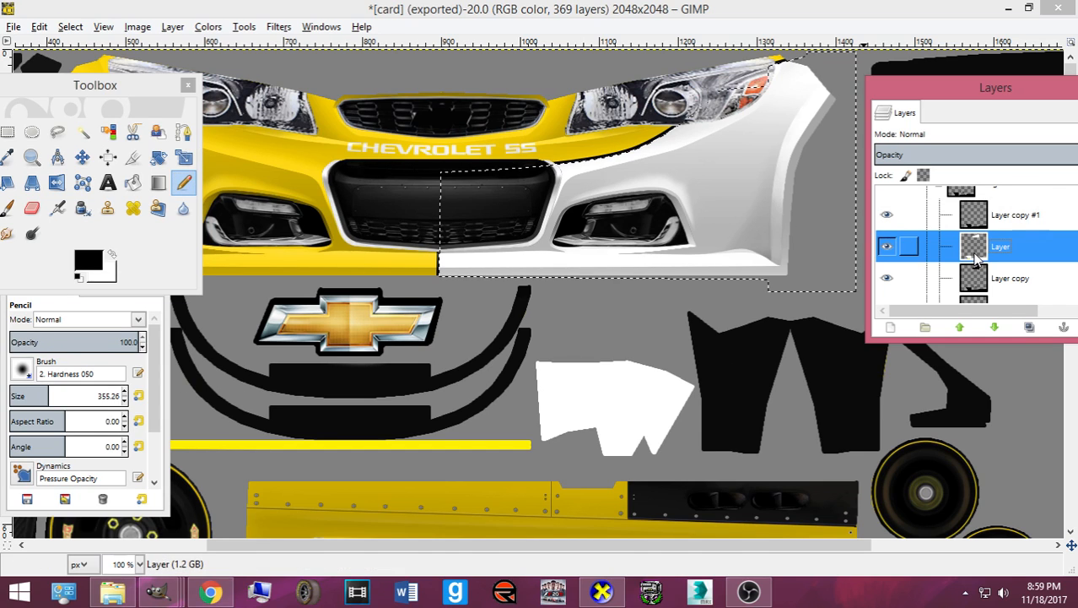
left_click(70, 27)
left_click(88, 213)
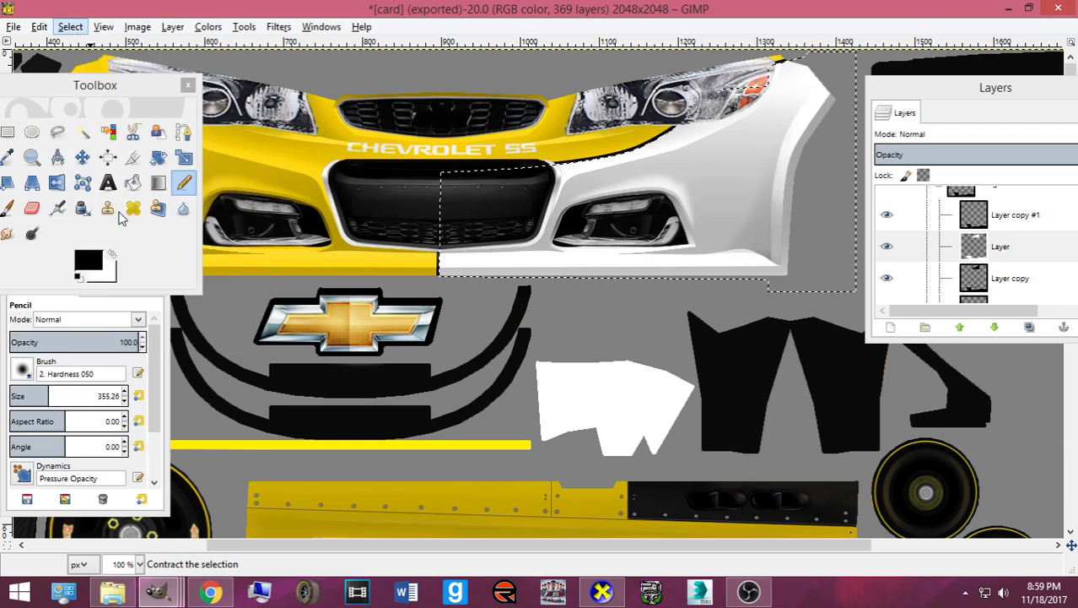
left_click(144, 278)
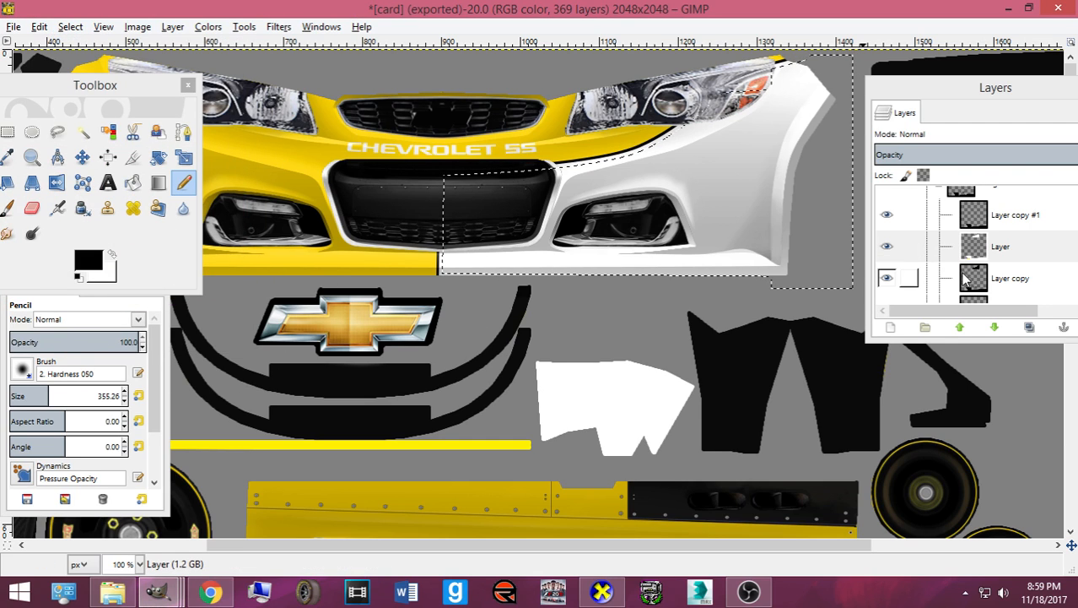
left_click(1008, 214)
mouse_move(573, 203)
left_mouse_down()
mouse_move(719, 193)
mouse_move(755, 165)
left_mouse_up()
- Export the texture to card.bmp and check the car's side in CarView
key("ctrl+e")
left_click(606, 594)
left_click_drag(520, 438, 505, 444)
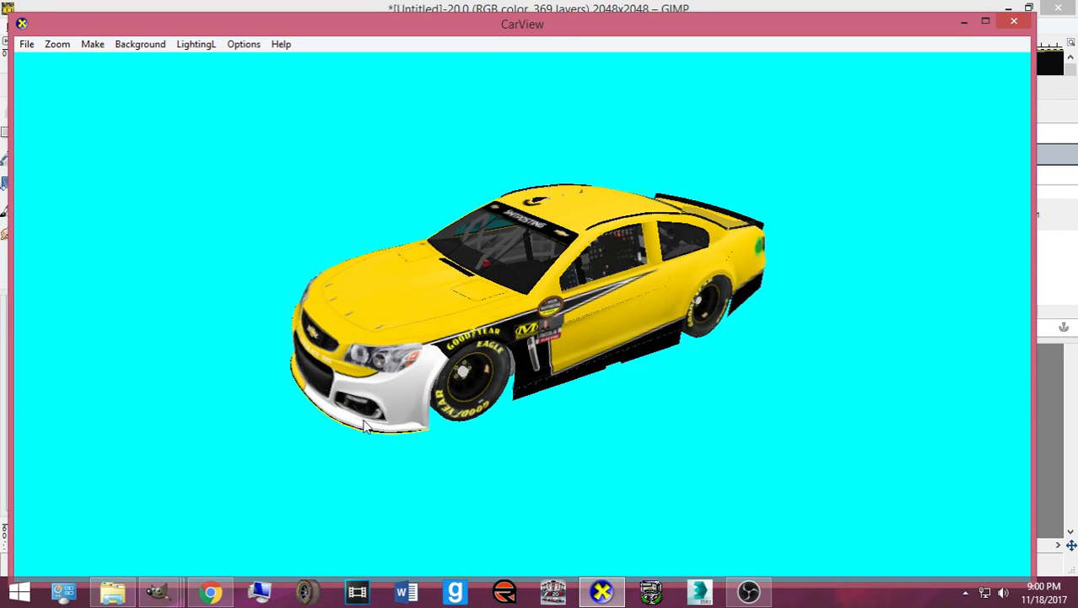
scroll(441, 420, "up", 5)
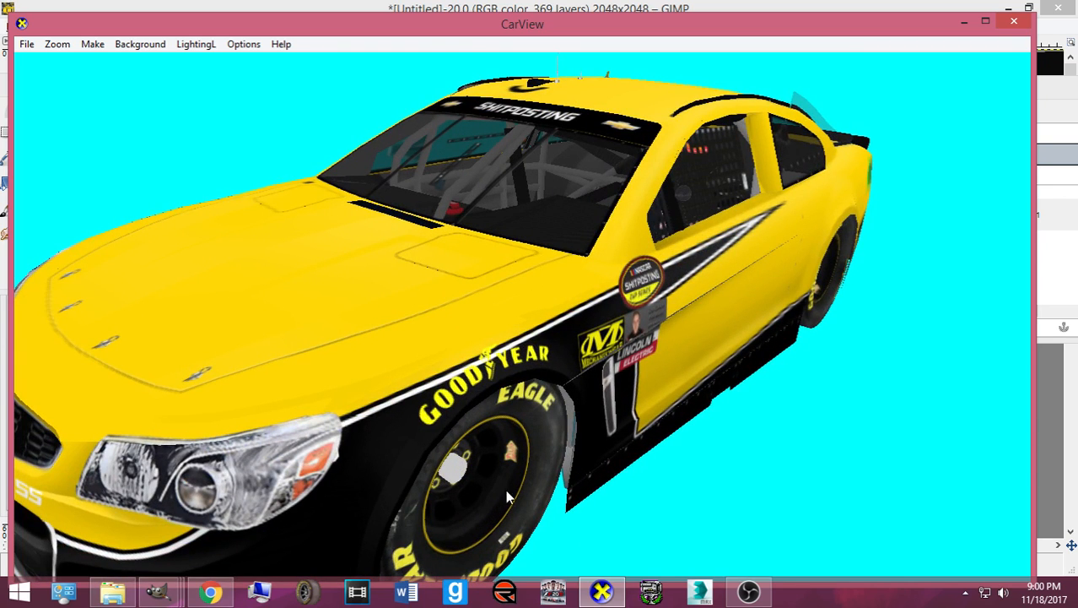
left_click(601, 591)
- Grow the selection and inspect a lower front view of the car in CarView
left_click(70, 26)
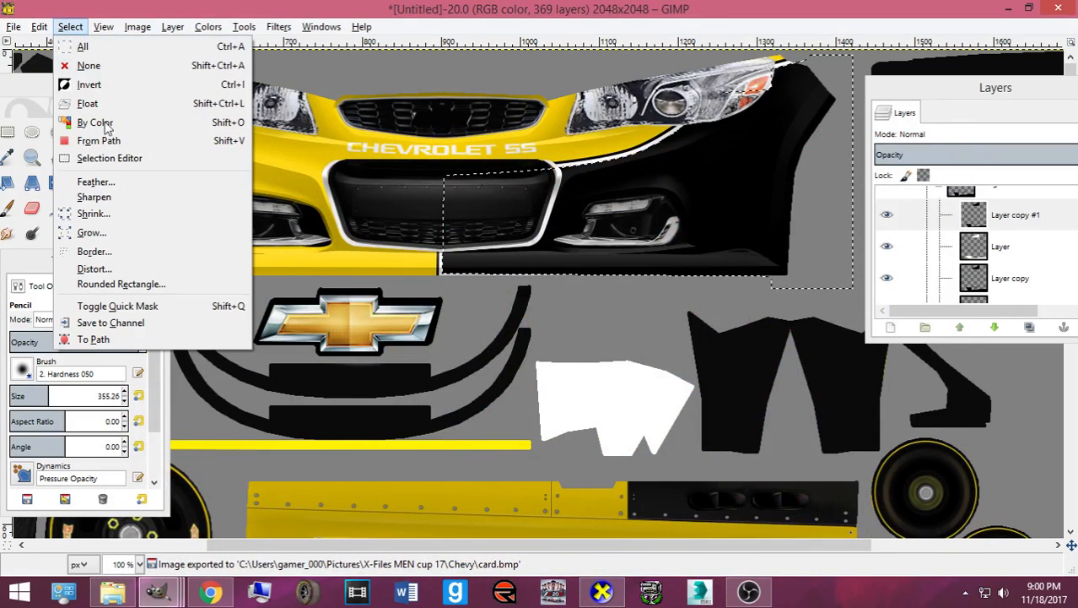
left_click(126, 238)
left_click(133, 291)
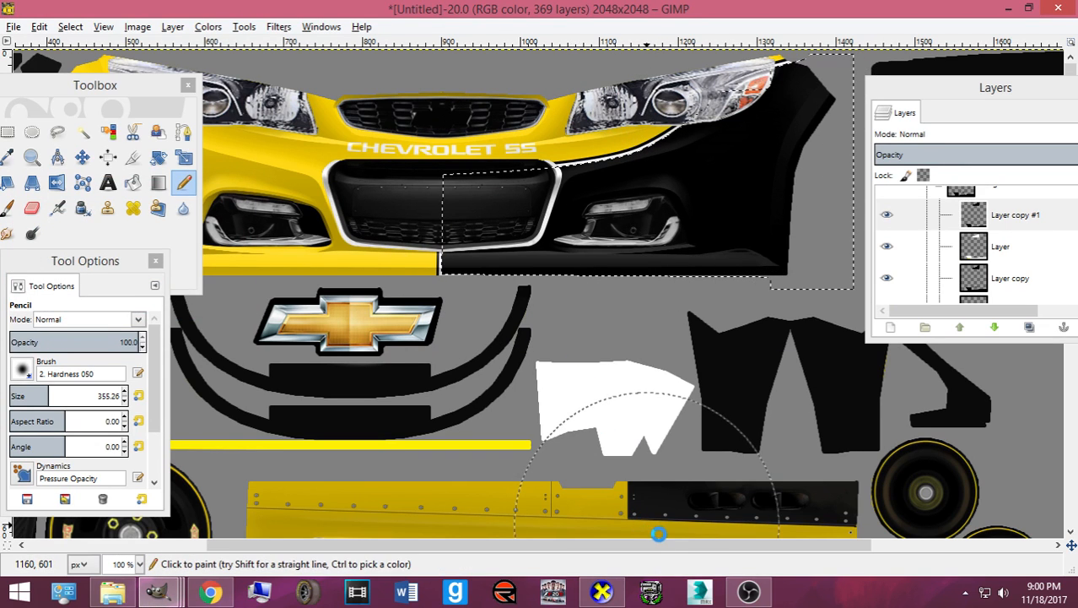
left_click(611, 594)
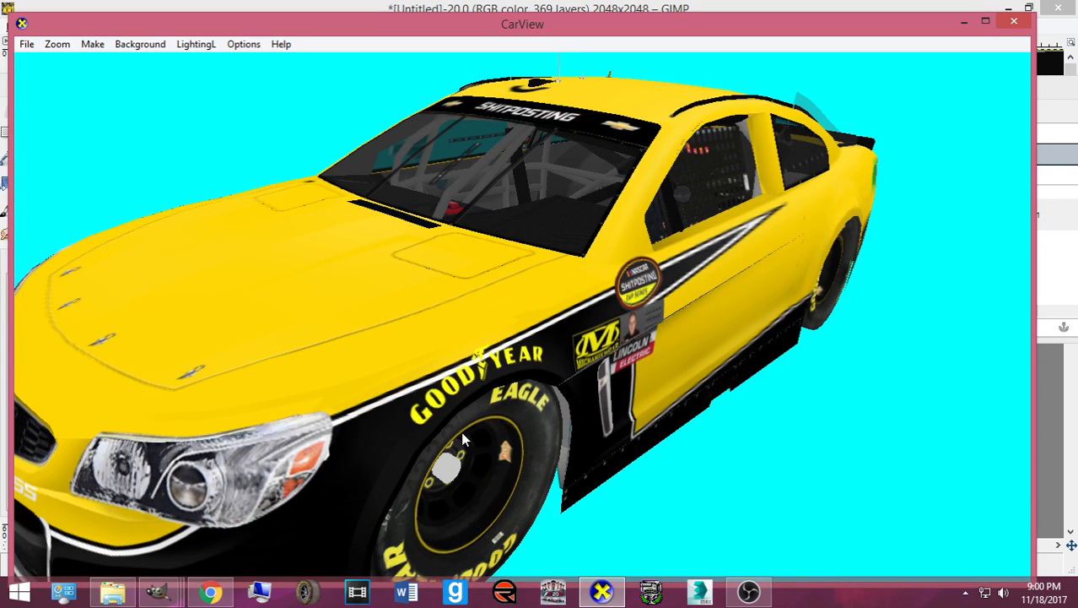
left_click_drag(462, 432, 563, 417)
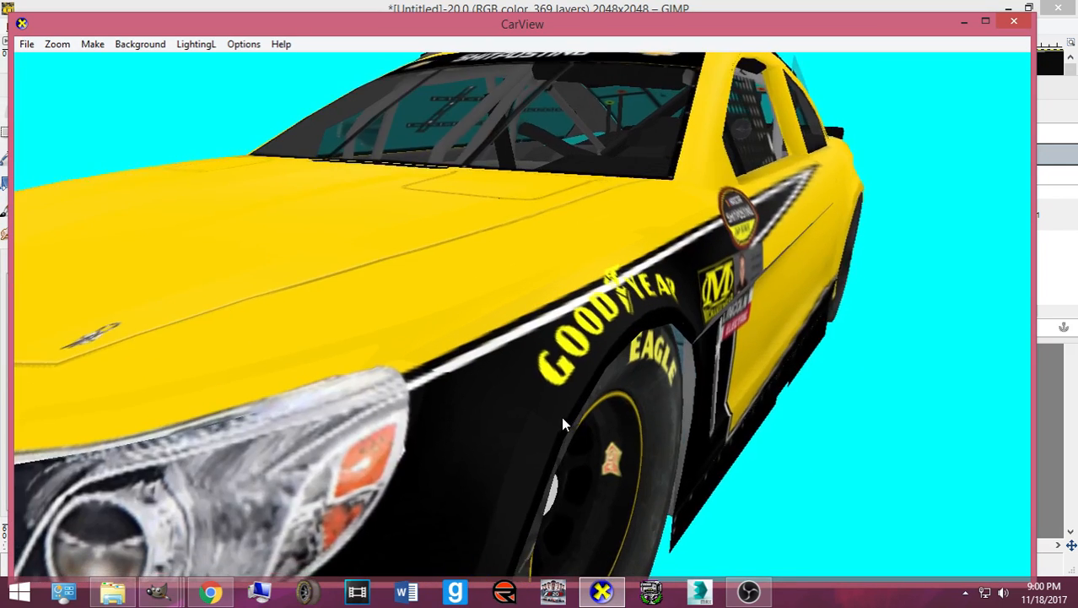
left_click(601, 593)
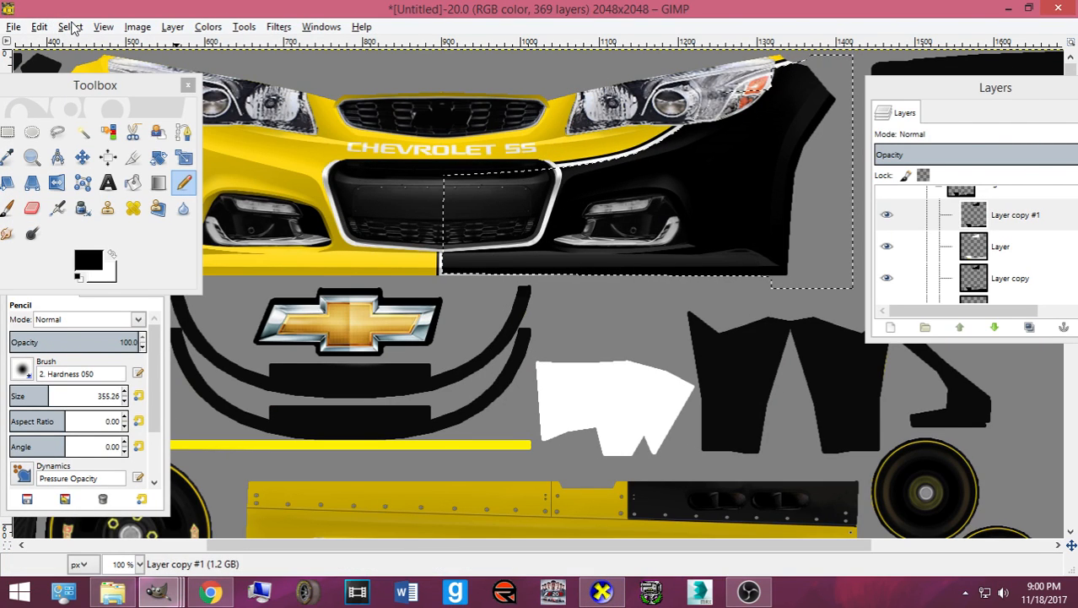
- Cancel a shrink and grow the selection by 1.5 px instead
left_click(71, 27)
left_click(63, 212)
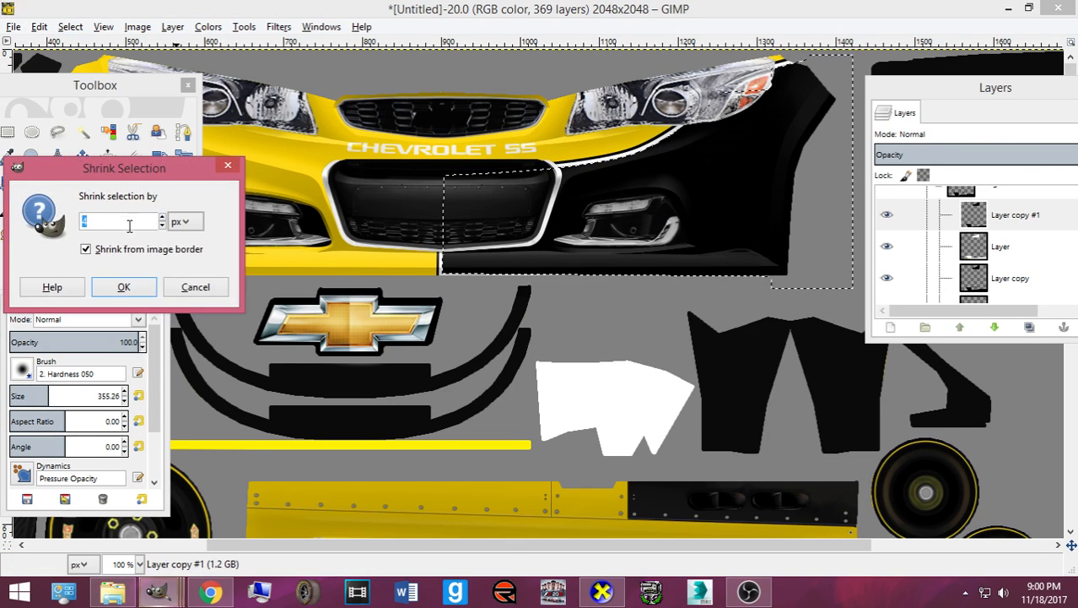
left_click(195, 287)
left_click(70, 27)
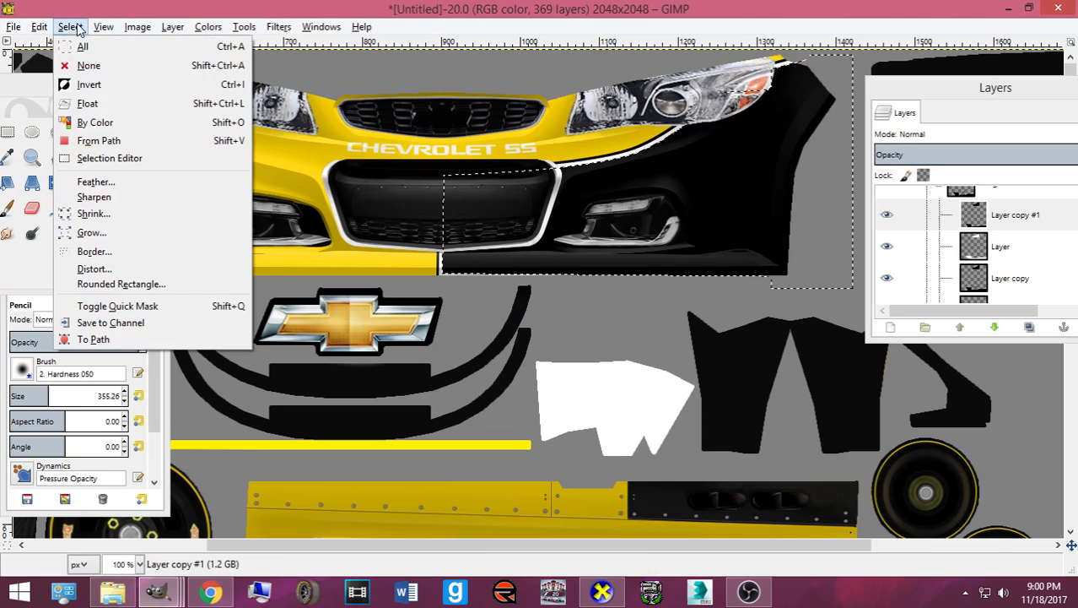
left_click(127, 232)
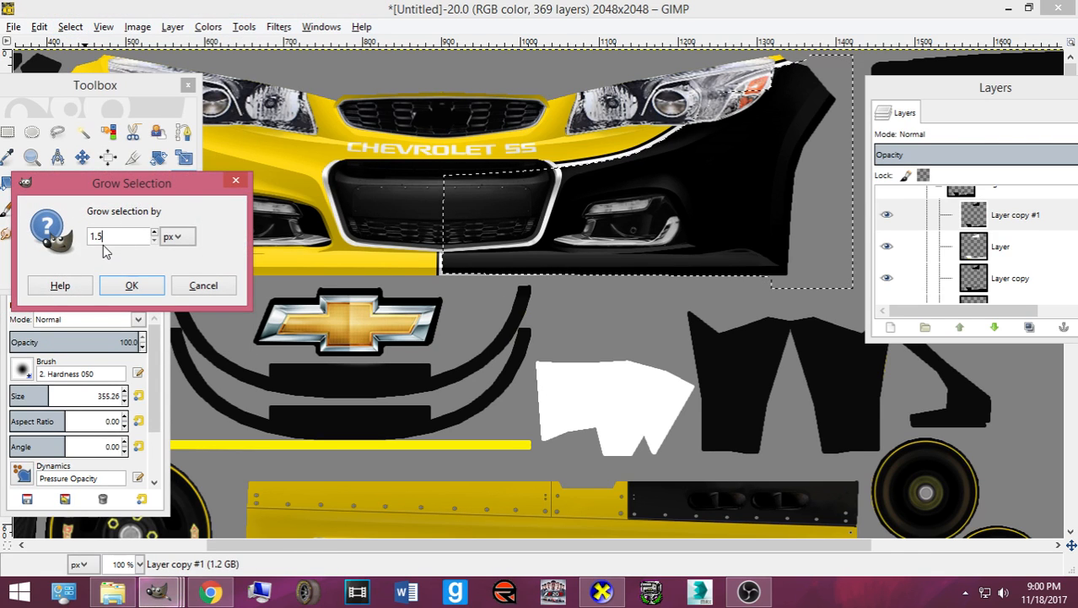
left_click(111, 284)
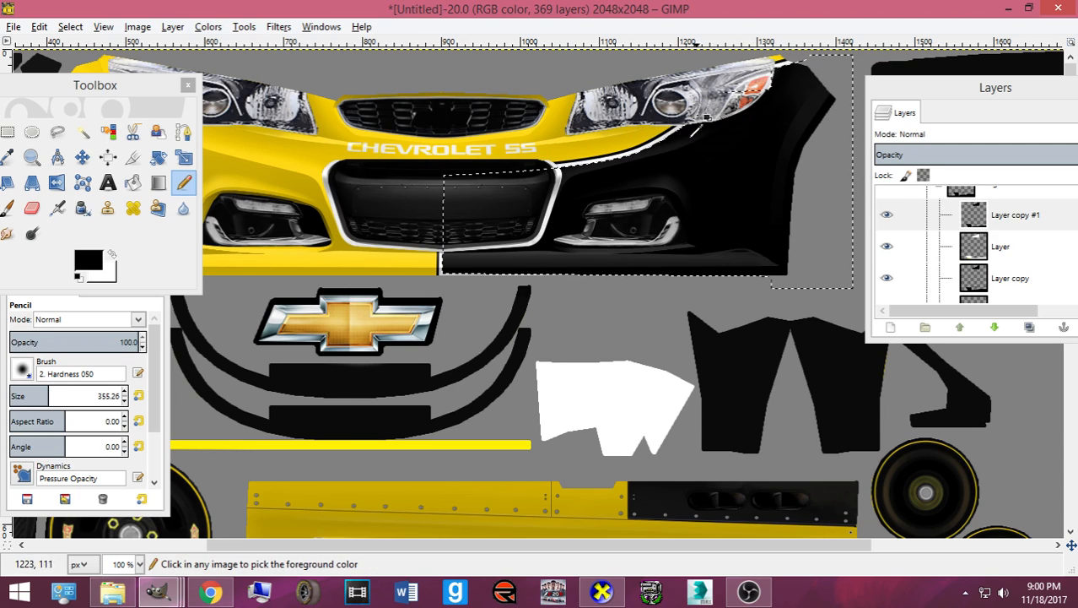
- Grow the selection by another 0.5 px, re-export card.bmp, and view the whole car in CarView
left_click(73, 28)
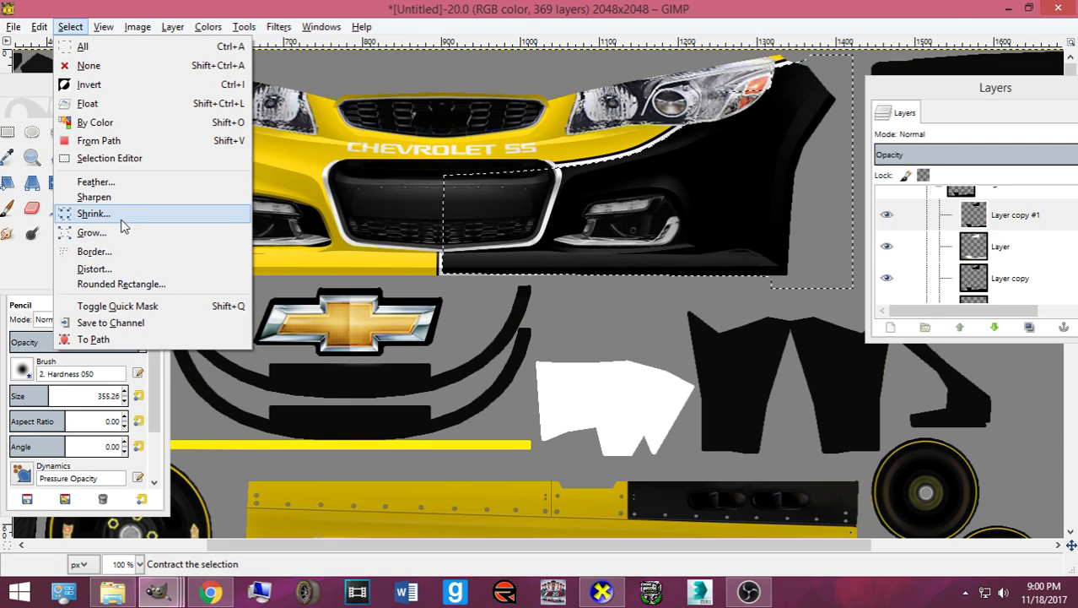
left_click(131, 234)
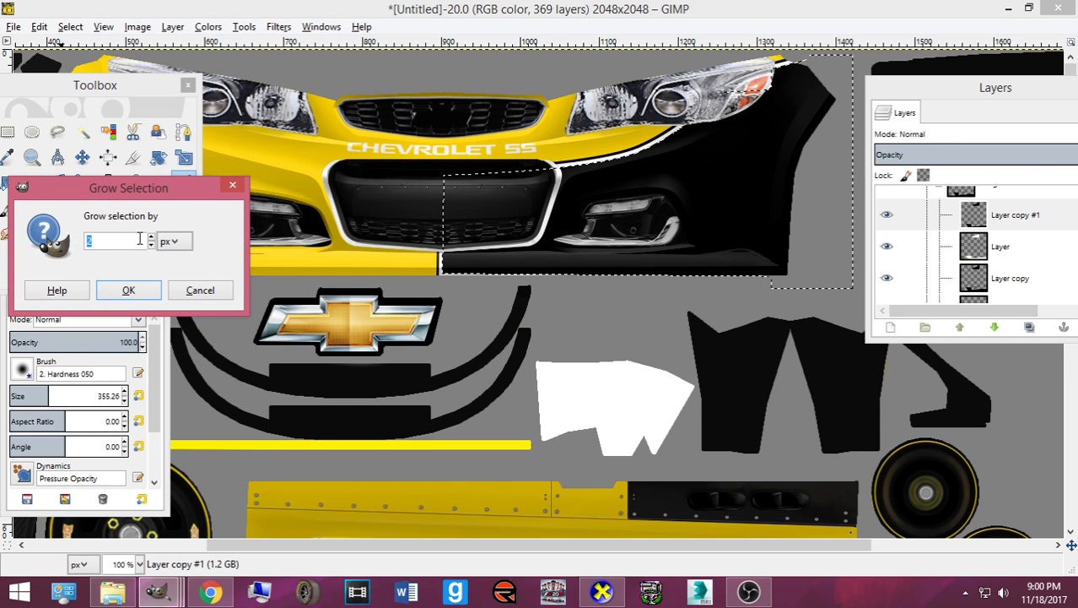
type(".5")
key("Return")
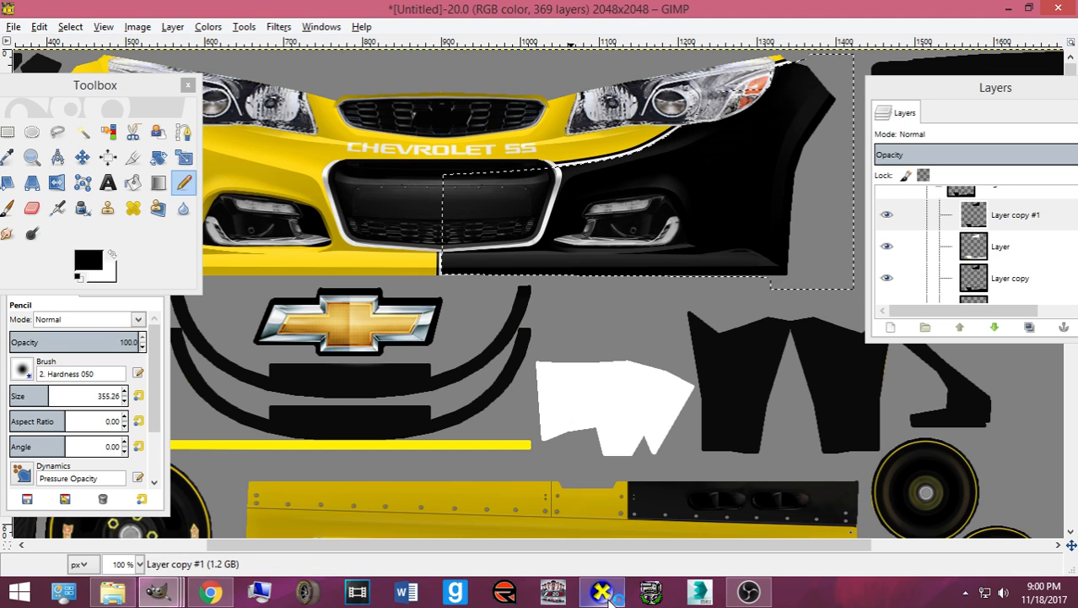
mouse_move(600, 595)
key("ctrl+e")
left_click(517, 484)
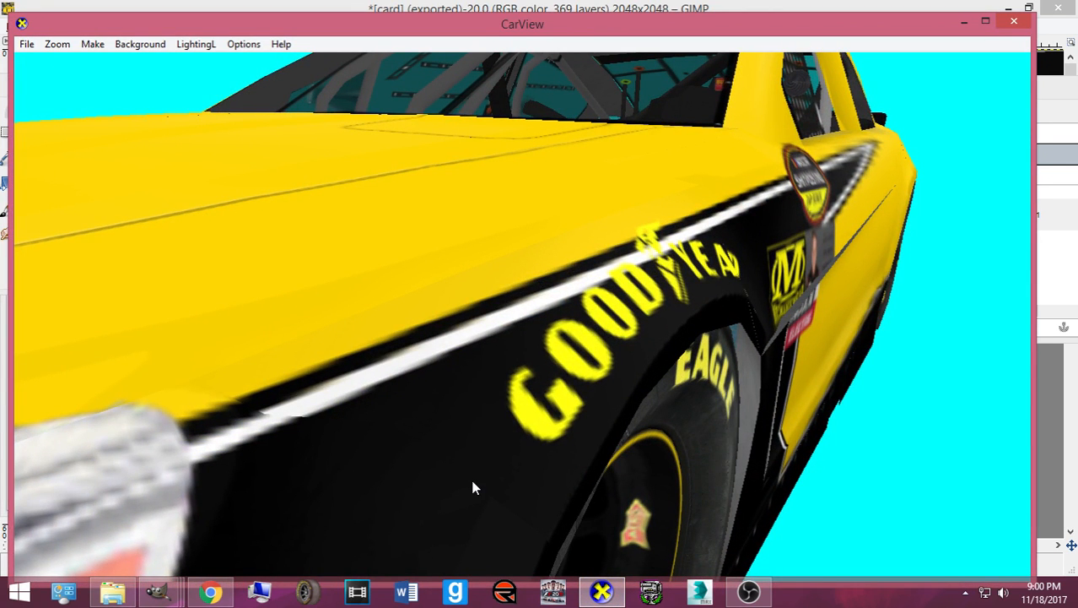
left_click_drag(474, 481, 594, 396)
scroll(614, 383, "up", 5)
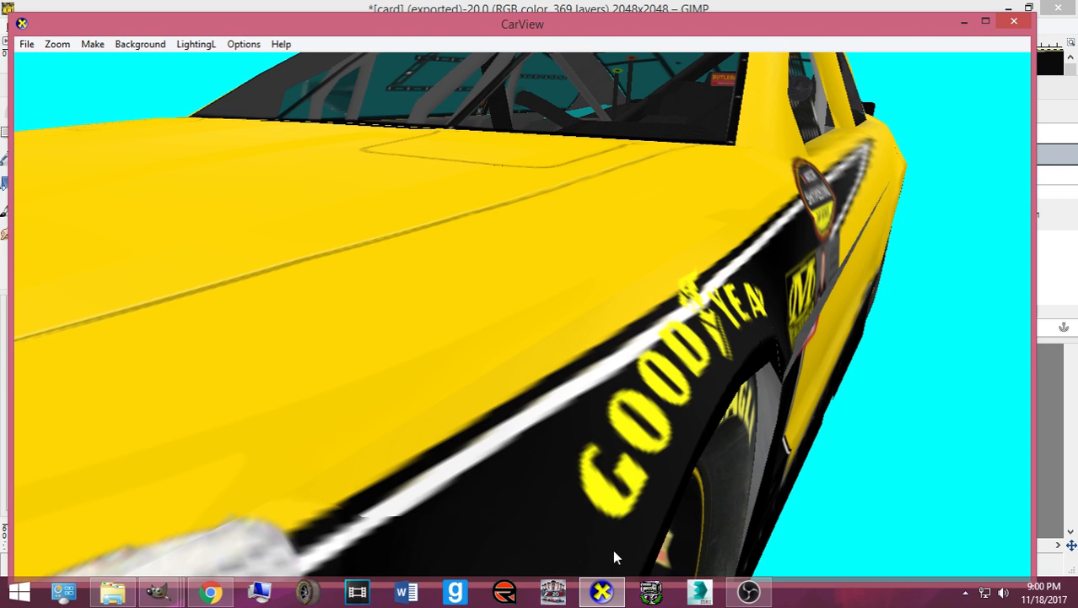
left_click(612, 590)
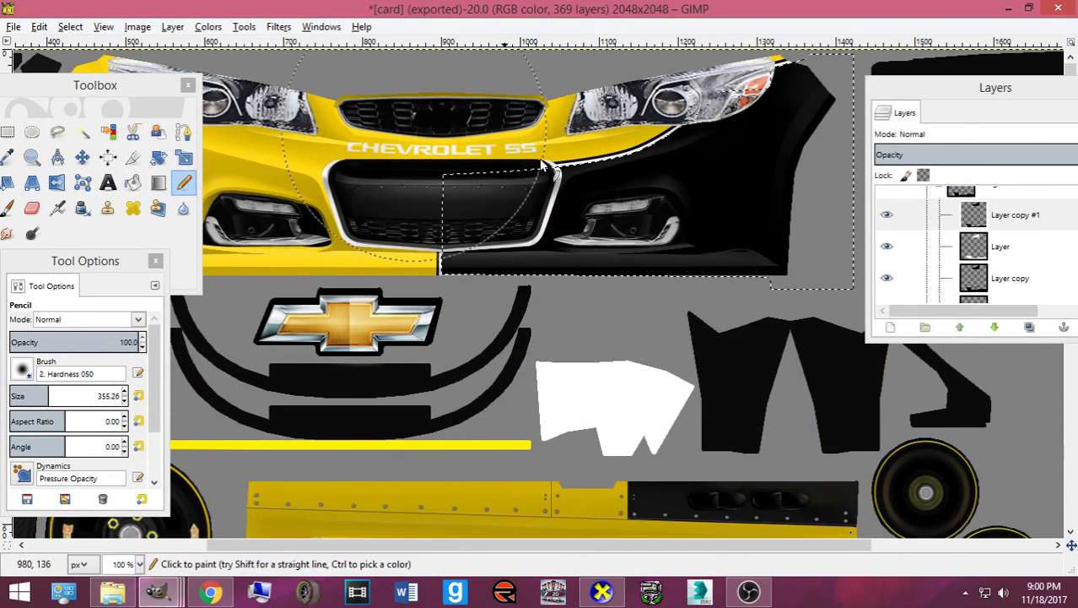
- Clear the selection, switch to the Paths tool, and zoom in on the front fender
left_click(70, 27)
left_click(87, 65)
left_click(184, 132)
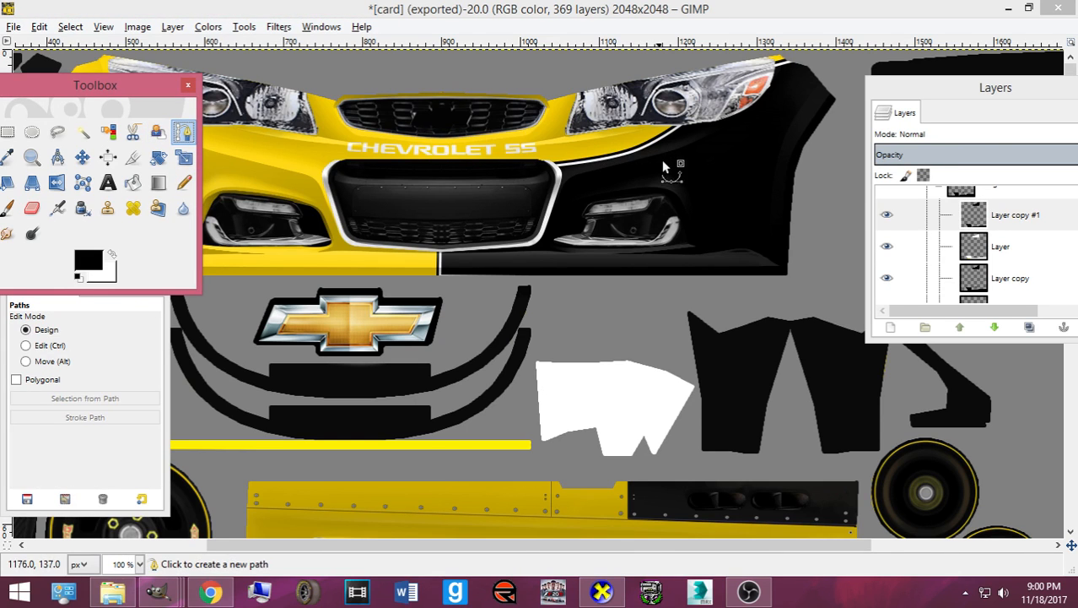
scroll(700, 173, "up", 3)
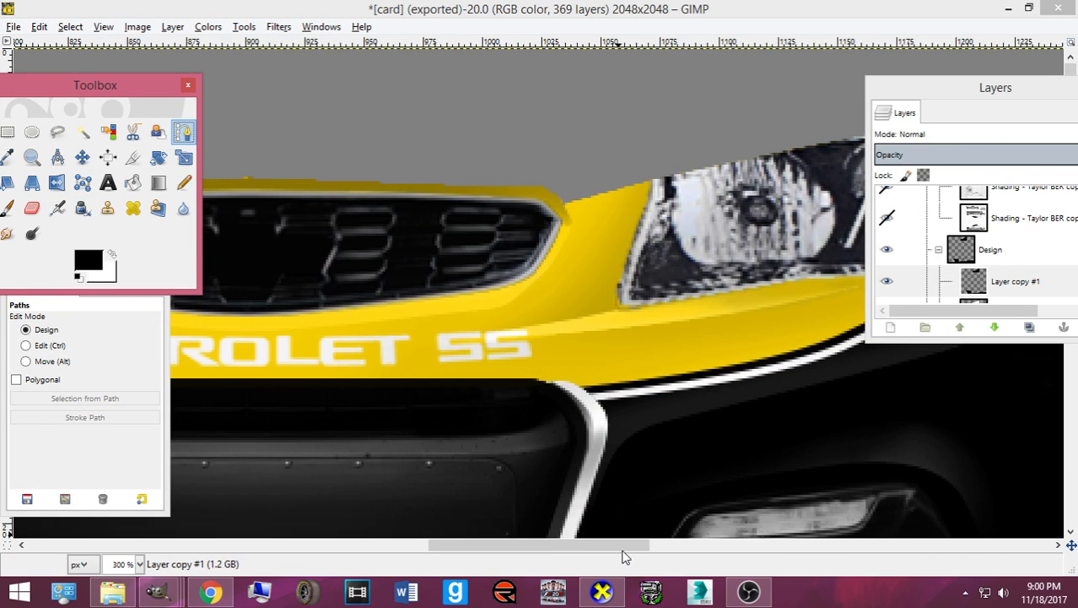
left_click_drag(621, 545, 1038, 549)
left_click_drag(844, 544, 582, 544)
- Outline the gap above the headlight with a path and compare the black fender fill
left_click(543, 76)
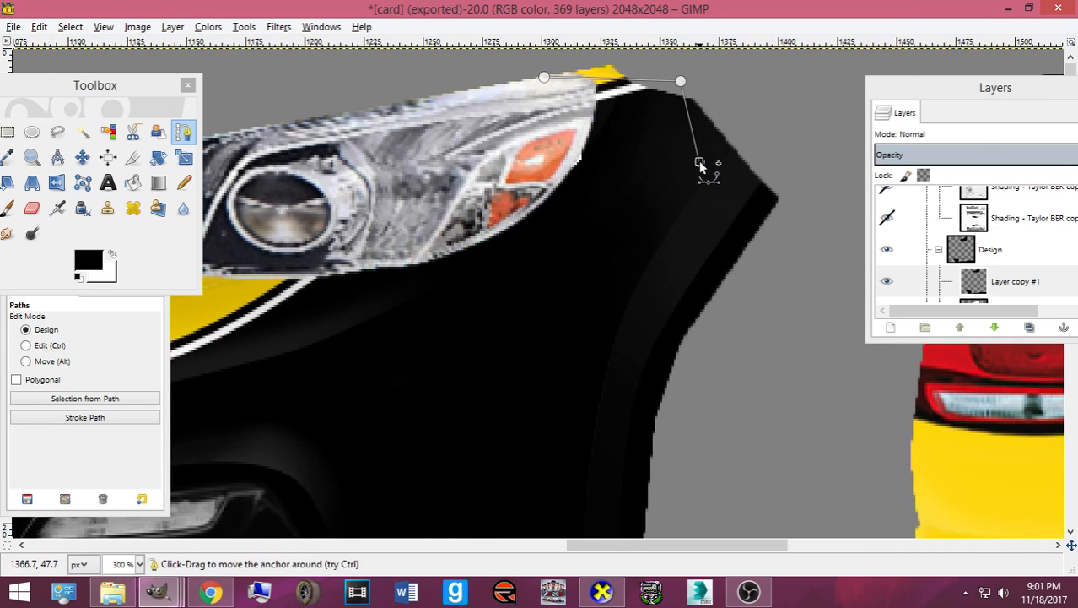
key("ctrl+z")
key("ctrl+z")
key("ctrl+z")
key("ctrl+z")
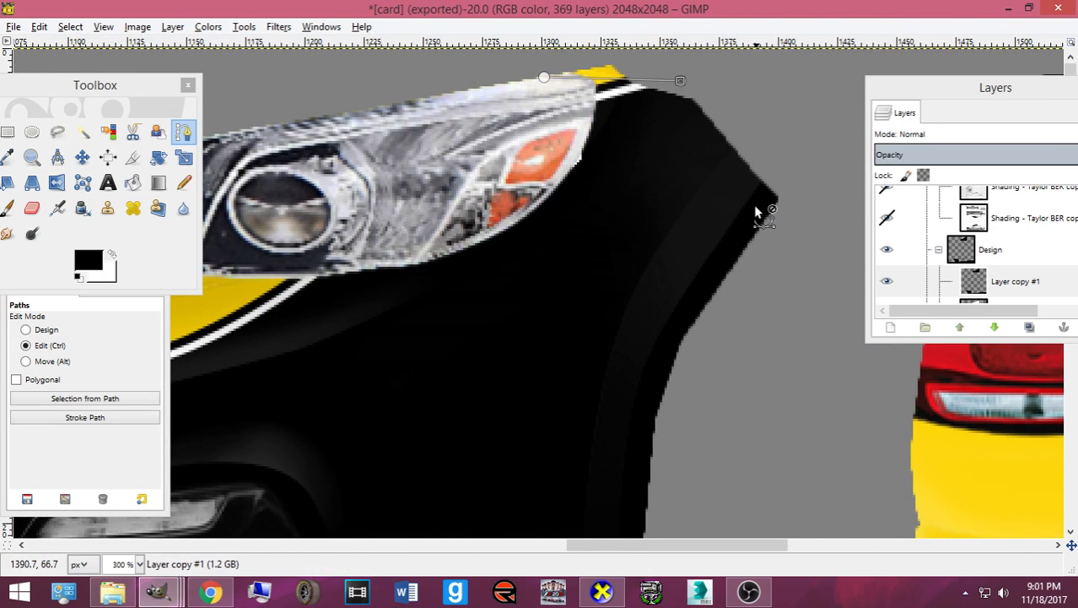
key("ctrl+z")
key("ctrl+z")
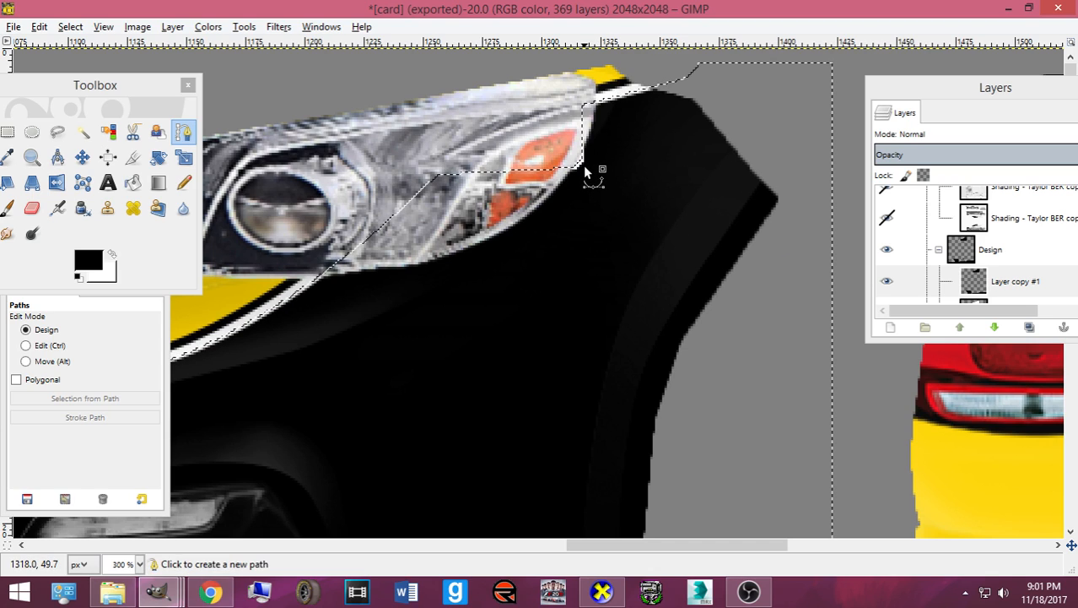
key("ctrl+z")
key("ctrl+y")
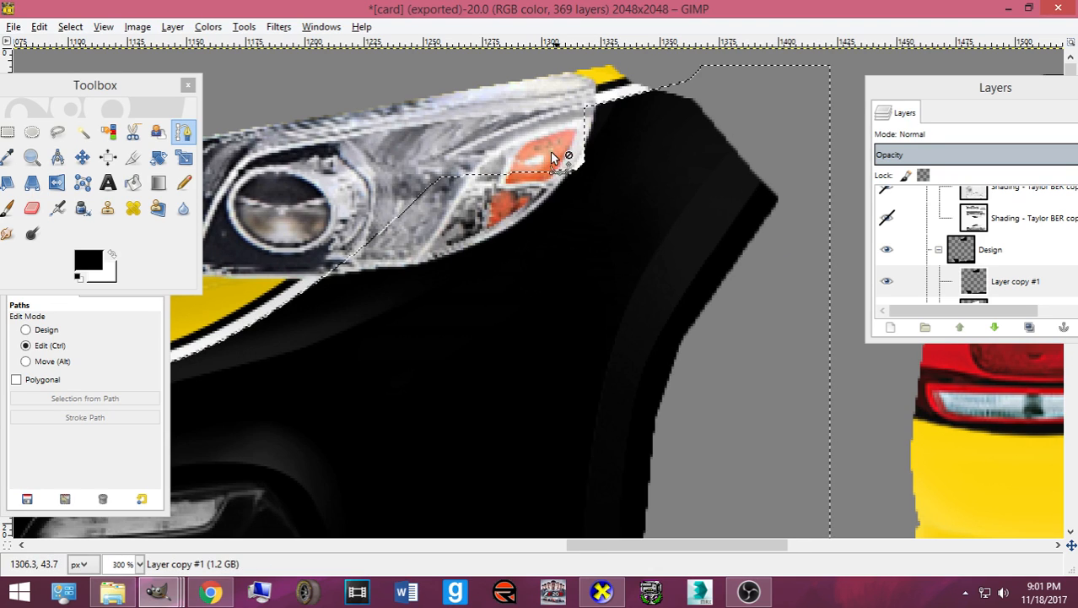
- Clear the selection and set the Pencil size to 93.11
left_click(70, 26)
left_click(79, 66)
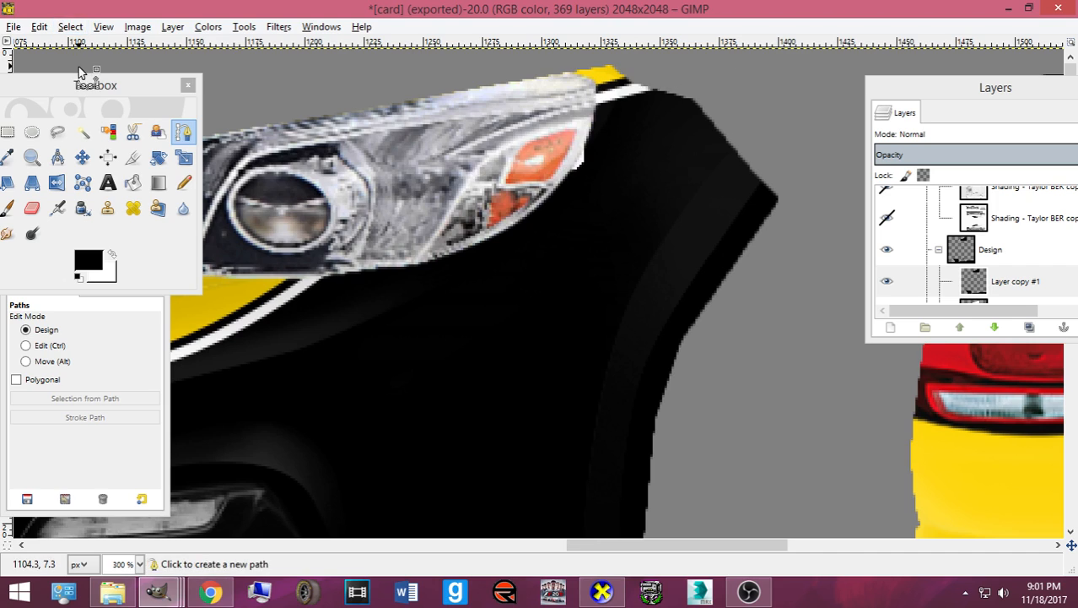
left_click(184, 183)
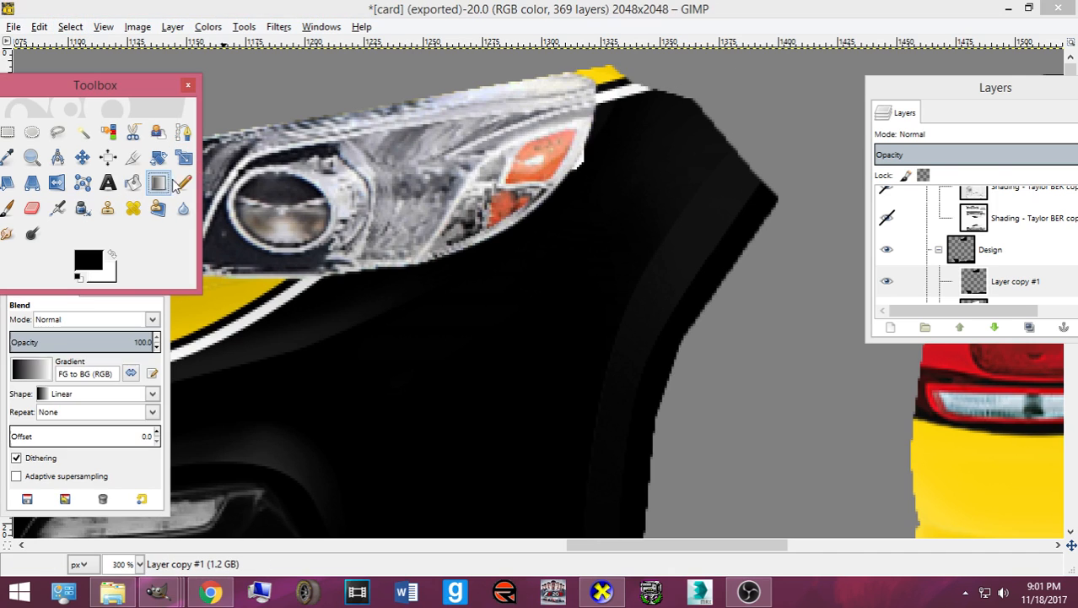
left_click_drag(53, 398, 19, 398)
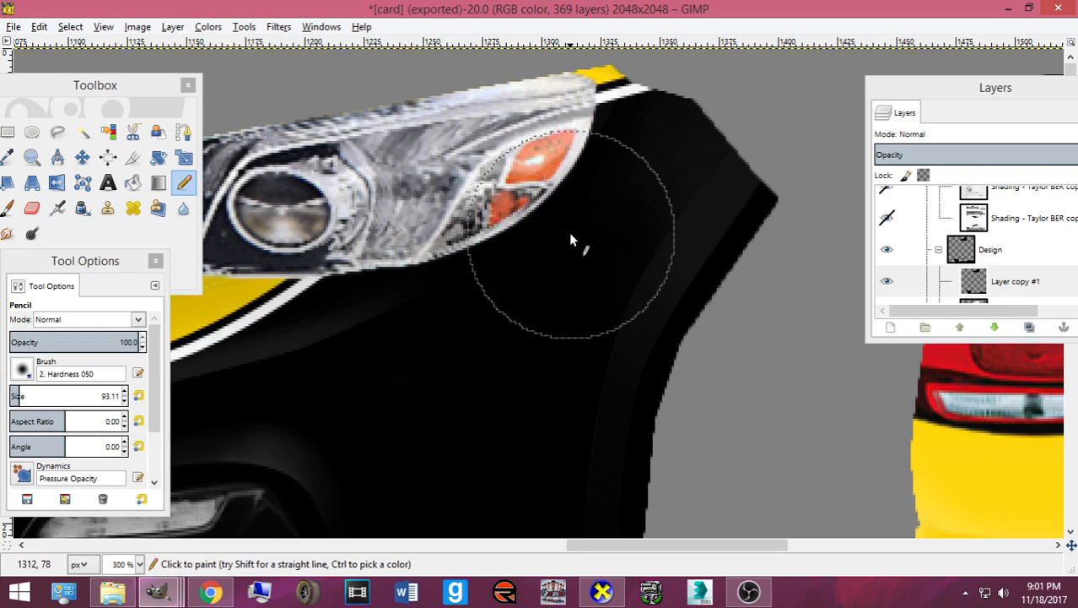
- Re-export card.bmp and rotate the car in CarView to inspect the headlight
key("ctrl+e")
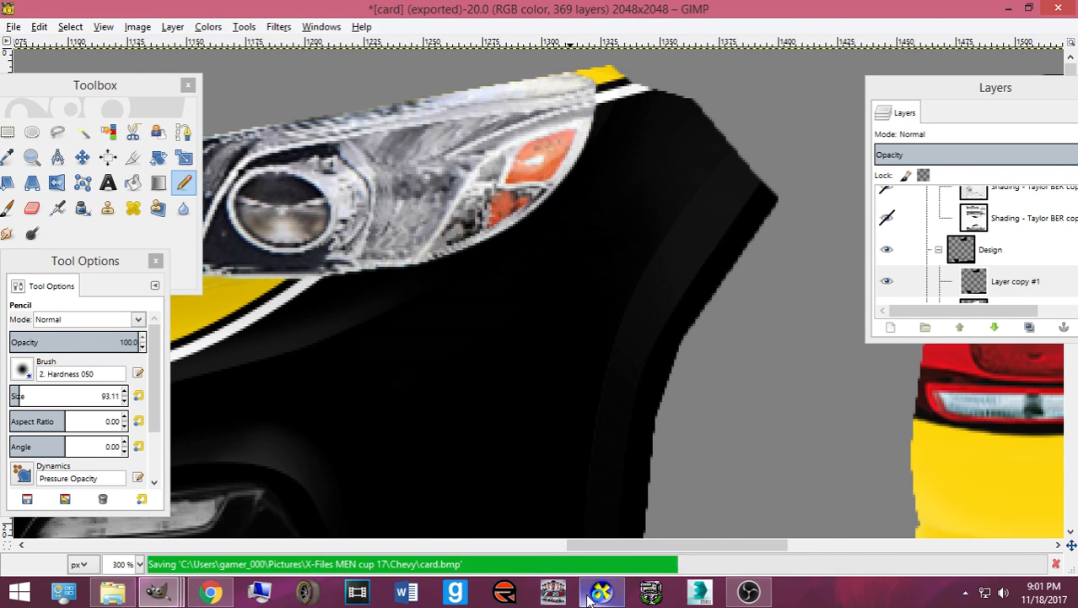
left_click(591, 595)
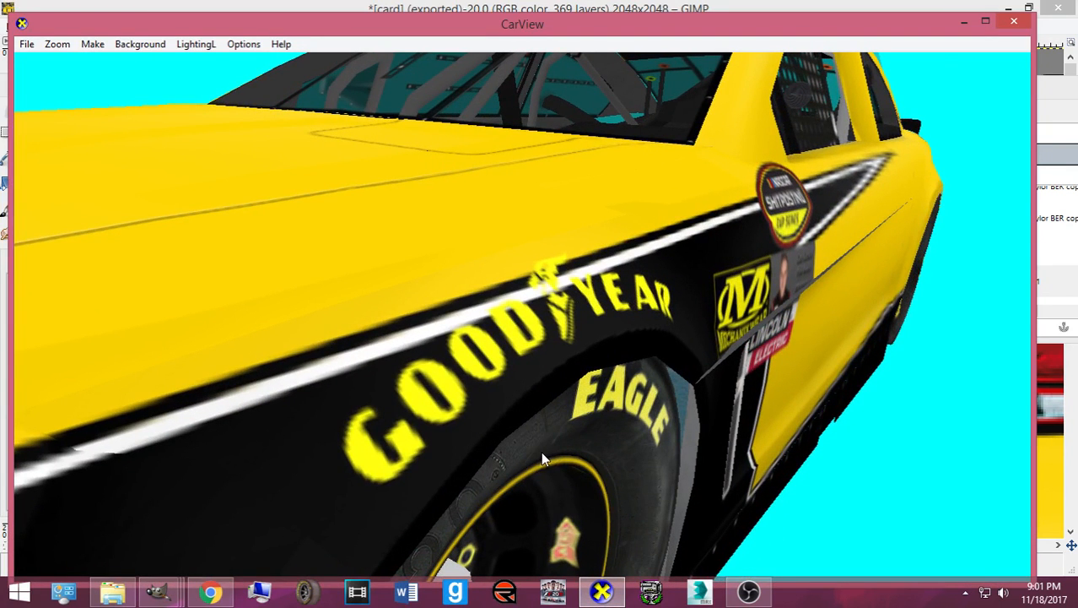
scroll(526, 447, "down", 5)
left_click_drag(498, 404, 399, 454)
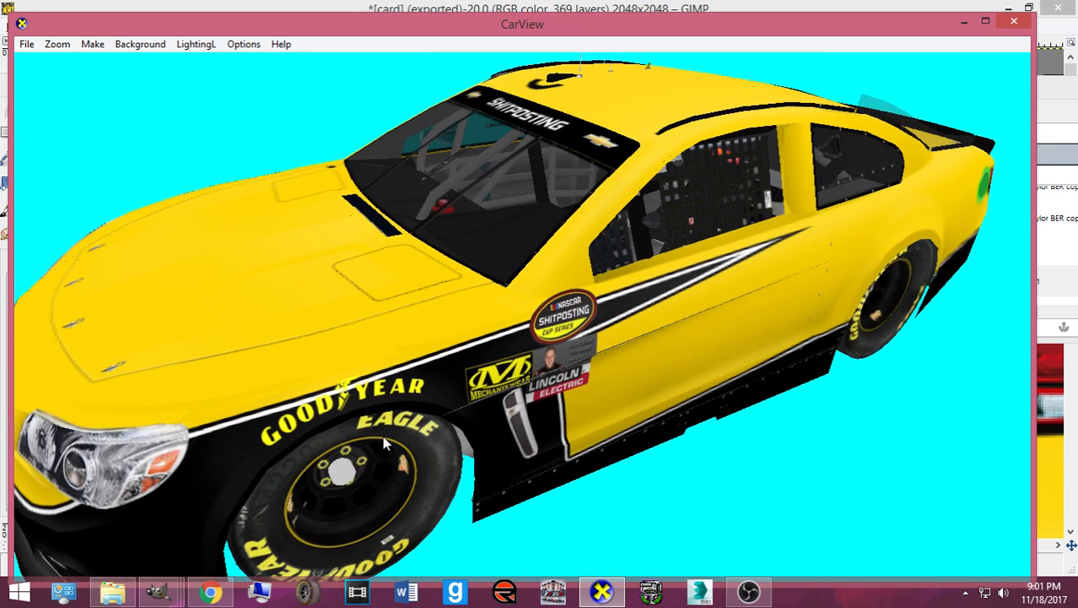
left_click_drag(342, 422, 583, 516)
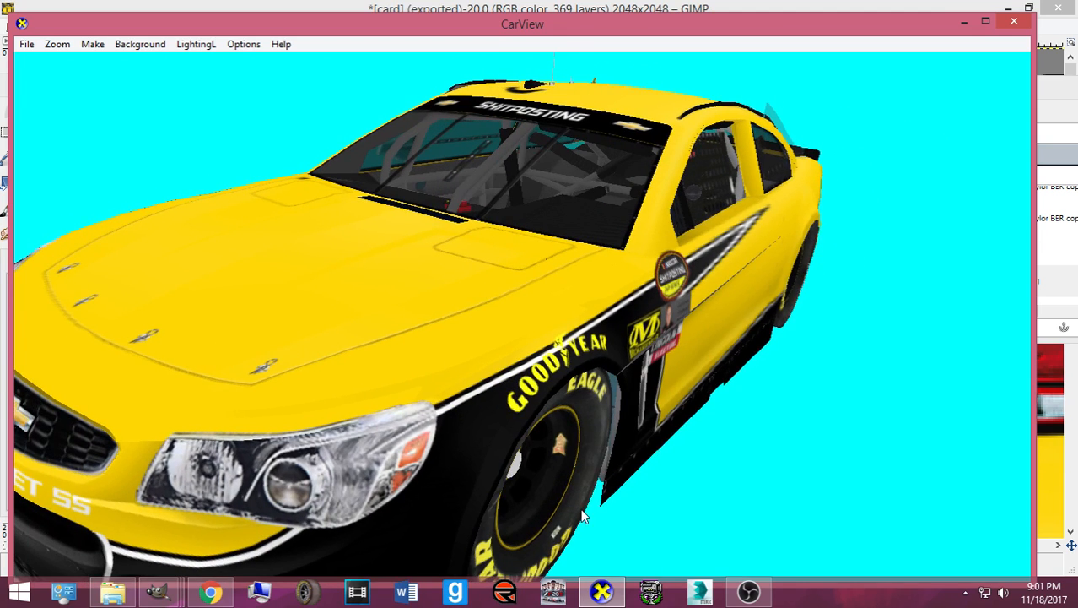
scroll(547, 451, "up", 5)
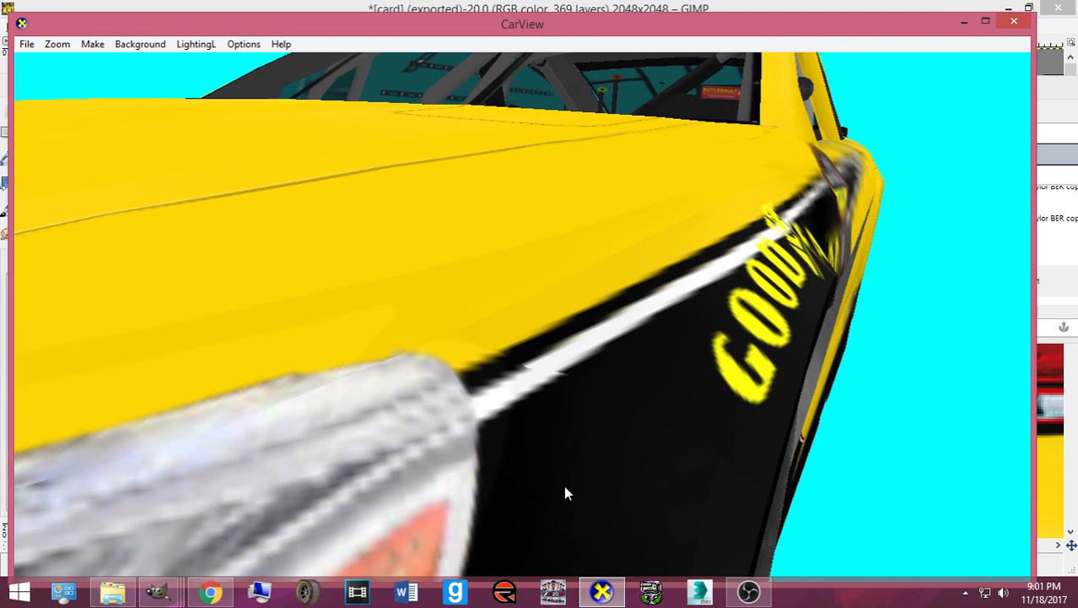
left_click(600, 592)
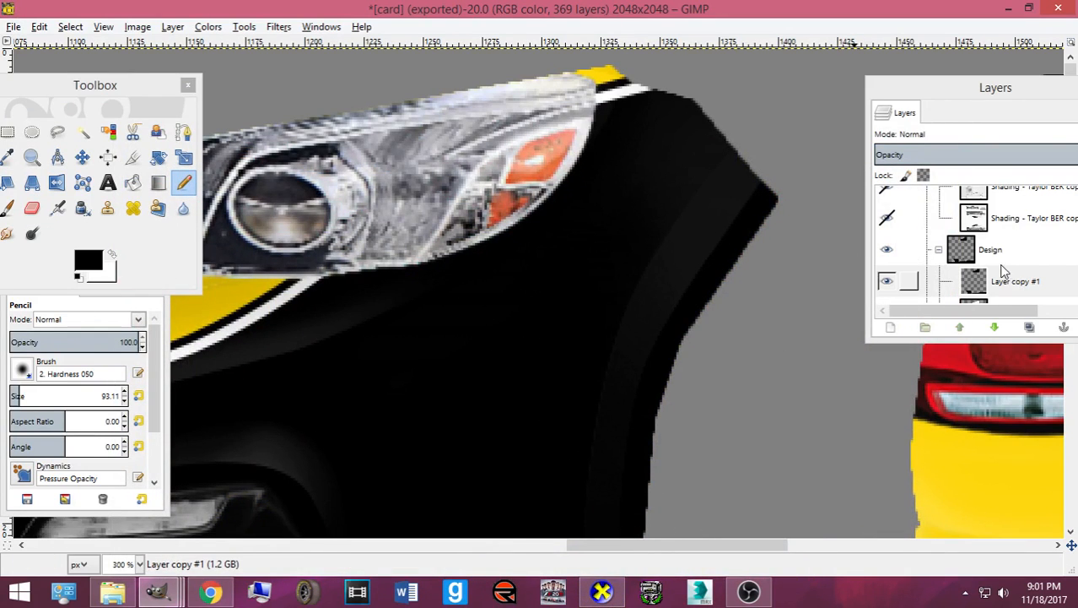
scroll(1002, 266, "down", 1)
- Copy the black area above the headlight on Layer and paste it as a floating patch
left_click(997, 272)
left_click(82, 157)
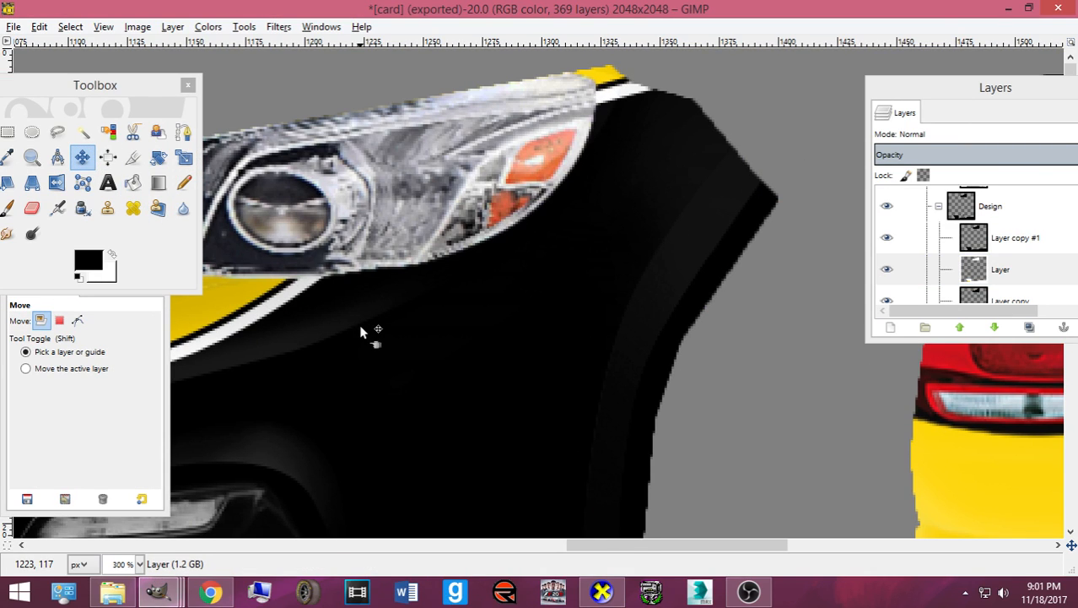
left_click(8, 132)
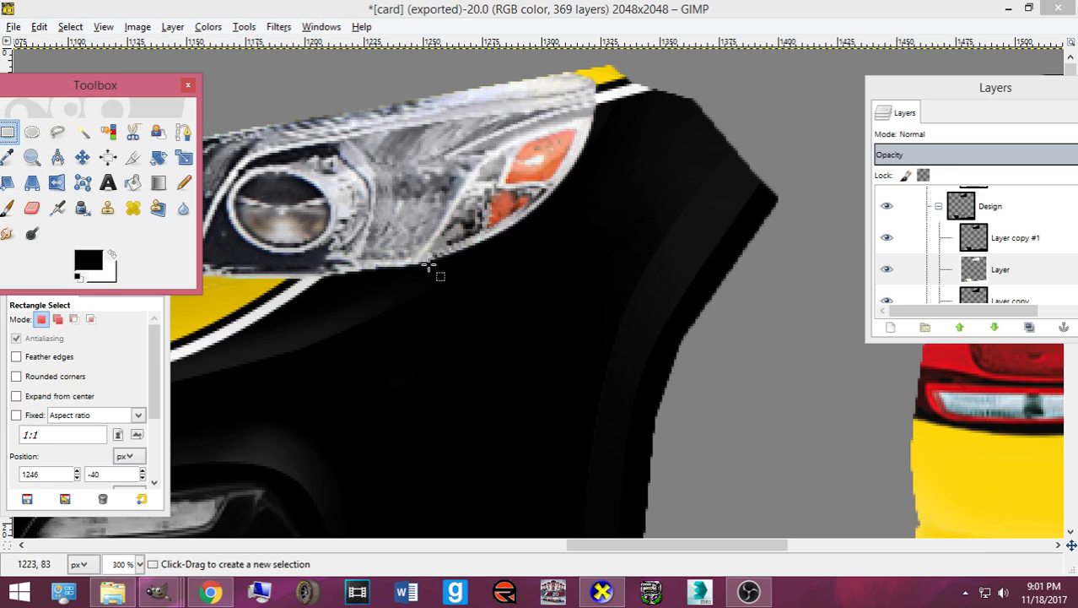
left_click_drag(511, 65, 722, 162)
key("ctrl+c")
key("ctrl+v")
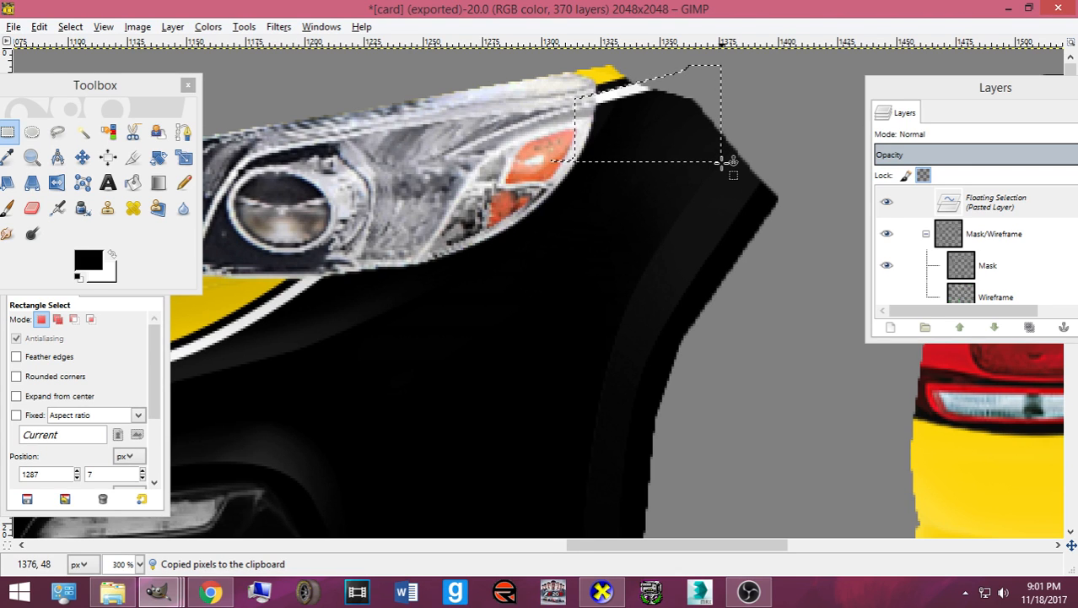
- Export card.bmp, nudge the floating patch one pixel right, and re-export
key("ctrl+e")
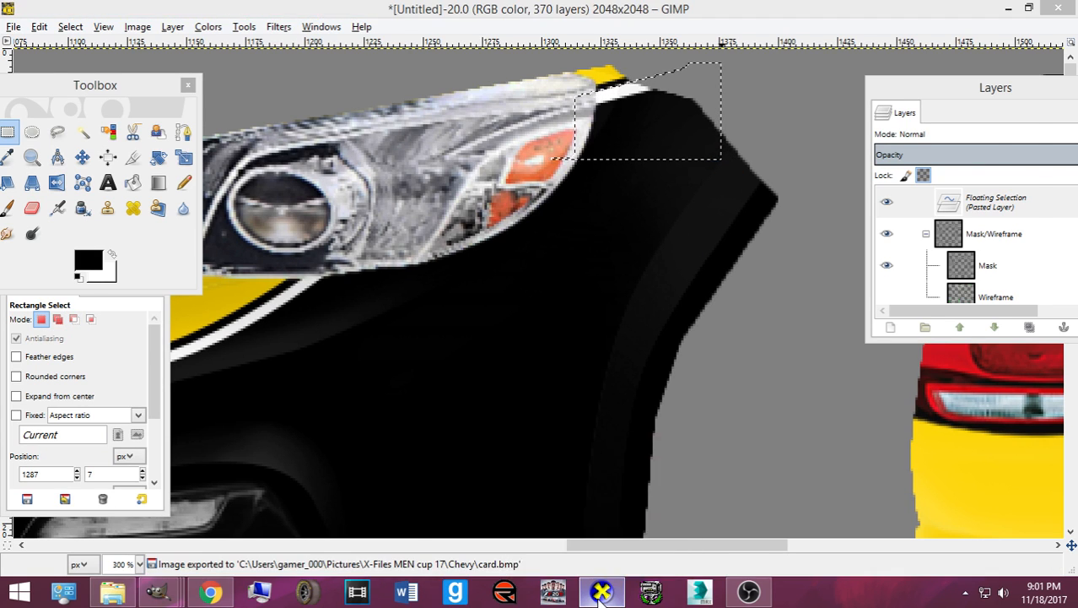
left_click(600, 593)
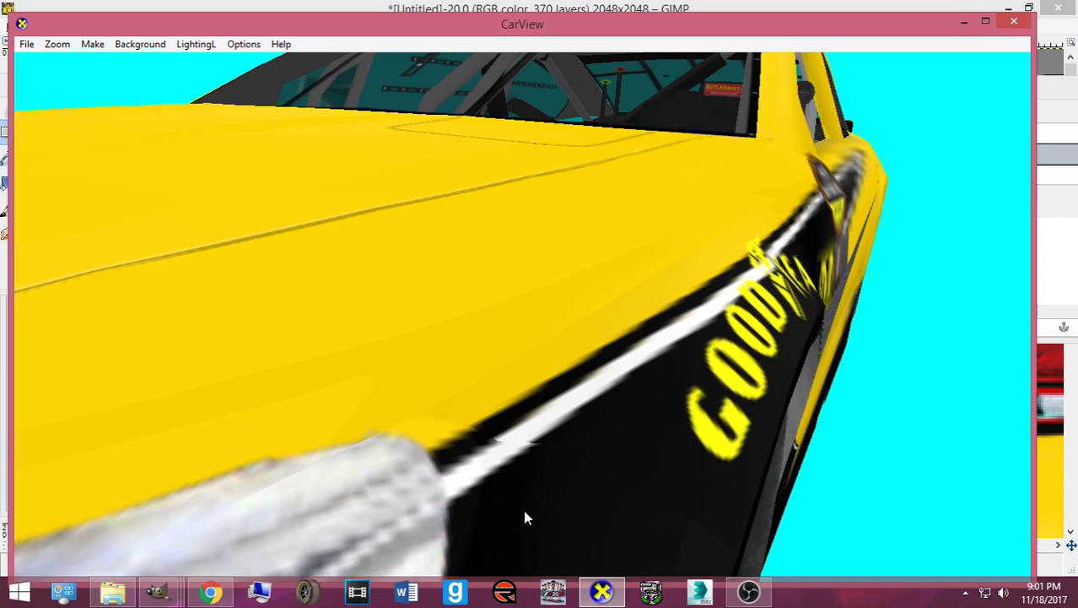
left_click(599, 592)
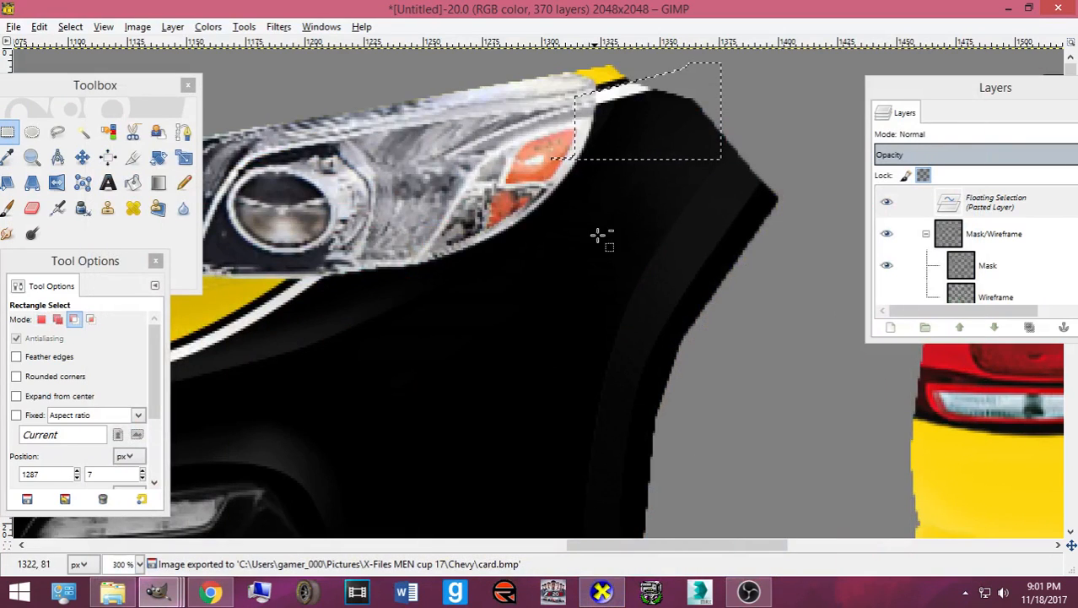
left_click(82, 157)
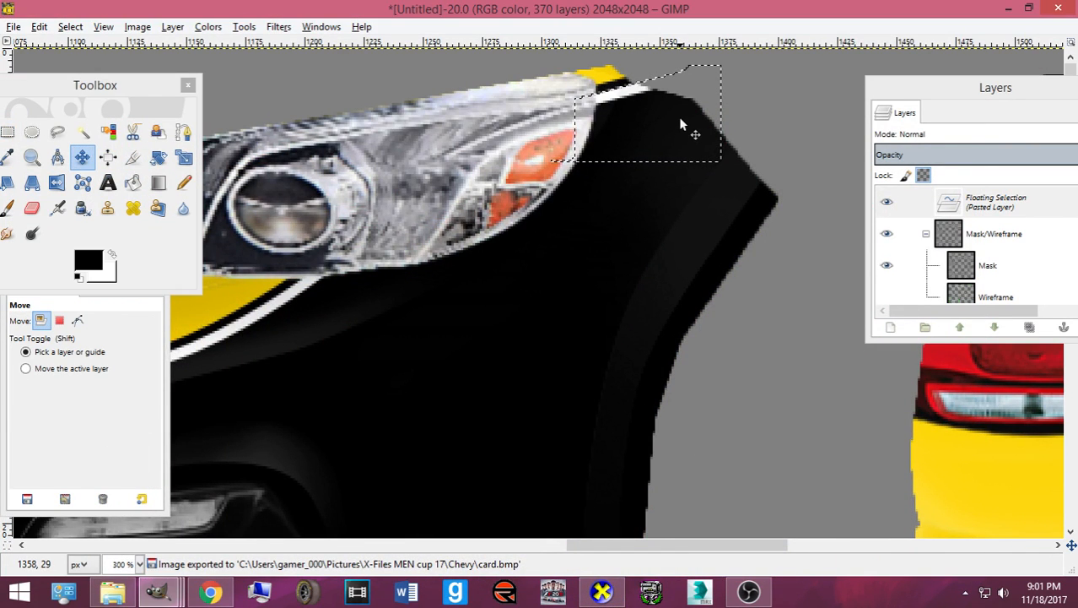
key("Right")
key("ctrl+e")
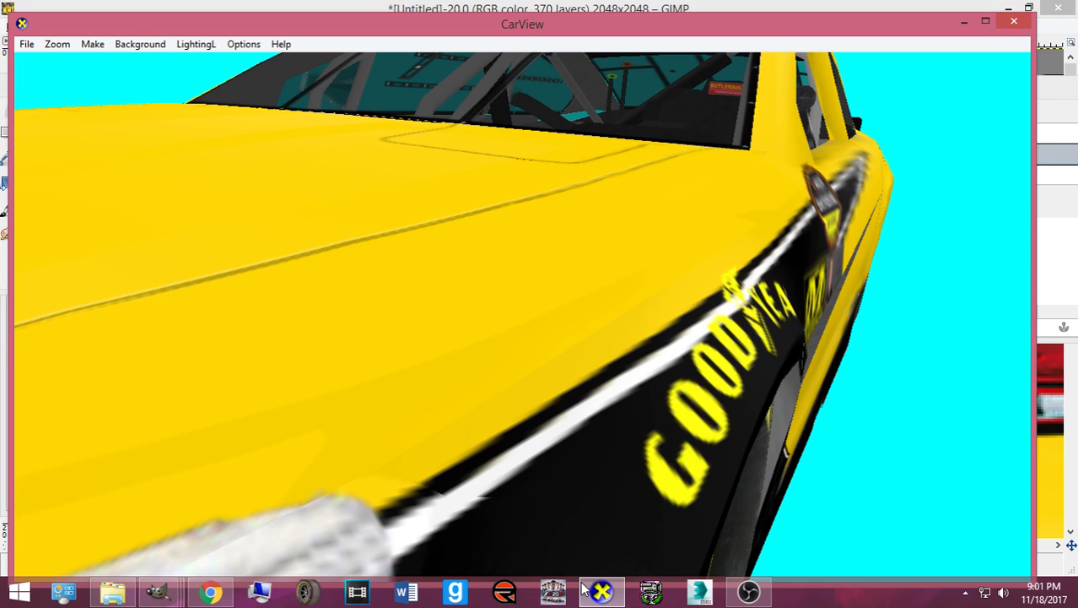
left_click(600, 591)
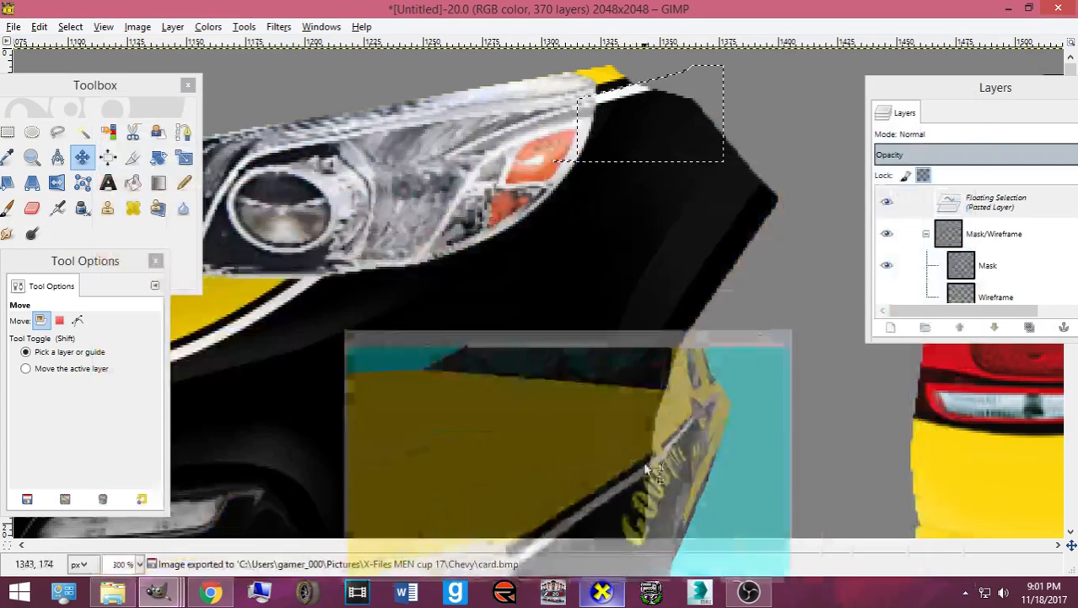
- Shift the patch up and left, re-export, and check the fender side in CarView
left_click_drag(633, 138, 600, 135)
key("ctrl+e")
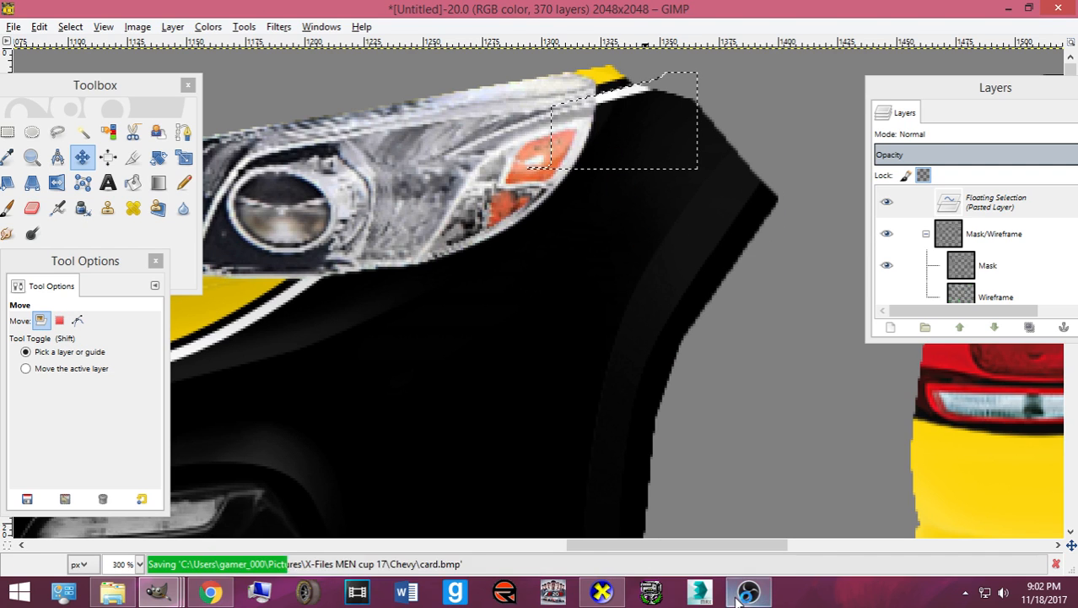
left_click(600, 591)
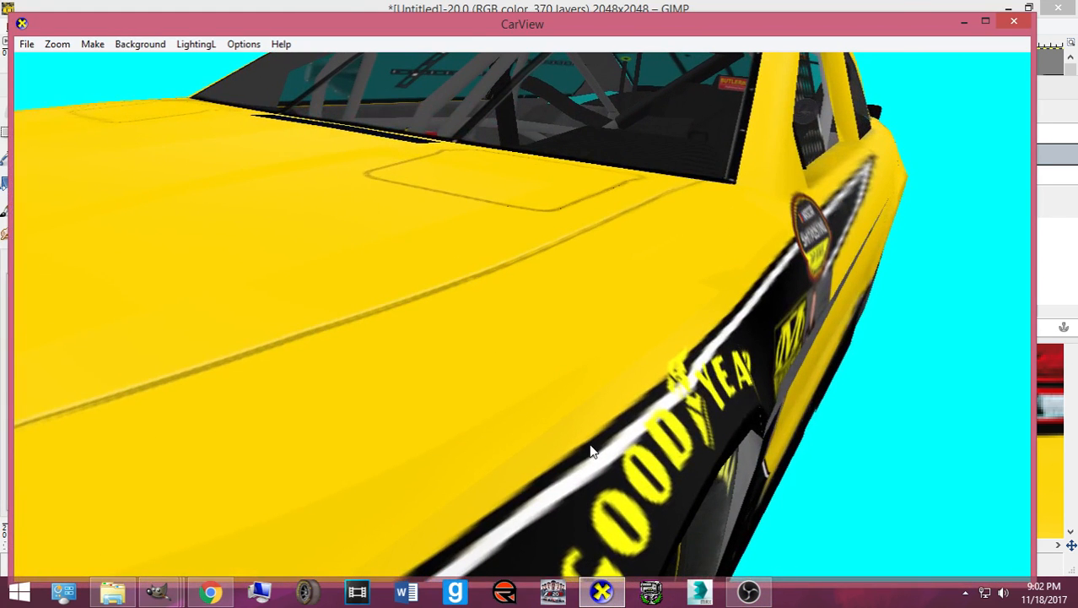
left_click_drag(581, 416, 606, 401)
left_click(593, 581)
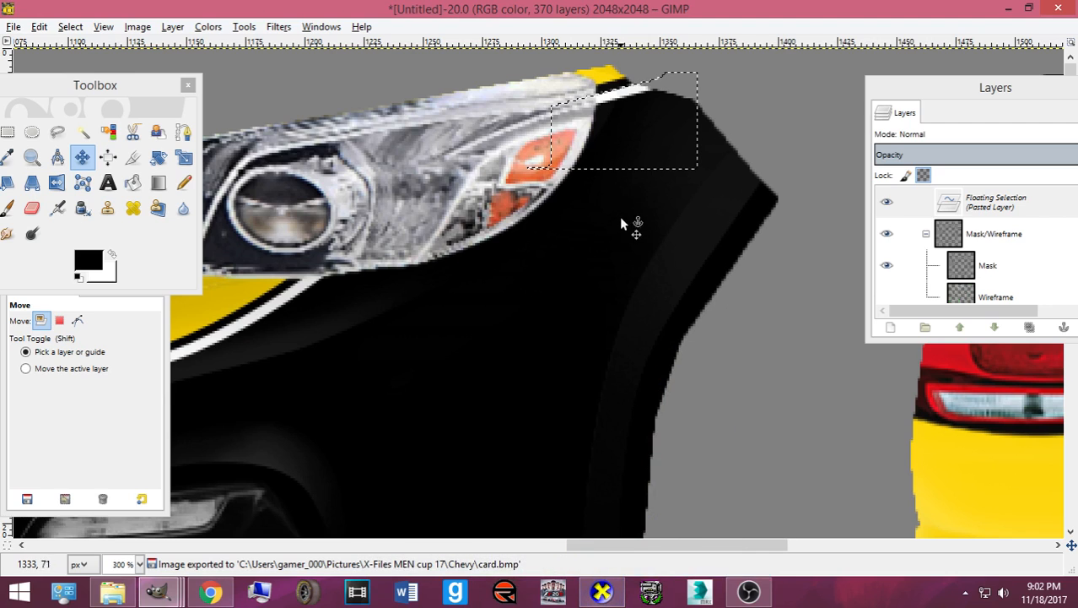
- Nudge the patch slightly left, re-export card.bmp, and recheck it in CarView
left_click_drag(621, 145, 617, 144)
key("ctrl+e")
left_click(601, 591)
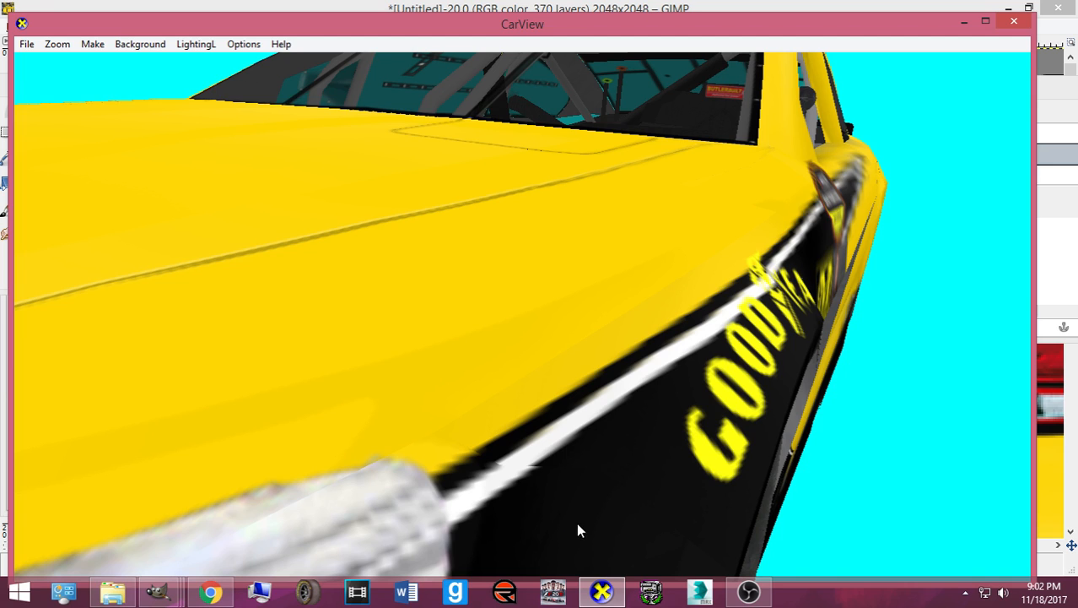
left_click(600, 590)
- Anchor the patch, then turn a three-point path at the headlight edge into a selection at 800%
key("ctrl+h")
left_click(184, 132)
key("plus")
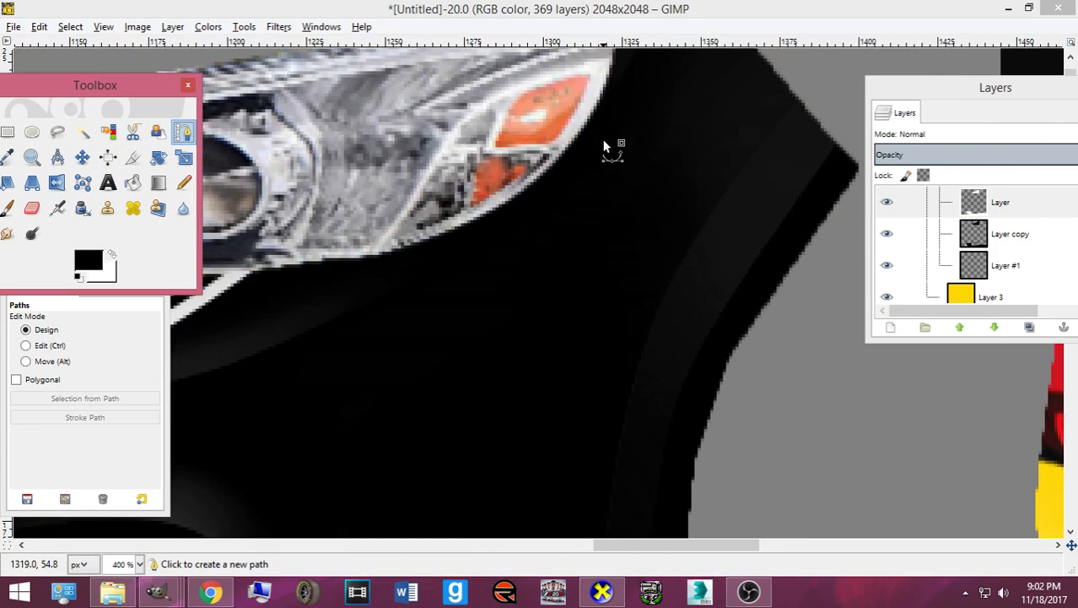
key("plus")
left_click(667, 206)
left_click(844, 145)
left_click_drag(850, 149, 861, 151)
left_click(762, 231)
left_click(860, 152, "ctrl")
key("Return")
scroll(996, 255, "up", 1)
- Pencil inside the selection on Layer copy #1, export card.bmp, and check it in CarView
left_click(976, 200)
left_click(185, 185)
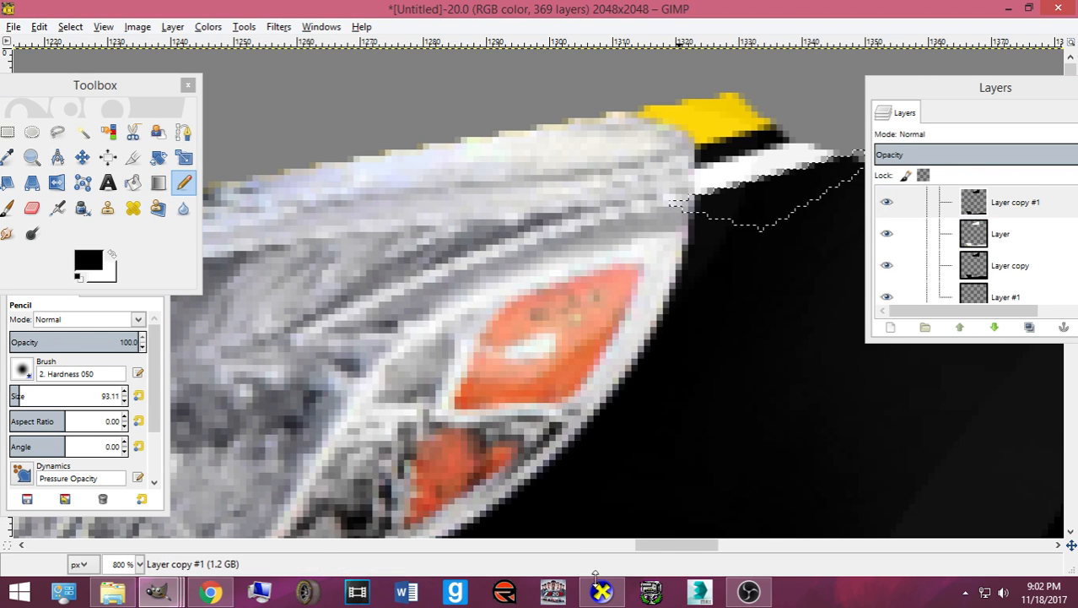
key("ctrl+e")
mouse_move(602, 591)
left_click(540, 498)
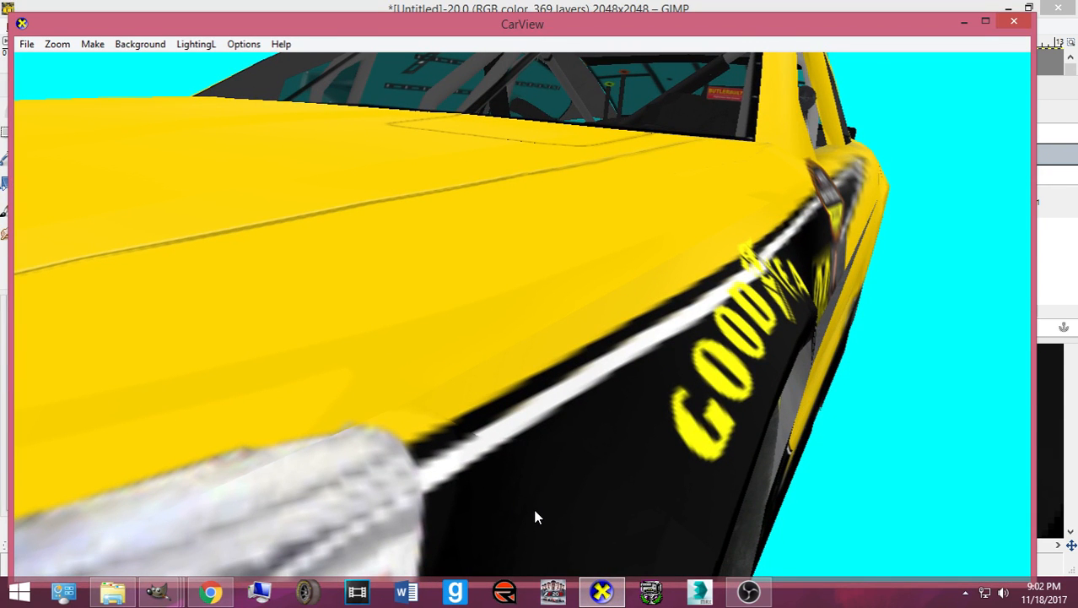
scroll(549, 515, "down", 5)
left_click_drag(592, 442, 516, 459)
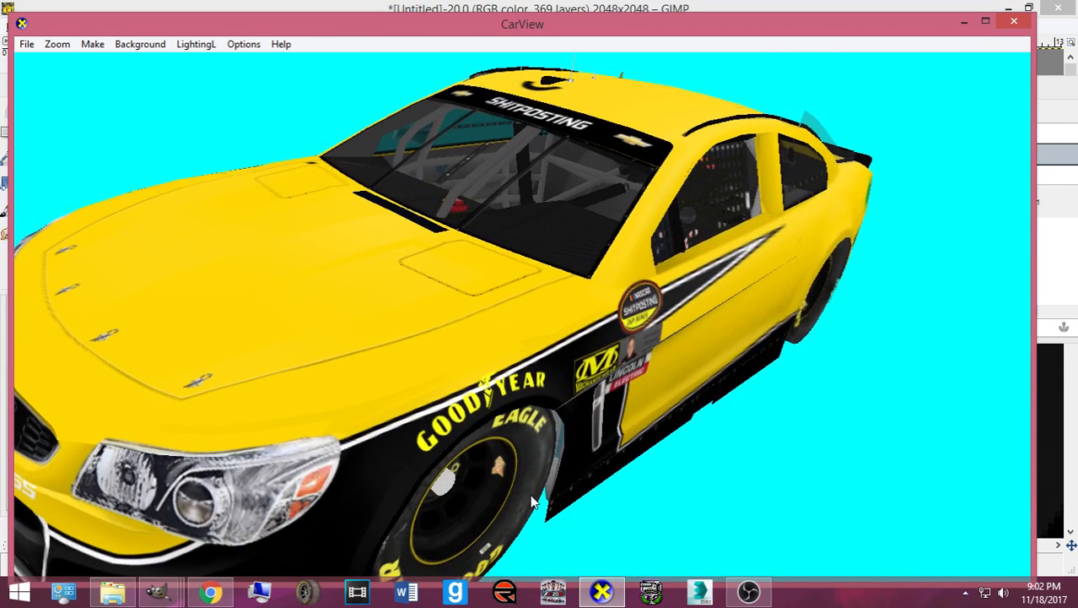
left_click(593, 590)
- Clear the selection and save as 32_DuttaJEGS.xcf in Pictures/Bases made by Me
left_click(70, 26)
left_click(89, 67)
key("ctrl+s")
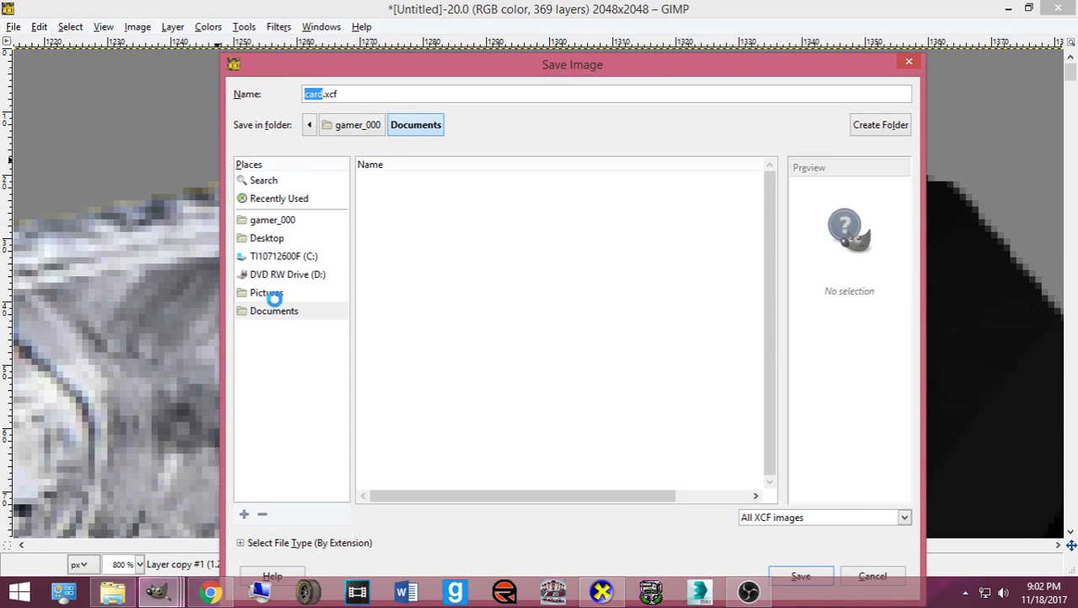
left_click(273, 294)
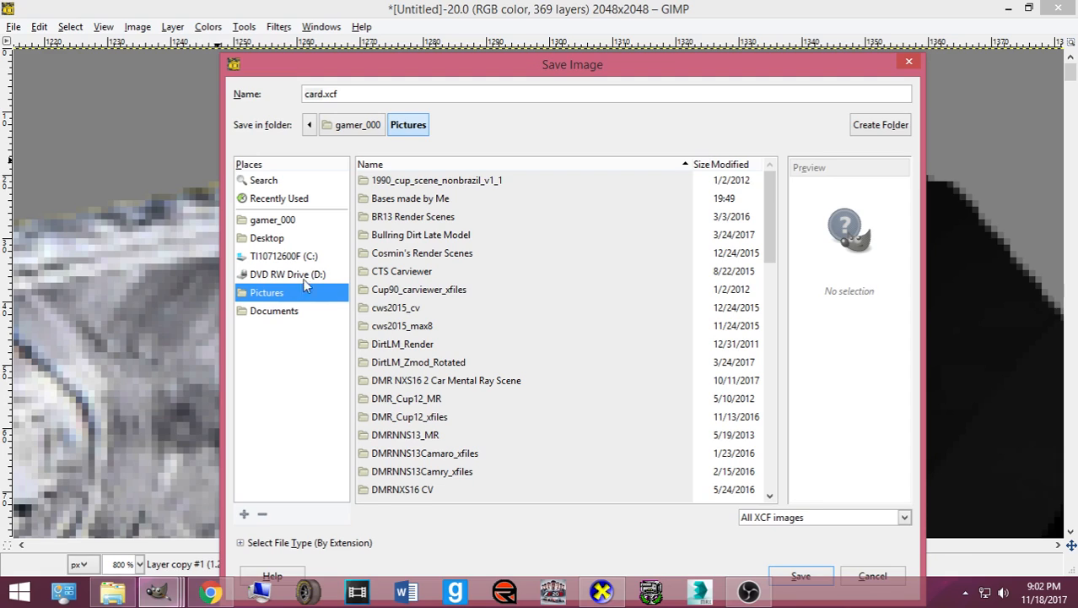
double_click(411, 200)
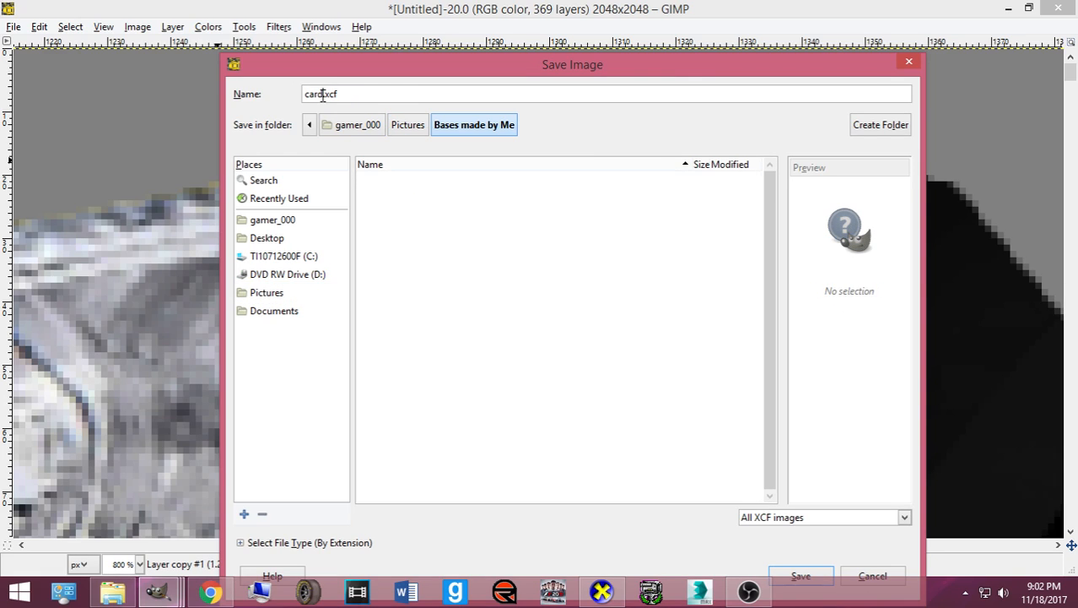
double_click(321, 93)
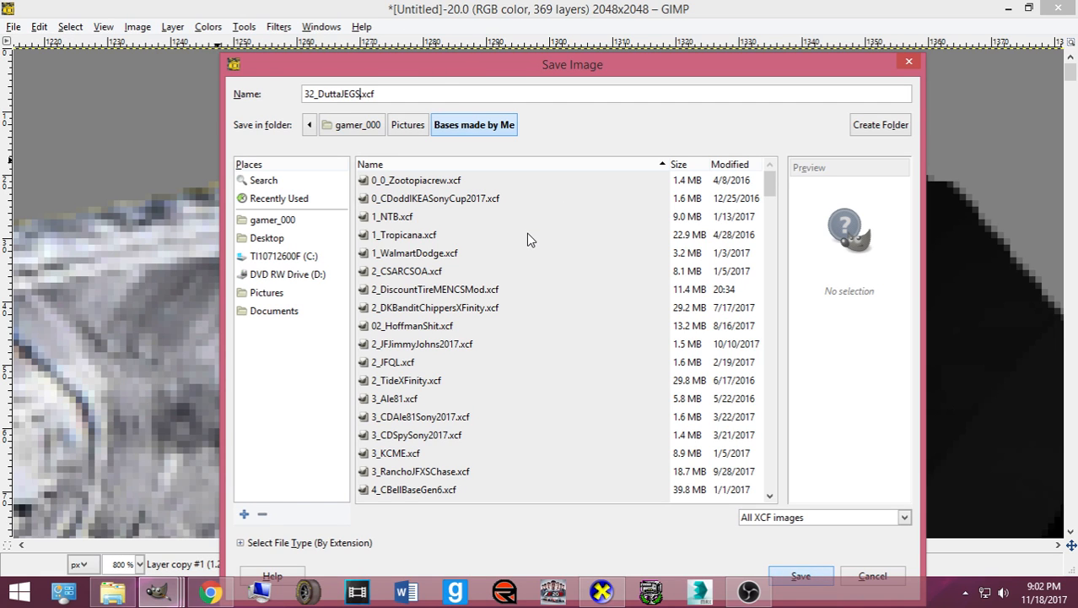
key("Return")
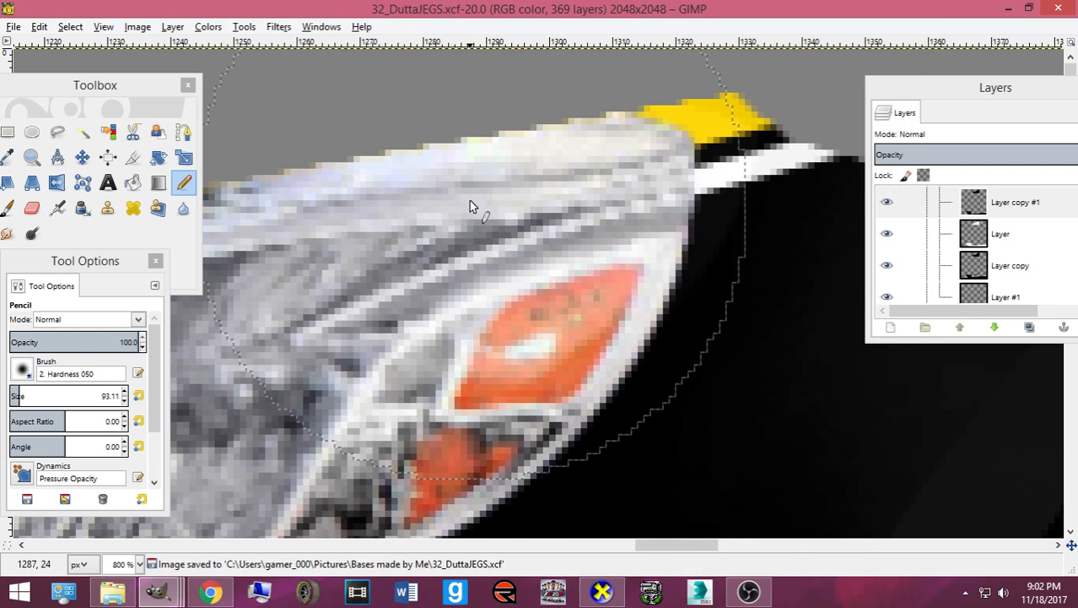
- Scroll through the whole car texture at 50% zoom
scroll(469, 200, "down", 3)
scroll(470, 206, "down", 5)
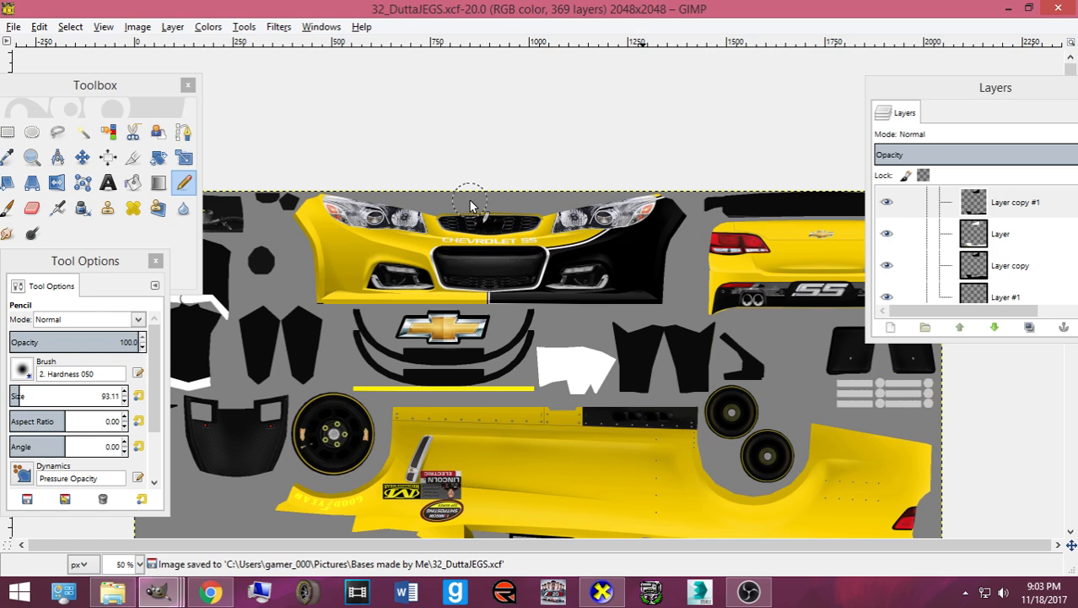
scroll(472, 211, "down", 5)
scroll(494, 242, "up", 2)
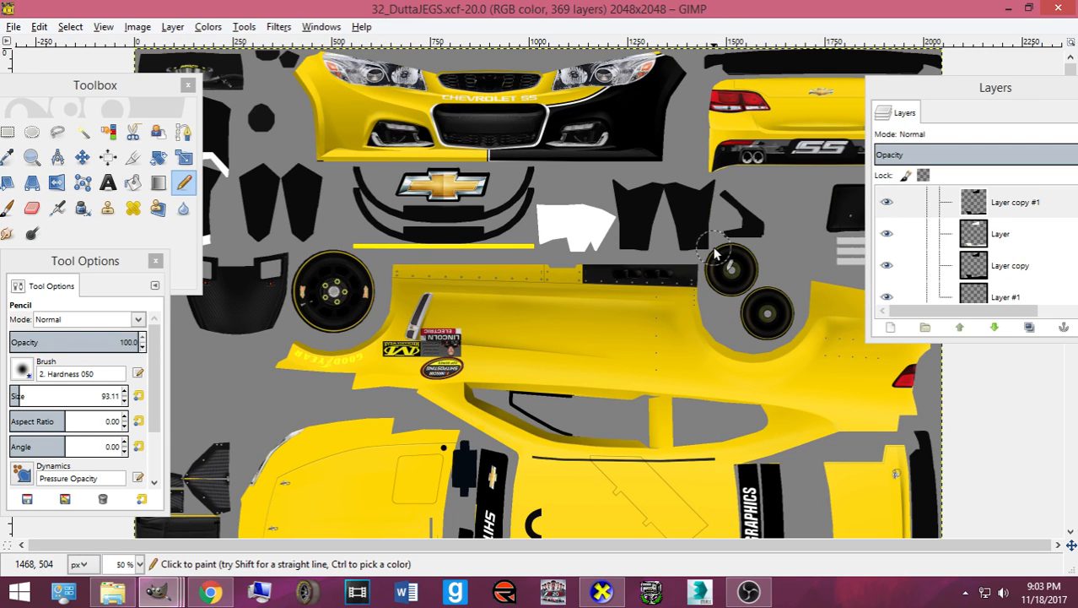
scroll(692, 257, "down", 7)
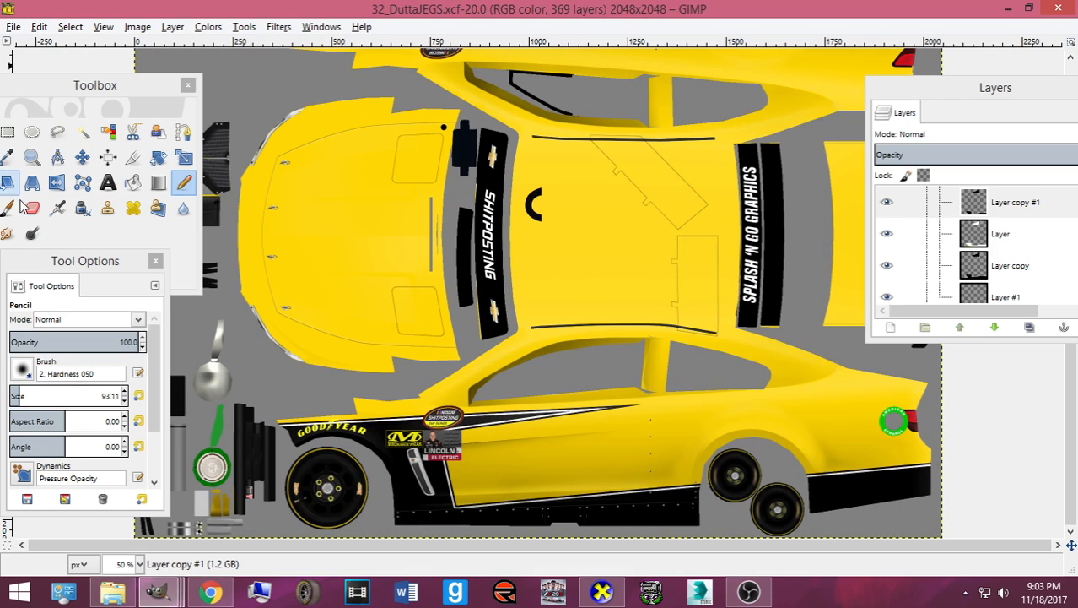
- Rotate the car in CarView round to a side view and back
left_click(602, 592)
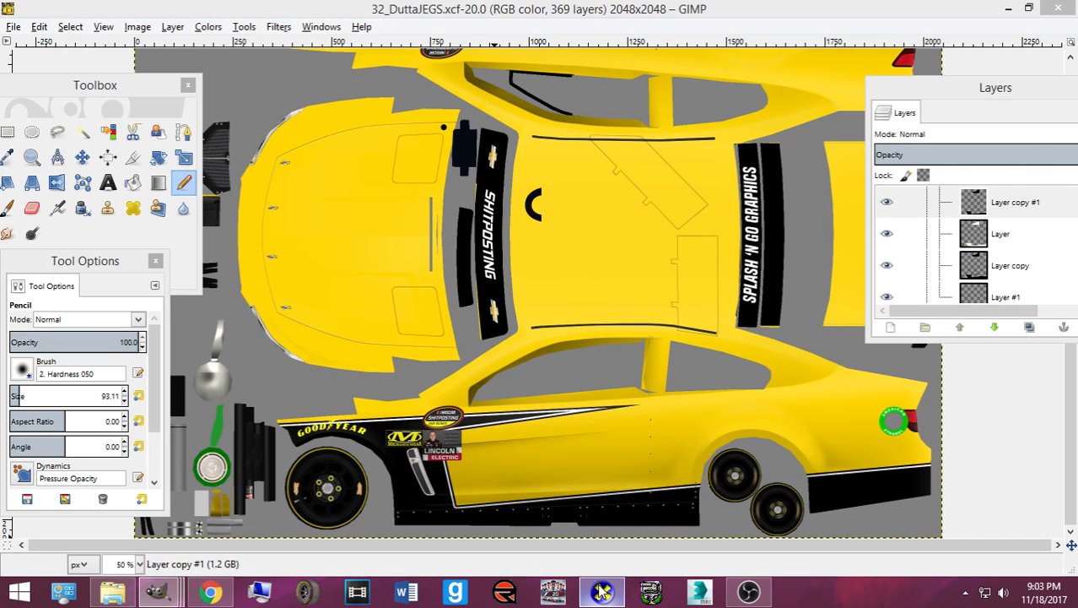
left_click_drag(564, 422, 533, 405)
scroll(533, 377, "down", 5)
left_click_drag(679, 344, 591, 379)
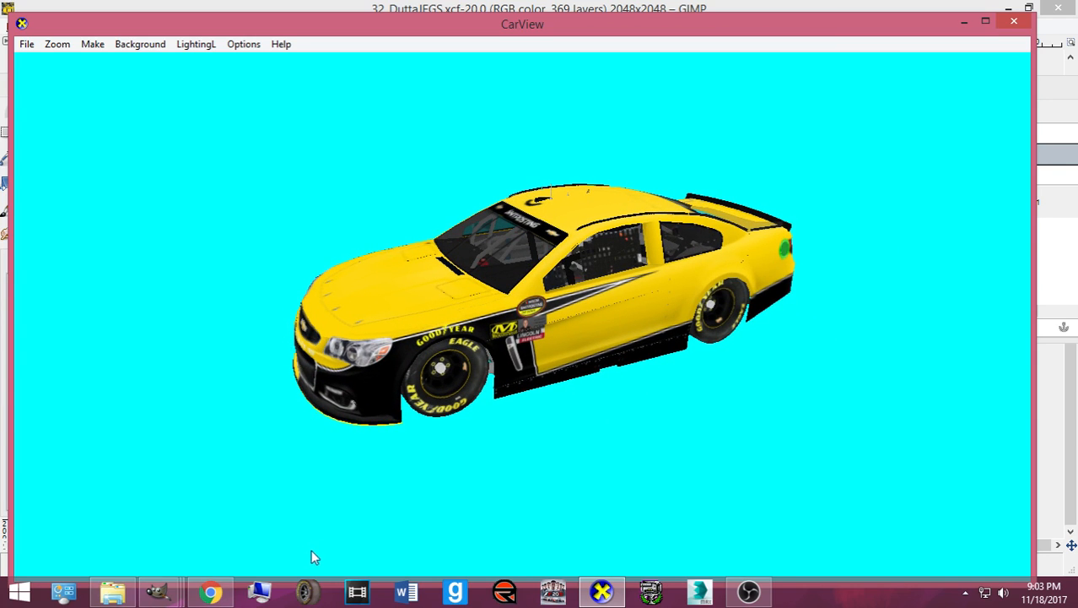
left_click_drag(501, 429, 479, 388)
scroll(657, 361, "up", 2)
left_click_drag(657, 361, 551, 337)
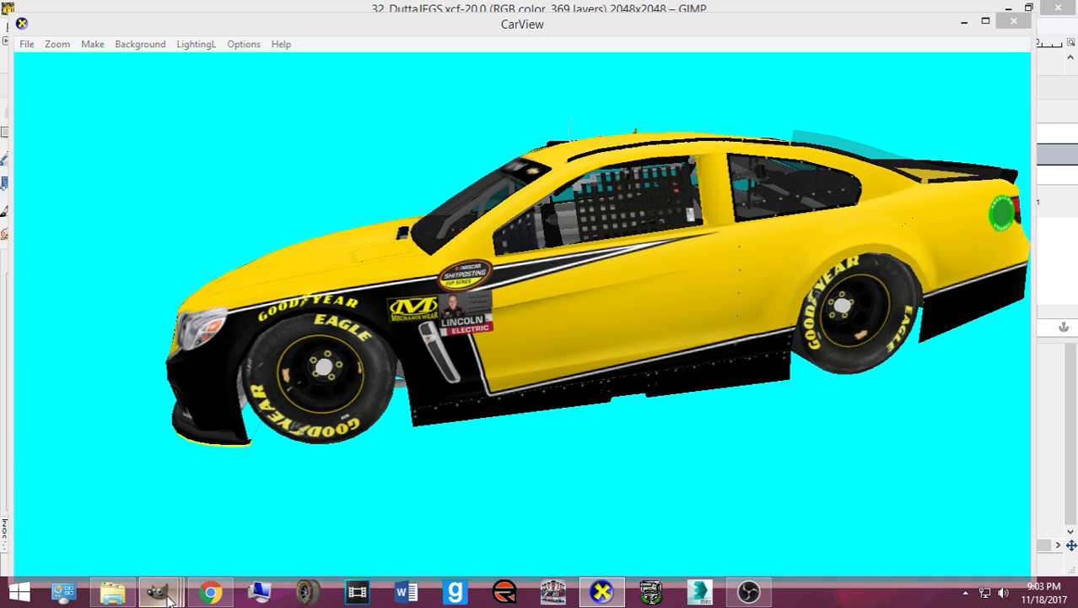
- Back in GIMP, select the Layer copy layer and dock the Layers panel on the left
mouse_move(158, 590)
left_click(285, 521)
scroll(1010, 243, "down", 1)
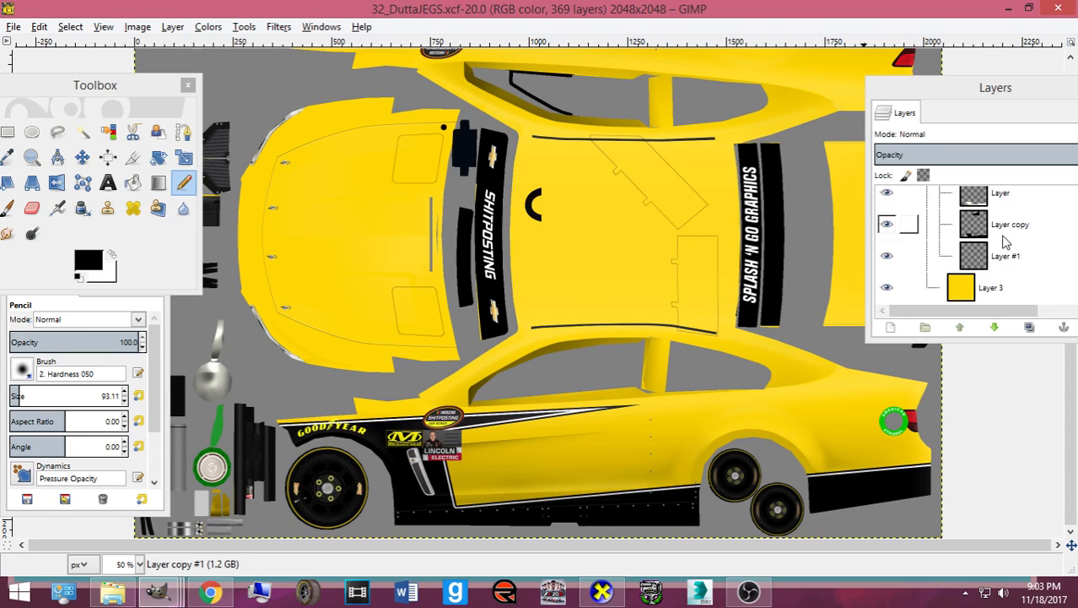
left_click(1004, 232)
left_click_drag(962, 94, 51, 246)
- Draw a rectangle selection around the rear SS bumper strip, trimming its top edge
left_click(7, 132)
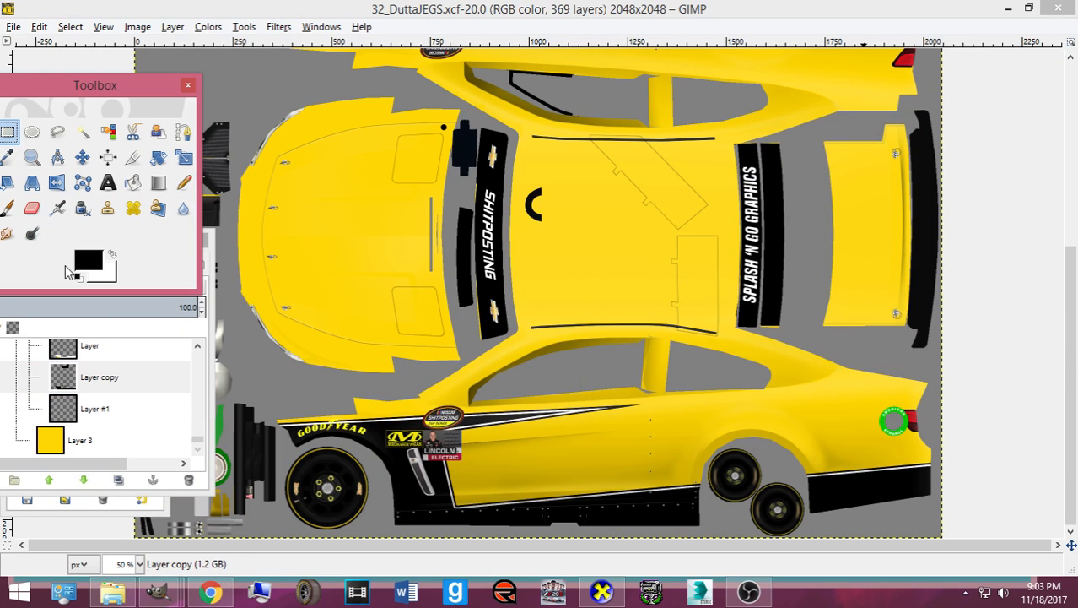
scroll(655, 256, "up", 5)
scroll(51, 413, "up", 1)
scroll(52, 413, "up", 1)
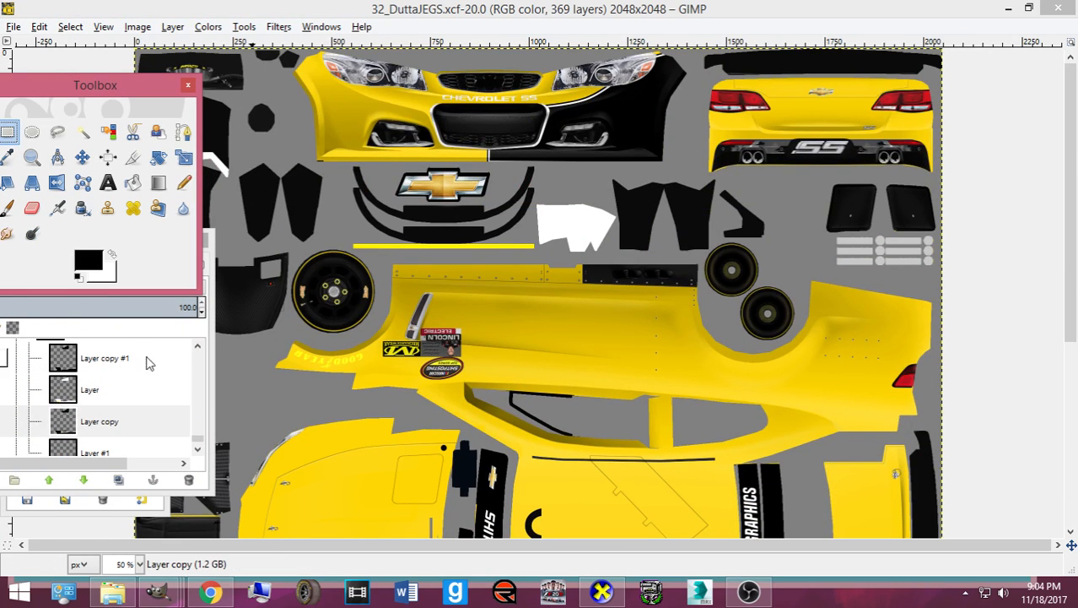
left_click_drag(695, 139, 949, 179)
scroll(929, 259, "down", 5)
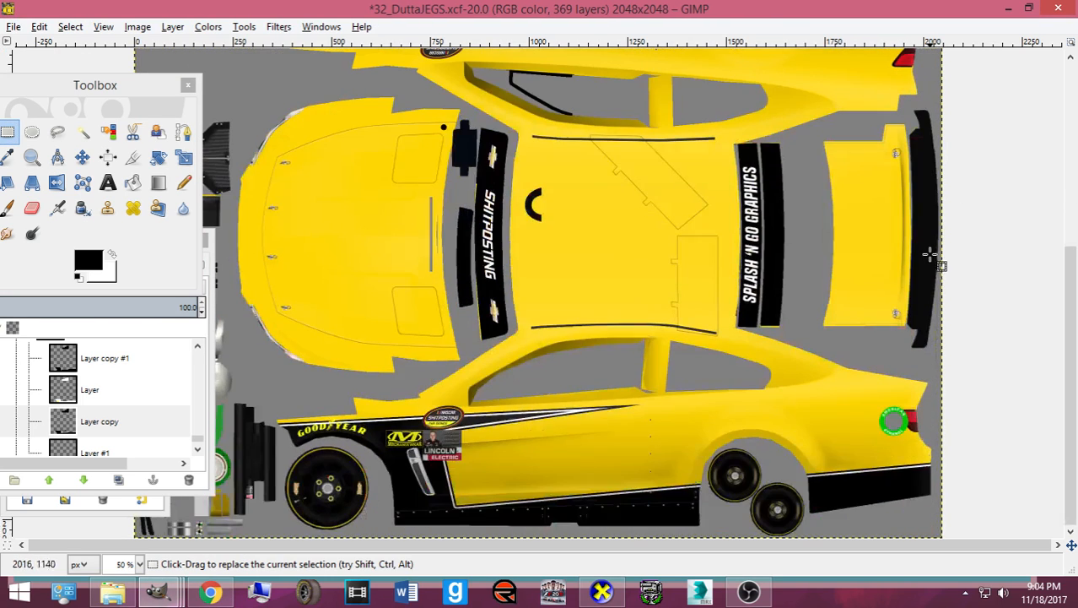
scroll(759, 308, "up", 6)
left_click_drag(798, 147, 800, 150)
- Pick the Heal tool on Layer copy, then orbit CarView to a rear three-quarter view
left_click(84, 428)
left_click(133, 183)
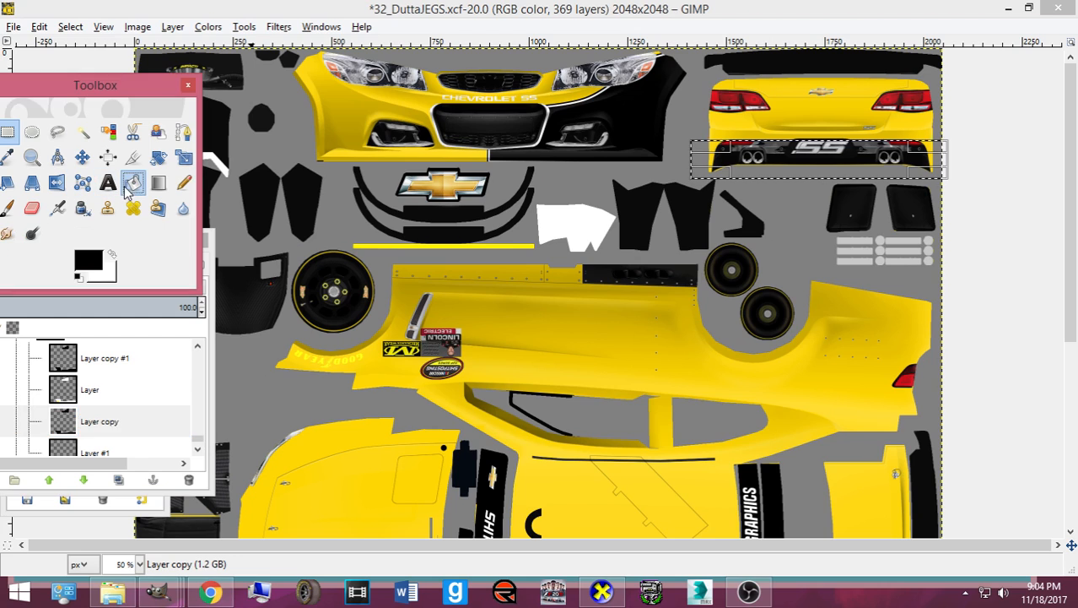
left_click(608, 588)
left_click_drag(621, 478, 524, 352)
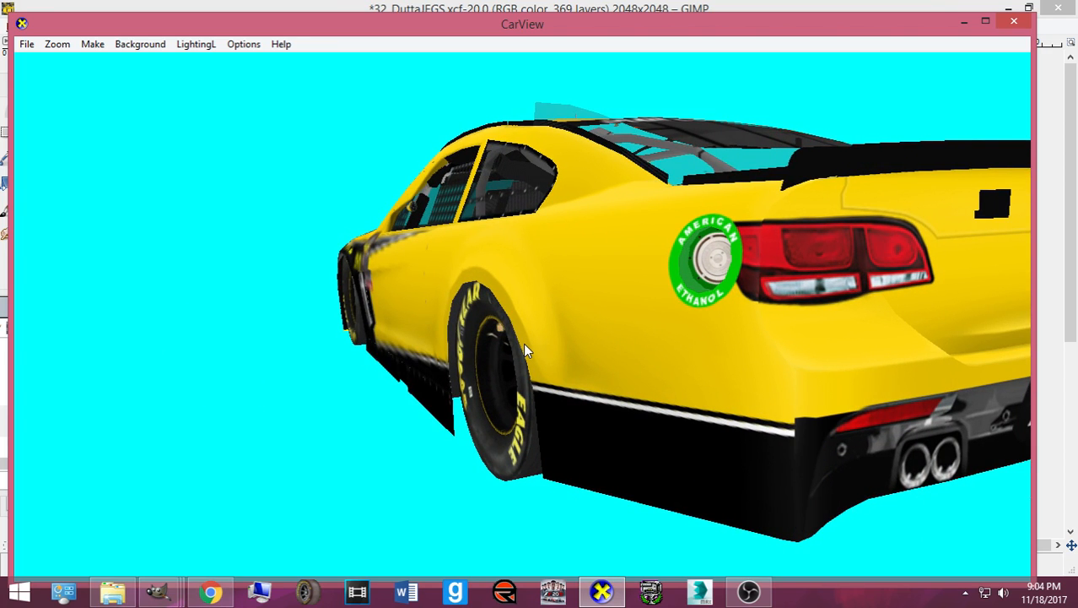
- Reselect the rear SS bumper strip, copy and paste it as a floating piece, and re-export
left_click(602, 590)
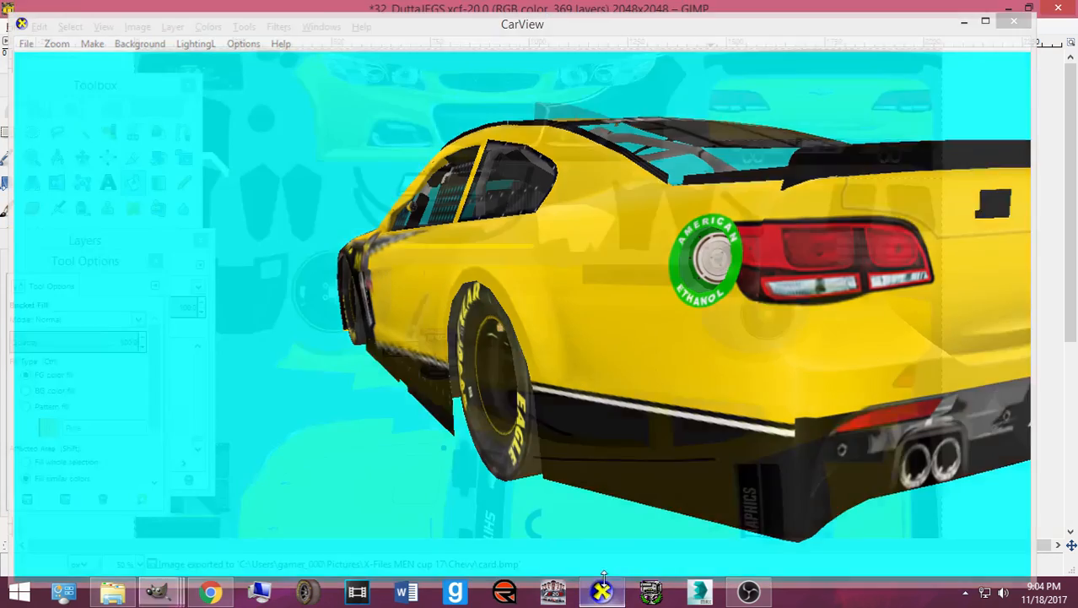
left_click_drag(678, 135, 971, 181)
key("ctrl+c")
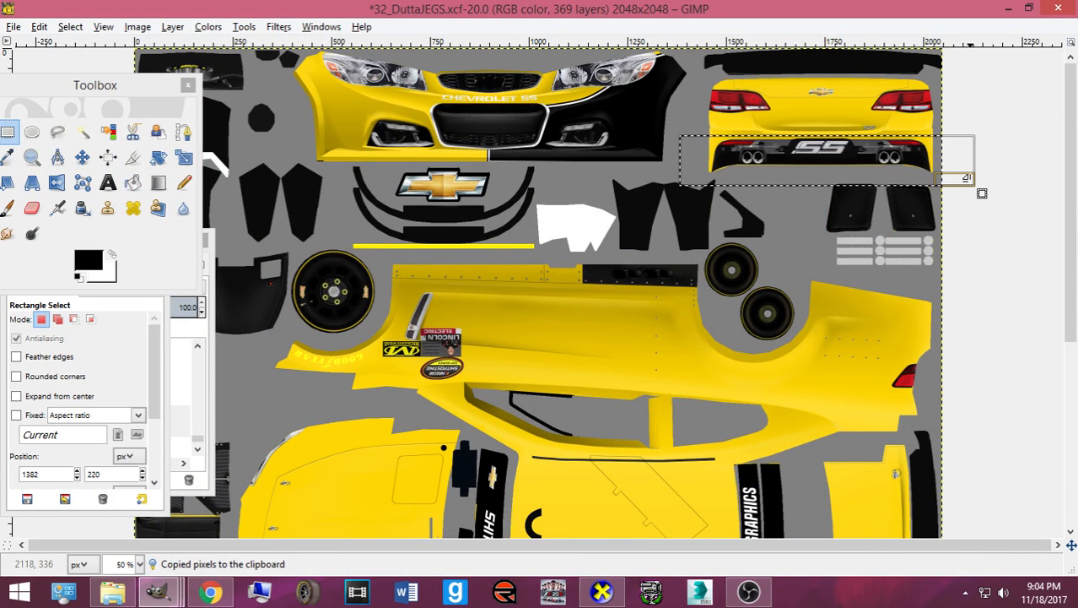
key("ctrl+v")
key("ctrl+s")
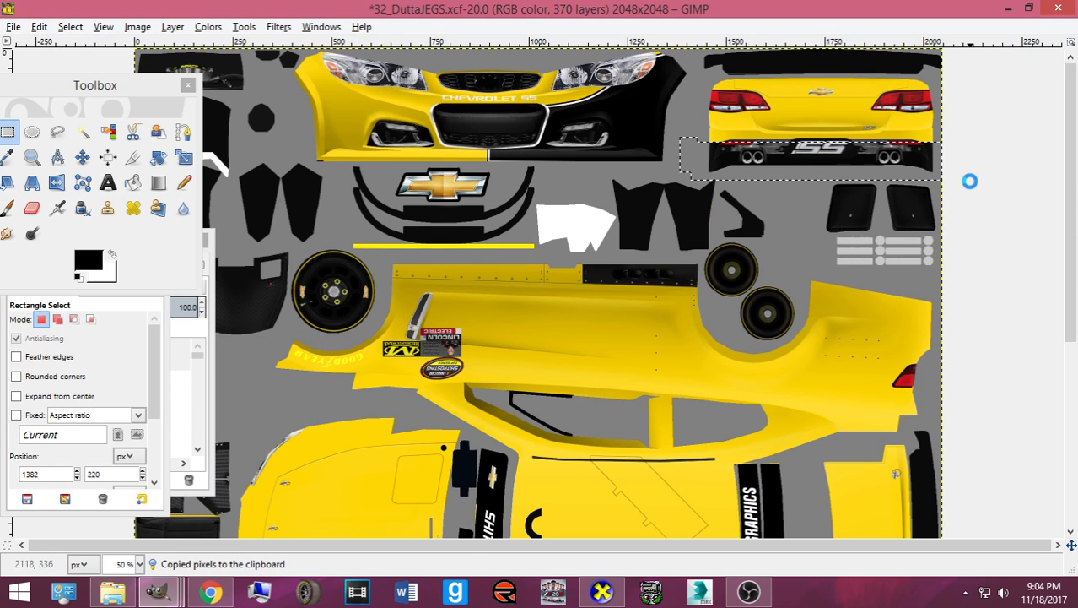
- Tilt the car in CarView to check the rear, then hide the preview
left_click(602, 594)
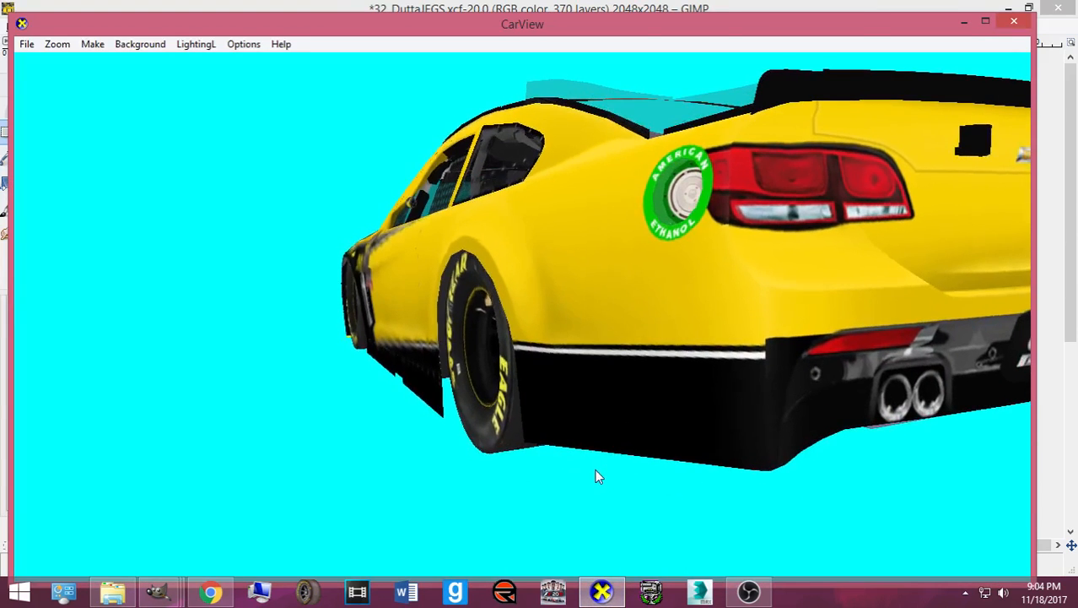
left_click_drag(705, 413, 707, 399)
left_click(614, 591)
- Anchor the floating bumper piece and undo a second accidental paste
left_click(665, 347)
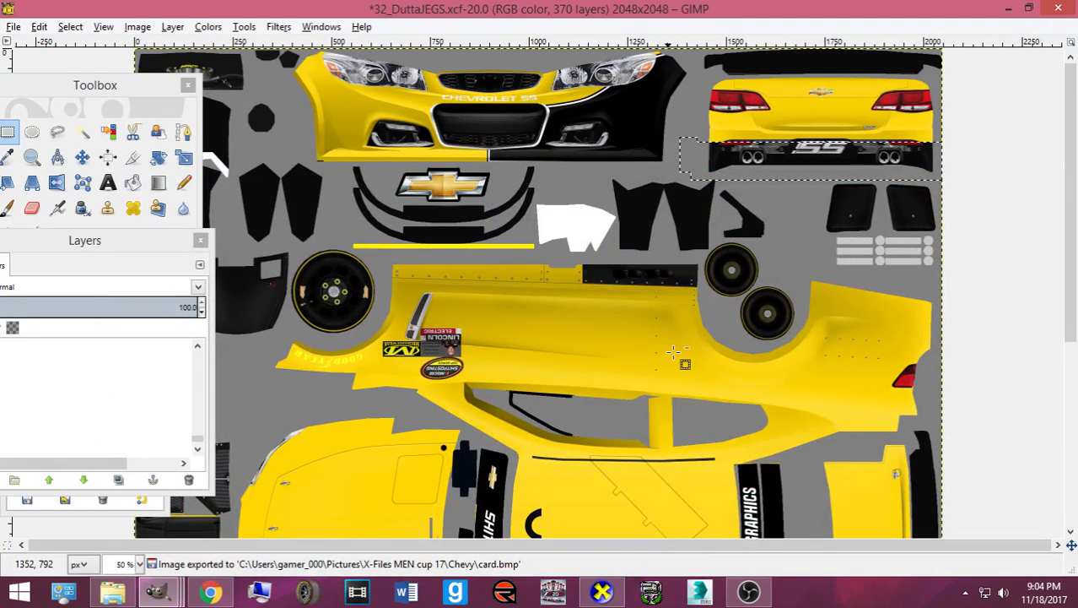
scroll(68, 376, "up", 1)
right_click(67, 397)
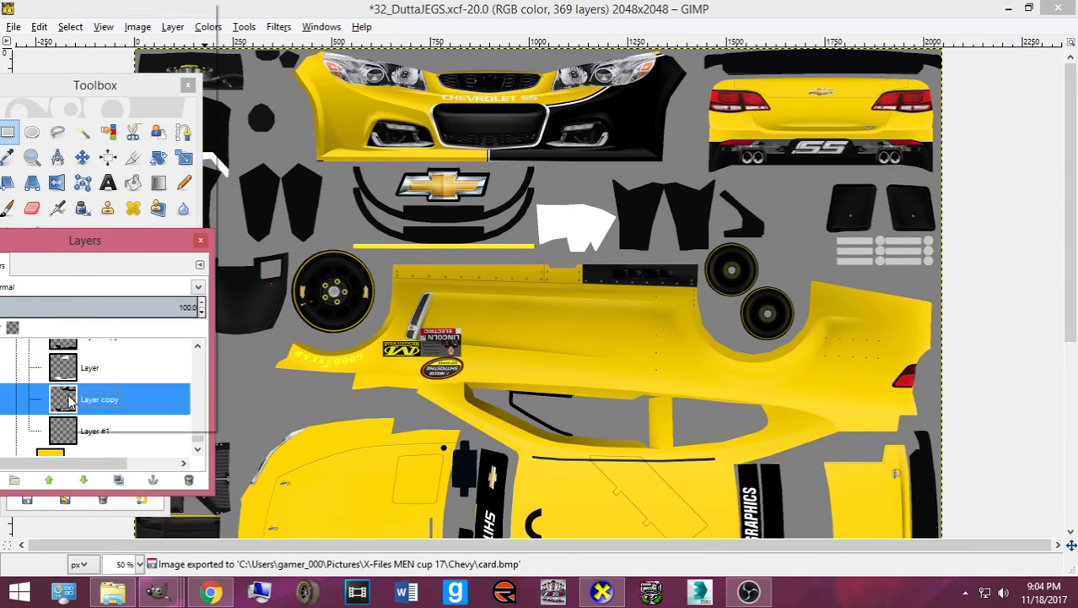
left_click(61, 400)
key("ctrl+v")
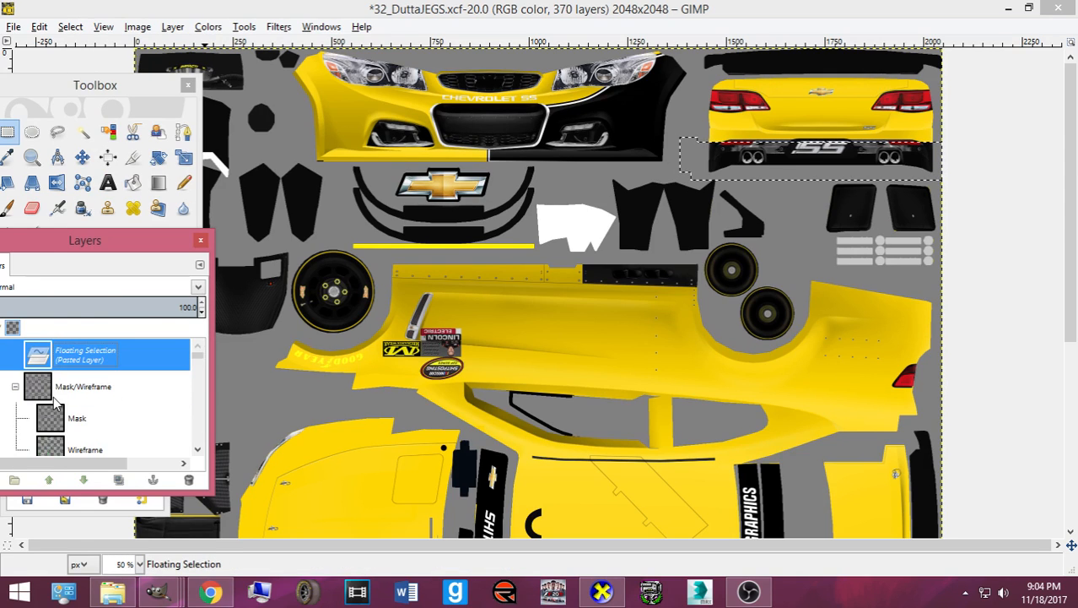
key("ctrl+z")
- Load Layer copy's alpha as a selection, make Layer active, and shrink the selection by 4 px
right_click(67, 378)
left_click(92, 385)
left_click(69, 359)
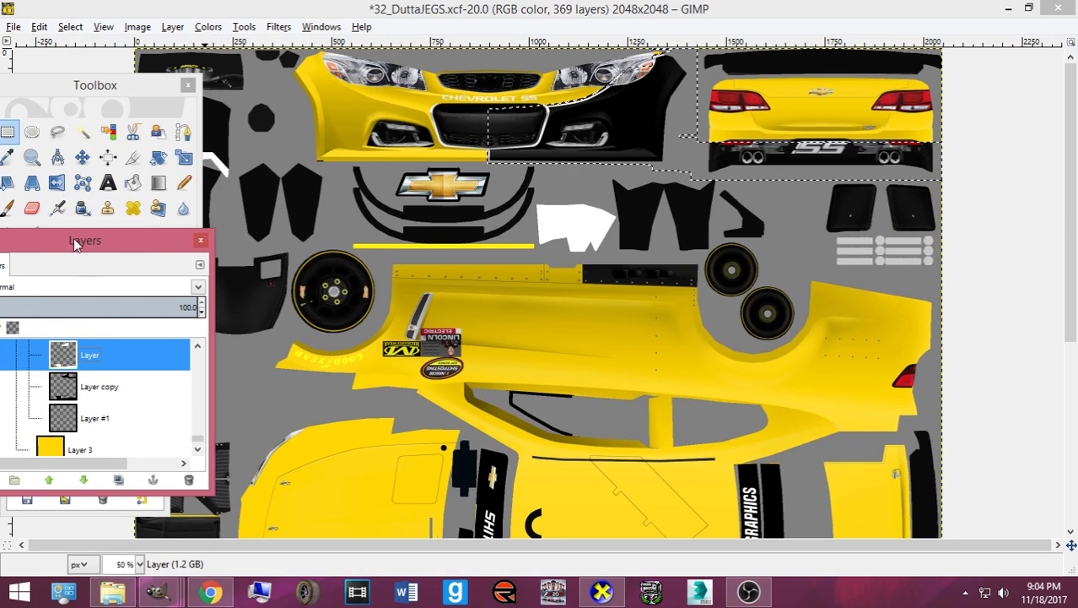
left_click(71, 26)
left_click(91, 214)
type("4")
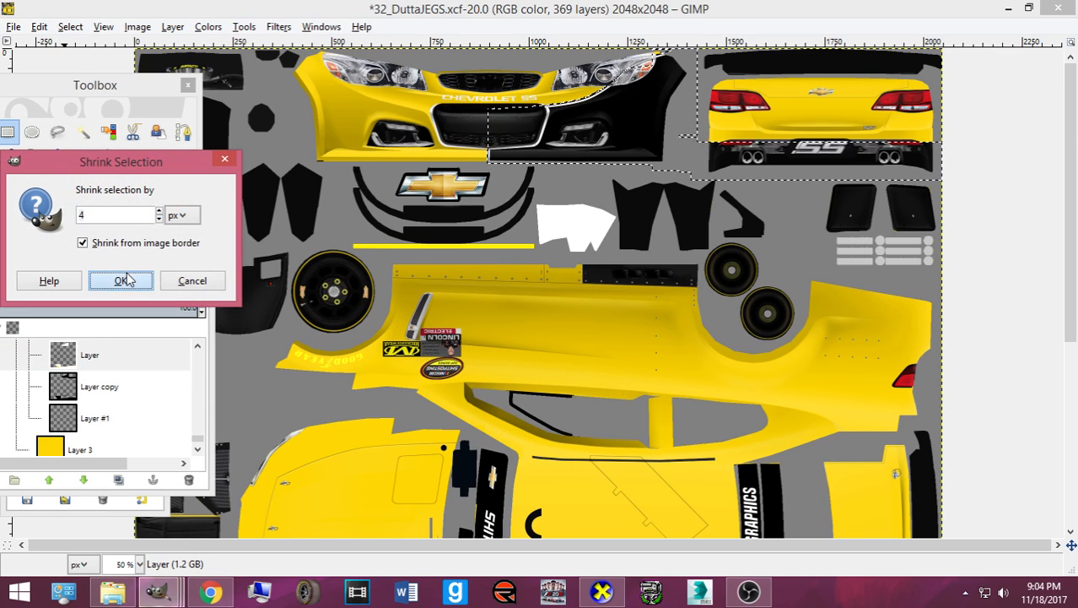
left_click(121, 280)
- Paint the rear bumper's lower edge and corner white with the Pencil, then export card.bmp
left_click(181, 185)
left_click(113, 253)
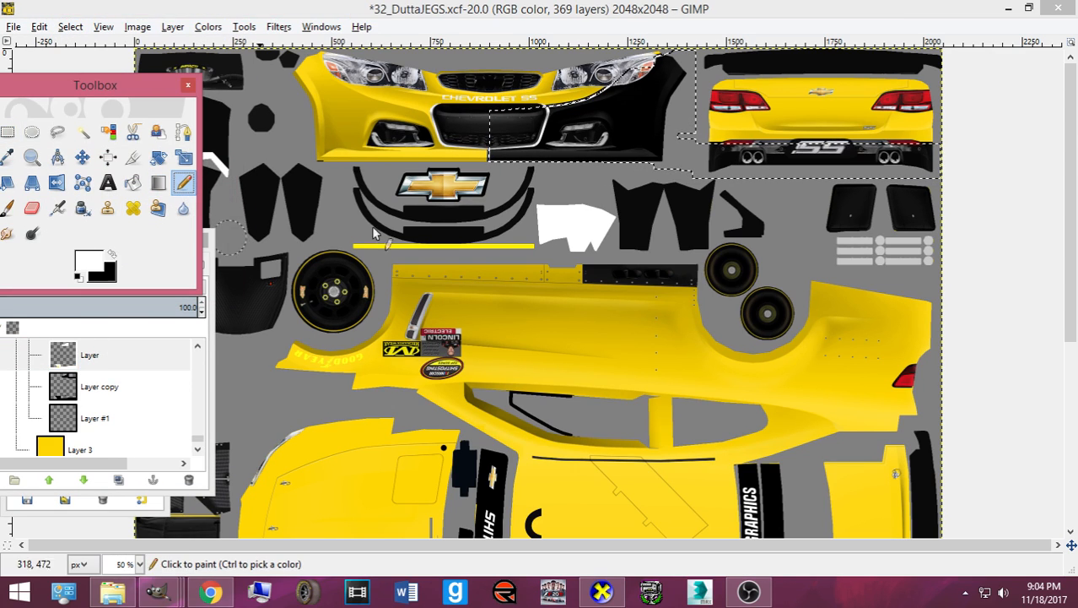
mouse_move(726, 167)
left_mouse_down()
mouse_move(998, 155)
mouse_move(703, 164)
left_mouse_up()
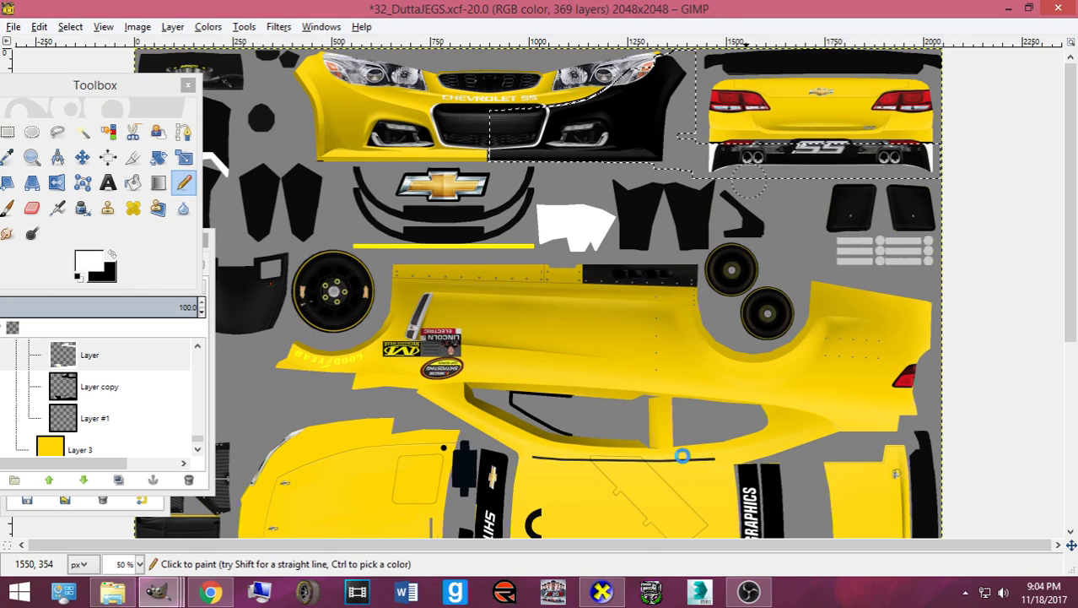
key("ctrl+e")
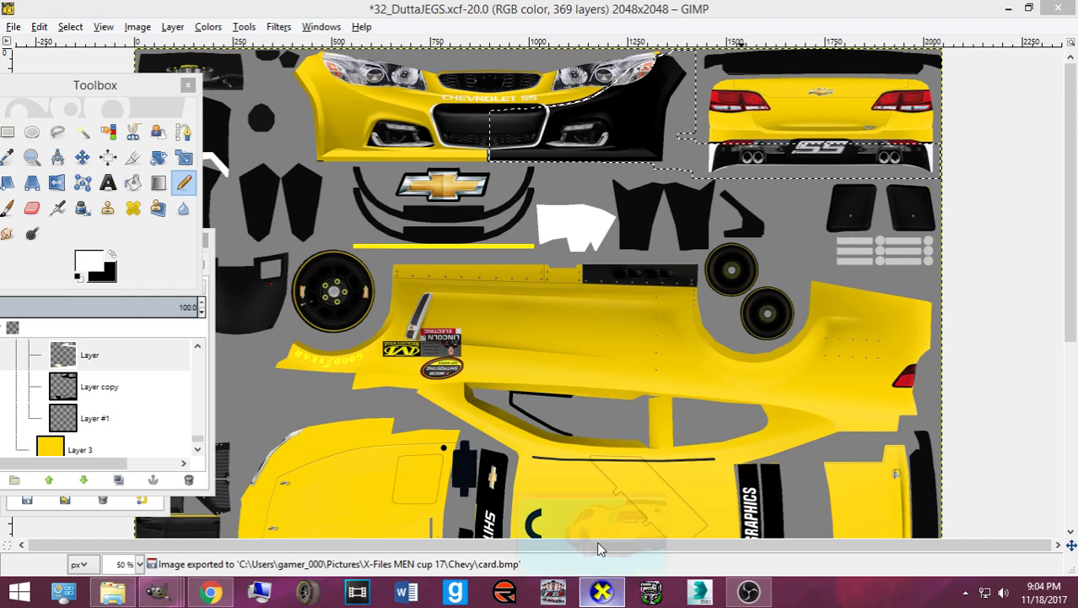
left_click(602, 593)
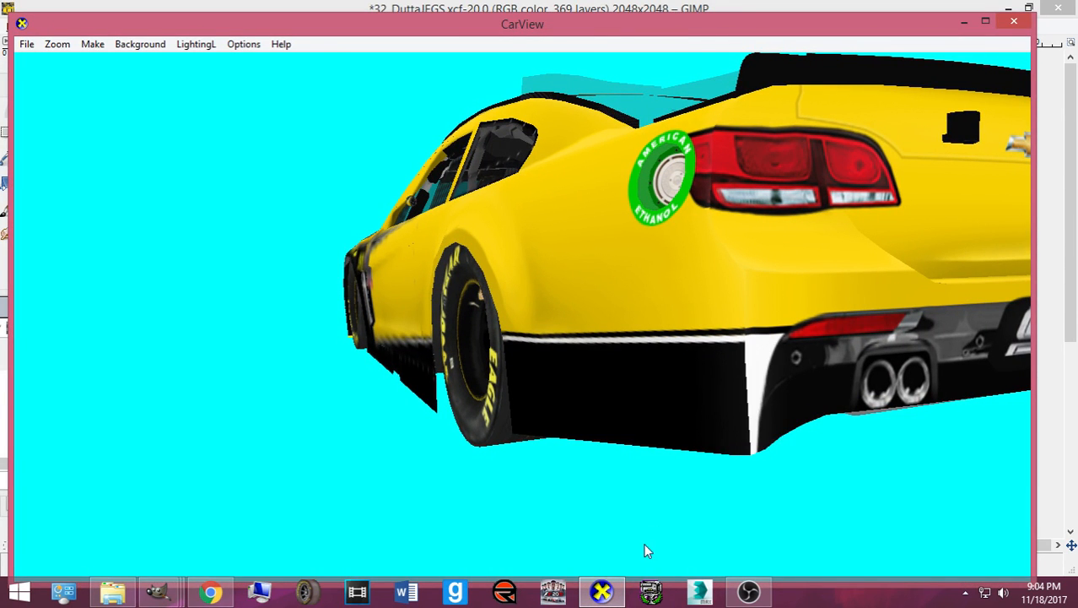
- Hide CarView and grow the selection slightly in GIMP
left_click(602, 591)
left_click(71, 27)
left_click(93, 234)
left_click(116, 291)
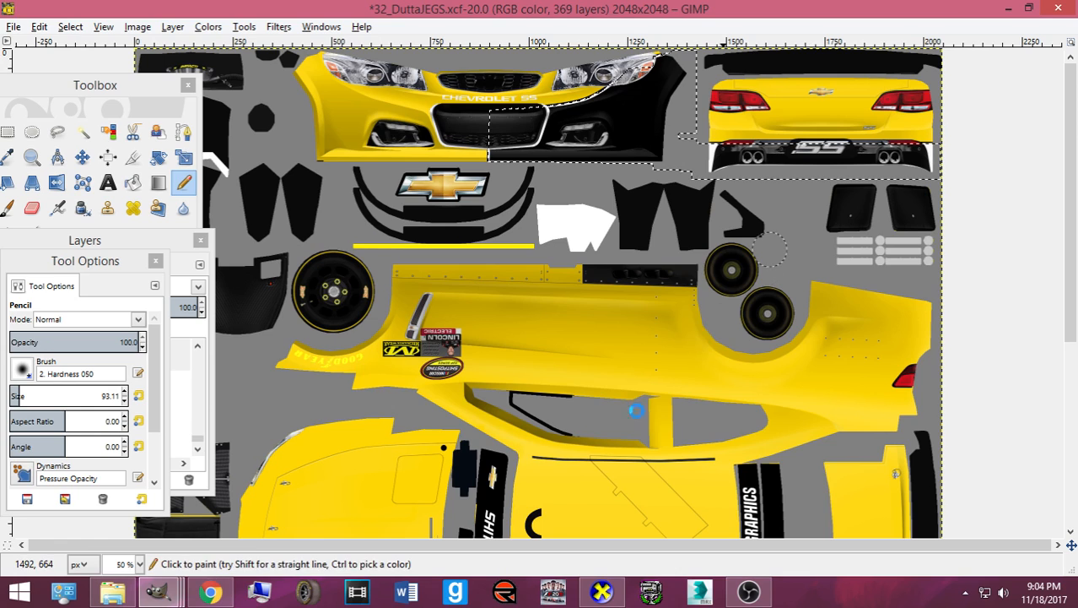
- Rotate the car in CarView to inspect the rear bumper, then hide the preview
left_click(602, 591)
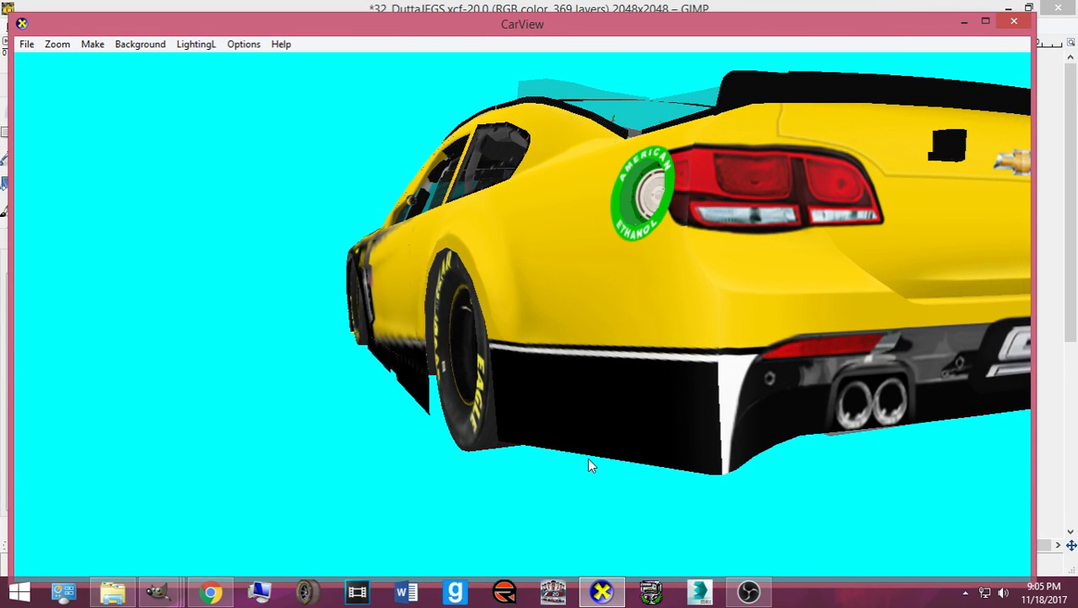
left_click_drag(589, 464, 659, 448)
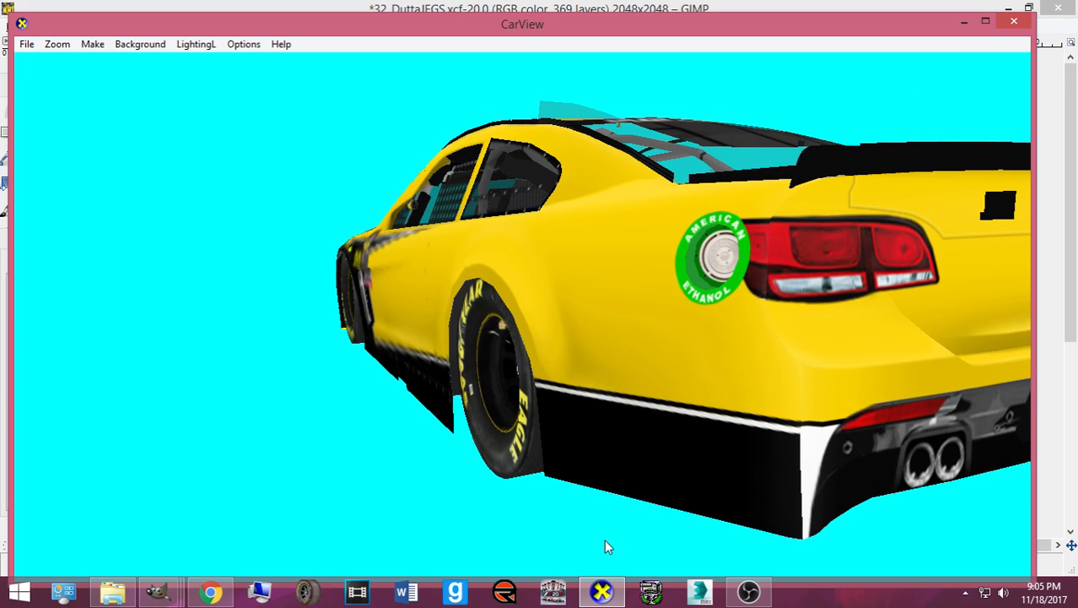
left_click(603, 592)
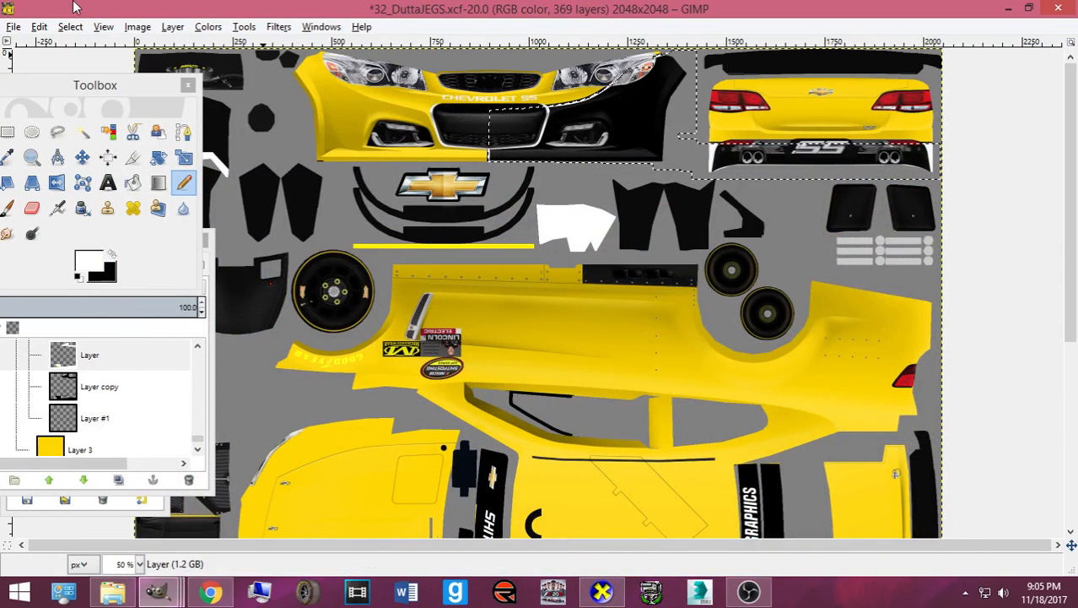
- Grow the selection by 4 px and paint black on Layer copy #1
left_click(70, 27)
left_click(84, 230)
left_click(144, 239)
left_click(142, 237)
left_click(142, 237)
left_click(121, 296)
scroll(92, 379, "up", 1)
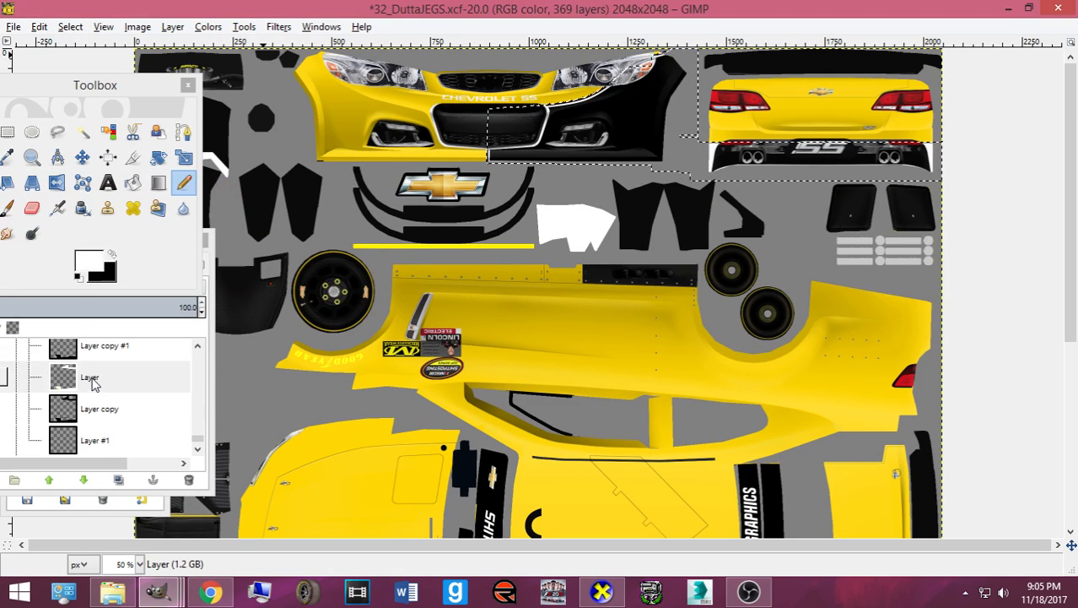
left_click(78, 354)
left_click(146, 234)
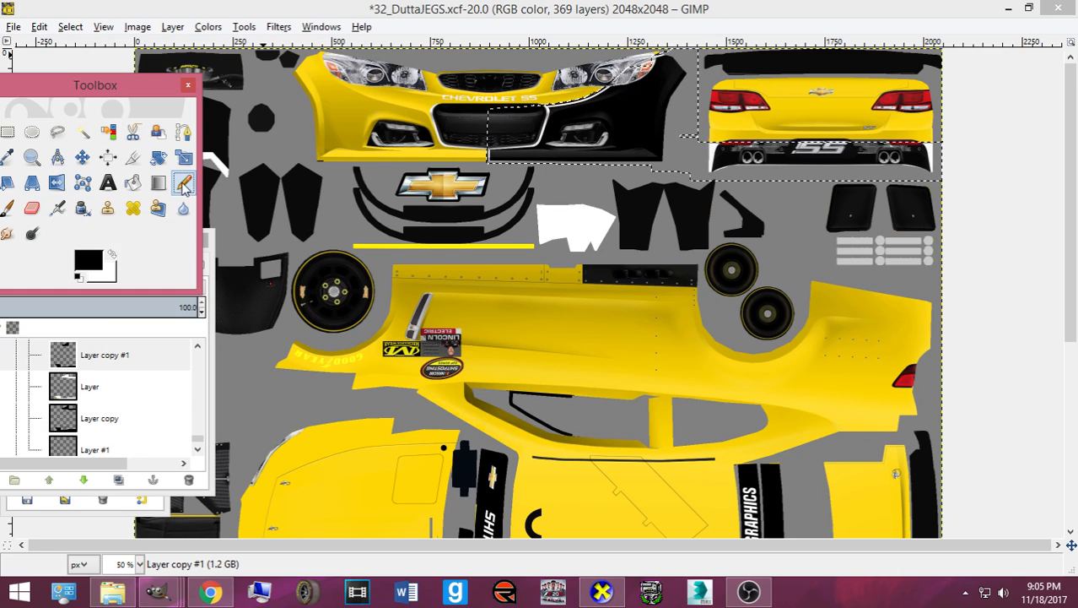
mouse_move(692, 173)
left_mouse_down()
mouse_move(710, 150)
mouse_move(753, 160)
mouse_move(718, 180)
left_mouse_up()
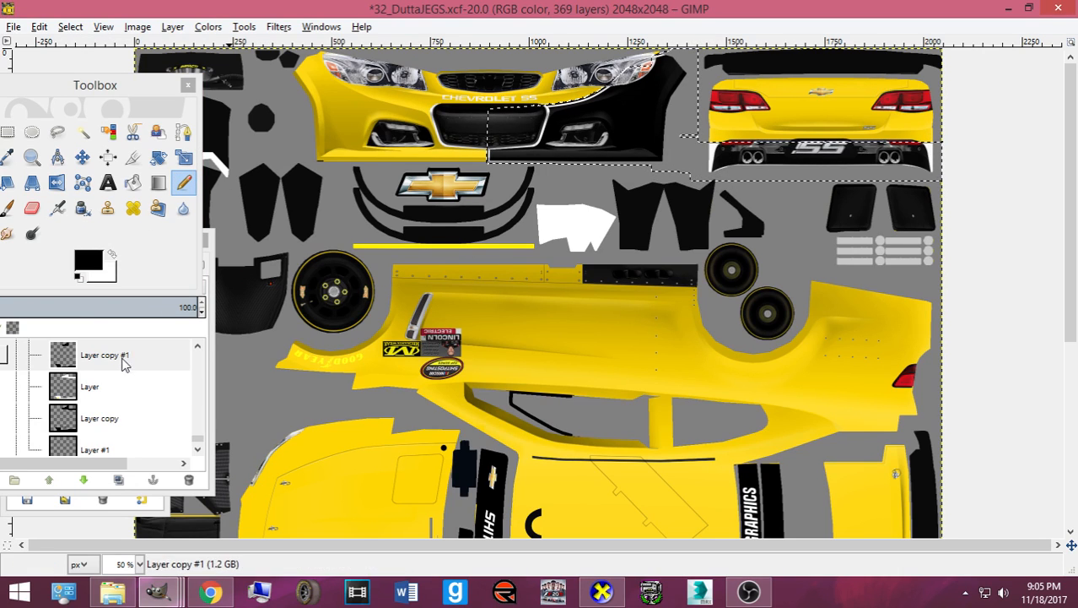
- Load Layer's alpha as a selection and shrink it
scroll(600, 161, "up", 3)
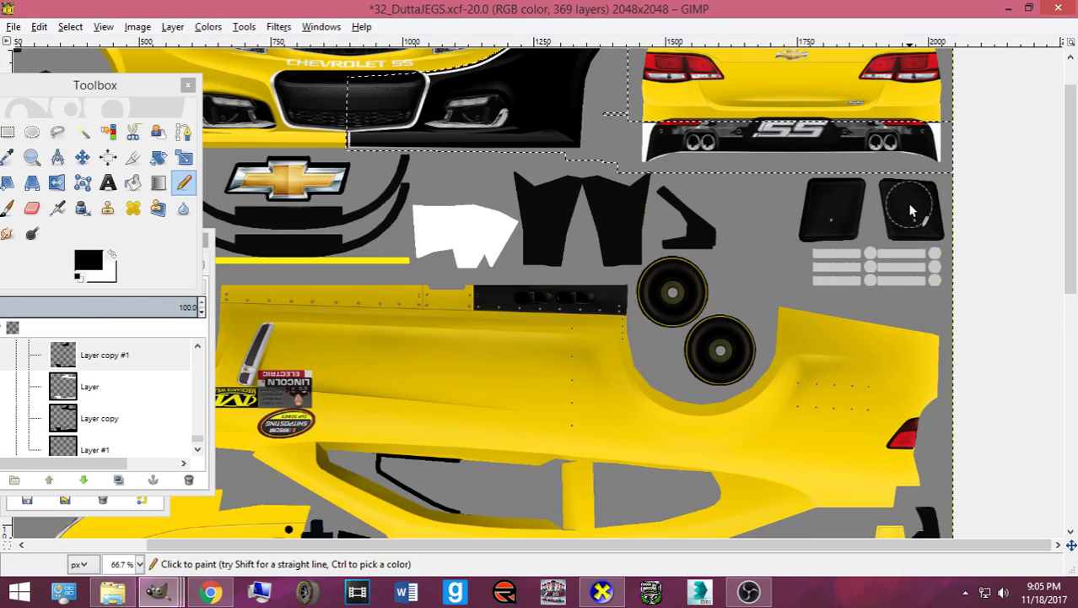
scroll(600, 161, "up", 3)
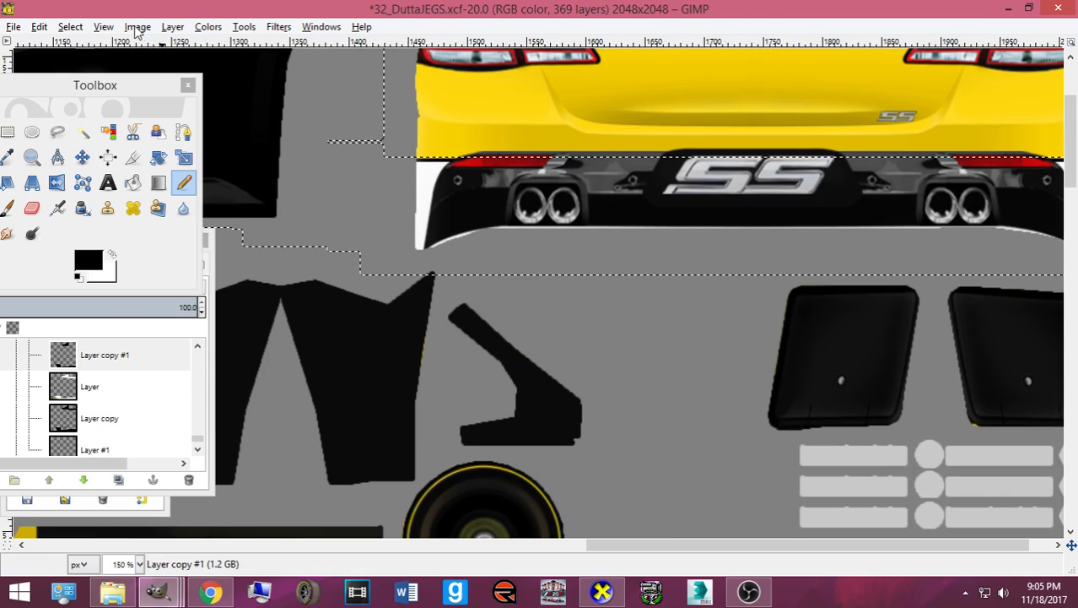
right_click(101, 387)
left_click(140, 384)
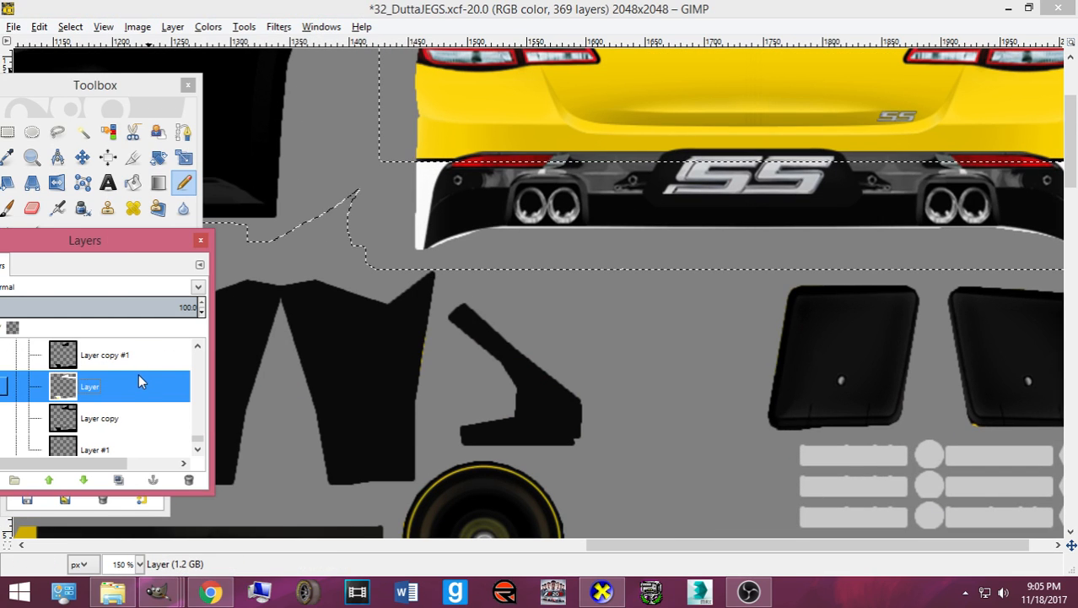
left_click(80, 29)
left_click(91, 232)
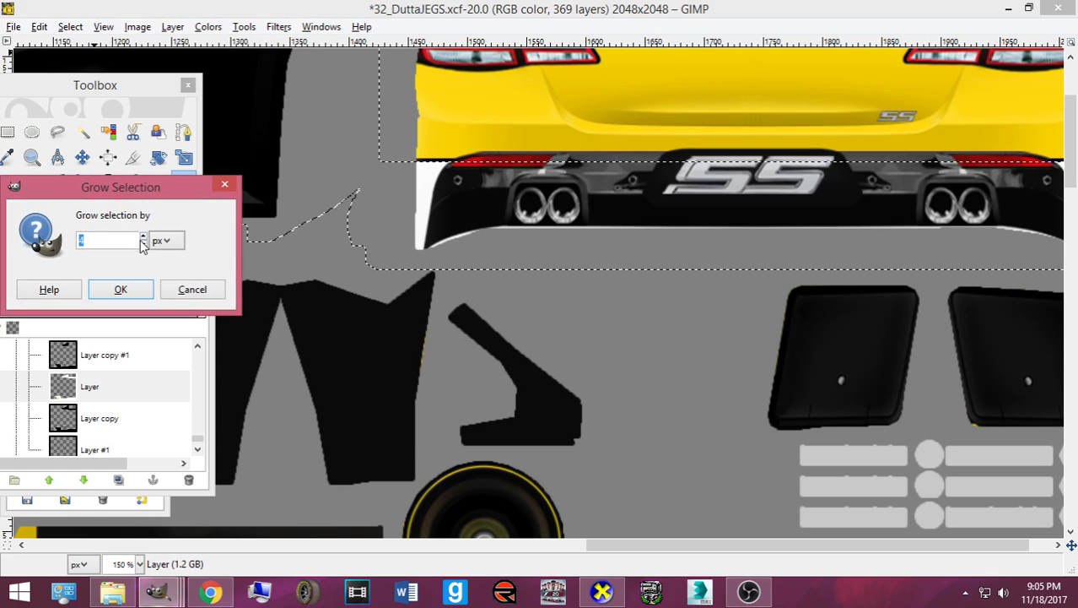
left_click(190, 289)
left_click(71, 26)
left_click(93, 211)
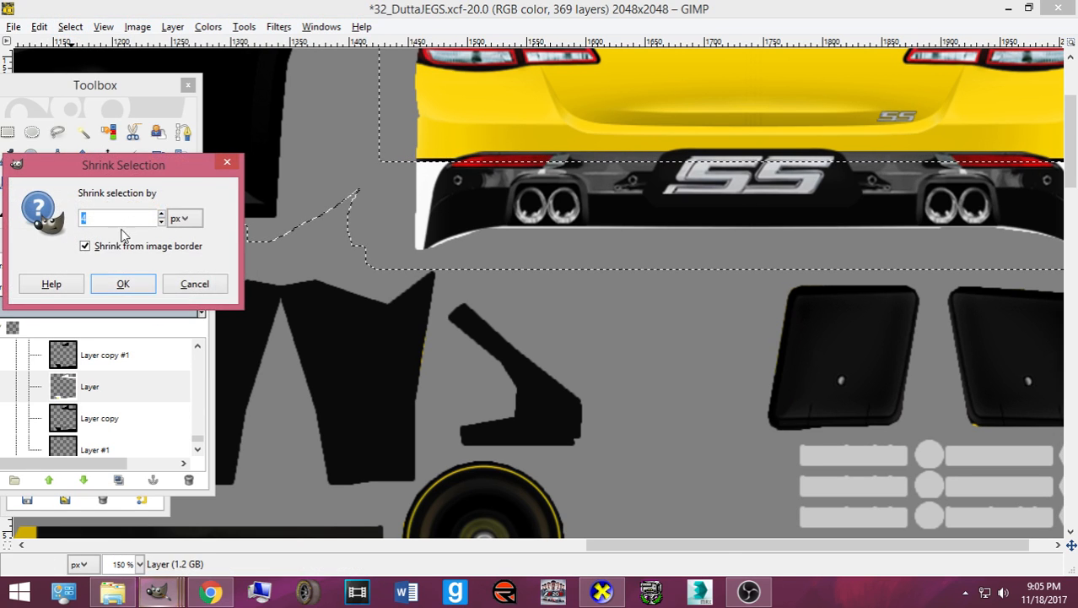
left_click(123, 283)
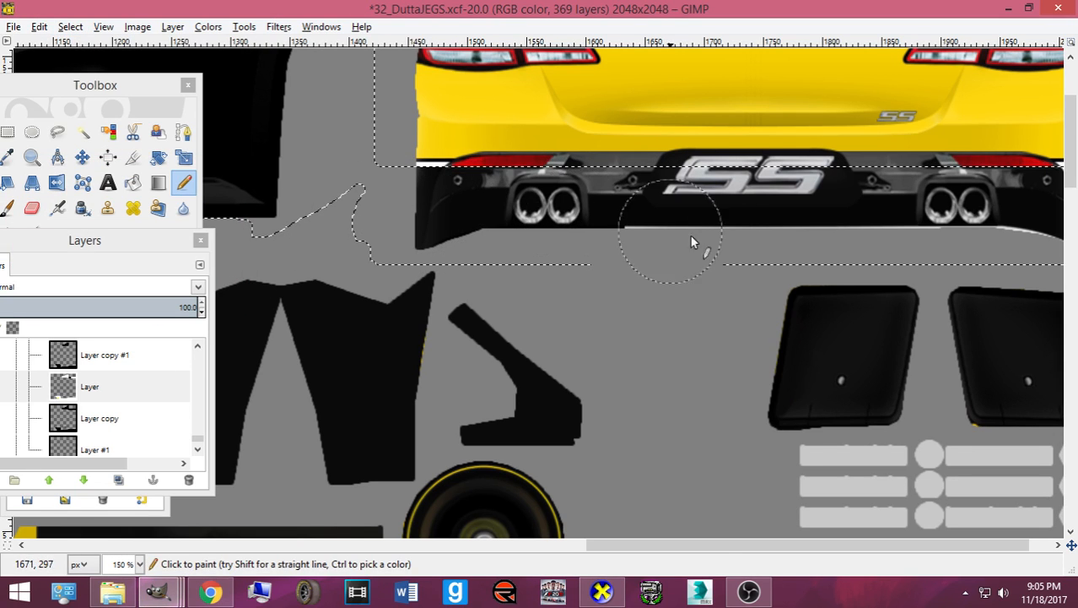
- Paint the bumper's lower band and corner black and export the texture
scroll(695, 238, "down", 2)
mouse_move(667, 250)
left_mouse_down()
mouse_move(806, 226)
mouse_move(913, 235)
mouse_move(879, 207)
mouse_move(867, 211)
mouse_move(880, 235)
left_mouse_up()
key("ctrl+e")
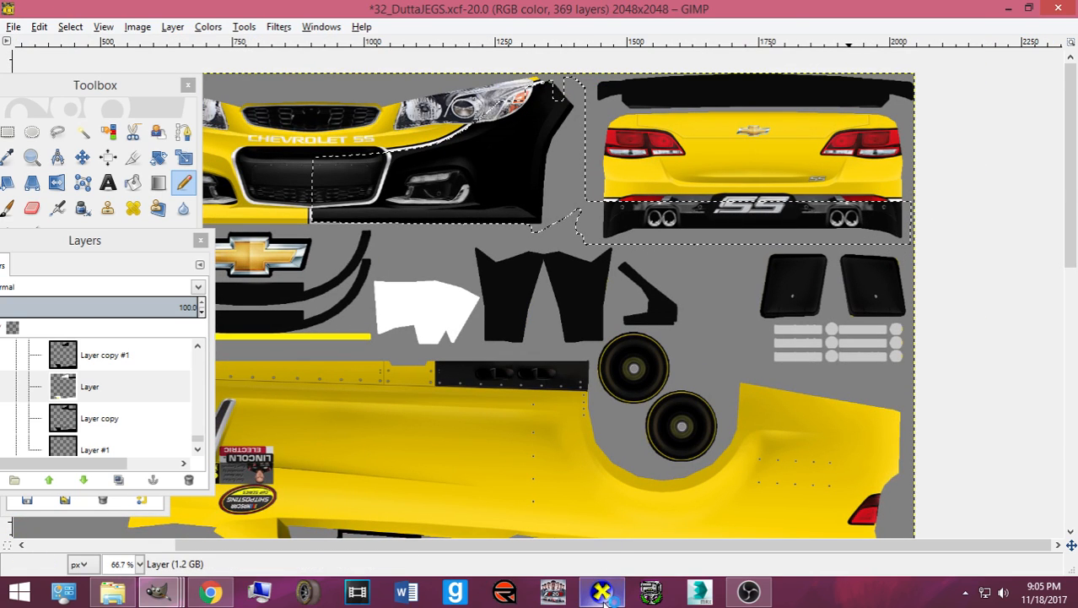
mouse_move(604, 595)
left_click(638, 497)
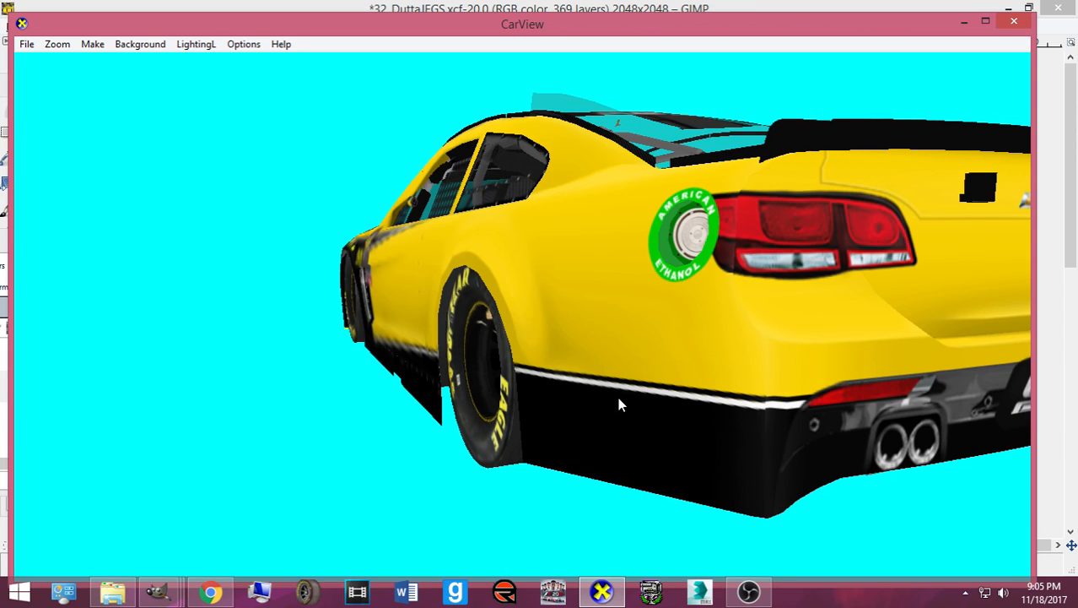
left_click(602, 591)
scroll(668, 221, "up", 3, "ctrl")
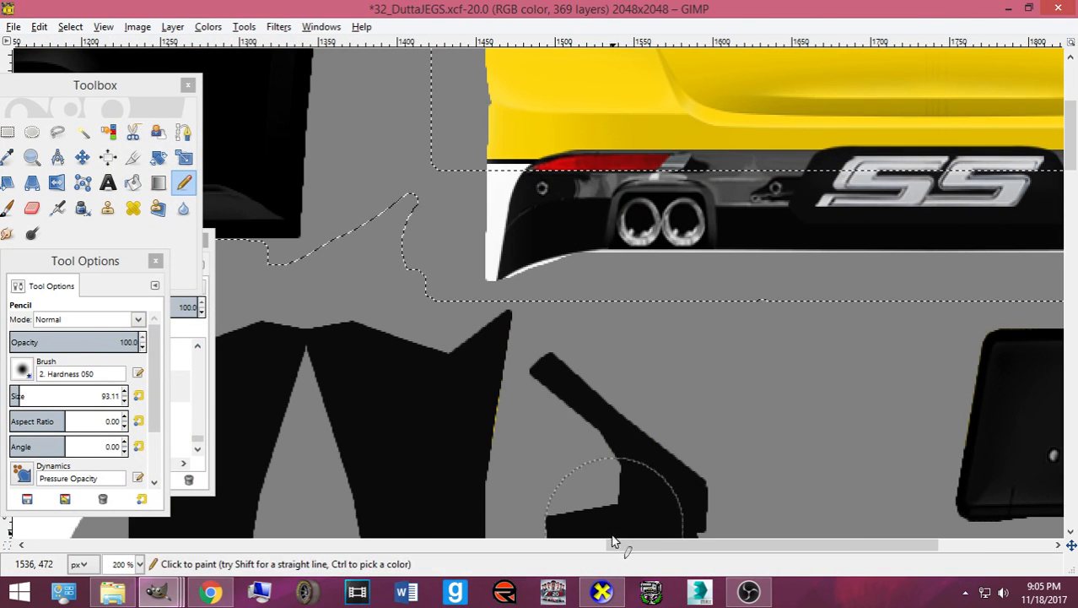
- Shrink the selection by 5 pixels after abandoning a grow
left_click(601, 591)
left_click(602, 591)
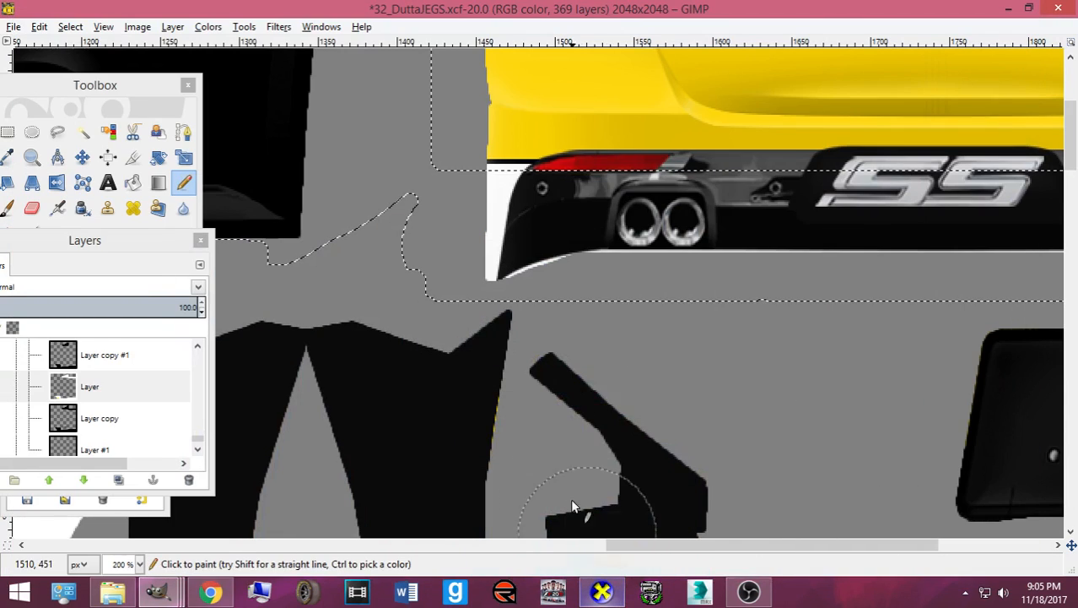
left_click(70, 26)
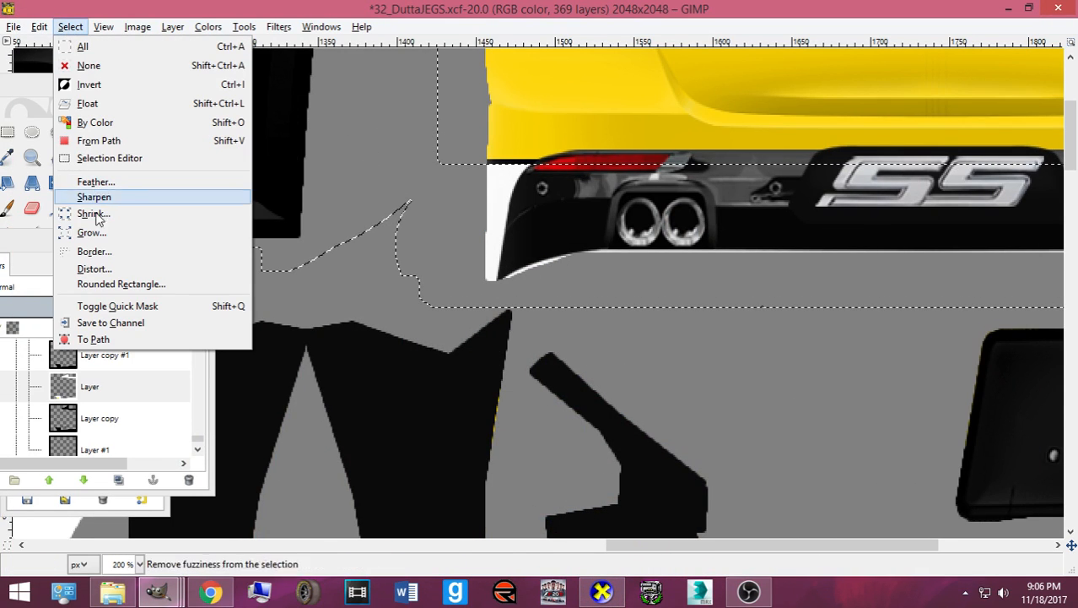
left_click(168, 224)
key("Escape")
left_click(70, 26)
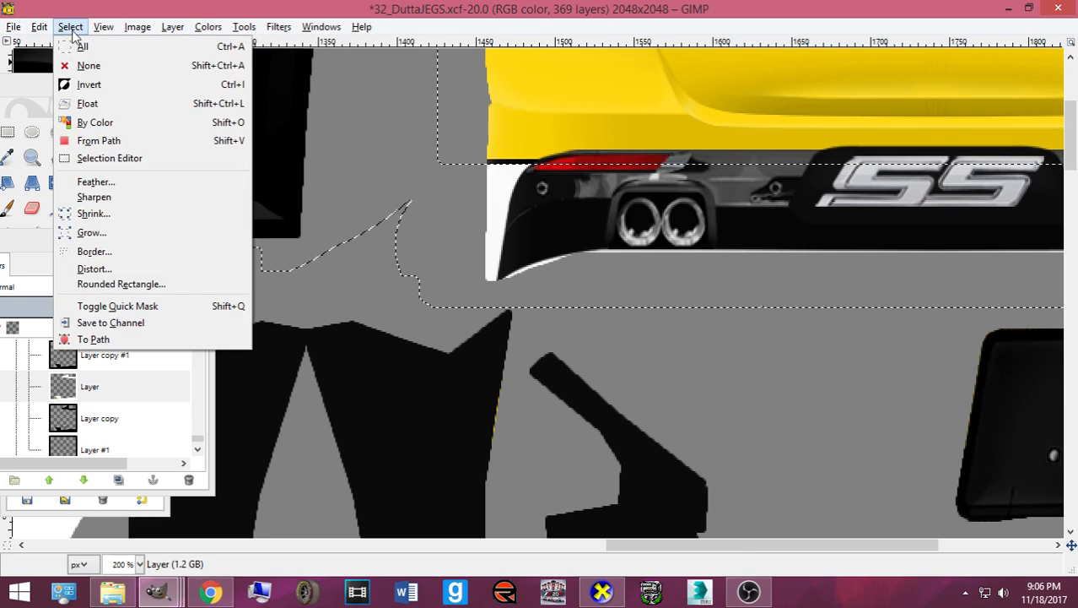
left_click(123, 216)
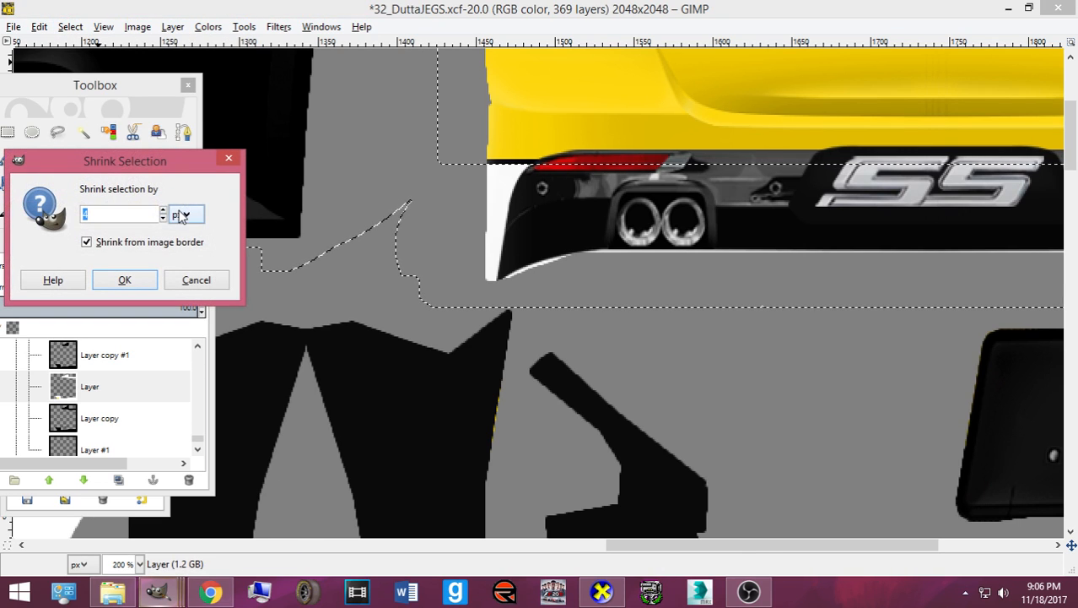
left_click(144, 279)
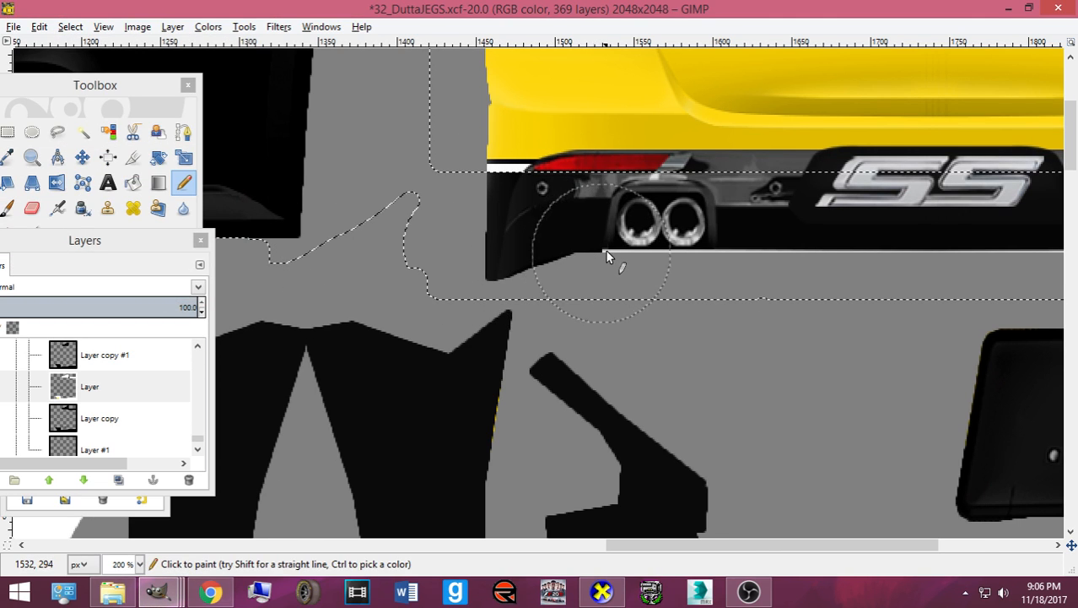
- Export the texture as card.bmp and bring up CarView
scroll(606, 248, "down", 2)
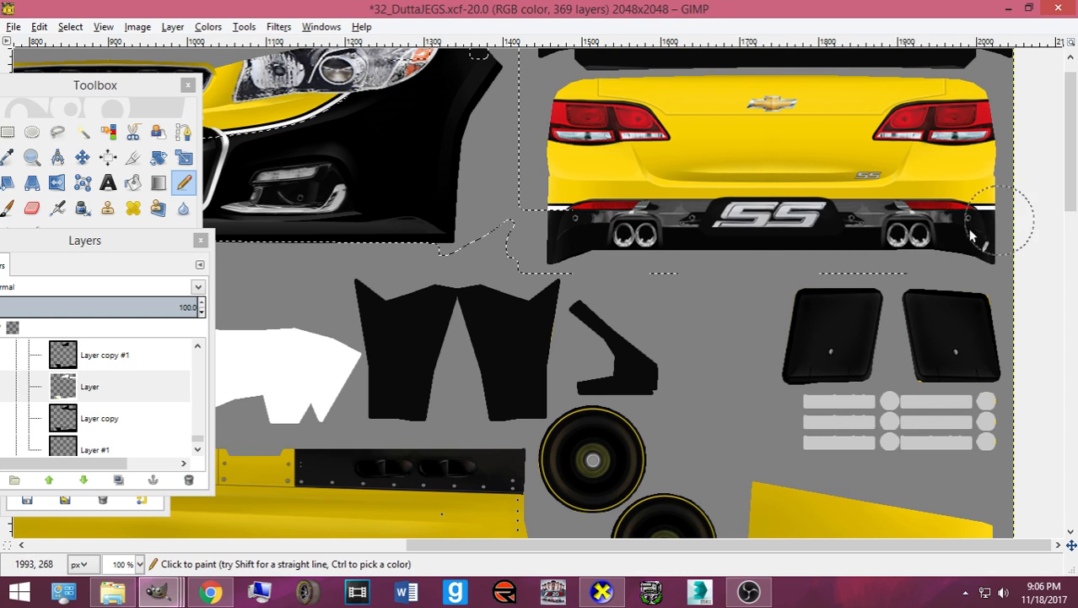
key("ctrl+e")
left_click(601, 590)
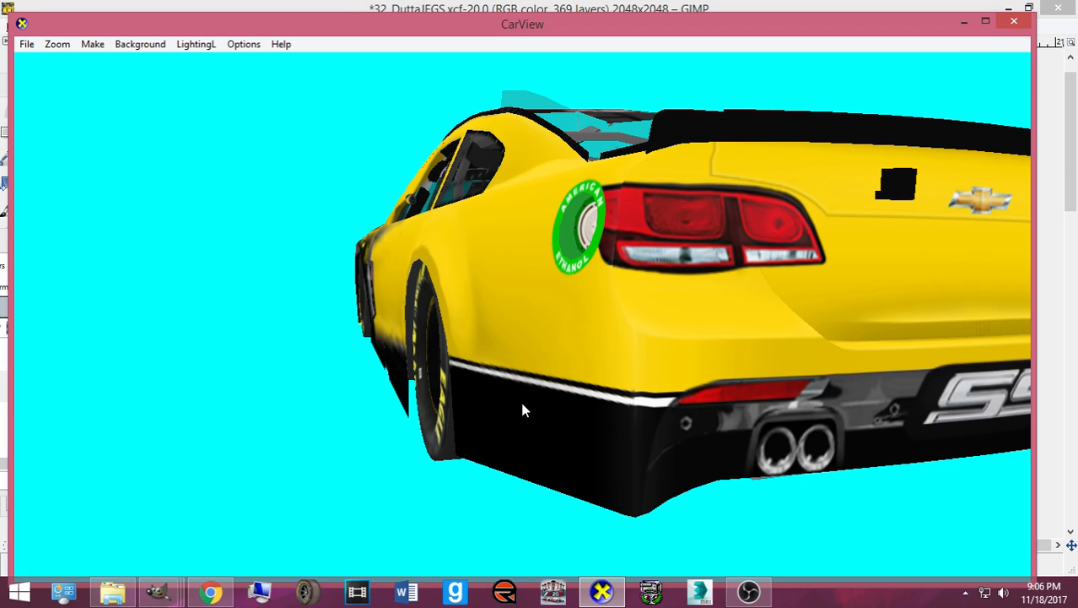
- Rotate and zoom the car in CarView to inspect its left side and rear bumper
left_click_drag(523, 409, 465, 399)
scroll(526, 384, "up", 5)
scroll(538, 380, "down", 5)
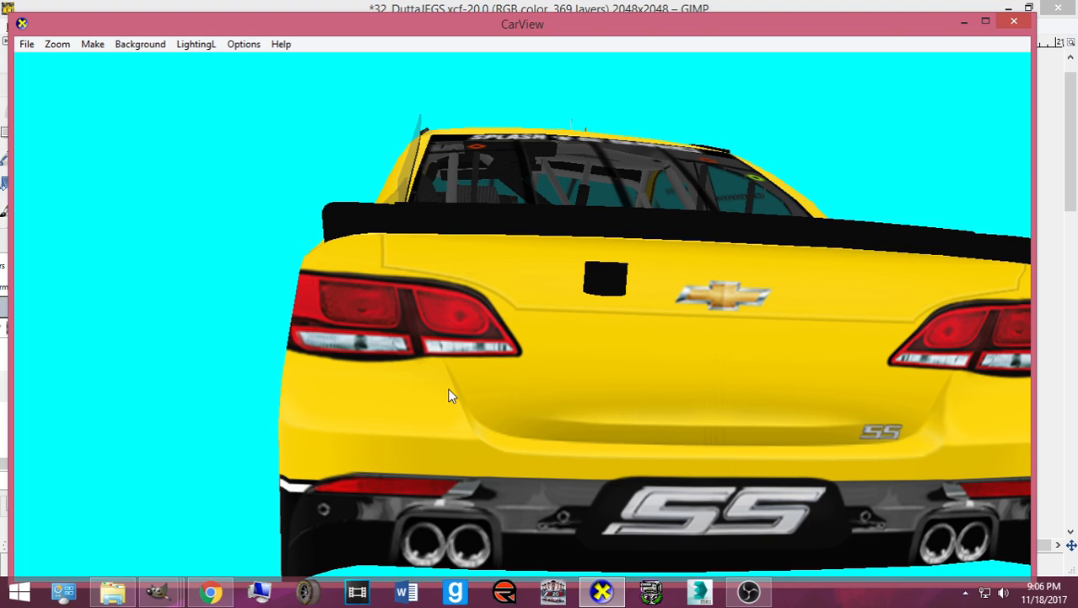
left_click_drag(481, 378, 733, 382)
scroll(556, 368, "down", 3)
scroll(670, 356, "up", 3)
scroll(649, 346, "up", 3)
scroll(560, 355, "down", 5)
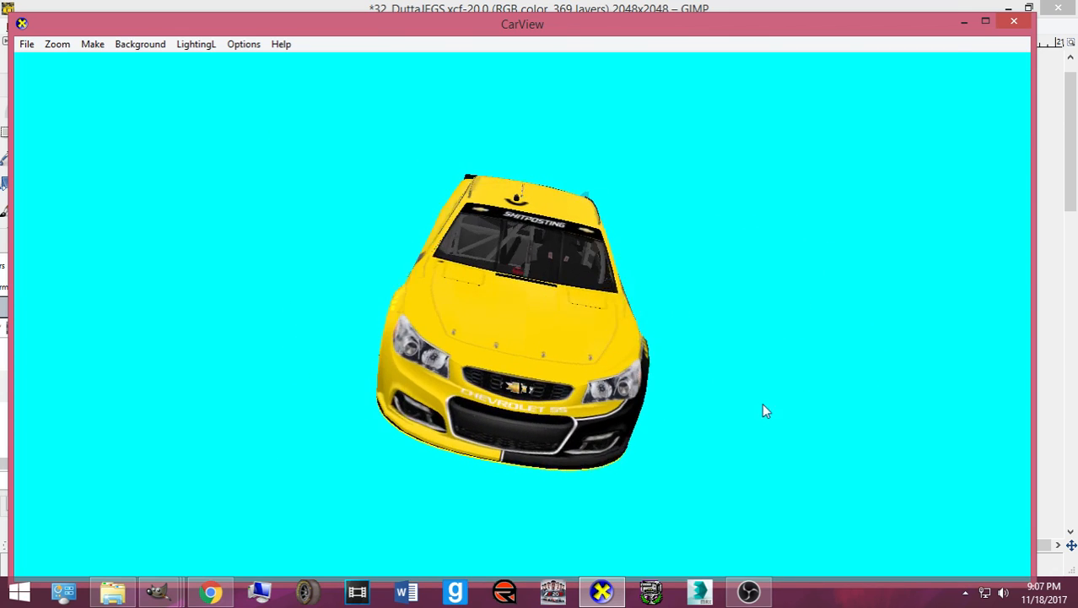
- Back in GIMP, choose Select > None and save 32_DuttaJEGS.xcf
mouse_move(178, 578)
left_click(248, 527)
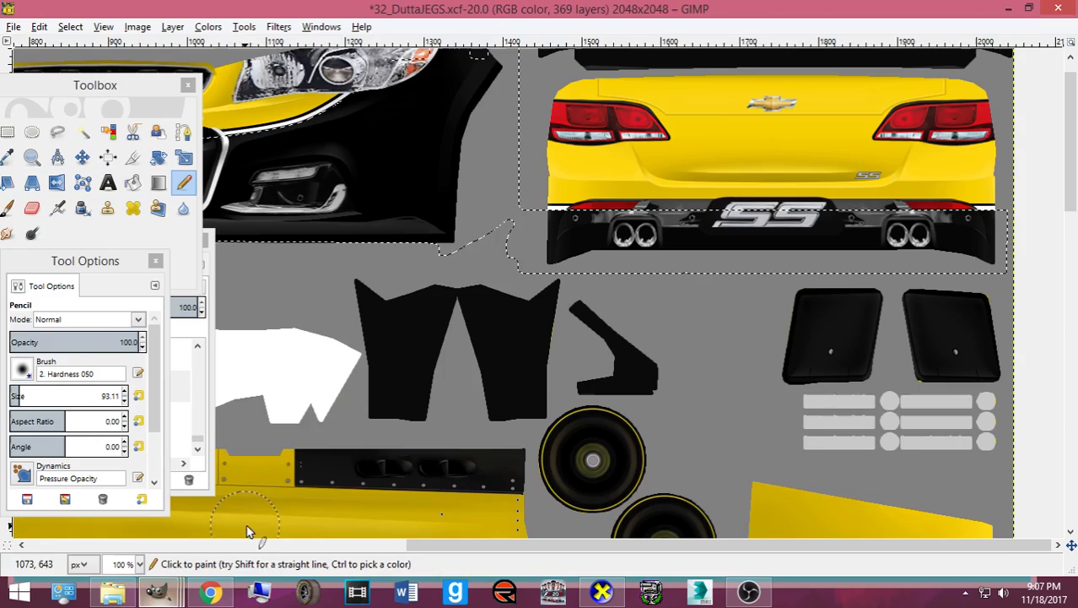
left_click(70, 26)
left_click(83, 64)
key("ctrl+s")
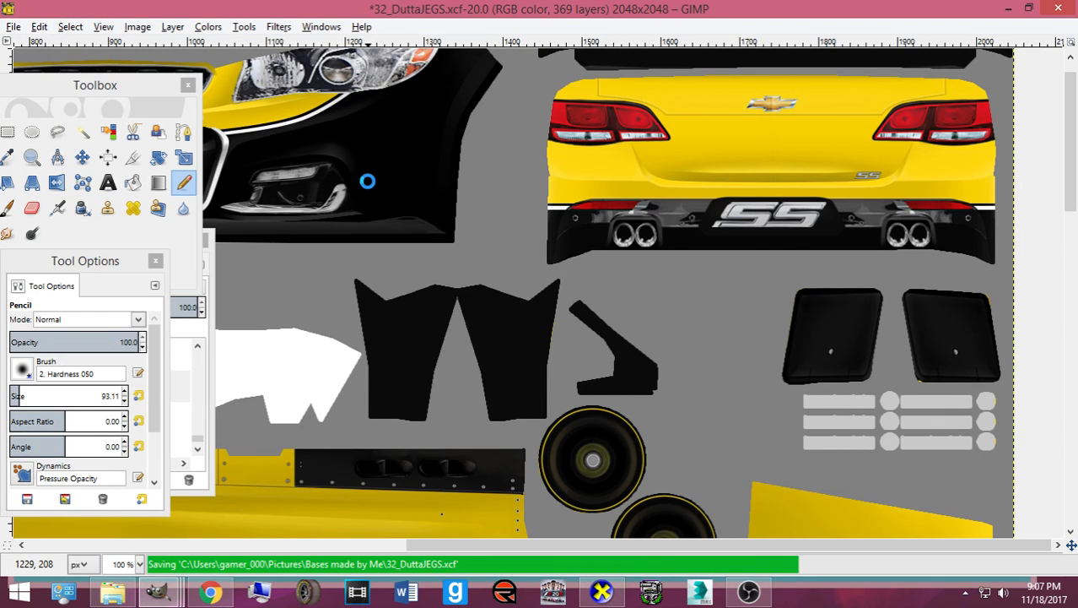
scroll(368, 180, "down", 5)
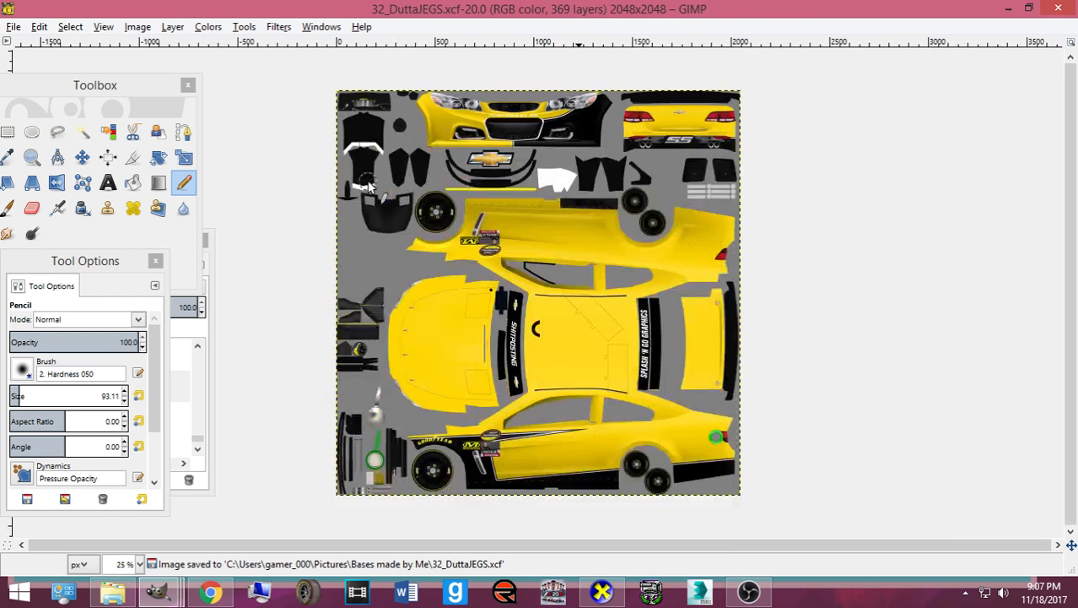
scroll(368, 180, "up", 3)
scroll(368, 186, "up", 1)
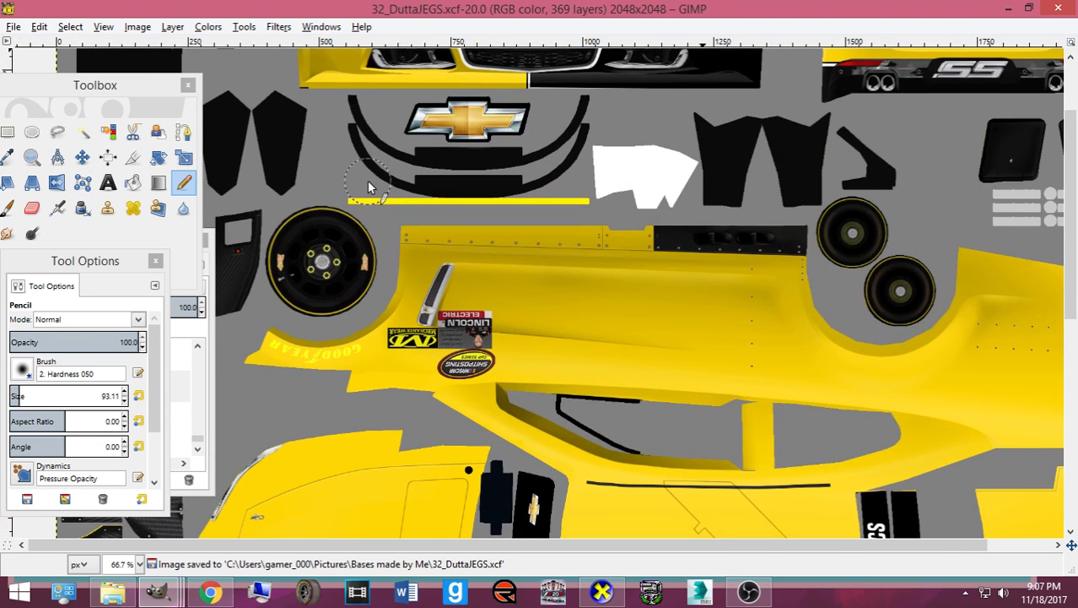
scroll(368, 186, "down", 3)
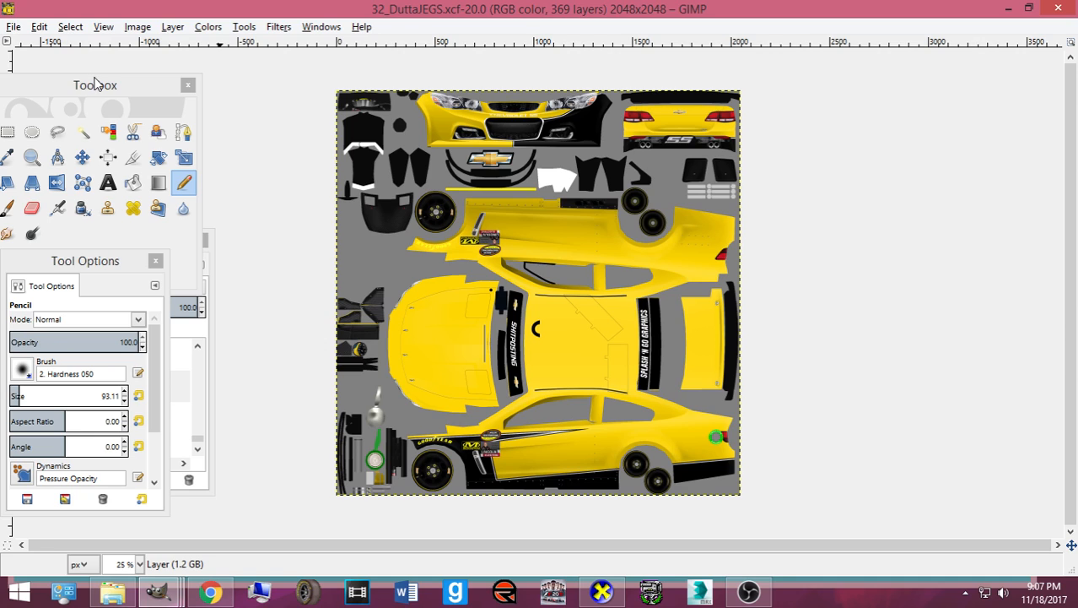
- Rearrange the Layers dock, load a layer's alpha as a selection, and save the XCF
left_click_drag(94, 84, 918, 150)
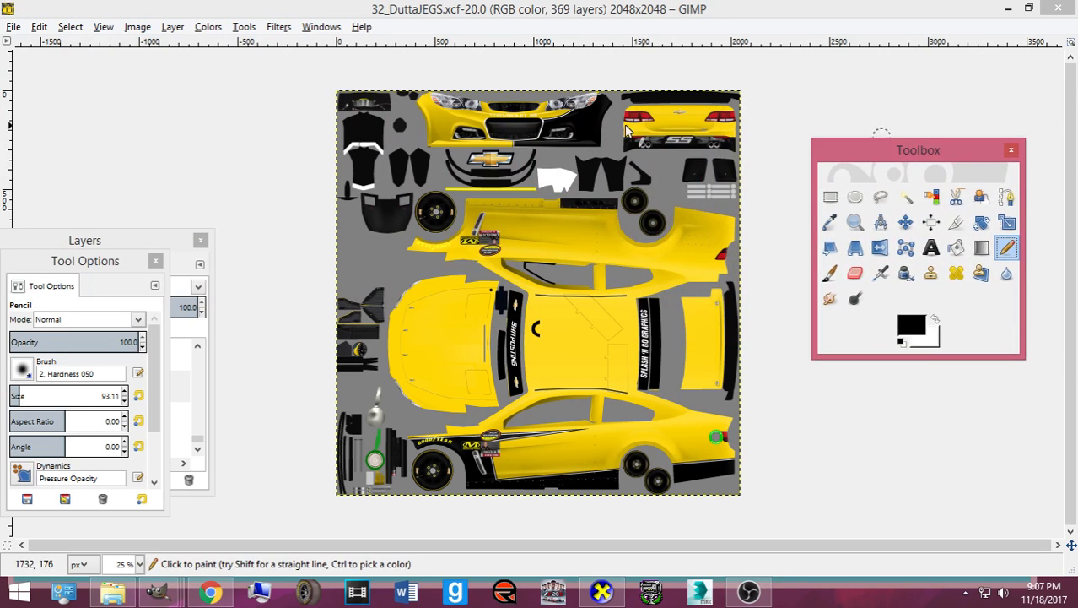
left_click_drag(134, 229, 146, 175)
scroll(127, 319, "up", 1)
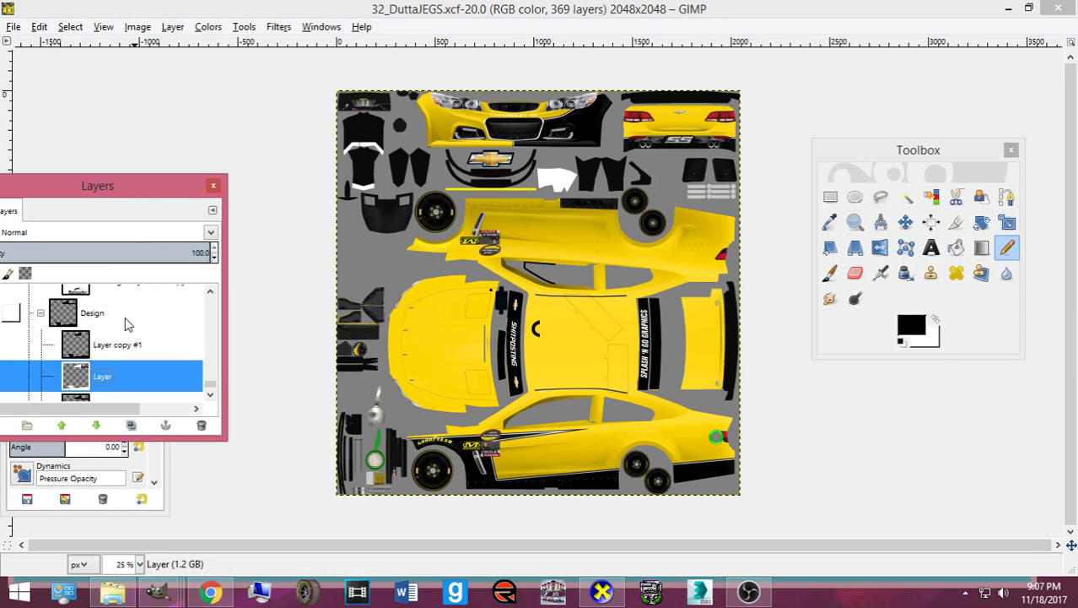
left_click(78, 340, "alt")
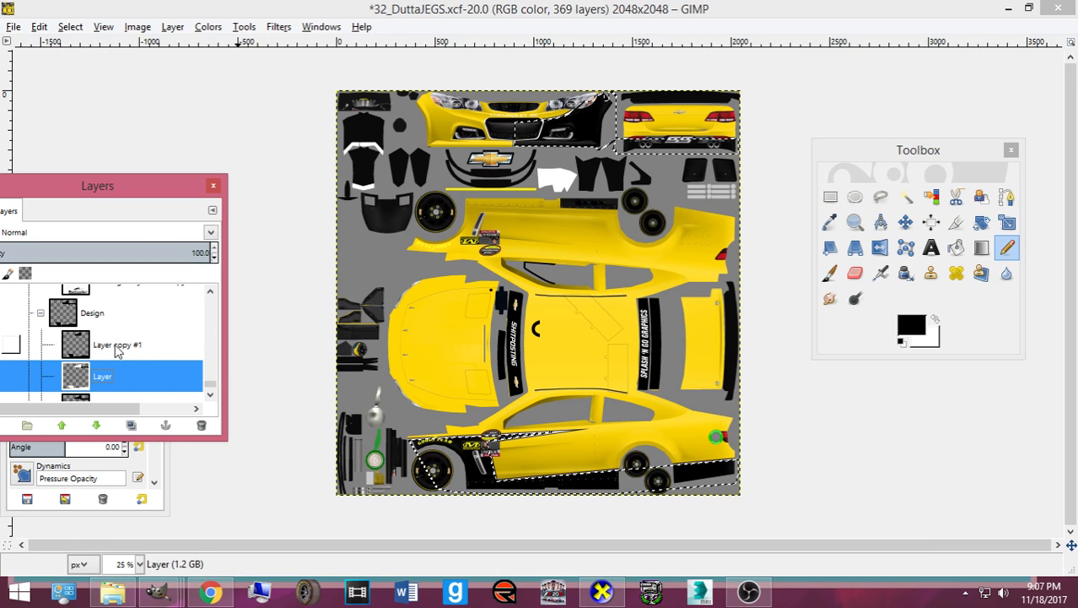
left_click(129, 348)
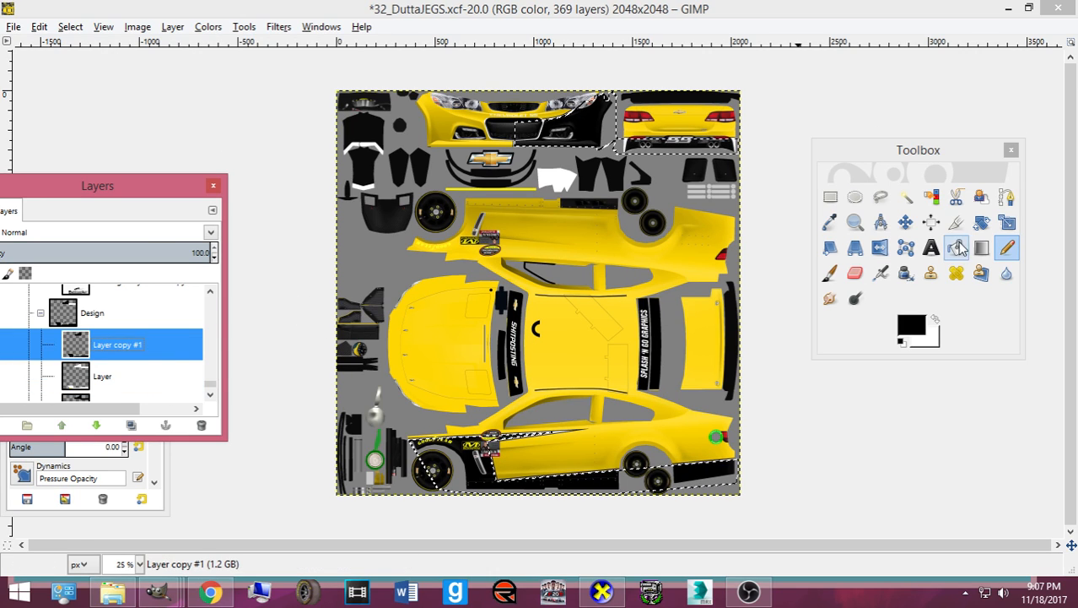
left_click(624, 143)
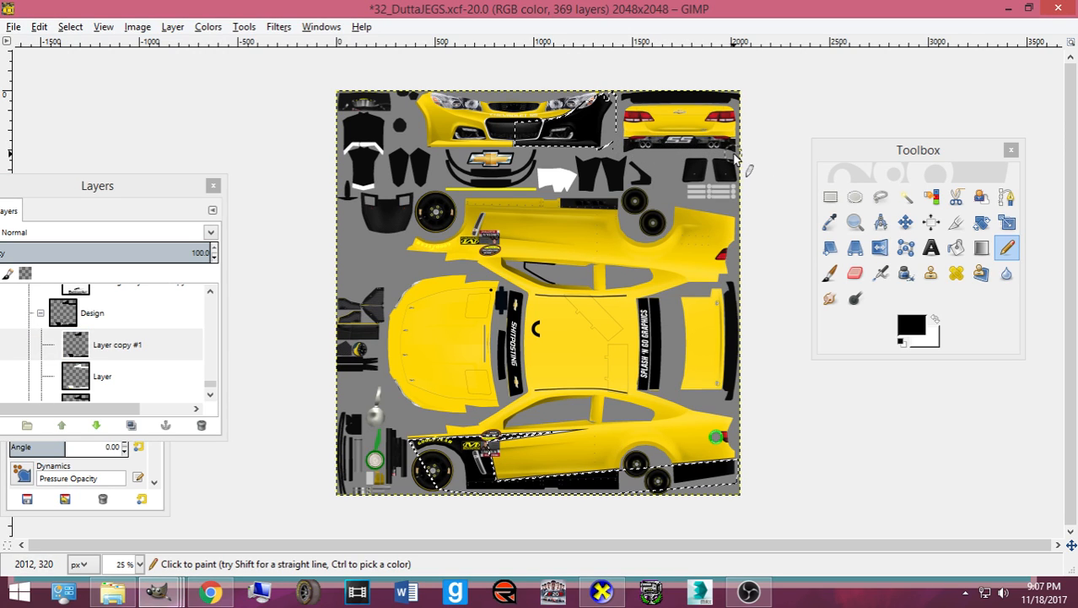
key("ctrl+s")
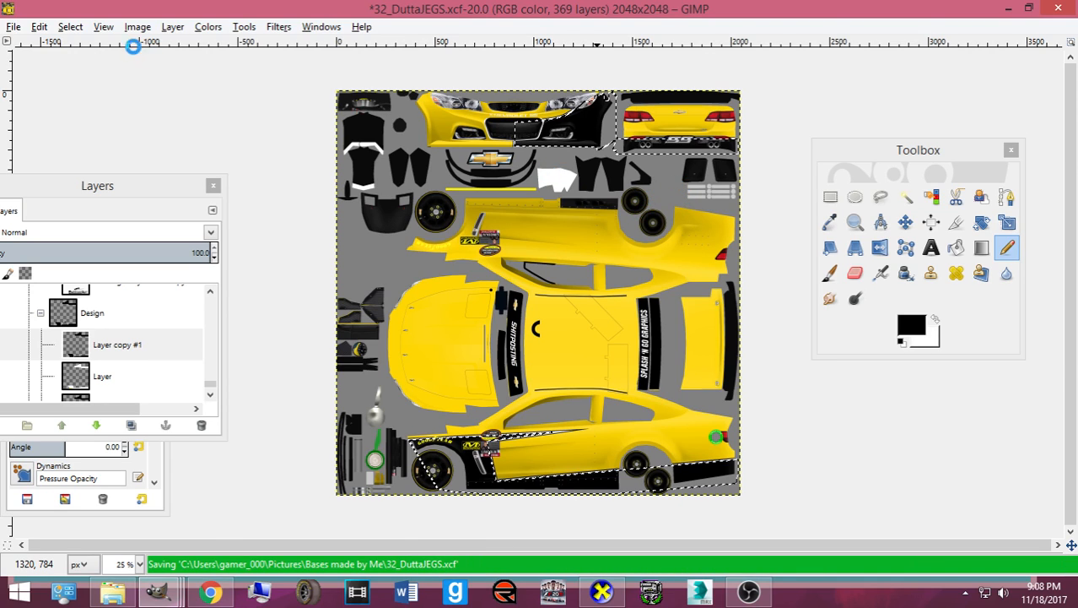
- Clear the selection, save again, and box the car's lower side view on the Design layer
left_click(70, 27)
left_click(80, 64)
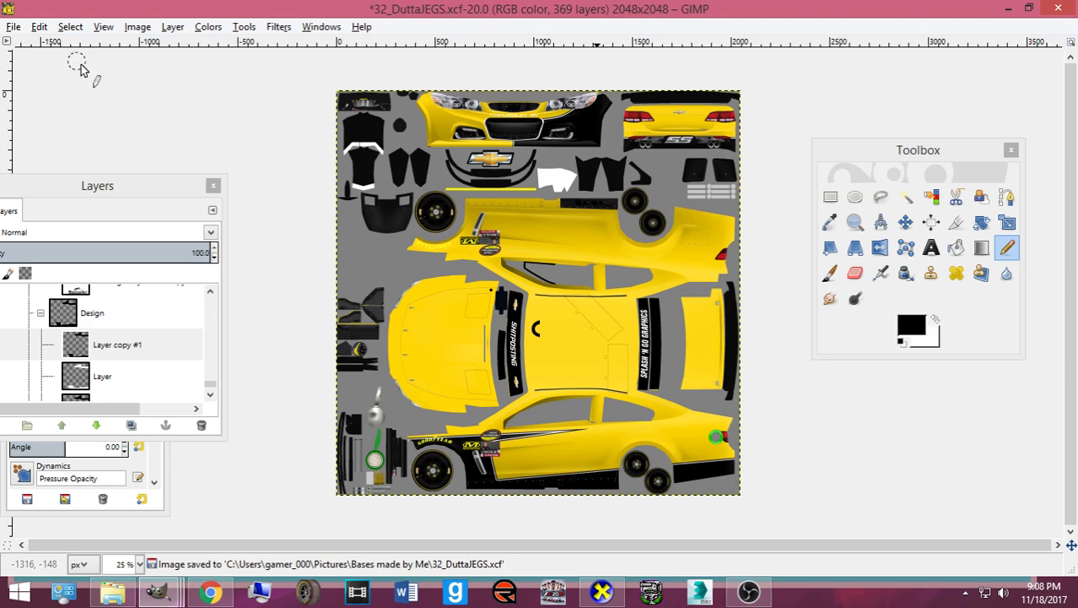
key("ctrl+s")
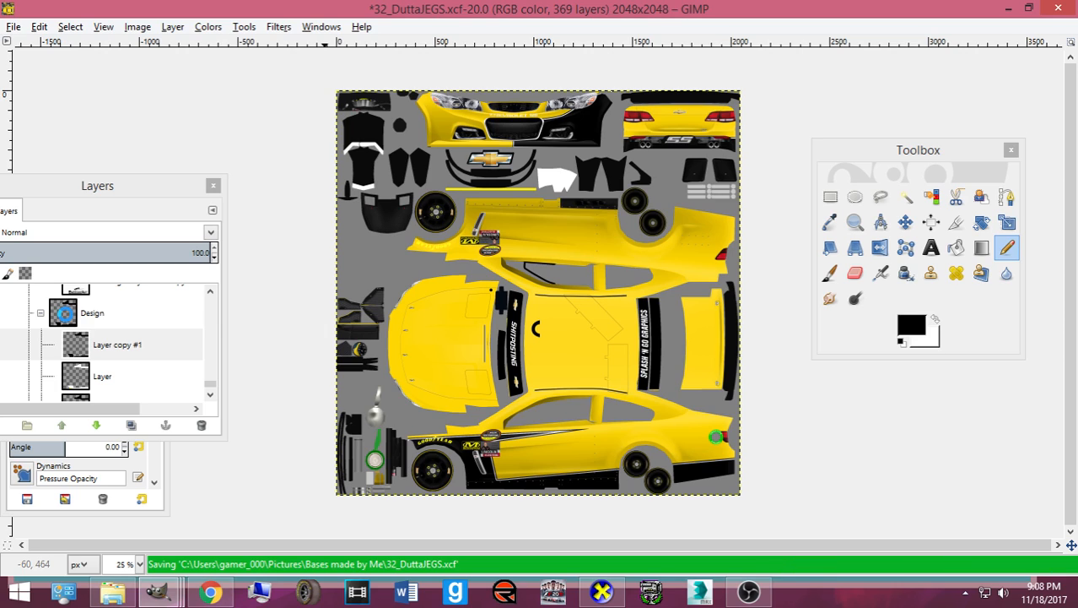
left_click(63, 313)
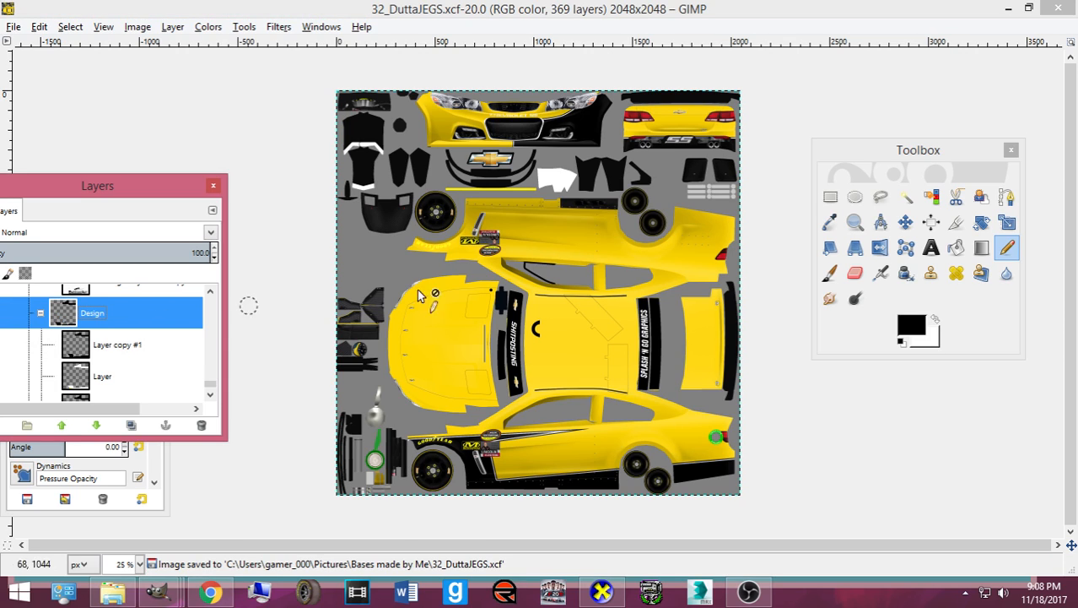
left_click(829, 198)
left_click_drag(386, 412, 815, 516)
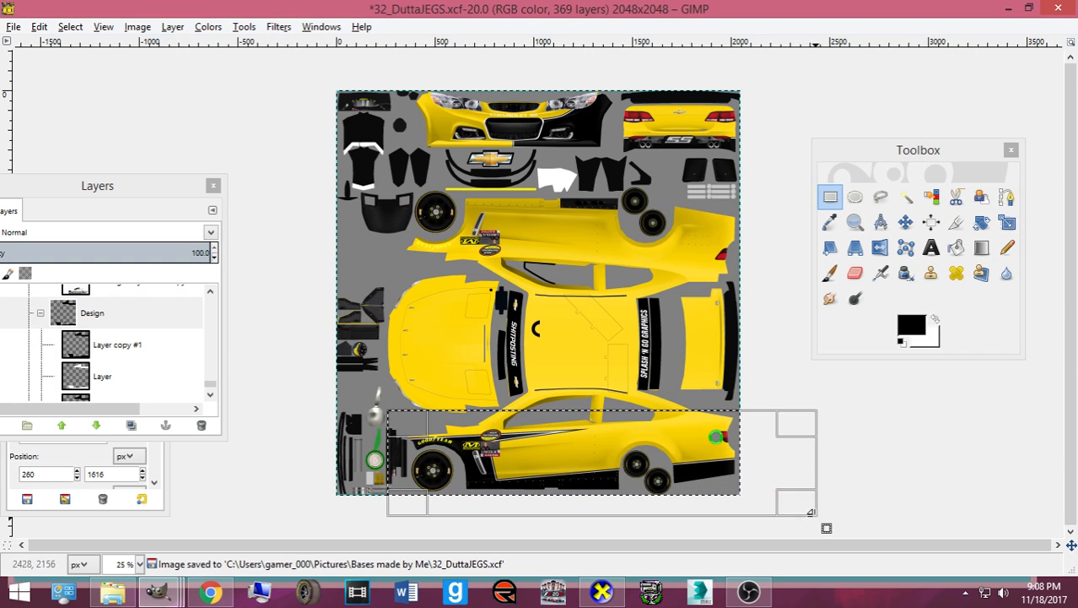
- Copy the side-view selection and add a new transparent layer above Layer copy #1
key("ctrl+c")
left_click(91, 346)
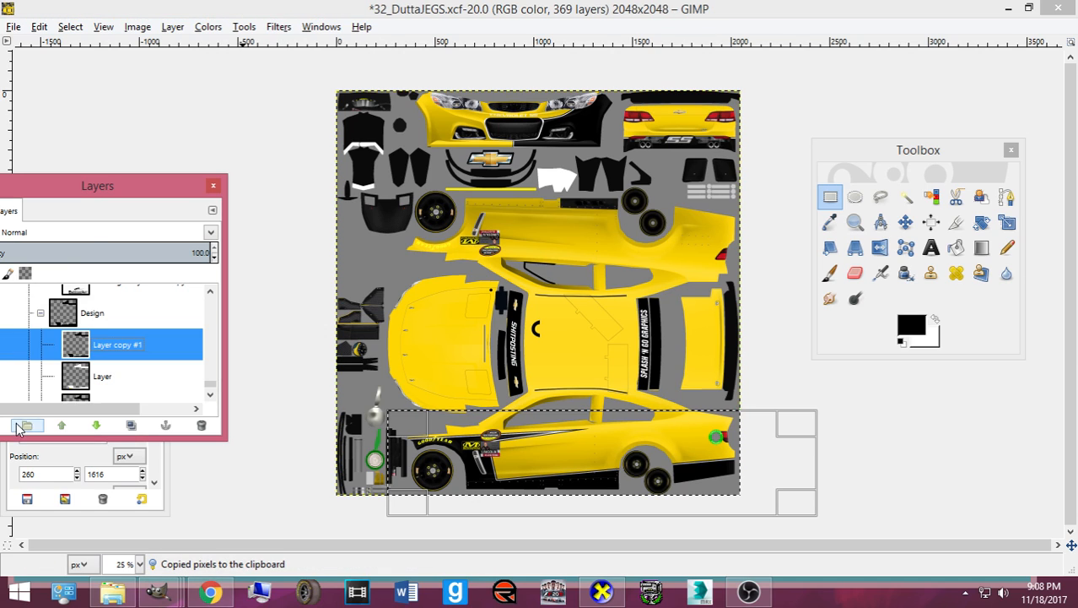
left_click_drag(119, 192, 186, 180)
key("ctrl+shift+n")
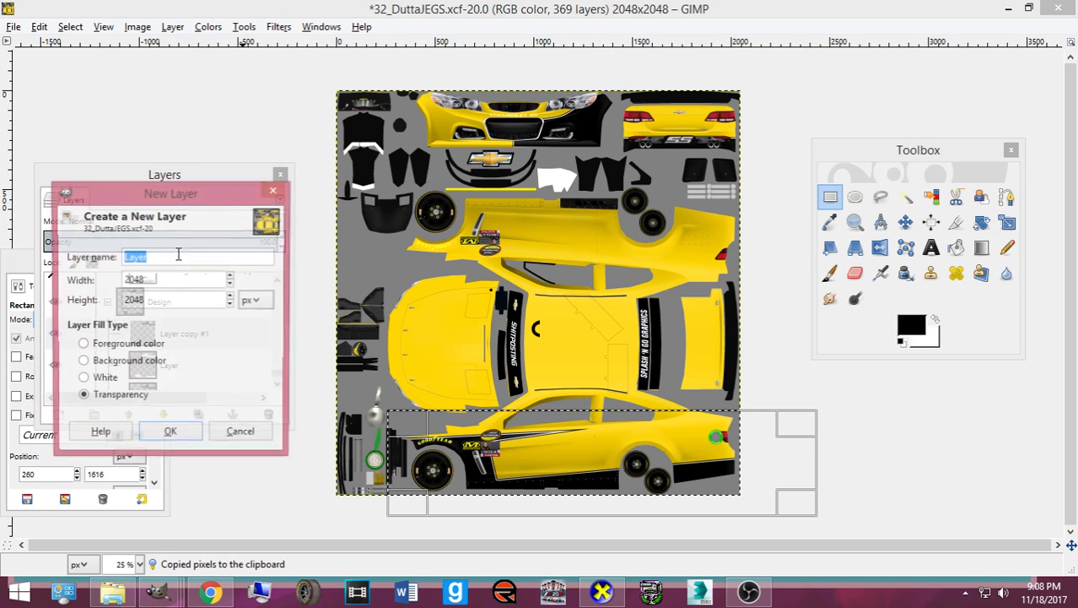
left_click(172, 437)
- Paste the side panel, flip it vertically, and drag it onto the car's lower side panel
left_click(906, 222)
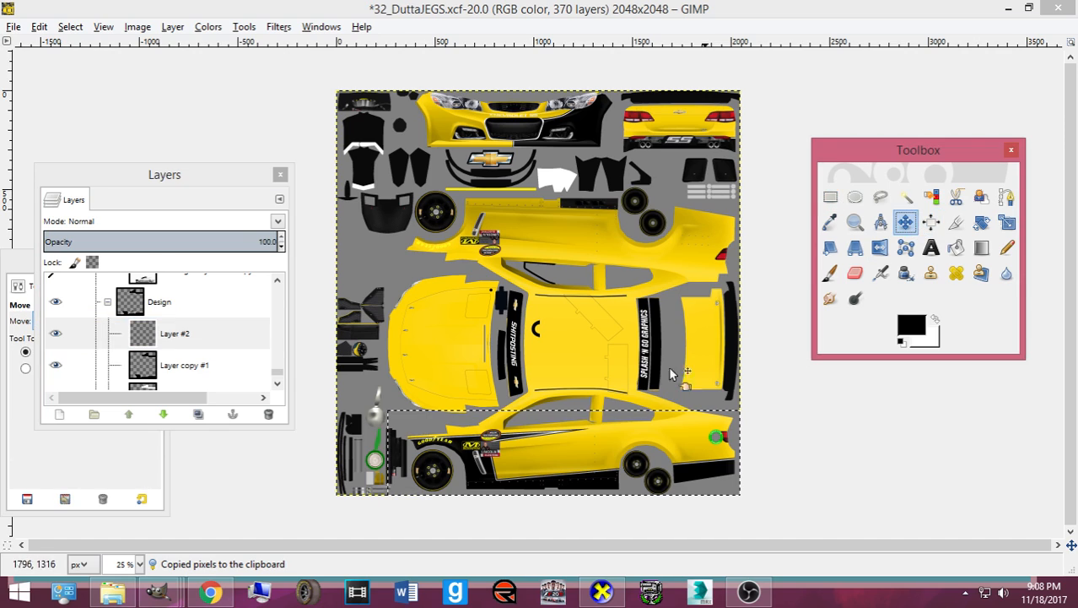
key("ctrl+v")
right_click(575, 428)
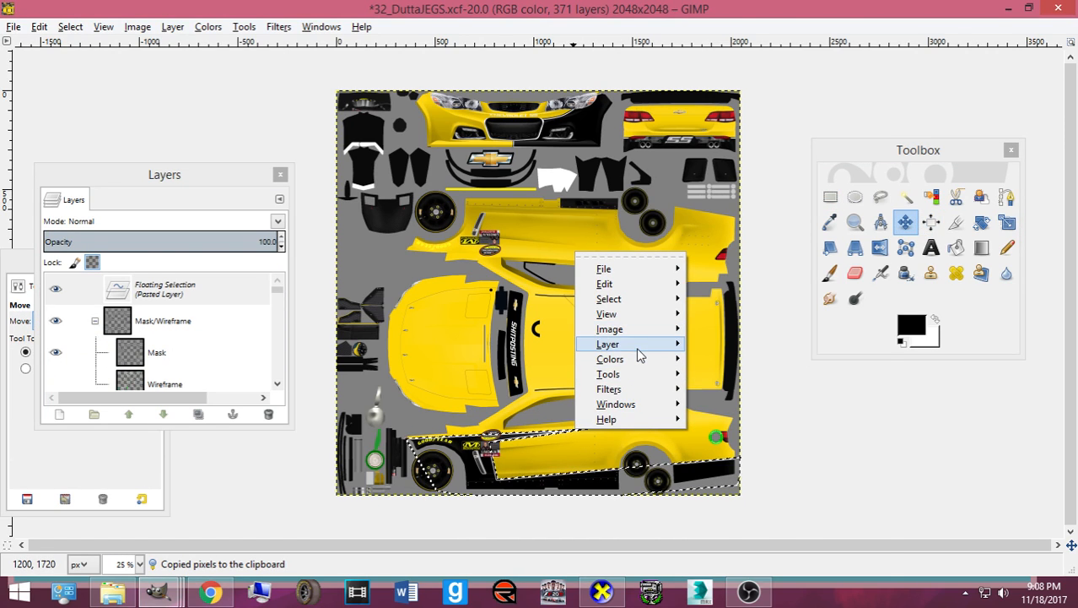
mouse_move(640, 348)
mouse_move(782, 503)
left_click(633, 494)
left_click_drag(504, 463, 457, 424)
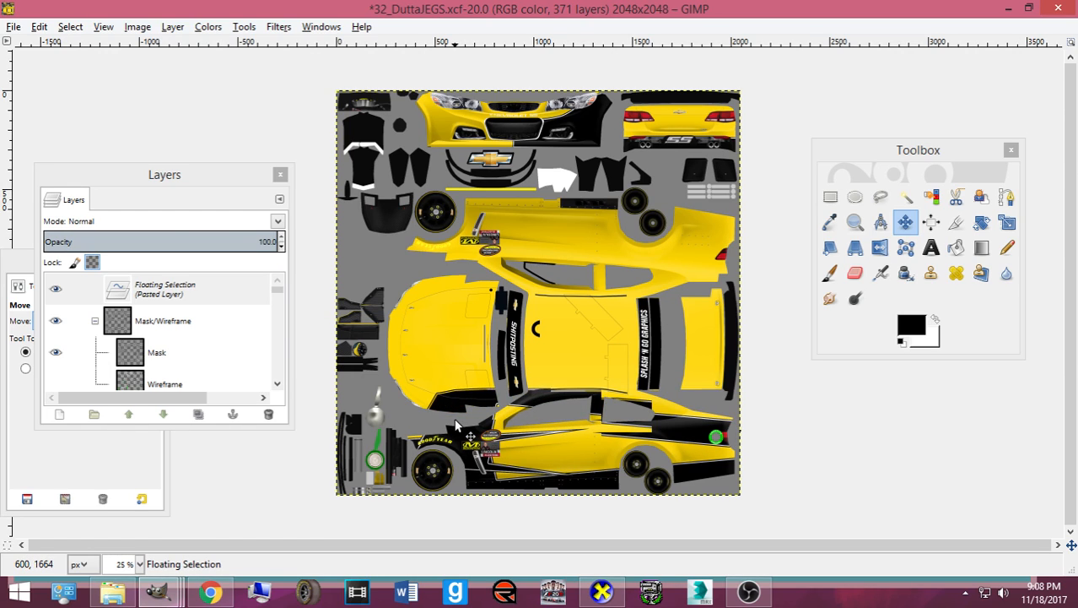
- Nudge the pasted black piece up twelve steps to the upper side panel, then zoom to 50%
key("Up")
key("Up")
key("Up")
key("Up")
key("Up")
key("Up")
key("Up")
key("Up")
key("Up")
key("Up")
key("Up")
key("Up")
key("Up")
key("Up")
key("Up")
key("Up")
key("Up")
key("Up")
key("Up")
key("Up")
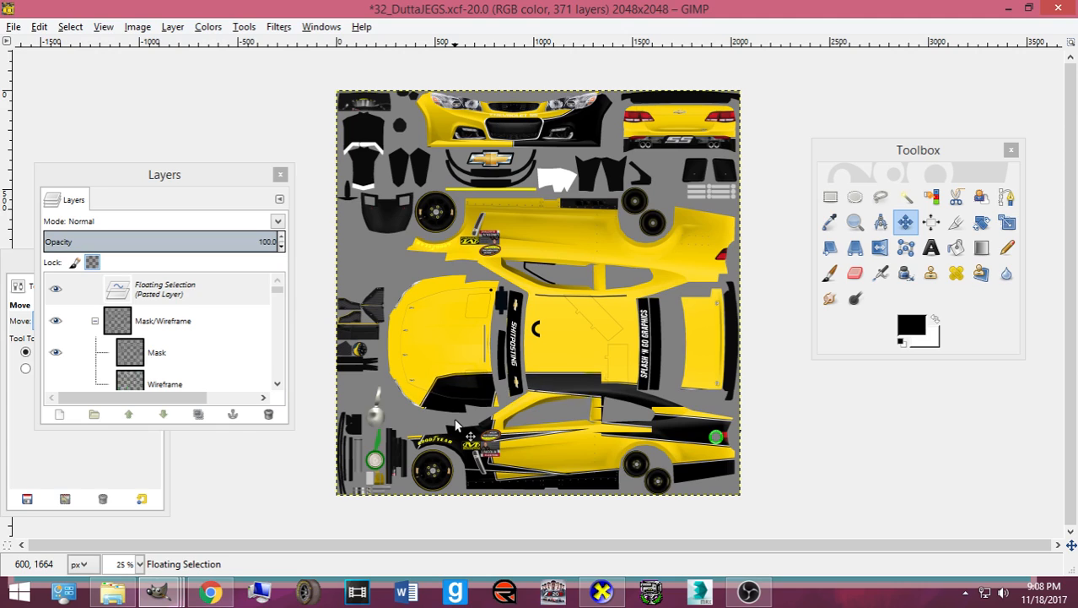
key("Up")
key("Up")
key("Up")
key("Up")
key("Up")
key("Up")
key("Up")
key("Up")
key("Up")
key("Up")
key("Up")
key("Up")
key("Up")
key("Up")
key("Up")
key("Up")
key("Up")
key("Up")
key("Up")
key("Up")
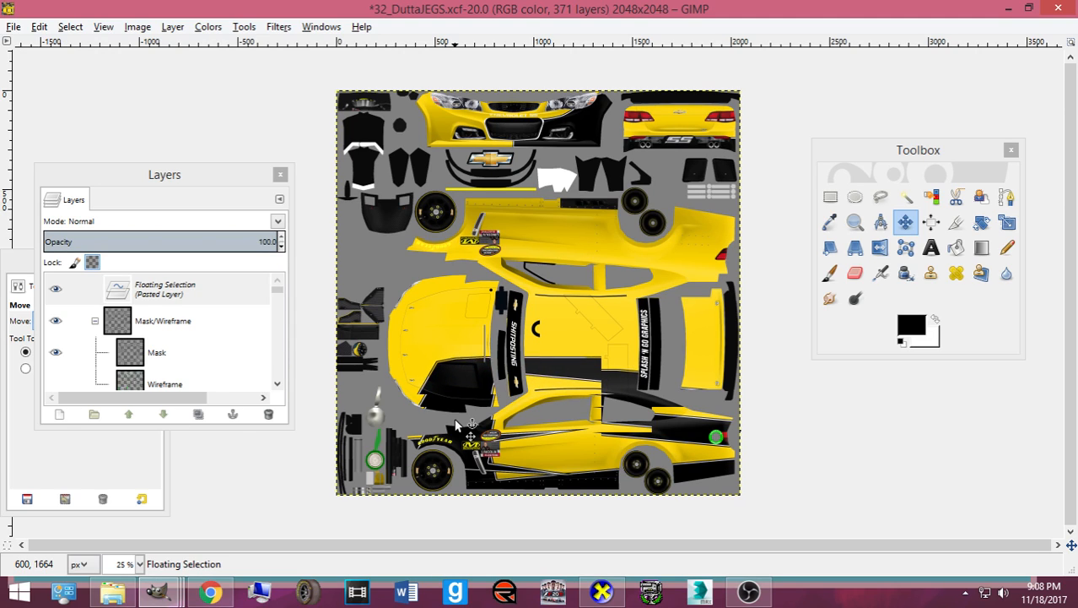
key("Up")
key("Up")
key("Up")
key("Up")
key("Up")
key("Up")
key("Up")
key("Up")
key("Up")
key("Up")
key("Up")
key("Up")
key("Up")
key("Up")
key("Up")
key("Up")
key("Up")
key("Up")
key("Up")
key("Up")
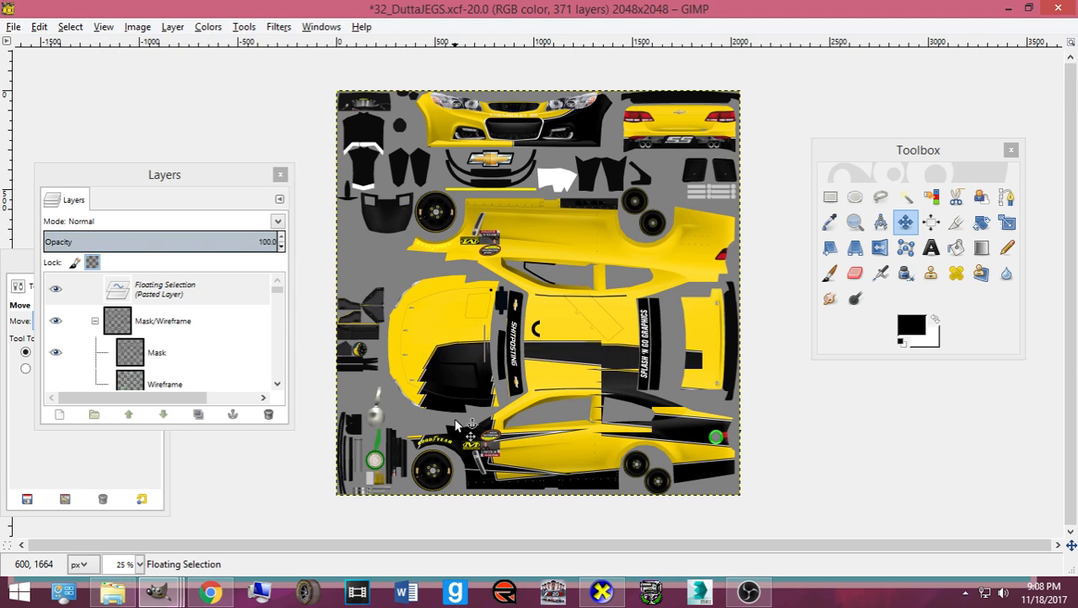
key("Up")
key("Up")
key("Up")
key("Up")
key("Up")
key("Up")
key("Up")
key("Up")
key("Up")
key("Up")
key("Up")
key("Up")
key("Up")
key("Up")
key("Up")
key("Up")
key("Up")
key("Up")
key("Up")
key("Up")
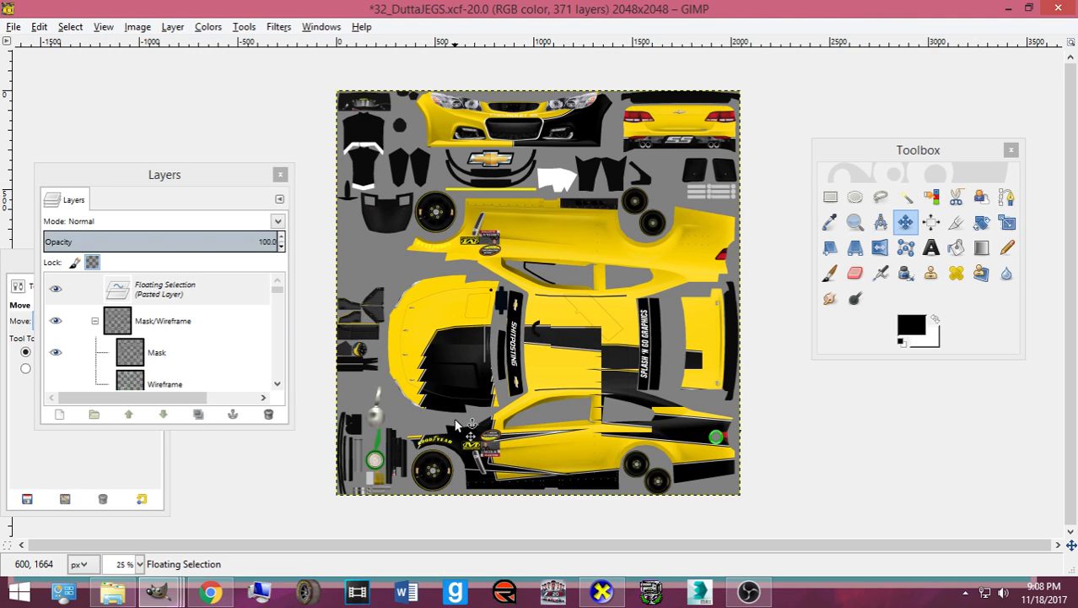
key("Up")
key("Up")
key("Up")
key("Up")
key("Up")
key("Up")
key("Up")
key("Up")
key("Up")
key("Up")
key("Up")
key("Up")
key("Up")
key("Up")
key("Up")
key("Up")
key("Up")
key("Up")
key("Up")
key("Up")
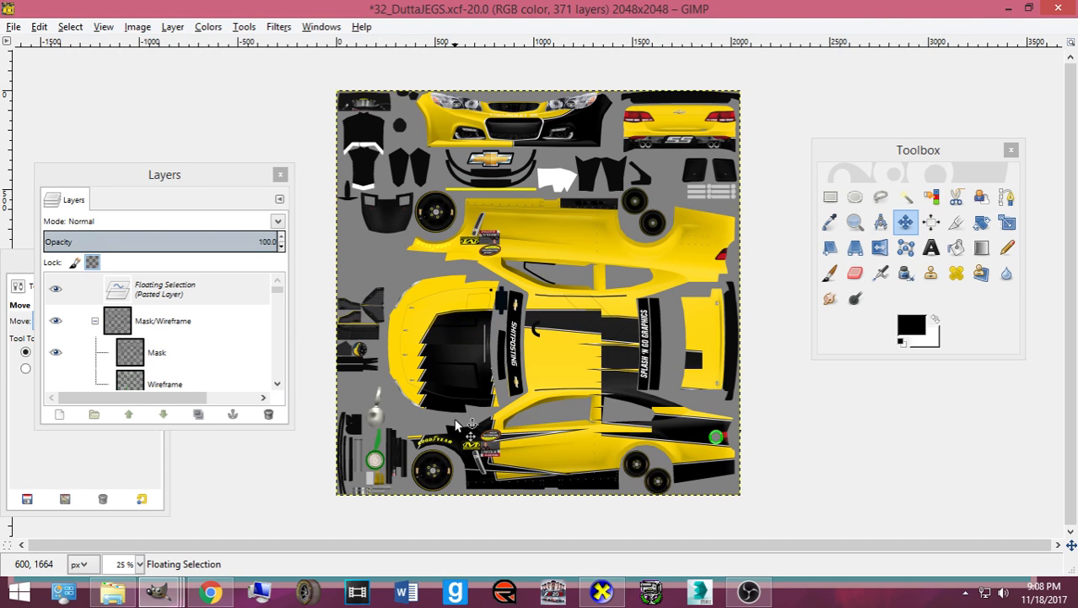
key("Up")
key("Up")
key("Up")
key("Up")
key("Up")
key("Up")
key("Up")
key("Up")
key("Up")
key("Up")
key("Up")
key("Up")
key("Up")
key("Up")
key("Up")
key("Up")
key("Up")
key("Up")
key("Up")
key("Up")
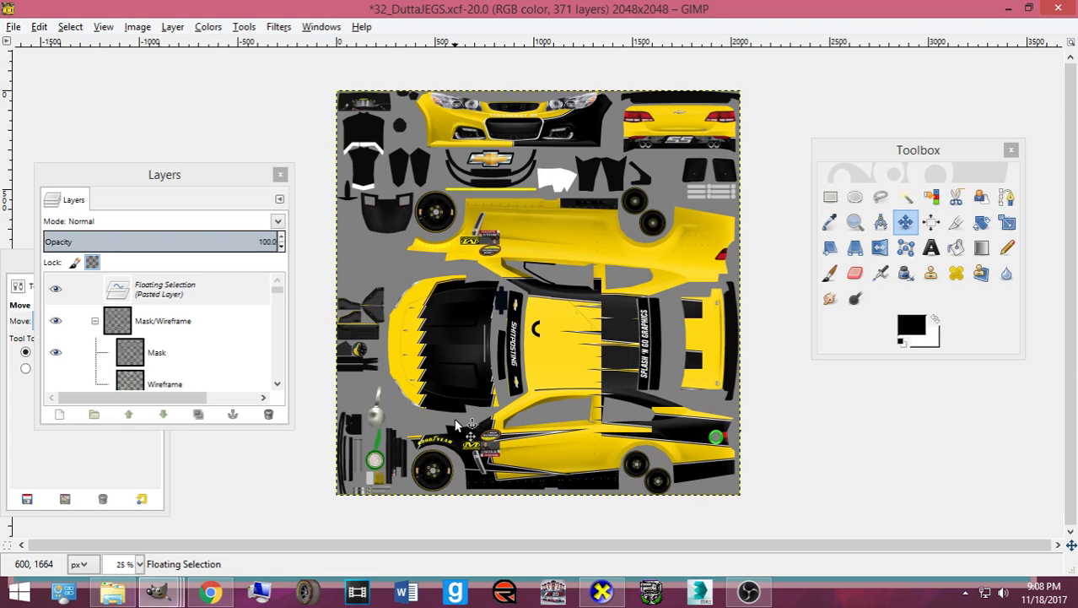
key("Up")
key("Up")
key("Up")
key("Up")
key("Up")
key("Up")
key("Up")
key("Up")
key("Up")
key("Up")
key("Up")
key("Up")
key("Up")
key("Up")
key("Up")
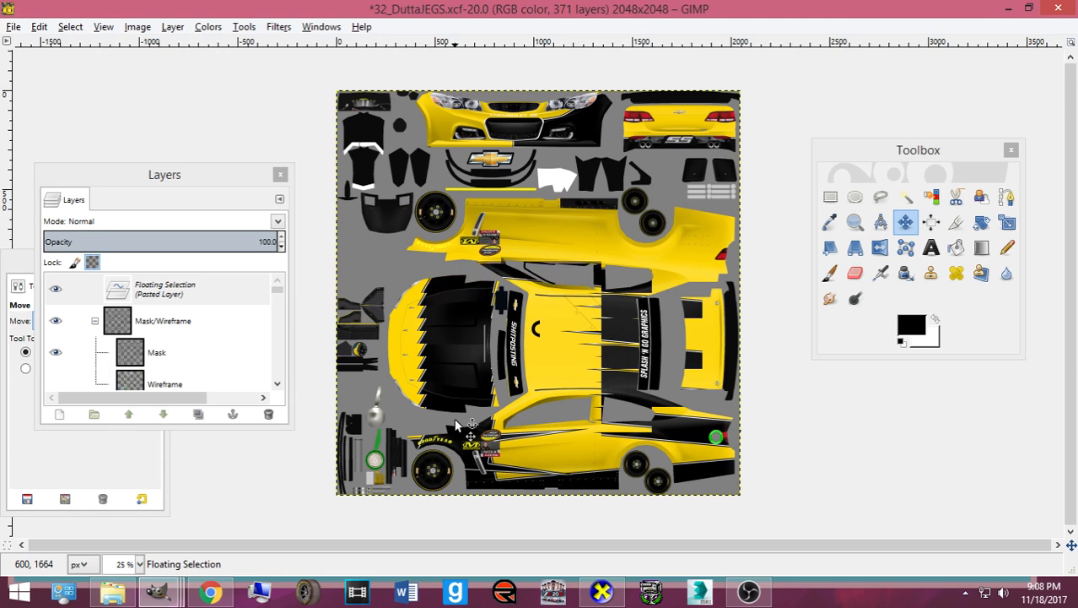
key("Up")
key("Up")
key("Up")
key("Up")
key("Up")
key("Up")
key("Up")
key("Up")
key("Up")
key("Up")
key("Up")
key("Up")
key("Up")
key("Up")
key("Up")
key("Up")
key("Up")
key("Up")
key("Up")
key("Up")
key("Up")
key("Up")
key("Up")
key("Up")
key("Up")
key("Up")
key("Up")
key("Up")
key("Up")
key("Up")
key("Up")
key("Up")
key("Up")
key("Up")
key("Up")
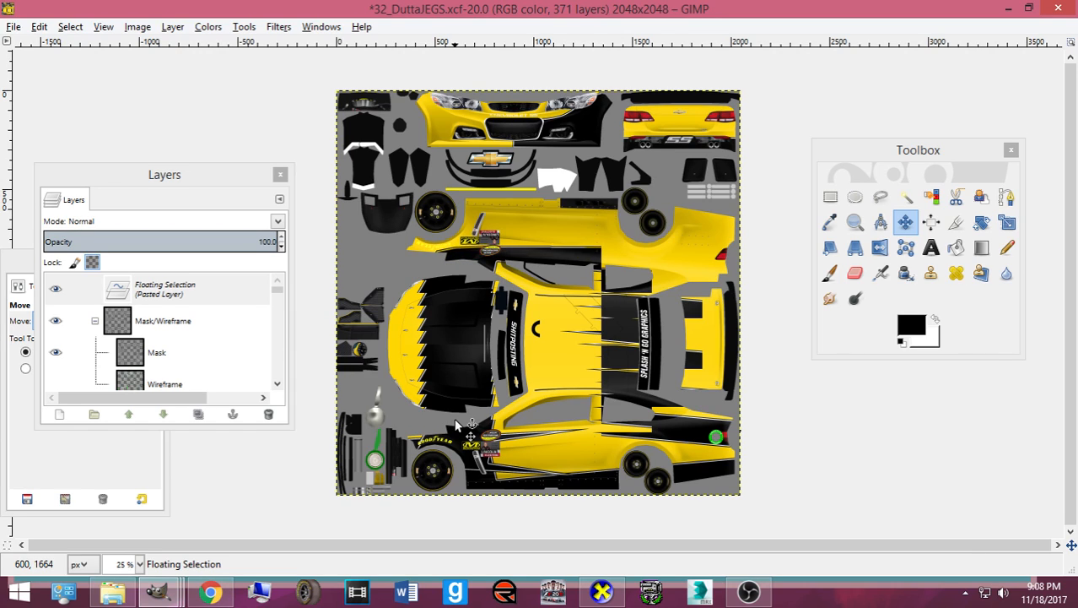
key("Up")
key("Up")
key("Up")
key("Up")
key("Up")
key("Up")
key("Up")
key("Up")
key("Up")
key("Up")
key("Up")
key("Up")
key("Up")
key("Up")
key("Up")
key("Up")
key("Up")
key("Up")
key("Up")
key("Up")
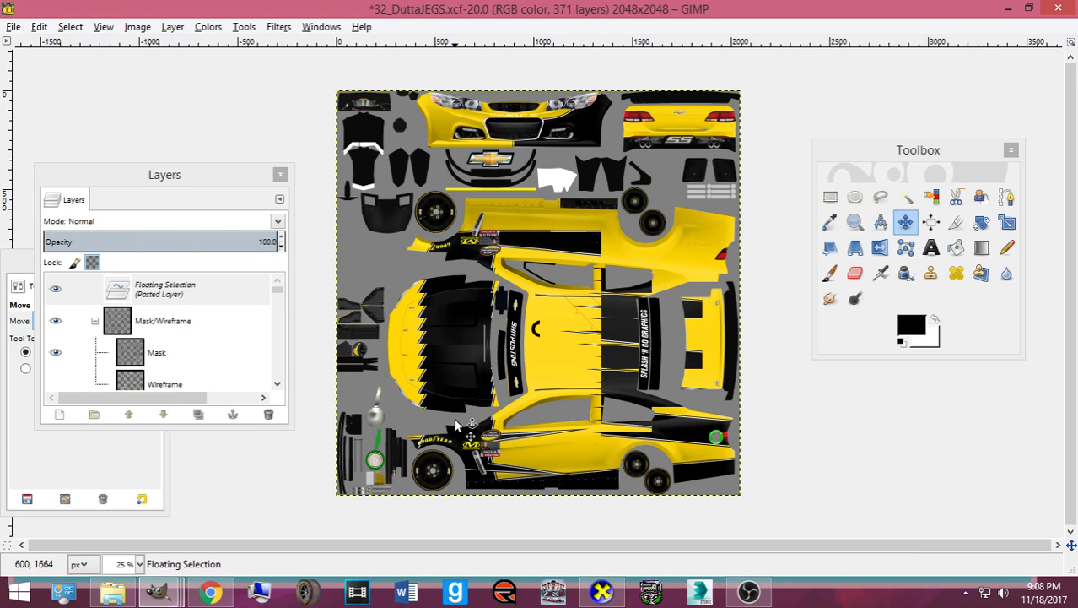
key("Up")
key("Up")
key("Up")
key("Up")
key("Up")
key("Up")
key("Up")
key("Up")
key("Up")
key("Up")
key("Up")
key("Up")
key("Up")
key("Up")
key("Up")
key("Up")
key("Up")
key("Up")
key("Up")
key("Up")
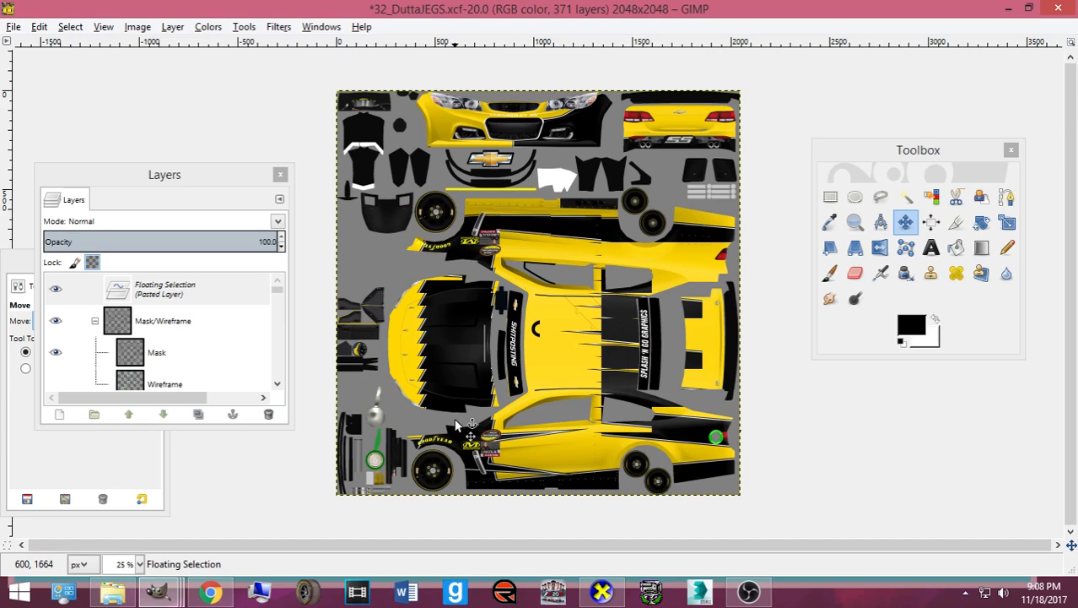
key("Up")
key("Up")
key("Up")
key("Up")
key("Up")
key("Up")
key("Up")
key("Up")
key("Up")
key("Up")
key("Up")
key("Up")
key("Up")
key("Up")
key("Up")
key("Up")
key("Up")
key("Up")
key("Up")
key("Up")
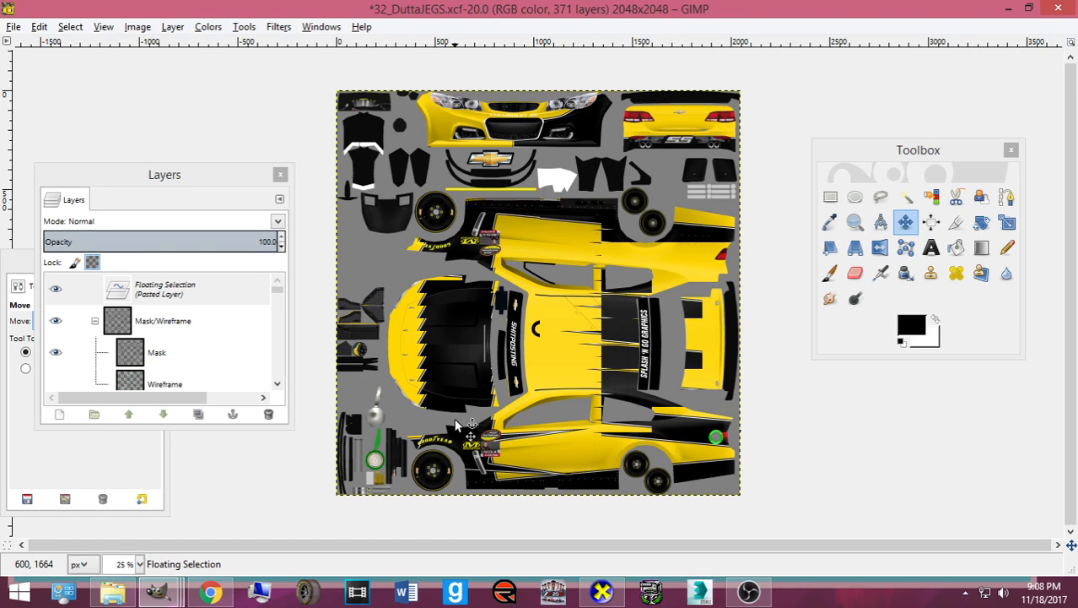
key("Up")
key("Up")
key("Up")
key("Up")
key("Up")
key("Up")
key("Up")
key("Up")
key("Up")
key("Up")
key("Up")
key("Up")
key("Up")
key("Up")
key("Up")
key("Up")
key("shift+2")
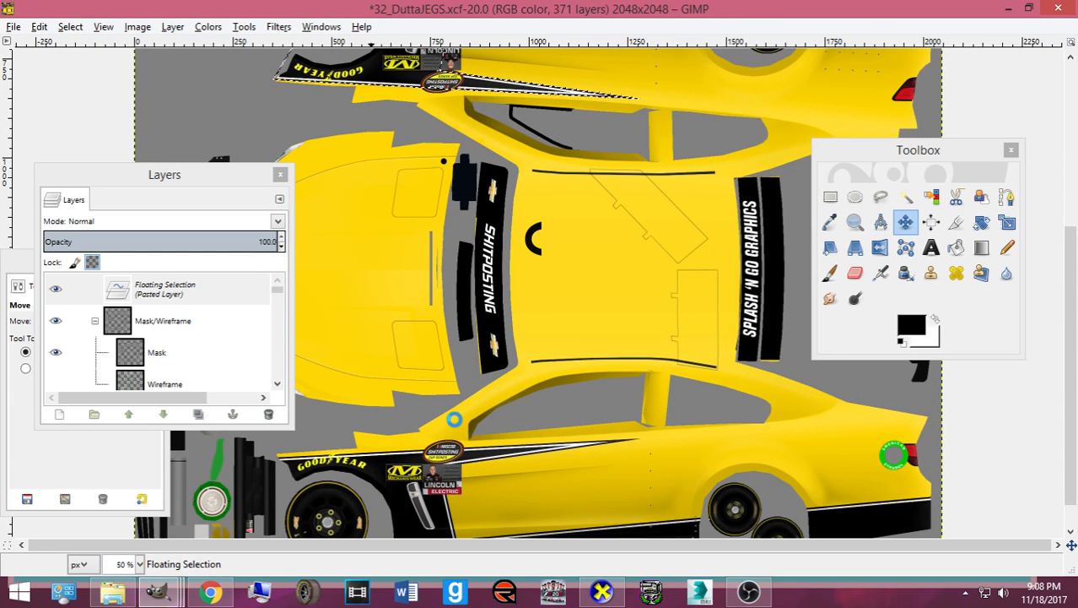
left_click(601, 591)
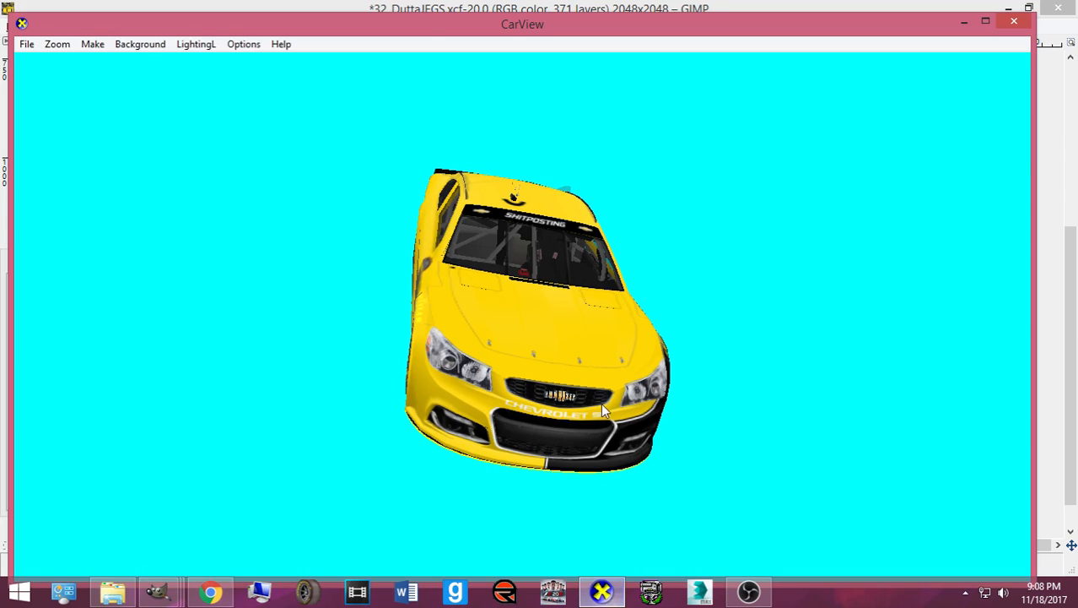
left_click_drag(606, 406, 257, 301)
left_click_drag(895, 304, 471, 306)
left_click(602, 593)
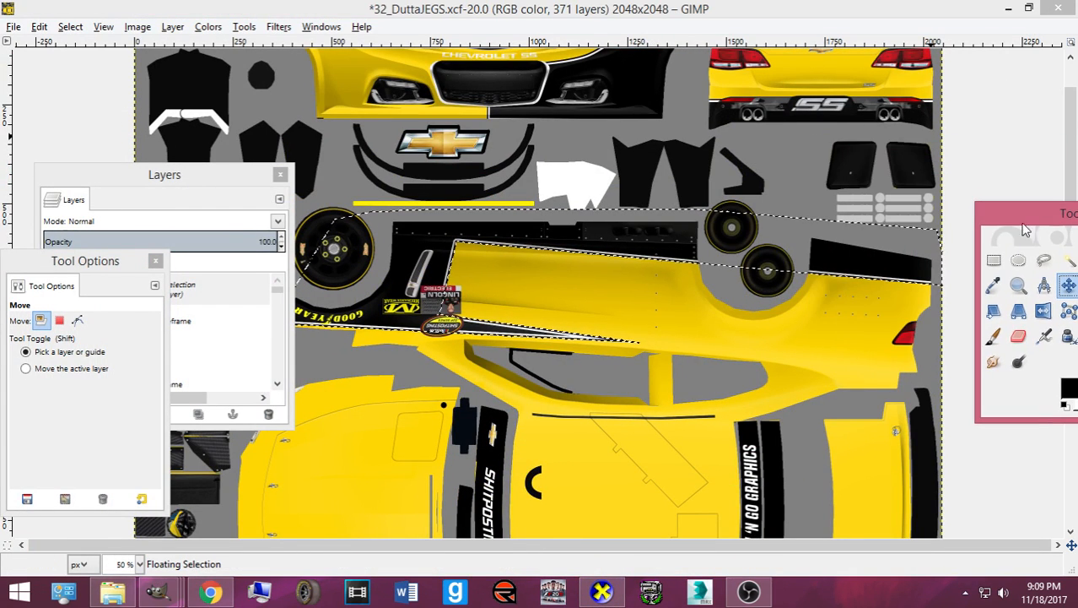
- Check the pasted side piece on the car from a front three-quarter view in CarView
scroll(612, 241, "down", 3)
left_click_drag(209, 176, 74, 175)
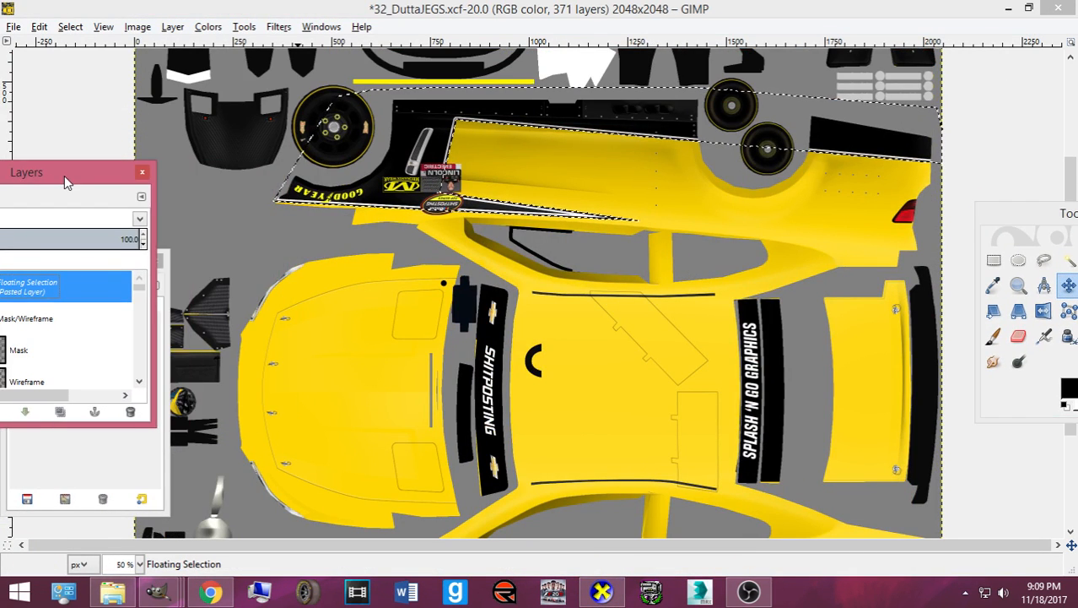
left_click(602, 592)
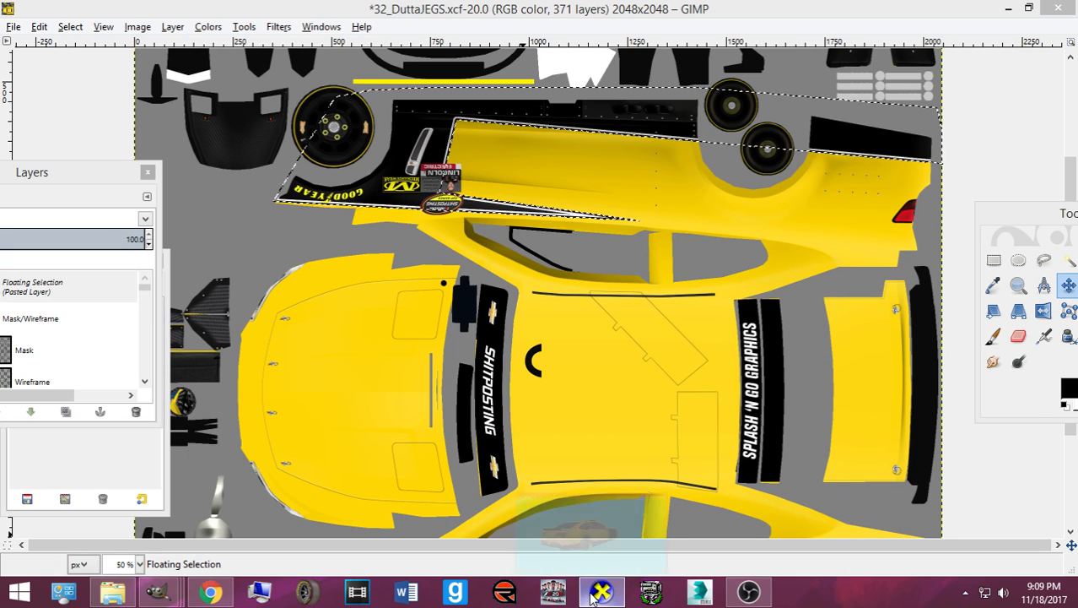
left_click_drag(453, 366, 626, 416)
left_click(604, 592)
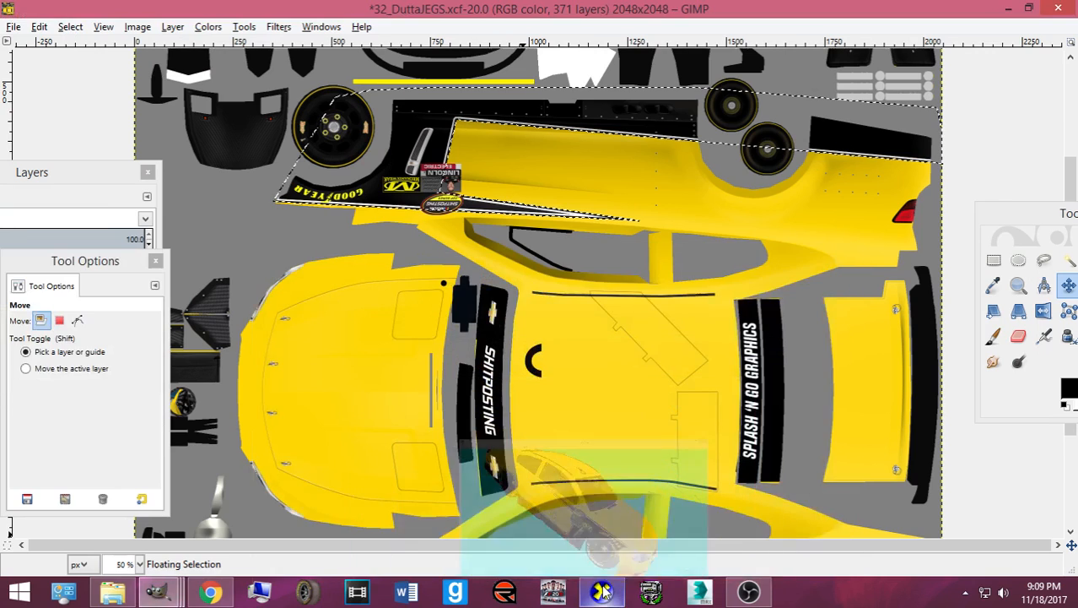
- Zoom in to inspect the floating piece's edges, anchor it with Ctrl+H, and zoom out
scroll(443, 218, "down", 5)
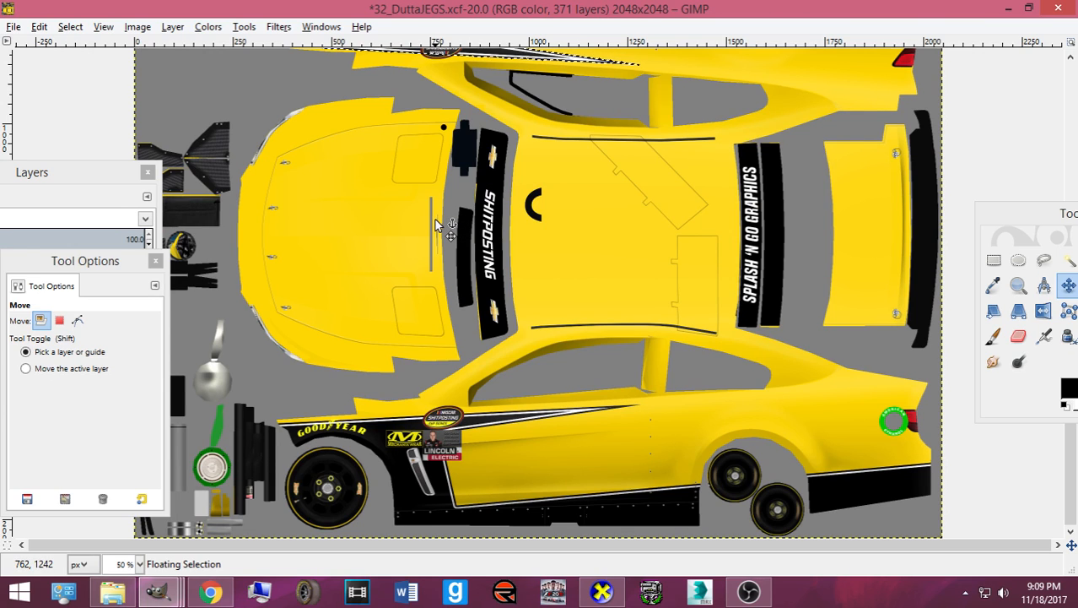
scroll(434, 227, "up", 8)
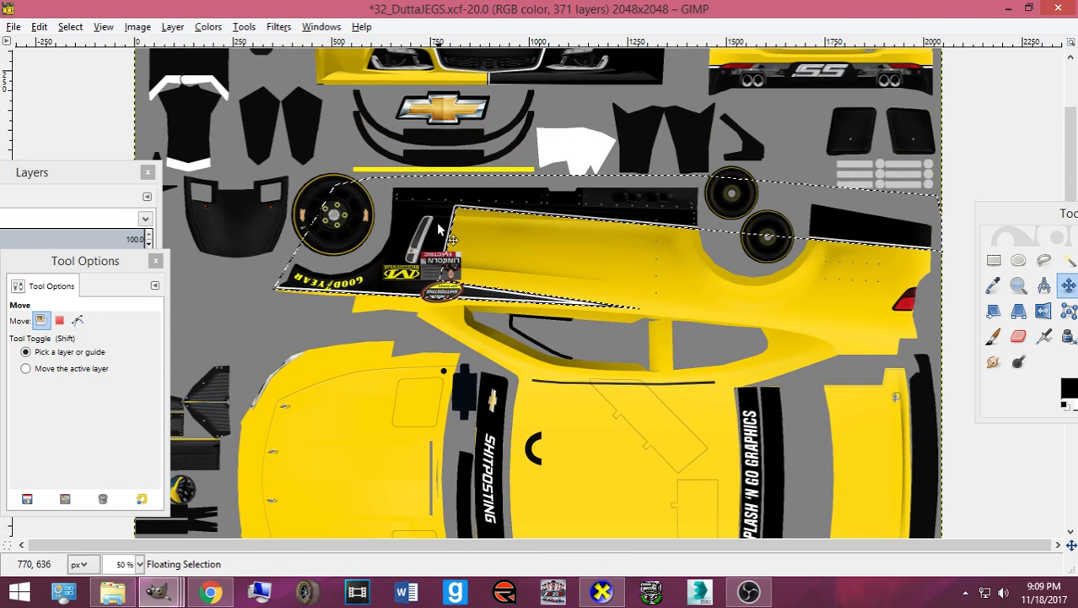
scroll(427, 224, "up", 3)
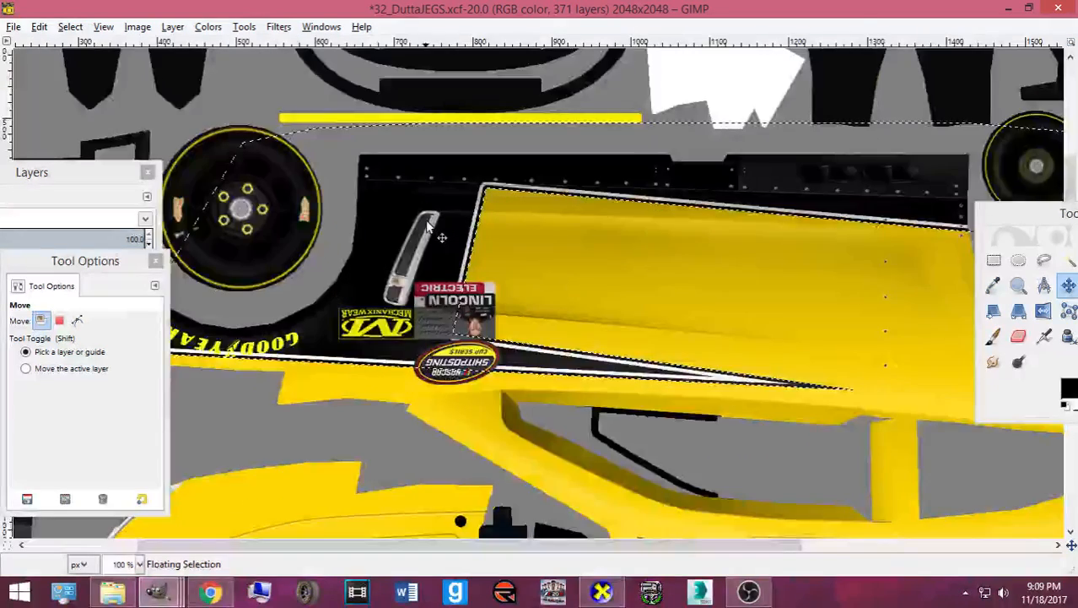
left_click_drag(94, 261, 590, 234)
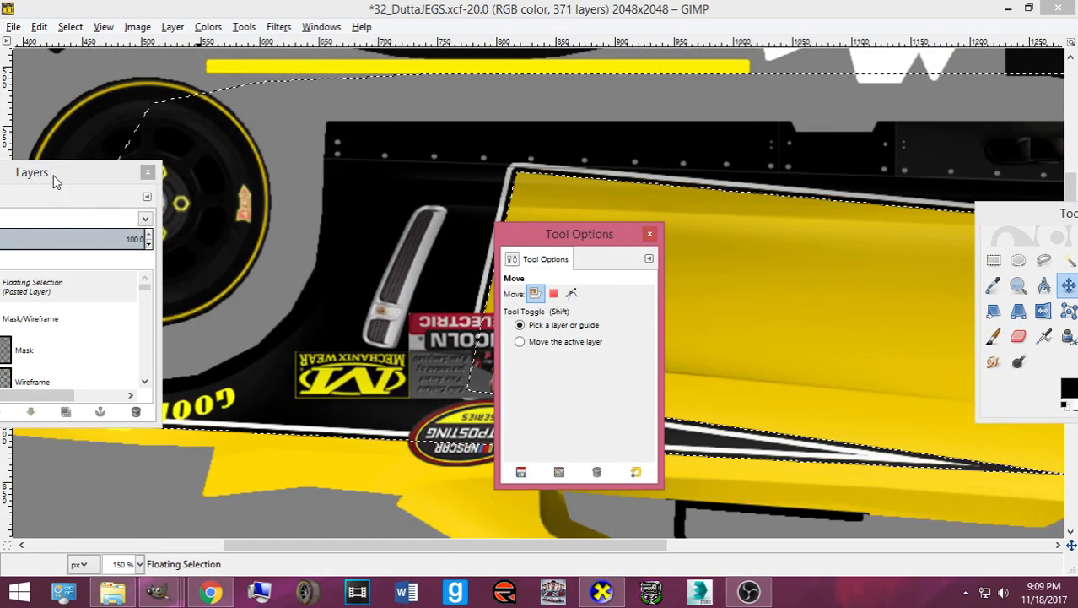
left_click_drag(53, 175, 655, 173)
scroll(287, 472, "down", 2)
scroll(304, 545, "down", 1)
left_click_drag(305, 545, 167, 546)
scroll(275, 365, "down", 17)
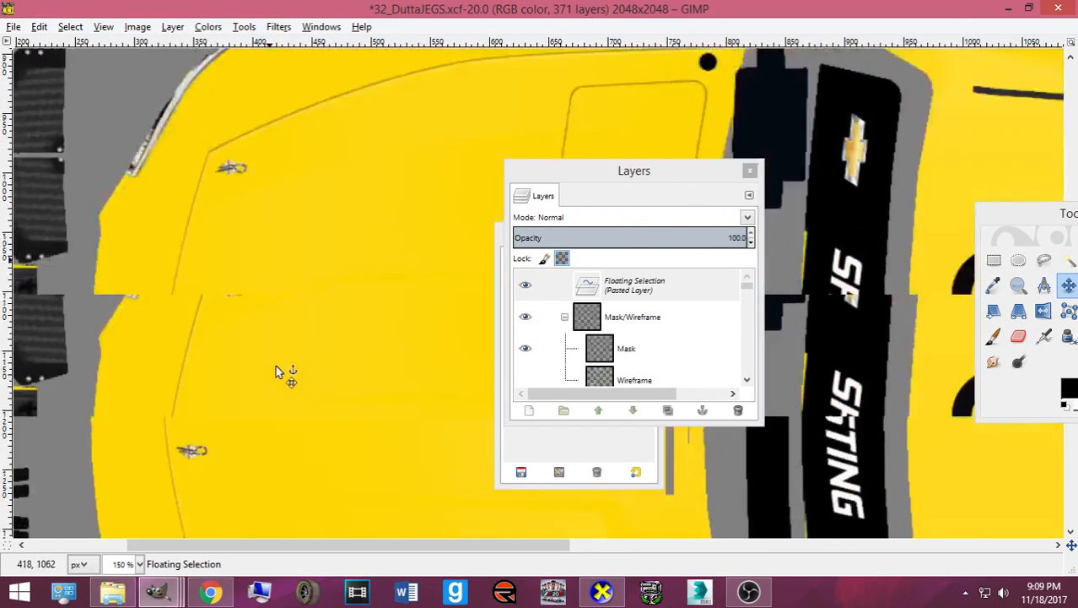
scroll(281, 354, "up", 18)
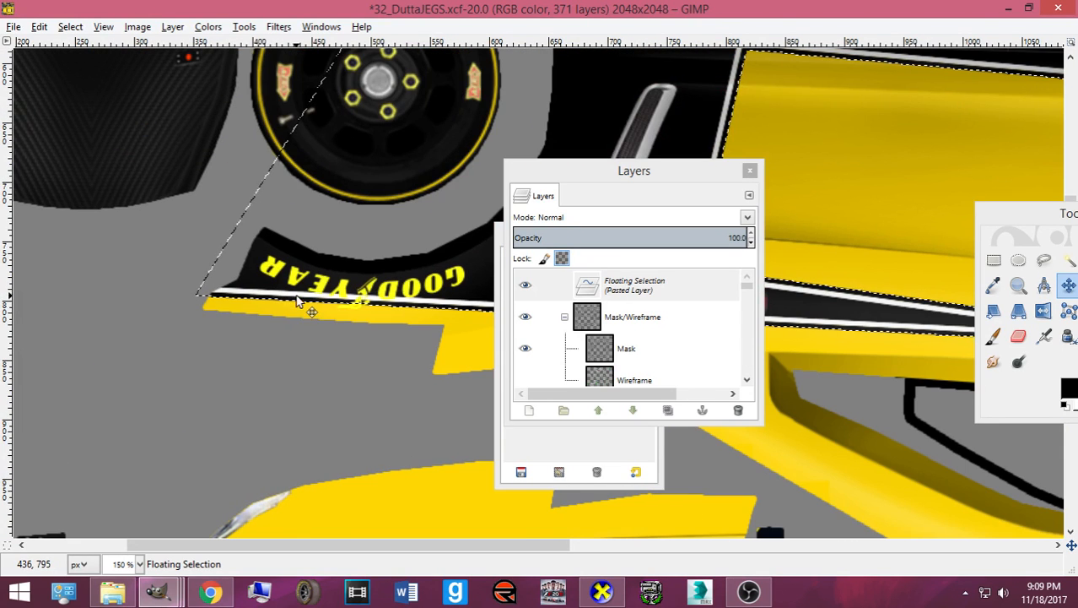
left_click_drag(294, 289, 294, 289)
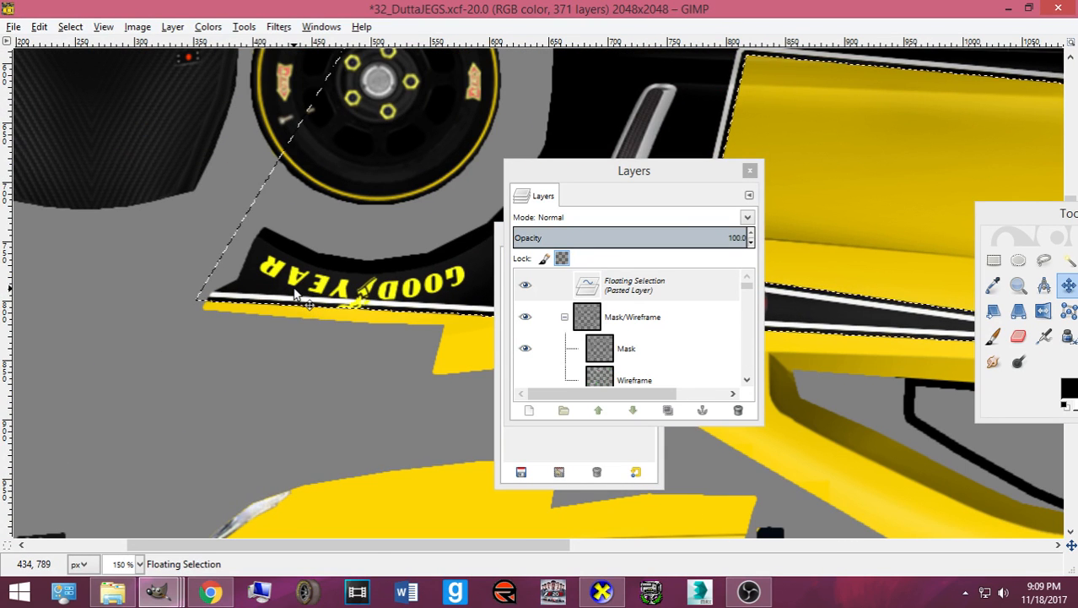
scroll(304, 291, "down", 15)
scroll(301, 281, "down", 3)
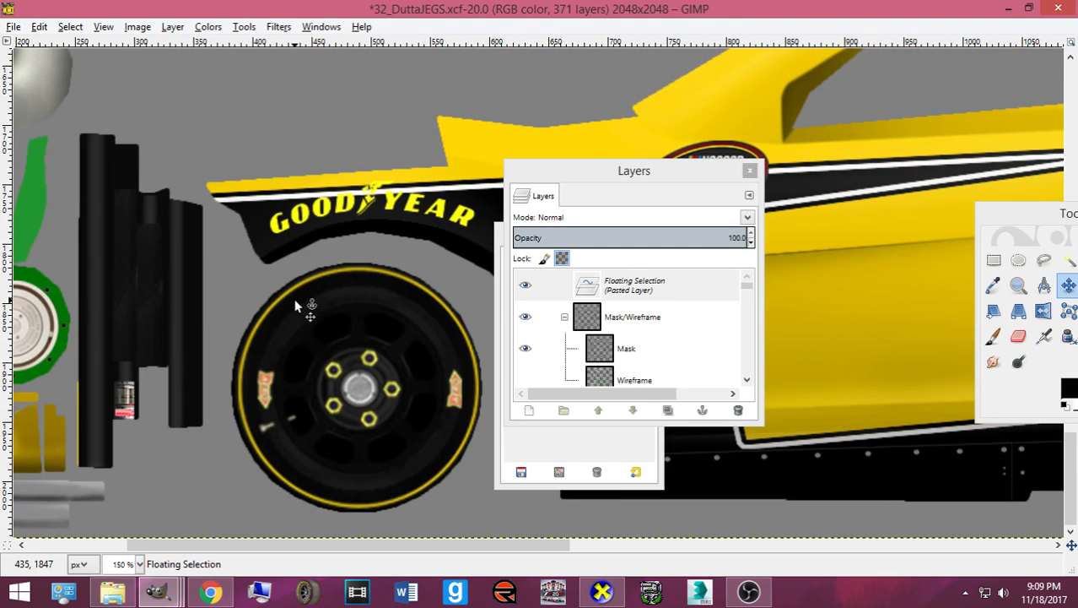
scroll(293, 298, "down", 20)
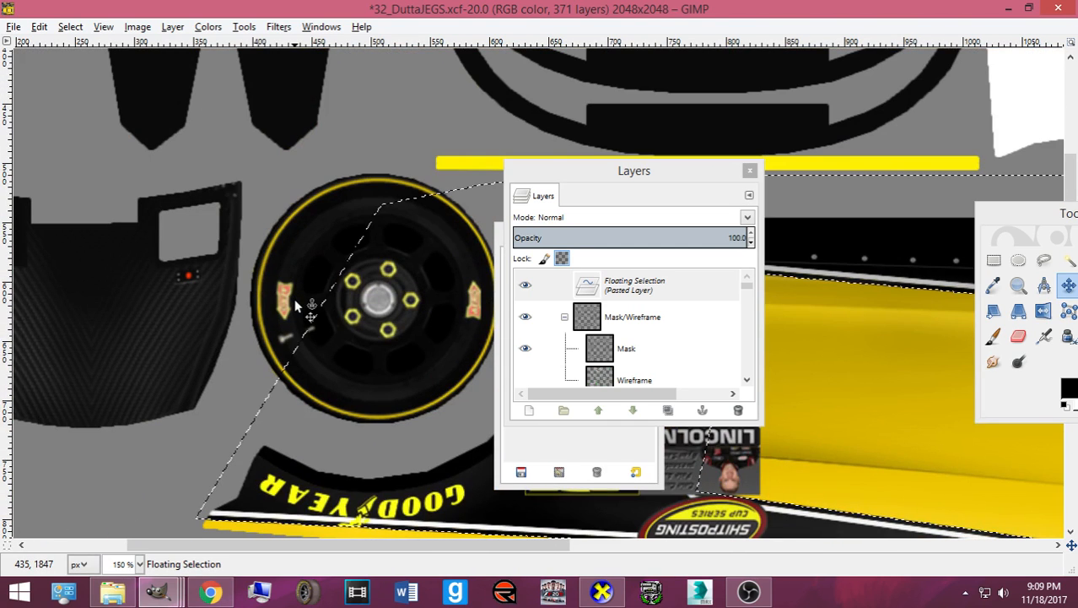
scroll(294, 306, "down", 3)
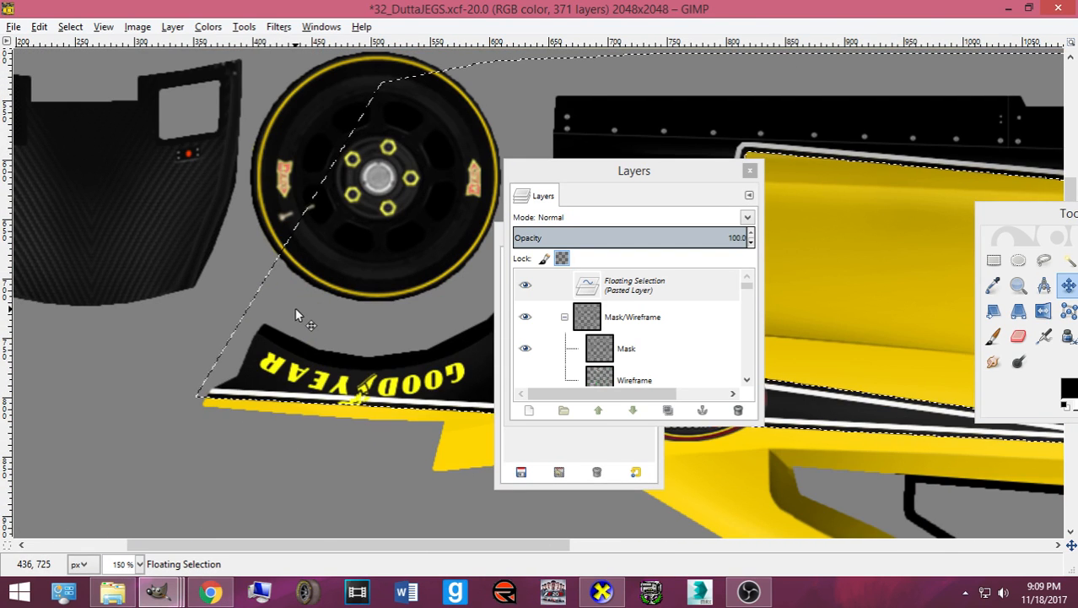
key("ctrl+h")
key("minus")
key("minus")
key("minus")
key("minus")
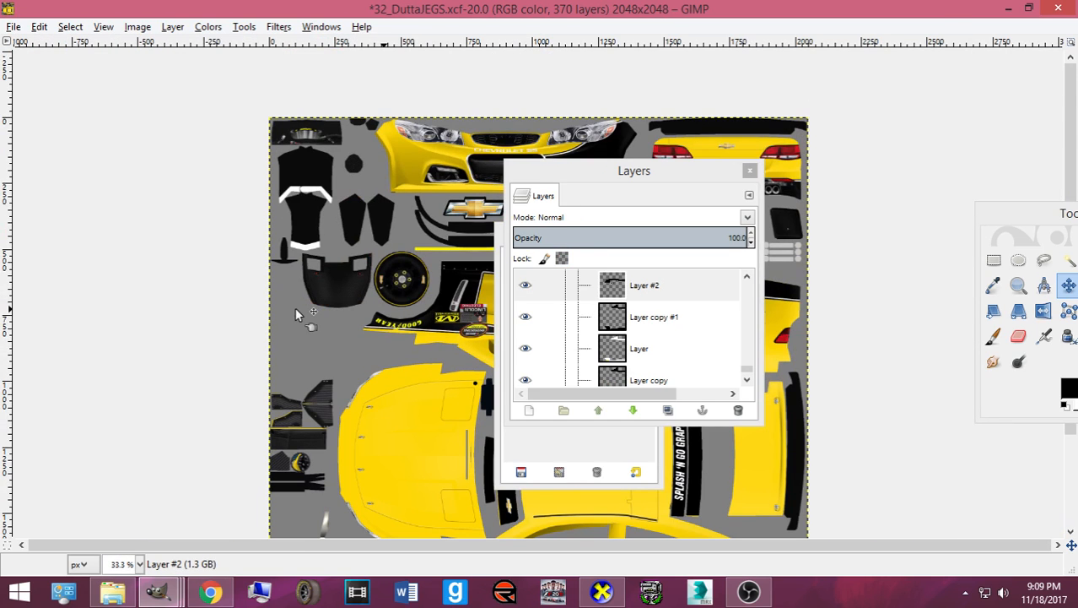
- Copy the black band beside the rear wheels and paste it nudged slightly lower
left_click_drag(561, 169, 11, 173)
left_click_drag(591, 226, 336, 226)
left_click(993, 259)
scroll(701, 264, "down", 3)
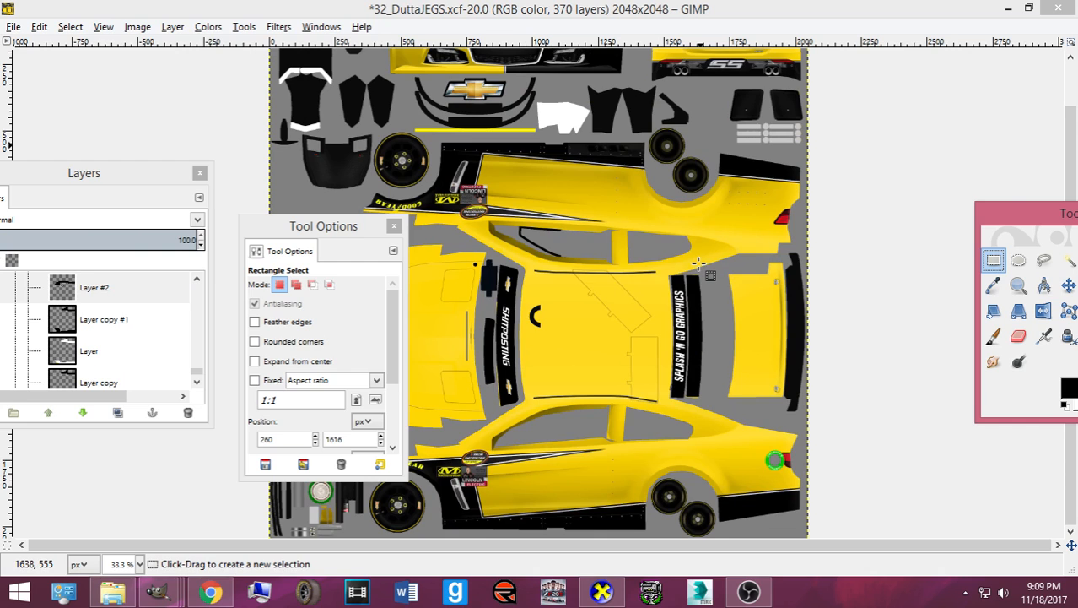
key("plus")
key("plus")
scroll(507, 248, "up", 4)
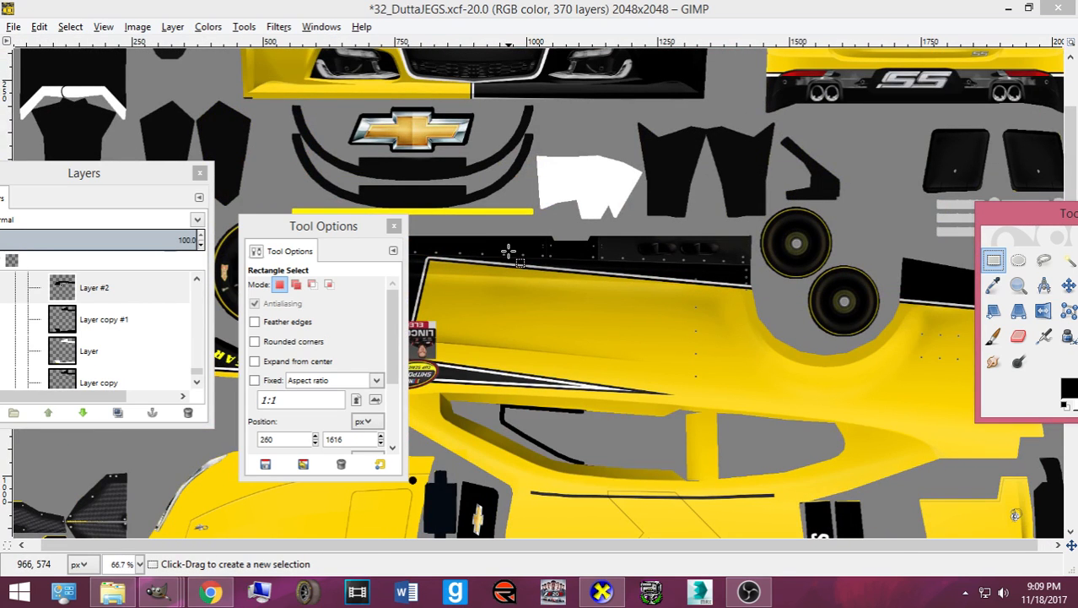
key("minus")
left_click_drag(782, 242, 943, 324)
key("ctrl+c")
key("ctrl+v")
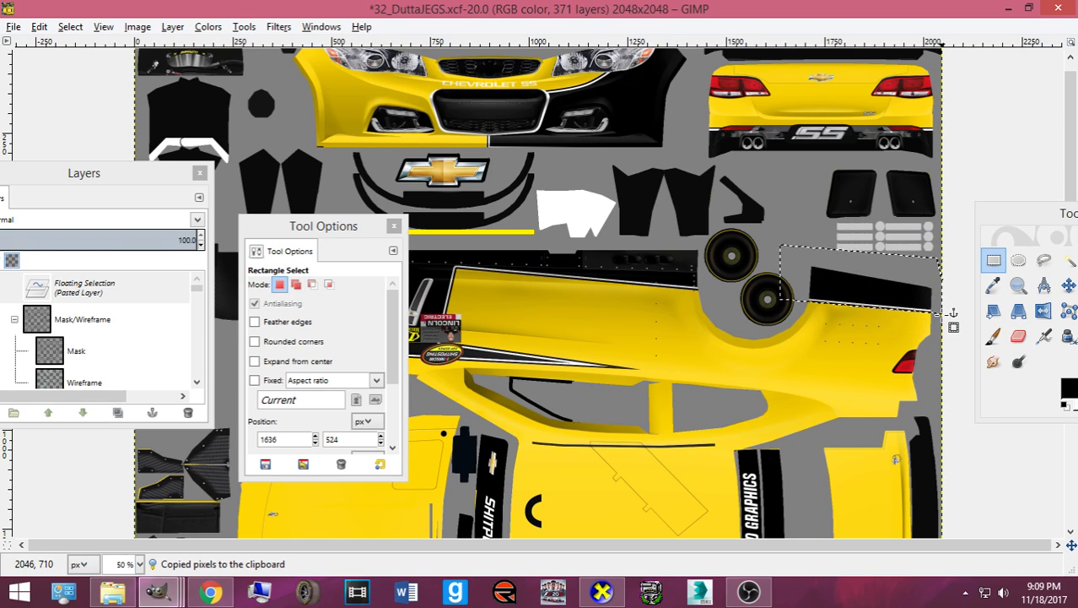
key("Down")
key("Down")
key("Down")
key("Down")
key("Down")
key("Down")
key("Down")
key("Down")
key("Down")
key("Down")
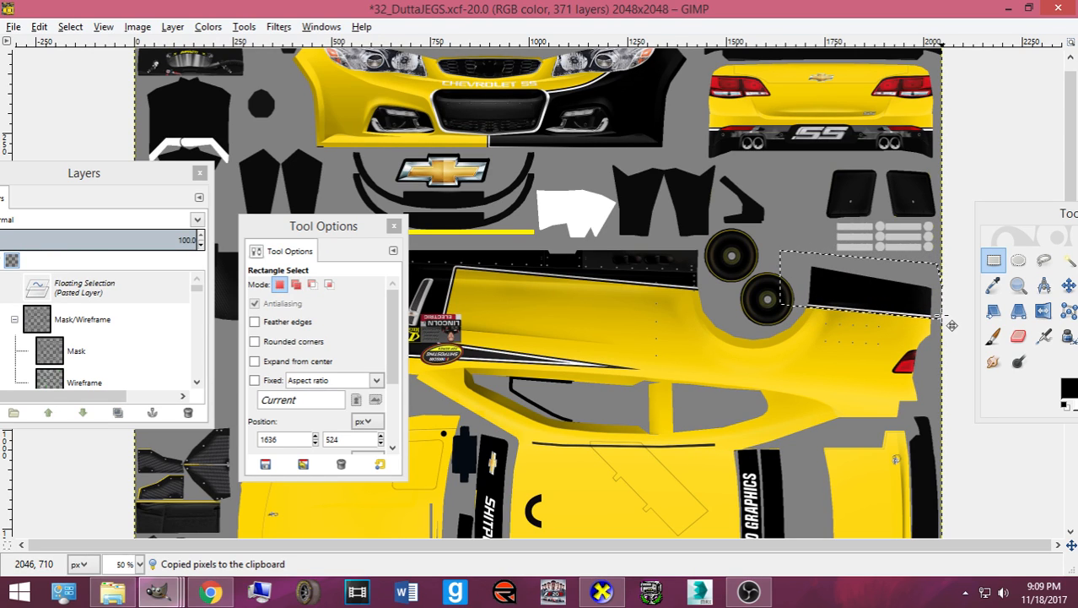
- Inspect the car's rear side in the CarView preview
left_click(601, 591)
left_click_drag(566, 361, 592, 371)
left_click(612, 593)
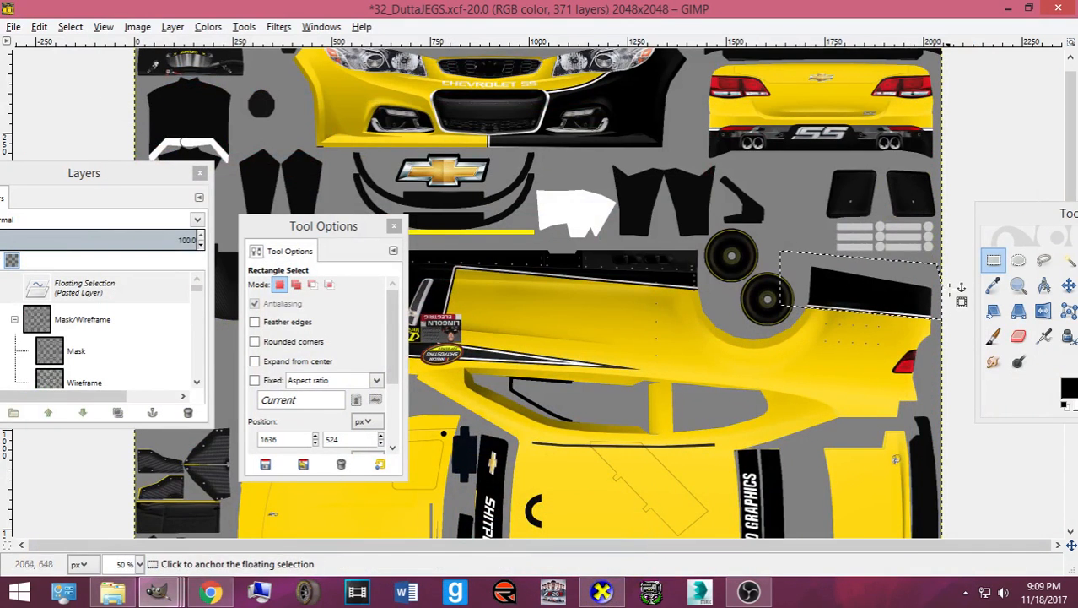
- Tilt the pasted band by 1.96° and export the texture to card.bmp
key("shift+r")
left_click_drag(873, 345, 870, 350)
left_click(457, 520)
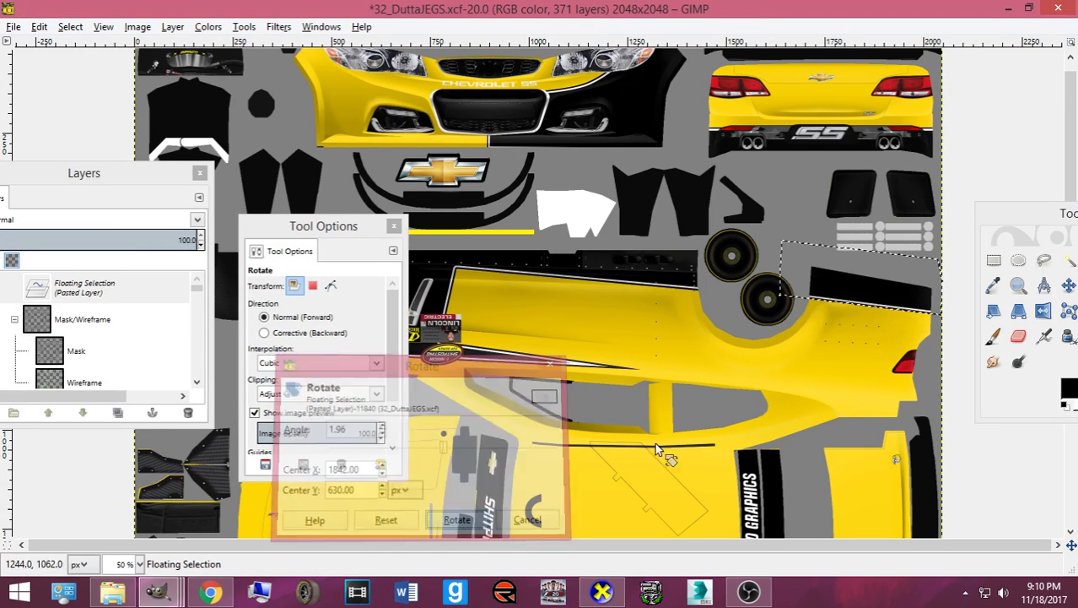
key("m")
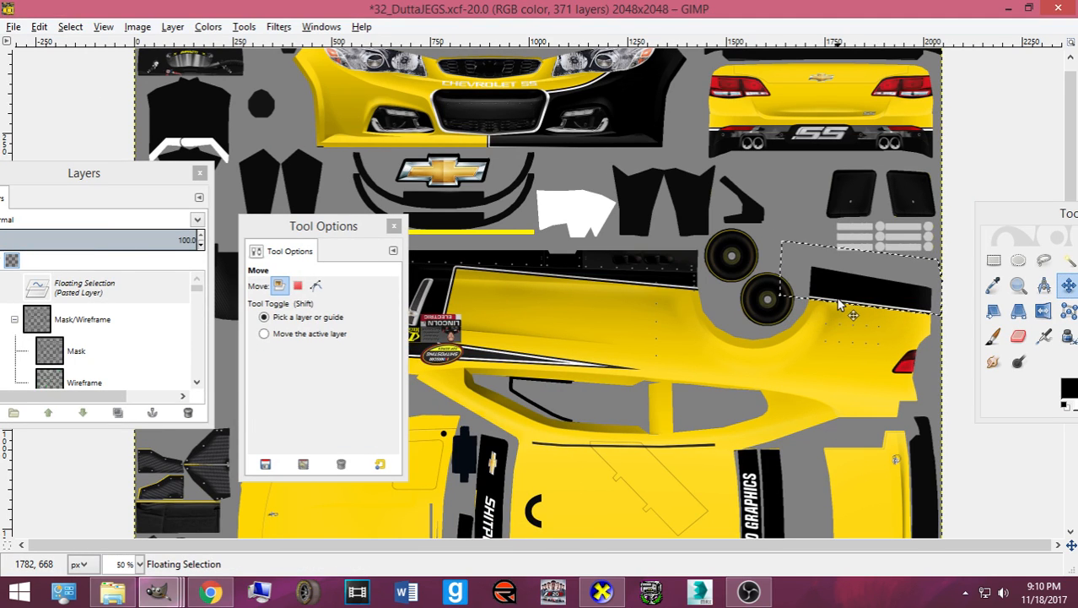
key("ctrl+e")
left_click(599, 594)
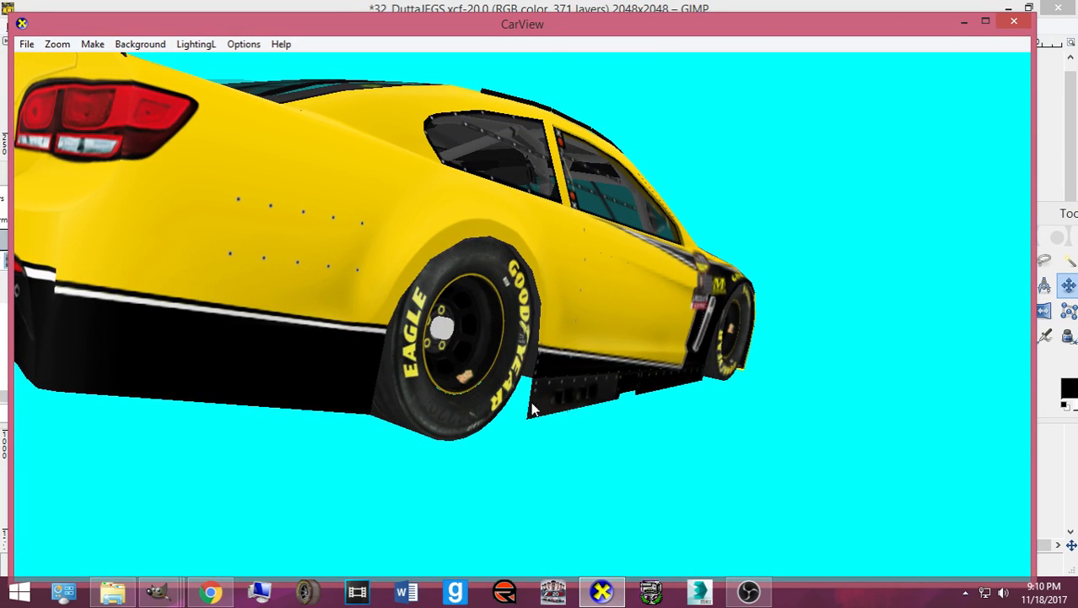
- Re-export the texture to card.bmp and view the car from the rear
left_click(601, 592)
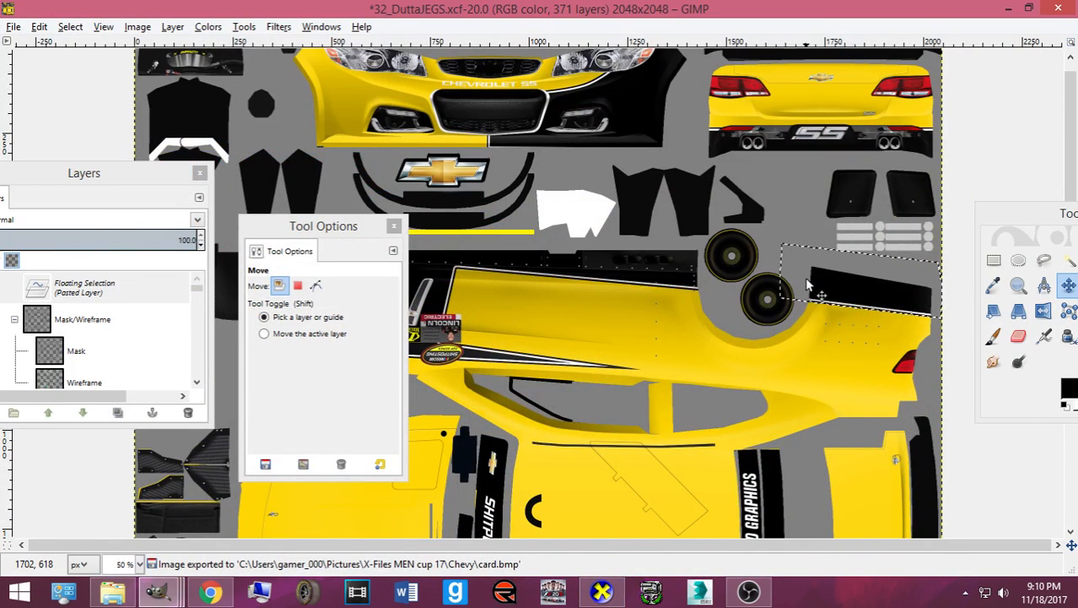
key("ctrl+e")
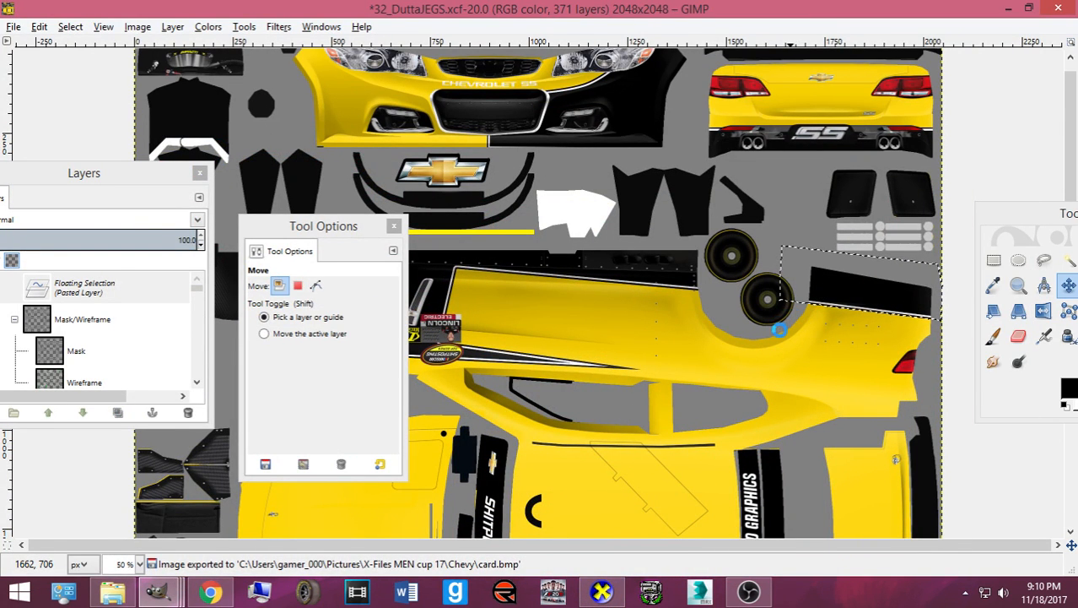
left_click(602, 592)
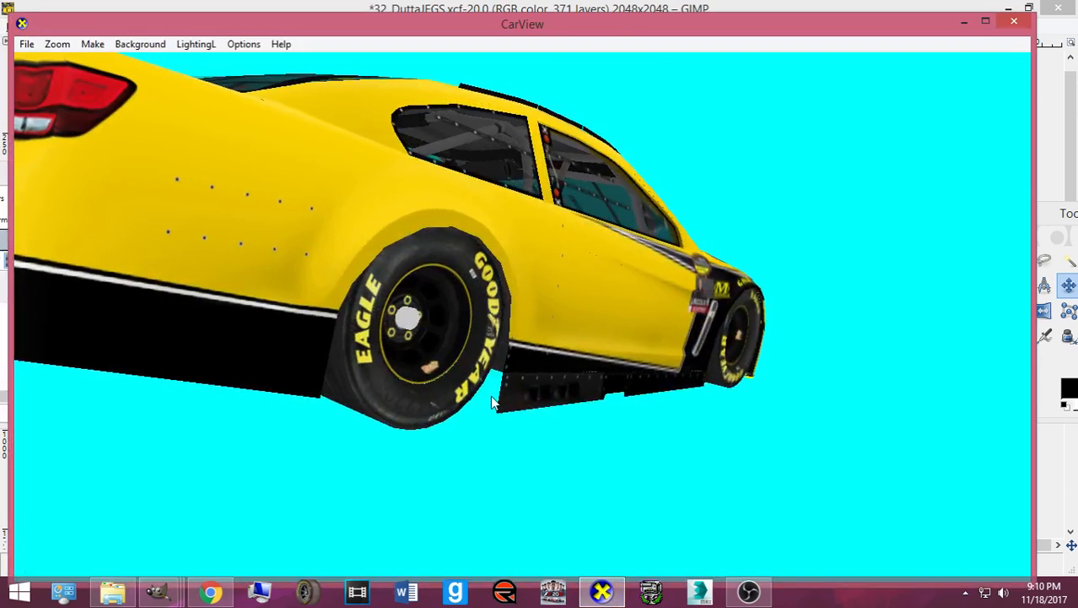
left_click_drag(484, 386, 468, 367)
left_click(604, 582)
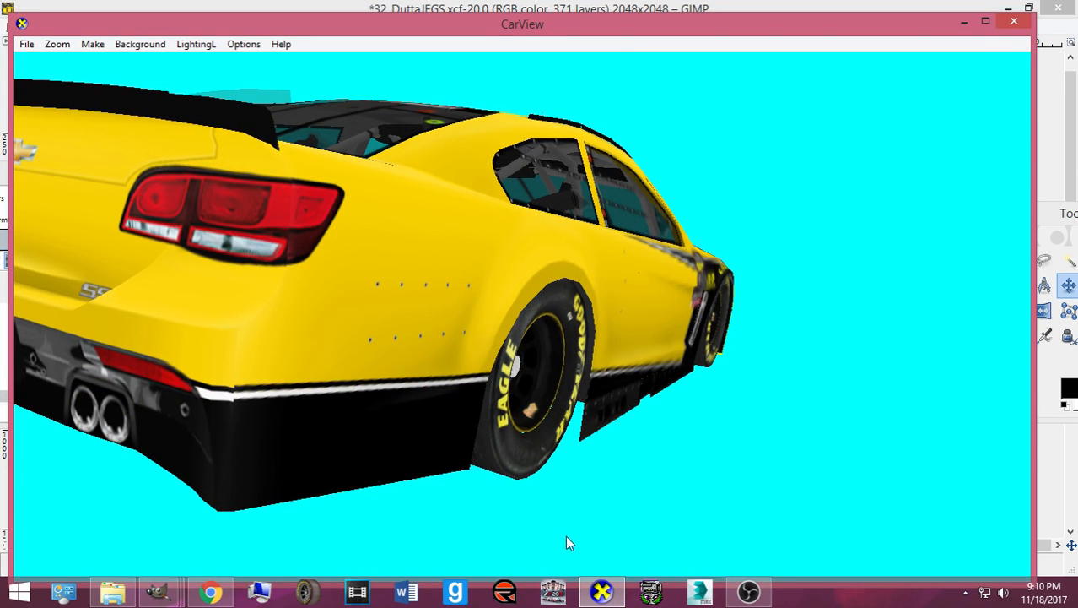
key("alt+Tab")
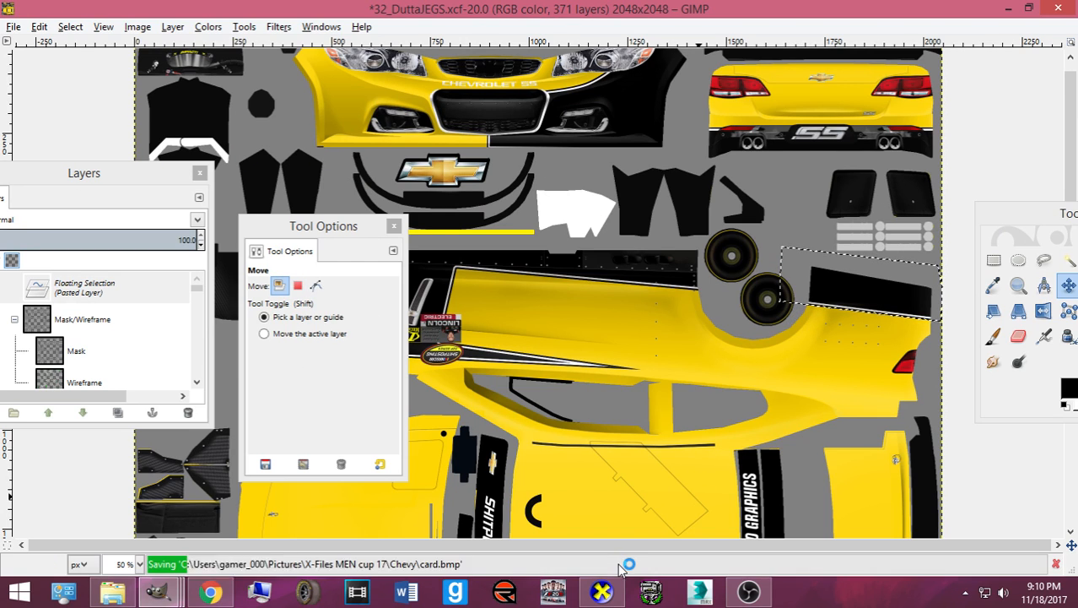
key("alt+Tab")
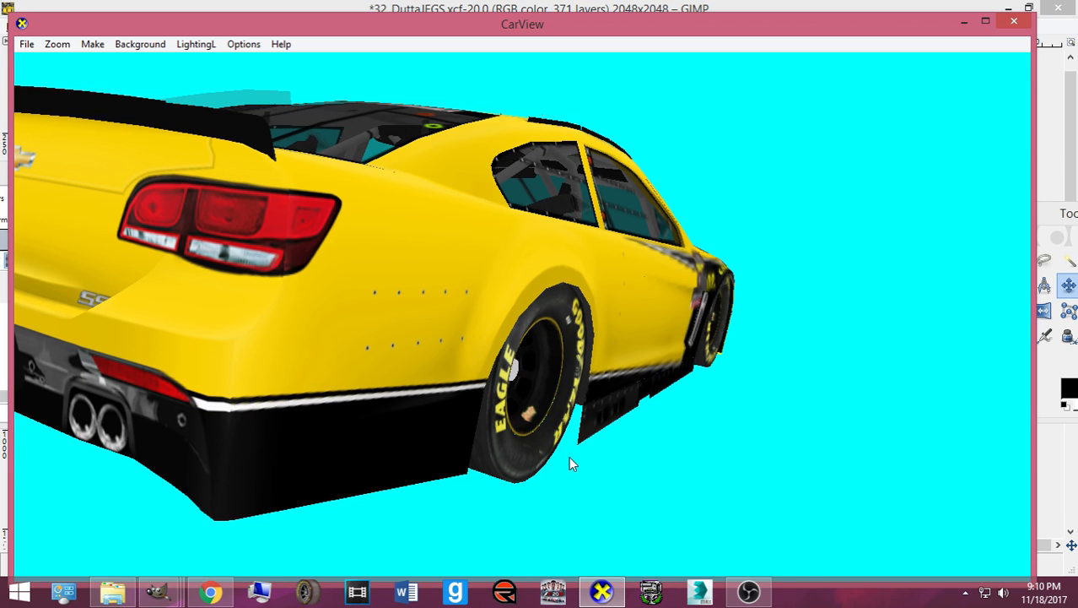
left_click_drag(579, 433, 624, 415)
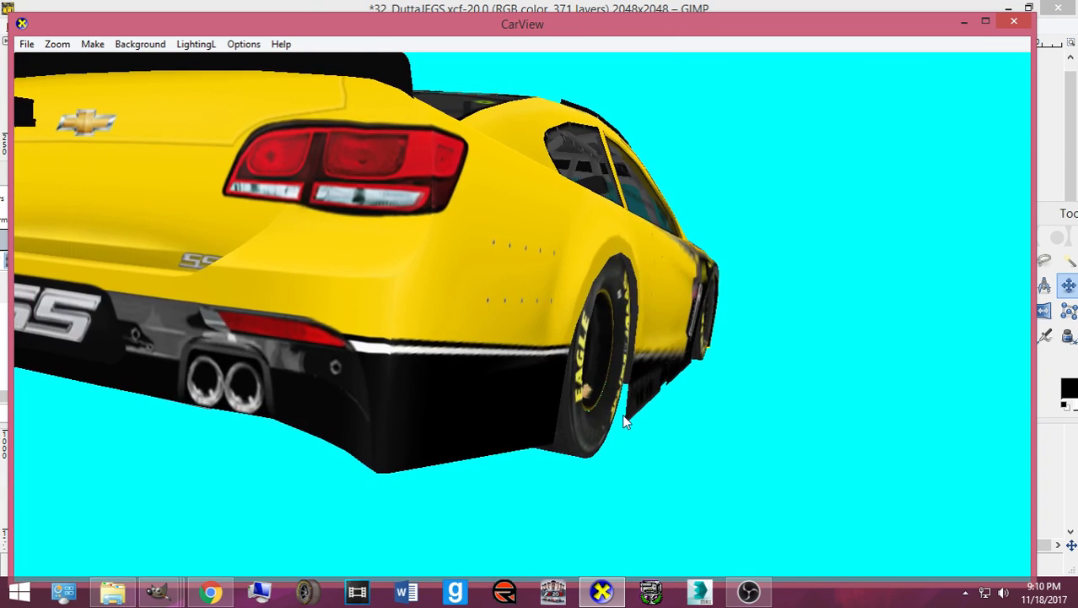
left_click(604, 593)
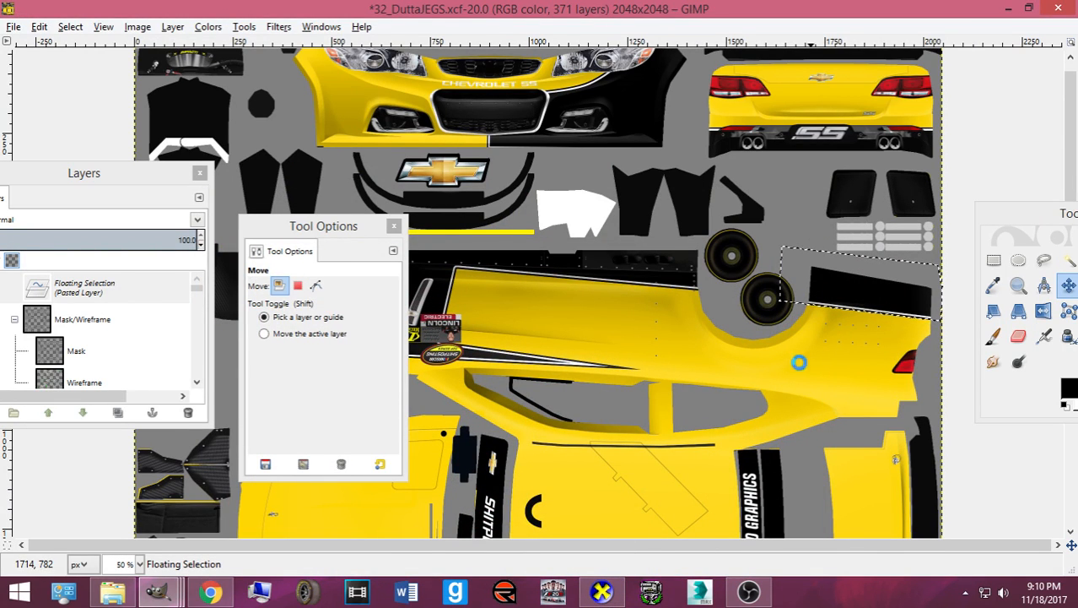
- Orbit the car through rear-quarter and lower rear-corner views, then return to GIMP
left_click(601, 590)
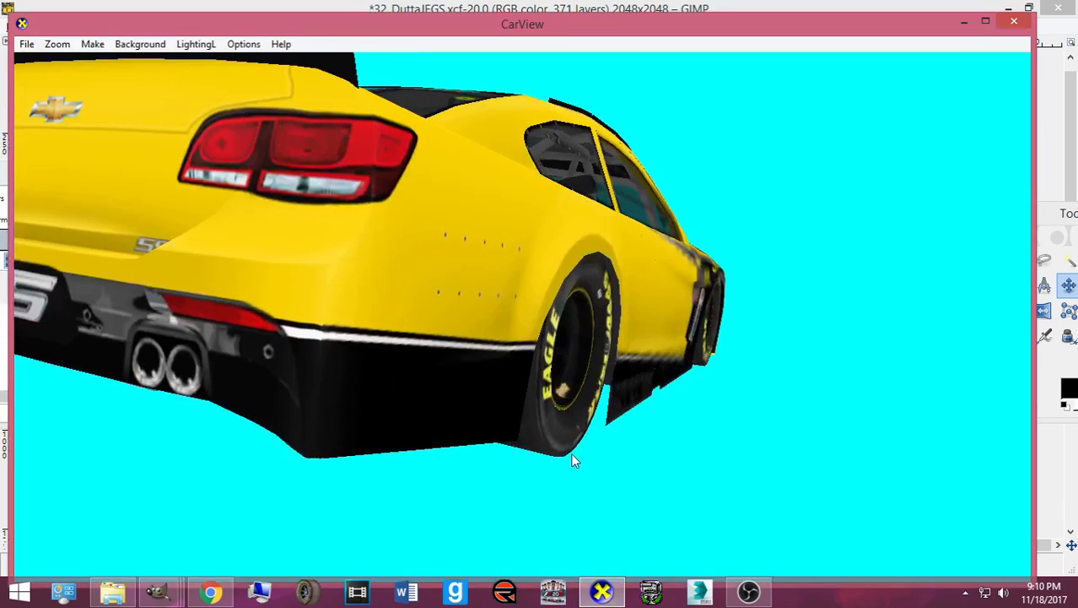
left_click_drag(571, 454, 565, 455)
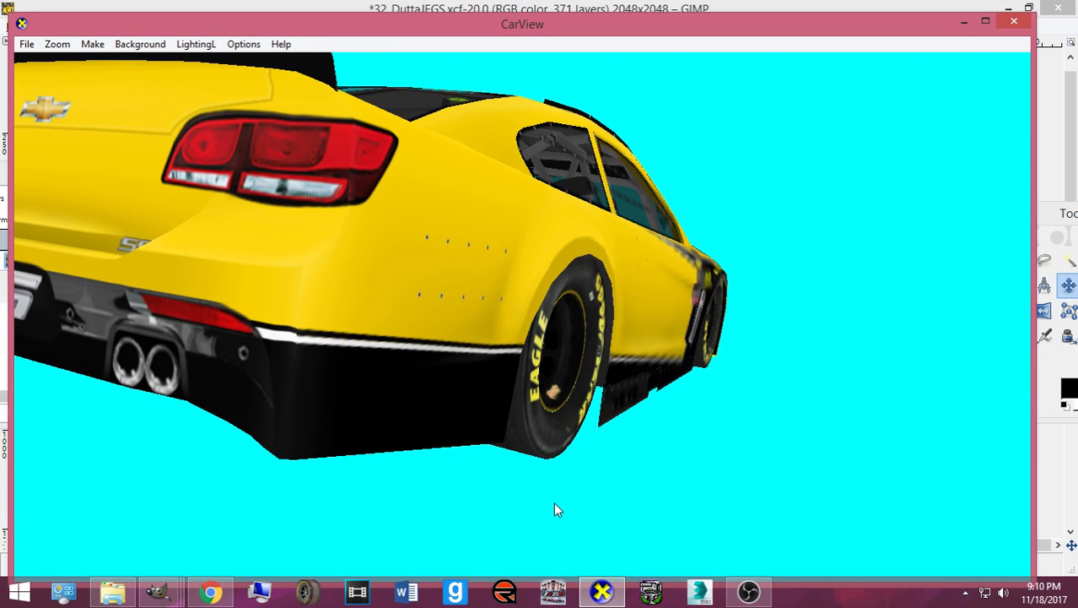
left_click_drag(465, 487, 467, 437)
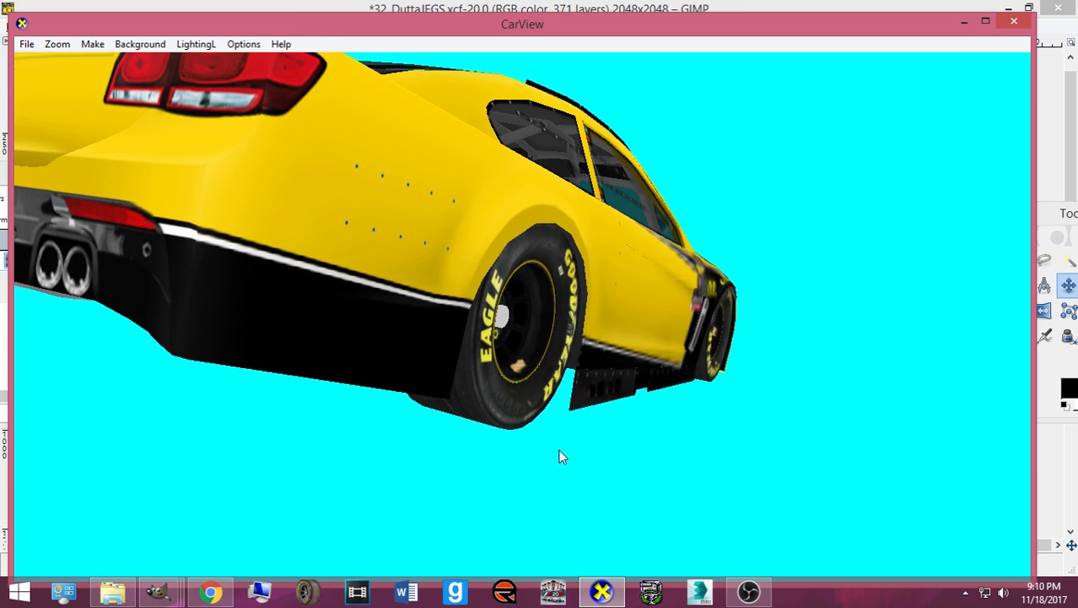
left_click_drag(384, 378, 459, 369)
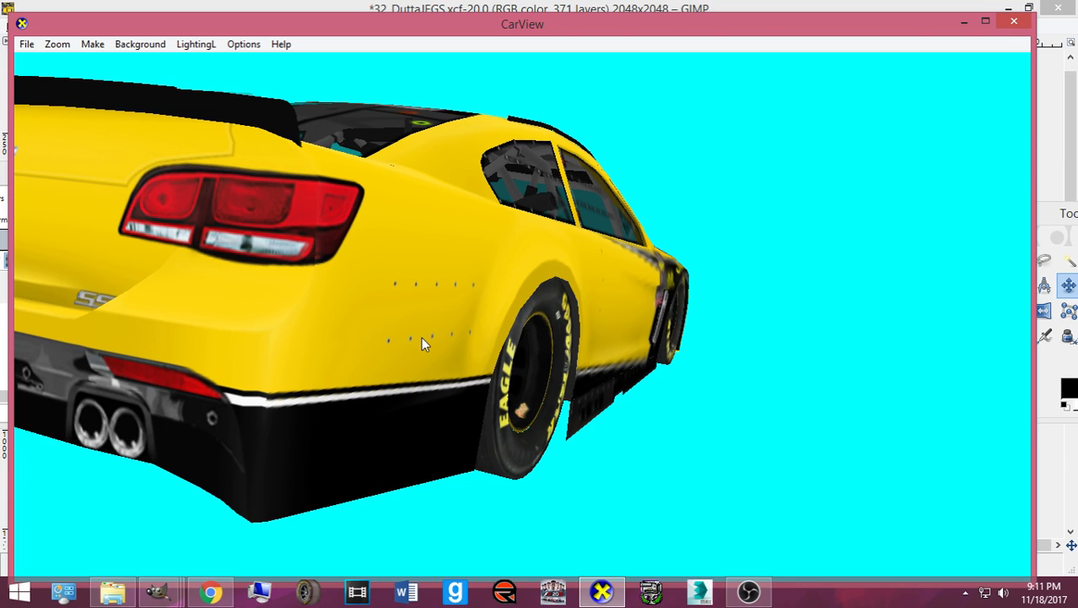
left_click_drag(385, 367, 362, 363)
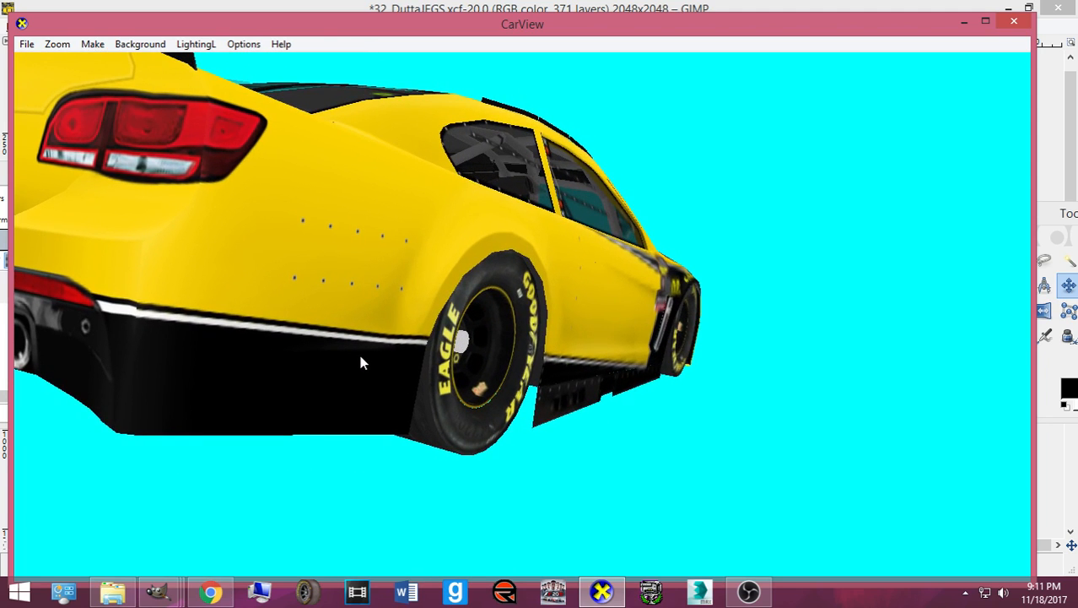
left_click_drag(369, 381, 281, 381)
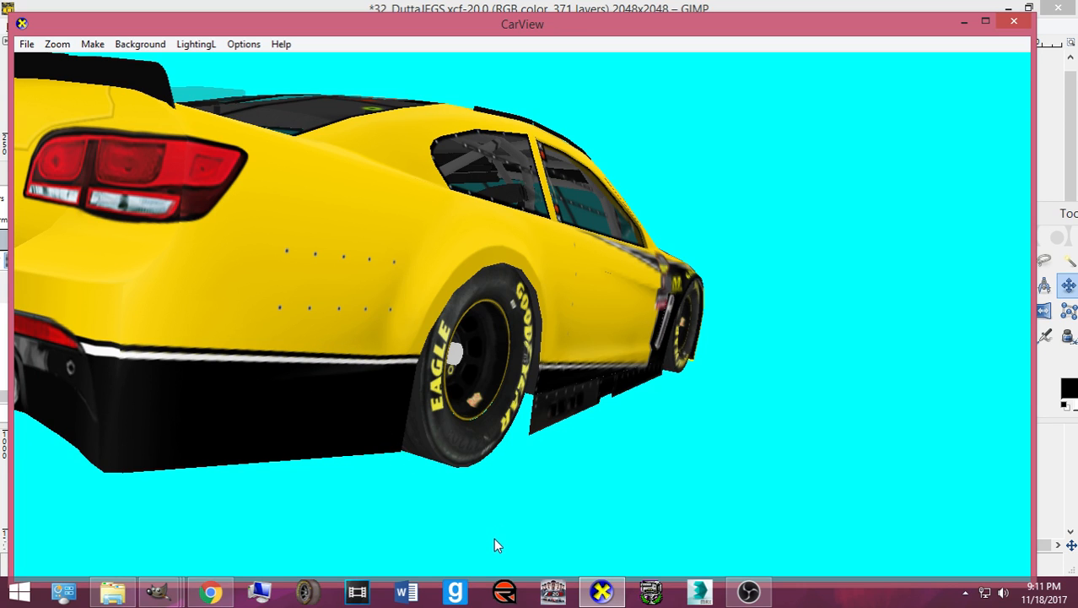
left_click(604, 593)
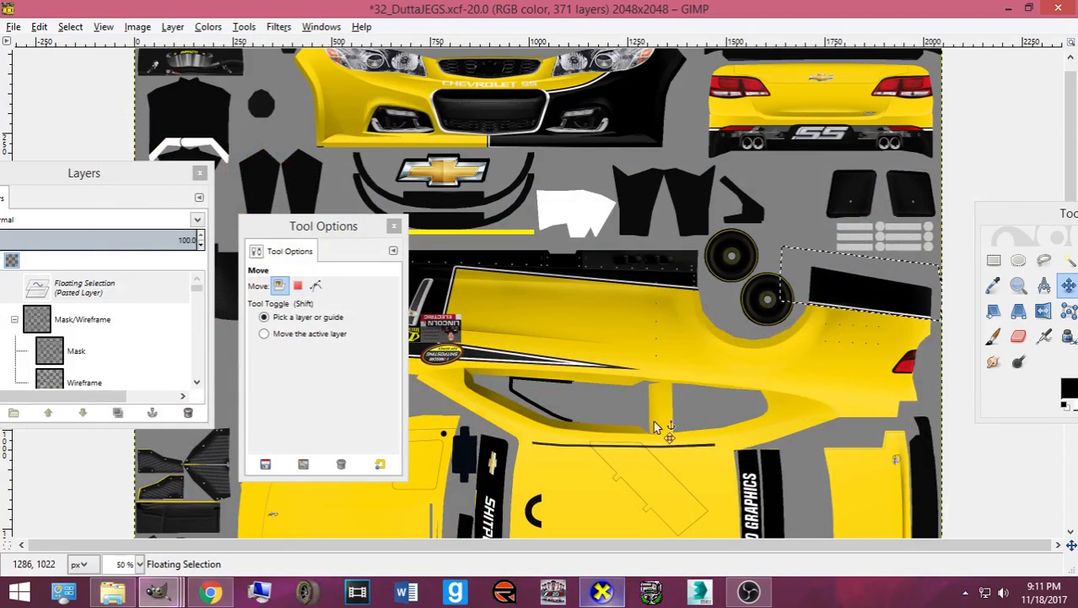
- Rotate the floating lower-panel patch by a small angle (about 0.9°)
left_click(796, 358)
left_click_drag(755, 373, 786, 366)
left_click(366, 528)
left_click(458, 520)
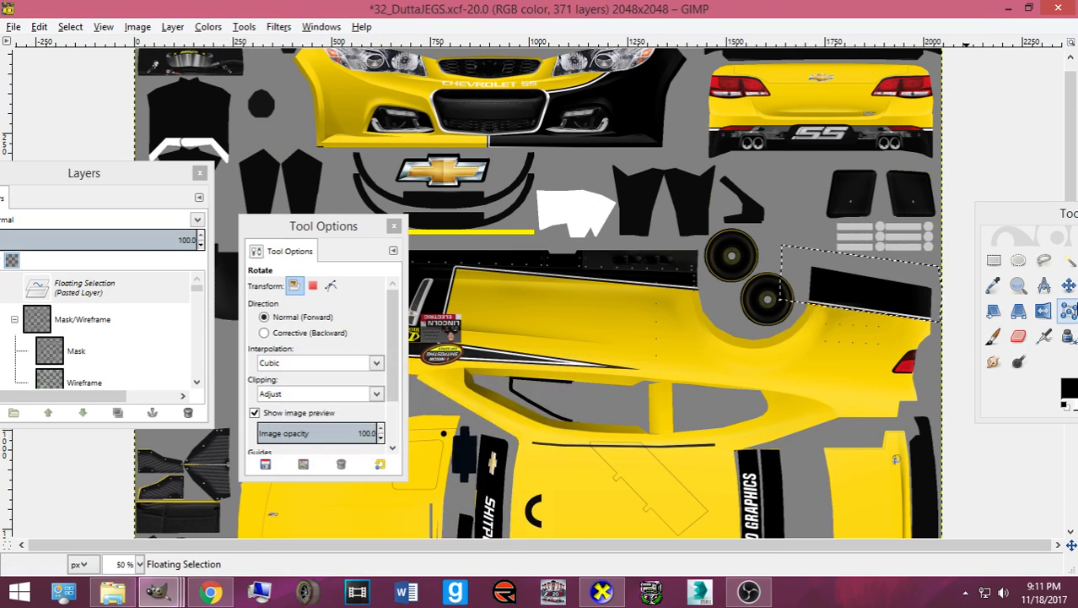
key("m")
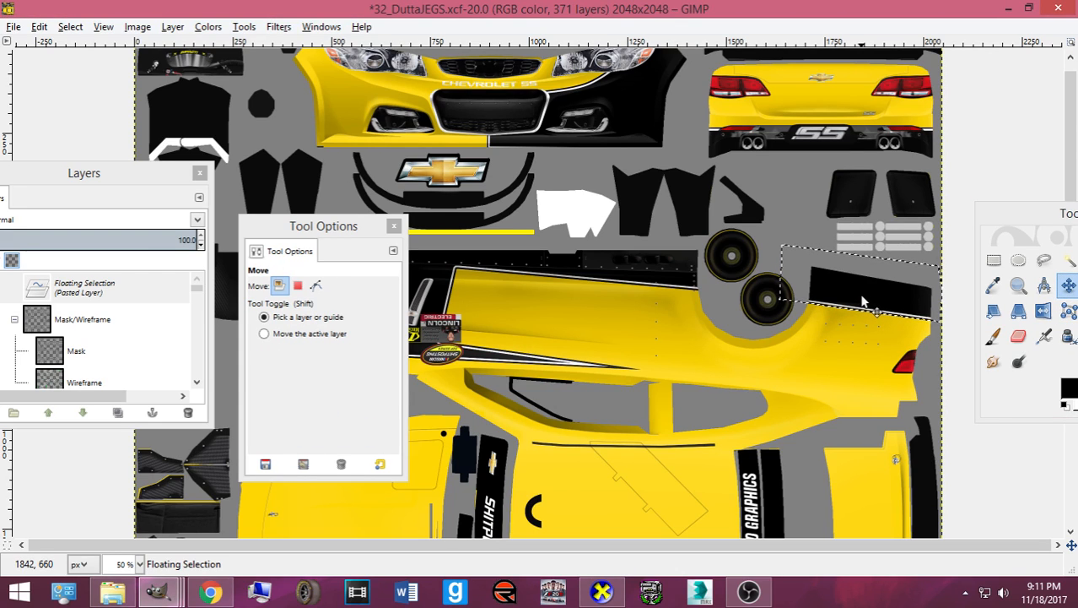
- Export to card.bmp, check the patch, rear and taillights in CarView, and export again
key("ctrl+e")
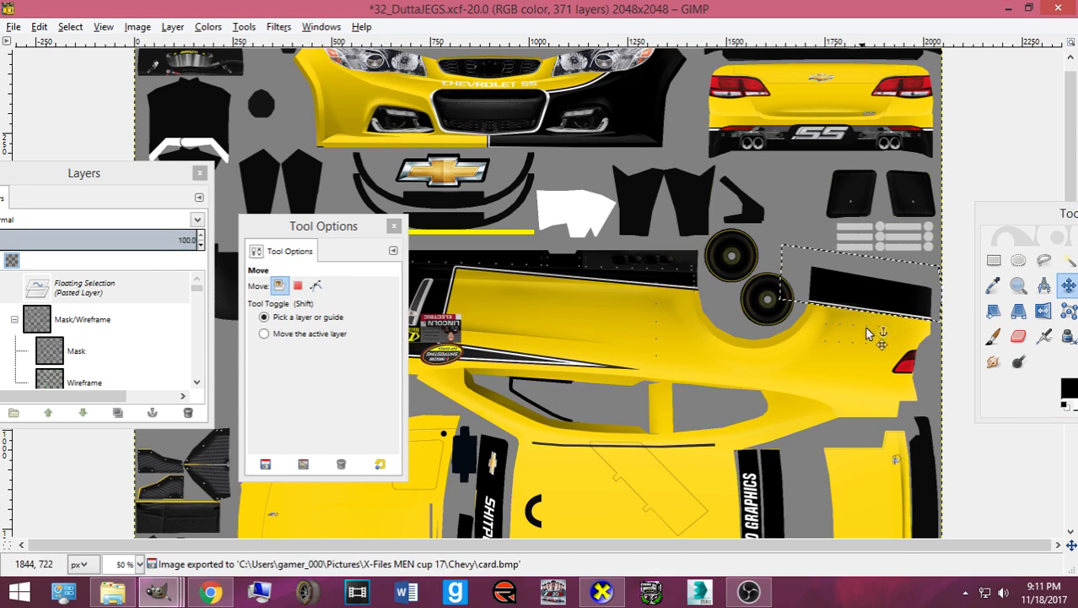
left_click(590, 591)
left_click_drag(612, 425, 538, 414)
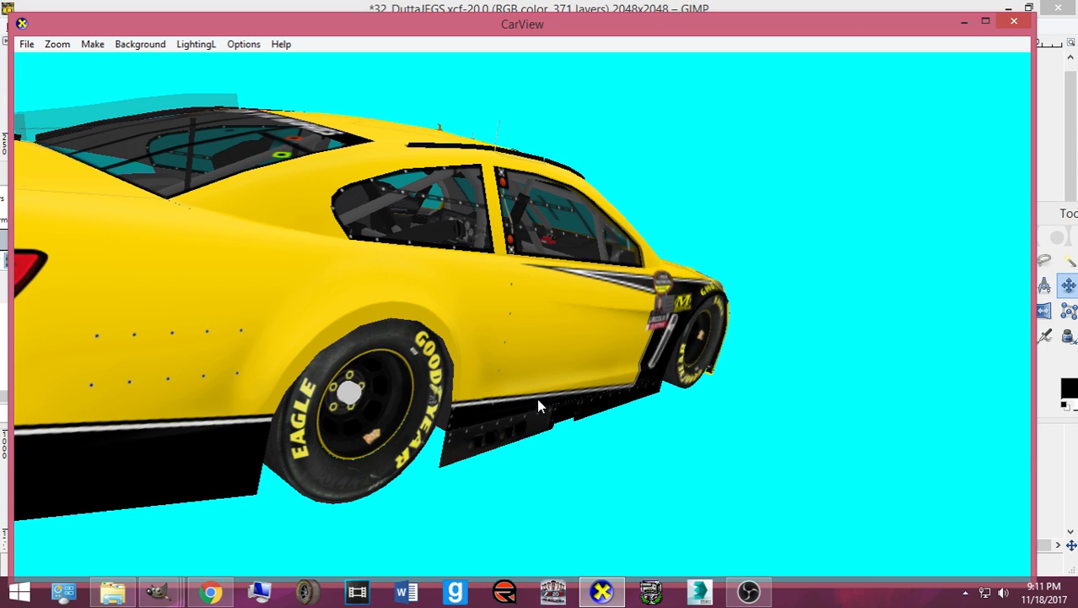
left_click_drag(513, 393, 604, 384)
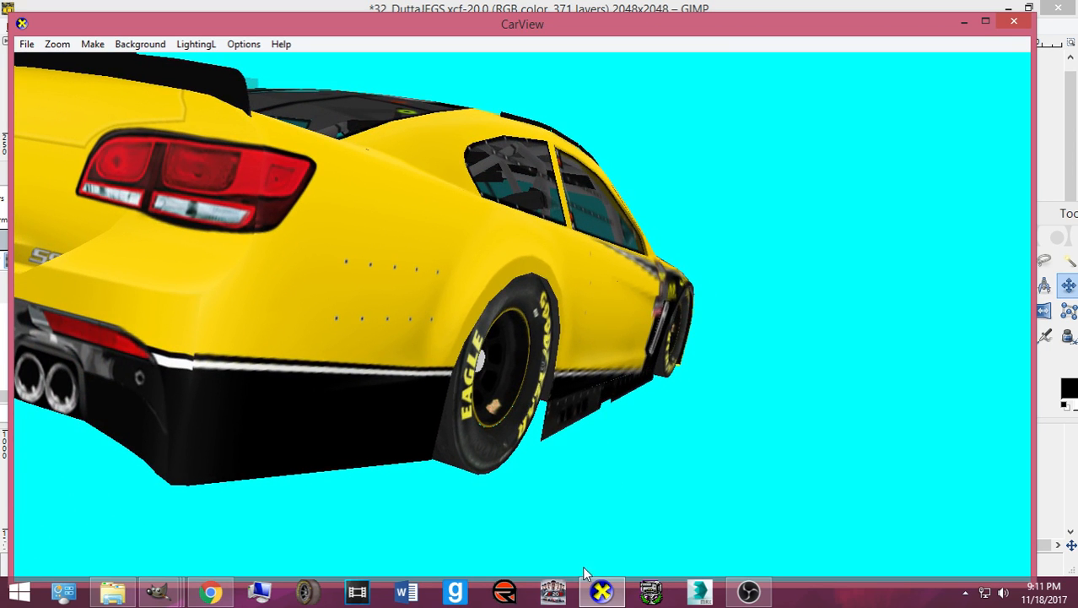
left_click(602, 590)
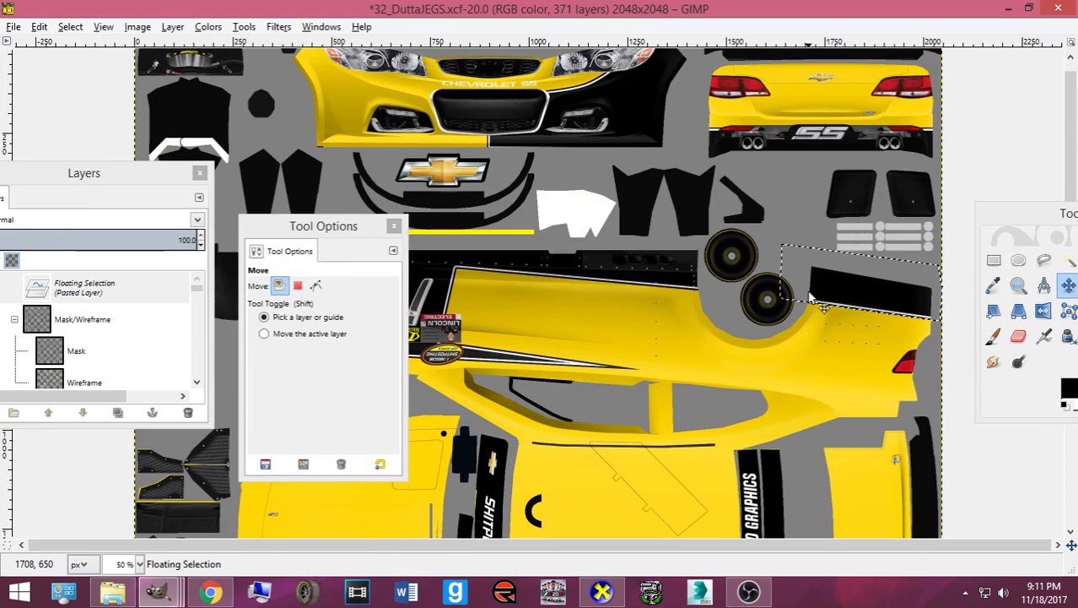
key("ctrl+e")
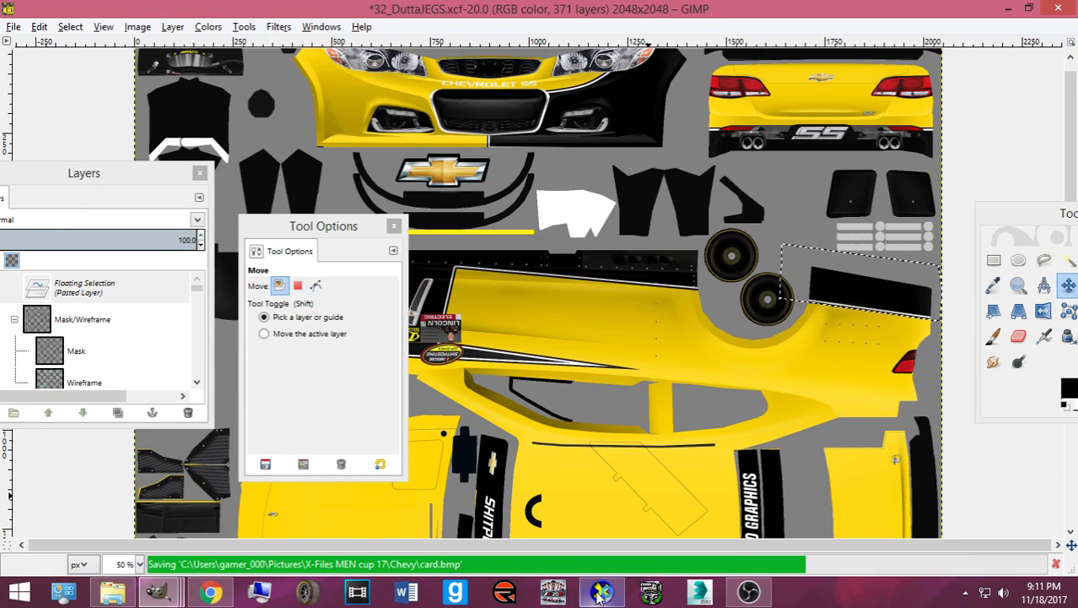
- Reload the chevy.X model in CarView via Open Direct X Mesh
left_click(600, 591)
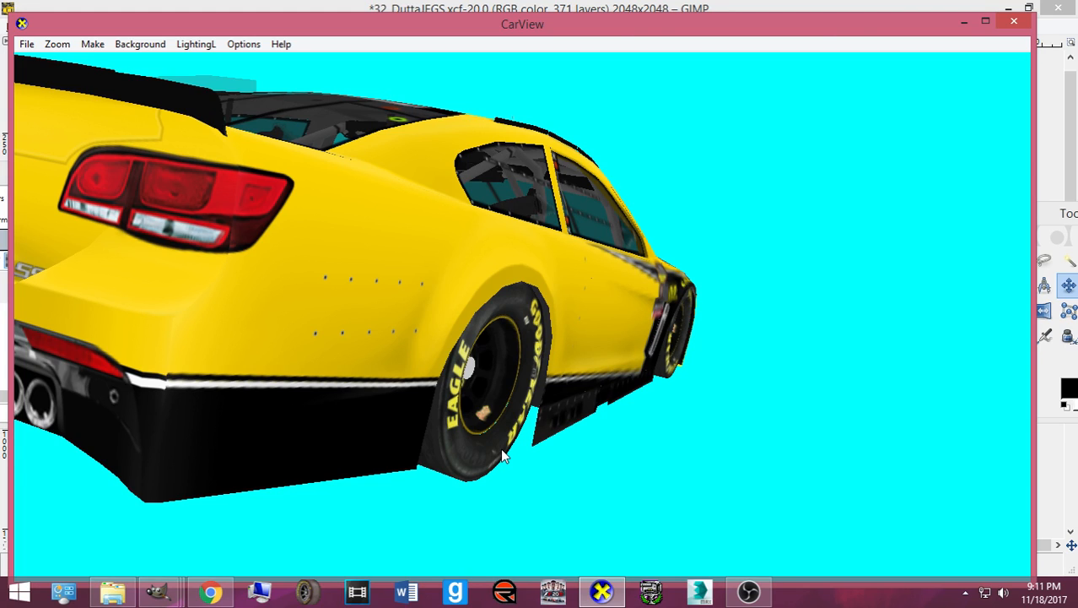
scroll(499, 454, "up", 2)
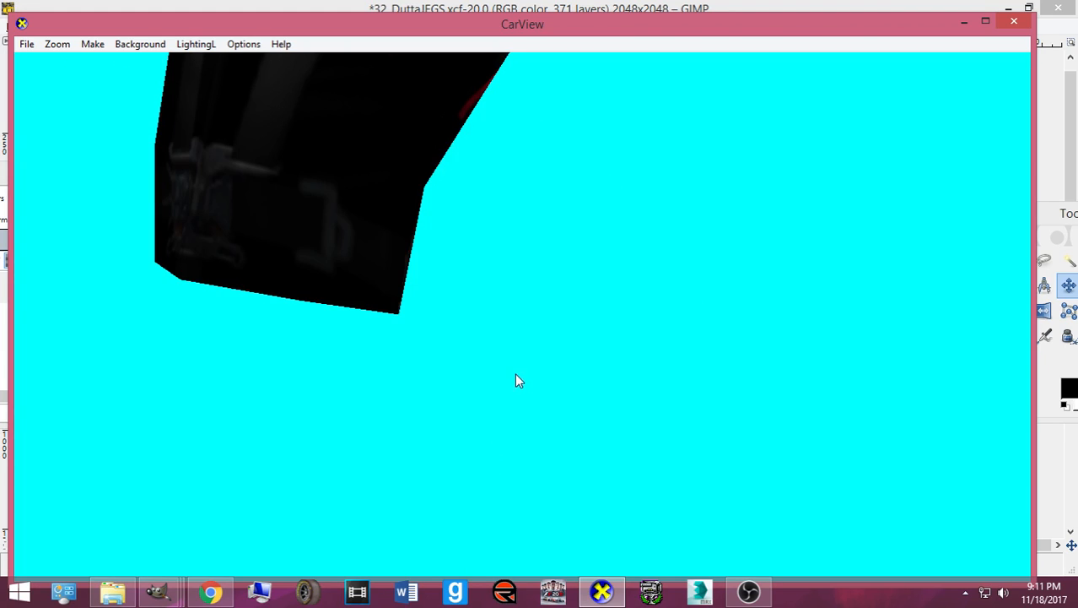
left_click_drag(517, 376, 448, 306)
left_click(28, 45)
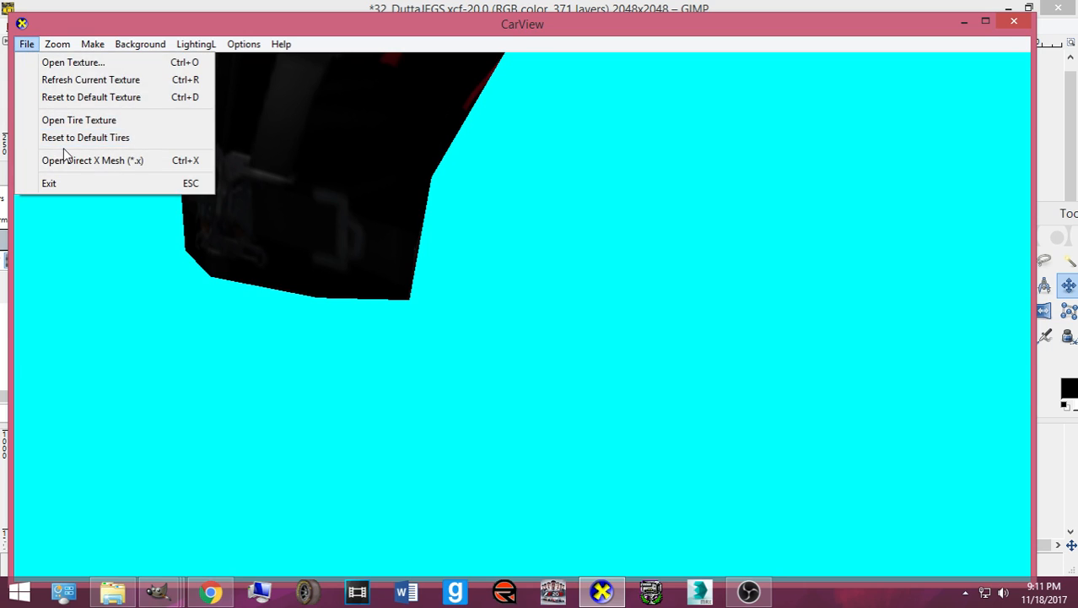
left_click(64, 156)
double_click(189, 132)
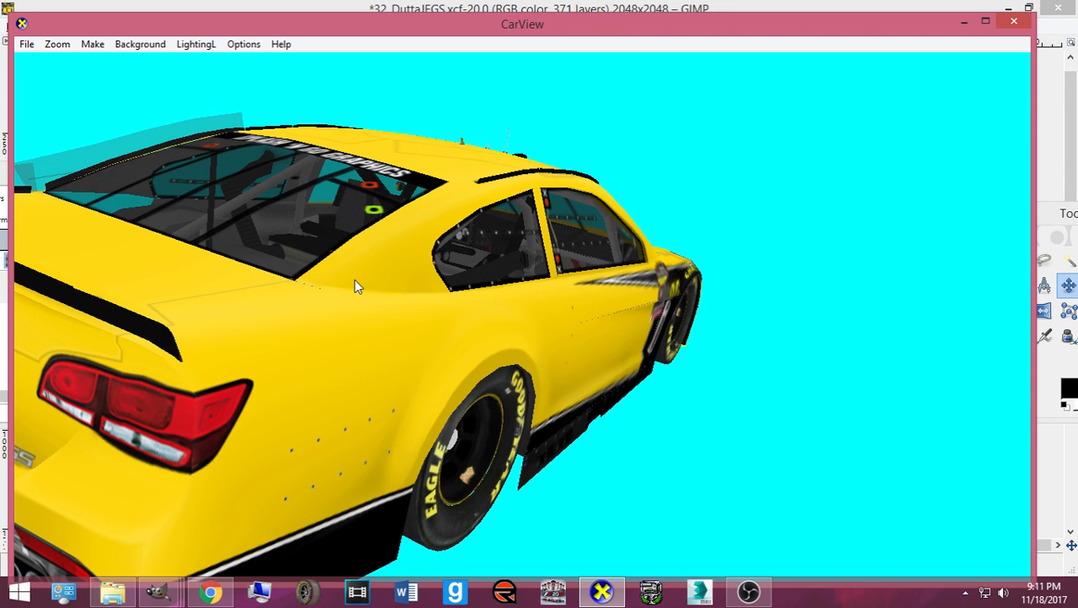
- Re-export card.bmp and inspect the car's rear and sides, zooming in and out
left_click_drag(356, 285, 376, 308)
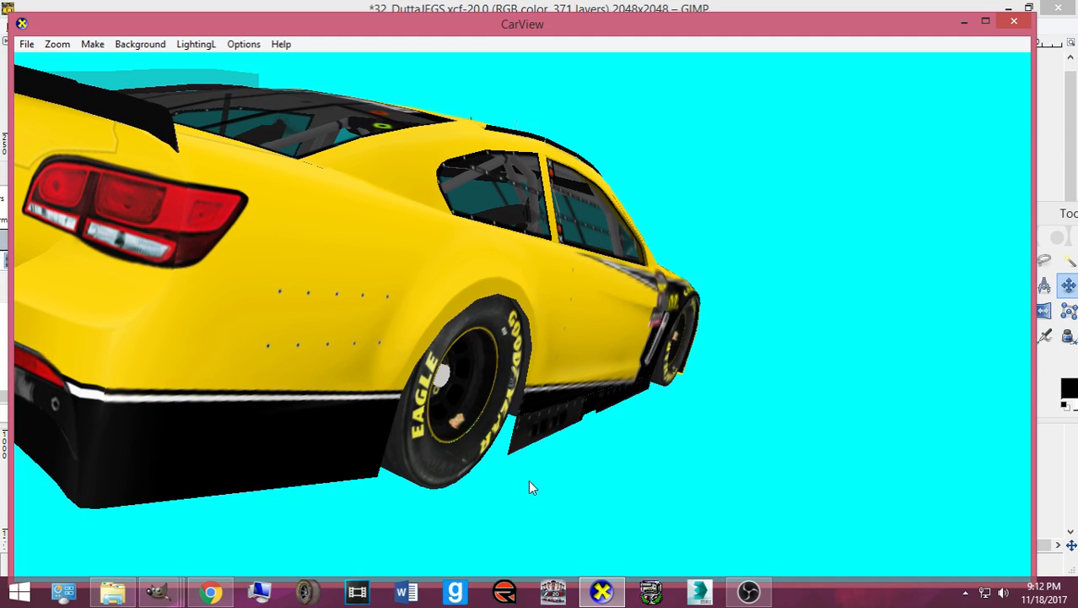
left_click(602, 591)
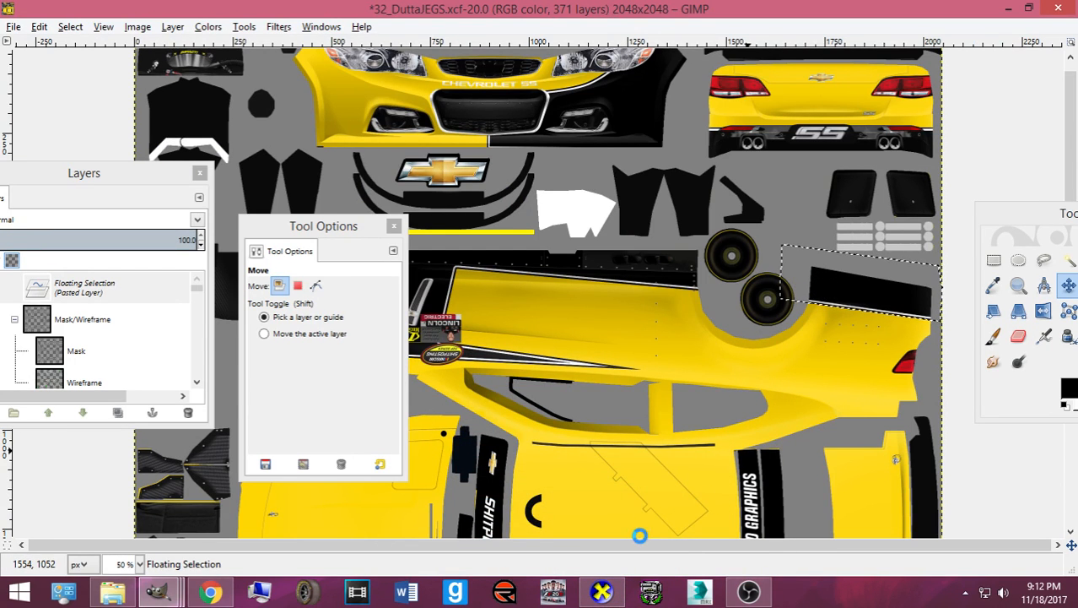
key("ctrl+e")
left_click(608, 595)
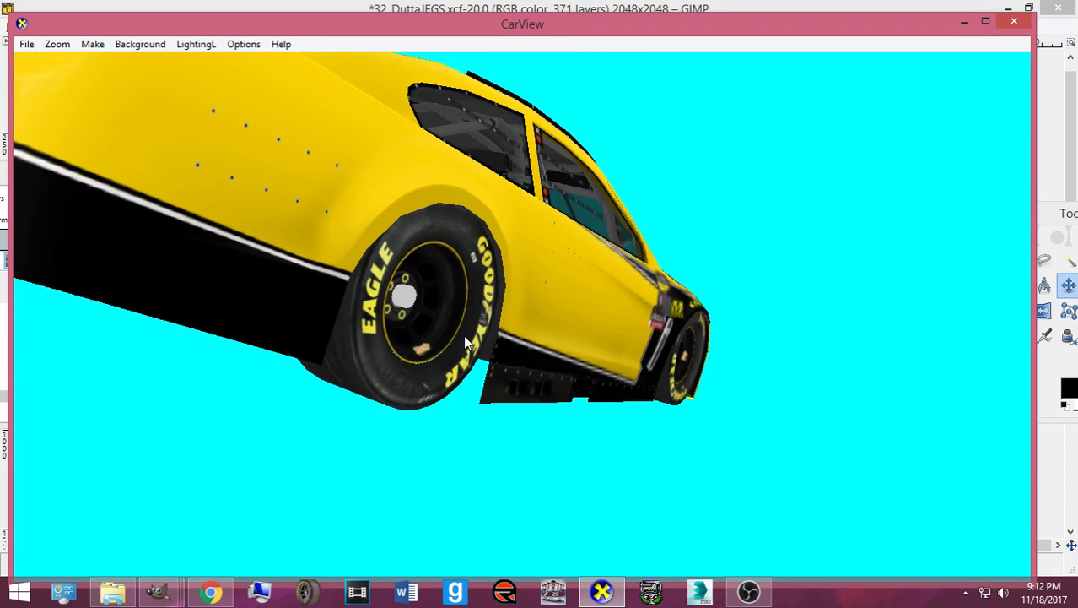
left_click_drag(323, 306, 262, 384)
scroll(363, 324, "down", 5)
scroll(254, 343, "up", 5)
scroll(397, 346, "down", 5)
left_click(600, 594)
- Anchor the lower-panel patch and copy the right half of the front nose
key("ctrl+z")
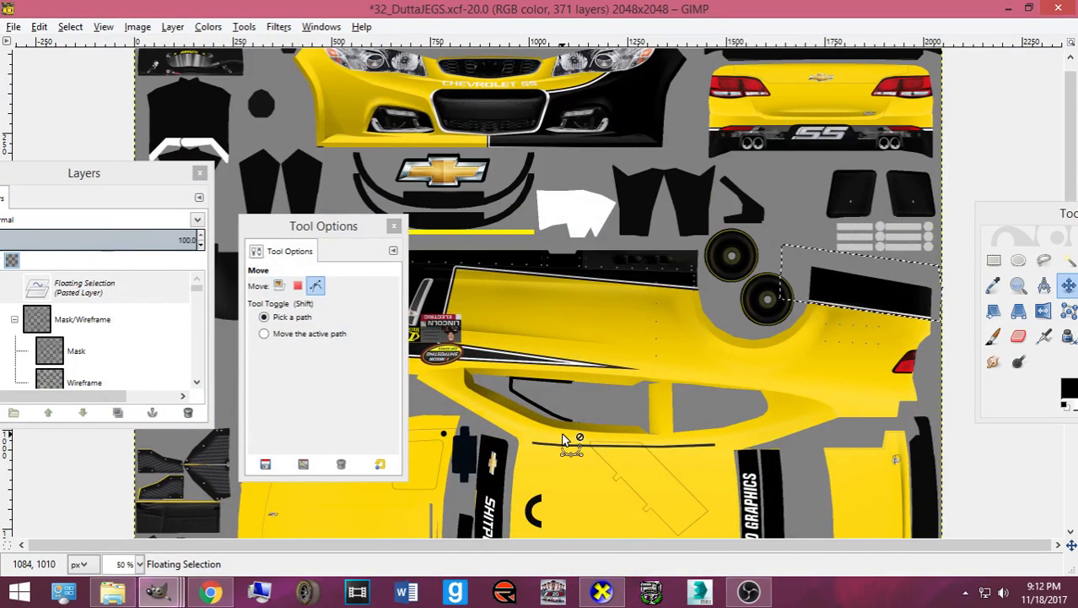
left_click(994, 261)
left_click(71, 284)
scroll(71, 286, "up", 1)
left_click(74, 297)
scroll(488, 72, "up", 1)
left_click_drag(470, 53, 690, 174)
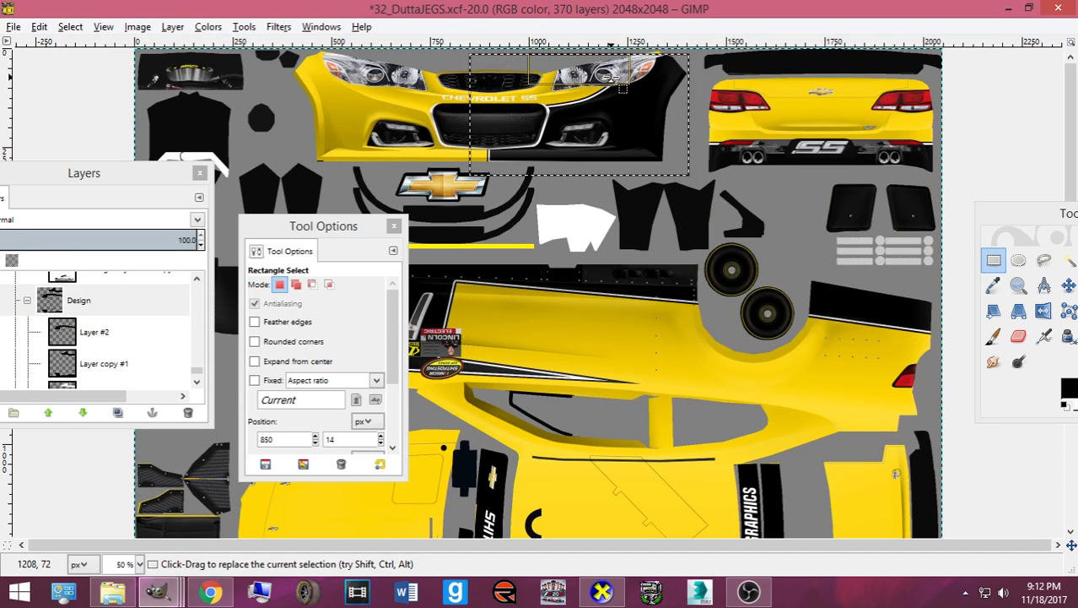
left_click_drag(663, 66, 660, 58)
key("ctrl+c")
- Paste the nose piece onto Layer #2 and flip it horizontally
left_click(94, 331)
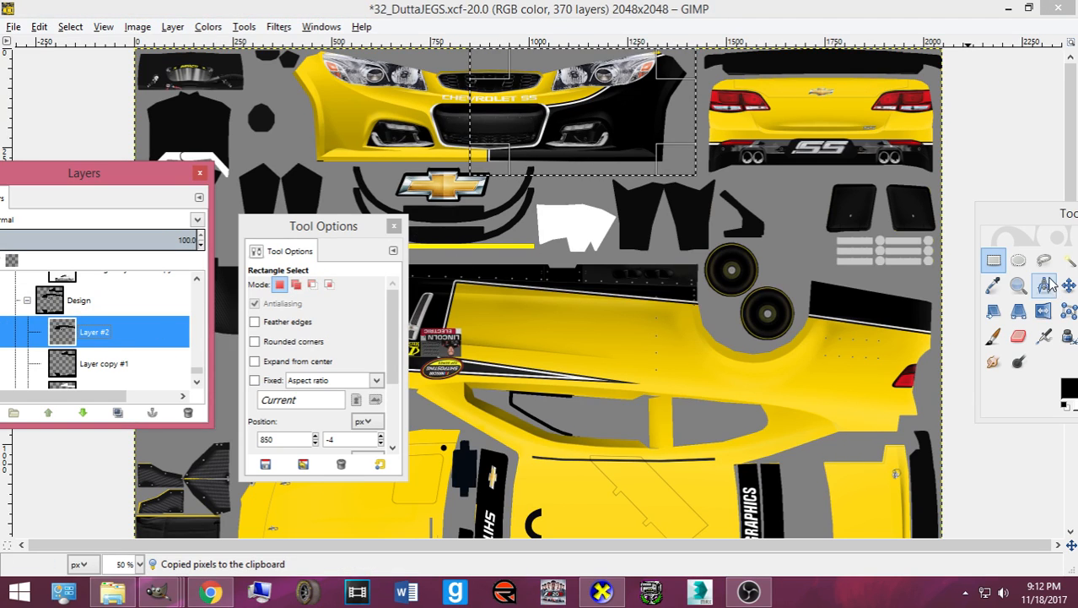
left_click(997, 265)
key("ctrl+v")
right_click(595, 110)
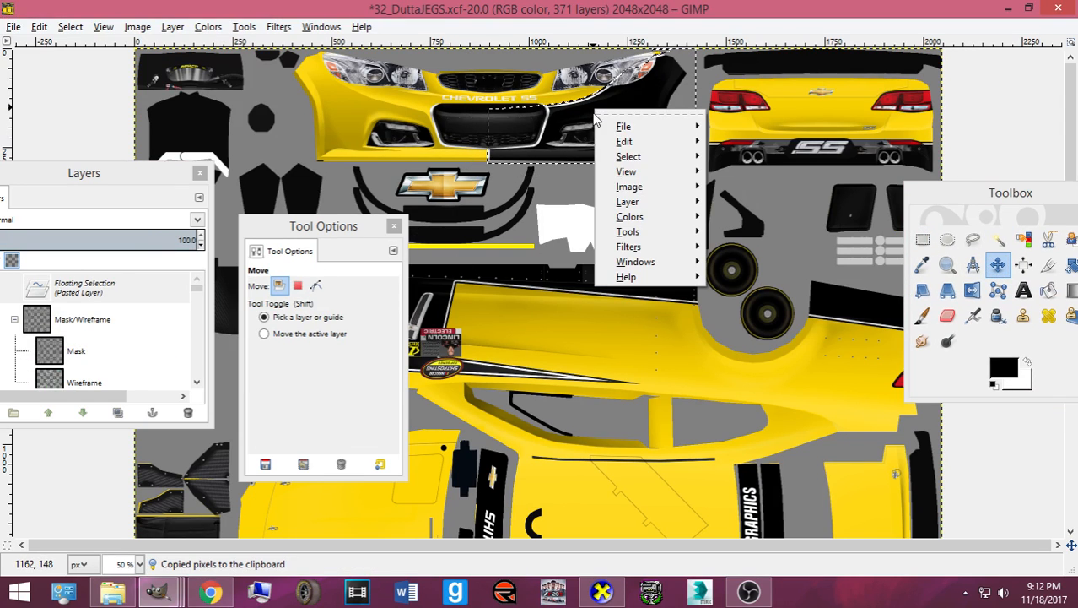
mouse_move(694, 202)
mouse_move(785, 378)
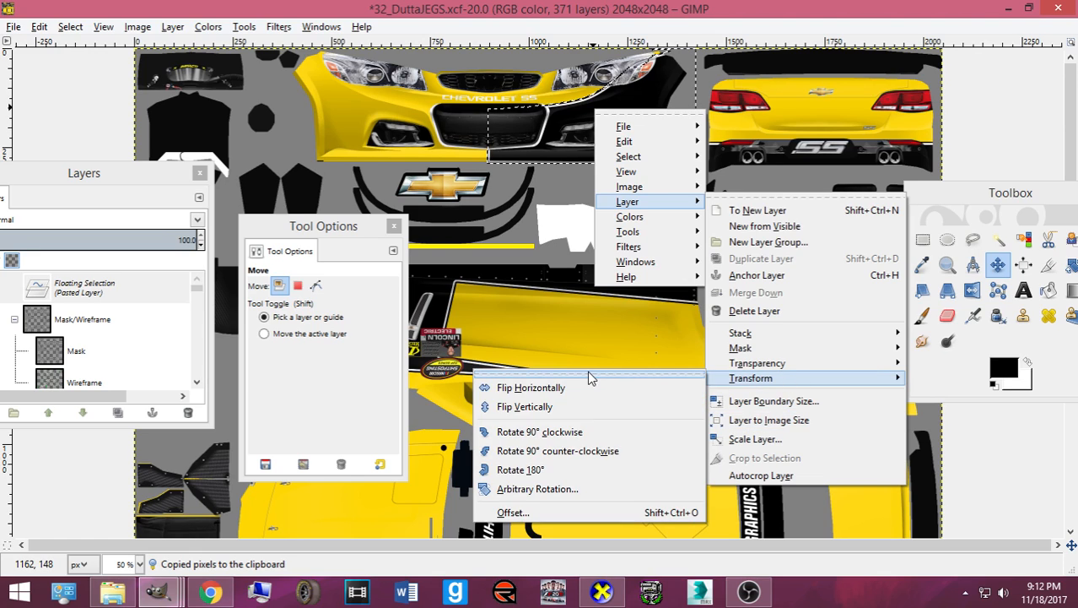
left_click(597, 387)
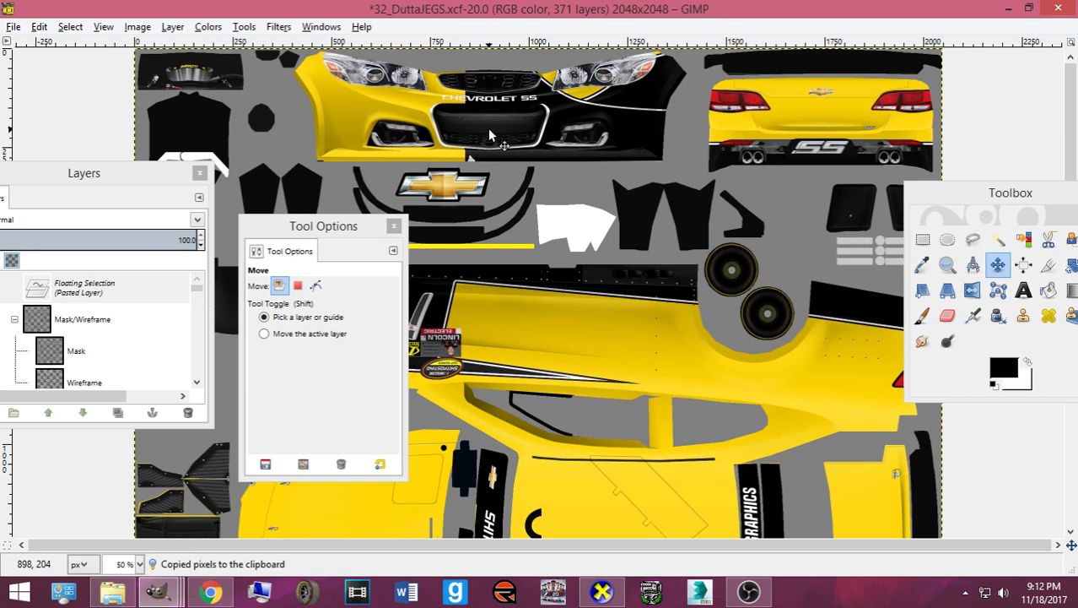
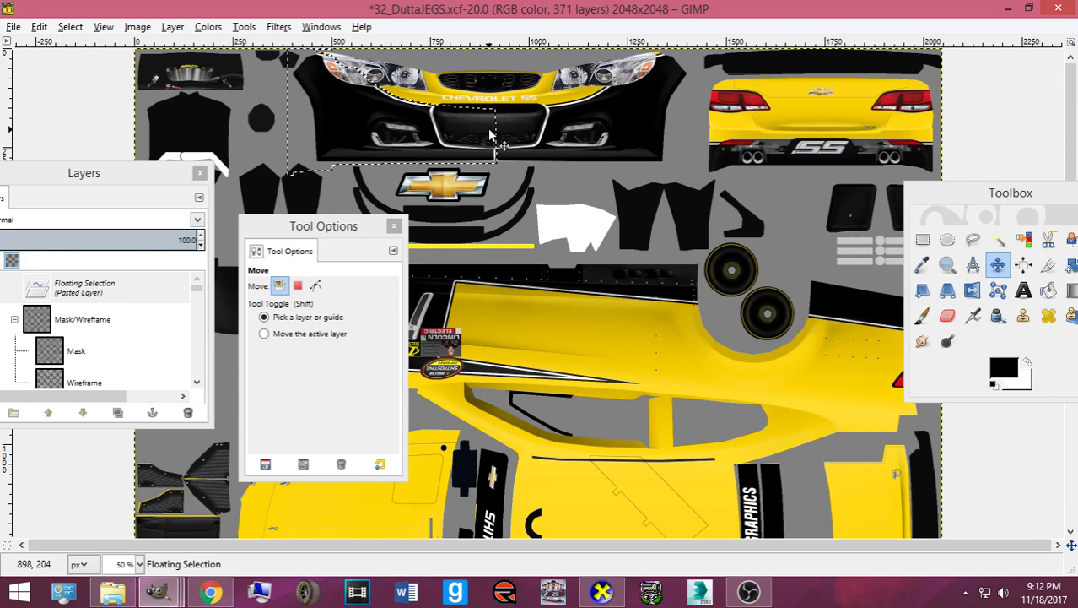
- Zoom in on the grille and re-export the template to card.bmp
scroll(488, 129, "up", 2, "ctrl")
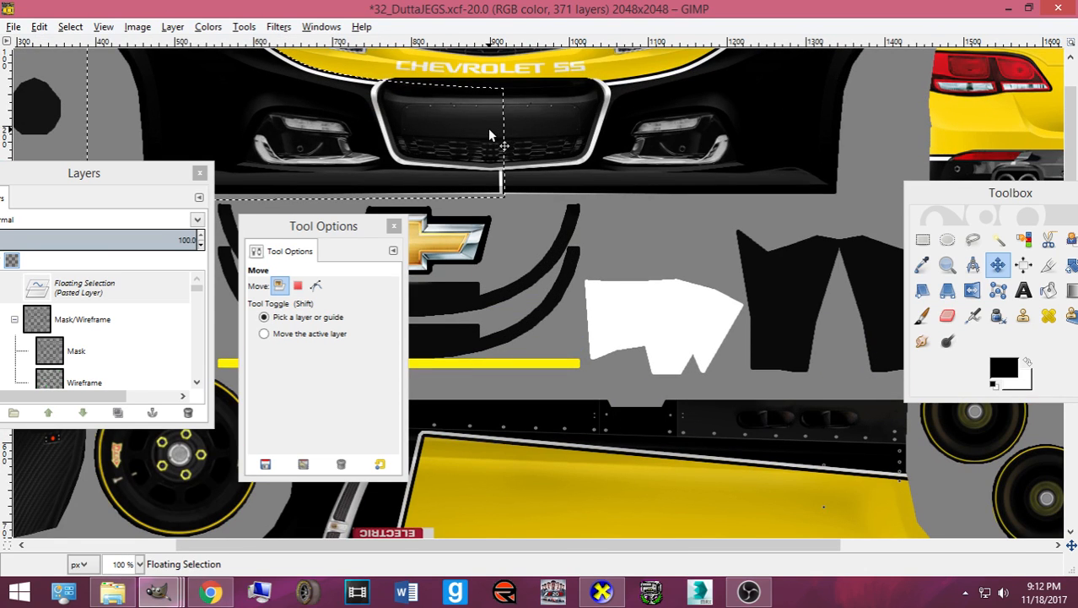
scroll(460, 103, "up", 2)
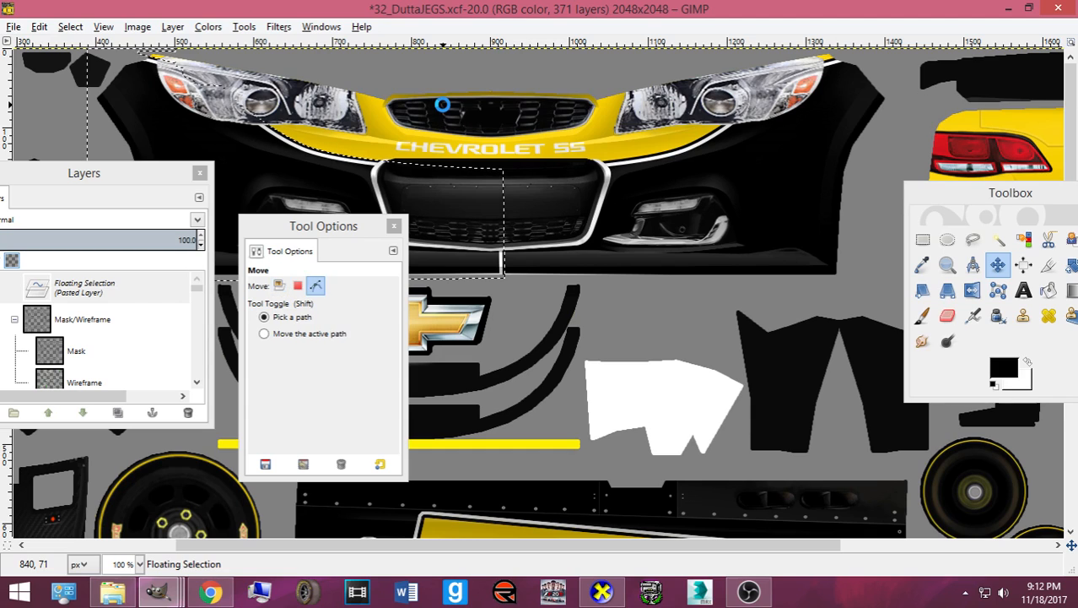
key("ctrl+e")
- Preview the yellow car's front in CarView, zooming in, then minimize the viewer
mouse_move(602, 586)
left_click(513, 459)
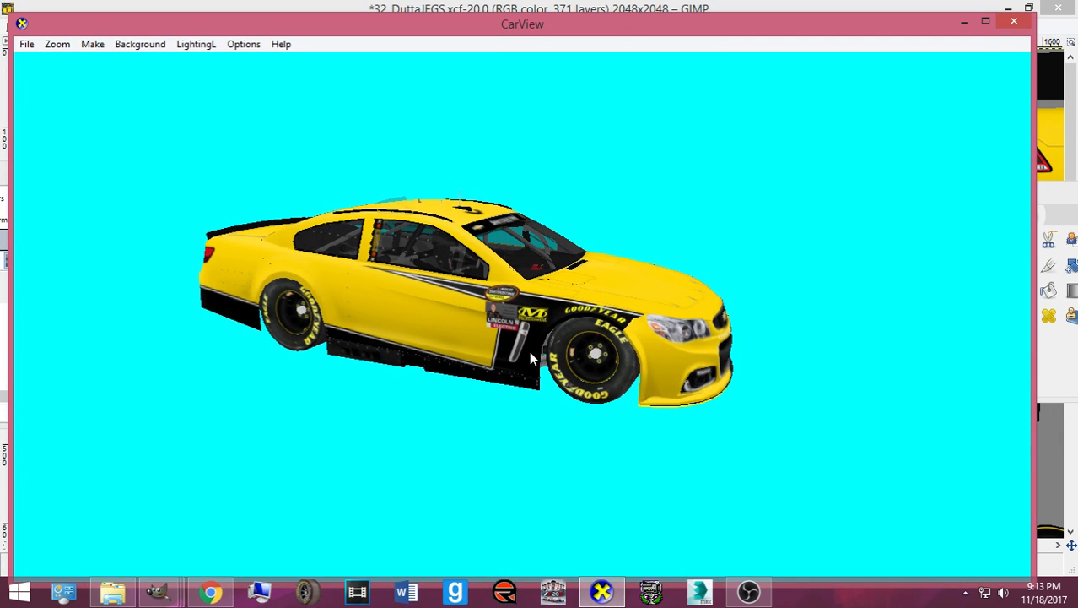
left_click_drag(676, 367, 441, 420)
scroll(444, 375, "up", 5)
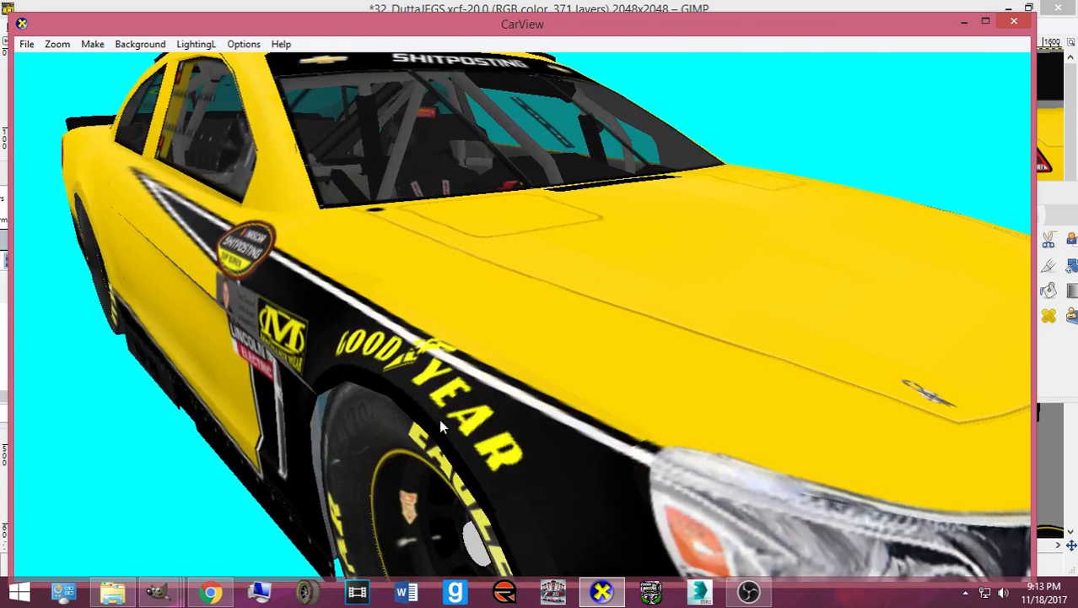
left_click(602, 589)
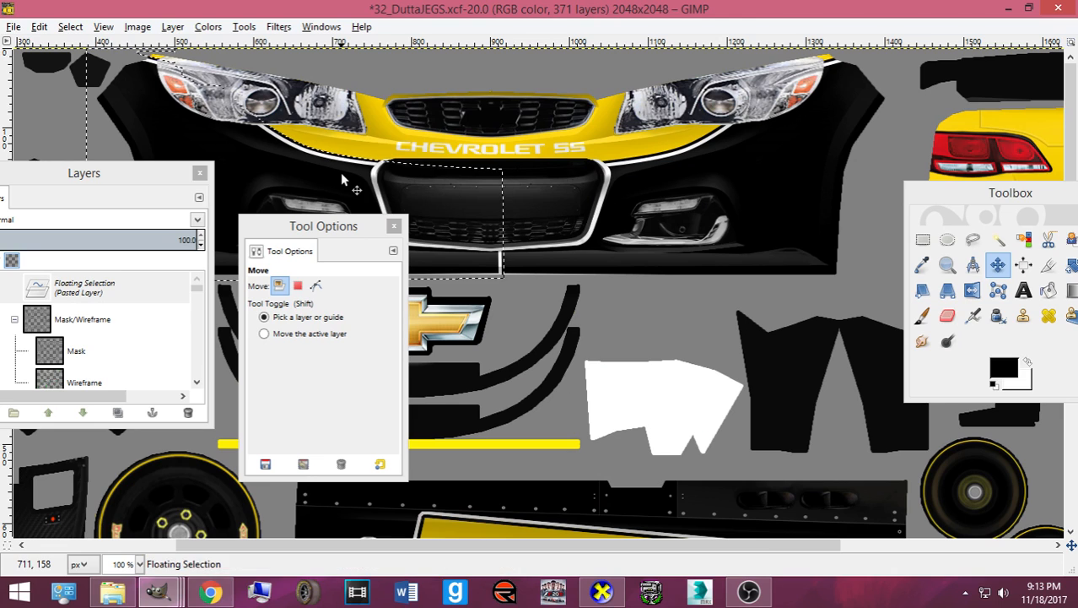
- Re-export card.bmp and recheck the car's hood in CarView before minimizing it
left_click(604, 590)
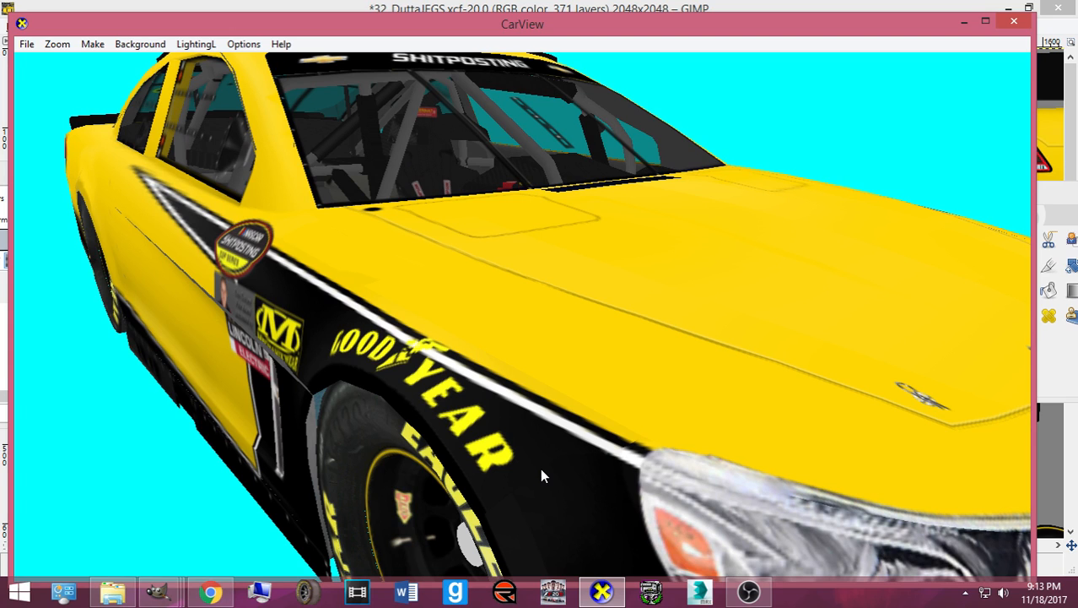
left_click(605, 590)
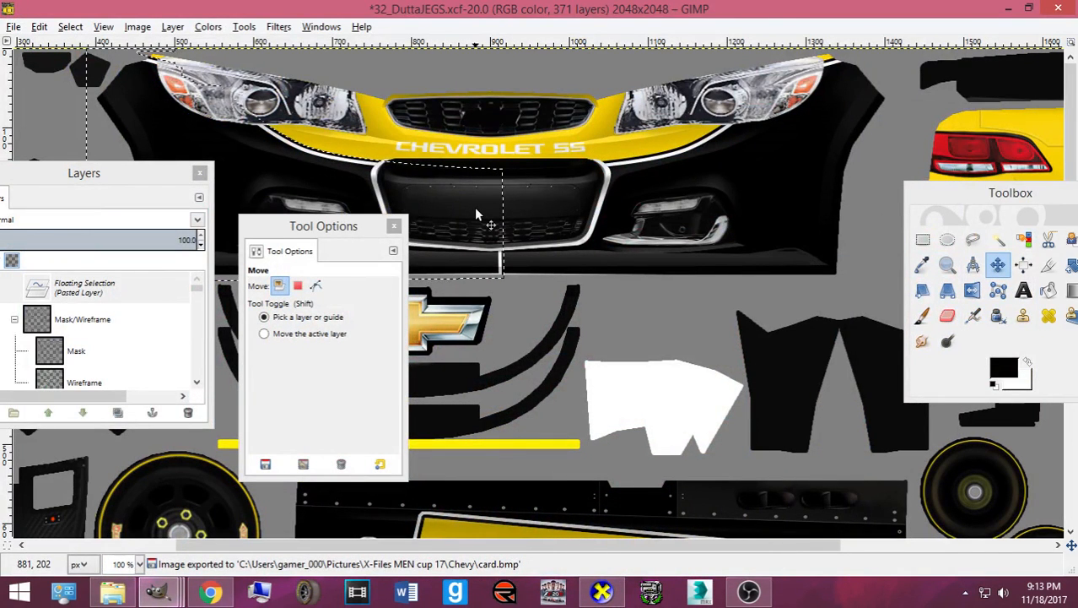
key("ctrl+e")
left_click(615, 589)
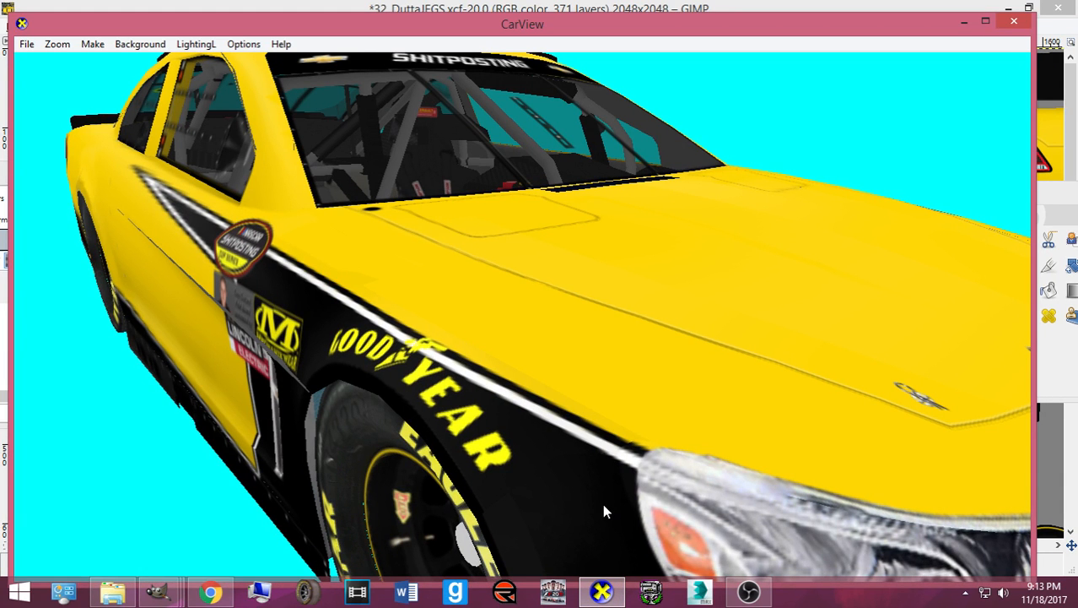
left_click_drag(602, 502, 374, 459)
scroll(380, 437, "down", 3)
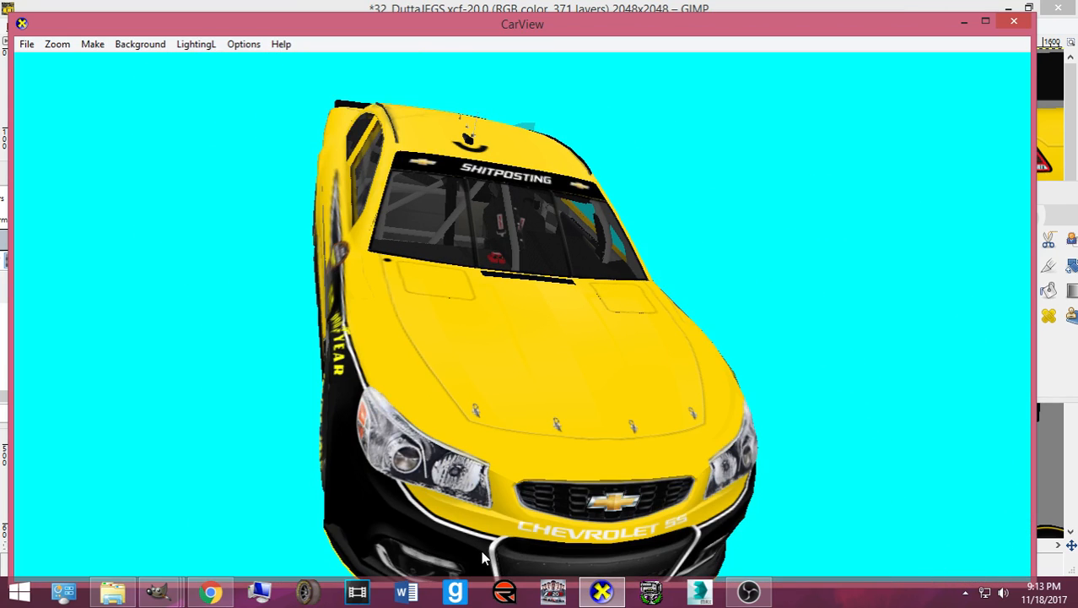
left_click(602, 591)
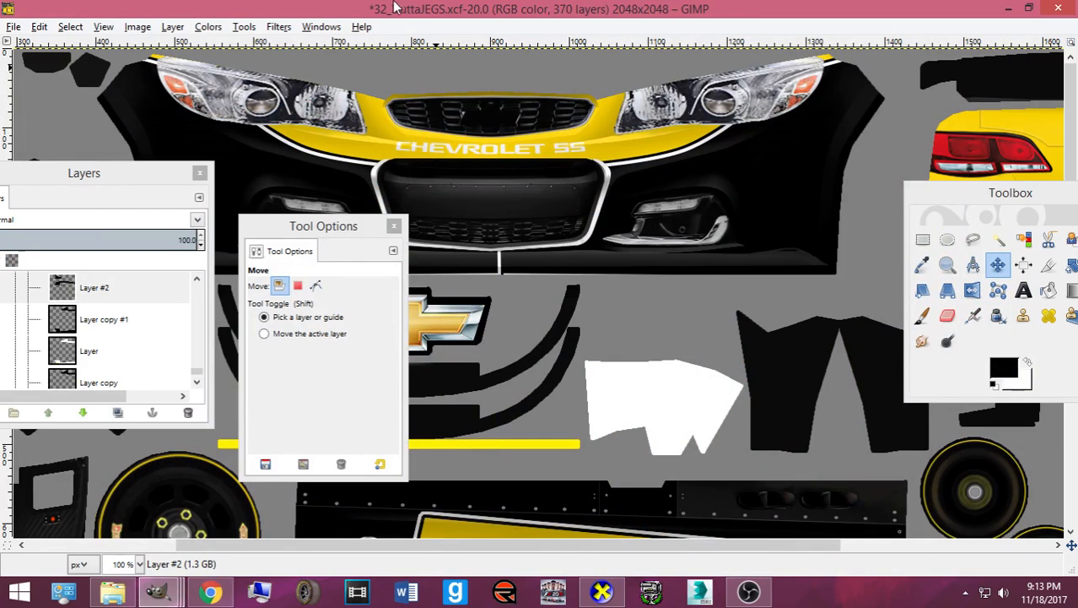
- Rectangle-select the lower front bumper area, moving panels out of the way
left_click(924, 239)
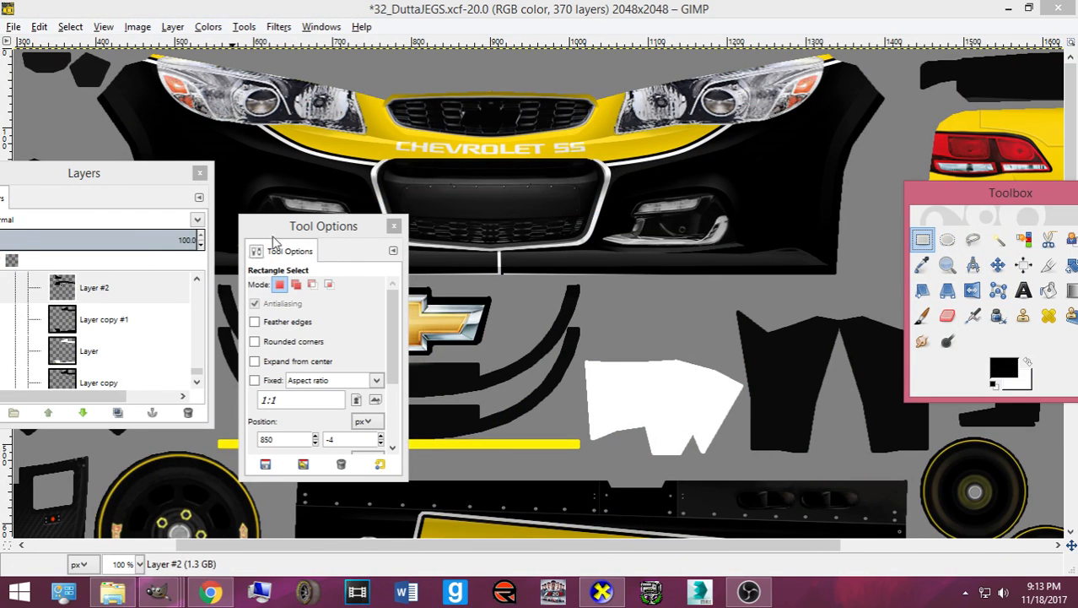
left_click_drag(268, 229, 577, 258)
left_click(124, 178)
left_click_drag(126, 177, 281, 358)
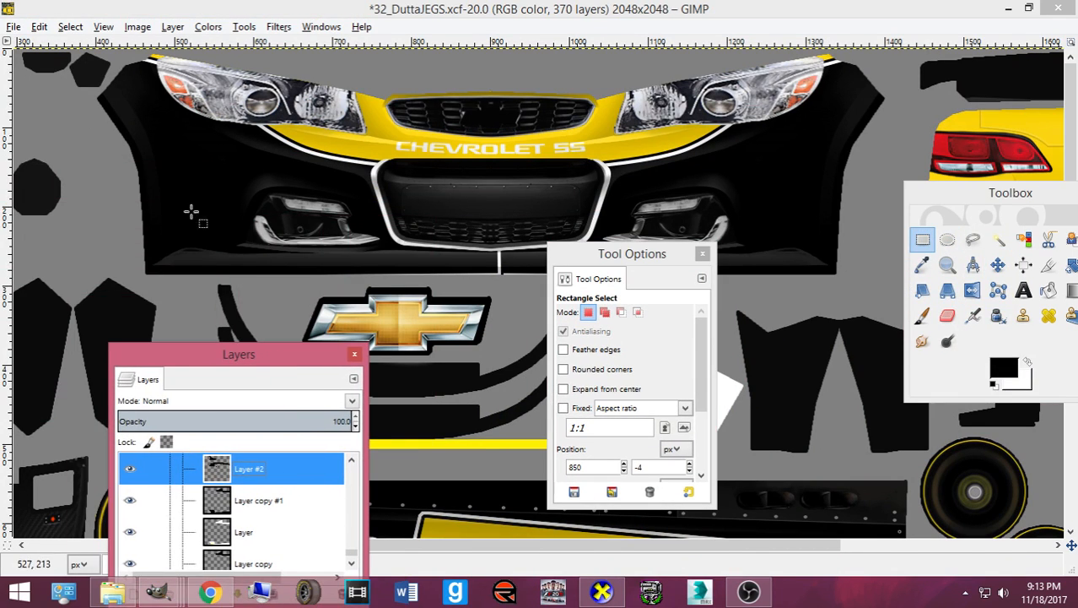
left_click_drag(112, 158, 863, 288)
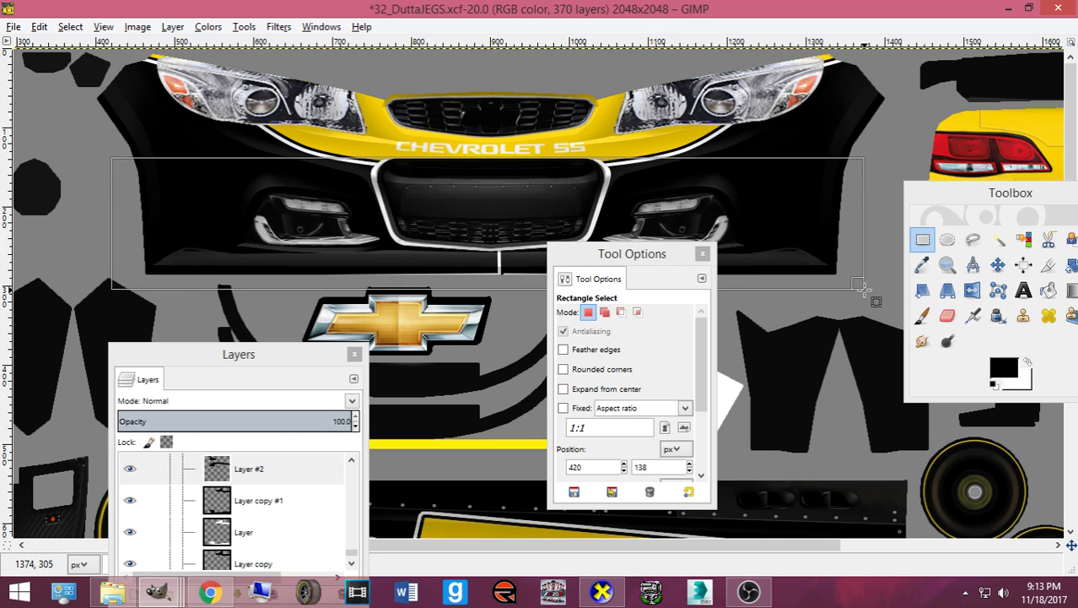
left_click_drag(482, 188, 483, 207)
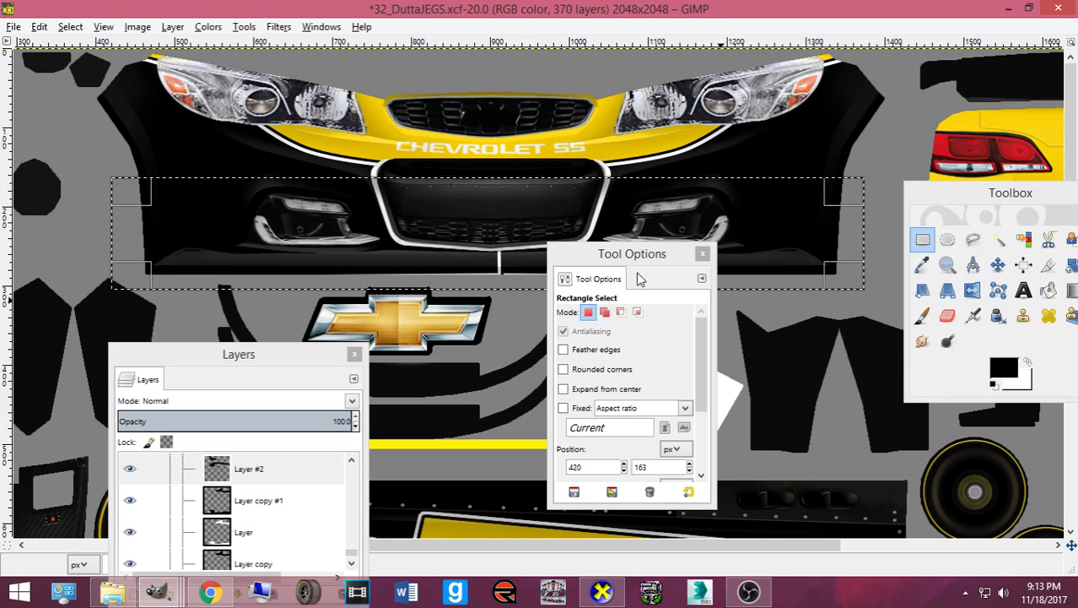
left_click_drag(646, 254, 716, 354)
left_click_drag(1004, 192, 898, 190)
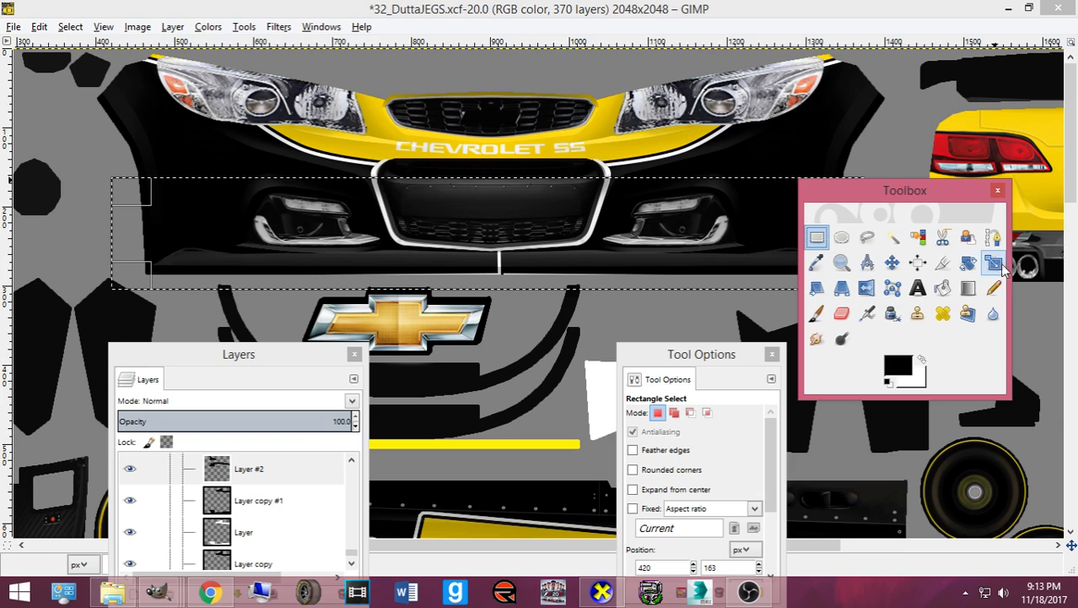
- Paint black over the white line on the lower bumper, then select none
left_click(816, 314)
mouse_move(512, 263)
left_mouse_down()
mouse_move(214, 267)
mouse_move(696, 266)
left_mouse_up()
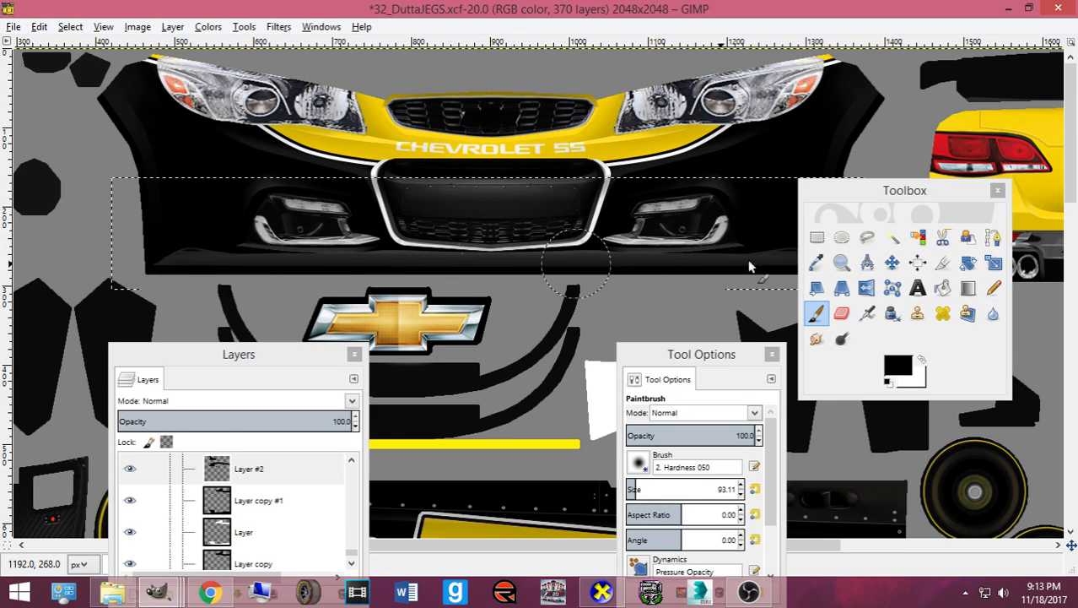
left_click(991, 289)
left_click_drag(875, 192, 1060, 204)
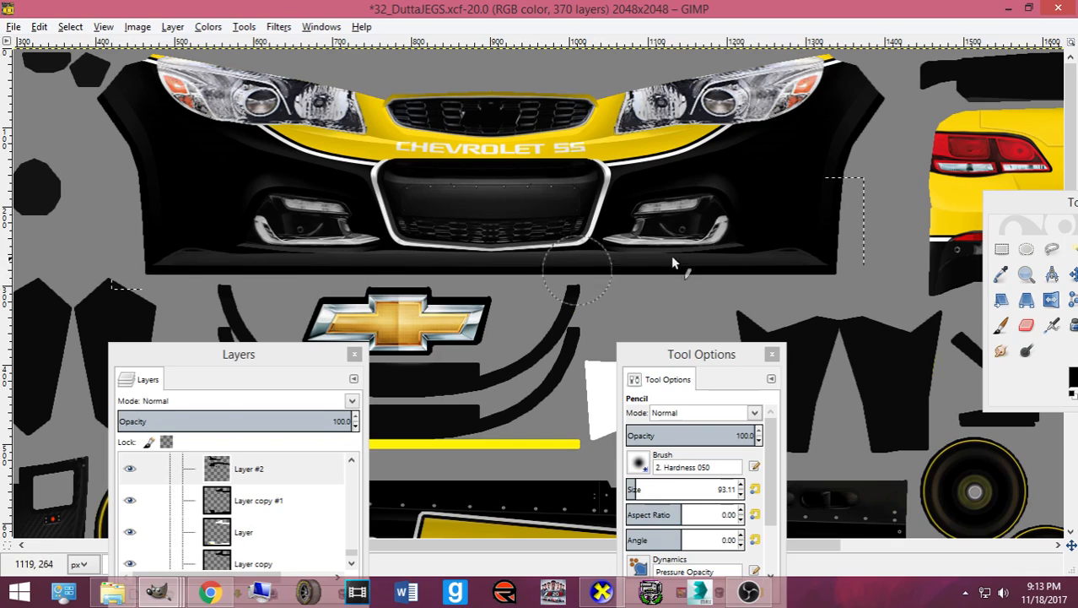
left_click(70, 26)
left_click(97, 67)
- Cycle through the Bucket Fill, Paths and Paintbrush tools
left_click_drag(1048, 201, 669, 193)
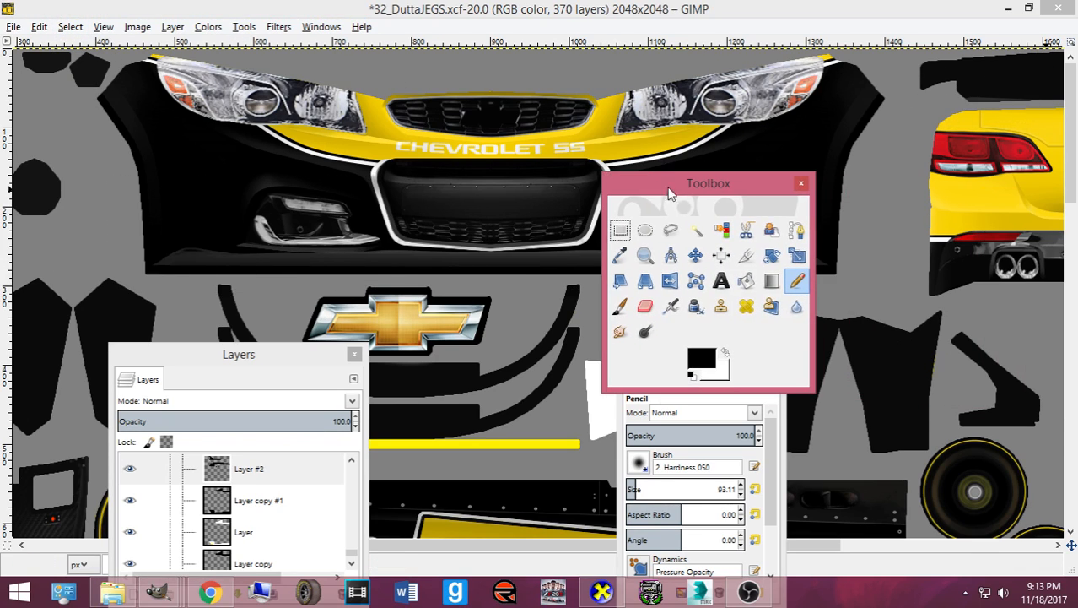
left_click(743, 282)
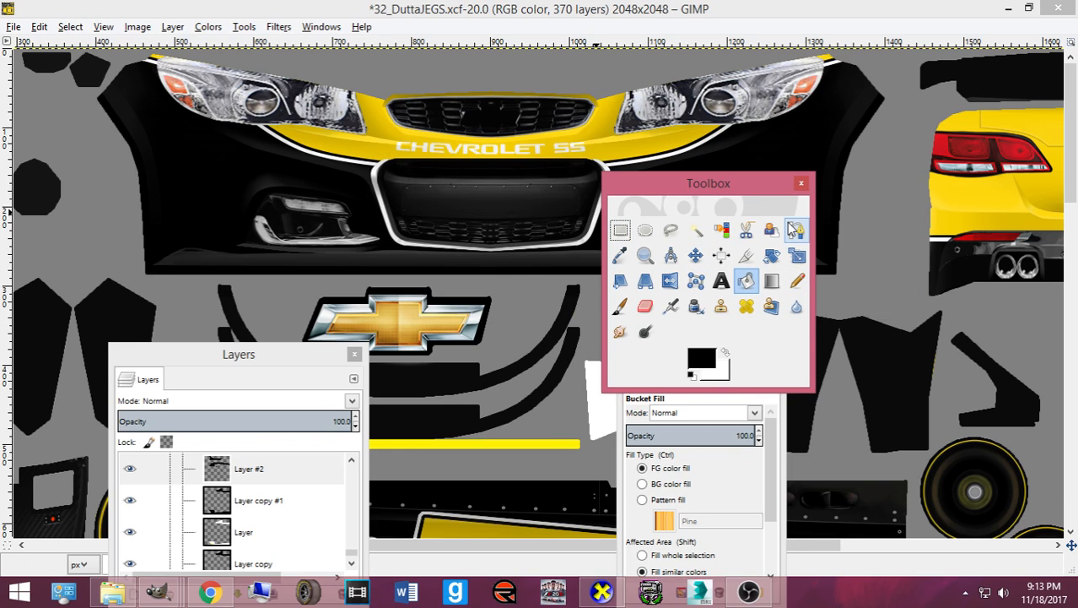
left_click(802, 186)
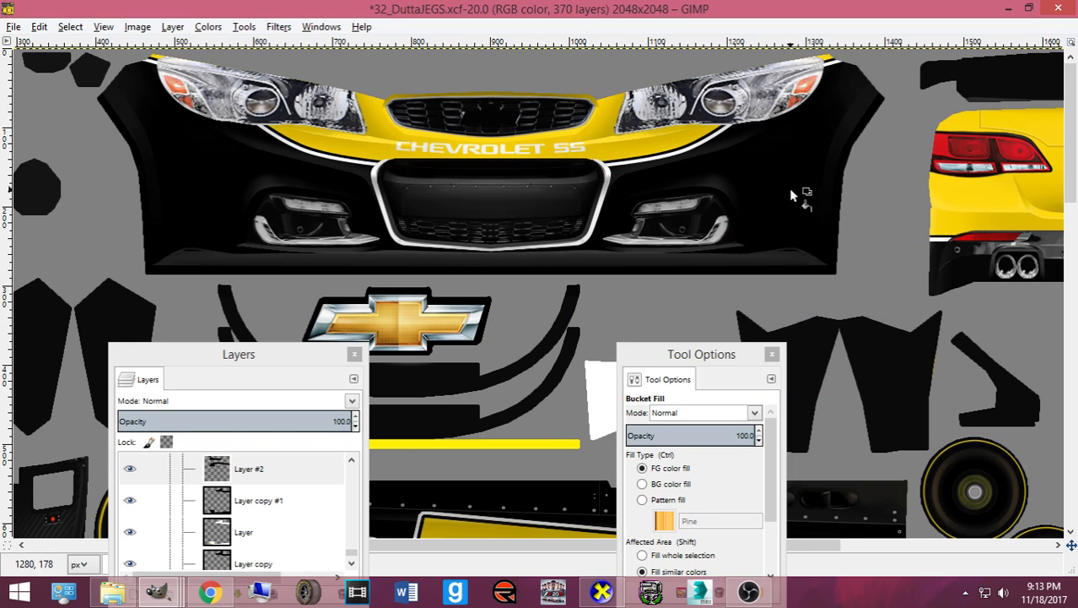
key("b")
key("shift+b")
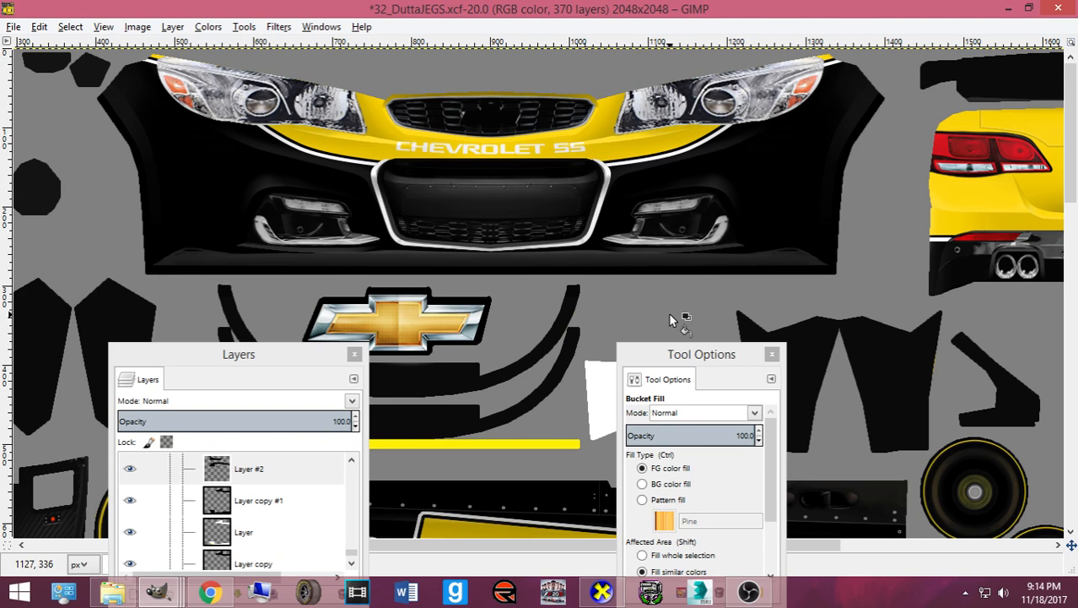
key("p")
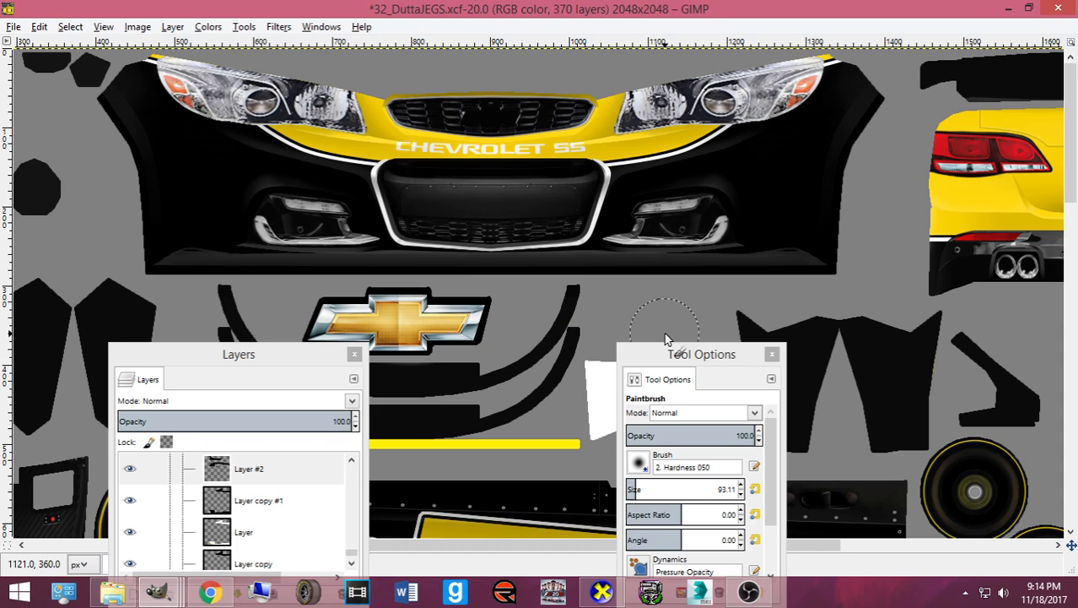
- Restore the toolbox with Ctrl+B and resize it into rows beside the canvas
key("n")
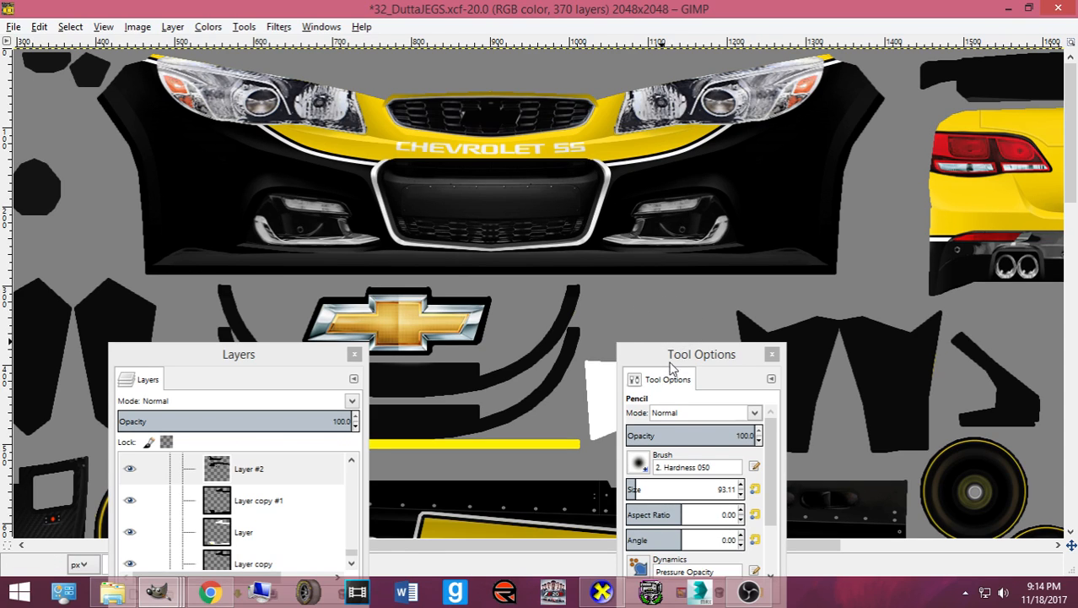
left_click(668, 358)
left_click(249, 358)
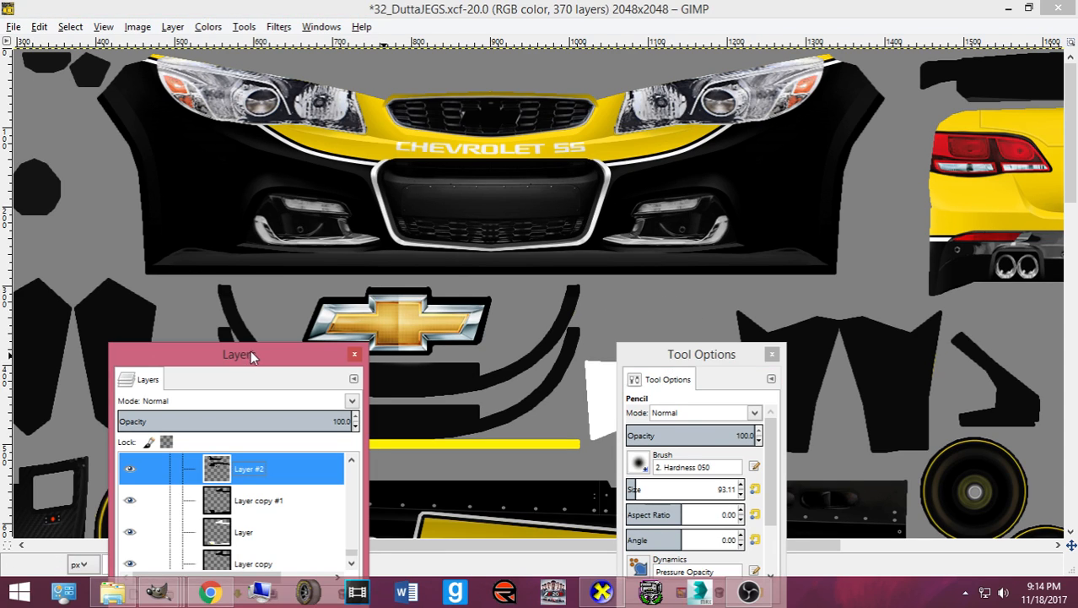
key("b")
key("ctrl+b")
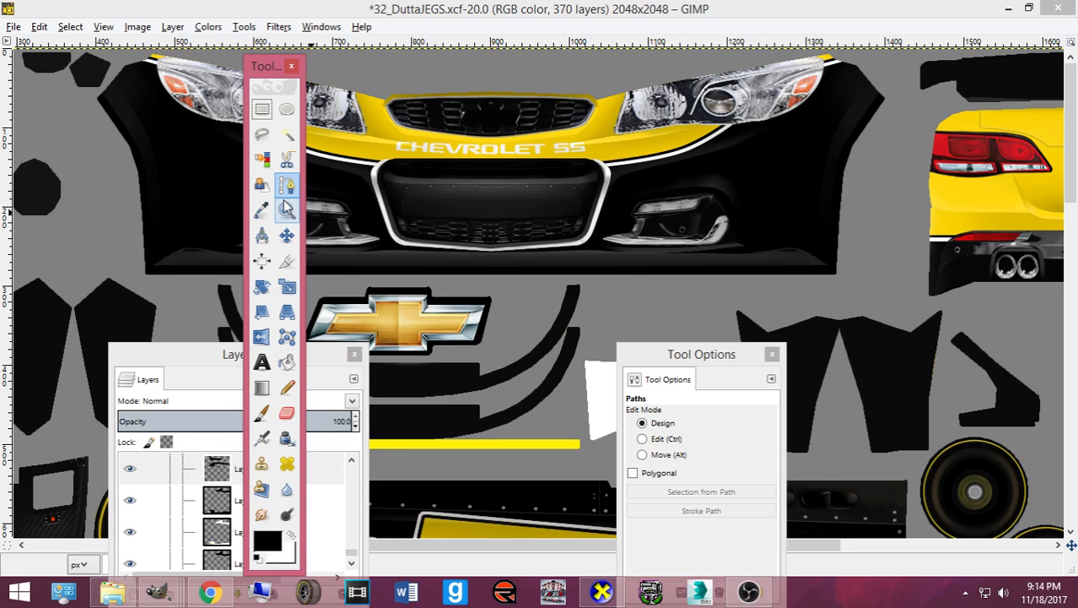
left_click_drag(306, 233, 456, 230)
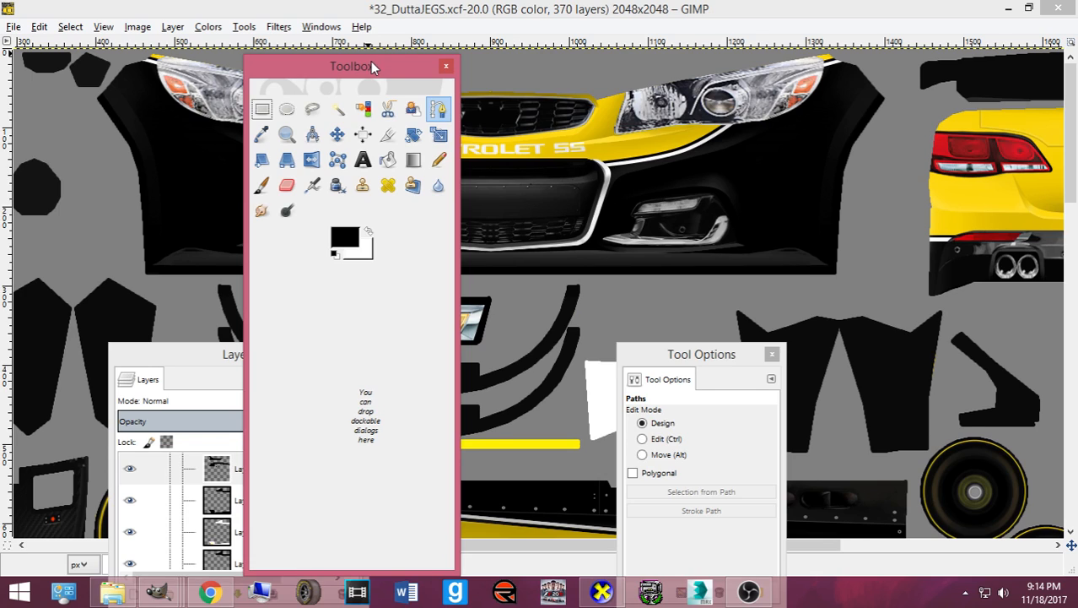
left_click_drag(363, 55, 848, 102)
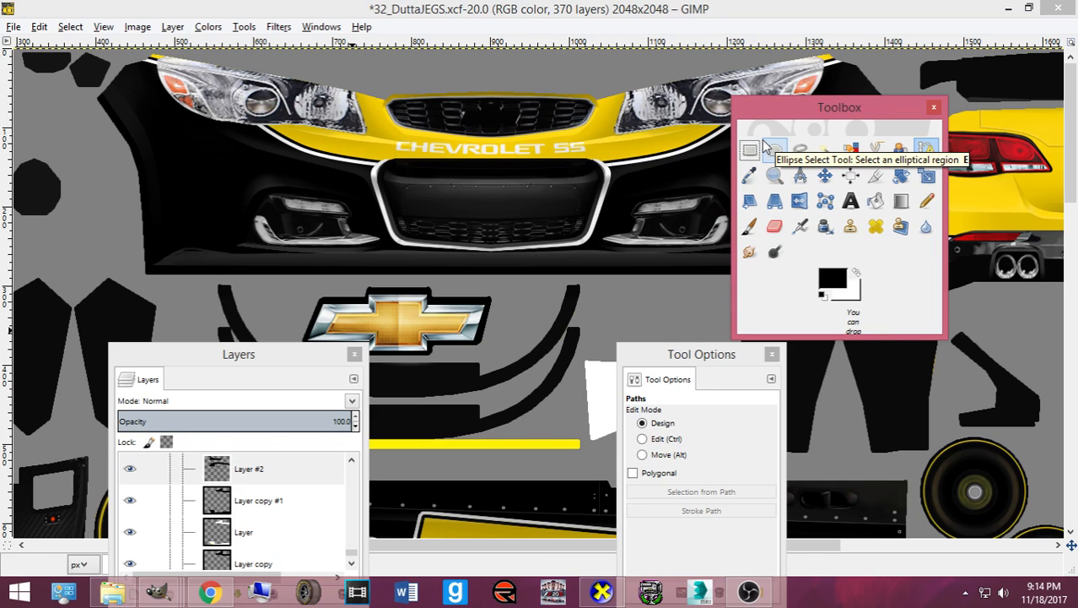
- Scroll up through the Layers dialog list
scroll(216, 485, "up", 12)
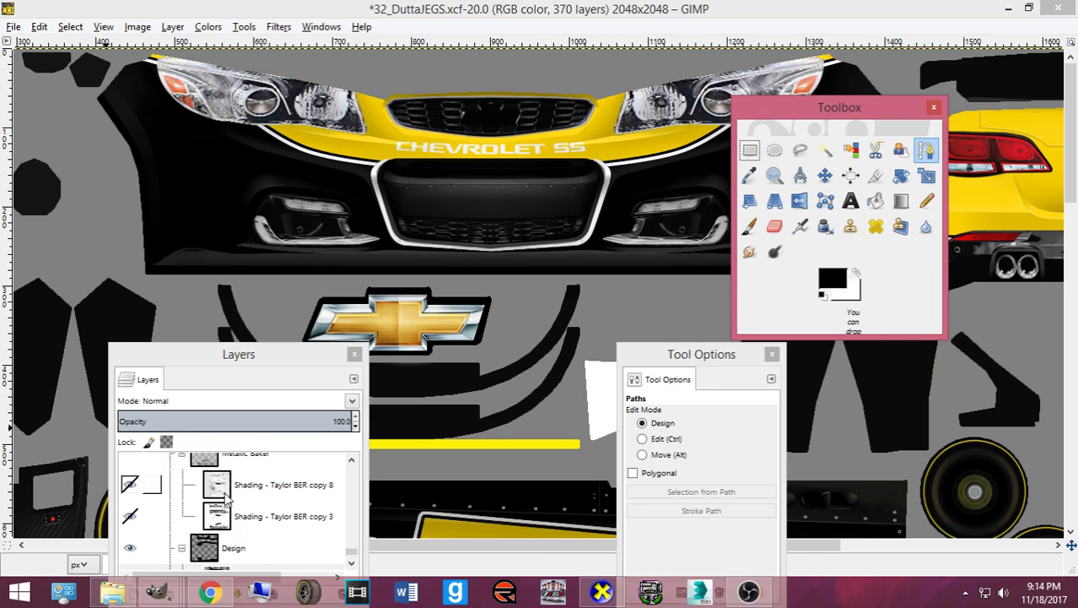
scroll(216, 484, "up", 1)
left_click_drag(132, 177, 124, 152)
scroll(154, 334, "up", 5)
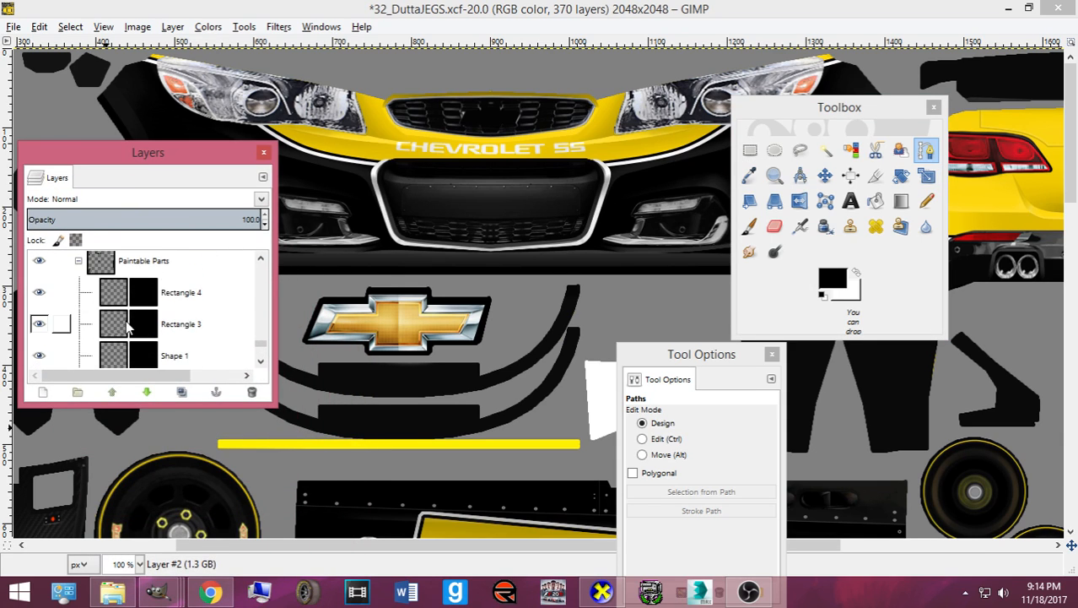
scroll(145, 317, "up", 6)
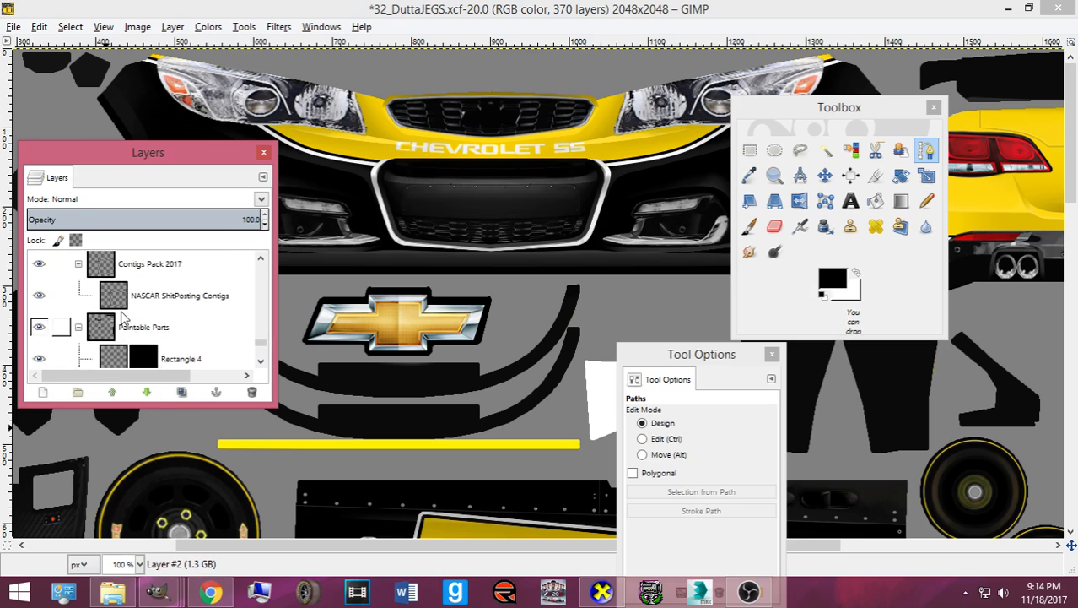
scroll(101, 325, "up", 3)
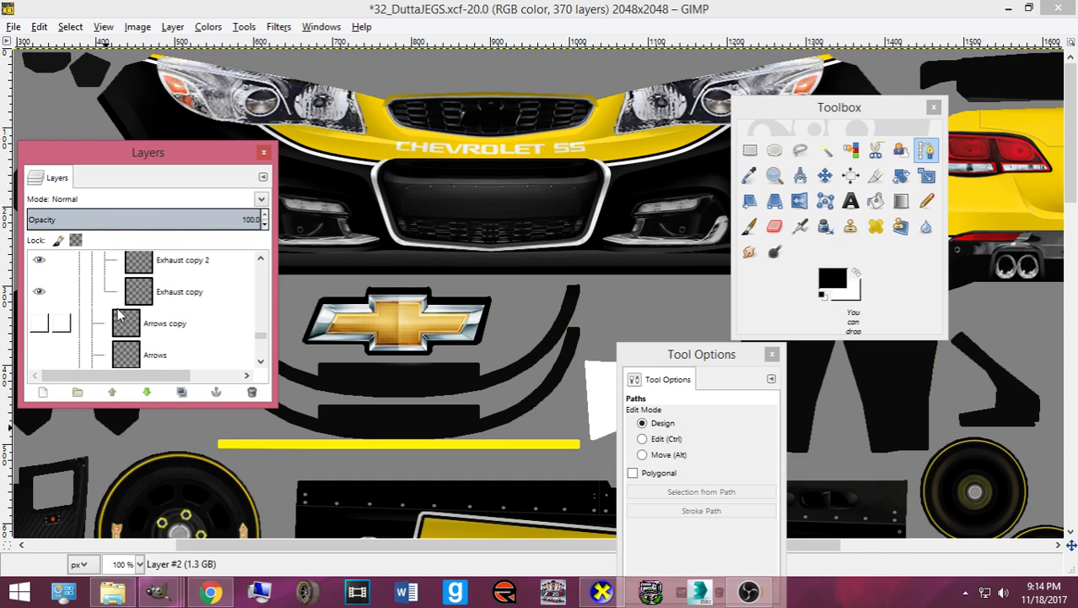
scroll(122, 314, "up", 2)
- Choose the Move tool and click the CHEVROLET SS lettering to pick its layer
left_click(825, 174)
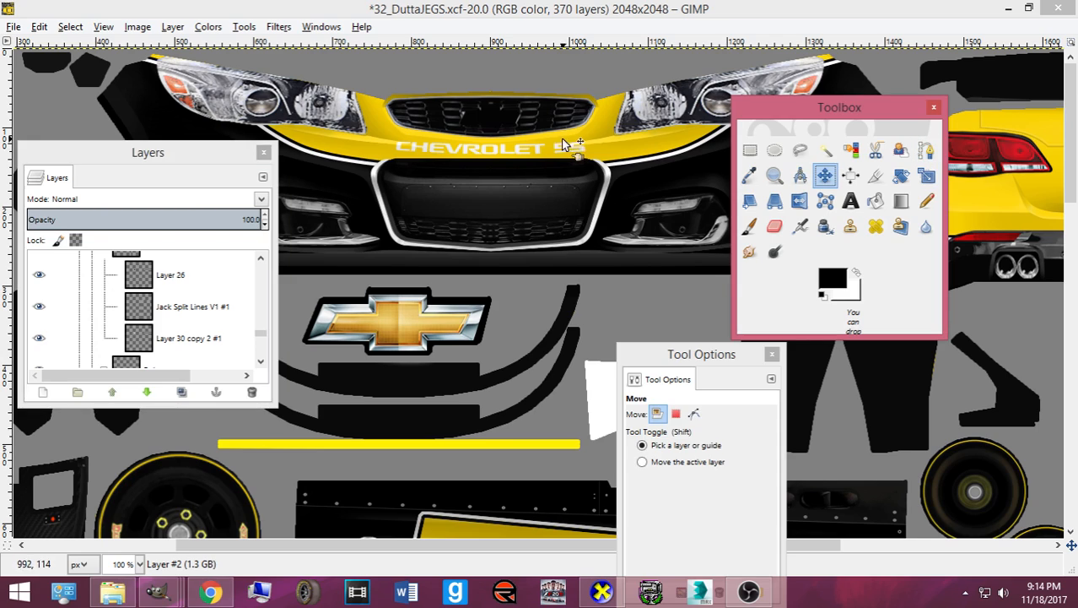
left_click(519, 150)
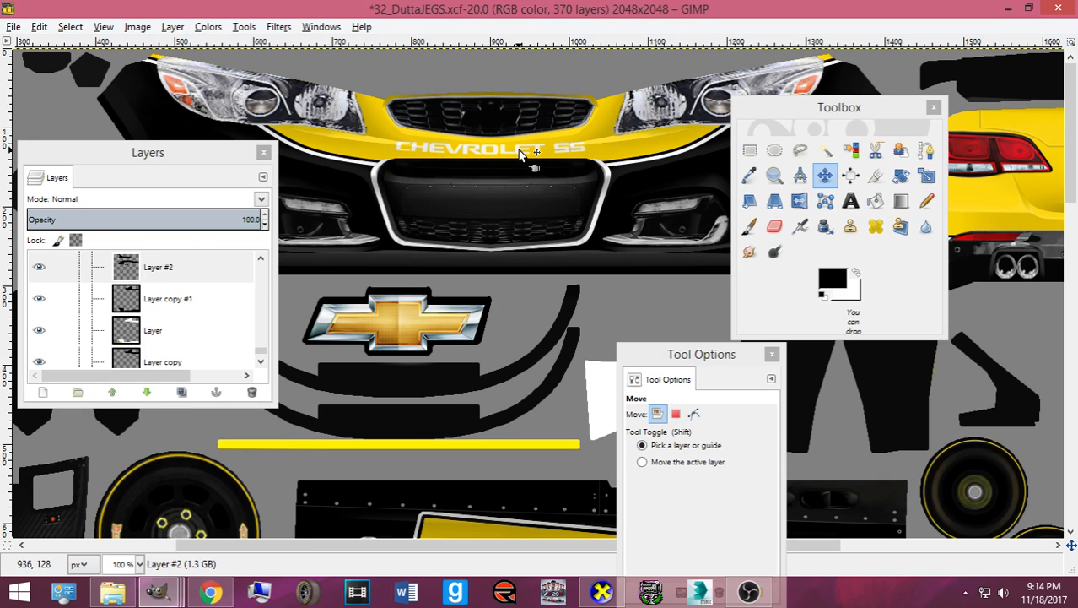
left_click(519, 150)
left_click(521, 156)
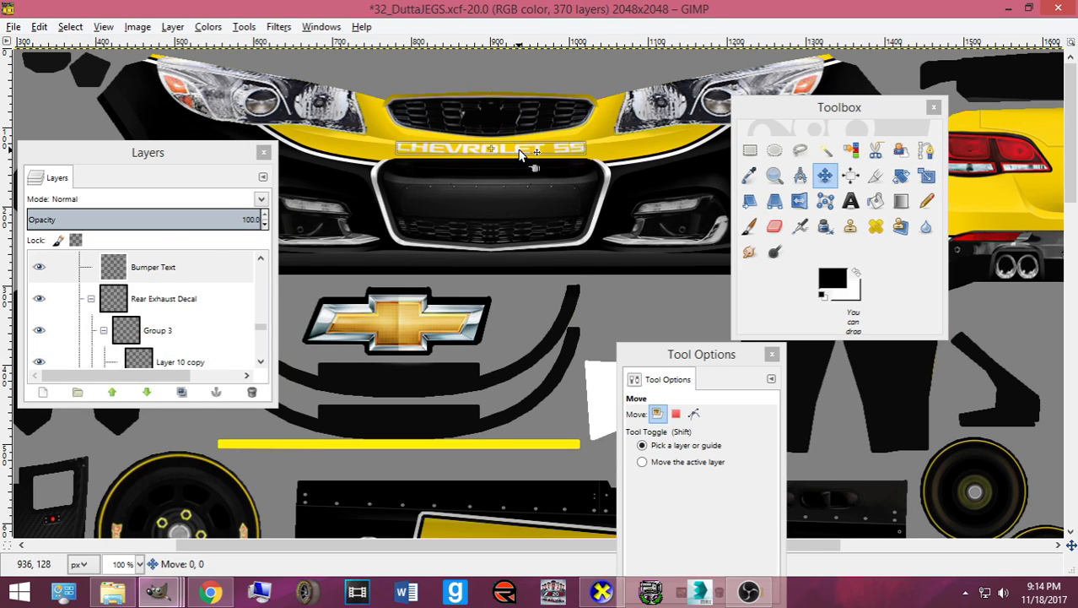
scroll(192, 327, "up", 6)
scroll(169, 321, "up", 3)
scroll(159, 322, "up", 3)
scroll(154, 323, "down", 5)
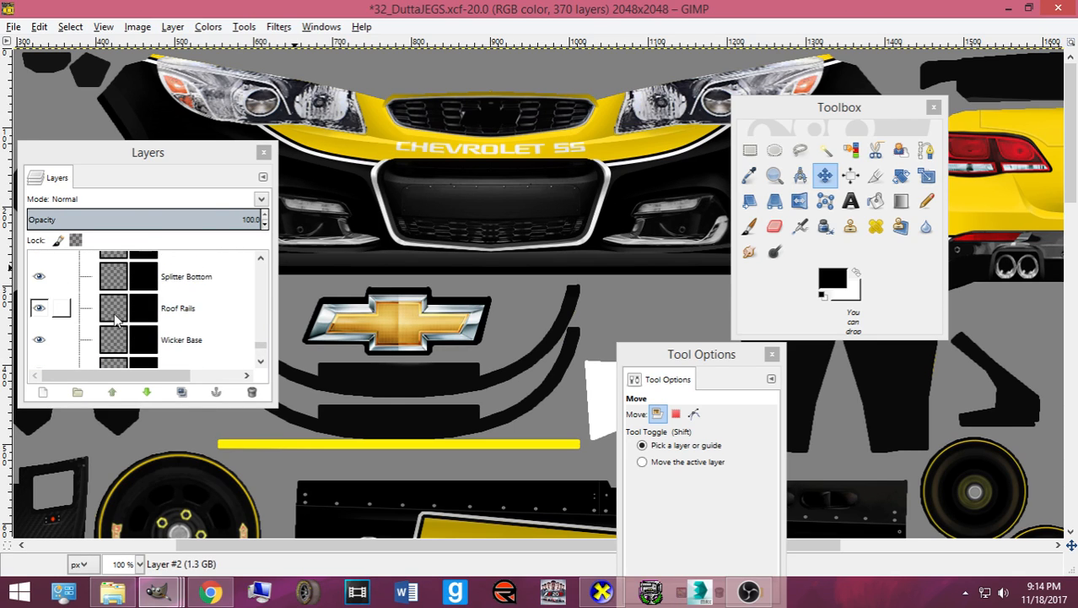
- Re-pick the bumper lettering's layer and scroll the Layers list to locate it
left_click(414, 152)
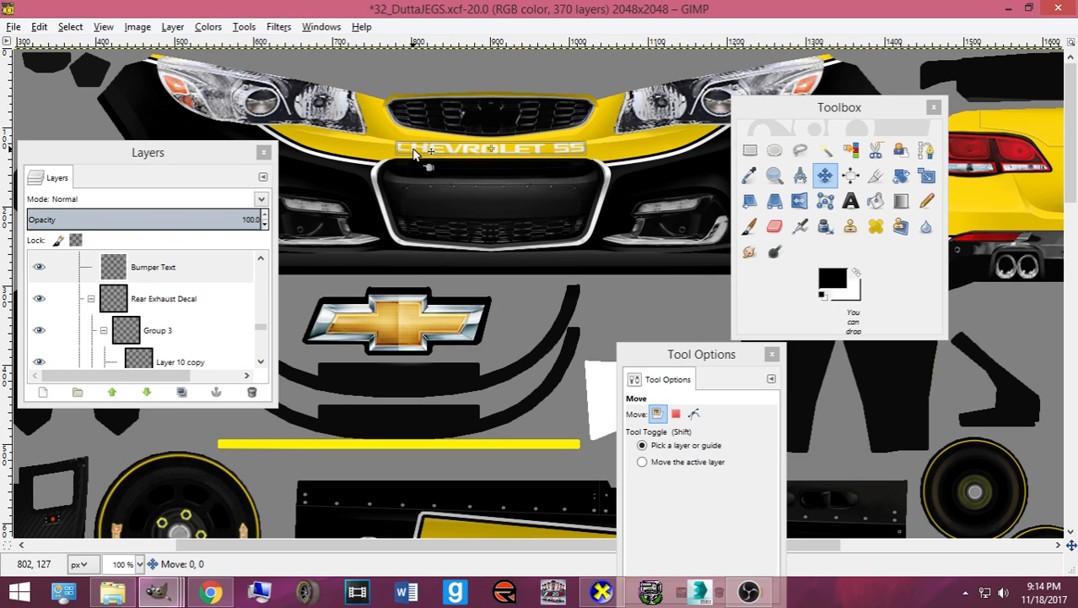
left_click(414, 152)
left_click(413, 154)
scroll(217, 289, "up", 10)
scroll(139, 314, "up", 5)
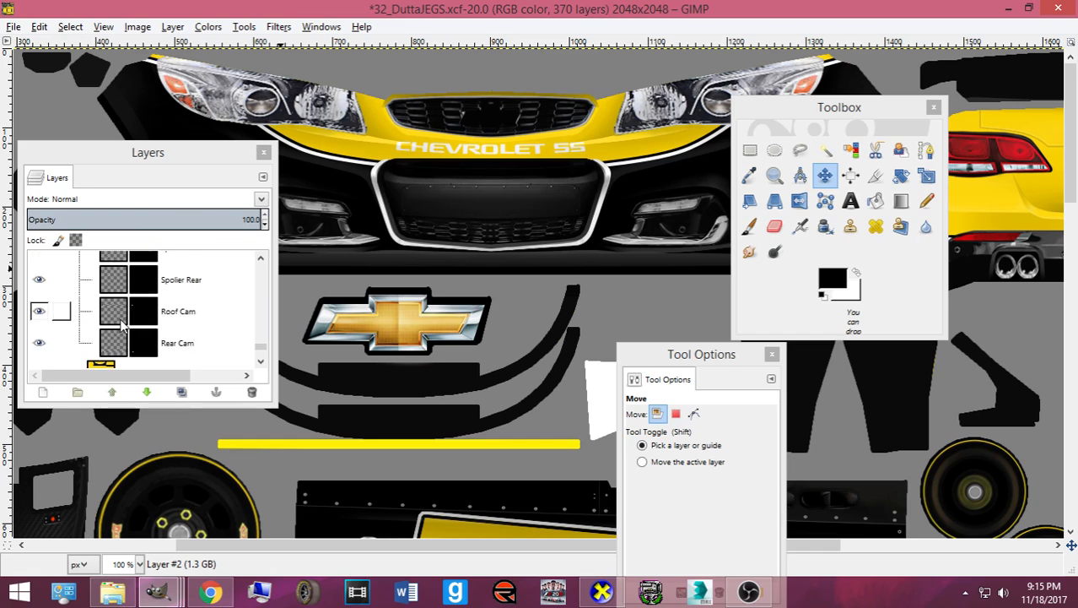
scroll(106, 324, "up", 15)
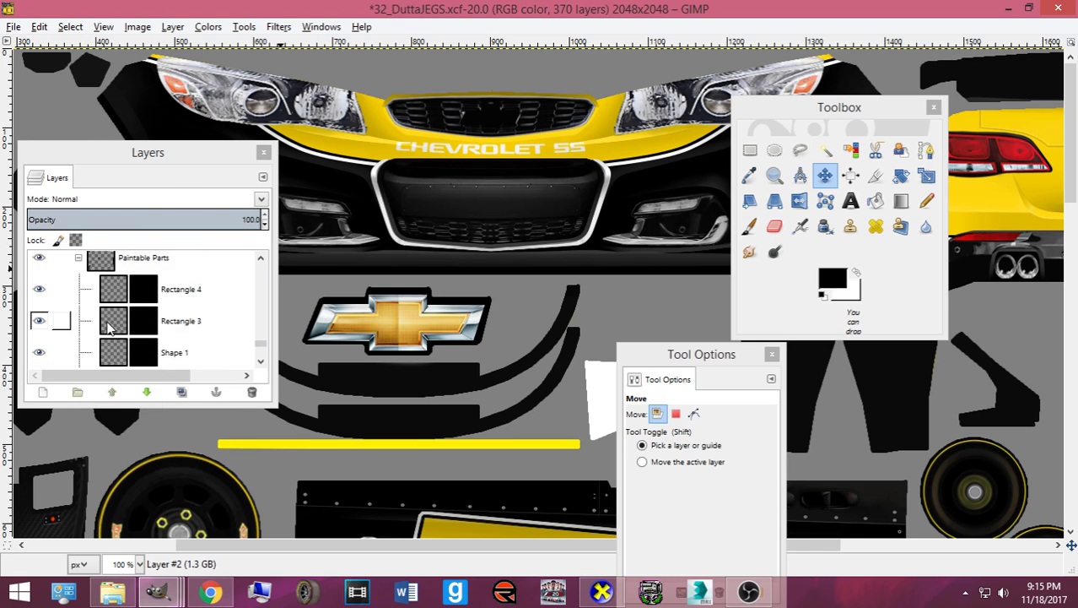
scroll(102, 324, "up", 15)
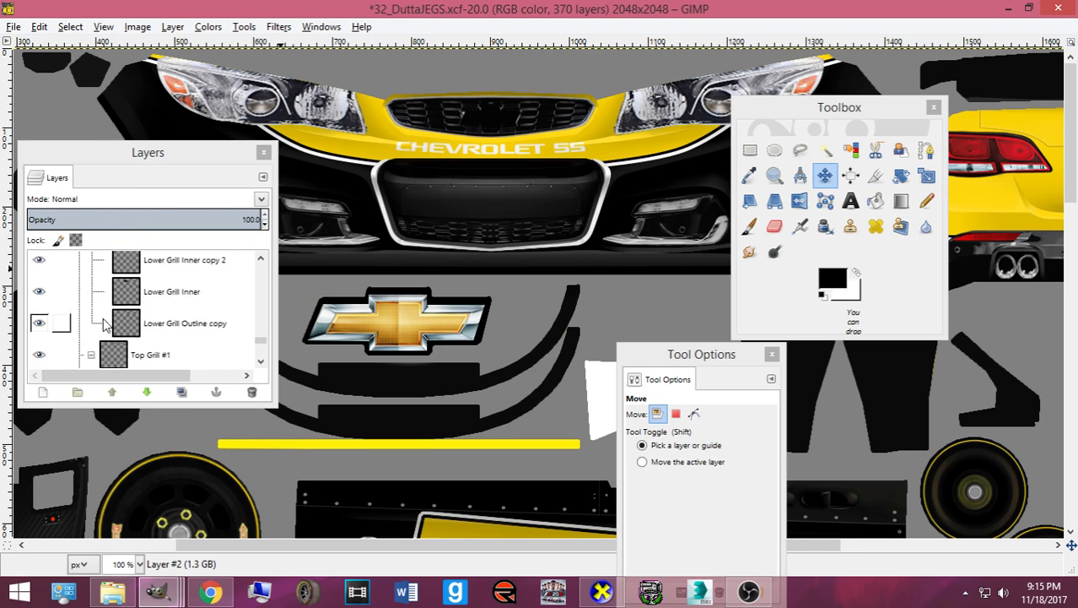
left_click(401, 149)
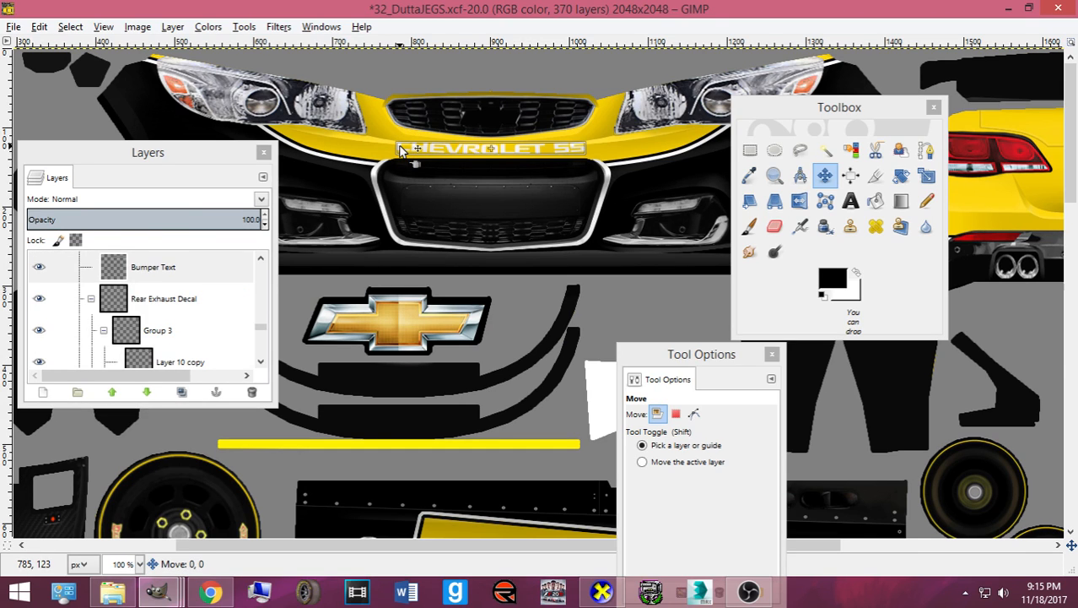
- Scroll the layer stack to find Bumper Text, then select Layer 41
scroll(128, 328, "down", 10)
scroll(128, 327, "up", 10)
scroll(125, 329, "up", 10)
scroll(125, 327, "up", 10)
scroll(101, 317, "up", 10)
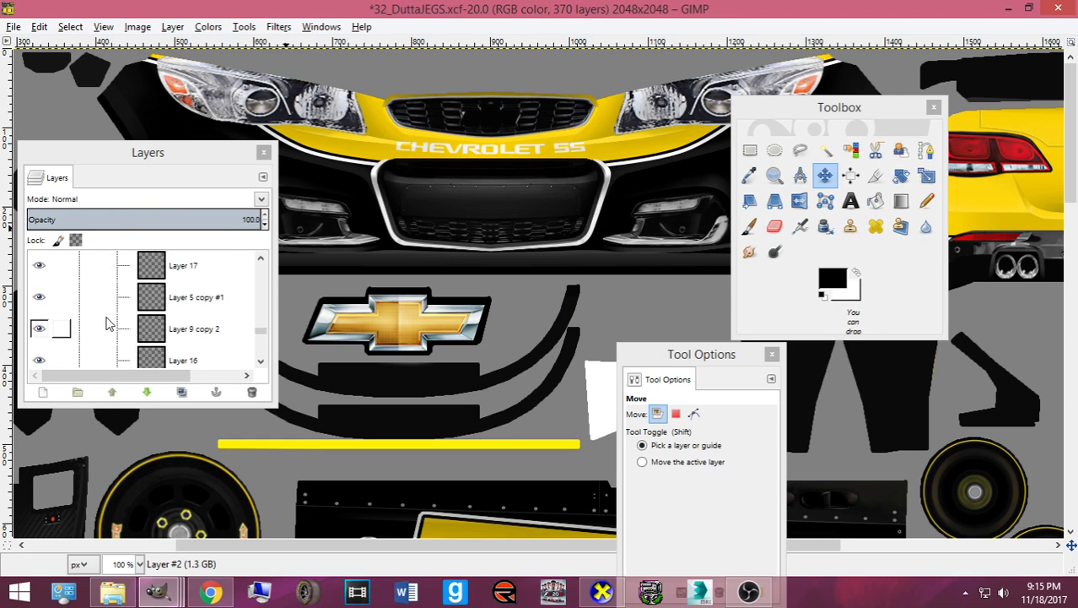
left_click(398, 150)
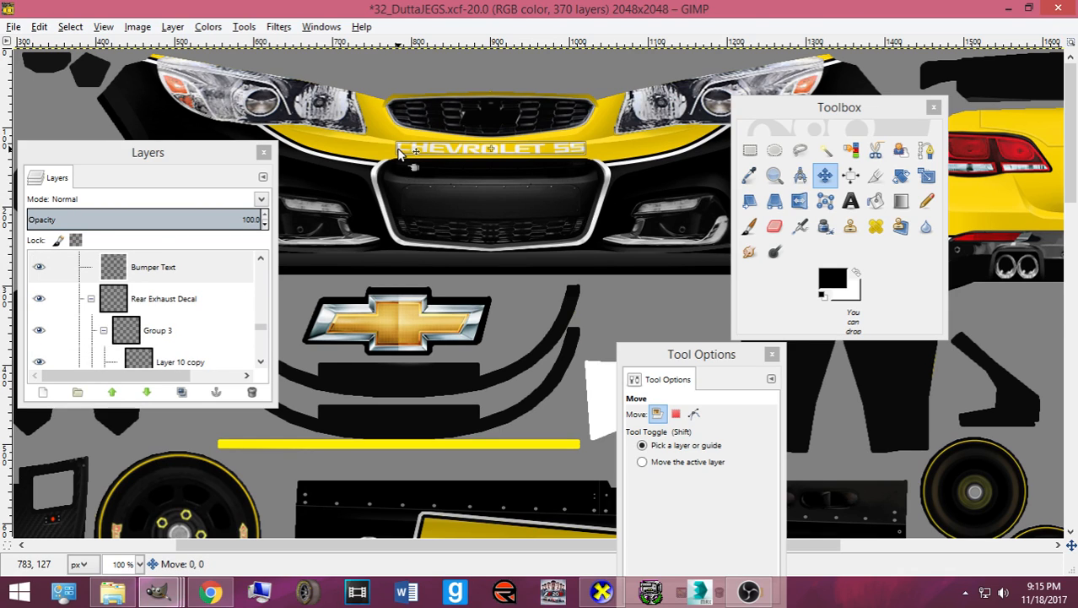
scroll(211, 316, "up", 15)
scroll(203, 302, "up", 8)
left_click(160, 328)
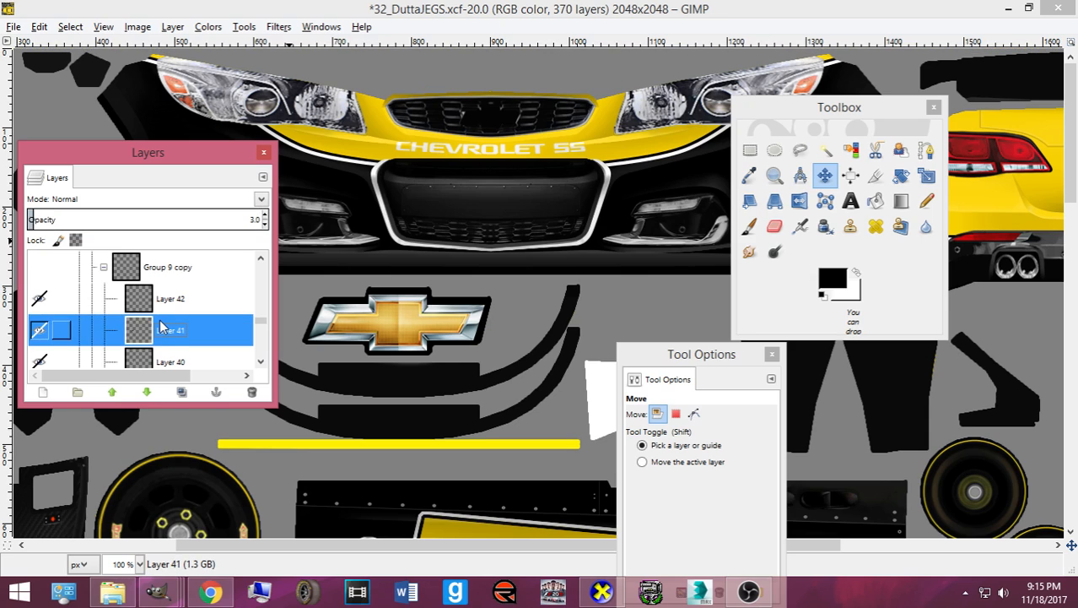
- Select the Bumper Text layer and invert its colors to make the lettering black
key("Up")
key("Up")
key("Up")
key("Up")
key("Up")
key("Up")
key("Up")
key("Up")
key("Up")
key("Up")
key("Up")
key("Up")
key("Up")
key("Up")
key("Up")
key("Up")
key("Up")
key("Up")
key("Up")
key("Up")
key("Down")
key("Down")
key("Down")
key("Down")
key("Down")
key("Down")
key("Down")
key("Down")
key("Down")
key("Down")
key("Down")
key("Down")
key("Down")
key("Down")
key("Down")
key("Down")
key("Down")
key("Down")
key("Down")
key("Down")
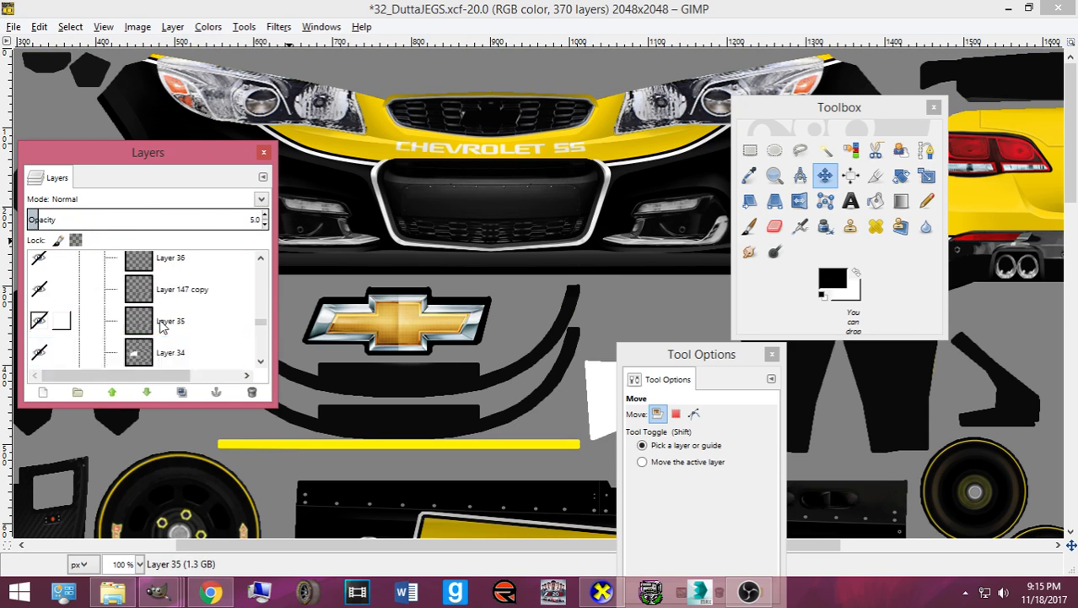
key("Up")
key("Up")
key("Up")
key("Up")
key("Up")
key("Up")
key("Up")
key("Up")
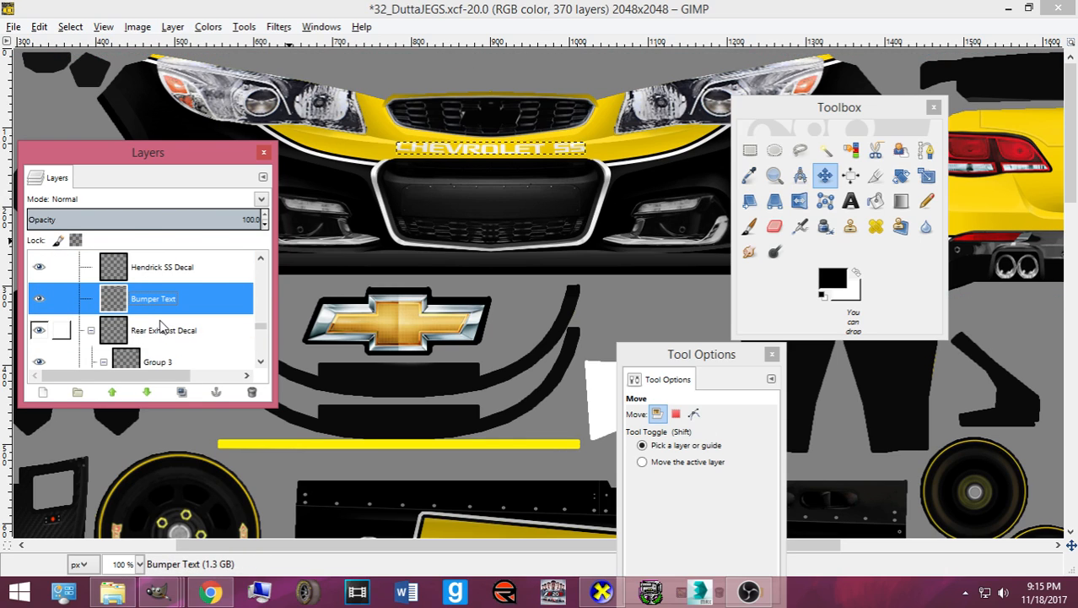
left_click(208, 27)
left_click(248, 221)
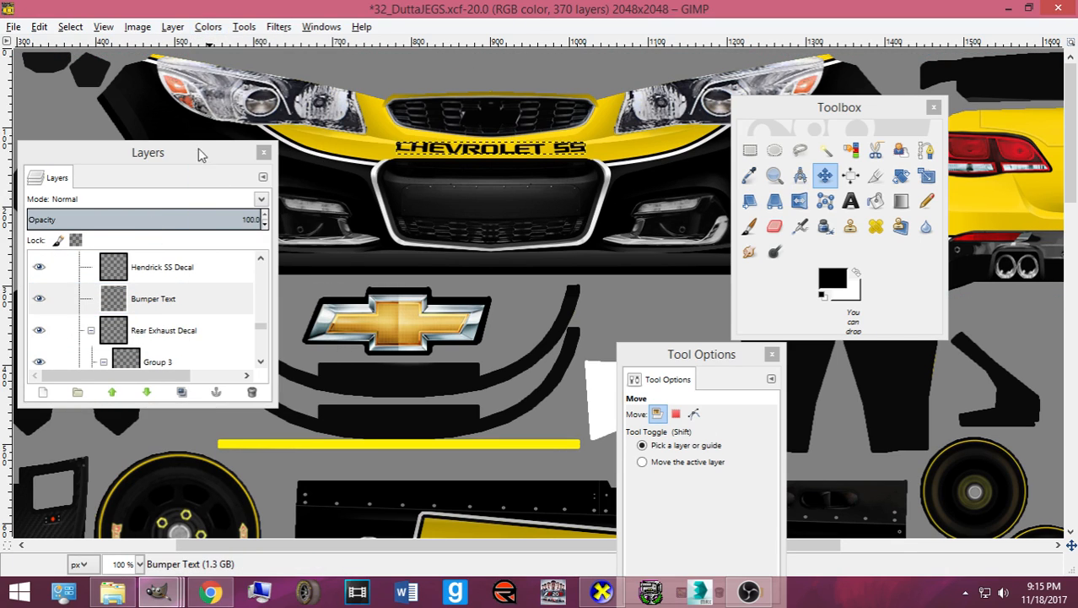
- Save the template as 32_DuttaJEGS.xcf
left_click(71, 27)
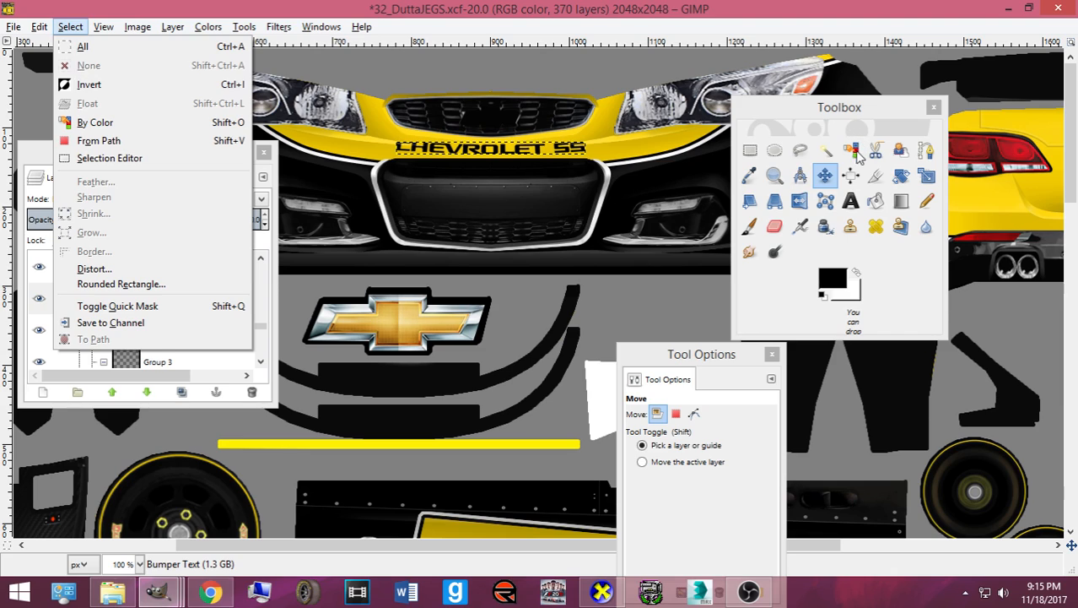
left_click(825, 177)
key("ctrl+s")
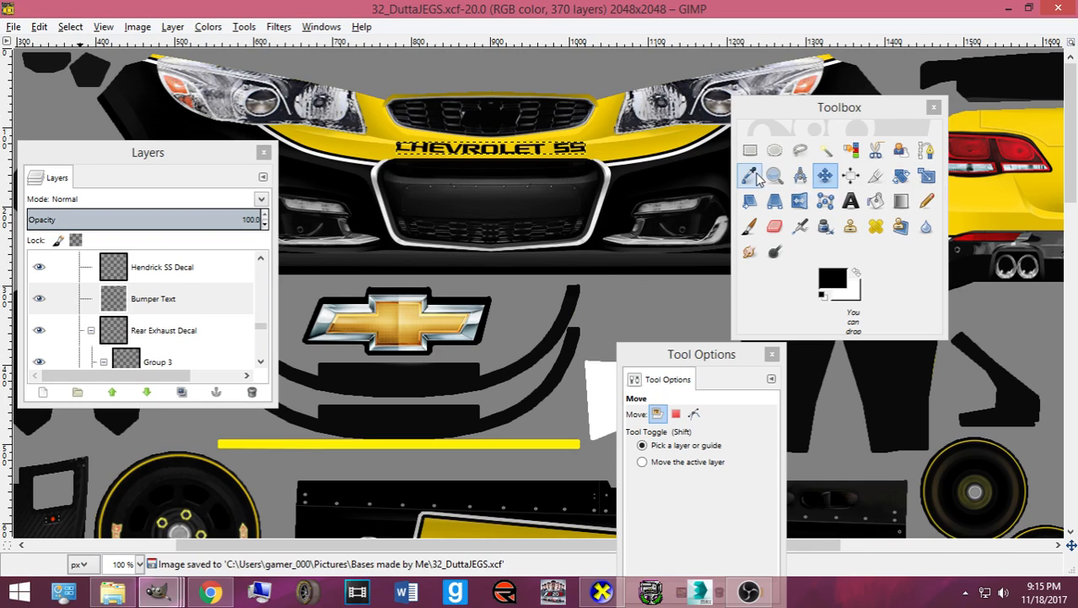
- Launch Discord from Windows Search with 'dis', then bring OBS Studio forward
key("super+s")
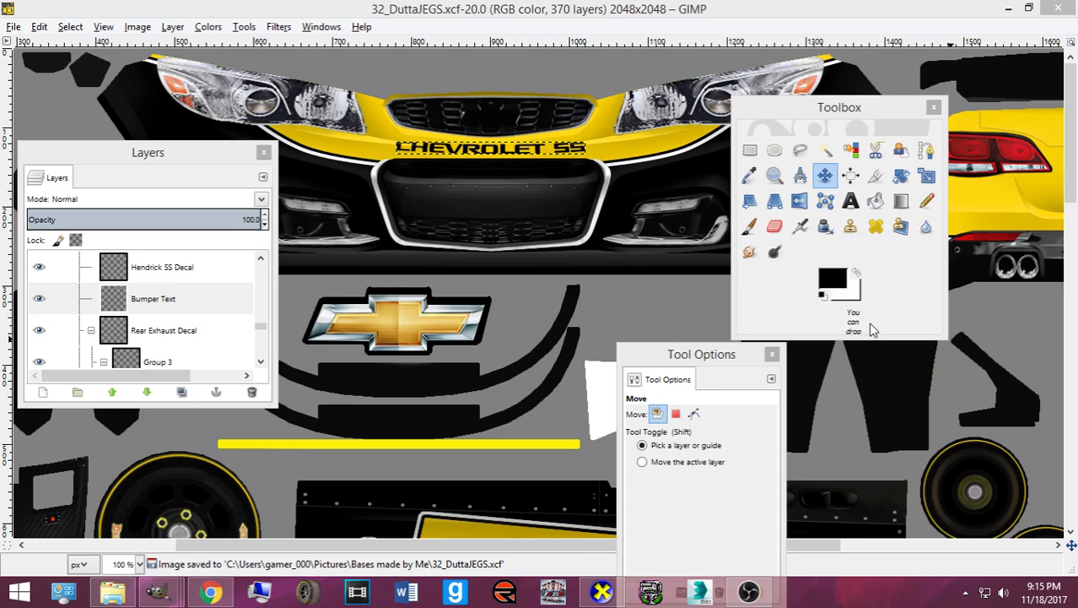
type("dis")
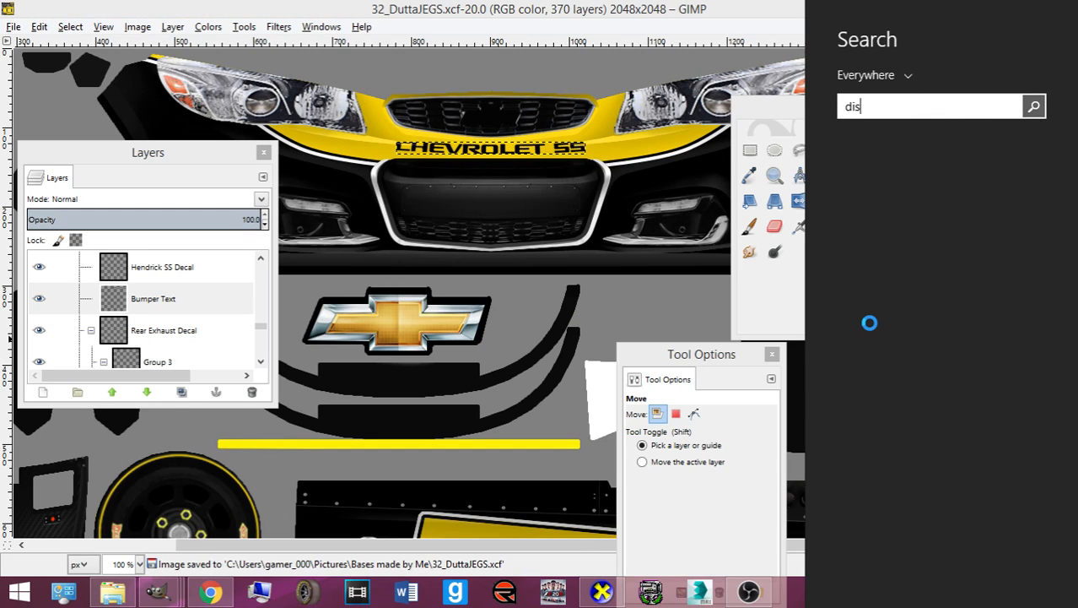
key("Down")
key("Up")
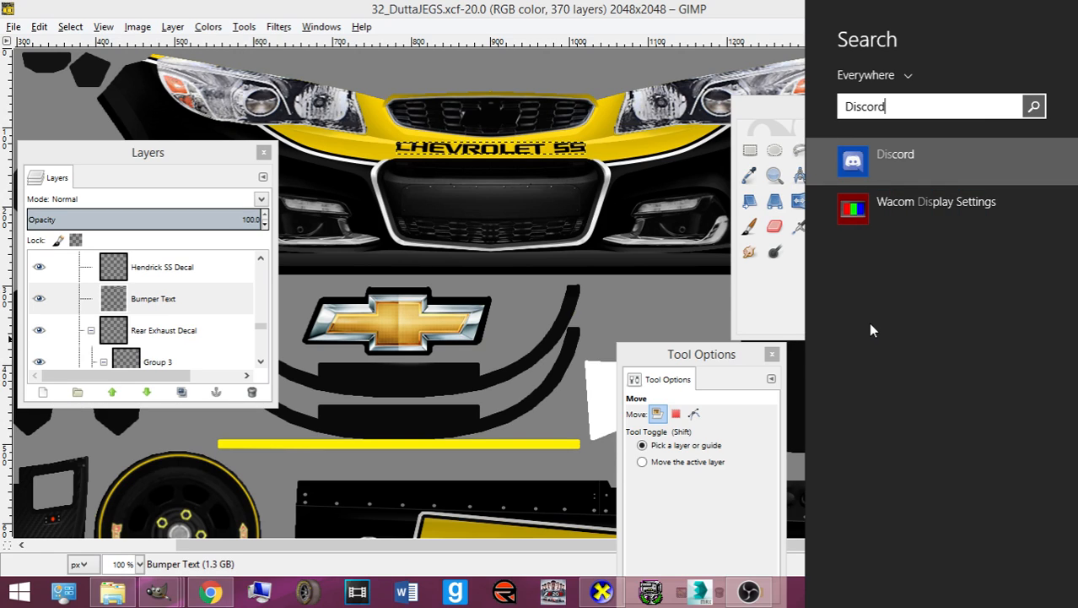
key("Return")
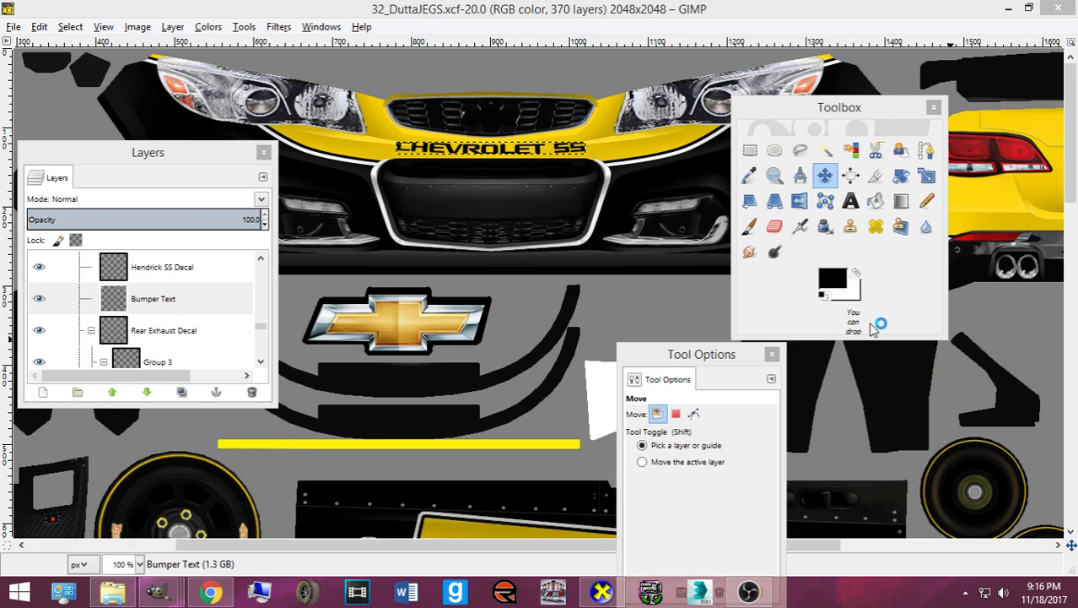
left_click(749, 591)
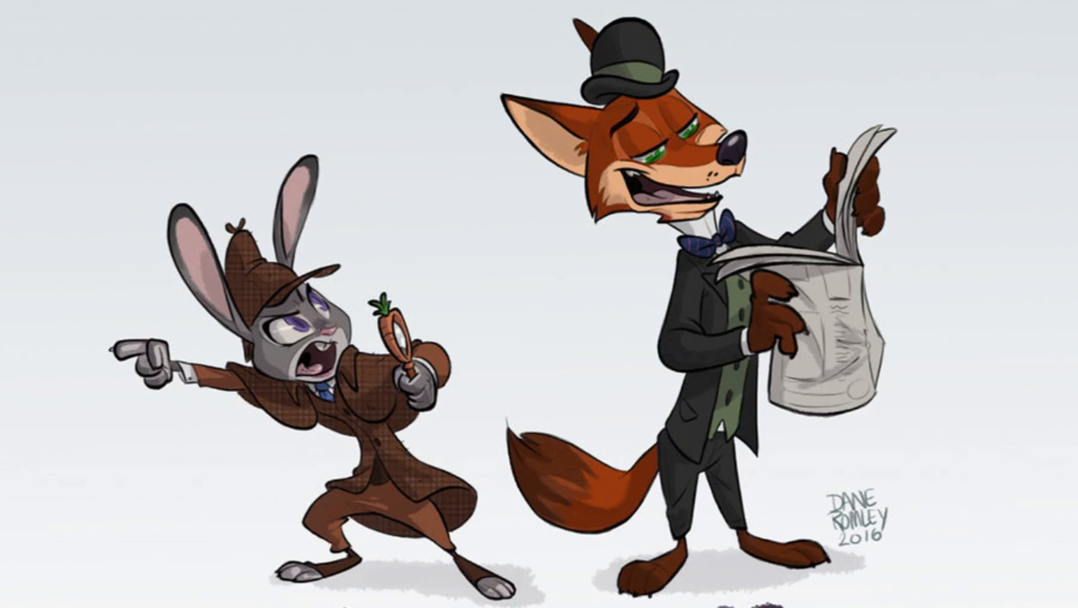
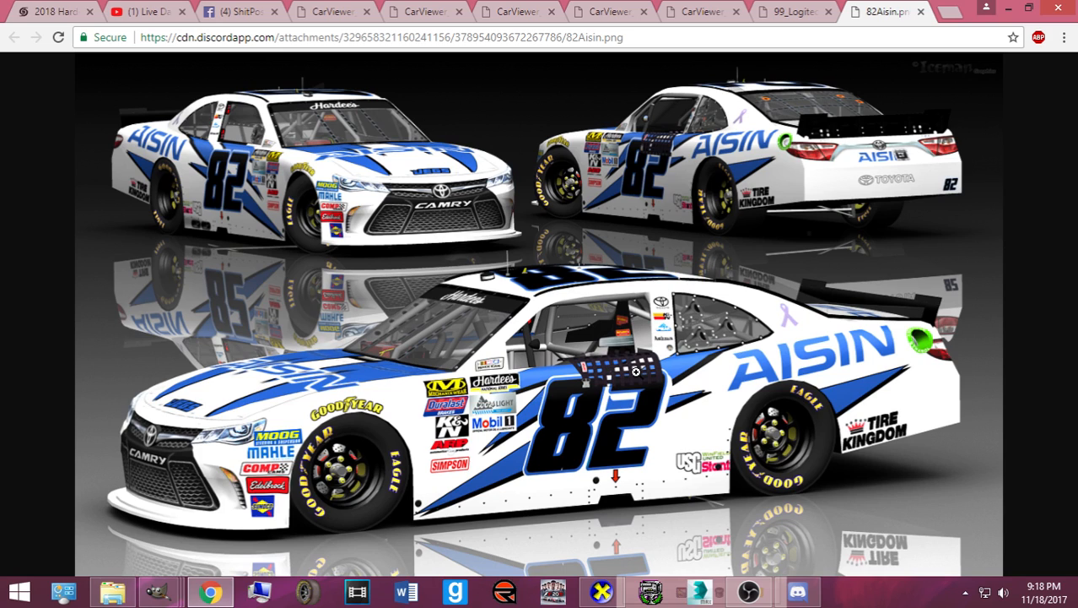
- View the 82 Aisin and 99 Logitech Camaro car images full size, then close both tabs
left_click(223, 444)
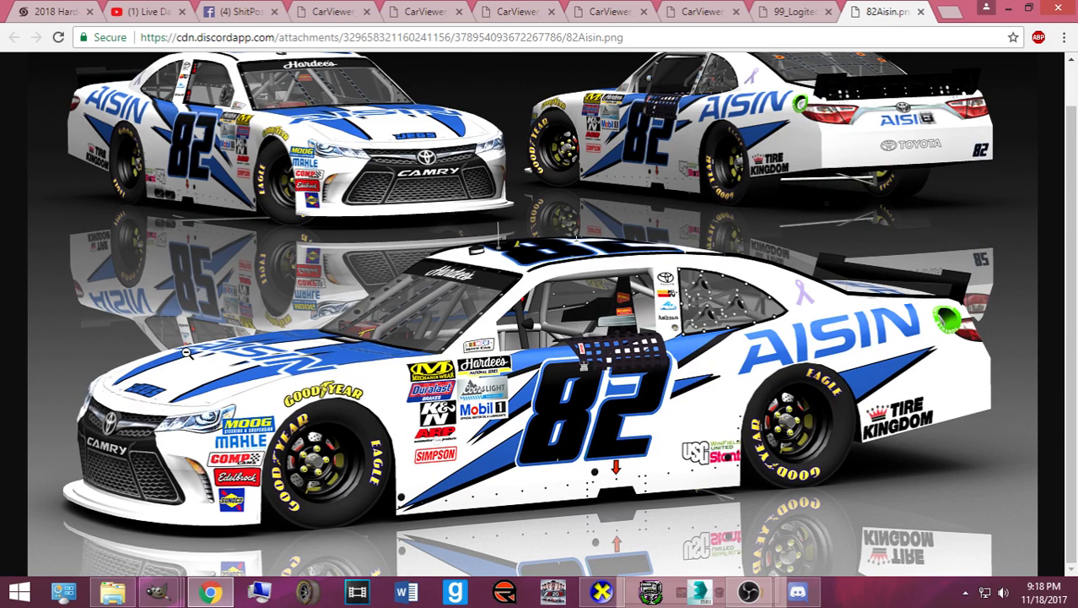
left_click(921, 11)
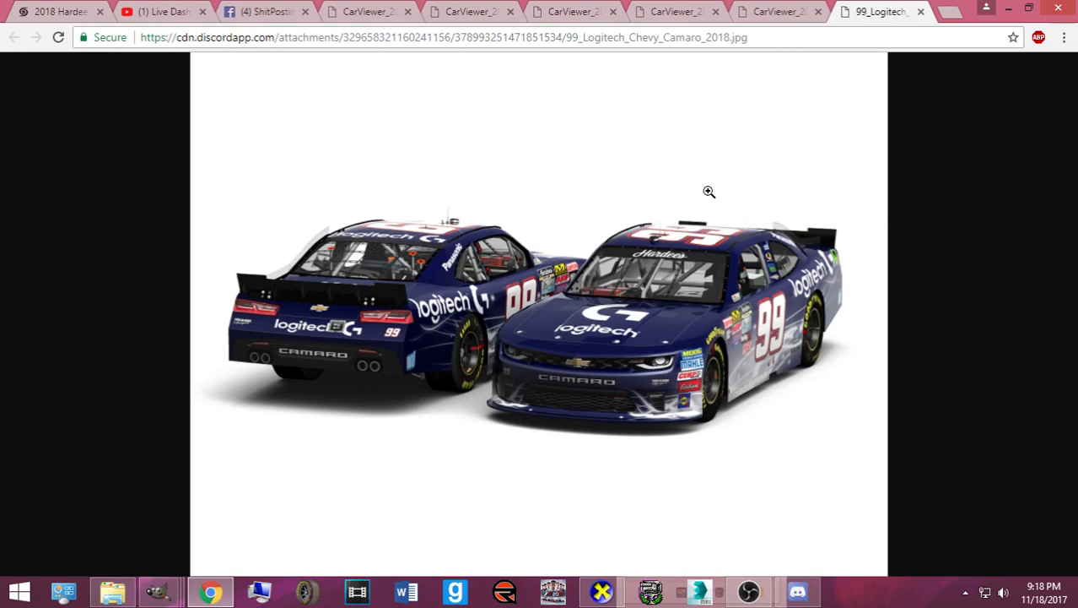
left_click(709, 192)
scroll(474, 403, "down", 2)
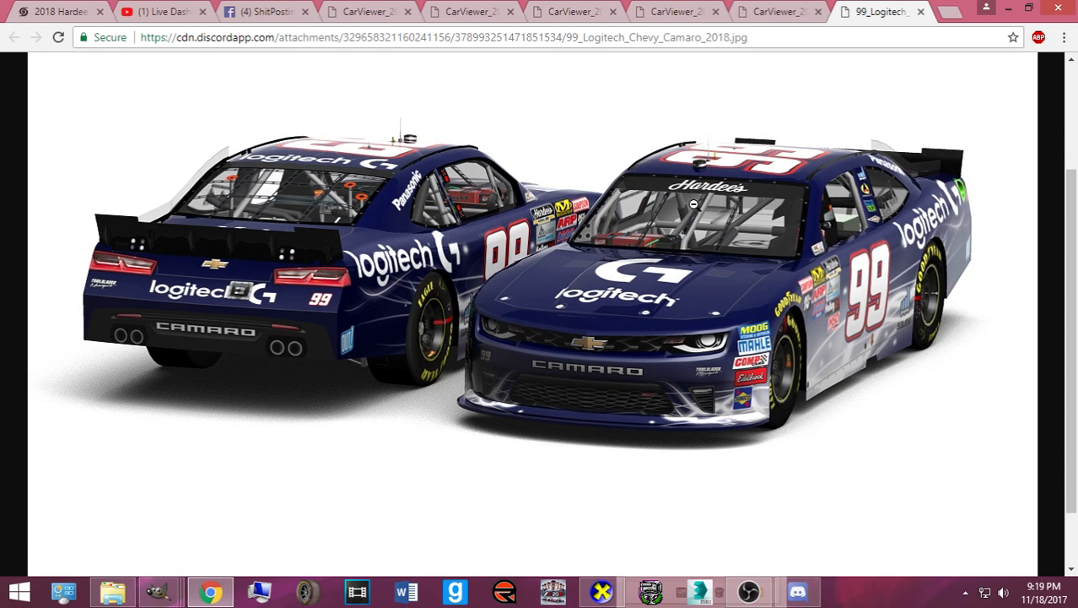
left_click(920, 11)
- View and close the #26, black #29 and green-and-white #29 car image tabs
left_click(509, 282)
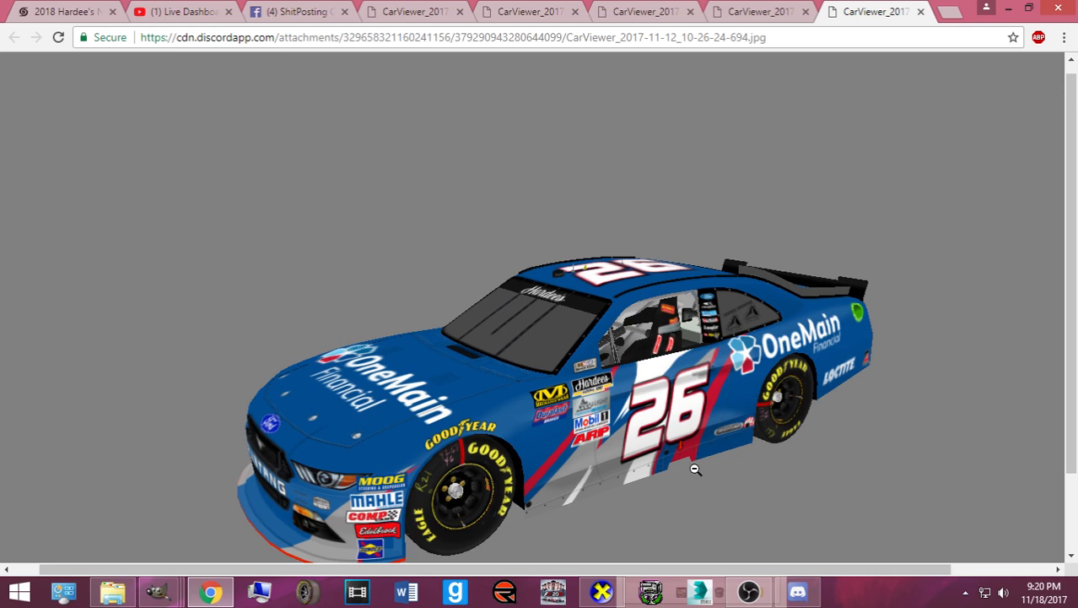
left_click(921, 11)
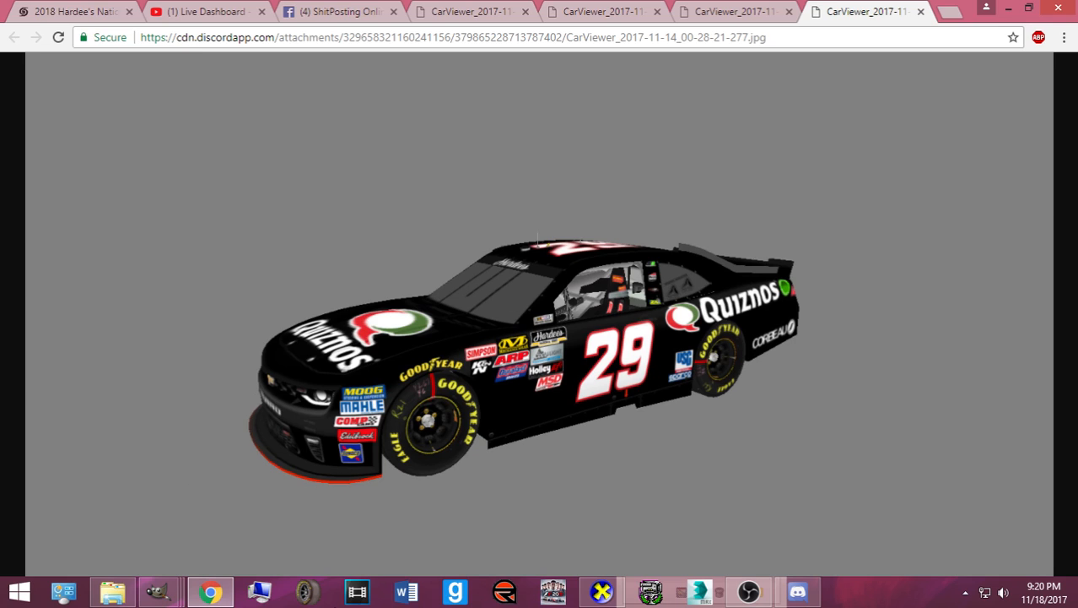
left_click(921, 11)
left_click(383, 365)
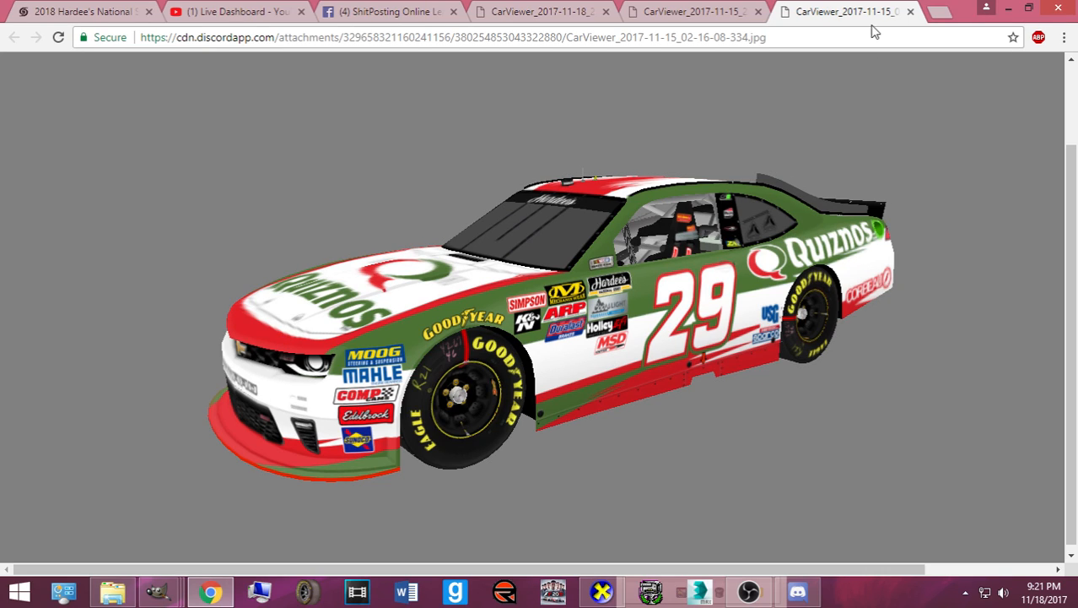
left_click(910, 12)
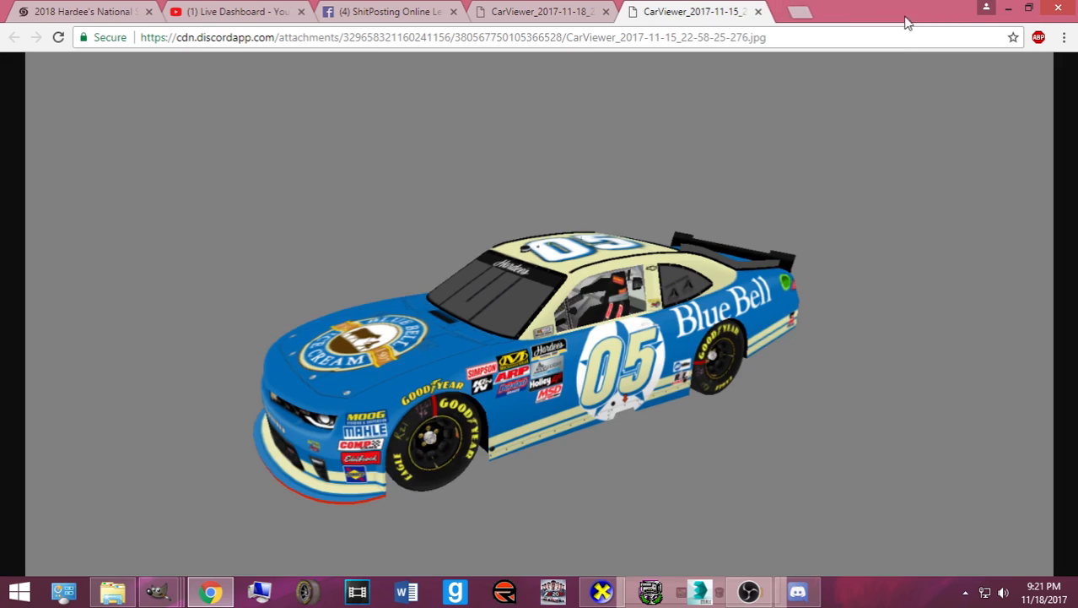
- View the blue #05 Blue Bell render at full size, then close its tab
left_click(632, 330)
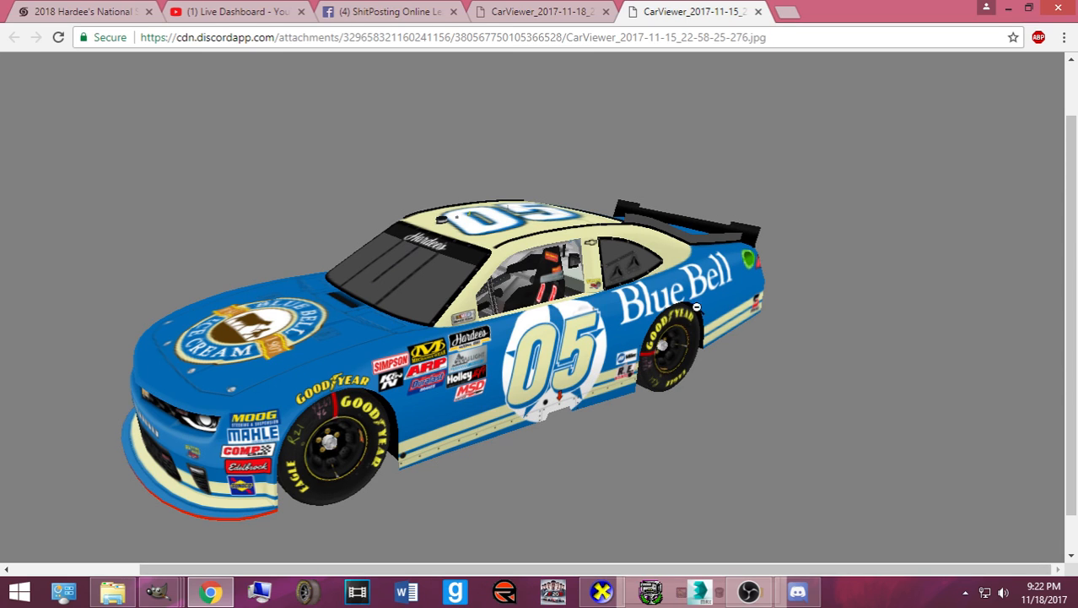
left_click(758, 11)
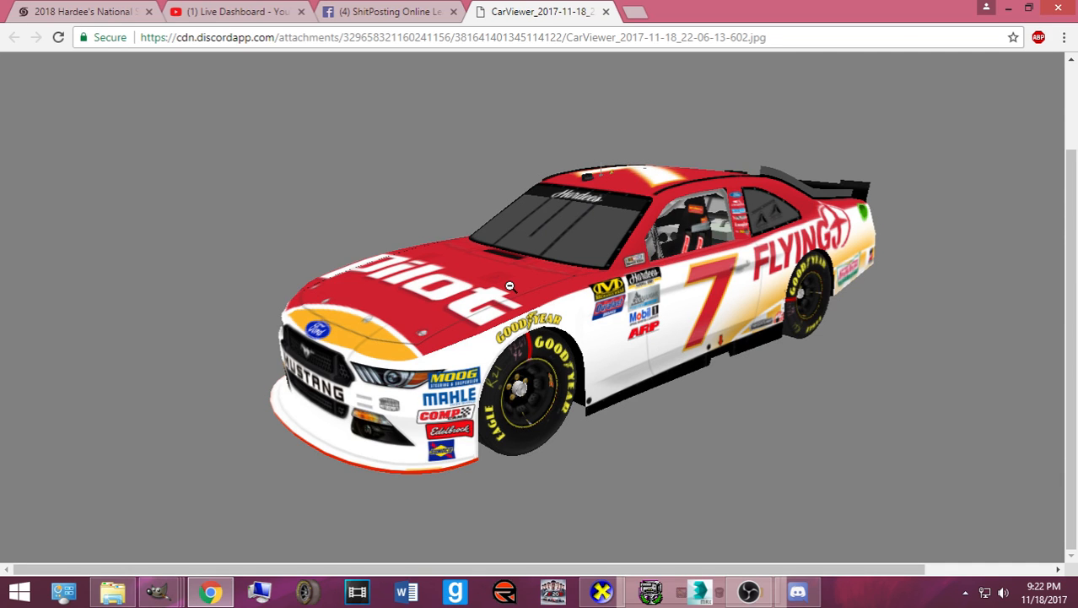
- Close the red #7 image tab and two chat windows, then rotate CarView's yellow car leftward
left_click(606, 11)
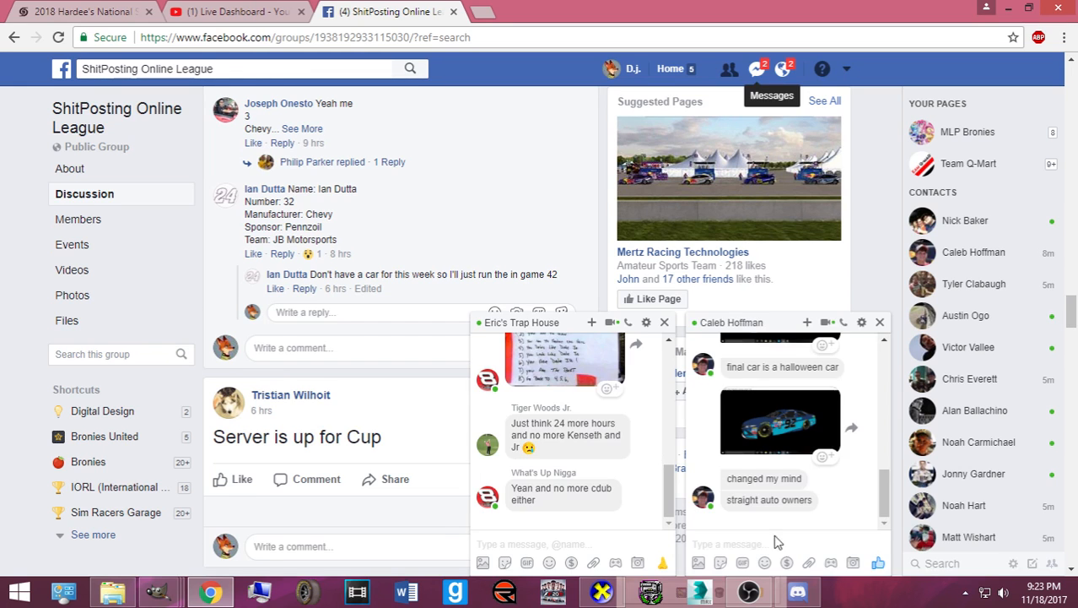
left_click(879, 323)
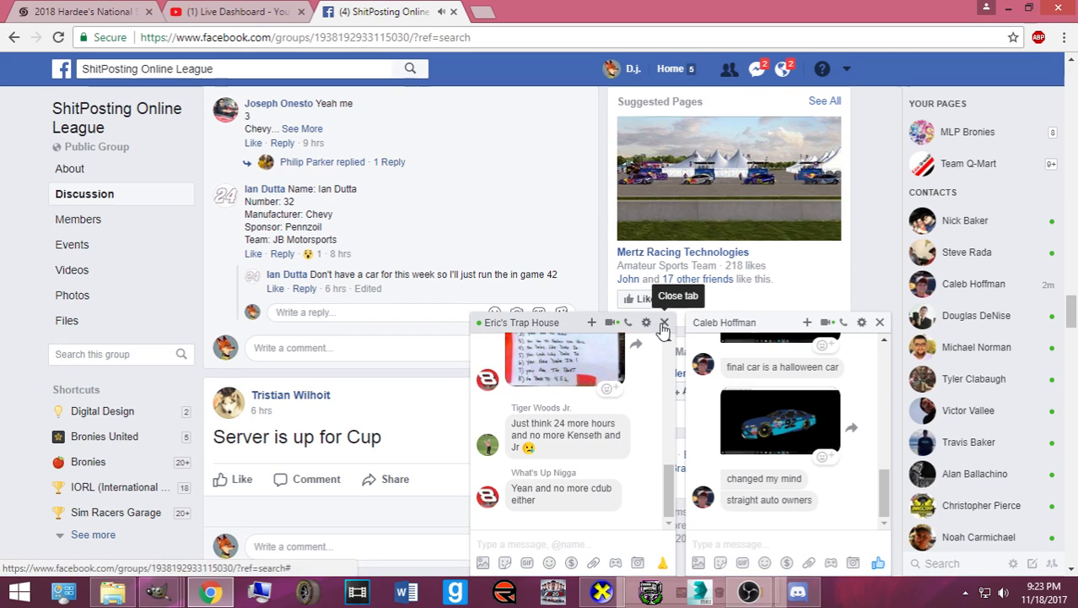
left_click(663, 324)
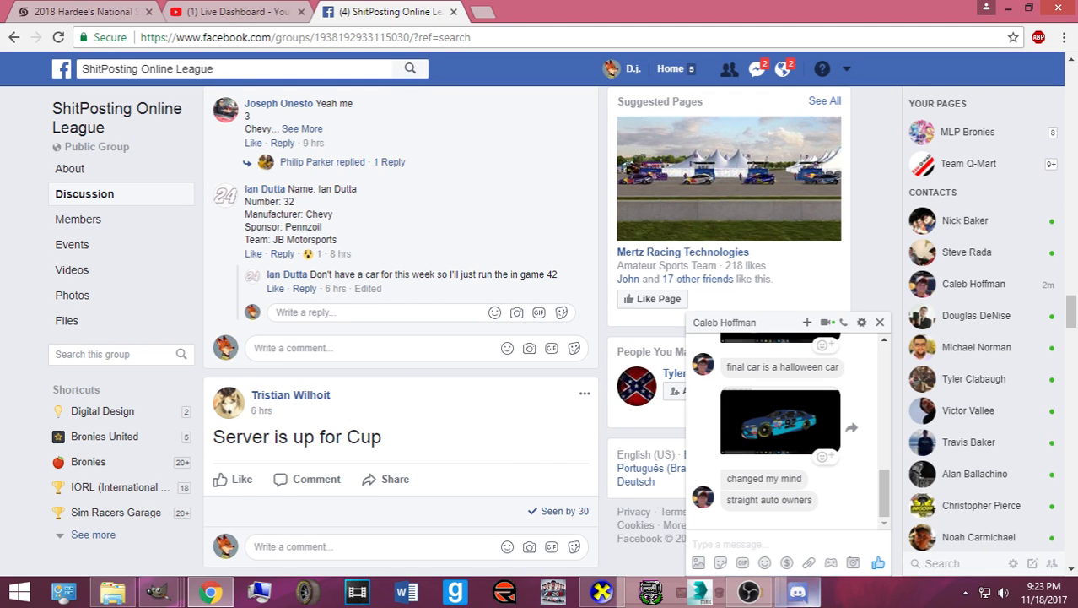
left_click(705, 590)
left_click_drag(551, 537, 387, 391)
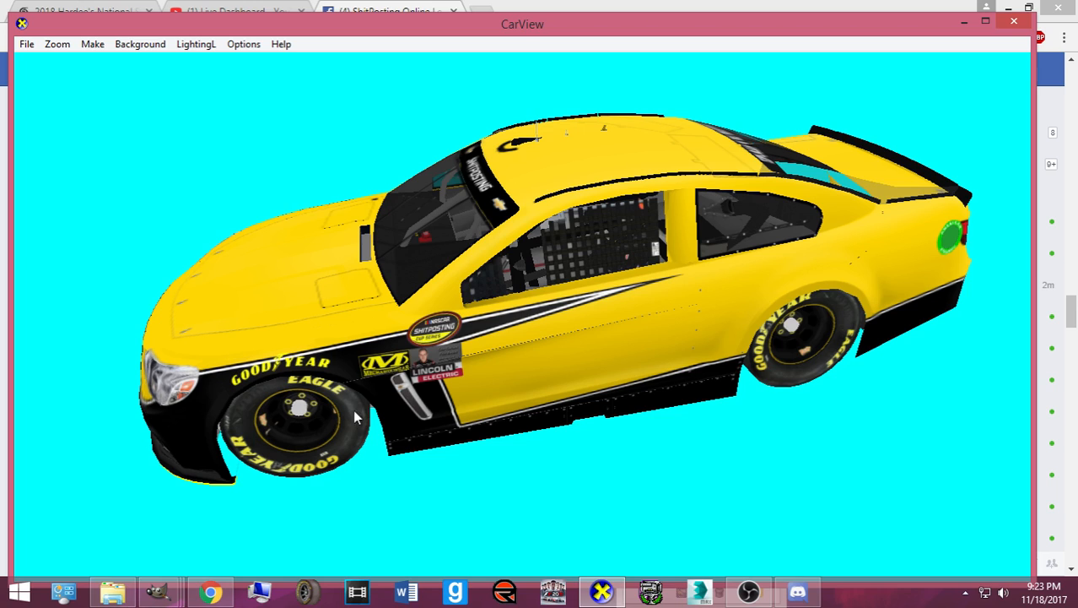
- Search Google Images for 'cody coughlin 13' and preview an orange #13 truck image
mouse_move(173, 596)
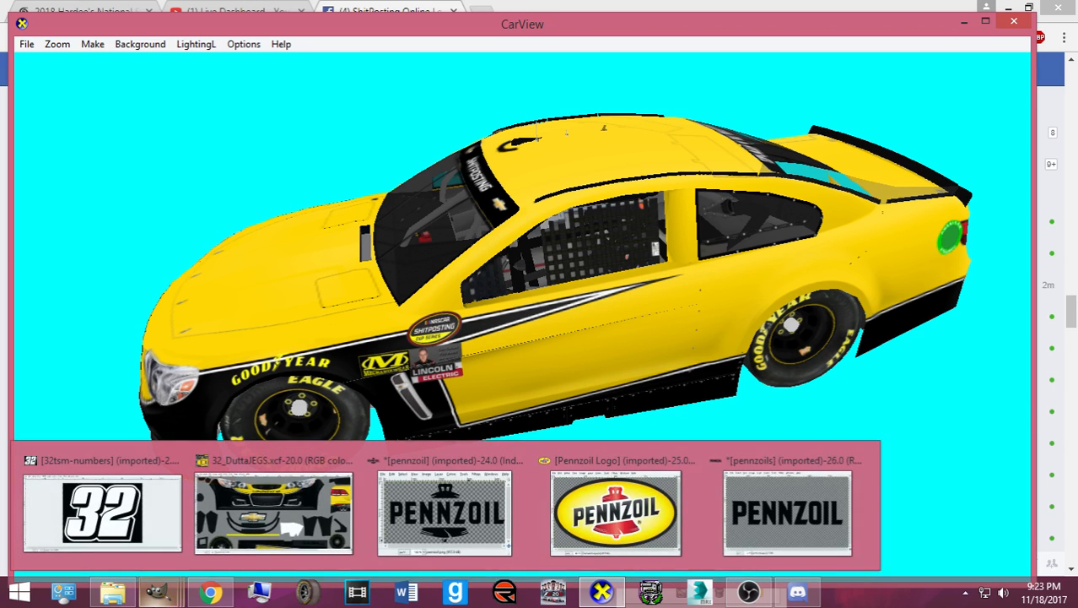
left_click(211, 591)
left_click(492, 7)
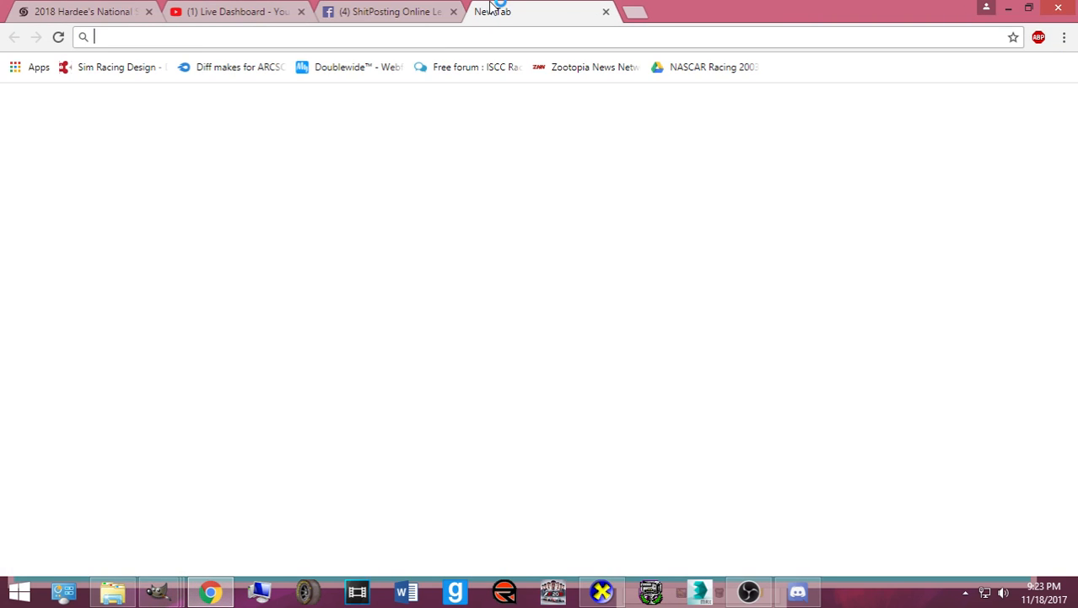
type("cody coughlin 13")
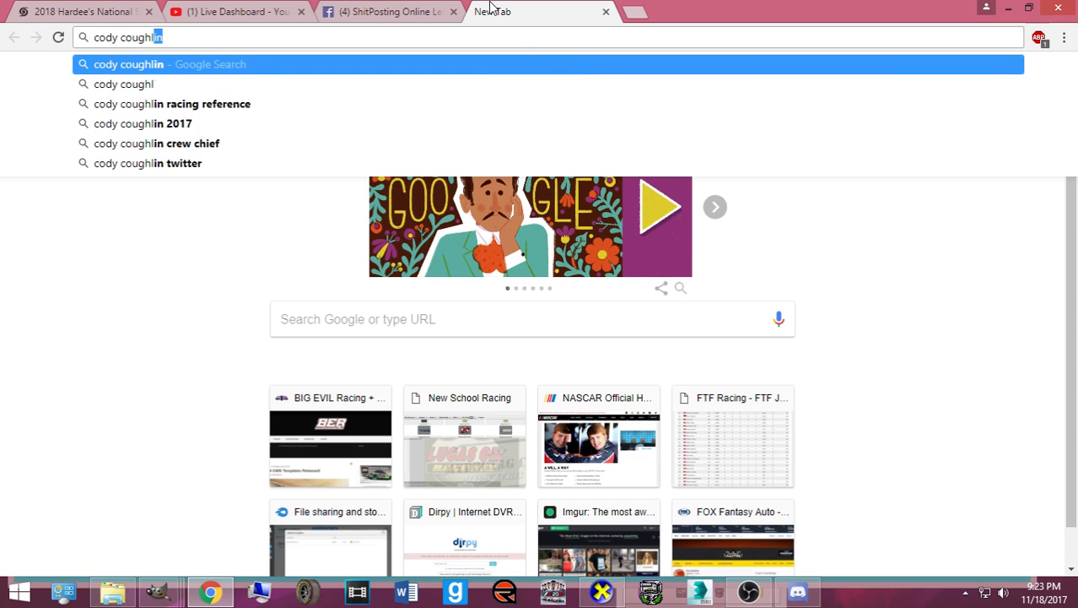
key("Return")
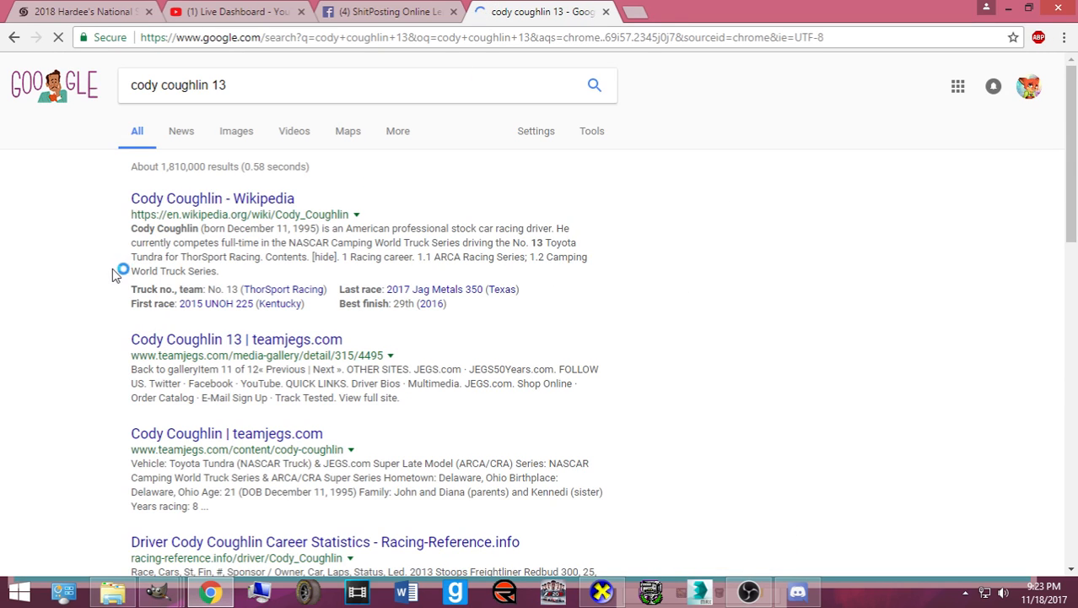
left_click(243, 135)
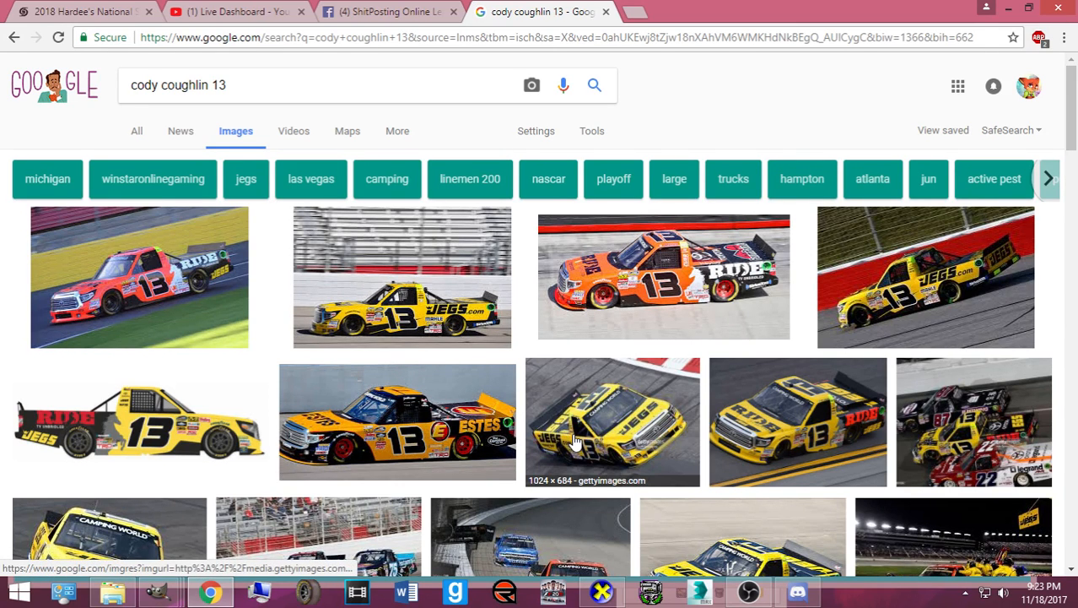
scroll(759, 375, "down", 2)
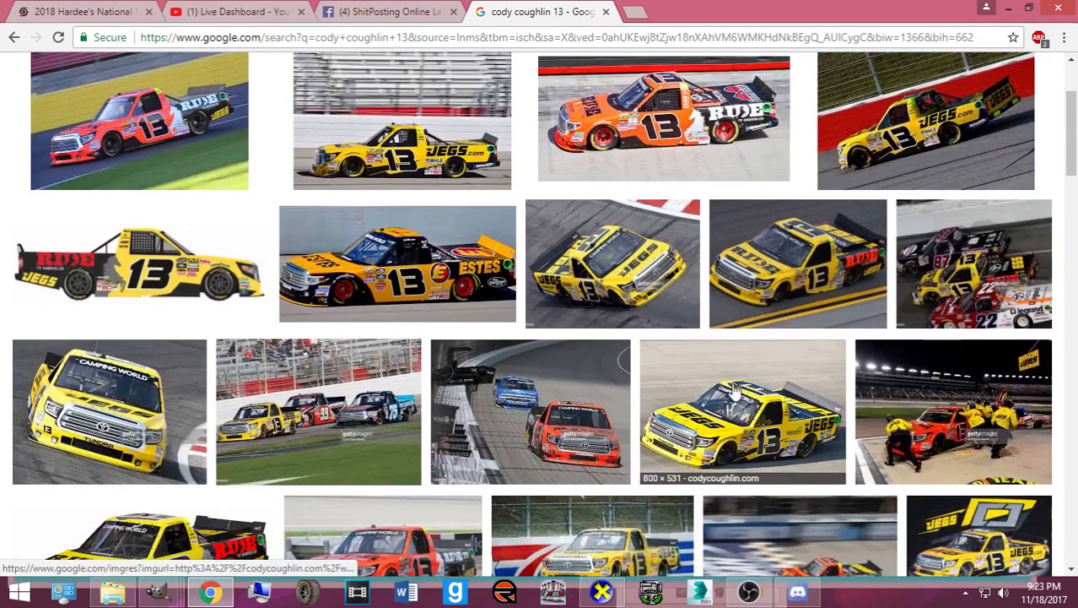
scroll(700, 384, "down", 1)
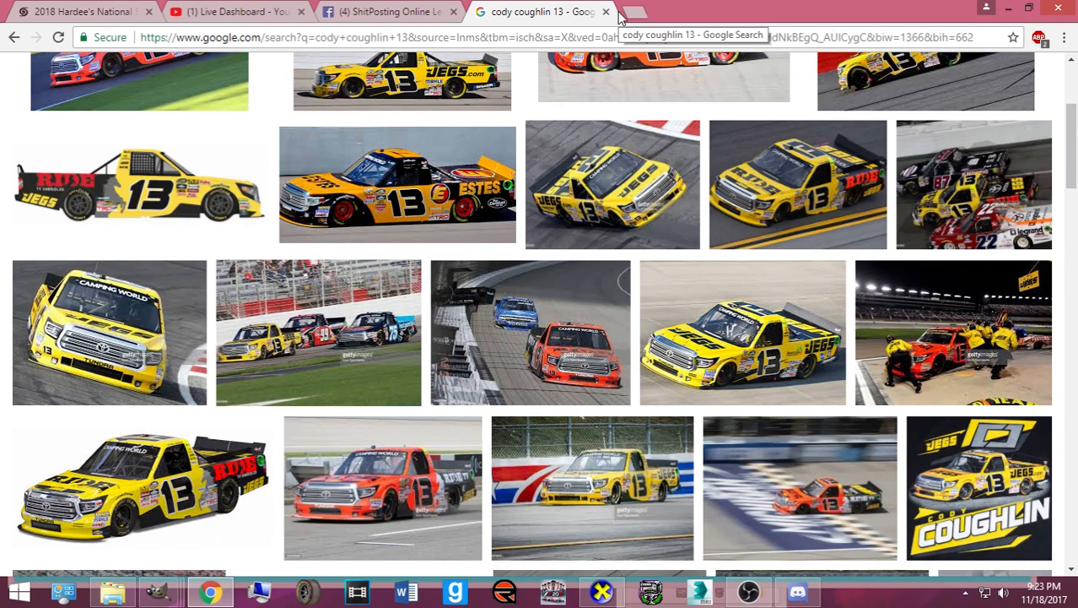
scroll(567, 152, "up", 2)
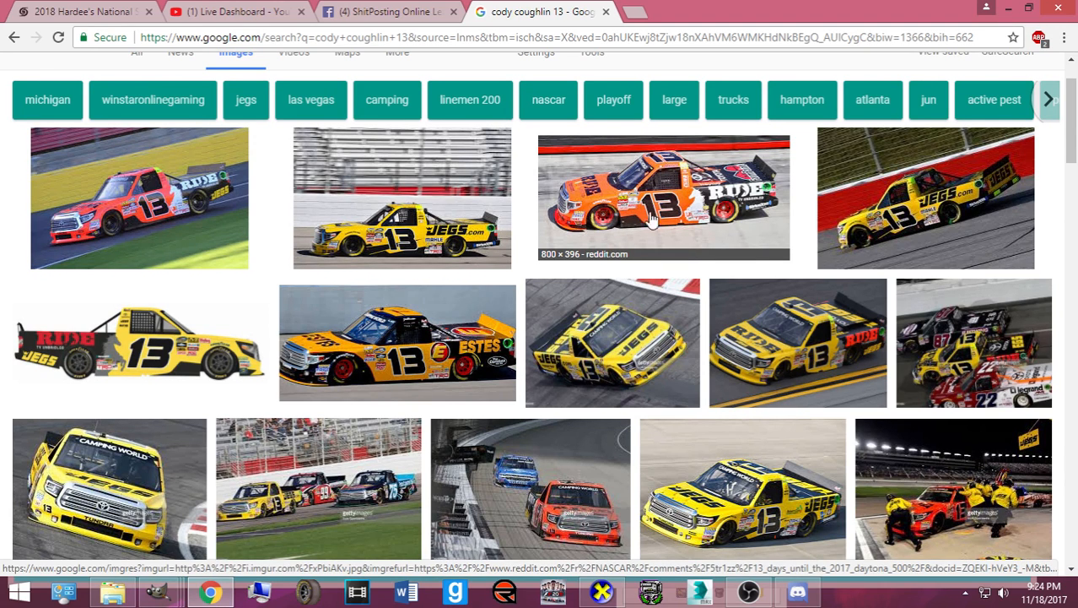
left_click(712, 221)
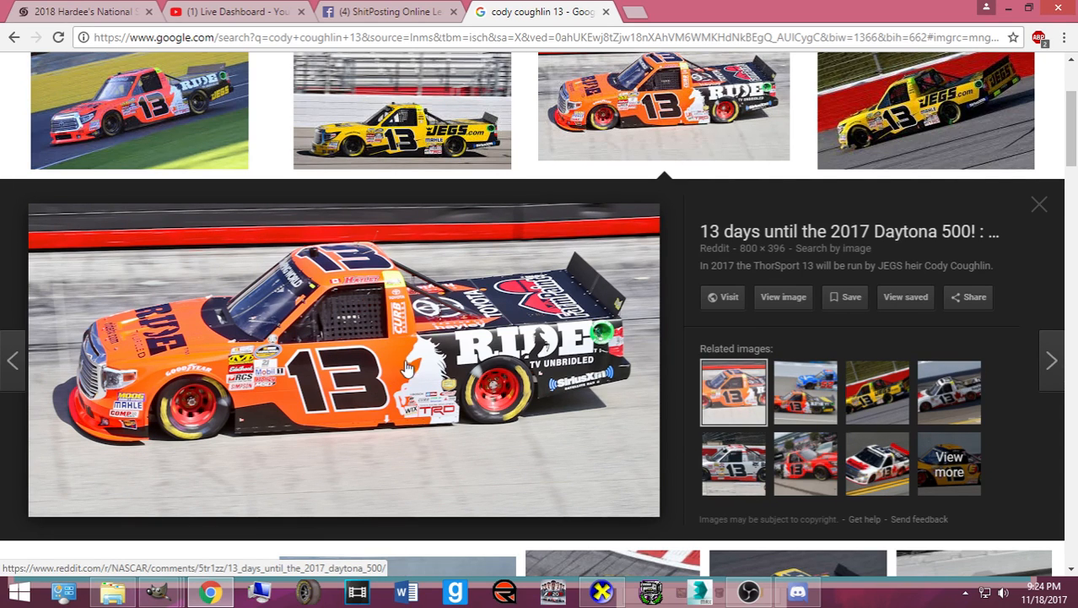
left_click(1039, 206)
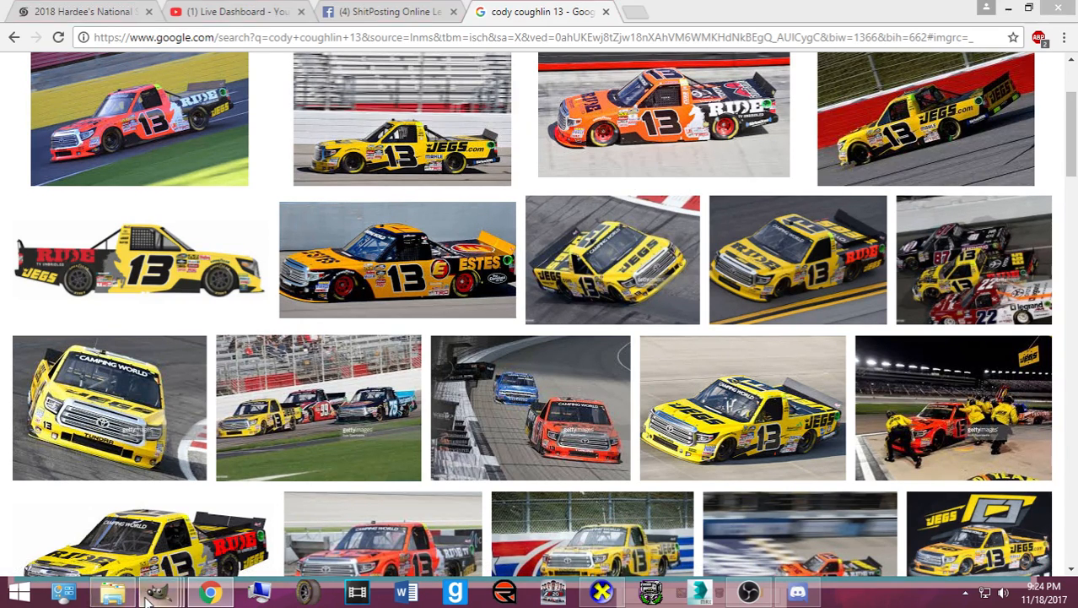
- Switch to the 32tsm-numbers image and hide its black background layer
mouse_move(158, 590)
mouse_move(232, 540)
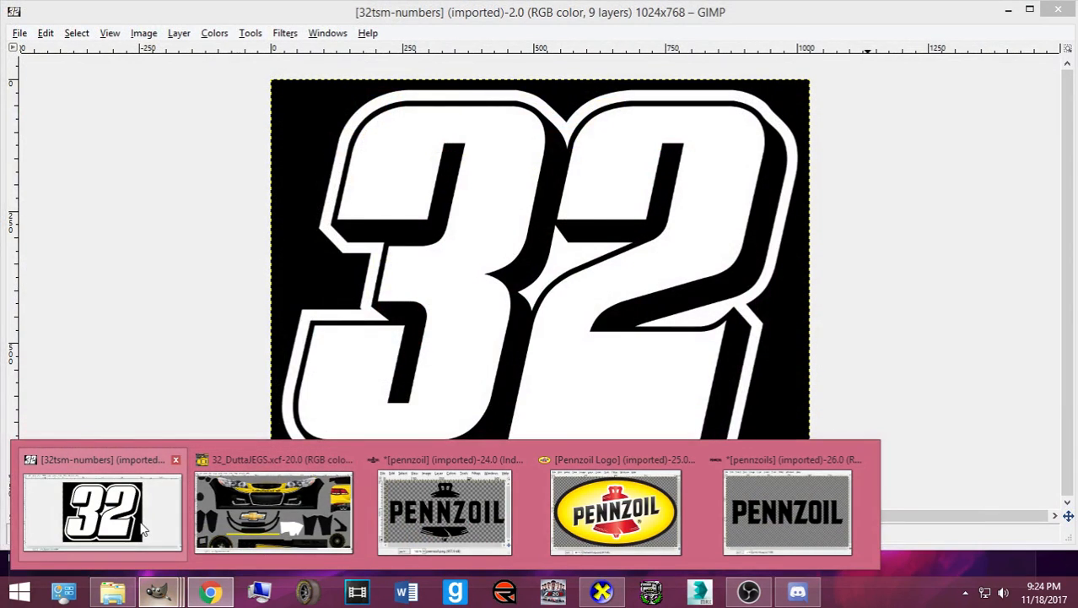
left_click(101, 510)
left_click(40, 370)
scroll(169, 321, "up", 3)
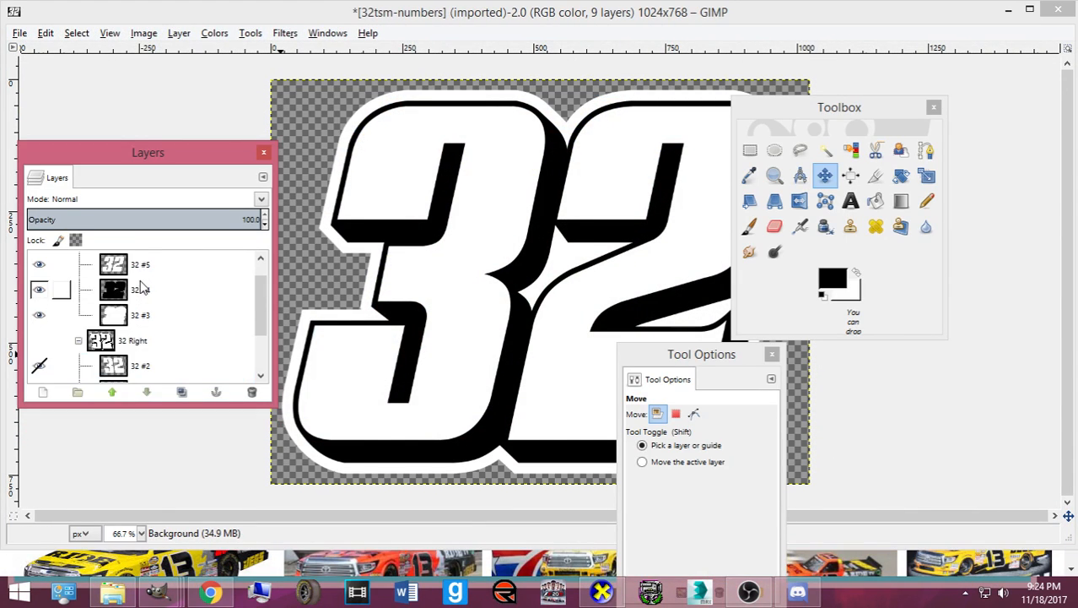
left_click(169, 264)
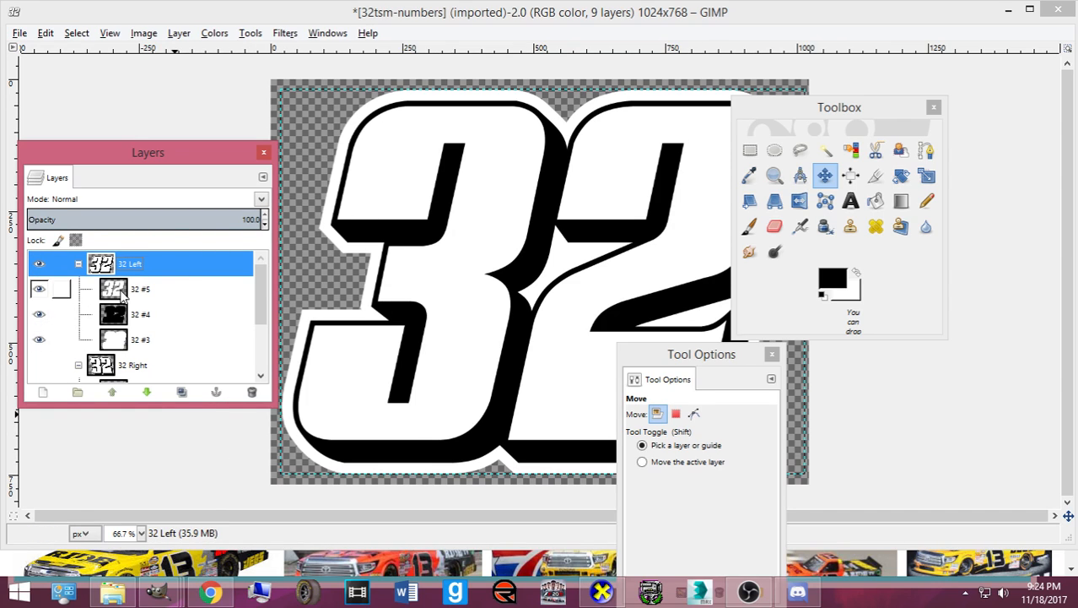
- Invert layers 32 #5, 32 #4 and 32 #3, then copy the 32 Left group
left_click(68, 289)
left_click(215, 33)
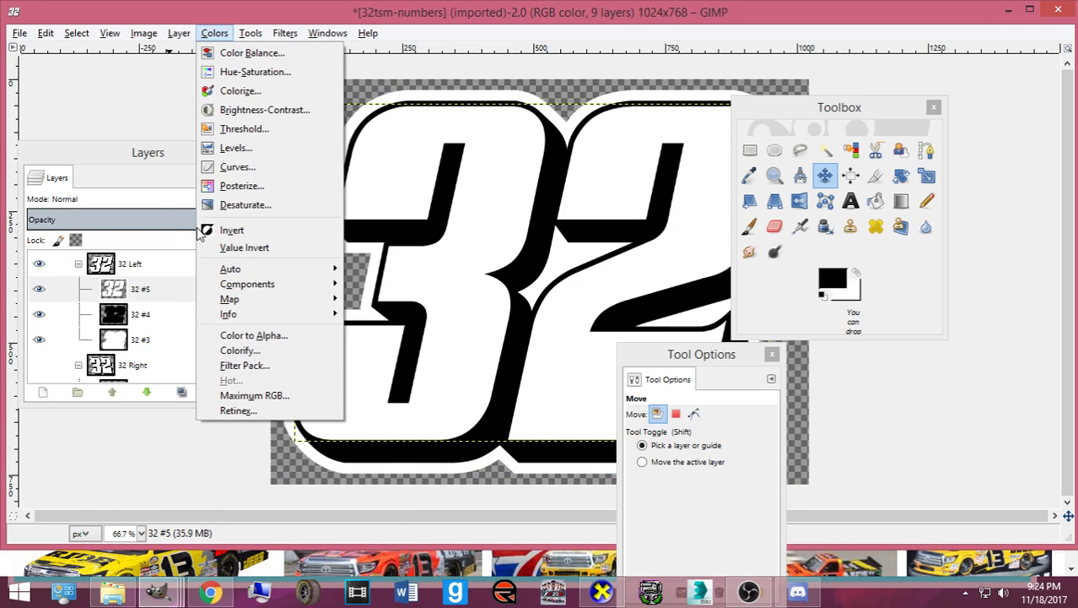
left_click(232, 230)
left_click(169, 314)
left_click(214, 33)
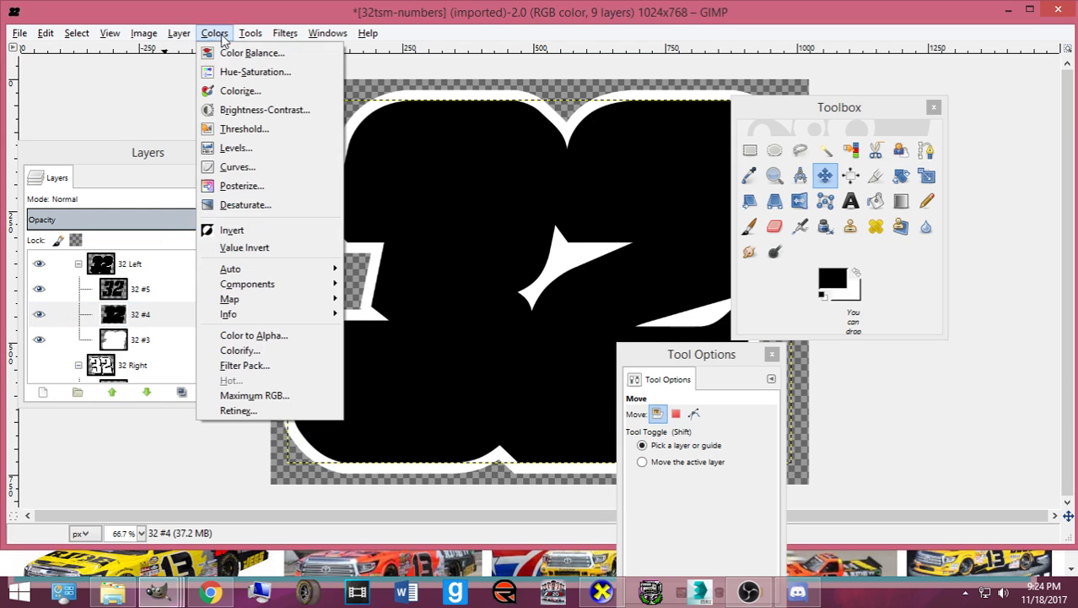
left_click(232, 229)
left_click(166, 346)
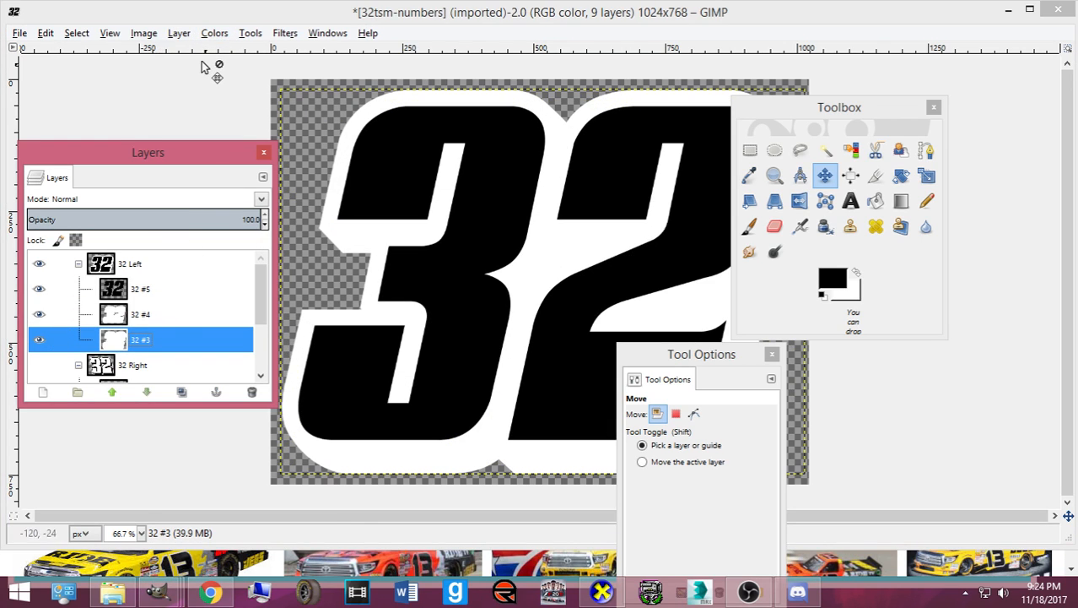
left_click(214, 33)
left_click(279, 231)
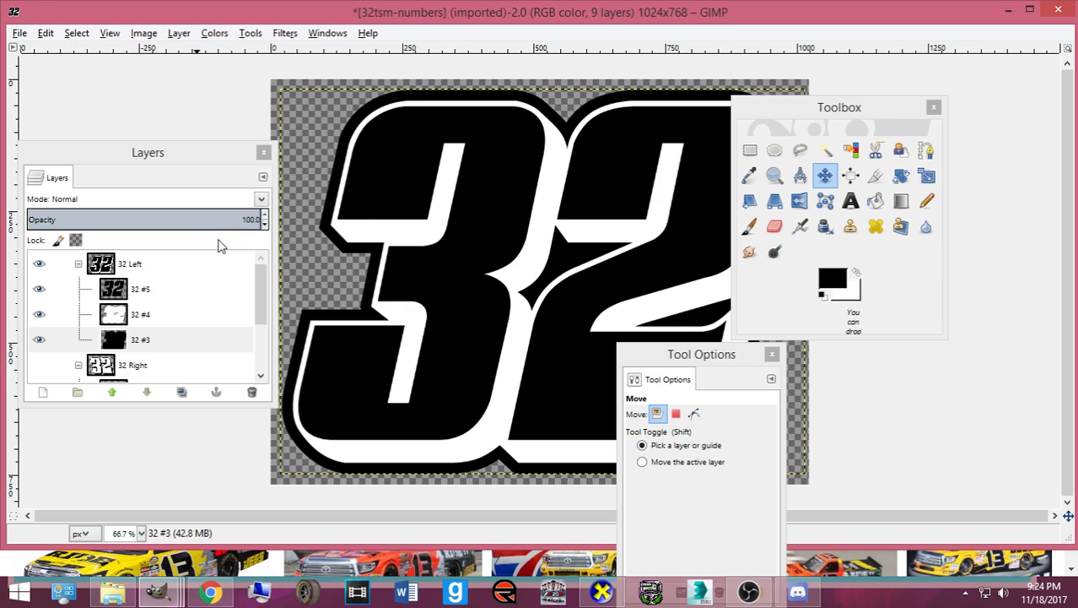
left_click(177, 264)
key("ctrl+c")
- Paste the 32 into the livery, scale it to about 381×279, and make it a new layer
left_click(173, 590)
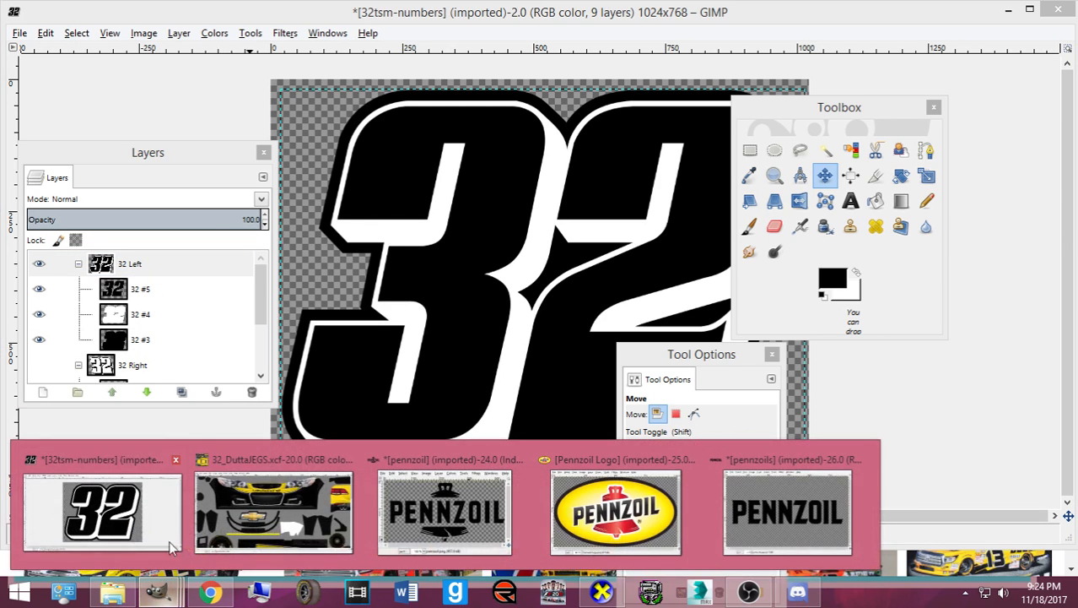
left_click(282, 511)
scroll(405, 396, "down", 10)
scroll(405, 394, "down", 4)
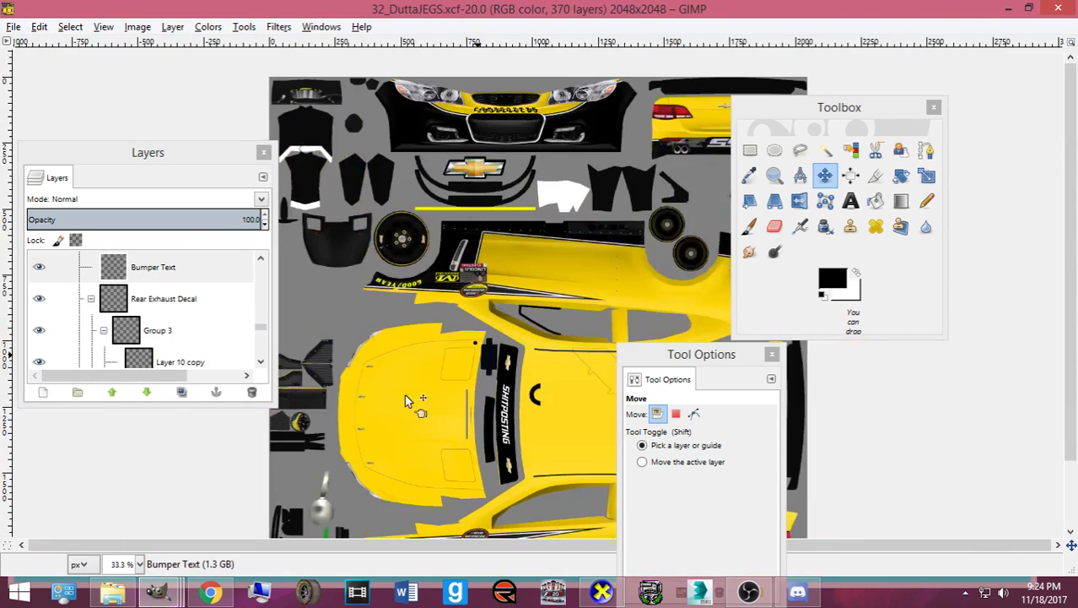
key("ctrl+v")
key("shift+t")
left_click(406, 396)
left_click_drag(570, 82, 532, 471)
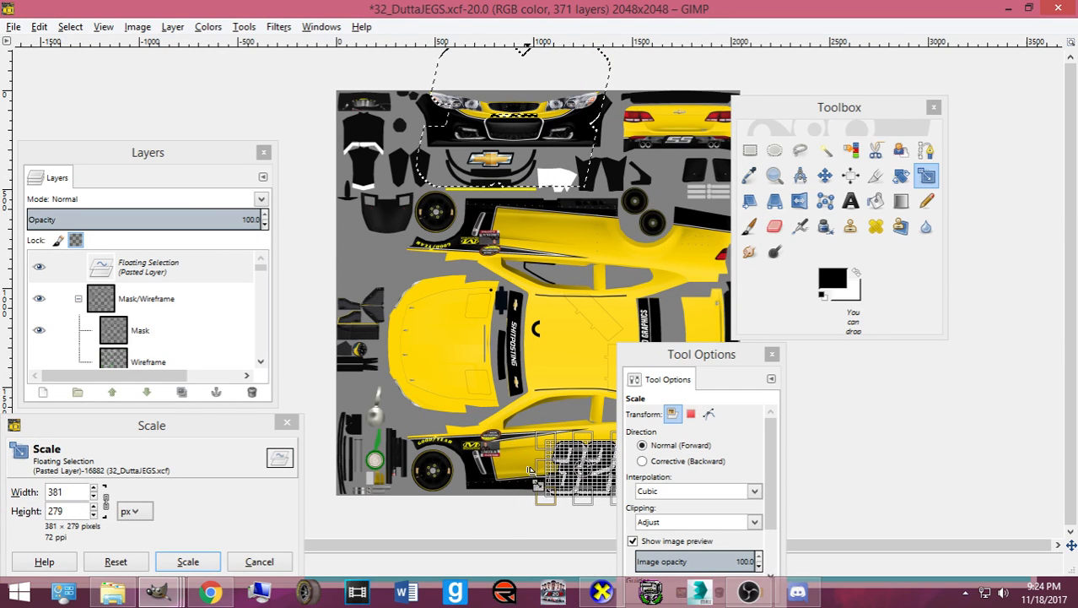
left_click(187, 561)
key("shift+ctrl+n")
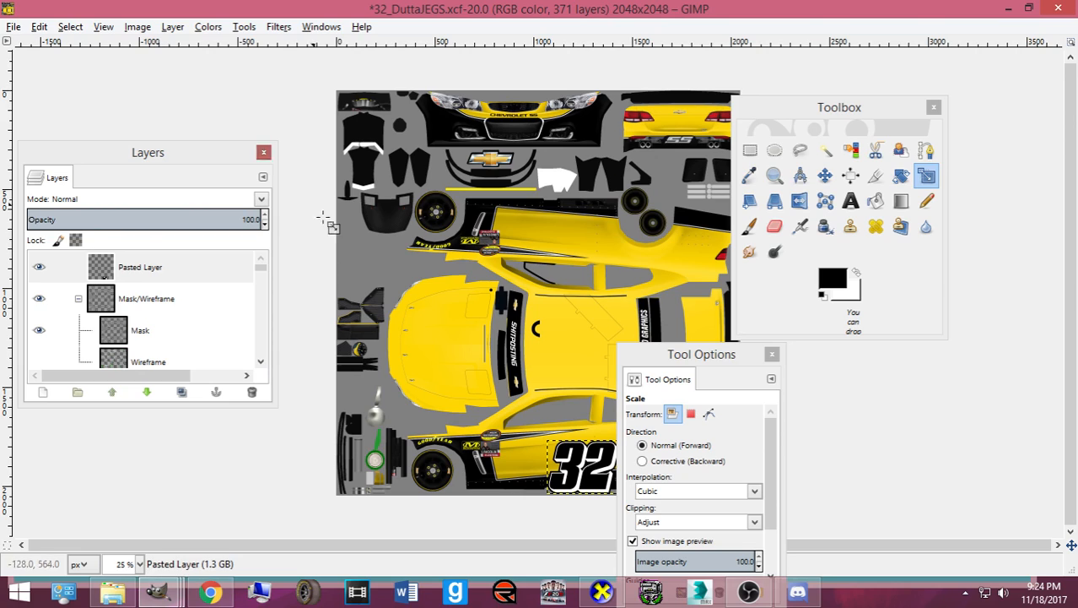
- Move the pasted 32 up and left onto the car door
left_click(203, 27)
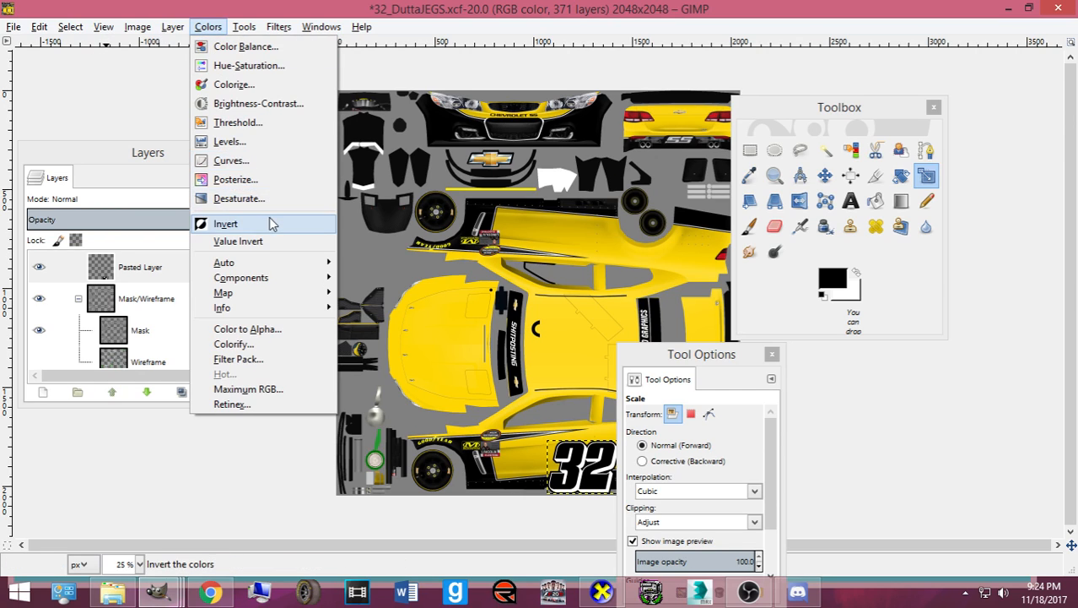
key("Escape")
left_click_drag(678, 363, 959, 301)
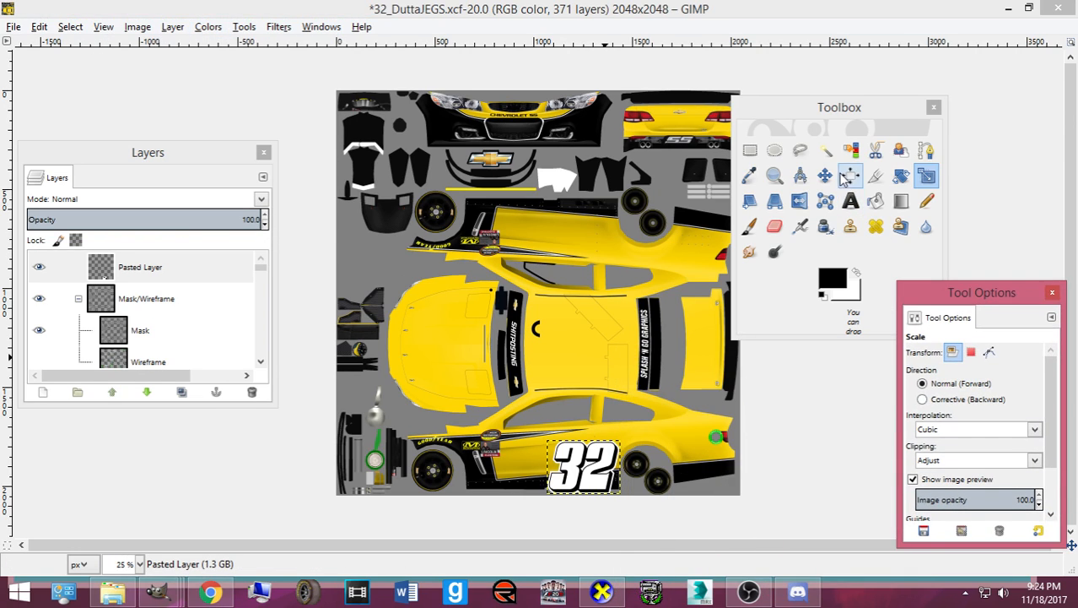
left_click(851, 175)
left_click(601, 470)
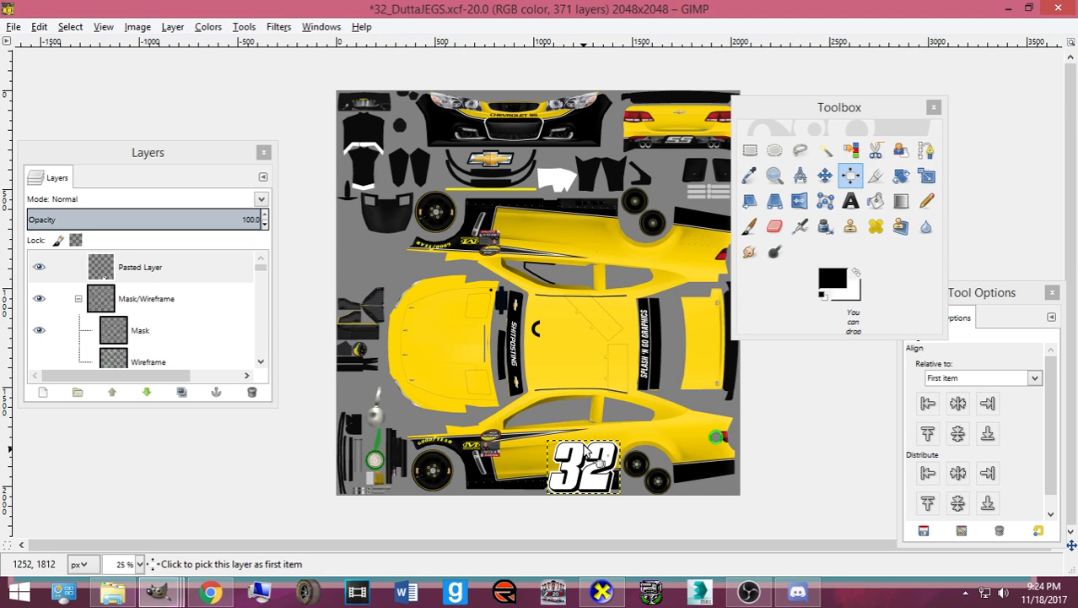
left_click(825, 175)
left_click_drag(575, 450, 530, 438)
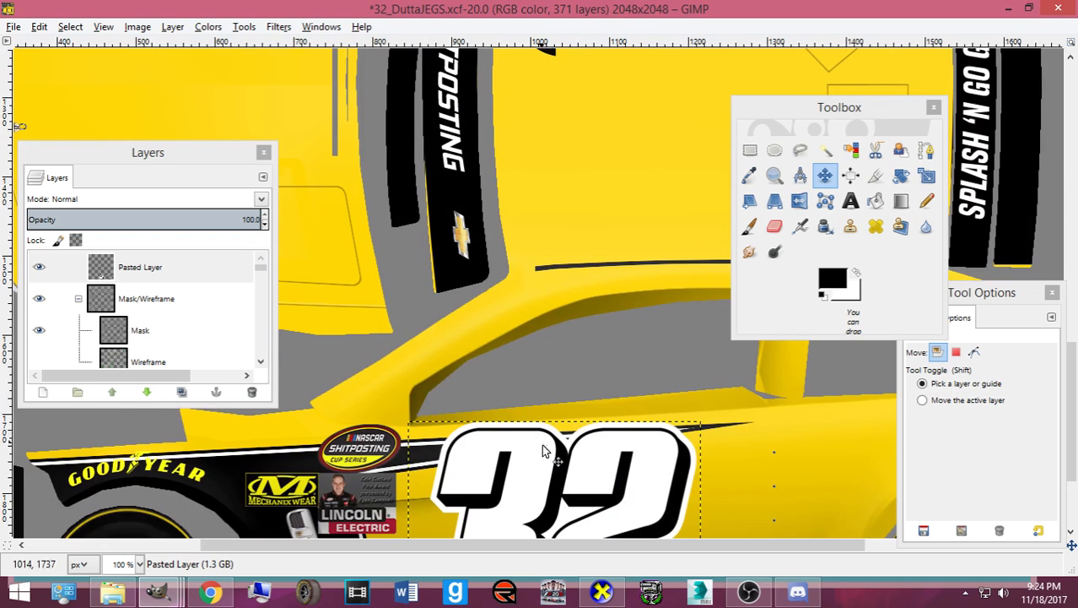
- Shrink the 32 to about 307×224, then delete the pasted layer
scroll(506, 422, "down", 4)
key("shift+s")
left_click(485, 411)
left_click_drag(485, 411, 495, 446)
left_click(189, 551)
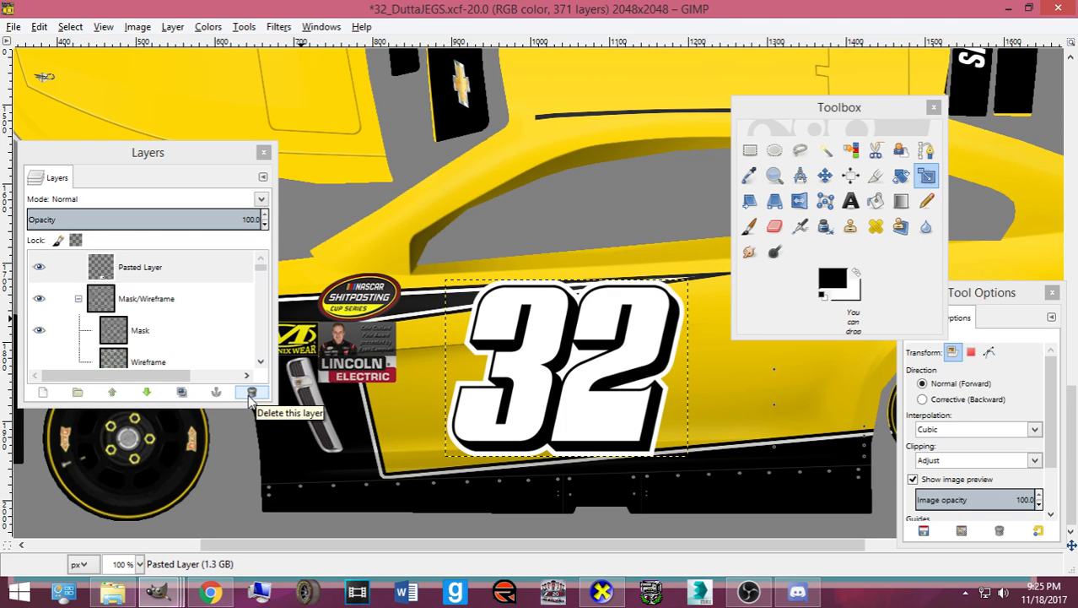
left_click(251, 393)
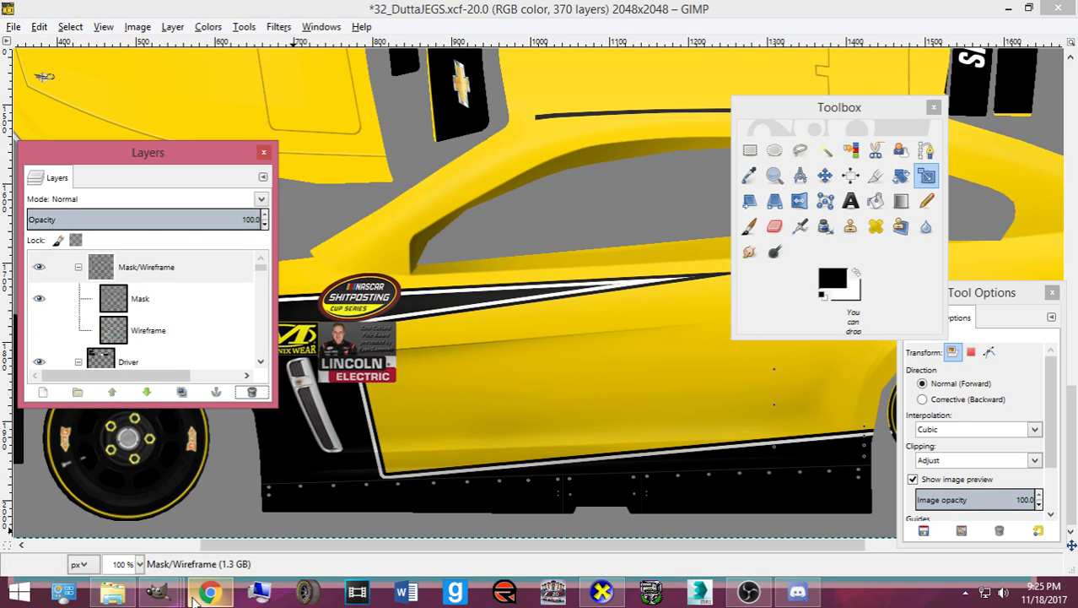
mouse_move(197, 591)
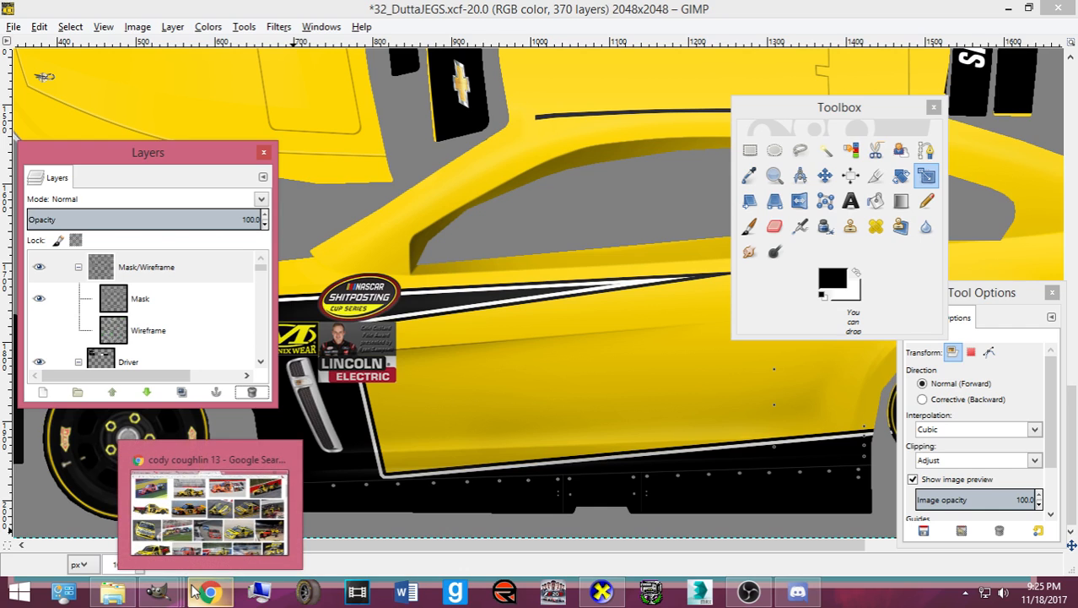
- In 32tsm-numbers, hide 32 #3, invert 32 #5 and 32 #4, merge them, and copy the white 32
mouse_move(161, 590)
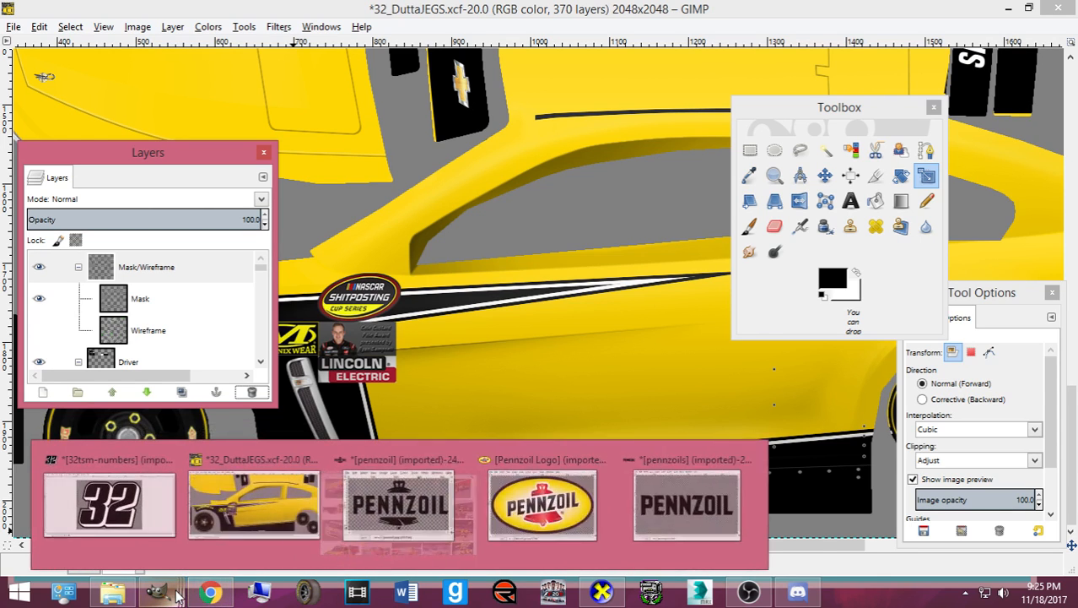
left_click(101, 510)
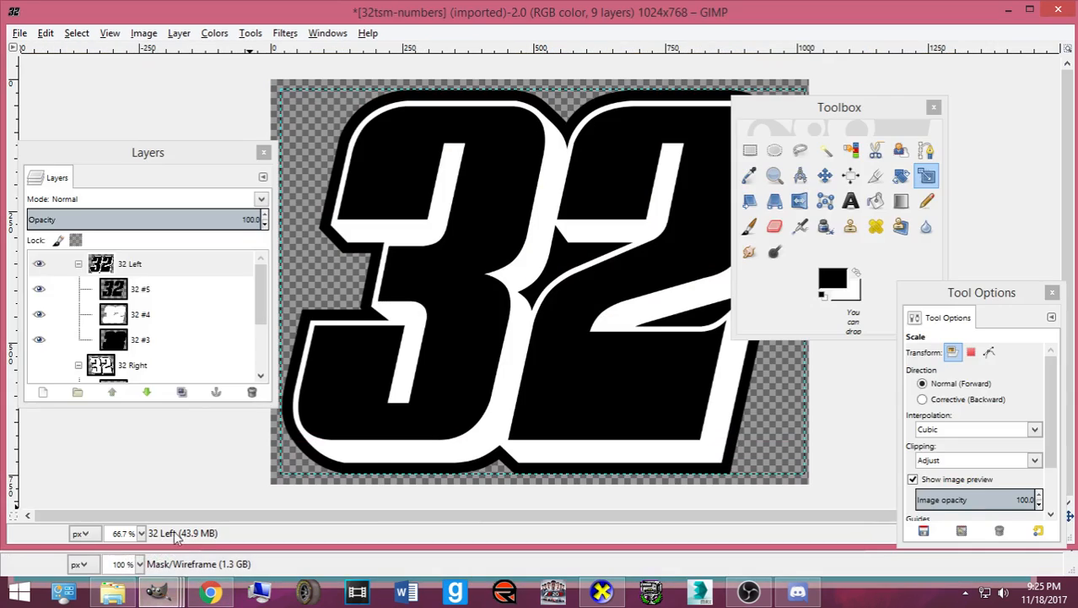
left_click(39, 344)
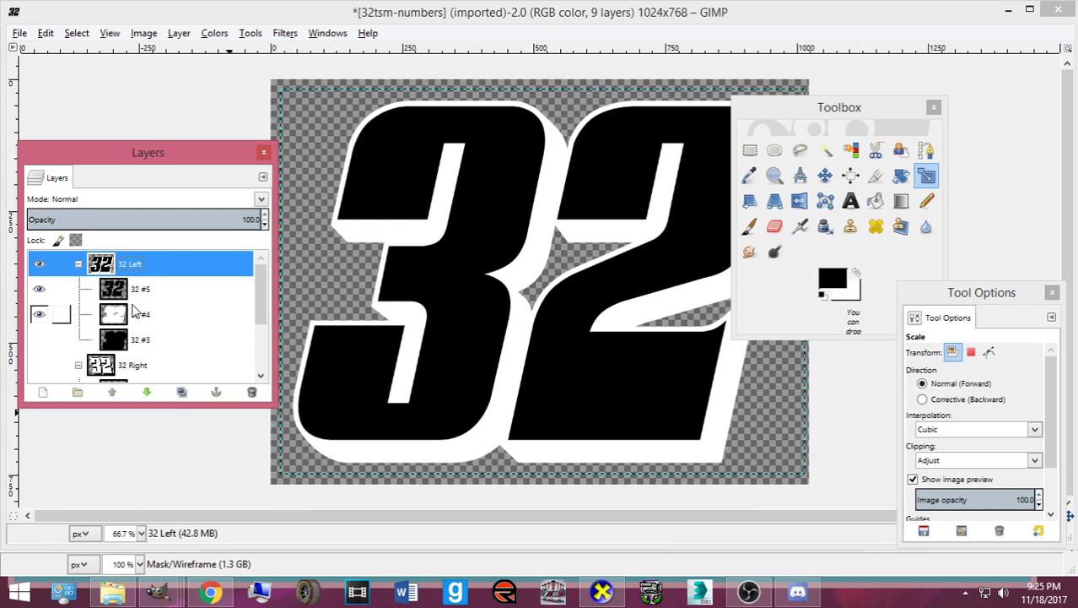
left_click(131, 291)
left_click(217, 33)
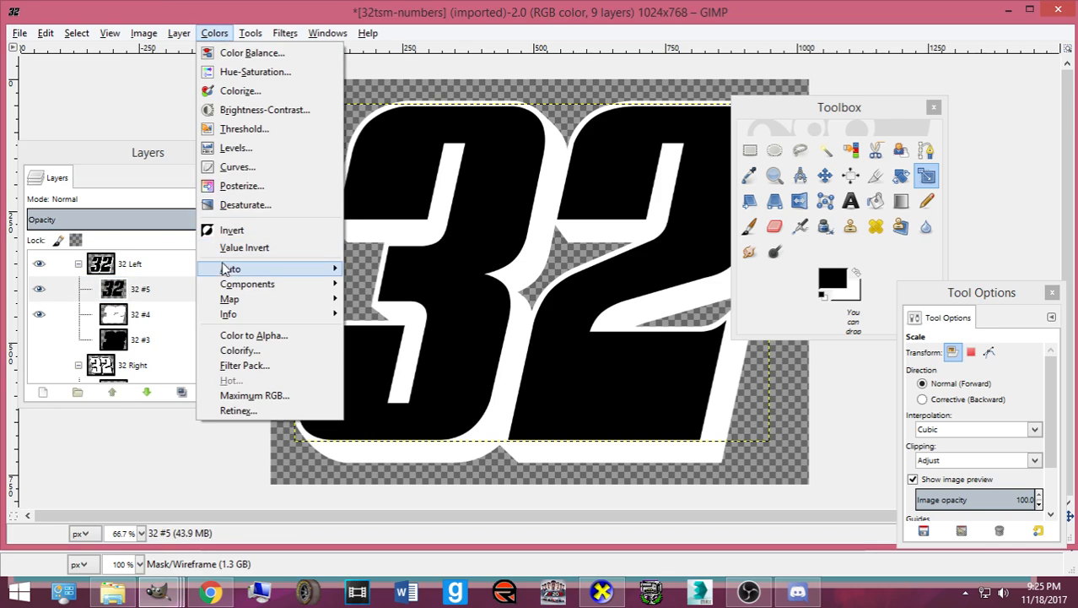
left_click(240, 227)
left_click(165, 319)
left_click(215, 33)
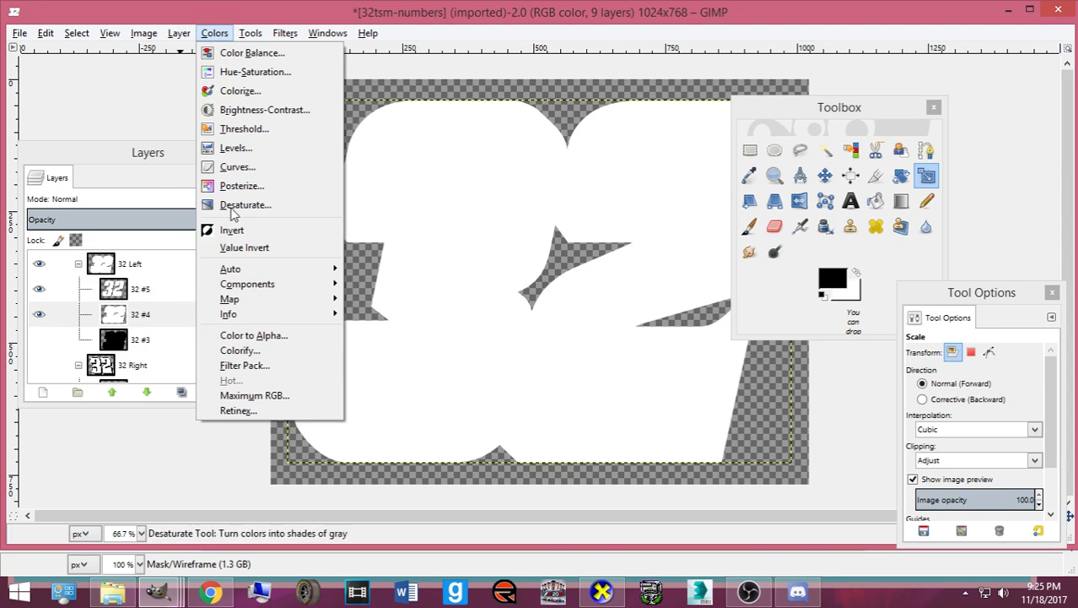
left_click(236, 228)
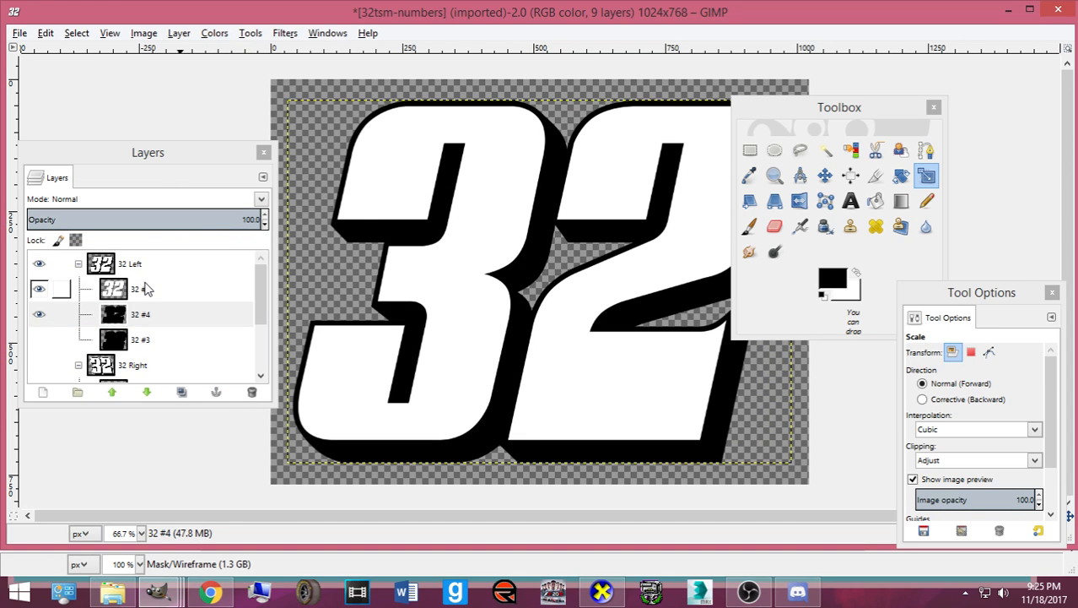
left_click(145, 289)
key("ctrl+e")
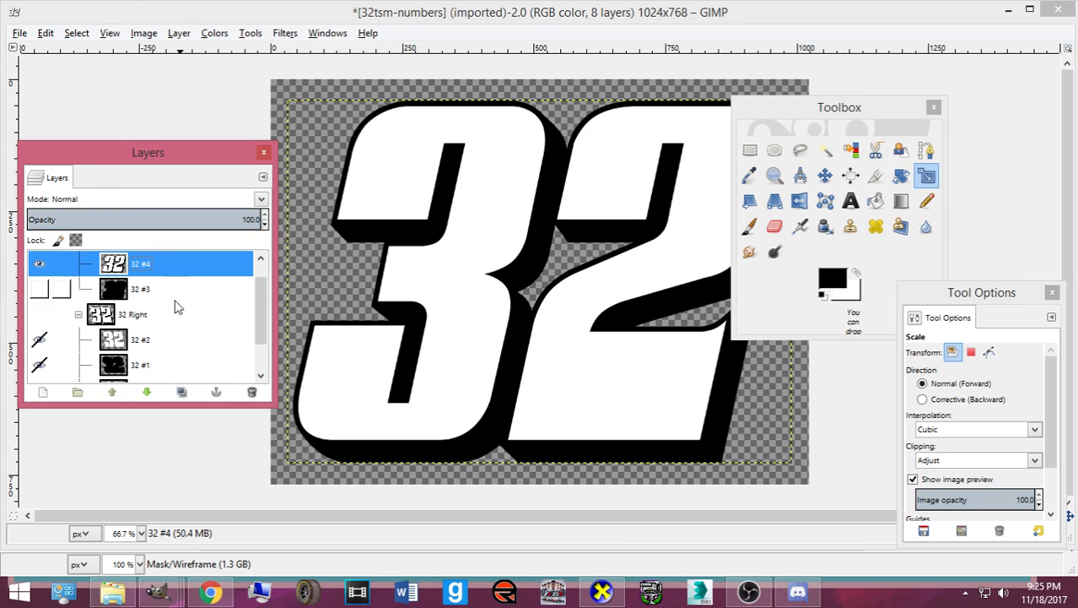
key("ctrl+c")
- Paste the white 32 into the livery above the Mask layer, scaled to 350×252 as a new layer
left_click(160, 590)
left_click(275, 515)
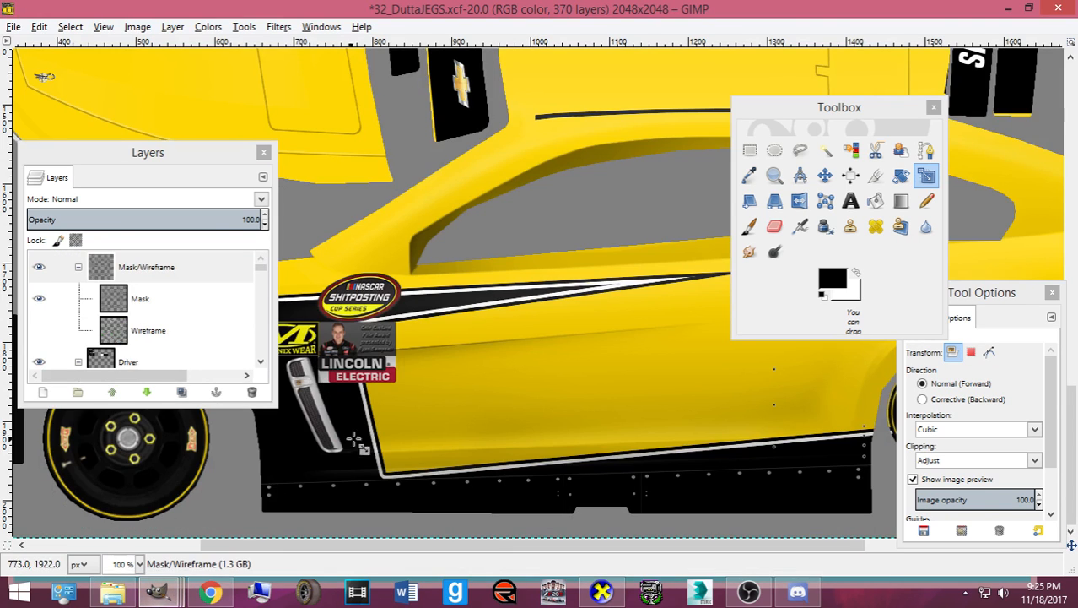
left_click(122, 287)
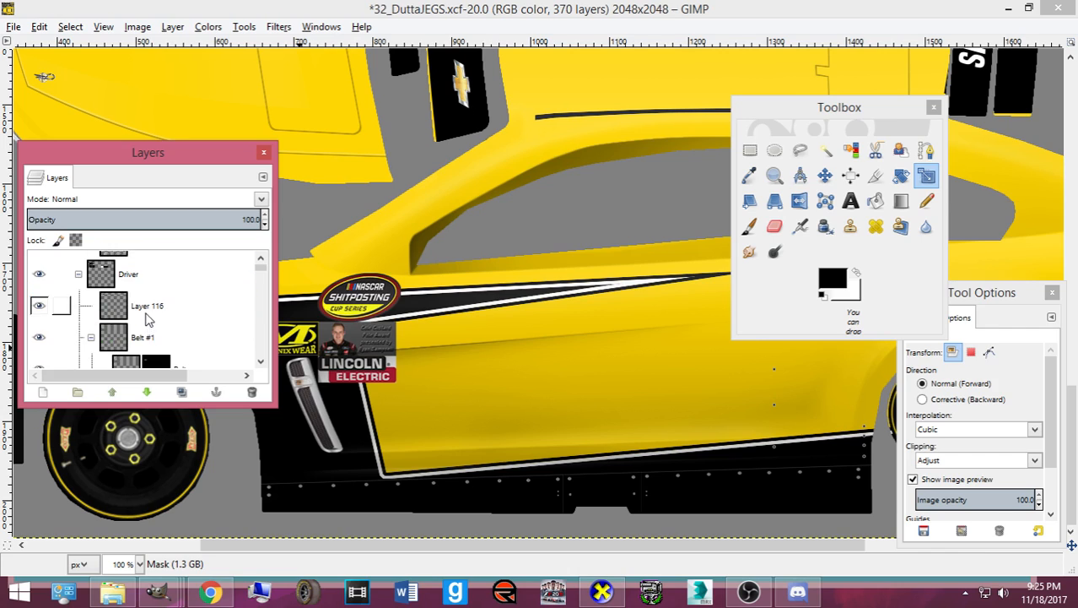
key("ctrl+v")
left_click(599, 292)
left_click_drag(633, 209, 572, 254)
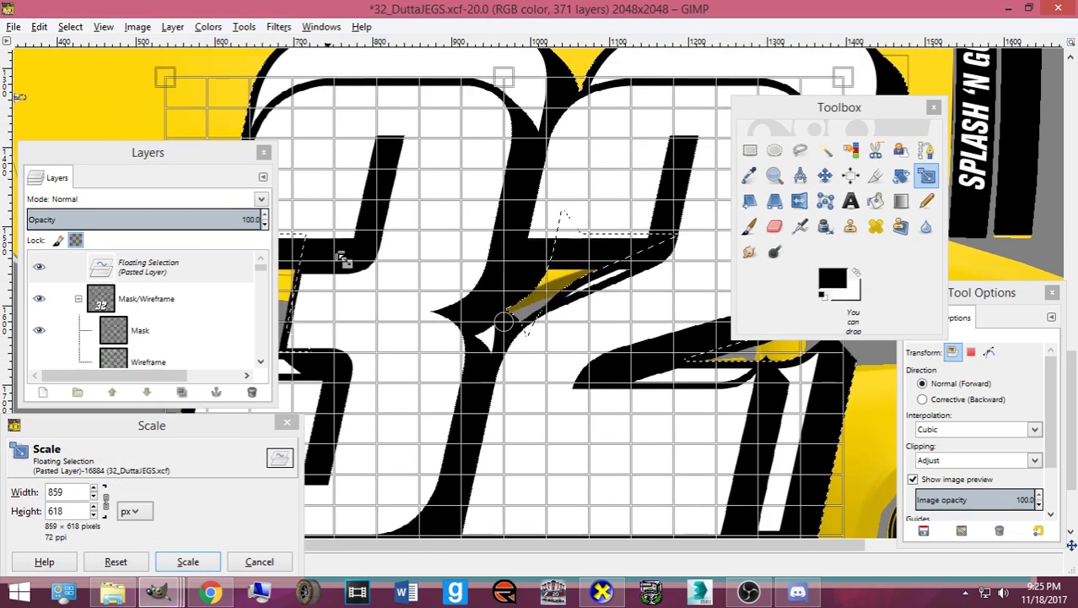
left_click_drag(344, 258, 441, 361)
scroll(441, 361, "down", 1)
left_click_drag(605, 249, 440, 369)
left_click_drag(380, 420, 416, 394)
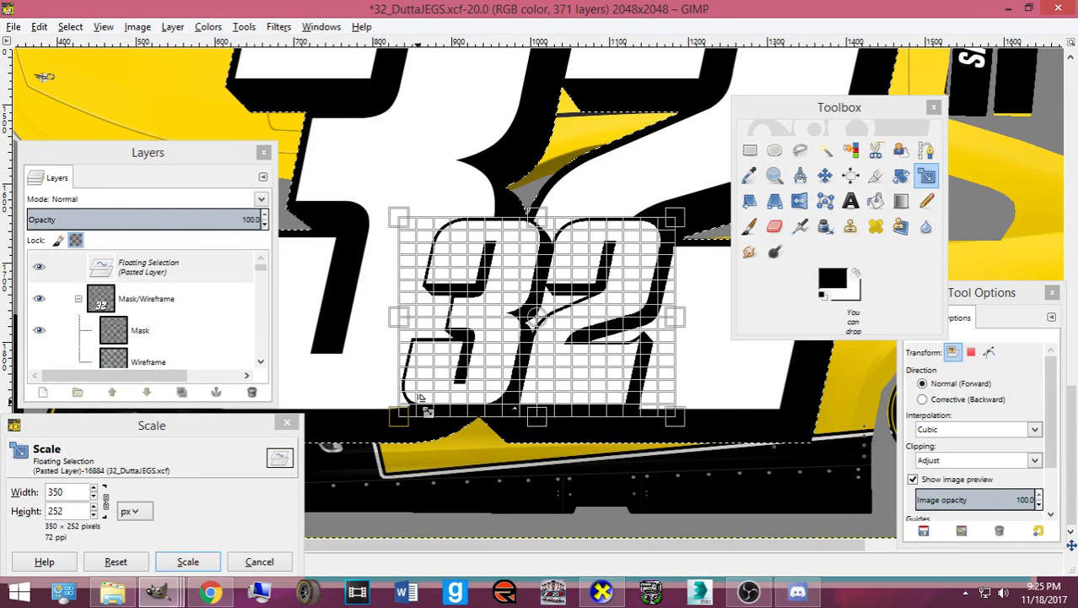
left_click(189, 561)
key("shift+ctrl+n")
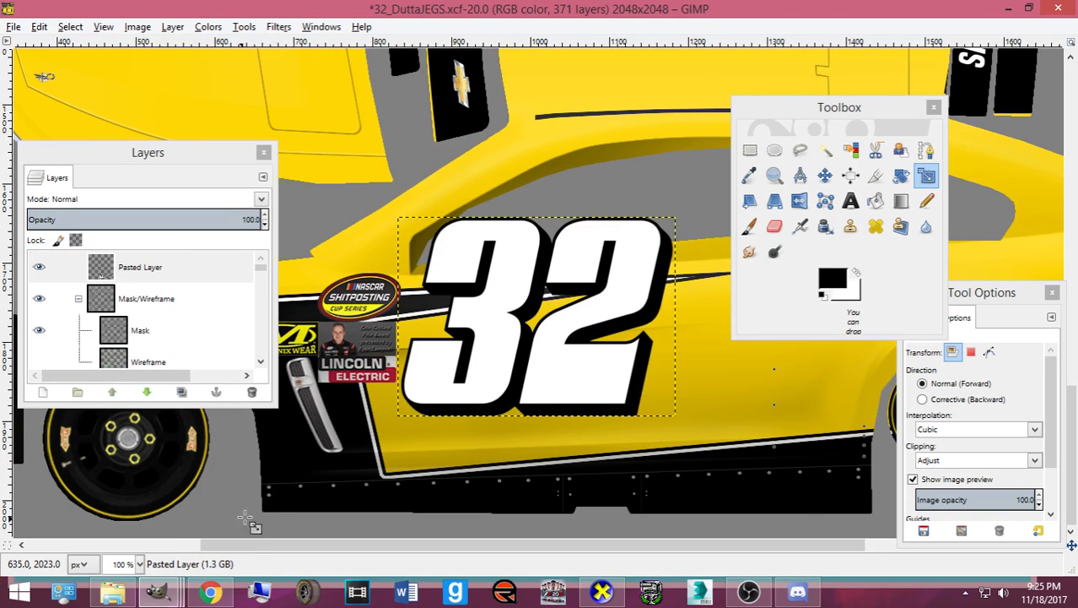
- Position the 32 on the door, shrink it to about 293×210, and save the livery
left_click(825, 175)
left_click_drag(547, 355, 600, 419)
key("shift+t")
left_click_drag(448, 451, 492, 418)
left_click(187, 549)
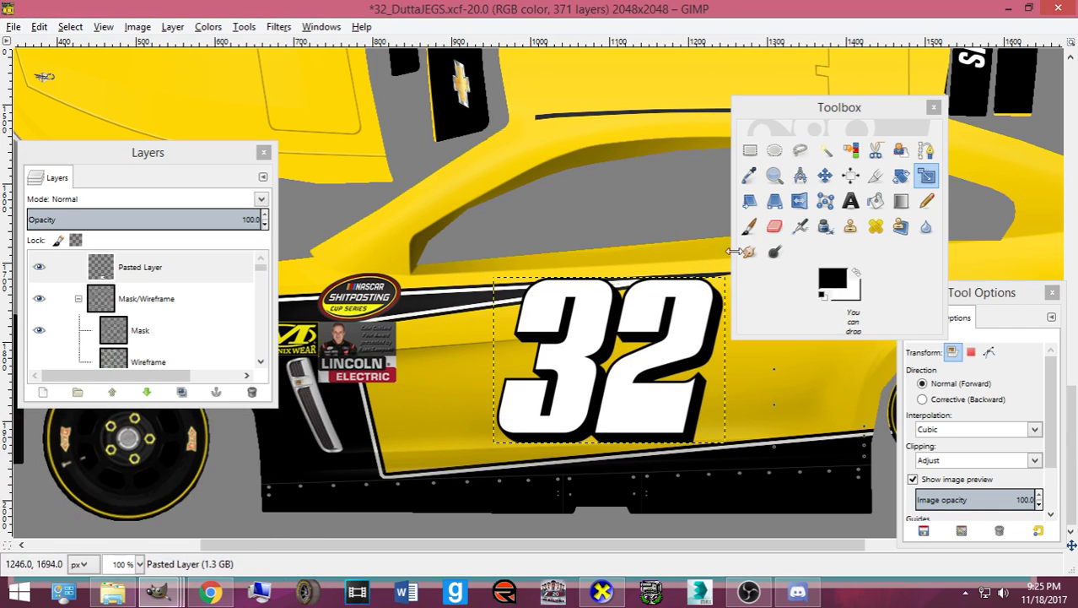
left_click(826, 174)
left_click_drag(637, 388, 607, 404)
key("minus")
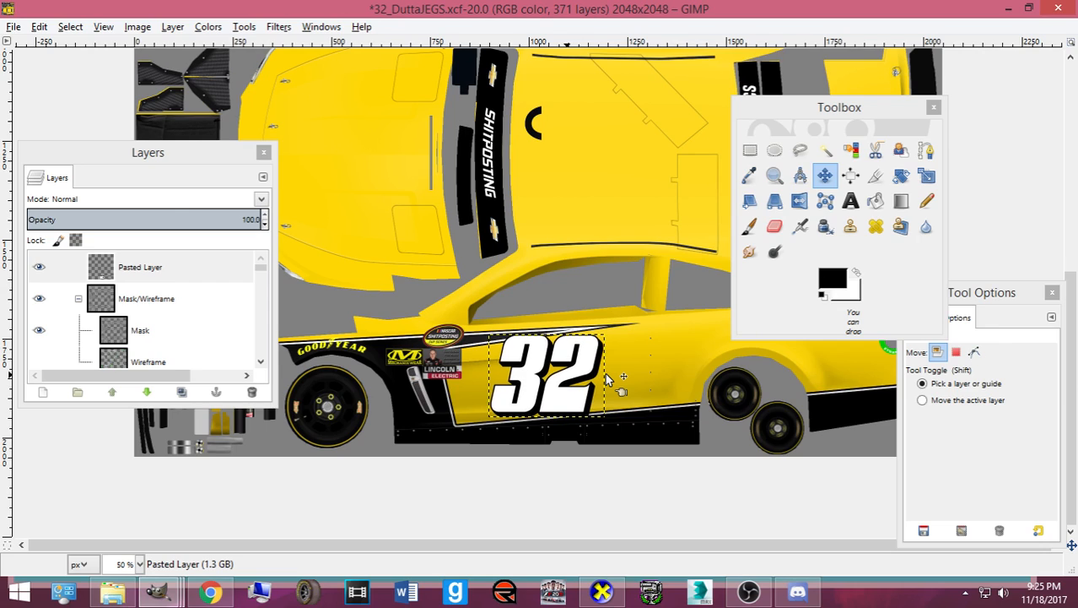
key("ctrl+s")
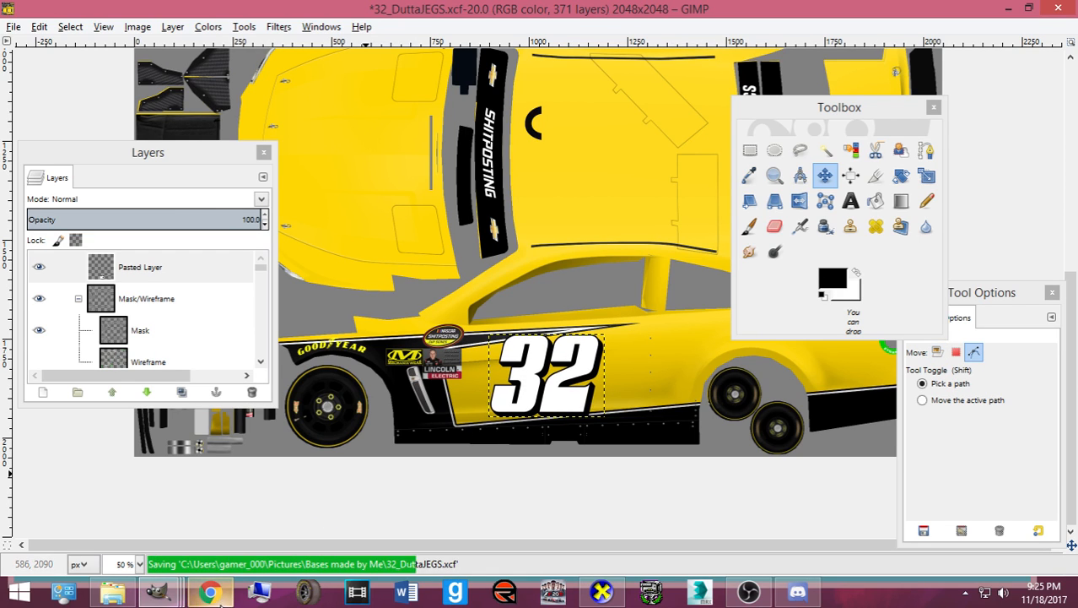
- Search Google Images for 'jegs logo' in a new Chrome tab
mouse_move(217, 595)
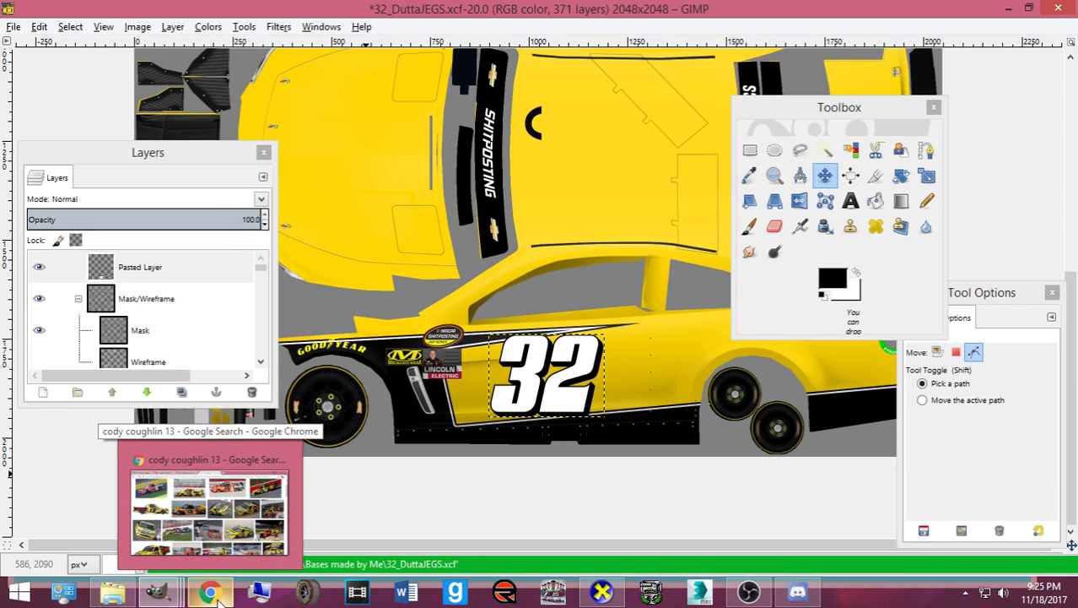
left_click(207, 498)
left_click(633, 13)
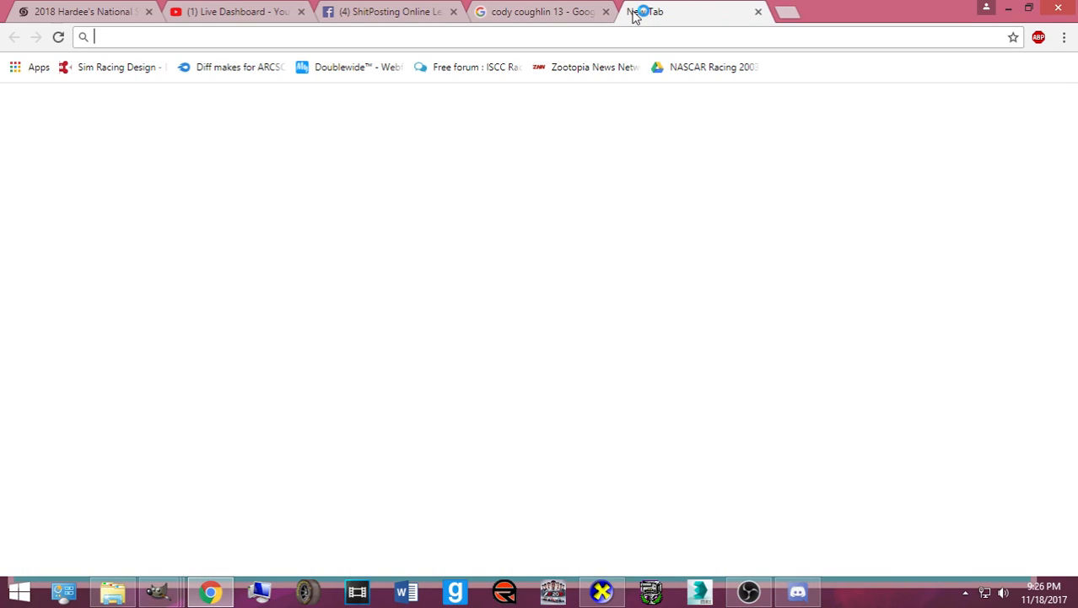
type("jegs logo")
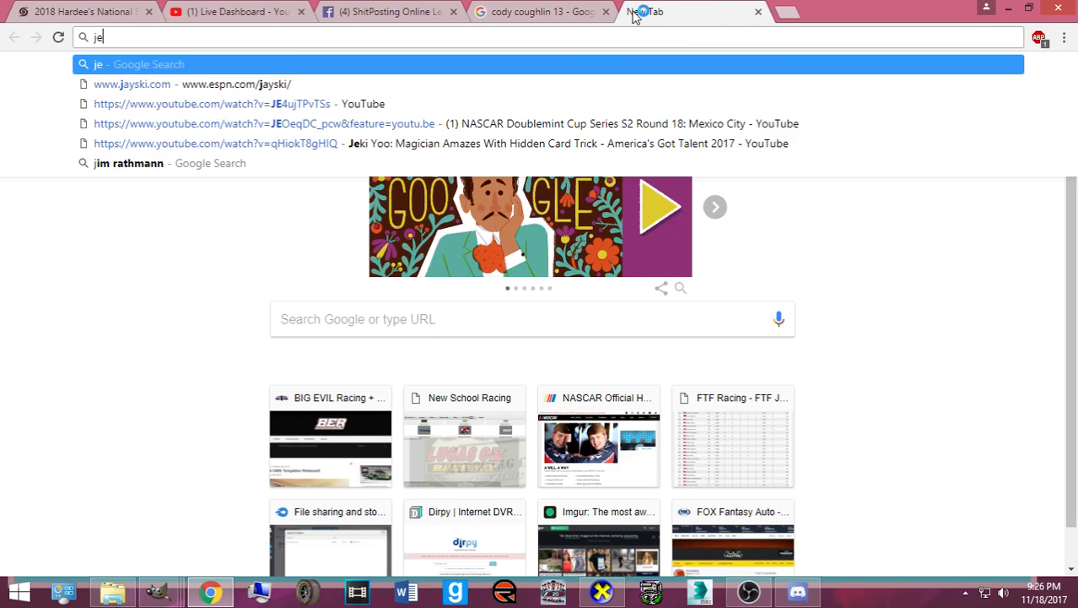
key("Return")
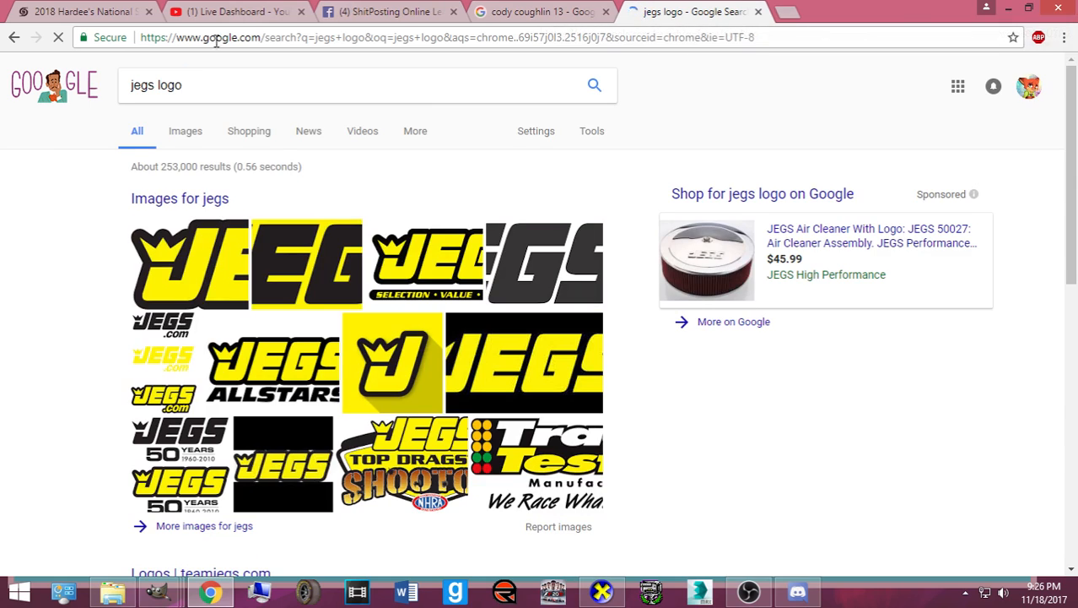
left_click(187, 133)
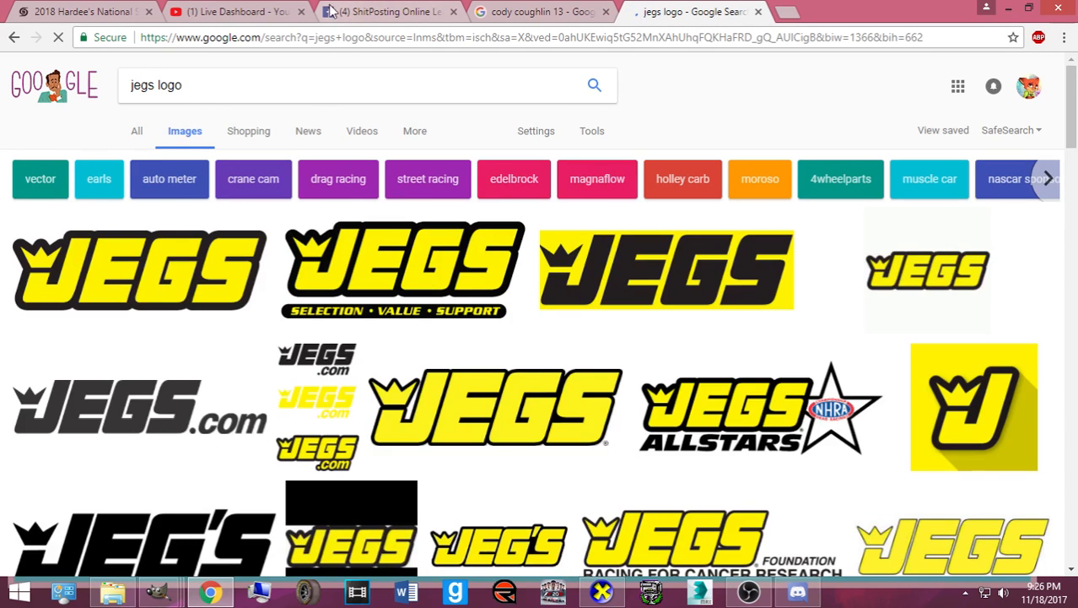
scroll(127, 410, "down", 2)
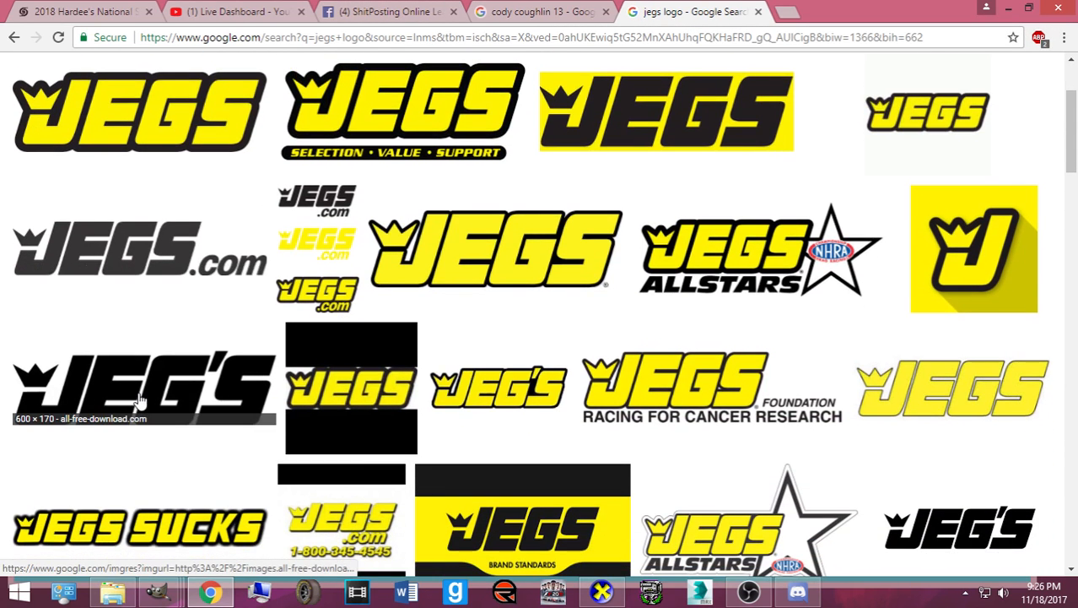
left_click(525, 8)
left_click(630, 13)
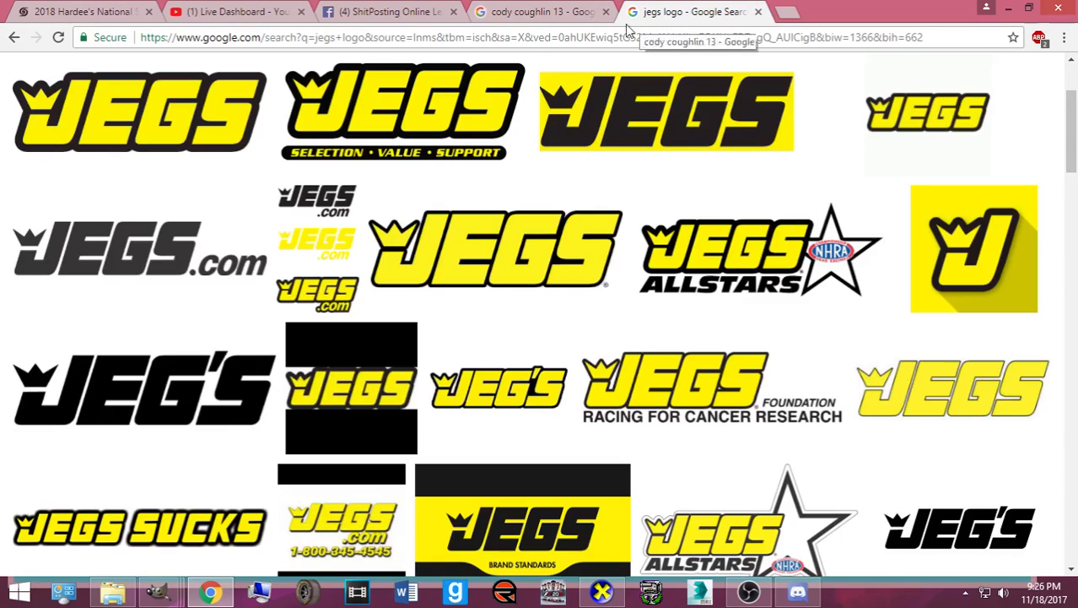
- Open the grey JEGS.com logo full size and compare other JEGS logo previews
left_click(110, 264)
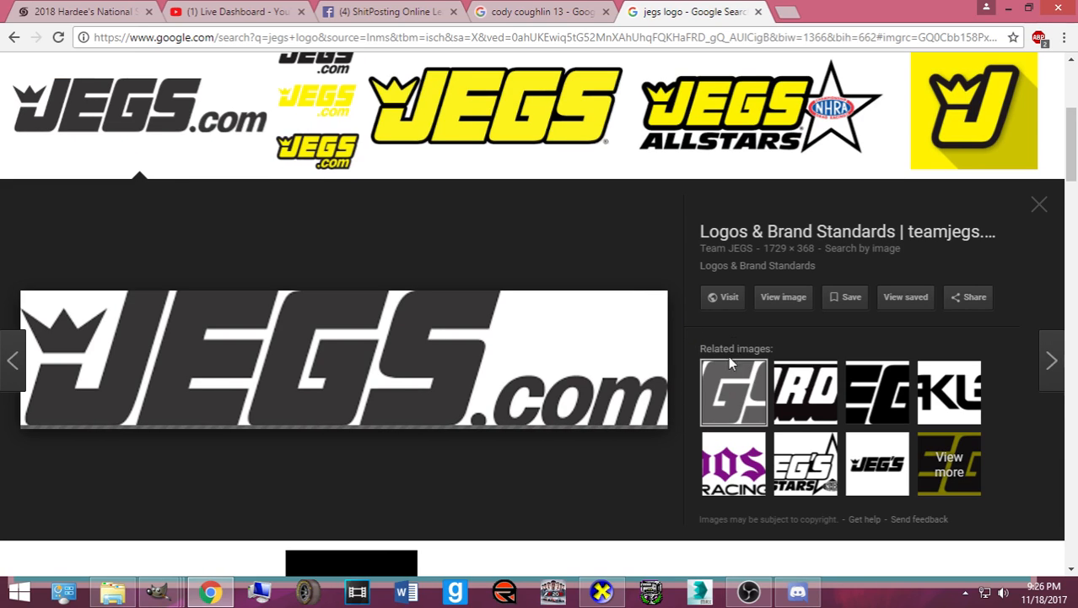
left_click(780, 305)
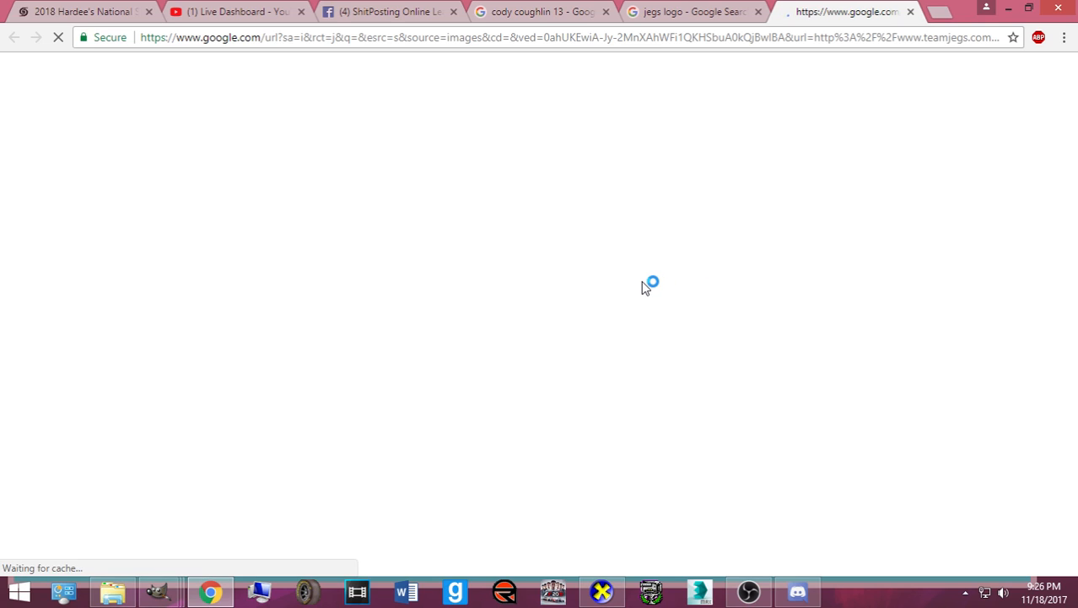
key("ctrl+shift+Tab")
scroll(234, 304, "down", 4)
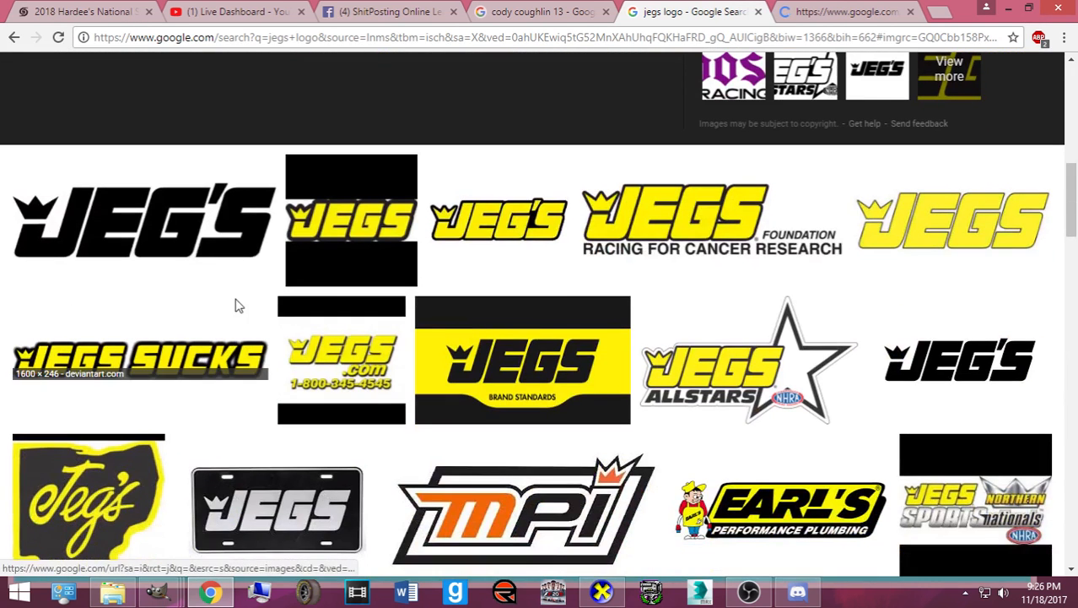
scroll(167, 221, "down", 5)
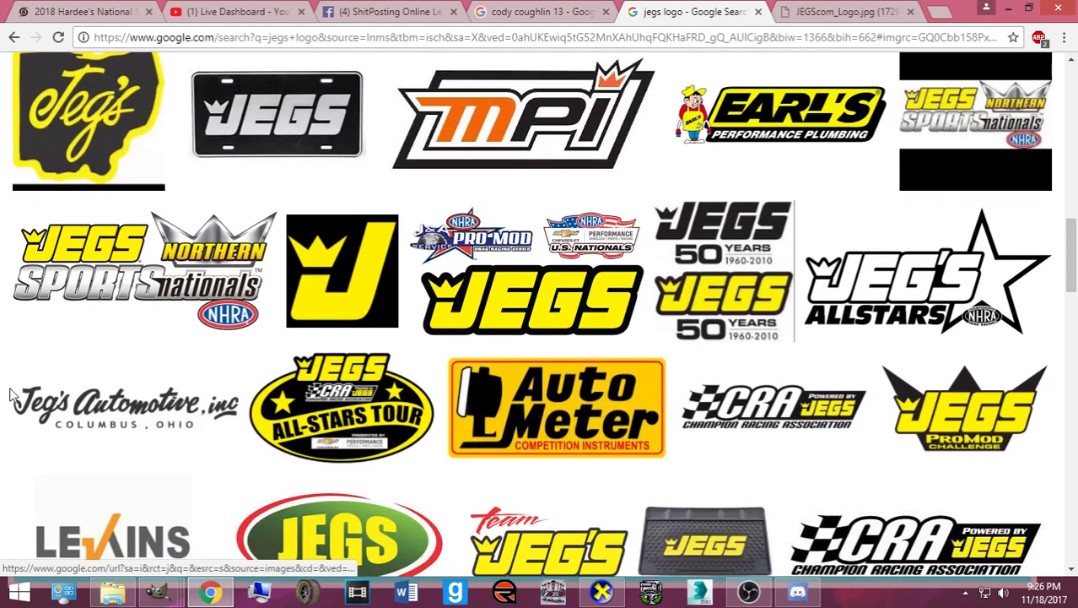
scroll(116, 313, "up", 5)
left_click(150, 231)
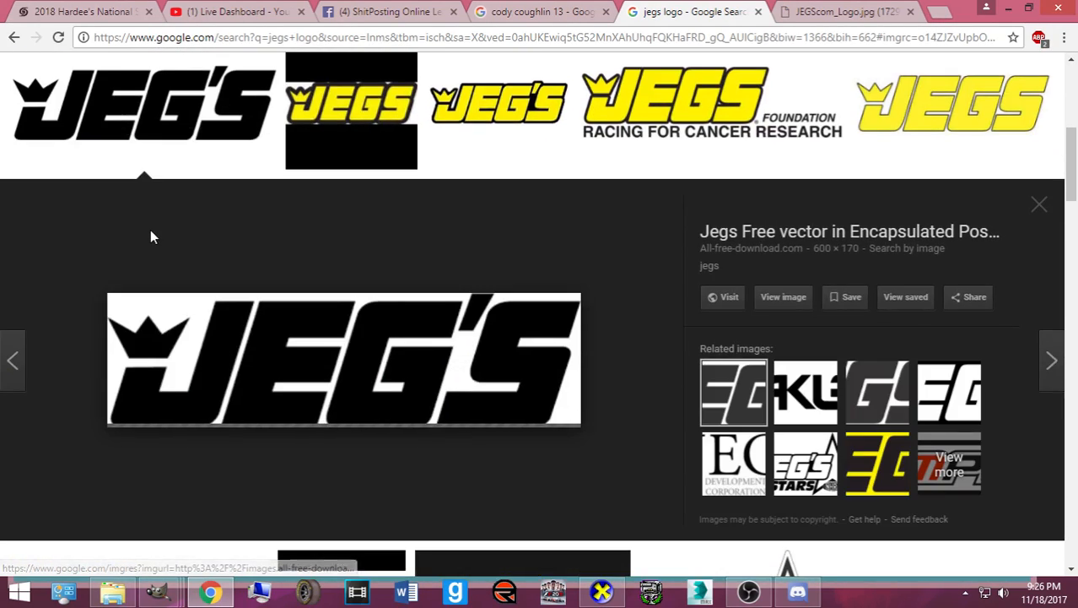
scroll(169, 309, "down", 4)
left_click(168, 307)
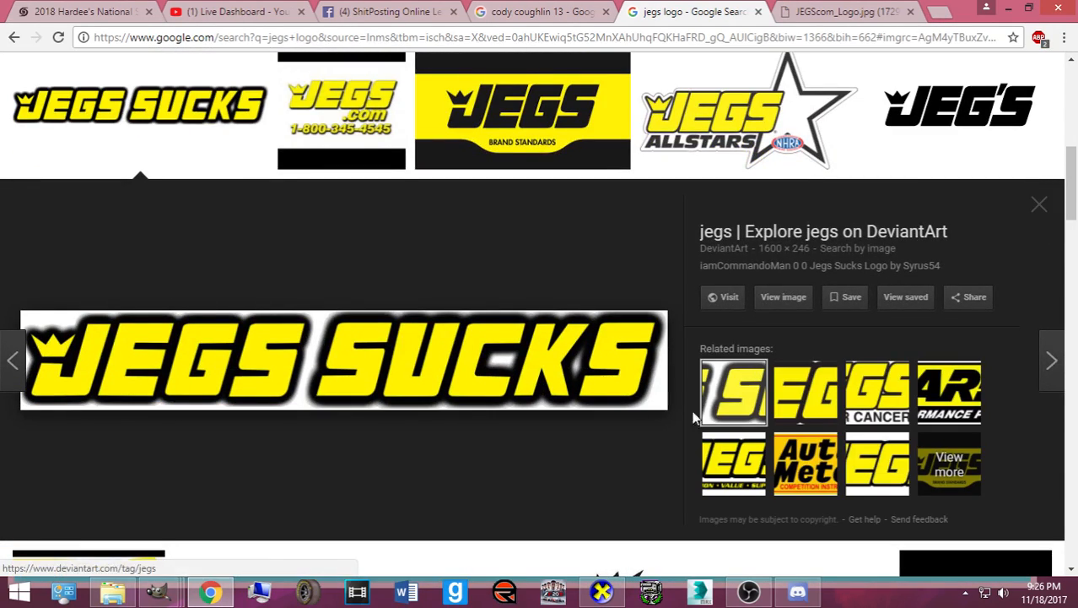
scroll(421, 260, "up", 4)
left_click(102, 268)
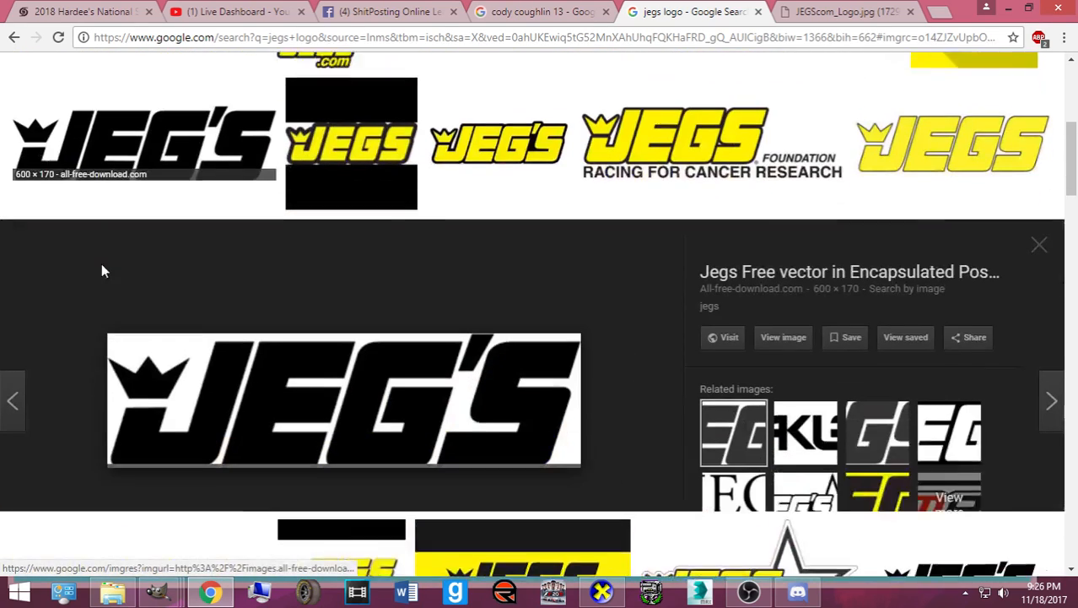
- Save the full-size JEGS.com logo into the Logos folder as JEGScom_Logo.jpg
left_click(801, 12)
left_click(604, 282)
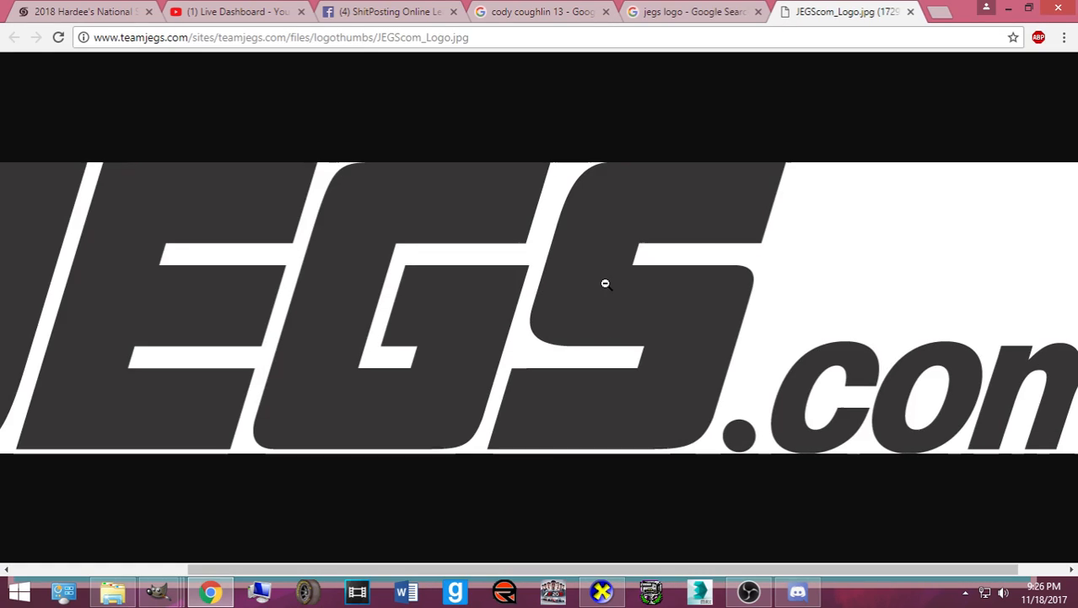
right_click(605, 284)
left_click(623, 311)
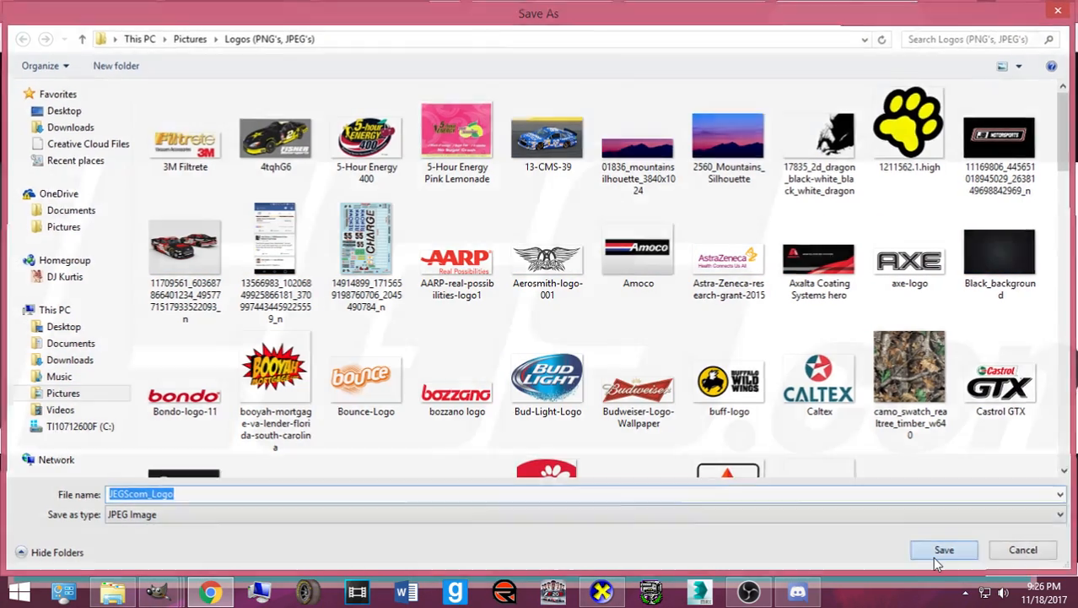
left_click(943, 552)
- Open JEGScom_Logo.jpg from the Pictures > Logos folder
mouse_move(166, 594)
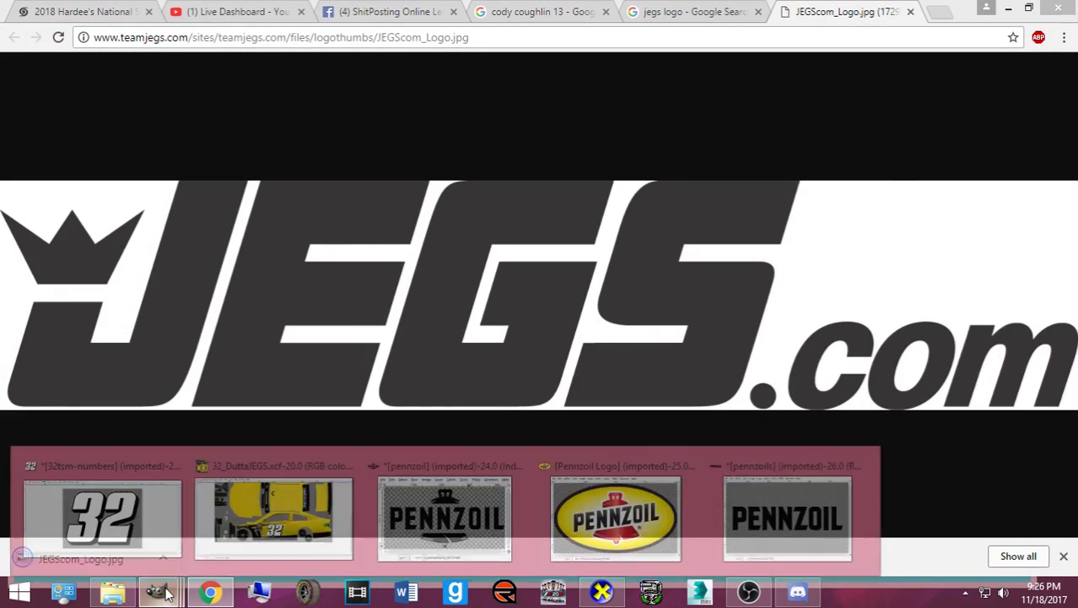
left_click(287, 510)
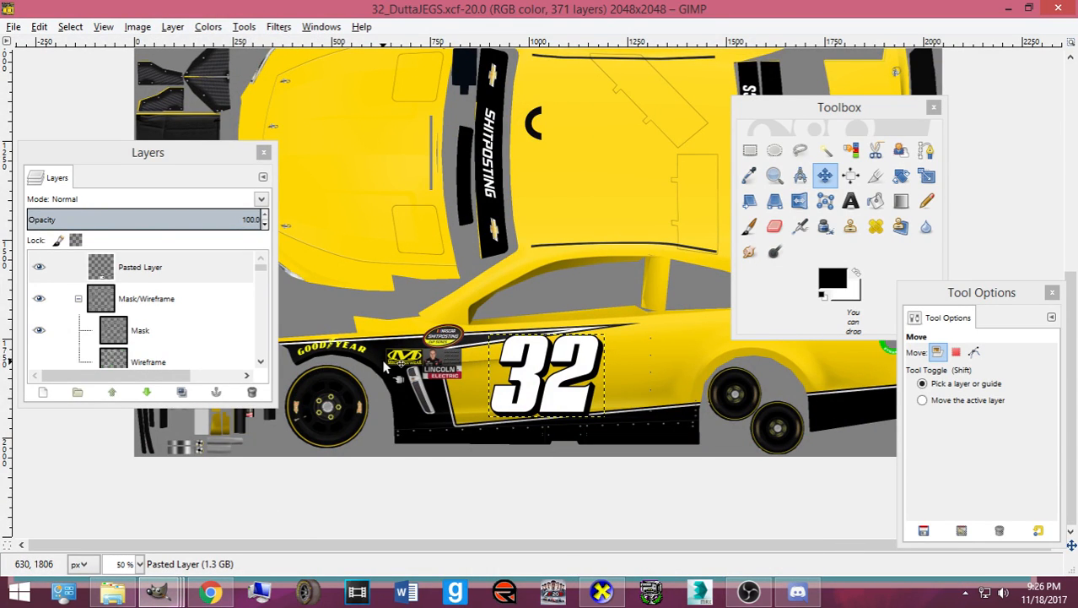
key("ctrl+o")
left_click(258, 282)
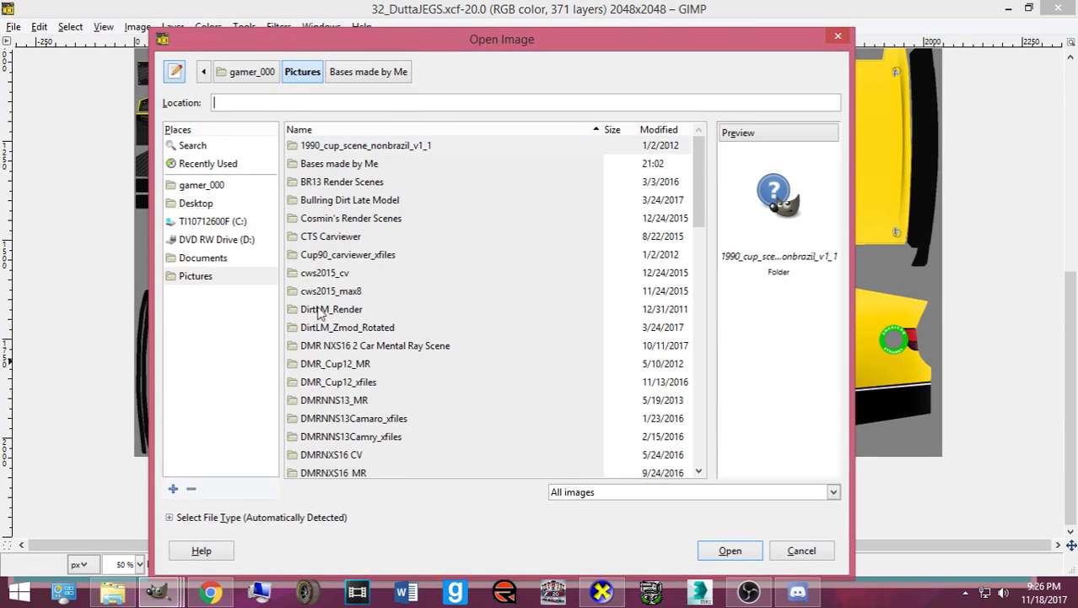
scroll(332, 311, "down", 5)
double_click(379, 379)
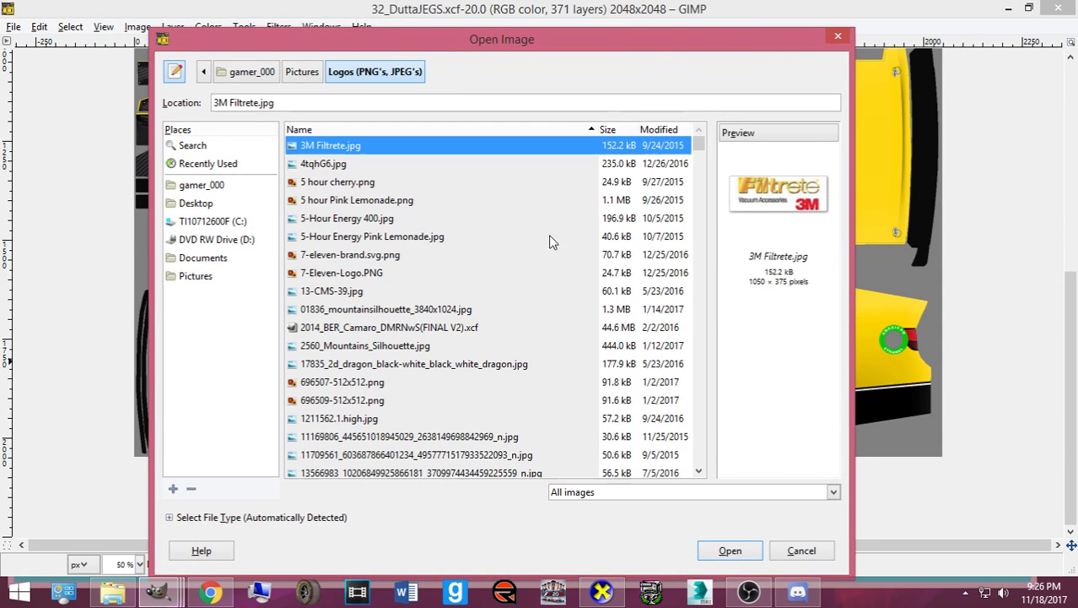
left_click(654, 129)
double_click(645, 145)
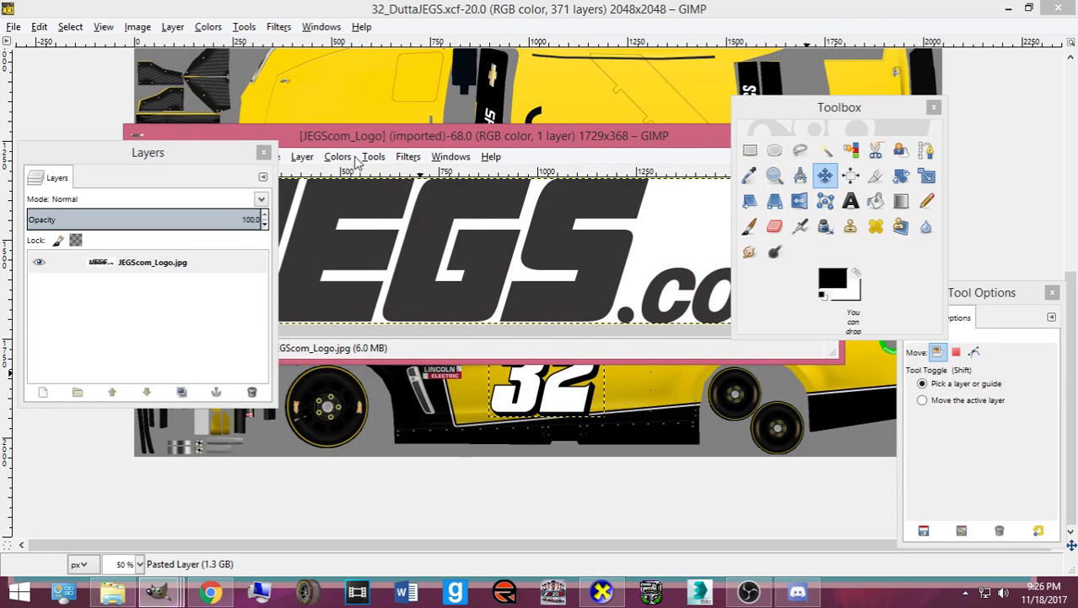
- Make the logo's white background transparent with Color to Alpha and select its shape via Alpha to Selection
left_click(342, 157)
left_click(415, 459)
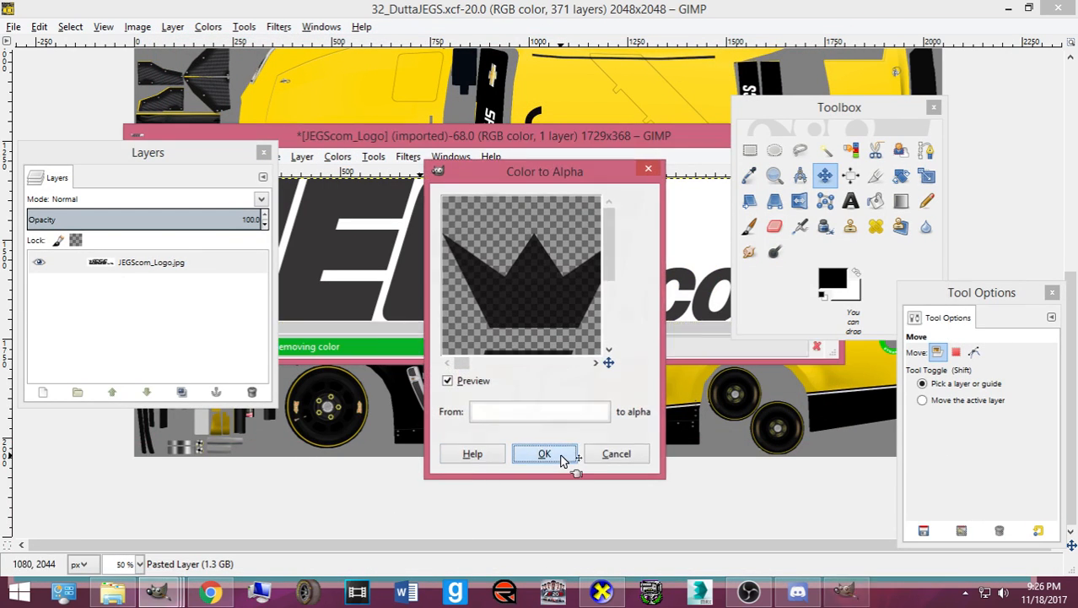
left_click(545, 454)
right_click(217, 263)
left_click(249, 385)
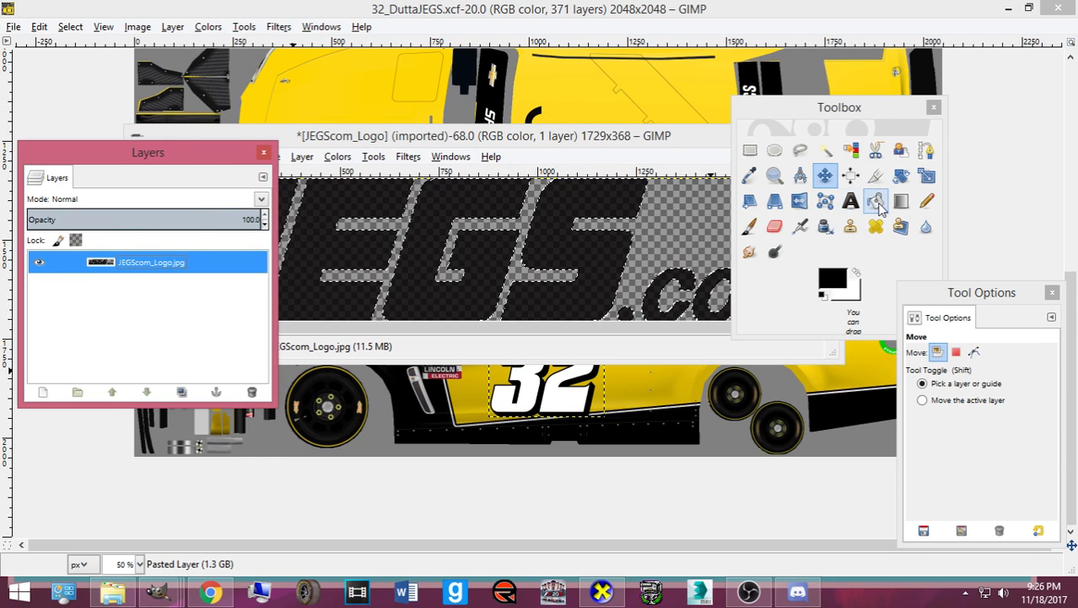
- Paint the selected lettering solid black with a hard-edged pencil at about 320 px
left_click(927, 201)
mouse_move(887, 106)
left_mouse_down()
mouse_move(1077, 60)
mouse_move(1077, 45)
left_mouse_up()
left_click(941, 422)
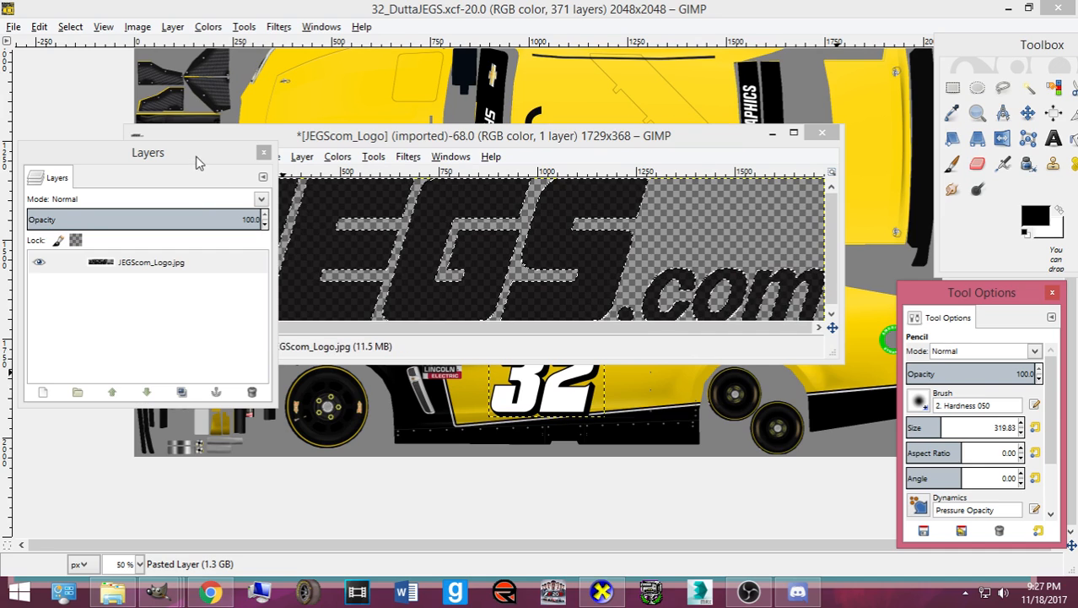
left_click_drag(196, 162, 543, 449)
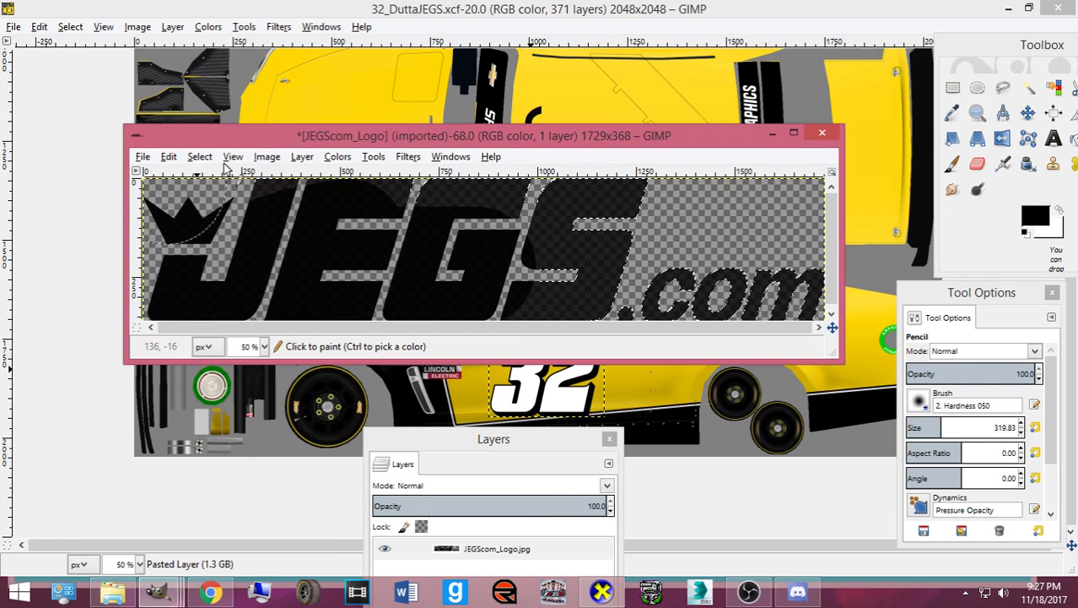
mouse_move(225, 169)
left_mouse_down()
mouse_move(605, 211)
mouse_move(469, 316)
mouse_move(758, 270)
mouse_move(233, 274)
mouse_move(160, 219)
mouse_move(256, 260)
mouse_move(697, 291)
mouse_move(548, 296)
mouse_move(561, 215)
mouse_move(320, 217)
mouse_move(244, 236)
mouse_move(708, 292)
left_mouse_up()
- Copy the black logo, paste it into the car template and scale it down
key("ctrl+c")
left_click(454, 7)
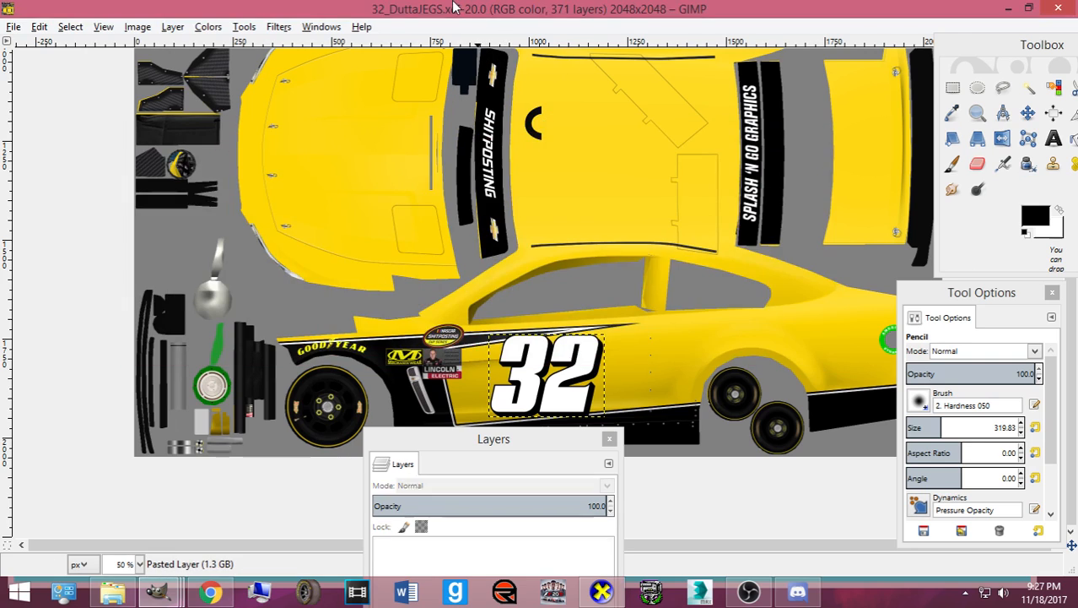
left_click_drag(494, 438, 44, 235)
left_click_drag(897, 300, 275, 247)
left_click(1027, 113)
key("ctrl+v")
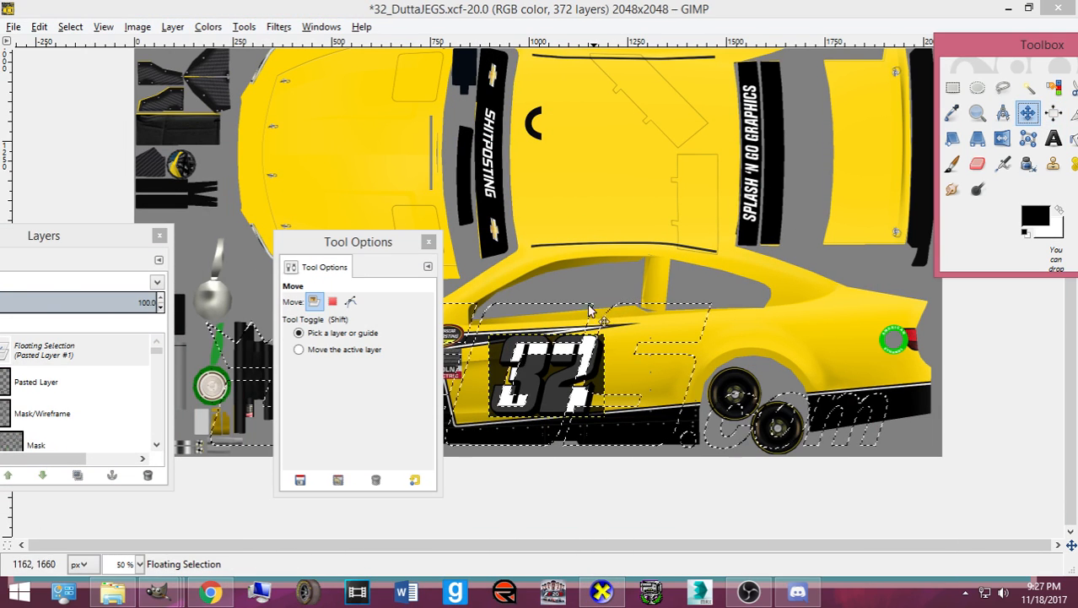
key("shift+t")
left_click_drag(242, 481, 363, 456)
left_click(194, 561)
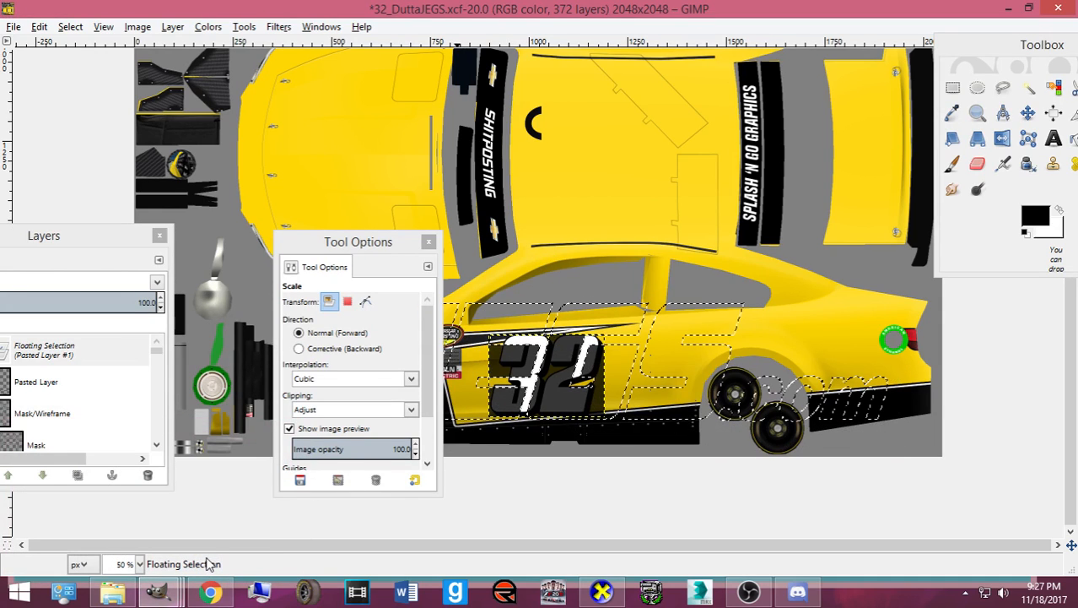
- Turn the pasted logo into its own layer and merge the extra pasted layers down
key("shift+ctrl+n")
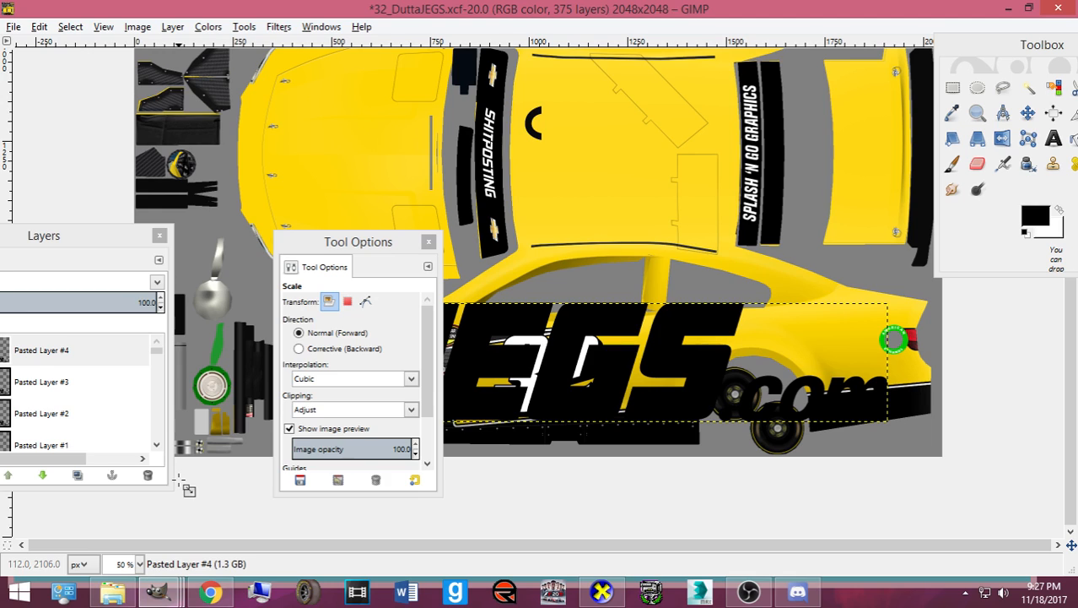
left_click(69, 357)
key("ctrl+shift+m")
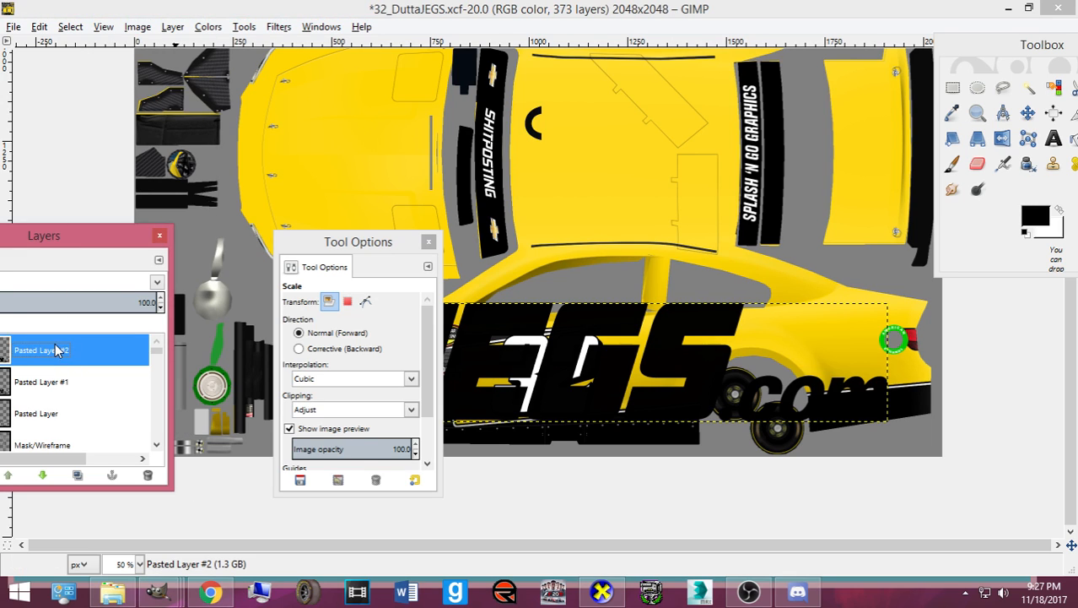
key("ctrl+shift+m")
- Move the logo over the car's side and rescale it smaller and slightly wider
left_click(1028, 113)
left_click_drag(710, 377, 813, 314)
key("shift+t")
left_click(736, 312)
left_click_drag(949, 363, 726, 318)
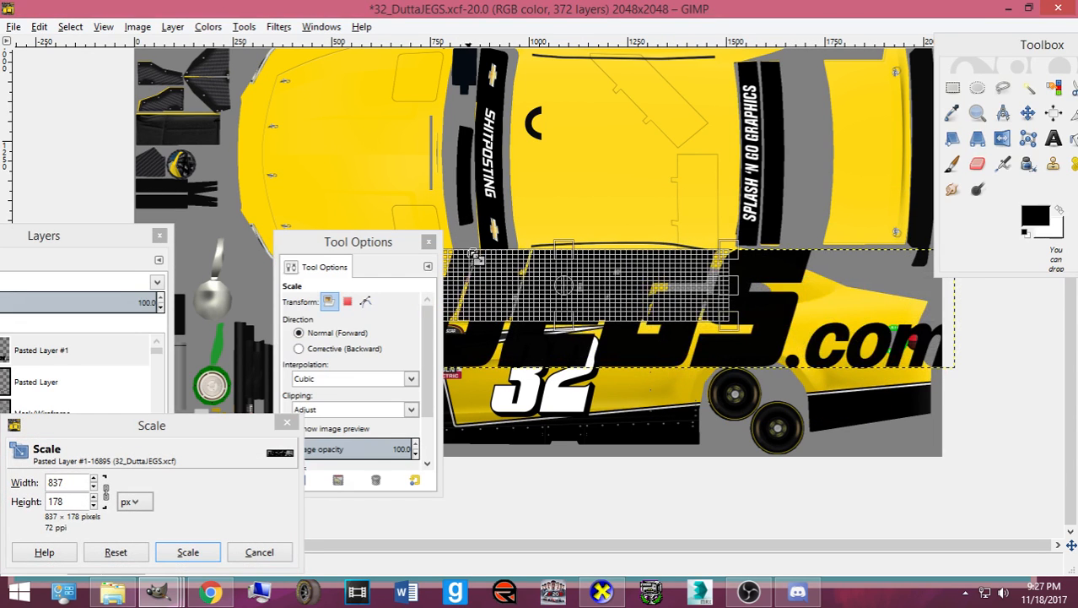
left_click_drag(475, 255, 557, 285)
left_click(195, 553)
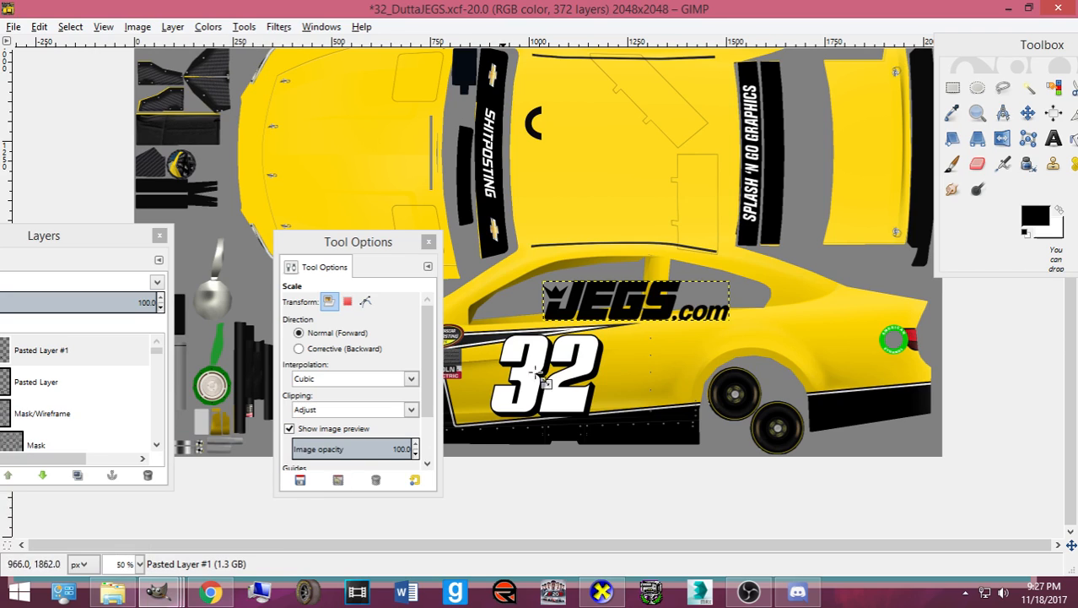
left_click_drag(728, 333, 768, 337)
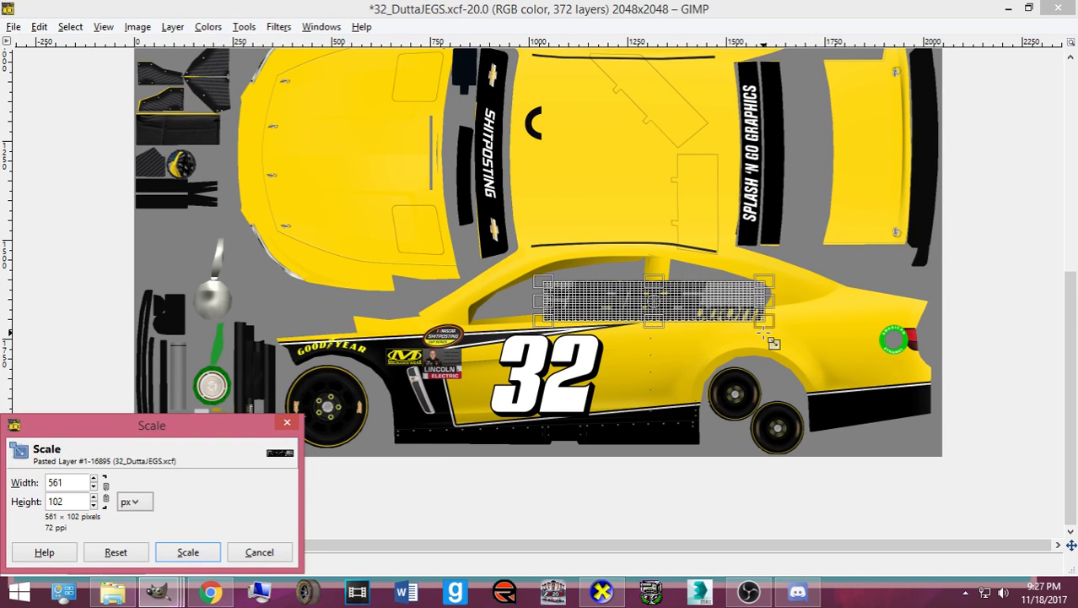
left_click(187, 552)
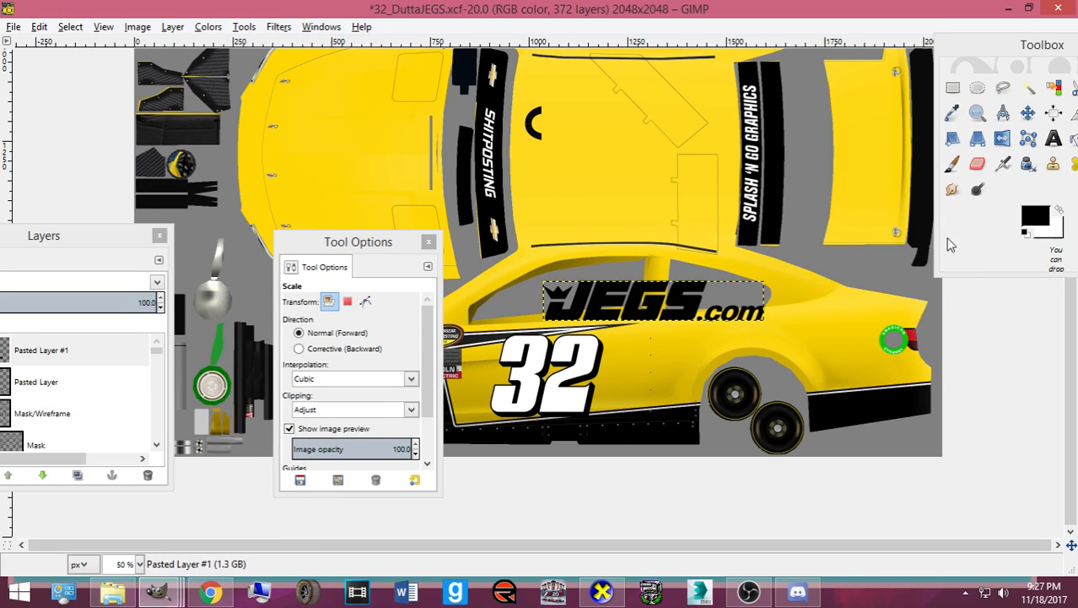
- Place the logo on the rear side panel above the wheel, sized 559×102
left_click(1028, 112)
left_click_drag(683, 312, 795, 344)
key("shift+t")
left_click(680, 363)
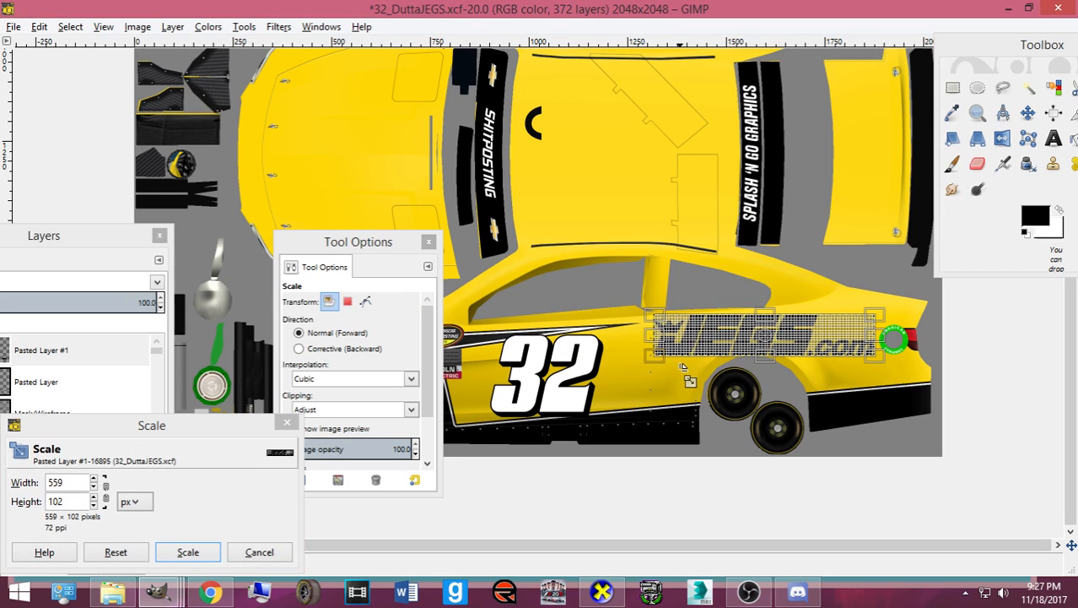
left_click_drag(680, 363, 686, 360)
left_click(188, 557)
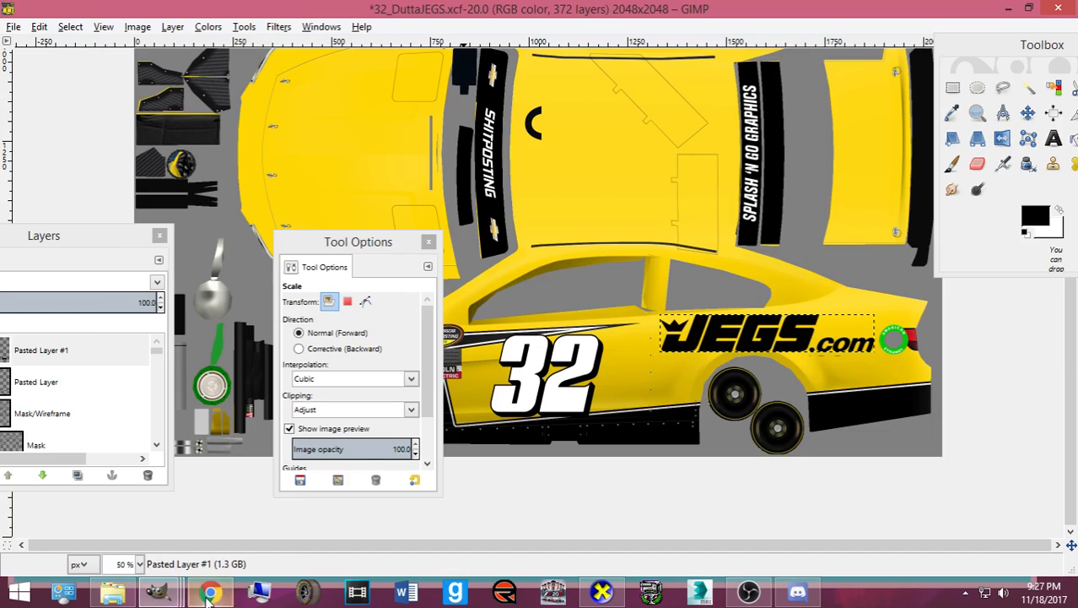
left_click(210, 592)
- Rotate the JEGS logo layer and nudge it a few pixels left
left_click(210, 591)
left_click_drag(96, 247, 202, 197)
left_click(1028, 113)
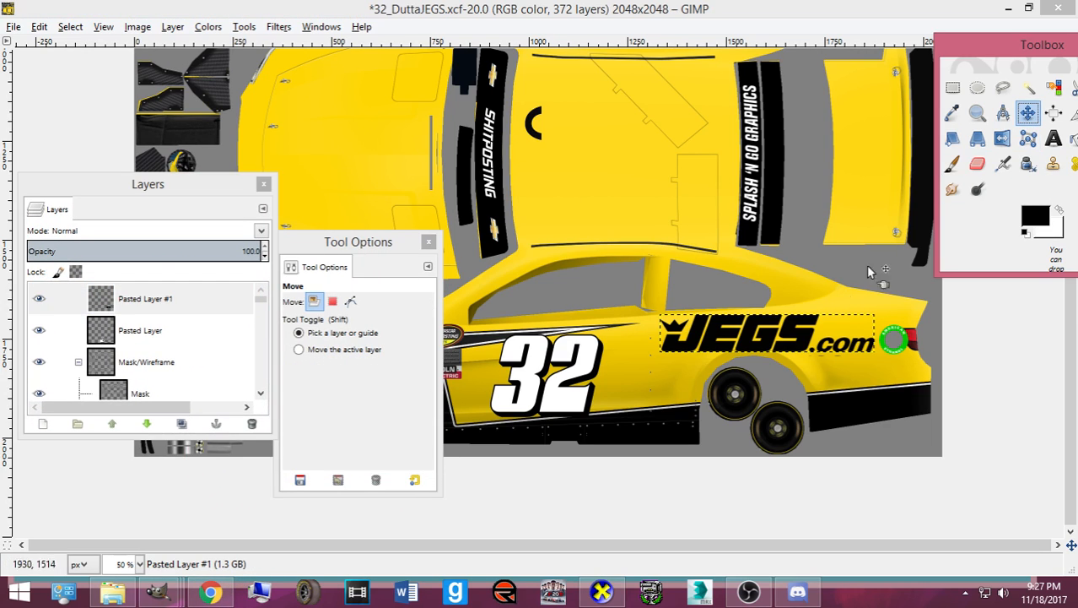
key("shift+r")
left_click(764, 363)
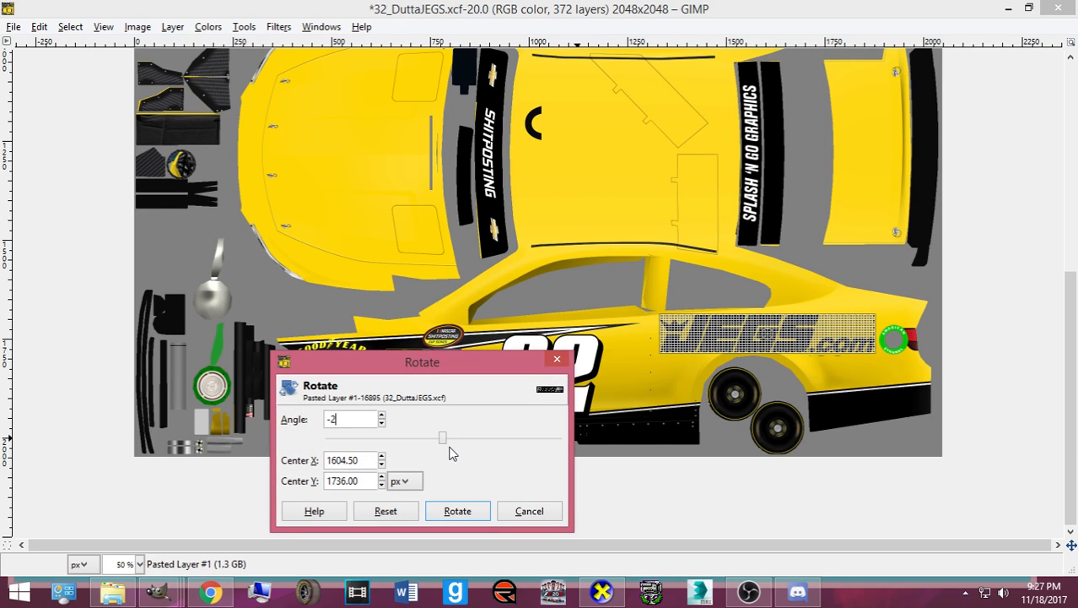
left_click(457, 510)
left_click(1028, 112)
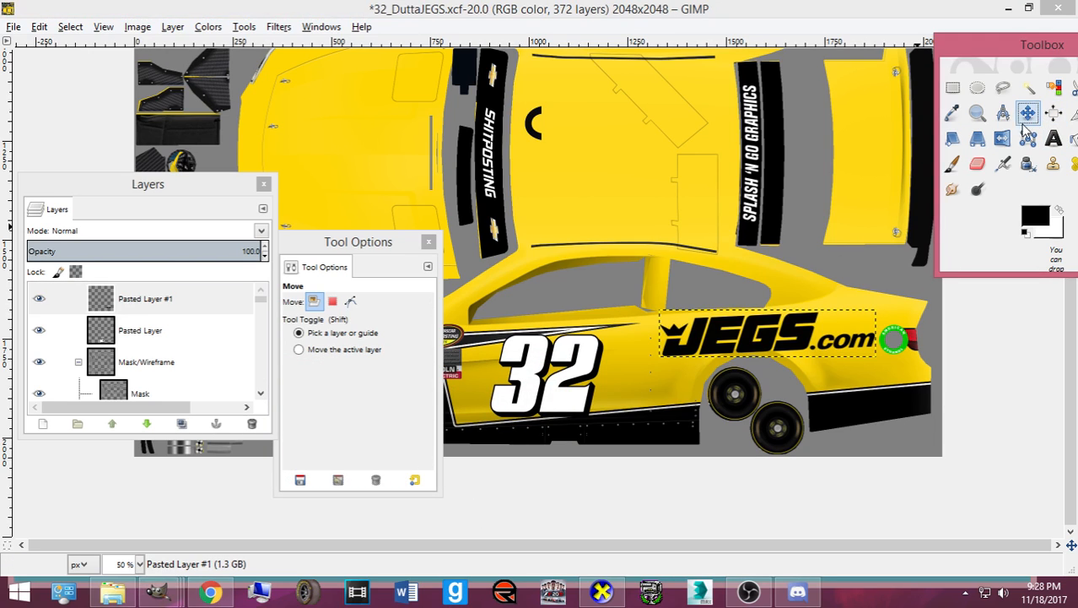
left_click(764, 338)
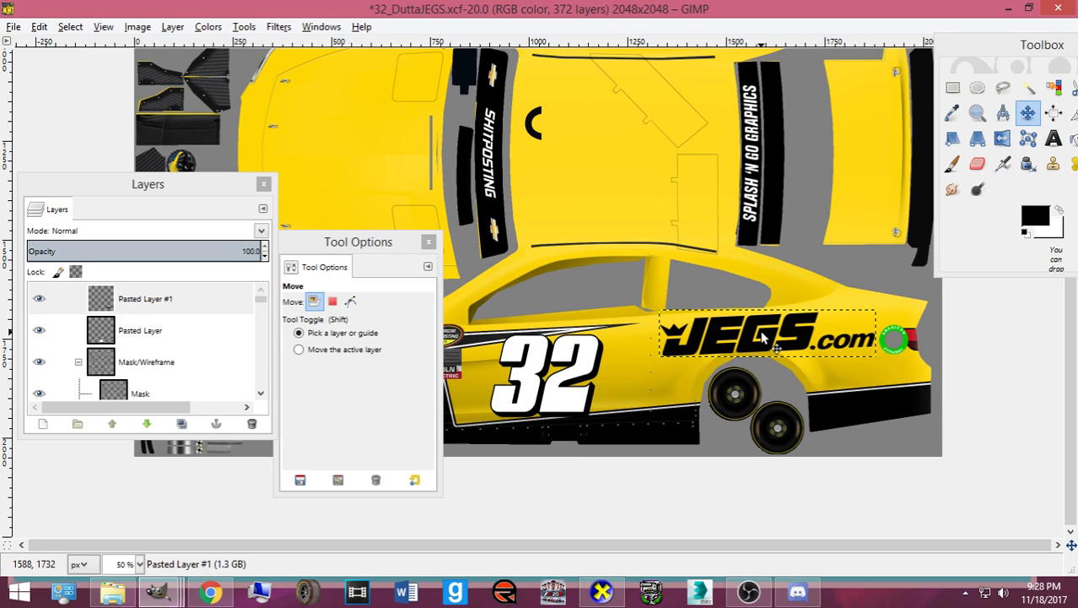
key("Left")
key("Left")
key("Left")
key("Left")
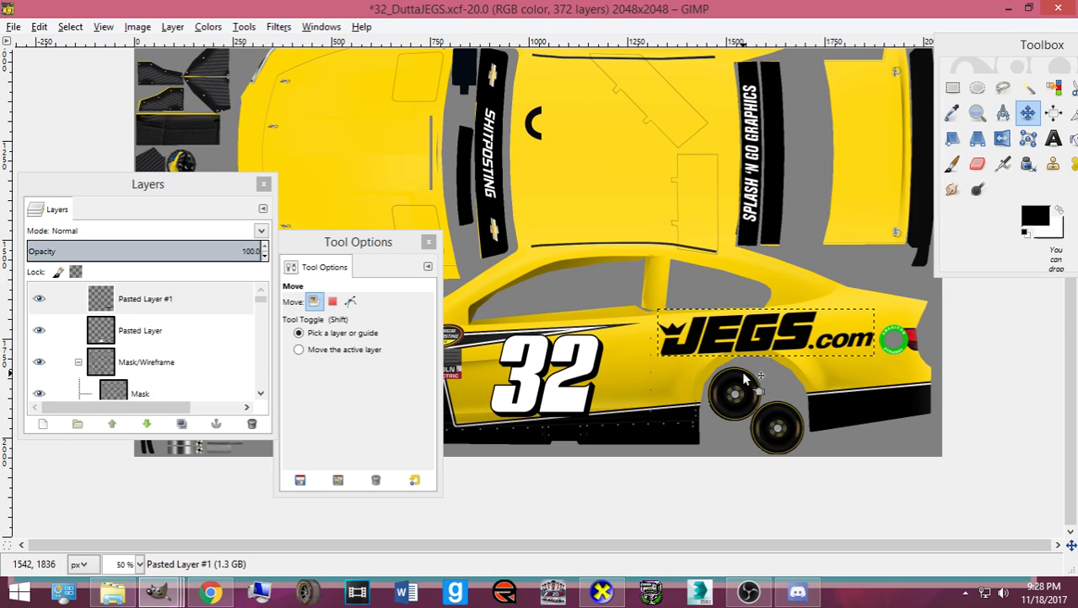
- Undo the logo's nudge, its rotation and a trial layer duplicate
key("ctrl+z")
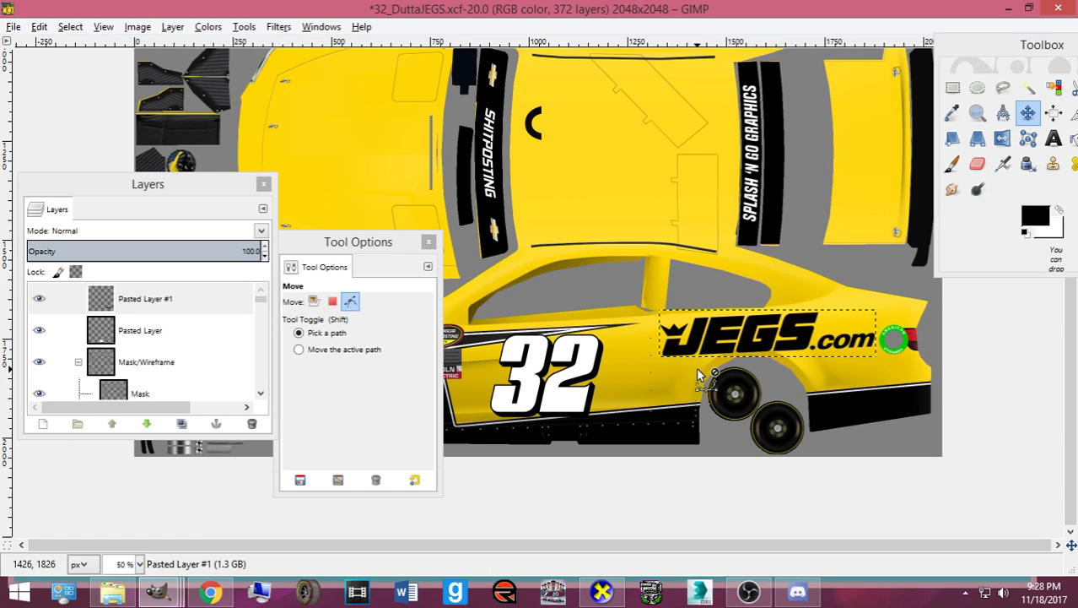
key("ctrl+z")
key("ctrl+shift+d")
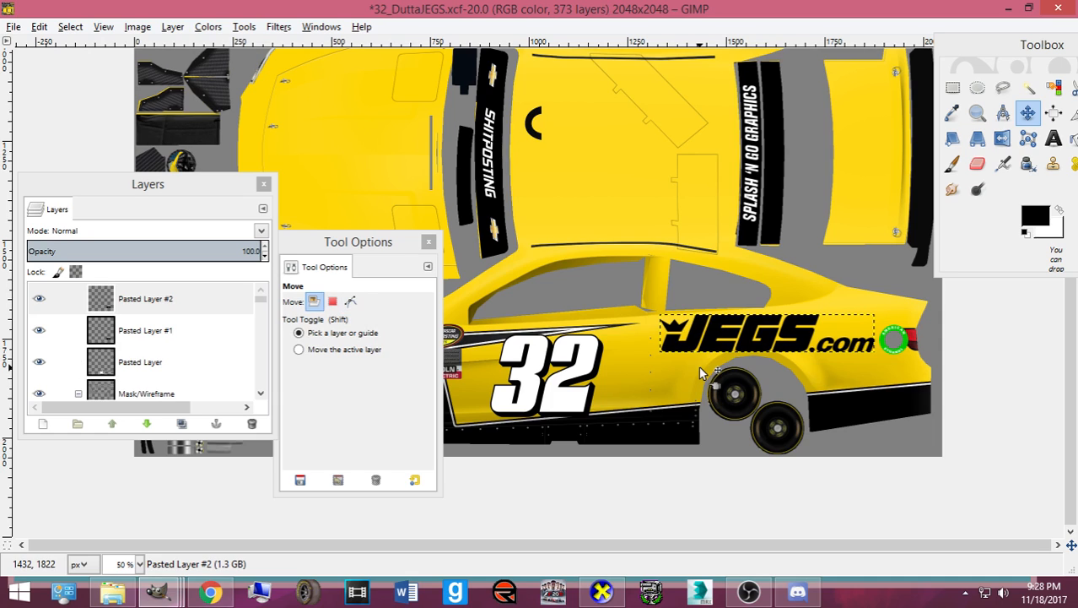
key("ctrl+z")
key("ctrl+z")
scroll(700, 369, "up", 3)
scroll(700, 369, "down", 3)
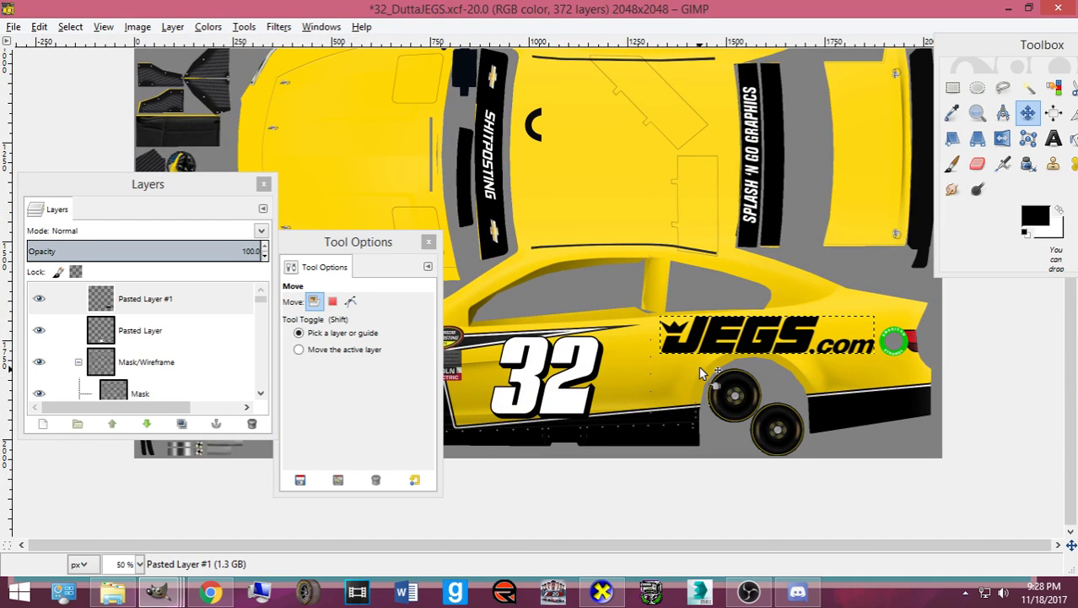
- Tilt the JEGS logo by -2.94° to follow the body line
key("shift+r")
left_click(701, 368)
type("-2.")
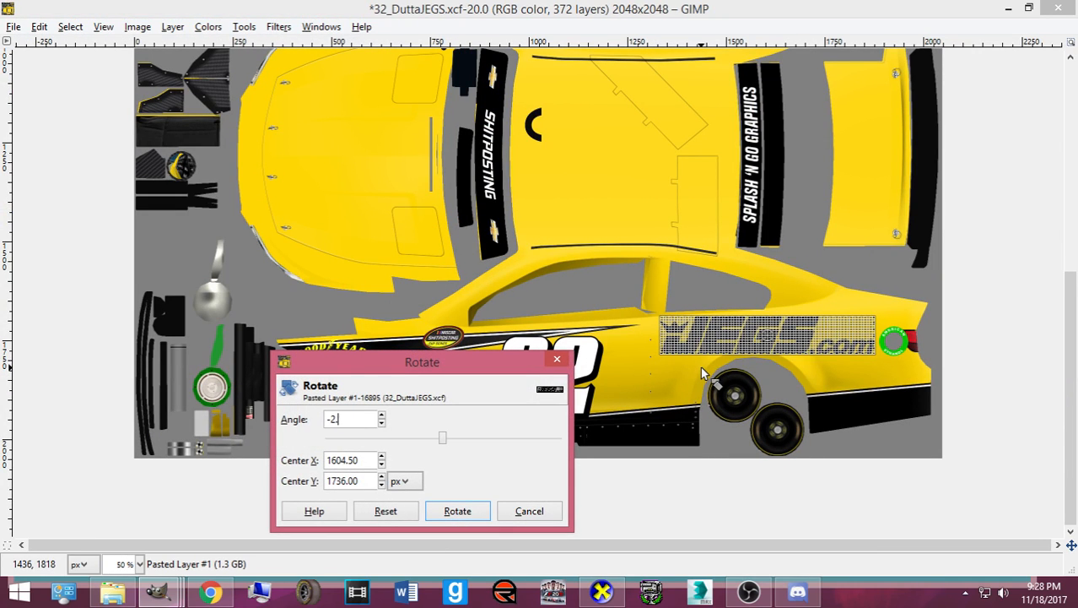
type("94")
left_click(481, 512)
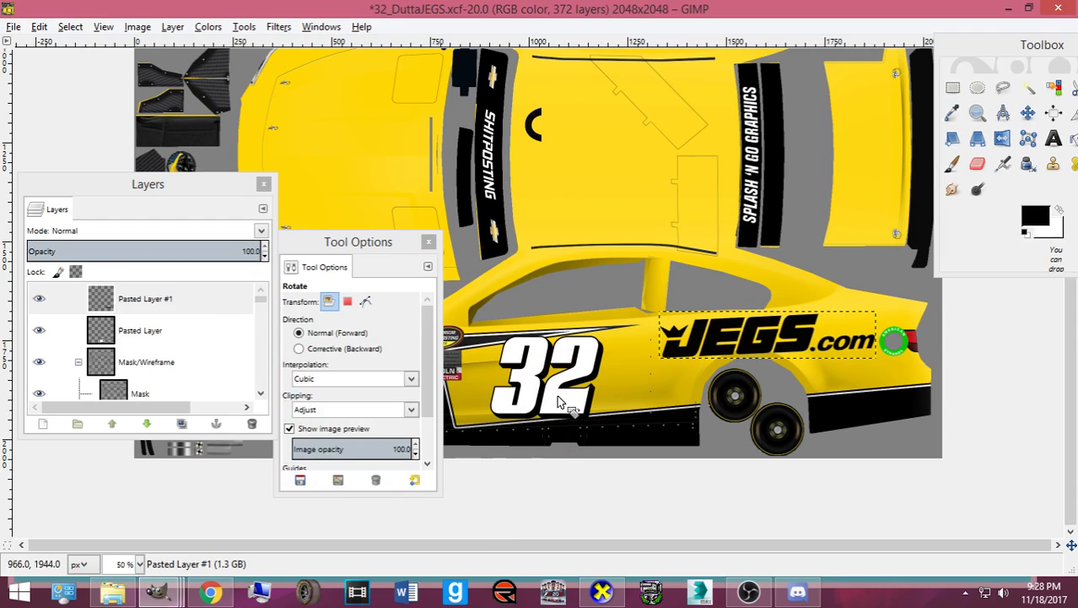
- Lower the JEGS logo layer step by step until it sits just above Base
left_click_drag(199, 304, 169, 348)
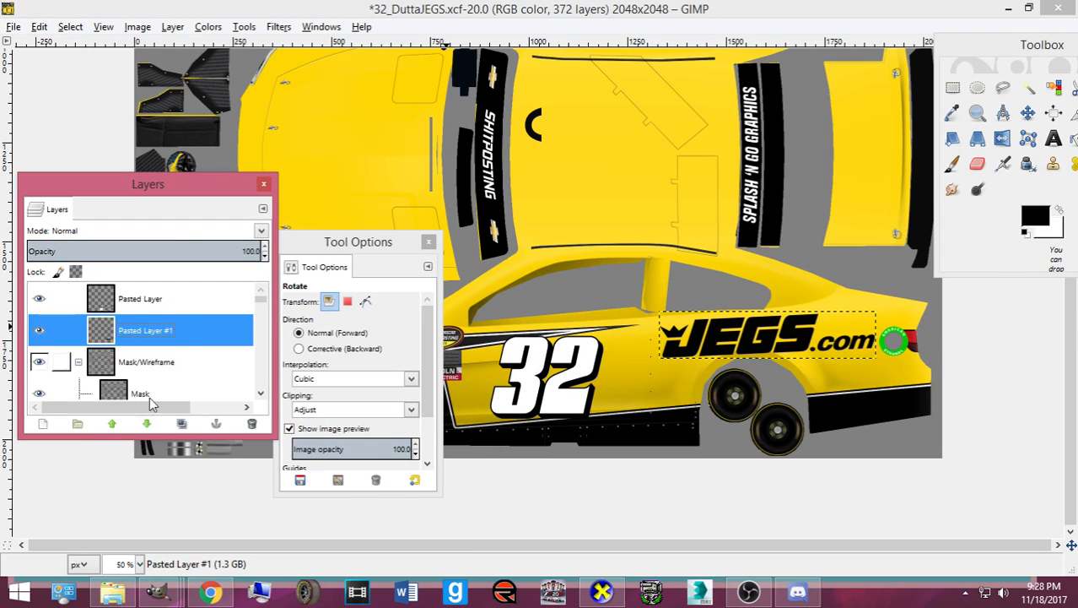
left_click(146, 424)
left_click(146, 424)
left_click(146, 424)
left_click(146, 424)
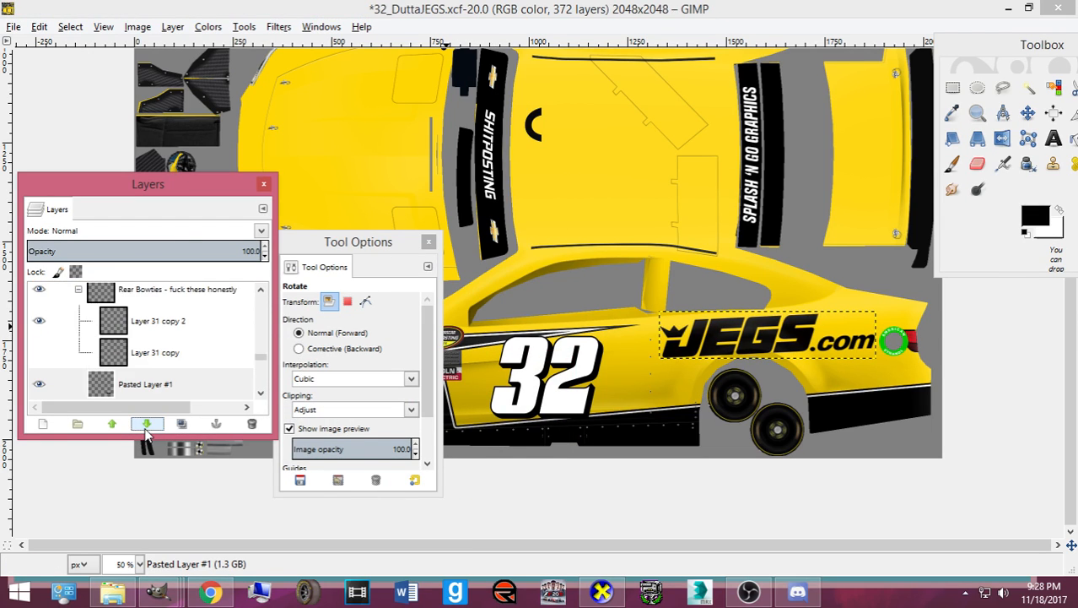
left_click(146, 424)
left_click(146, 424)
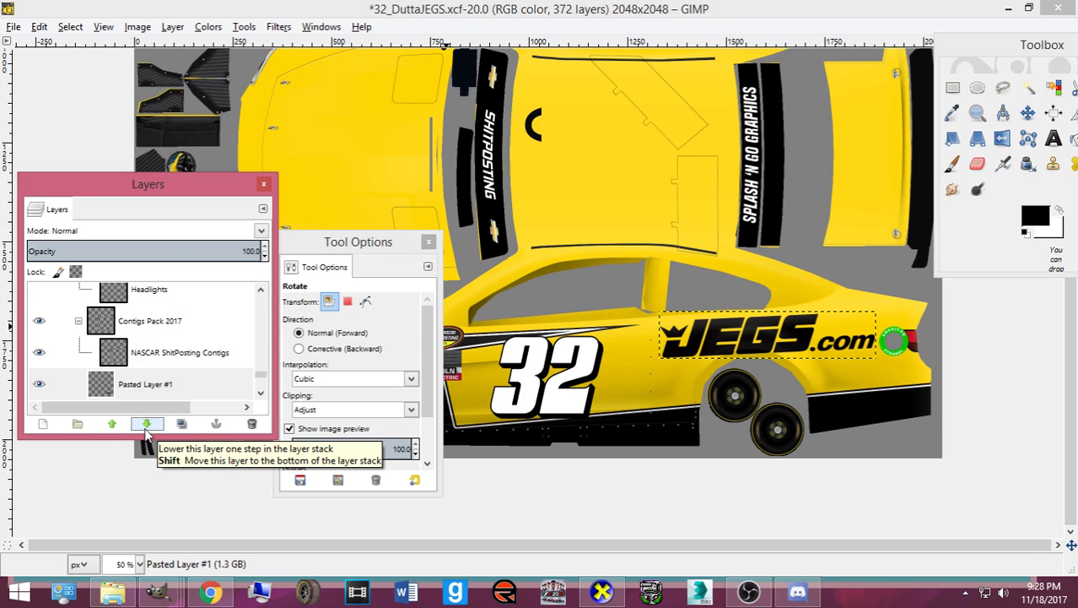
left_click(146, 425)
left_click(146, 426)
left_click(146, 425)
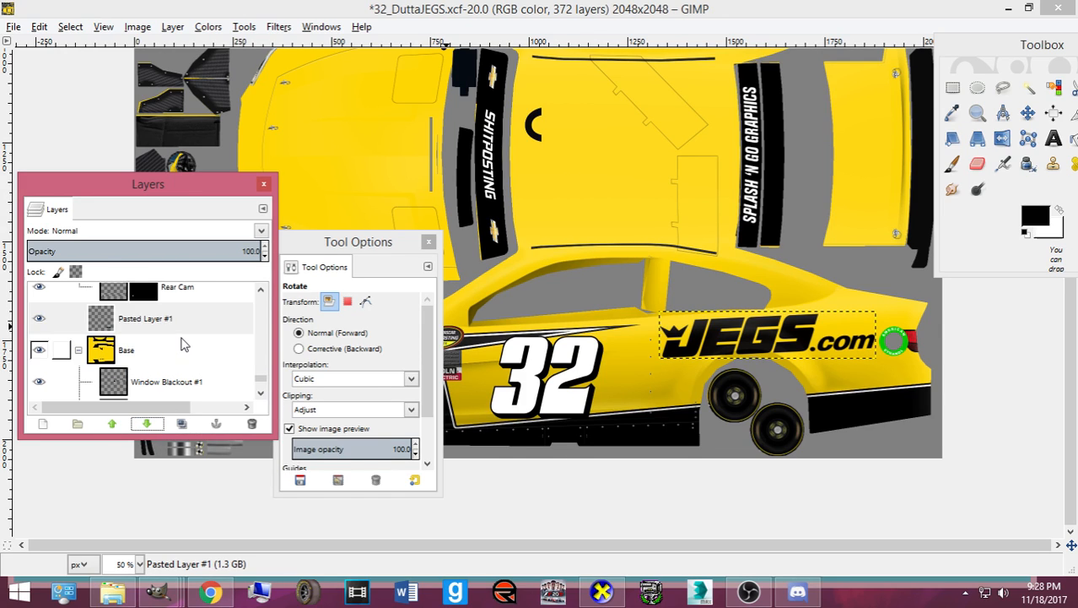
- Shift the logo about 7 px left, rotate it 2.64° and reapply its scale
left_click(1028, 112)
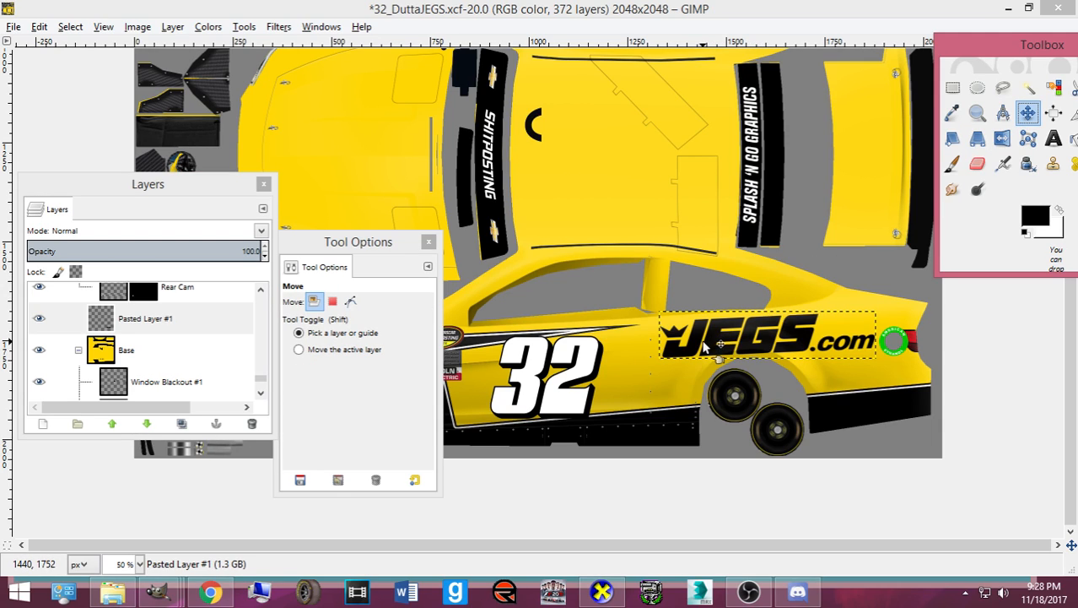
left_click_drag(700, 346, 694, 343)
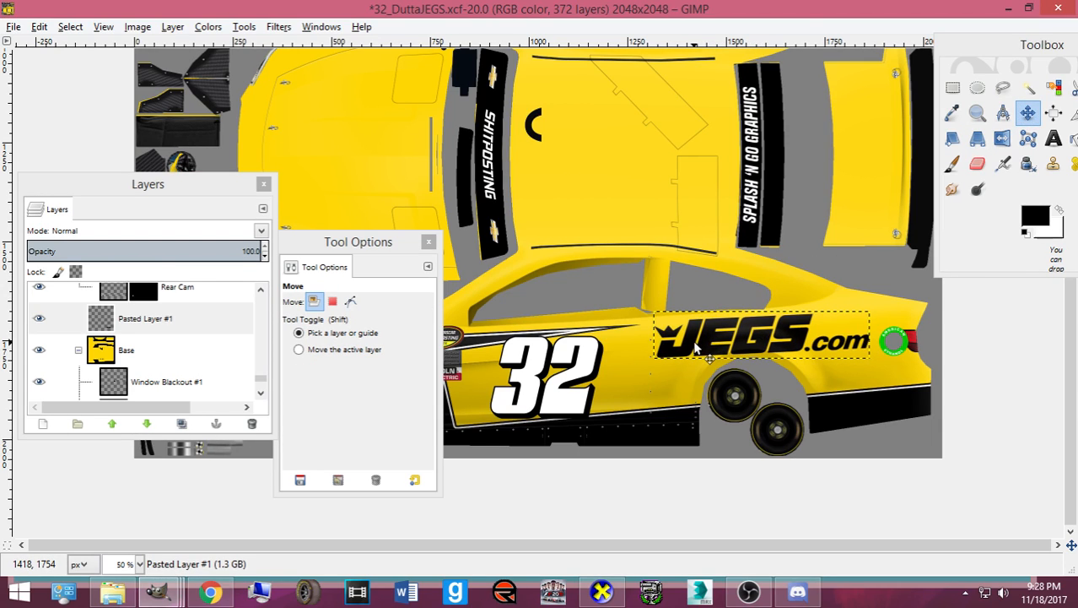
key("Right")
key("Right")
key("Right")
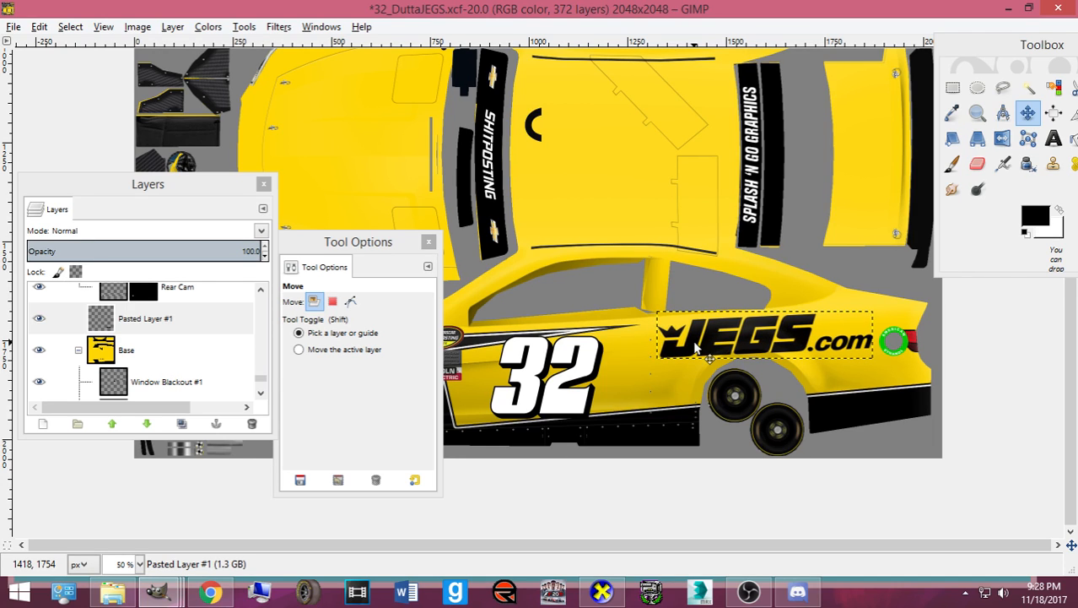
key("Tab")
key("shift+r")
left_click(695, 346)
type("2.64")
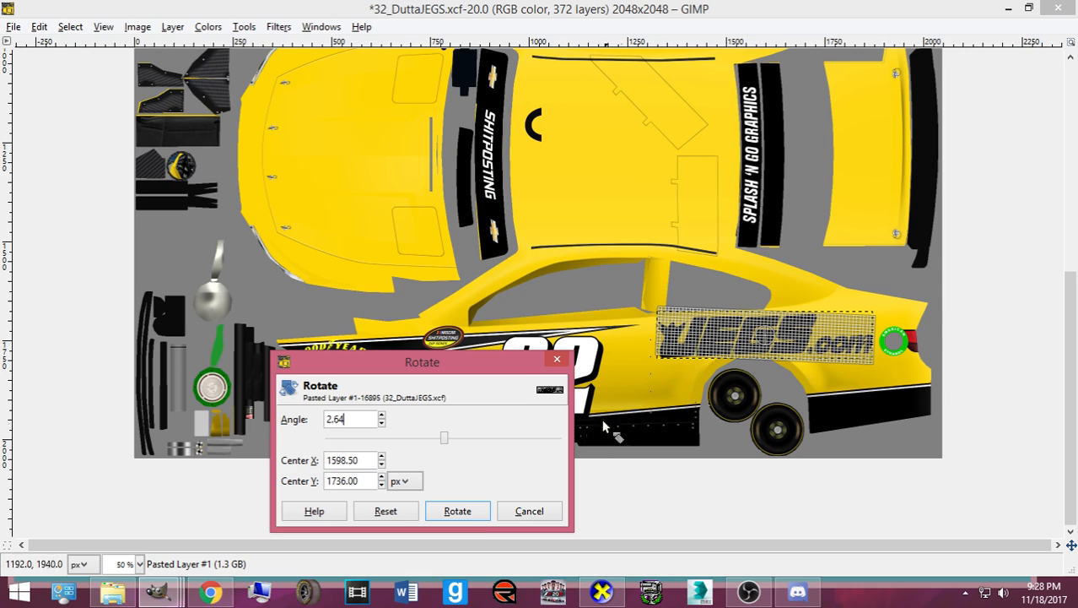
left_click(468, 510)
key("shift+s")
key("Tab")
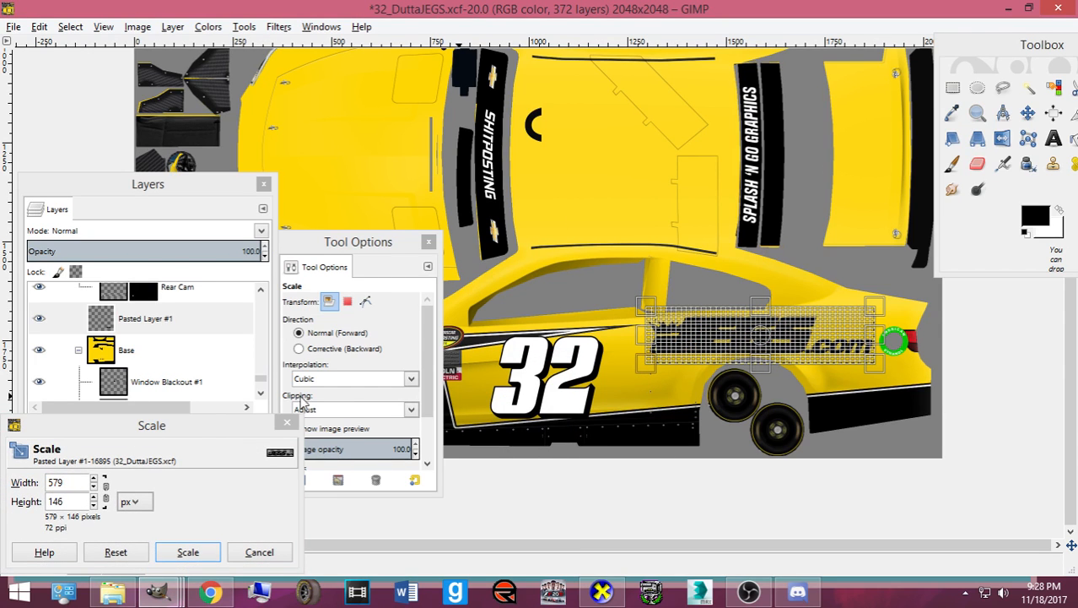
left_click(188, 551)
- Rotate the logo back by -2.64° and nudge it right and down
key("Tab")
key("shift+r")
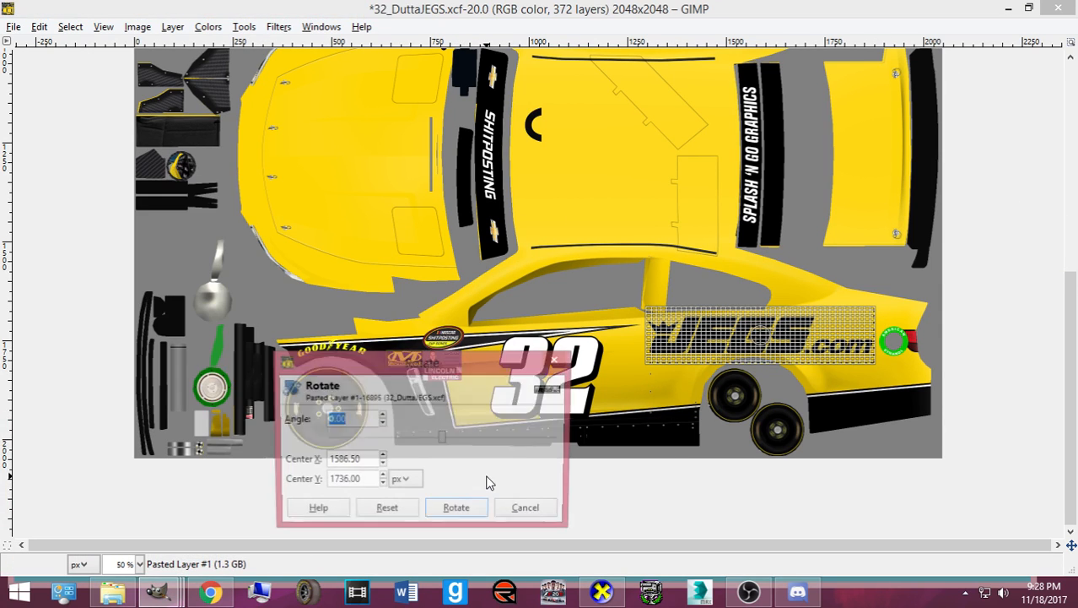
type("-")
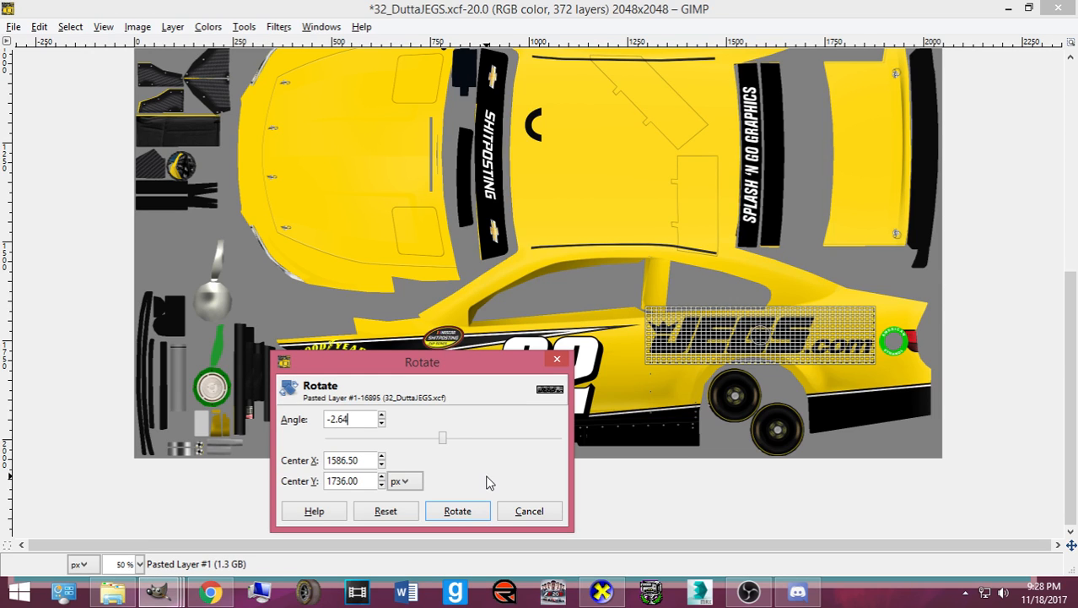
type("2.64")
left_click(450, 511)
key("Tab")
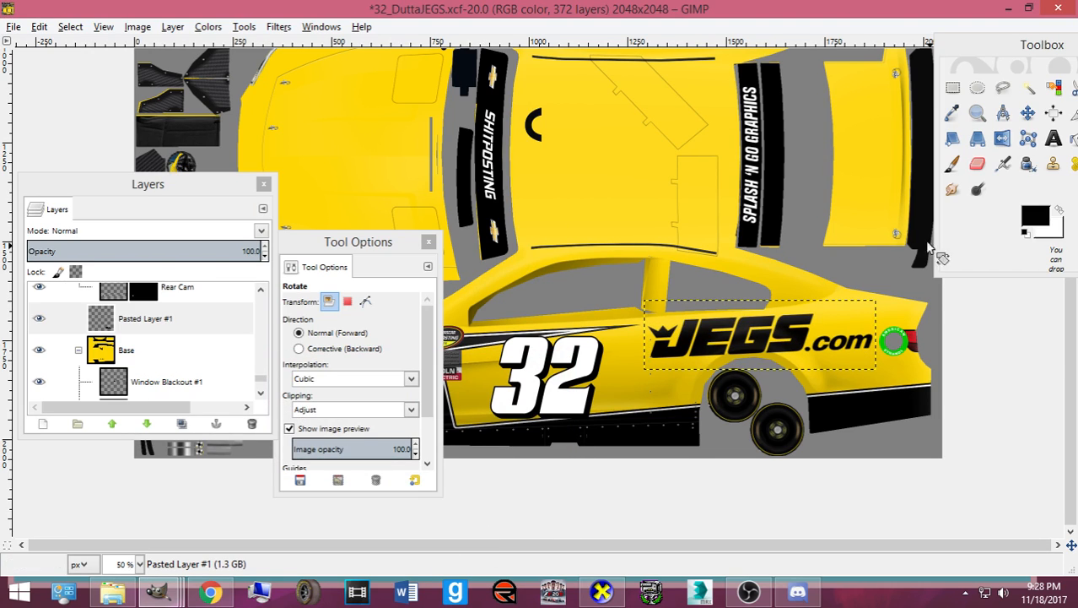
left_click(1028, 113)
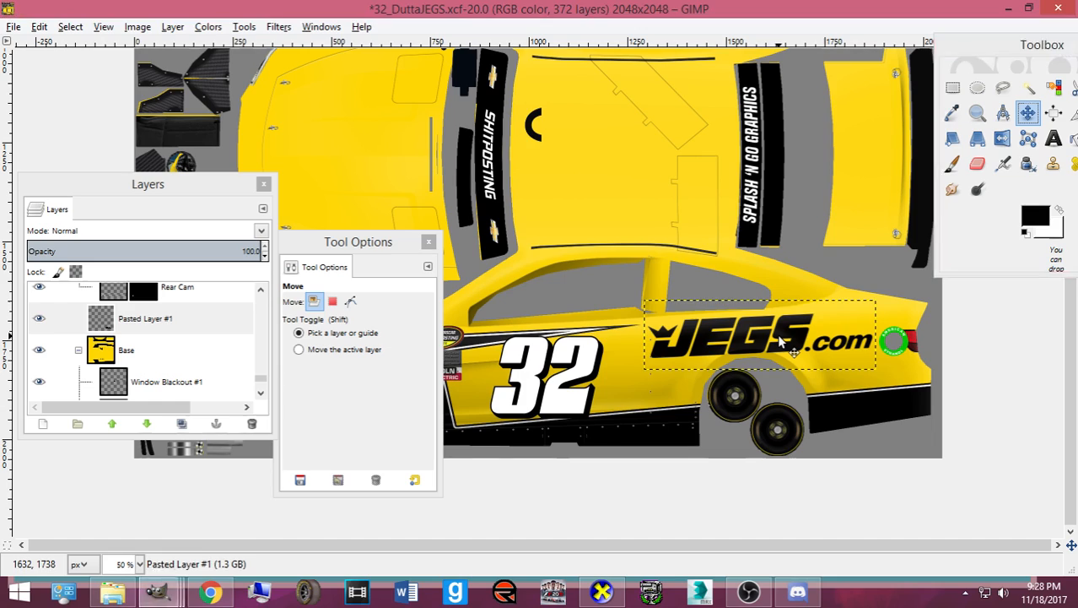
key("Right")
key("Right")
key("Right")
key("Down")
key("Right")
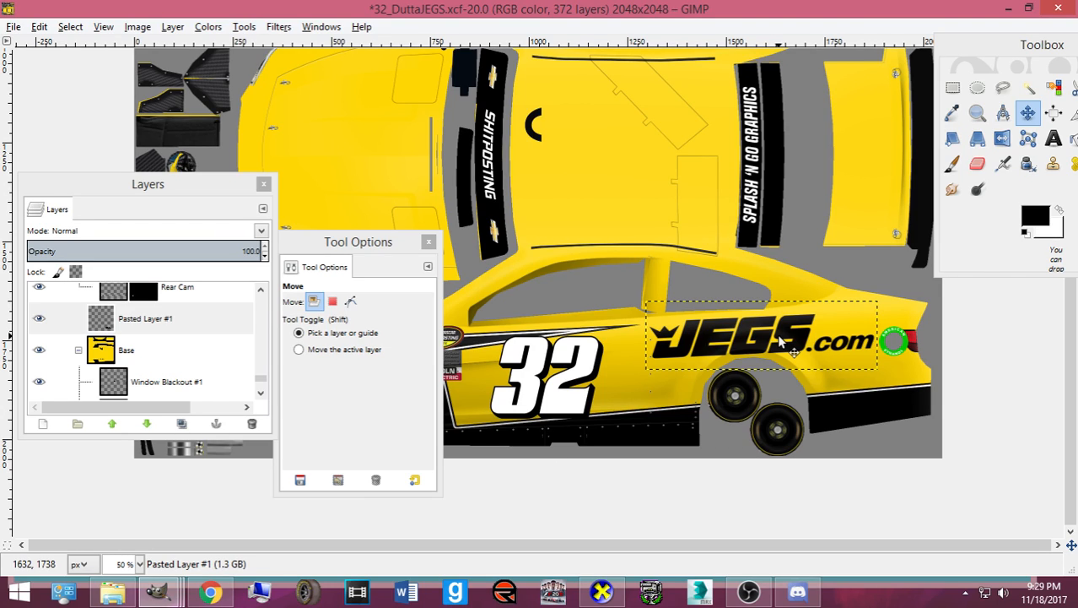
- Duplicate the JEGS.com logo layer and rotate the copy upside down
key("shift+ctrl+d")
key("shift+r")
left_click(780, 340)
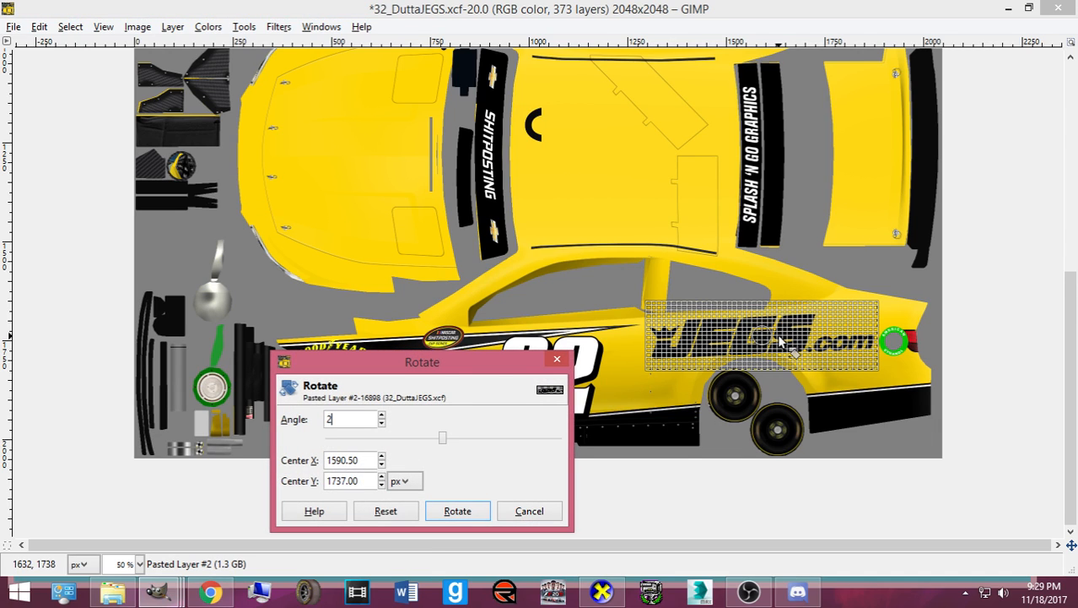
type("2.64")
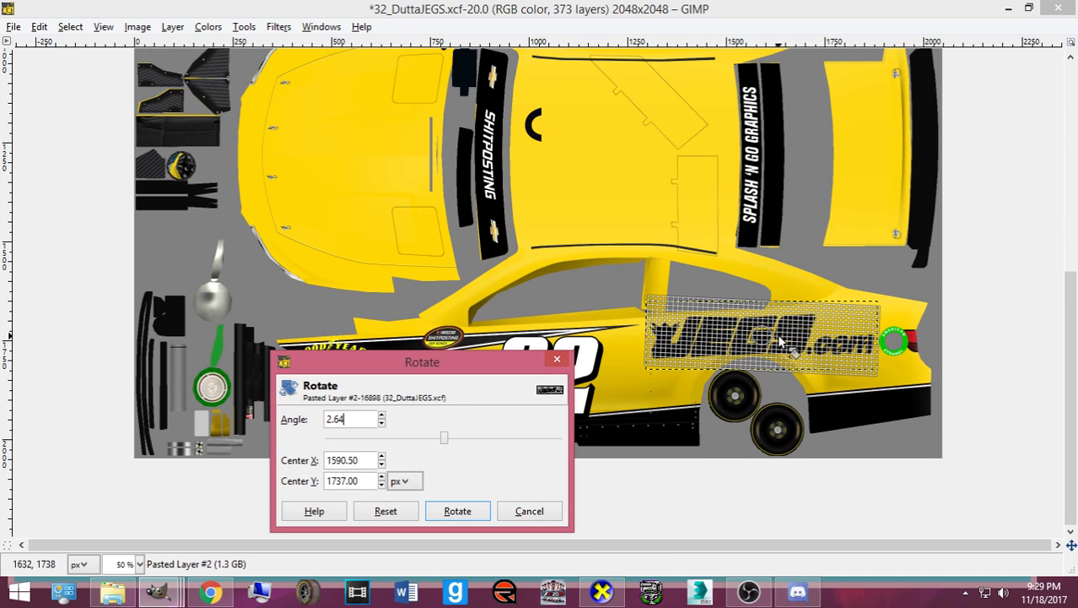
left_click(483, 512)
left_click(578, 460)
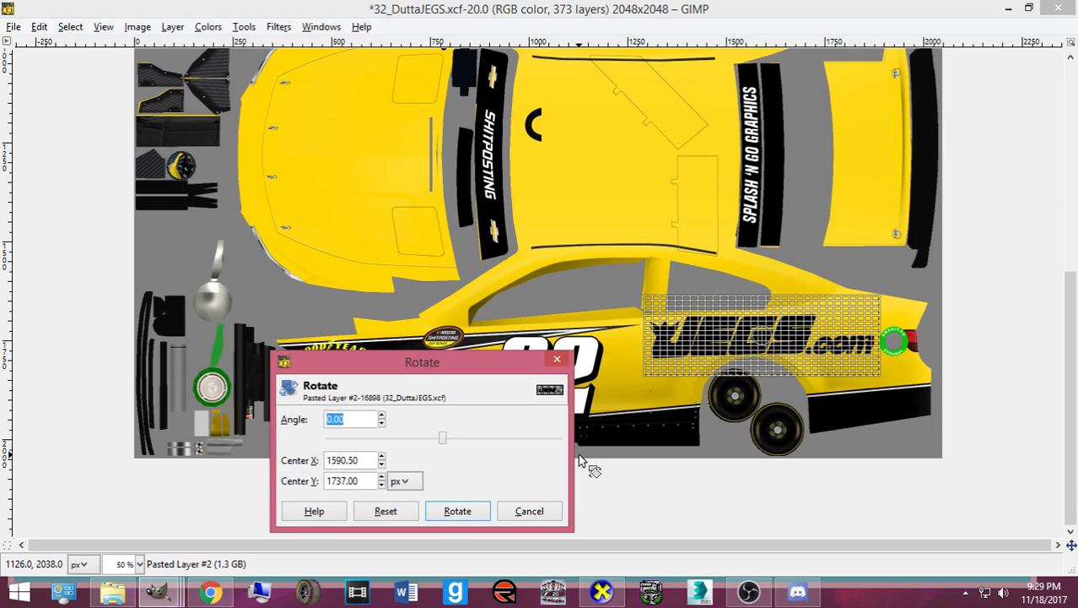
type("2.64")
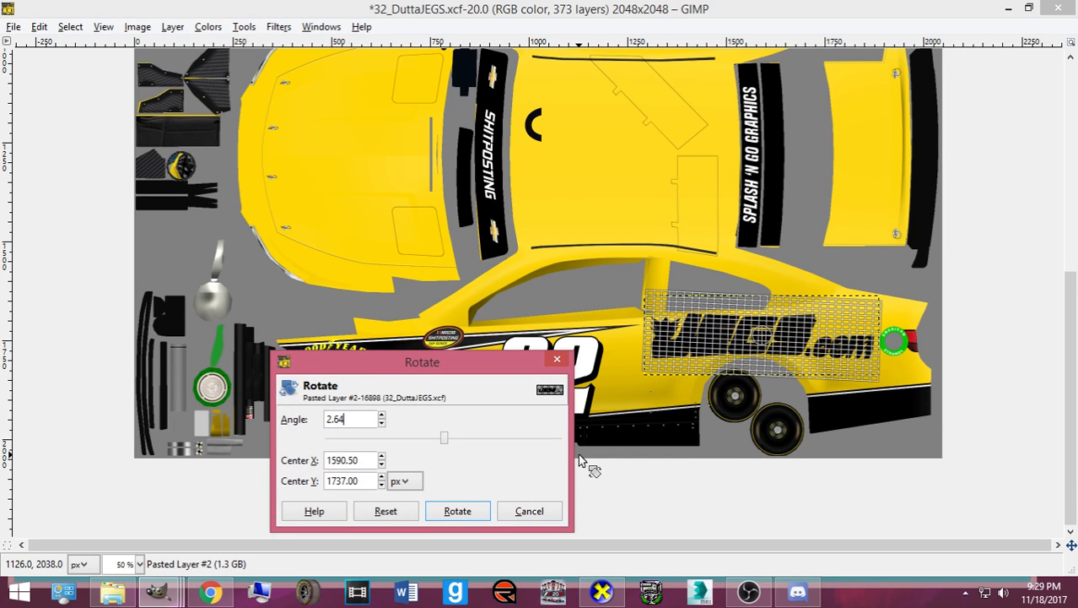
left_click(458, 511)
left_click(456, 524)
type("180.00")
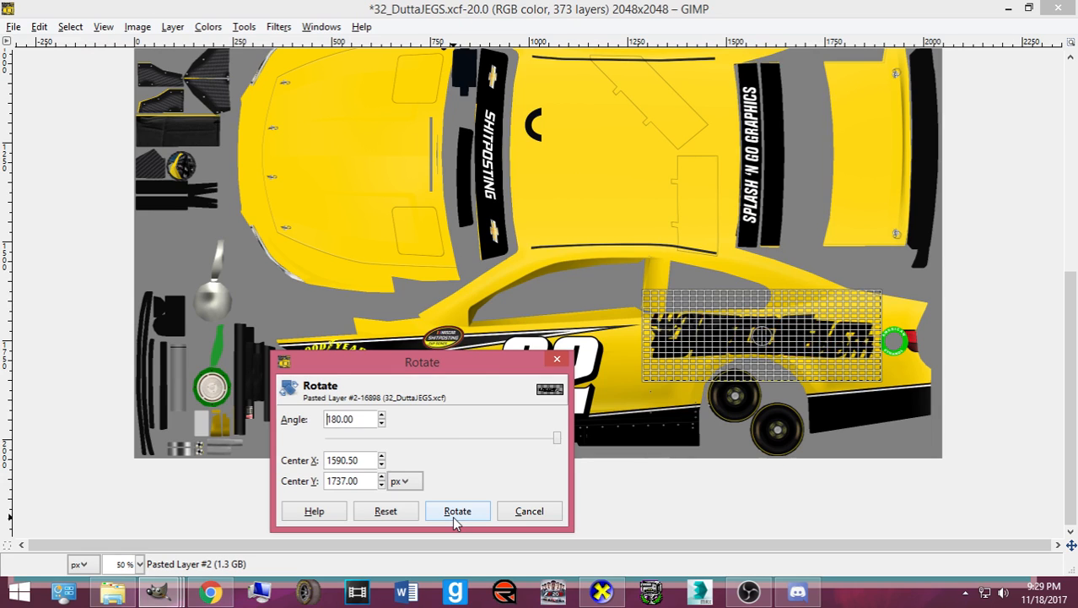
left_click(456, 516)
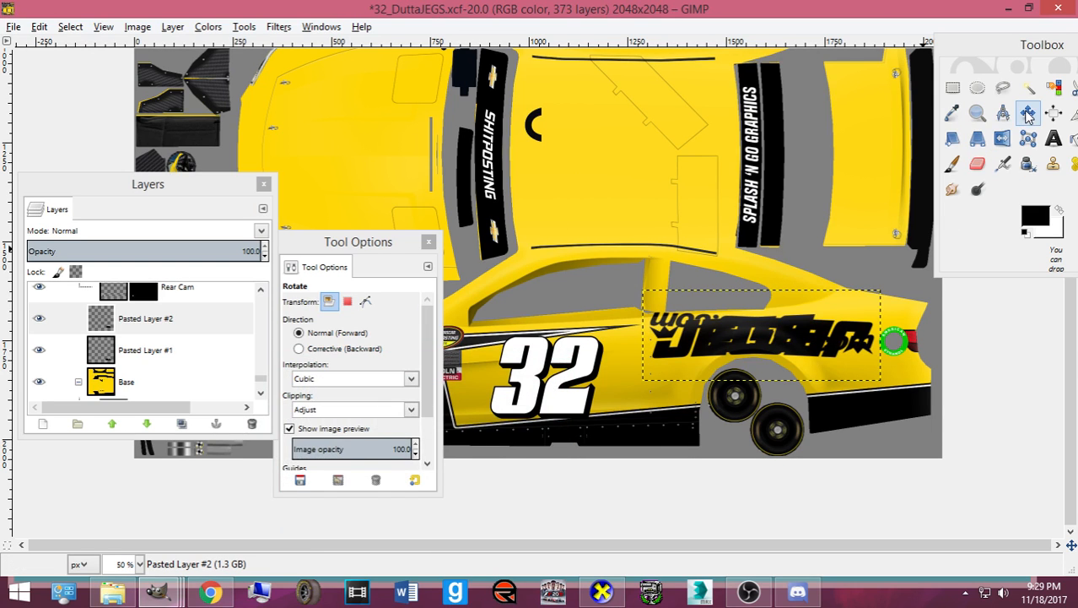
scroll(829, 342, "up", 10)
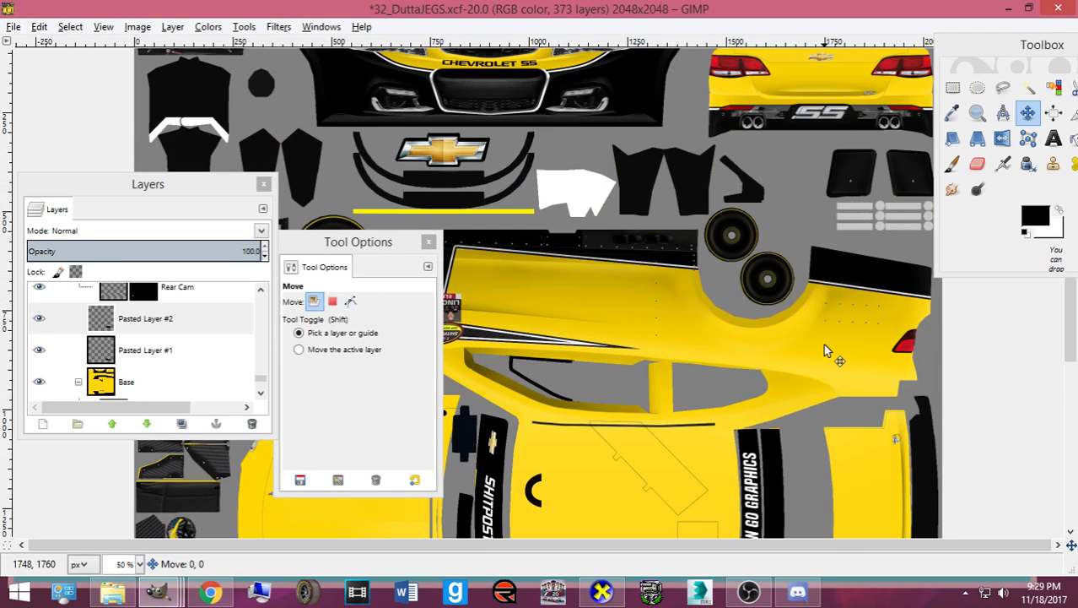
- Drag and arrow-nudge the upside-down logo copy into position, then save 32_DuttaJEGS with Ctrl+S
left_click_drag(823, 345, 825, 365)
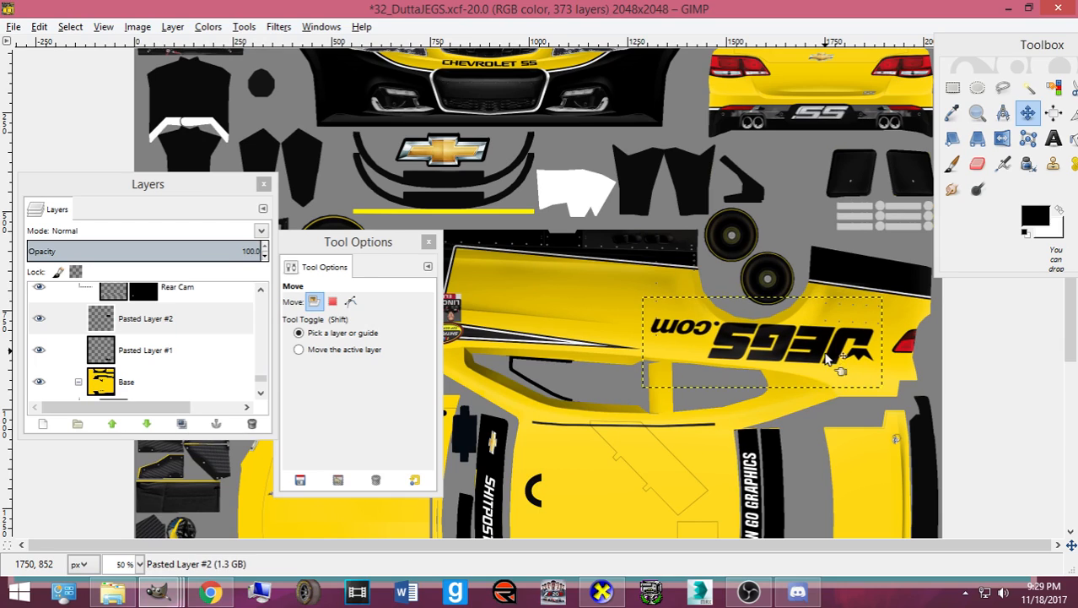
key("Up")
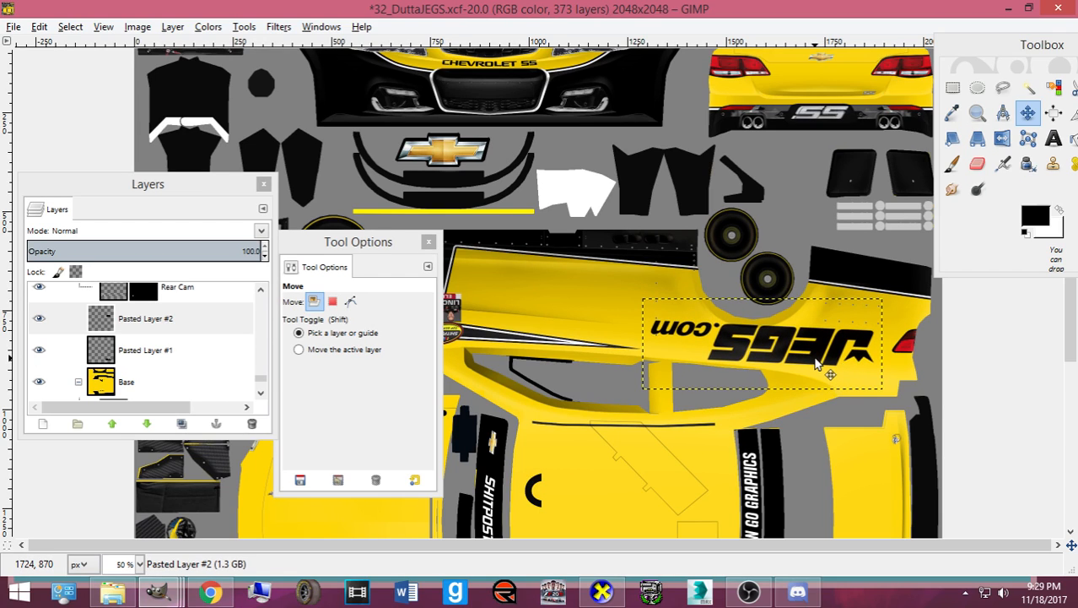
key("Right")
scroll(817, 363, "down", 7)
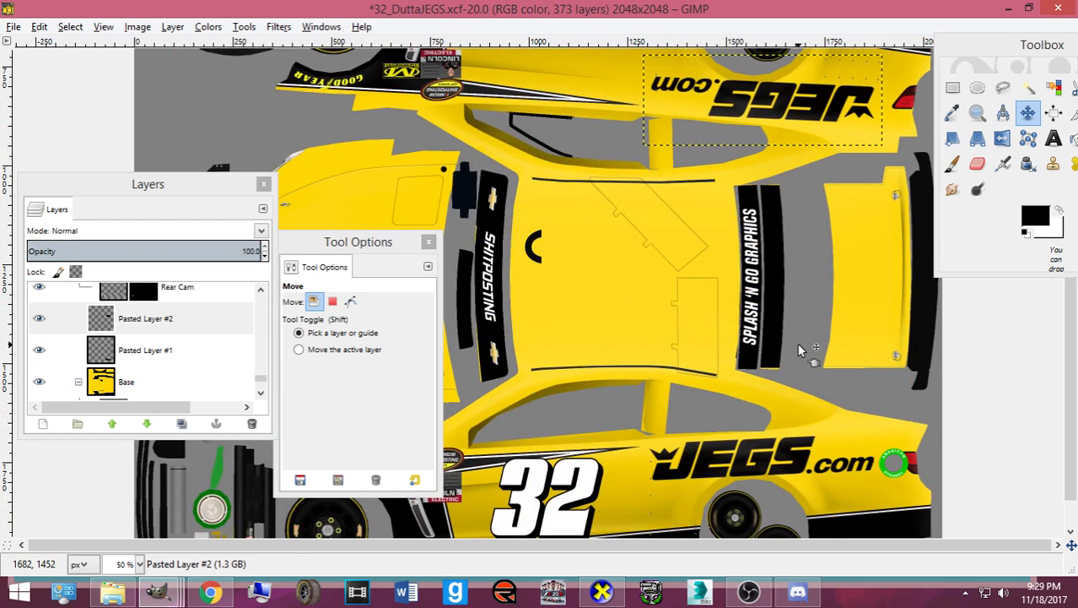
key("Right")
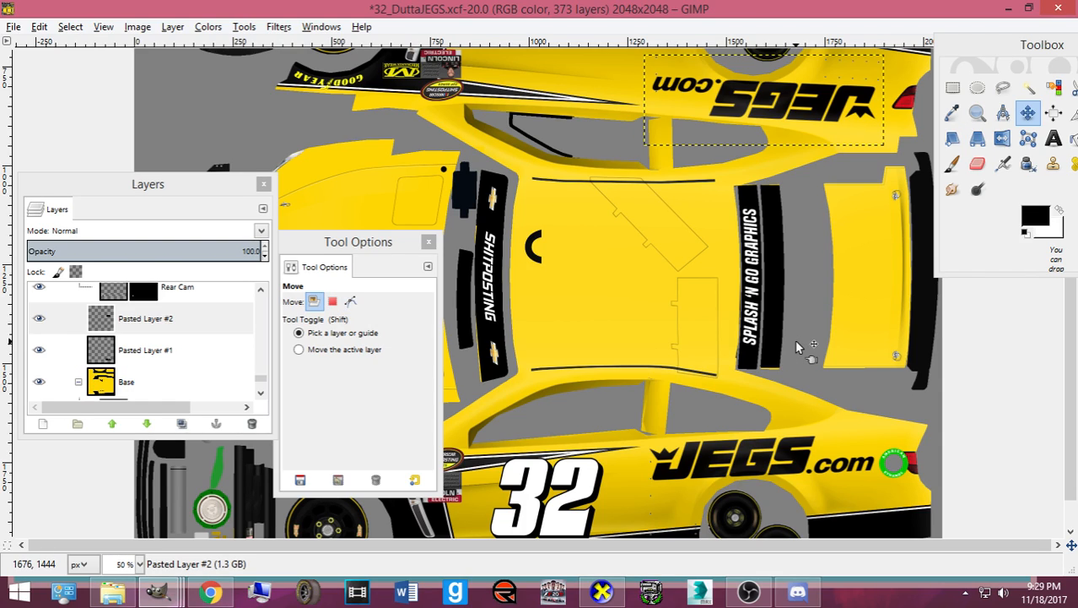
key("ctrl+s")
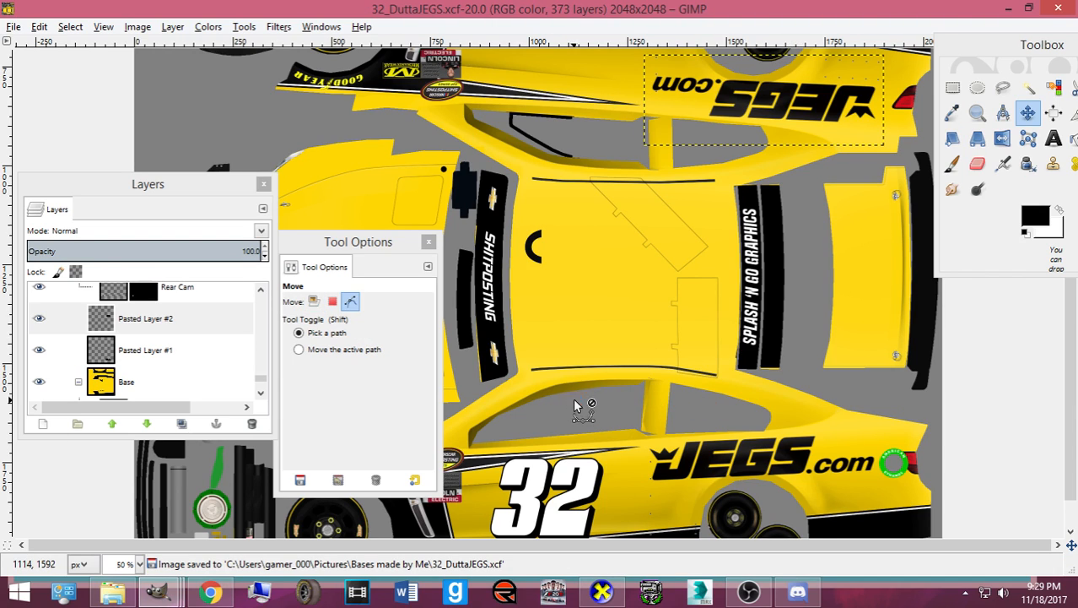
- Rotate the 3D car in CarView to inspect the JEGS.com logo and 32, then return to GIMP
left_click(602, 591)
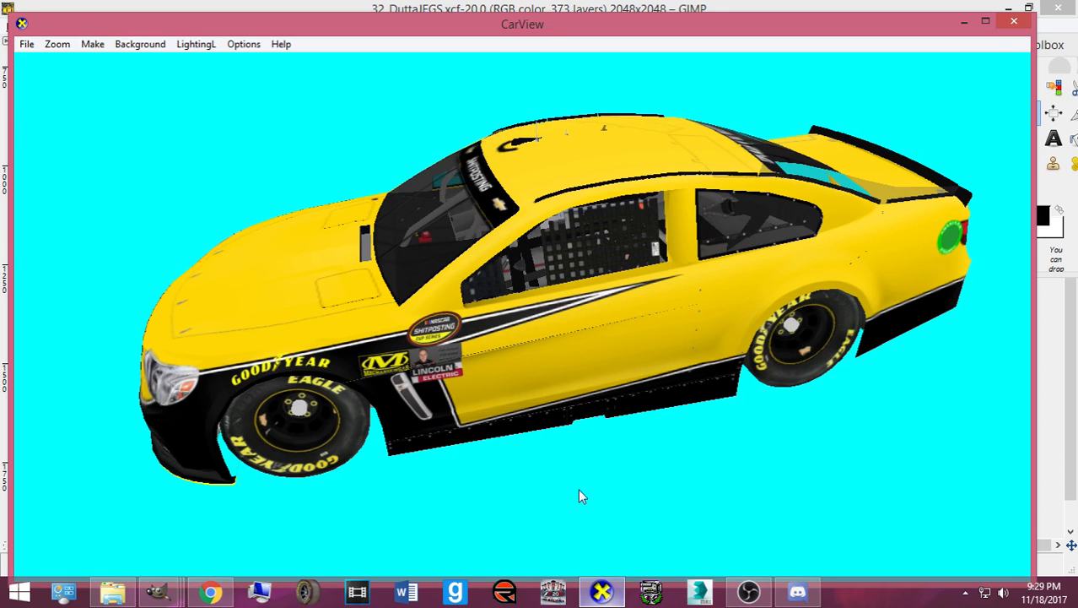
left_click_drag(578, 488, 510, 428)
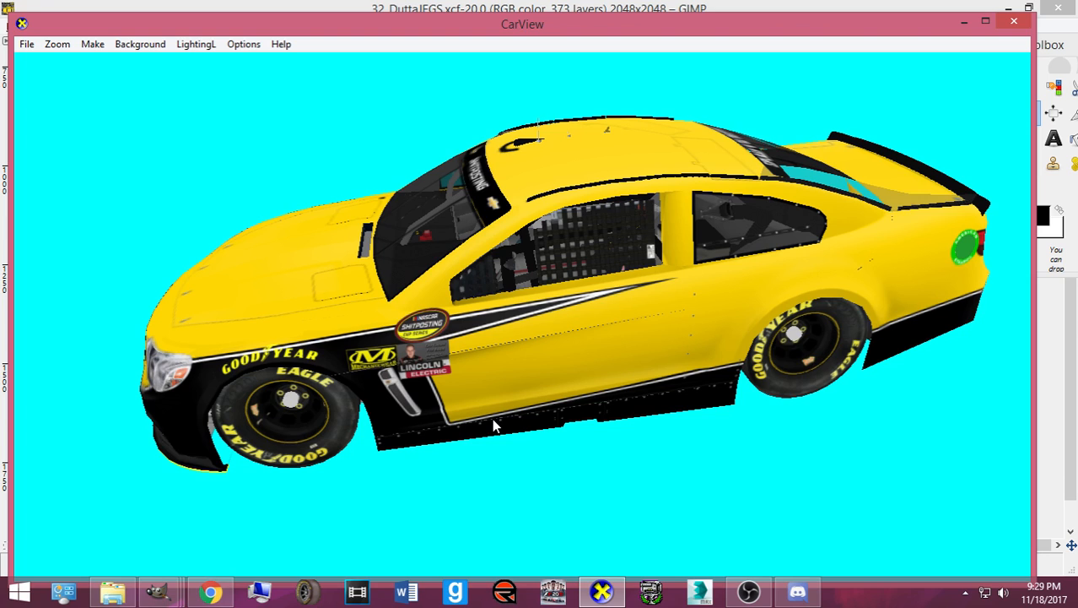
left_click_drag(525, 440, 618, 413)
left_click(601, 591)
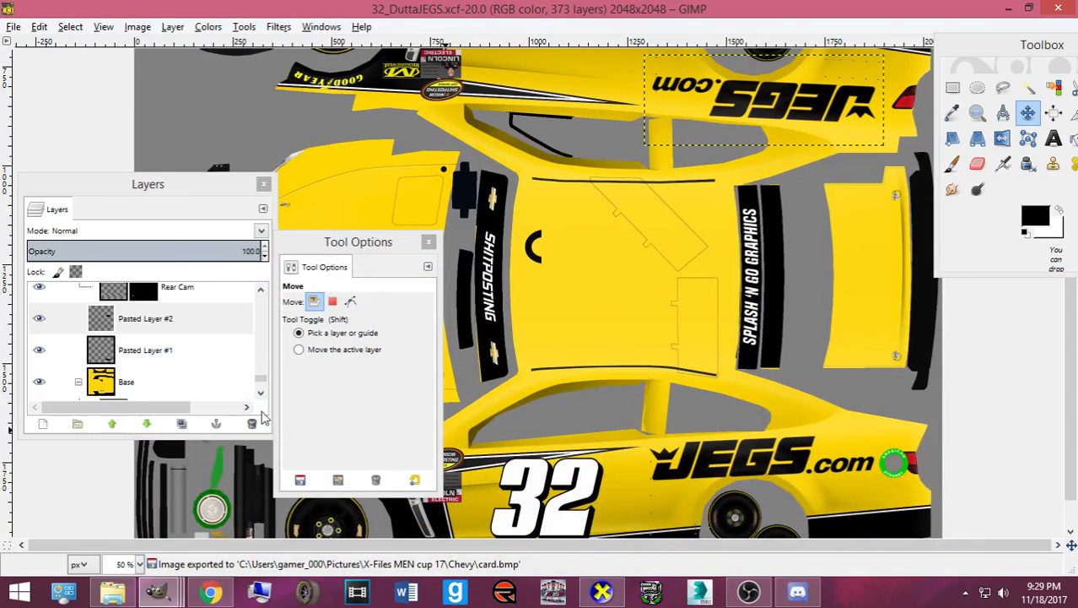
scroll(169, 361, "down", 1)
scroll(169, 361, "up", 2)
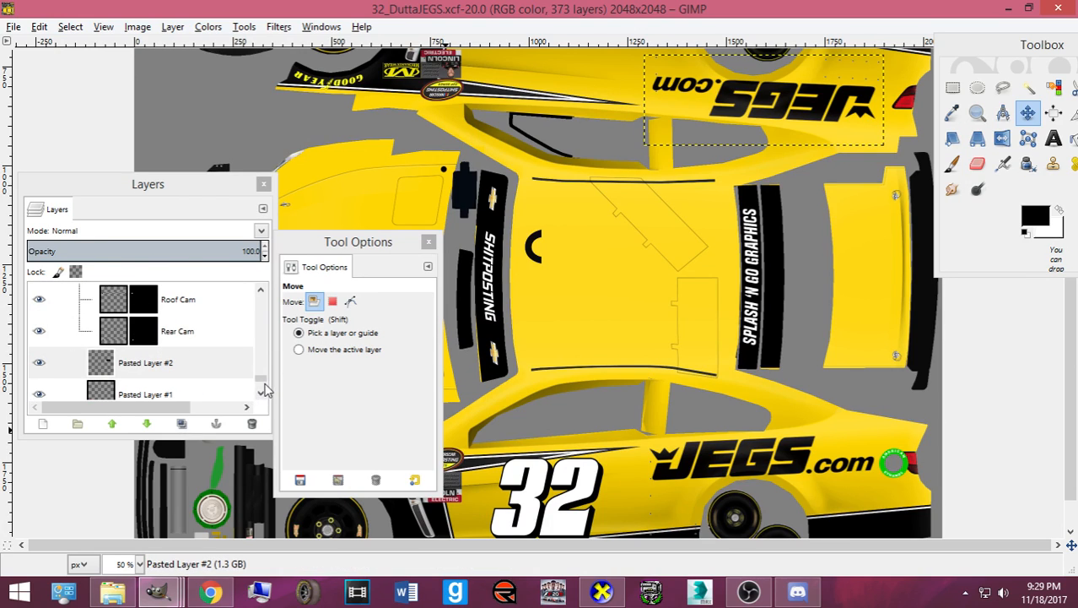
- Select the pasted 32 number layer and lower it five places in the layer stack
left_click_drag(264, 384, 263, 297)
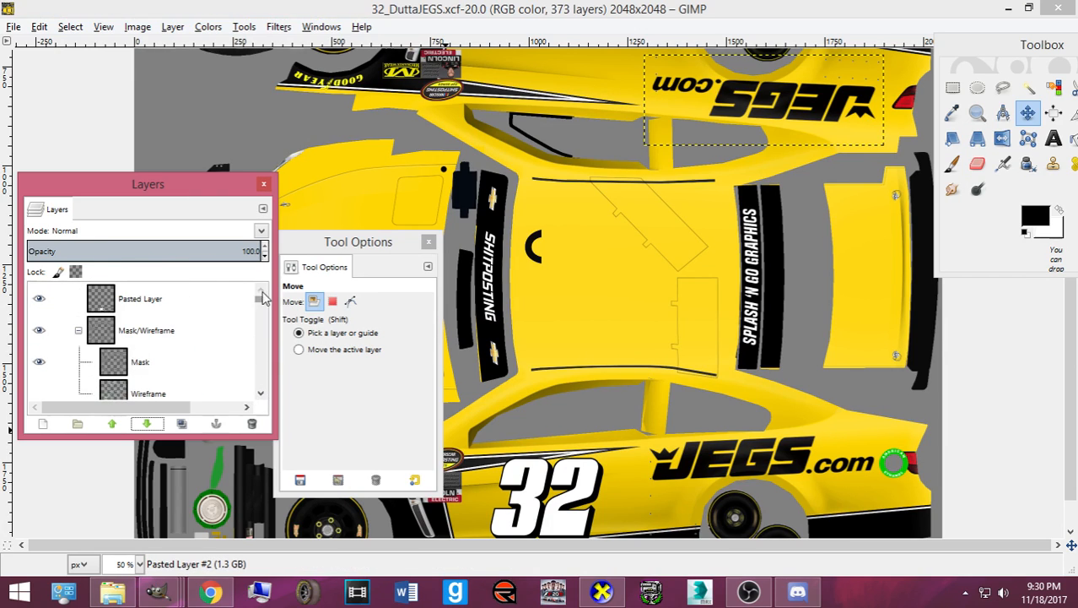
left_click(205, 299)
left_click(148, 424)
left_click(148, 423)
left_click(148, 423)
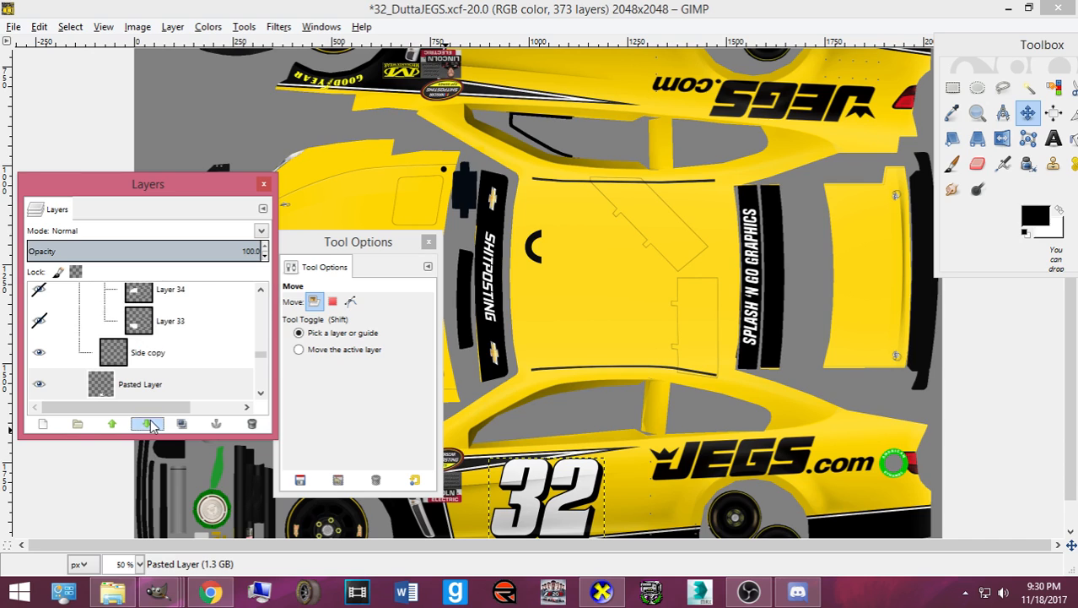
left_click(149, 424)
left_click(149, 423)
- Enlarge the 32 number on the door panel with the Scale tool
scroll(151, 382, "down", 3)
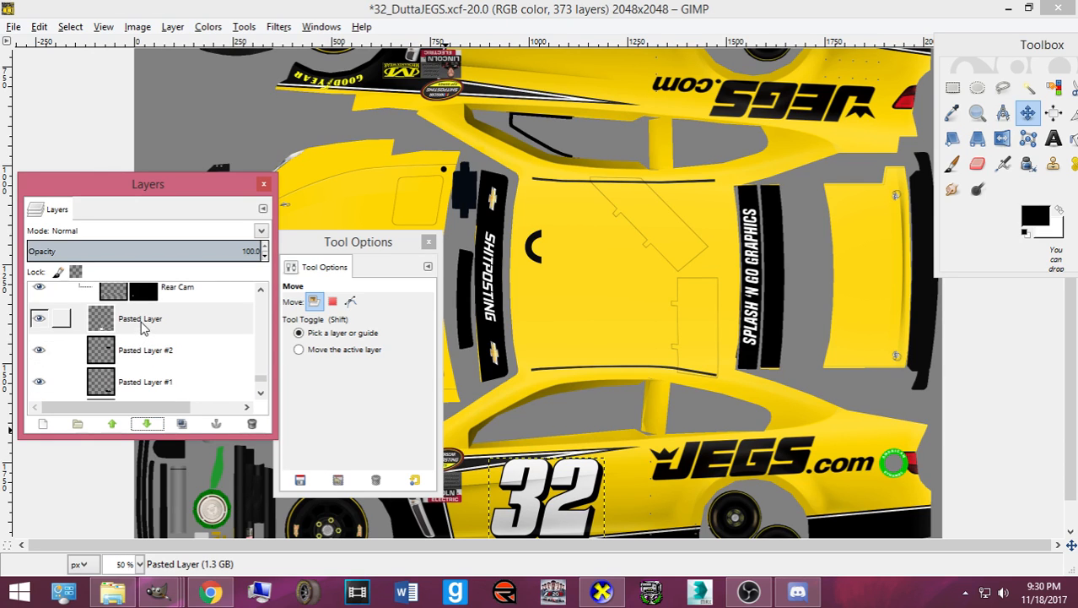
scroll(566, 447, "down", 1)
left_click(566, 448)
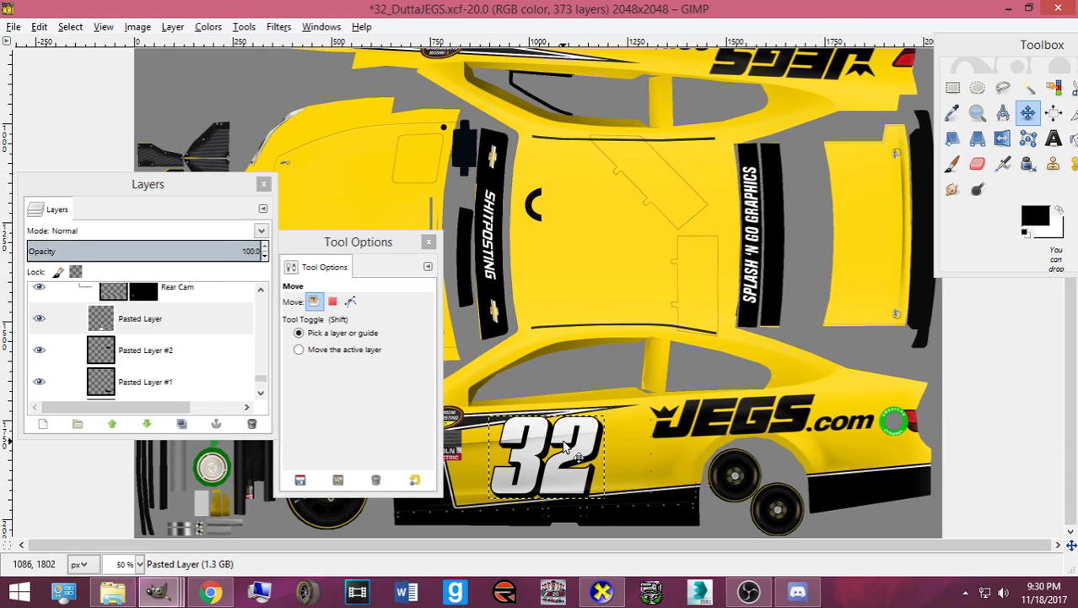
scroll(563, 447, "up", 2)
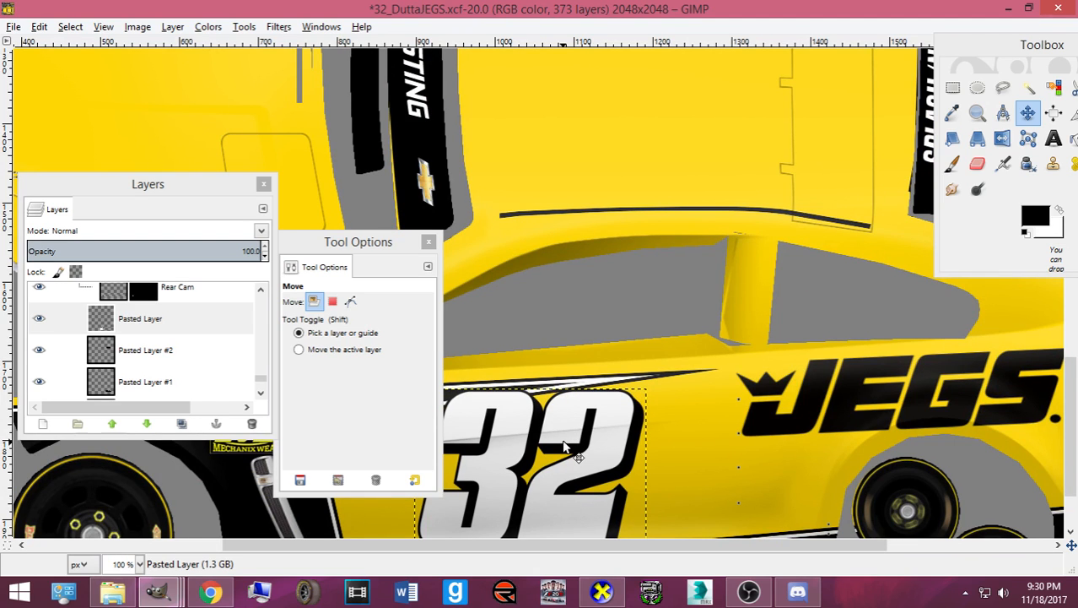
scroll(563, 447, "down", 1)
key("shift+t")
left_click(564, 445)
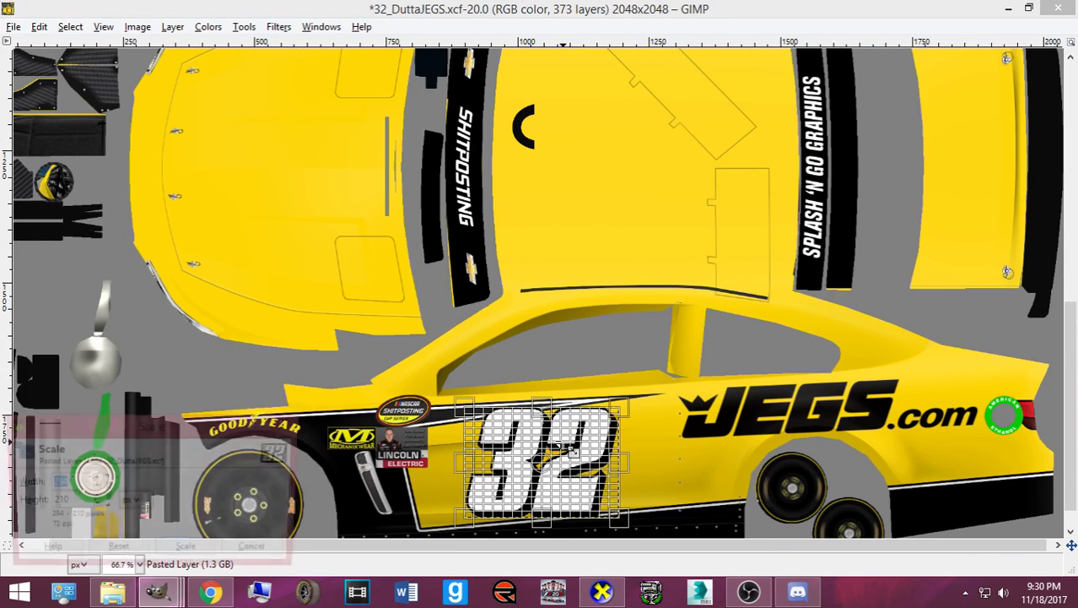
left_click_drag(602, 502, 612, 502)
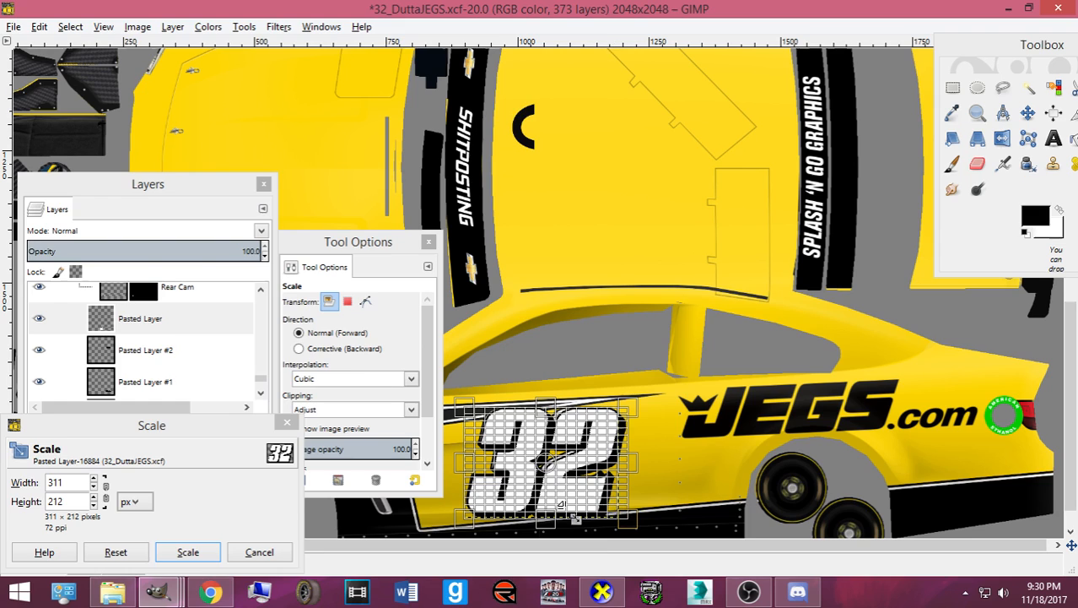
left_click(188, 552)
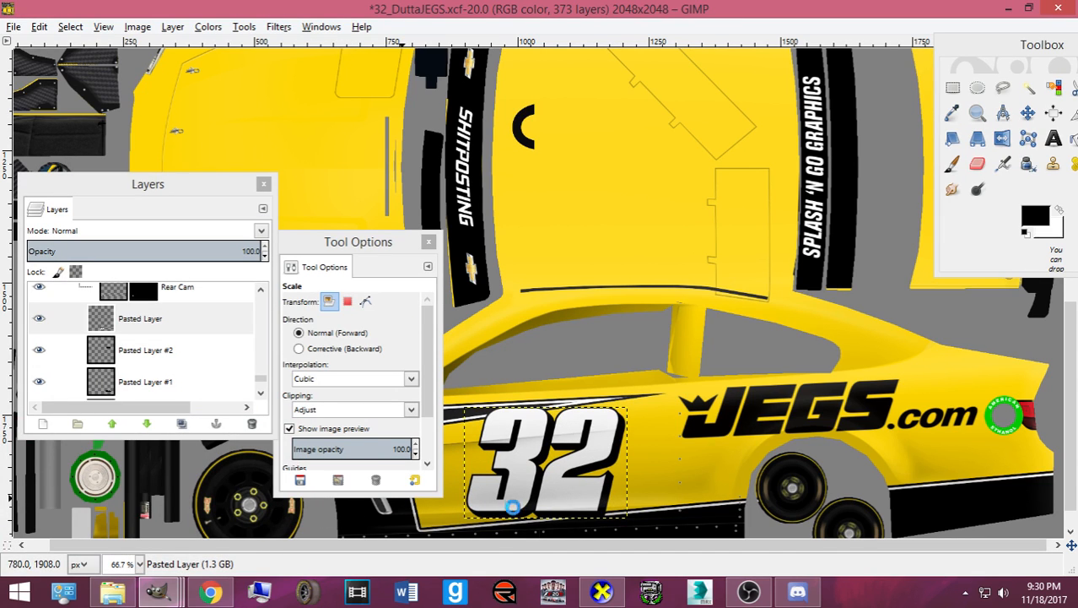
- Export the paint to card.bmp and check it on the 3D car preview
key("ctrl+e")
left_click(599, 593)
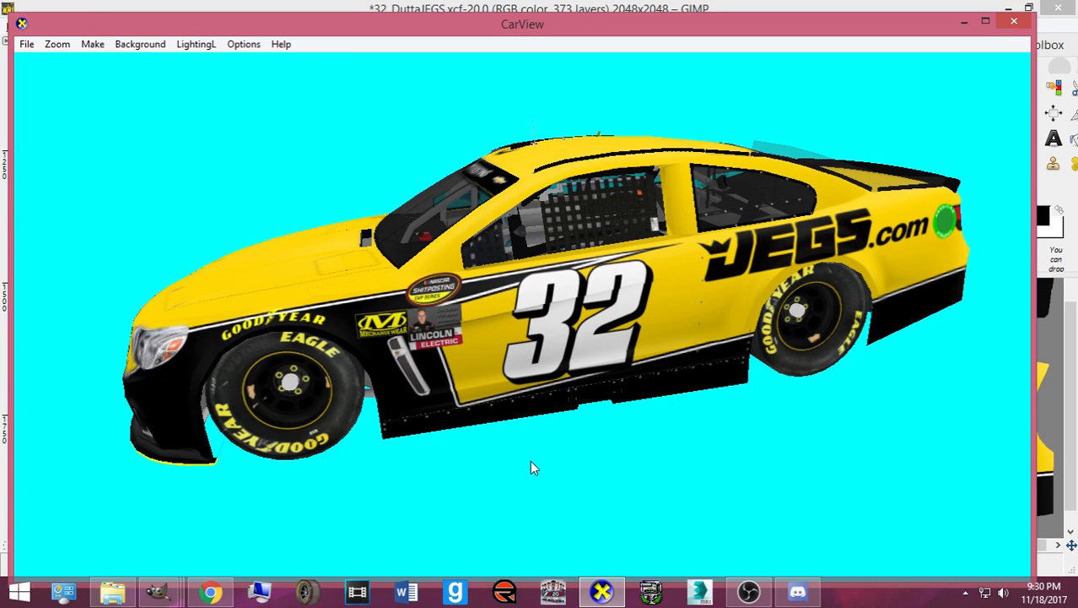
left_click(158, 590)
- Shrink the 32 number slightly and apply the smaller size
left_click(502, 463)
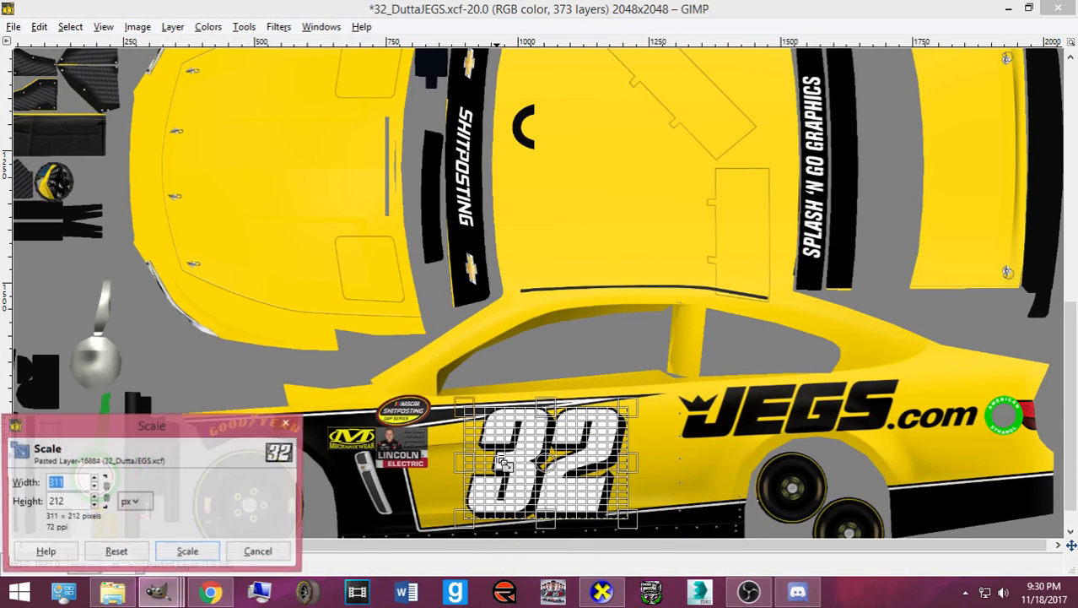
left_click_drag(502, 462, 509, 428)
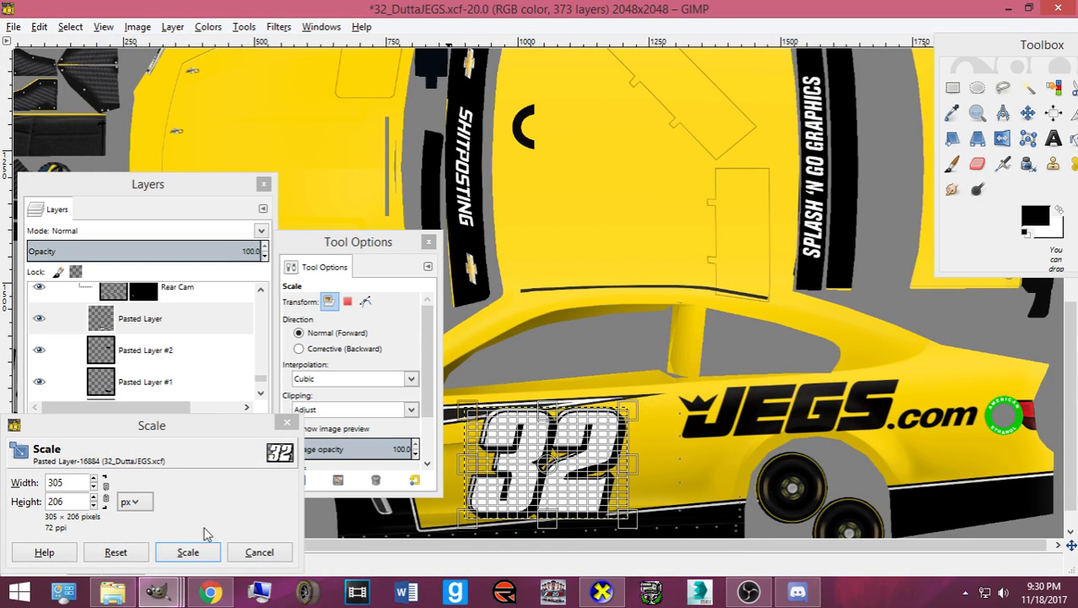
left_click(187, 552)
left_click(1028, 113)
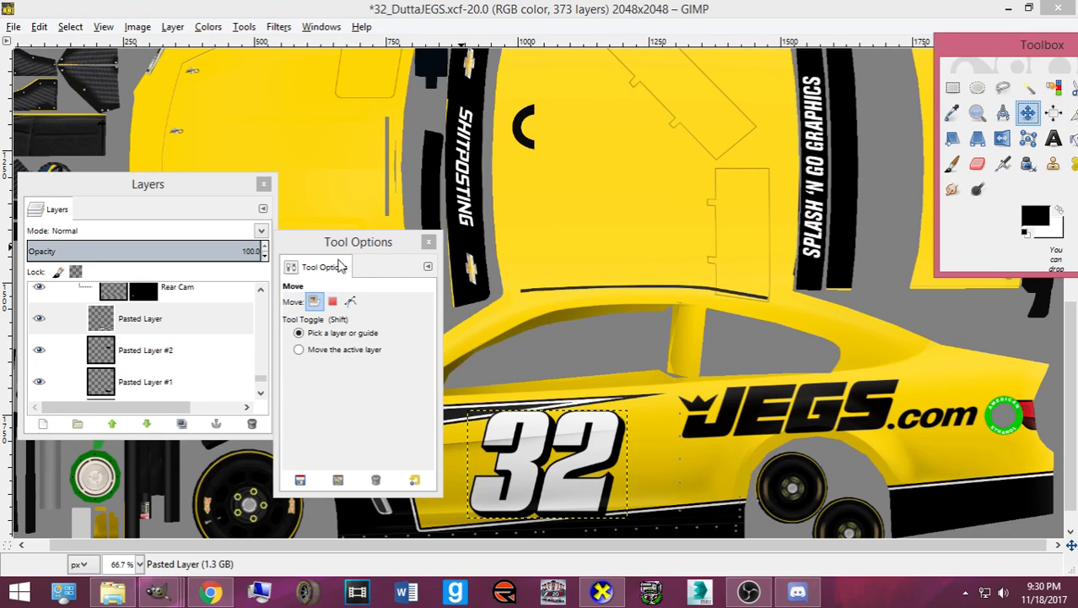
left_click_drag(357, 241, 57, 218)
scroll(435, 352, "down", 1)
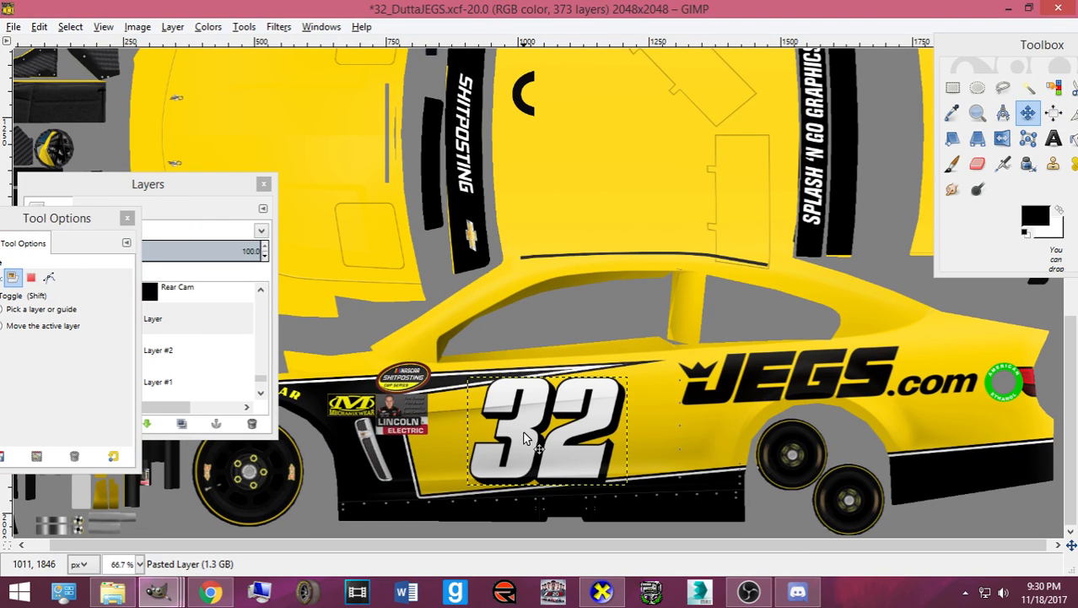
- Scale the 32 down further by entering 270, then view it on the 3D car
key("shift+s")
left_click(487, 483)
type("270")
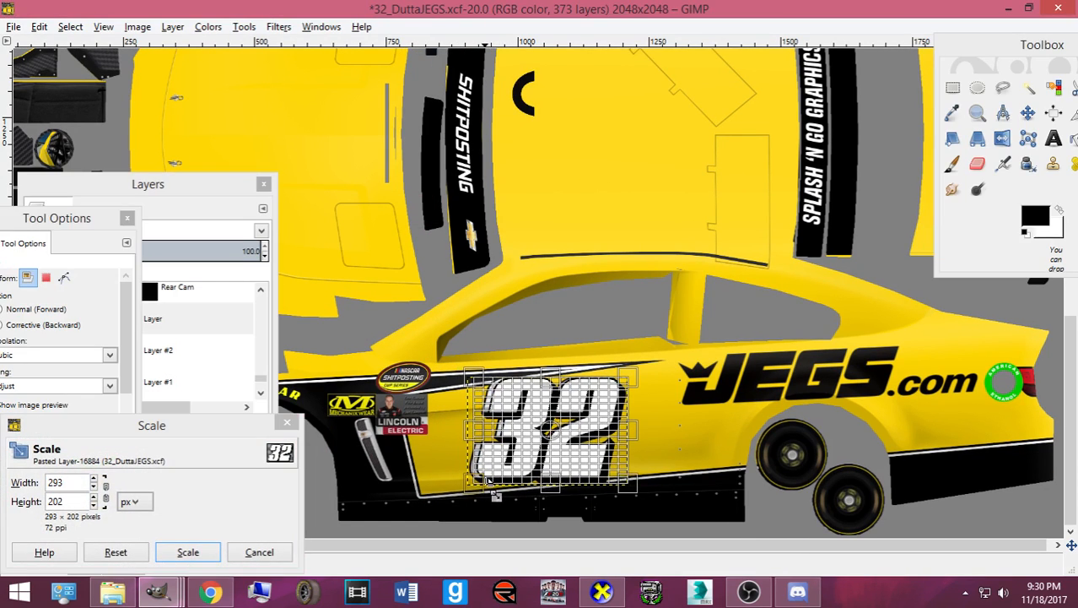
left_click(177, 550)
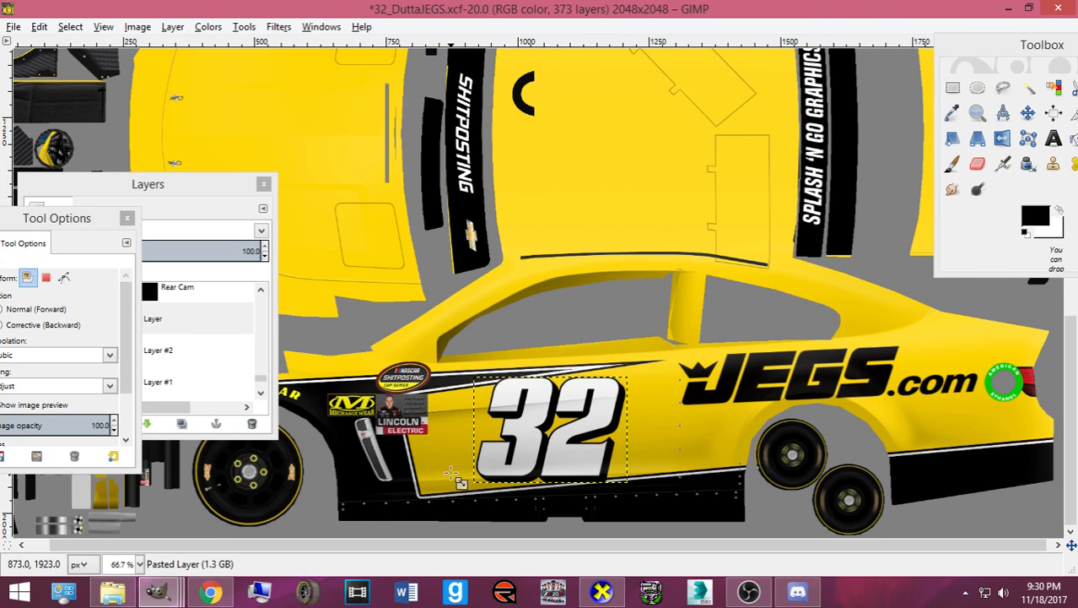
left_click(602, 592)
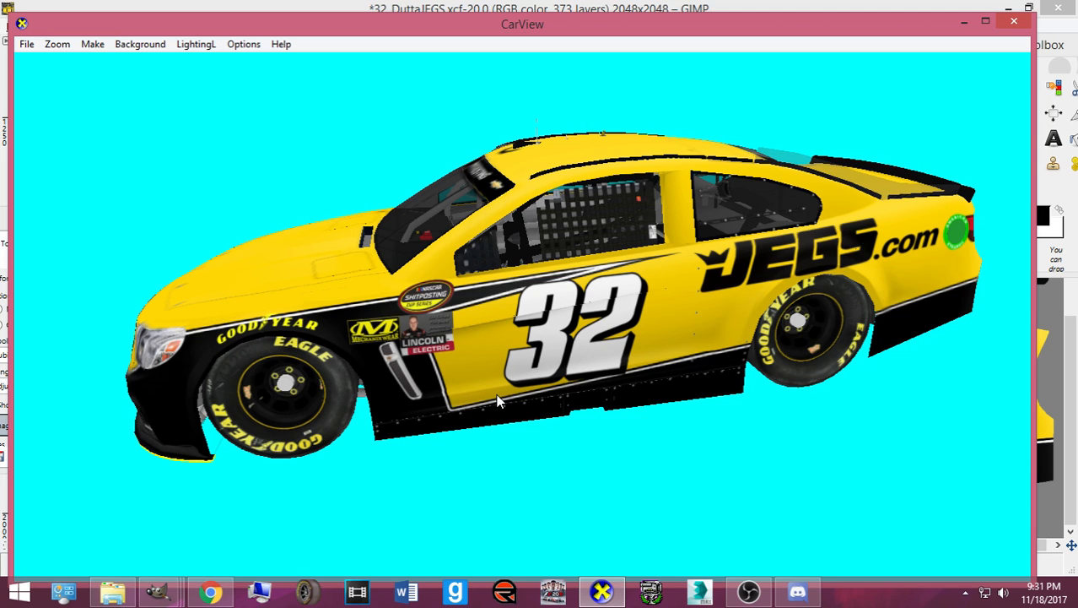
left_click(601, 591)
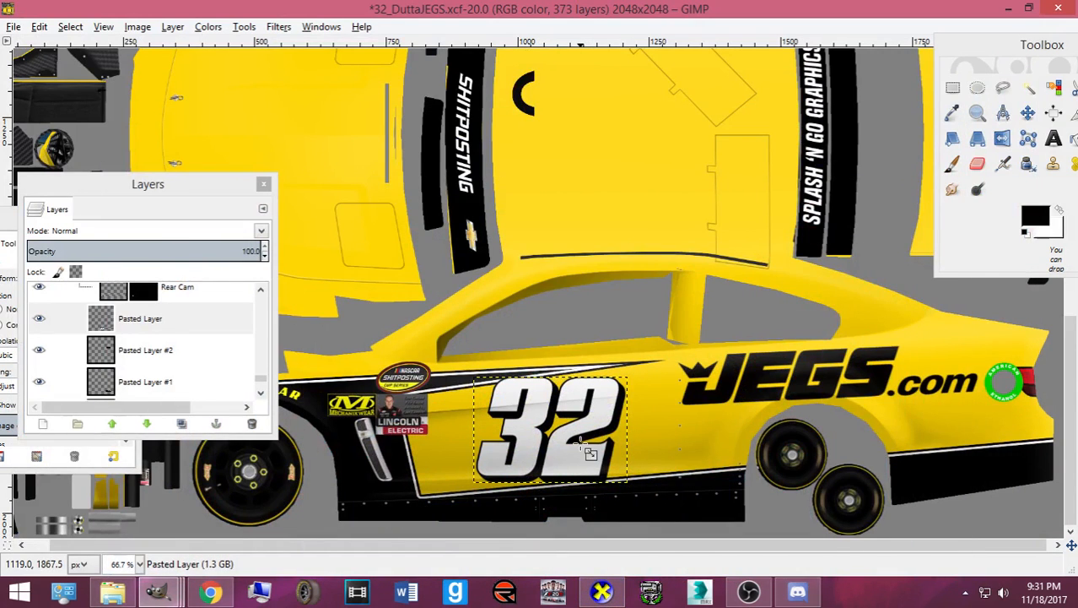
- Widen the door's 32 number to 303 × 202 px and re-export card.bmp
left_click(588, 456)
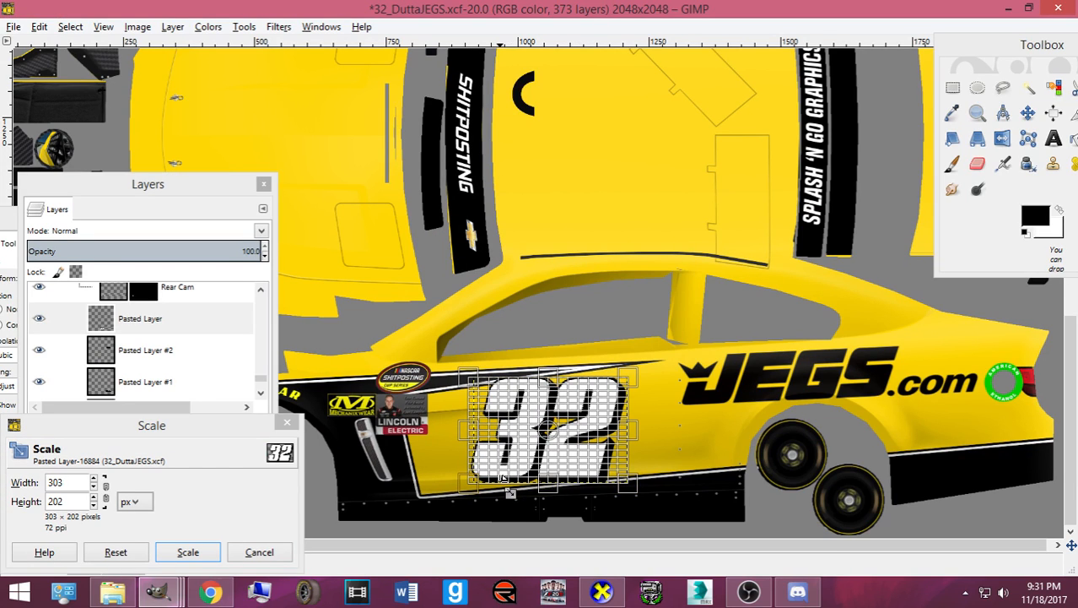
left_click(188, 551)
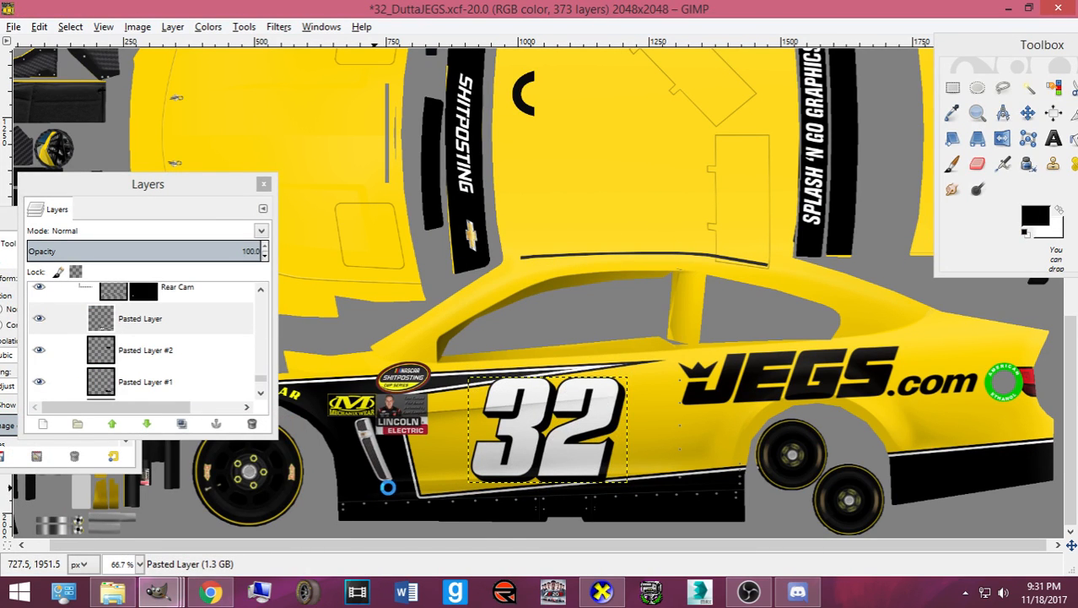
key("ctrl+e")
- Rotate the 3D car side-on to review the door number, then bring back the JEGS logo browser
mouse_move(603, 595)
left_click(555, 456)
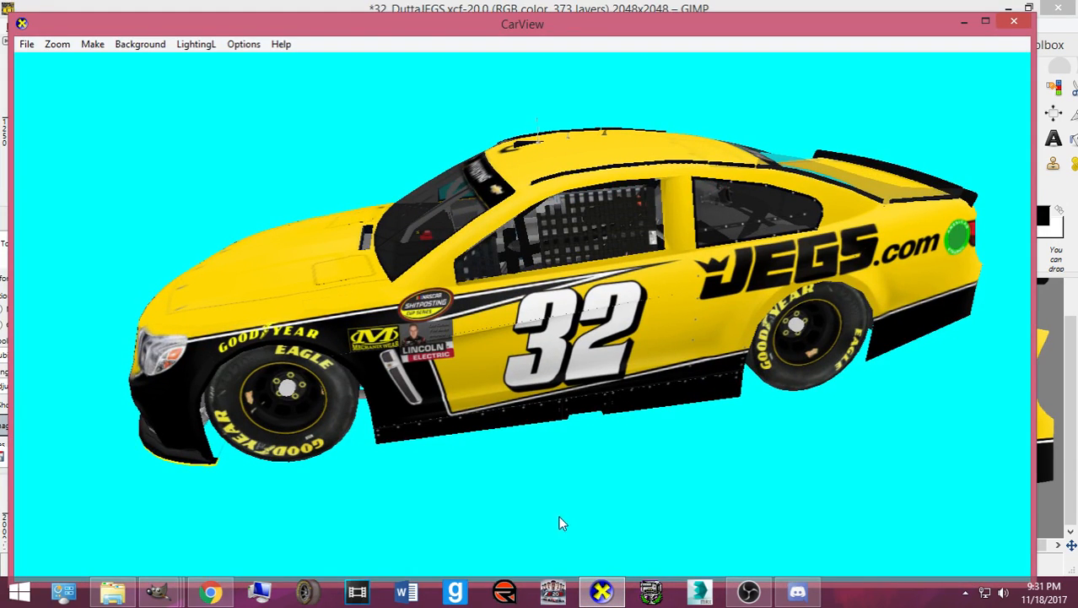
left_click_drag(615, 426, 698, 440)
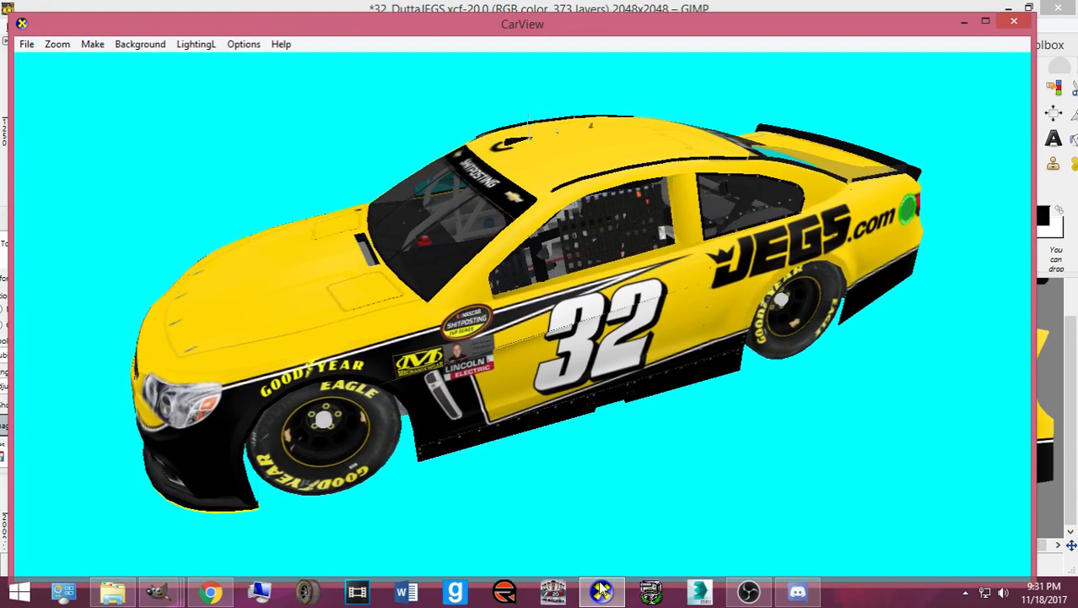
left_click(603, 591)
left_click(203, 592)
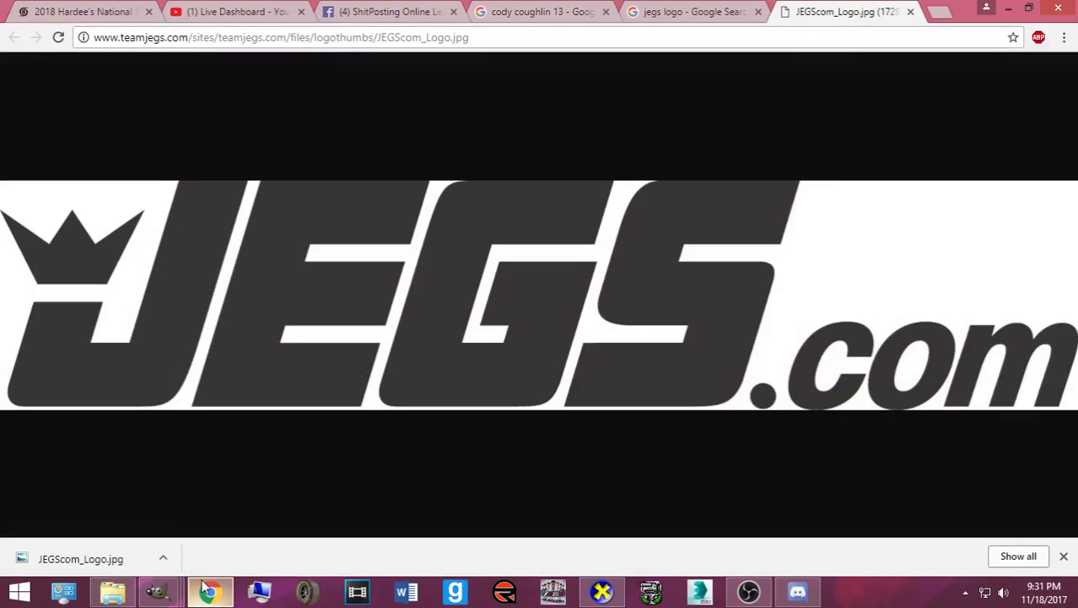
left_click(548, 12)
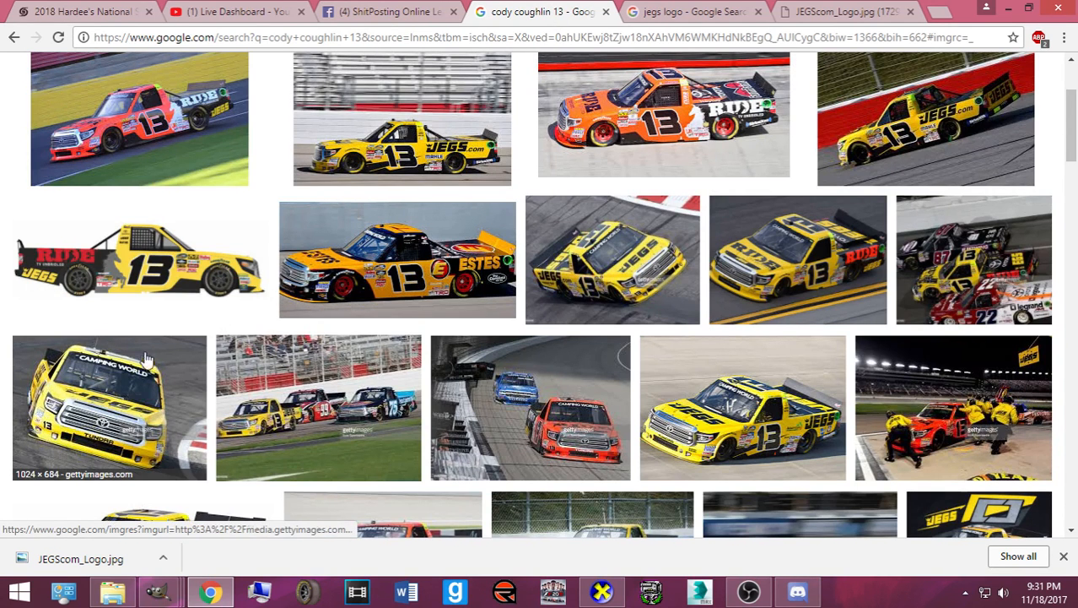
scroll(363, 327, "up", 2)
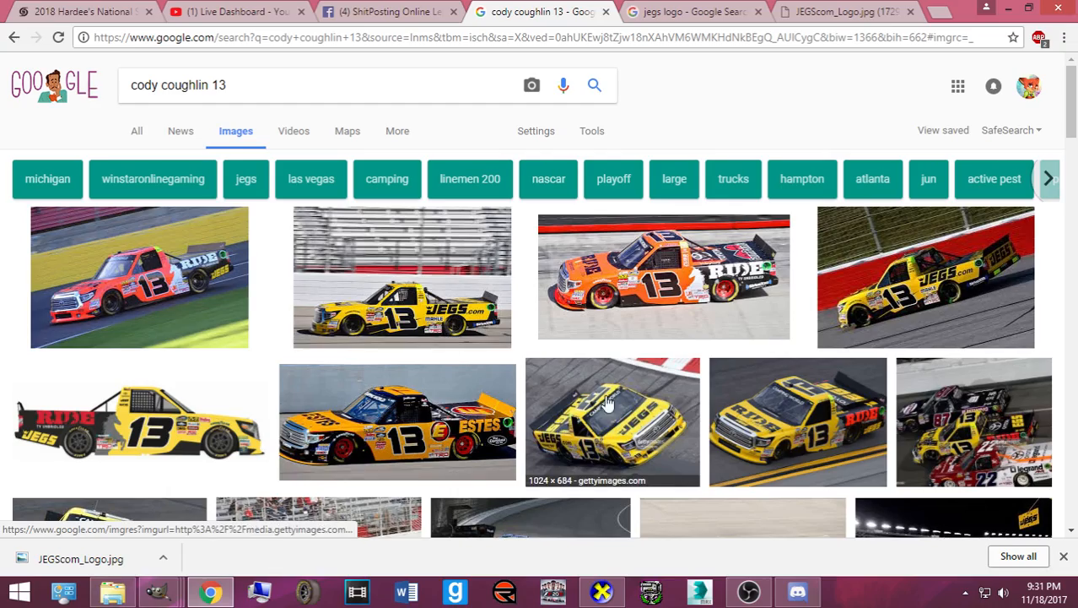
scroll(608, 406, "down", 1)
mouse_move(168, 595)
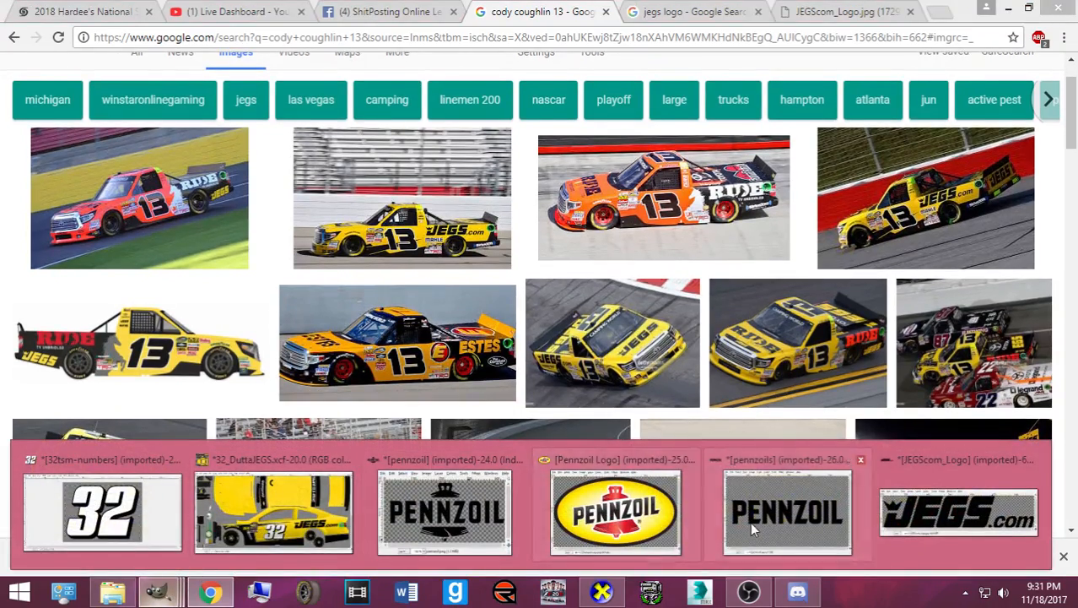
mouse_move(920, 528)
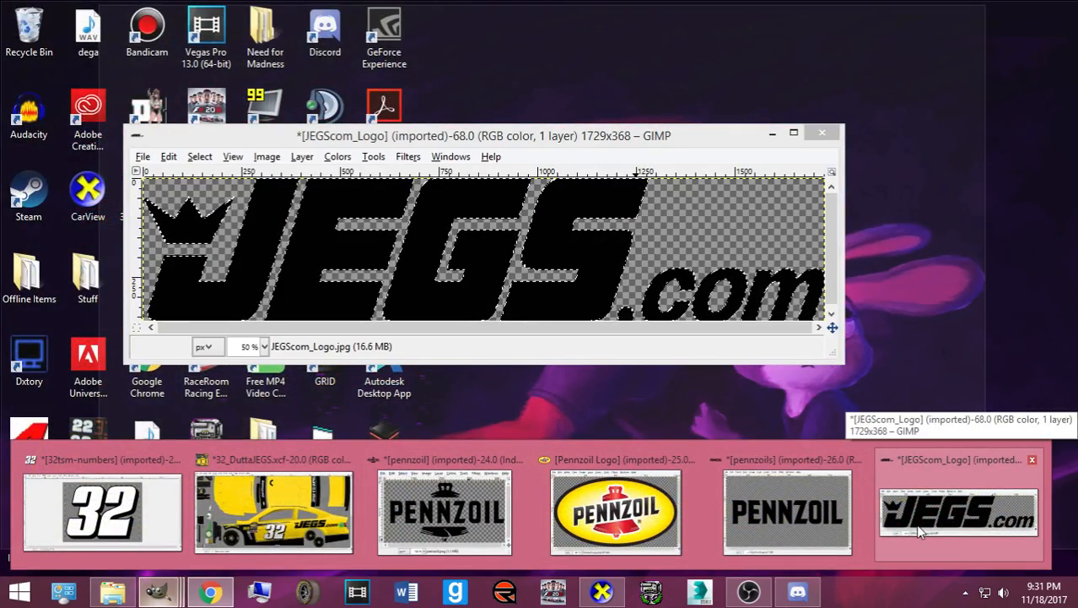
- Bring the JEGScom logo image forward and switch to the Paths tool
left_click(920, 527)
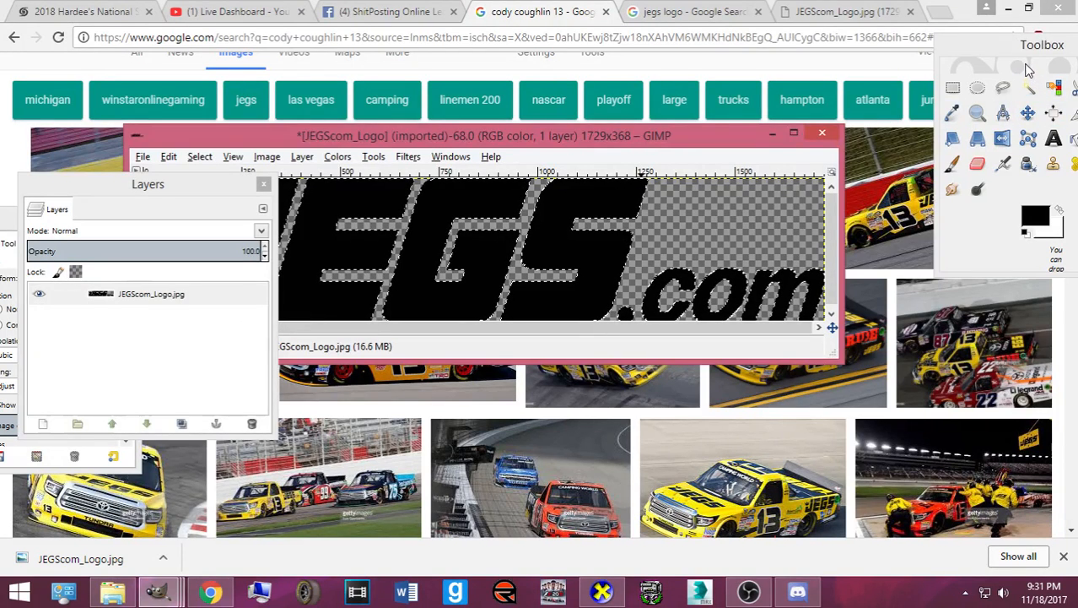
left_click_drag(1001, 47, 907, 47)
left_click(1034, 88)
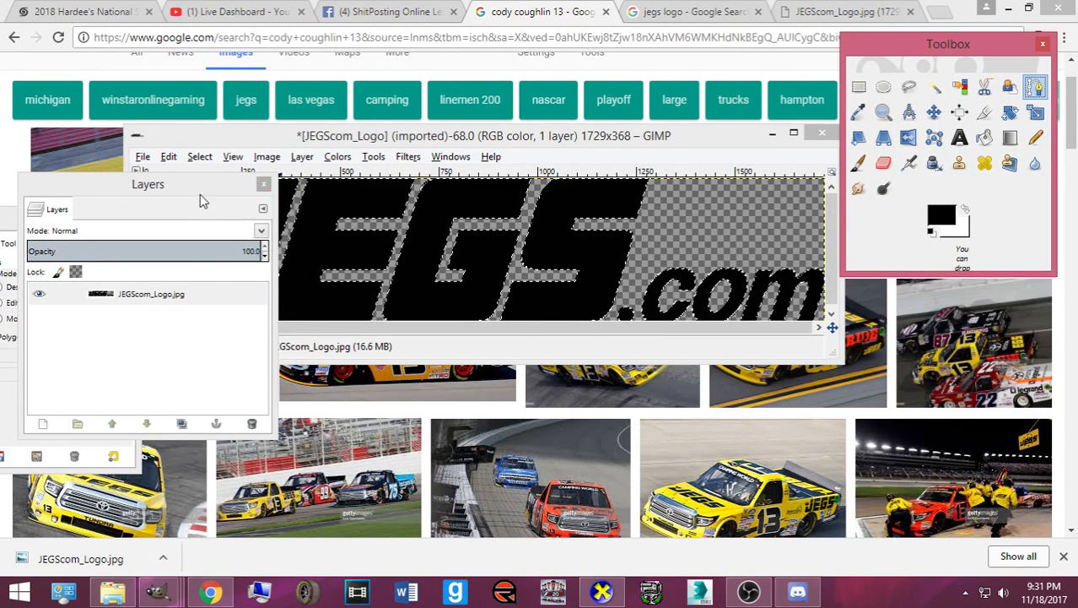
left_click_drag(200, 194, 662, 442)
- Outline the crowned JEGS lettering, excluding .com, with a path and copy it
left_click(620, 319)
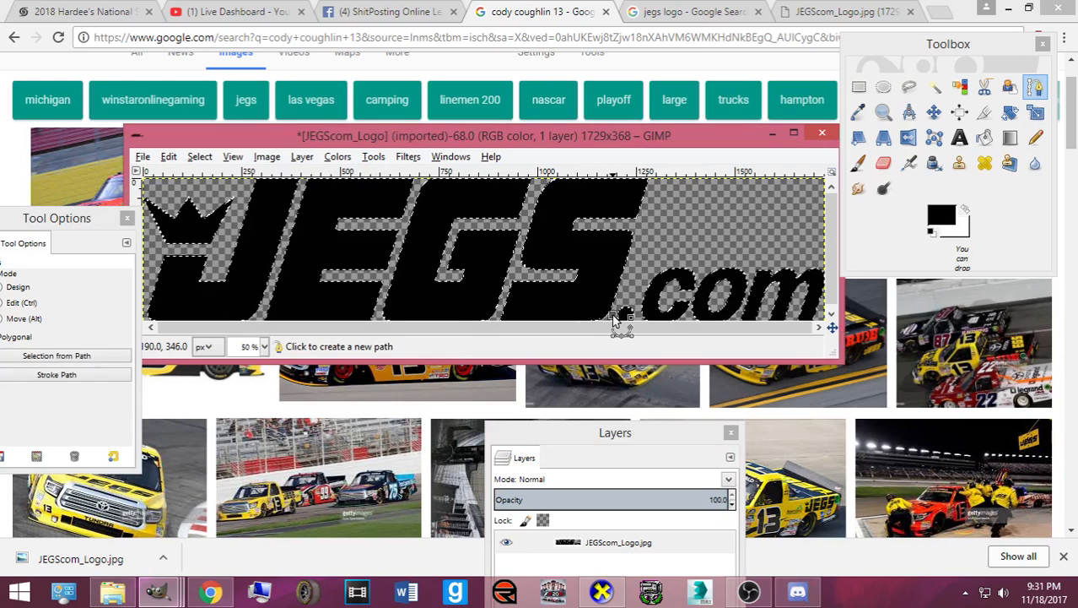
left_click(681, 191)
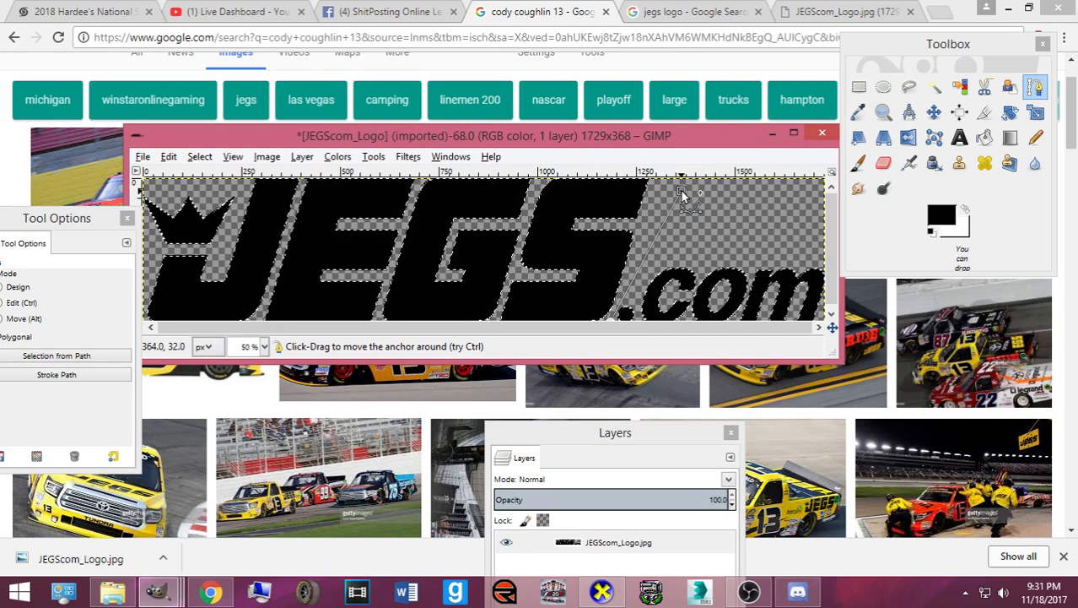
key("minus")
key("minus")
left_click_drag(594, 217, 594, 201)
left_click(318, 192)
left_click(271, 256)
left_click(312, 315)
left_click(540, 304)
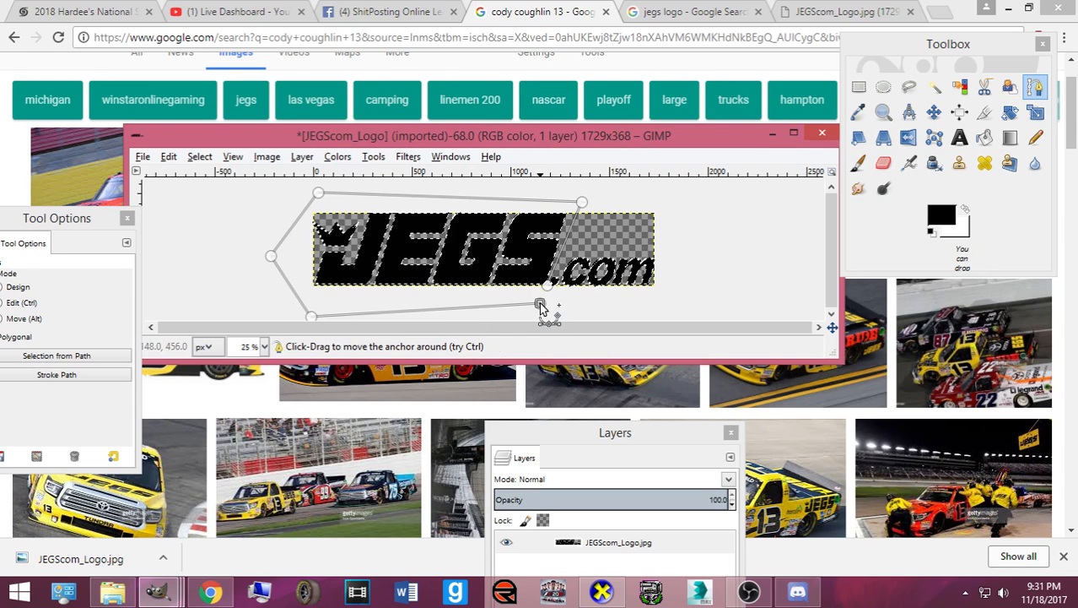
key("ctrl+c")
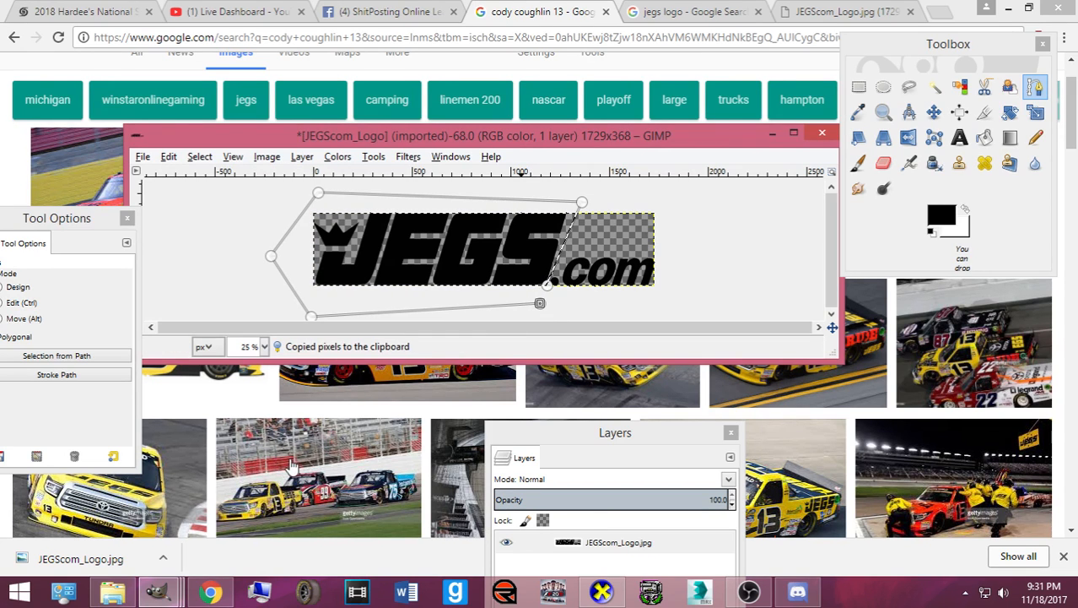
- Paste the JEGS lettering into the 32_DuttaJEGS template as a new layer and move it toward the hood
mouse_move(173, 581)
left_click(272, 506)
key("ctrl+v")
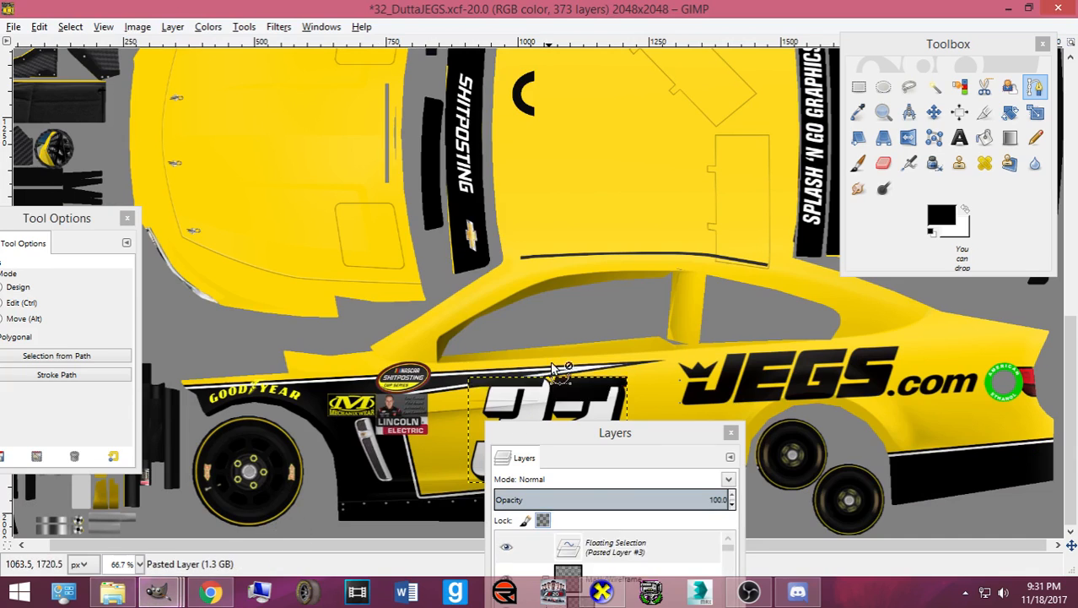
key("ctrl+shift+n")
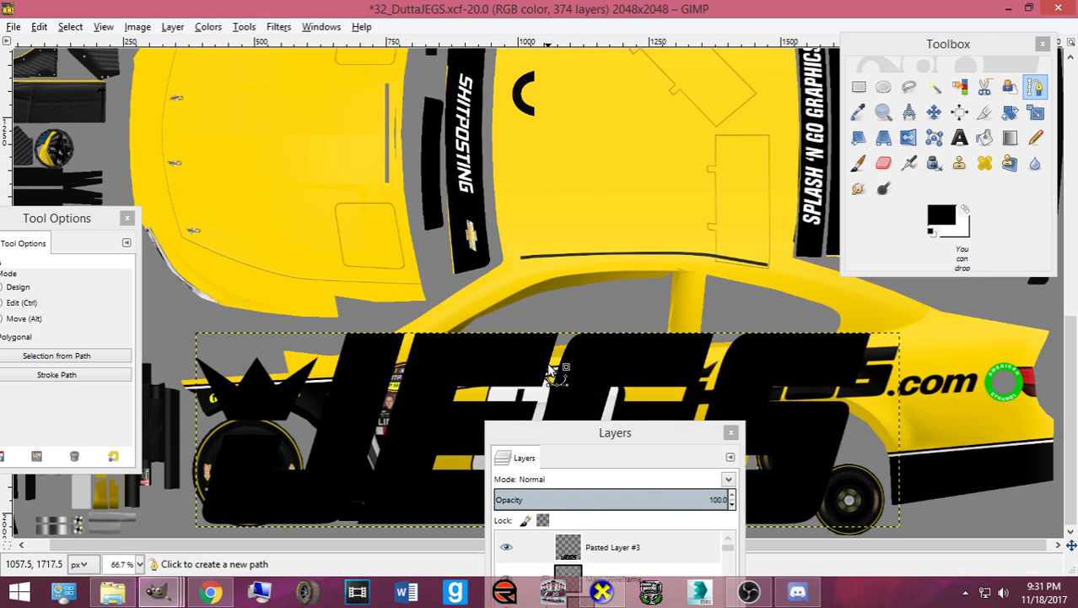
left_click(934, 112)
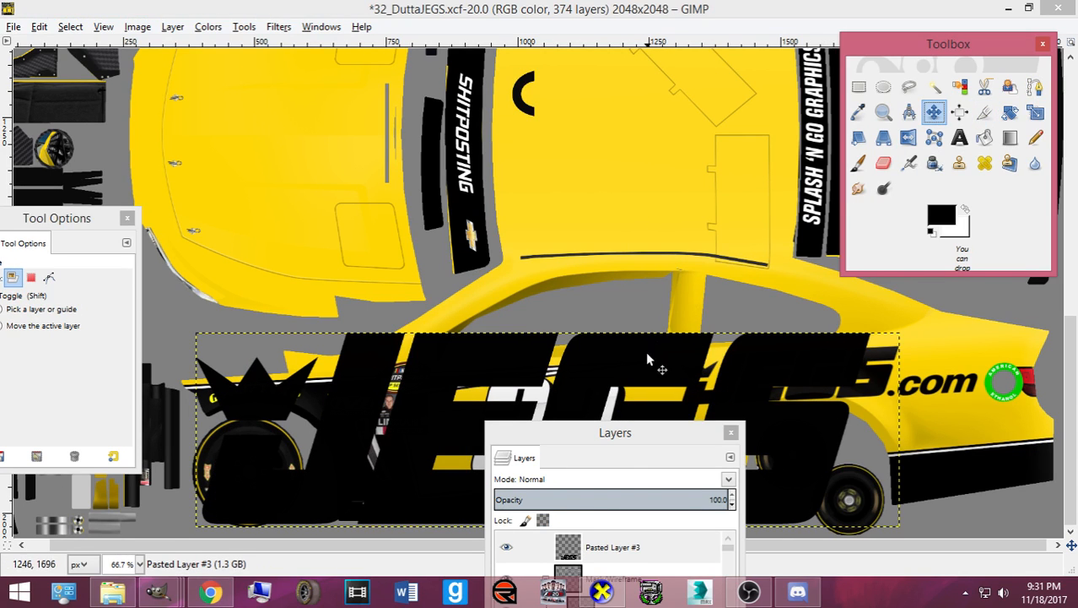
left_click_drag(652, 361, 515, 166)
- Rotate the JEGS logo -90° and then 180° so it runs lengthwise
key("shift+r")
left_click(508, 161)
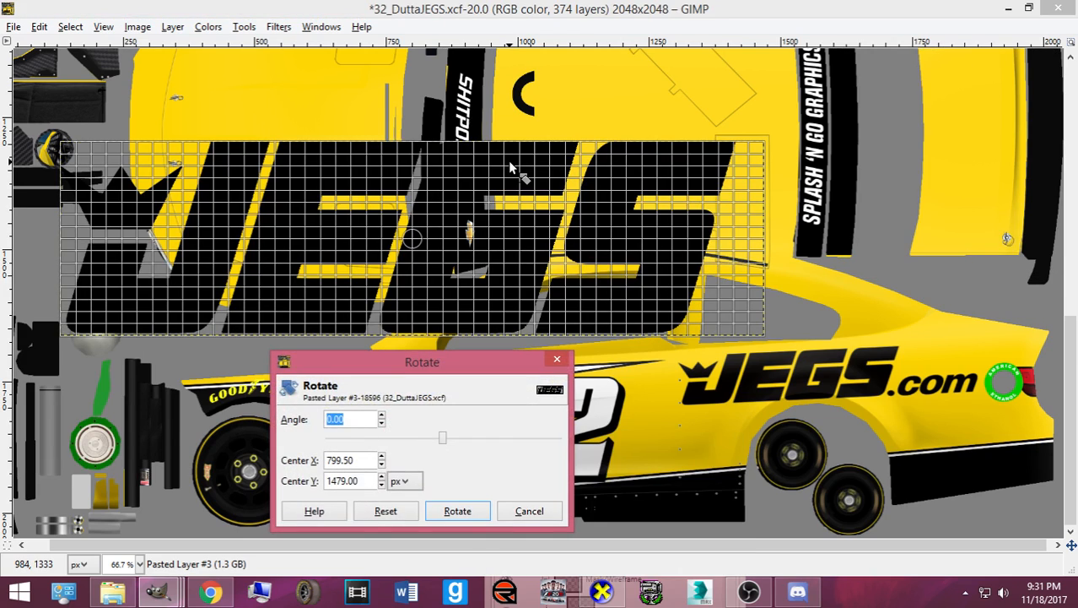
type("-90")
left_click(456, 509)
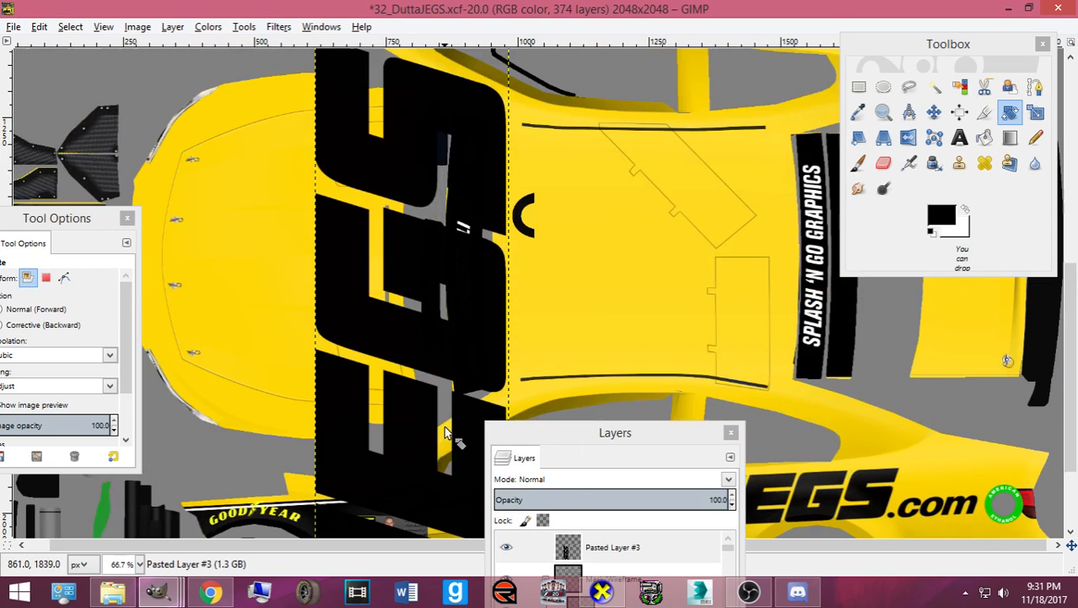
left_click(440, 418)
type("180")
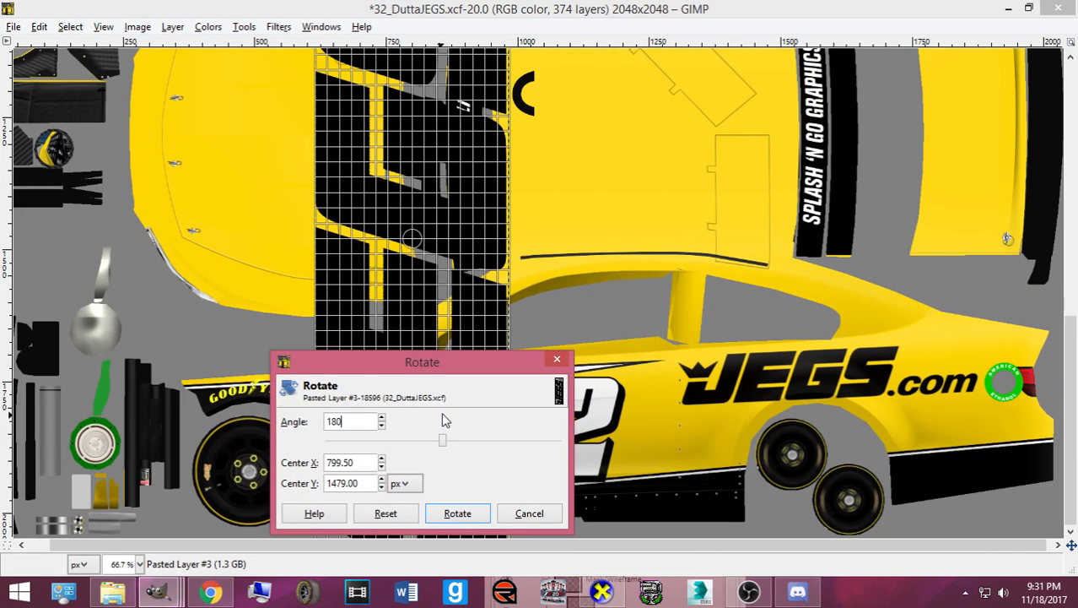
key("Return")
left_click(453, 510)
- Scale the hood logo down to about 233 × 844
key("shift+t")
left_click(448, 512)
left_click_drag(448, 511, 428, 325)
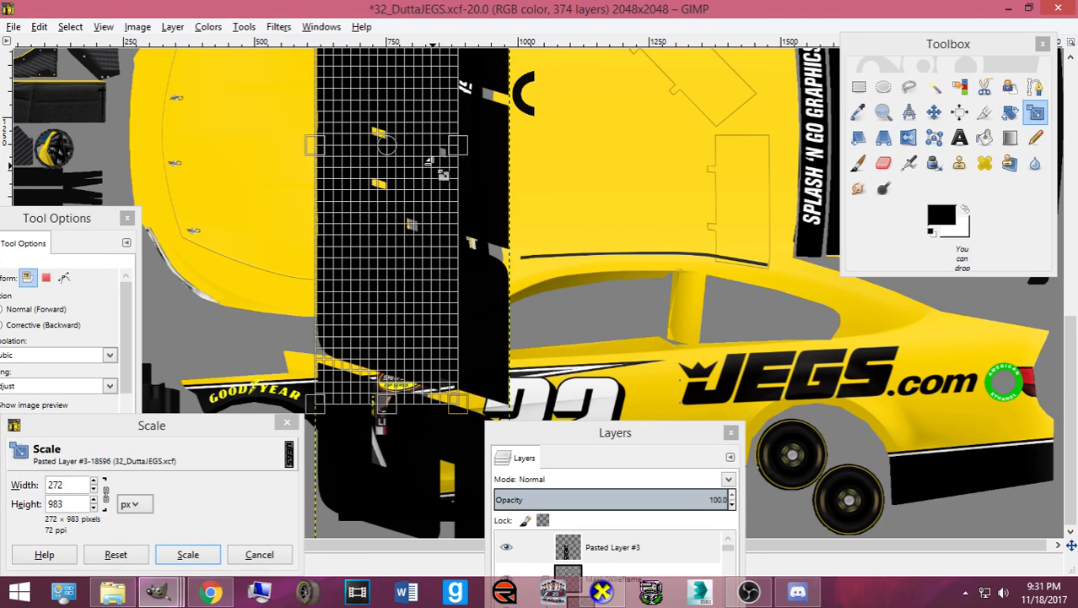
scroll(427, 124, "up", 1)
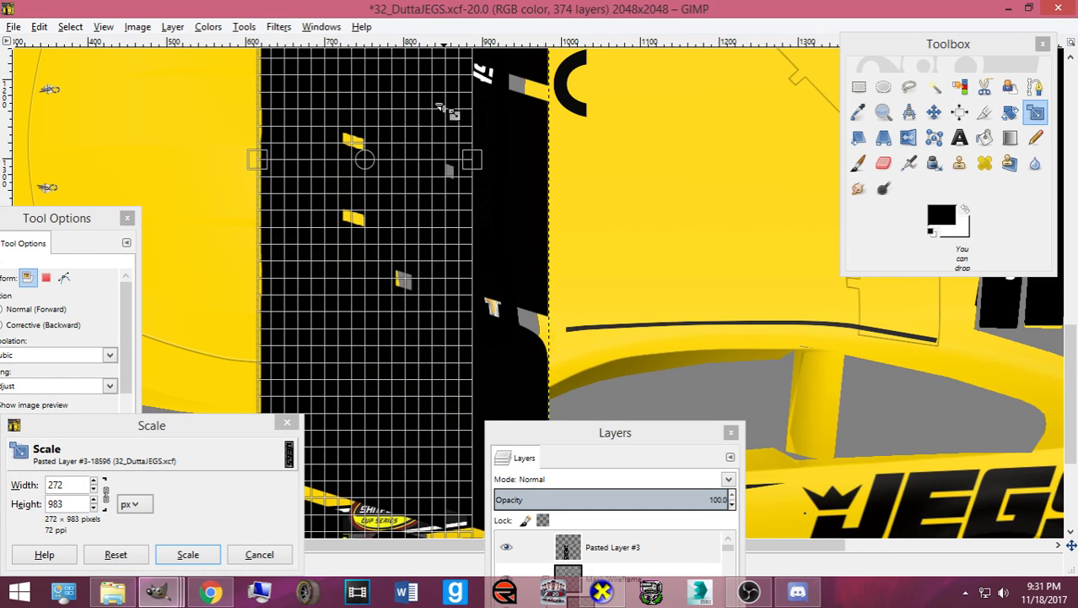
left_click_drag(447, 109, 382, 241)
left_click(188, 555)
scroll(338, 439, "down", 2)
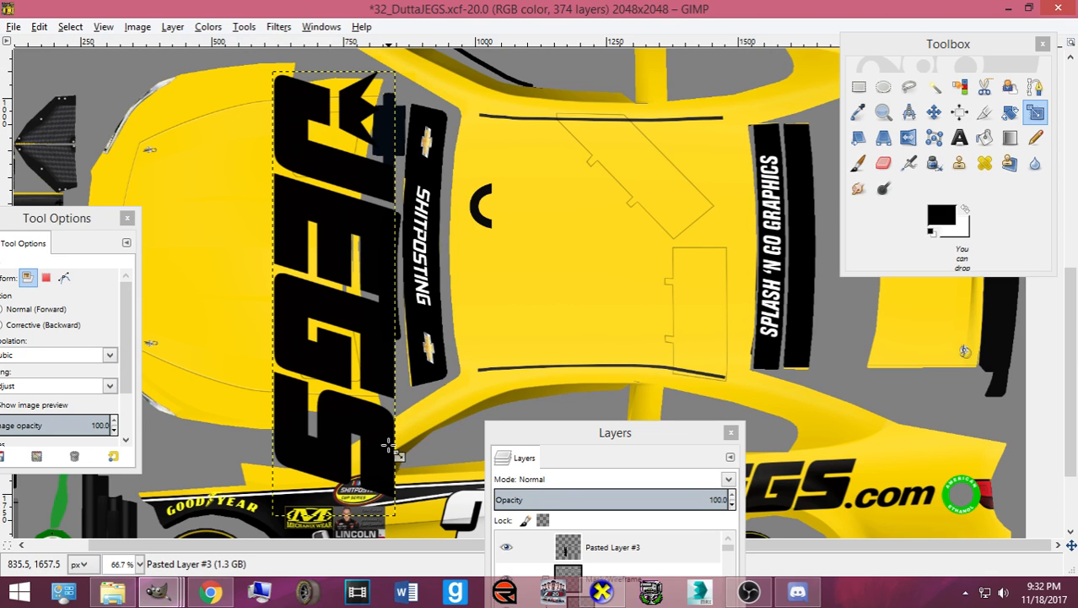
- Shrink the hood logo to 211 × 760, then to 179 × 643
left_click(404, 397)
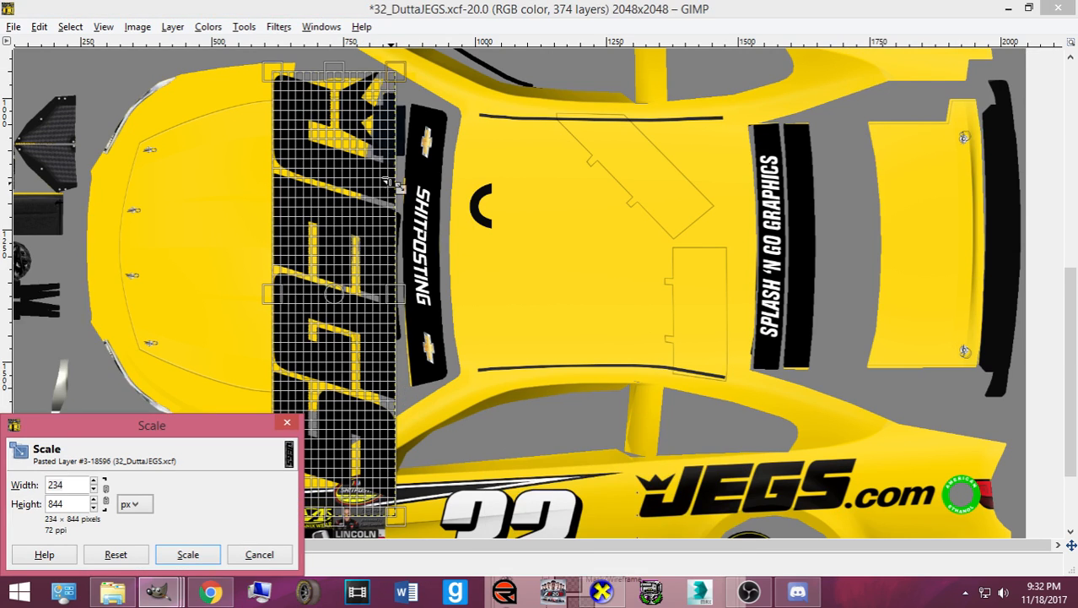
left_click_drag(386, 180, 399, 330)
left_click(195, 563)
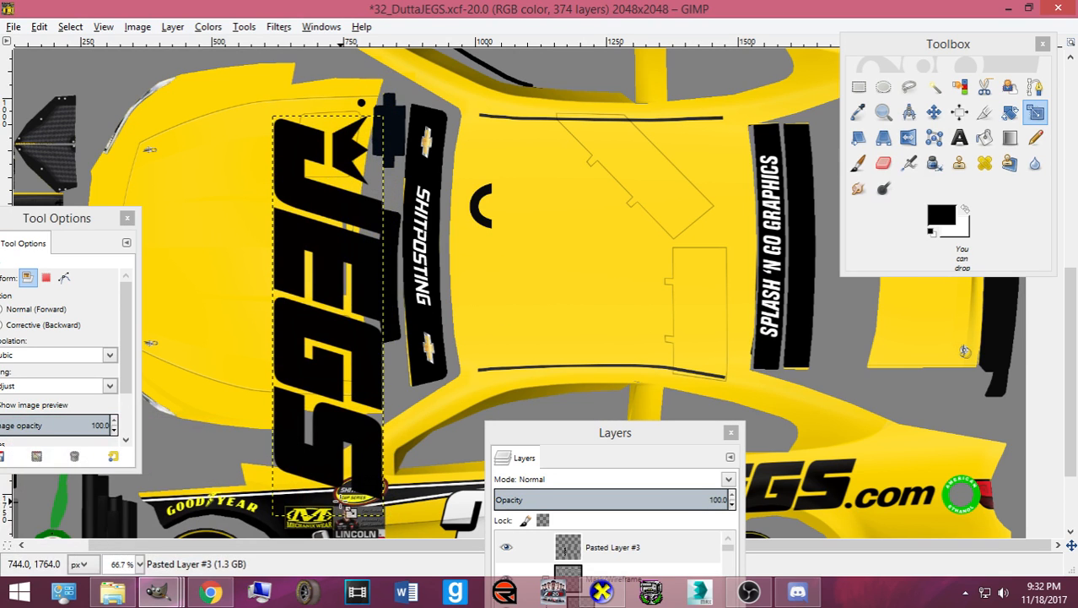
left_click(400, 517)
left_click_drag(401, 517, 372, 455)
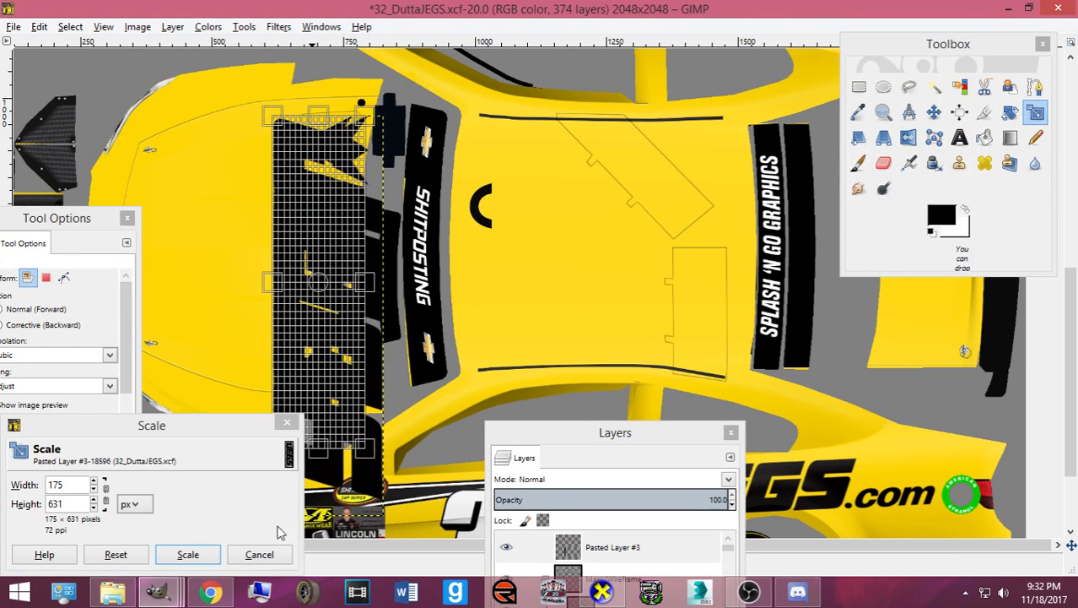
left_click(188, 554)
- Move the logo up and left on the hood and shrink it to 167 × 600, then 155 × 552
left_click(934, 113)
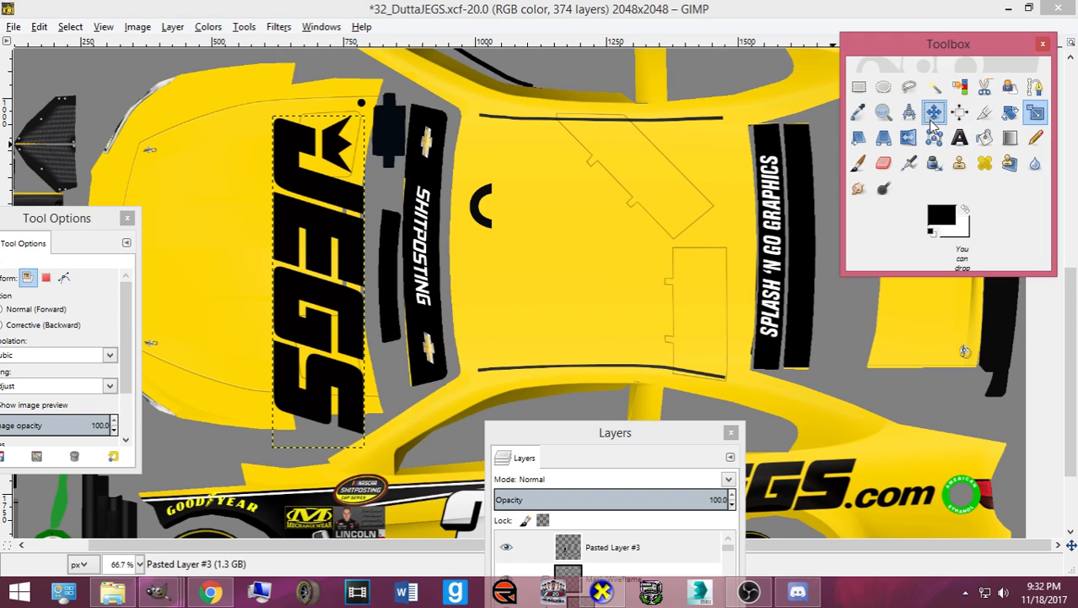
left_click_drag(317, 329, 264, 304)
key("shift+s")
left_click(297, 175)
left_click_drag(309, 180, 282, 275)
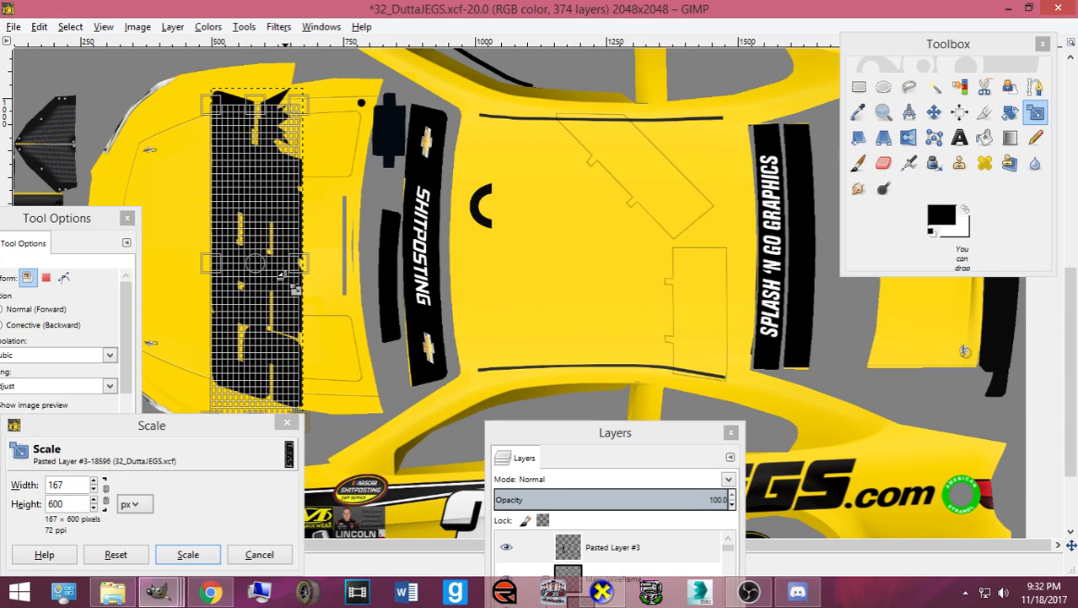
left_click(205, 552)
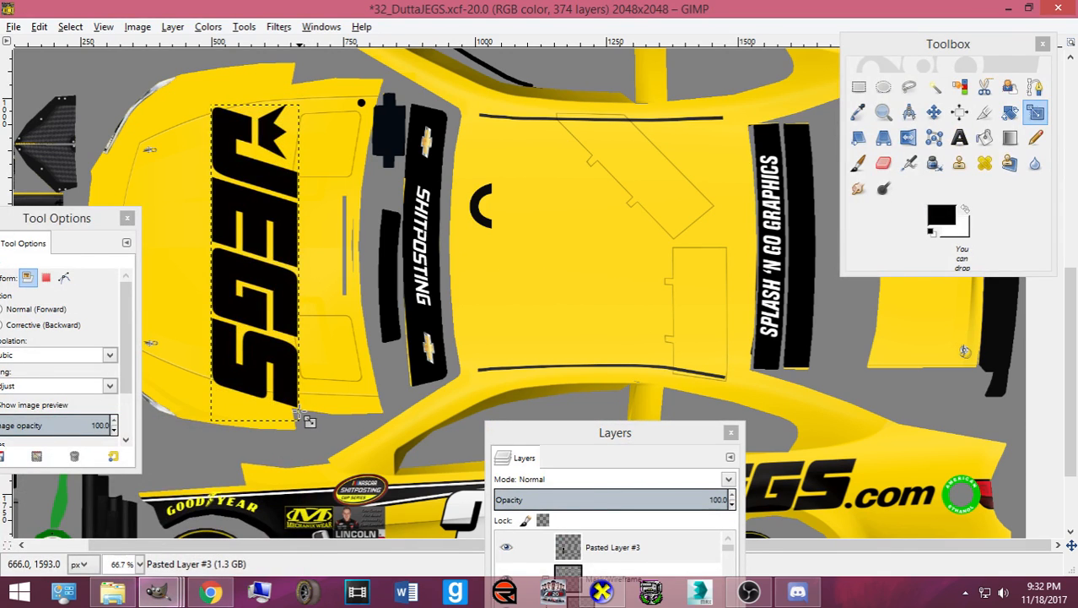
left_click(300, 412)
left_click_drag(310, 415, 287, 378)
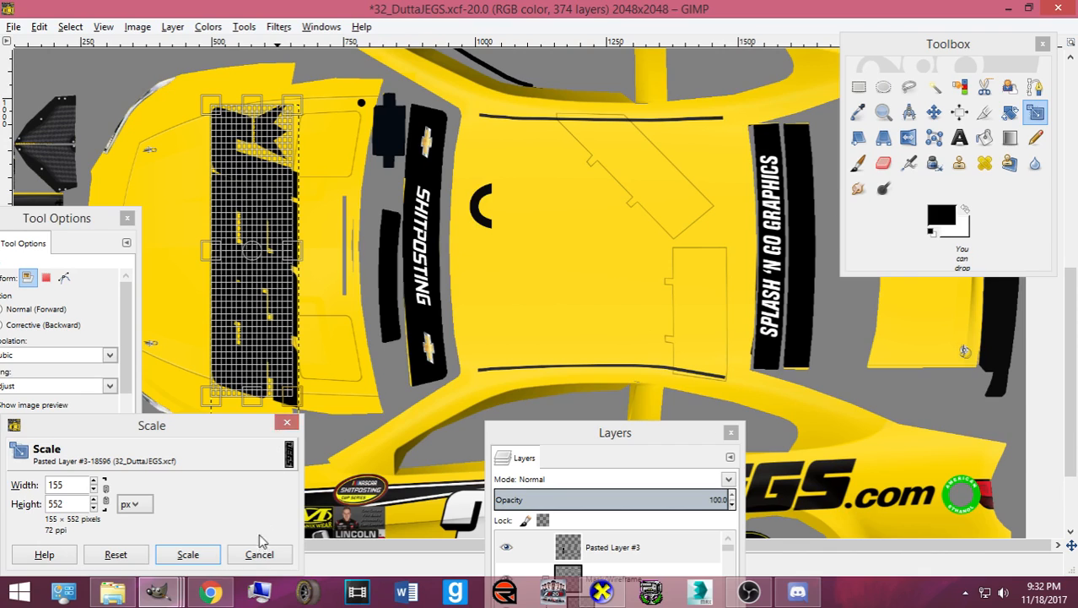
left_click(187, 555)
- Nudge the hood logo a few pixels left and down into place
key("m")
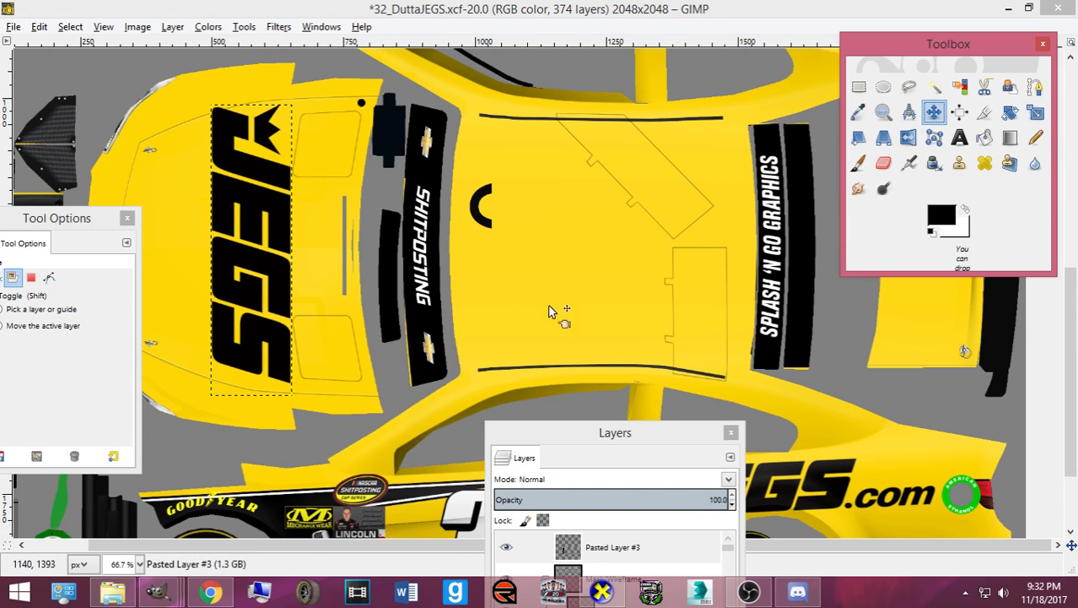
left_click_drag(261, 347, 255, 353)
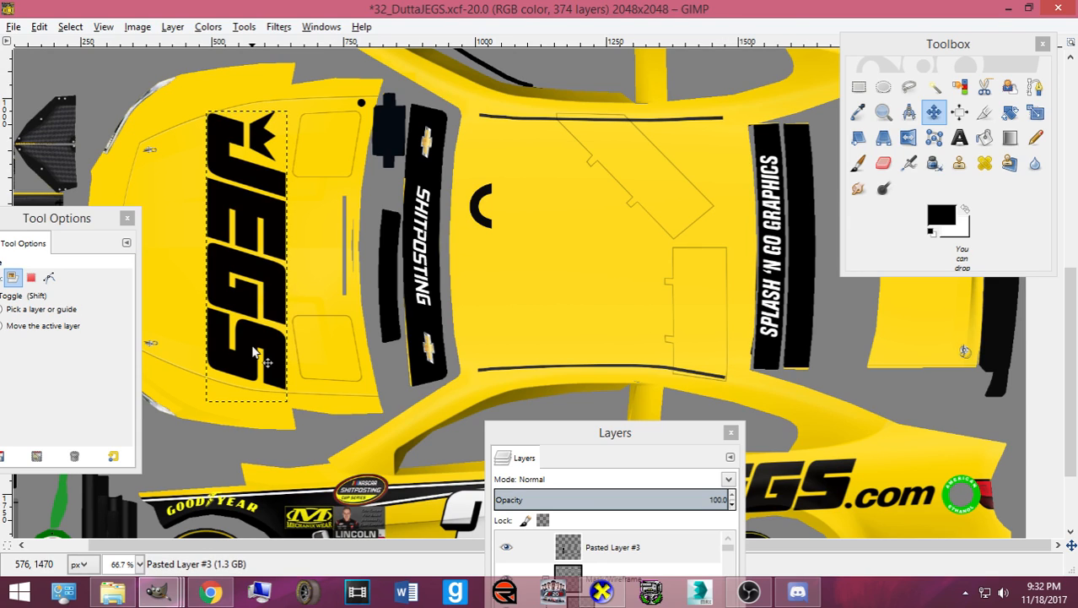
left_click_drag(302, 398, 303, 402)
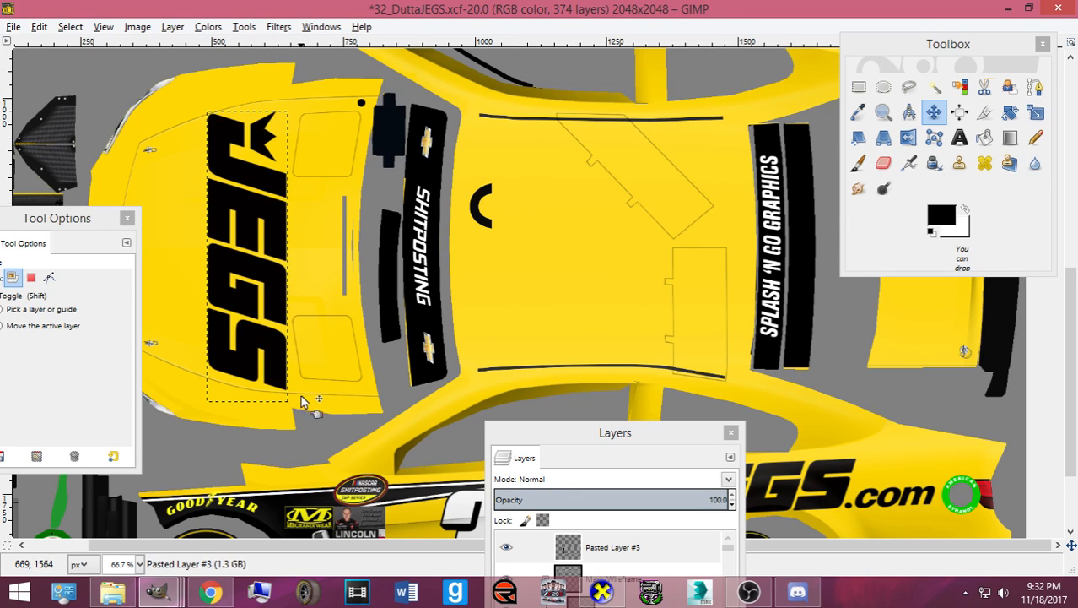
- Lower Pasted Layer #3 below Rear Bowties and the Rear Cam group, then select it
left_click_drag(568, 432, 591, 220)
left_click(650, 337)
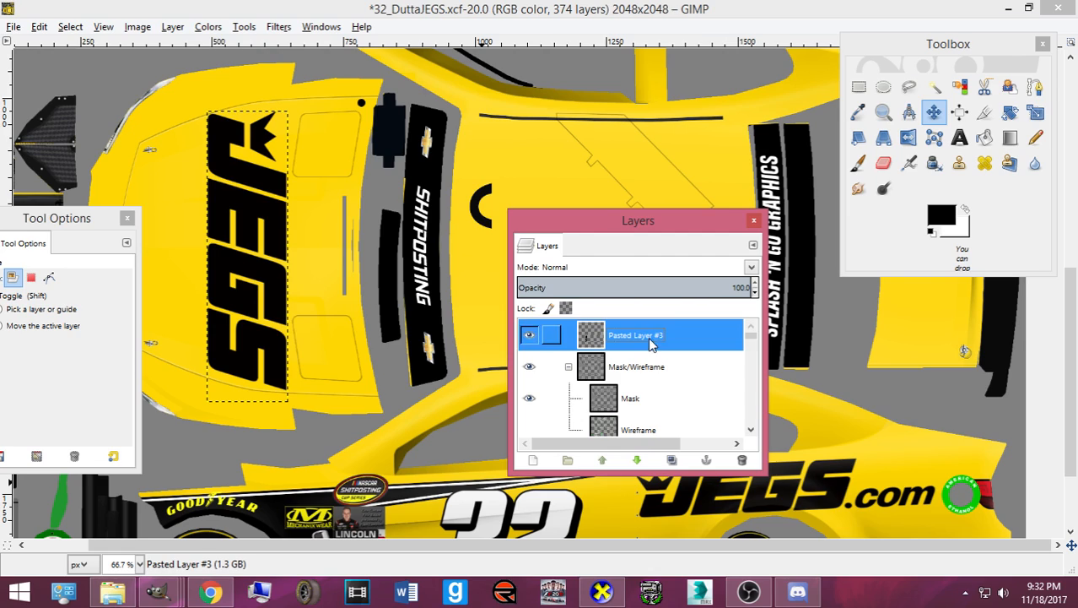
left_click(637, 461)
left_click(637, 461)
left_click(637, 461)
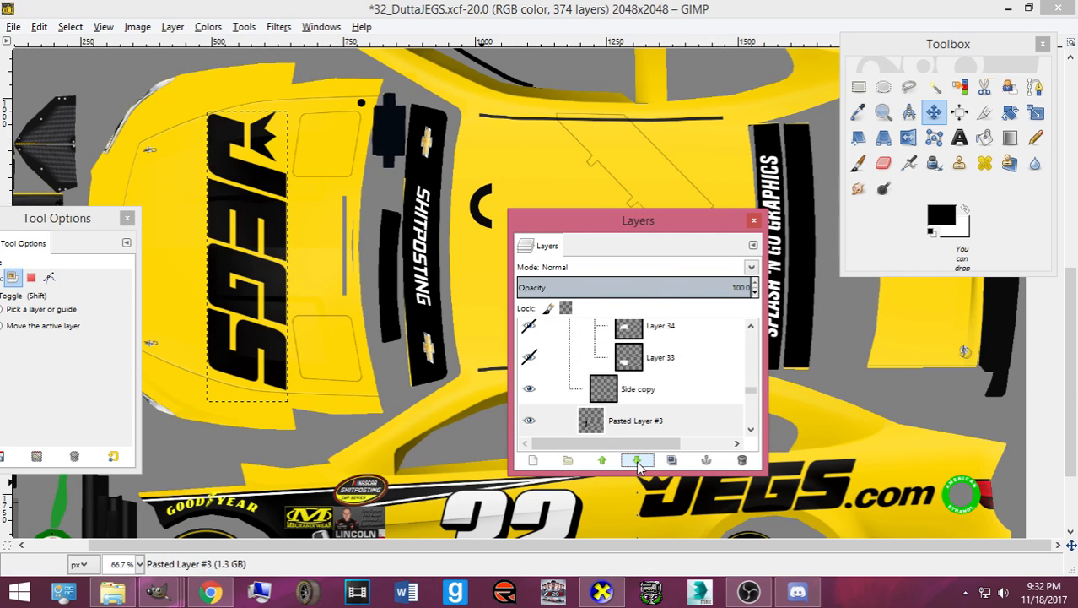
left_click(637, 461)
left_click(638, 463)
left_click(638, 464)
scroll(613, 403, "down", 3)
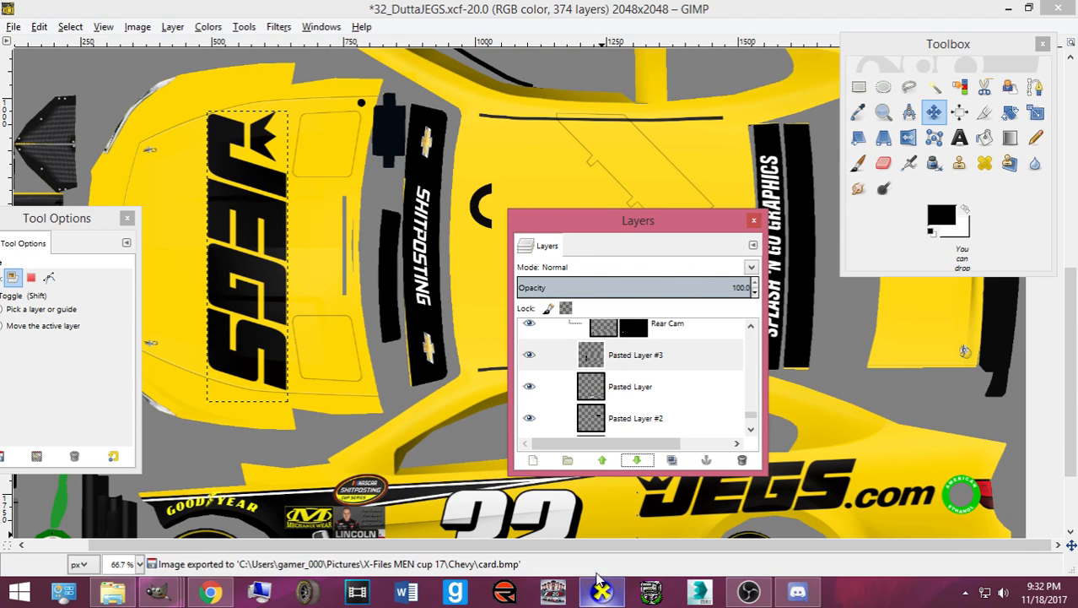
left_click(615, 363)
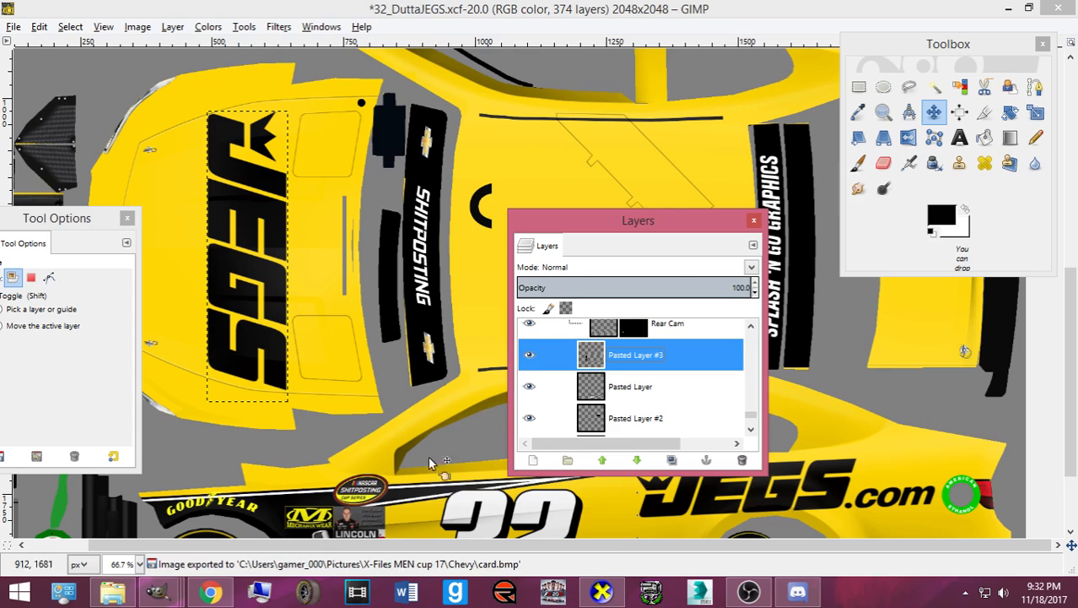
- Copy the PENNZOIL letter shapes from the pennzoils image using Alpha to Selection
left_click(161, 591)
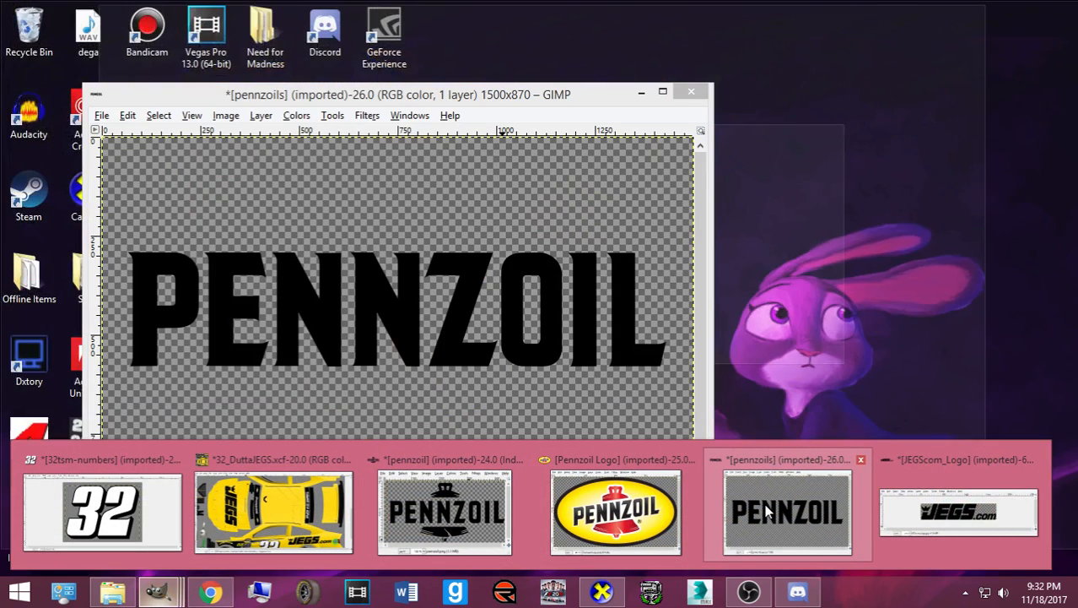
left_click(767, 510)
right_click(650, 342)
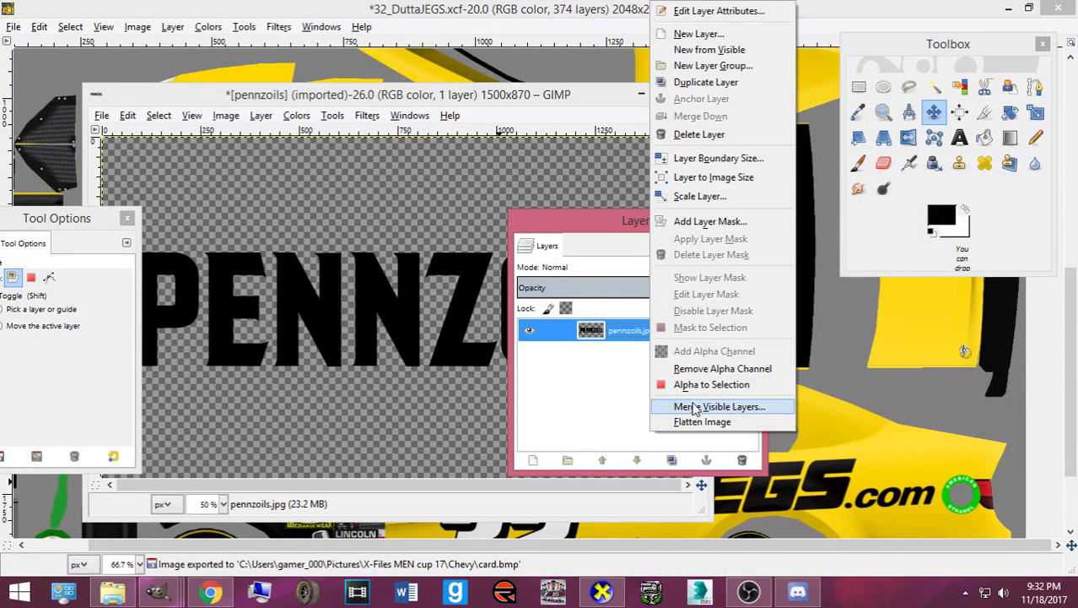
left_click(694, 386)
key("ctrl+c")
- Paste the PENNZOIL lettering into the car template and scale it down
left_click(634, 7)
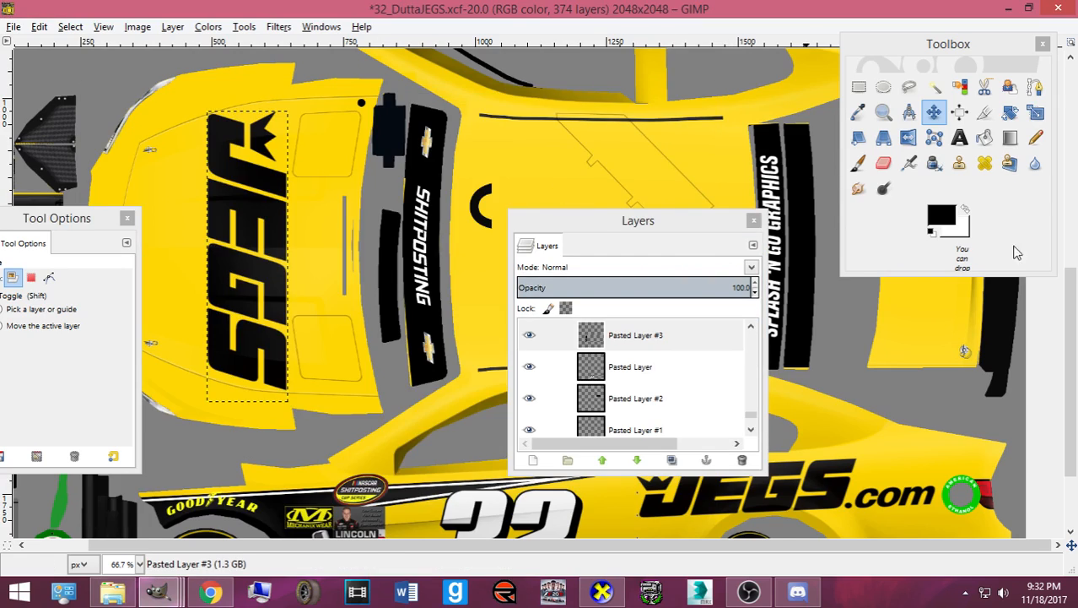
scroll(908, 349, "up", 5)
key("ctrl+v")
key("shift+t")
left_click(370, 358)
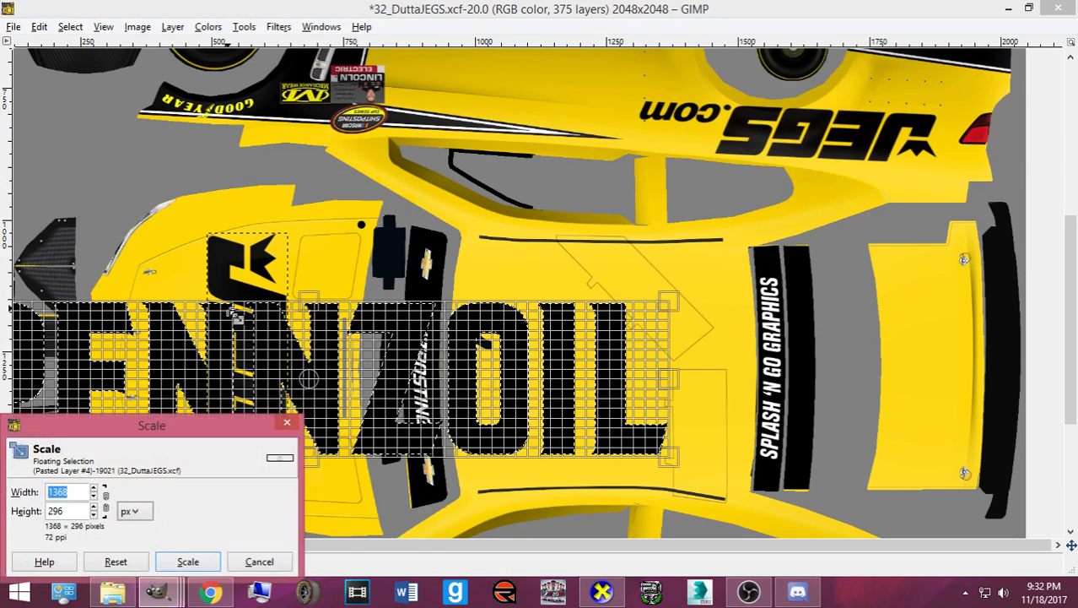
left_click_drag(370, 358, 358, 427)
left_click(195, 555)
- Rotate the pasted PENNZOIL lettering -90° so it runs vertically
key("shift+r")
type("-90")
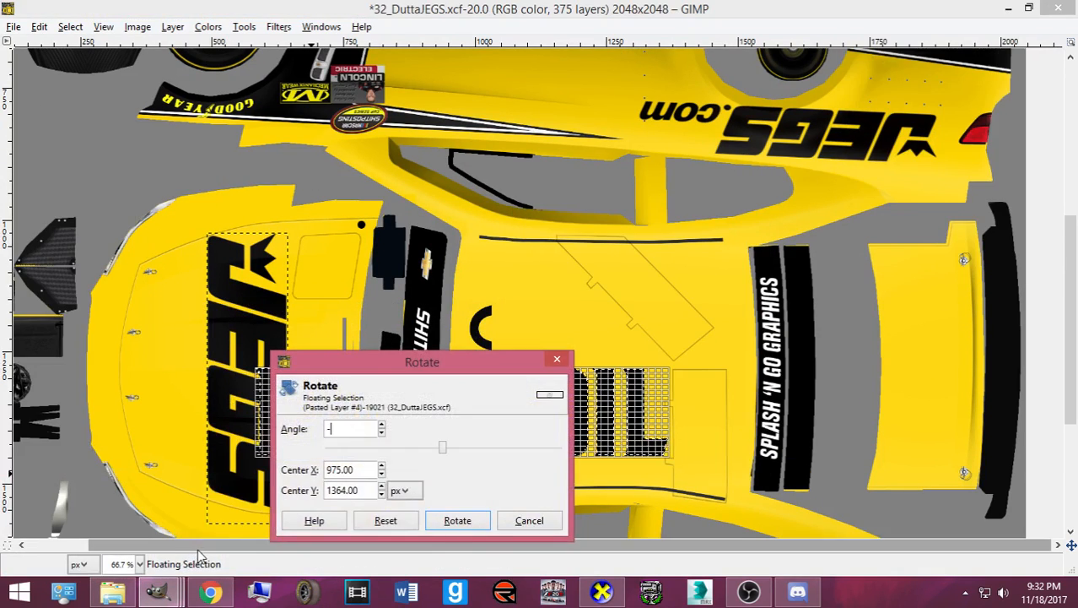
key("Tab")
left_click(452, 520)
- Scale the rotated lettering to about 91×420 and place it on the yellow decklid
key("shift+t")
left_click(403, 358)
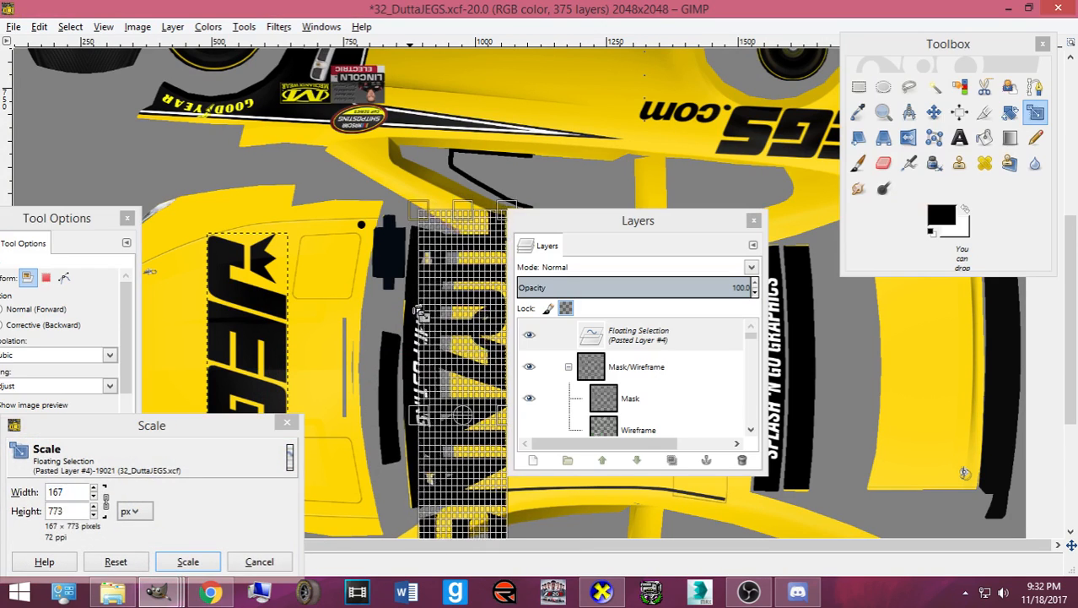
left_click_drag(419, 312, 427, 343)
scroll(781, 401, "up", 2)
left_click_drag(459, 421, 846, 403)
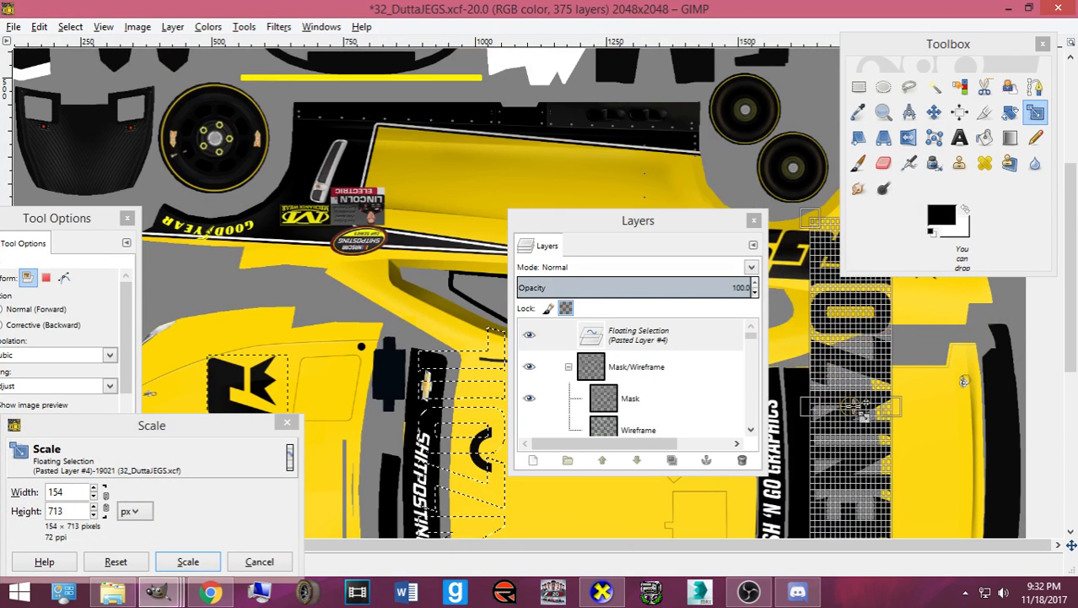
left_click_drag(896, 349, 874, 462)
scroll(874, 463, "down", 2)
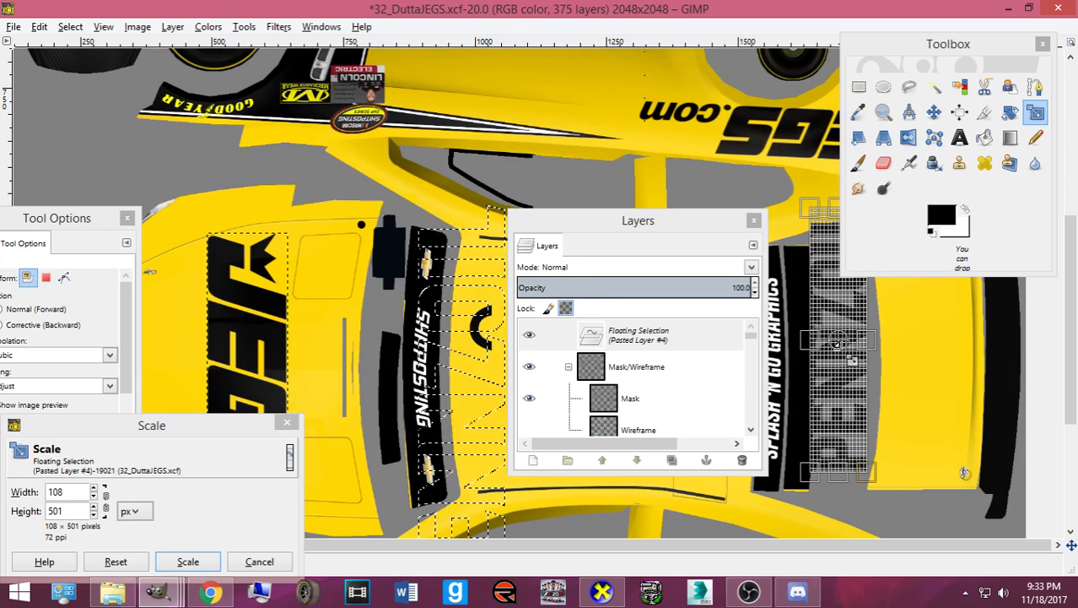
left_click_drag(837, 340, 926, 385)
left_click_drag(941, 487, 882, 466)
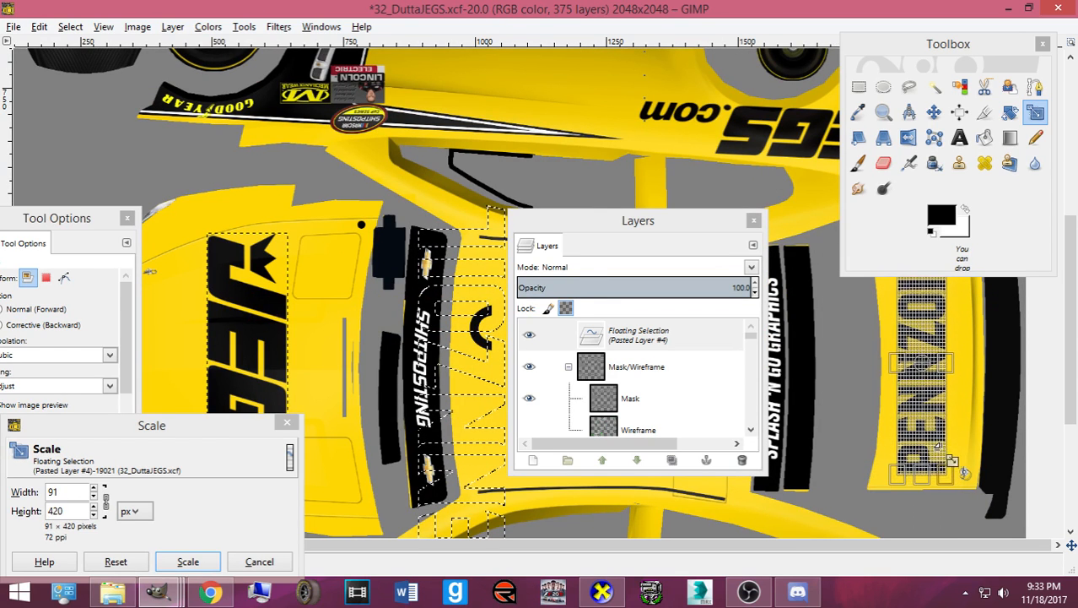
left_click(187, 561)
- Make the lettering its own layer and nudge it into position on the decklid
scroll(956, 398, "up", 2)
scroll(956, 398, "down", 2)
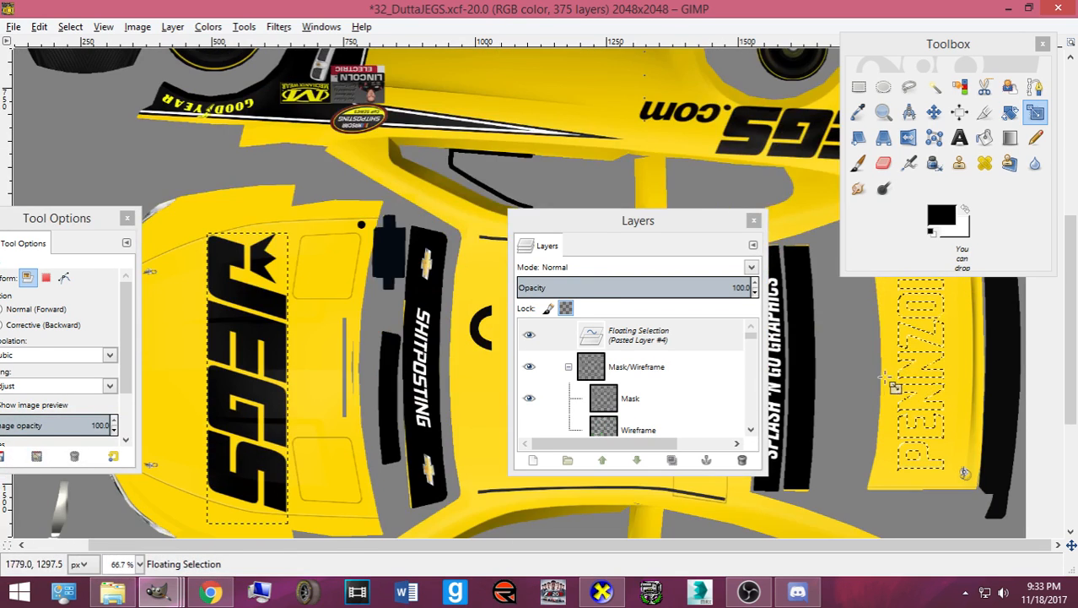
key("shift+ctrl+n")
left_click(934, 112)
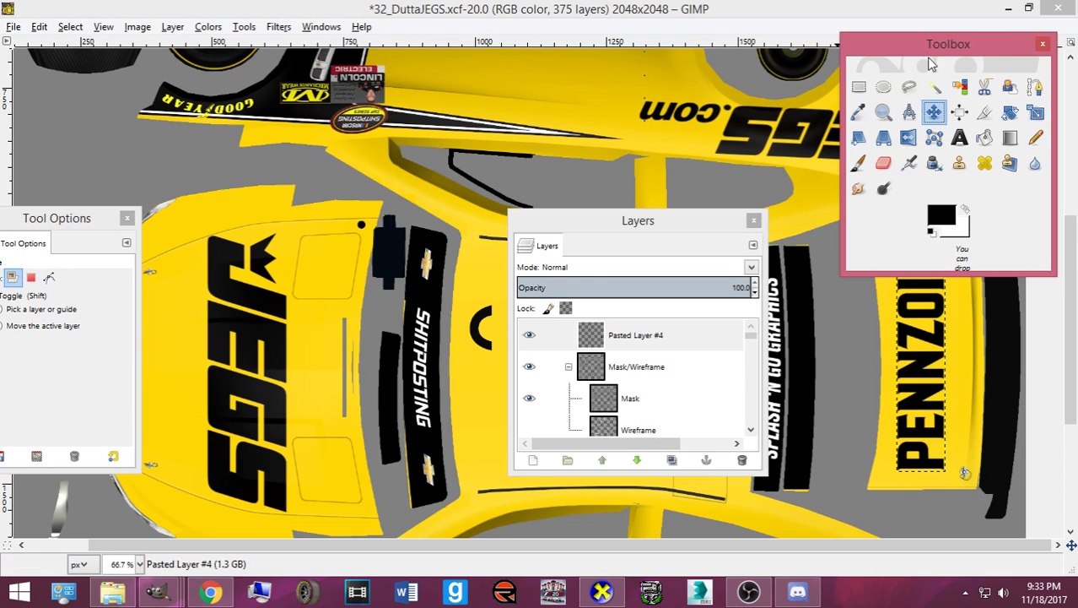
left_click_drag(919, 53, 226, 88)
left_click_drag(943, 361, 944, 365)
key("Down")
key("Down")
key("Down")
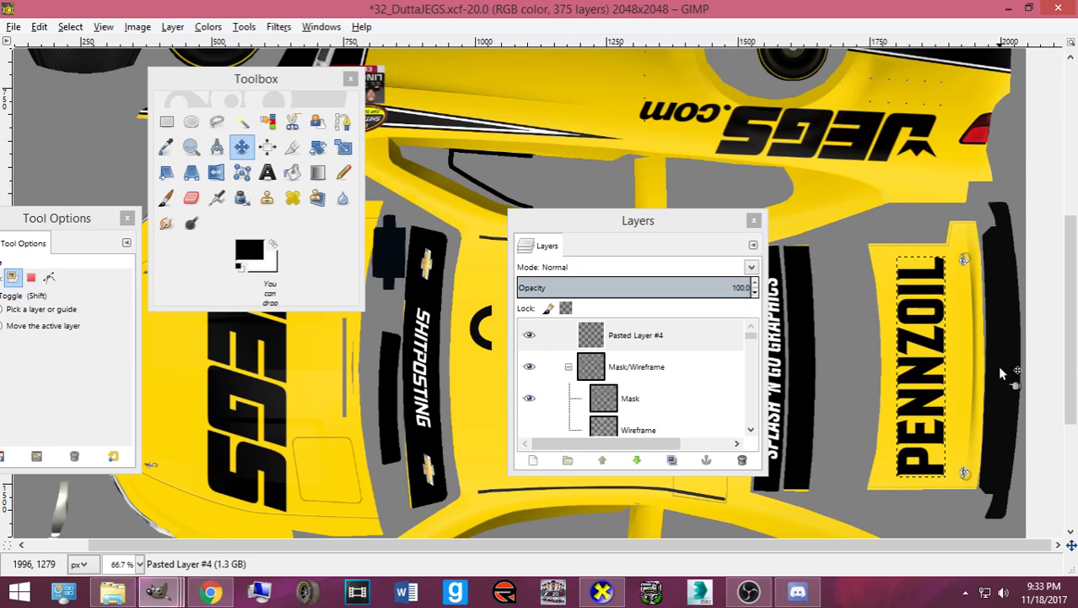
scroll(498, 253, "down", 5)
scroll(487, 291, "up", 3)
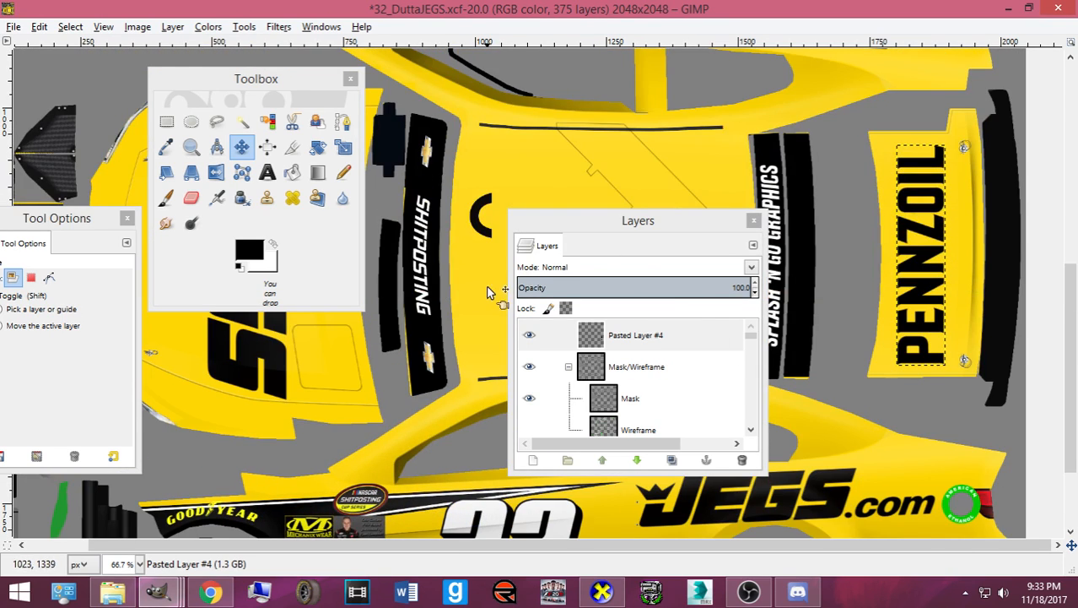
key("Up")
key("Up")
key("Up")
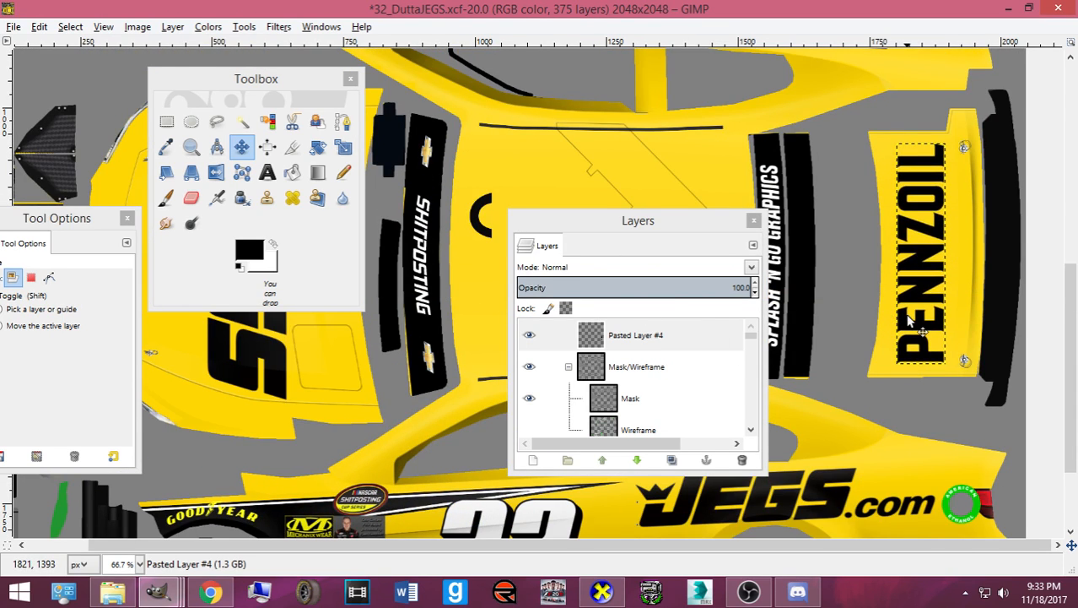
key("Right")
key("Right")
key("Right")
key("Up")
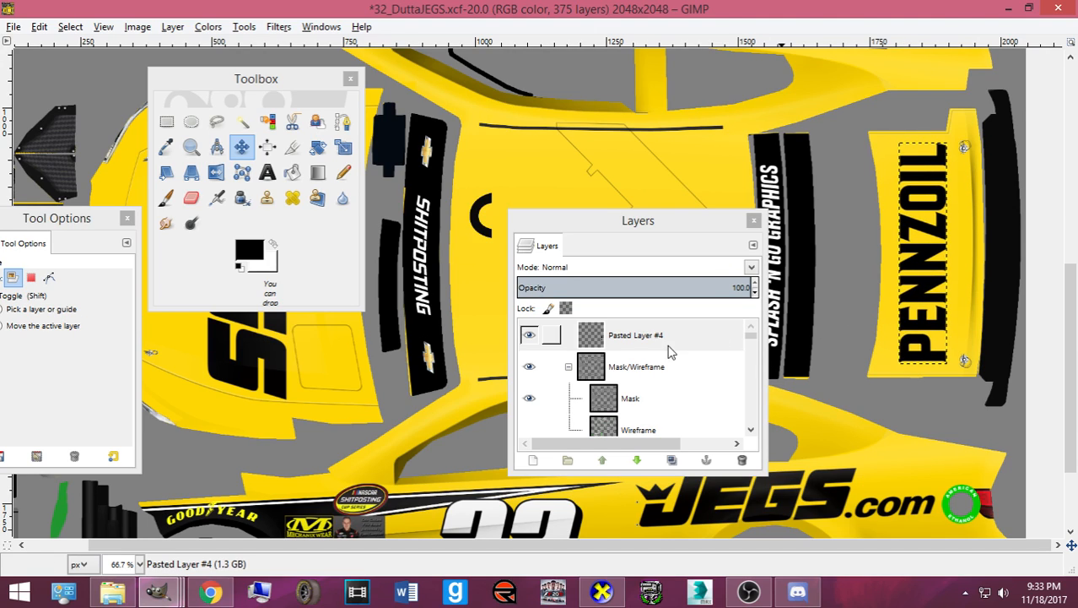
- Lower Pasted Layer #4 five steps in the layer stack
left_click(637, 461)
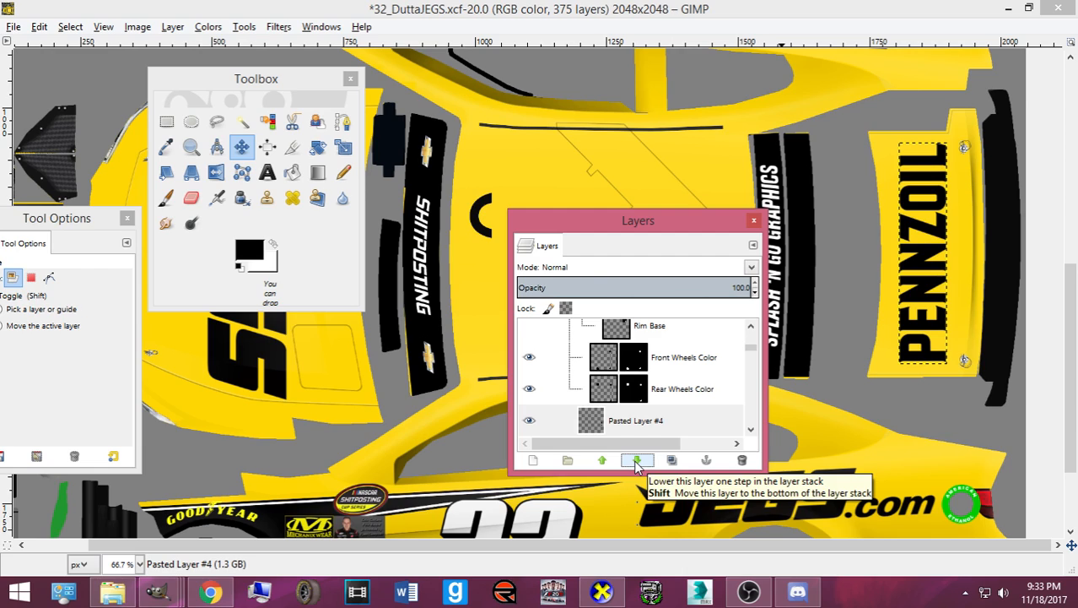
left_click(637, 461)
left_click(637, 461)
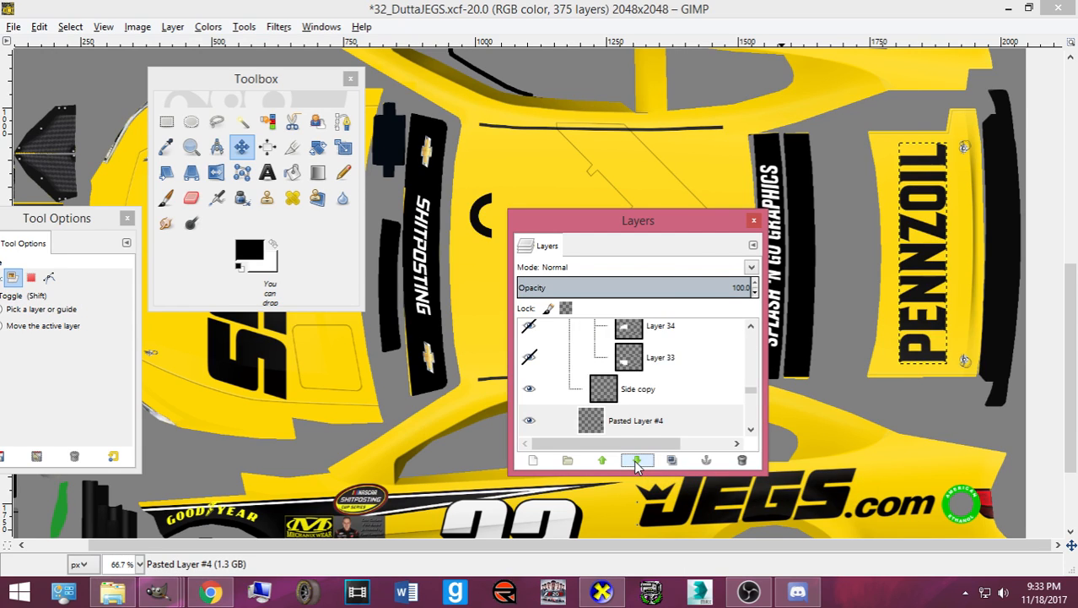
left_click(637, 461)
left_click(637, 461)
- Lower Pasted Layer #4 four more steps, beneath the Contigs Pack 2017 group
scroll(651, 425, "down", 2)
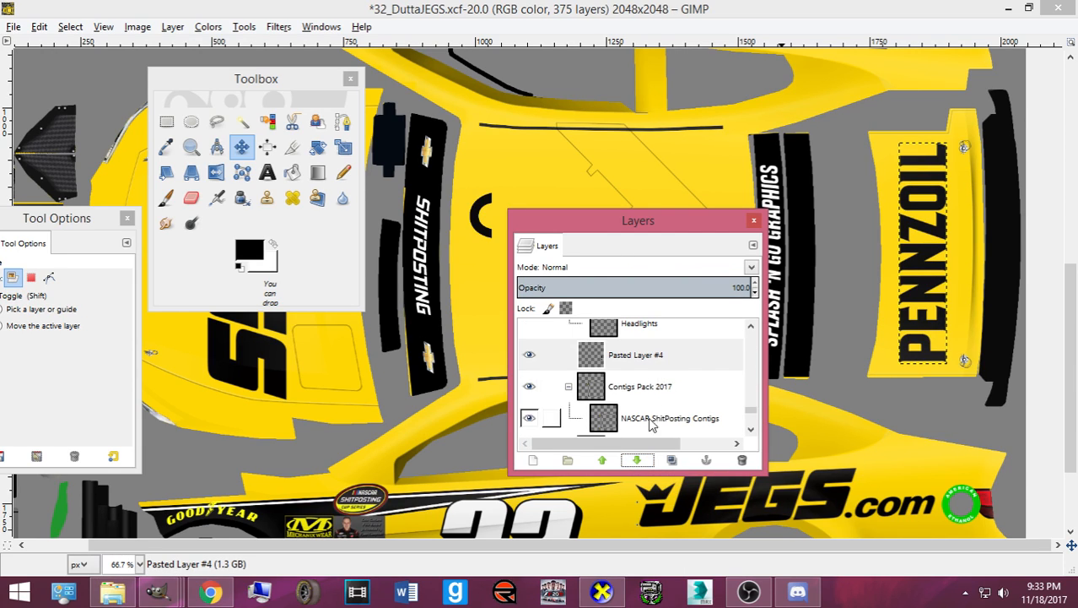
left_click(641, 460)
left_click(640, 460)
left_click(638, 460)
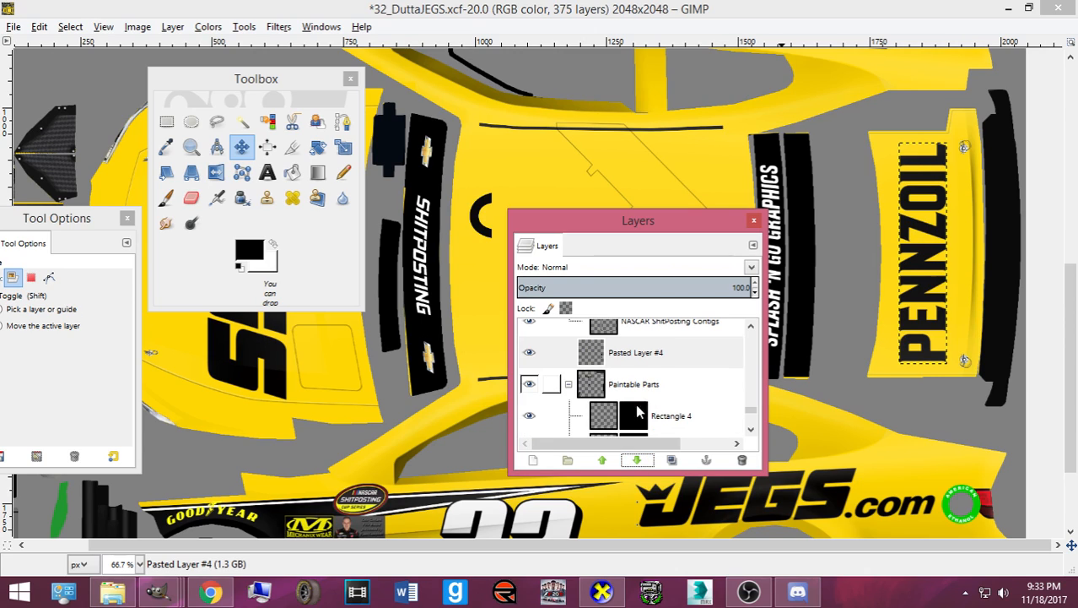
left_click(636, 460)
scroll(645, 392, "down", 2)
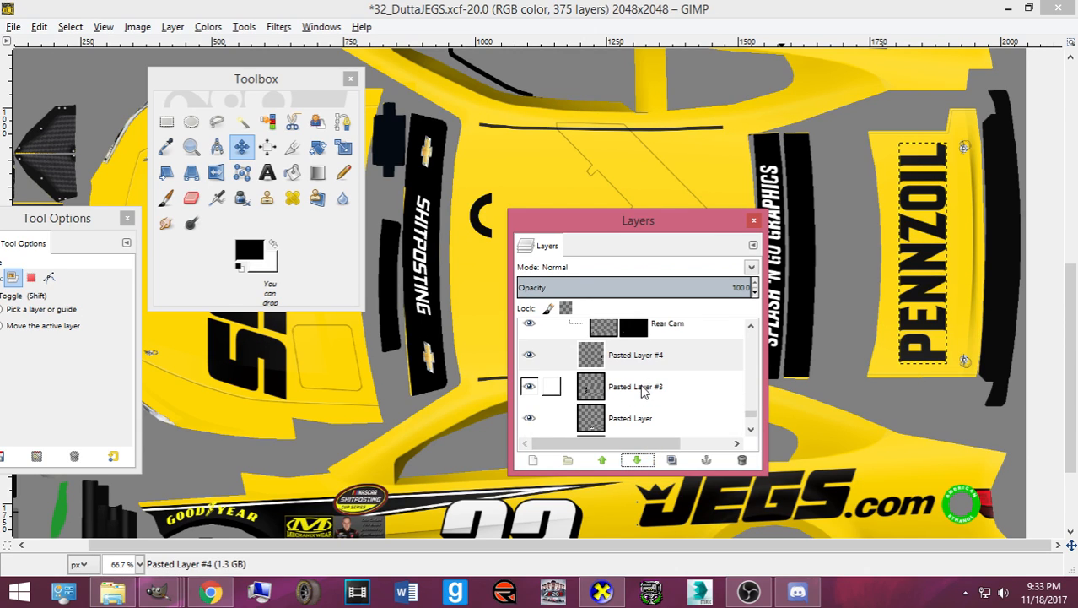
- Inspect the PENNZOIL decklid lettering on the rotated 3D car in CarView
left_click(600, 592)
left_click_drag(579, 427, 554, 445)
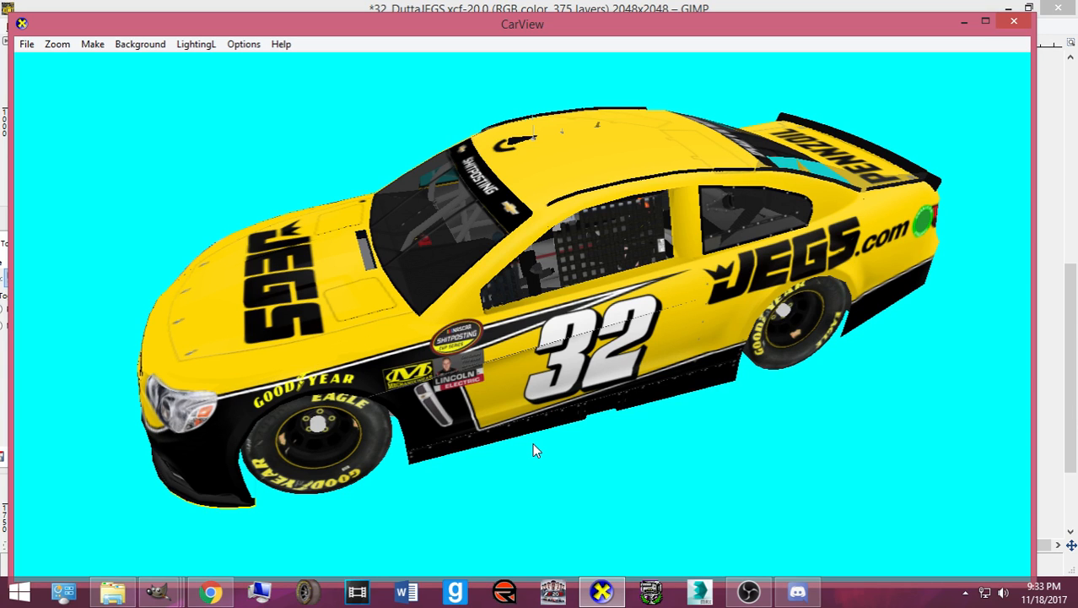
left_click(602, 592)
scroll(612, 389, "down", 4)
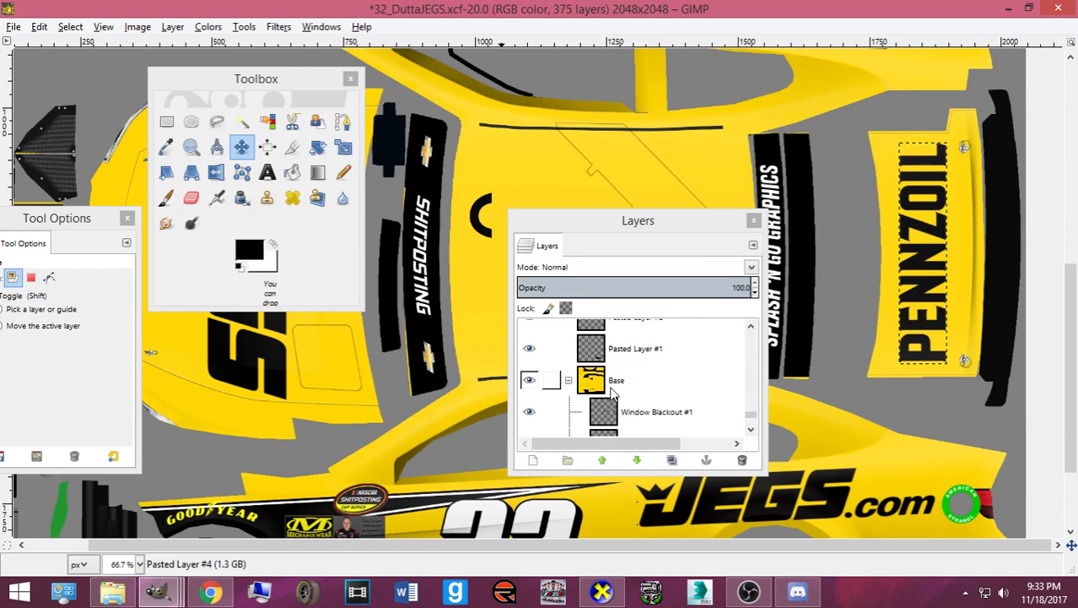
scroll(614, 388, "up", 3)
- Select the door-number Pasted Layer, duplicating it and then undoing the duplicate
left_click(632, 361)
scroll(419, 398, "down", 2)
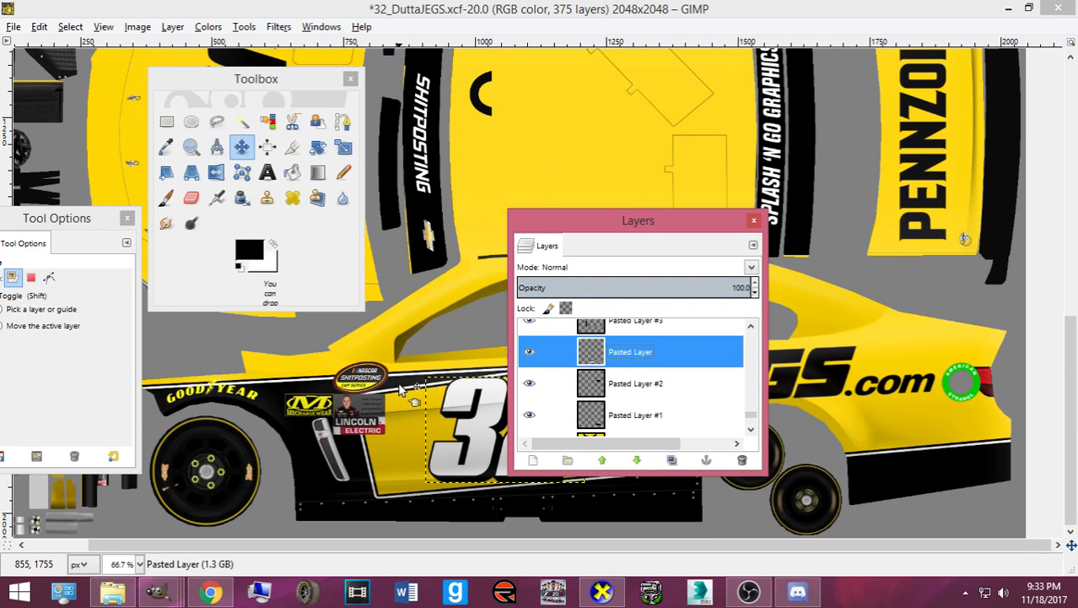
key("ctrl+shift+d")
key("ctrl+z")
- In the 32 numbers image, show only the 32 Right group, merge 32 #2 down and copy it
left_click(158, 590)
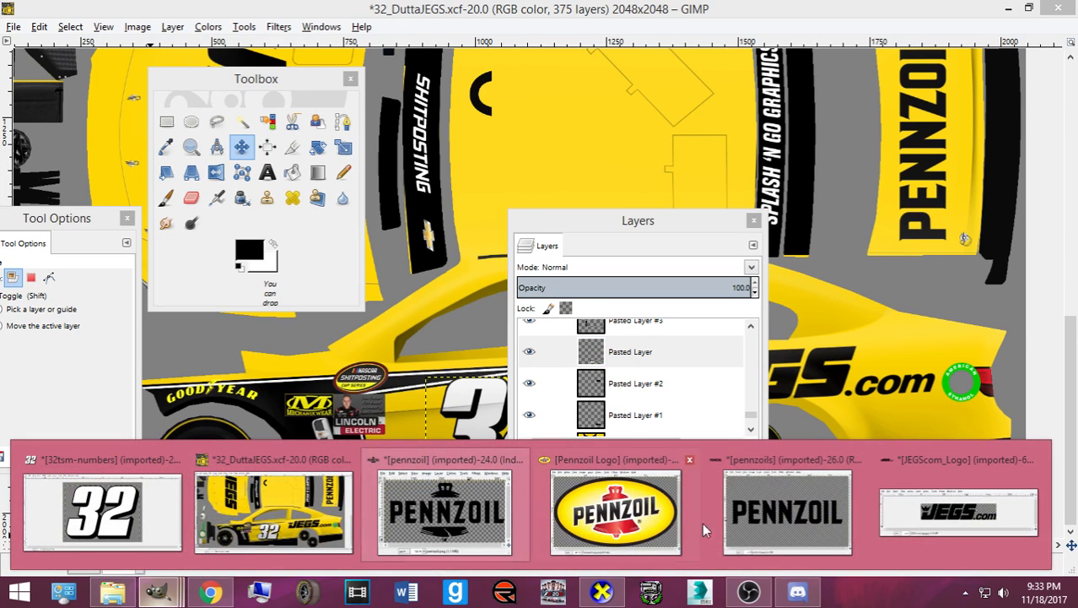
left_click(124, 507)
left_click(529, 334)
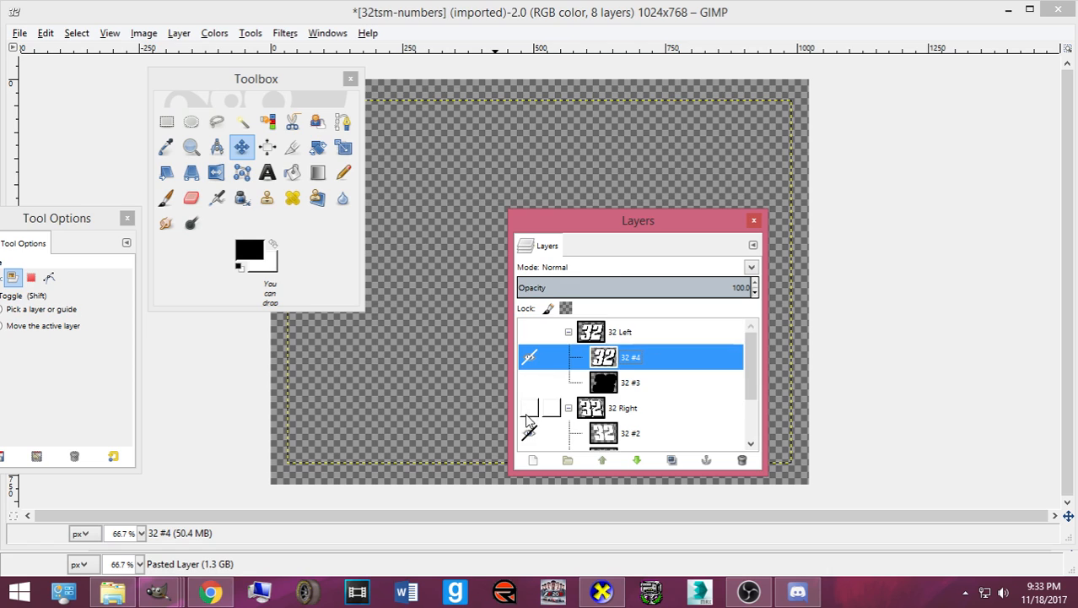
left_click(530, 410)
scroll(529, 410, "down", 2)
left_click(525, 437)
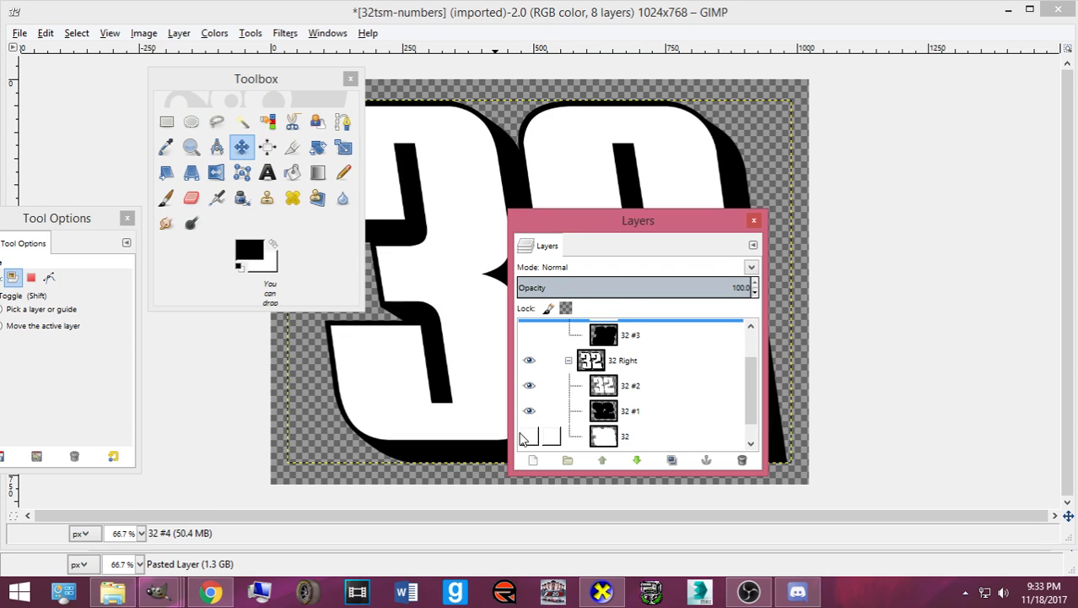
right_click(619, 389)
key("w")
key("ctrl+c")
- Back in the car template, check the existing door number's size without scaling it
left_click(157, 590)
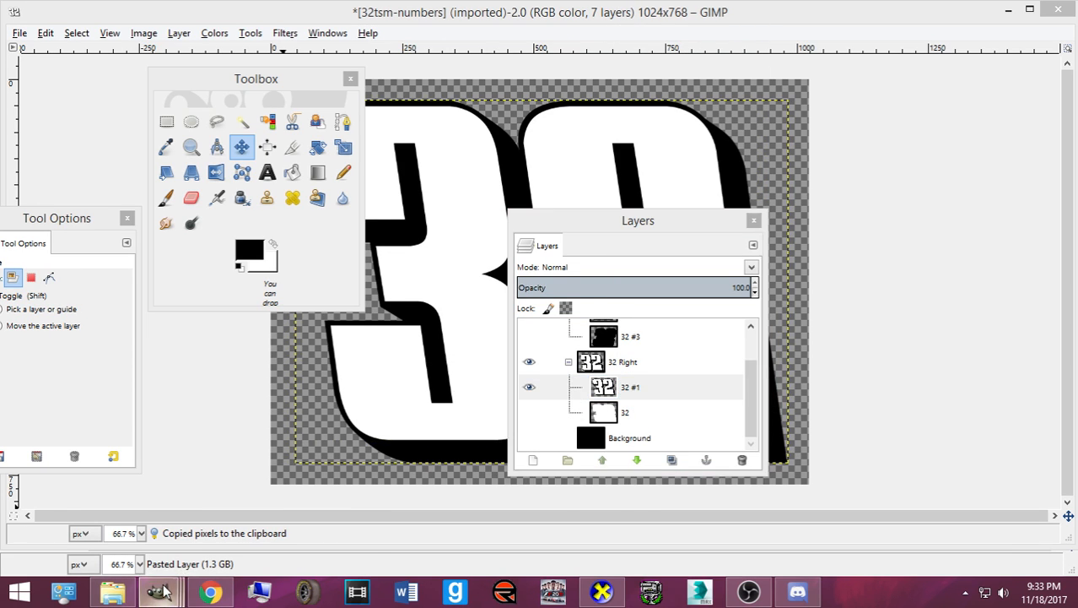
left_click(259, 521)
key("Tab")
key("shift+s")
left_click(324, 481)
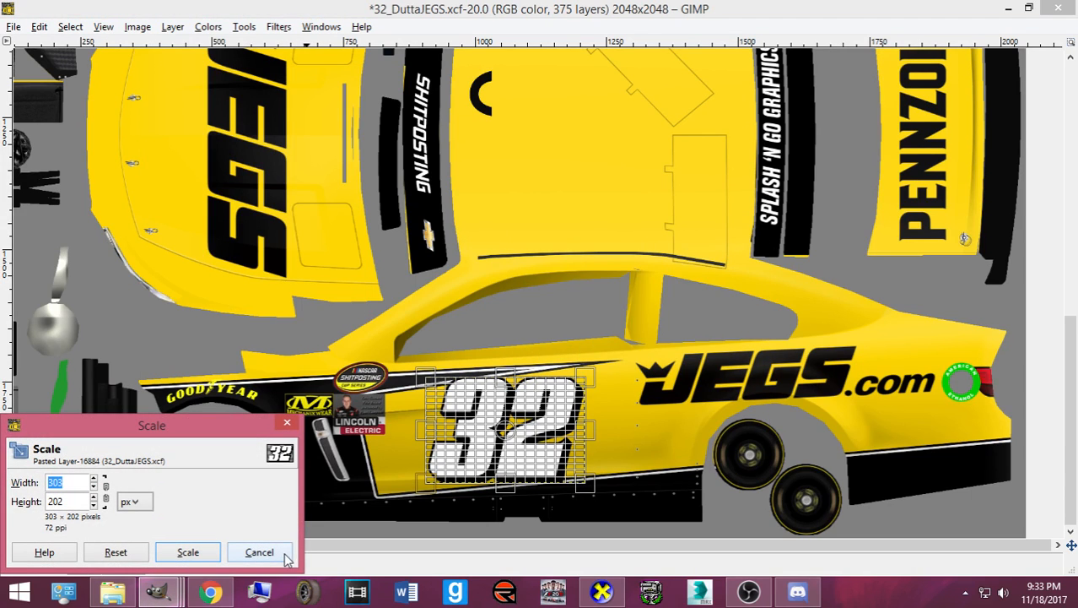
left_click(281, 557)
- Paste the white 32 and scale it to 303×202 px
key("ctrl+v")
left_click(348, 471)
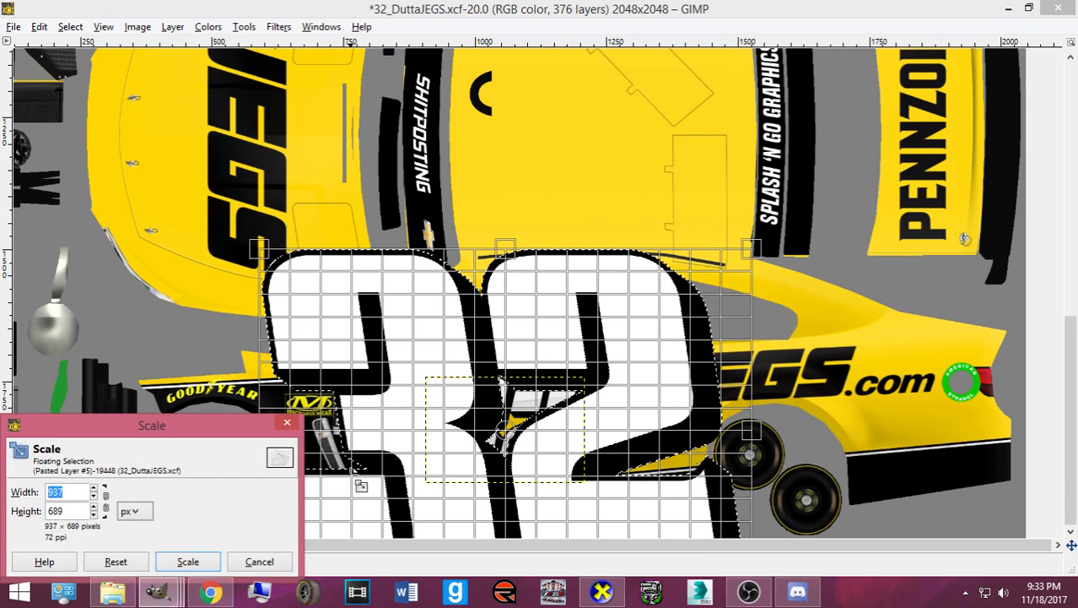
type("303")
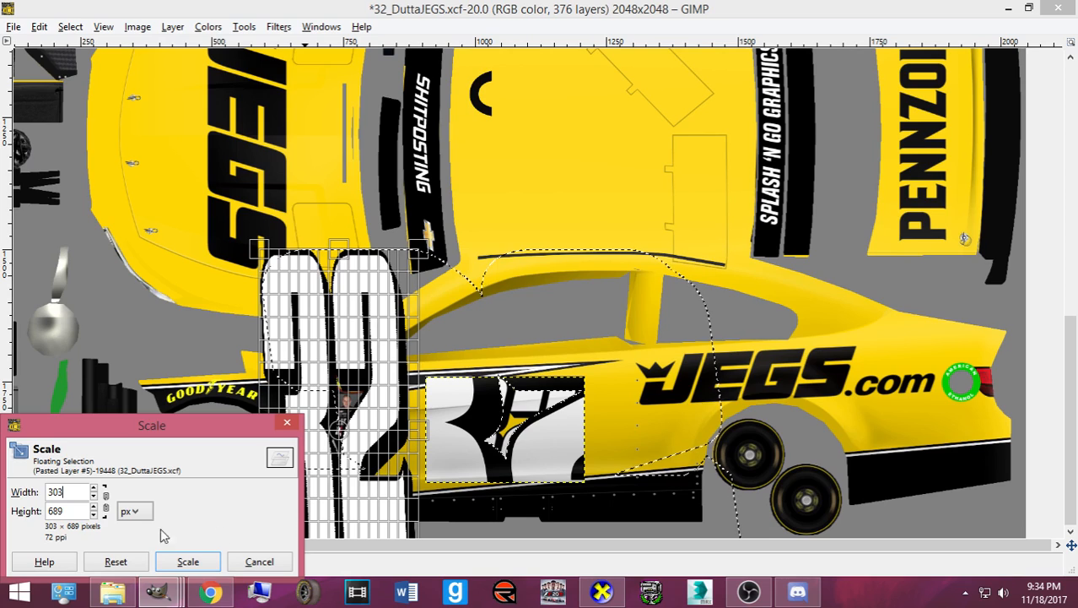
double_click(77, 513)
type("202")
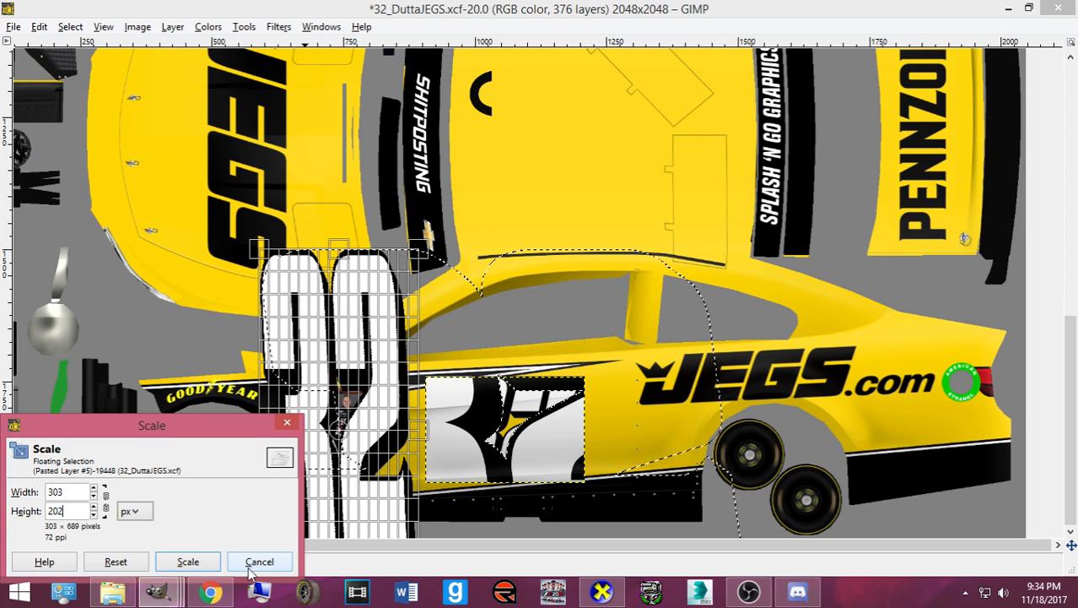
left_click(202, 560)
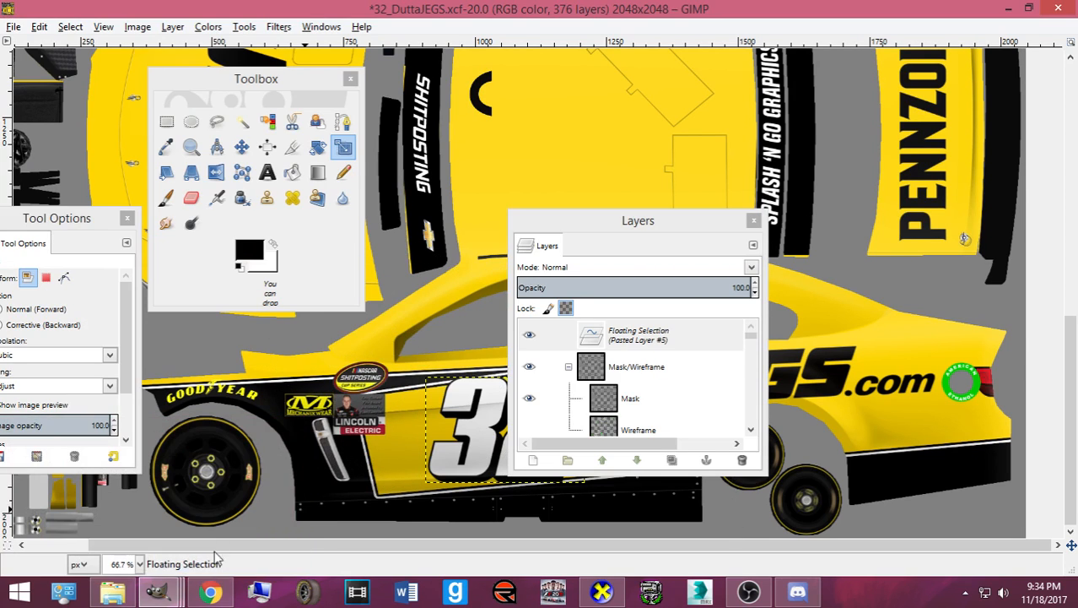
left_click(381, 328)
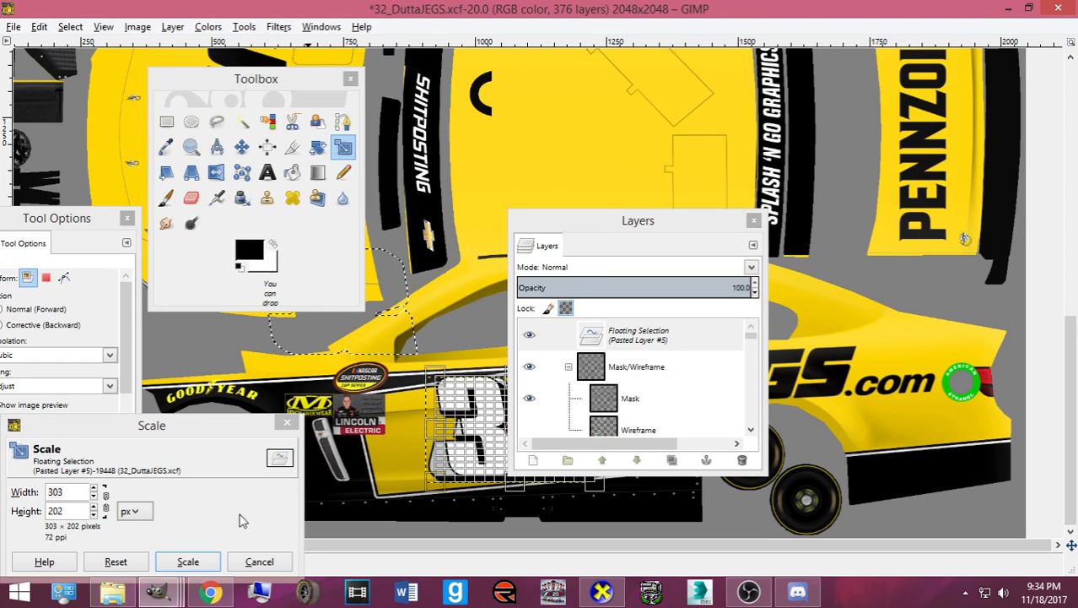
left_click(187, 561)
- Move the pasted 32 beside the existing door number
left_click_drag(620, 212, 1036, 191)
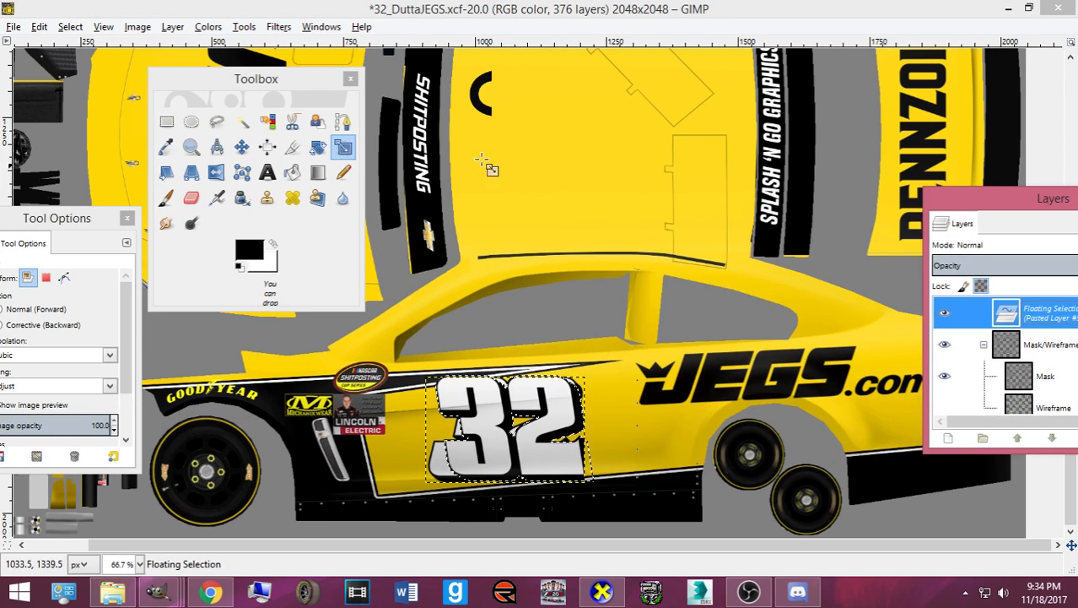
left_click(241, 146)
left_click_drag(480, 408, 647, 406)
- Make the pasted 32 its own layer and rotate it 180°
key("shift+ctrl+n")
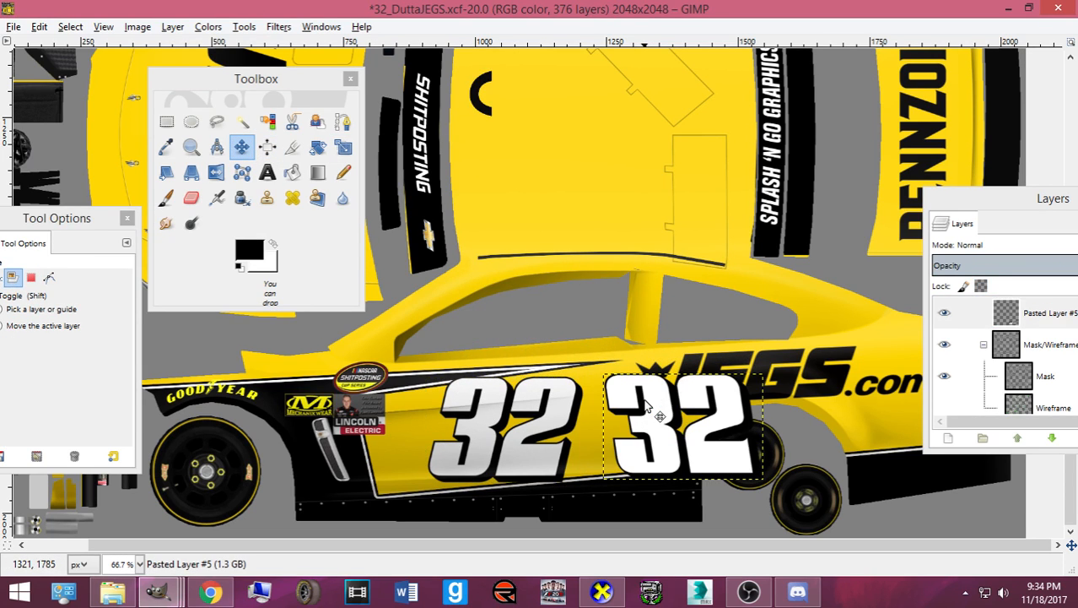
key("Tab")
key("shift+r")
left_click(652, 410)
type("1")
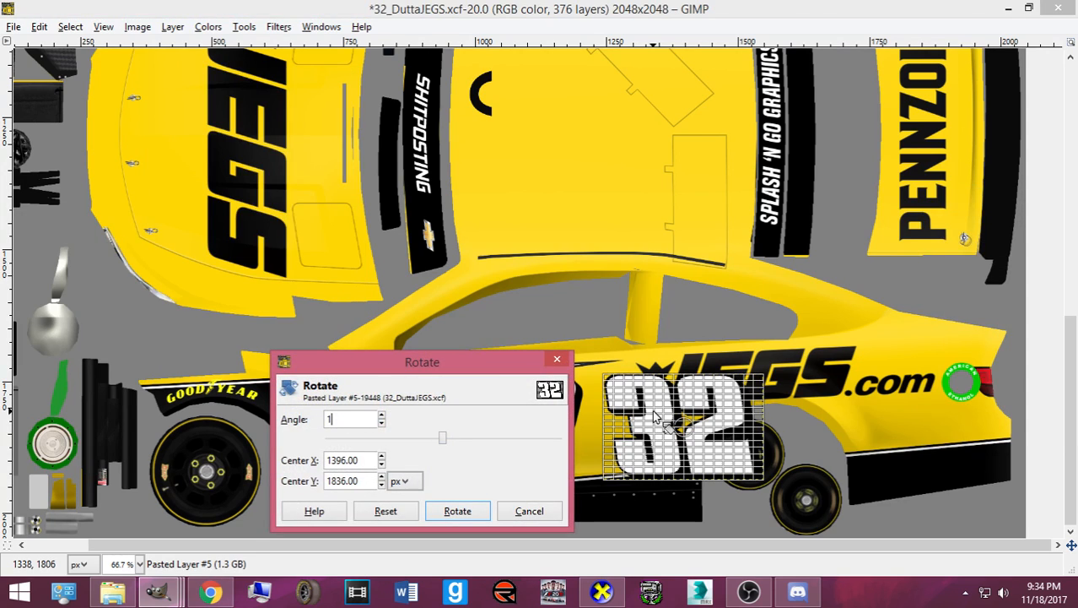
type("80")
key("Return")
left_click(464, 512)
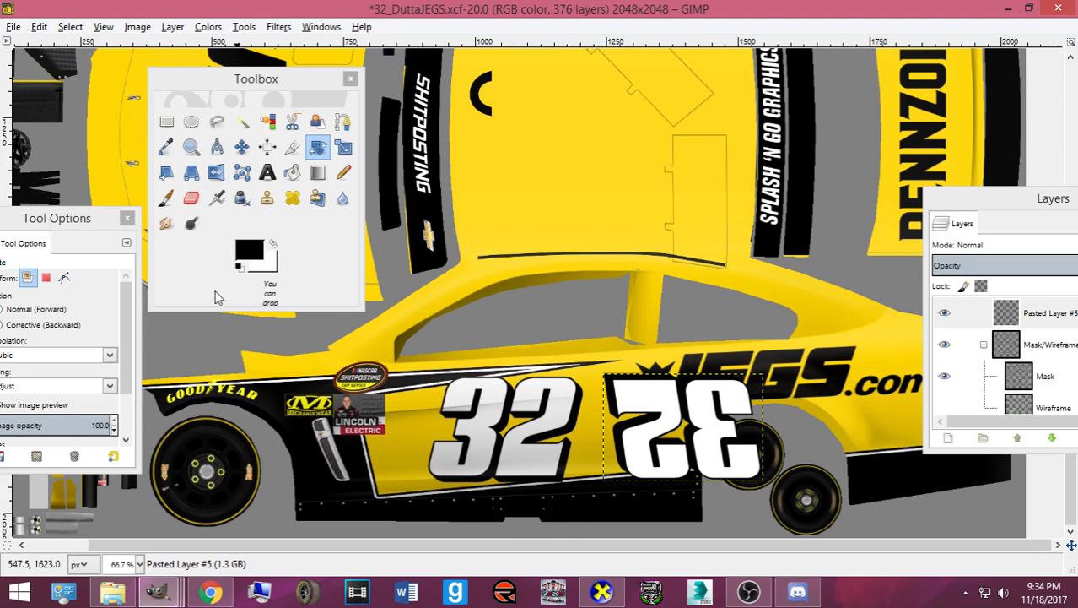
- Move the flipped 32 onto the opposite door panel
left_click(252, 152)
left_click_drag(652, 434, 496, 230)
scroll(490, 233, "down", 5)
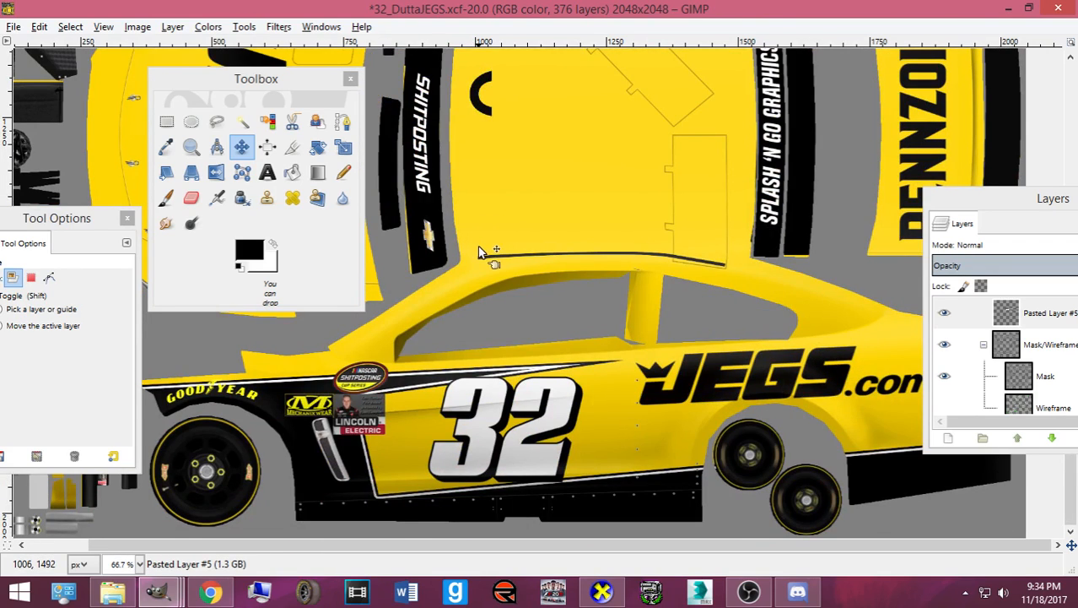
scroll(481, 251, "up", 3)
key("Up")
key("Up")
key("Up")
key("Up")
key("Up")
key("Up")
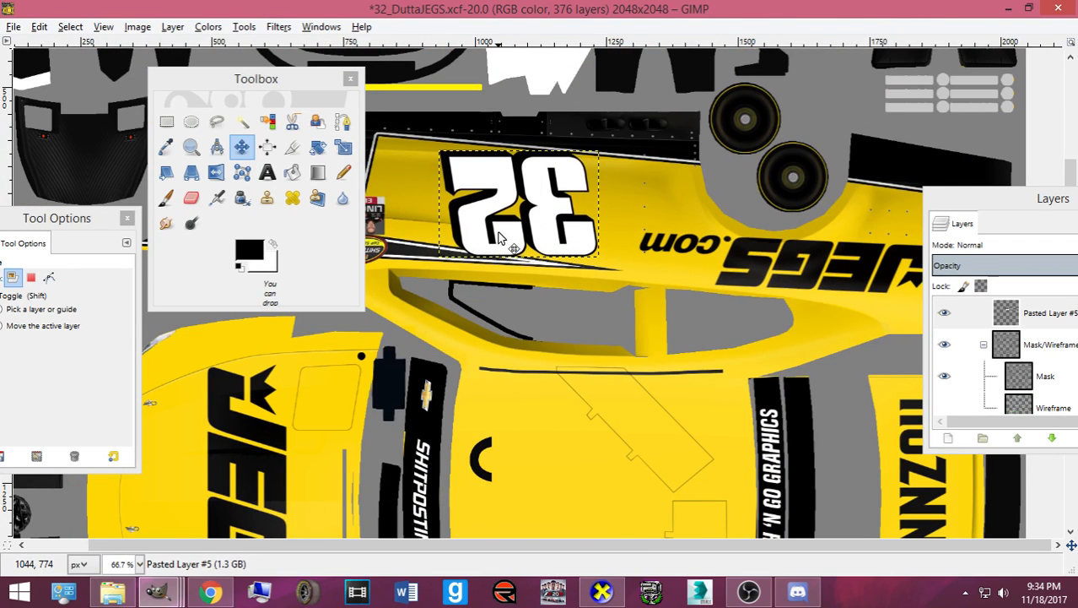
key("Up")
key("Up")
scroll(497, 239, "down", 5)
scroll(498, 238, "up", 3)
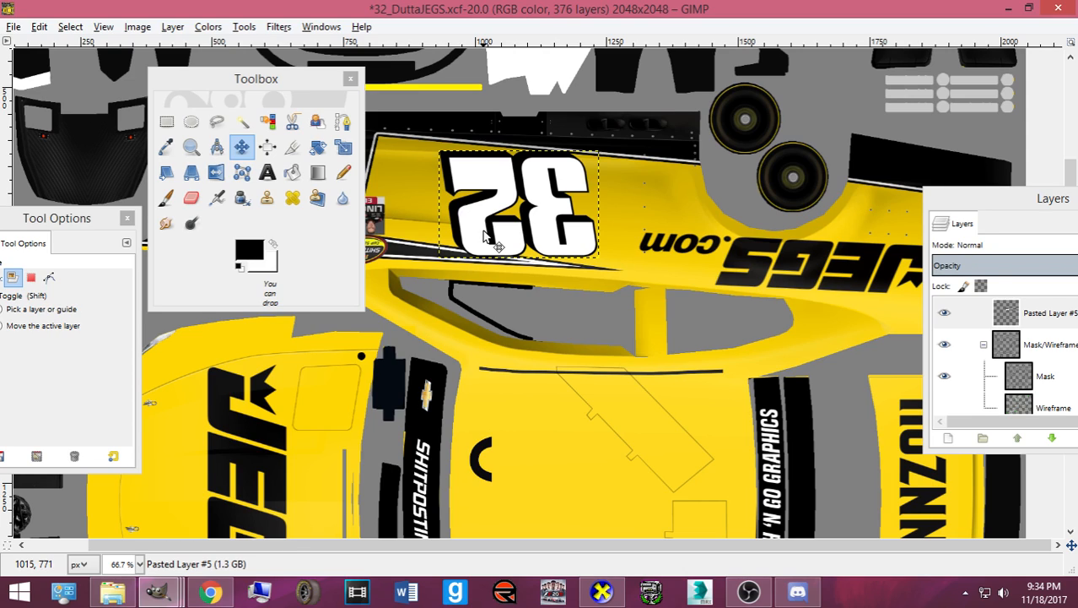
- Fine-tune the flipped 32's position on the door with pixel nudges
key("Up")
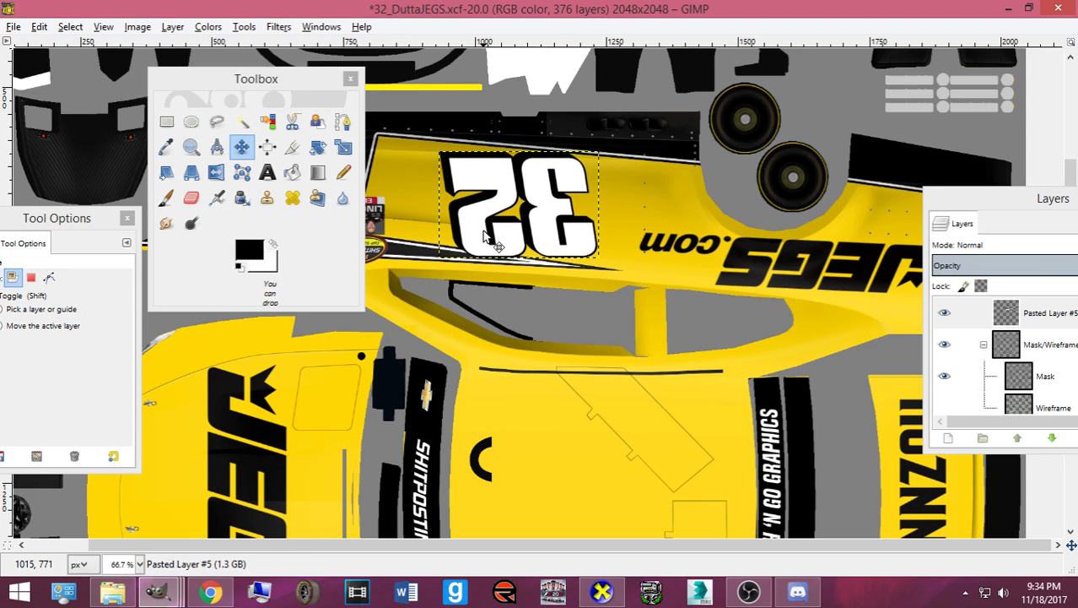
key("Down")
key("Right")
key("Right")
key("Right")
key("Right")
key("Right")
key("Right")
key("Down")
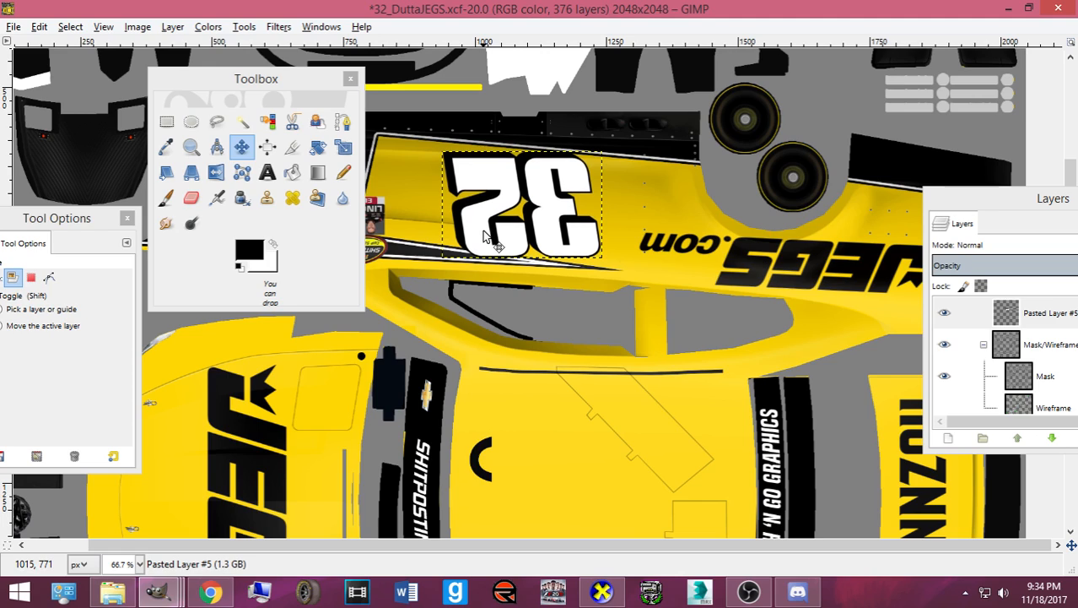
key("Right")
key("Up")
key("Down")
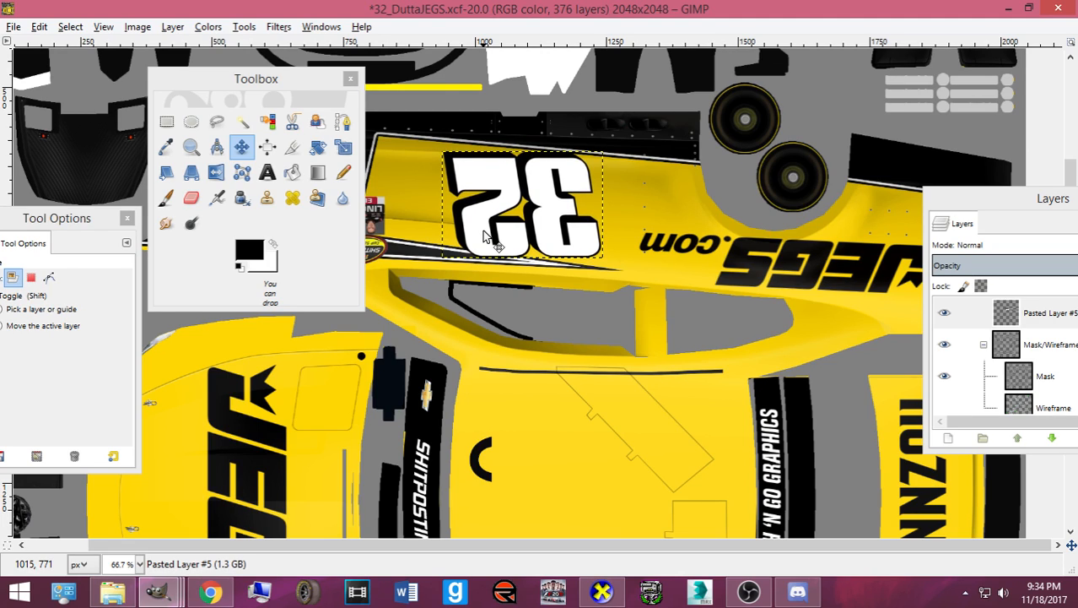
key("Up")
key("Down")
key("Up")
key("Down")
key("Up")
key("Down")
key("Left")
key("Left")
key("Left")
key("Left")
key("Left")
key("Left")
key("Left")
key("Left")
key("Left")
key("Left")
key("Left")
key("Left")
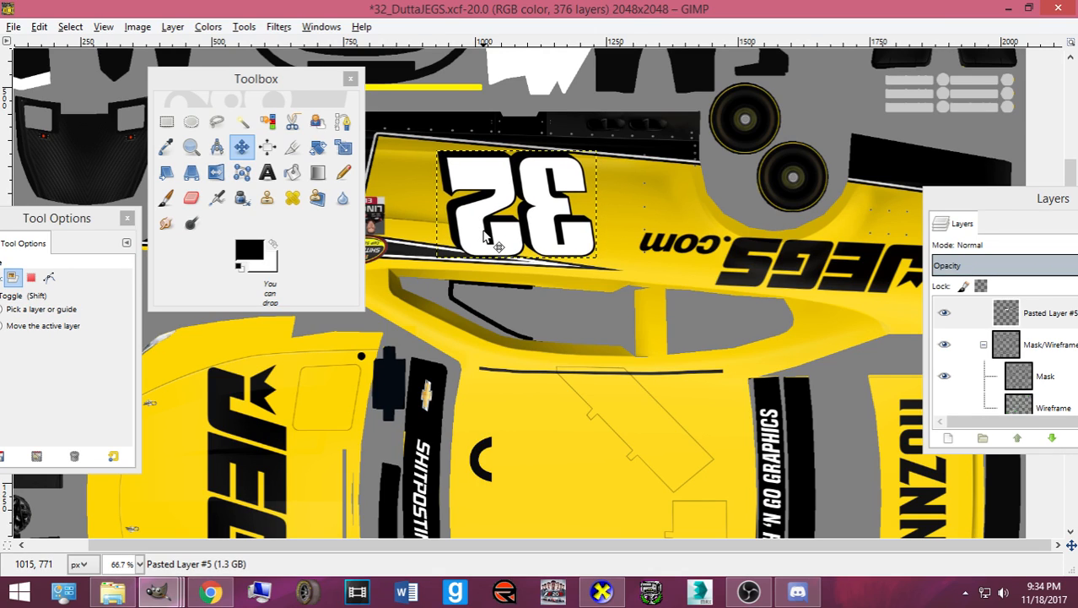
key("Left")
key("Right")
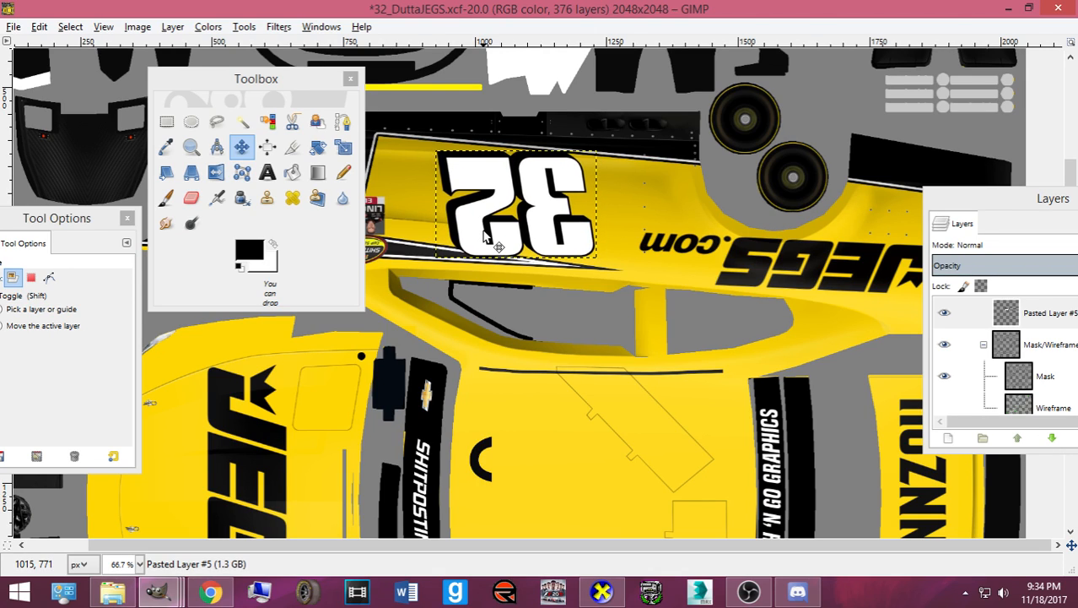
- Lower the 32 layer until it sits directly above the door number's Pasted Layer
left_click(1060, 217)
left_click_drag(955, 200, 849, 123)
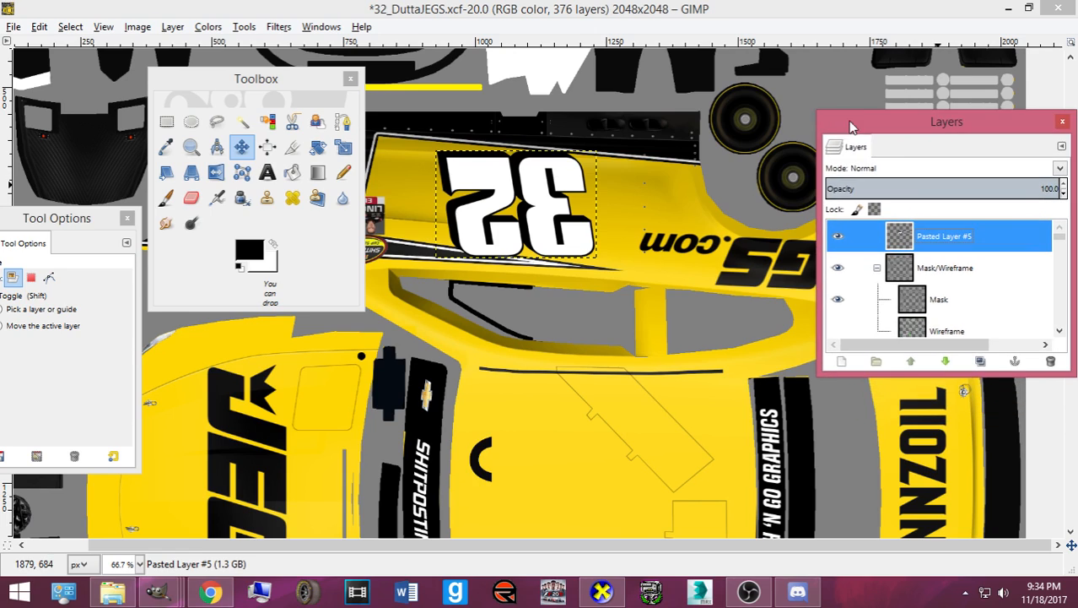
left_click(944, 363)
left_click(943, 363)
left_click(943, 363)
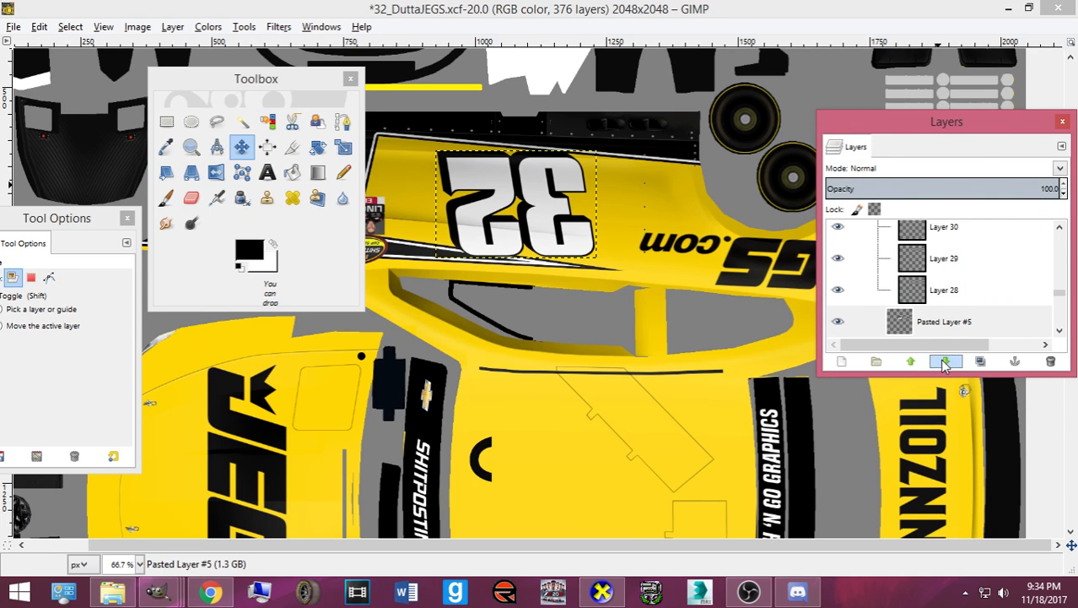
left_click(944, 362)
left_click(944, 363)
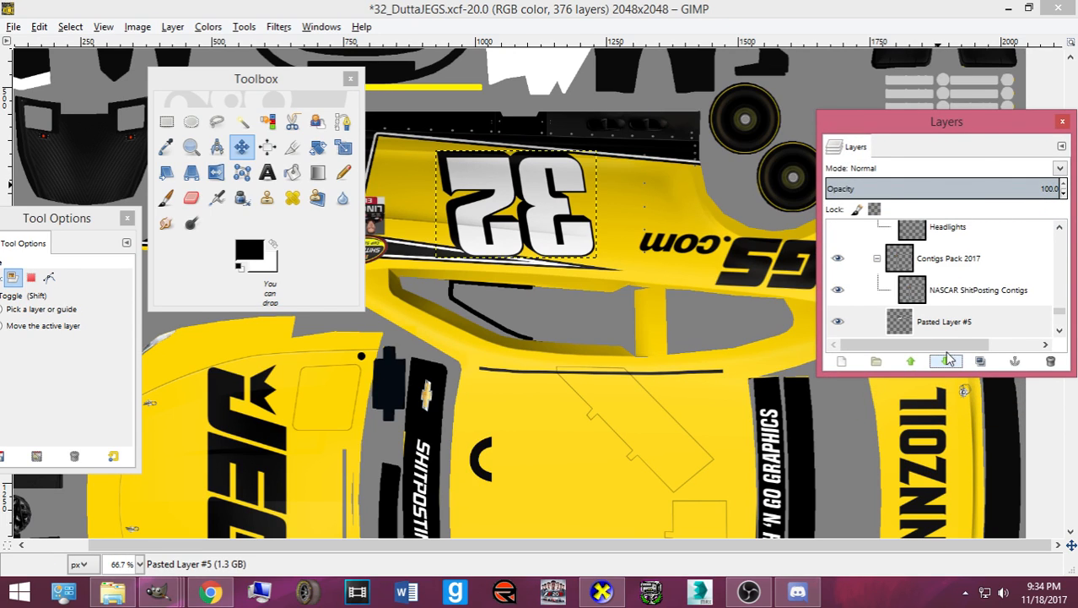
left_click(943, 363)
left_click(944, 363)
left_click(945, 364)
scroll(934, 305, "down", 2)
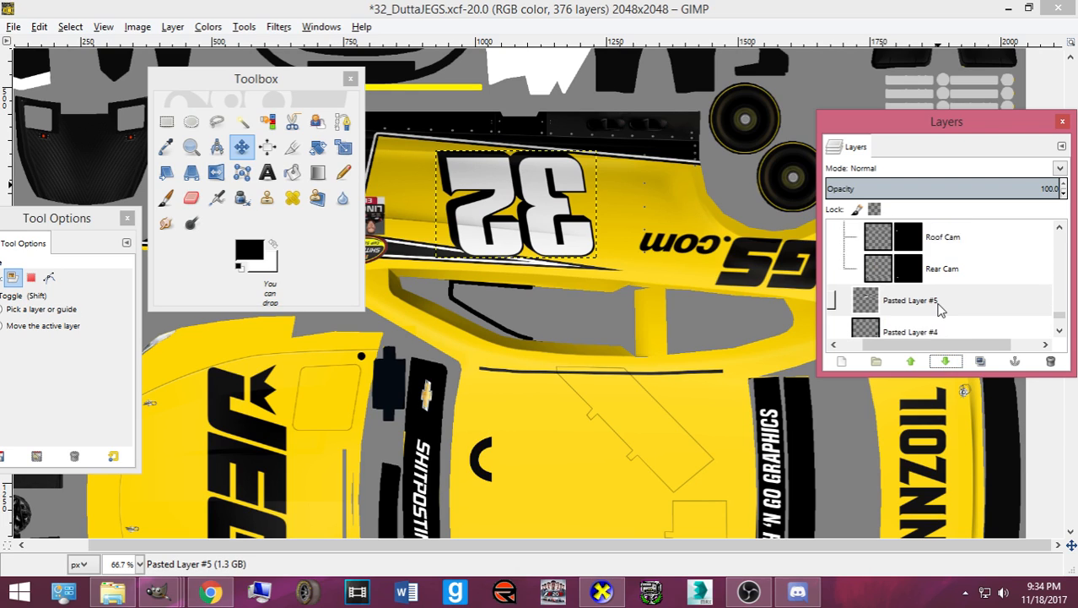
scroll(814, 402, "down", 3)
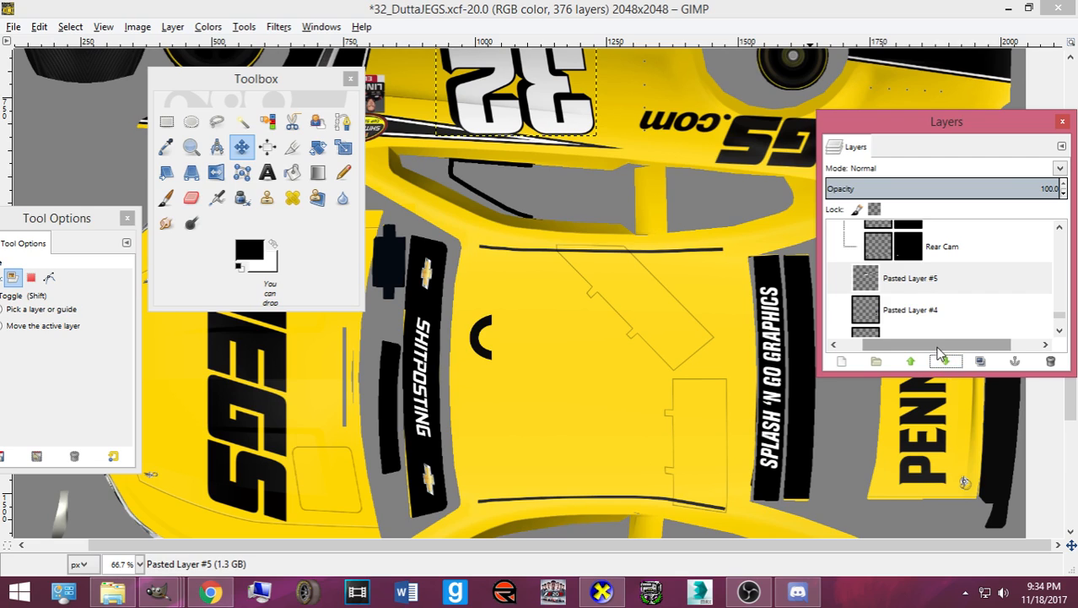
left_click_drag(934, 345, 889, 347)
scroll(661, 275, "up", 3)
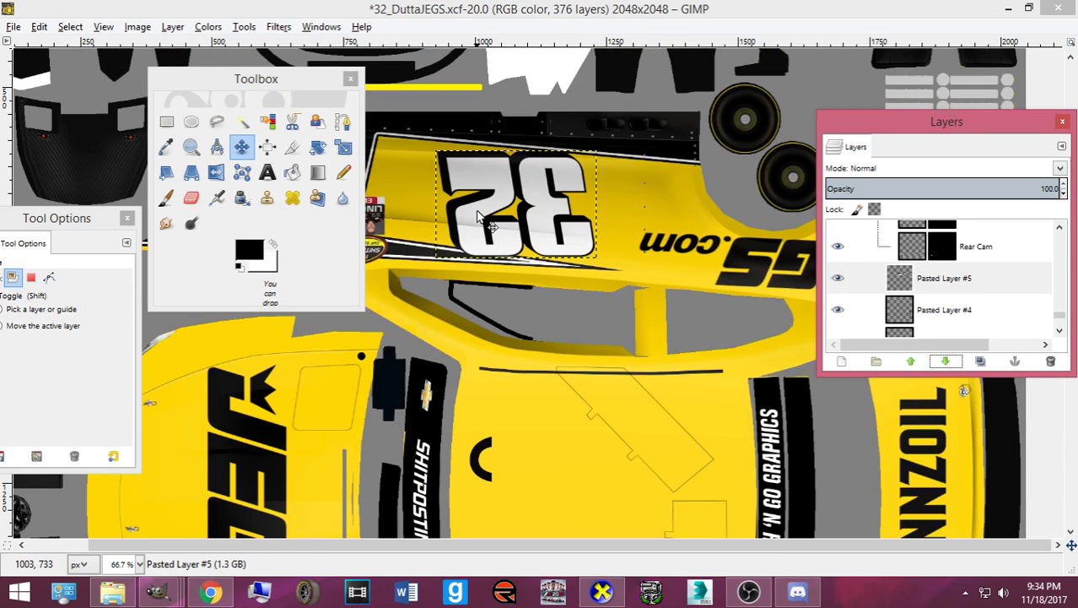
left_click_drag(859, 256, 970, 255)
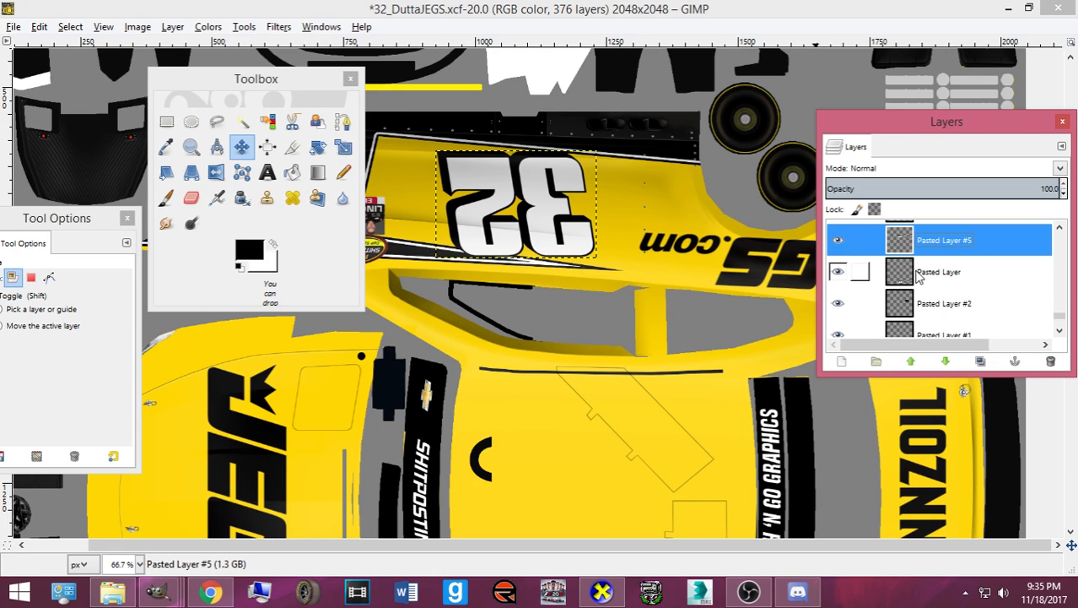
- Recheck the 32's placement and re-export the texture to card.bmp
left_click(458, 227)
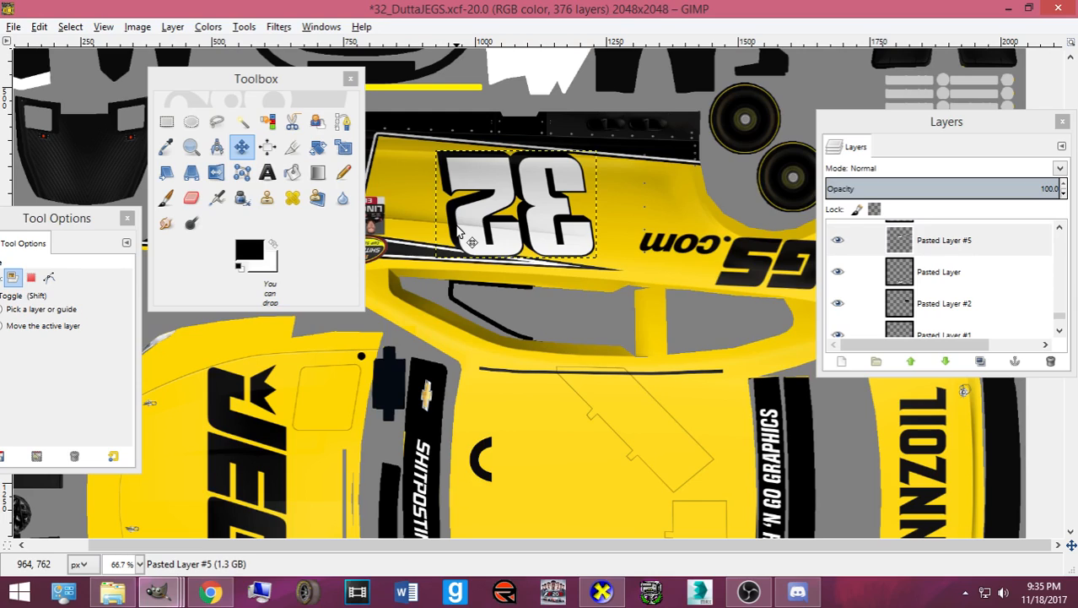
key("Left")
key("Left")
key("Left")
key("Left")
key("Left")
key("Left")
key("Left")
key("Left")
key("Left")
key("Left")
key("Left")
key("Left")
key("Left")
key("Left")
key("Right")
key("Right")
key("Right")
key("Right")
key("Right")
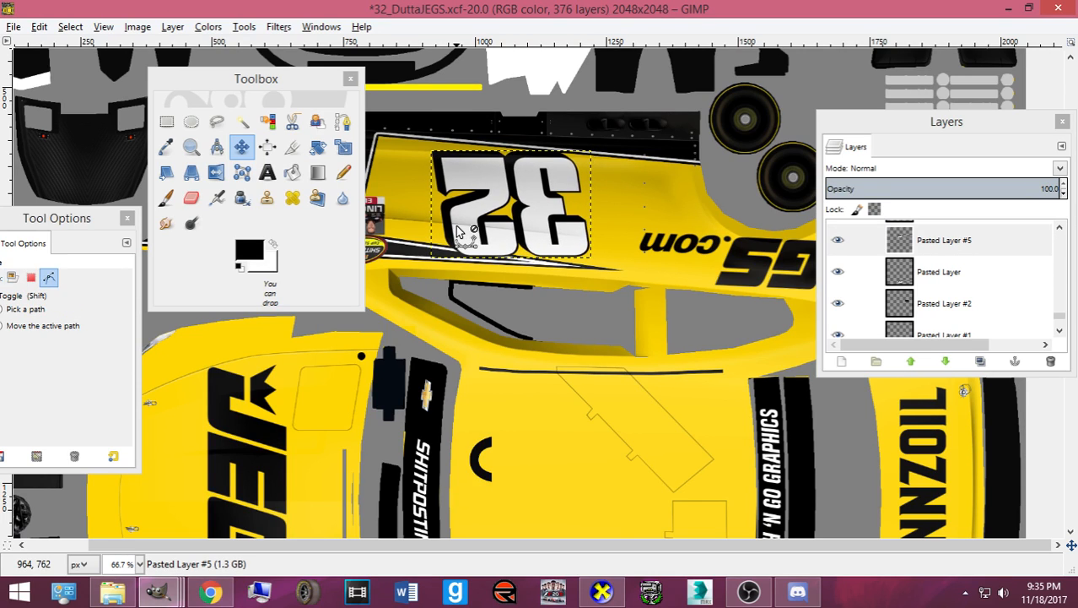
key("ctrl+s")
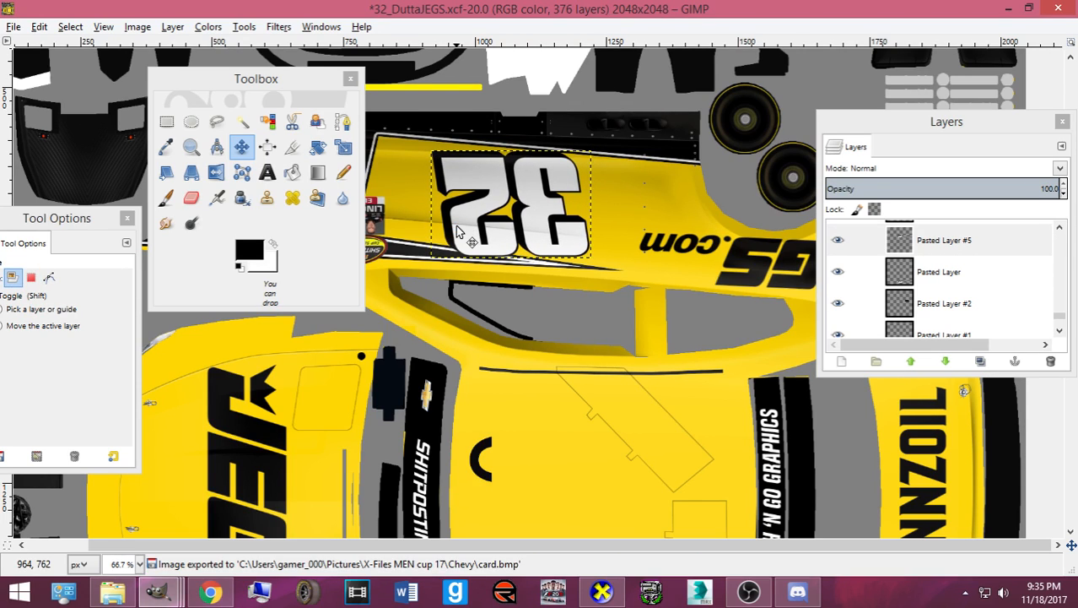
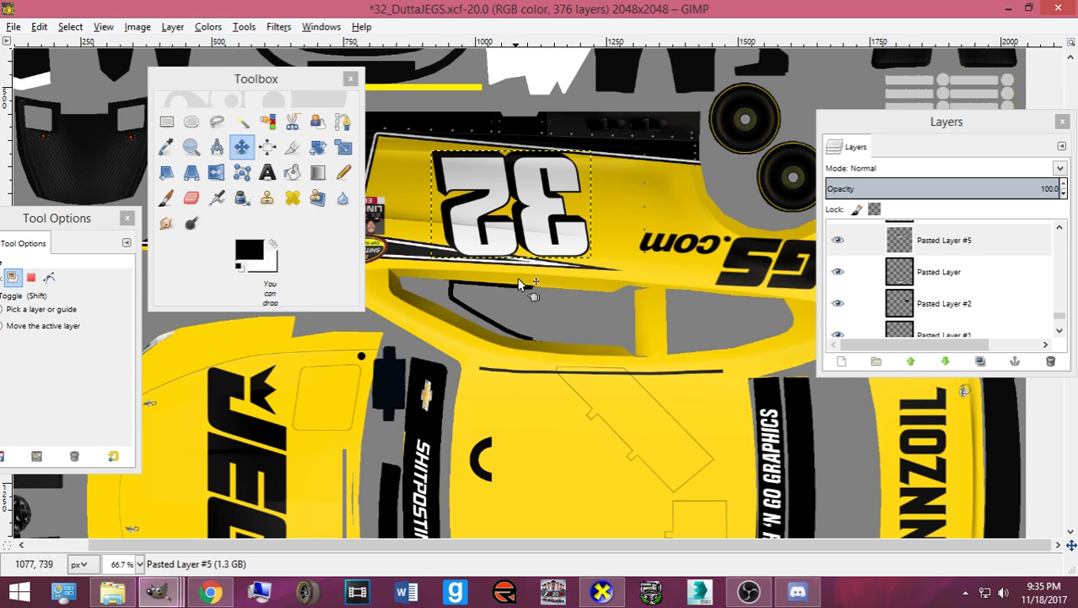
- Inspect the car's front and side in the 3D CarView preview, then hide it
left_click(602, 590)
left_click_drag(525, 400, 509, 437)
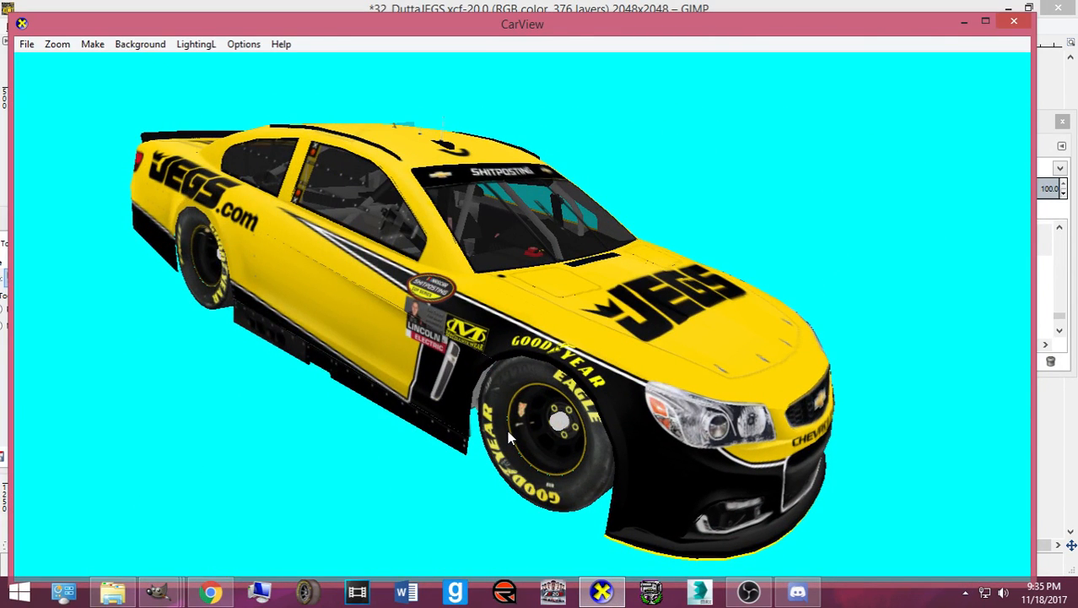
left_click_drag(524, 422, 560, 422)
left_click(602, 592)
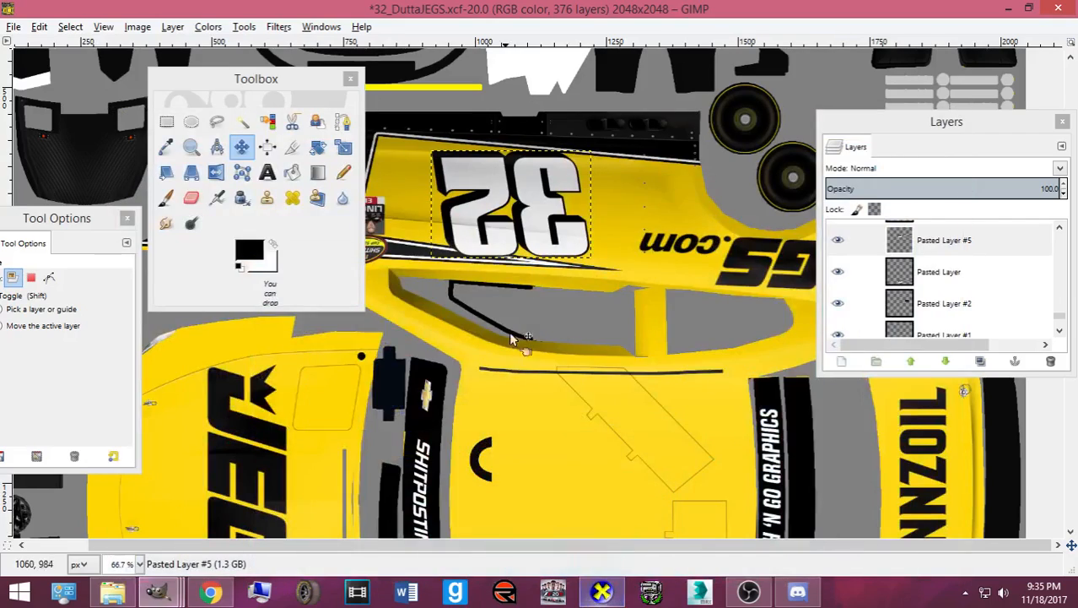
- Nudge the upside-down 32 decal a pixel up and right, then save 32_DuttaJEGS
scroll(477, 232, "down", 5)
scroll(447, 247, "up", 5)
left_click(467, 240)
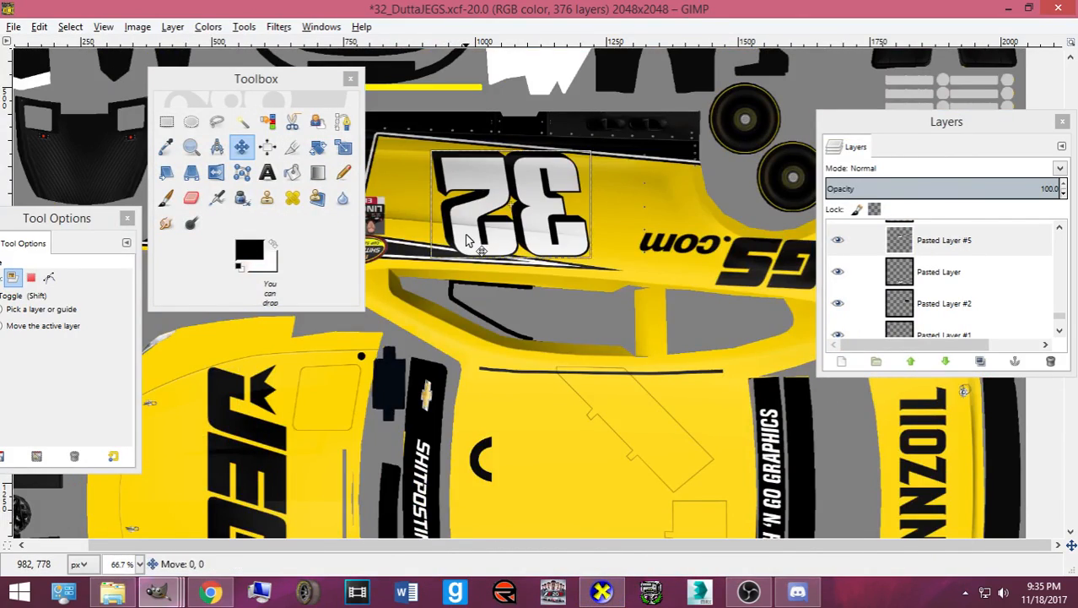
key("Up")
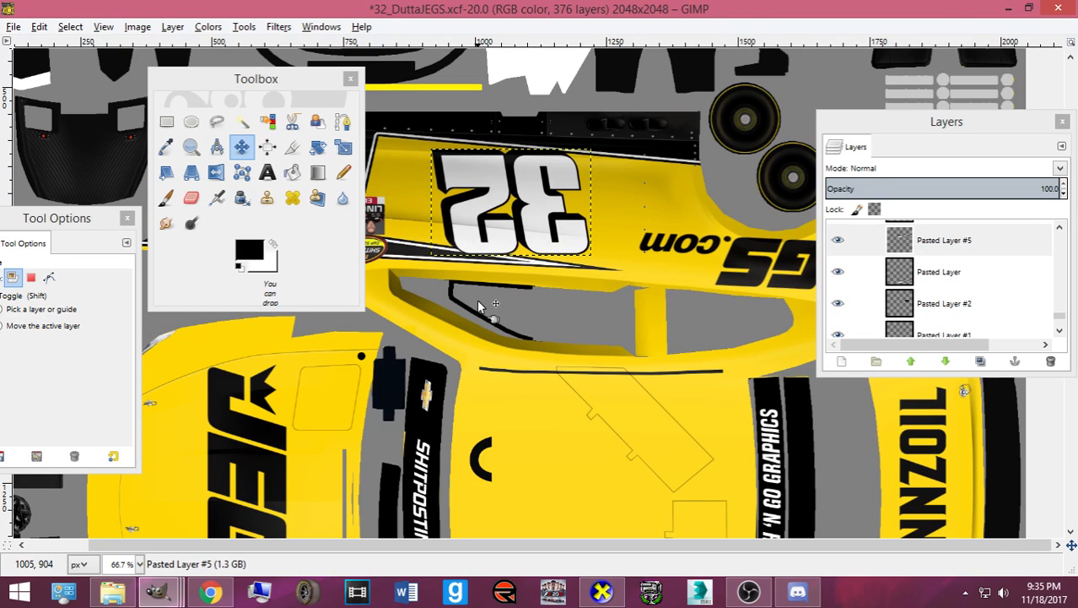
key("Down")
key("Up")
key("Right")
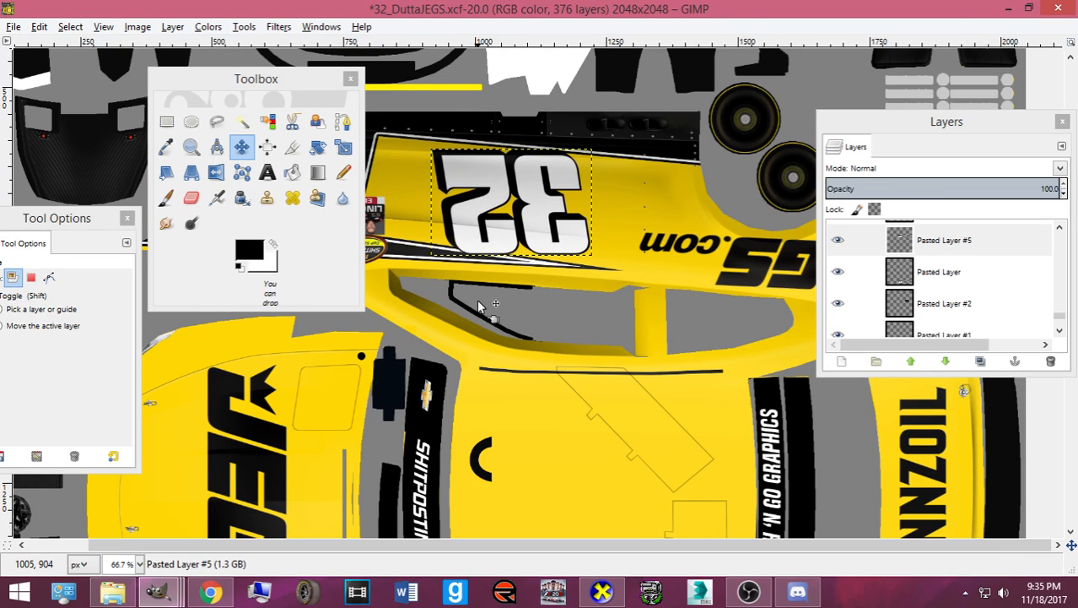
key("ctrl+s")
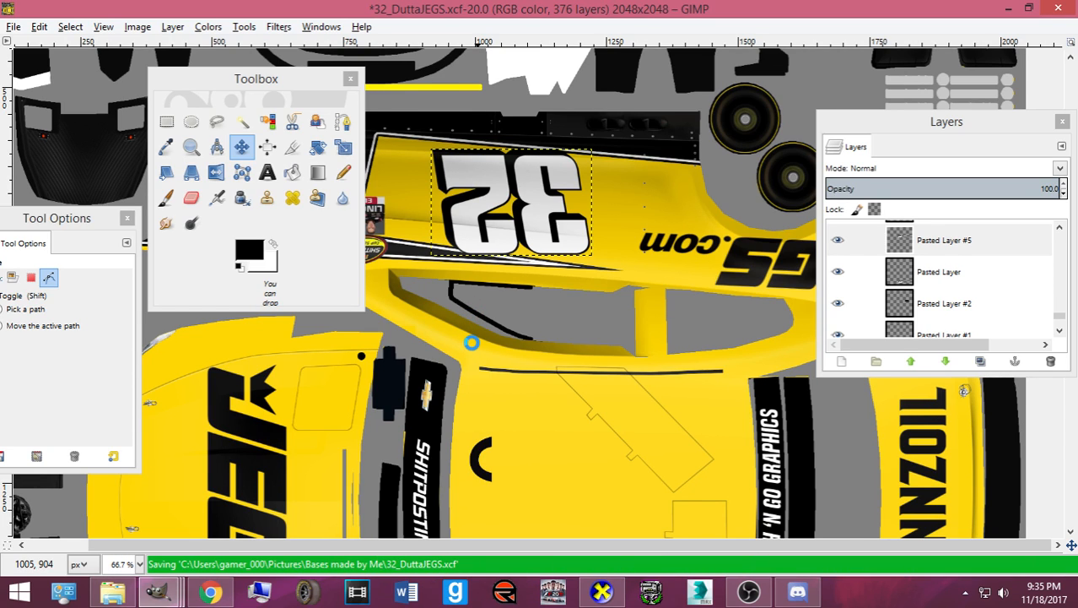
scroll(471, 341, "down", 3)
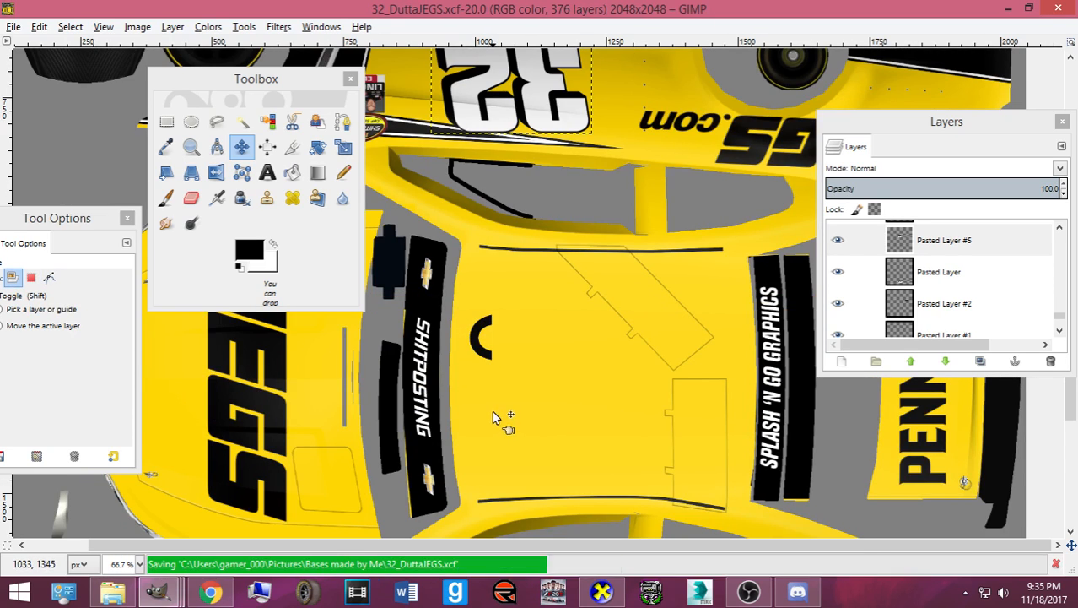
- Duplicate the side JEGS.com logo layer and rotate the copy 2.64°
scroll(493, 414, "down", 5)
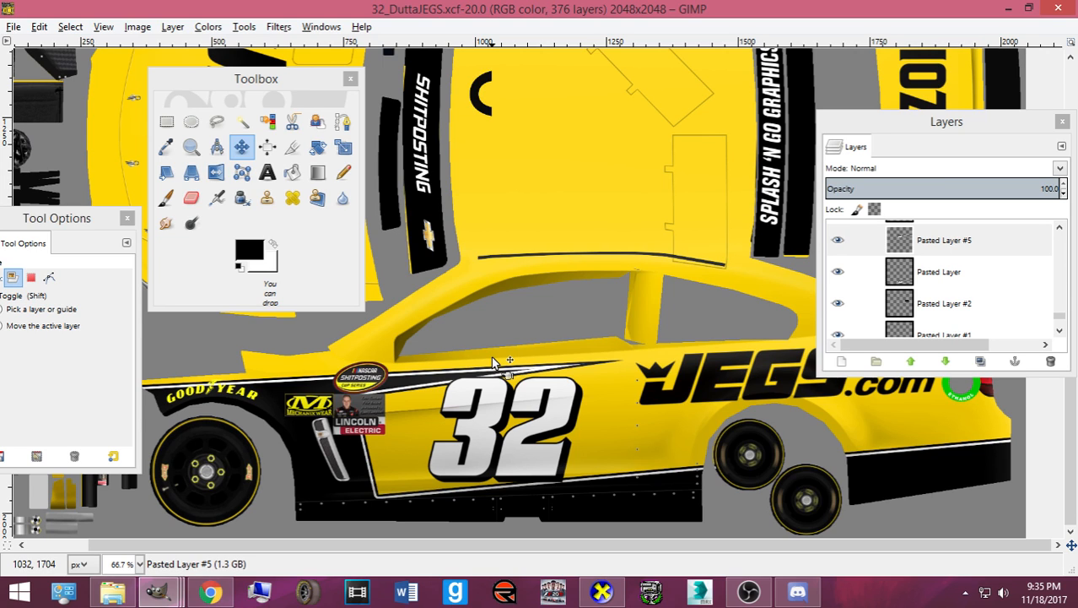
scroll(483, 371, "up", 8)
scroll(499, 373, "down", 8)
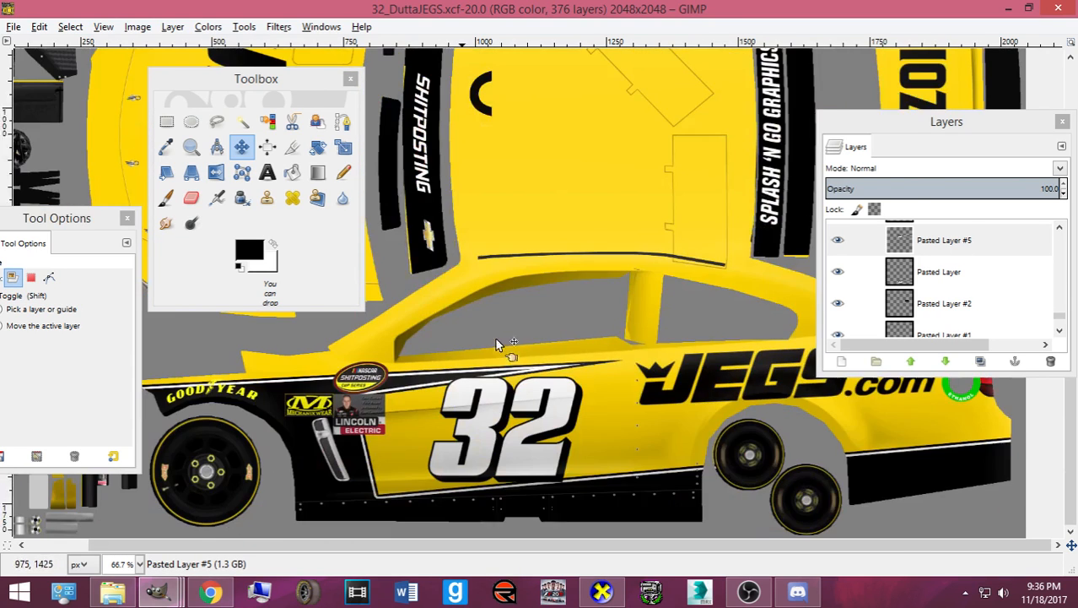
scroll(937, 287, "down", 2)
left_click(944, 291)
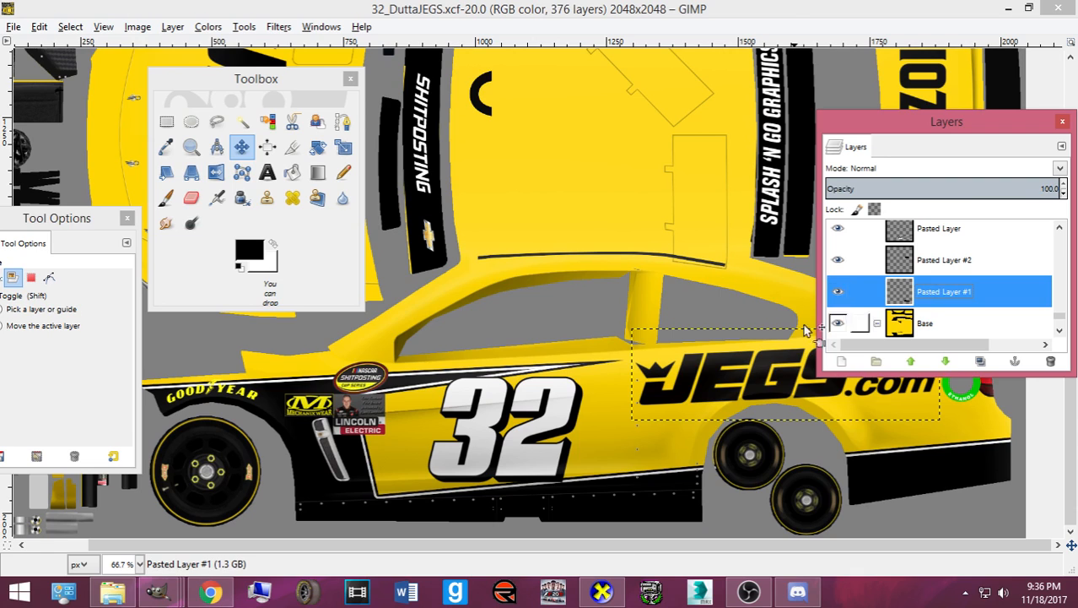
key("ctrl+shift+d")
key("shift+r")
left_click(754, 330)
type("2.64")
key("Return")
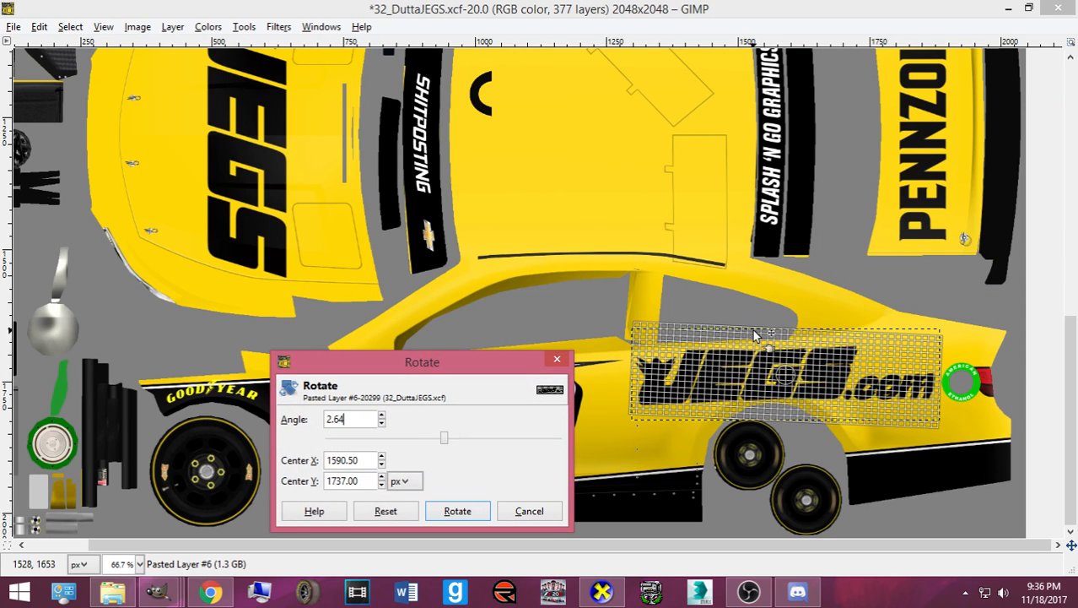
left_click(457, 508)
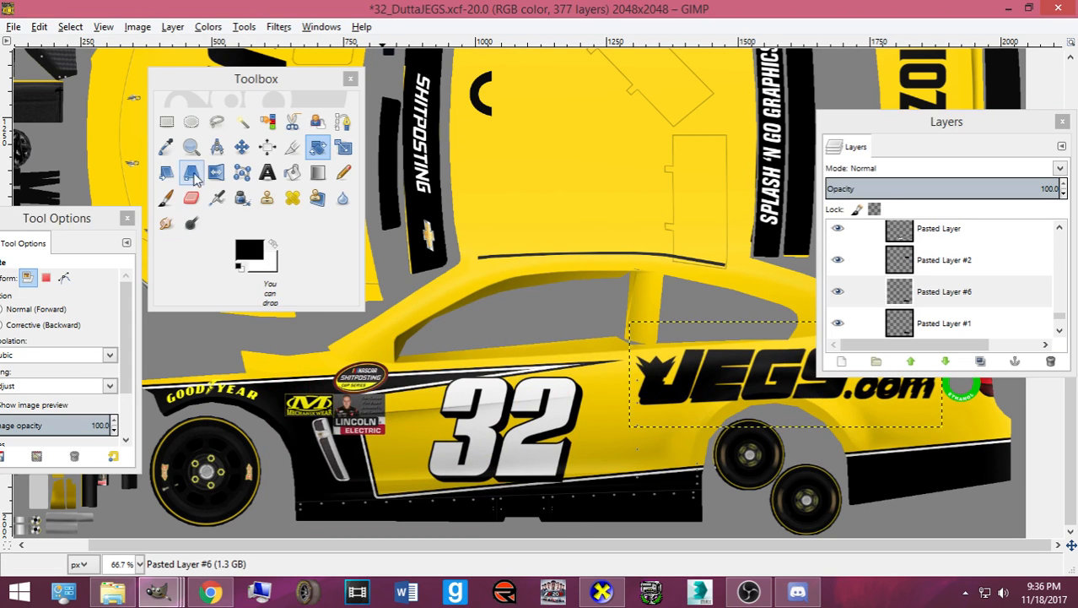
- Move the logo copy onto the car's rear panel and scale it to 242×82
left_click(241, 147)
left_click_drag(947, 121, 165, 112)
scroll(803, 260, "up", 5)
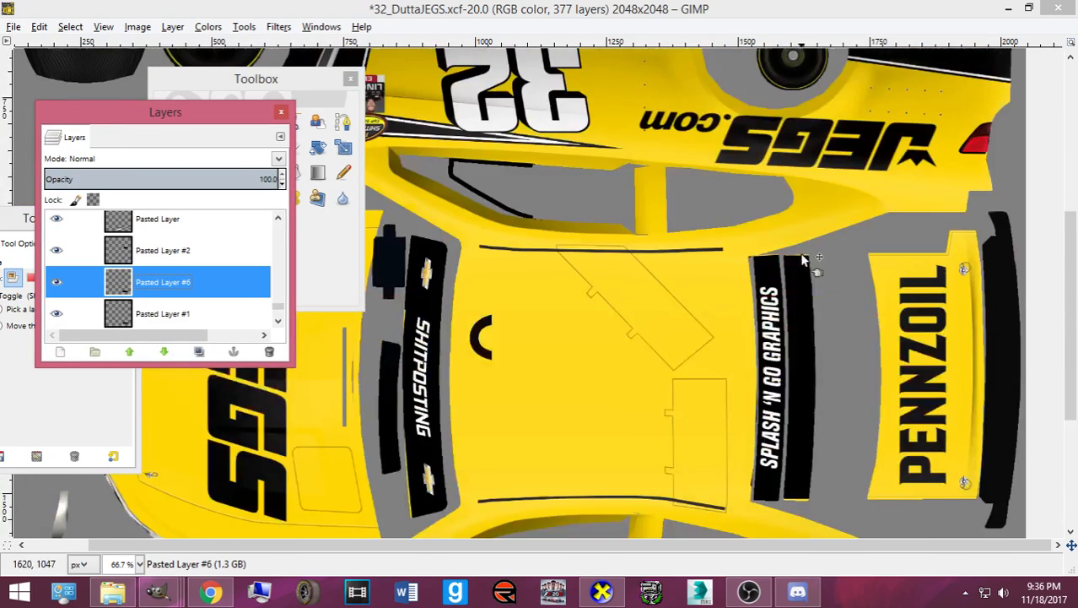
scroll(803, 260, "down", 5)
scroll(790, 378, "up", 11)
left_click_drag(777, 396, 837, 158)
key("shift+t")
left_click(770, 196)
left_click(191, 552)
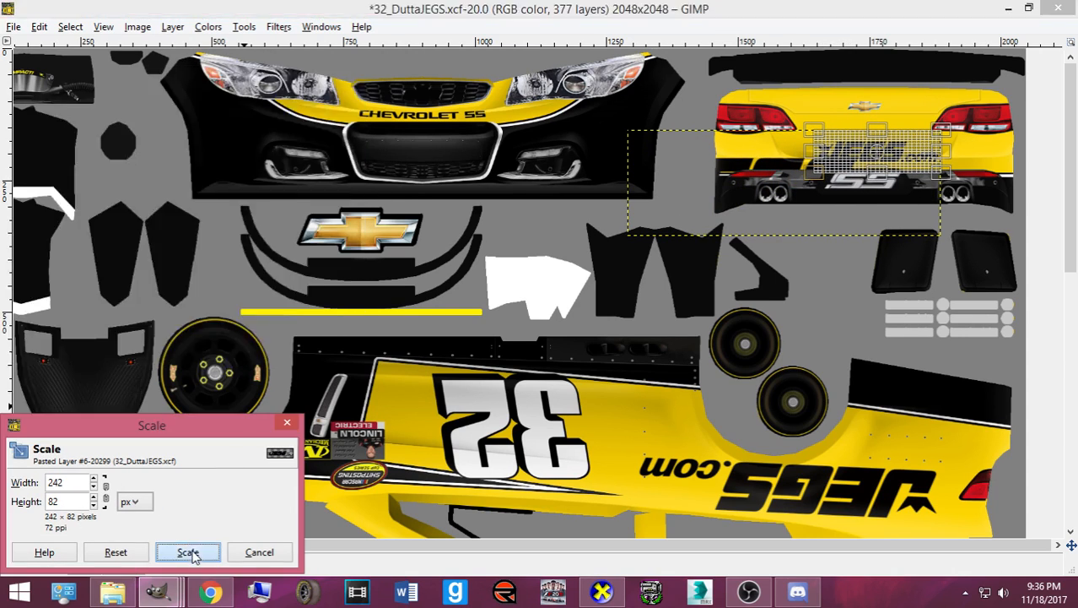
- Shift the logo up-left above SS and enlarge it to 255×87
left_click(319, 225)
left_click(241, 147)
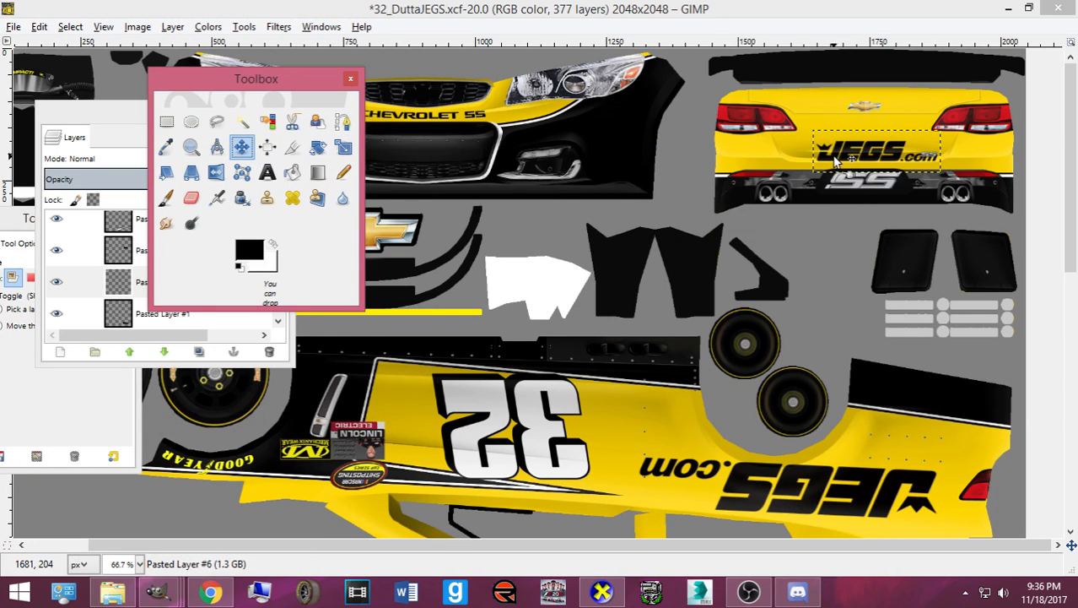
left_click_drag(836, 161, 829, 140)
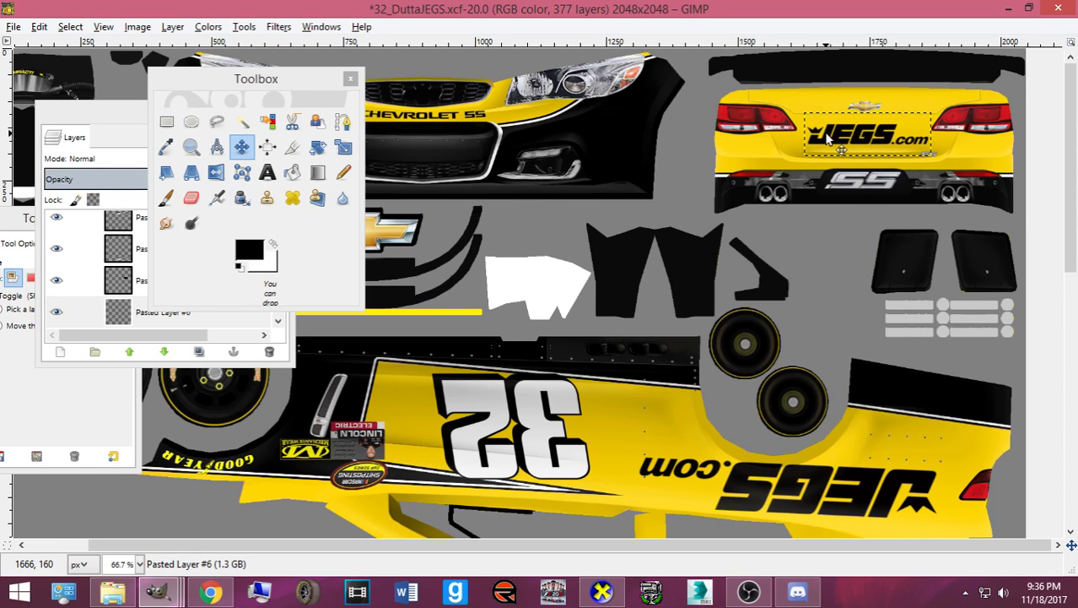
key("Left")
key("Left")
key("Left")
key("Left")
key("shift+t")
left_click(827, 134)
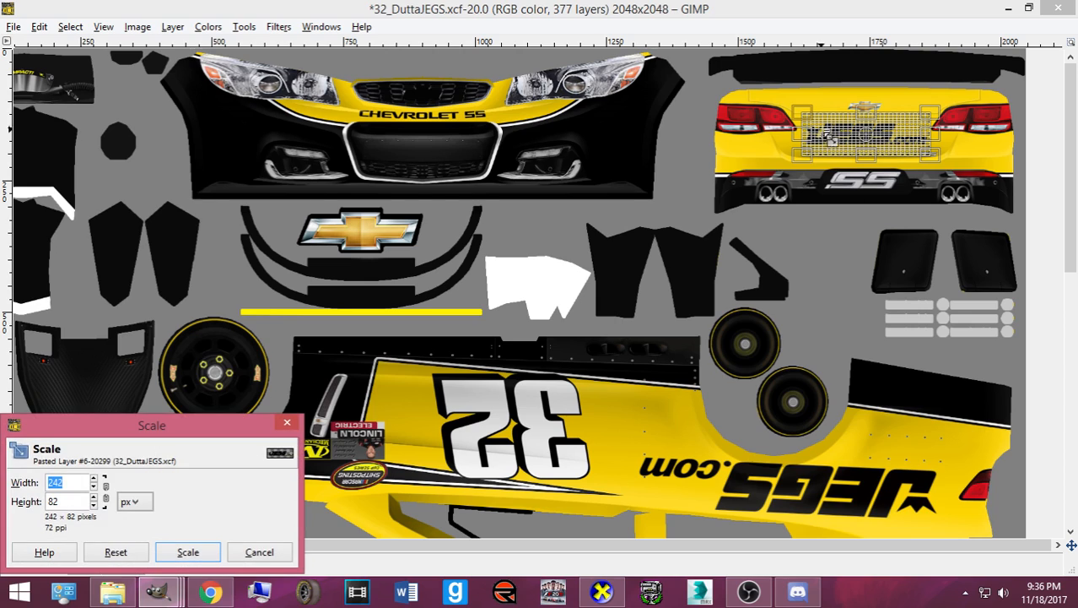
left_click_drag(1005, 172, 1012, 174)
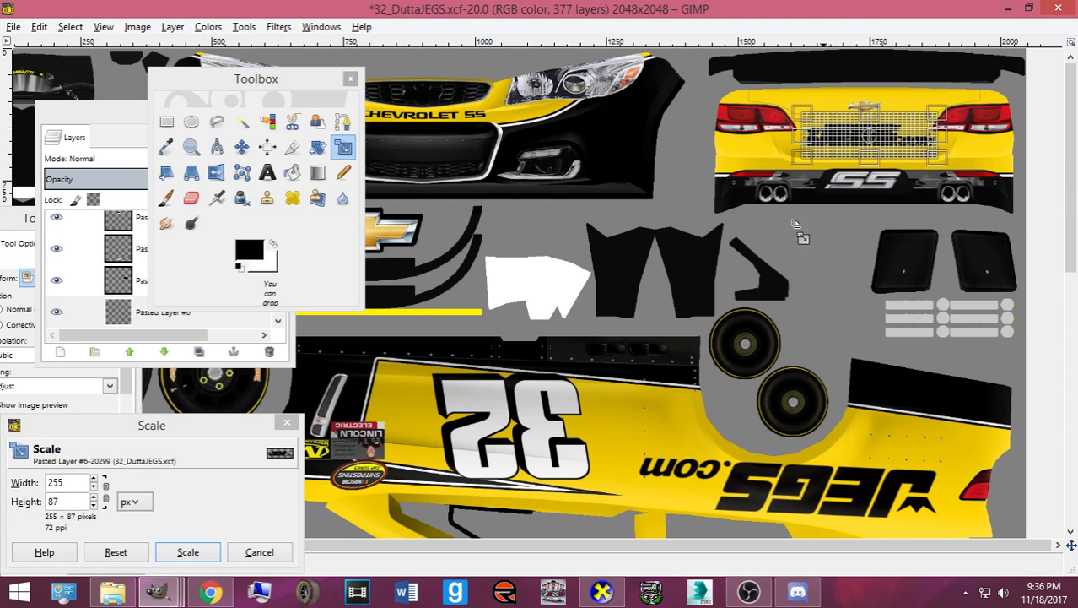
left_click(187, 551)
- Fine-tune the rear JEGS.com logo with pixel nudges and save the file
left_click(242, 147)
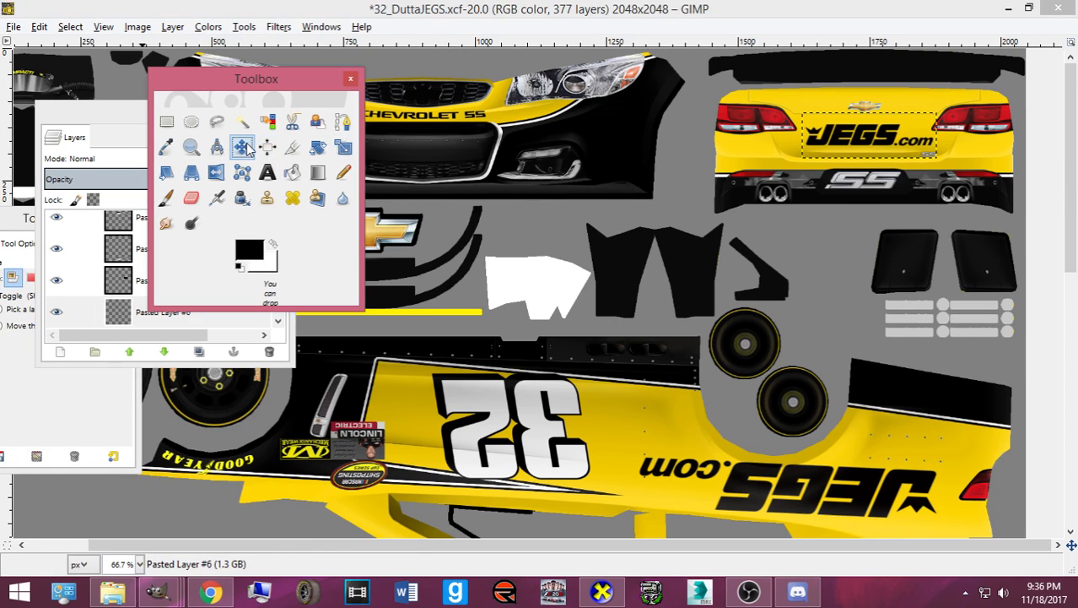
left_click(858, 140)
key("Up")
key("Left")
key("Left")
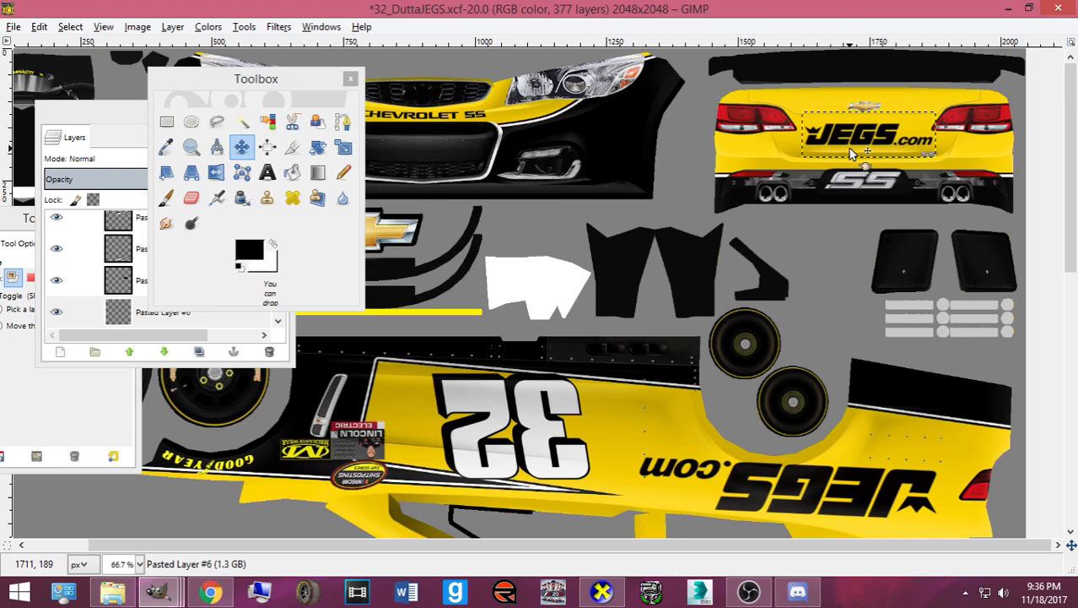
key("Up")
key("Up")
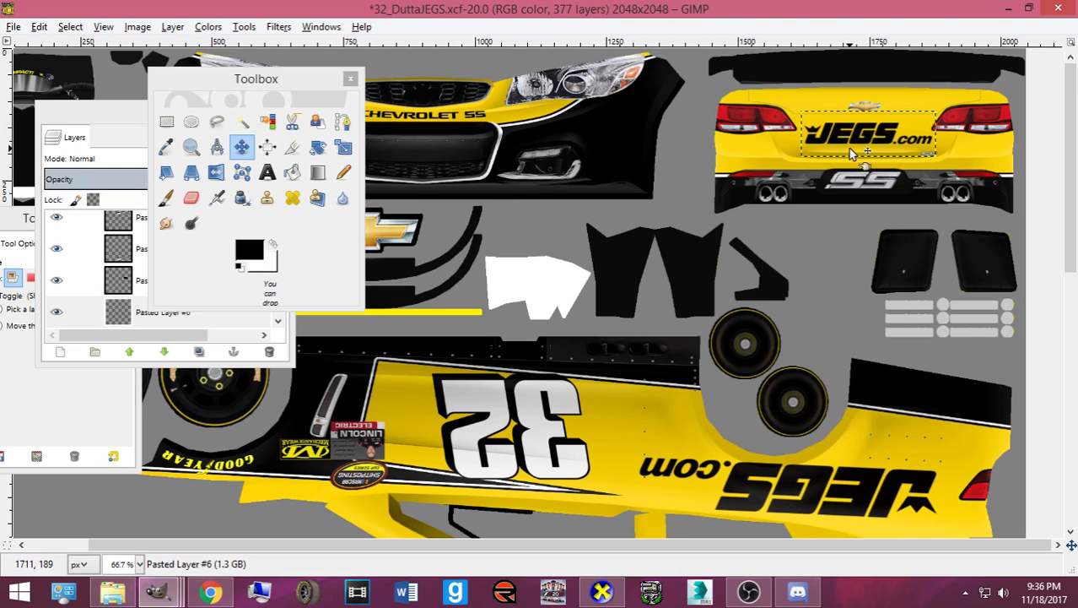
key("Right")
key("ctrl+s")
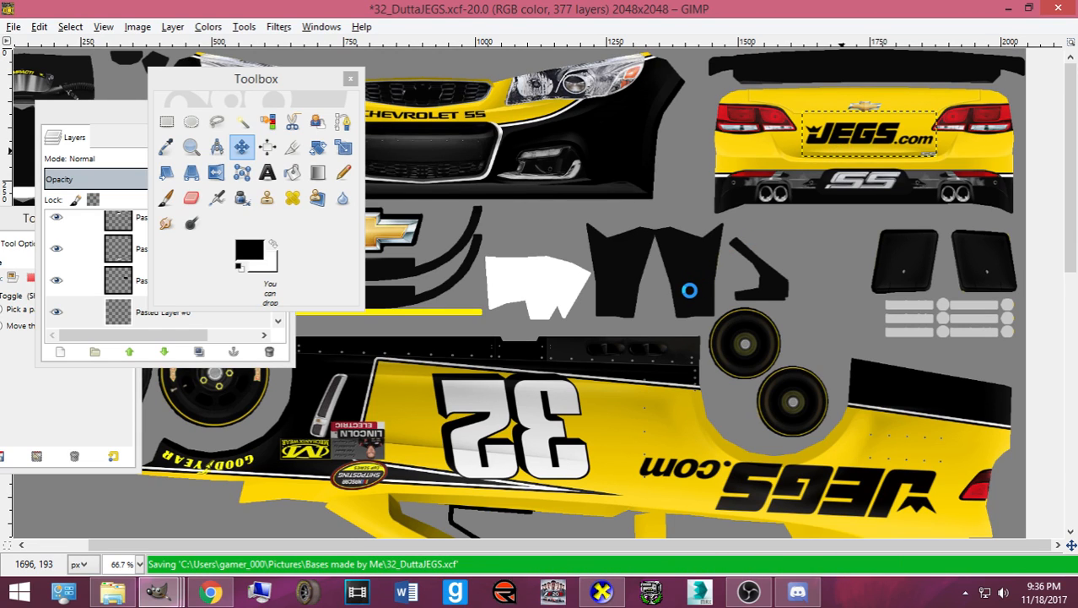
- Review reference photos of the JEGS #13 truck, then return to the car texture
scroll(689, 290, "down", 10)
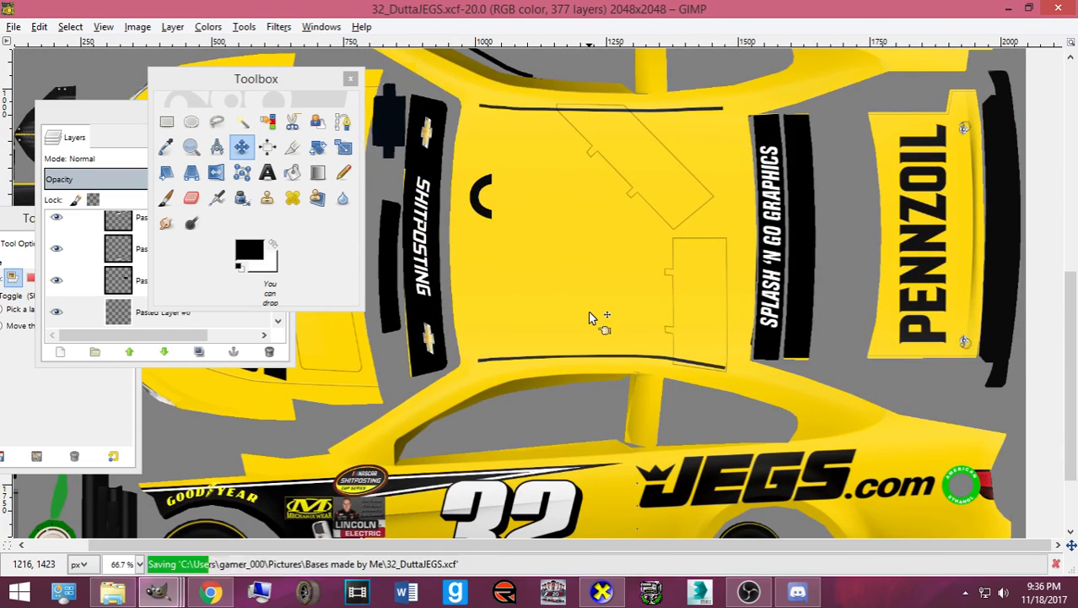
left_click(211, 590)
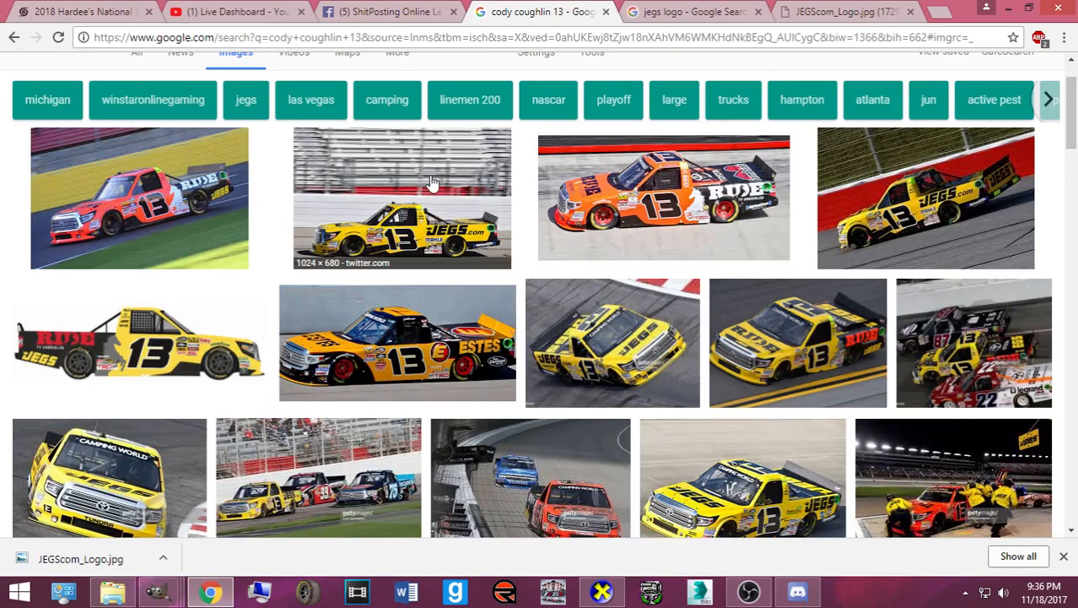
scroll(428, 241, "down", 2)
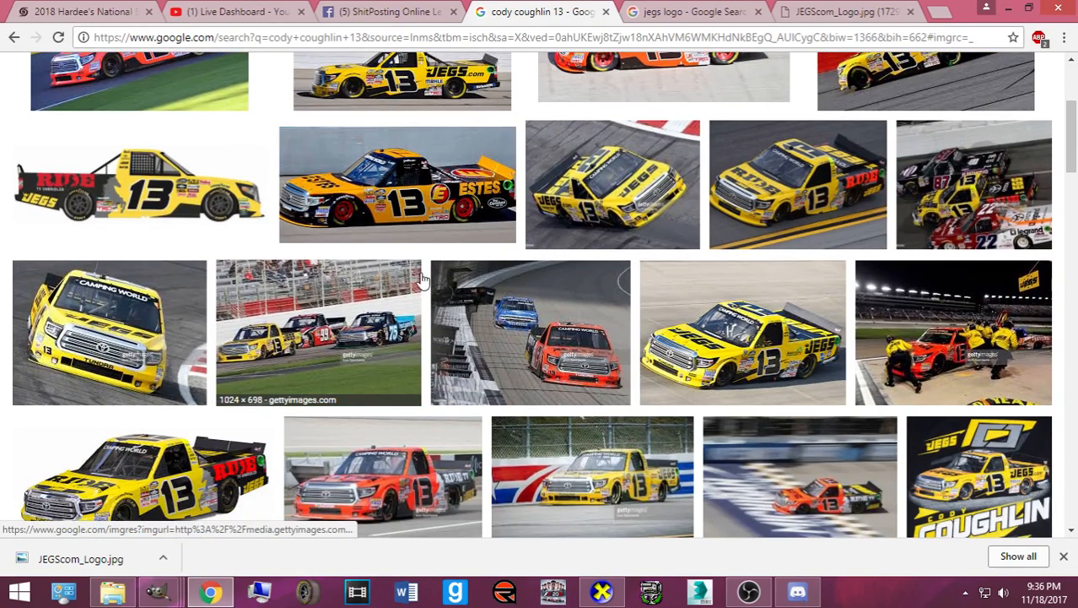
scroll(416, 285, "down", 2)
mouse_move(157, 590)
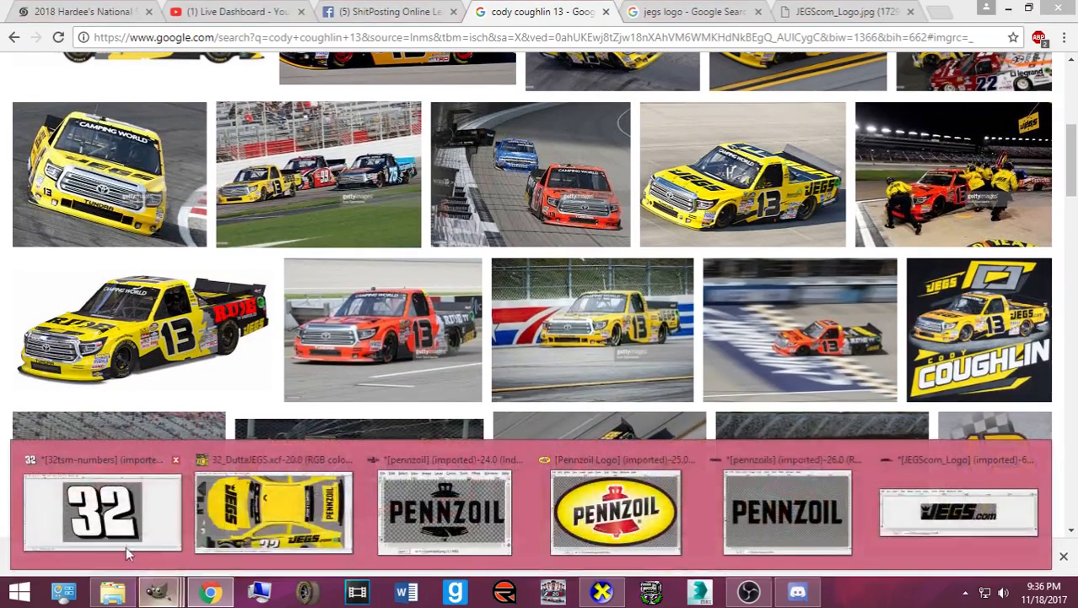
left_click(207, 536)
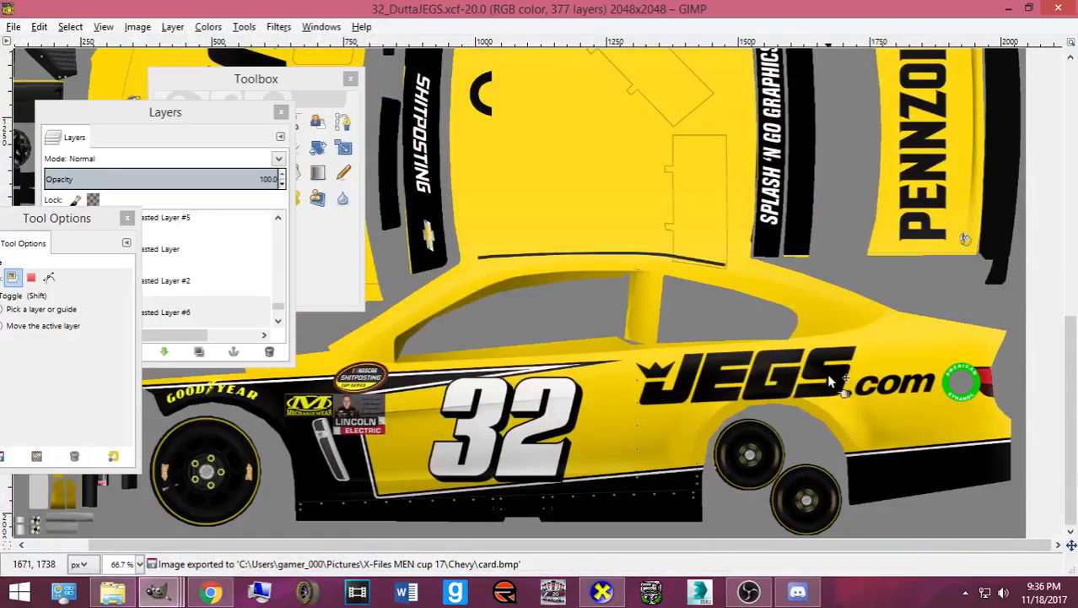
- Bring up the Open Image dialog and sort the folders alphabetically by name
left_click(14, 27)
left_click(29, 75)
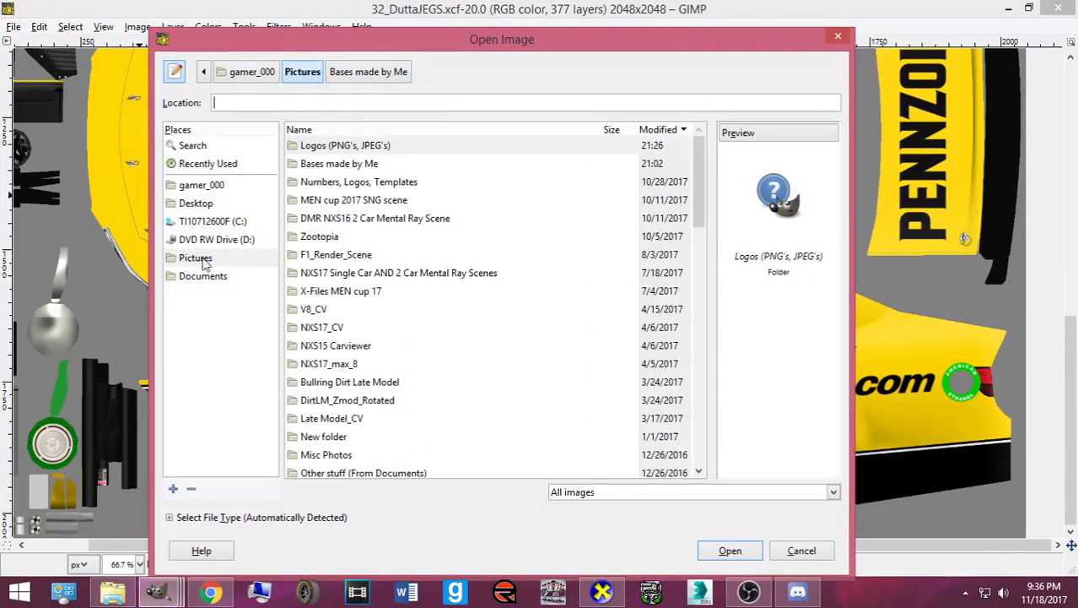
scroll(384, 277, "down", 13)
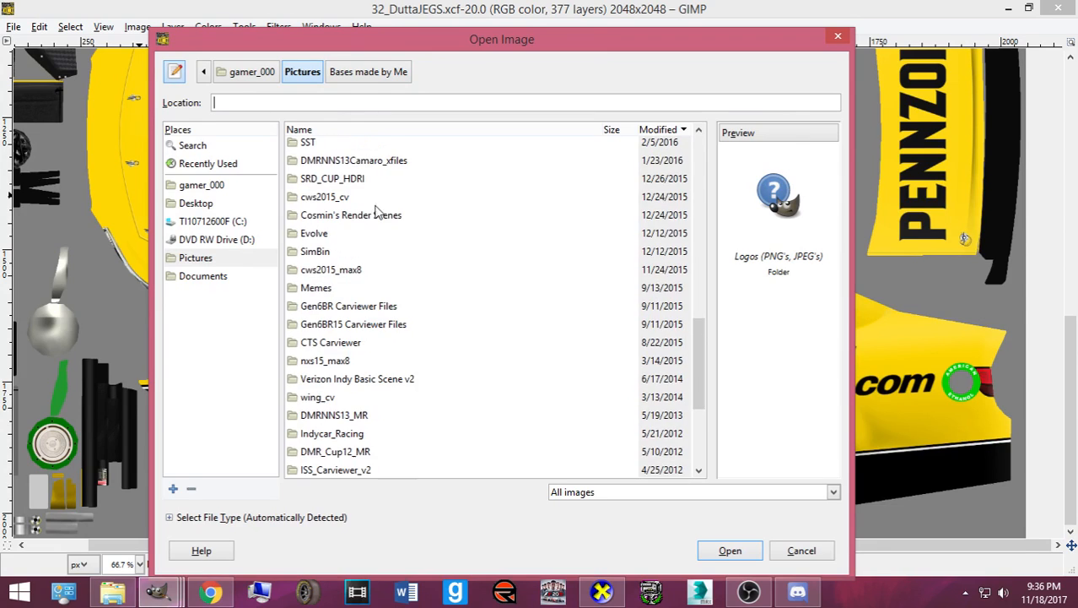
left_click(351, 131)
scroll(371, 232, "up", 4)
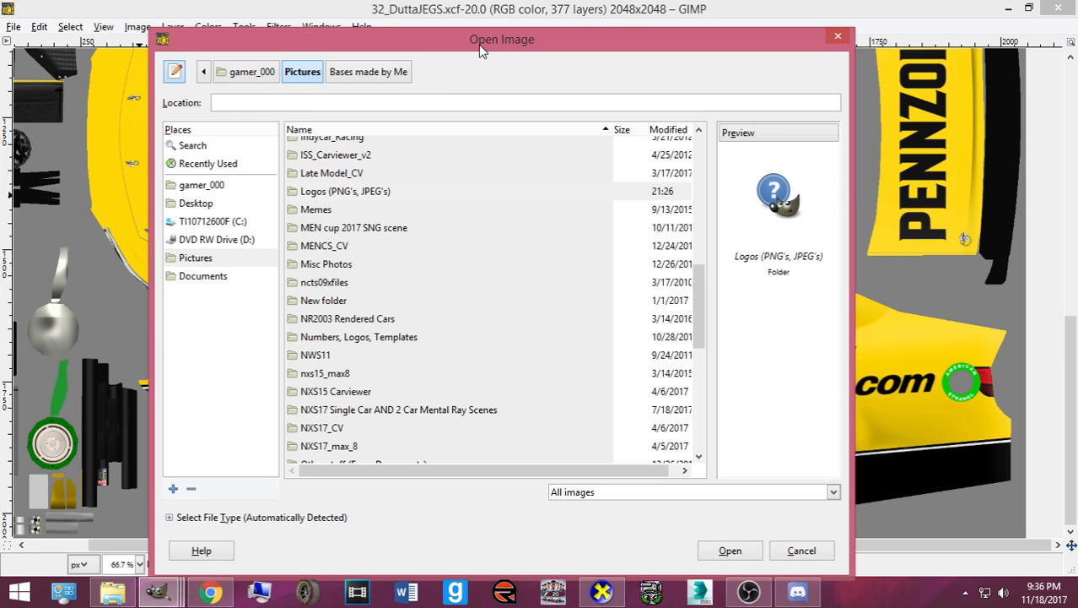
left_click_drag(483, 42, 18, 170)
left_click_drag(202, 179, 568, 24)
scroll(333, 359, "down", 5)
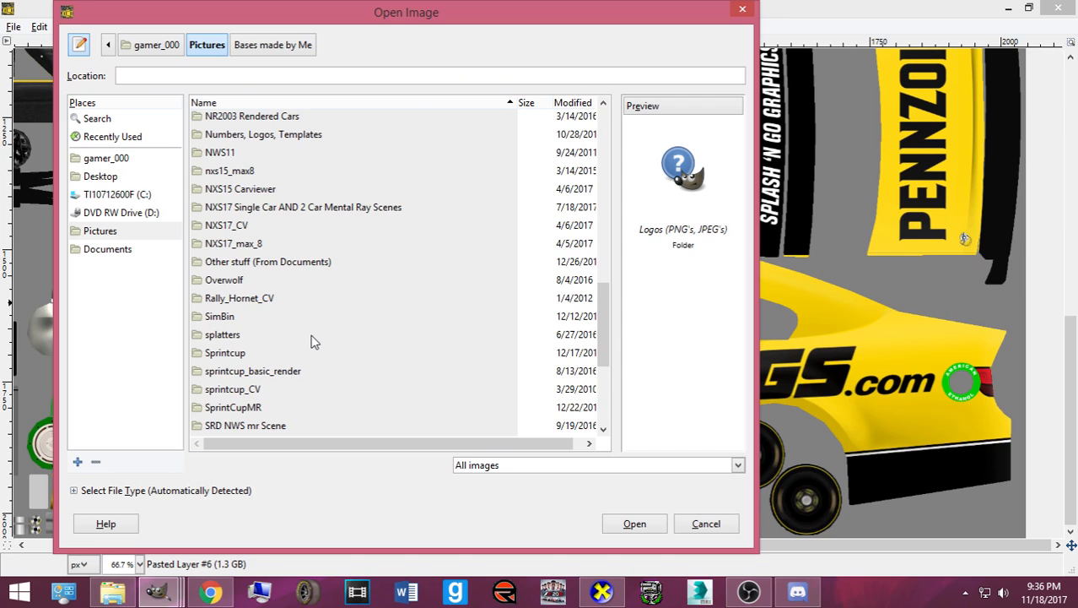
scroll(311, 341, "down", 4)
scroll(308, 341, "up", 6)
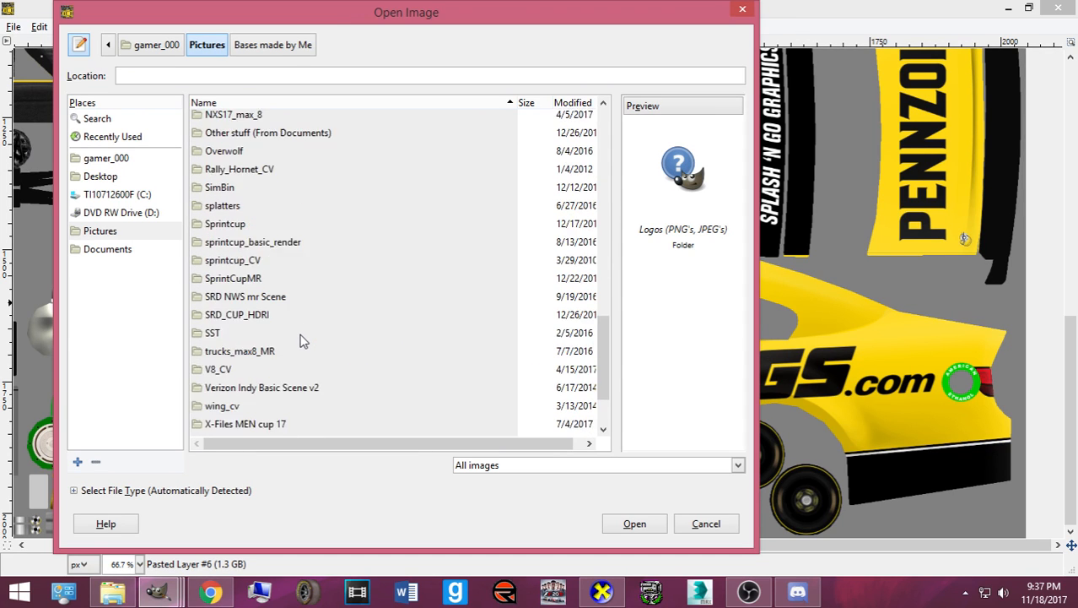
- Browse Numbers, Logos, Templates > Logos (PNG's, JPEG's) and open Outerwall.png
left_click(267, 270)
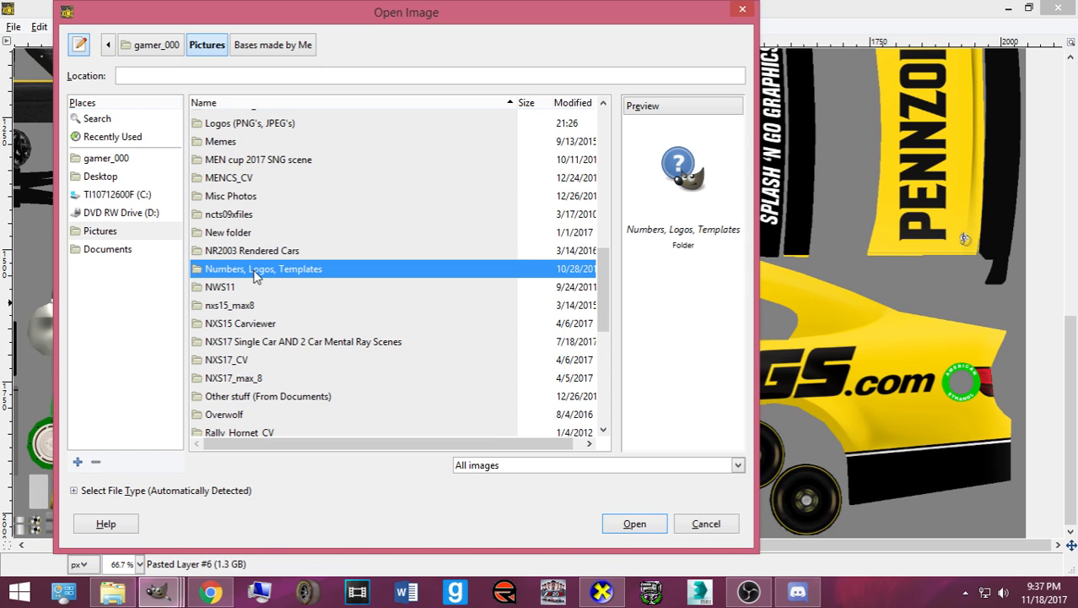
scroll(256, 277, "up", 1)
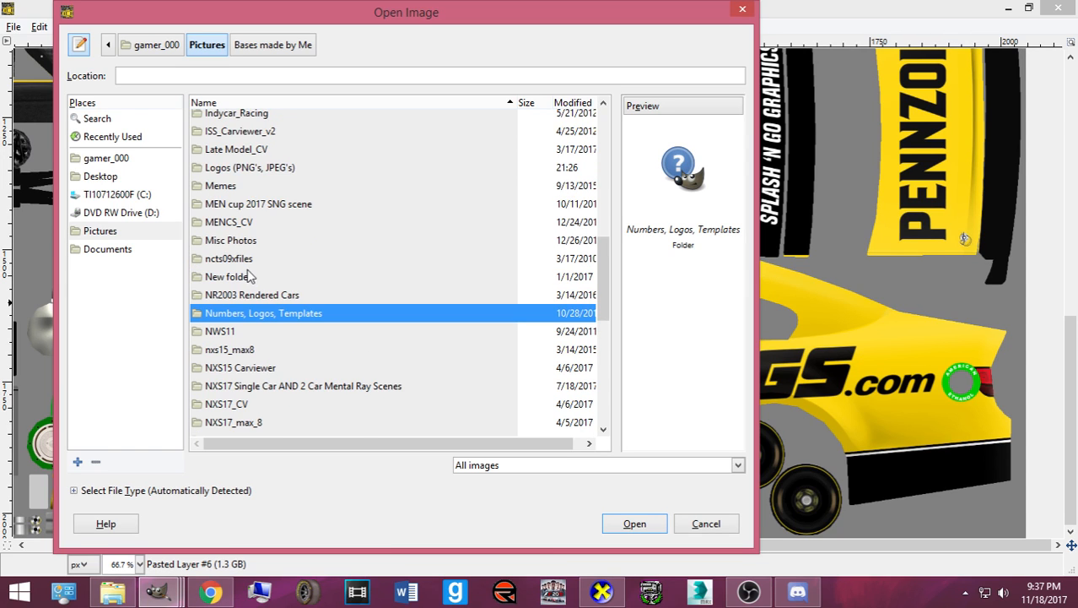
scroll(251, 277, "up", 1)
double_click(270, 213)
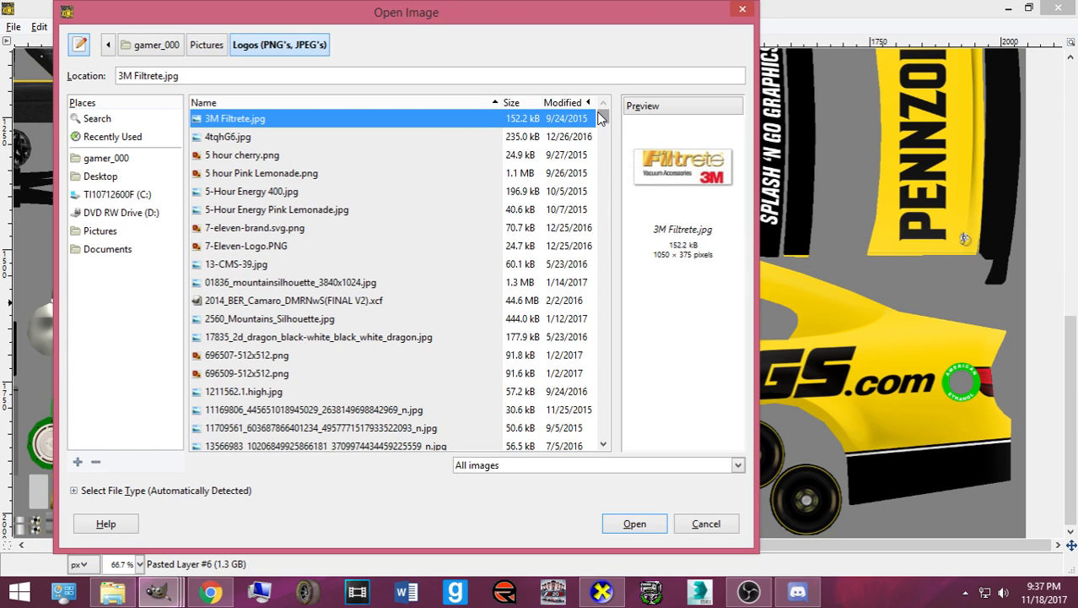
left_click_drag(601, 119, 604, 431)
scroll(333, 265, "up", 20)
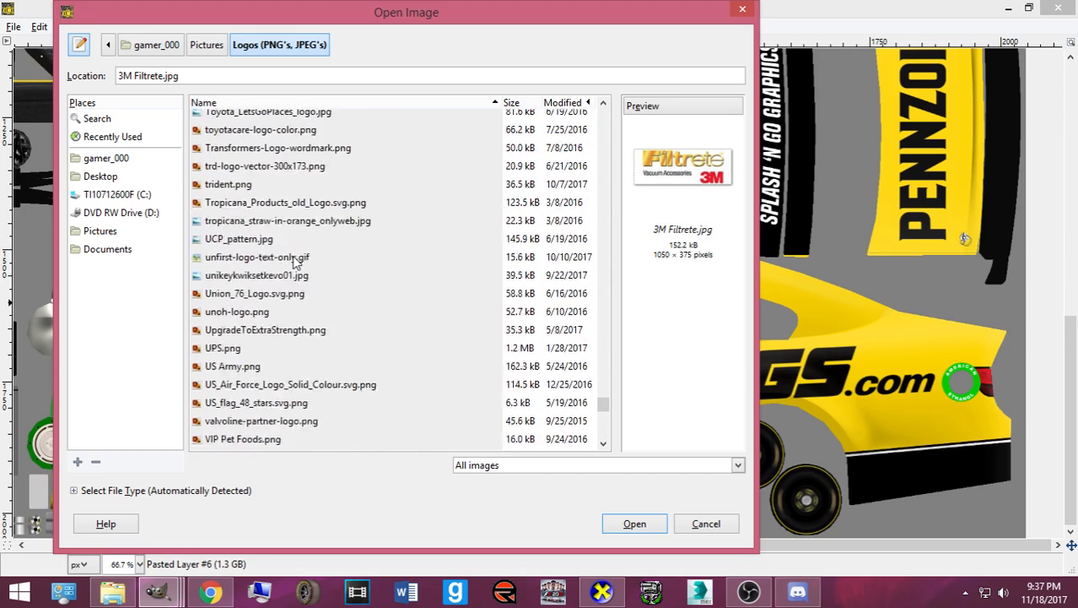
scroll(258, 278, "up", 15)
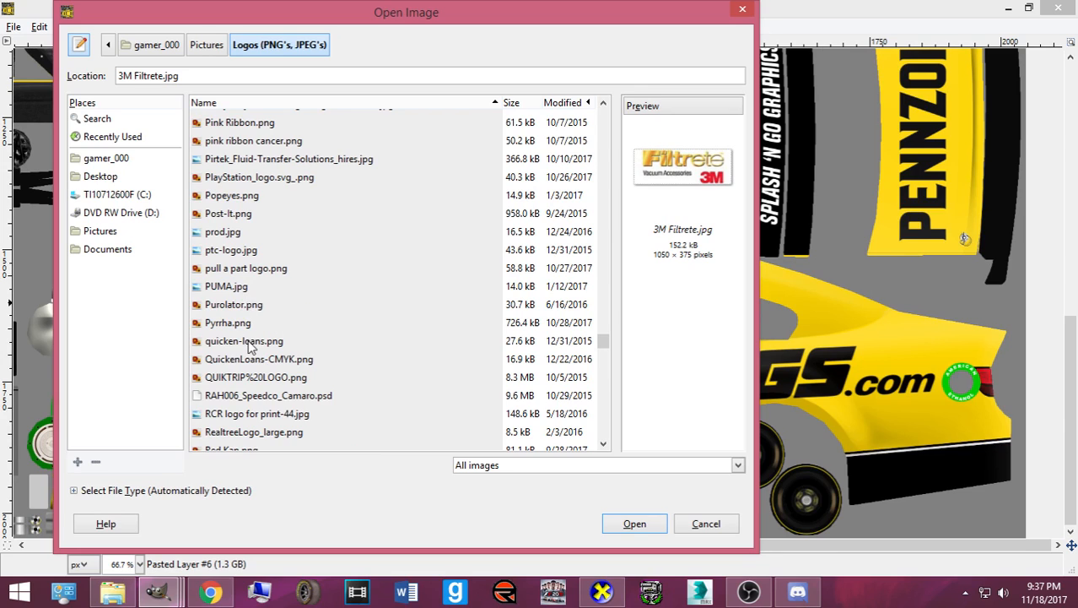
scroll(250, 347, "up", 8)
left_click(237, 266)
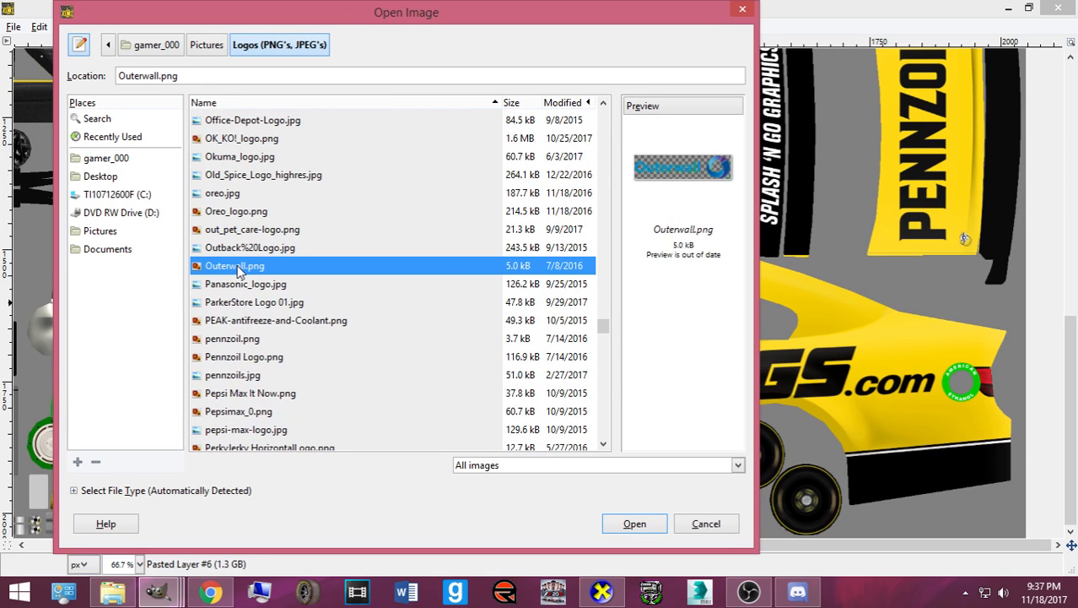
left_click(635, 523)
- Select the Outerwall logo's pixels, recolour them with the Pencil, and copy the logo
mouse_move(157, 591)
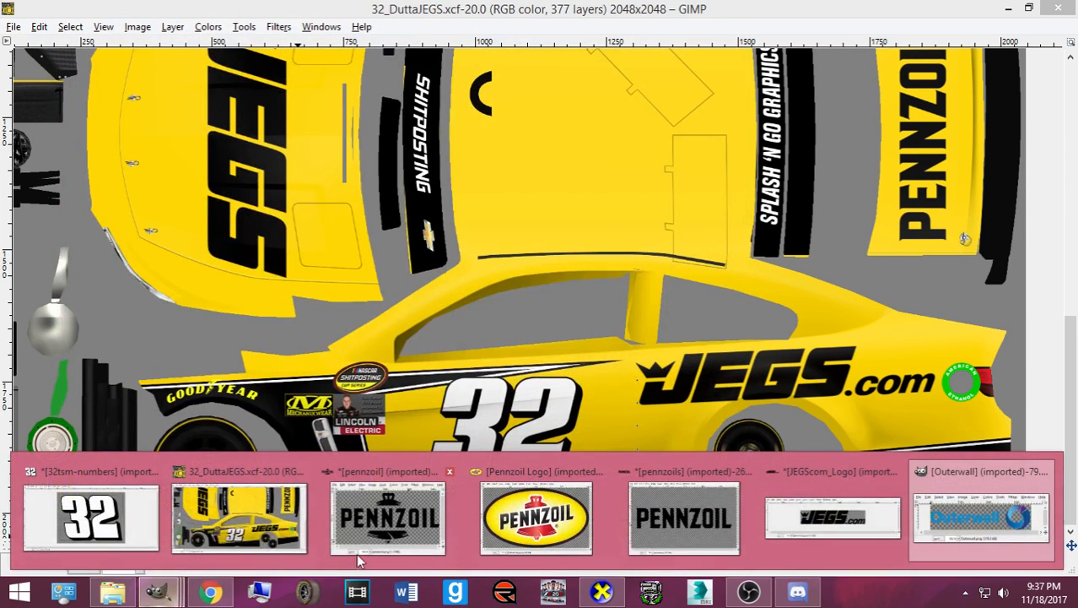
left_click(958, 540)
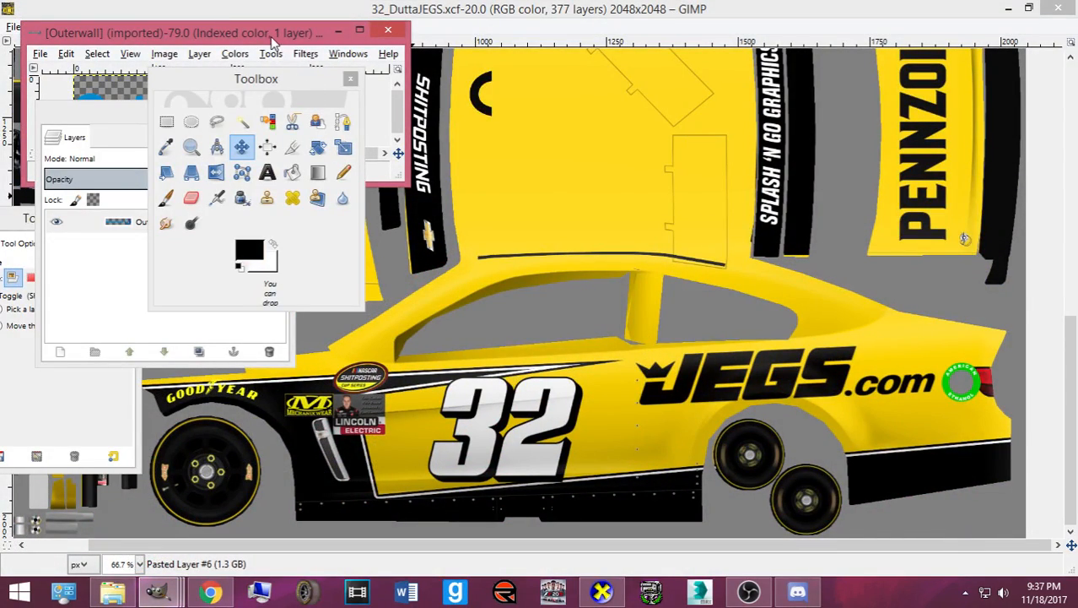
left_click_drag(272, 40, 617, 125)
right_click(129, 224)
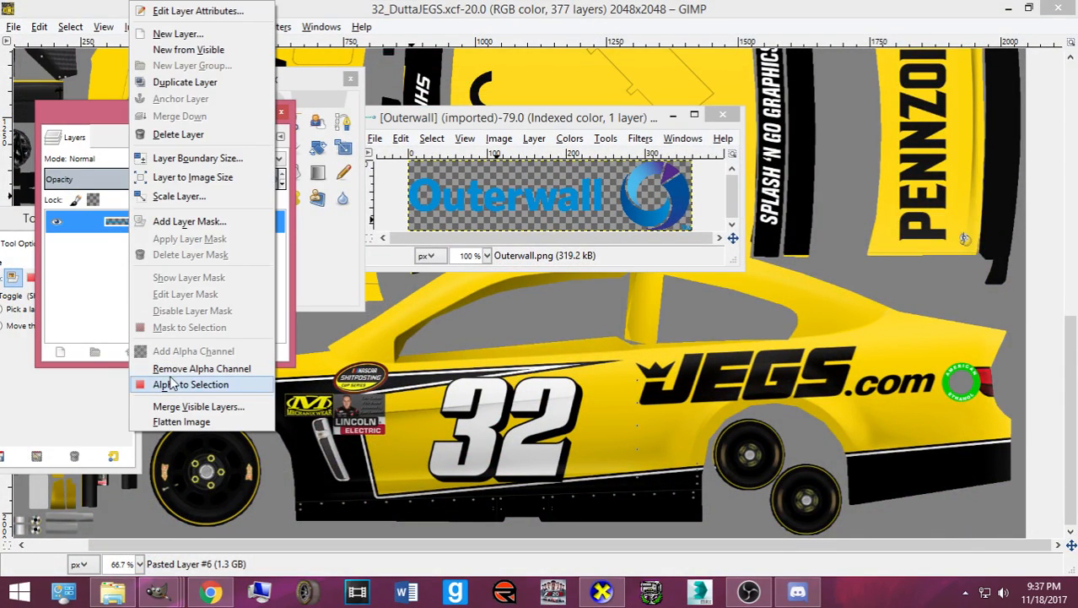
left_click(171, 384)
left_click(296, 229)
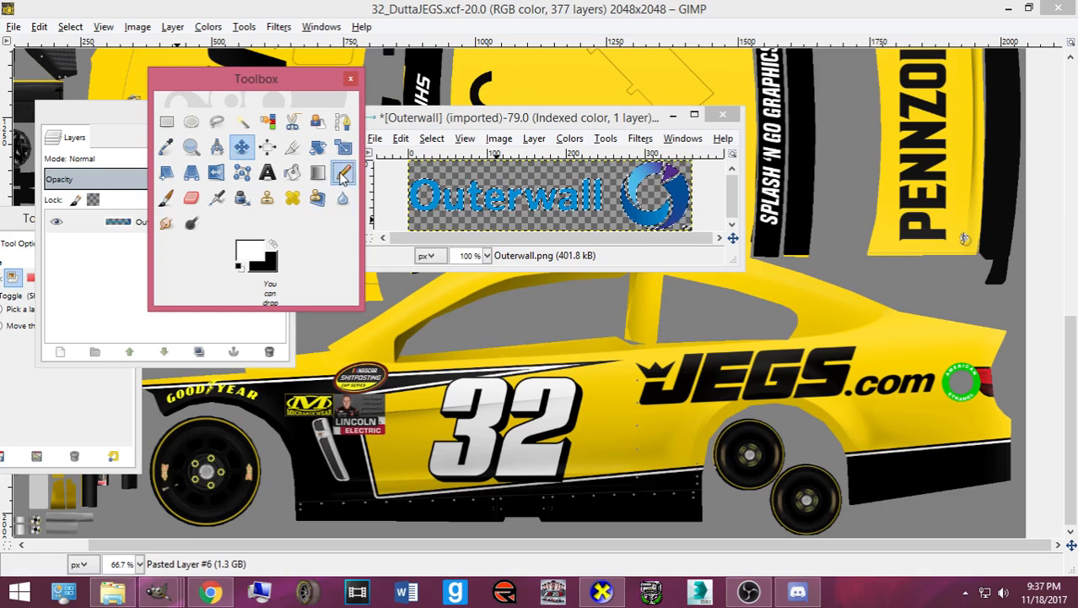
left_click(342, 173)
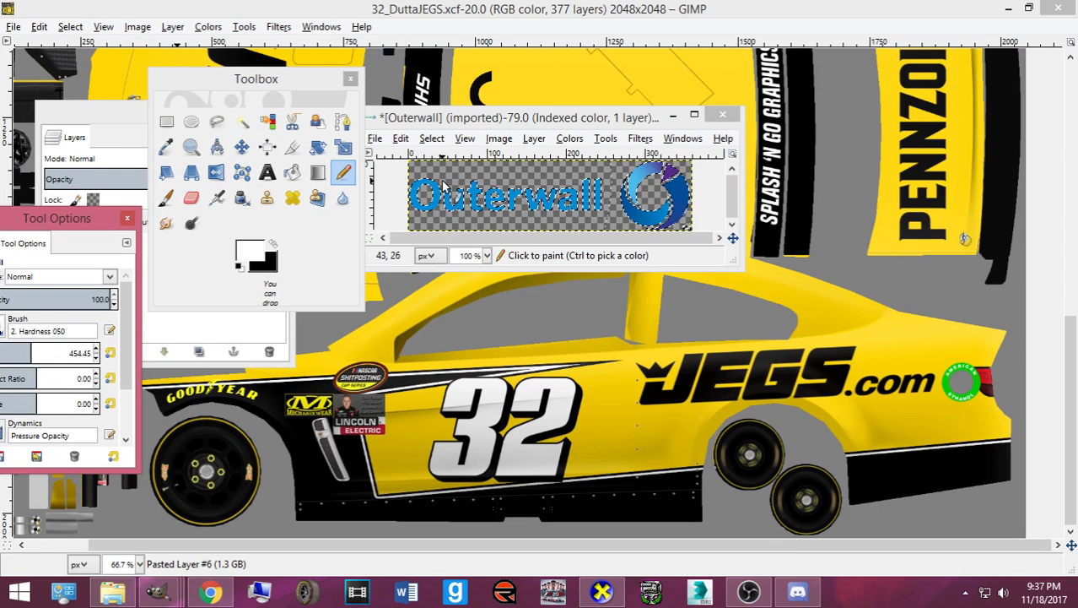
left_click_drag(443, 181, 660, 184)
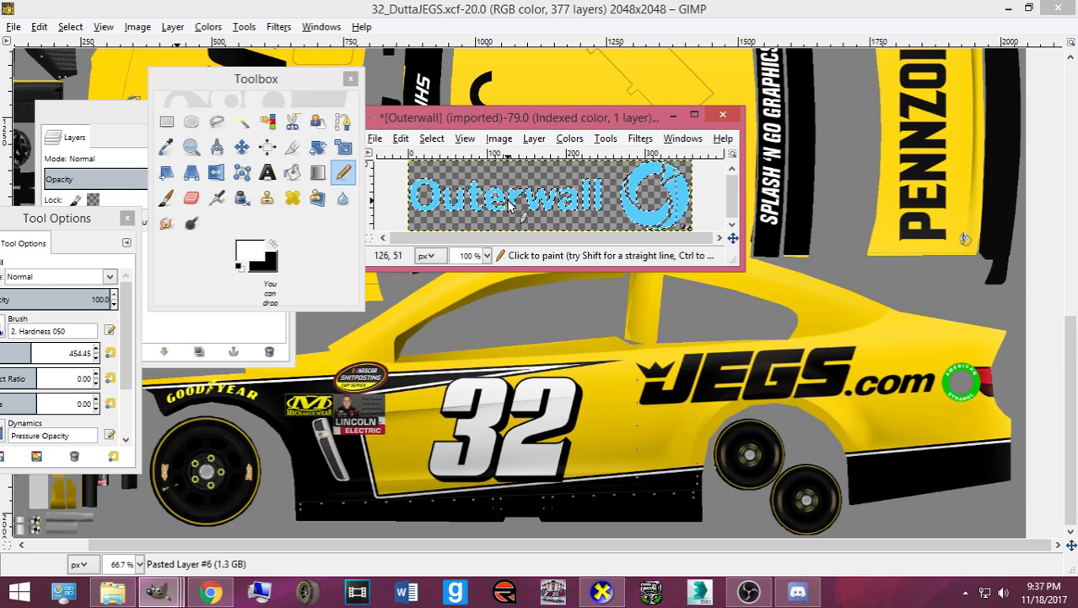
key("ctrl+c")
- Paste the Outerwall logo into the car texture as a new layer and paint it white
left_click(467, 27)
key("ctrl+v")
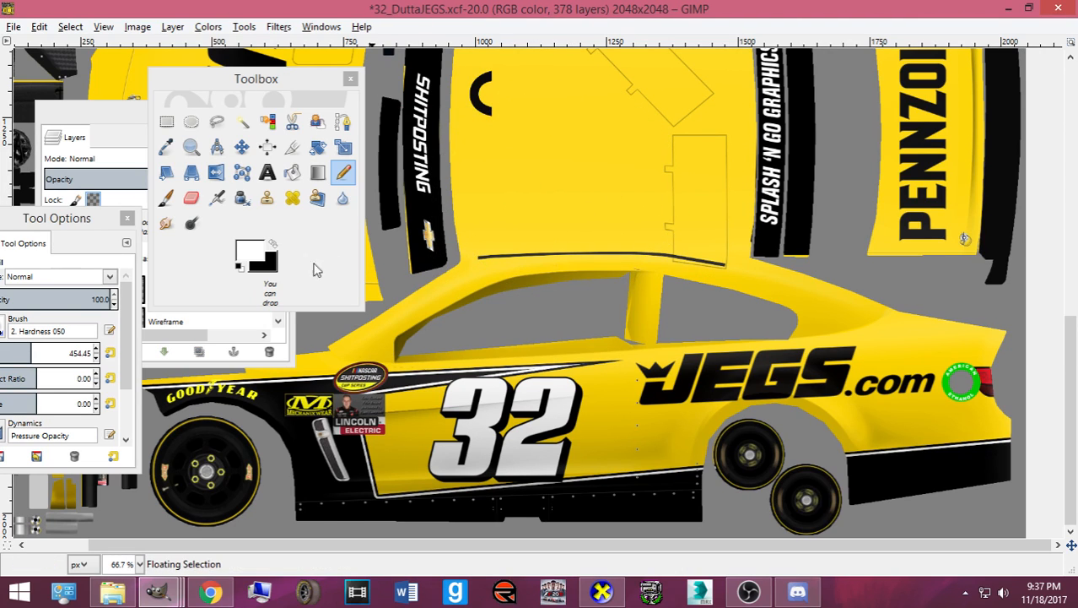
left_click(142, 141)
scroll(648, 263, "up", 10)
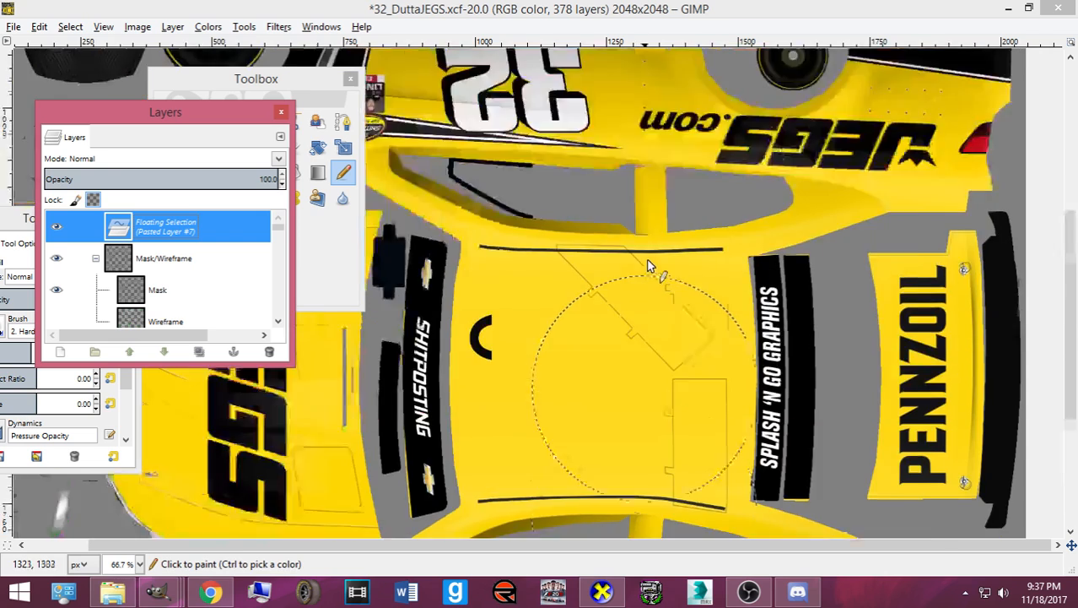
key("ctrl+shift+n")
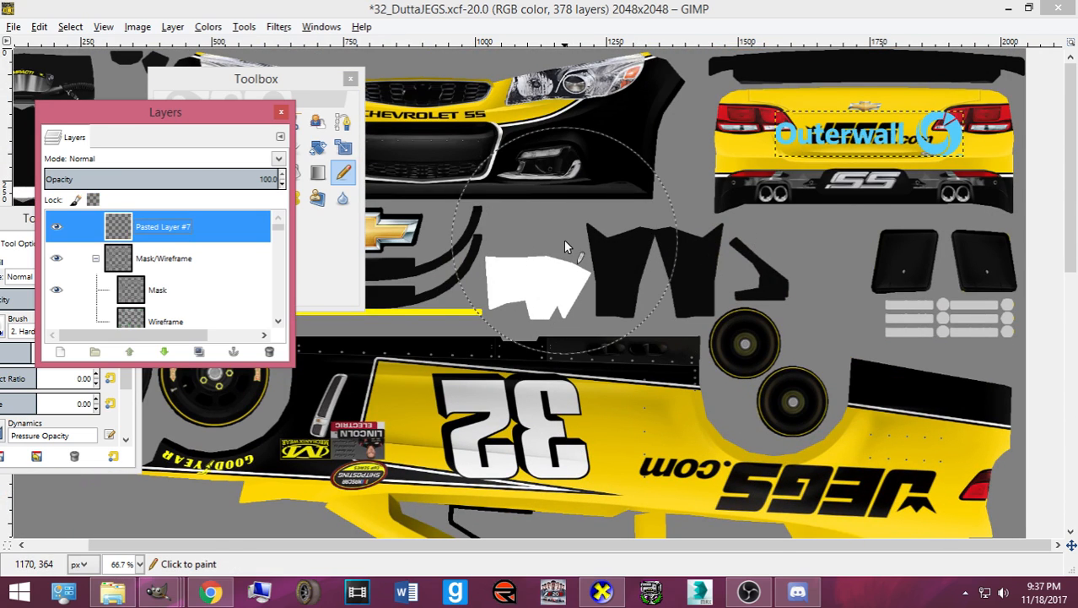
right_click(238, 225)
left_click(278, 380)
left_click(319, 261)
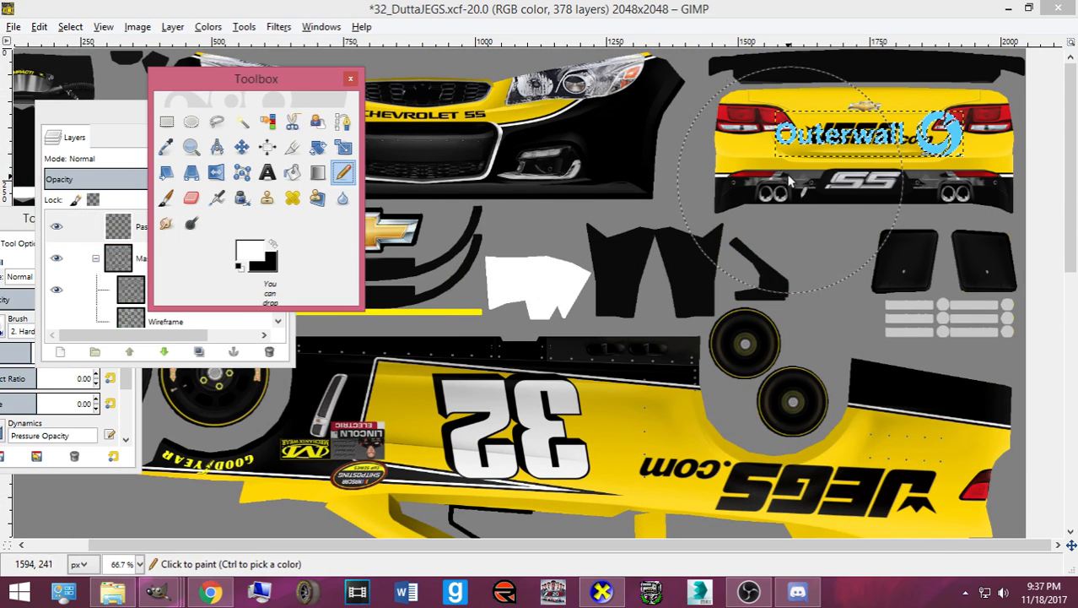
left_click_drag(812, 170, 931, 154)
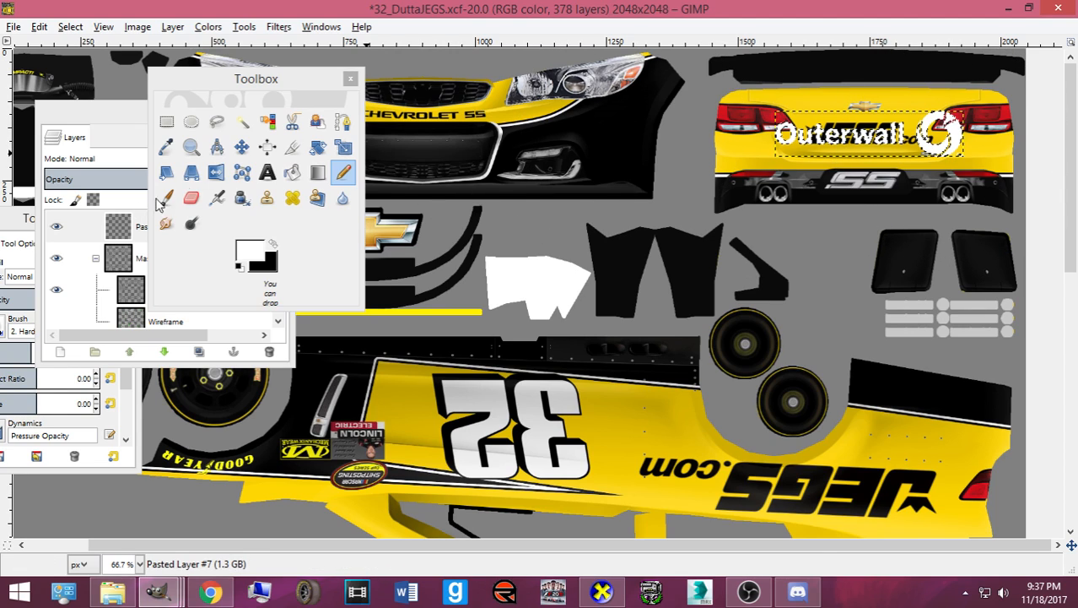
- Clear the selection and move the white Outerwall logo toward the rear panel
left_click(241, 147)
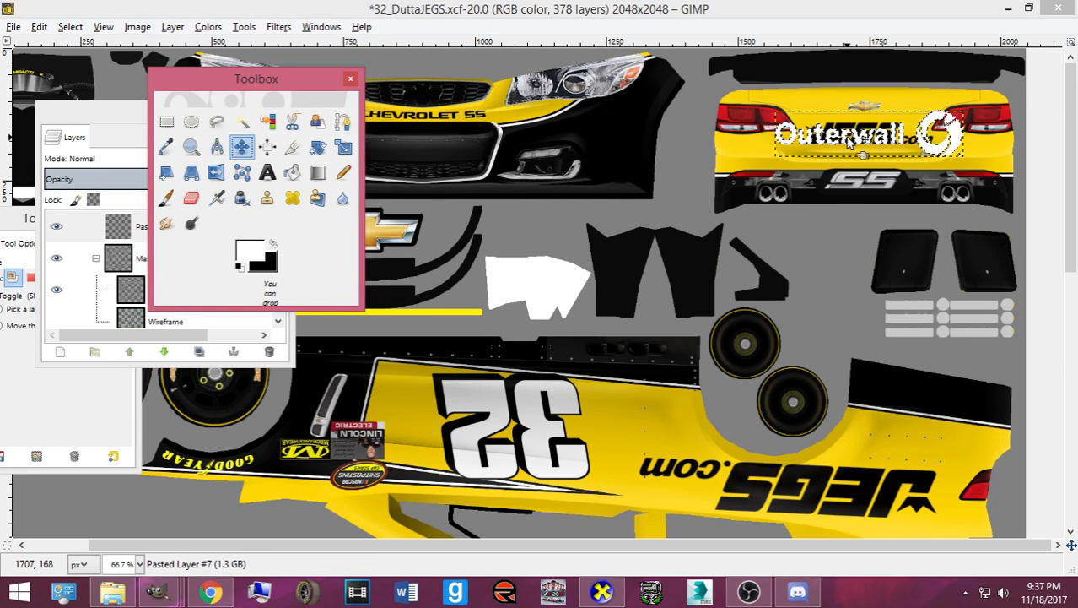
left_click(68, 27)
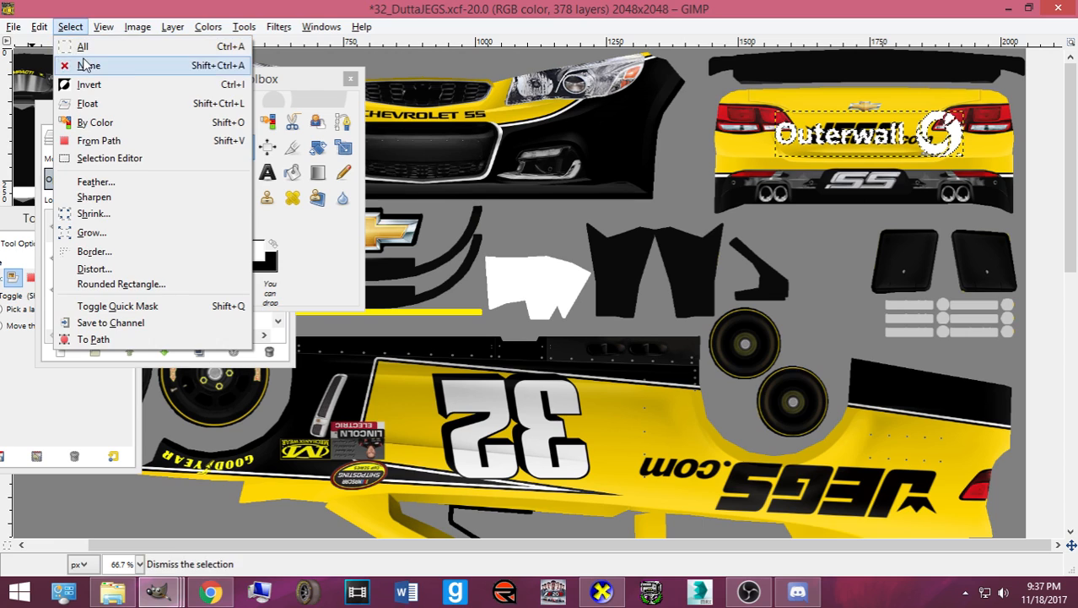
left_click(84, 65)
left_click_drag(943, 146, 964, 486)
scroll(913, 278, "down", 5)
- Scale the Outerwall logo to its final 235×55 size
key("shift+s")
left_click(920, 471)
left_click_drag(800, 498, 847, 500)
left_click(187, 551)
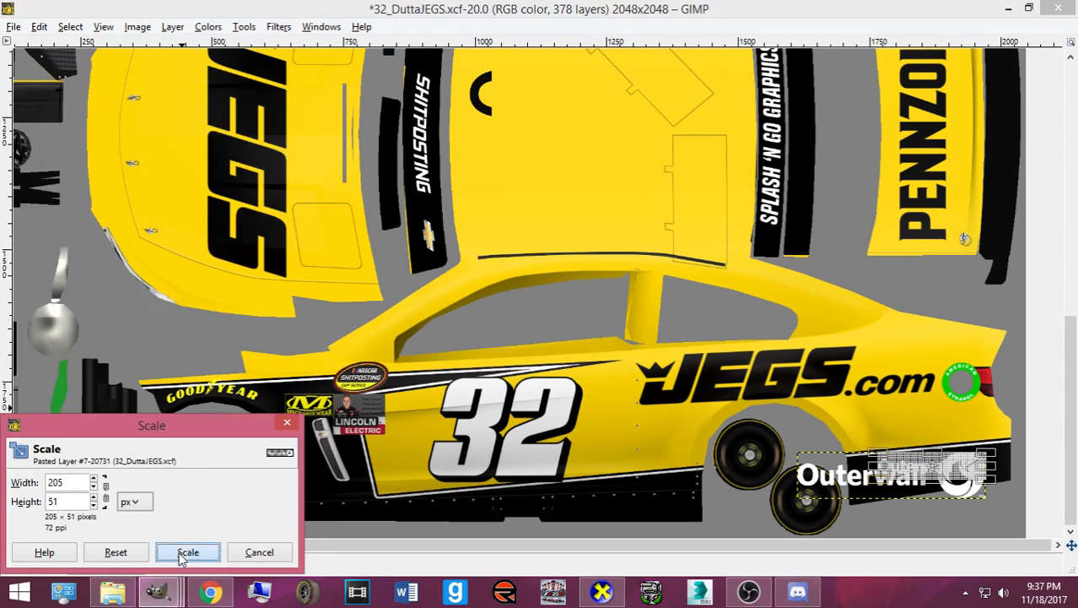
left_click_drag(882, 484, 867, 488)
left_click(203, 554)
left_click(901, 511)
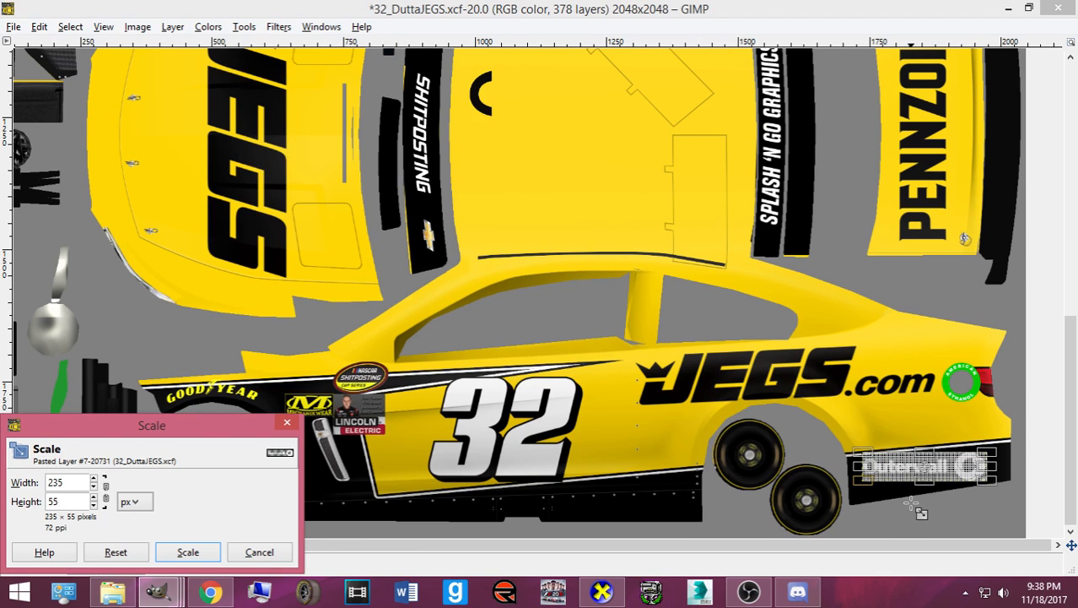
left_click(191, 551)
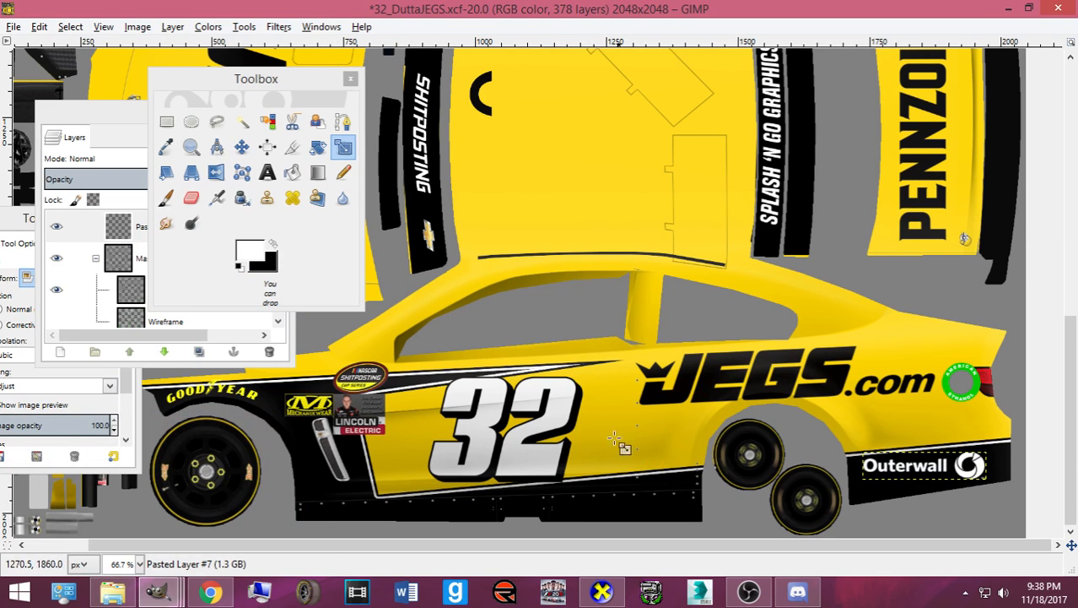
- Tilt the logo -5.40°, nudge it down-right on the panel, and duplicate the layer
left_click(241, 148)
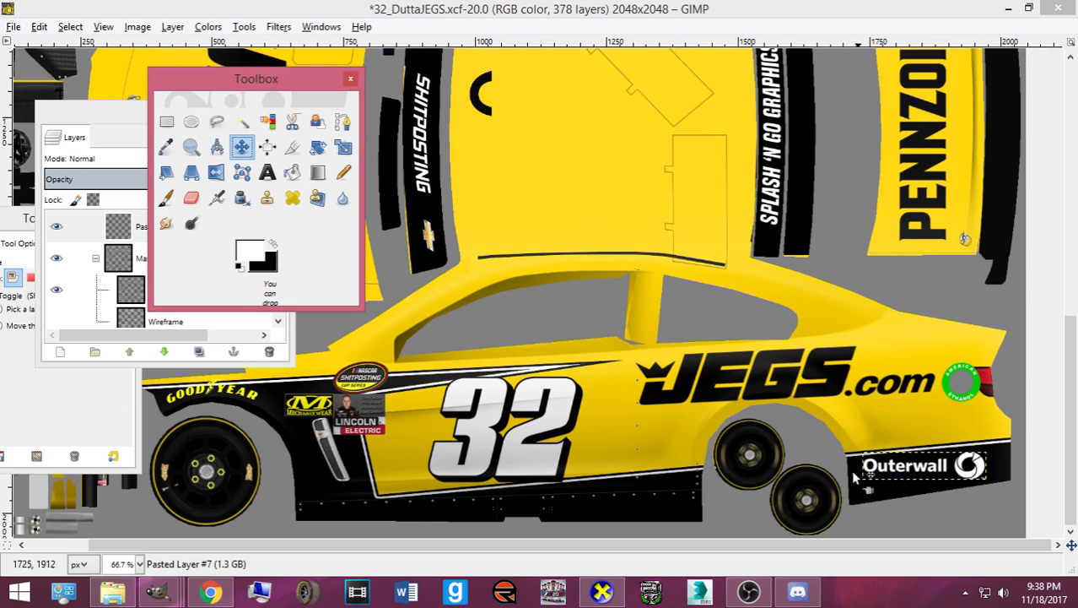
key("plus")
key("plus")
left_click_drag(744, 545, 1028, 546)
scroll(966, 454, "down", 5)
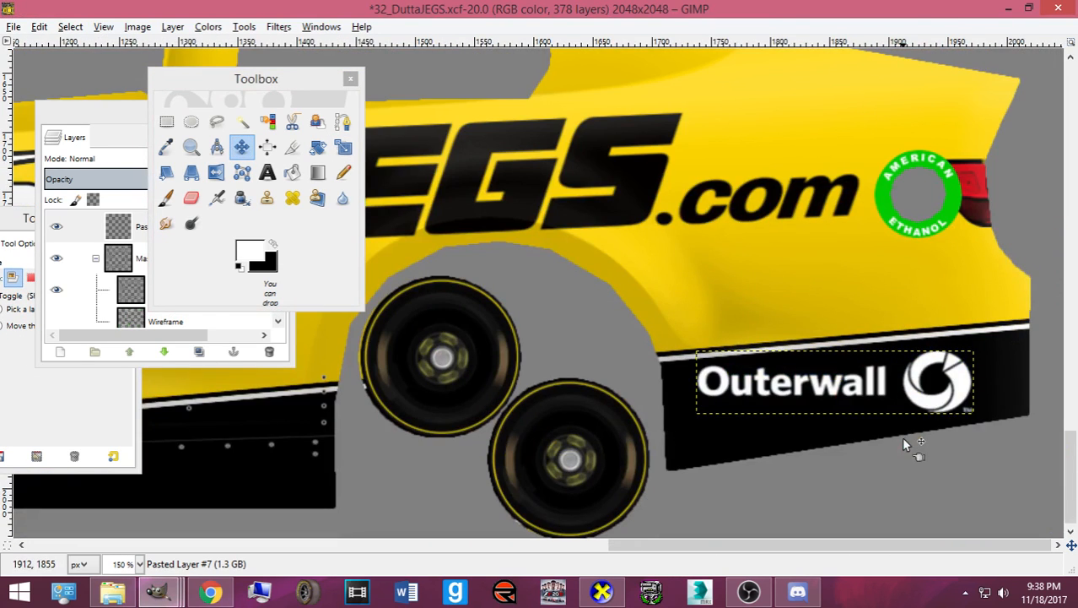
key("shift+r")
left_click_drag(905, 437, 945, 415)
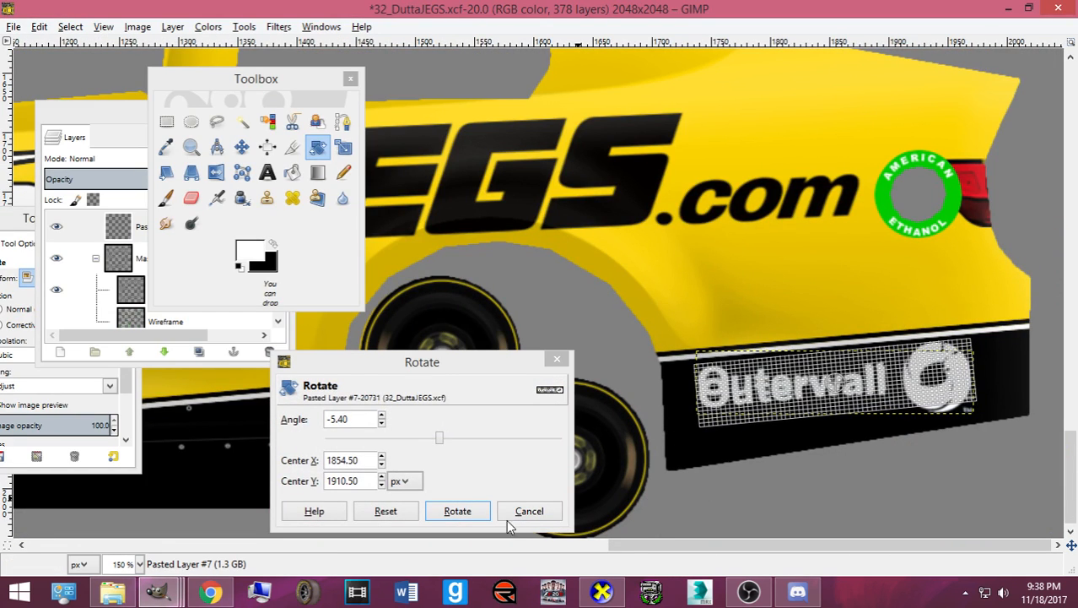
left_click(458, 511)
left_click(241, 148)
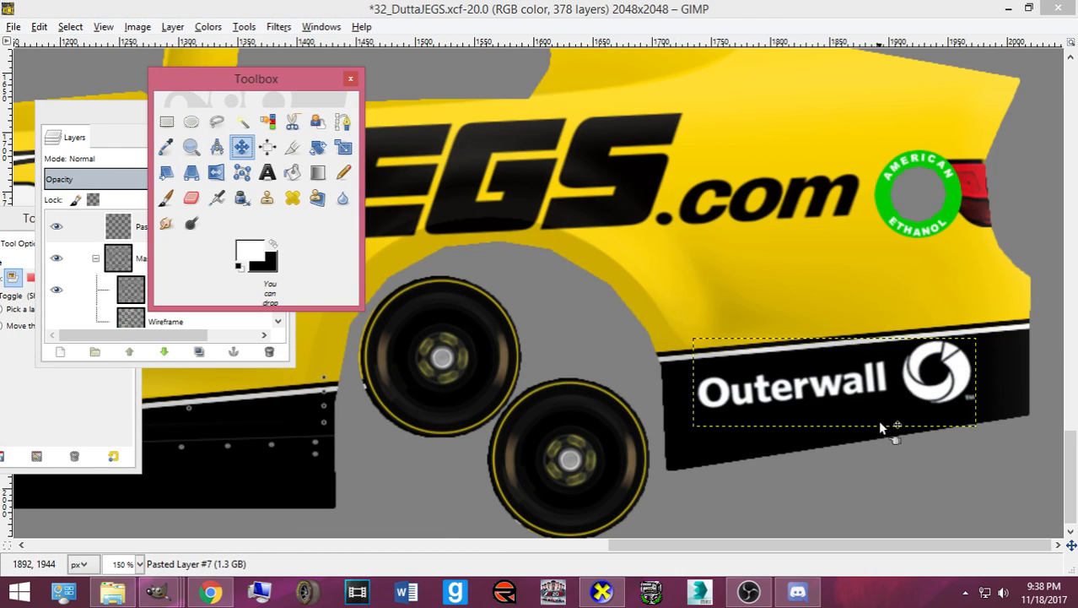
left_click_drag(843, 390, 854, 403)
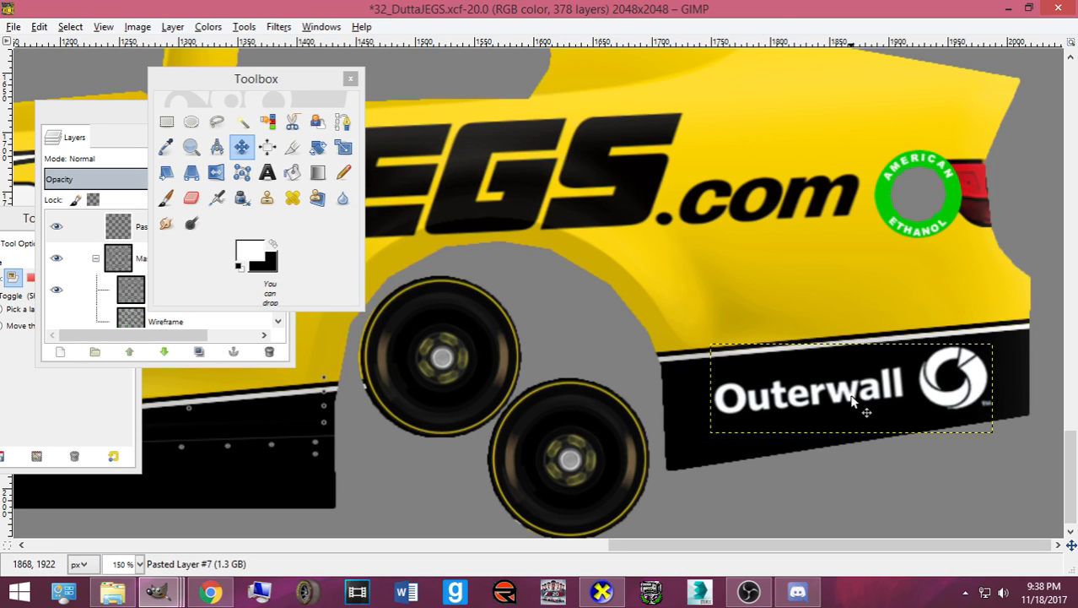
scroll(853, 401, "down", 2)
key("ctrl+shift+d")
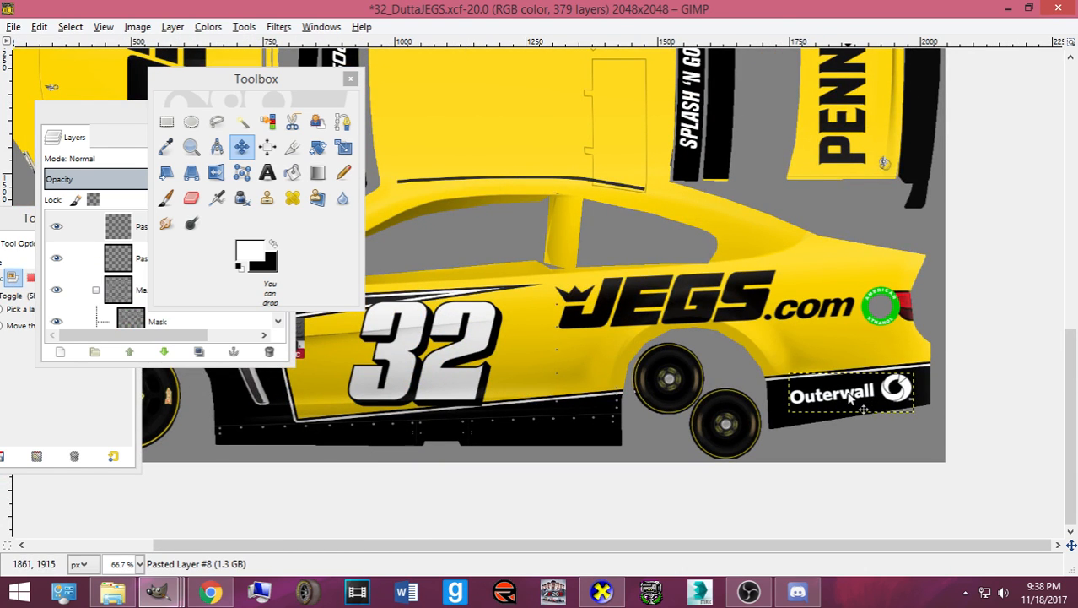
- Rotate the duplicated Outerwall logo 180° and give it a slight extra tilt
scroll(849, 393, "up", 11)
mouse_move(849, 393)
left_mouse_down()
mouse_move(839, 370)
mouse_move(840, 386)
left_mouse_up()
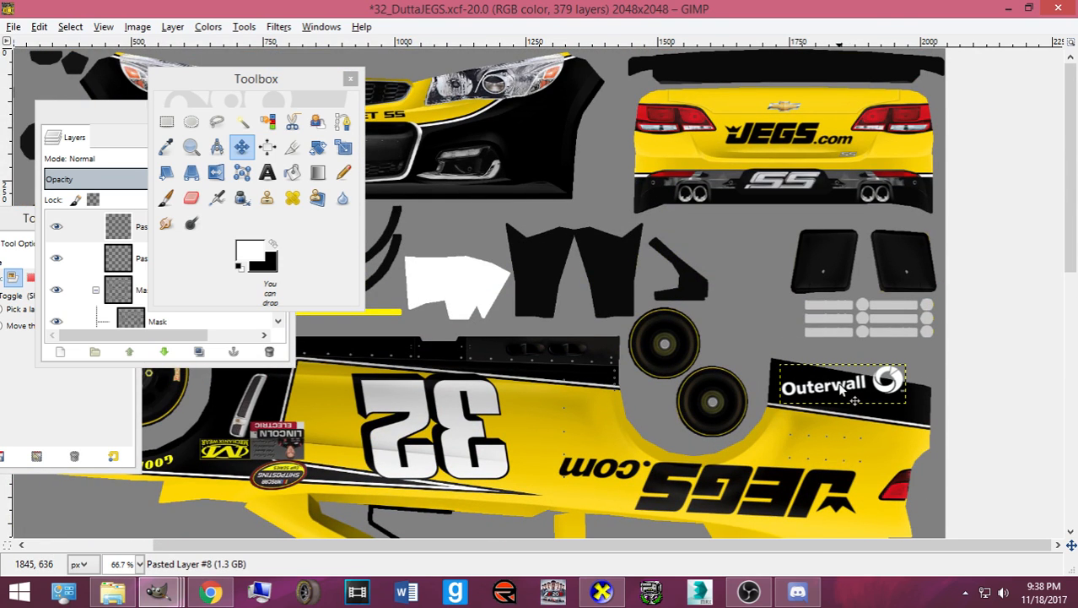
key("shift+r")
left_click(840, 389)
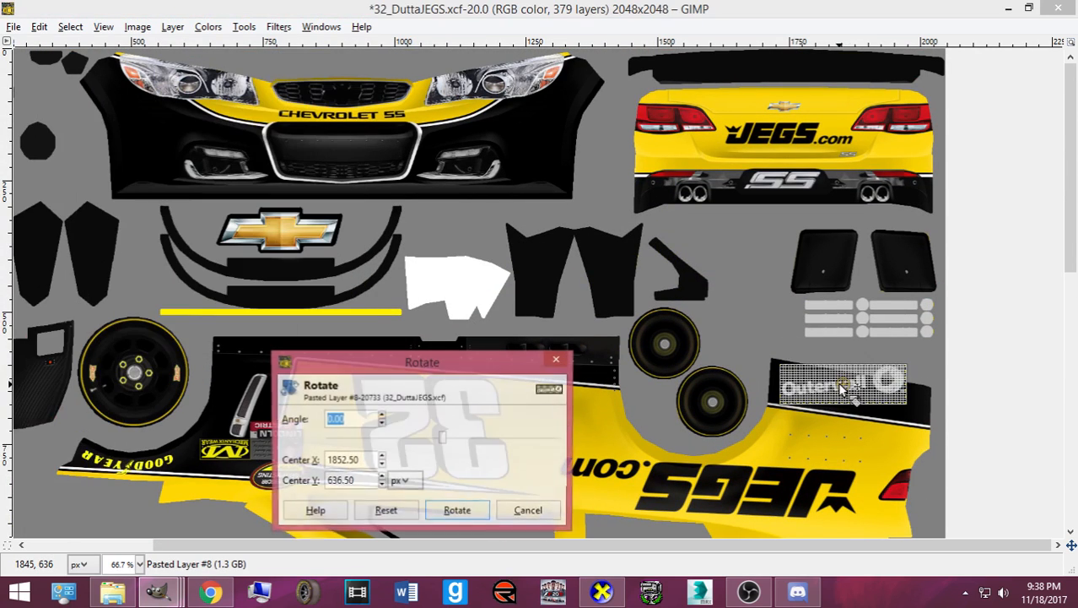
type("180")
key("Return")
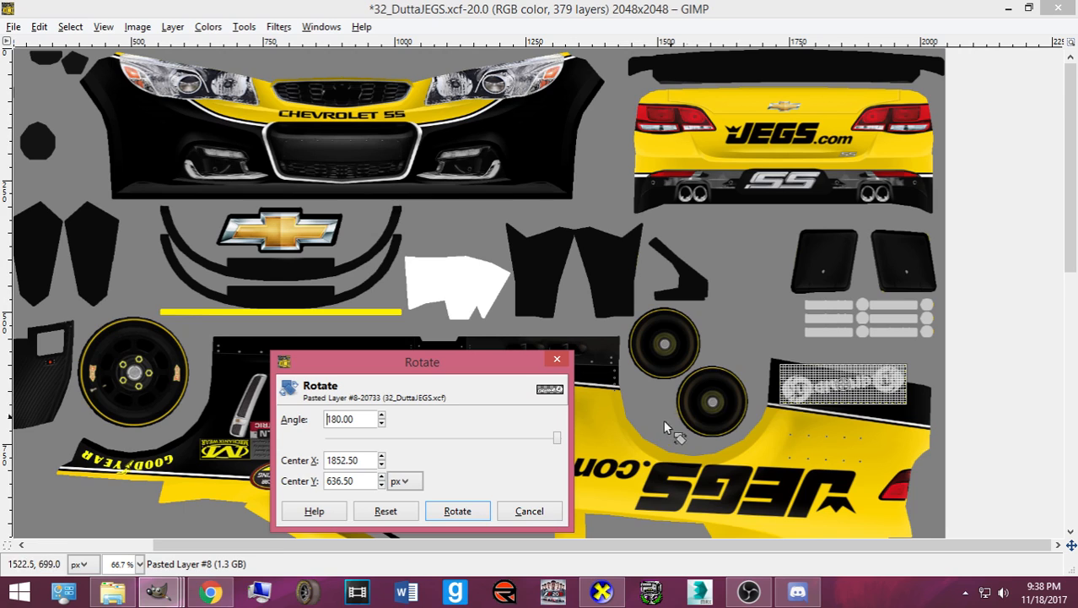
left_click(470, 515)
mouse_move(819, 418)
left_mouse_down()
mouse_move(797, 416)
mouse_move(824, 431)
left_mouse_up()
left_click(460, 511)
- Shift the Outerwall logo down onto the black rear panel, nudge it right, and save
left_click(459, 512)
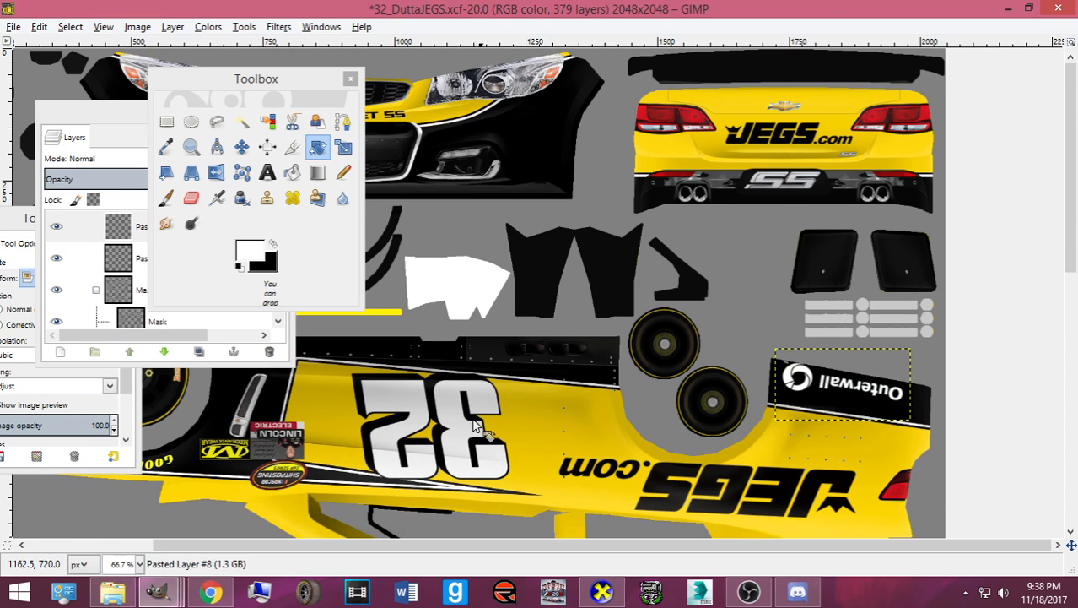
left_click(242, 147)
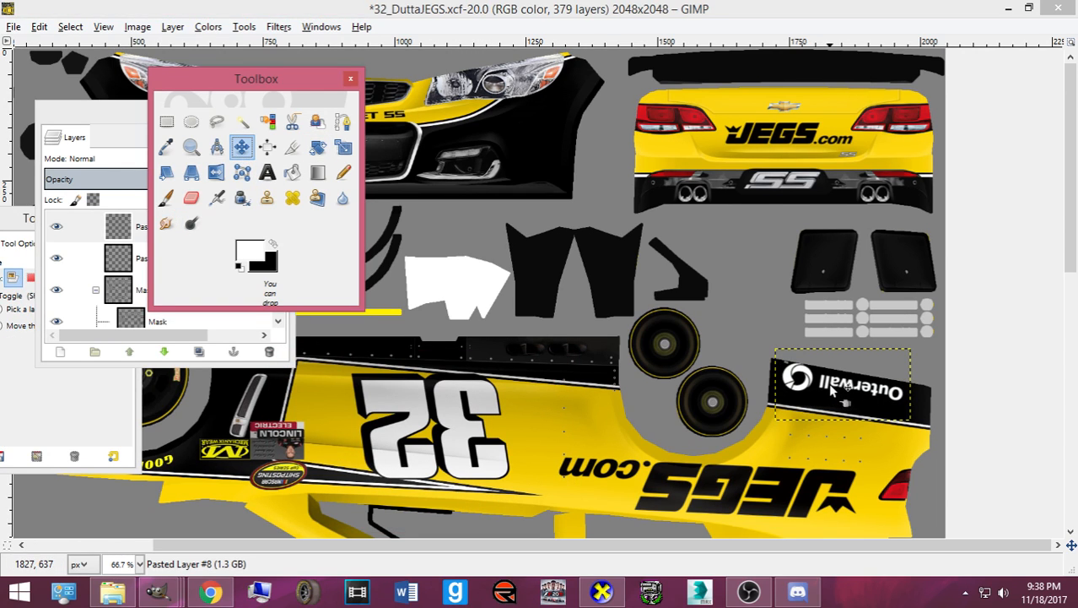
left_click_drag(827, 388, 834, 404)
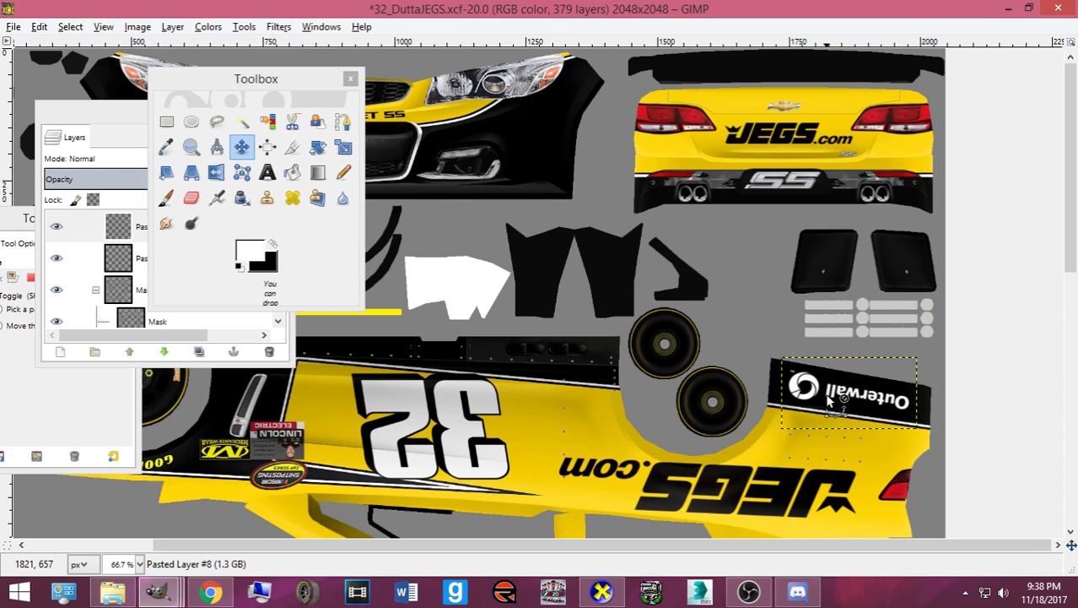
key("ctrl+s")
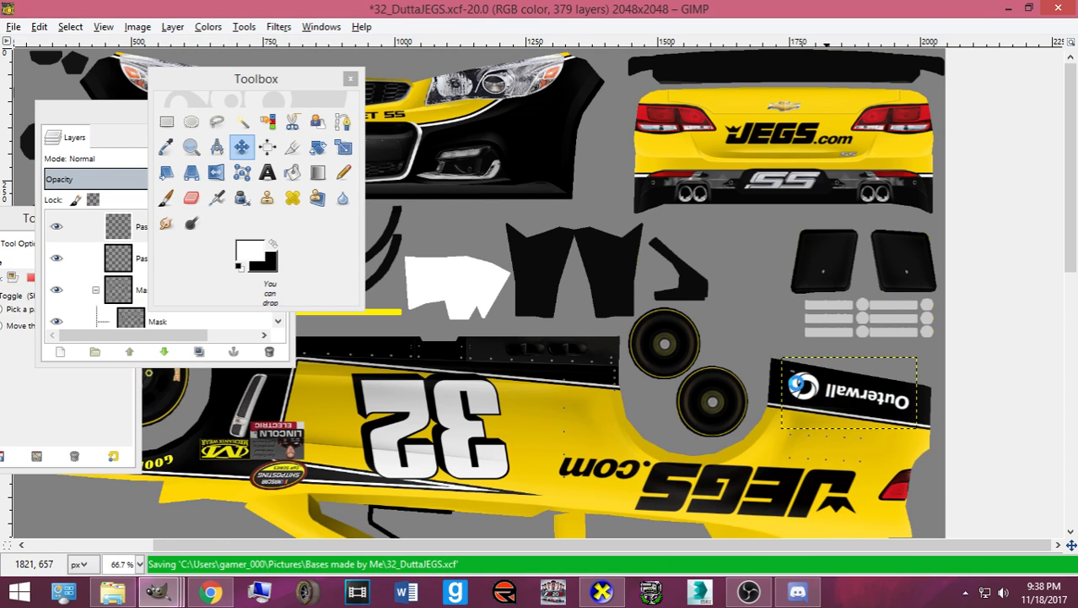
left_click_drag(798, 392, 801, 393)
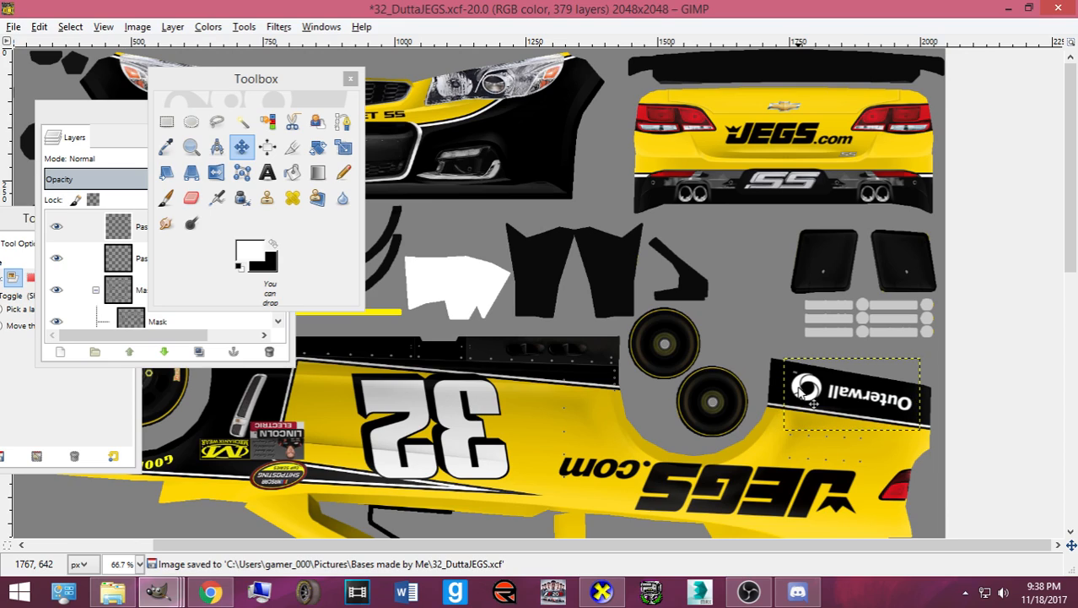
key("ctrl+s")
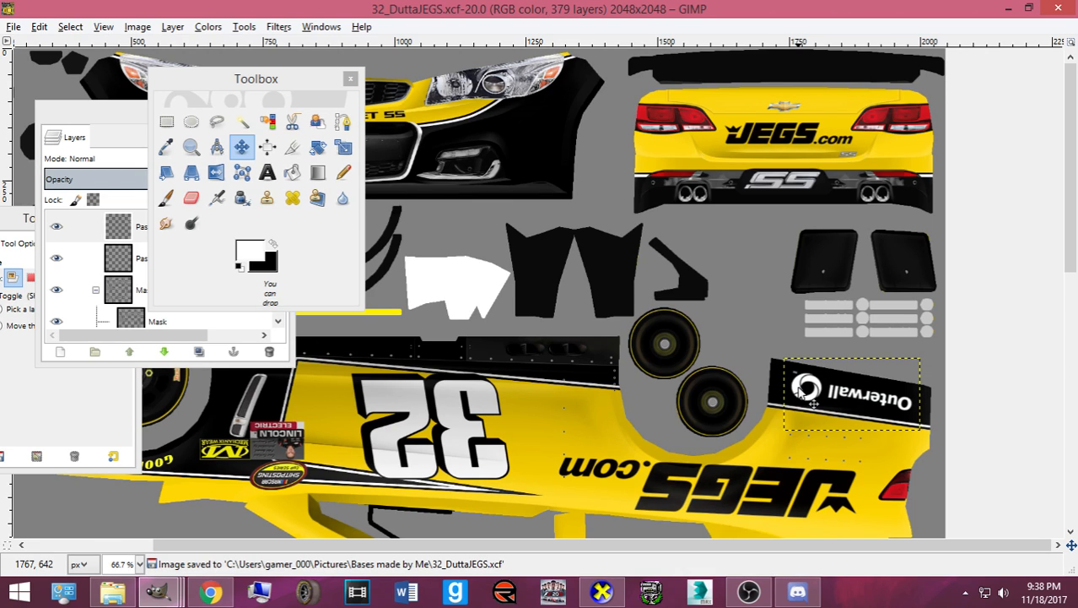
- Lower Pasted Layer #7 step by step until it sits below the Paintable Parts group
left_click(76, 258)
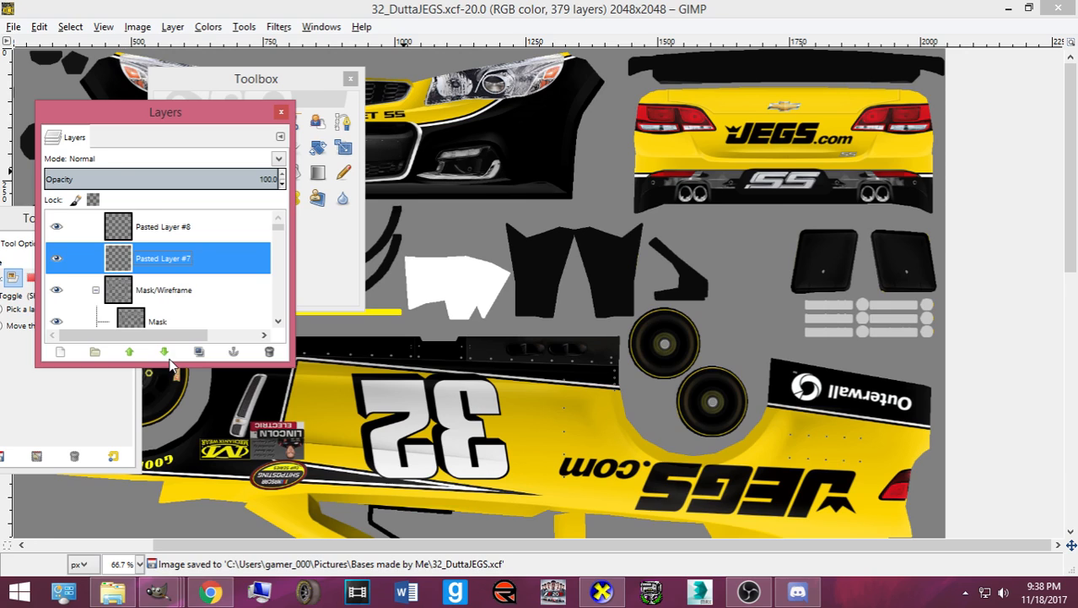
left_click(164, 351)
left_click(165, 351)
left_click(165, 351)
left_click(165, 351)
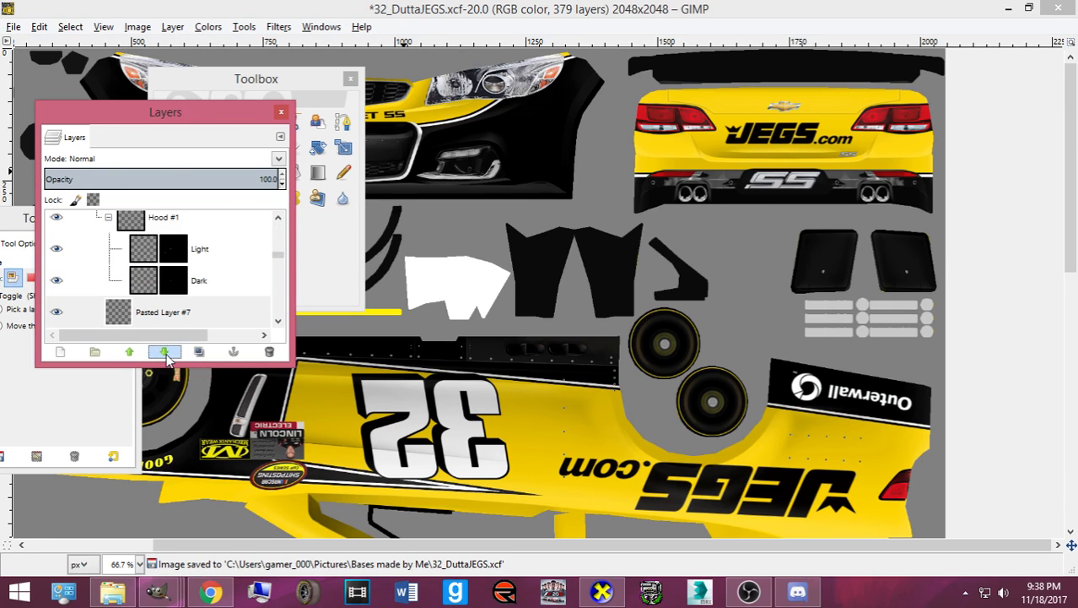
left_click(164, 351)
left_click(165, 351)
left_click(164, 351)
scroll(189, 295, "down", 1)
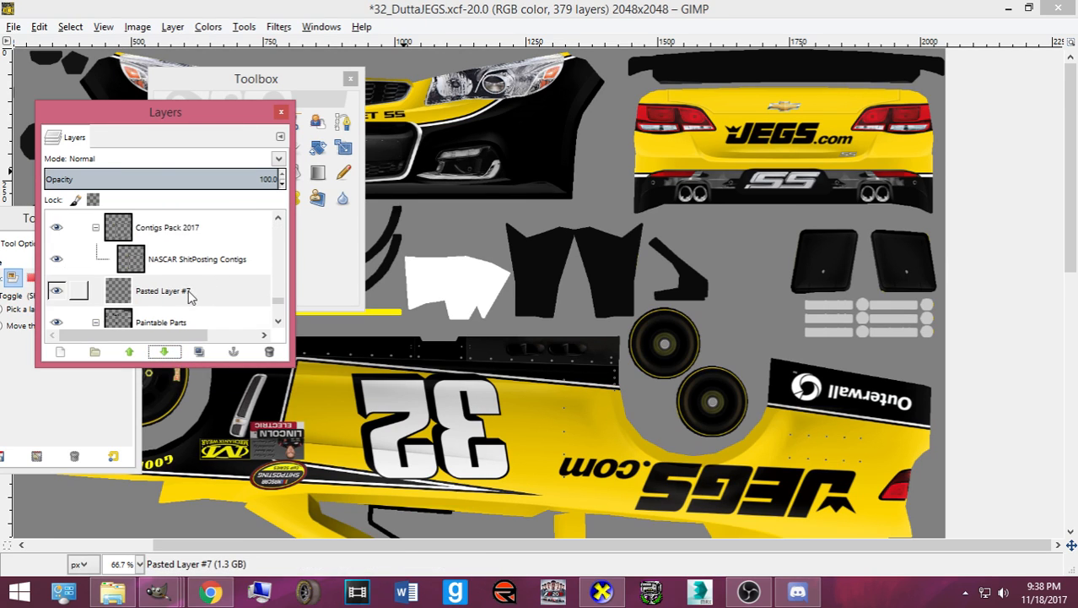
scroll(189, 295, "down", 1)
left_click(165, 351)
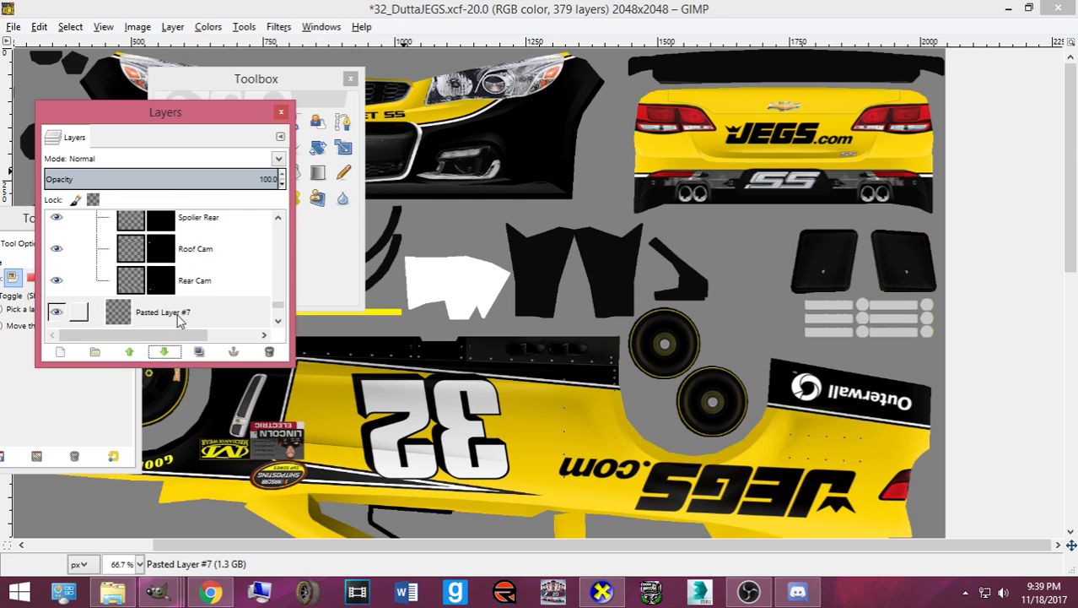
scroll(179, 319, "down", 2)
- Lower Pasted Layer #8 past Mask/Wireframe and Rear Bowties until it sits below Paintable Parts
left_click_drag(277, 305, 252, 217)
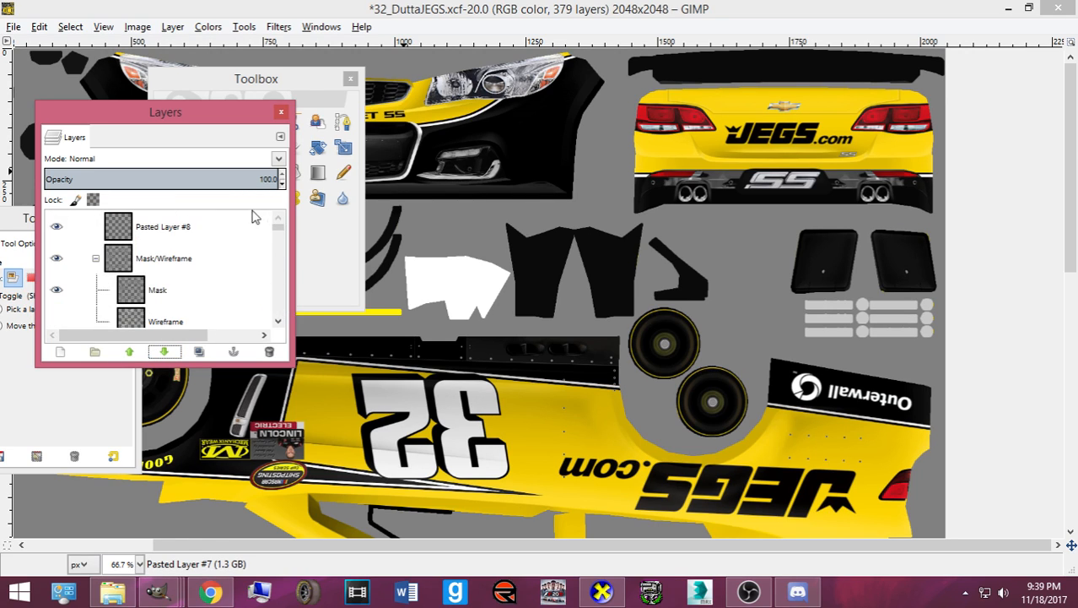
left_click(253, 219)
left_click(164, 351)
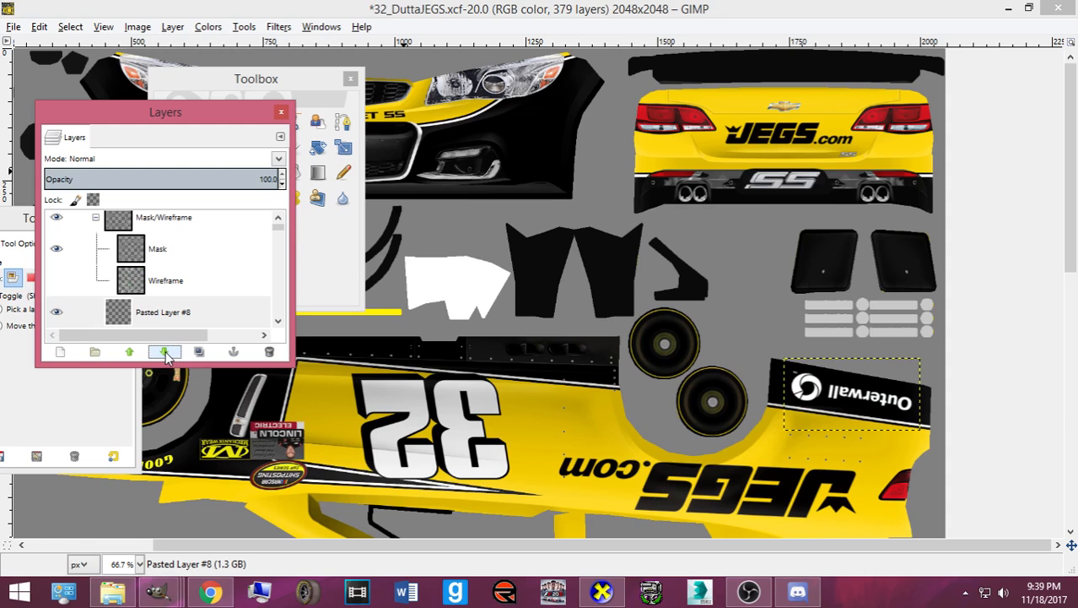
left_click(165, 352)
left_click(164, 351)
left_click(165, 351)
left_click(164, 351)
left_click(165, 352)
left_click(165, 351)
left_click(164, 351)
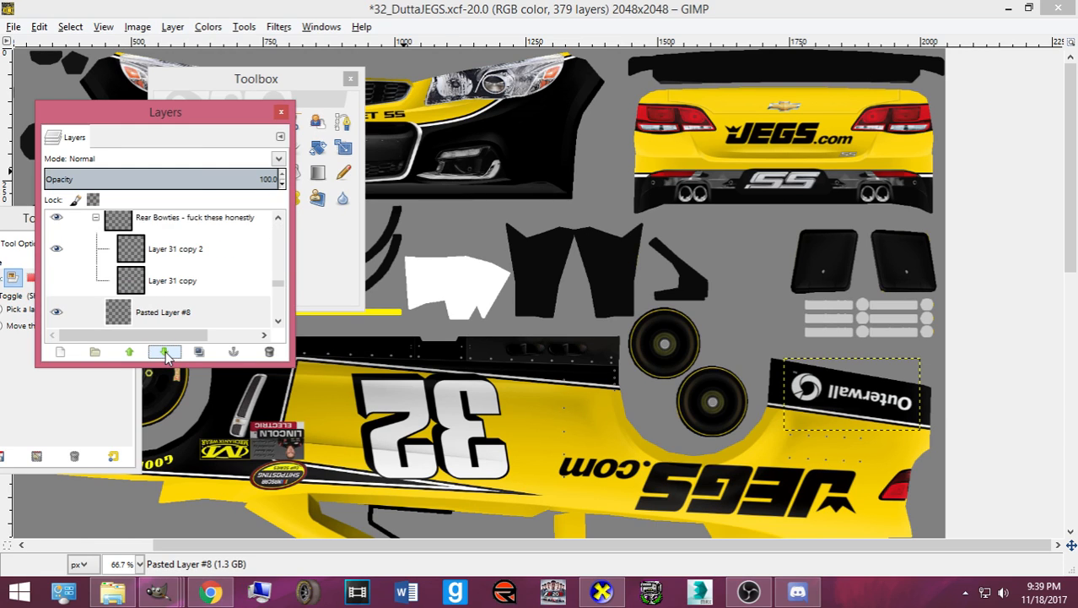
left_click(165, 351)
left_click(165, 351)
left_click(165, 351)
left_click(164, 351)
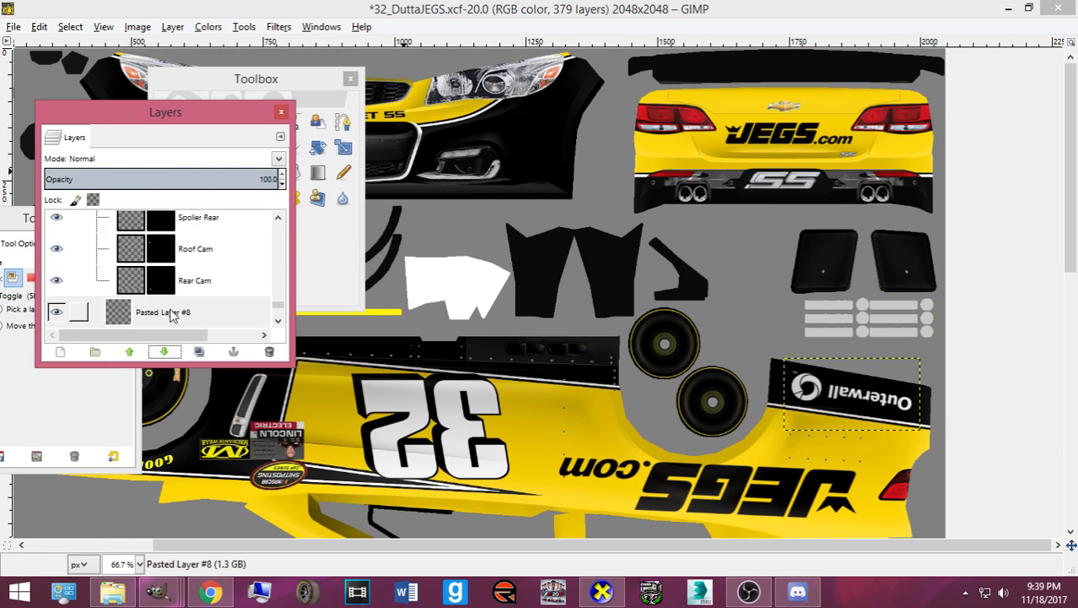
- Reselect Pasted Layer #7 and export the paint scheme for the 3D viewer
scroll(170, 311, "down", 3)
left_click(172, 283)
scroll(634, 325, "down", 10)
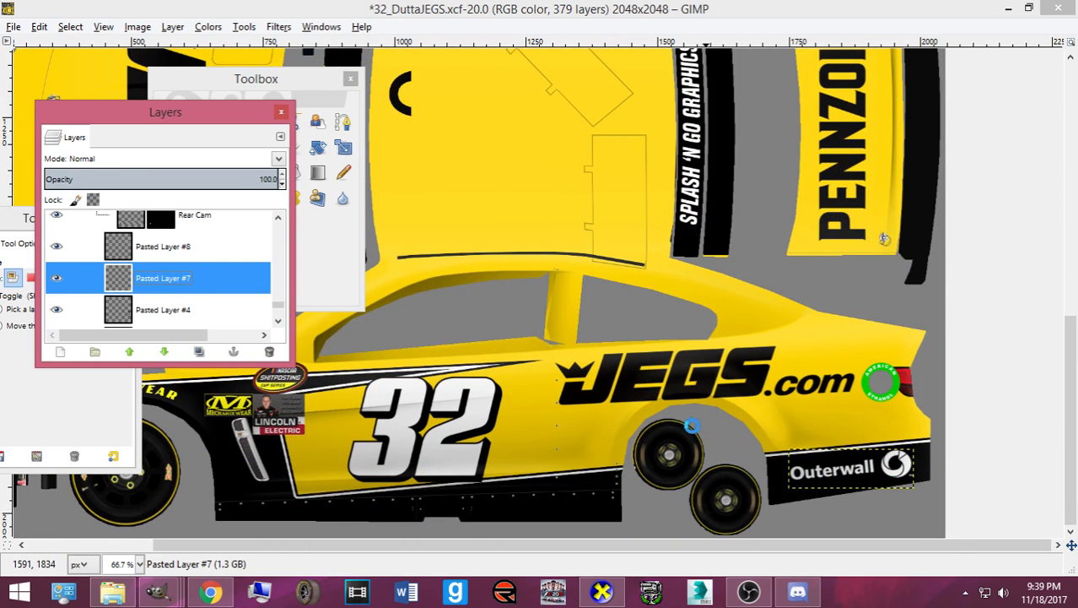
key("ctrl+e")
- Bring up CarView and rotate the car to a rear-quarter view to check the Outerwall logos
left_click(609, 591)
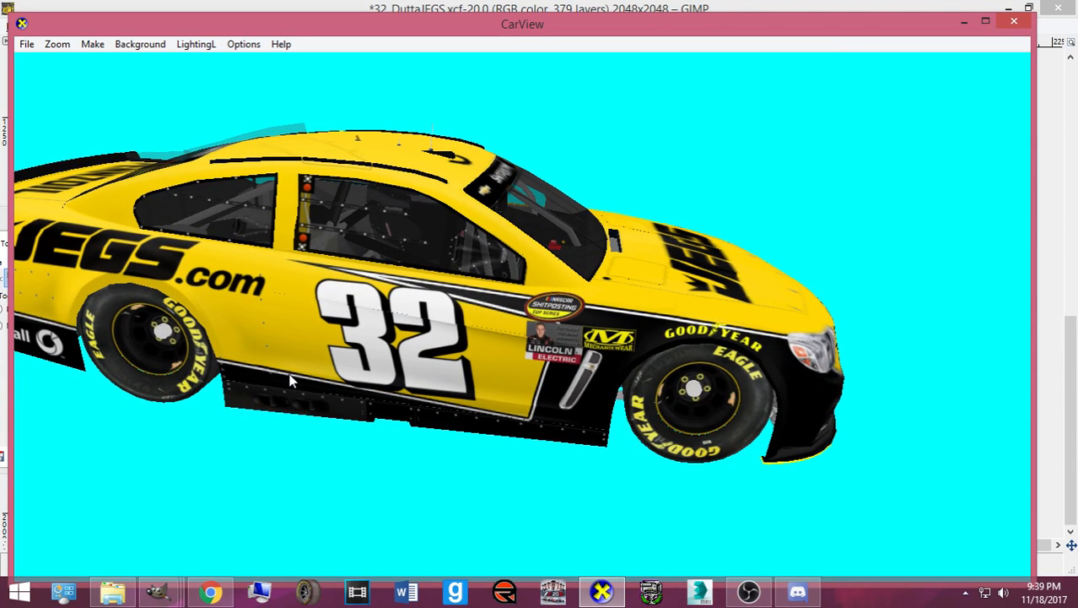
left_click_drag(290, 381, 535, 404)
scroll(532, 360, "down", 5)
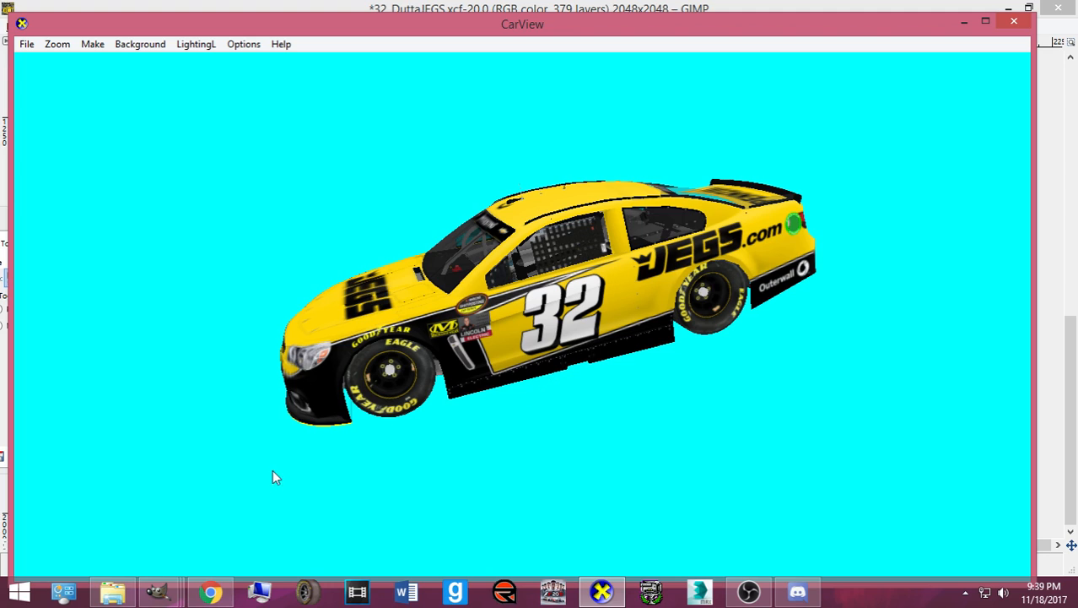
- Return to the paint scheme image in GIMP and save it with Ctrl+S
mouse_move(158, 591)
left_click(186, 537)
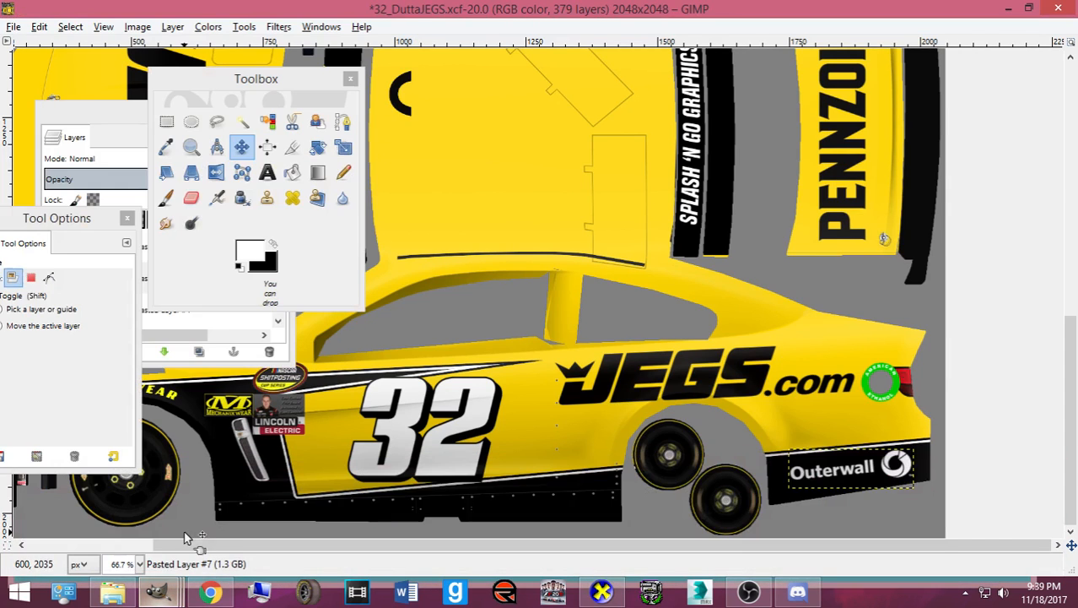
scroll(676, 363, "up", 6)
key("ctrl+s")
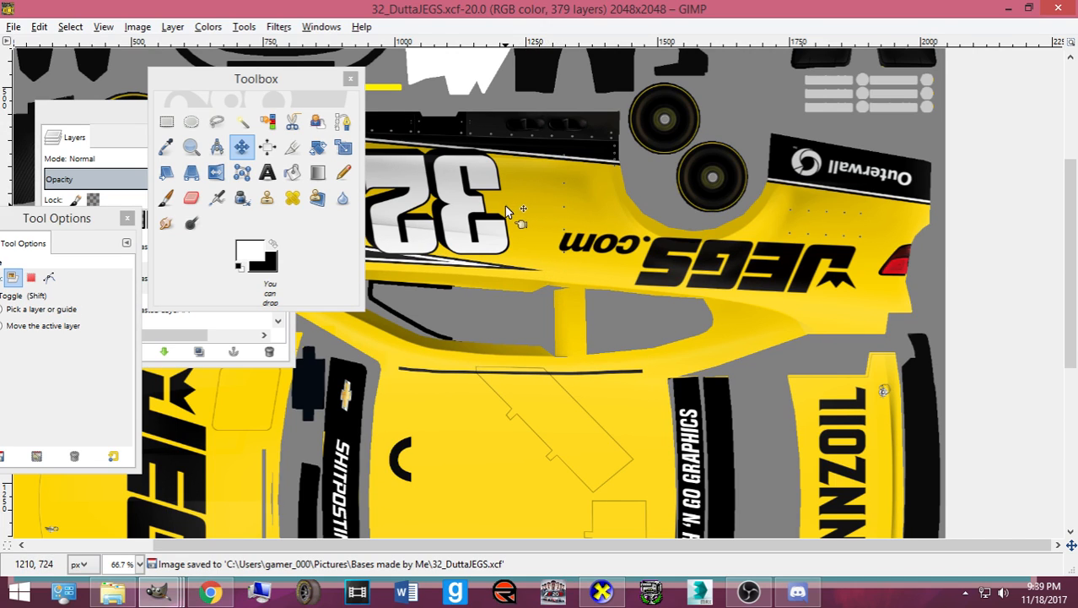
- Move the Toolbox and Layers panels to the right edge, off the car layout
scroll(500, 202, "up", 6)
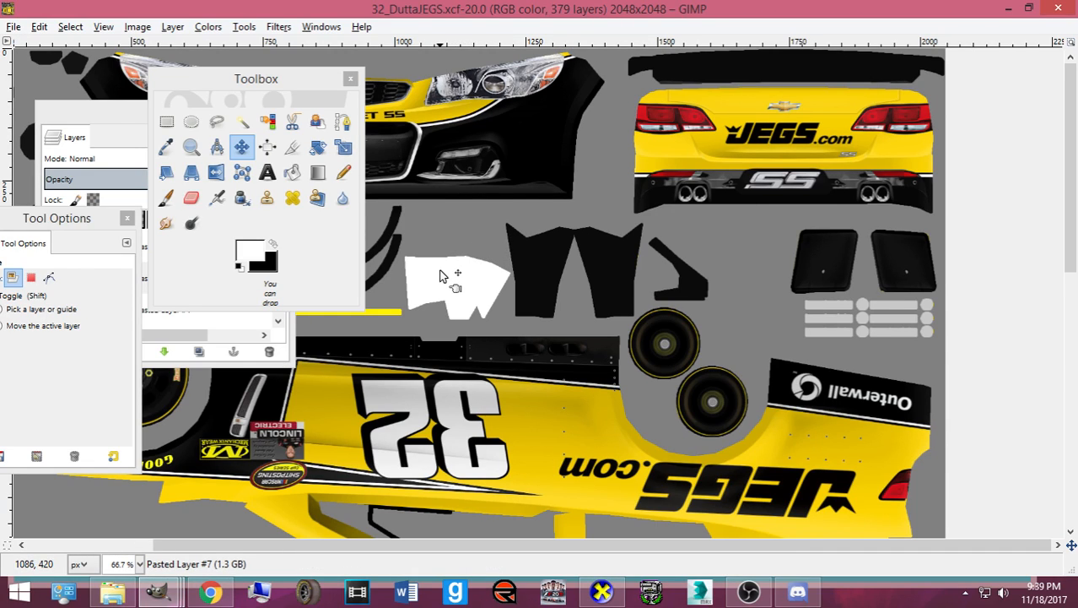
scroll(463, 315, "down", 3)
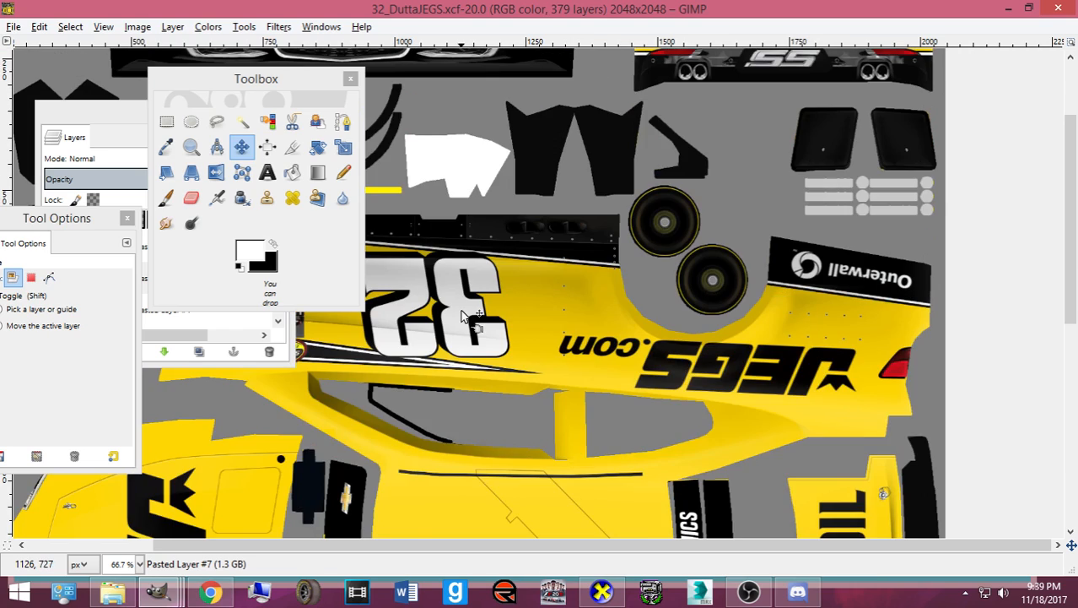
scroll(435, 304, "down", 9)
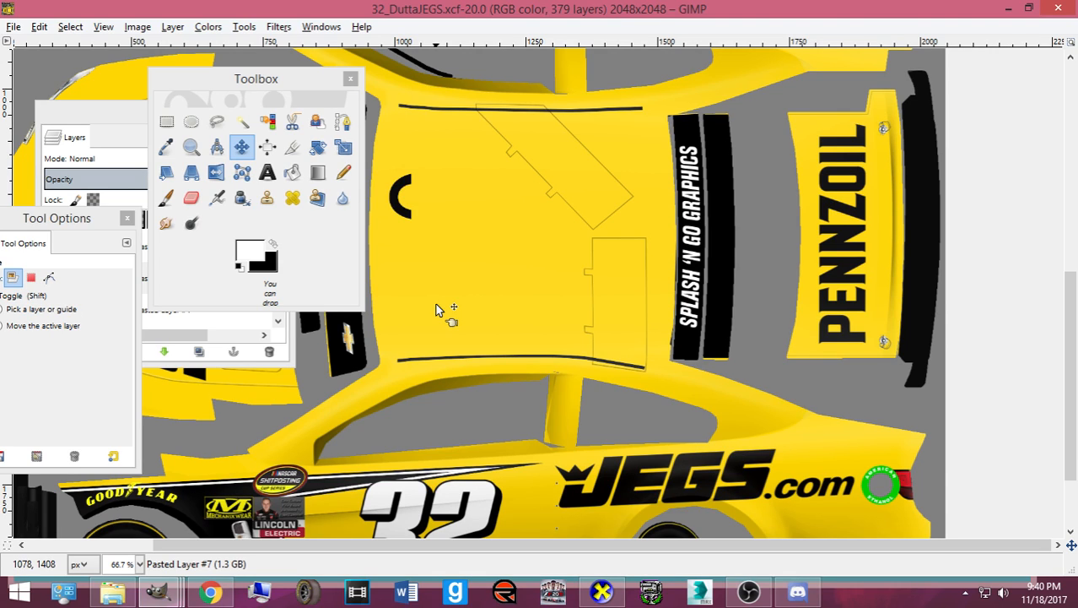
scroll(437, 308, "down", 3)
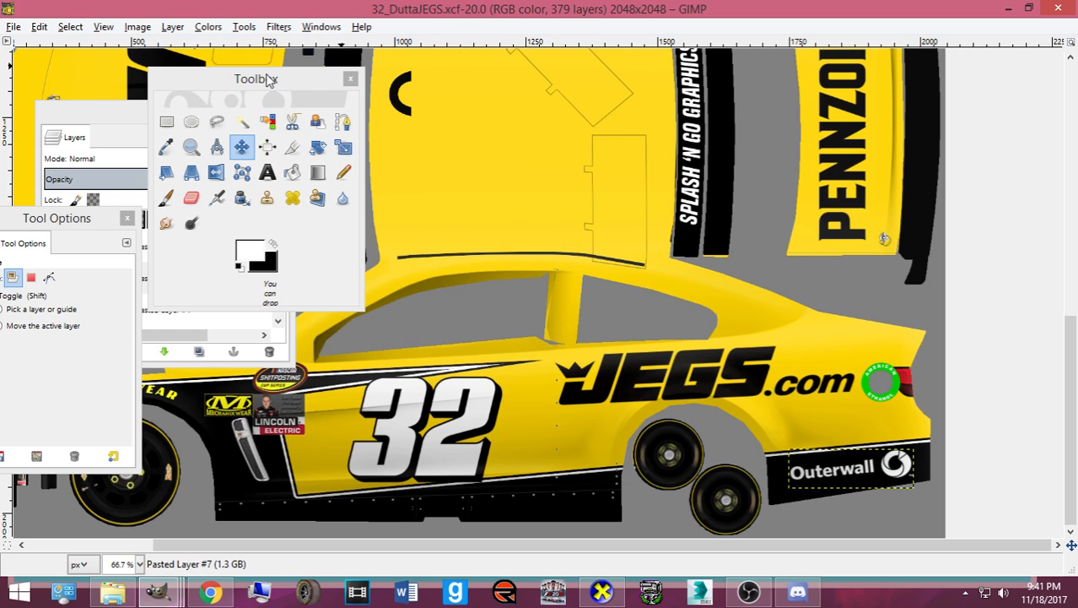
left_click_drag(270, 79, 998, 122)
left_click_drag(205, 116, 1060, 72)
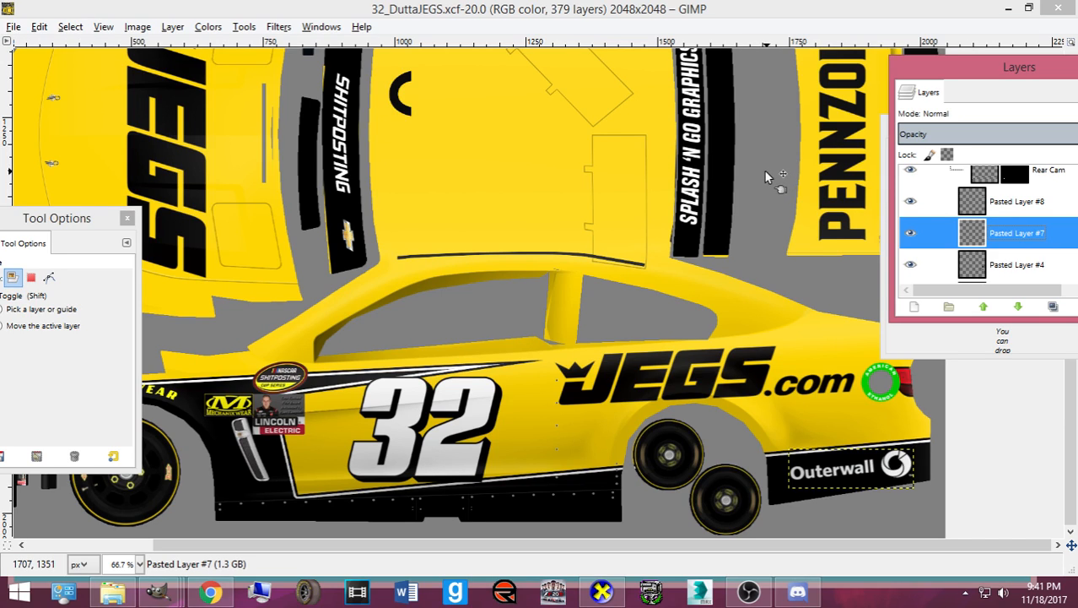
- Go to the Pictures folder and enter the Numbers, Logos, Templates folder
left_click(539, 199)
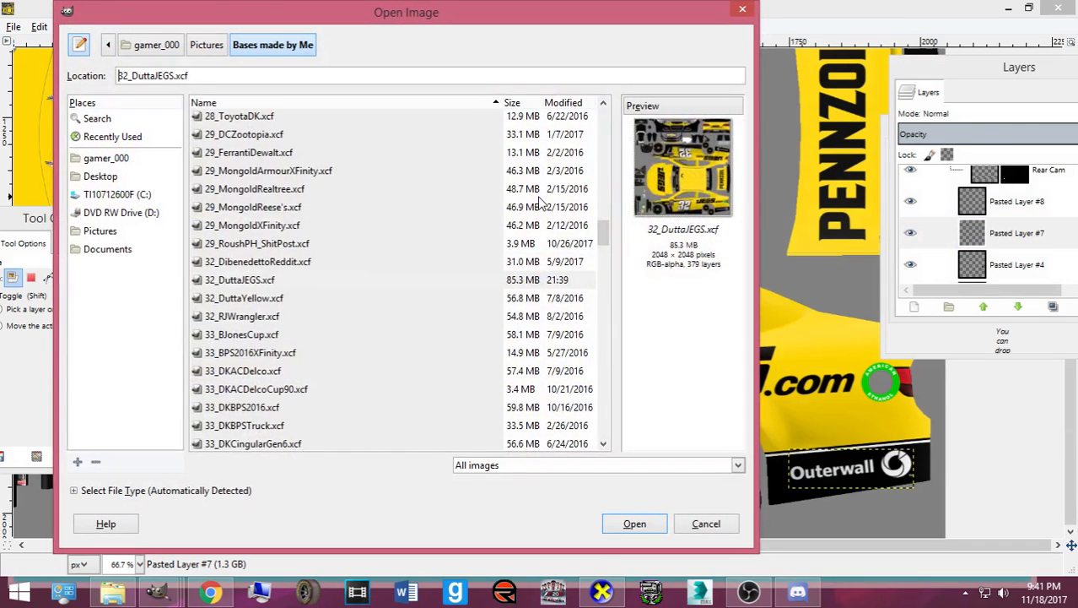
left_click(118, 231)
scroll(328, 257, "down", 10)
double_click(299, 314)
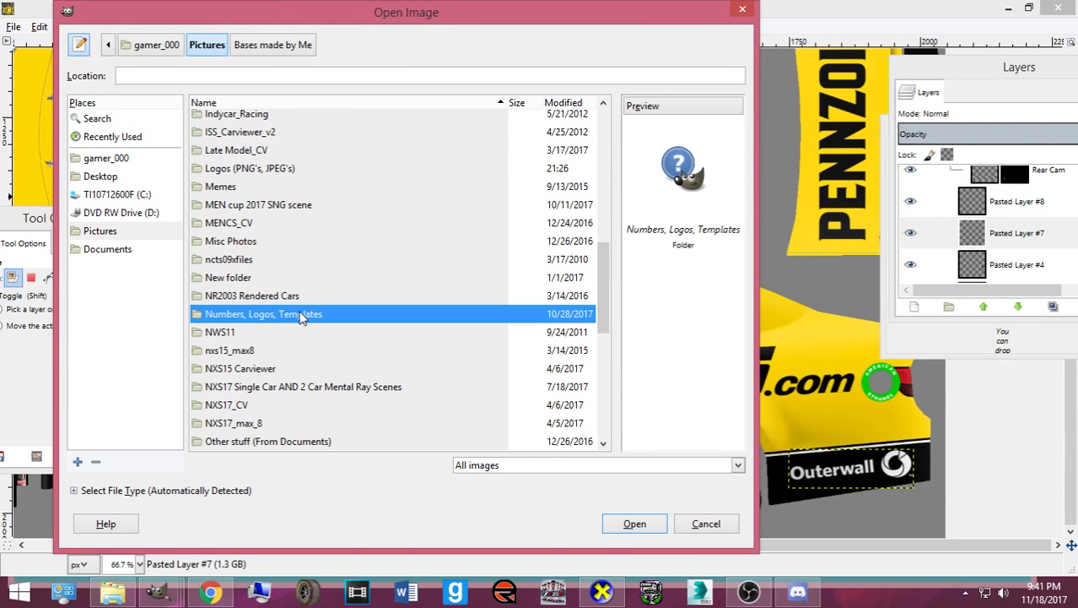
- Scroll the file list to find FOE.psd and open it
scroll(300, 304, "down", 5)
scroll(318, 302, "down", 3)
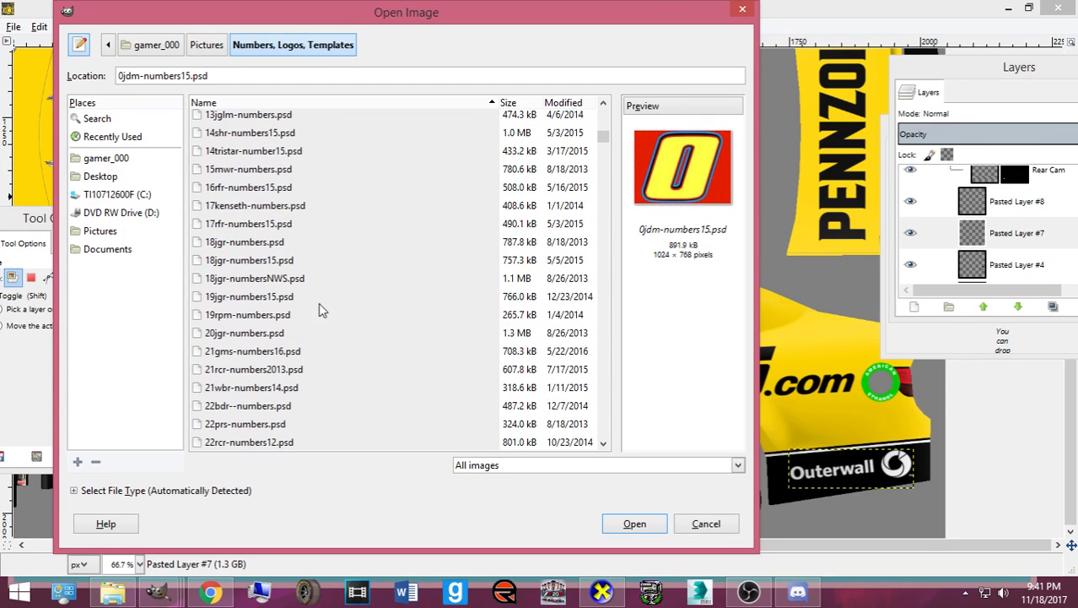
scroll(318, 295, "down", 3)
scroll(318, 293, "down", 3)
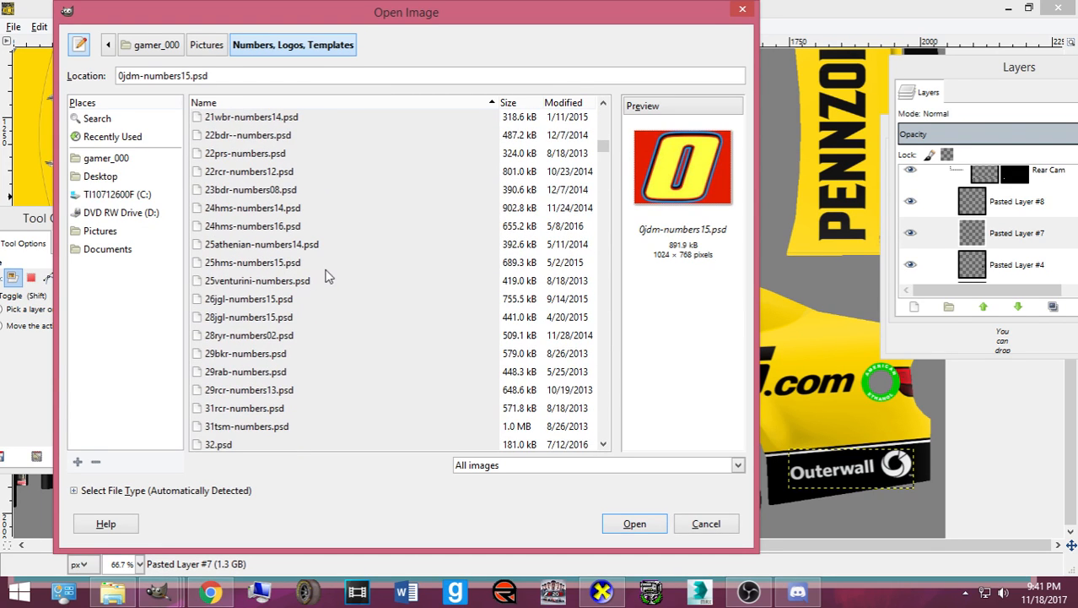
scroll(313, 291, "down", 6)
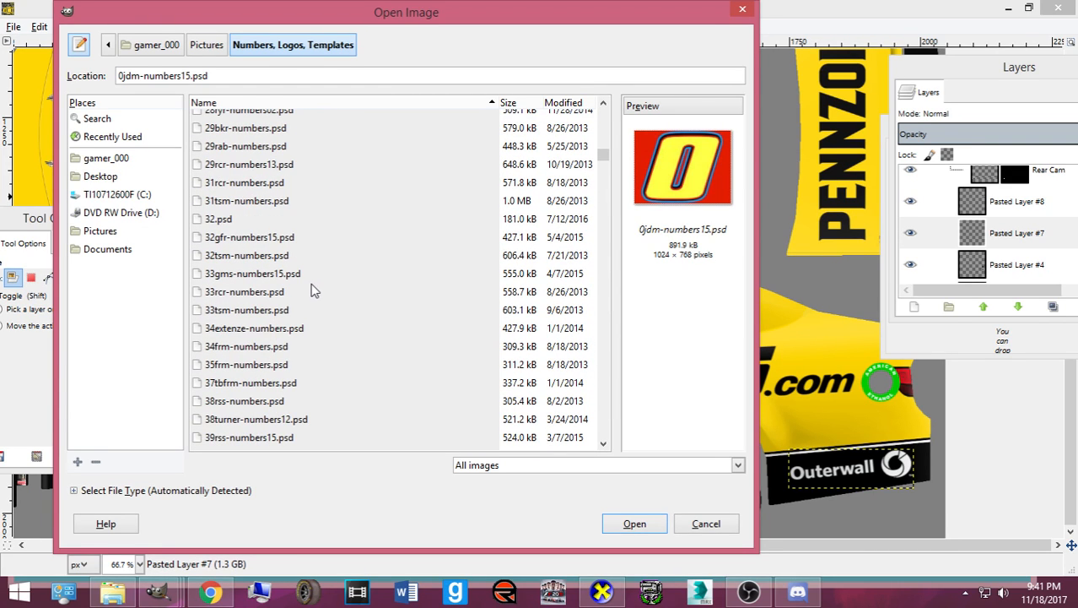
scroll(422, 203, "down", 1)
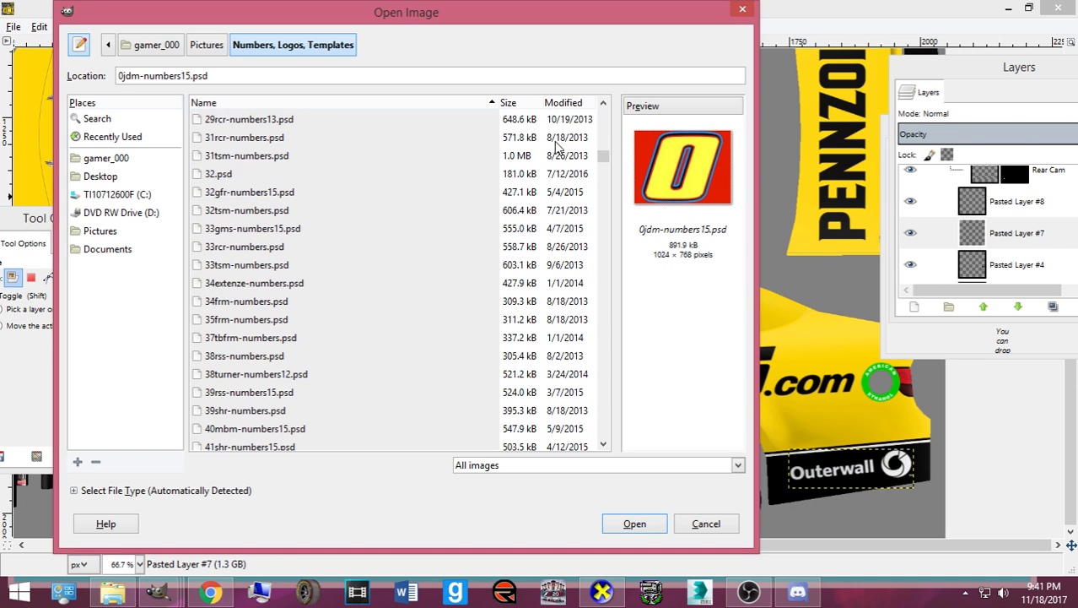
scroll(570, 169, "down", 2)
left_click_drag(605, 161, 604, 279)
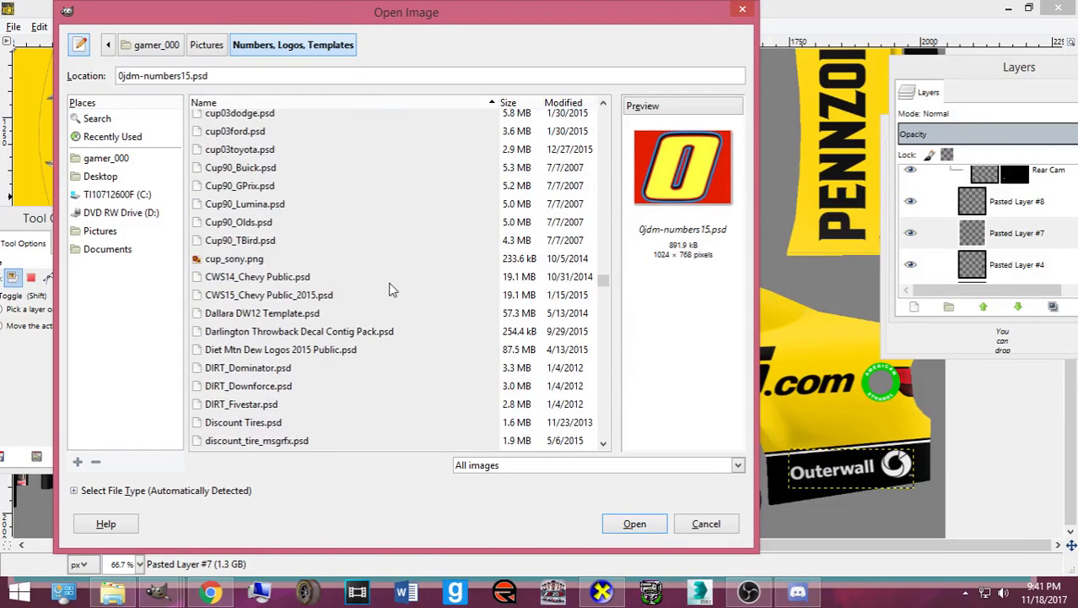
scroll(377, 297, "down", 5)
scroll(377, 297, "down", 1)
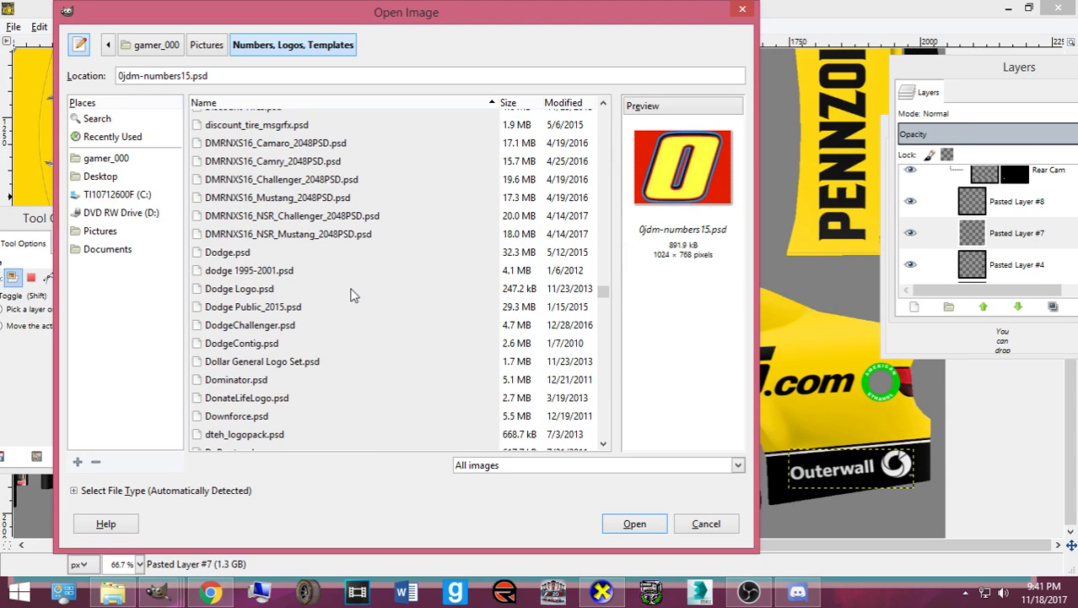
scroll(377, 297, "down", 7)
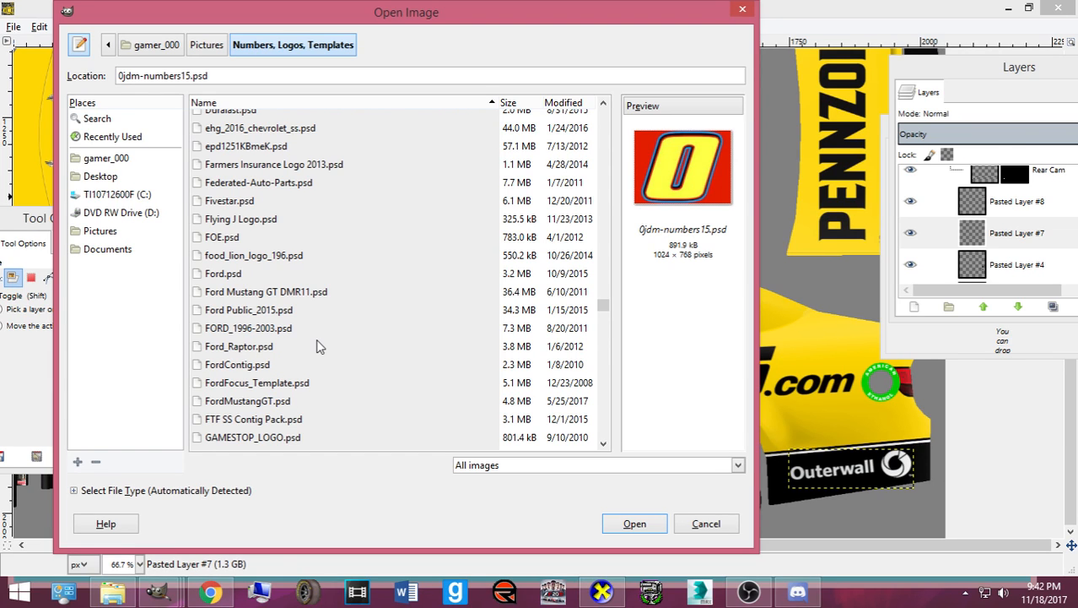
scroll(320, 332, "down", 5)
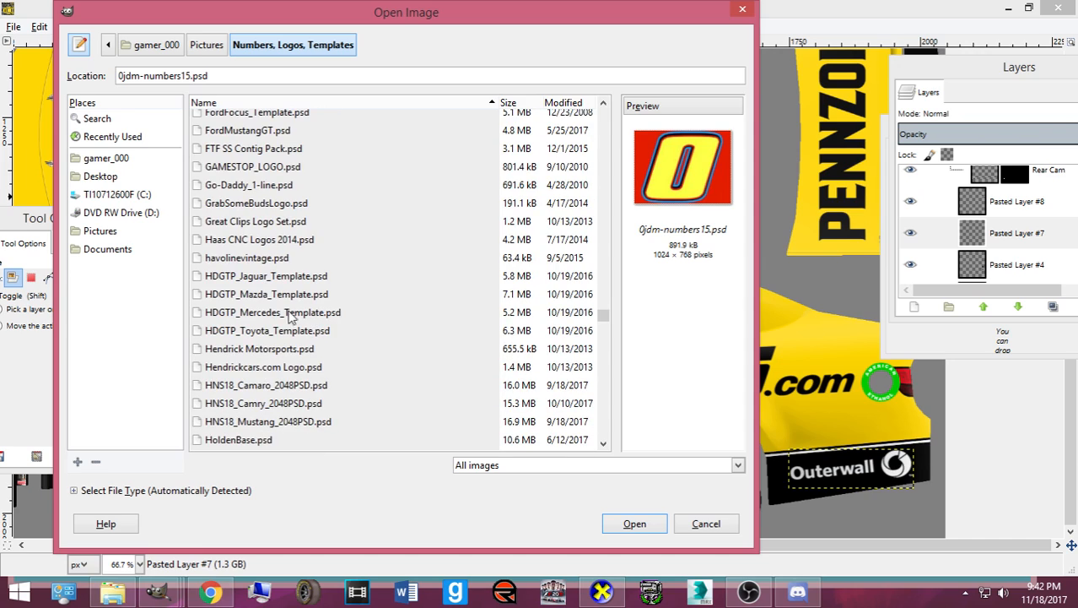
scroll(291, 291, "down", 1)
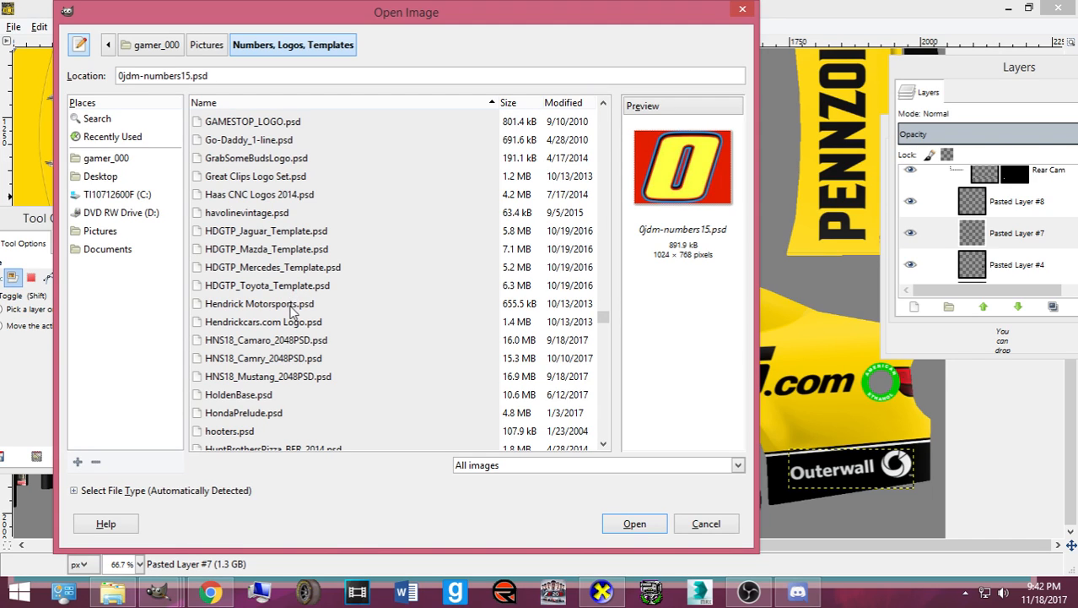
scroll(287, 312, "down", 2)
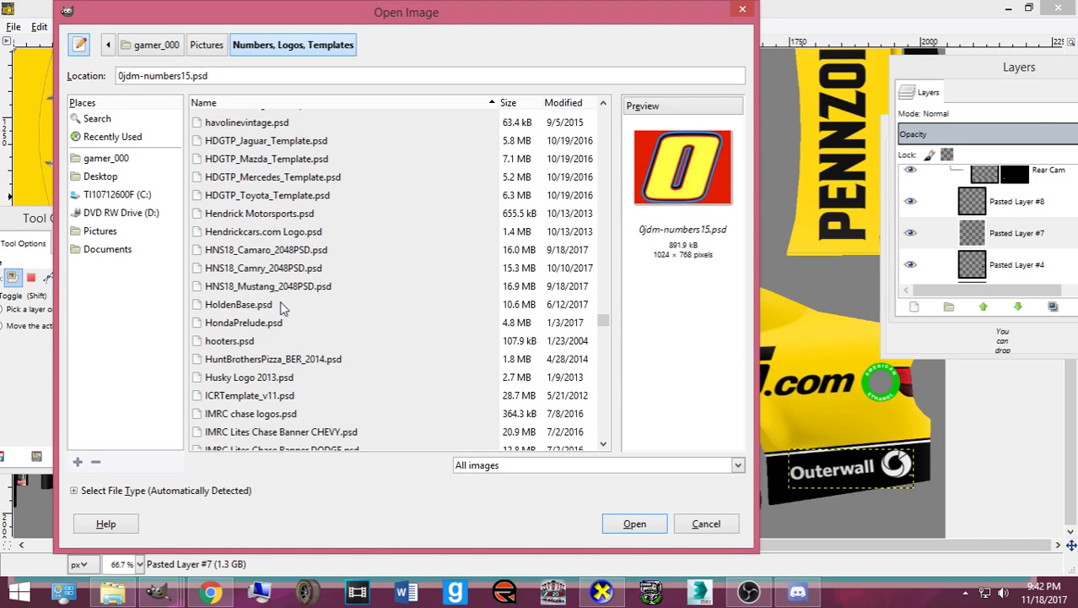
scroll(283, 309, "down", 4)
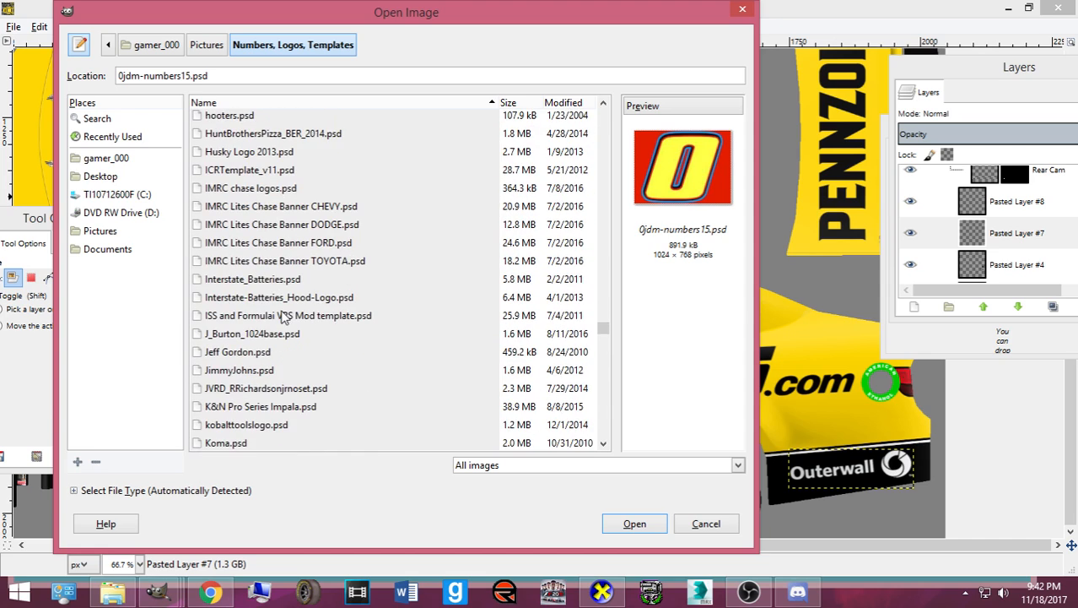
scroll(283, 315, "down", 1)
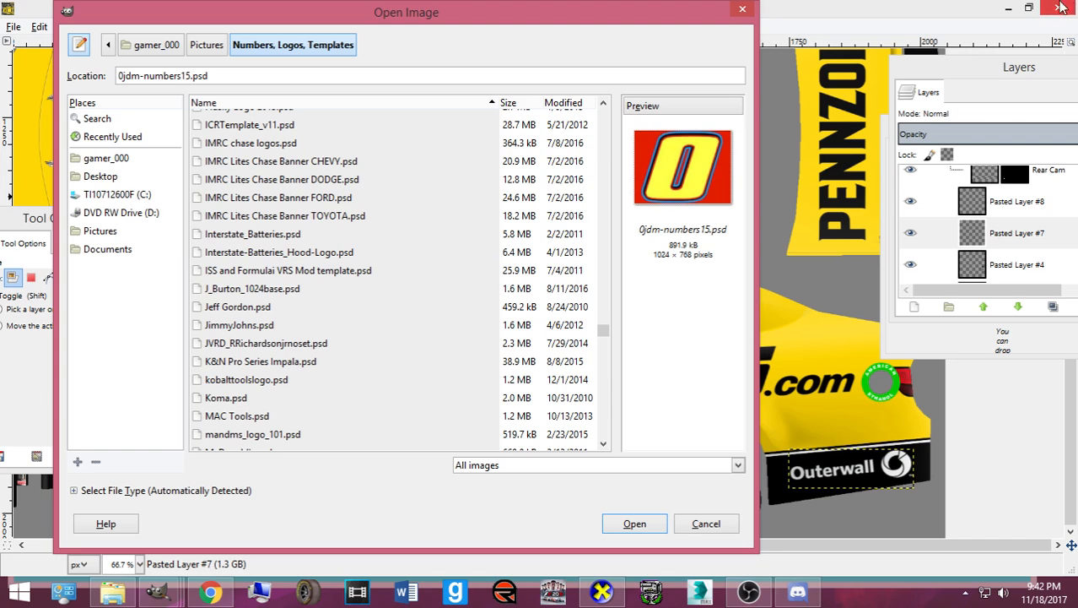
scroll(388, 346, "down", 2)
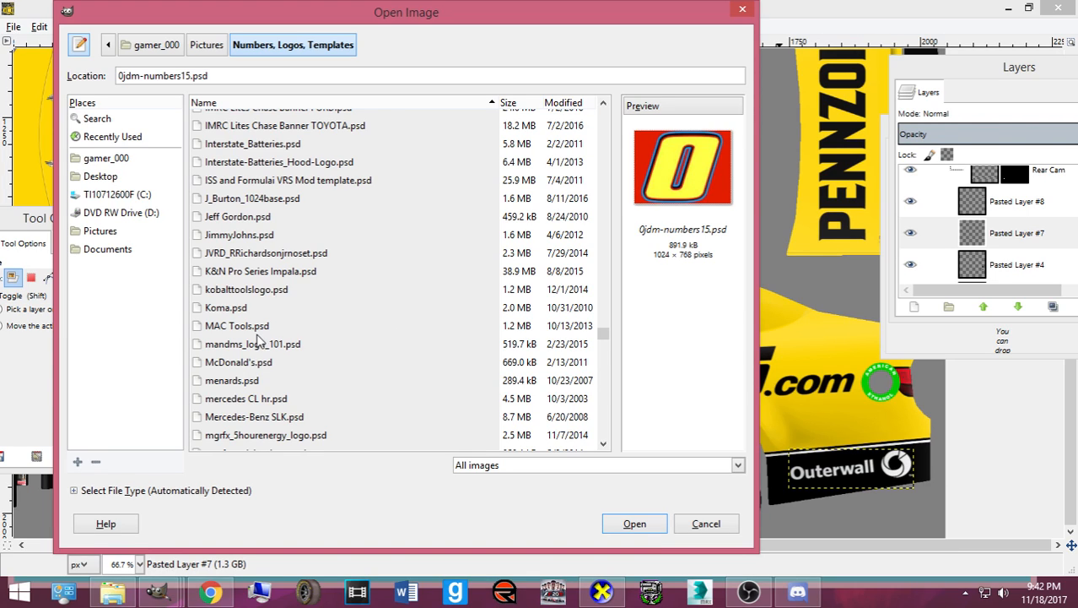
scroll(297, 383, "down", 1)
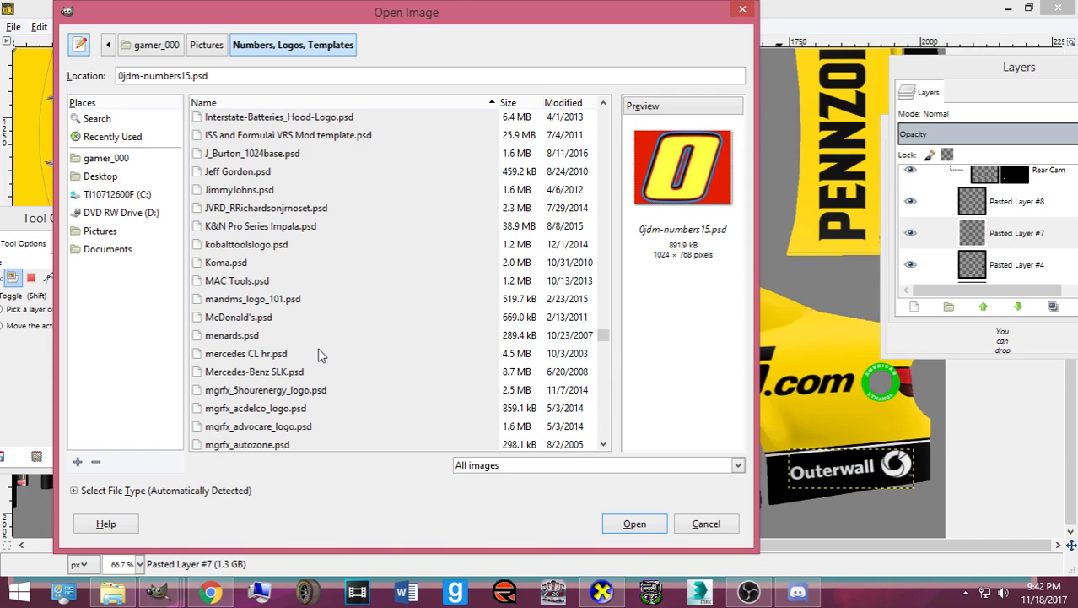
scroll(316, 353, "up", 7)
scroll(312, 350, "up", 9)
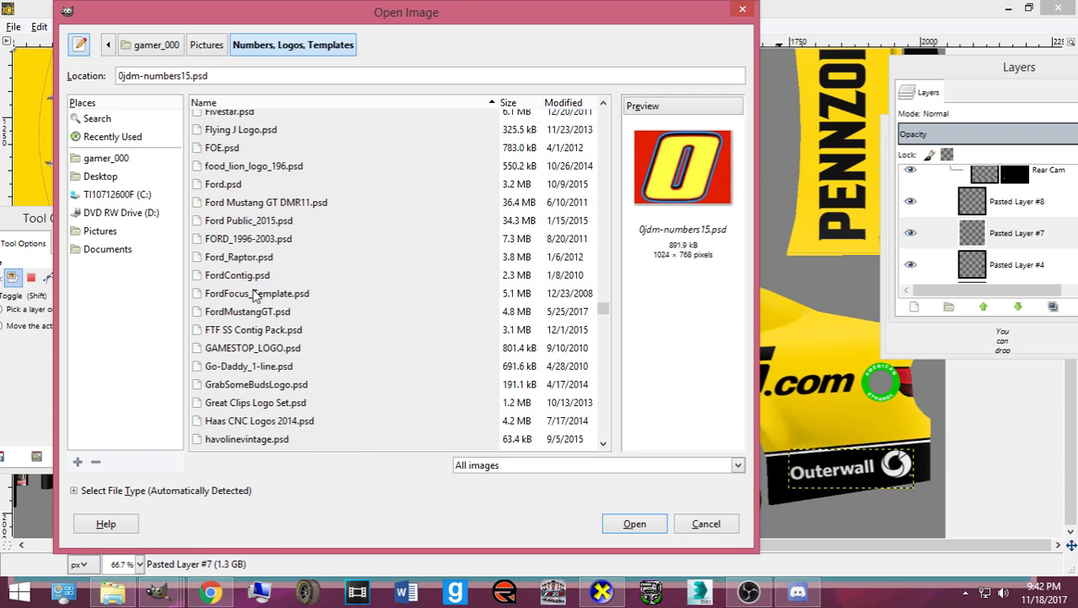
left_click(240, 147)
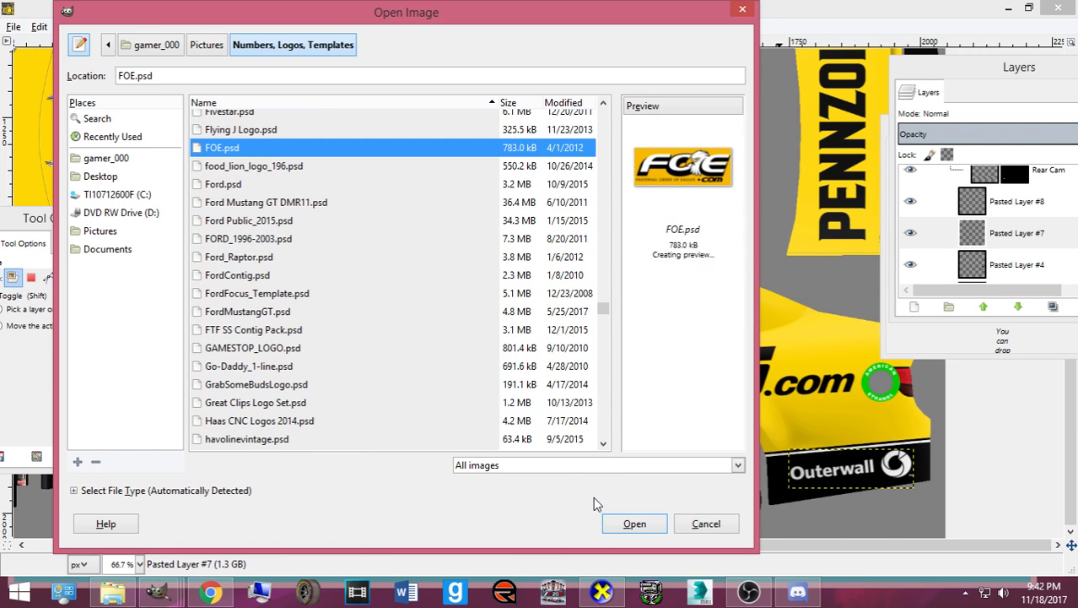
left_click(620, 523)
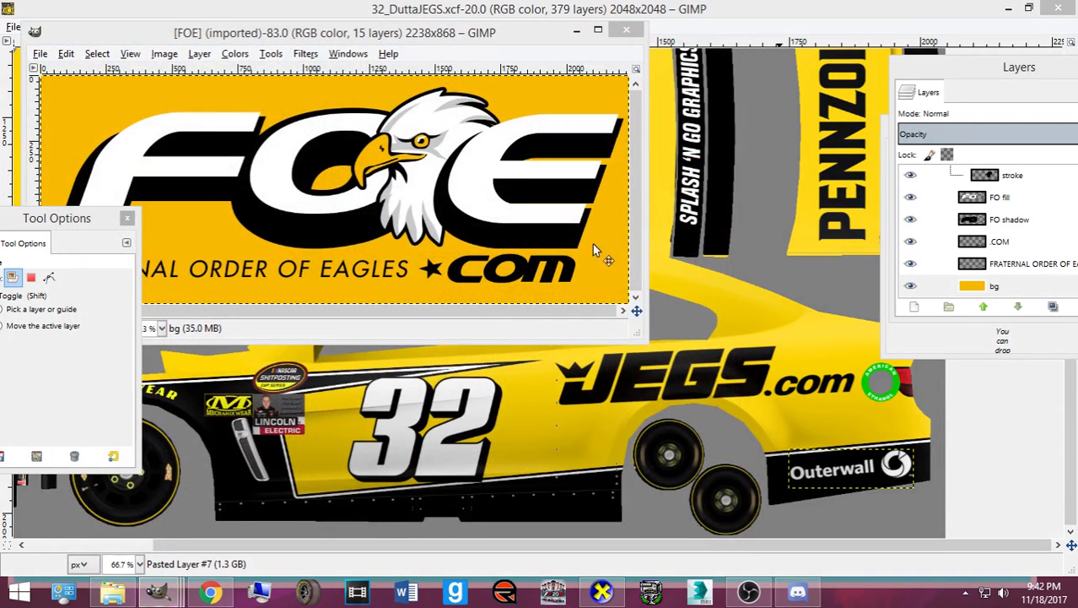
- Hide the FOE logo's yellow background, FRATERNAL ORDER text and .COM layers
left_click(910, 287)
left_click(951, 74)
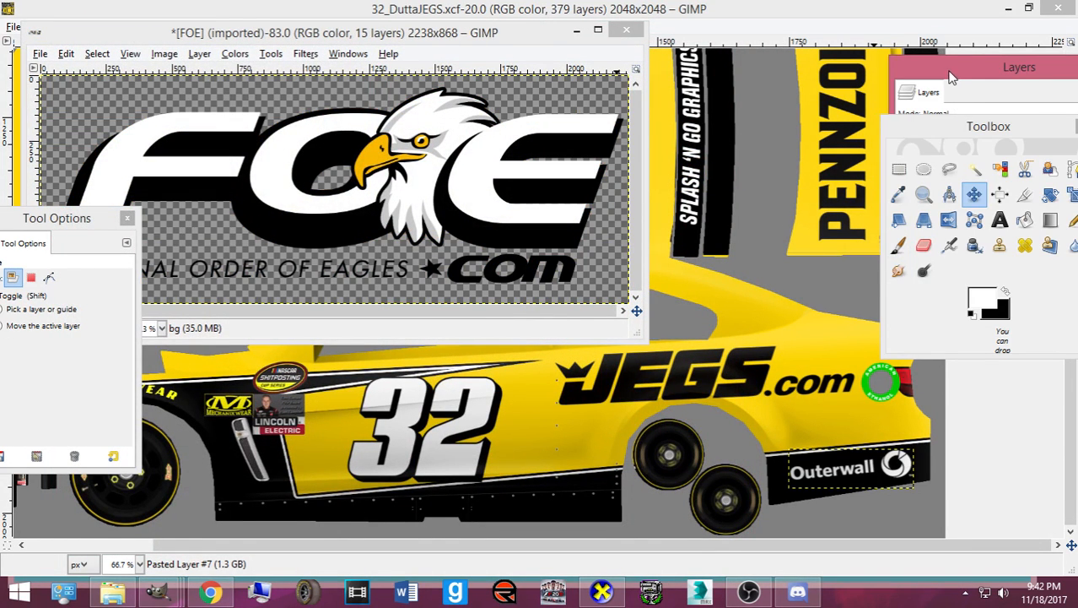
left_click(910, 263)
left_click(911, 242)
scroll(994, 253, "up", 2)
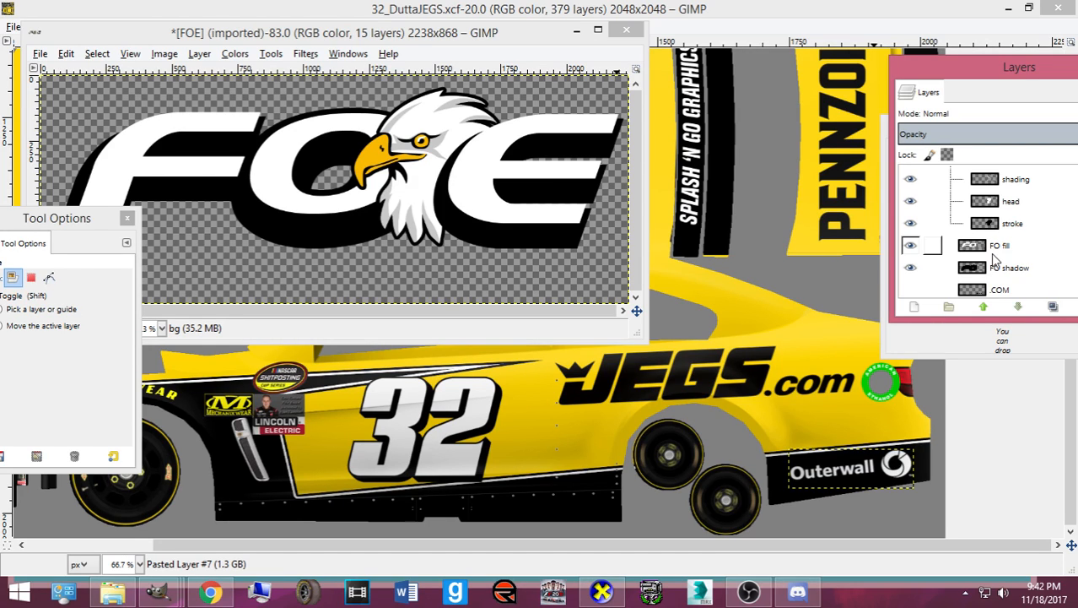
- Delete the FO fill layer and merge E fill down into E shadow
right_click(988, 246)
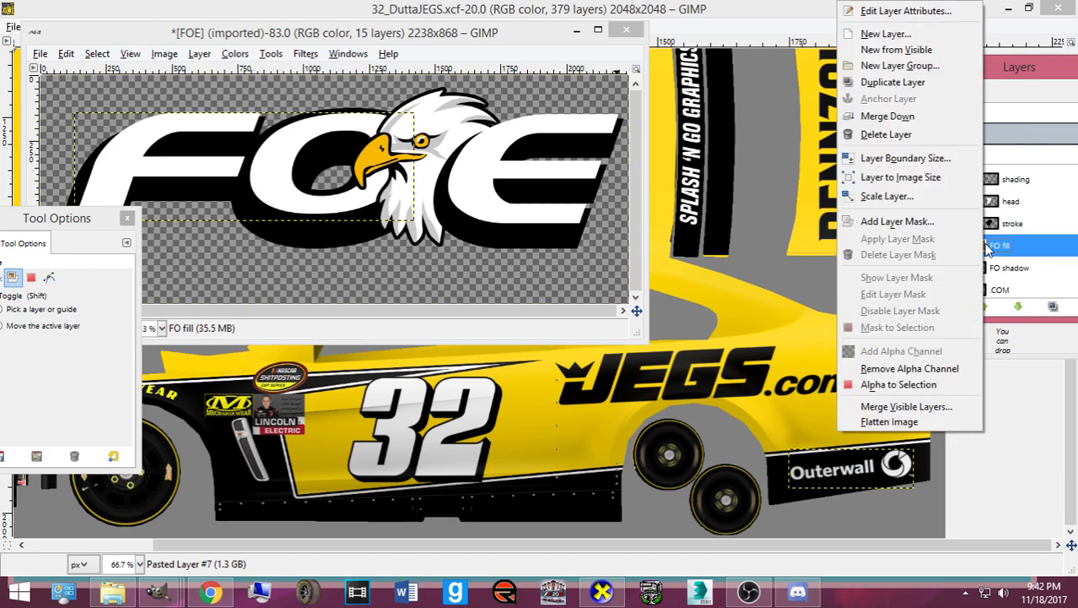
left_click(886, 134)
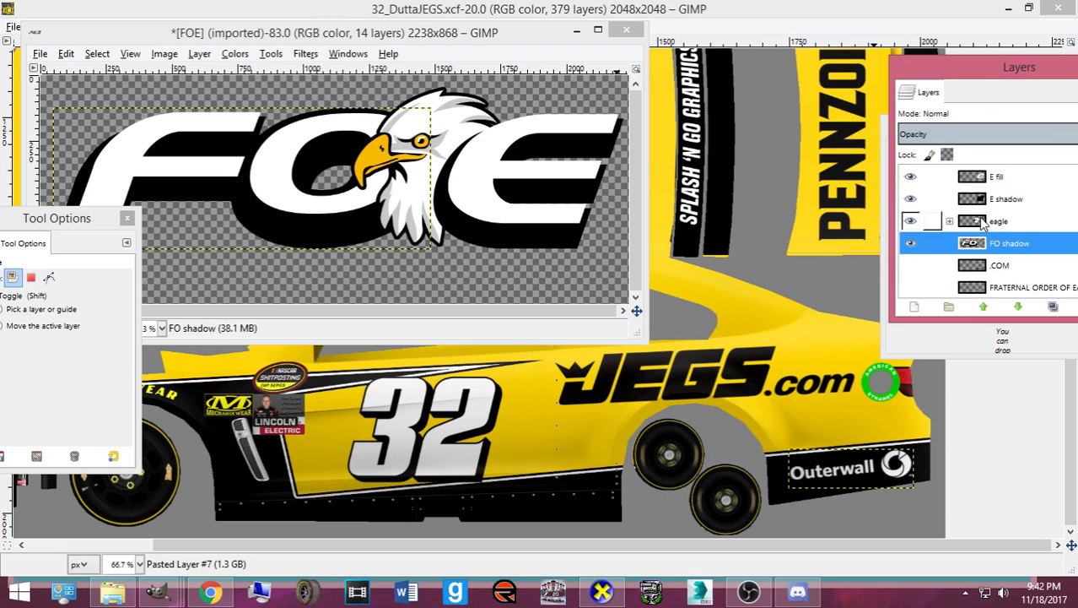
right_click(983, 222)
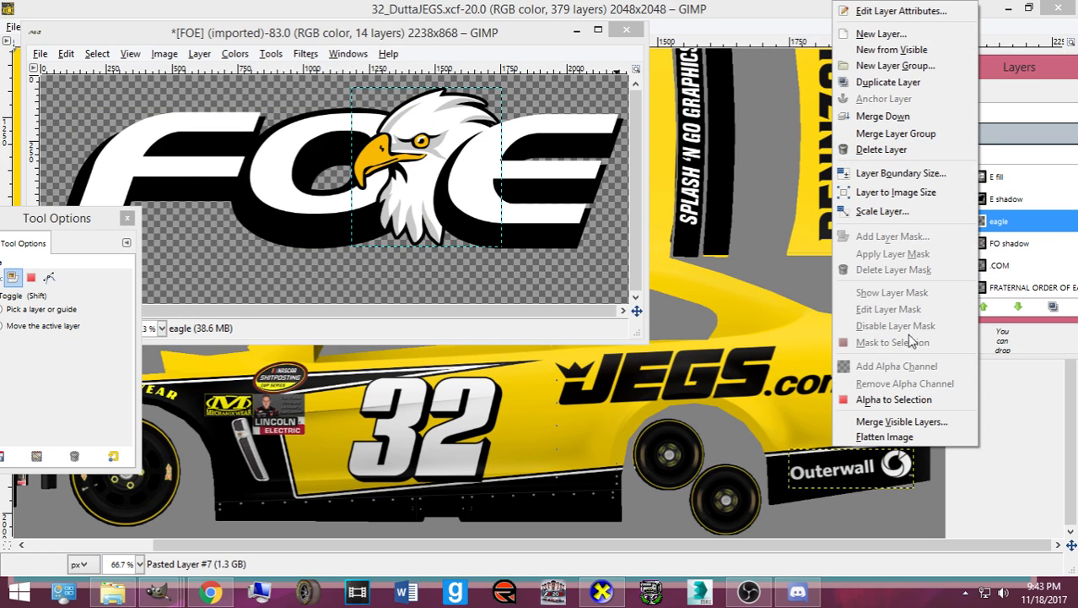
left_click(1004, 223)
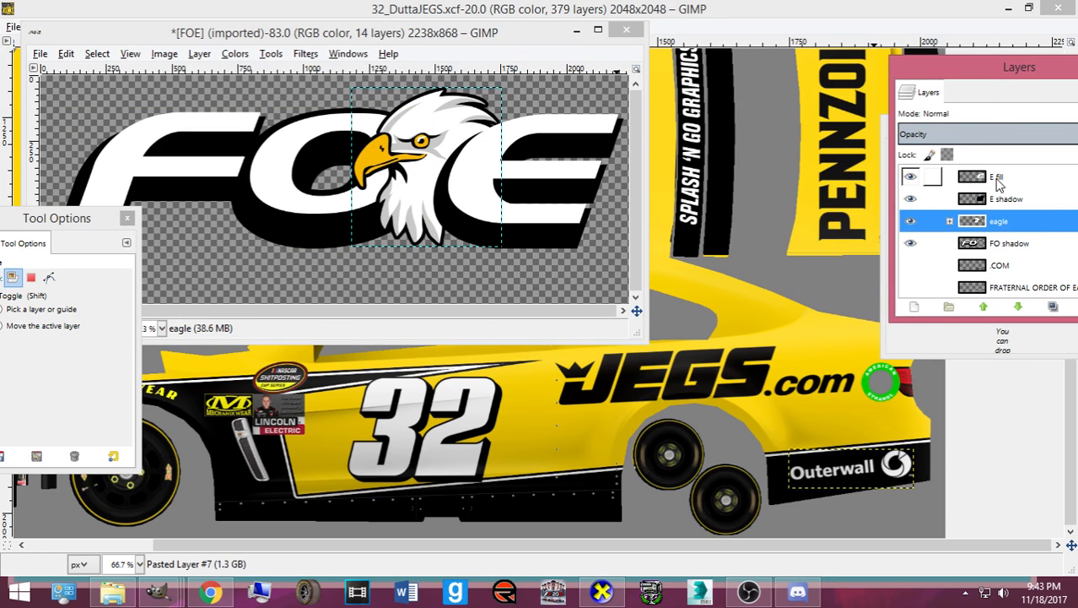
left_click(999, 184)
key("ctrl+e")
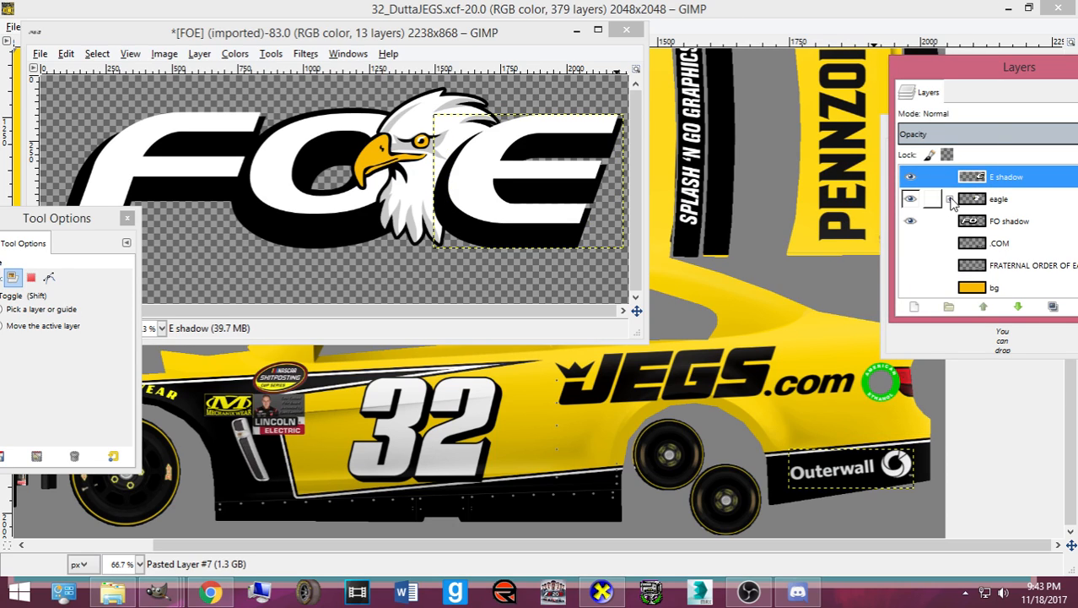
- Merge the eagle group and E shadow into one layer, then copy the visible logo
right_click(962, 202)
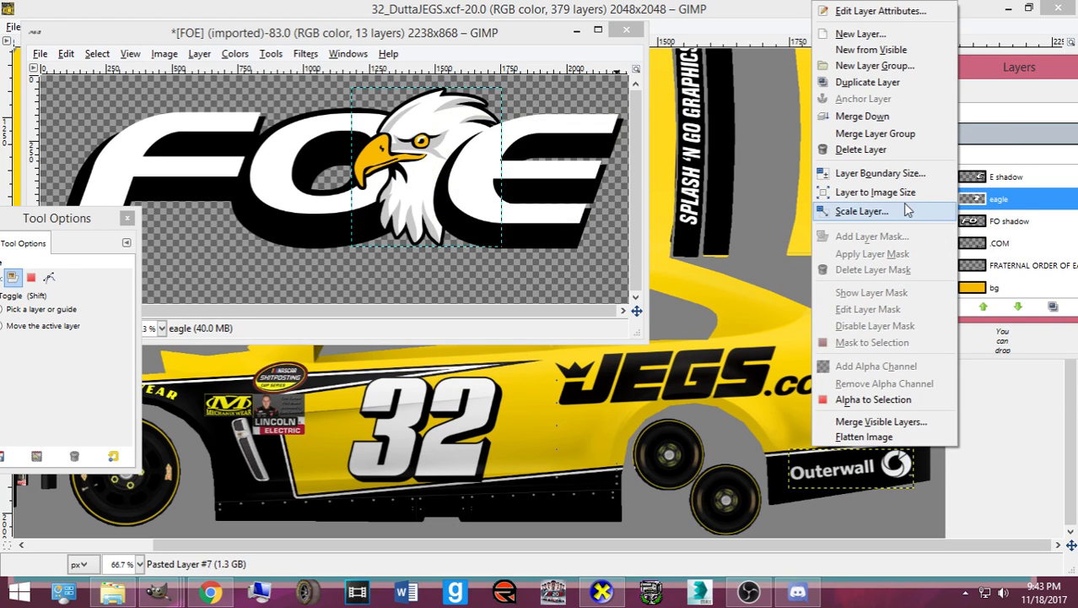
left_click(880, 135)
right_click(984, 179)
left_click(886, 116)
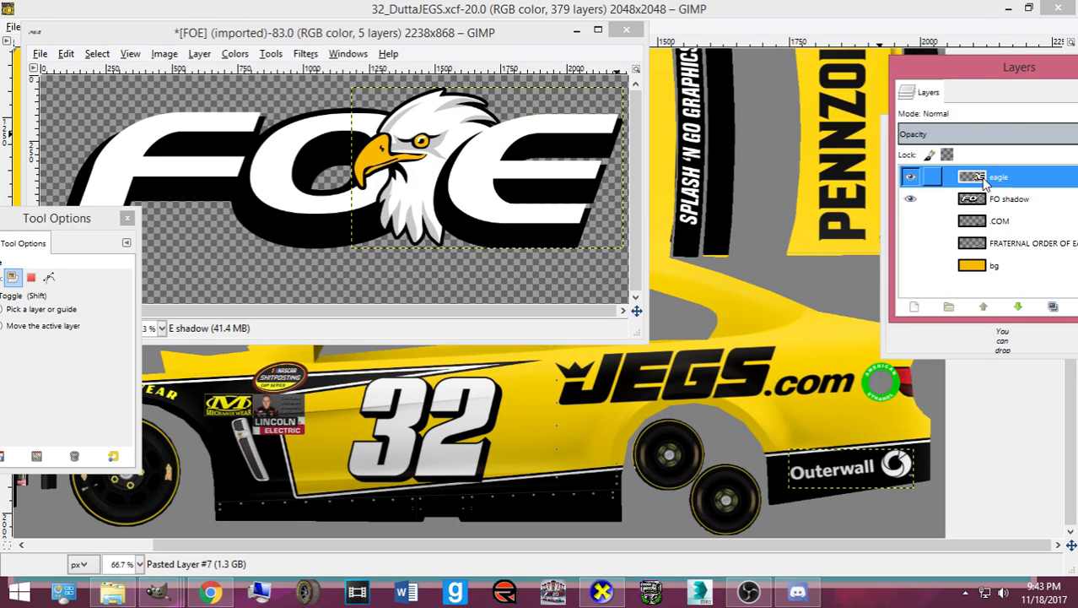
key("ctrl+c")
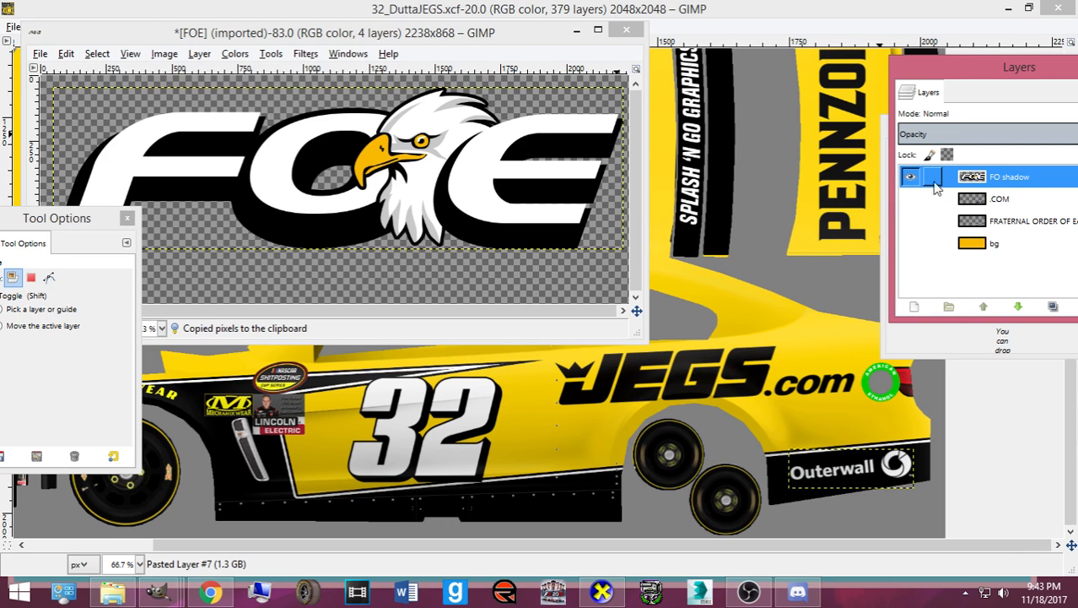
left_click(610, 12)
- Paste the FOE logo into the car paint and scale it down to 138 by 39
key("ctrl+v")
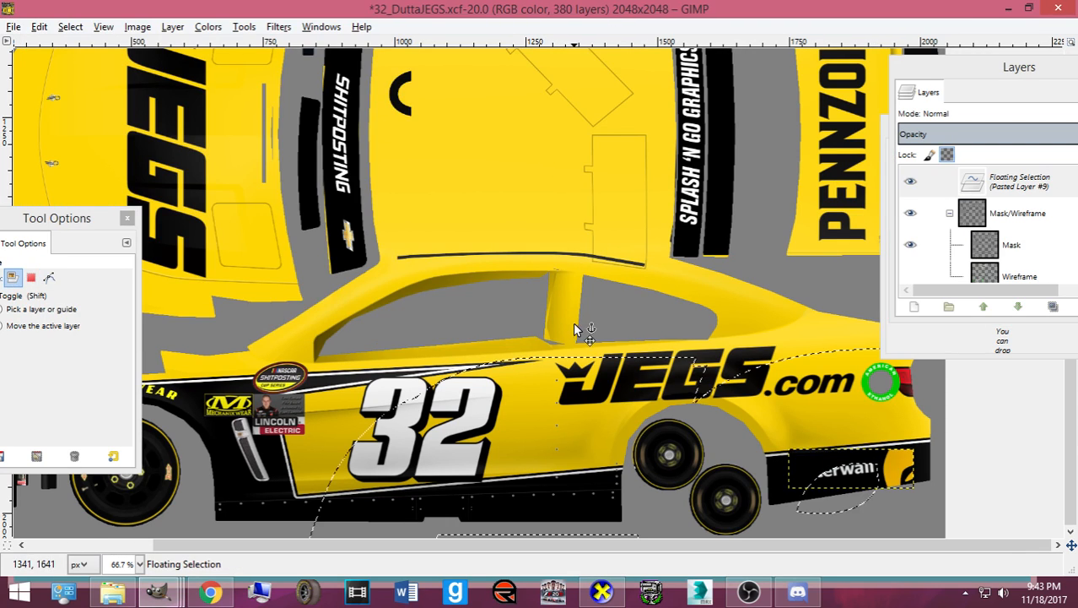
key("shift+s")
left_click(578, 329)
left_click_drag(964, 492, 594, 291)
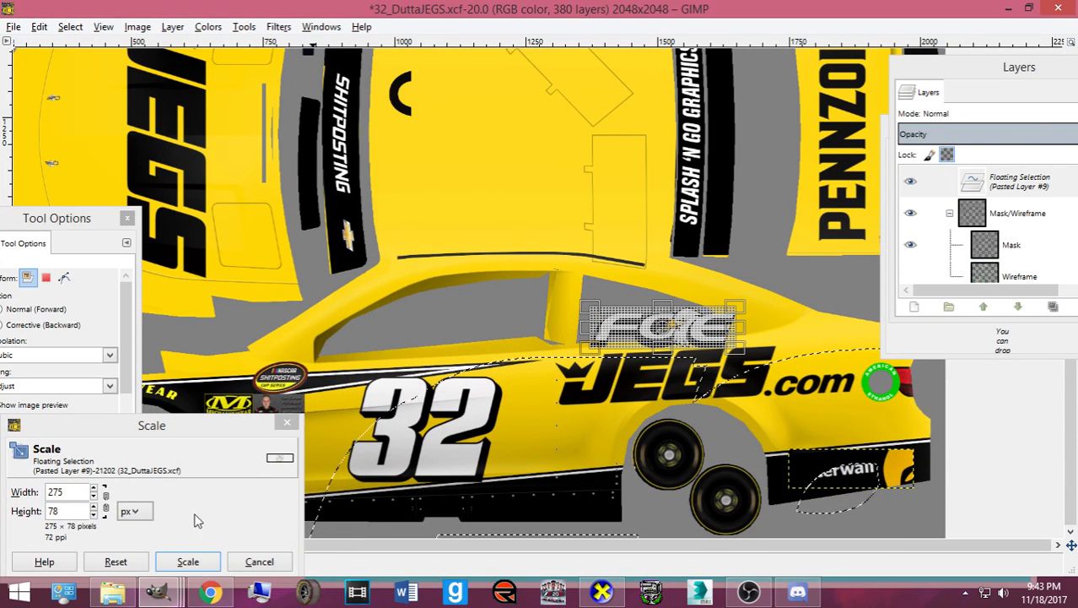
left_click(192, 559)
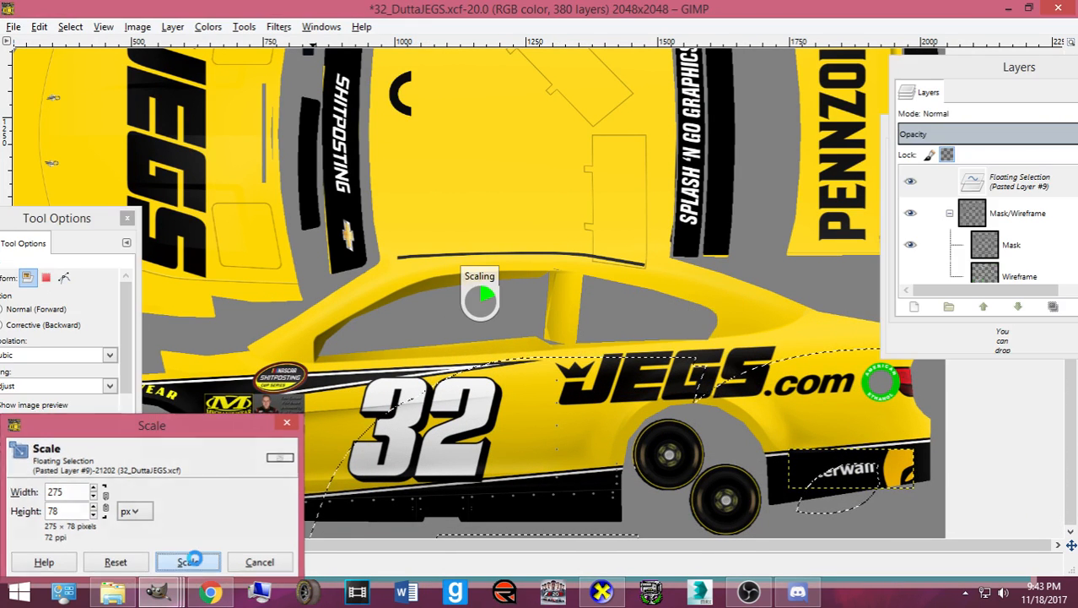
left_click(884, 239)
left_click_drag(884, 238, 351, 477)
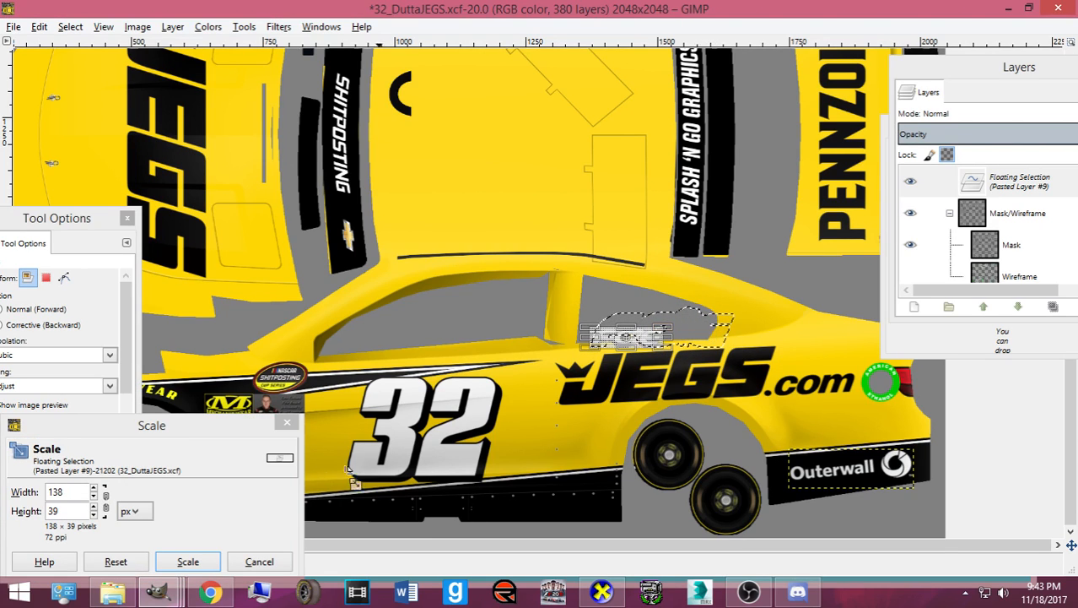
left_click(205, 559)
- Turn the pasted logo into its own layer and move it below the JEGS lettering
key("ctrl+b")
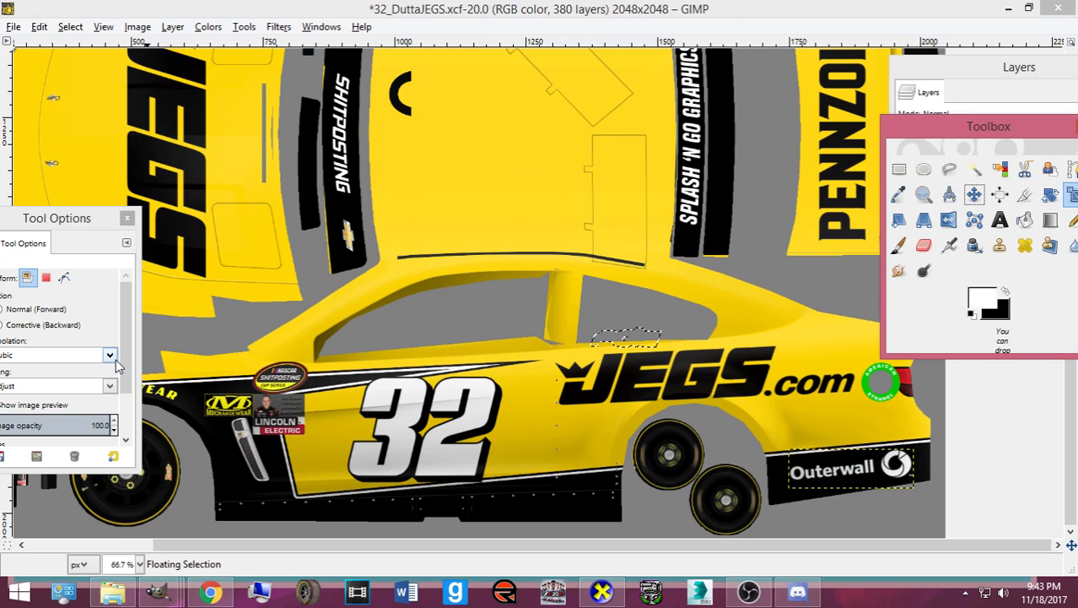
key("ctrl+shift+n")
left_click(975, 194)
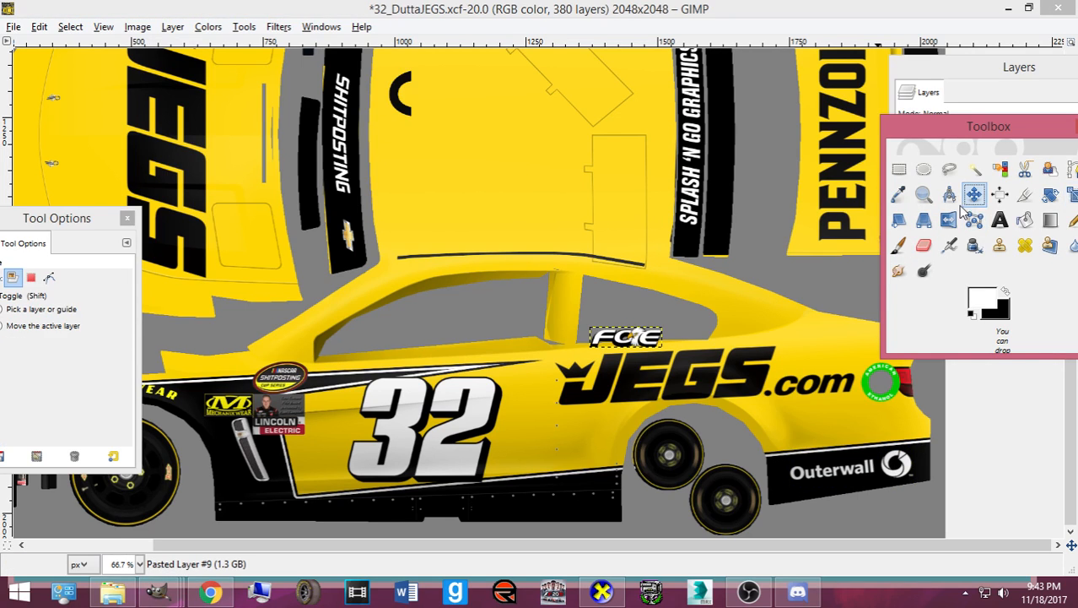
left_click_drag(627, 336, 577, 439)
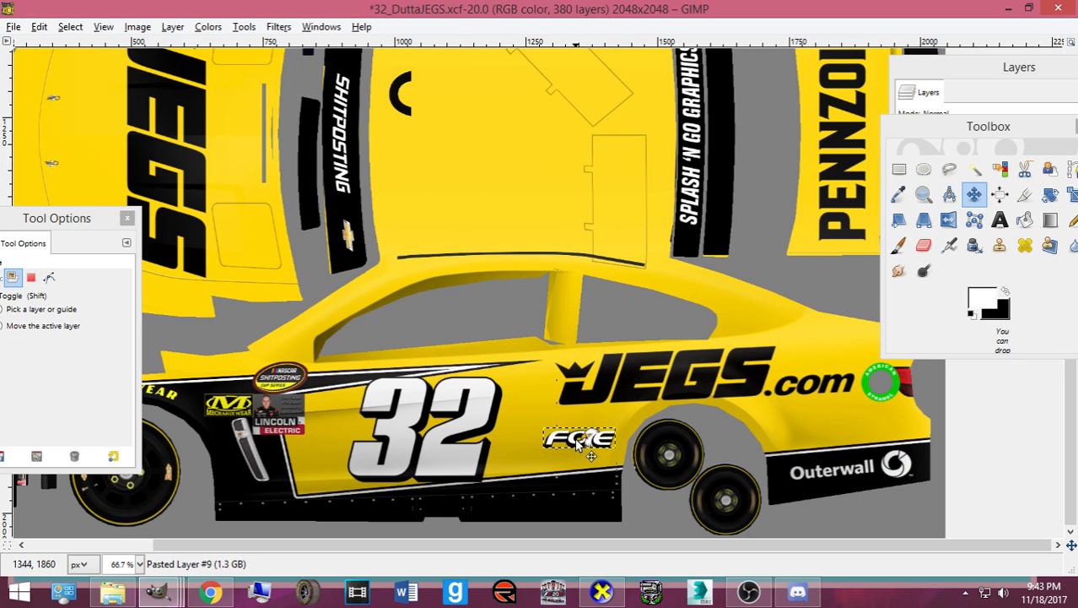
scroll(582, 432, "up", 3)
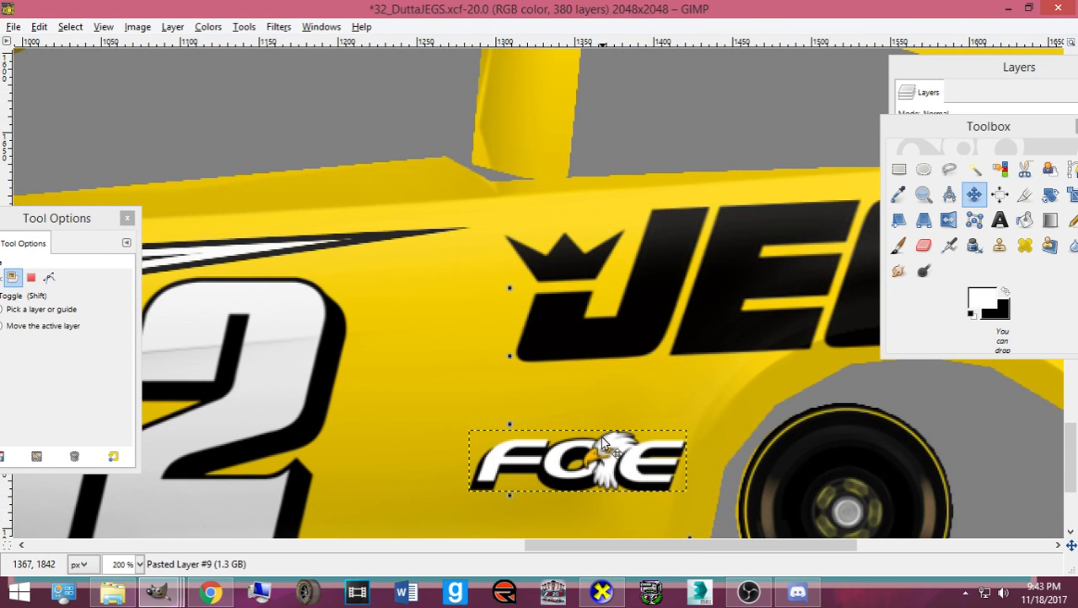
scroll(595, 443, "down", 3)
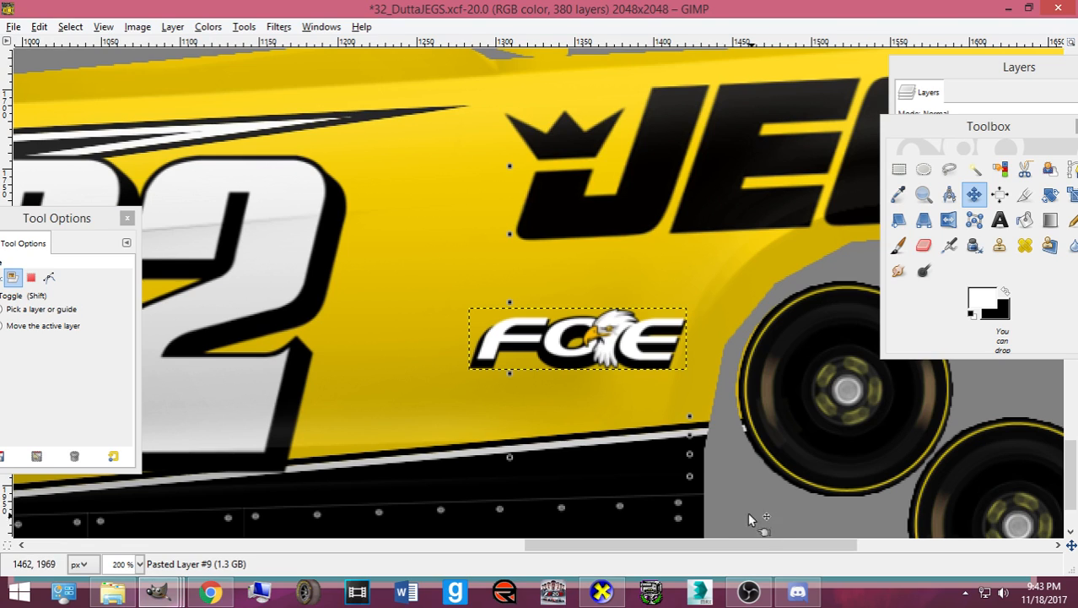
- Shrink the FOE logo to about 115 by 33 and place it just above the black stripe
key("shift+s")
left_click(516, 405)
left_click_drag(488, 338, 505, 348)
left_click(187, 551)
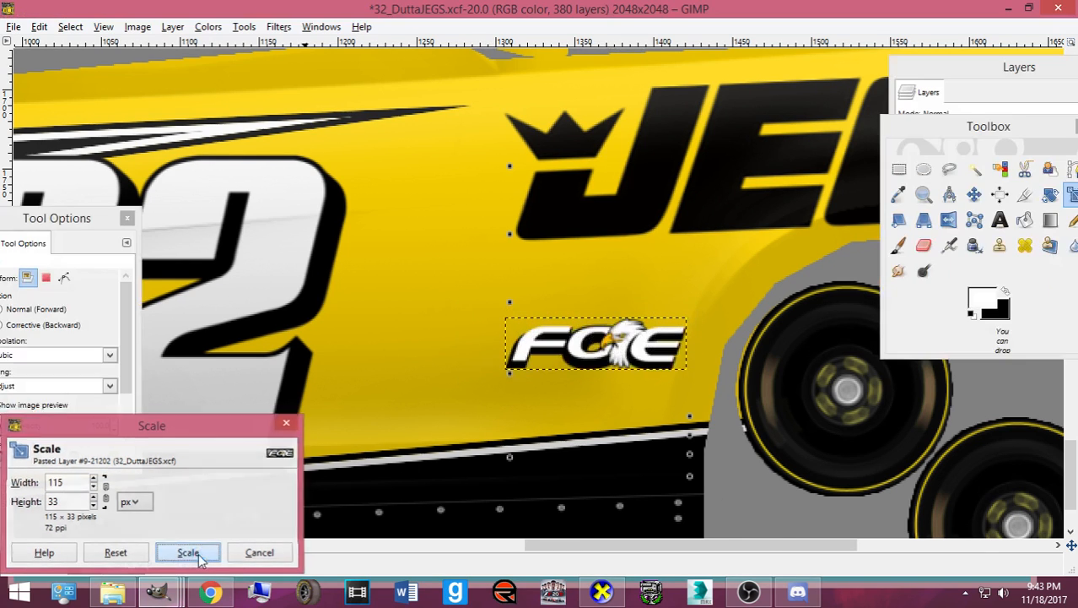
key("m")
left_click_drag(572, 321, 568, 371)
left_click_drag(954, 72, 248, 104)
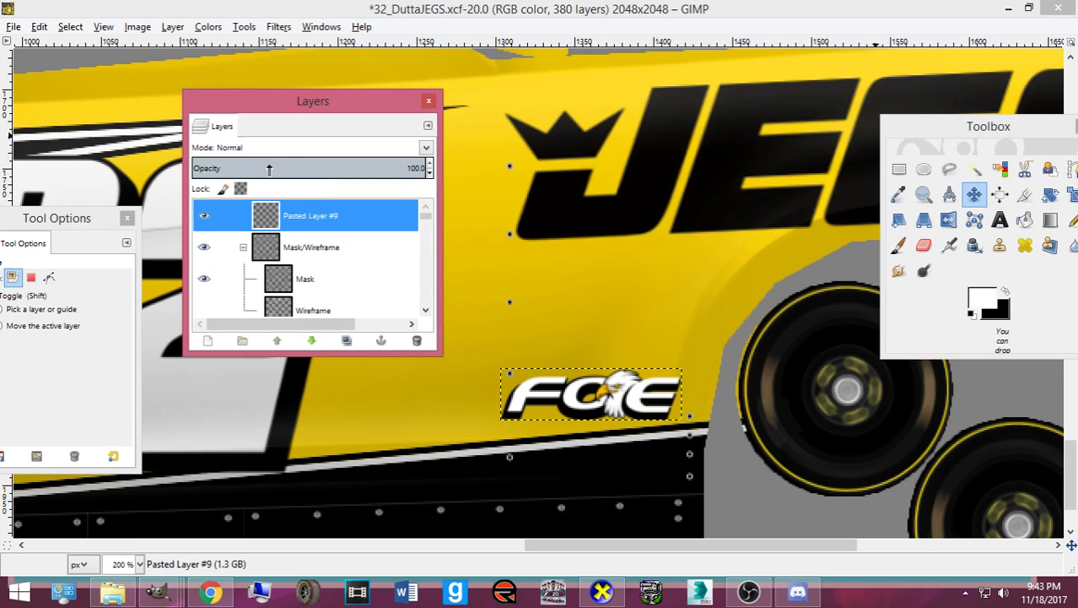
left_click_drag(557, 400, 552, 402)
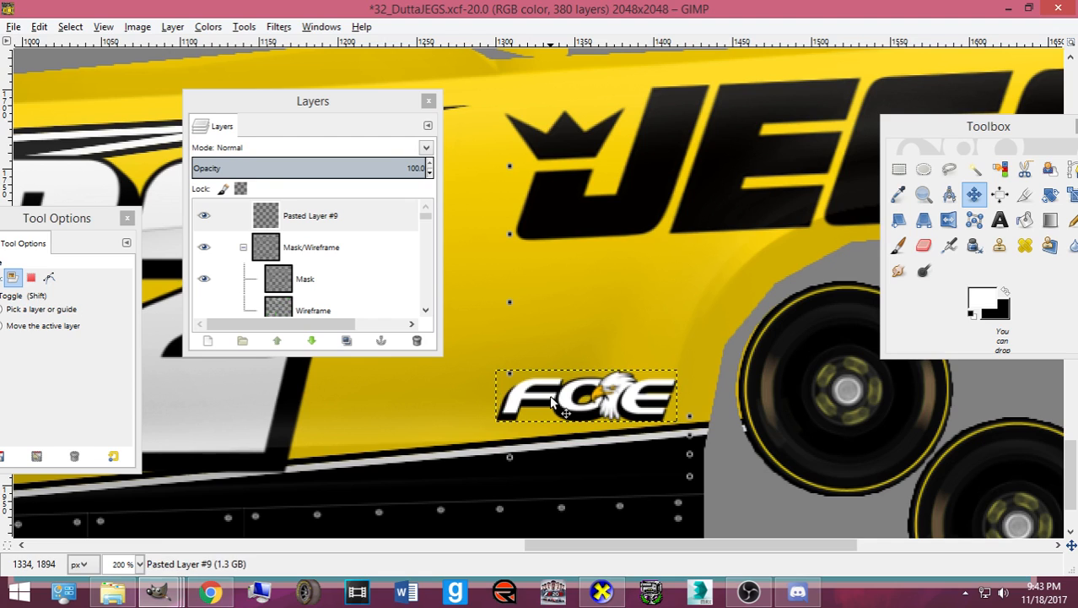
- Lower the logo layer in the stack, settling it just above Pasted Layer #8
scroll(544, 394, "down", 3)
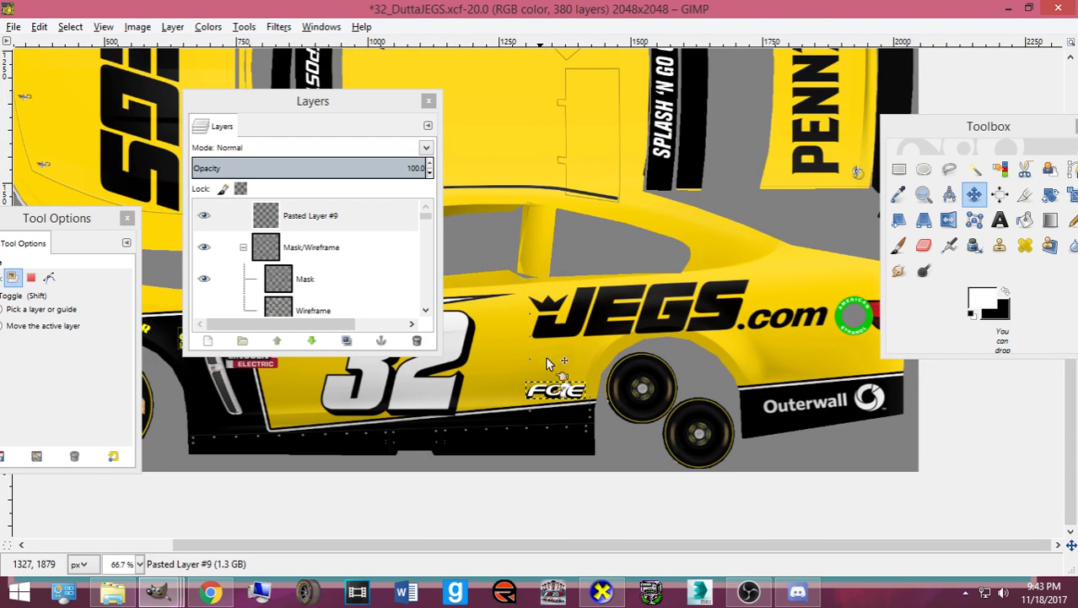
left_click(312, 342)
left_click(311, 341)
left_click(312, 342)
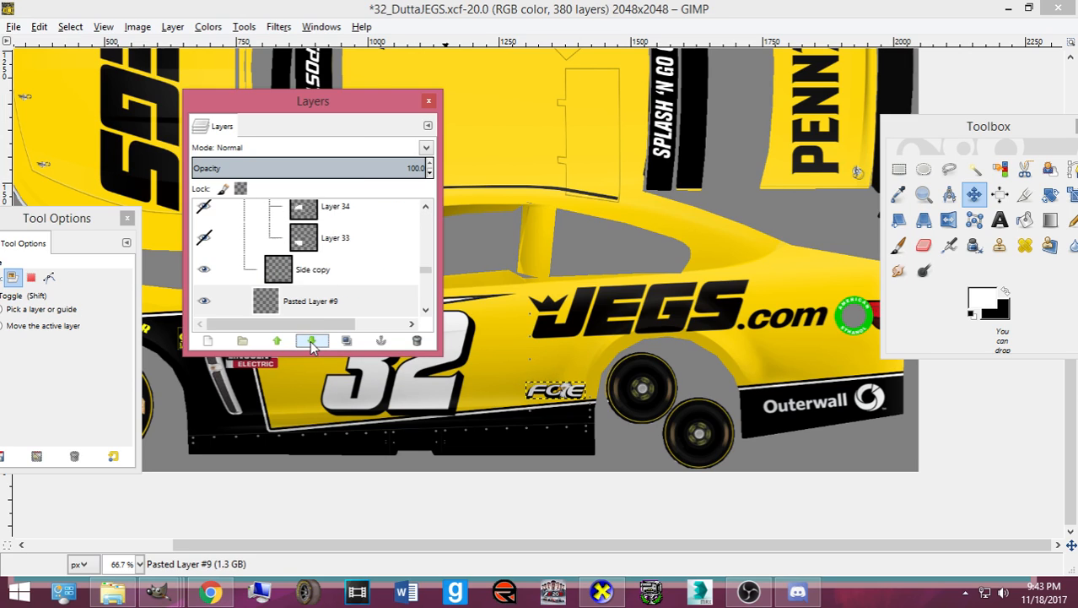
left_click(311, 342)
left_click(311, 342)
left_click(311, 342)
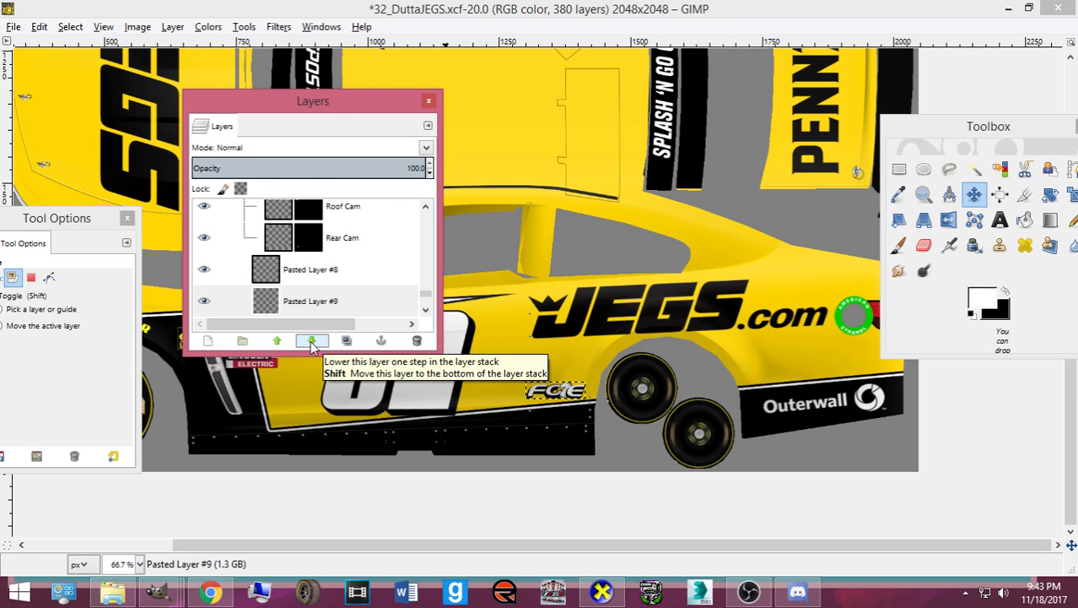
left_click_drag(317, 301, 335, 272)
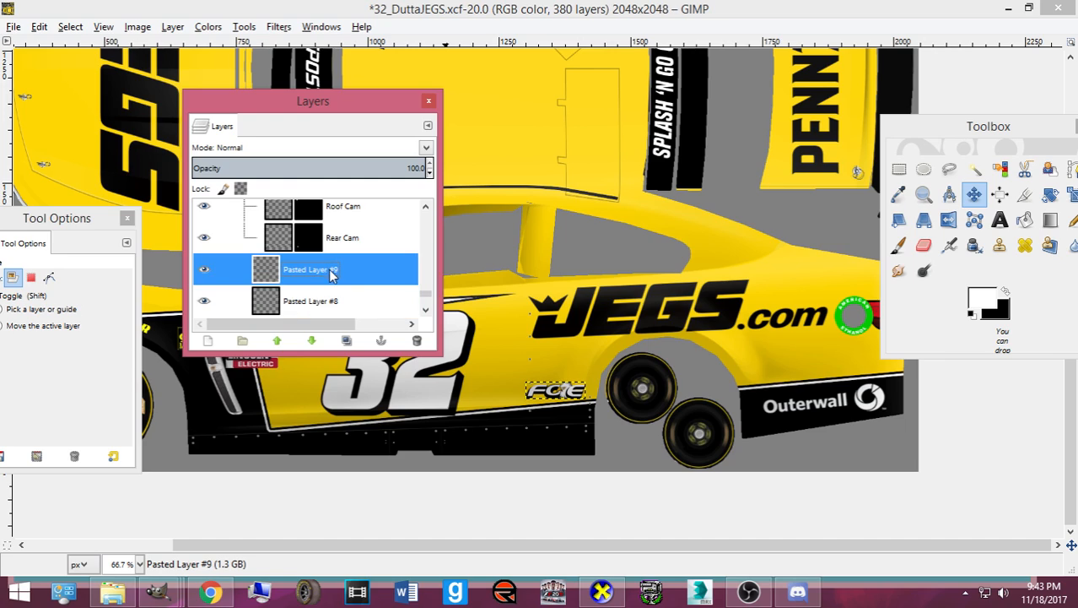
- Export the texture as card.bmp and bring up the 3D car preview
left_click(581, 406)
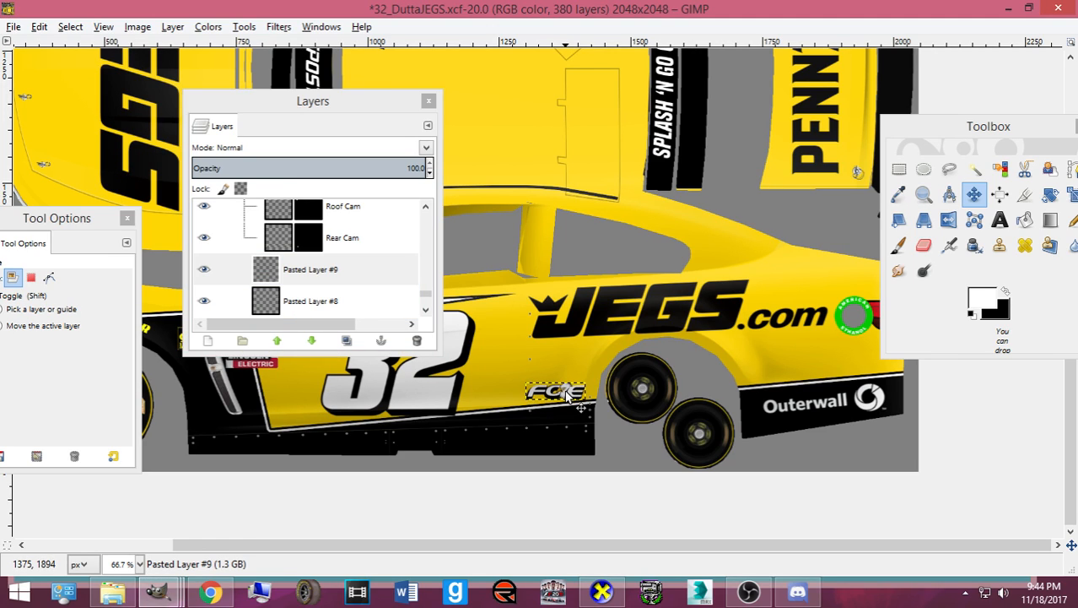
key("ctrl+e")
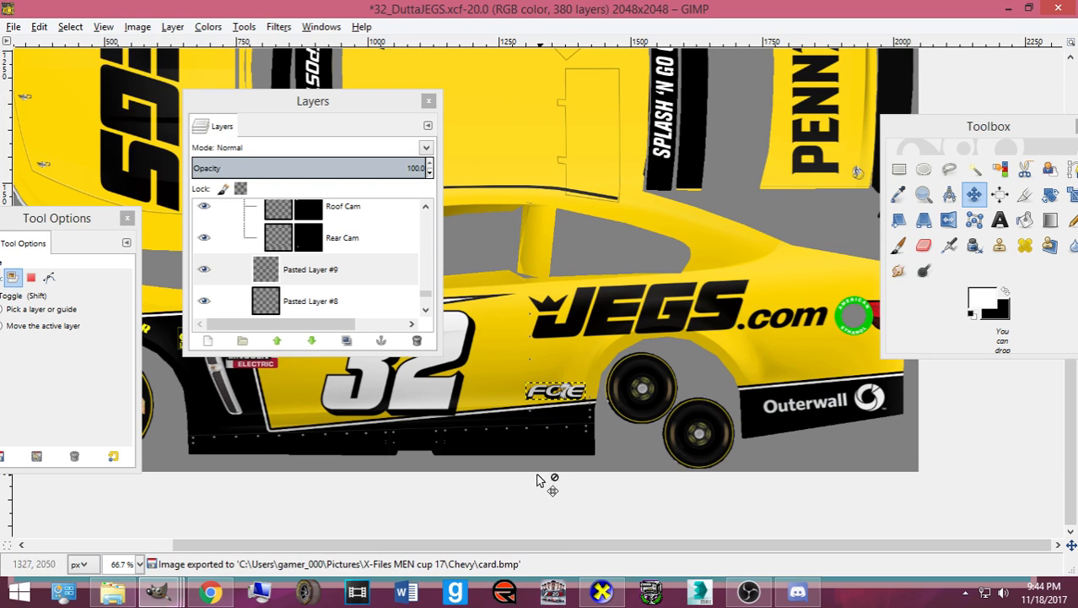
left_click(601, 591)
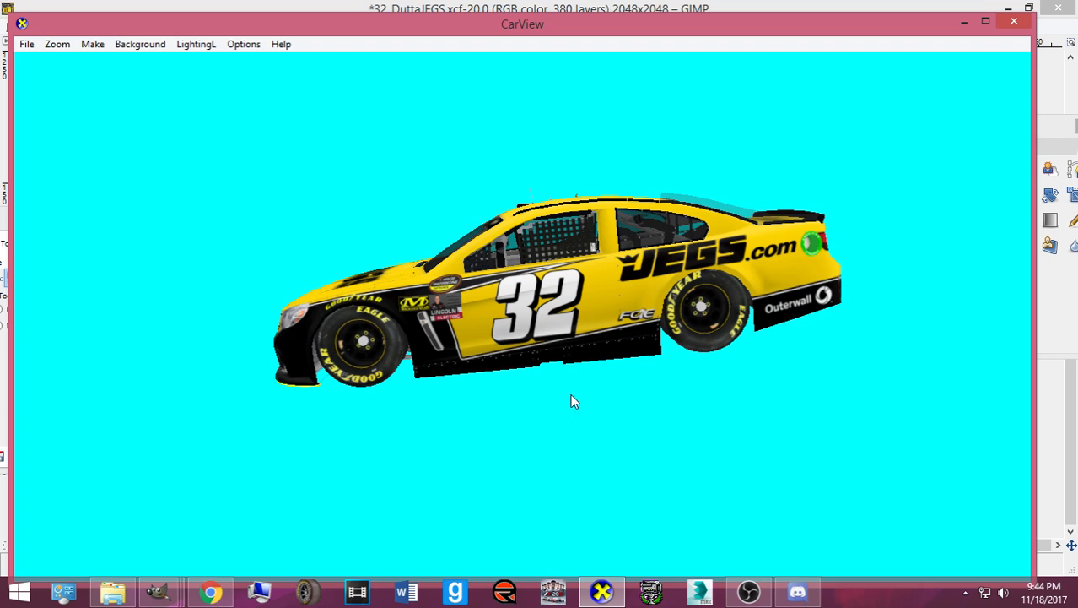
scroll(661, 369, "up", 3)
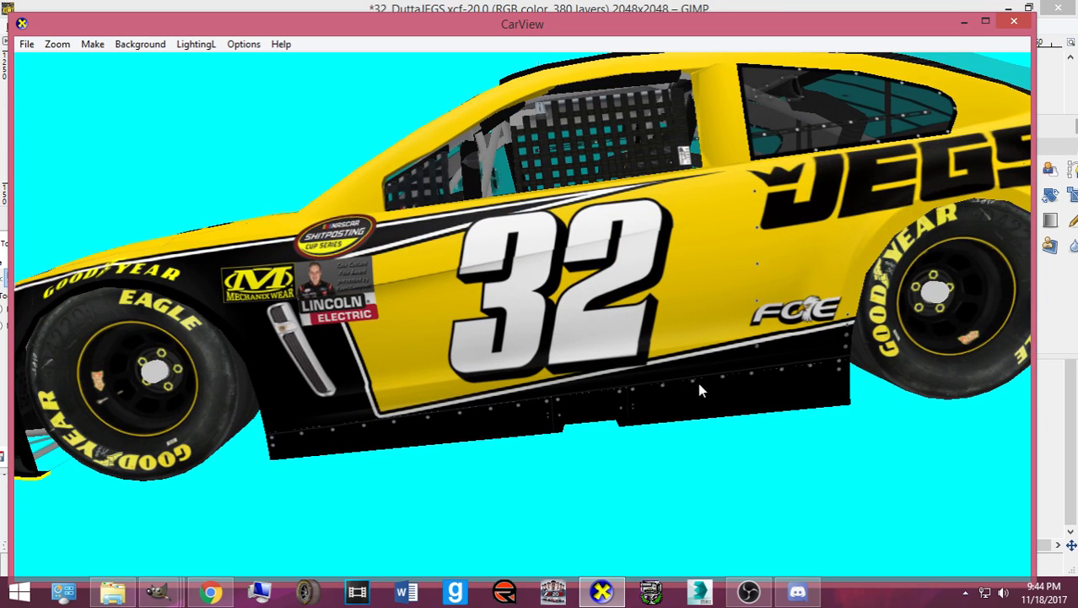
left_click(602, 590)
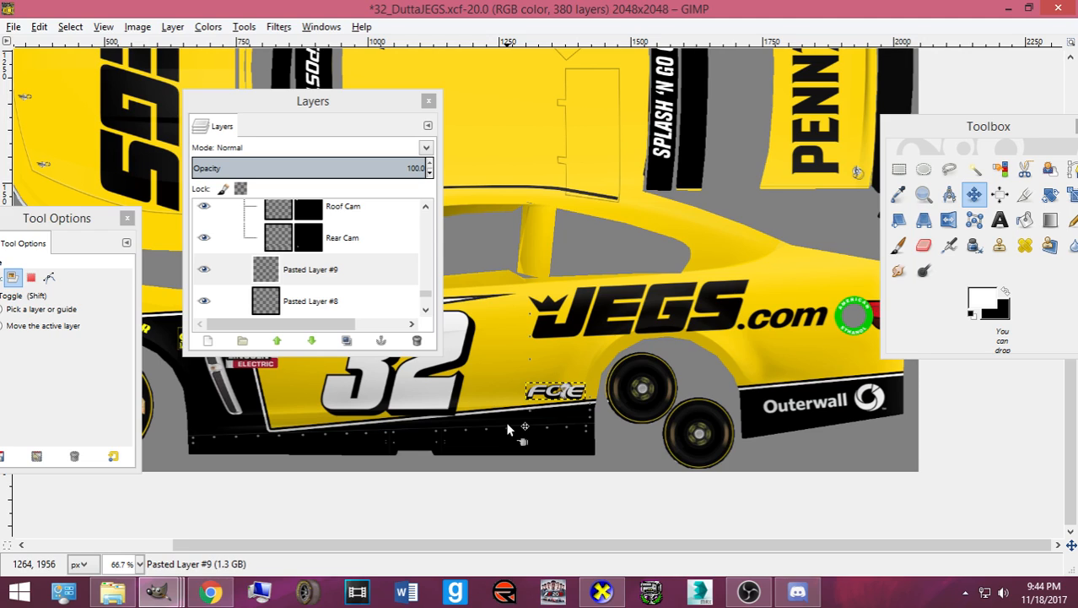
- Paste another copy of the FOE logo and rotate it 180 degrees
key("ctrl+shift+d")
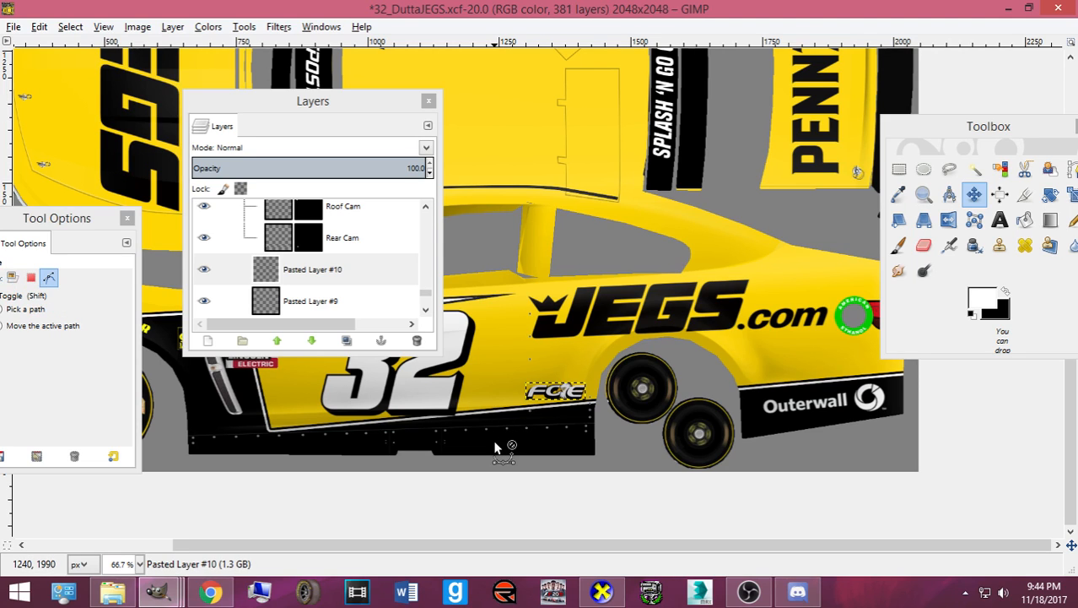
key("shift+r")
left_click(472, 445)
type("180")
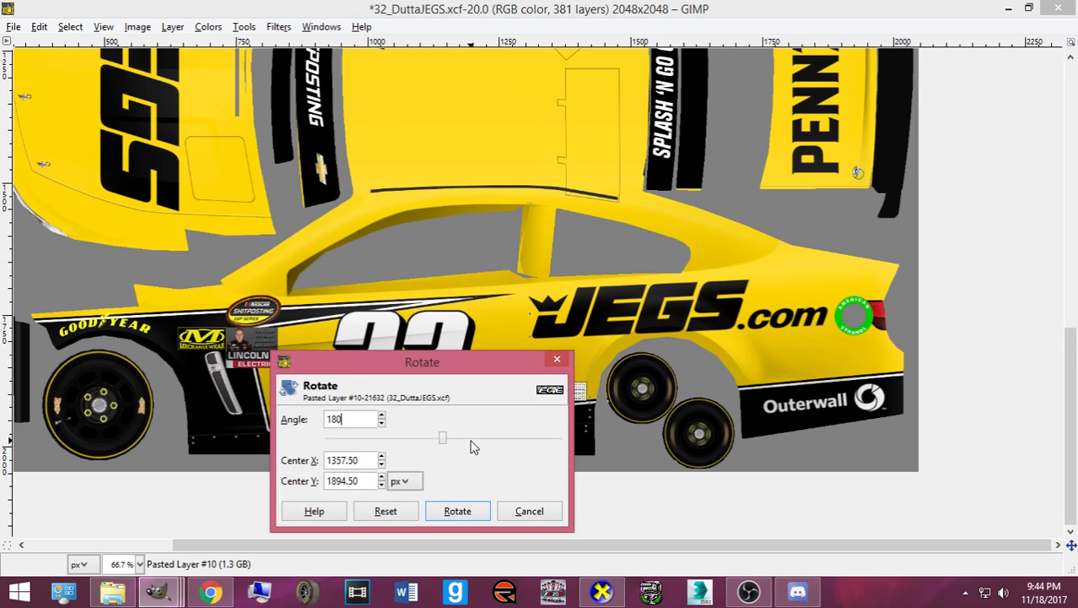
left_click(457, 511)
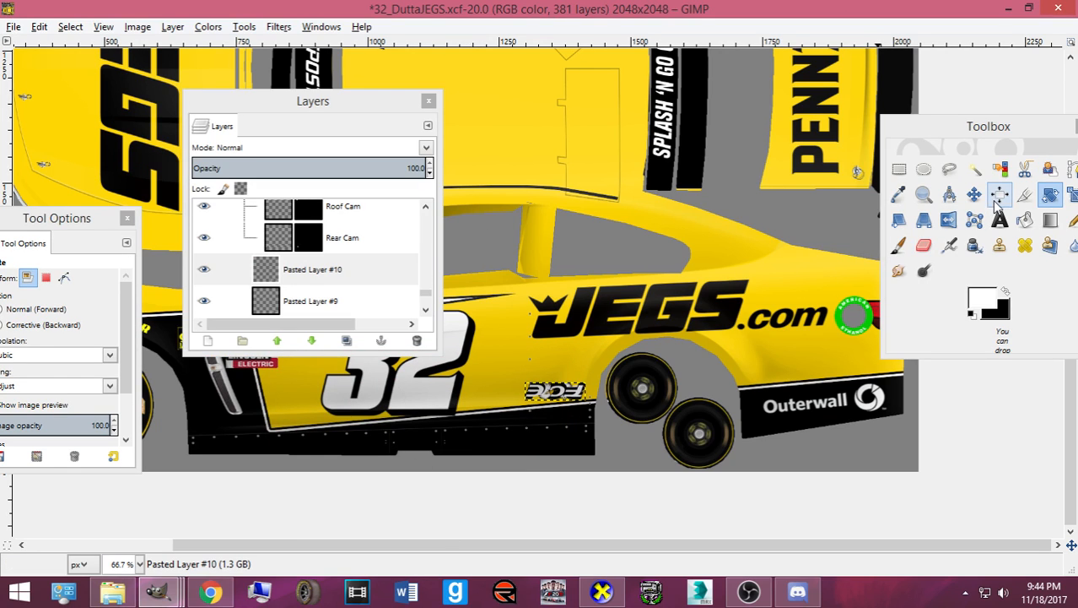
- Move the flipped logo onto the car's opposite side, nudge it up, and save 32_DuttaJEGS.xcf
left_click(975, 195)
left_click(563, 397)
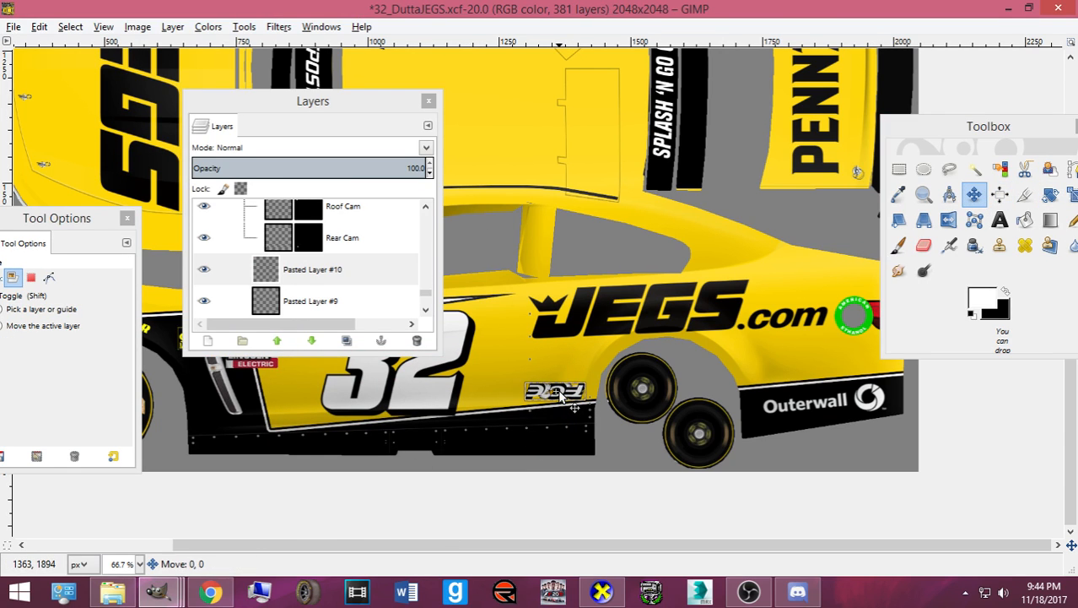
scroll(559, 393, "up", 10)
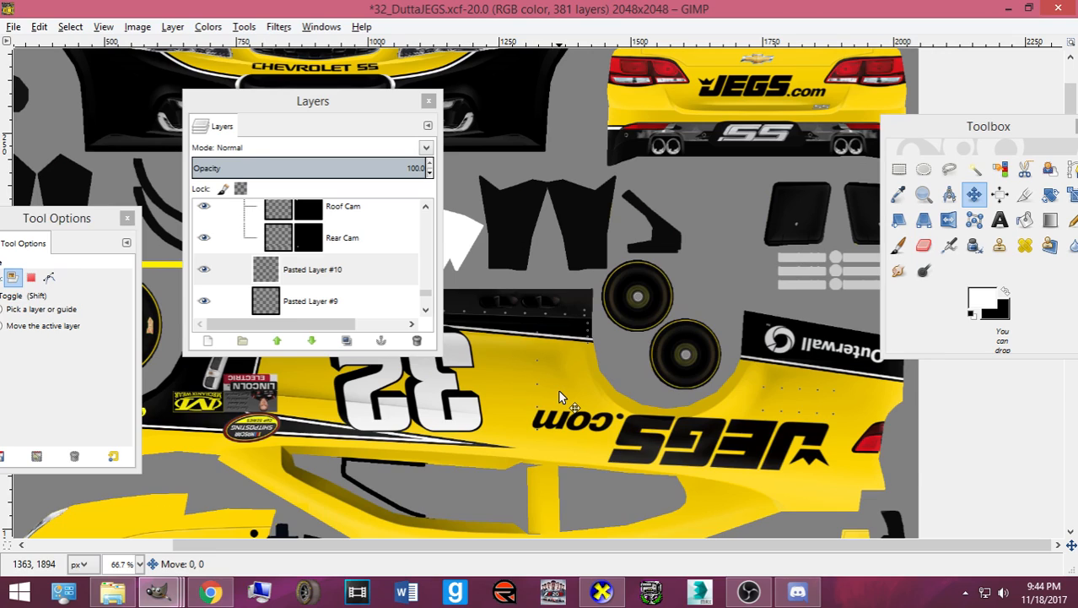
left_click_drag(558, 393, 558, 394)
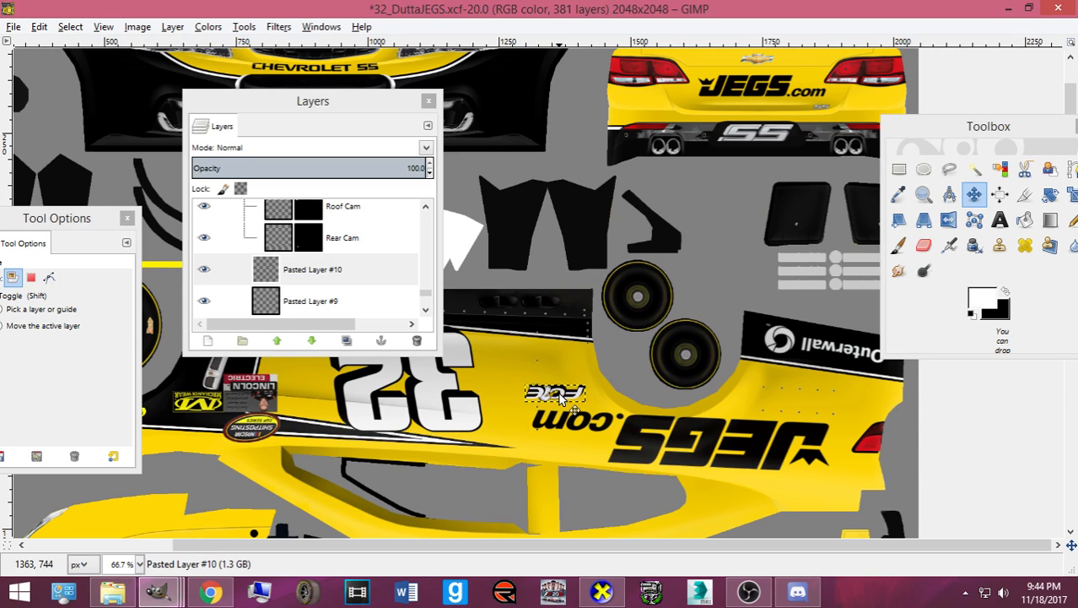
key("Up")
key("Up")
key("Up")
key("Up")
key("Up")
key("Up")
key("Up")
key("Up")
key("Up")
key("Up")
key("Up")
key("Up")
key("Up")
key("Up")
key("Up")
key("Up")
key("Up")
key("Up")
key("Up")
key("Up")
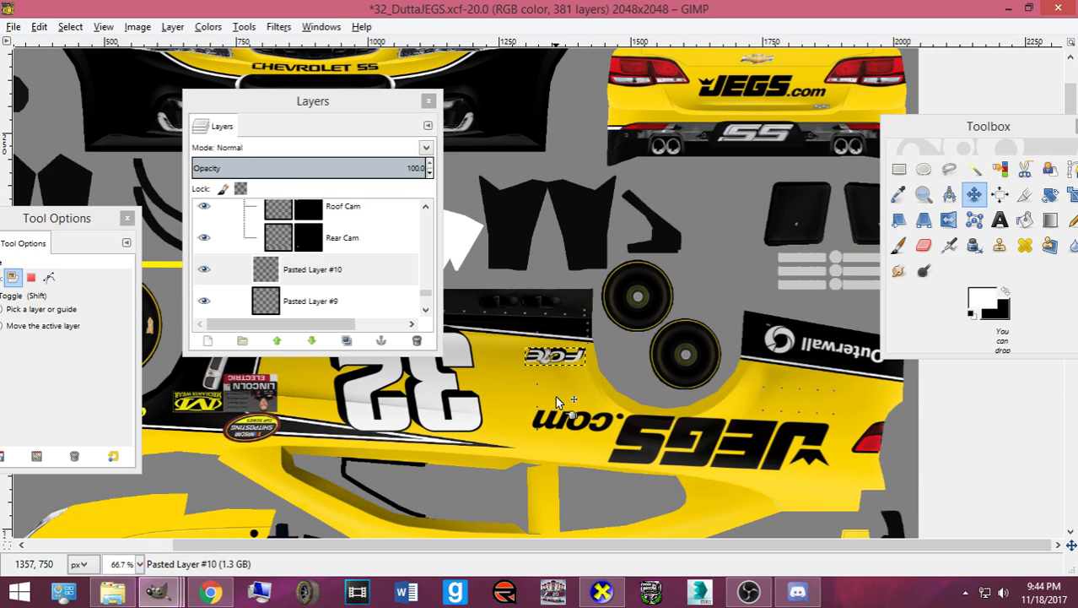
key("ctrl+s")
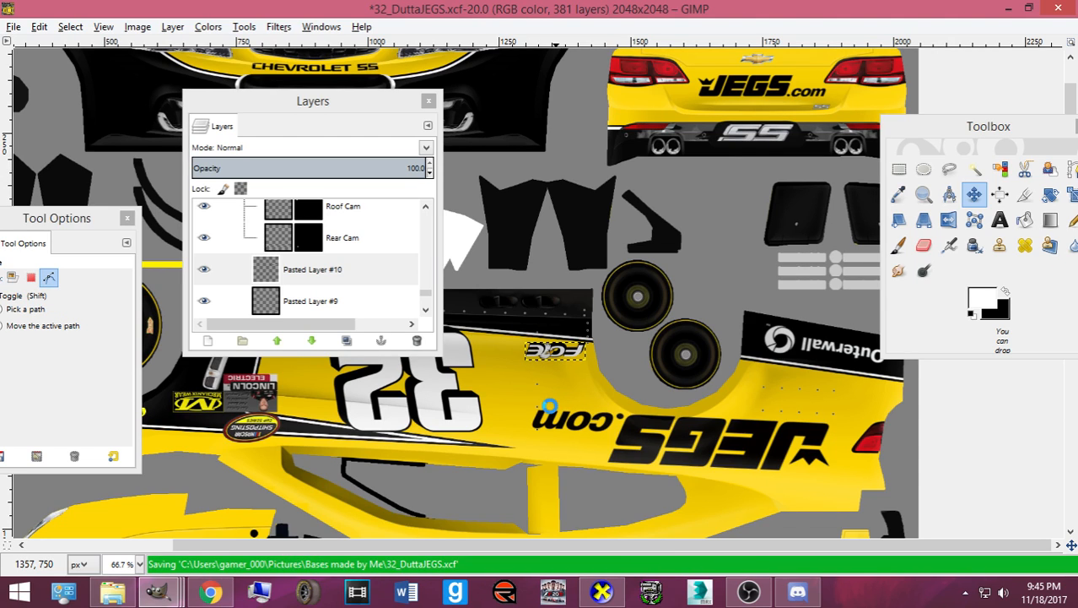
scroll(546, 406, "down", 9)
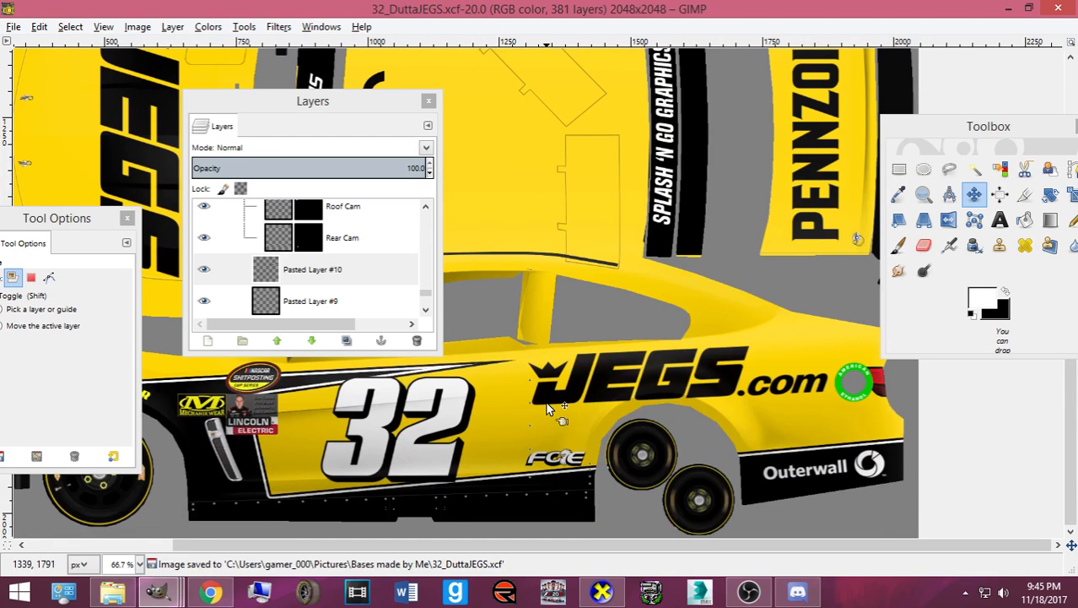
- Open the Open Image dialog at the Pictures' Numbers, Logos, Templates folder
left_click(15, 29)
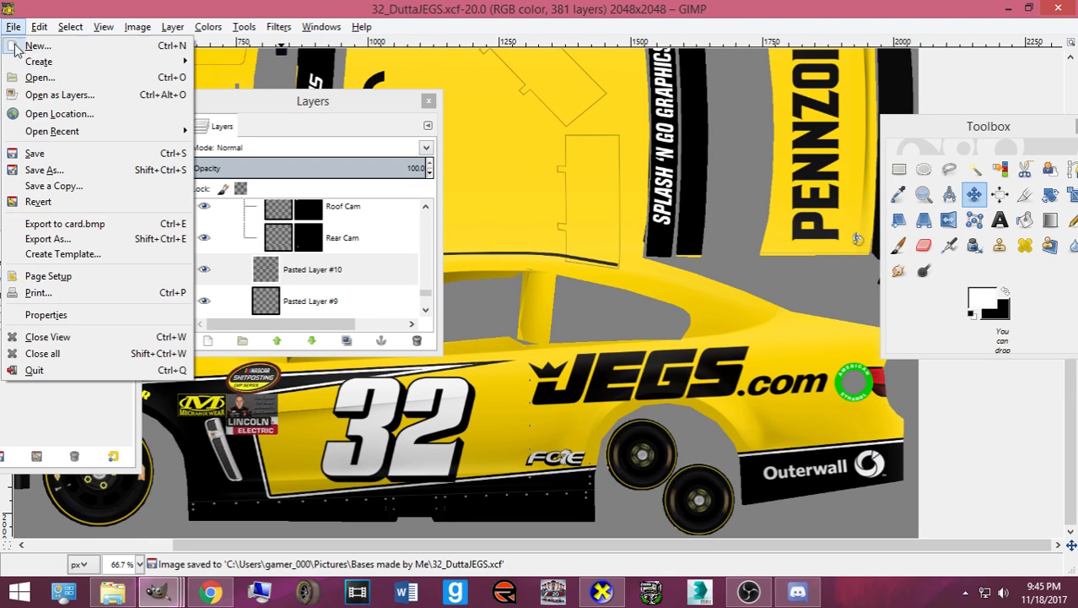
left_click(25, 75)
left_click(101, 231)
scroll(255, 312, "down", 15)
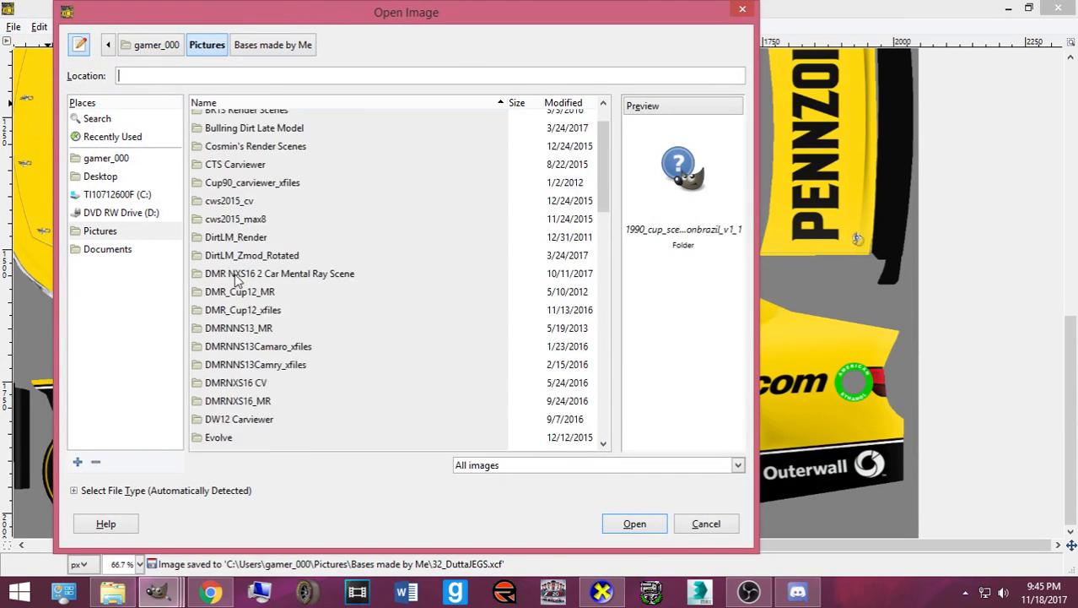
scroll(255, 312, "down", 2)
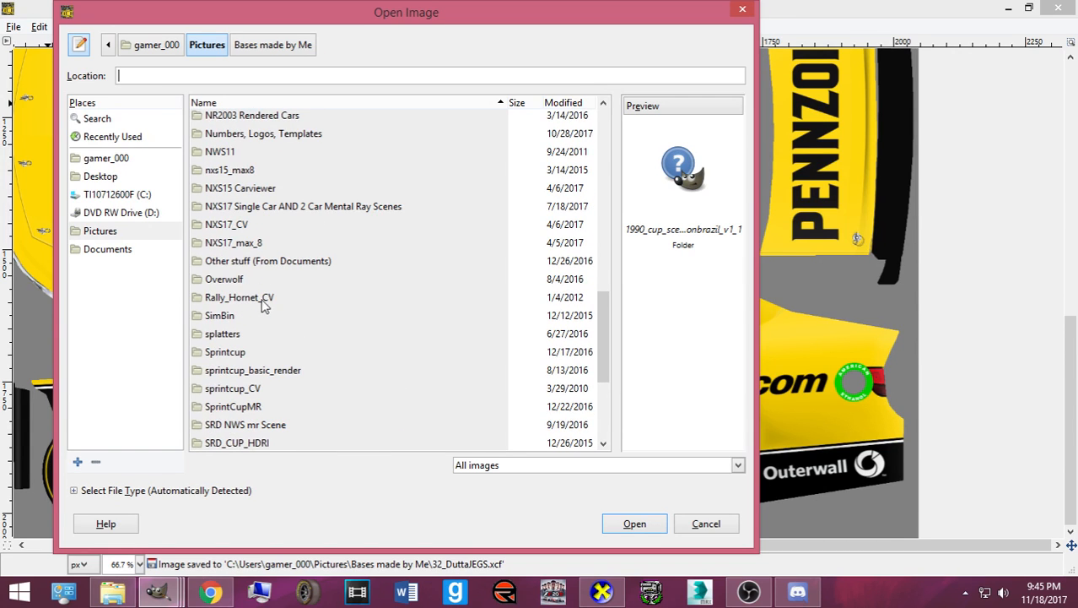
scroll(285, 224, "up", 2)
double_click(284, 224)
- Preview SherwinWilliams.psd, tnd_alpinestars-logo.psd and neighbouring logo files in the folder
scroll(372, 273, "down", 8)
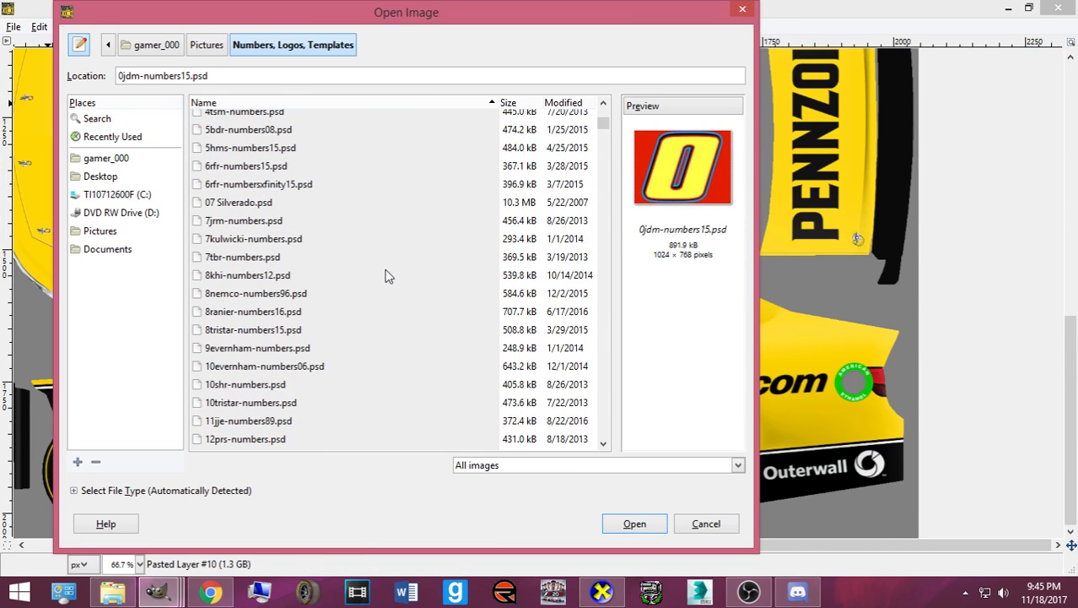
scroll(482, 354, "down", 15)
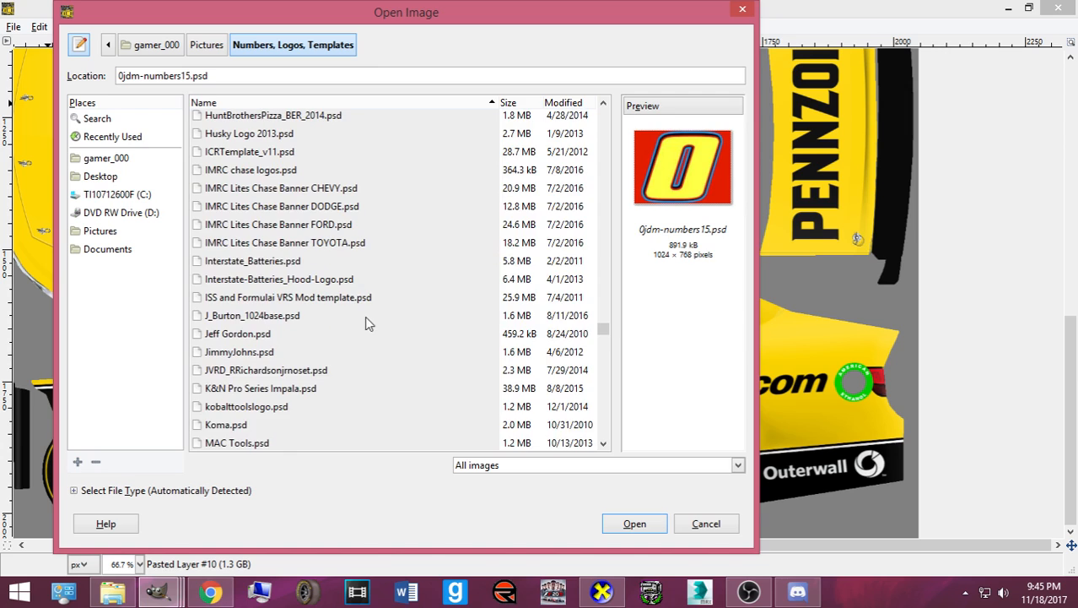
scroll(247, 328, "down", 6)
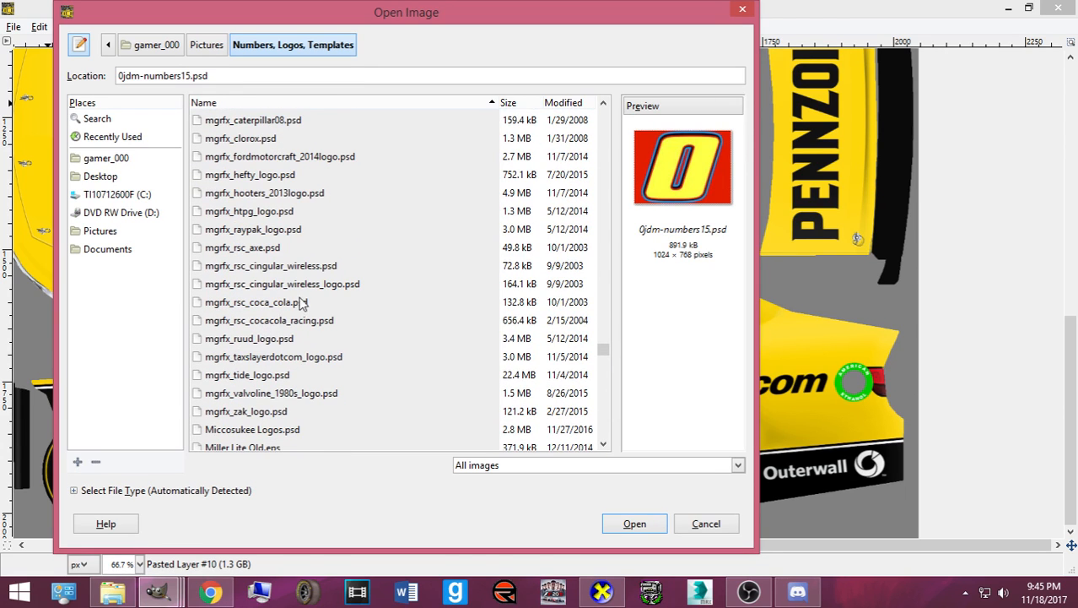
scroll(315, 324, "down", 10)
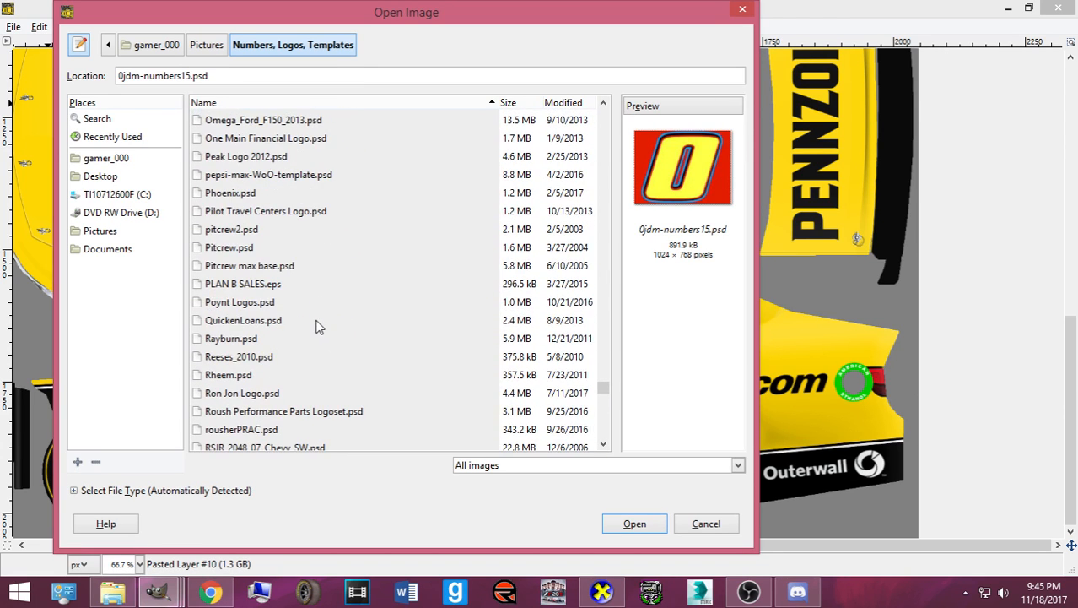
scroll(297, 340, "down", 4)
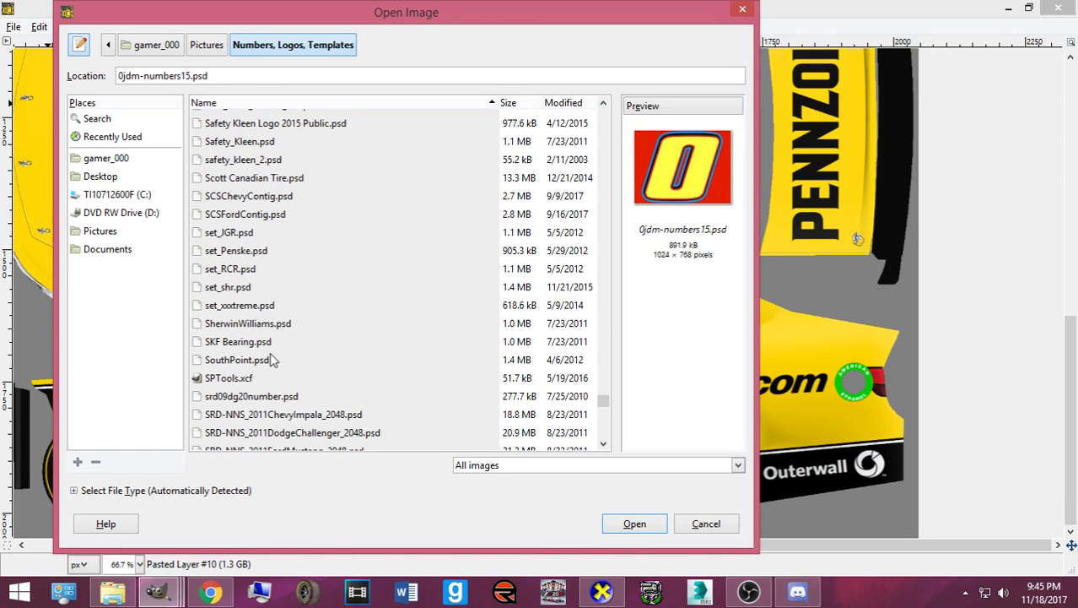
left_click(265, 325)
scroll(268, 333, "down", 2)
scroll(287, 371, "down", 5)
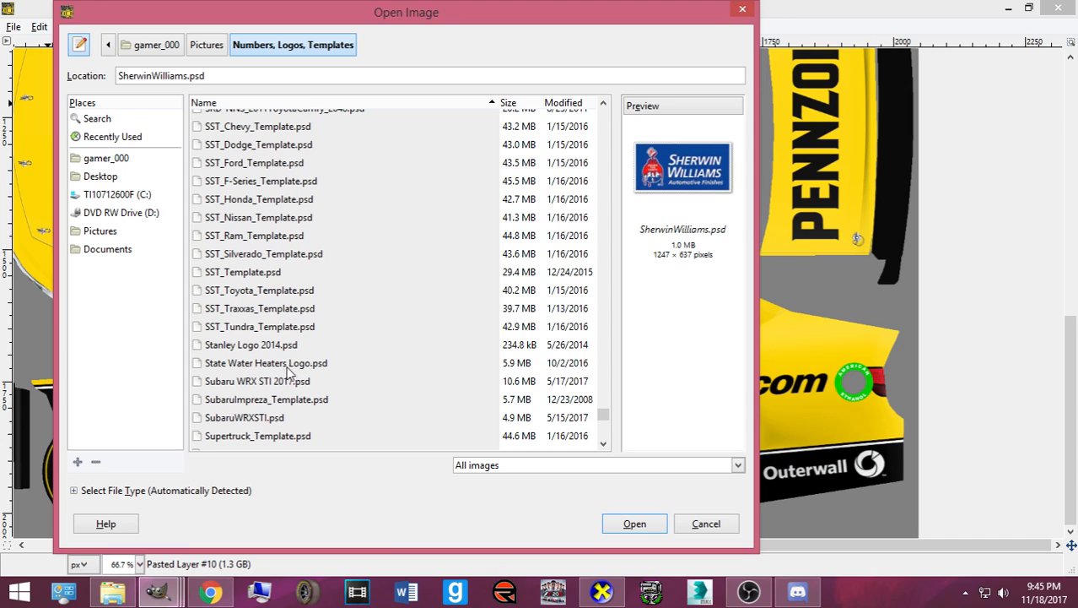
scroll(285, 371, "down", 2)
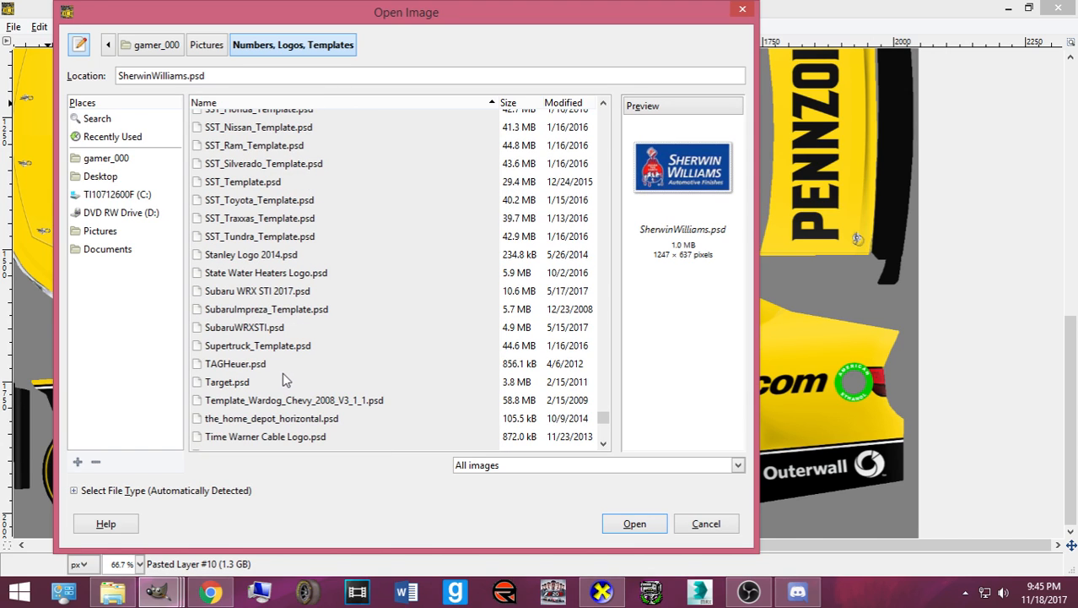
scroll(253, 380, "down", 3)
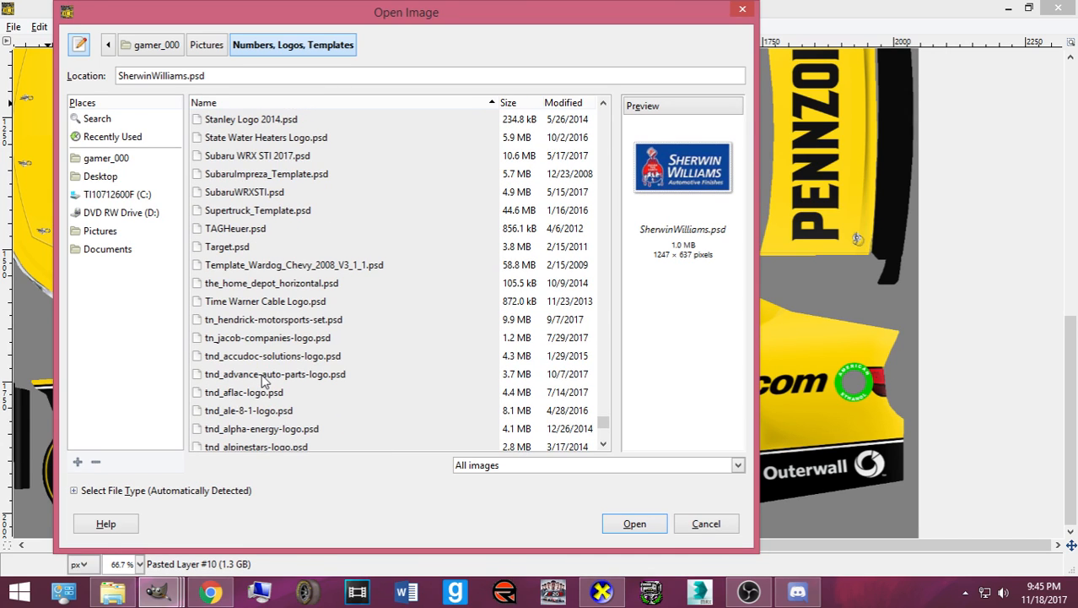
scroll(265, 381, "down", 1)
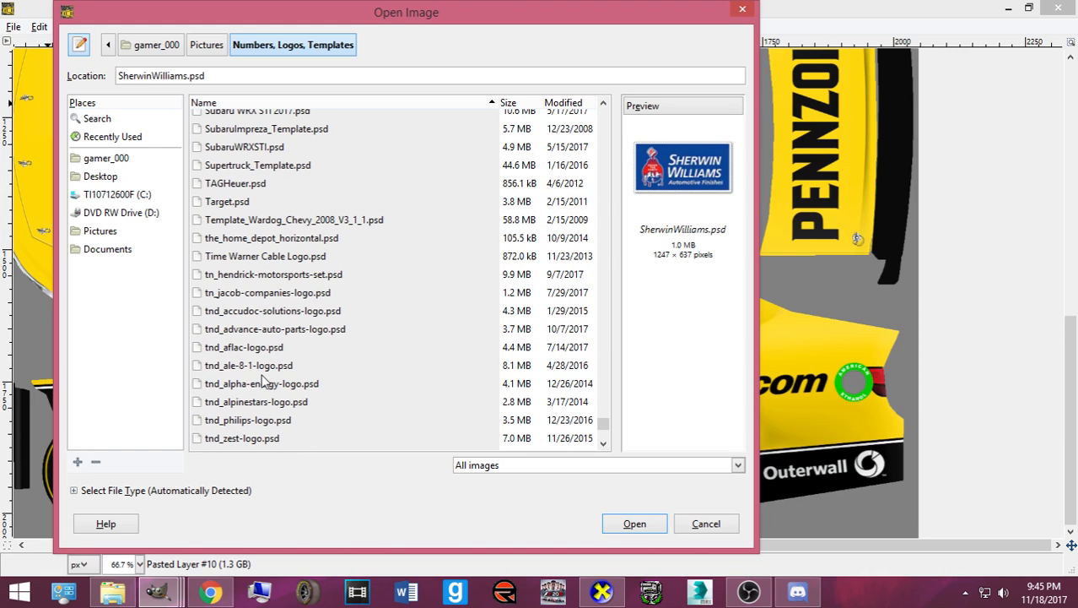
scroll(265, 381, "down", 1)
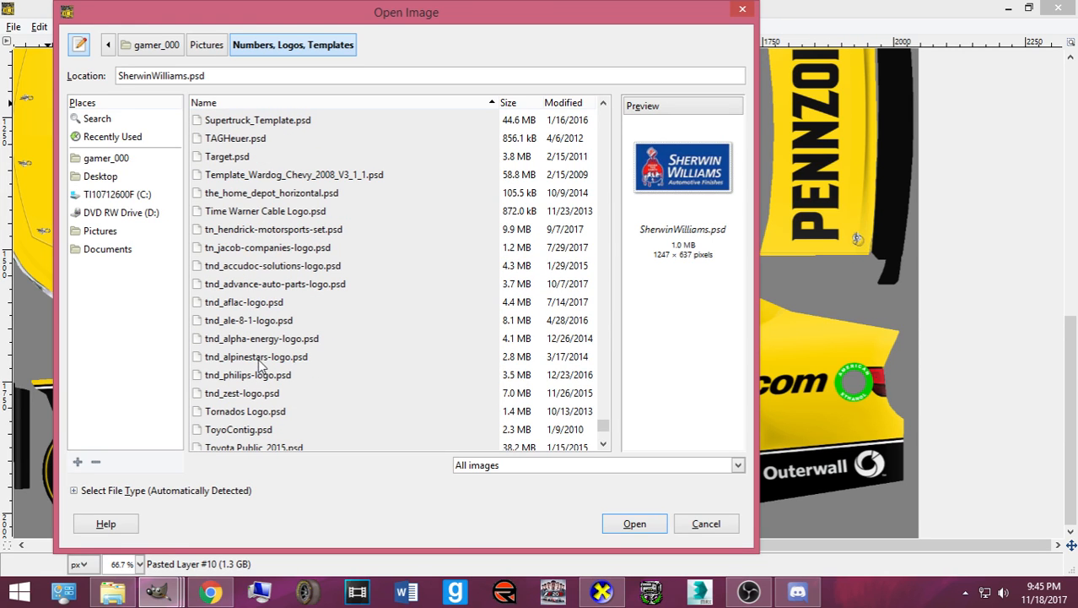
left_click(260, 358)
scroll(302, 376, "down", 3)
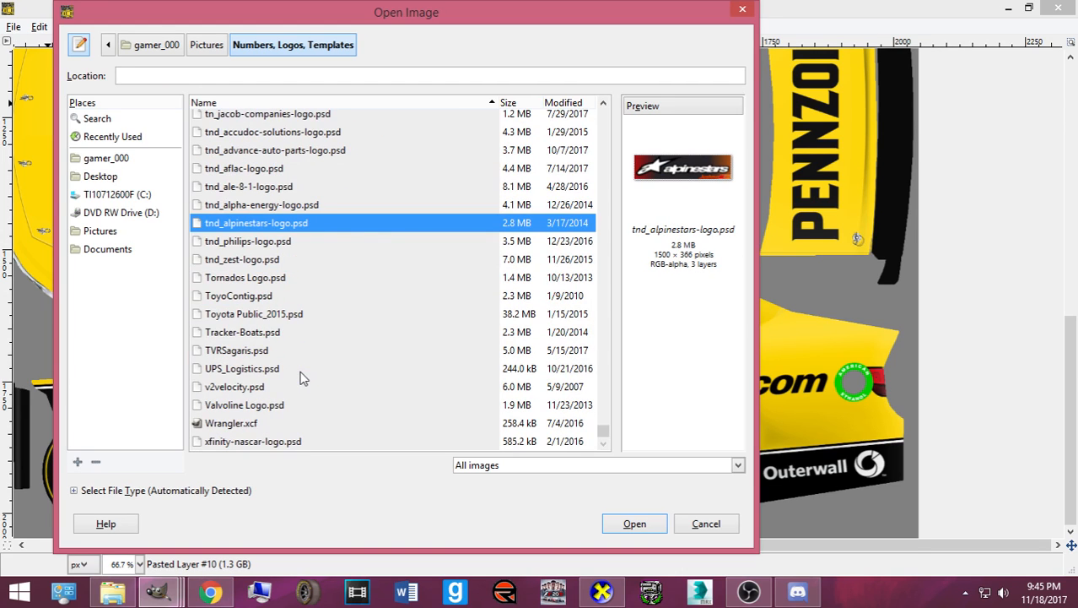
scroll(283, 381, "up", 2)
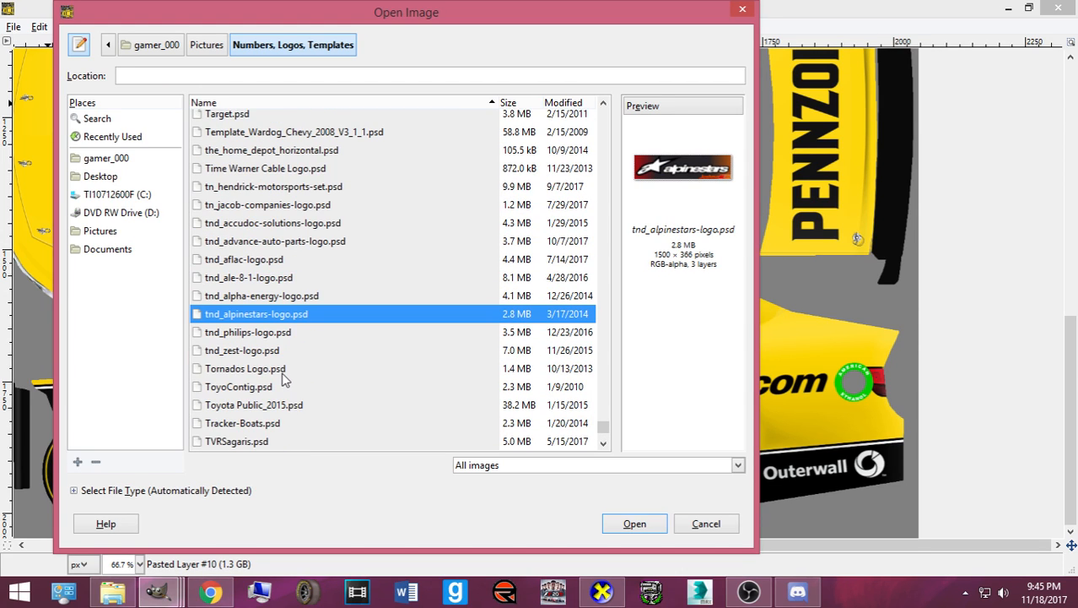
scroll(275, 354, "up", 12)
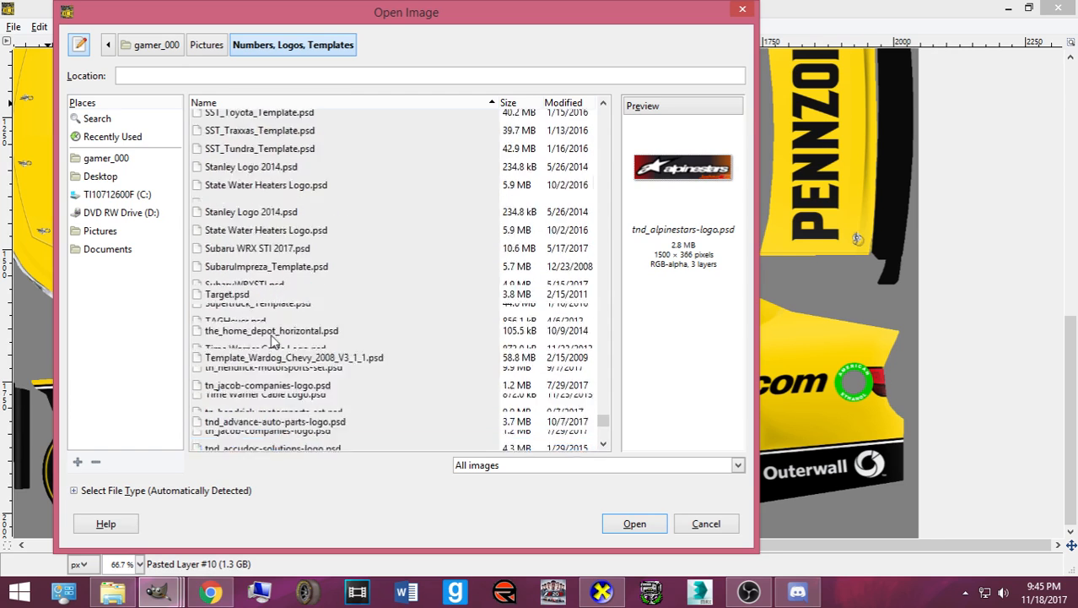
left_click(270, 311)
left_click(229, 236)
- Preview the mgrfx Valvoline, RSC Axe, Raypak, HTPG, Hefty and Clorox logos, then open SherwinWilliams.psd
scroll(236, 249, "up", 7)
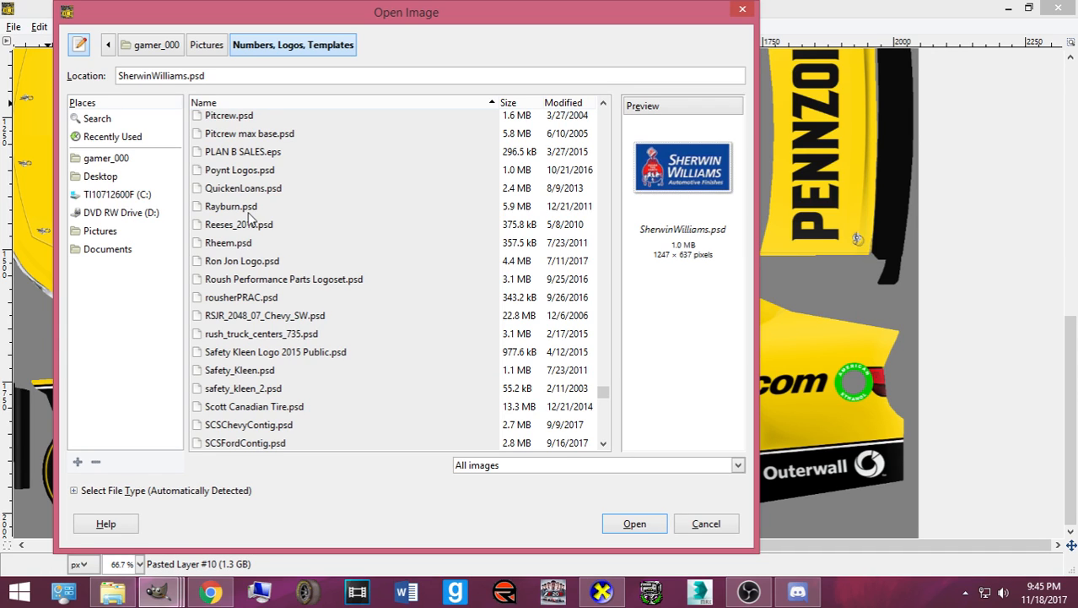
scroll(249, 221, "up", 1)
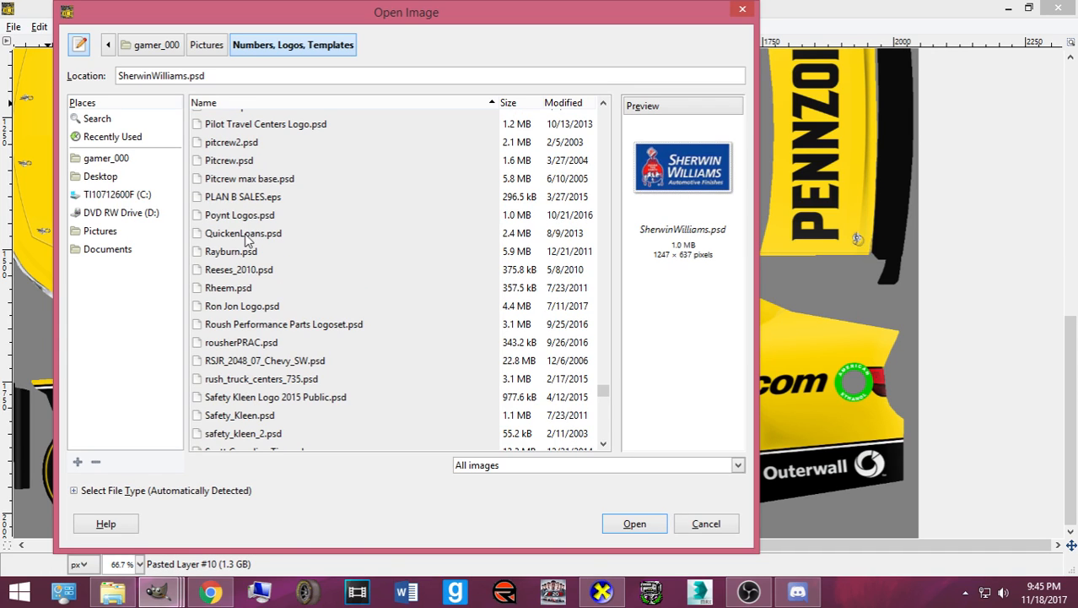
scroll(249, 240, "up", 1)
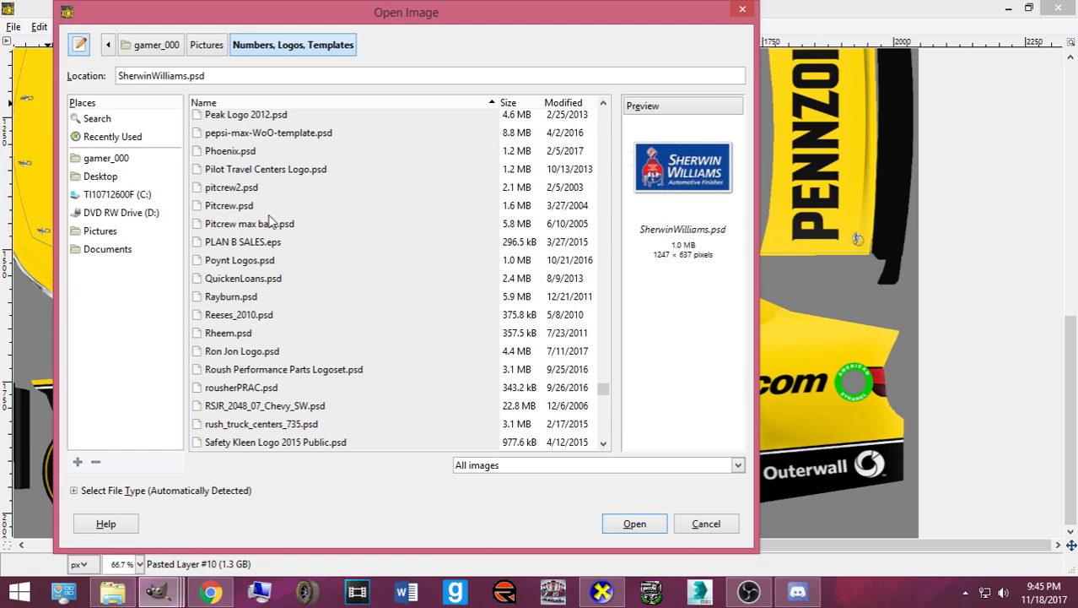
scroll(237, 180, "up", 8)
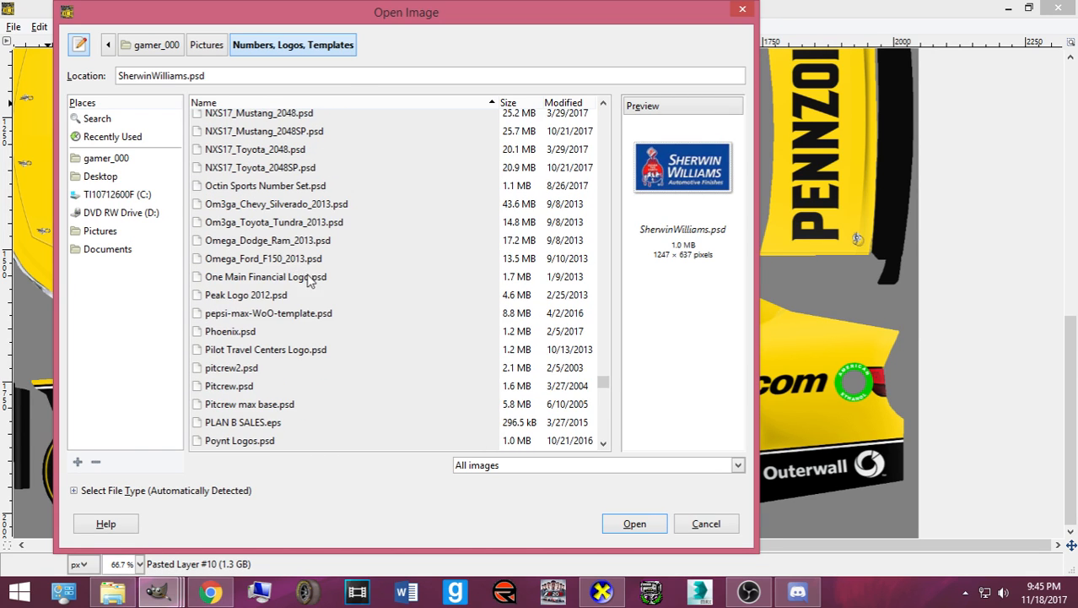
scroll(333, 293, "up", 3)
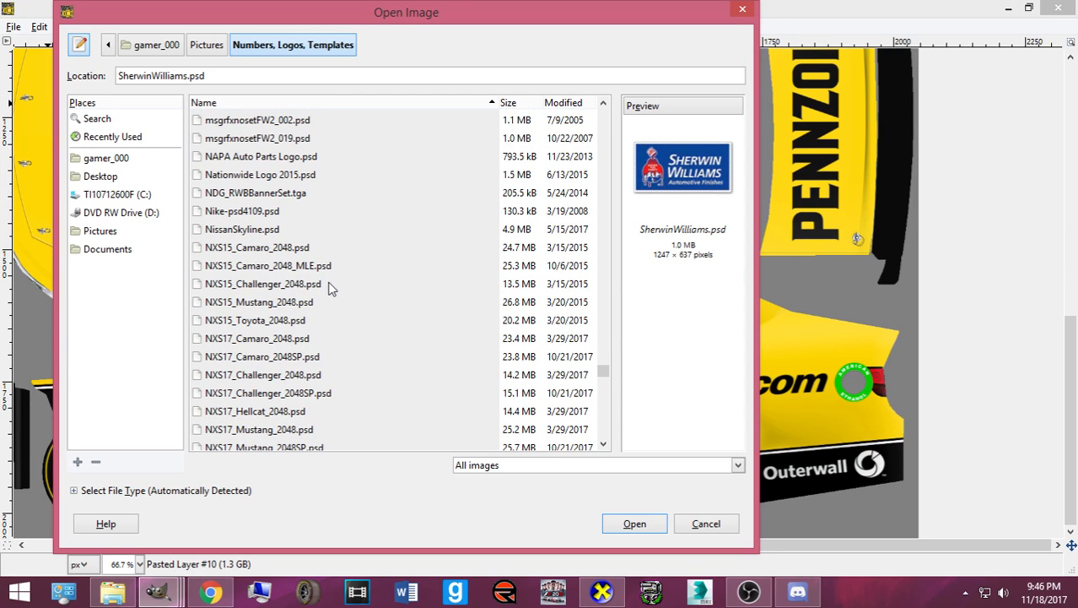
scroll(262, 259, "up", 1)
scroll(258, 264, "up", 1)
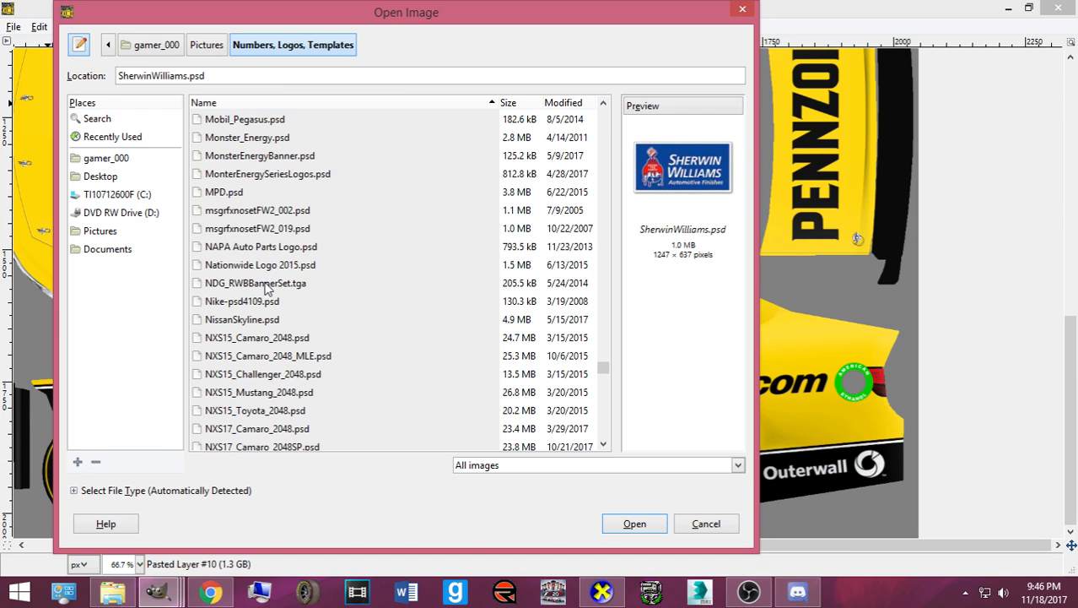
scroll(265, 285, "up", 4)
scroll(238, 272, "up", 2)
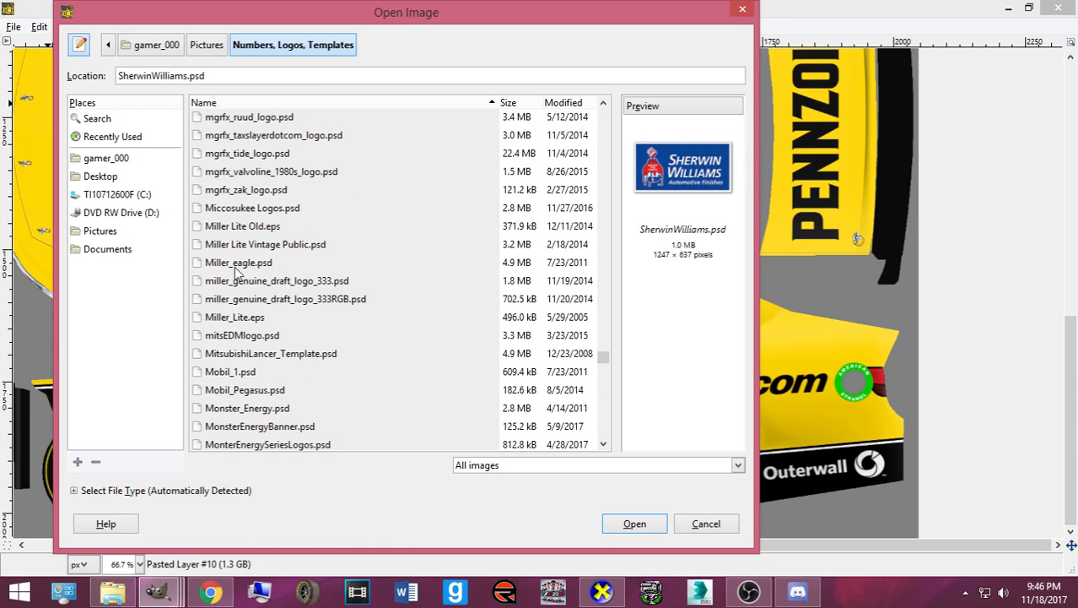
scroll(237, 271, "up", 3)
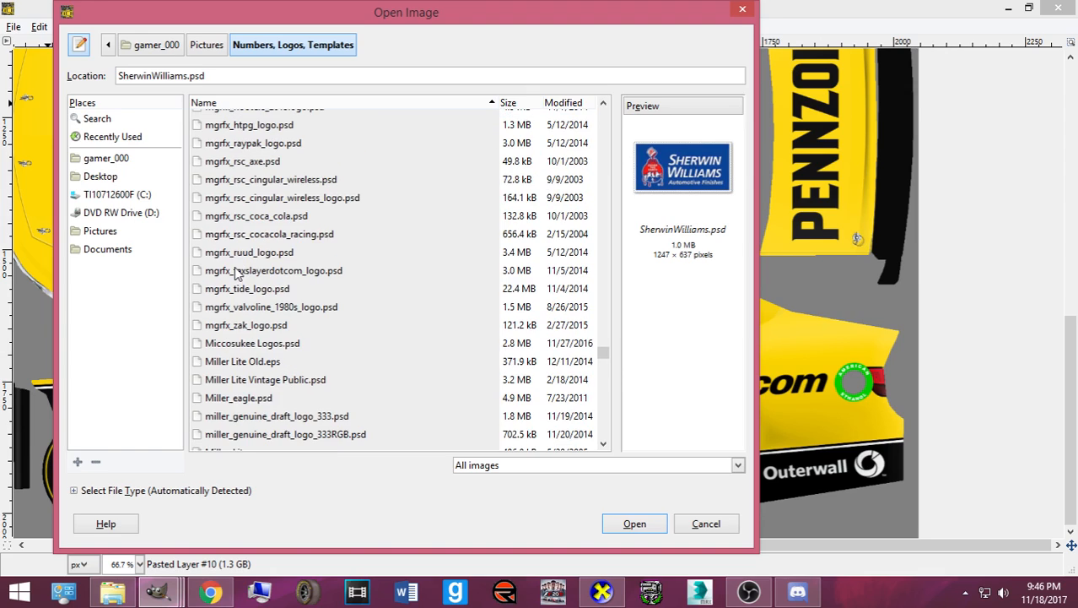
left_click(261, 308)
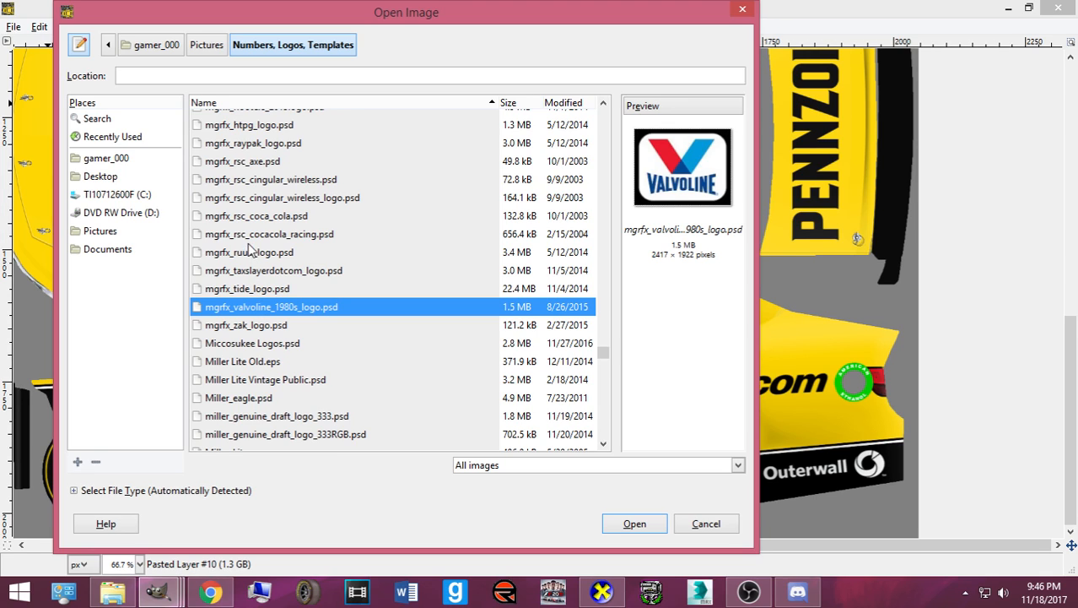
scroll(253, 257, "up", 1)
left_click(240, 204)
left_click(241, 191)
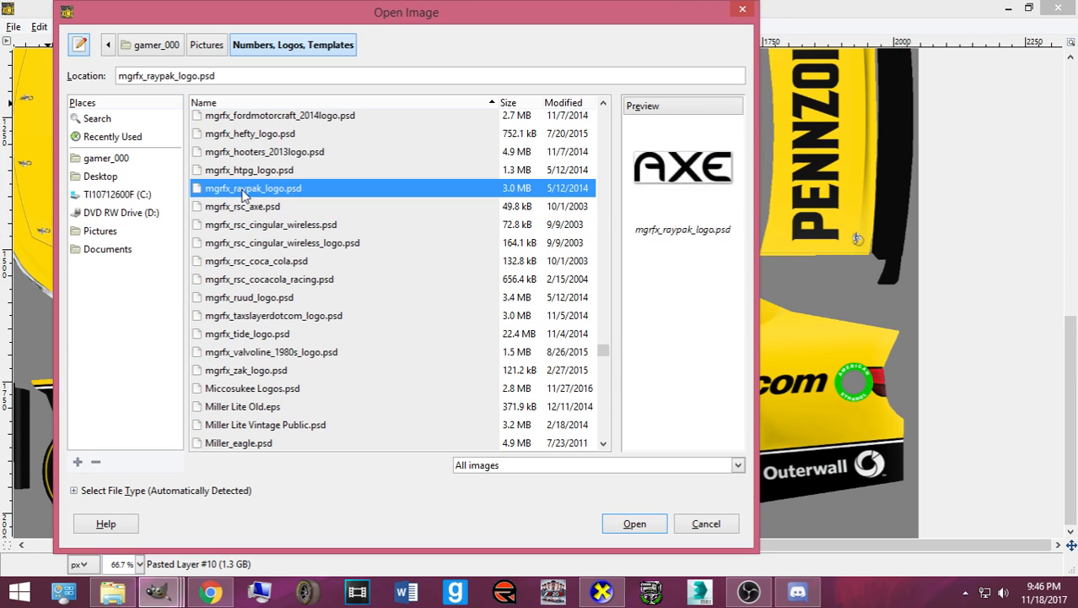
left_click(249, 173)
scroll(262, 209, "up", 2)
left_click(267, 224)
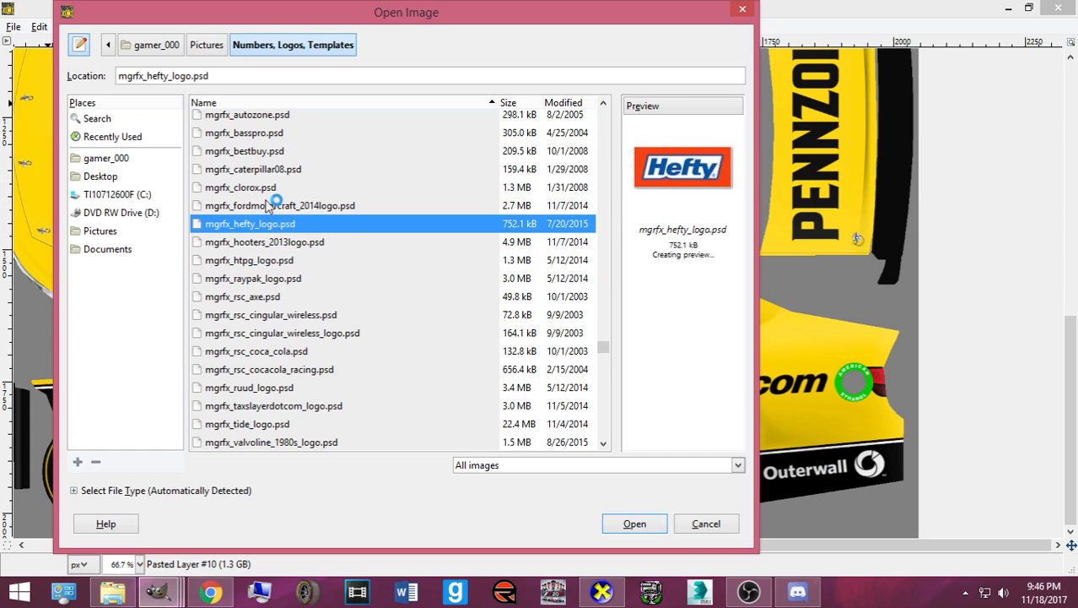
left_click(260, 189)
scroll(260, 186, "up", 1)
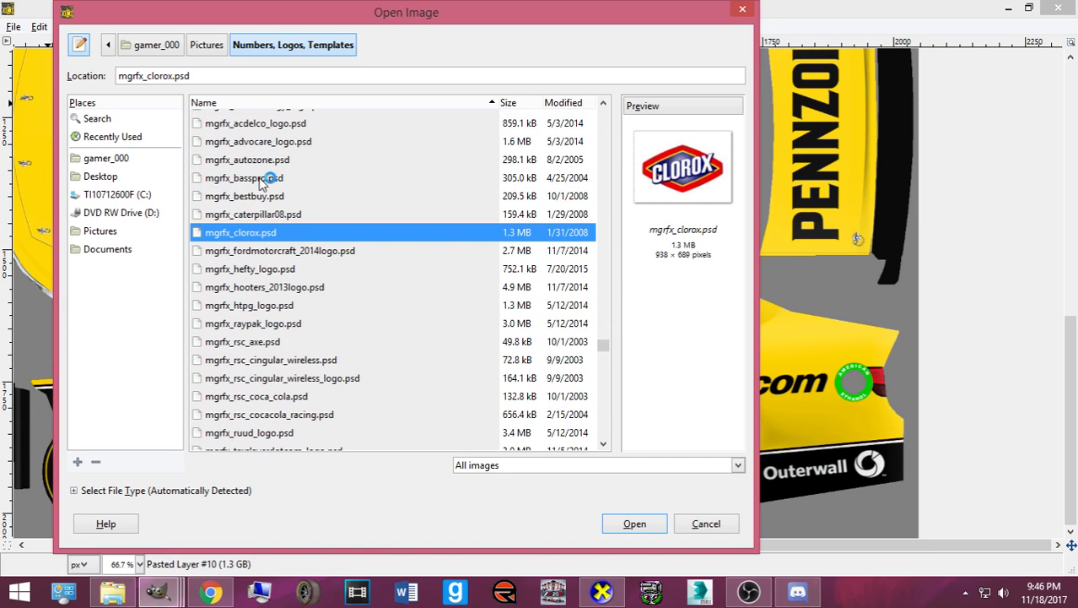
scroll(240, 253, "down", 20)
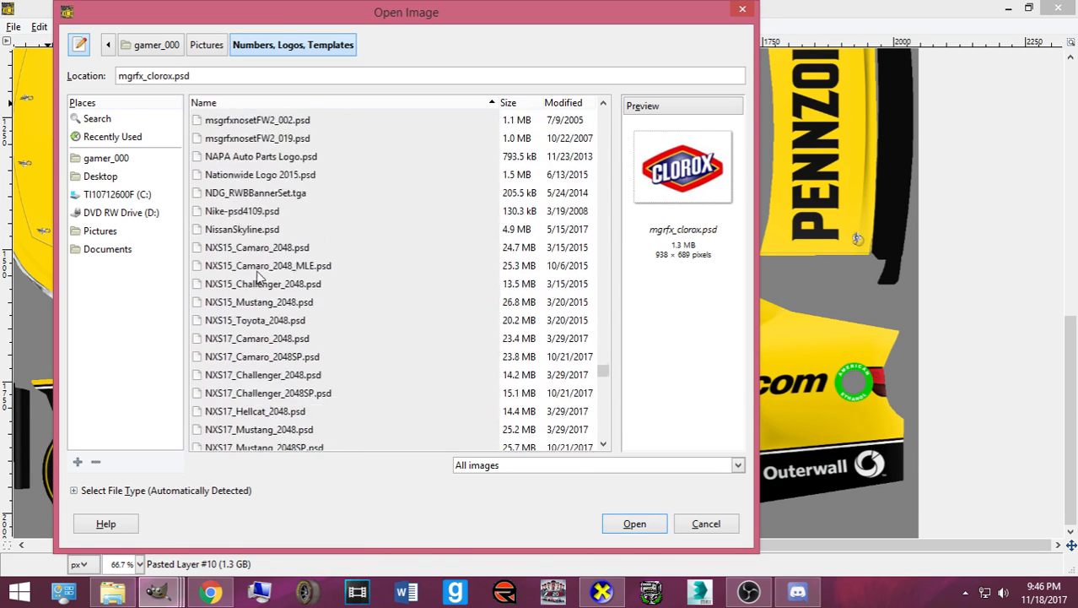
scroll(254, 278, "down", 7)
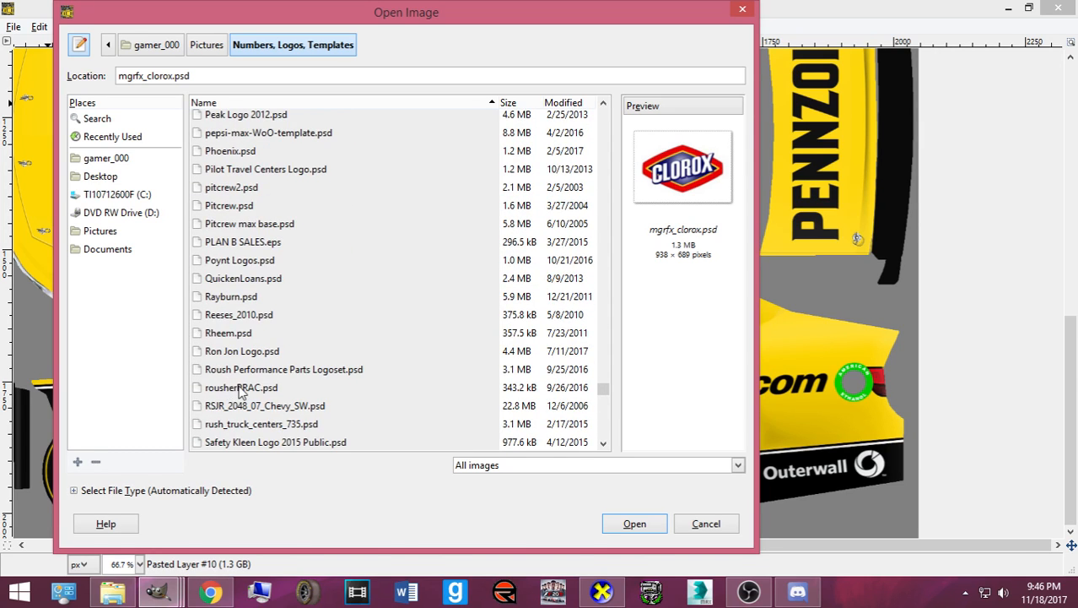
scroll(253, 405, "down", 5)
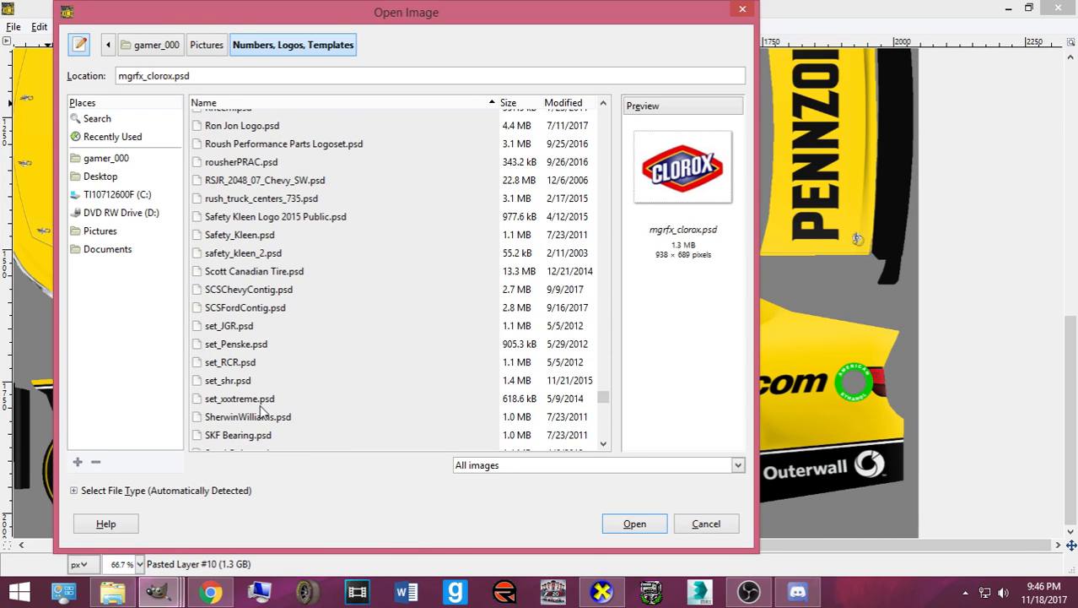
left_click(262, 417)
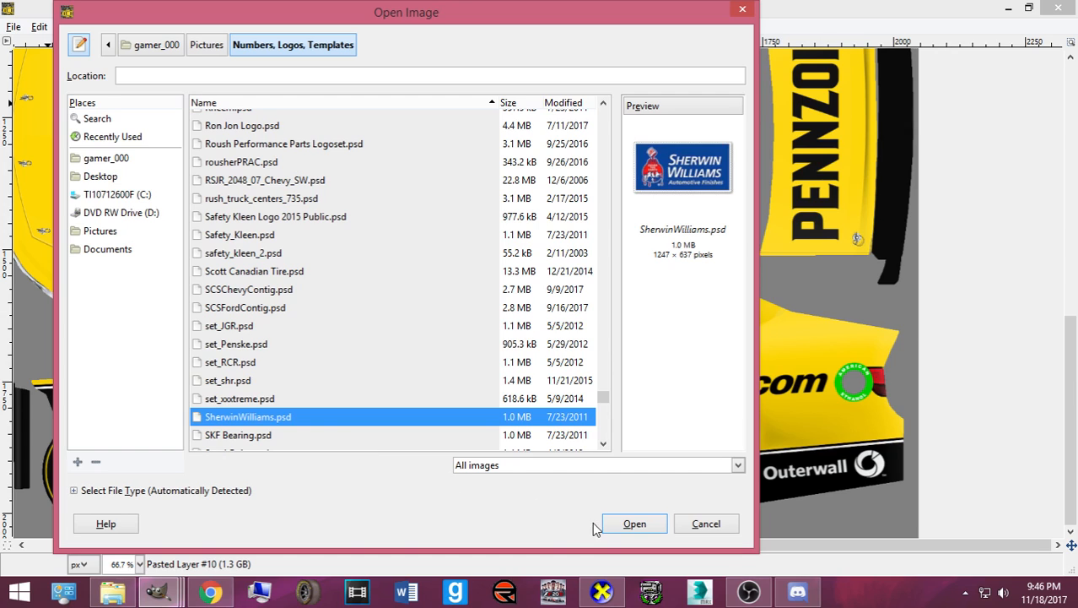
left_click(622, 524)
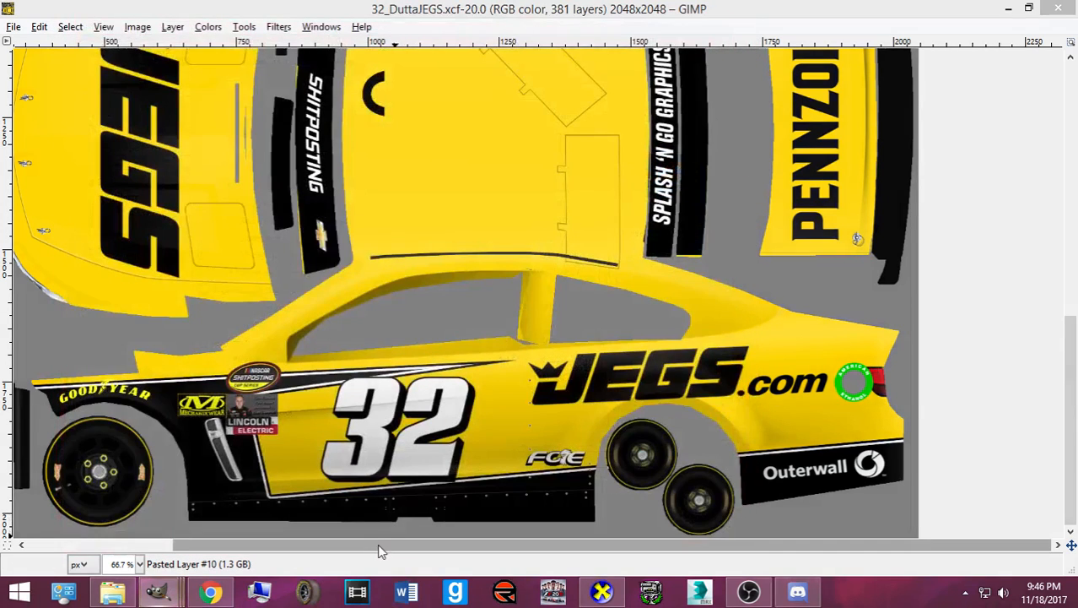
- Copy the Sherwin Williams logo and paste it into the JEGS car paint image
mouse_move(158, 591)
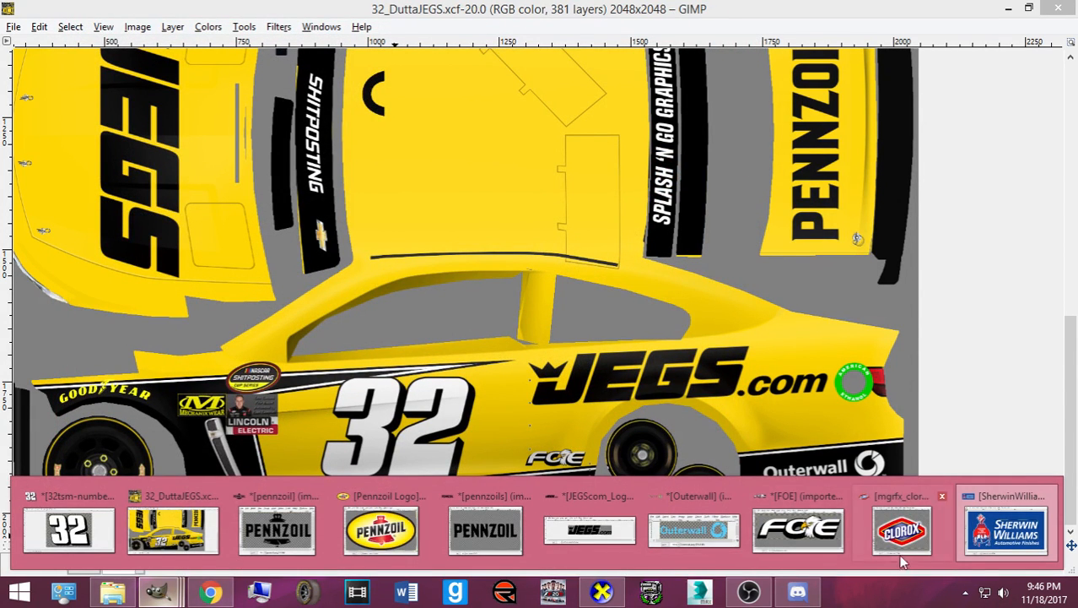
left_click(1004, 528)
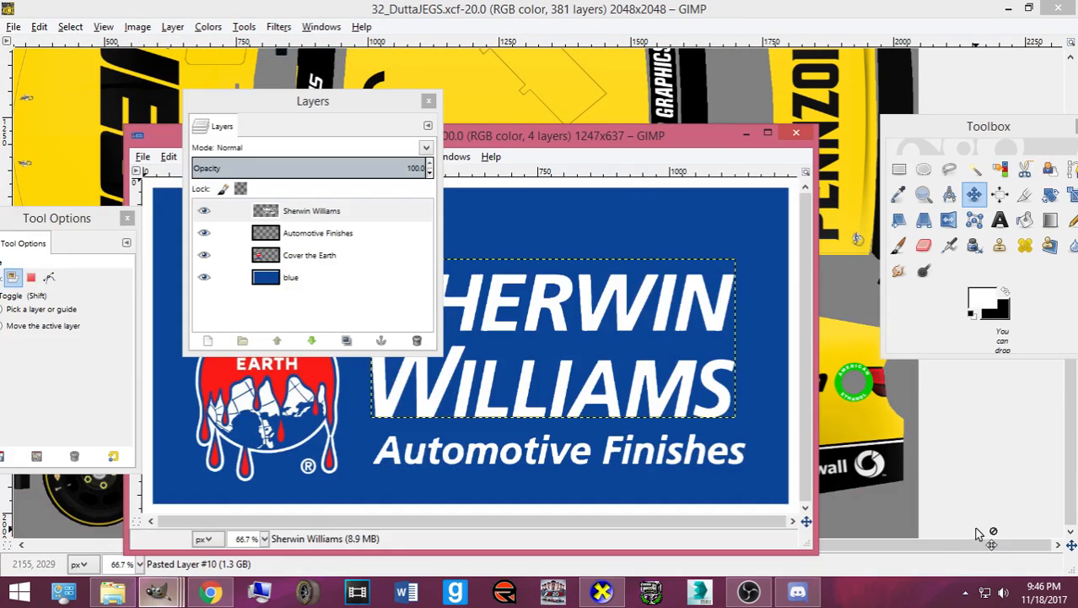
left_click(321, 281)
key("ctrl+c")
left_click(528, 9)
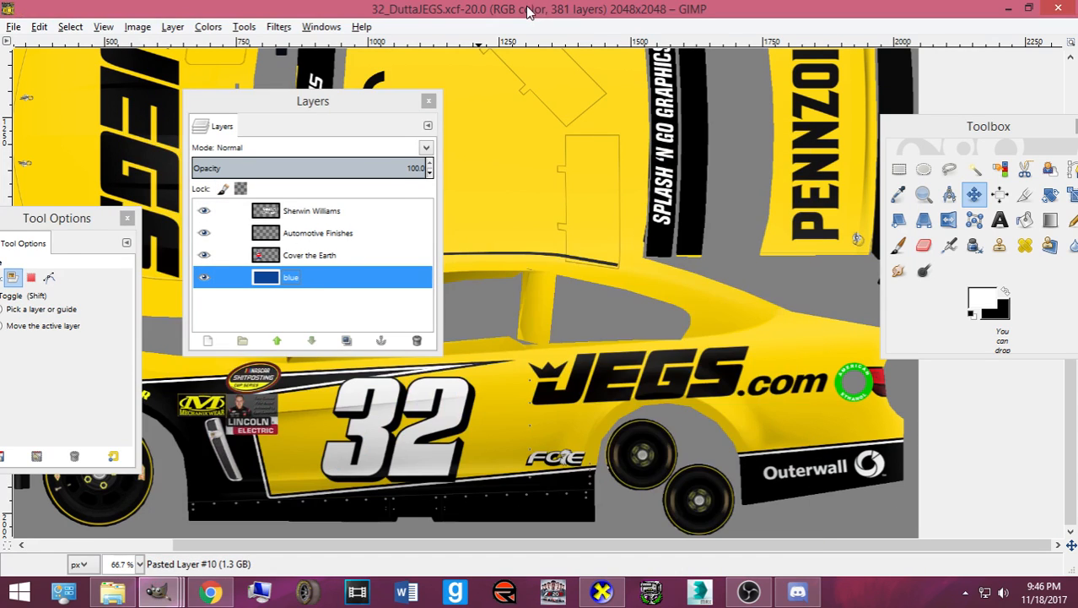
key("ctrl+v")
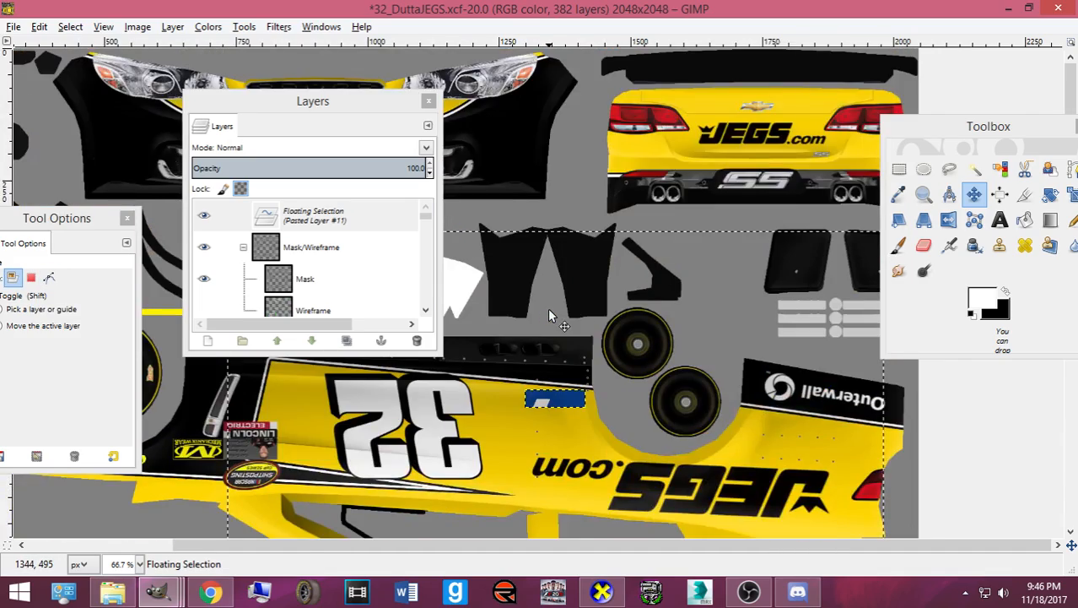
- Scale the pasted logo down to a small 64×33 decal
scroll(549, 309, "down", 2)
key("shift+t")
left_click(548, 304)
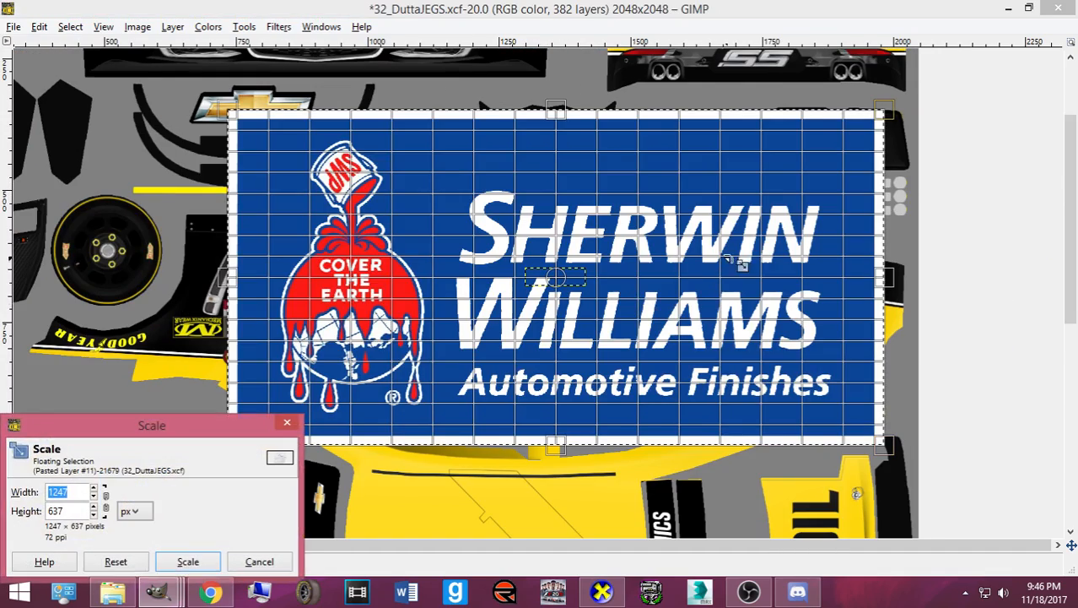
left_click_drag(732, 252, 527, 409)
scroll(621, 373, "down", 4)
left_click_drag(408, 472, 618, 367)
left_click(189, 561)
- Place the small Sherwin Williams decal on the car's side below the FOE logo
key("shift+ctrl+n")
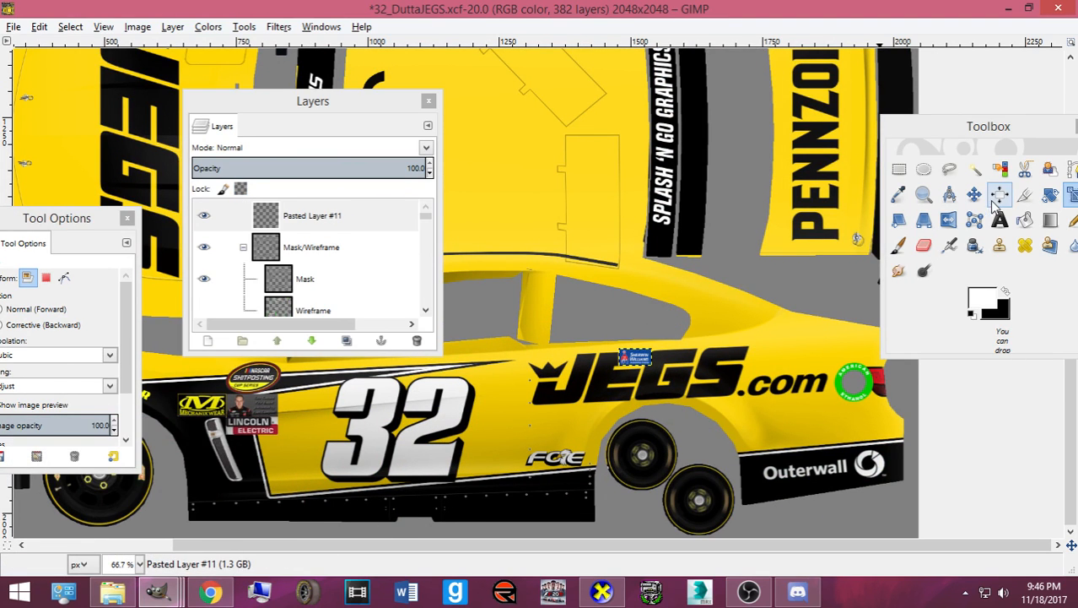
left_click(975, 194)
scroll(684, 384, "up", 3)
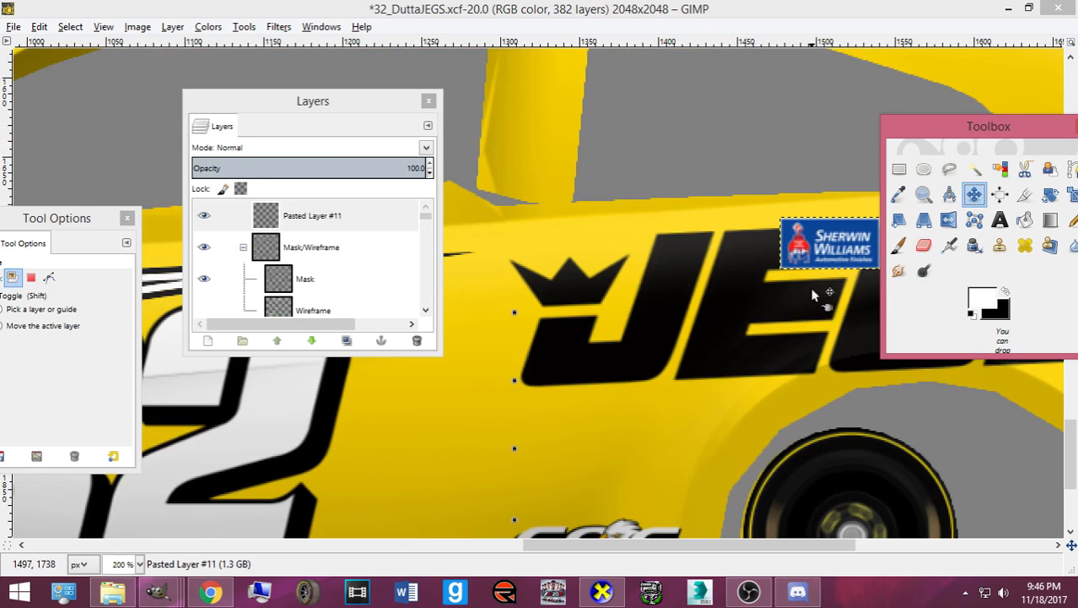
left_click_drag(800, 257, 603, 368)
scroll(782, 256, "down", 5)
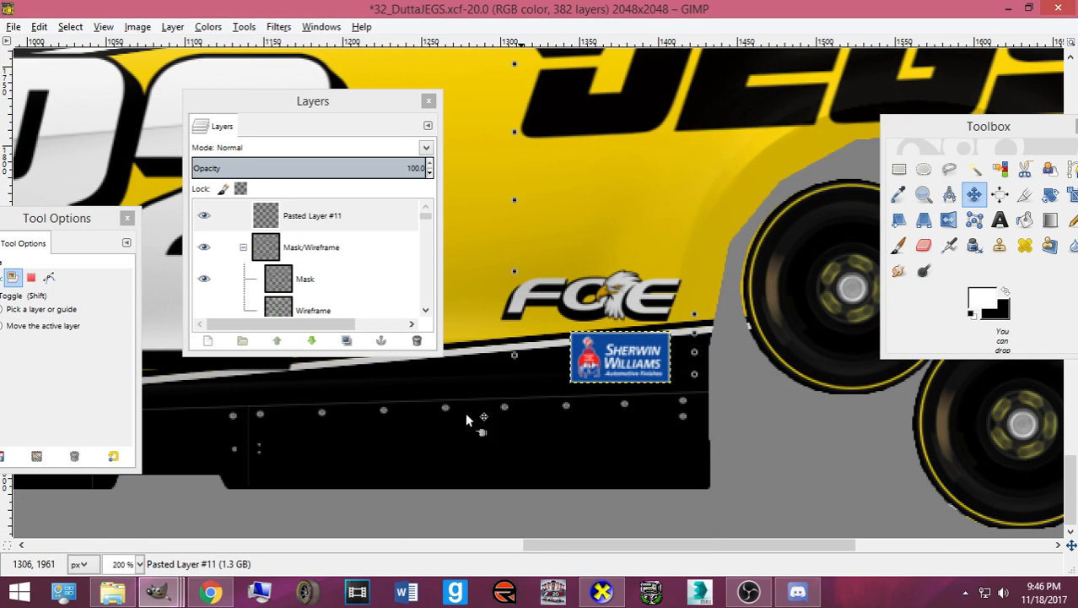
- Copy the Clorox logo and paste it into the 32_DuttaJEGS car paint image
mouse_move(158, 593)
left_click(902, 534)
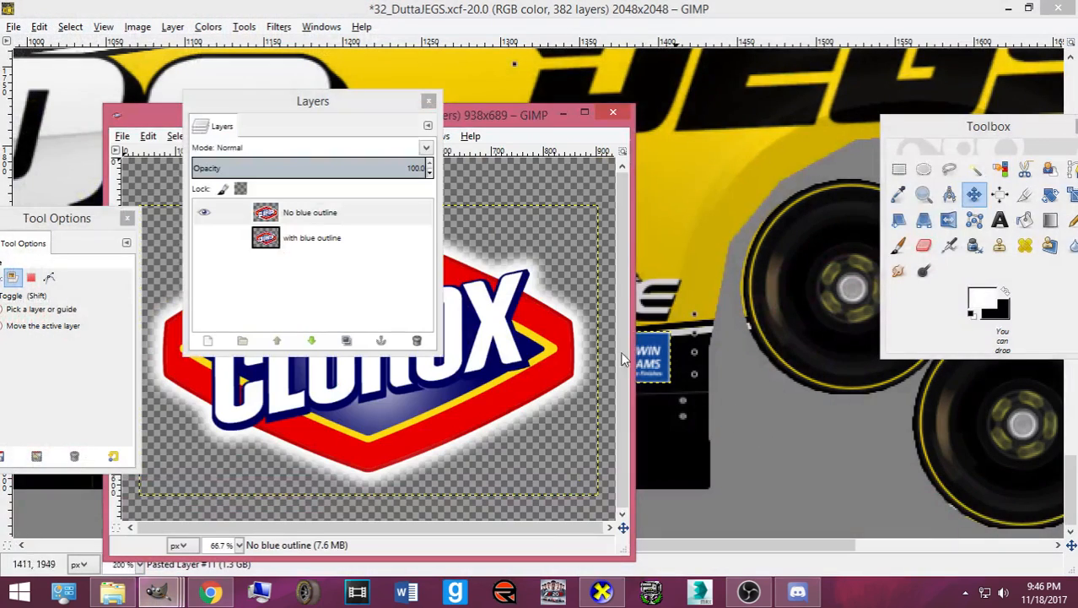
key("ctrl+c")
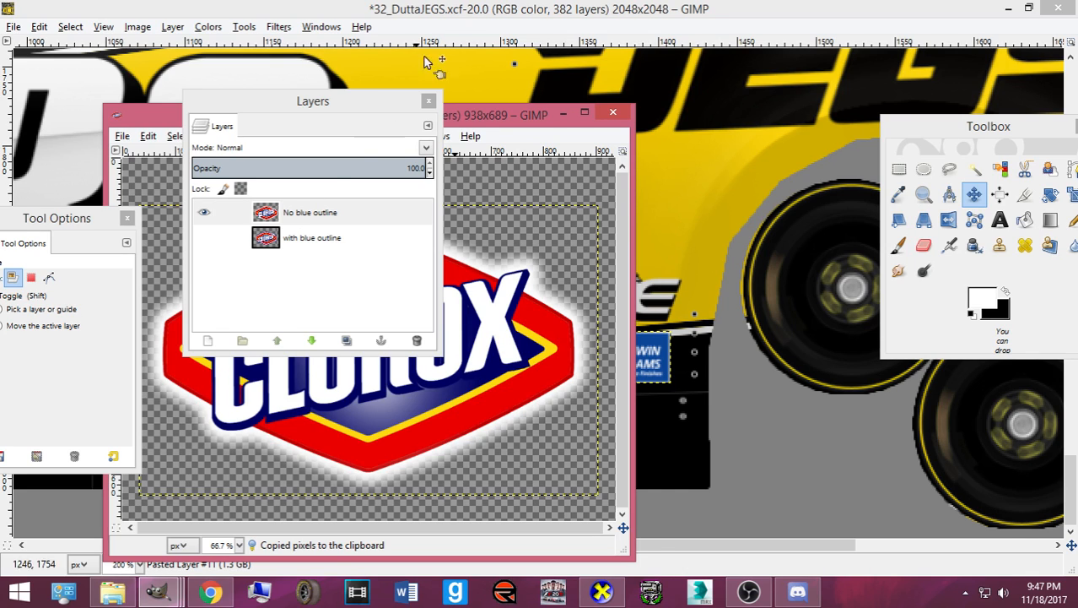
key("alt+Tab")
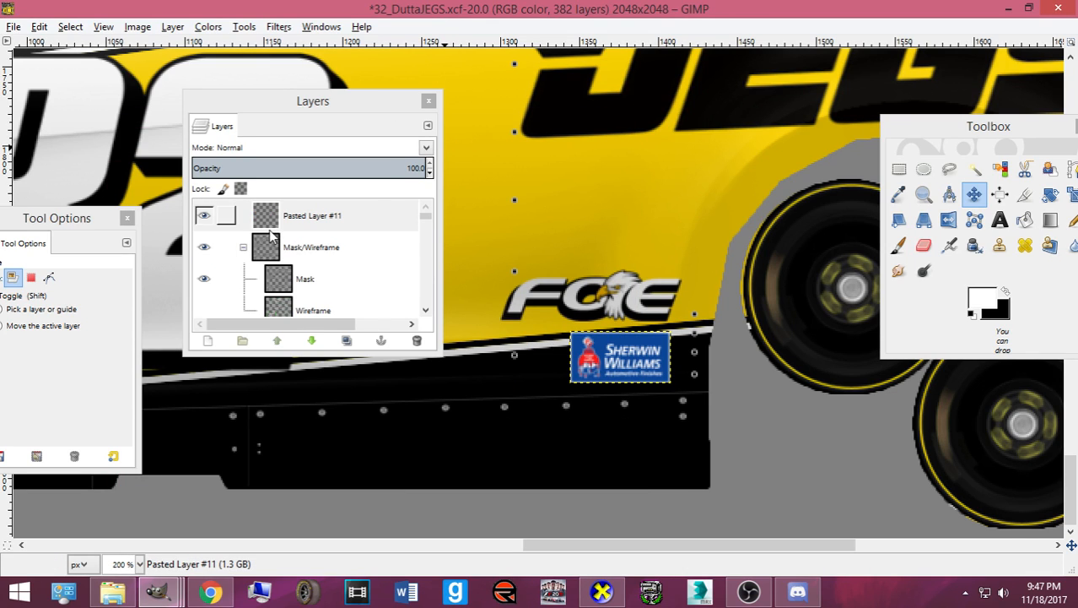
scroll(635, 360, "up", 2)
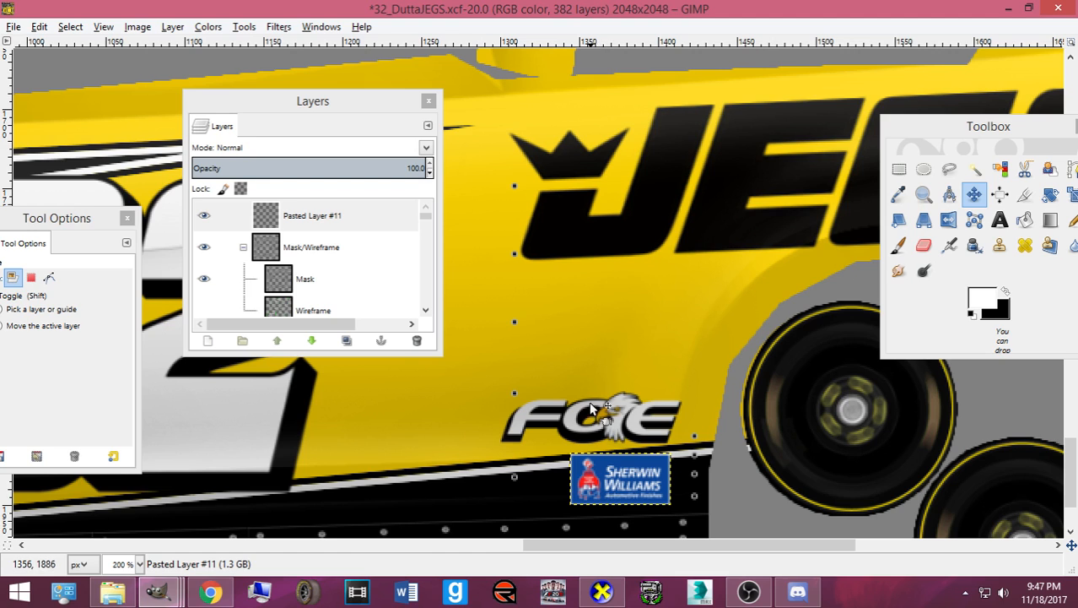
scroll(588, 401, "down", 3)
key("ctrl+v")
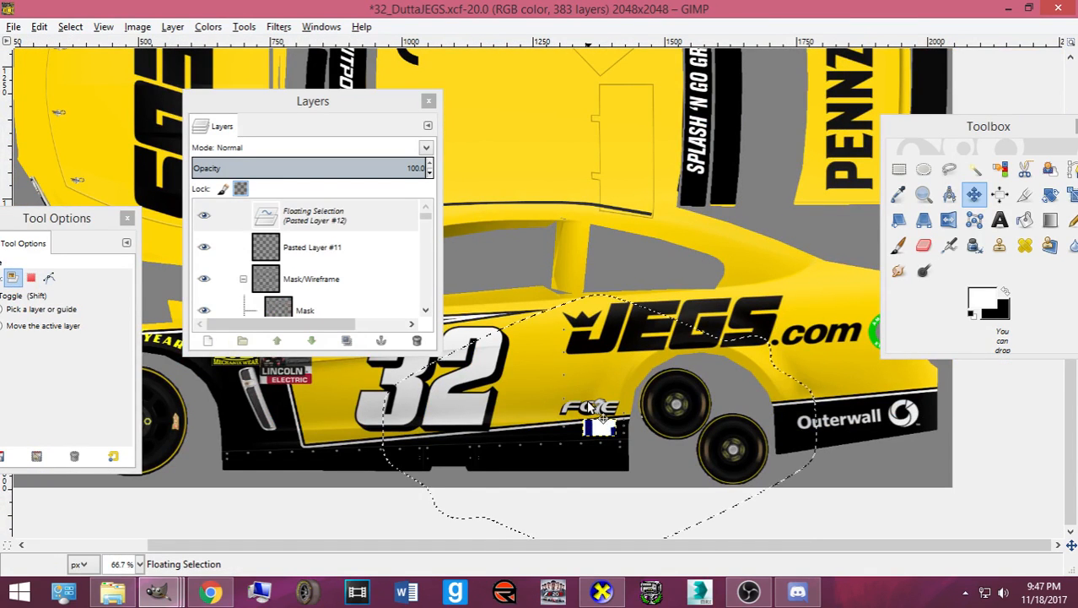
- Scale the pasted Clorox logo to about 110×70 and make it its own layer
key("shift+t")
left_click(599, 395)
left_click_drag(745, 518, 632, 448)
left_click_drag(450, 334, 525, 381)
left_click_drag(708, 500, 507, 374)
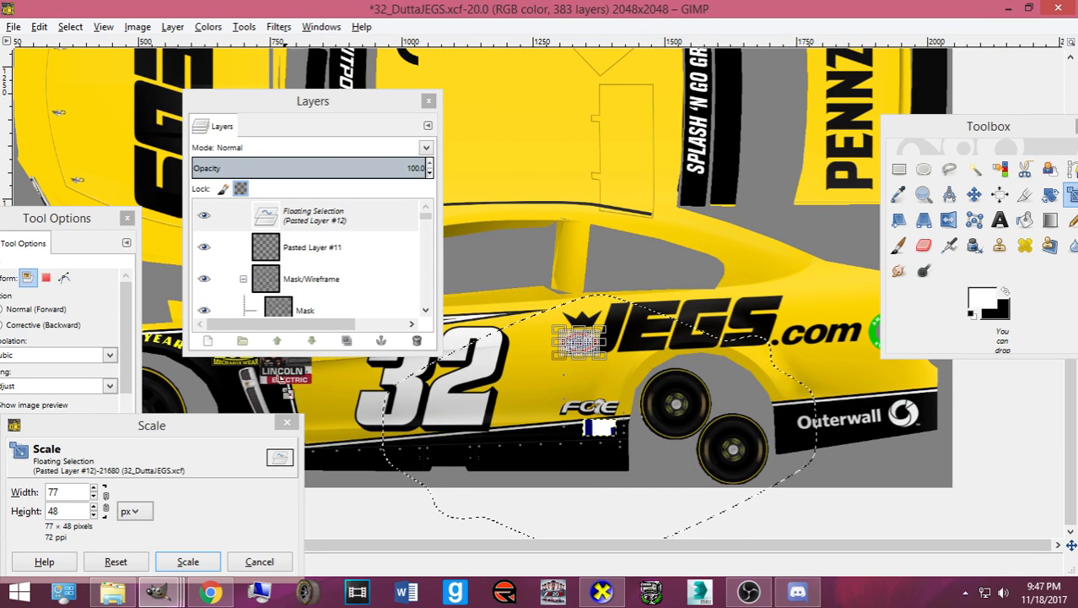
left_click(180, 559)
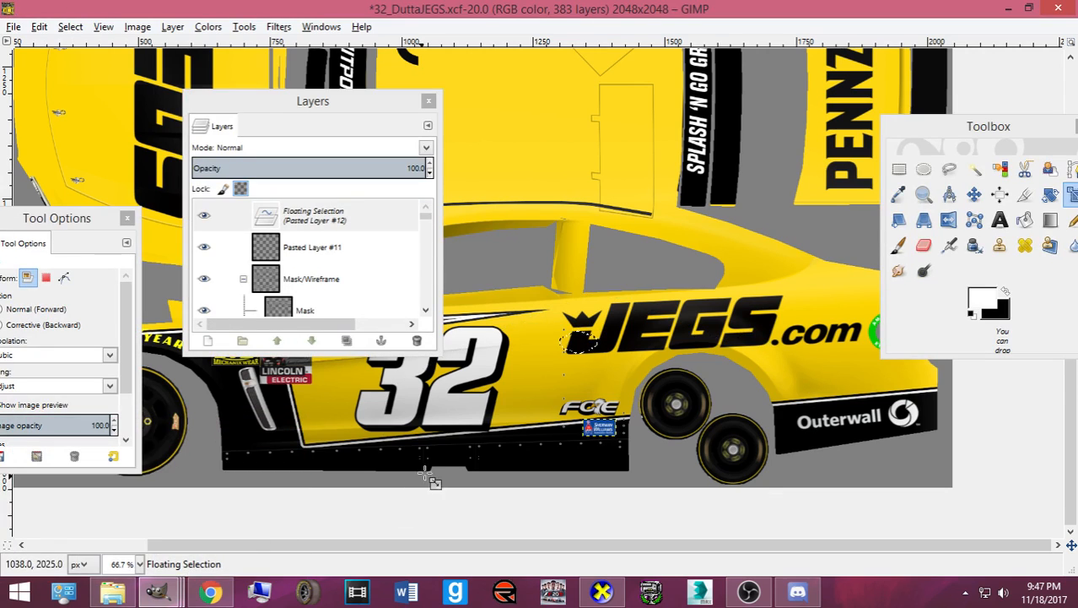
key("ctrl+shift+n")
- Shrink the Clorox decal further to 61×39 pixels
scroll(667, 464, "up", 3)
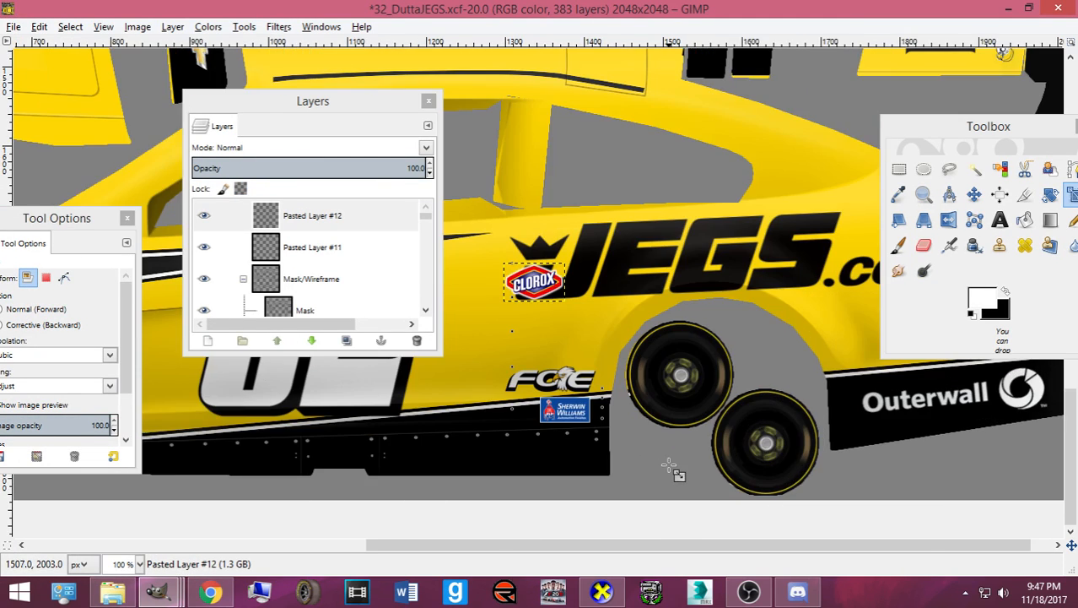
scroll(456, 354, "up", 5)
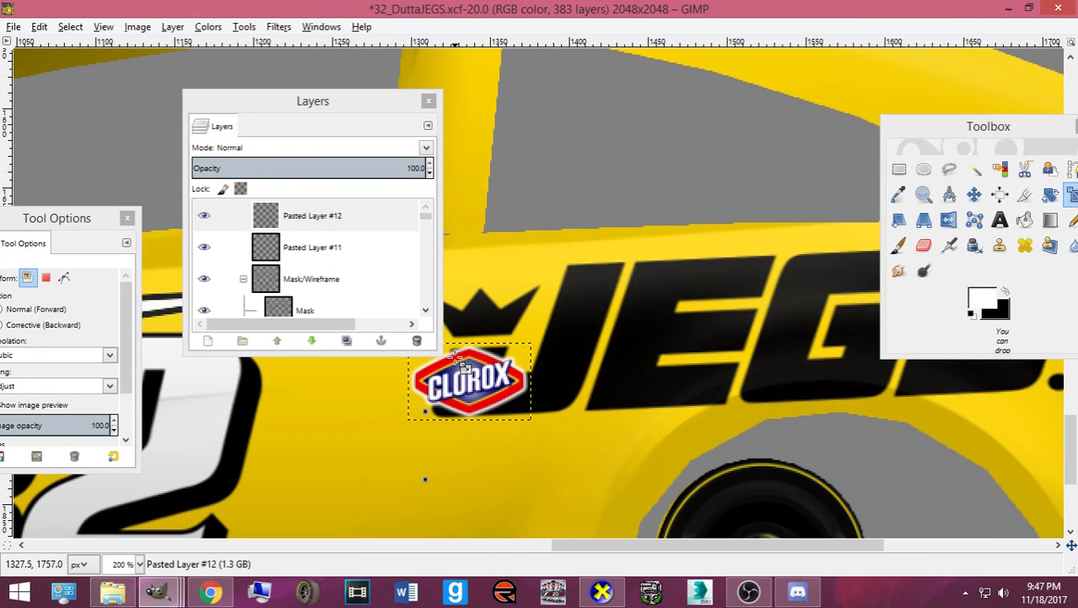
left_click_drag(454, 360, 428, 395)
scroll(489, 394, "down", 5)
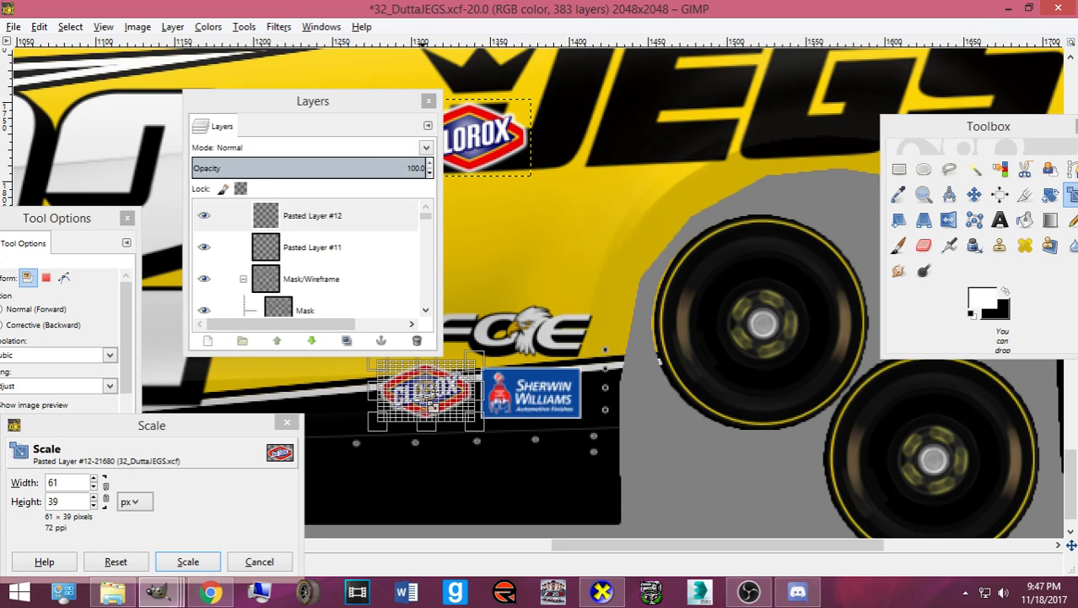
left_click(203, 559)
- Position the Clorox decal beside Sherwin Williams, adjusting the FCE and Sherwin Williams decals slightly
left_click(974, 194)
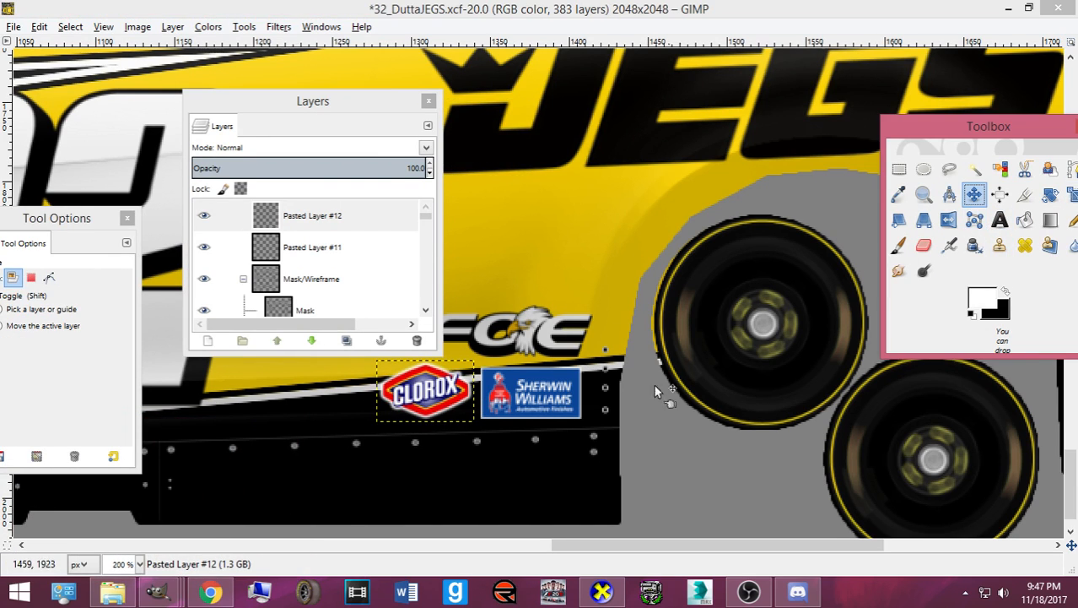
left_click_drag(418, 401, 414, 403)
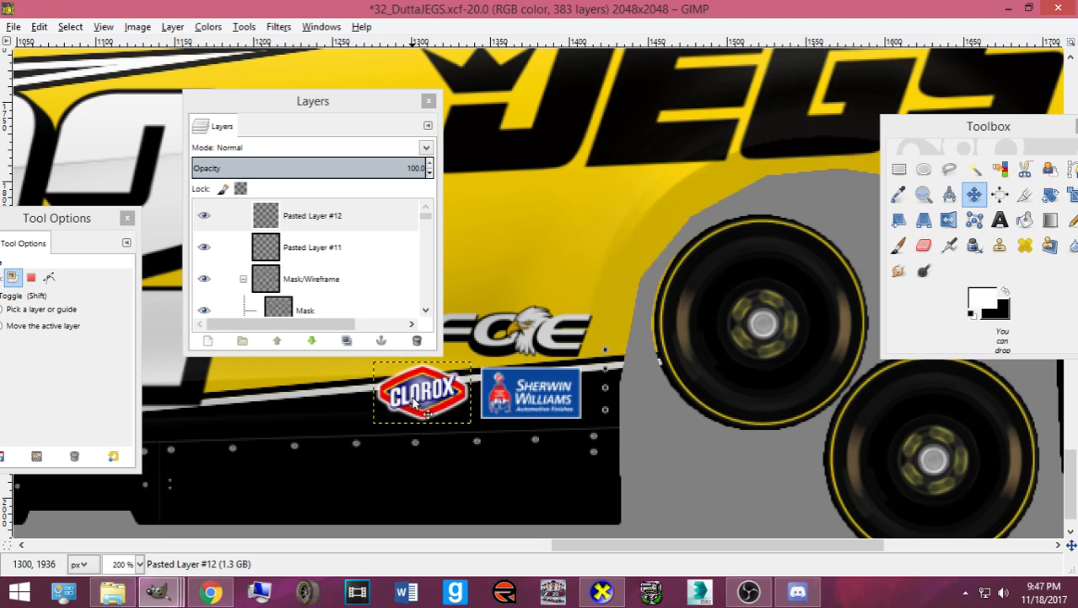
key("Right")
key("Right")
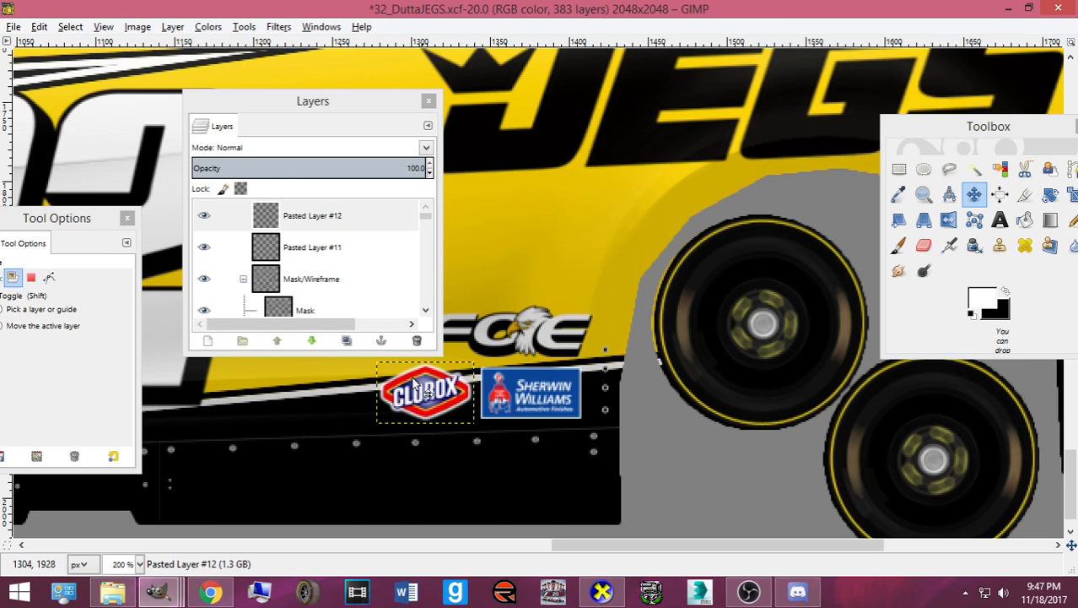
left_click_drag(274, 114, 126, 130)
left_click_drag(477, 337, 464, 337)
left_click_drag(525, 402, 524, 402)
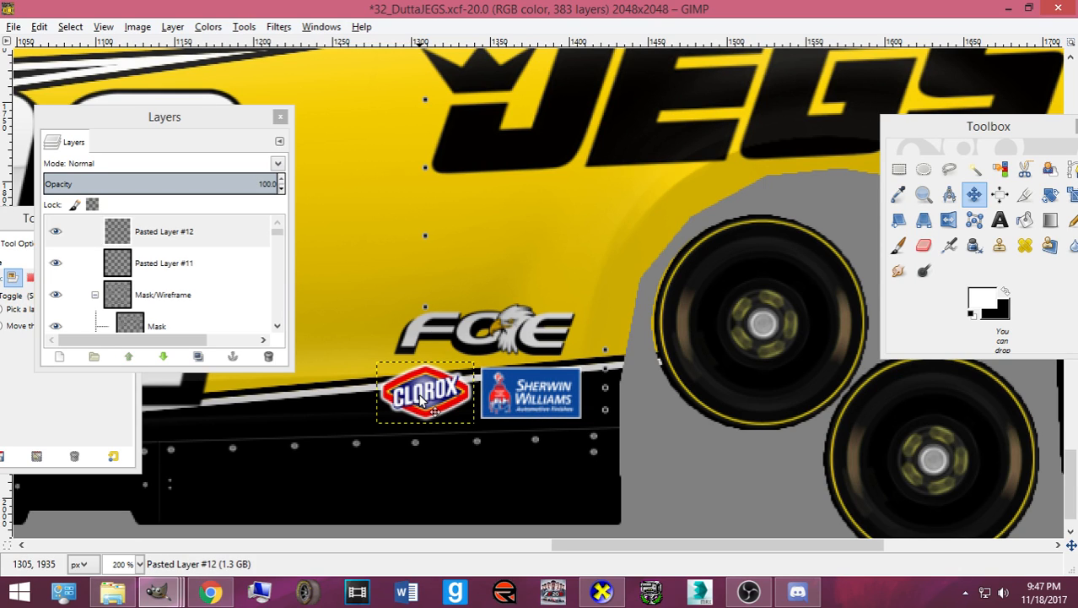
- Nudge the Clorox decal 4 px left and lower Pasted Layer #11 below the Paintable Parts group
left_click_drag(411, 403, 408, 403)
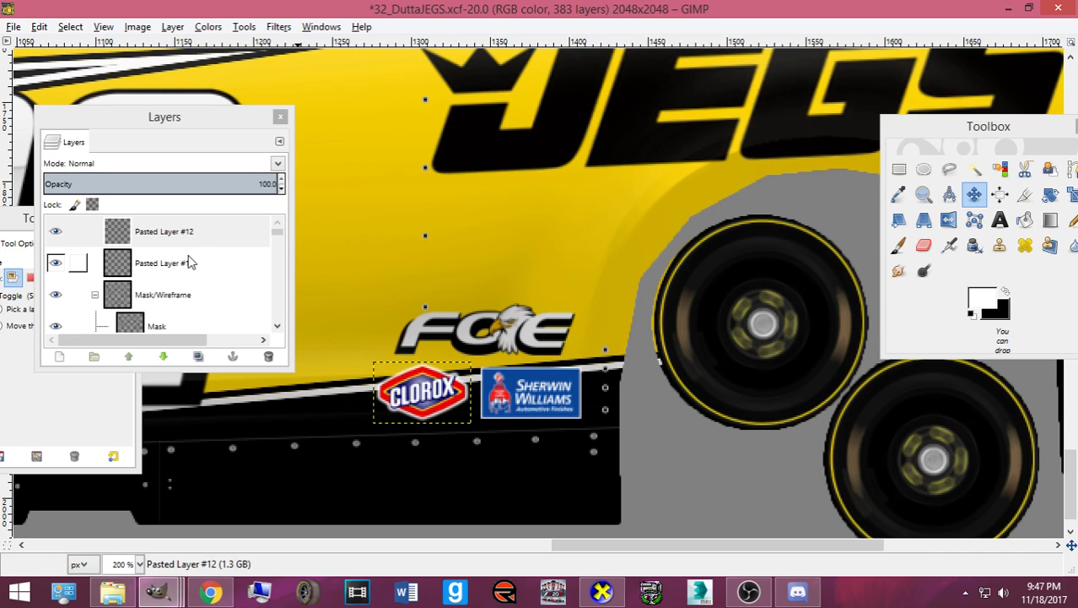
left_click(161, 262)
left_click(167, 357)
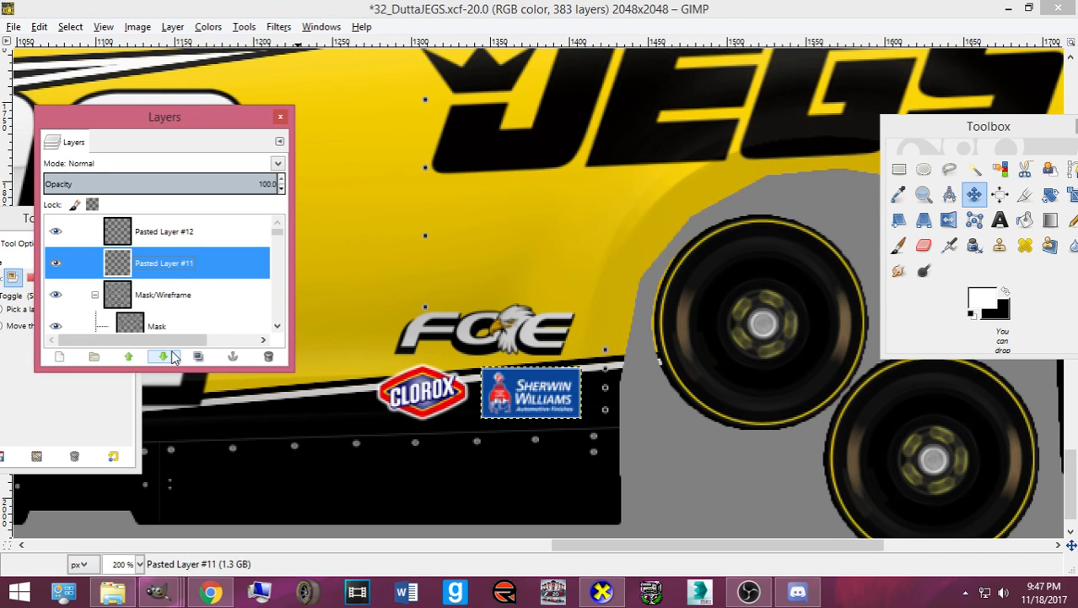
left_click(169, 358)
left_click(171, 359)
left_click(164, 357)
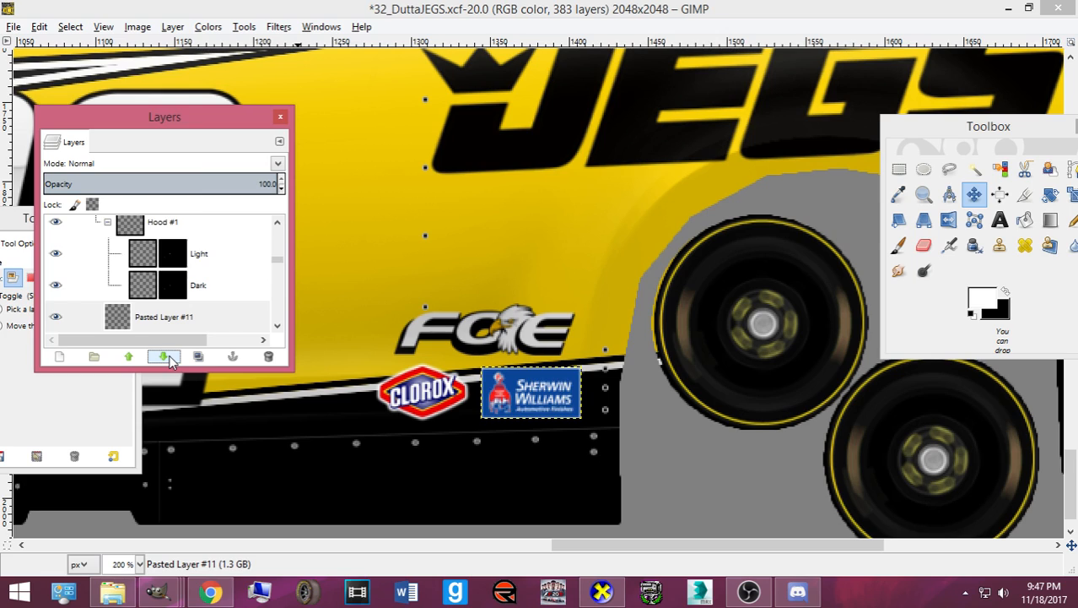
left_click(164, 357)
left_click(165, 357)
left_click(165, 357)
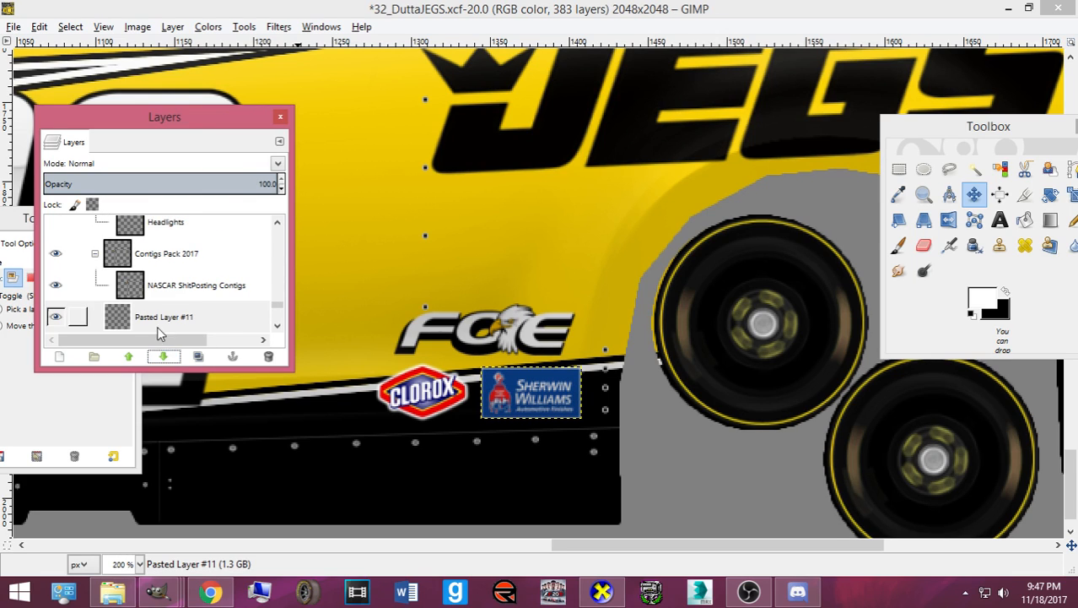
left_click(165, 357)
left_click(165, 357)
left_click(165, 358)
left_click(165, 357)
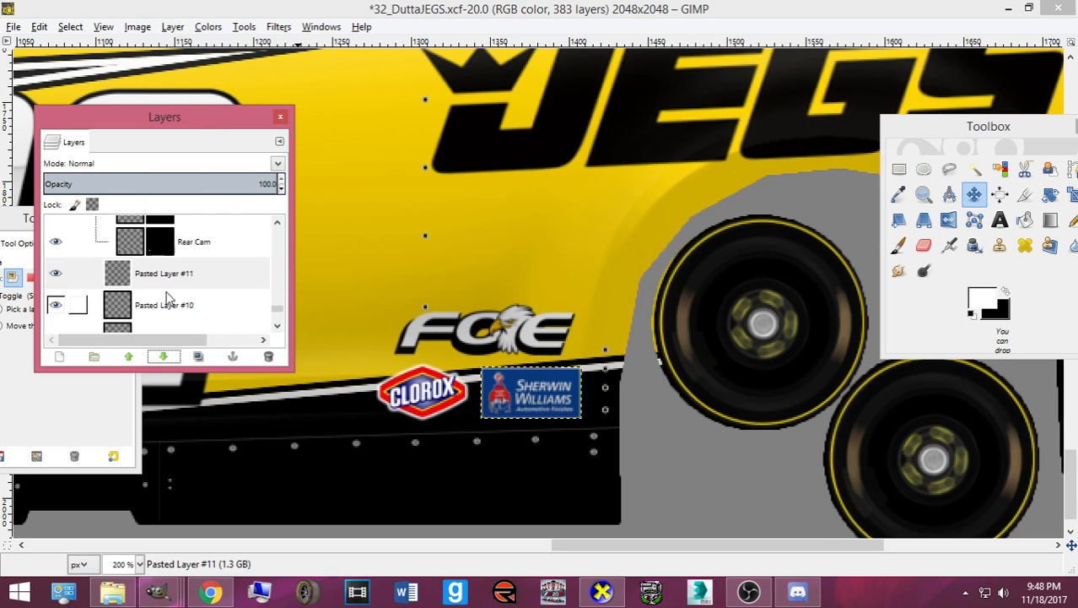
- Lower the Clorox decal layer, Pasted Layer #12, below the Paintable Parts group
left_click_drag(276, 312, 277, 226)
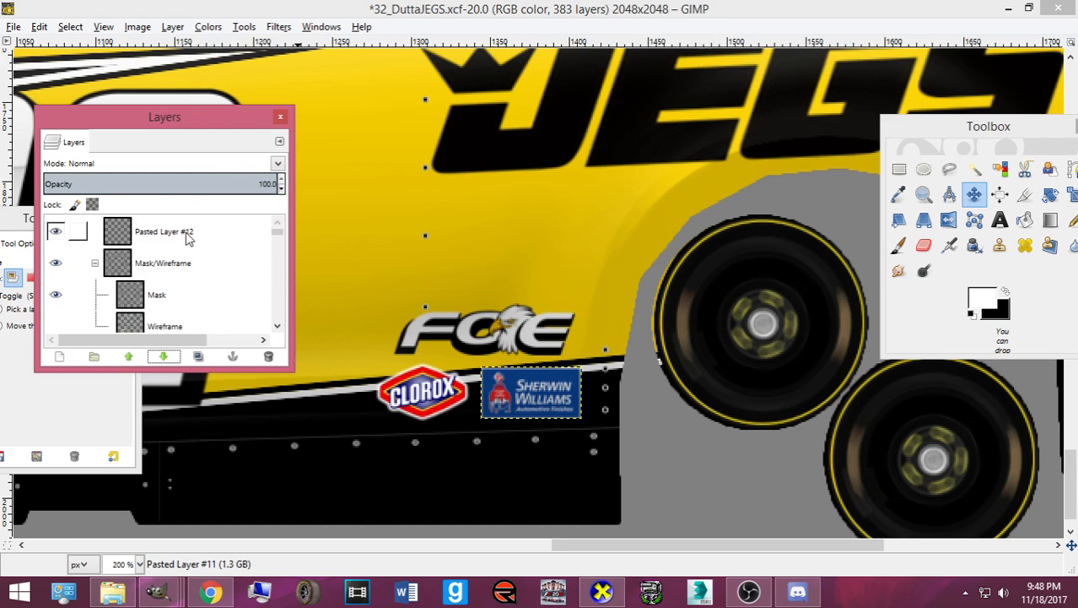
left_click(160, 233)
left_click(165, 357)
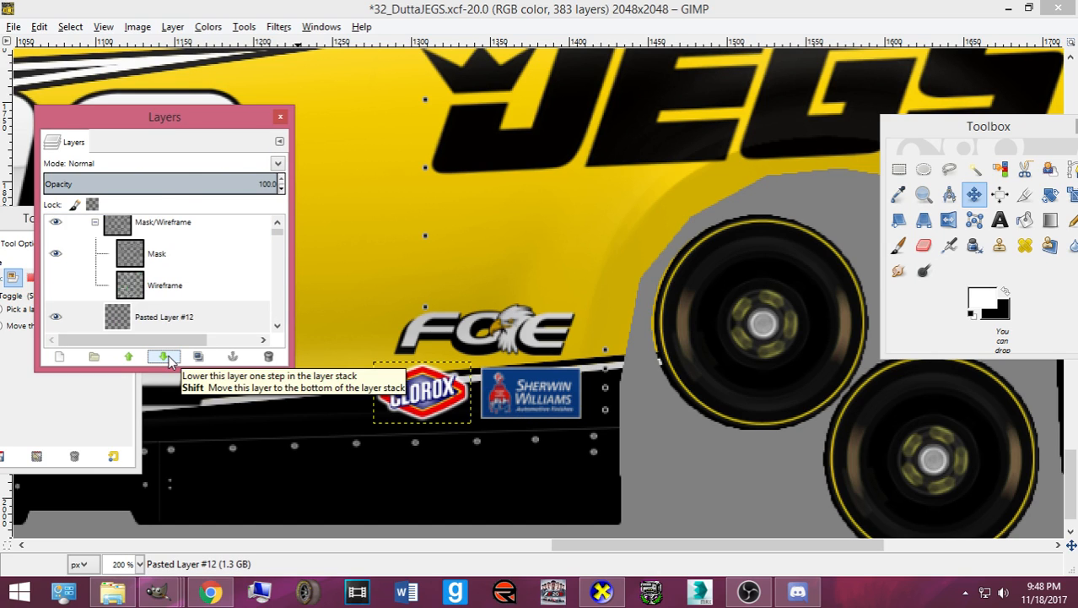
left_click(166, 357)
left_click(166, 357)
left_click(165, 357)
left_click(166, 357)
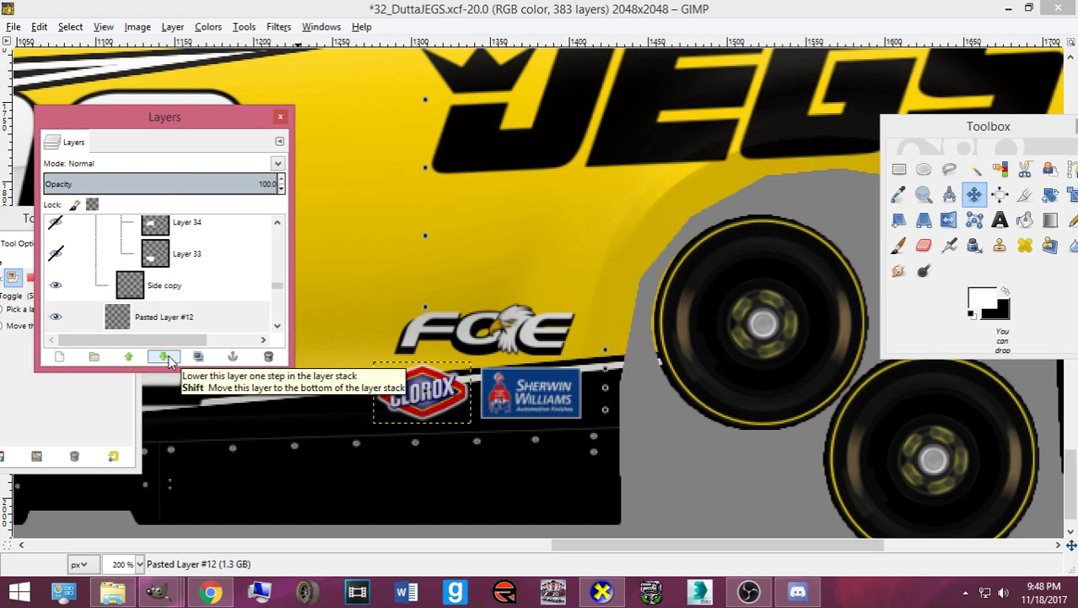
left_click(166, 357)
left_click(166, 357)
left_click(166, 357)
left_click(166, 357)
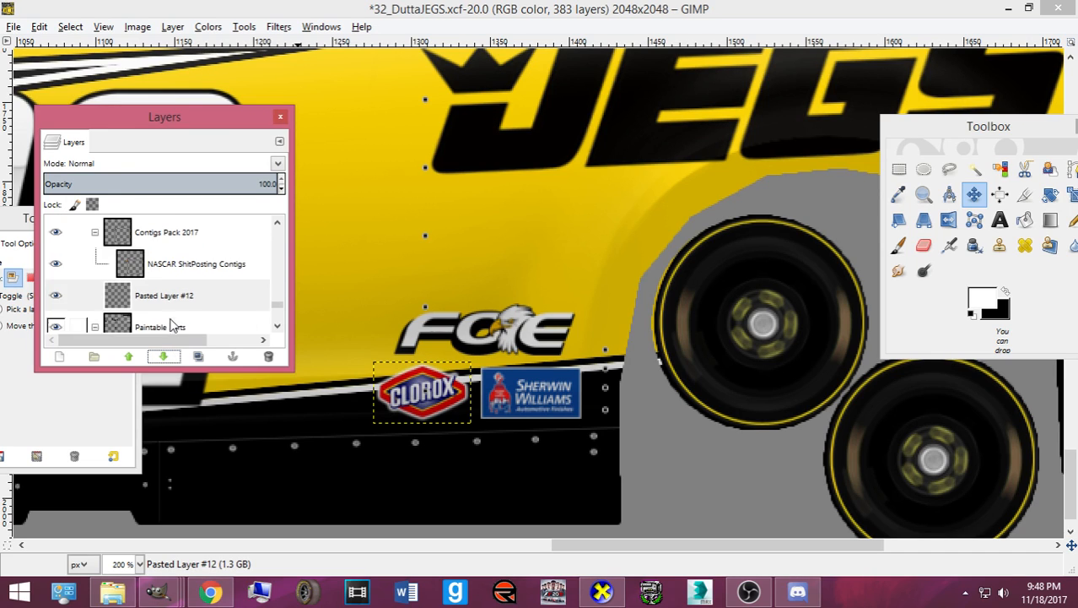
scroll(170, 320, "down", 3)
left_click(164, 357)
- Nudge the Clorox decal slightly up and left into its final spot
scroll(171, 317, "down", 1)
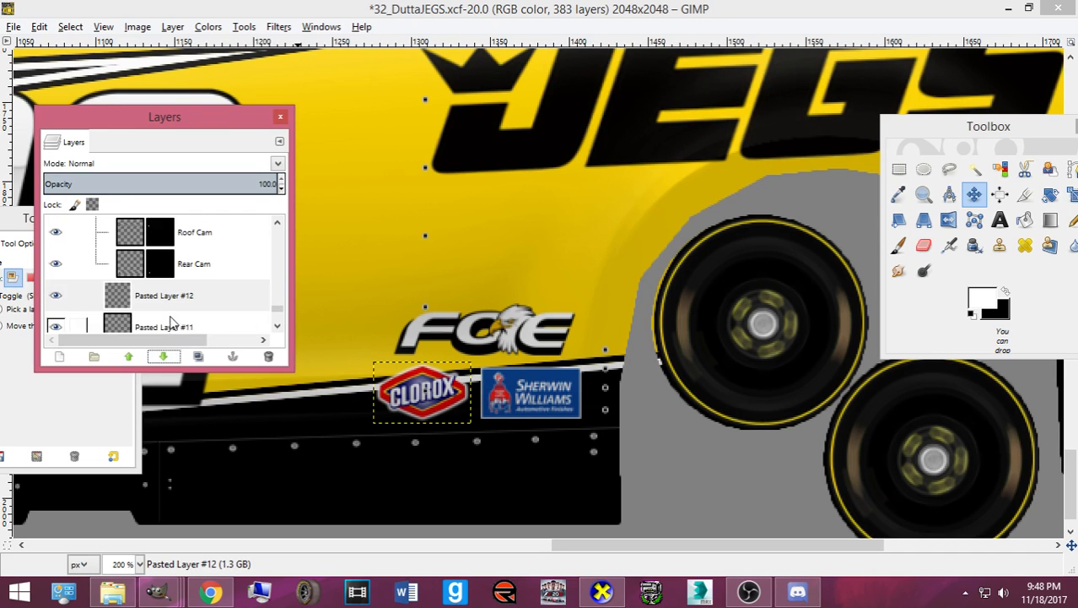
scroll(171, 320, "down", 2)
left_click(167, 287)
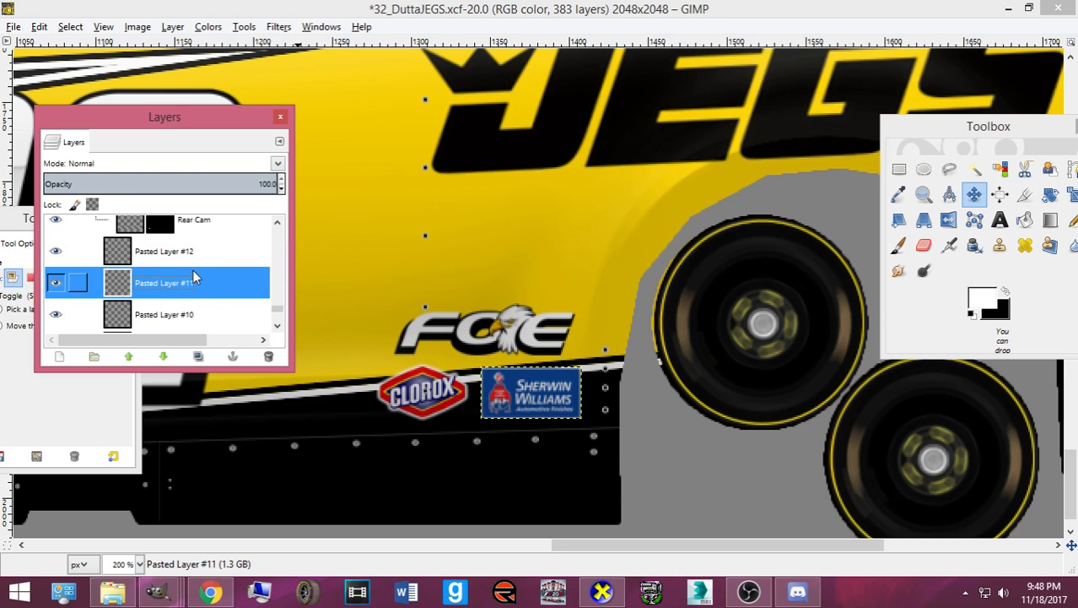
left_click(428, 388)
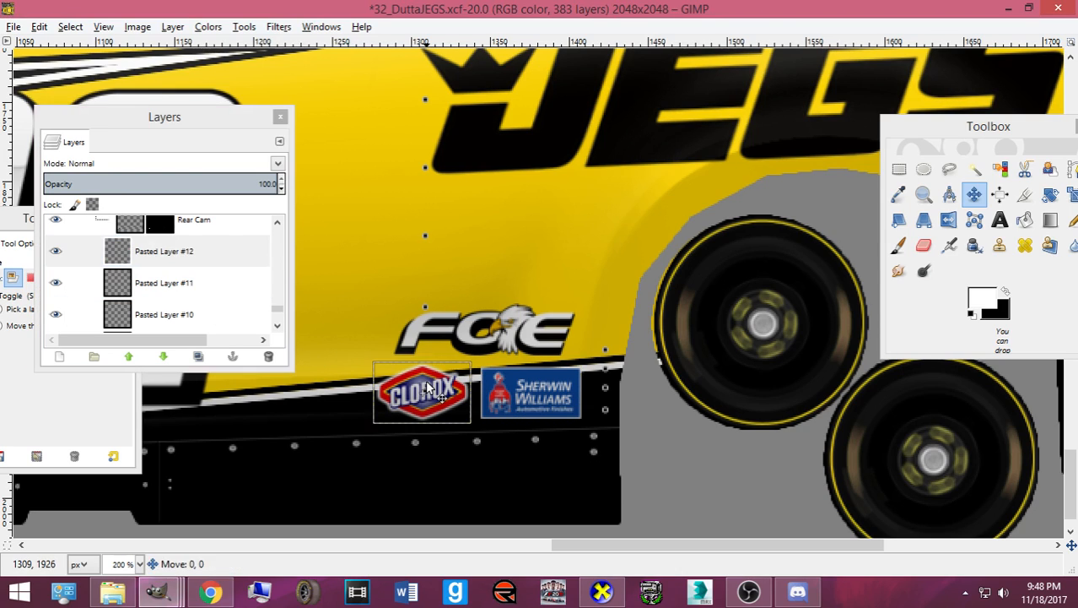
left_click_drag(428, 388, 425, 384)
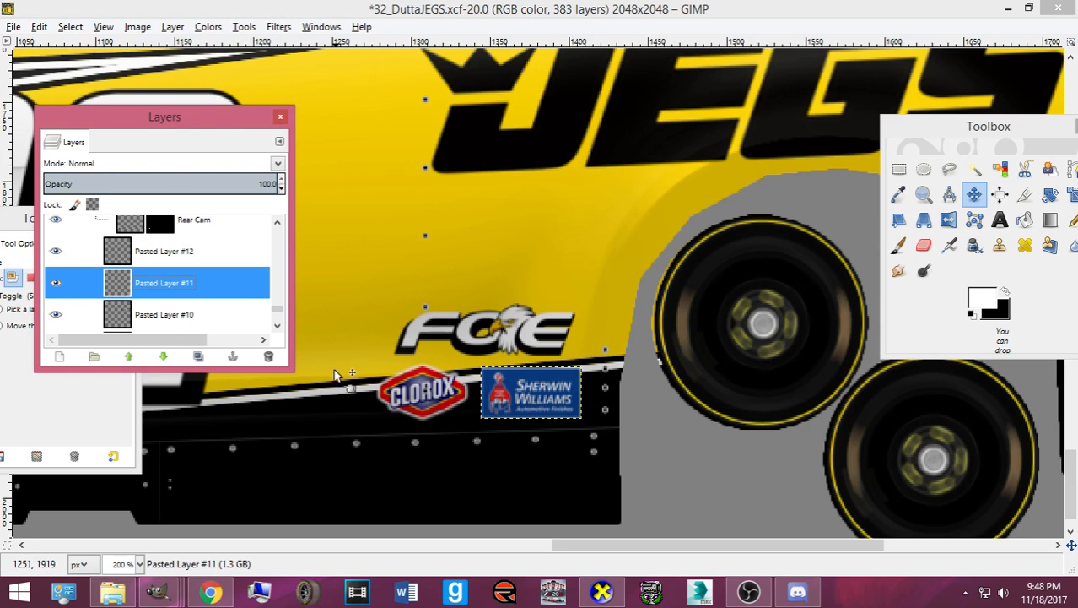
- Duplicate the Sherwin Williams decal layer and rotate the copy 180°
key("ctrl+shift+d")
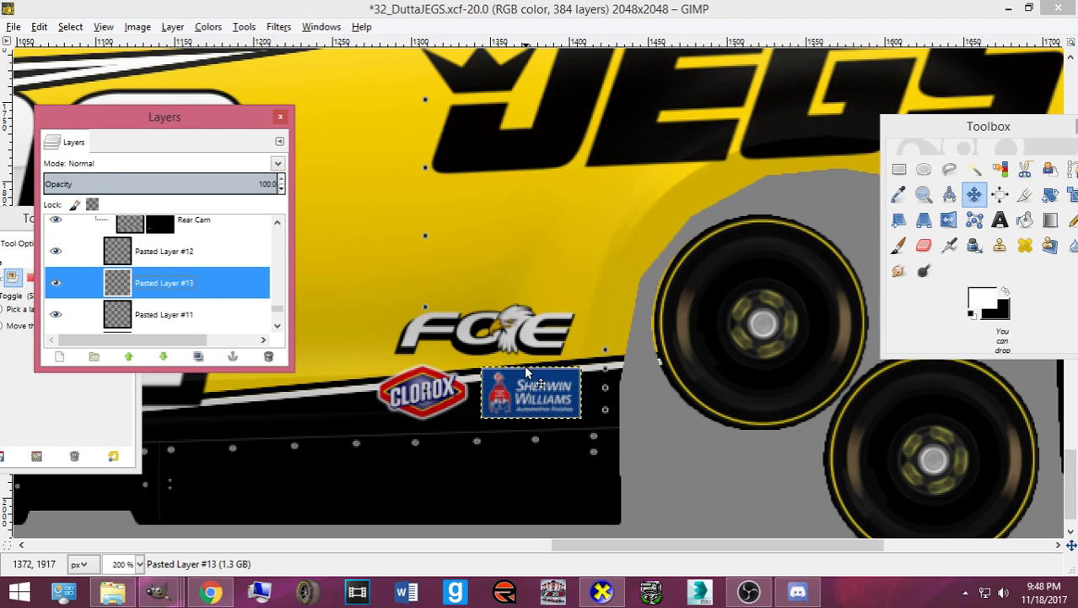
left_click(56, 283)
left_click(59, 284)
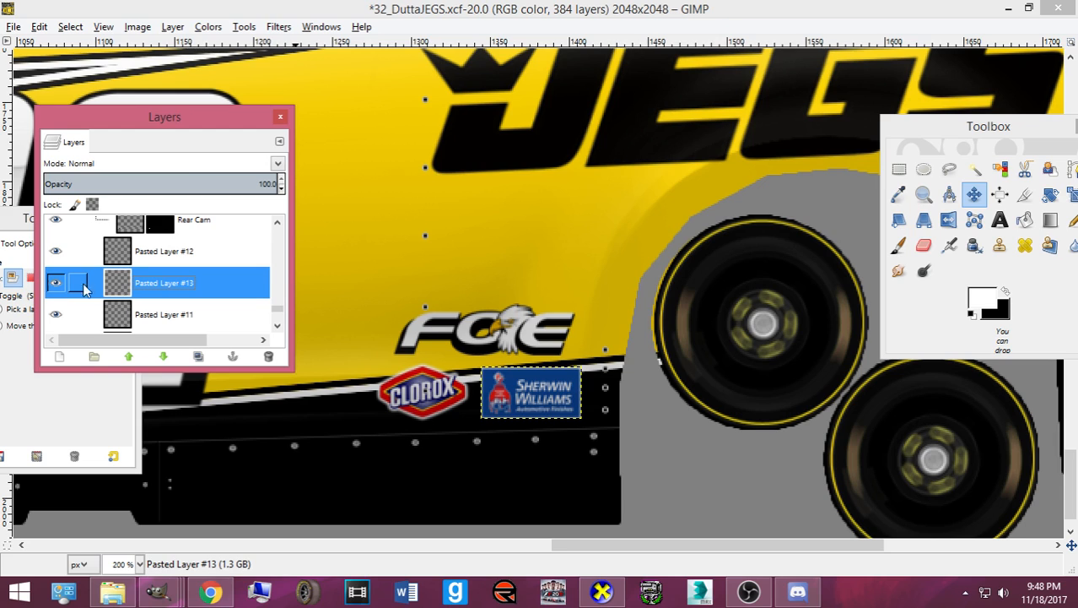
key("Tab")
key("shift+r")
left_click(248, 292)
type("1")
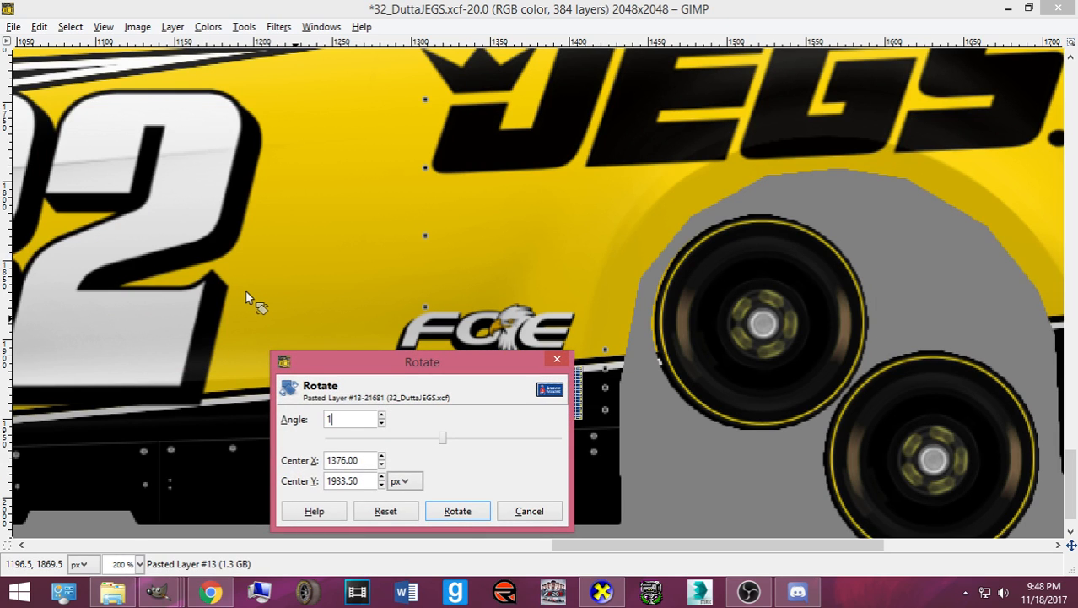
type("80")
key("Tab")
left_click(457, 511)
- Place the flipped Sherwin Williams decal on the car's other side, nudged up one pixel
key("Tab")
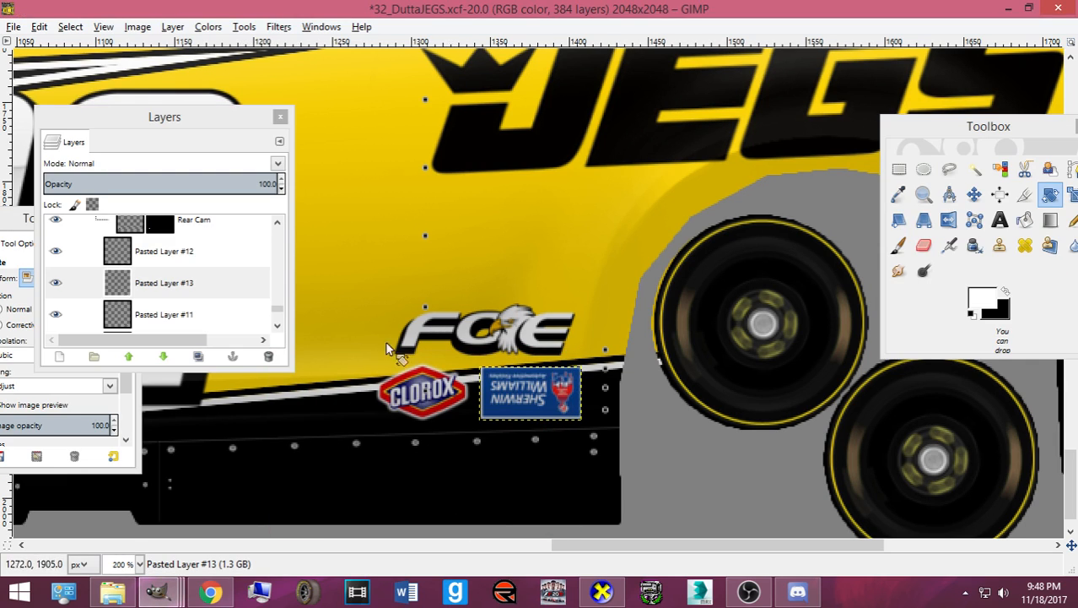
left_click(975, 194)
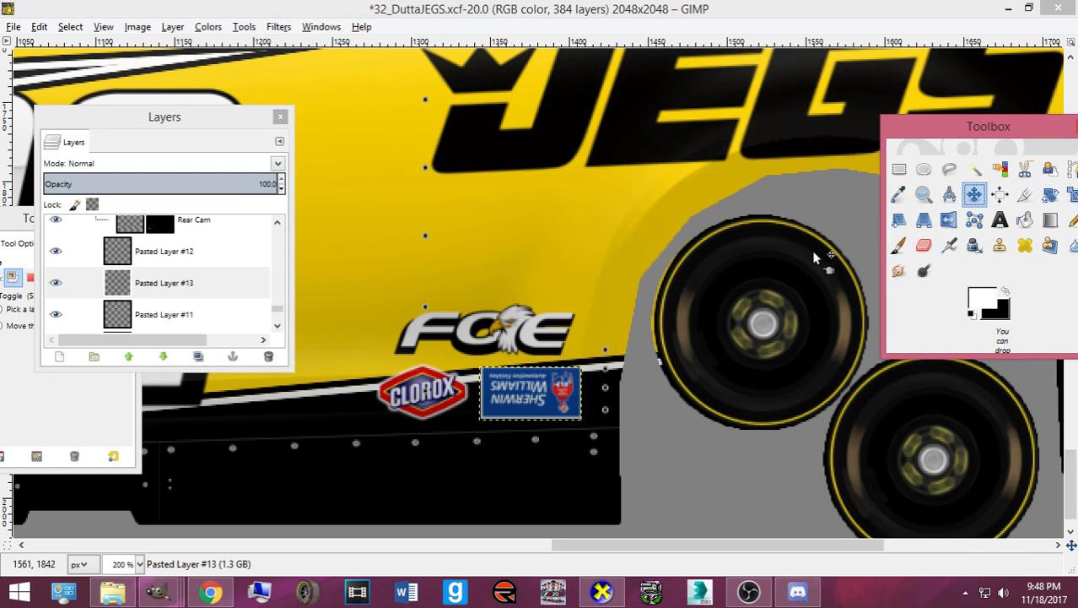
left_click(525, 386)
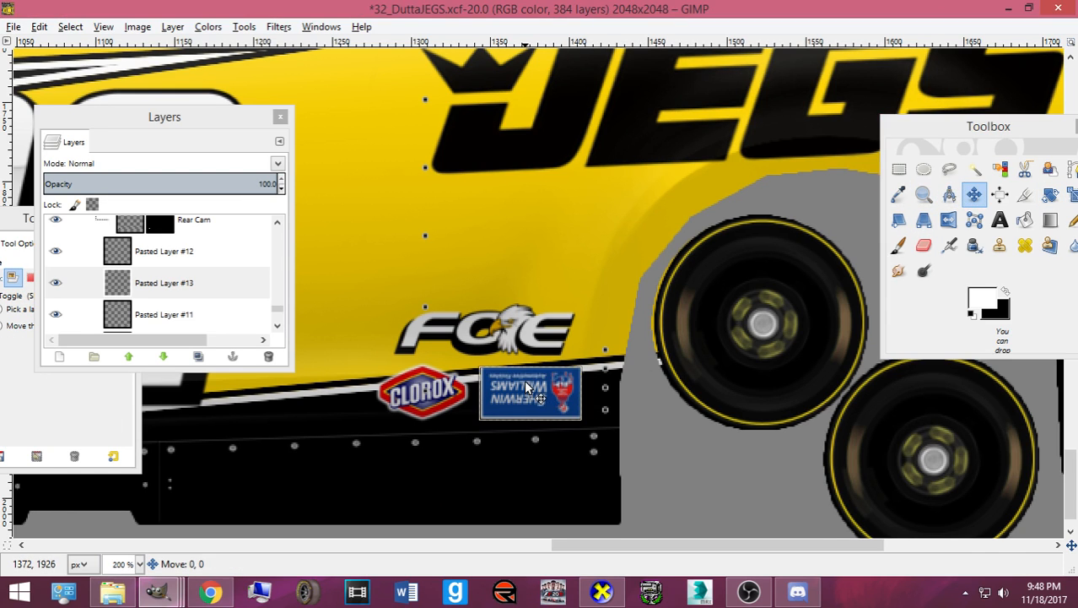
scroll(525, 387, "up", 15)
scroll(525, 387, "up", 10)
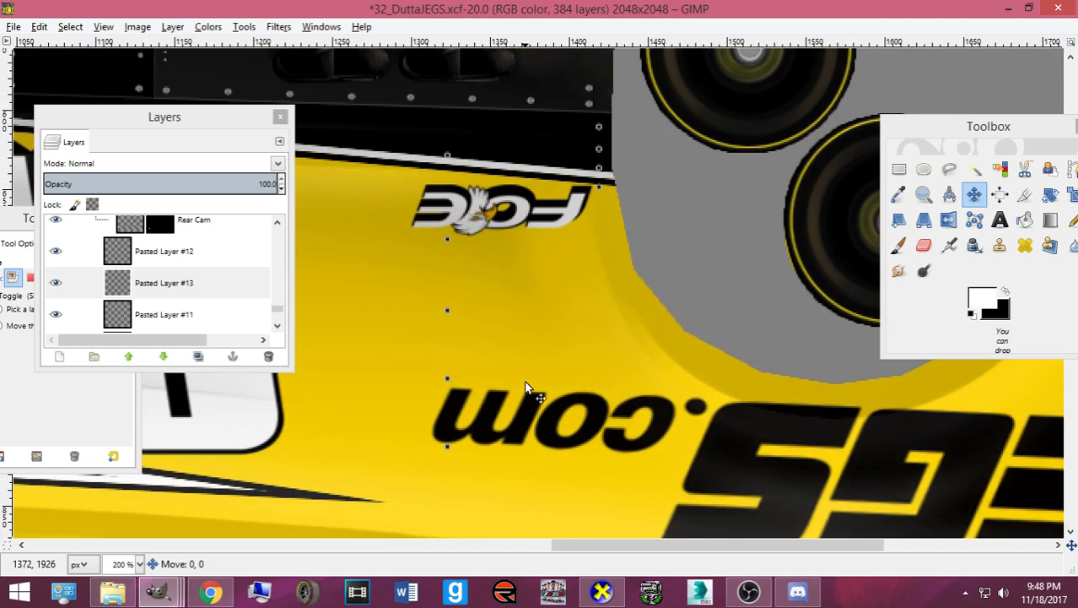
left_click_drag(524, 386, 525, 387)
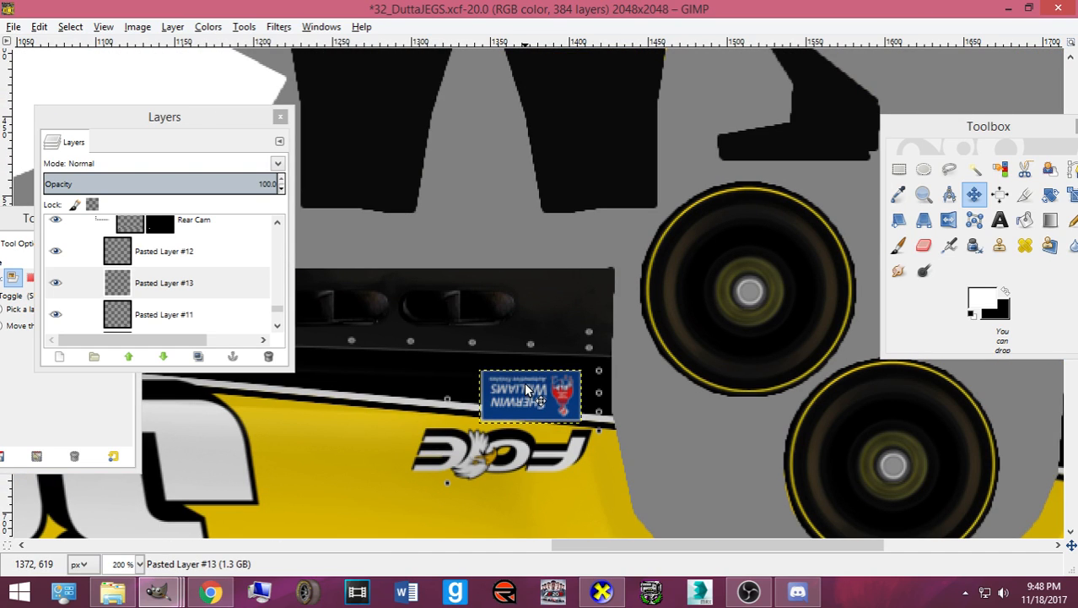
key("Up")
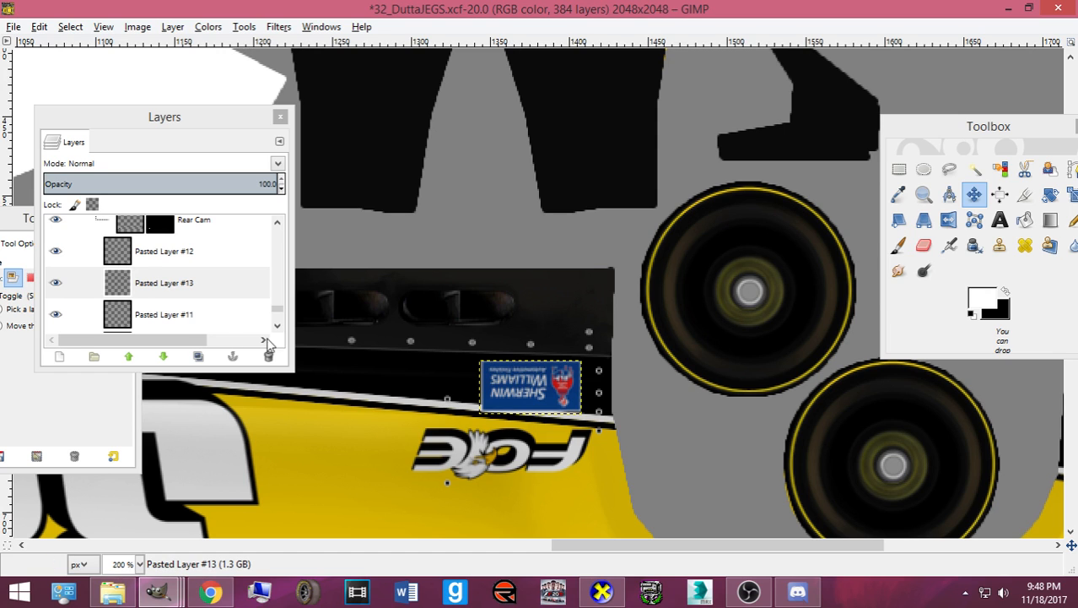
- Duplicate the Clorox logo layer and rotate the copy 180°
left_click(144, 261)
scroll(549, 317, "down", 11)
scroll(537, 323, "down", 10)
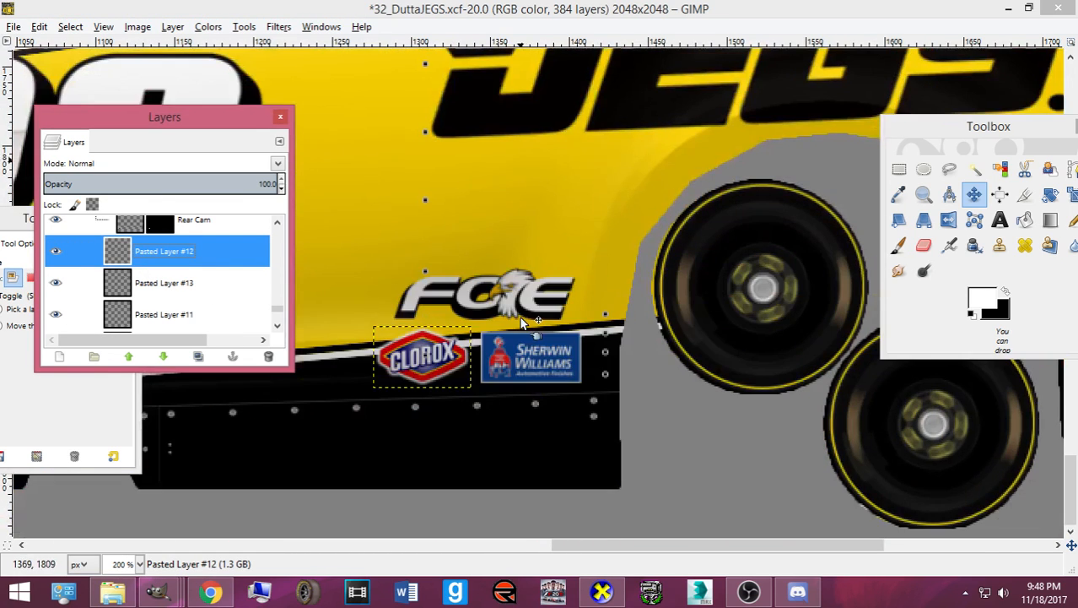
key("ctrl+shift+d")
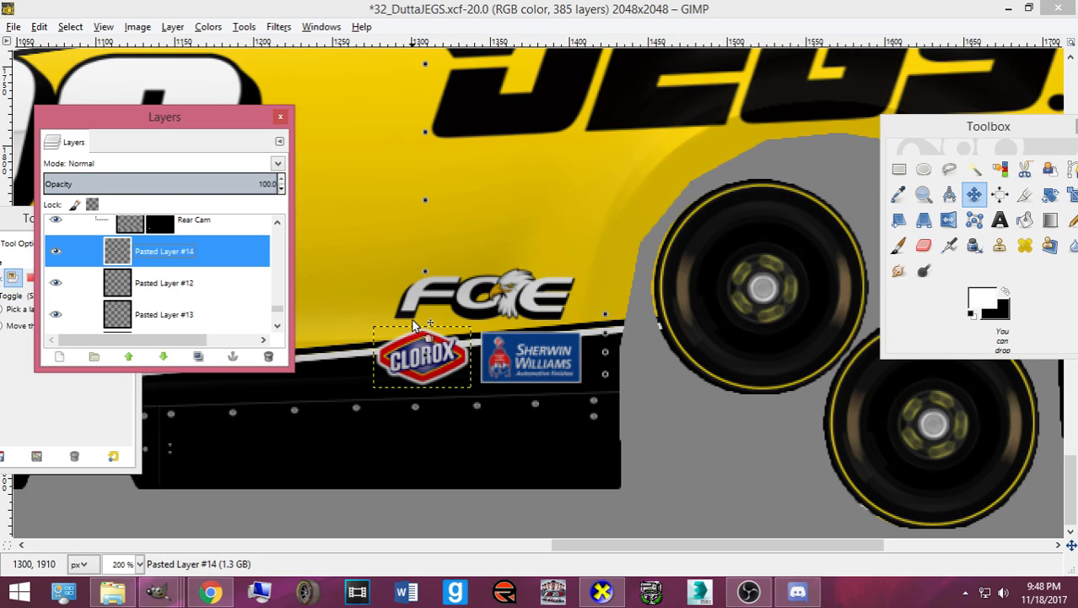
key("shift+r")
left_click(409, 311)
type("180")
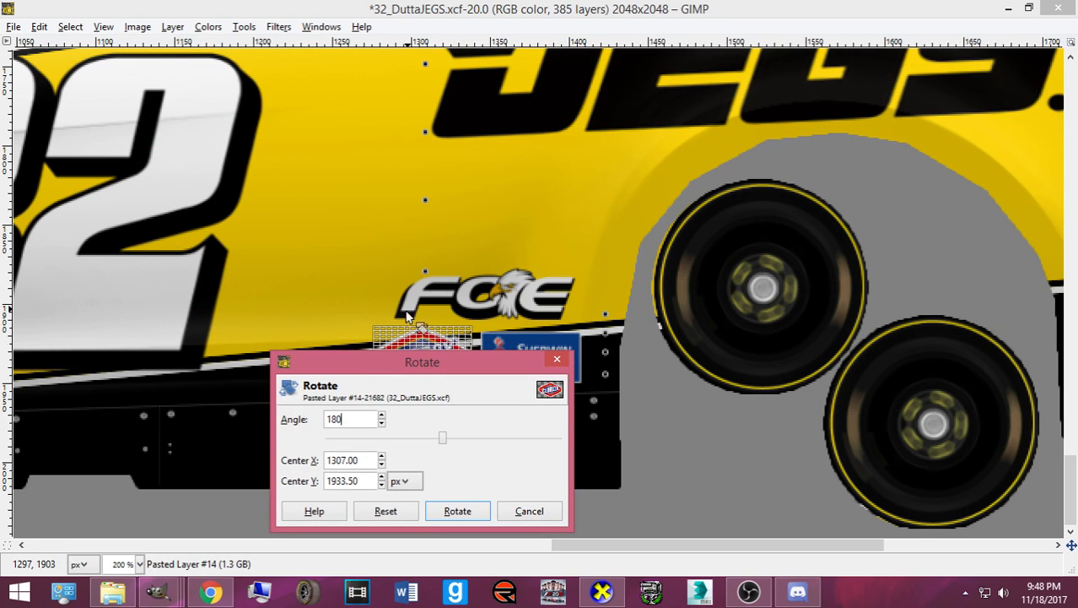
key("Tab")
left_click(466, 510)
- Place the upside-down Clorox logo beside the inverted Sherwin Williams decal, nudged up slightly
left_click(973, 194)
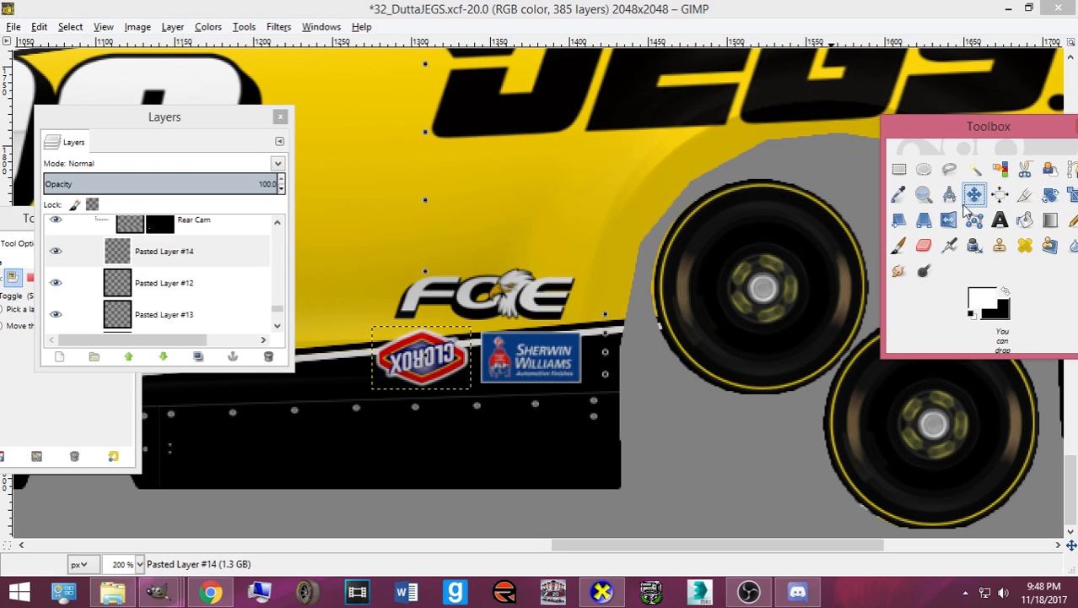
left_click(438, 355)
scroll(438, 355, "up", 8)
scroll(436, 355, "up", 15)
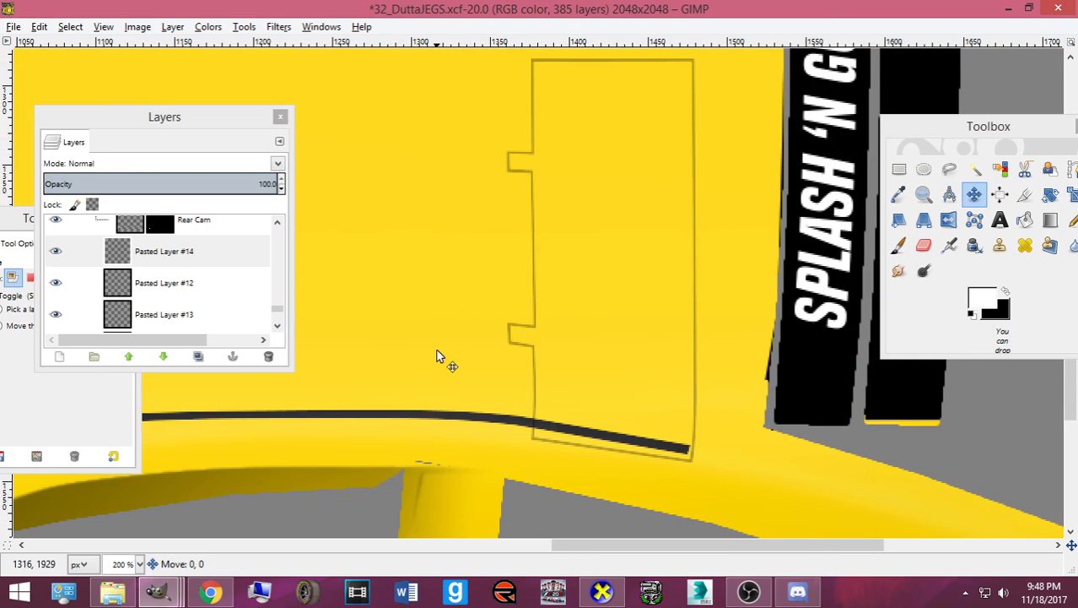
scroll(436, 356, "up", 6)
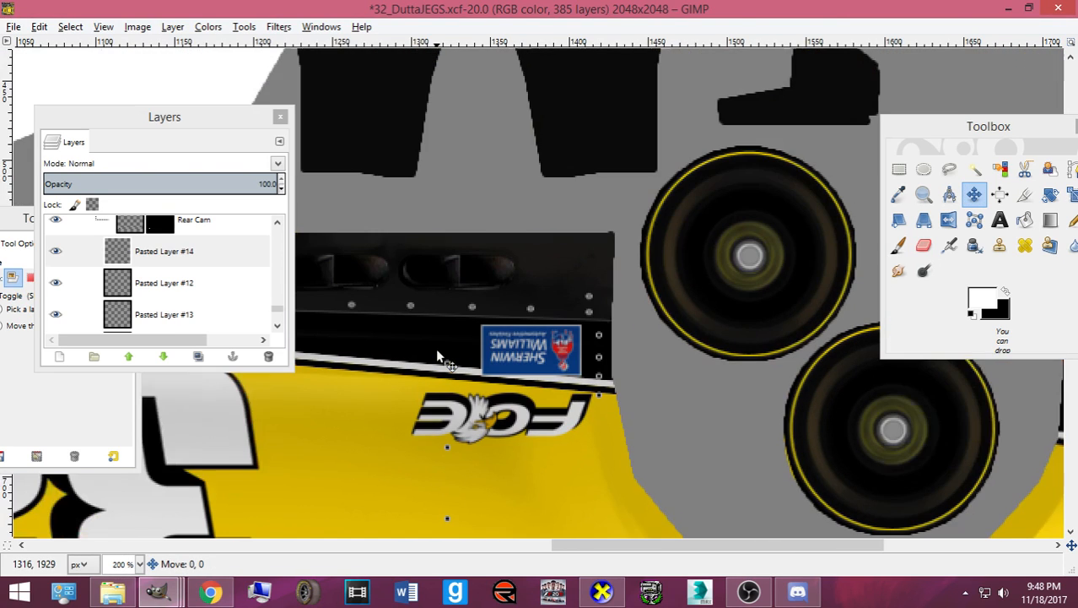
left_click_drag(437, 350, 437, 351)
key("Up")
key("Up")
key("Up")
key("Up")
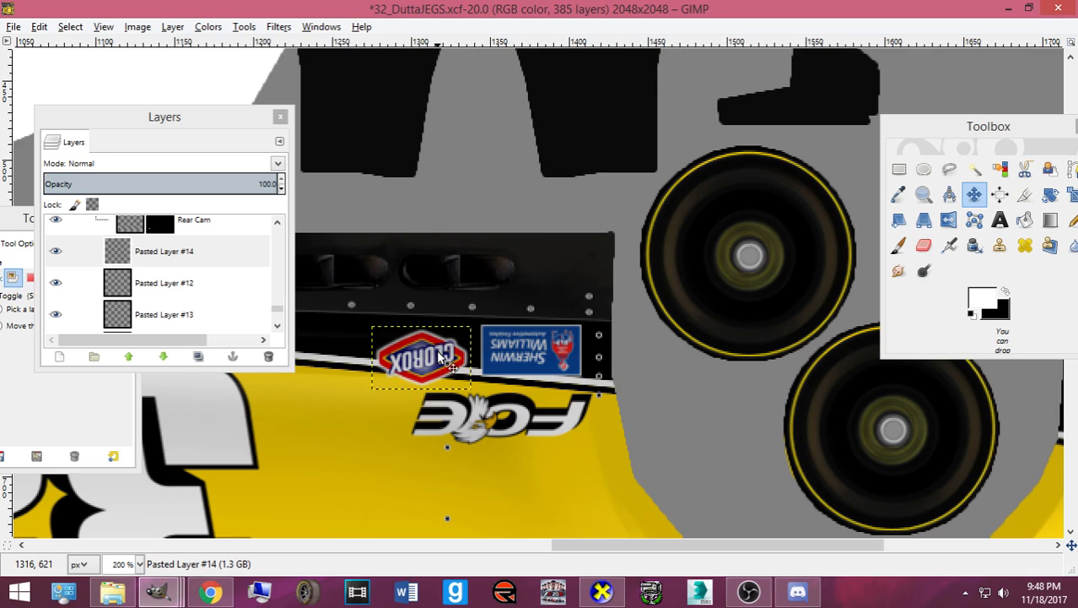
key("Up")
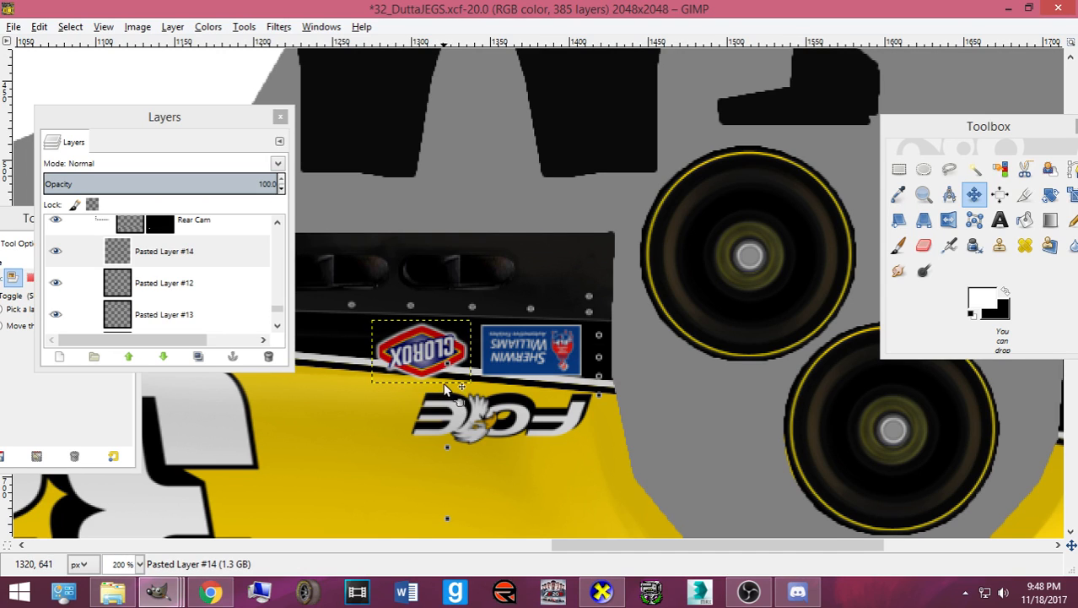
- Export card.bmp, nudge the Clorox logo down, and export card.bmp again
key("ctrl+e")
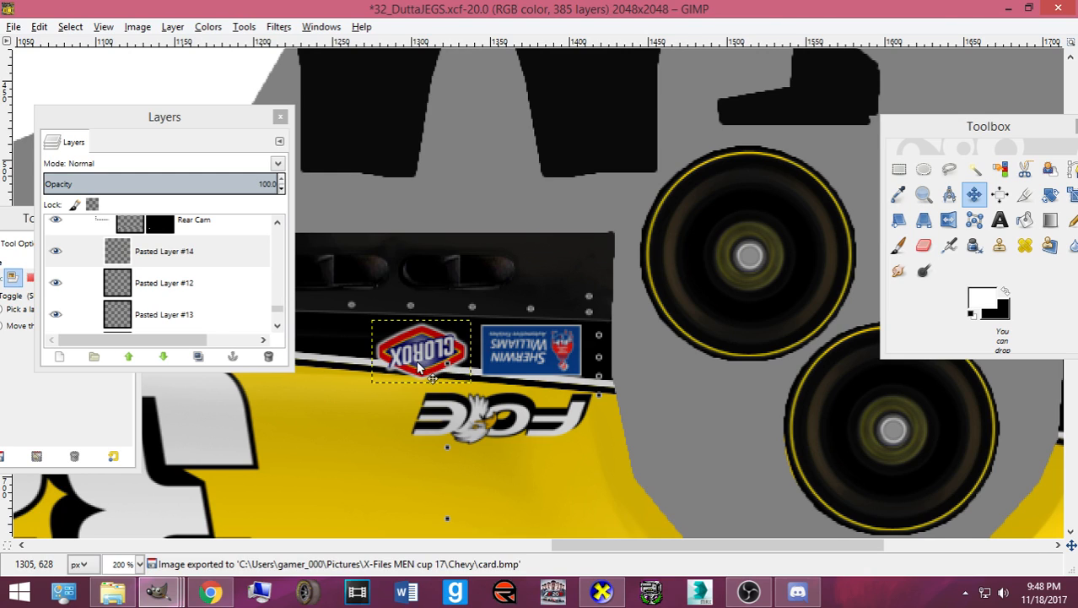
key("Down")
key("Down")
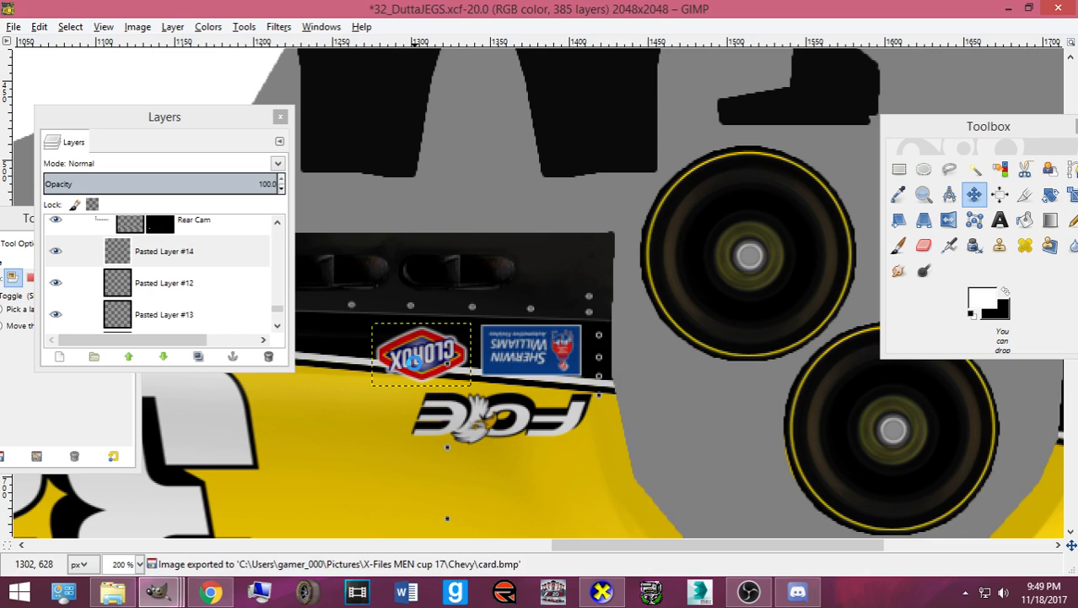
key("ctrl+e")
key("ctrl+e")
key("ctrl+e")
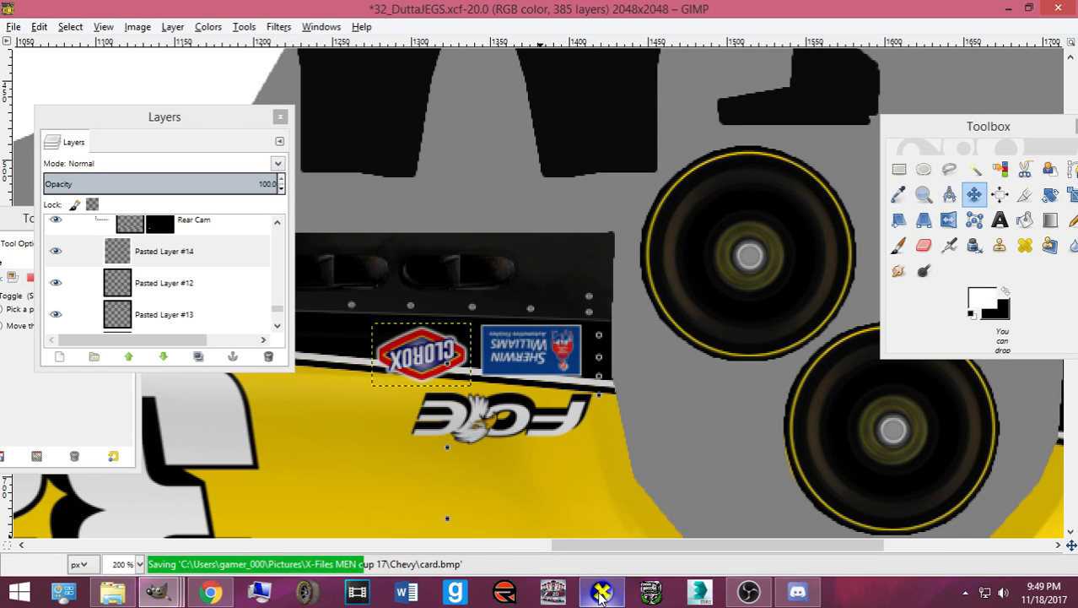
- Orbit and zoom the 3D car in CarView to inspect the Clorox and Sherwin Williams decals, then return to GIMP
mouse_move(601, 593)
left_click(539, 436)
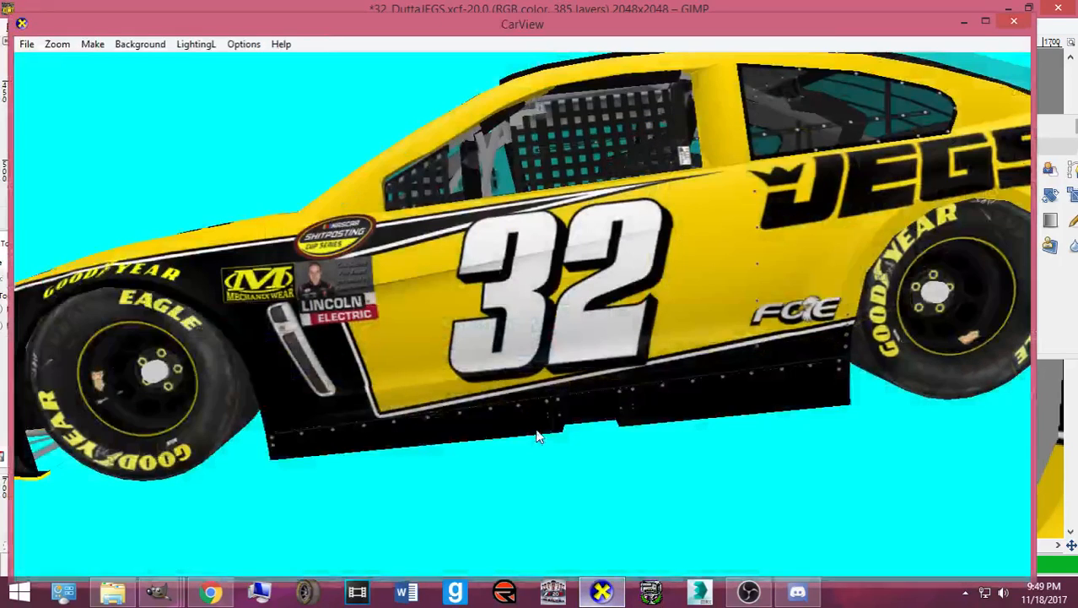
left_click_drag(538, 437, 572, 471)
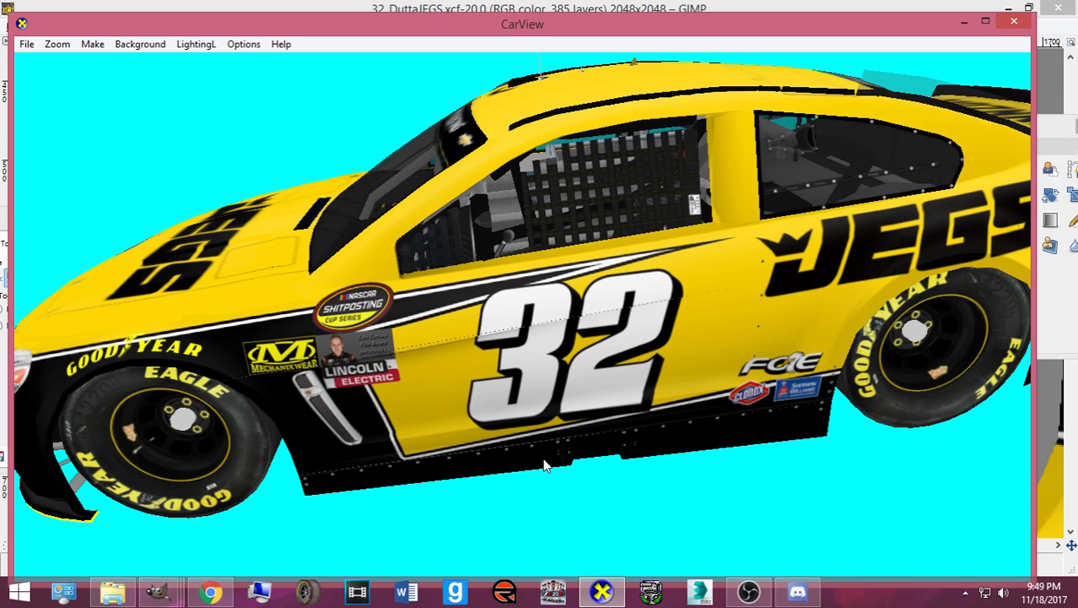
left_click_drag(563, 445, 668, 380)
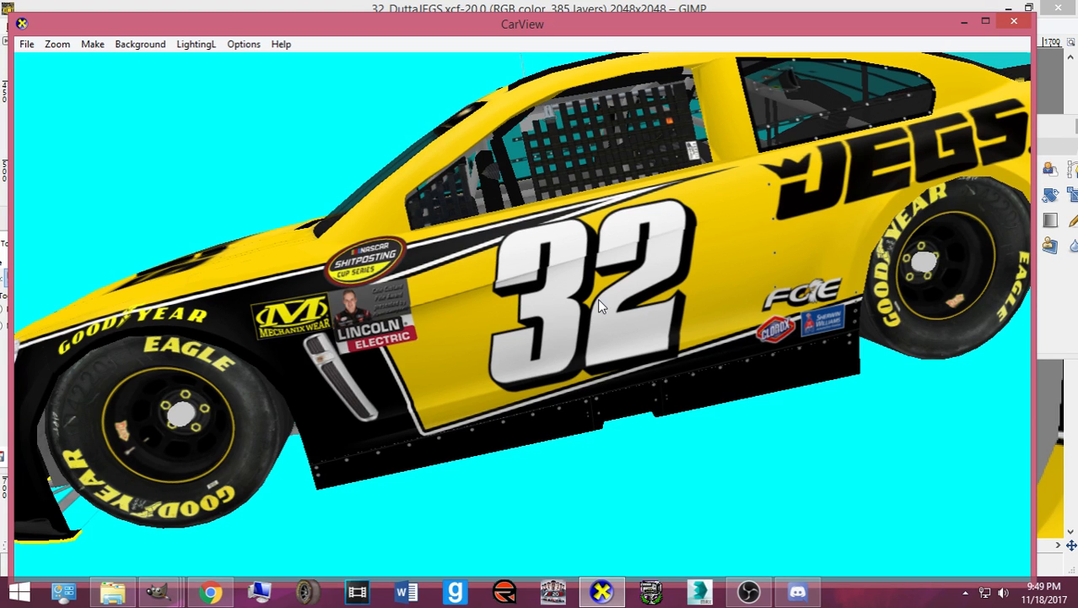
left_click_drag(598, 298, 672, 372)
scroll(660, 321, "down", 3)
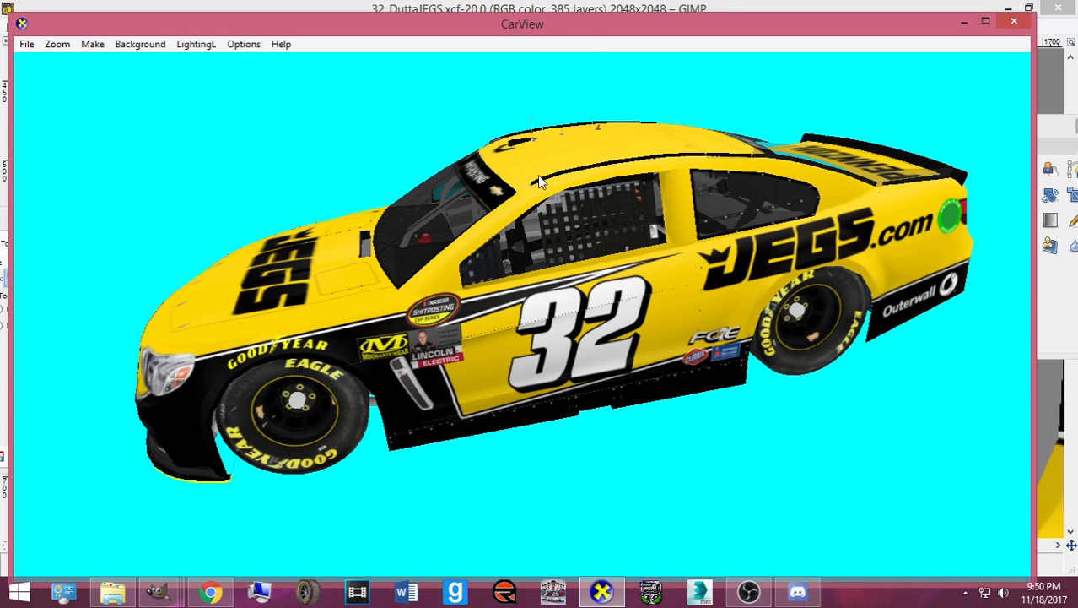
left_click_drag(537, 175, 489, 502)
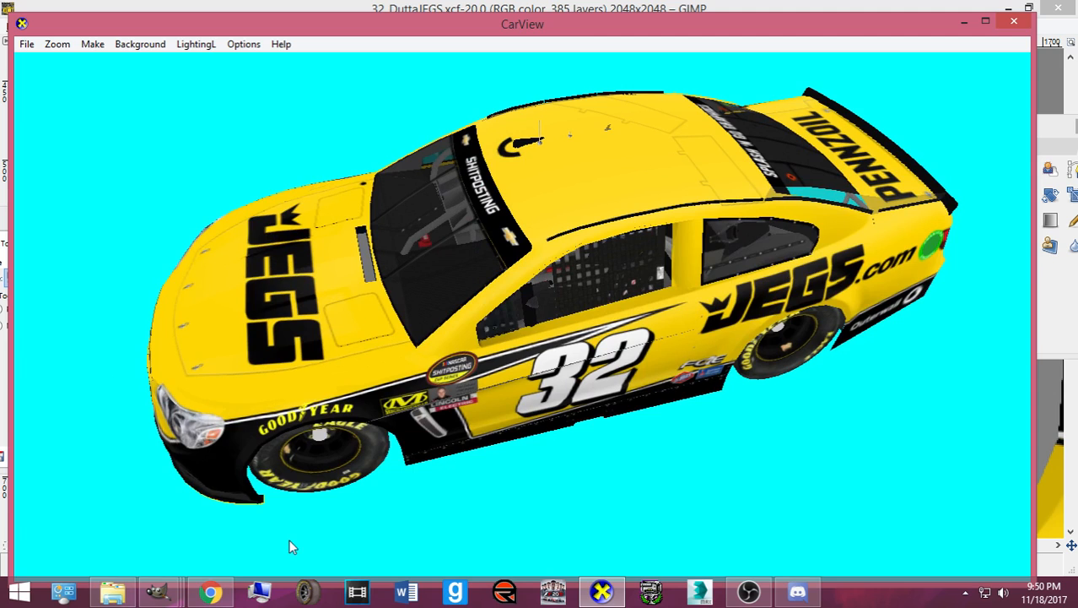
mouse_move(157, 590)
left_click(174, 527)
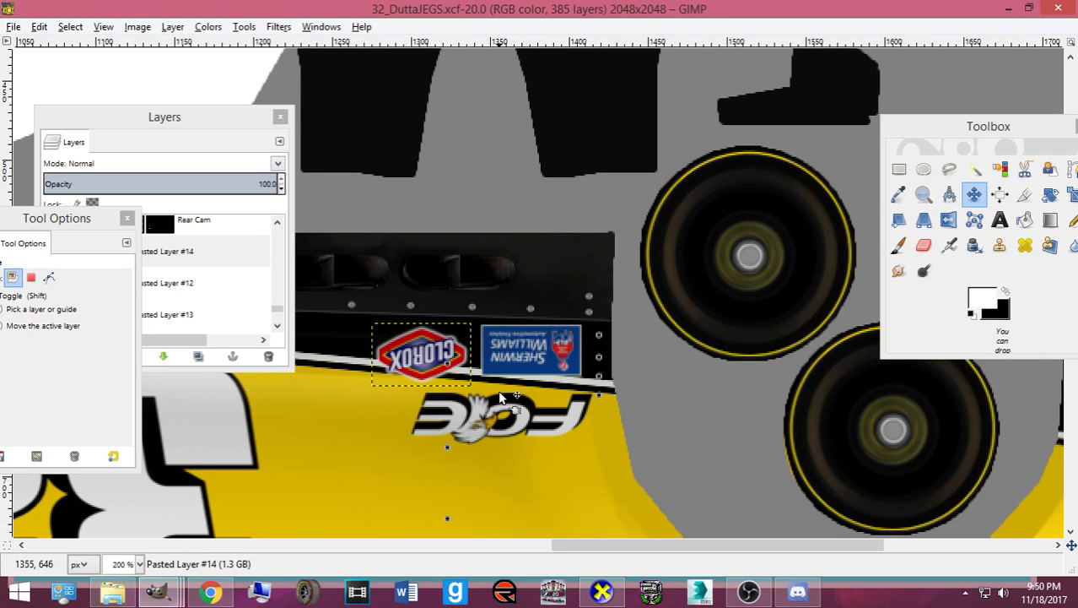
- Zoom out and step down through Pasted Layers #12 to #1 to check each one's content
scroll(503, 397, "down", 6)
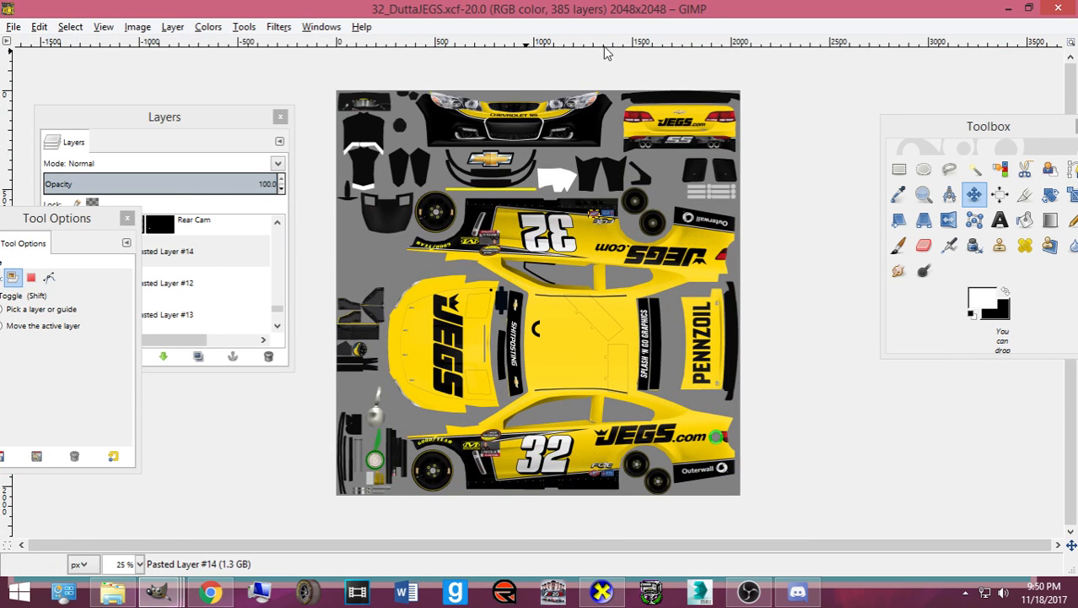
left_click(210, 285)
scroll(185, 295, "down", 1)
left_click(182, 299)
left_click(178, 318)
scroll(172, 308, "down", 2)
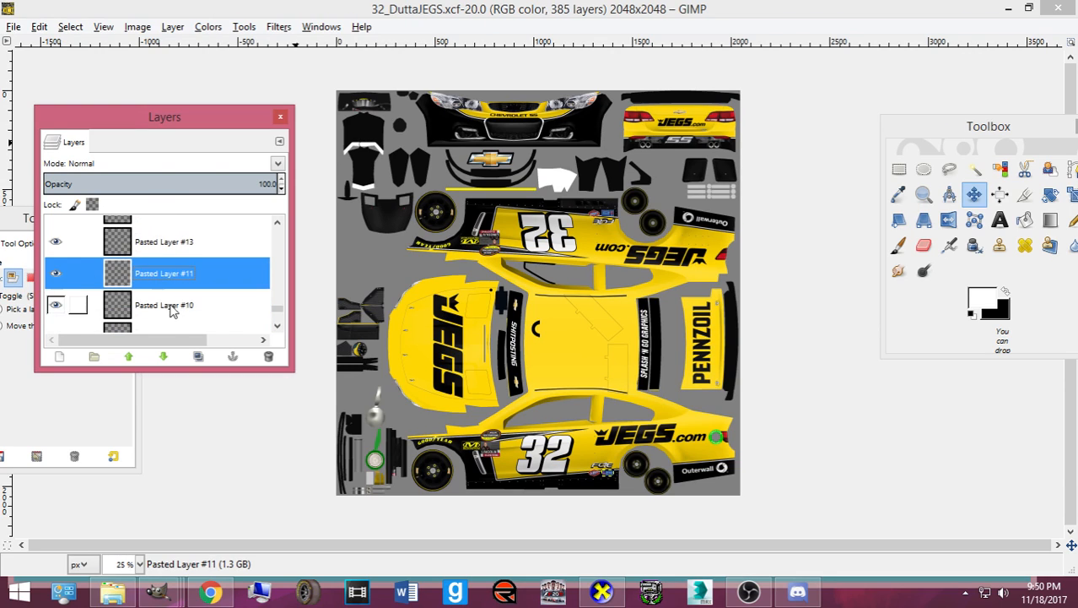
left_click(170, 306)
scroll(166, 308, "down", 1)
left_click(164, 310)
scroll(169, 309, "down", 3)
left_click(170, 306)
scroll(169, 300, "down", 2)
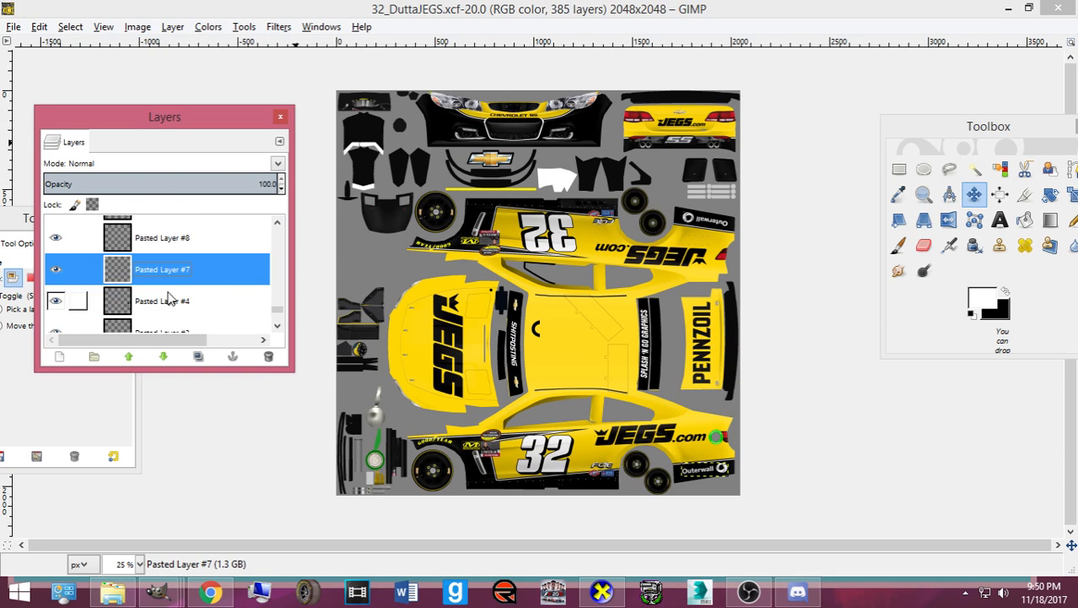
left_click(169, 297)
scroll(169, 297, "down", 1)
left_click(169, 294)
scroll(169, 294, "down", 1)
left_click(169, 291)
left_click(143, 267)
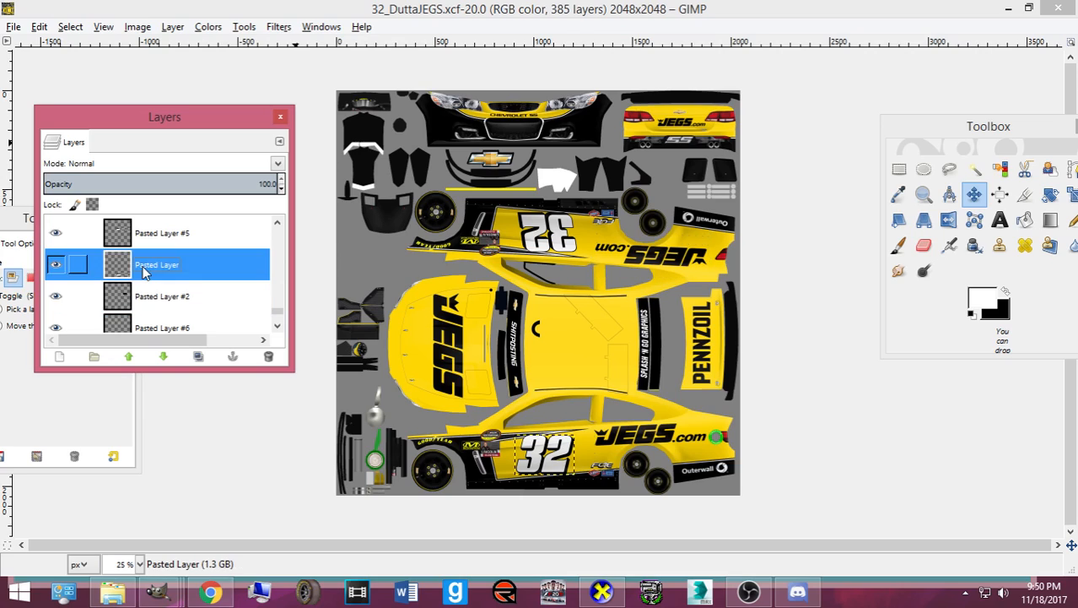
scroll(150, 276, "down", 3)
left_click(149, 299)
left_click(157, 266)
- Step back up through Pasted Layers #4 to #14, then pick the hood JEGS logo's layer on the canvas
scroll(158, 266, "up", 2)
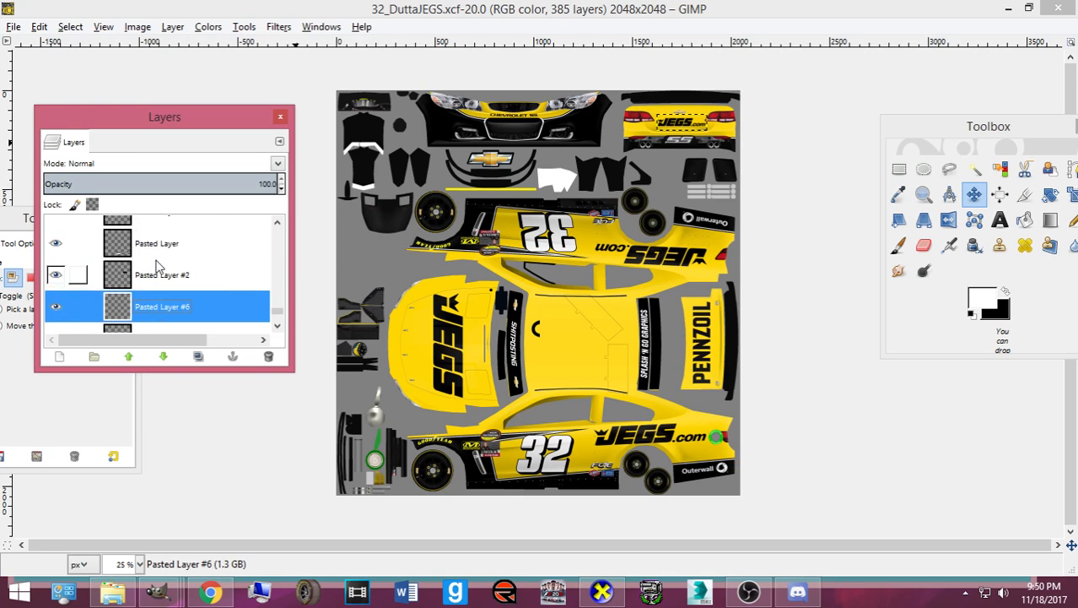
scroll(157, 266, "up", 2)
left_click(155, 267)
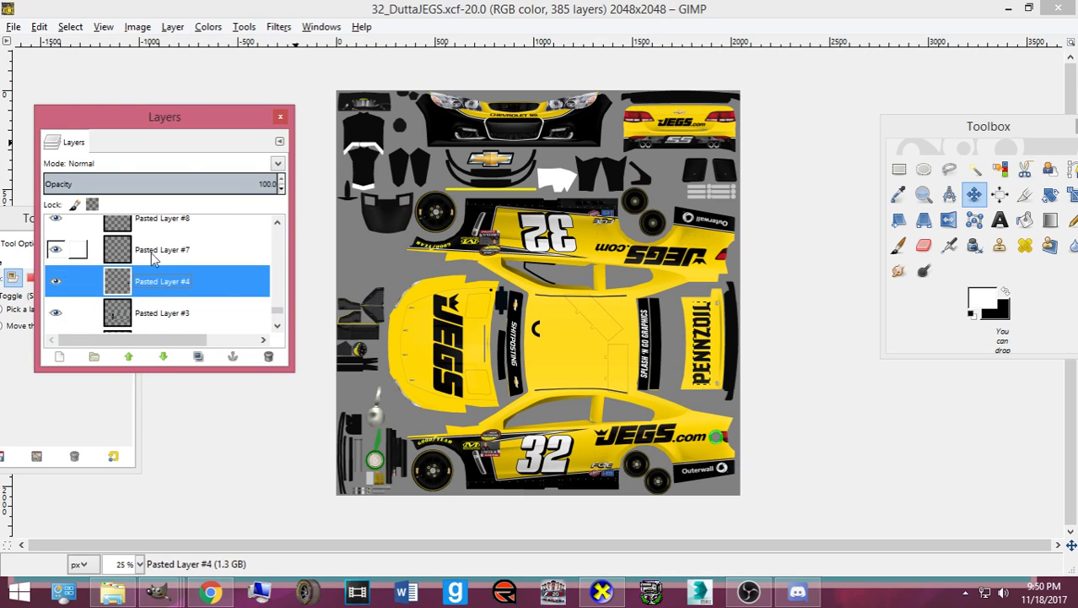
left_click(155, 245)
scroll(156, 239, "up", 1)
left_click(156, 240)
scroll(151, 252, "up", 2)
left_click(146, 261)
scroll(149, 243, "up", 1)
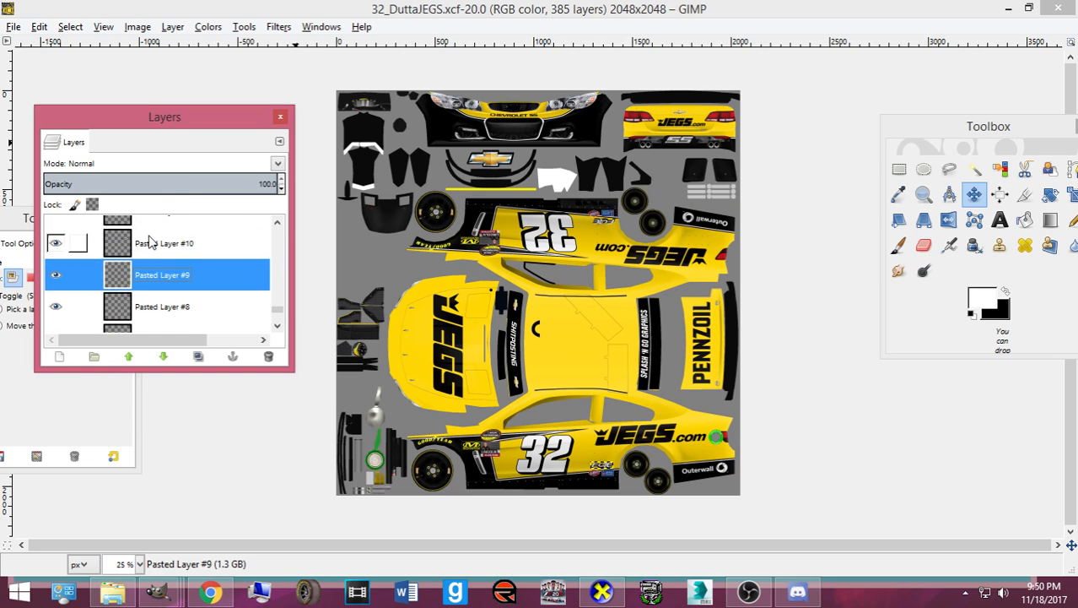
left_click(149, 249)
scroll(149, 257, "up", 2)
left_click(148, 253)
left_click(145, 234)
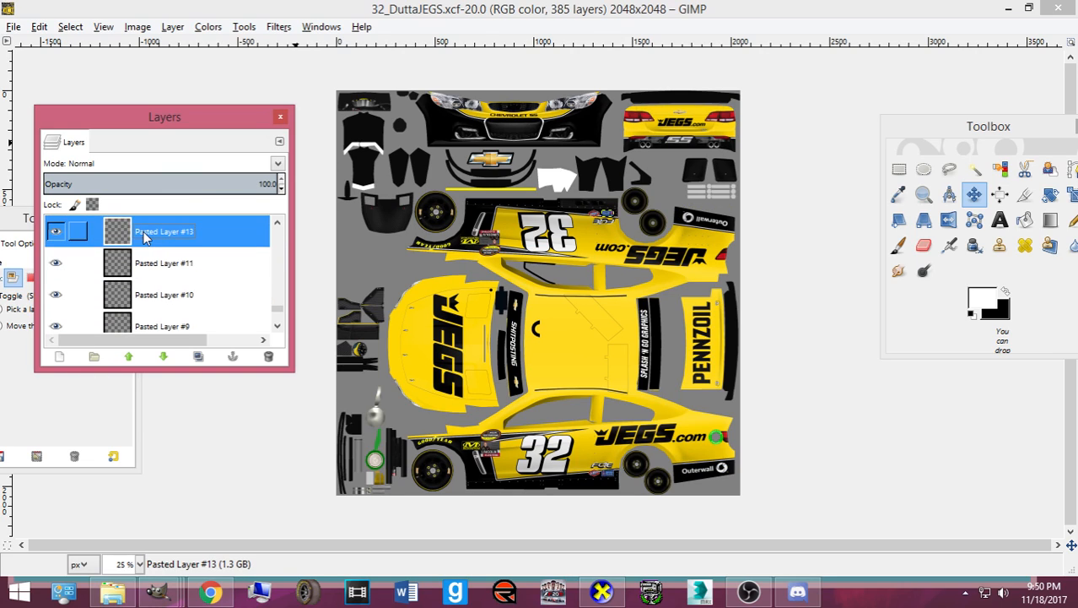
scroll(146, 245, "up", 3)
left_click(147, 254)
left_click(150, 242)
scroll(152, 246, "up", 2)
scroll(148, 261, "up", 5)
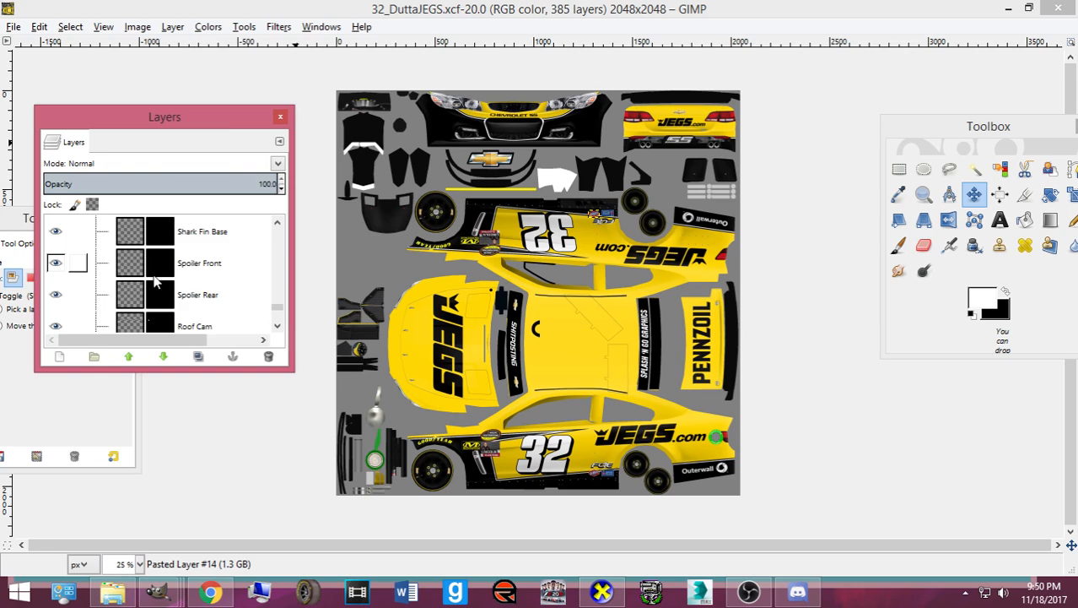
scroll(131, 282, "down", 4)
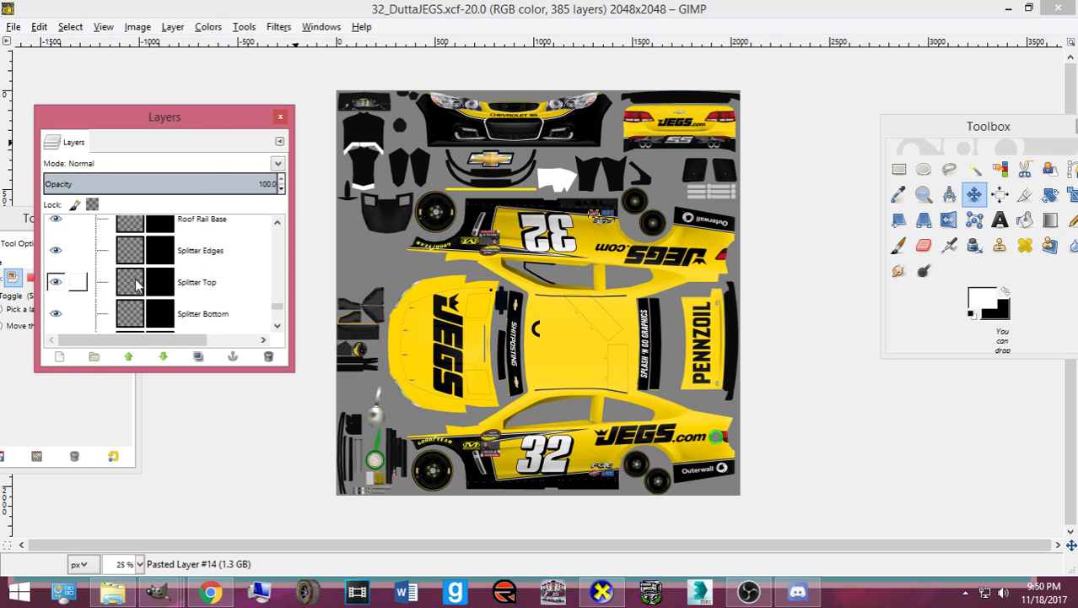
scroll(135, 281, "down", 10)
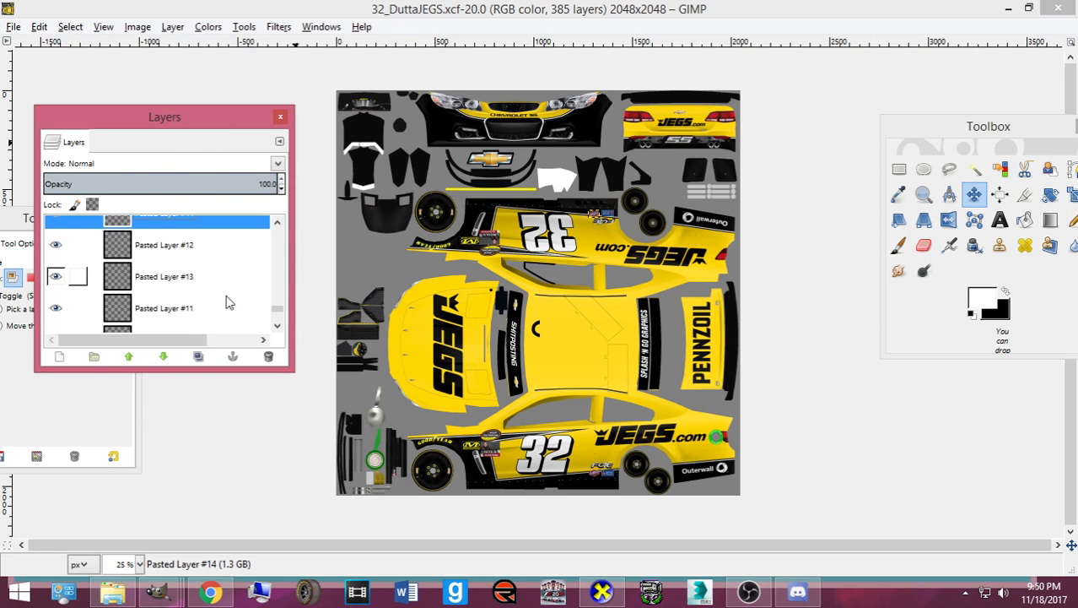
left_click(438, 364)
scroll(140, 253, "down", 9)
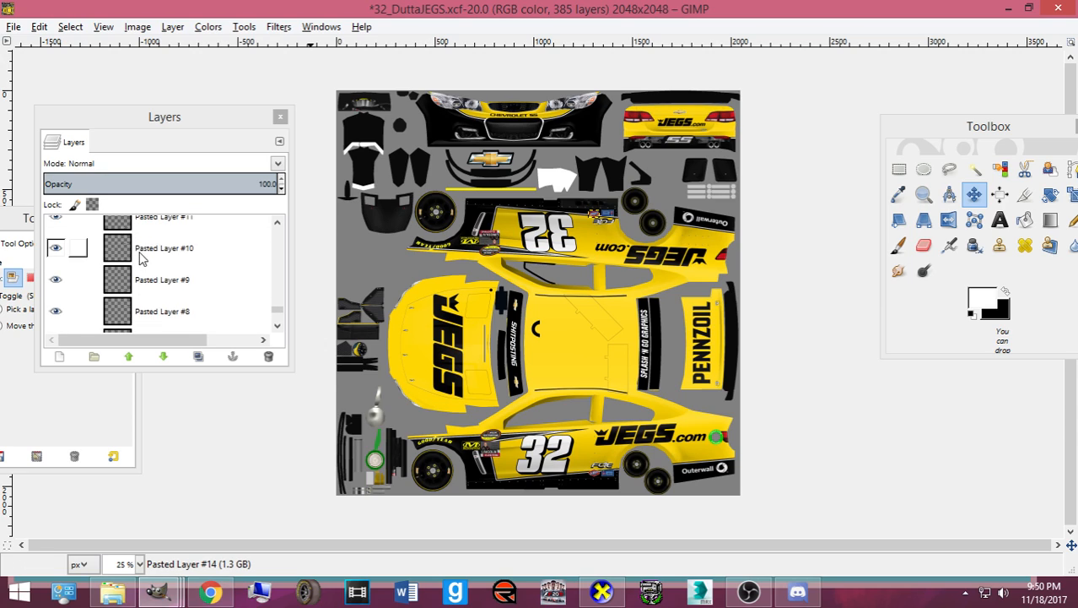
- Copy the JEGS logo layer, rotate it 180°, and shrink it onto the roof
left_click_drag(171, 288, 293, 319)
left_click(294, 319)
type("180")
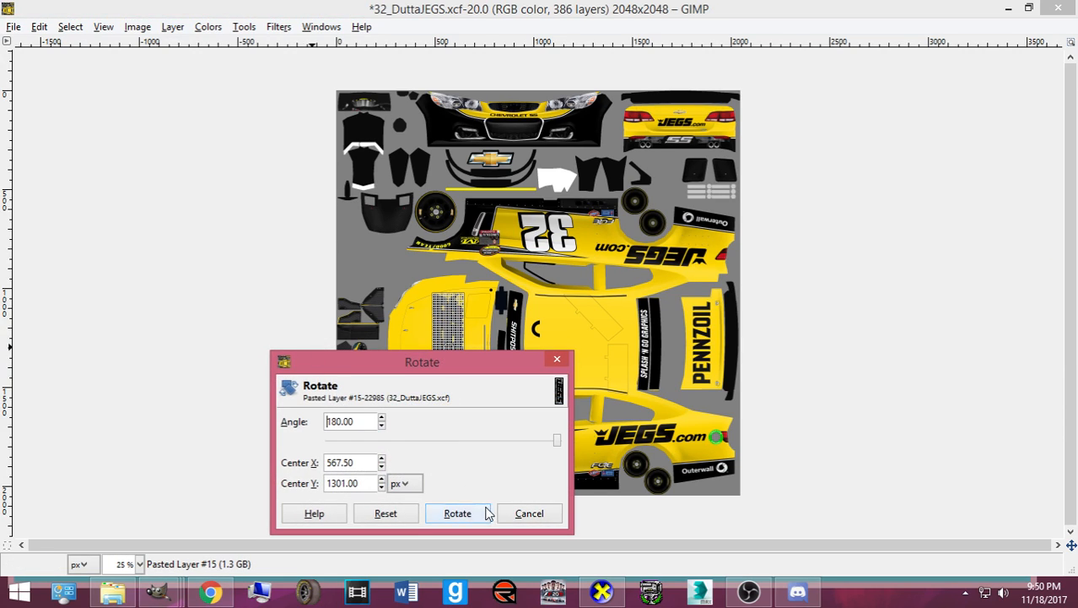
left_click(486, 511)
key("shift+t")
left_click(443, 321)
left_click_drag(466, 302, 615, 345)
left_click_drag(602, 386, 606, 375)
left_click(187, 555)
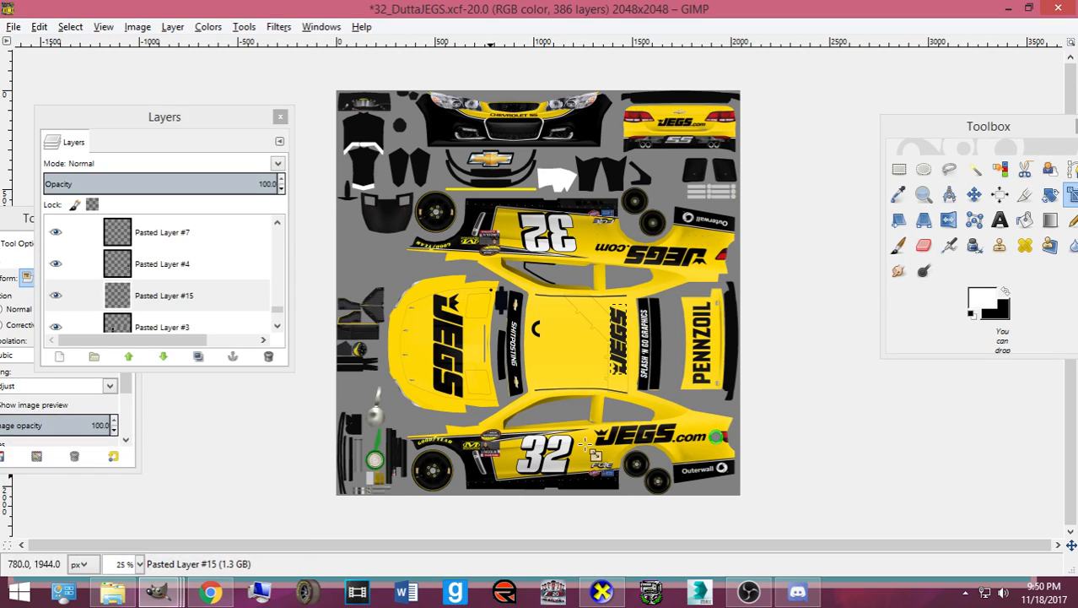
- Enlarge the roof JEGS logo to 97×451, shift it slightly right, and export card.bmp
left_click(974, 194)
scroll(768, 422, "up", 3)
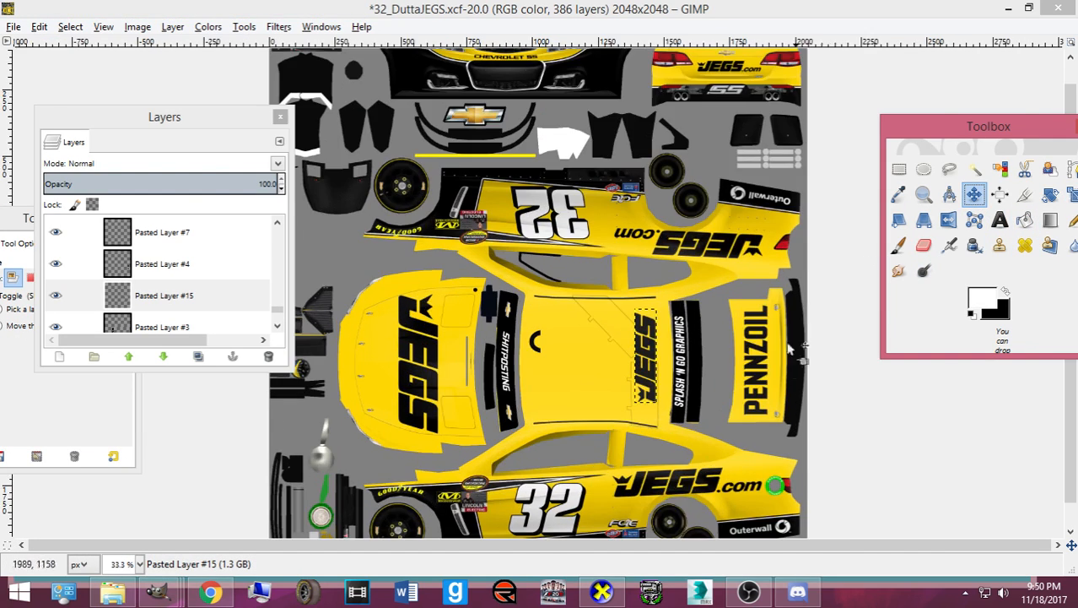
scroll(768, 422, "down", 3)
key("shift+s")
left_click(781, 414)
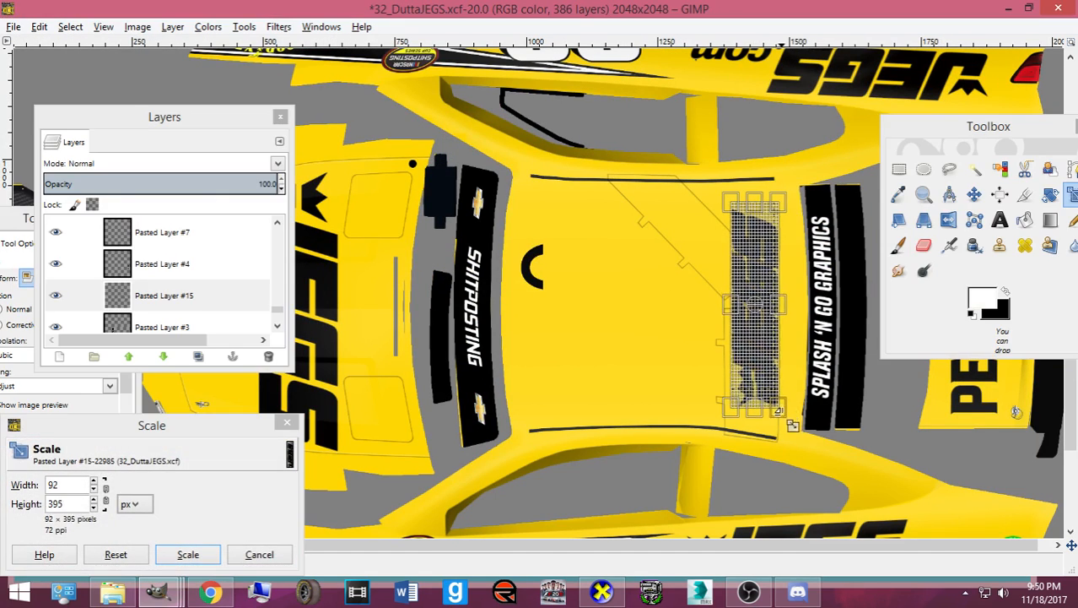
left_click_drag(802, 272, 801, 260)
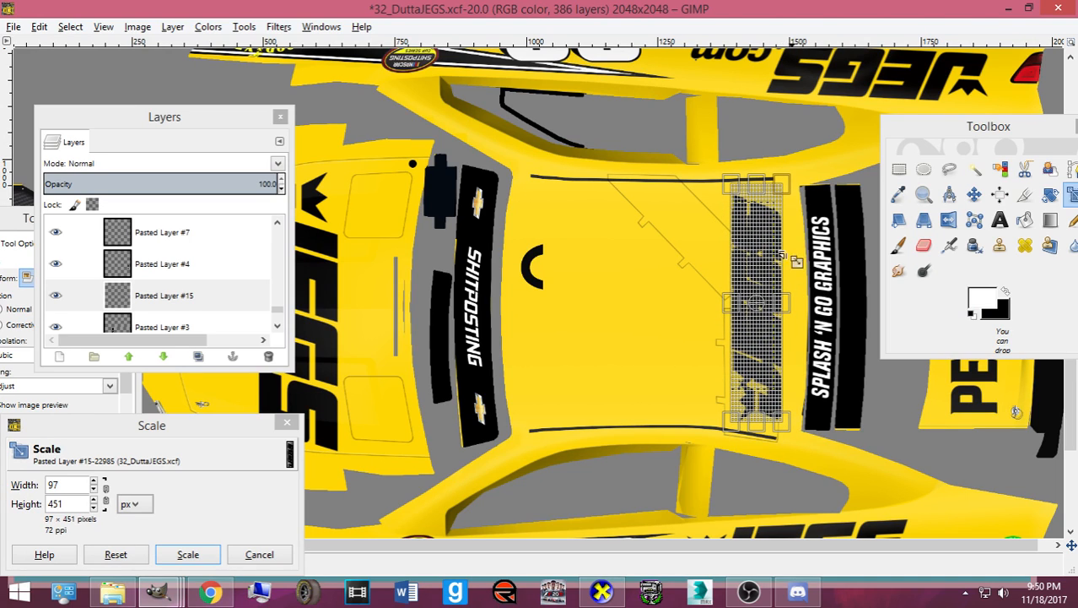
left_click(188, 554)
left_click(975, 194)
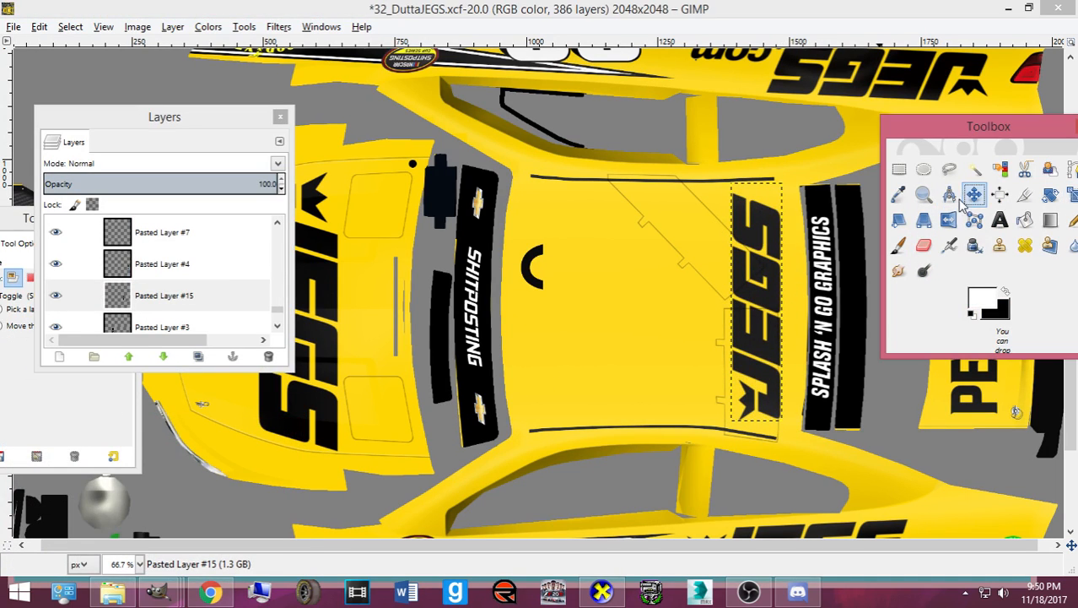
left_click_drag(749, 354, 761, 353)
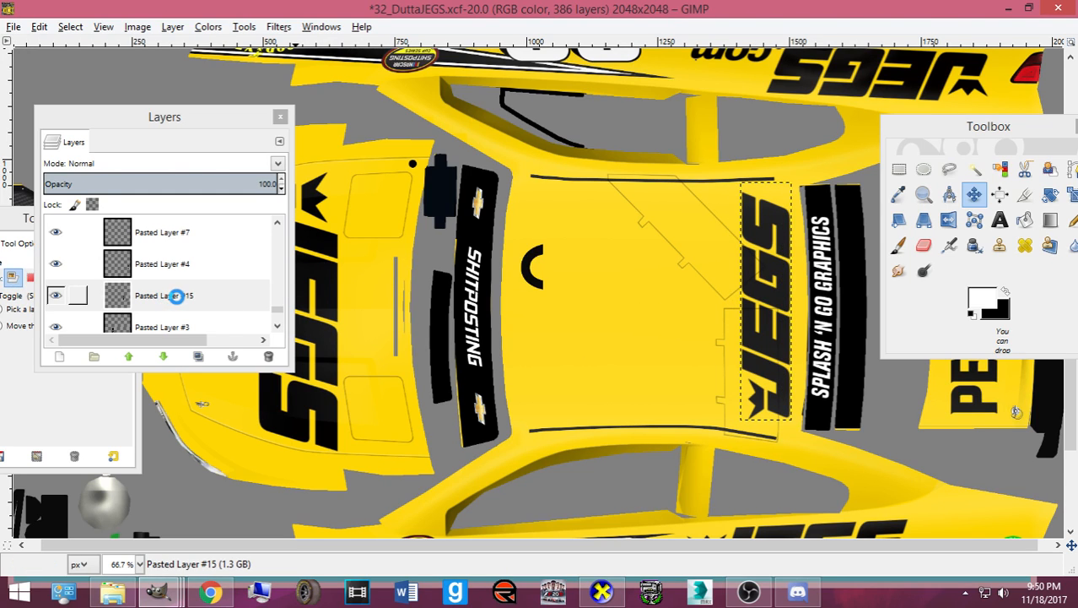
key("ctrl+e")
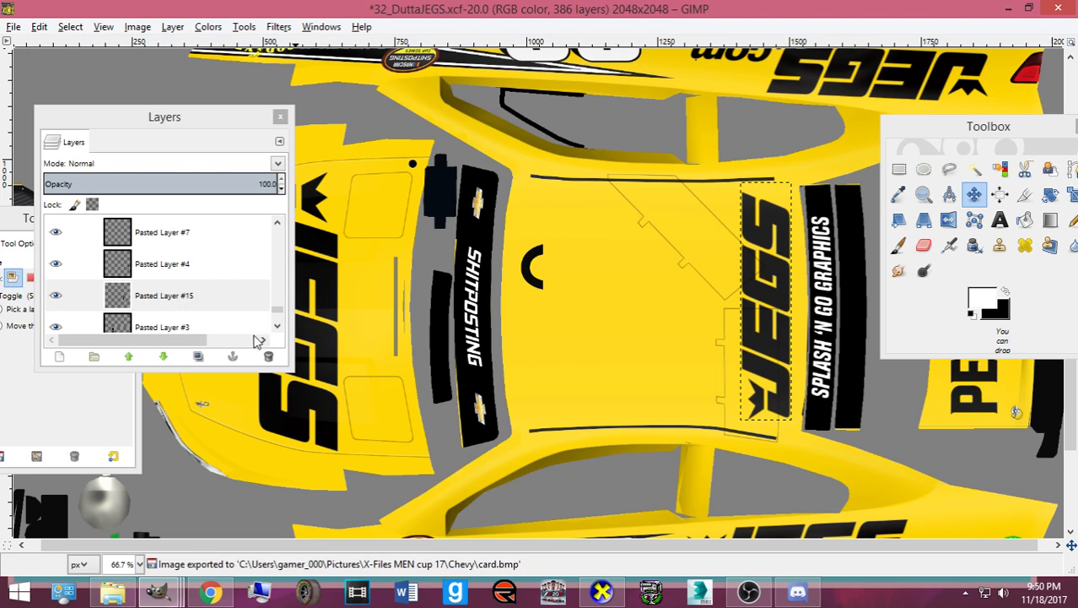
- Orbit the 3D car in CarView to view the new roof JEGS logo from above
left_click(602, 590)
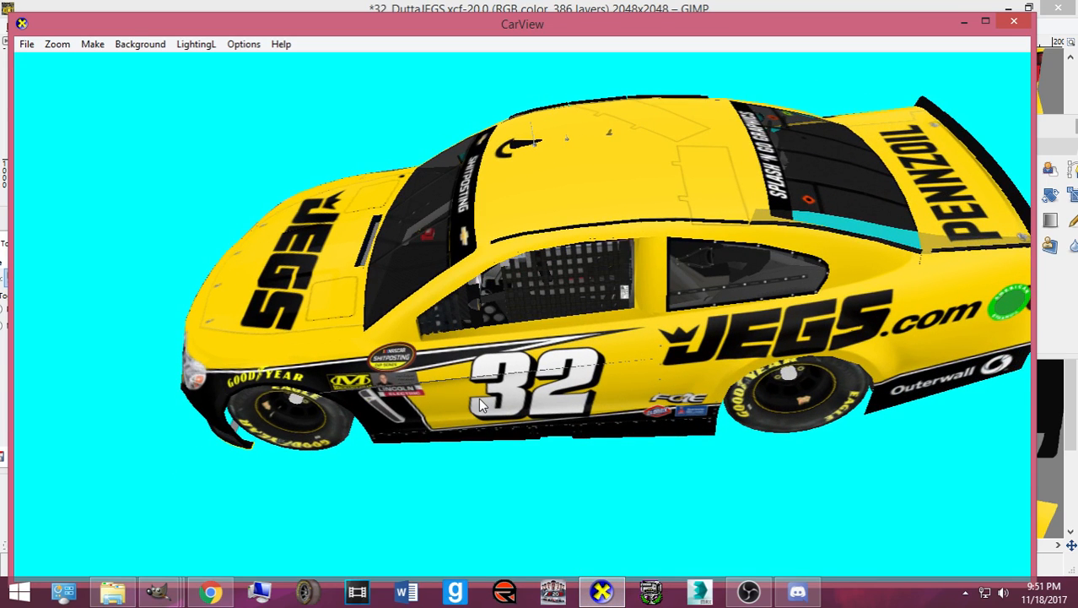
left_click_drag(685, 445, 327, 496)
mouse_move(135, 552)
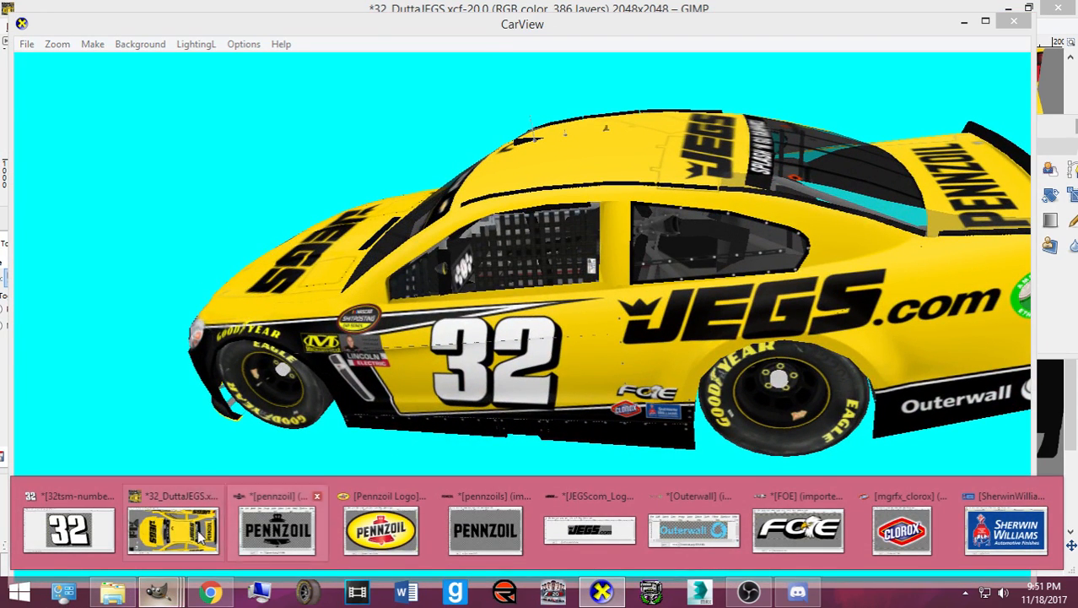
left_click(69, 529)
- In the 32tsm-numbers image, hide 32 #1 and copy the 32 #4 number layer
left_click(203, 285)
left_click(57, 288)
scroll(58, 285, "up", 2)
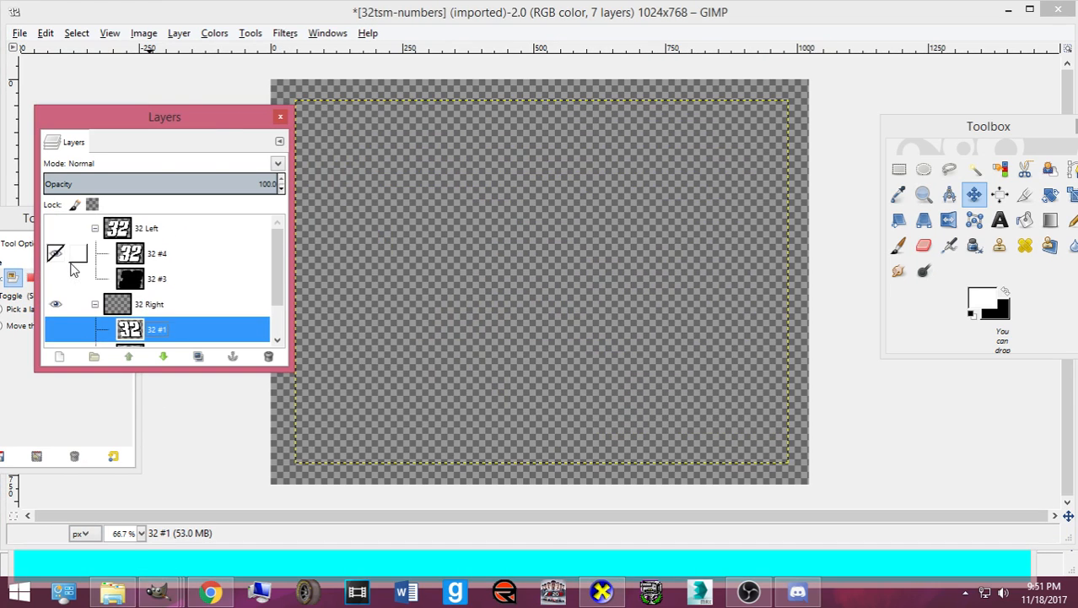
left_click(55, 229)
left_click(144, 252)
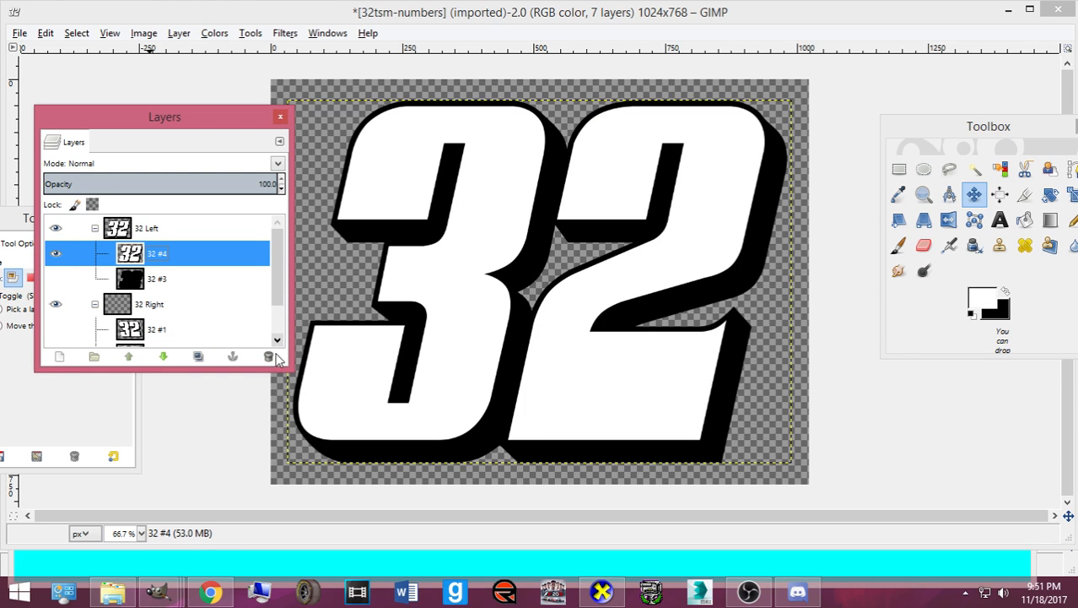
key("ctrl+c")
- Paste the white 32 into the car texture and scale it to about 401×363 on the roof
mouse_move(157, 590)
left_click(175, 525)
key("ctrl+v")
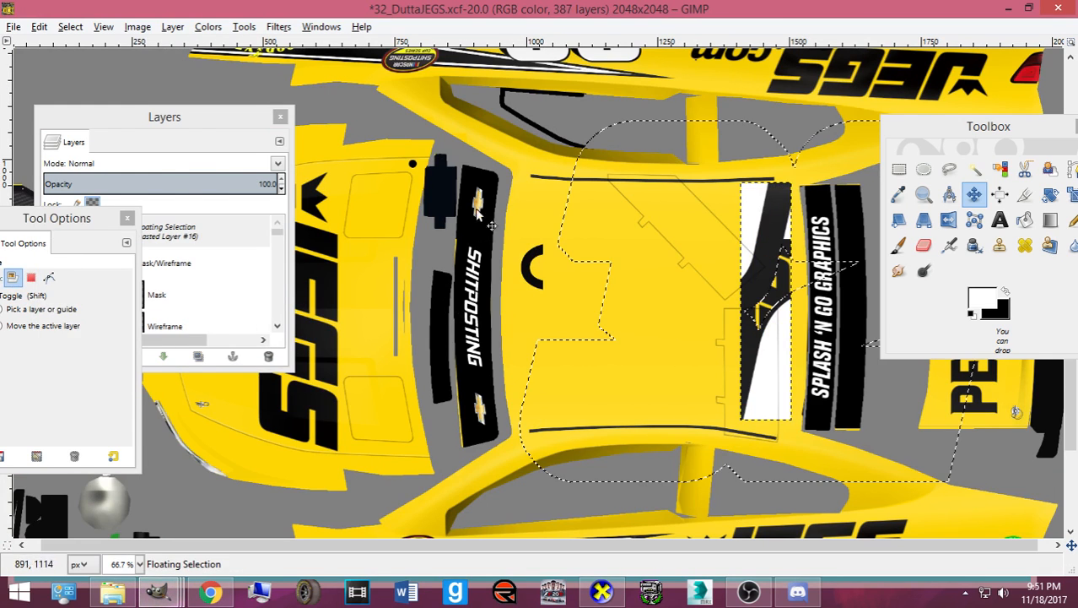
key("shift+s")
left_click(794, 302)
left_click_drag(847, 485, 687, 347)
left_click(186, 561)
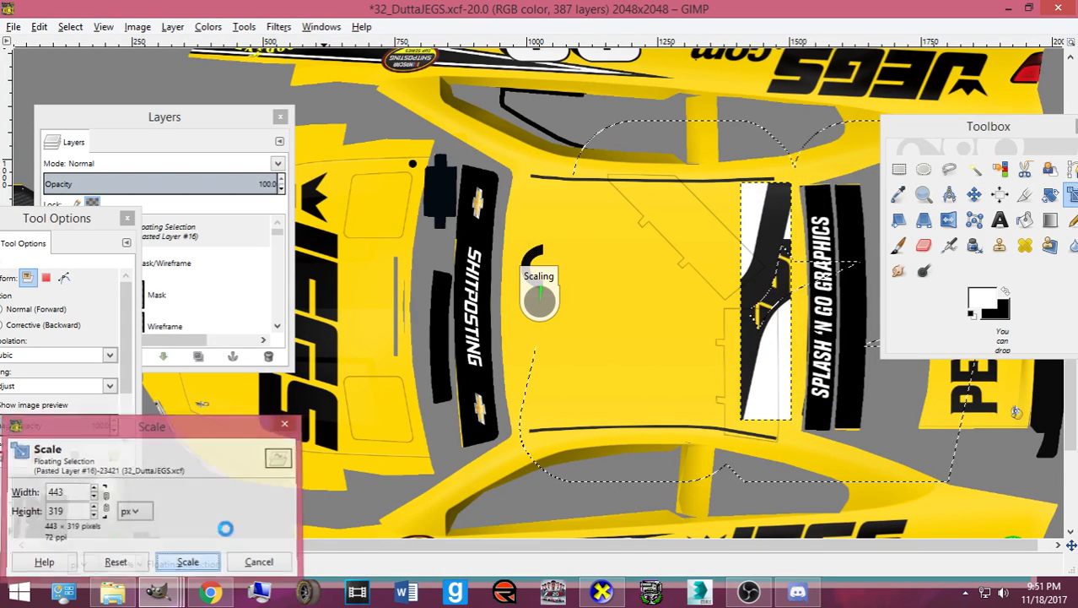
left_click_drag(568, 336, 580, 340)
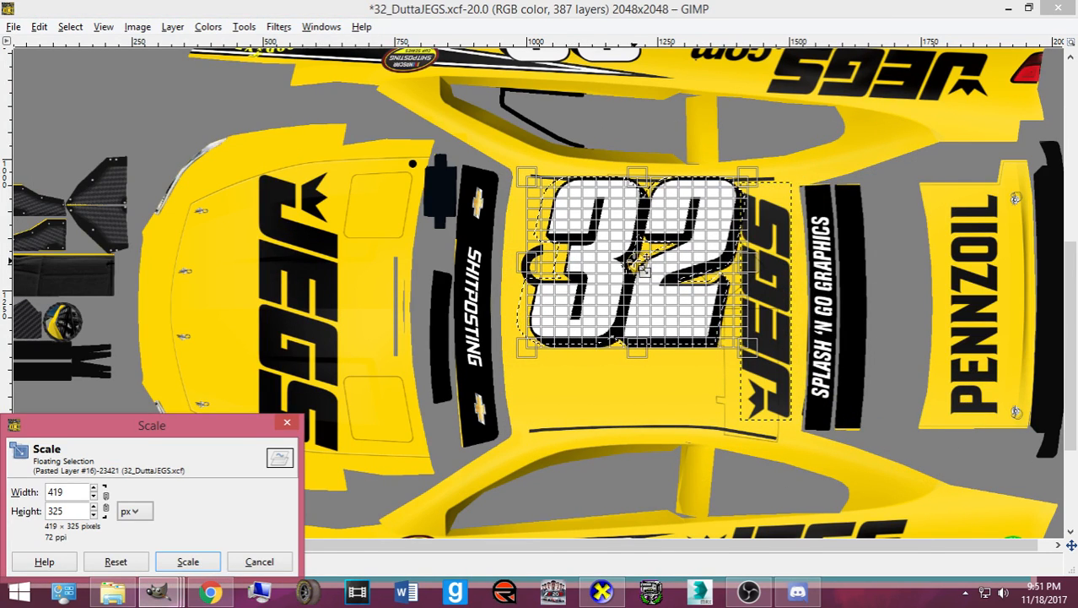
left_click_drag(636, 260, 623, 300)
left_click_drag(563, 406, 571, 418)
left_click_drag(703, 319, 736, 264)
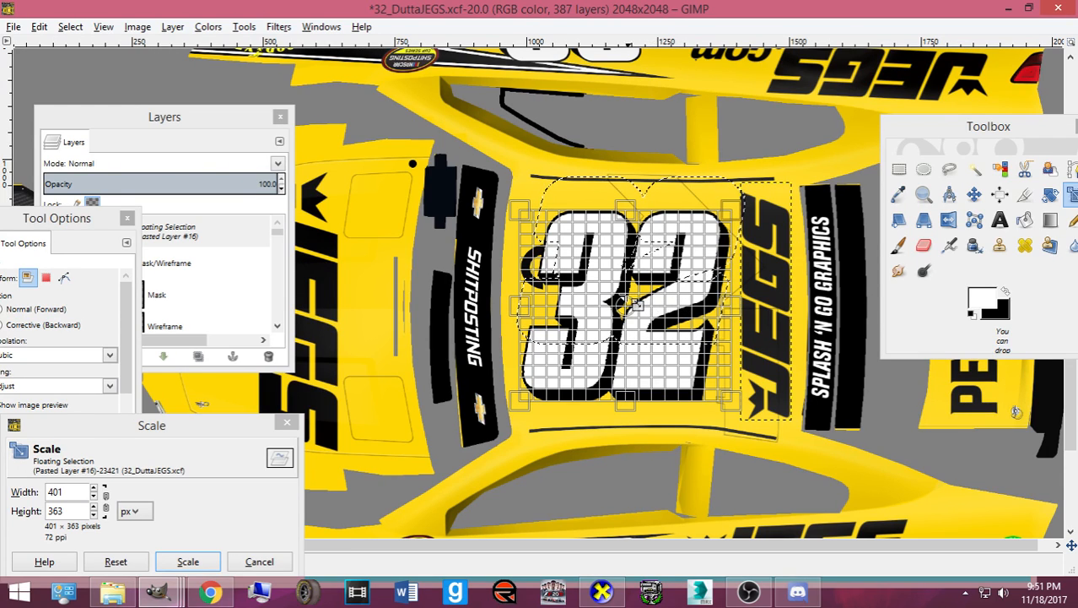
left_click(187, 561)
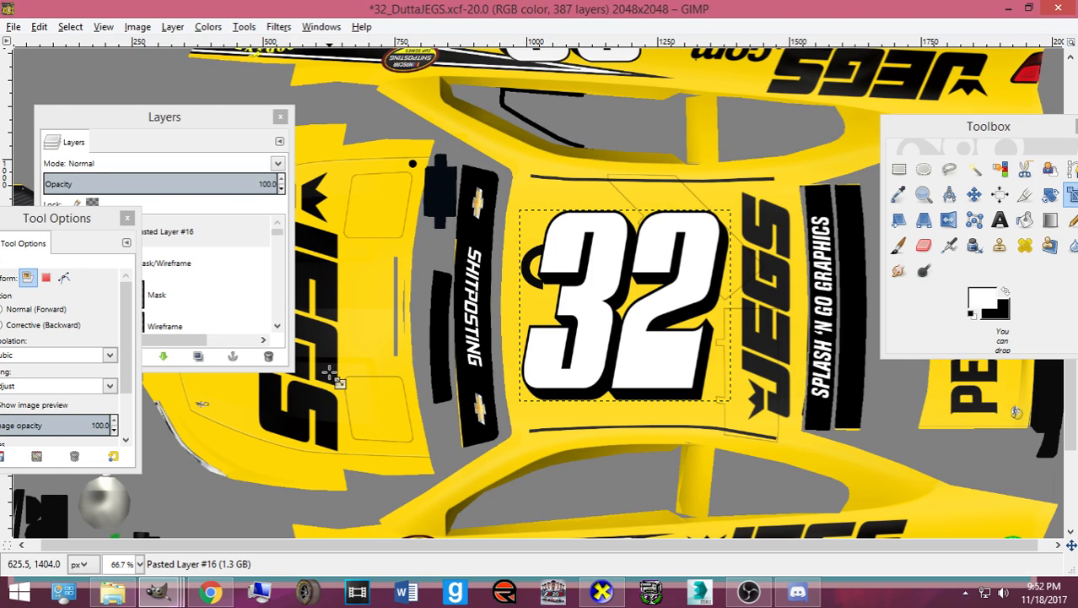
- Lower the pasted 32 layer down the stack until it sits under Rear Cam
left_click(167, 234)
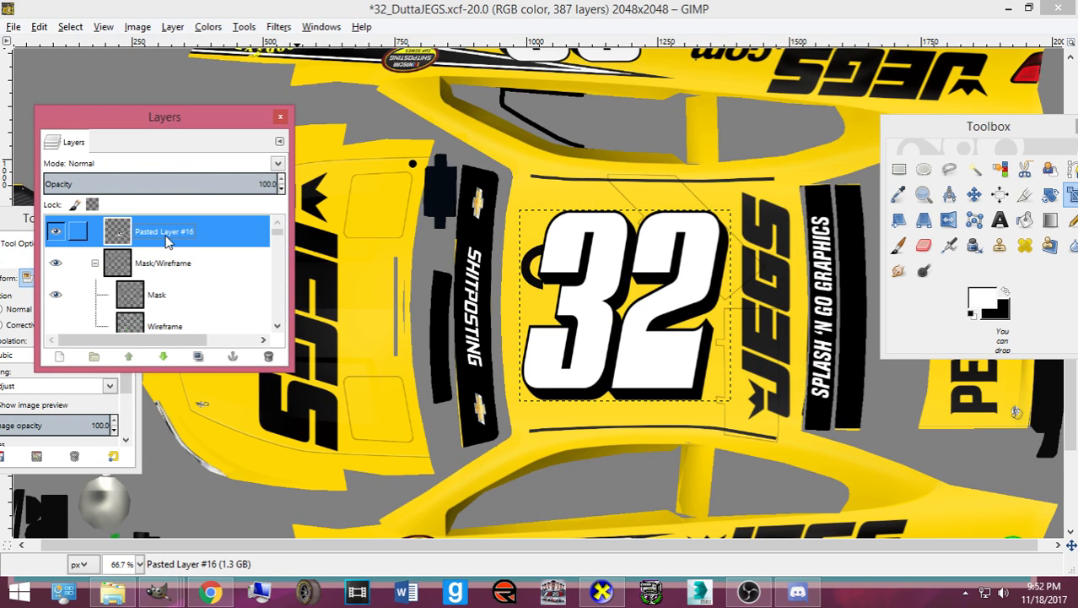
left_click(166, 358)
left_click(173, 361)
left_click(173, 361)
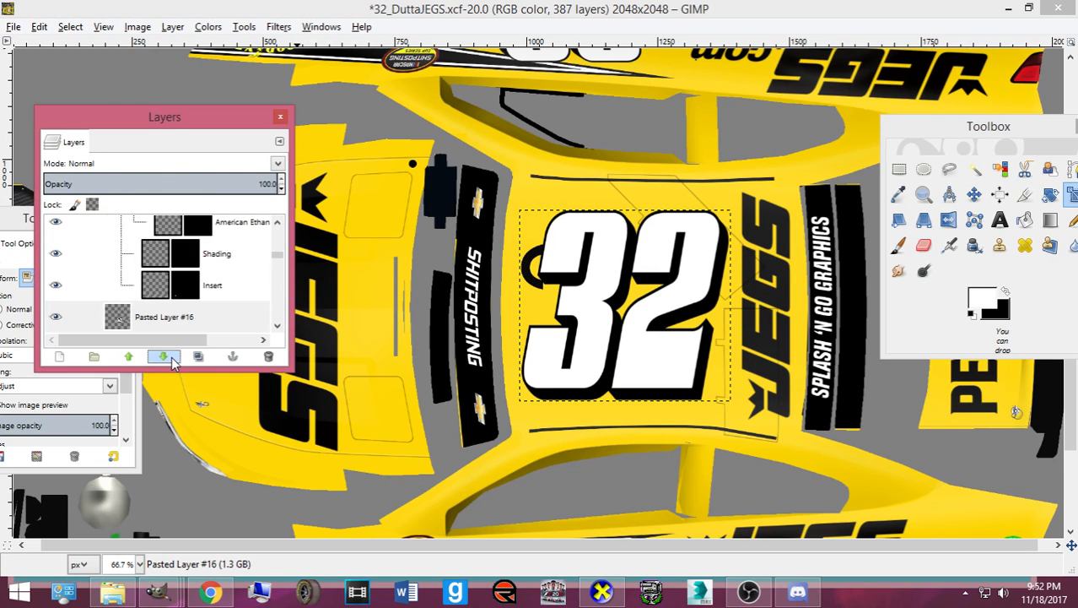
left_click(173, 361)
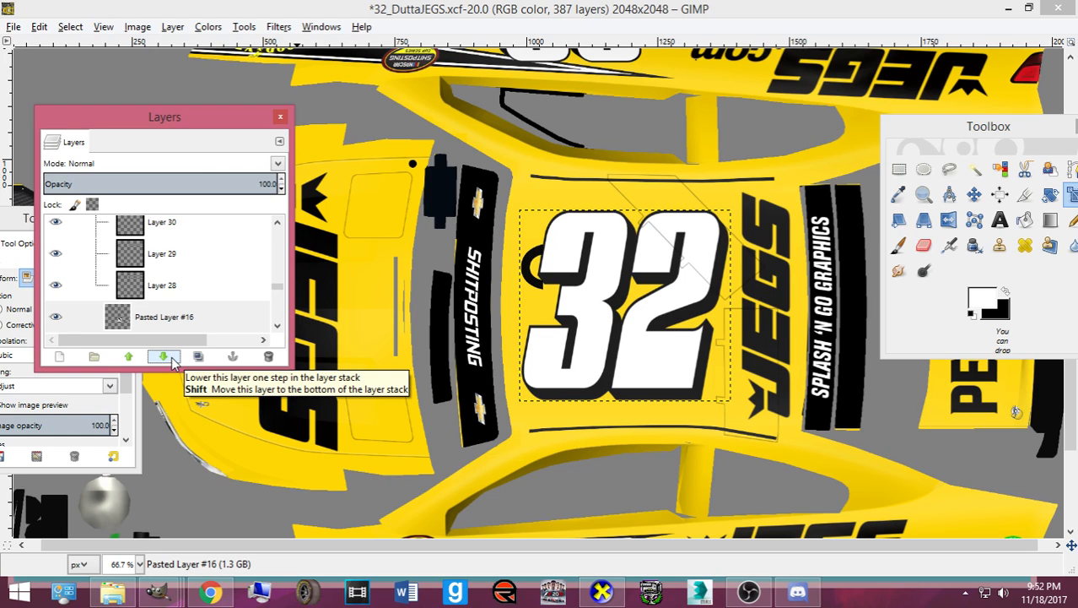
left_click(168, 358)
scroll(185, 289, "down", 3)
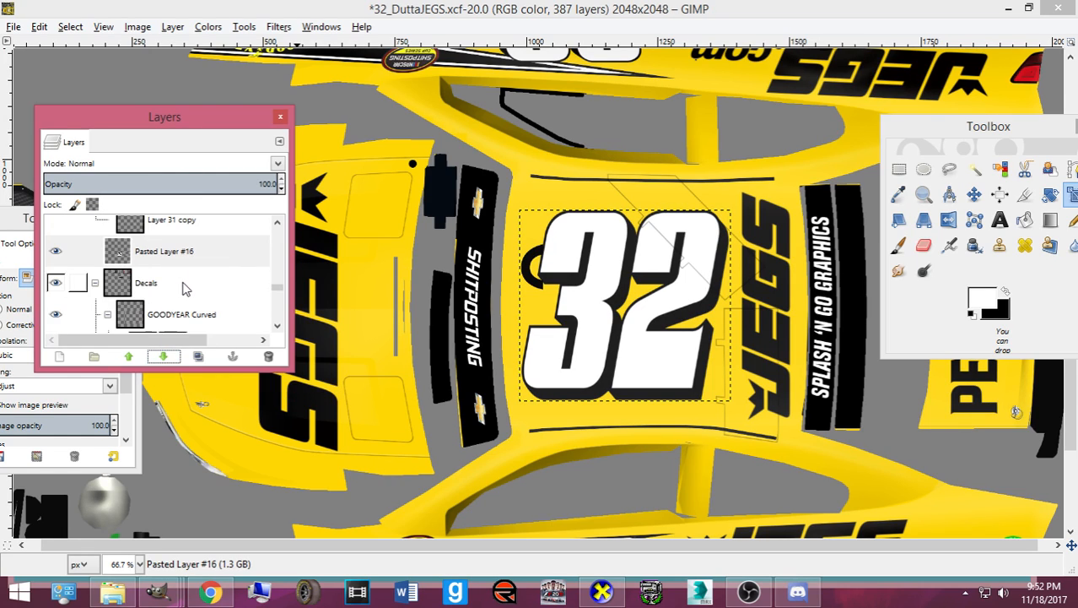
left_click(166, 357)
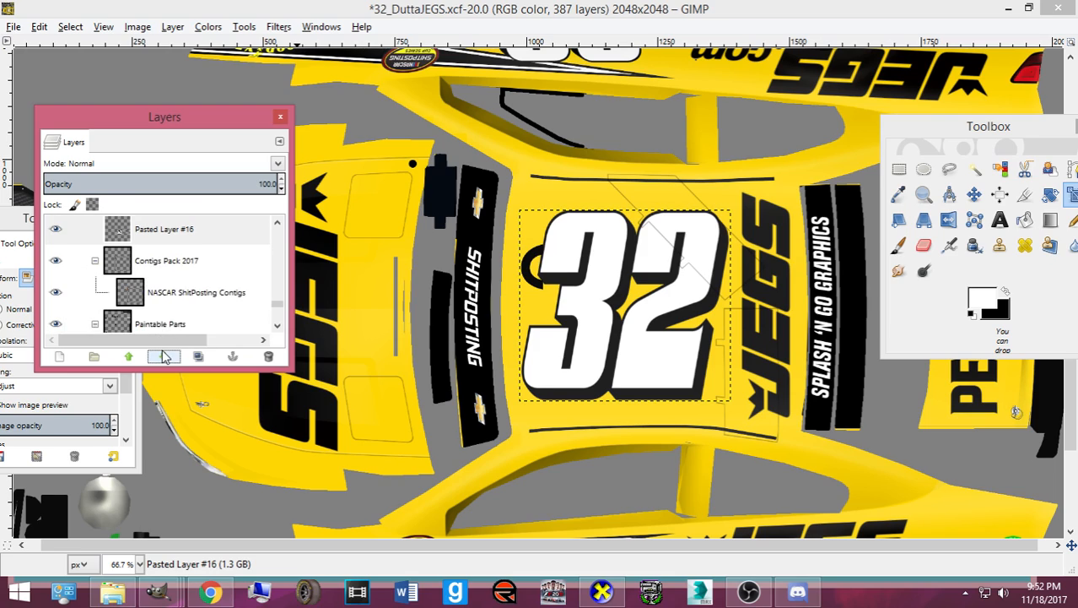
left_click(167, 357)
left_click(167, 357)
scroll(155, 314, "down", 3)
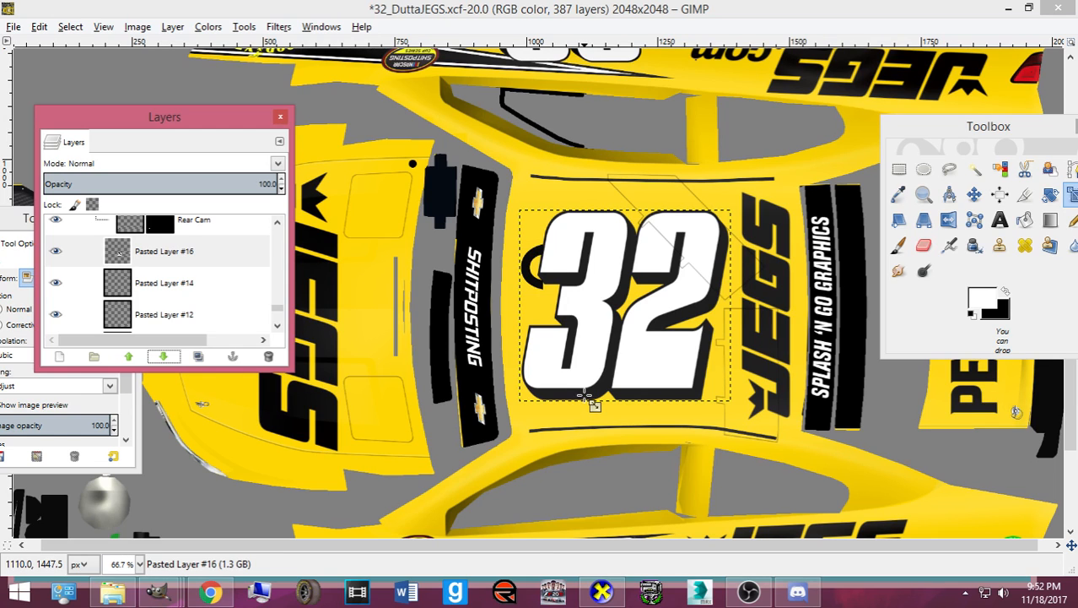
- Scale the roof 32 to 399×377 and nudge it into place with the arrow keys
left_click_drag(585, 395, 588, 426)
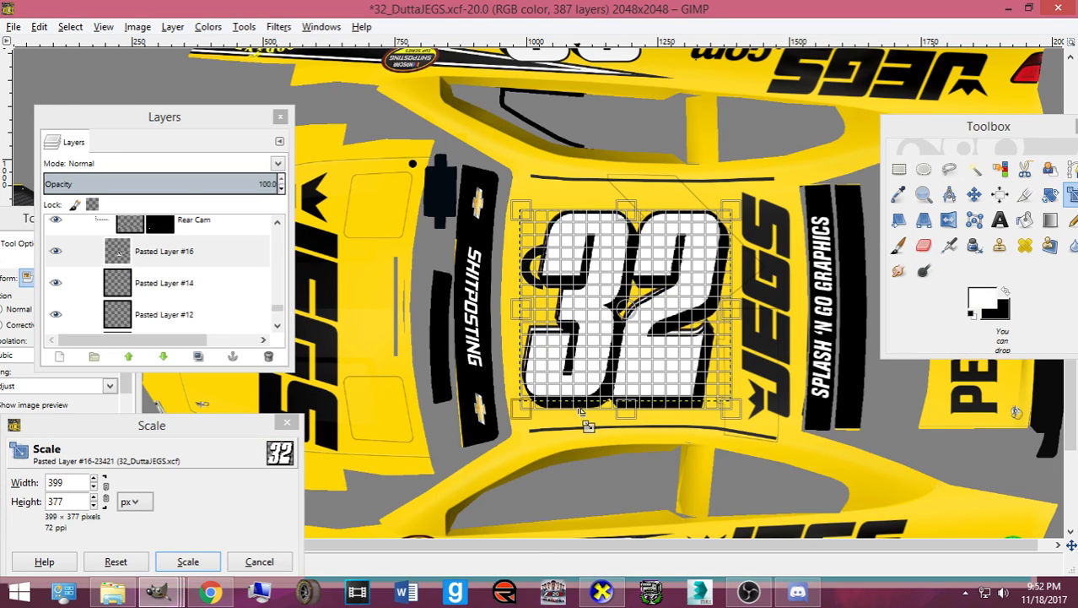
left_click(207, 563)
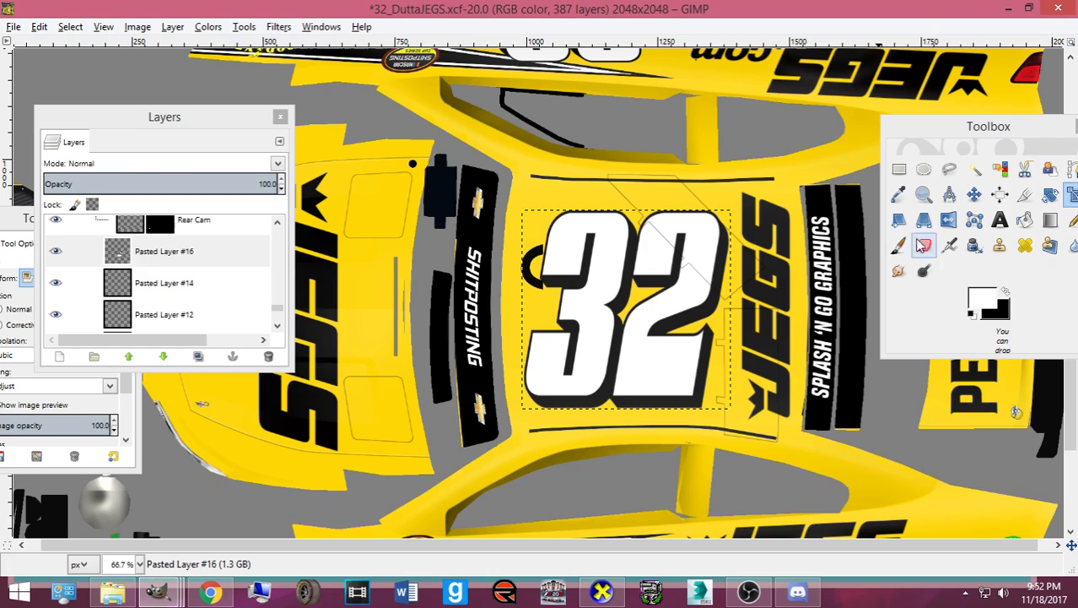
left_click(975, 195)
left_click(638, 338)
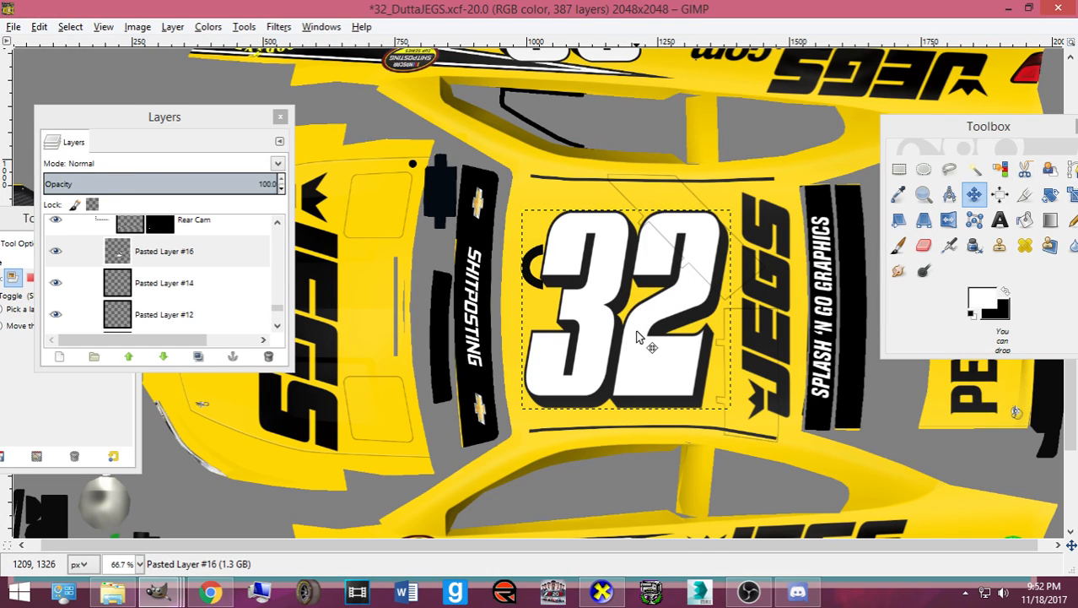
key("Right")
key("Right")
key("Right")
key("Right")
key("Right")
key("Right")
key("Up")
key("Up")
key("Up")
key("Up")
key("Up")
key("Up")
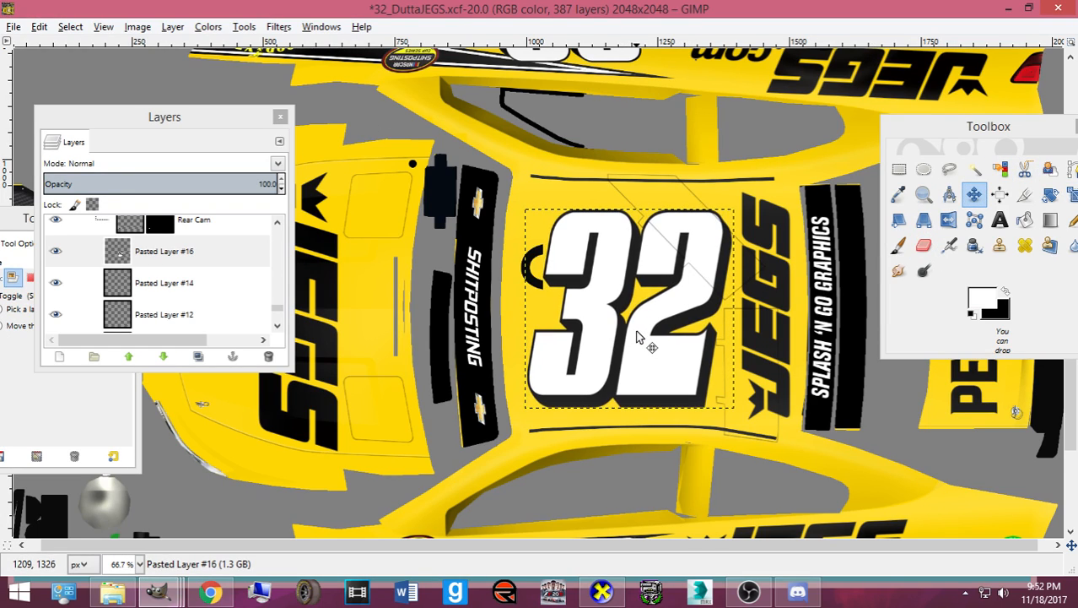
key("Right")
key("Right")
key("Right")
key("Down")
key("Down")
key("Down")
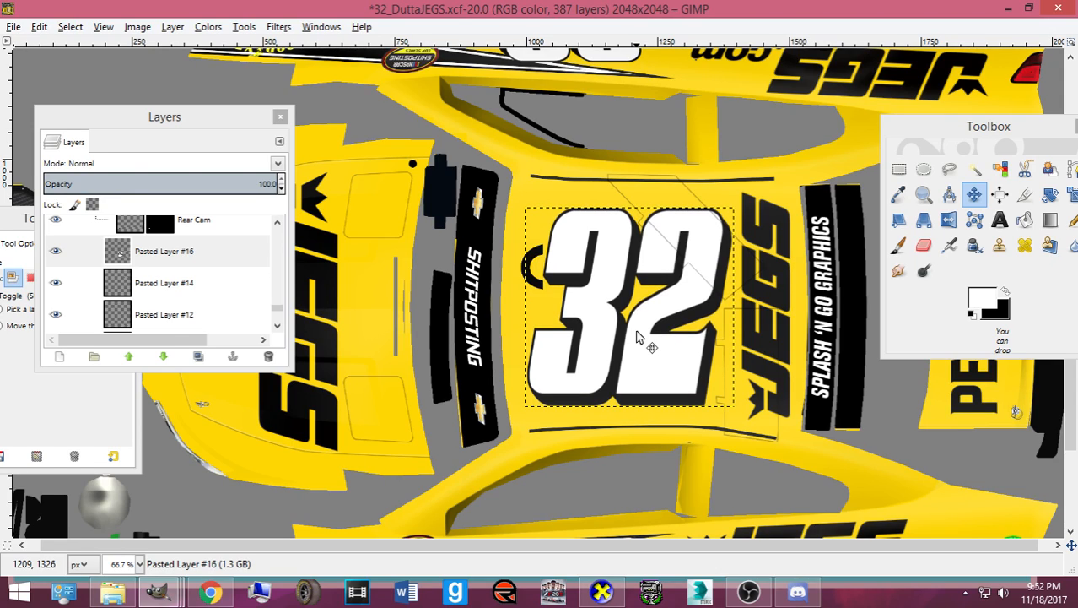
key("Right")
key("Right")
key("Left")
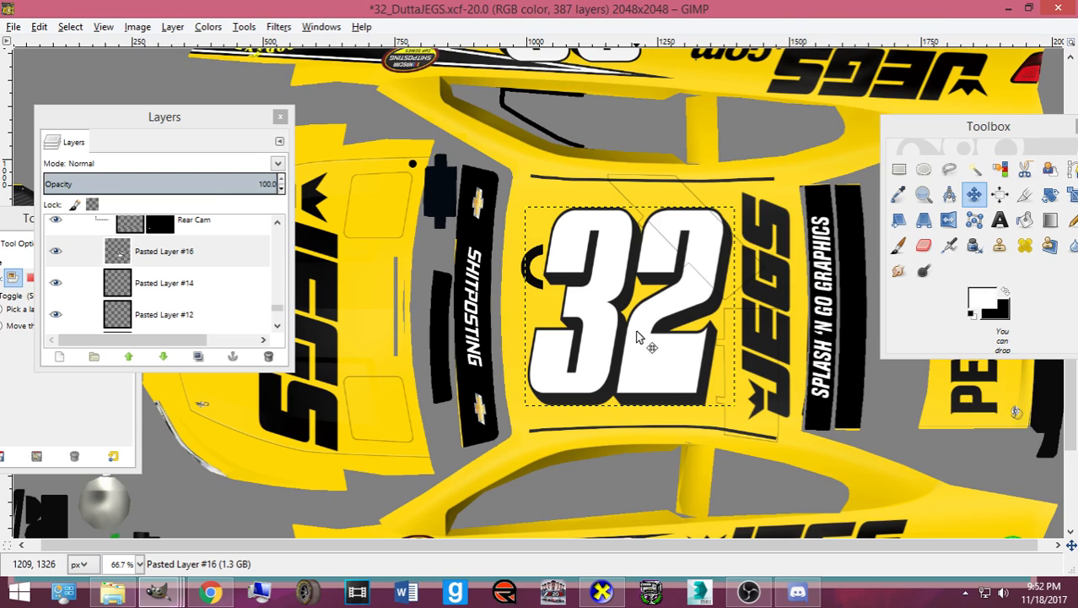
- Save 32_DuttaJEGS.xcf and rotate the CarView 3D preview to inspect the roof number
key("ctrl+s")
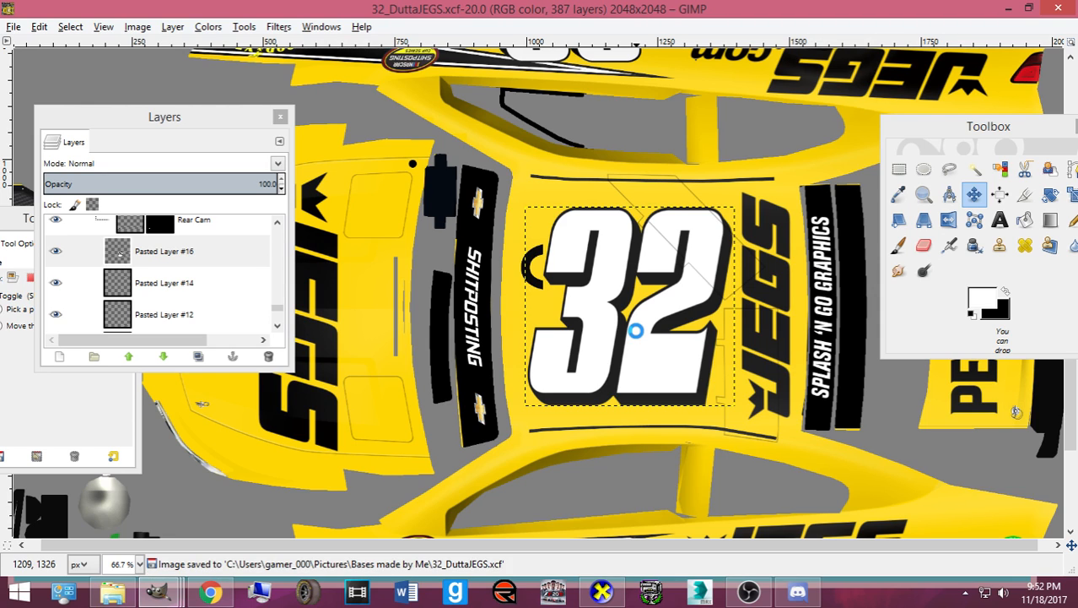
left_click(600, 593)
left_click_drag(509, 435, 525, 452)
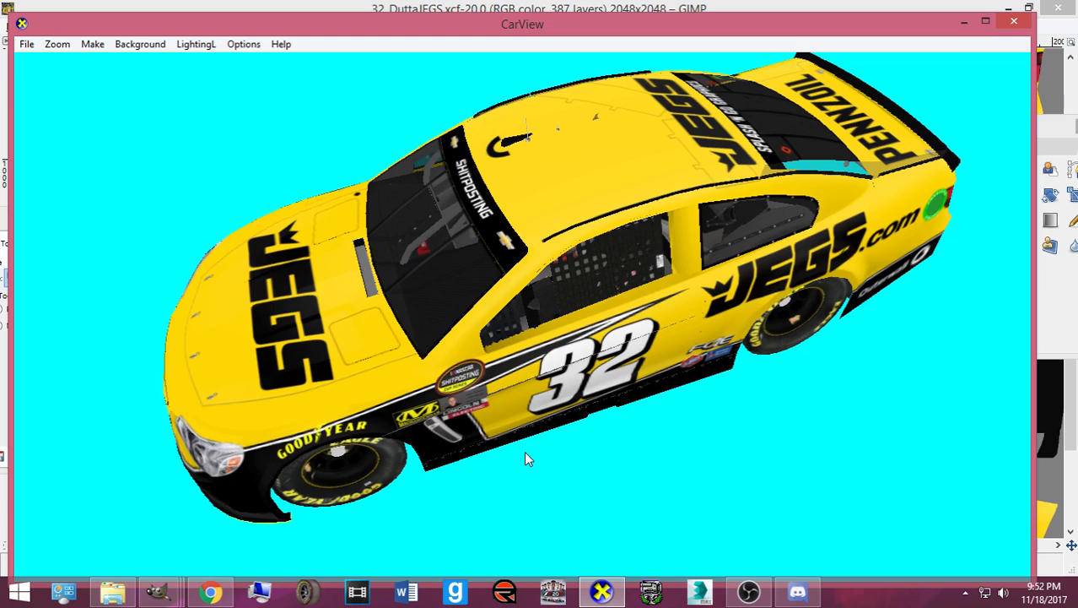
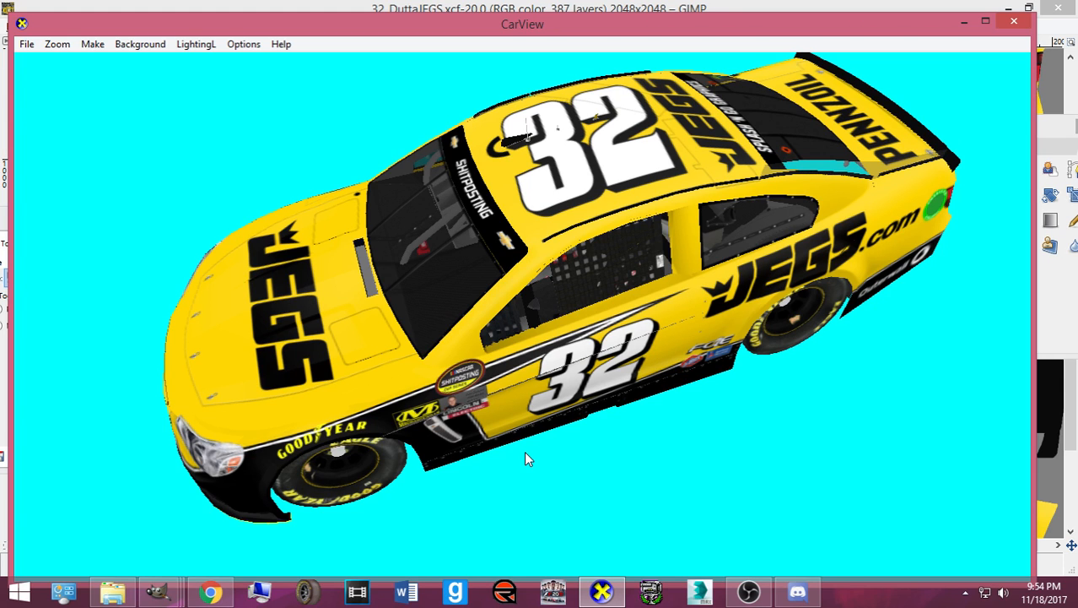
- Rotate the CarView car from overhead to a side-on view of the yellow 32 livery
left_click_drag(525, 455, 534, 302)
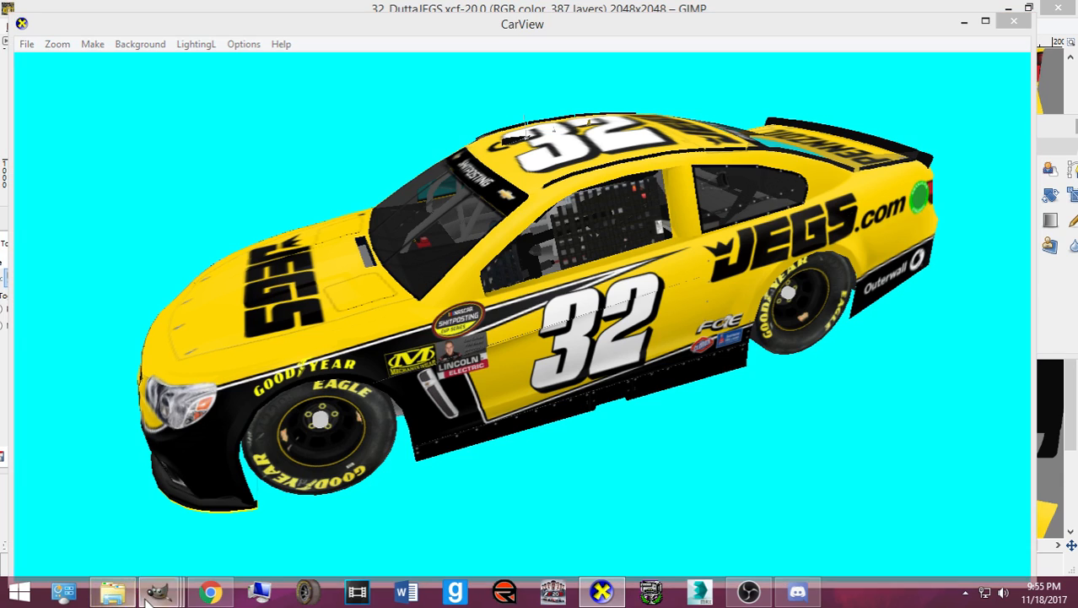
- Return to GIMP and check Pasted Layers #11, #9 and #10 for the side 32
mouse_move(148, 597)
left_click(173, 528)
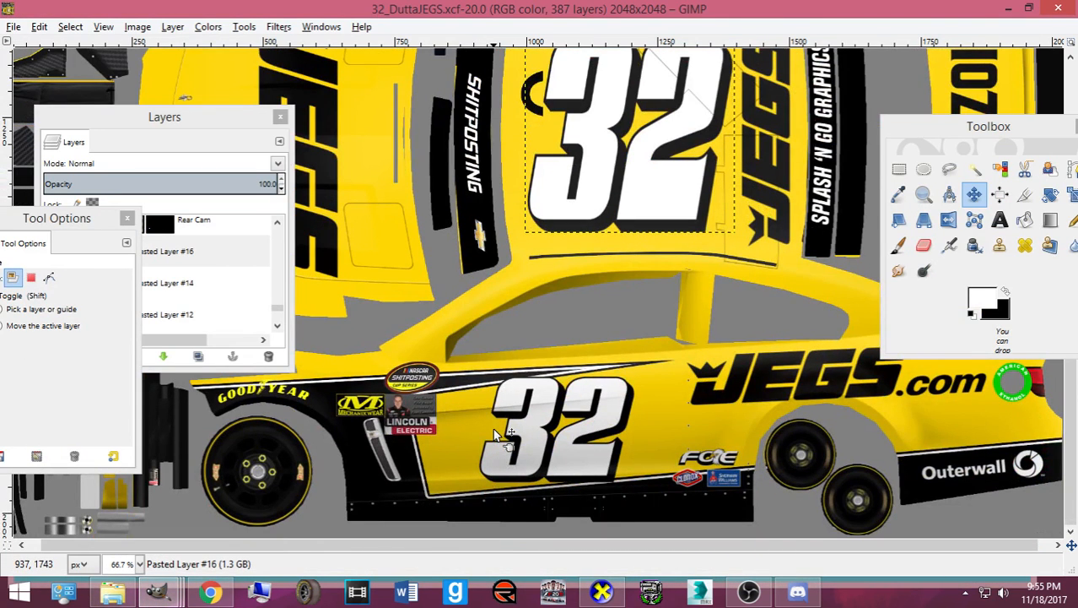
left_click(228, 295)
left_click(209, 313)
scroll(190, 291, "down", 3)
left_click(169, 312)
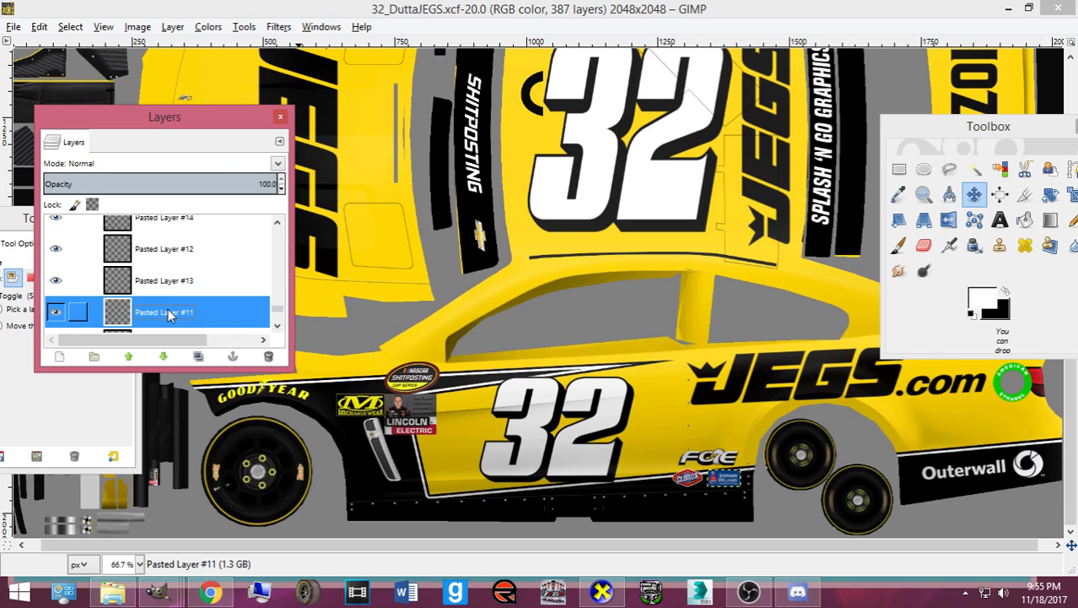
scroll(173, 304, "down", 2)
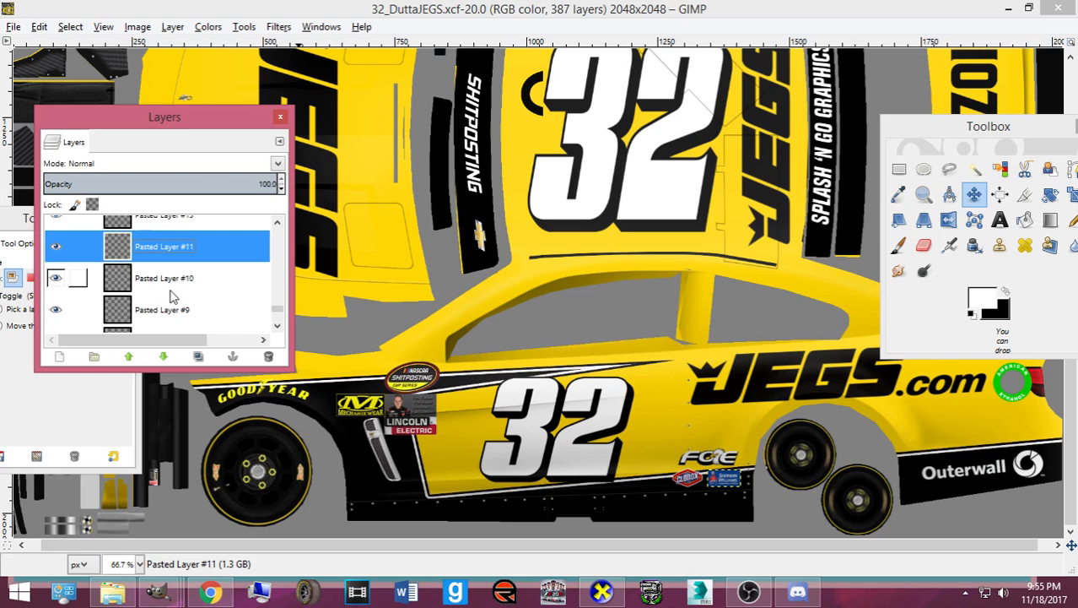
left_click(170, 297)
left_click(173, 289)
- Check Pasted Layers #8 and #16 and select the layer holding the side 32
scroll(178, 287, "down", 3)
left_click(181, 285)
scroll(181, 289, "up", 6)
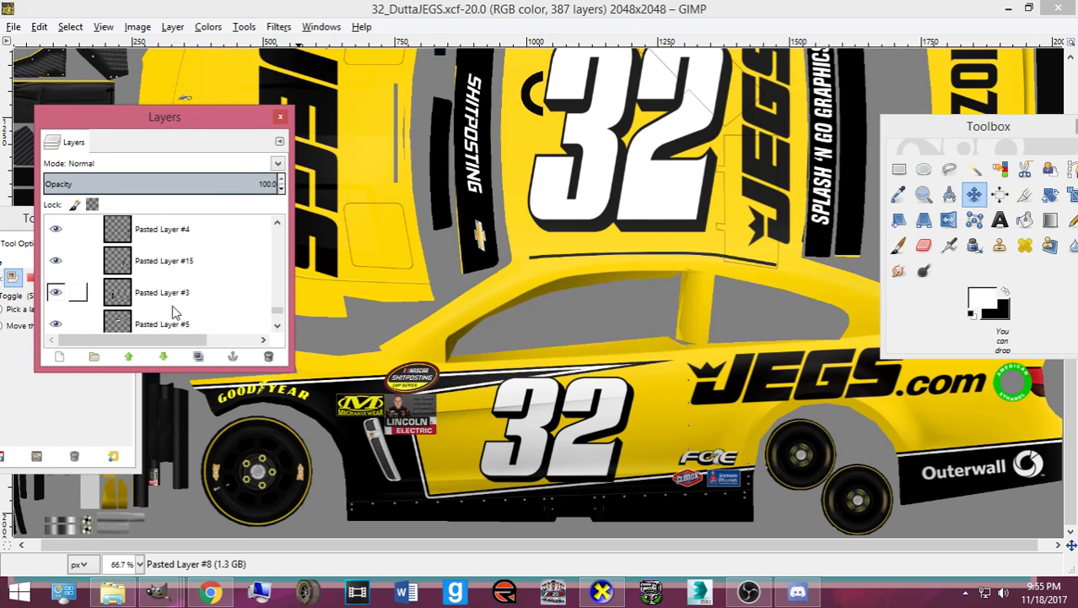
left_click(158, 267)
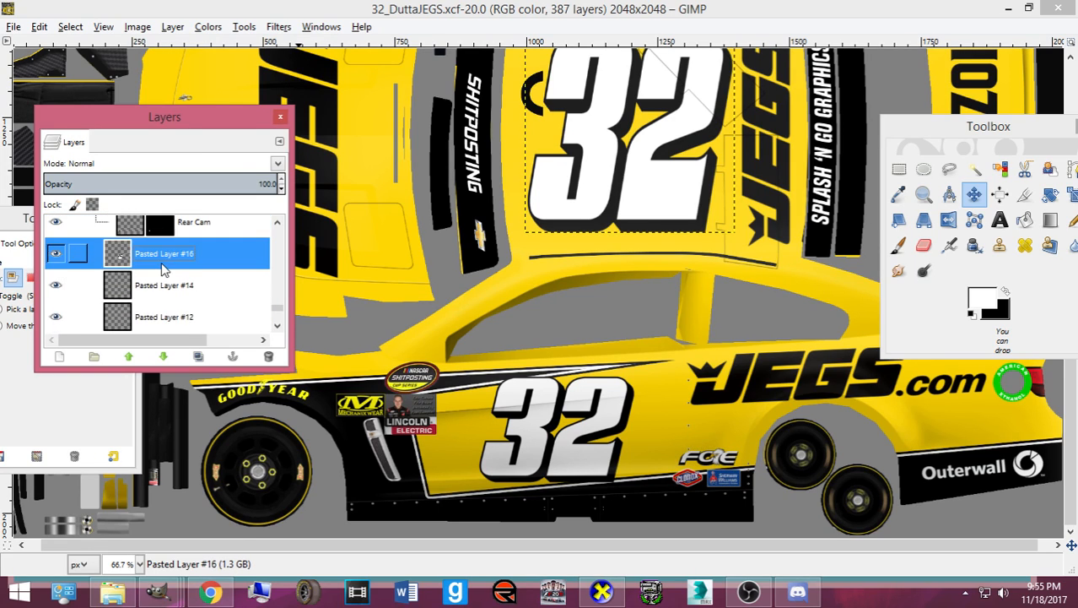
scroll(166, 268, "down", 3)
scroll(166, 289, "down", 2)
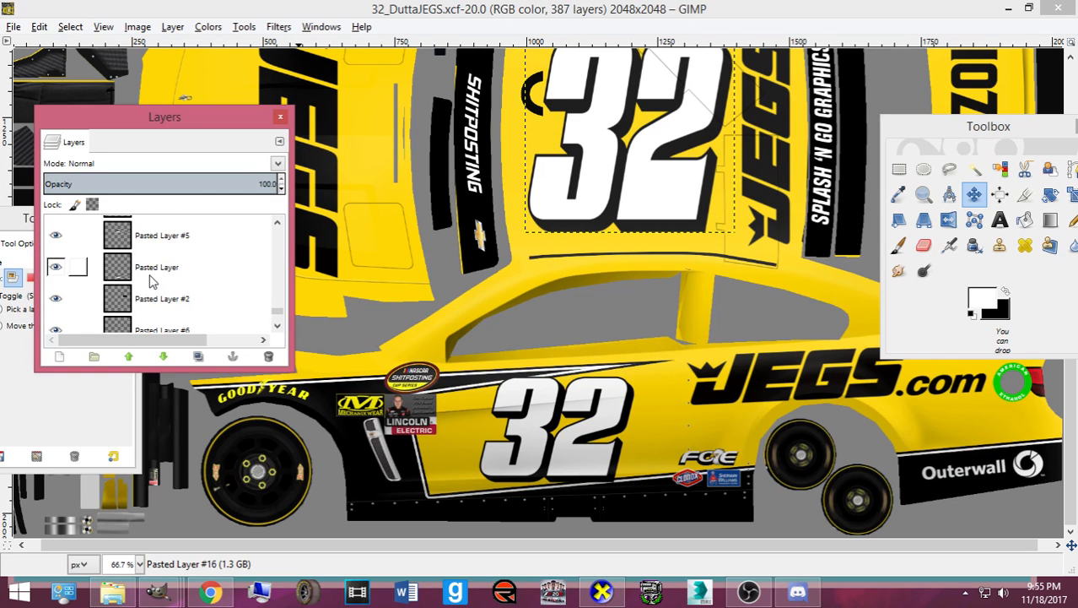
left_click(160, 269)
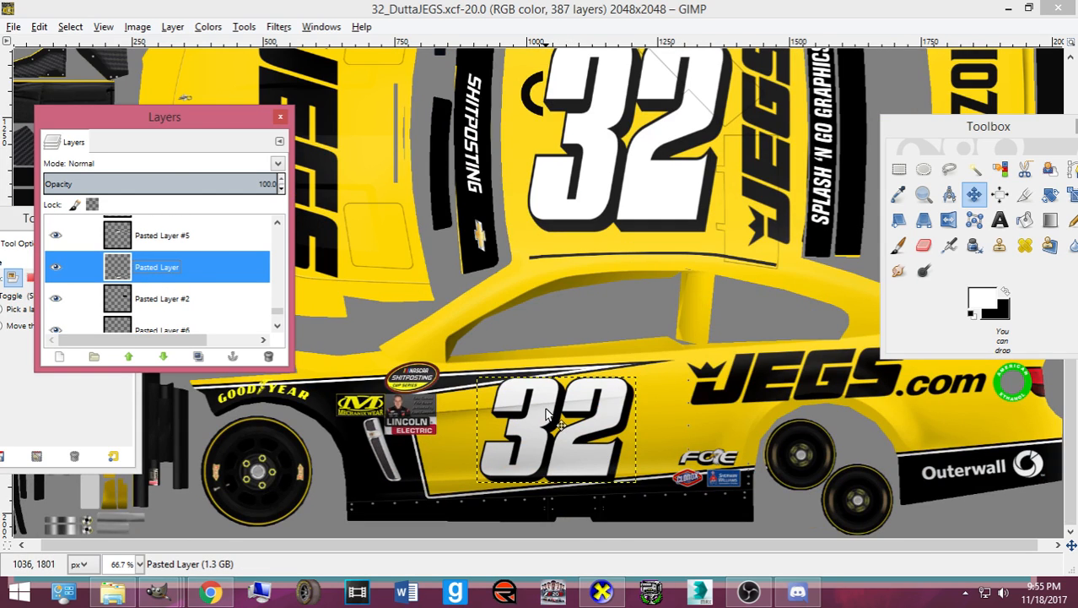
- Duplicate the side 32 layer and drag the copy onto the rear bumper
key("shift+ctrl+d")
left_click_drag(546, 414, 760, 189)
left_click_drag(968, 130, 618, 353)
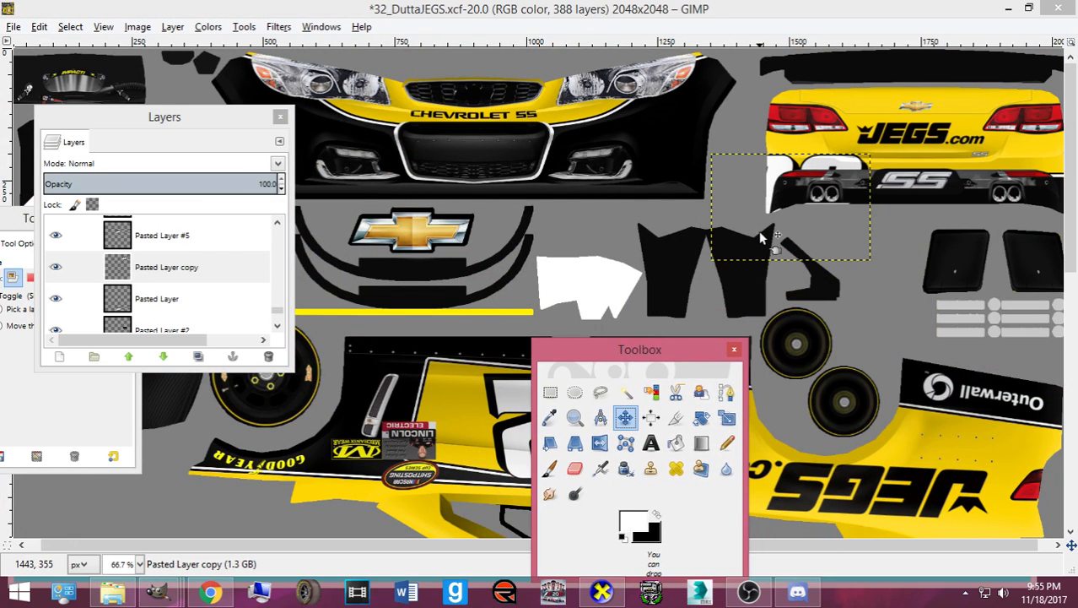
- Scale the copied 32 down to 60x40 at the right end of the rear panel
key("shift+s")
left_click(762, 239)
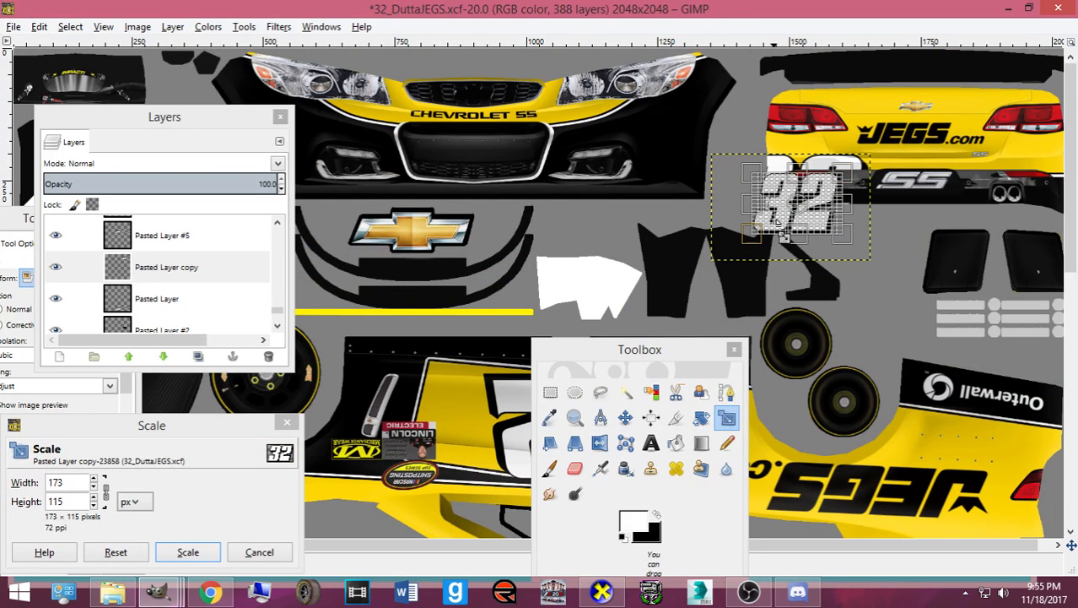
left_click_drag(800, 546, 813, 546)
left_click_drag(855, 184, 846, 199)
left_click_drag(773, 210, 977, 163)
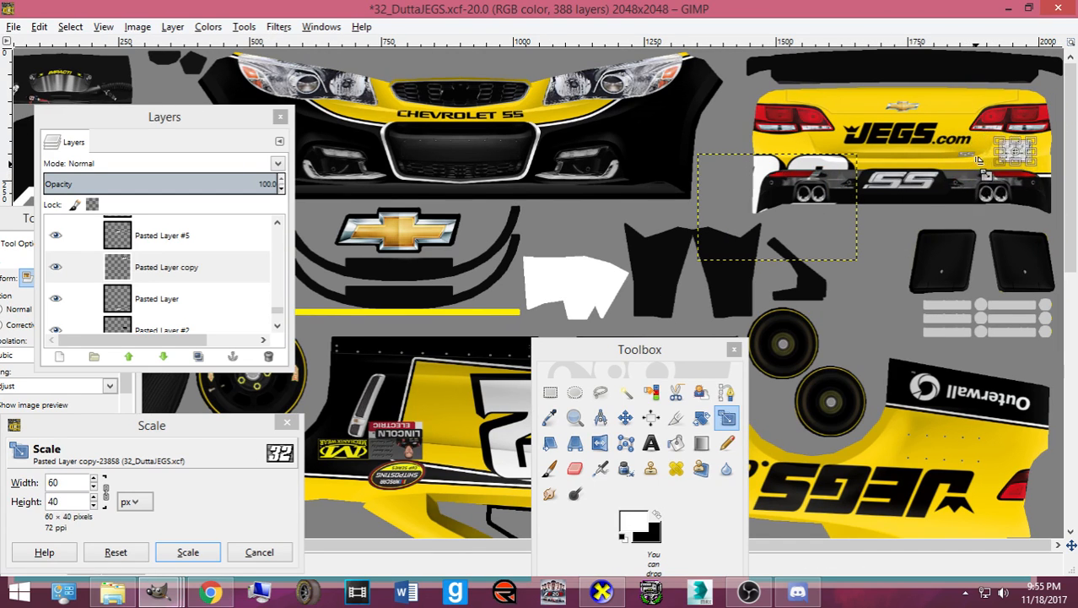
left_click(195, 551)
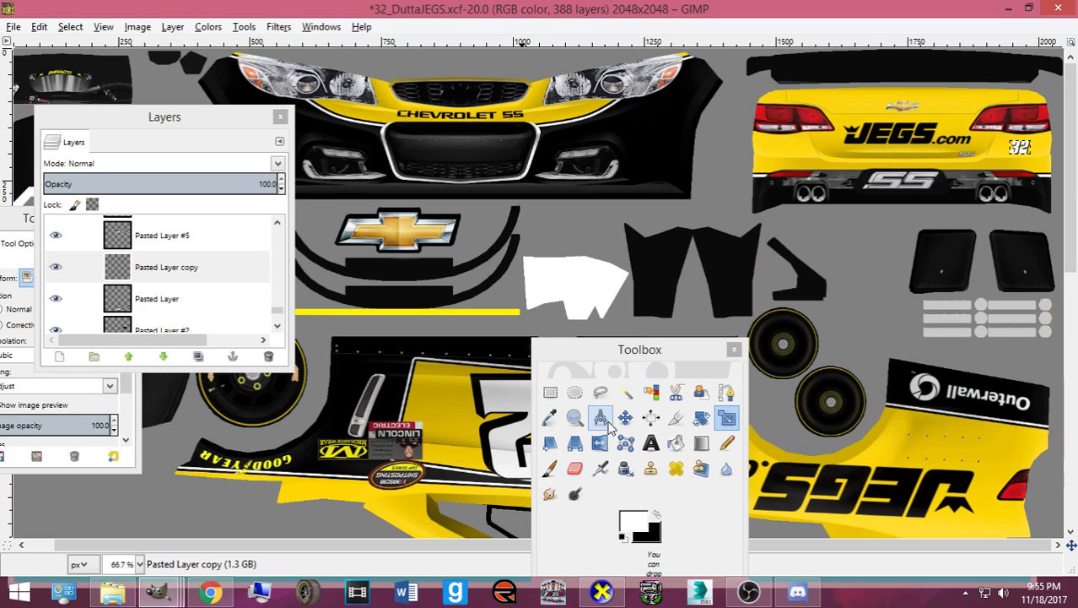
- Nudge the rear 32 into place, save the template, and drag a duplicate to the front bumper
left_click(624, 417)
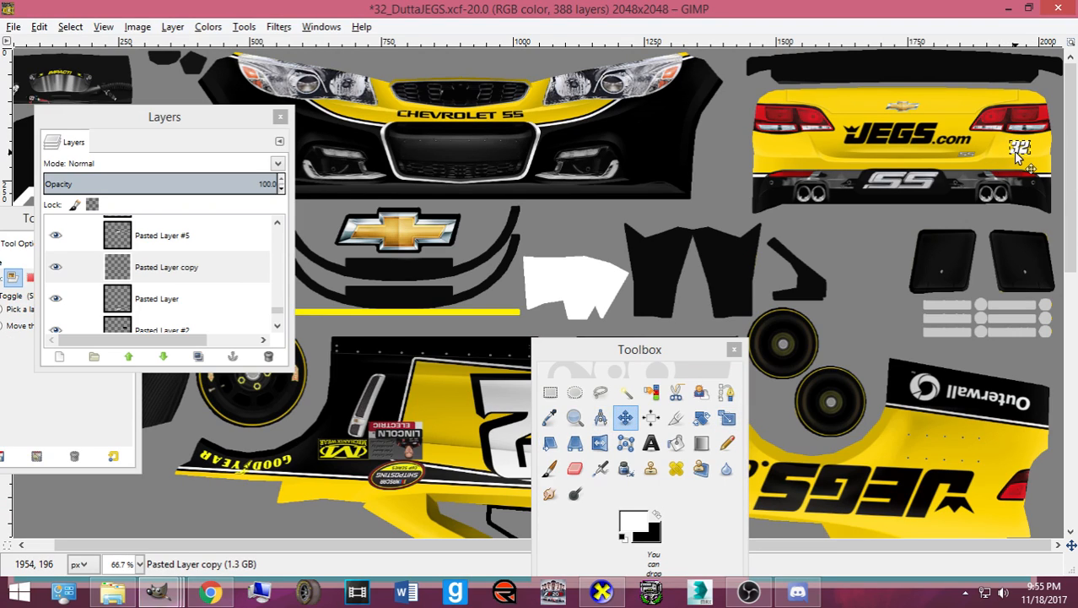
key("Up")
key("Up")
key("Up")
key("Up")
key("Right")
key("Right")
key("Right")
key("Right")
key("Right")
key("Right")
key("Right")
key("Right")
key("Left")
key("Left")
key("Left")
key("Left")
key("ctrl+s")
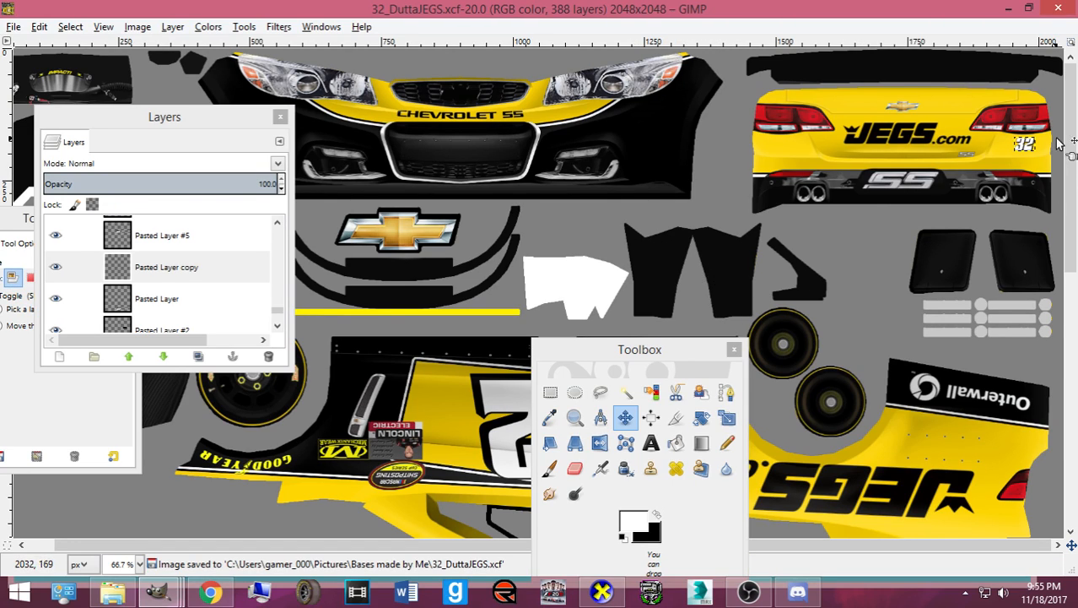
key("shift+ctrl+d")
left_click_drag(1024, 148, 324, 122)
- Shift the front 32 copy slightly left and zoom in around the front bumper
left_click_drag(217, 116, 470, 174)
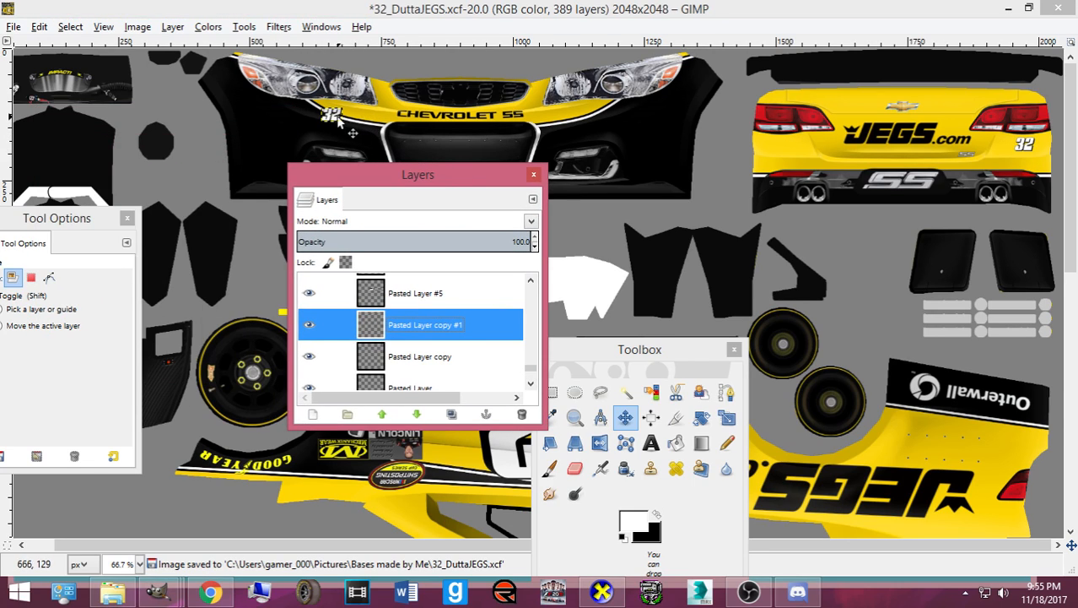
left_click_drag(329, 116, 325, 115)
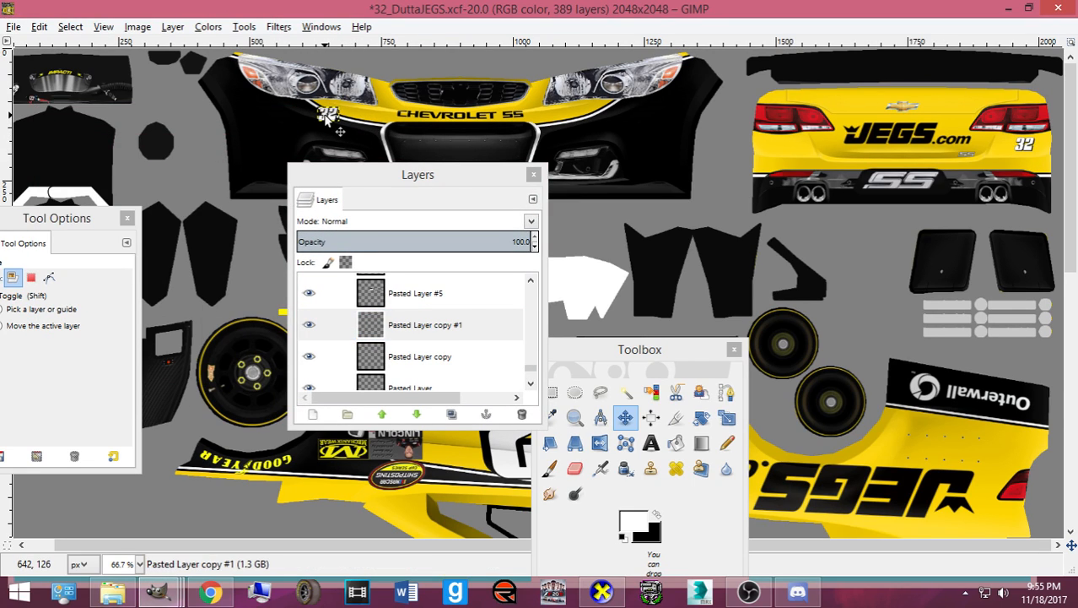
scroll(325, 118, "up", 3)
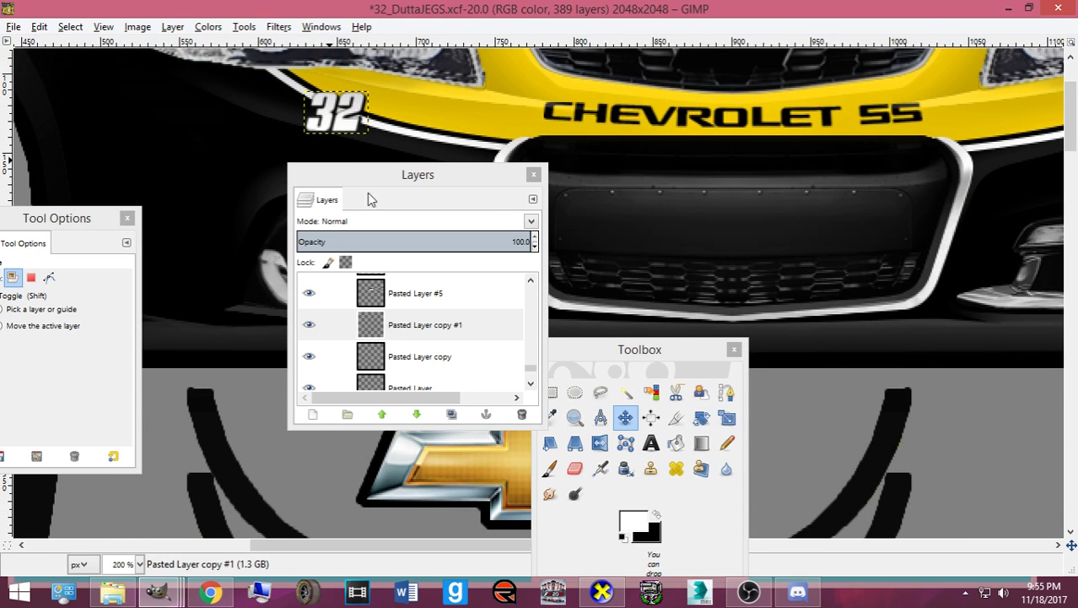
left_click_drag(391, 174, 582, 187)
scroll(267, 227, "up", 3)
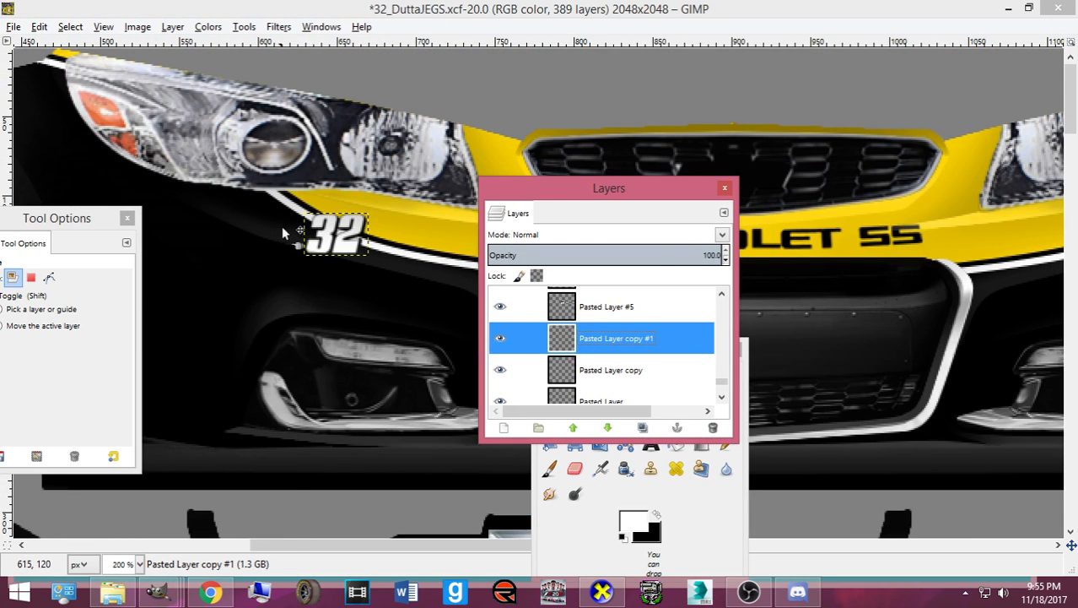
- Scale the front 32 to 36x24, place it below the left headlight, and export the paint
key("shift+t")
left_click(348, 233)
left_click_drag(369, 238, 361, 234)
left_click(202, 547)
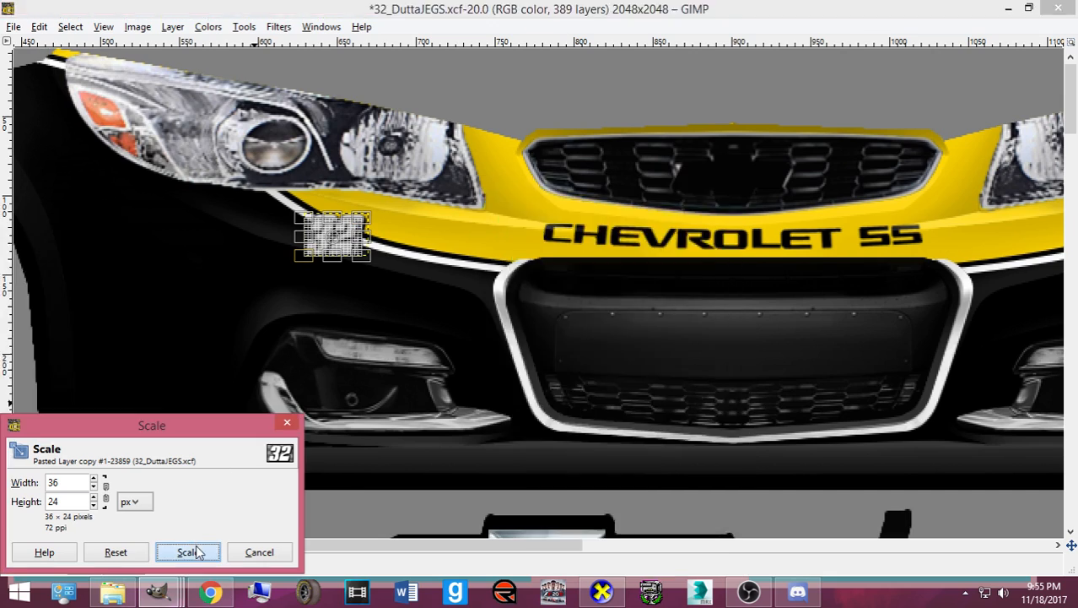
key("m")
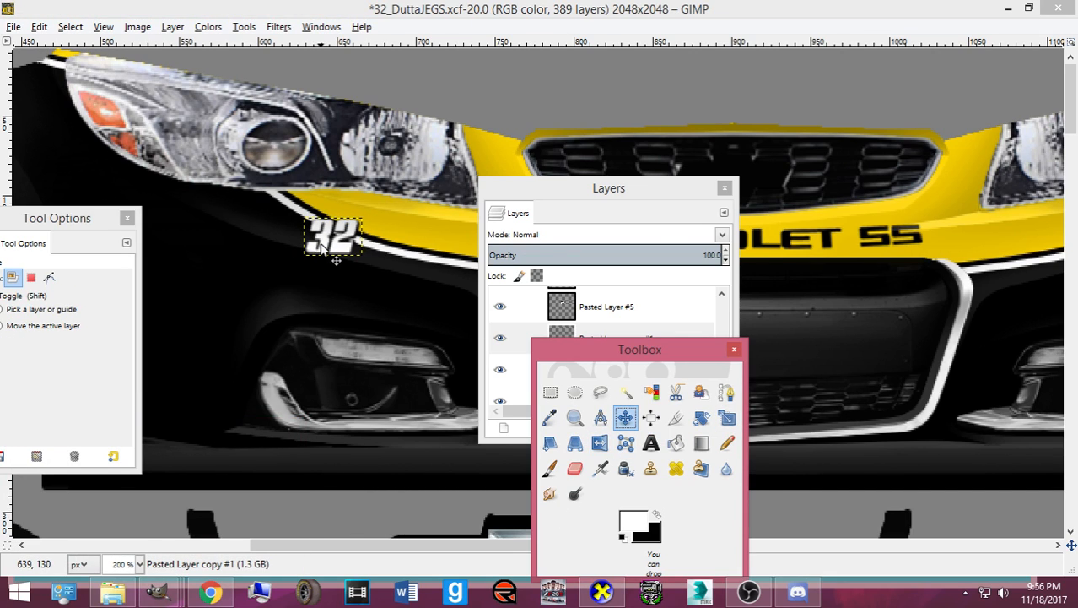
mouse_move(323, 244)
left_mouse_down()
mouse_move(312, 253)
mouse_move(320, 256)
left_mouse_up()
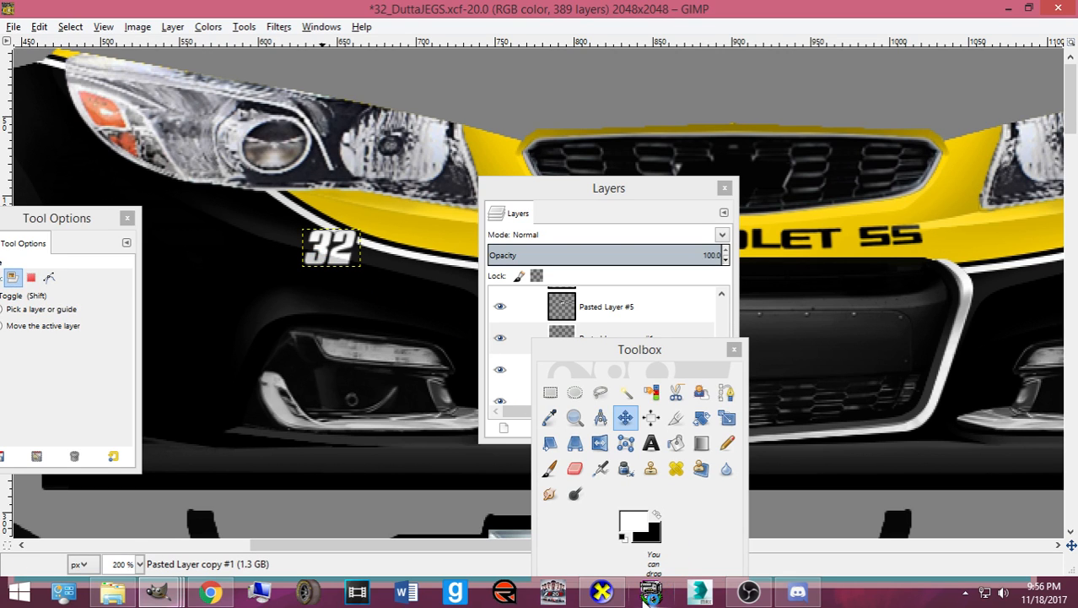
key("ctrl+e")
left_click(602, 593)
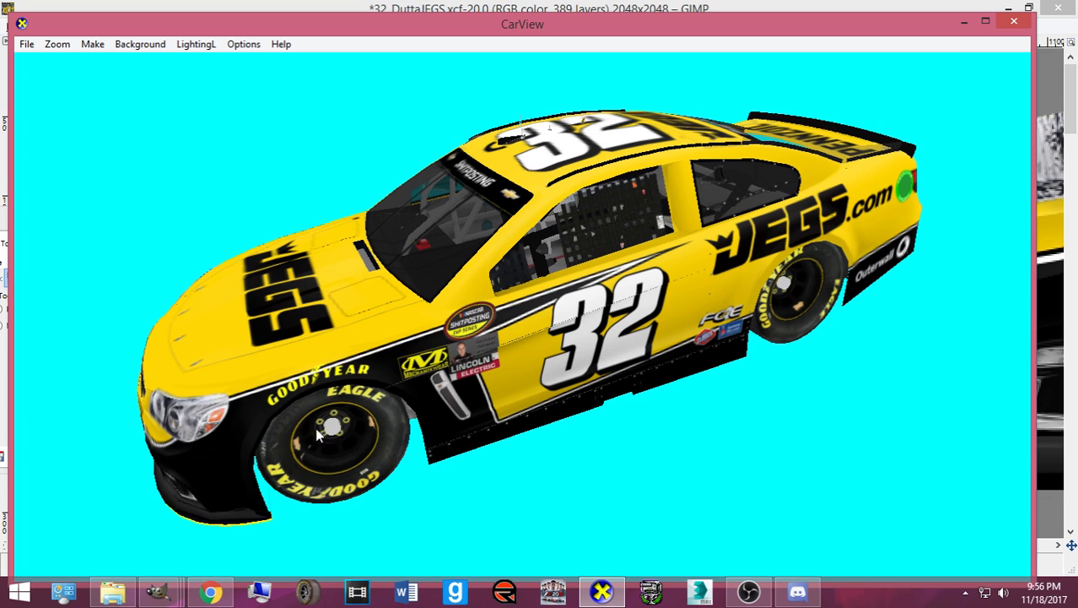
left_click_drag(371, 394, 487, 410)
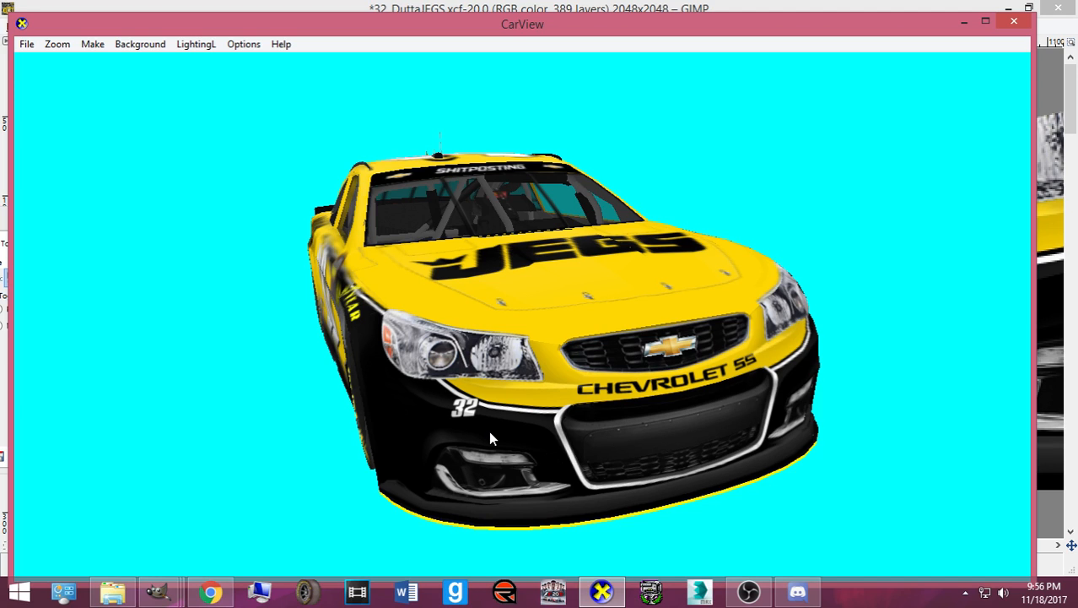
left_click_drag(492, 438, 524, 419)
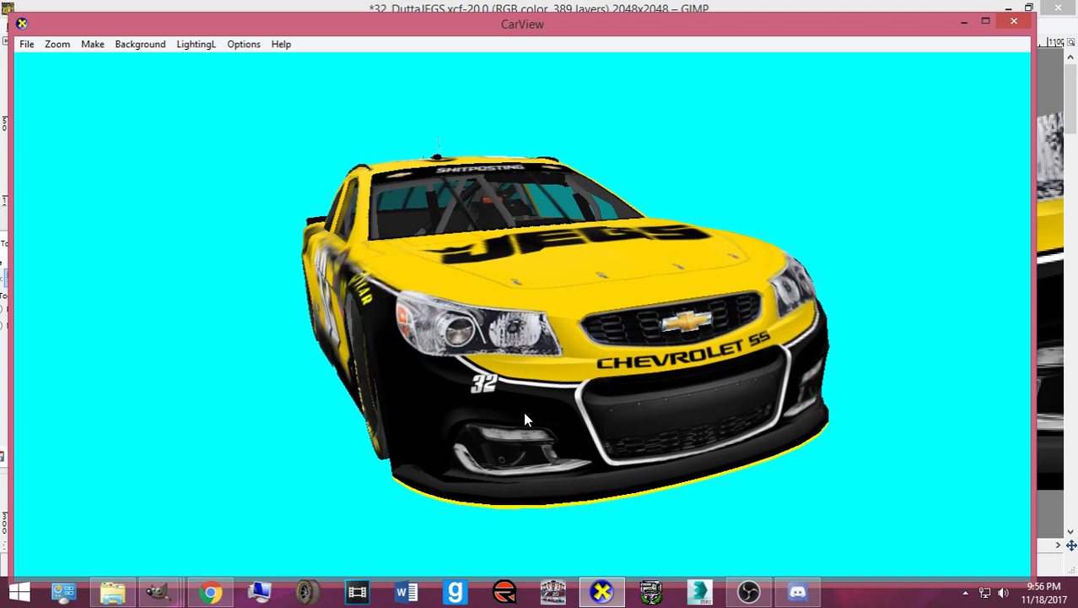
left_click(160, 593)
left_click(145, 523)
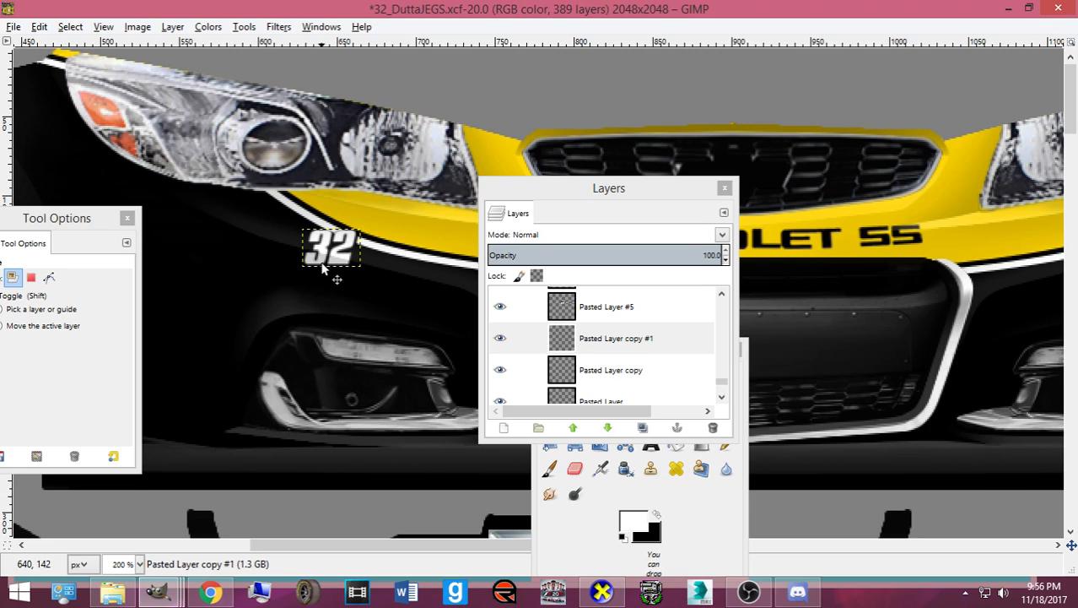
- Nudge the front 32 two pixels right and two down, save, and re-export the paint
key("Right")
key("Right")
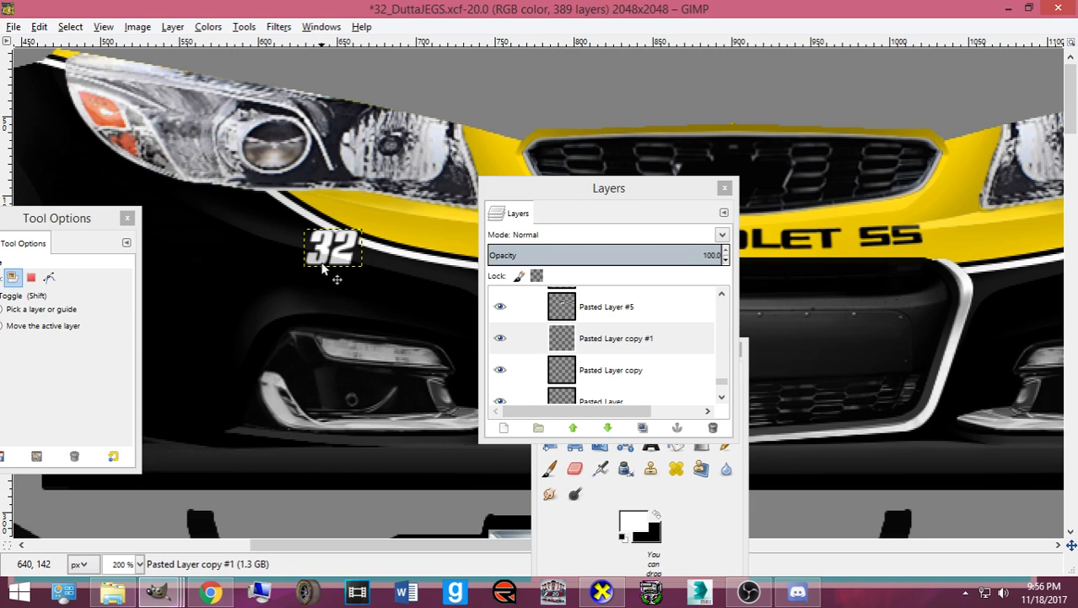
key("Down")
key("Down")
key("Down")
key("Right")
key("Right")
key("Down")
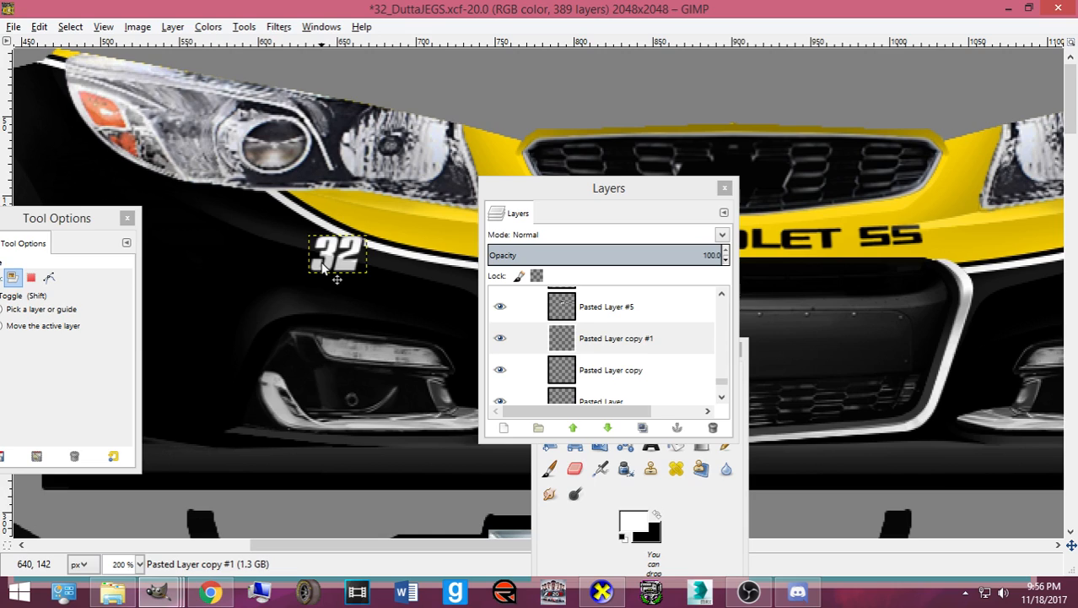
key("ctrl+s")
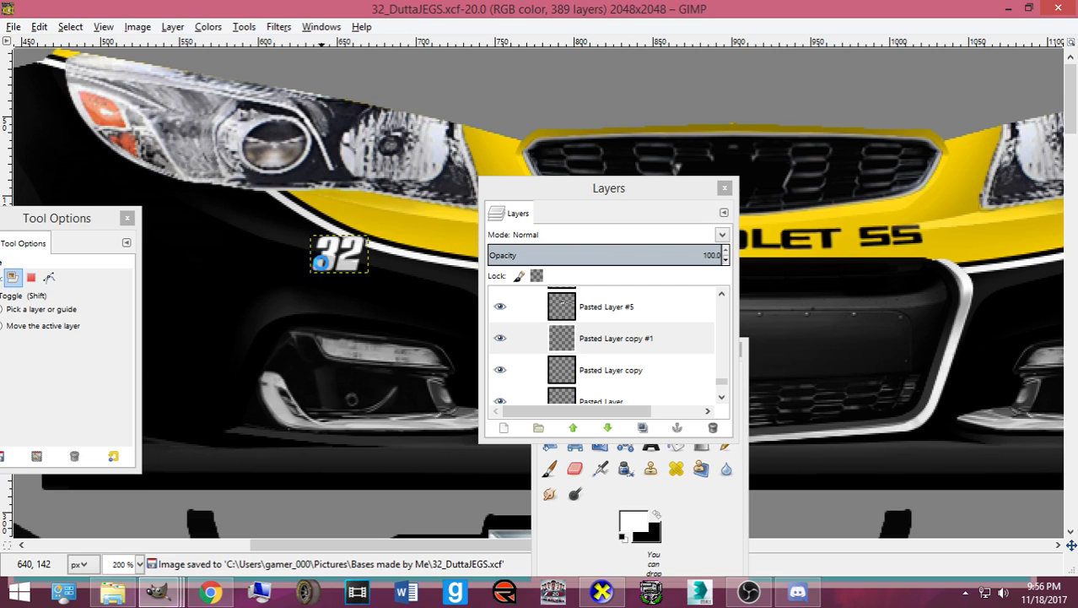
key("ctrl+e")
left_click(603, 595)
- Orbit the car from front to rear three-quarter to its side, checking the door 32 and JEGS.com
left_click_drag(483, 428, 471, 439)
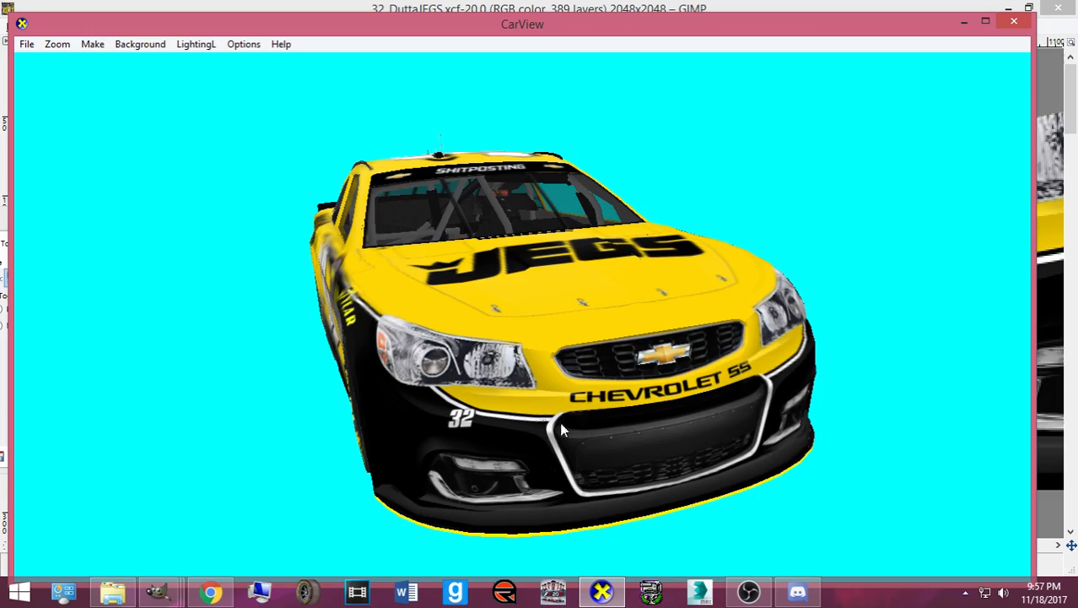
left_click_drag(561, 423, 317, 378)
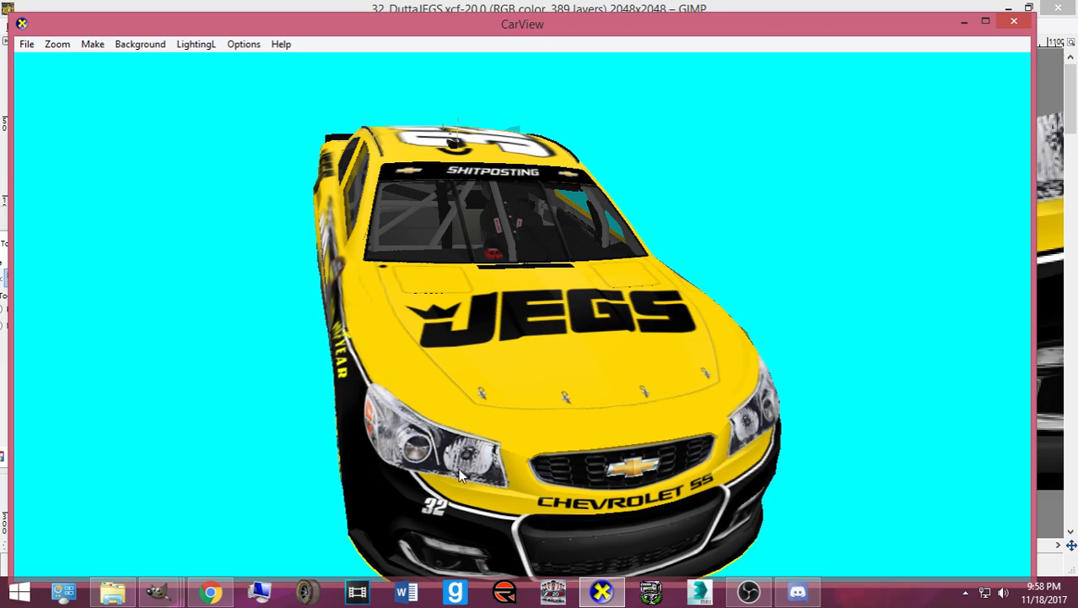
left_click_drag(558, 429, 270, 297)
left_click_drag(411, 397, 501, 342)
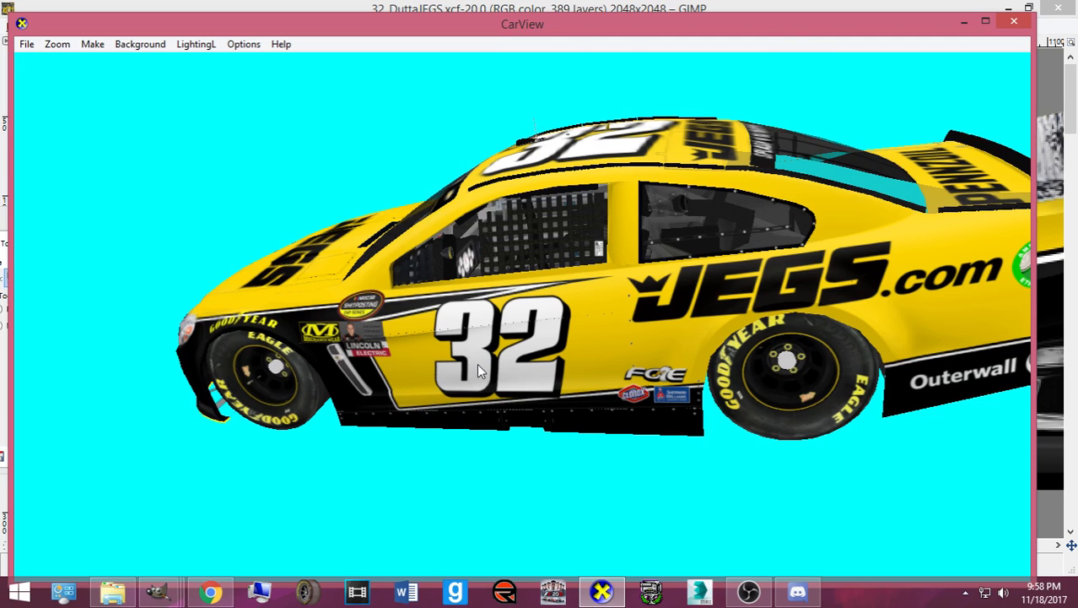
left_click_drag(466, 365, 556, 373)
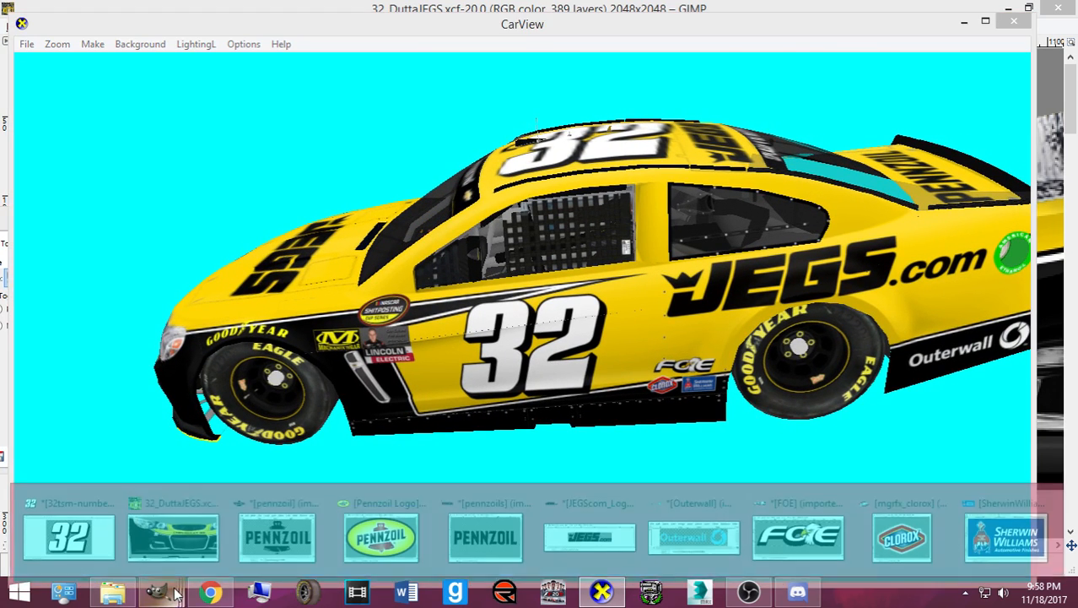
- Bring back 32_DuttaJEGS, zoom out, and move the Toolbox and Layers docks off the livery
left_click(174, 524)
scroll(408, 422, "down", 3)
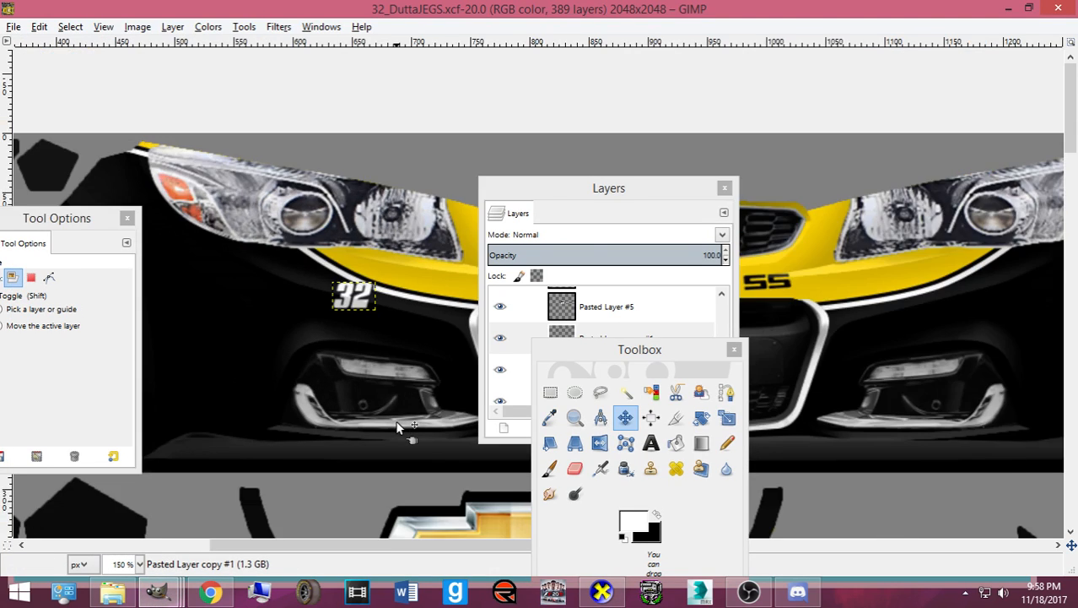
scroll(380, 418, "down", 4)
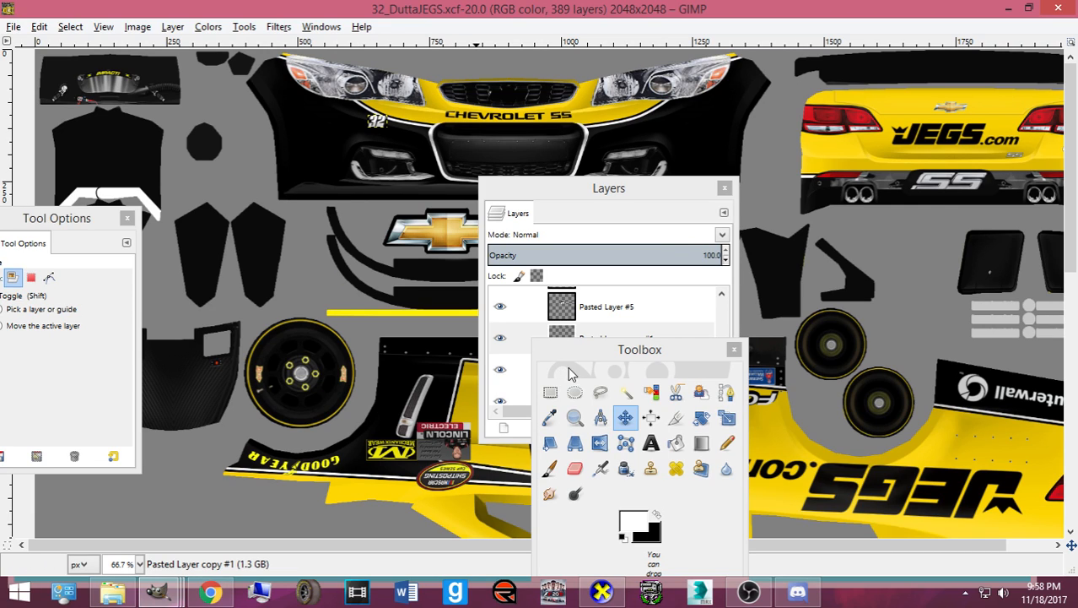
left_click_drag(566, 349, 125, 227)
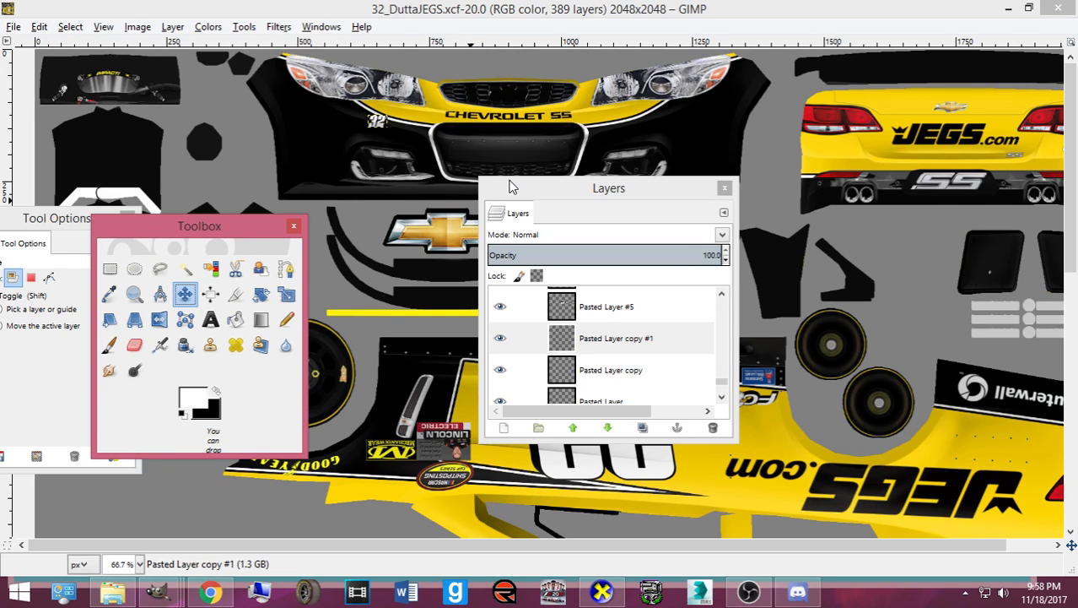
left_click_drag(607, 189, 111, 190)
scroll(394, 257, "down", 10)
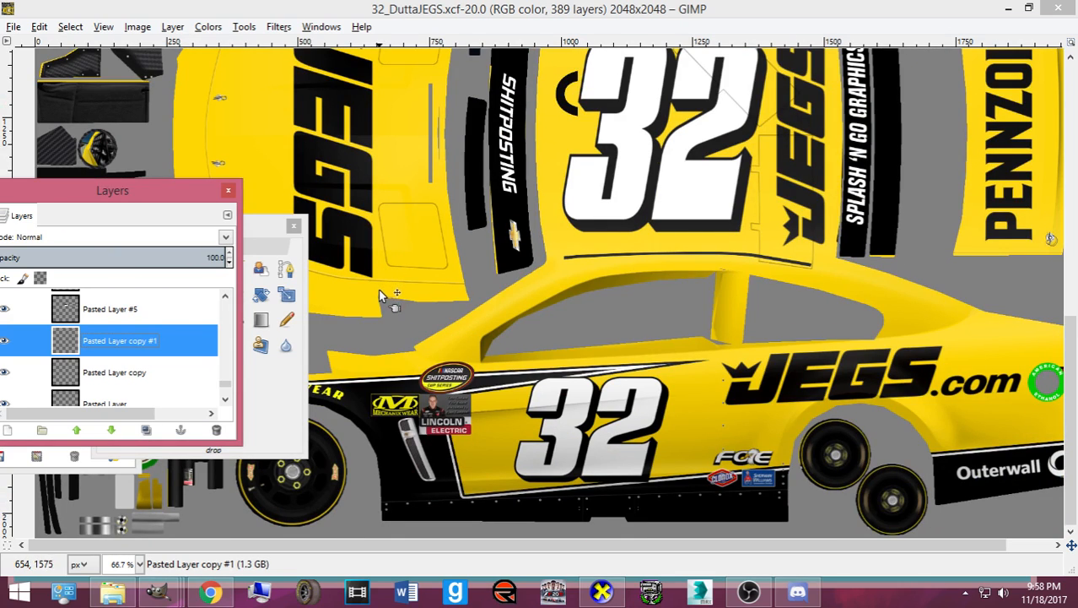
left_click(267, 384)
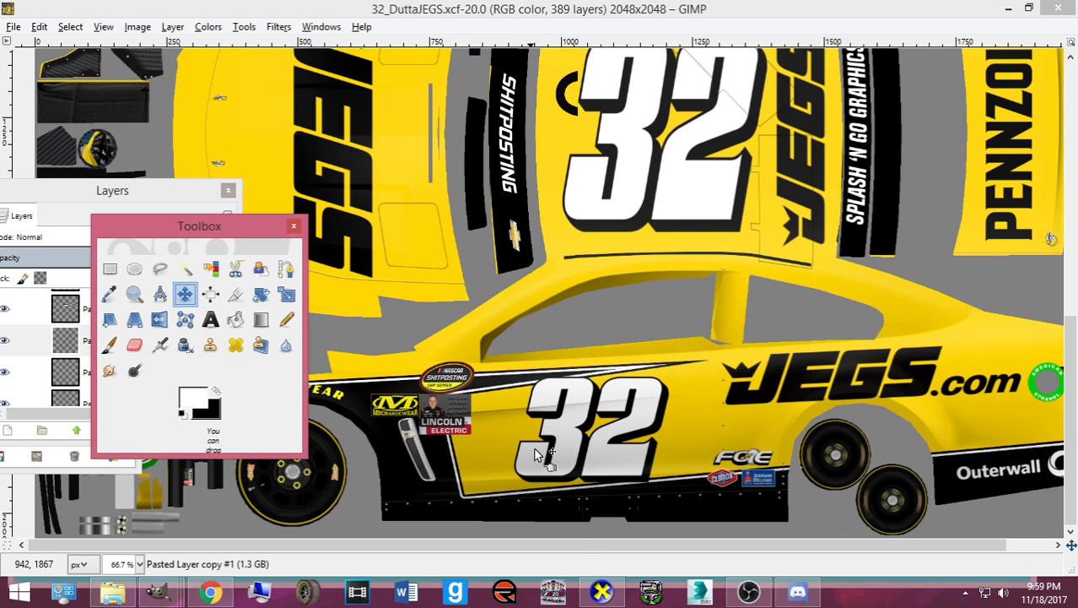
- Scroll the template to review the roof 32 with its JEGS, Splash 'N Go and Pennzoil panels
scroll(564, 552, "right", 1)
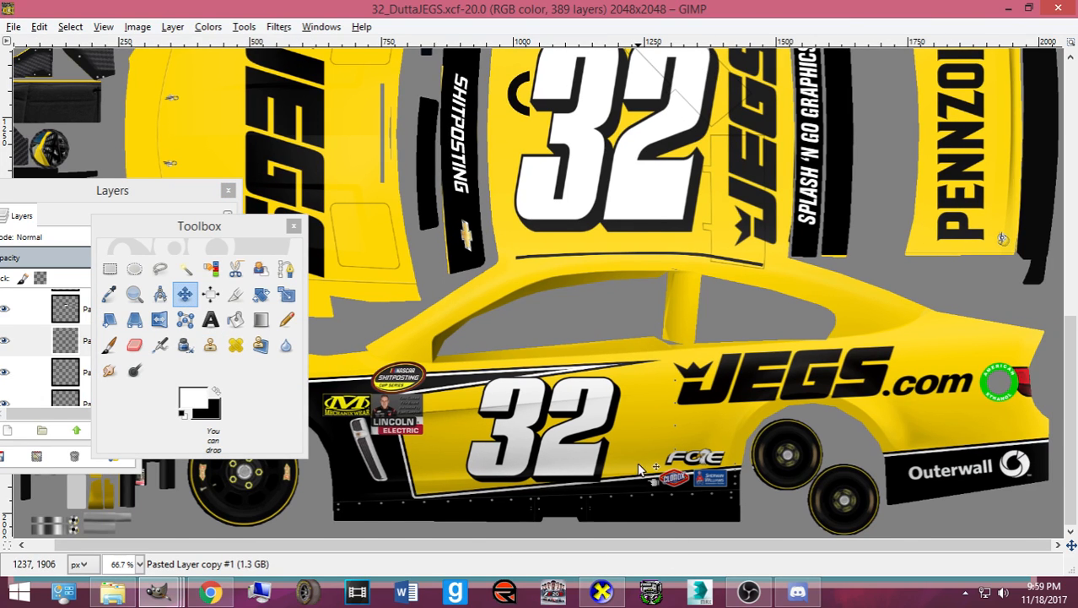
scroll(636, 462, "up", 5)
scroll(601, 443, "up", 5)
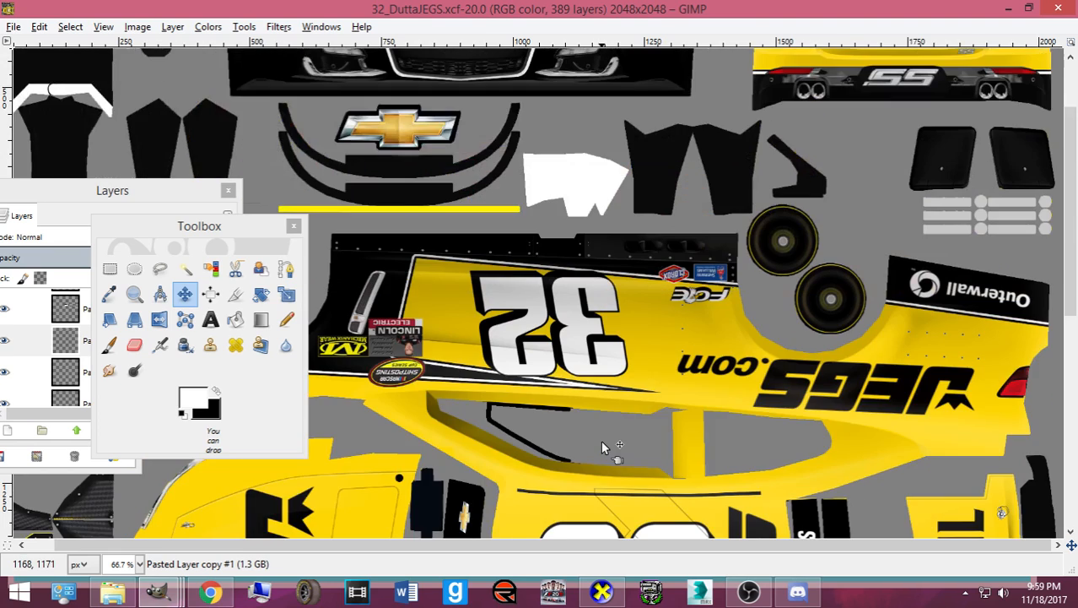
scroll(598, 440, "down", 3)
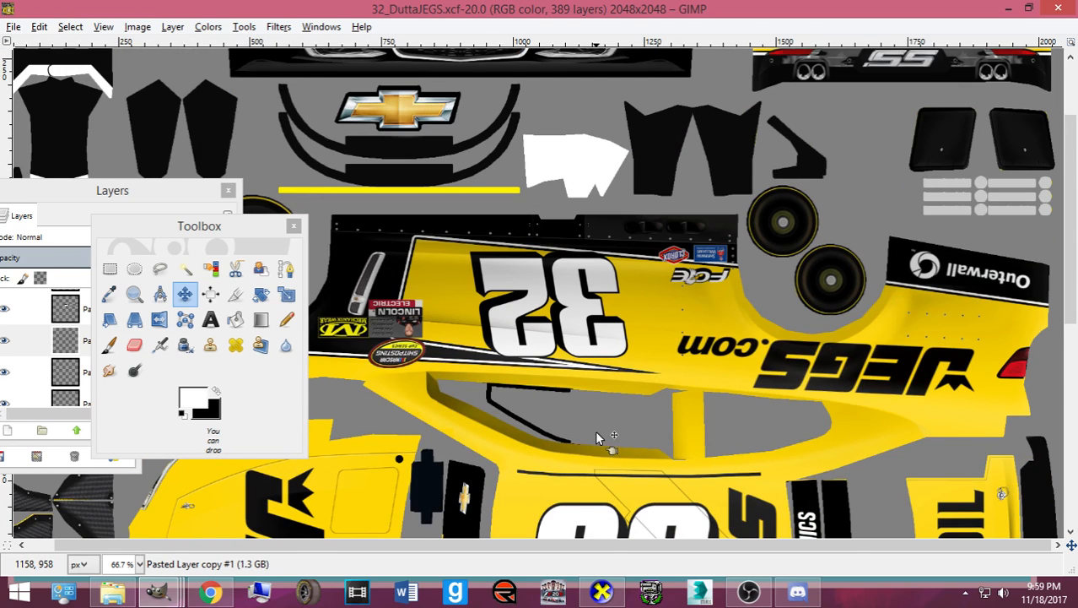
scroll(595, 435, "down", 5)
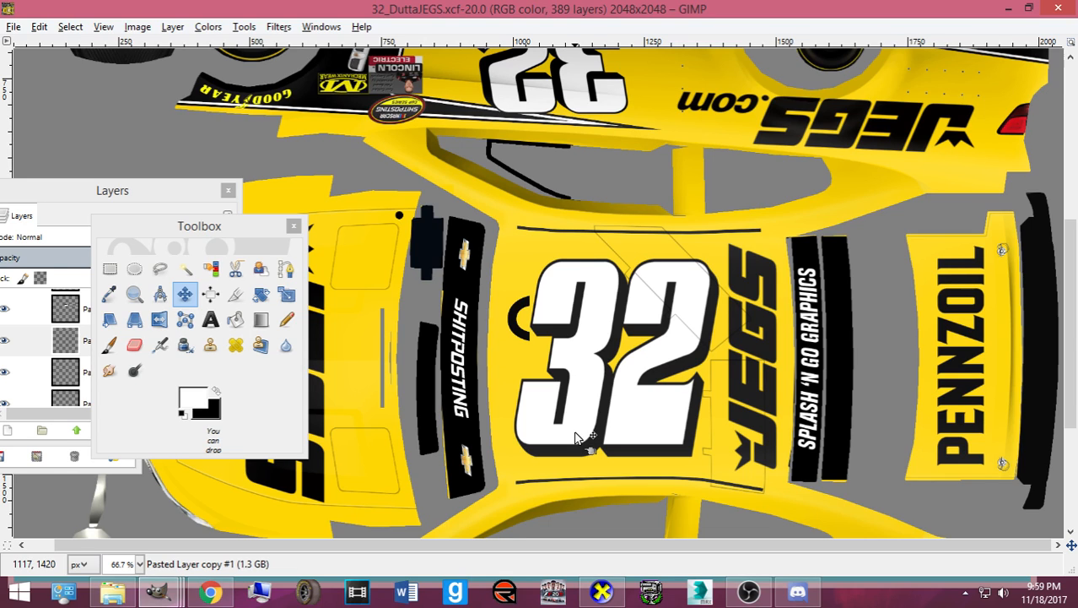
scroll(577, 431, "down", 5)
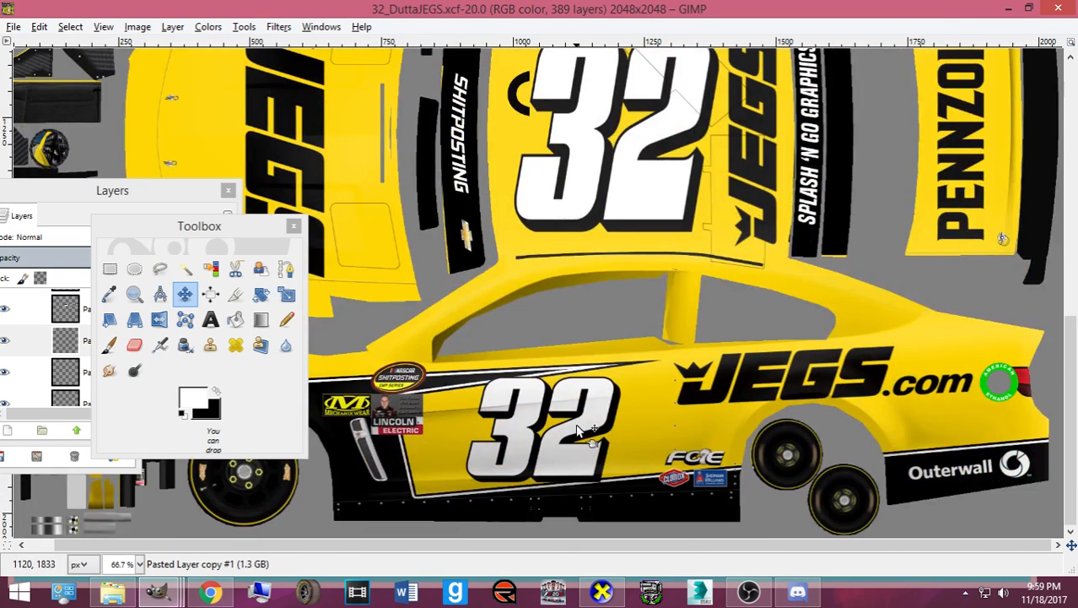
scroll(569, 430, "up", 5)
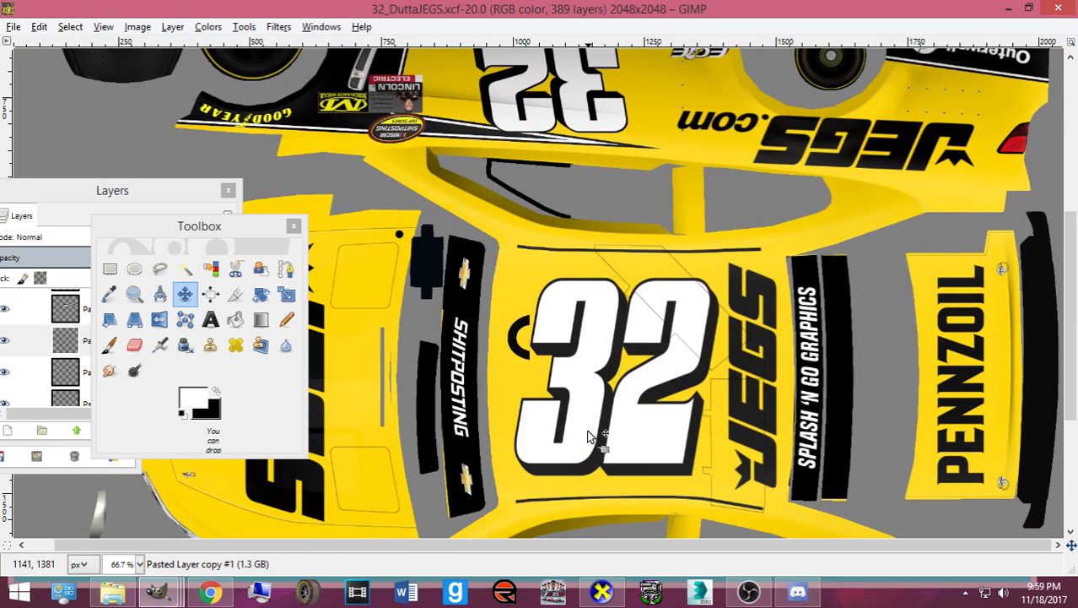
left_click(14, 27)
- Open 33_DKKCMG_Shitpost.xcf and maximize its image window
left_click(29, 78)
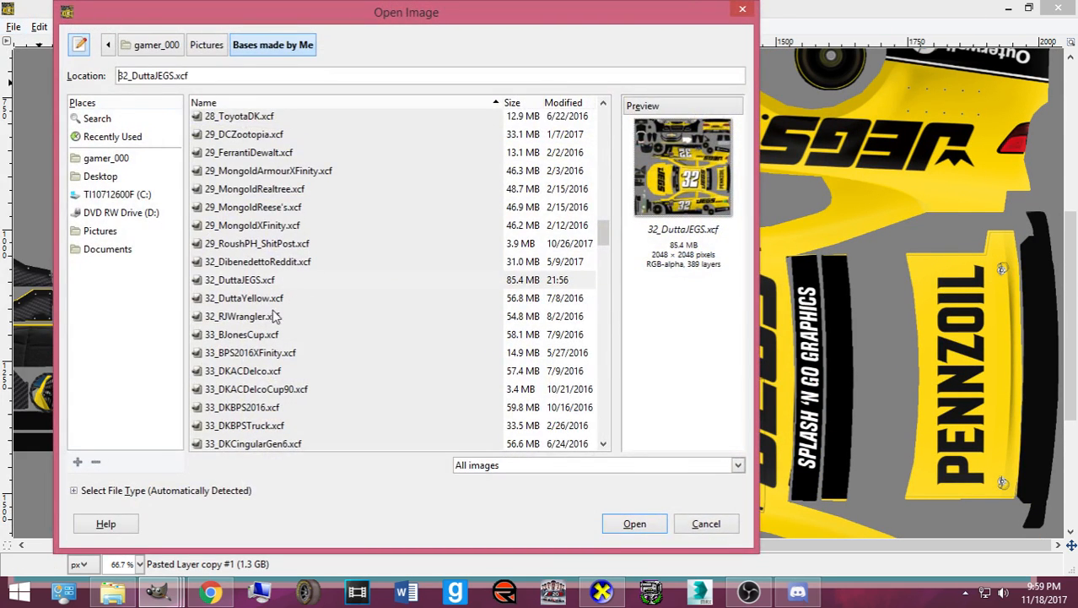
scroll(266, 308, "down", 2)
left_click(256, 299)
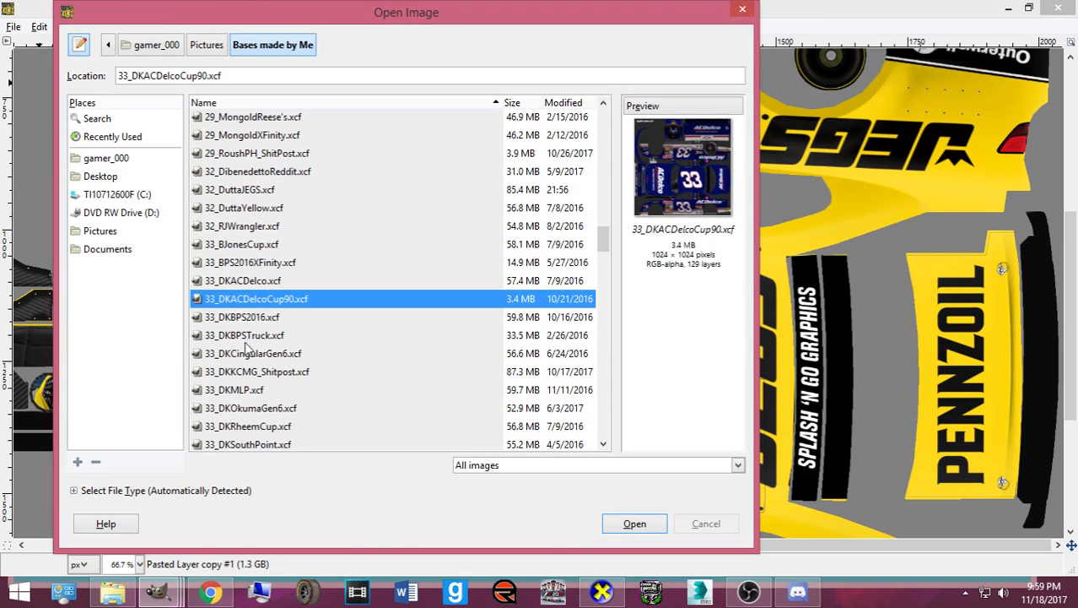
left_click(256, 376)
left_click(633, 523)
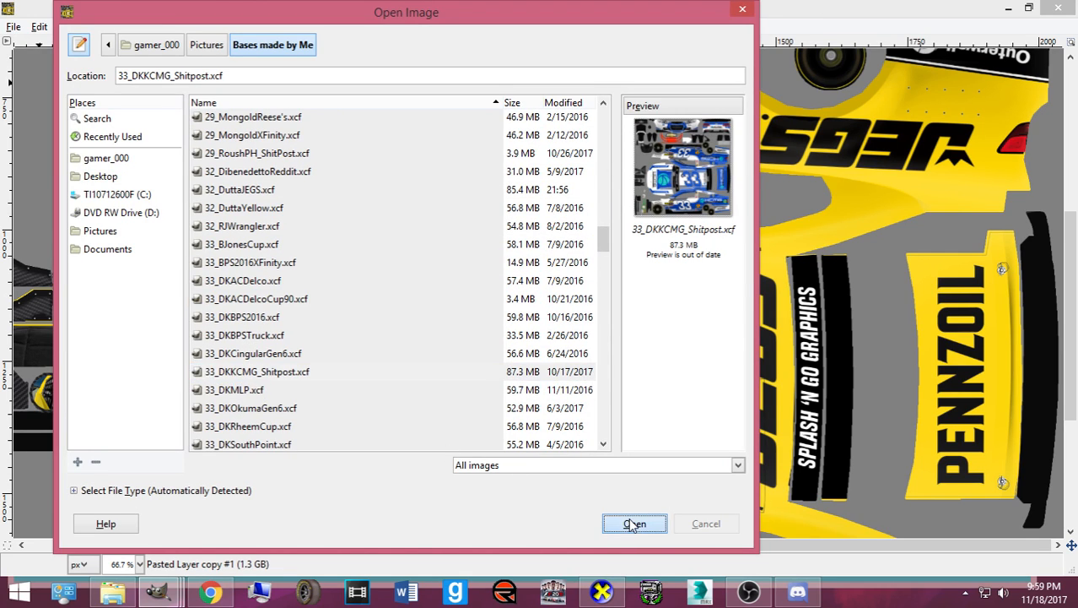
mouse_move(158, 591)
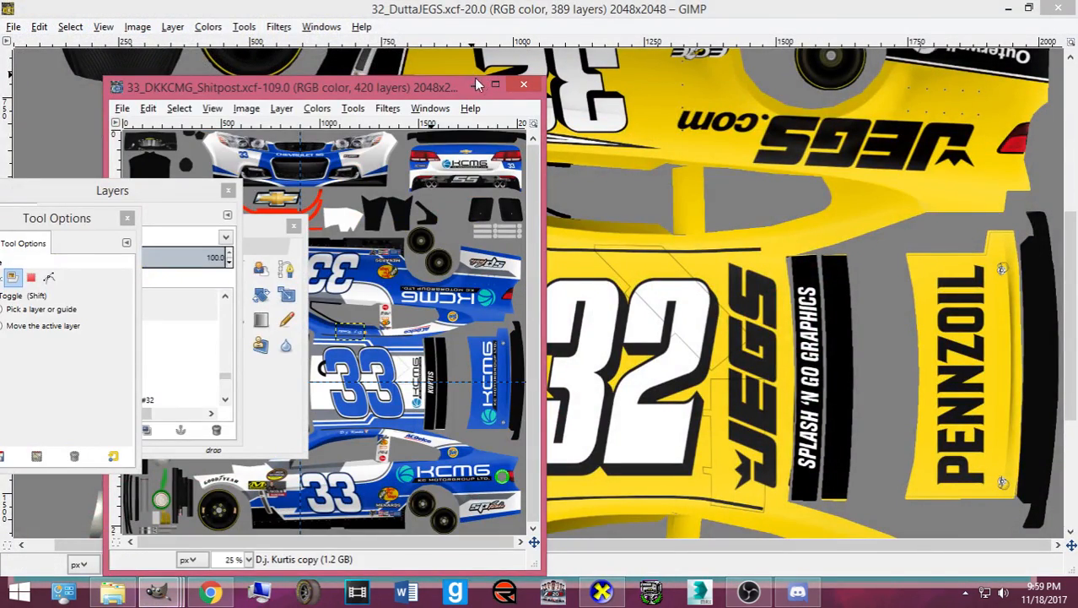
left_click(495, 85)
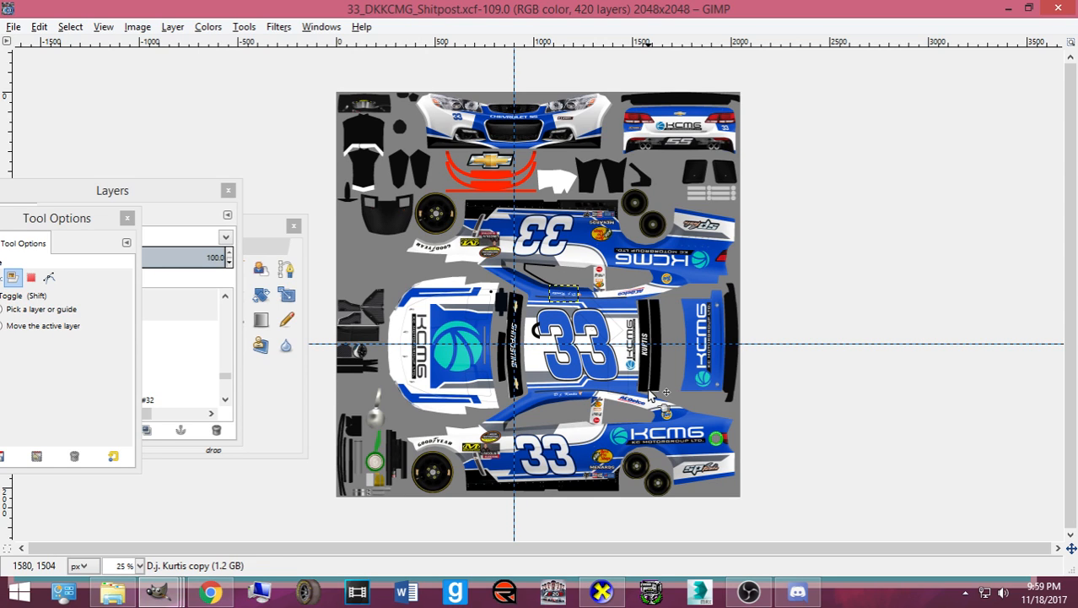
- Move the docks aside and zoom to 66.7% to view the blue 33 roof and sides
scroll(650, 393, "up", 3)
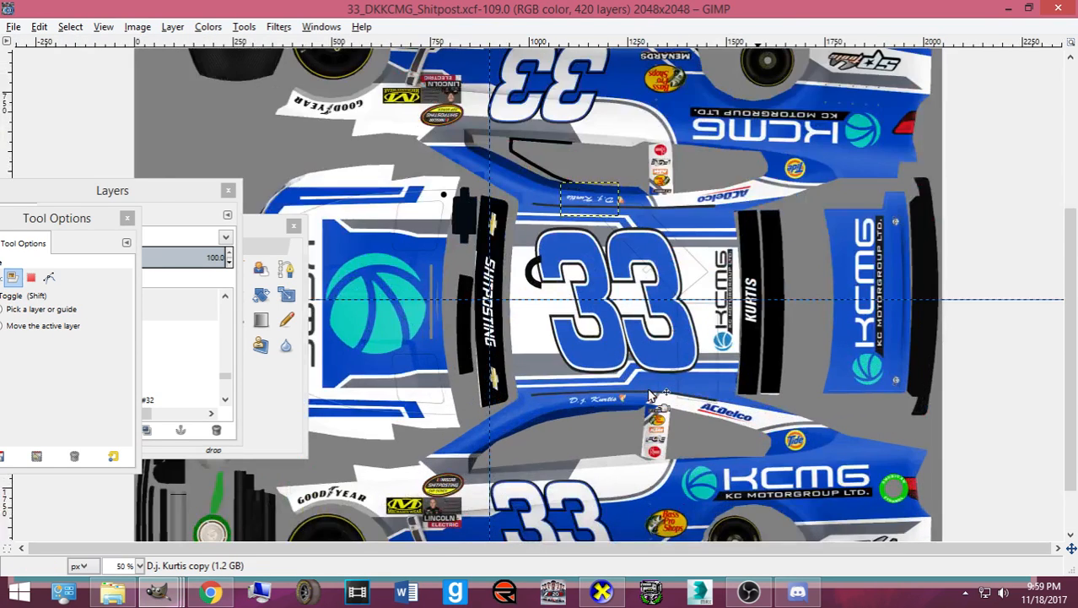
scroll(650, 393, "down", 3)
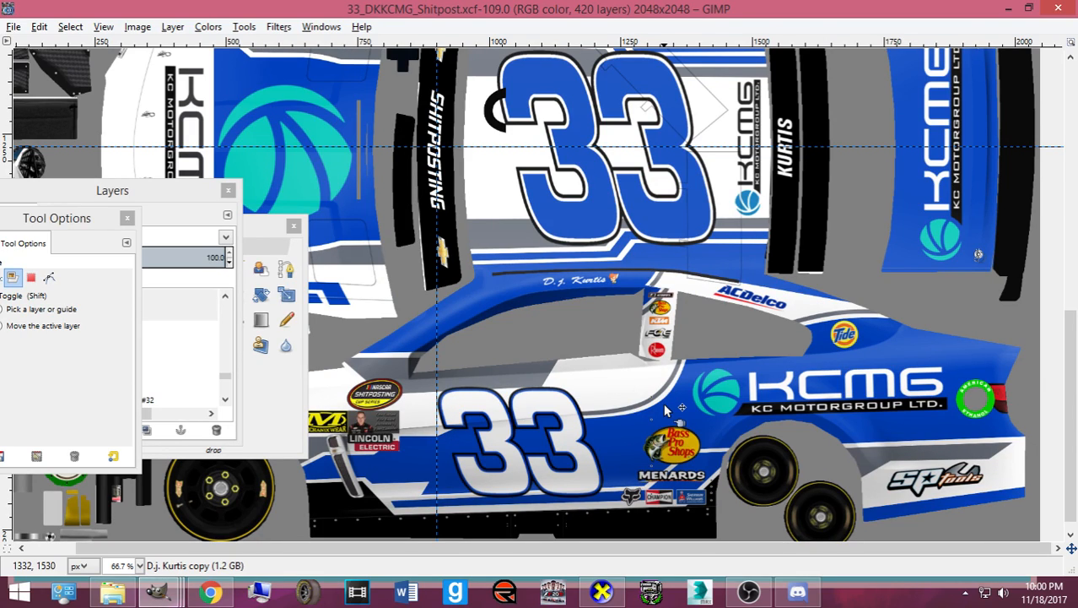
left_click_drag(270, 234, 1036, 147)
left_click_drag(199, 192, 10, 243)
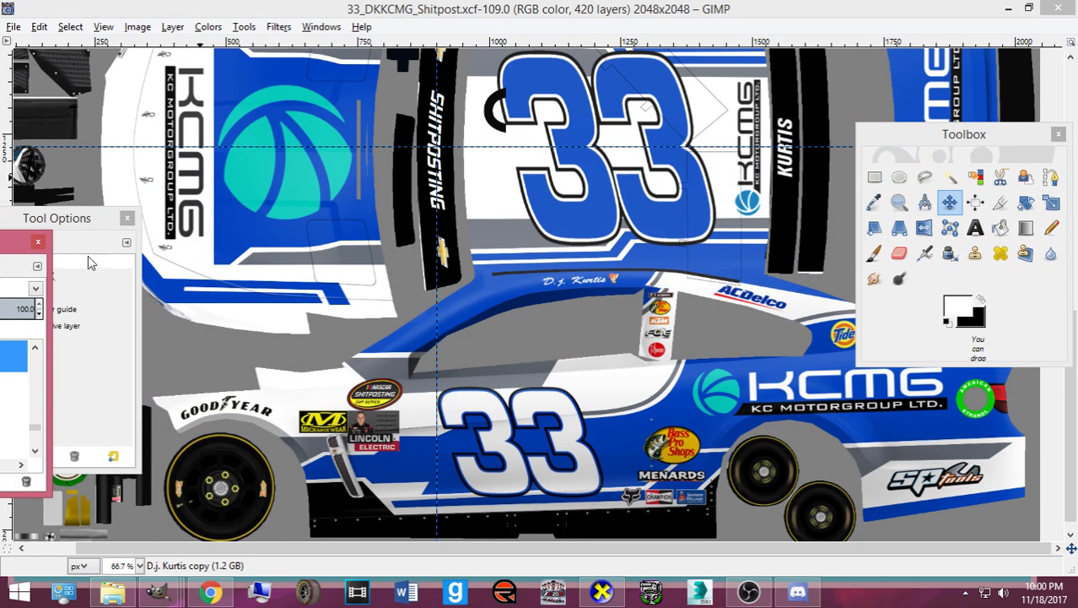
scroll(470, 341, "up", 10)
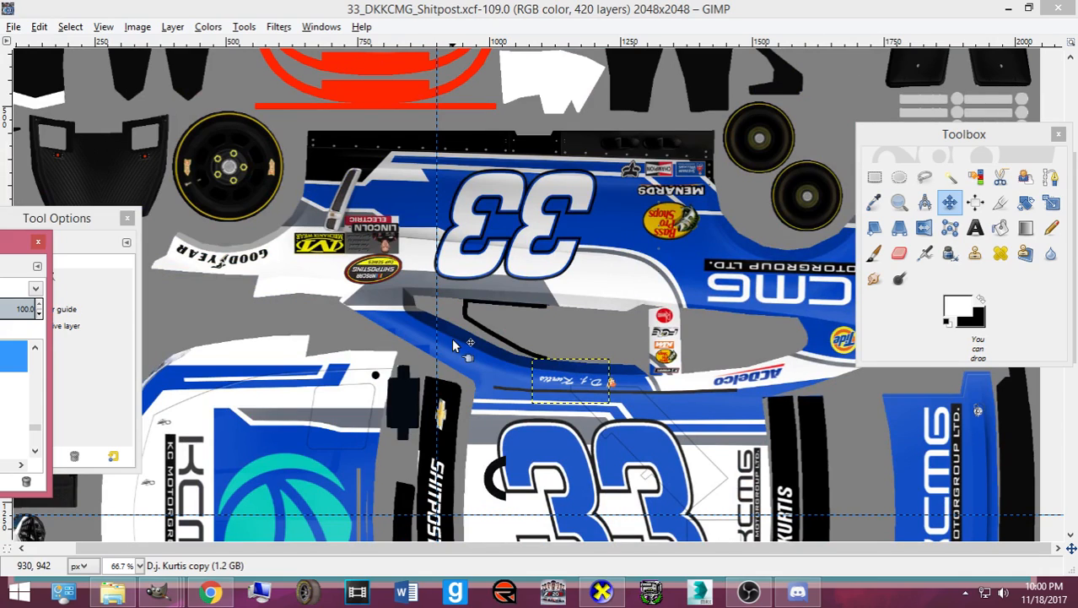
scroll(453, 344, "down", 3)
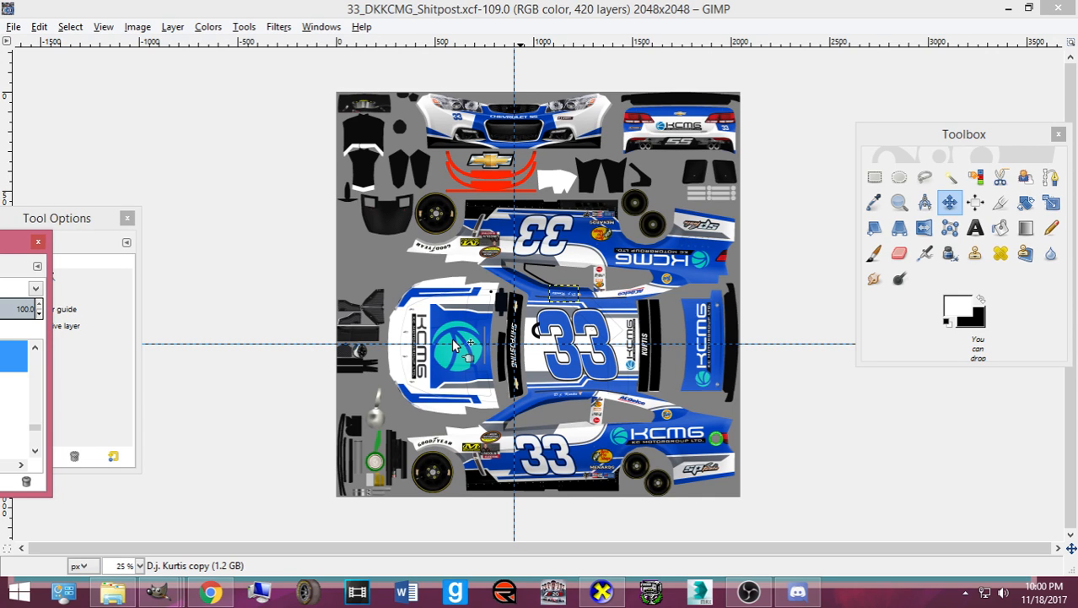
key("plus")
key("plus")
key("plus")
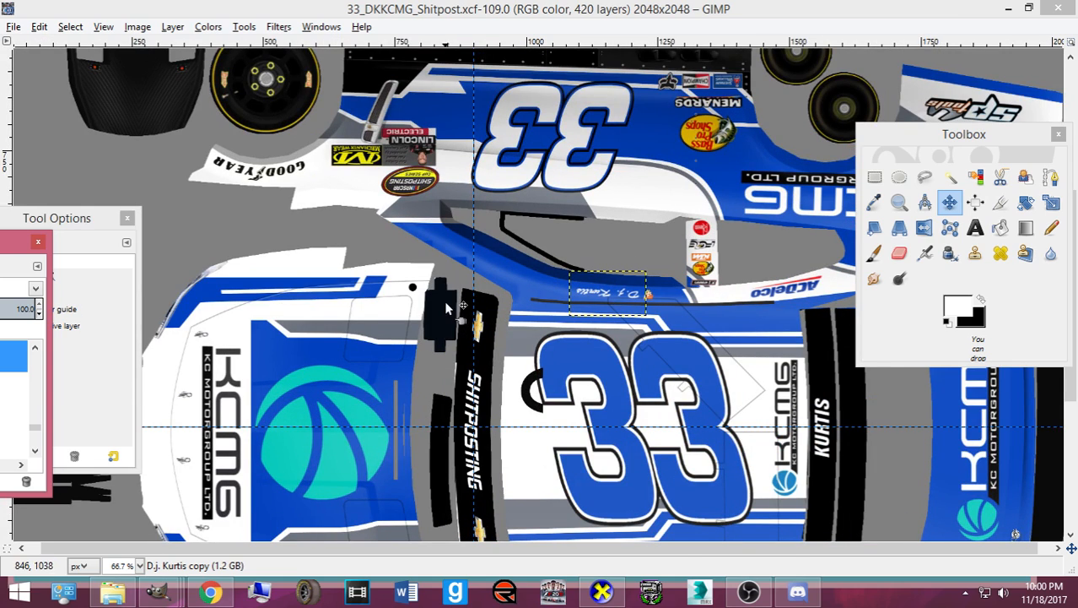
scroll(456, 345, "down", 3)
- Select the B-Pillars copy group, toggle its visibility, and collapse it
left_click_drag(7, 250, 379, 138)
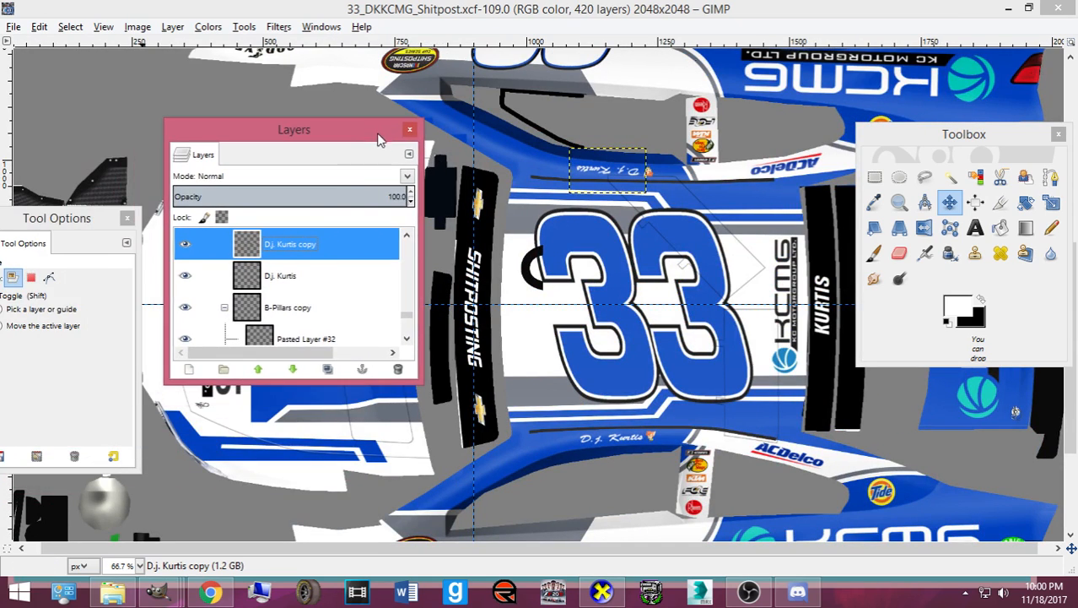
scroll(574, 306, "down", 5)
left_click(271, 306)
scroll(269, 299, "down", 3)
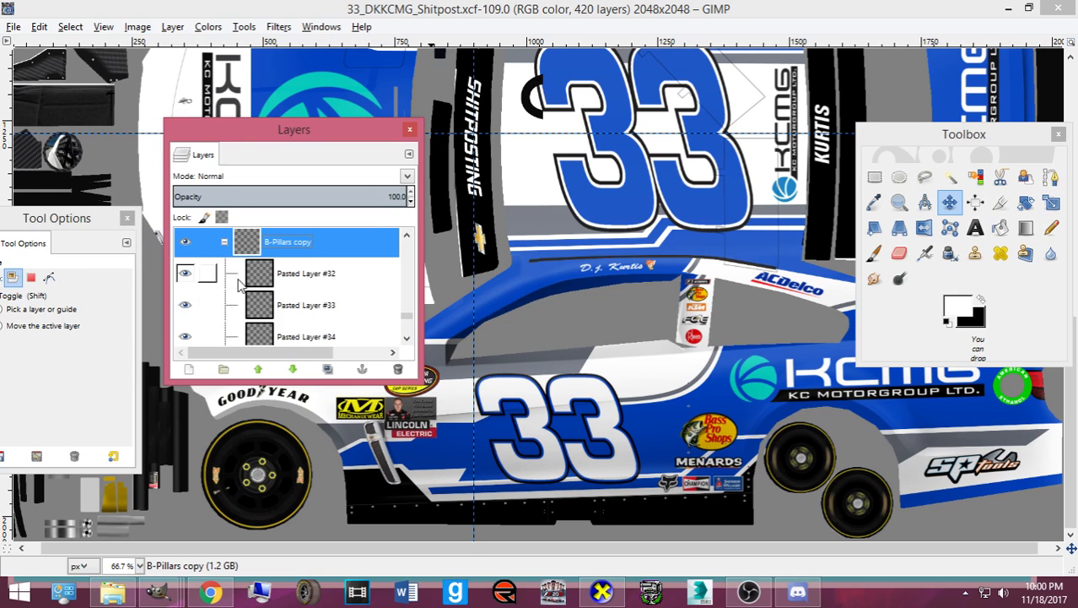
left_click(186, 246)
left_click(187, 247)
scroll(531, 287, "up", 10)
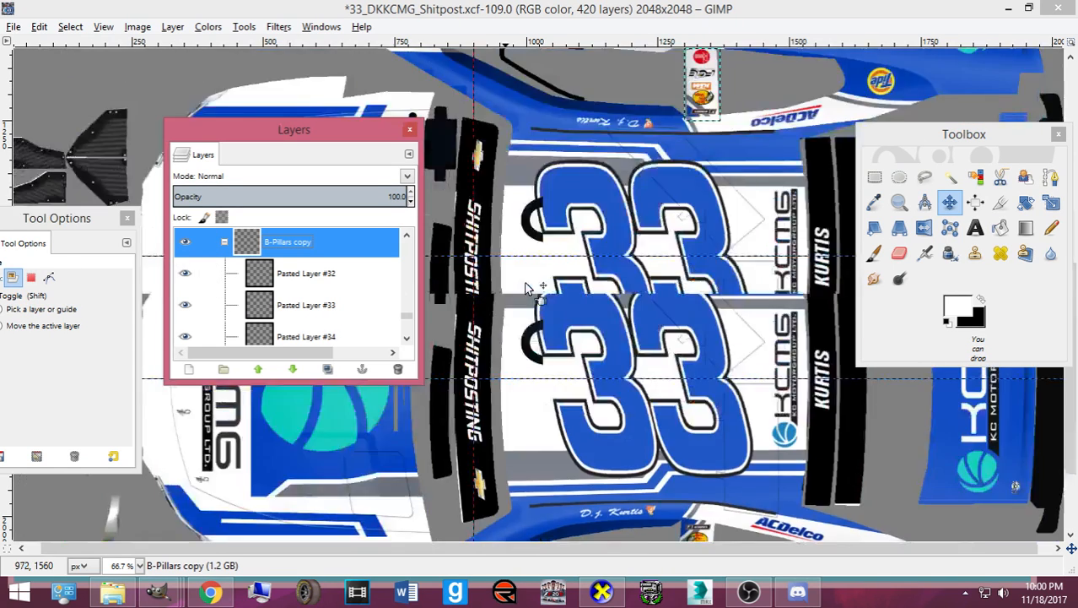
scroll(248, 283, "up", 3)
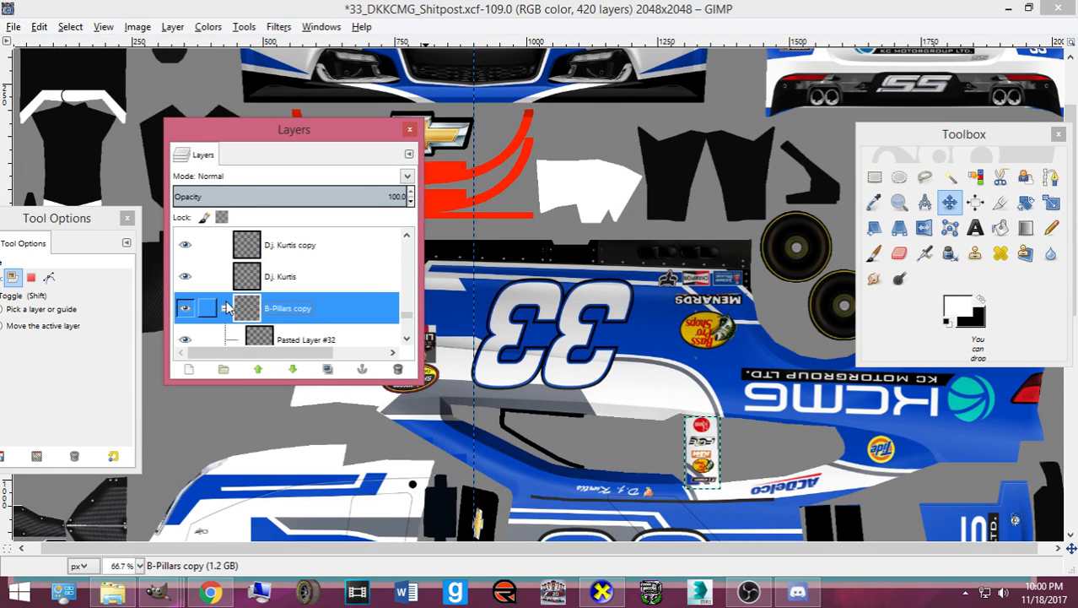
left_click(224, 308)
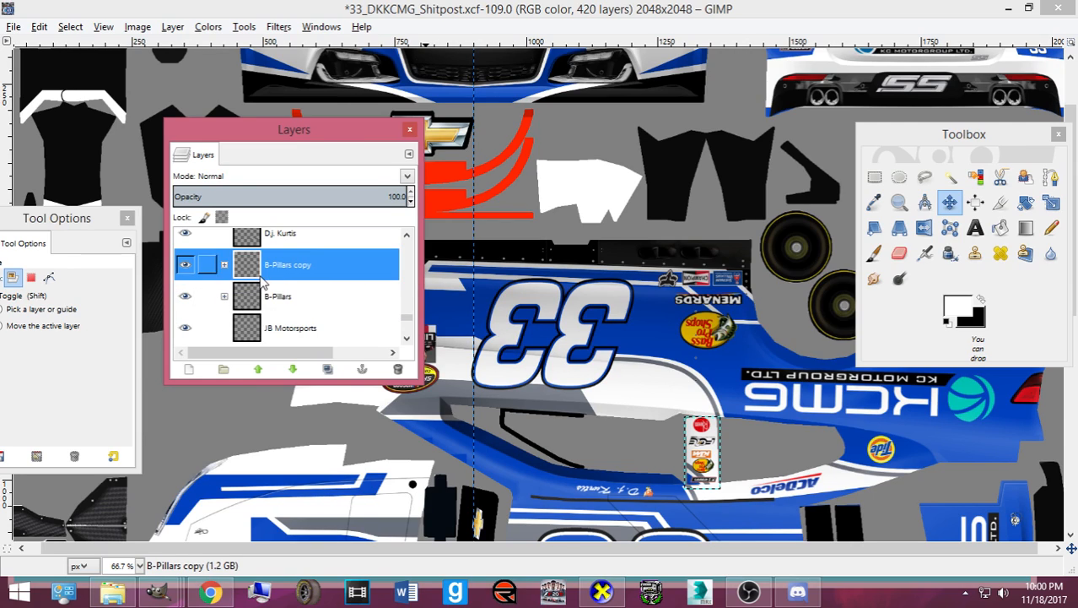
- Merge the B-Pillars and B-Pillars copy groups, then merge the copy down onto B-Pillars
right_click(259, 277)
left_click(306, 132)
right_click(269, 276)
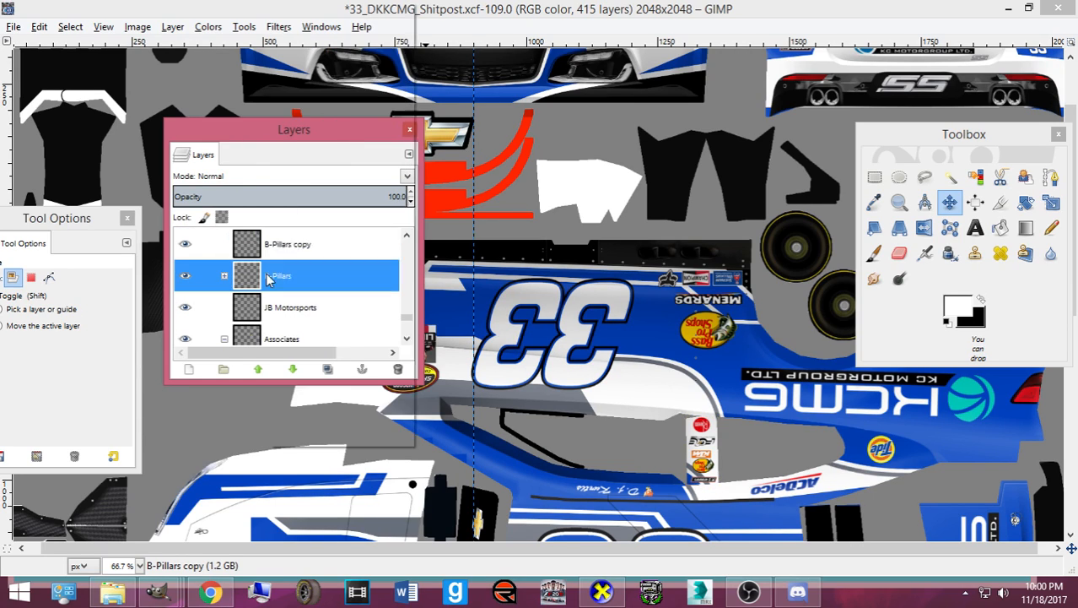
left_click(309, 134)
scroll(293, 270, "up", 2)
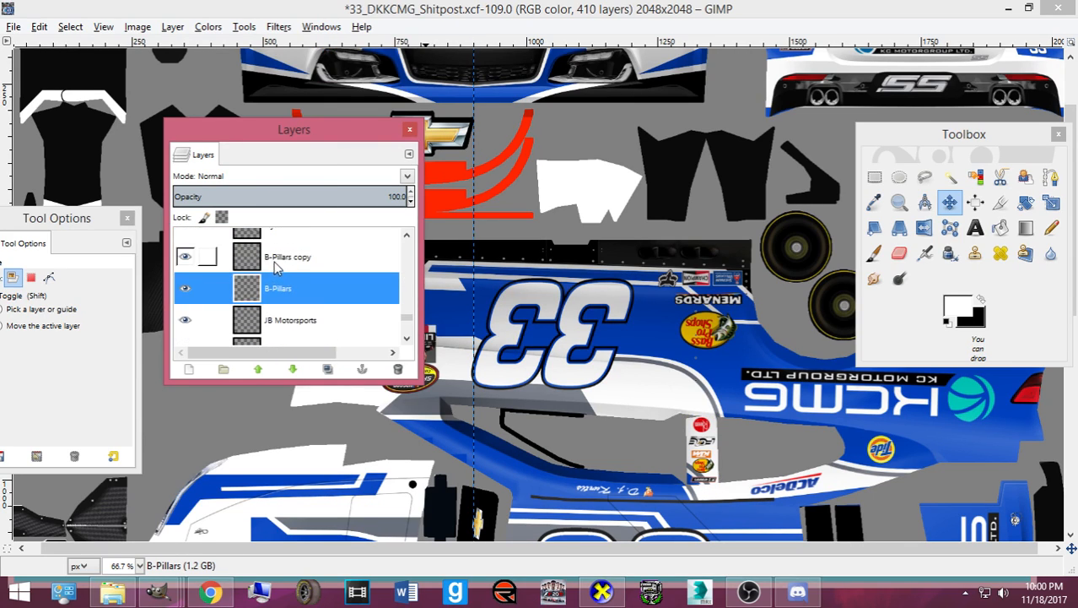
right_click(274, 263)
key("w")
scroll(255, 260, "up", 1)
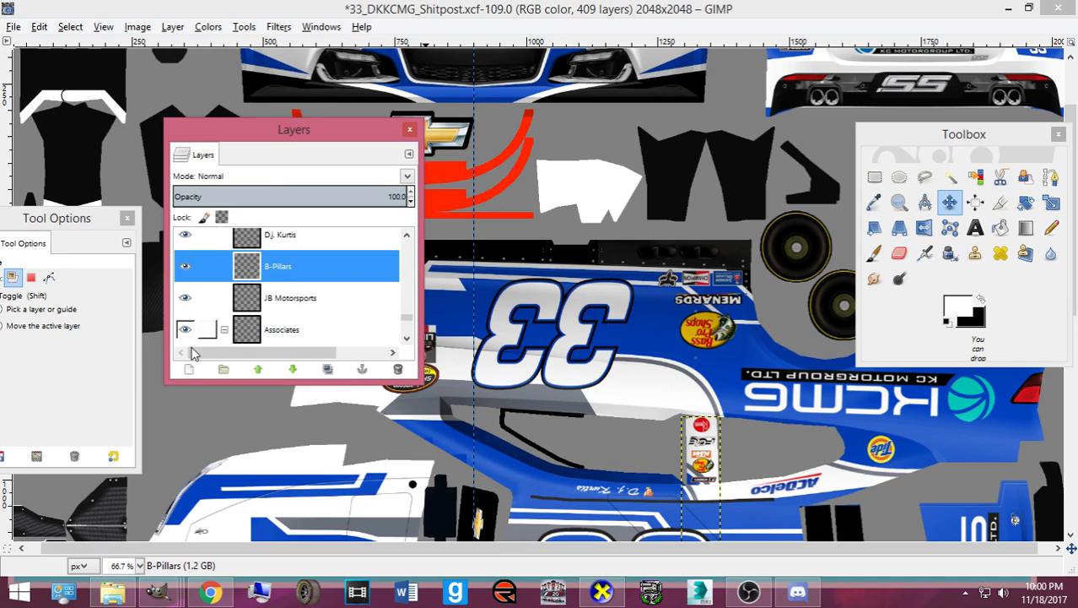
- Merge B-Pillars down into JB Motorsports, zoom out, and copy the layer to the clipboard
left_click(230, 293)
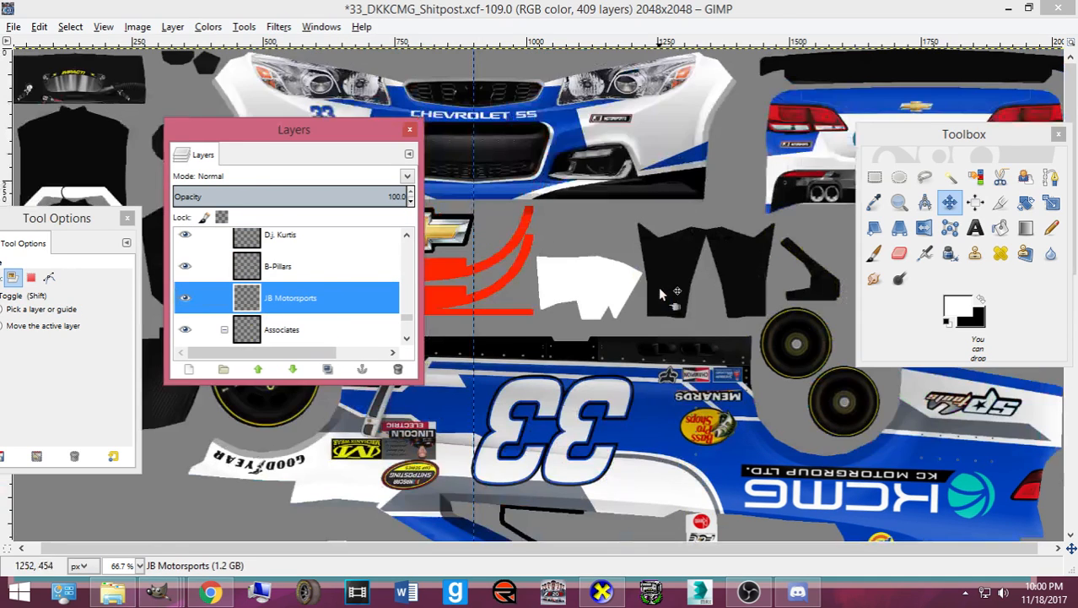
left_click(182, 296)
left_click(182, 295)
right_click(280, 259)
key("w")
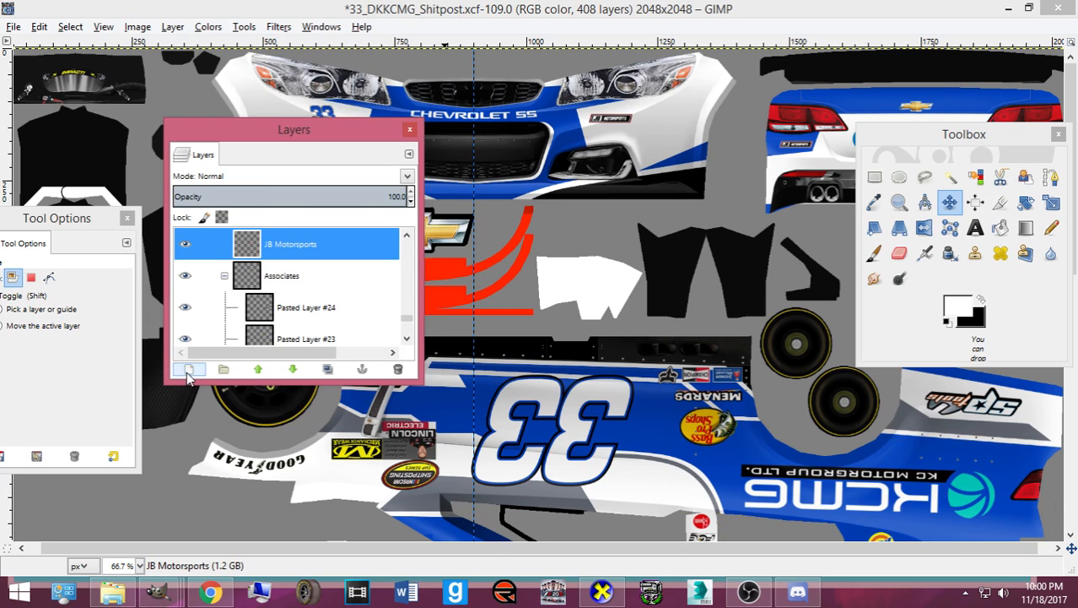
key("minus")
key("minus")
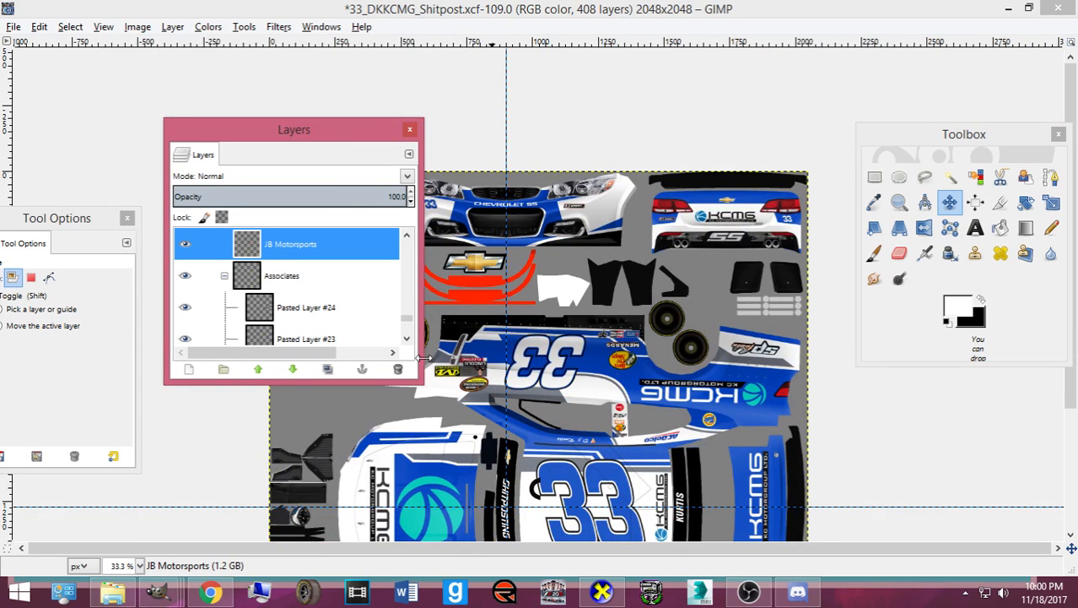
key("ctrl+c")
- In 32_DuttaJEGS, paste the copied sponsor decals as new layer Pasted Layer #17
mouse_move(158, 591)
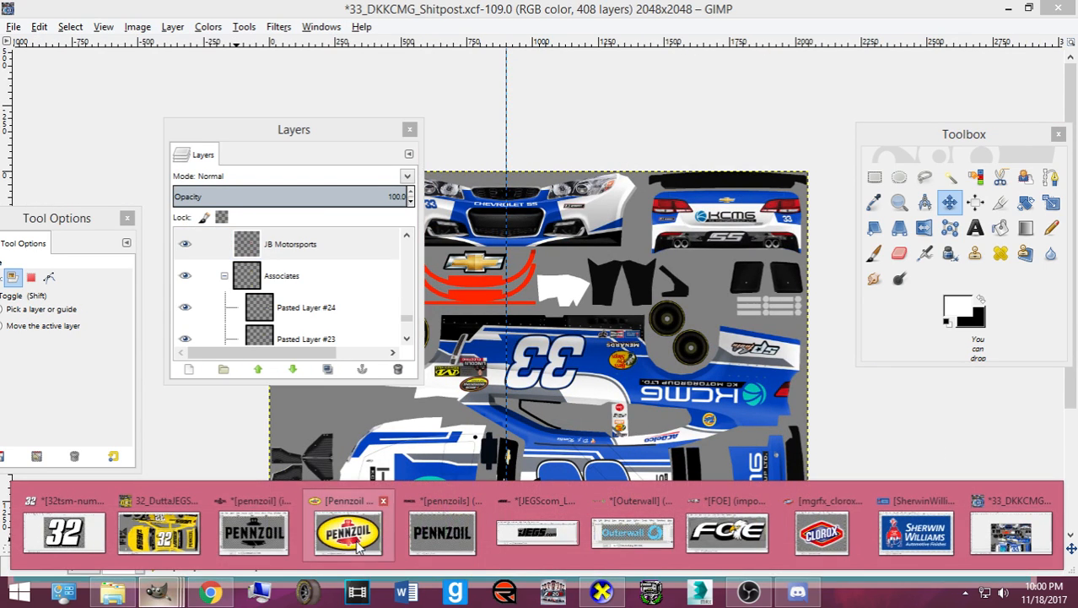
left_click(159, 532)
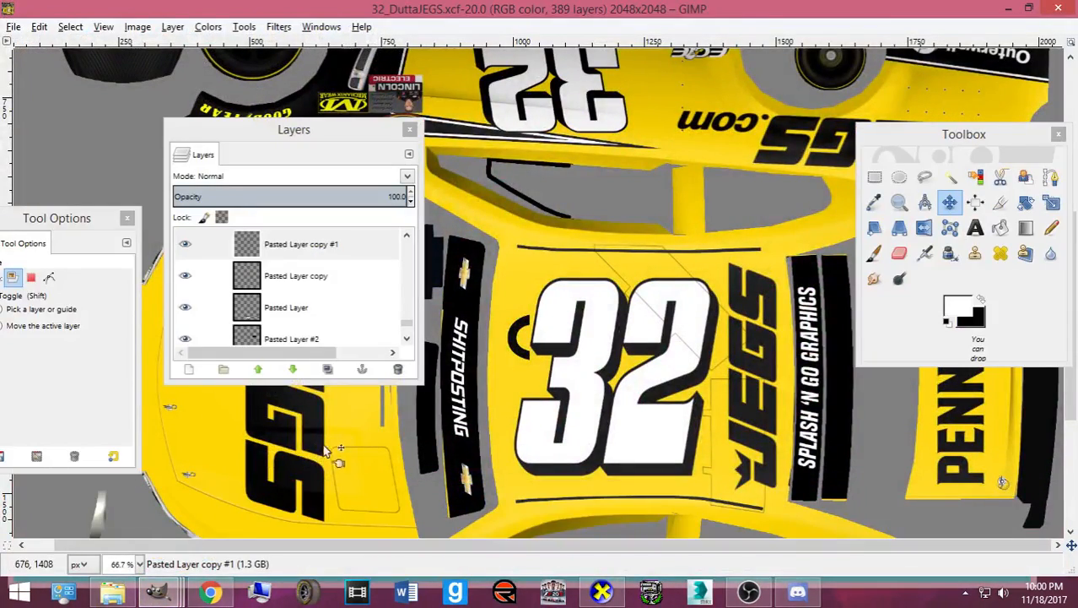
scroll(324, 331, "down", 3)
scroll(325, 331, "down", 12)
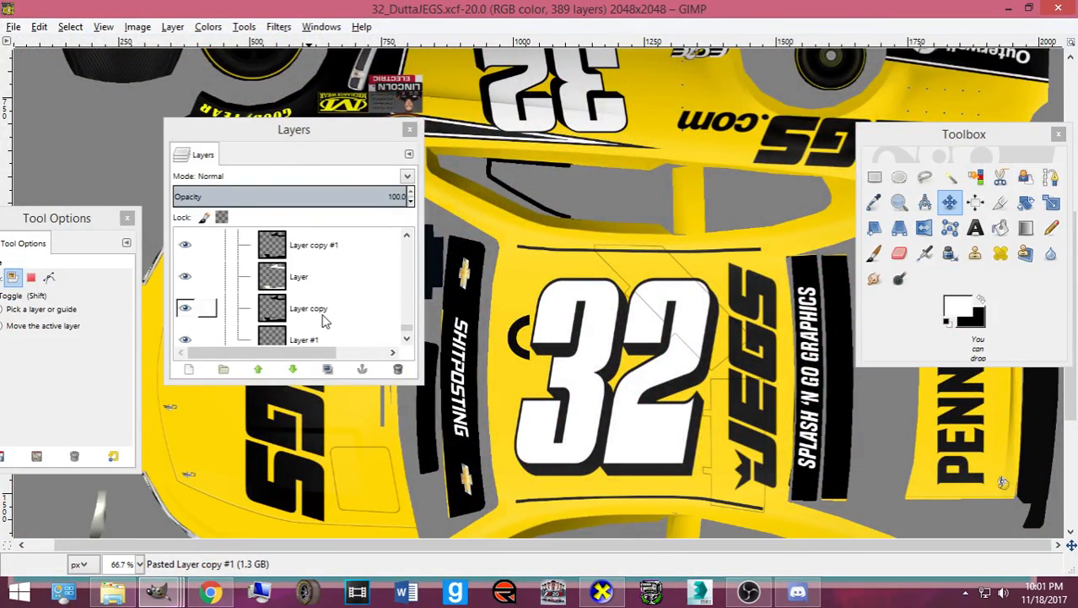
left_click(310, 323)
scroll(636, 325, "down", 5)
key("ctrl+v")
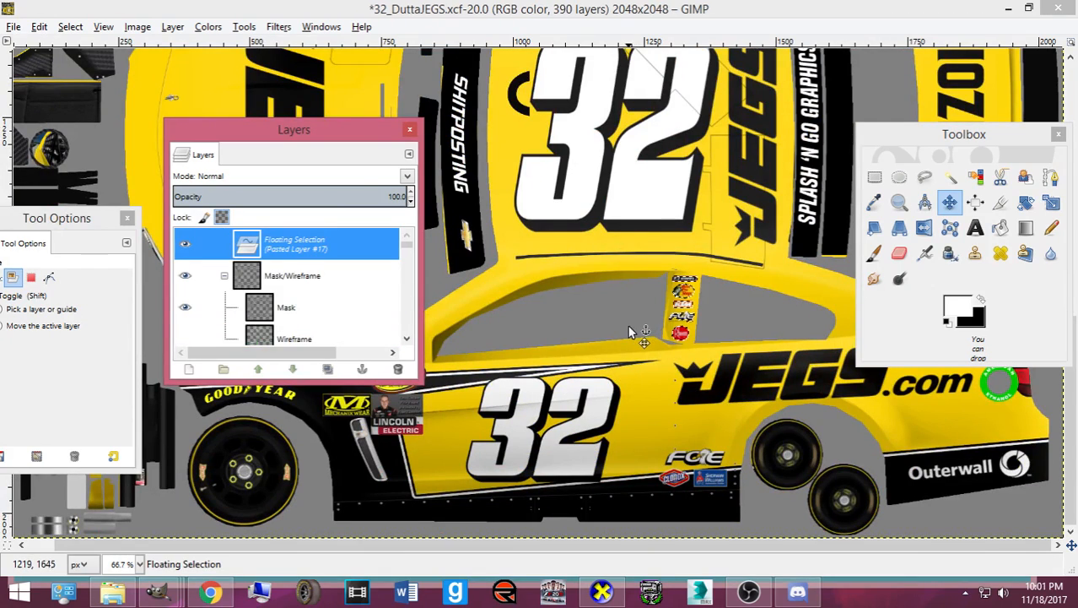
key("shift+ctrl+n")
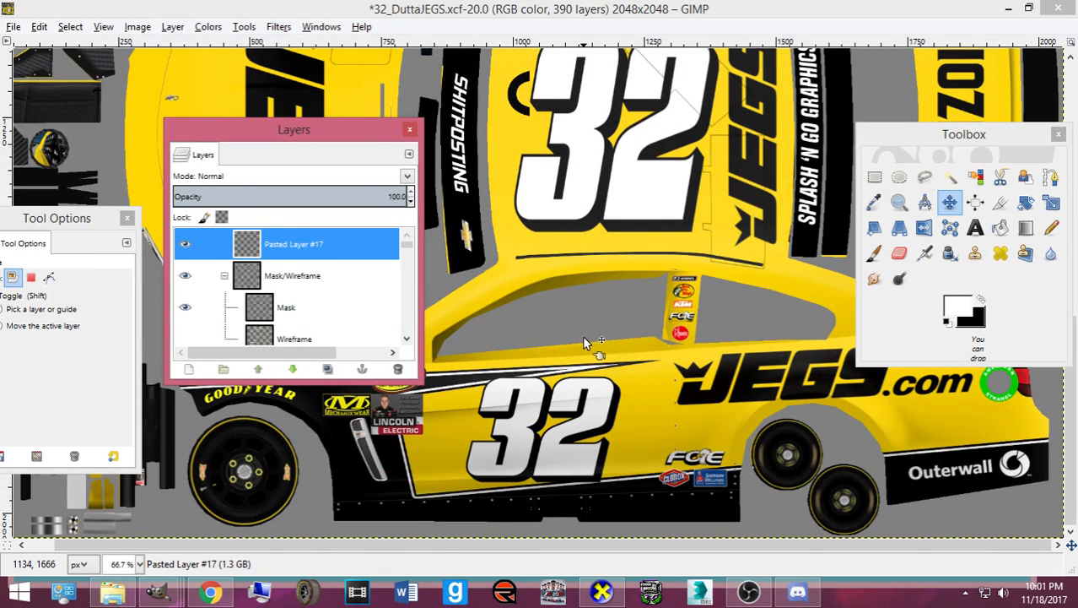
- Lower Pasted Layer #17 below Rear Cam, export card.bmp, and preview it in CarView
left_click(292, 369)
left_click(292, 369)
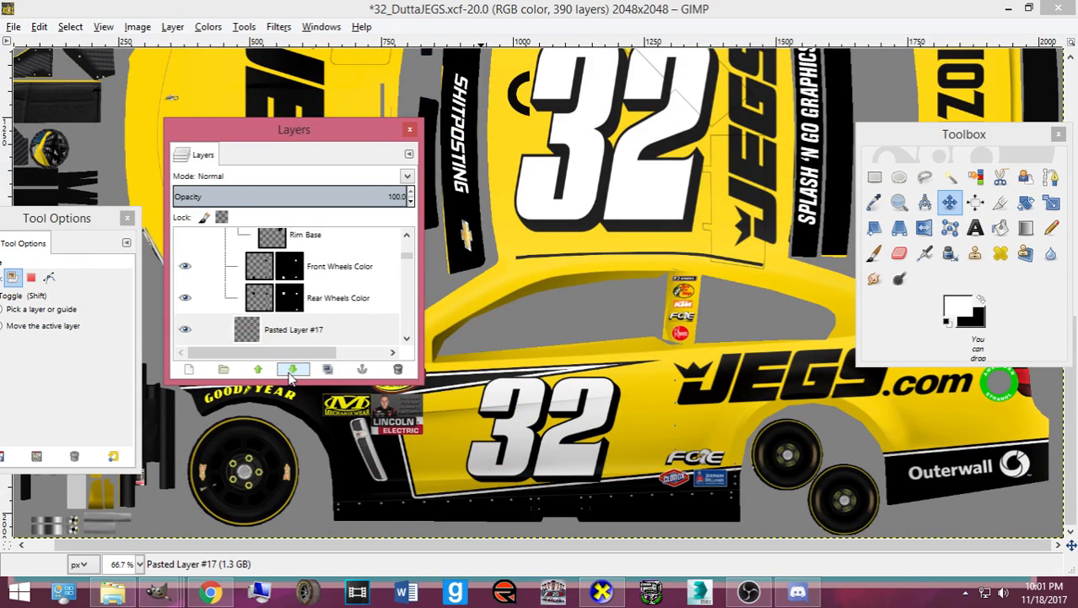
left_click(292, 369)
left_click(292, 368)
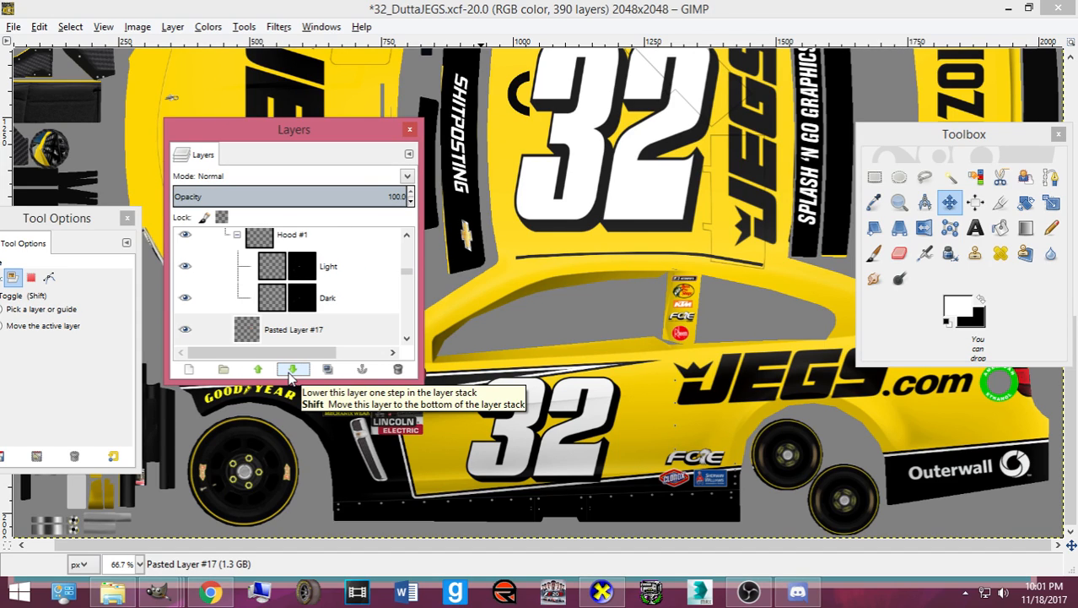
left_click(292, 371)
left_click(291, 372)
left_click(292, 372)
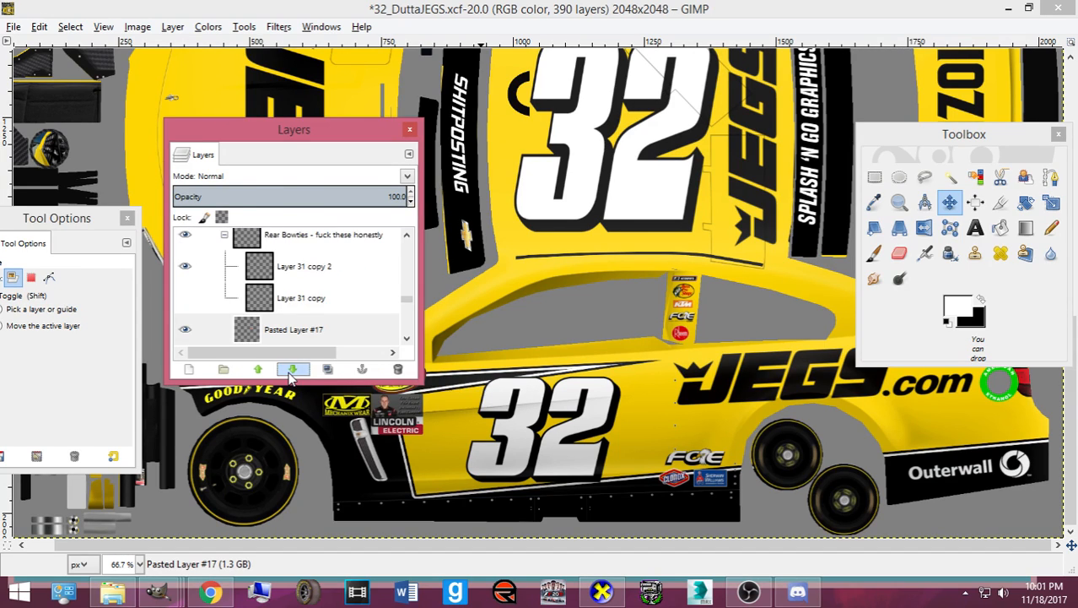
left_click(291, 371)
scroll(289, 316, "down", 2)
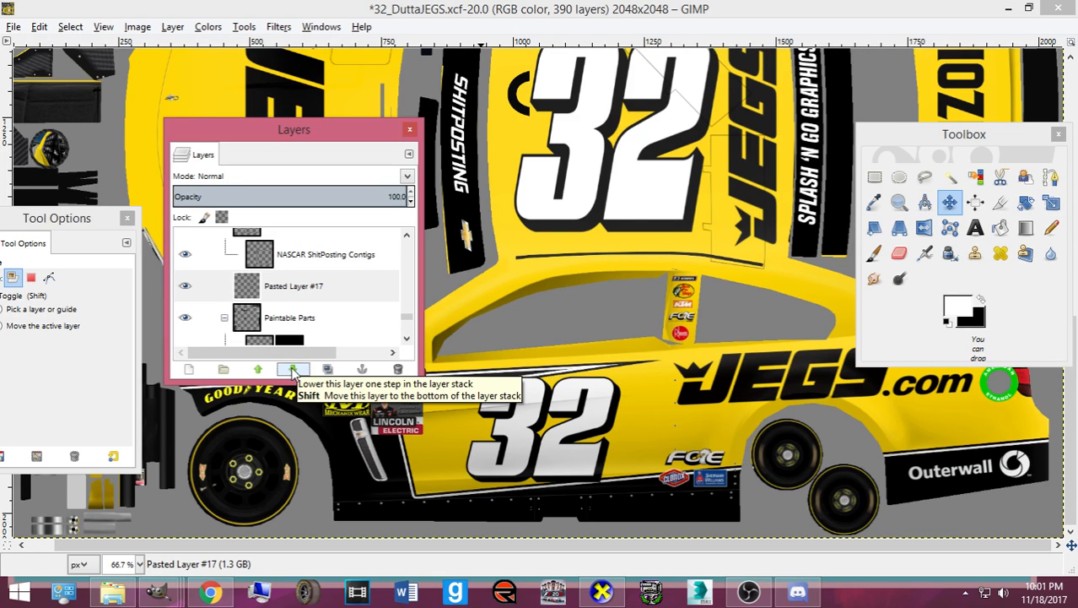
left_click(294, 369)
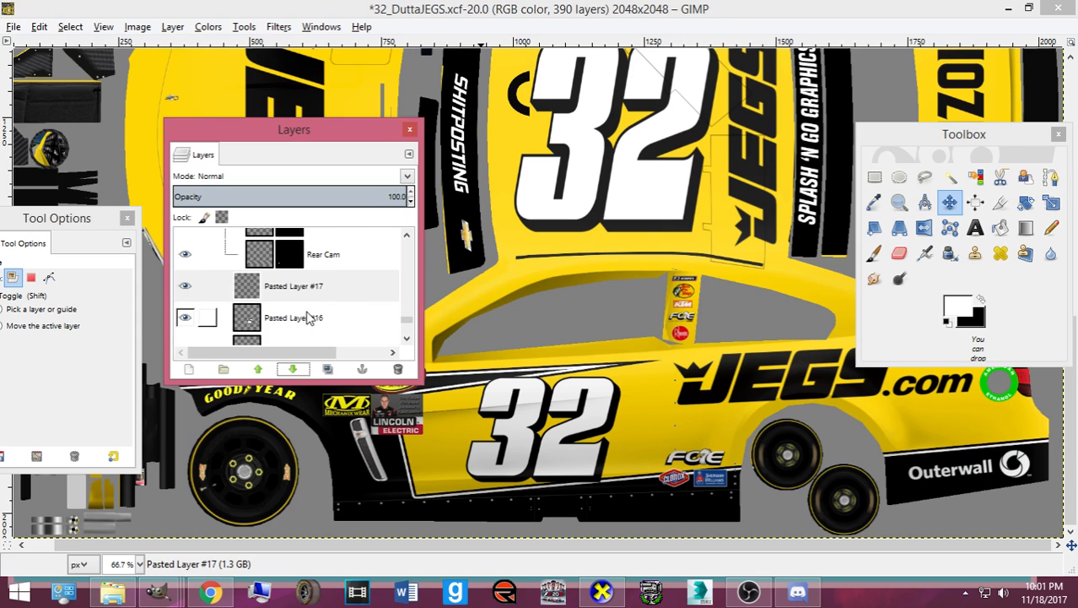
scroll(636, 385, "up", 10)
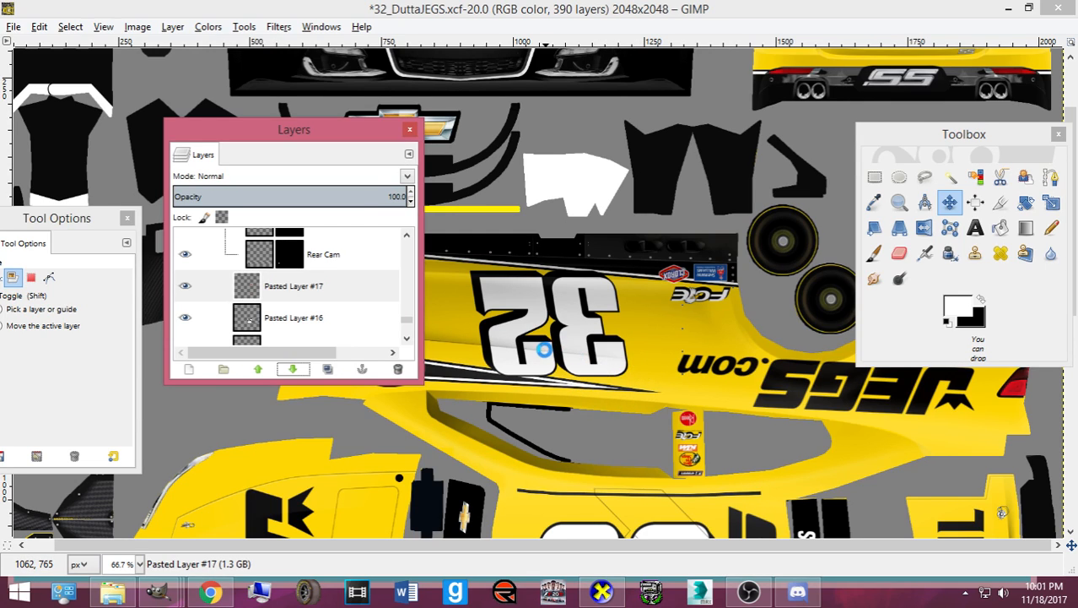
key("ctrl+e")
left_click(602, 591)
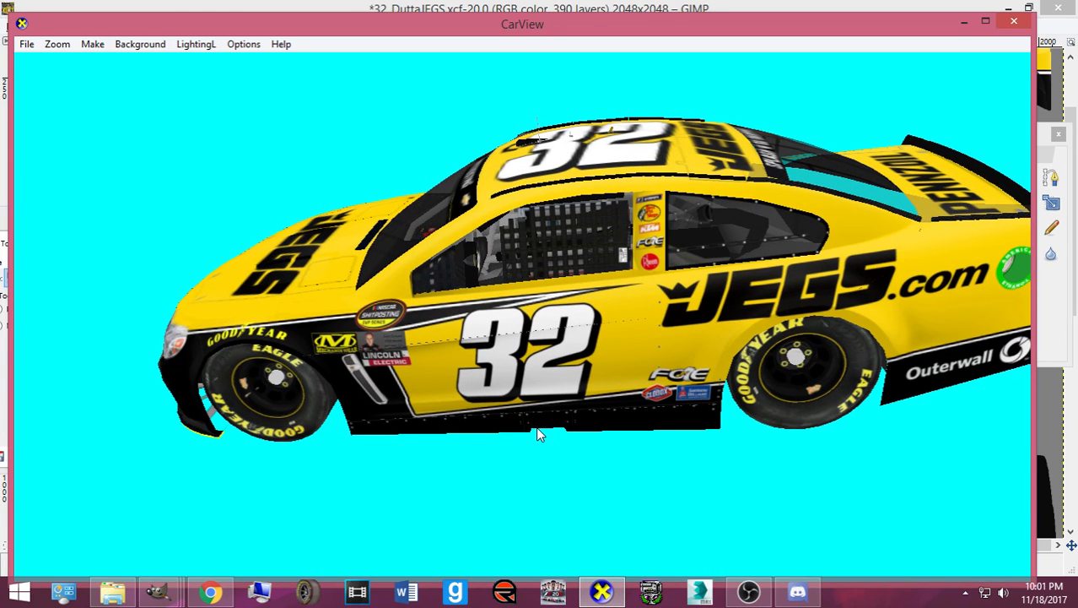
- Orbit the #32 car from front, roof and side to inspect the sponsor decals behind the side window
left_click_drag(469, 388, 593, 395)
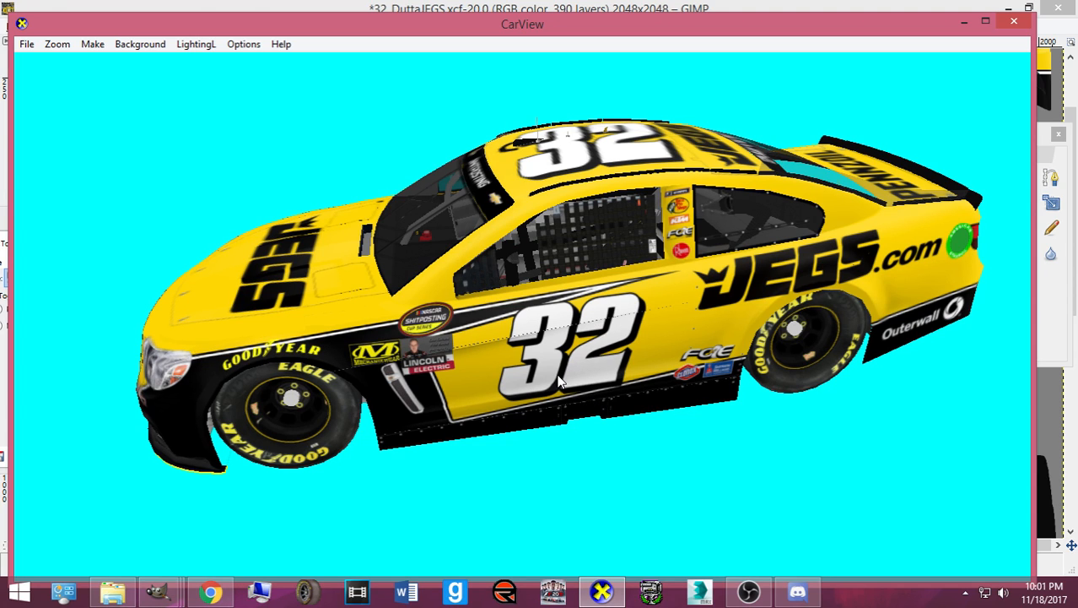
left_click_drag(560, 381, 8, 276)
left_click_drag(435, 347, 371, 334)
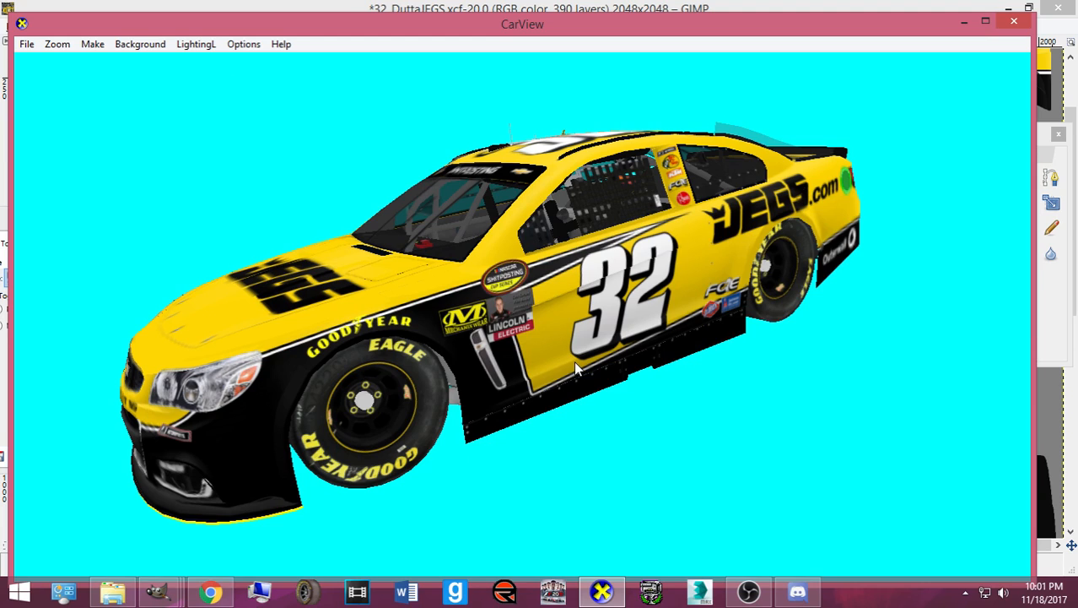
- Back in GIMP, save 32_DuttaJEGS.xcf
mouse_move(158, 591)
left_click(156, 525)
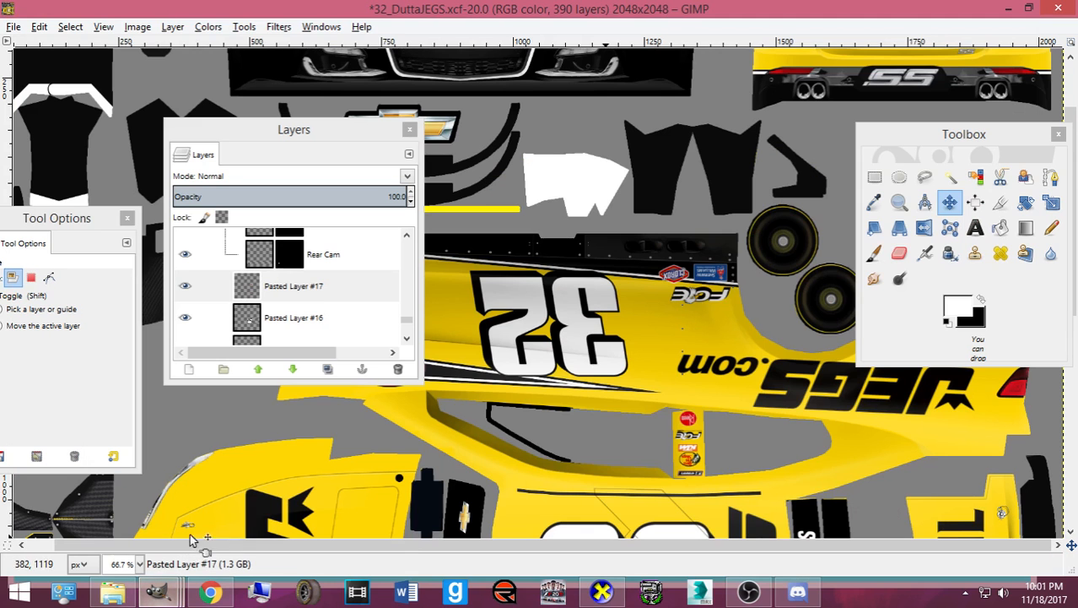
key("ctrl+s")
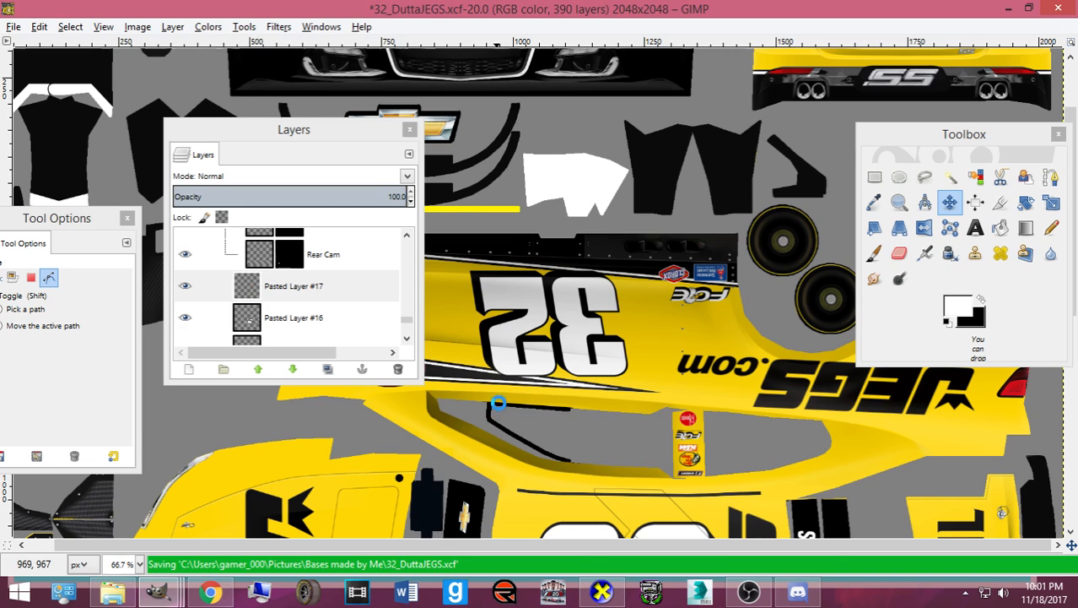
scroll(500, 409, "up", 3)
scroll(487, 389, "down", 2)
scroll(487, 389, "up", 2)
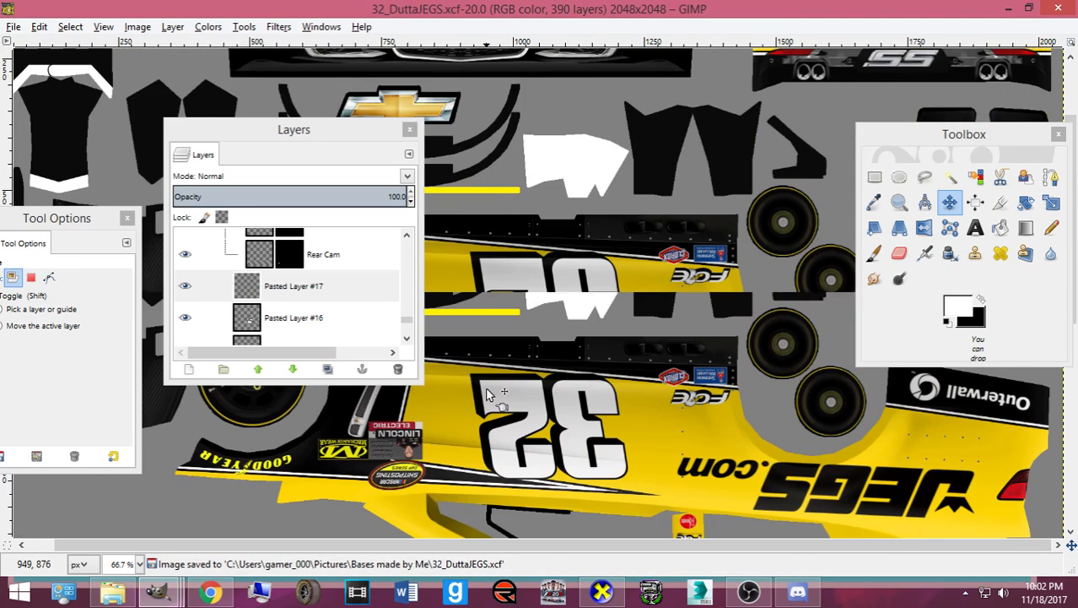
left_click_drag(321, 137, 341, 196)
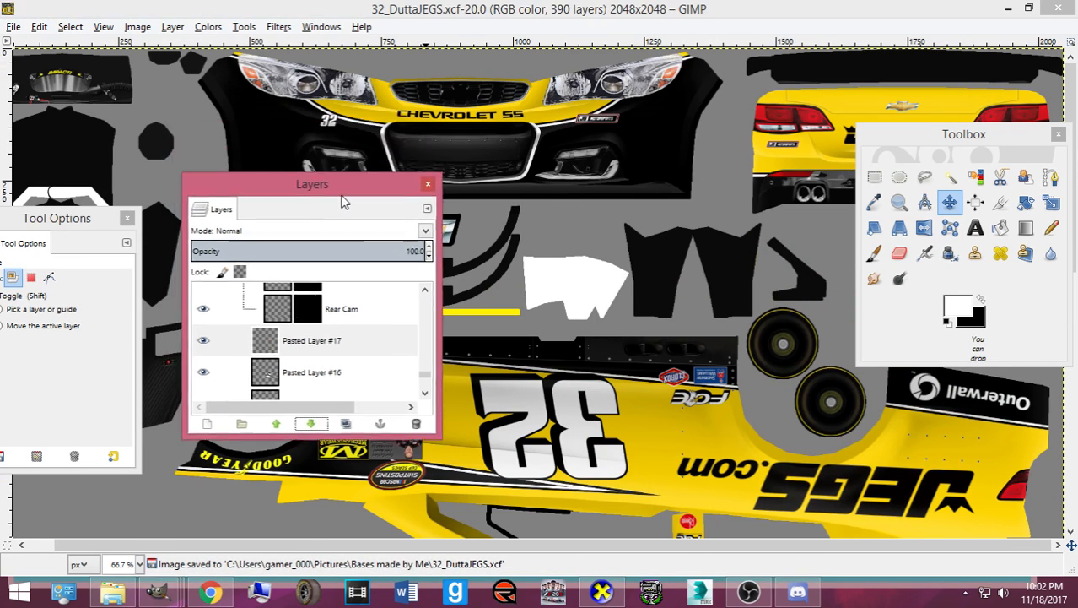
- Select Pasted Layer copy #1, the small front-bumper 32, in the layer list
left_click(305, 361)
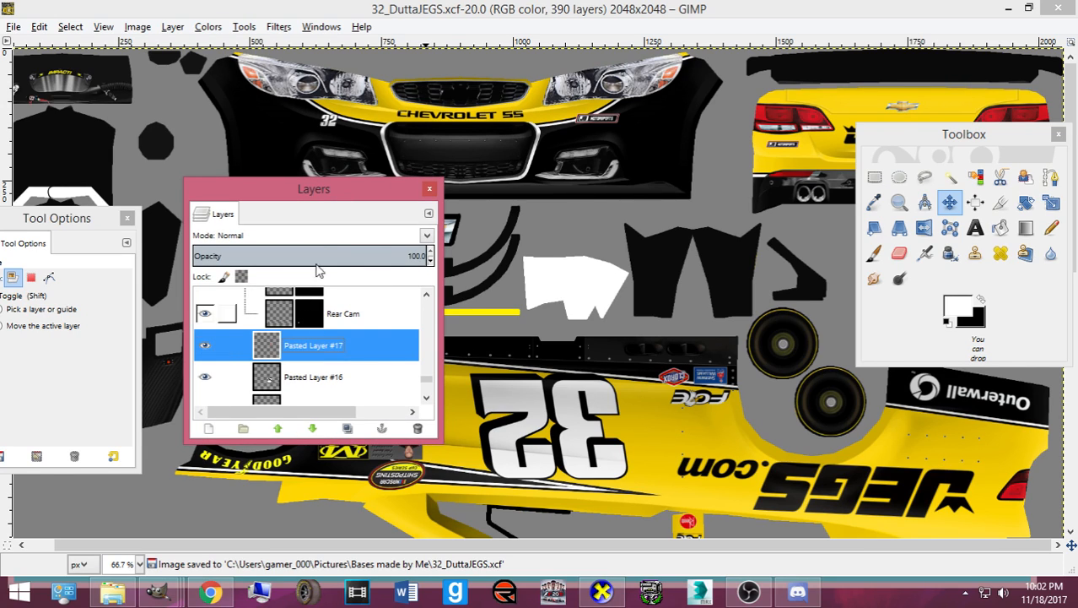
left_click(332, 121)
left_click(340, 326)
key("Down")
key("Down")
key("Down")
key("Down")
key("Down")
key("Down")
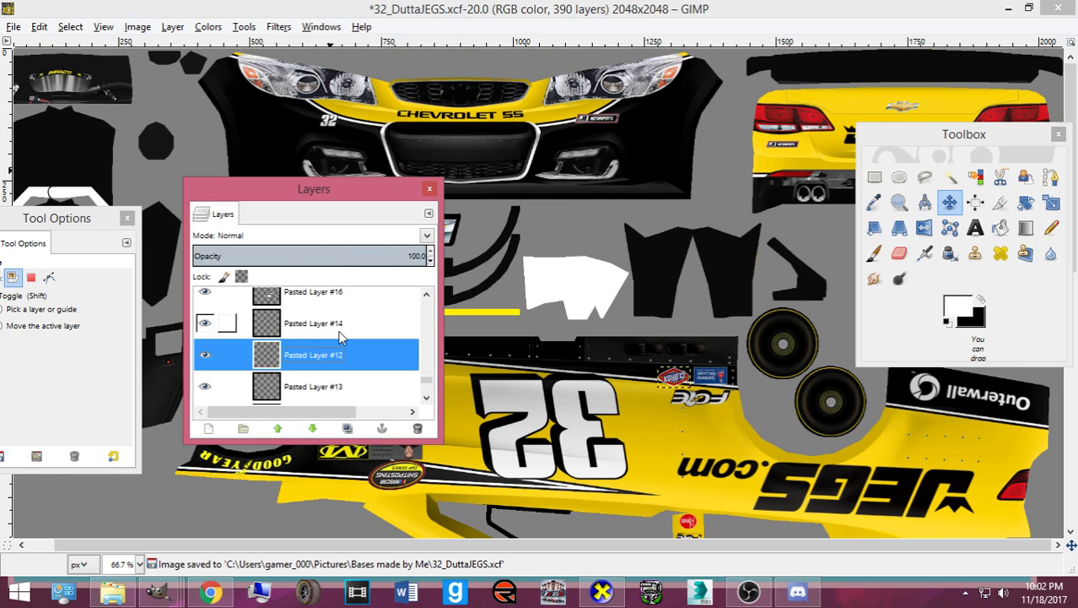
key("Down")
key("Down")
key("Down")
key("Down")
key("Down")
key("Down")
key("Down")
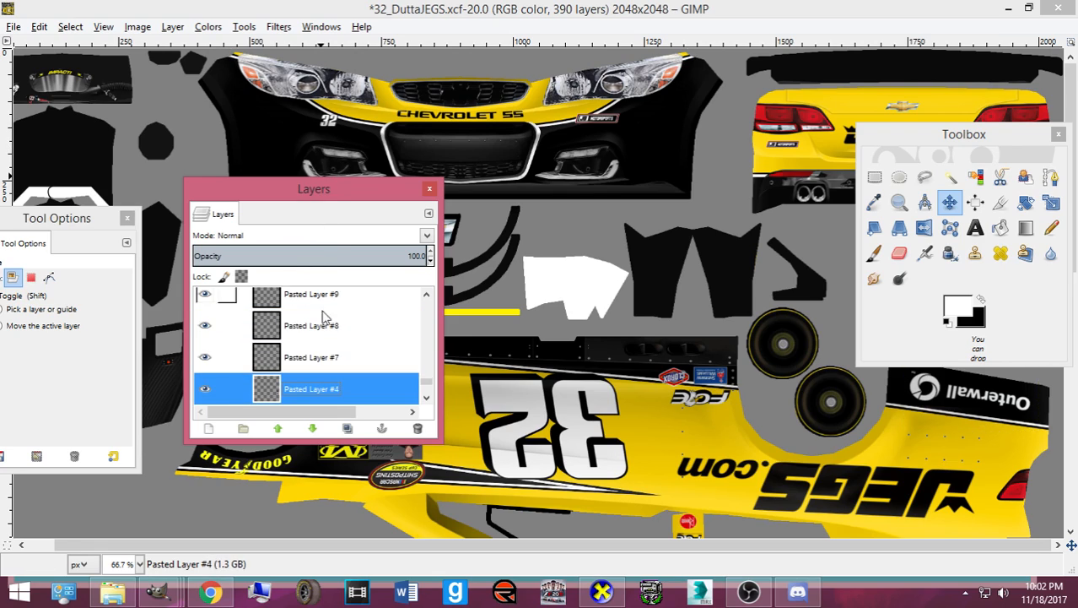
key("Up")
key("Up")
key("Up")
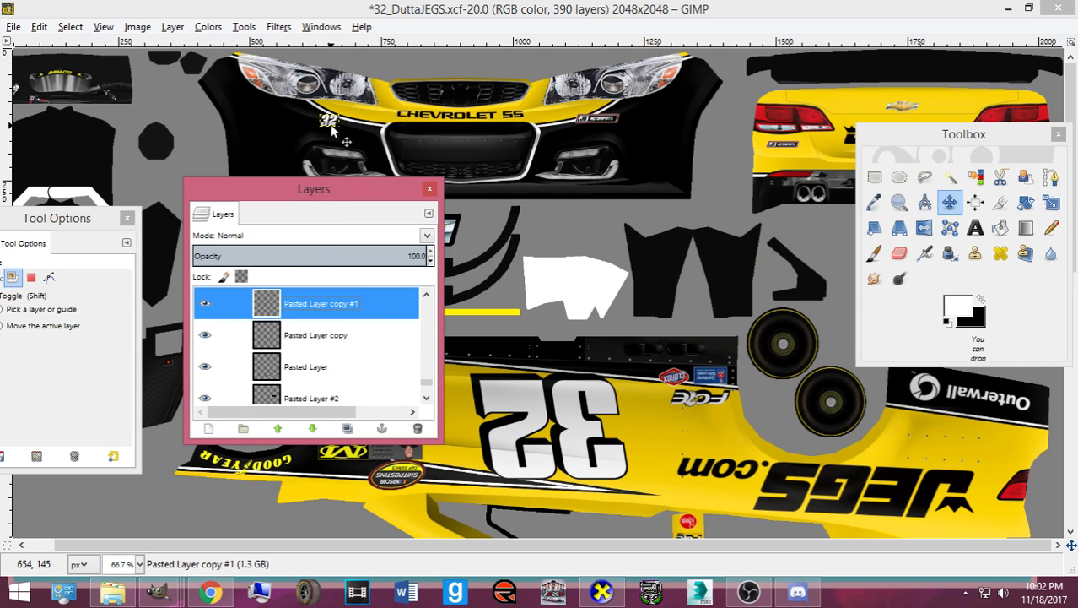
- Nudge the small 32 upward, save, and re-export the paint as card.bmp
left_click(331, 125)
key("Up")
key("Up")
key("Up")
key("Up")
key("Up")
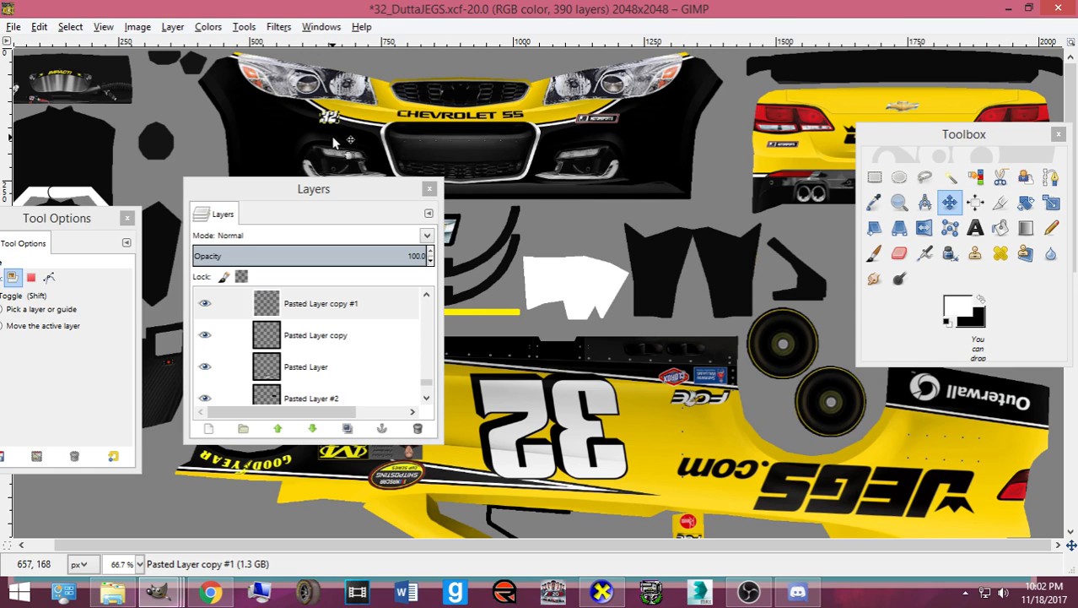
key("ctrl+s")
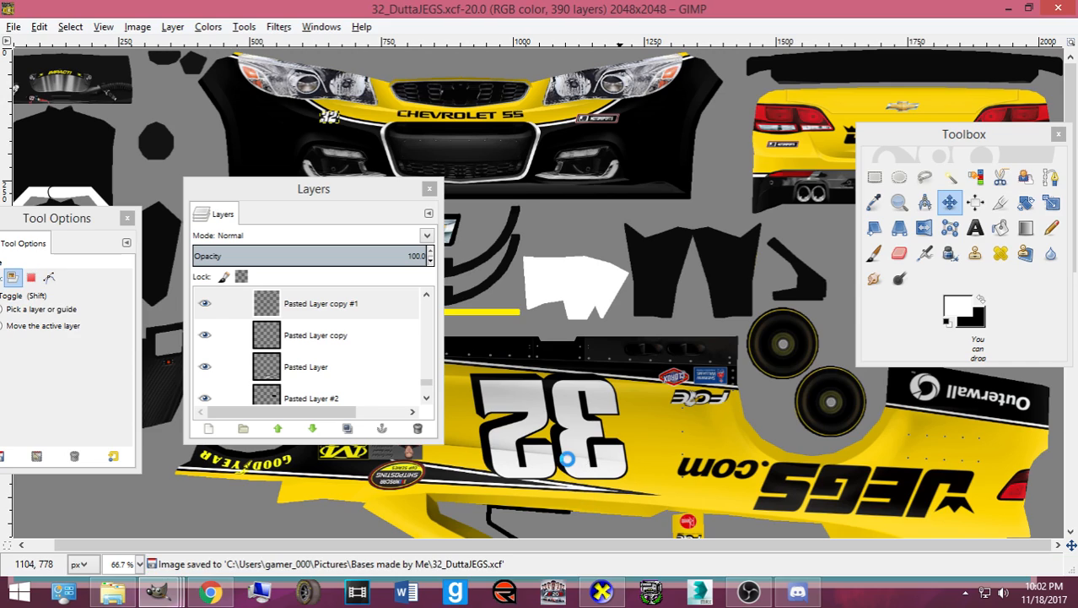
key("ctrl+e")
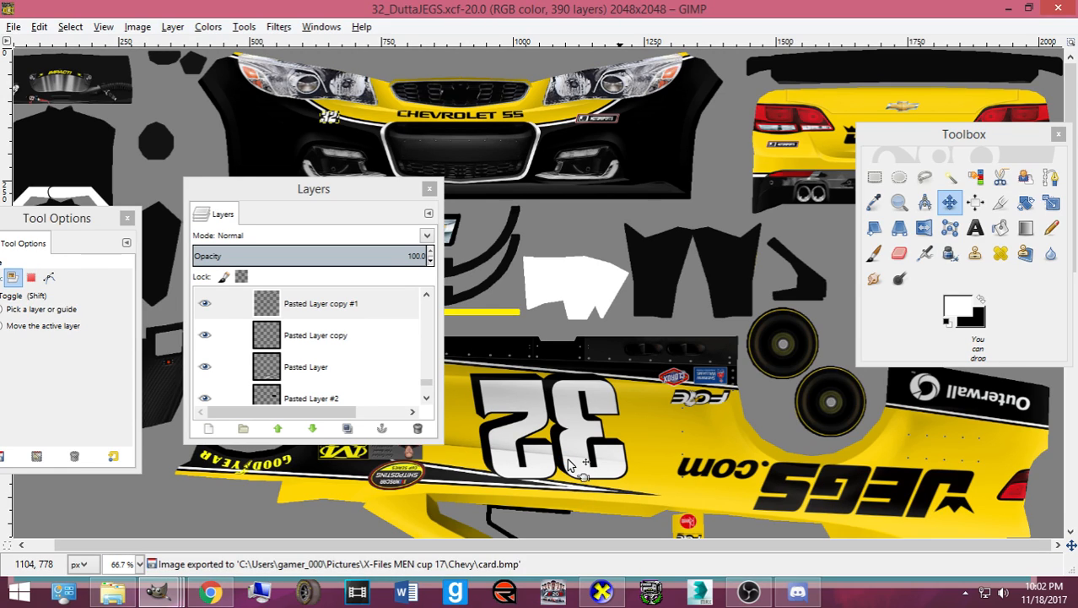
- Show the updated card.bmp in CarView and rotate the car to front, side and roof views
left_click(601, 591)
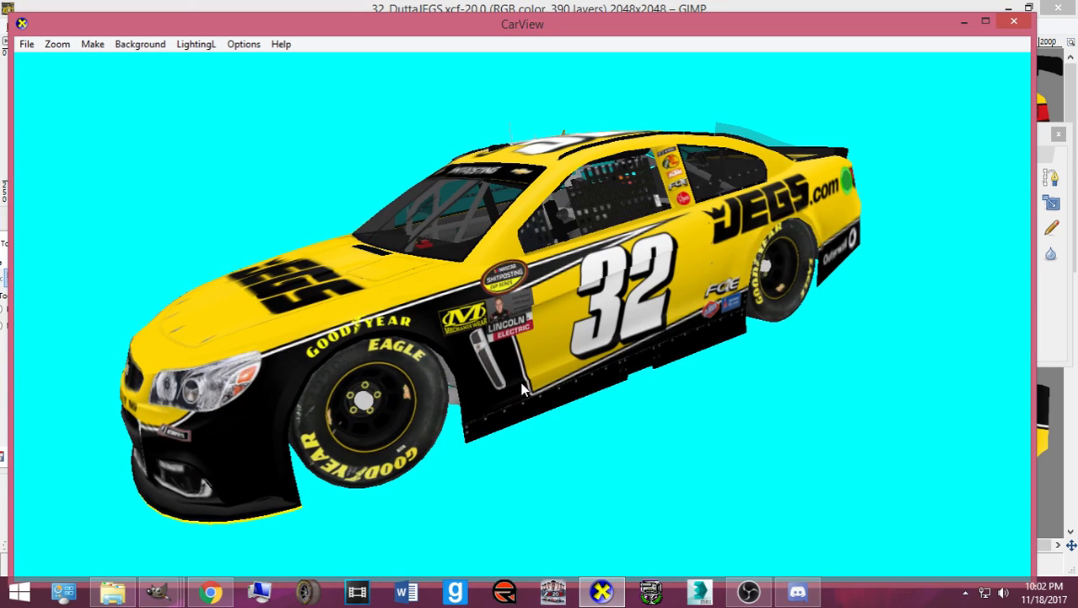
left_click_drag(523, 389, 540, 414)
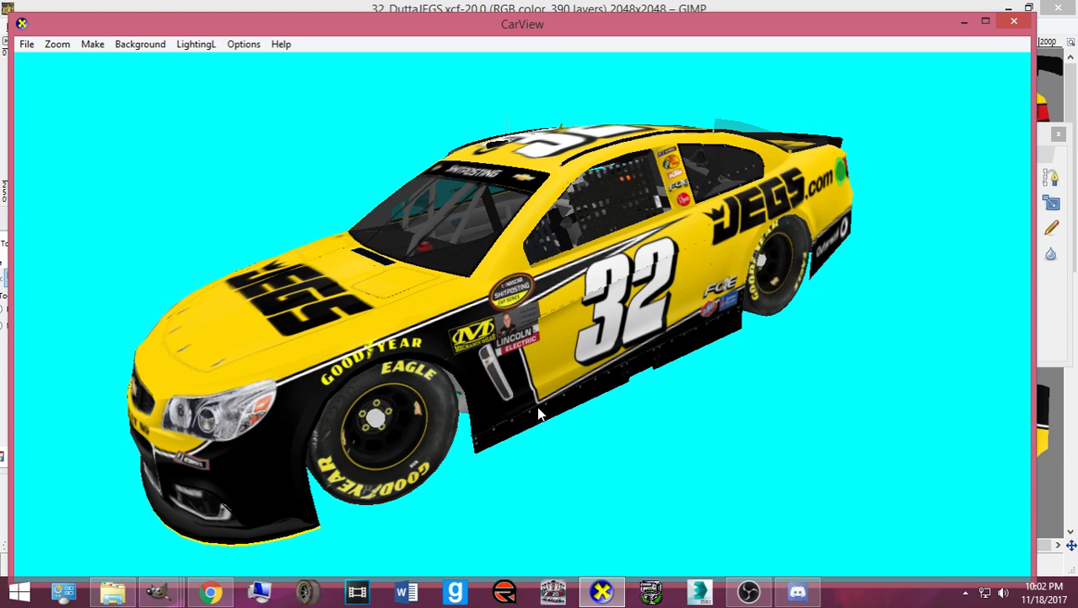
left_click_drag(537, 406, 546, 370)
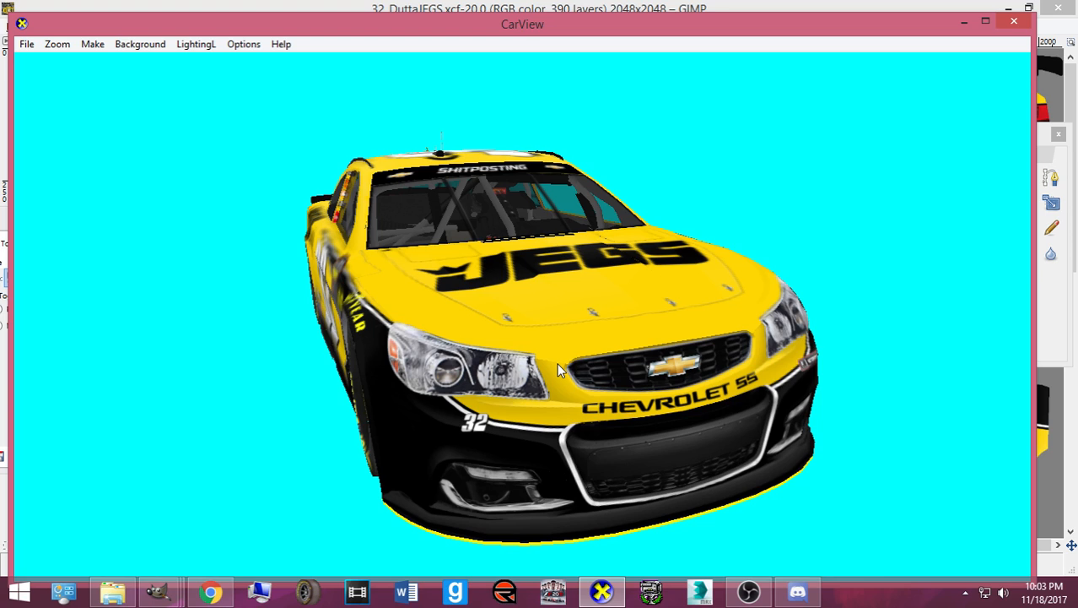
left_click_drag(557, 363, 818, 179)
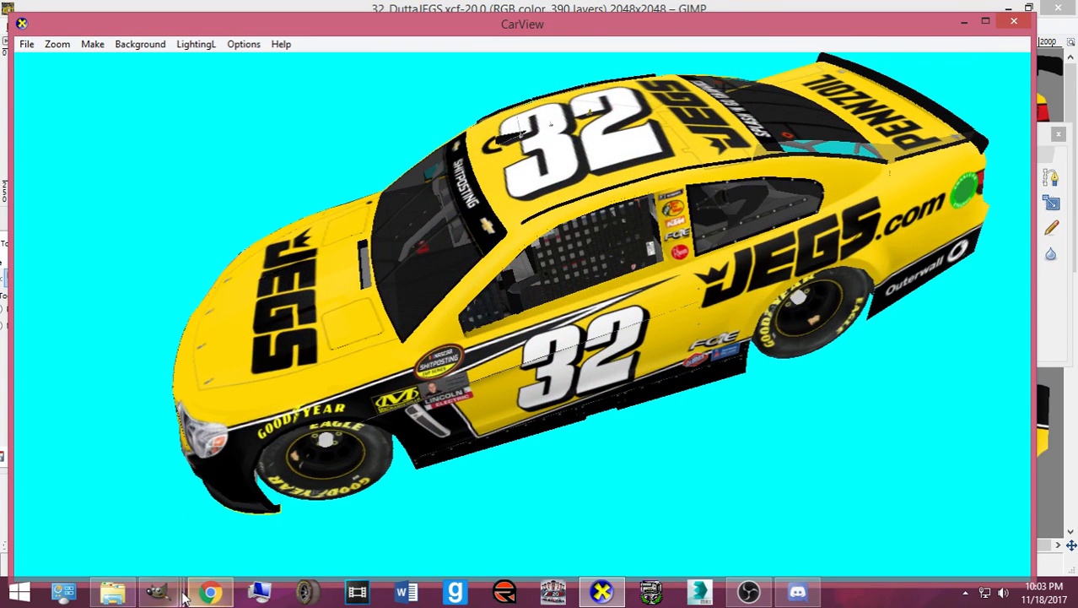
- Copy the Pennzoil logo image and paste it into the livery
mouse_move(157, 590)
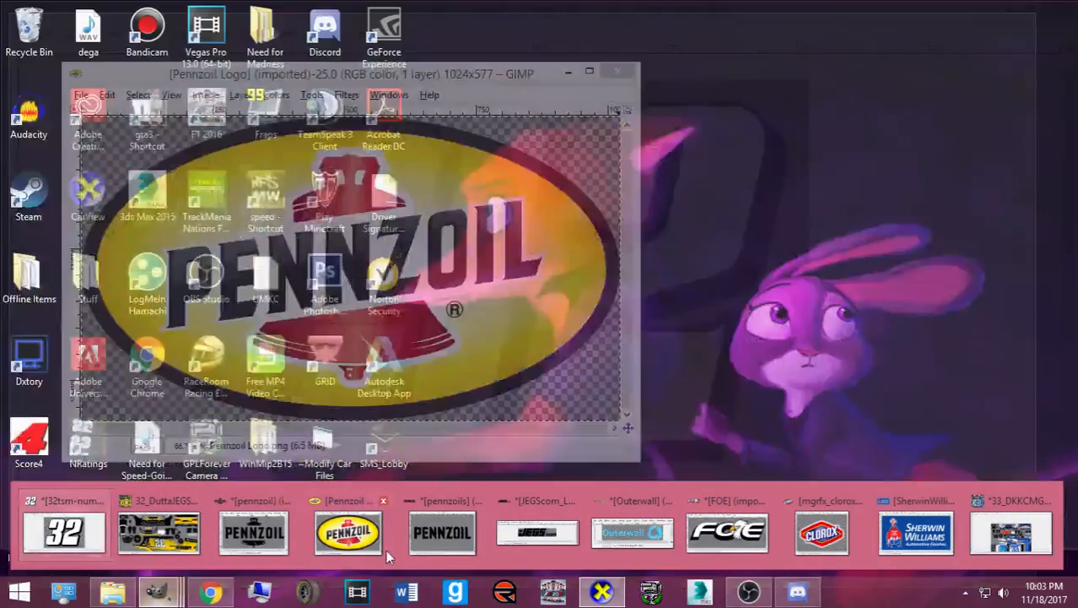
left_click(359, 547)
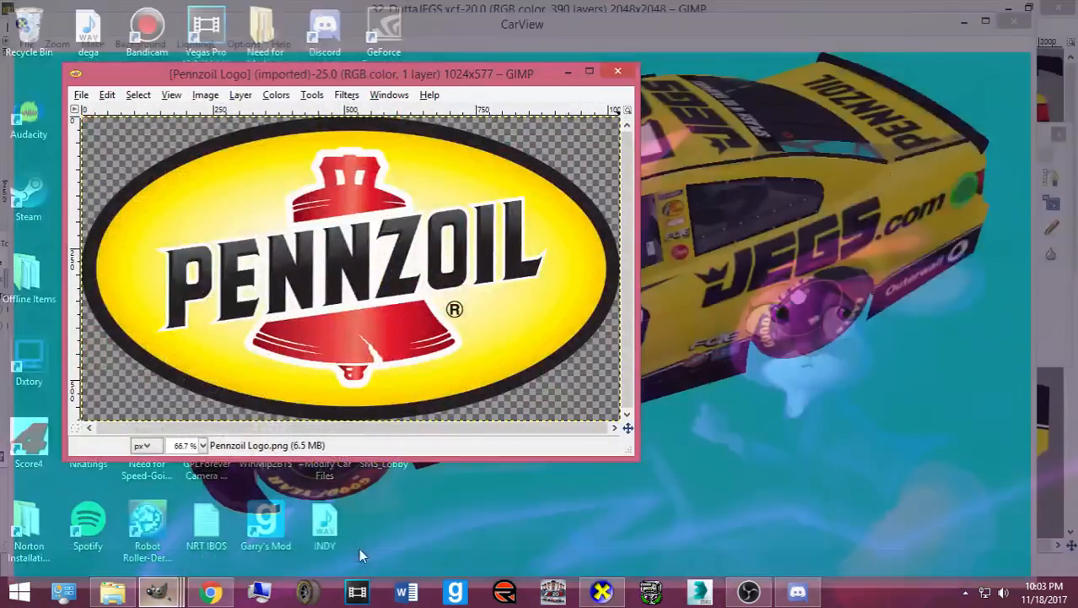
key("ctrl+c")
mouse_move(157, 590)
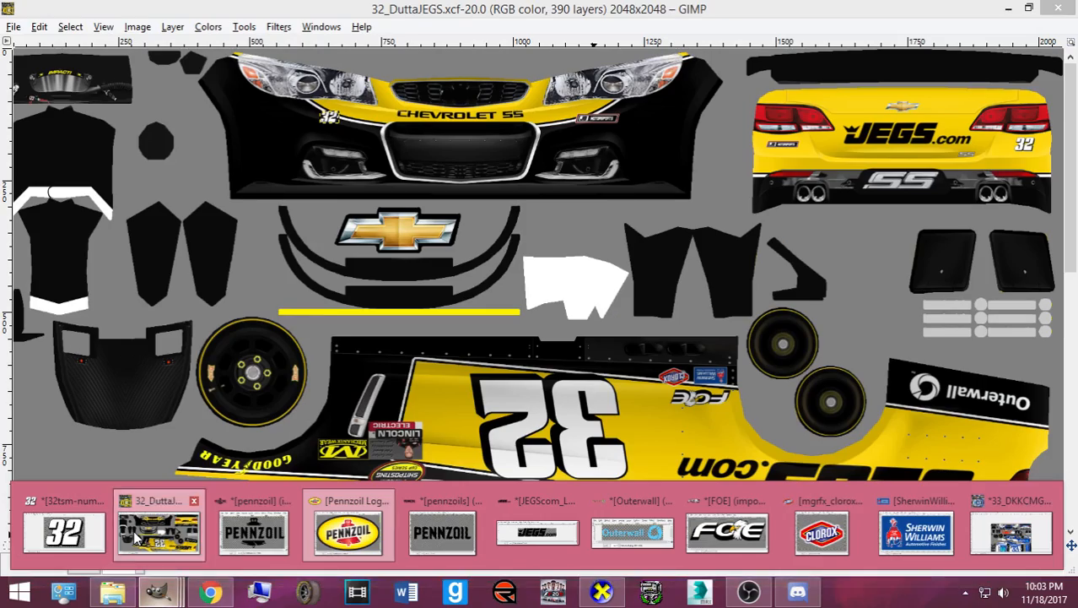
left_click(160, 525)
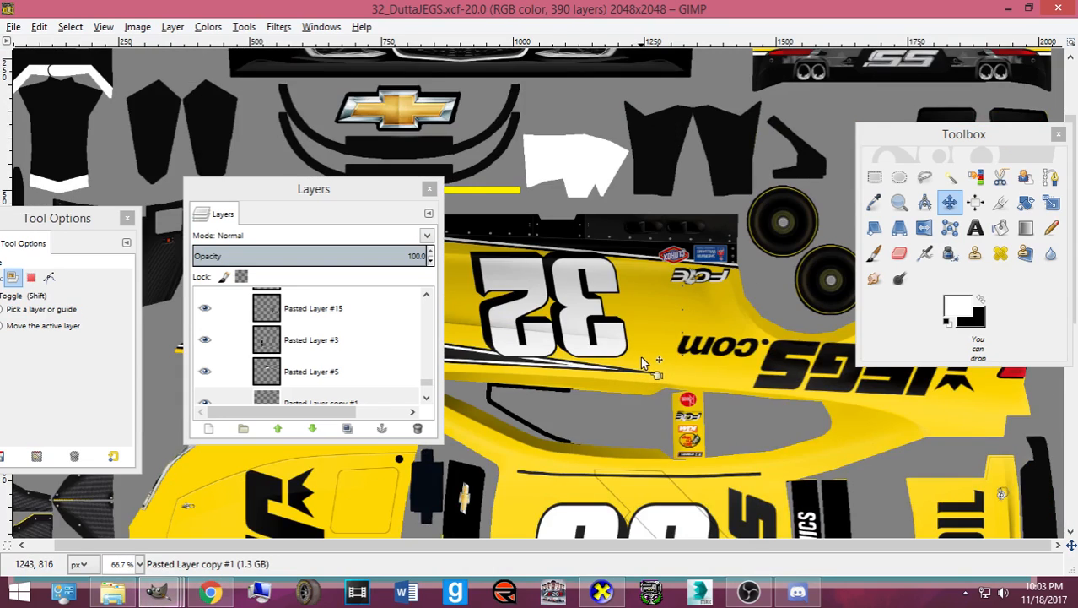
scroll(640, 358, "up", 2)
key("ctrl+v")
- Scale the pasted Pennzoil logo down to a 71x41 decal
key("shift+t")
left_click(231, 90)
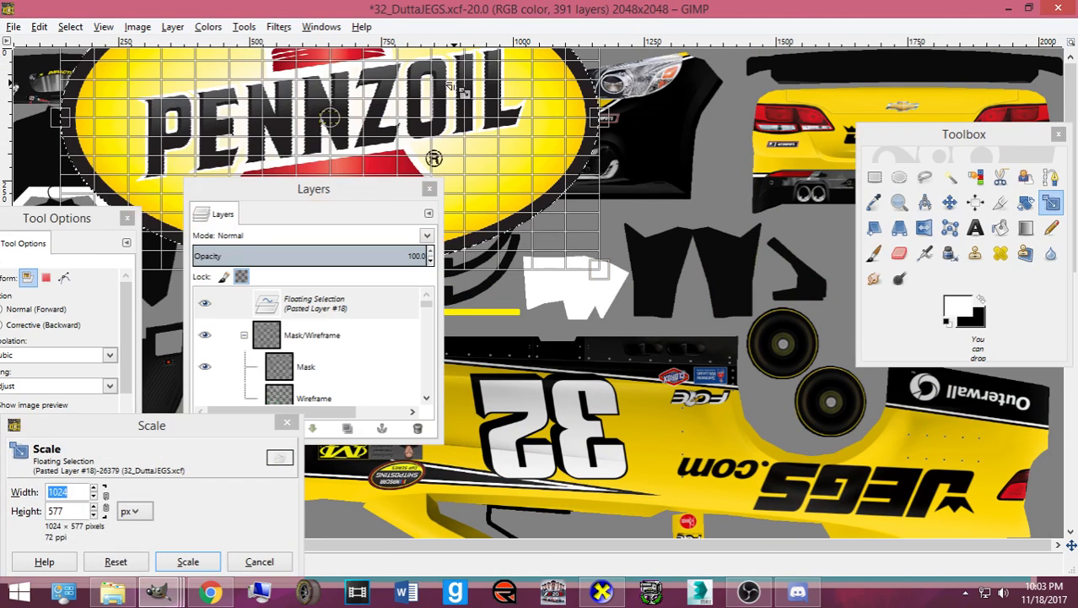
left_click_drag(236, 96, 346, 139)
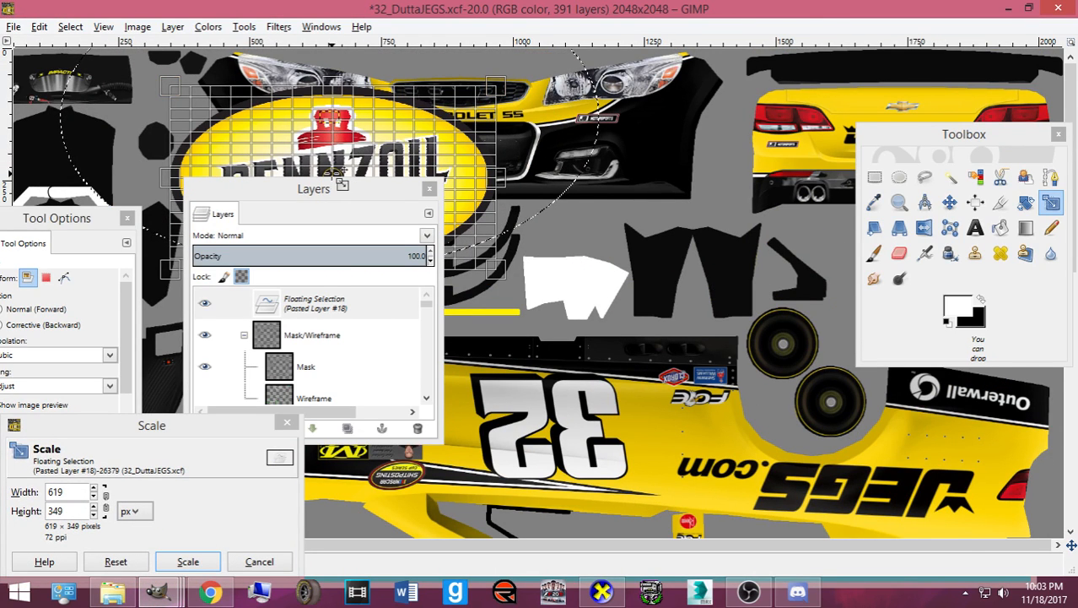
scroll(626, 265, "down", 10)
left_click_drag(335, 175, 765, 369)
left_click_drag(683, 414, 802, 306)
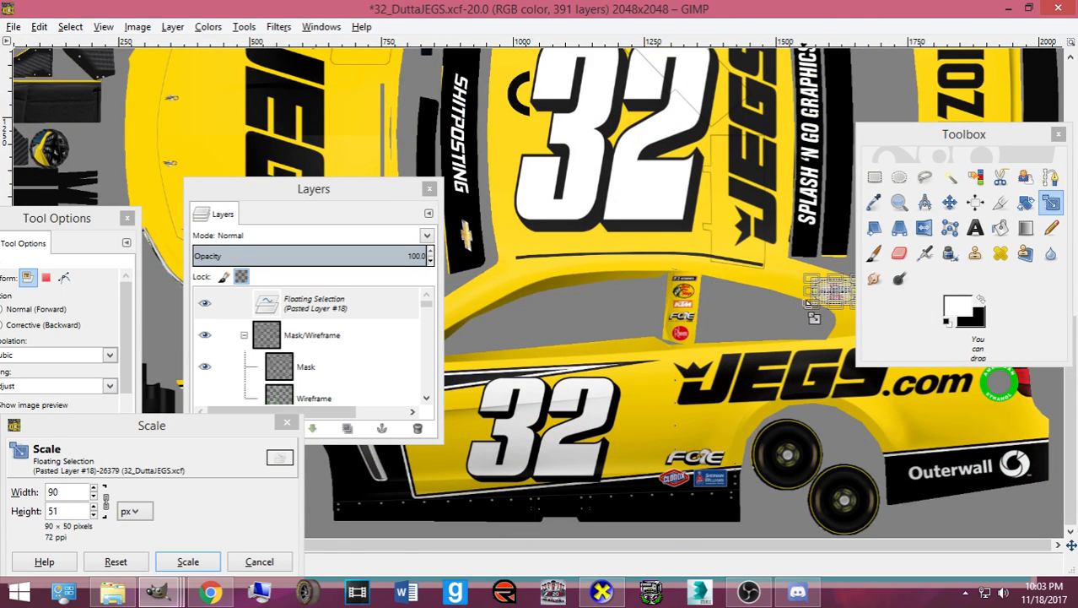
left_click(211, 564)
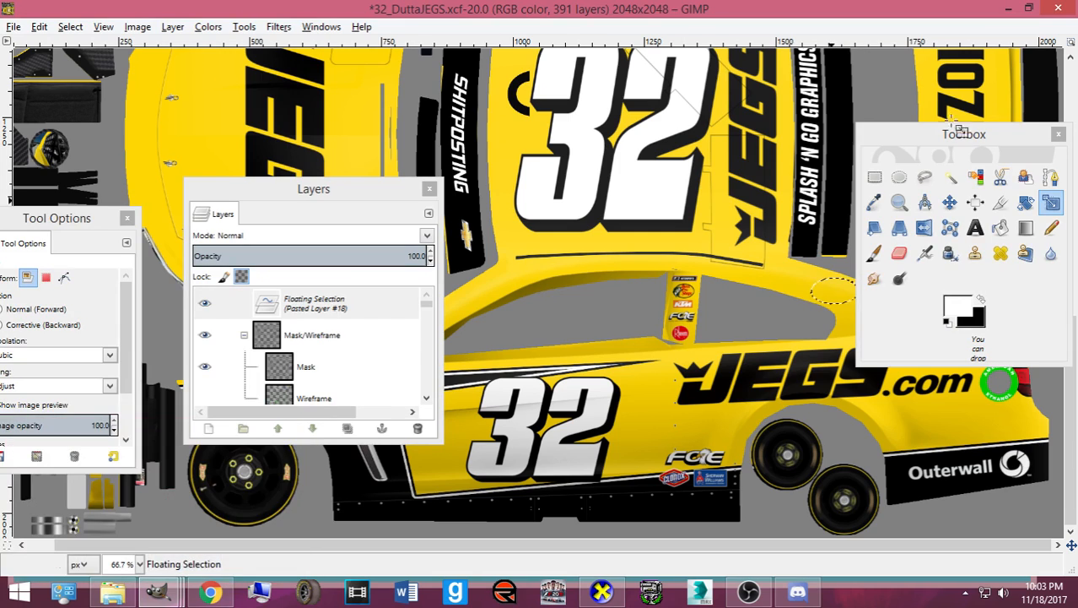
left_click_drag(1004, 136, 411, 171)
left_click(875, 265)
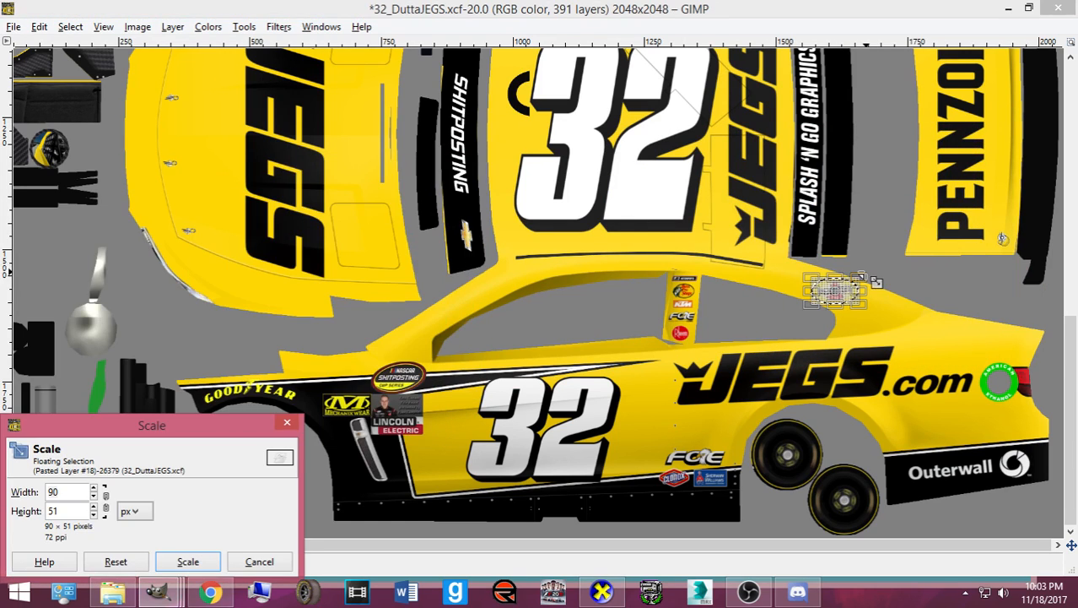
left_click_drag(863, 272, 855, 277)
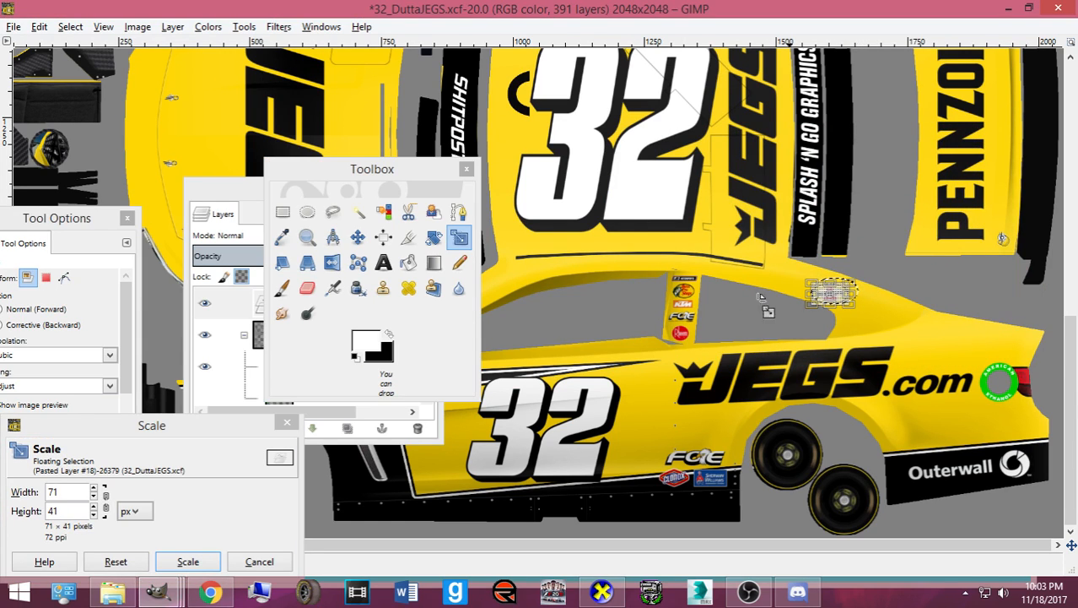
left_click(192, 562)
- Paste the Pennzoil logo into the oval selection above the rear JEGS.com decal
left_click(358, 237)
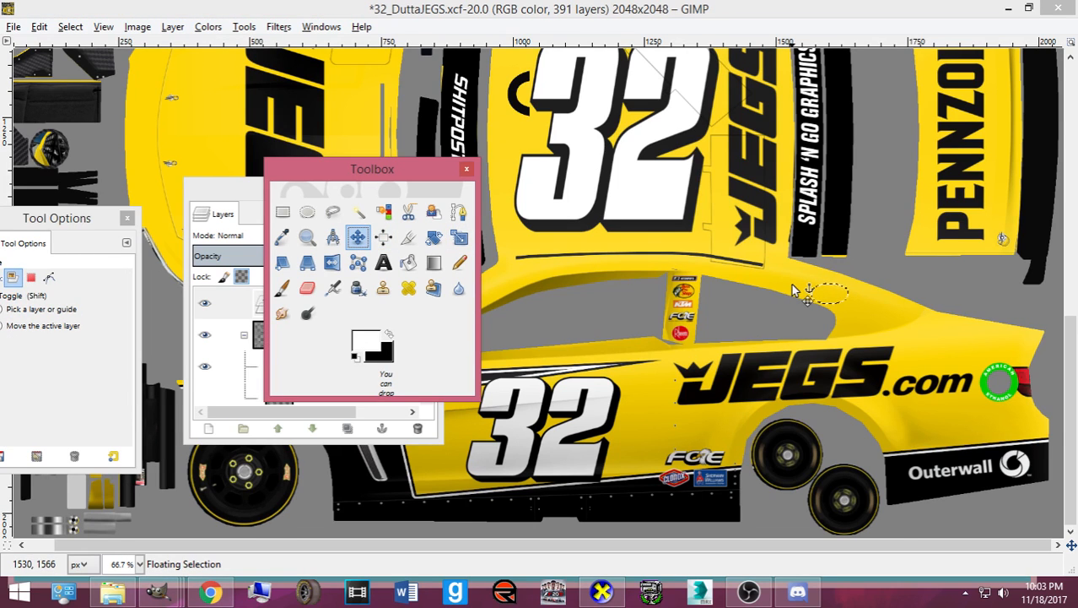
scroll(811, 291, "up", 2)
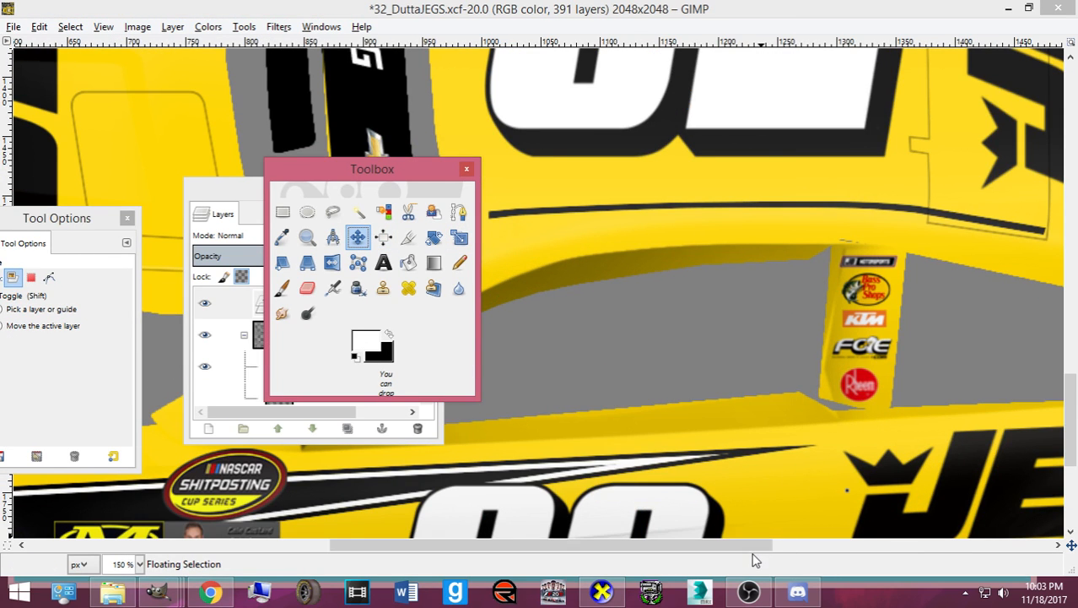
left_click_drag(749, 545, 984, 547)
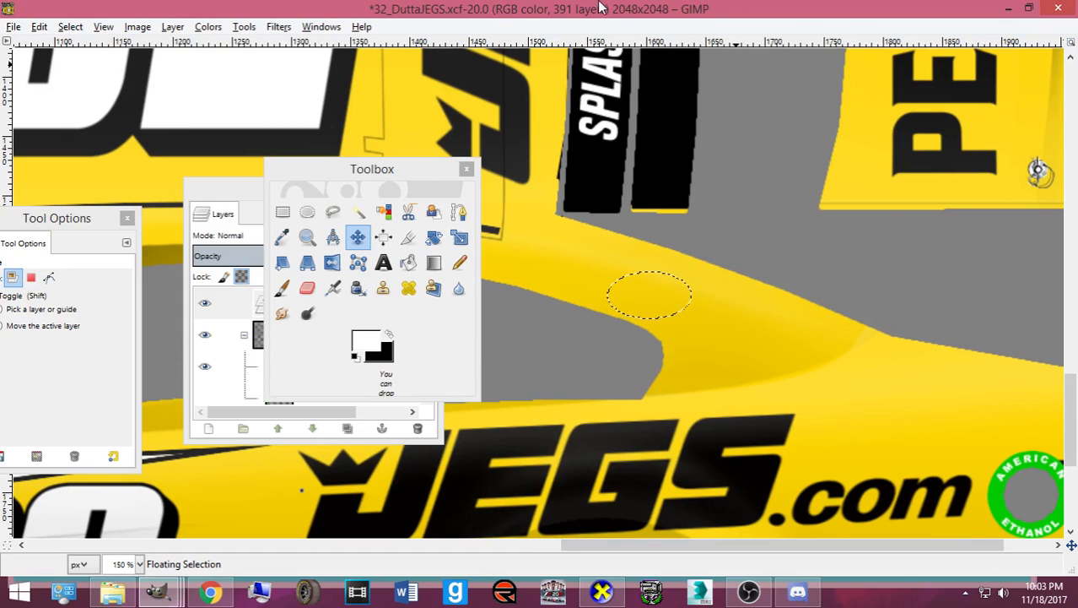
key("ctrl+v")
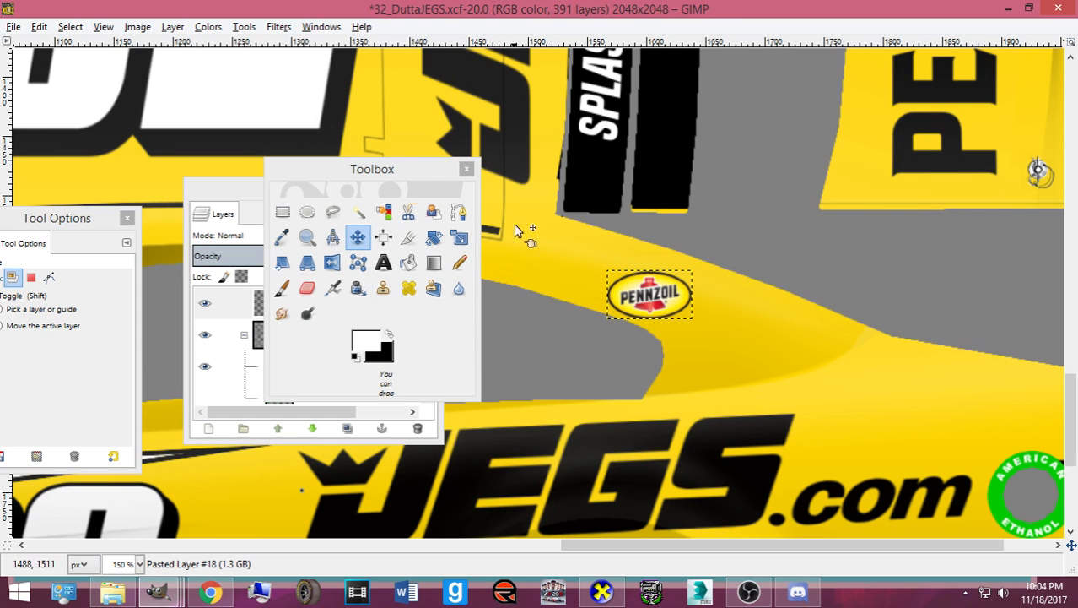
left_click(210, 591)
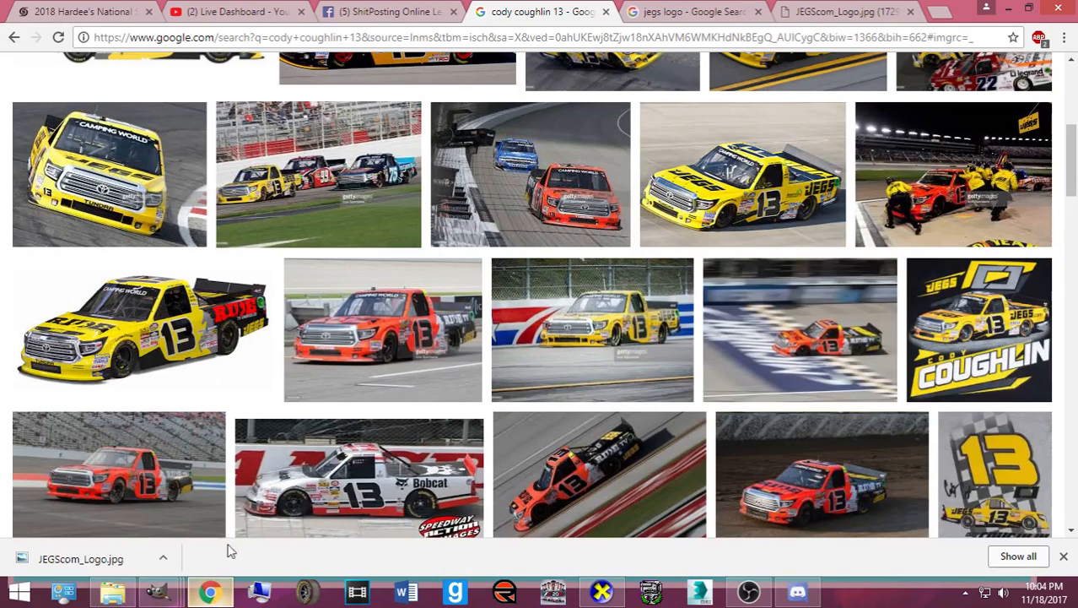
- Search Google Images for 'circle k logo'
left_click(533, 39)
type("circle ")
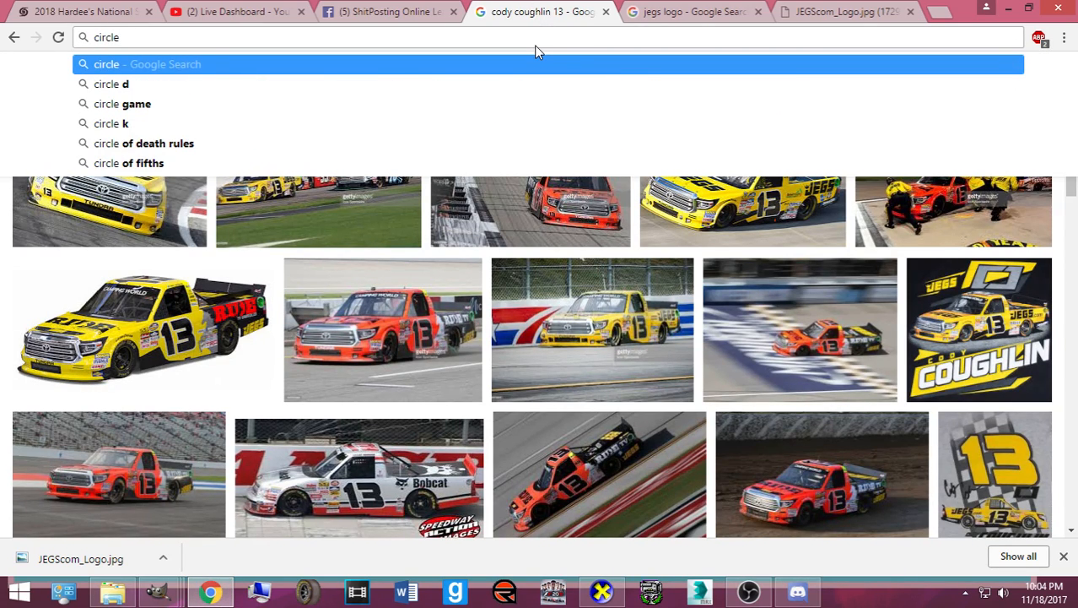
type("k logo")
key("Return")
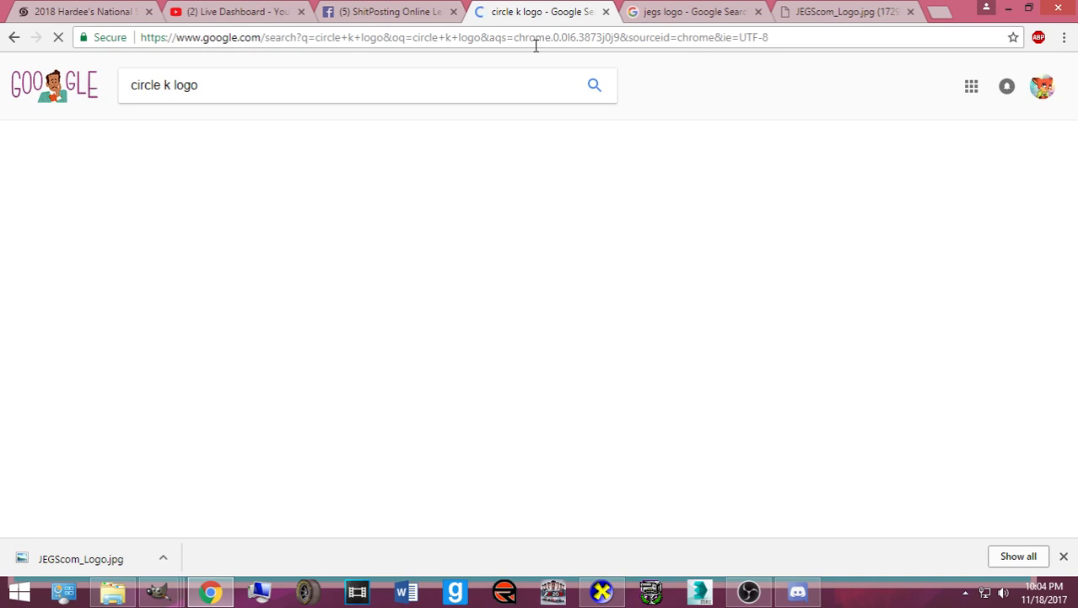
left_click(184, 132)
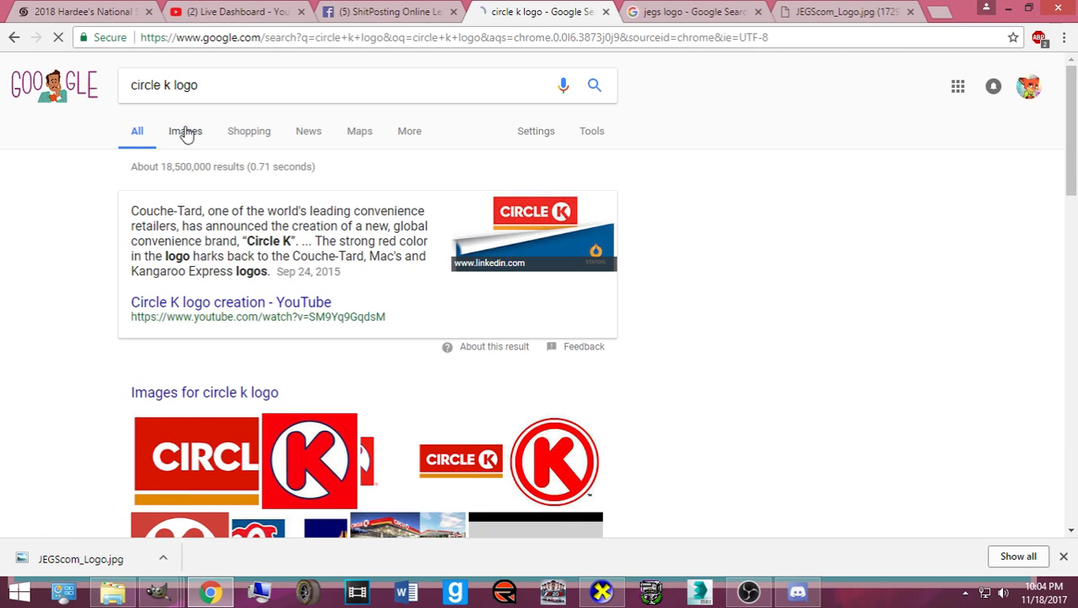
scroll(297, 231, "down", 2)
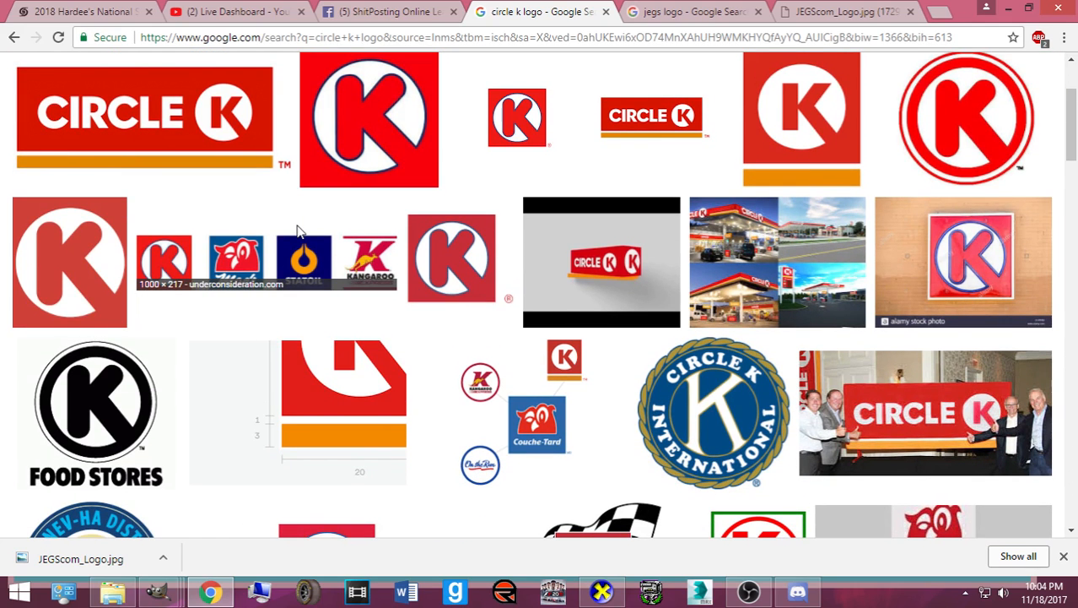
scroll(297, 231, "down", 5)
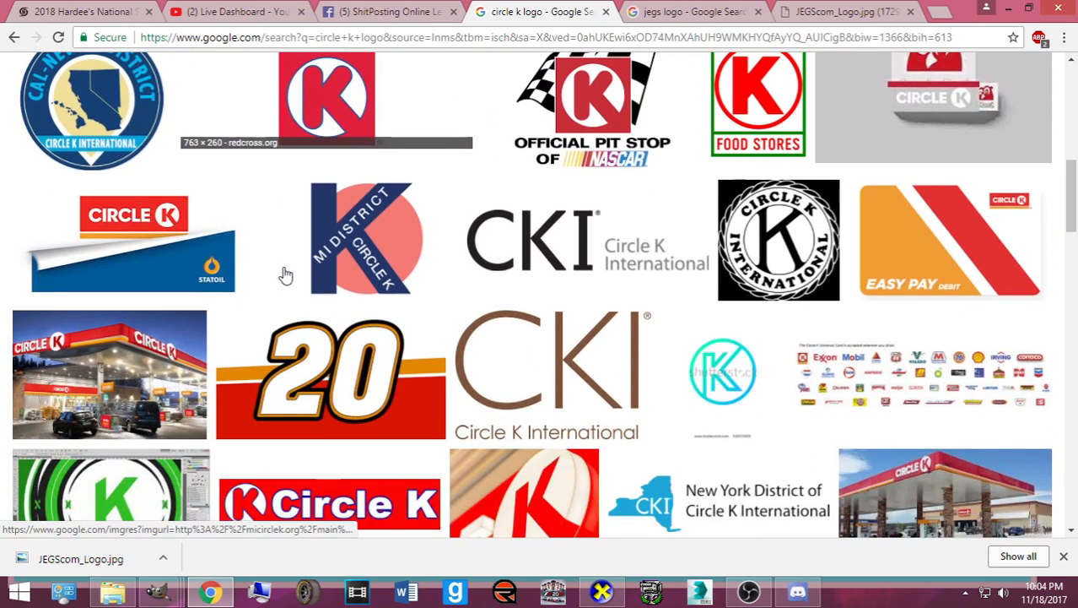
scroll(298, 349, "up", 1)
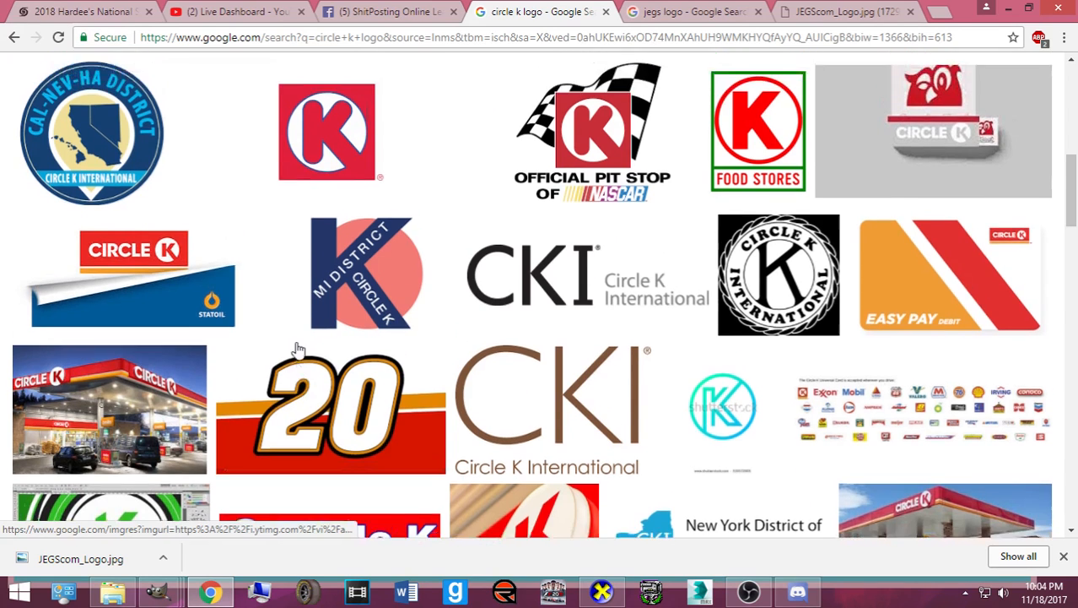
scroll(297, 349, "up", 8)
- Open the full-size Brand New Circle K logo and save it as circle_k_logo_detail
left_click(146, 282)
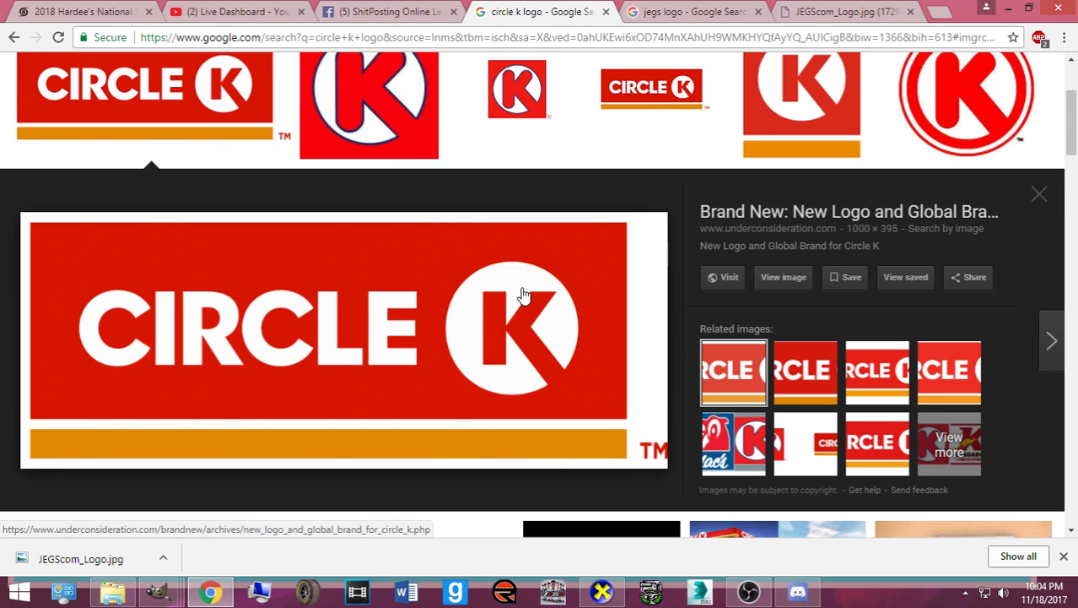
left_click(743, 353)
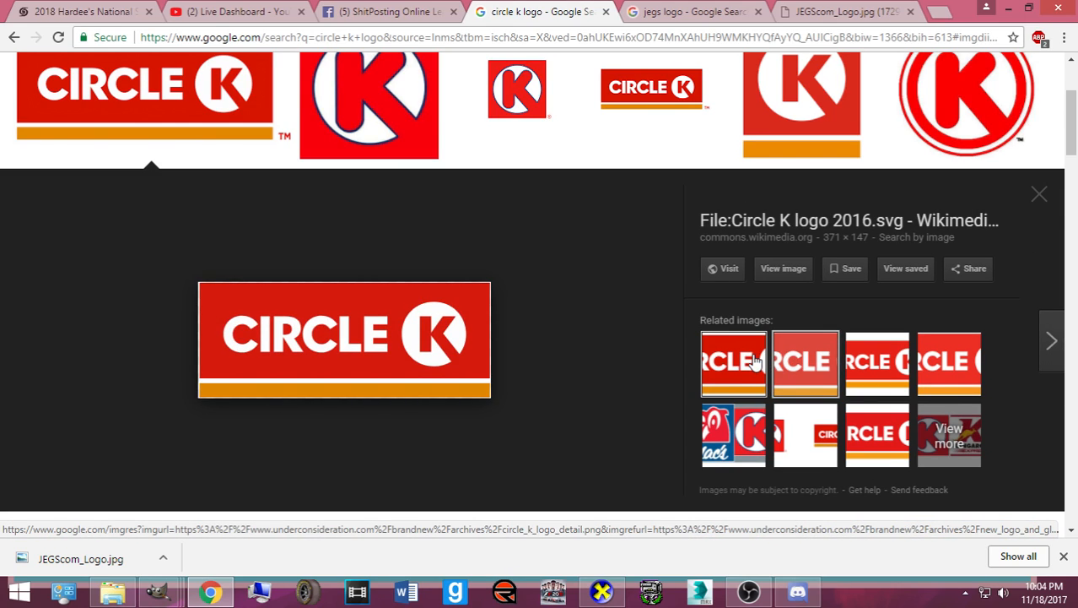
left_click(748, 363)
left_click(859, 382)
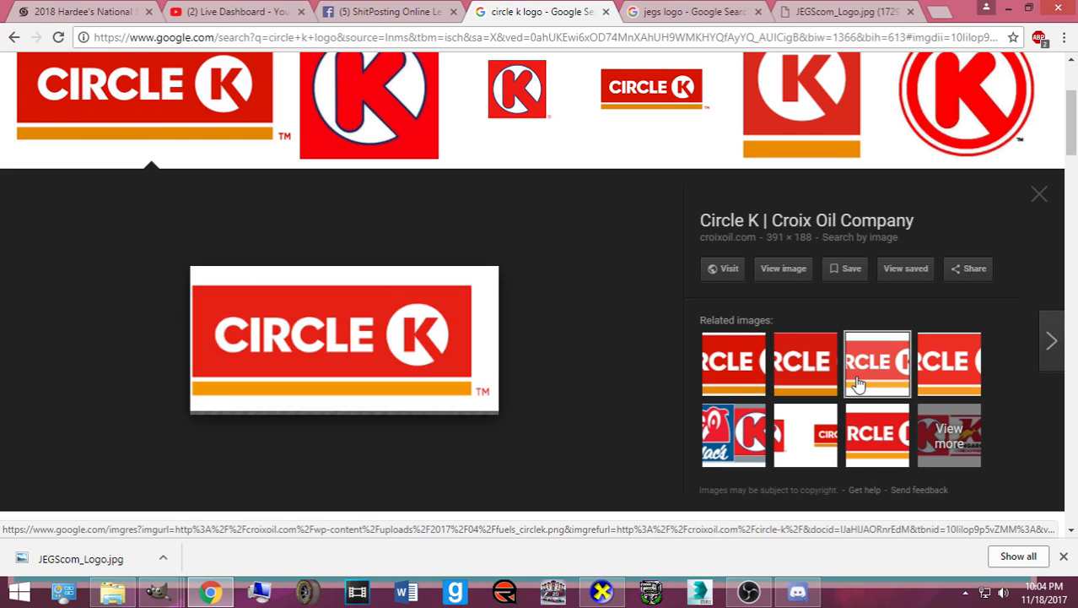
left_click(736, 372)
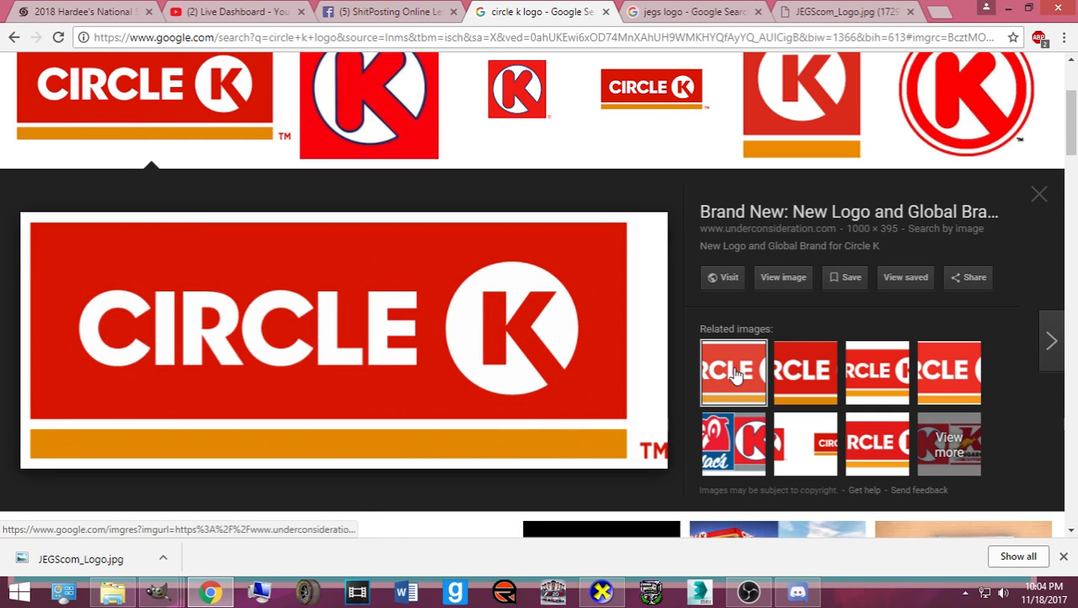
left_click(783, 277)
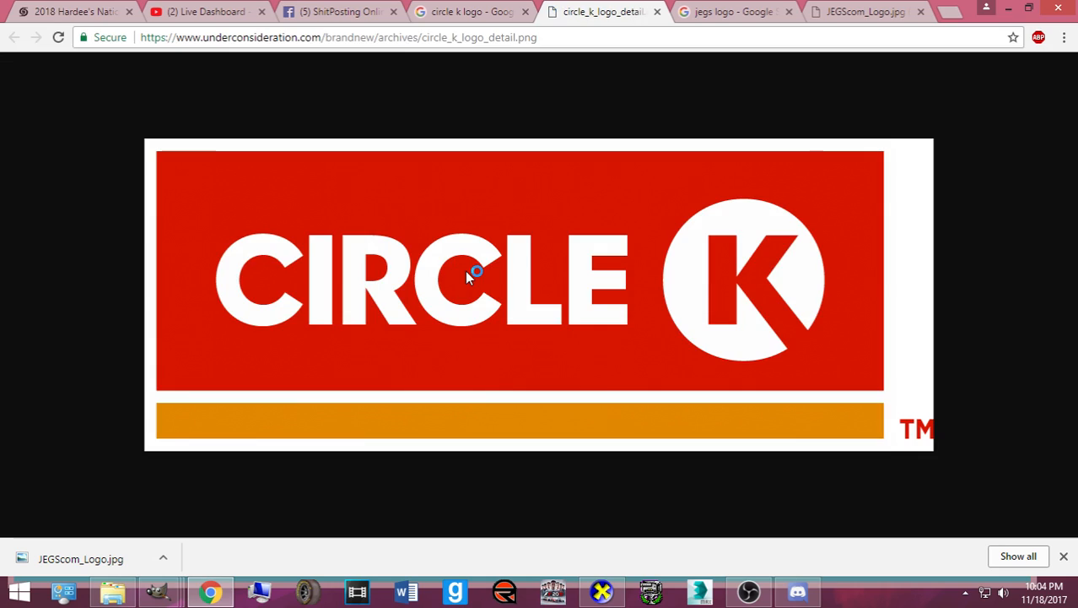
right_click(466, 280)
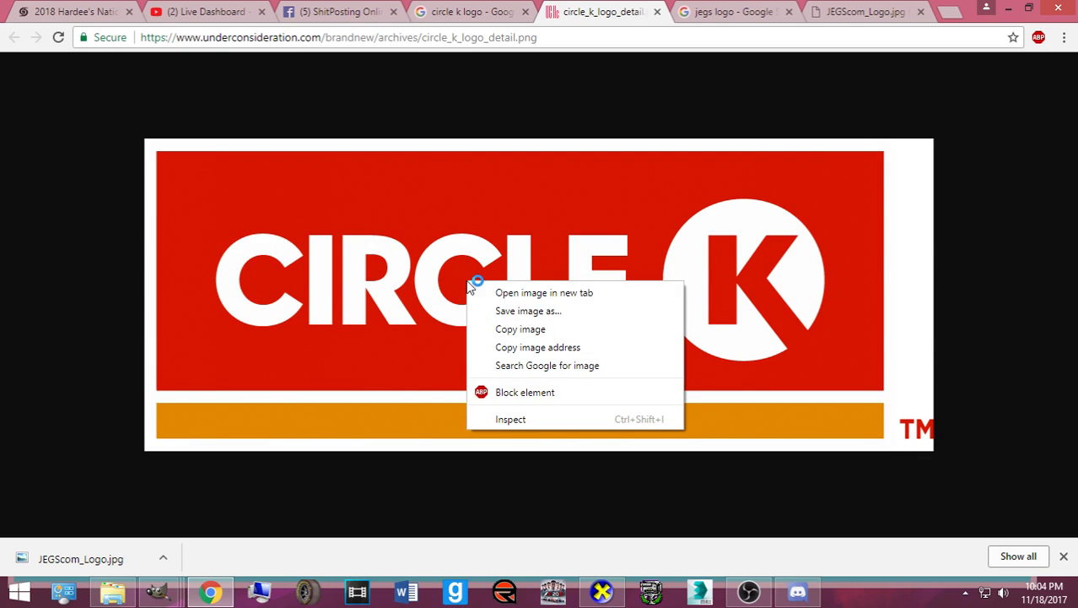
left_click(547, 325)
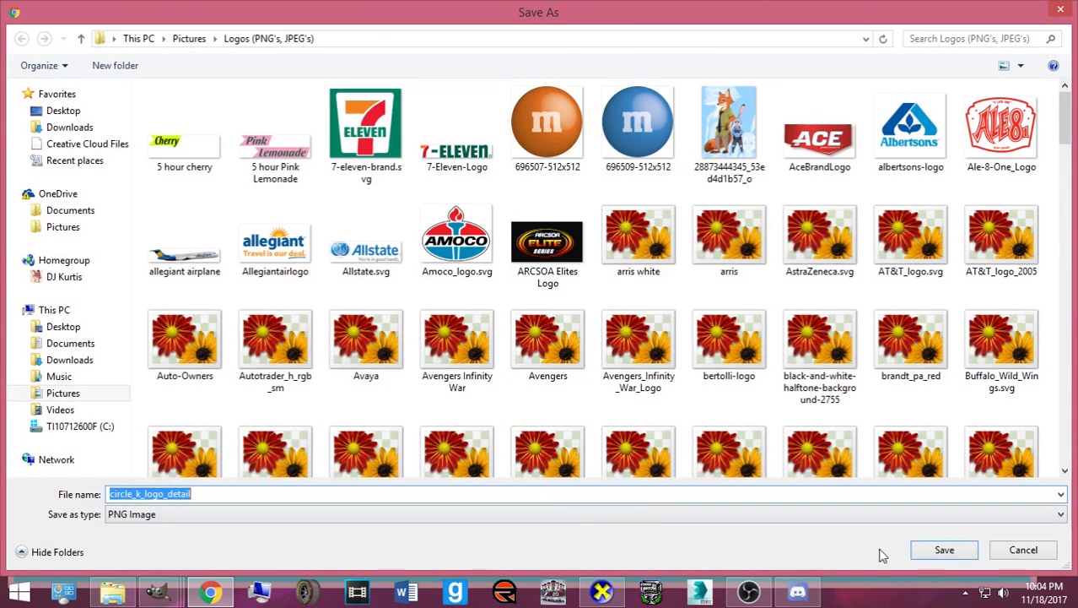
left_click(943, 550)
- Delete the pasted Pennzoil logo layer from the GIMP livery
mouse_move(157, 591)
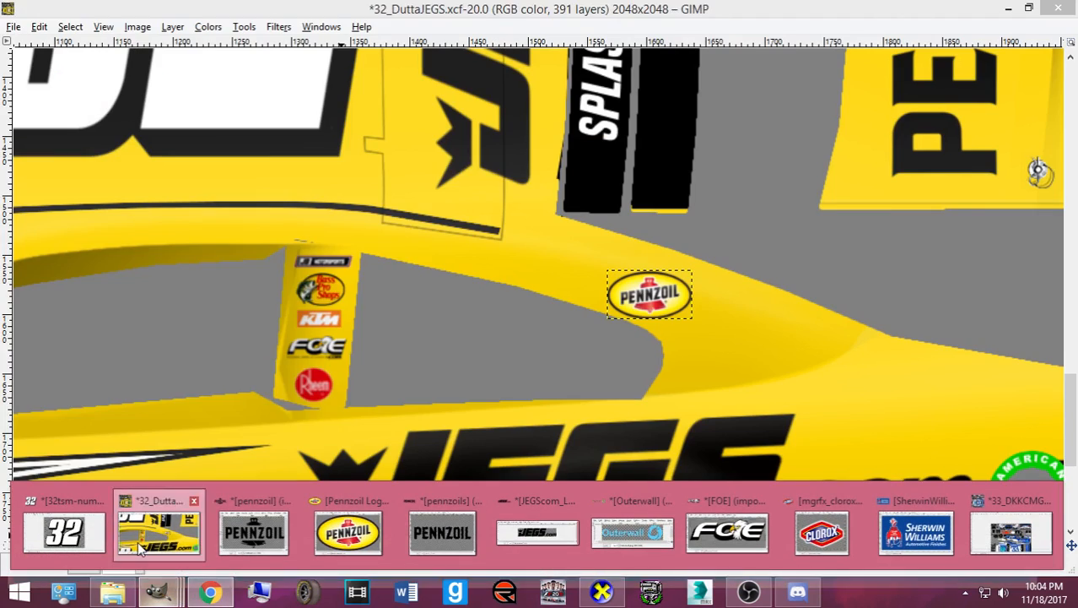
left_click(156, 527)
left_click(417, 428)
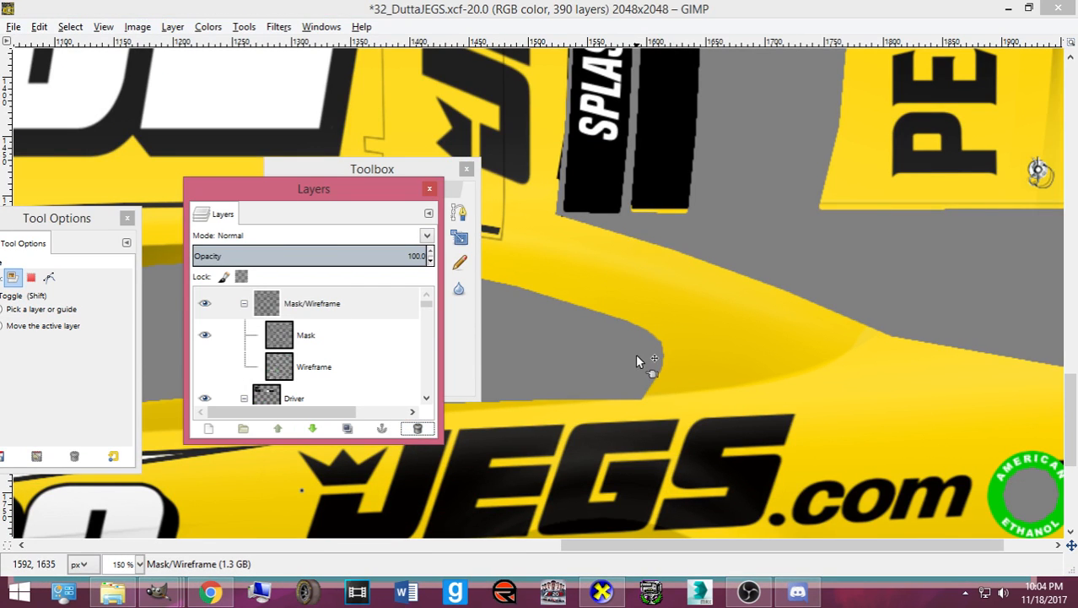
- Open circle_k_logo_detail.png from Pictures > Logos, sorted newest first
key("ctrl+o")
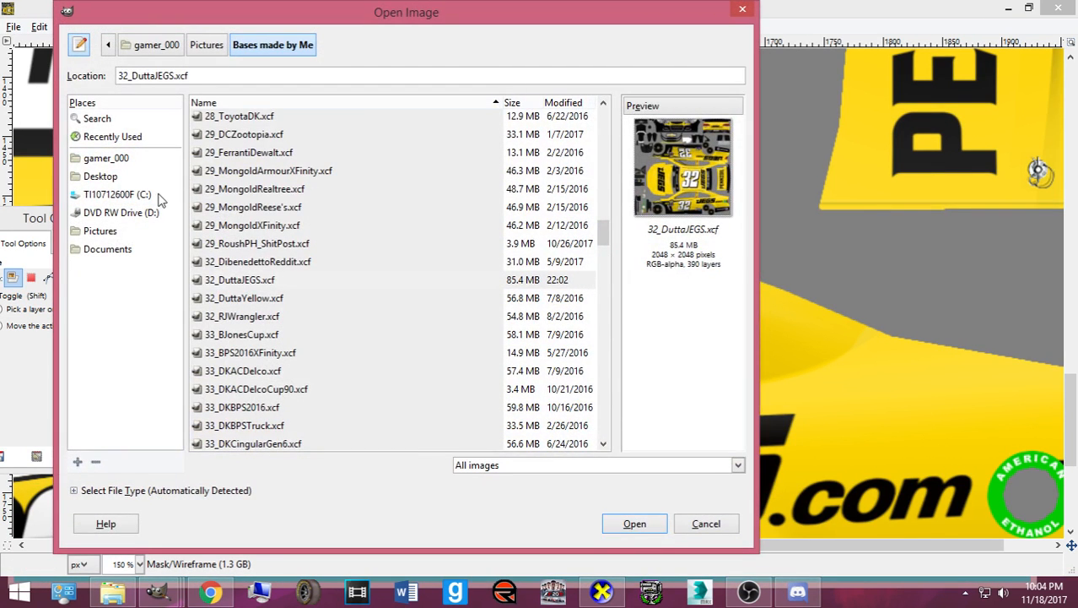
left_click(138, 234)
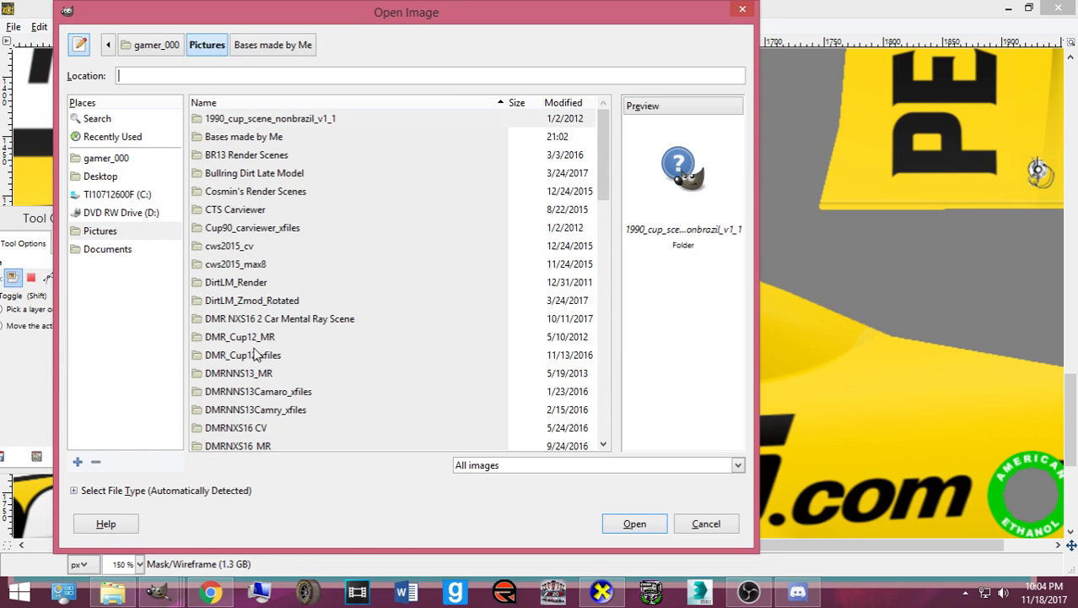
scroll(257, 354, "down", 2)
scroll(257, 354, "down", 6)
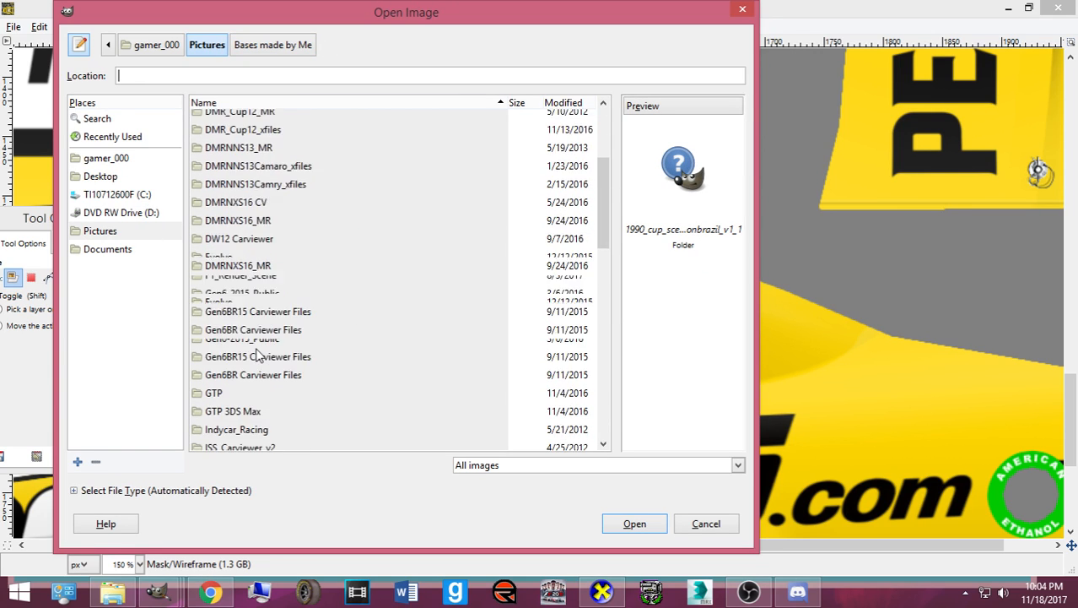
double_click(275, 217)
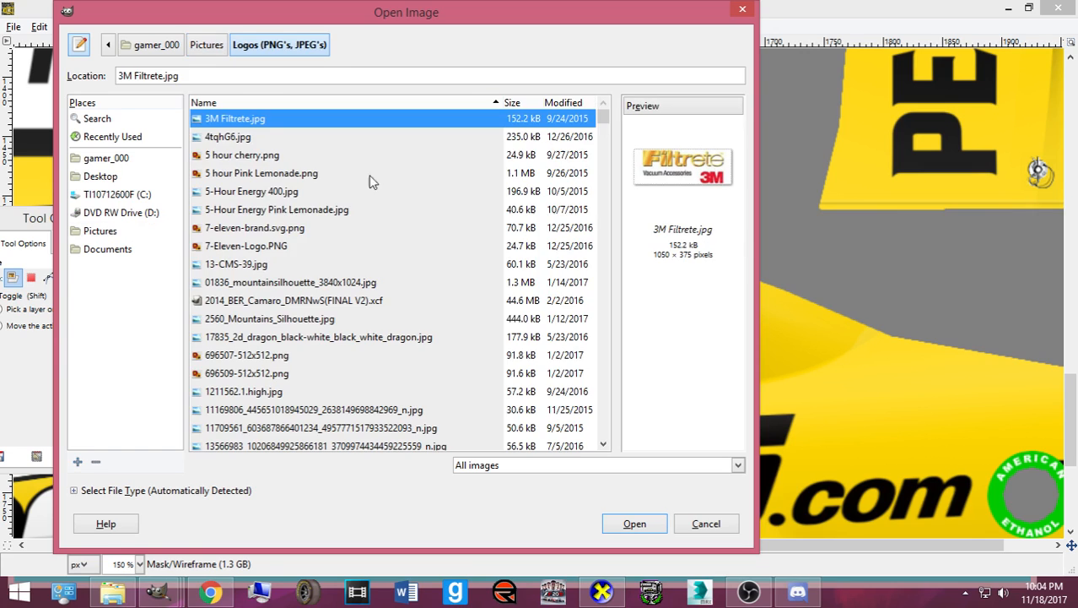
left_click(567, 101)
left_click(570, 104)
double_click(508, 123)
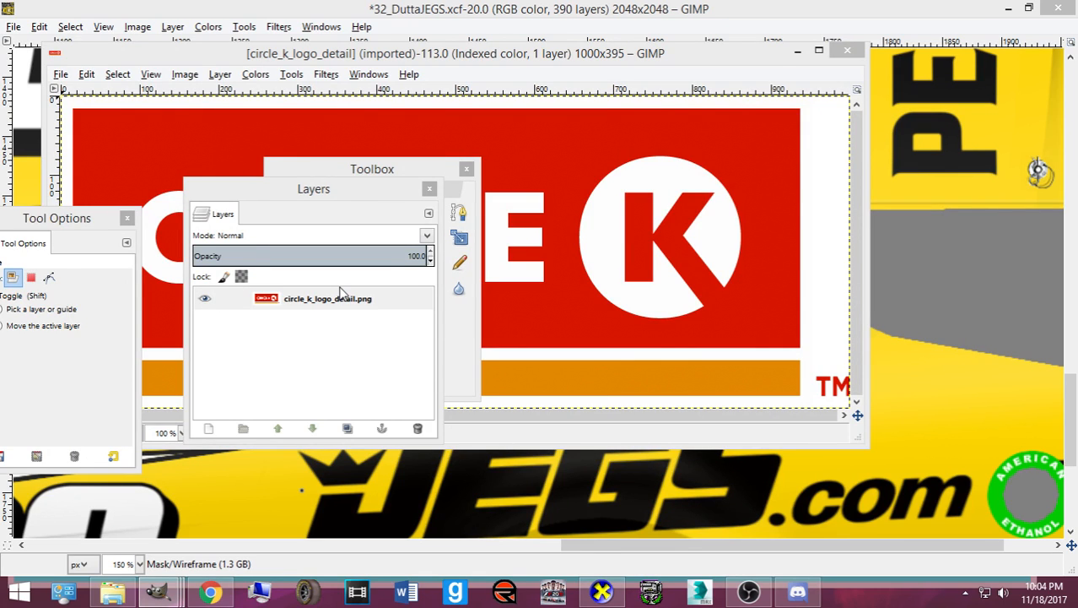
- Select the white area of the Circle K logo by colour
left_click(344, 171)
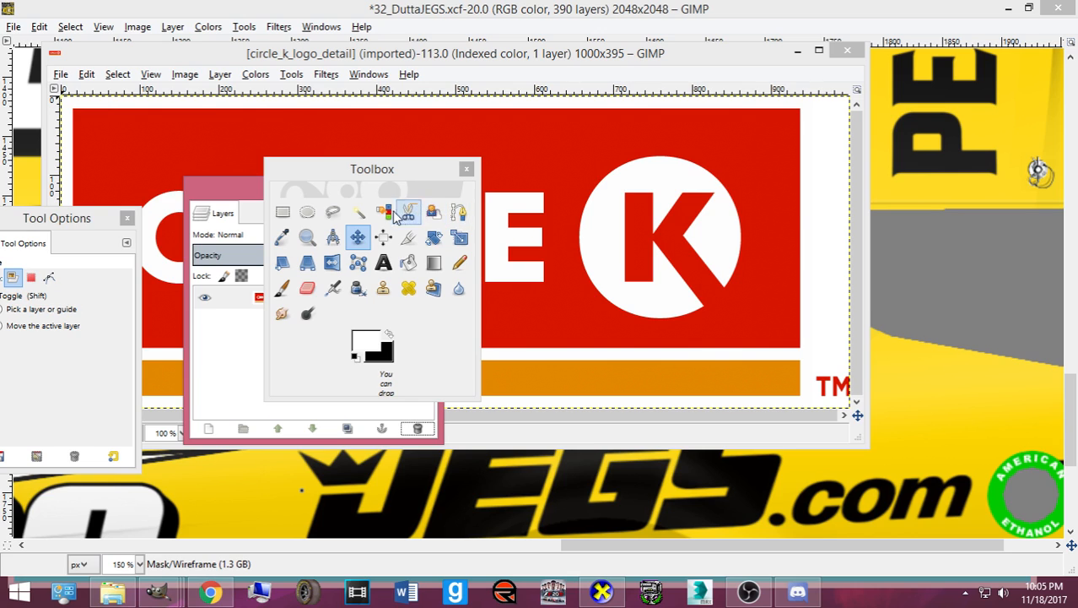
left_click(358, 212)
left_click(806, 215)
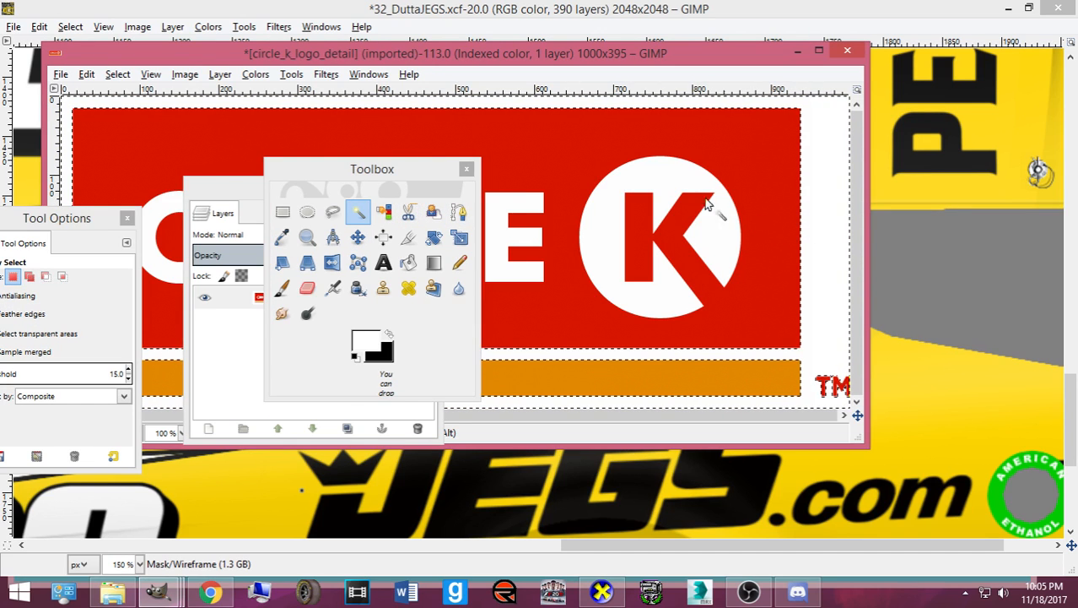
left_click(256, 74)
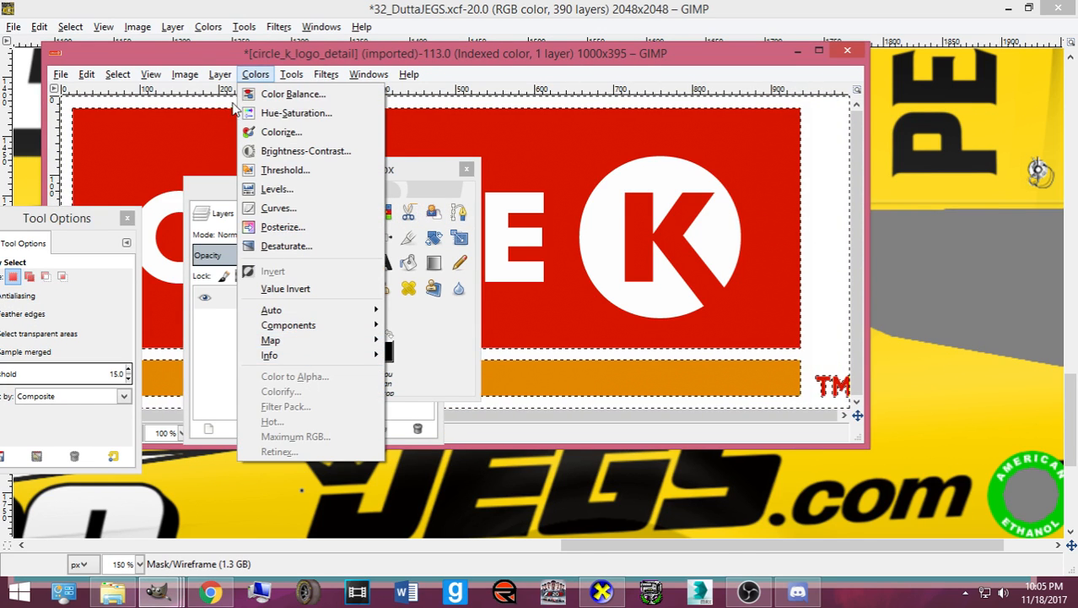
left_click(260, 75)
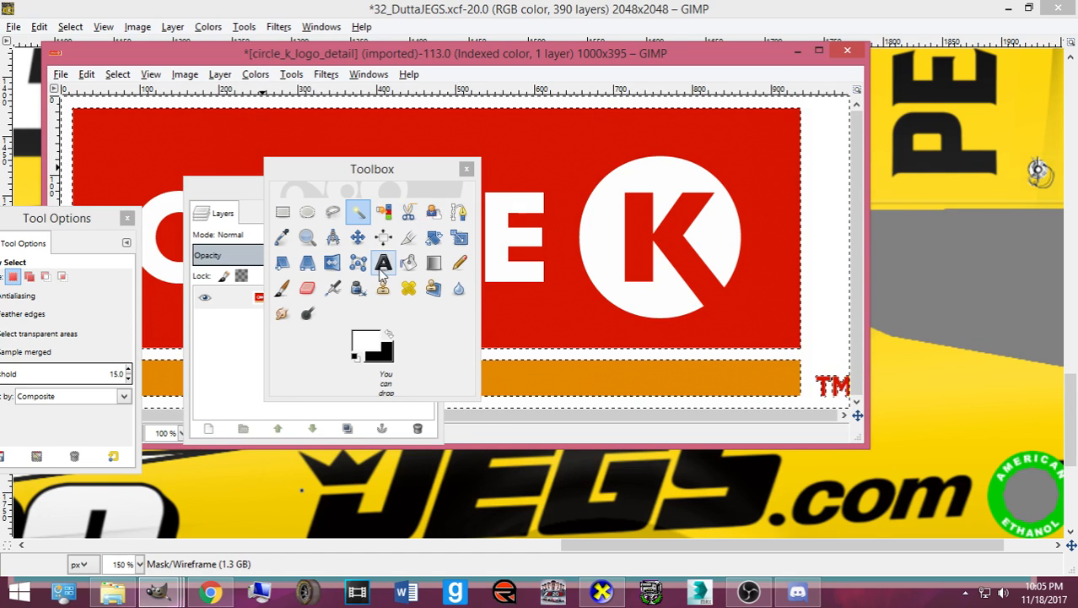
- Clear the selection and bring the 32_DuttaJEGS livery back to the front, zoomed out
left_click(383, 238)
left_click(118, 74)
left_click(131, 110)
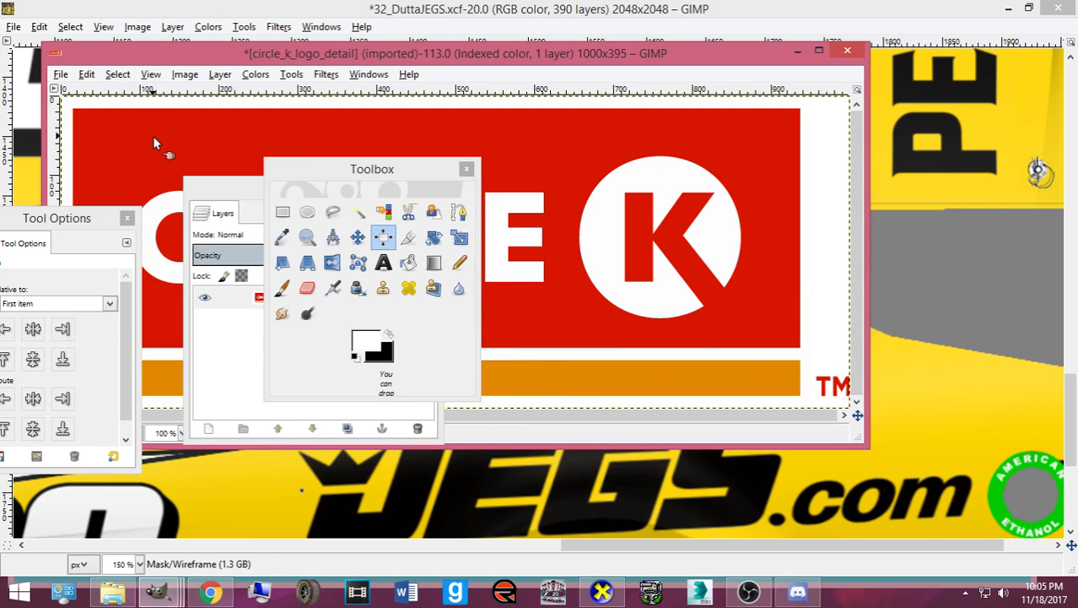
left_click(451, 8)
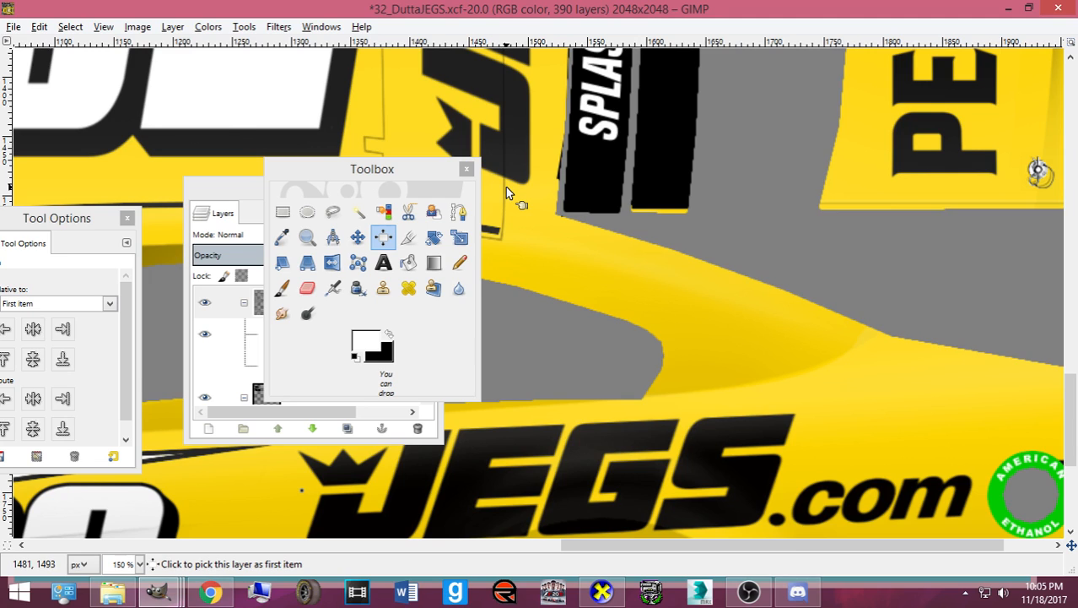
scroll(507, 187, "down", 4)
- Paste the Circle K logo into the livery as its own new layer
left_click_drag(243, 193, 134, 156)
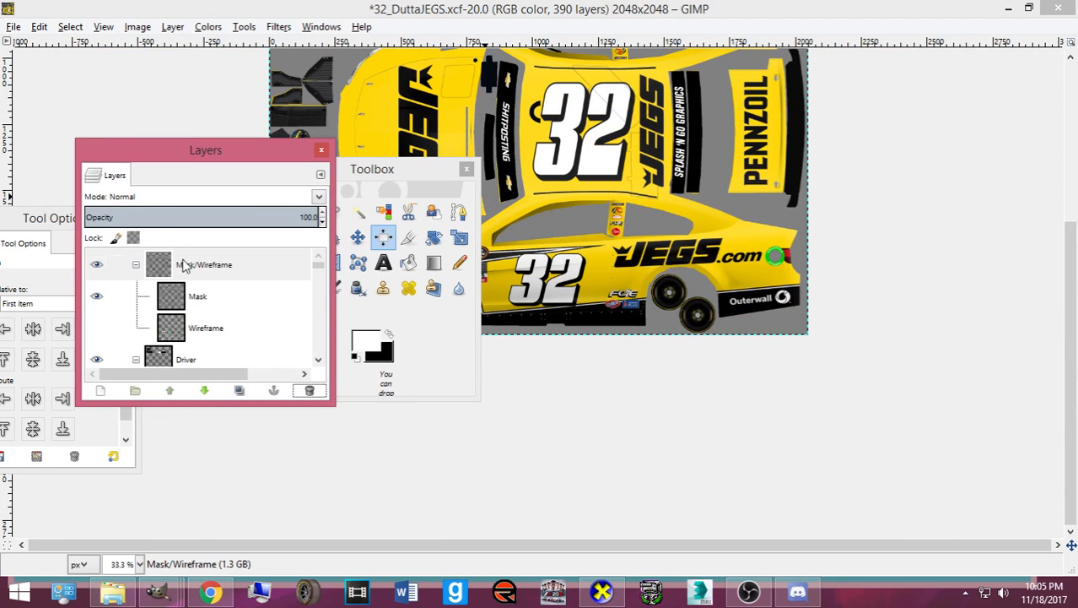
left_click(190, 291)
key("ctrl+v")
key("ctrl+shift+n")
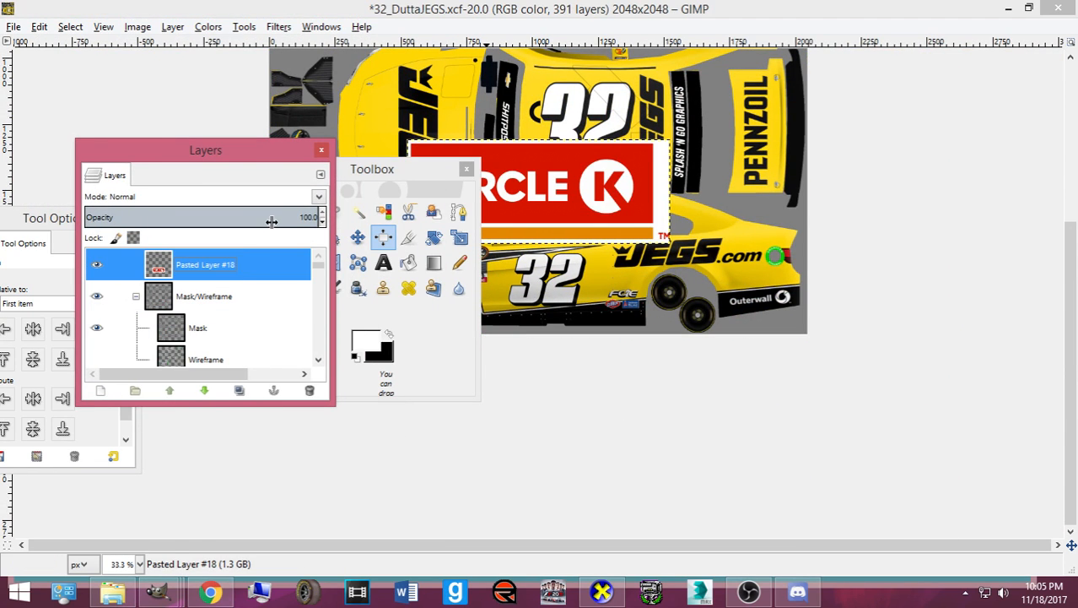
- Make the logo's white background transparent with Color to Alpha and deselect
left_click(358, 211)
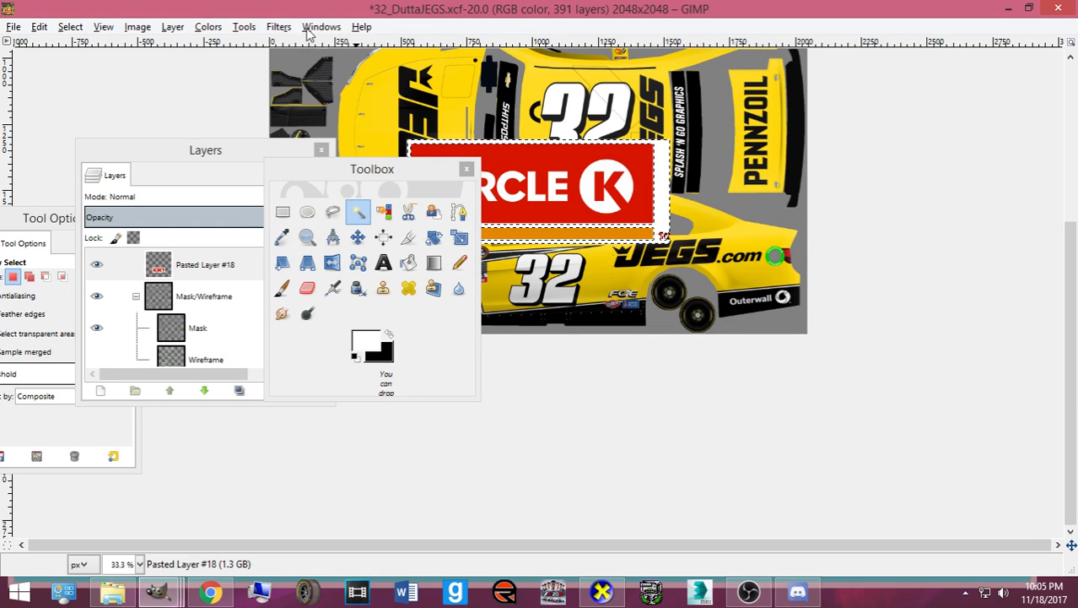
left_click(209, 27)
left_click(273, 327)
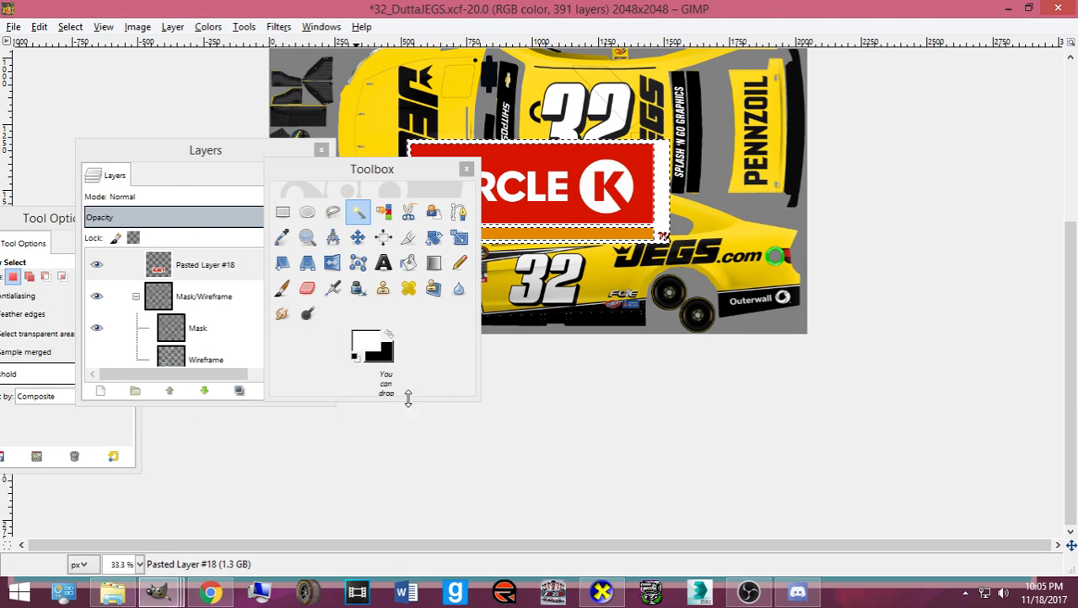
left_click(555, 452)
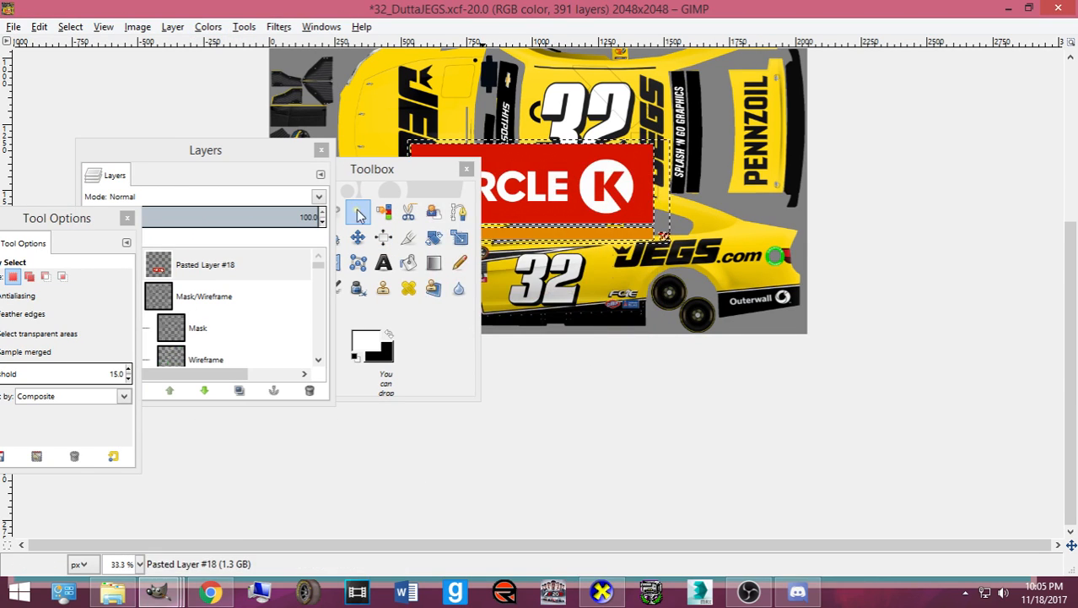
left_click(70, 27)
left_click(93, 65)
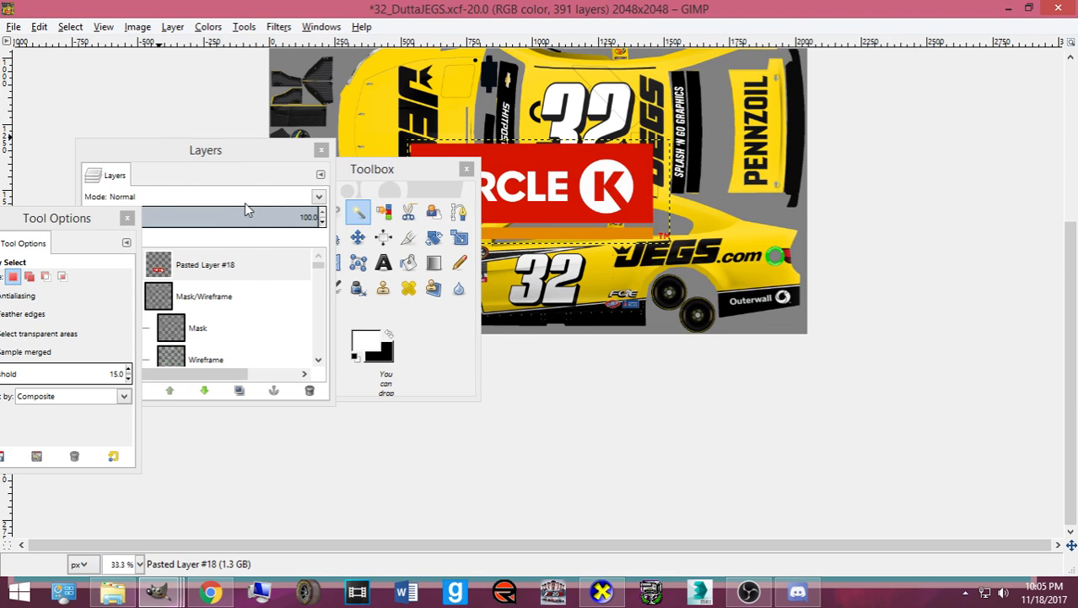
- Undo and redo the white-background removal to compare the result
left_click(358, 237)
left_click_drag(393, 171, 945, 242)
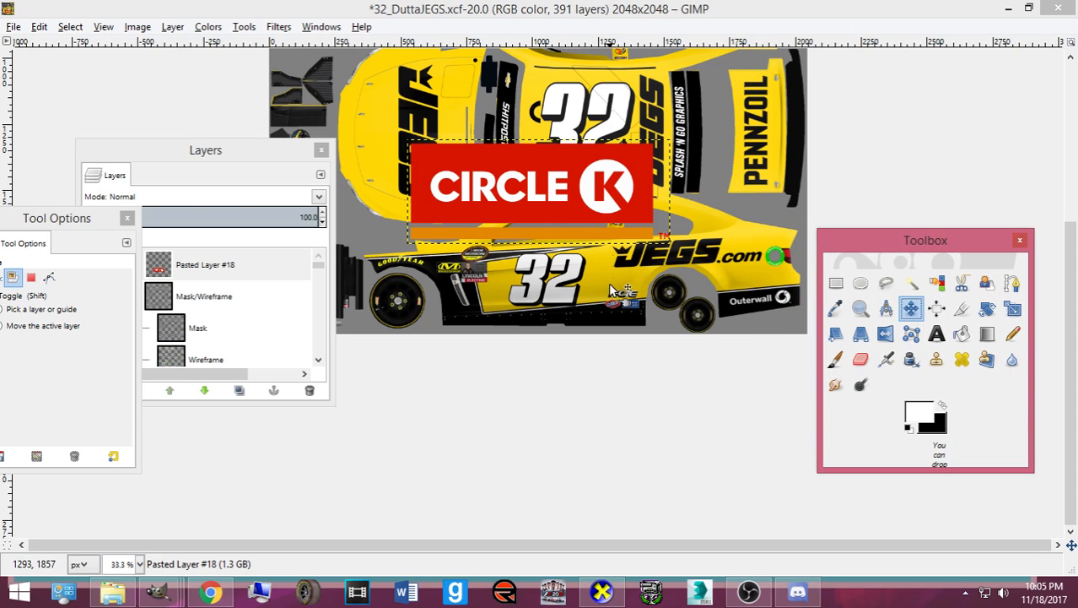
key("ctrl+z")
key("ctrl+z")
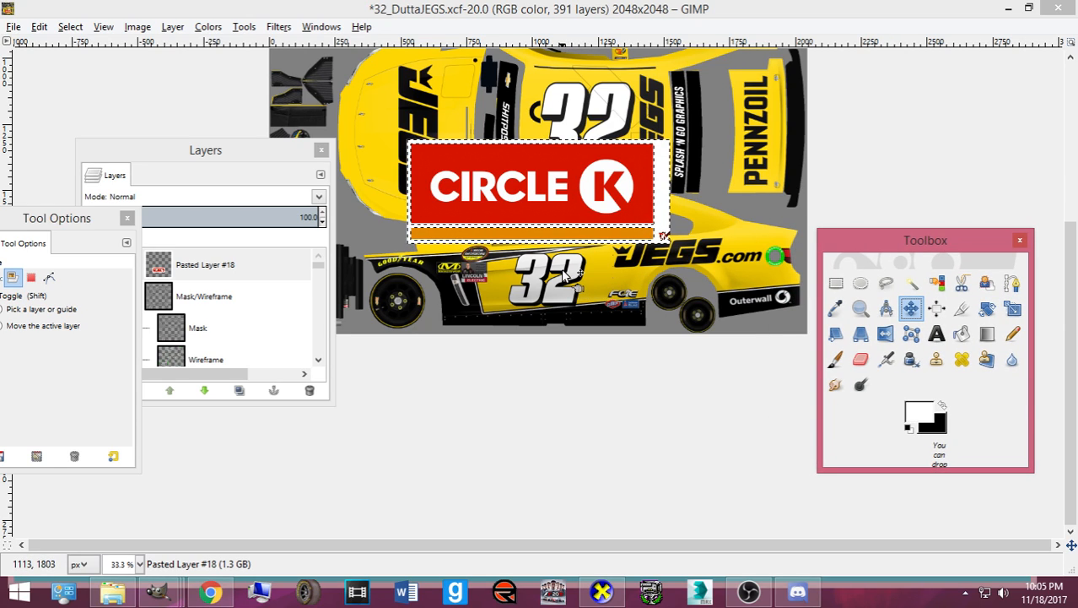
key("ctrl+y")
key("ctrl+y")
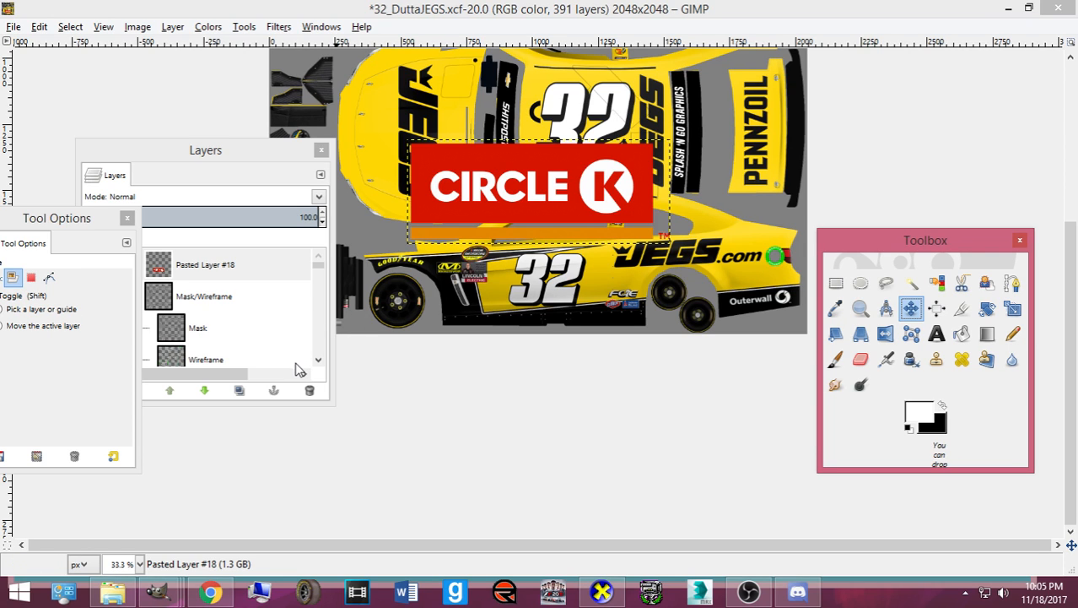
left_click(211, 591)
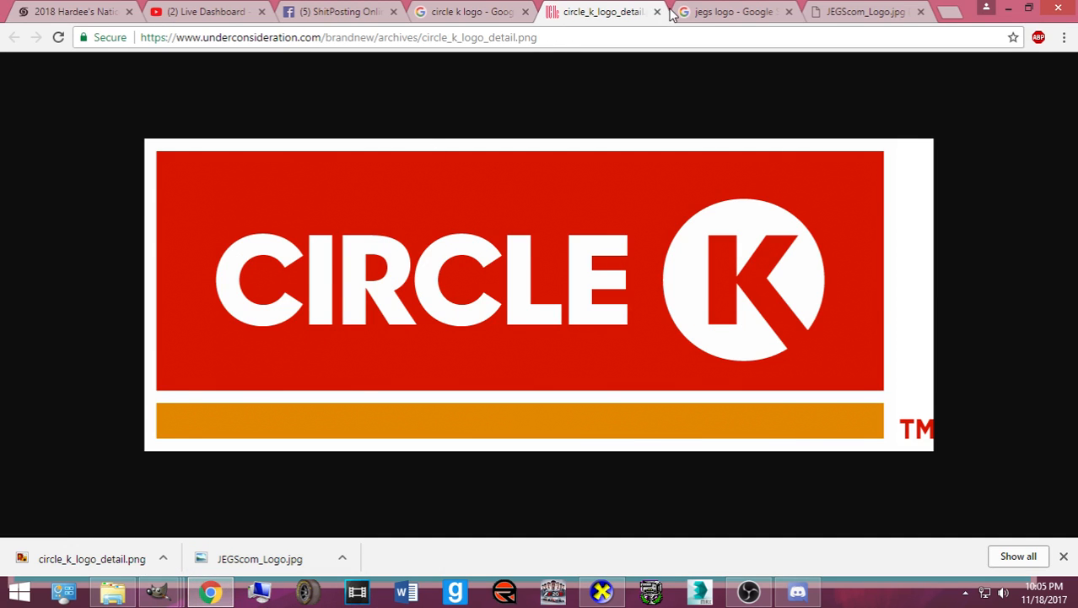
- Close the circle_k_logo_detail tab, scroll the image results, and return to the 32_DuttaJEGS window
left_click(657, 12)
scroll(568, 164, "up", 2)
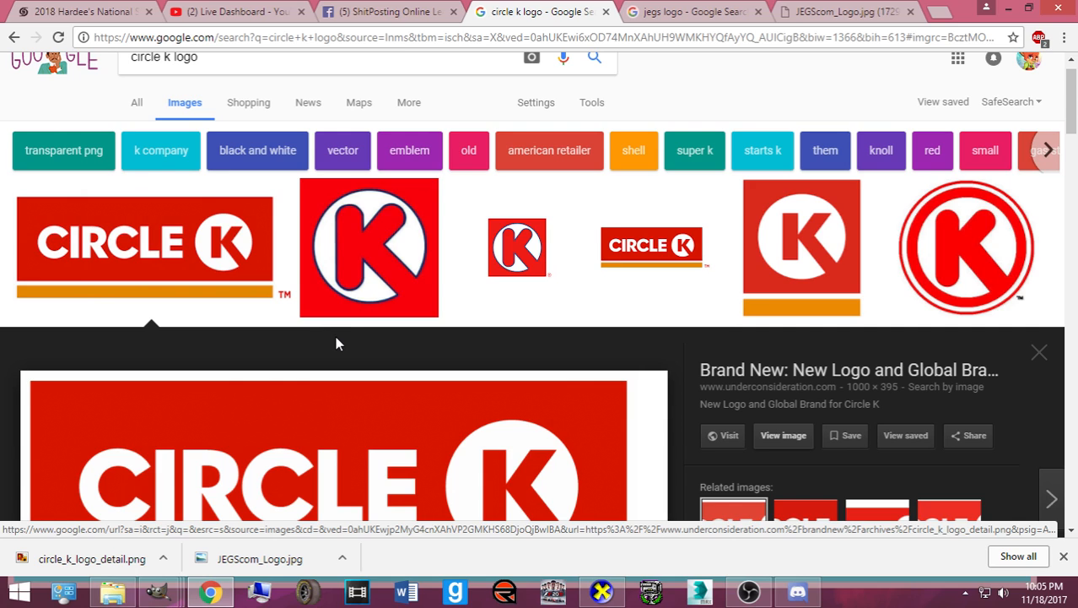
scroll(342, 329, "down", 8)
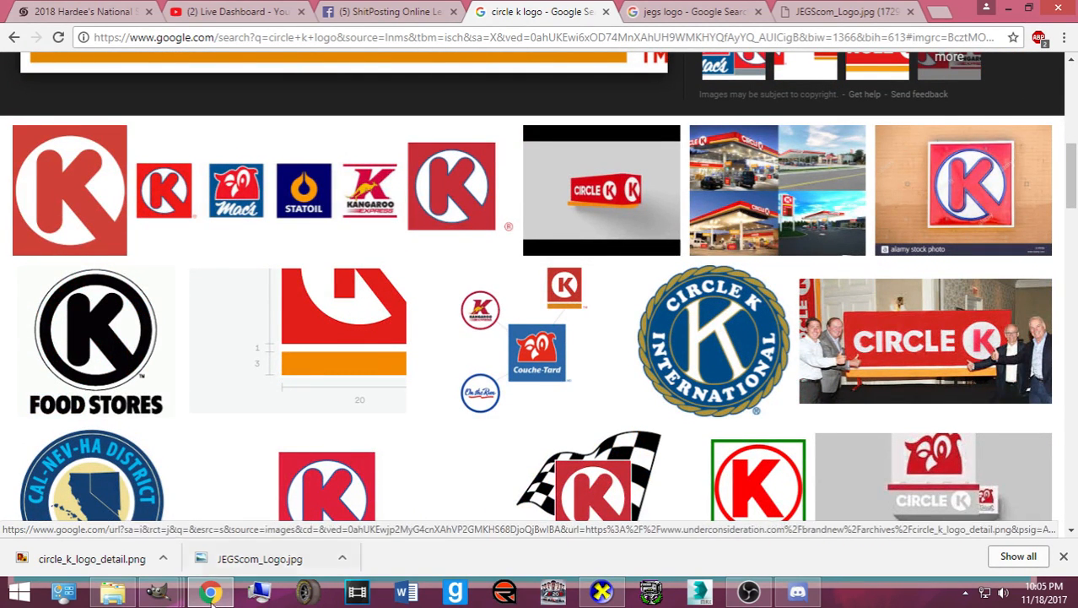
left_click(157, 590)
left_click(127, 292)
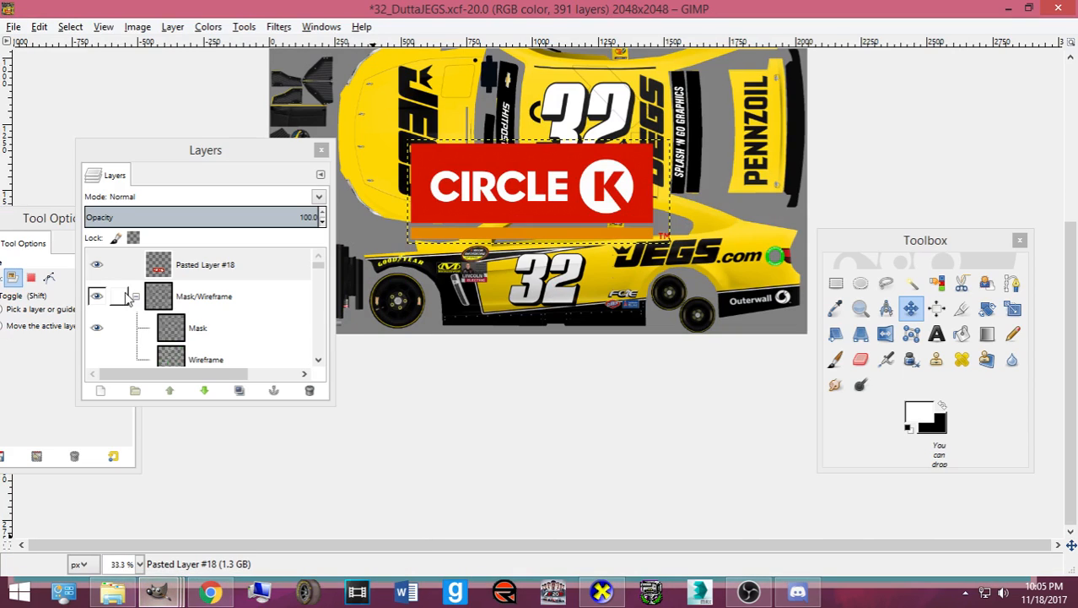
- Shrink the Circle K logo to a small badge and slide it toward the rear quarter
scroll(618, 223, "up", 2)
key("shift+t")
left_click(604, 211)
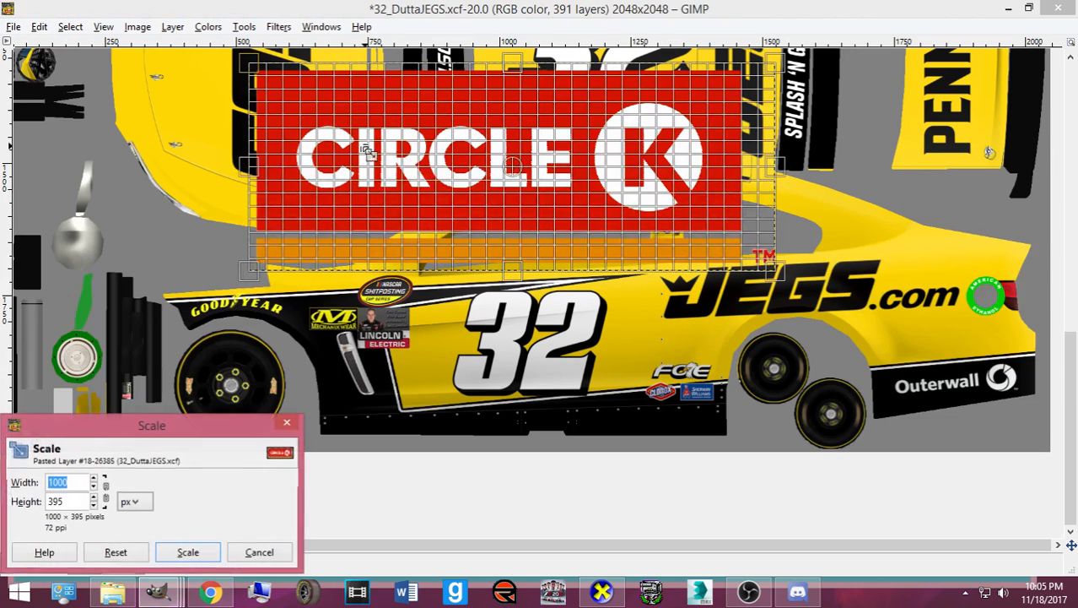
left_click_drag(293, 113, 703, 221)
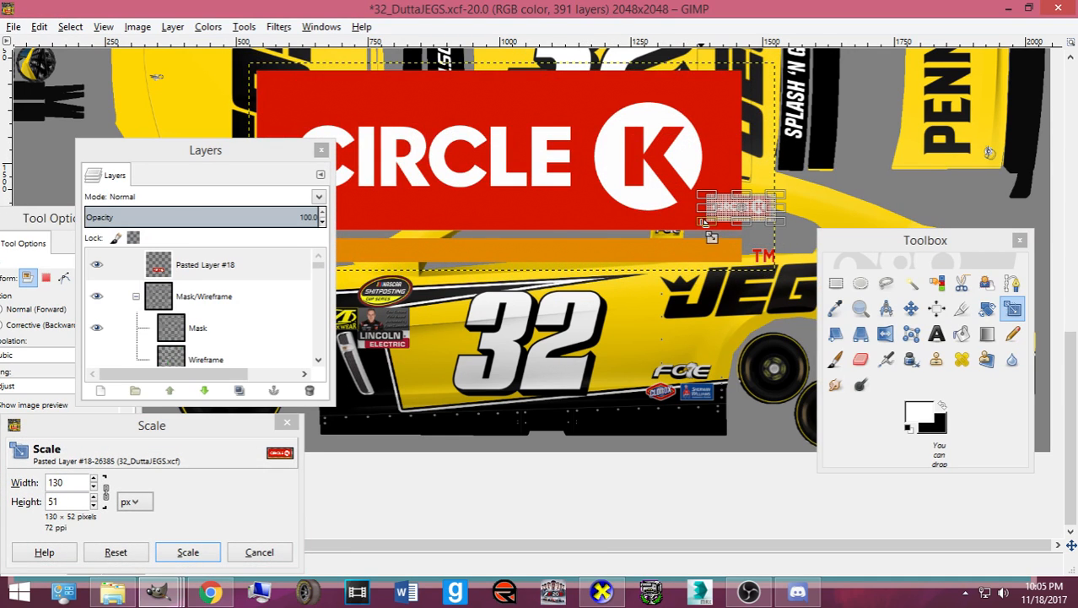
left_click(187, 552)
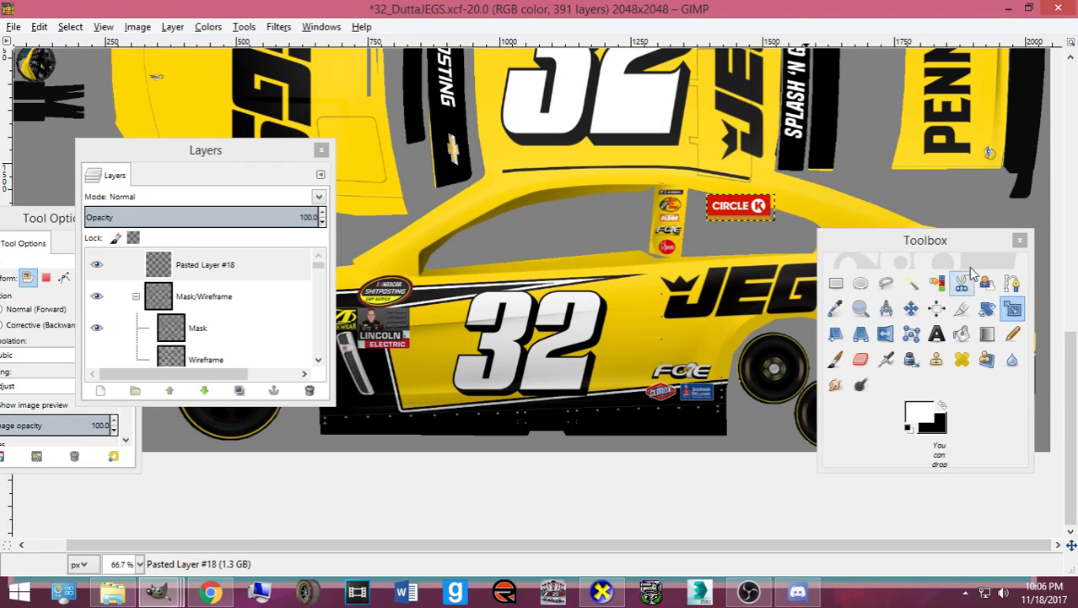
left_click_drag(951, 252, 487, 241)
left_click(445, 297)
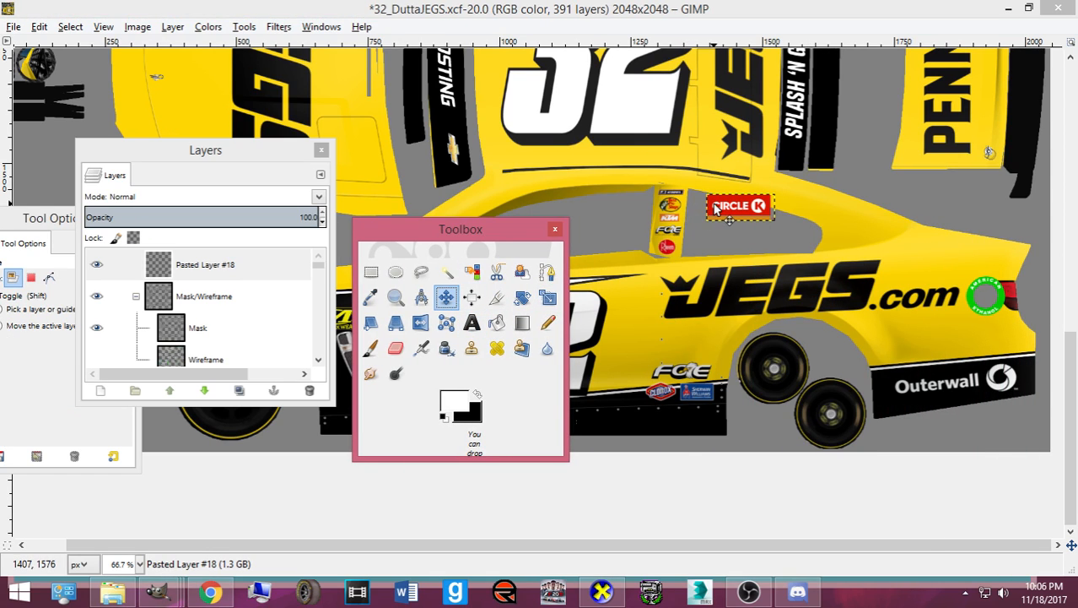
left_click_drag(724, 207, 827, 225)
- Rescale the Circle K badge to 101x40 and nudge it slightly right and down
scroll(830, 317, "up", 3)
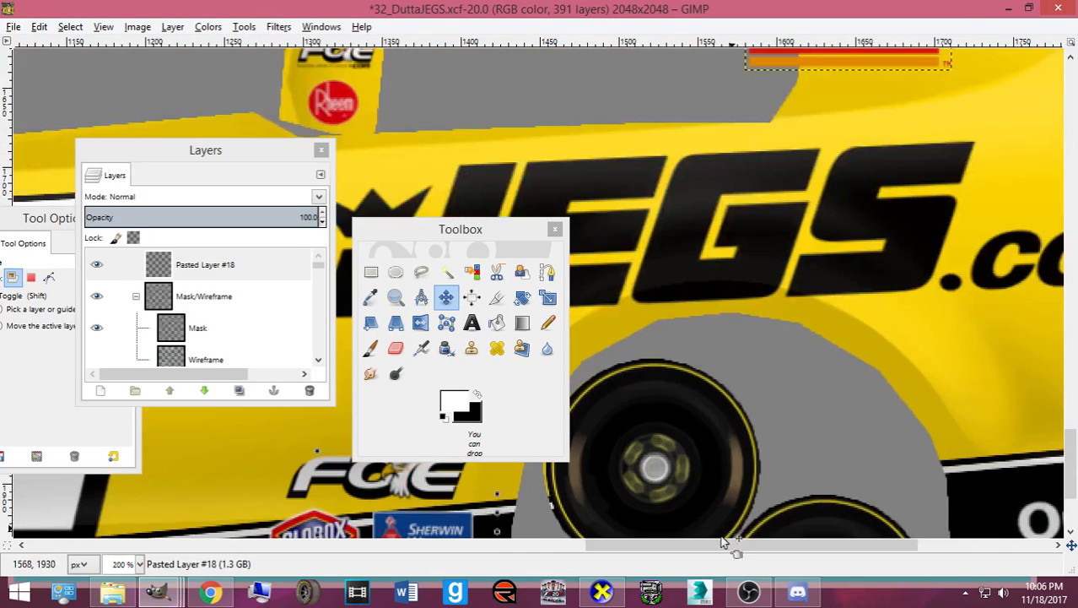
left_click_drag(730, 544, 963, 553)
scroll(852, 456, "up", 4)
left_click_drag(403, 233, 114, 227)
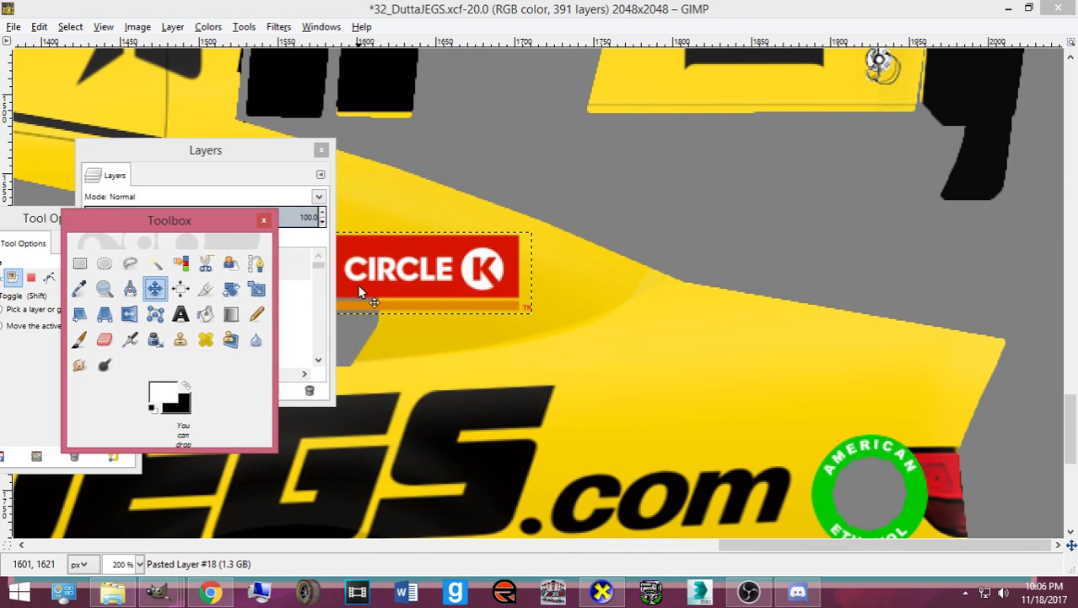
key("shift+t")
left_click(397, 269)
left_click_drag(403, 270, 414, 280)
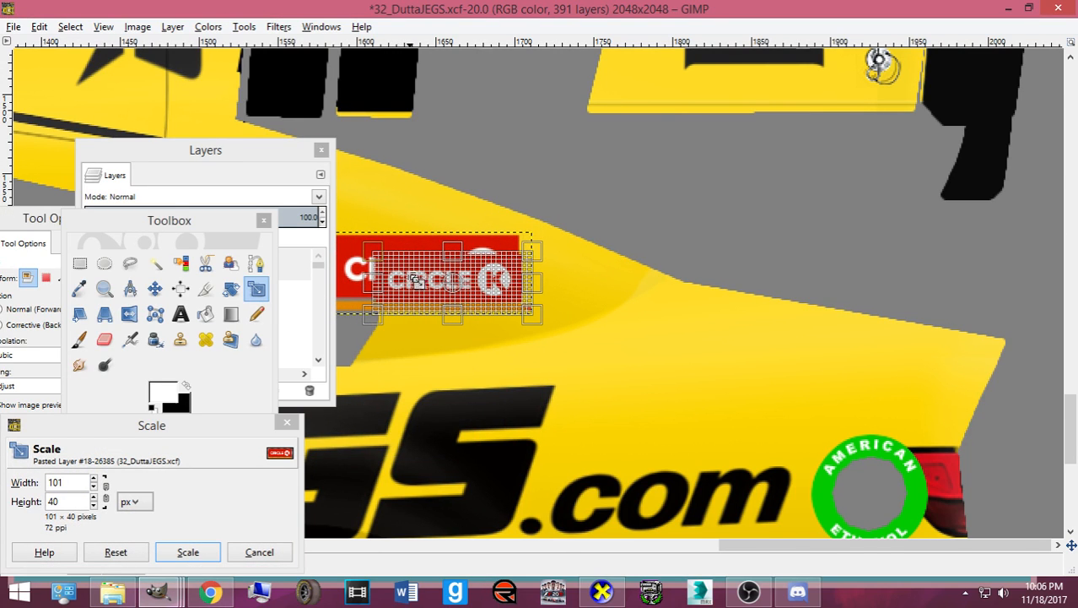
left_click(187, 552)
left_click(154, 289)
left_click_drag(435, 298, 494, 308)
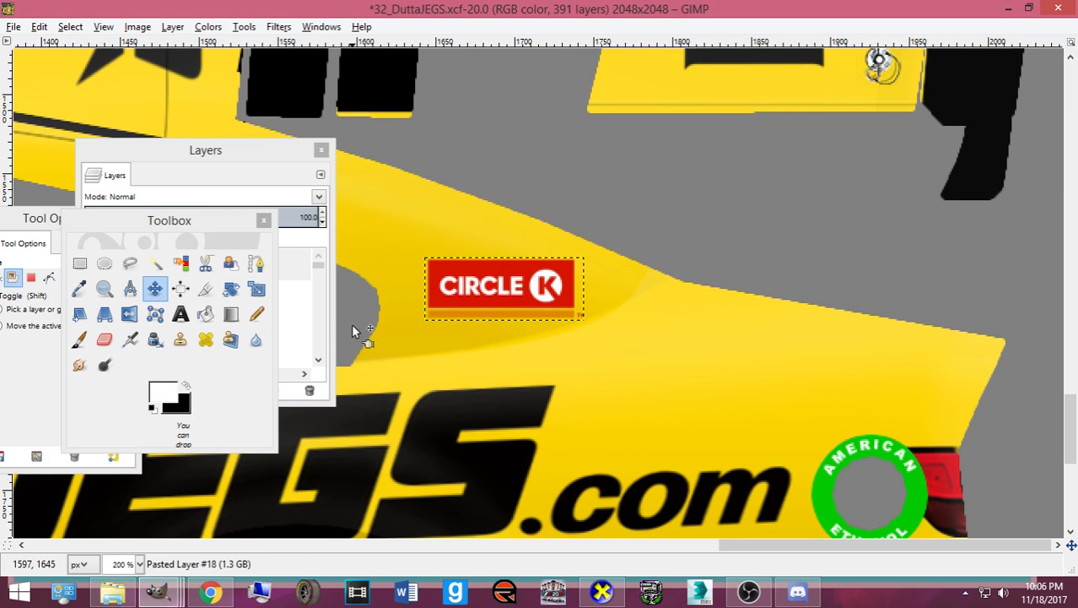
- Lower the Circle K layer step by step until it sits below the Rear Cam group
left_click(255, 145)
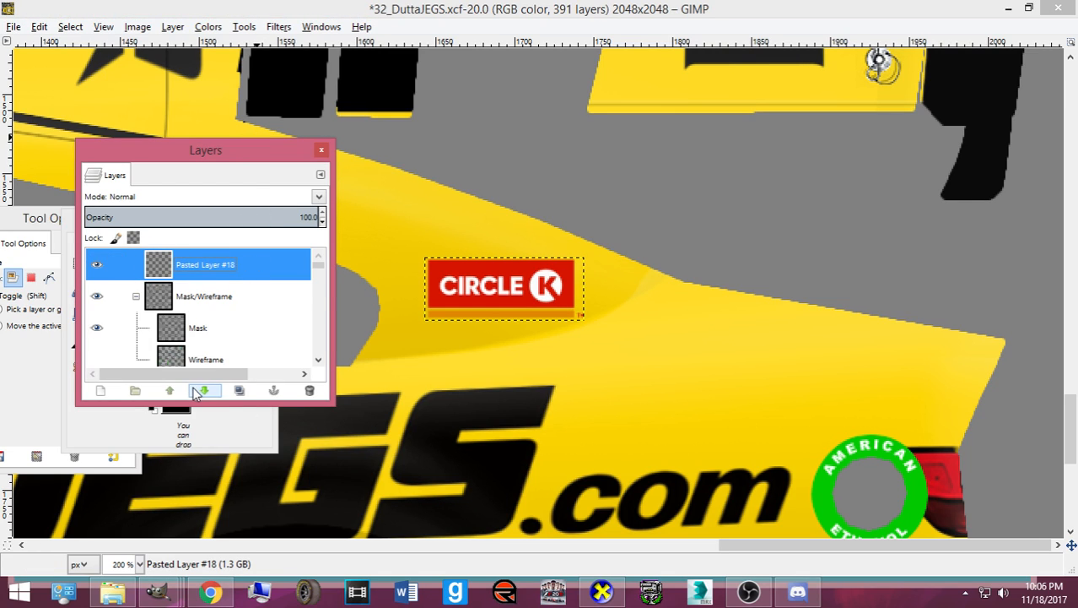
left_click(204, 391)
left_click(205, 391)
left_click(204, 391)
left_click(204, 391)
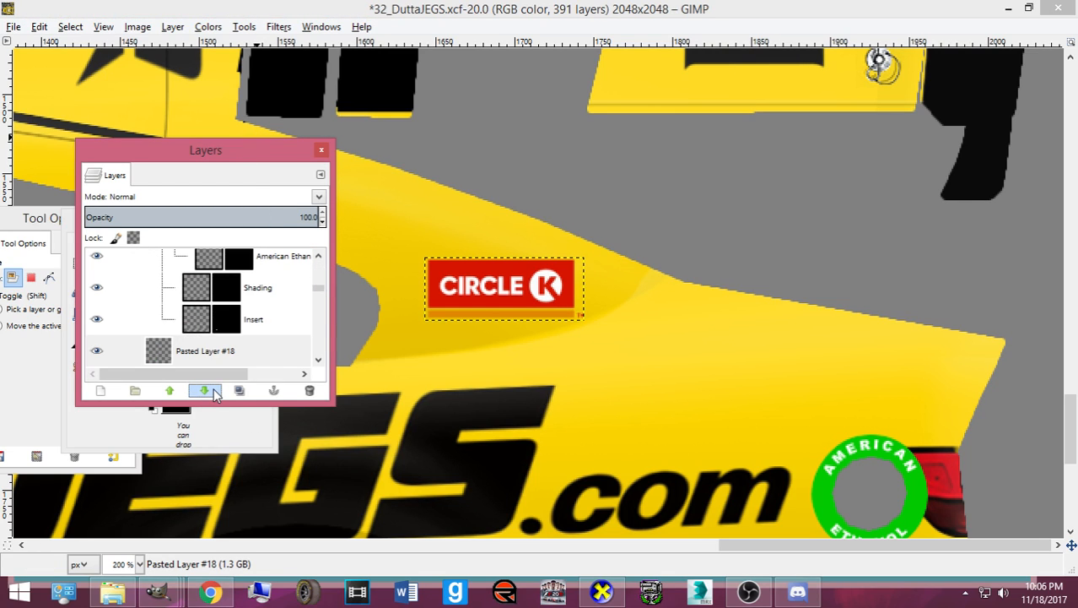
left_click(205, 391)
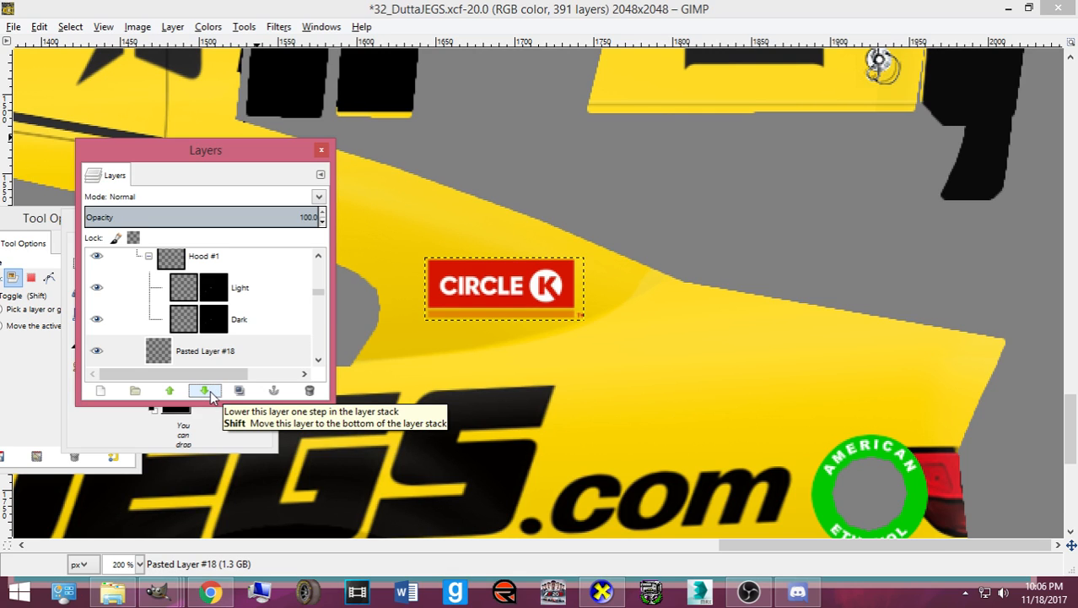
left_click(204, 391)
left_click(204, 391)
left_click(205, 391)
scroll(211, 353, "down", 1)
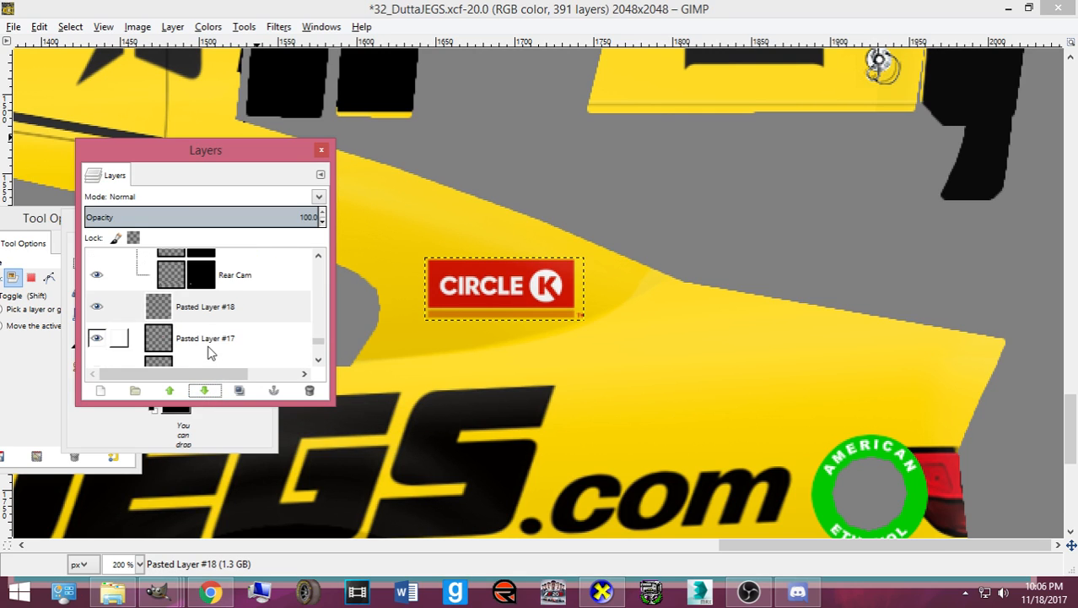
scroll(210, 353, "down", 1)
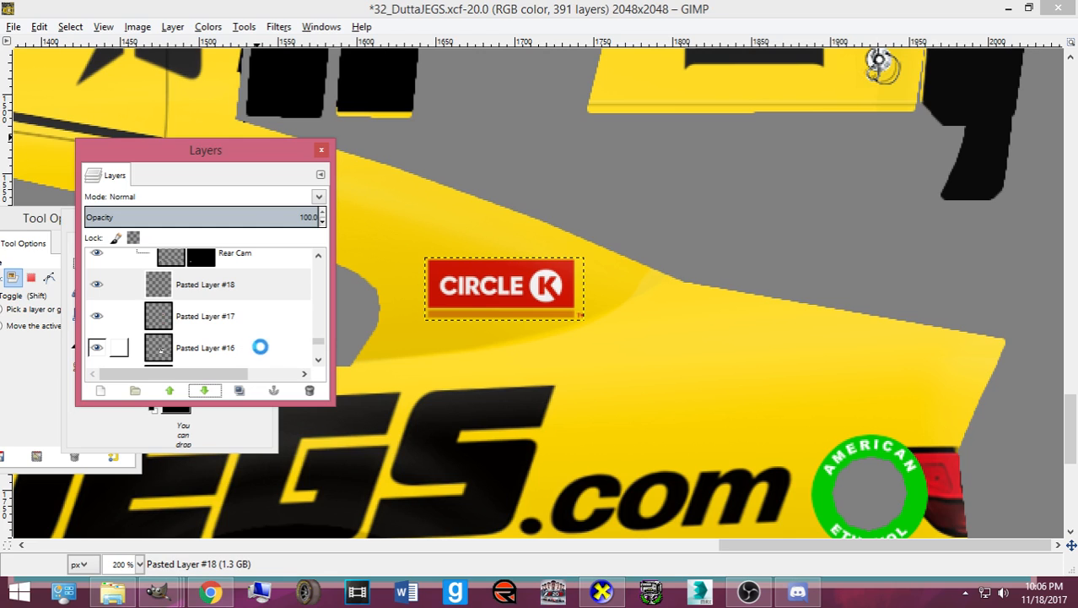
- Orbit the 3D car in CarView to a lower rear-side view of the Circle K decal
left_click(602, 592)
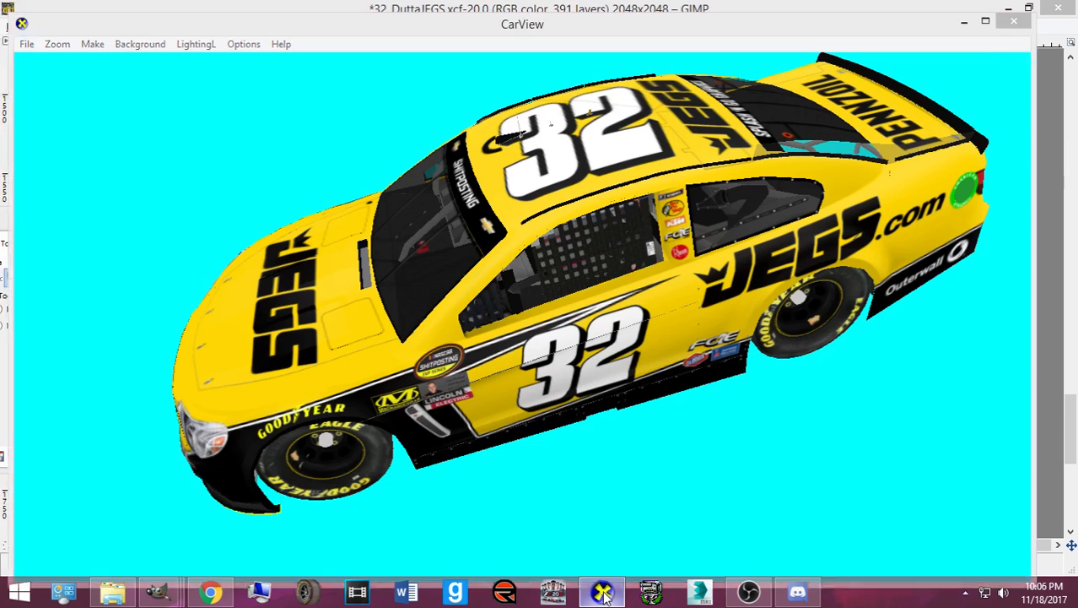
left_click_drag(397, 306, 373, 297)
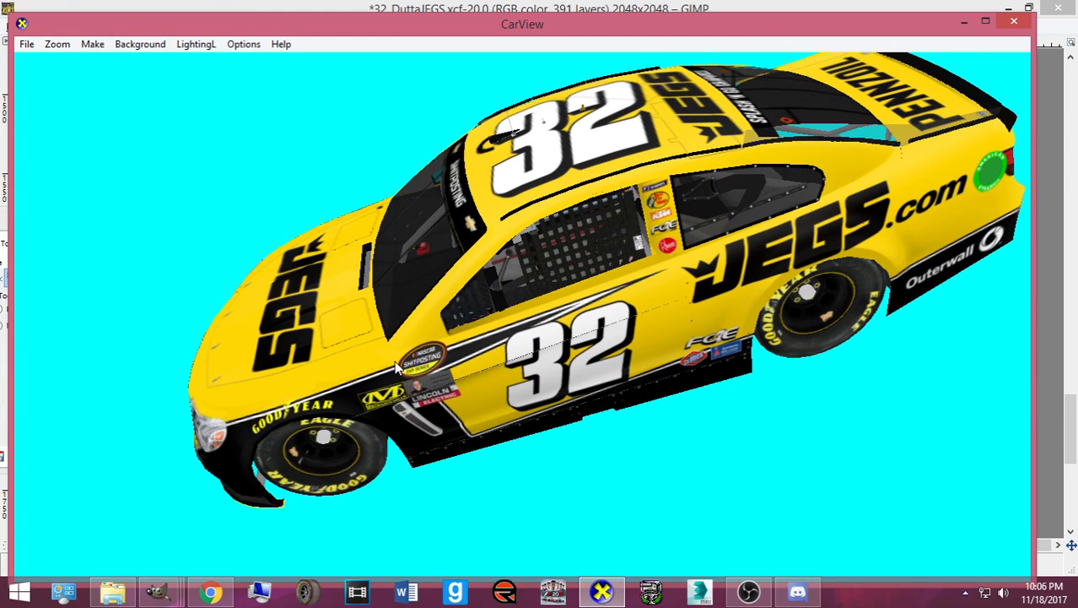
left_click_drag(538, 405, 420, 467)
- Nudge the Circle K decal slightly in GIMP and re-export the texture
left_click(591, 596)
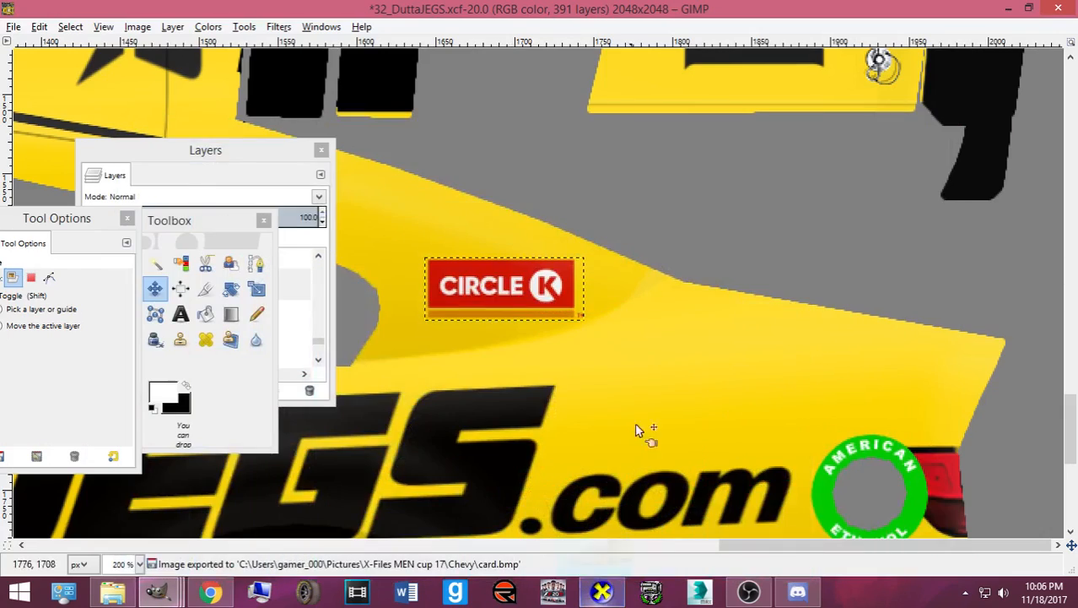
left_click_drag(465, 294, 458, 297)
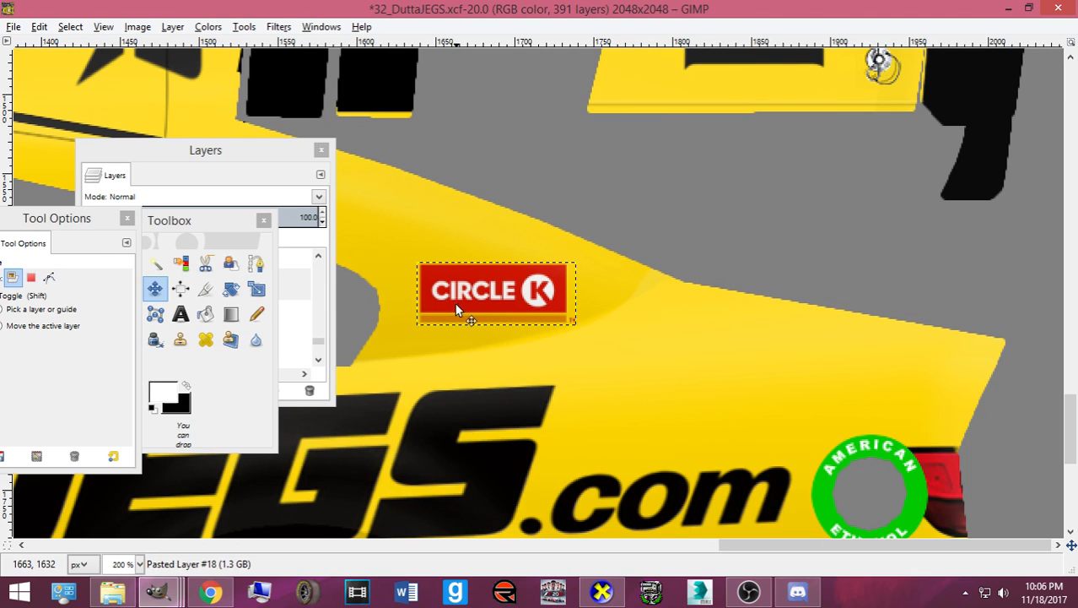
key("ctrl+e")
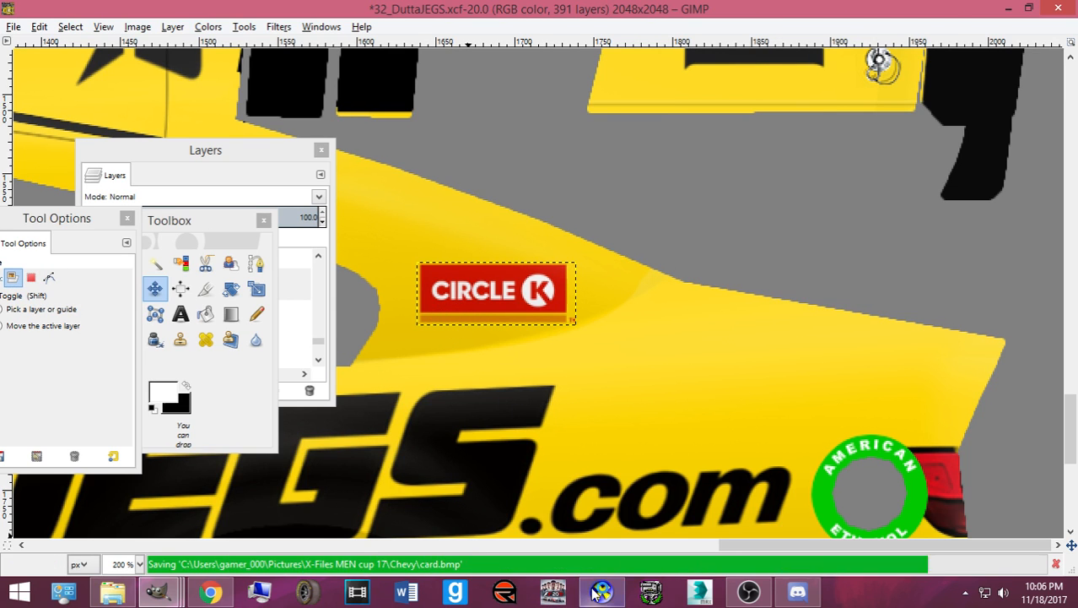
- Recheck the car from higher in CarView, then shift the Circle K decal 3 px left
left_click(602, 590)
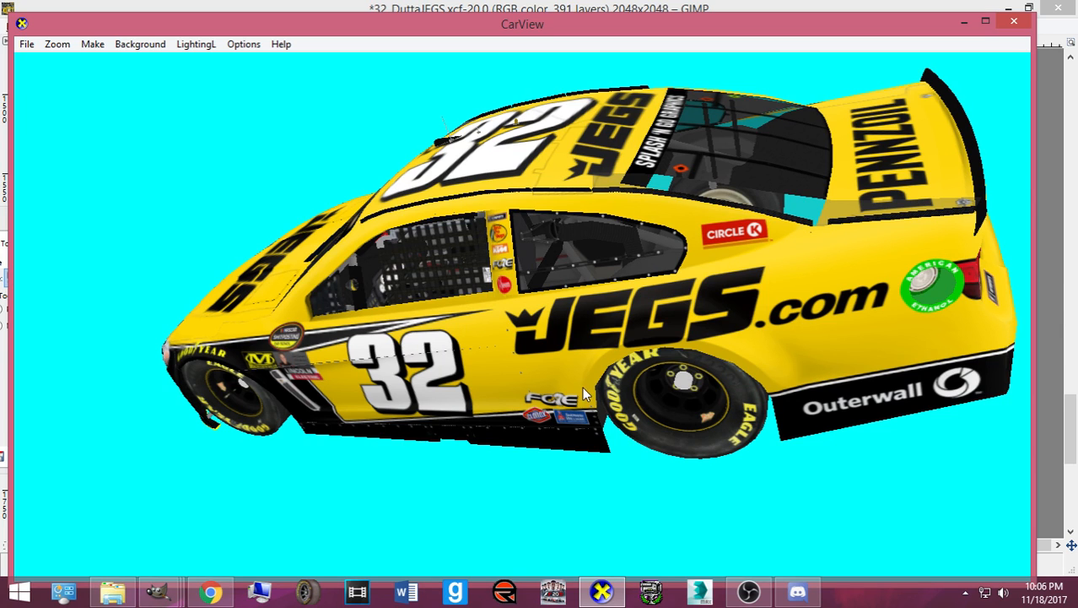
left_click_drag(579, 383, 601, 431)
left_click(602, 593)
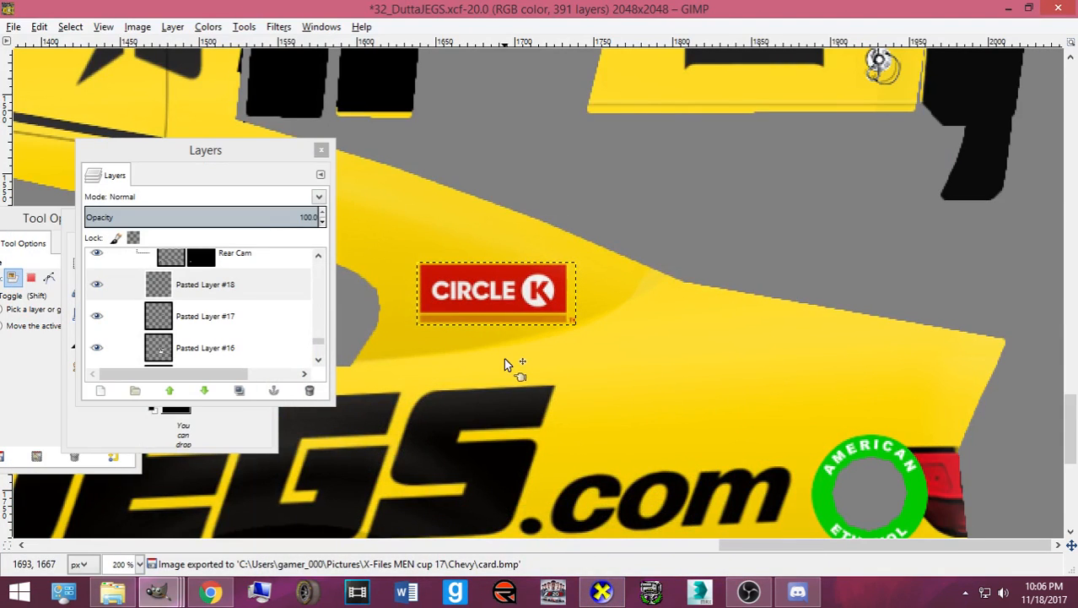
left_click_drag(460, 301, 452, 297)
- Rotate the pasted Circle K decal copy 180° so it is upside down
key("shift+r")
left_click(452, 297)
type("1")
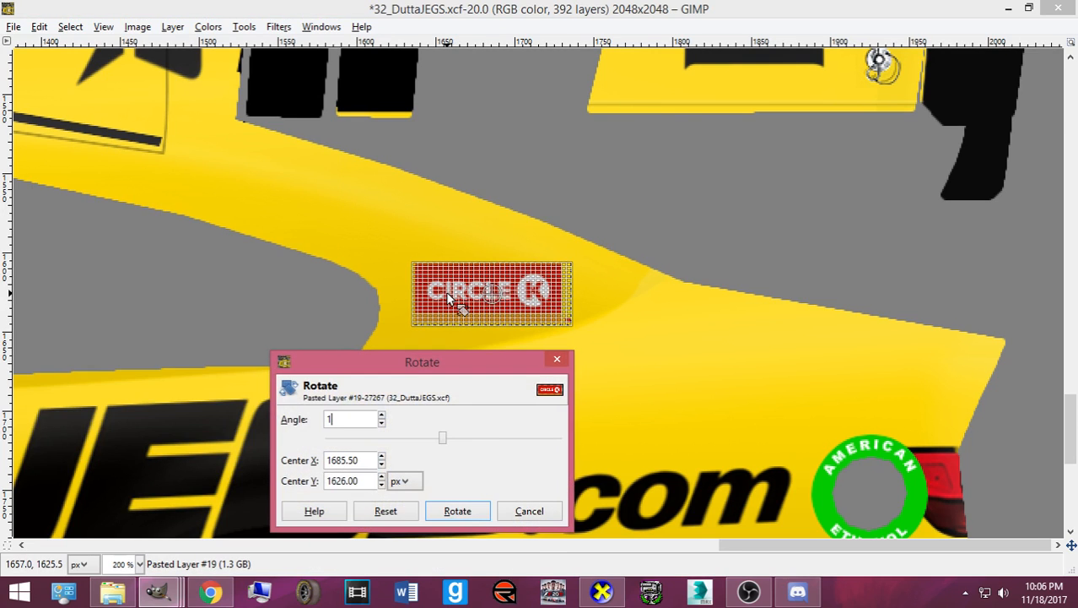
type("80")
key("Return")
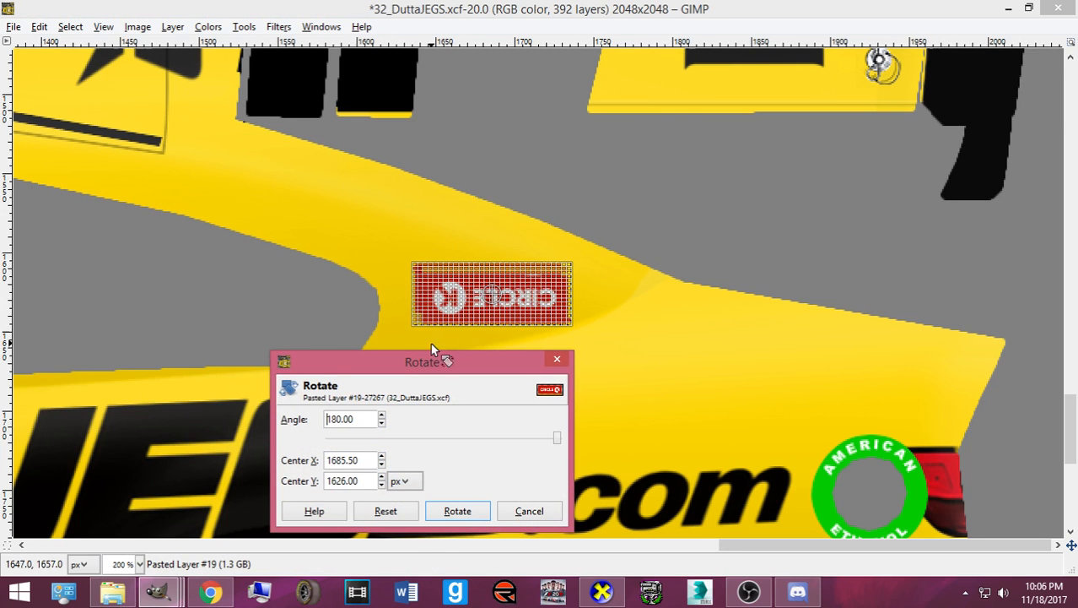
left_click(456, 511)
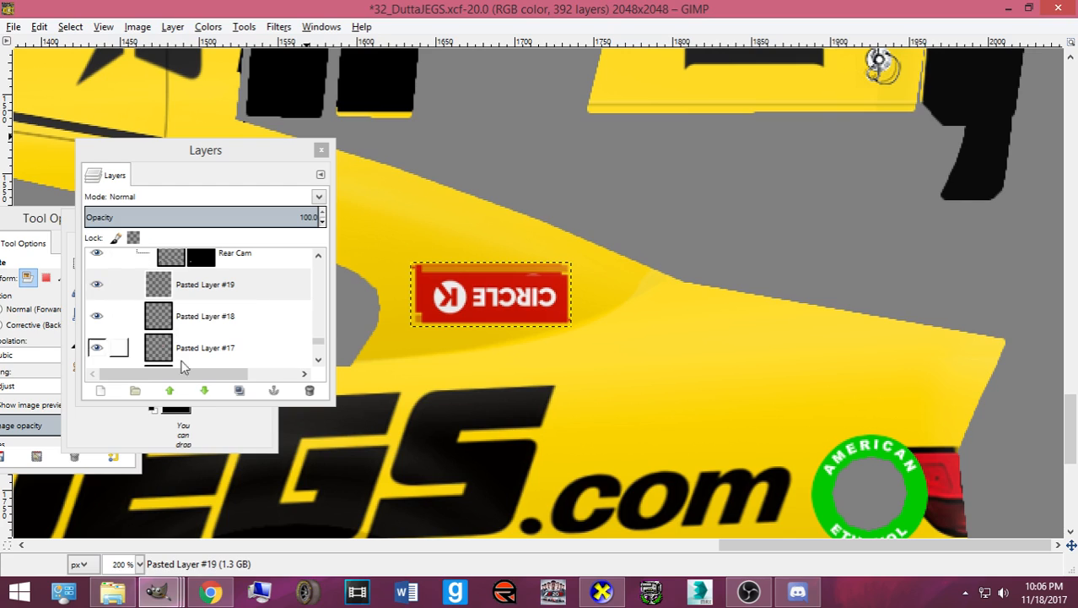
- Move the upside-down decal onto the opposite rear quarter panel and nudge it down slightly
left_click(226, 422)
left_click(155, 288)
left_click(433, 295)
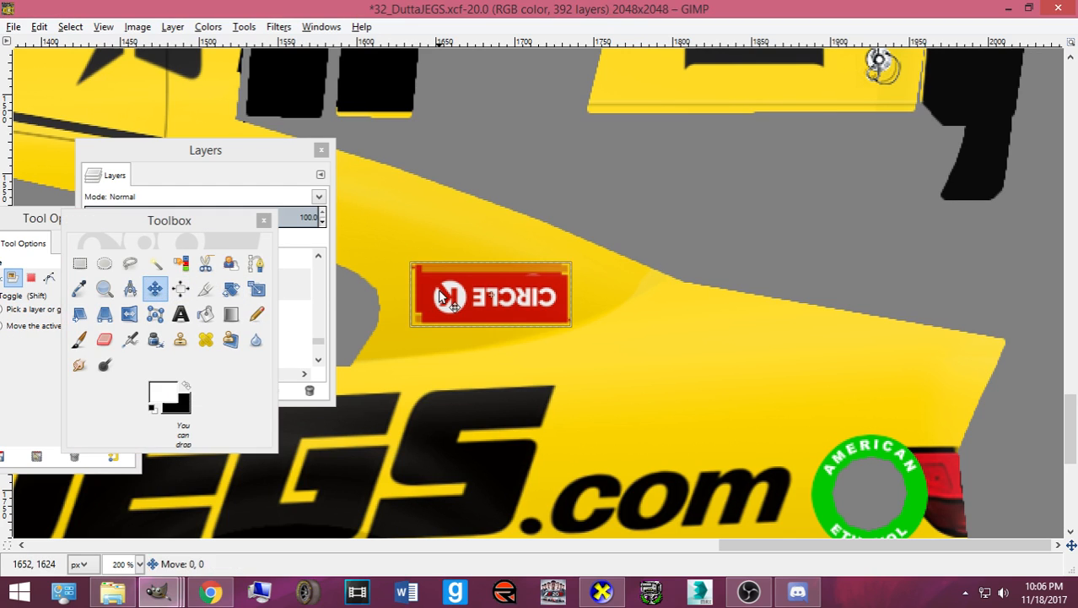
key("Left")
key("Left")
key("Left")
key("Left")
key("Left")
key("Left")
key("Left")
key("Left")
key("Left")
key("Left")
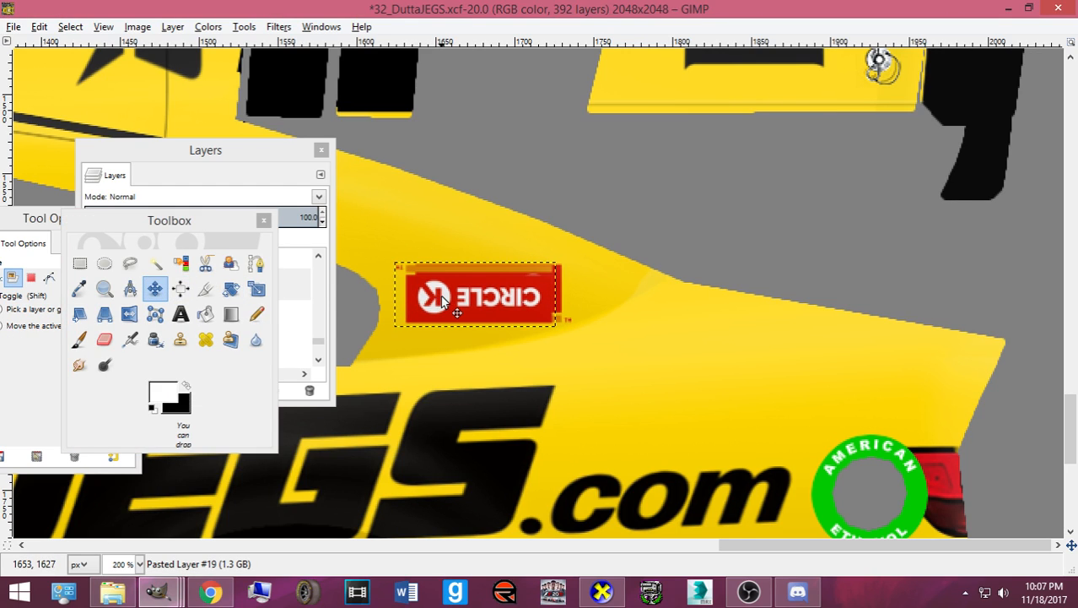
key("Right")
key("Right")
key("Right")
key("Right")
key("Right")
left_click(442, 301)
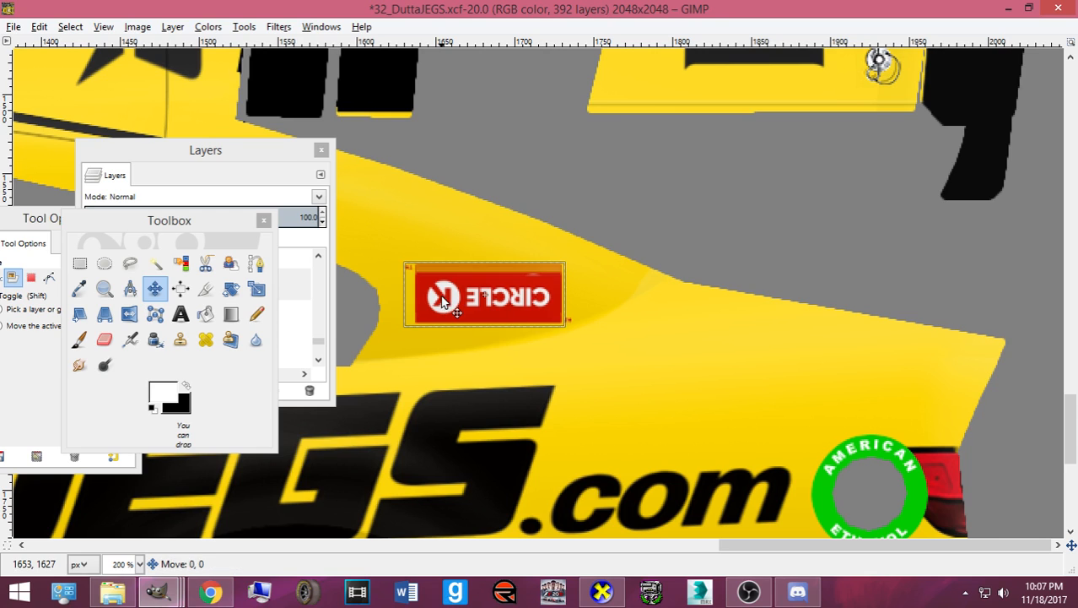
scroll(442, 301, "up", 5)
scroll(441, 297, "up", 5)
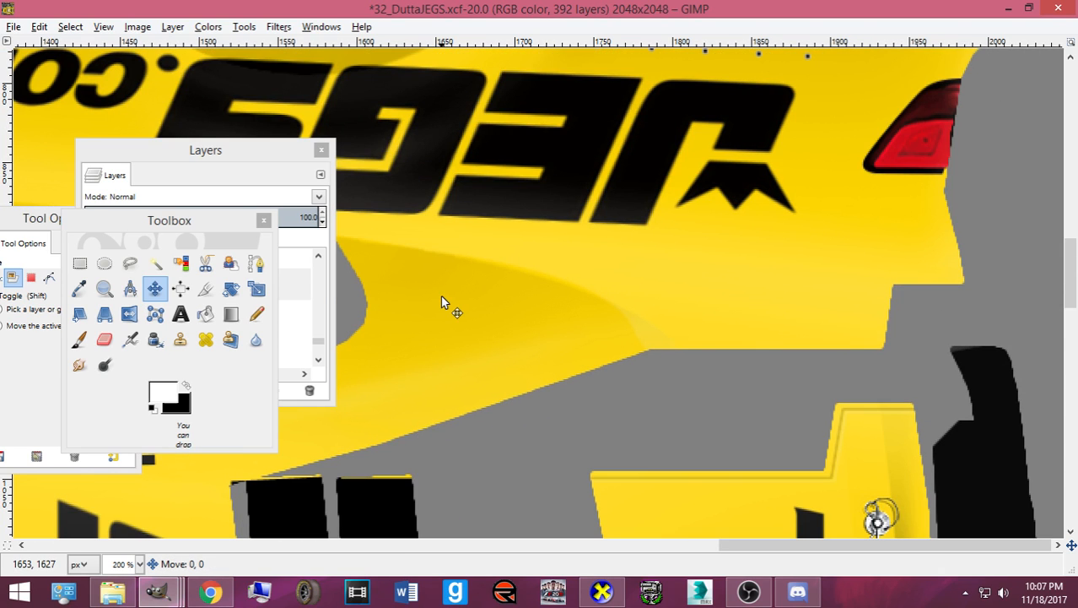
left_click_drag(441, 296, 441, 301)
key("Down")
key("Down")
key("Down")
key("Down")
key("Down")
key("Down")
key("Down")
key("Down")
key("Down")
key("Down")
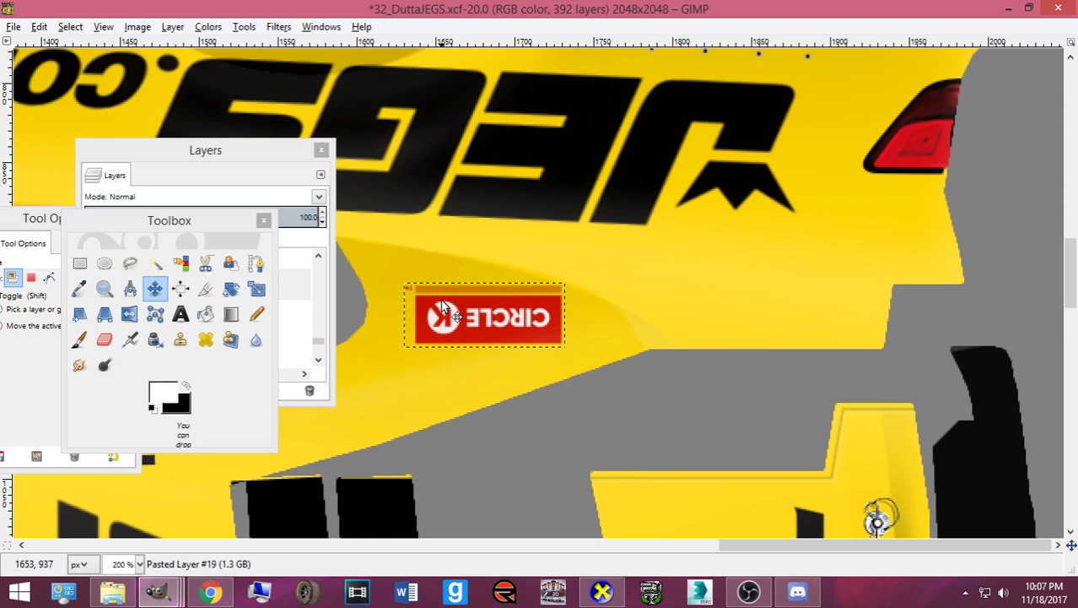
scroll(442, 305, "down", 4)
scroll(532, 291, "down", 2)
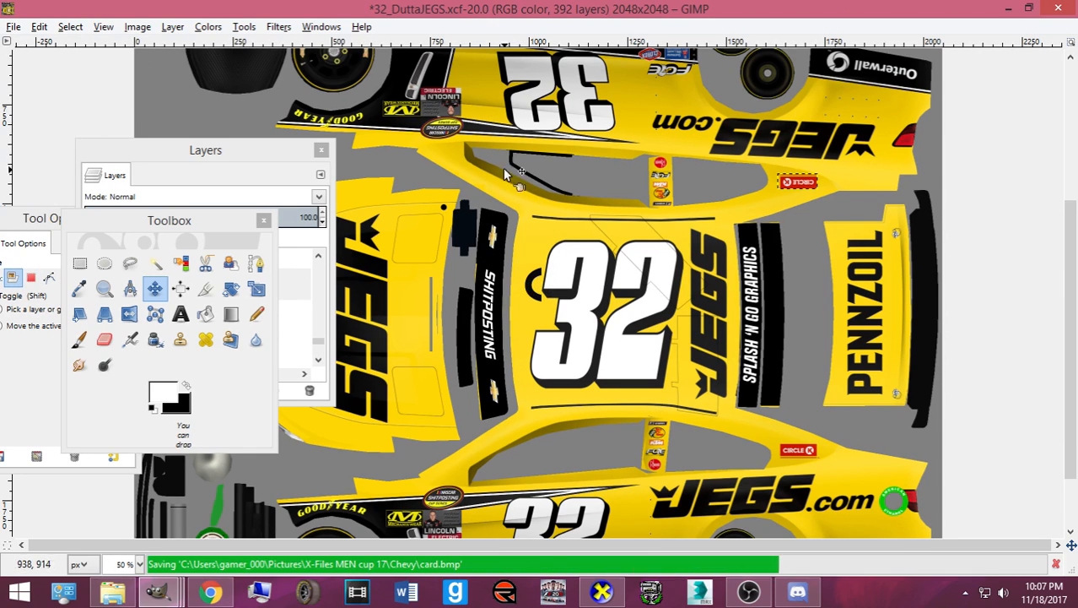
- Shift the new Circle K decal about 16 px left and re-export the texture
left_click(601, 593)
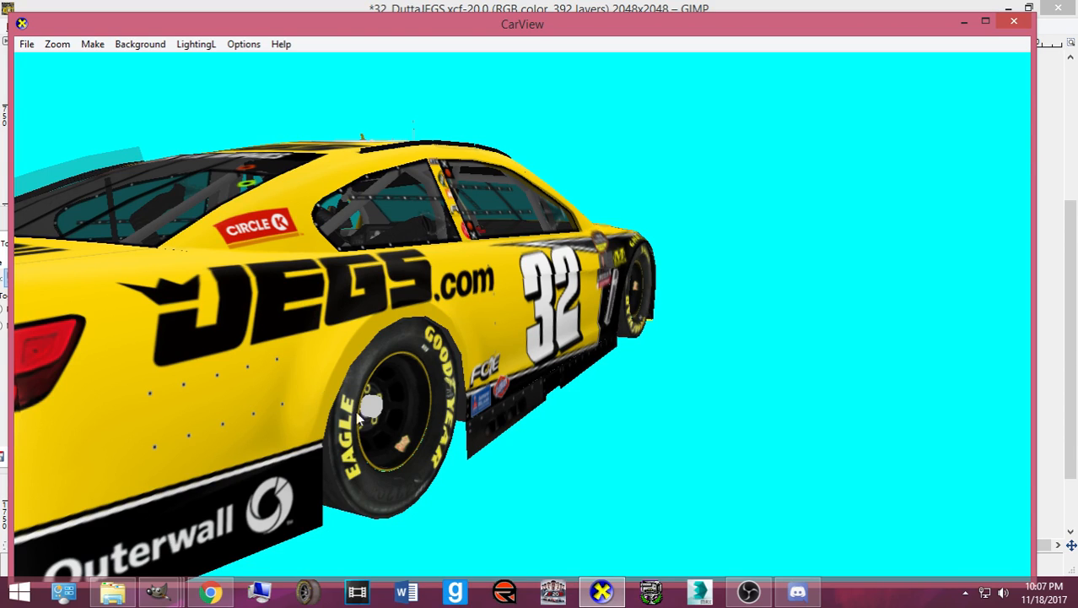
left_click(603, 595)
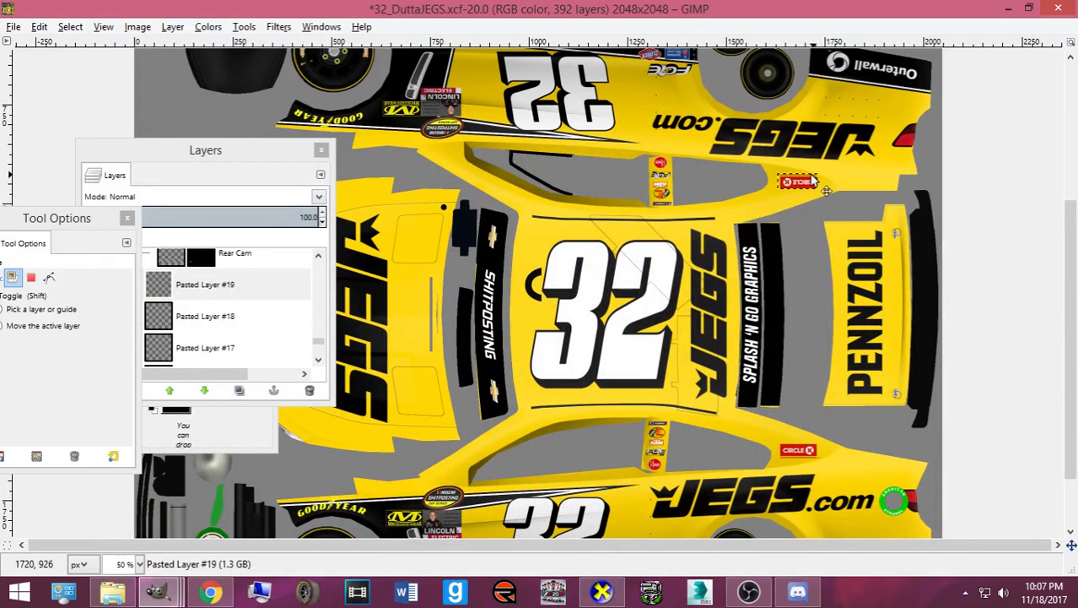
scroll(803, 203, "up", 4)
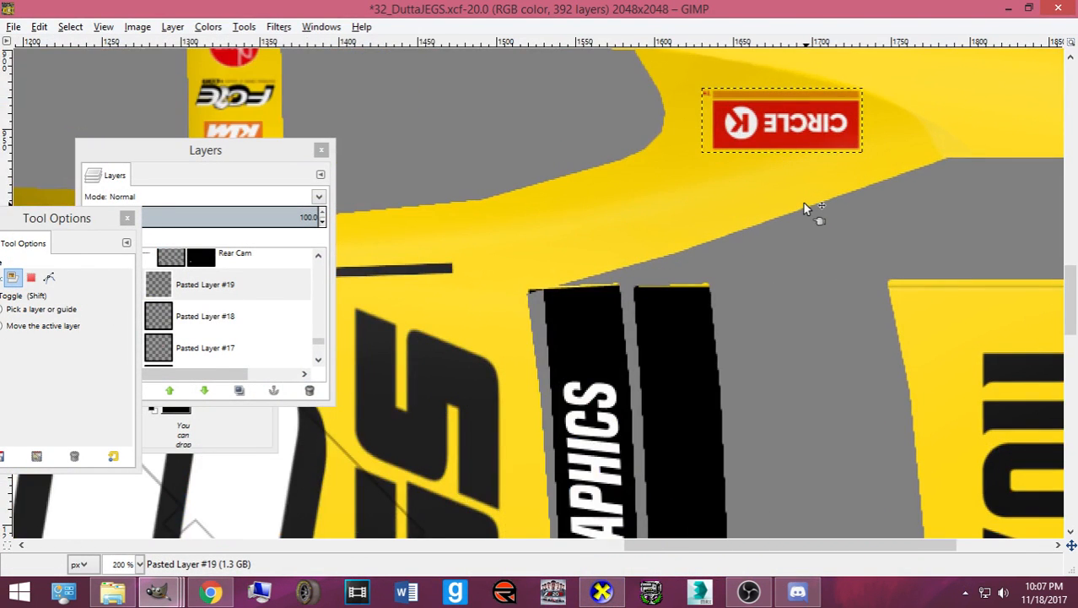
key("Left")
key("Left")
key("Left")
key("Left")
key("Left")
key("Left")
key("Left")
key("Left")
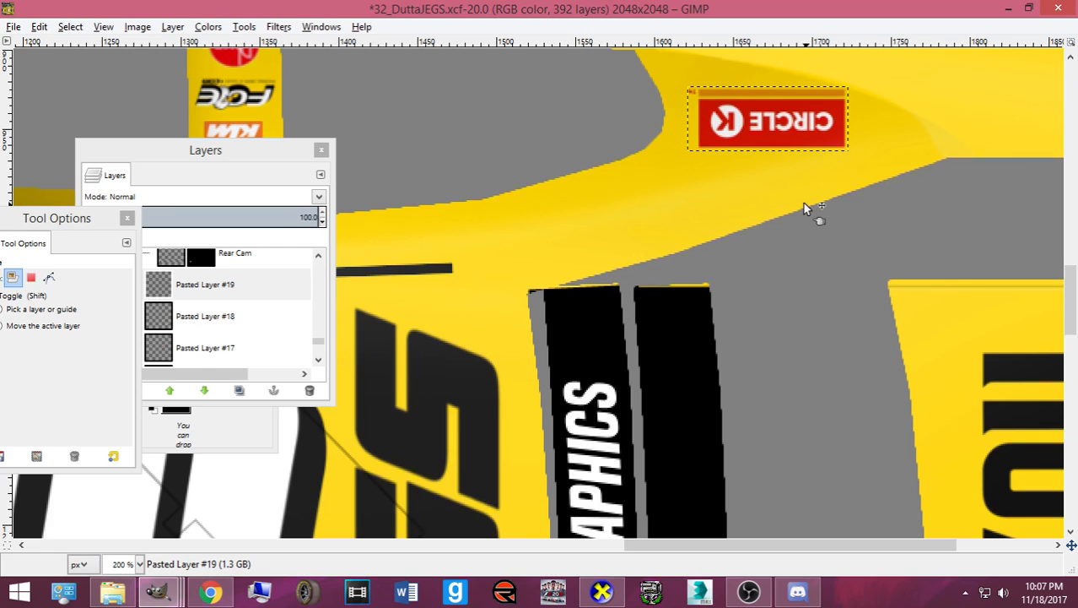
key("ctrl+e")
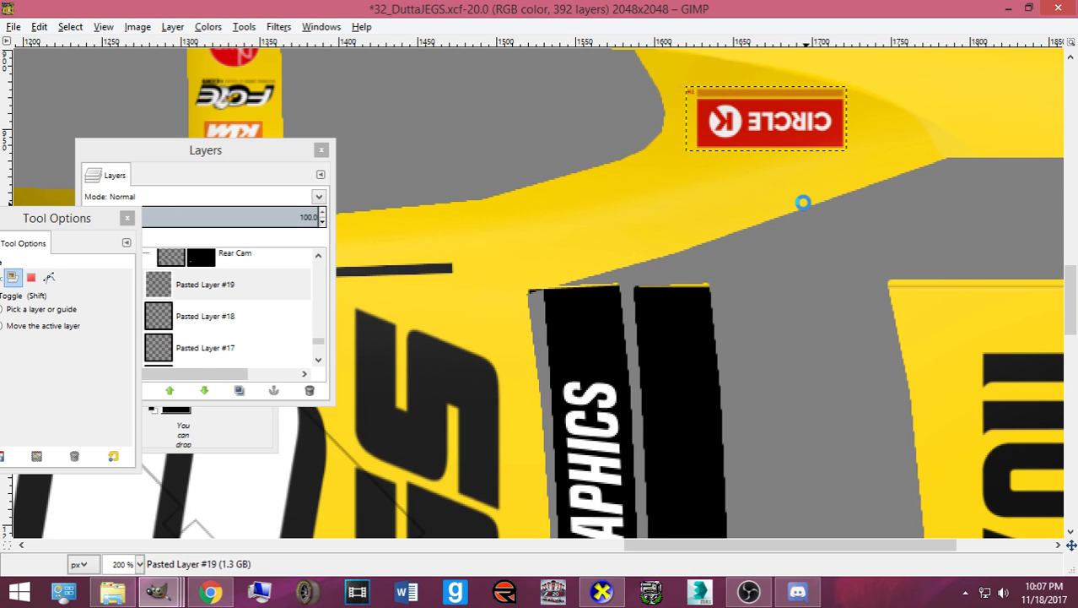
- Orbit the car in CarView to check both Circle K badges, then save 32_DuttaJEGS.xcf
left_click(602, 591)
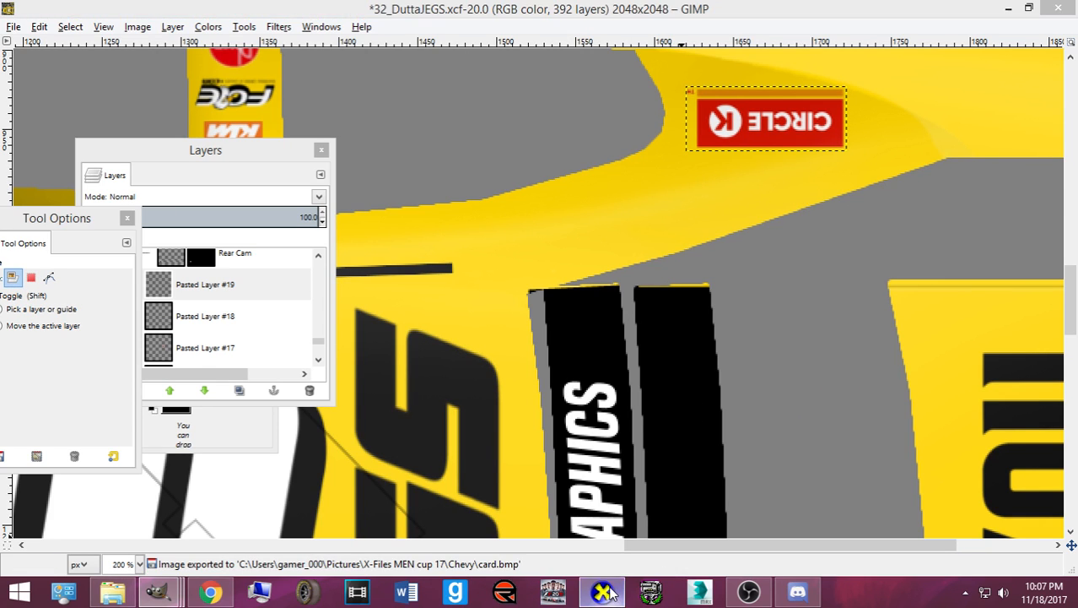
left_click_drag(545, 420, 414, 462)
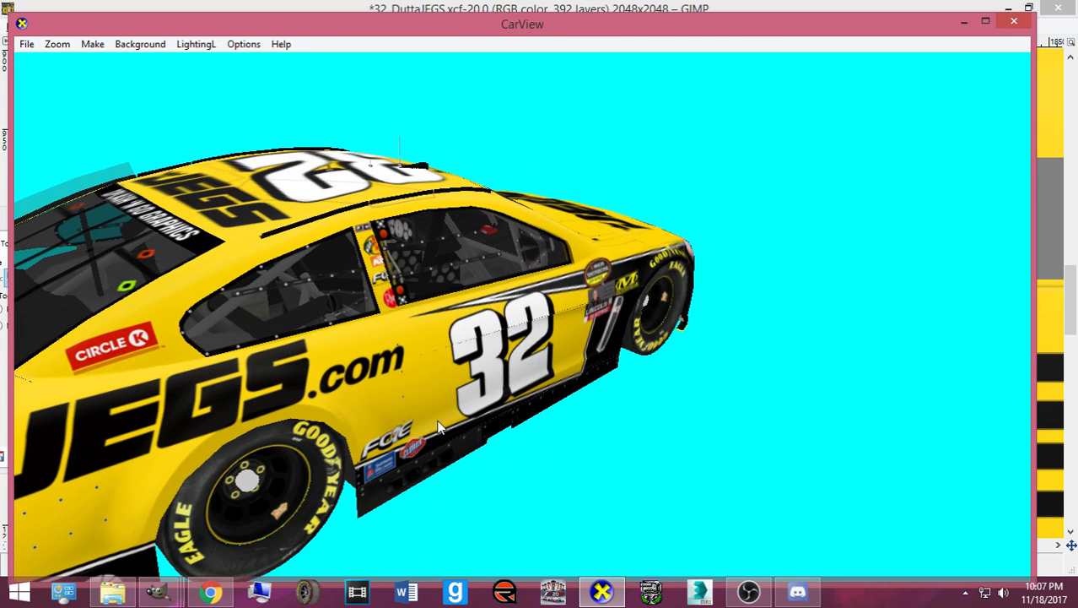
left_click_drag(308, 396, 203, 371)
left_click_drag(564, 391, 414, 391)
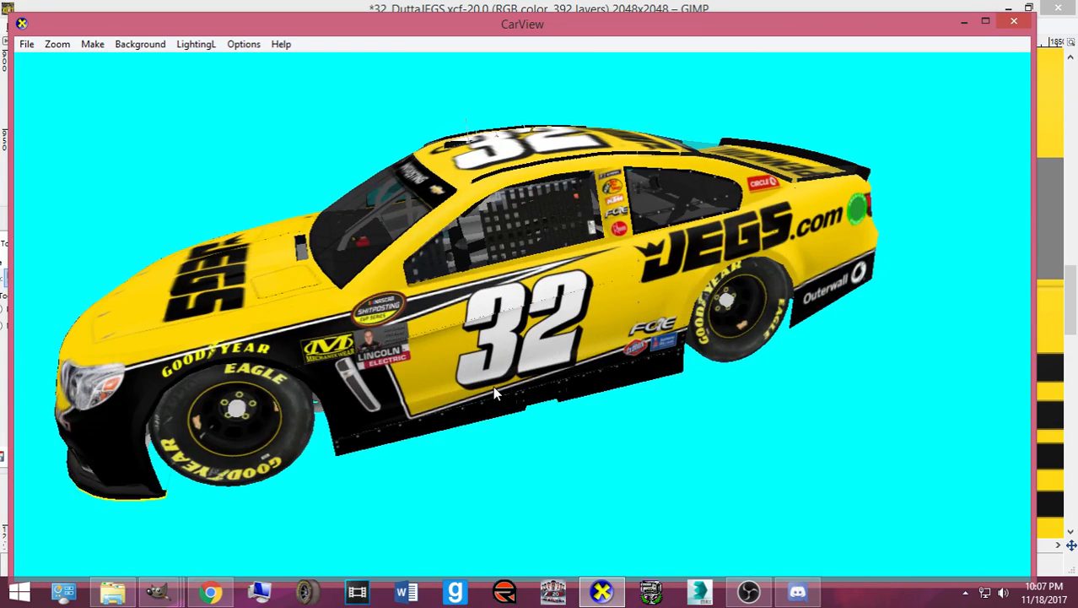
left_click_drag(493, 385, 281, 381)
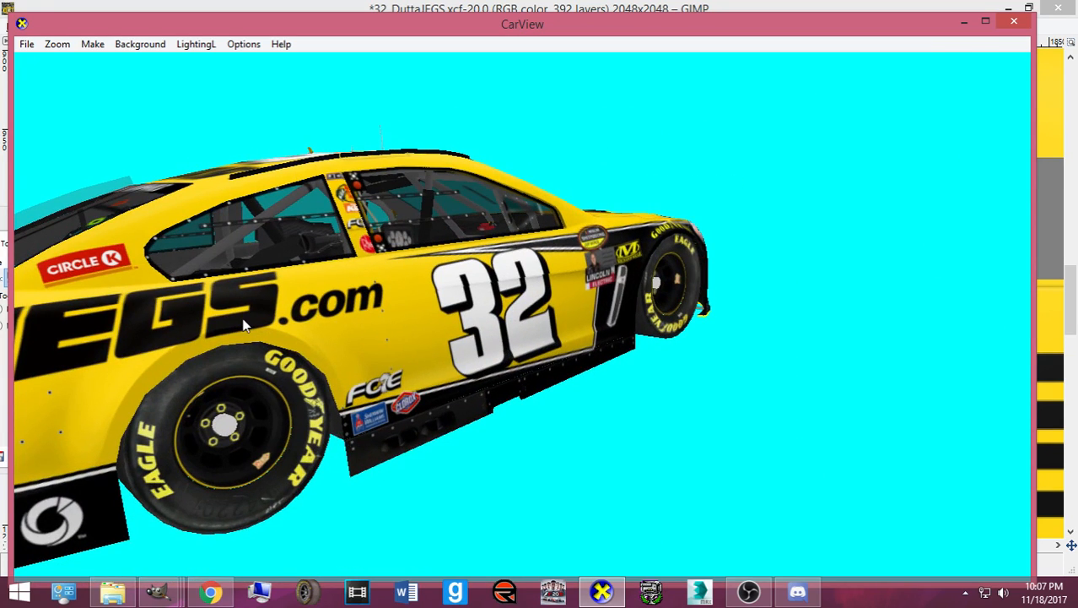
left_click(599, 595)
key("ctrl+s")
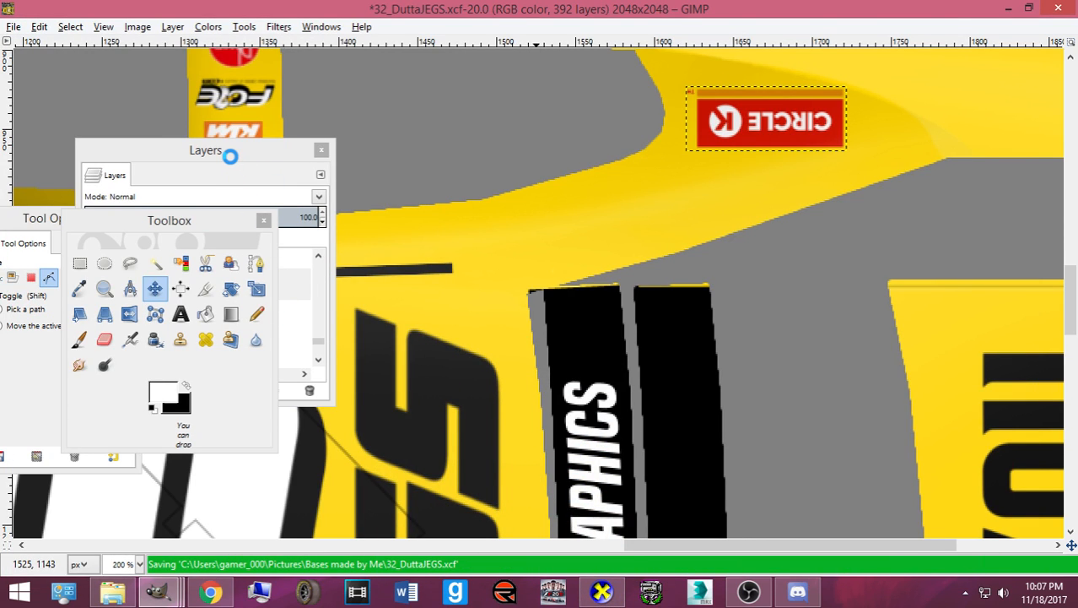
- Hide the SPLASH 'N GO GRAPHICS layer so the rear banner strip is blank
left_click(233, 162)
scroll(221, 305, "up", 5)
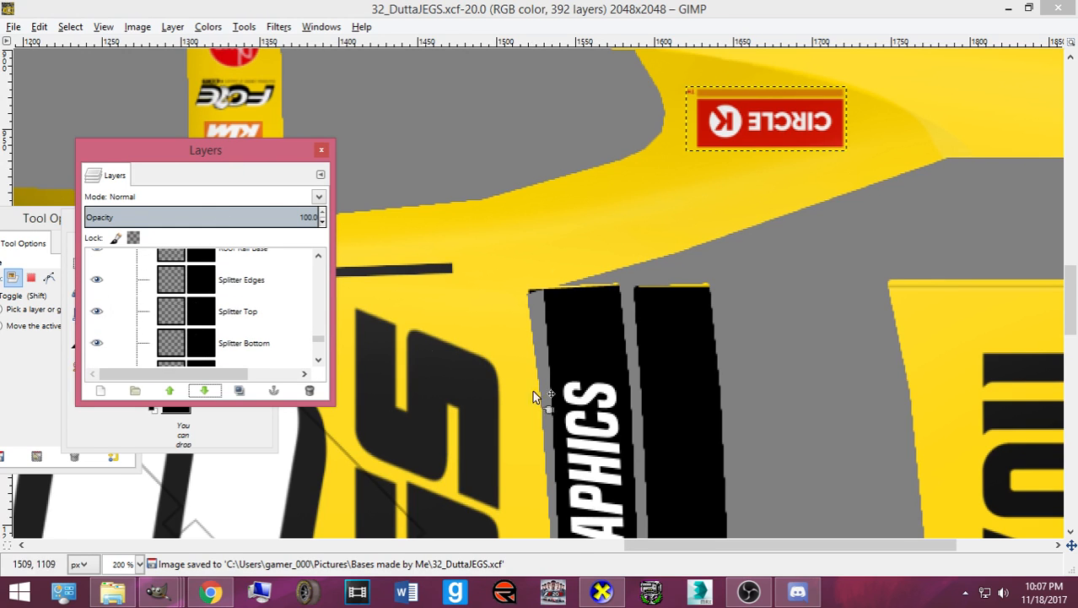
scroll(532, 390, "down", 8)
left_click(588, 397)
left_click(588, 397)
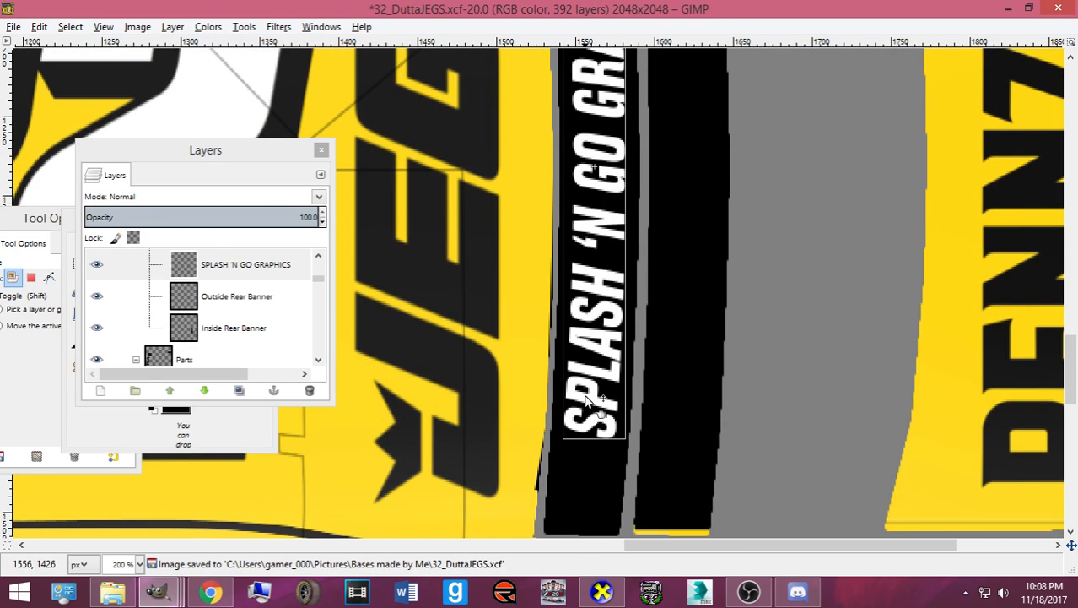
left_click_drag(322, 341, 312, 256)
scroll(203, 304, "down", 15)
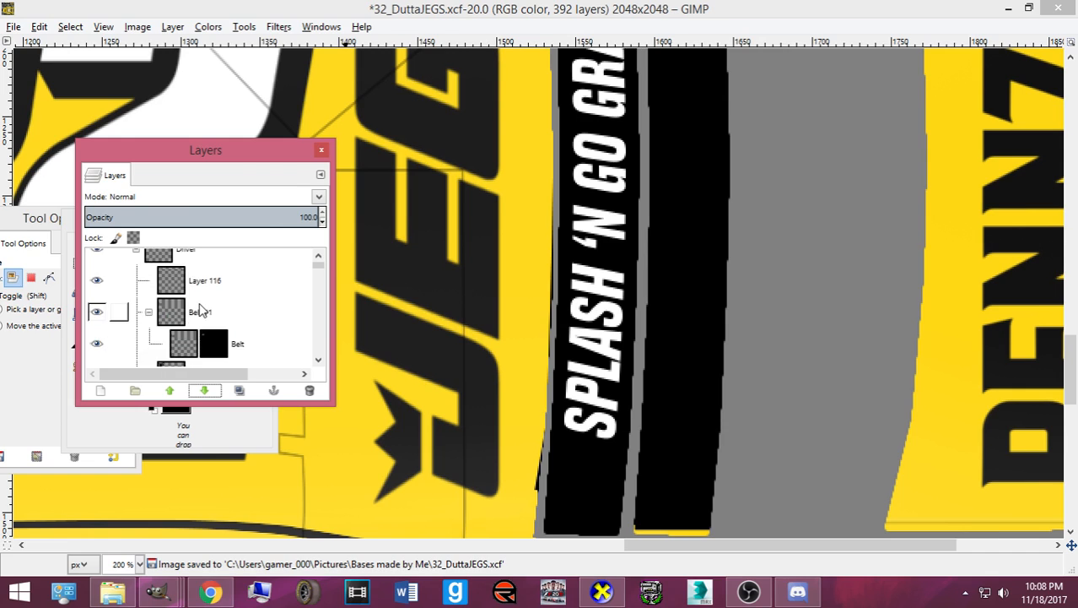
scroll(215, 308, "down", 10)
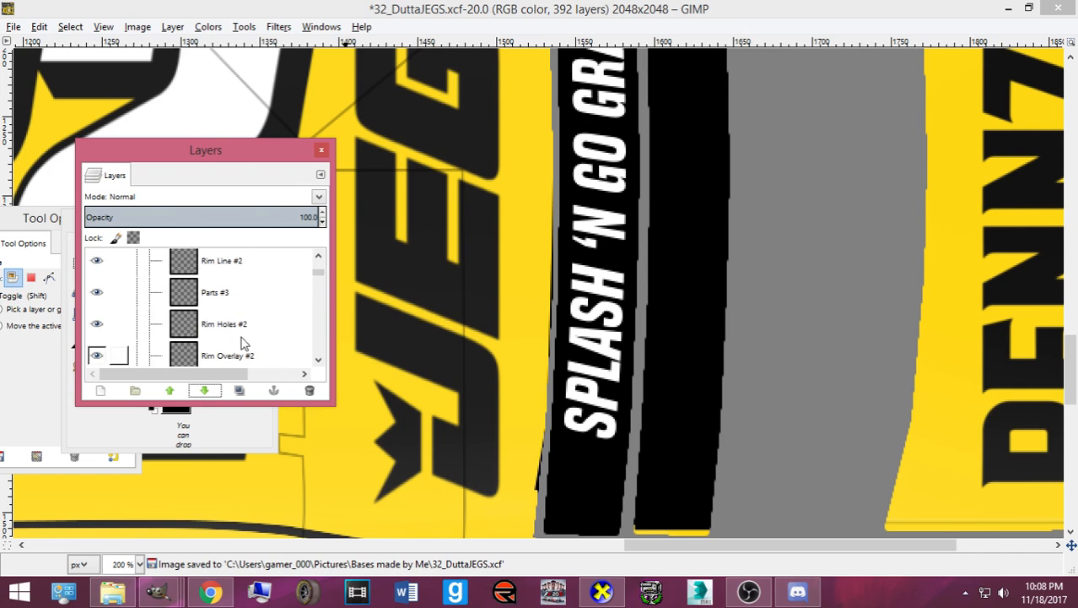
scroll(245, 327, "down", 8)
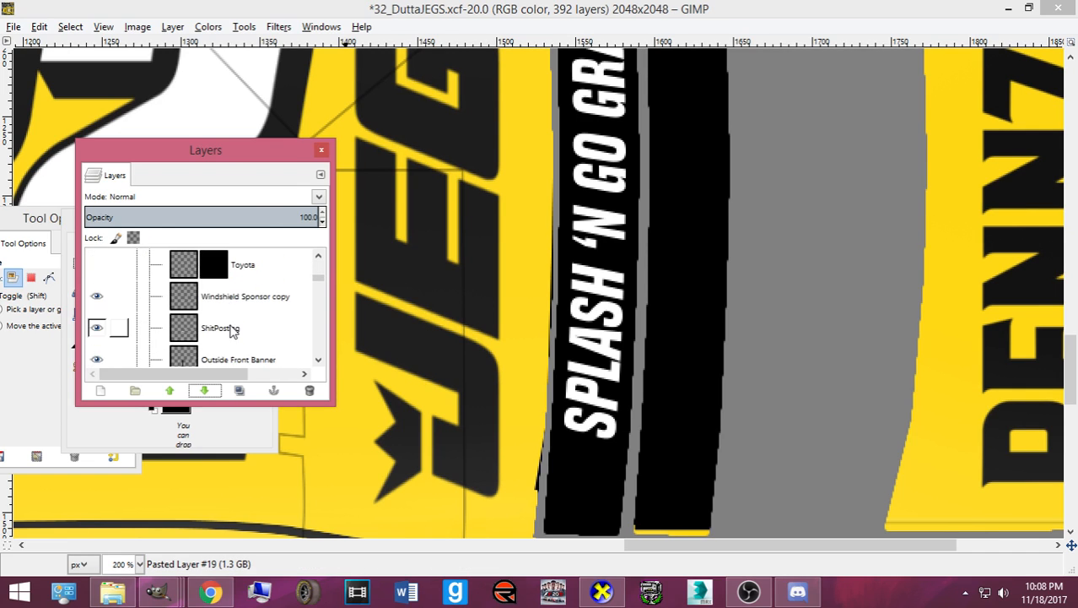
left_click(97, 321)
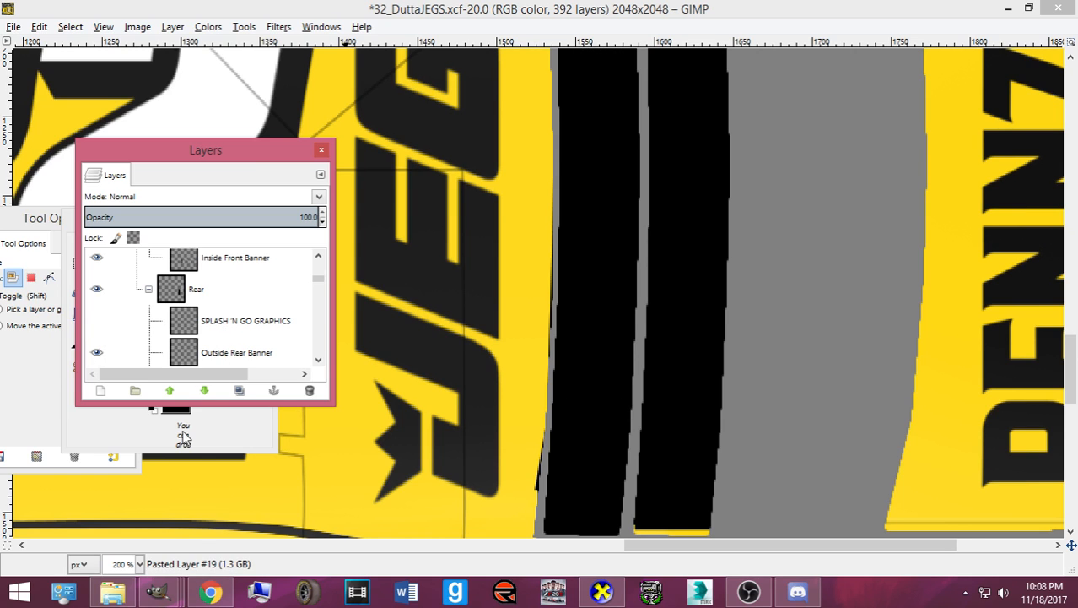
- Close 33_DKKCMG_Shitpost without saving and select the Text tool
left_click(161, 591)
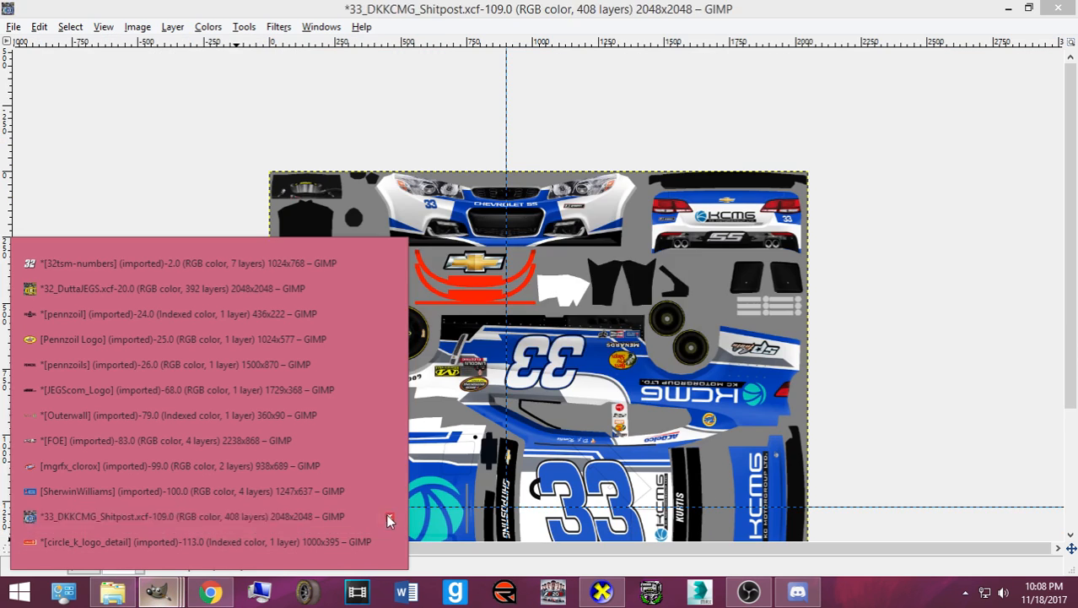
left_click(387, 517)
left_click(547, 373)
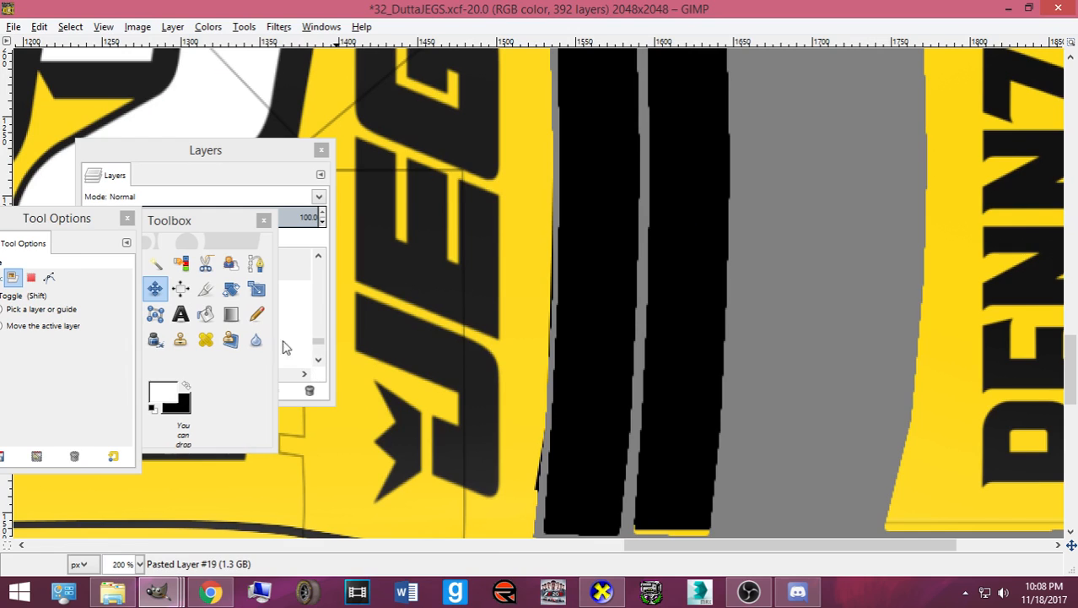
left_click(211, 224)
left_click_drag(211, 223, 582, 132)
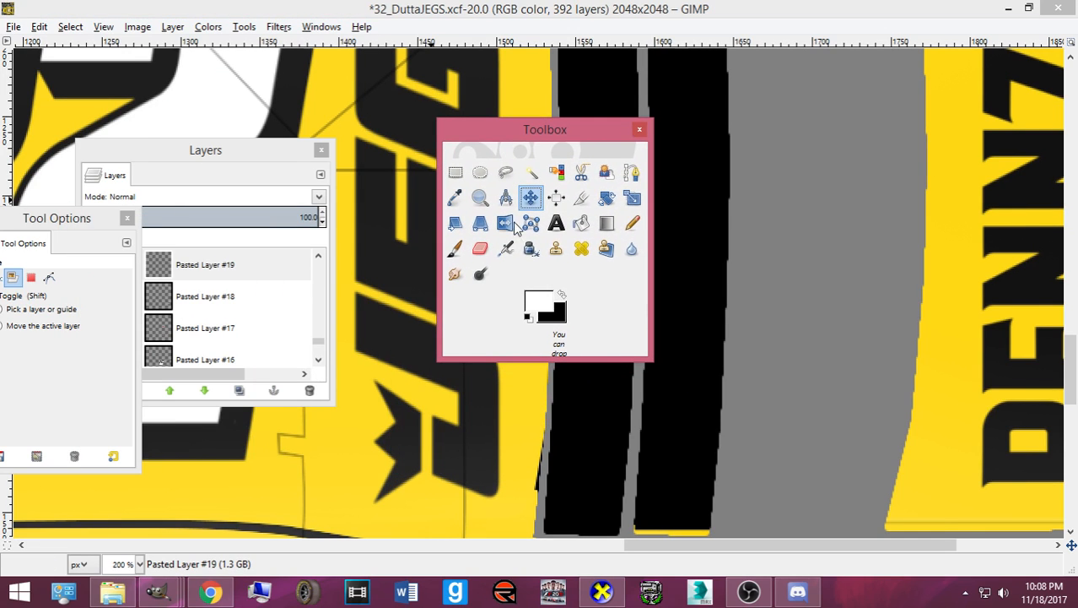
left_click(556, 222)
left_click(319, 345)
- Select the SPLASH 'N GO GRAPHICS layer and rearrange the tool palette and text settings panels
left_click_drag(318, 344, 309, 317)
scroll(278, 300, "up", 15)
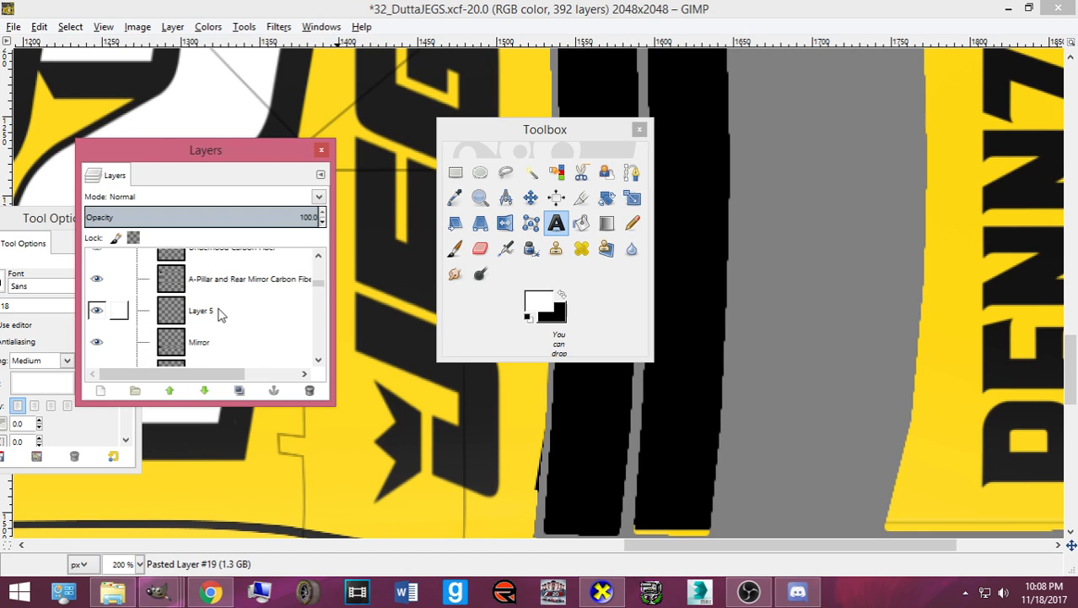
scroll(224, 319, "up", 10)
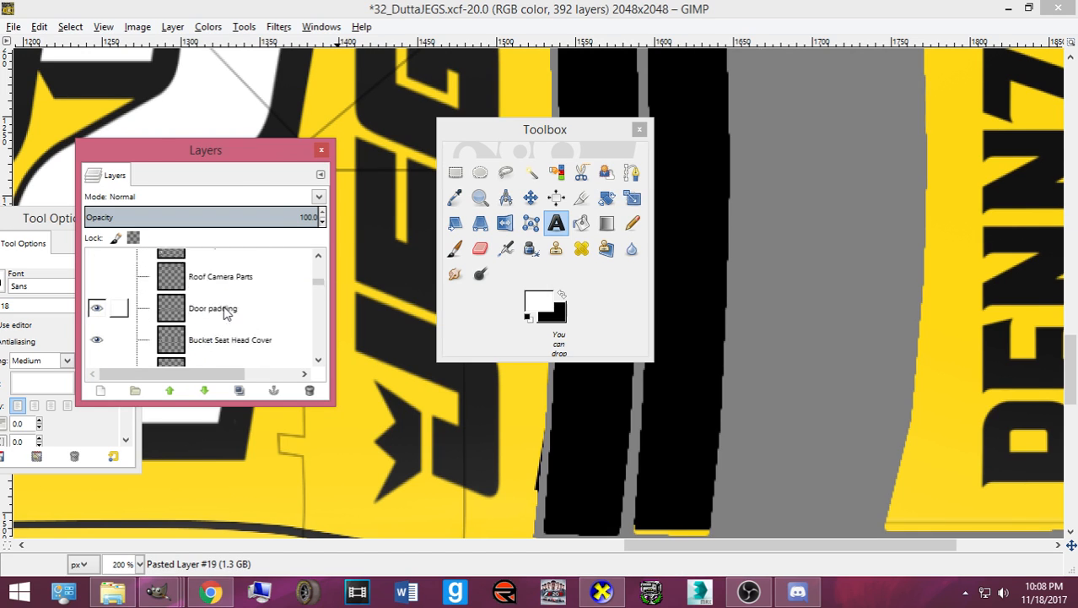
scroll(221, 319, "down", 2)
left_click(223, 344)
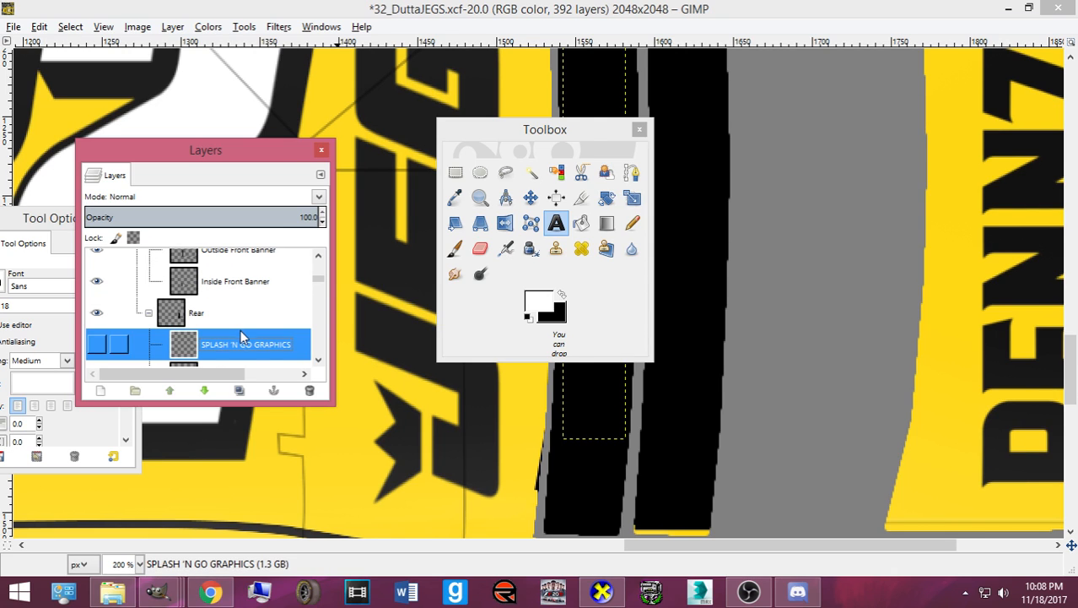
left_click(521, 139)
left_click_drag(520, 141, 297, 132)
scroll(709, 338, "up", 3)
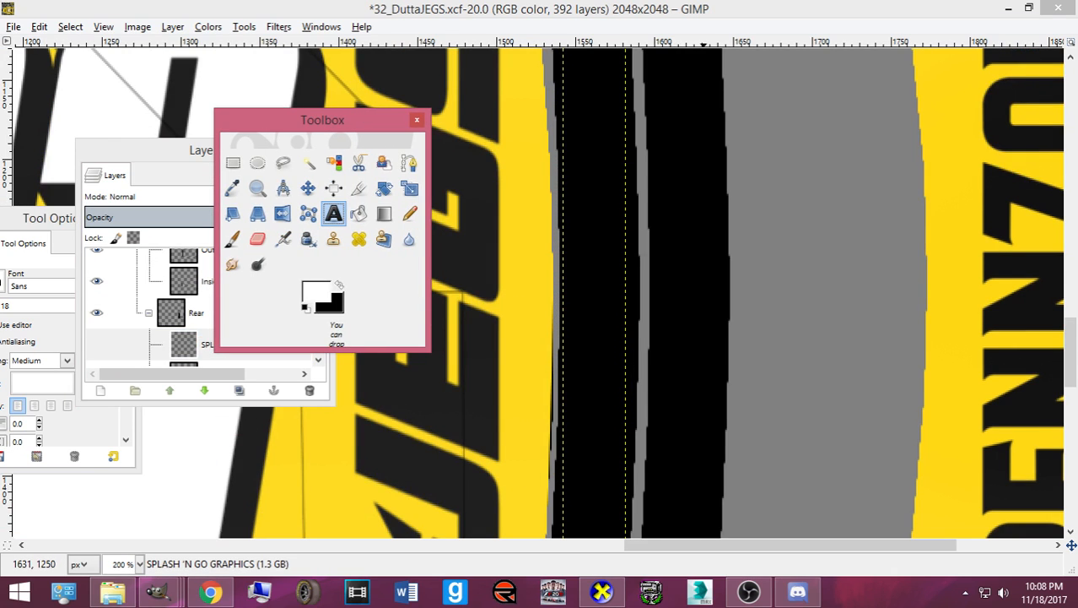
scroll(704, 236, "down", 3)
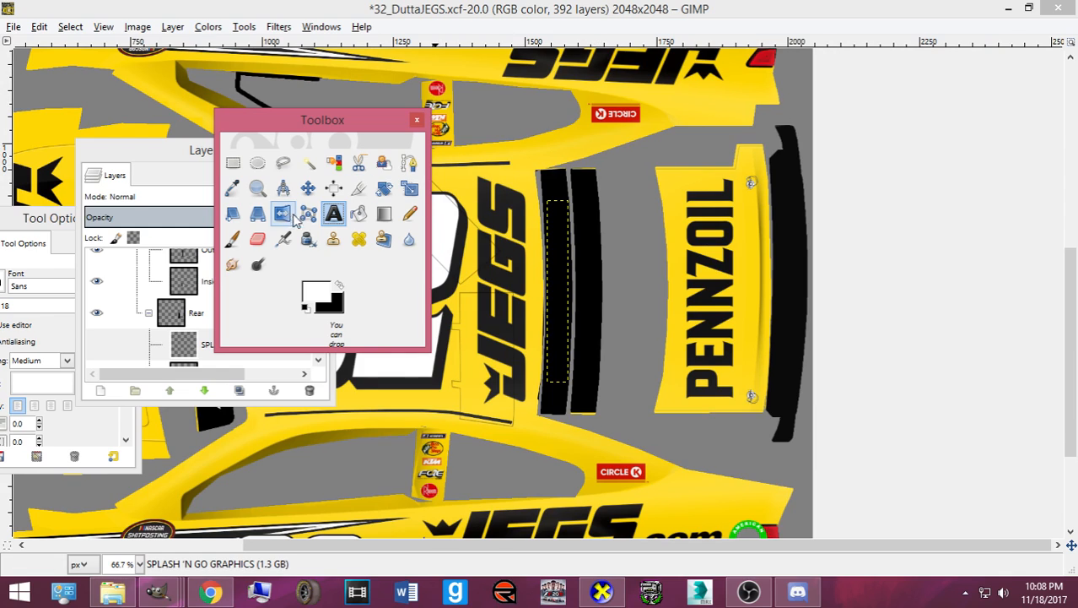
left_click(26, 326)
left_click_drag(41, 217, 200, 187)
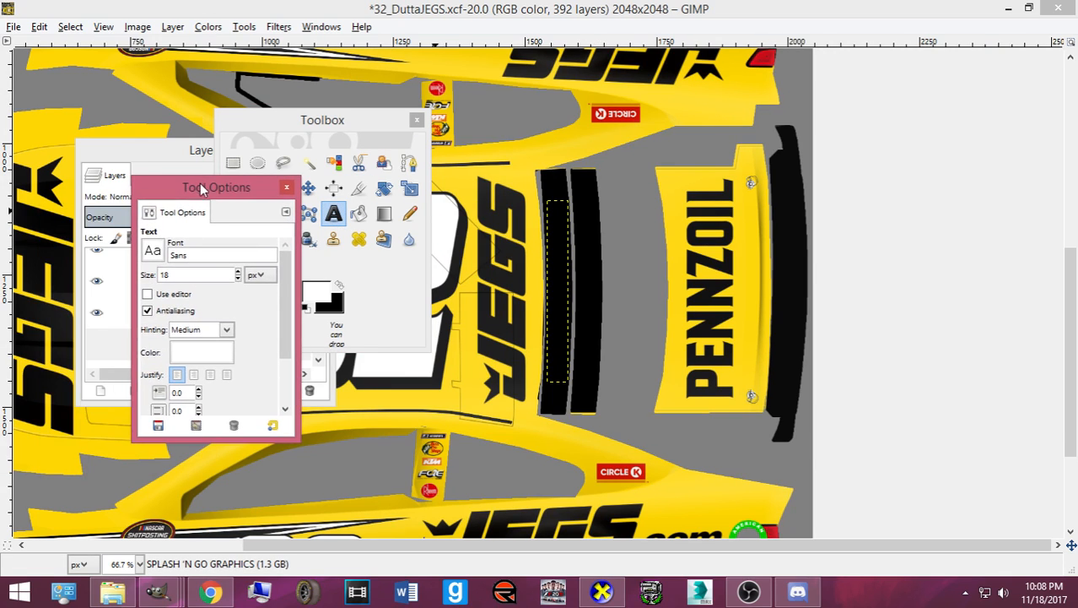
- Type DUTTA on the rear window banner in Berthold Akzidenz Grotesk at 38 px
double_click(186, 254)
type("Bert")
left_click(237, 271)
left_click(236, 271)
left_click_drag(213, 257, 143, 254)
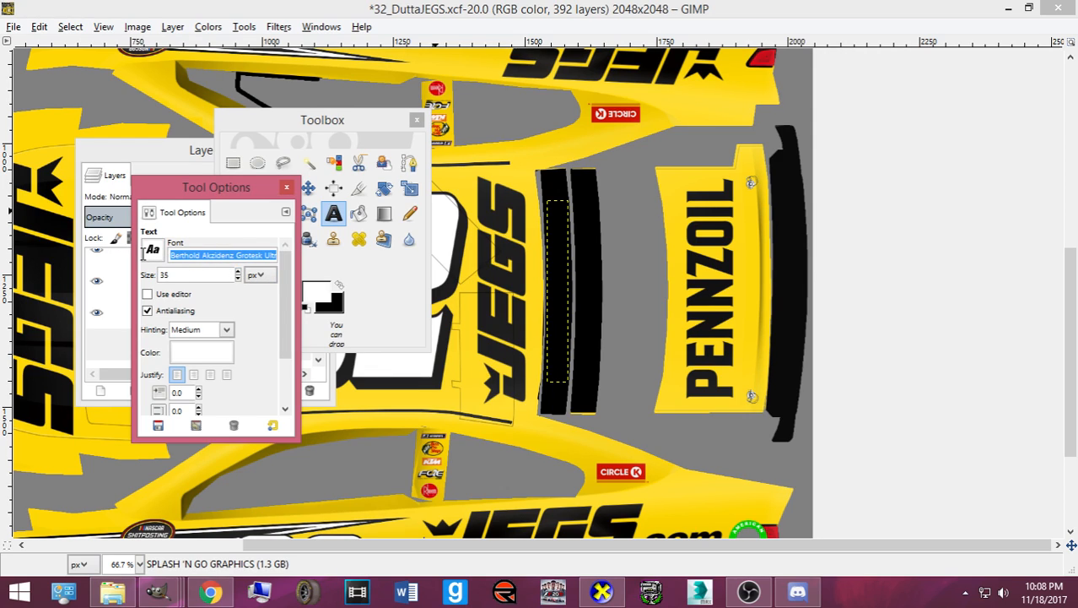
left_click(210, 253)
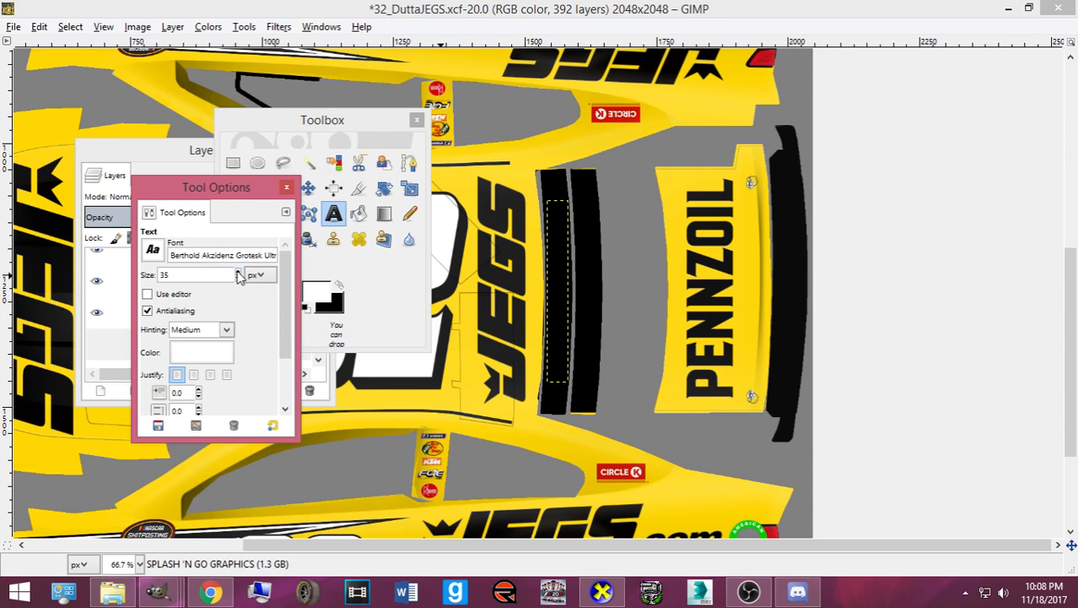
left_click_drag(238, 272, 245, 284)
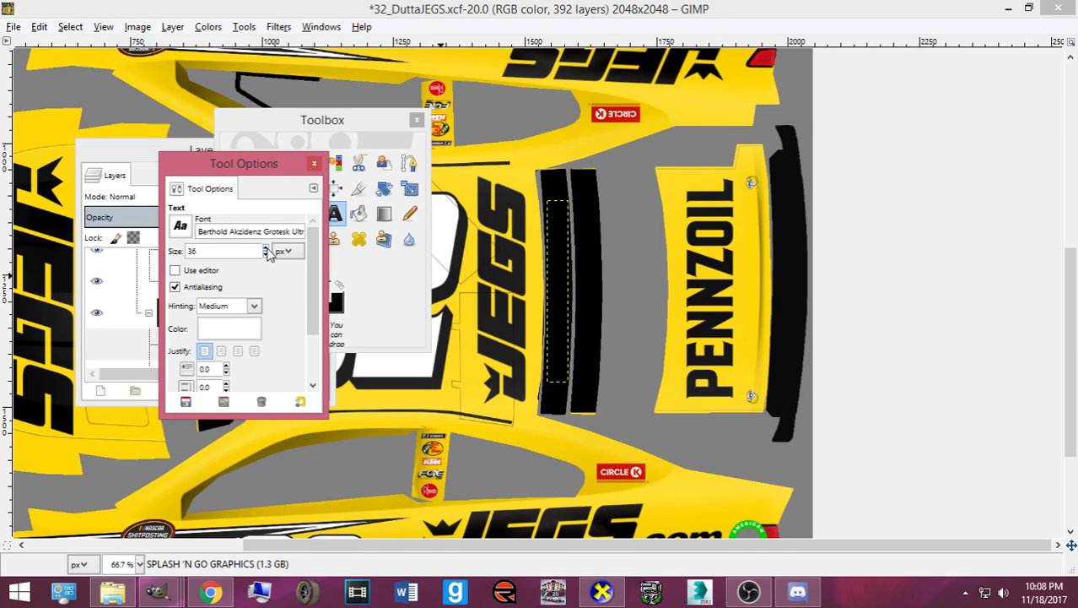
left_click(267, 249)
left_click(266, 249)
left_click(547, 265)
type("DUTTA")
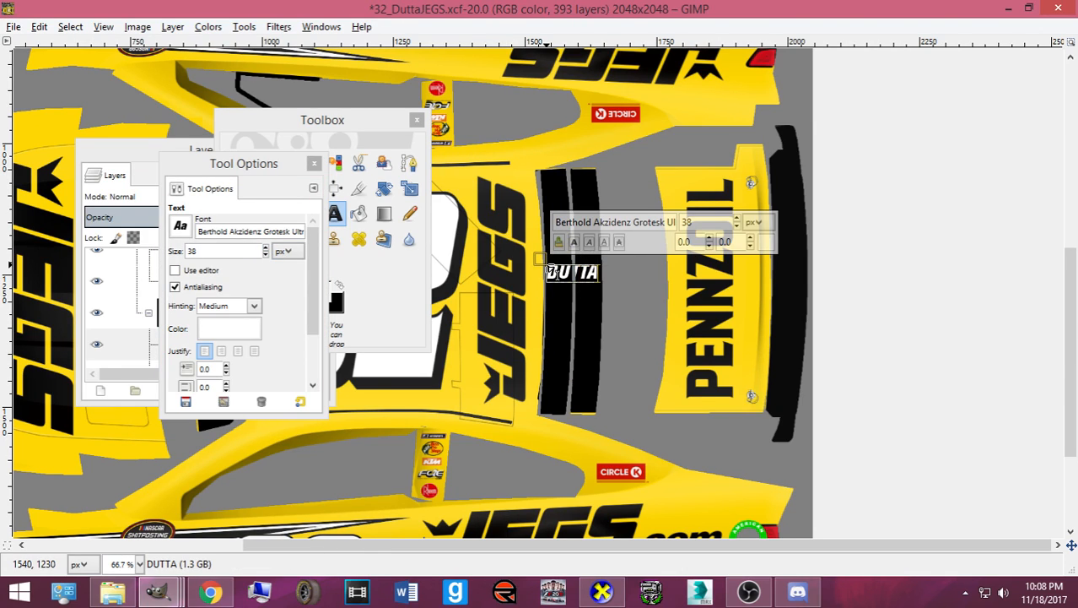
- Rotate the DUTTA text 90° and move it onto the black banner stripe
left_click(335, 188)
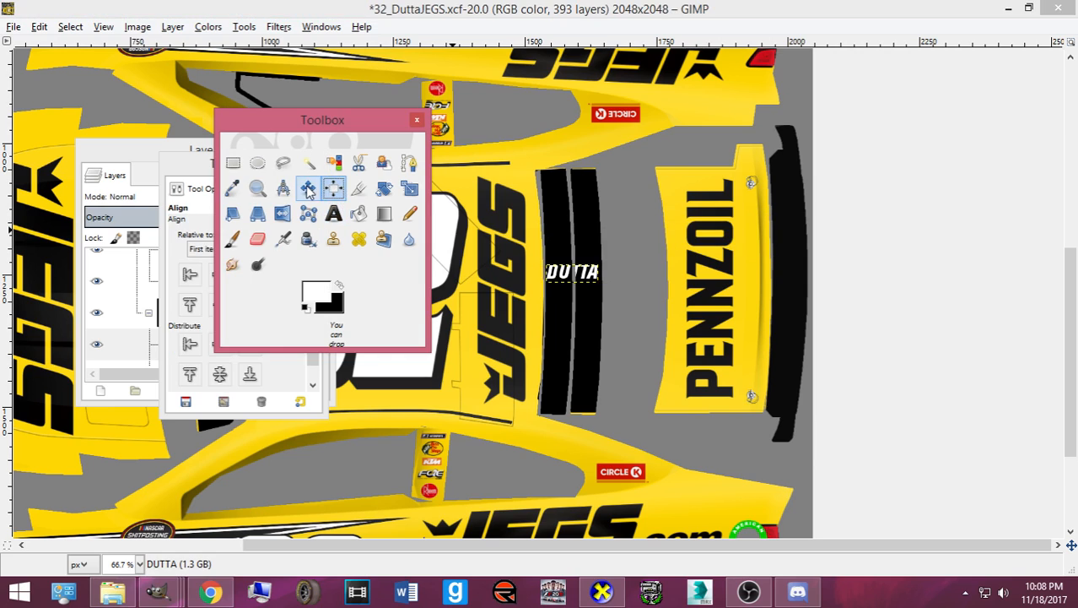
left_click(310, 188)
key("shift+r")
left_click(493, 240)
type("90")
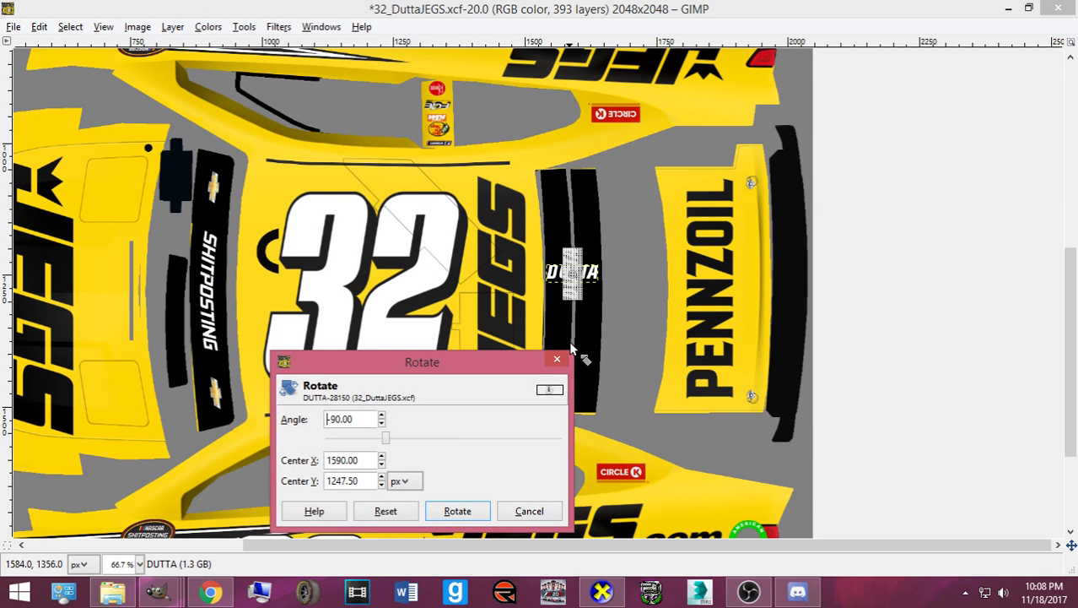
left_click(458, 511)
left_click(307, 188)
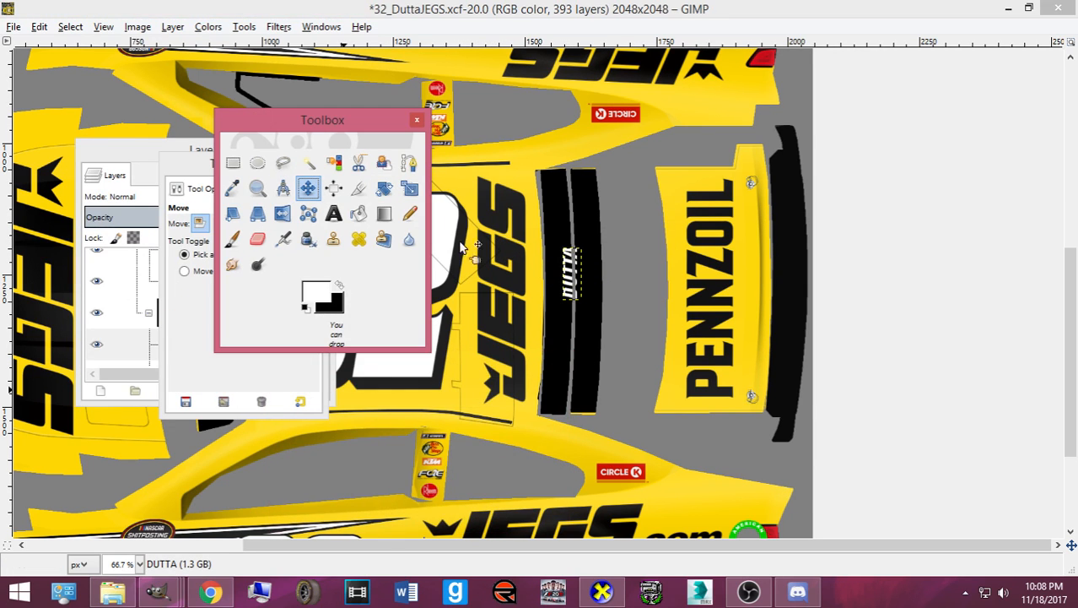
left_click_drag(571, 291, 559, 313)
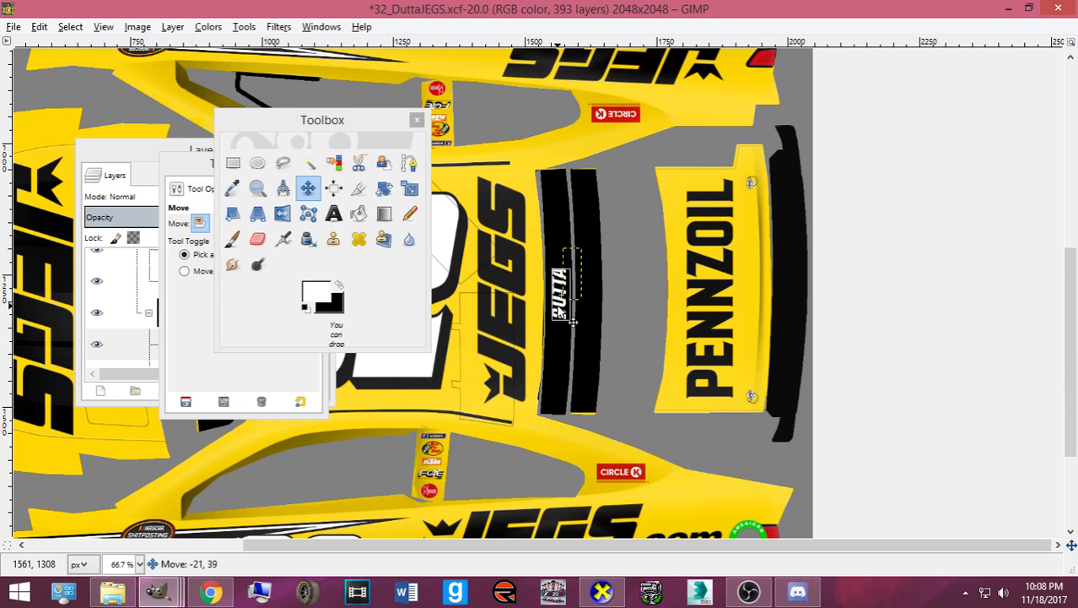
- Scale the DUTTA text to 40 × 110 px
scroll(565, 292, "up", 2)
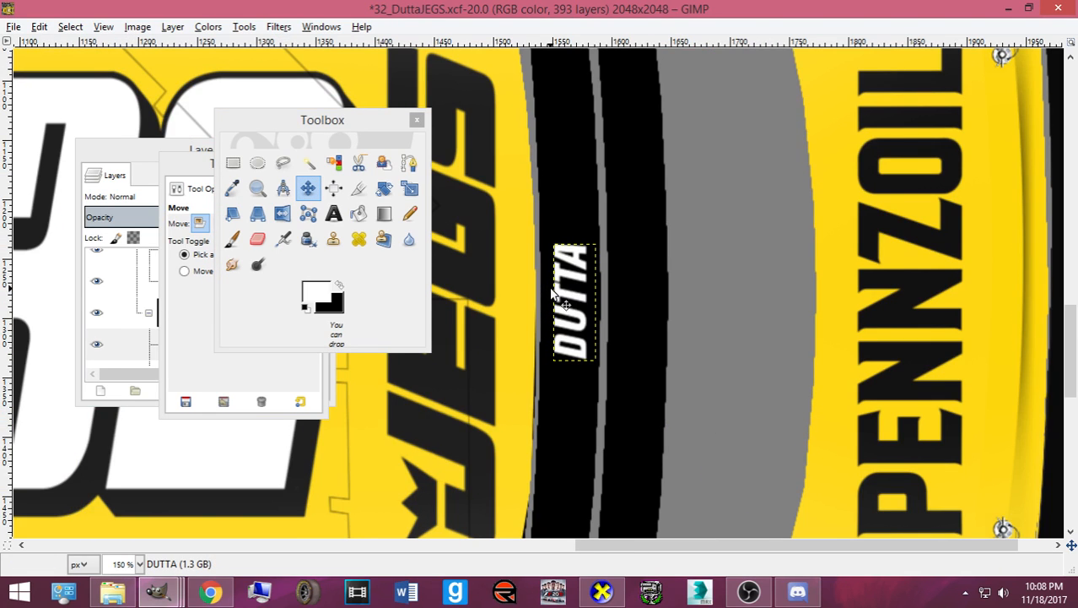
key("shift+t")
left_click(605, 336)
left_click_drag(607, 368, 611, 380)
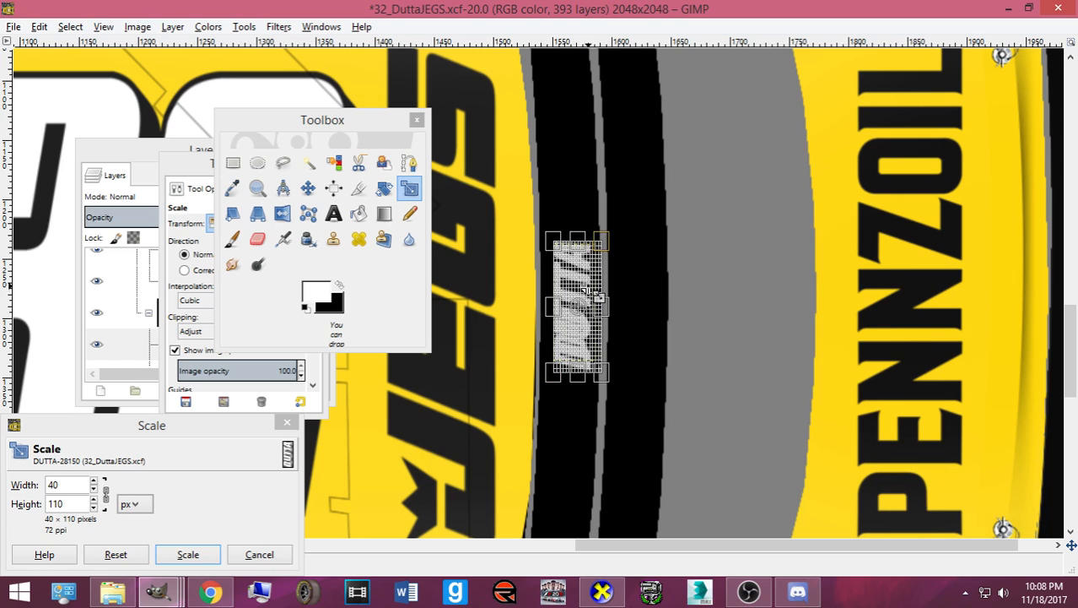
left_click(180, 557)
- Nudge the DUTTA text up slightly and export the livery to card.bmp
left_click(307, 187)
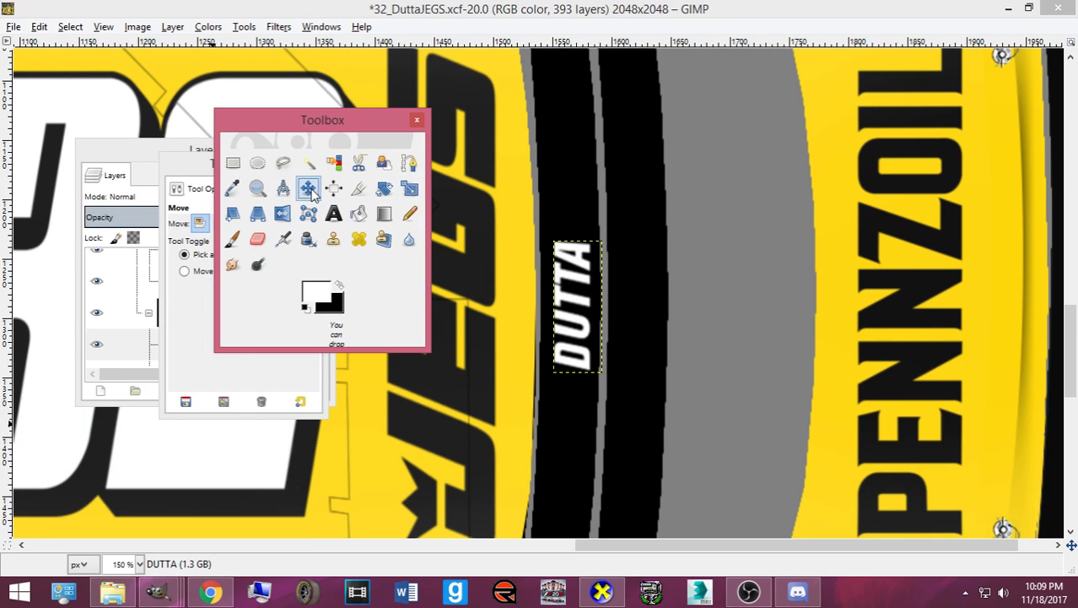
left_click_drag(288, 127, 259, 288)
left_click_drag(216, 149, 213, 98)
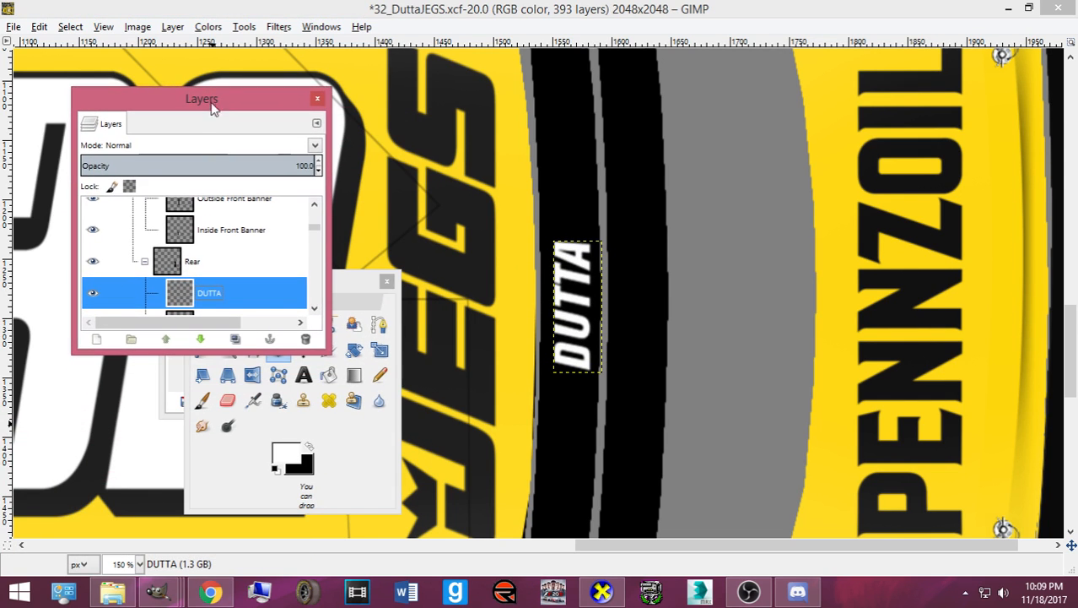
left_click(562, 314)
scroll(561, 315, "down", 1)
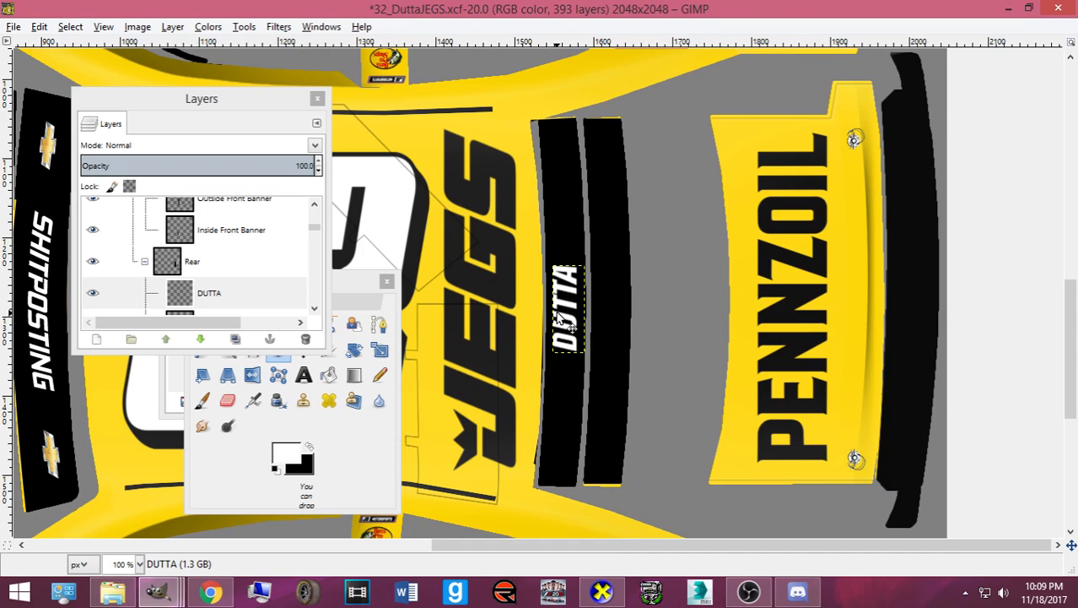
key("Up")
key("Up")
key("Up")
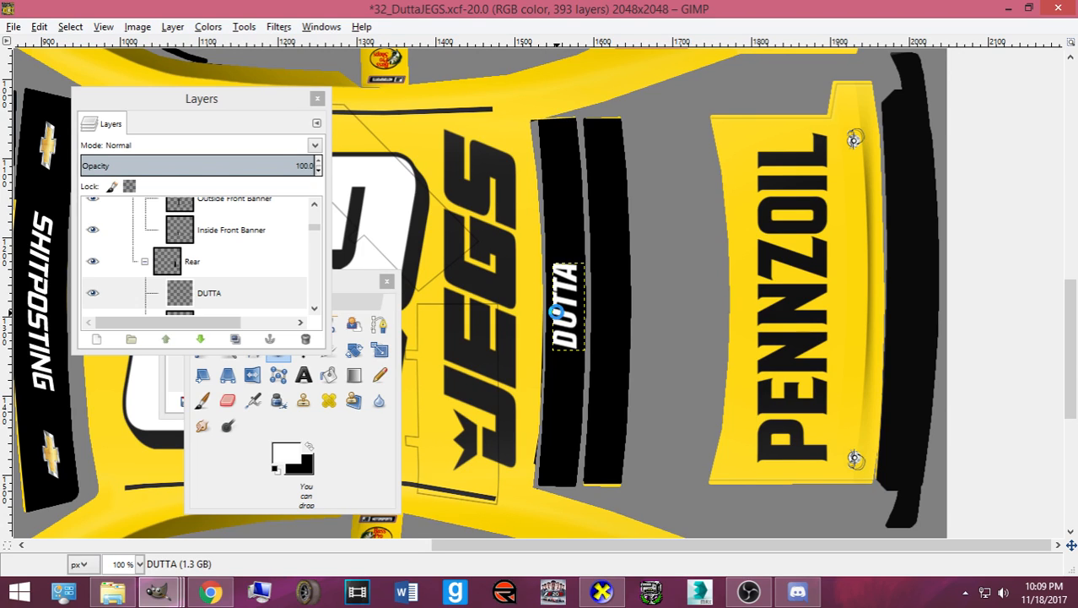
key("ctrl+e")
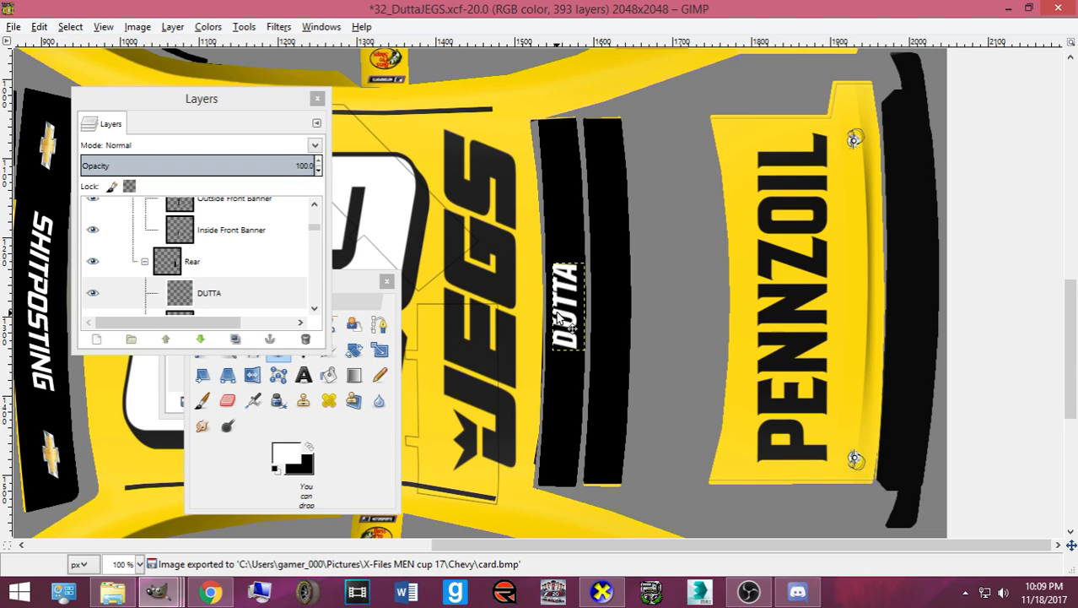
- Reload the paint with F5 in CarView and orbit to see DUTTA on the rear banner
left_click(602, 590)
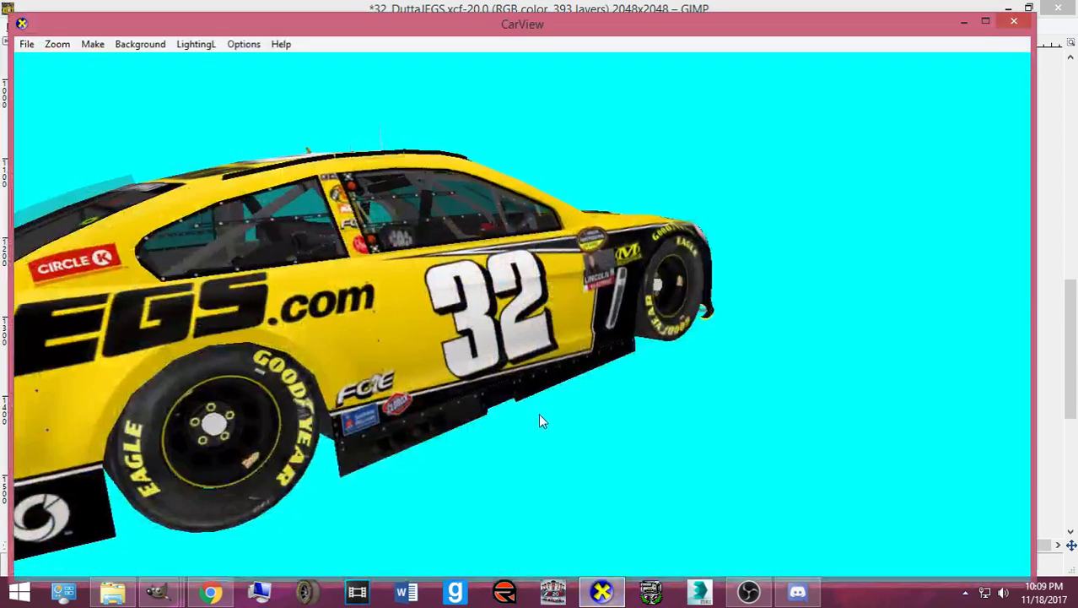
left_click_drag(445, 353, 544, 357)
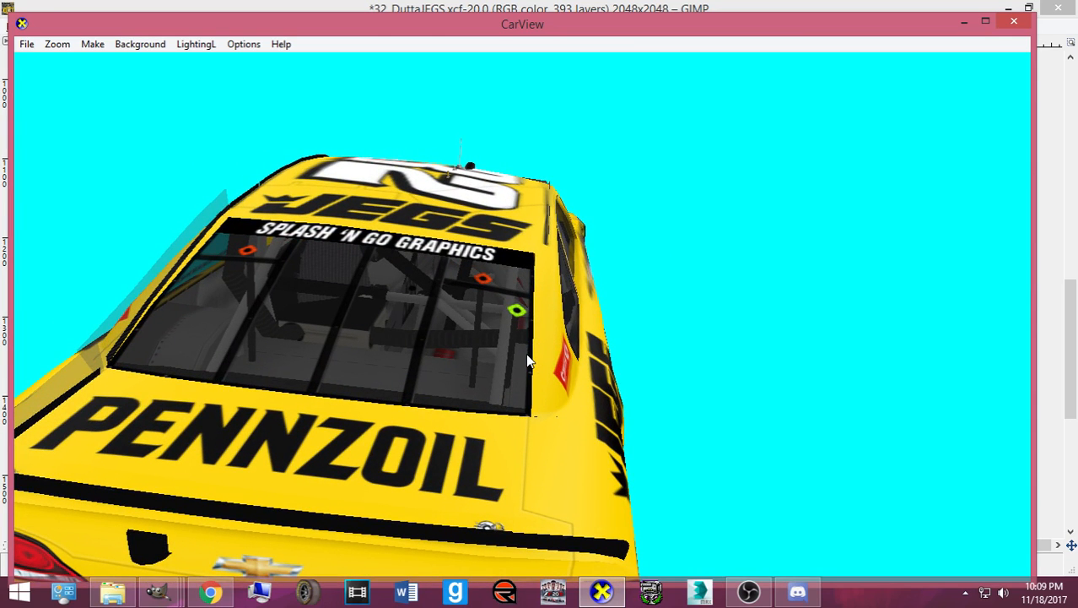
key("F5")
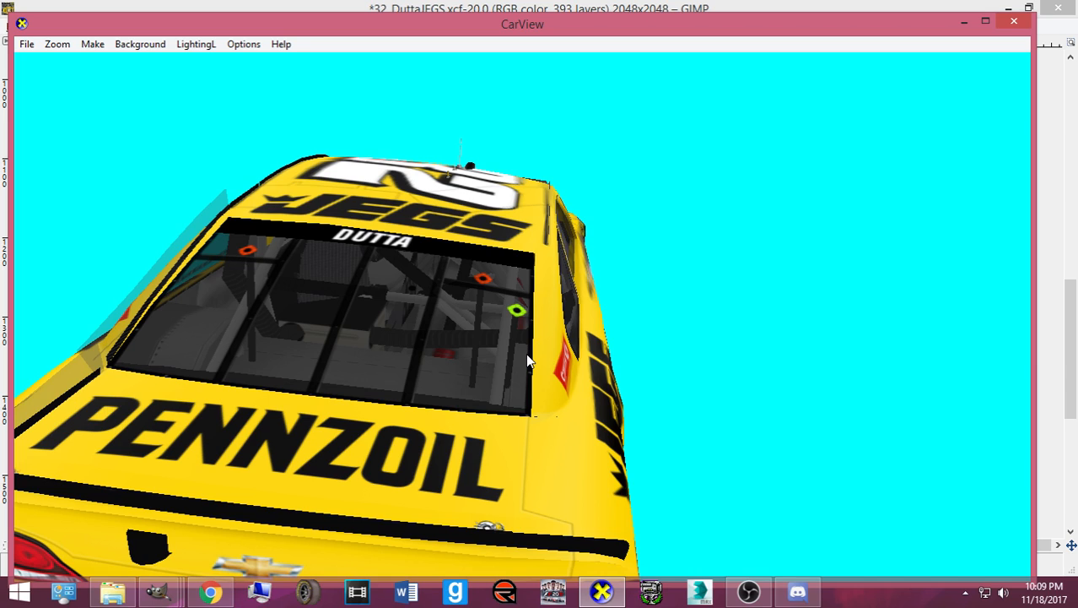
left_click_drag(526, 353, 579, 354)
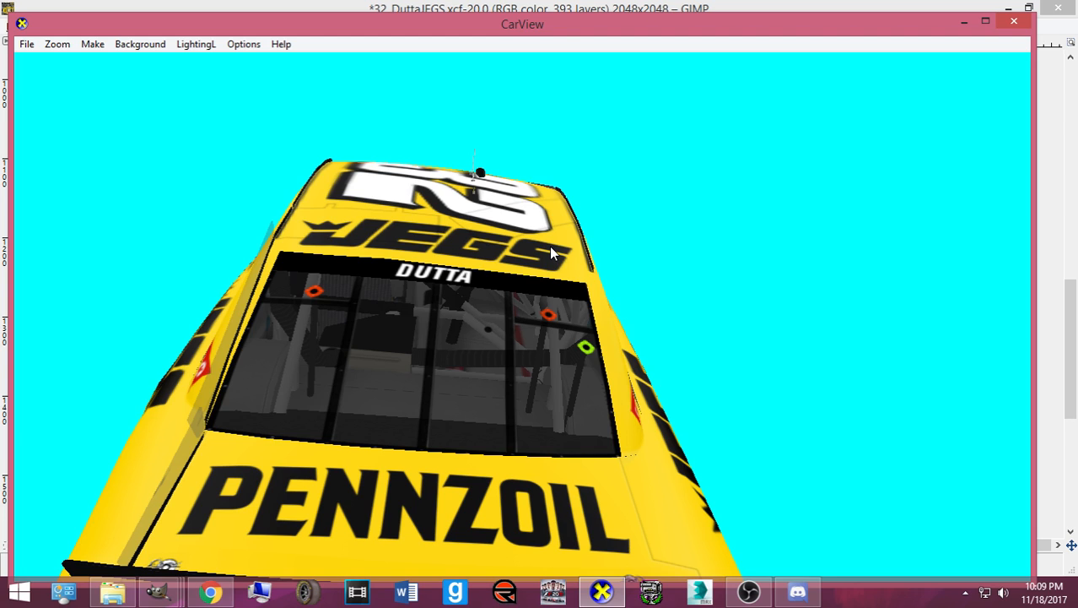
left_click_drag(551, 251, 635, 375)
scroll(624, 384, "down", 5)
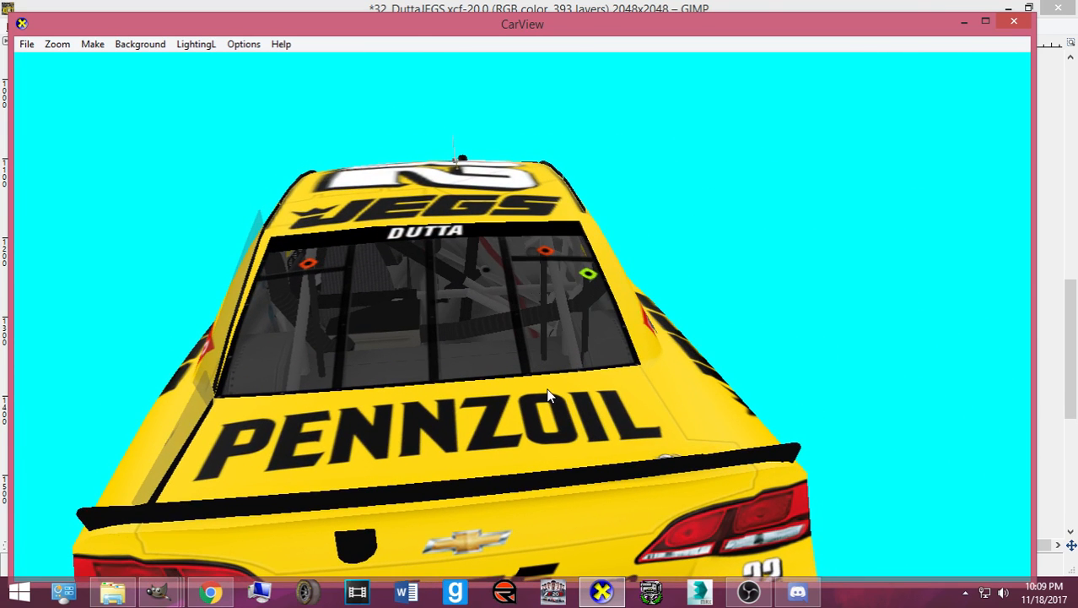
scroll(614, 373, "down", 3)
mouse_move(157, 591)
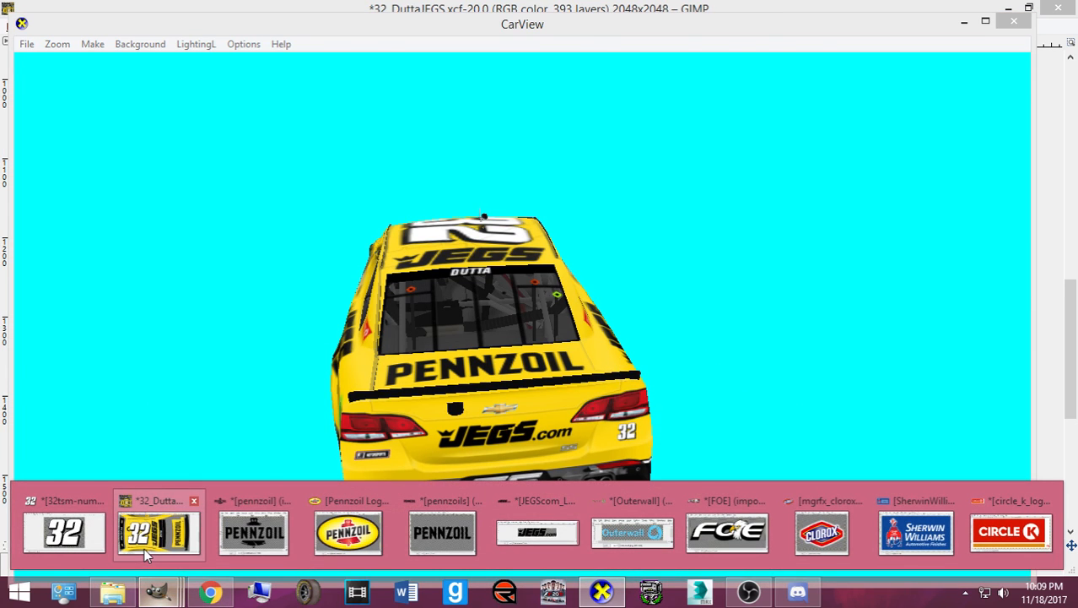
left_click(152, 524)
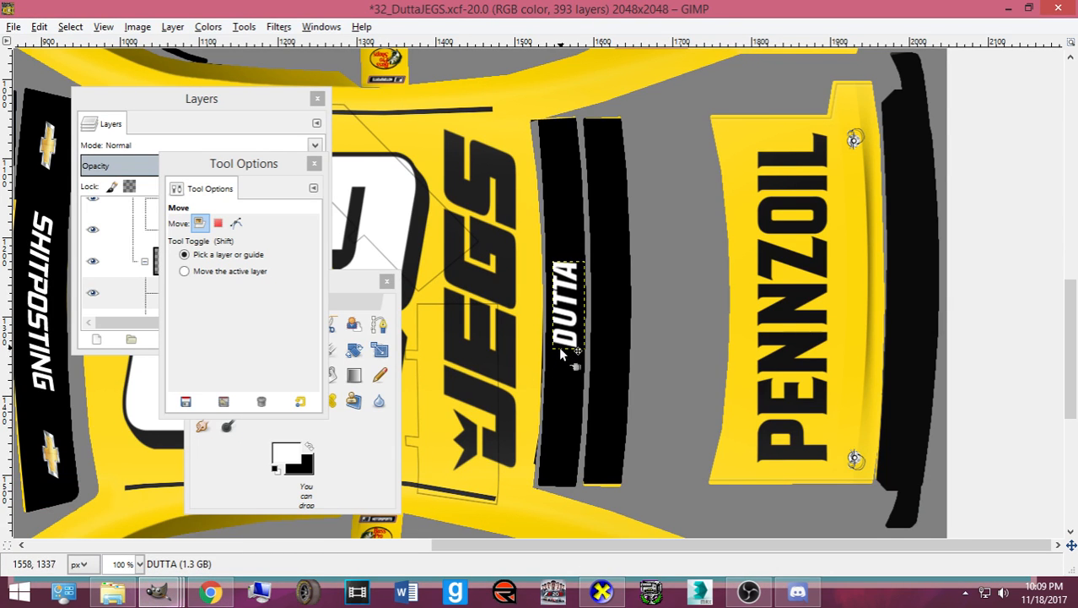
- Re-export the texture and orbit CarView down to inspect the rear bumper's JEGS.com logo
key("ctrl+e")
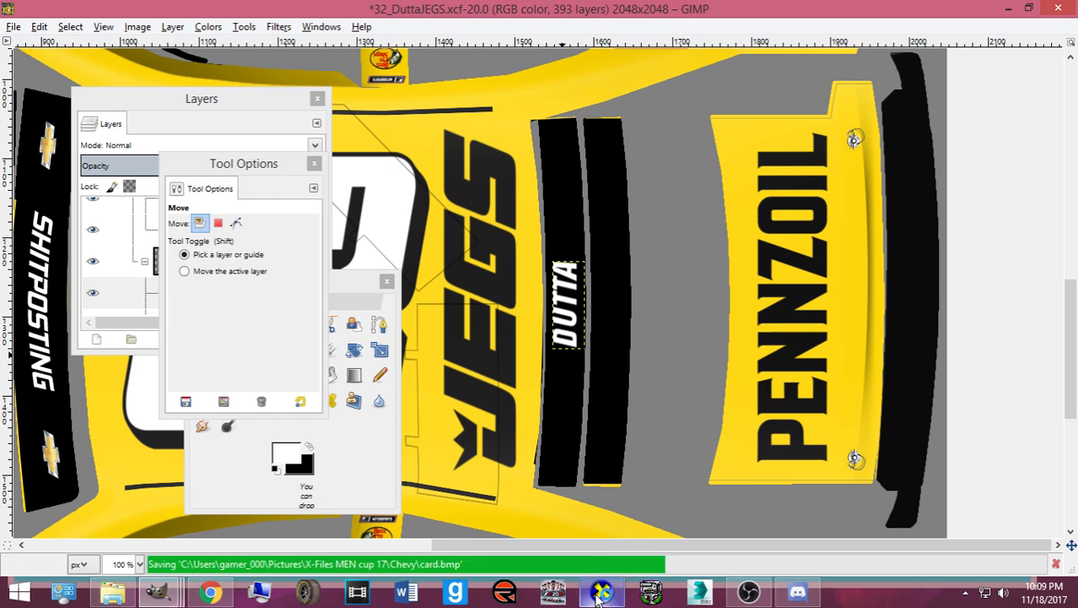
left_click(600, 595)
left_click_drag(614, 491, 560, 486)
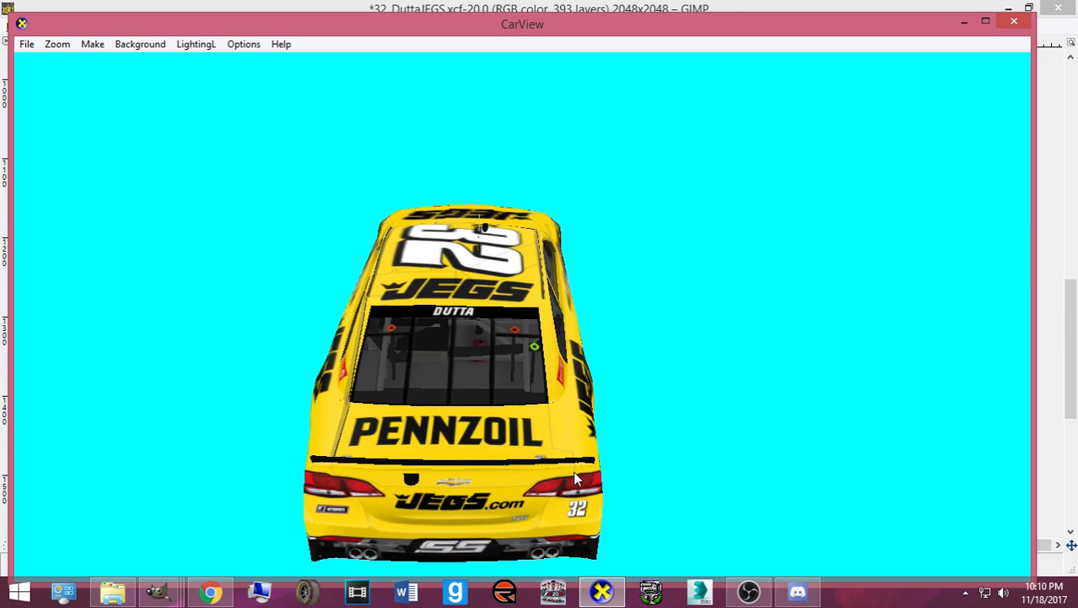
left_click_drag(573, 471, 541, 419)
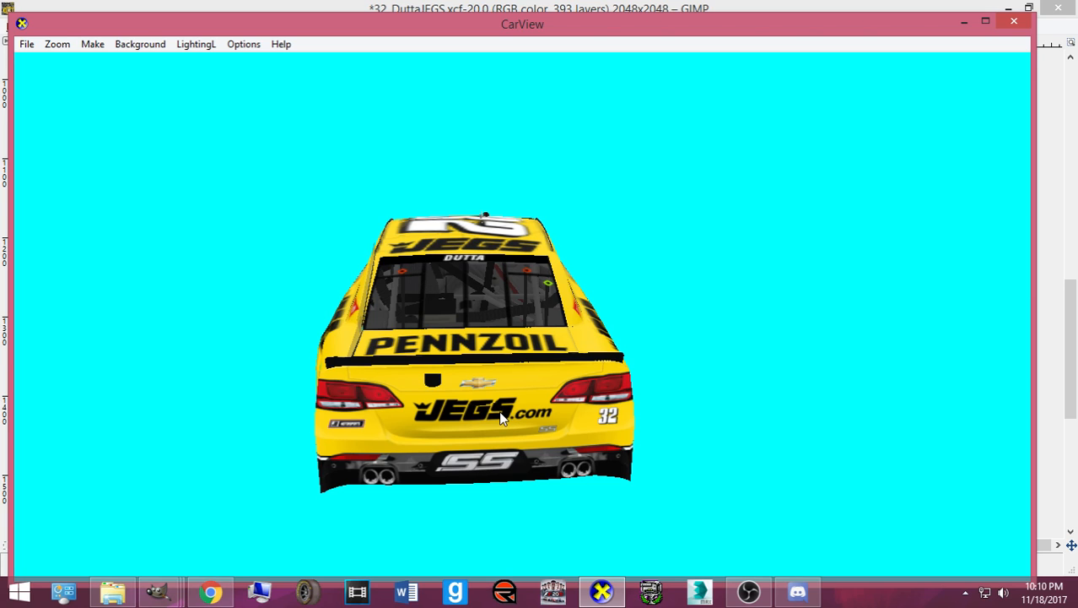
left_click_drag(505, 418, 513, 395)
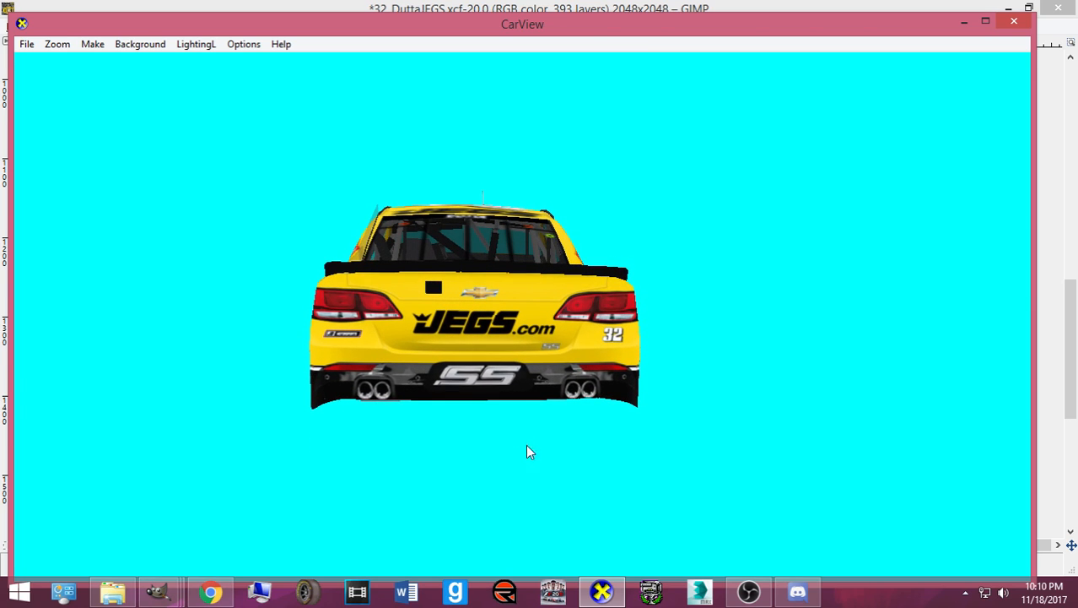
left_click(602, 593)
scroll(767, 340, "up", 10)
scroll(713, 235, "up", 4)
left_click_drag(696, 165, 697, 169)
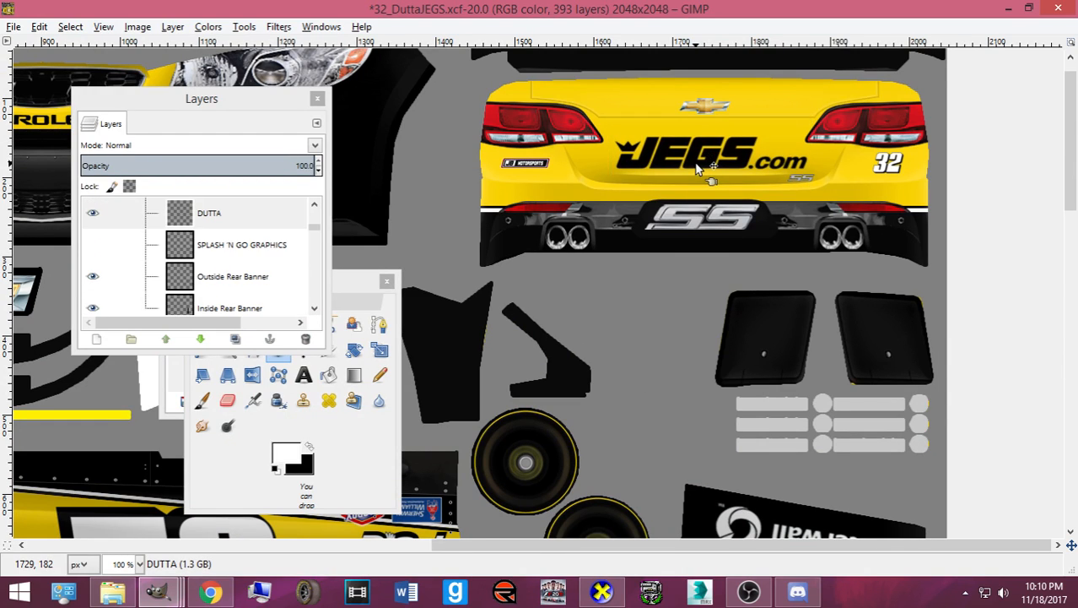
- Select Pasted Layer #6, the rear JEGS.com logo layer, in the Layers list
left_click(697, 169)
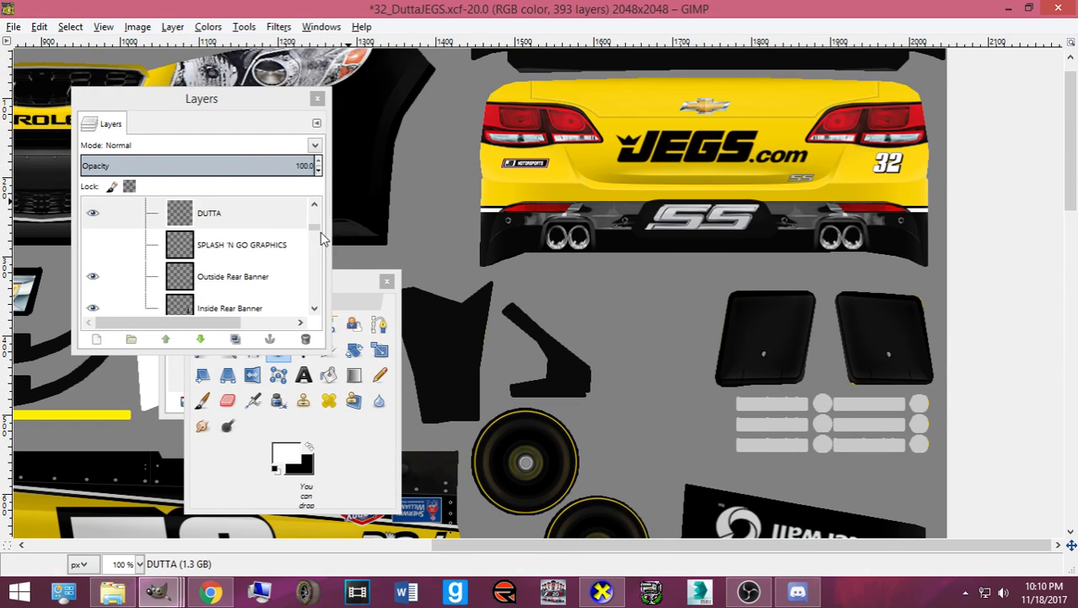
left_click(320, 234)
left_click_drag(315, 227, 311, 302)
left_click(213, 262)
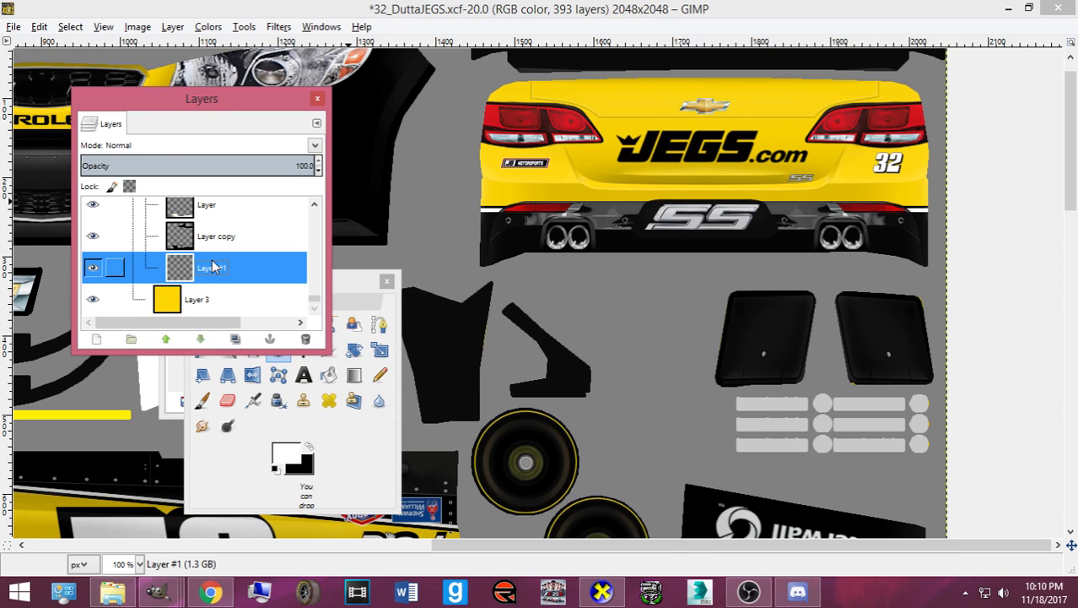
scroll(230, 267, "up", 13)
left_click(232, 267)
key("Up")
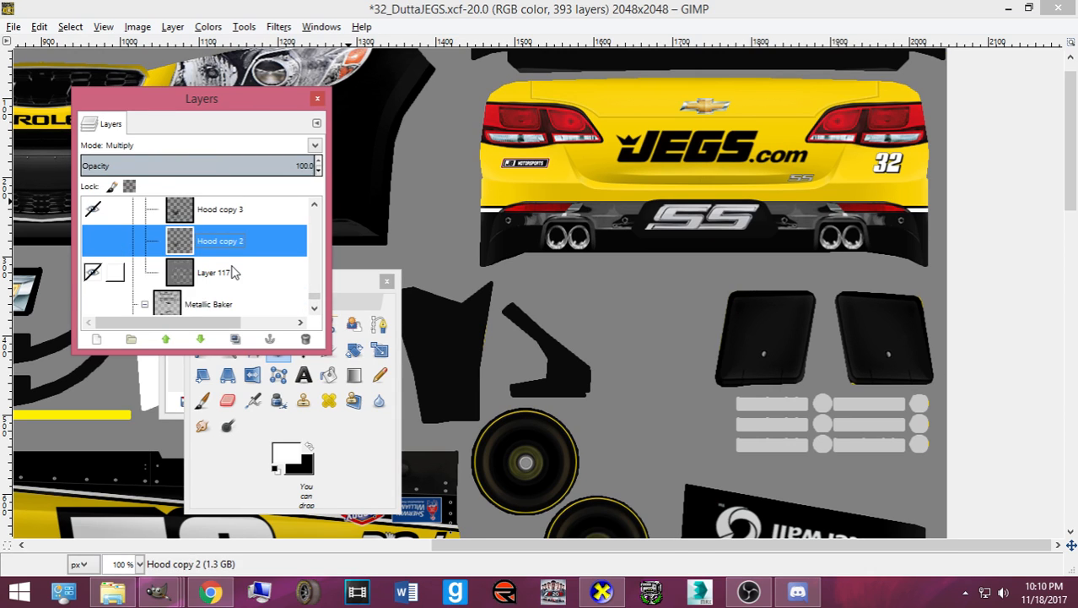
key("Up")
key("Up")
key("Up")
key("Up")
key("Up")
key("Up")
key("Up")
key("Up")
key("Up")
key("Up")
key("Up")
key("Down")
key("Down")
key("Down")
key("Down")
key("Down")
key("Down")
key("Down")
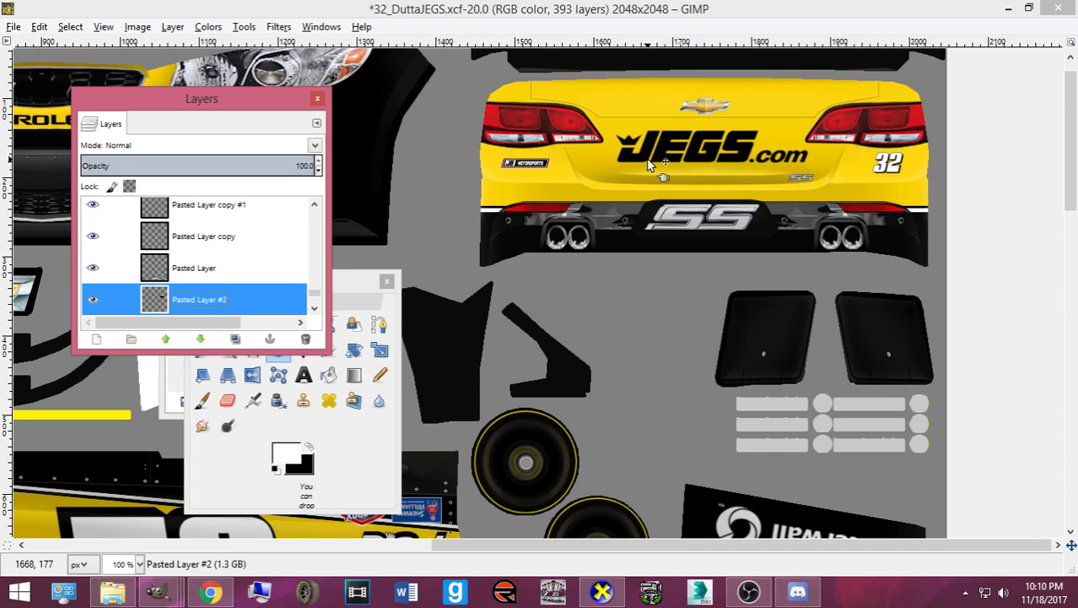
key("Up")
key("Up")
key("Up")
key("Up")
key("Down")
key("Down")
key("Down")
key("Down")
key("Down")
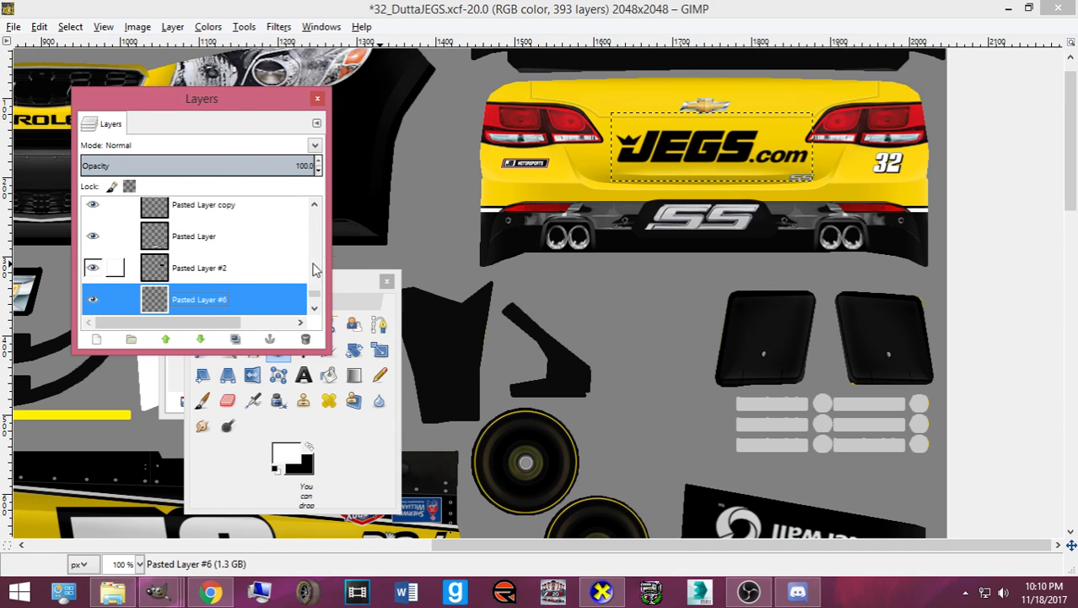
key("Down")
key("Up")
- Shift the rear JEGS.com logo two pixels left and two pixels down
left_click(631, 155)
key("Left")
key("Left")
key("Left")
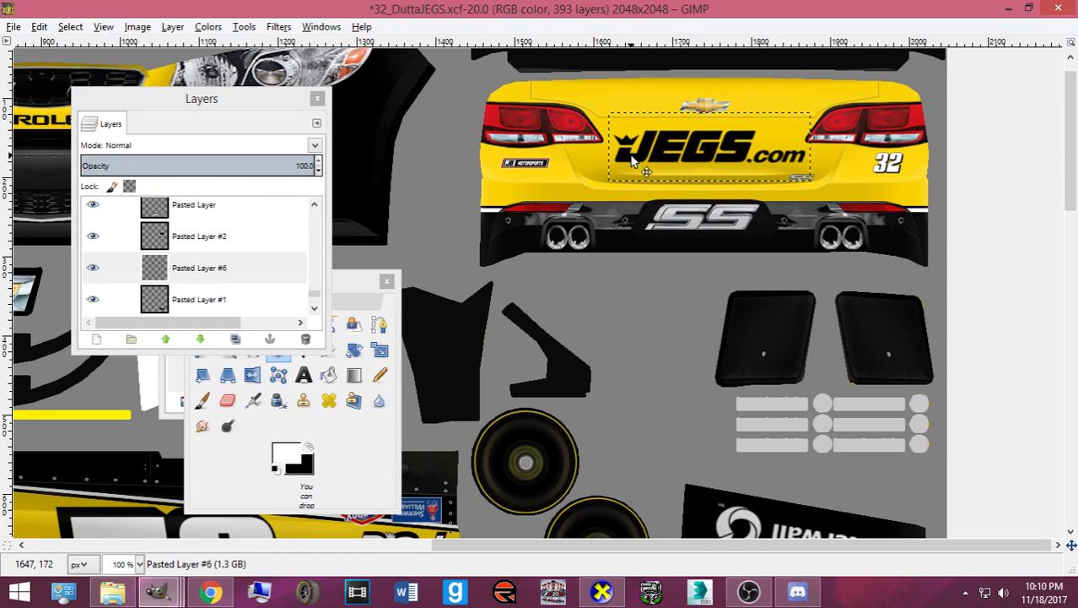
key("Left")
key("Left")
key("Left")
key("Left")
key("Down")
key("Down")
key("Down")
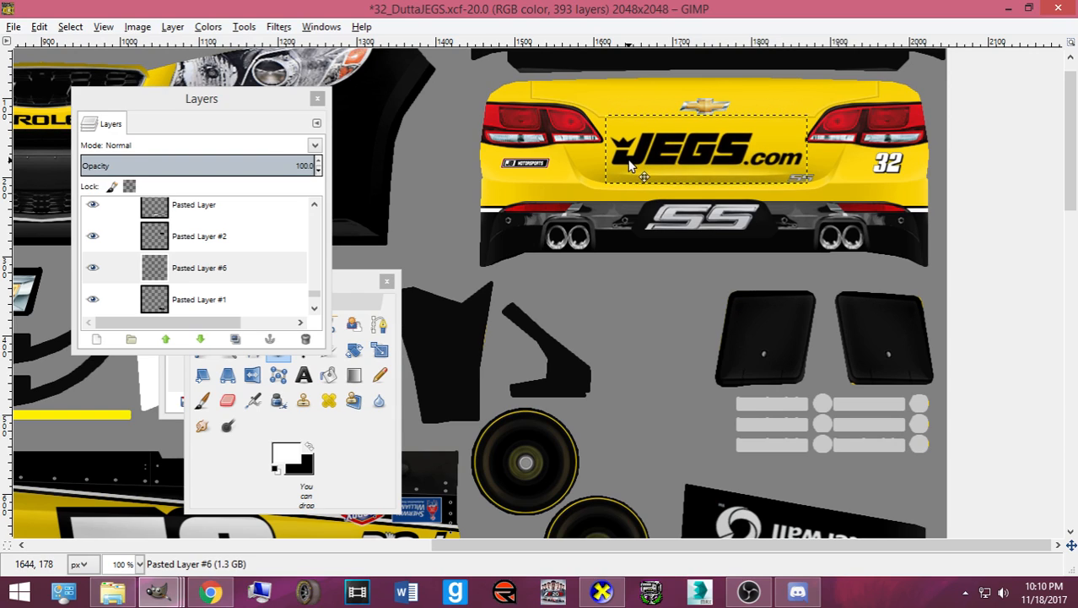
key("Down")
key("Down")
key("Down")
key("Down")
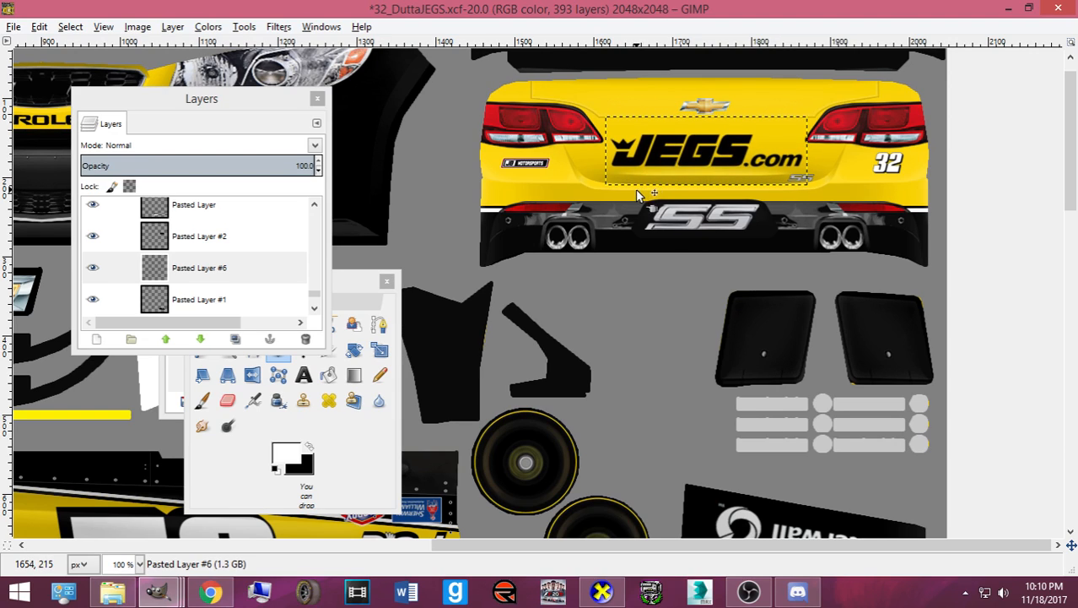
- Save 32_DuttaJEGS.xcf and export the texture to card.bmp
key("ctrl+s")
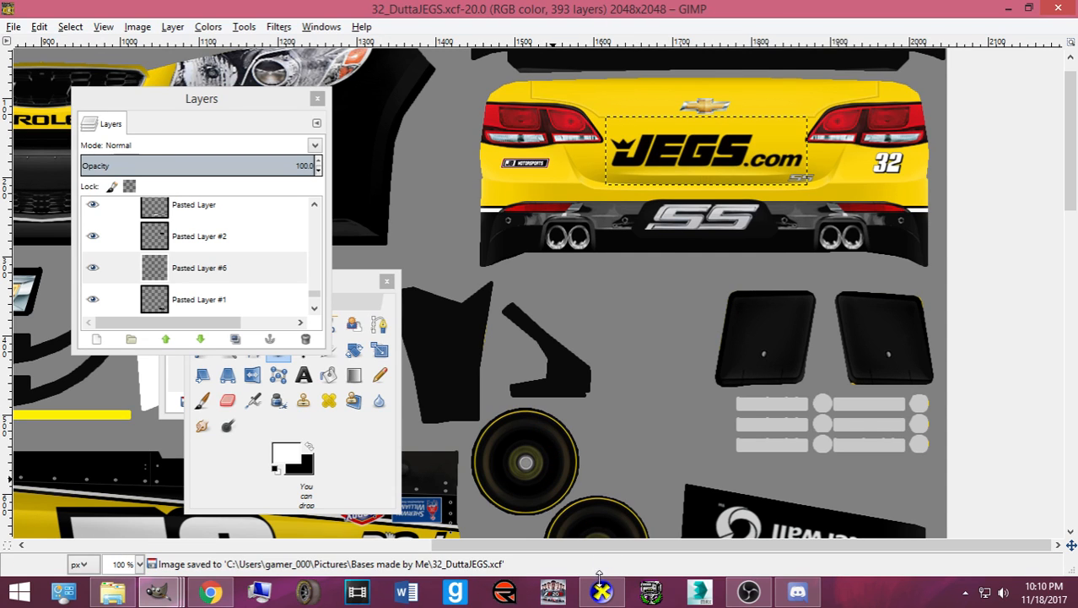
key("ctrl+e")
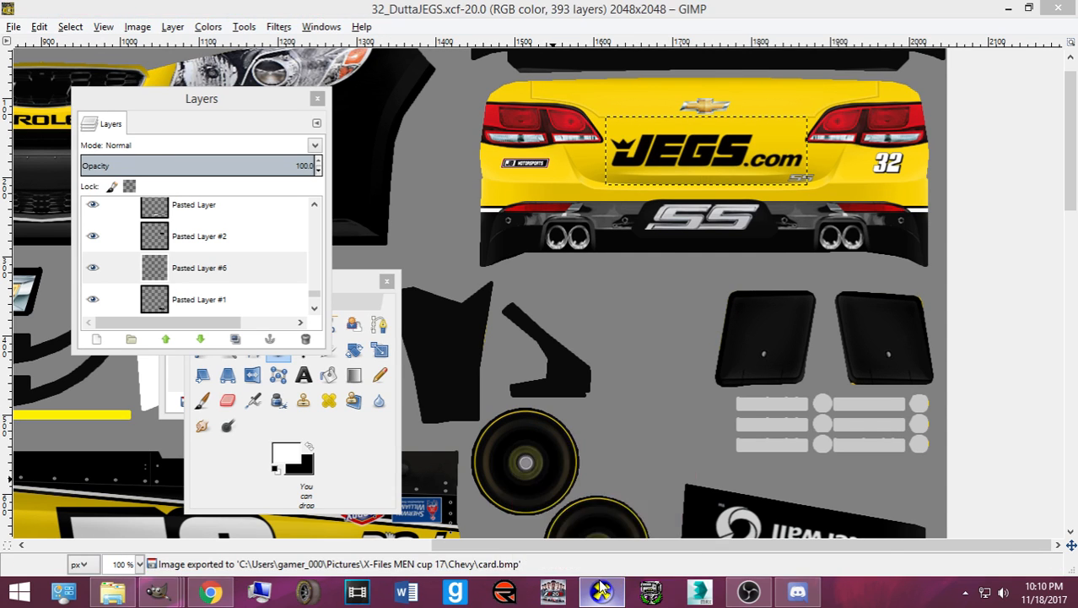
left_click(602, 591)
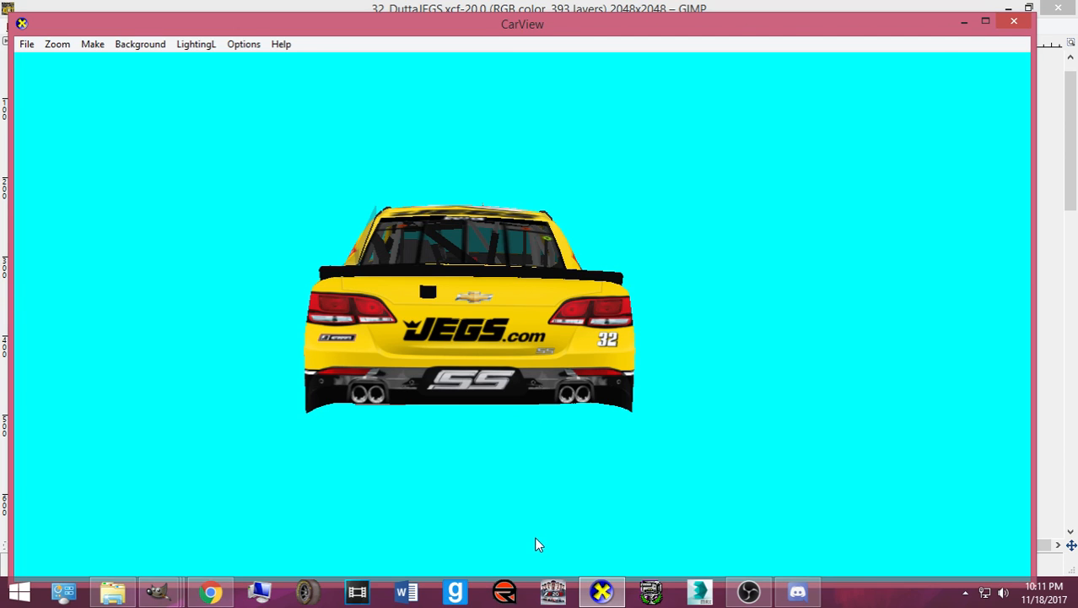
- Save 32_DuttaJEGS.xcf with the repositioned rear JEGS.com logo, re-export card.bmp, then restore CarView
left_click(599, 591)
left_click(743, 163)
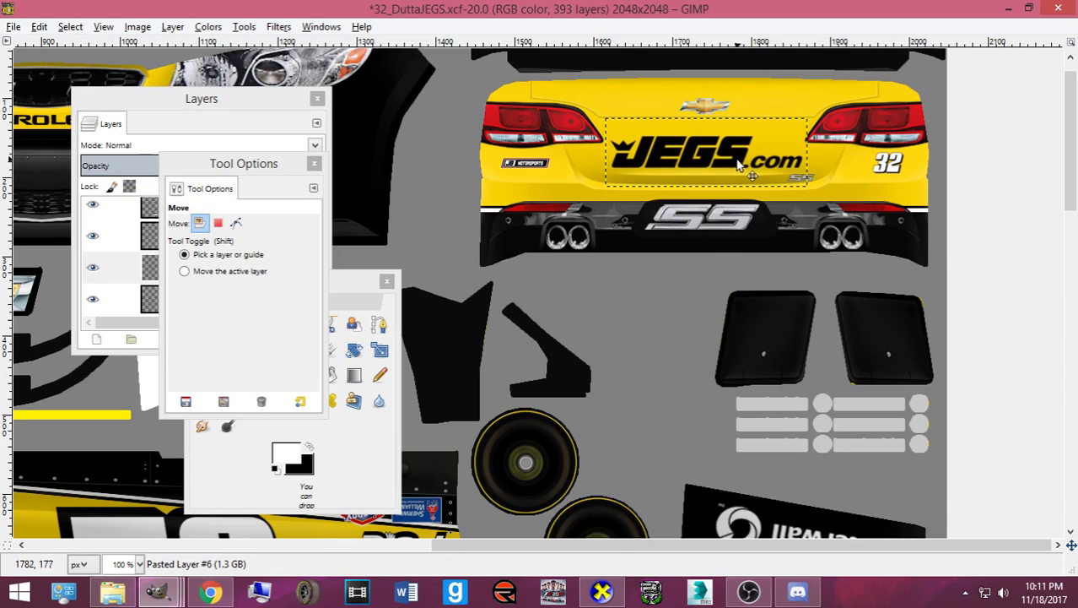
key("ctrl+s")
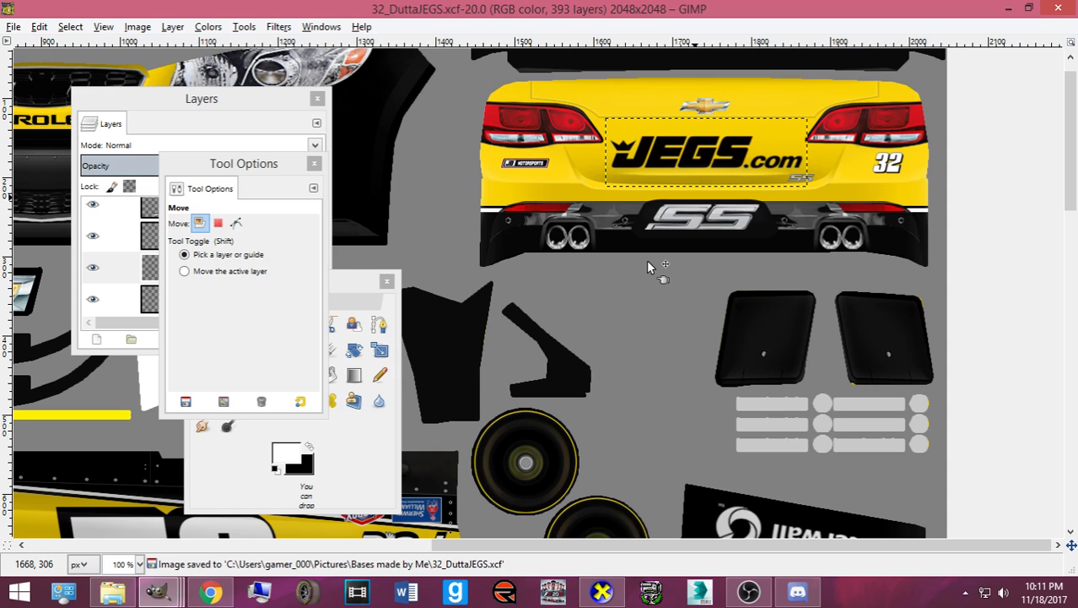
key("ctrl+s")
key("ctrl+e")
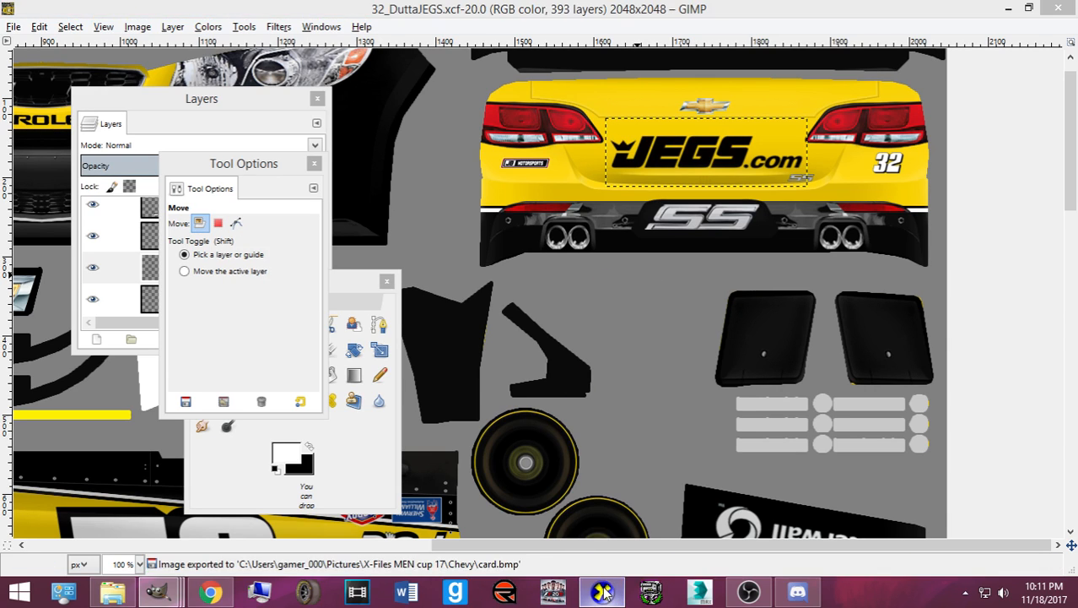
left_click(602, 591)
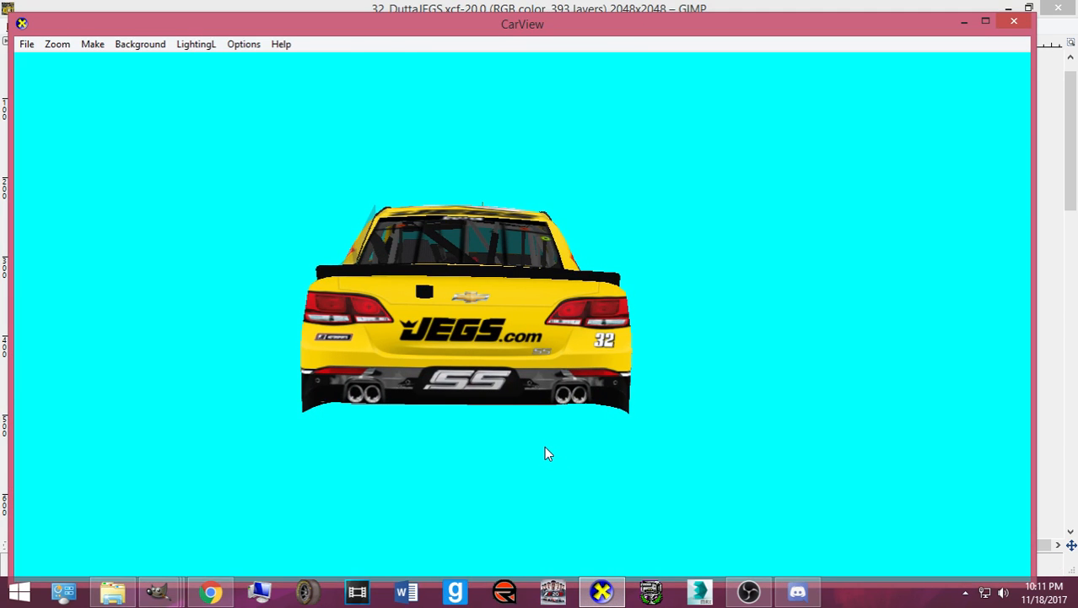
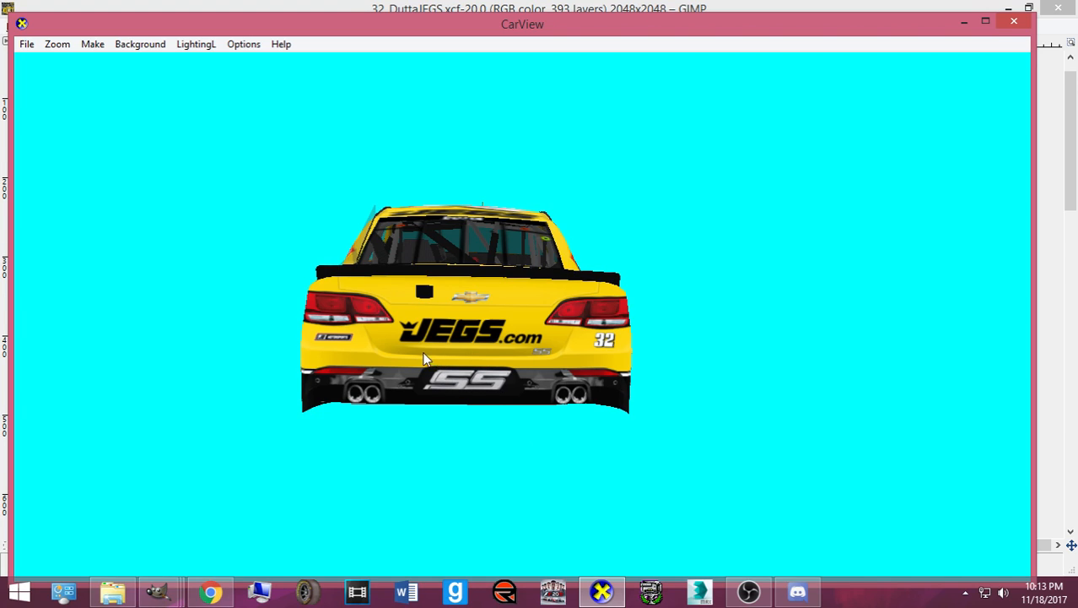
- Orbit the #32 car to an elevated rear-right view and a low side view, then return to GIMP
left_click_drag(425, 371, 471, 410)
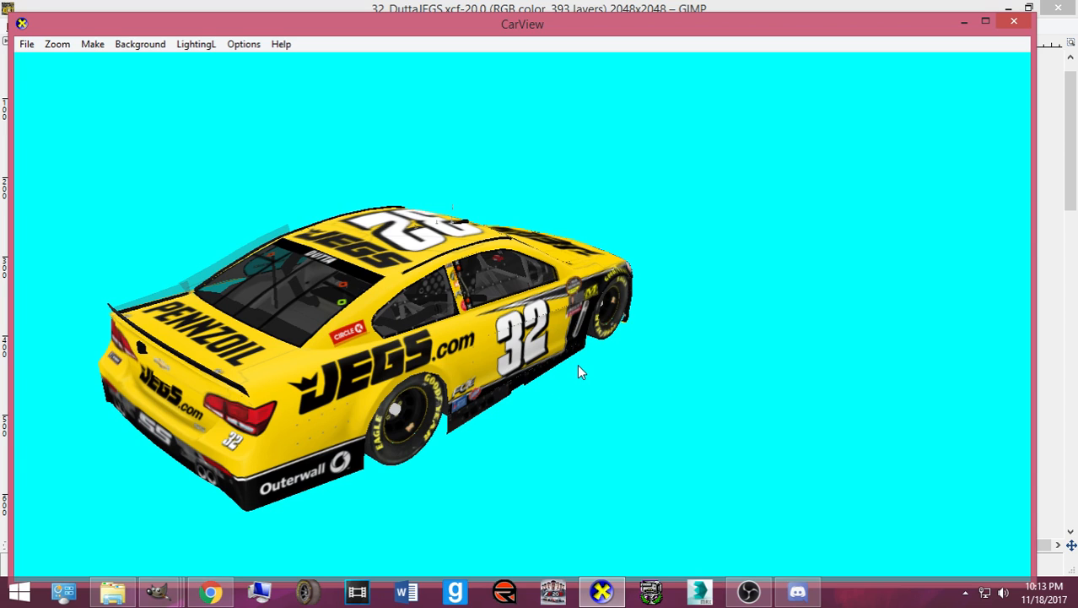
left_click_drag(481, 421, 310, 353)
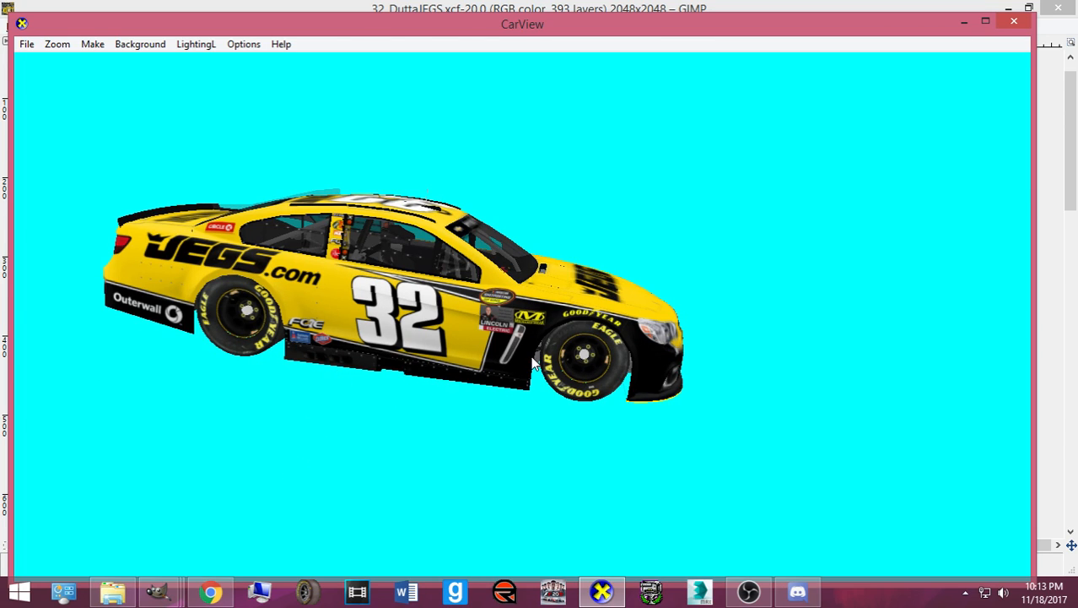
left_click(158, 592)
- Bring the GIMP texture forward, select the Text tool and arrange its tool options
left_click(179, 544)
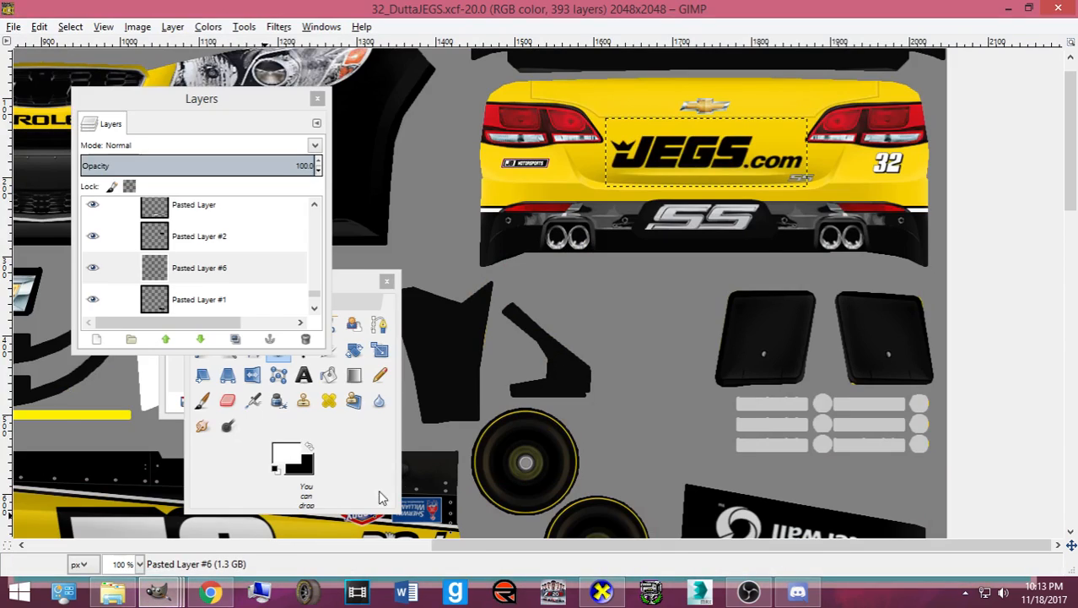
scroll(495, 433, "down", 10)
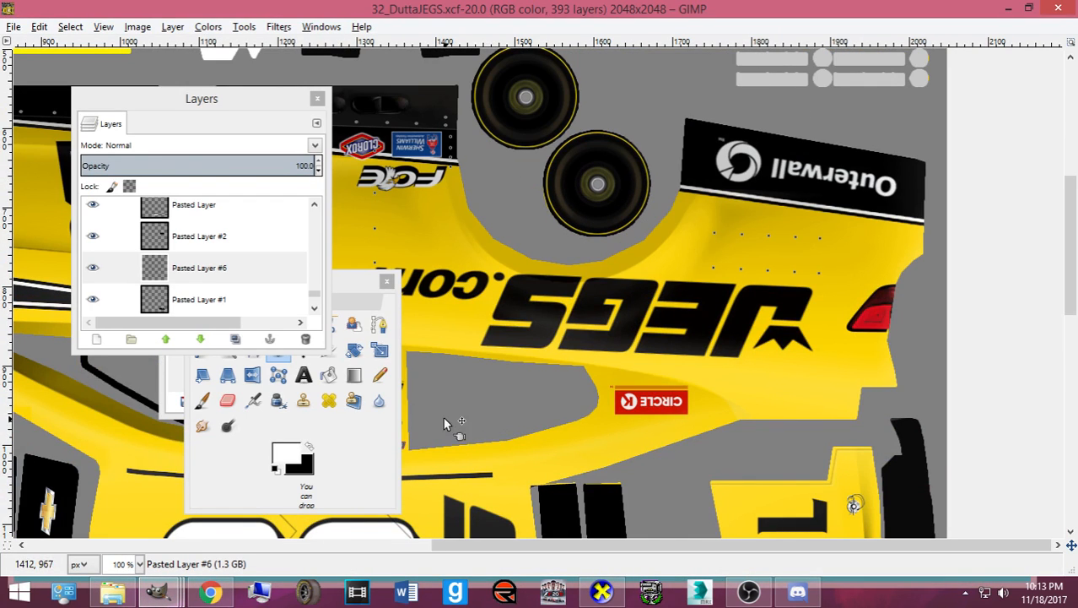
double_click(303, 375)
left_click_drag(345, 281, 788, 230)
left_click(247, 230)
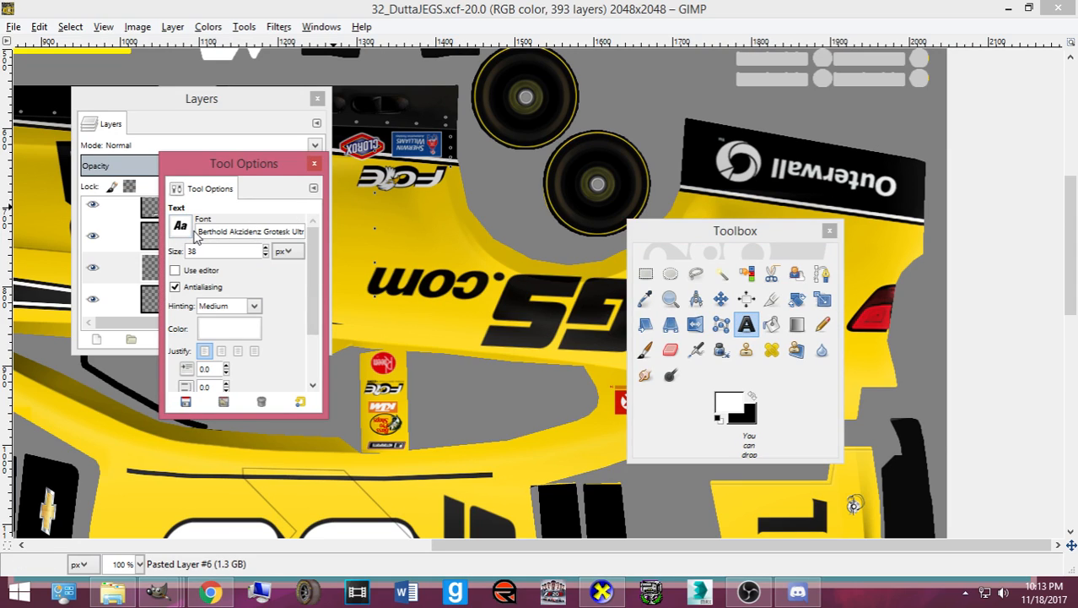
- Pick the Edge Racer font from the Text tool's font list
left_click_drag(203, 232, 340, 234)
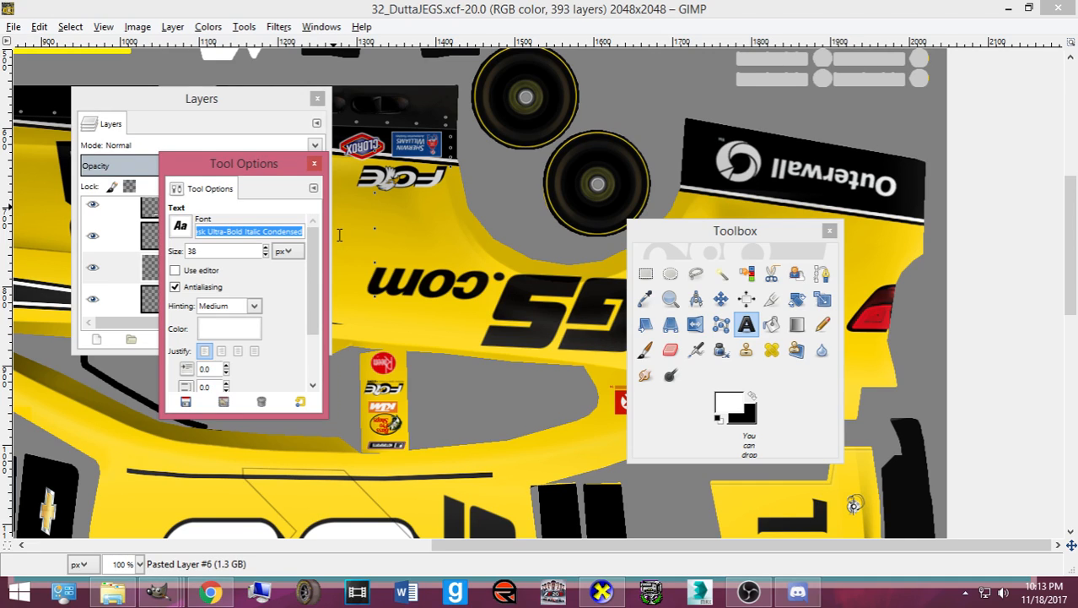
left_click(187, 231)
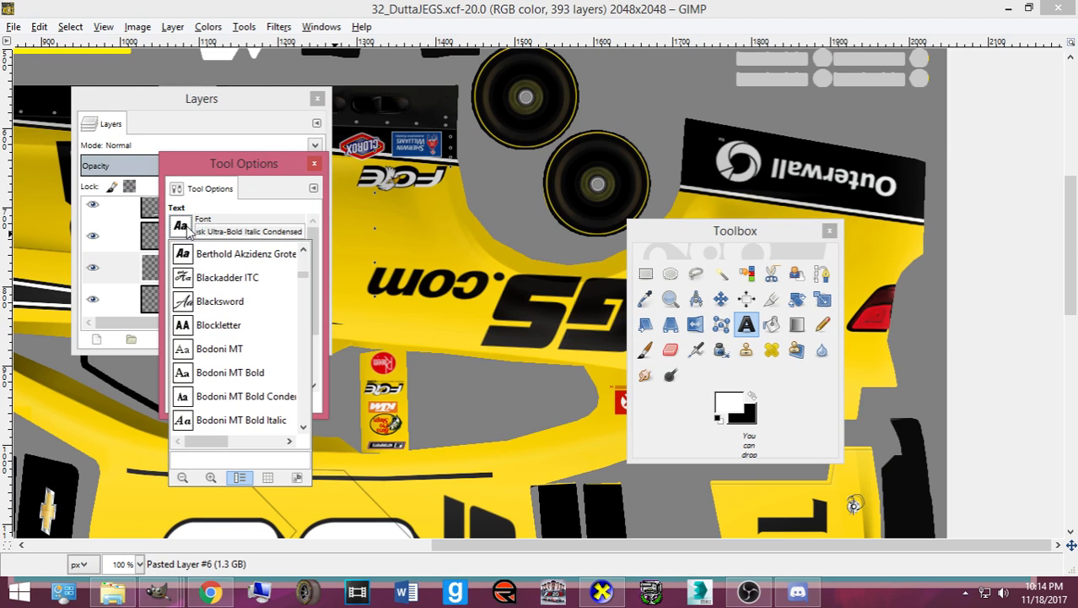
scroll(213, 328, "down", 4)
scroll(213, 327, "down", 8)
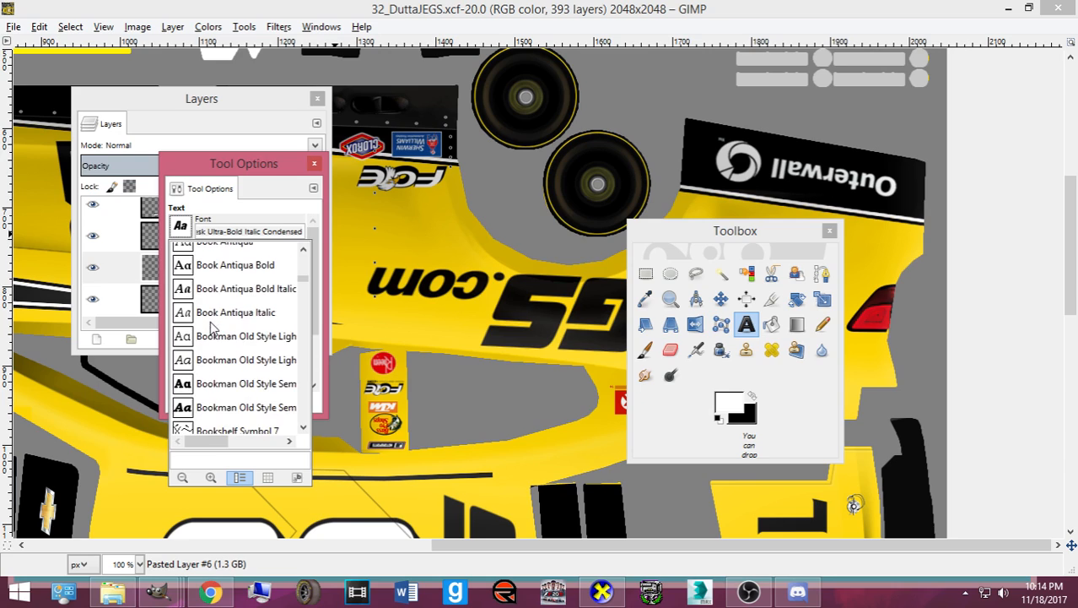
scroll(212, 328, "down", 2)
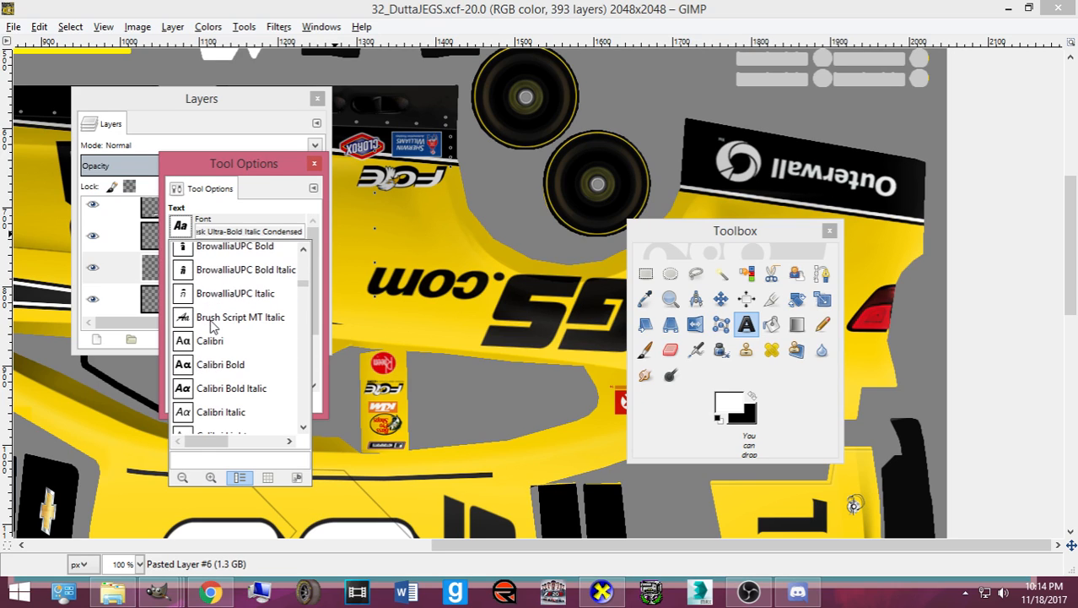
scroll(213, 327, "down", 2)
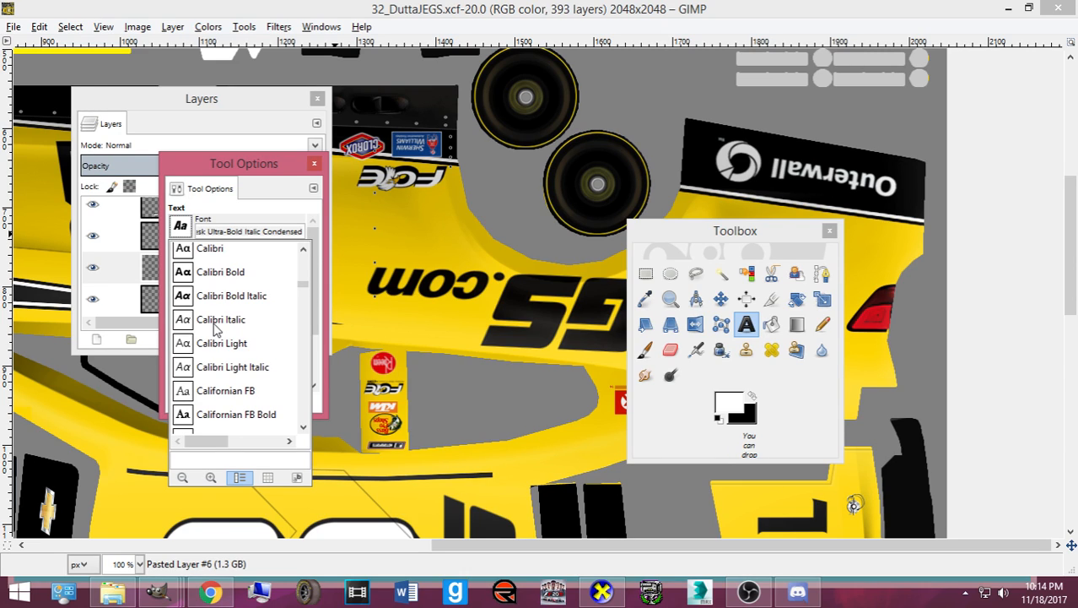
scroll(215, 327, "down", 6)
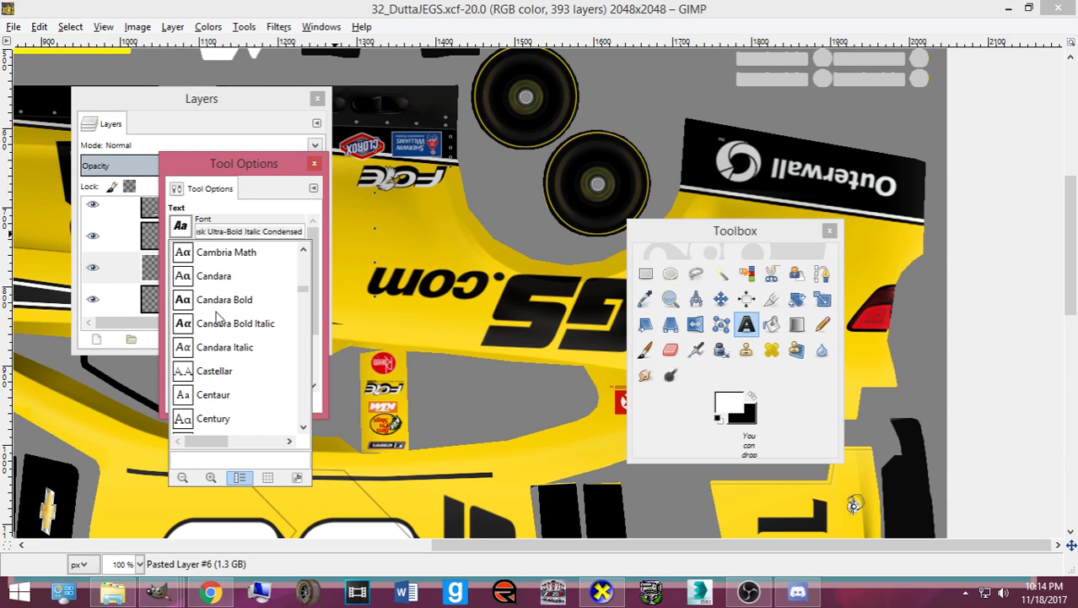
scroll(217, 314, "down", 6)
scroll(213, 305, "down", 6)
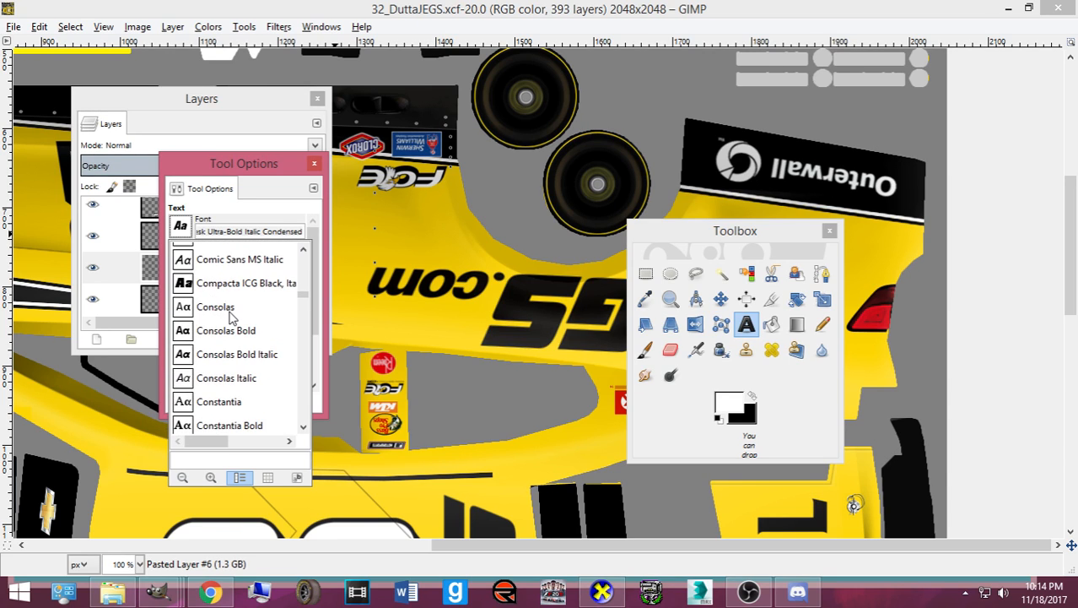
scroll(231, 312, "down", 4)
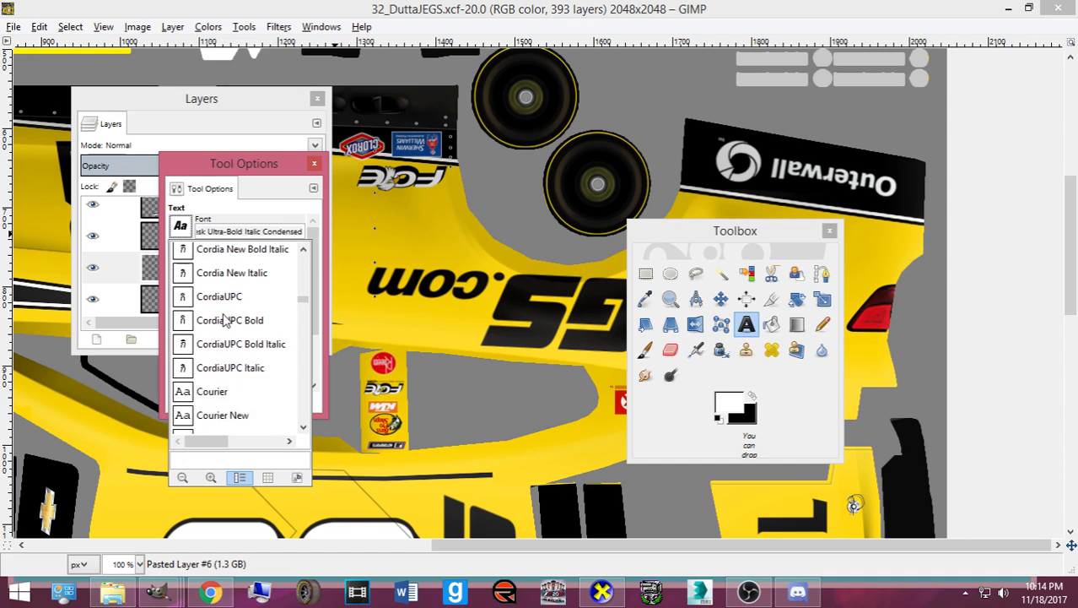
scroll(198, 325, "down", 8)
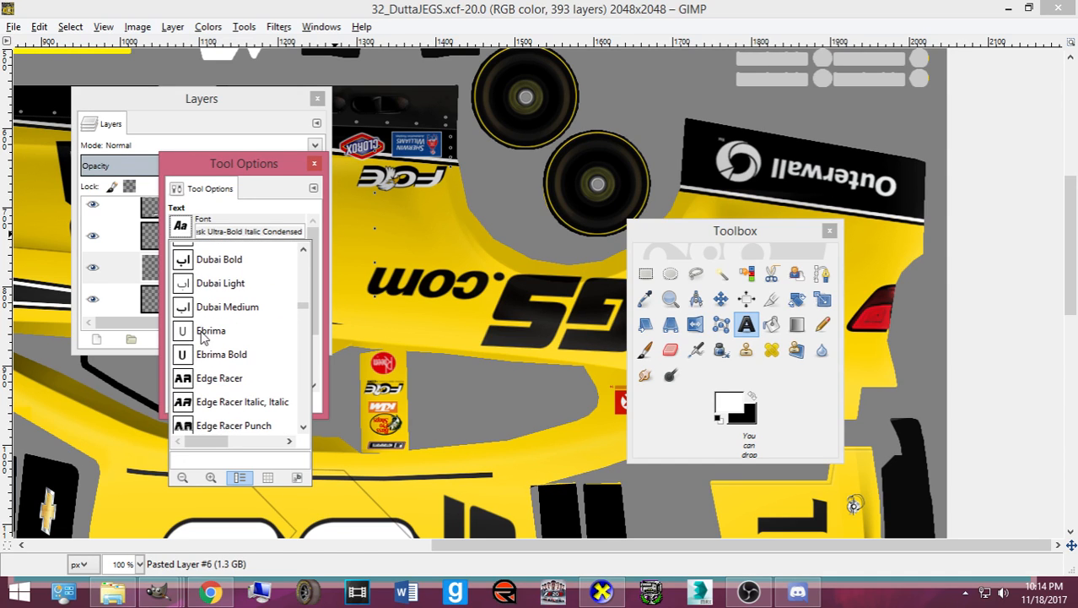
left_click(219, 378)
scroll(377, 374, "down", 8)
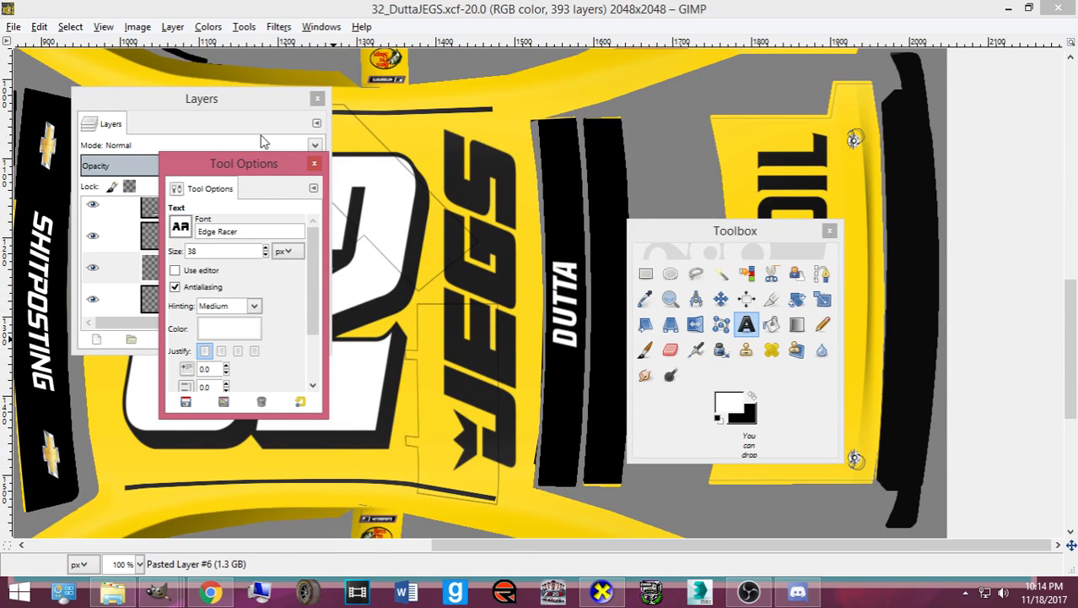
- Start a text box on the side panel below the large 32, deleting the test letters typed
left_click_drag(252, 162, 653, 171)
left_click_drag(282, 102, 848, 122)
scroll(298, 345, "down", 3)
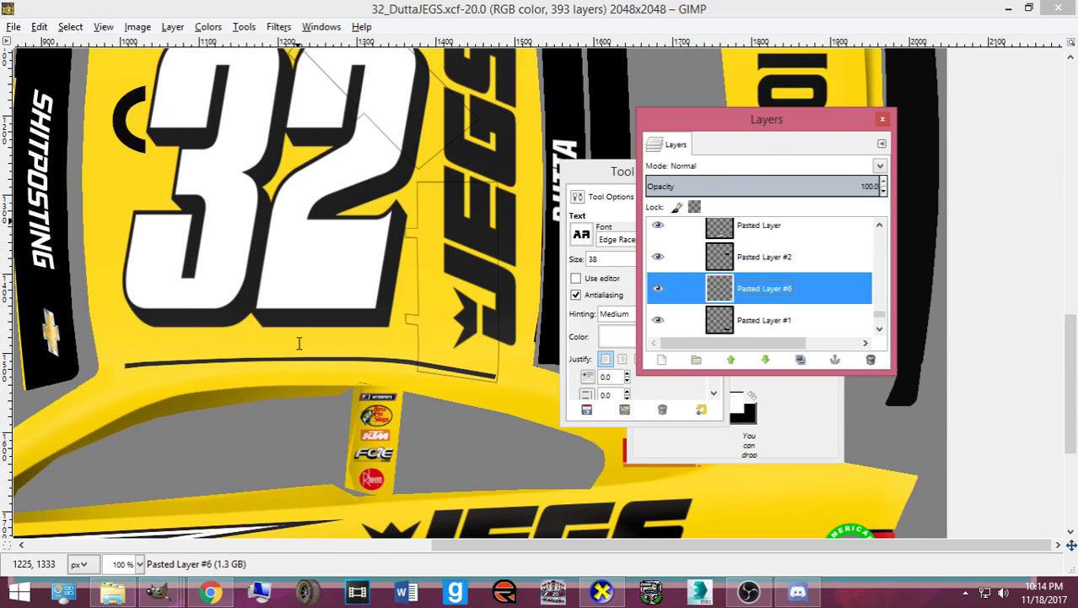
left_click(255, 369)
type("Ian")
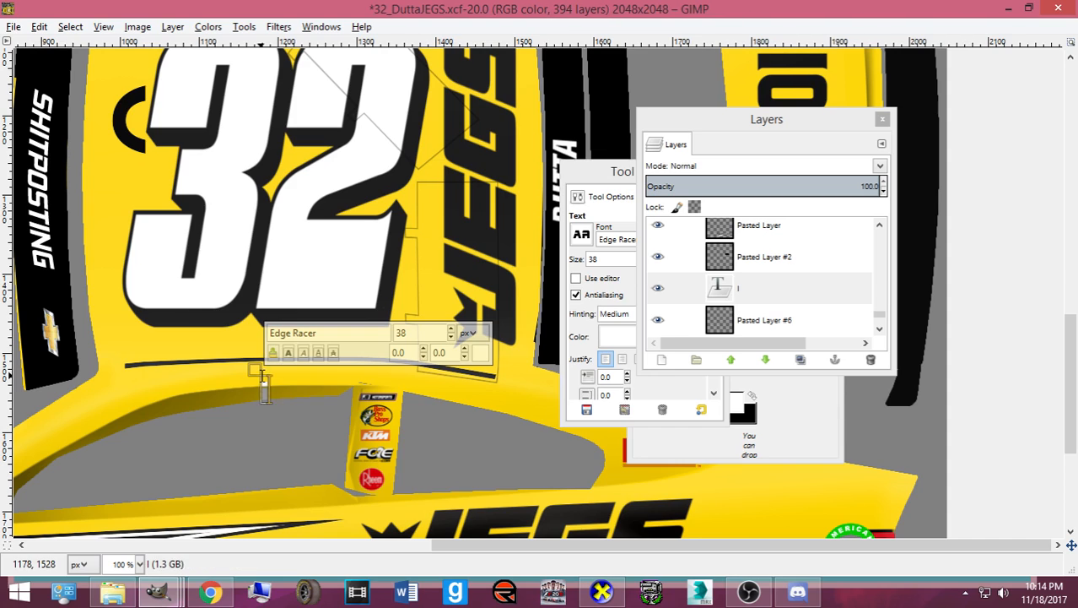
key("BackSpace")
key("BackSpace")
key("BackSpace")
key("BackSpace")
- Set the text colour to black (000000)
left_click_drag(601, 172, 524, 116)
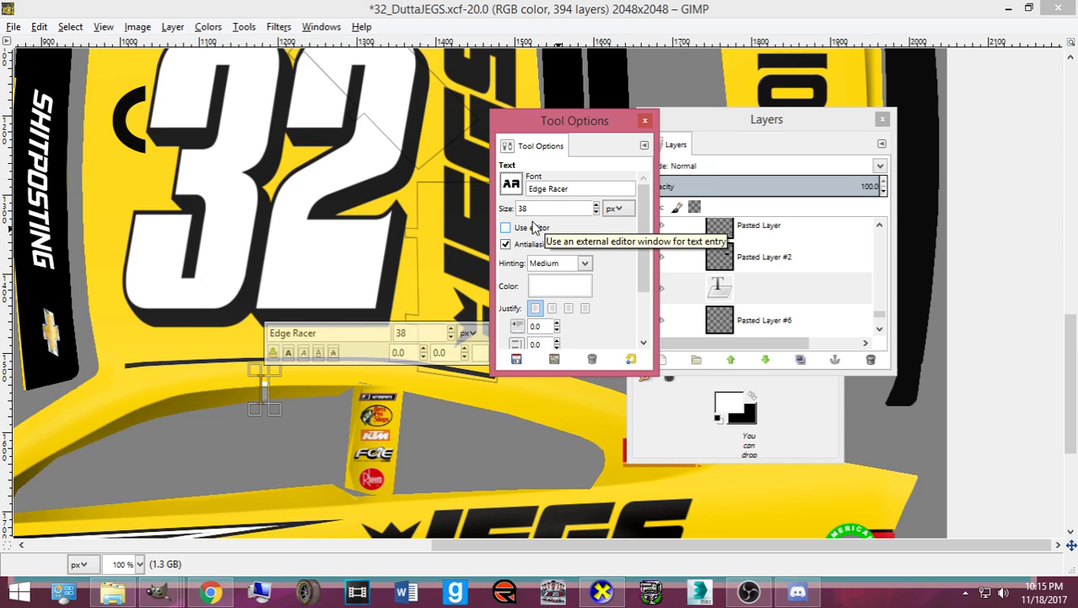
left_click(569, 292)
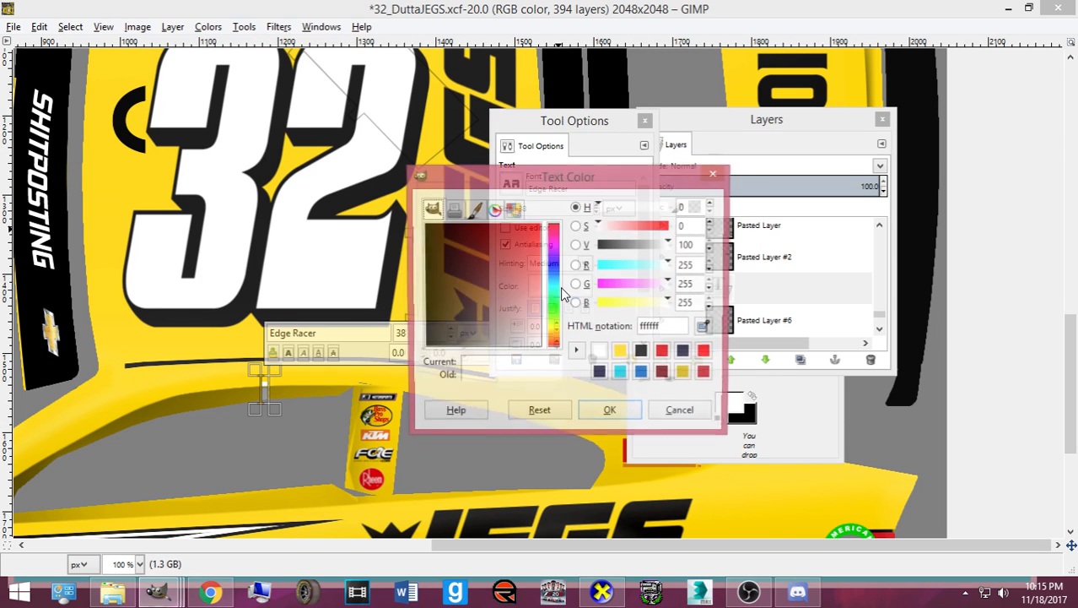
left_click(643, 352)
left_click(635, 418)
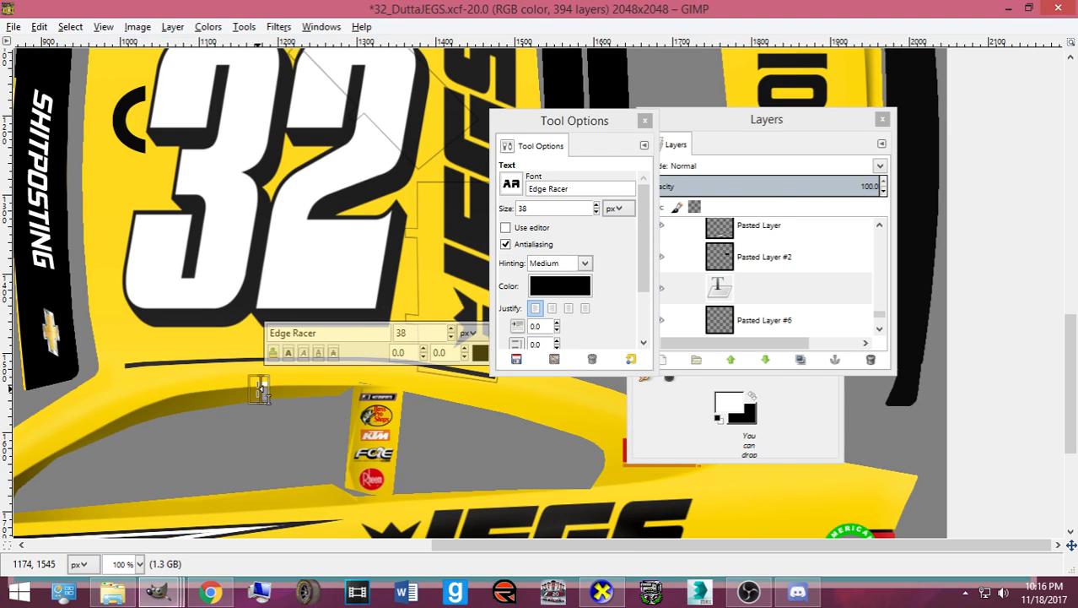
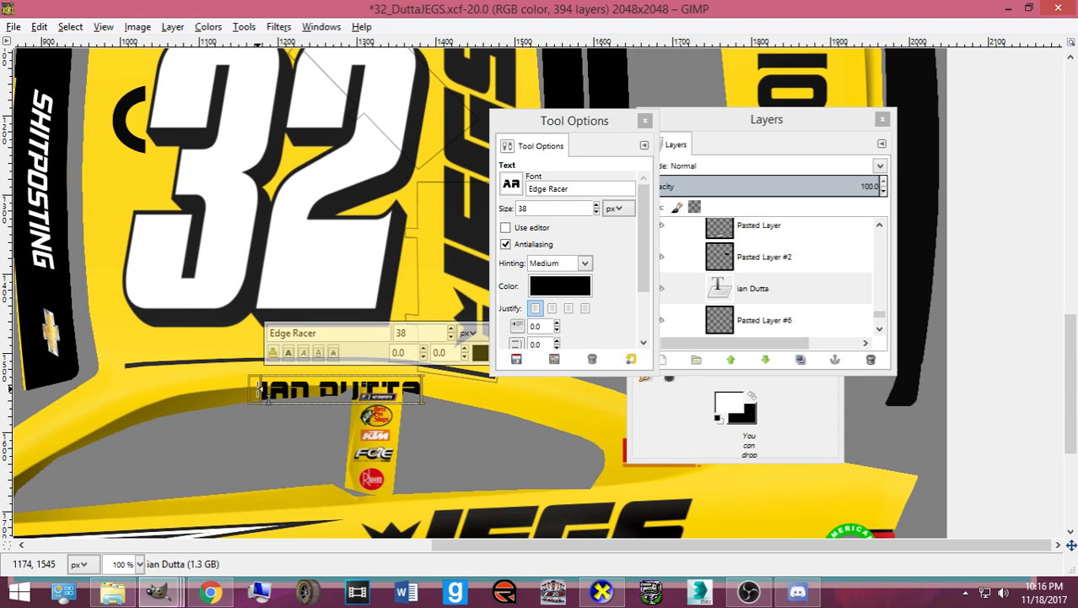
- Type the driver's name into the text box, then zoom the view to 200%
left_click(696, 431)
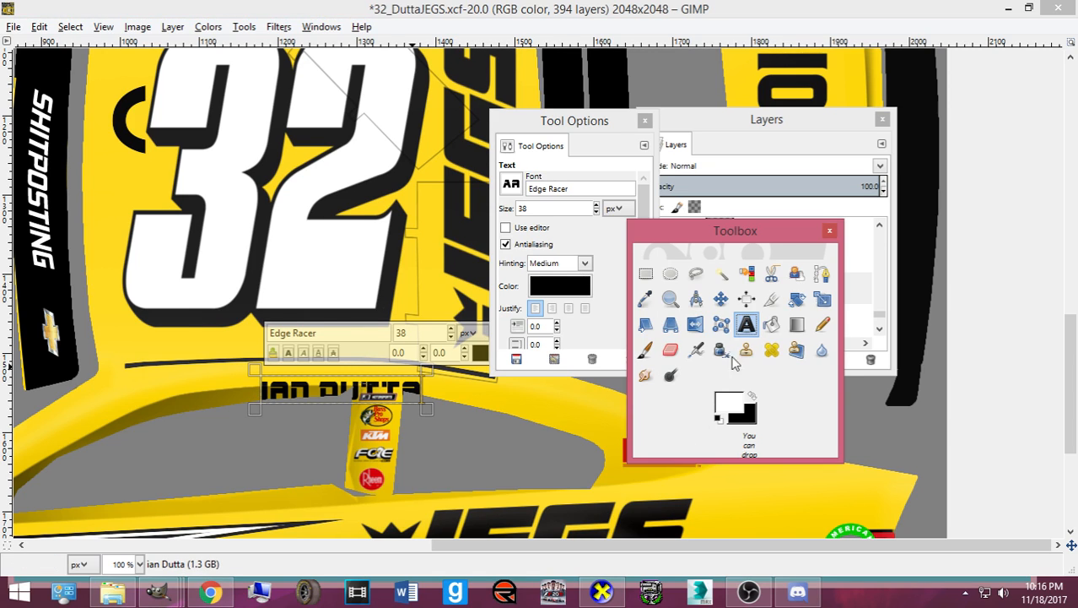
left_click(720, 299)
left_click_drag(548, 120, 713, 122)
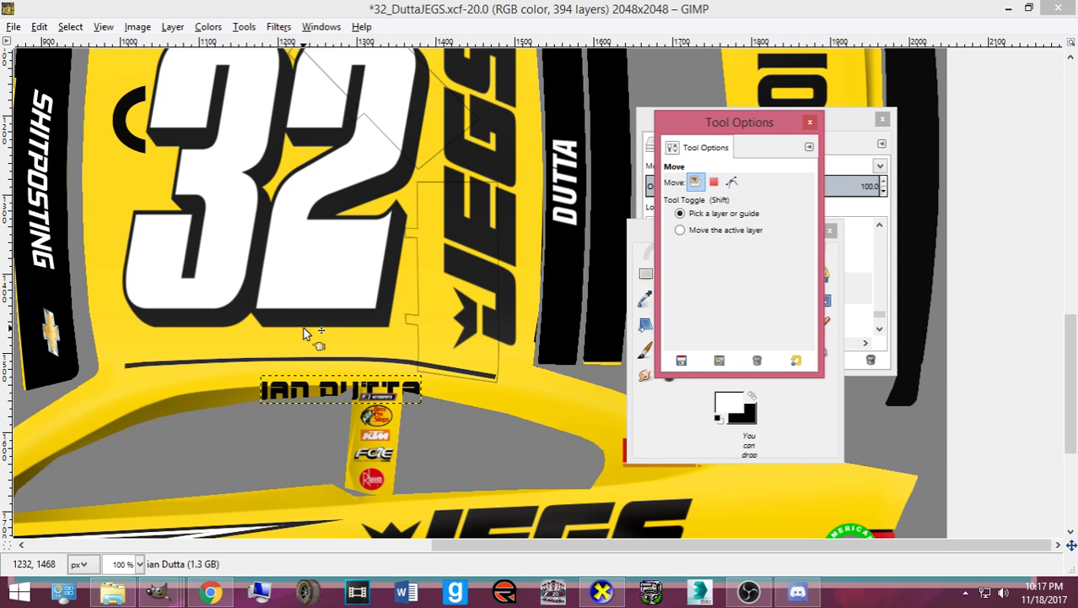
key("2")
scroll(305, 334, "down", 4)
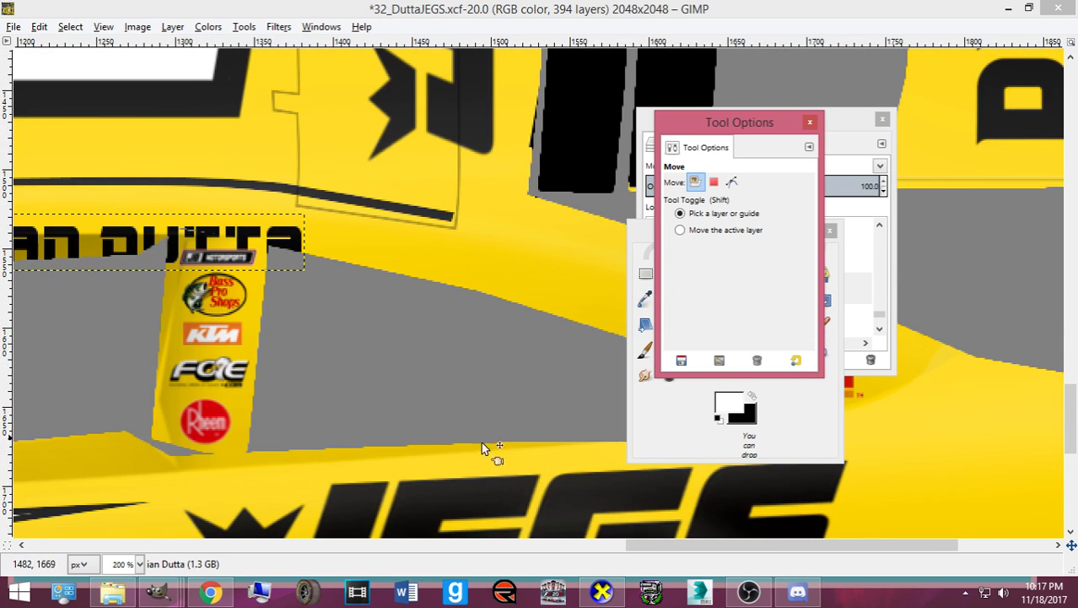
left_click_drag(686, 546, 568, 513)
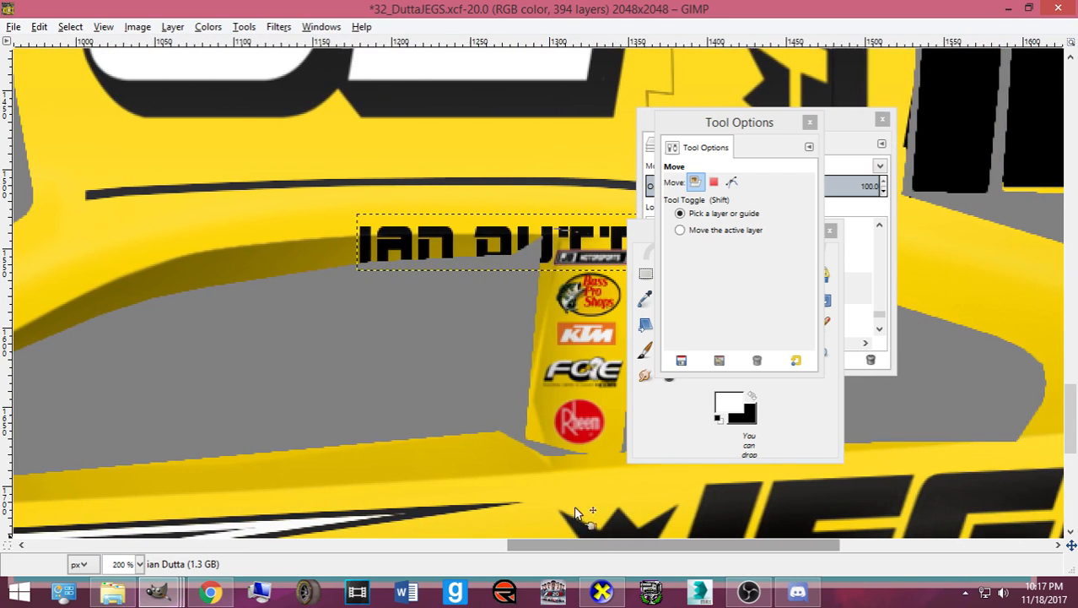
- Scale the name text to 134×20 px and shift it up and left
key("shift+s")
left_click(566, 187)
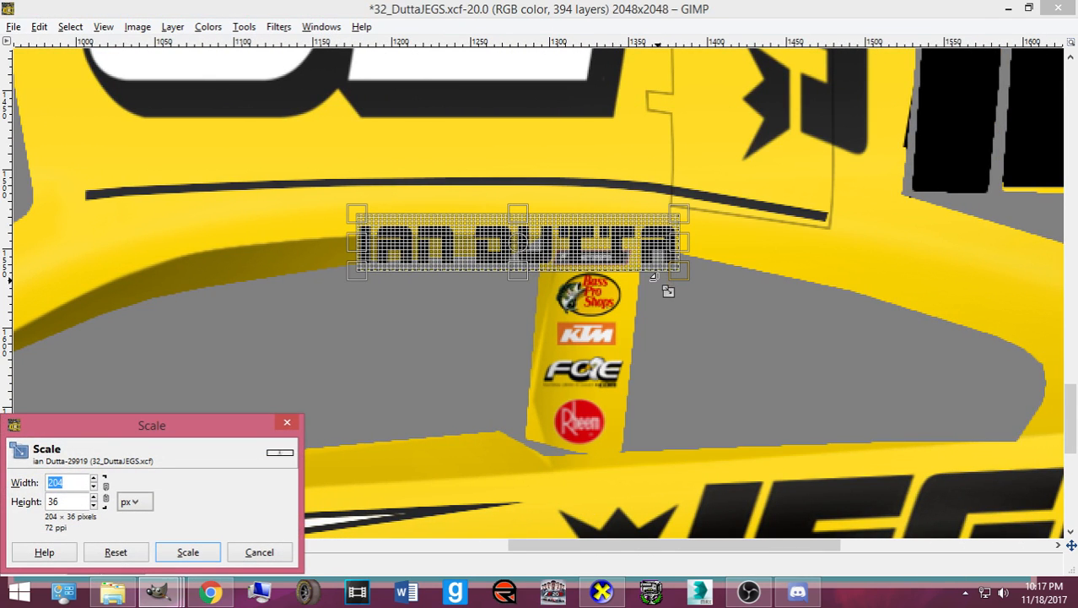
left_click_drag(626, 264, 556, 277)
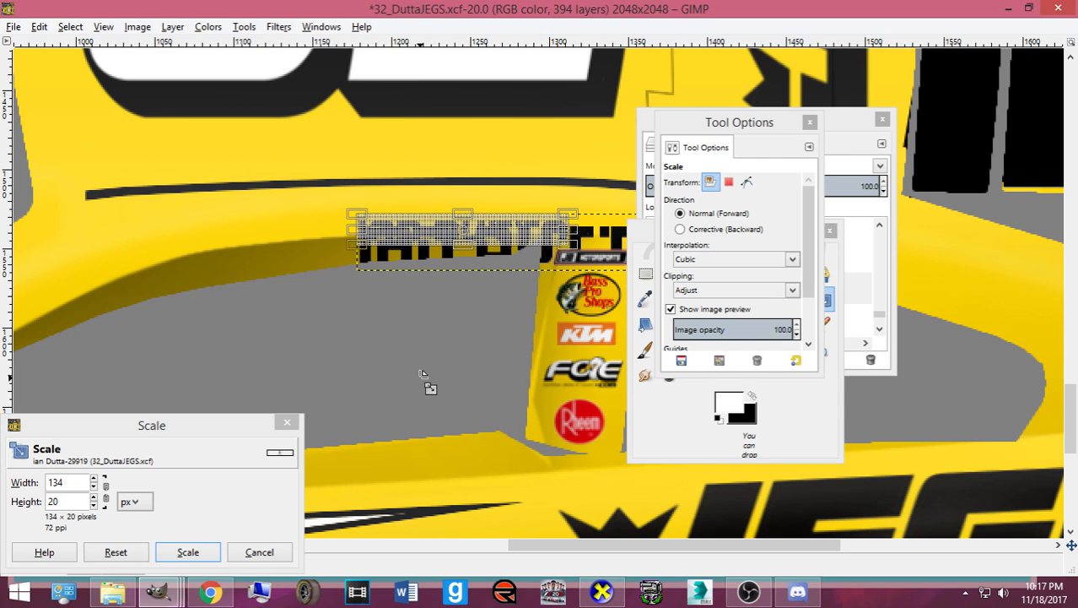
left_click(204, 552)
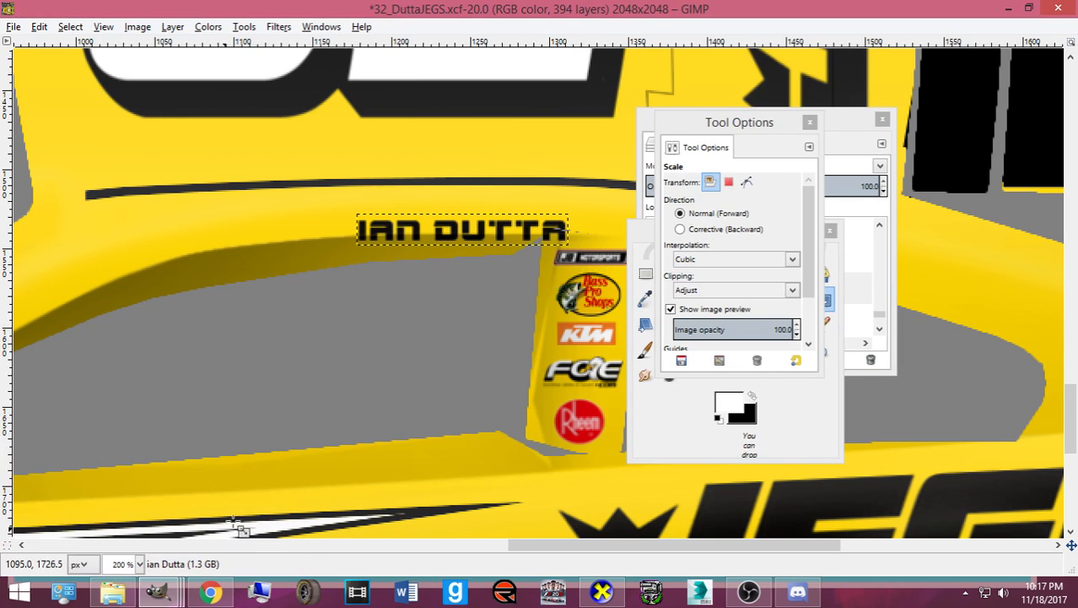
left_click(643, 443)
left_click(720, 298)
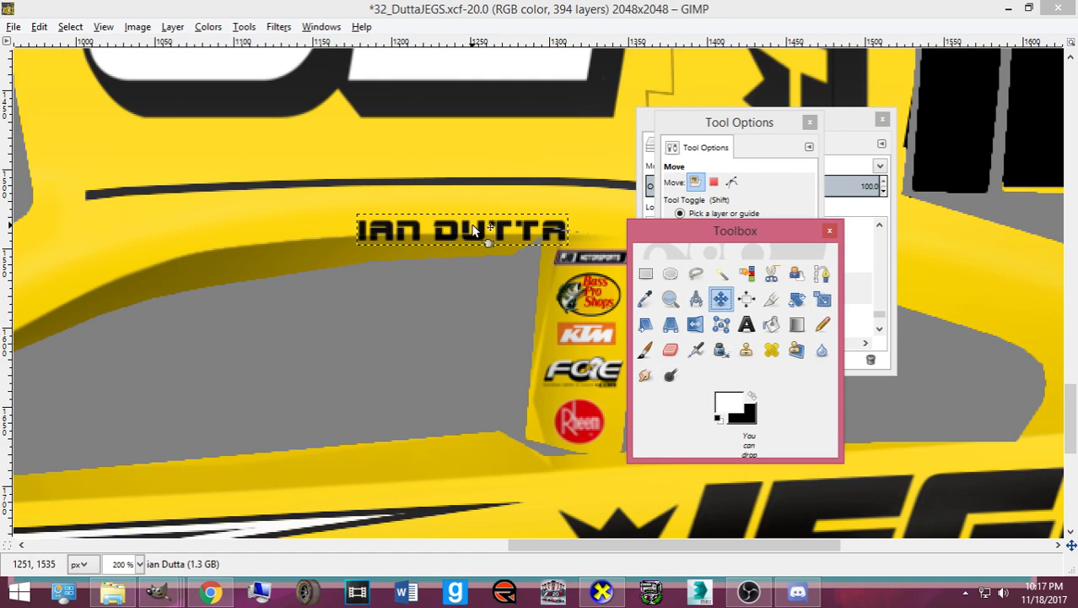
left_click_drag(469, 234, 426, 220)
- Enlarge the name to 145×21 px and nudge it slightly right and up
key("shift+s")
left_click(363, 228)
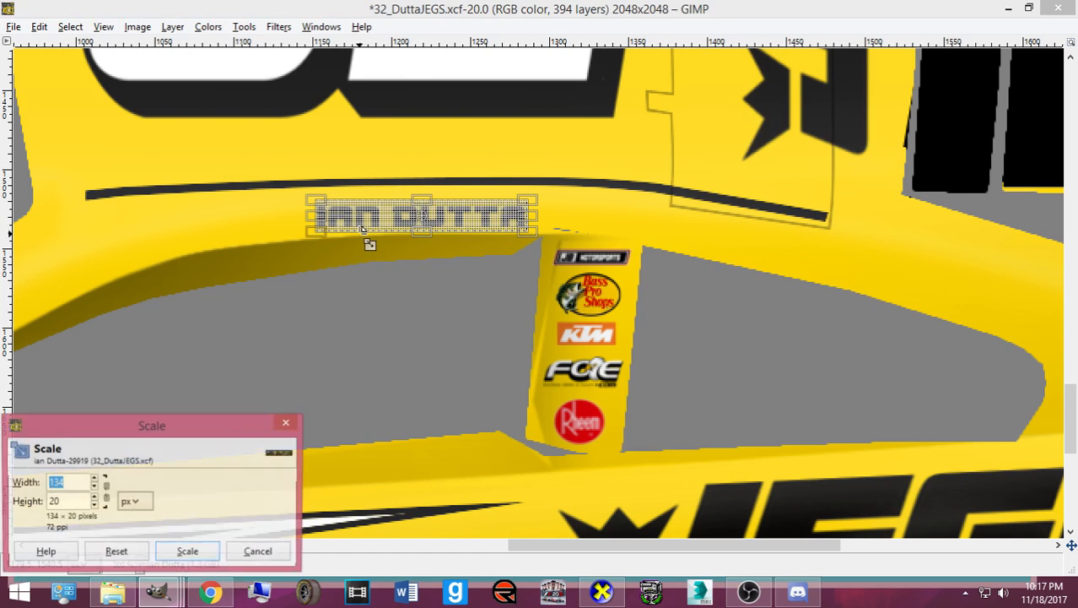
left_click_drag(363, 228, 354, 243)
left_click(188, 552)
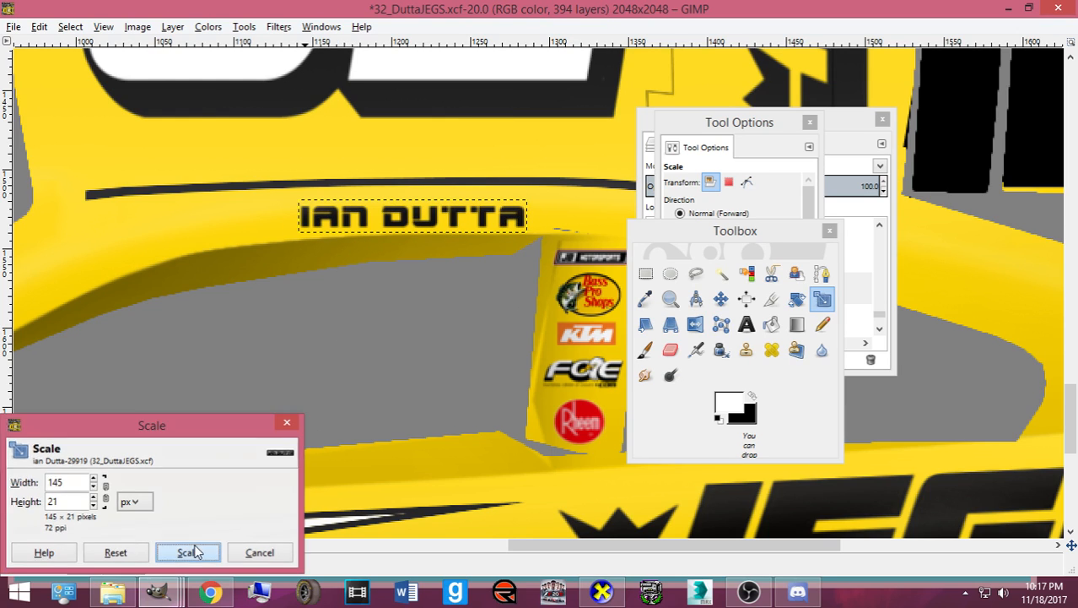
left_click(720, 298)
left_click(420, 225)
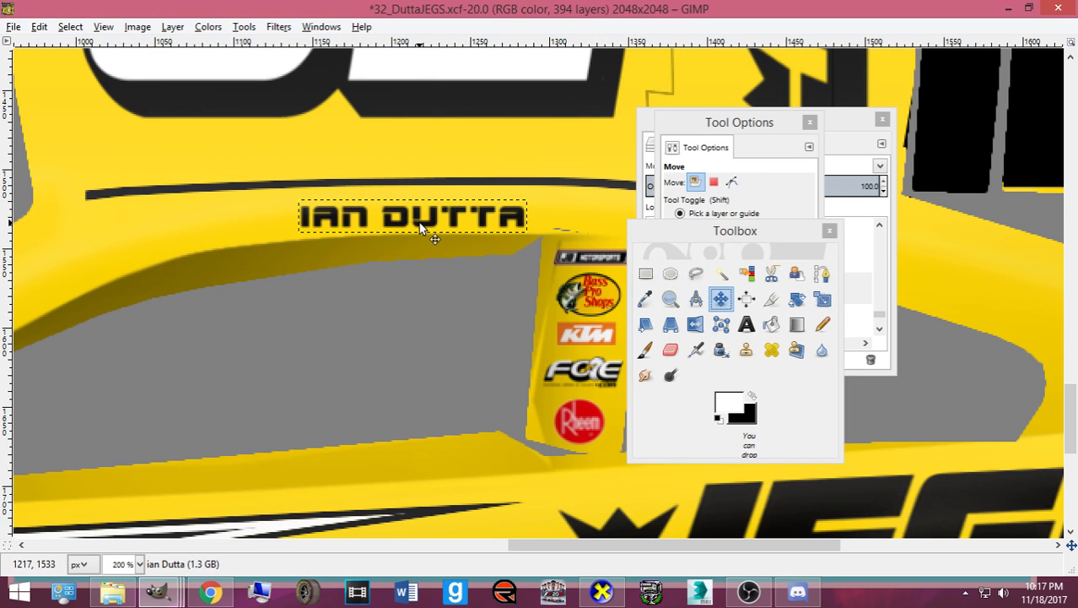
left_click_drag(420, 227, 425, 223)
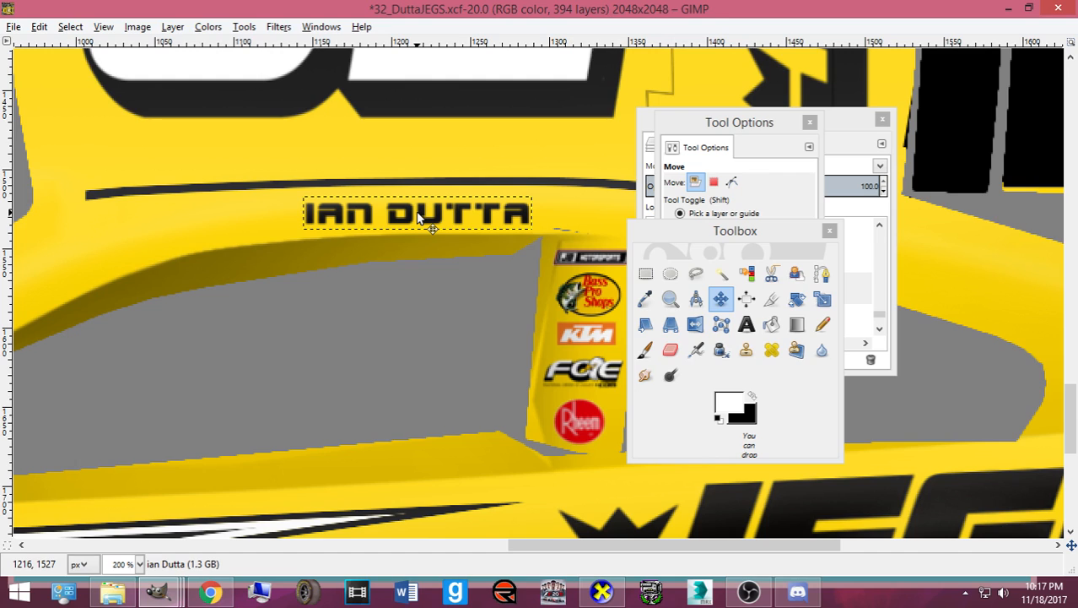
- Rotate the name layer by -1.64° and slide it 15 px left
key("shift+r")
left_click(417, 213)
type("-")
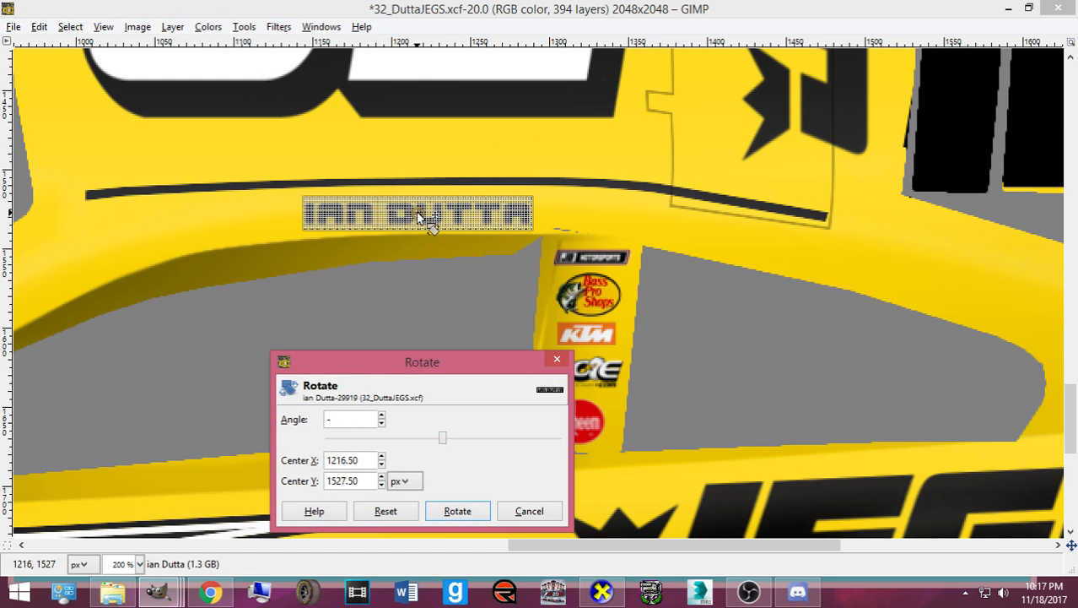
type("1.64")
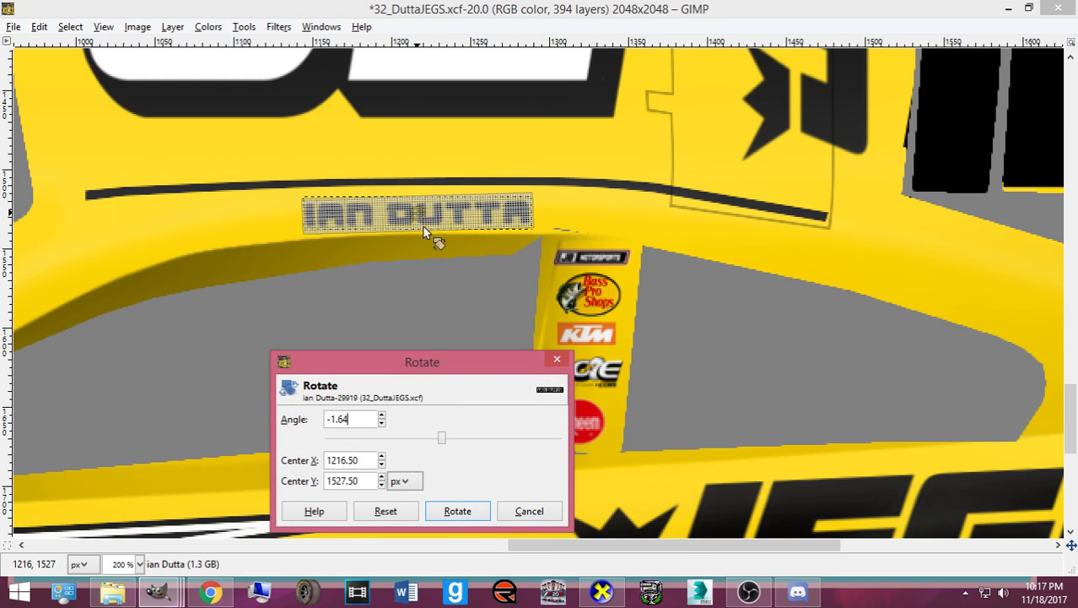
left_click(481, 509)
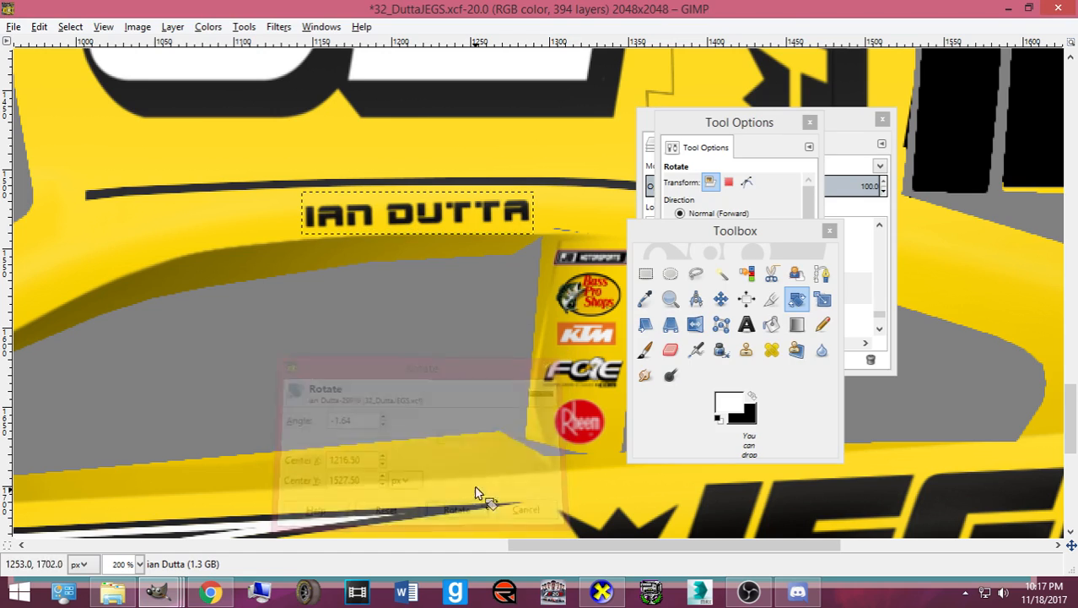
left_click(721, 299)
left_click_drag(460, 207, 439, 215)
- Duplicate the driver-name layer and rotate the copy by 1.23°
left_click(850, 123)
scroll(778, 281, "down", 2)
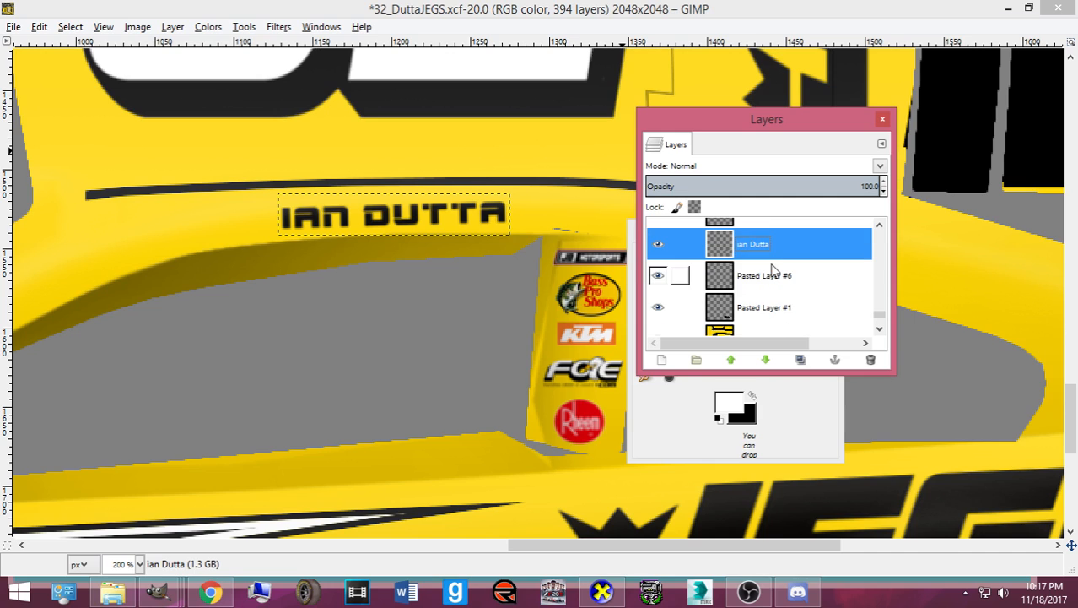
scroll(768, 272, "up", 3)
left_click_drag(753, 309, 780, 284)
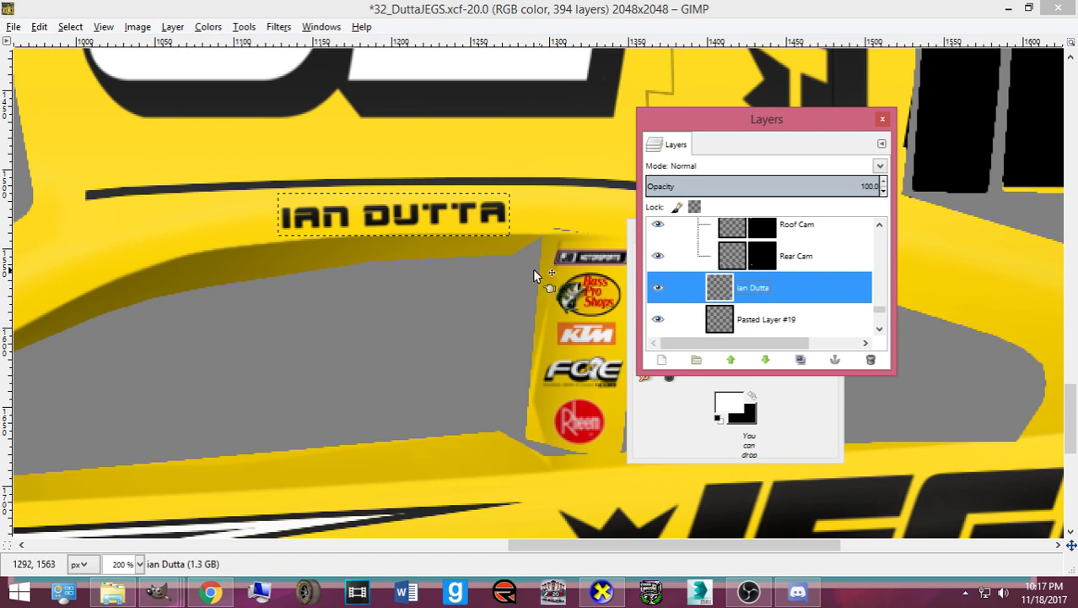
key("ctrl+shift+d")
key("shift+r")
left_click(472, 267)
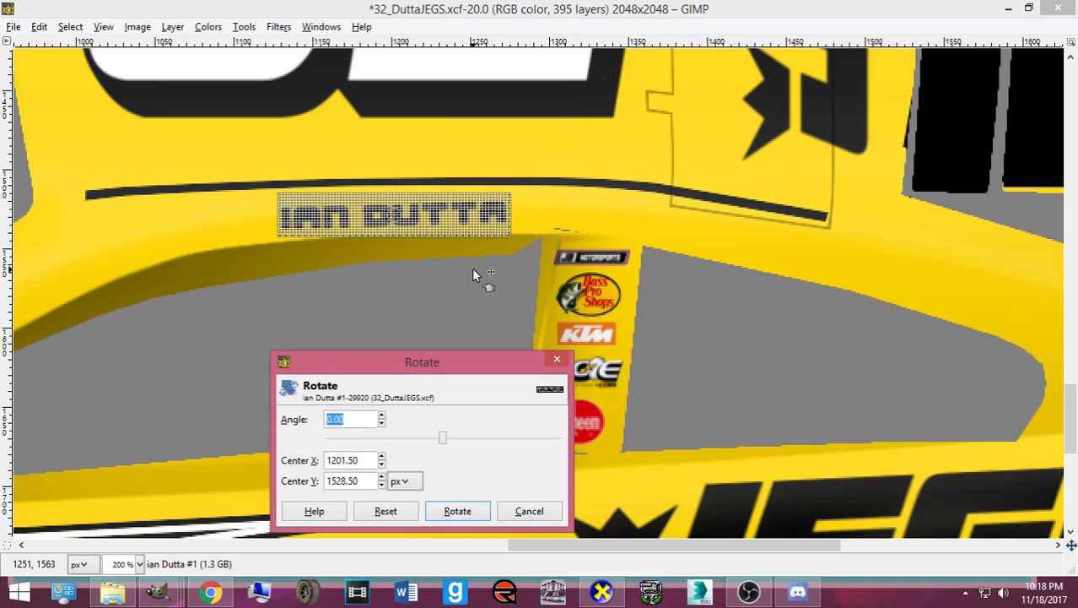
type("1.23")
left_click(462, 512)
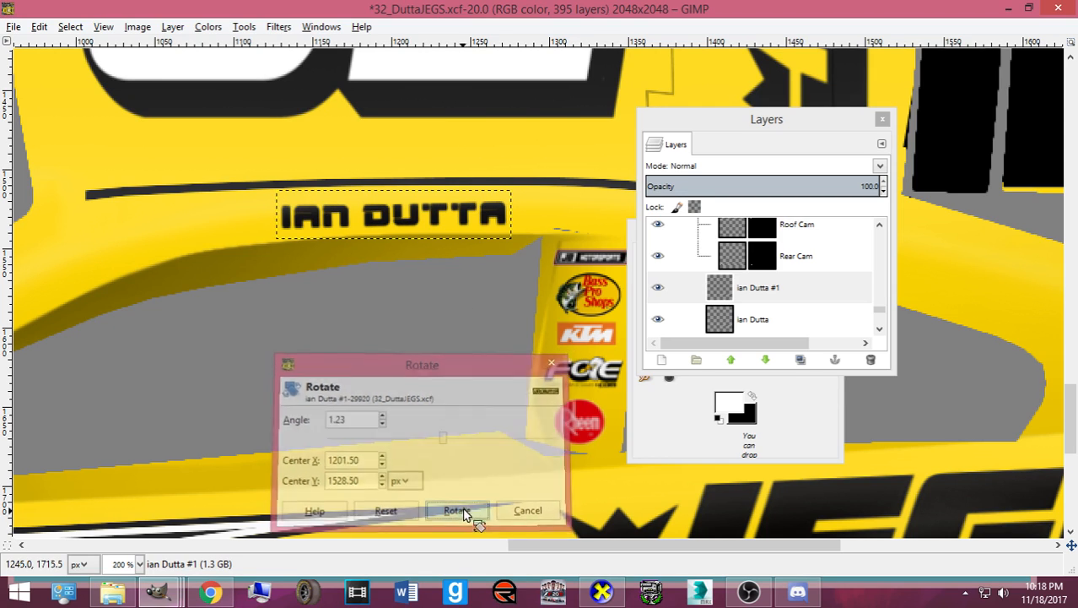
- Rotate the copy another 1.23°, then 180° to turn it upside down
left_click(457, 459)
type("1.23")
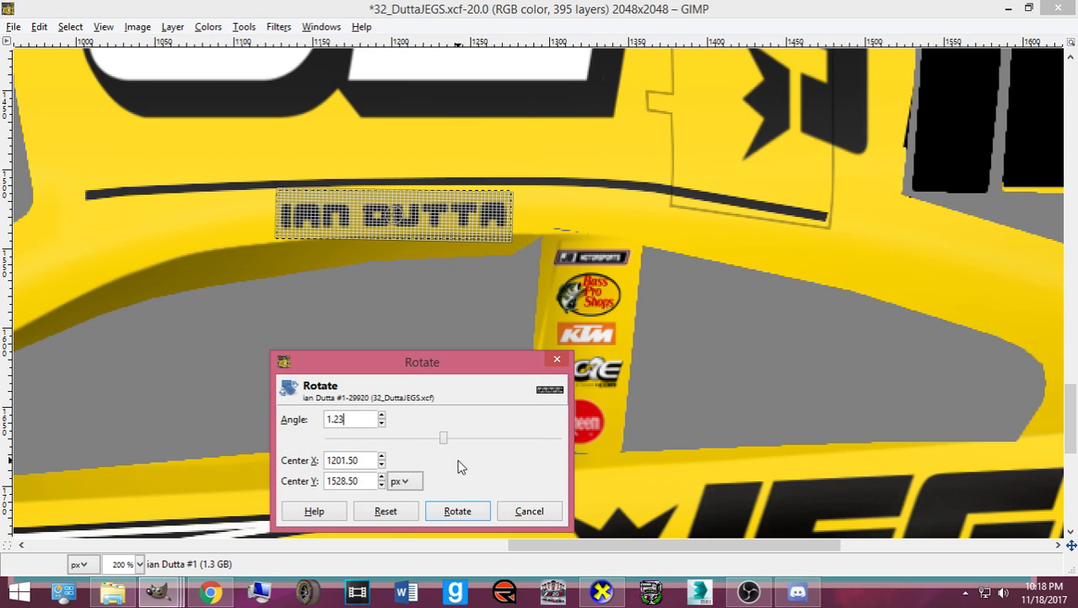
left_click(455, 511)
left_click(454, 511)
type("1")
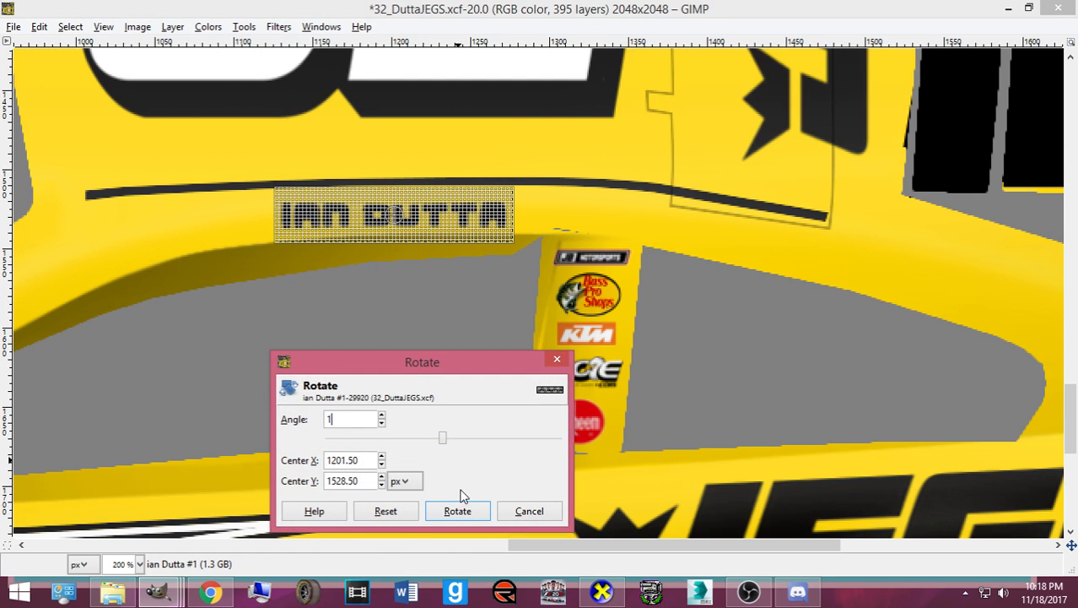
type("80")
left_click(461, 511)
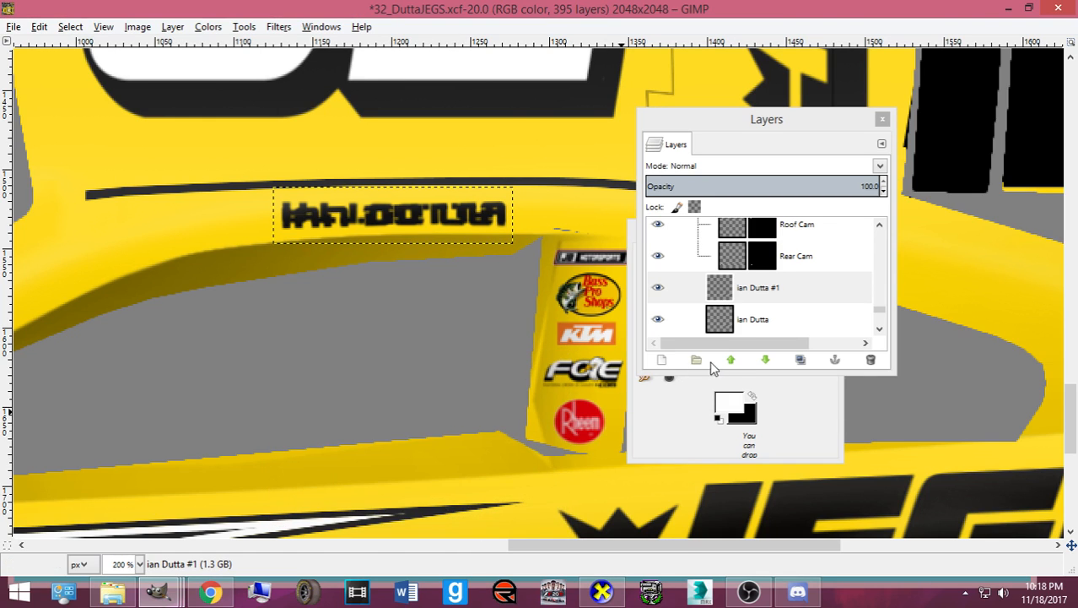
- Place the flipped copy above the stripe on the opposite side, nudge it down, and export card.bmp
left_click(677, 449)
left_click(721, 299)
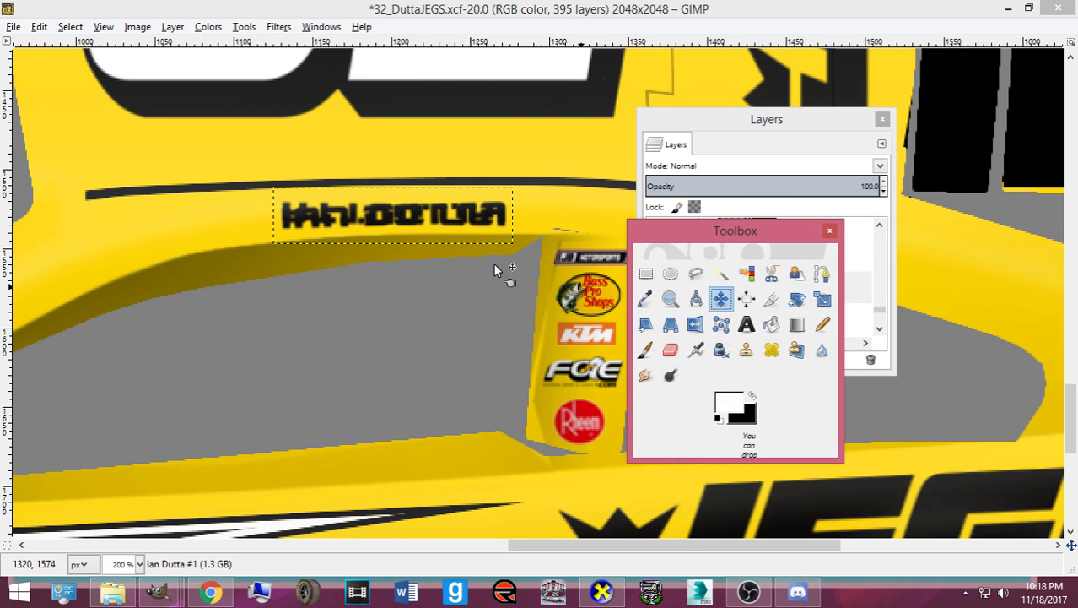
left_click(392, 215)
scroll(393, 216, "up", 15)
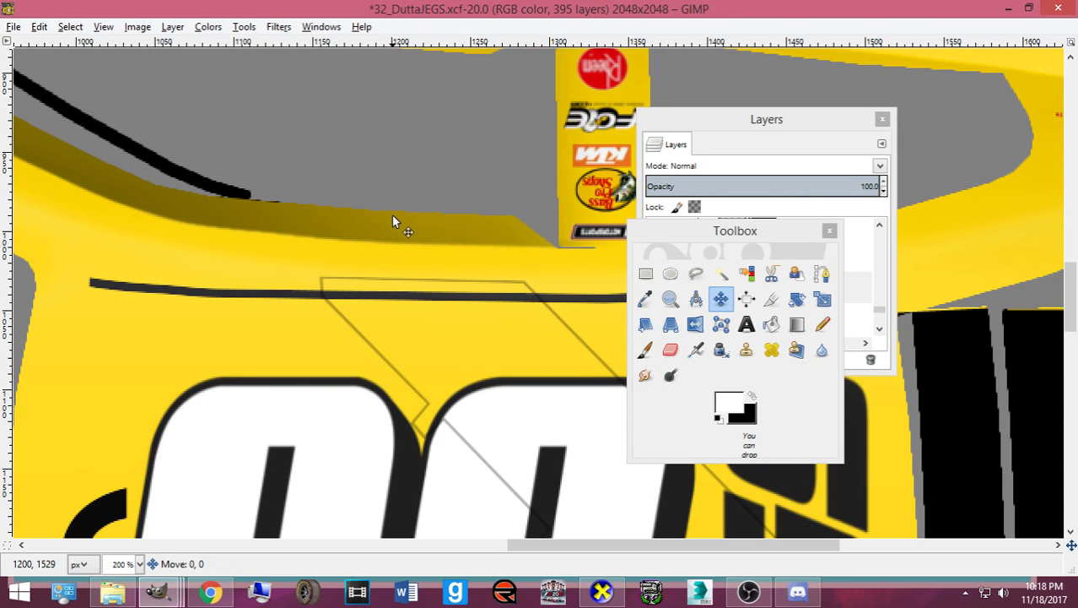
left_click_drag(392, 216, 393, 230)
key("Down")
key("Down")
key("Down")
key("Down")
key("Down")
key("Down")
key("Down")
key("Down")
key("Down")
key("Down")
key("Down")
key("Down")
key("Down")
key("Down")
key("Down")
key("Down")
key("Down")
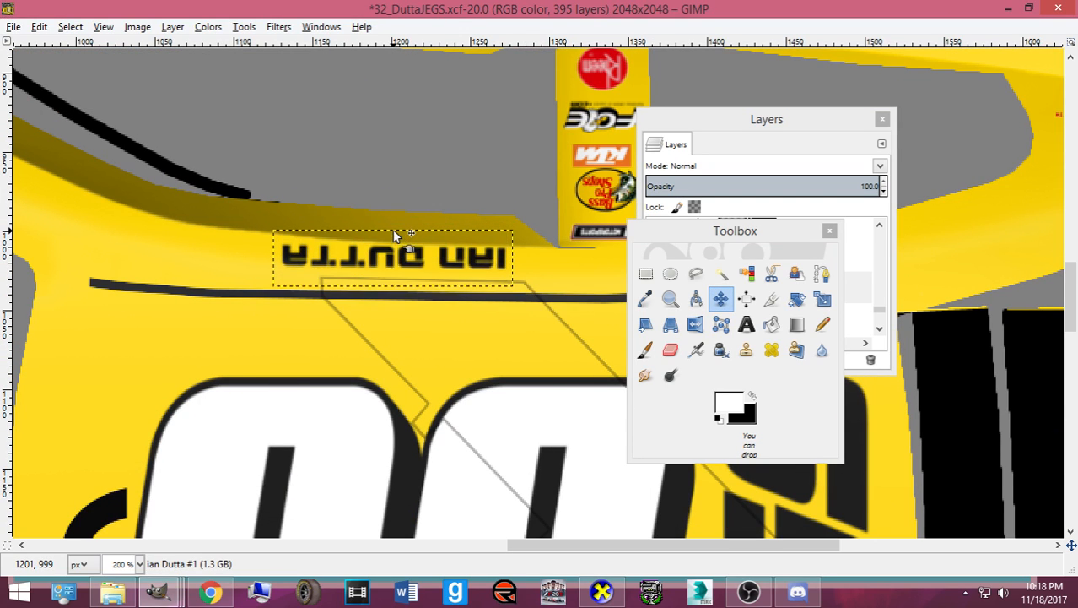
key("Down")
key("Down")
key("Down")
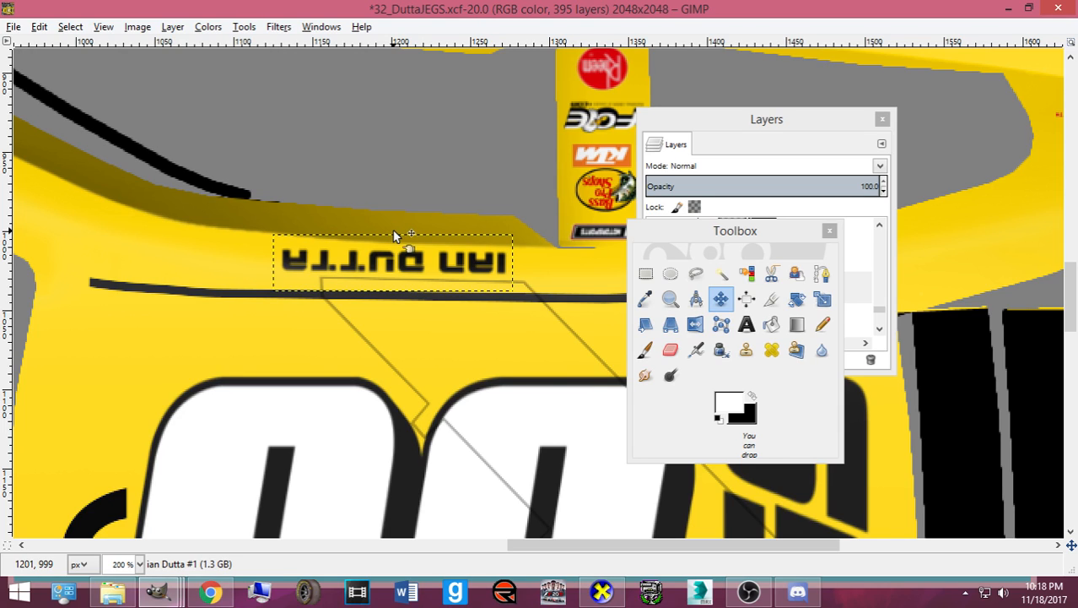
key("ctrl+e")
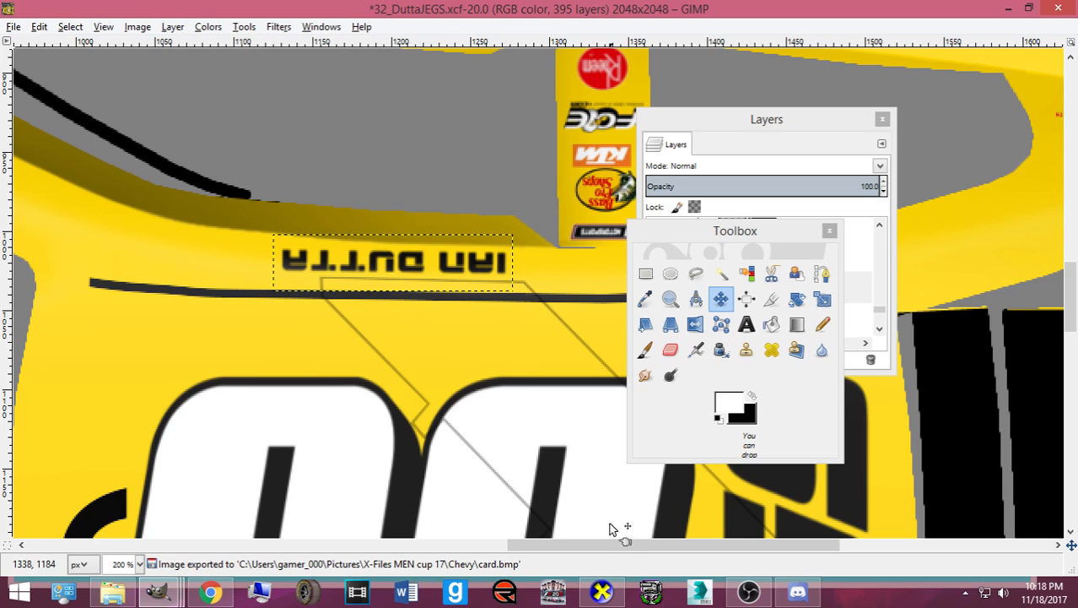
left_click(602, 591)
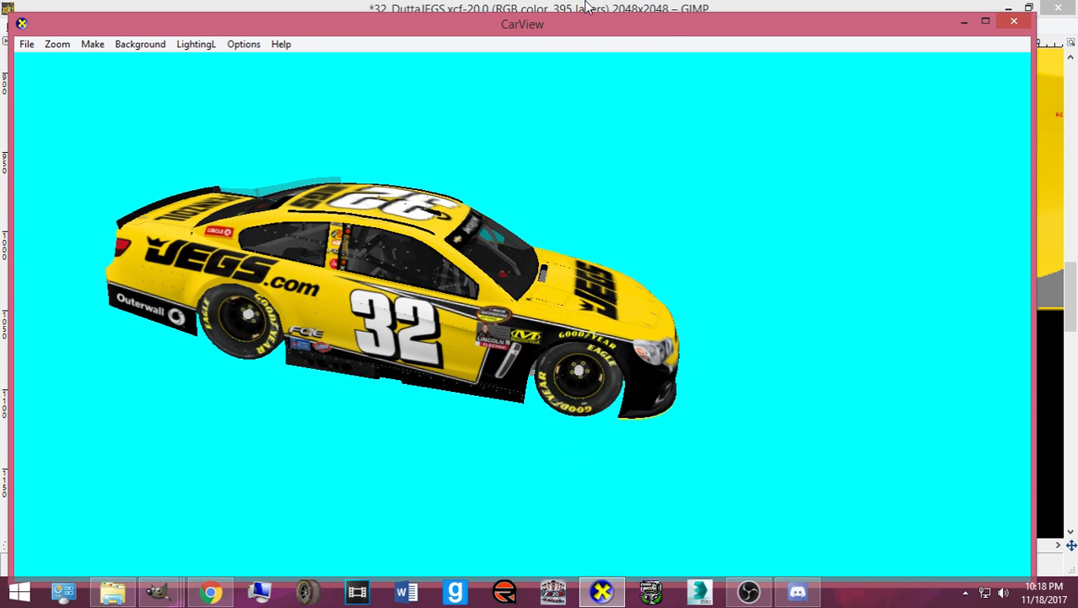
left_click_drag(667, 30, 729, 40)
left_click_drag(524, 317, 517, 341)
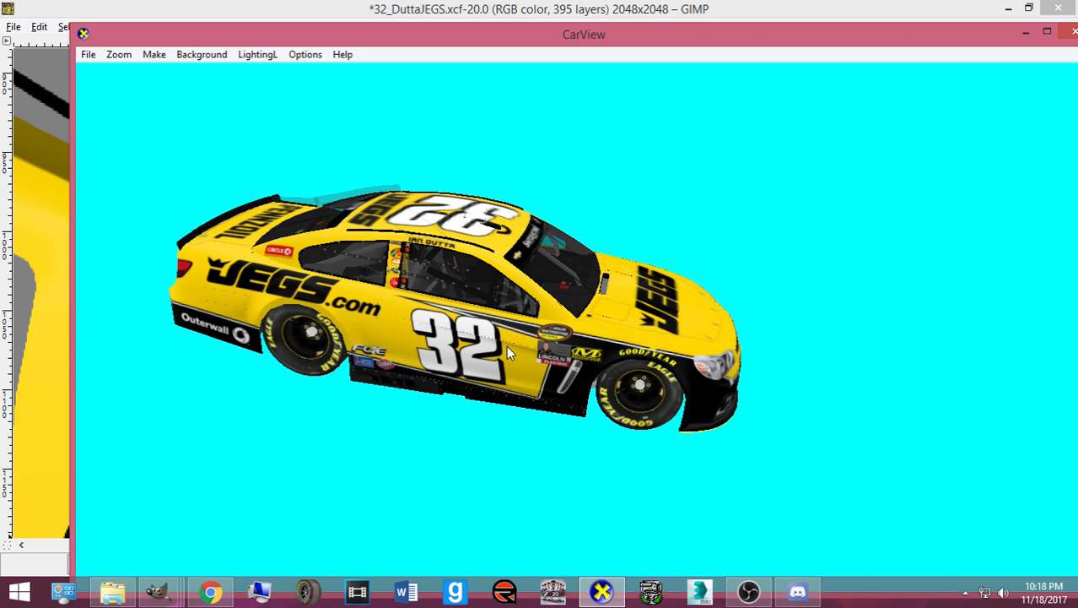
scroll(464, 356, "up", 3)
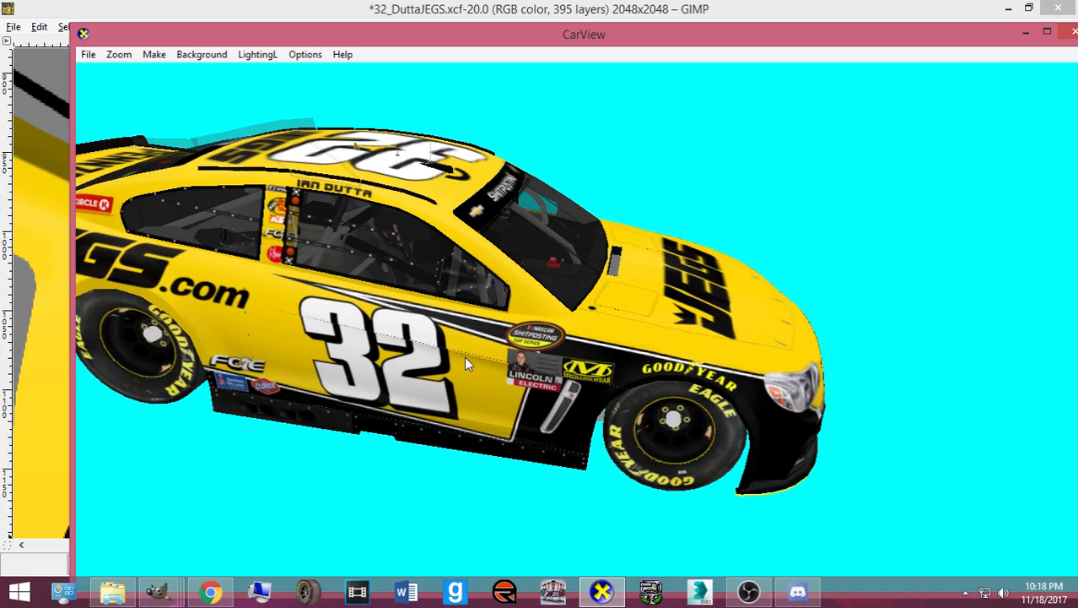
left_click(598, 588)
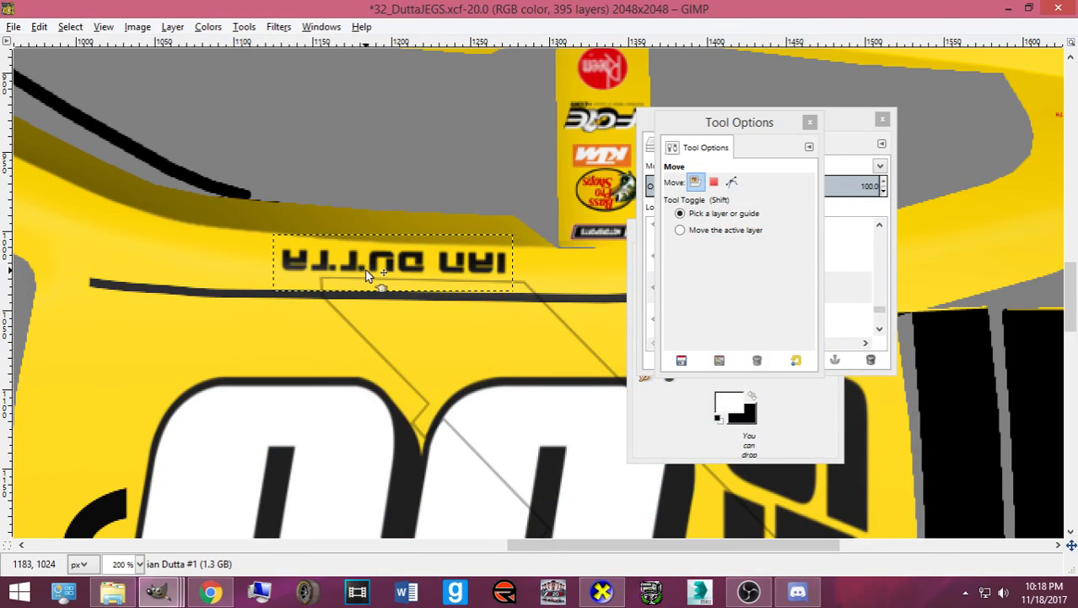
- Drag the name decal about 15 px left and its copy slightly left, overwrite card.bmp, and return to CarView
left_click_drag(365, 269, 341, 268)
scroll(335, 280, "down", 10)
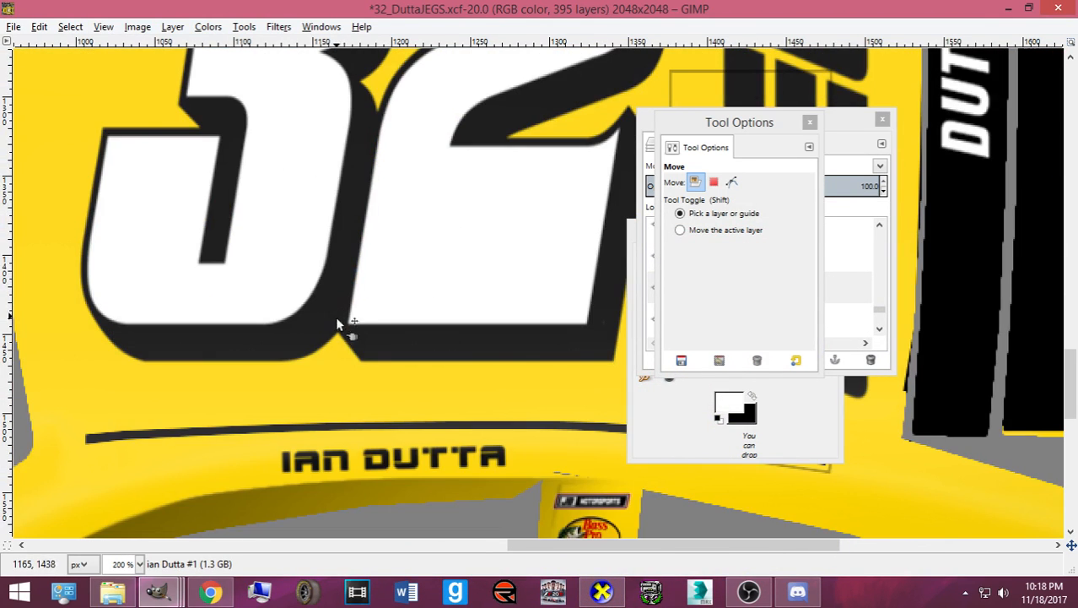
left_click_drag(369, 460, 349, 458)
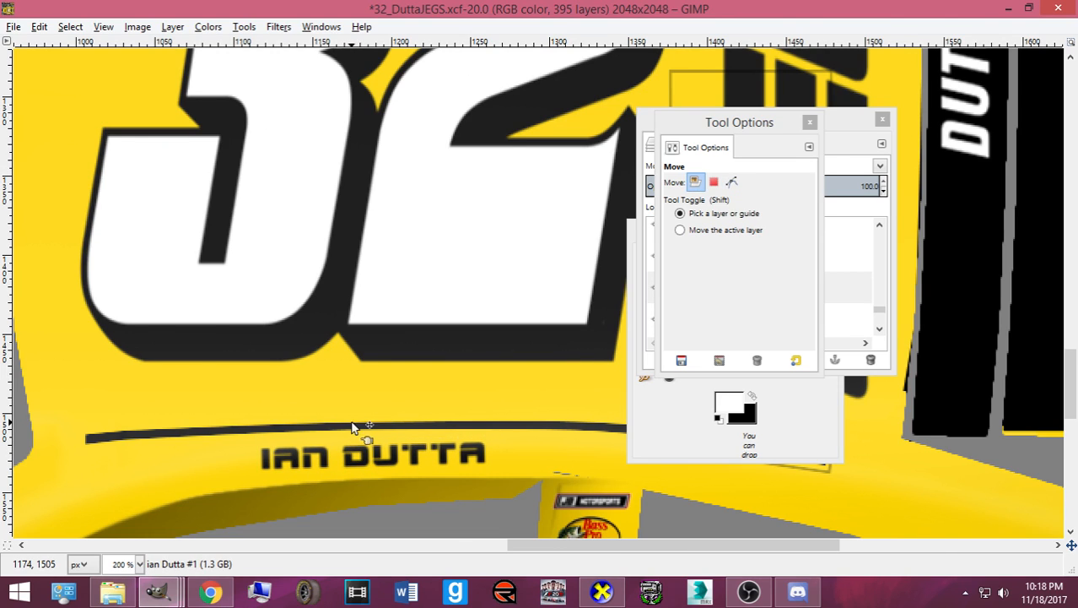
key("ctrl+e")
left_click(602, 592)
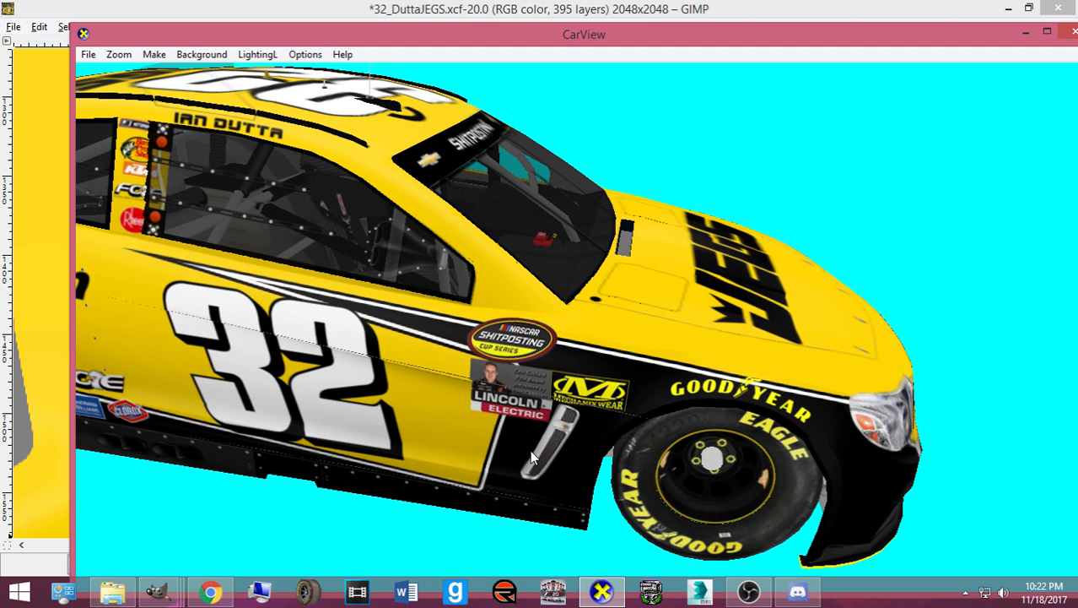
- Rotate the car from a front view around to its left side to check the livery
left_click_drag(530, 449, 493, 389)
scroll(624, 343, "down", 5)
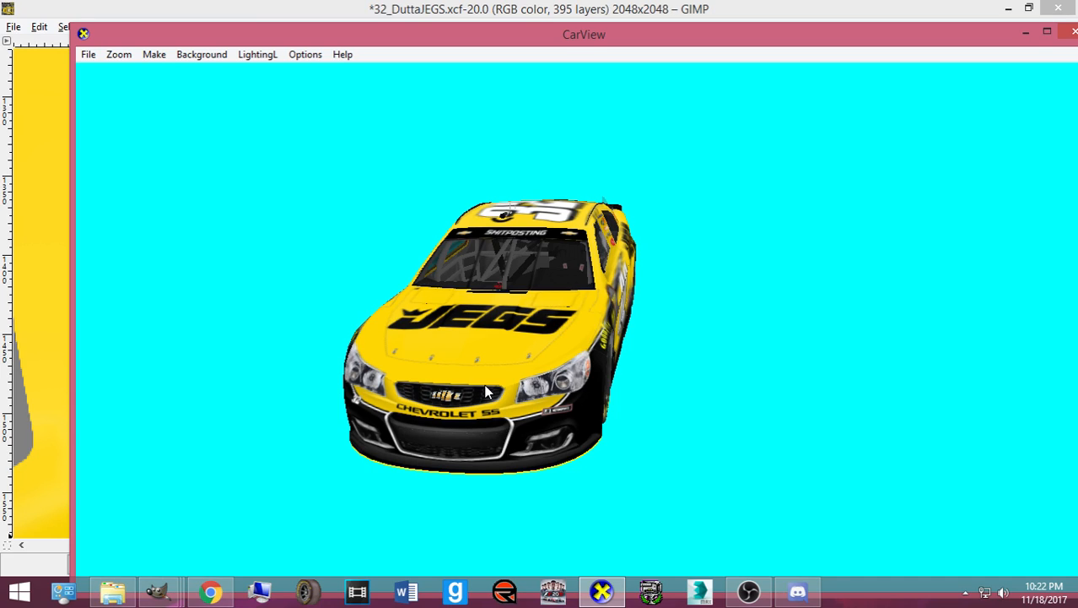
left_click_drag(486, 392, 366, 398)
- Shift both driver-name decals left in GIMP and check them on the car preview
mouse_move(157, 591)
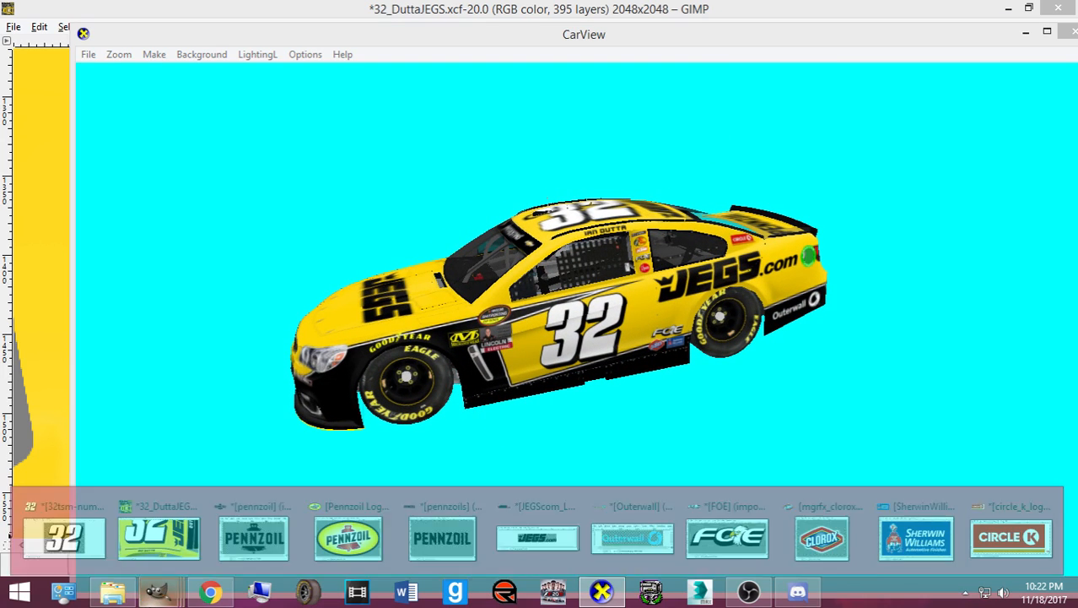
left_click(164, 540)
left_click_drag(363, 470, 337, 475)
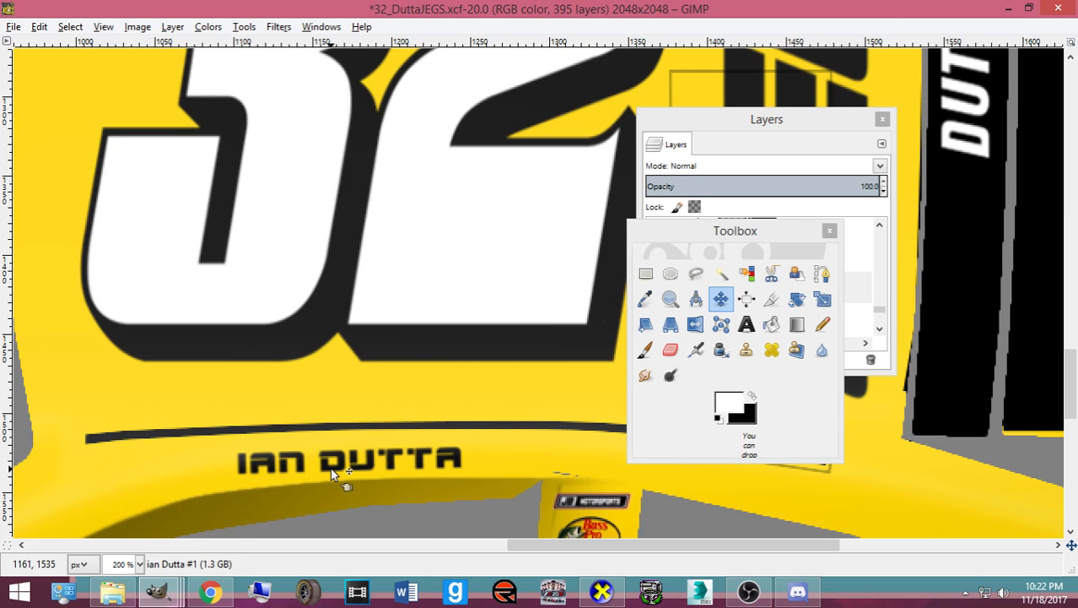
scroll(338, 460, "up", 8)
scroll(331, 440, "up", 3)
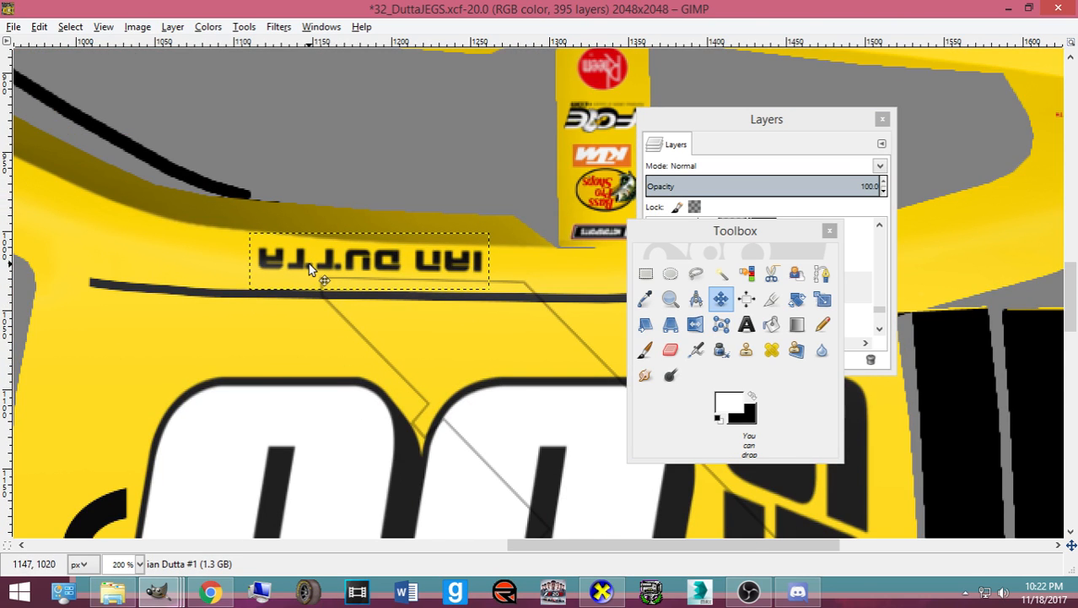
left_click_drag(308, 263, 277, 268)
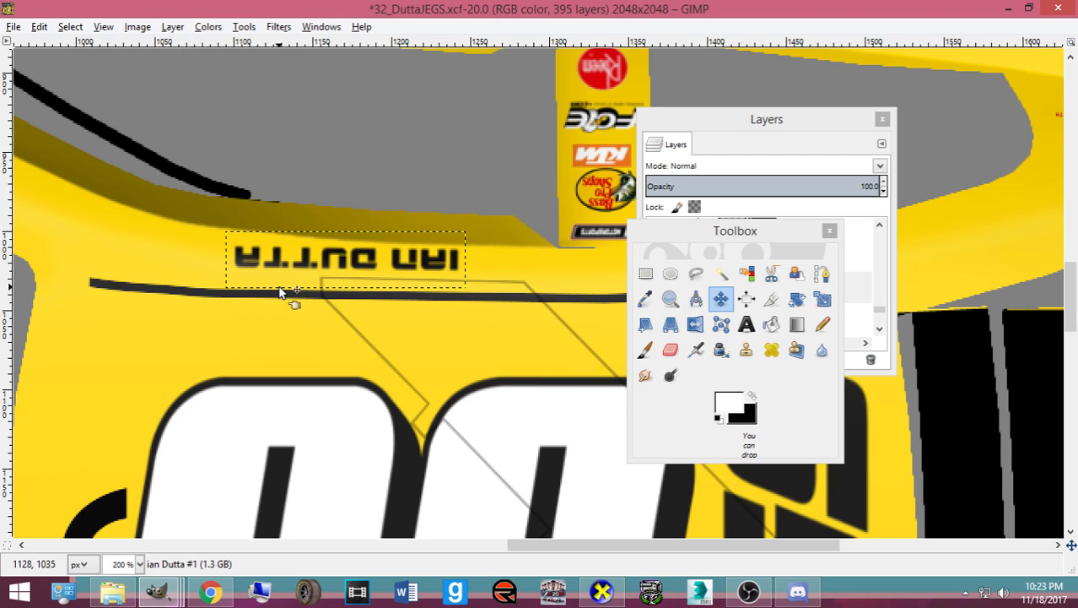
left_click(610, 589)
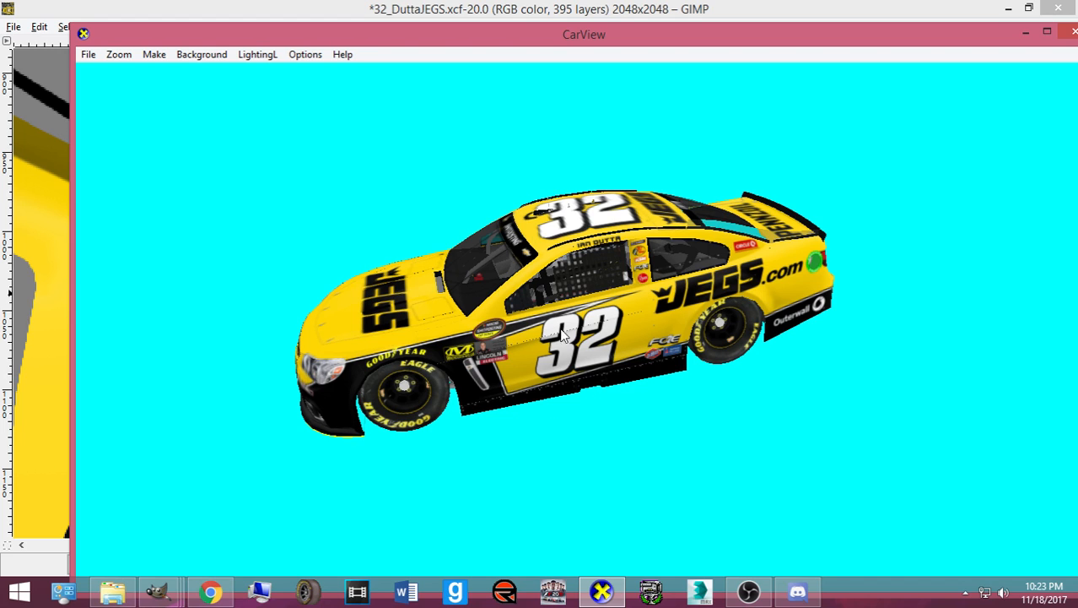
- Nudge the name about 13 px further left, re-export card.bmp and view it on the car
mouse_move(166, 582)
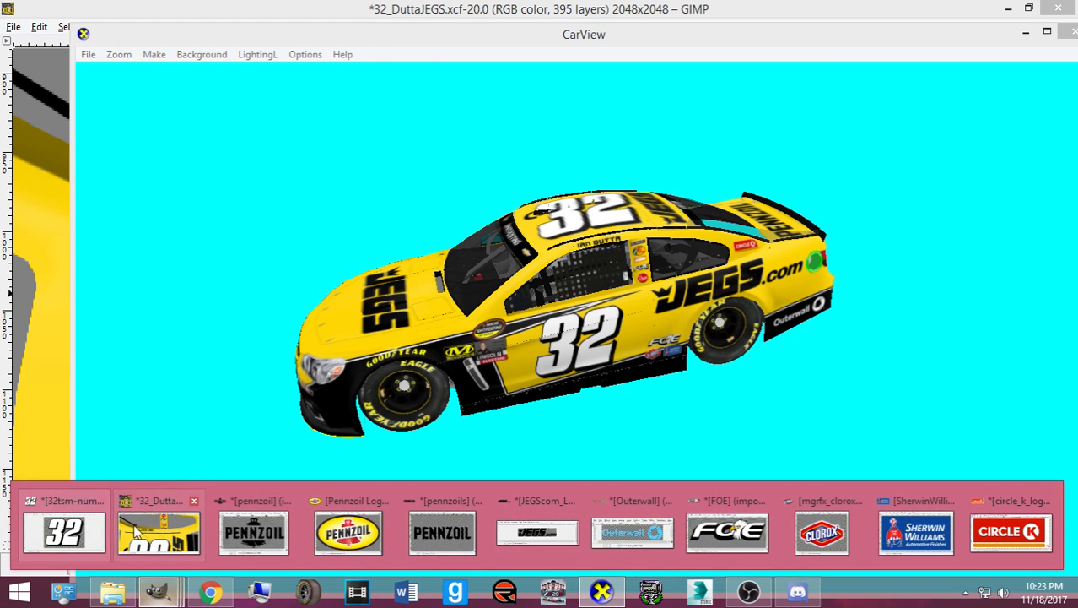
left_click(158, 531)
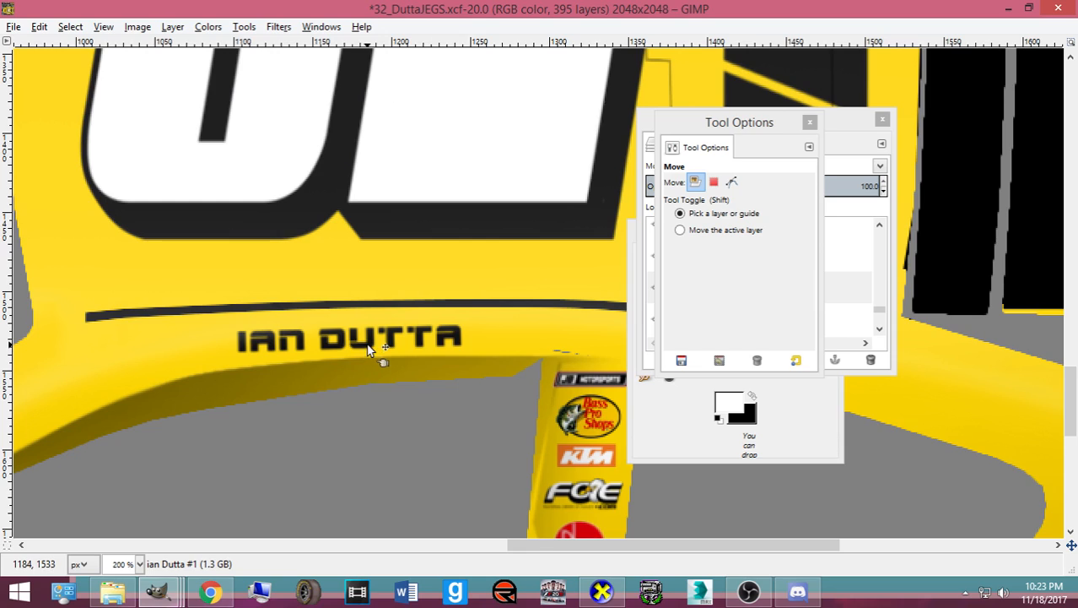
left_click_drag(369, 344, 358, 342)
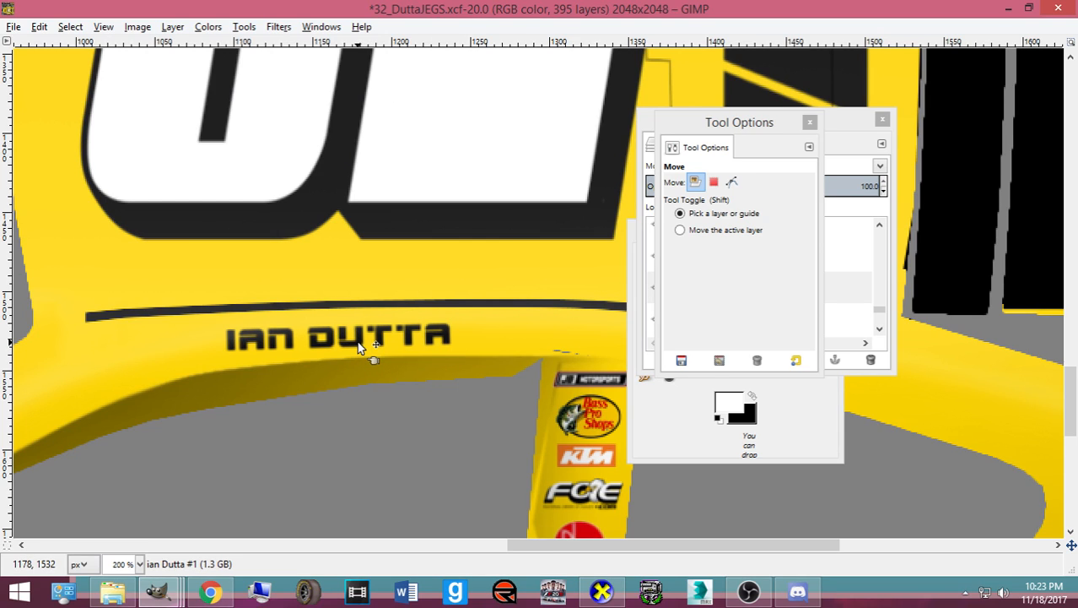
key("ctrl+e")
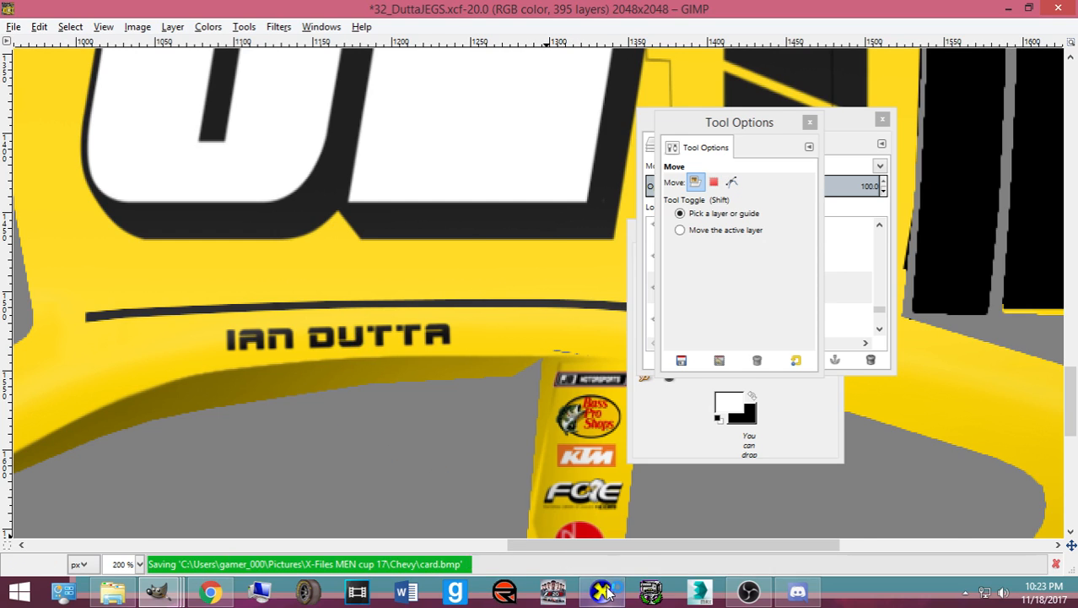
left_click(602, 592)
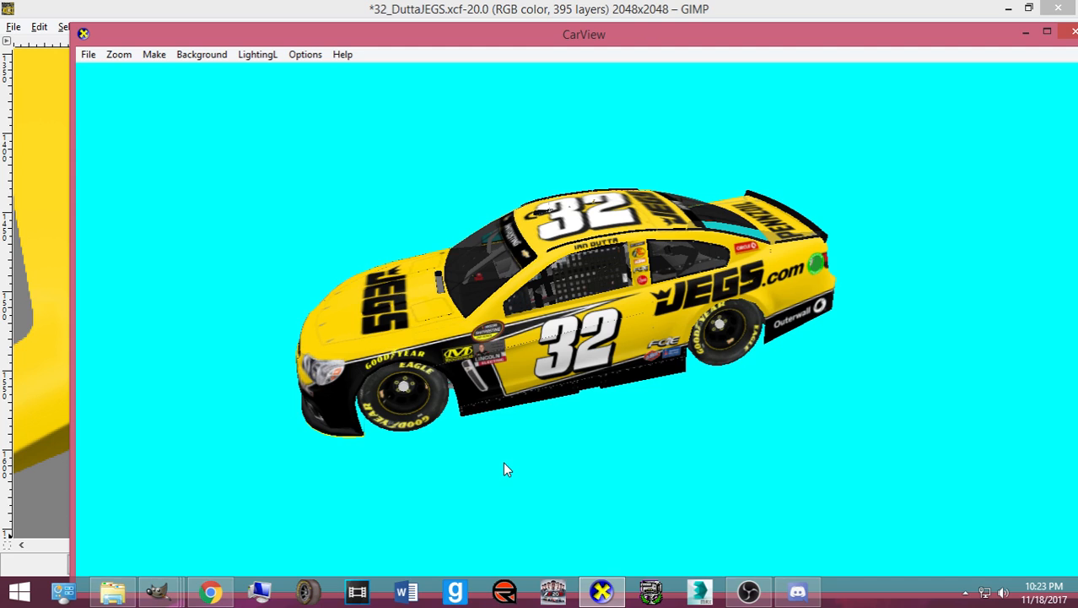
- Fine-tune the name slightly and shift the mirrored copy left and down, then inspect the car
left_click(602, 592)
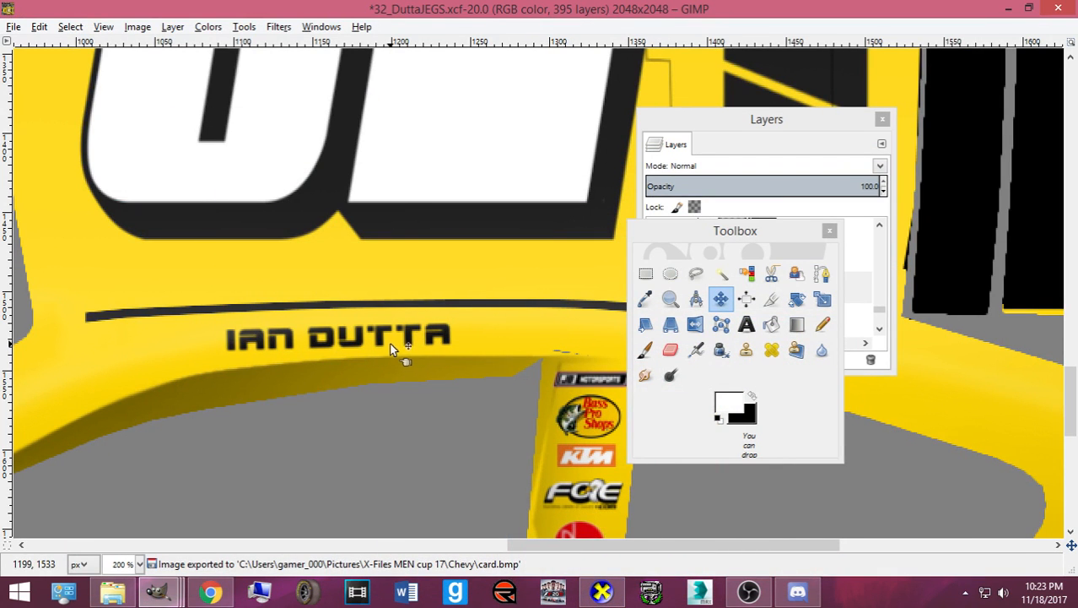
left_click_drag(384, 351, 381, 340)
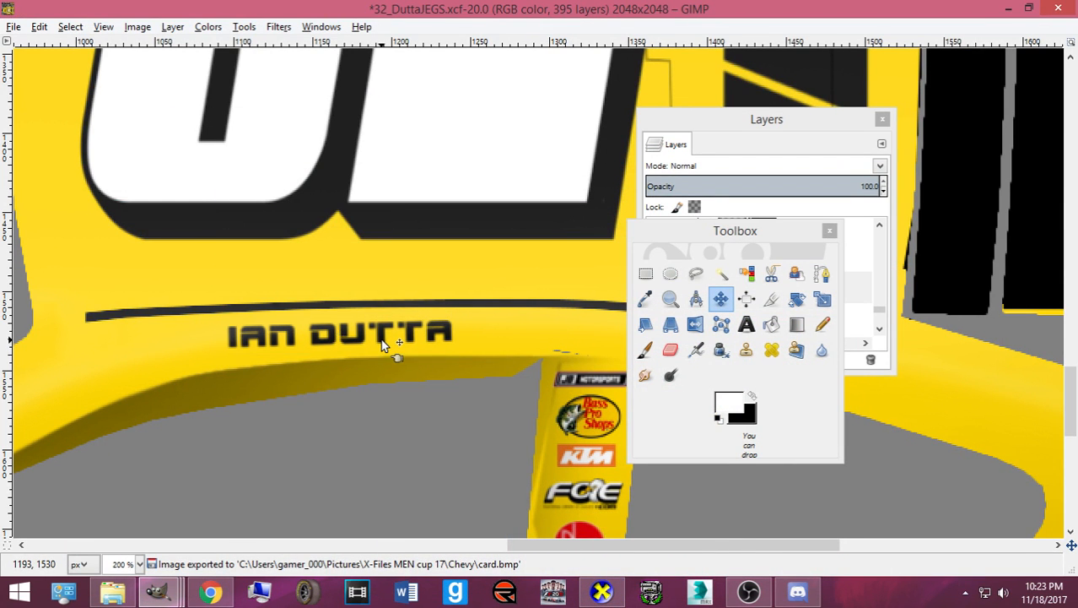
scroll(381, 340, "up", 15)
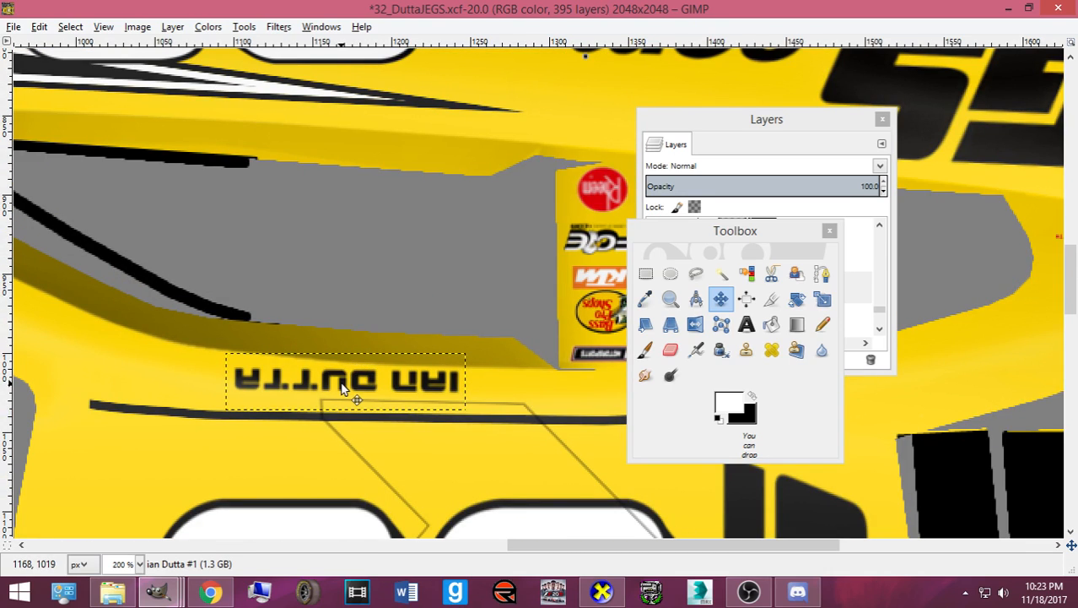
left_click_drag(343, 388, 338, 393)
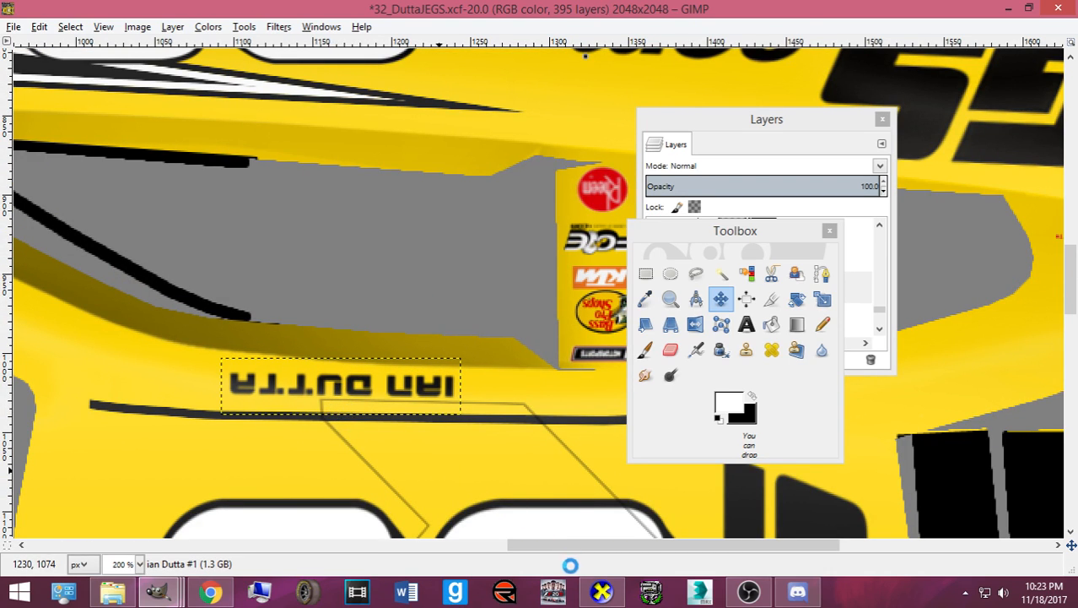
left_click(537, 473)
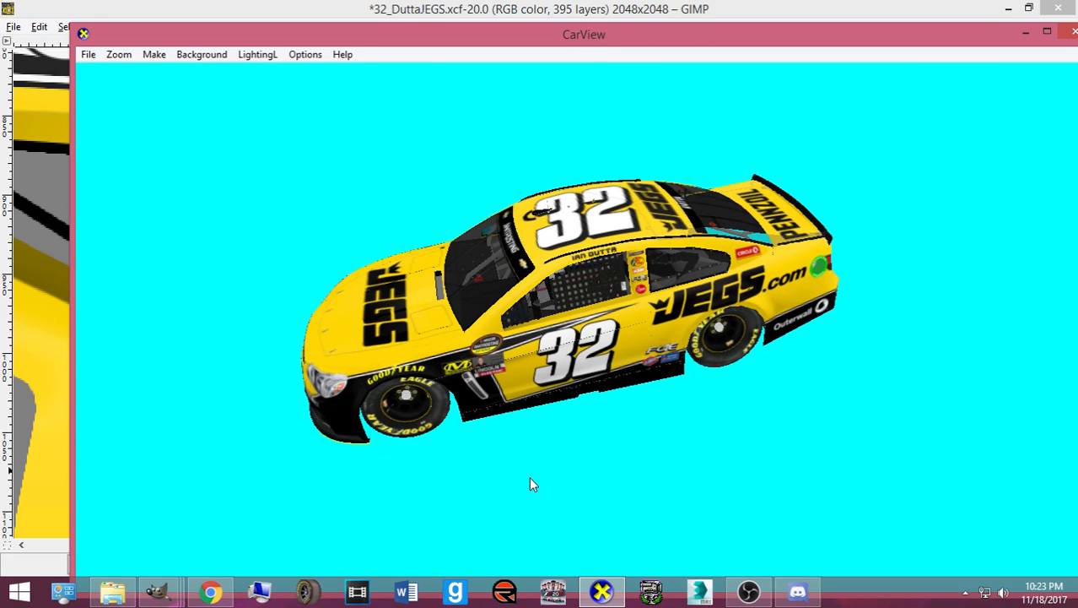
- Rotate and zoom the car to a low right-side view, then view it from above and the front
left_click_drag(676, 426, 534, 382)
scroll(574, 361, "up", 3)
left_click_drag(312, 371, 534, 471)
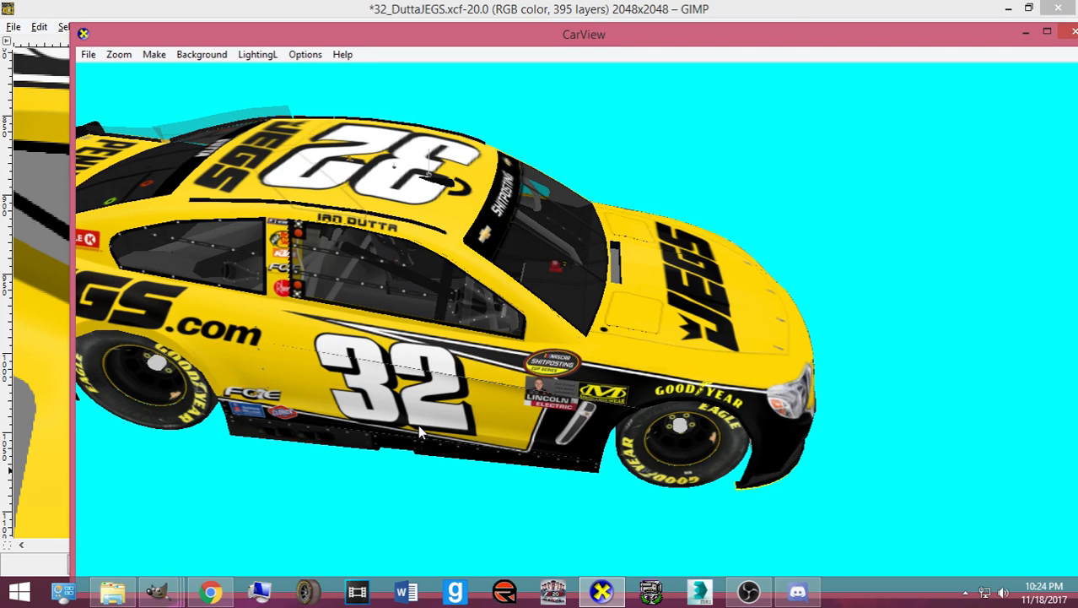
left_click_drag(417, 396, 577, 477)
- Reposition the texture view and compare it against the car preview in CarView
mouse_move(154, 594)
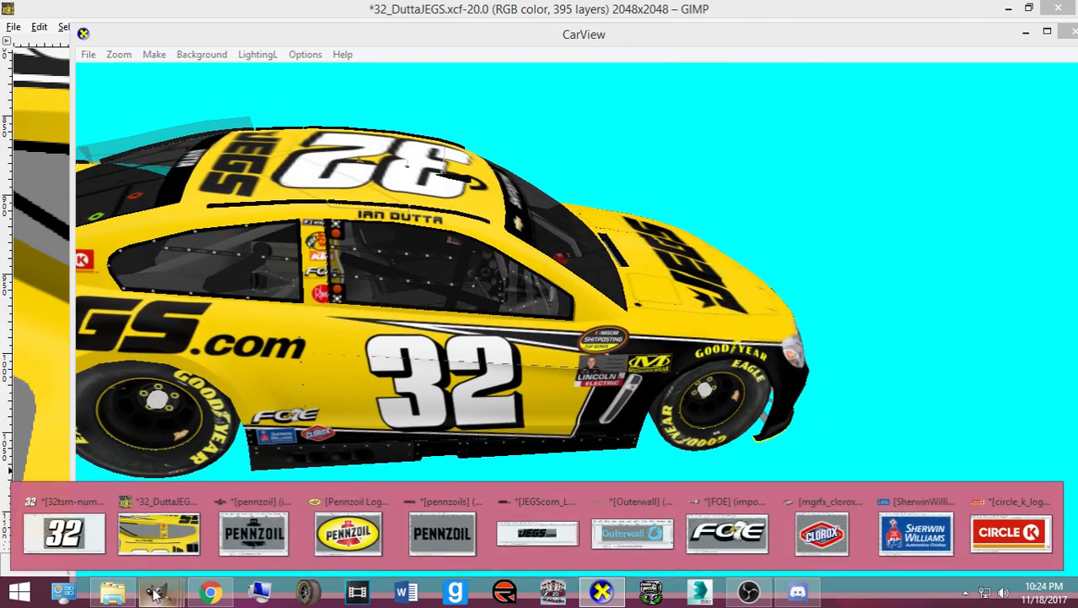
left_click(148, 547)
scroll(561, 317, "down", 10)
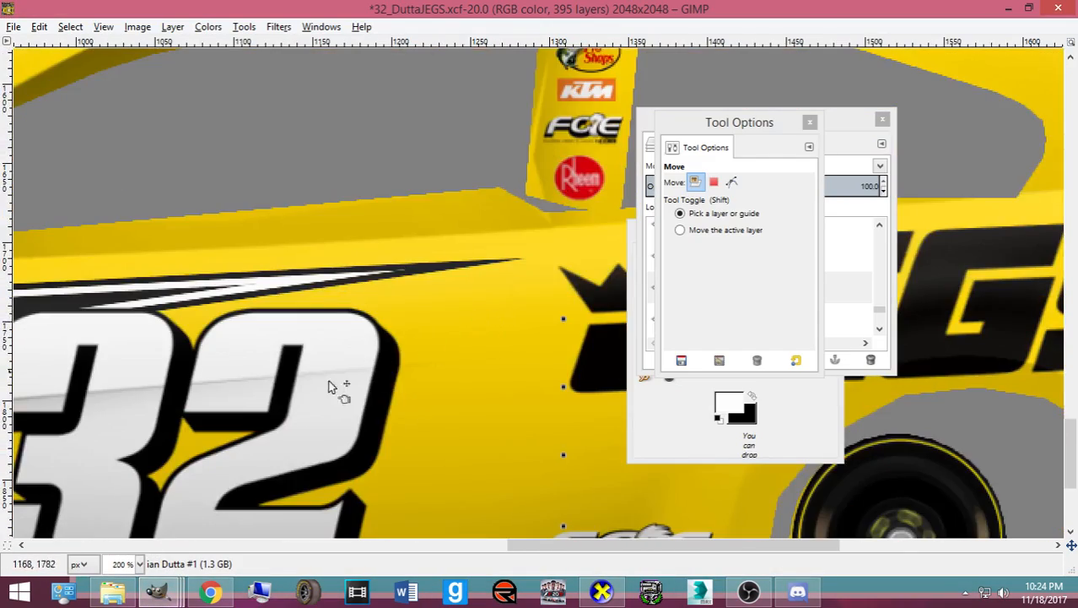
scroll(330, 386, "down", 5)
scroll(289, 373, "down", 2)
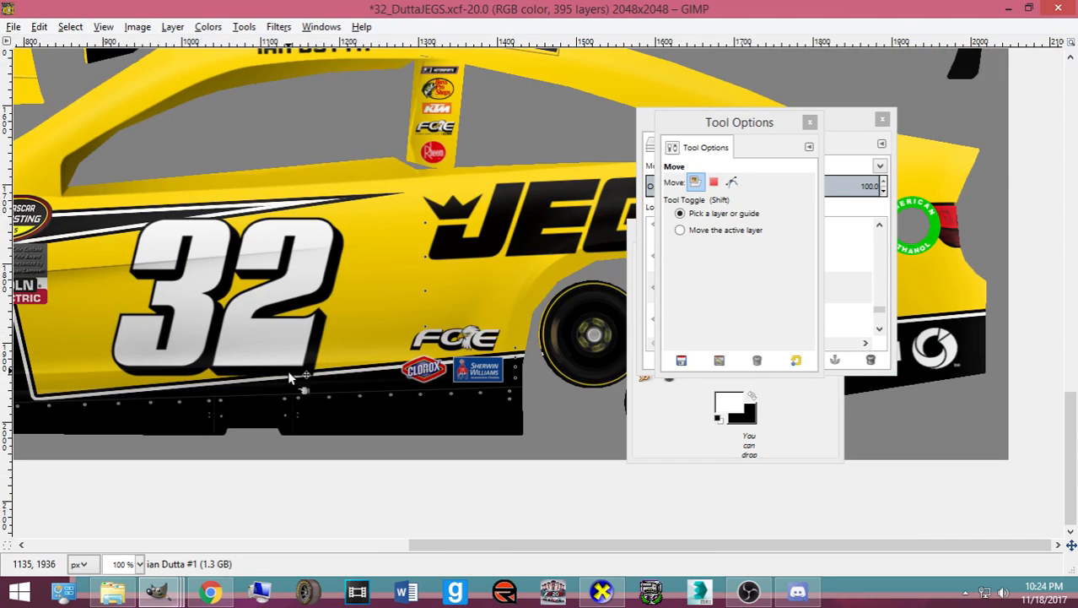
left_click_drag(430, 546, 305, 545)
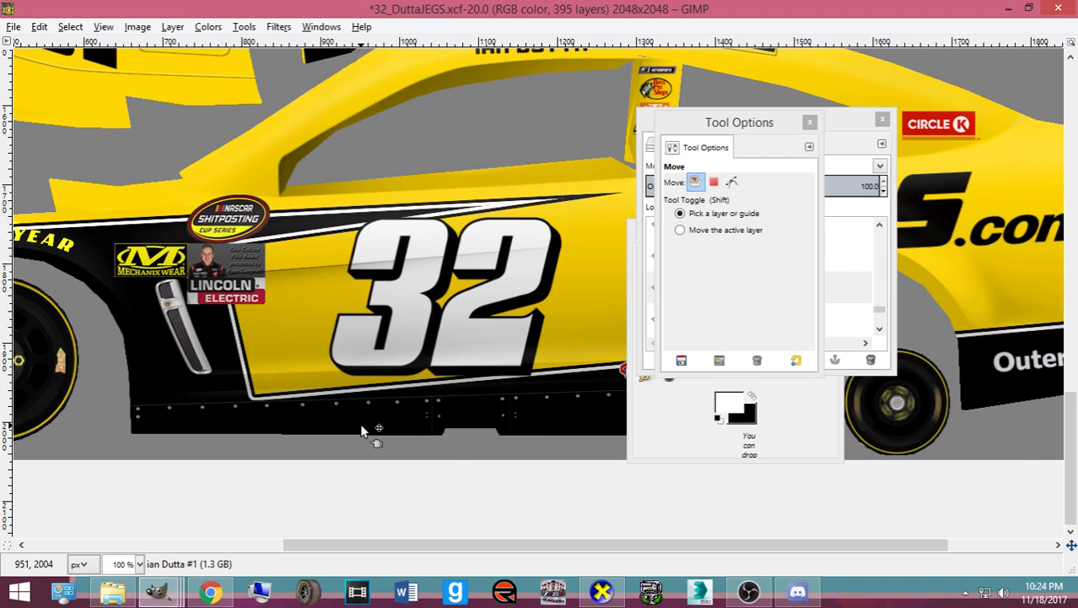
scroll(361, 430, "up", 10)
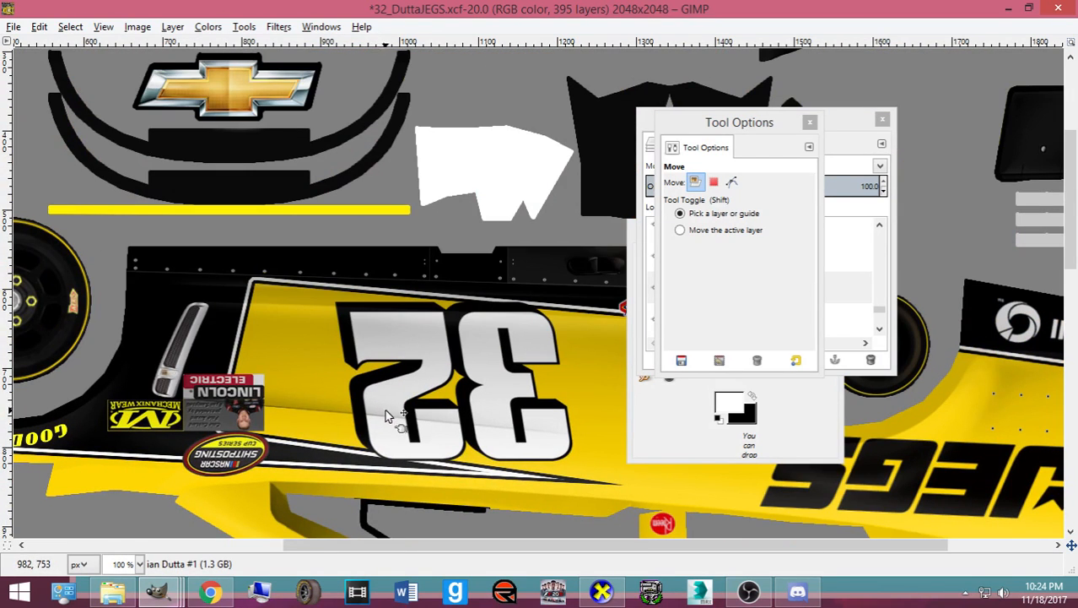
left_click(608, 595)
left_click_drag(524, 420, 433, 357)
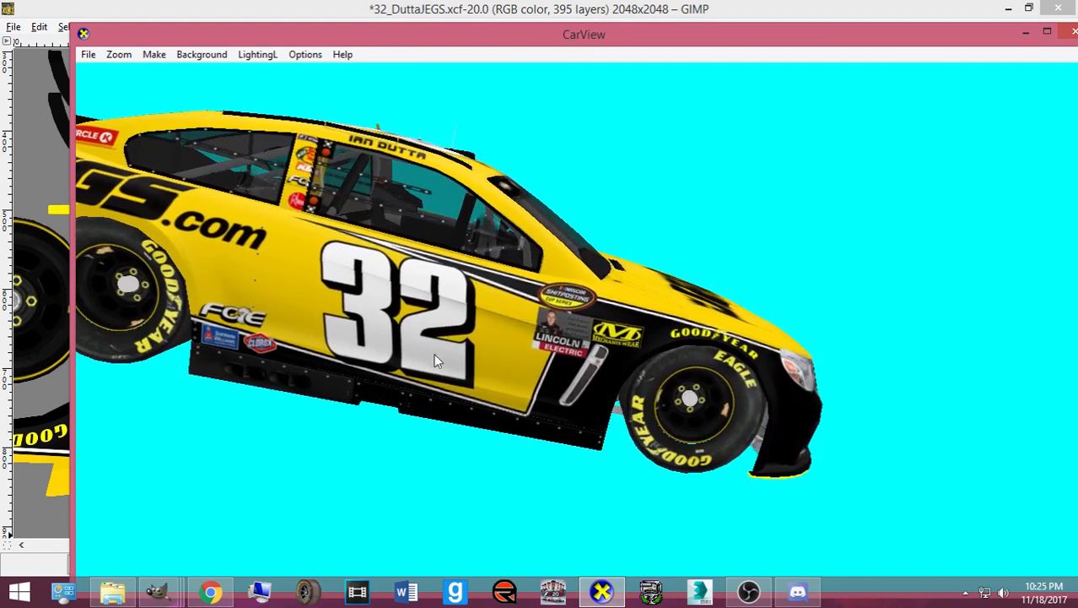
key("alt+Tab")
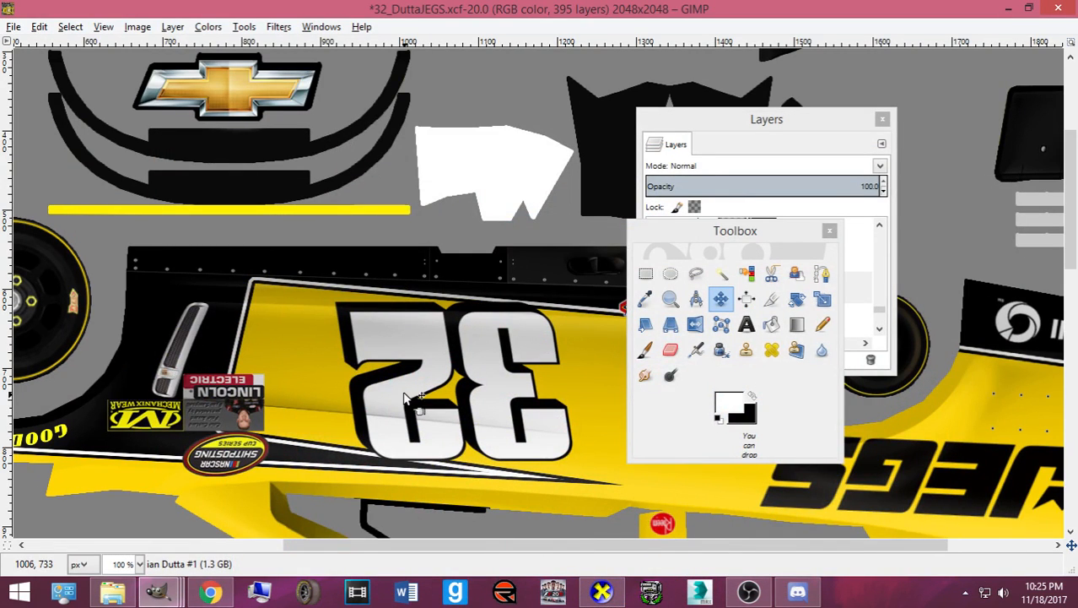
- Undo a trial move of the door 32, then step through the layers to select Pasted Layer #5
left_click_drag(403, 395, 398, 394)
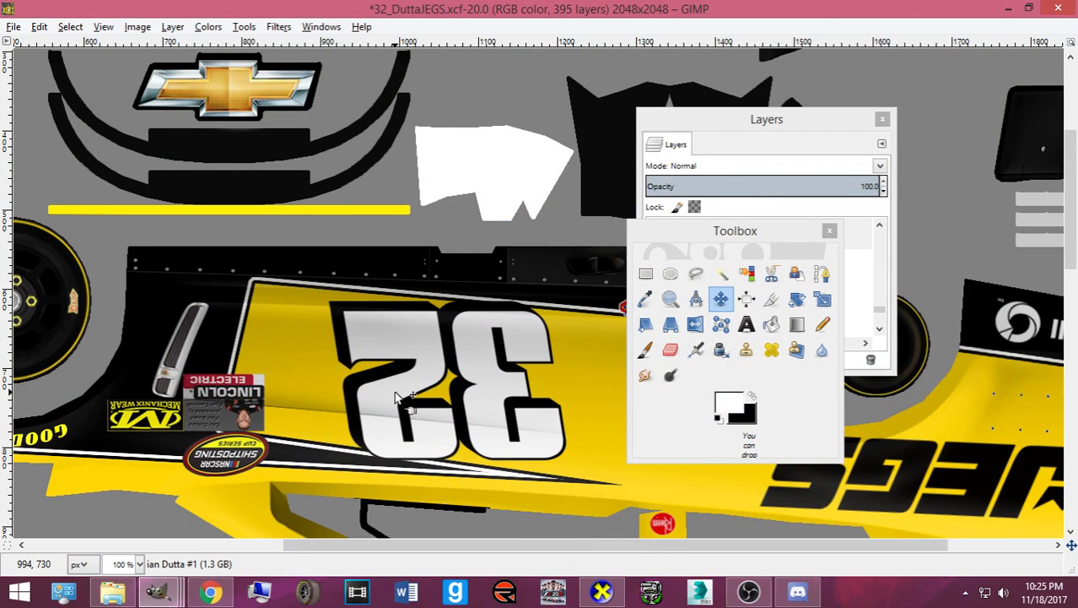
key("ctrl+z")
left_click(745, 146)
left_click(791, 296)
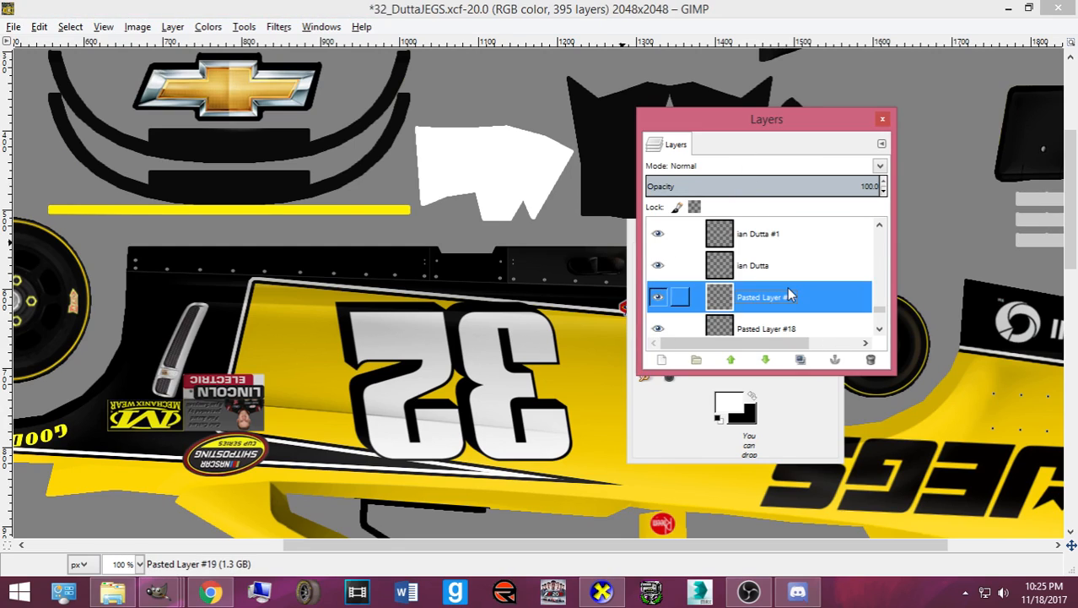
scroll(789, 297, "down", 3)
left_click(783, 302)
key("Down")
key("Down")
key("Down")
key("Down")
key("Down")
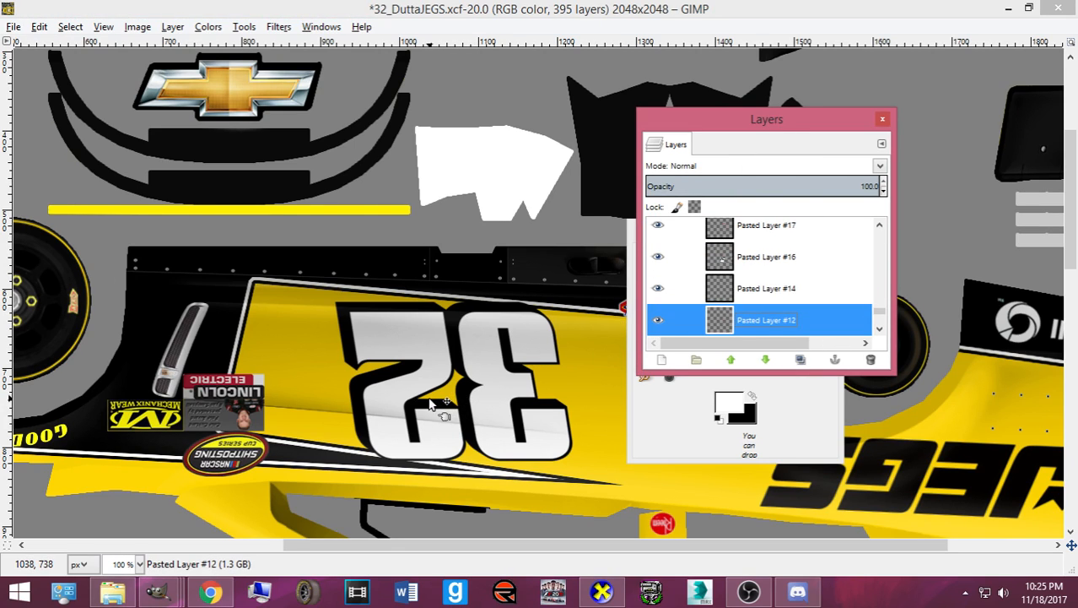
key("Up")
key("Up")
key("Up")
key("Up")
key("Up")
key("Up")
key("Up")
key("Up")
key("Up")
key("Up")
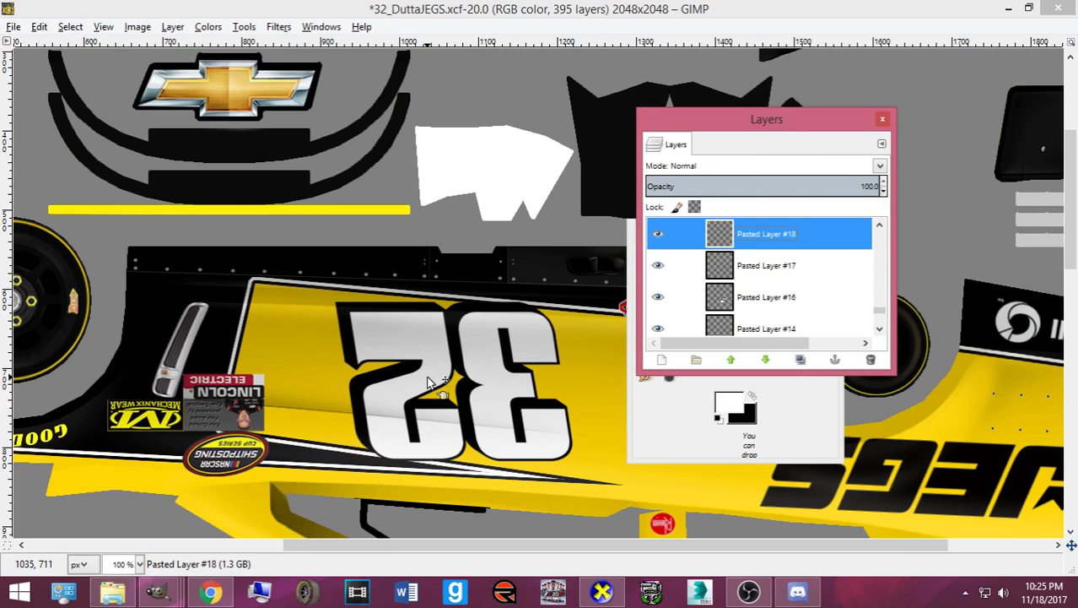
key("Up")
key("Up")
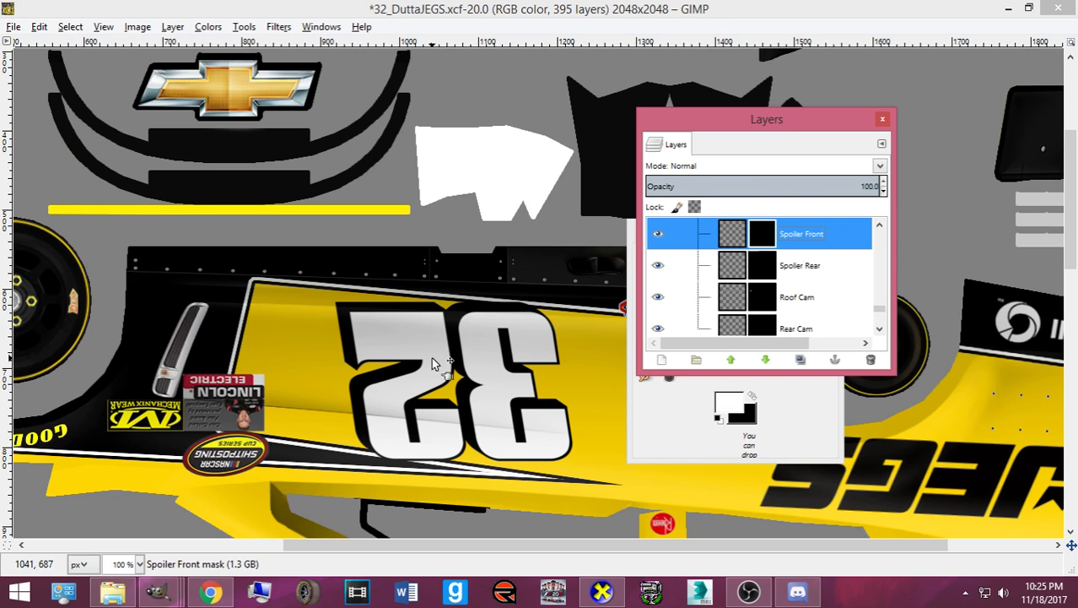
key("Down")
key("Down")
key("Down")
key("Down")
key("Down")
key("Down")
key("Down")
key("Down")
key("Down")
key("Down")
key("Down")
key("Down")
key("Down")
key("Down")
key("Down")
key("Down")
key("Down")
key("Down")
key("Down")
key("Down")
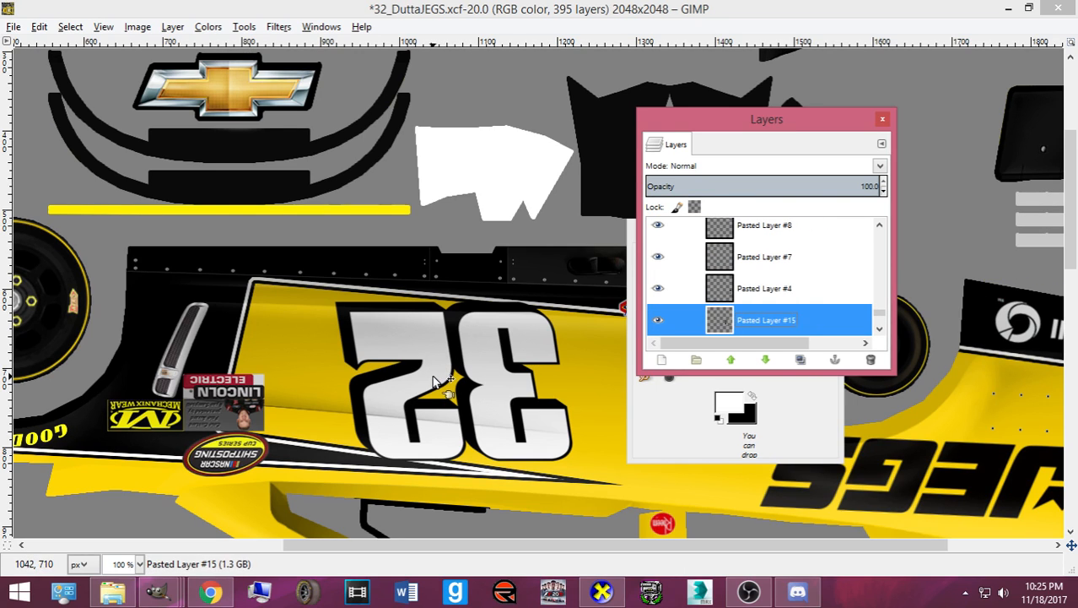
key("Up")
- Nudge the 32 number slightly left and export the texture to card.bmp
left_click(448, 376)
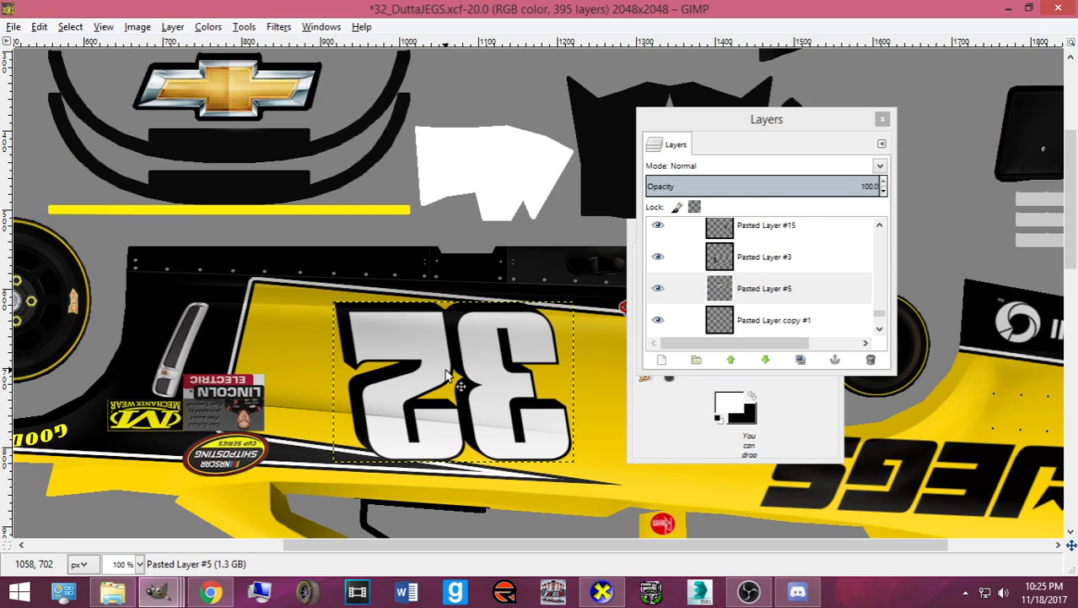
key("Left")
key("Left")
key("Left")
key("Left")
key("Left")
key("Left")
key("Left")
key("Left")
key("Left")
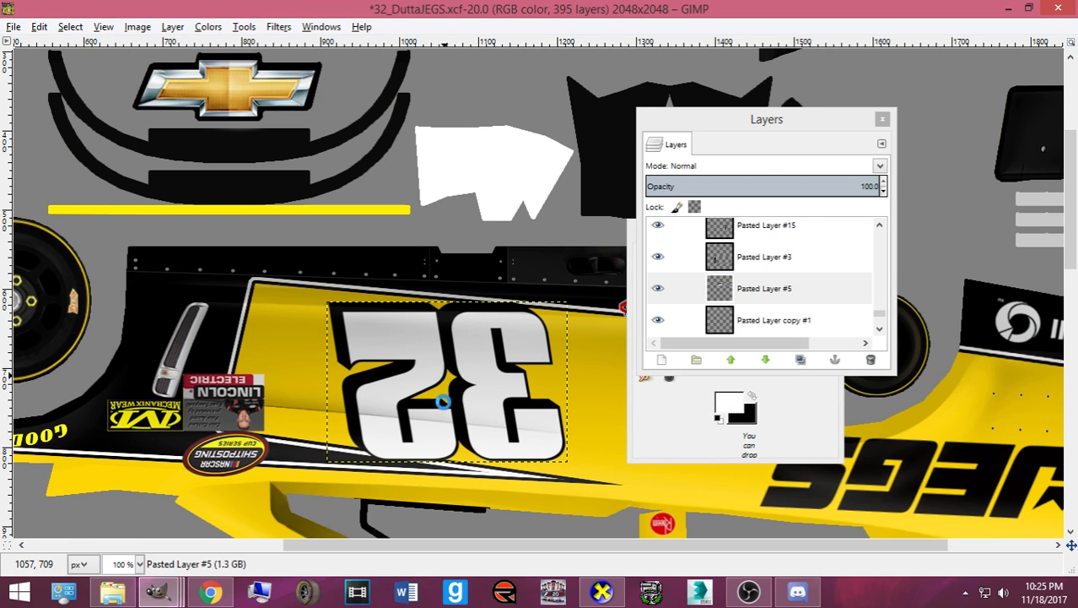
key("ctrl+e")
- Orbit the yellow #32 car in CarView across front, side and front three-quarter views
left_click(613, 589)
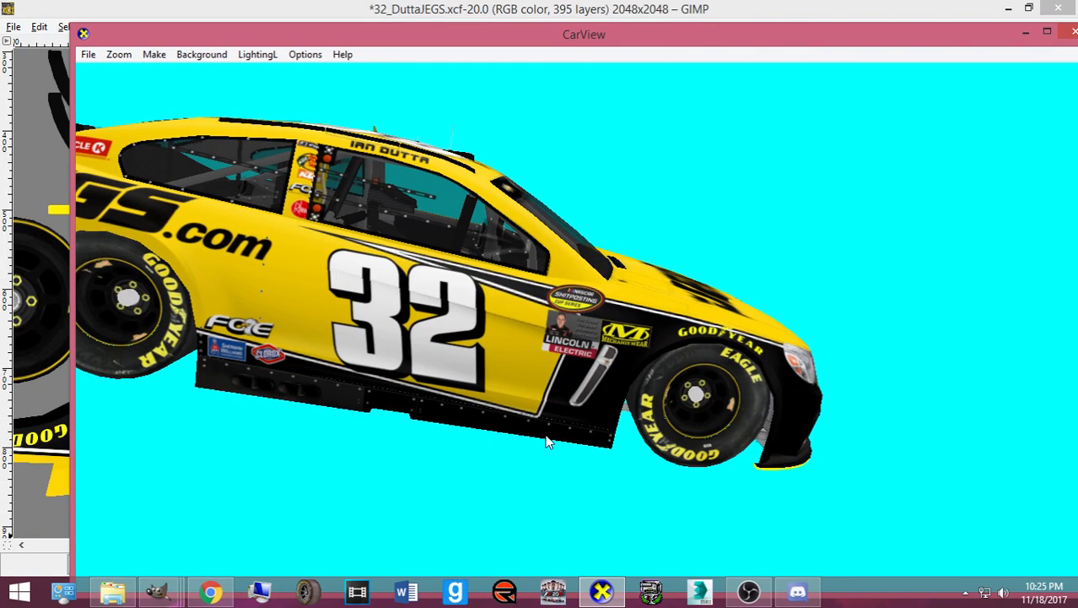
left_click_drag(553, 429, 486, 442)
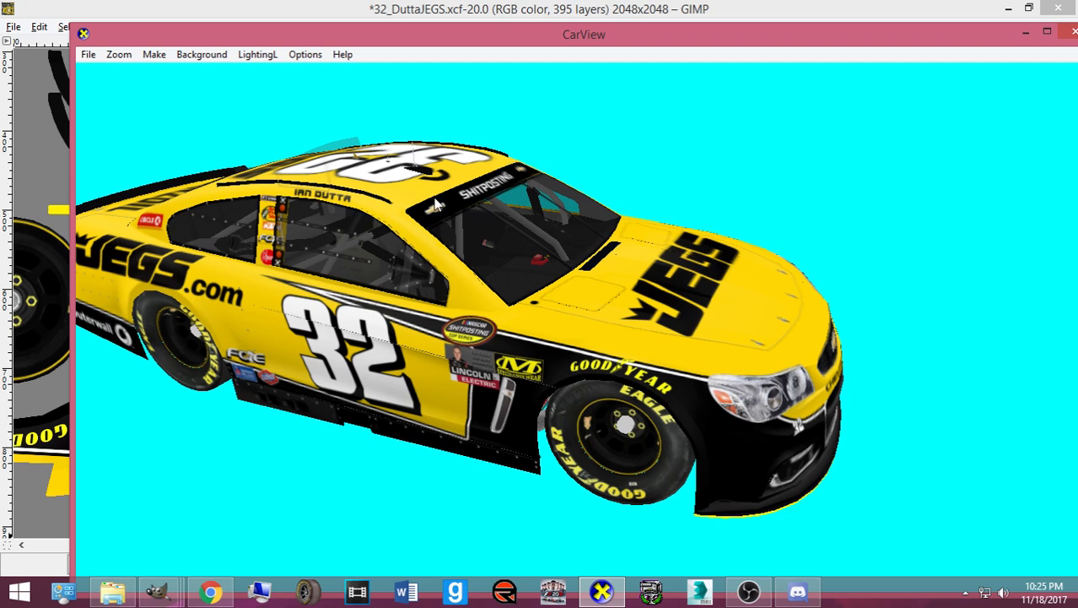
left_click_drag(483, 260, 579, 321)
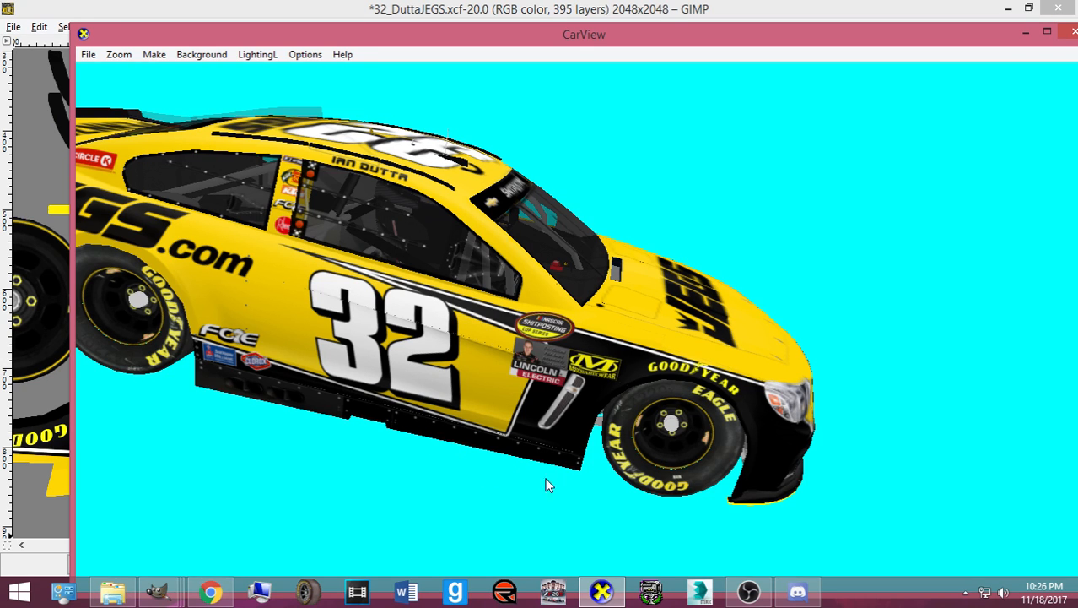
left_click_drag(548, 484, 524, 412)
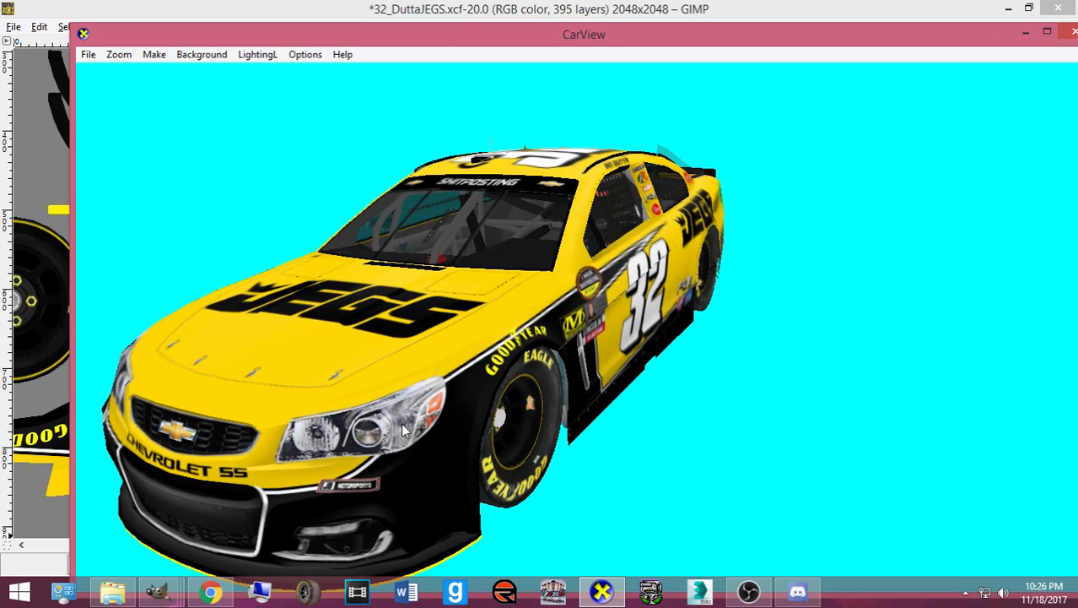
- Bring up Chrome and look through the jegs logo, JEGScom_Logo.jpg, YouTube and Facebook tabs
left_click(211, 593)
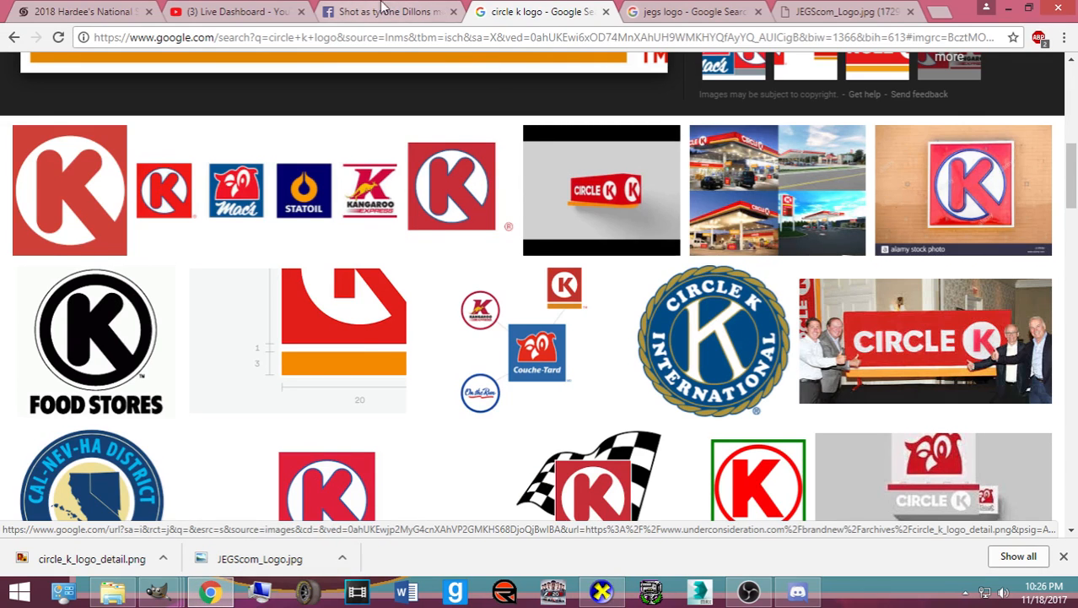
left_click(671, 12)
left_click(803, 11)
left_click(217, 11)
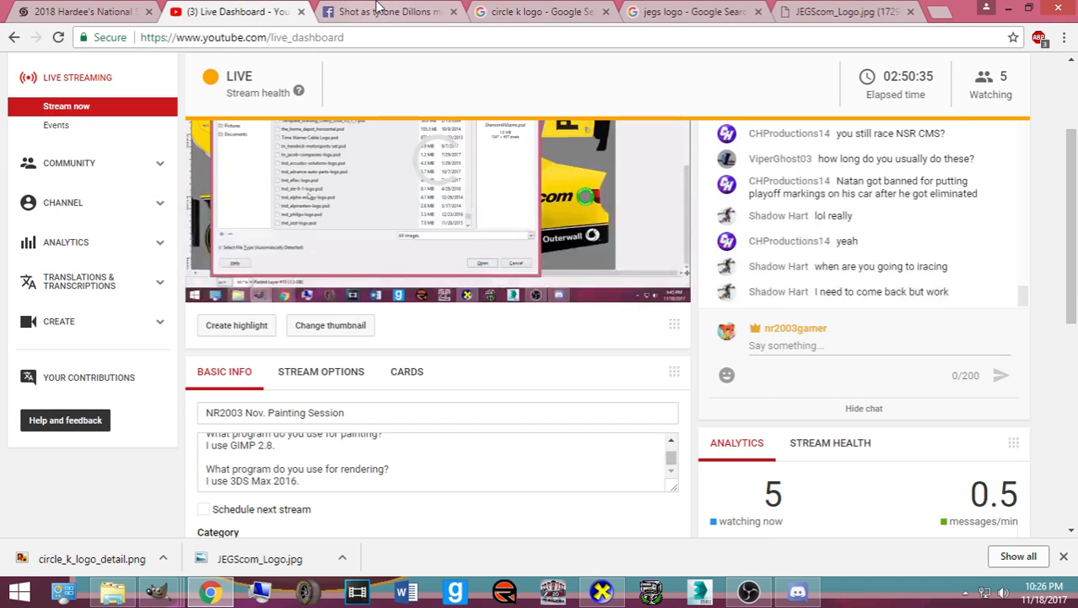
left_click(379, 11)
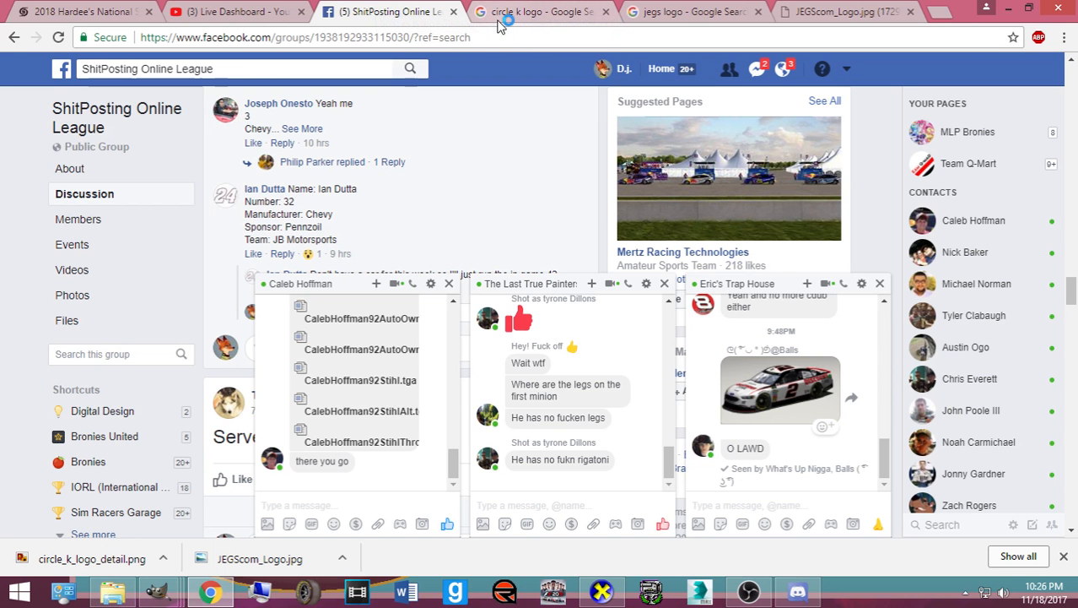
- Return to the circle k logo results and delete the old search query
scroll(334, 379, "up", 3)
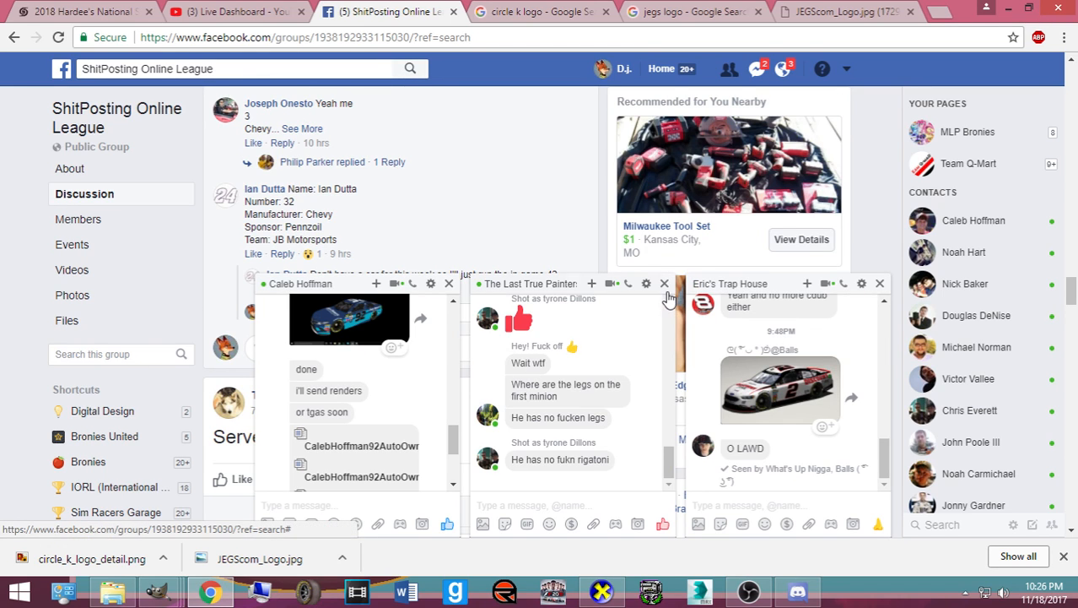
left_click(517, 8)
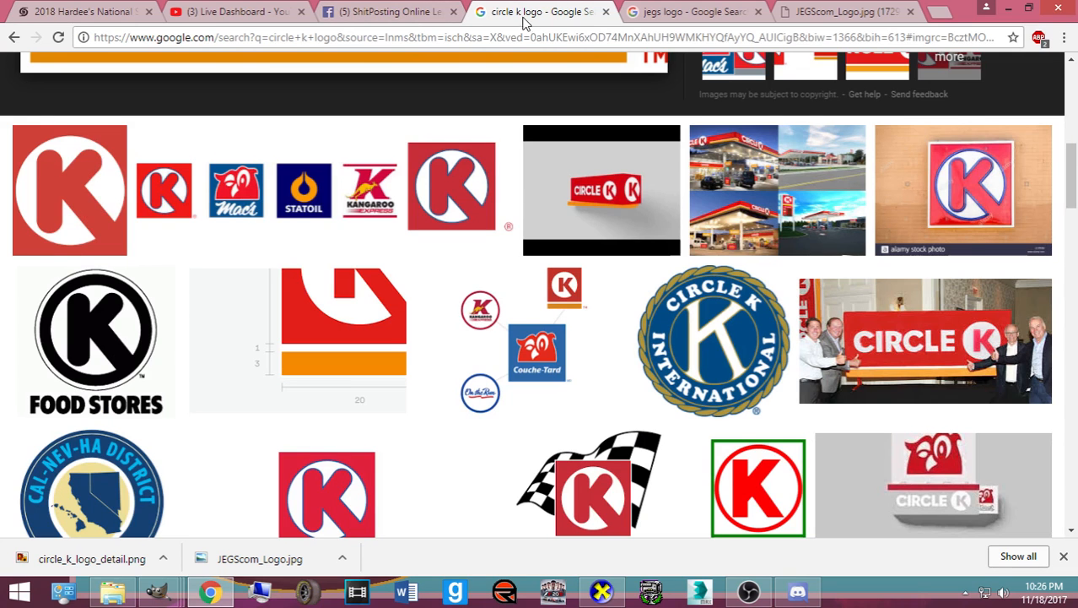
scroll(559, 108, "up", 4)
scroll(559, 108, "up", 3)
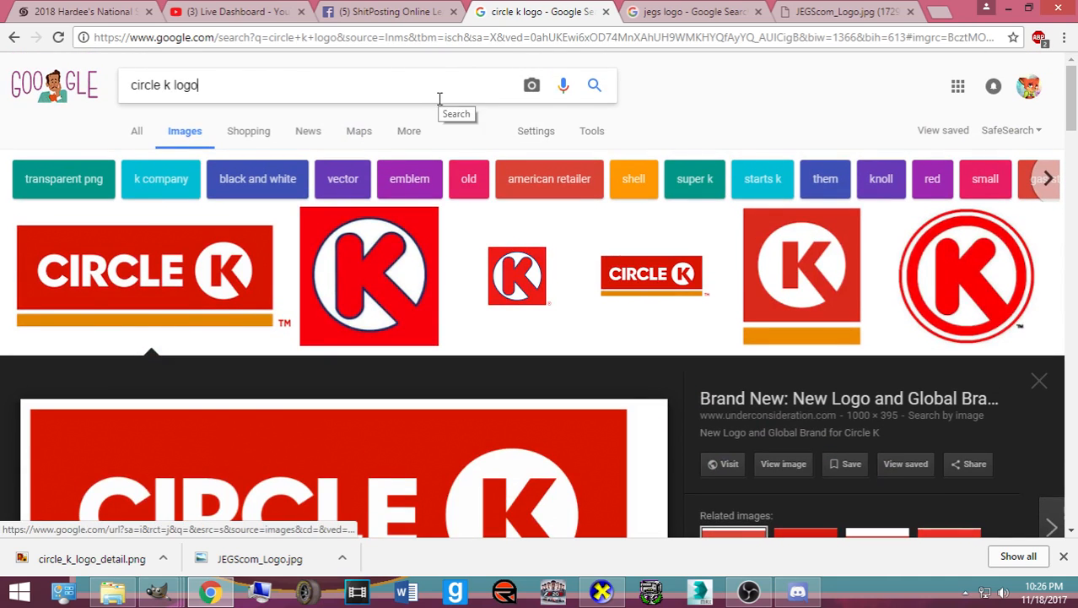
left_click_drag(438, 99, 120, 87)
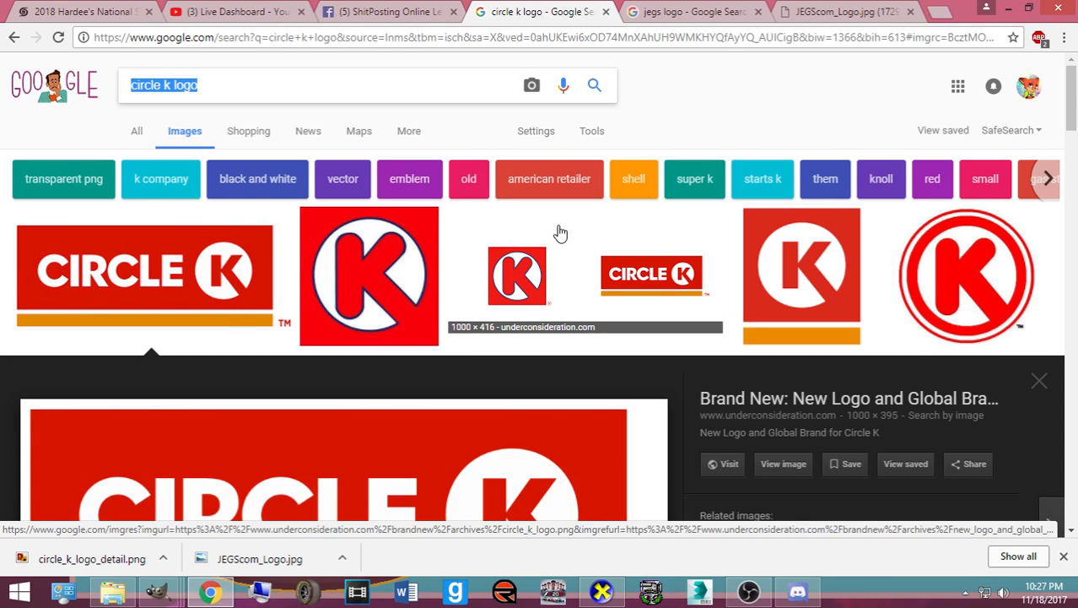
key("BackSpace")
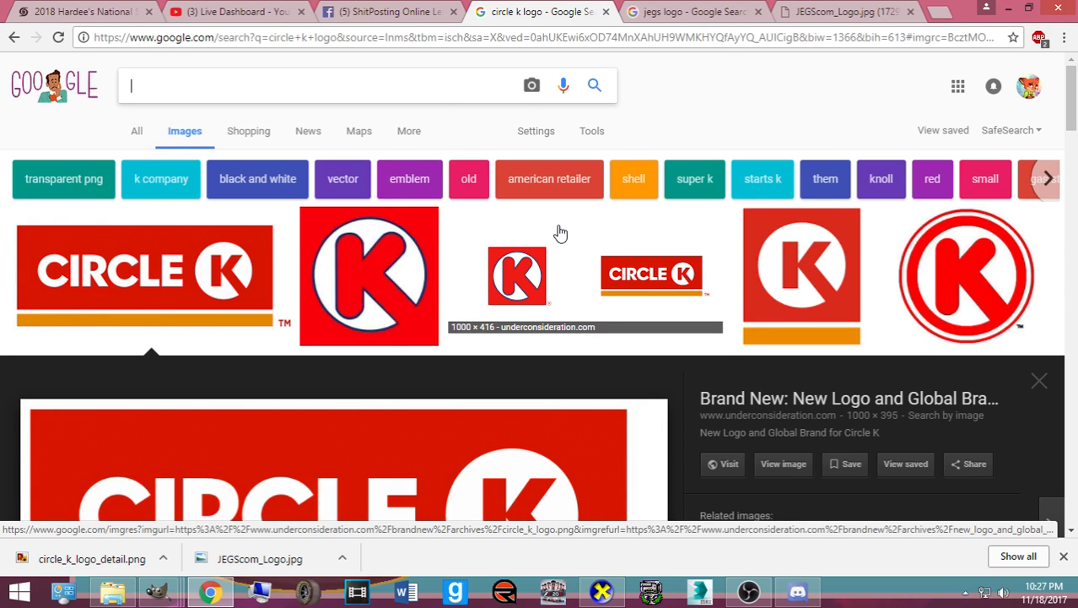
- Search Google Images for 'jegs logo' and scroll through the results
type("jegs logo")
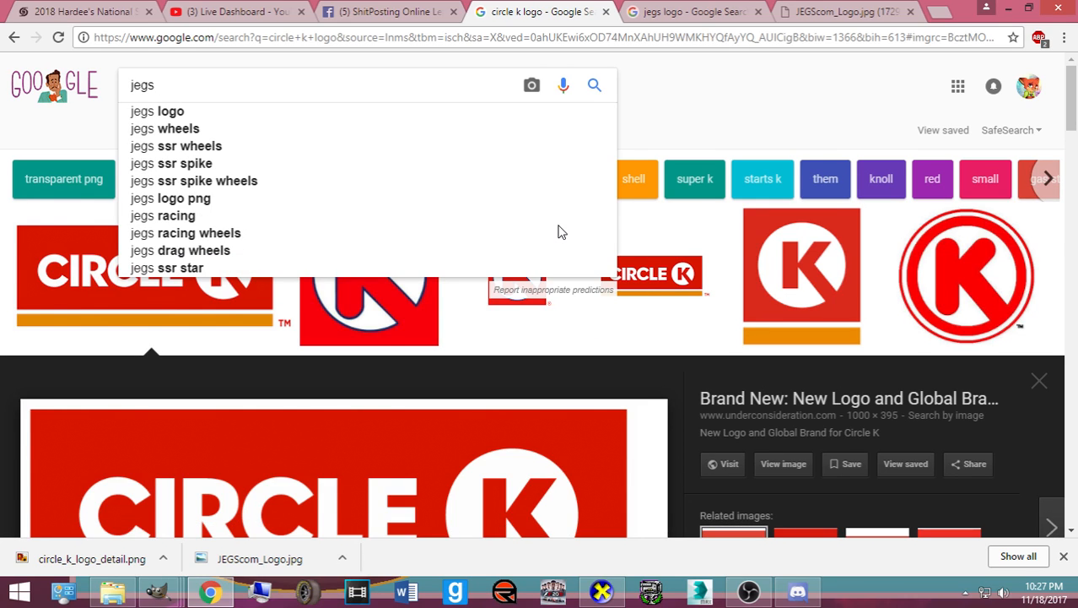
key("Return")
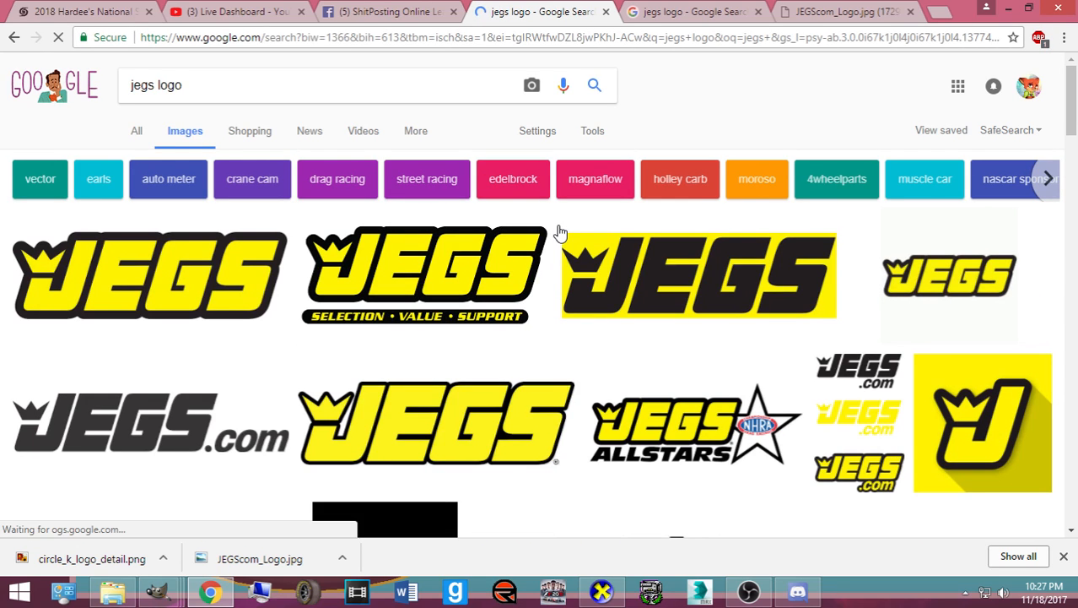
scroll(527, 313, "down", 5)
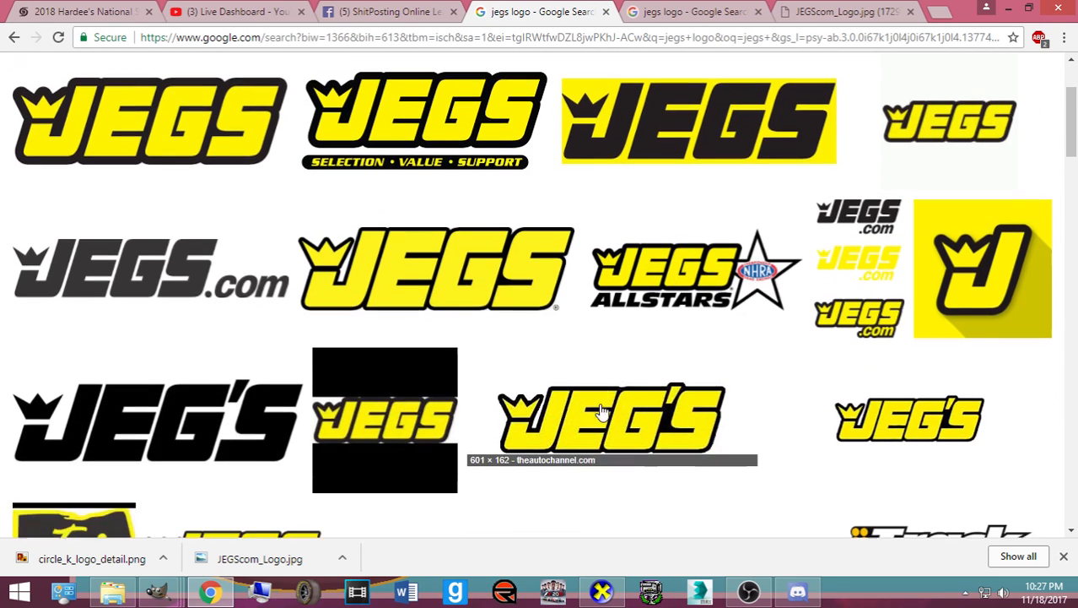
scroll(605, 397, "down", 8)
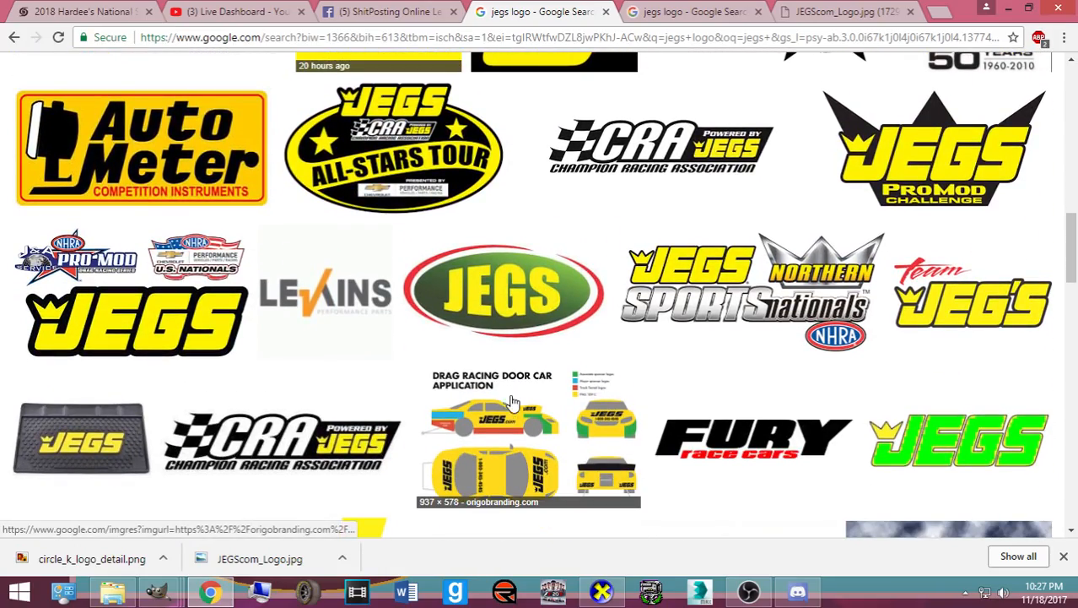
scroll(506, 397, "up", 3)
scroll(435, 381, "up", 10)
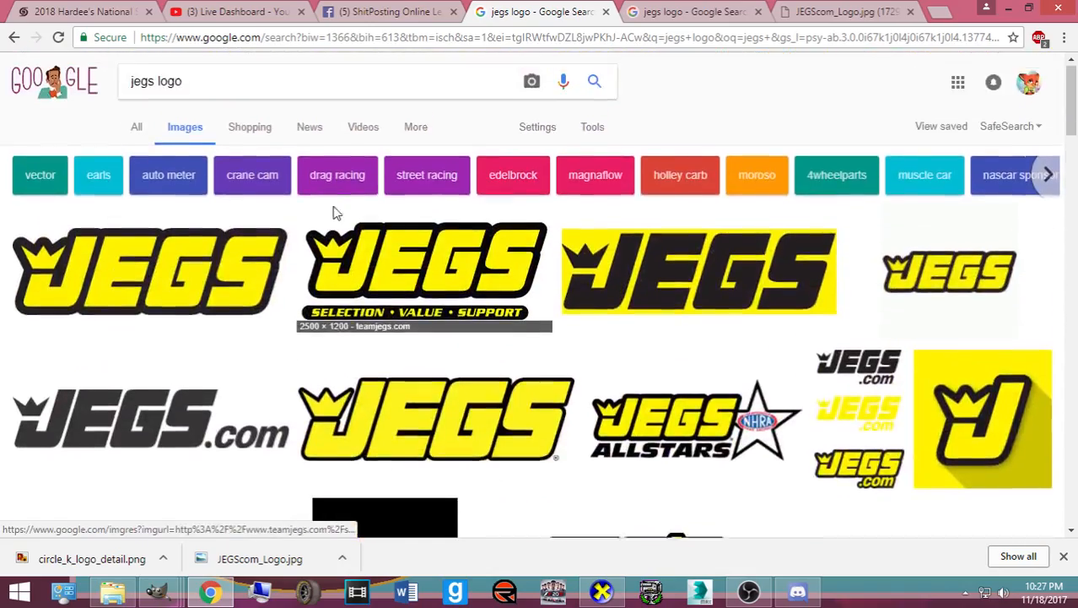
- Replace the query with 'coughlin' and move the cursor to its start
left_click_drag(184, 86, 118, 82)
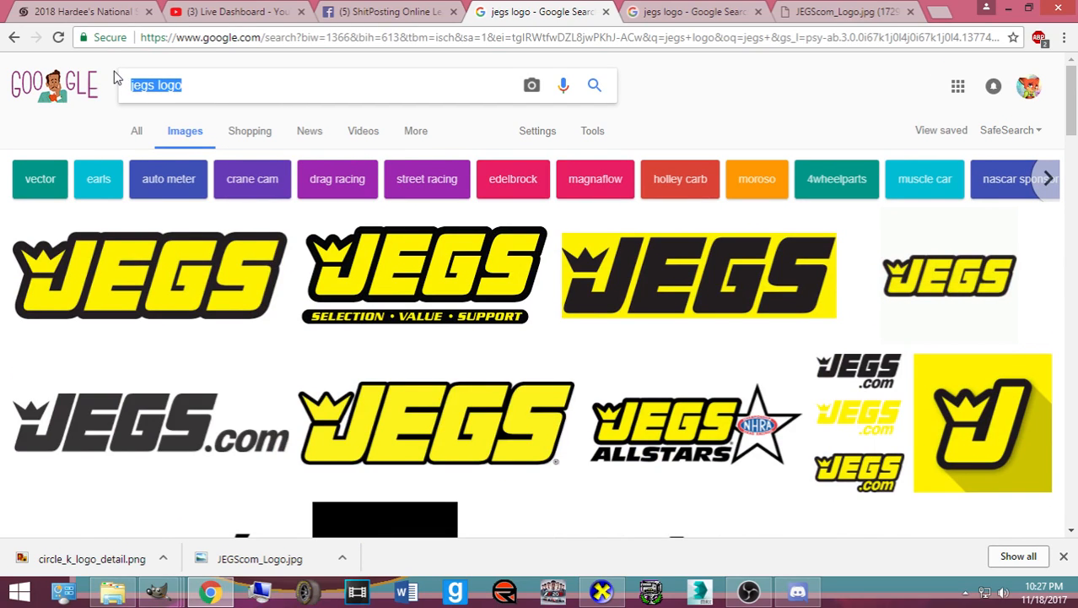
type("coughlin")
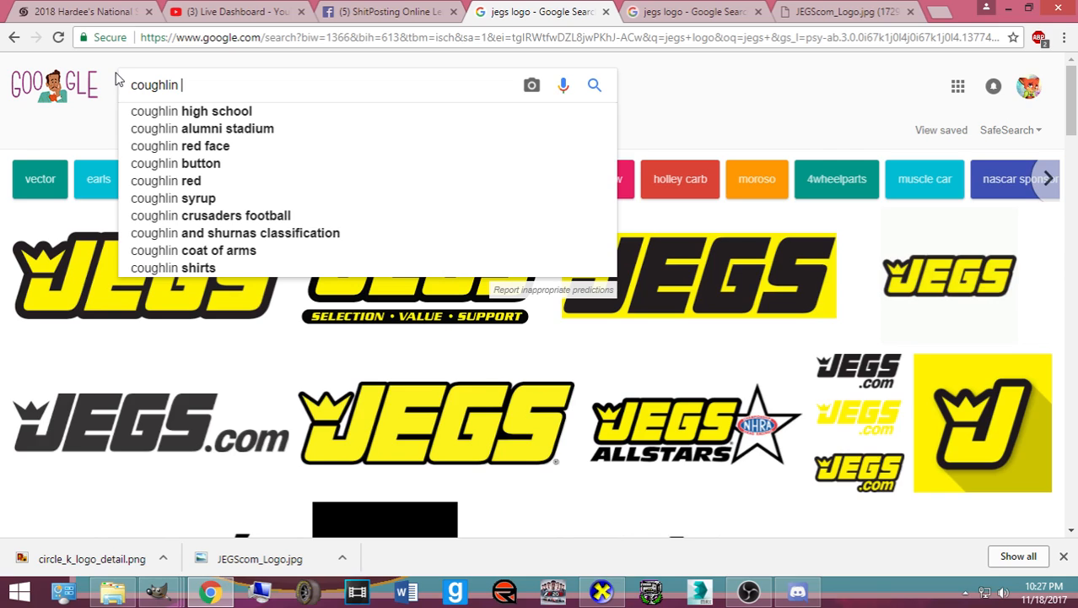
key("BackSpace")
key("Left")
key("Left")
key("Home")
- Search images for 'cody coughlin' and scroll through the results
type("cody")
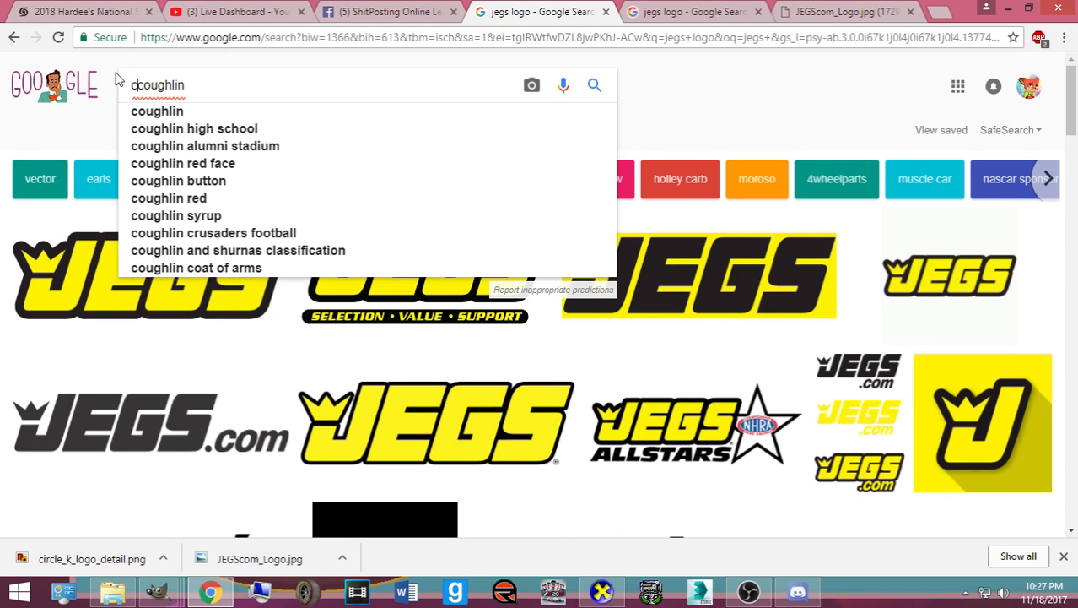
key("Return")
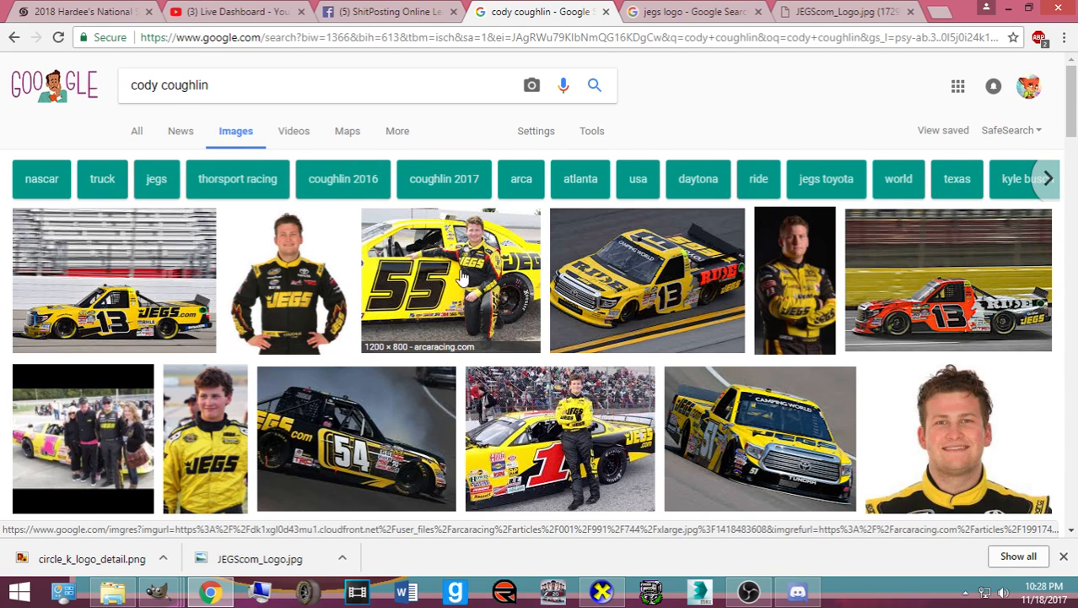
scroll(426, 358, "down", 3)
scroll(426, 358, "down", 1)
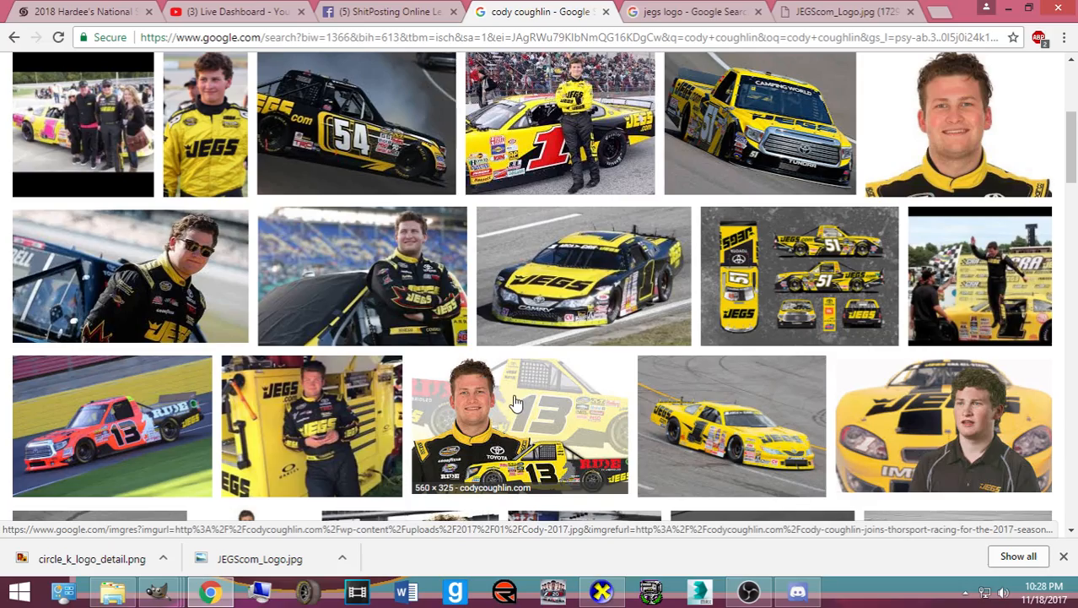
scroll(516, 401, "down", 3)
scroll(518, 396, "down", 2)
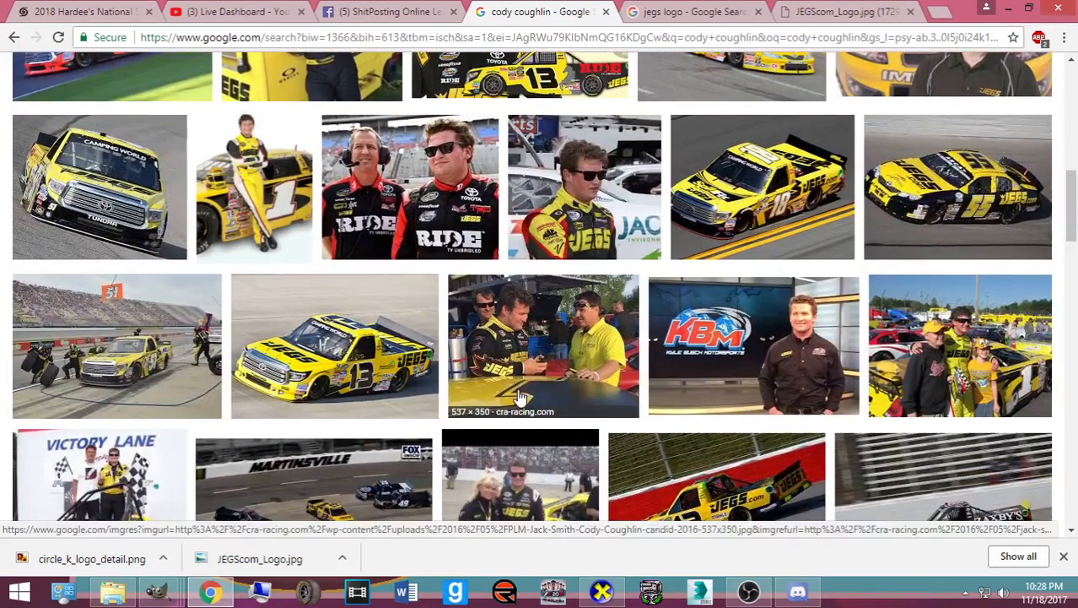
scroll(518, 396, "down", 2)
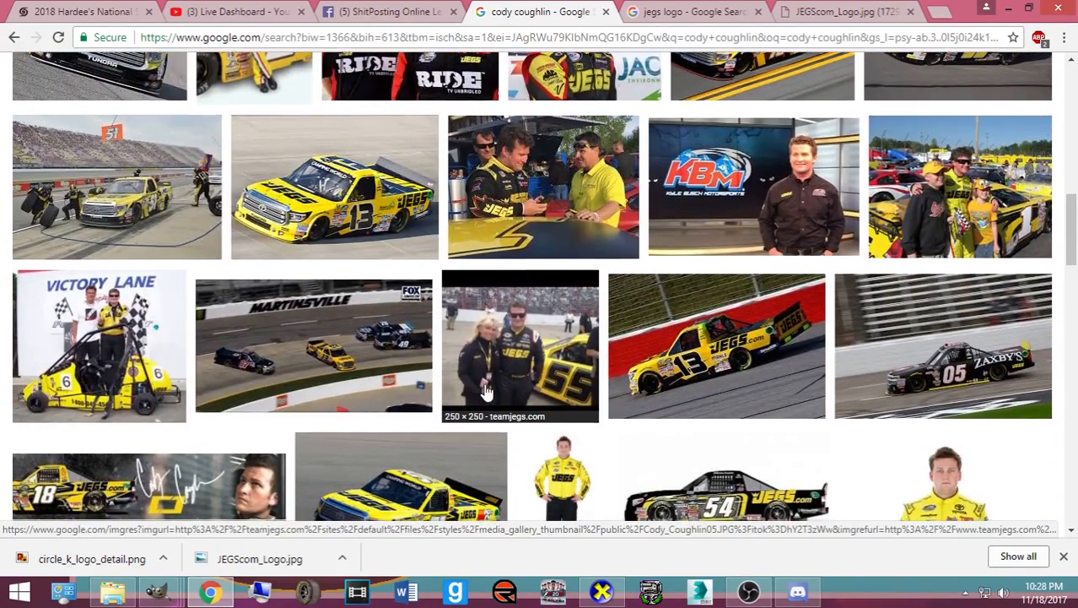
scroll(352, 385, "down", 2)
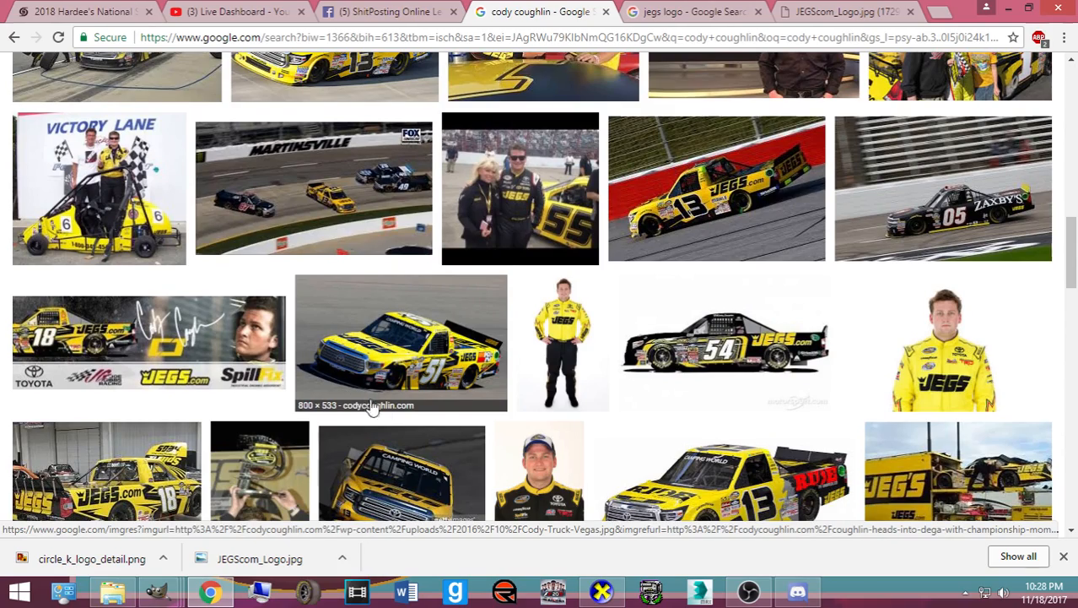
scroll(384, 270, "up", 4)
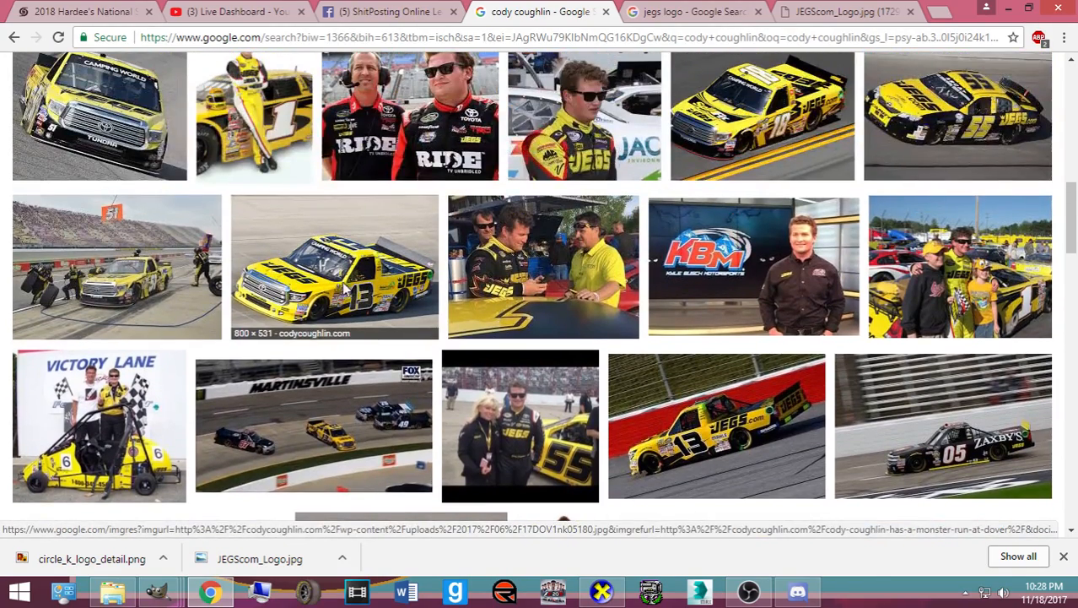
- Preview the #13 and #18 JEGS trucks, ending on the #13 Ride photo, then return to the 32_DuttaJEGS image
left_click(346, 291)
scroll(353, 292, "up", 4)
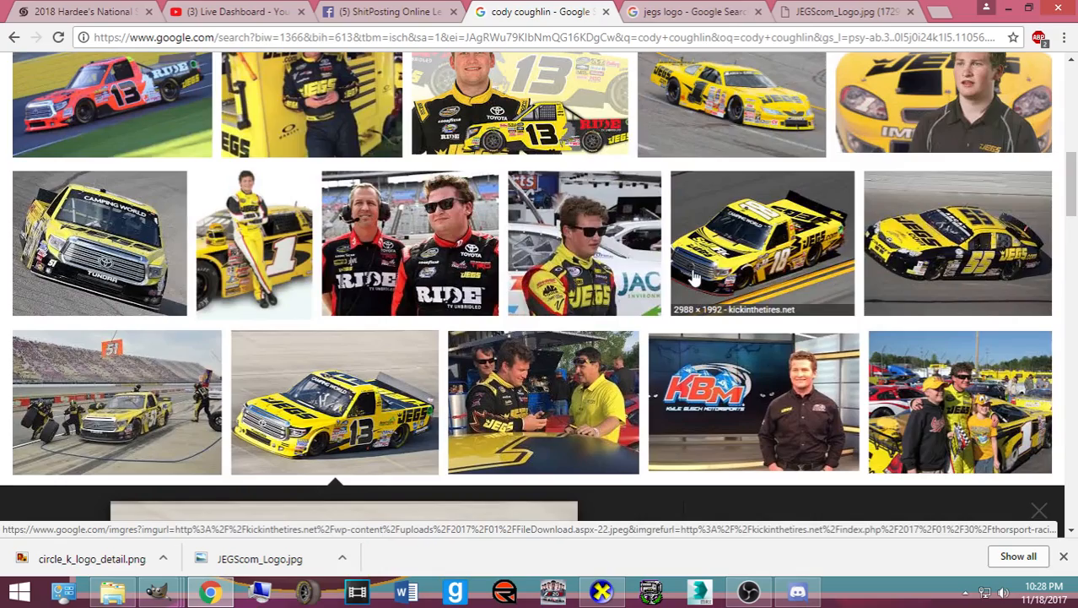
left_click(691, 275)
scroll(675, 254, "up", 3)
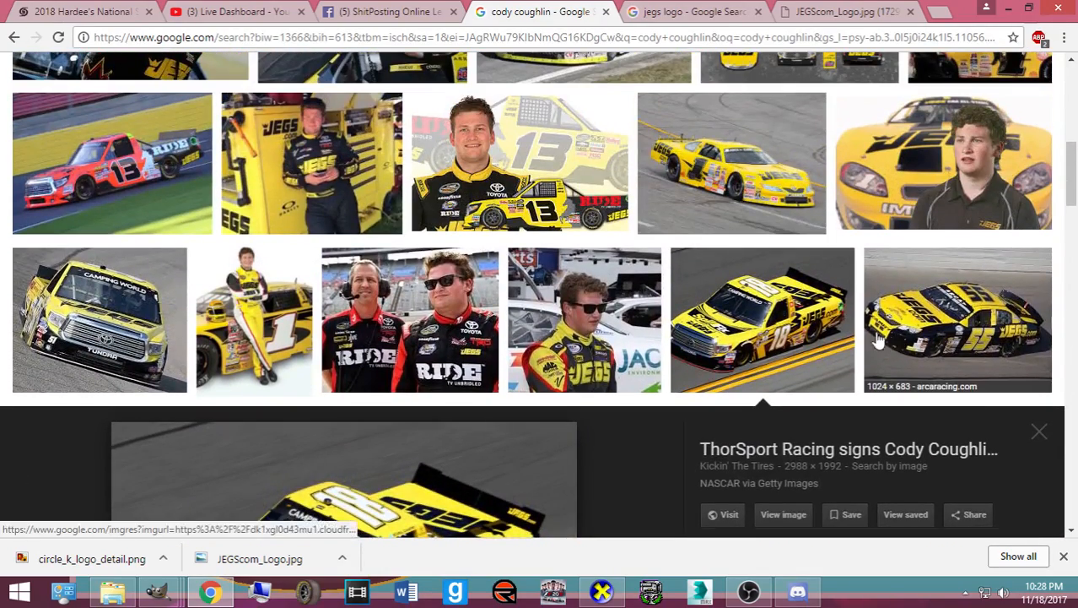
scroll(762, 340, "up", 4)
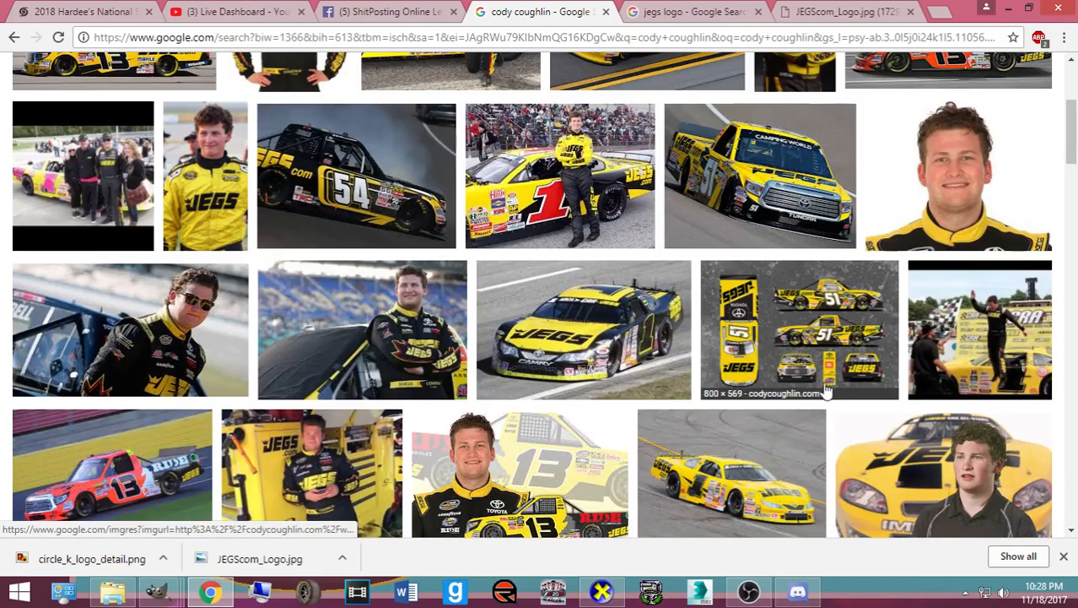
scroll(696, 377, "up", 2)
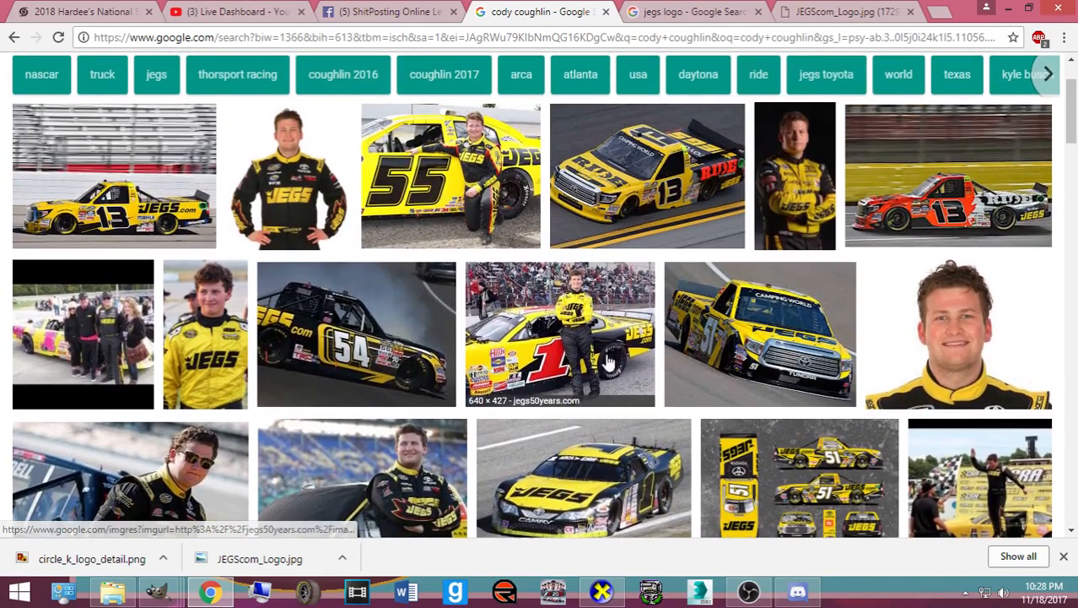
left_click(737, 367)
scroll(431, 362, "up", 4)
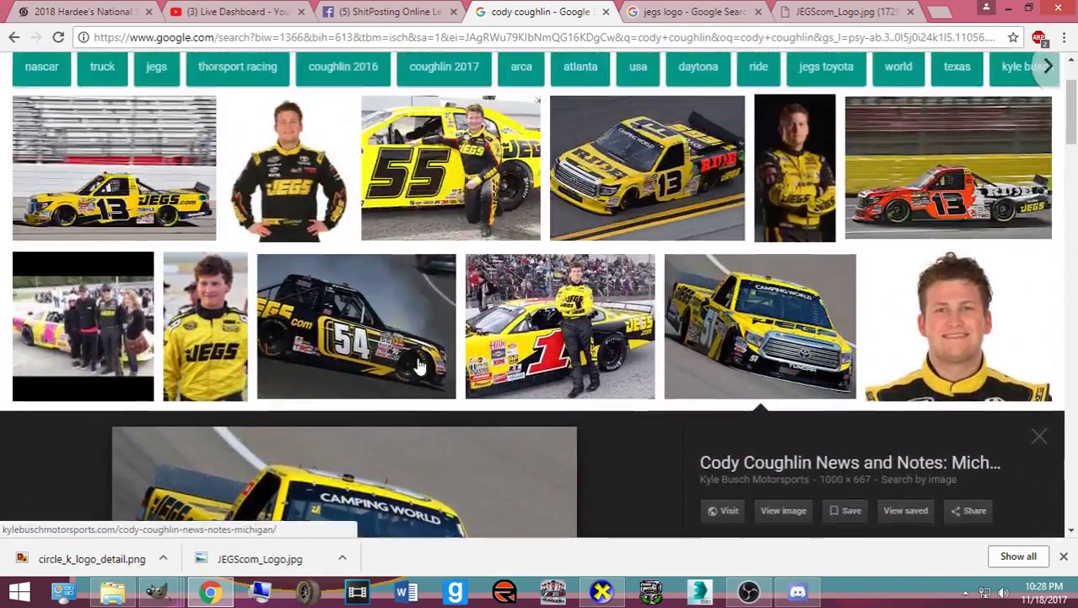
left_click(582, 282)
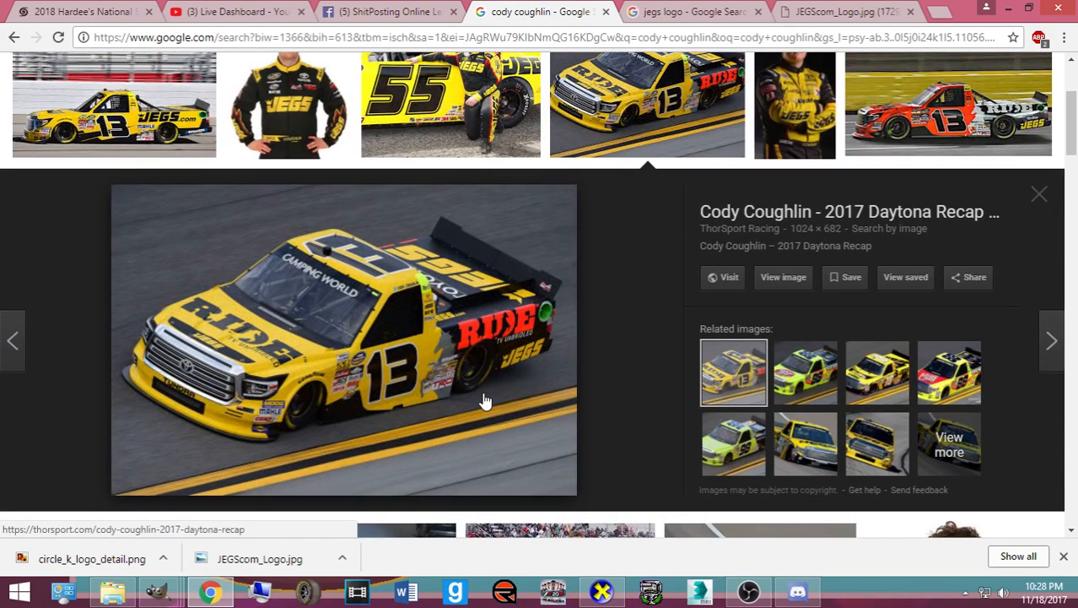
left_click(158, 593)
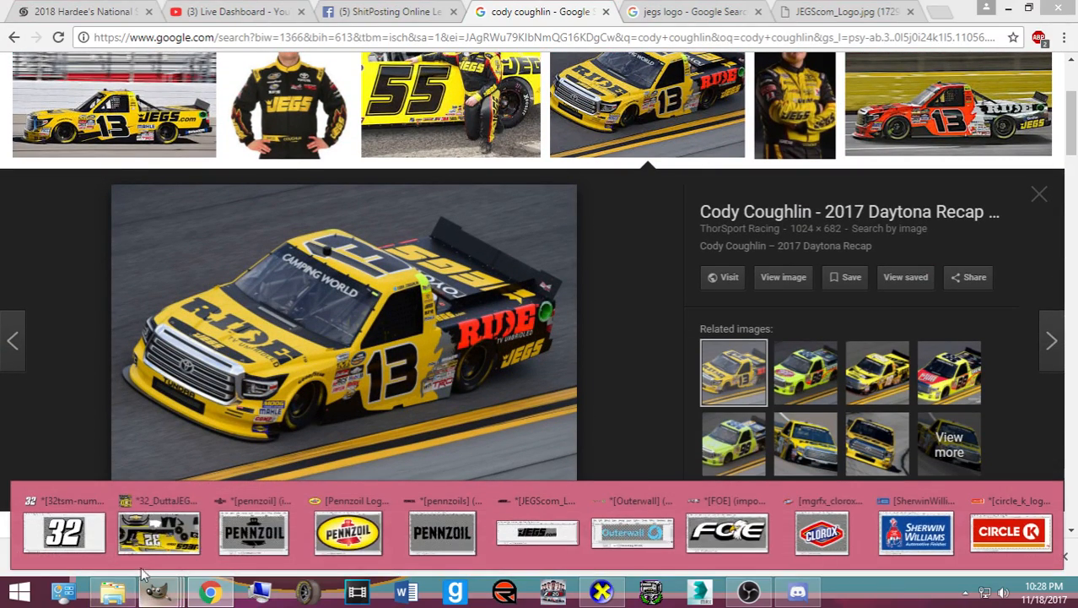
left_click(165, 532)
- Pick the Bucket Fill tool and select the Splitter Top layer
scroll(510, 332, "up", 5)
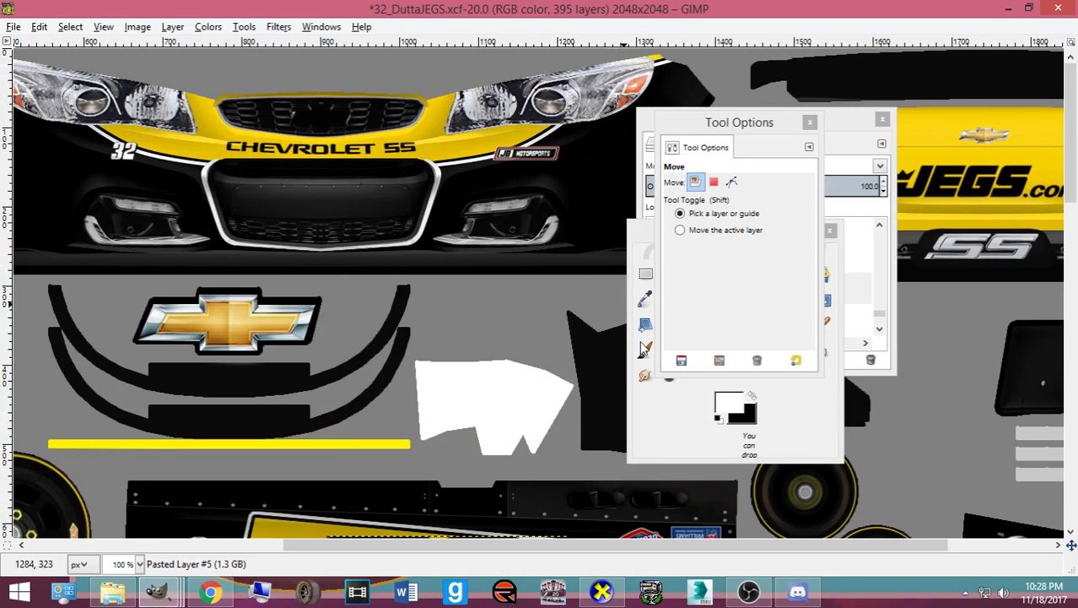
left_click(707, 397)
left_click(769, 326)
left_click(833, 126)
scroll(815, 295, "up", 4)
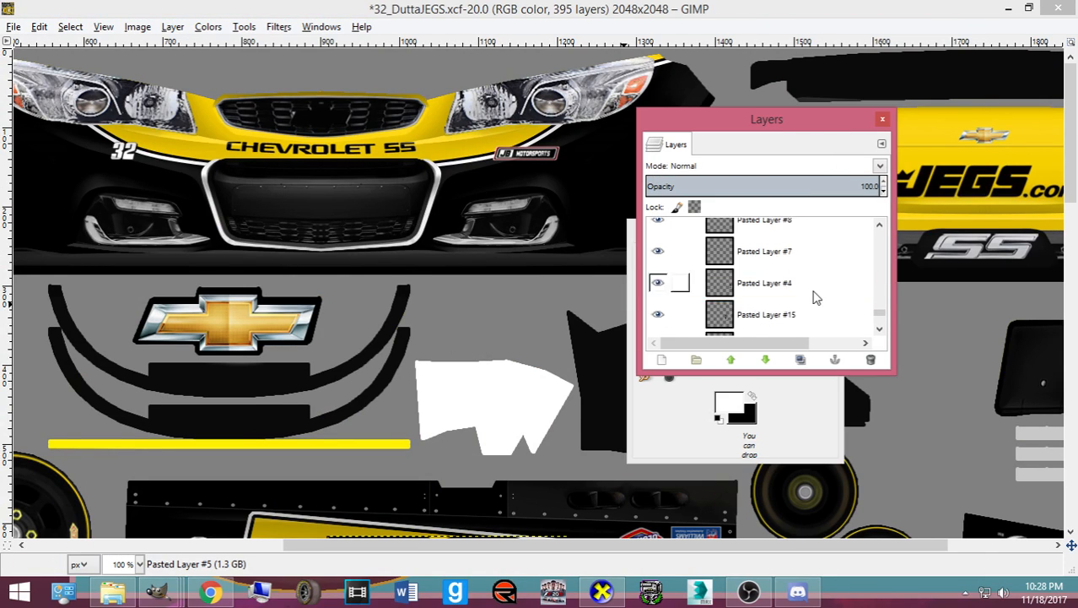
scroll(815, 295, "up", 10)
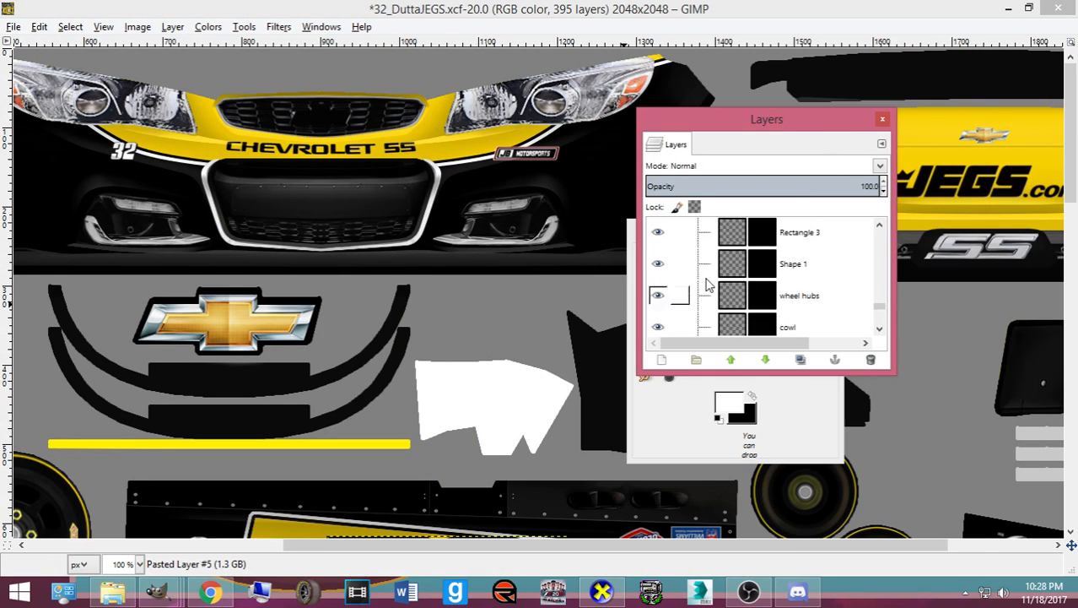
scroll(707, 285, "up", 3)
scroll(726, 280, "down", 5)
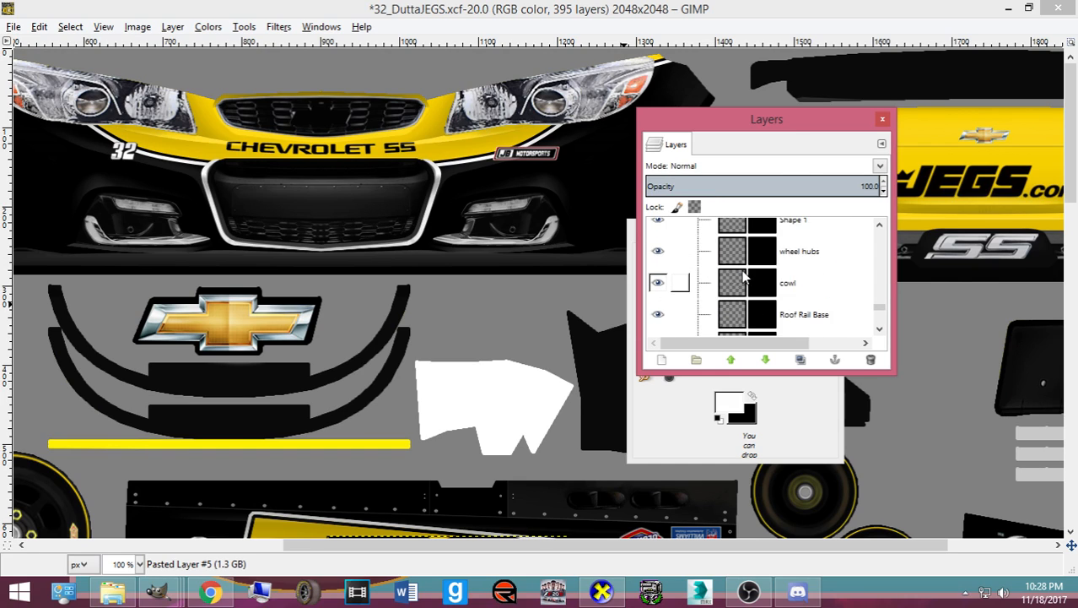
scroll(737, 276, "down", 3)
left_click(731, 281)
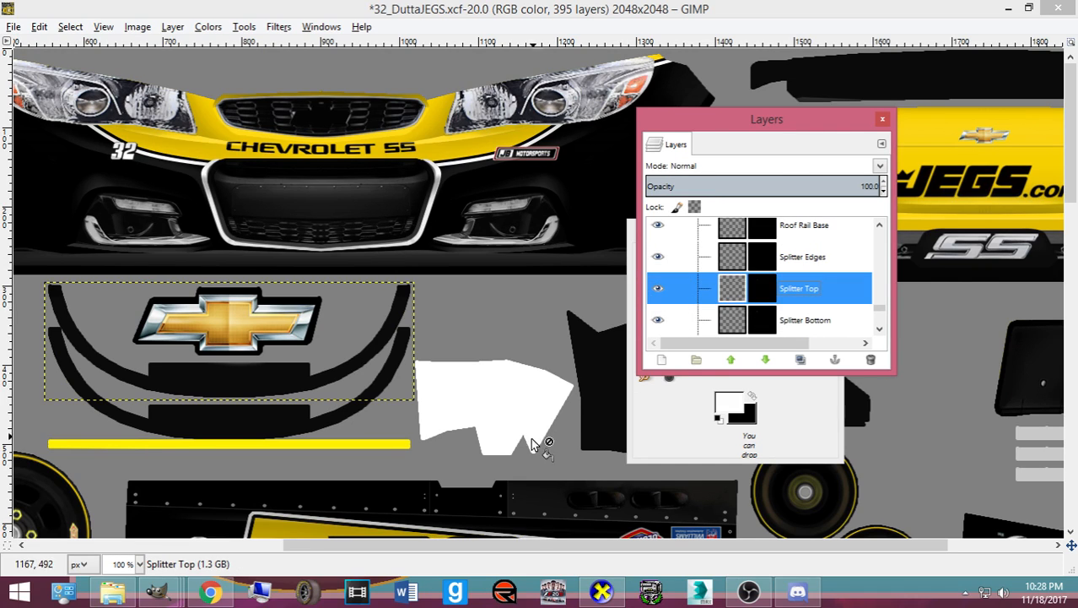
- Fill the splitter edge bar with black on the Splitter Edges layer
left_click(671, 456)
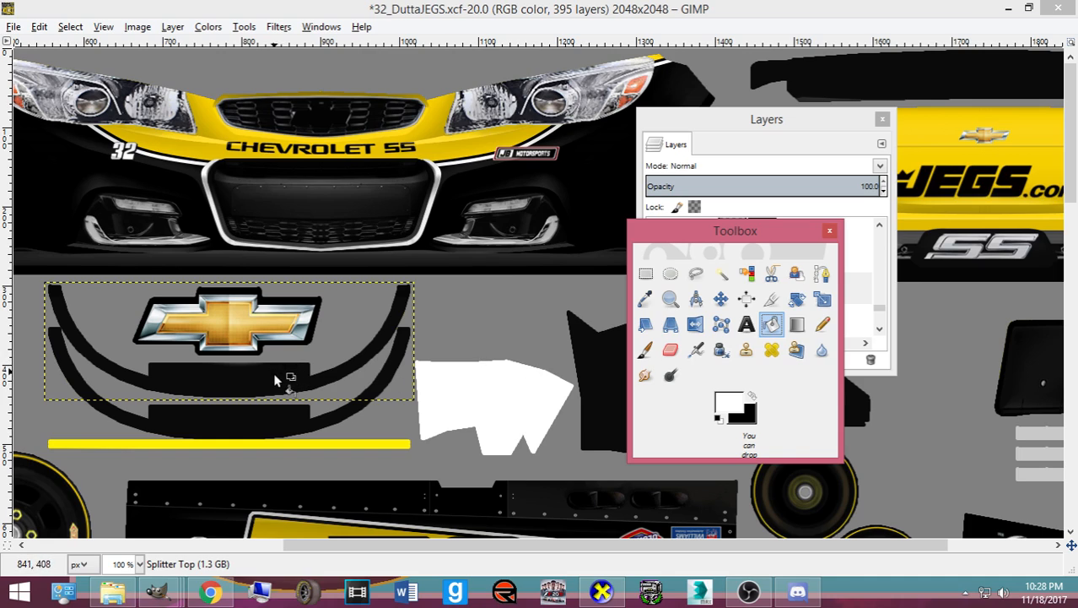
left_click(855, 304)
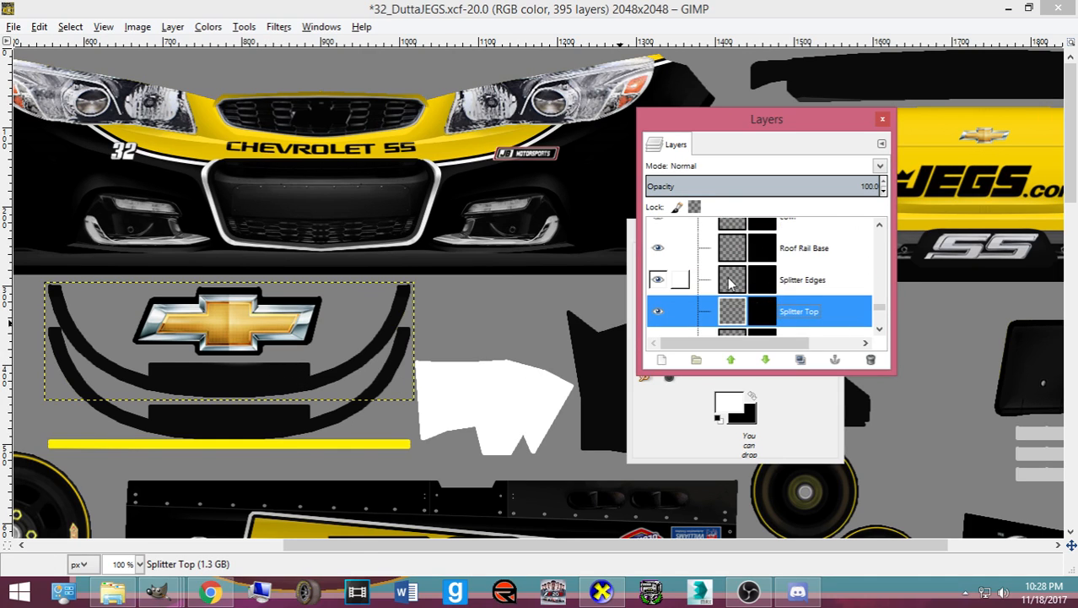
left_click(722, 285)
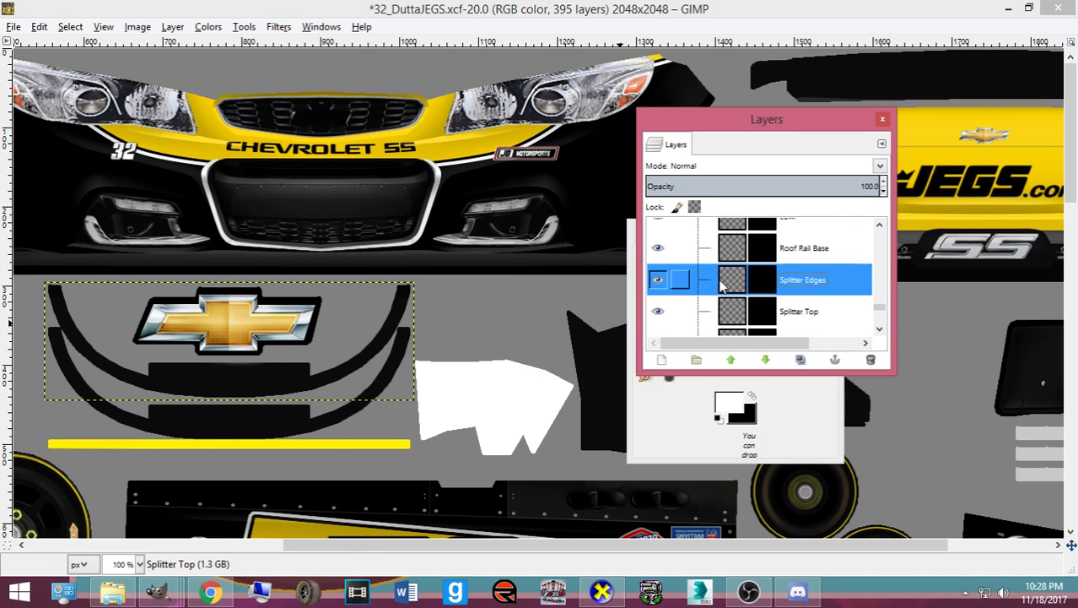
left_click(753, 402)
left_click(356, 444)
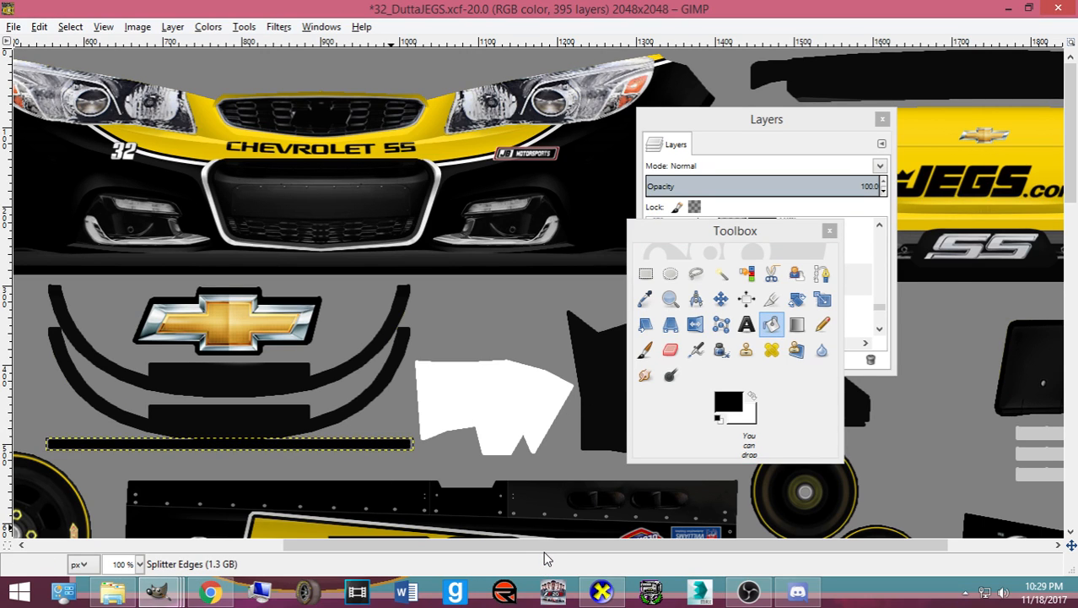
- Check the front in CarView, then refill the edge strip white and export card.bmp
left_click(601, 591)
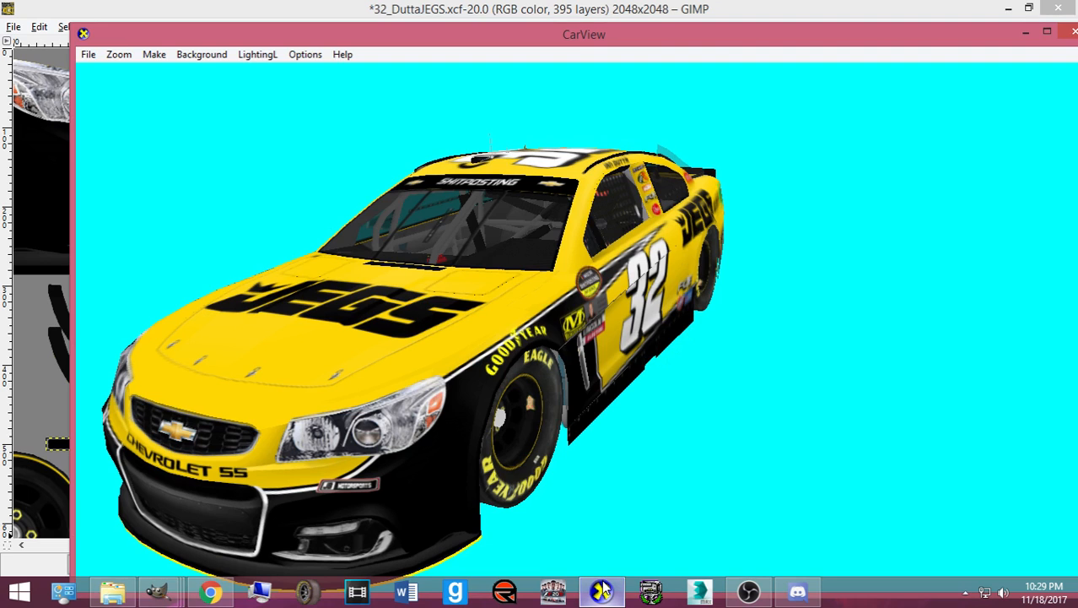
left_click_drag(519, 449, 419, 403)
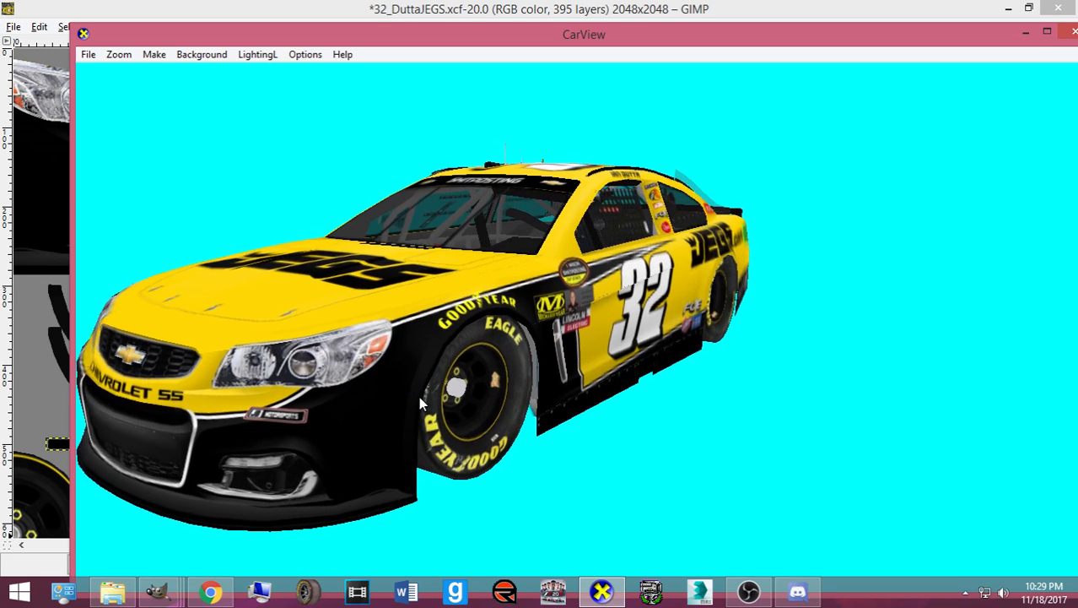
left_click(600, 592)
left_click(750, 398)
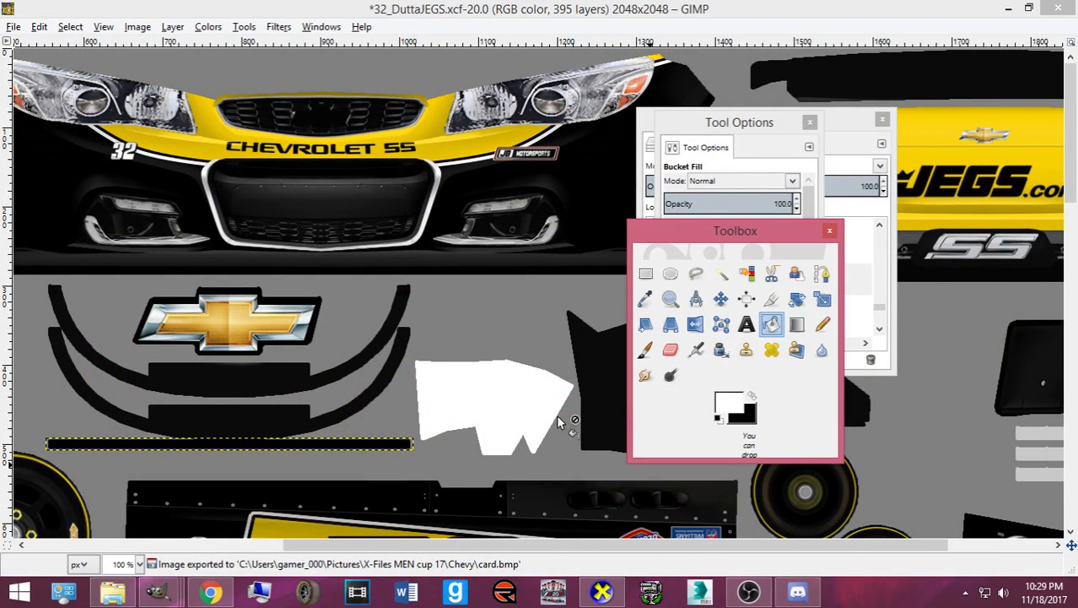
left_click(350, 447)
key("ctrl+e")
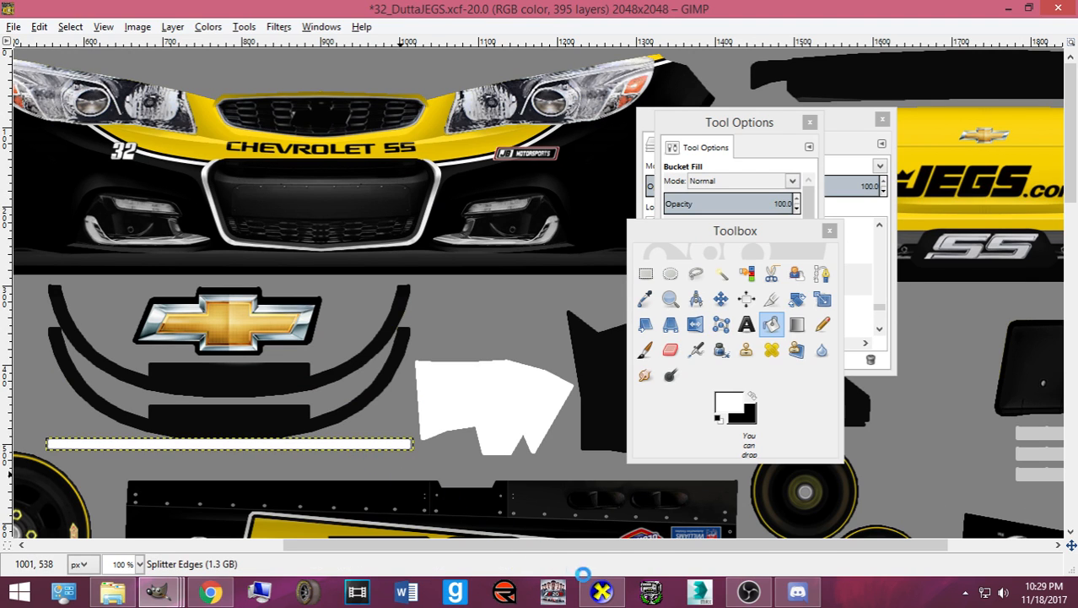
- Rotate the car in CarView to check the front and side
left_click(602, 592)
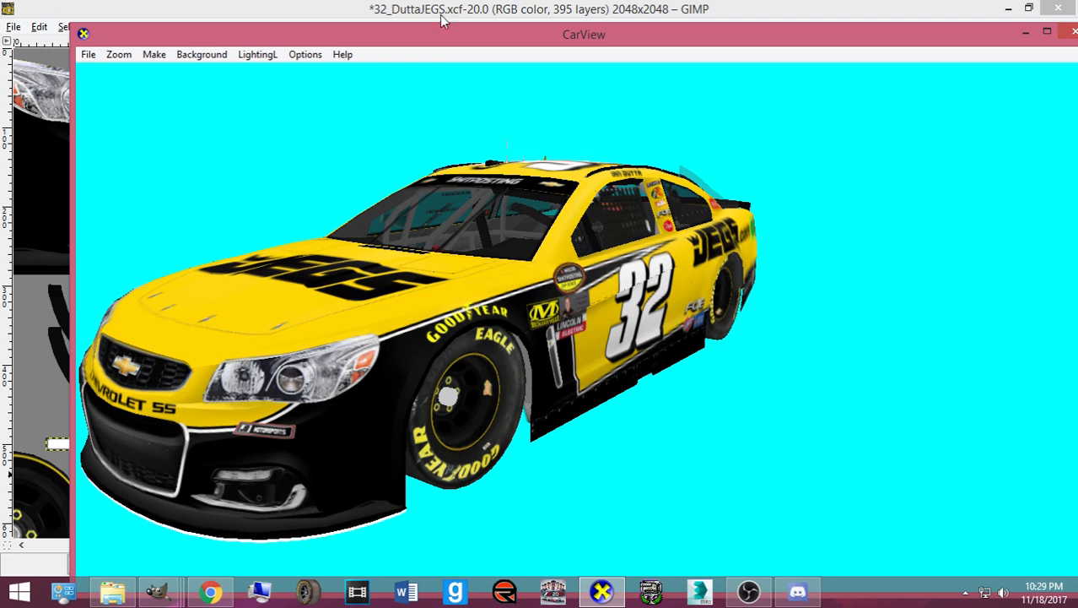
left_click_drag(640, 347, 860, 321)
left_click_drag(573, 363, 494, 441)
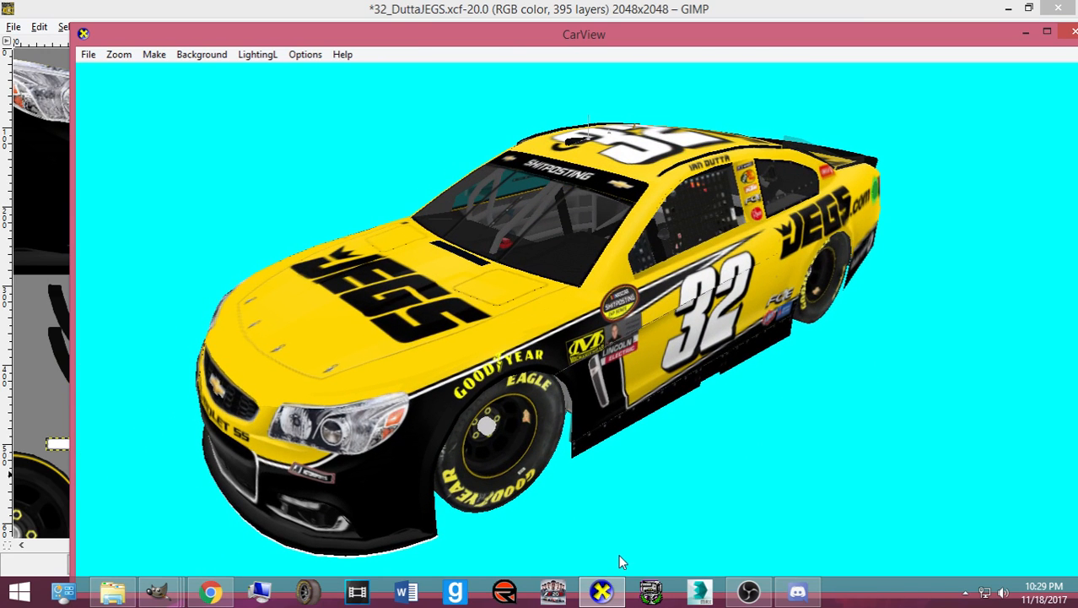
left_click(602, 590)
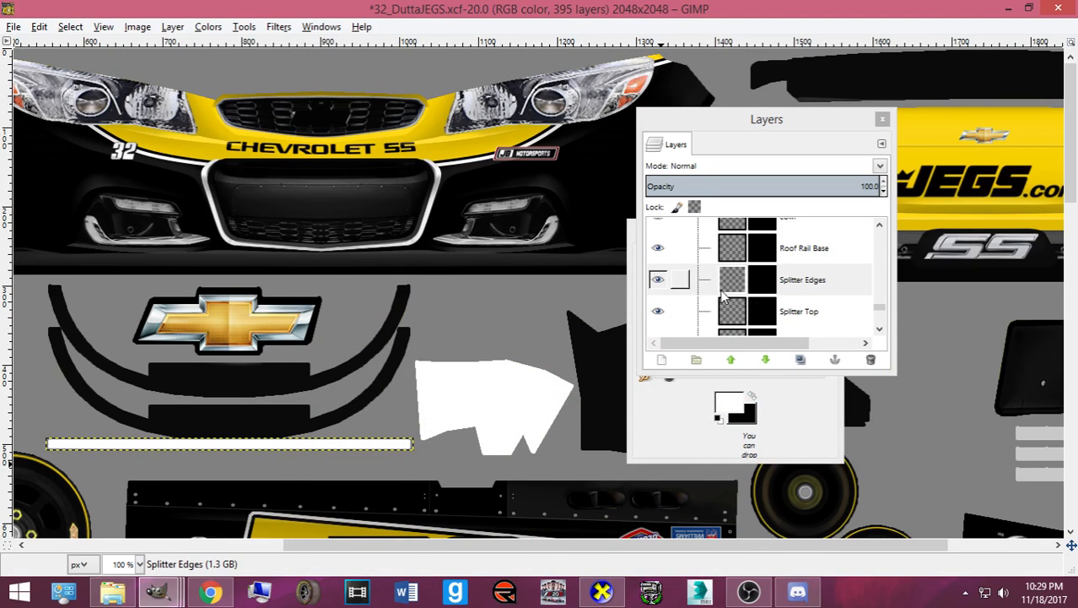
- Fill the lower splitter arcs white on the Splitter Bottom layer
scroll(730, 304, "down", 1)
left_click(731, 296)
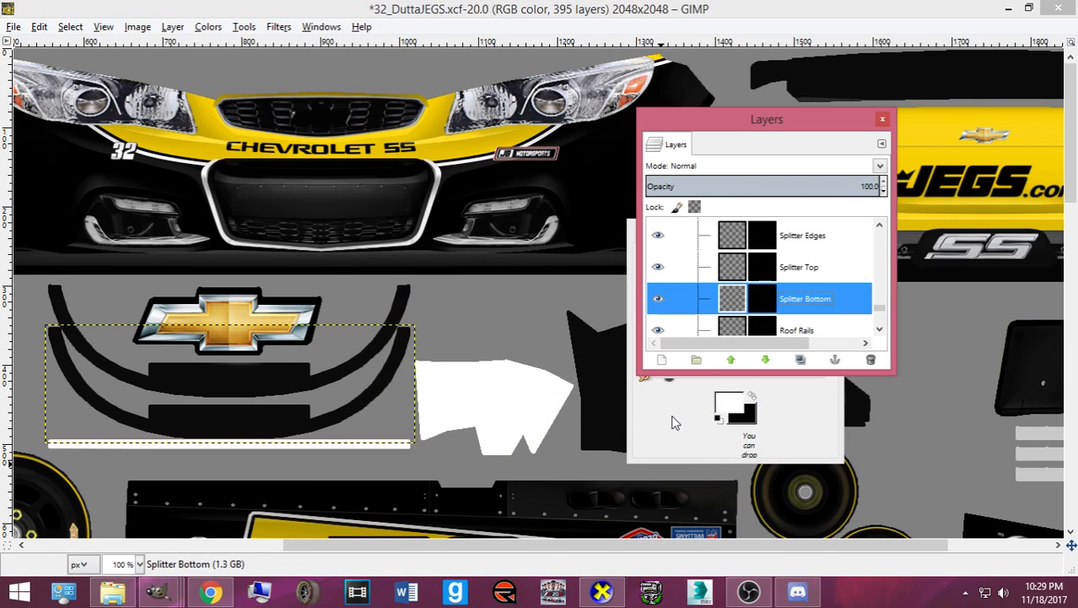
left_click(672, 446)
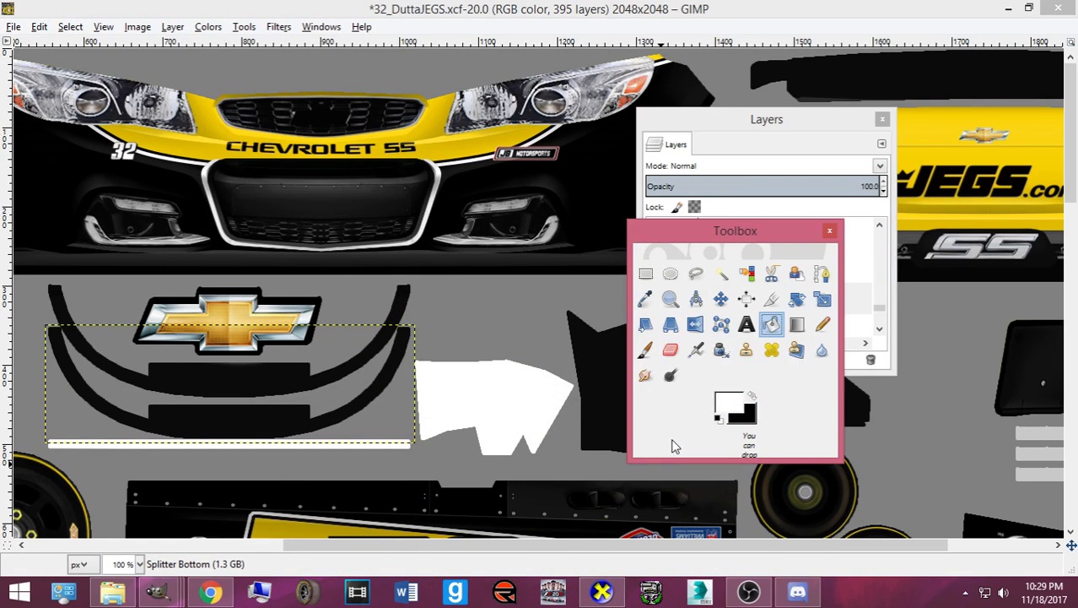
left_click(251, 377)
left_click(279, 440)
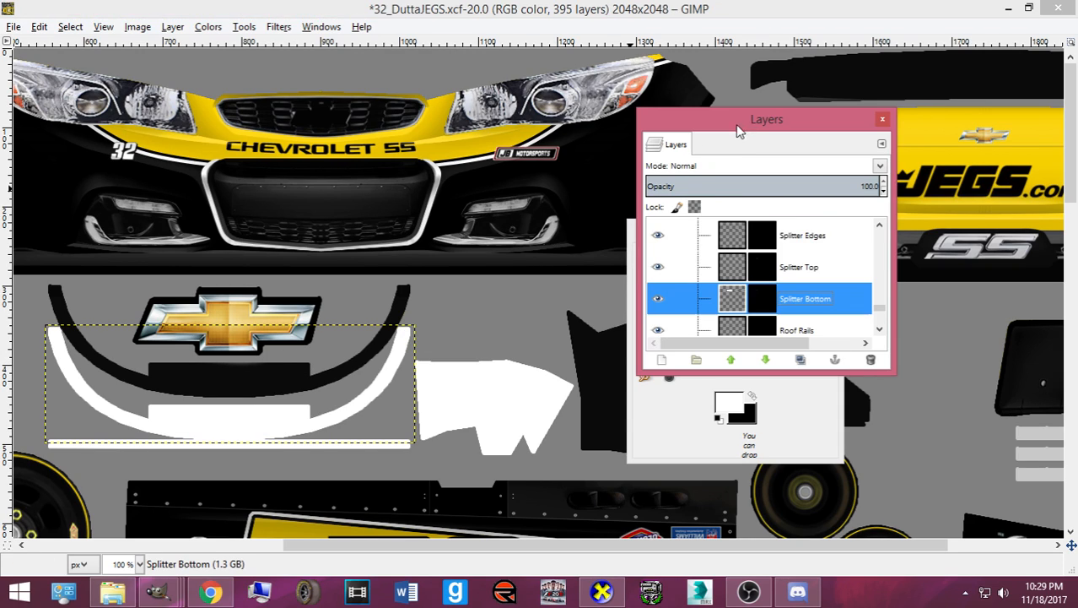
- Fill the upper splitter arcs white on Splitter Top and export card.bmp
left_click(741, 128)
left_click(731, 268)
left_click(257, 376)
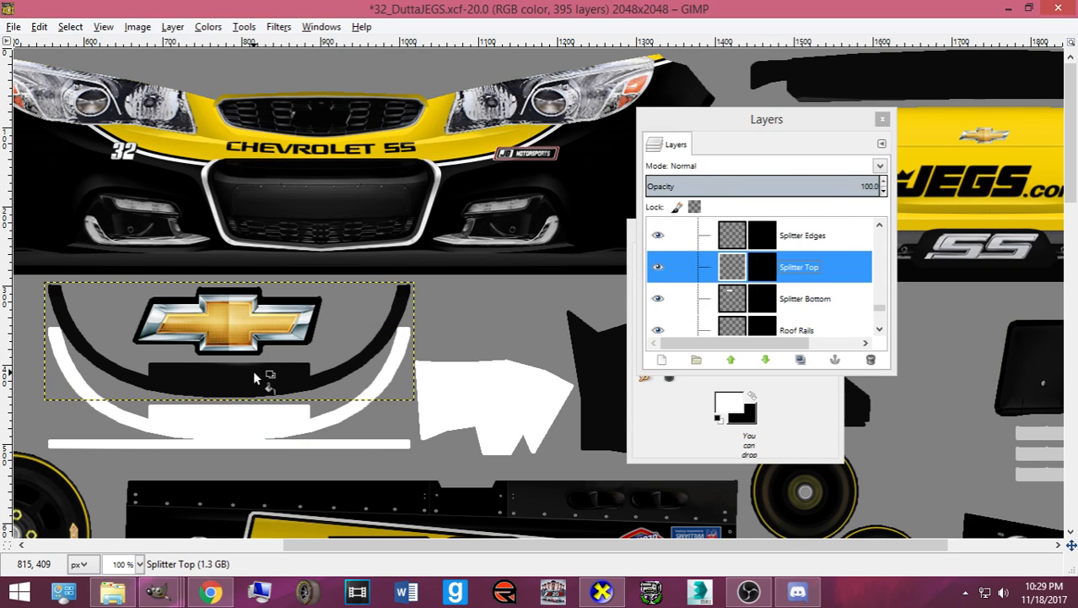
left_click(255, 378)
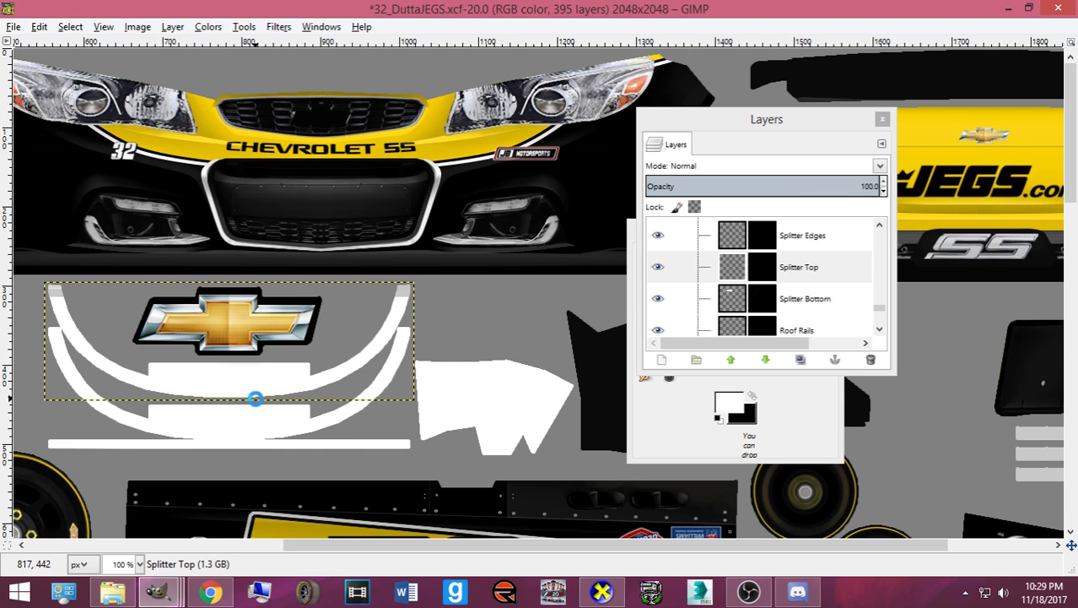
key("ctrl+e")
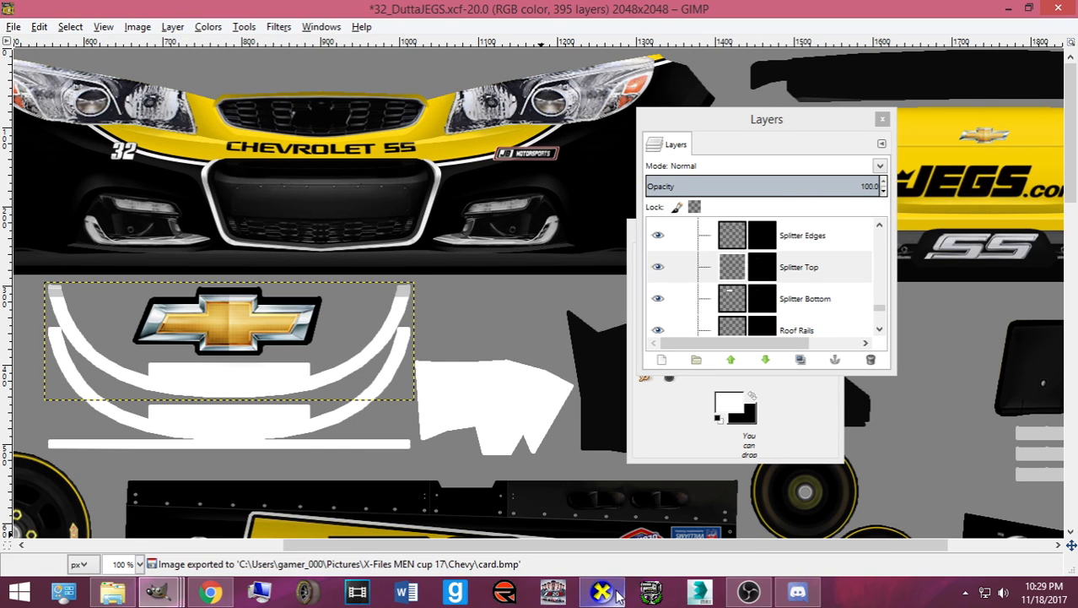
left_click(617, 594)
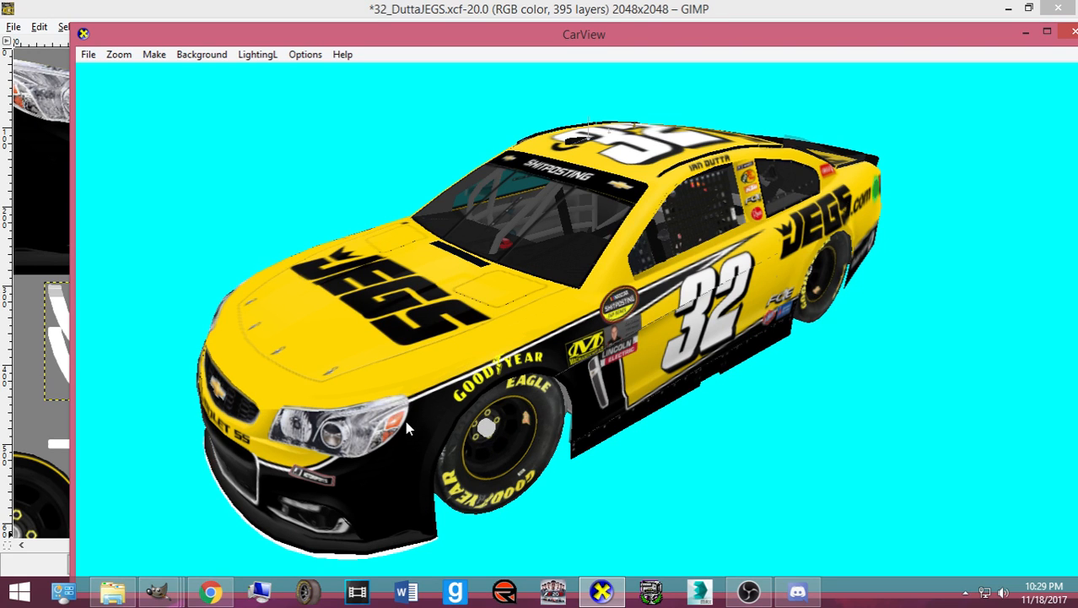
- Rotate the #32 car through front, left-side and rear views, zooming in on the white splitter
left_click_drag(405, 420, 600, 363)
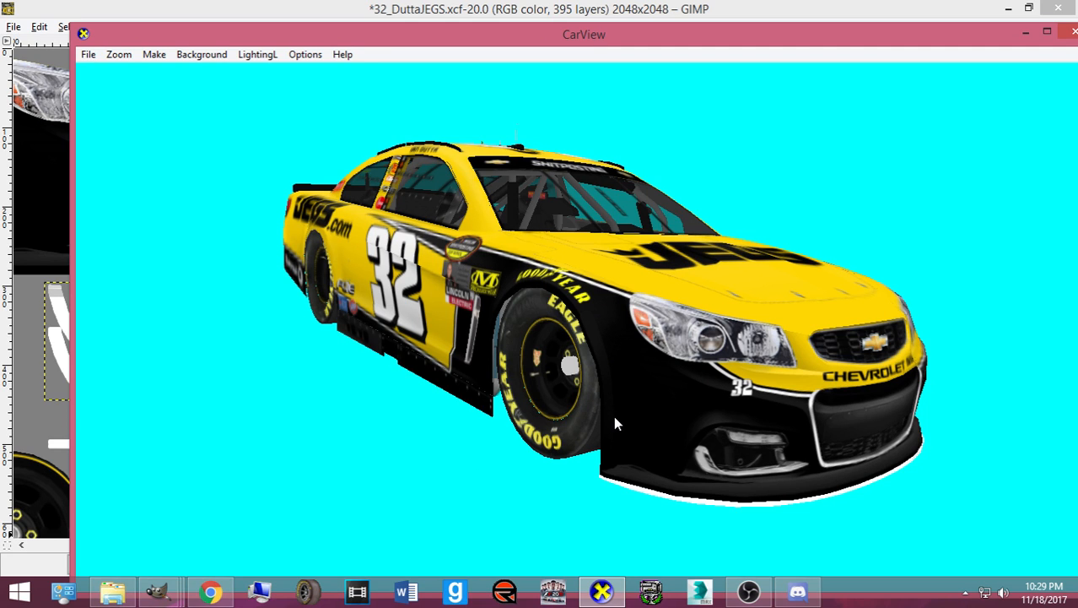
left_click_drag(614, 416, 500, 395)
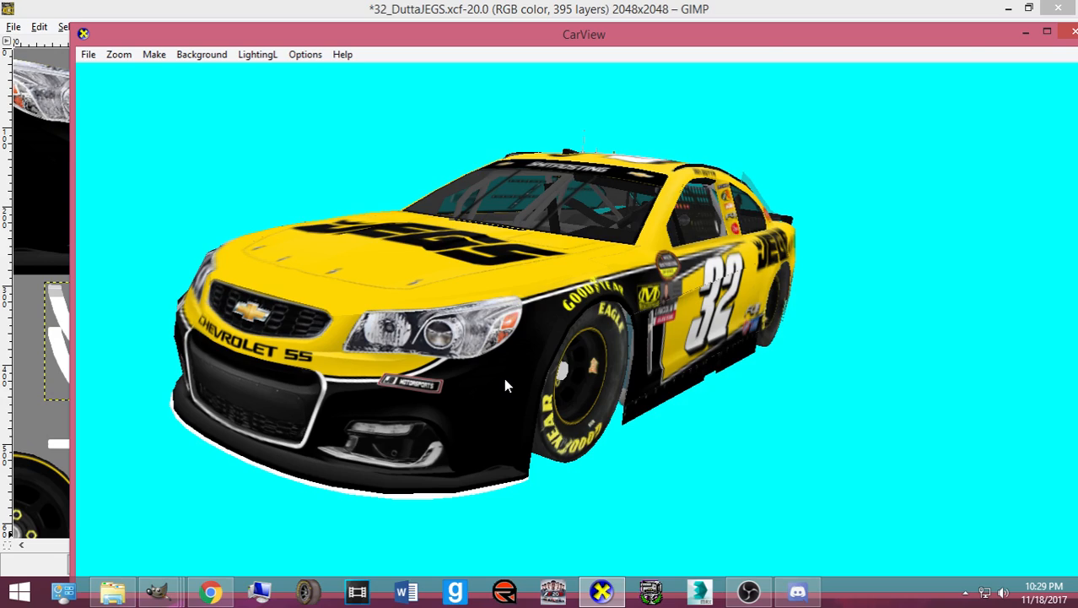
left_click_drag(505, 385, 638, 451)
scroll(603, 355, "down", 3)
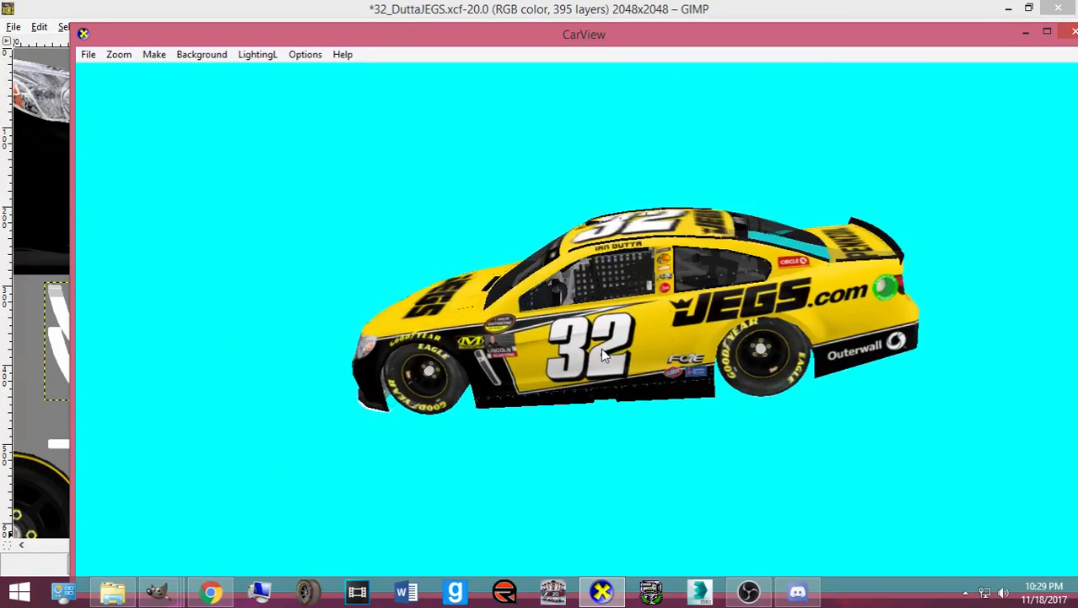
left_click_drag(603, 355, 282, 364)
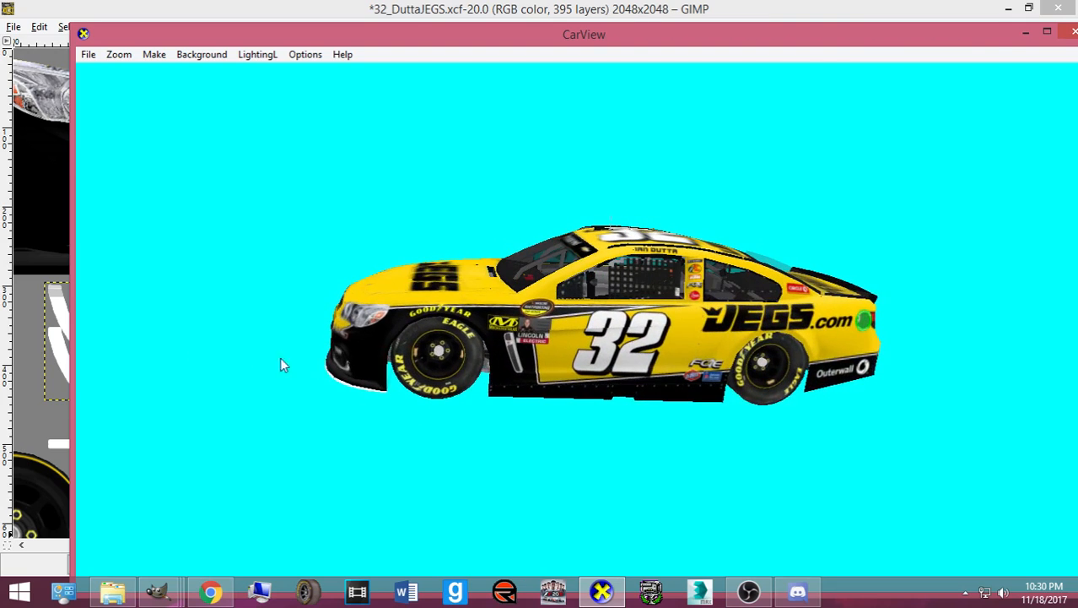
left_click_drag(467, 362, 466, 431)
left_click(163, 586)
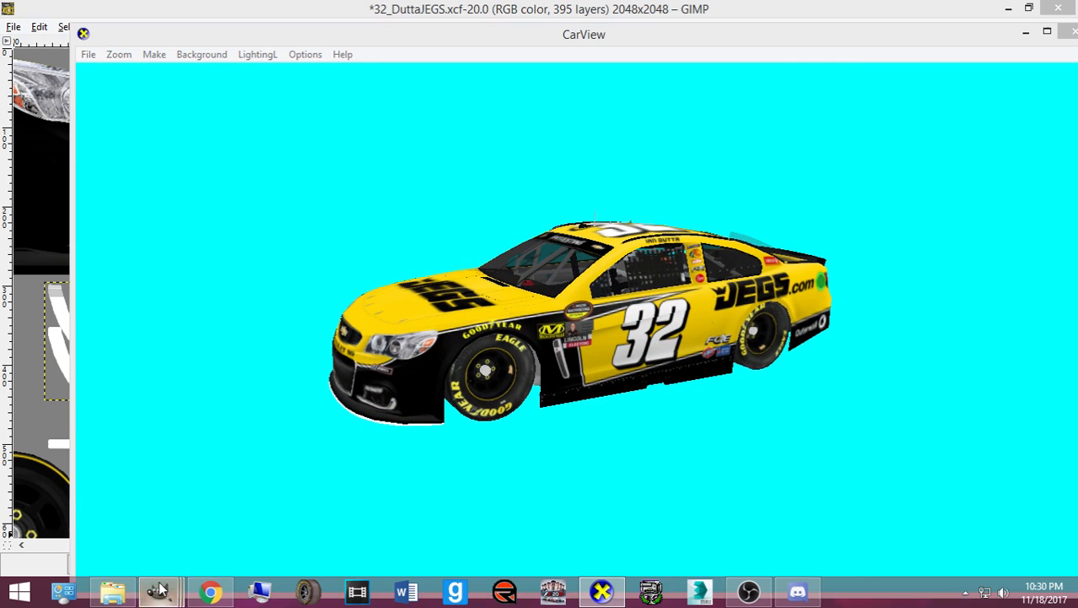
- Invert the white splitter trim to black on the Splitter Top and Splitter Bottom layers
left_click(173, 519)
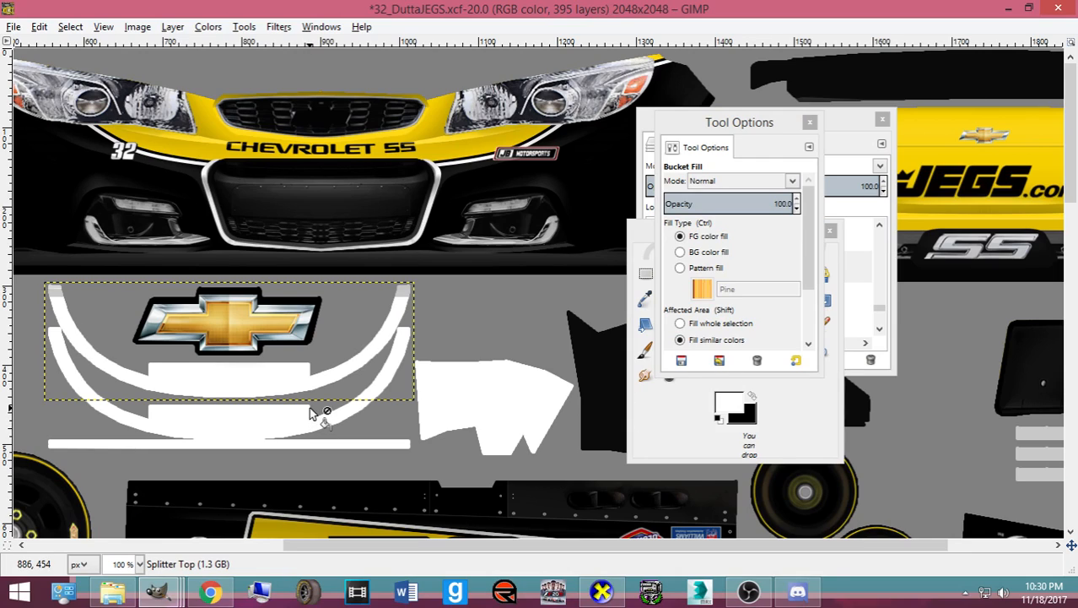
left_click(207, 26)
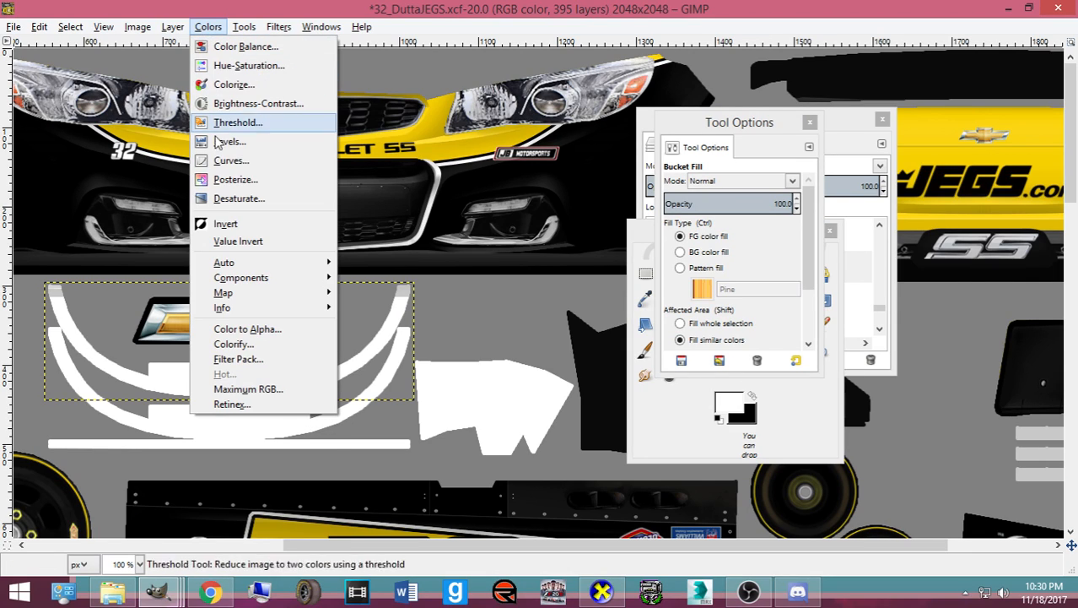
left_click(227, 221)
left_click(848, 281)
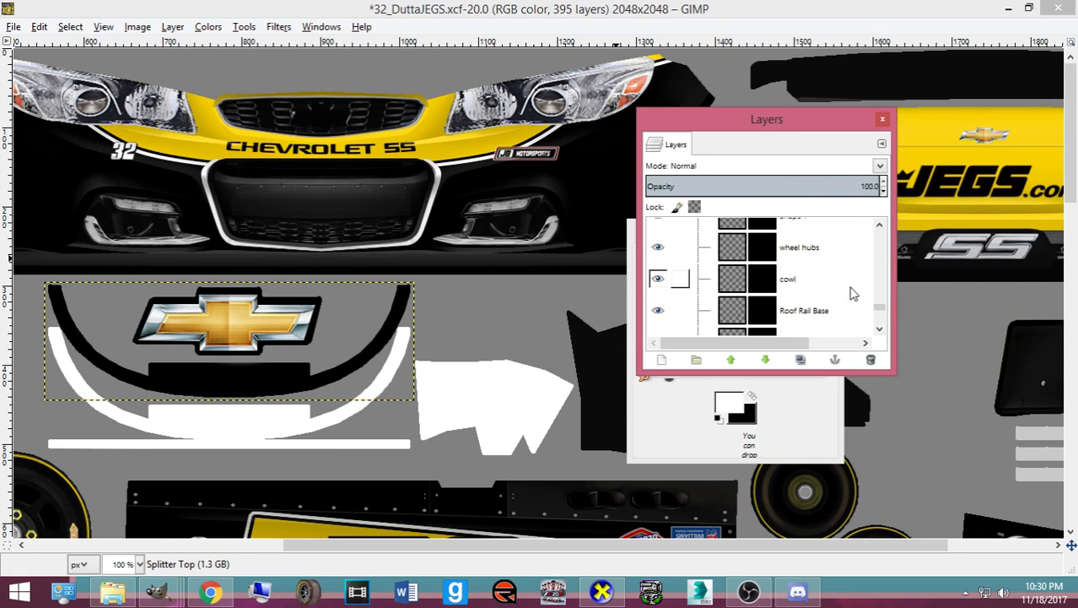
scroll(801, 287, "down", 3)
left_click(724, 311)
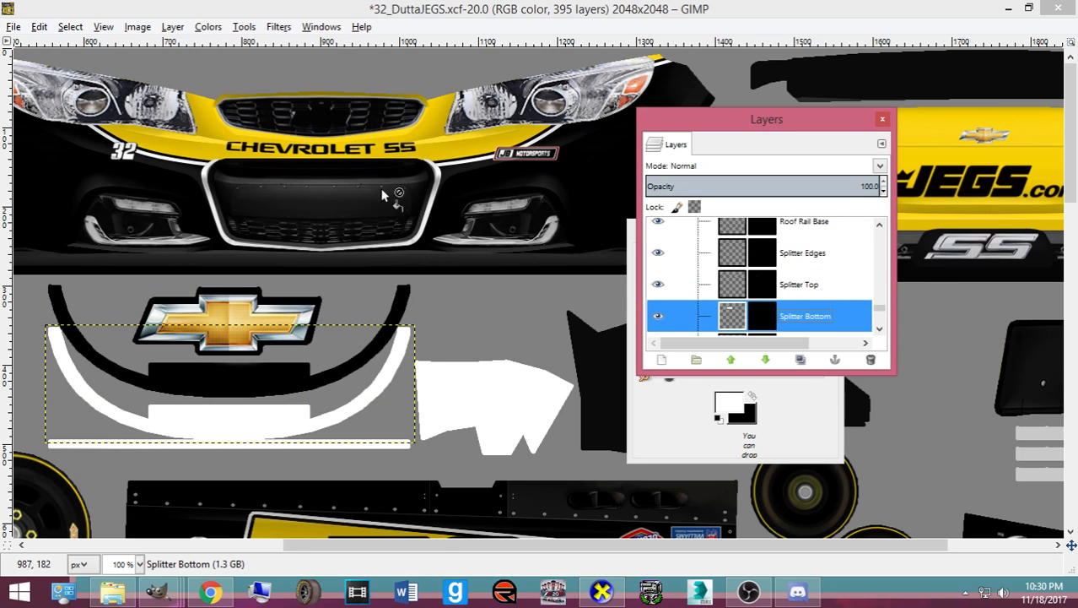
left_click(207, 26)
left_click(238, 225)
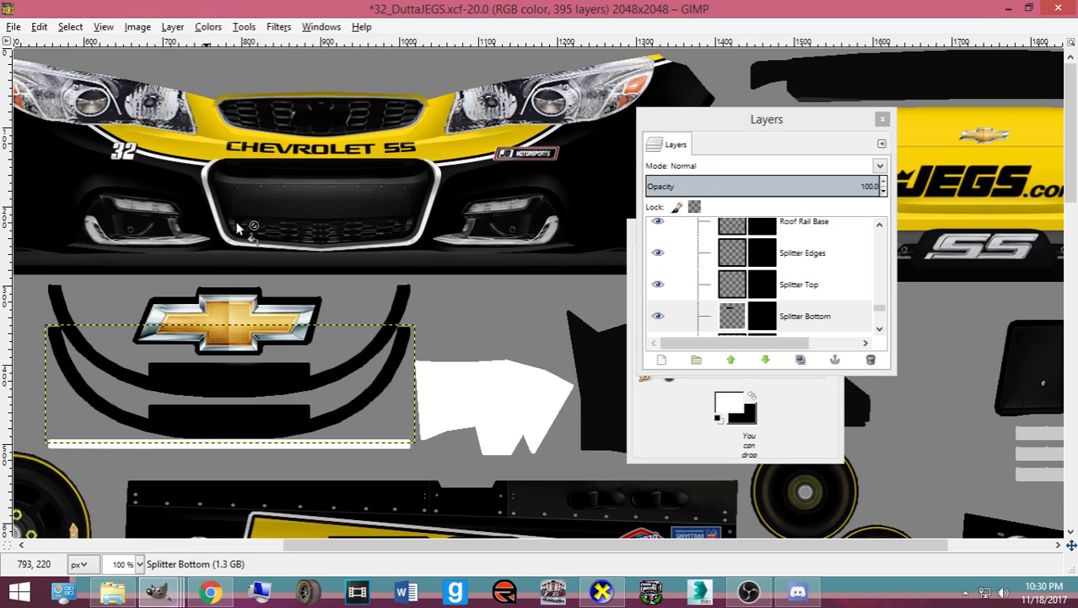
- Export card.bmp and rotate the car in CarView to check the black splitter
key("ctrl+e")
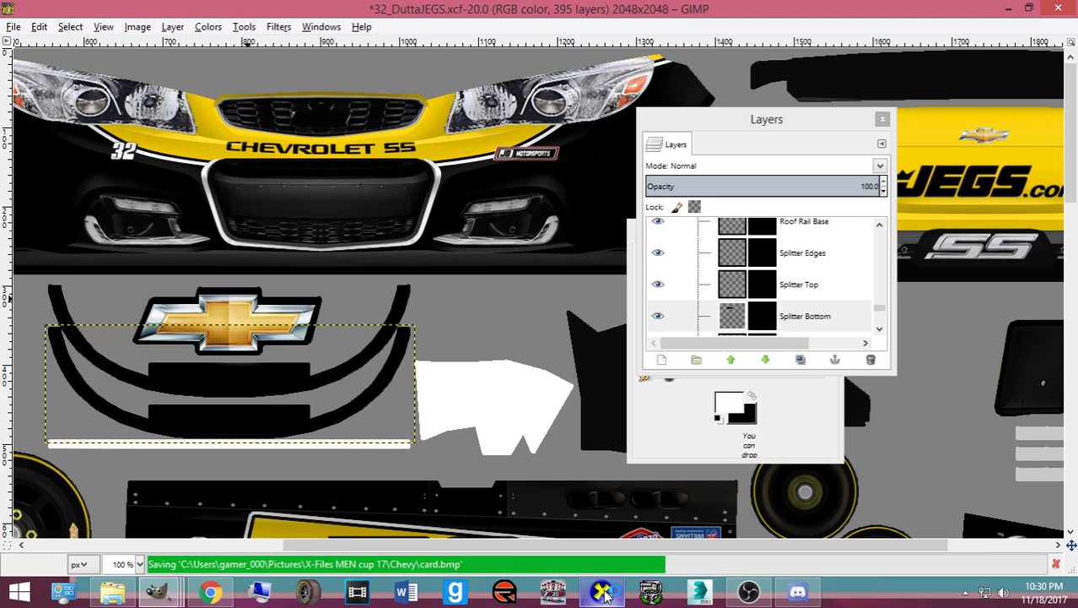
left_click(601, 590)
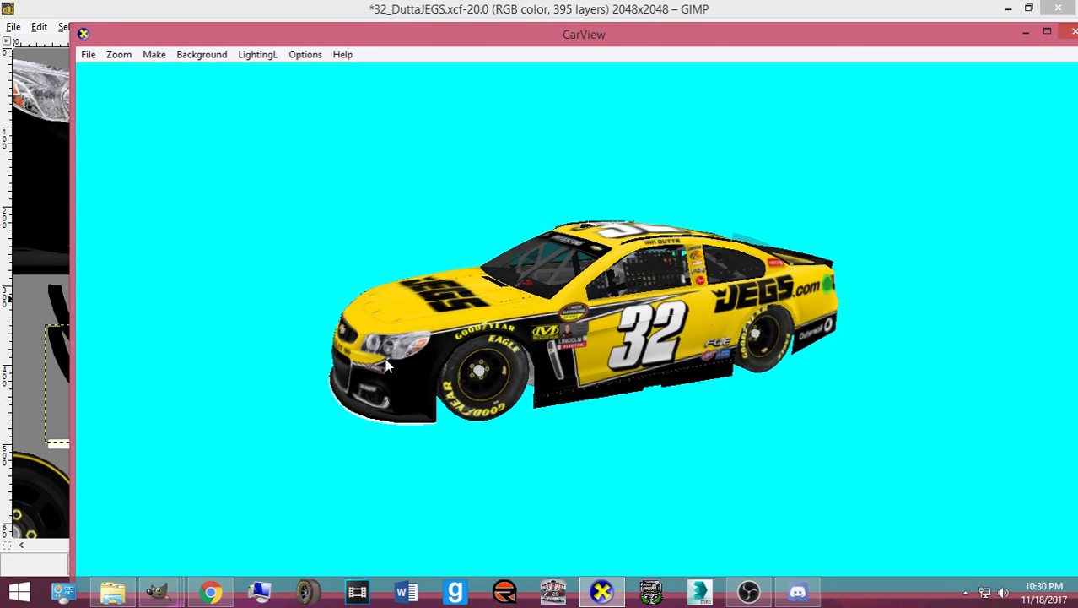
left_click_drag(401, 377, 631, 371)
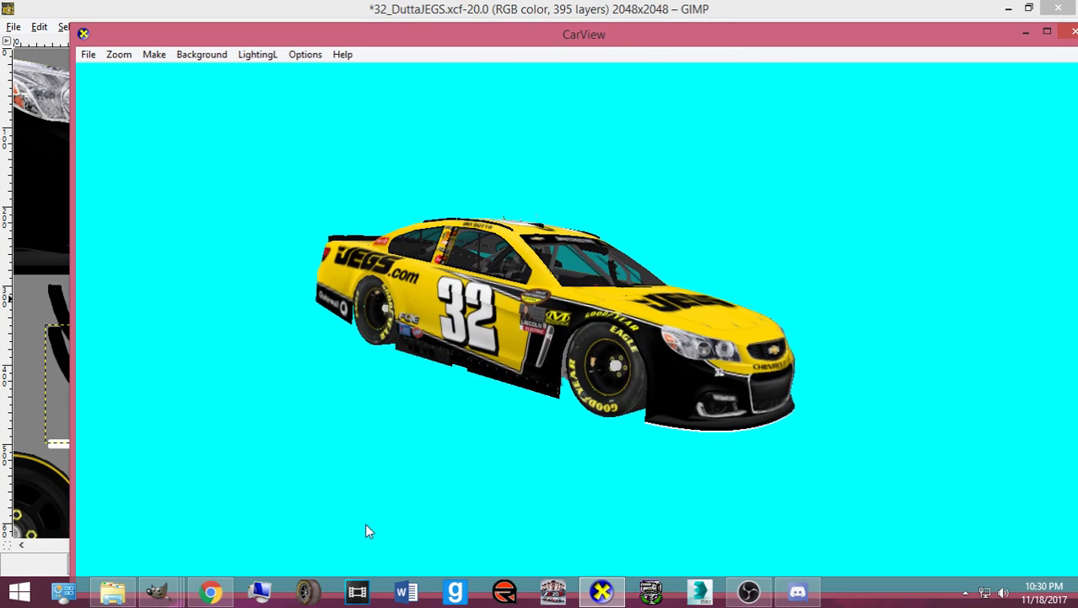
left_click(221, 594)
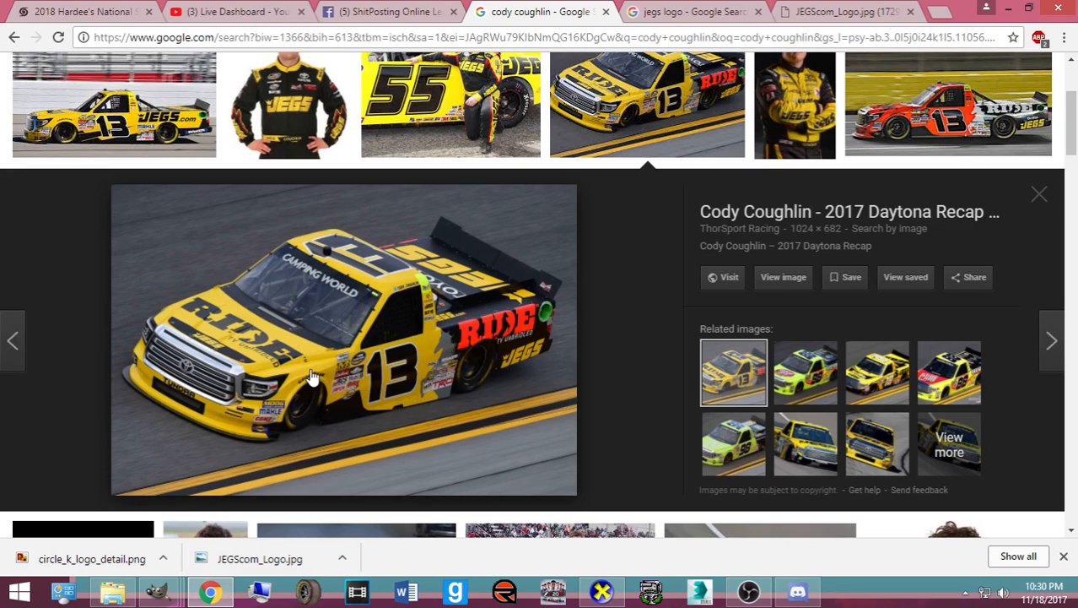
- Open larger previews of the Camping World truck and the #13 JEGS truck, then return to the livery
scroll(580, 292, "down", 4)
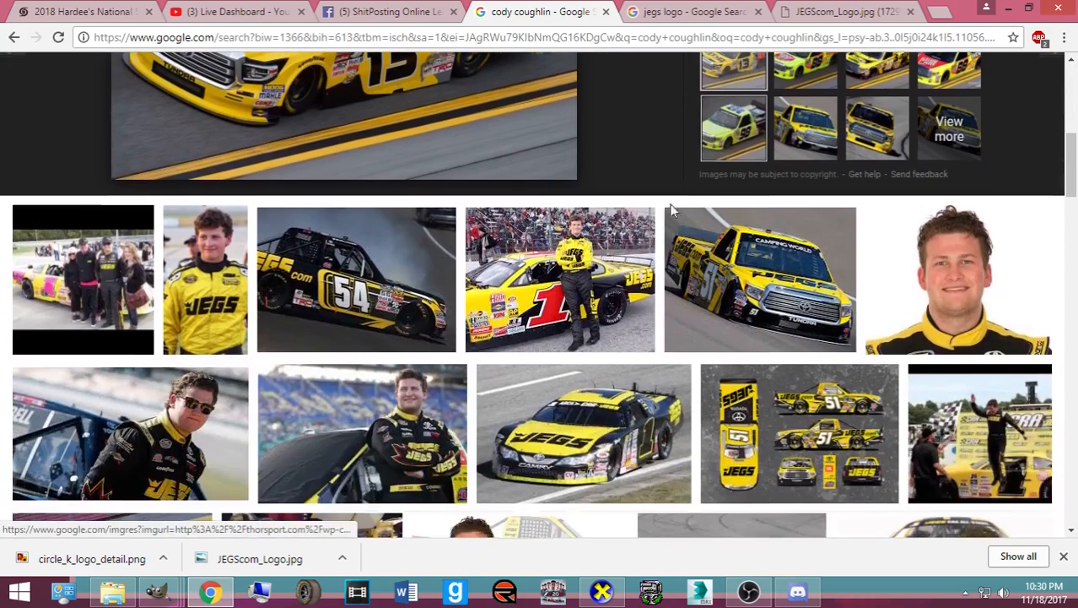
scroll(580, 291, "down", 2)
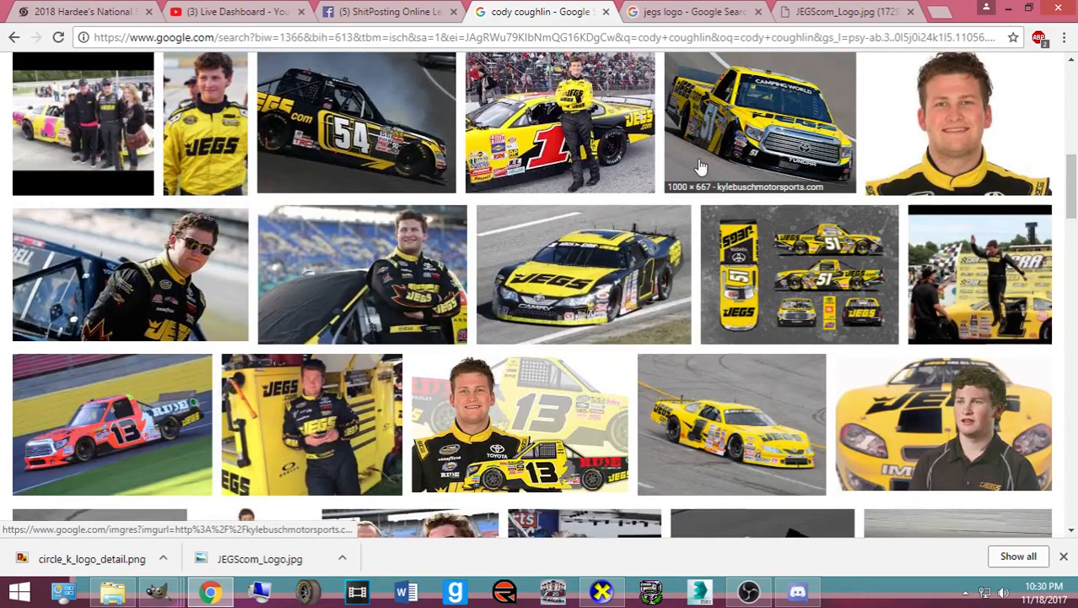
left_click(760, 135)
scroll(658, 455, "down", 4)
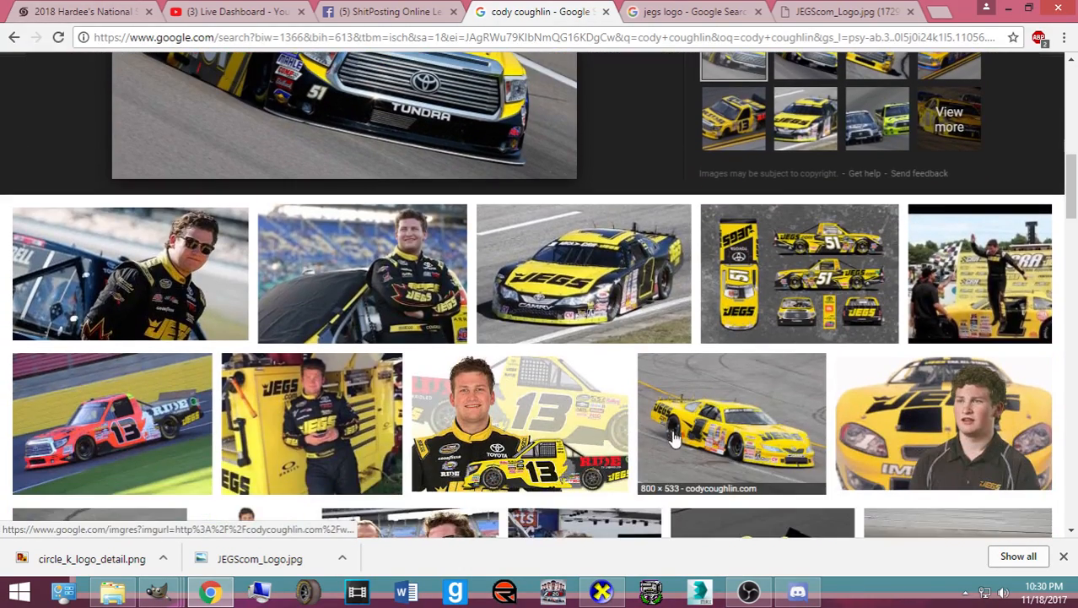
scroll(769, 369, "down", 4)
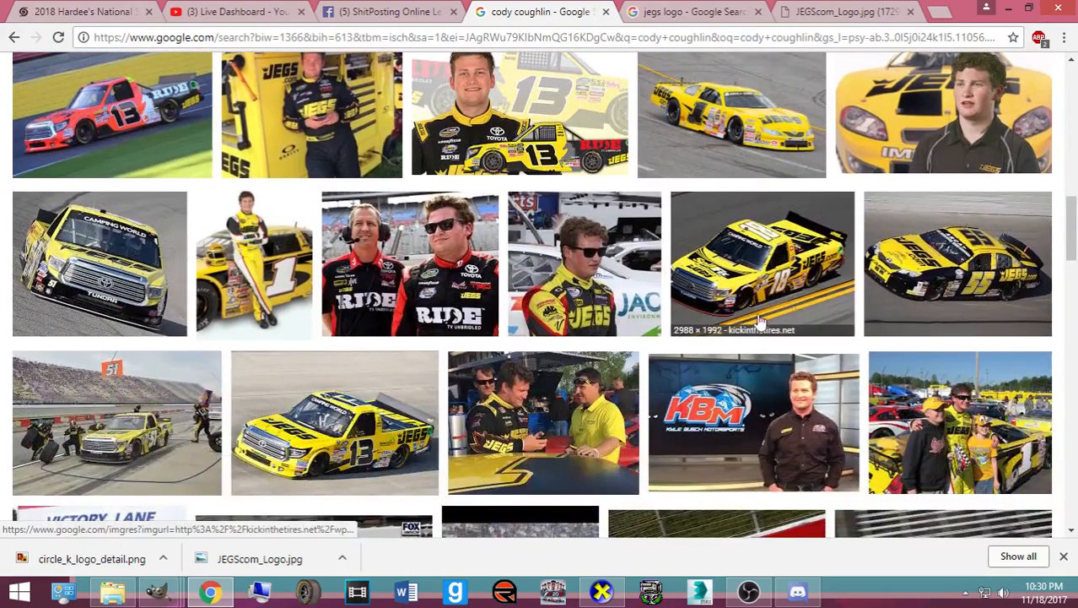
scroll(192, 450, "down", 1)
left_click(302, 393)
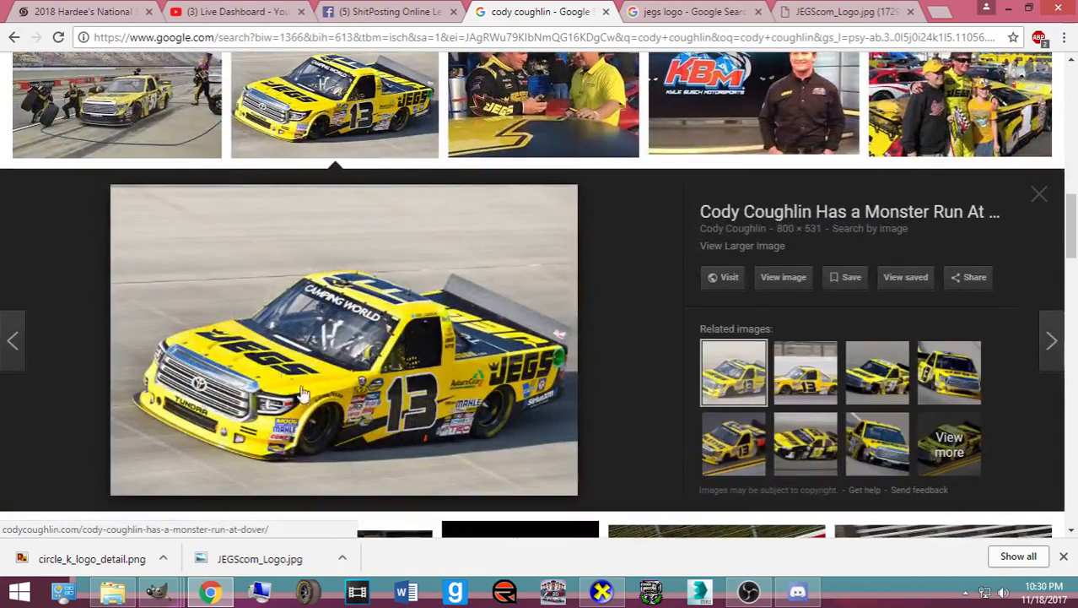
scroll(304, 438, "down", 5)
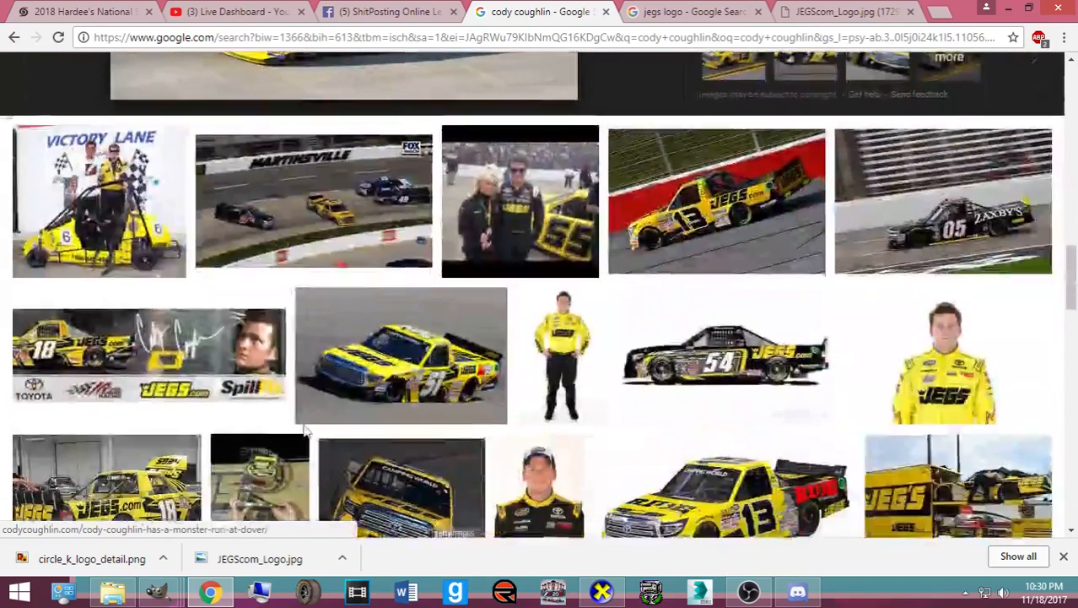
mouse_move(157, 591)
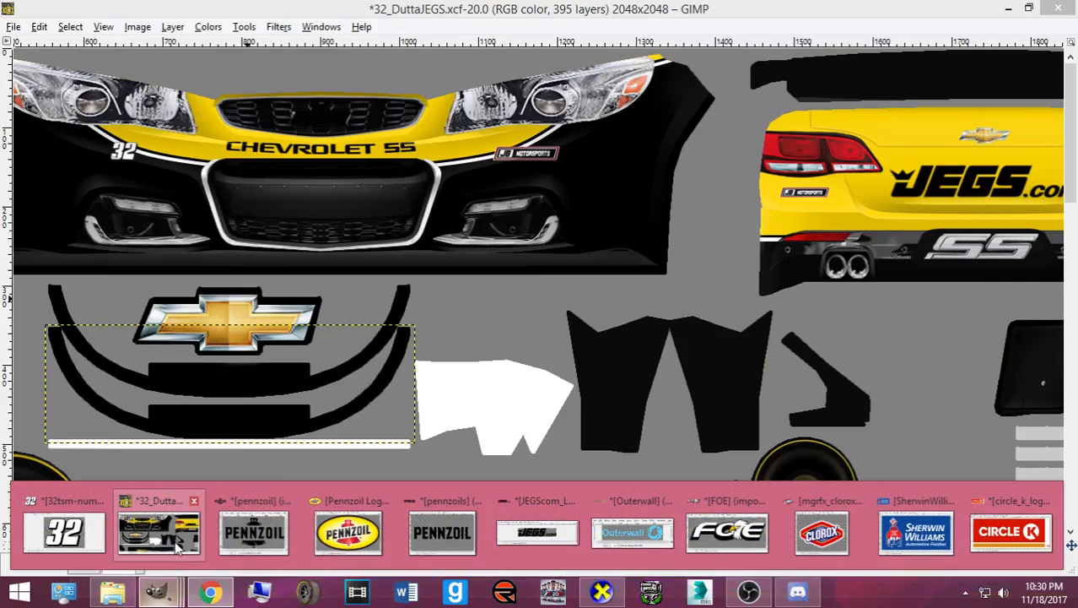
left_click(181, 527)
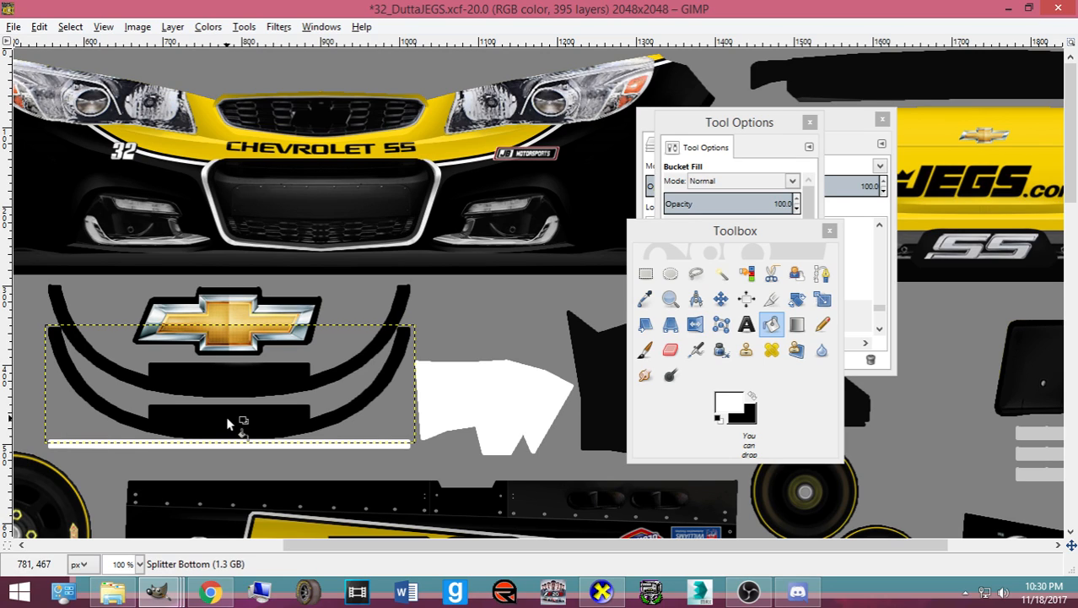
- Save the XCF and switch to the Move tool
key("ctrl+s")
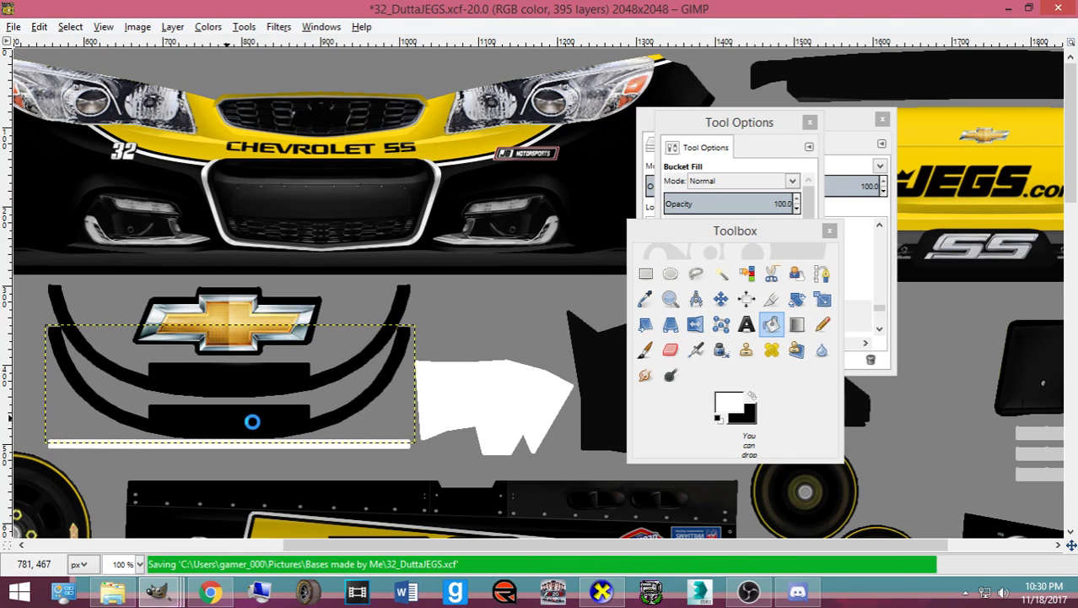
left_click(841, 128)
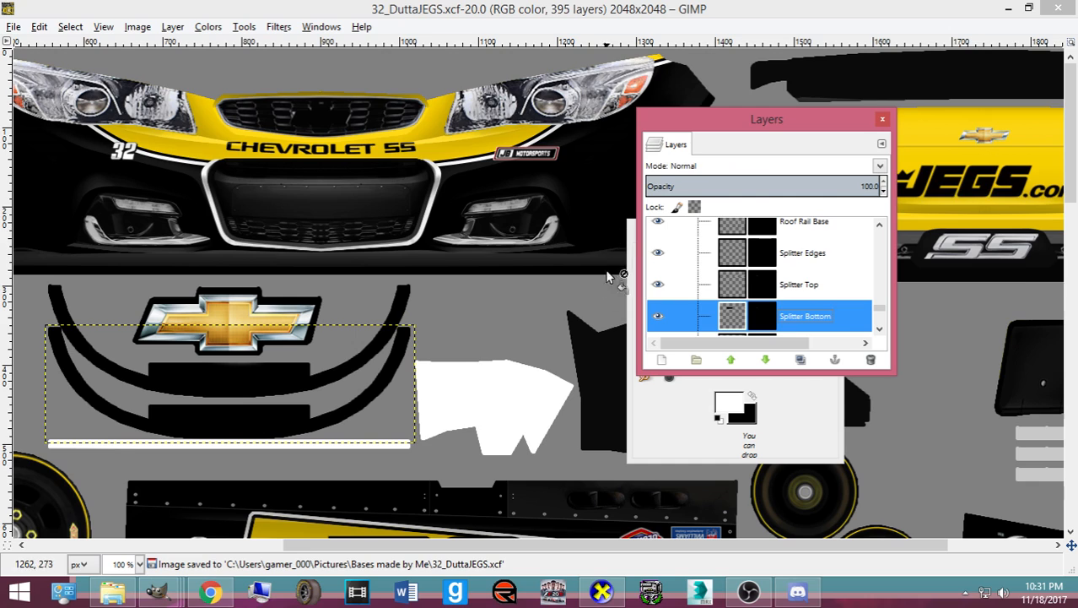
scroll(411, 309, "down", 3)
scroll(410, 309, "down", 1)
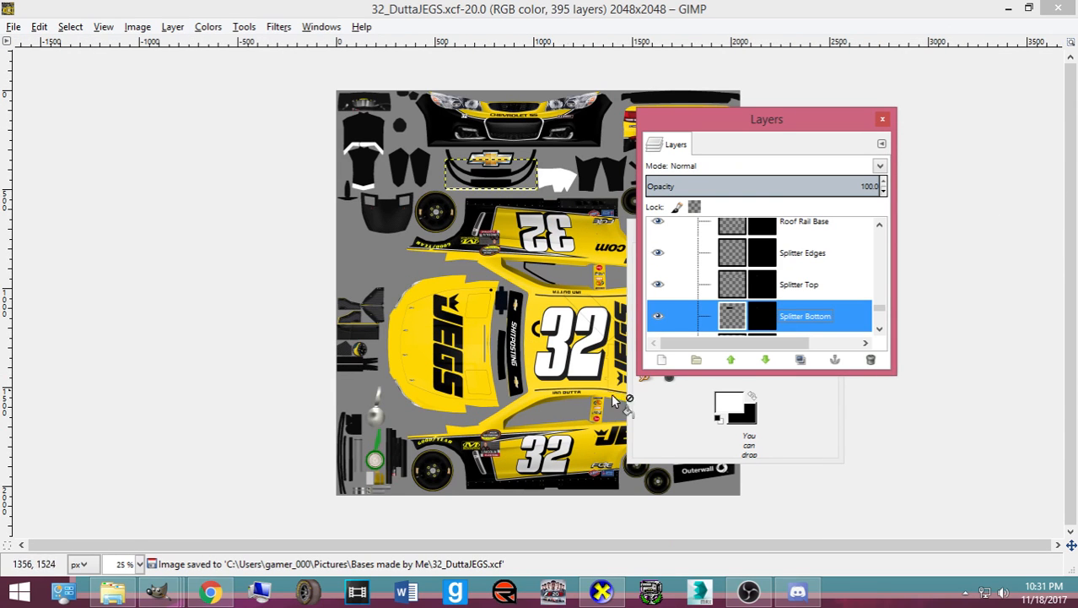
left_click(658, 427)
left_click(720, 299)
- Move the tool and layer panels aside to view the whole texture, then save 32_DuttaJEGS.xcf again
left_click_drag(667, 231, 166, 195)
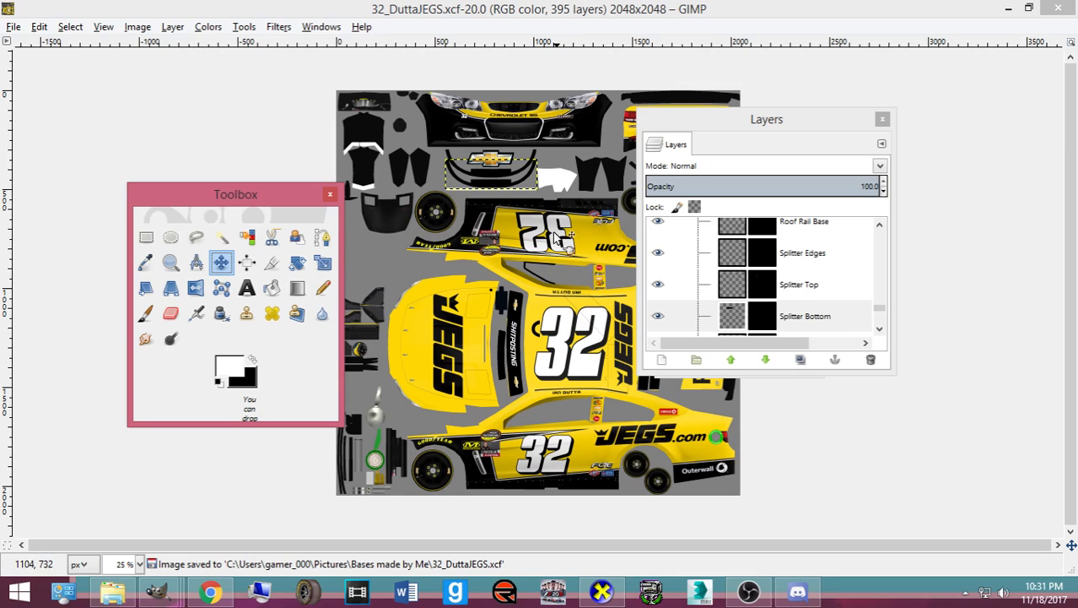
left_click_drag(705, 125, 902, 129)
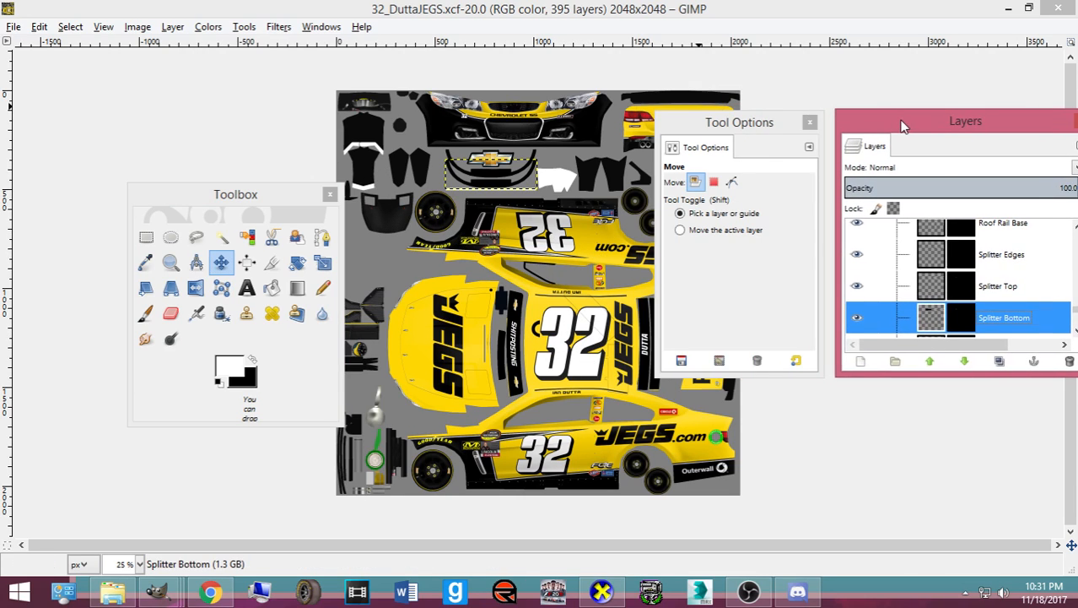
left_click_drag(990, 126, 923, 92)
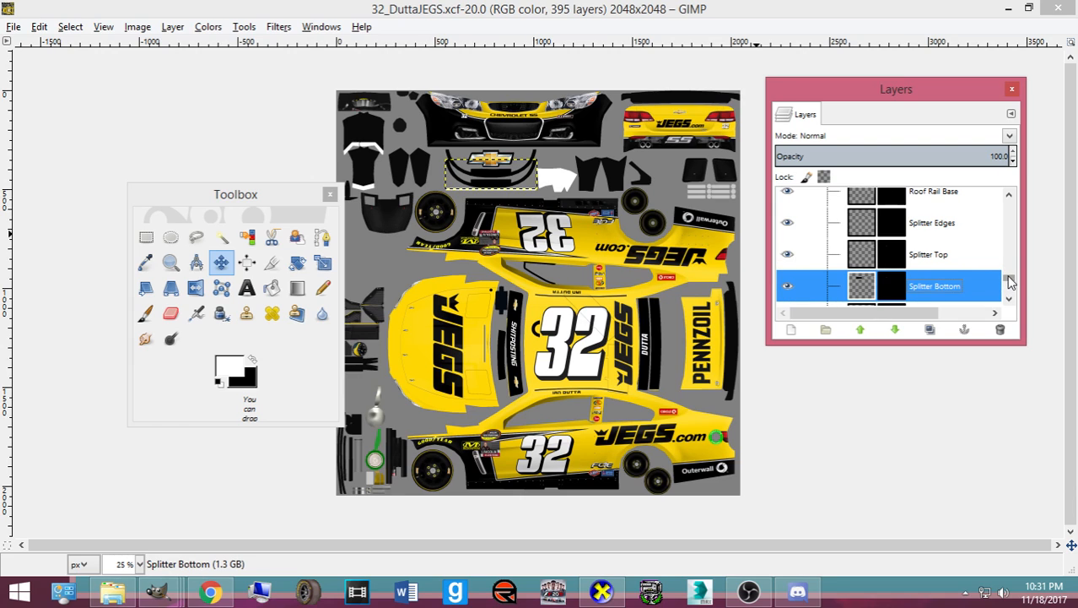
scroll(604, 270, "up", 3)
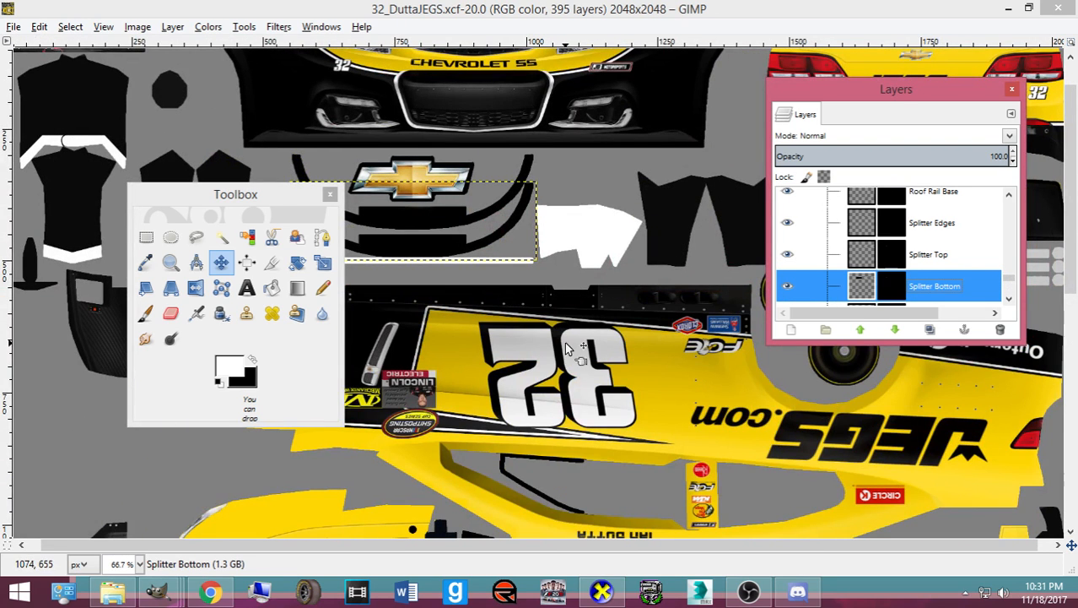
scroll(562, 358, "down", 5)
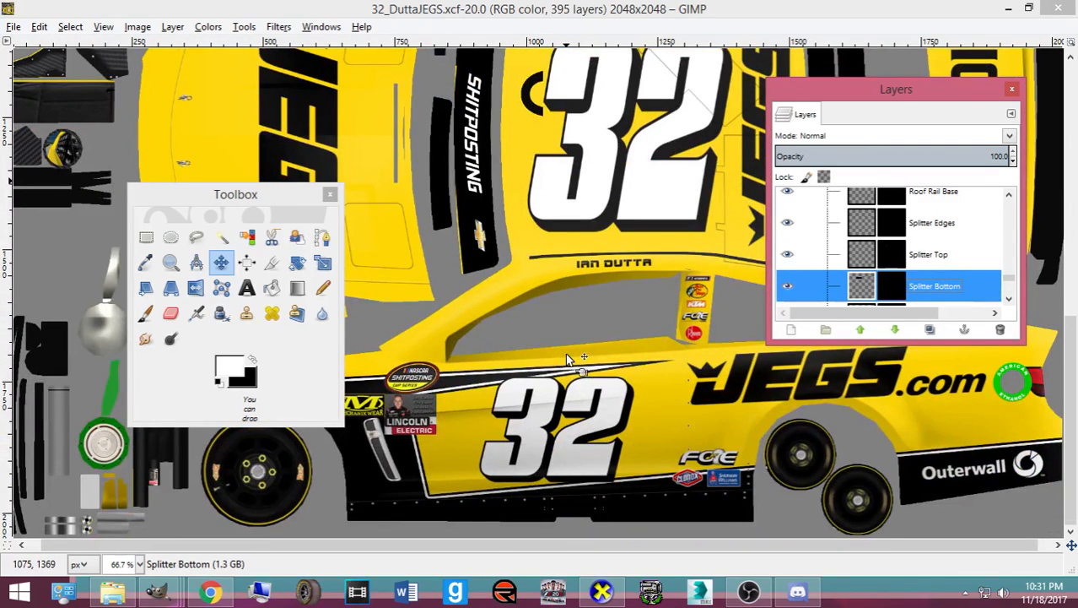
scroll(565, 353, "up", 4)
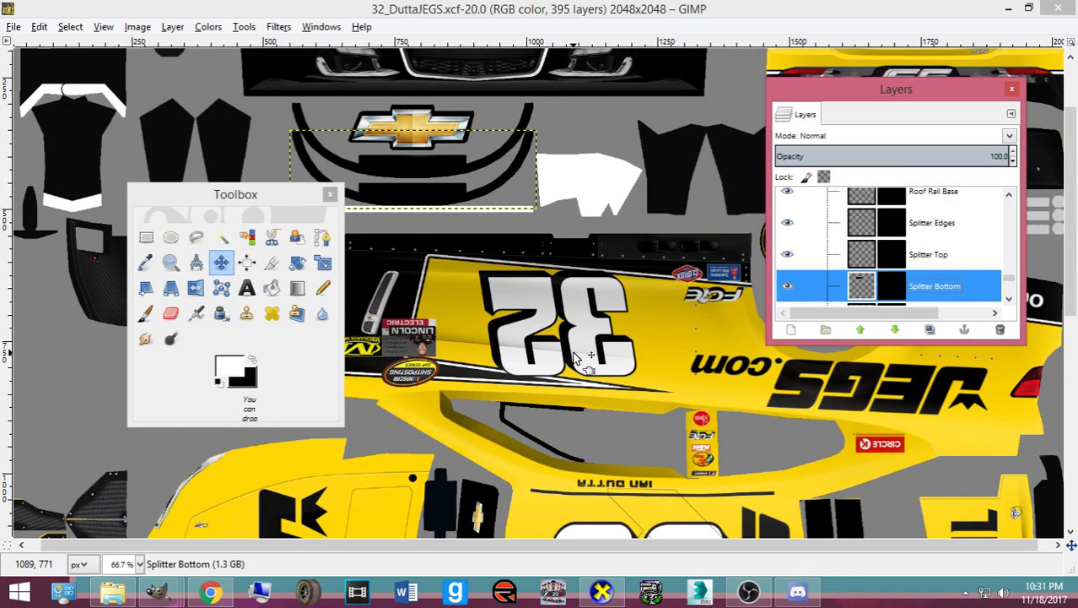
scroll(574, 357, "down", 3)
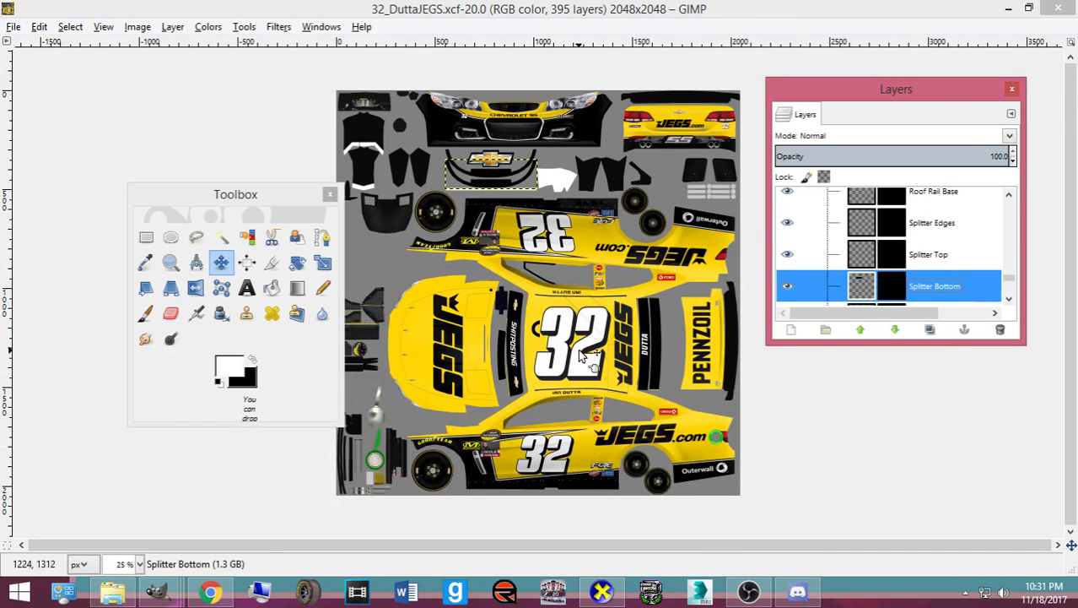
key("ctrl+s")
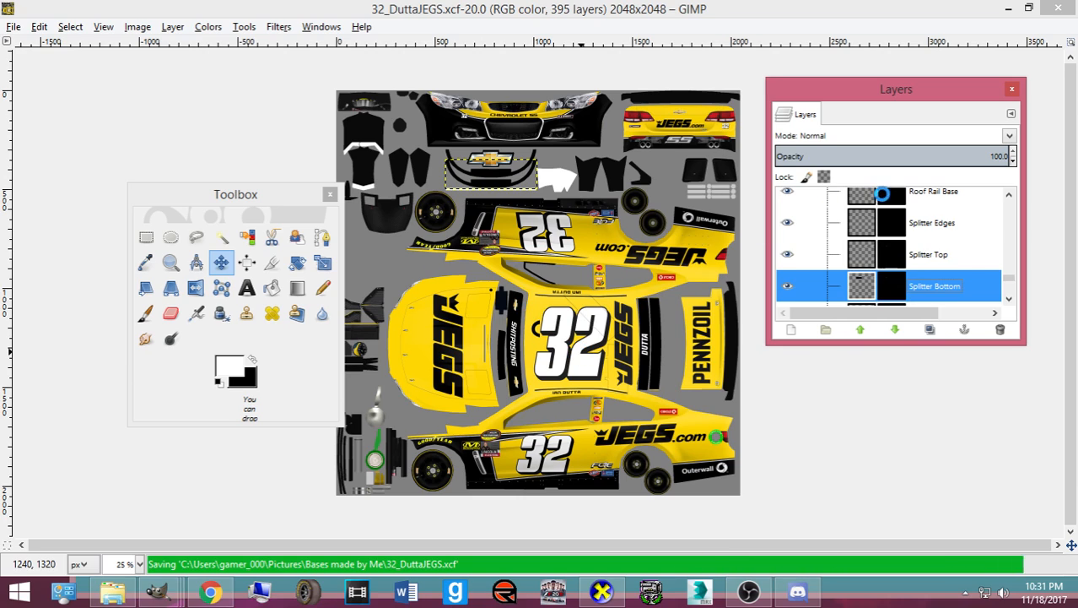
- Hide the Mask layer and export the livery as 32_DuttaJEGSSP.tga into exports_imports
left_click_drag(1010, 278, 1009, 199)
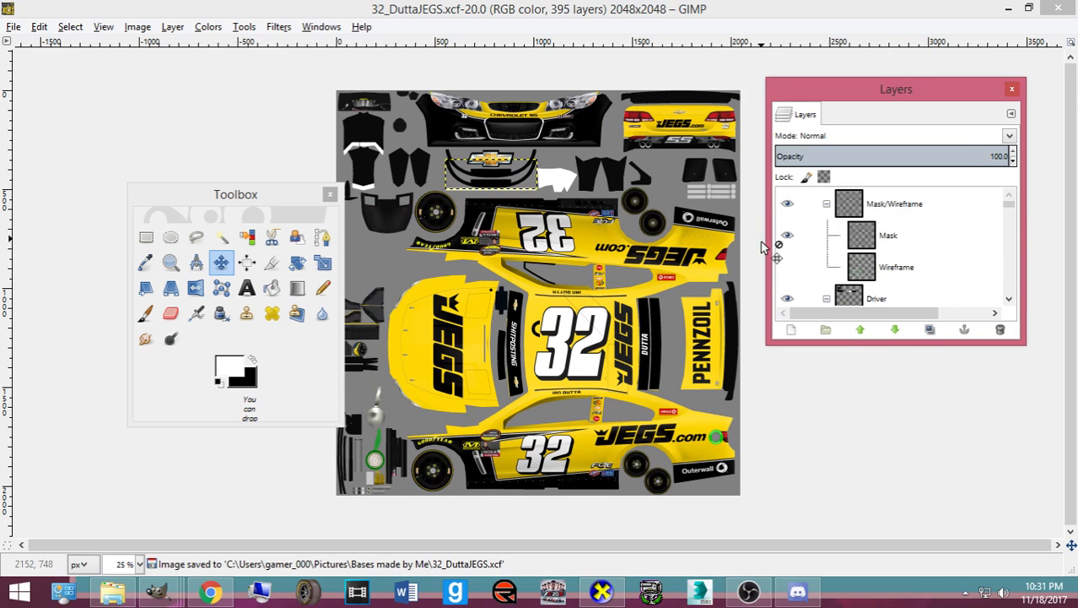
left_click(787, 235)
left_click(23, 28)
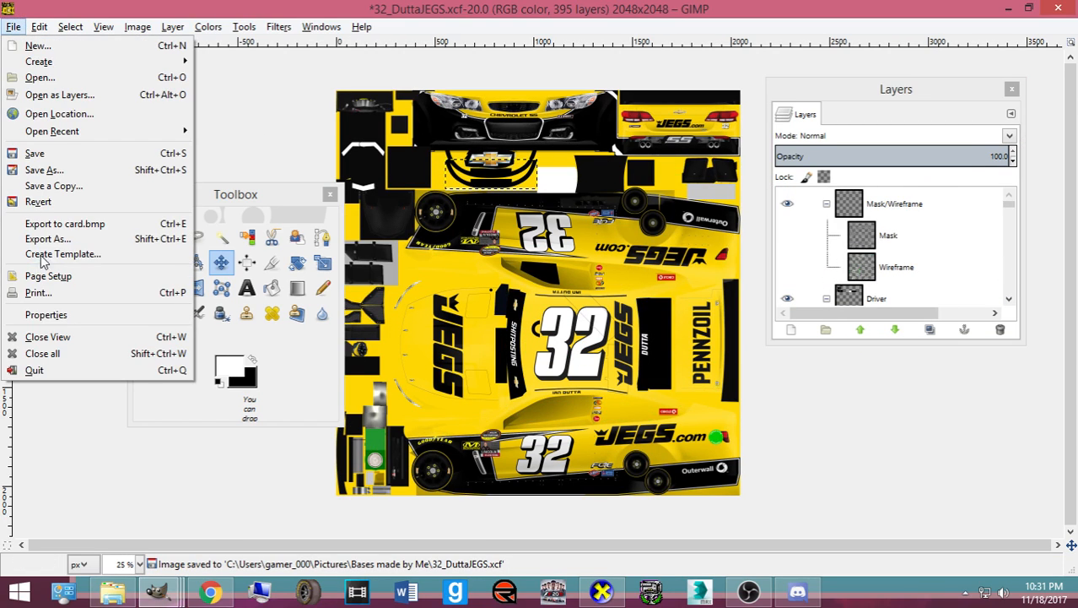
left_click(48, 243)
left_click(420, 165)
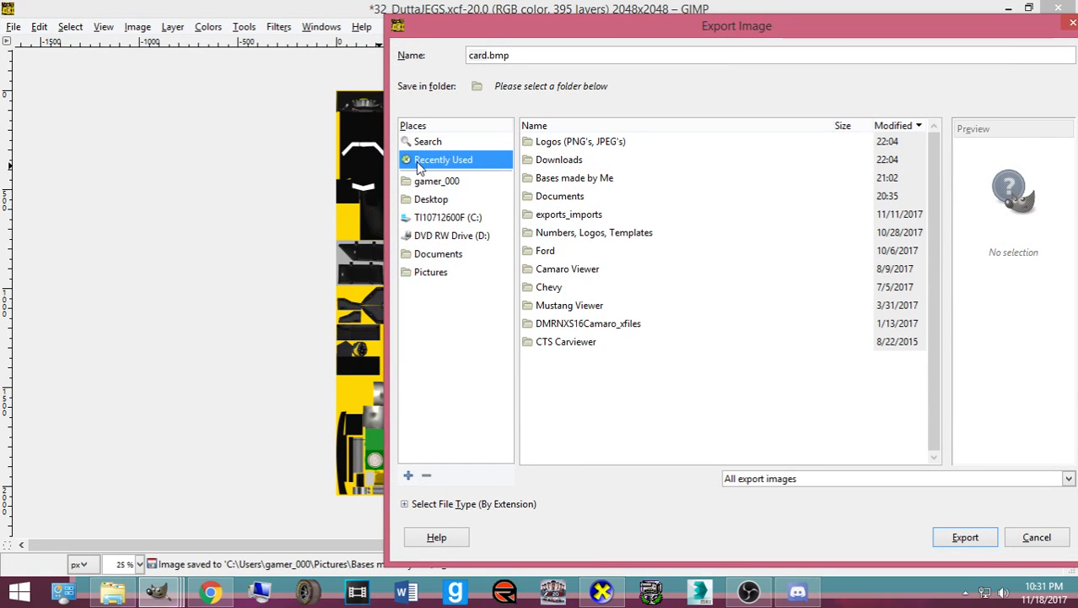
double_click(583, 214)
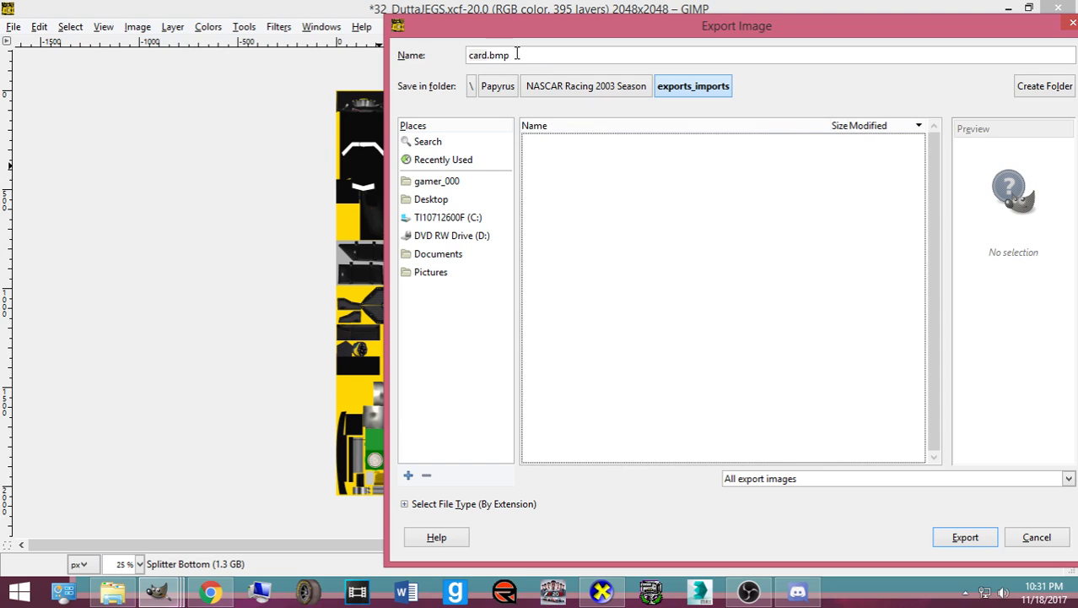
type("32")
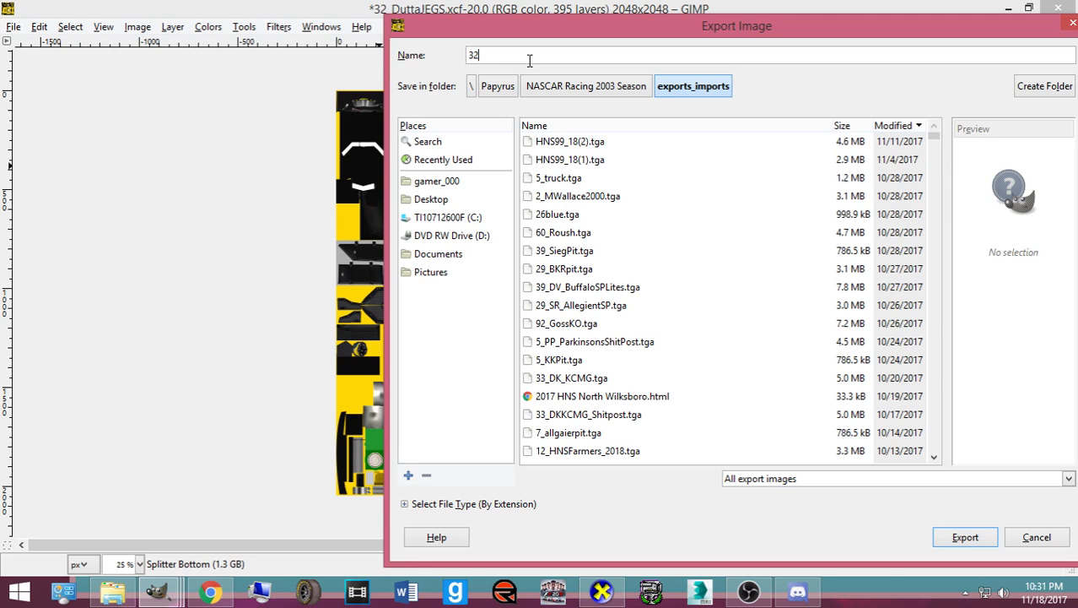
type("_DuttaJEGSSP.tga")
key("Return")
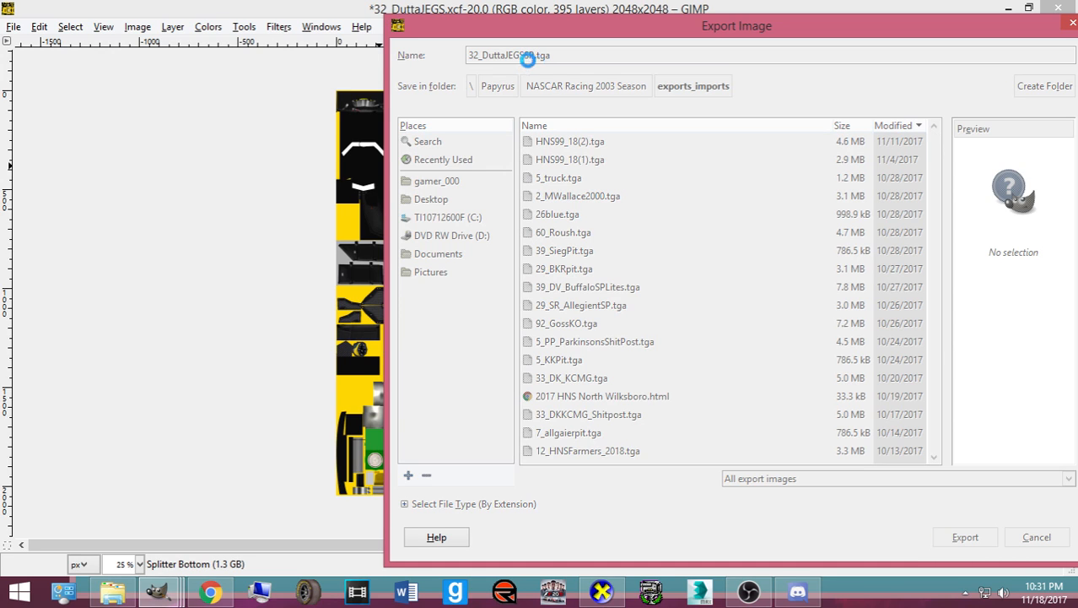
left_click(564, 355)
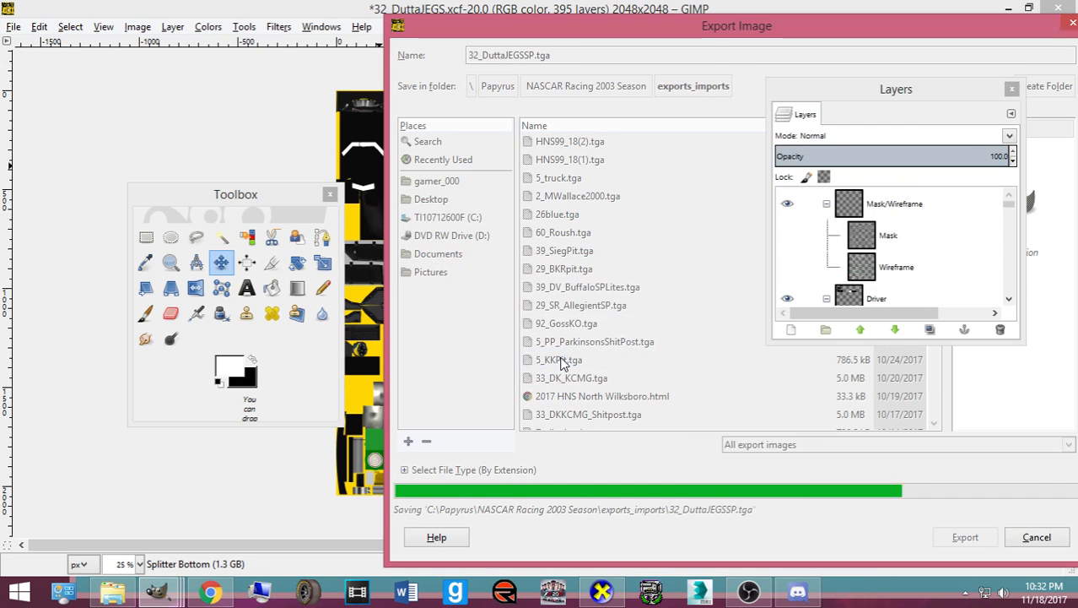
- Show the Mask layer again, save the XCF, and launch 3ds Max
left_click(788, 236)
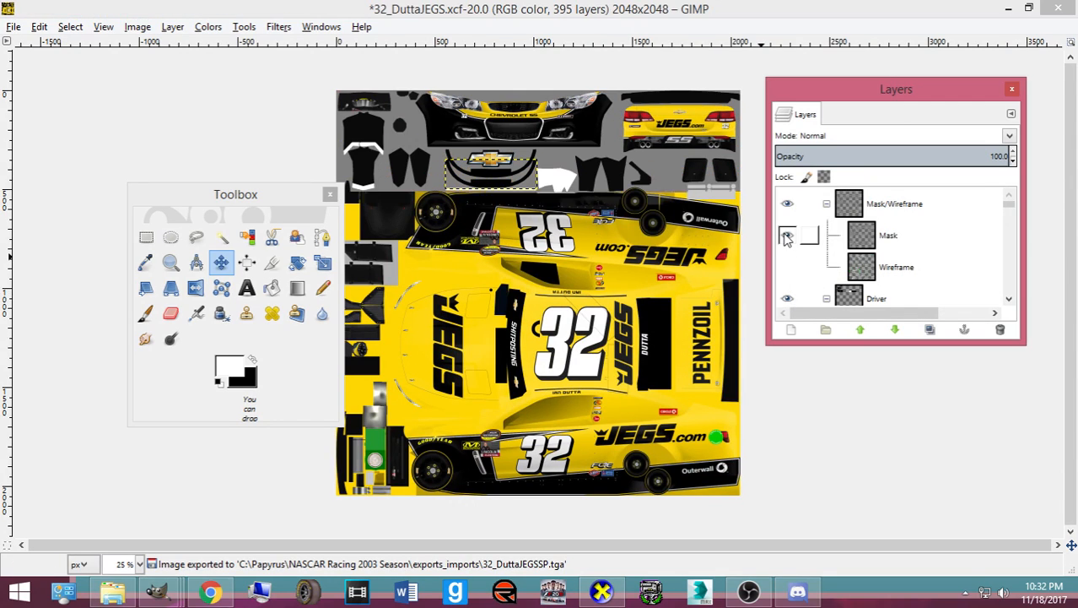
key("ctrl+s")
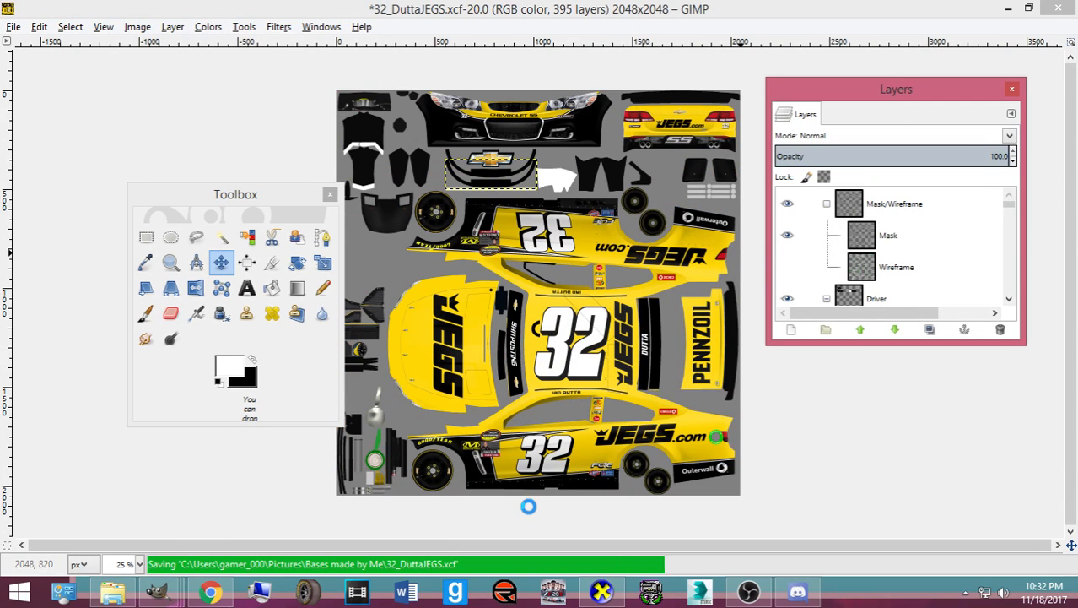
left_click(701, 594)
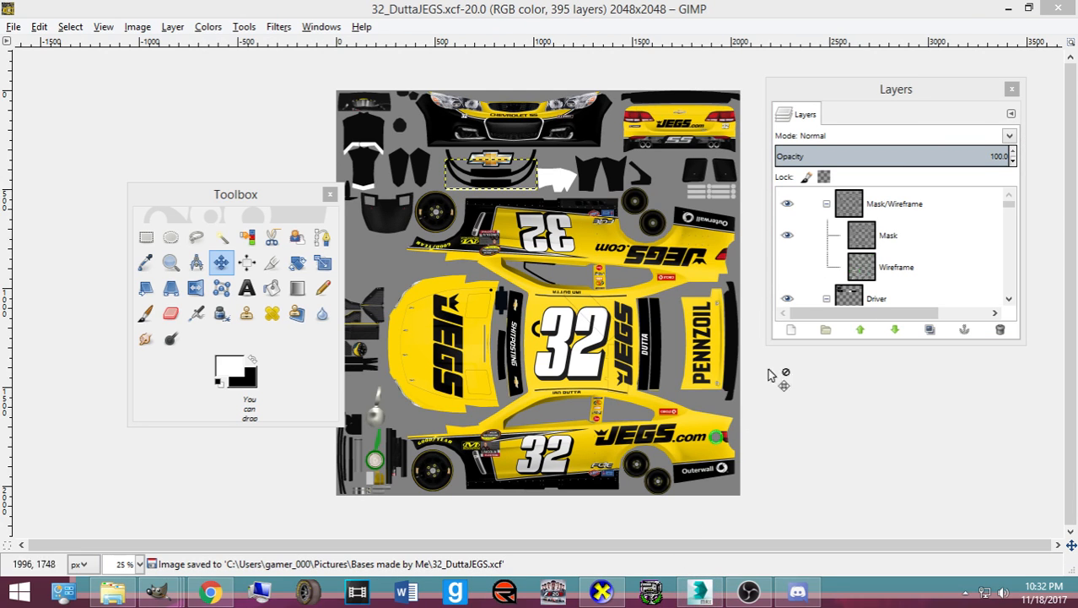
left_click(1003, 10)
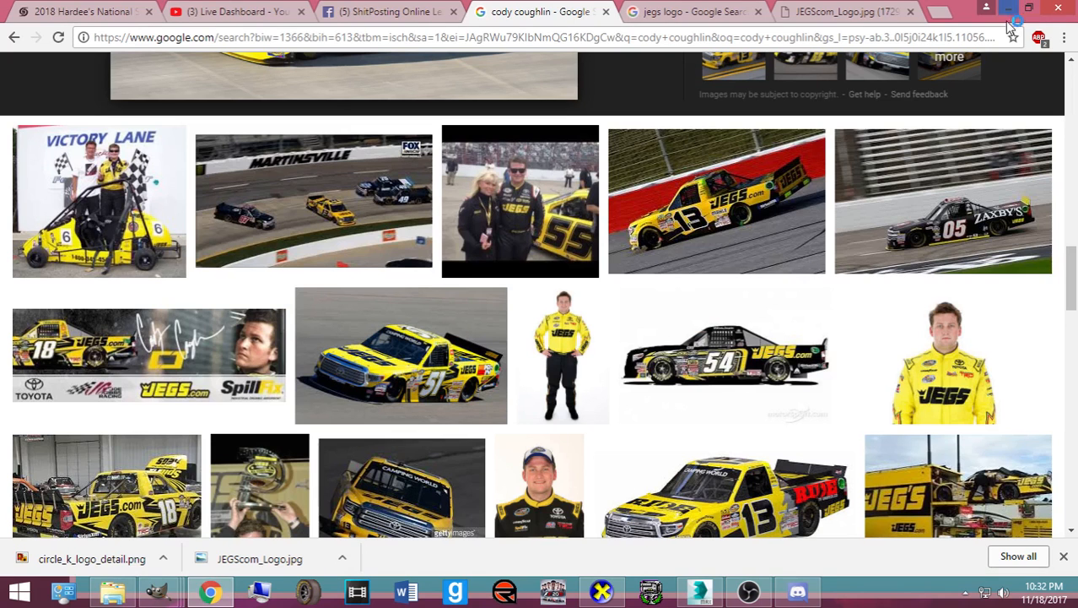
- Close the cody coughlin, jegs logo and JEGScom_Logo.jpg tabs, then minimize Chrome
left_click(606, 12)
left_click(606, 12)
left_click(606, 12)
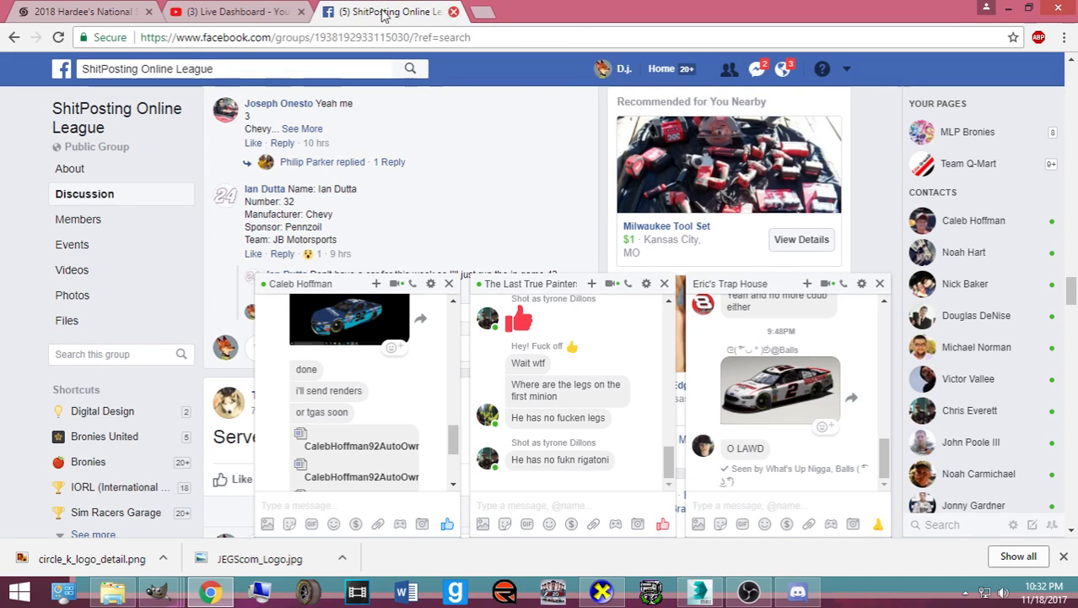
left_click(1009, 9)
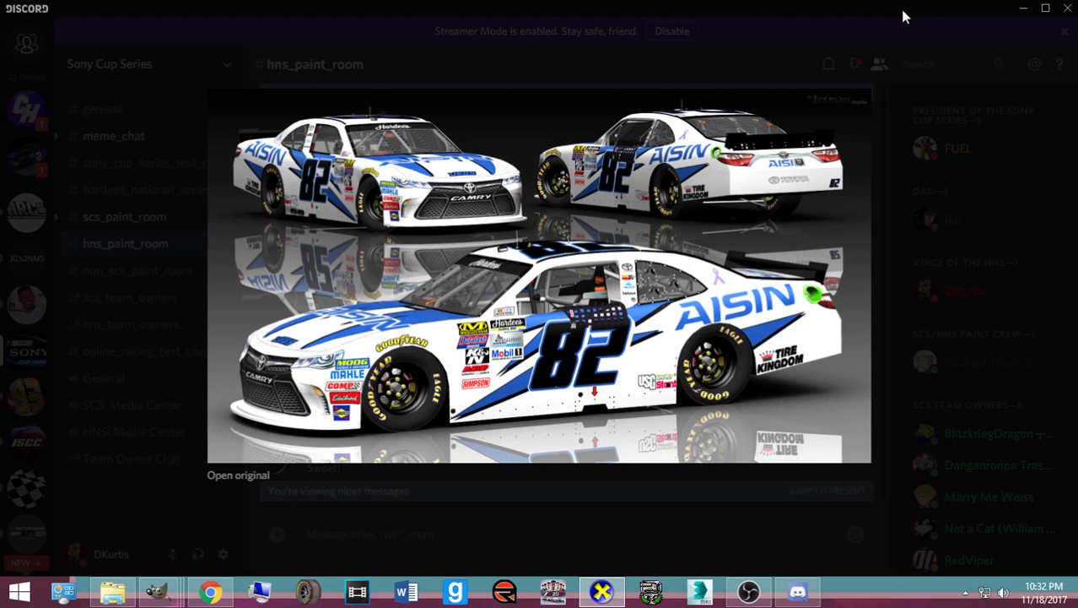
- Dismiss the Discord car preview, reposition CarView, and minimize the Circle K, FOE and Pennzoil Logo windows
left_click(184, 281)
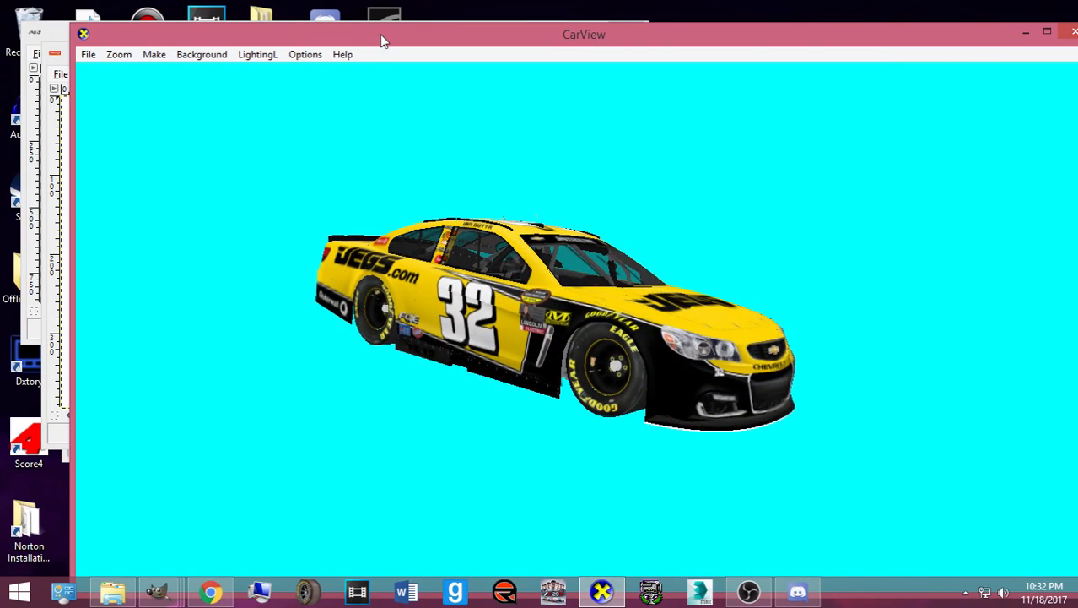
left_click_drag(384, 37, 308, 162)
left_click(797, 52)
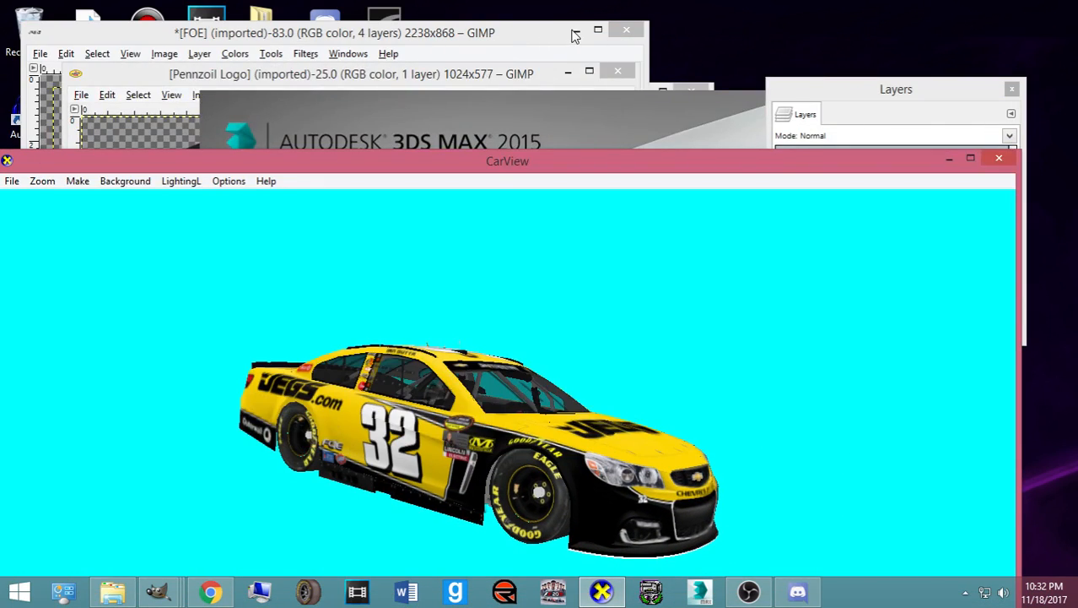
left_click(577, 31)
left_click(573, 72)
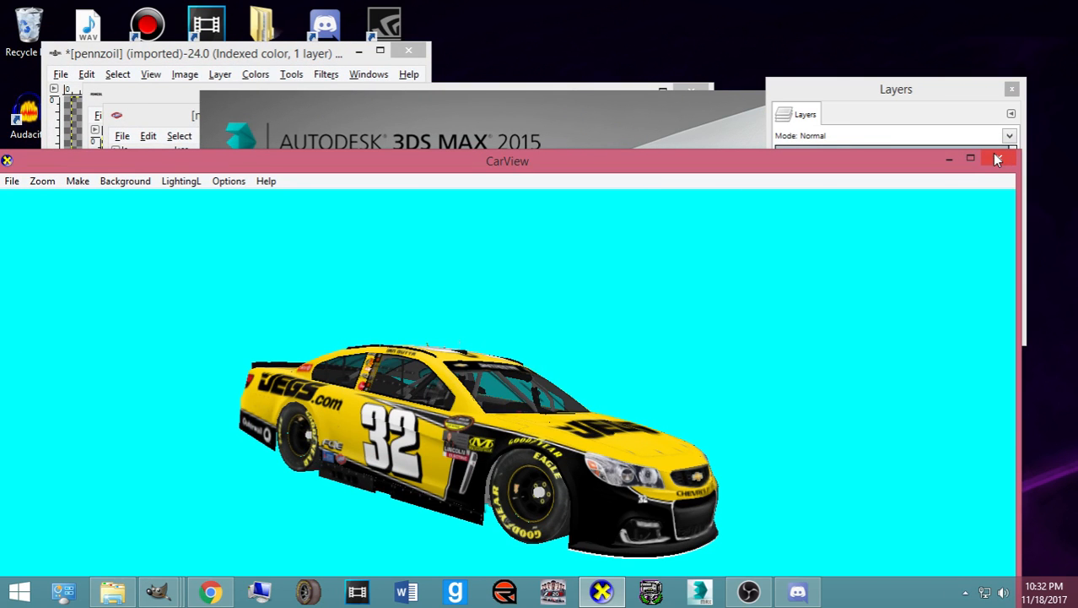
- Close CarView, move the Layers panel right and the toolbox left, and close the clorox logo
left_click(949, 158)
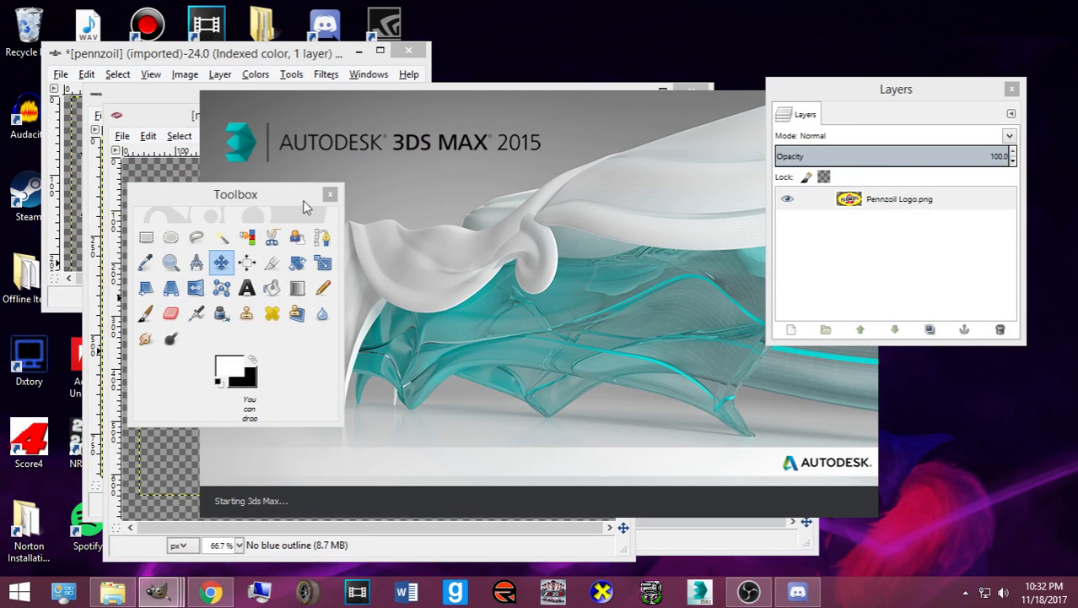
left_click_drag(878, 97, 1077, 94)
left_click_drag(205, 199, 61, 185)
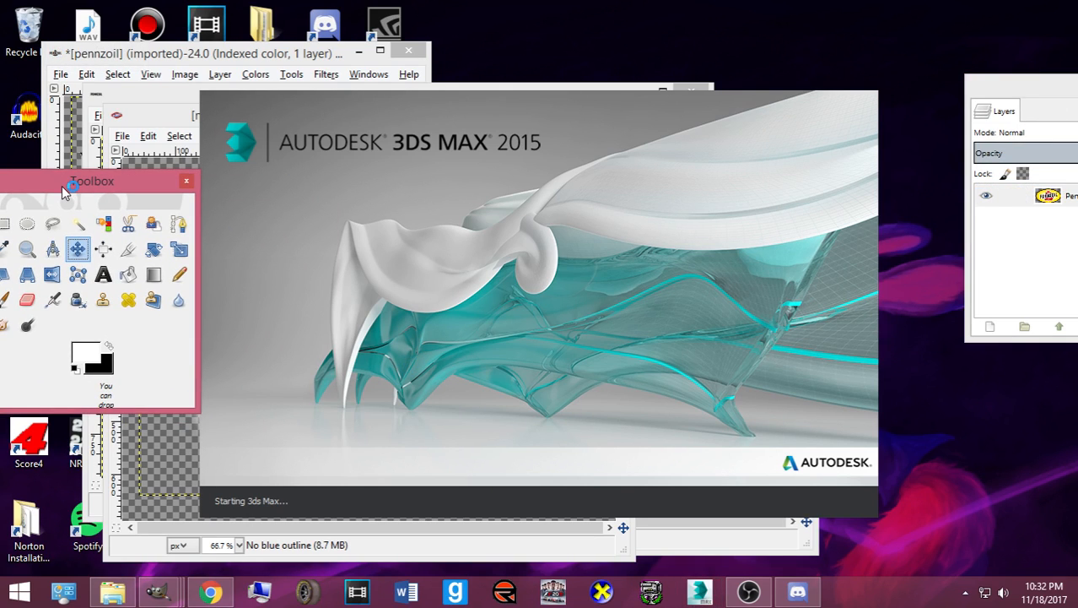
left_click_drag(159, 118, 49, 114)
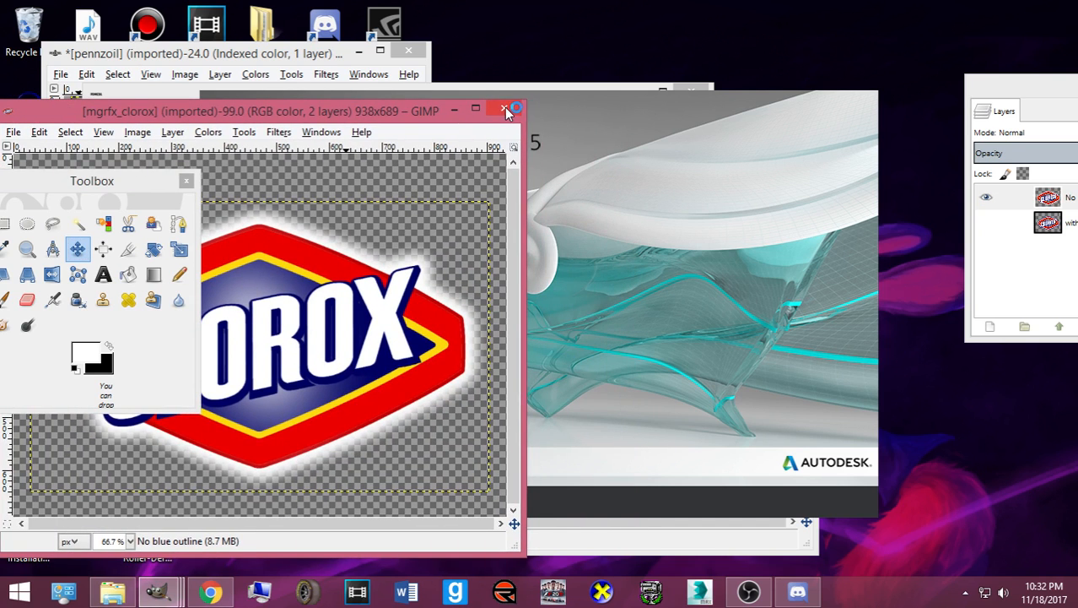
left_click(504, 108)
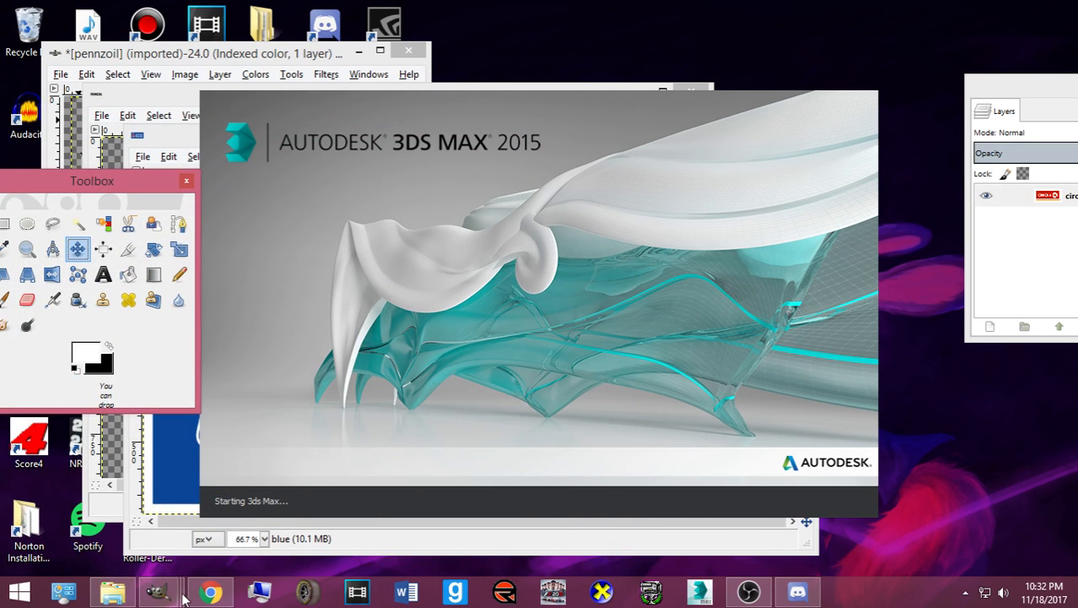
- Close the Circle K, pennzoils and JEGScom logo images, discarding their changes
mouse_move(179, 594)
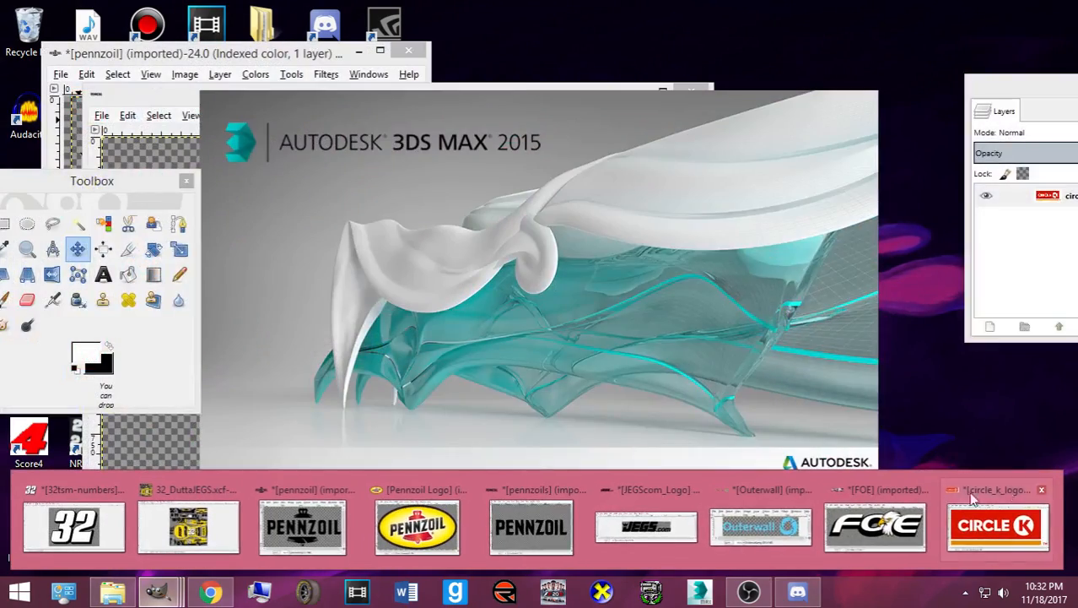
left_click(1042, 490)
left_click(142, 161)
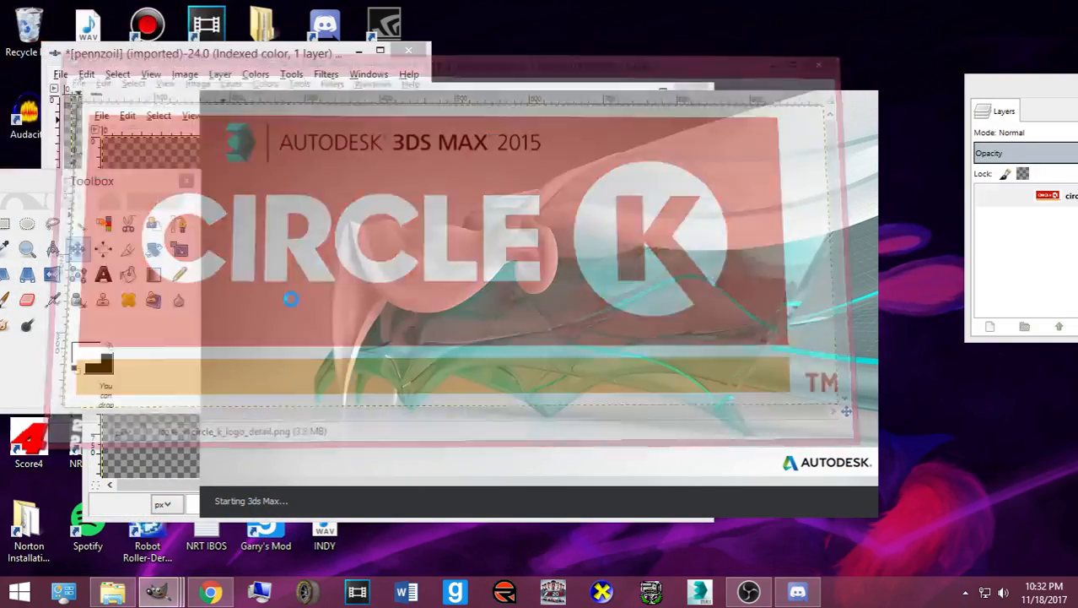
mouse_move(158, 591)
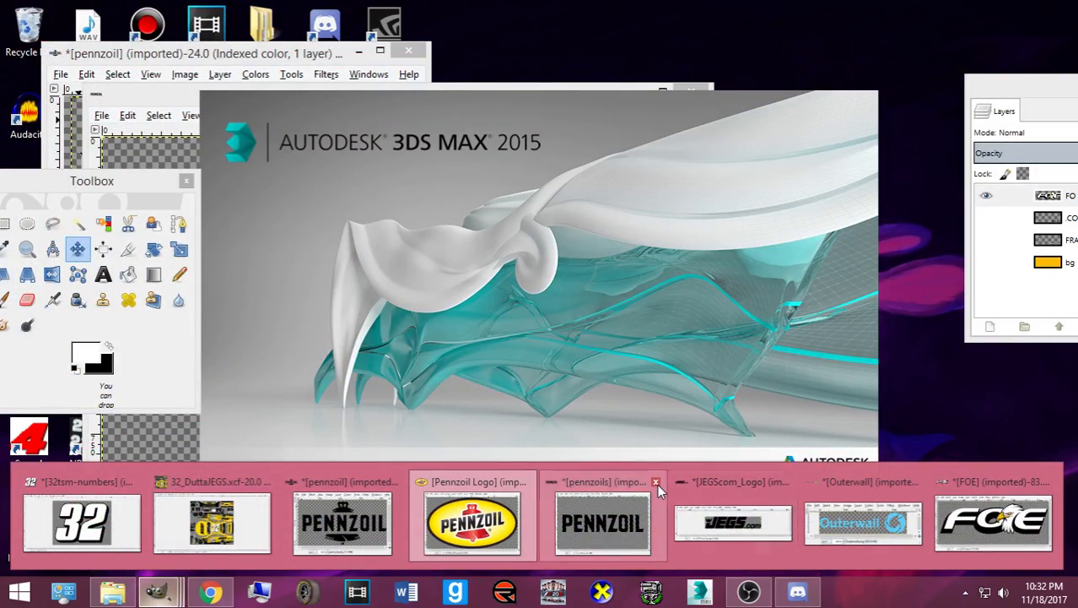
left_click(656, 481)
left_click(404, 459)
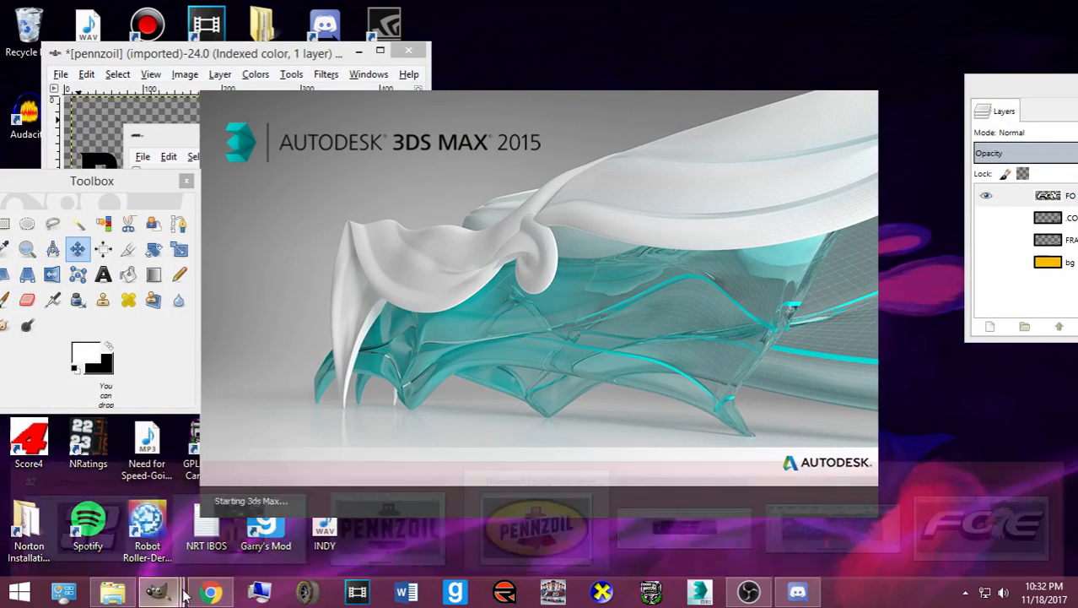
mouse_move(177, 593)
left_click(746, 482)
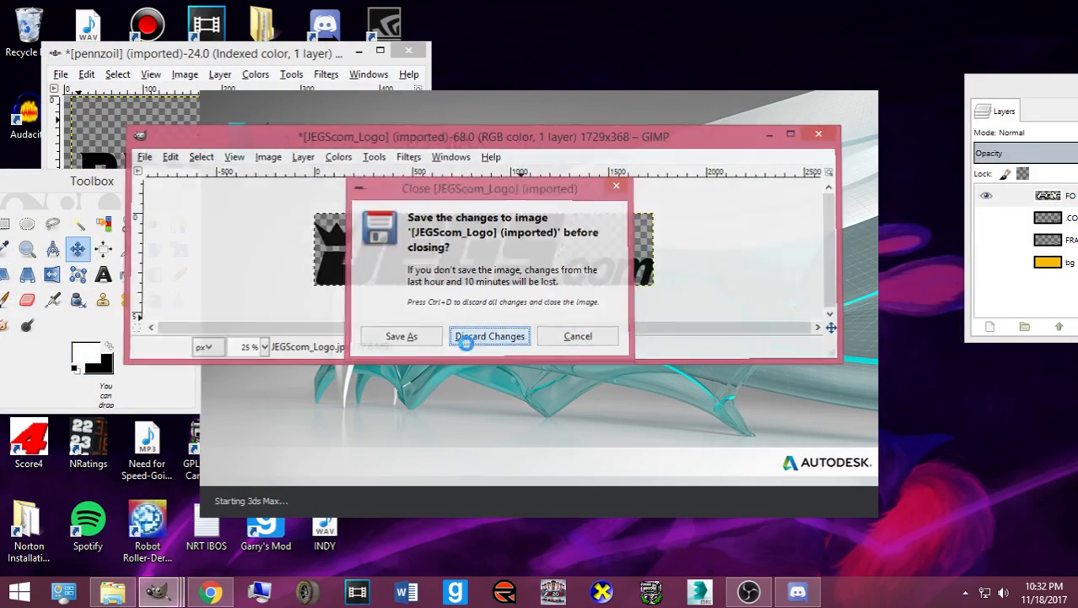
left_click(466, 337)
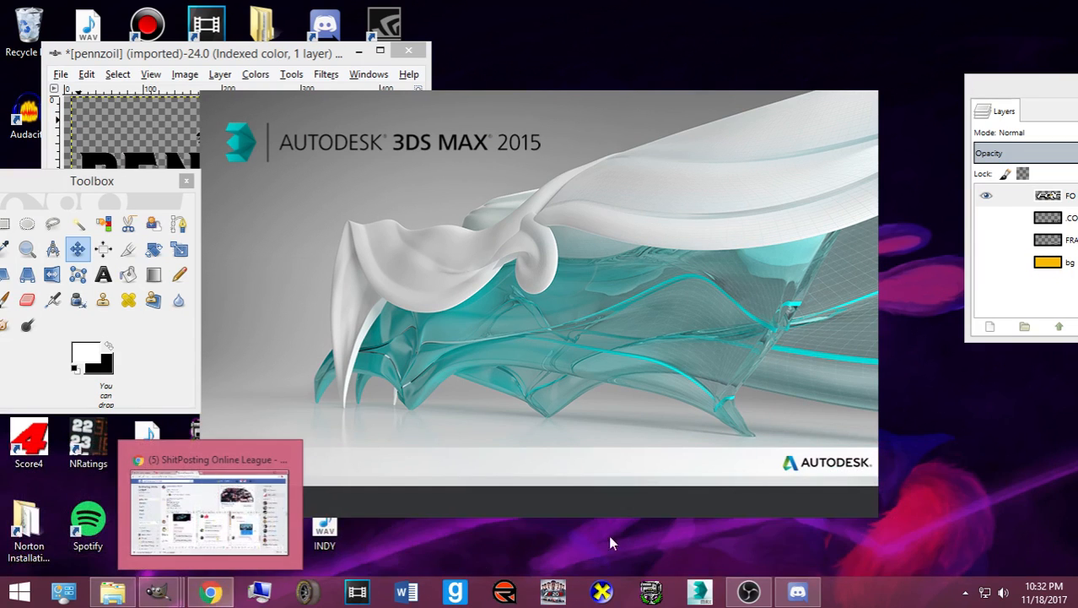
- Close the Outerwall and pennzoil images without saving, then close the Layers panel
mouse_move(158, 591)
left_click(861, 459)
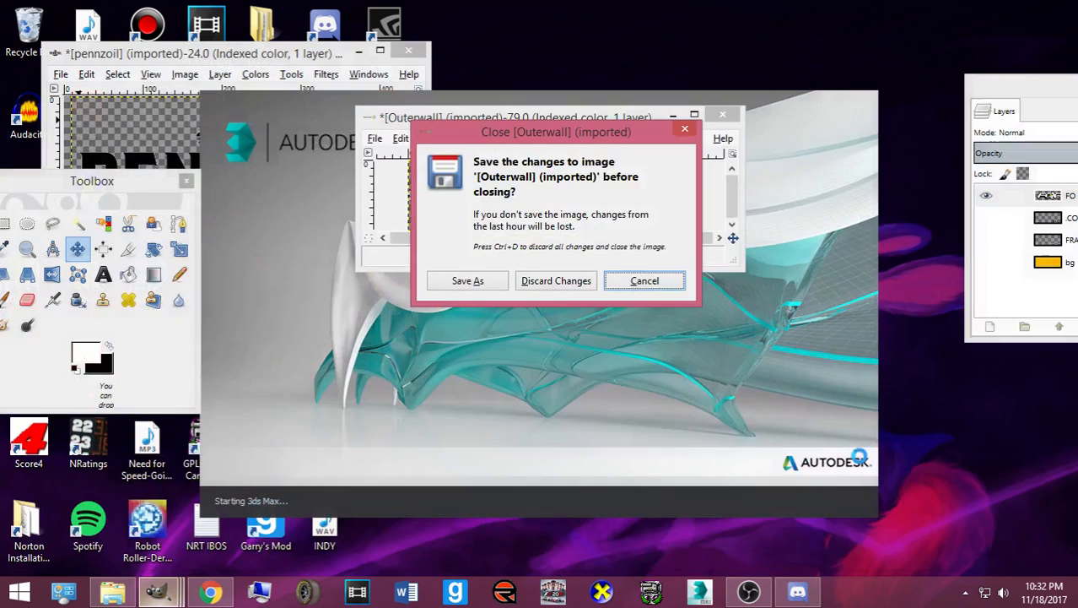
left_click(551, 281)
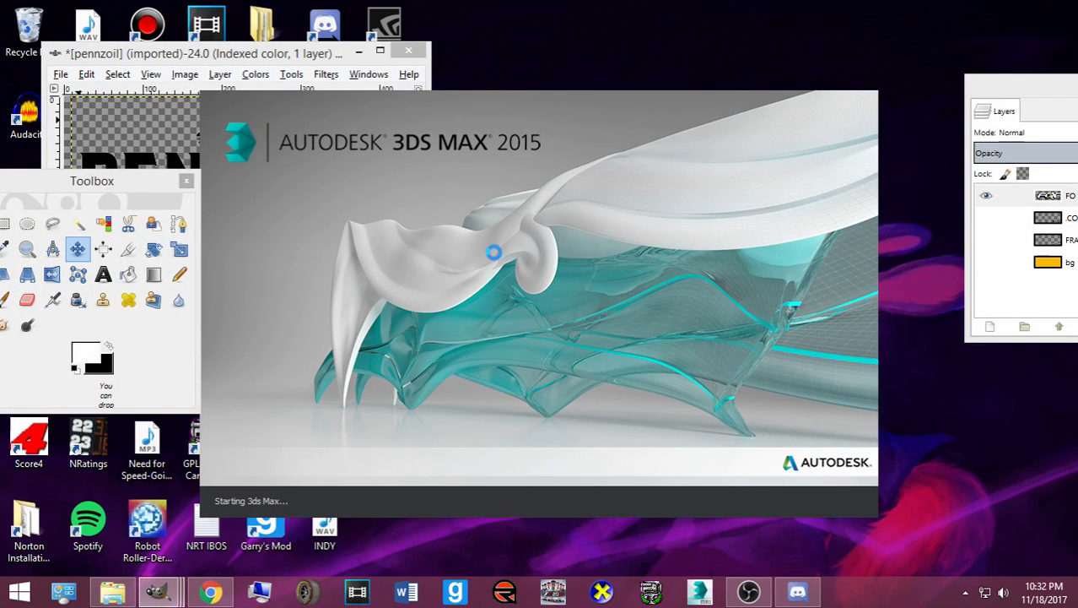
left_click(409, 51)
left_click(224, 267)
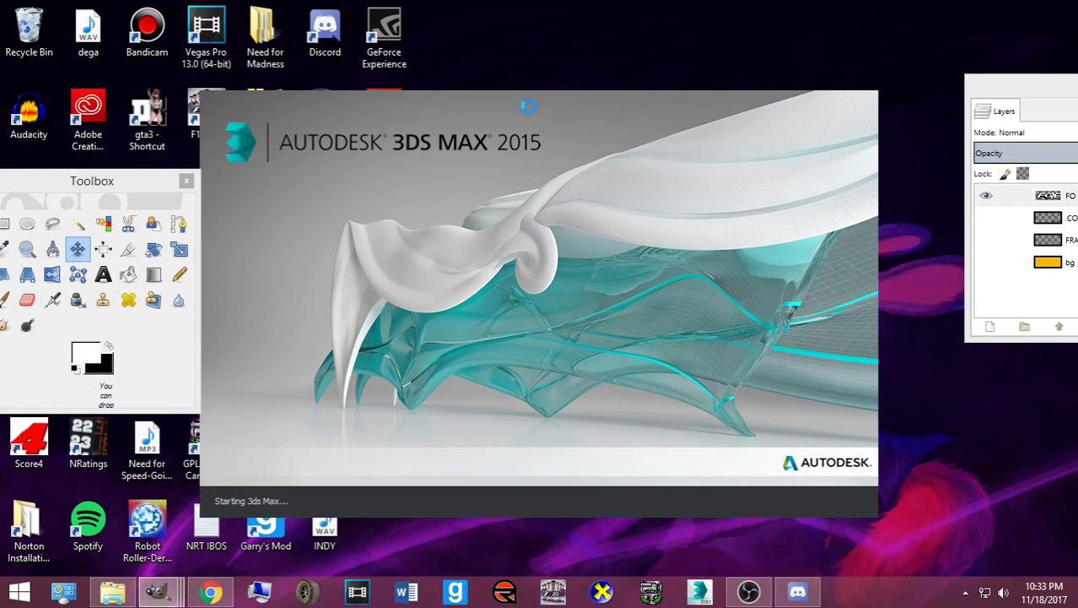
left_click(1069, 80)
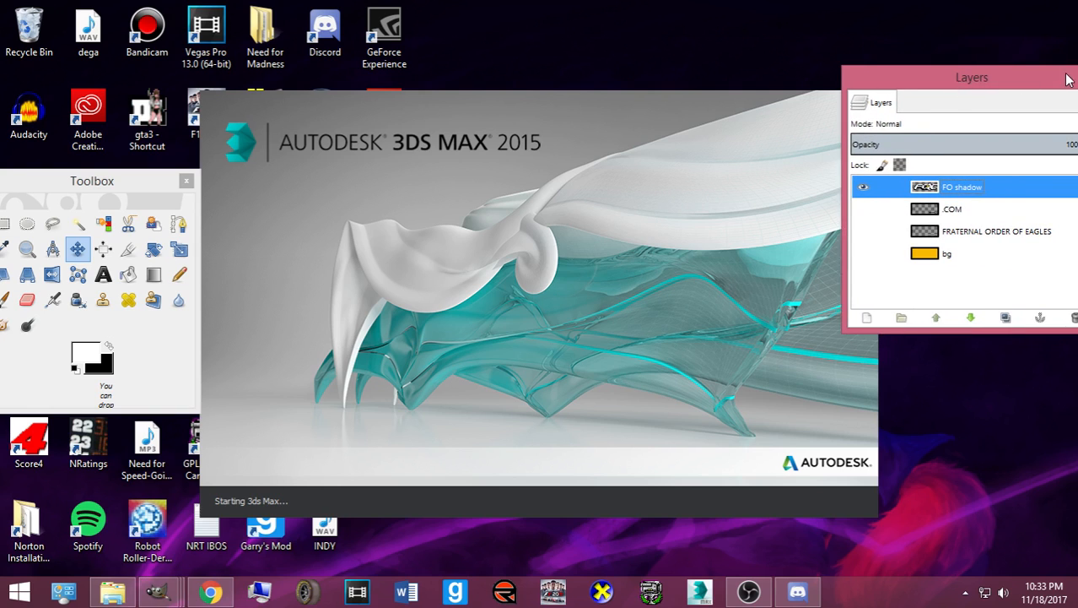
left_click(965, 76)
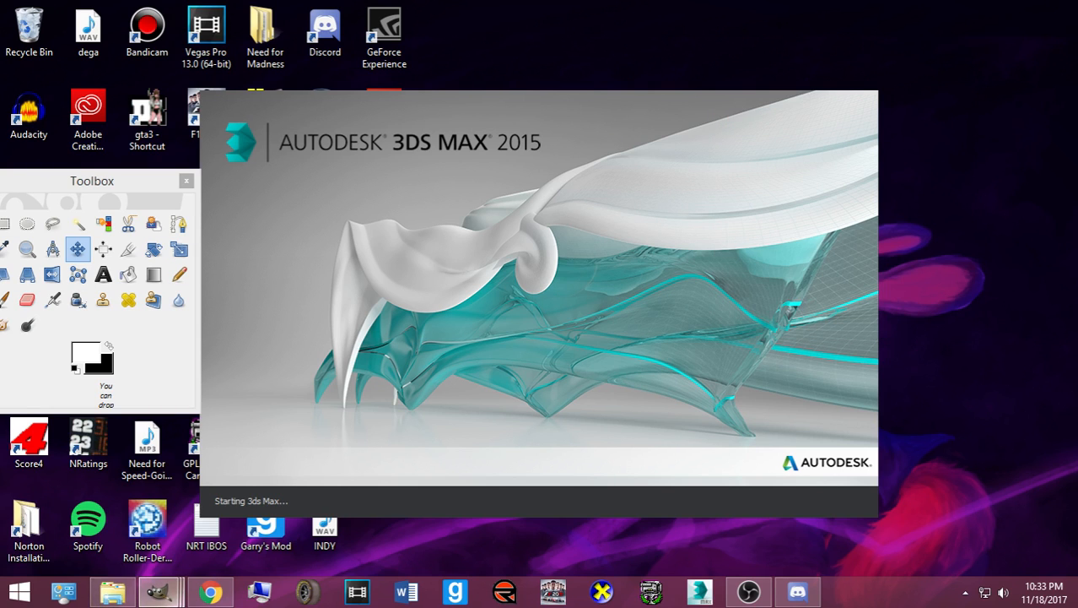
- Close the 32tsm-numbers, Pennzoil Logo and FOE images, discarding unsaved changes
mouse_move(168, 601)
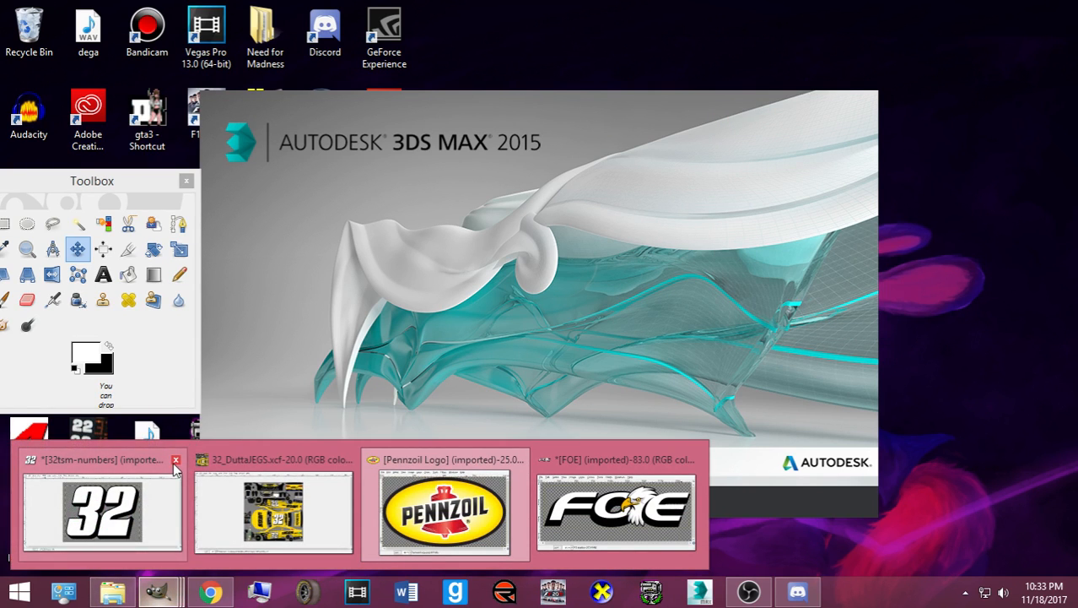
left_click(174, 462)
left_click(145, 146)
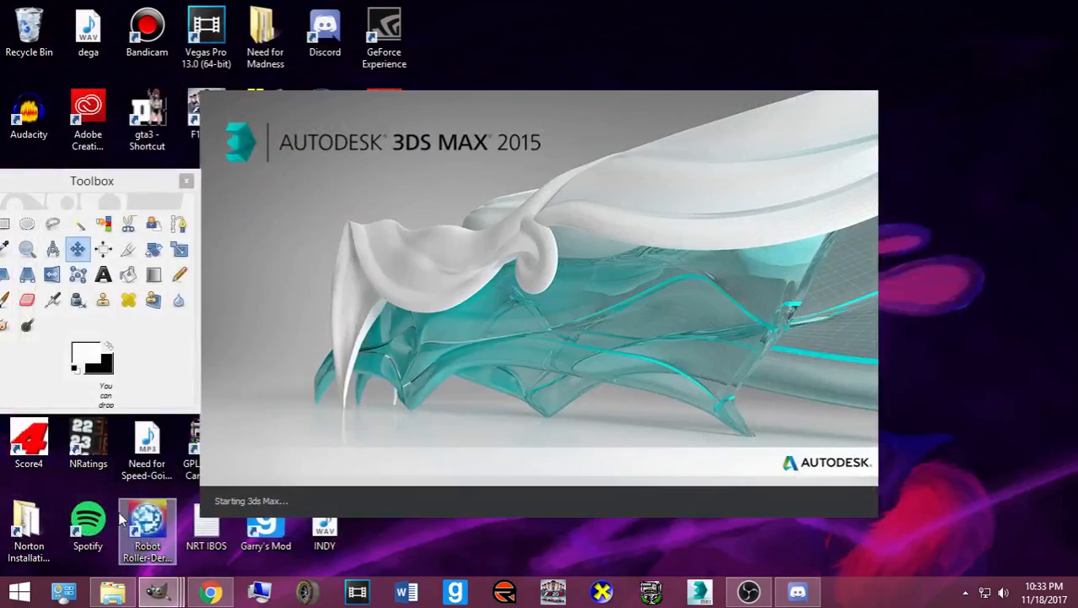
mouse_move(160, 592)
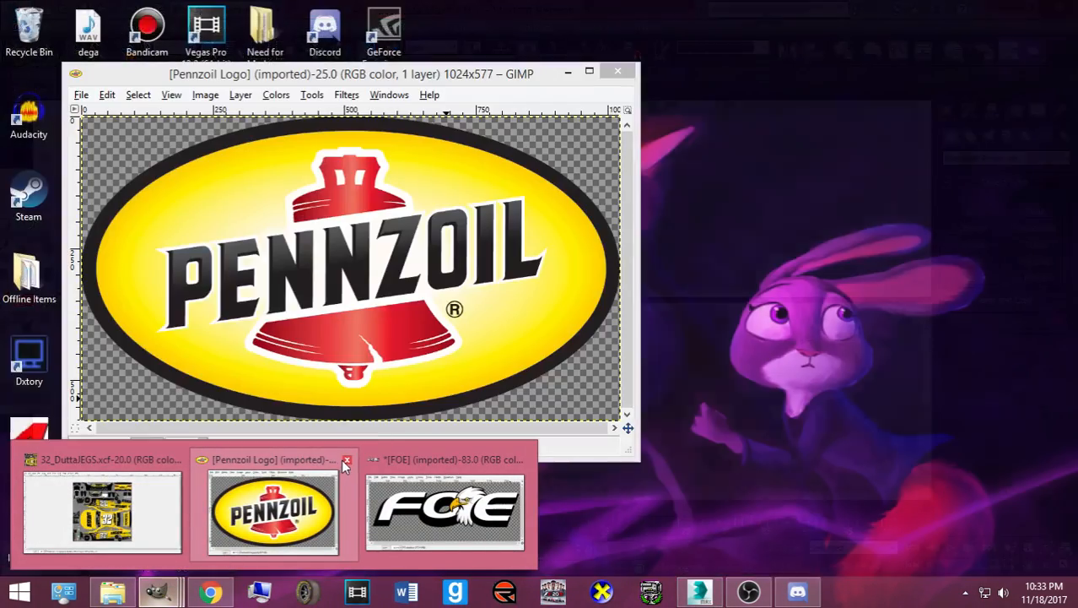
left_click(346, 461)
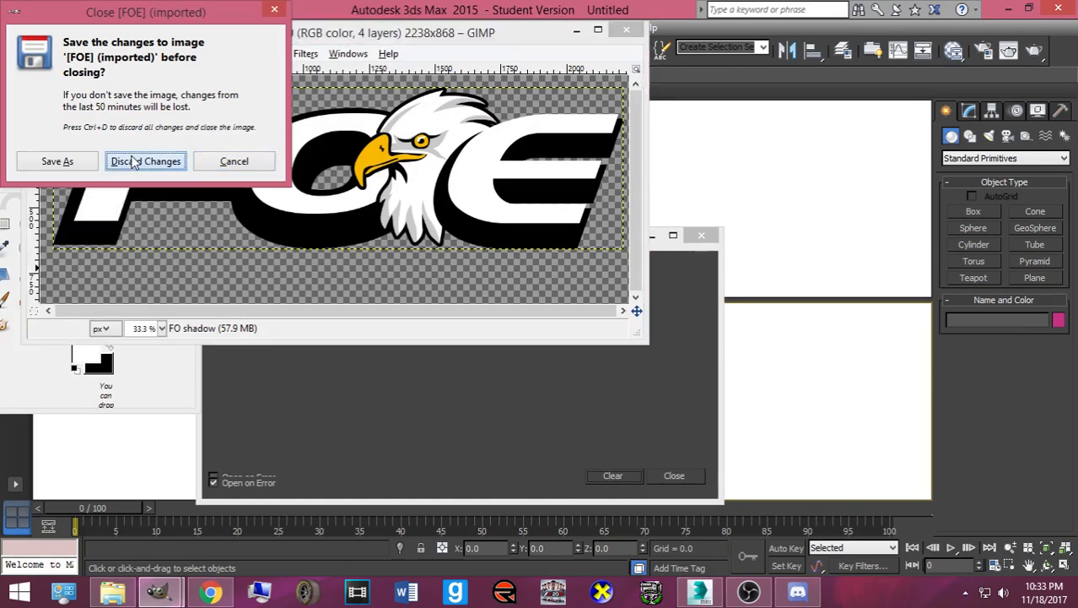
left_click(146, 159)
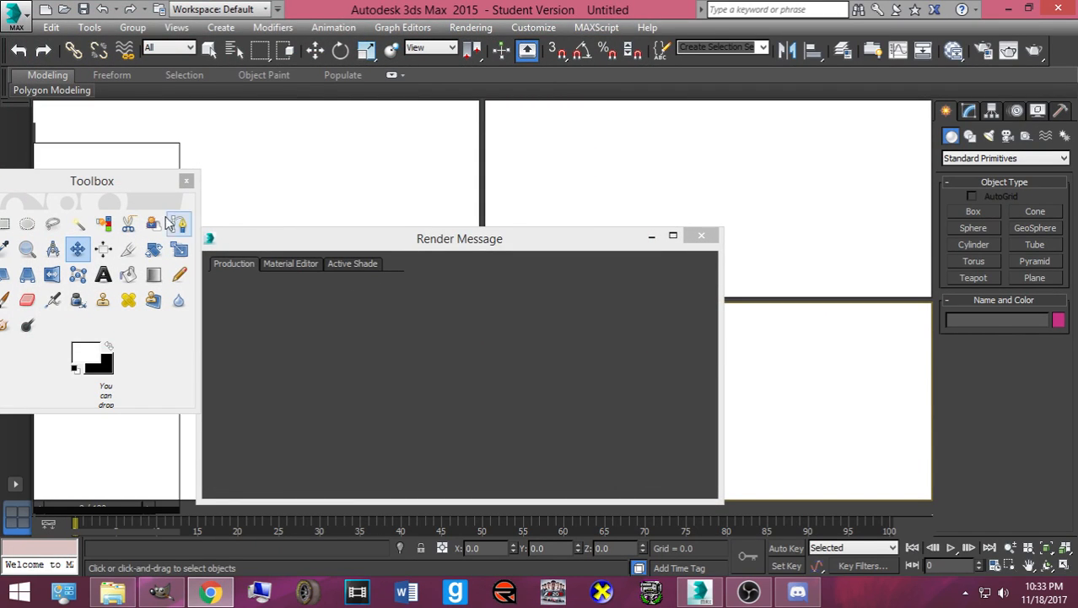
- Close the GIMP toolbox and open MENCS17_render_scene_SNG_max8 in 3ds Max with the Default workspace
left_click(184, 182)
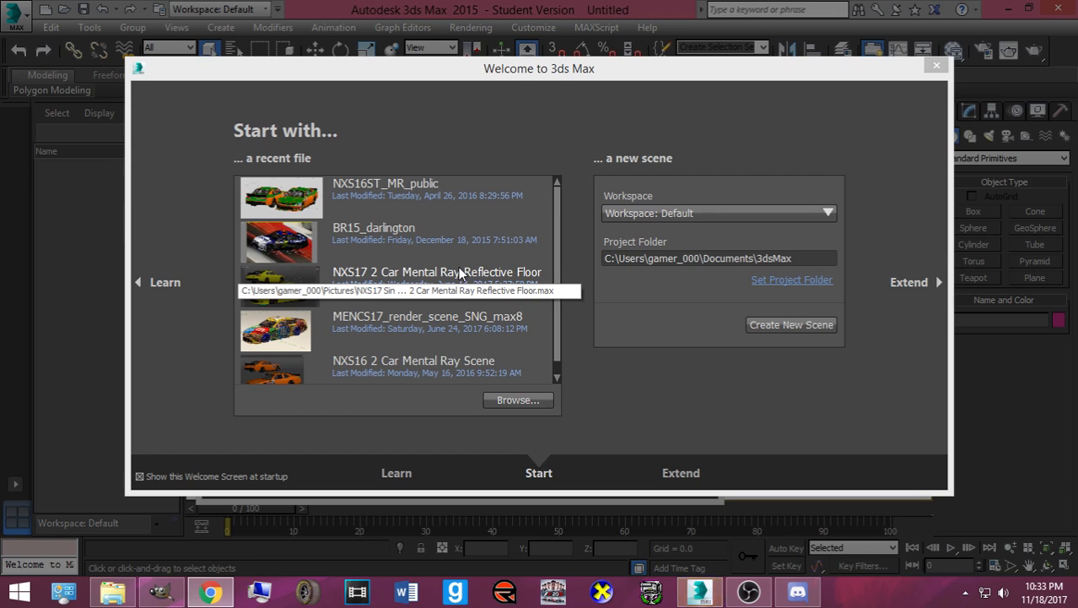
left_click(715, 213)
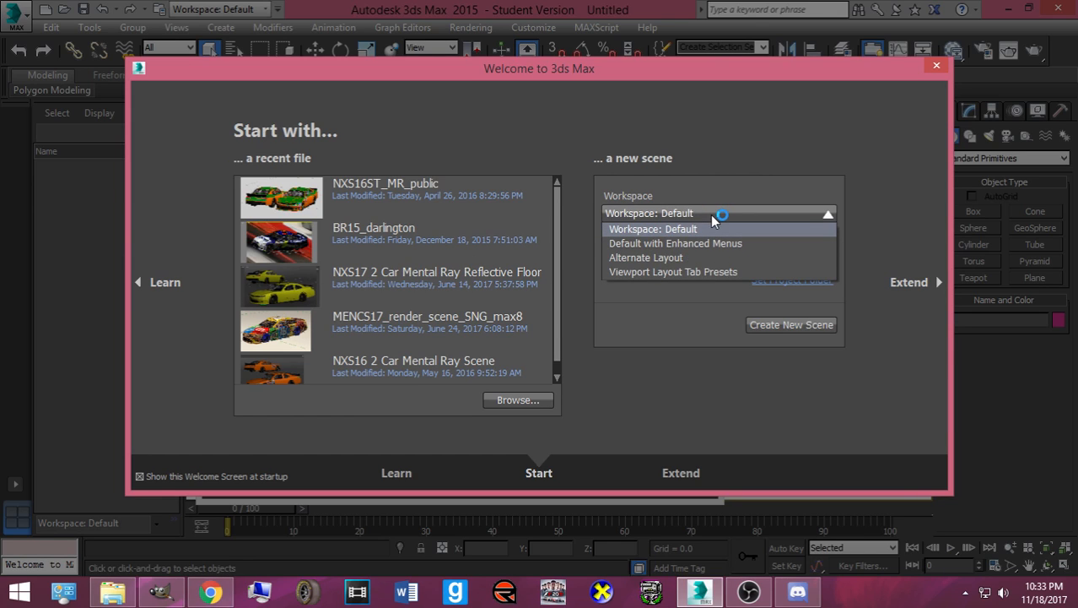
left_click(716, 216)
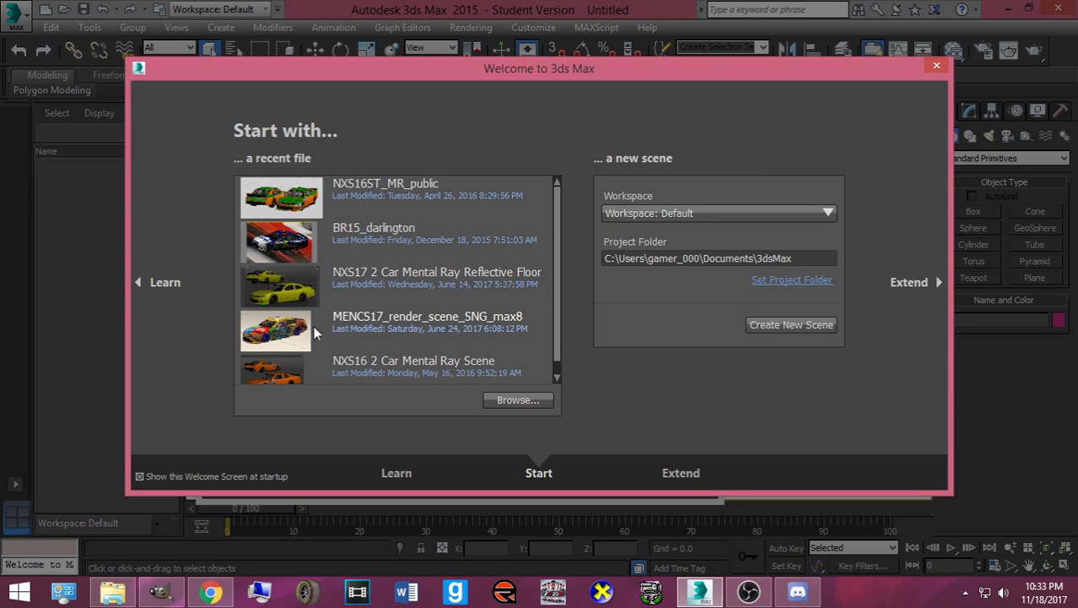
left_click(387, 319)
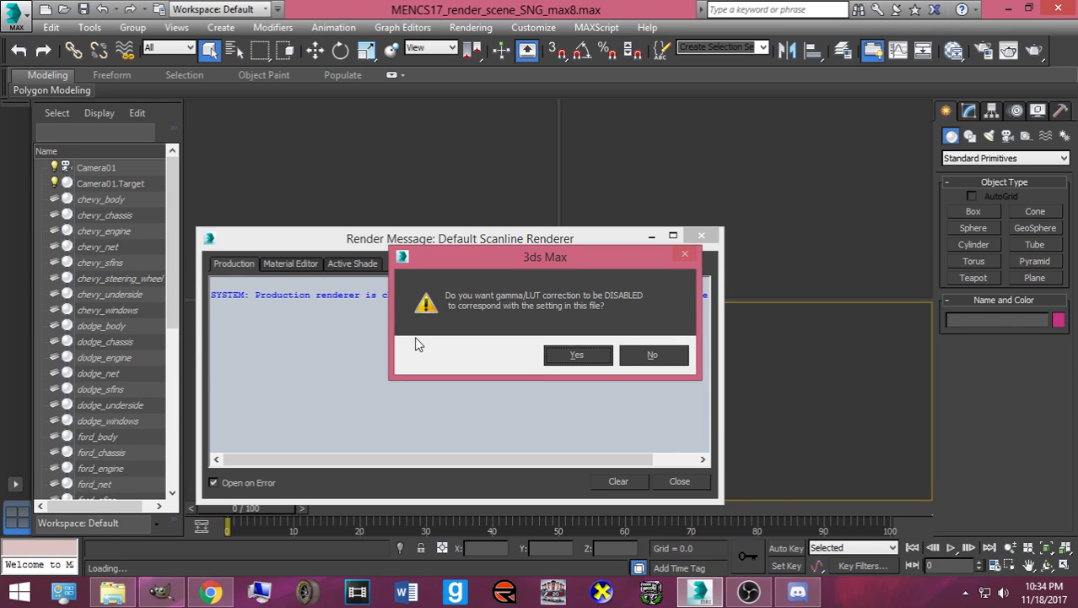
- Keep gamma/LUT disabled and dismiss the Units Mismatch, Missing External Files and Obsolete File prompts
left_click(549, 355)
left_click(541, 368)
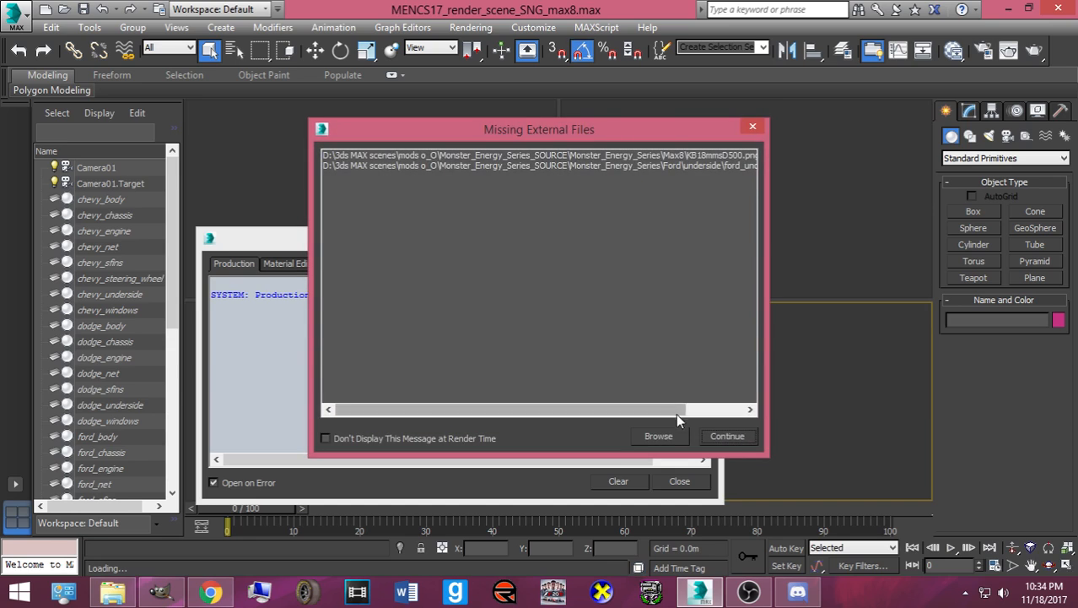
left_click(721, 431)
left_click(589, 328)
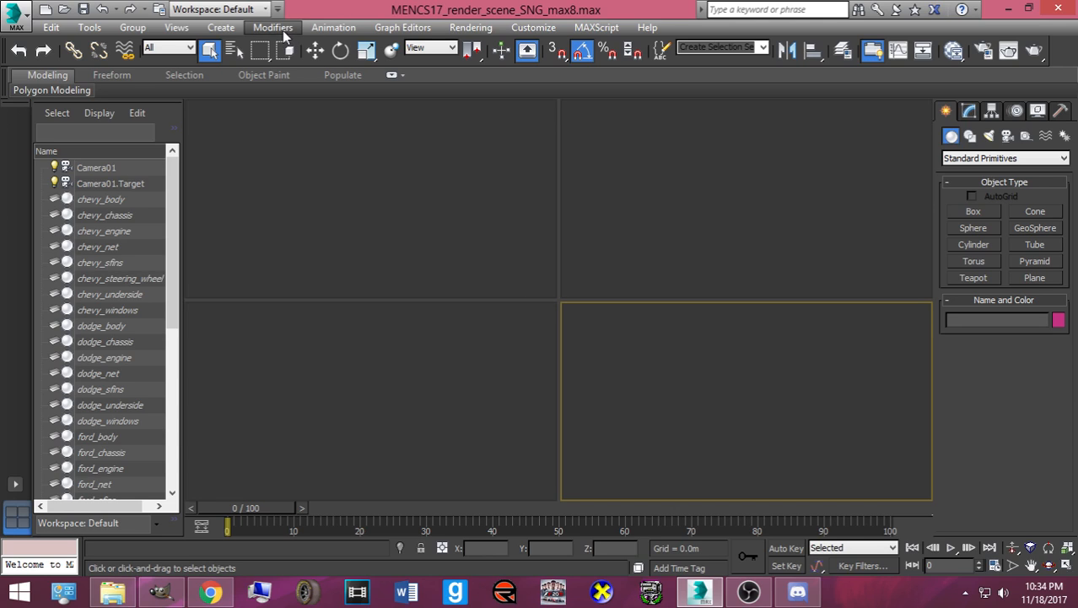
left_click(192, 27)
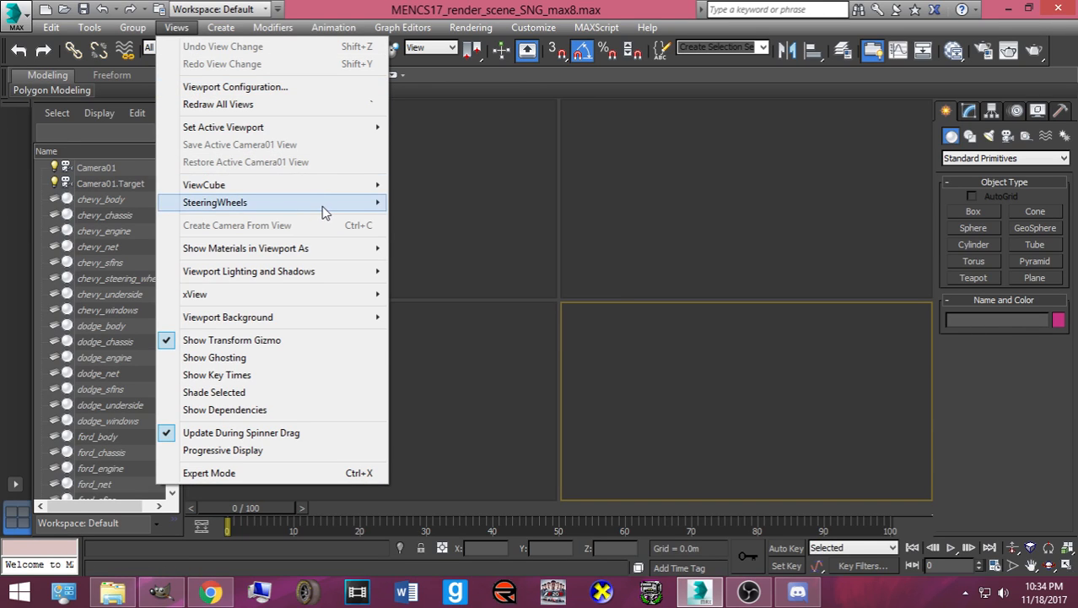
mouse_move(285, 132)
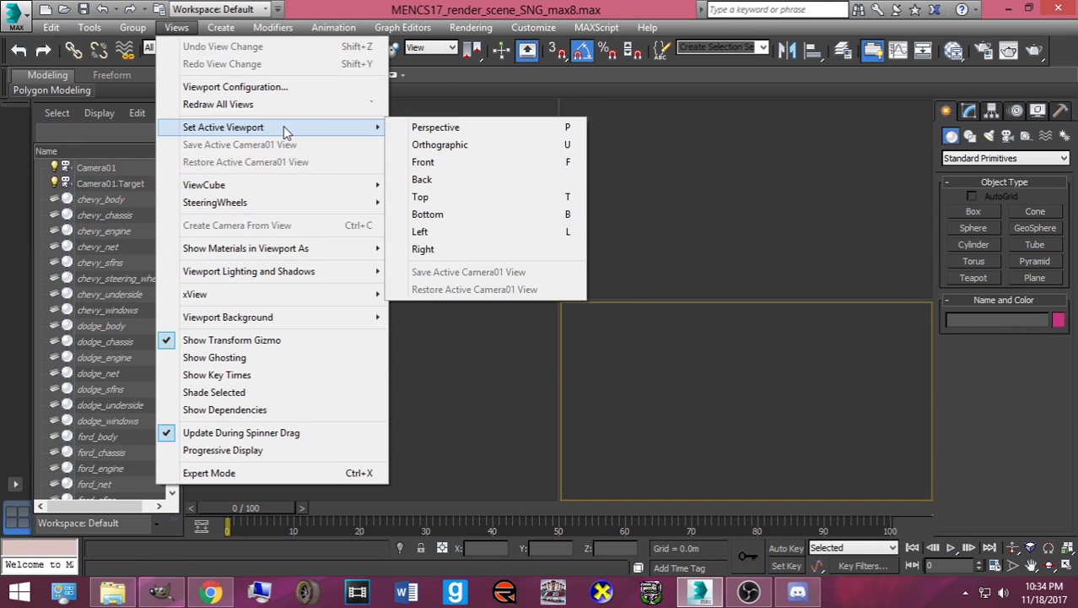
left_click(272, 87)
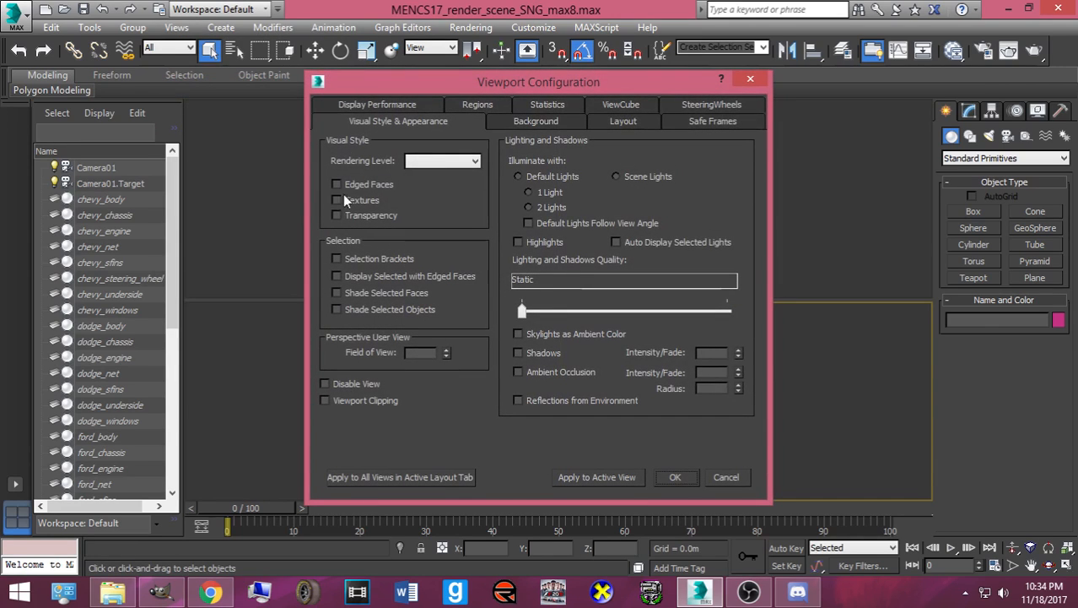
left_click(532, 115)
left_click(405, 105)
left_click(447, 105)
left_click(698, 123)
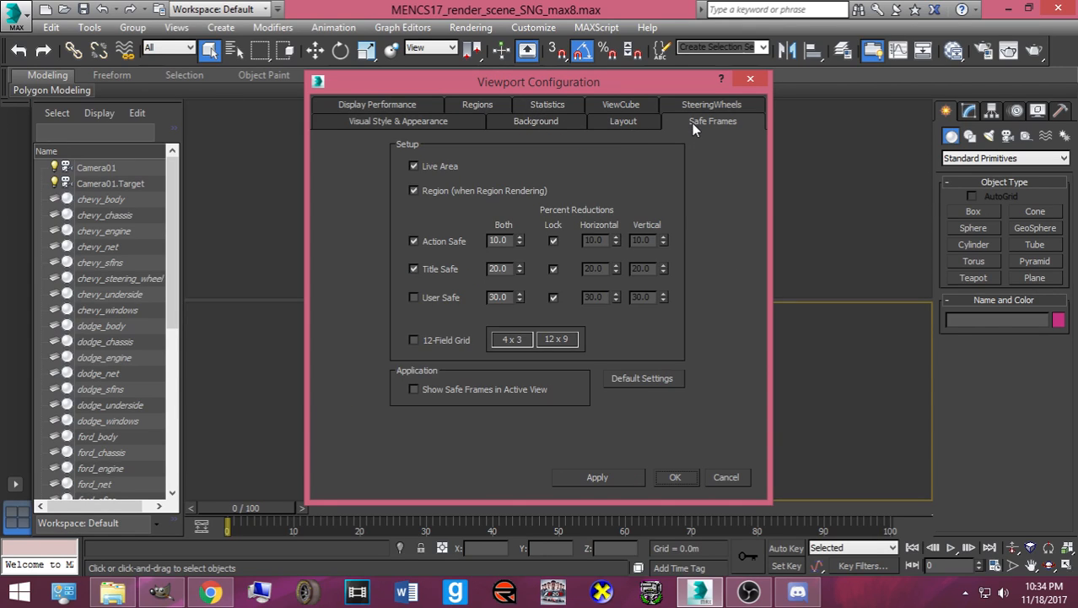
left_click(702, 105)
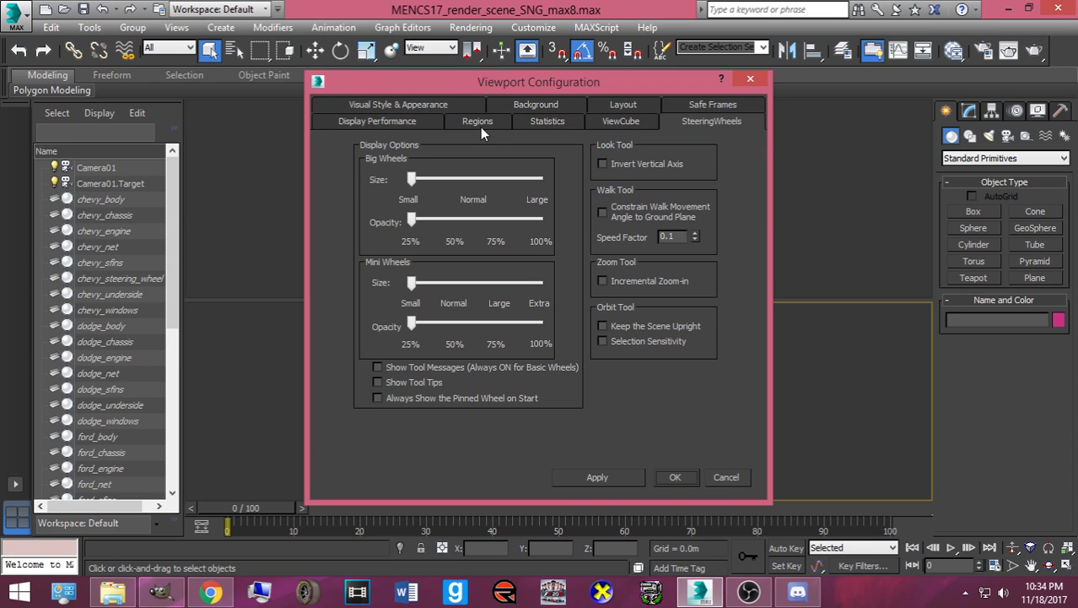
left_click(341, 124)
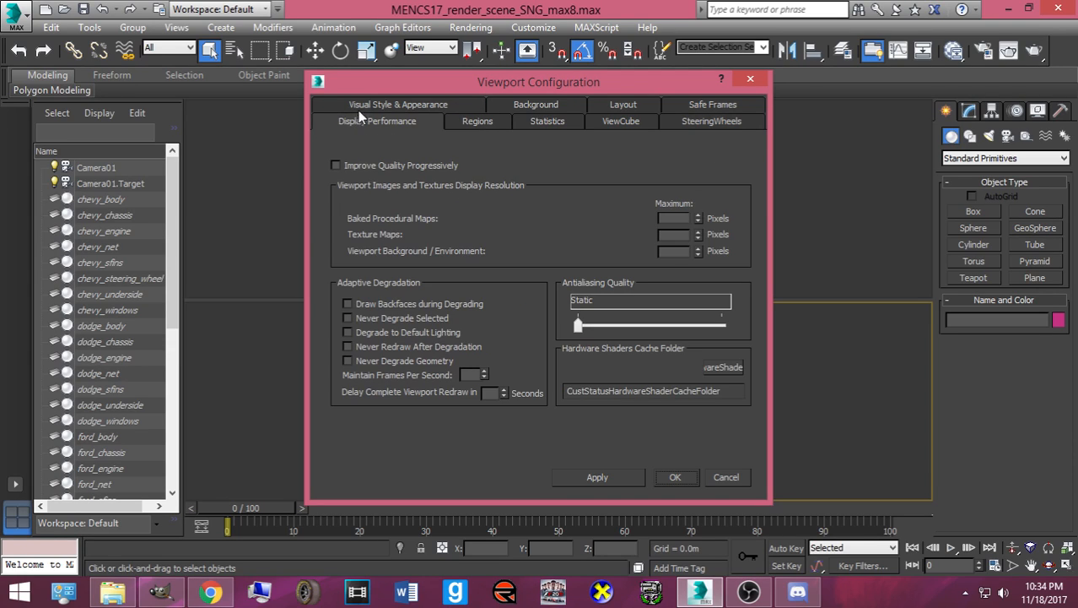
left_click(743, 80)
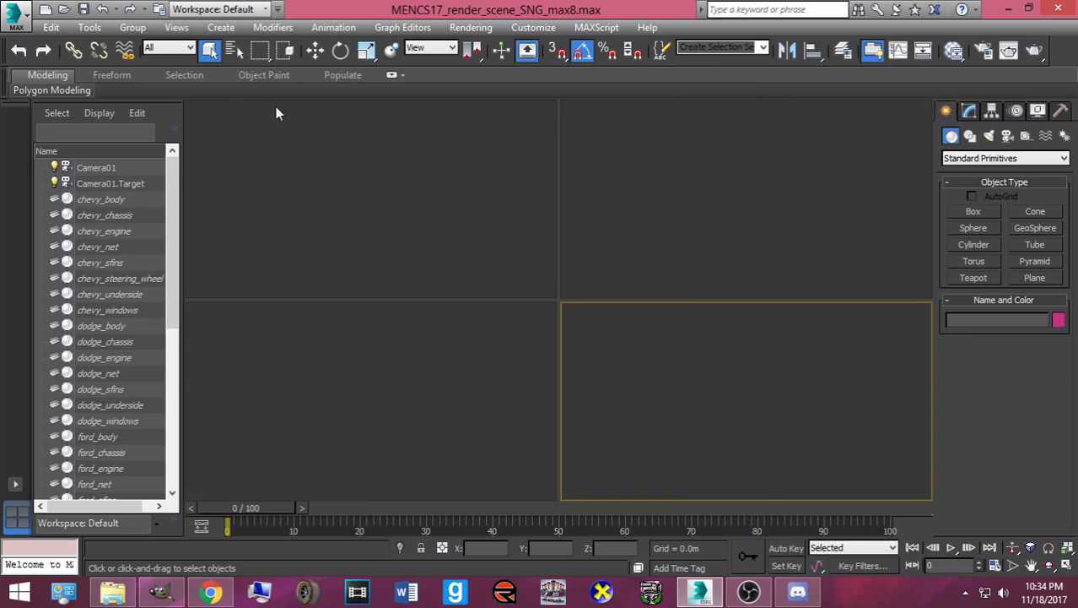
left_click(178, 27)
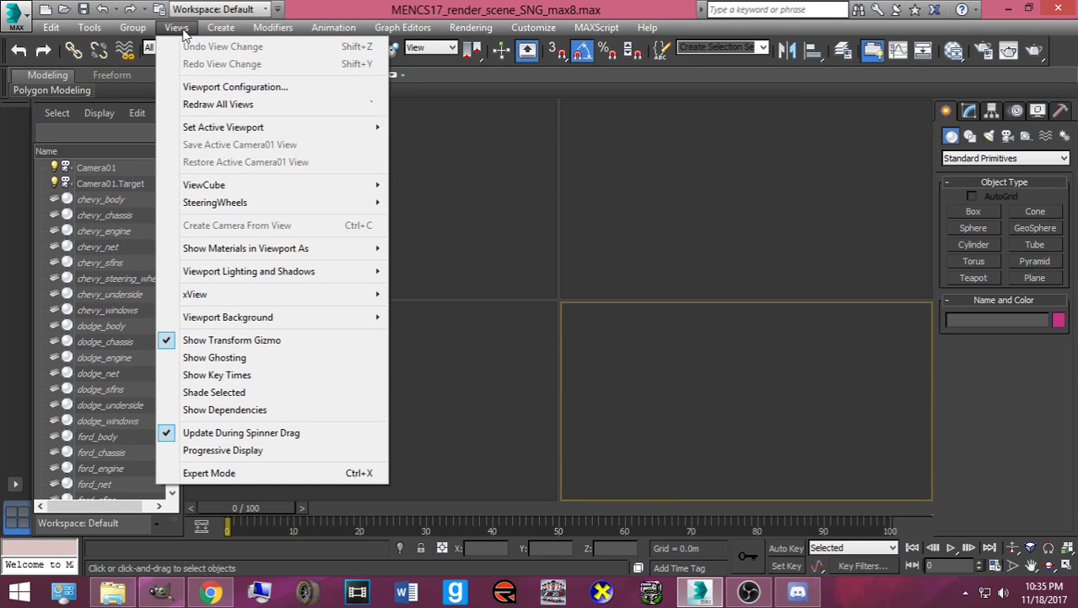
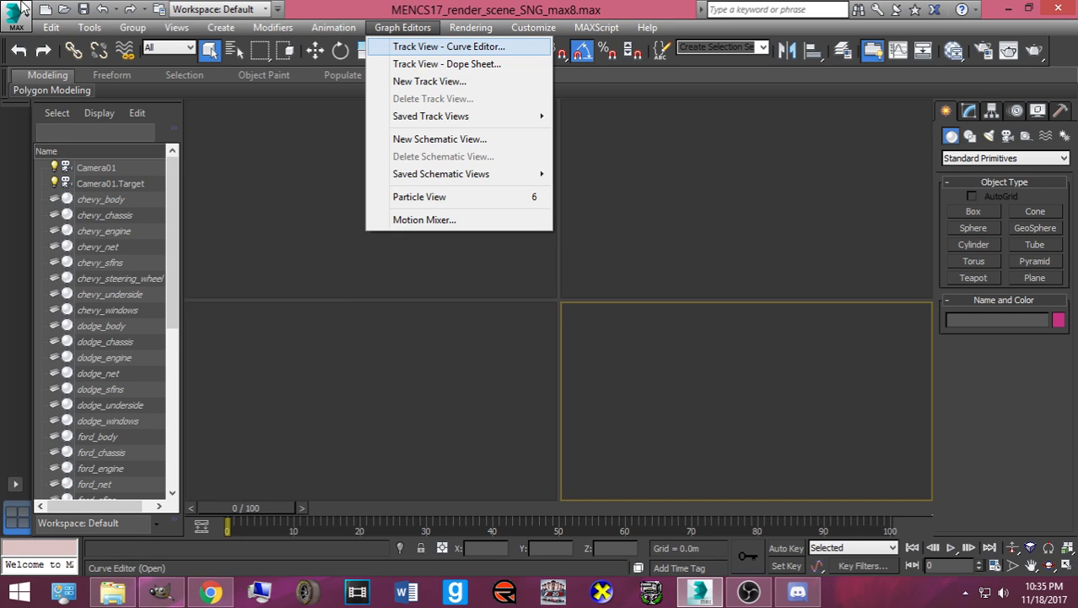
- Choose Nitrous Direct3D 9 as the viewport display driver, accepting that it applies after restart
mouse_move(511, 35)
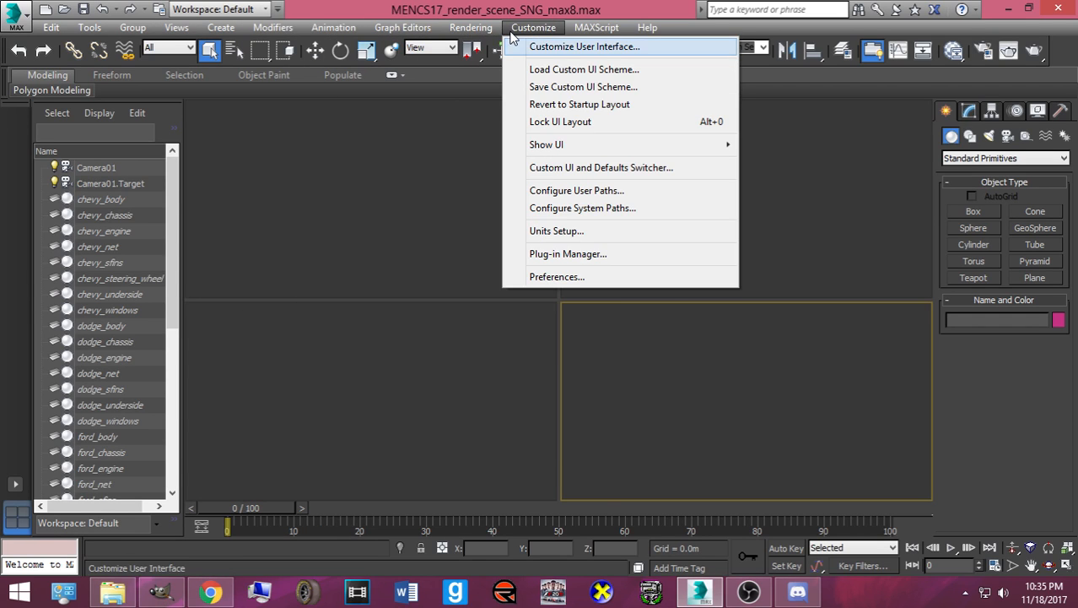
left_click(543, 278)
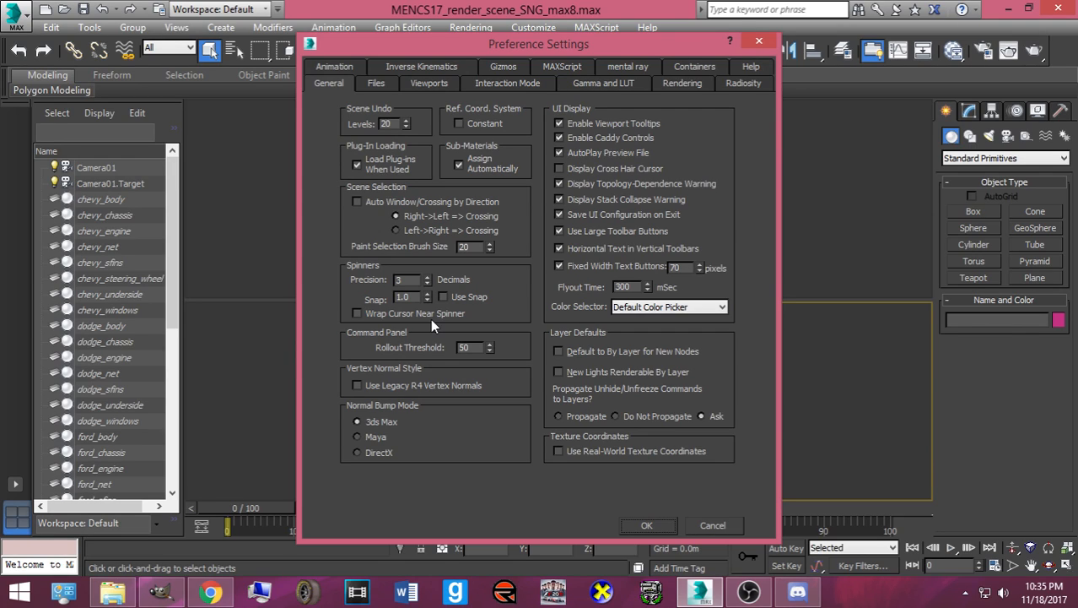
left_click(430, 84)
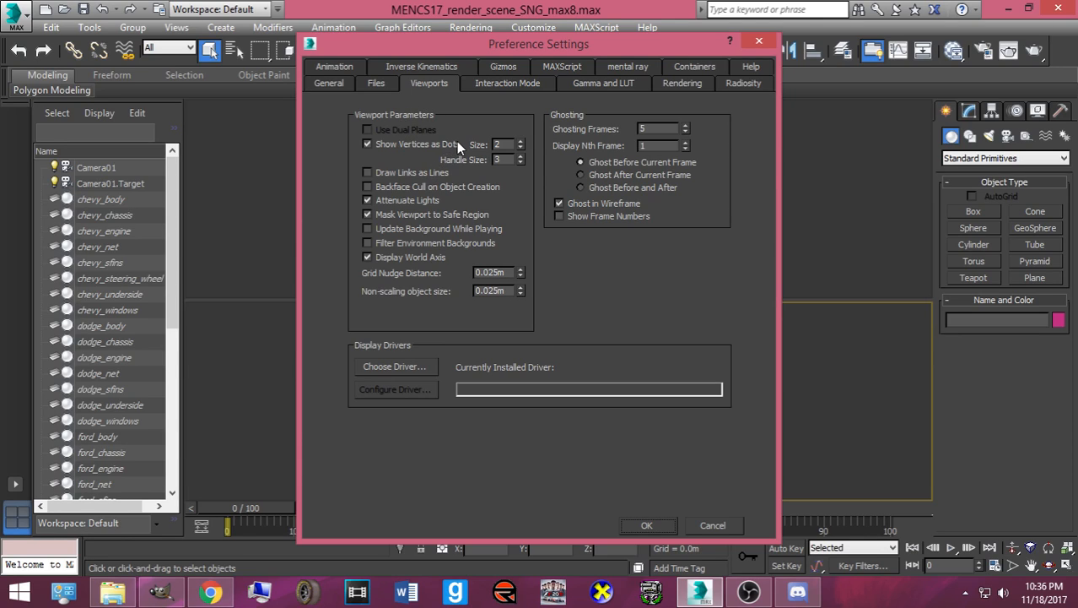
left_click(405, 369)
left_click(593, 261)
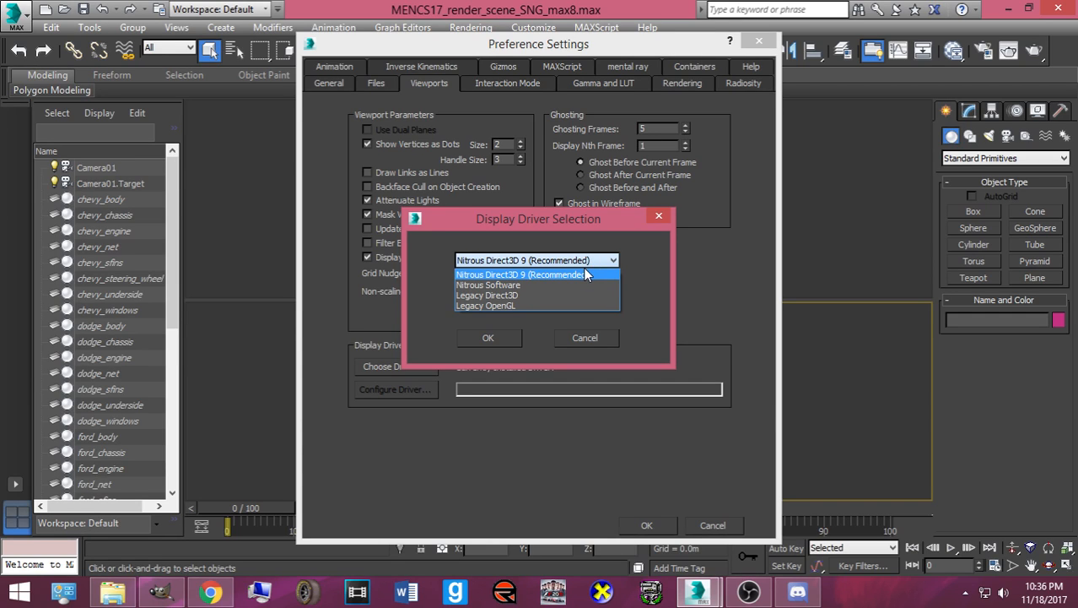
left_click(580, 273)
left_click(498, 336)
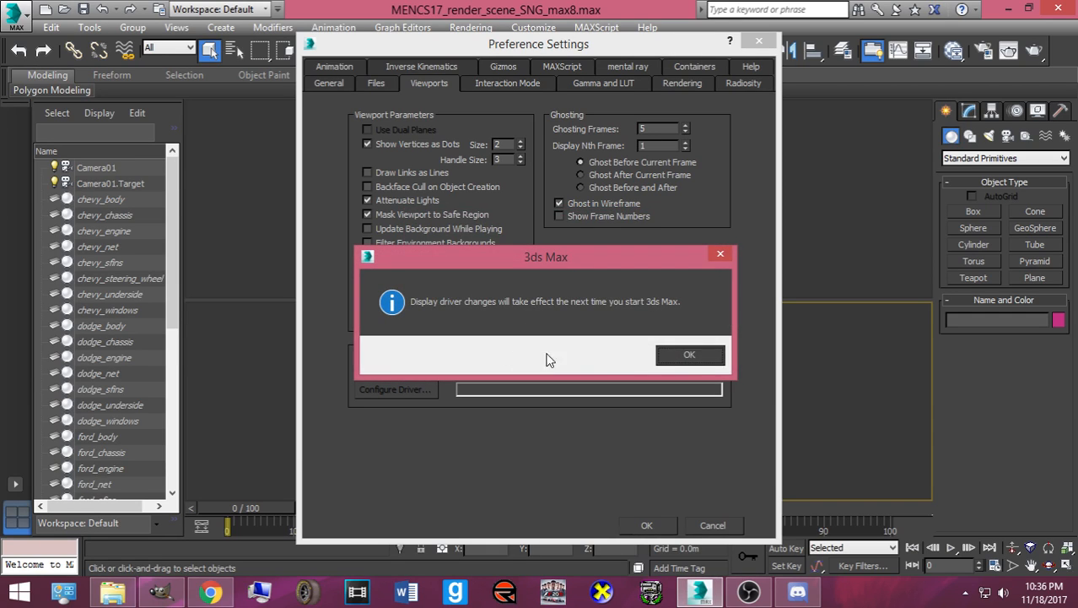
left_click(690, 354)
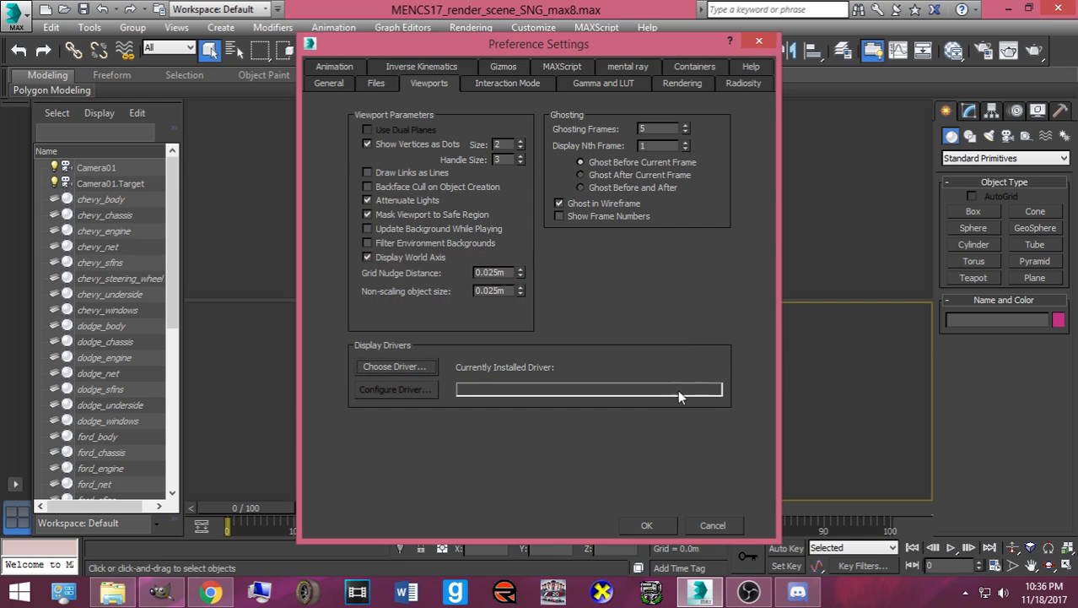
left_click(666, 521)
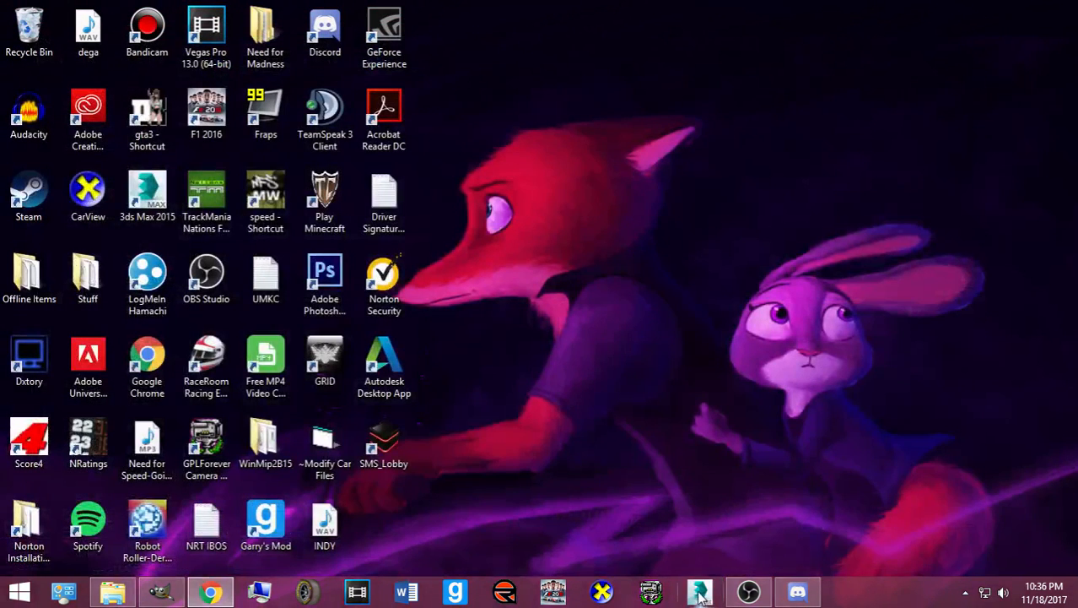
- Relaunch 3ds Max and open MENCS17_render_scene_SNG_max8, passing the gamma, missing-file and obsolete prompts
left_click(699, 591)
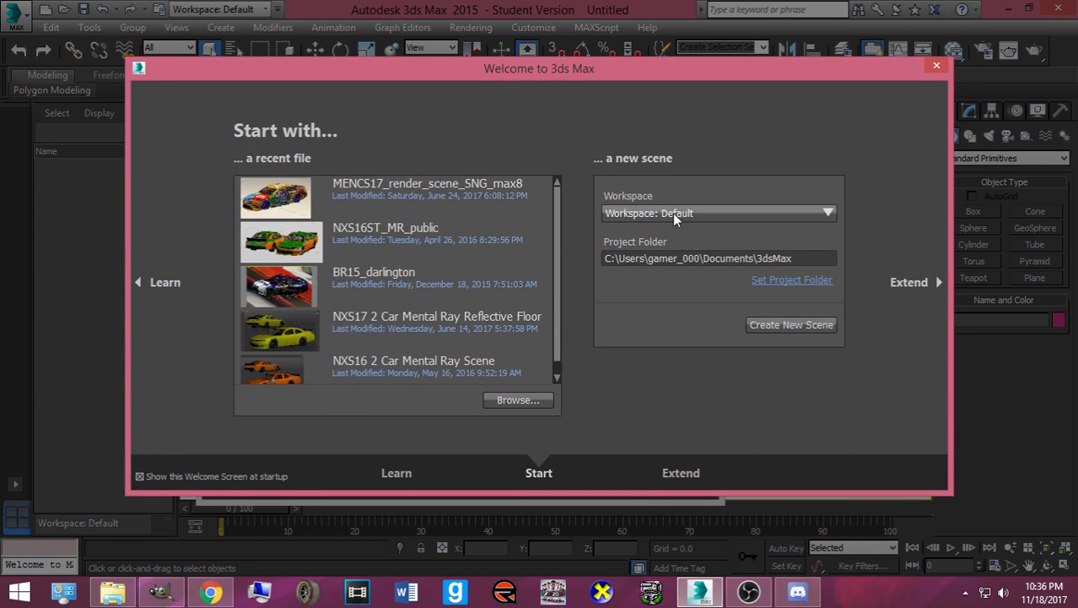
left_click(423, 178)
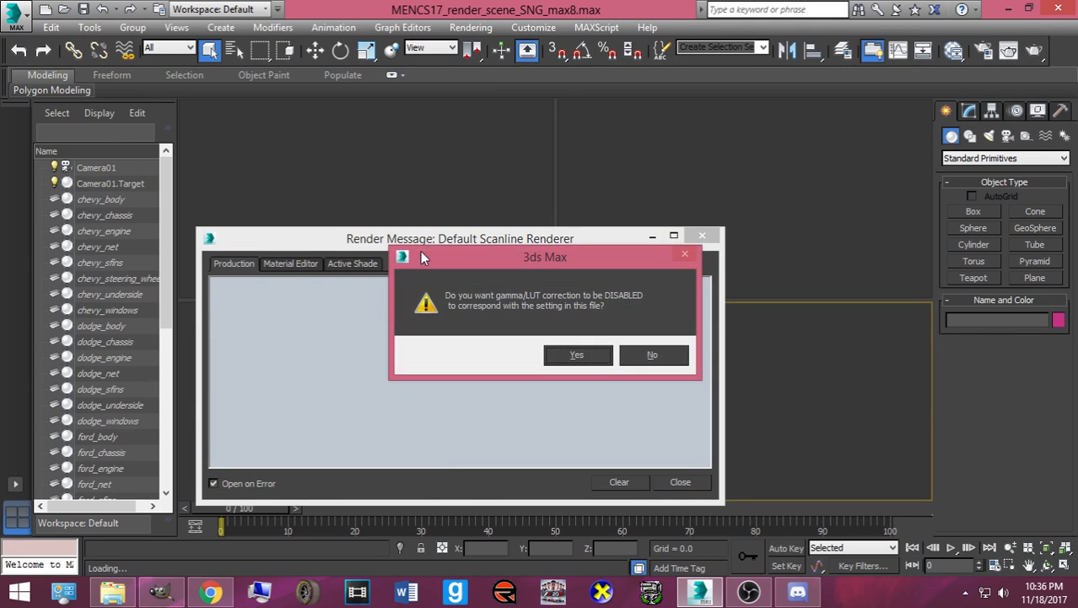
left_click(573, 356)
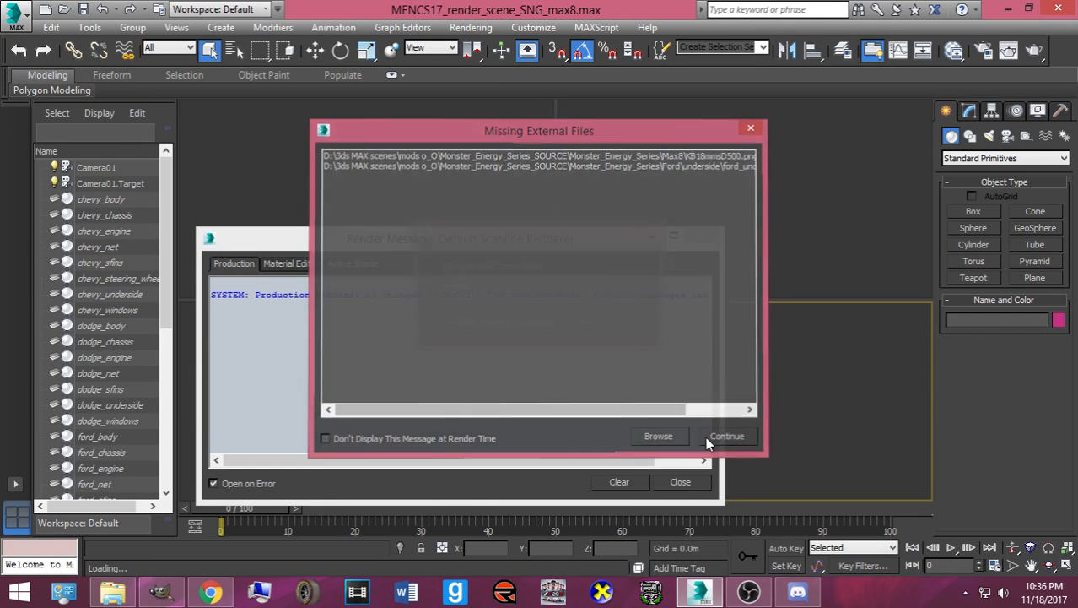
left_click(706, 437)
left_click(581, 329)
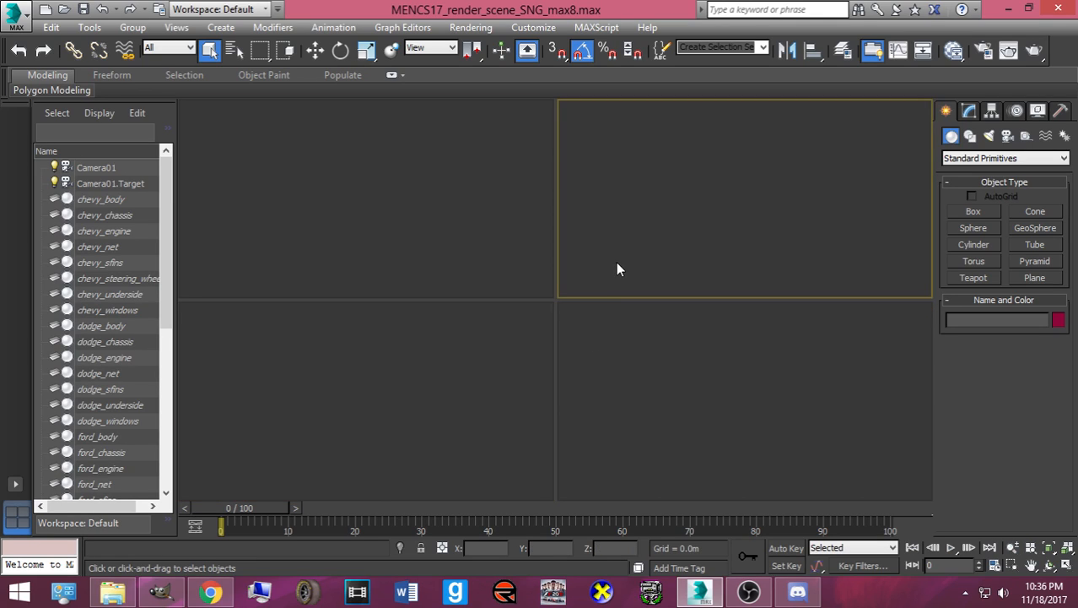
- Change the viewport display driver to Nitrous Software and acknowledge the restart notice
left_click(524, 29)
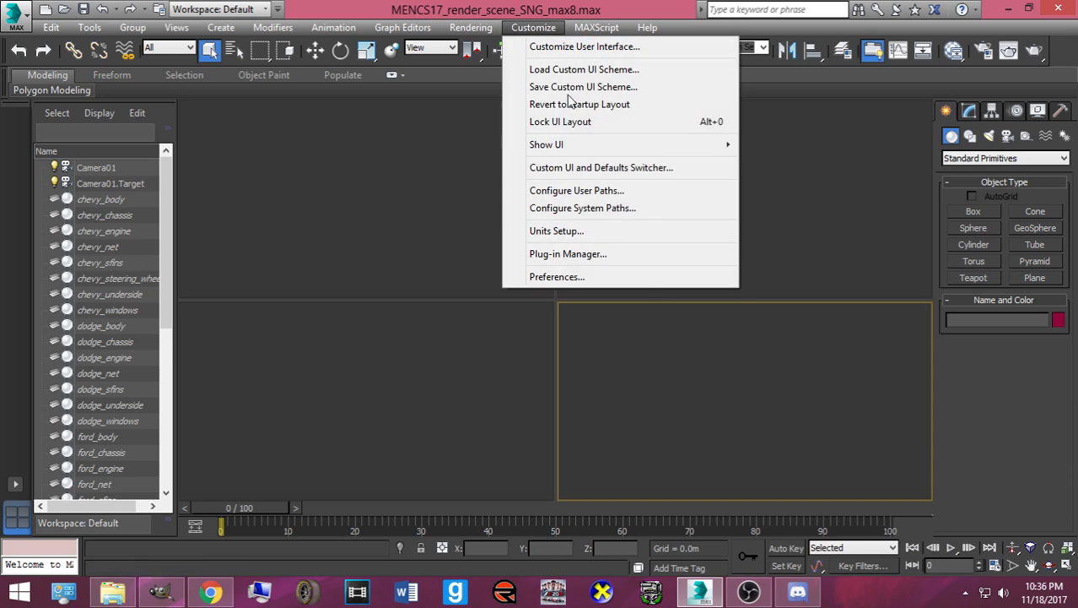
left_click(612, 278)
left_click(429, 84)
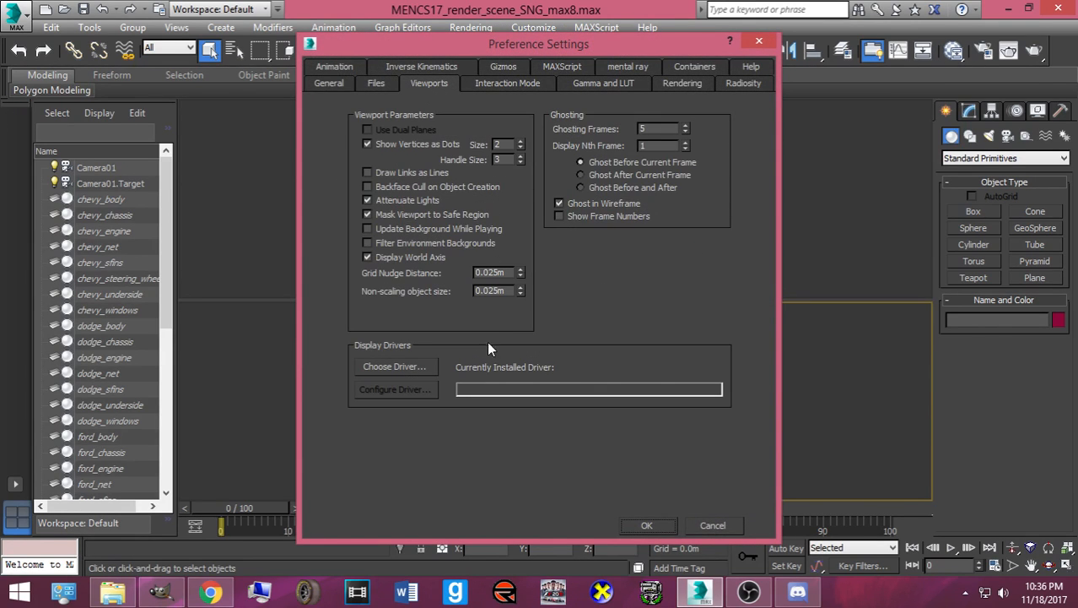
left_click(396, 369)
left_click(553, 262)
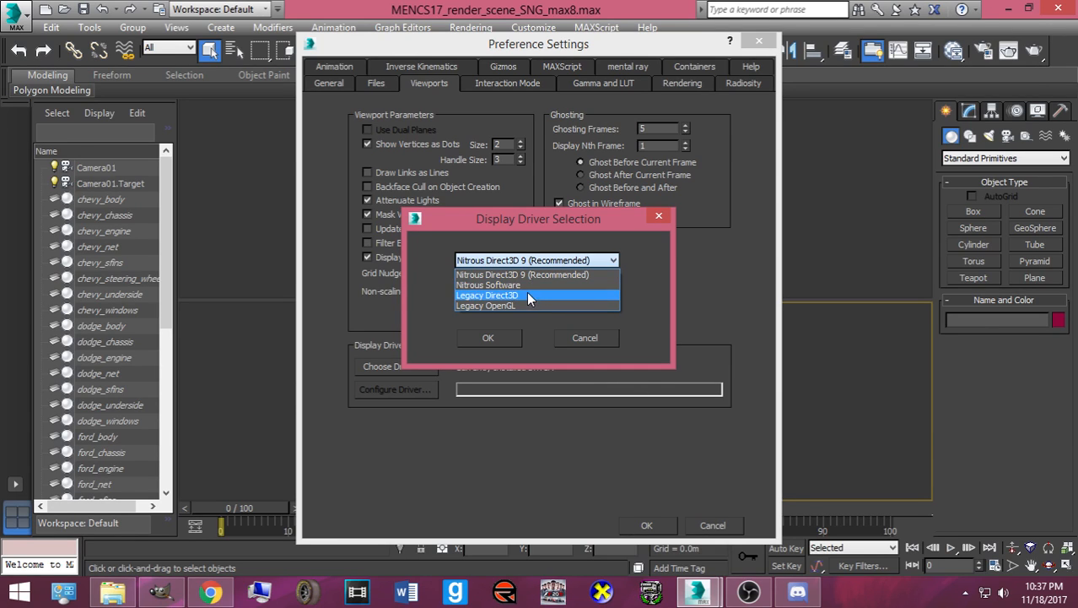
left_click(526, 285)
left_click(500, 338)
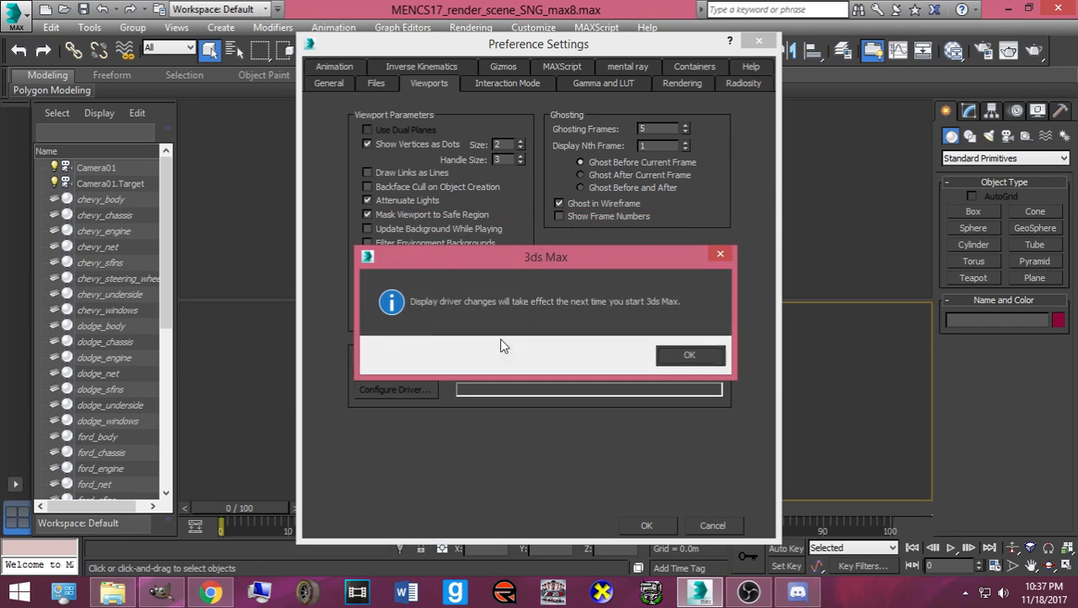
left_click(685, 355)
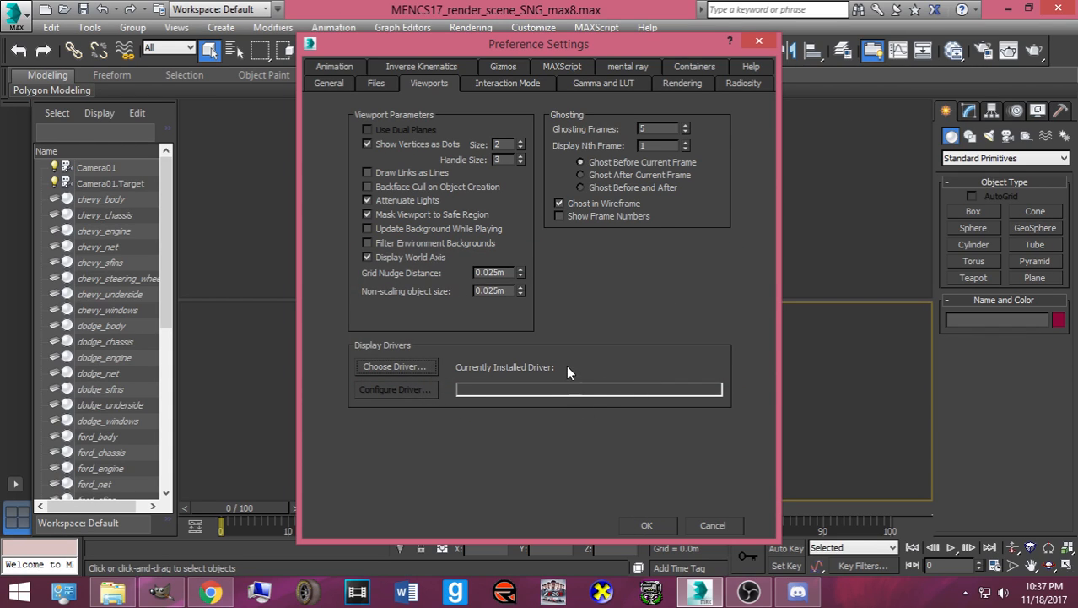
- Confirm the preferences and restart 3ds Max to its Welcome screen
left_click(665, 527)
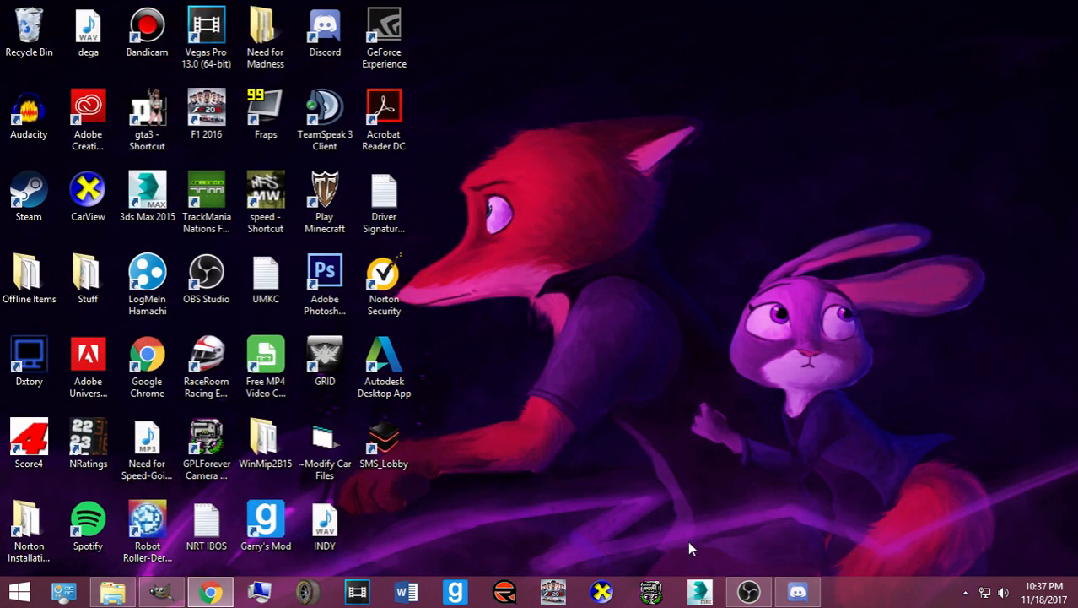
left_click(700, 591)
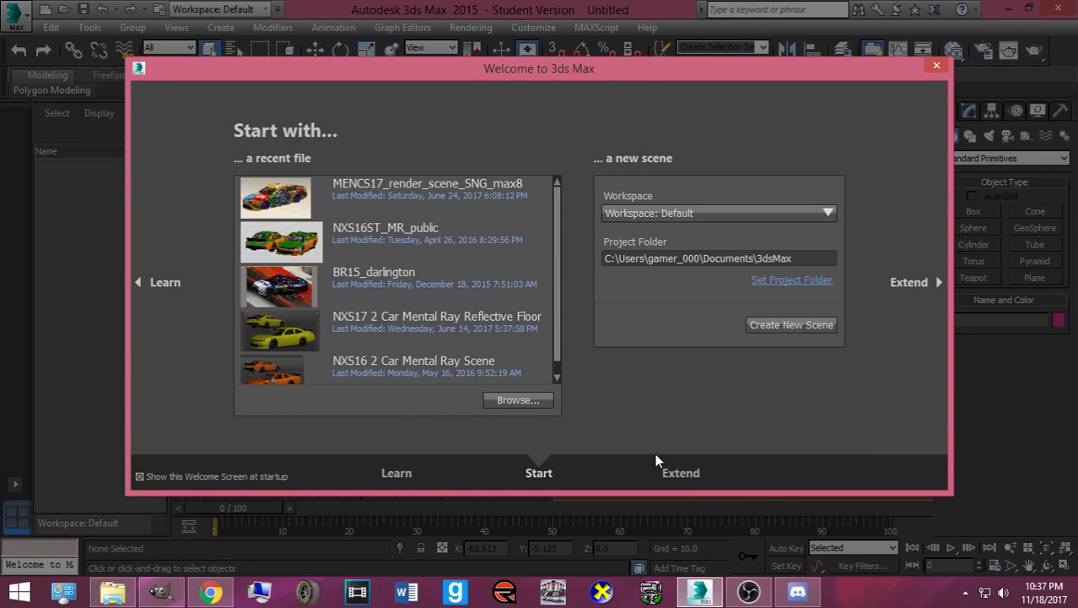
- Open MENCS17_render_scene_SNG_max8, clearing the load prompts and cancelling the environ.dds load error
left_click(410, 194)
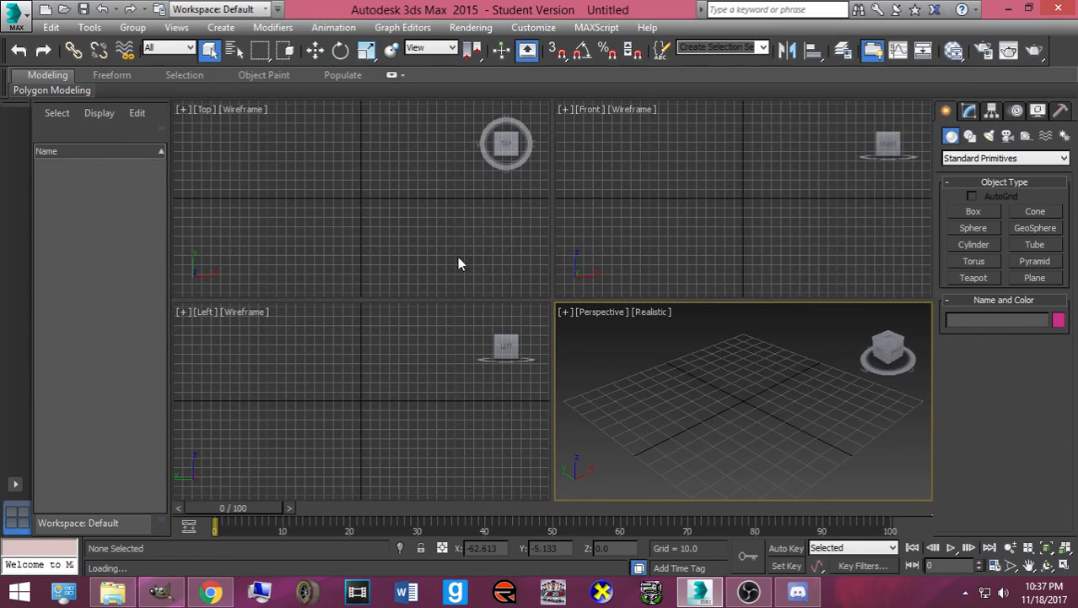
left_click(562, 353)
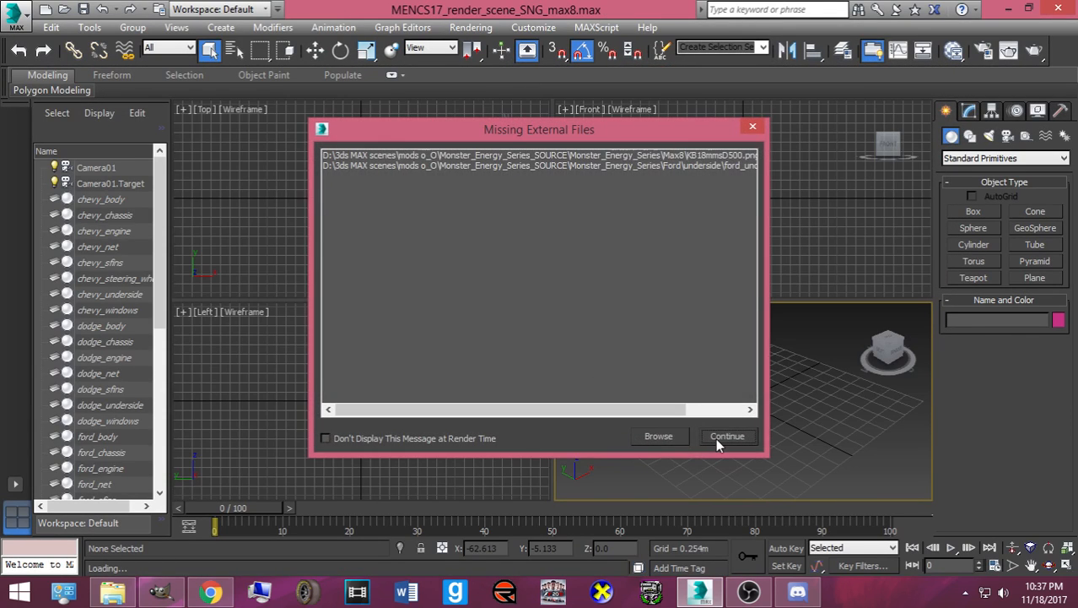
left_click(717, 436)
left_click(591, 327)
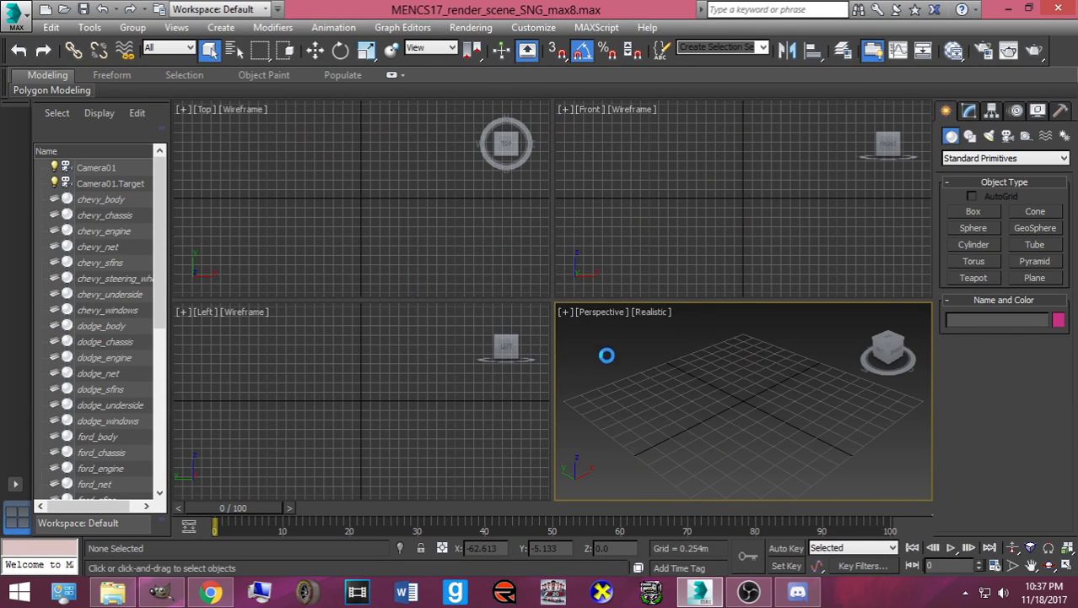
left_click(497, 341)
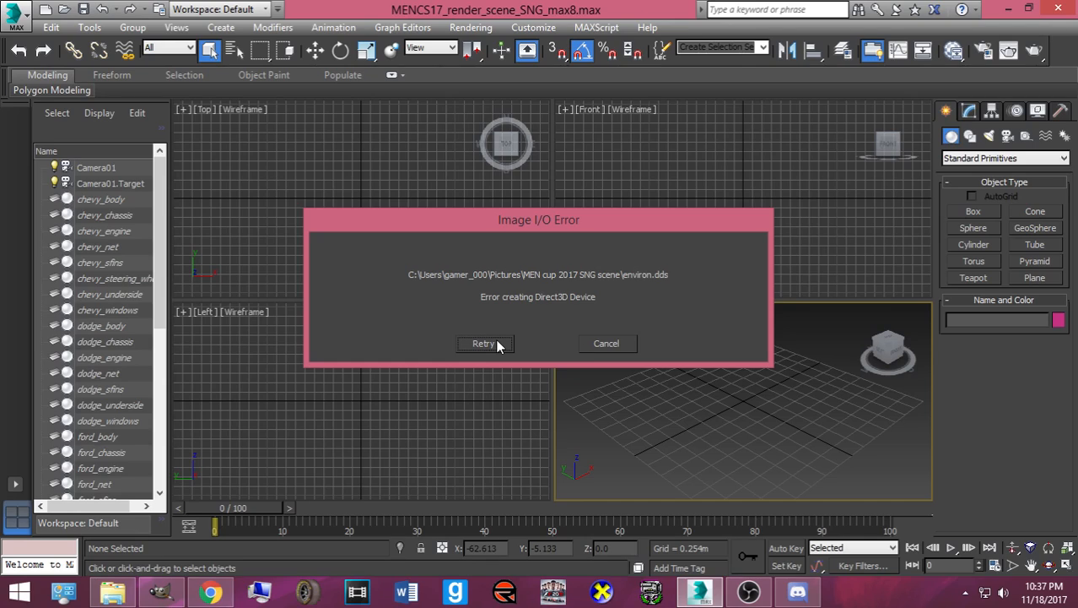
left_click(495, 342)
left_click(594, 344)
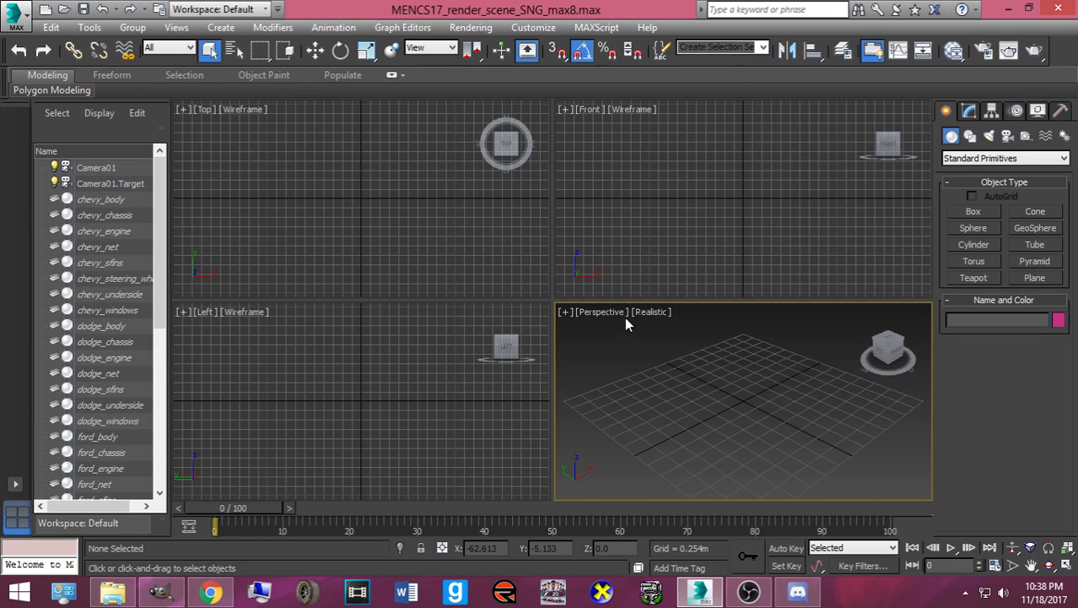
- Toggle File Explorer from the taskbar and return to the 3ds Max scene
left_click(114, 592)
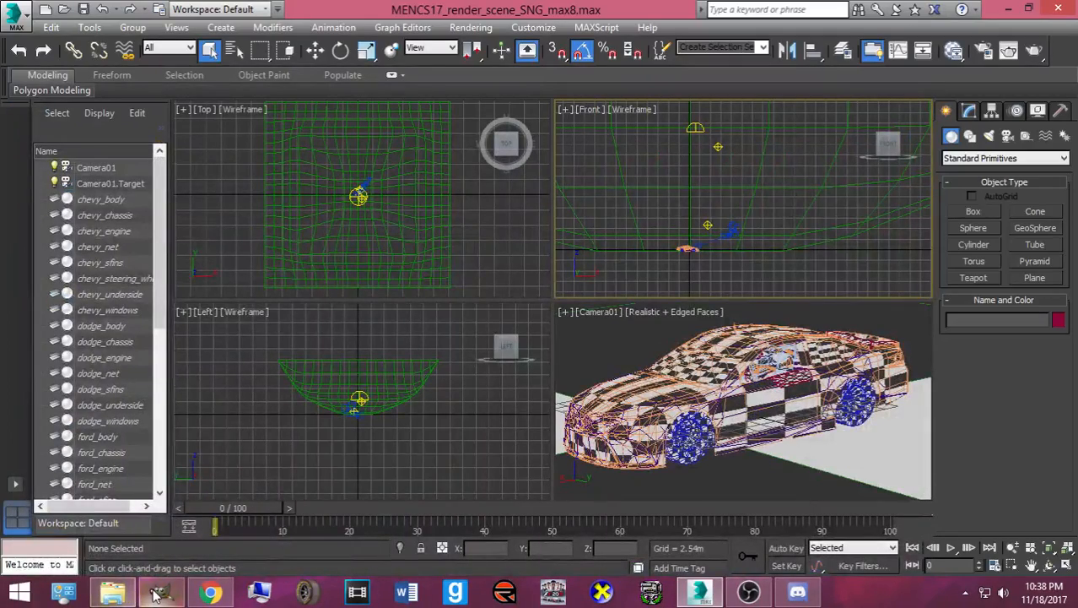
left_click(125, 592)
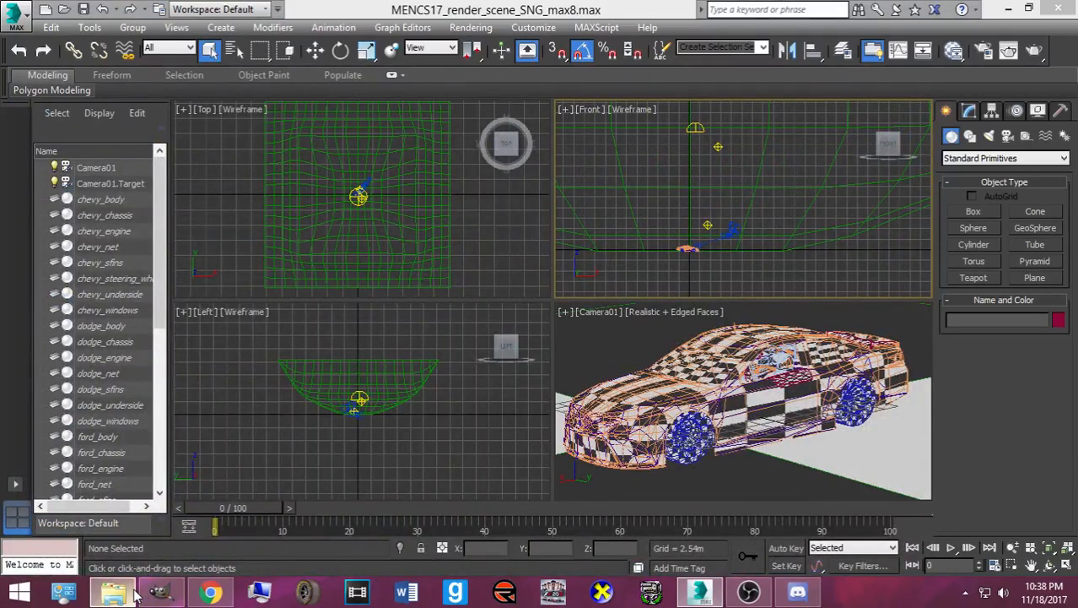
left_click(127, 593)
mouse_move(161, 590)
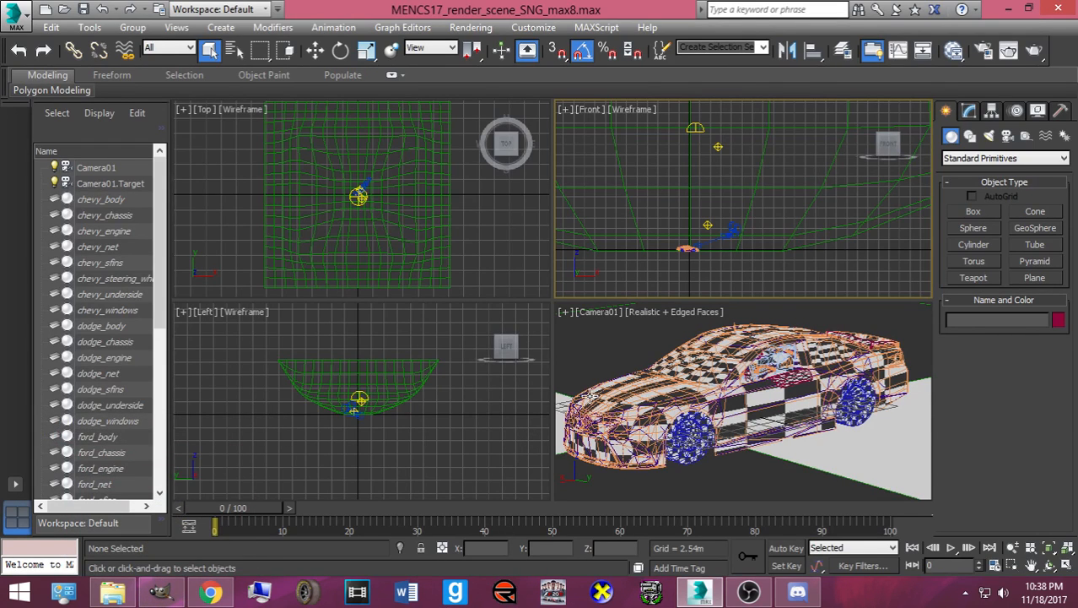
- Verify Nitrous Software is still the display driver, then close Preferences without changes
left_click(533, 27)
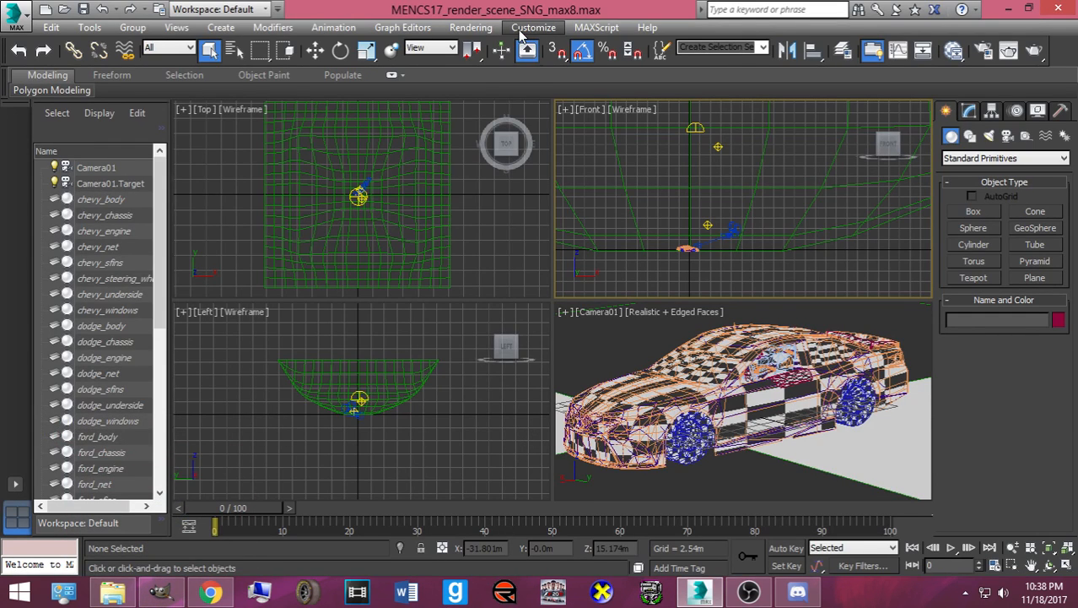
left_click(582, 277)
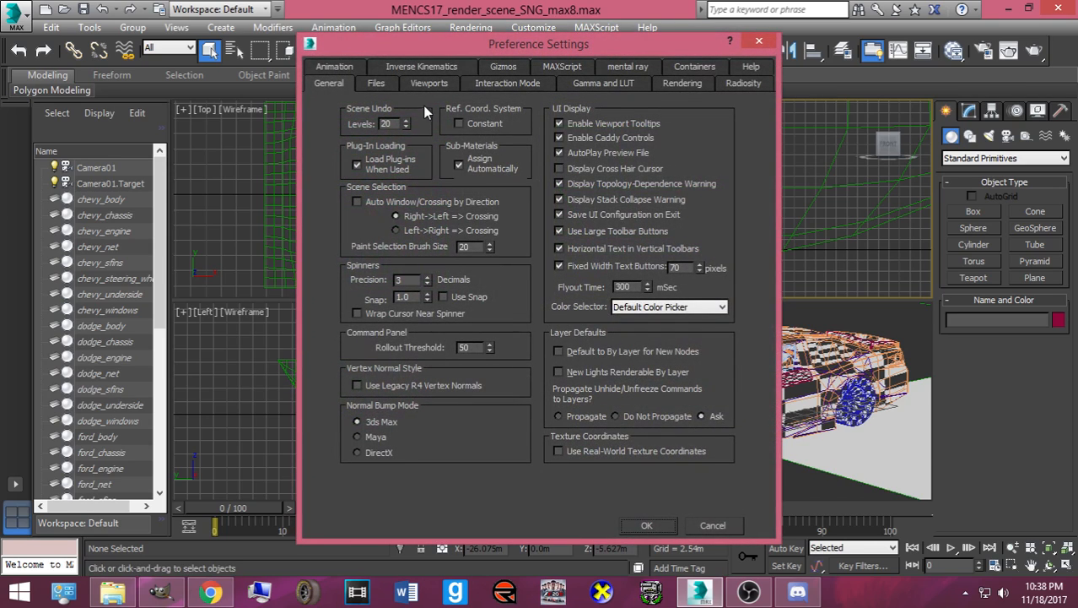
left_click(430, 84)
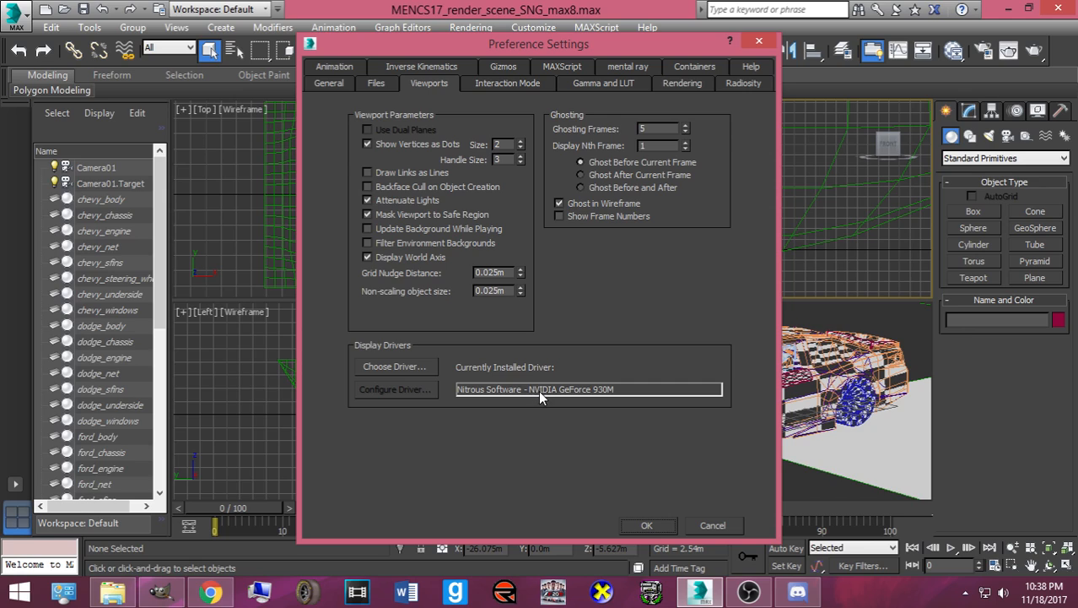
left_click(424, 367)
left_click(530, 260)
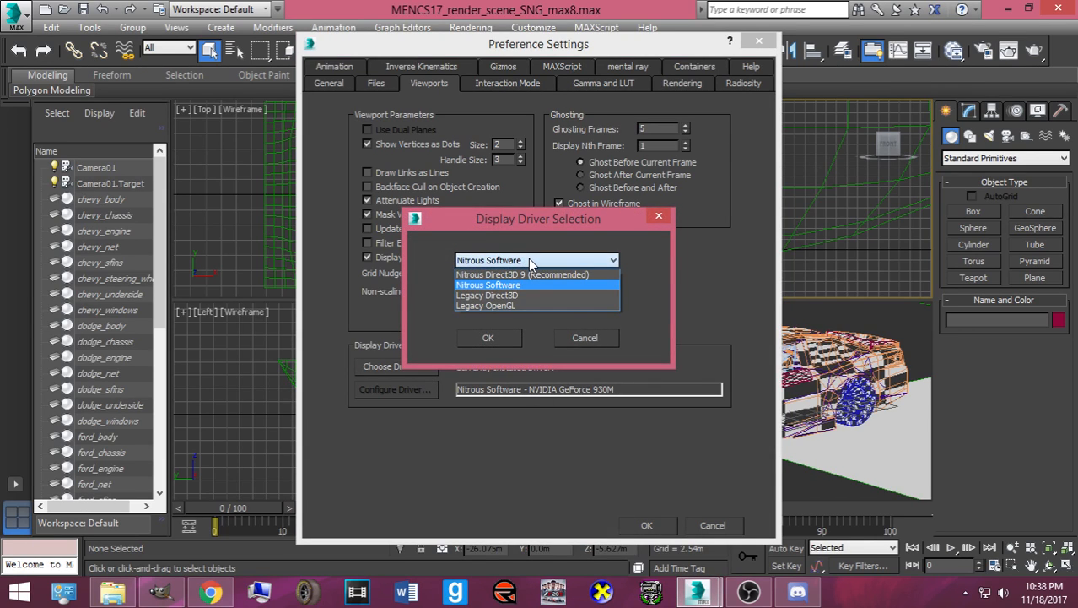
left_click(530, 260)
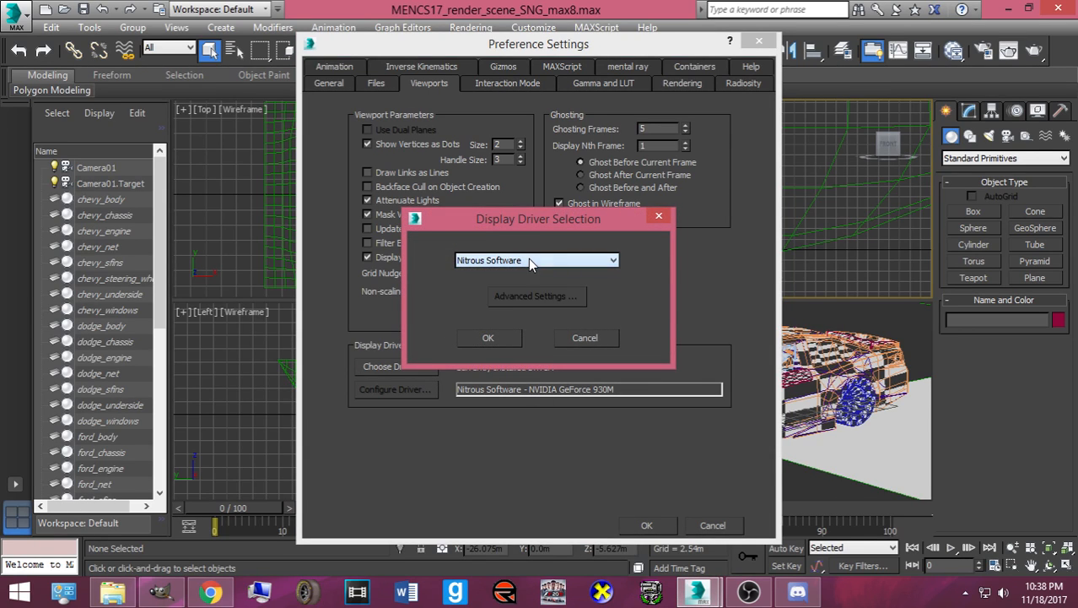
left_click(576, 337)
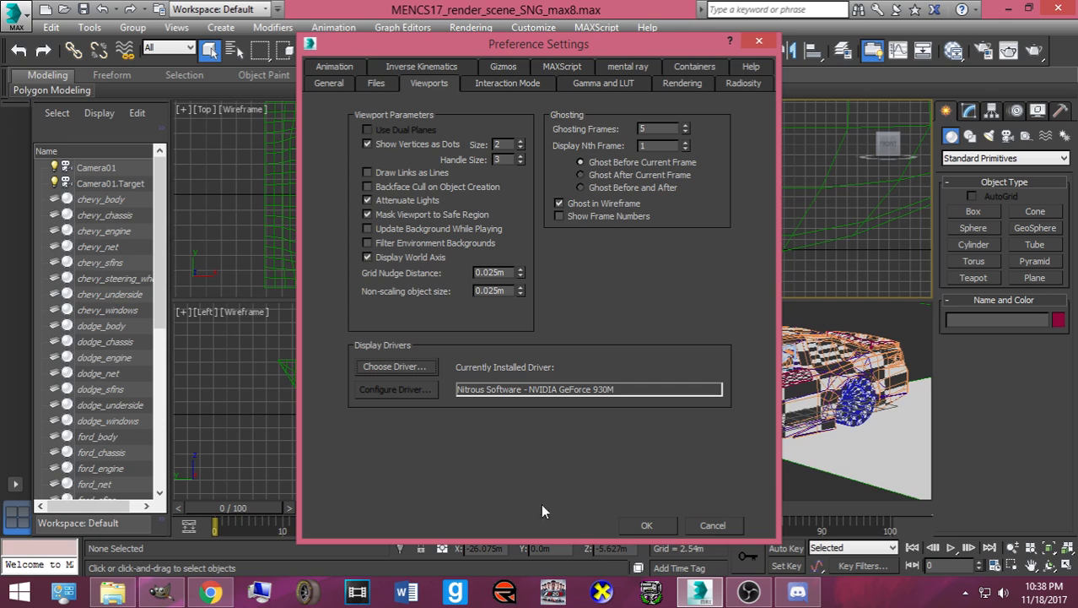
left_click(647, 525)
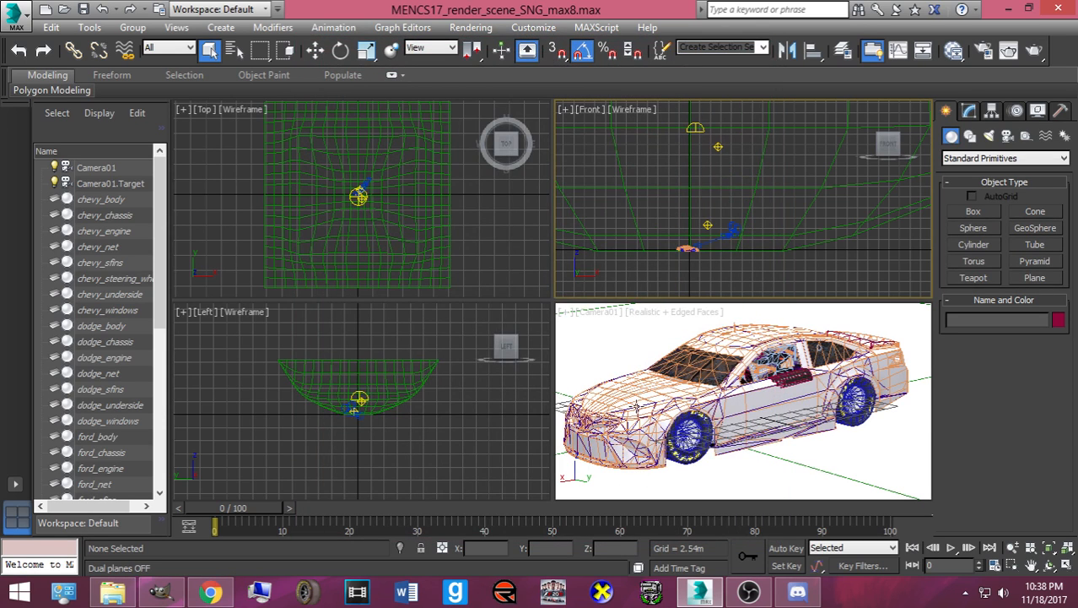
- Switch to Facebook and open the first skin file attachment sent in the chat
left_click(210, 591)
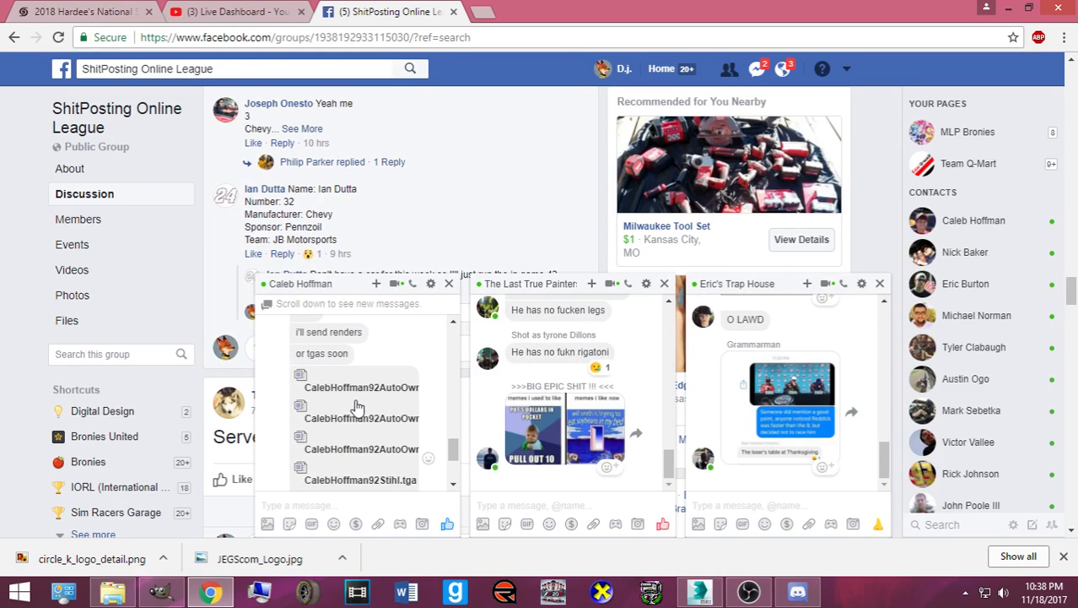
left_click(352, 419)
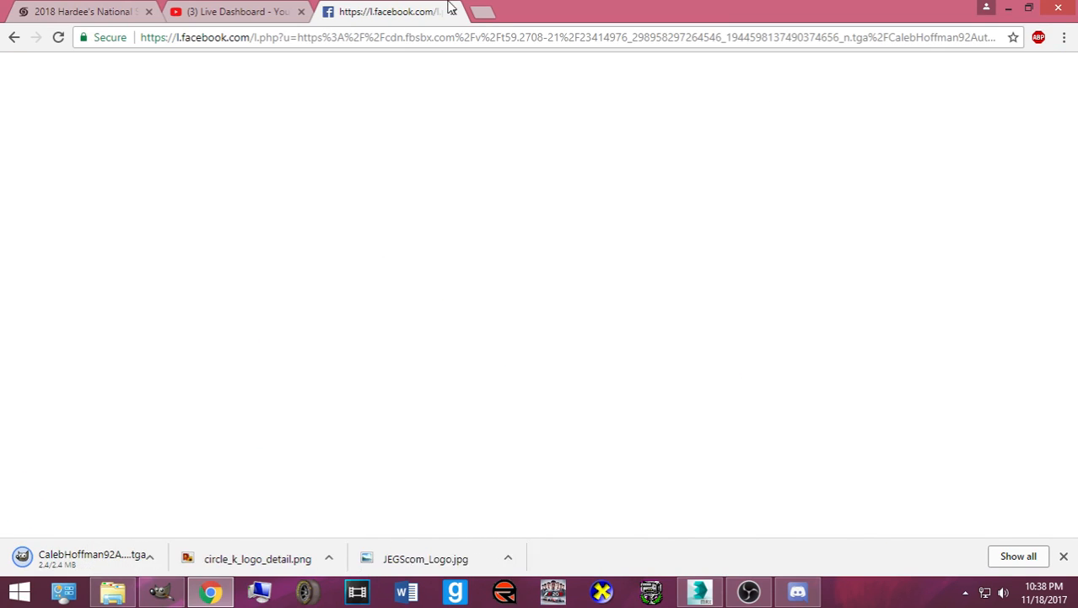
left_click(16, 39)
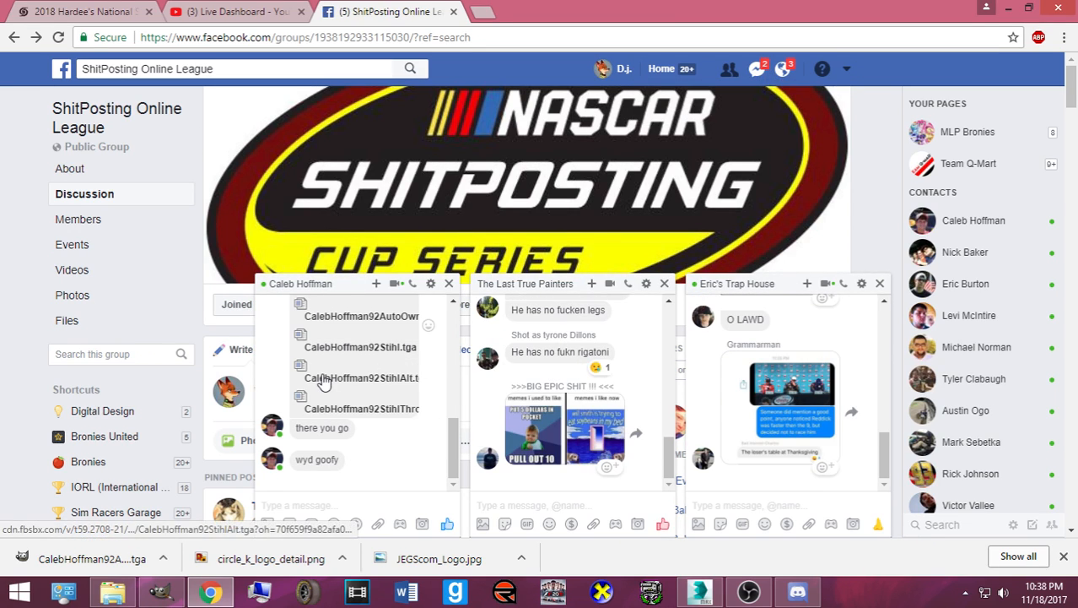
- Download the remaining .tga skins, including both Stihl versions, and show them in Downloads
scroll(338, 375, "up", 1)
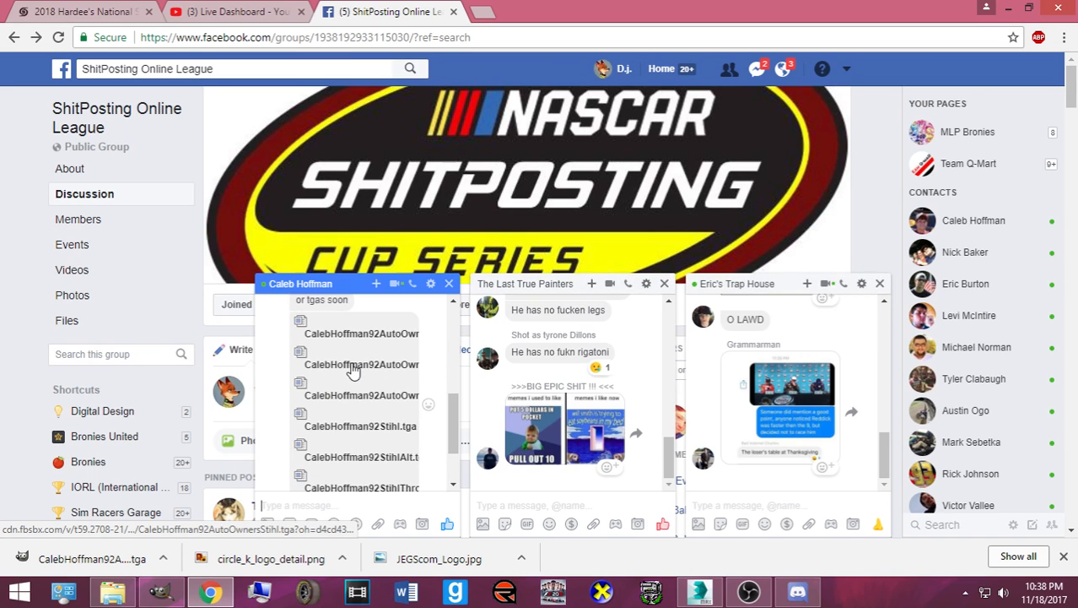
left_click(352, 370)
left_click(363, 422)
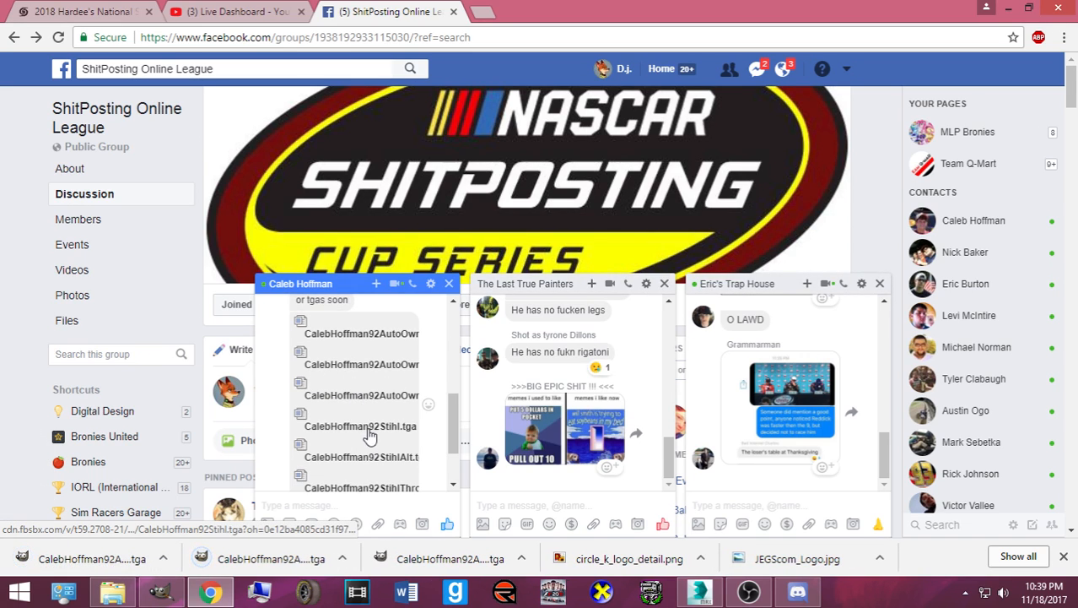
left_click(369, 431)
left_click(366, 456)
scroll(362, 453, "down", 1)
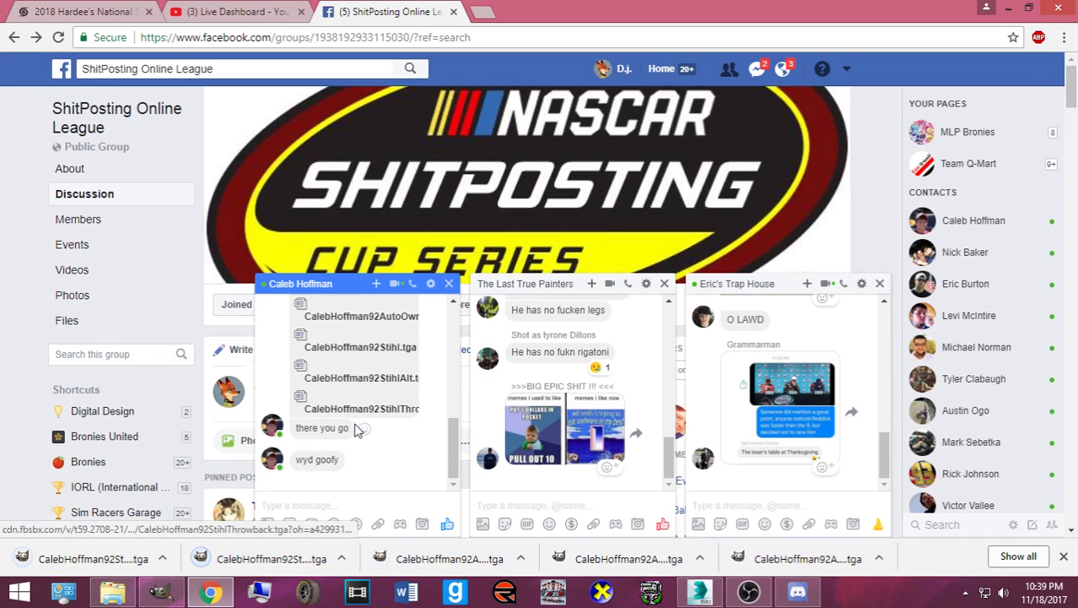
left_click(356, 430)
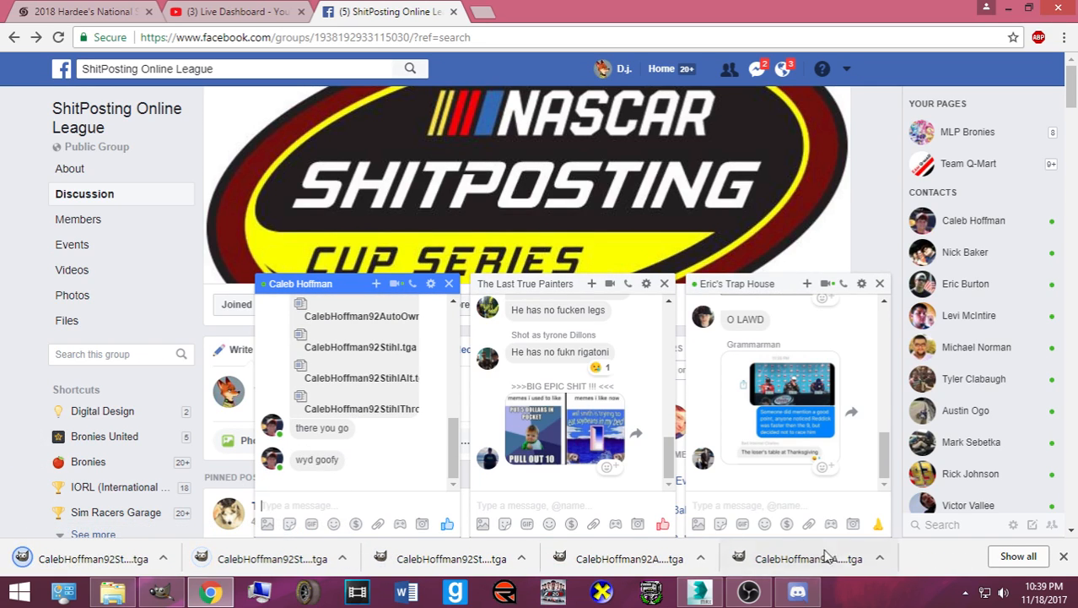
left_click(880, 557)
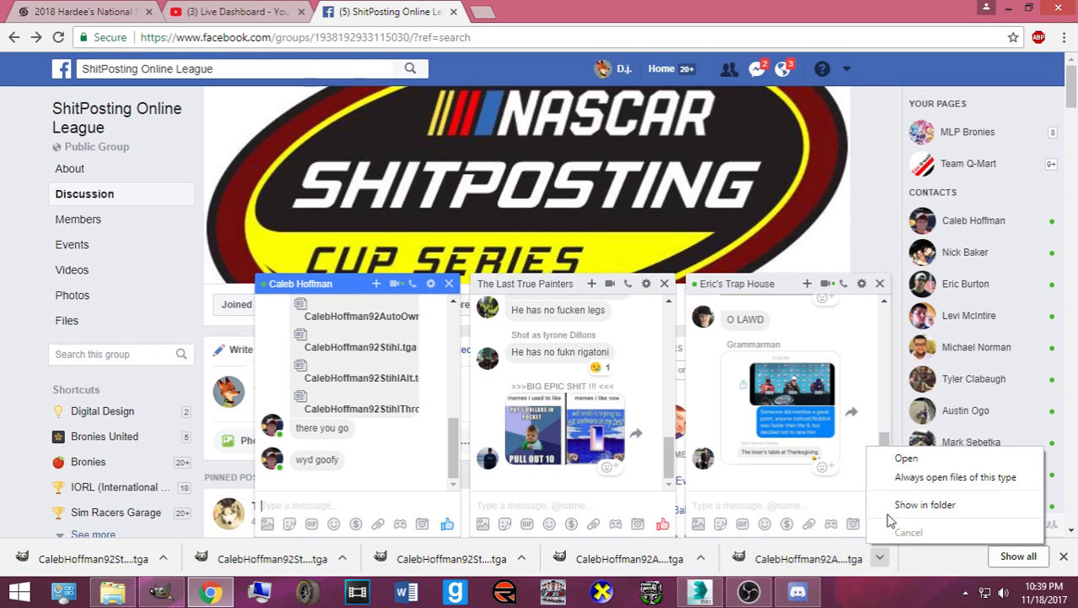
left_click(886, 509)
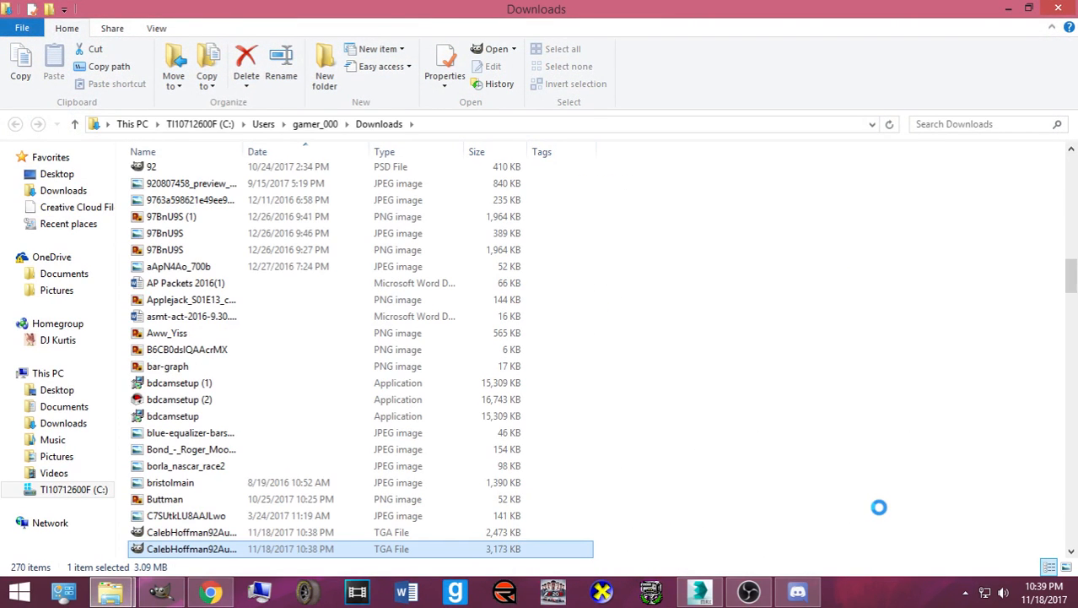
- Drag the first downloaded .tga skin from Downloads onto the car, giving it the blue #92 livery
scroll(566, 438, "down", 4)
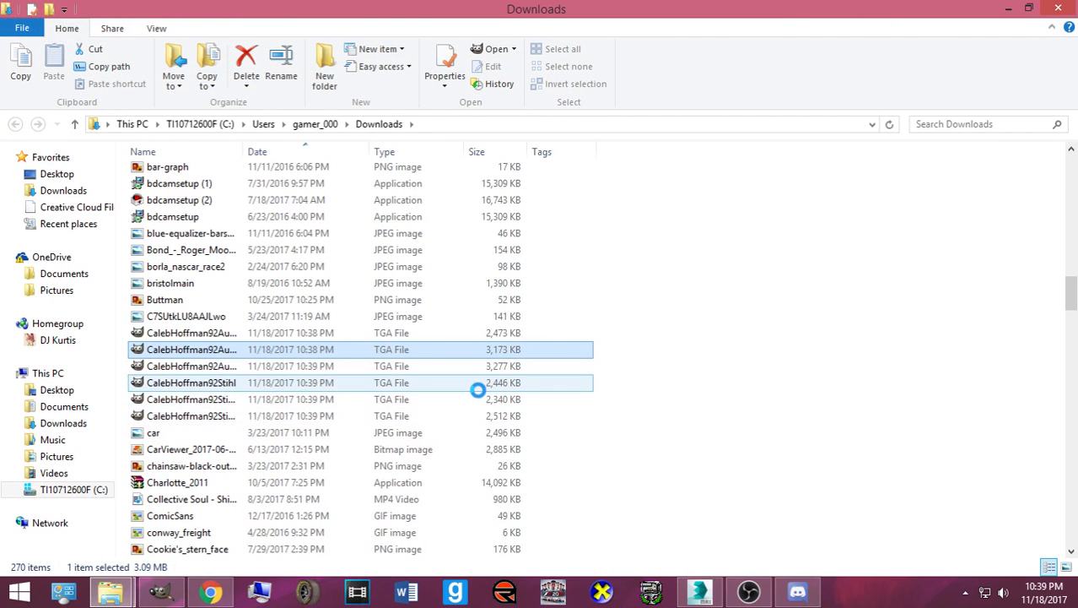
left_click(1043, 8)
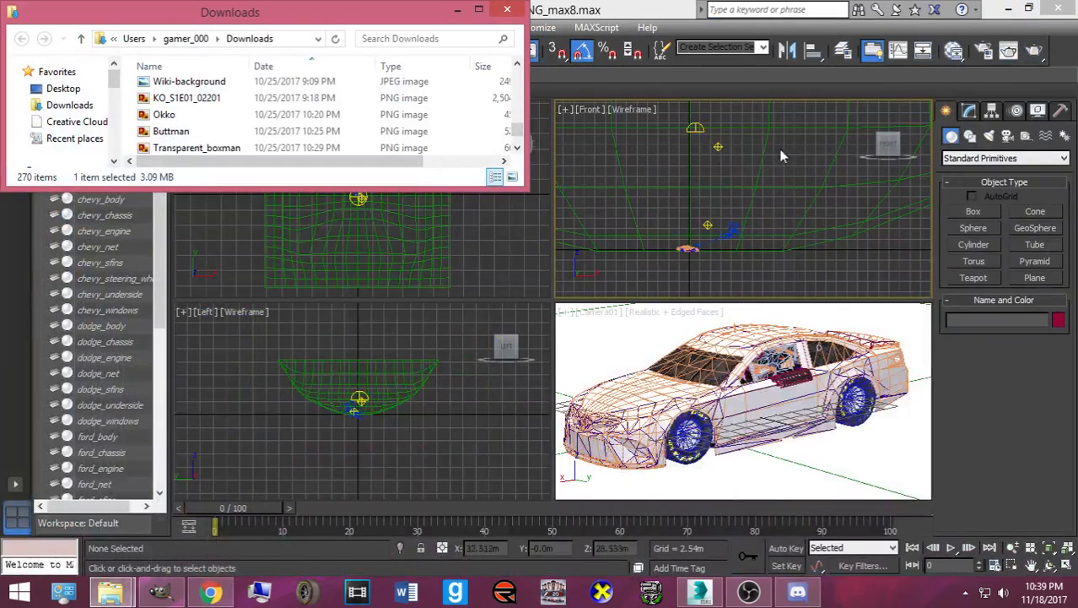
scroll(228, 127, "down", 12)
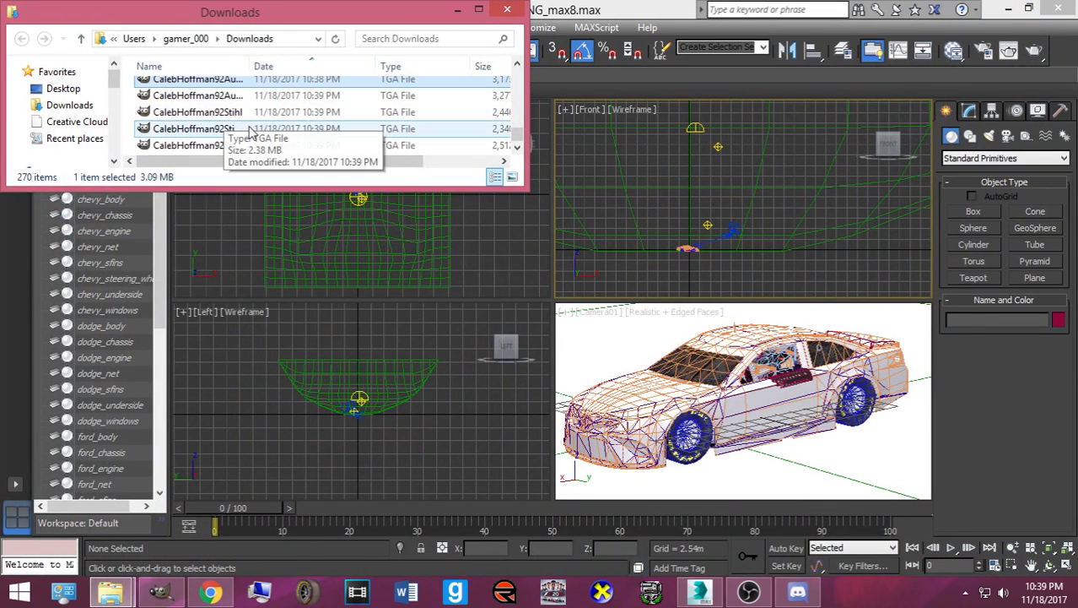
left_click_drag(238, 190, 237, 305)
scroll(234, 219, "up", 1)
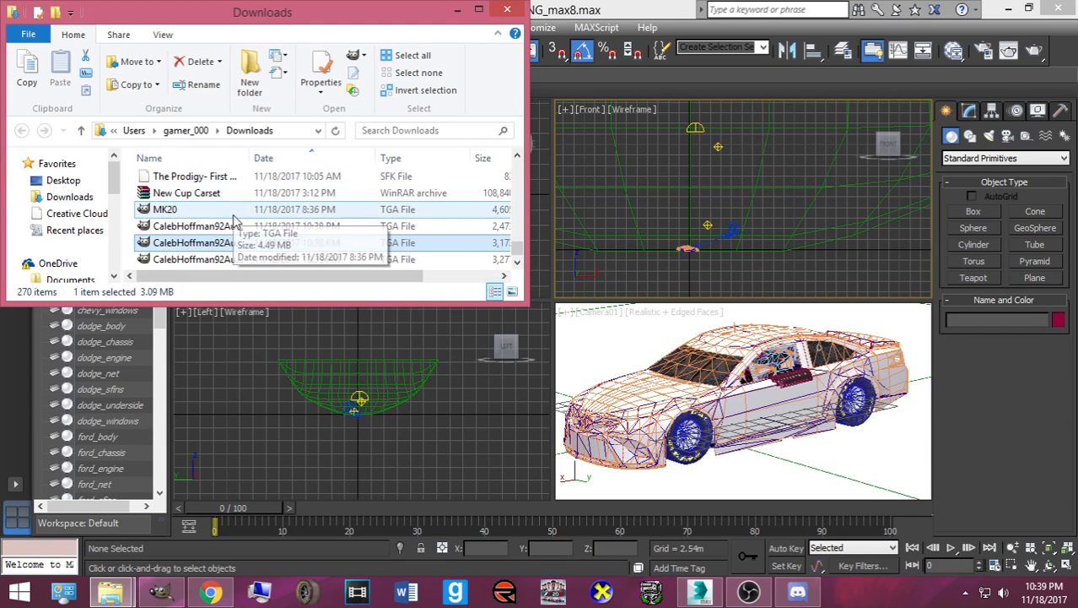
left_click(187, 228)
left_click_drag(154, 232, 716, 432)
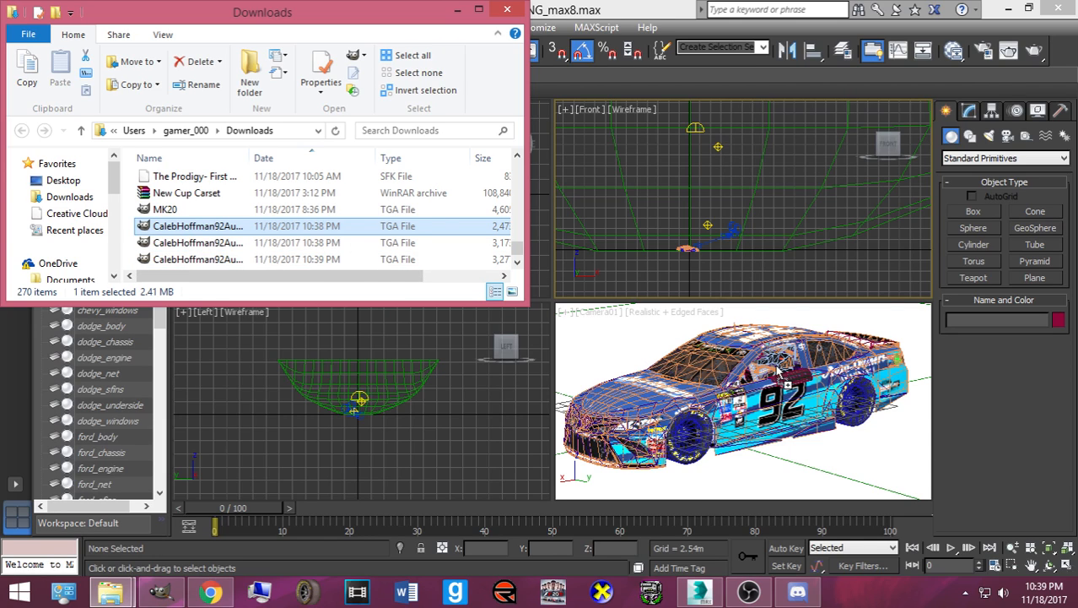
- Hide the net_down object in the viewport
left_click(806, 385)
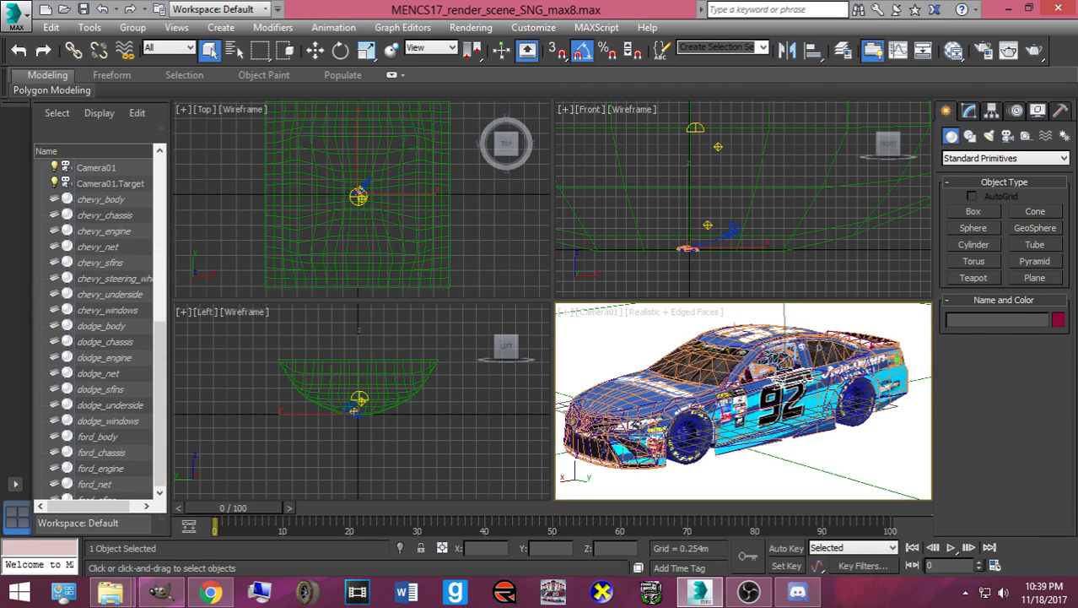
right_click(800, 384)
left_click(838, 329)
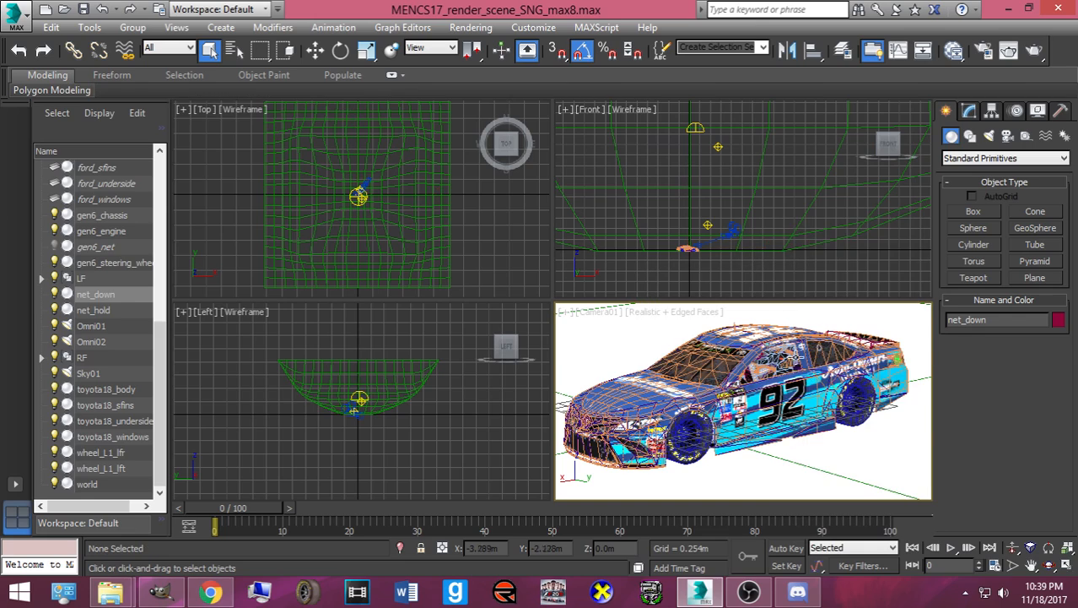
- Unhide the gen6_net object by name
right_click(800, 366)
left_click(827, 281)
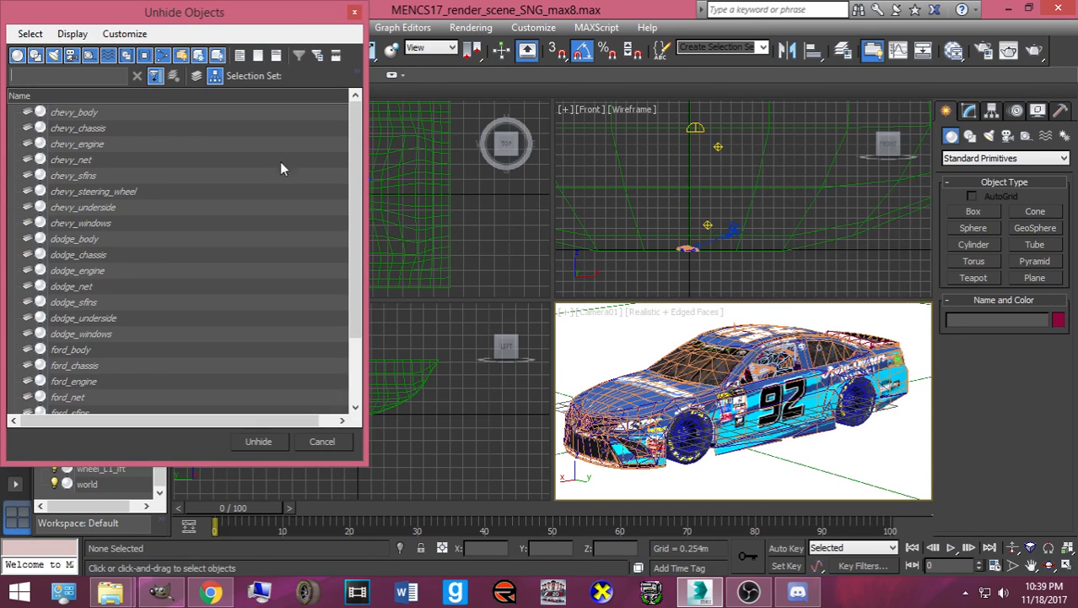
left_click(95, 239)
scroll(95, 238, "down", 1)
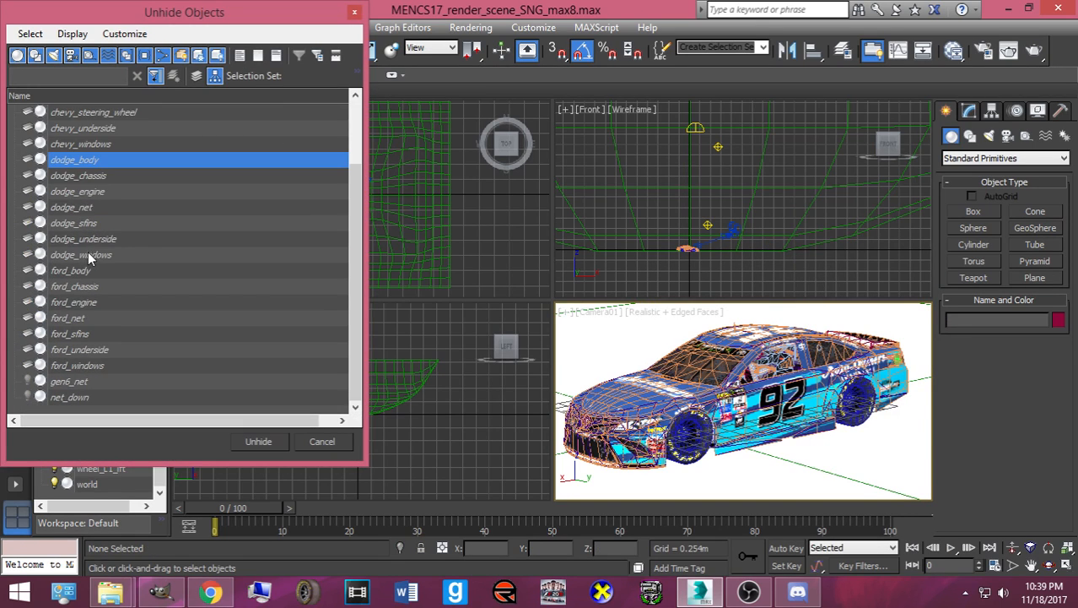
double_click(80, 382)
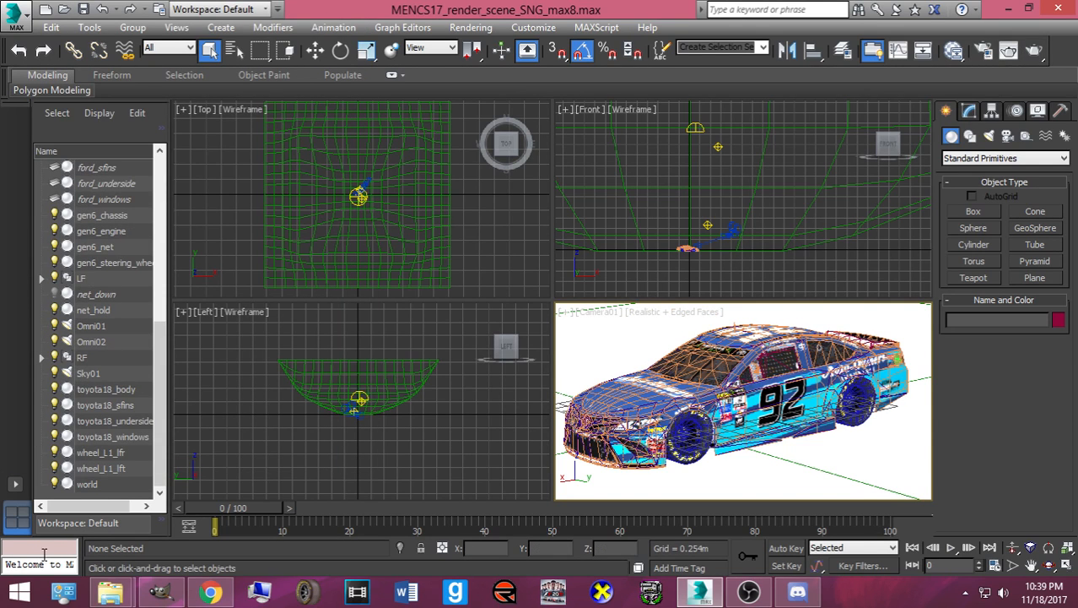
mouse_move(101, 599)
left_click(274, 510)
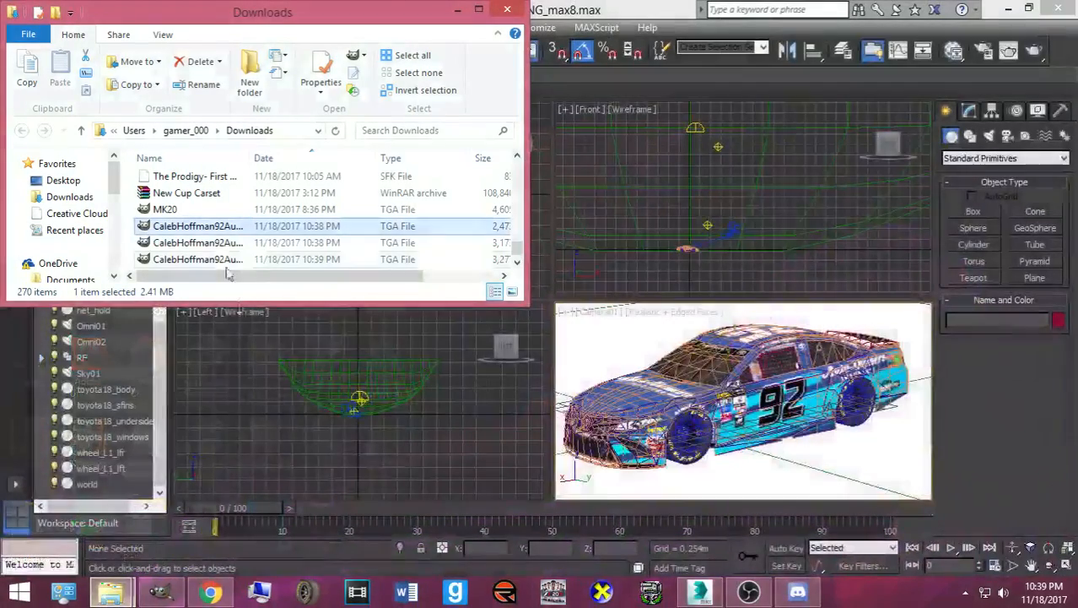
left_click_drag(646, 431, 685, 434)
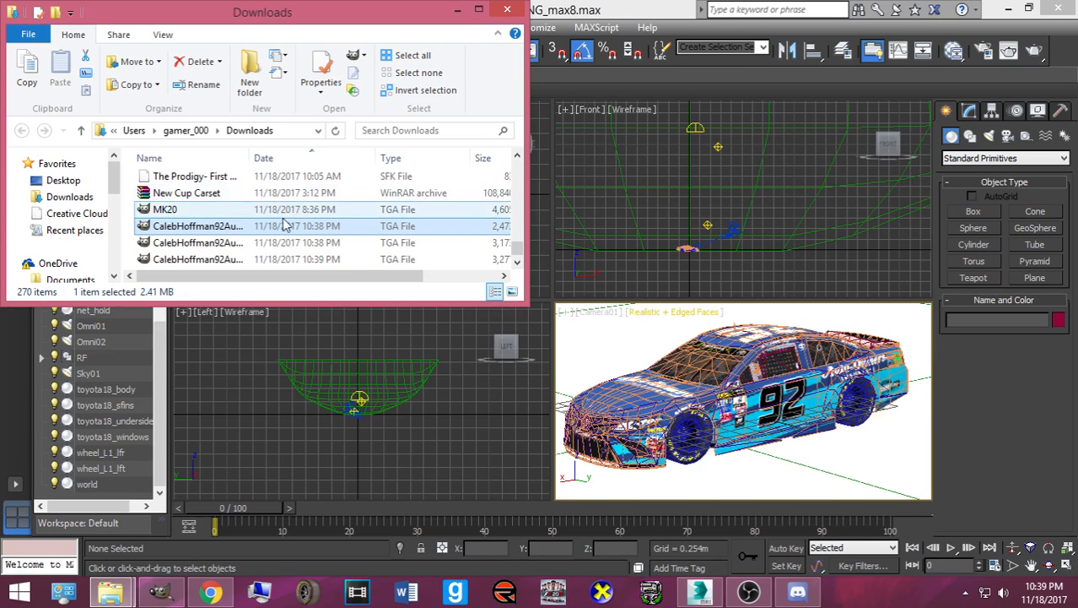
left_click_drag(226, 229, 723, 343)
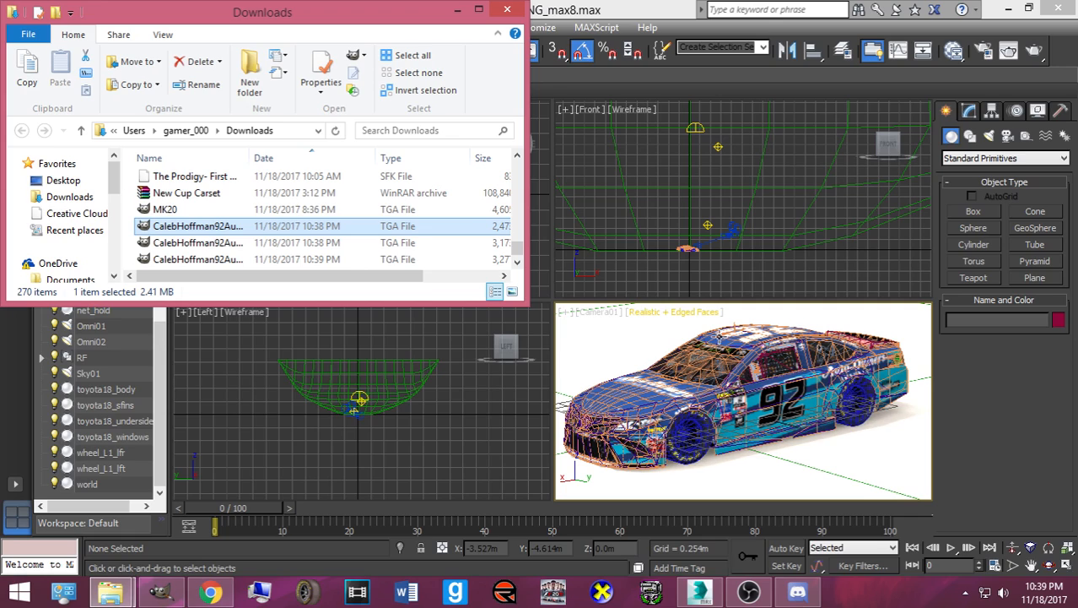
left_click_drag(179, 229, 675, 368)
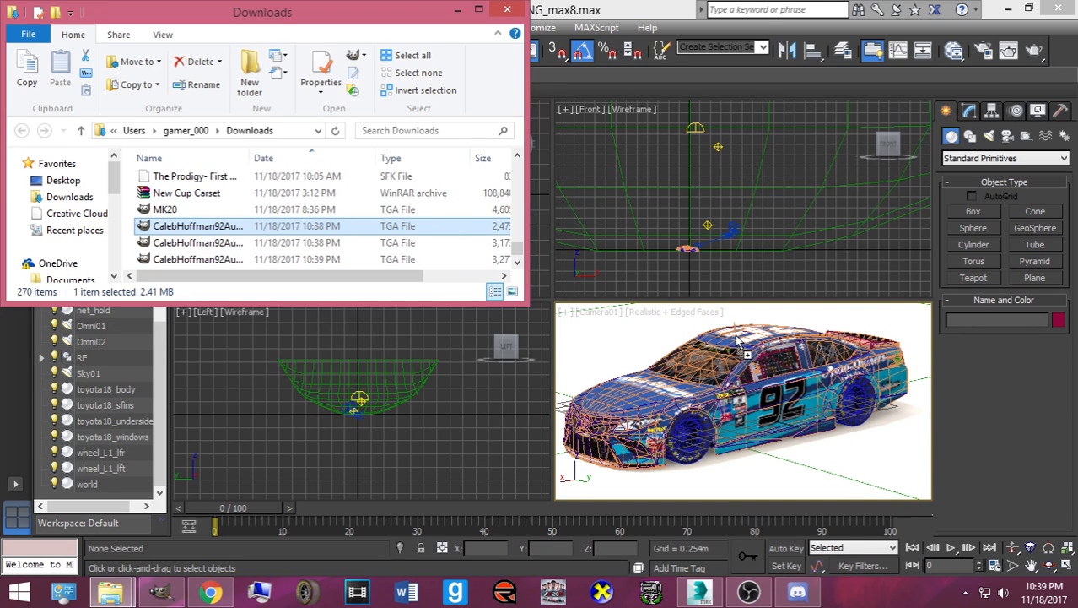
left_click_drag(734, 330, 729, 335)
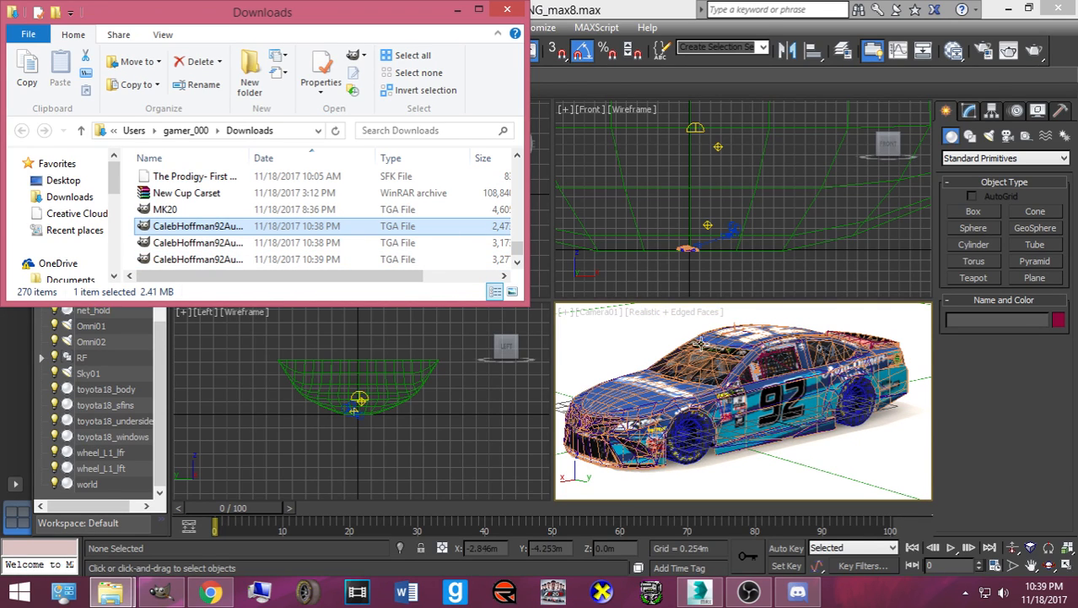
- Render Camera01 with mental ray despite missing maps, then close the render messages window
left_click(1015, 49)
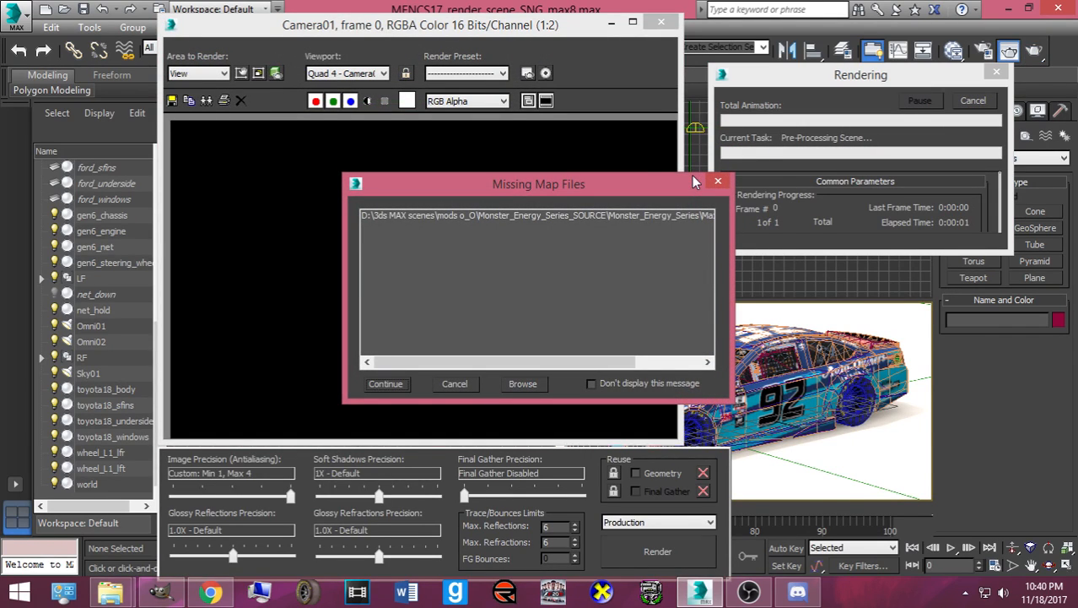
left_click(386, 383)
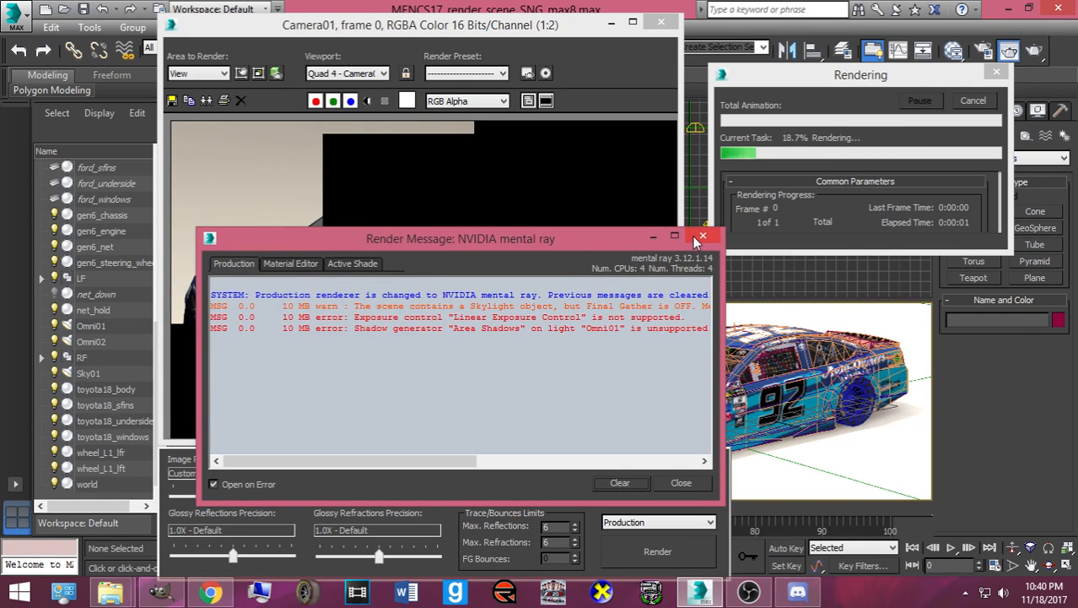
left_click(547, 187)
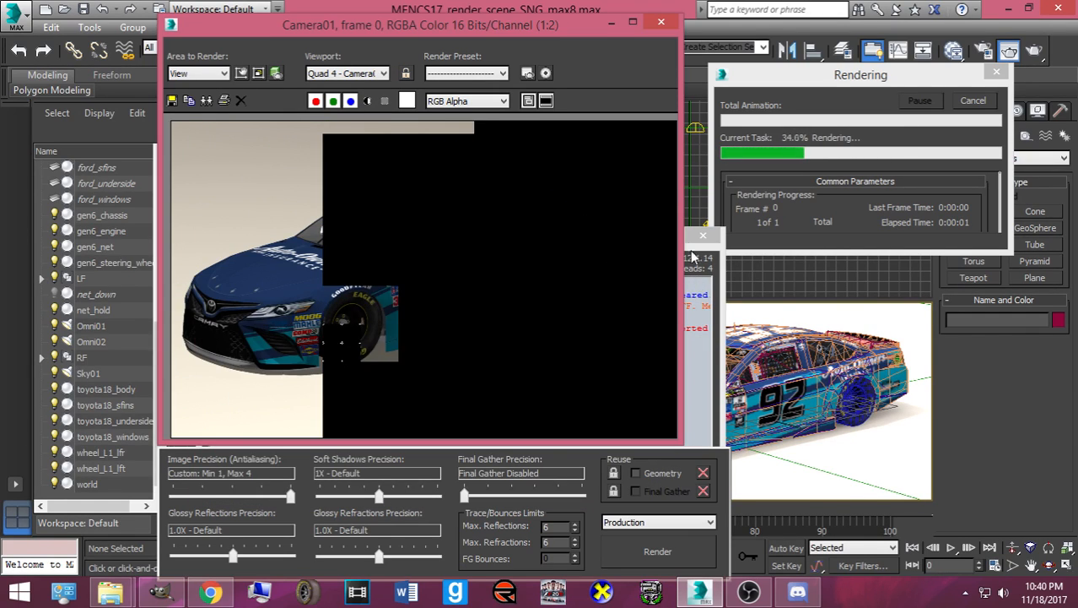
left_click(697, 240)
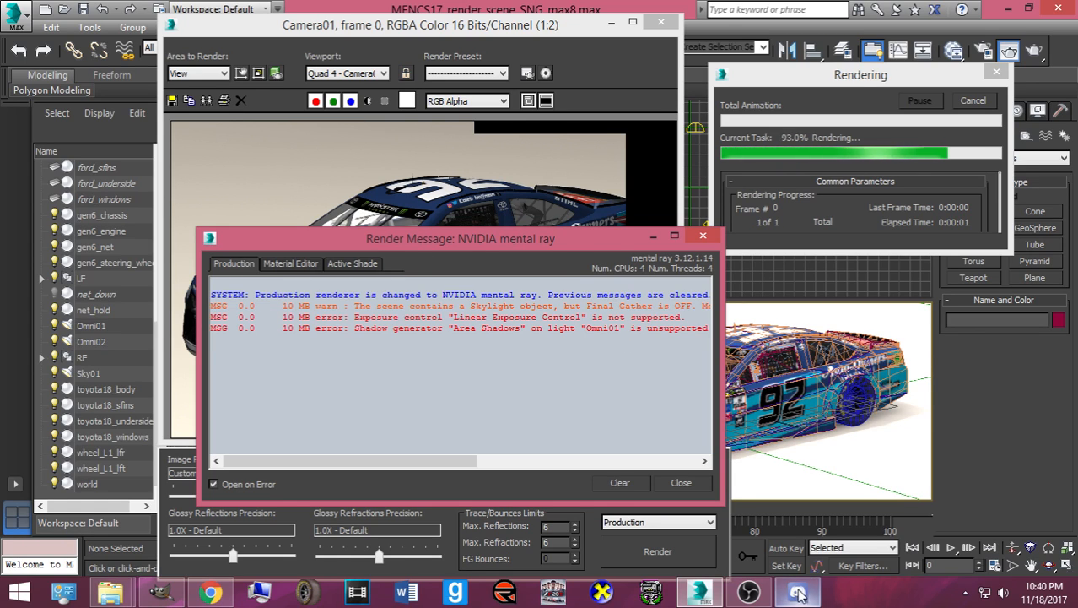
left_click(680, 483)
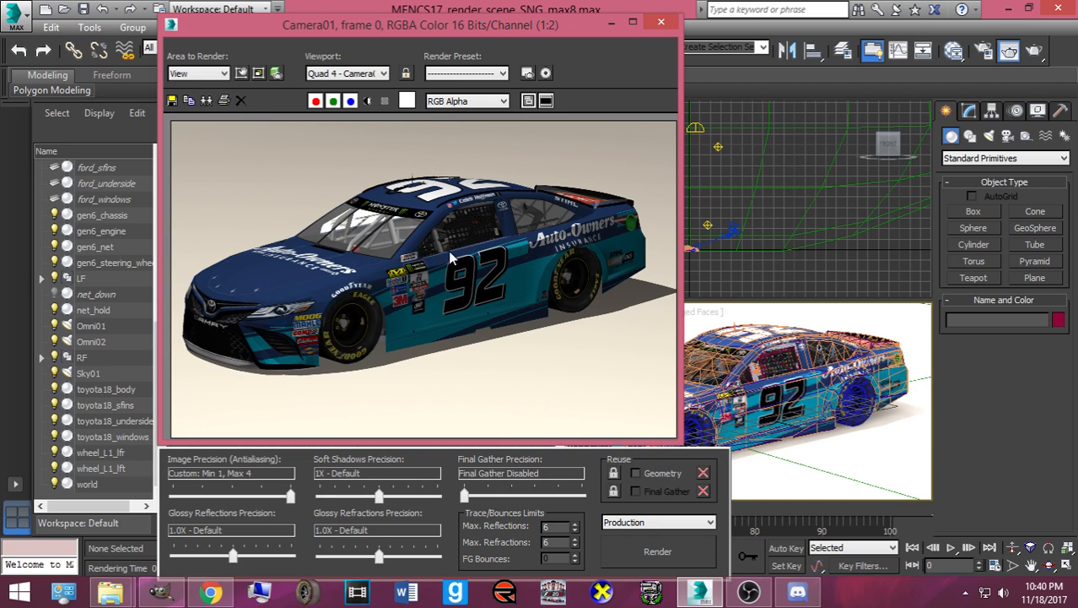
scroll(443, 254, "up", 1)
scroll(434, 256, "down", 1)
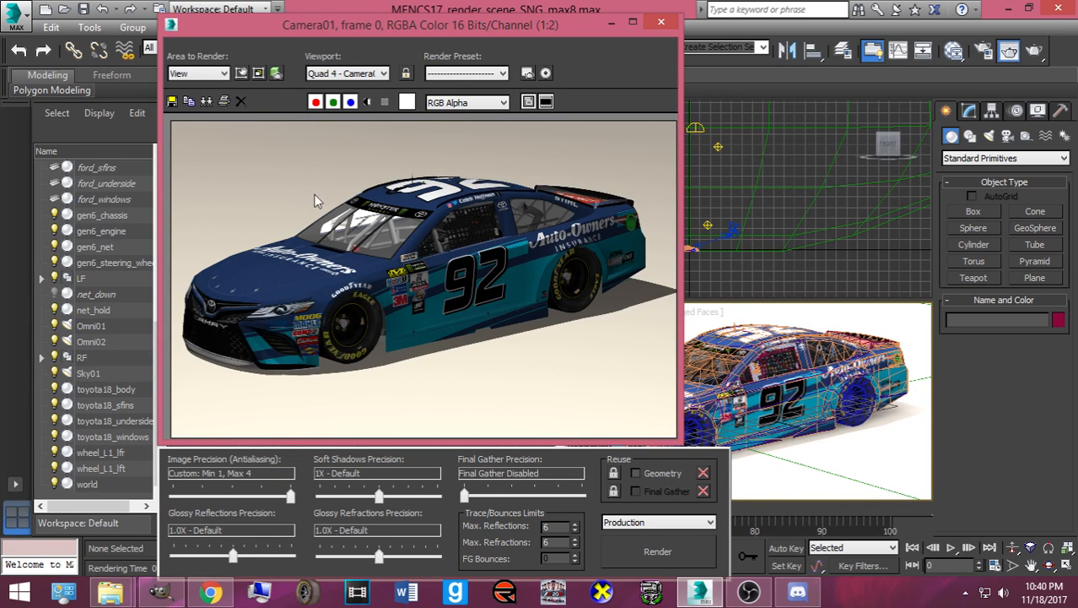
- Browse the Save Image dialog to Pictures > NR2003 Rendered Cars > Requested Renders
left_click(175, 101)
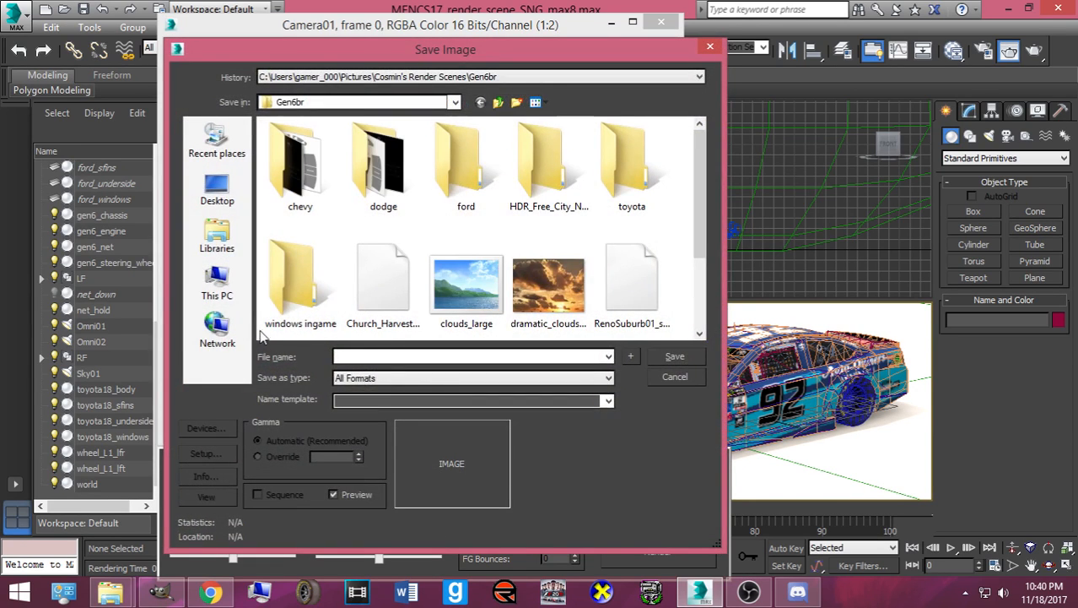
left_click(218, 253)
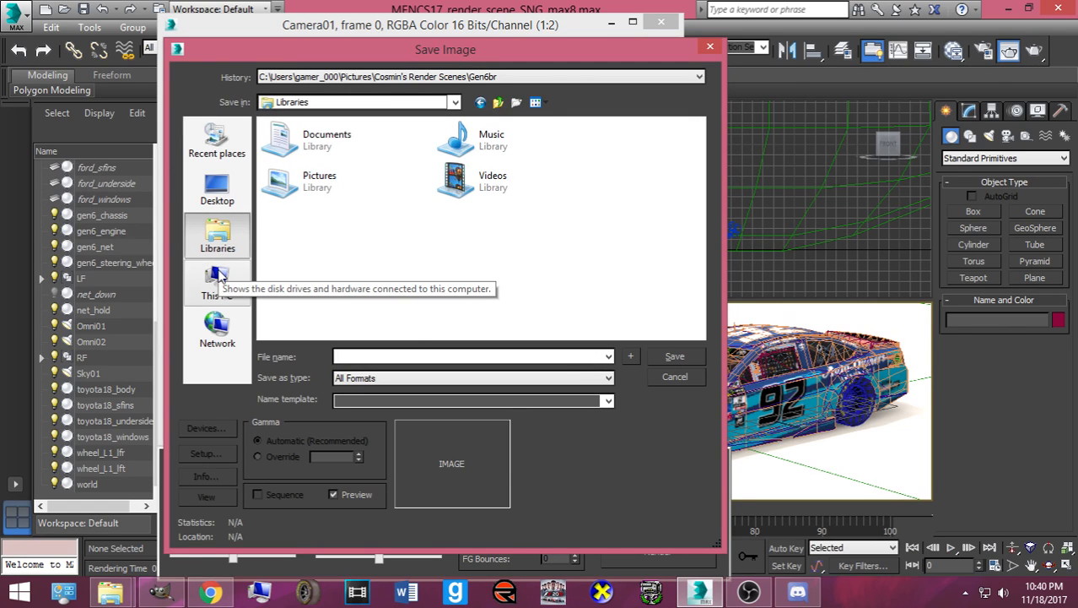
double_click(301, 180)
scroll(408, 268, "down", 1)
scroll(408, 268, "down", 1)
scroll(412, 268, "up", 3)
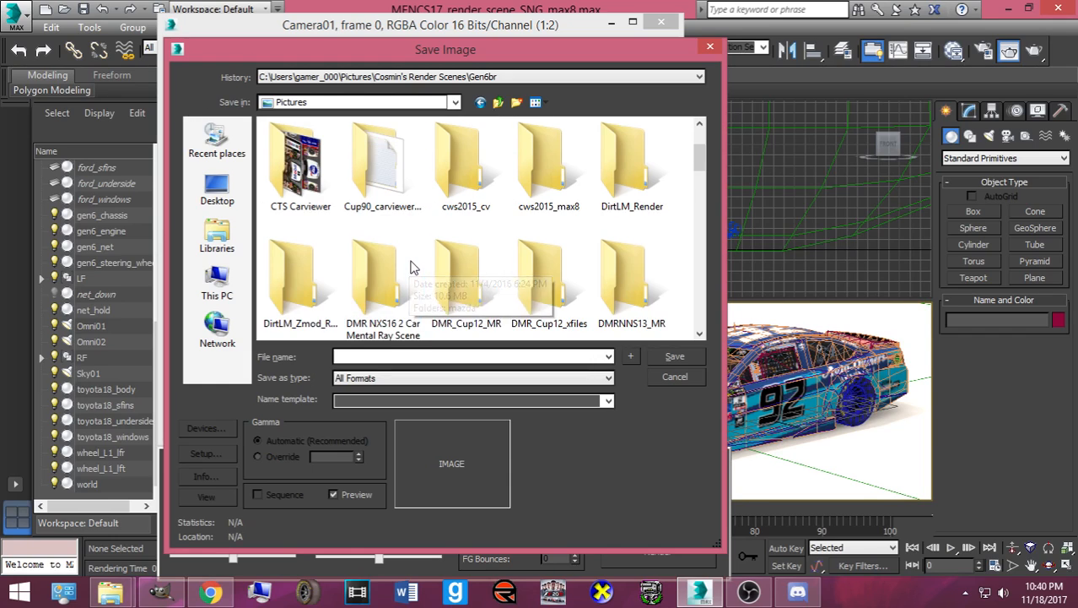
scroll(437, 250, "down", 1)
scroll(437, 249, "down", 1)
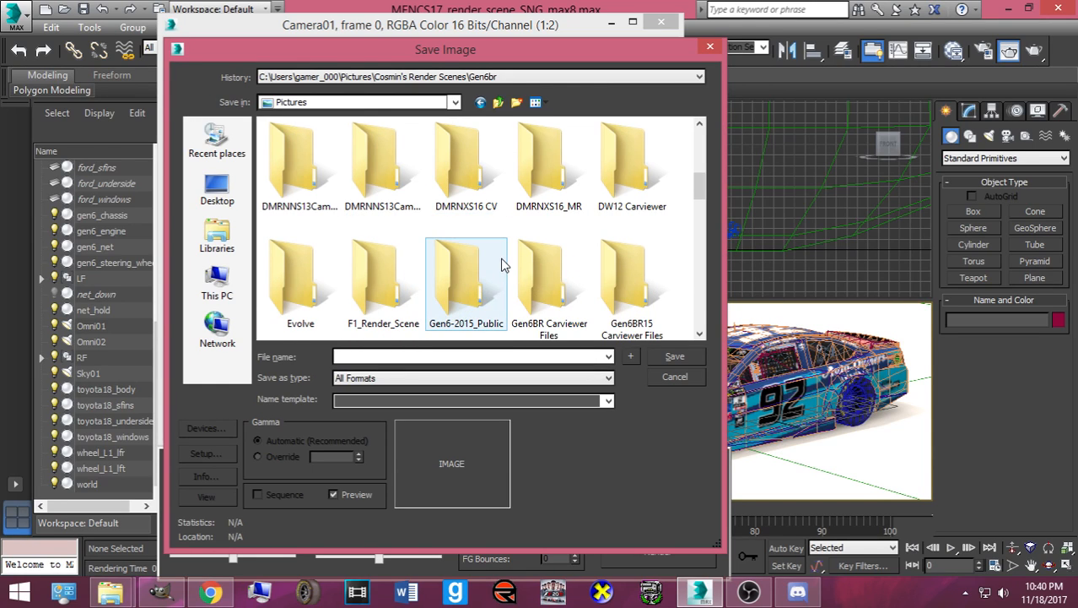
scroll(611, 263, "up", 1)
scroll(612, 263, "down", 4)
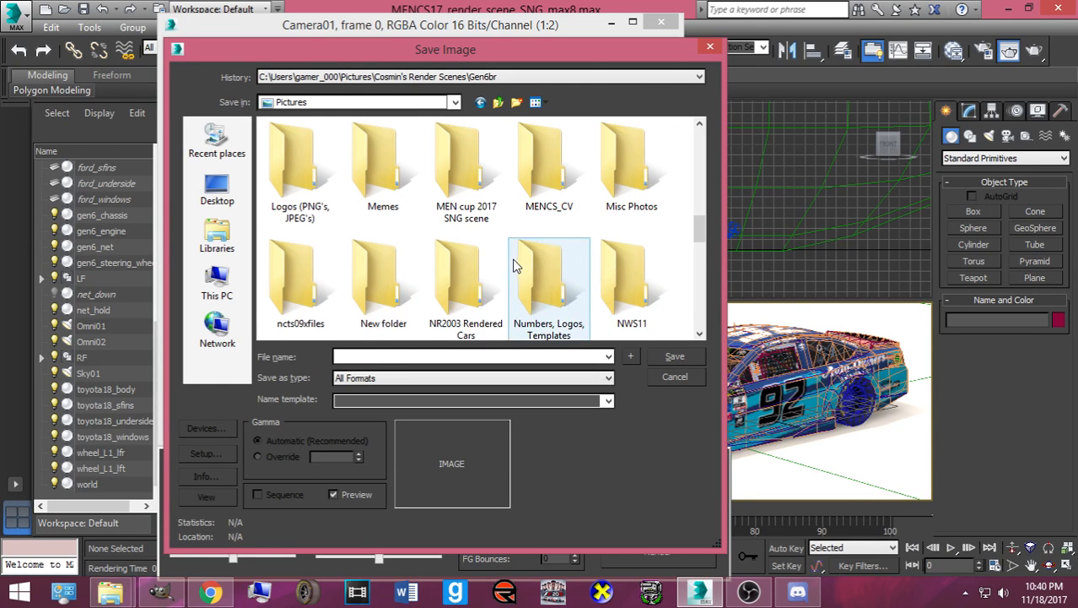
double_click(468, 272)
double_click(363, 179)
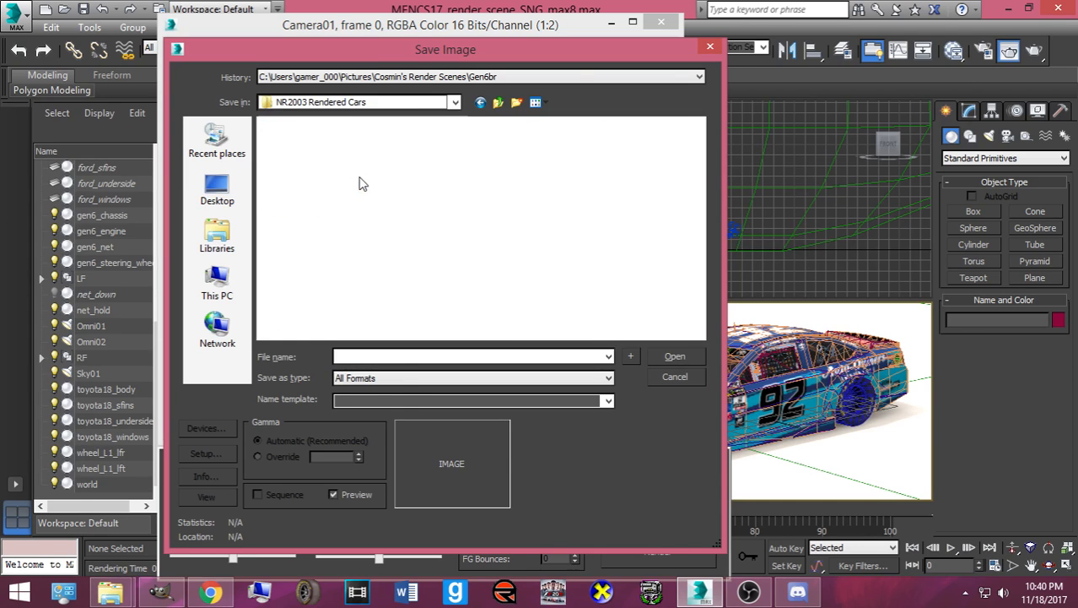
- Save the render as a PNG named for the driver's #92 Auto-Owners Insurance car
left_click(403, 376)
left_click(397, 476)
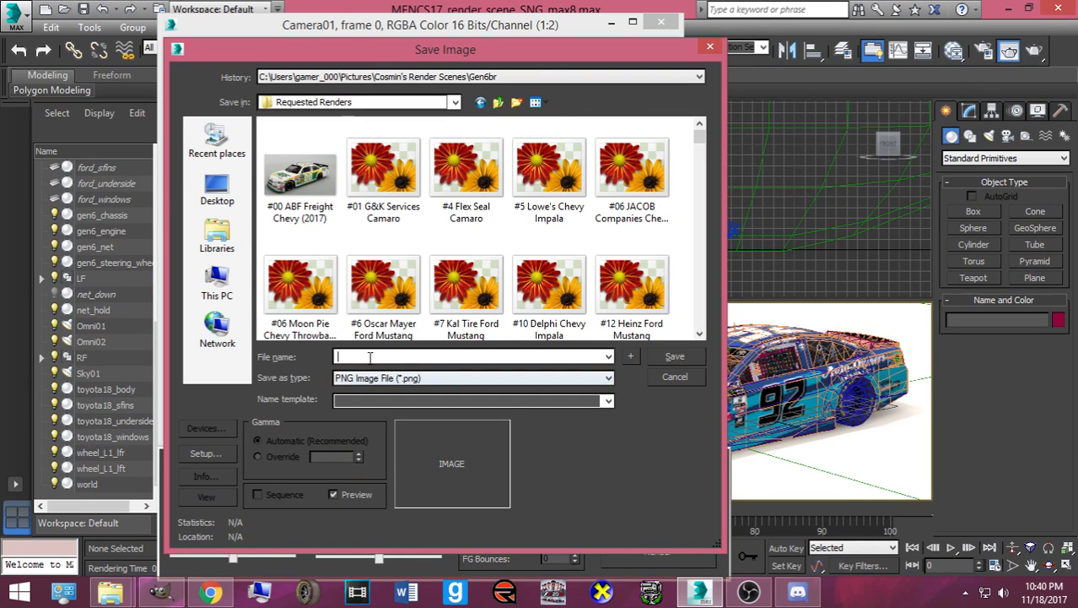
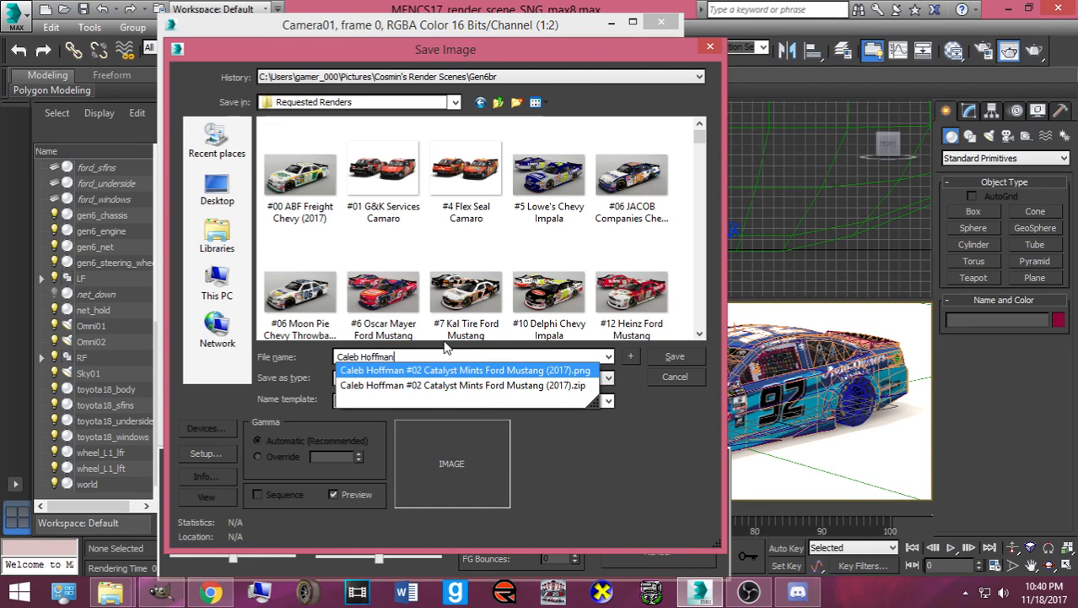
type(" #92 ")
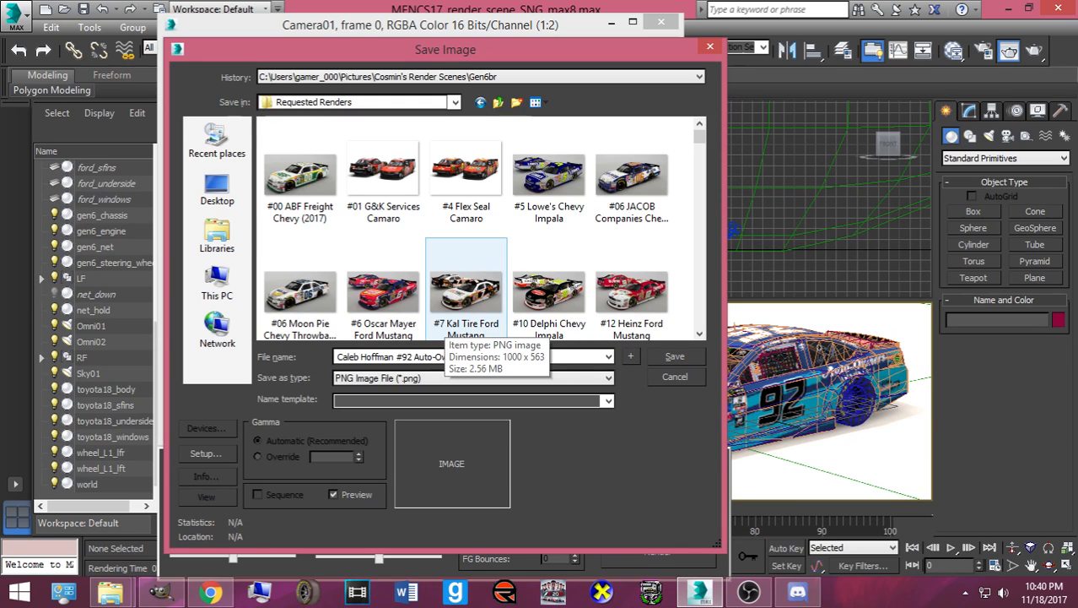
type("Auto-Owners In")
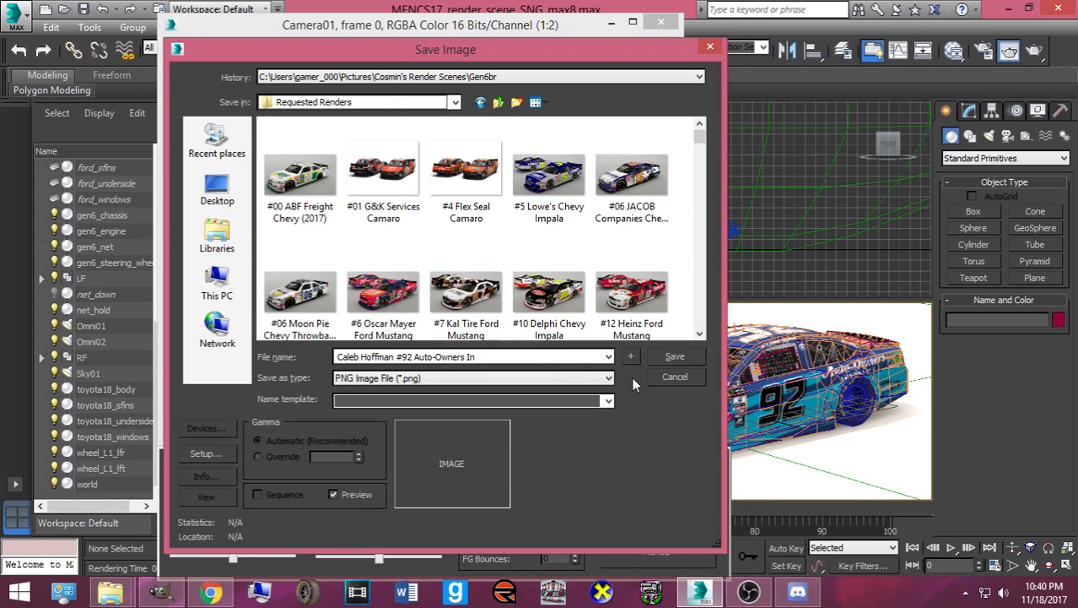
type("surance Toyota")
left_click(674, 357)
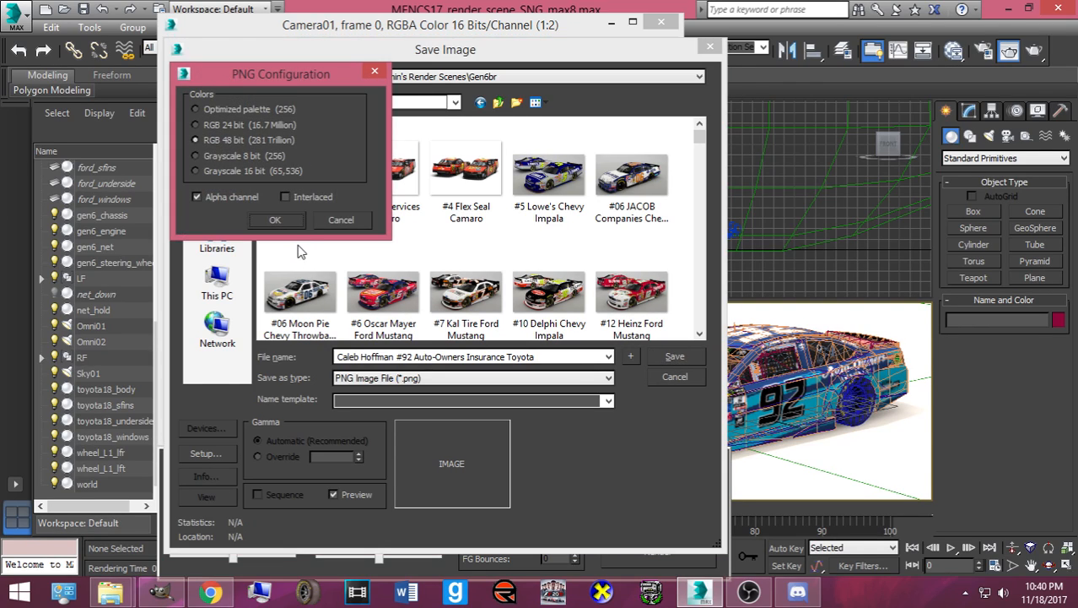
left_click(277, 220)
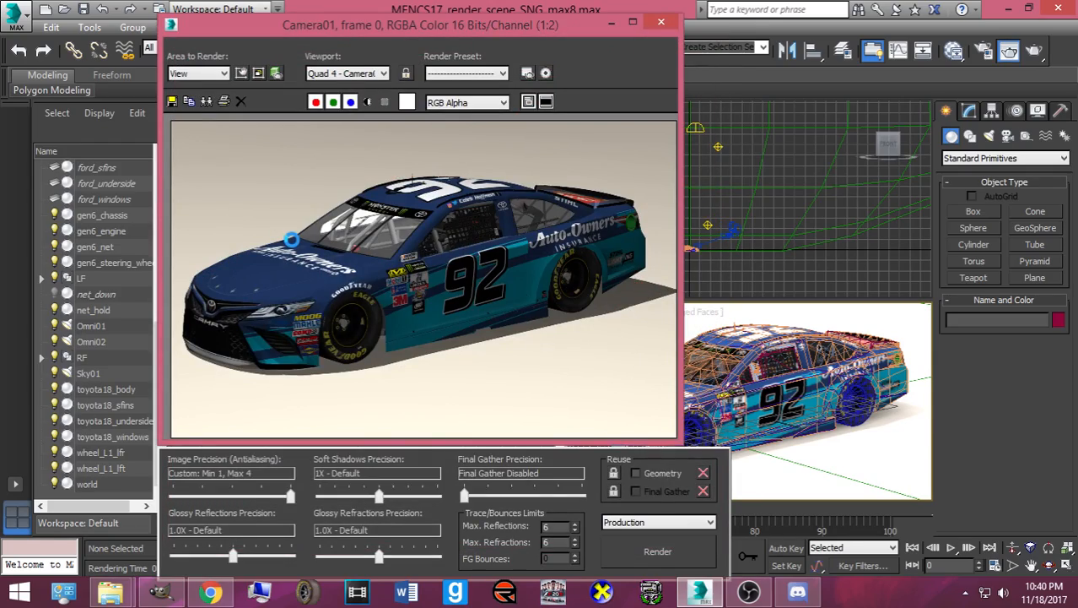
- Close the frame window, select the second #92 skin file in Downloads, and render Camera01
left_click(663, 24)
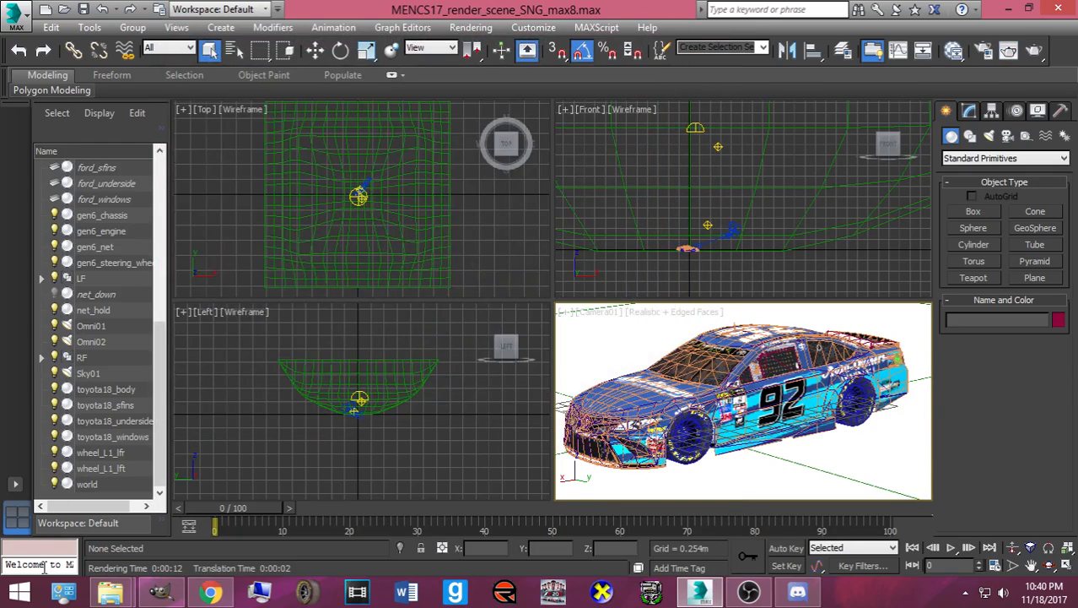
mouse_move(109, 590)
left_click(274, 506)
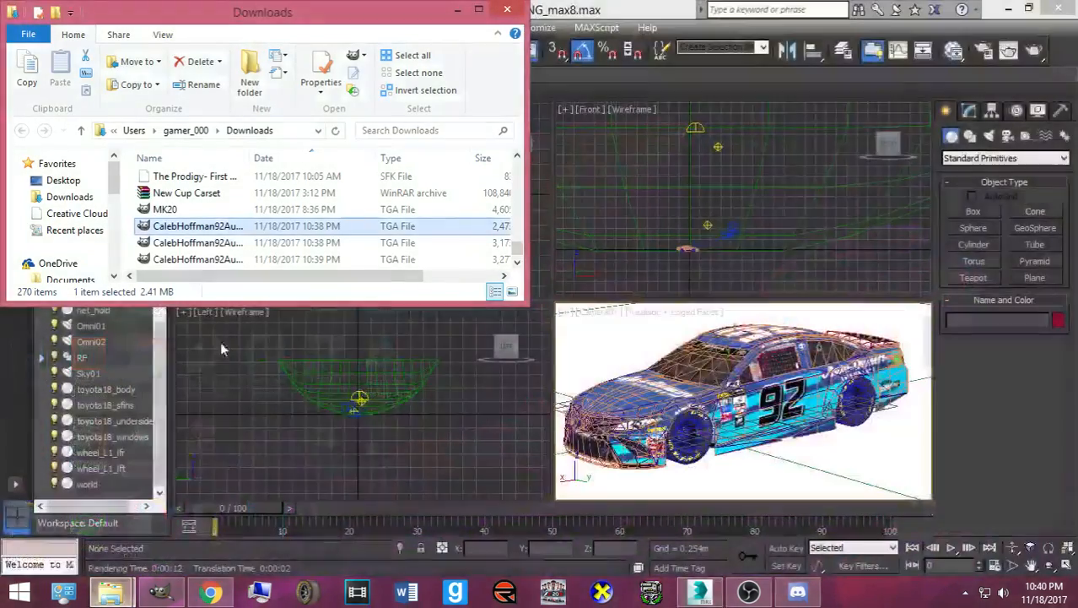
left_click(173, 243)
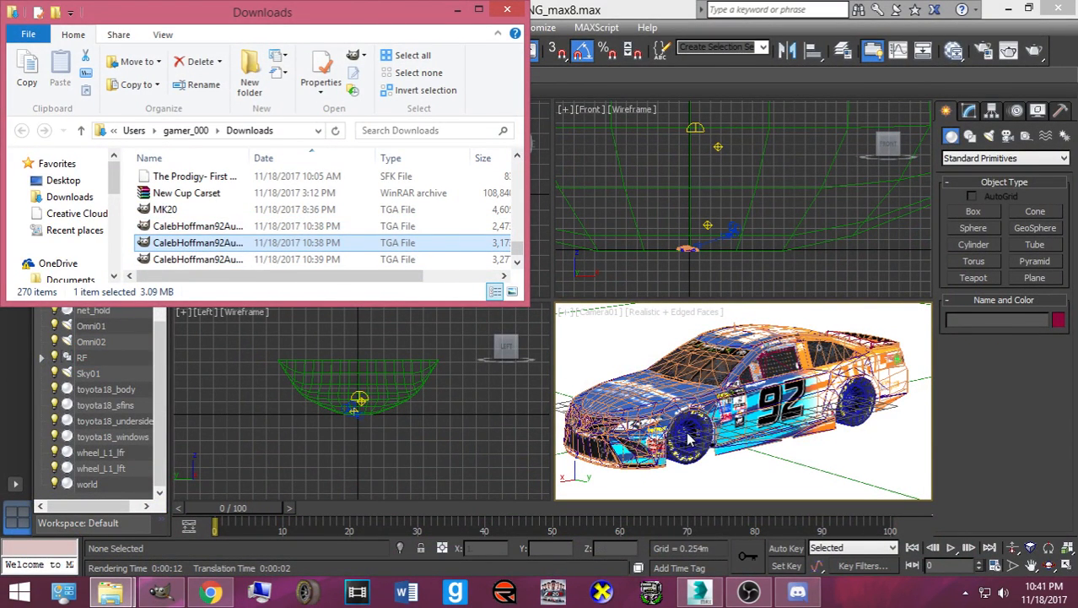
scroll(250, 247, "down", 1)
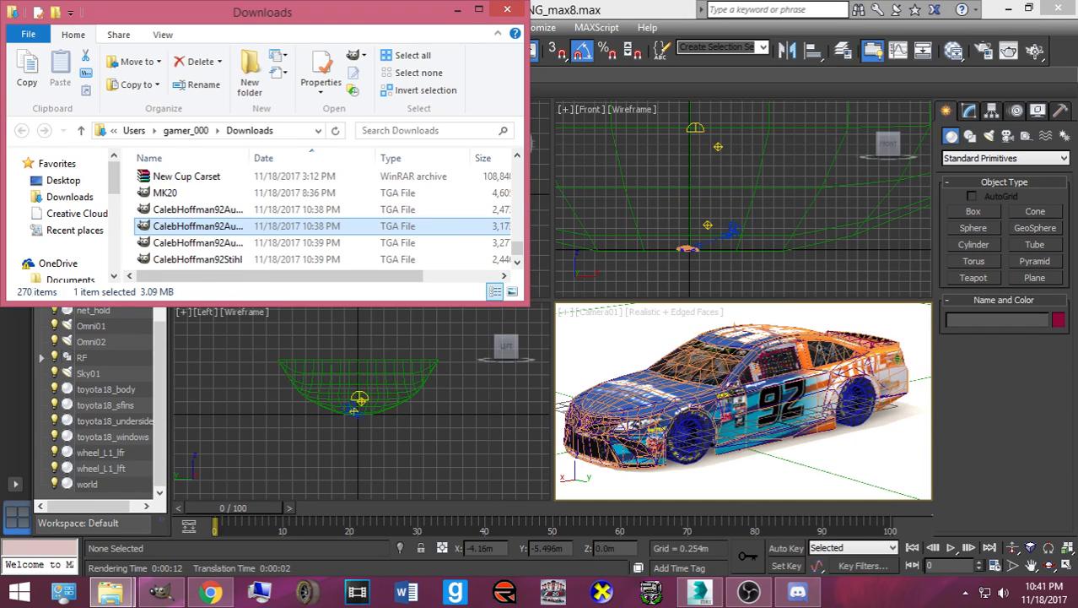
left_click(1036, 52)
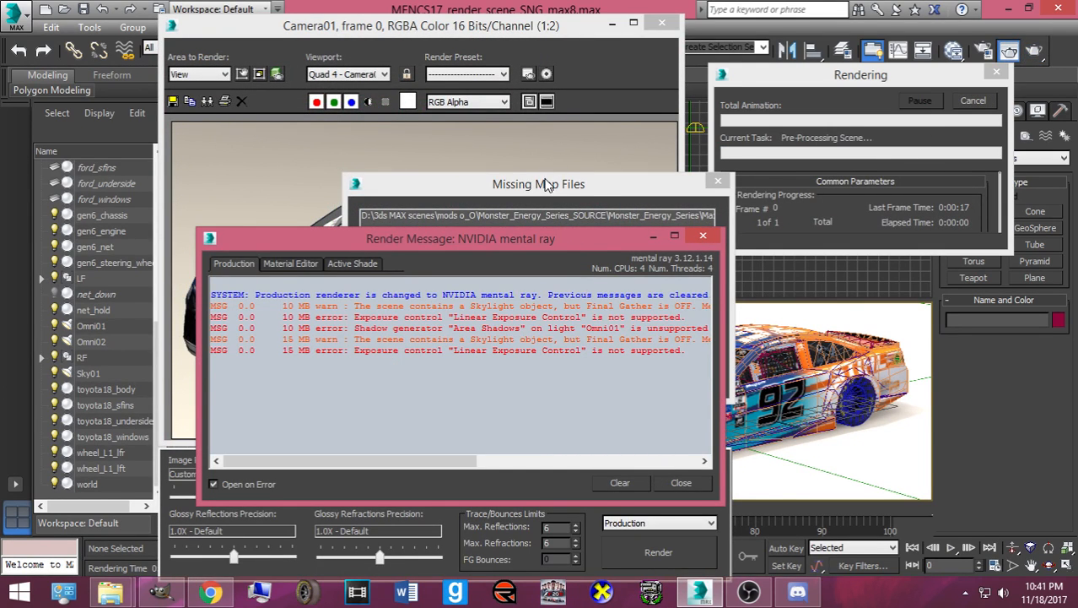
- Continue past the Missing Map Files warning and close the mental ray message log once rendered
left_click(546, 184)
left_click(386, 384)
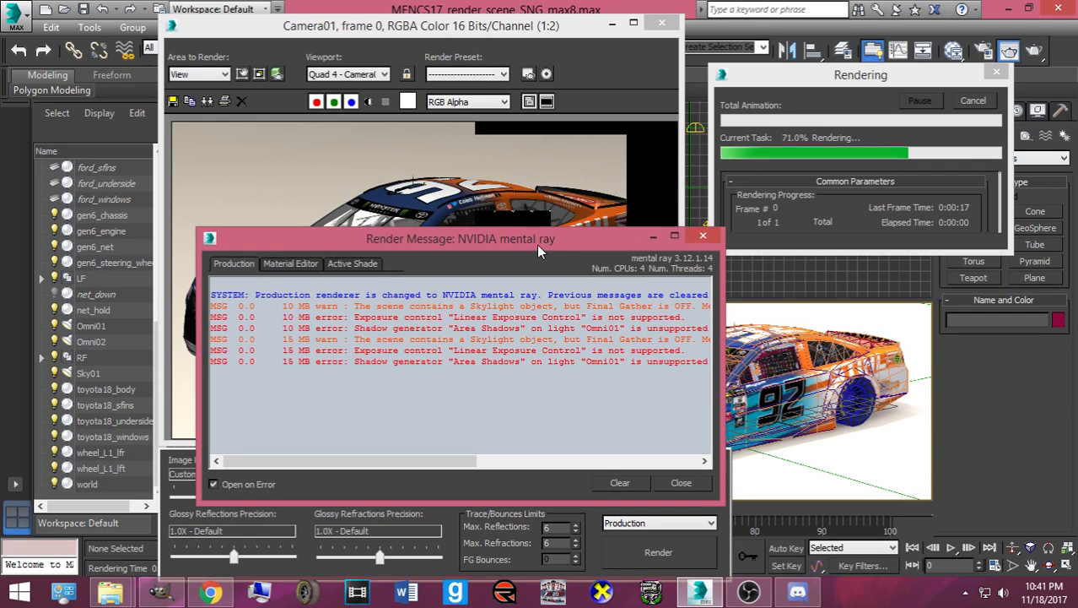
left_click(712, 237)
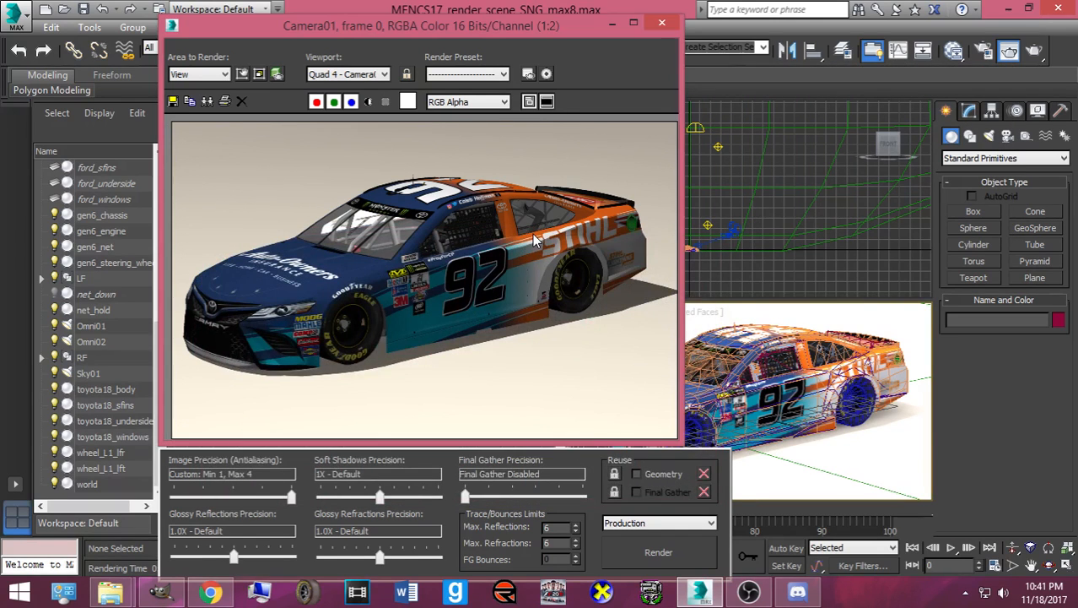
scroll(395, 270, "up", 1)
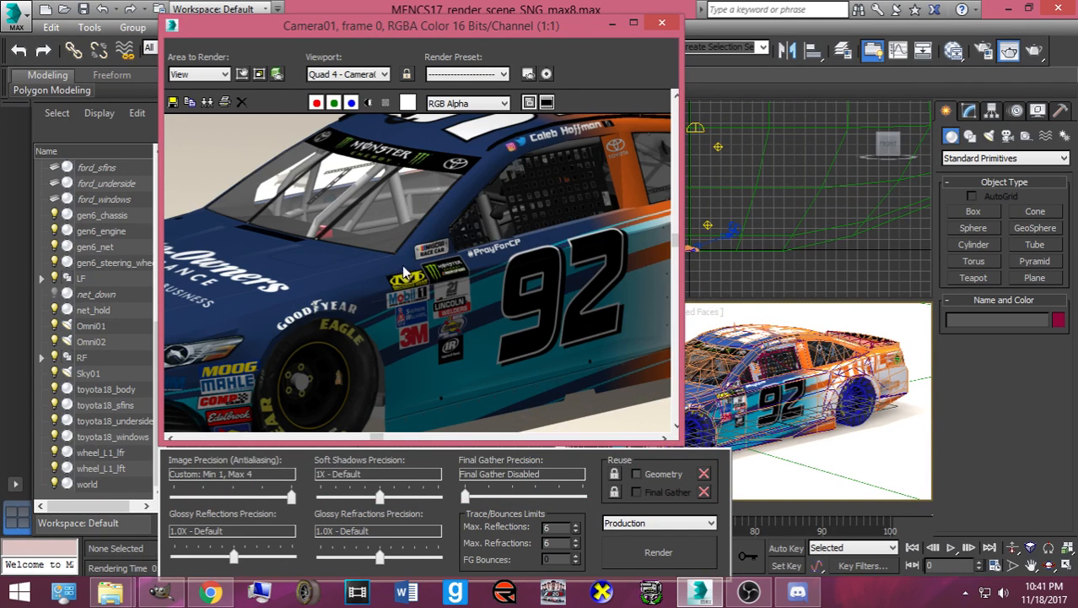
scroll(404, 272, "down", 1)
- Save the STIHL-variant render as a PNG named for the #92 Auto-Owners and STIHL Toyota, then close the frame window
left_click(173, 102)
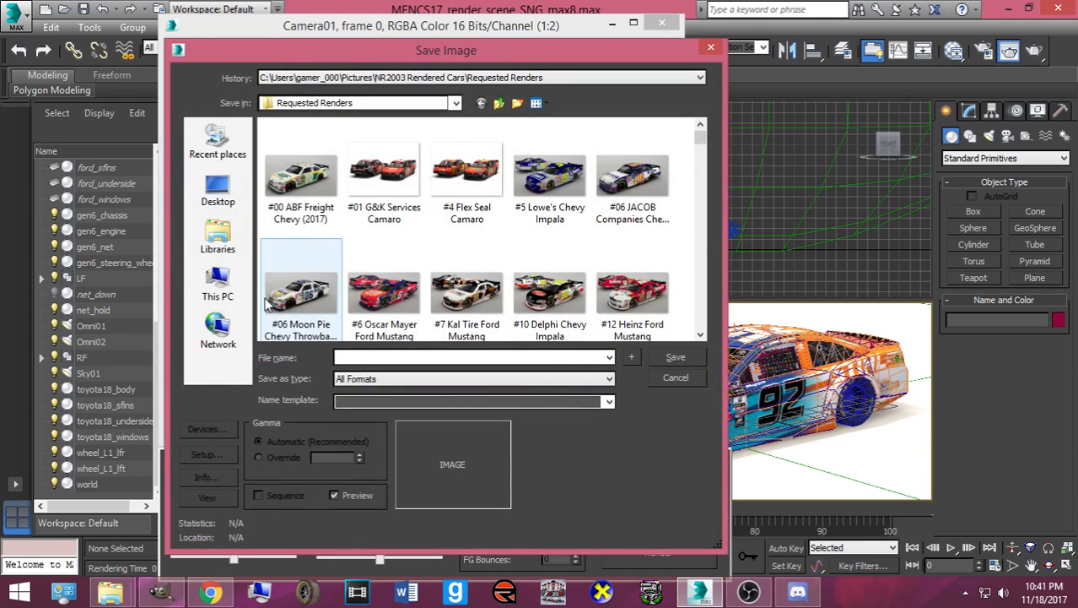
type("Cal")
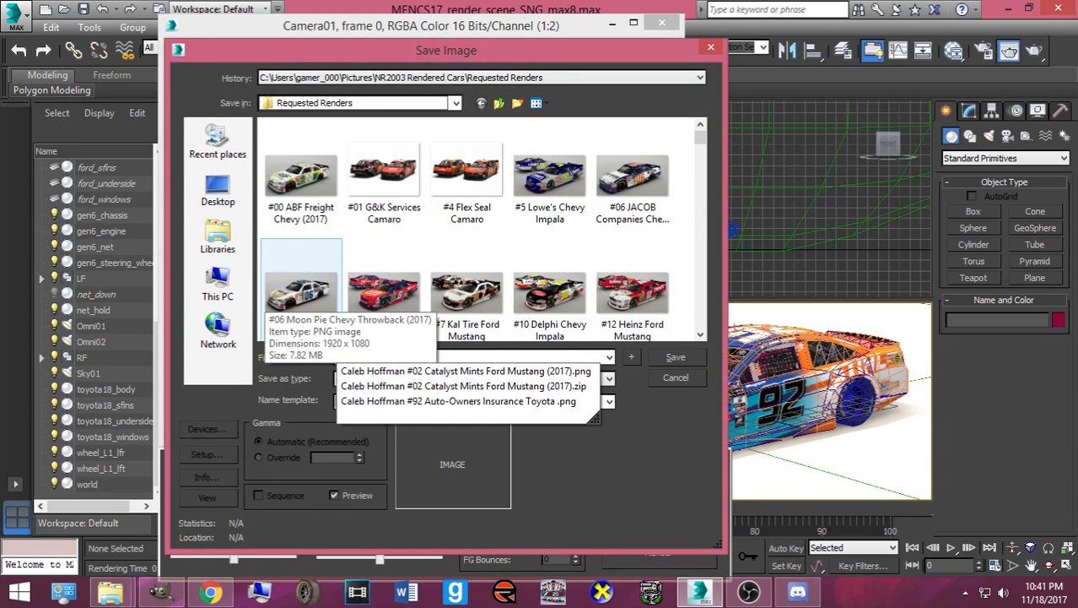
type("92 Auto-Ow")
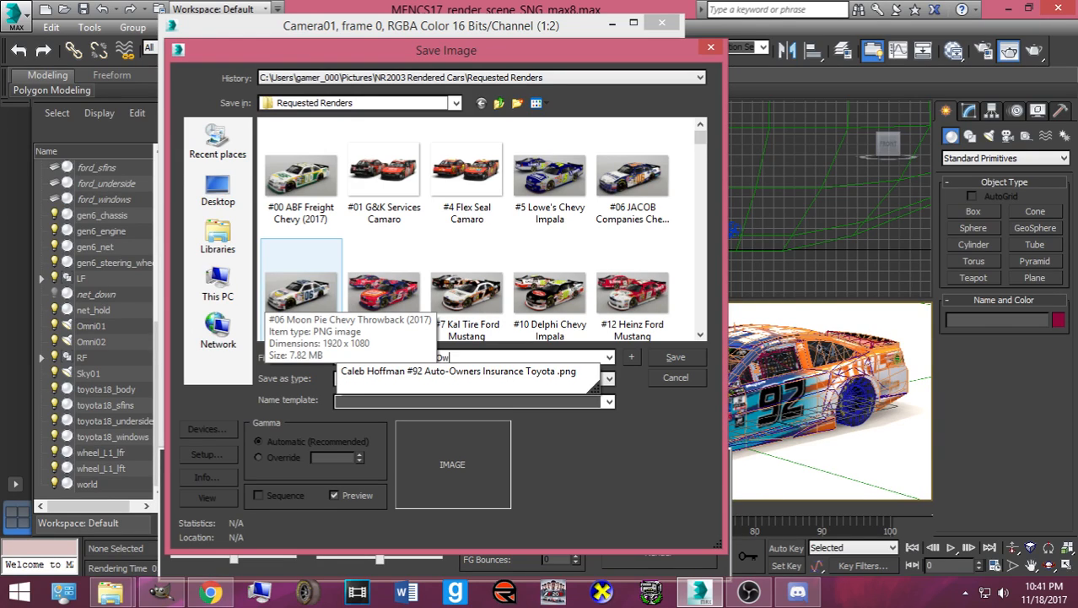
type("and STIHL Toyota")
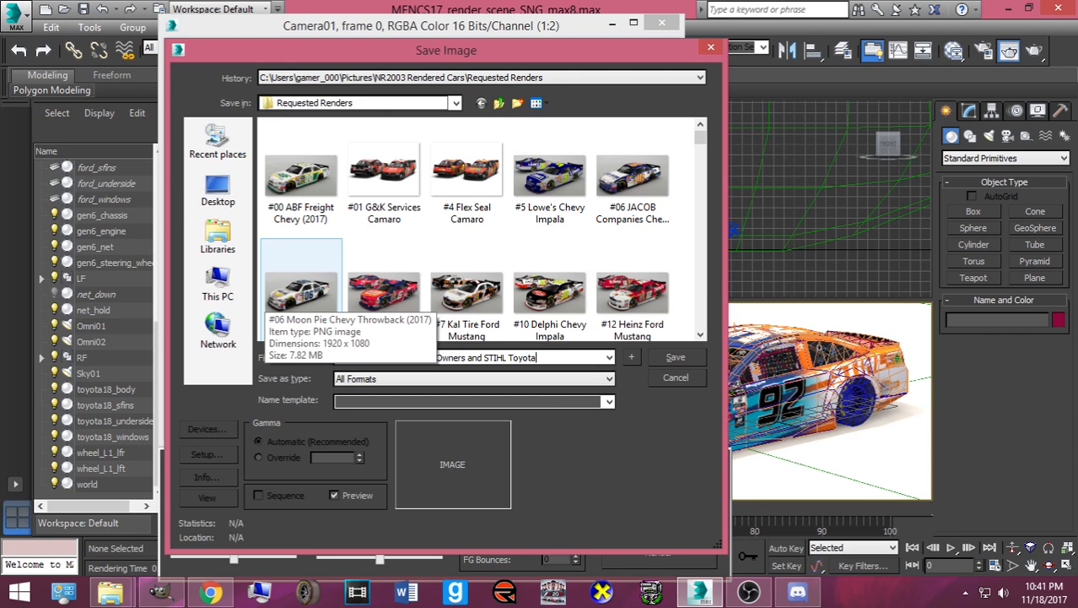
left_click(518, 378)
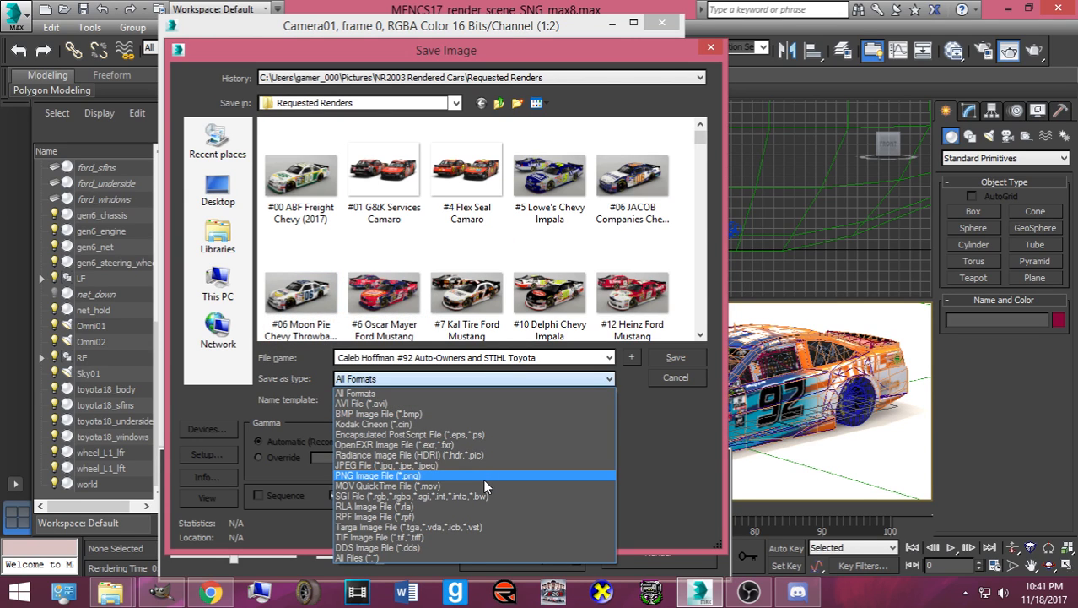
left_click(483, 476)
left_click(674, 357)
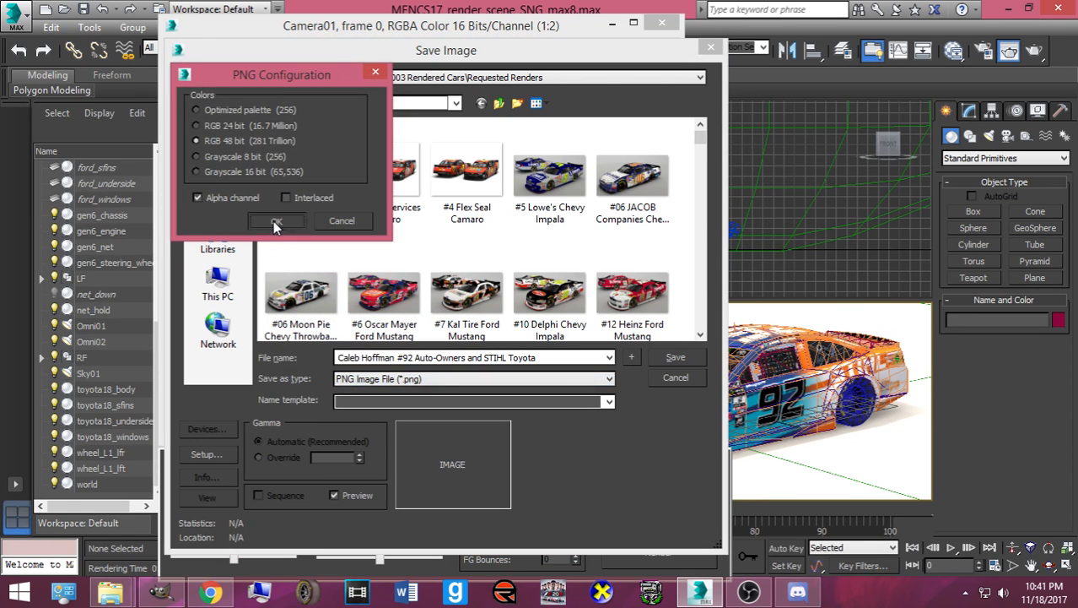
left_click(276, 221)
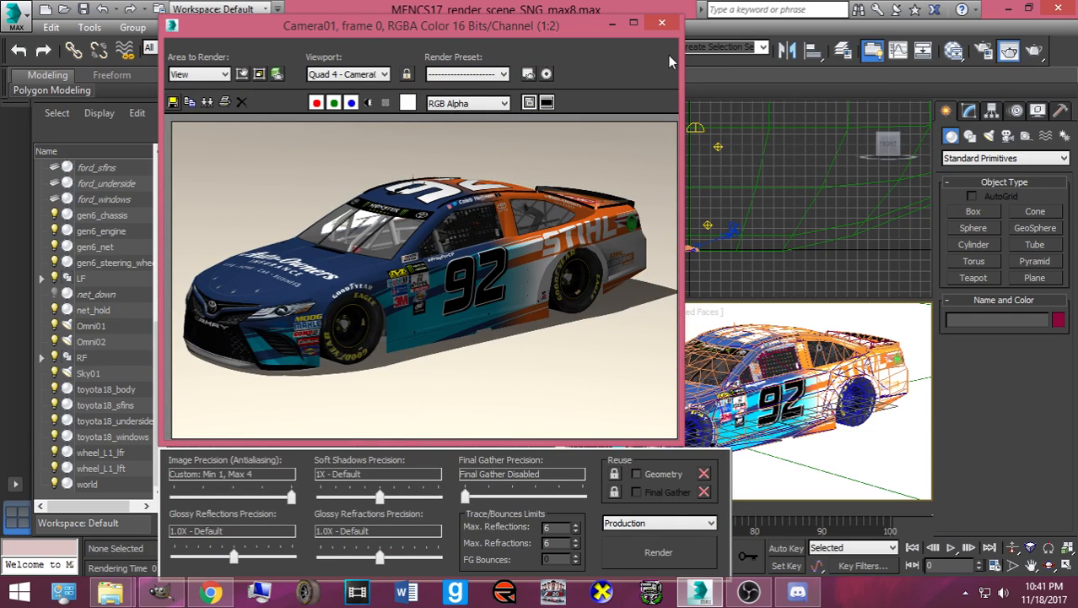
left_click(661, 25)
- Apply the third #92 skin from Downloads and render Camera01 again, continuing past missing maps
mouse_move(110, 591)
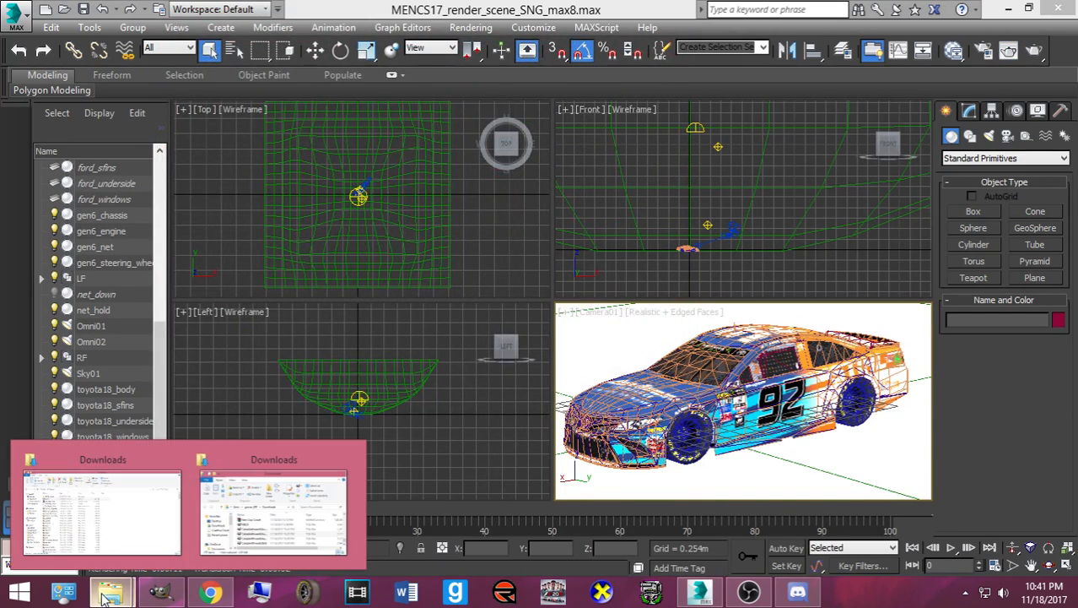
left_click(232, 543)
left_click(224, 243)
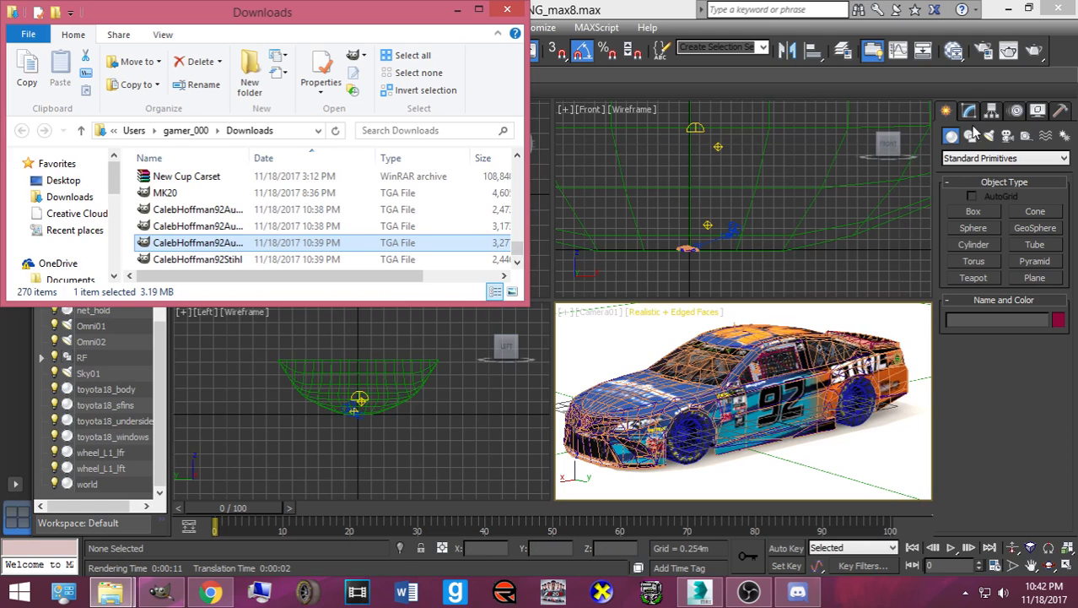
left_click(1008, 50)
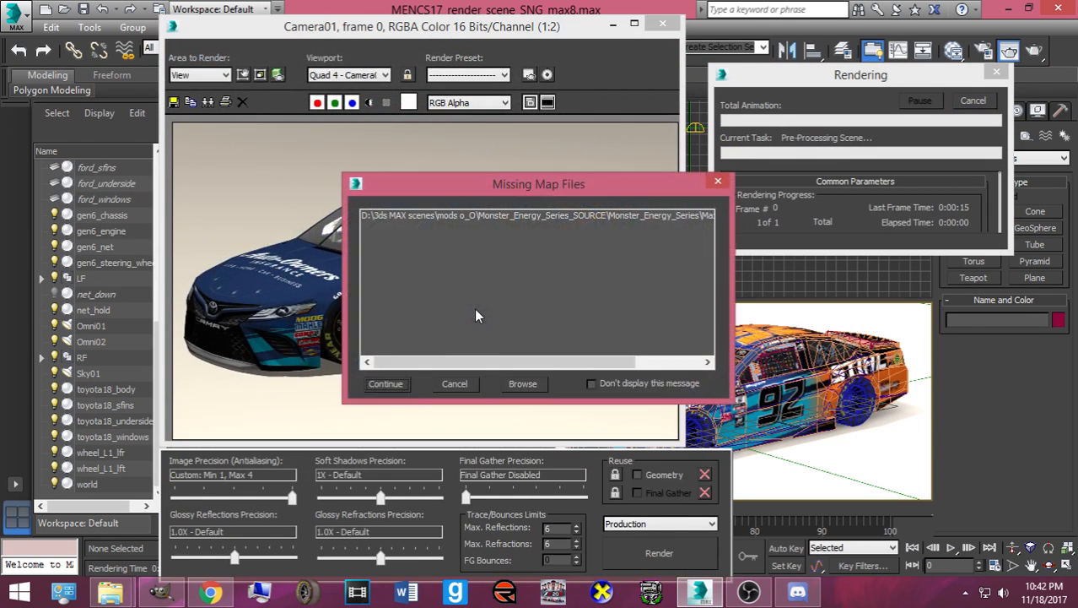
left_click(670, 203)
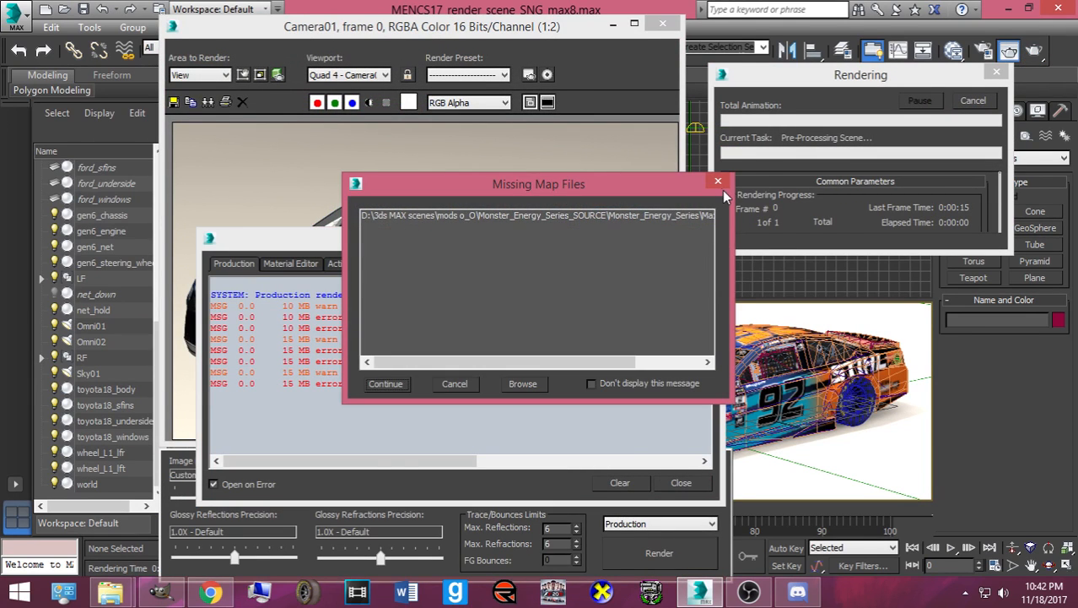
left_click(720, 183)
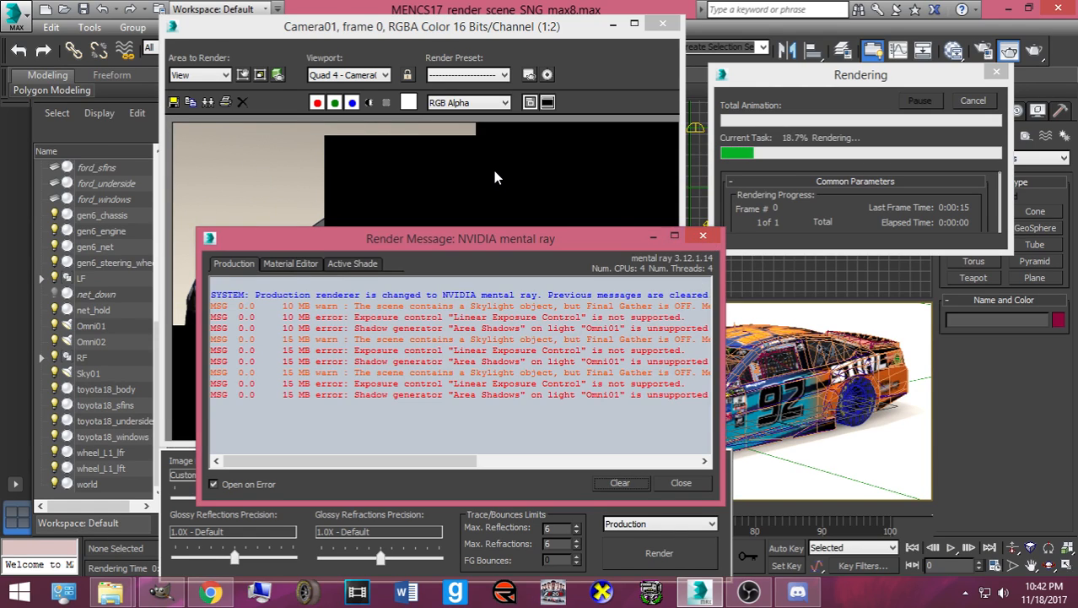
left_click(494, 172)
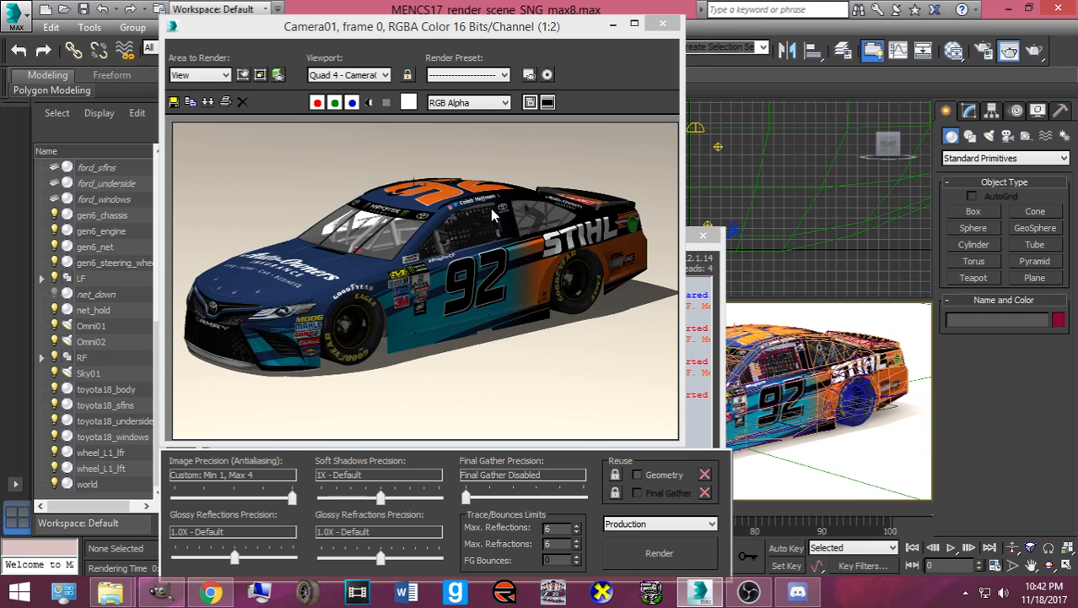
left_click(435, 231)
- Save the render as a PNG named for the #92 Auto-Owners and STIHL Toyota with V2 added, not overwriting
left_click(175, 103)
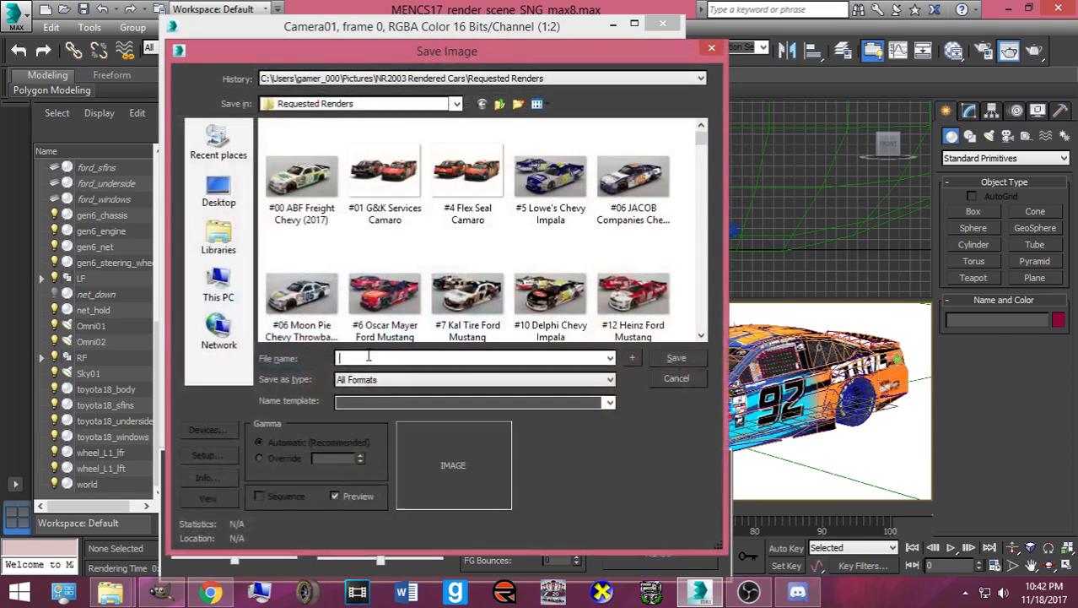
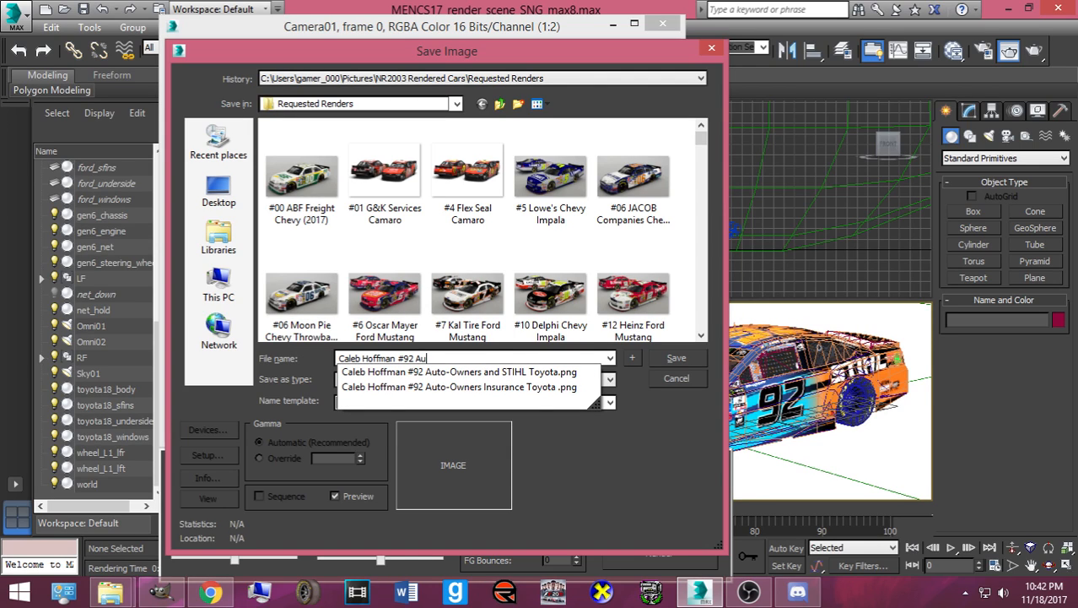
type(" Au")
key("Down")
key("Return")
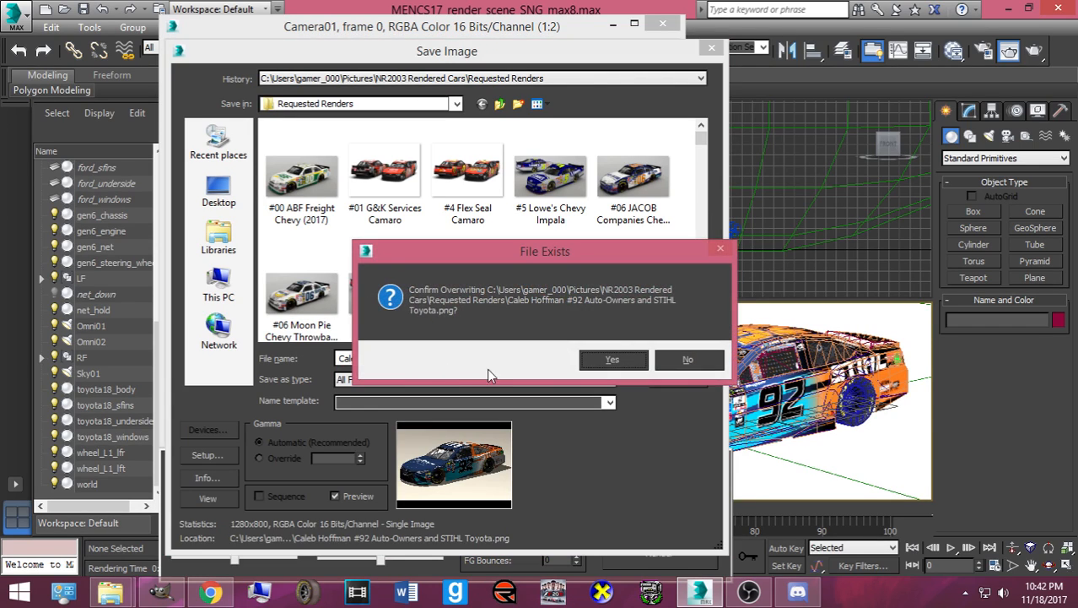
left_click(688, 360)
left_click(538, 358)
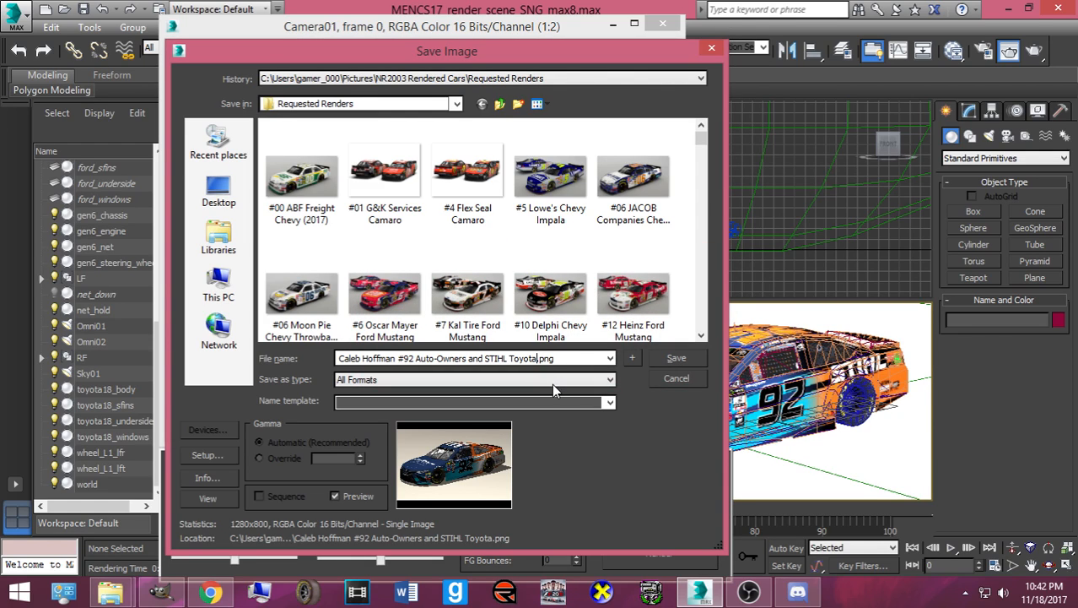
type("V2")
left_click(532, 378)
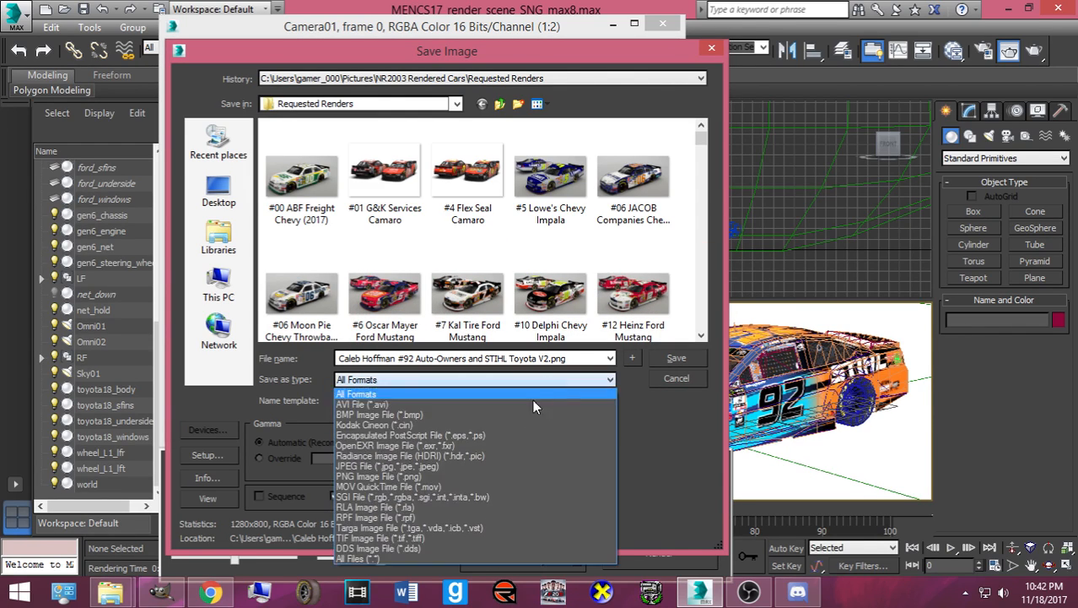
left_click(449, 478)
left_click(697, 358)
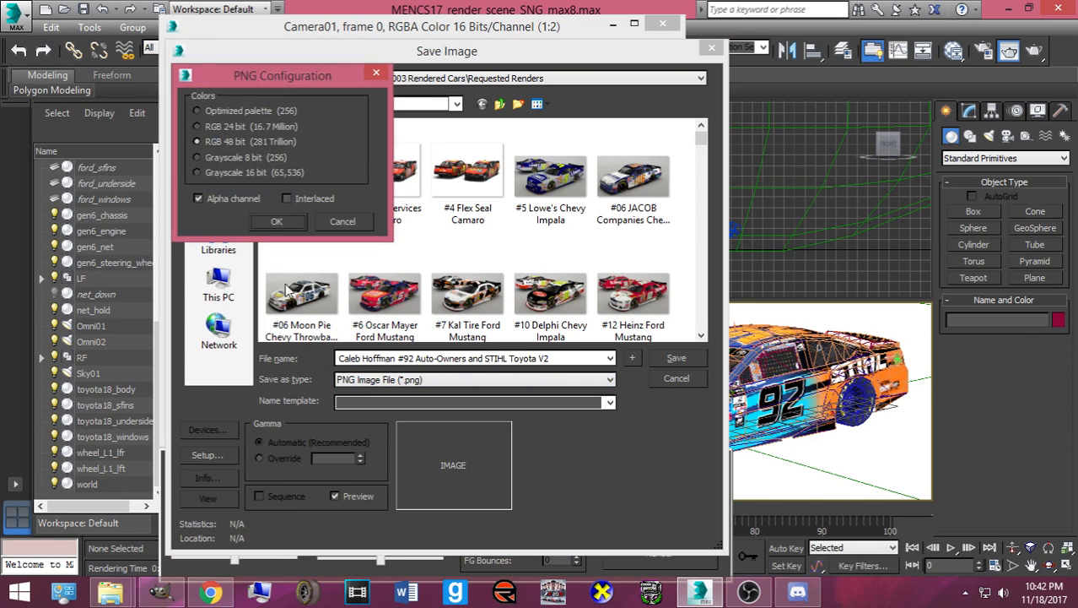
left_click(274, 221)
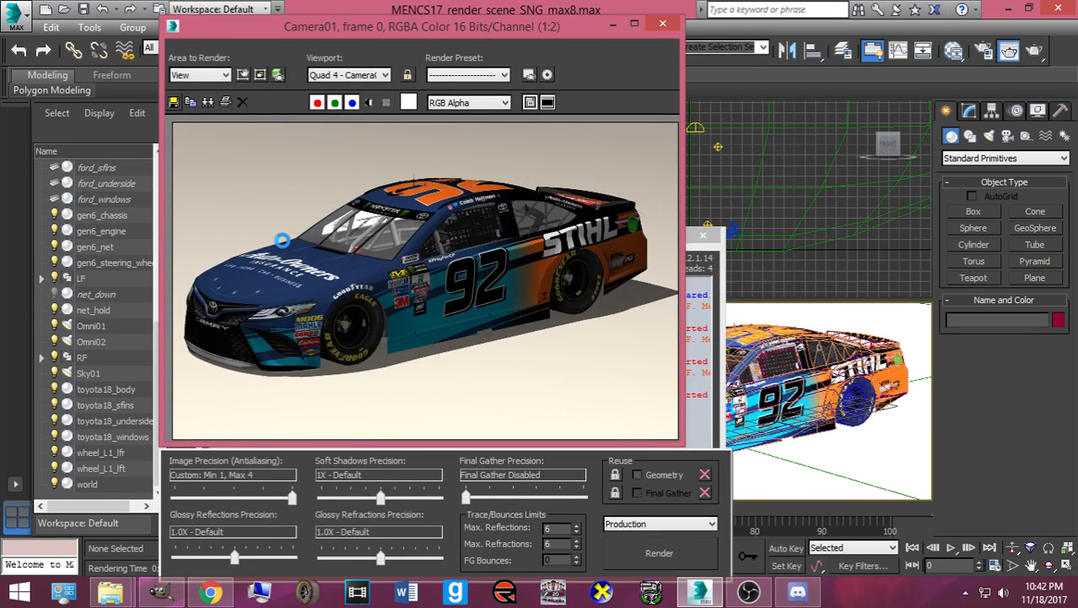
- Close the render windows and select the 92Stihl skin file in Downloads
left_click(662, 28)
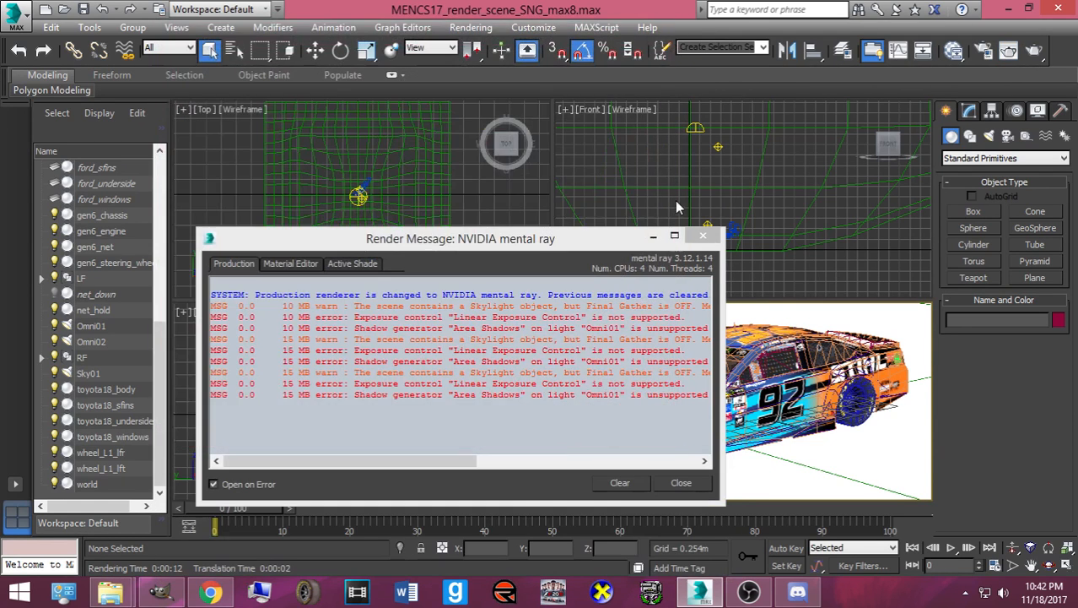
left_click(703, 235)
mouse_move(111, 591)
left_click(173, 548)
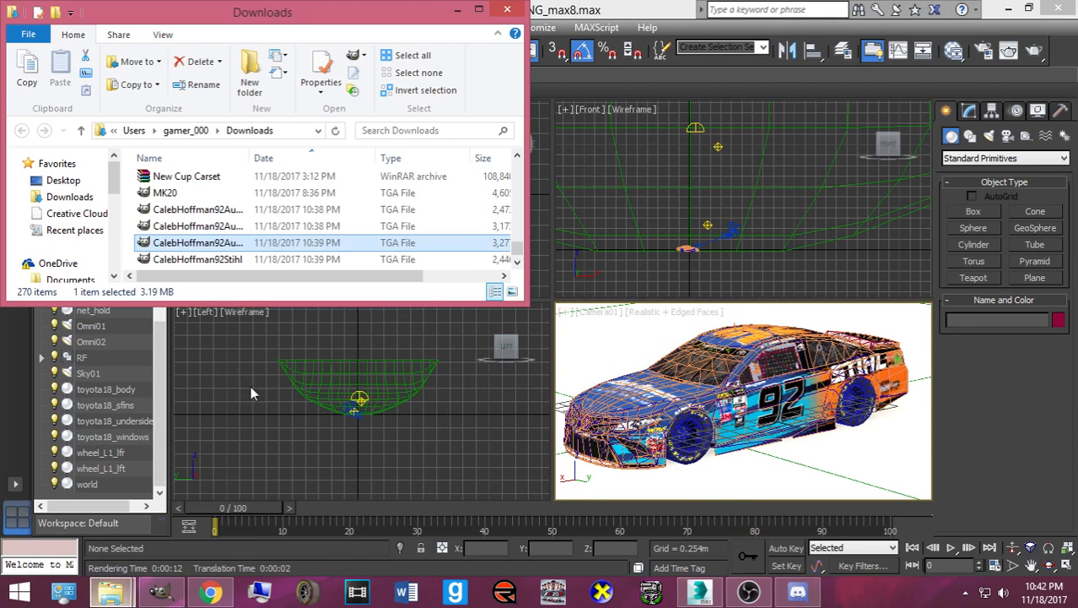
left_click(203, 210)
scroll(210, 236, "up", 1)
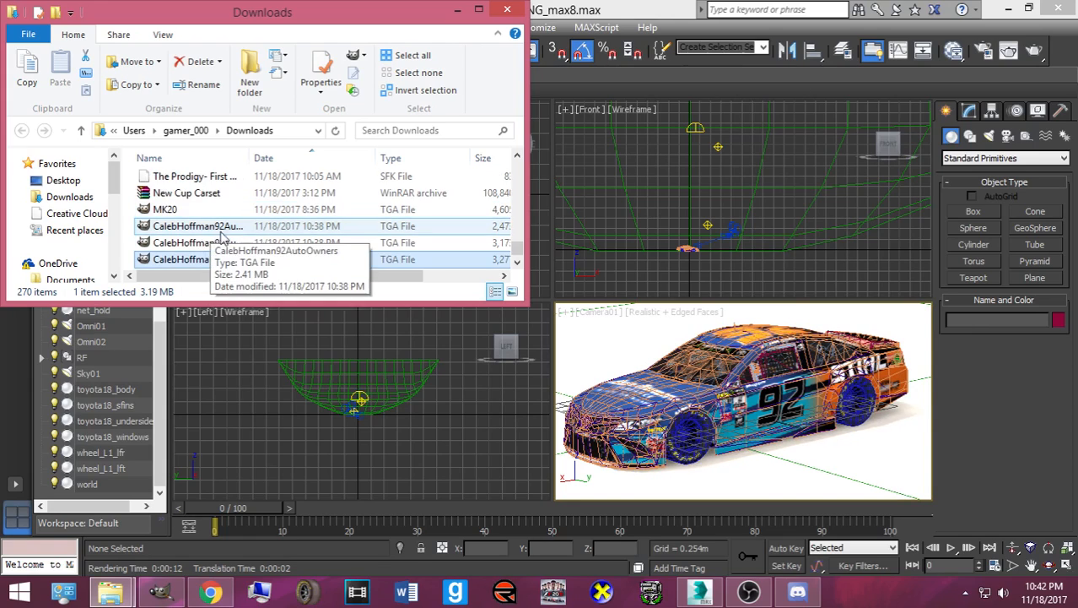
scroll(211, 238, "down", 1)
left_click(200, 232)
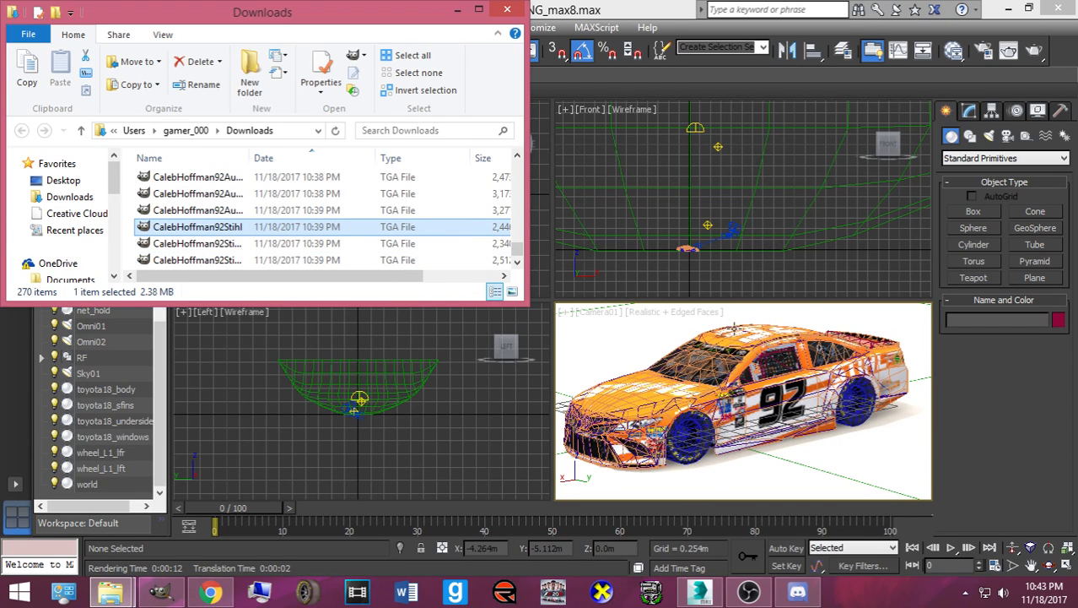
- Render Camera01 with the orange-and-white STIHL skin, dismissing the missing-maps warning, and inspect the result
left_click(1035, 51)
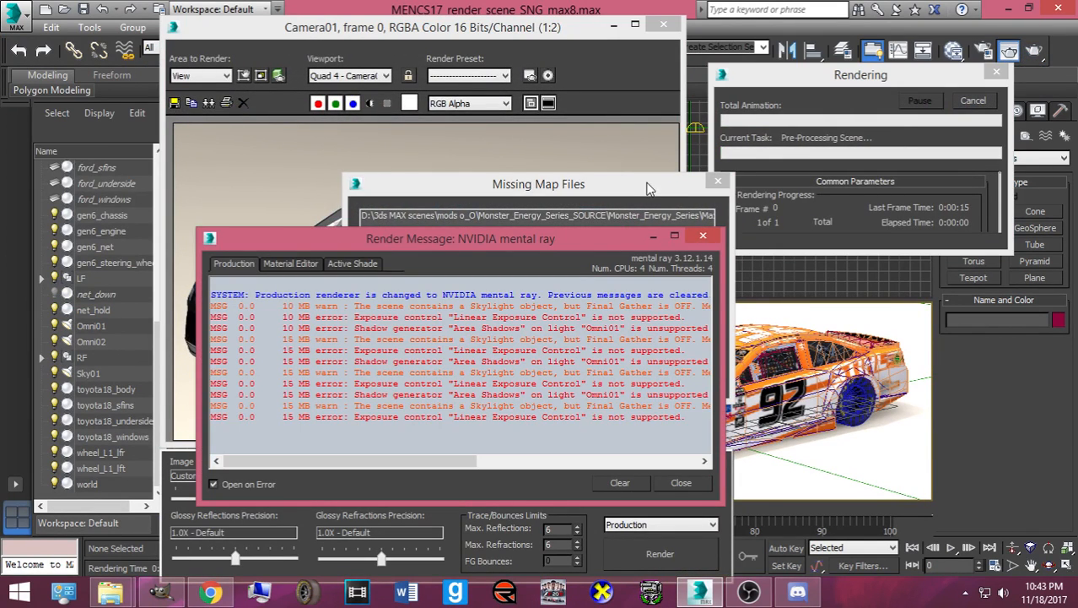
left_click(691, 189)
left_click(717, 181)
left_click(439, 173)
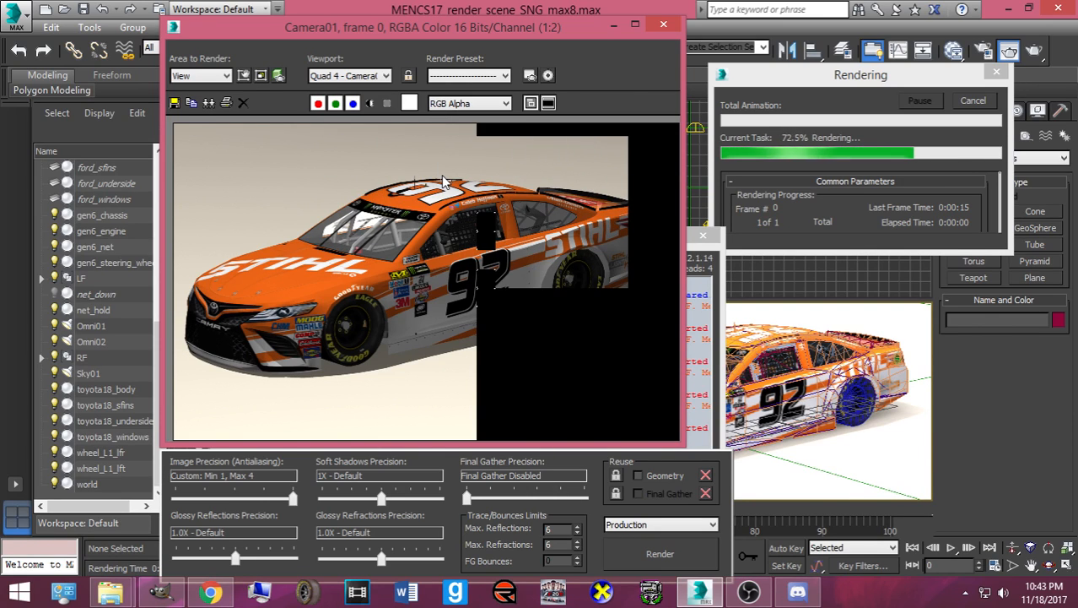
scroll(341, 298, "up", 1)
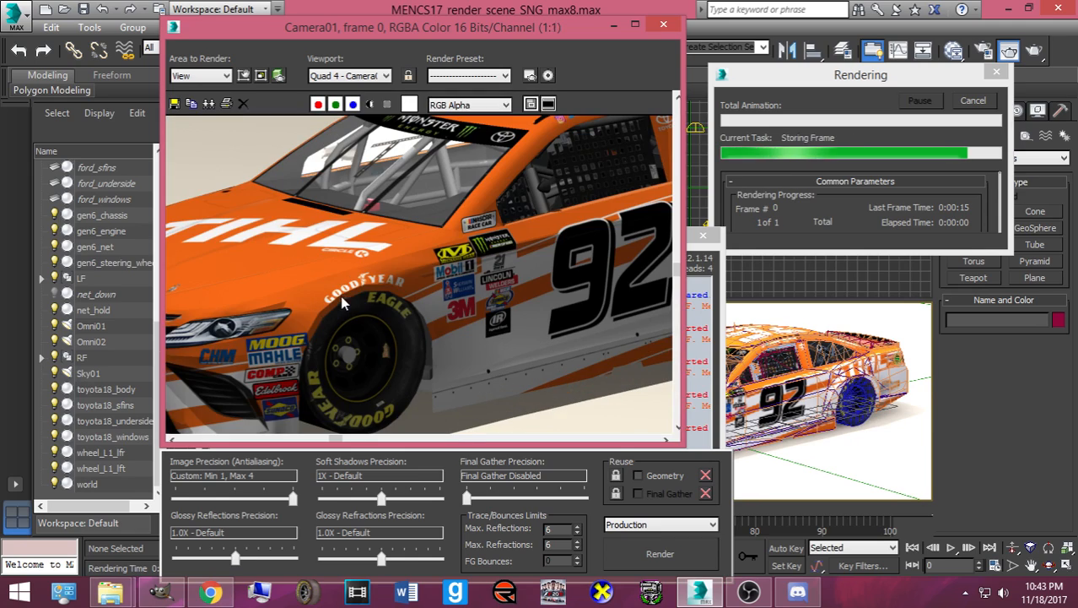
scroll(350, 270, "down", 1)
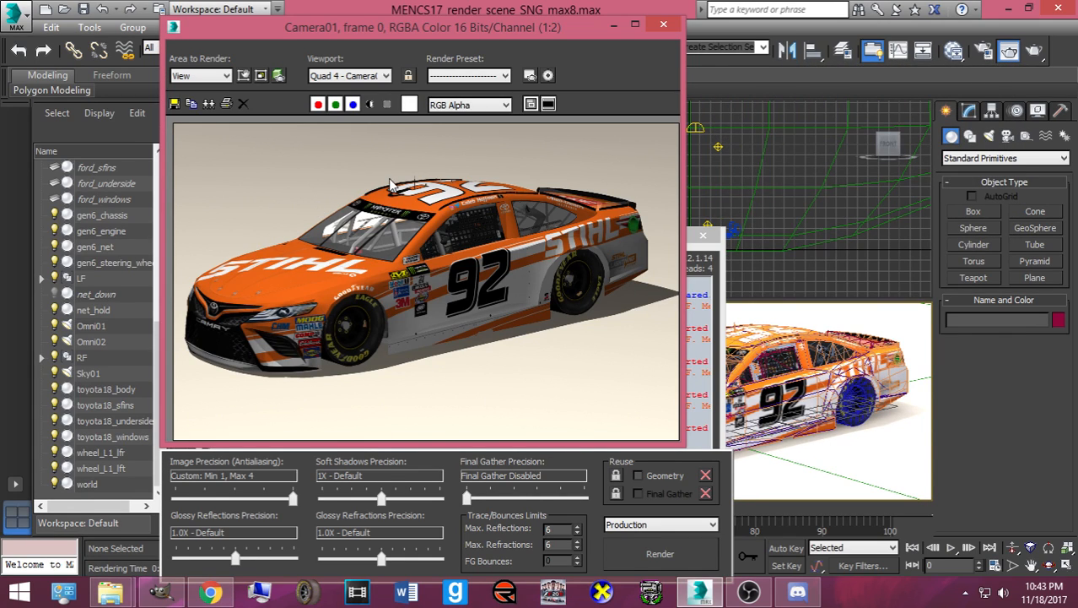
scroll(595, 314, "up", 1)
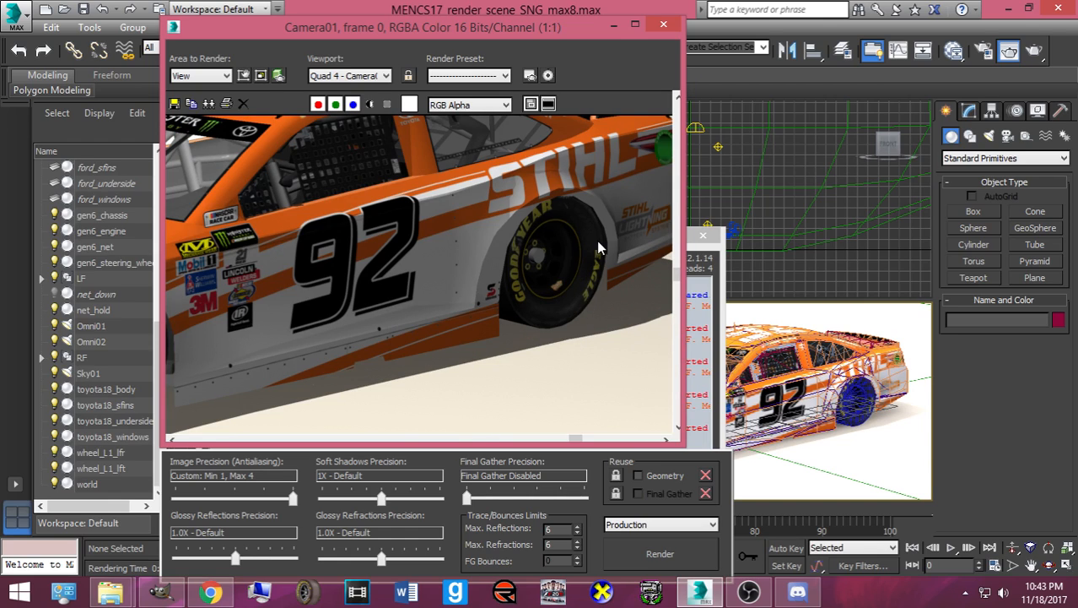
scroll(628, 248, "down", 1)
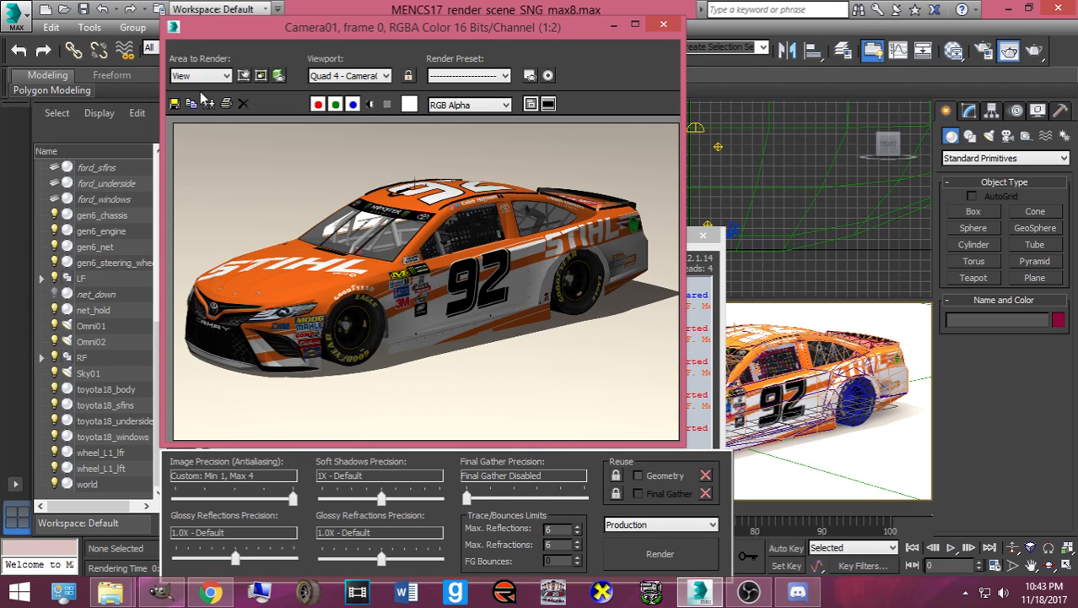
left_click(175, 103)
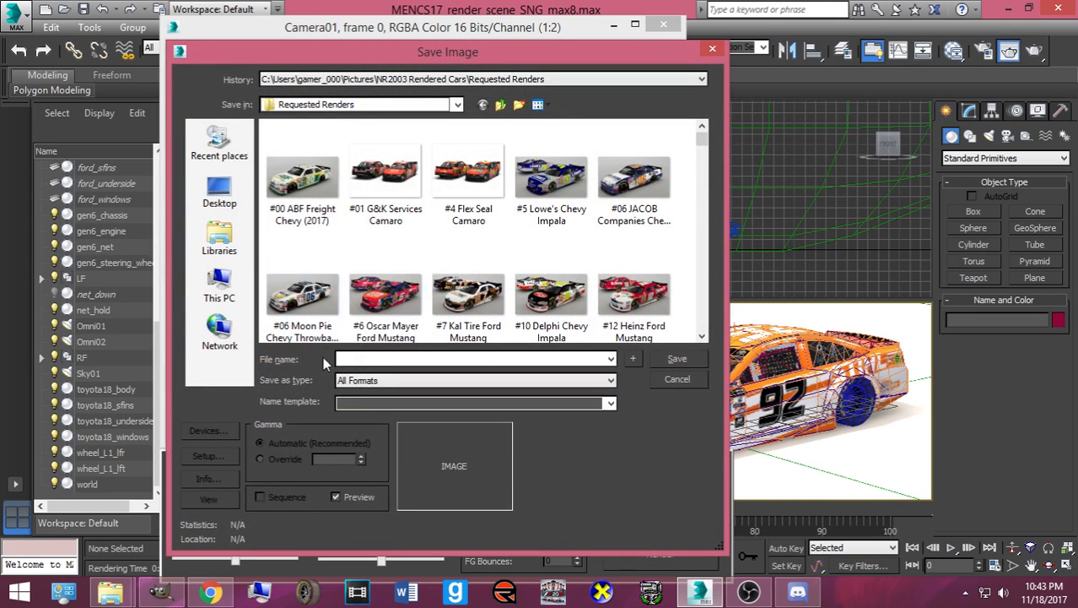
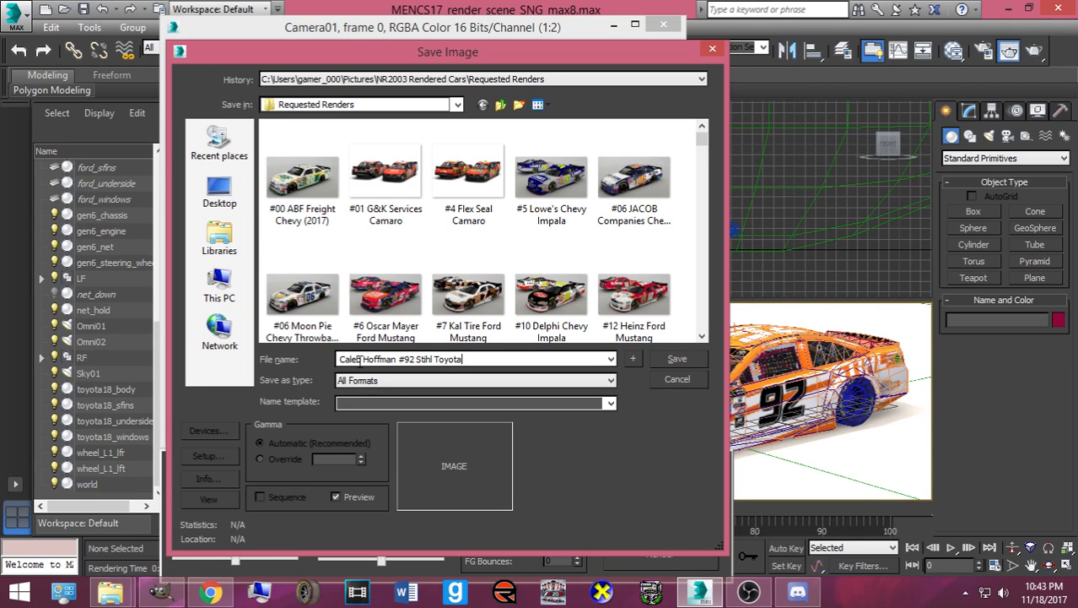
- Save the all-orange render as a PNG named for the #92 Stihl Toyota, then close both render windows
left_click(386, 381)
left_click(405, 480)
left_click(663, 354)
key("Return")
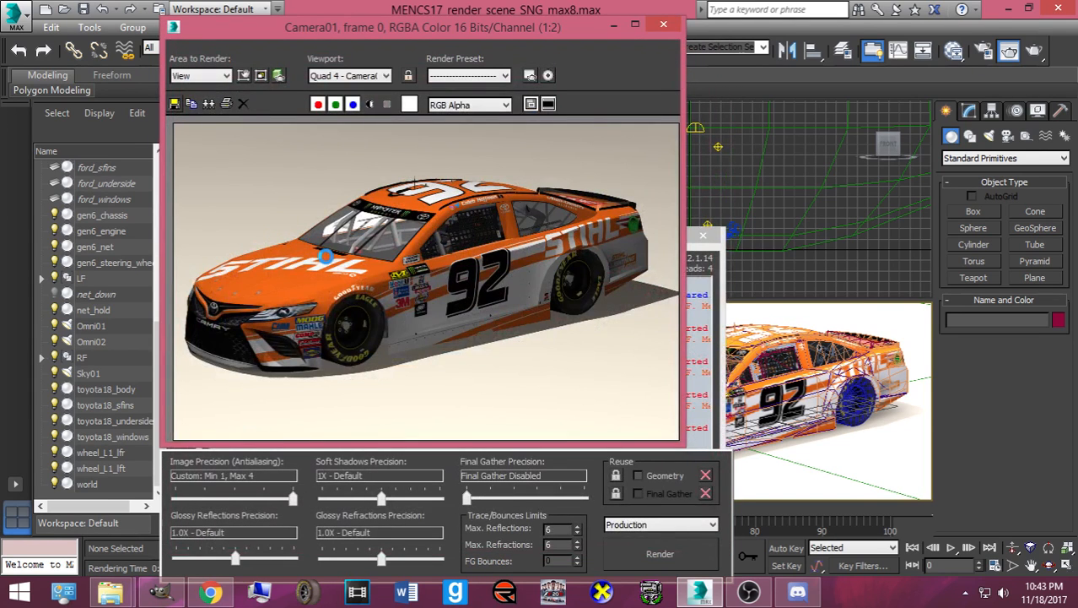
left_click(664, 25)
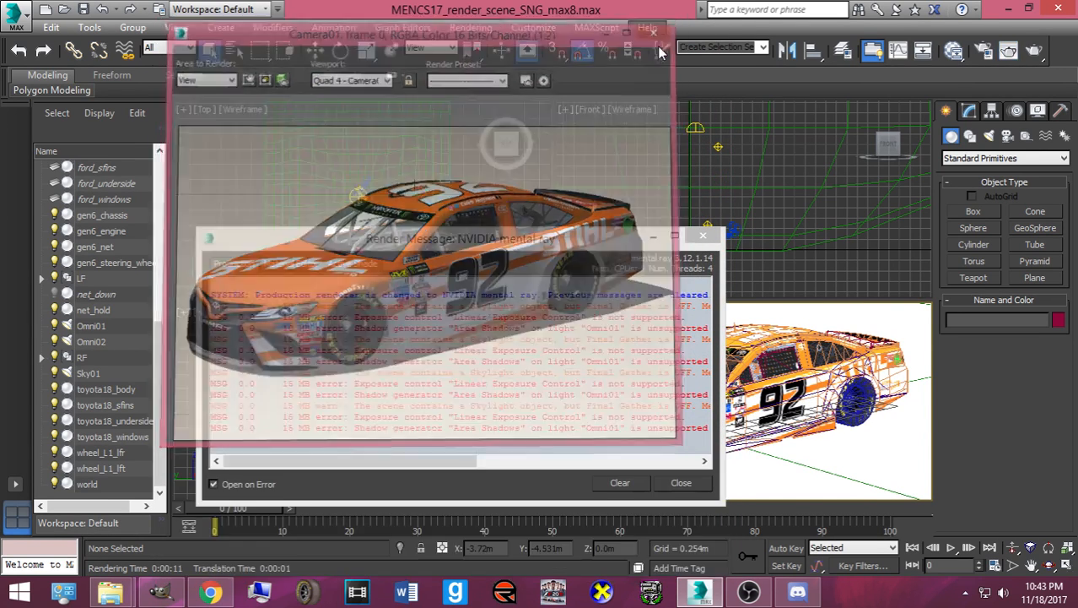
left_click(646, 483)
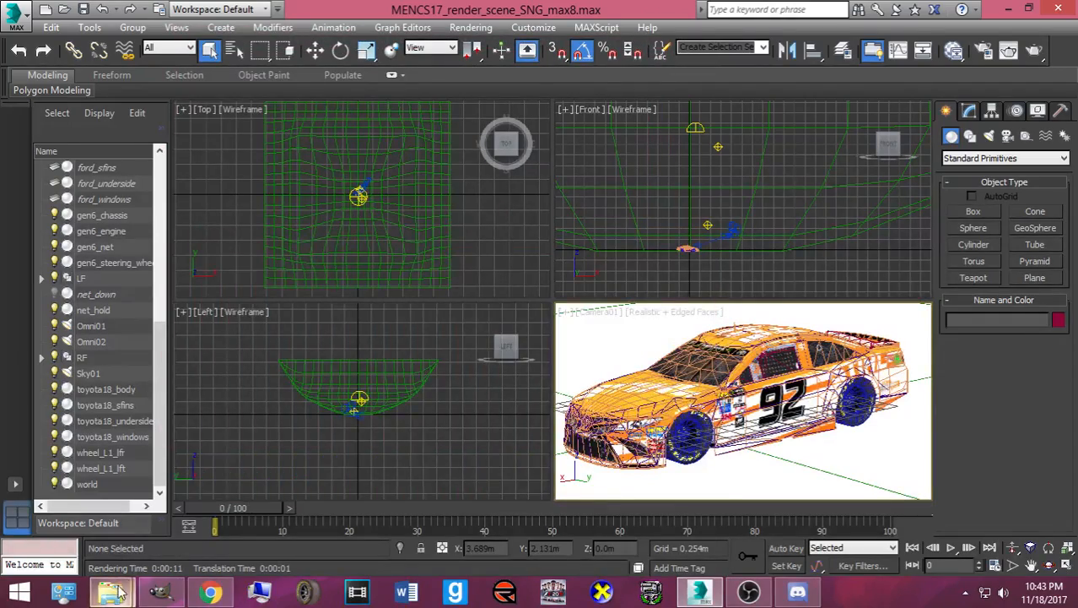
- Apply the next 92Stihl skin file and render Camera01, dismissing the missing-maps warning and message log
mouse_move(110, 591)
left_click(277, 481)
left_click(217, 244)
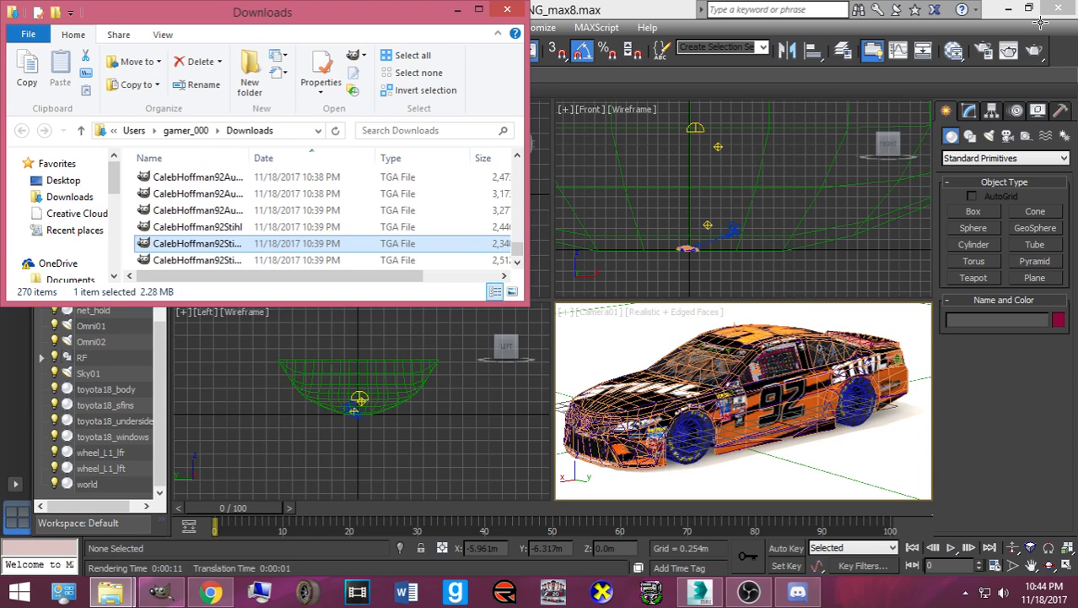
left_click(1034, 51)
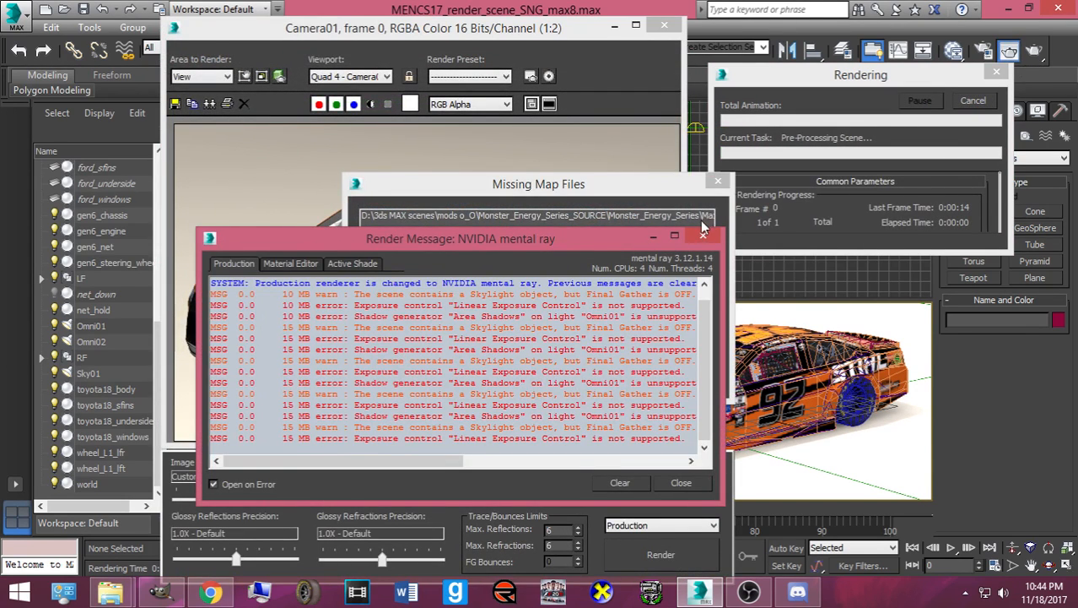
left_click(717, 181)
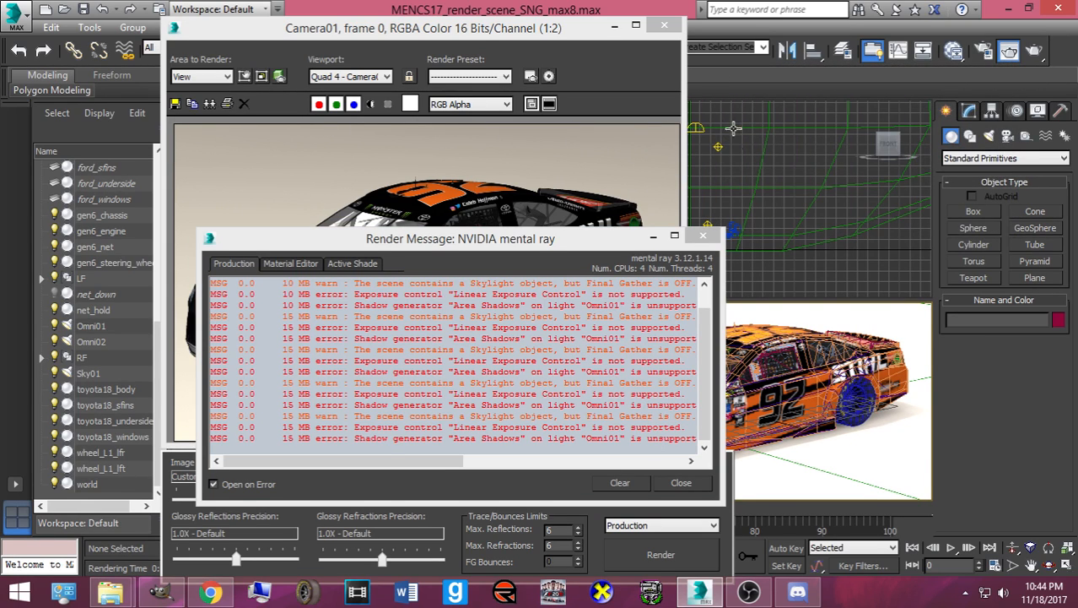
left_click(703, 236)
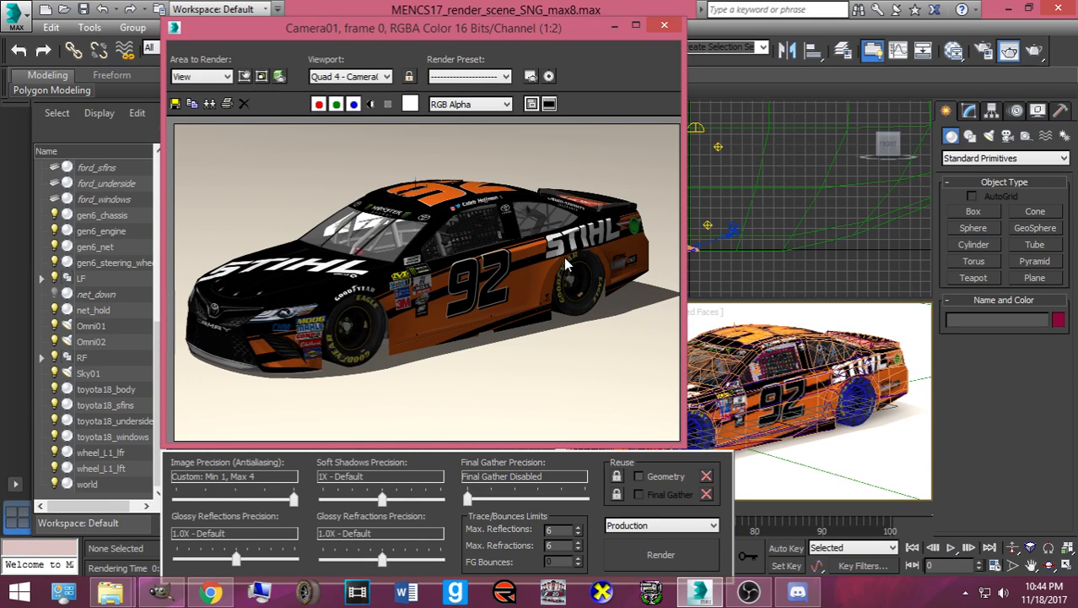
- Browse Save Image to Pictures > NR2003 Rendered Cars > Requested Renders
left_click(177, 105)
left_click(233, 254)
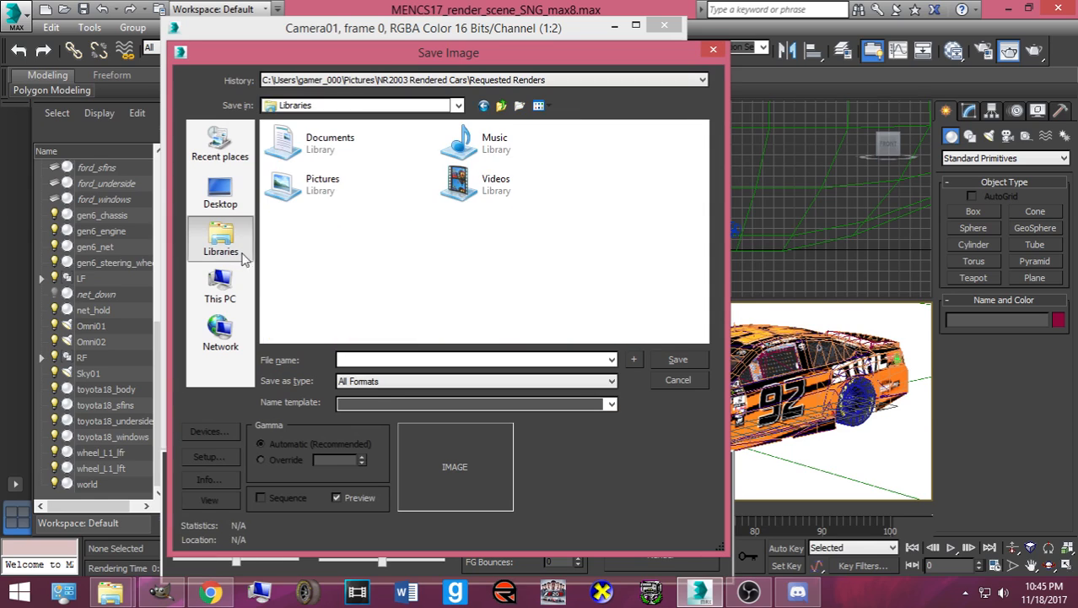
double_click(304, 190)
scroll(330, 243, "down", 6)
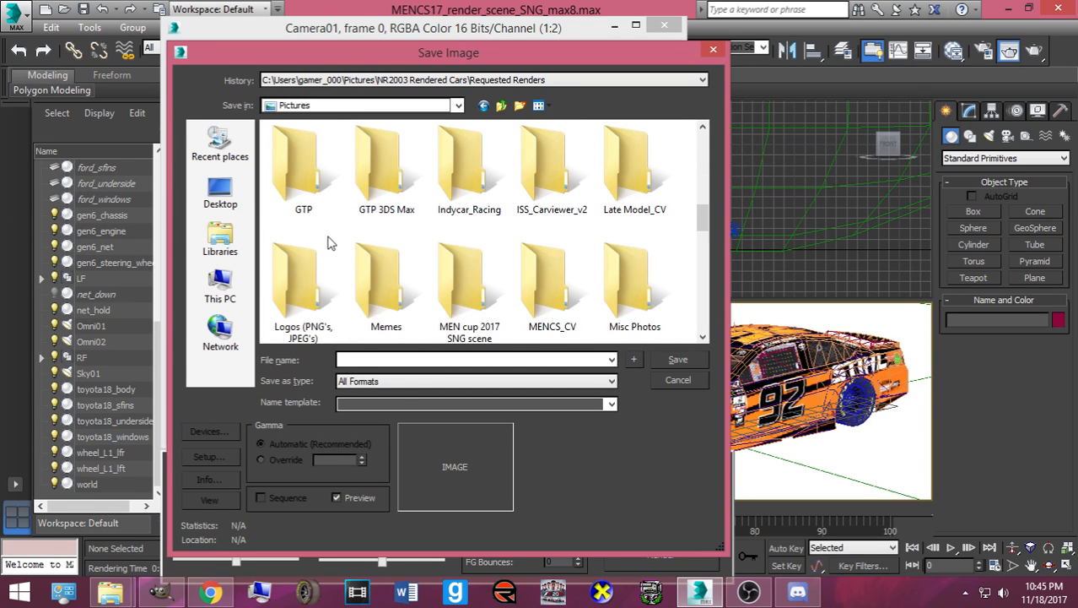
scroll(330, 243, "down", 4)
scroll(417, 243, "up", 1)
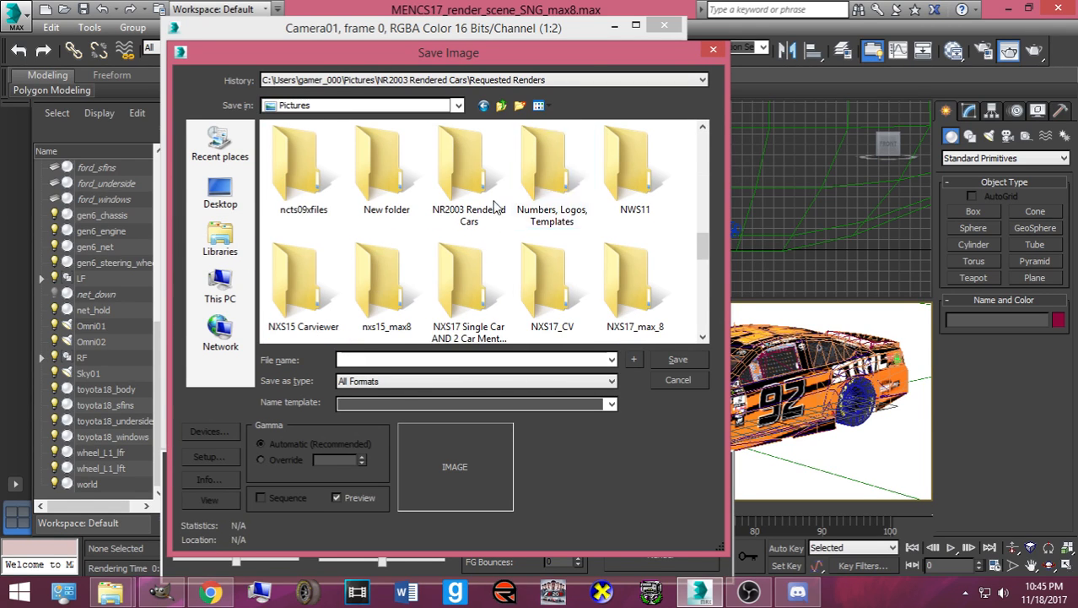
double_click(497, 206)
double_click(385, 173)
- Save the render as a PNG named for the #92 Stihl Toyota (Black), then close the frame window
left_click(463, 383)
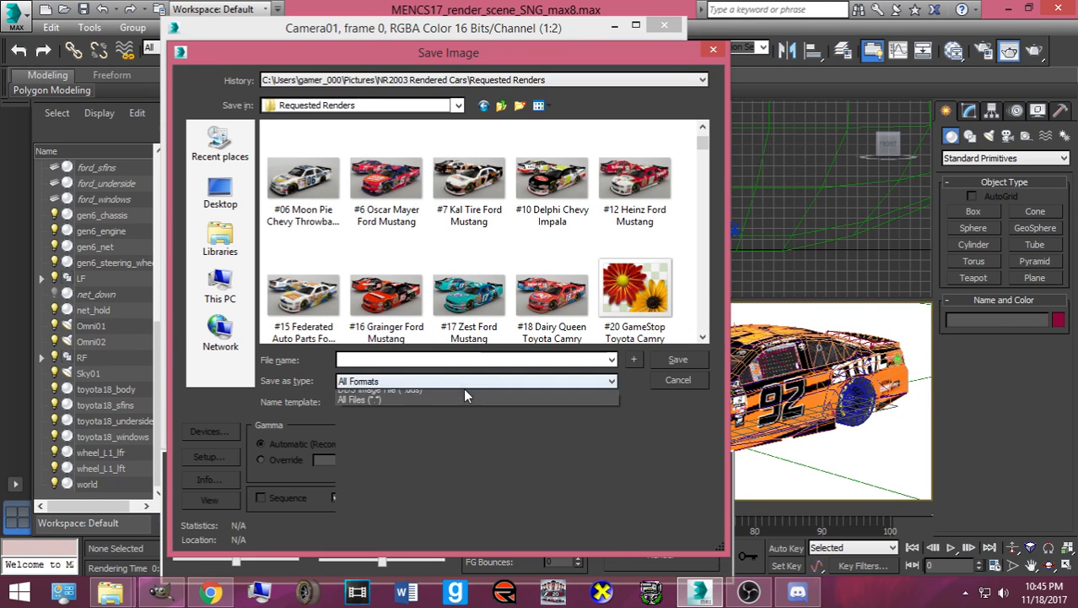
left_click(462, 482)
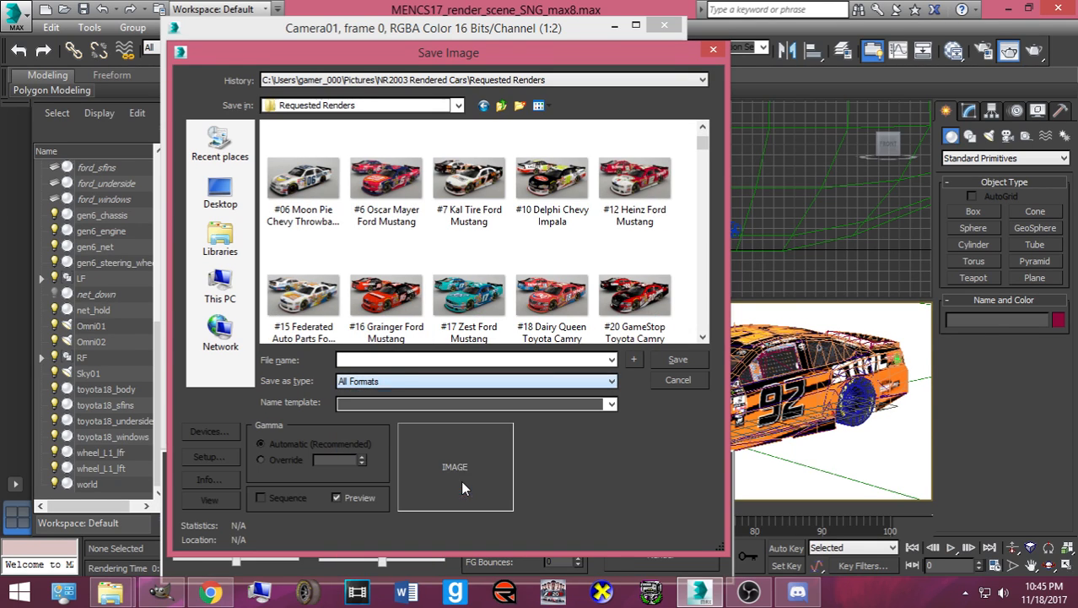
left_click(389, 359)
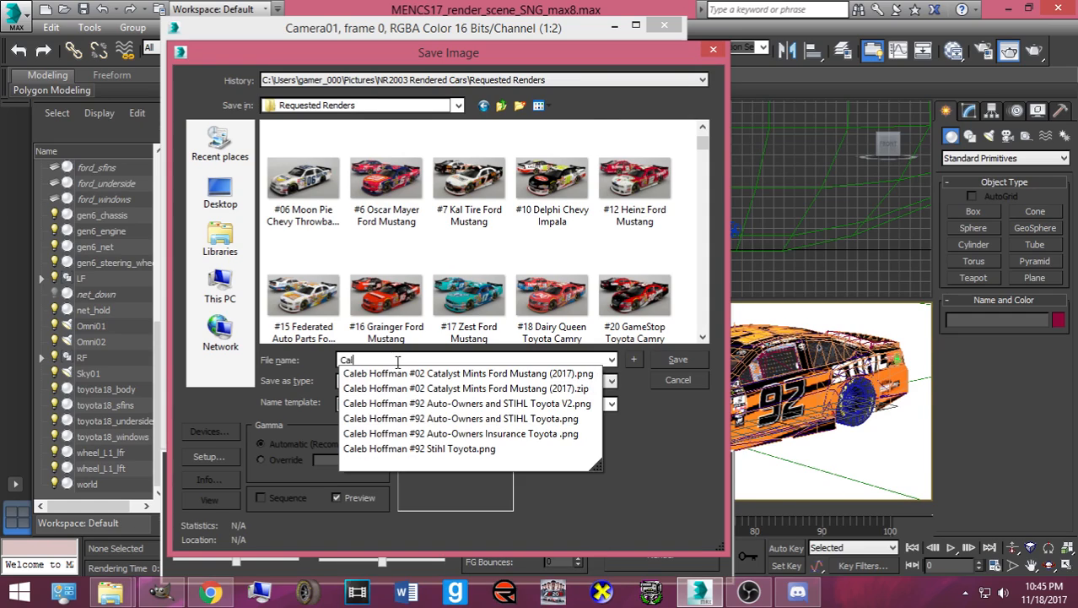
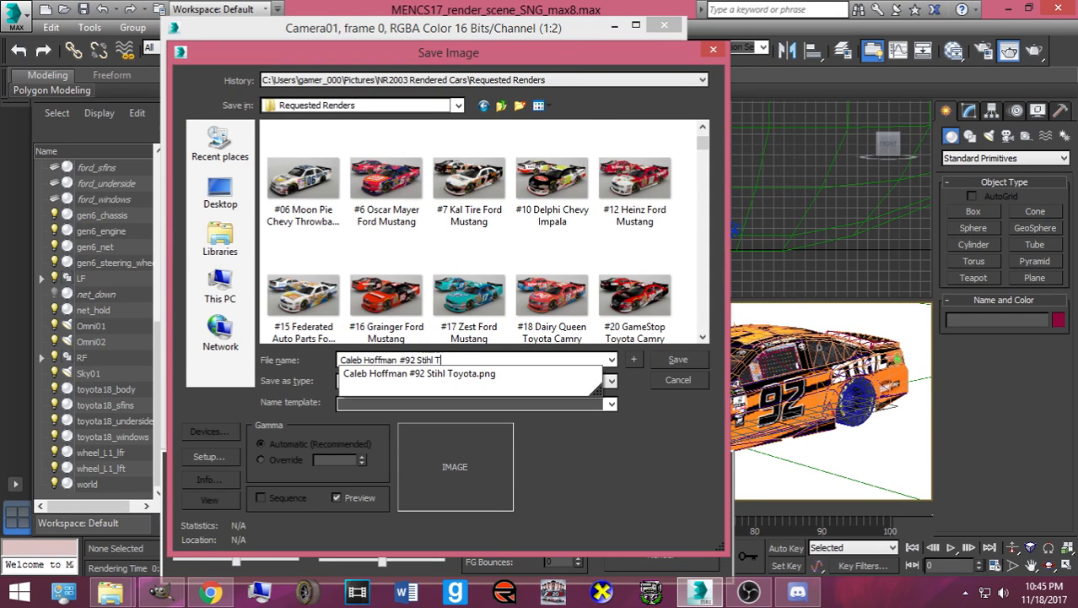
type("oyota (Black")
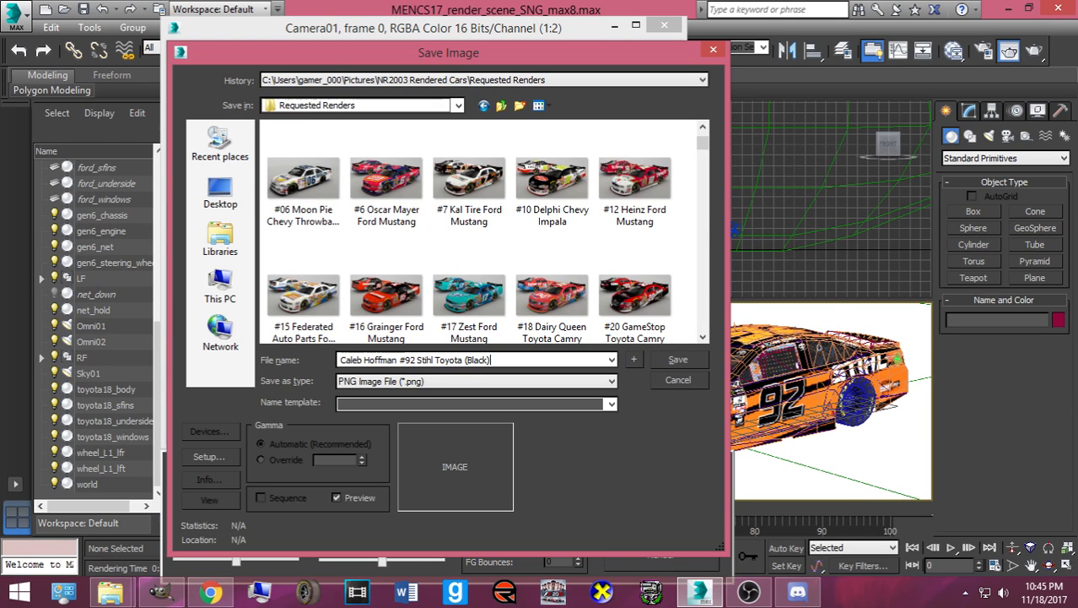
left_click(682, 359)
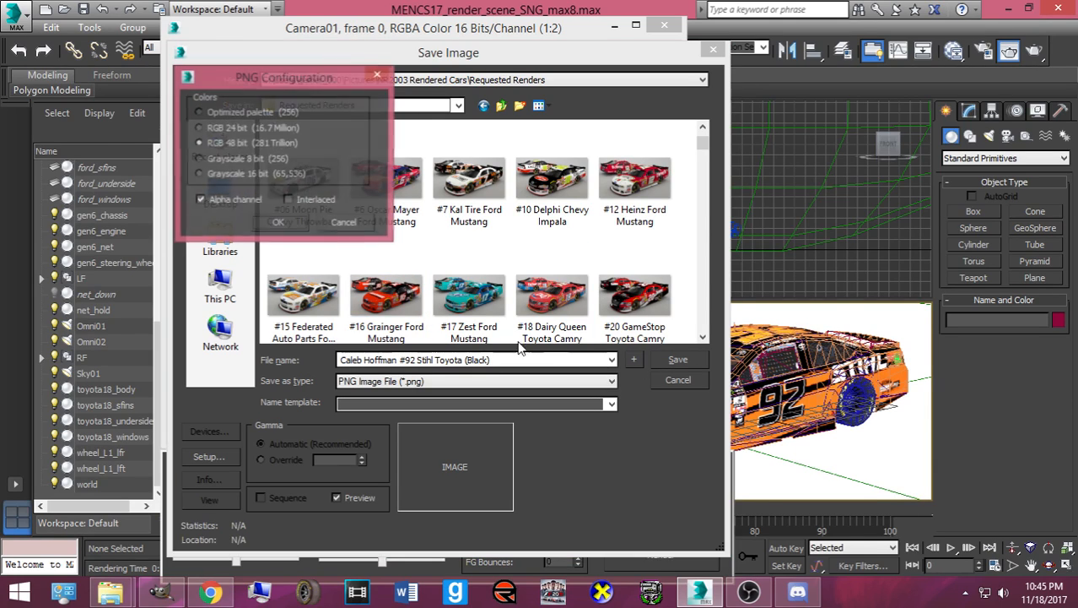
left_click(271, 227)
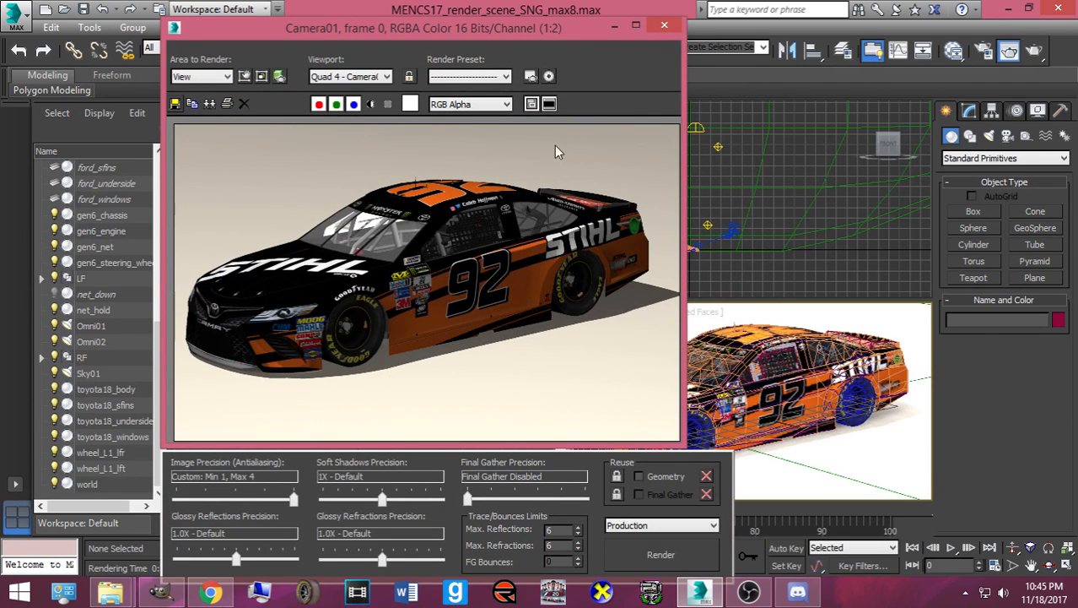
left_click(664, 26)
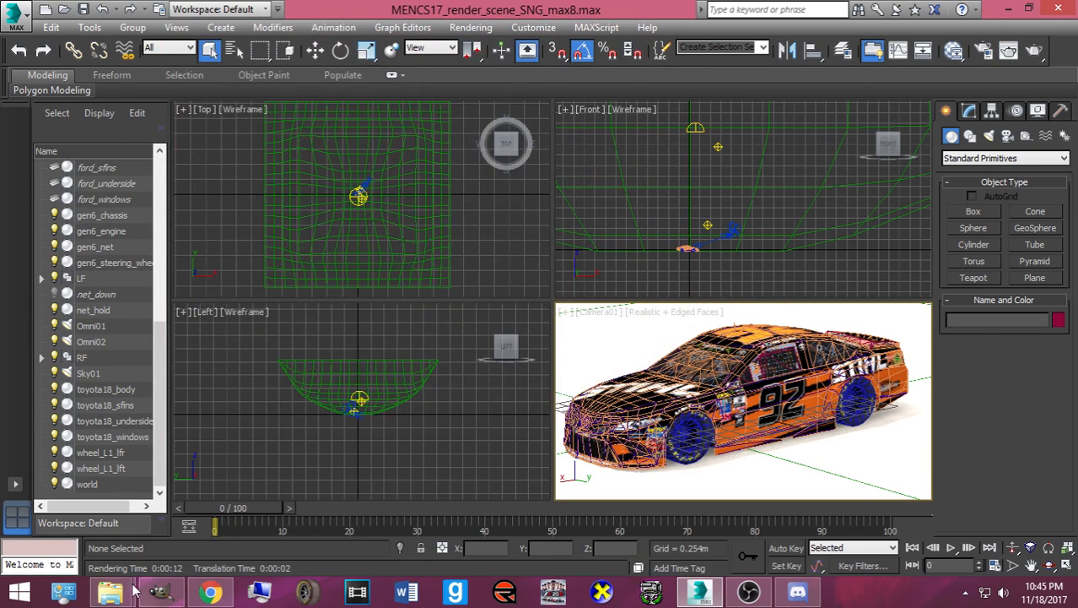
mouse_move(118, 591)
left_click(270, 503)
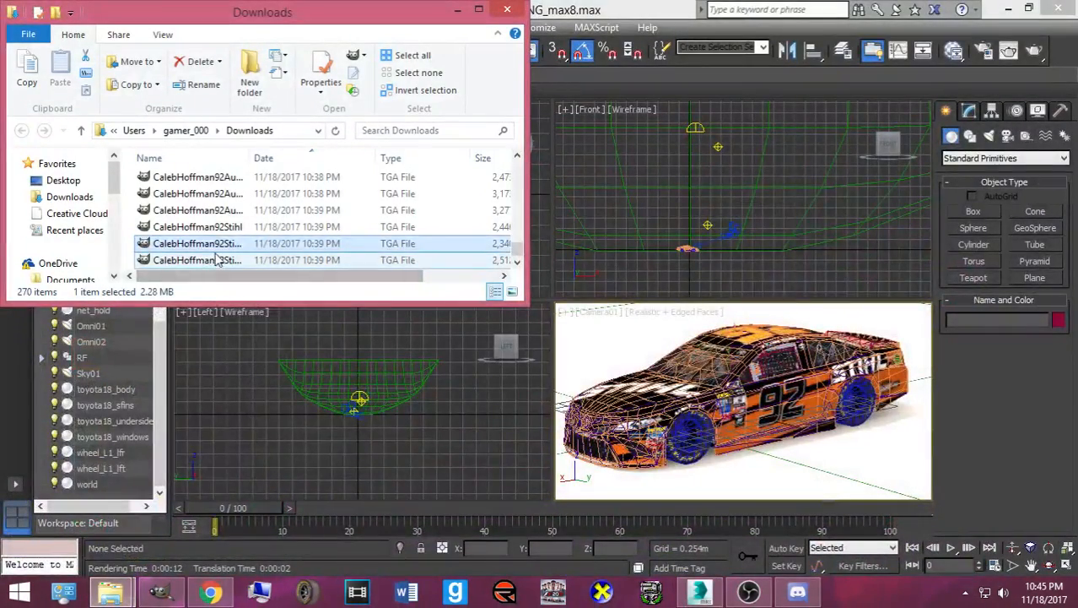
- Drop the last Stihl TGA skin from Downloads onto the car, turning it orange, and render
left_click(217, 260)
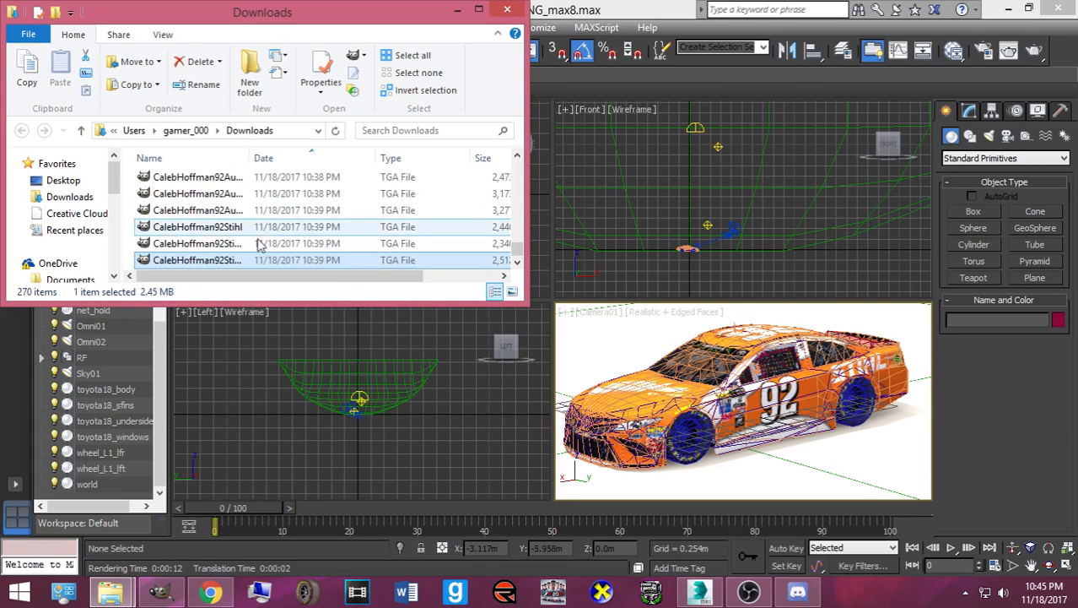
left_click_drag(243, 264, 736, 337)
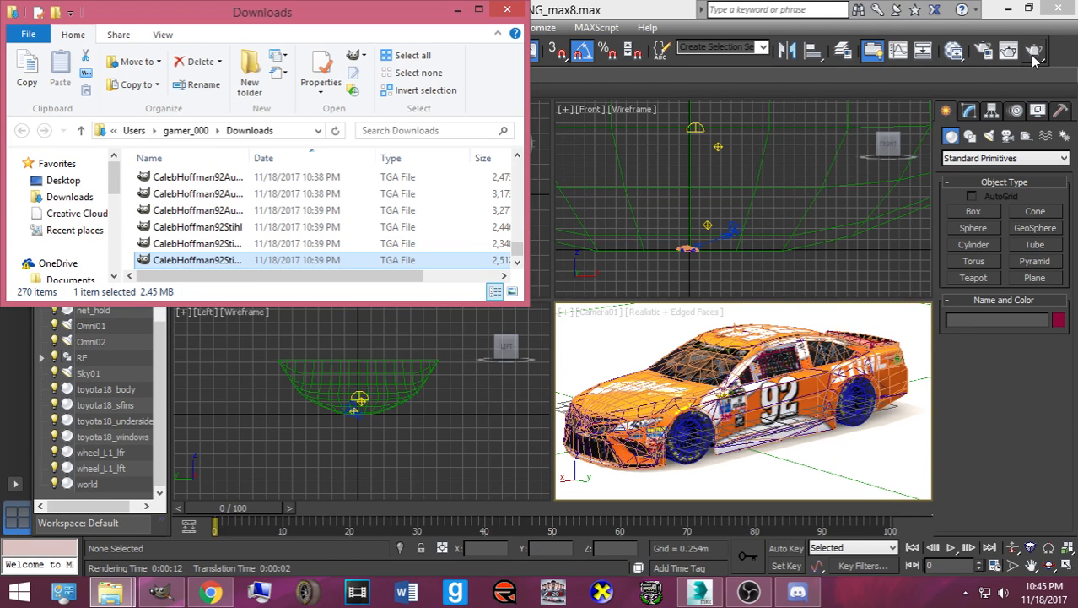
left_click(1033, 53)
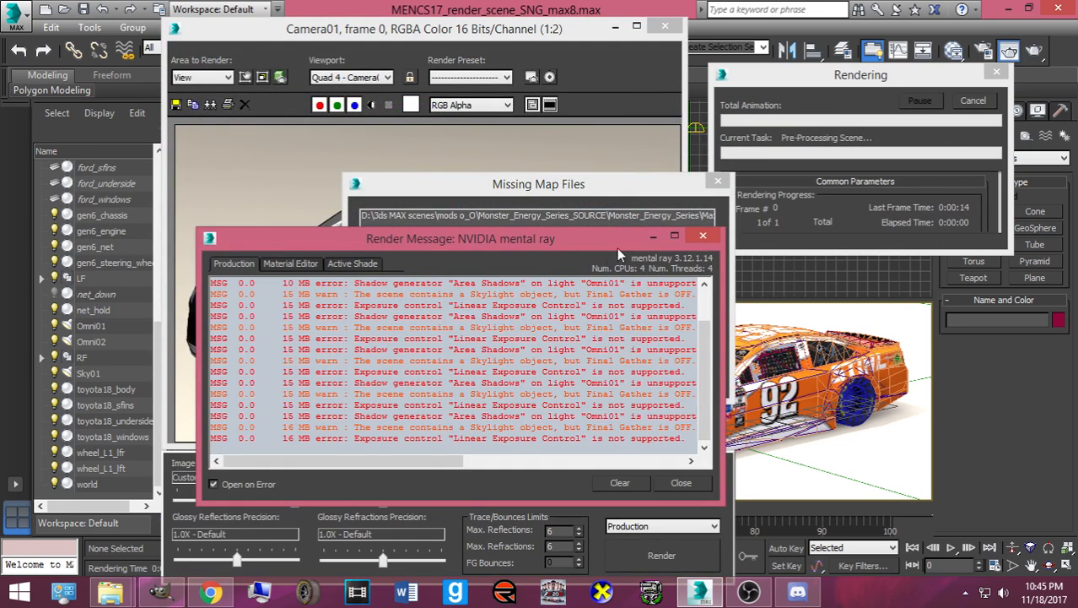
- Skip the missing map files and let the Camera01 render of the orange #92 STIHL car finish
left_click(649, 194)
left_click(719, 183)
left_click(696, 235)
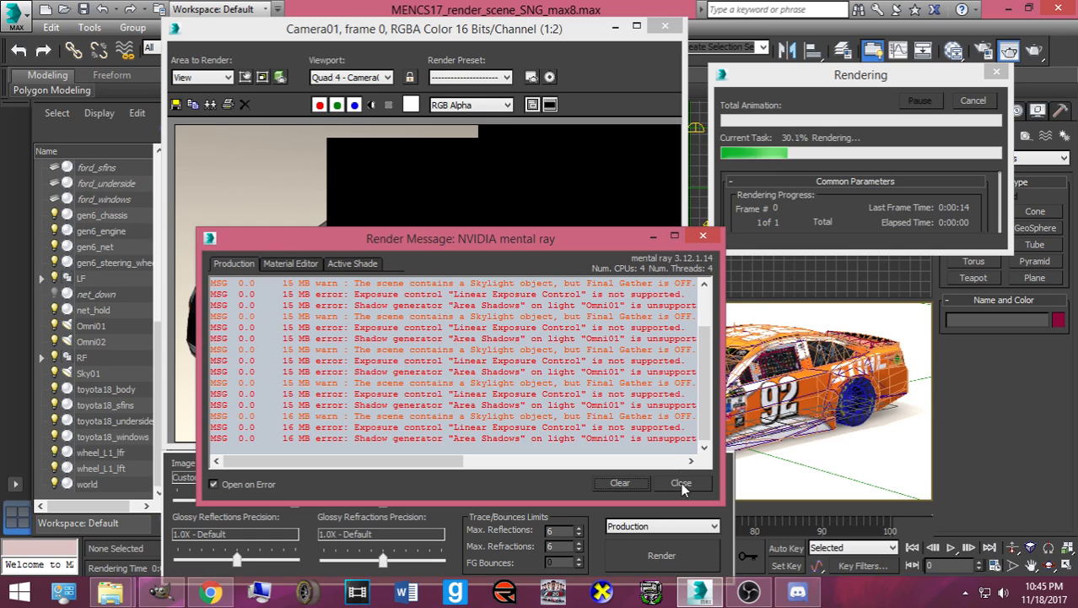
left_click(533, 208)
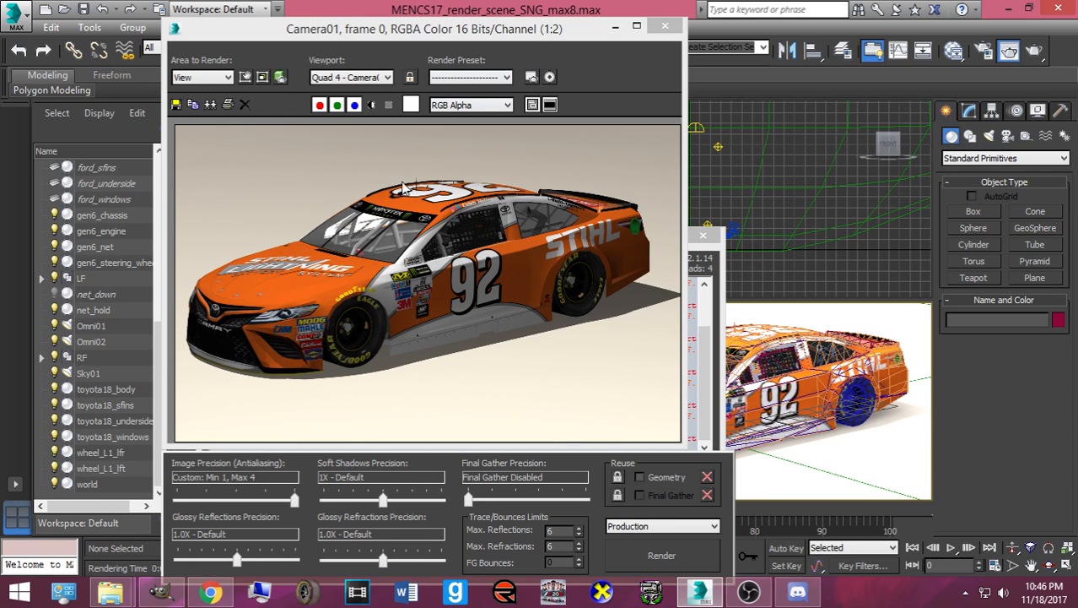
scroll(384, 244, "up", 2)
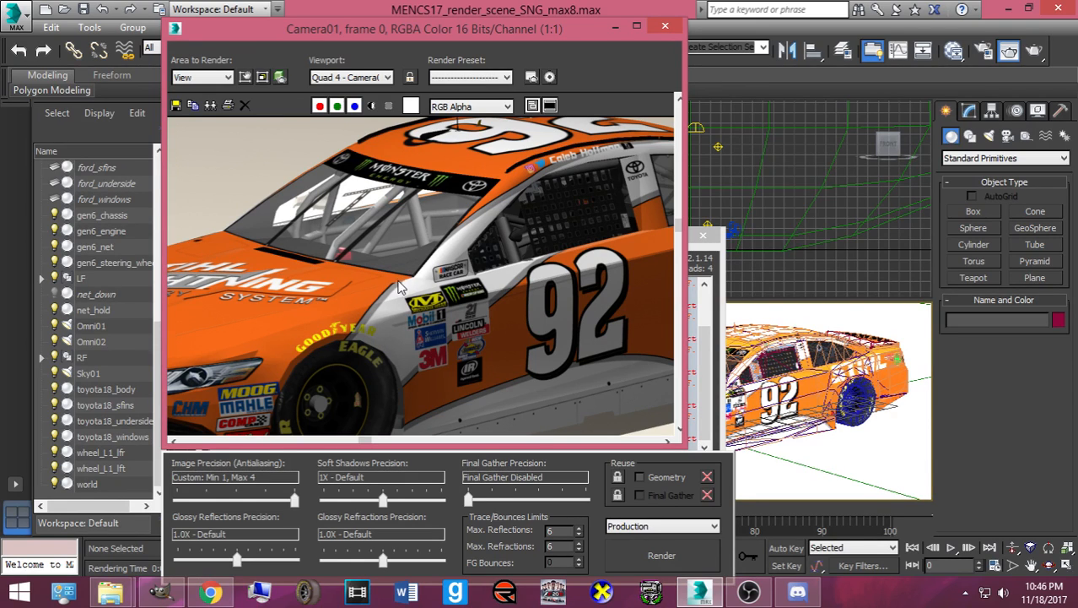
scroll(398, 282, "down", 2)
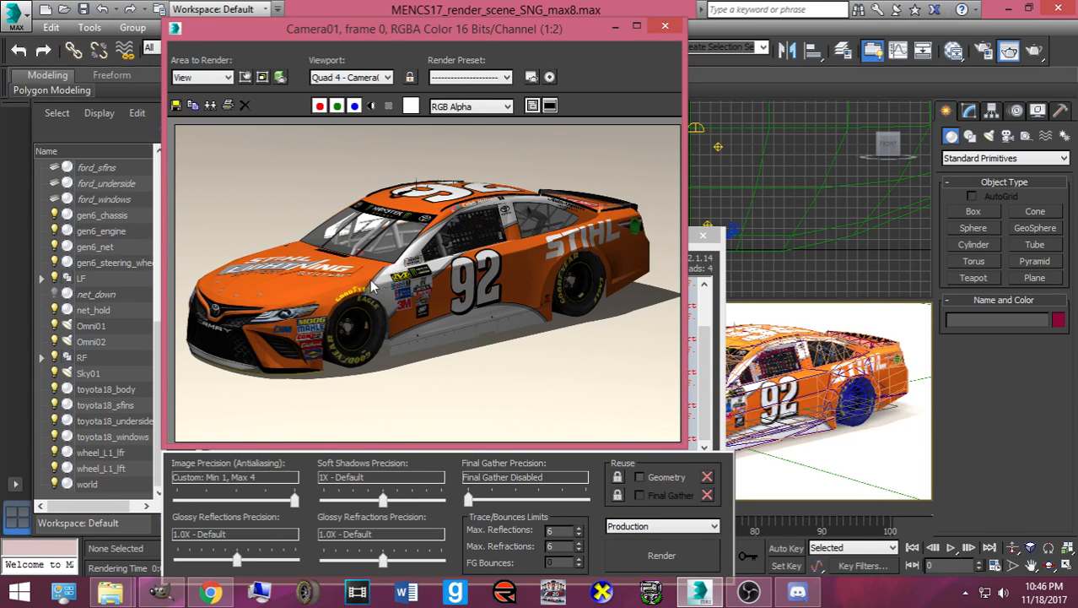
- Save the render as a PNG named for the #92 Stihl Toyota Throwback and close the frame window
left_click(177, 106)
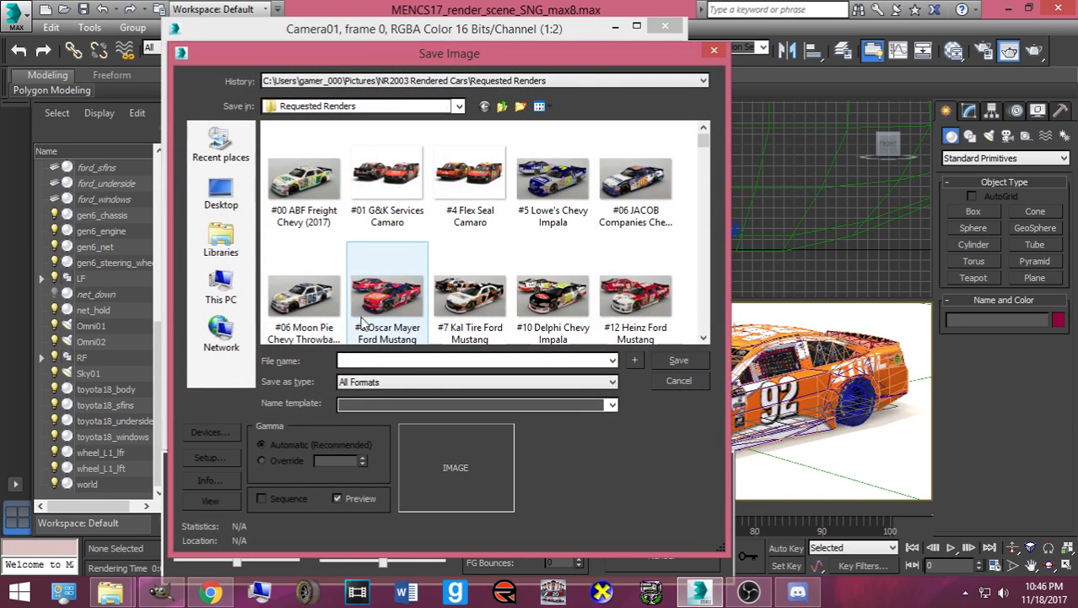
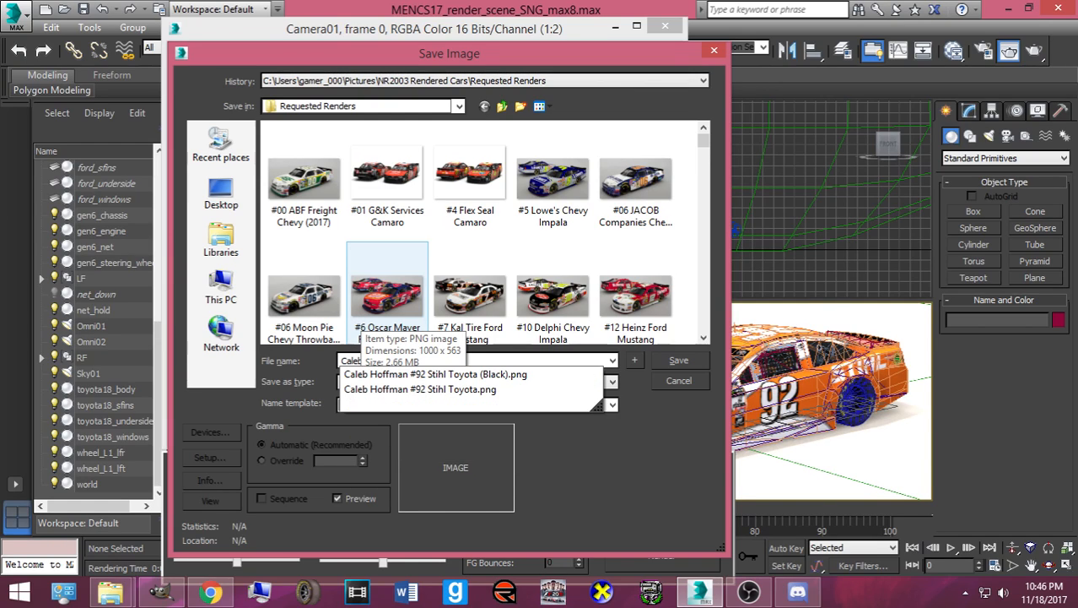
type("hl")
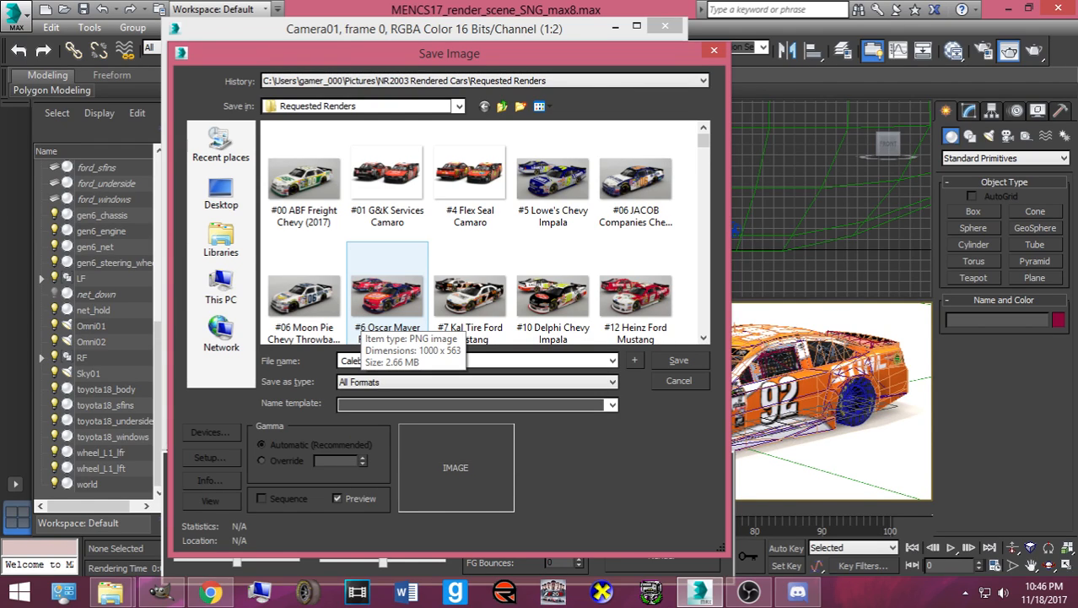
type(" T")
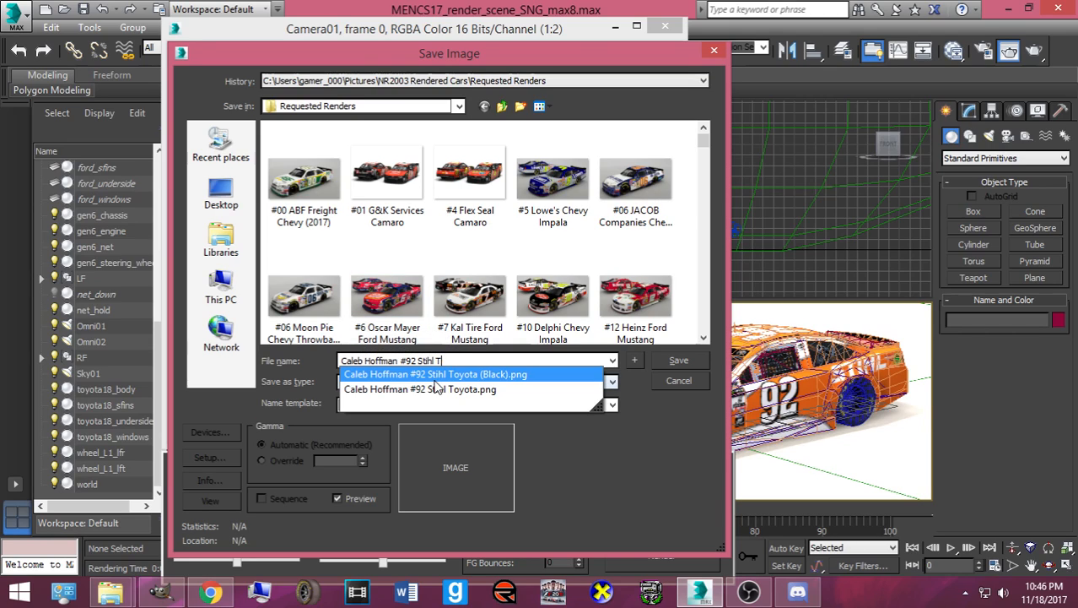
type("oyota Throwback")
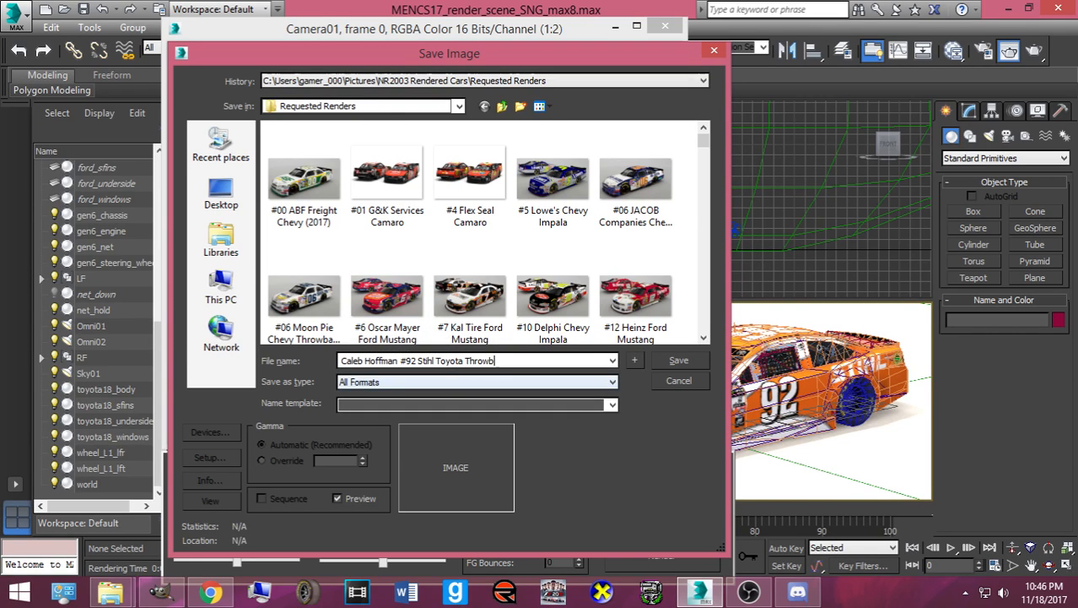
left_click(458, 384)
left_click(473, 473)
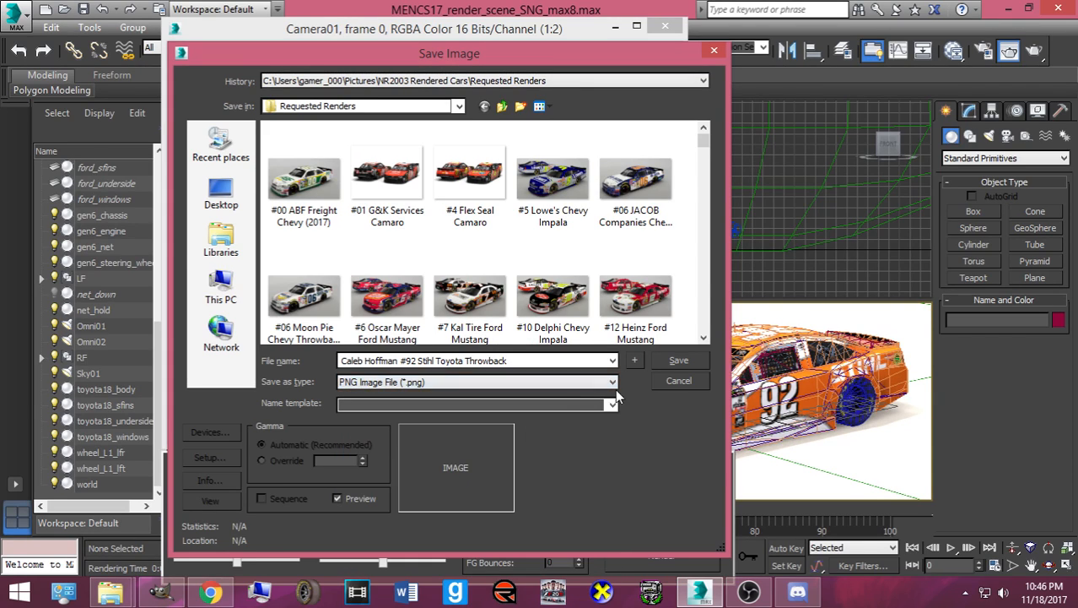
left_click(668, 360)
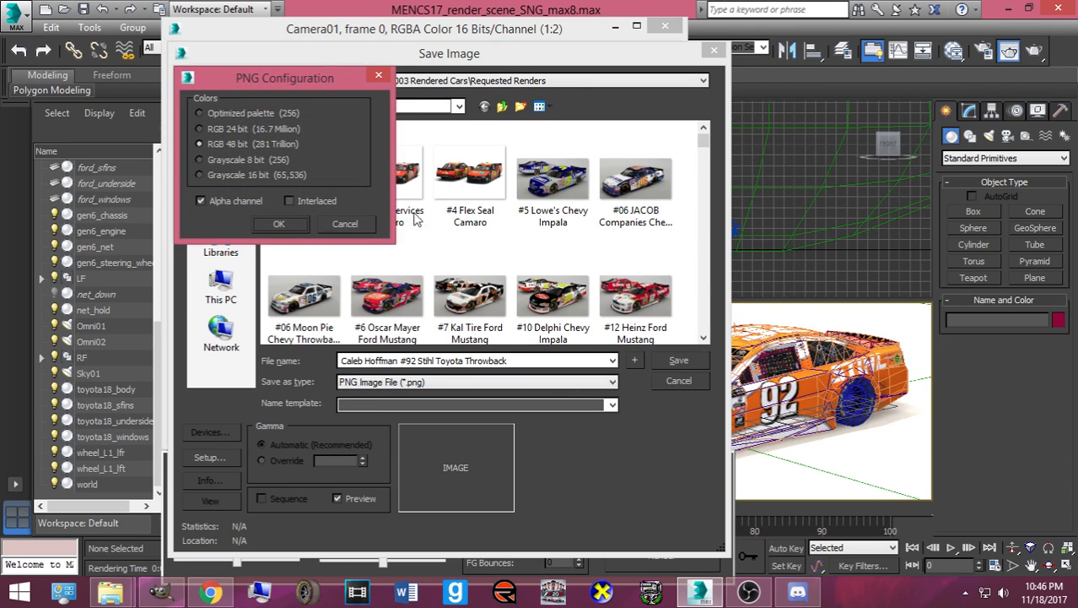
left_click(273, 224)
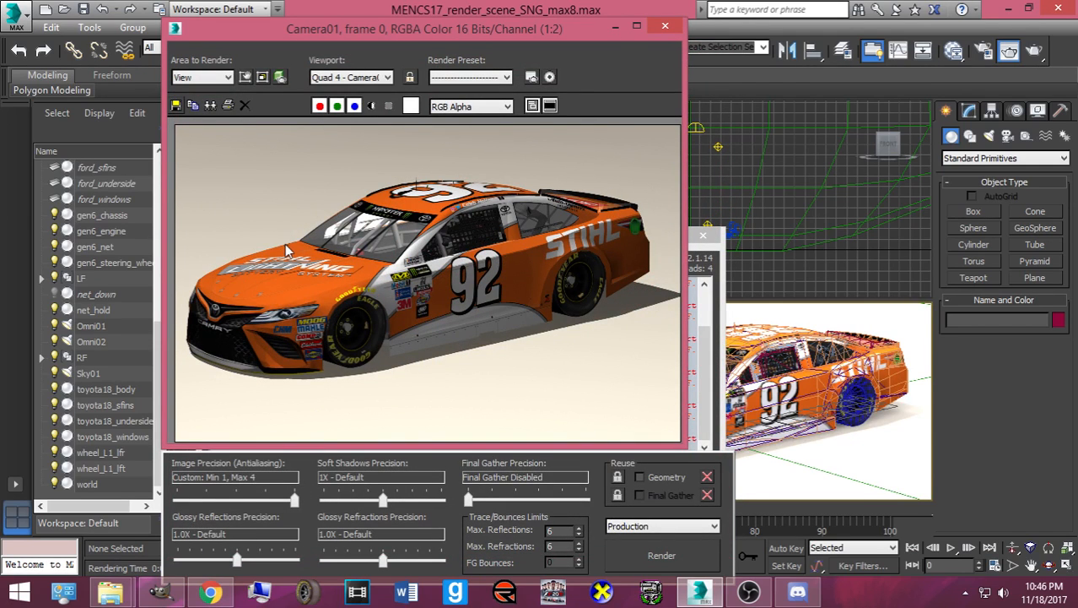
left_click(665, 26)
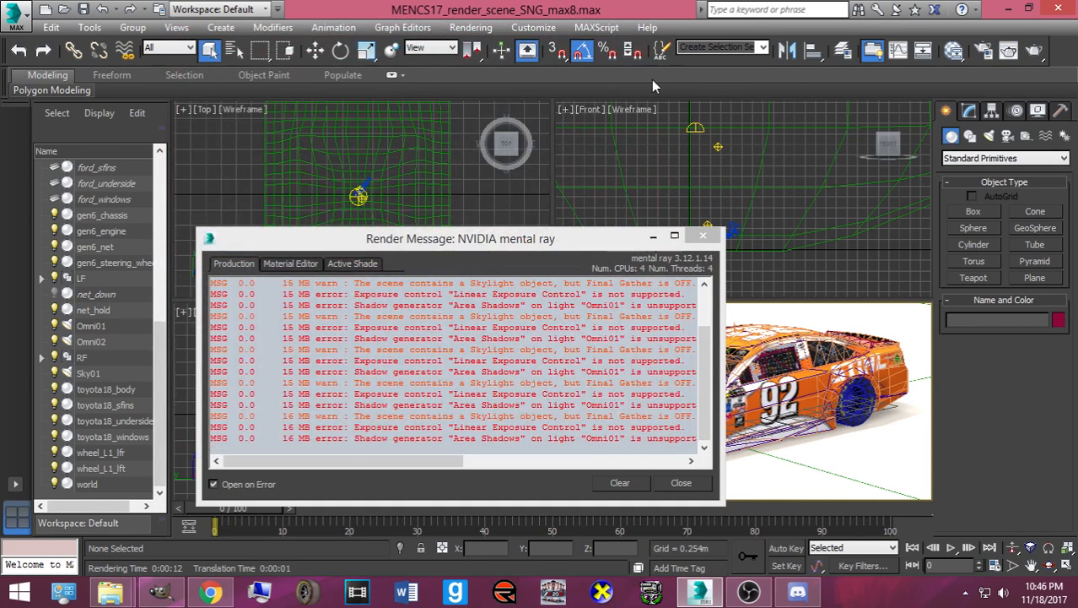
- Close the mental ray message log and open the Facebook chat's attach-file picker
left_click(720, 233)
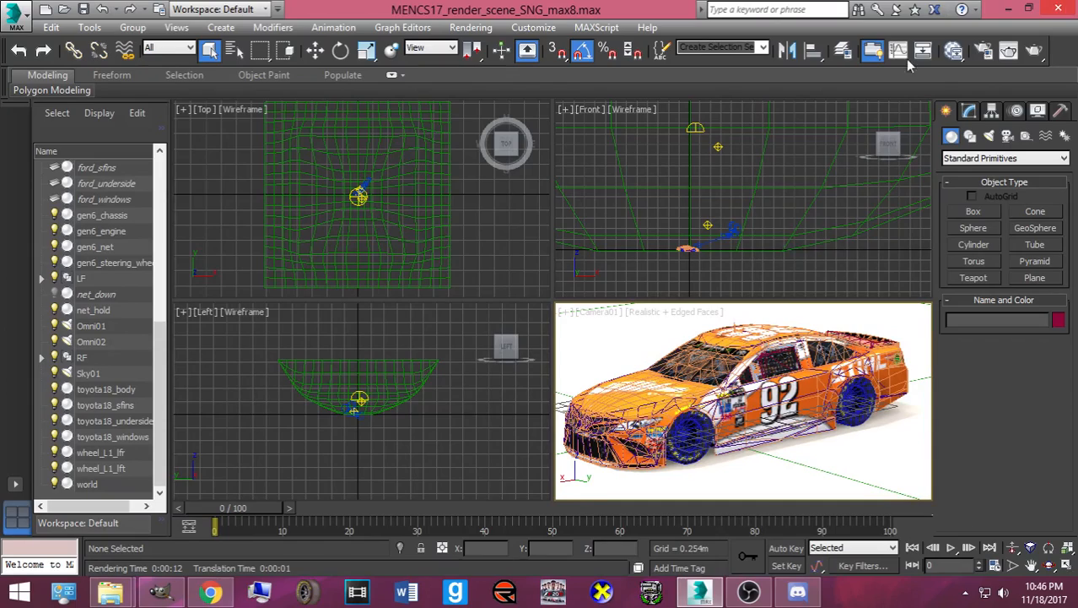
left_click(210, 591)
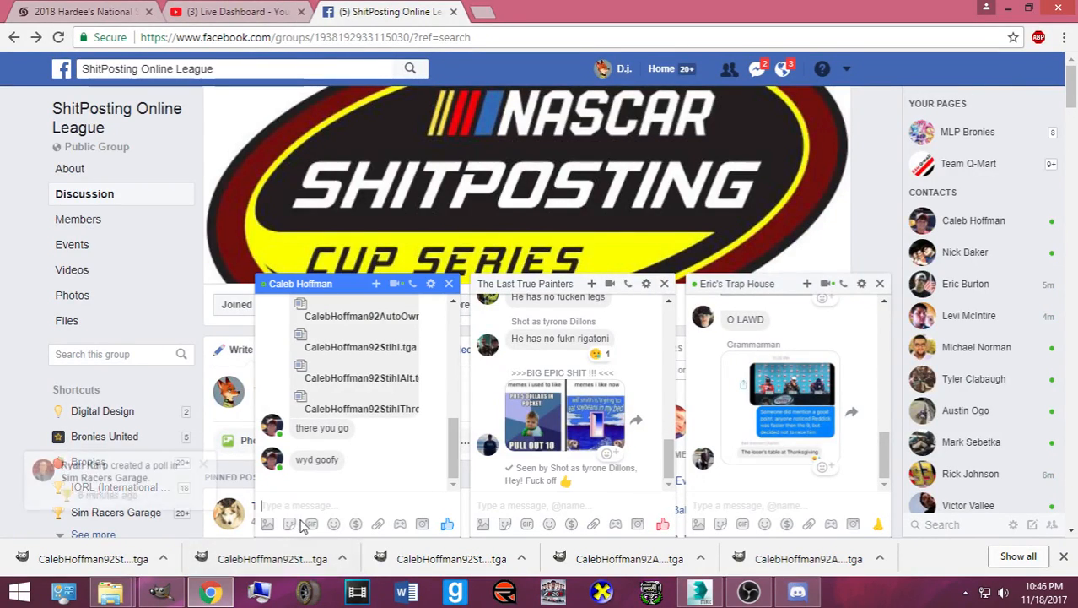
left_click(357, 524)
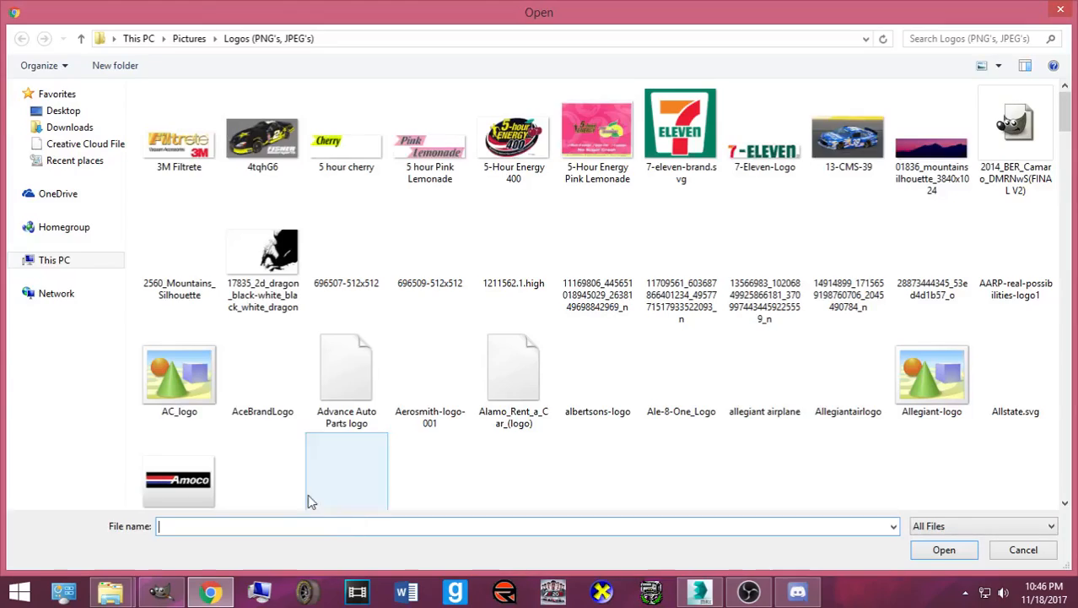
- Browse to Pictures > NR2003 Rendered Cars and select the Requested Renders folder
left_click(76, 409)
left_click(103, 428)
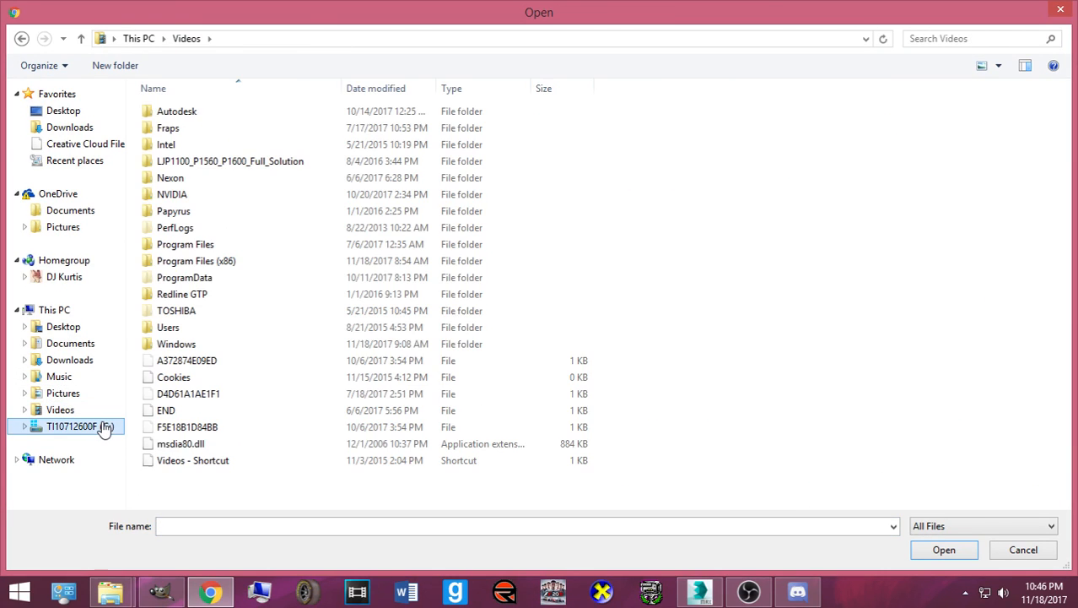
left_click(191, 226)
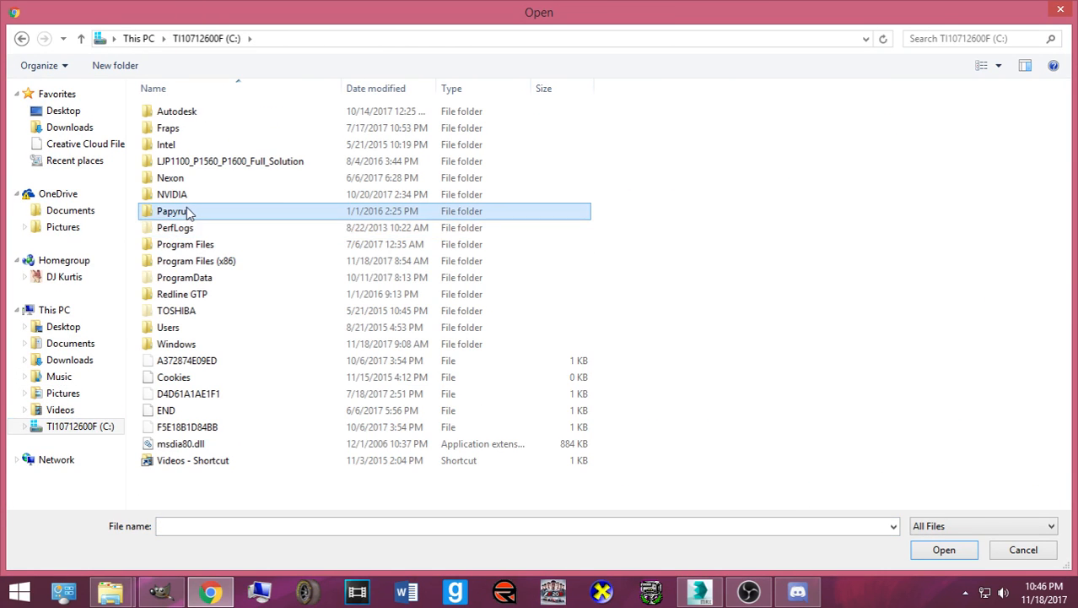
double_click(193, 211)
left_click(192, 112)
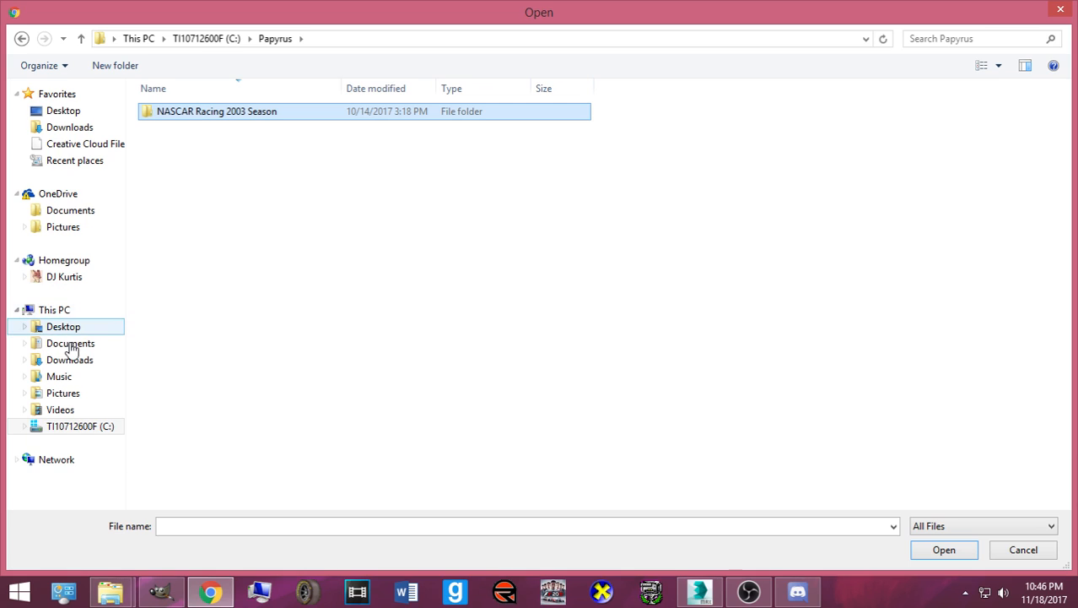
left_click(63, 392)
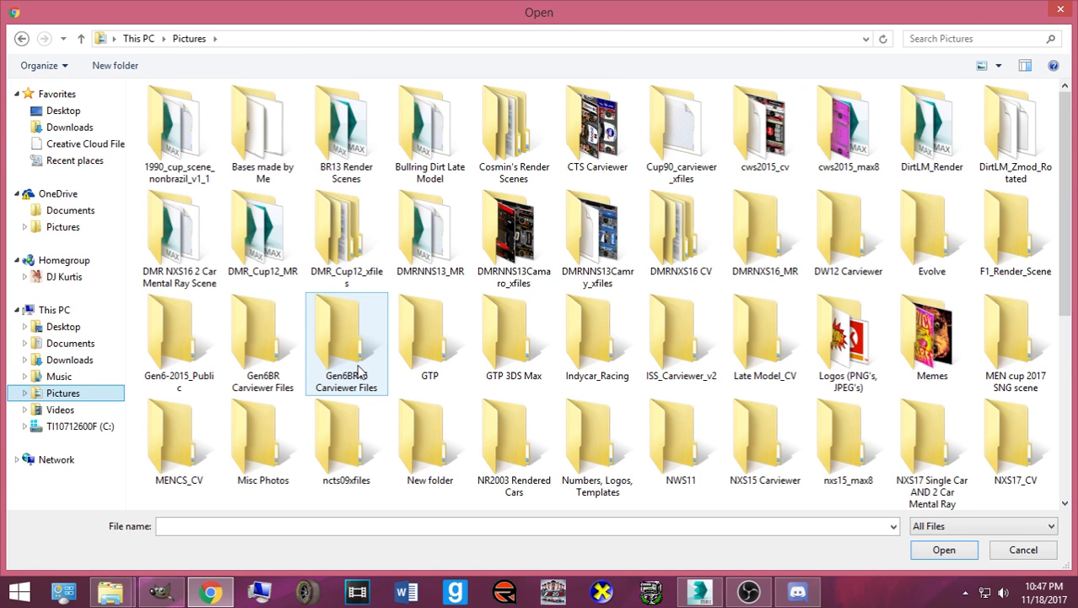
left_click(511, 432)
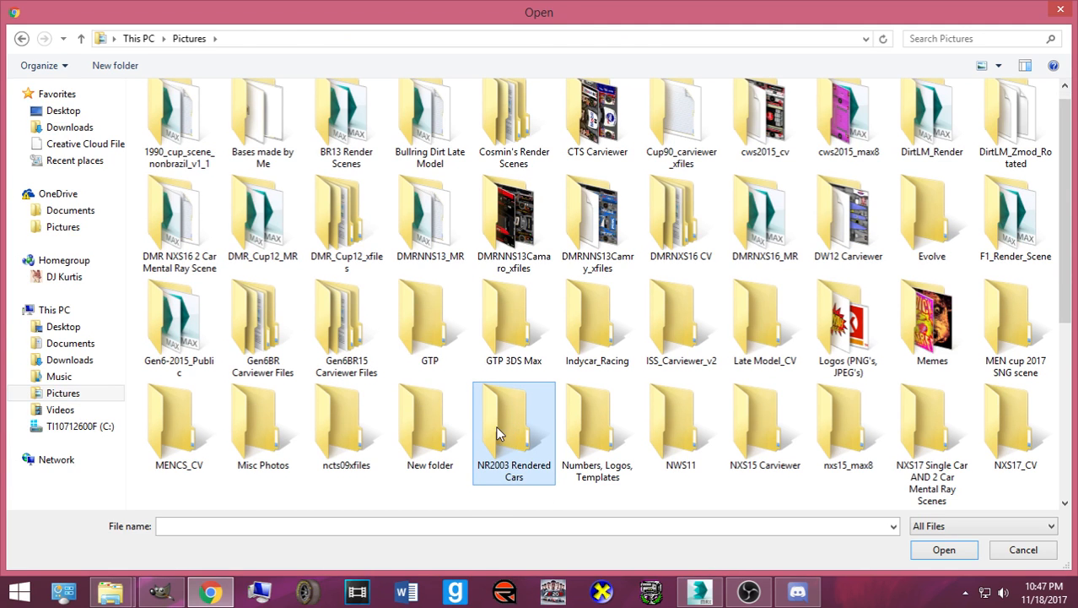
double_click(499, 428)
left_click(251, 146)
- Open Requested Renders, select all six #92 Toyota PNG renders and show their context menu
double_click(251, 146)
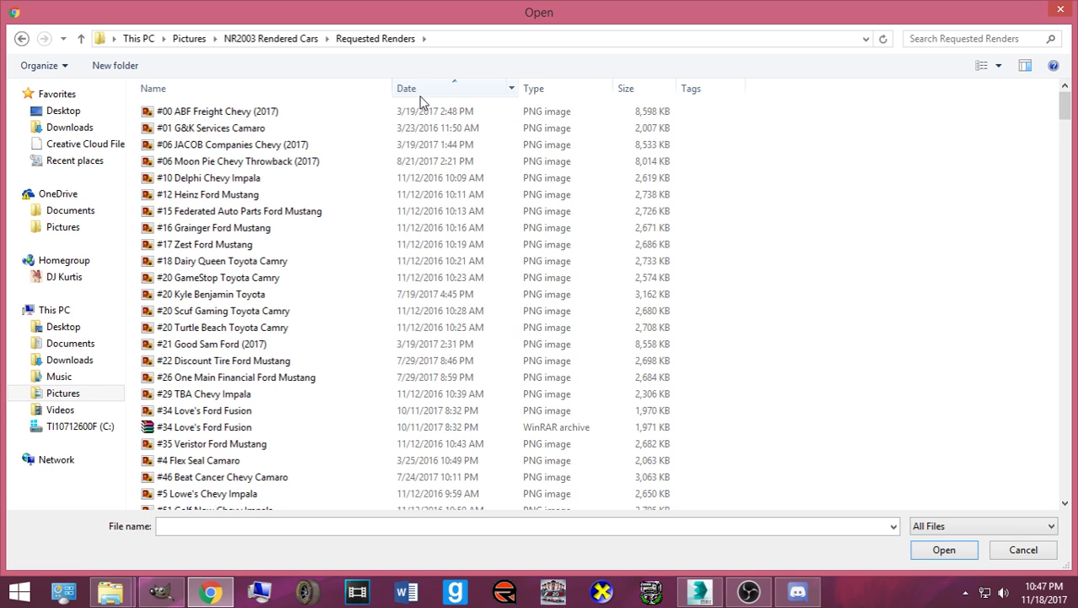
scroll(422, 255, "down", 2)
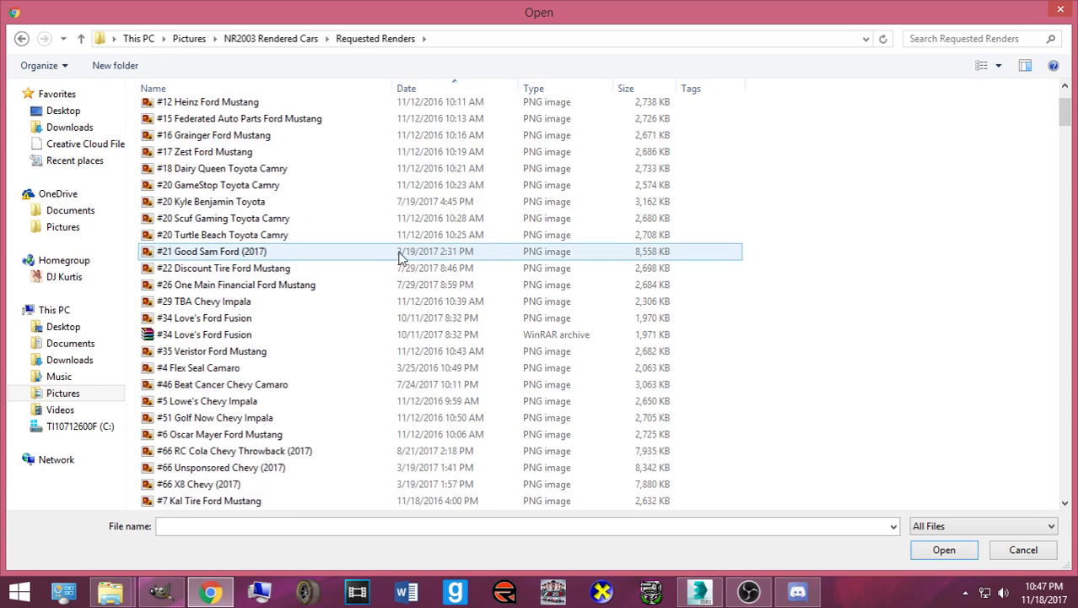
scroll(401, 255, "up", 2)
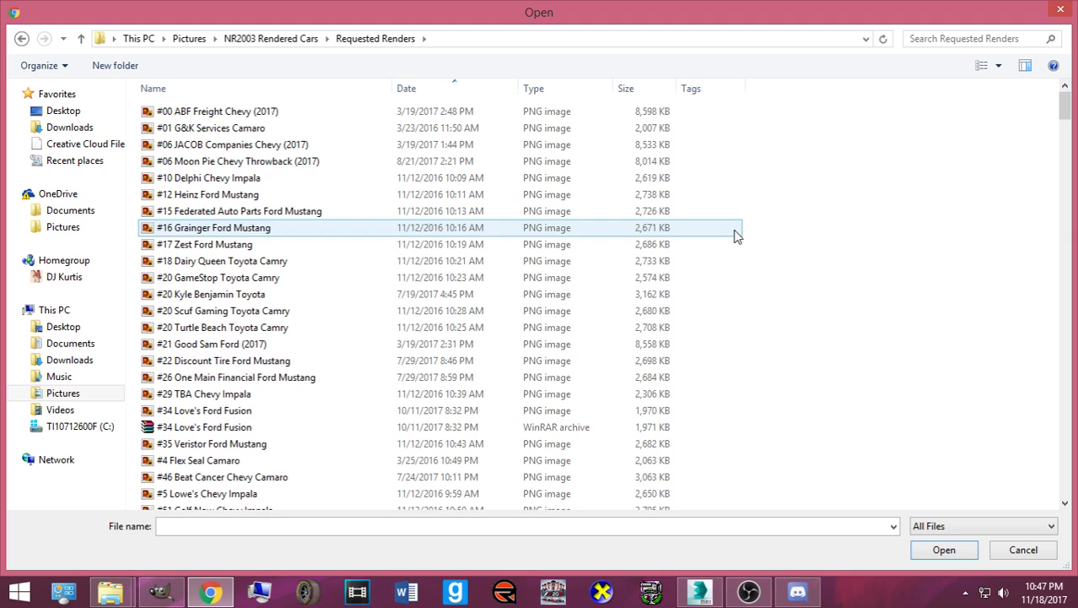
scroll(736, 236, "down", 5)
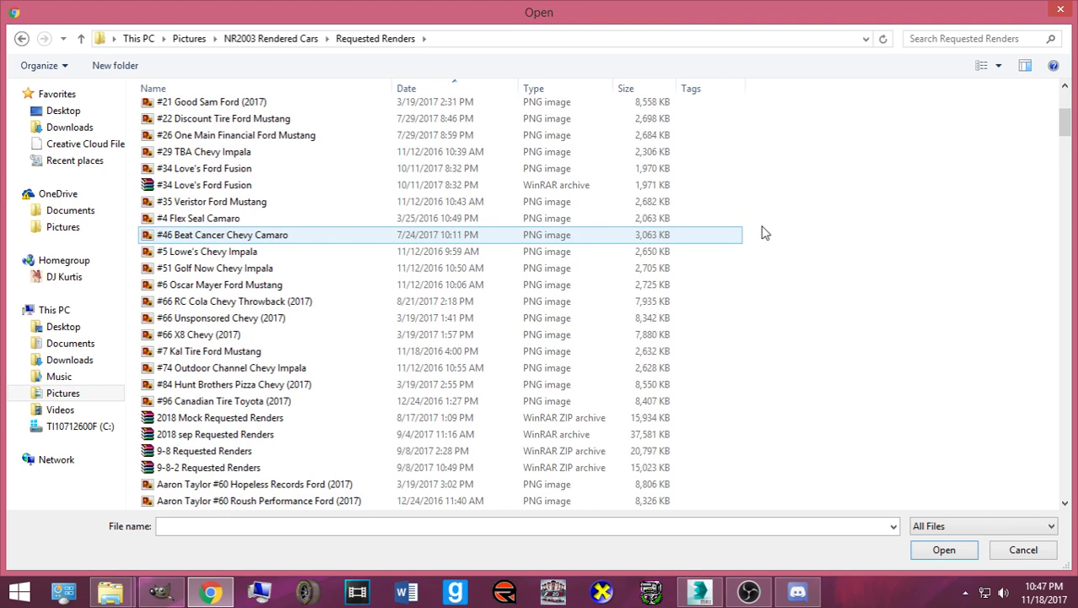
scroll(762, 233, "up", 5)
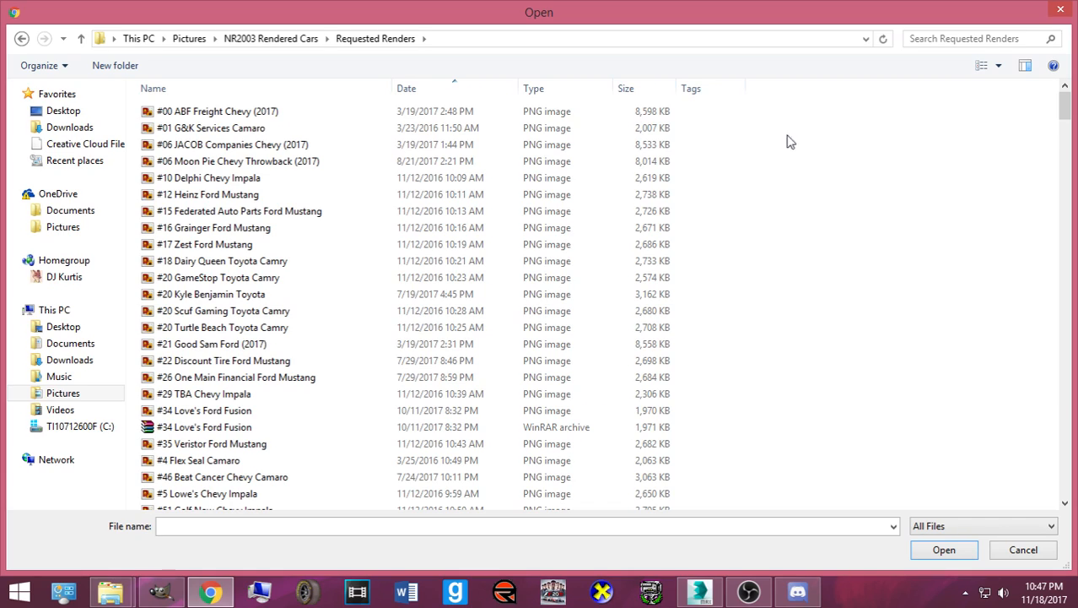
scroll(566, 213, "down", 18)
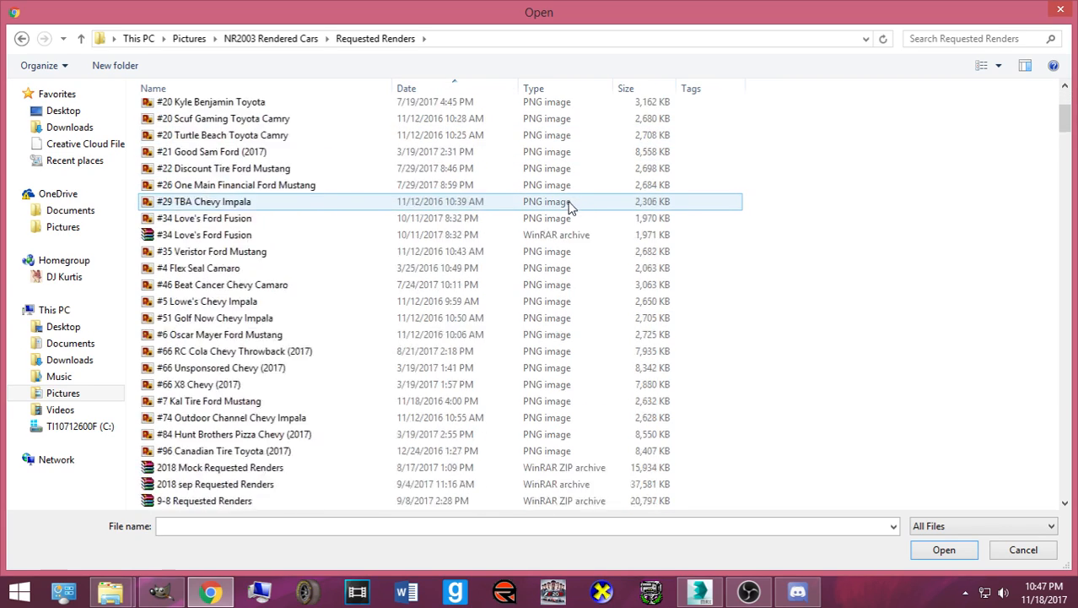
scroll(560, 221, "down", 9)
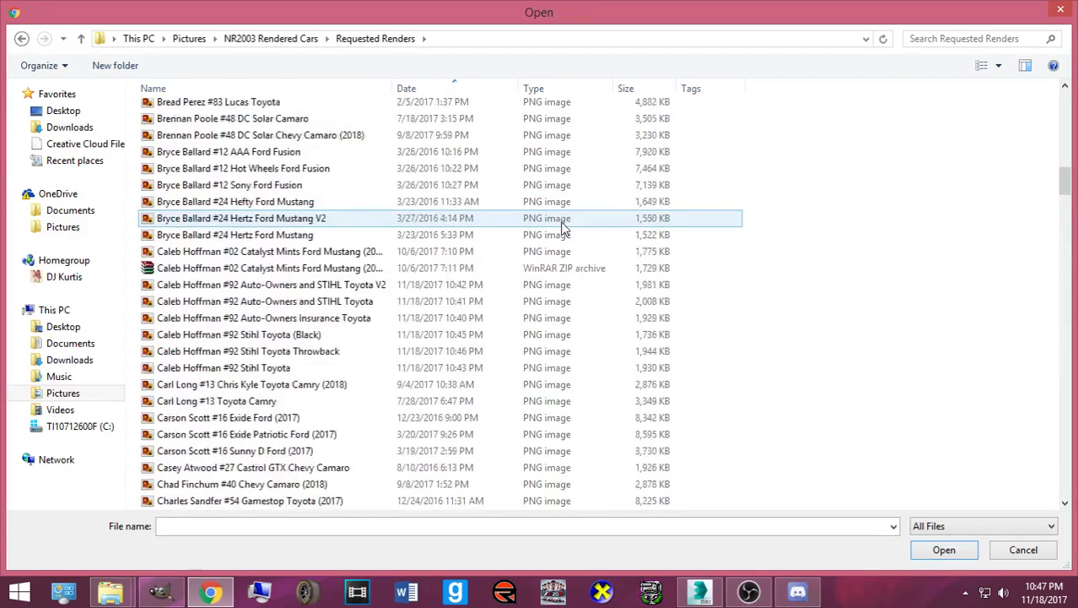
scroll(717, 231, "up", 3)
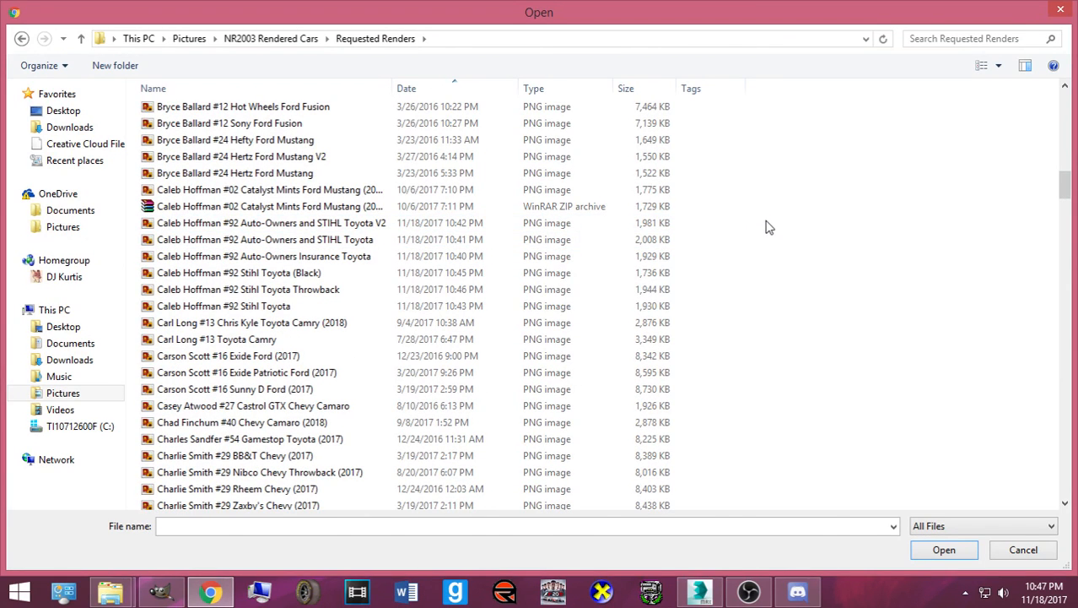
left_click_drag(769, 226, 511, 302)
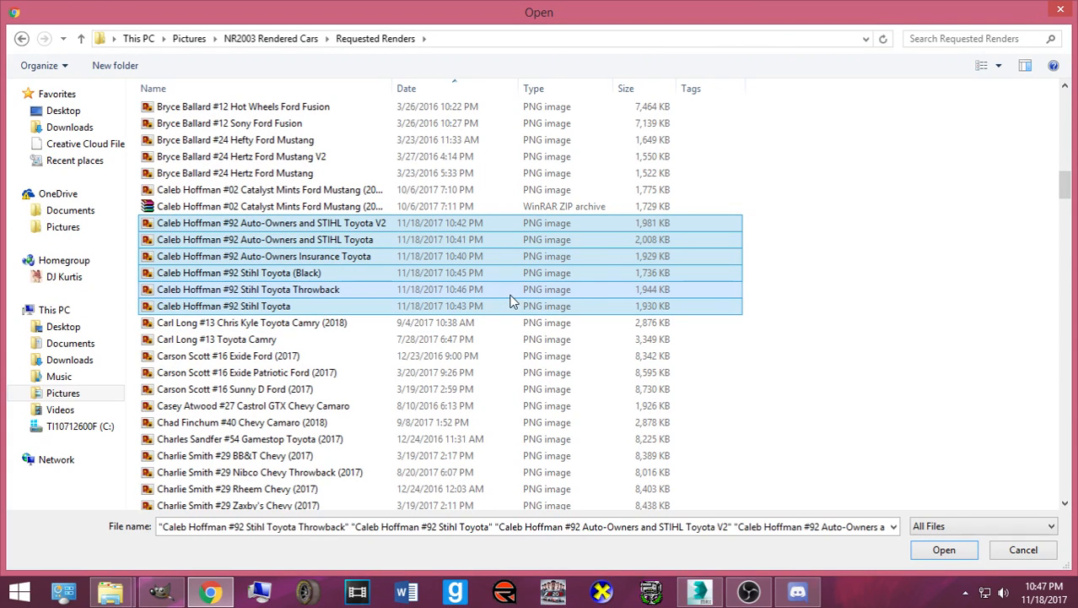
right_click(522, 297)
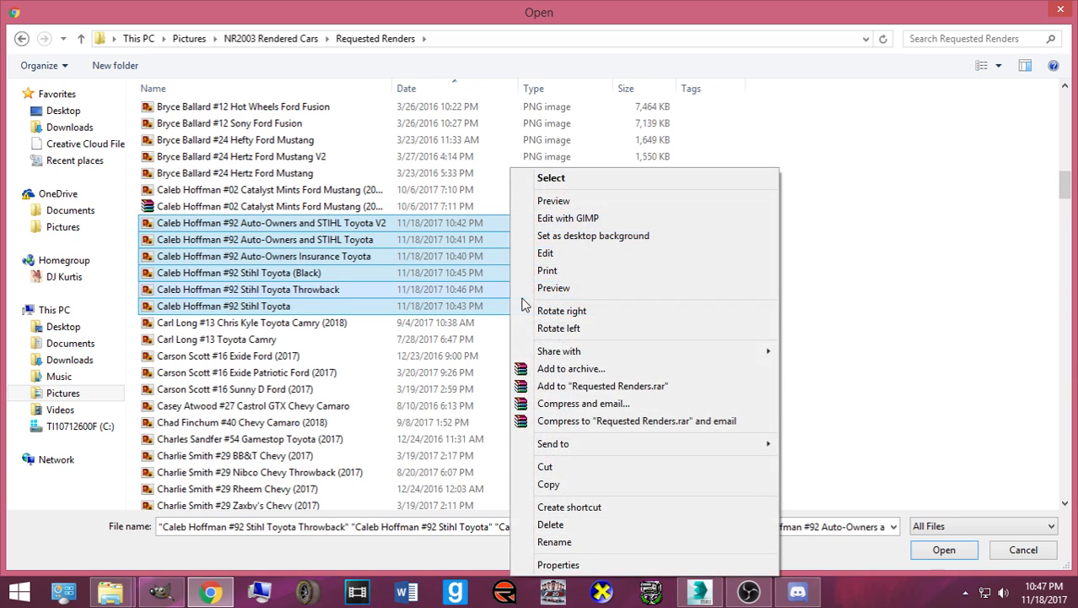
- Pack the six renders with WinRAR into a ZIP archive named hoffmans.zip
left_click(564, 371)
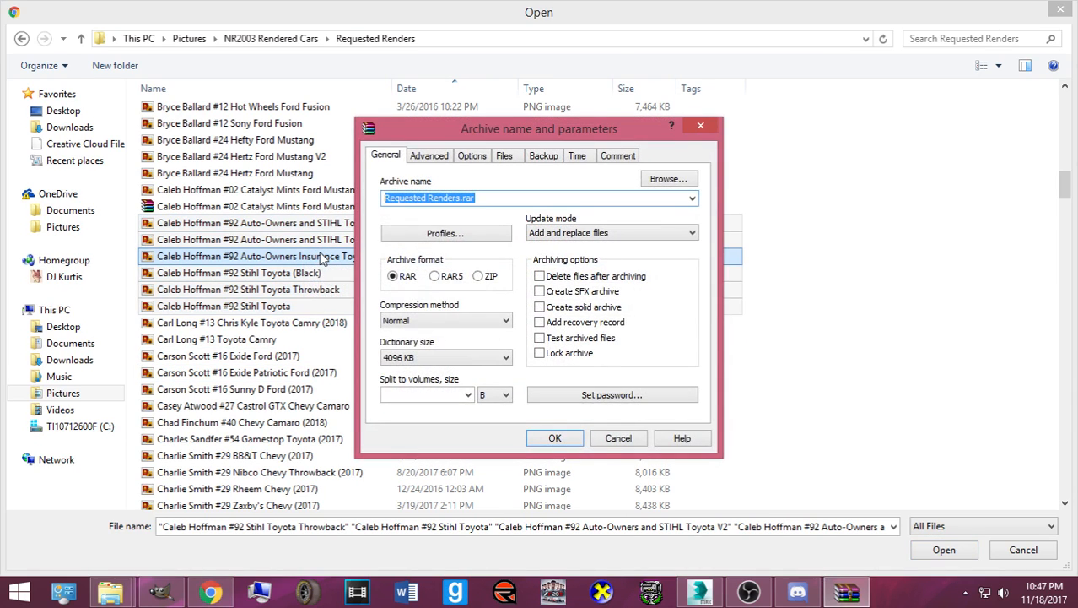
left_click(453, 198)
left_click_drag(459, 197, 358, 193)
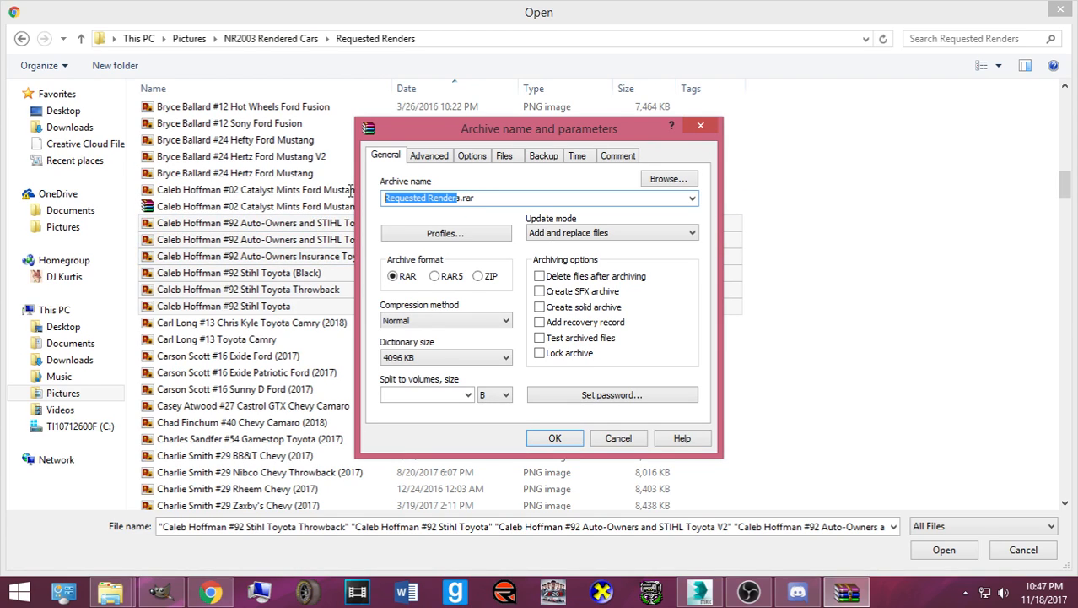
type("hoffmans")
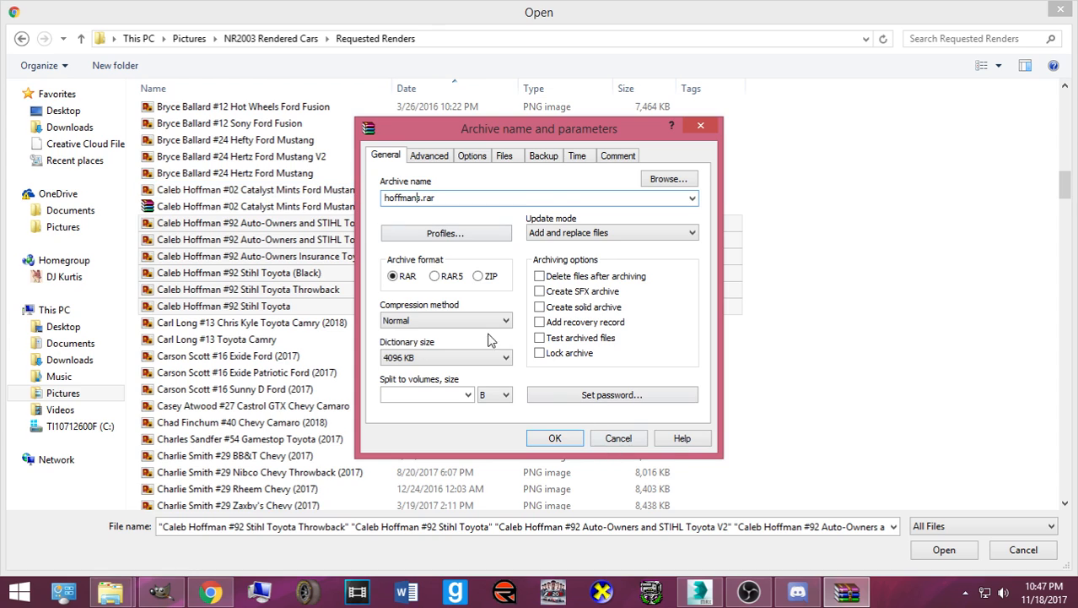
left_click(479, 276)
left_click(536, 441)
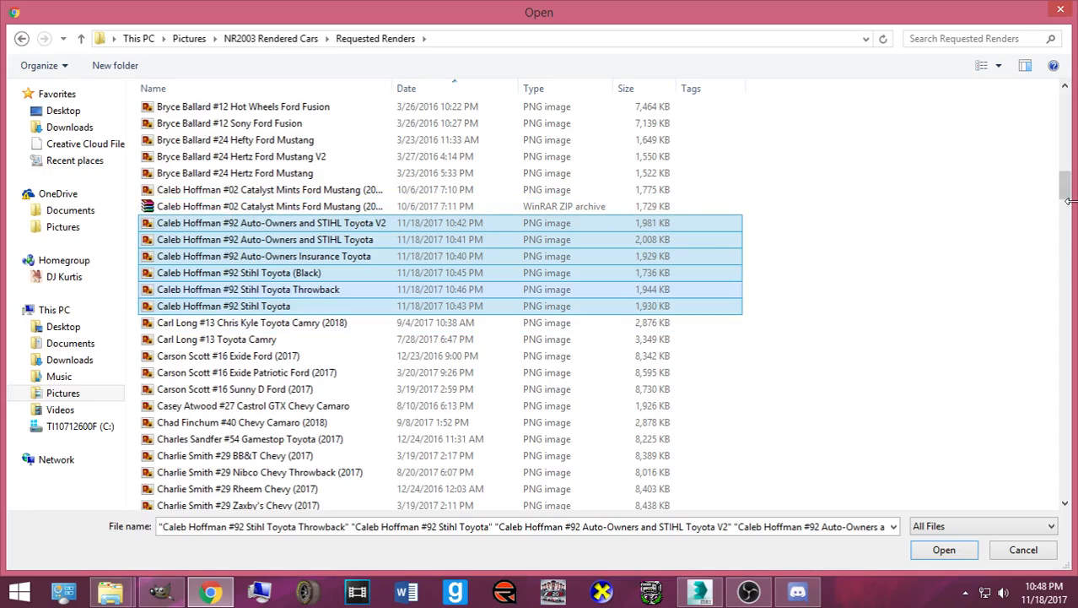
- Send hoffmans.zip as a chat attachment and close the two other chat windows
left_click_drag(1068, 196, 1067, 100)
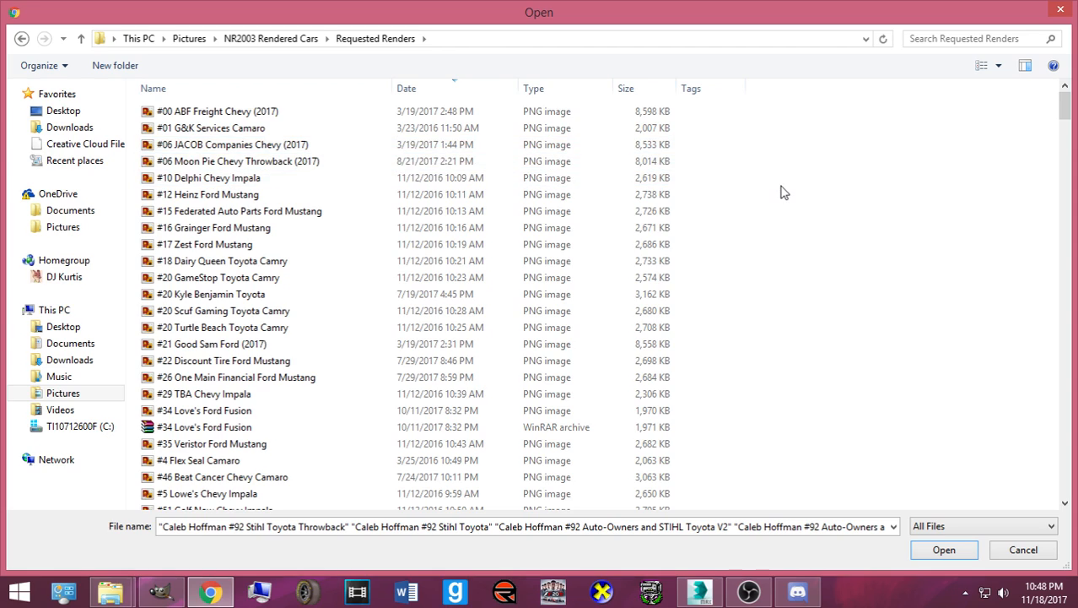
scroll(616, 145, "down", 5)
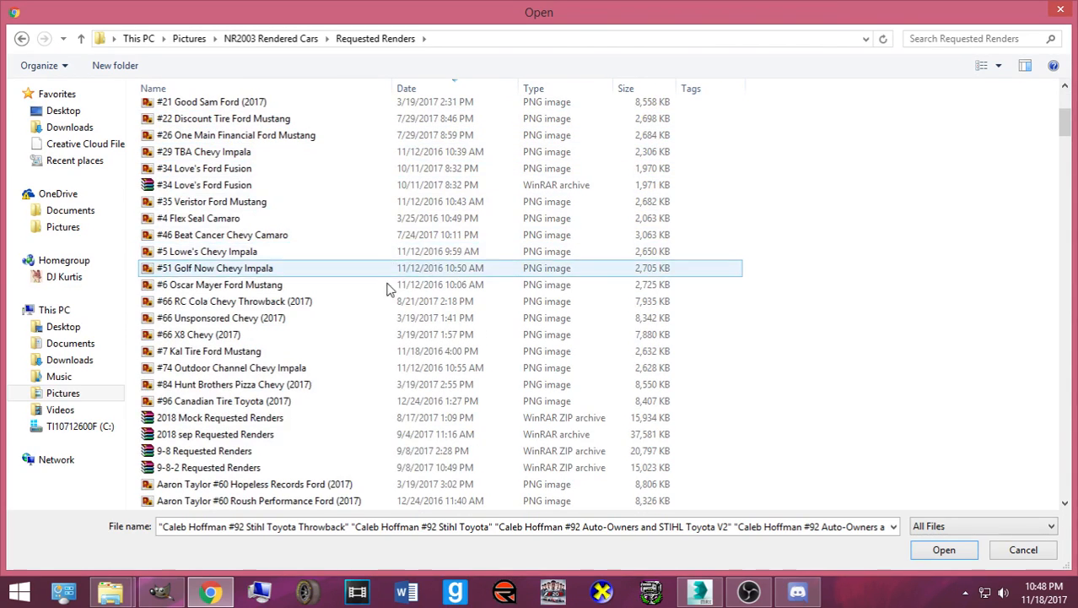
scroll(375, 300, "down", 3)
scroll(322, 331, "down", 8)
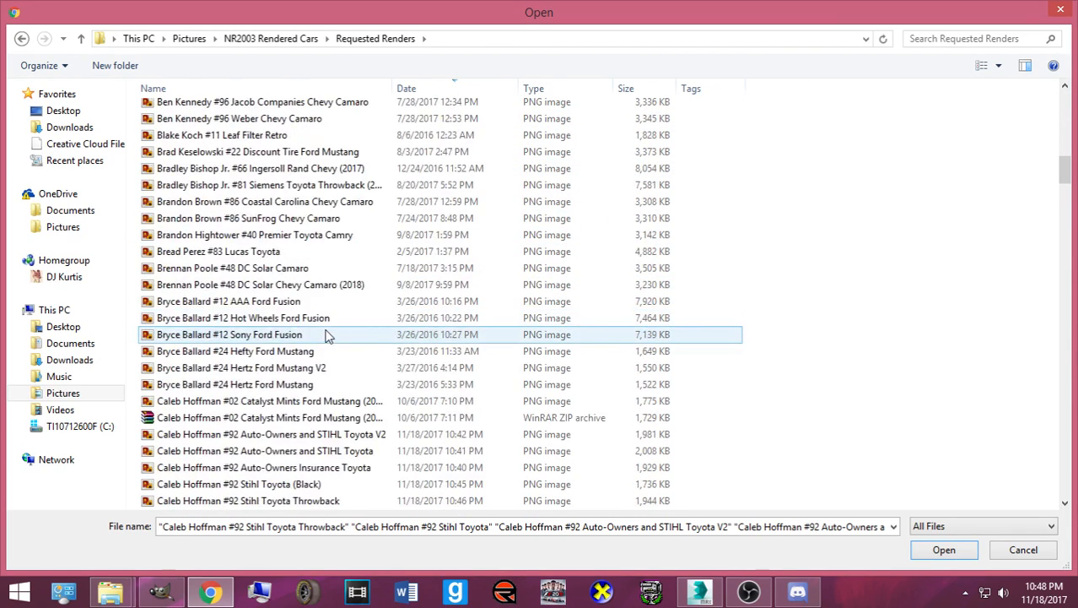
scroll(316, 327, "down", 5)
scroll(314, 323, "down", 19)
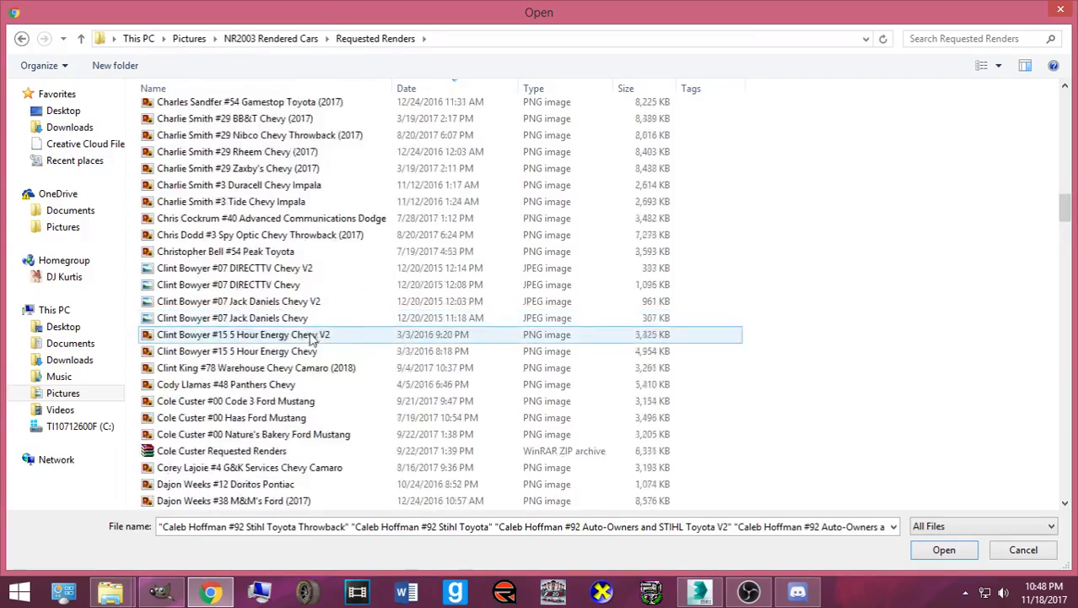
scroll(371, 393, "down", 20)
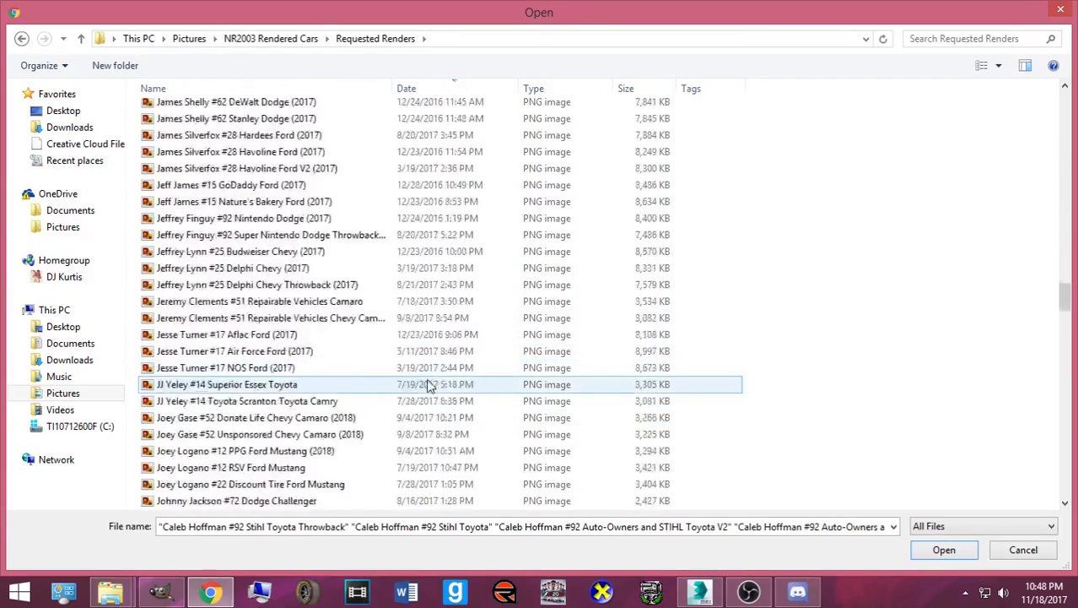
scroll(356, 408, "down", 3)
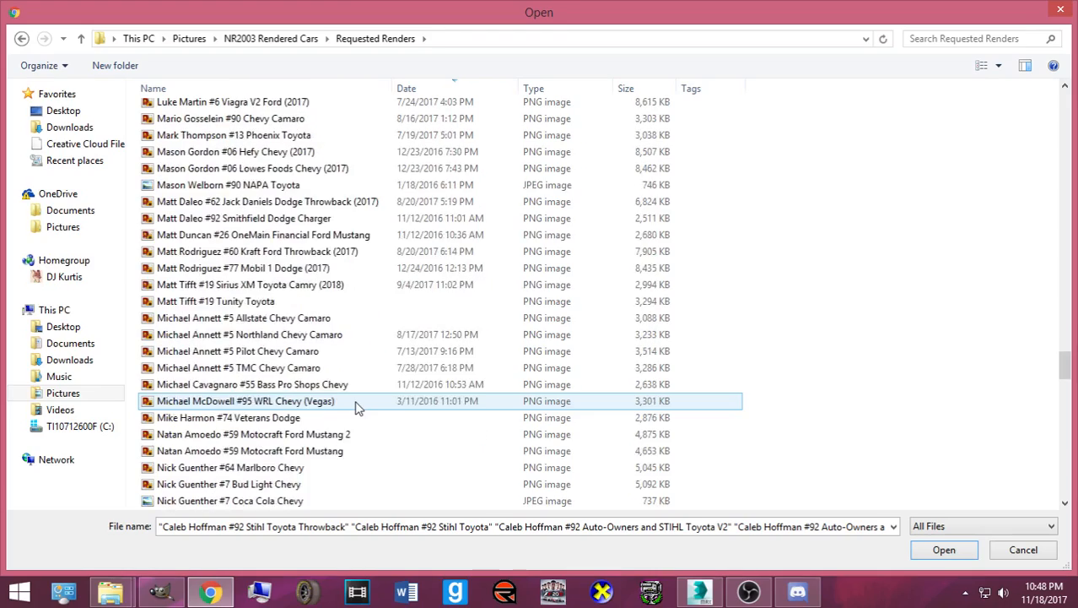
scroll(361, 393, "down", 7)
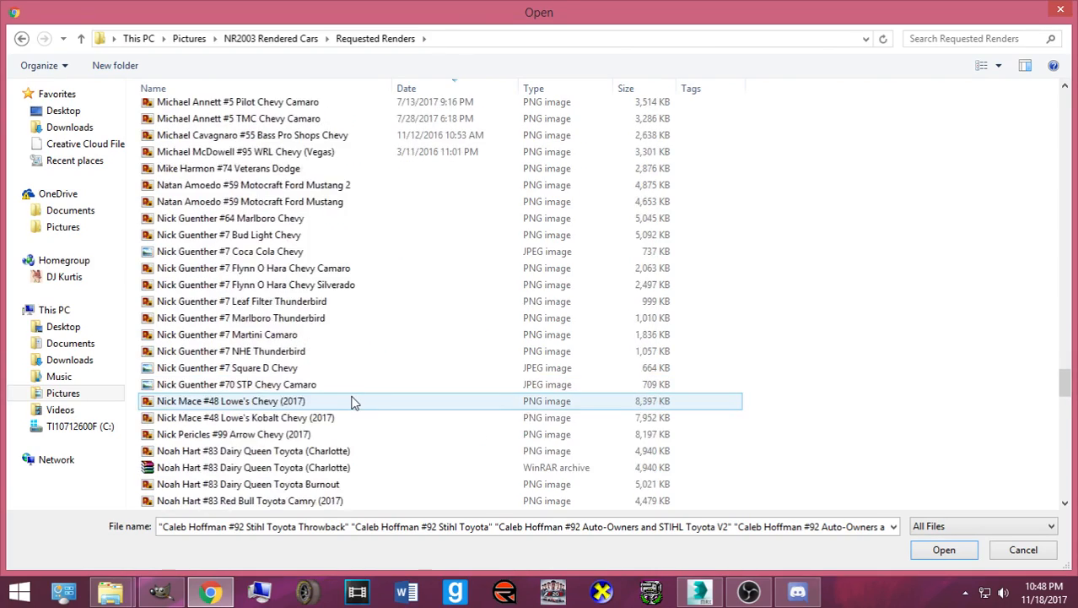
scroll(350, 397, "down", 20)
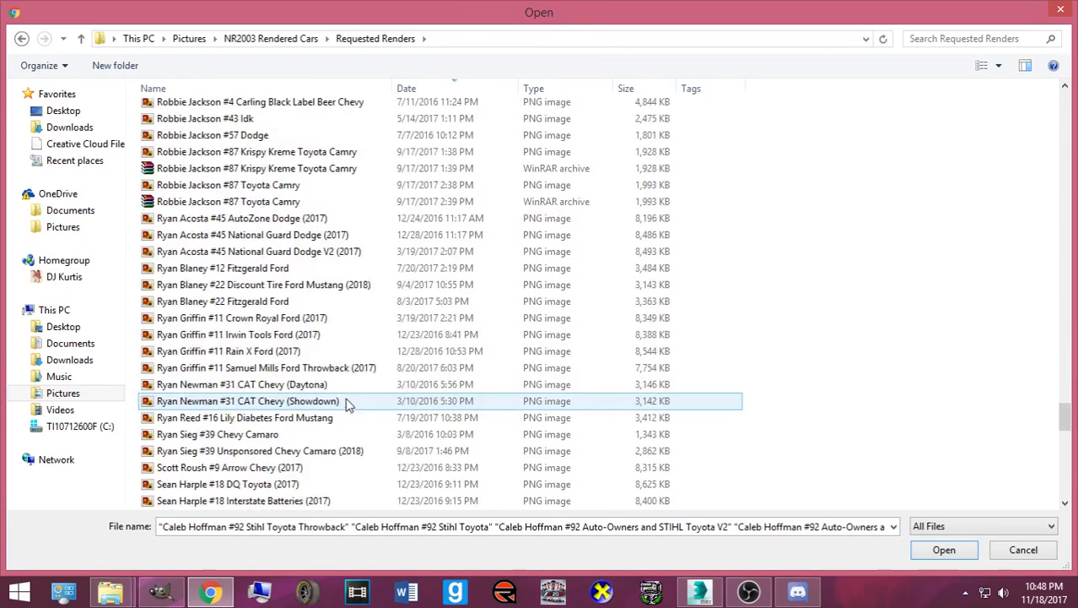
scroll(211, 484, "up", 1)
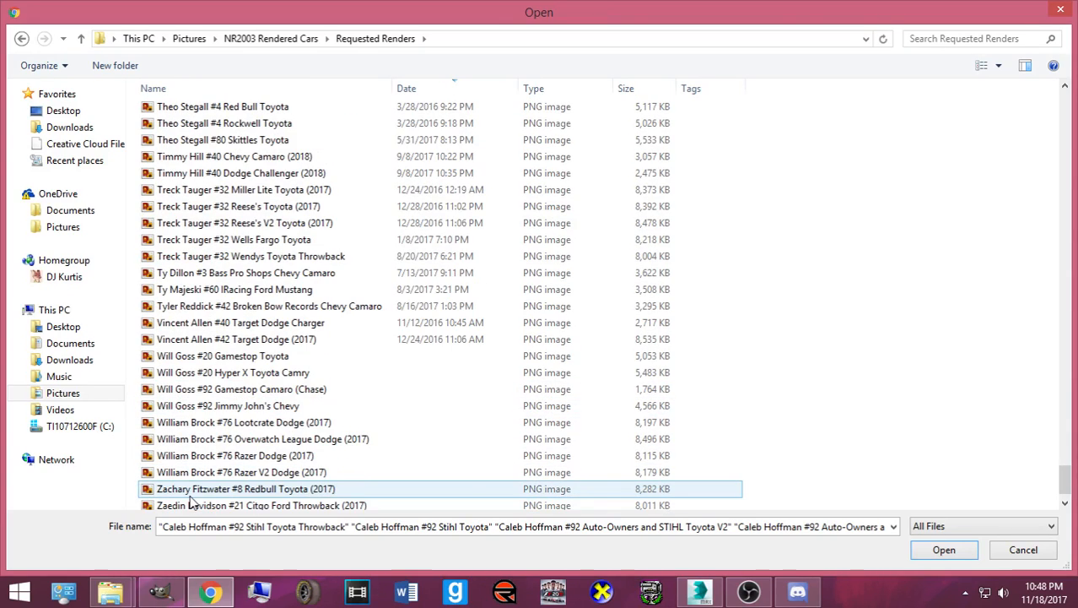
scroll(211, 498, "down", 1)
left_click(178, 501)
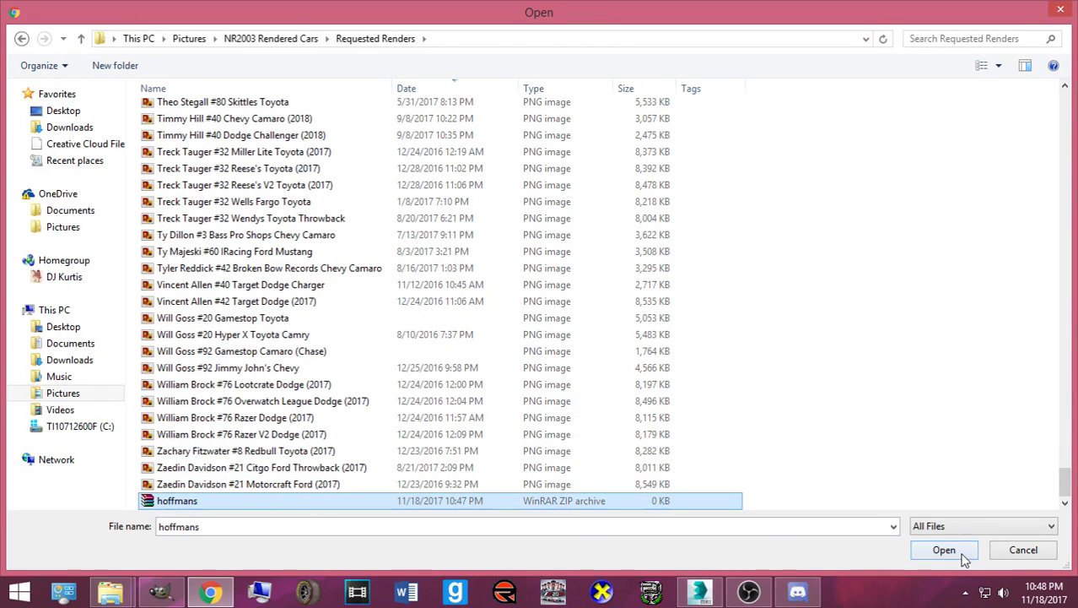
left_click(945, 549)
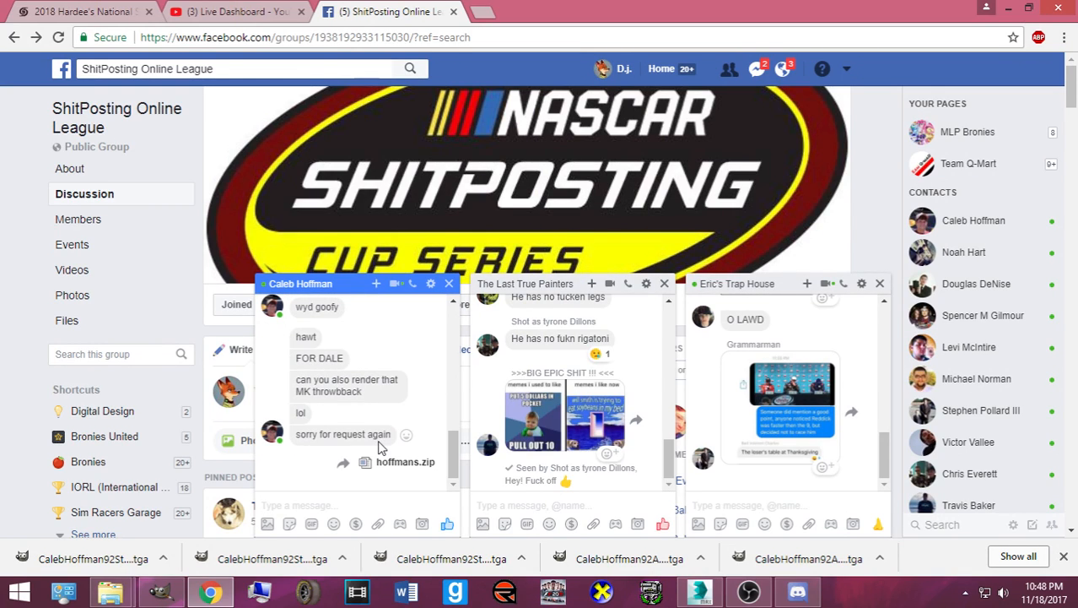
left_click(880, 284)
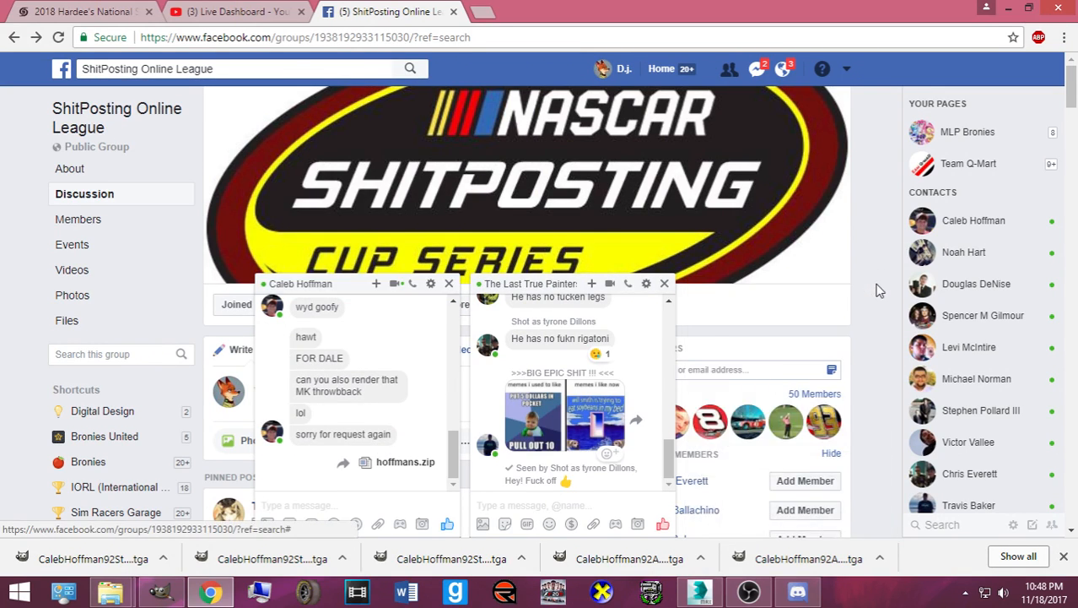
left_click(880, 284)
- Open the recent BR15_darlington.max scene, discarding changes and skipping missing plugins and textures
left_click(699, 591)
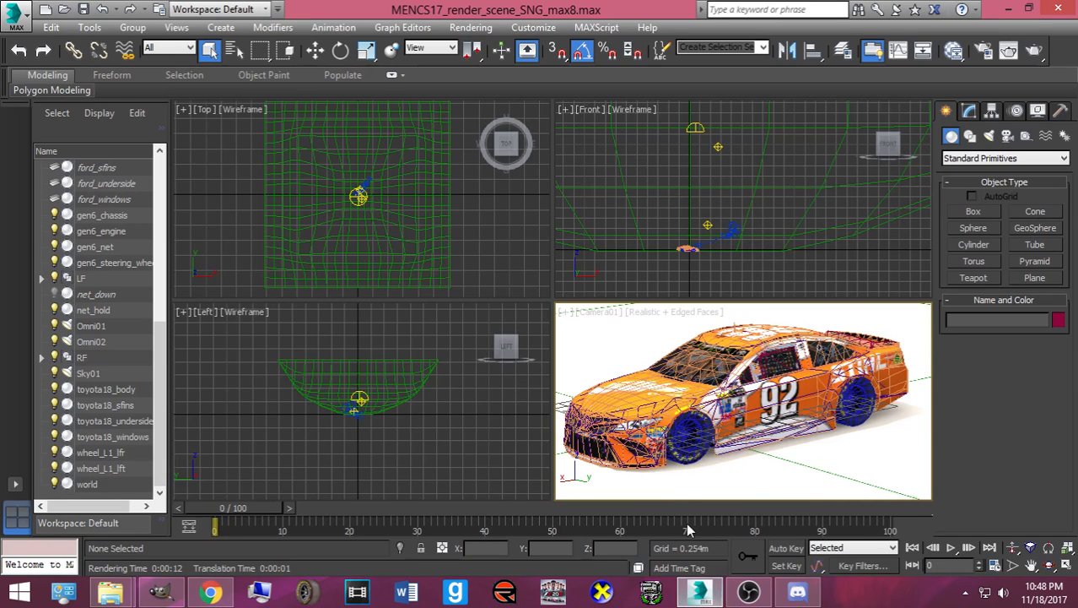
left_click(17, 22)
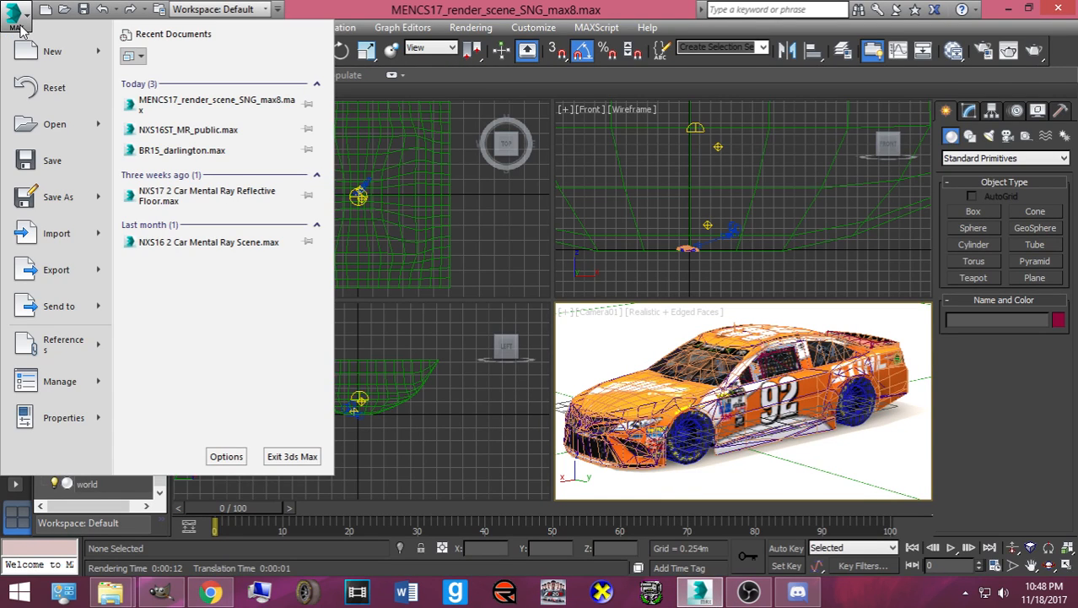
left_click(173, 151)
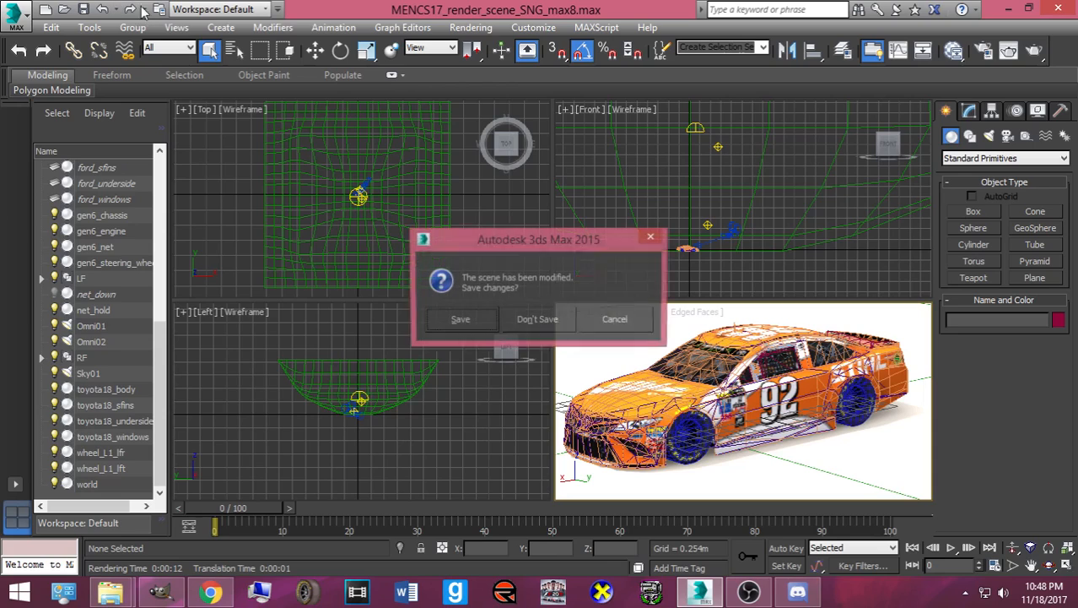
left_click(520, 316)
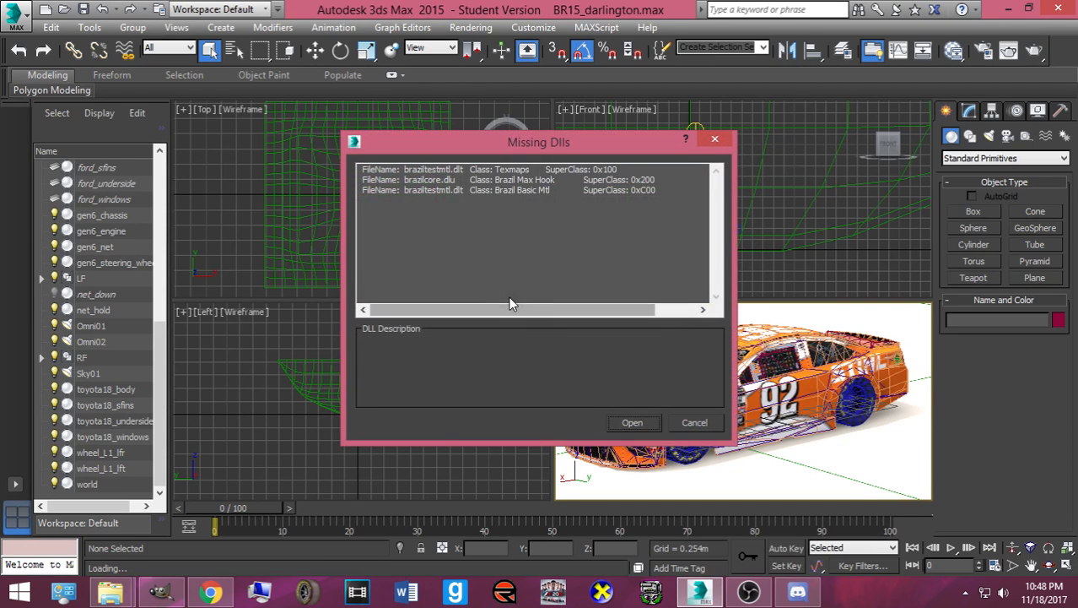
left_click(623, 423)
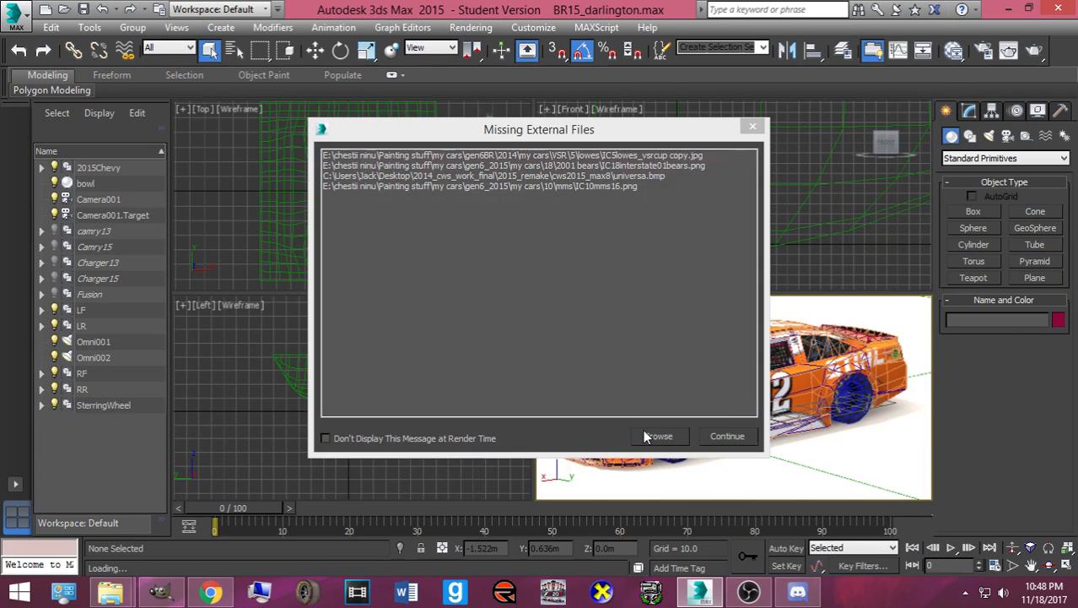
left_click(648, 436)
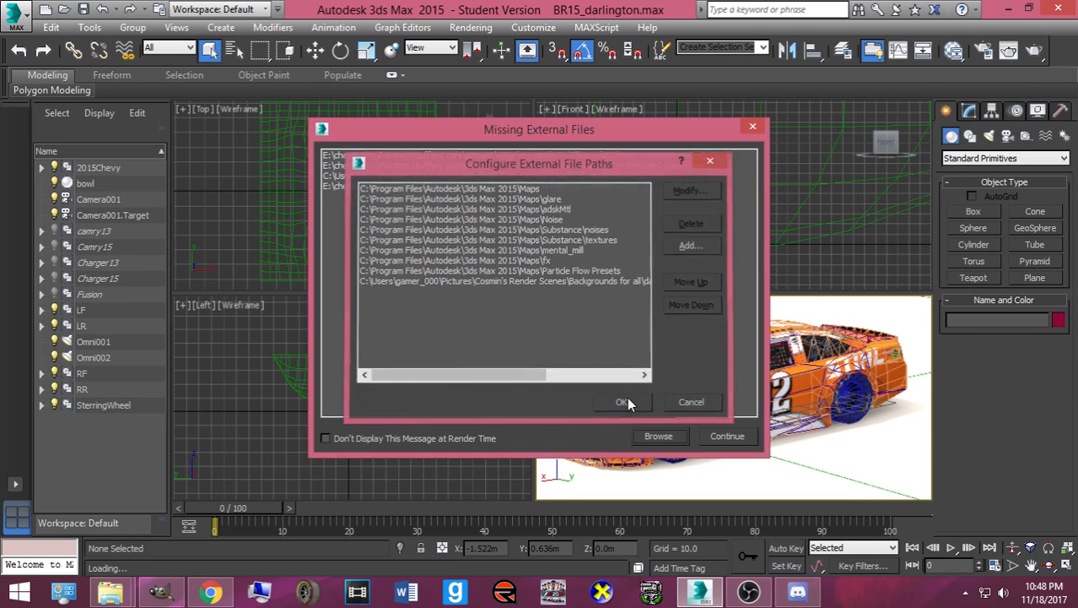
left_click(621, 402)
left_click(711, 435)
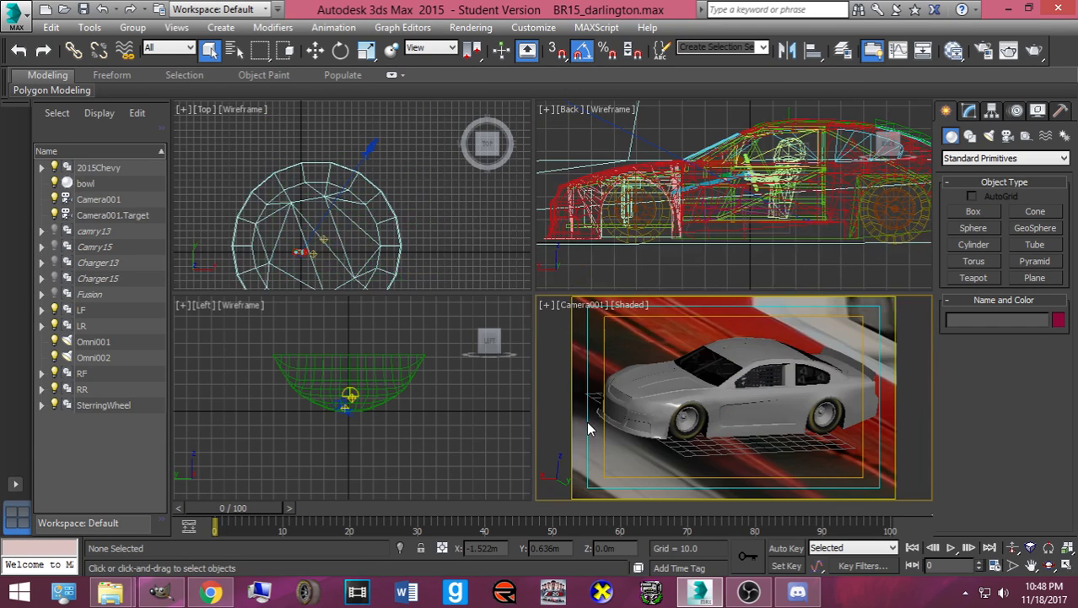
- Hide the 2015Chevy car, unhide Camry15 by name, and return to the Downloads folder
left_click(667, 403)
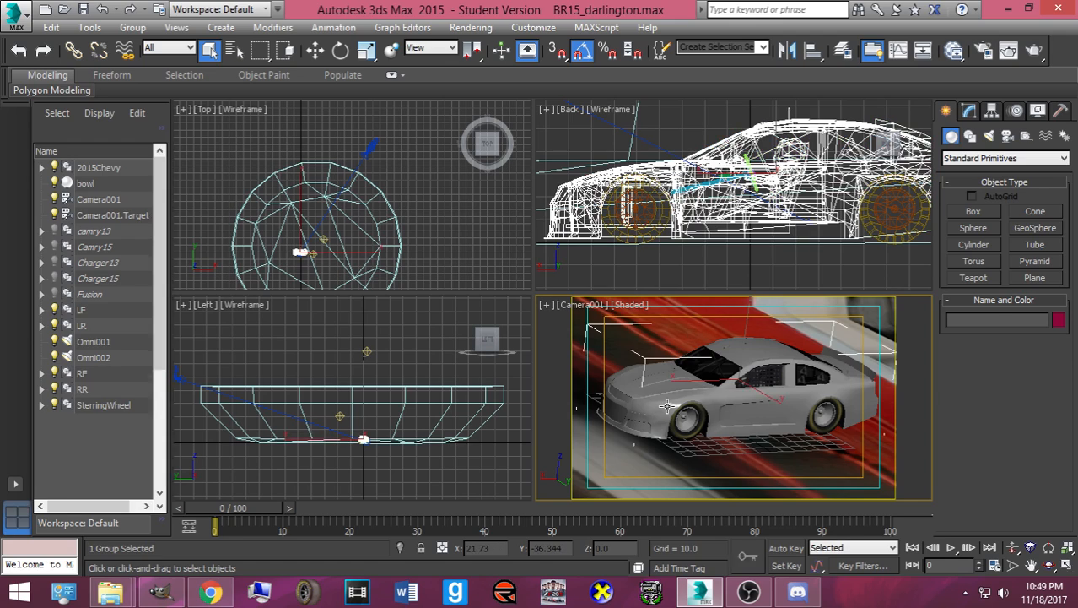
right_click(667, 403)
left_click(698, 361)
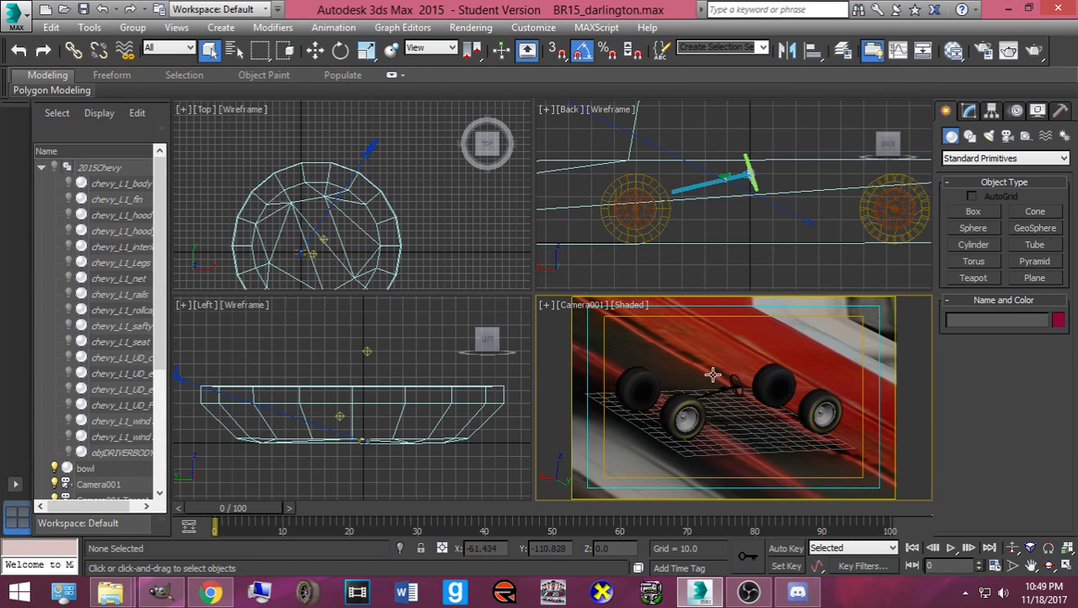
right_click(687, 358)
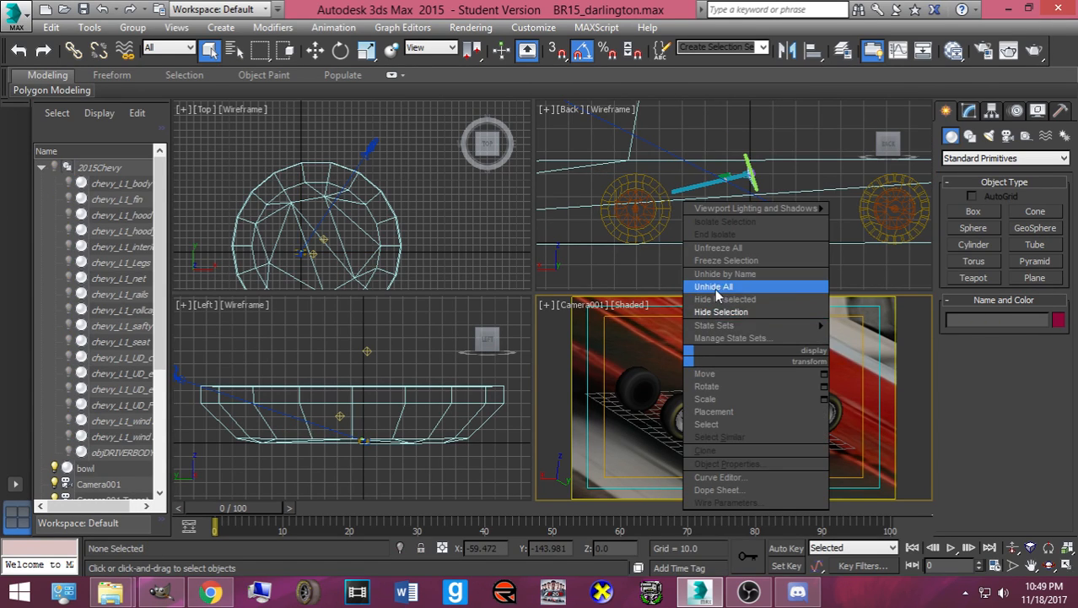
left_click(681, 412)
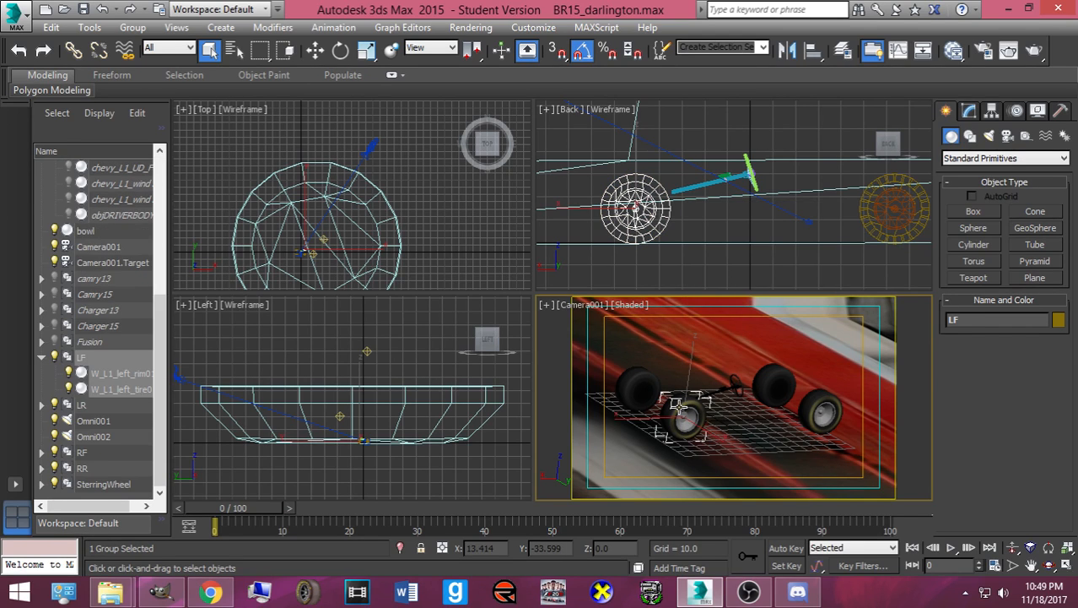
right_click(662, 384)
left_click(700, 299)
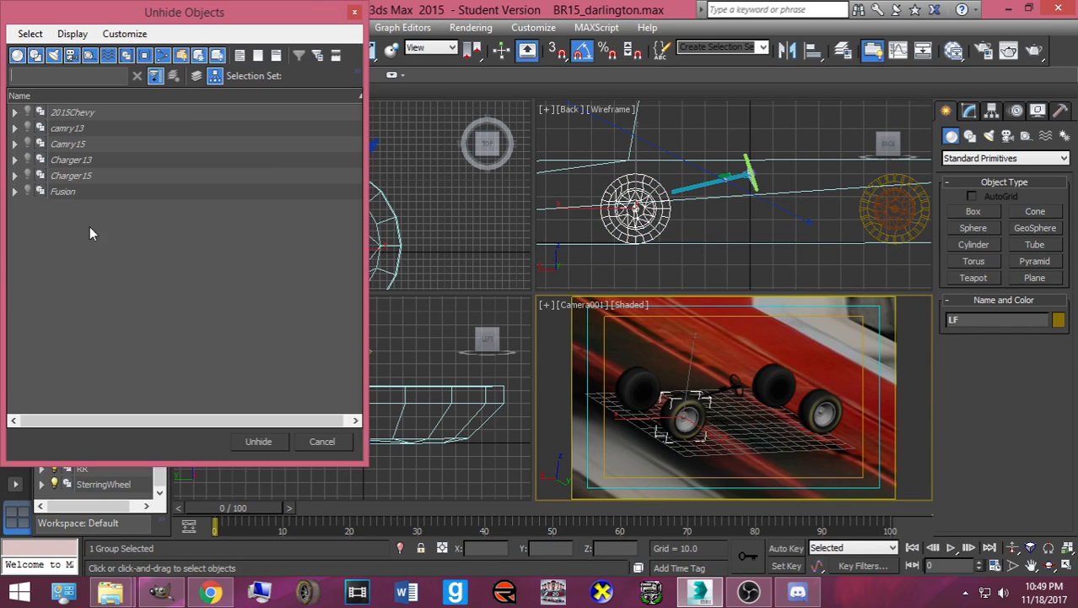
left_click(89, 134)
double_click(85, 147)
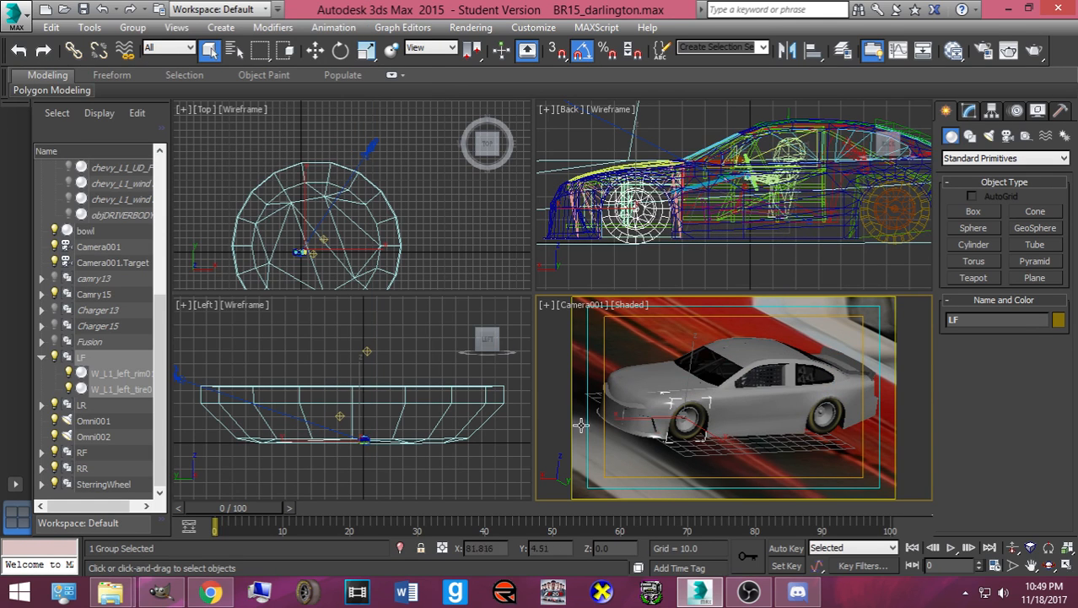
mouse_move(110, 591)
left_click(164, 534)
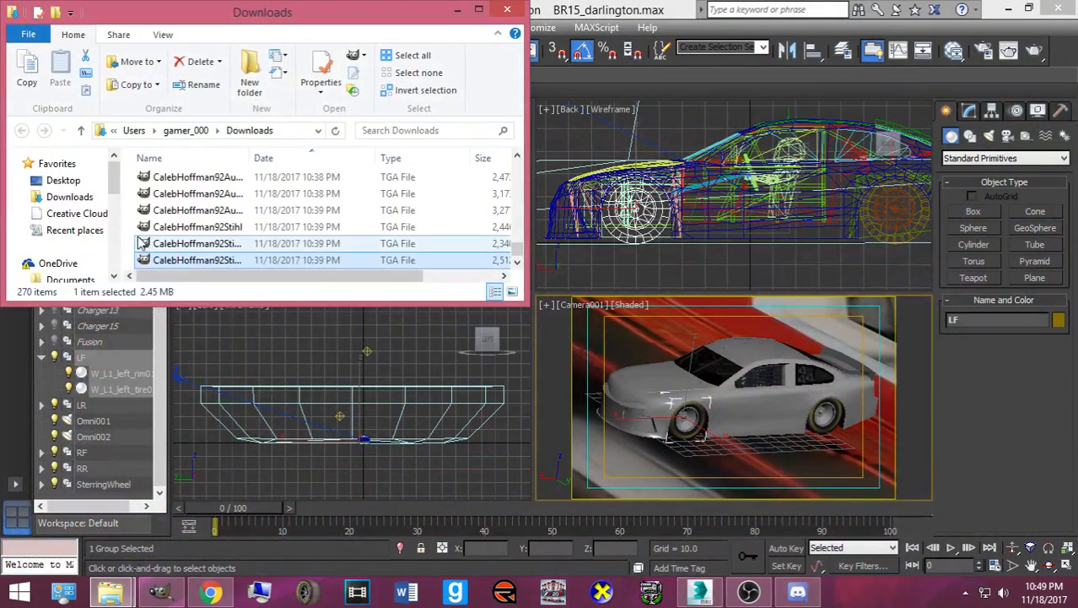
- Drag the MK20 TGA skin onto the Camry15 in the Camera view, giving the yellow #20 DeWalt livery
scroll(224, 211, "up", 2)
scroll(226, 235, "down", 1)
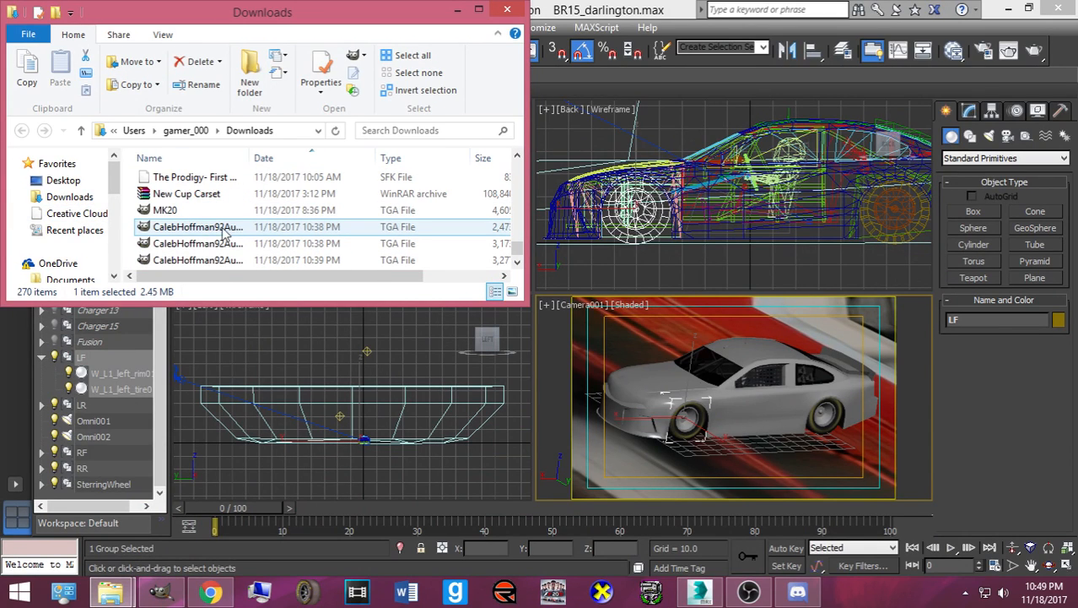
left_click_drag(173, 211, 647, 385)
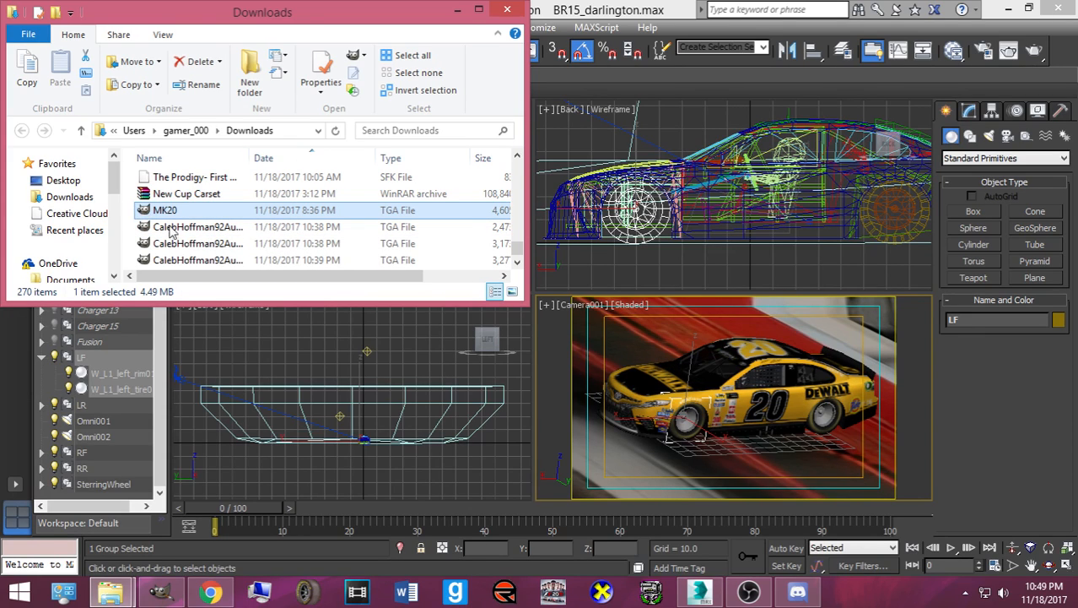
left_click_drag(654, 405, 679, 415)
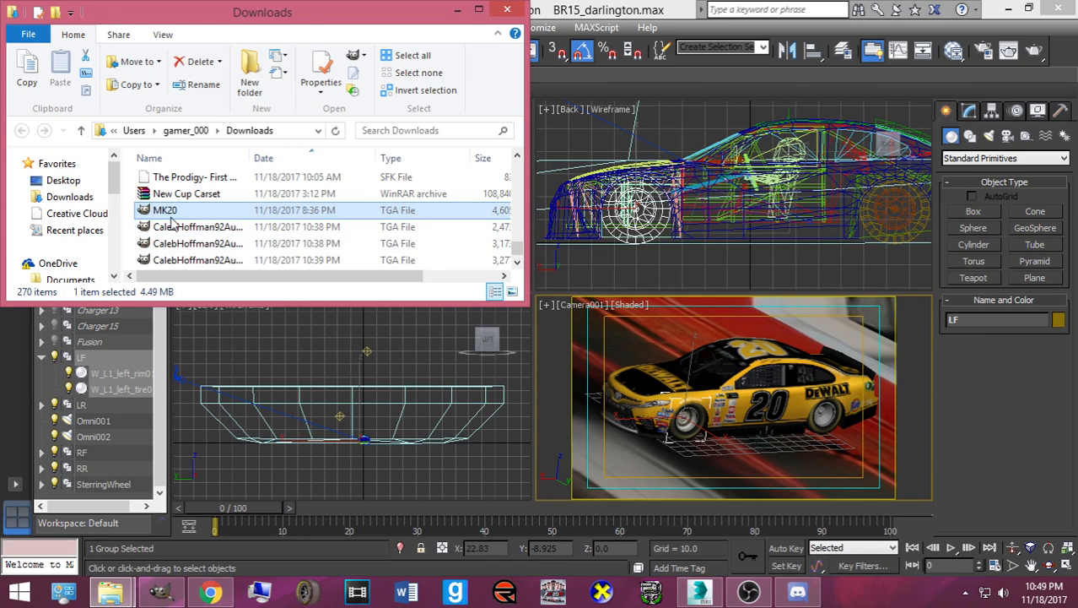
left_click_drag(171, 215, 819, 412)
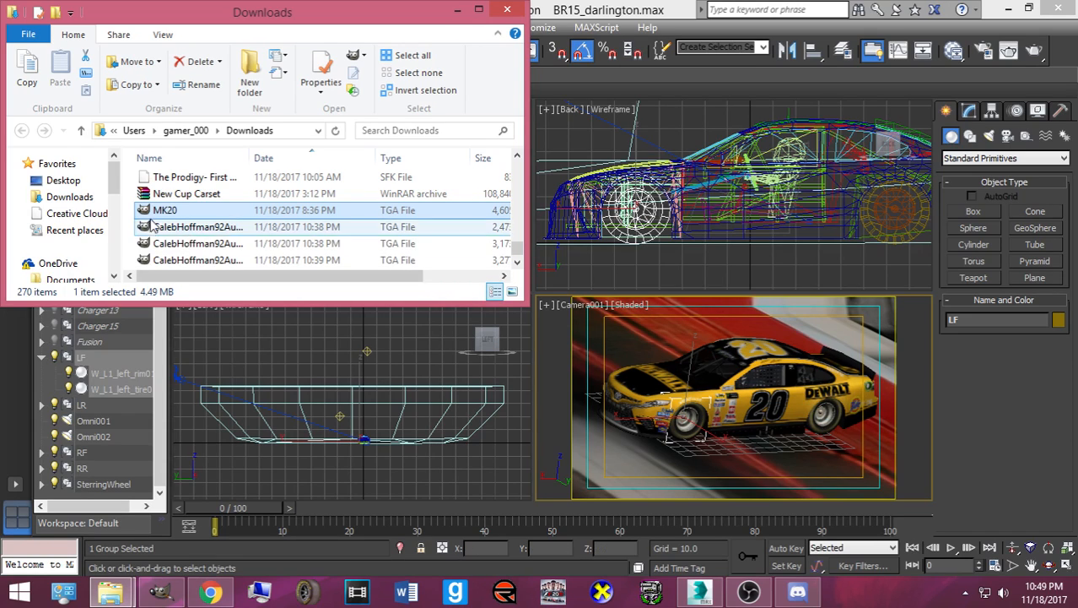
left_click_drag(155, 218, 756, 379)
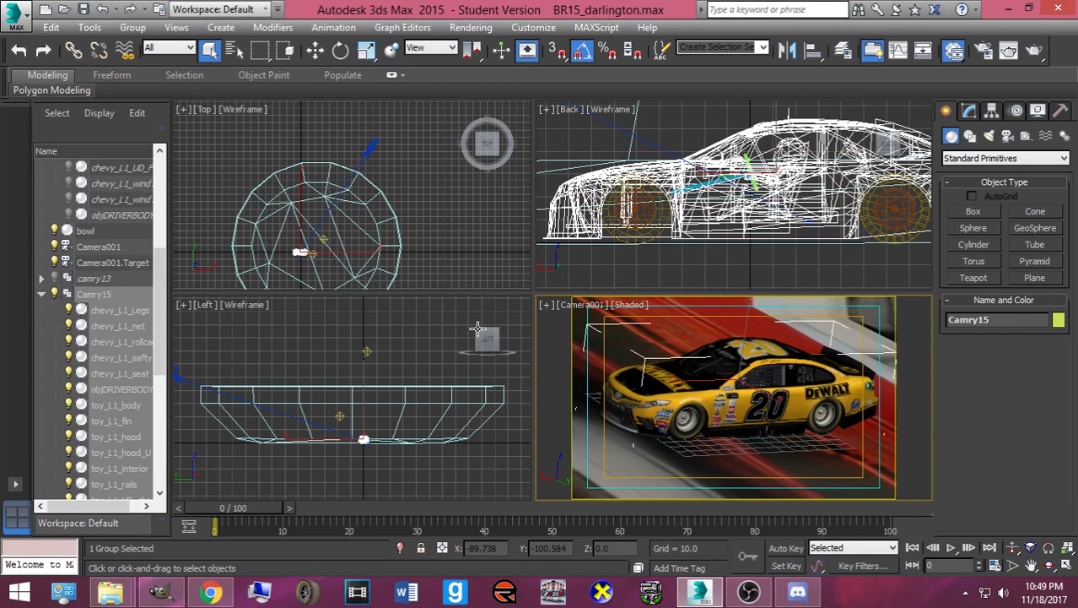
- Open the Slate Material Editor with M and load the camry15 material's parameters
key("m")
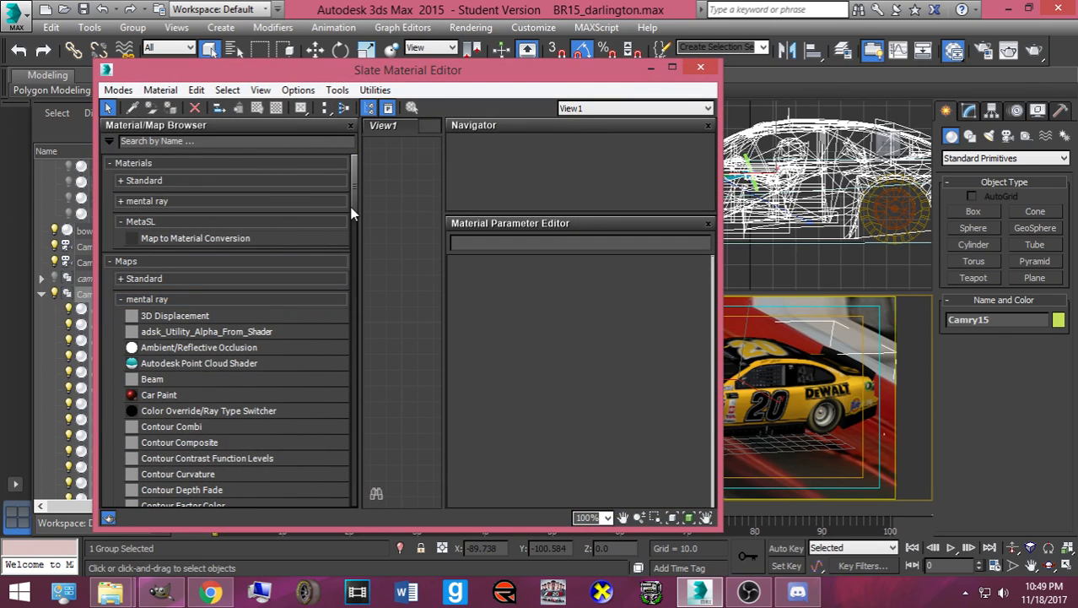
left_click_drag(356, 203, 355, 501)
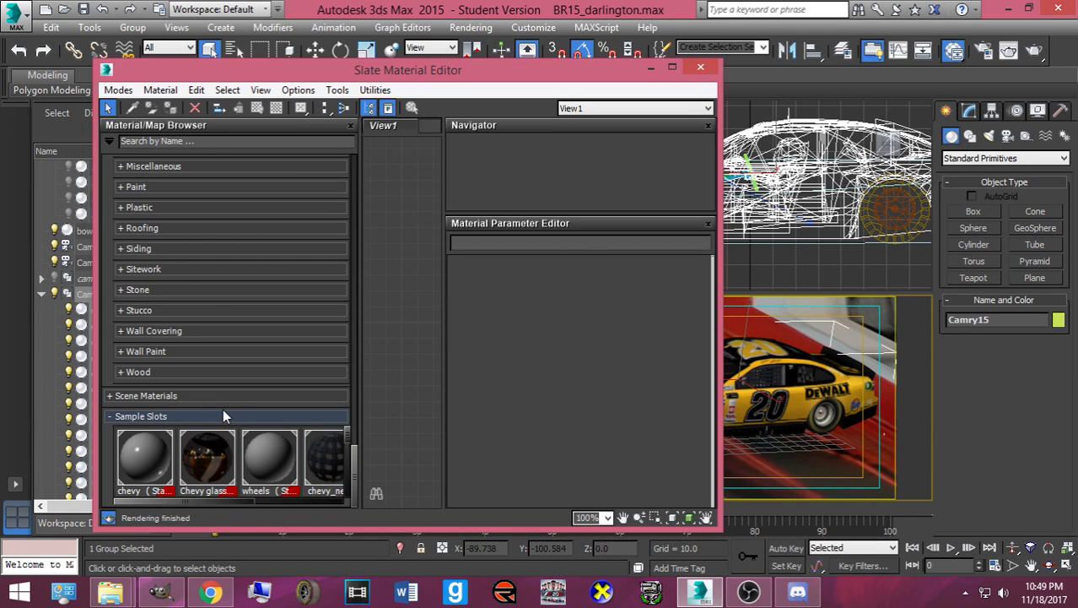
left_click_drag(213, 500, 324, 495)
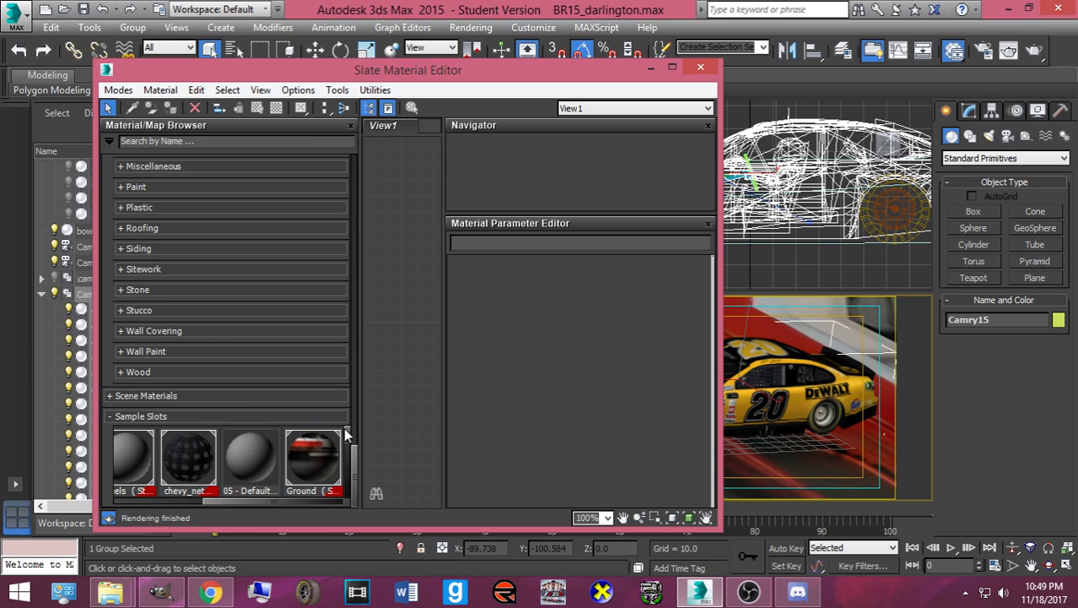
scroll(346, 433, "down", 2)
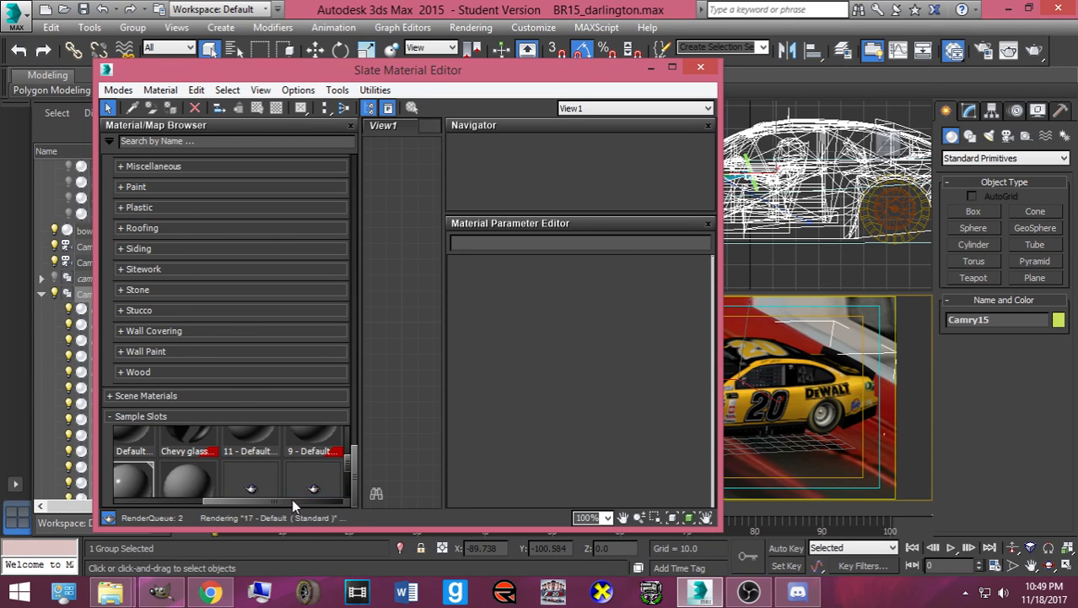
scroll(291, 499, "up", 2)
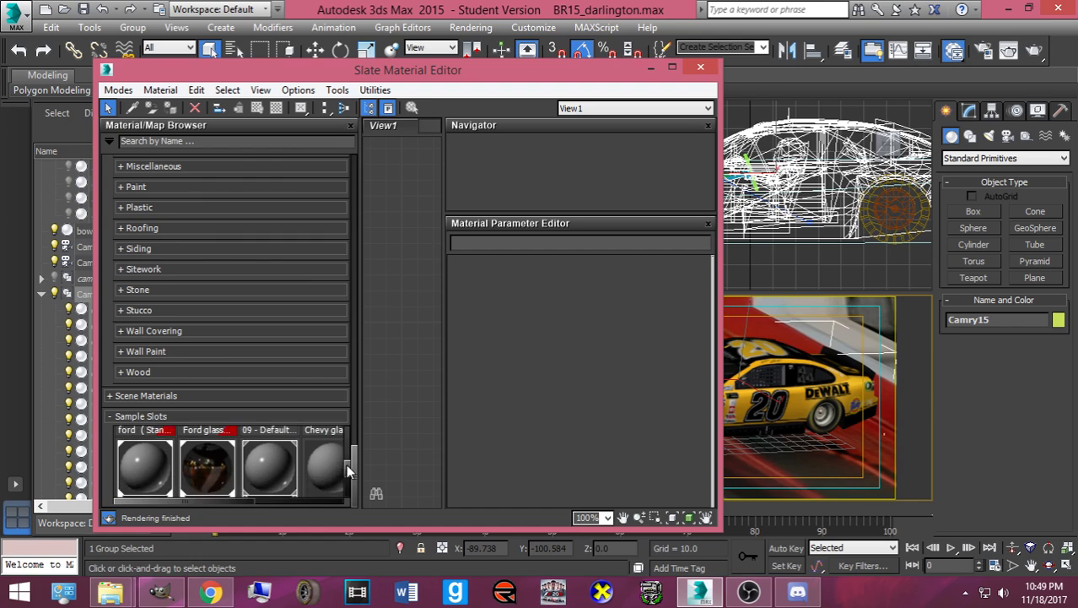
scroll(346, 470, "down", 1)
double_click(162, 458)
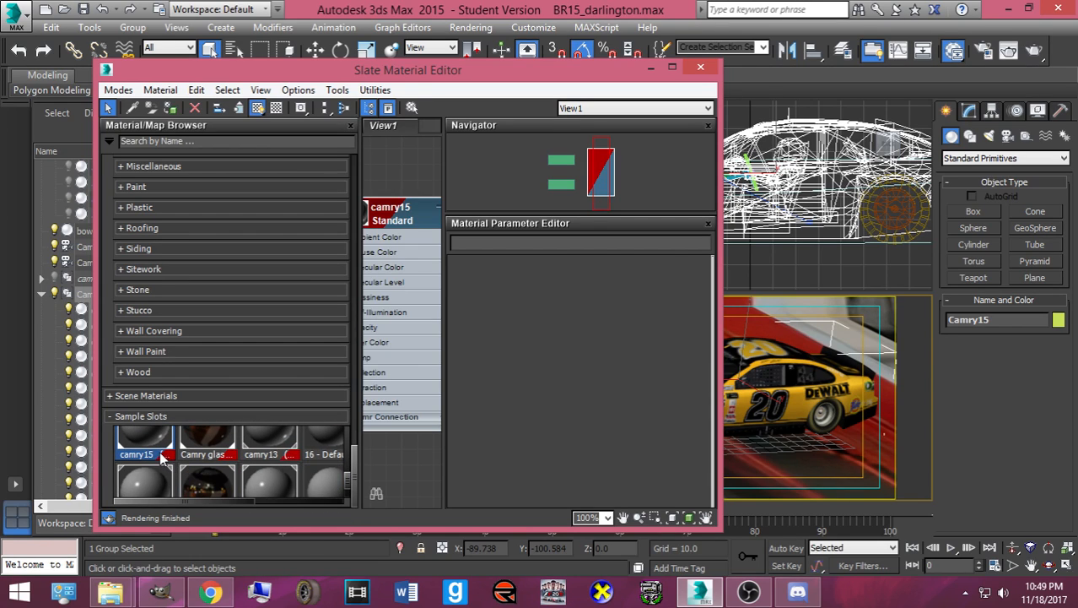
double_click(386, 242)
- Set the camry15 diffuse bitmap to MK20.tga from Downloads and close the editor
left_click(599, 411)
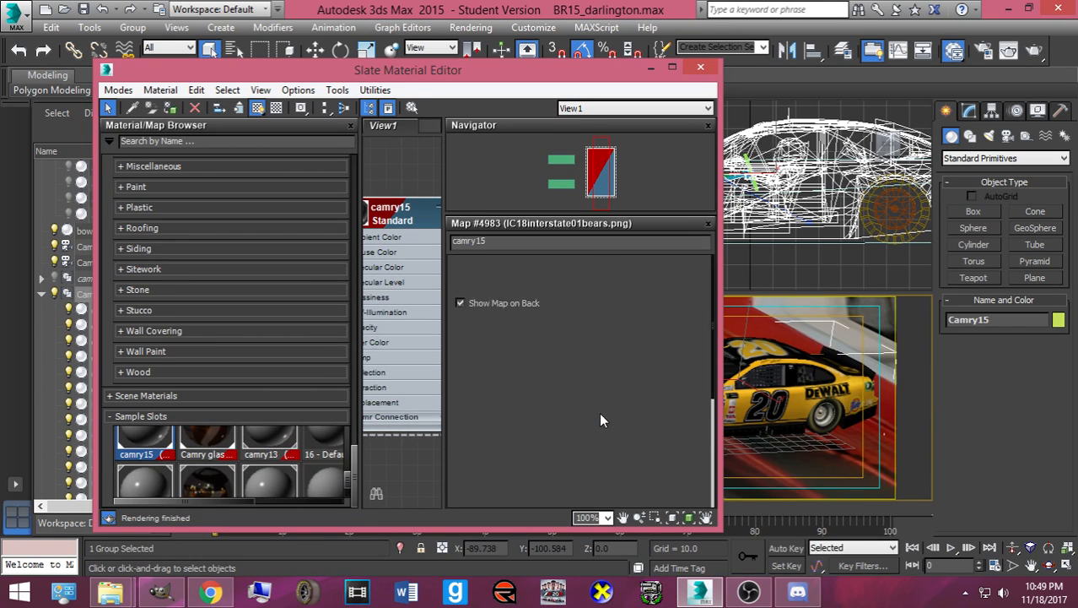
left_click(600, 460)
left_click(160, 263)
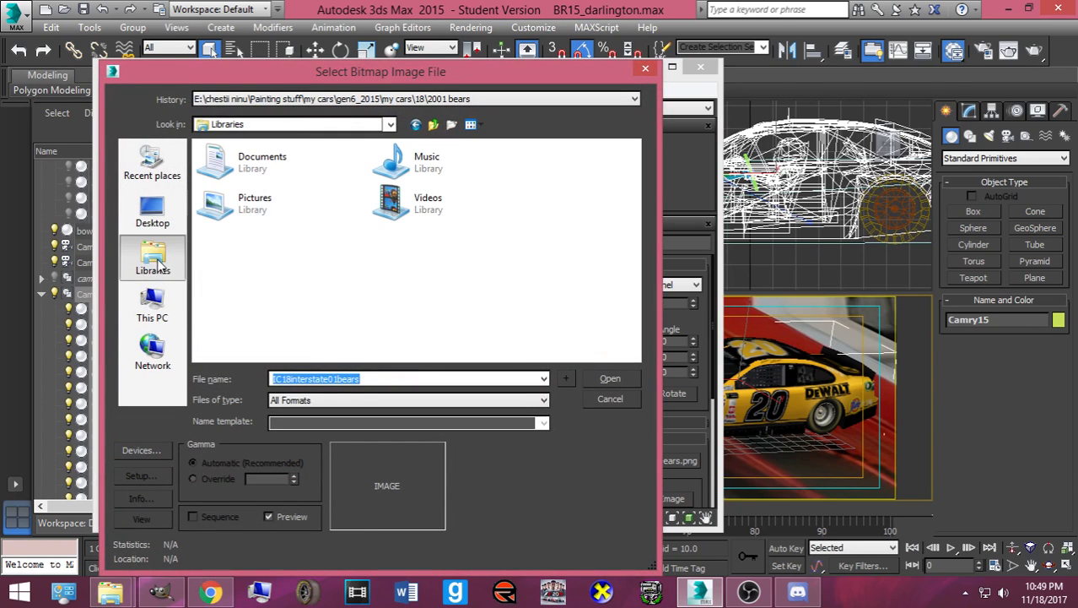
left_click(168, 177)
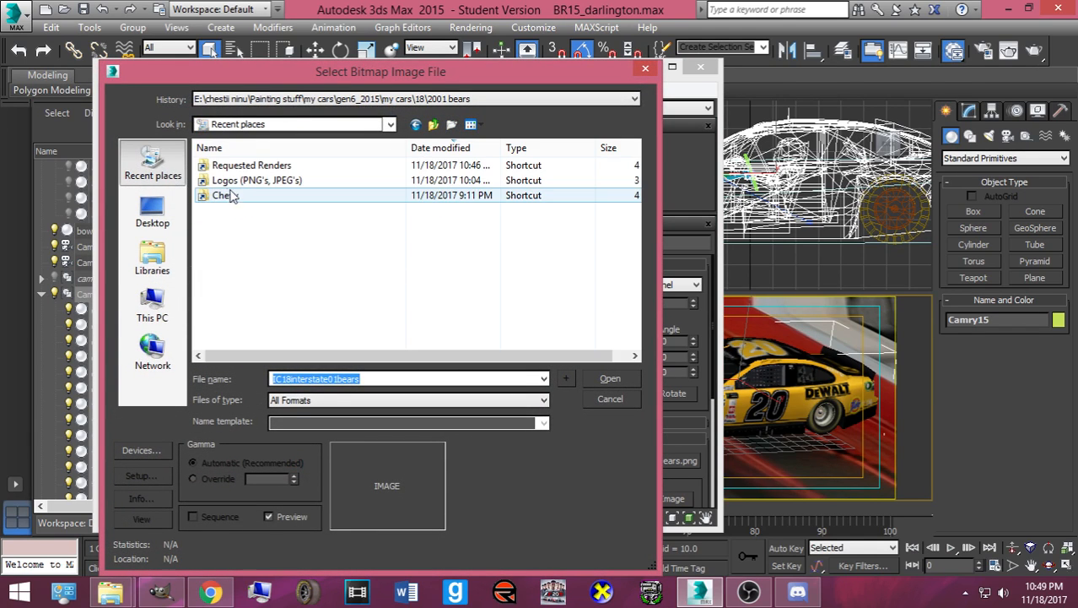
double_click(239, 246)
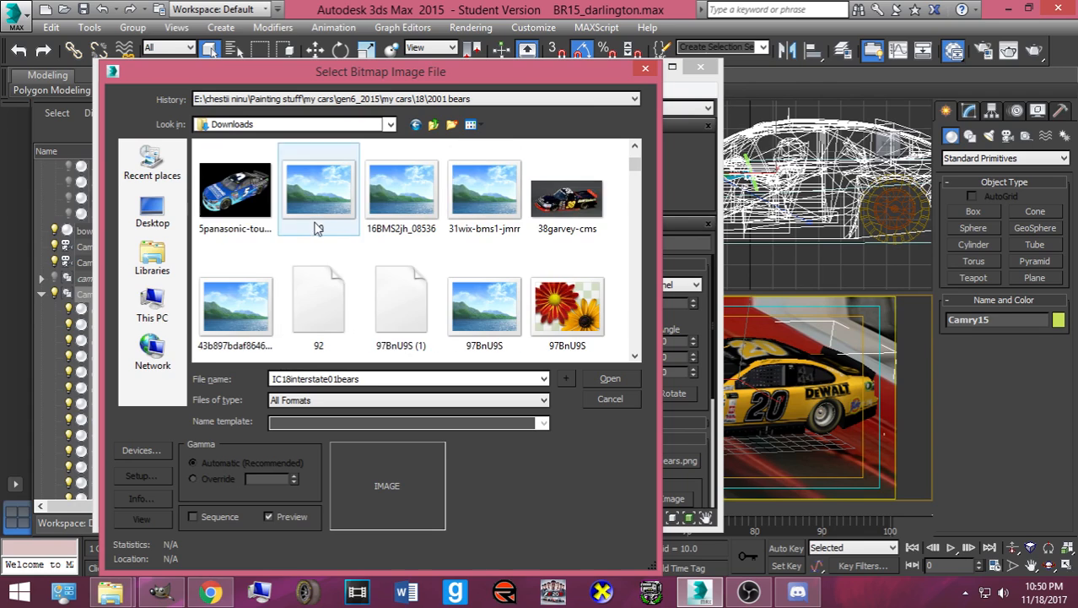
type("mk")
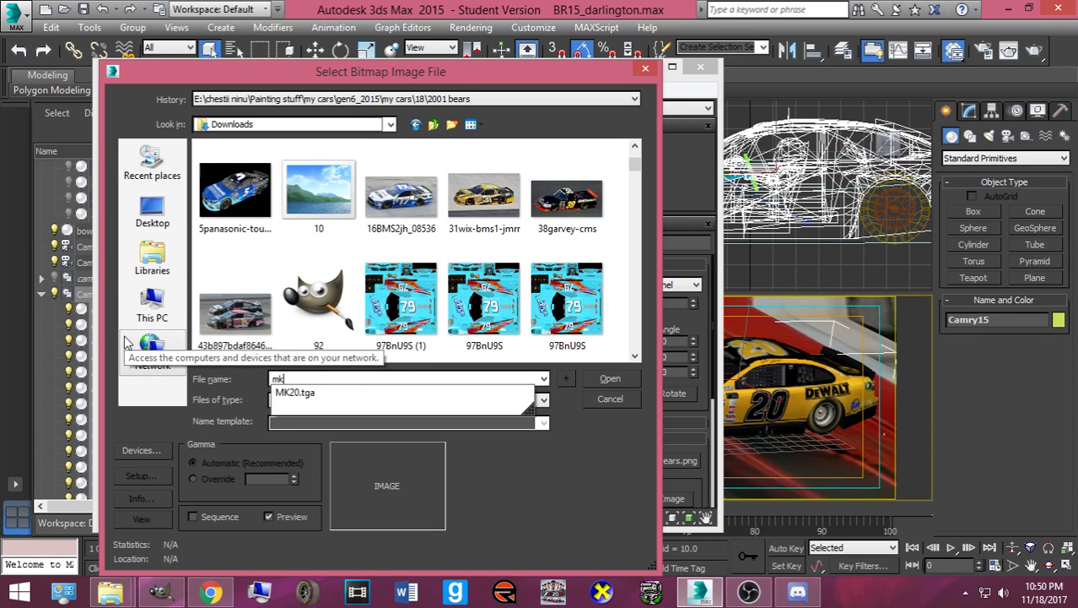
left_click(305, 394)
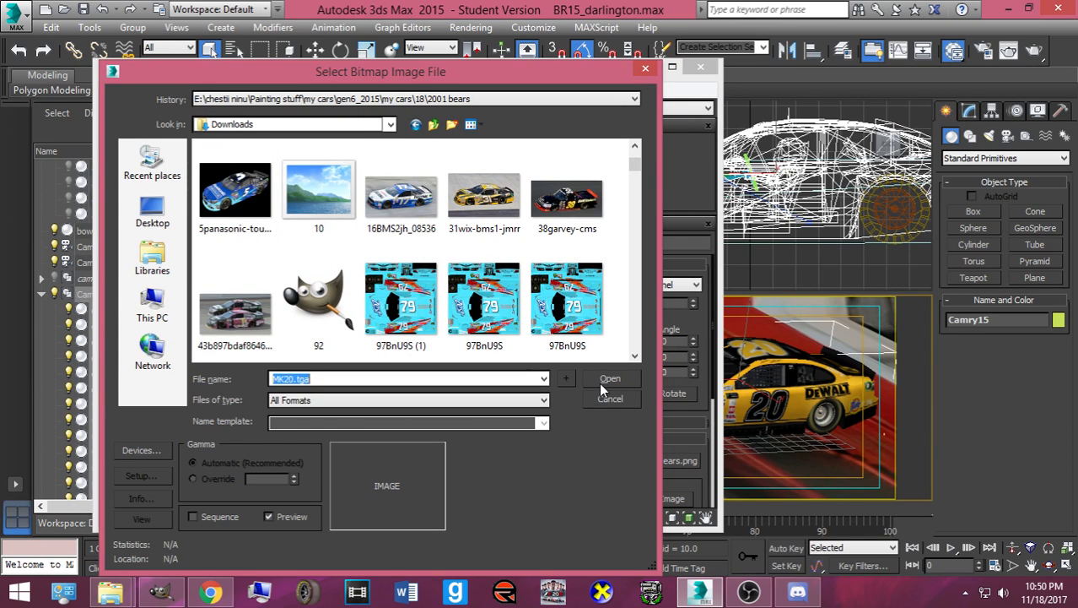
left_click(609, 378)
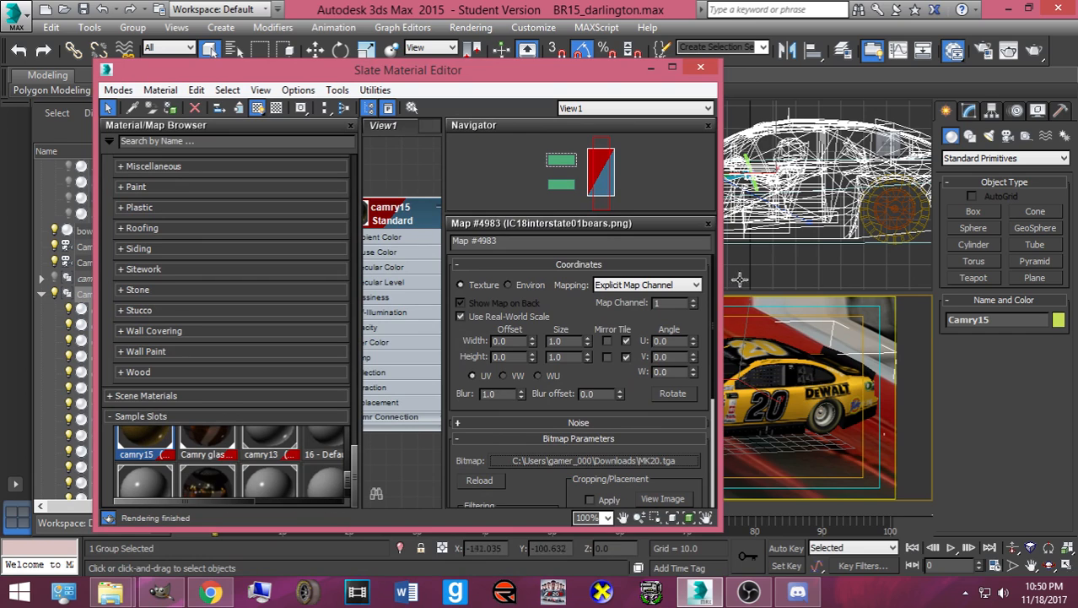
left_click(701, 67)
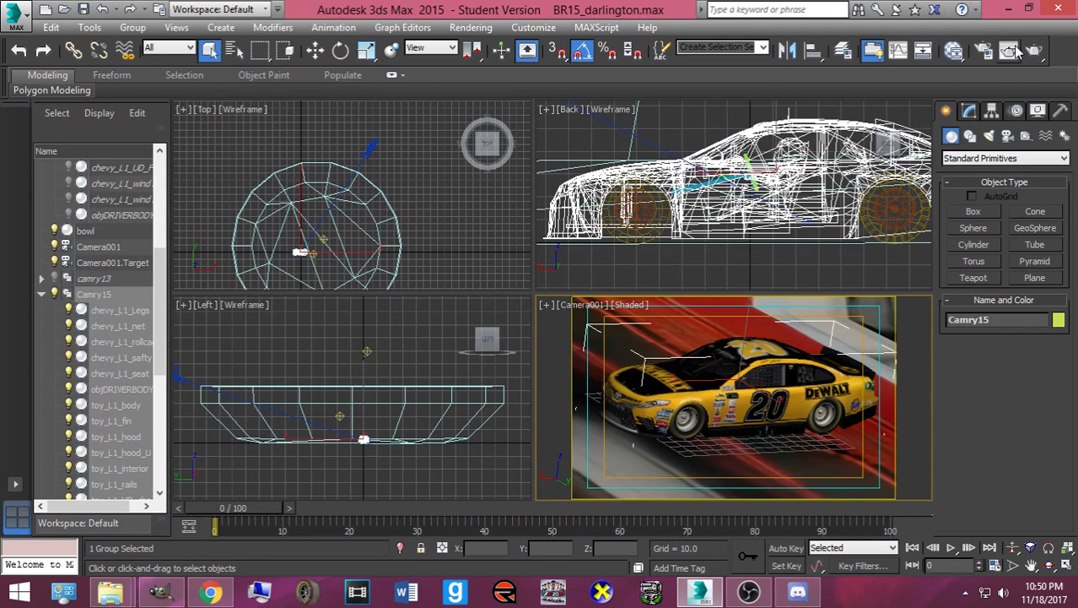
- Render Camera001 of the yellow #20 car with mental ray, bypassing the missing map files warning
left_click(1035, 49)
key("Return")
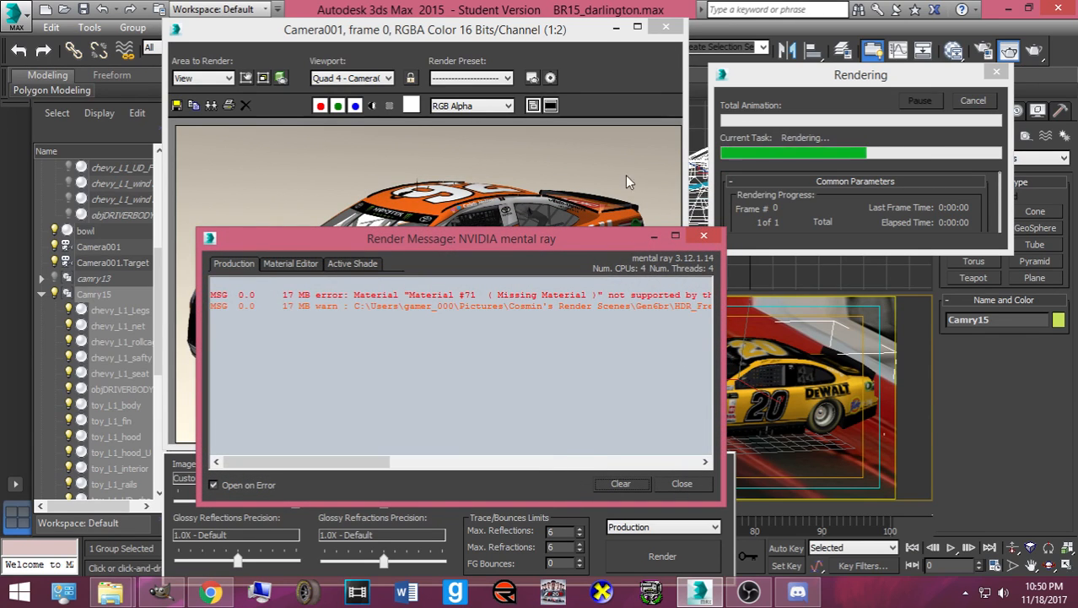
left_click(625, 175)
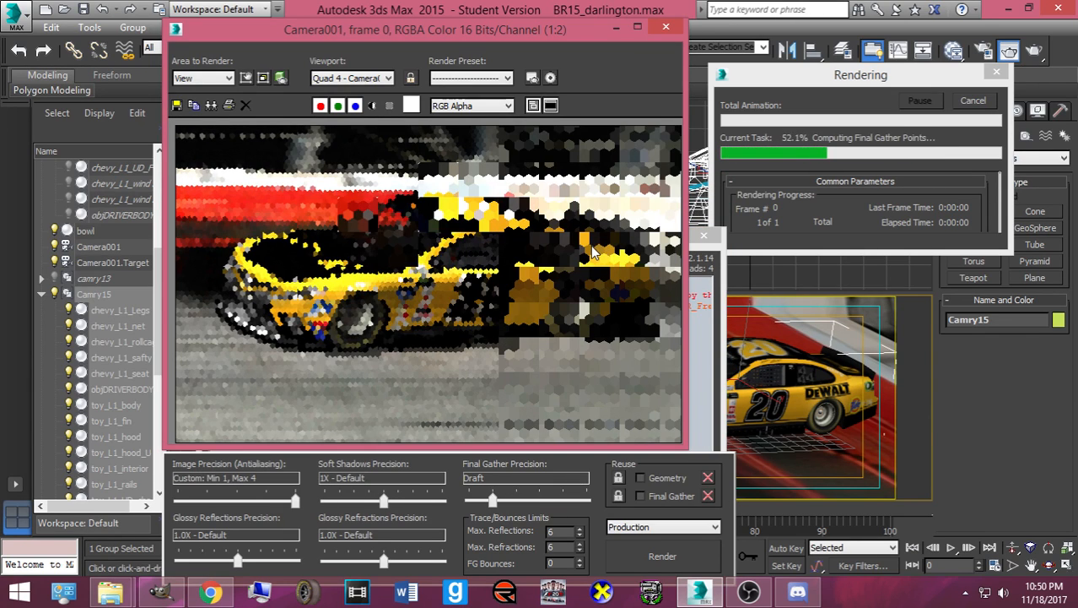
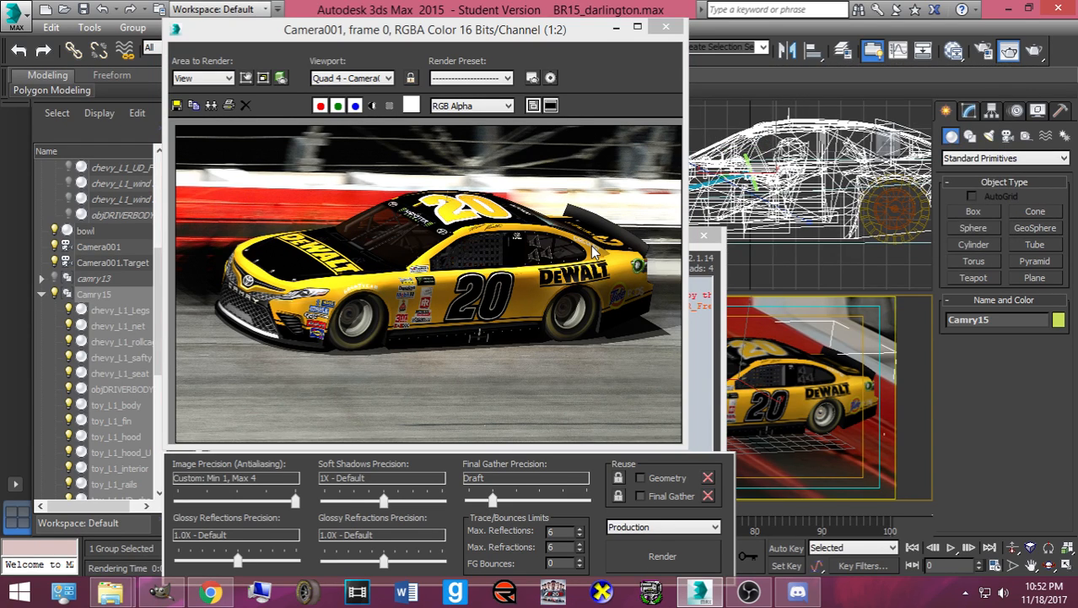
- From Save Image, browse to Pictures > NR2003 Rendered Cars > Requested Renders
left_click(593, 252)
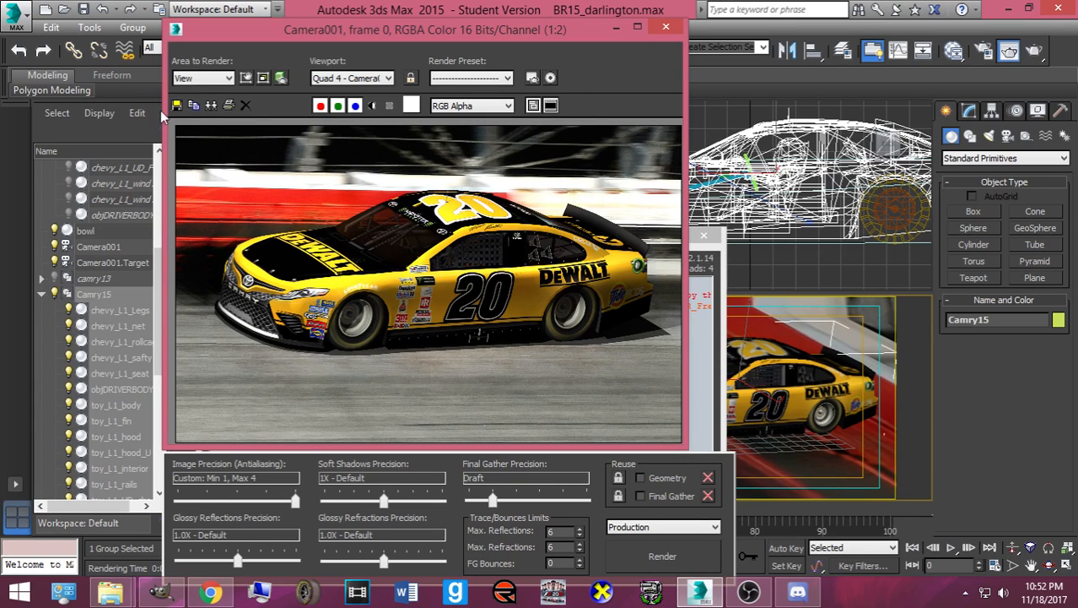
left_click(176, 105)
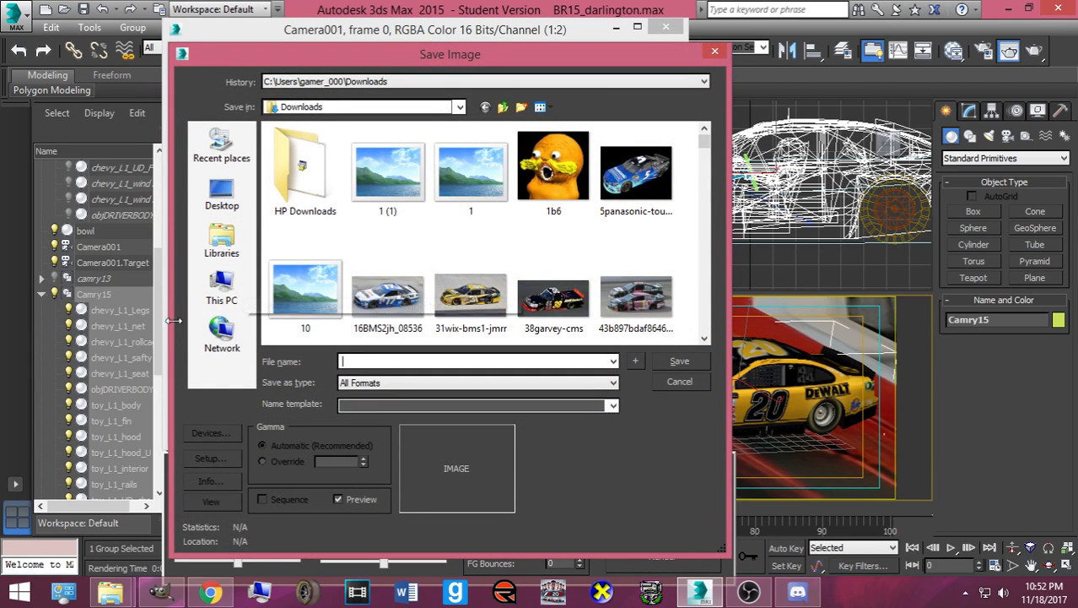
left_click(220, 248)
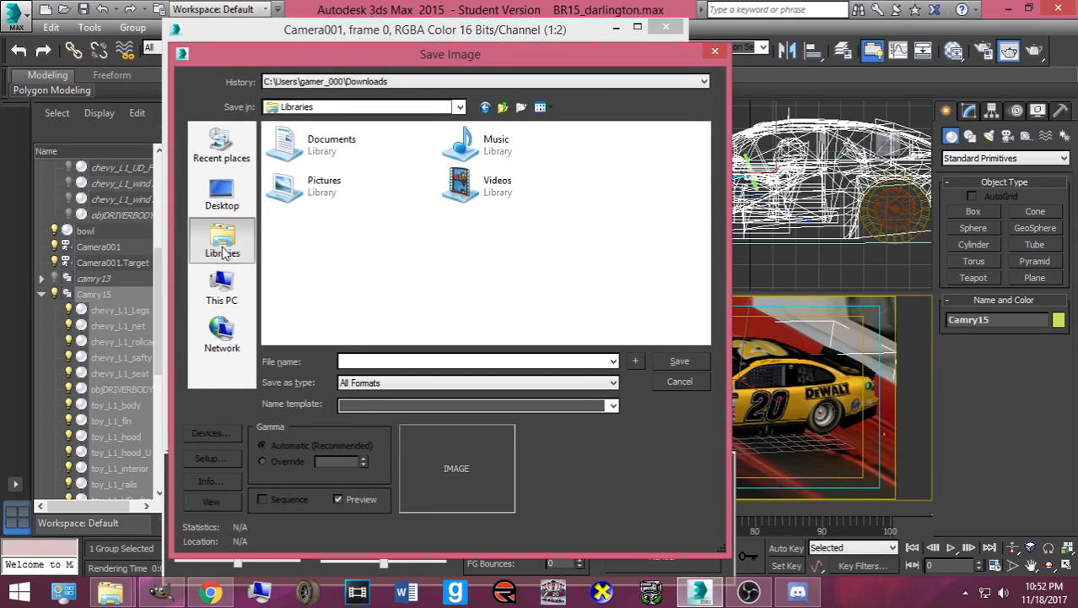
double_click(330, 190)
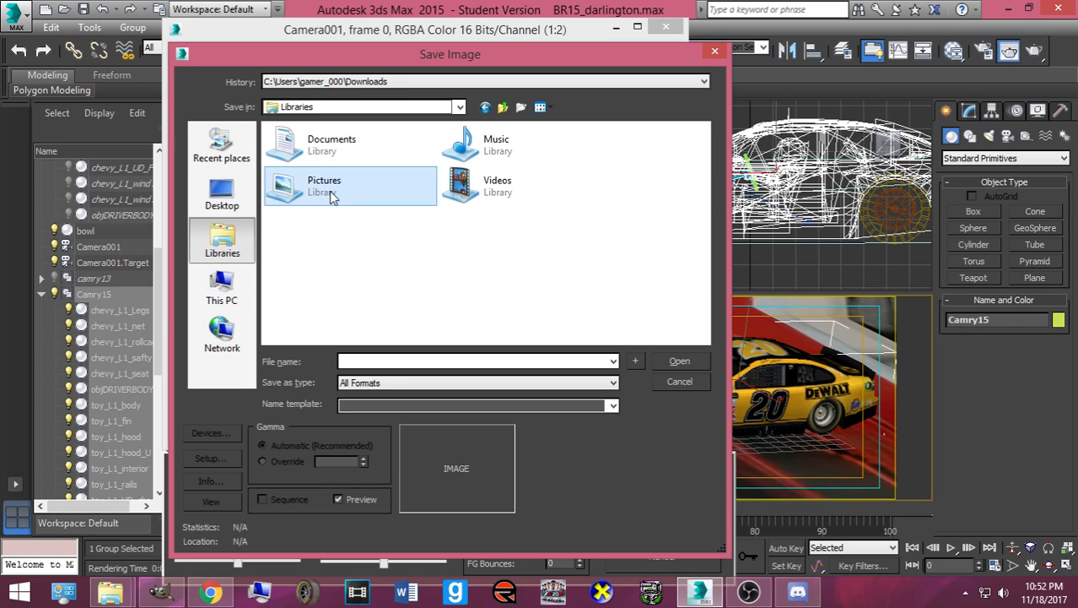
scroll(317, 241, "down", 6)
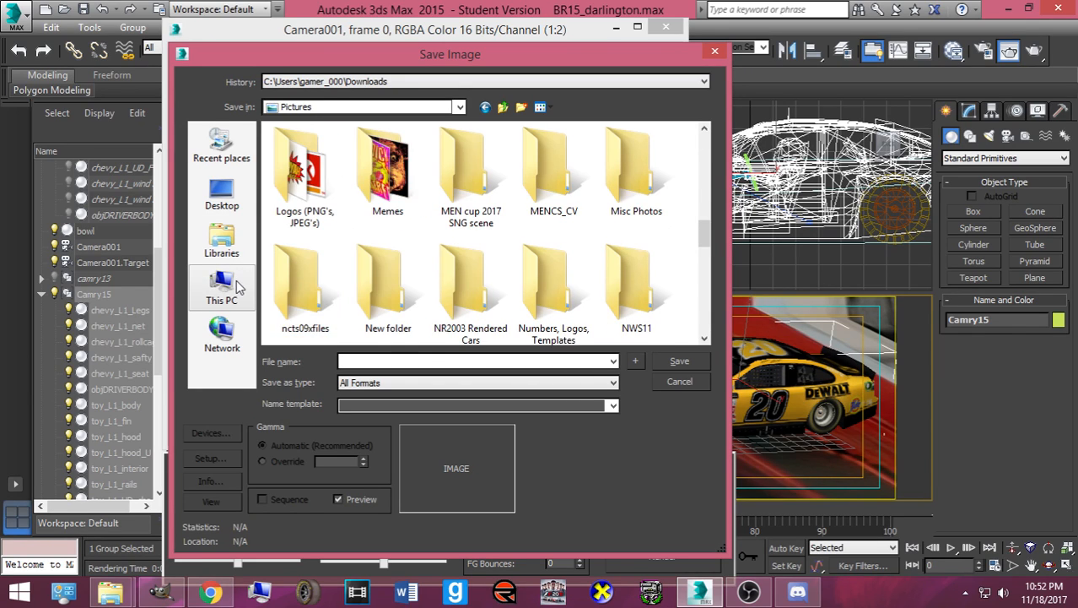
left_click(211, 289)
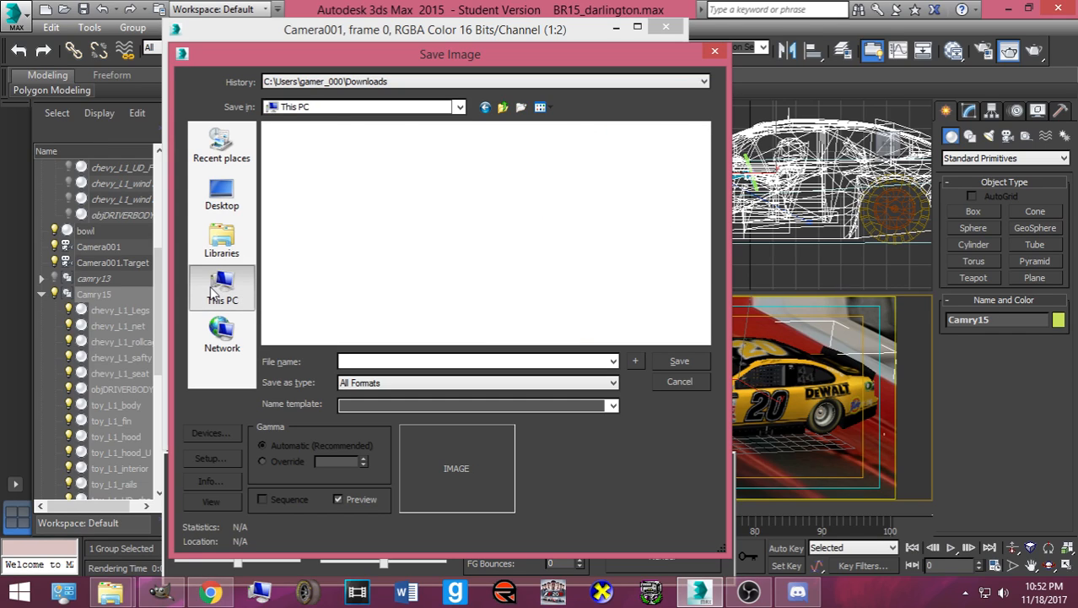
left_click(220, 241)
left_click(304, 201)
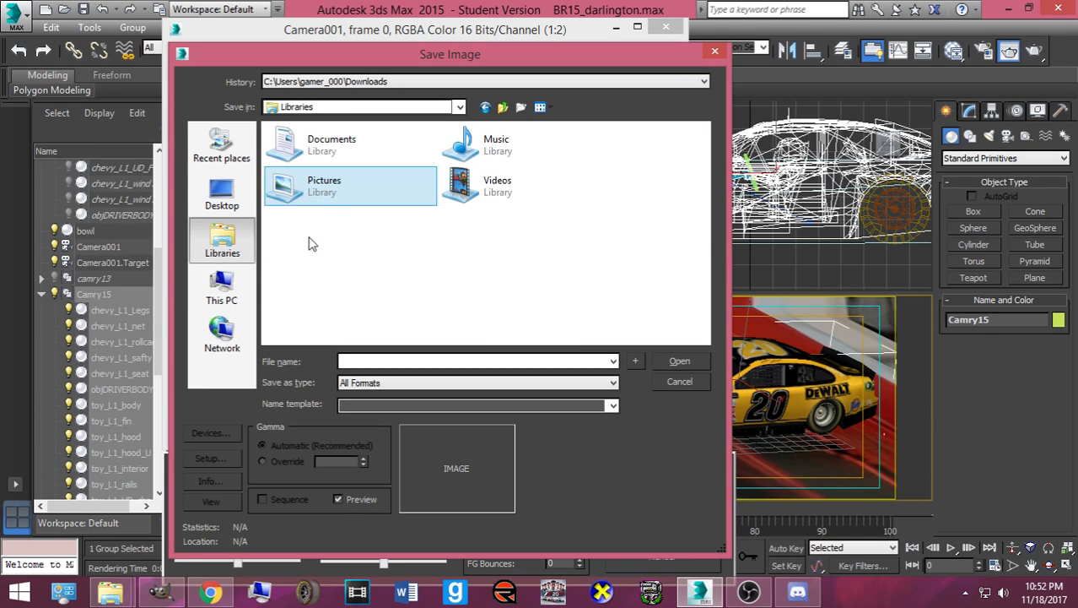
double_click(297, 193)
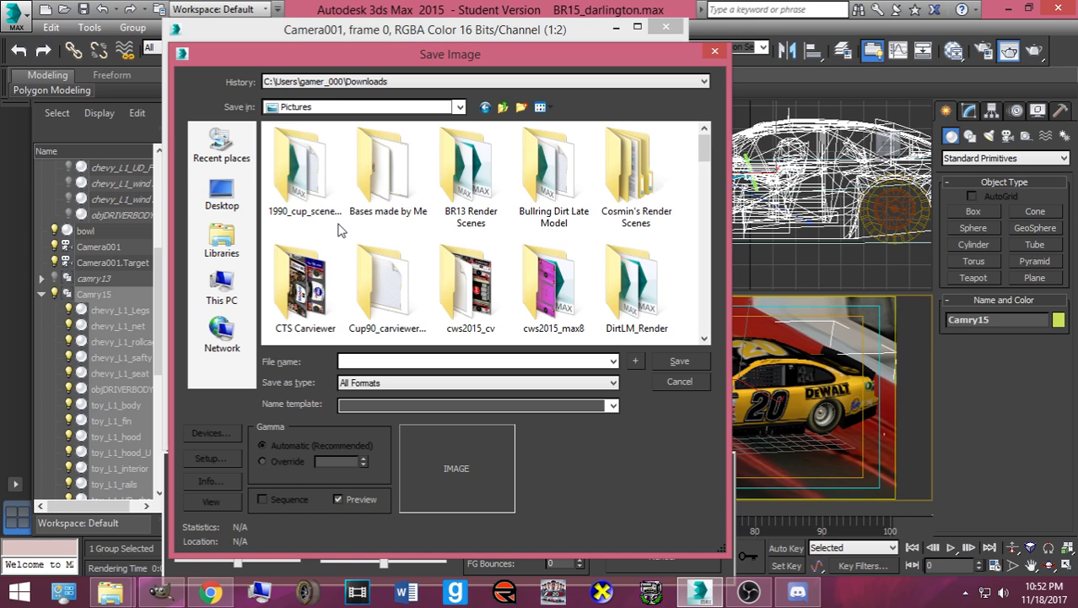
scroll(400, 292, "down", 5)
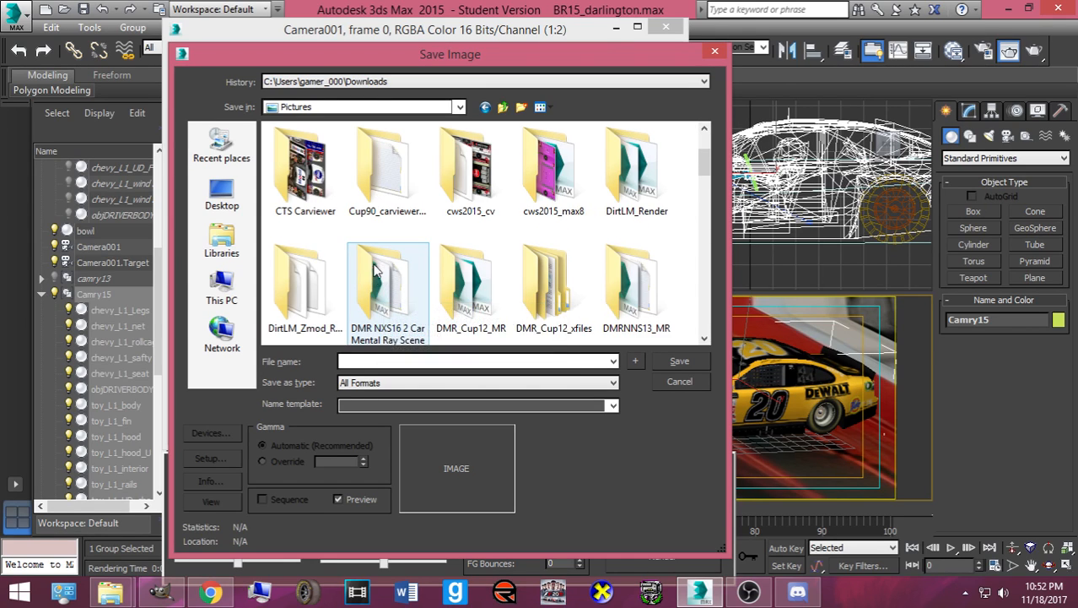
scroll(380, 261, "down", 1)
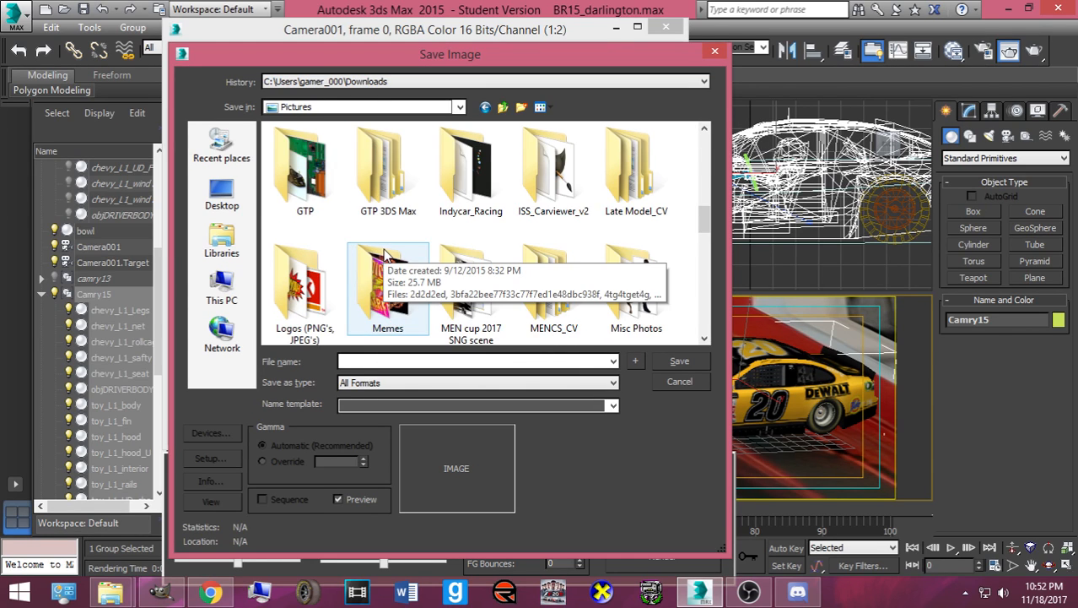
scroll(386, 264, "down", 1)
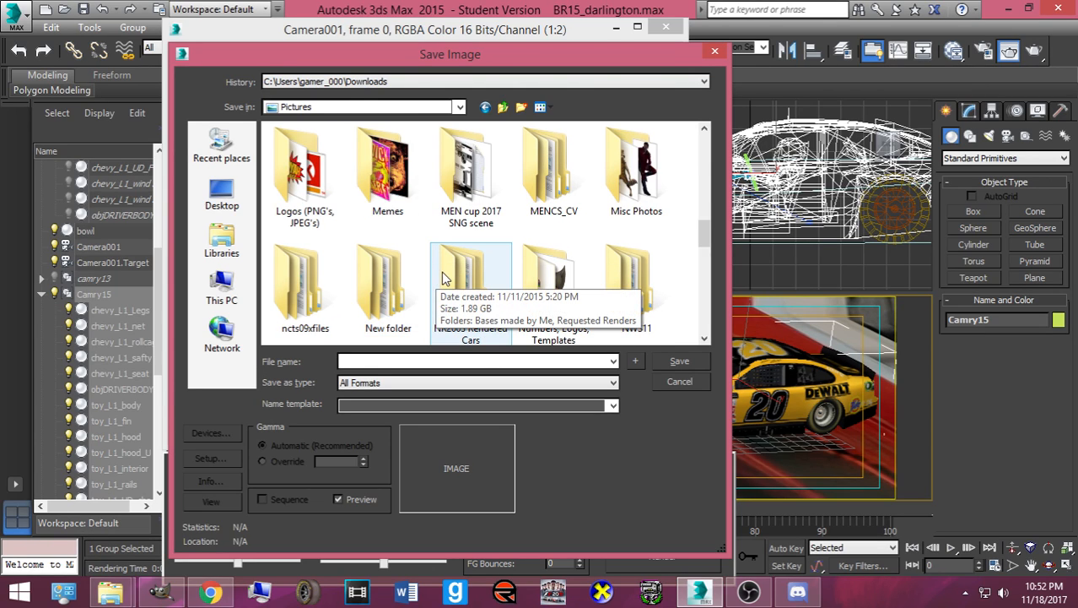
double_click(445, 279)
double_click(375, 181)
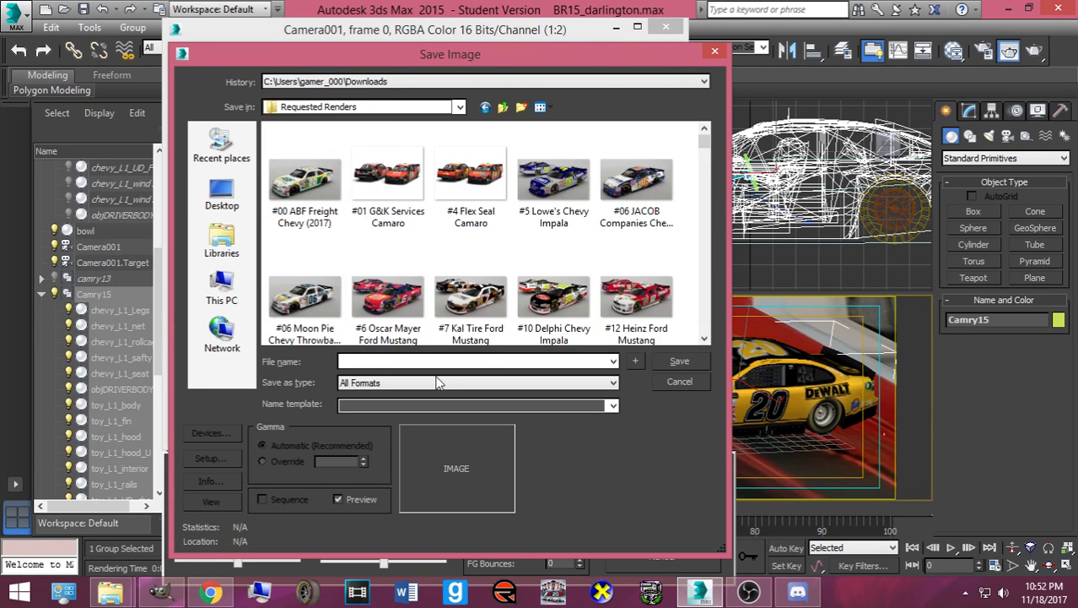
- Save the #20 render as a PNG named after the driver, then close the frame window
left_click(437, 383)
left_click(426, 471)
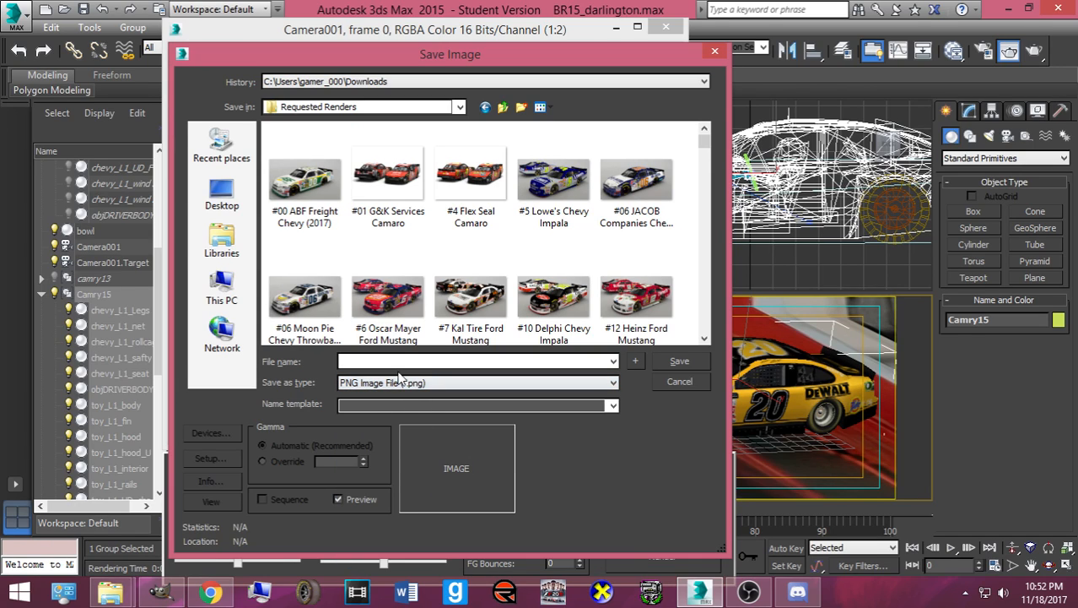
left_click(391, 361)
type("Matt Kenseth #20 Toyota Throwback")
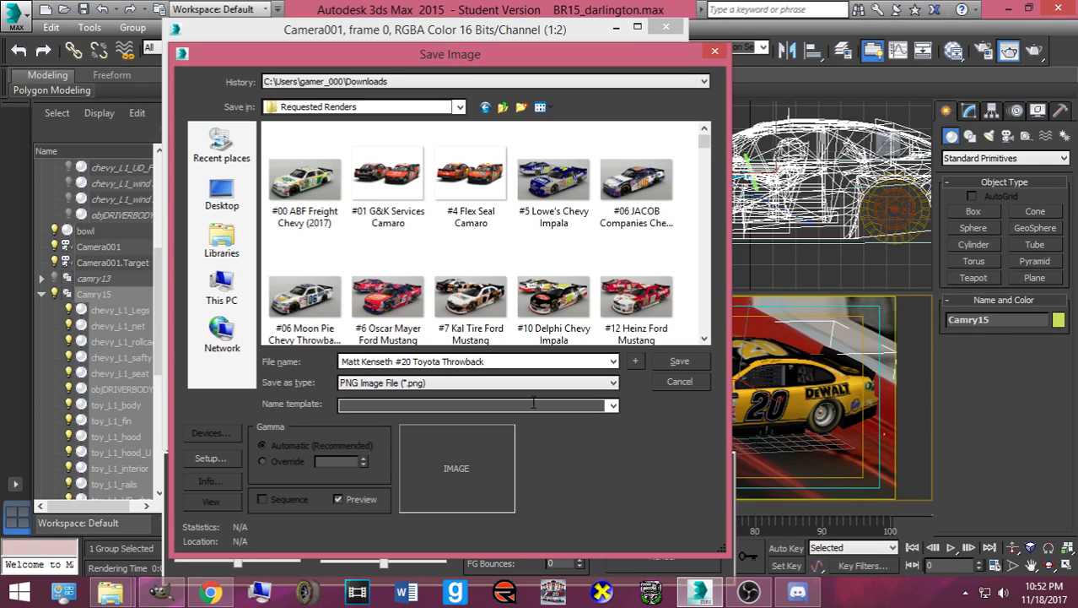
left_click(689, 360)
left_click(278, 224)
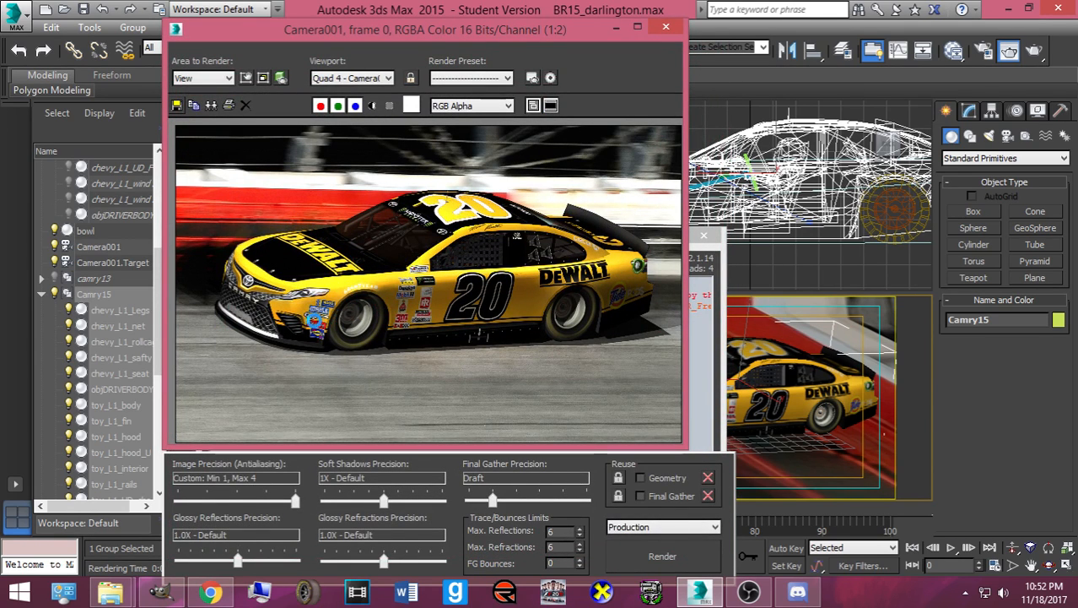
left_click(666, 27)
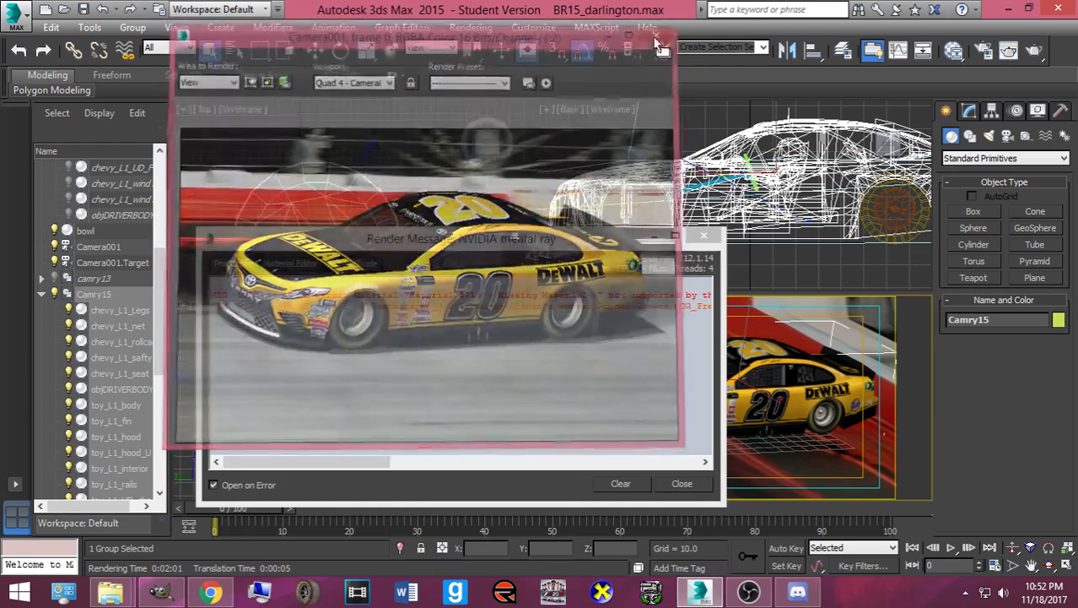
- Zip the #20 Toyota Throwback PNG and send the ZIP in the Messenger chat
left_click(211, 592)
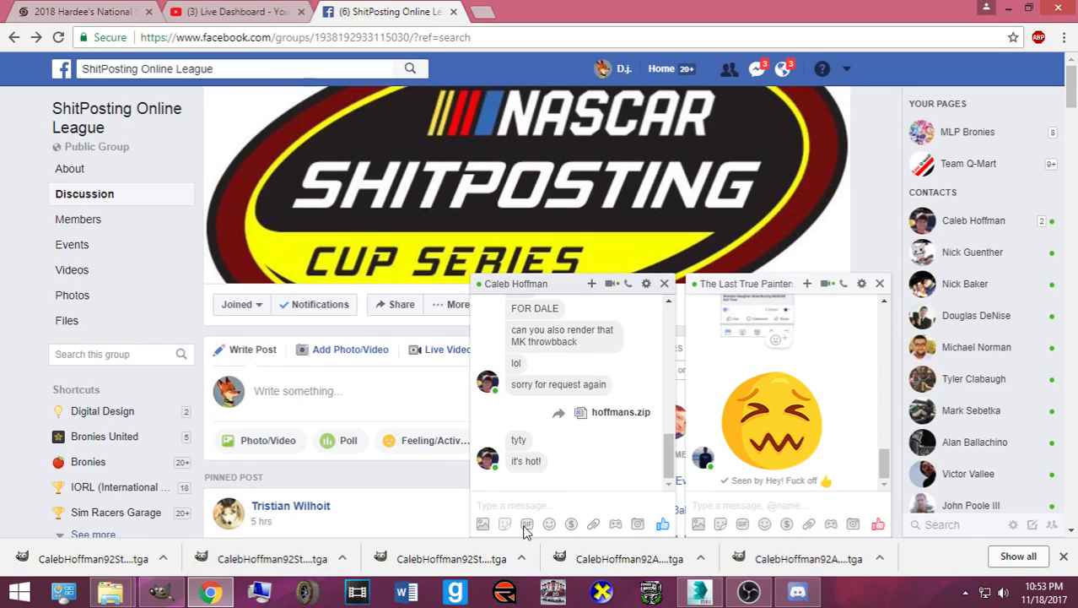
left_click(593, 524)
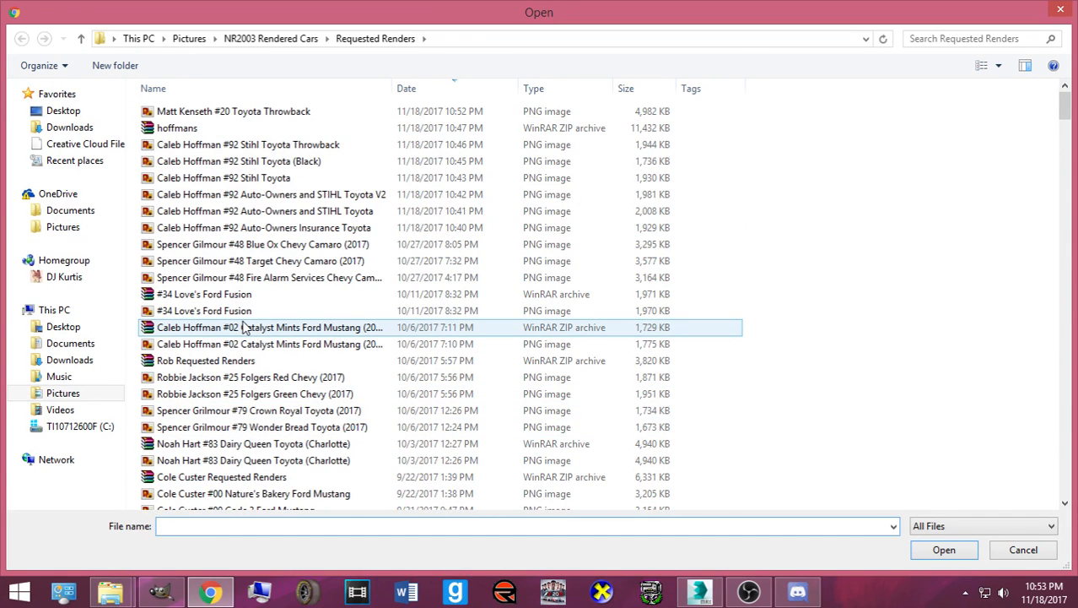
left_click(223, 117)
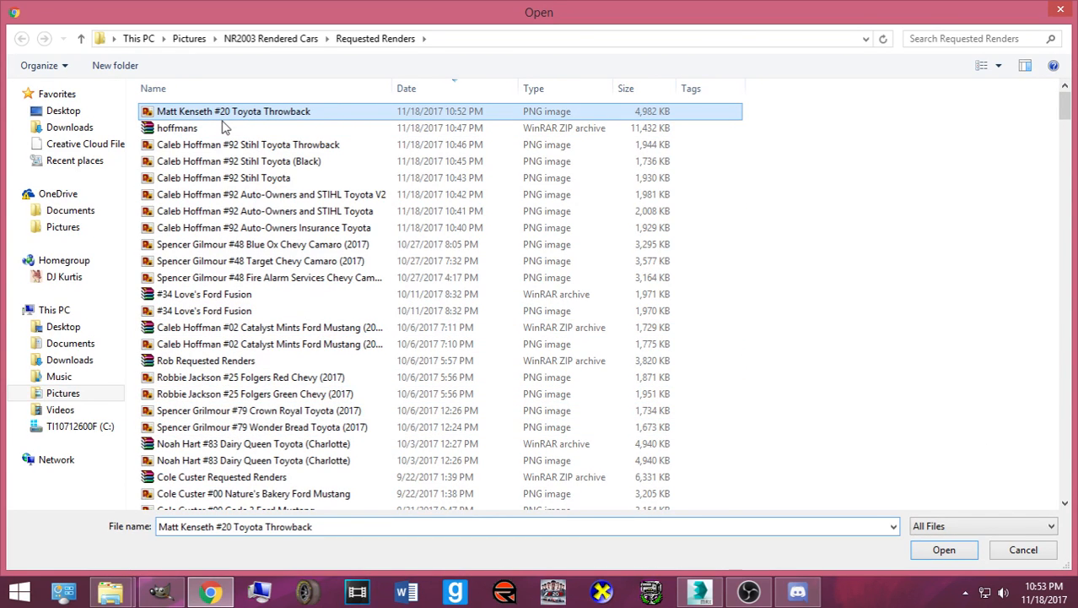
right_click(224, 122)
left_click(325, 278)
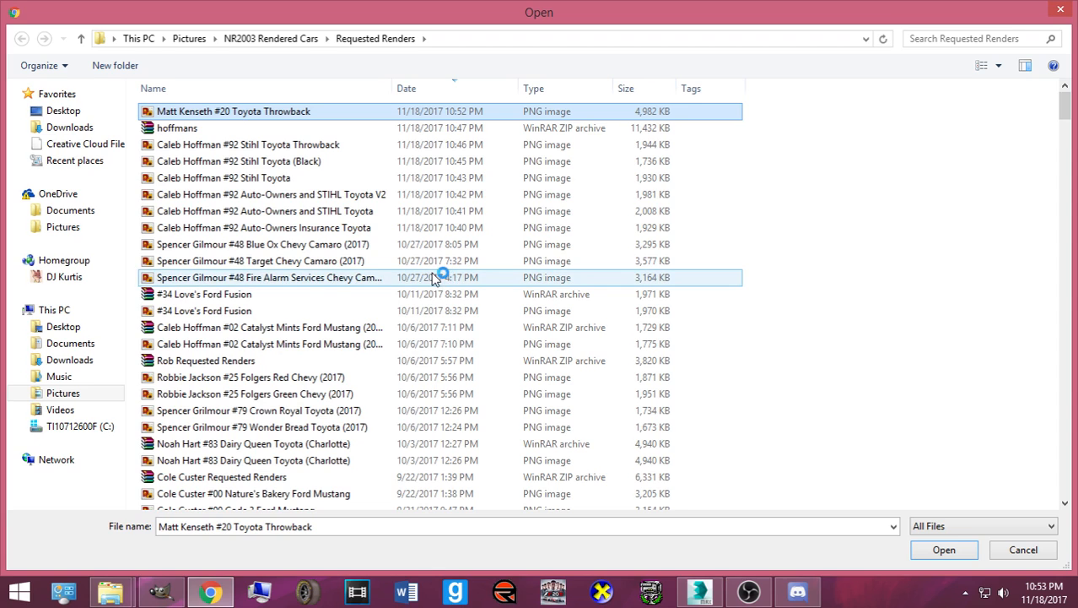
left_click(478, 276)
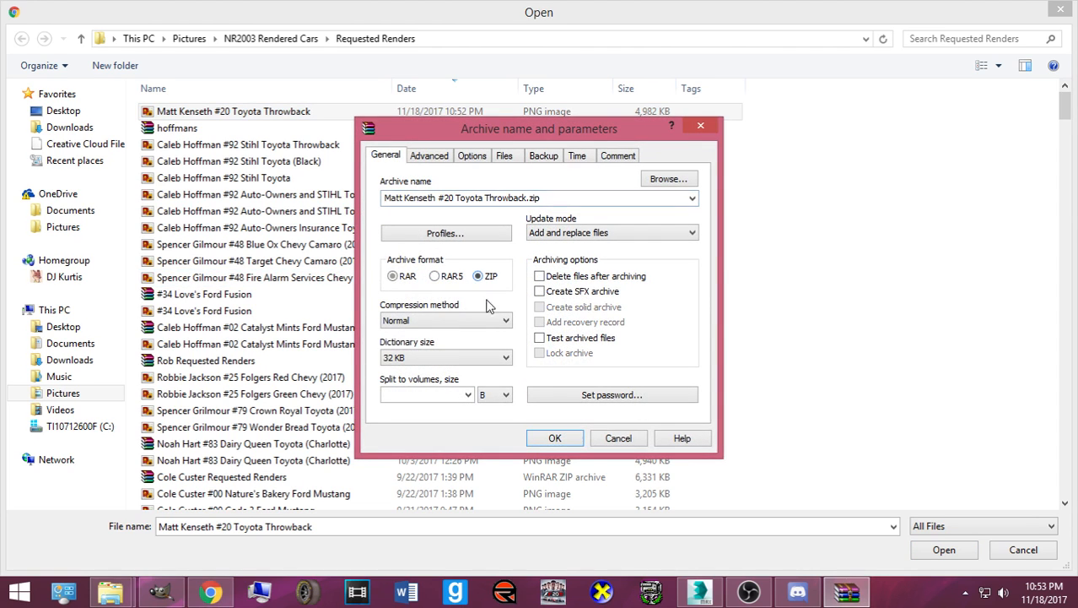
left_click(554, 438)
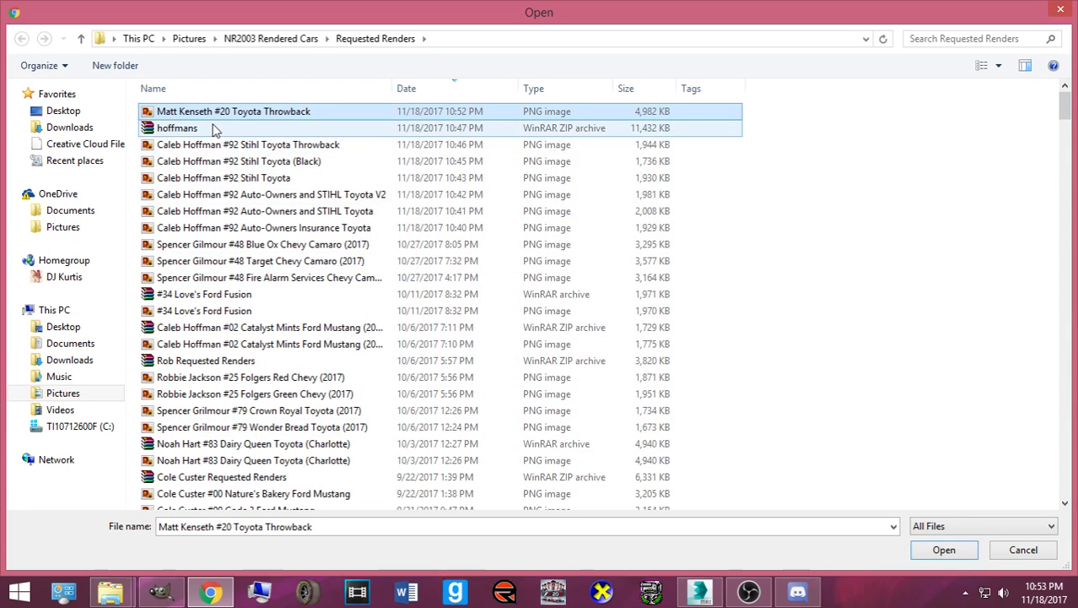
double_click(201, 111)
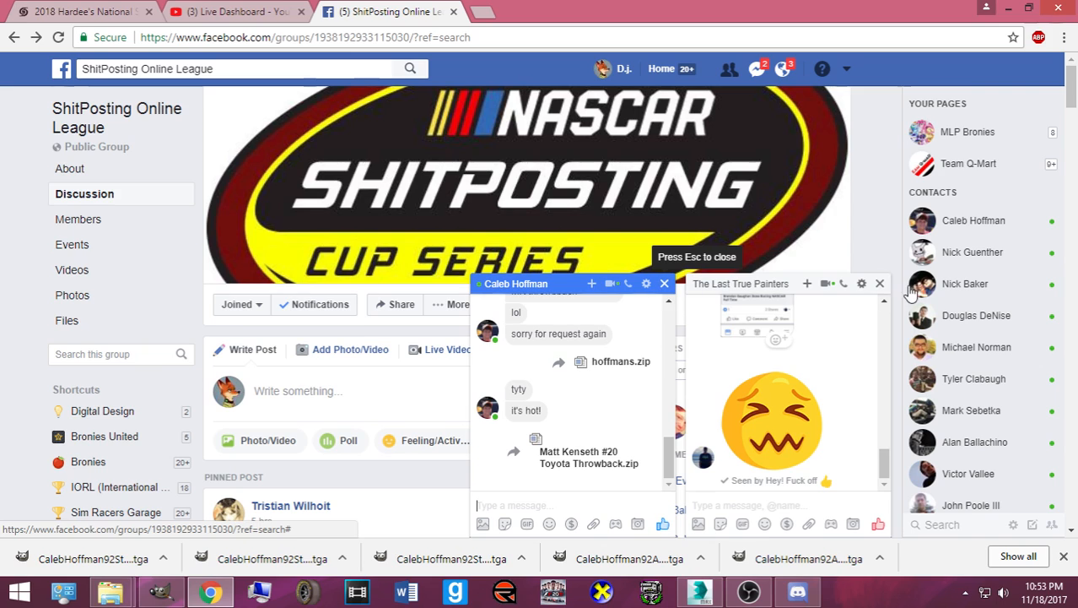
- Close both chat windows and minimize Chrome
key("Escape")
left_click(880, 284)
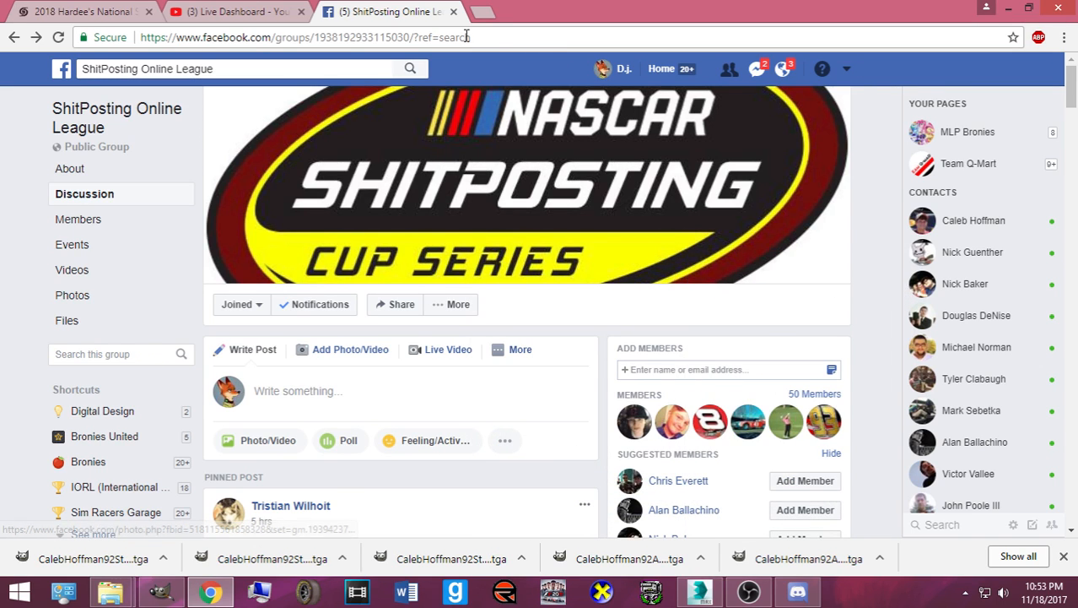
left_click(1008, 7)
- Open MENCS17_render_scene_SNG_max8.max from recent files, skipping load warnings, and select the Toyota body
left_click(681, 484)
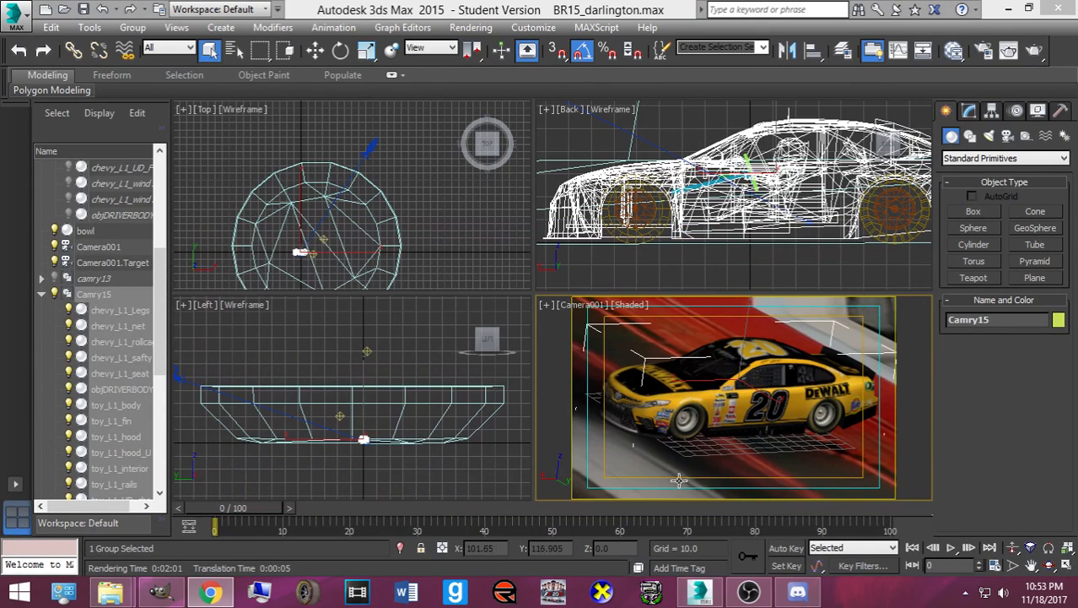
left_click(28, 28)
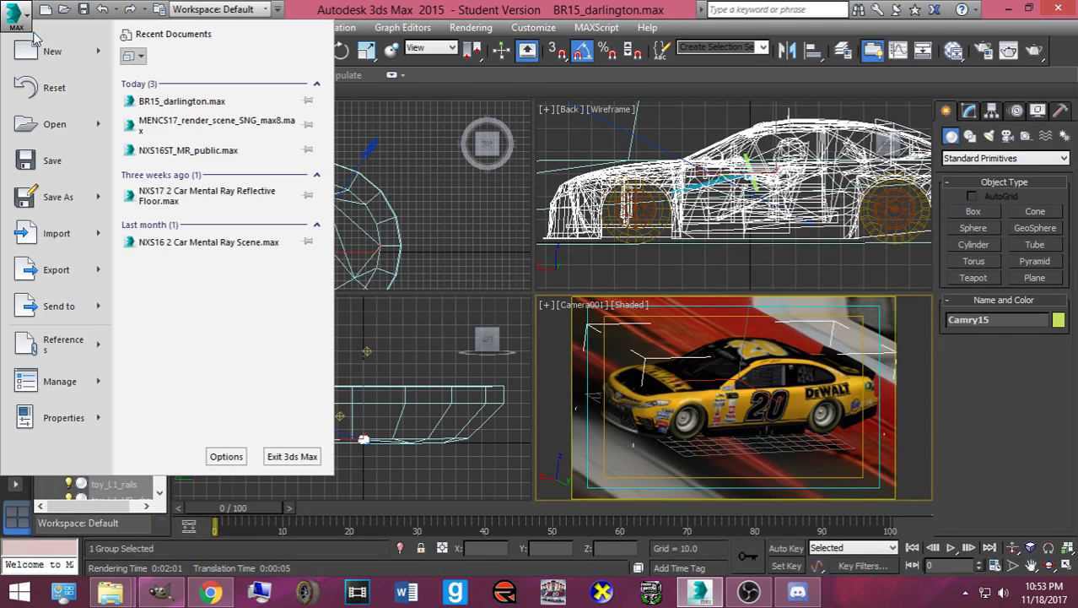
left_click(174, 127)
left_click(524, 317)
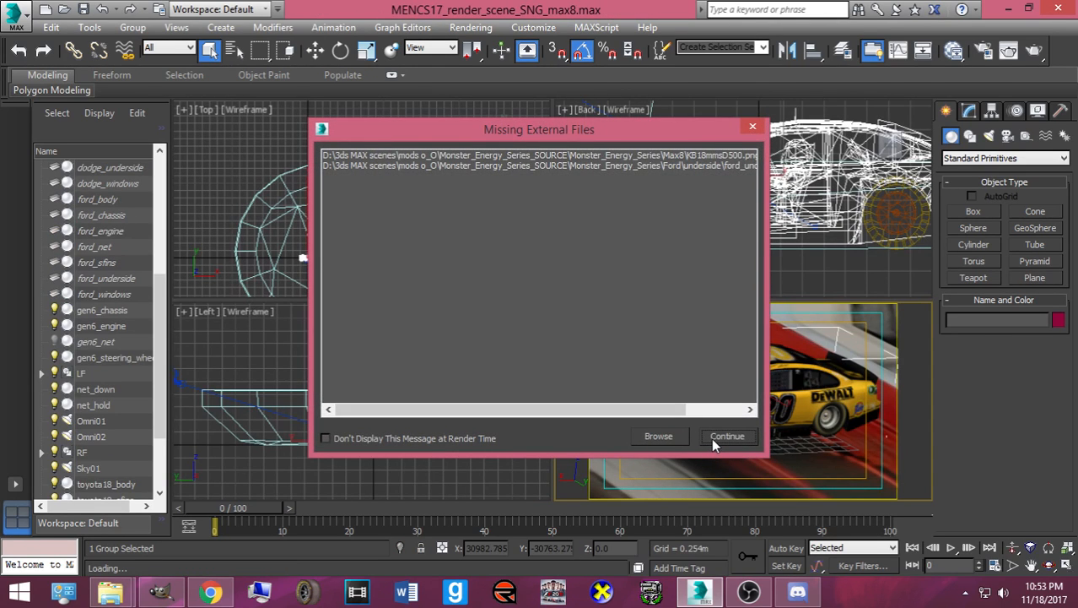
left_click(727, 436)
left_click(590, 328)
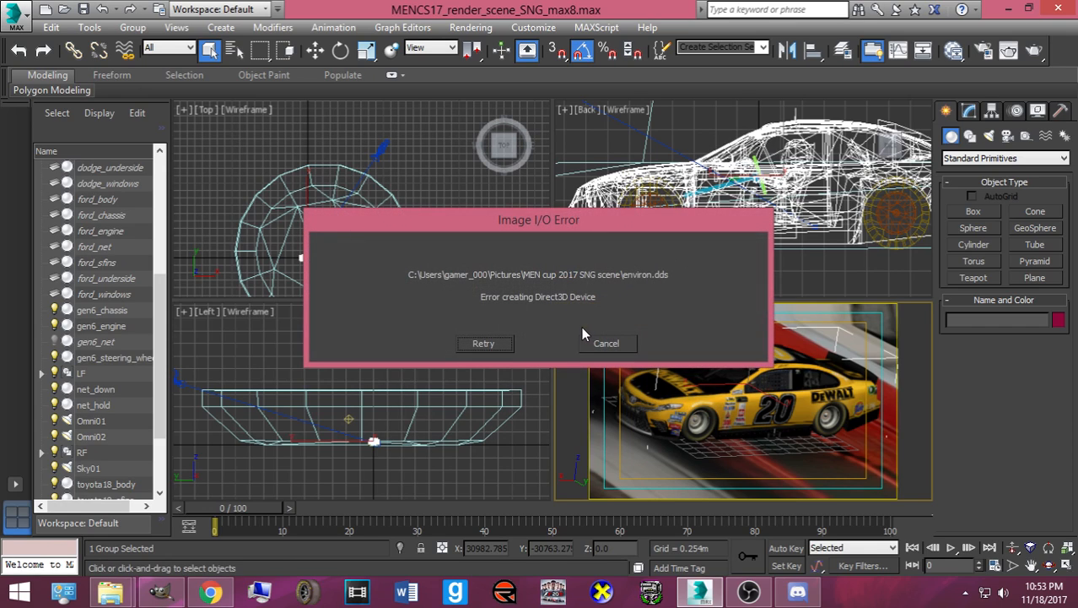
left_click(606, 343)
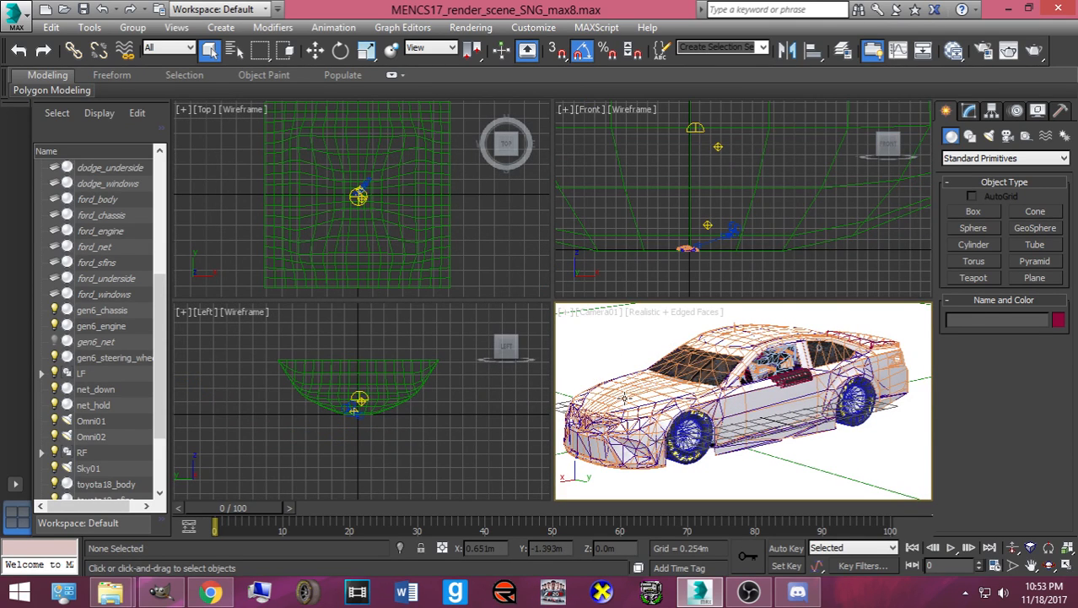
left_click(625, 398)
- Hide everything except the world backdrop
left_click(599, 337)
right_click(601, 339)
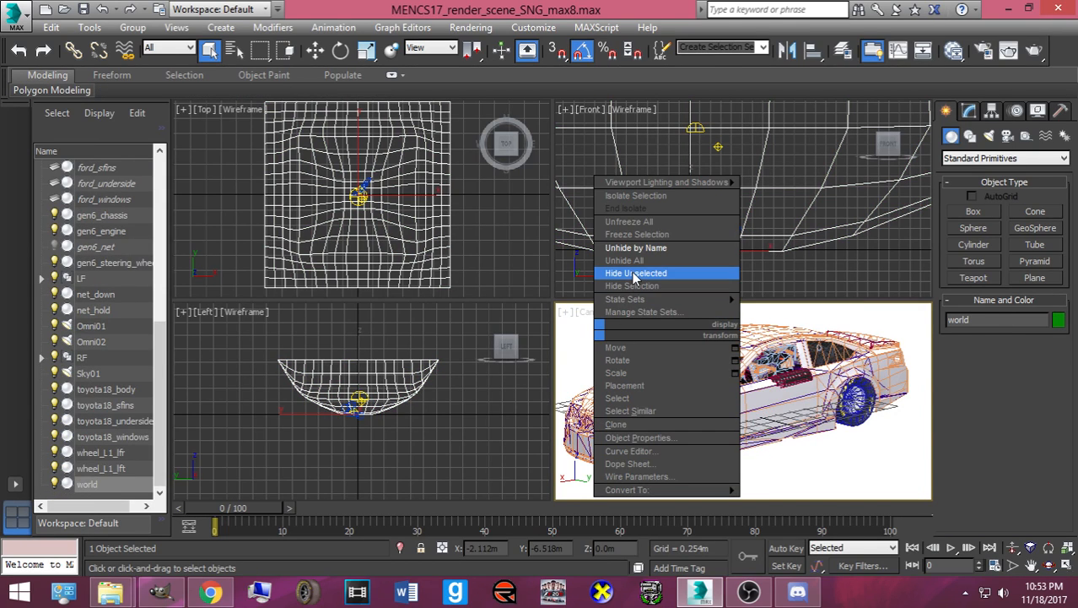
left_click(635, 274)
- In Unhide by Name, select RF, LF, wheel_L1_lfr and wheel_L1_lft
right_click(632, 346)
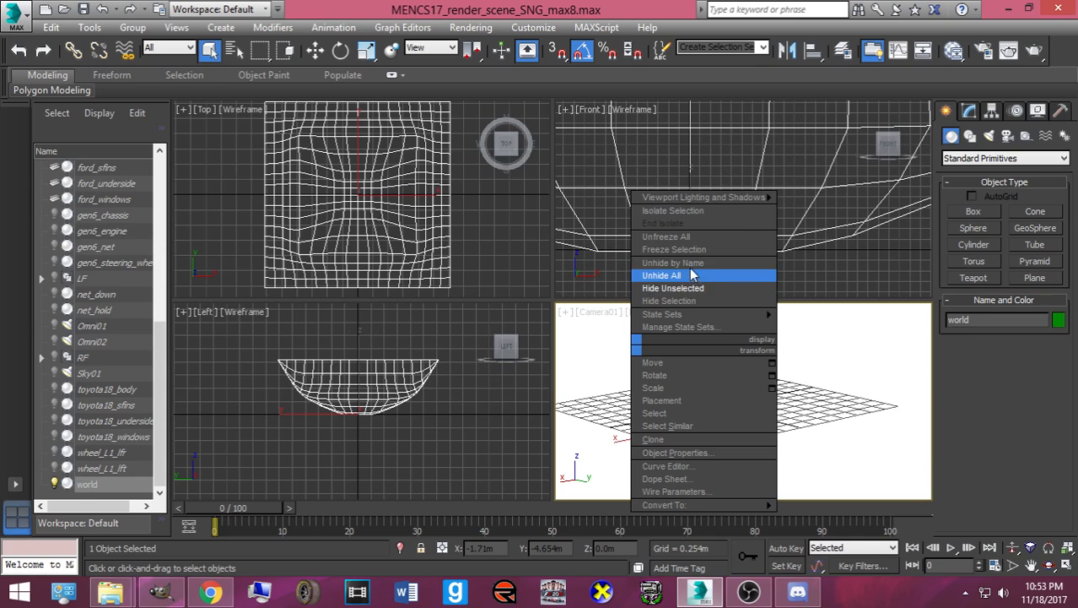
left_click(689, 263)
scroll(118, 258, "down", 6)
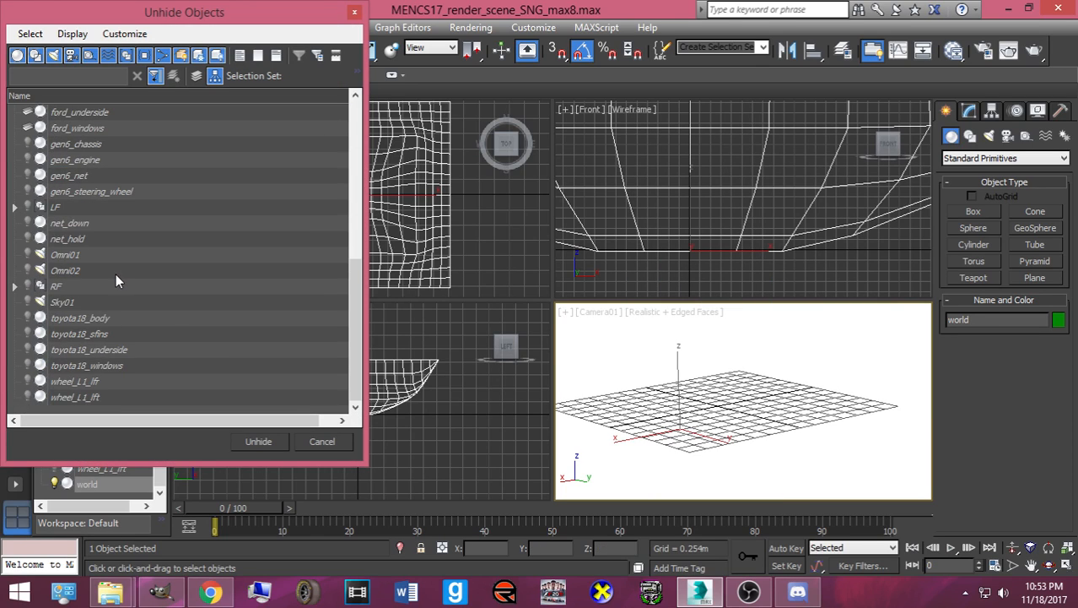
left_click(73, 287)
left_click(55, 209, "ctrl")
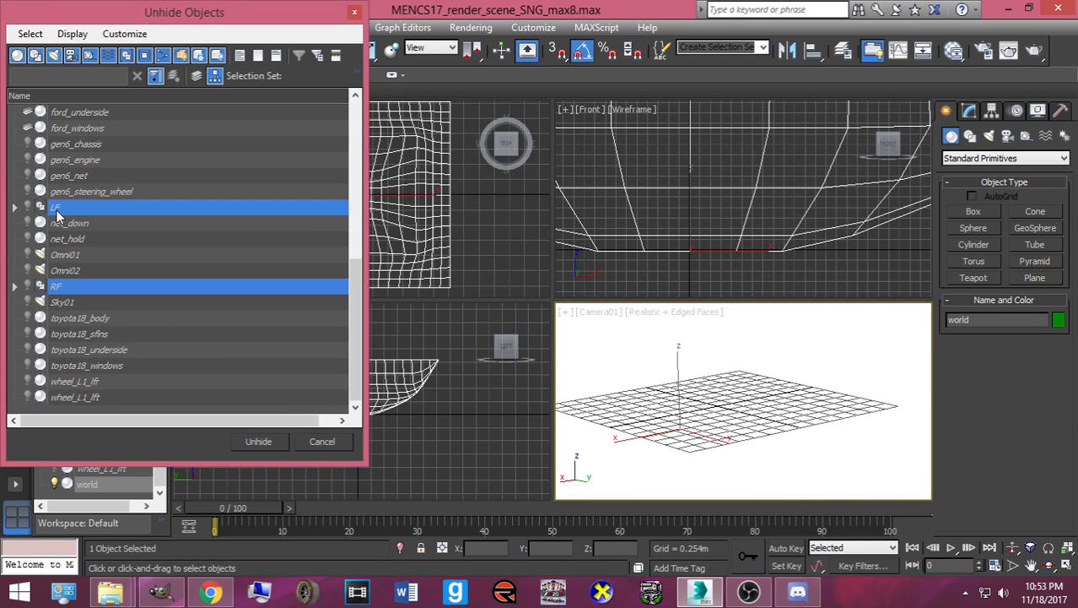
scroll(53, 245, "up", 8)
scroll(53, 247, "down", 7)
left_click(82, 384, "ctrl")
left_click(82, 398, "ctrl")
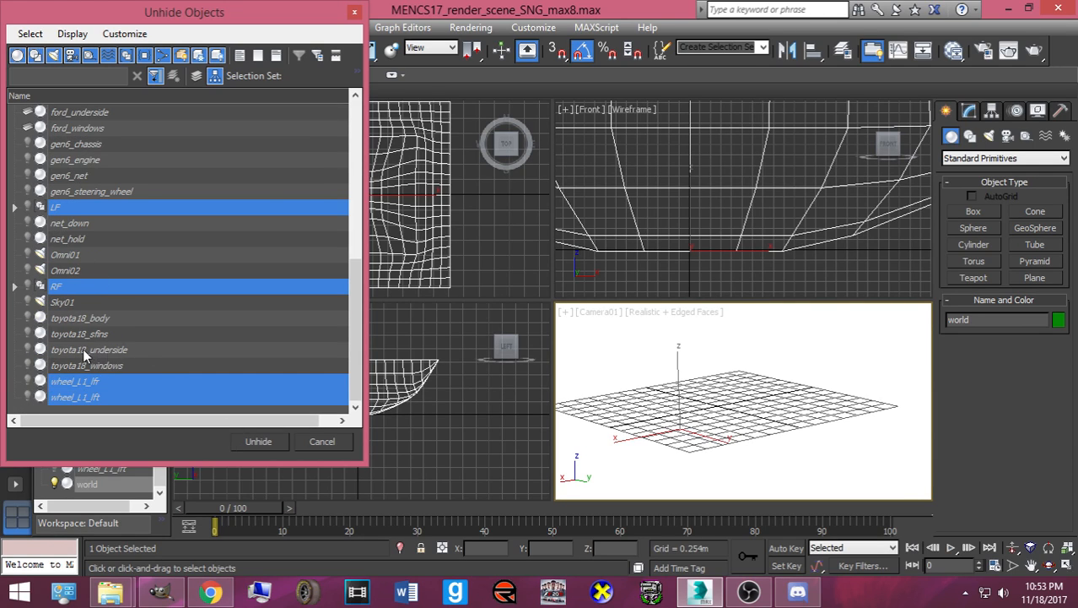
scroll(84, 356, "up", 8)
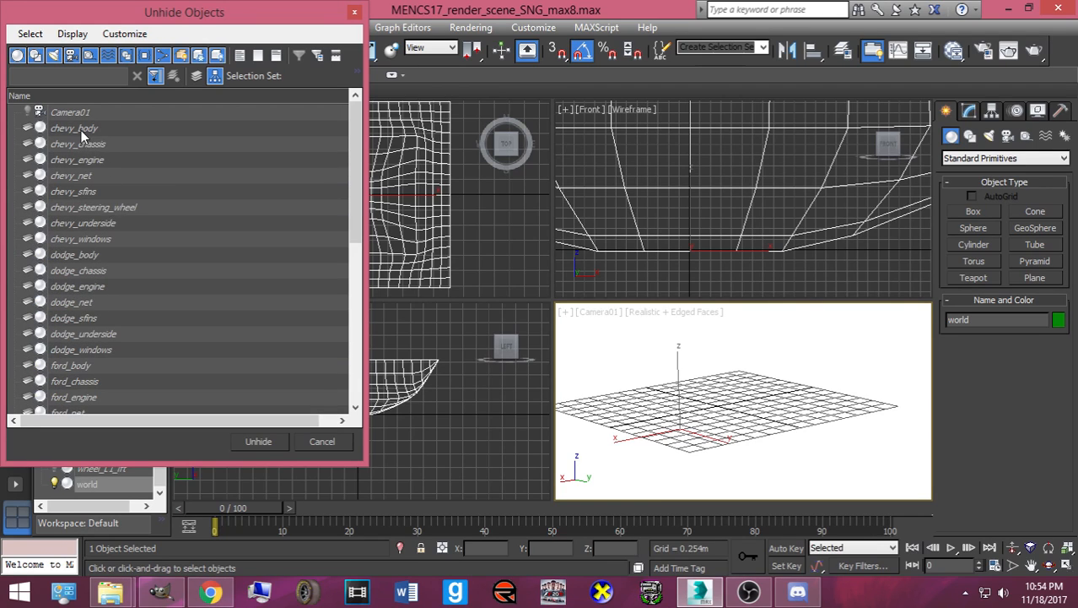
- Add the eight chevy_ parts (body through windows) and unhide everything, including their layers
left_click(80, 131, "ctrl")
left_click(80, 145, "ctrl")
left_click(80, 160, "ctrl")
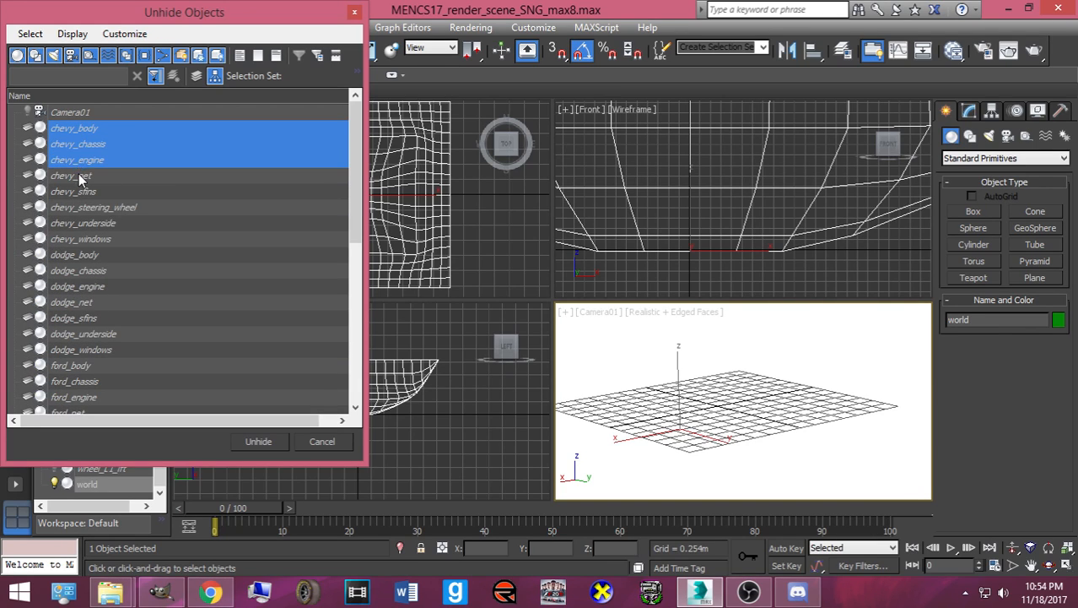
left_click(80, 177, "ctrl")
left_click(79, 193, "ctrl")
left_click(76, 208, "ctrl")
left_click(74, 224, "ctrl")
left_click(71, 240, "ctrl")
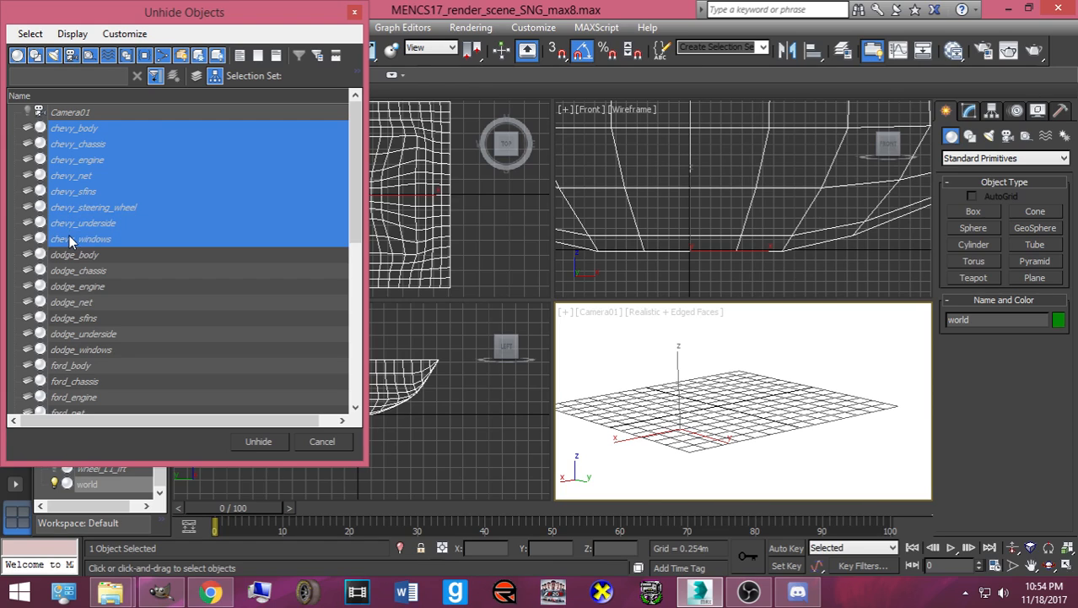
left_click(249, 441)
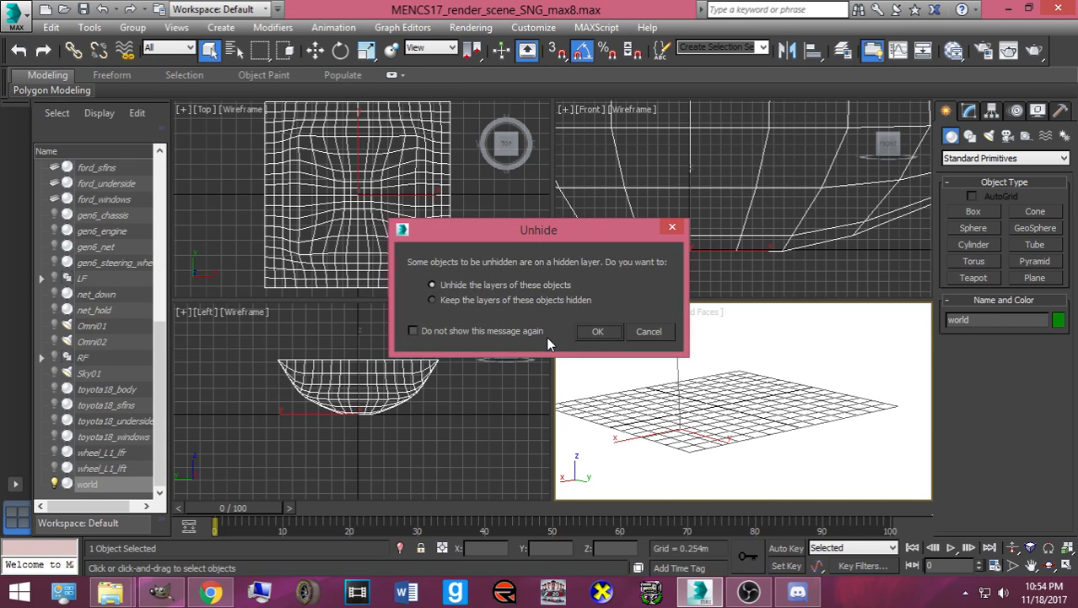
left_click(608, 336)
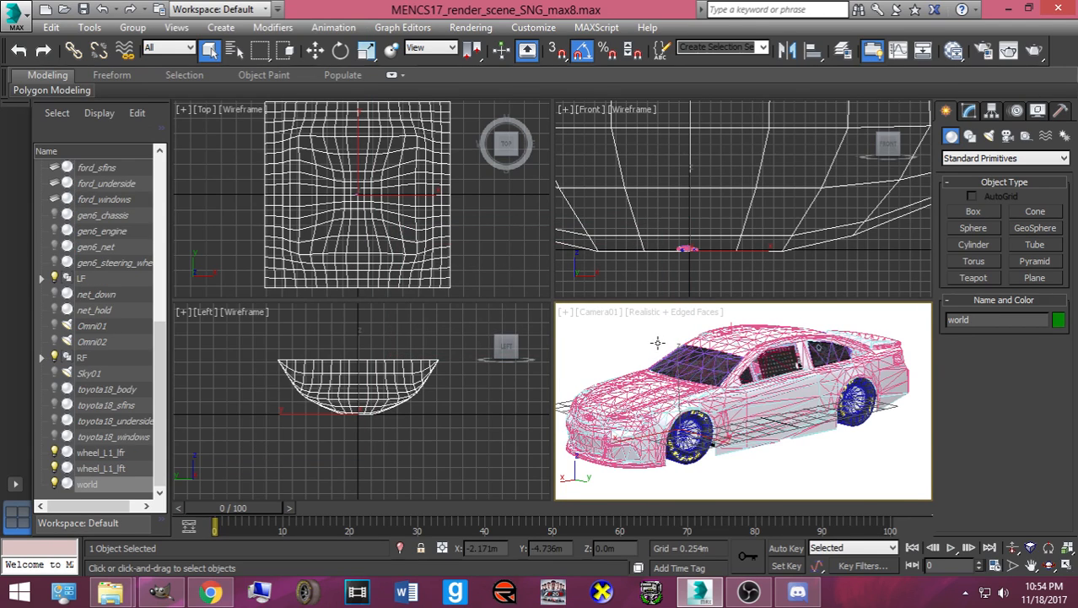
- Restore one Downloads Explorer window at reduced size and tuck the other away
mouse_move(110, 591)
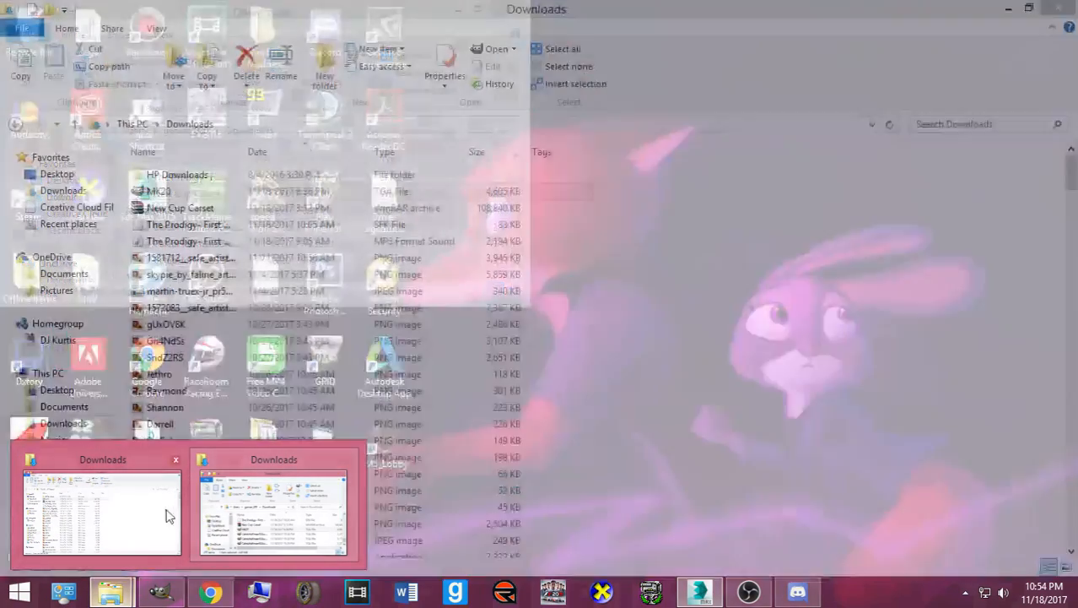
left_click(167, 516)
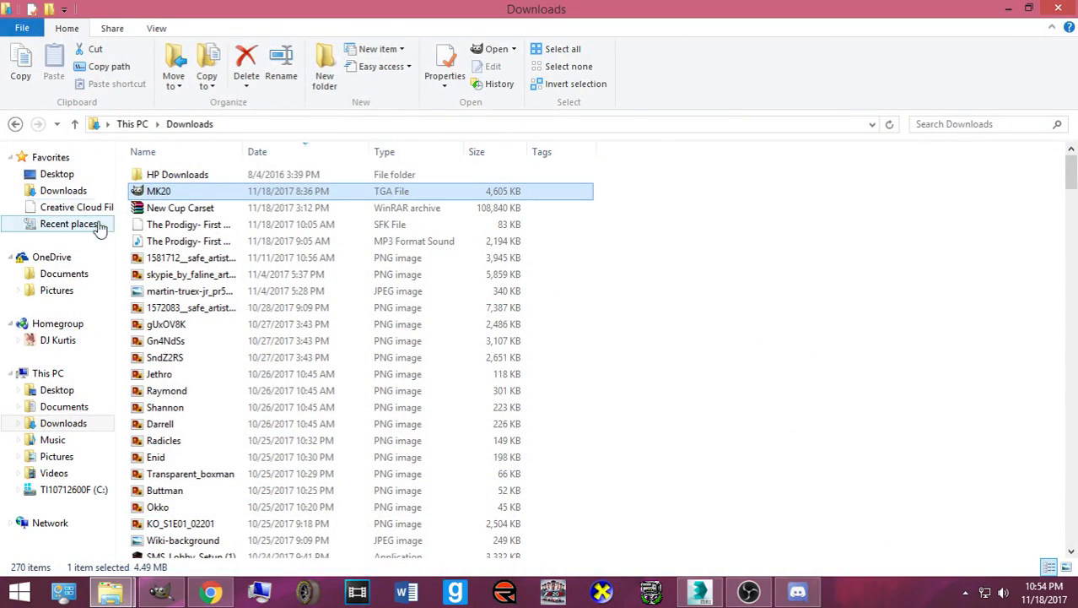
mouse_move(111, 590)
left_click(277, 507)
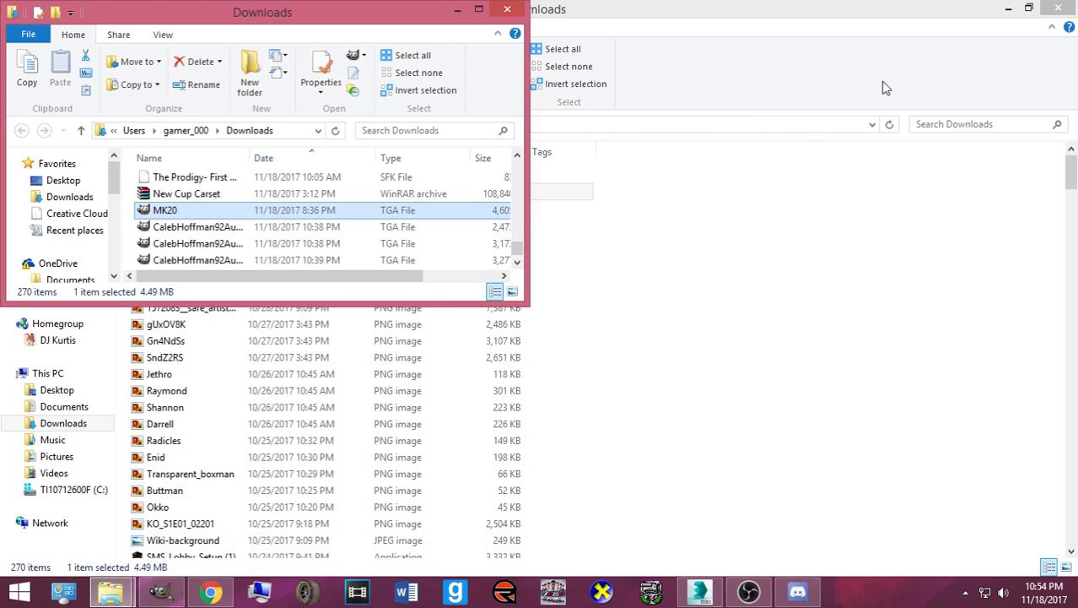
left_click(1034, 7)
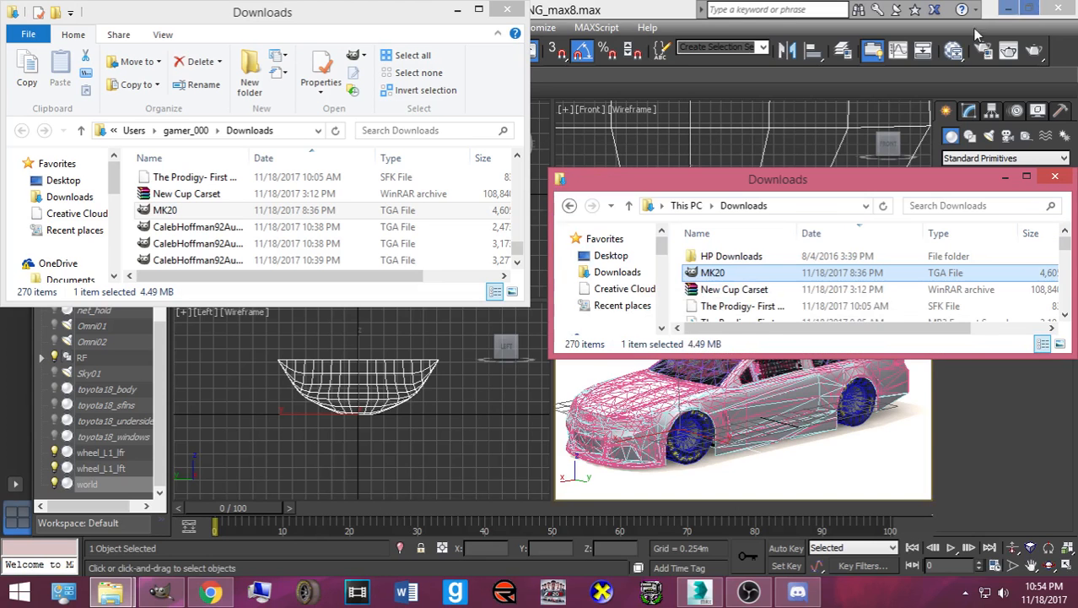
left_click(1006, 178)
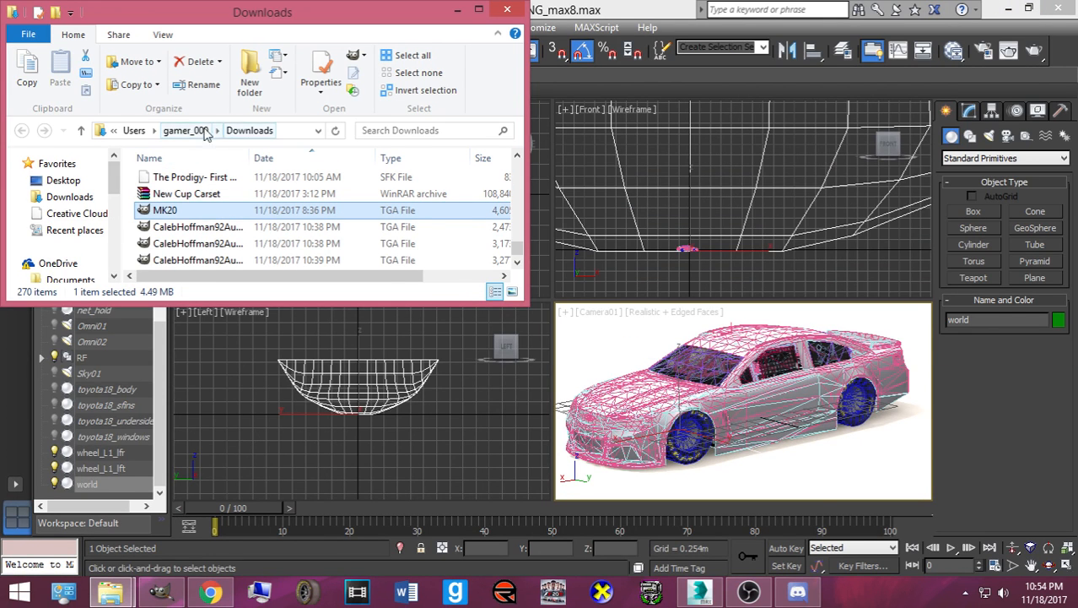
- Navigate Explorer to C:\Papyrus\NASCAR Racing 2003 Season\exports_imports
left_click_drag(116, 192, 99, 254)
scroll(84, 252, "down", 2)
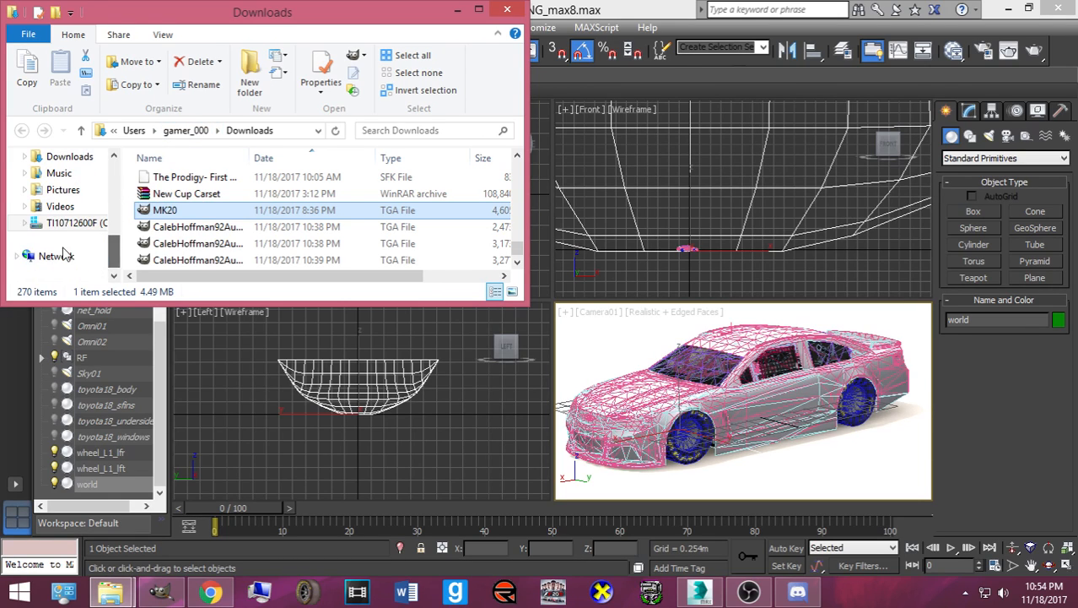
left_click(71, 224)
left_click(168, 246)
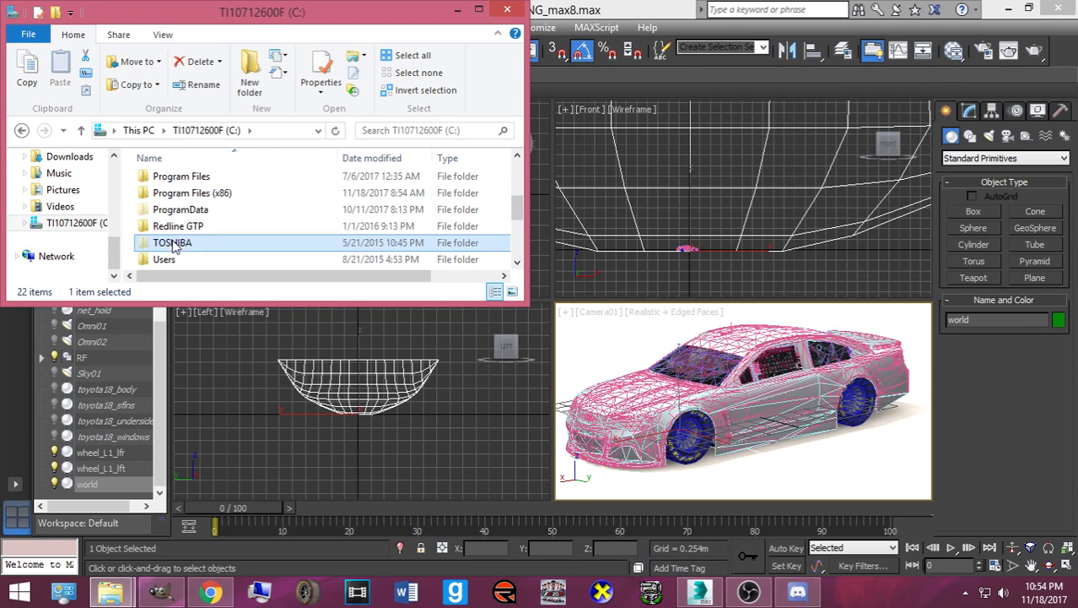
scroll(170, 236, "up", 1)
left_click(170, 197)
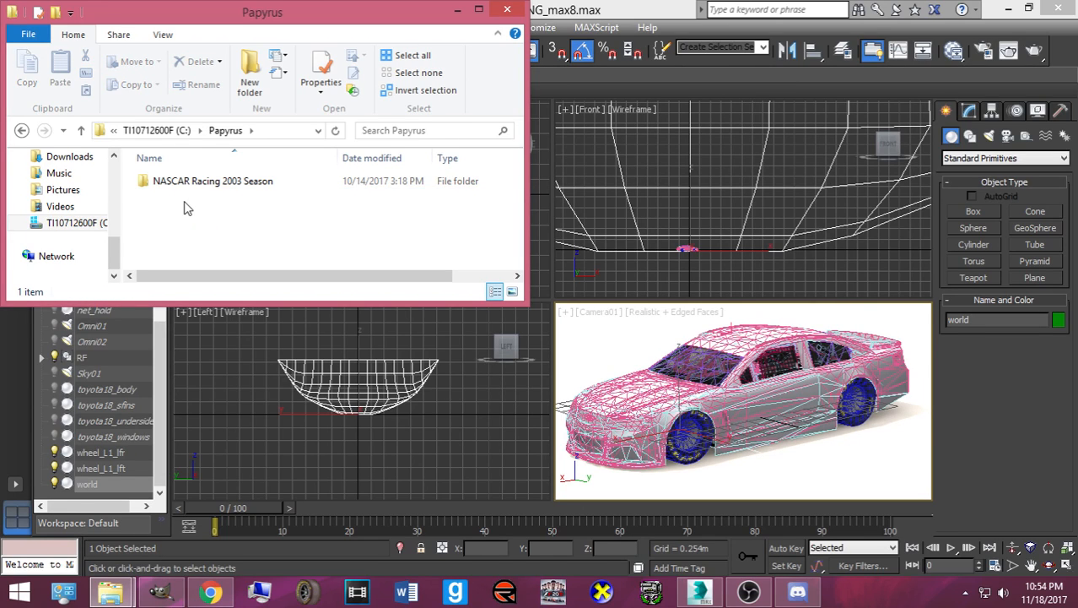
double_click(173, 188)
double_click(181, 216)
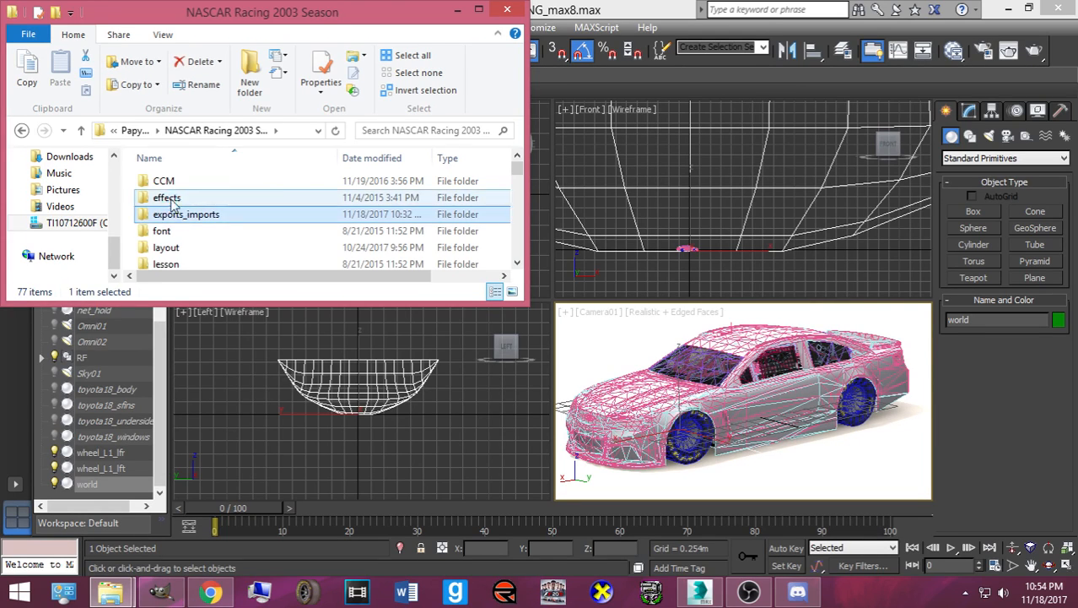
- Drag the newest #32 JEGS TGA paint onto the Chevy in the Camera01 view
left_click(182, 182)
left_click_drag(180, 179, 617, 384)
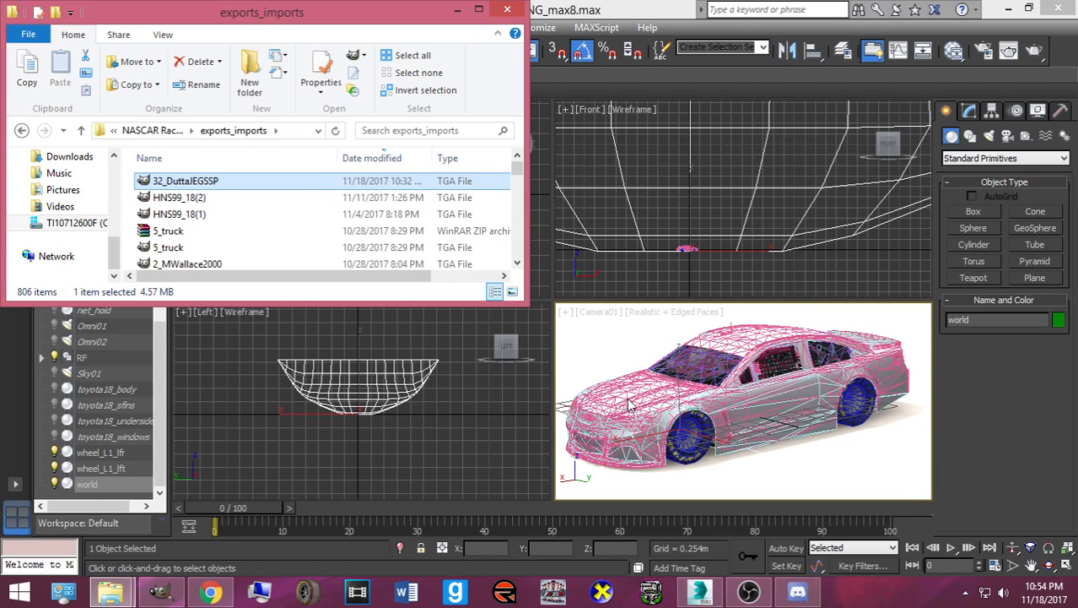
left_click_drag(640, 436, 635, 433)
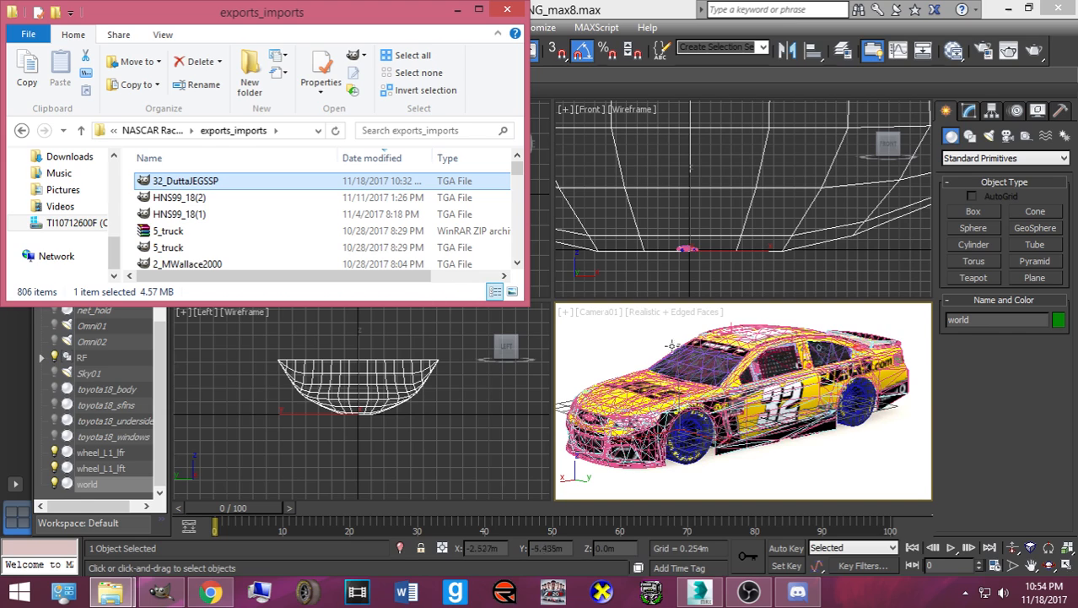
- Select chevy_body and render Camera01, dismissing the missing maps warning and render log
left_click(718, 346)
left_click(762, 350)
left_click(770, 339)
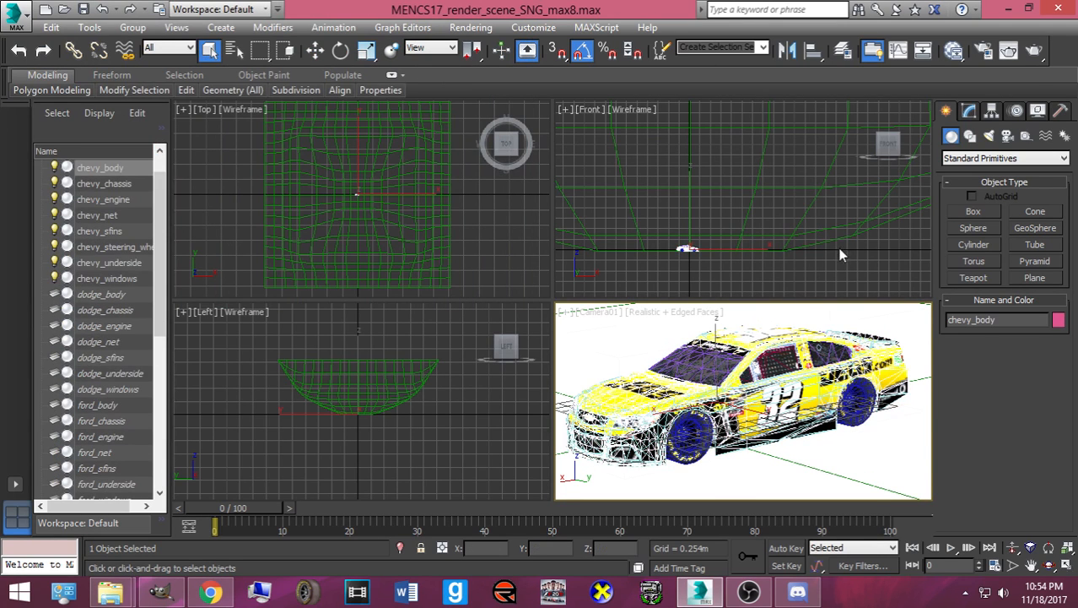
left_click(1035, 52)
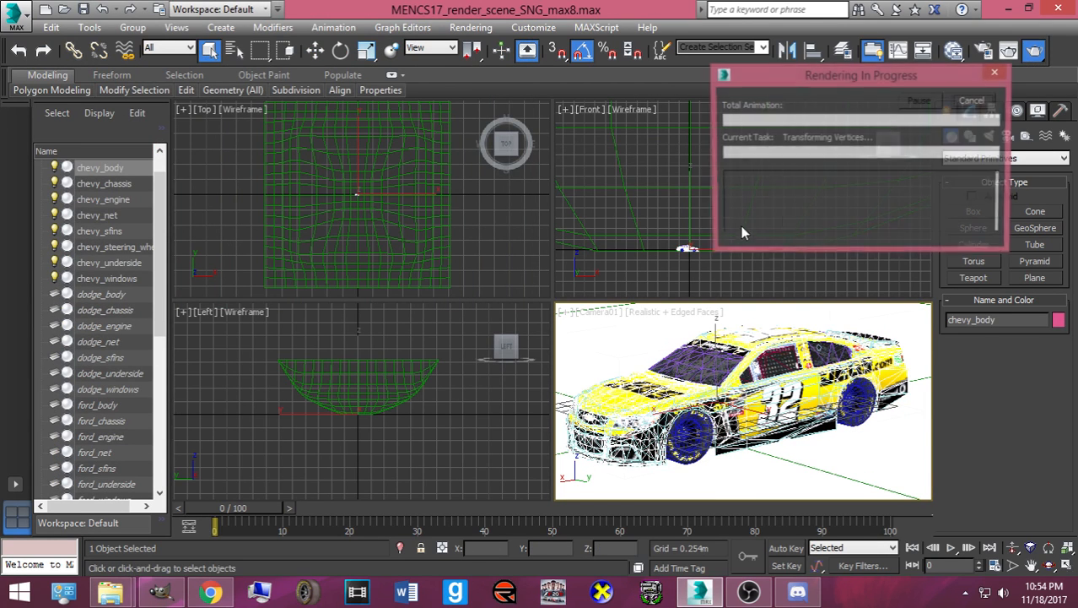
left_click(380, 379)
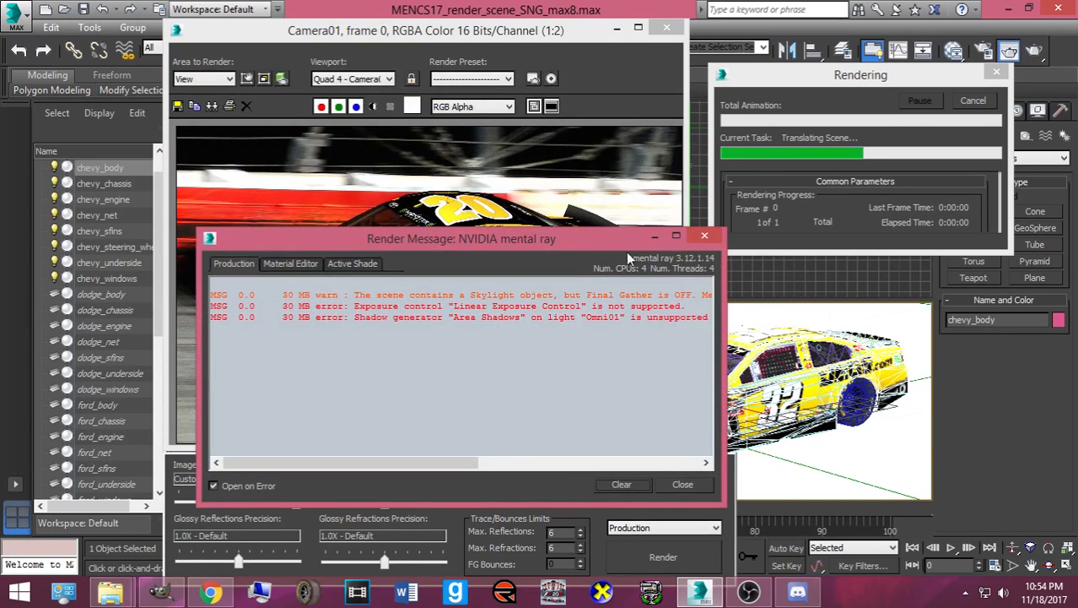
left_click(716, 238)
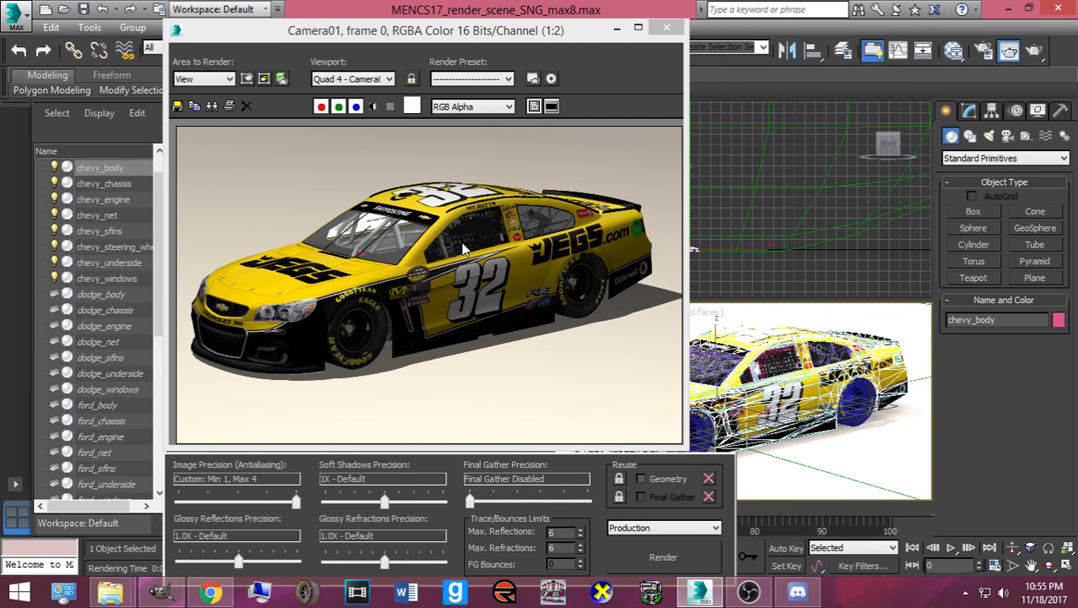
scroll(439, 270, "up", 1)
scroll(438, 271, "down", 1)
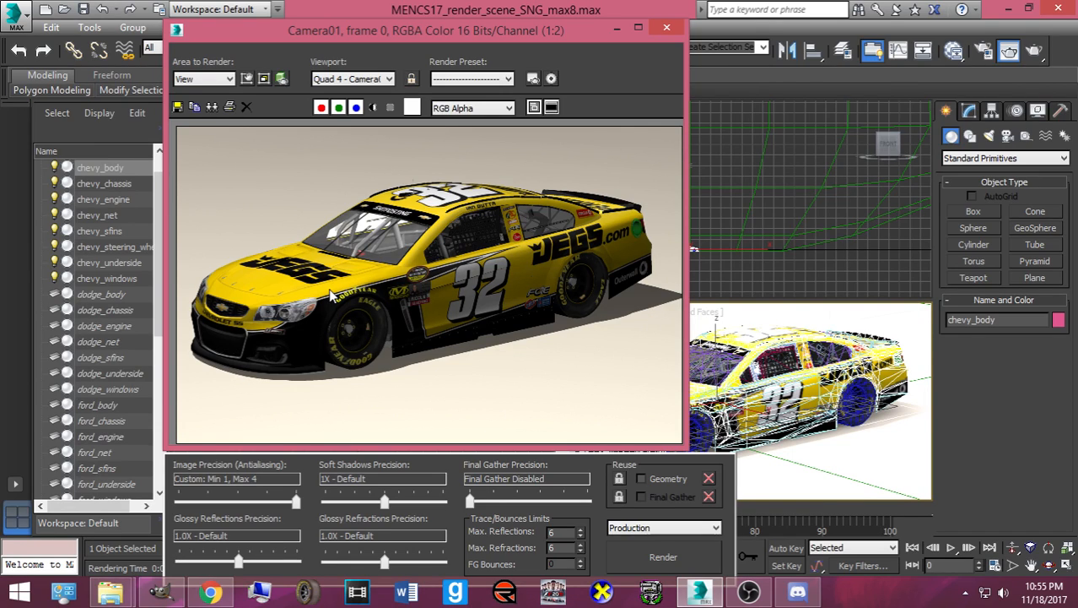
- From Save Image, browse to Pictures > NR2003 Rendered Cars > Bases made by Me
left_click(178, 107)
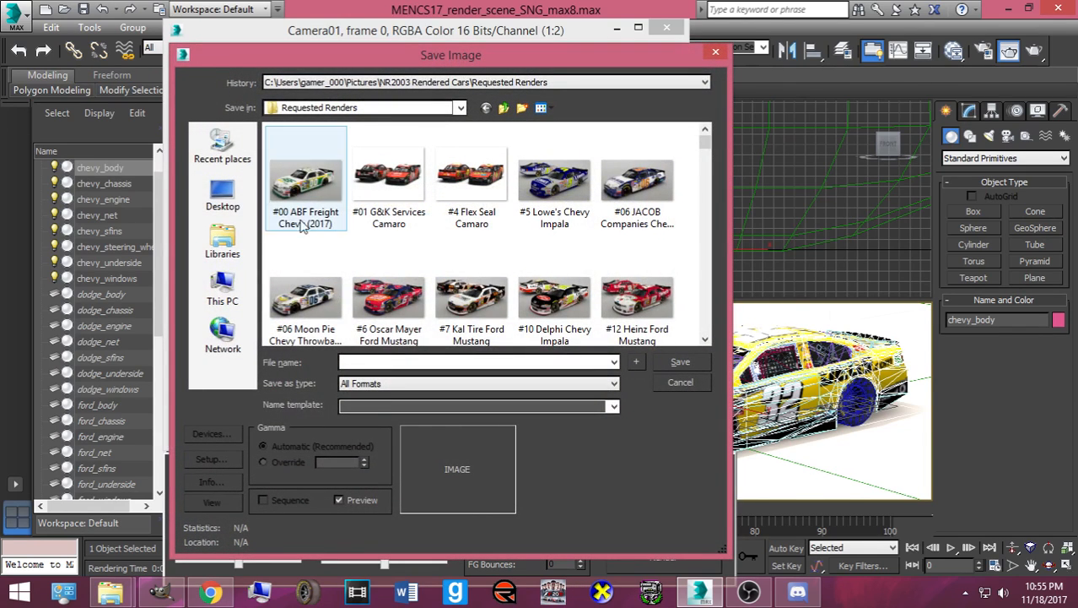
left_click(222, 240)
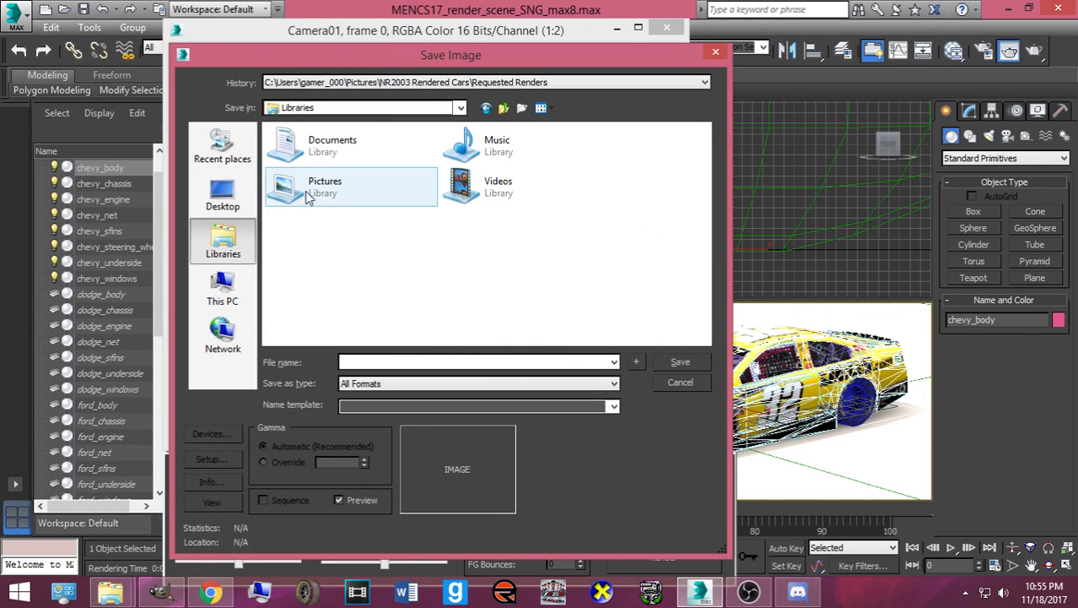
left_click(223, 289)
double_click(345, 302)
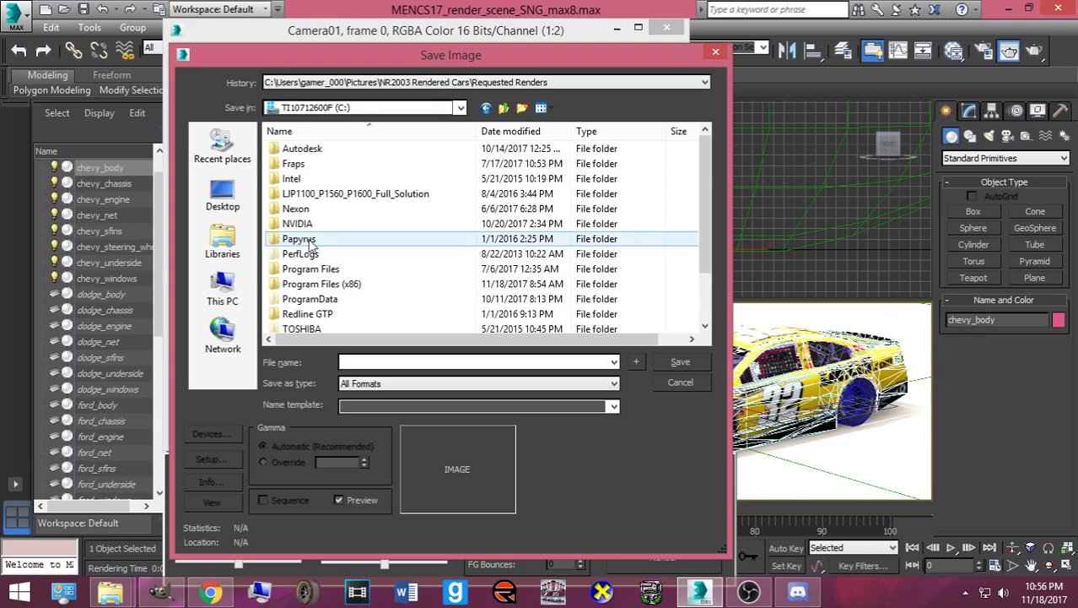
left_click(226, 243)
double_click(287, 187)
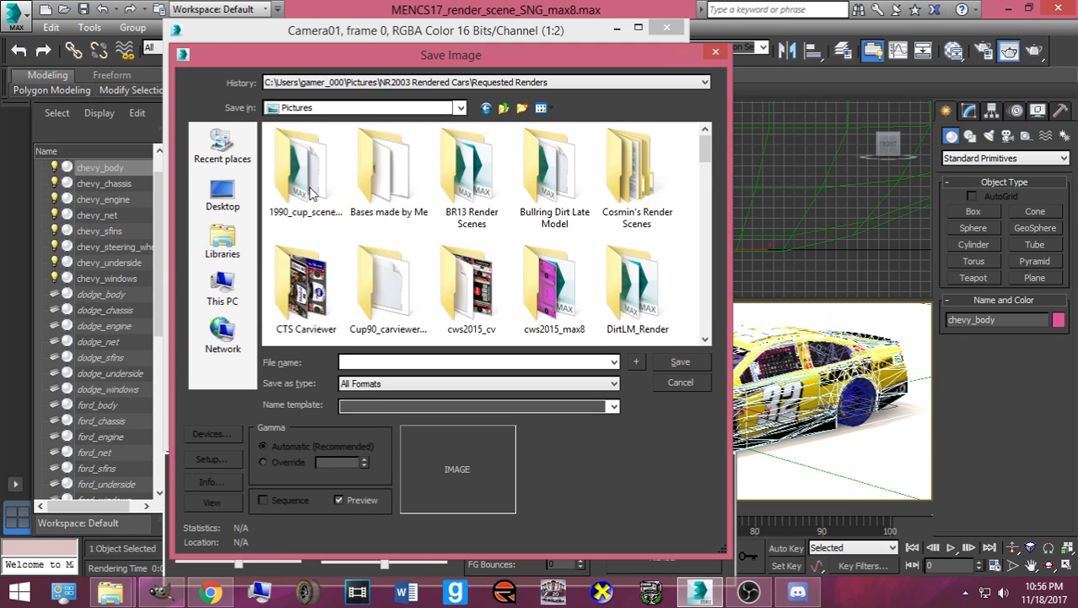
scroll(379, 251, "down", 3)
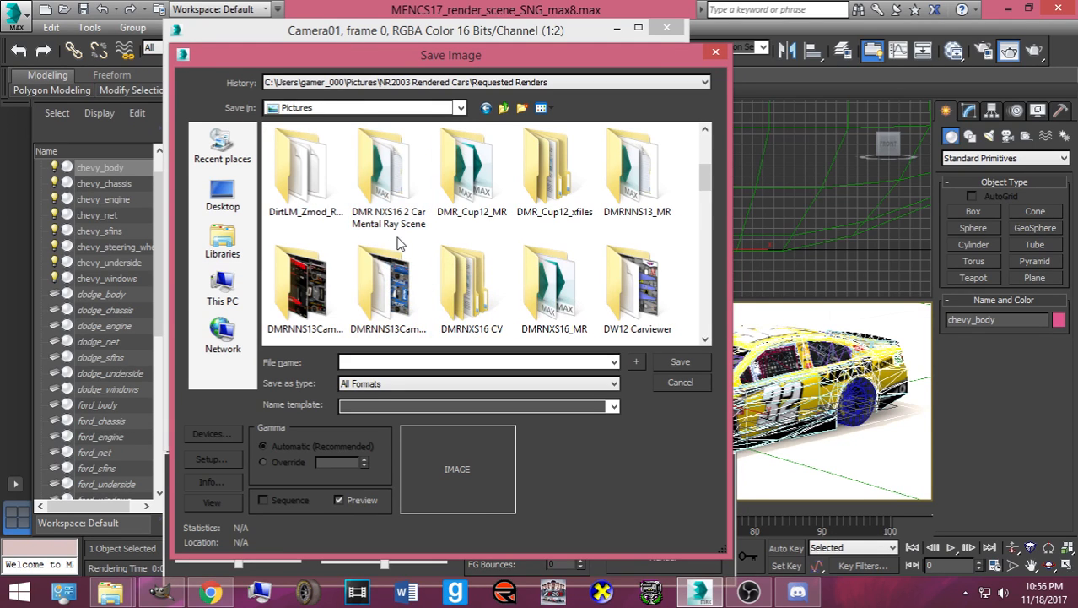
scroll(445, 266, "down", 1)
scroll(455, 278, "down", 3)
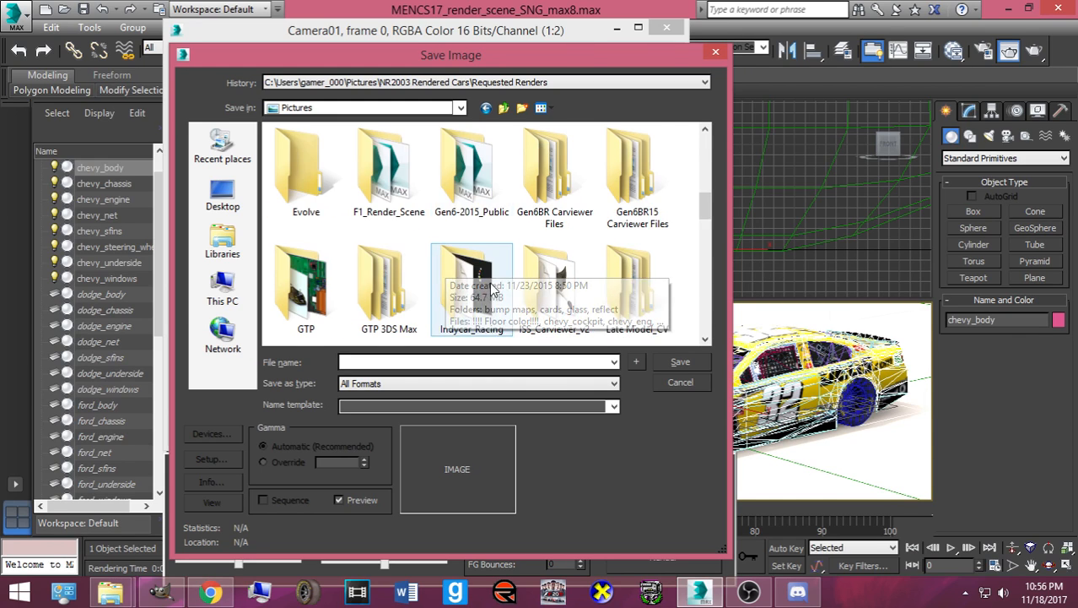
left_click(471, 285)
double_click(471, 286)
double_click(306, 173)
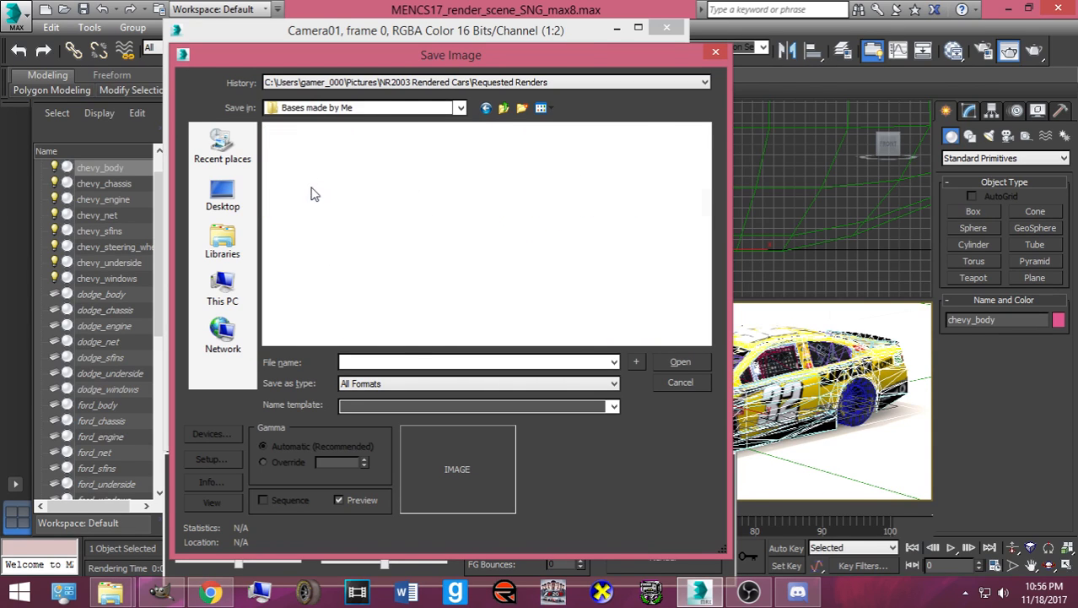
- Save the render as a driver-named '#32 Jegs Chevy' JPEG, accepting the quality settings
left_click(406, 387)
left_click(392, 470)
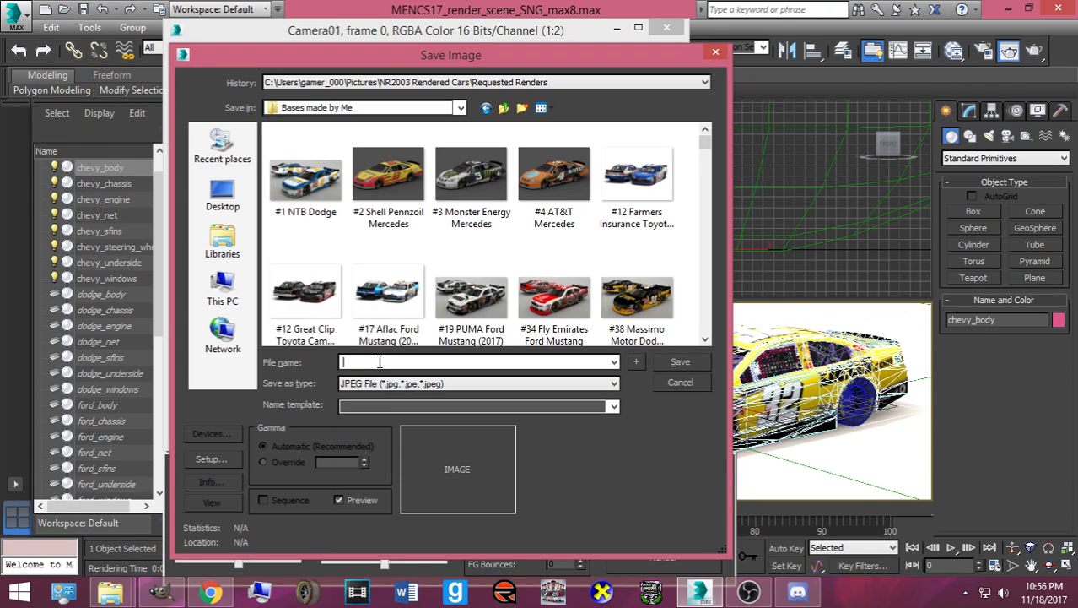
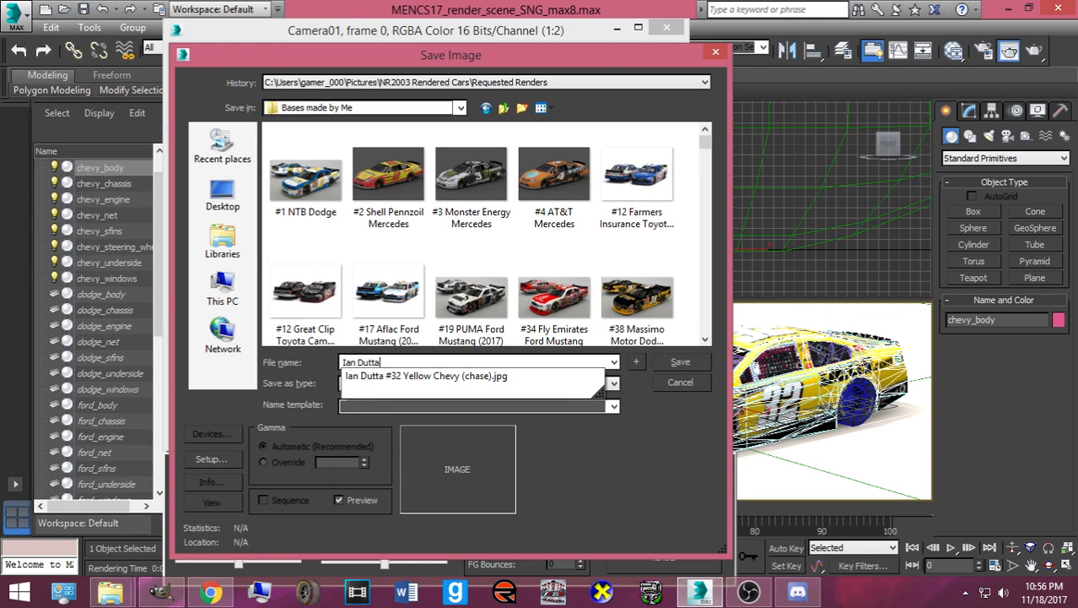
type(" #32 Jegs Chevy")
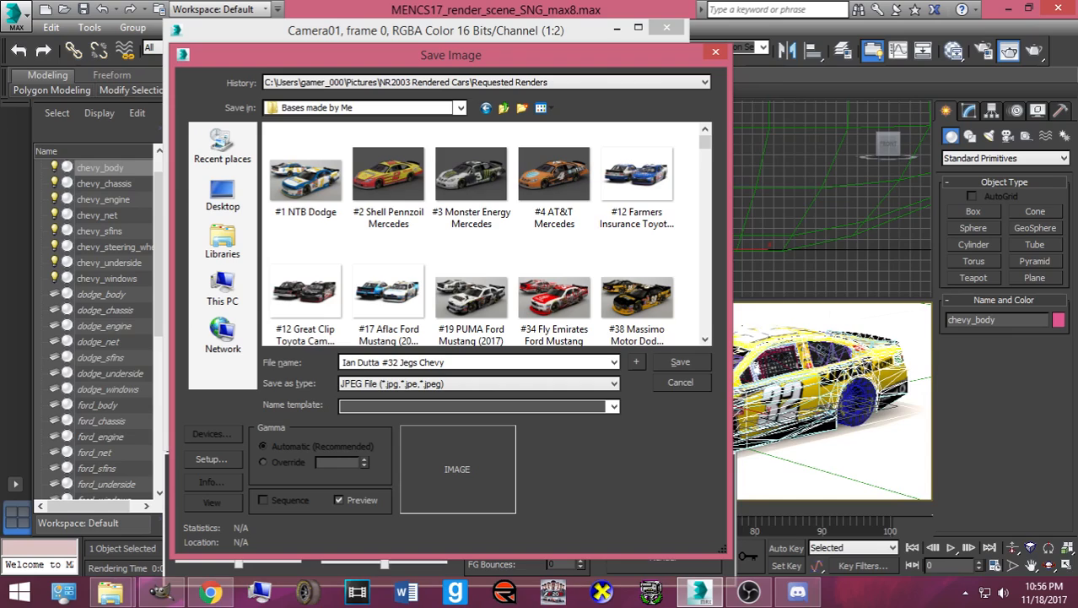
type(" (2017")
left_click(669, 363)
key("Return")
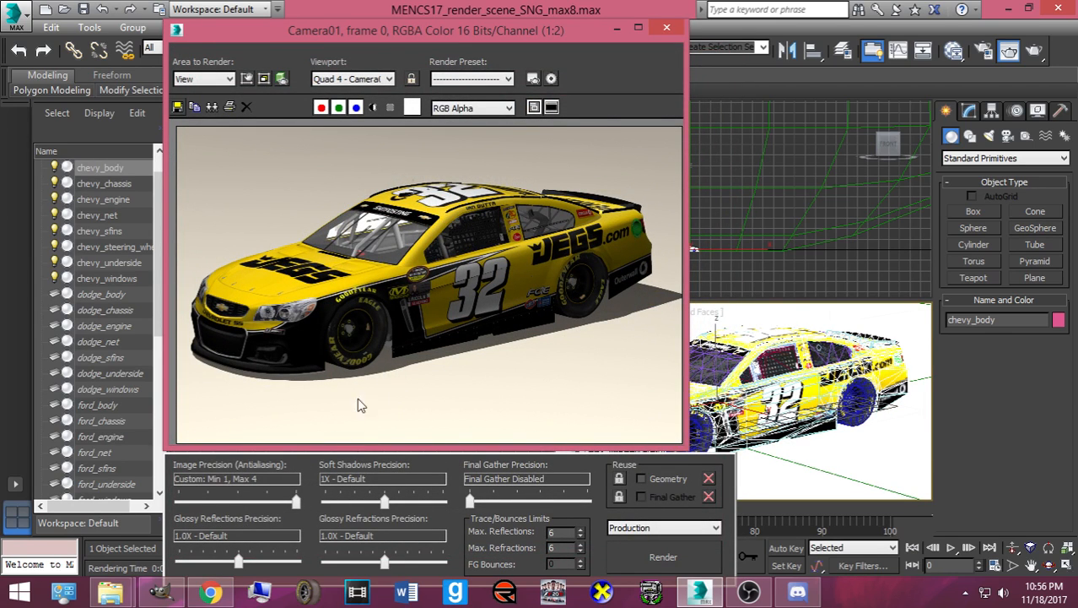
- Close the frame window and quit 3ds Max without saving the scene
left_click(668, 27)
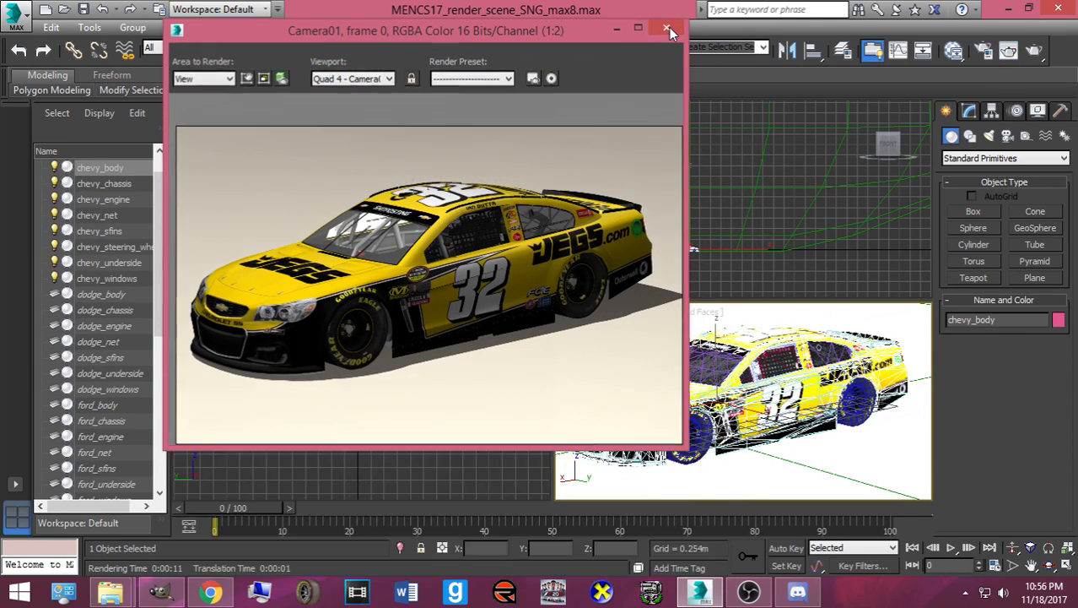
left_click(1060, 8)
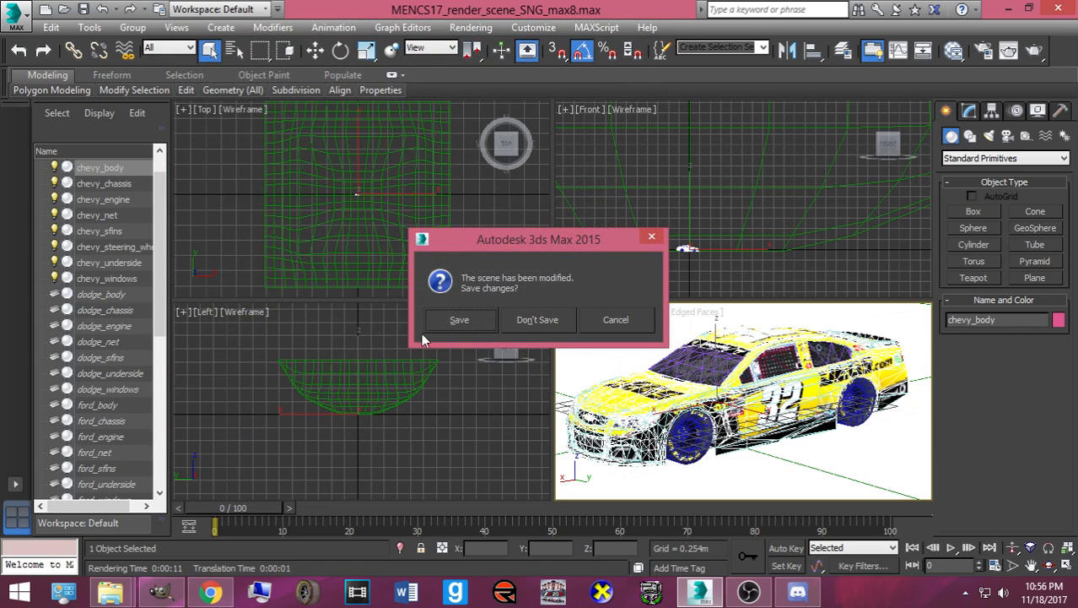
left_click(522, 325)
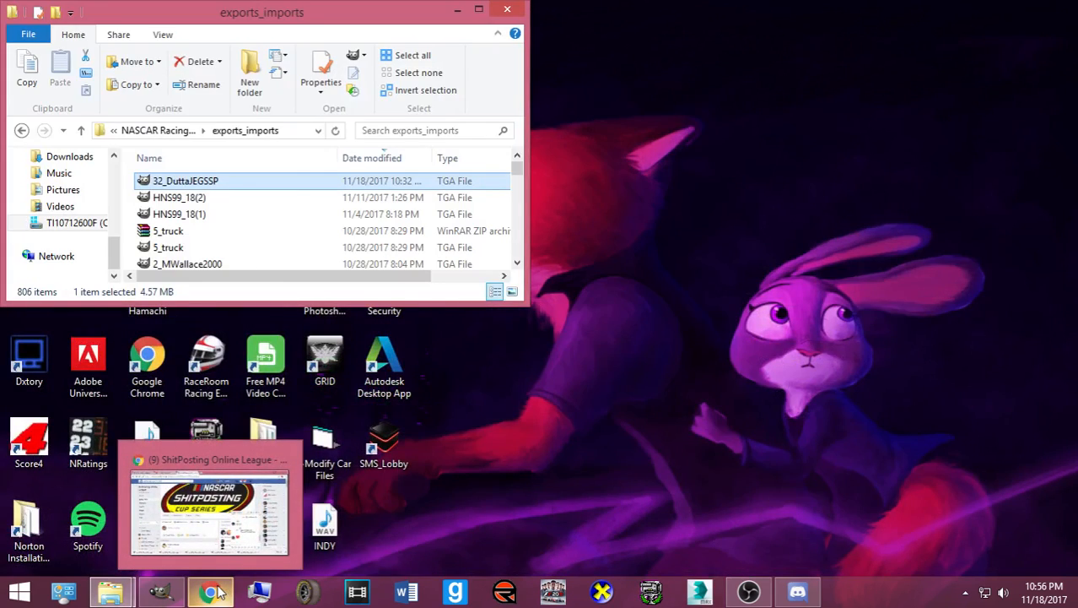
- Bring Facebook forward, go to your own profile, close the chat, and open Photos
left_click(212, 591)
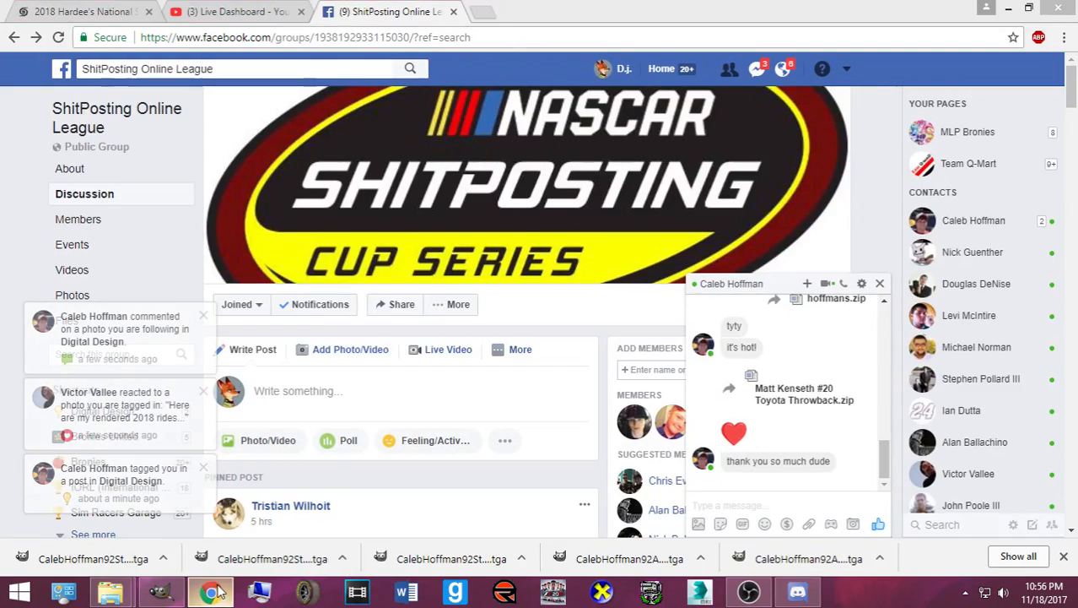
left_click(213, 591)
left_click(213, 591)
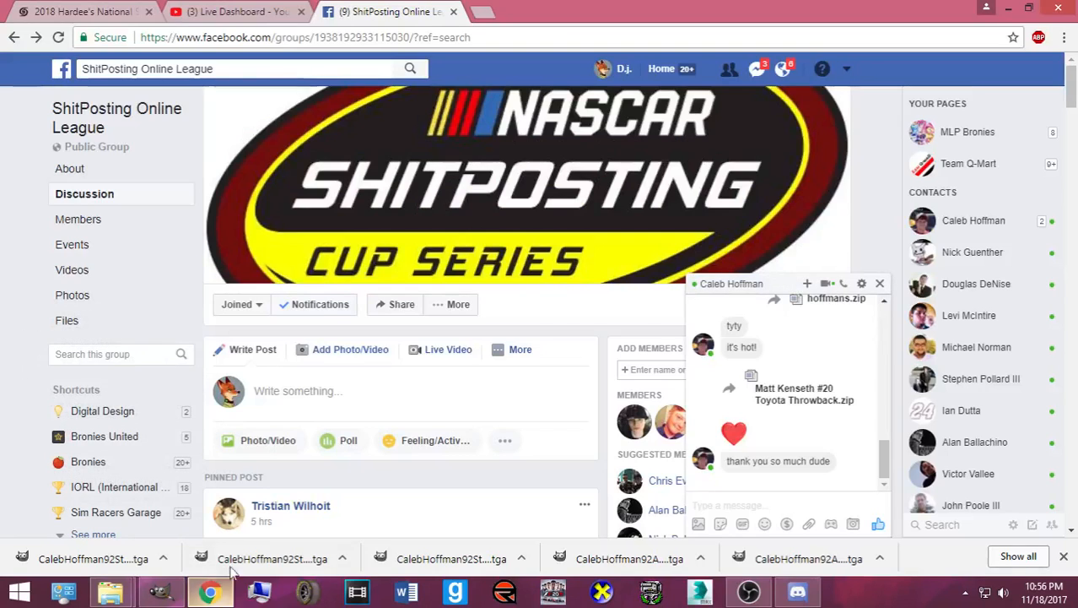
left_click(783, 68)
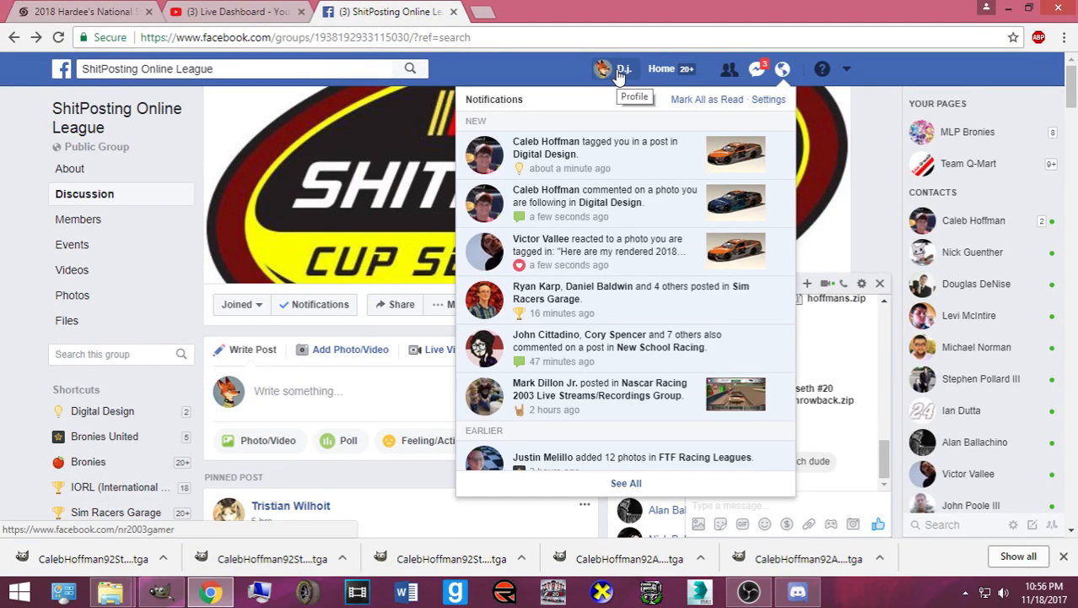
left_click(623, 71)
left_click(879, 285)
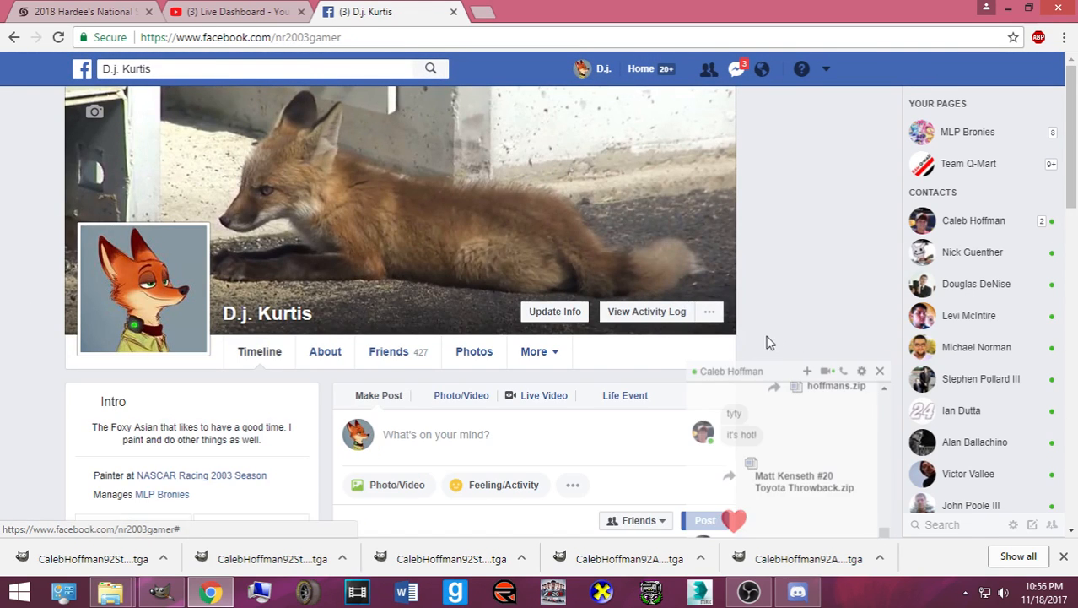
left_click(501, 362)
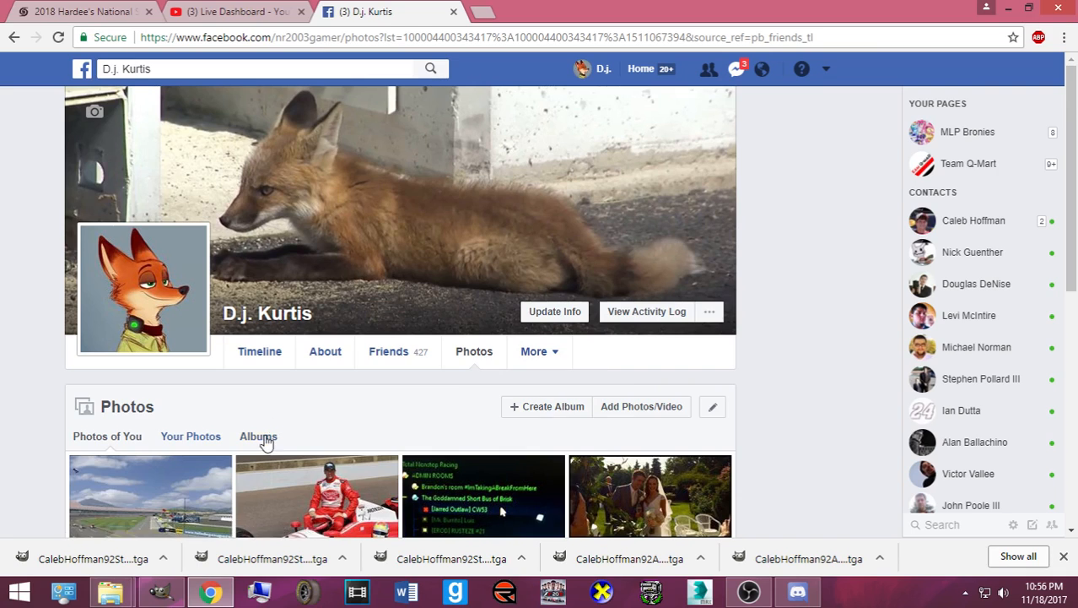
- From the profile's Albums, open Cars Painted in 2017 and start Add Photos/Videos
left_click(262, 436)
scroll(341, 344, "down", 1)
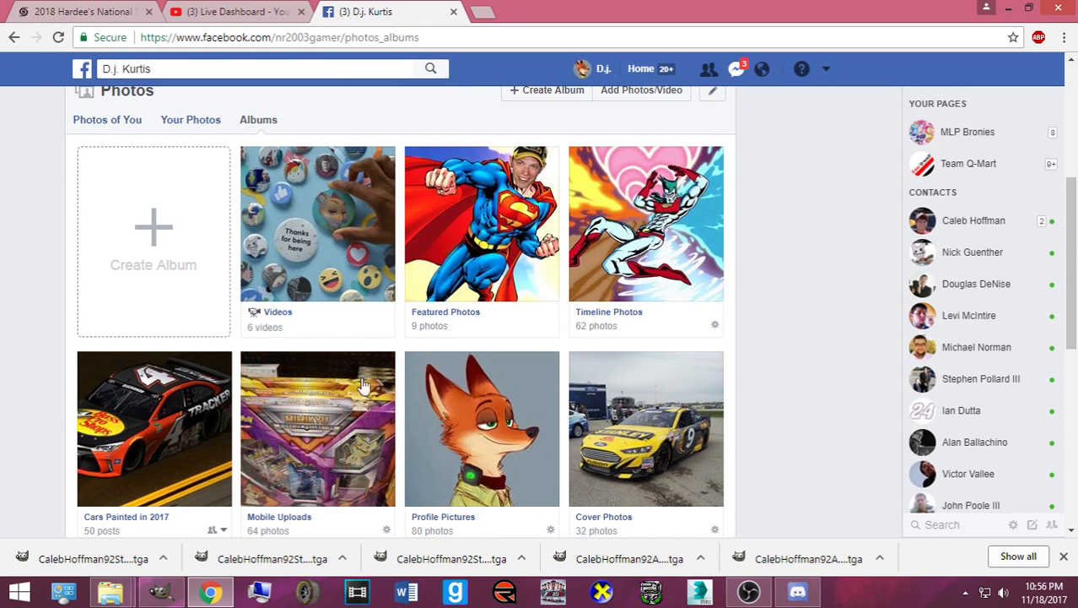
left_click(187, 419)
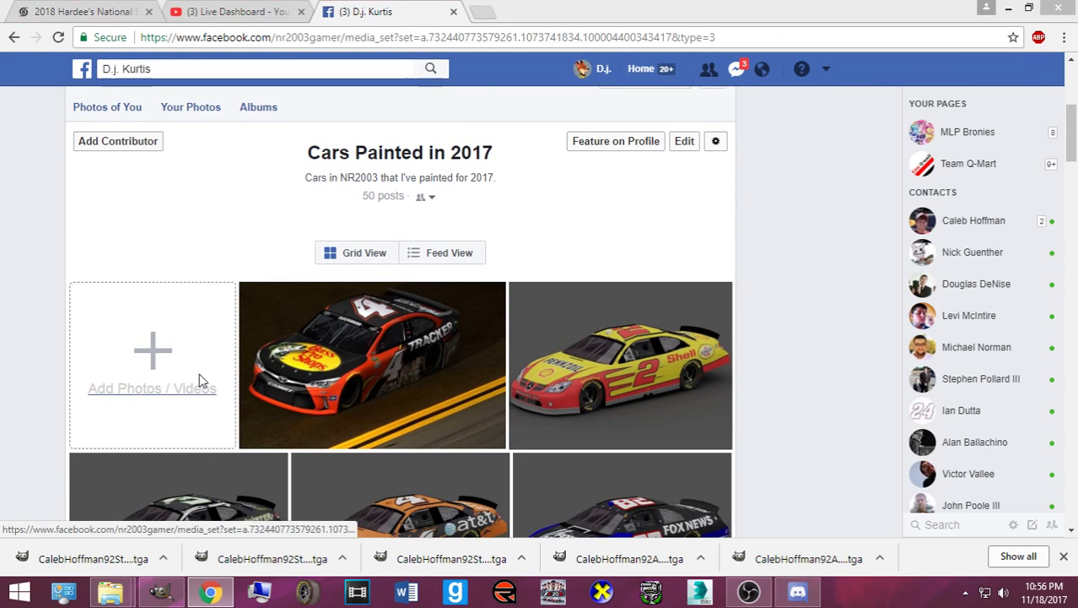
left_click(200, 378)
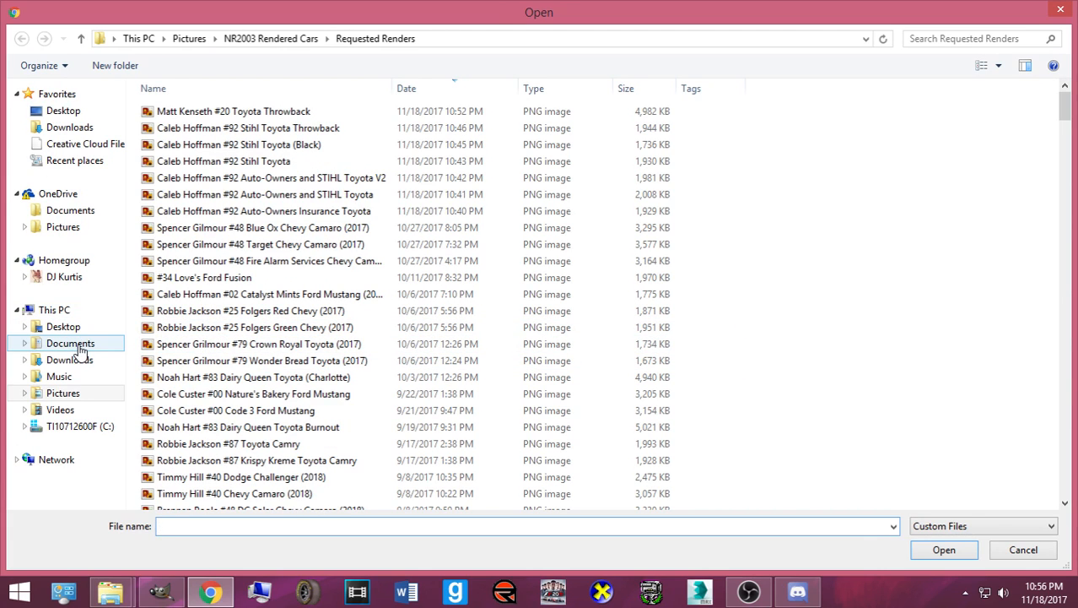
- Choose the '#32 Jegs Chevy (2017)' JPEG in Bases made by Me and upload it
left_click(268, 40)
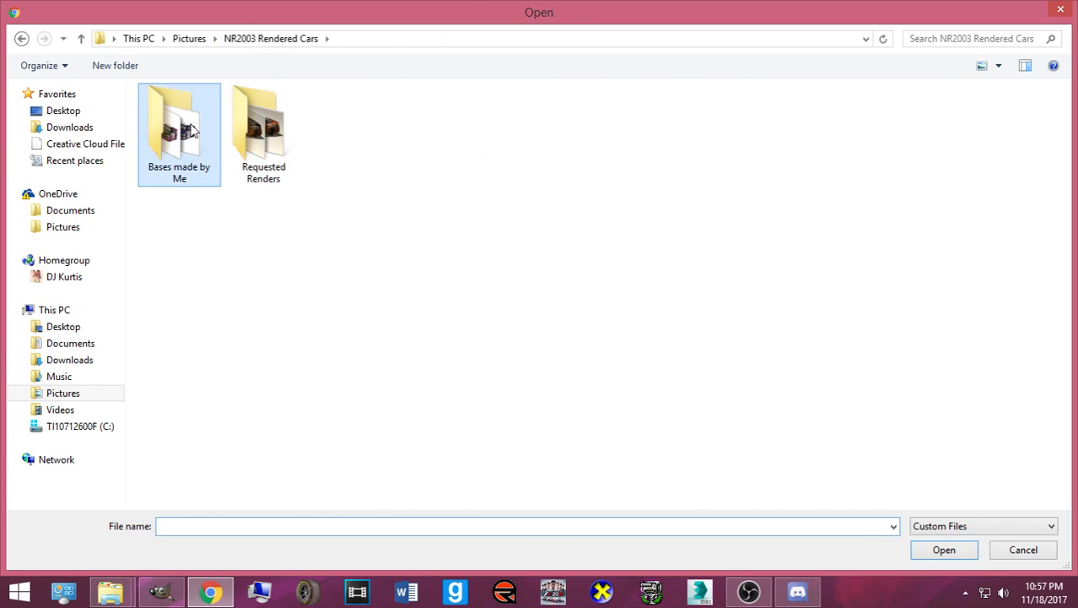
double_click(192, 128)
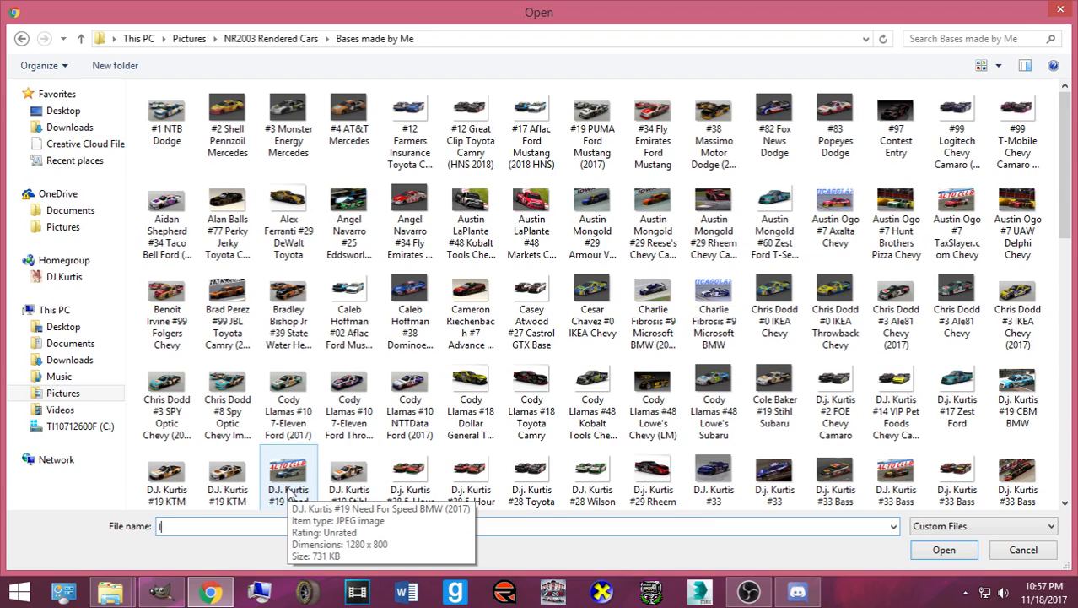
type("Ian")
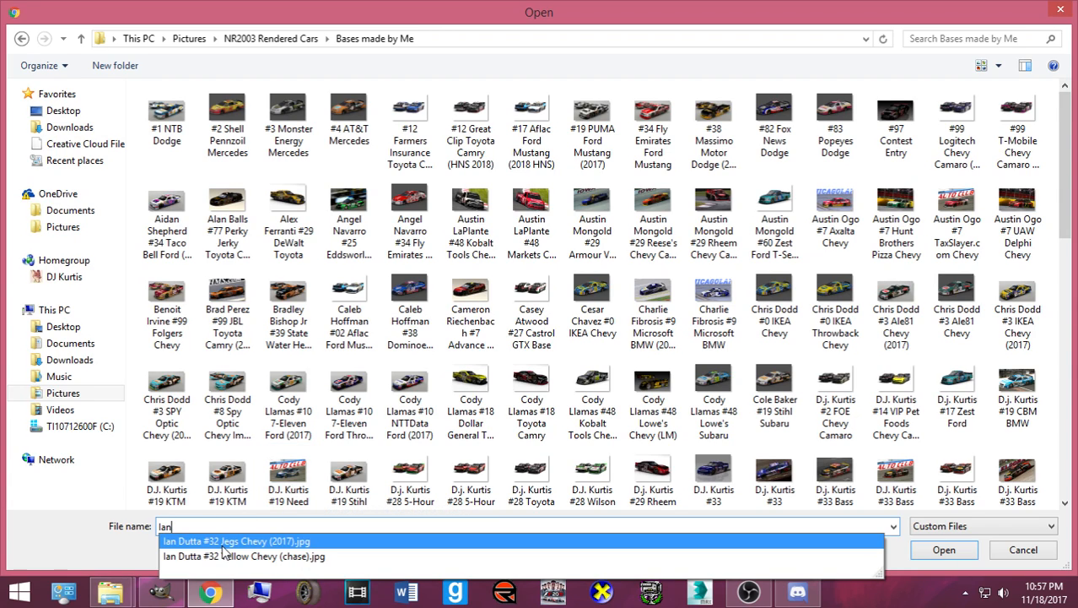
left_click(181, 545)
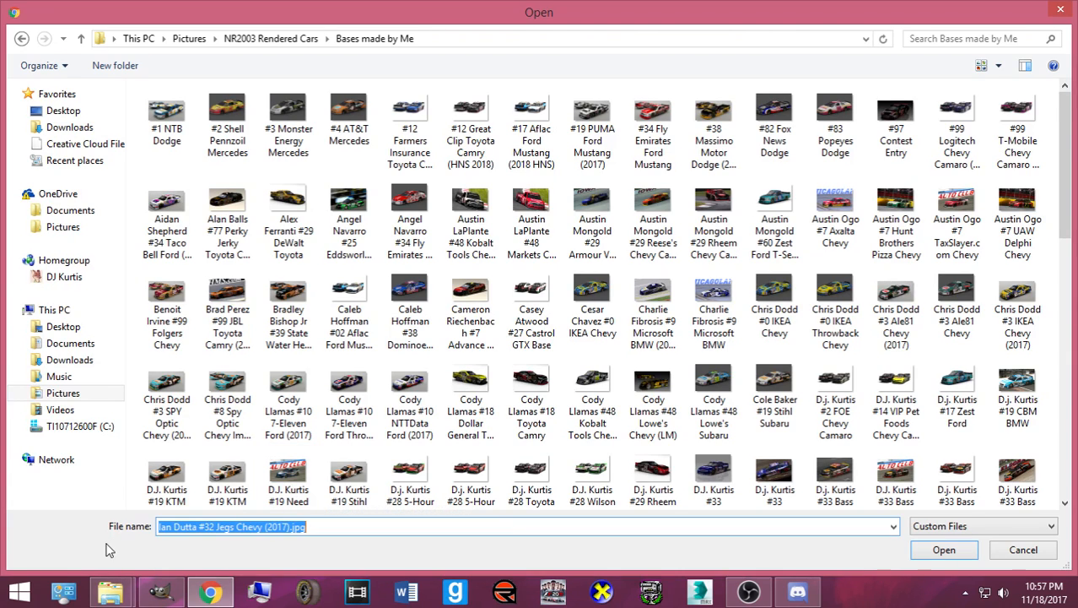
left_click(360, 528)
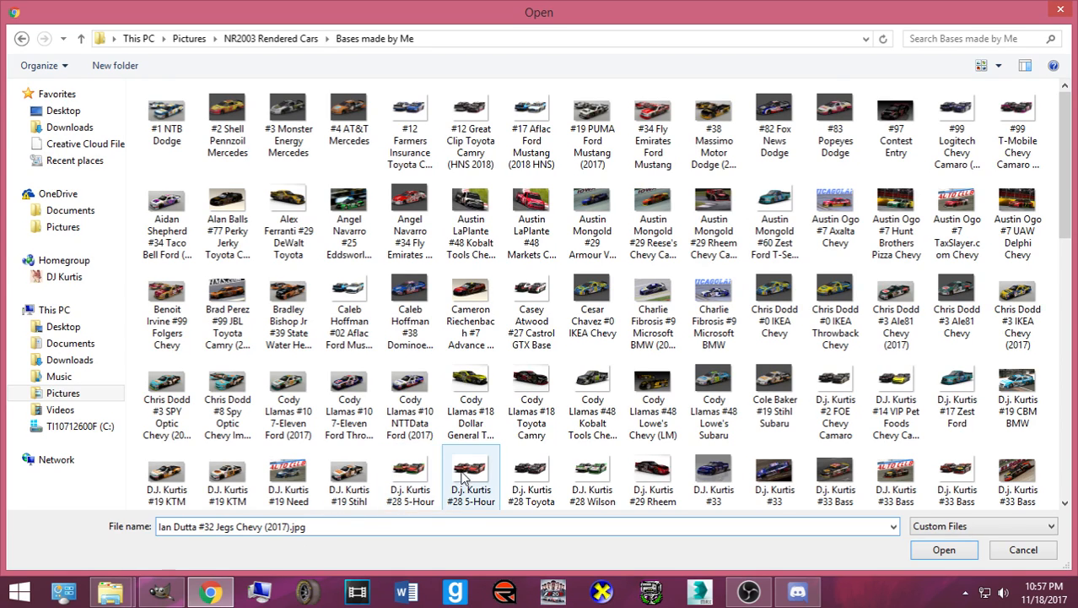
left_click(943, 549)
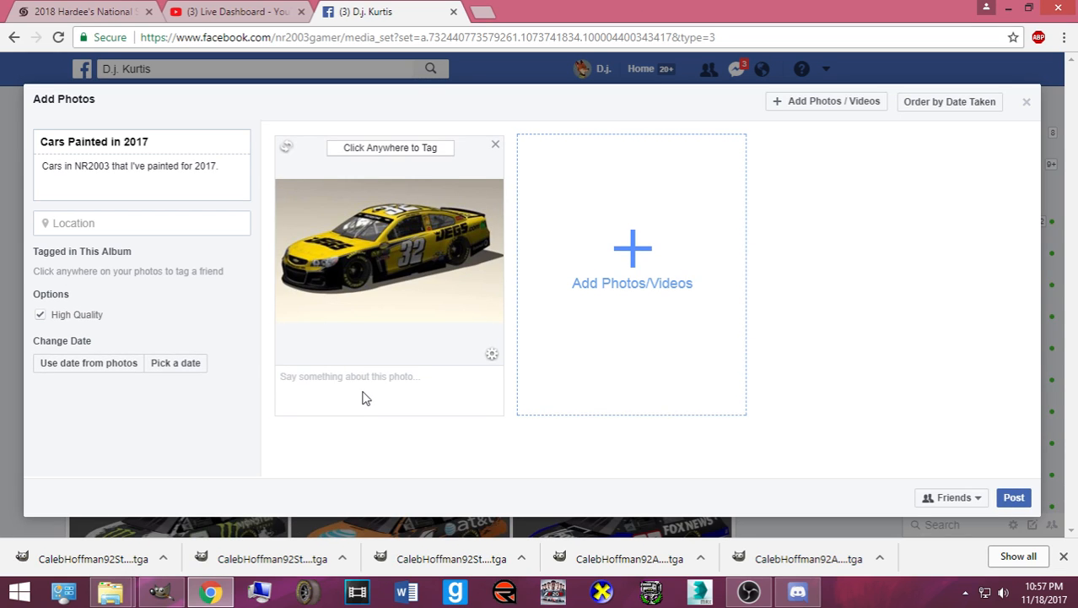
- Caption the #32 JEGS Chevy photo by tagging its owner, then adding "'s #32 JEGS Chevy for Shitposting Cup Series"
left_click(365, 398)
type("Ian")
left_click(364, 398)
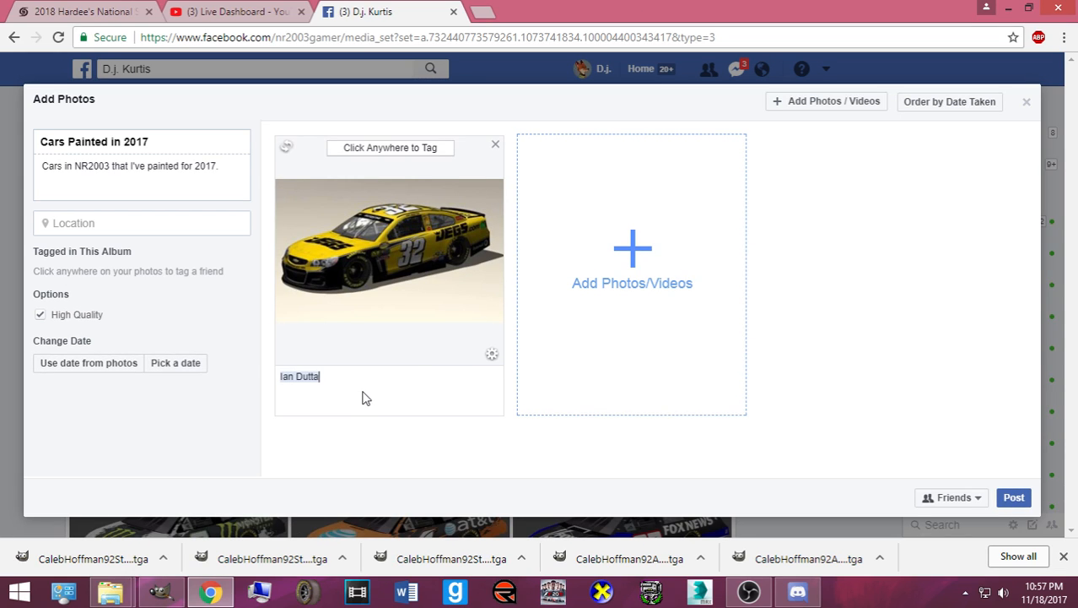
type("'s #32 JEGS Chevy for Shitpo")
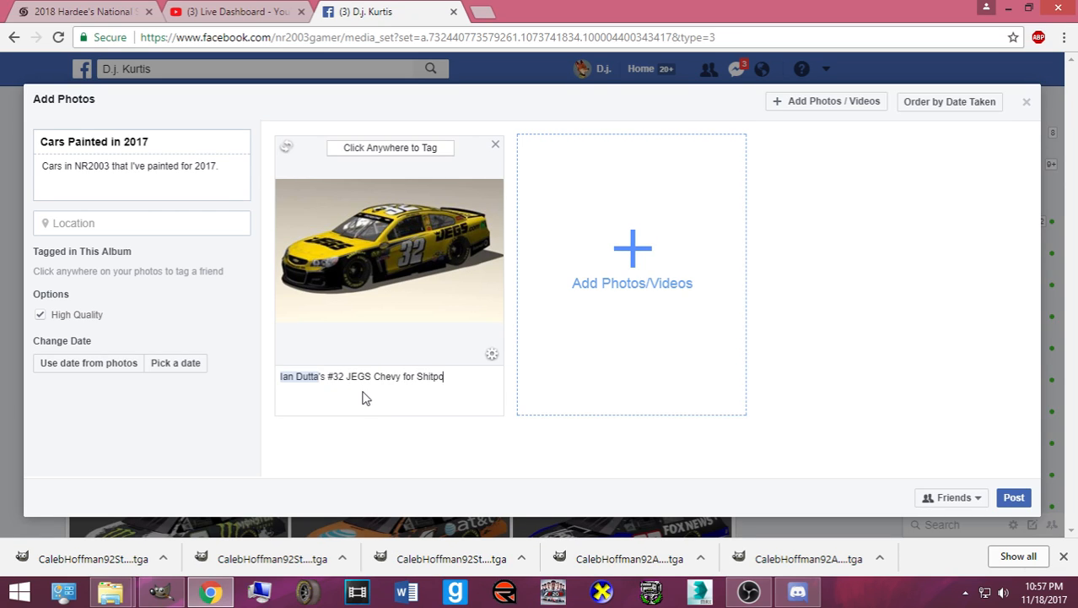
type("sting Cup Series.")
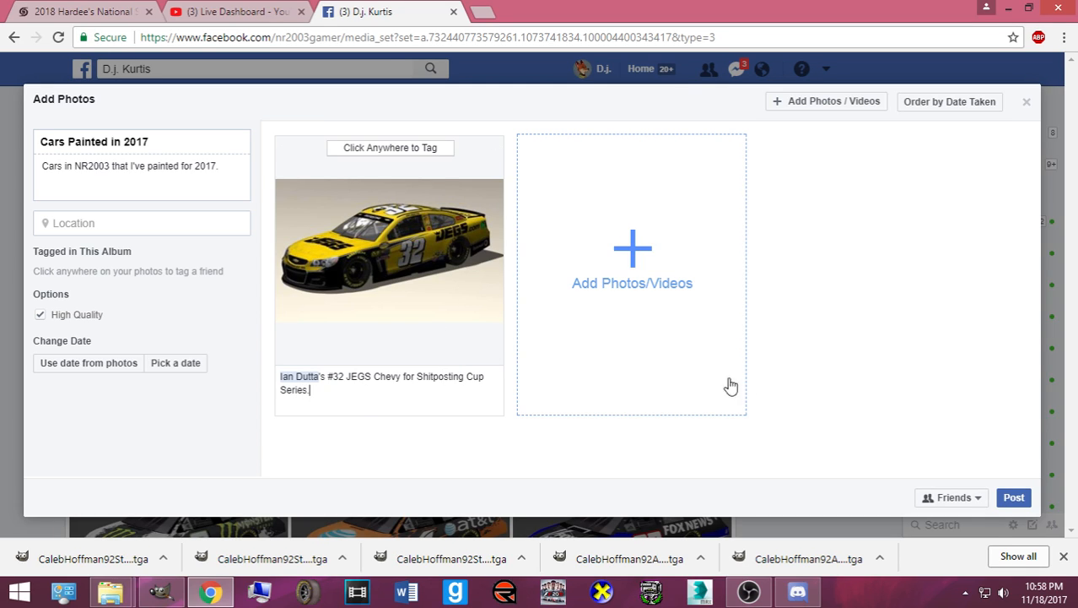
- Post the photo to the album, close the downloads bar, and switch to Discord
left_click(1003, 493)
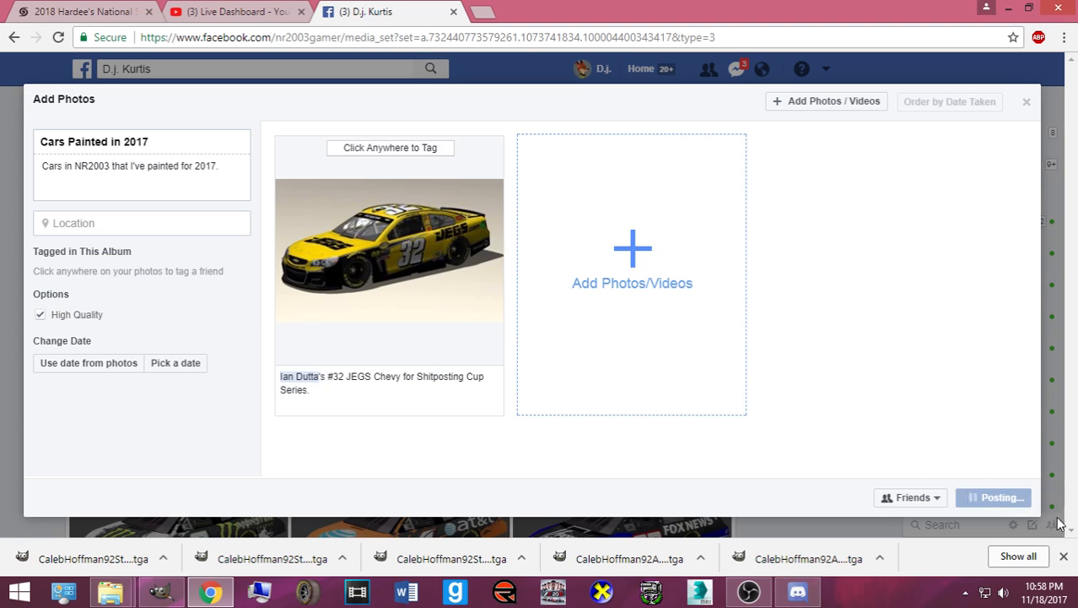
left_click(1065, 561)
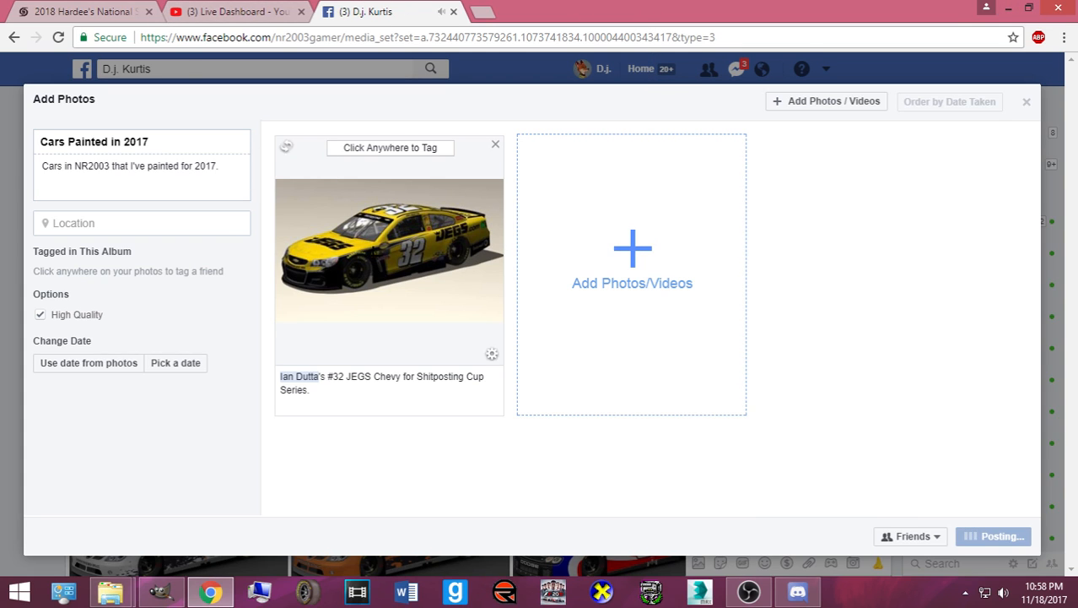
left_click(798, 593)
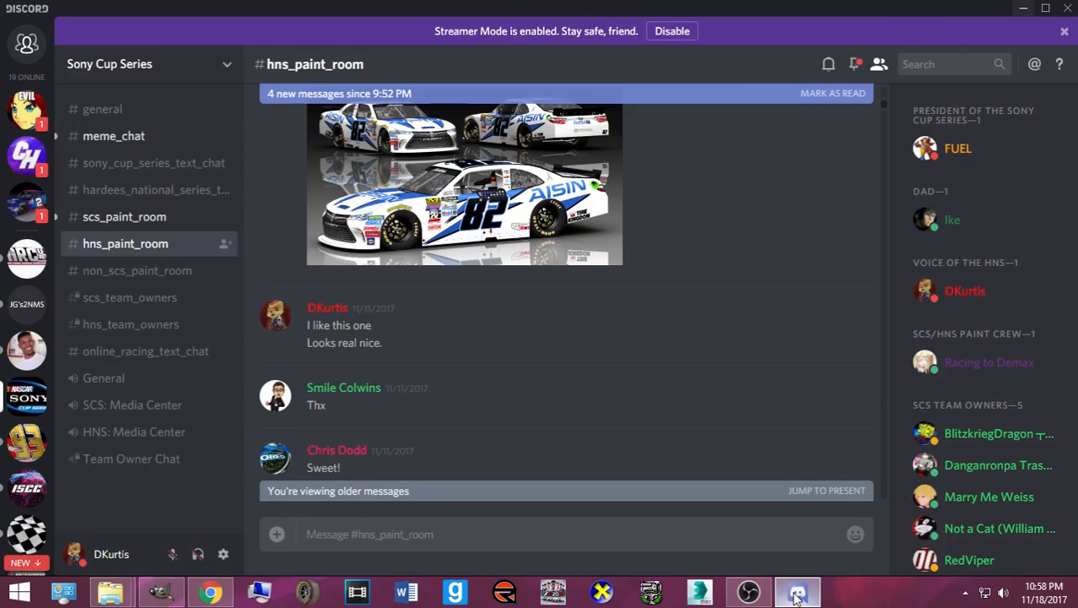
- Read the three unread direct messages in Discord
scroll(635, 370, "down", 6)
left_click_drag(883, 152, 884, 501)
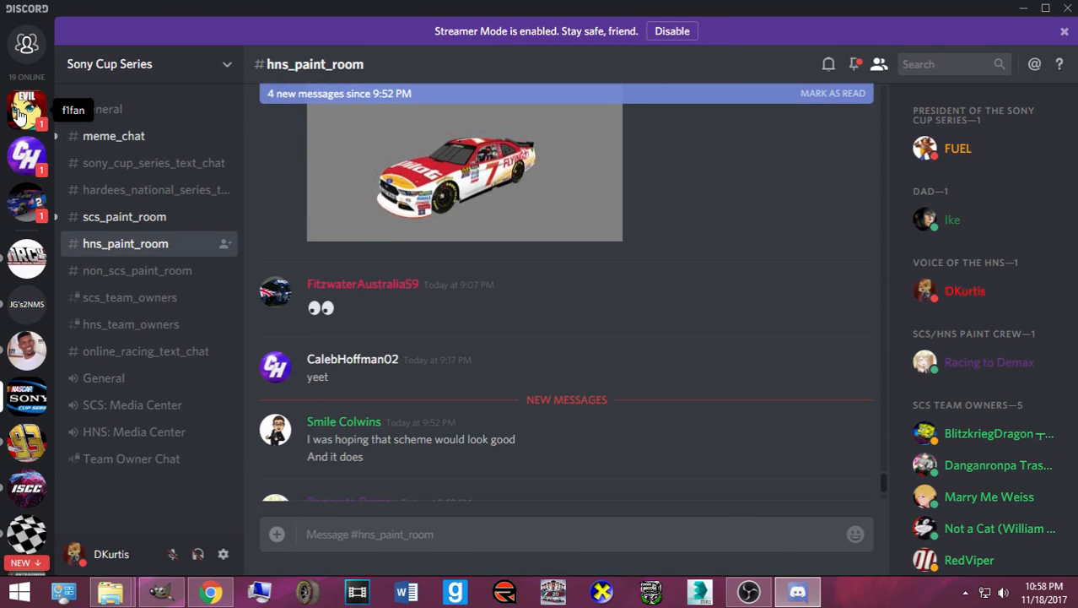
left_click(23, 112)
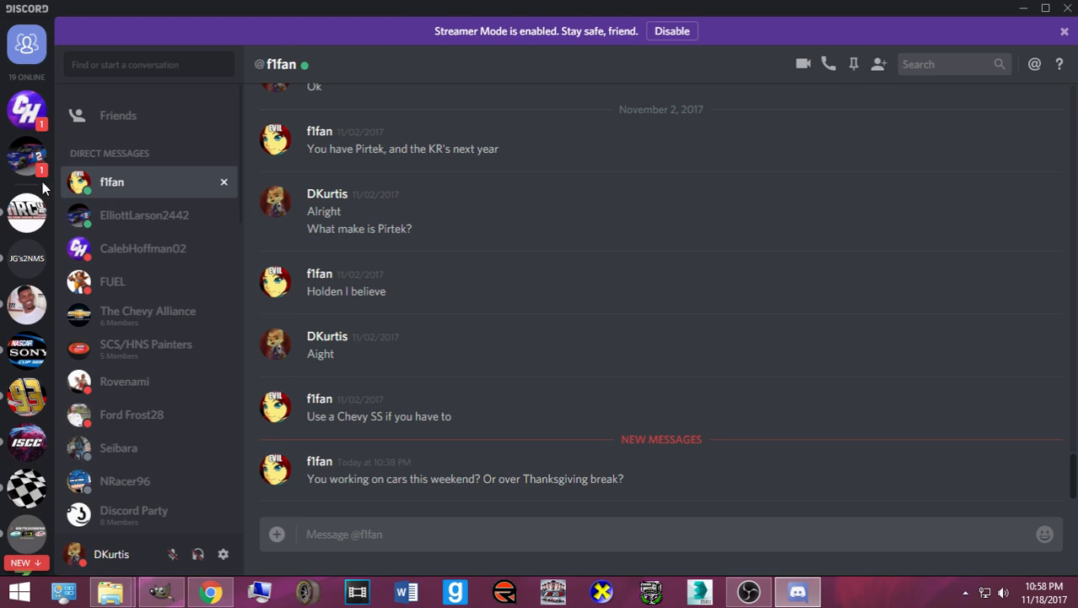
left_click(25, 158)
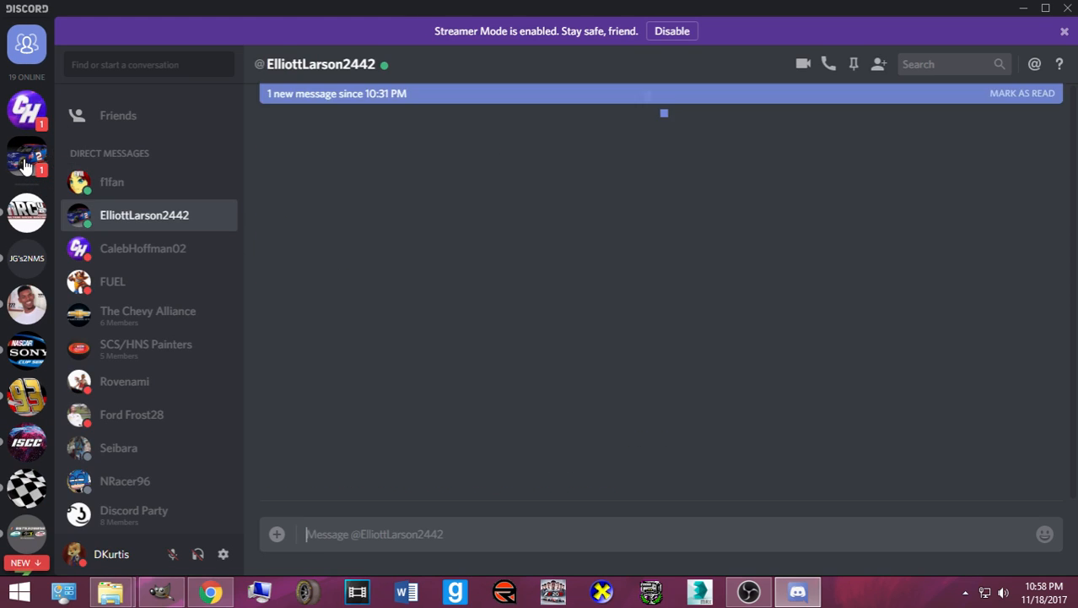
left_click(28, 115)
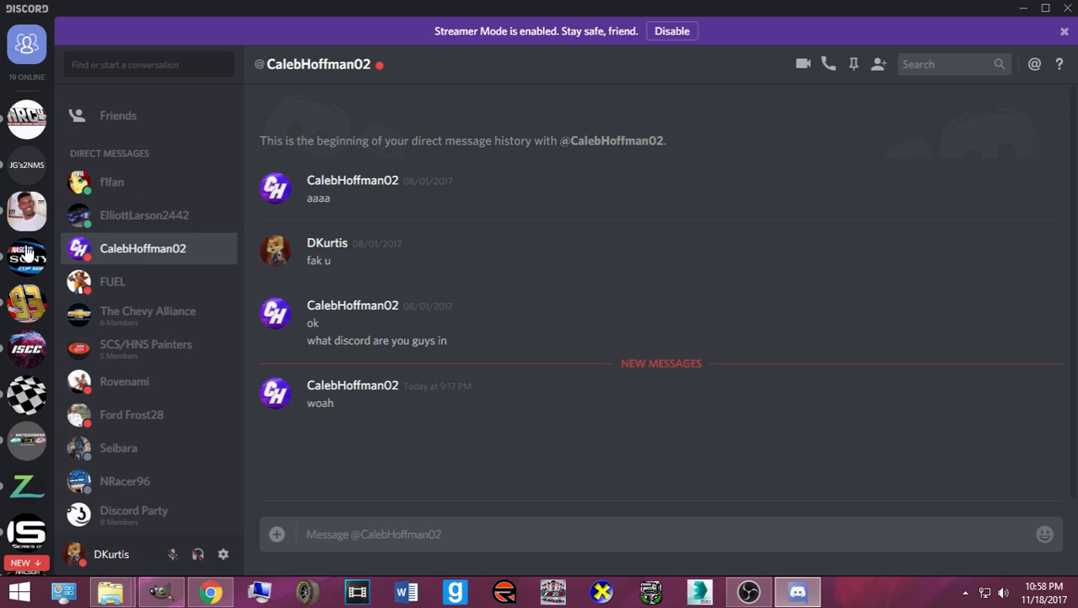
- Catch up on the Sony Cup Series #scs_paint_room channel, then minimize Discord
left_click(27, 253)
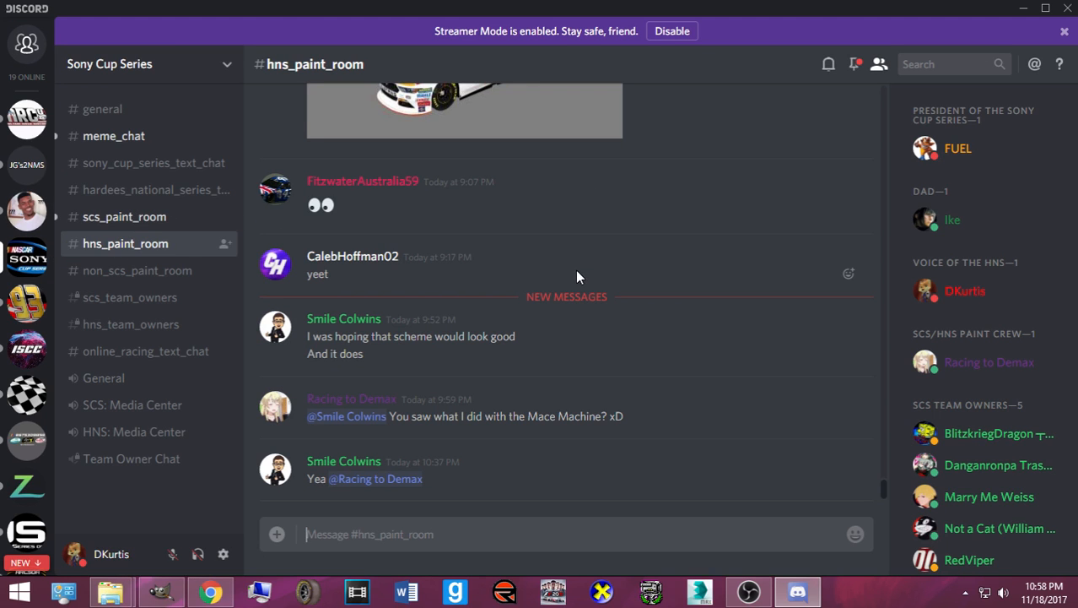
left_click(173, 224)
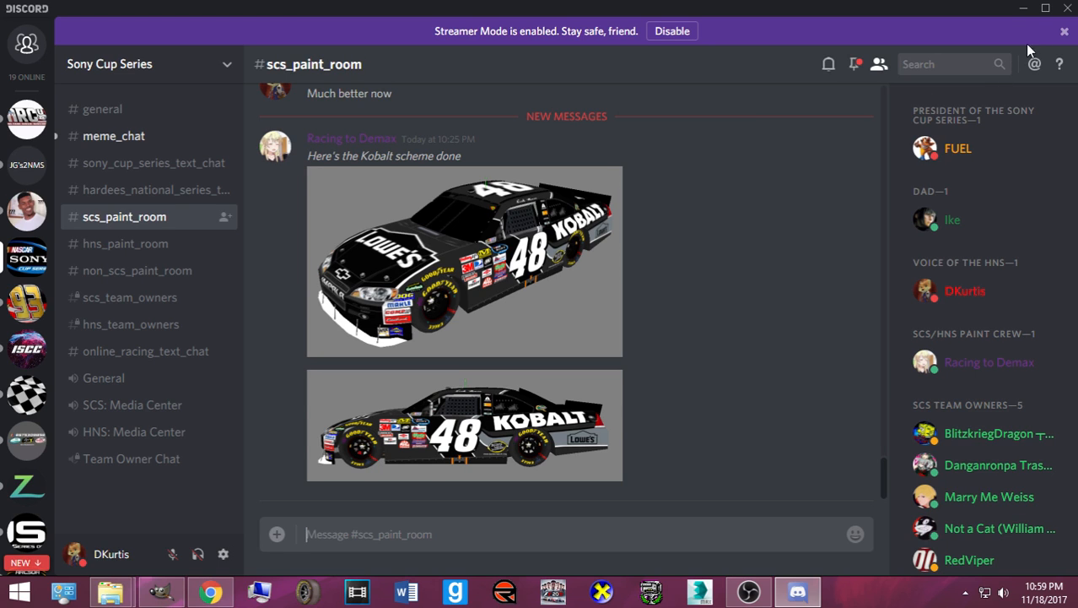
left_click(1022, 9)
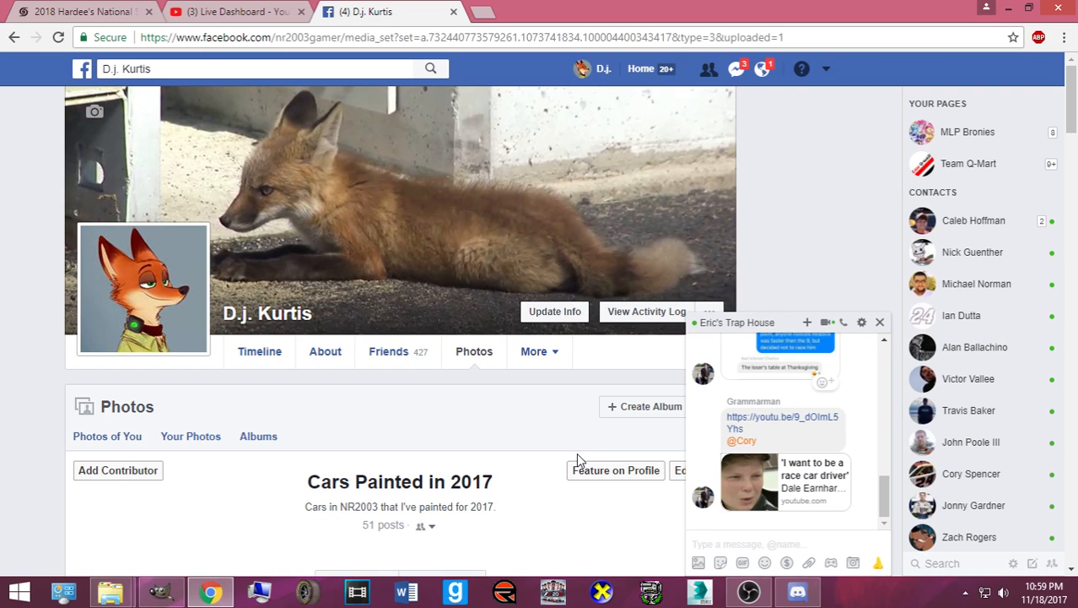
- Look over the new Facebook notifications and recent Messenger conversations
left_click(762, 69)
left_click(762, 72)
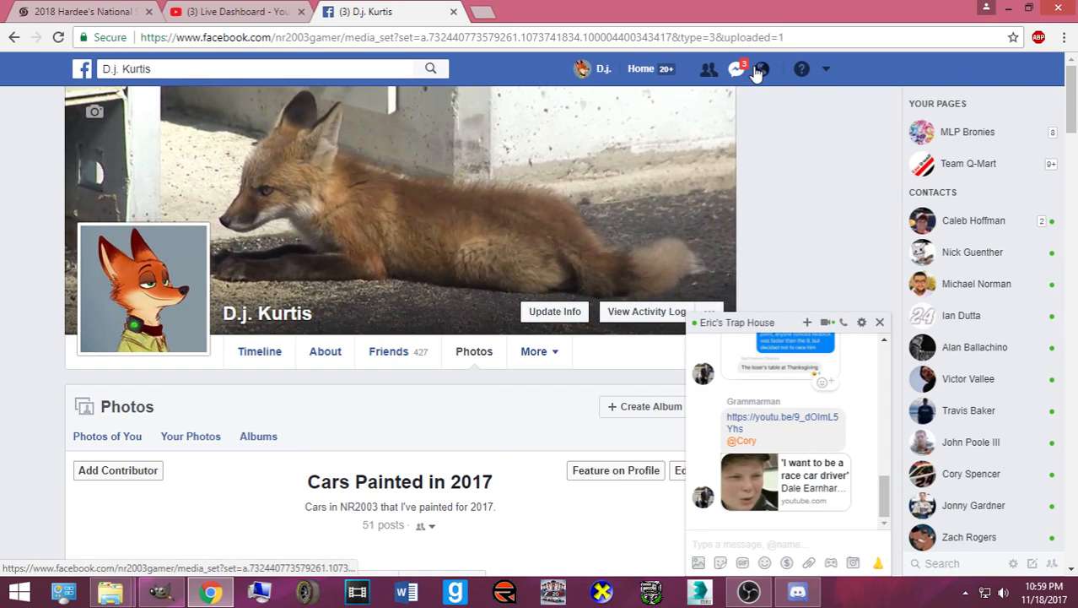
left_click(762, 71)
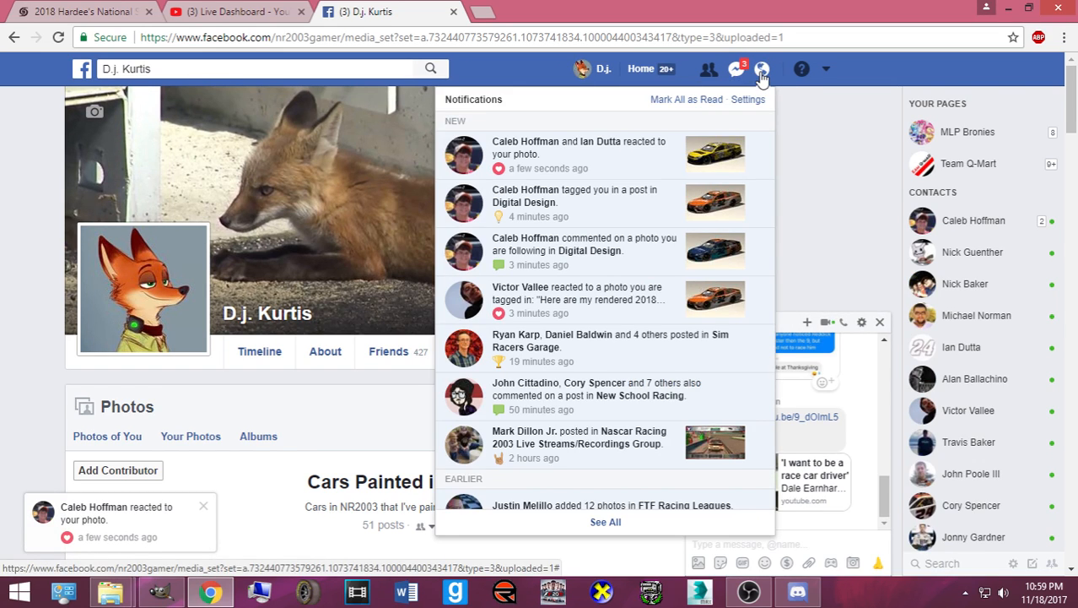
left_click(761, 72)
left_click(737, 71)
left_click(737, 71)
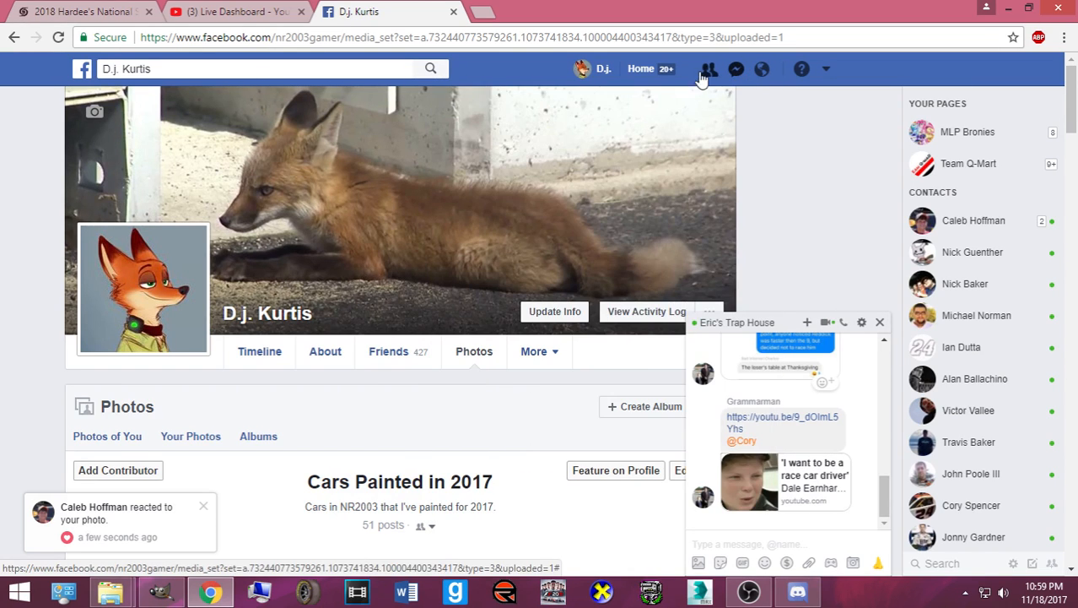
- Scroll the News Feed to see reactions on the #32 JEGS post, then open a new tab
left_click(650, 68)
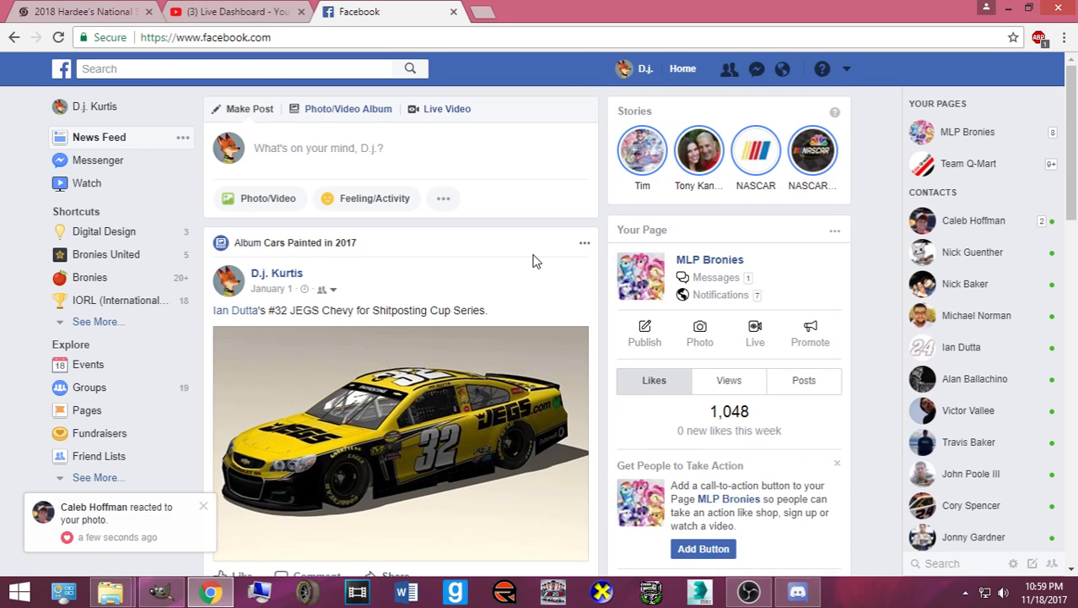
scroll(355, 340, "down", 2)
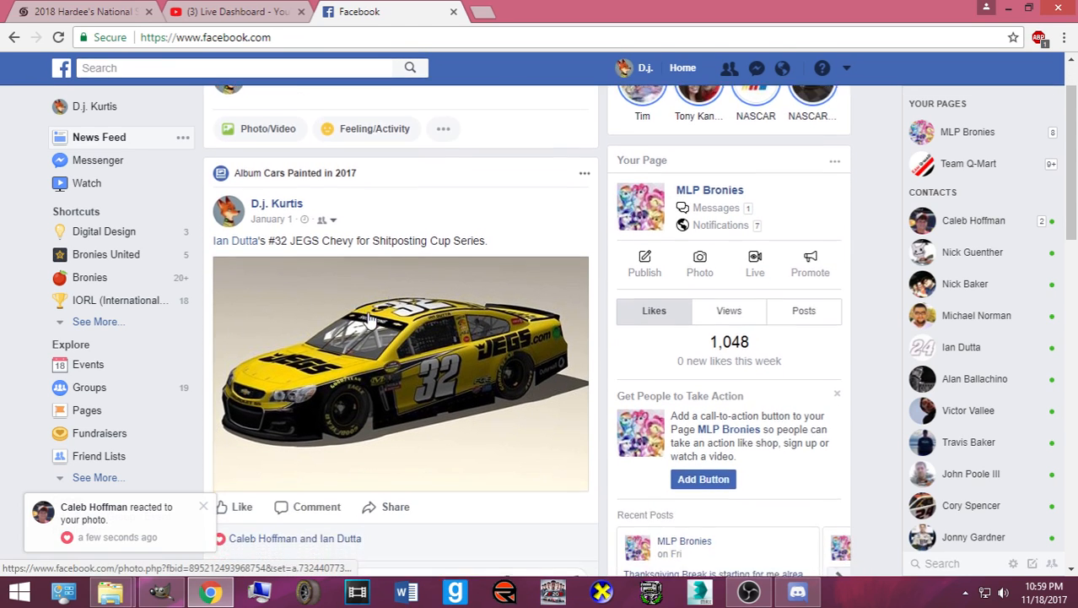
left_click(480, 13)
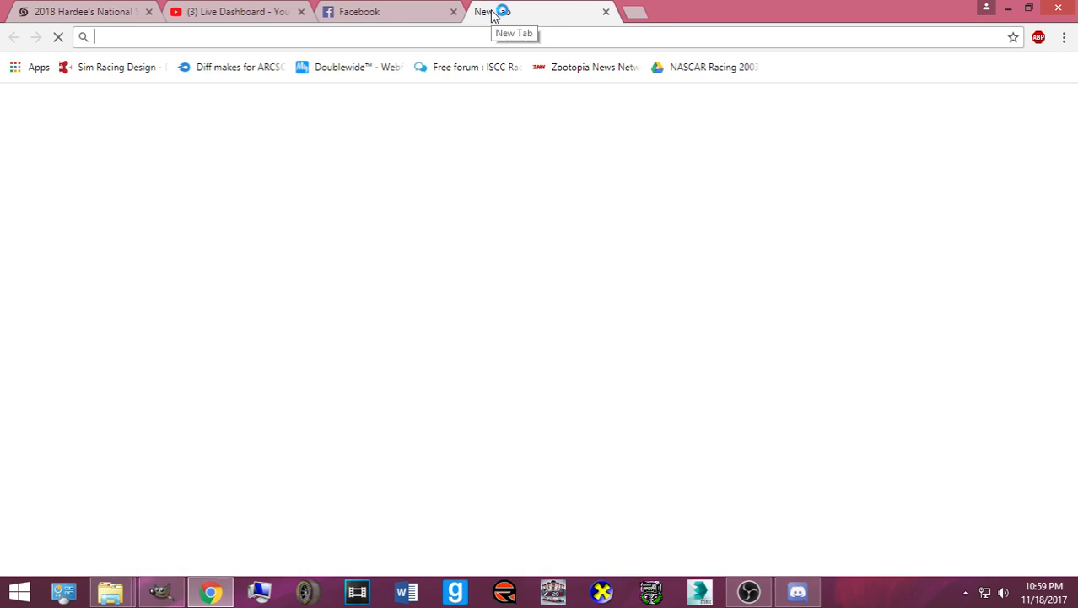
- On themodsquad.info, open the #2 Discount Tire Ford render full-size in its own tab
type("themodsquad.info")
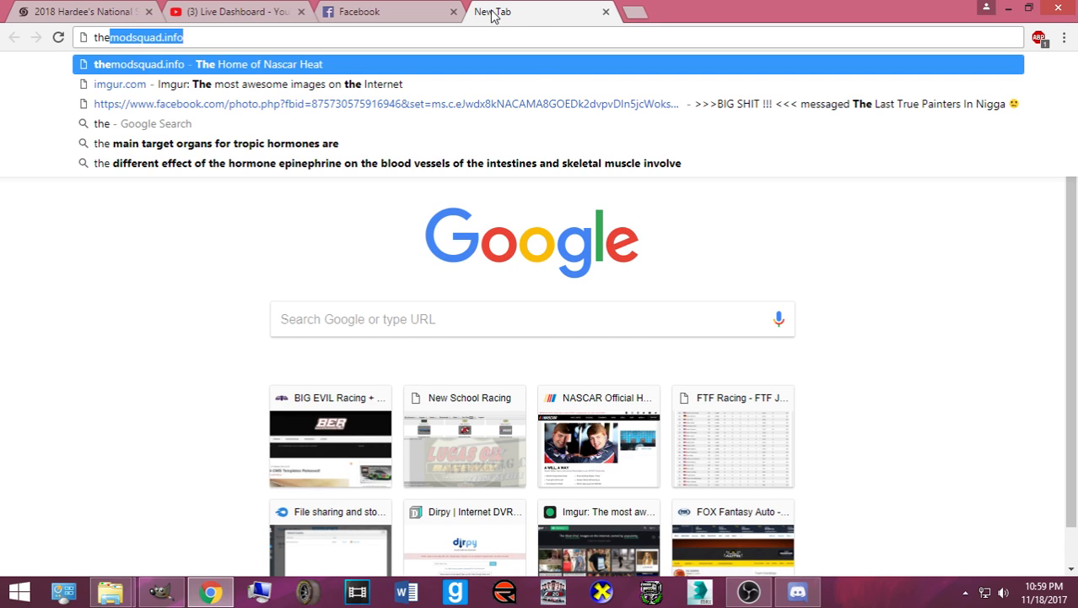
key("Return")
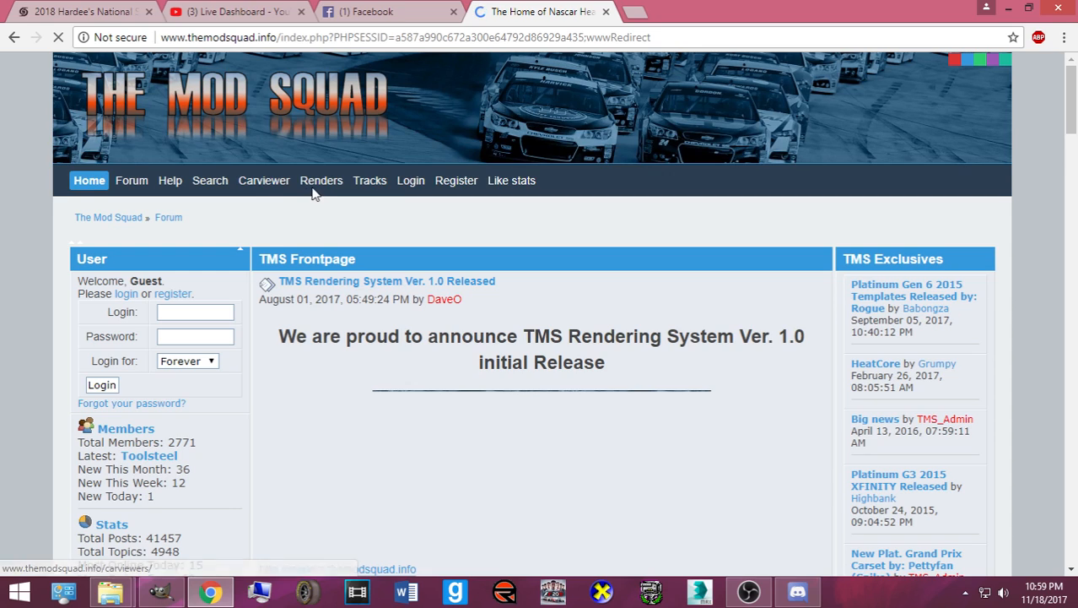
left_click(318, 191)
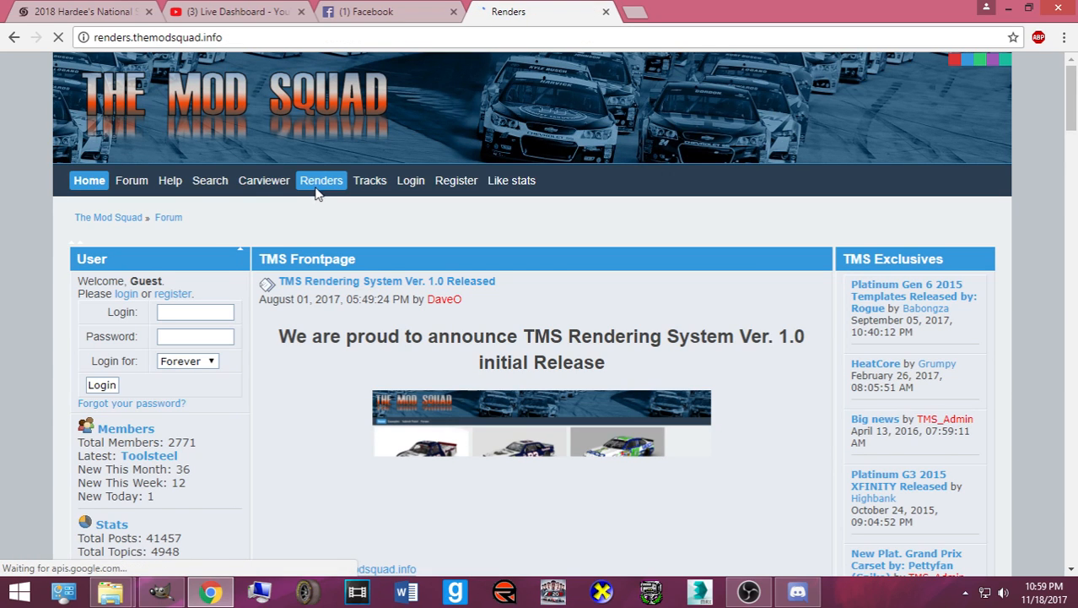
scroll(454, 237, "down", 6)
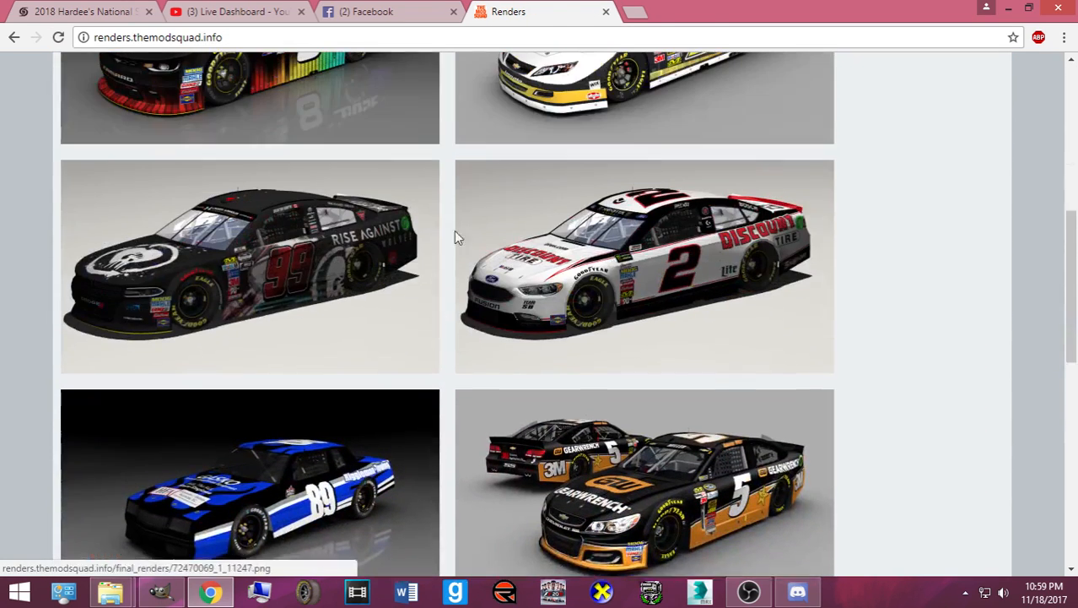
scroll(454, 237, "up", 1)
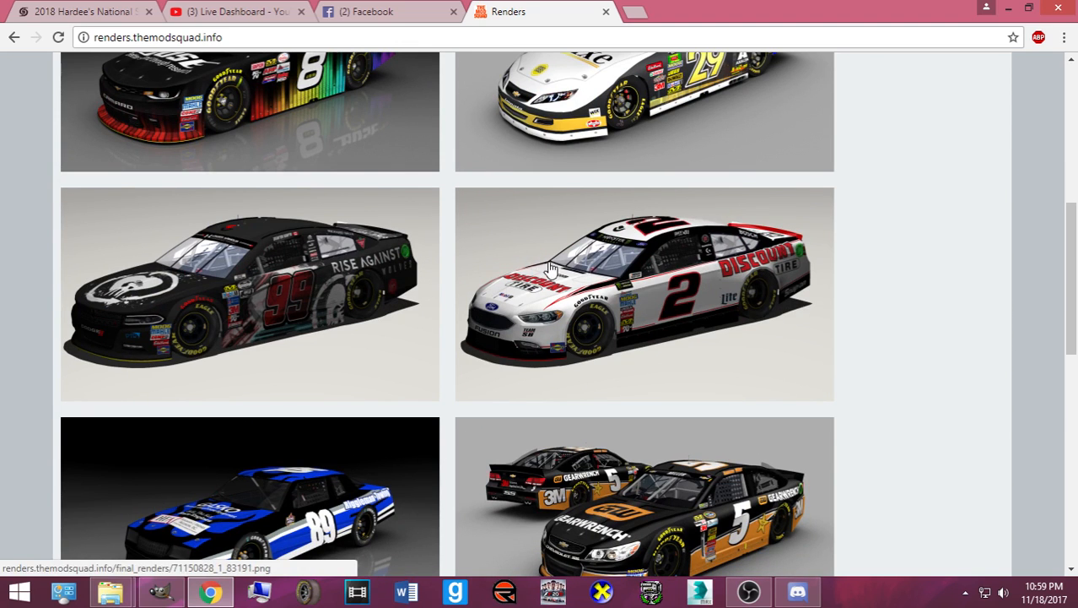
left_click(549, 263)
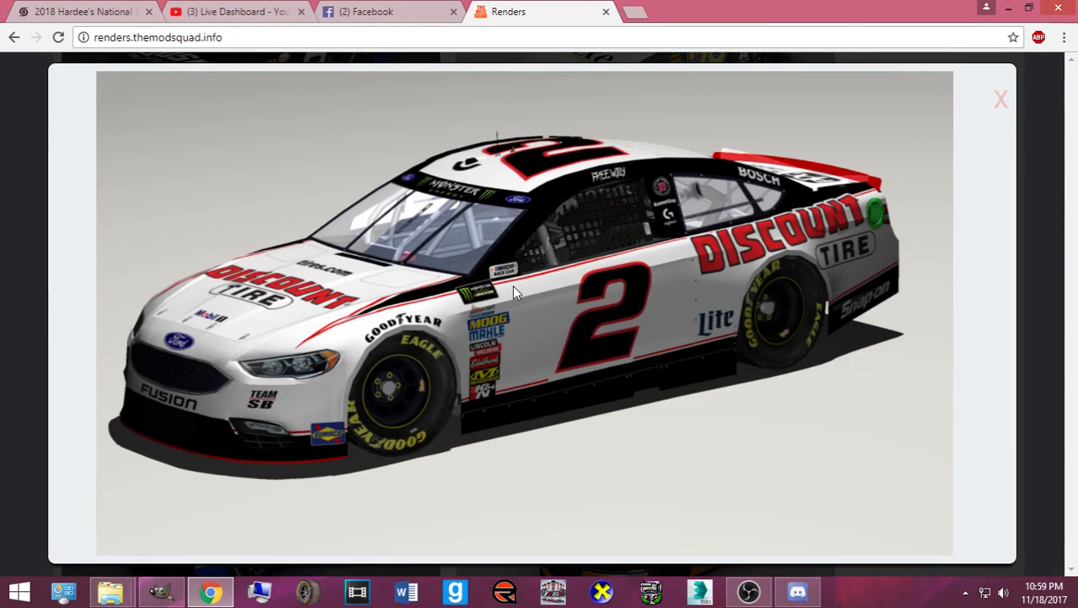
right_click(625, 333)
left_click(636, 337)
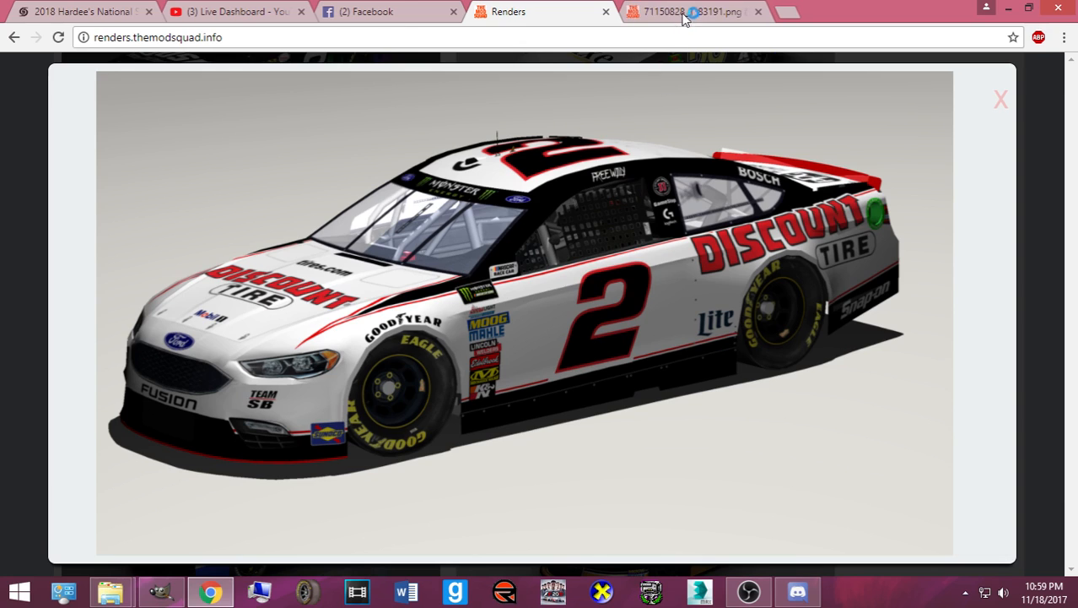
left_click(691, 12)
- Save the image, browsing to Pictures > Gen6BR Carviewer Files > NR2003 Rendered Cars > Bases made by Me
right_click(568, 200)
left_click(597, 236)
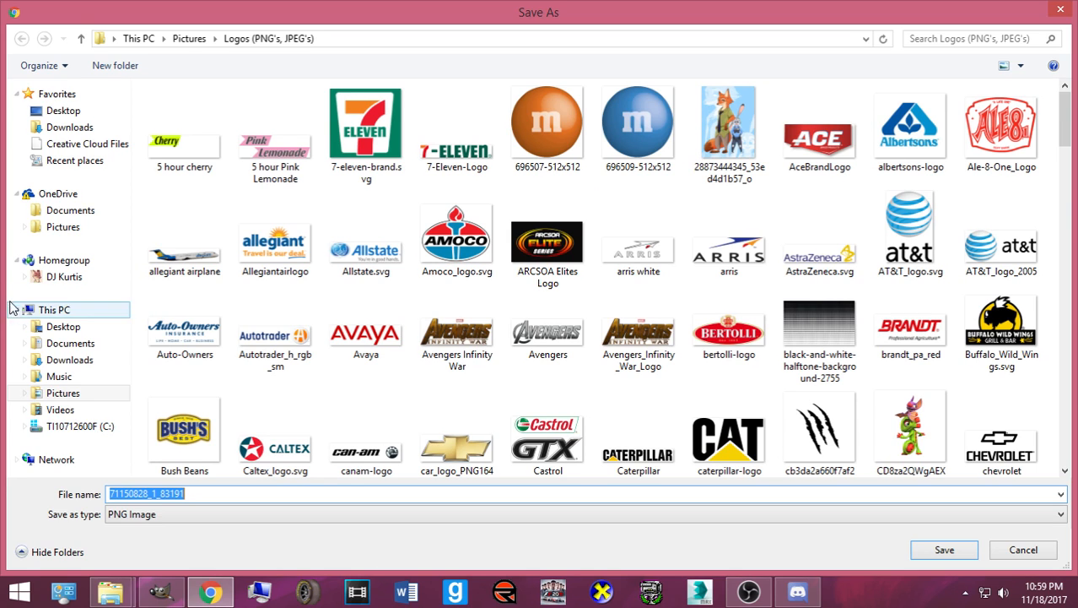
left_click(62, 395)
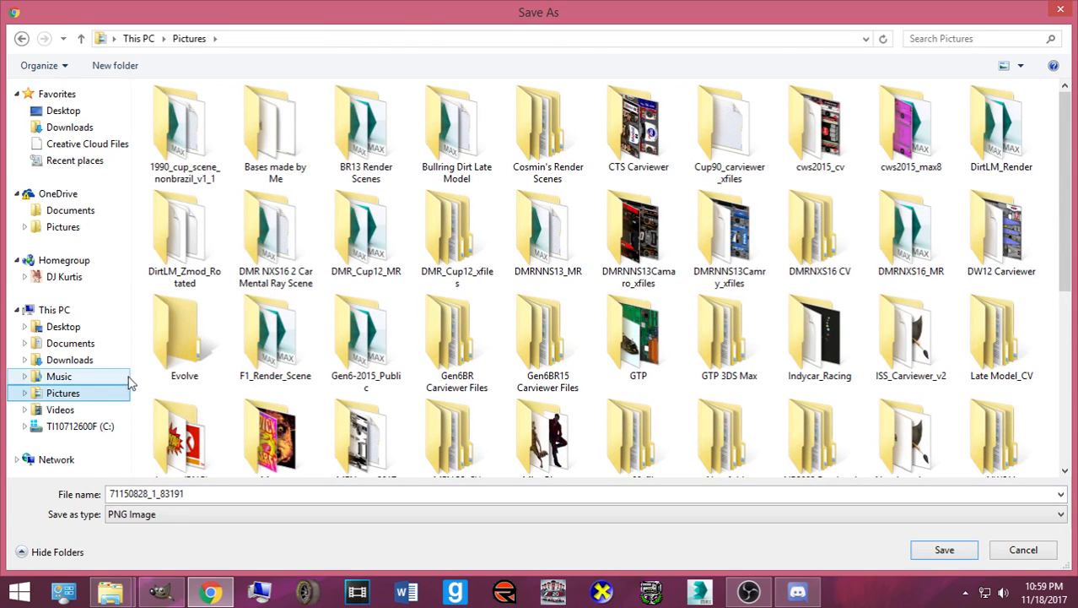
left_click(452, 382)
scroll(450, 373, "down", 3)
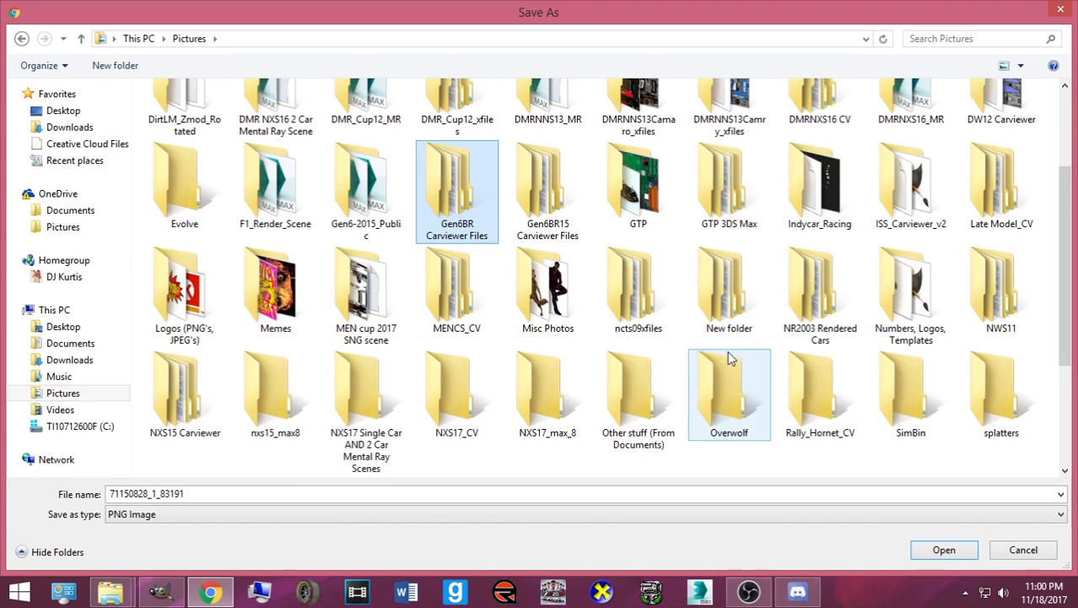
double_click(792, 306)
double_click(204, 152)
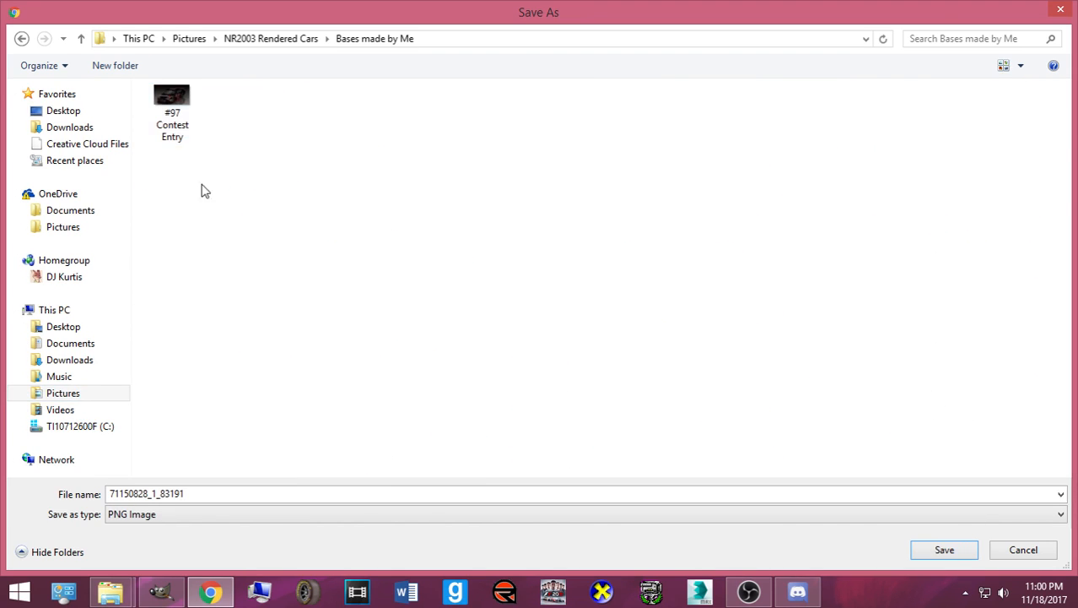
- Name the file with the driver's name plus '#2 Discount Tire Ford (2017' and save as PNG
left_click(202, 493)
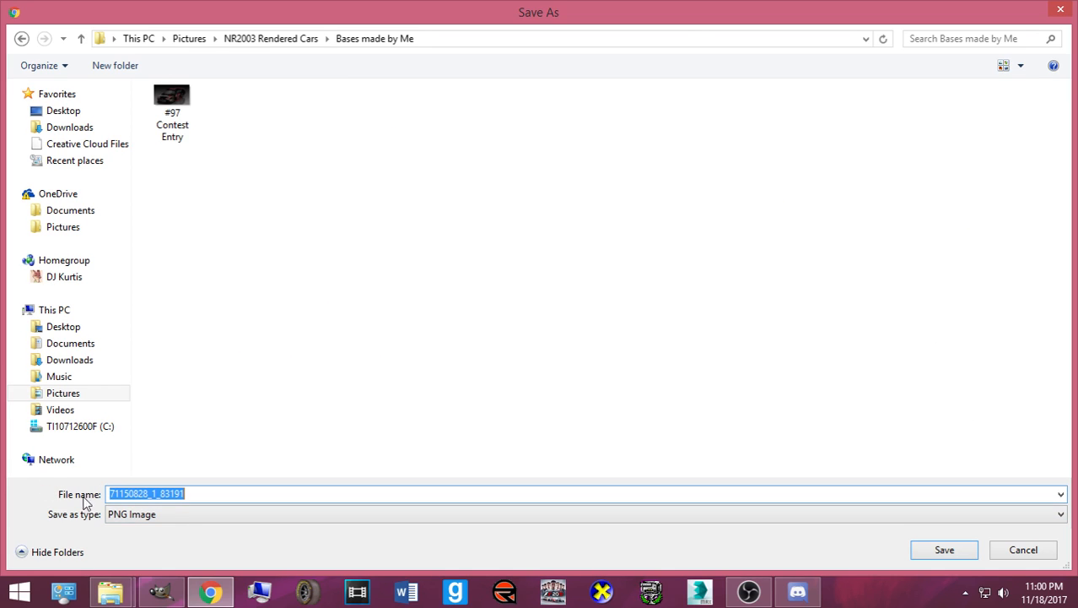
left_click(158, 518)
left_click(160, 529)
left_click(194, 493)
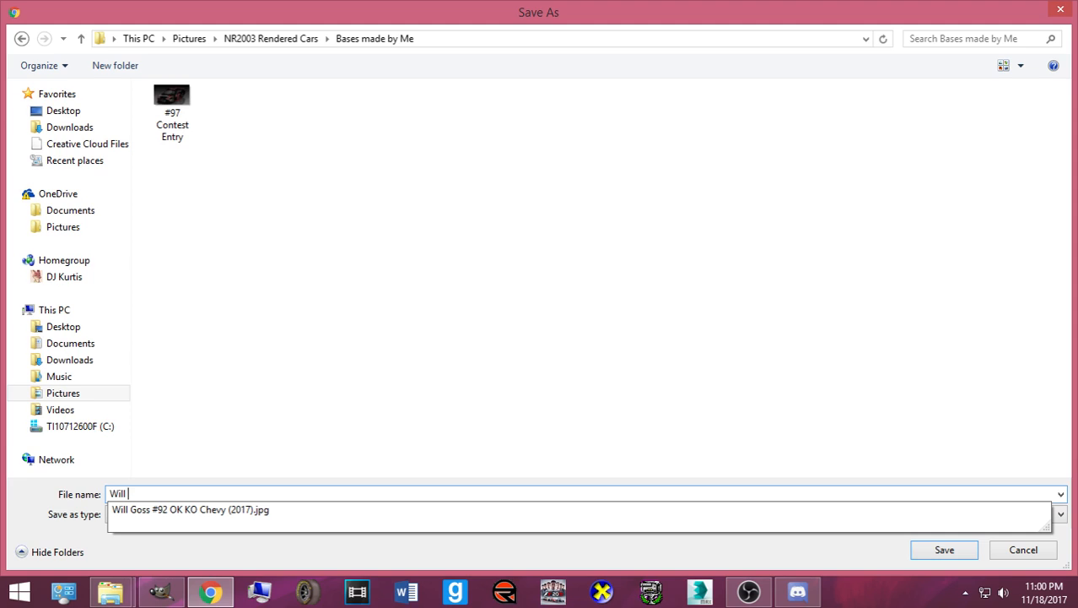
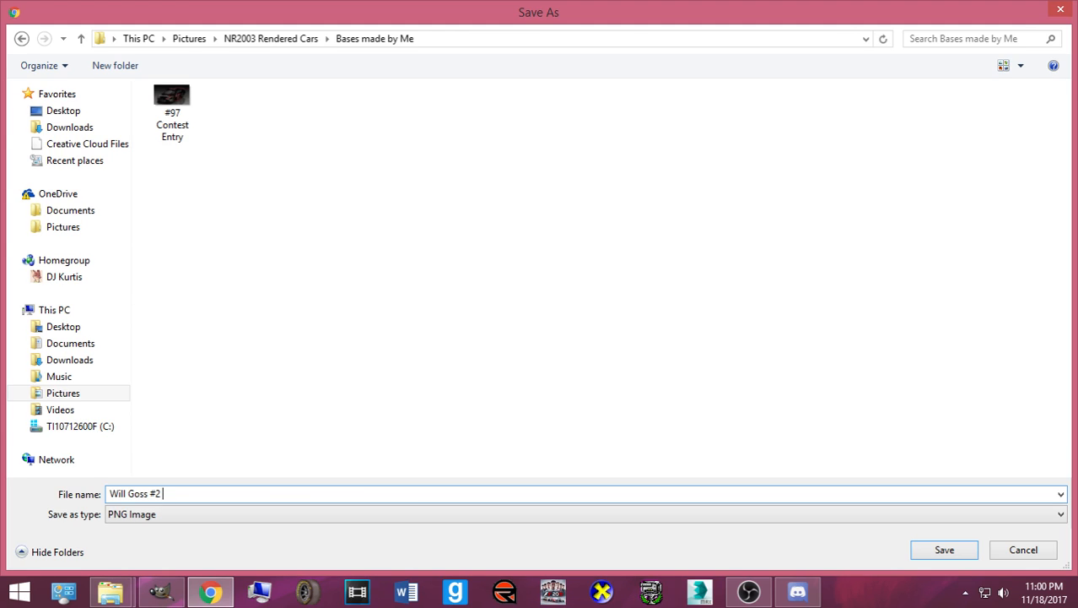
type("Discount Tire Ford (2017")
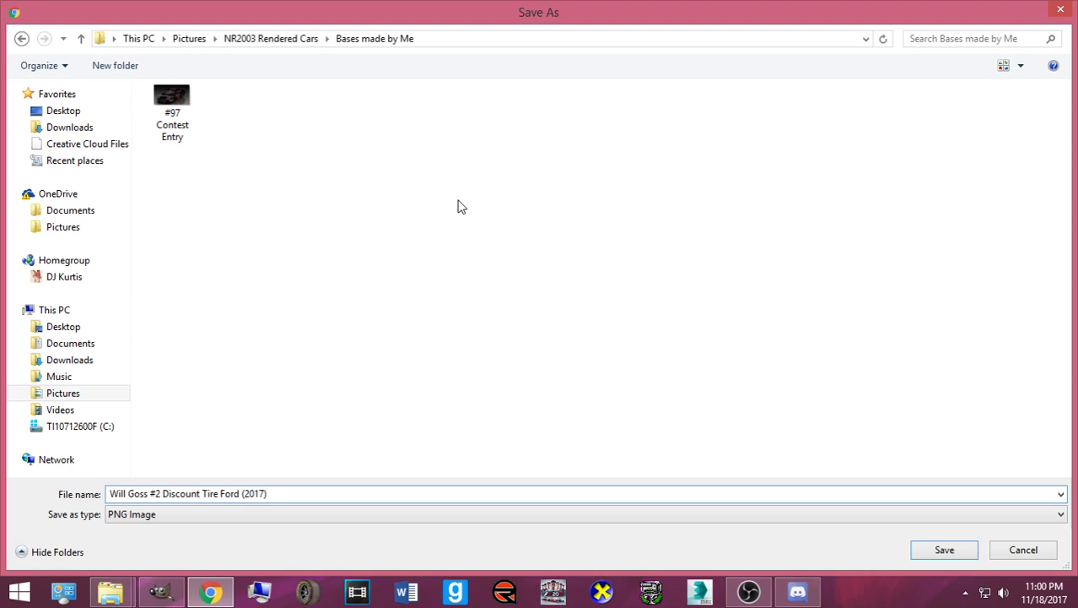
left_click(957, 550)
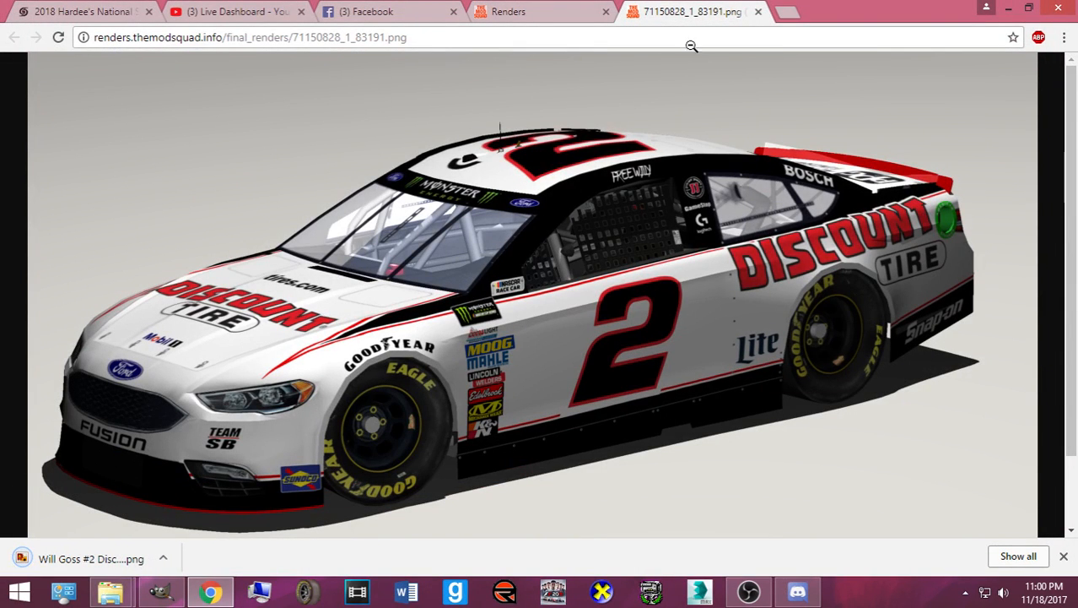
- Close both render tabs and the group chat, then check notifications and recent messages
left_click(757, 12)
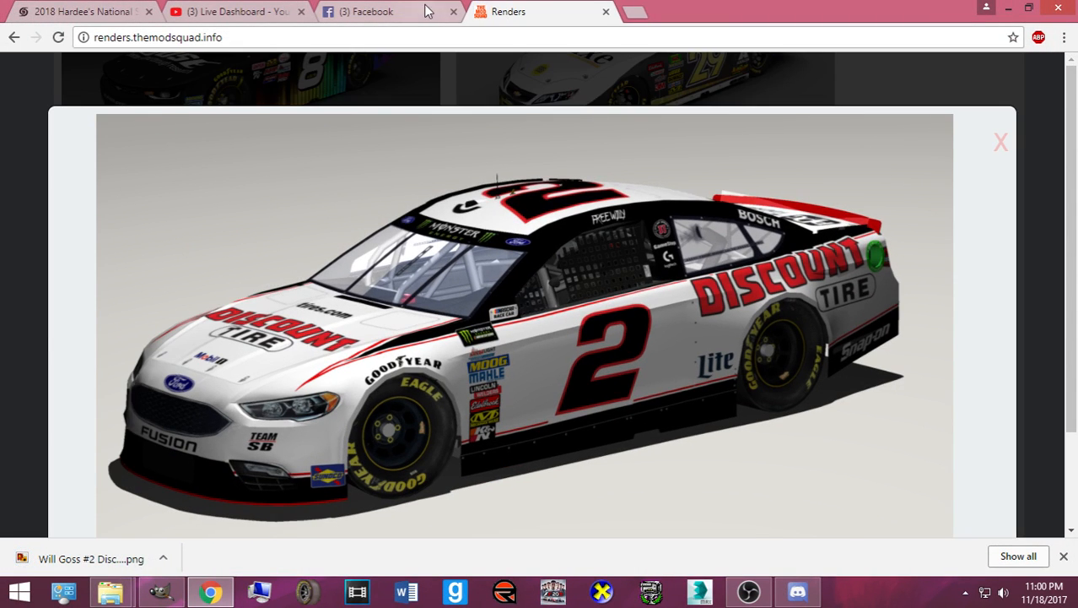
left_click(606, 12)
scroll(353, 232, "down", 3)
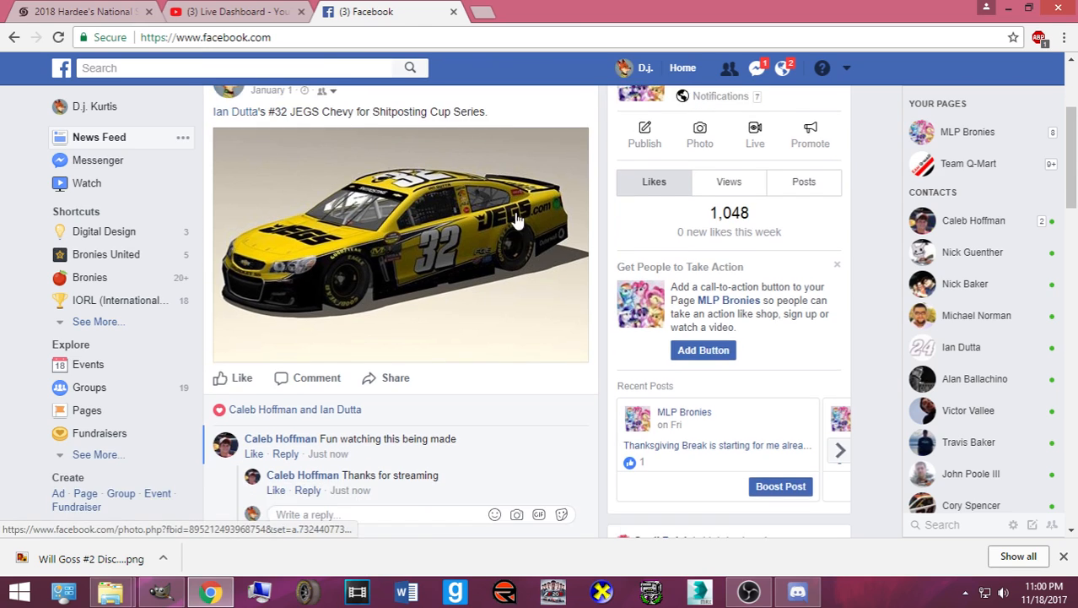
scroll(502, 221, "down", 1)
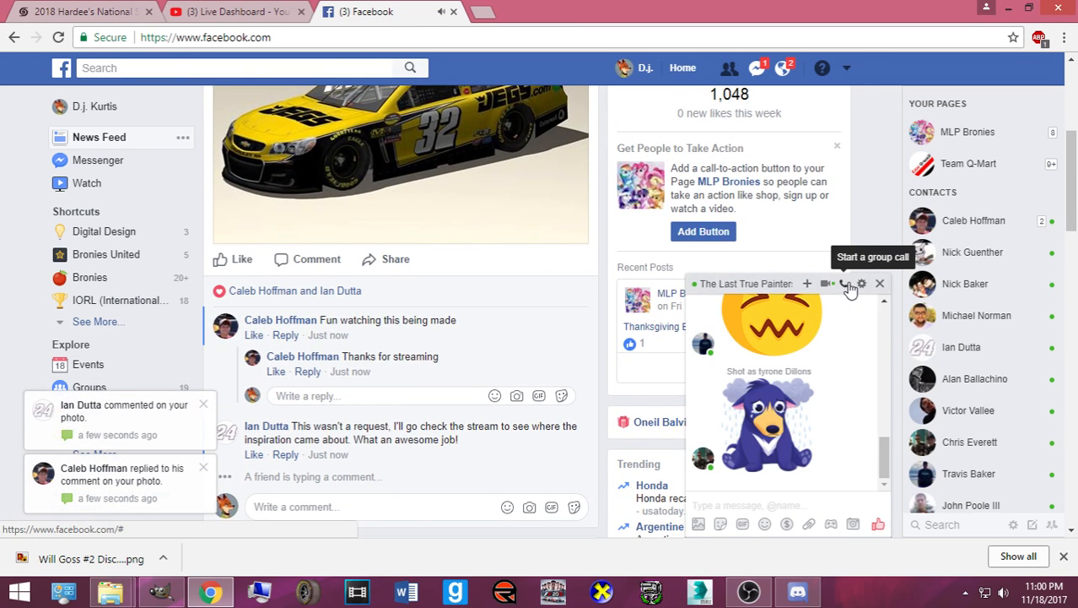
left_click(880, 284)
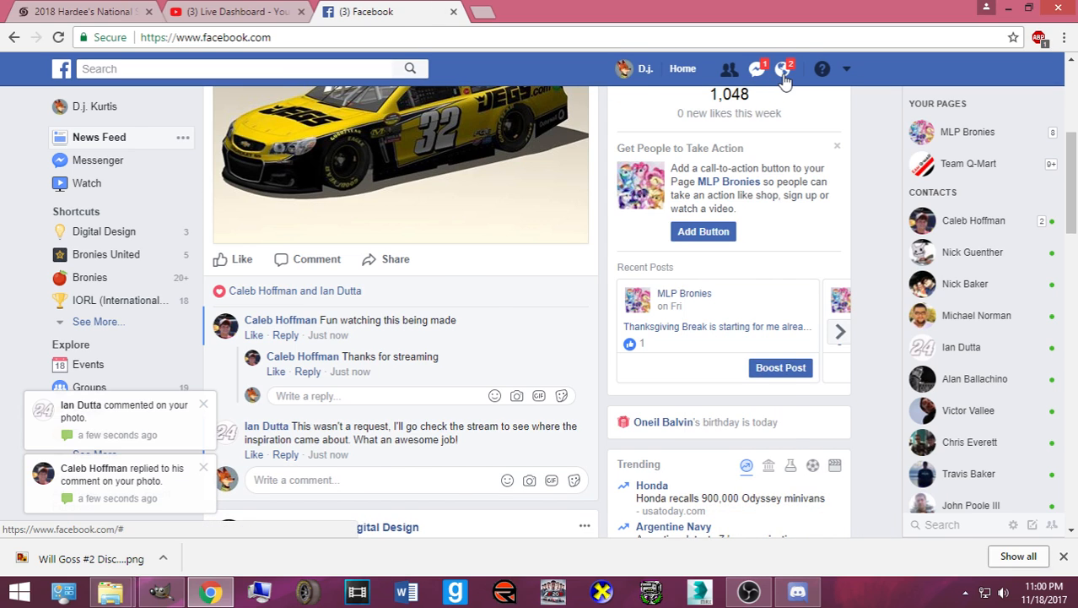
left_click(783, 69)
left_click(755, 71)
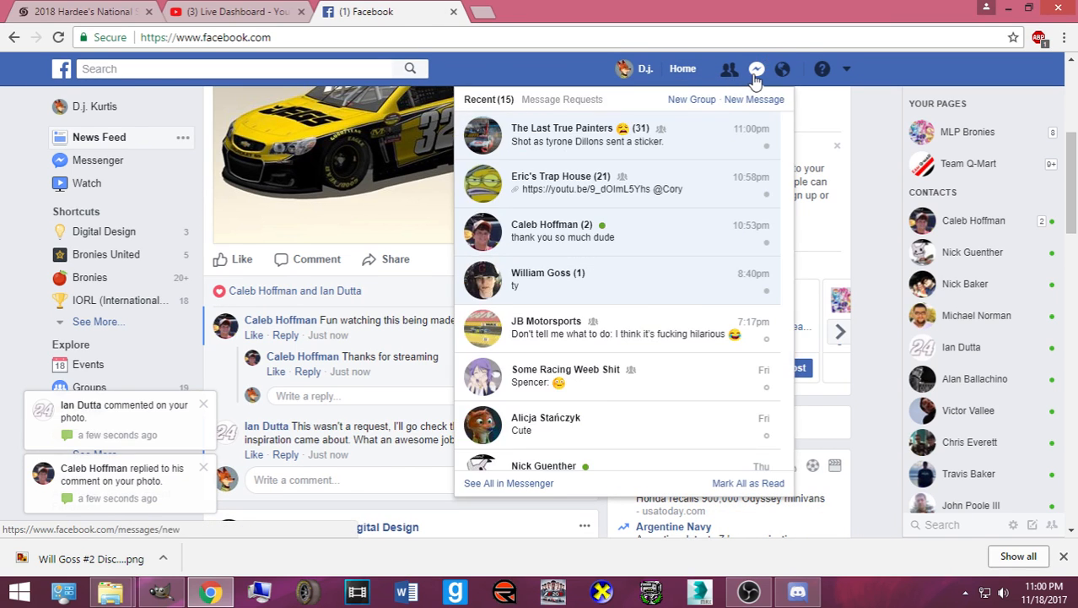
left_click(755, 71)
- Open the Cars Painted in 2017 album from the profile's Photos > Albums
left_click(622, 71)
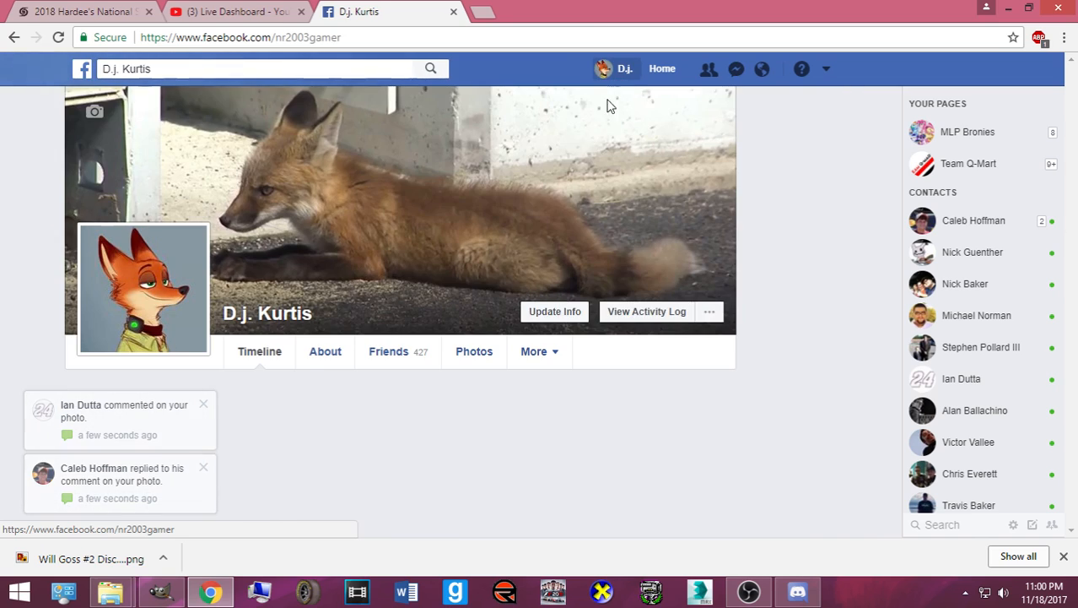
left_click(467, 355)
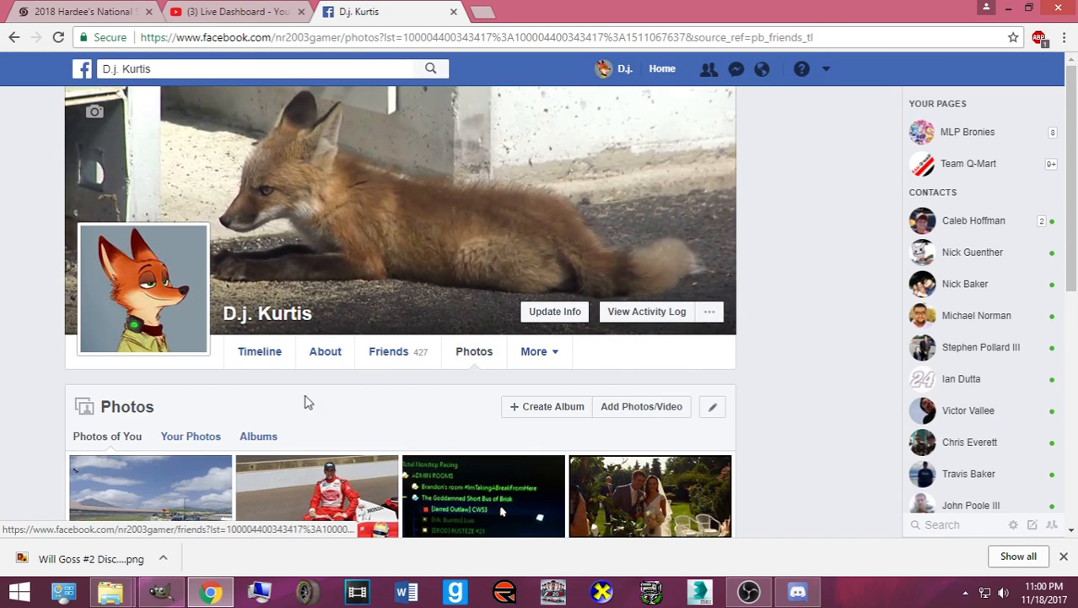
left_click(261, 437)
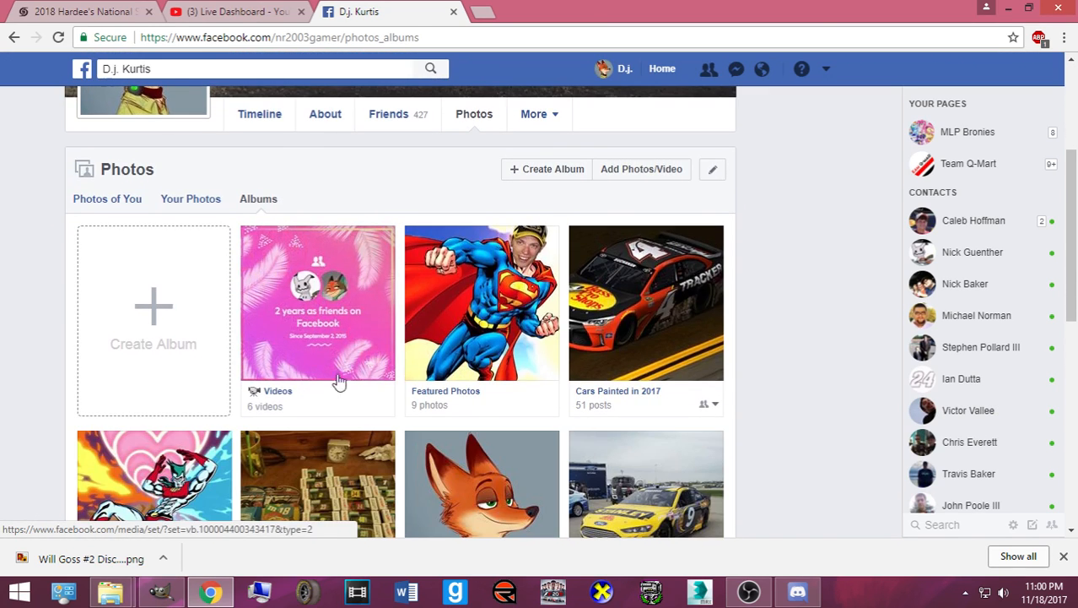
left_click(608, 346)
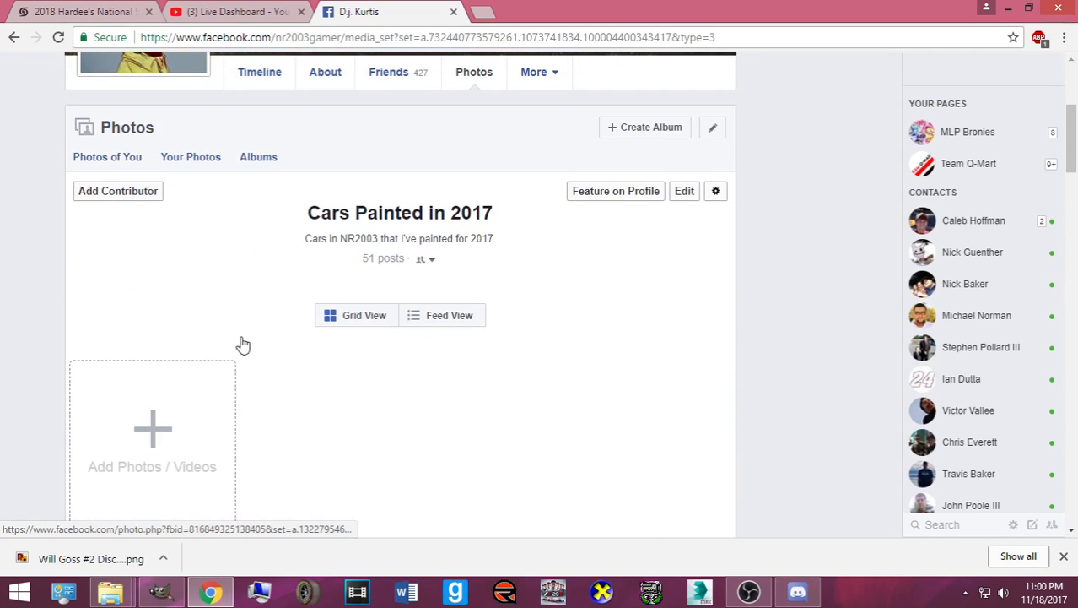
- Upload the saved #2 Discount Tire Ford PNG via Add Photos / Videos, picking it from File name suggestions
left_click(90, 467)
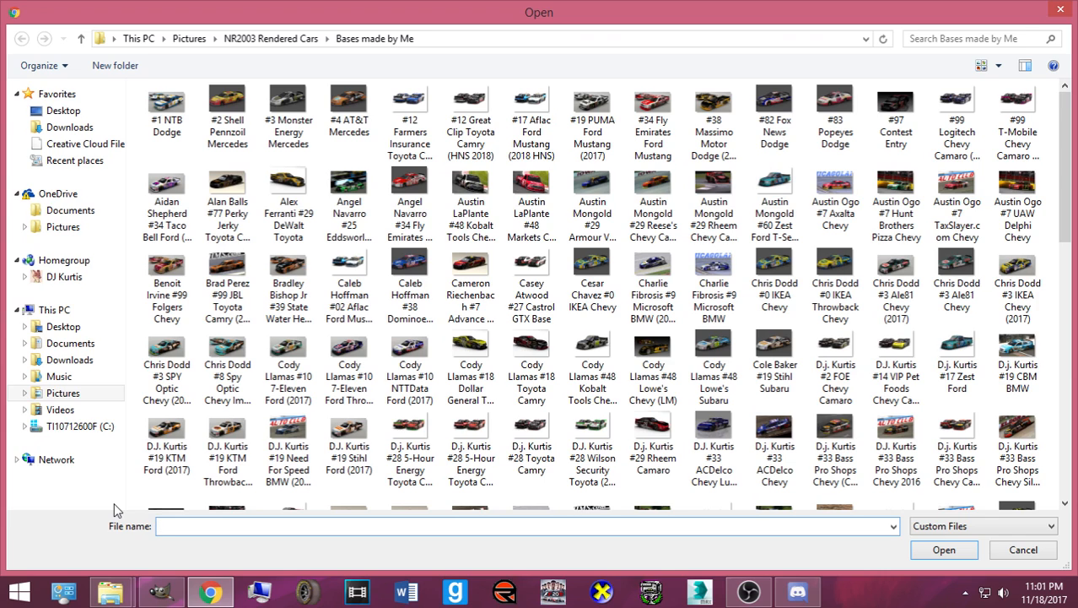
type("Will")
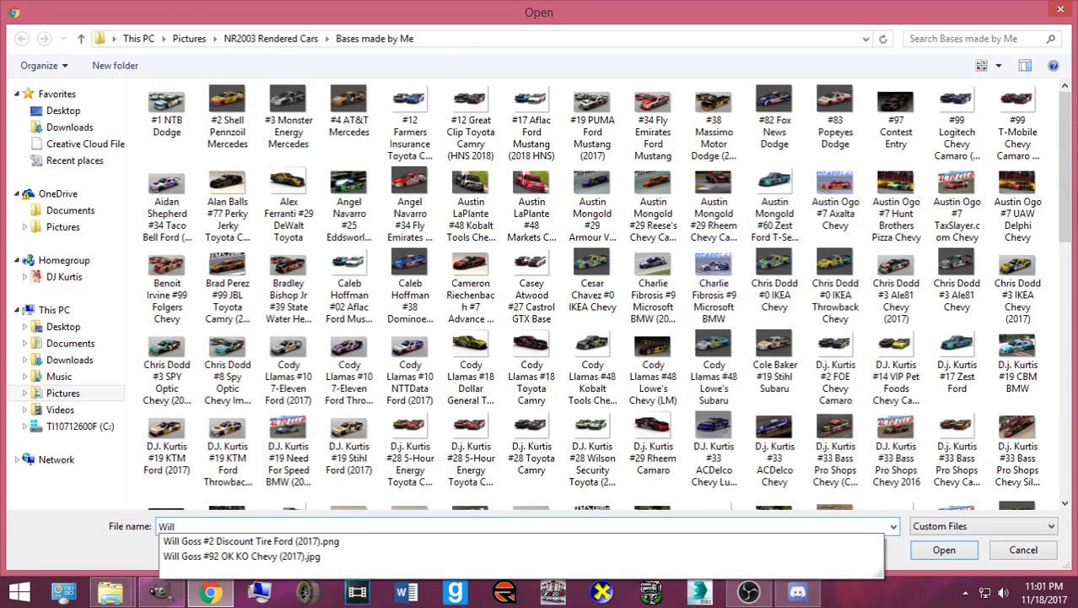
key("Up")
key("Up")
key("Return")
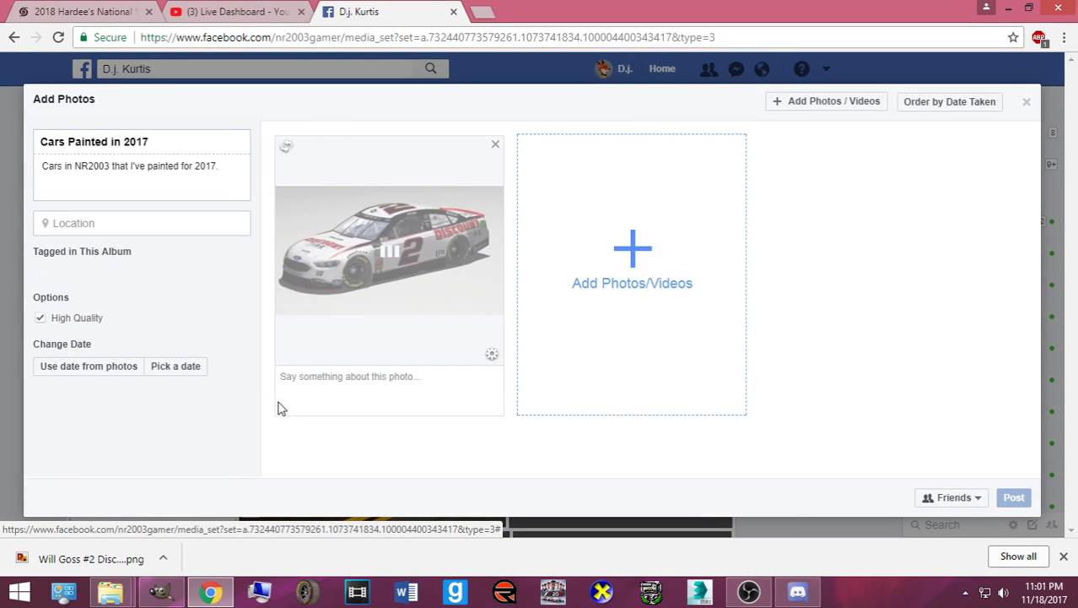
- Caption the #2 Discount Tire Ford photo tagging its owner and crediting the base and logos, then post it
left_click(311, 379)
type("Will")
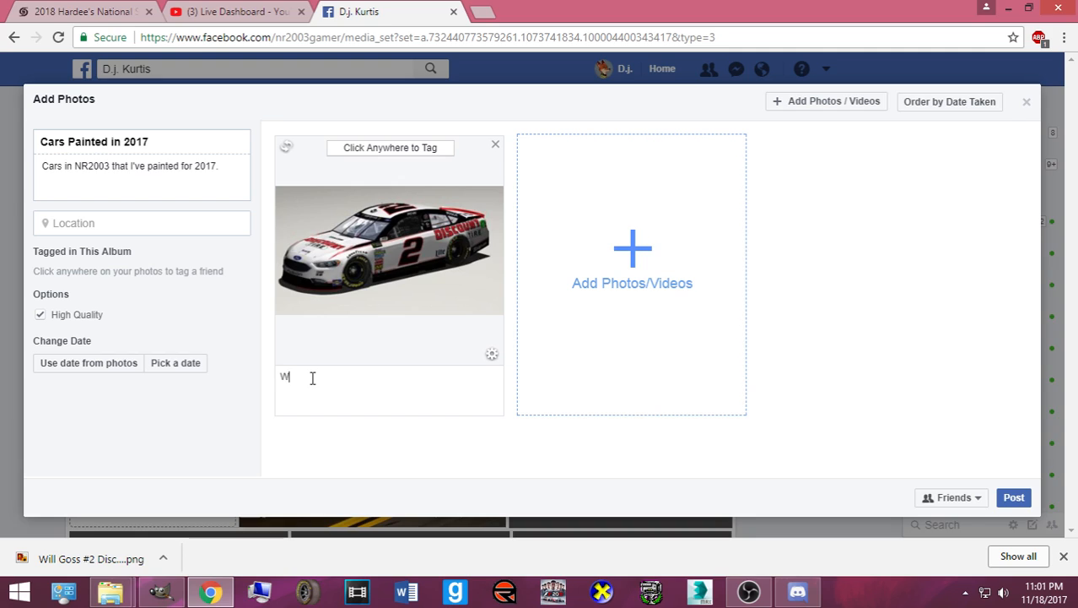
key("Return")
key("BackSpace")
key("BackSpace")
key("BackSpace")
key("BackSpace")
key("BackSpace")
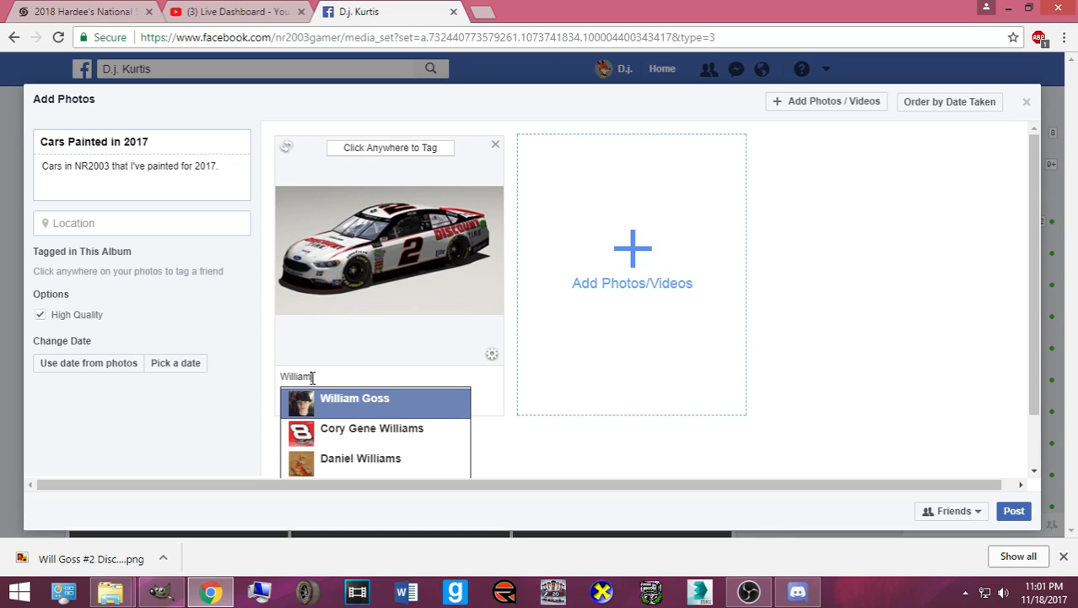
key("Return")
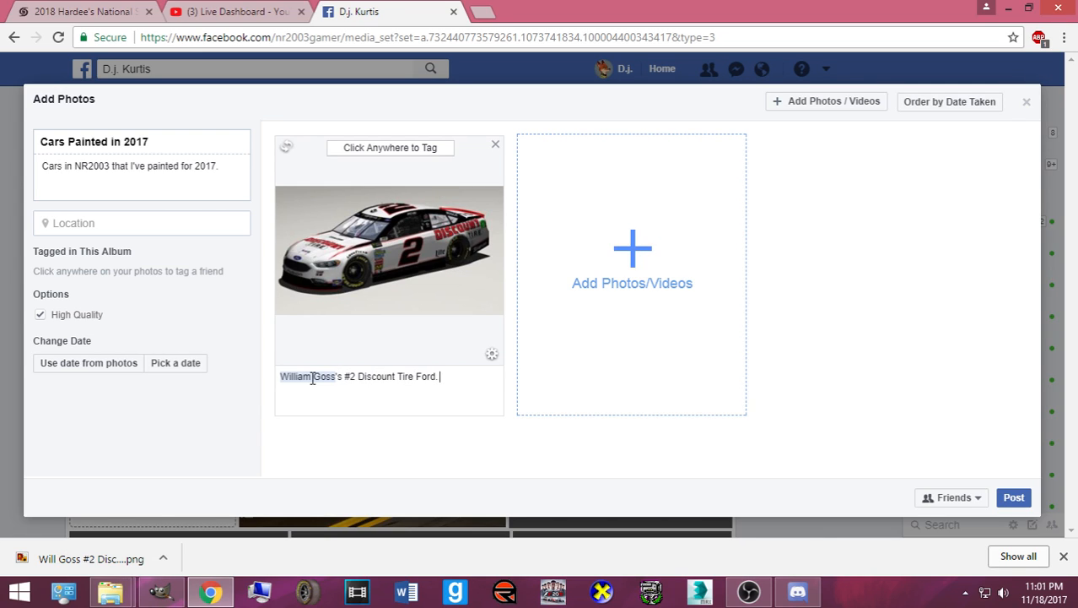
type("had made the base.")
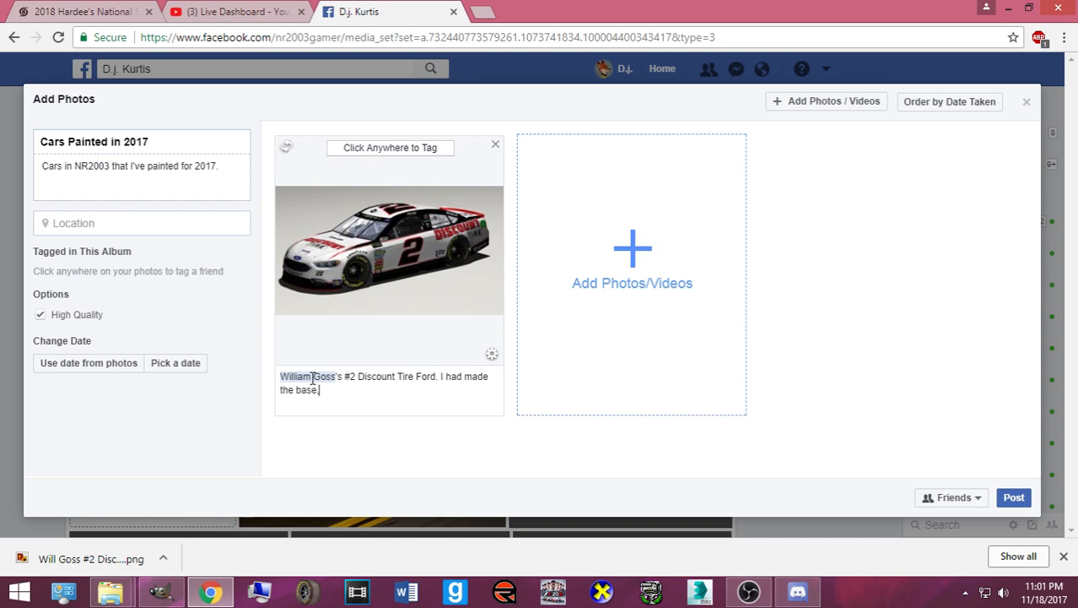
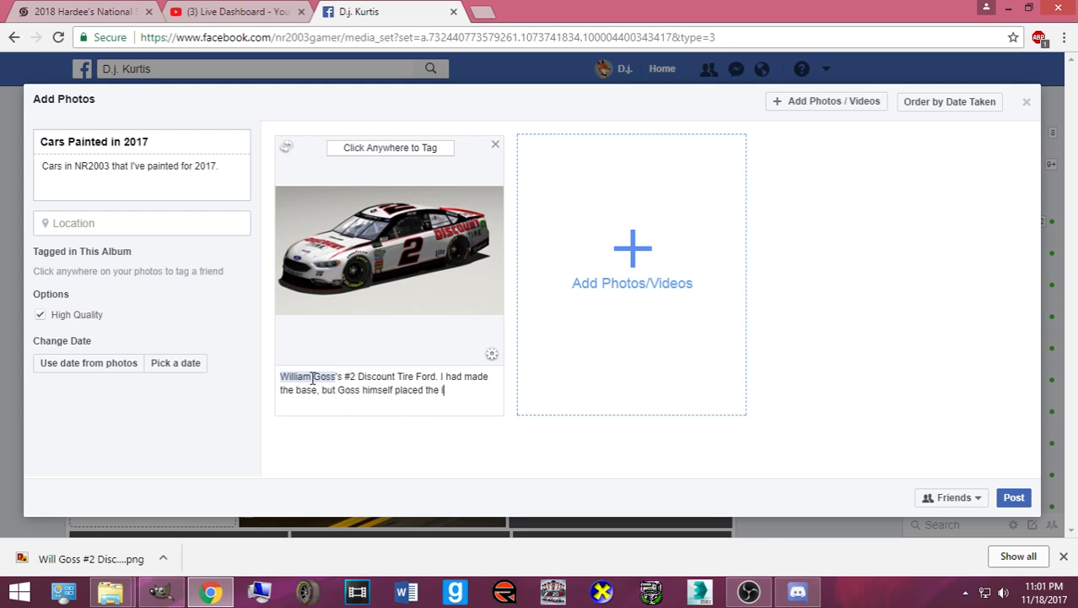
type("ogos")
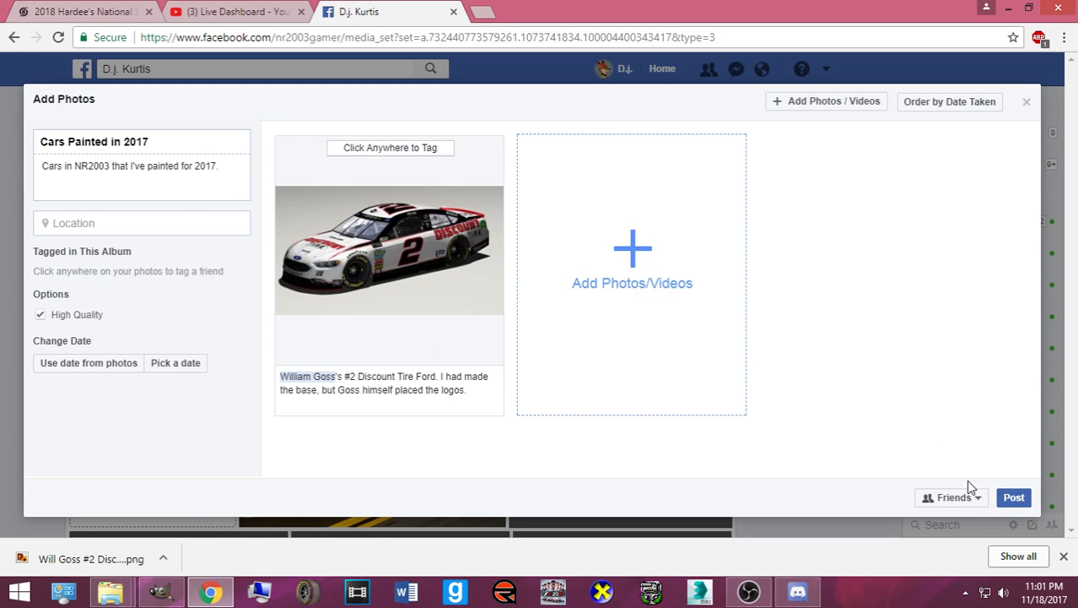
left_click(1011, 498)
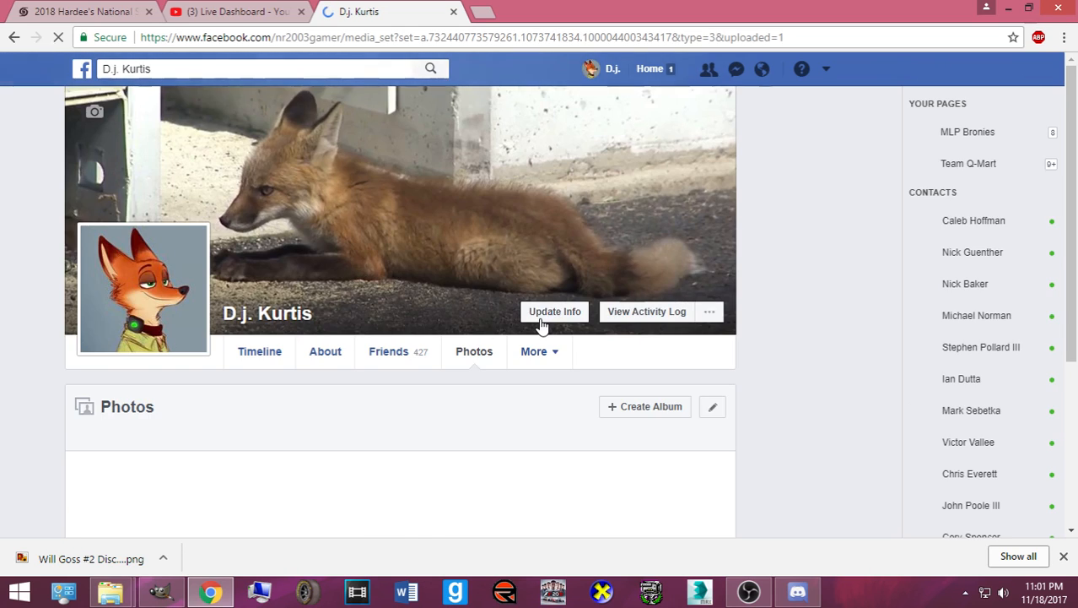
- Scroll through the updated Cars Painted in 2017 album
scroll(511, 333, "down", 10)
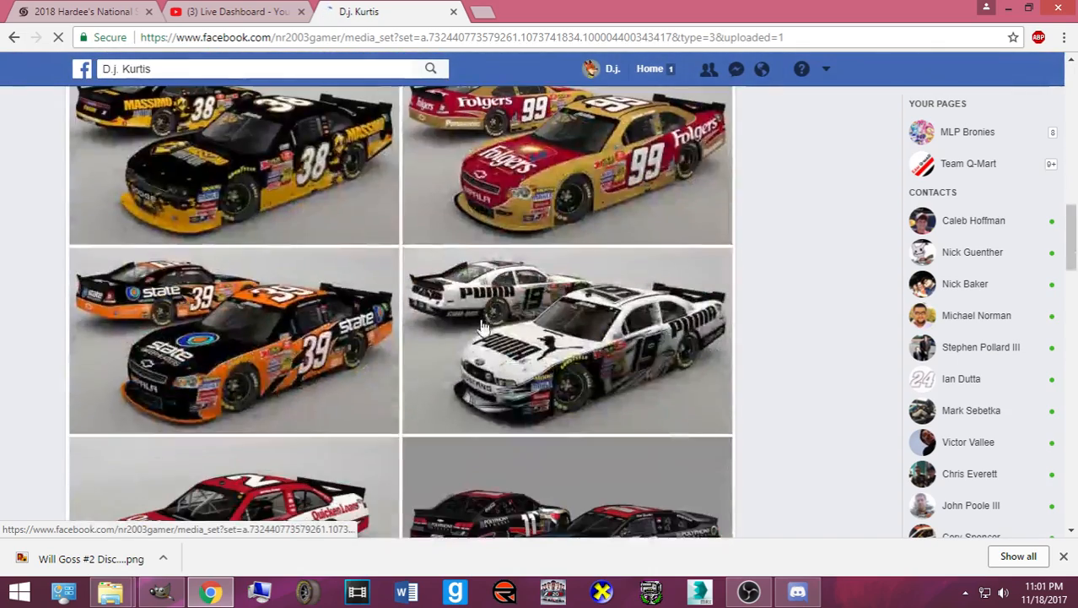
scroll(481, 325, "down", 15)
scroll(452, 327, "up", 3)
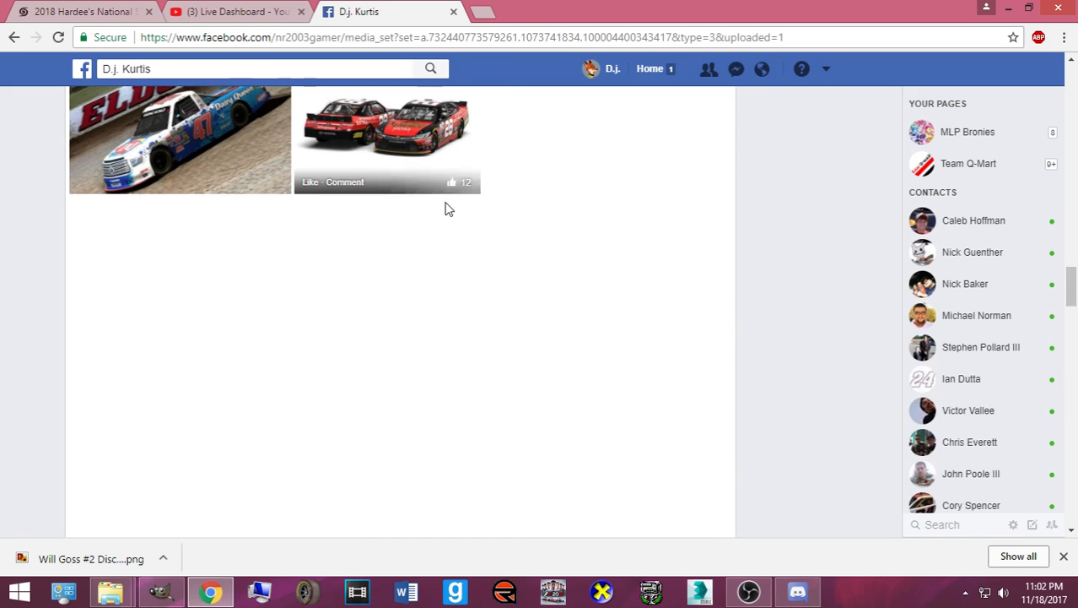
scroll(436, 228, "down", 12)
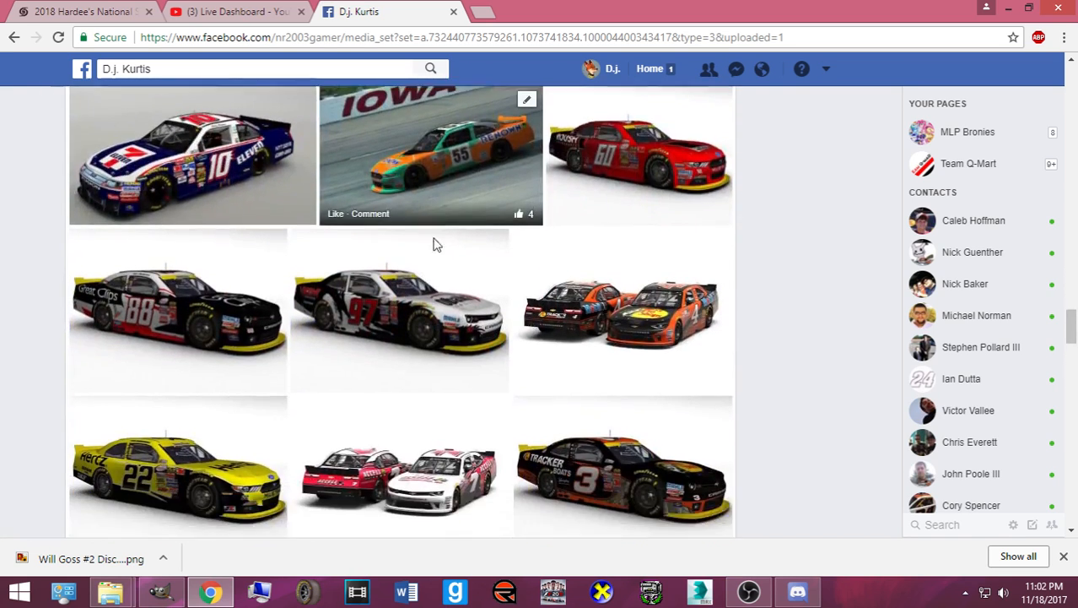
scroll(437, 245, "down", 2)
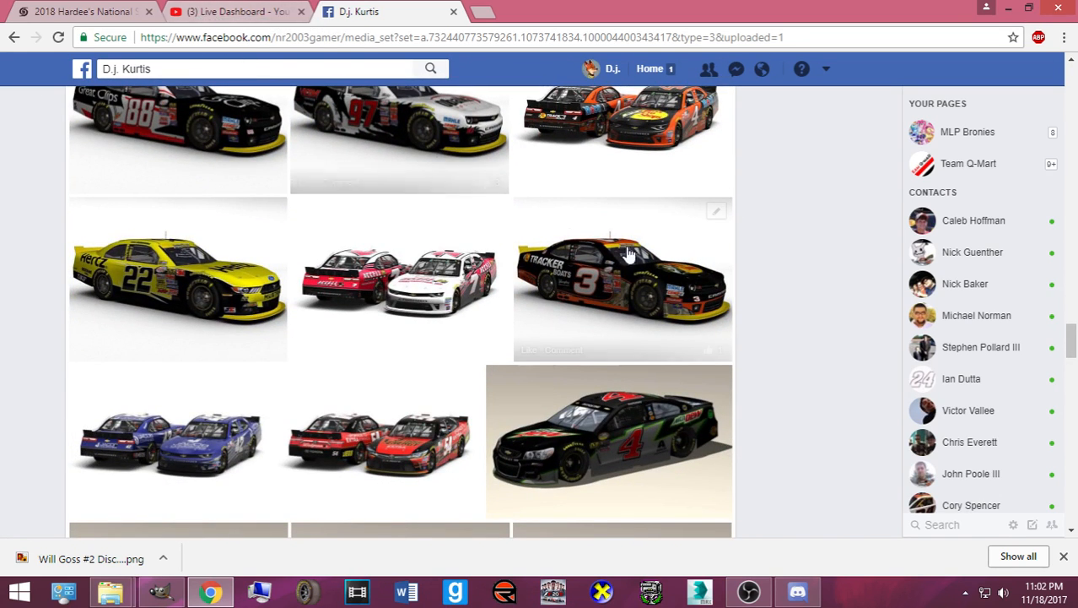
- In OBS, hide the Display Capture source so the stream shows only the fox-and-rabbit artwork
left_click(748, 591)
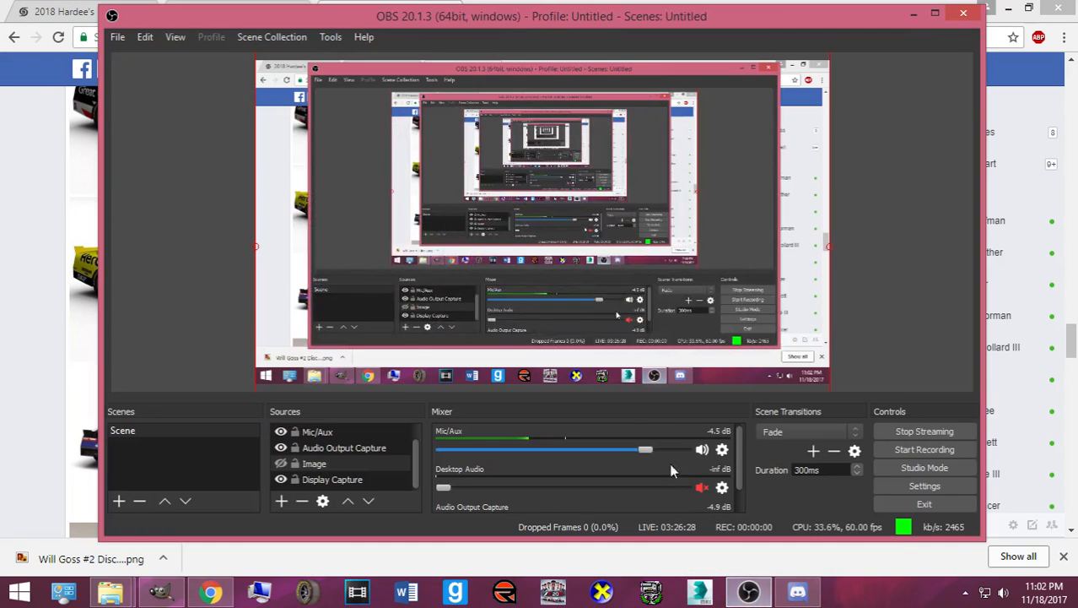
left_click(749, 590)
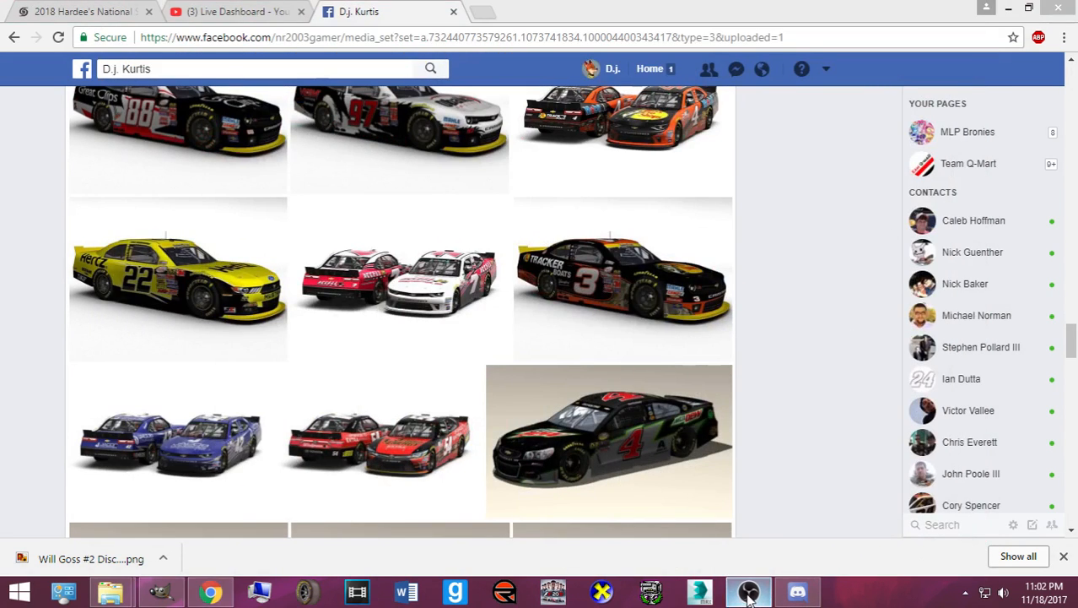
left_click(749, 591)
left_click(283, 479)
left_click(281, 479)
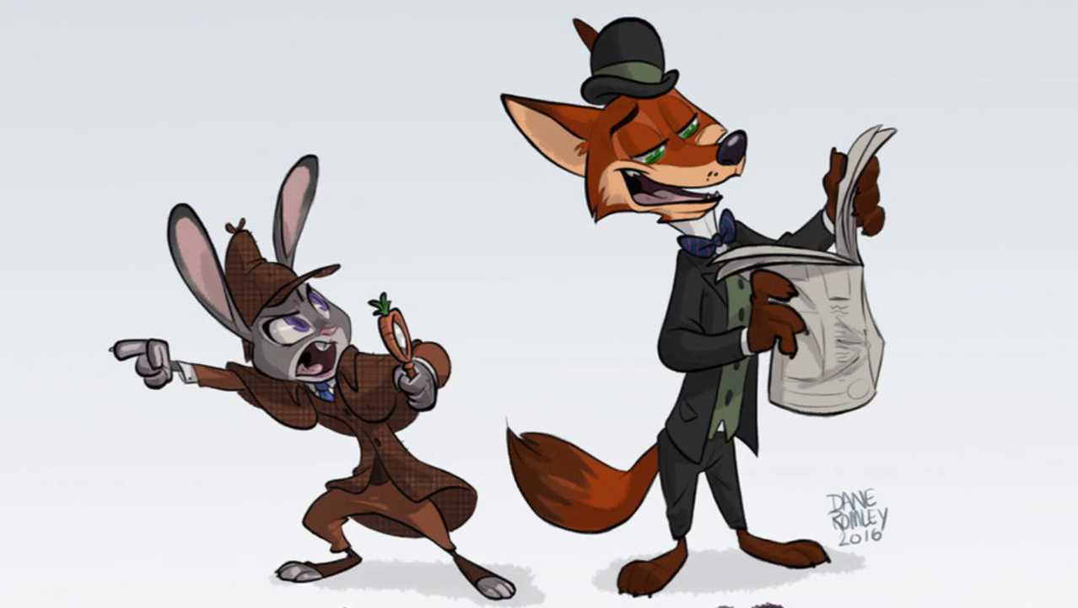